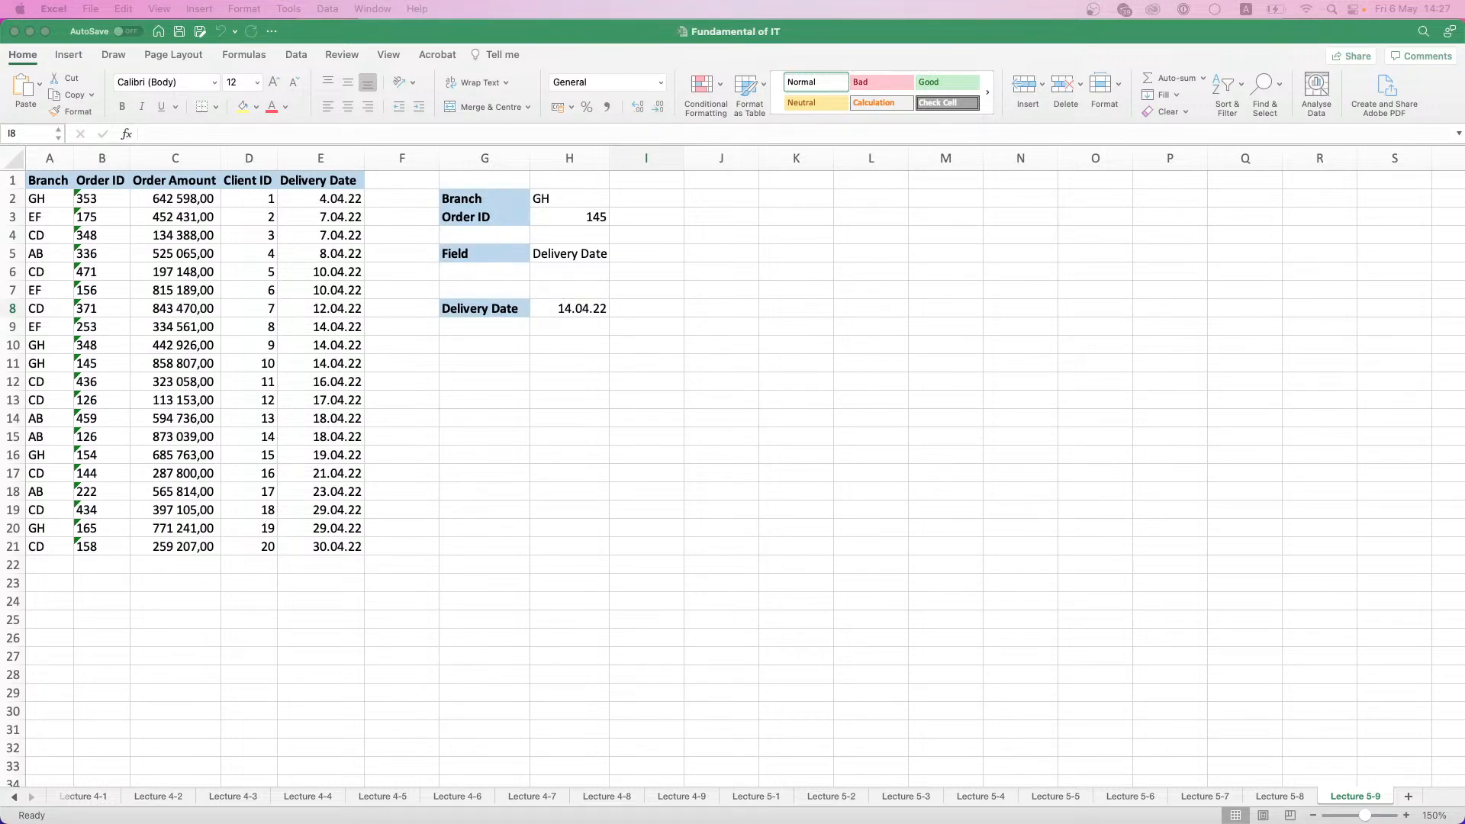
- Add a new sheet after Lecture 5-9 and name it "Lecture 6-1"
left_click(1409, 795)
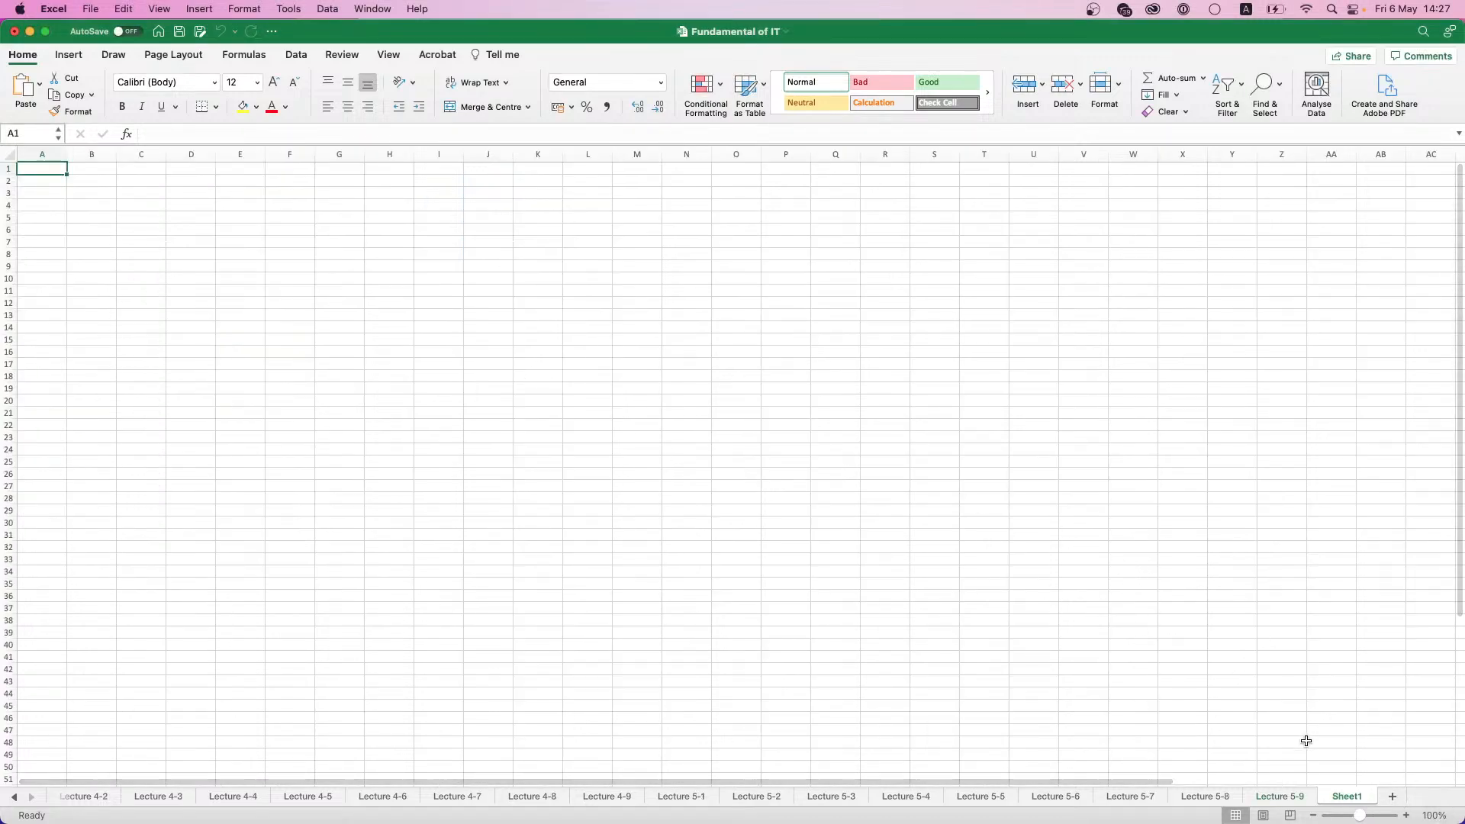
double_click(1346, 796)
type("L")
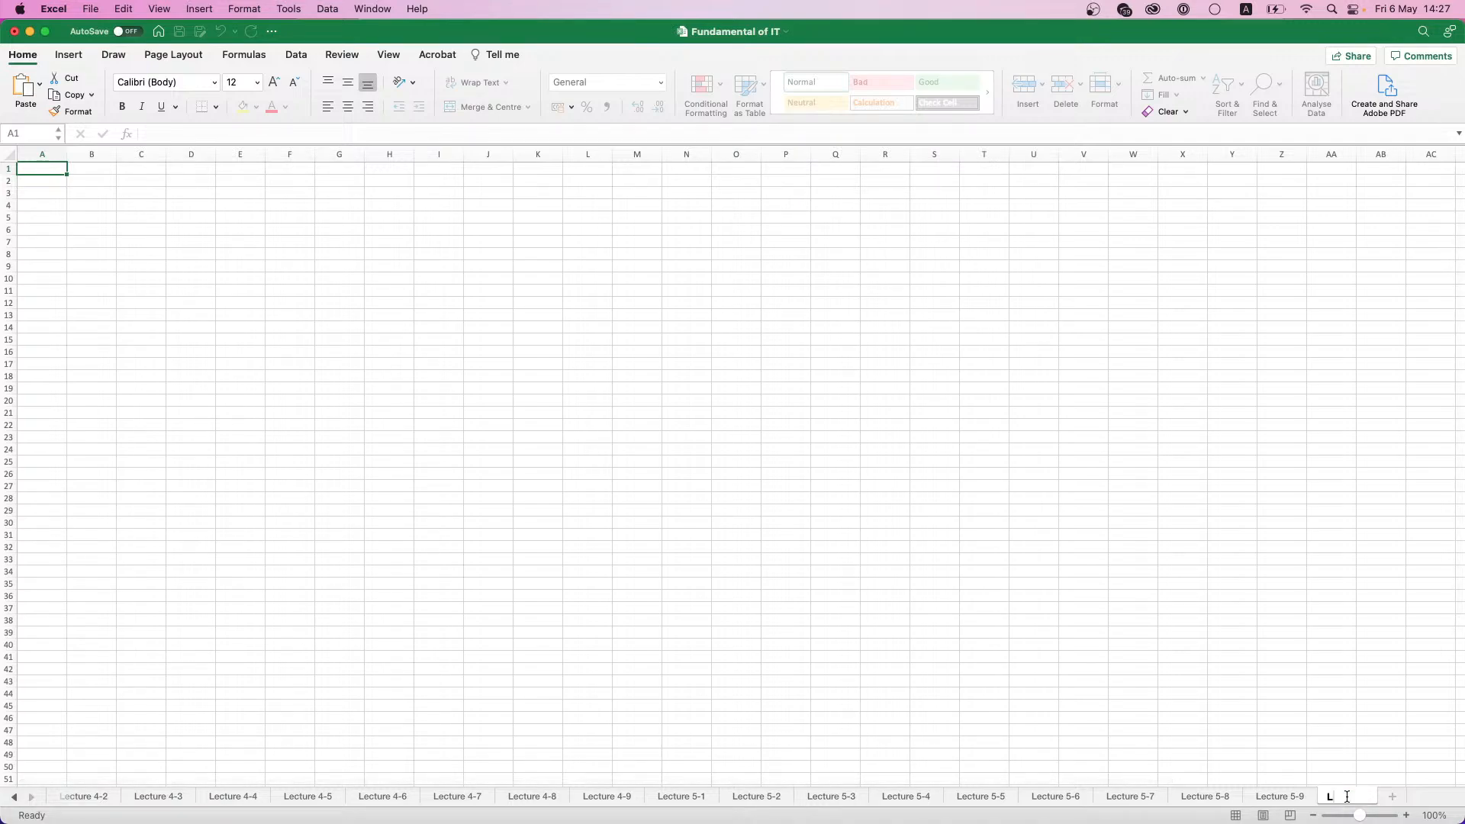
type("ecture 6-1")
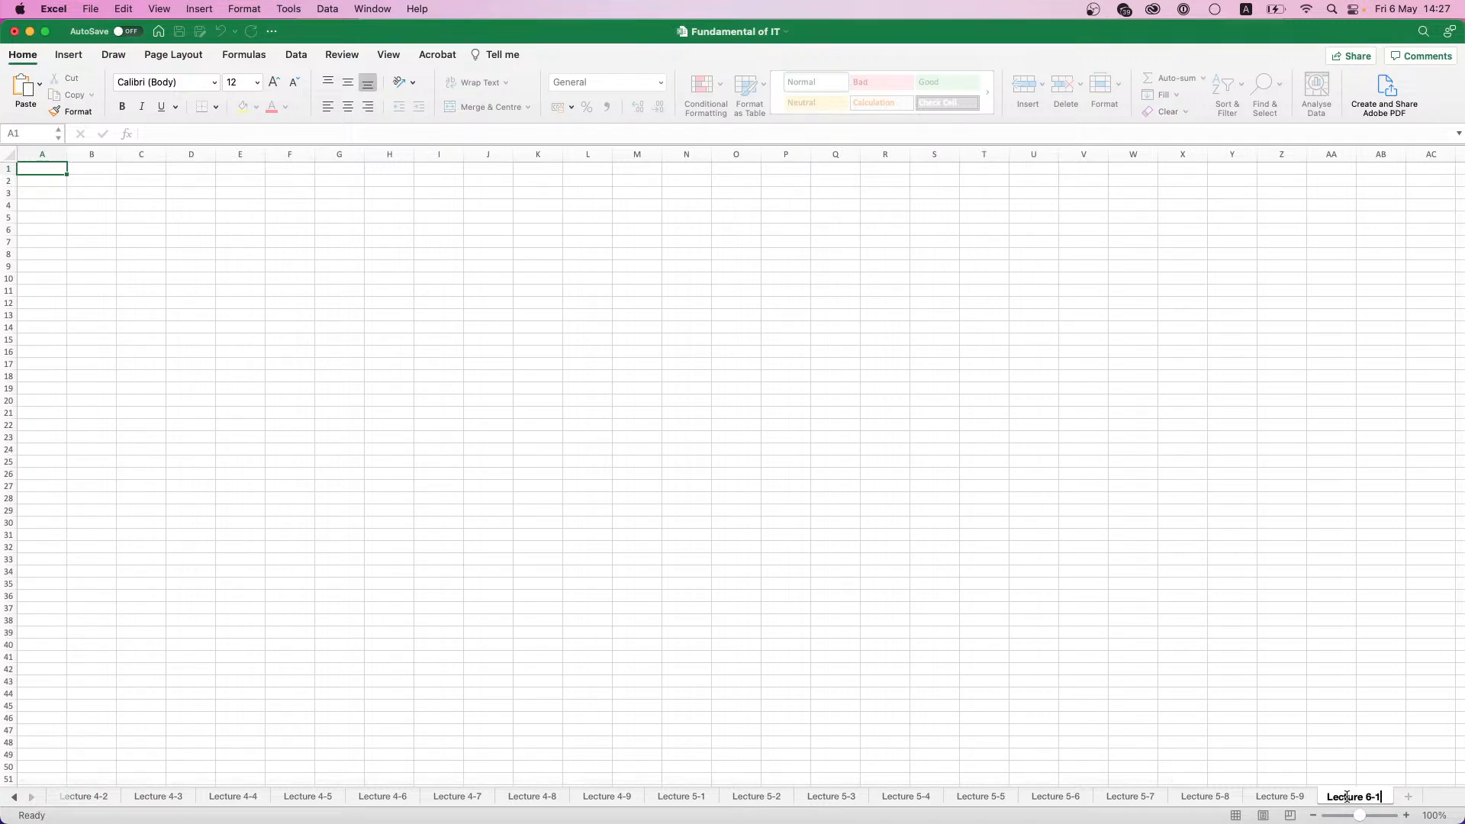
key("Return")
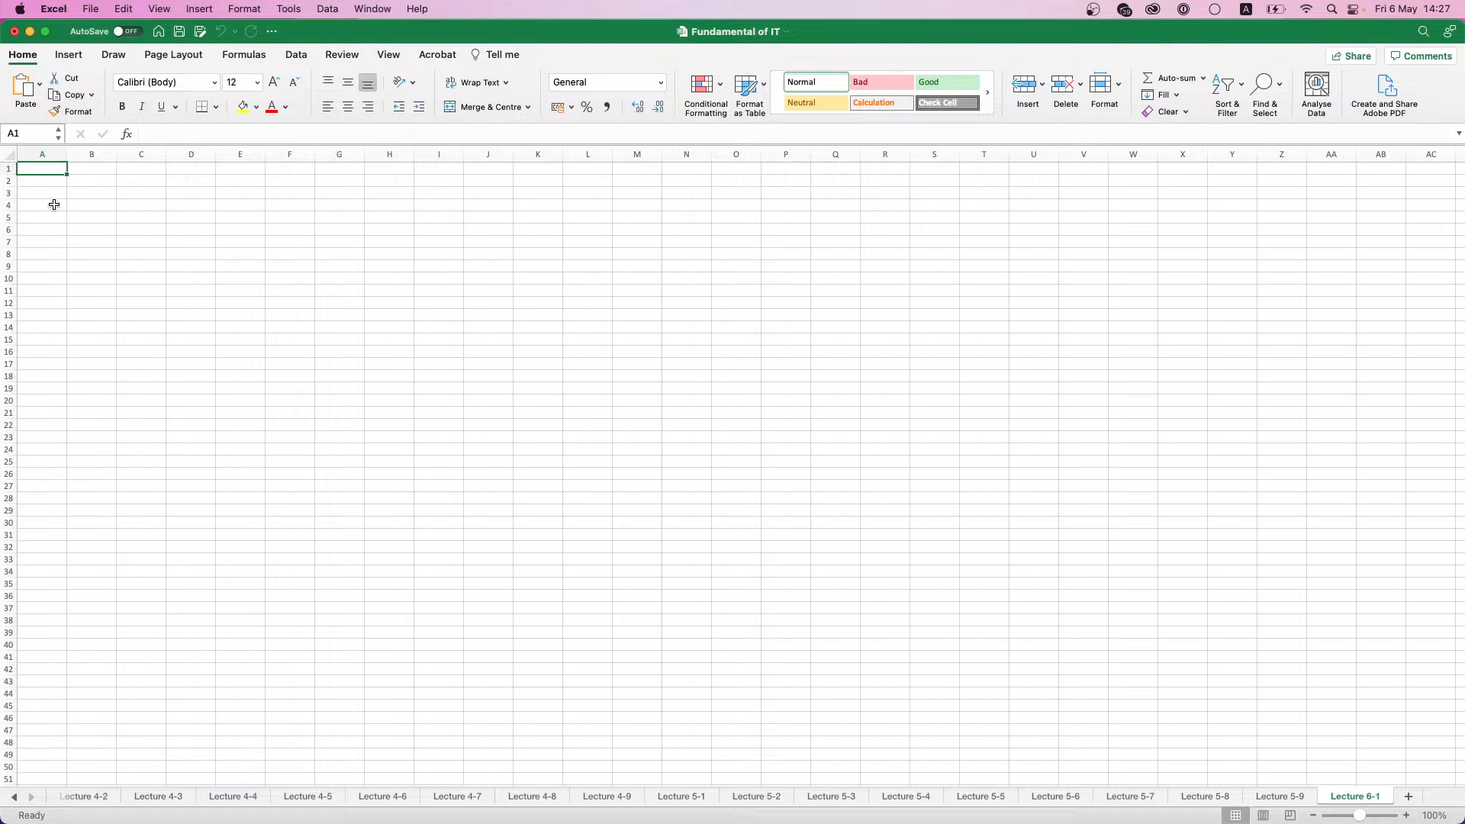
scroll(58, 172, "up", 5)
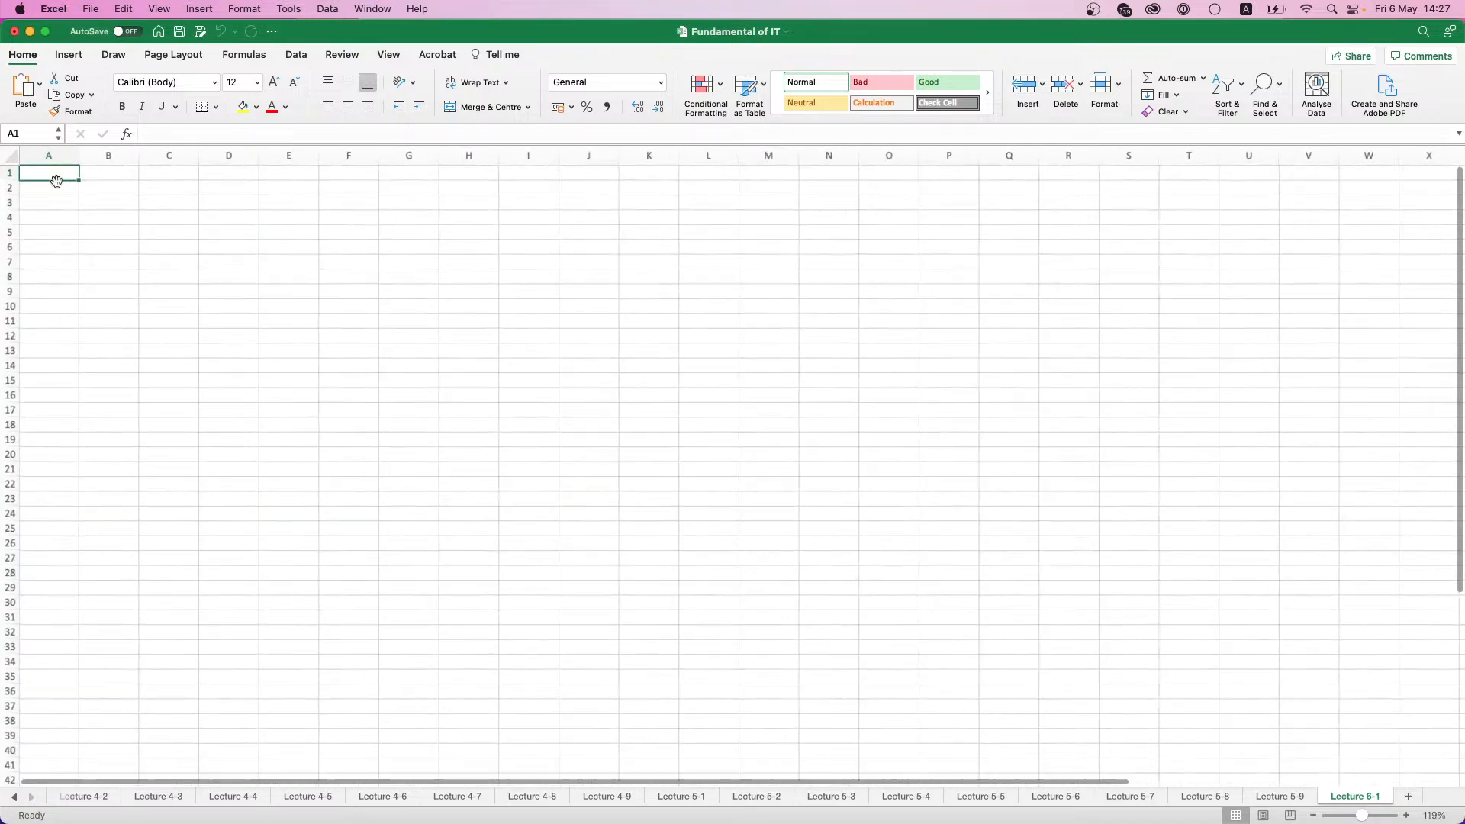
scroll(57, 185, "up", 3)
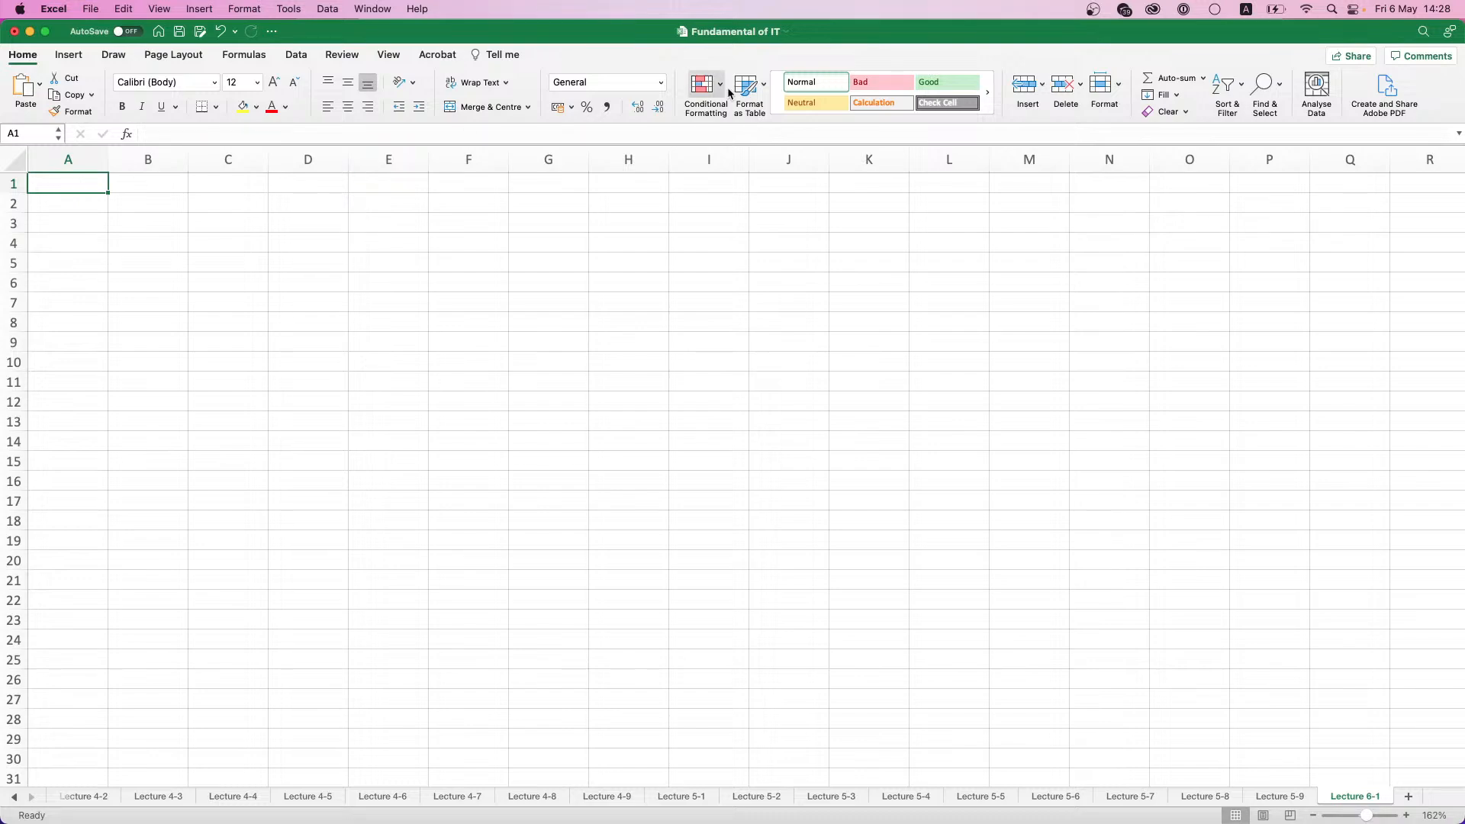
left_click(1241, 90)
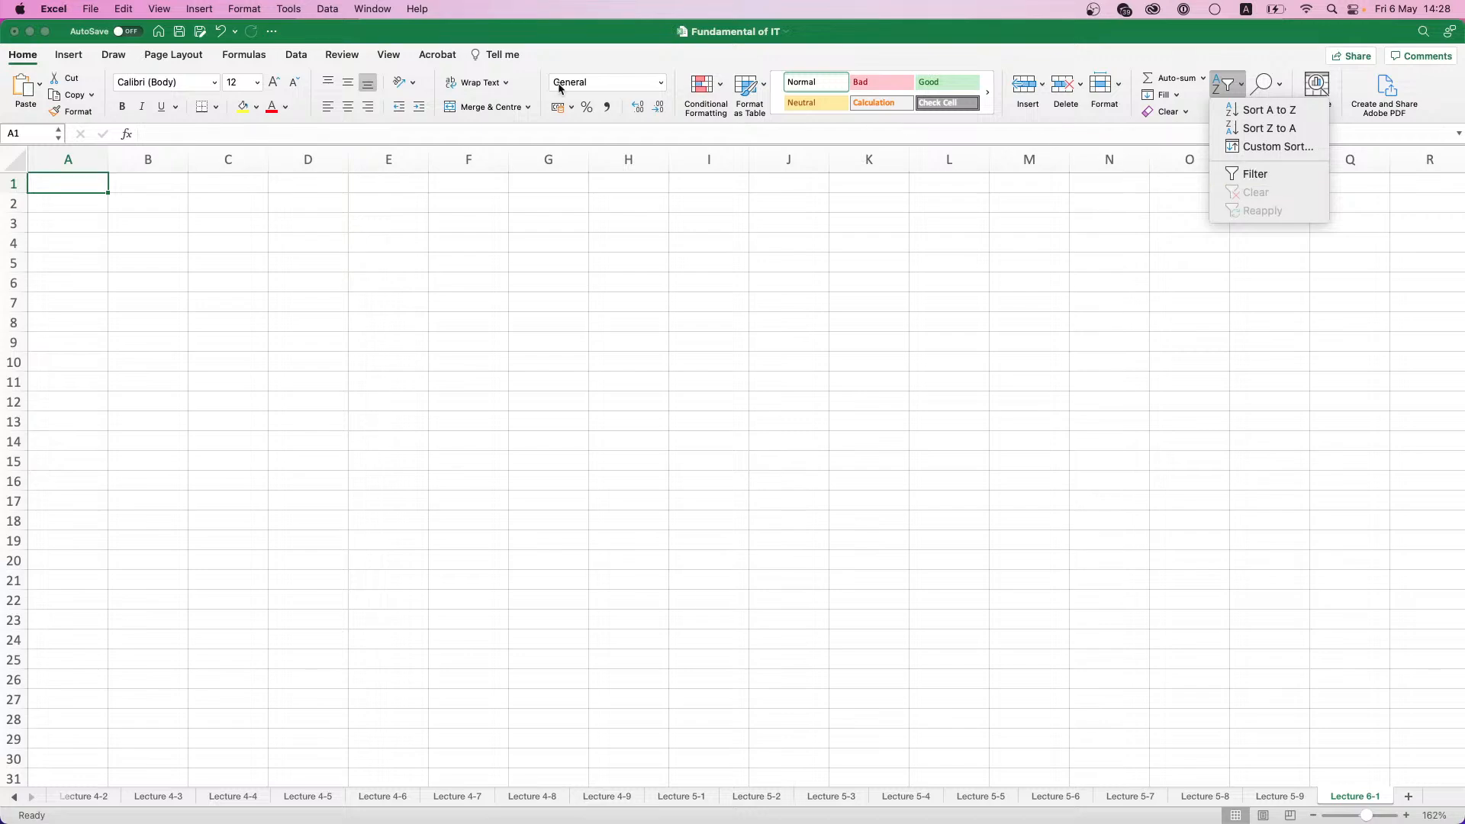
left_click(84, 190)
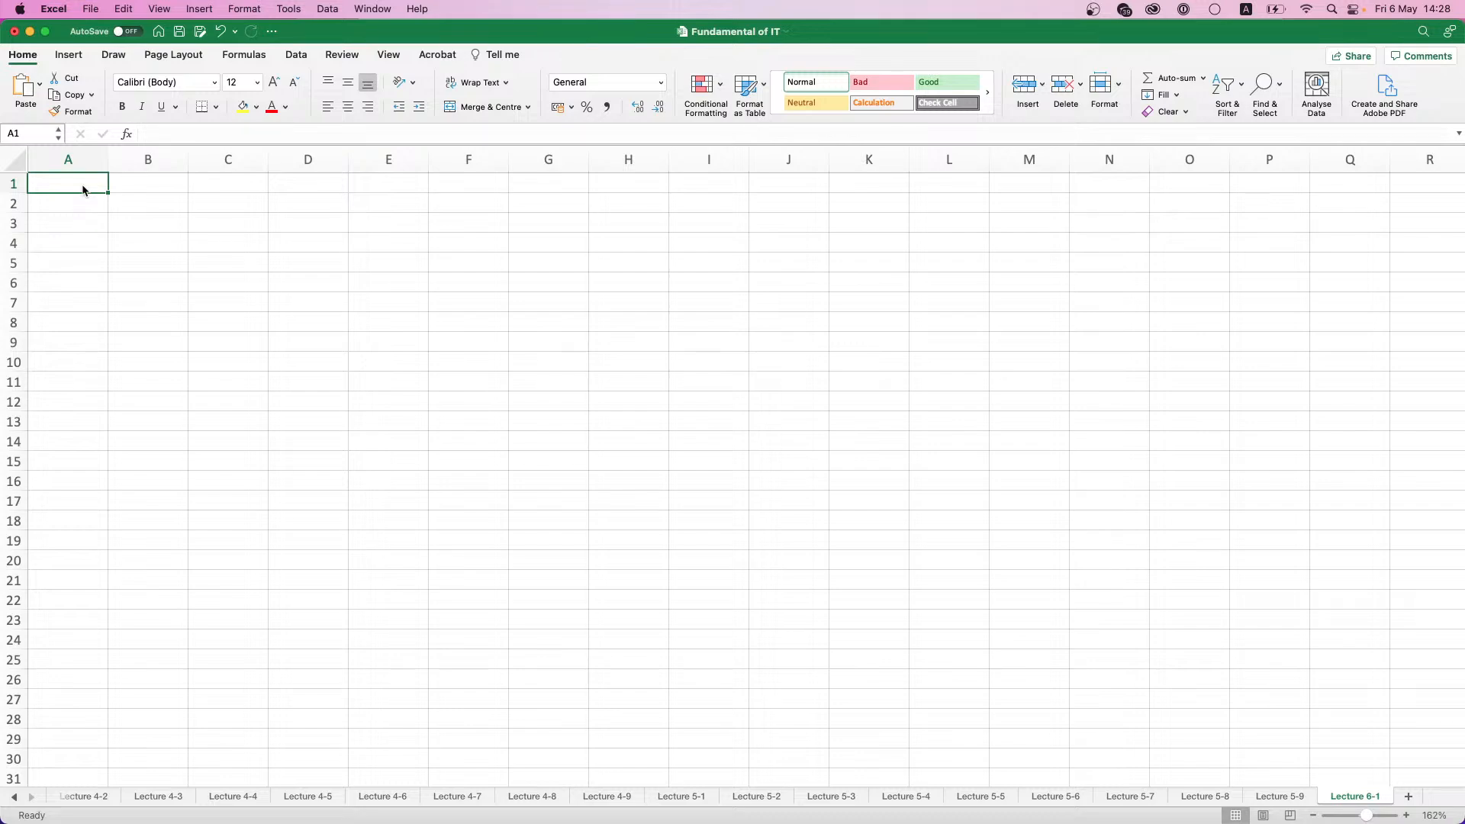
- Enter the column headers ID, Name, Sex, Date of Birth and Base Salary in cells A1 to E1
type("ID")
key("Tab")
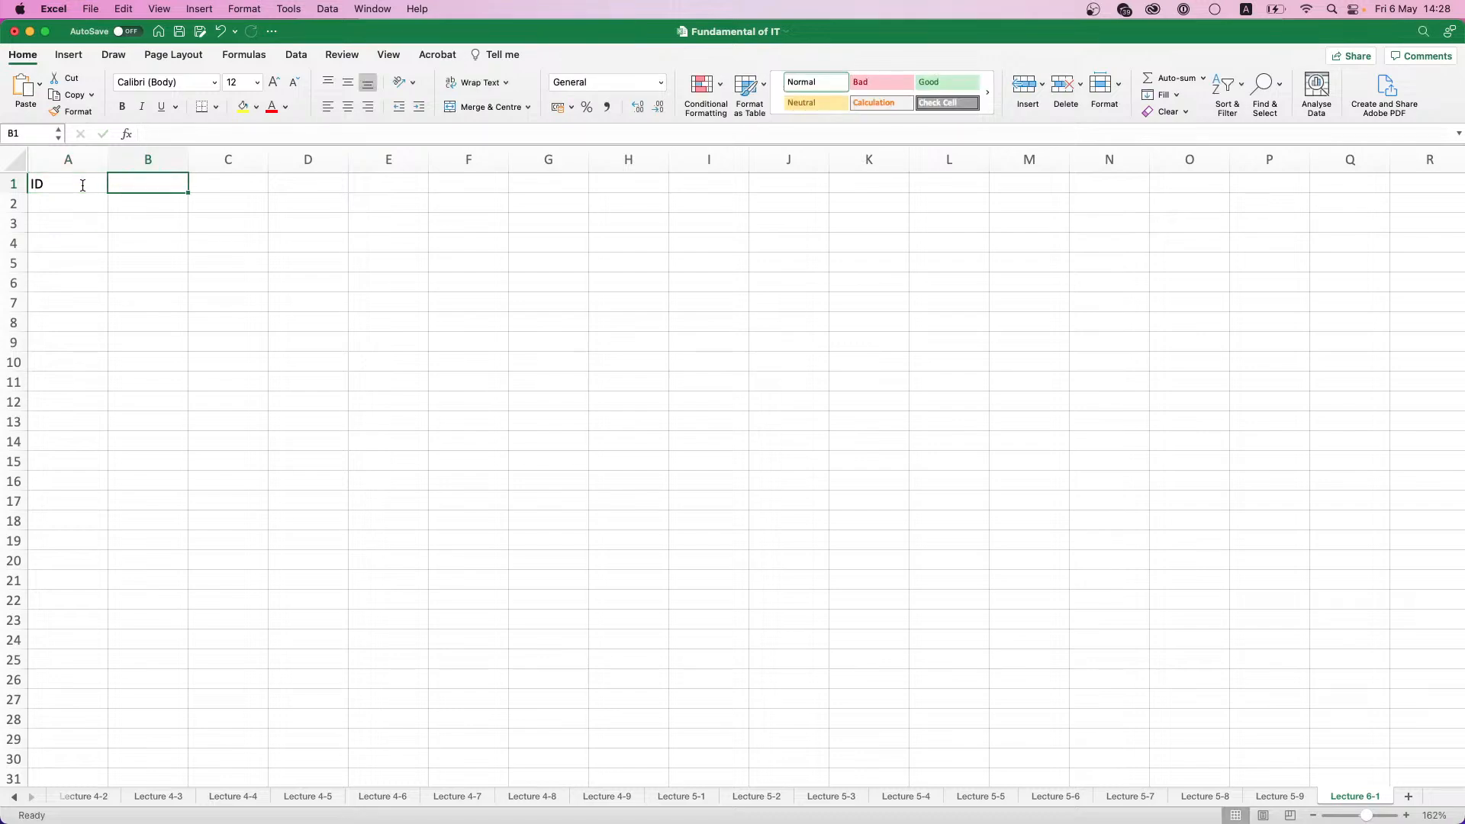
type("Name")
key("Tab")
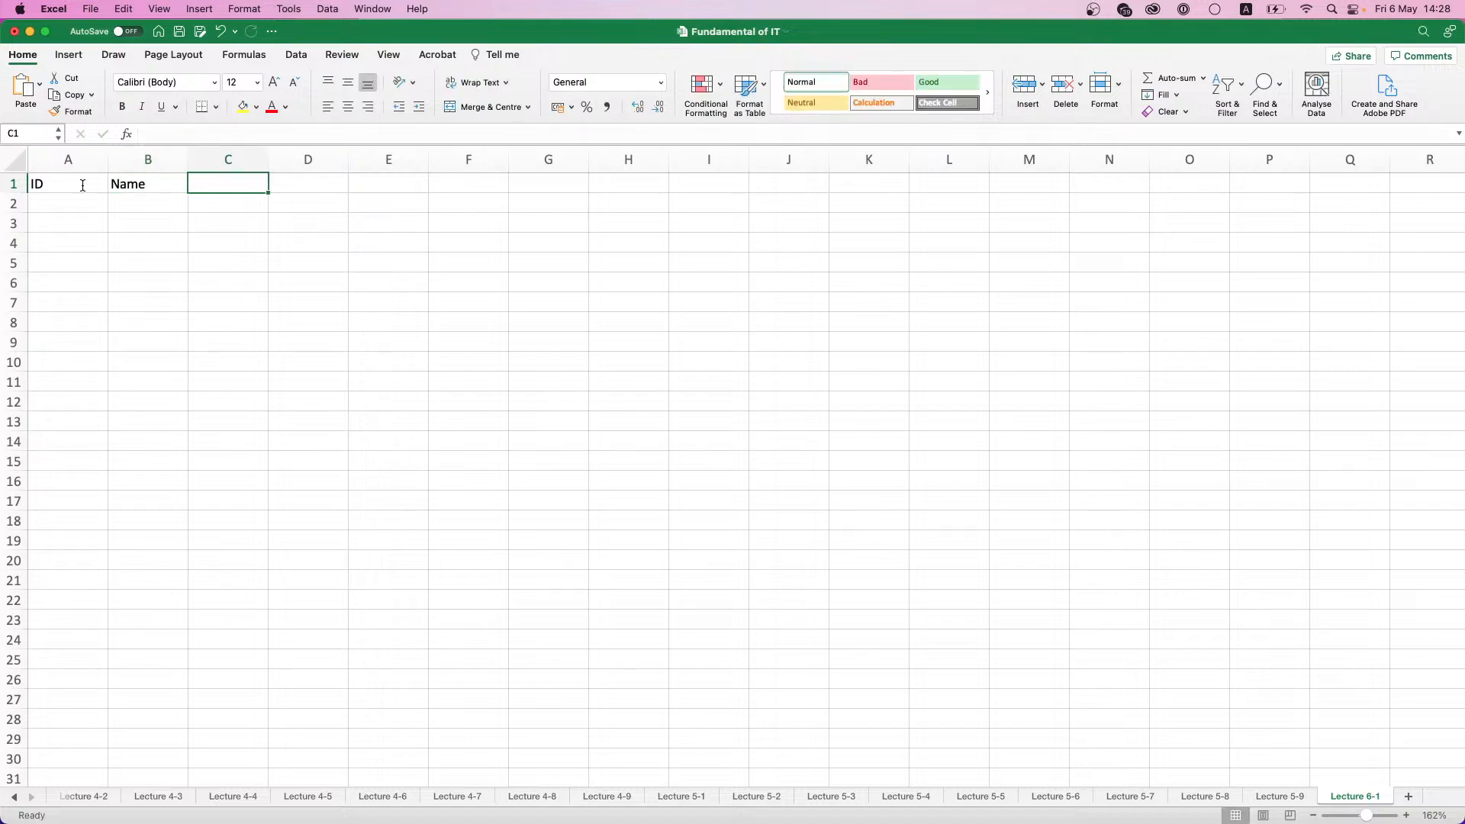
type("Sex")
key("Tab")
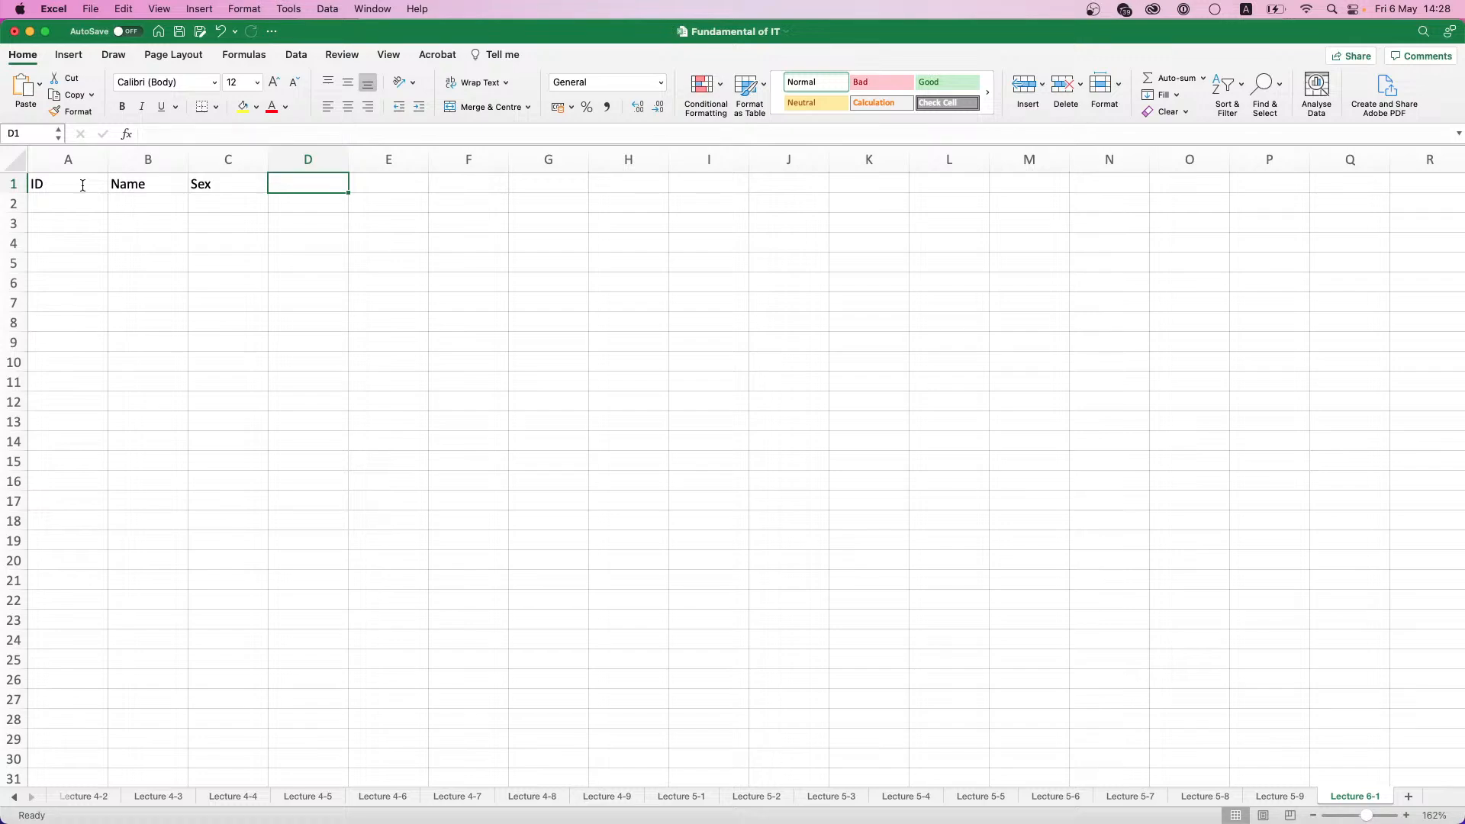
type("Date of Birth")
key("Tab")
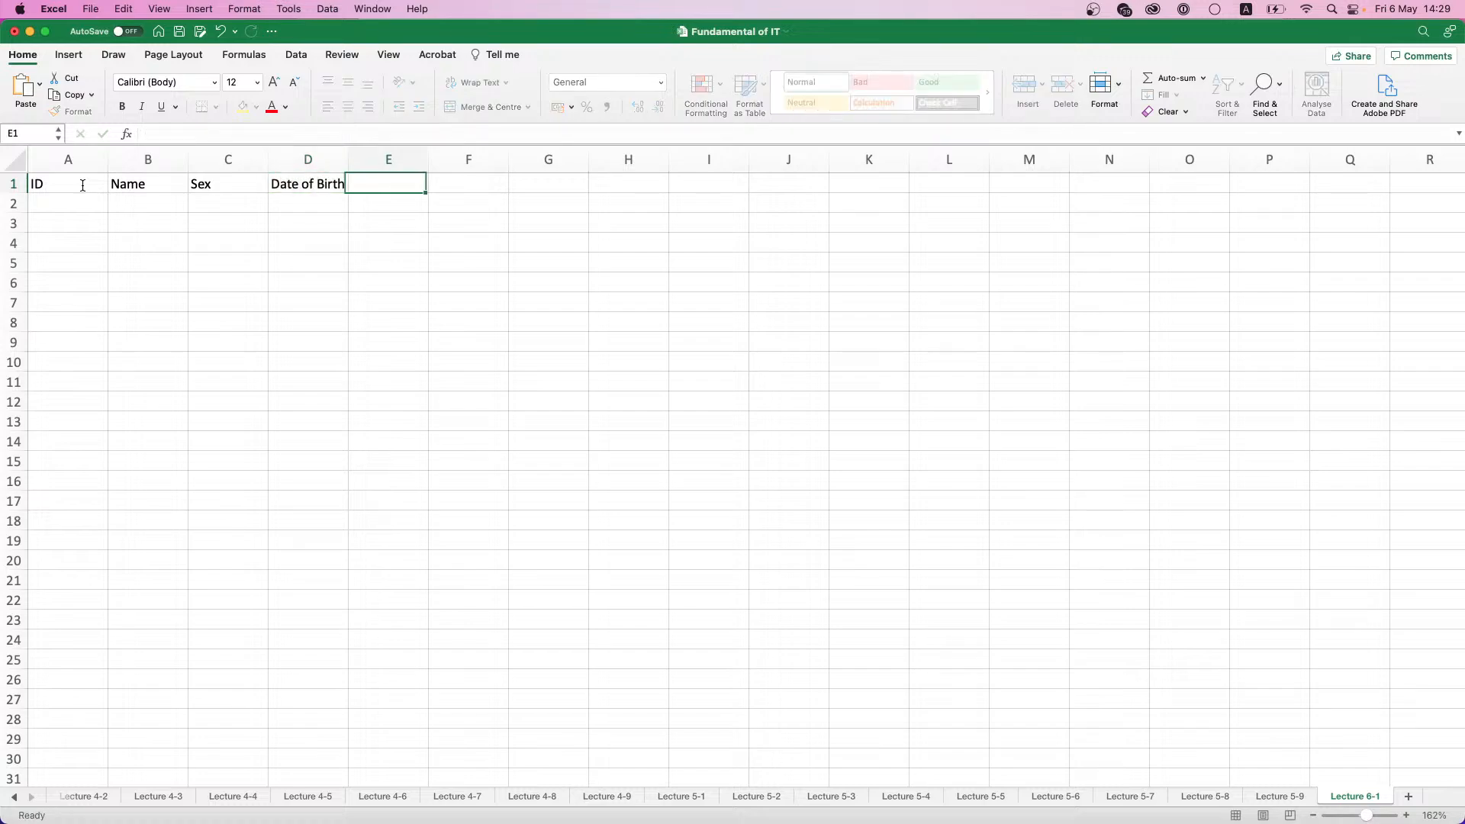
type("V")
key("BackSpace")
type("Bas")
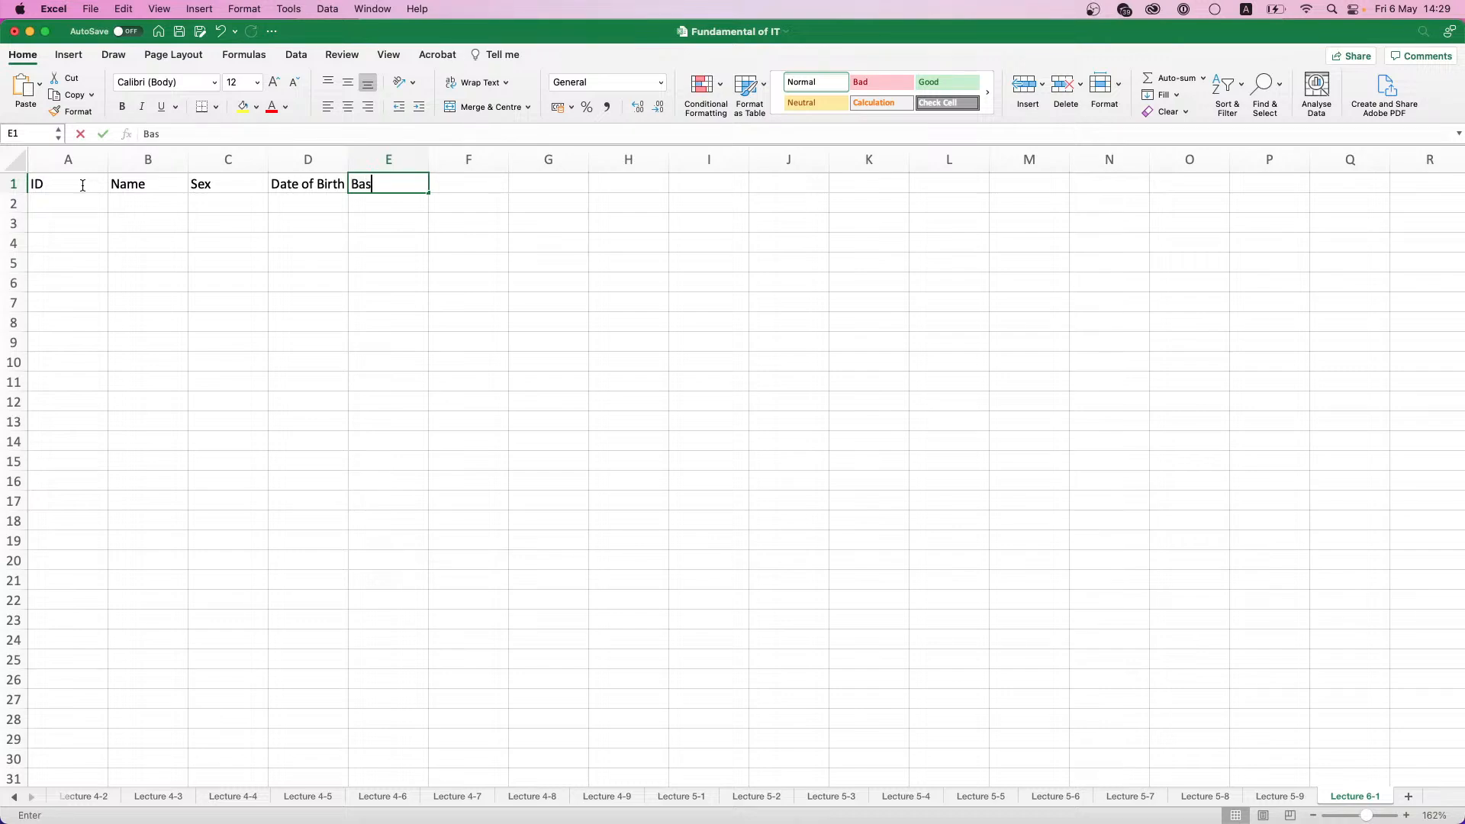
type("e Salary")
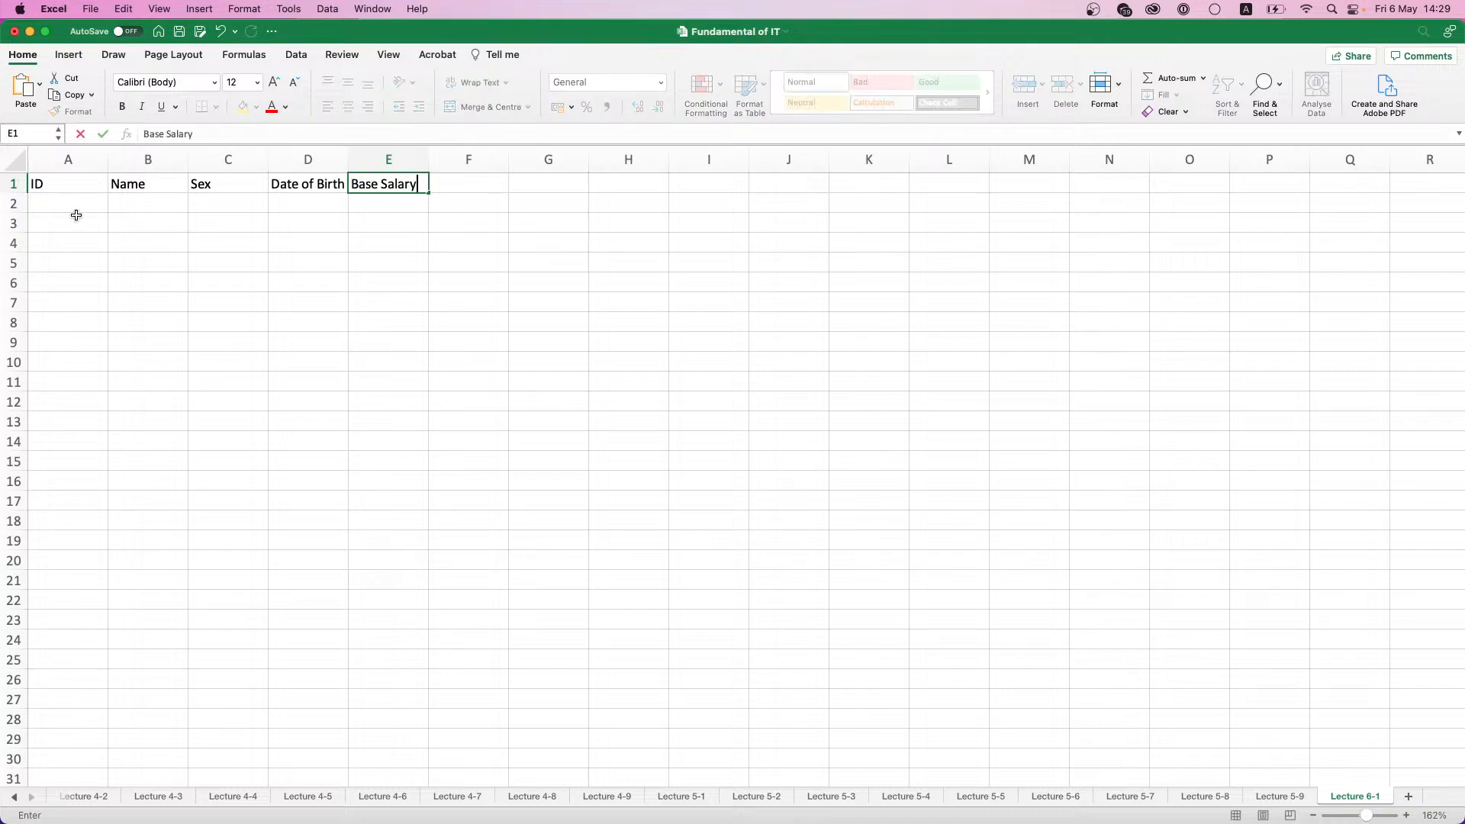
left_click(75, 263)
- Make the headers in A1:E1 bold with a light green fill, and fit column D to its header text
left_click_drag(78, 183, 366, 177)
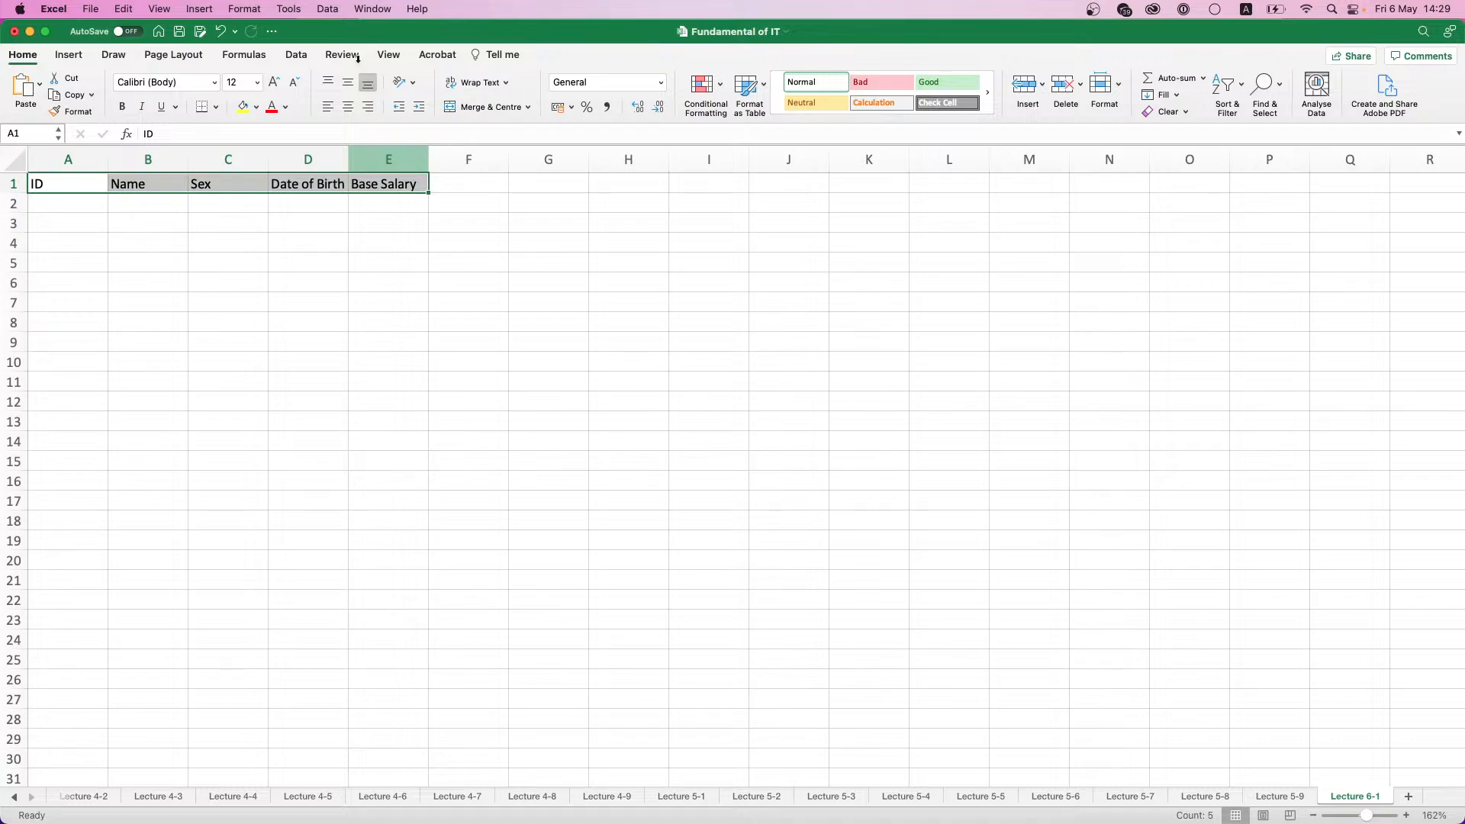
key("super+b")
left_click(256, 107)
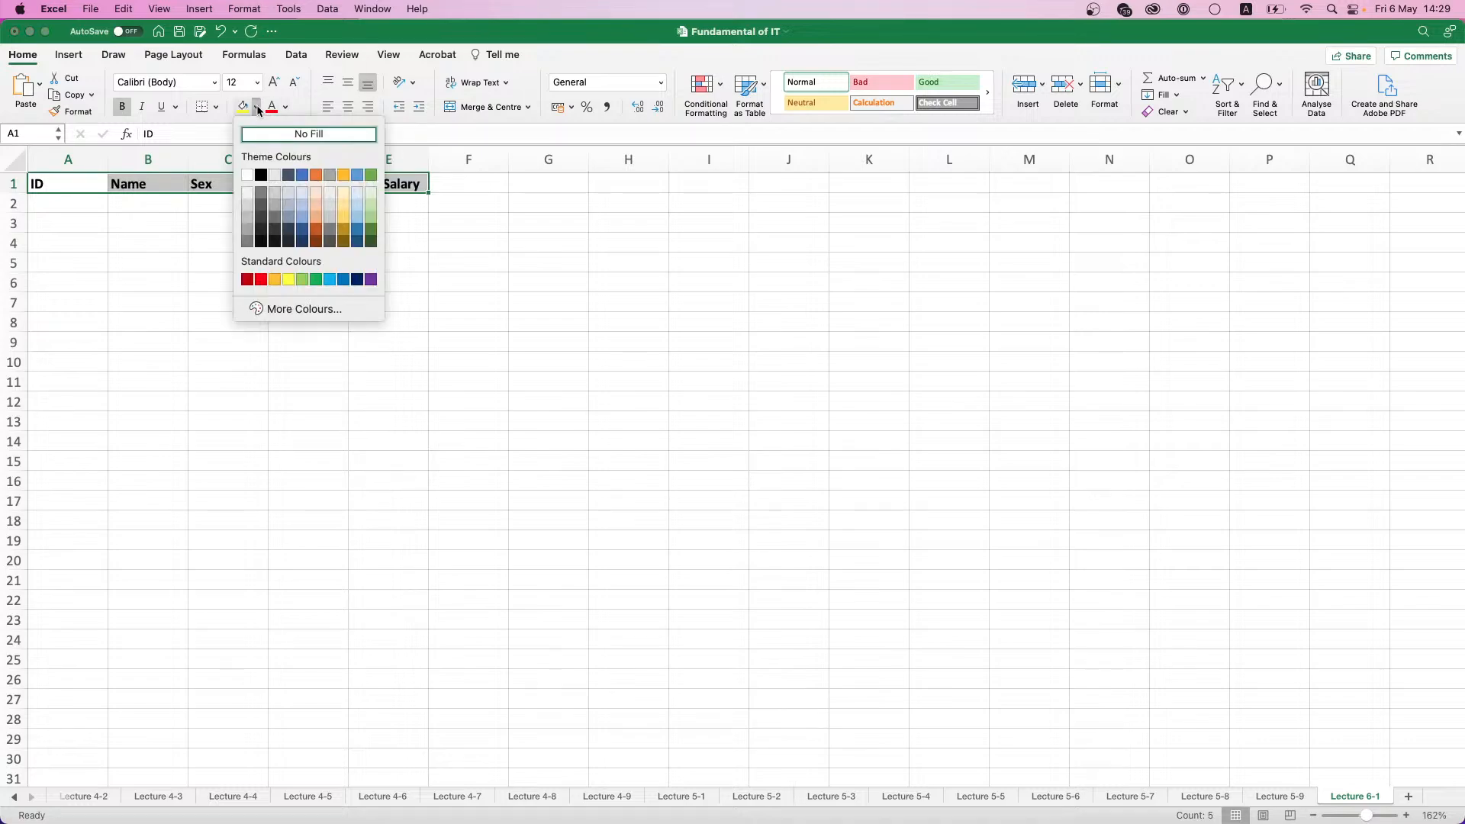
left_click(371, 207)
left_click(172, 220)
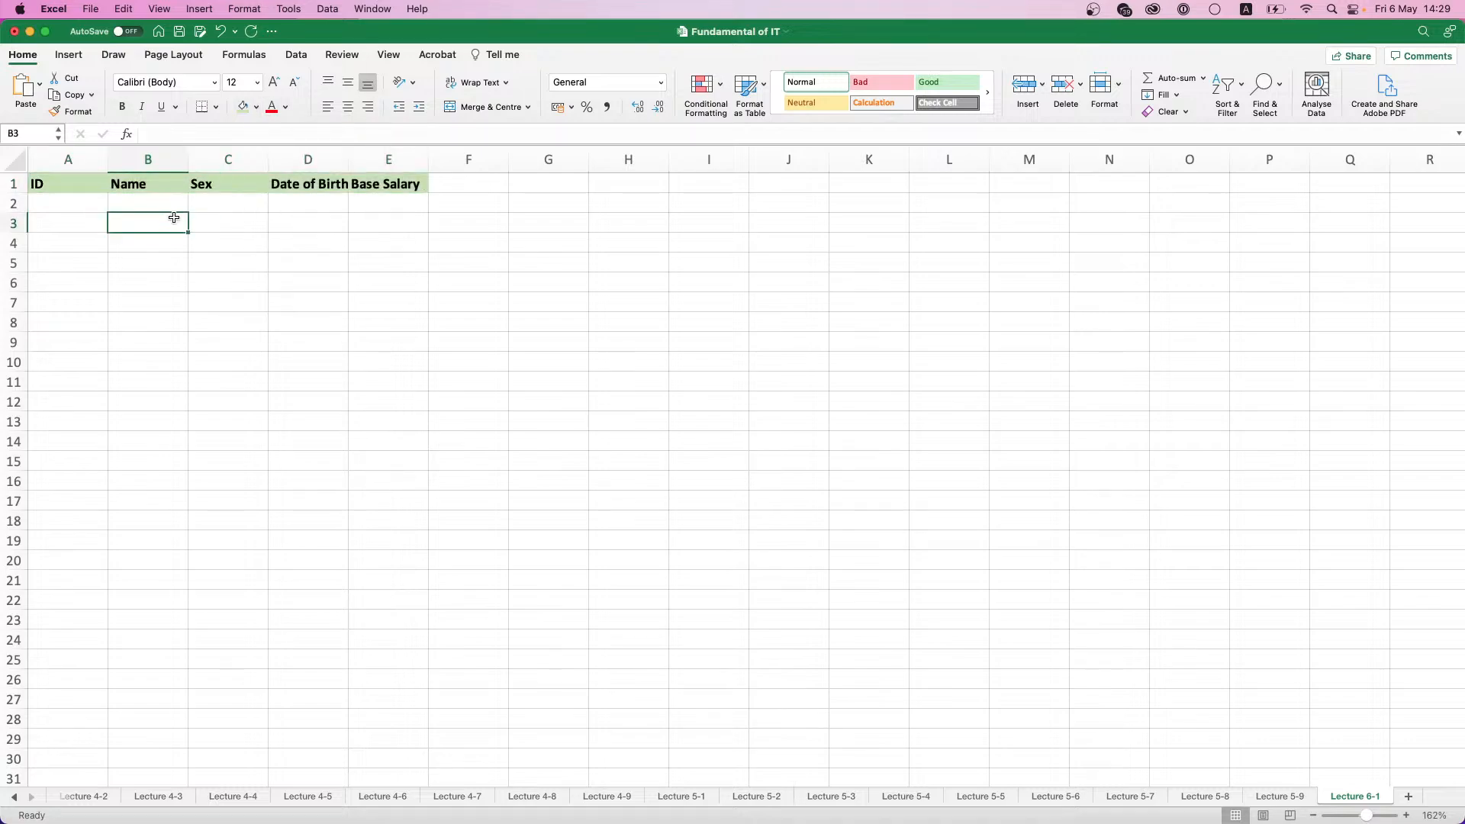
double_click(348, 158)
left_click(72, 203)
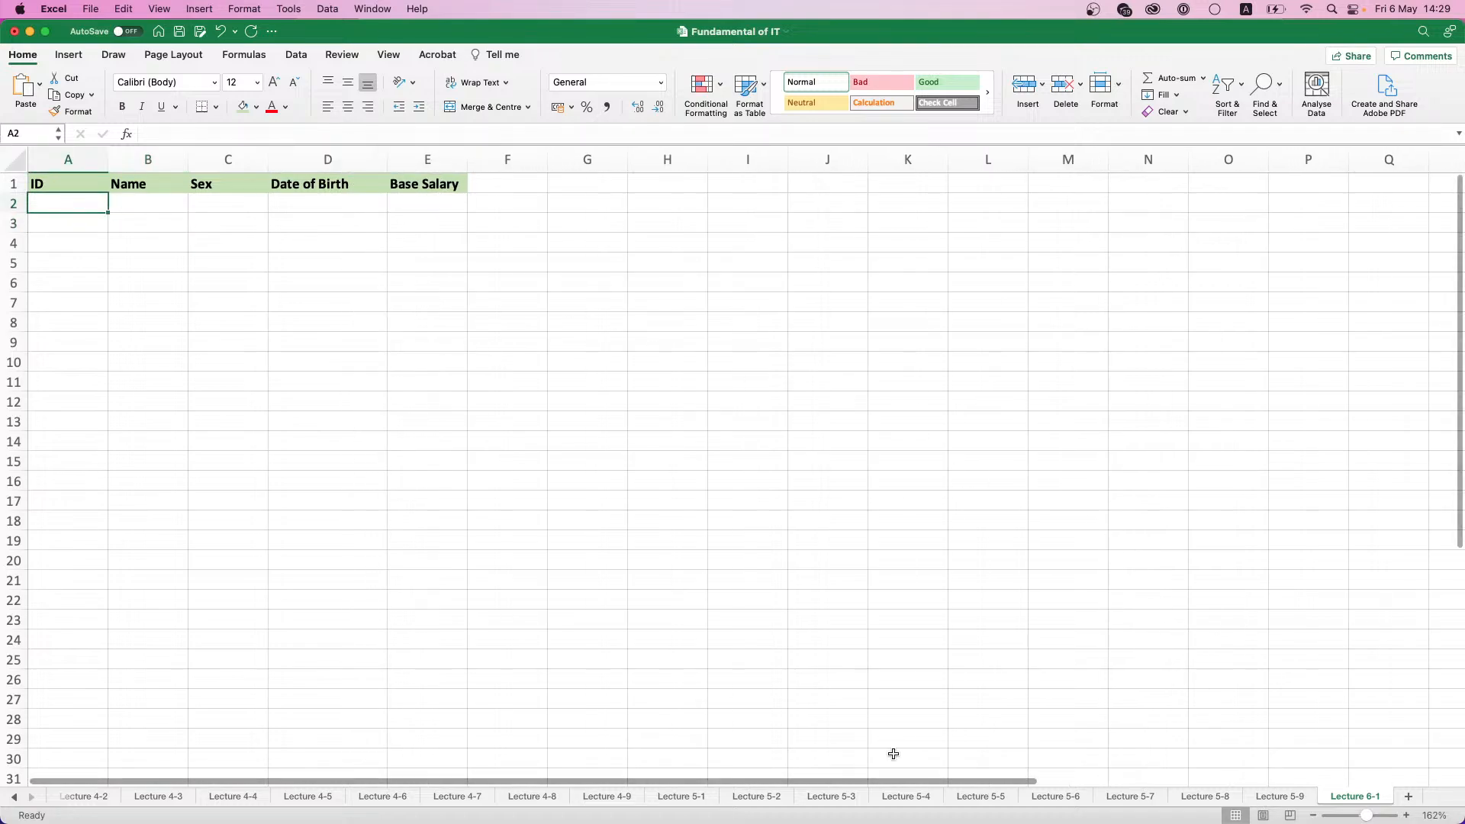
- Copy the name, sex and date of birth entries in B2:D16 of the Lecture 4-7 sheet
left_click(158, 801)
left_click(232, 801)
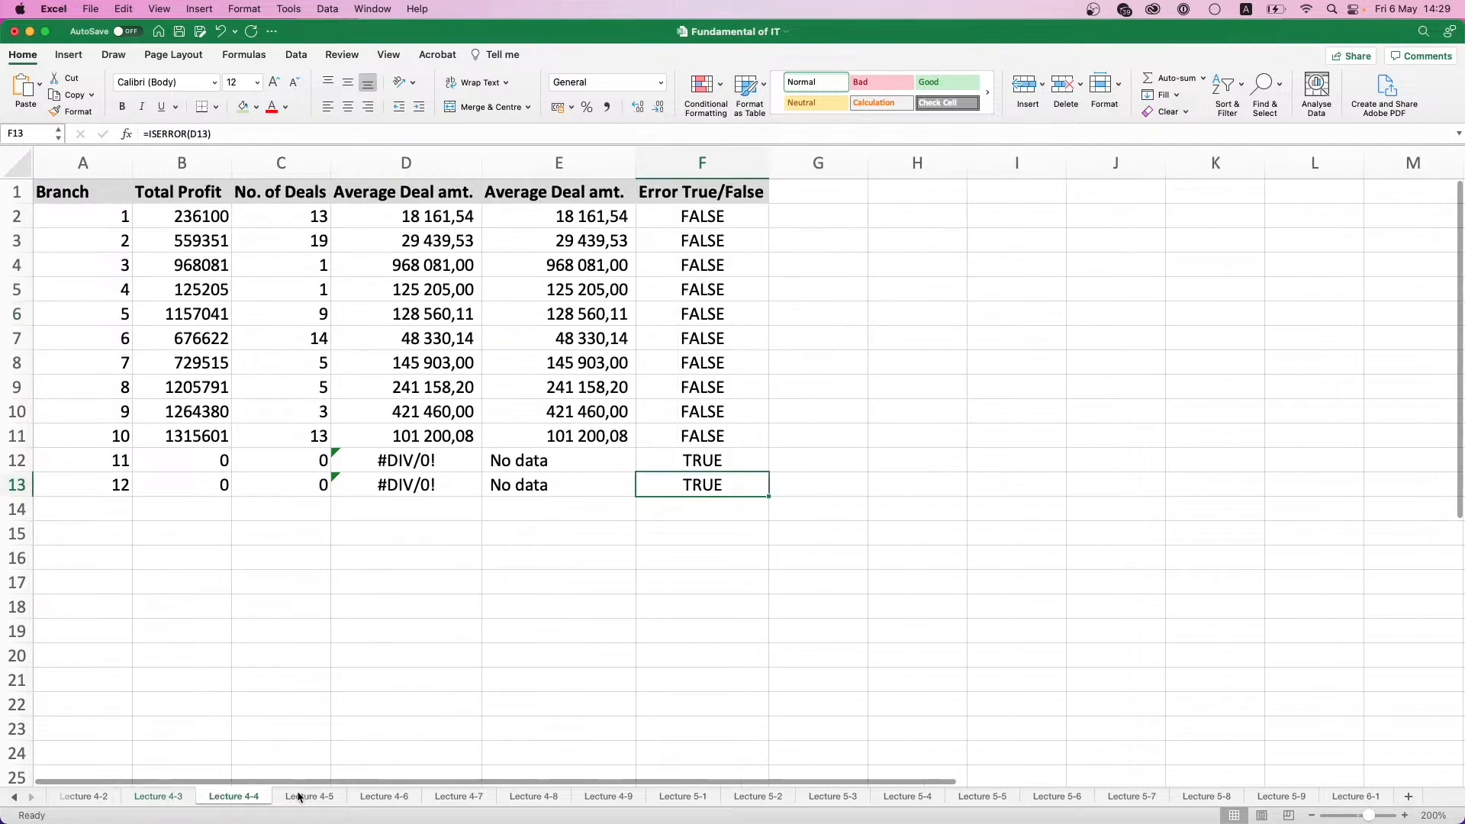
left_click(304, 800)
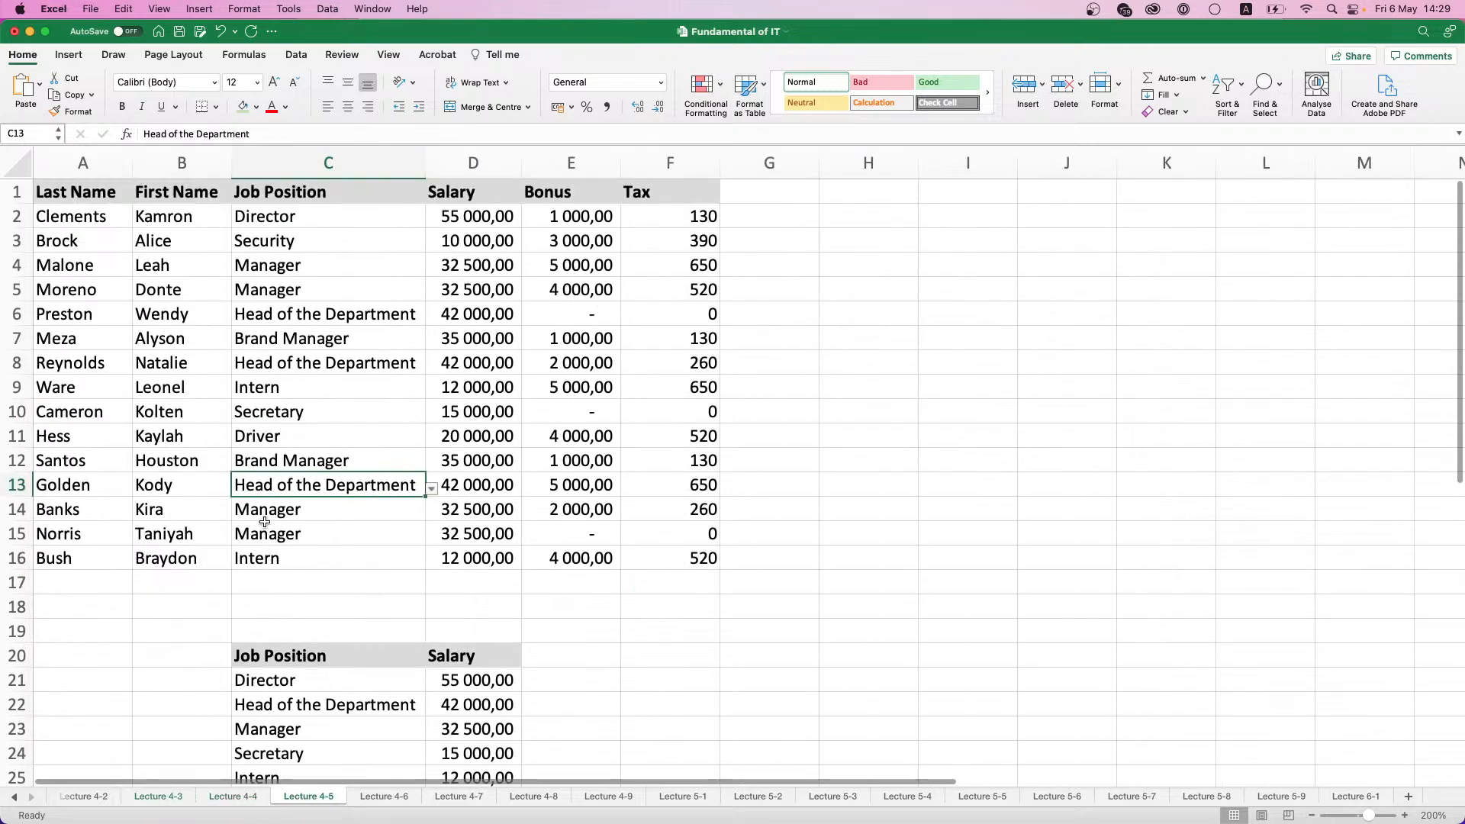
left_click(407, 799)
left_click(456, 799)
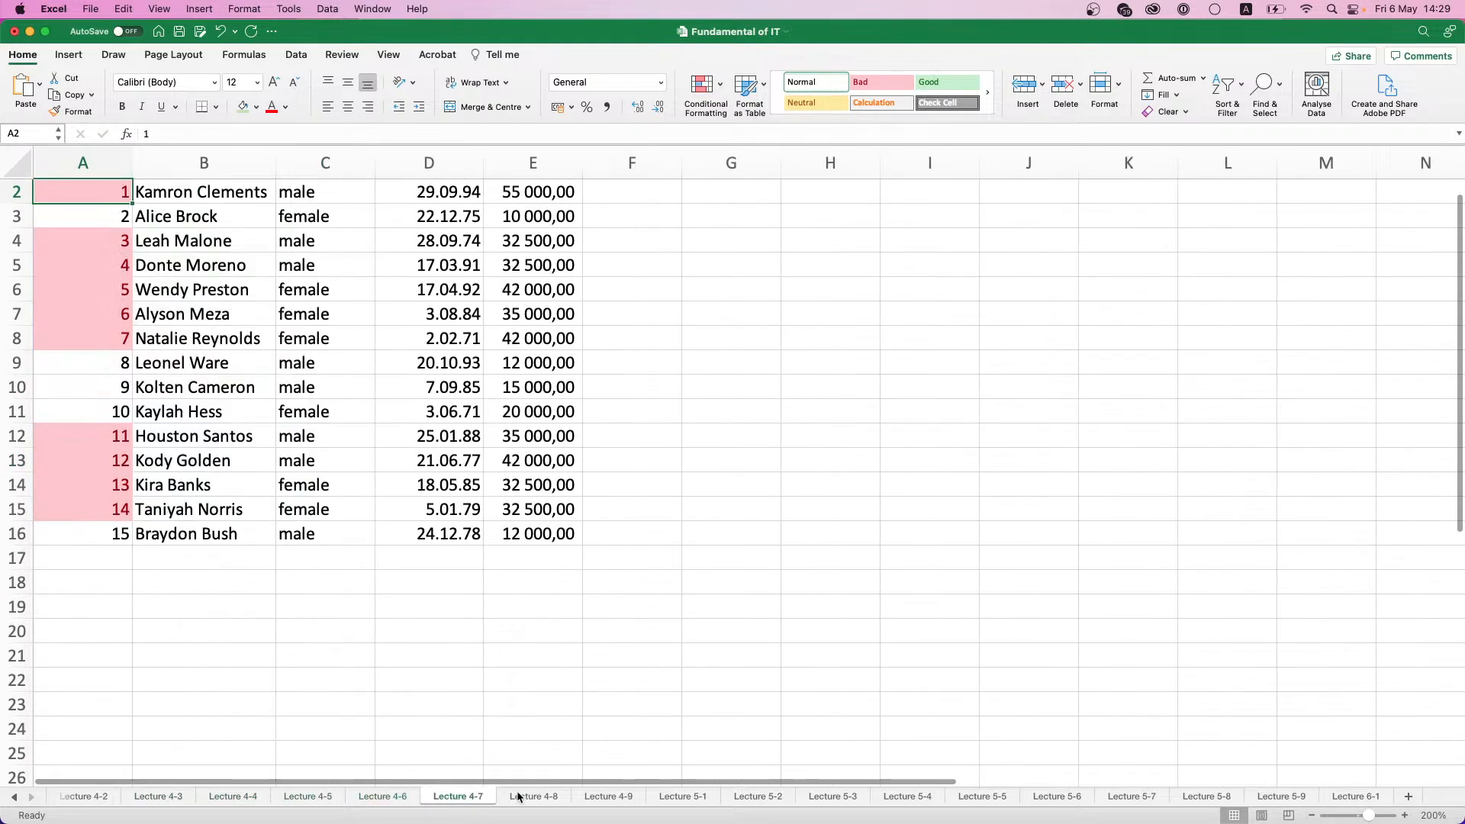
left_click(521, 799)
left_click(484, 799)
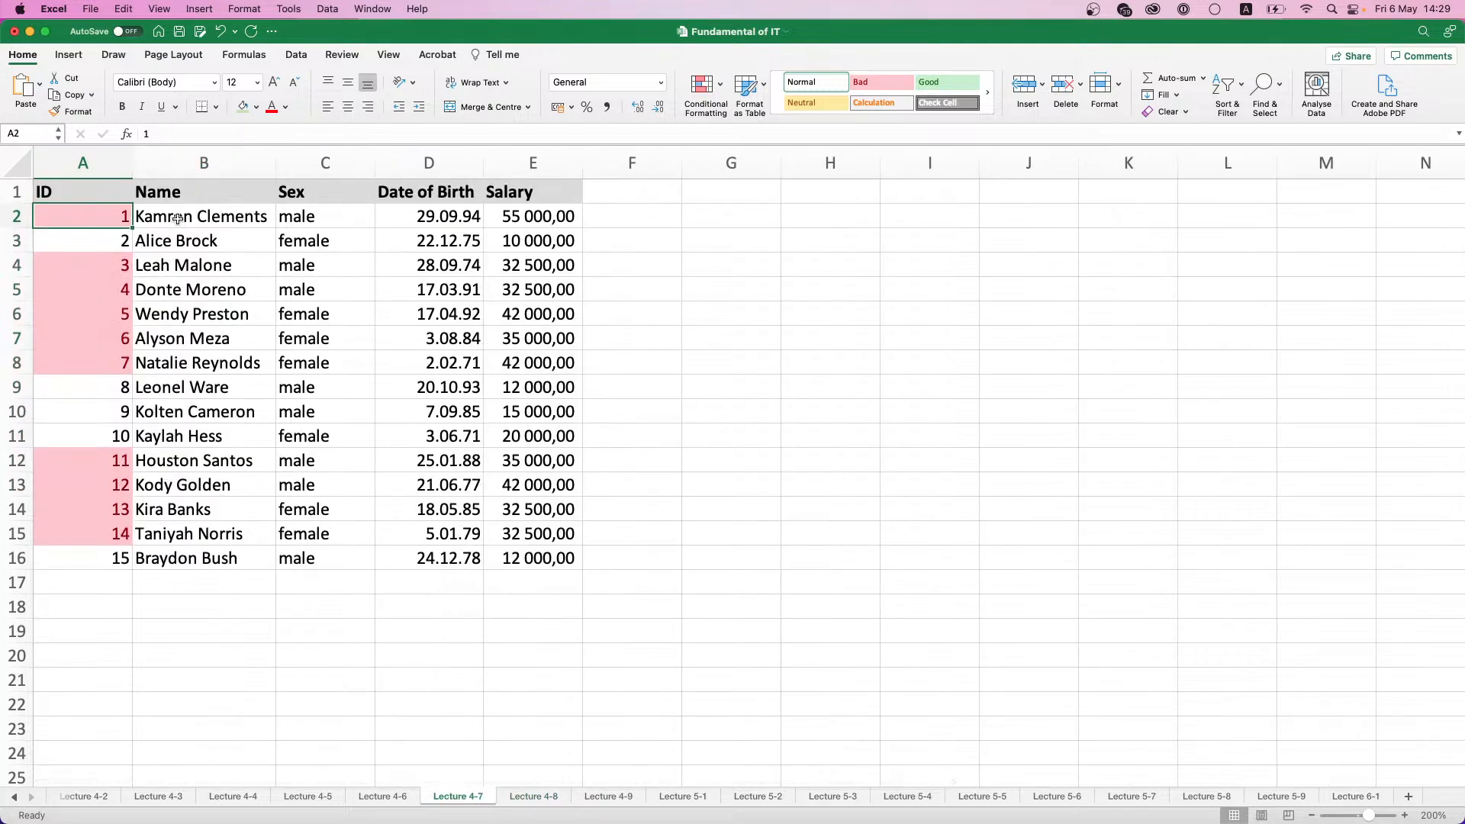
left_click_drag(177, 218, 428, 547)
key("super+c")
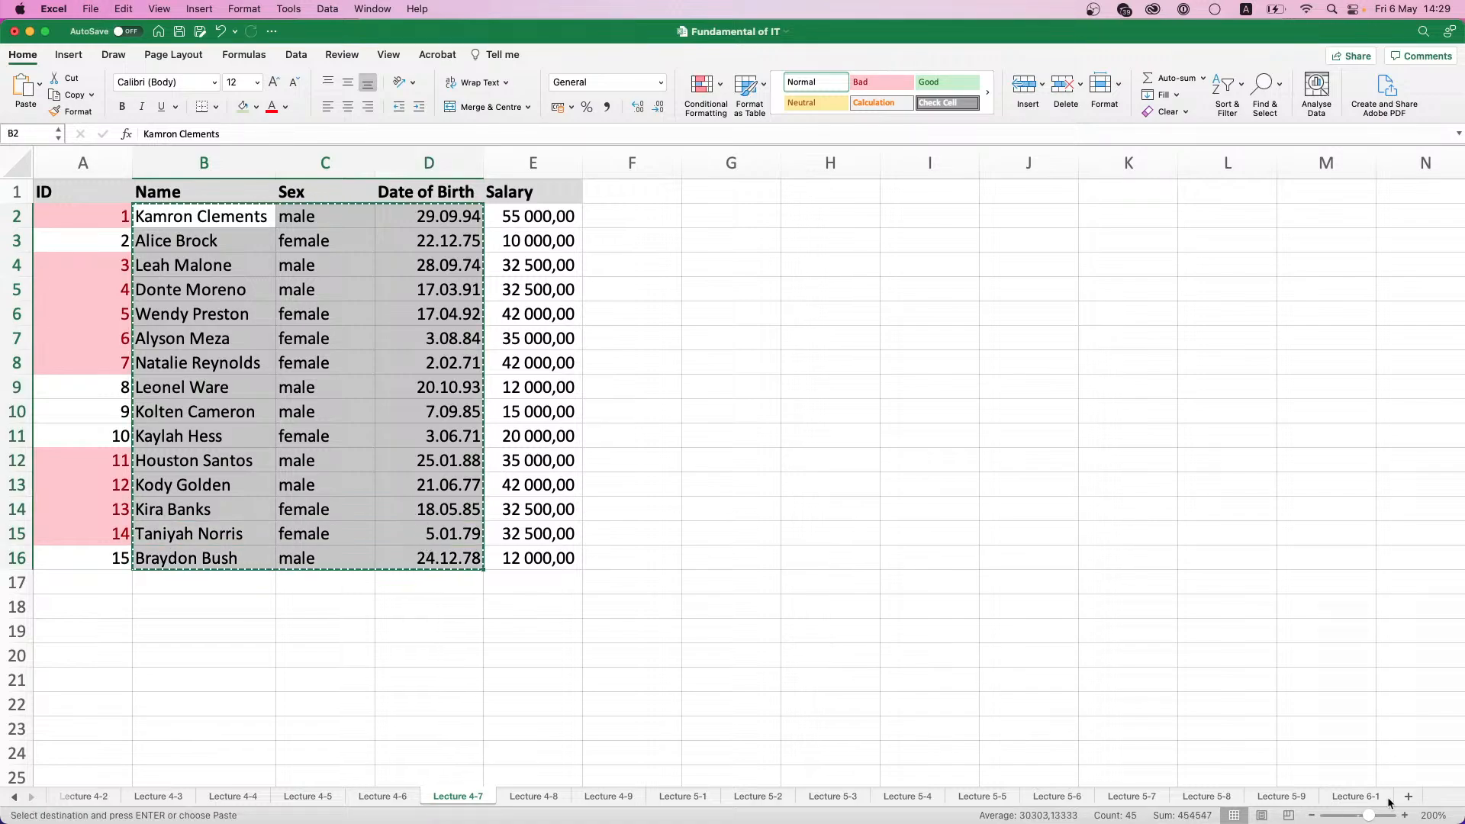
- Paste the copied records into the Lecture 6-1 sheet starting at B2 and fit column B to the names
left_click(1346, 798)
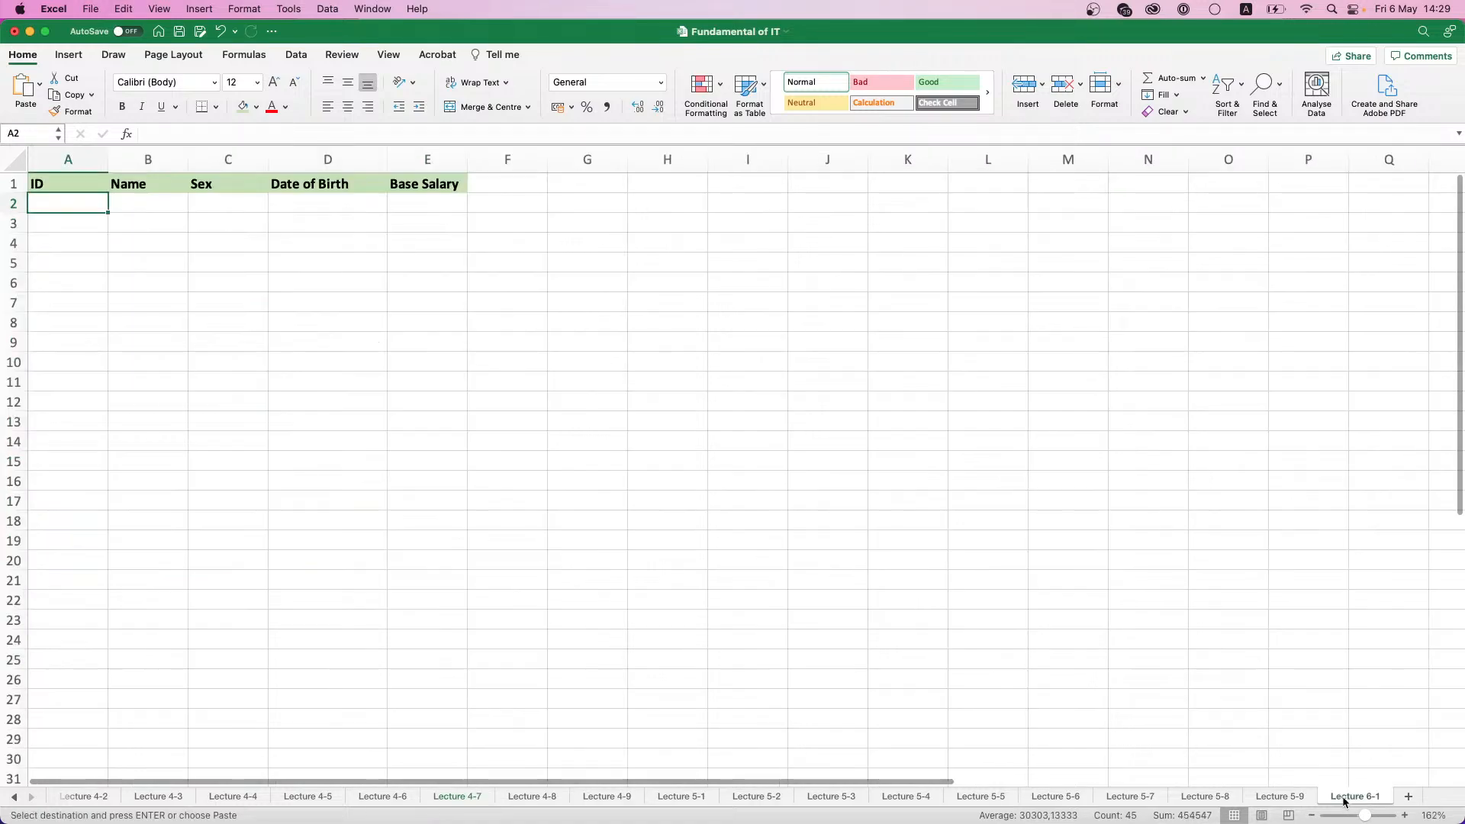
left_click(154, 208)
key("super+v")
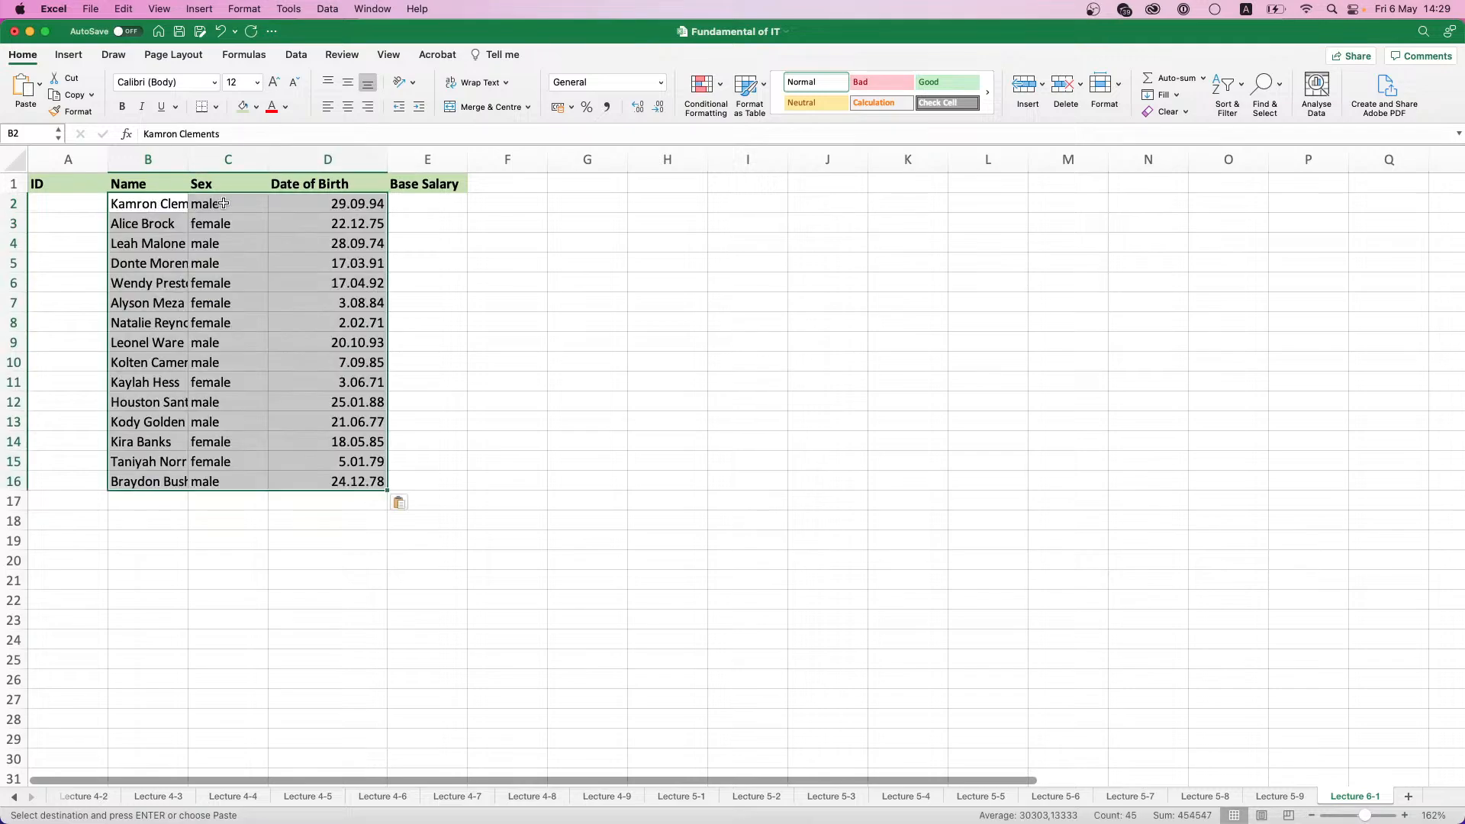
double_click(189, 159)
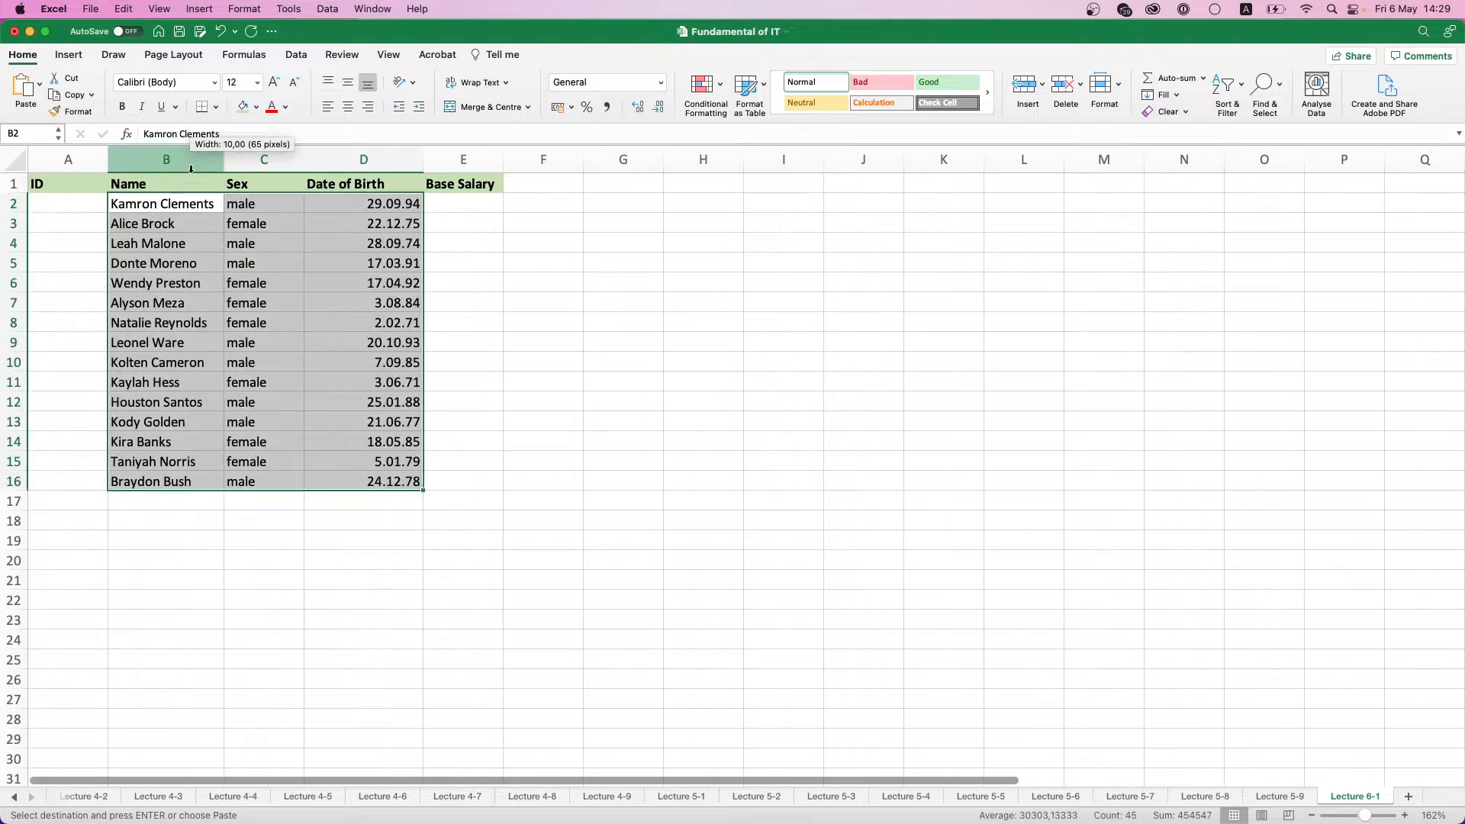
- Number the records in the ID column from 1 in A2 down to A16 as a fill series
left_click(65, 207)
type("1")
key("Return")
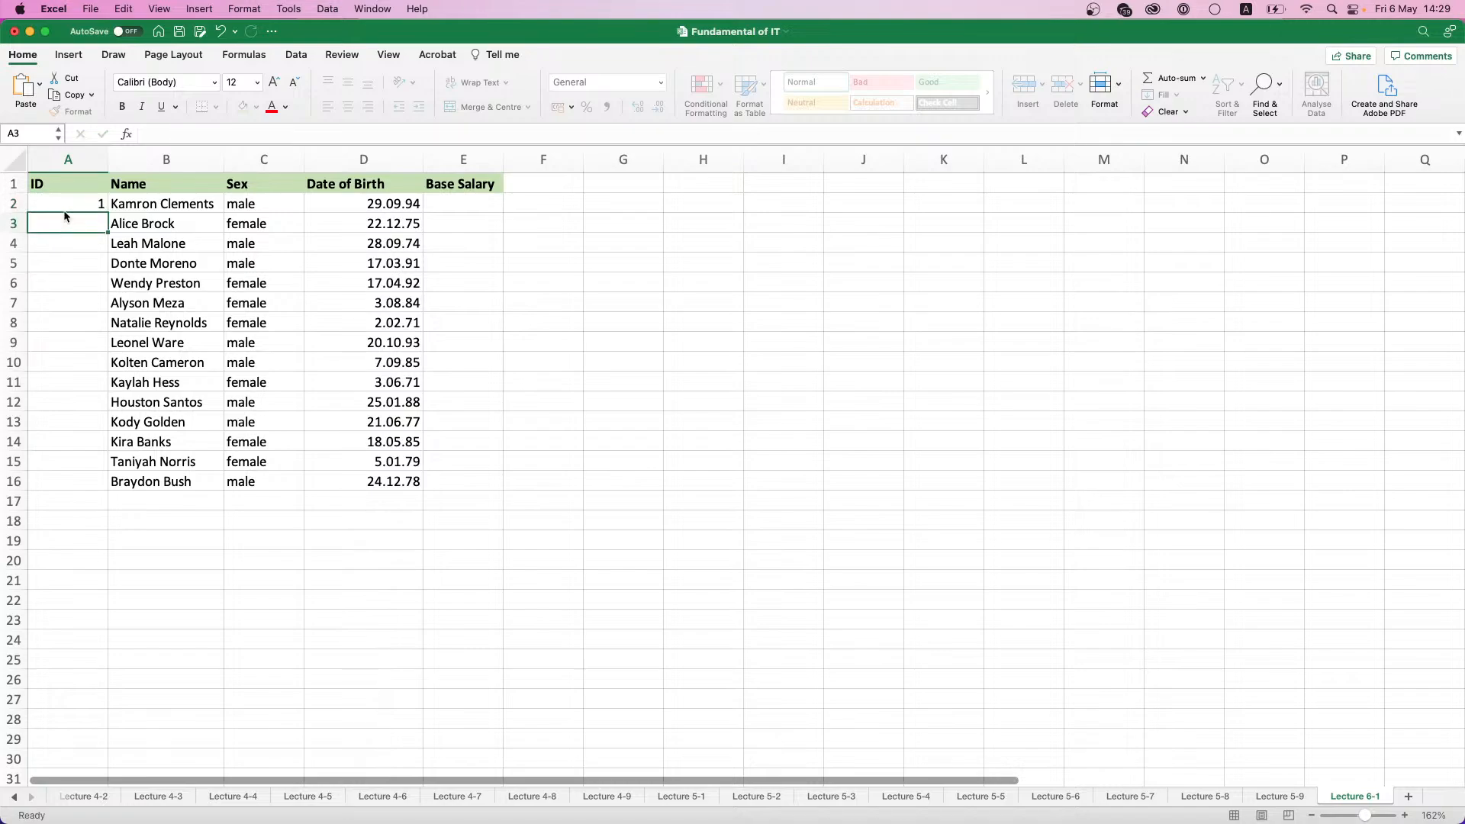
left_click(67, 208)
left_click_drag(107, 213, 100, 487)
left_click(122, 501)
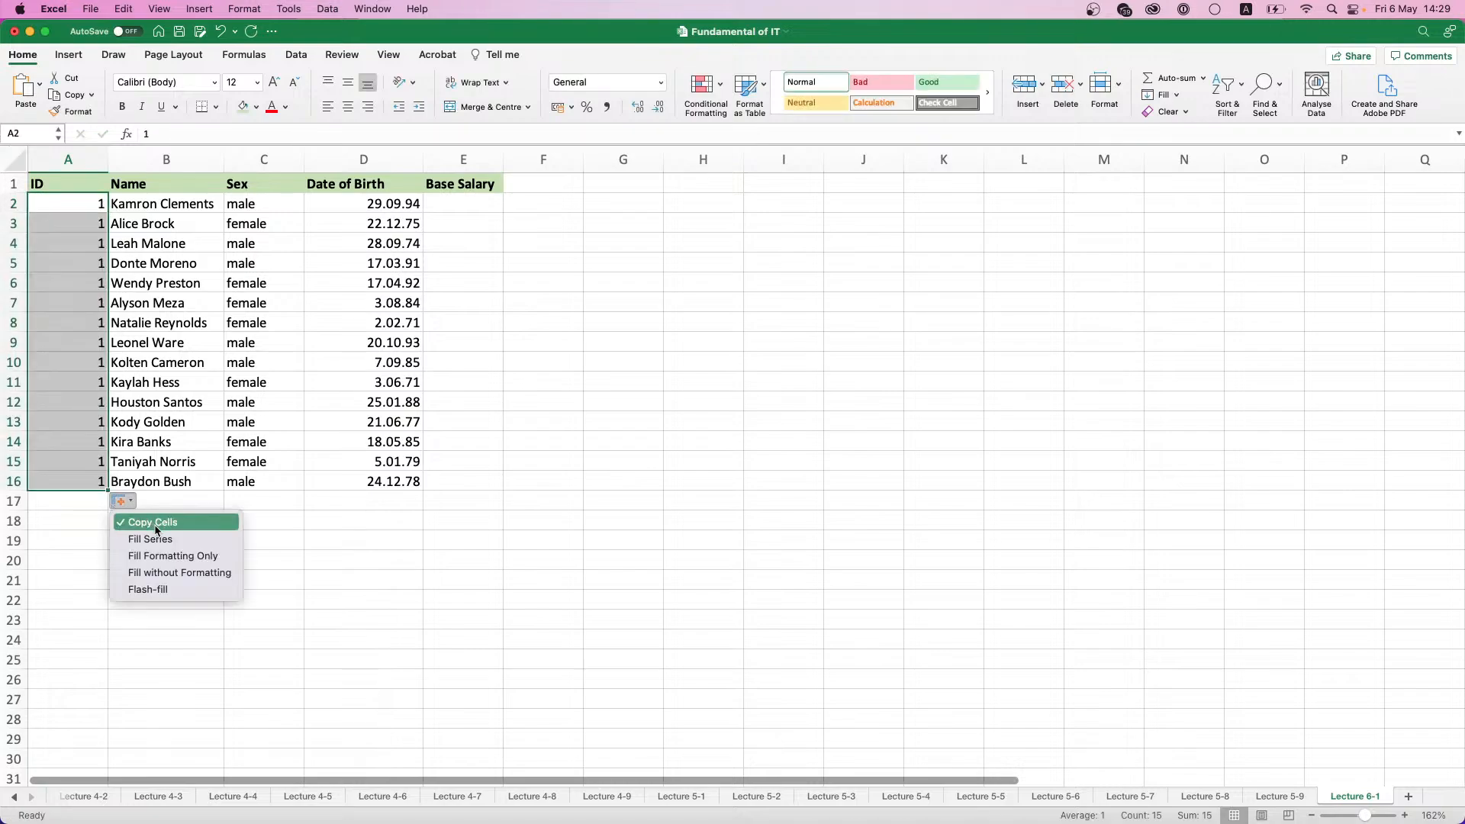
left_click(160, 543)
- Enter =RANDBETWEEN(50000; 150000) in E2 and fill the formula down the Base Salary column to E16
left_click(472, 211)
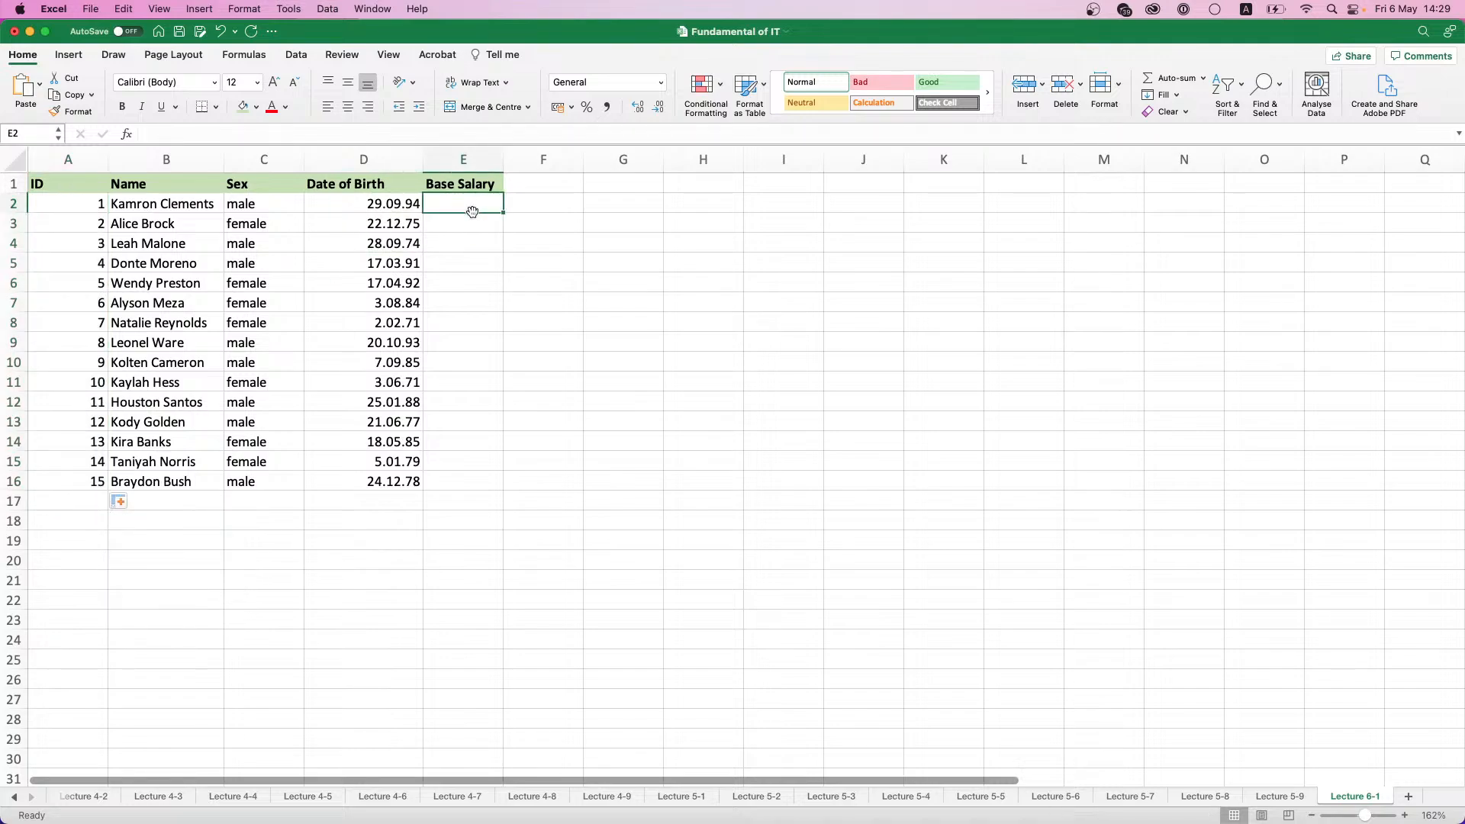
type("=")
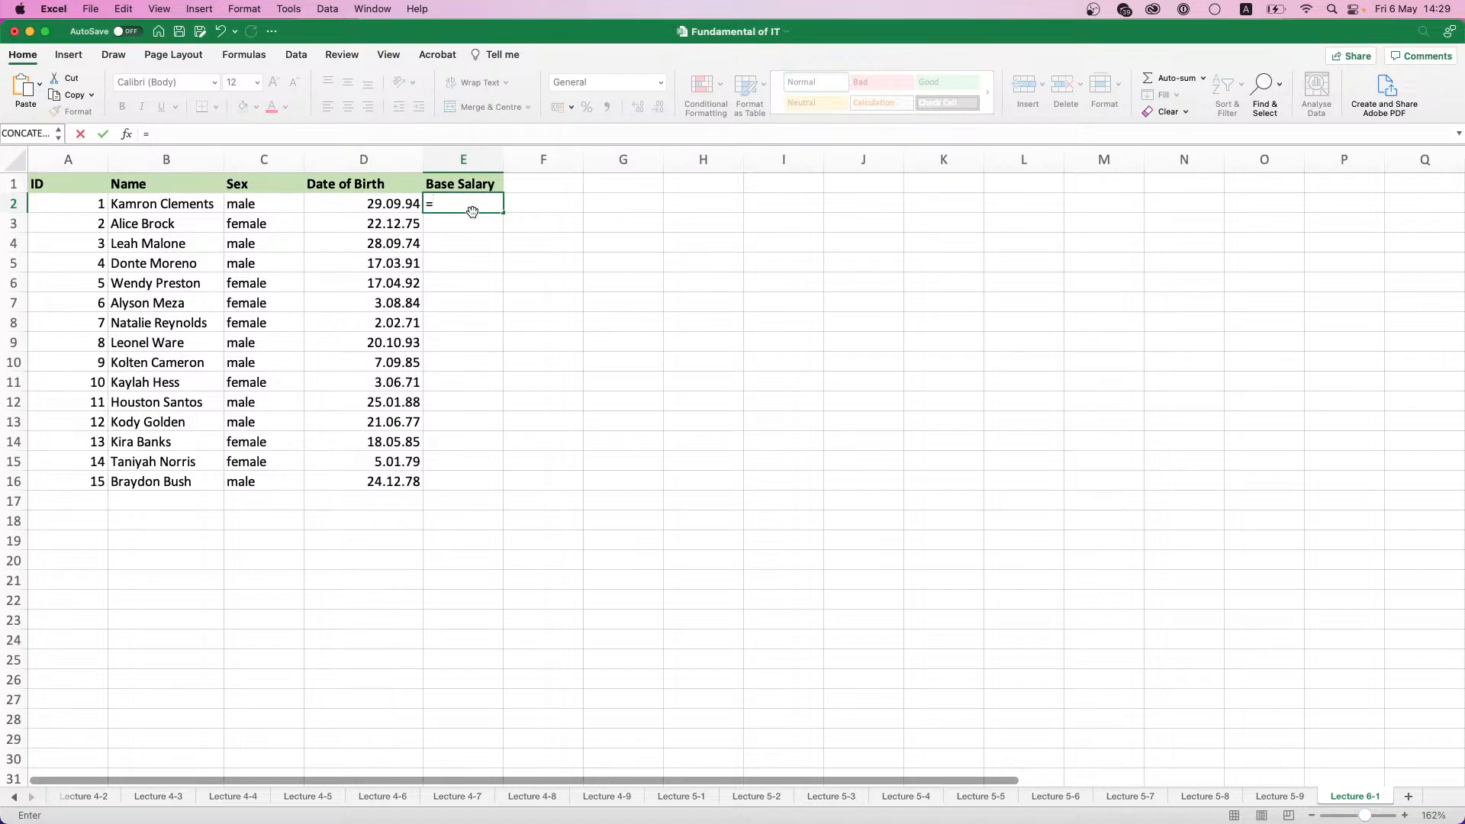
type("RAN")
left_click(478, 268)
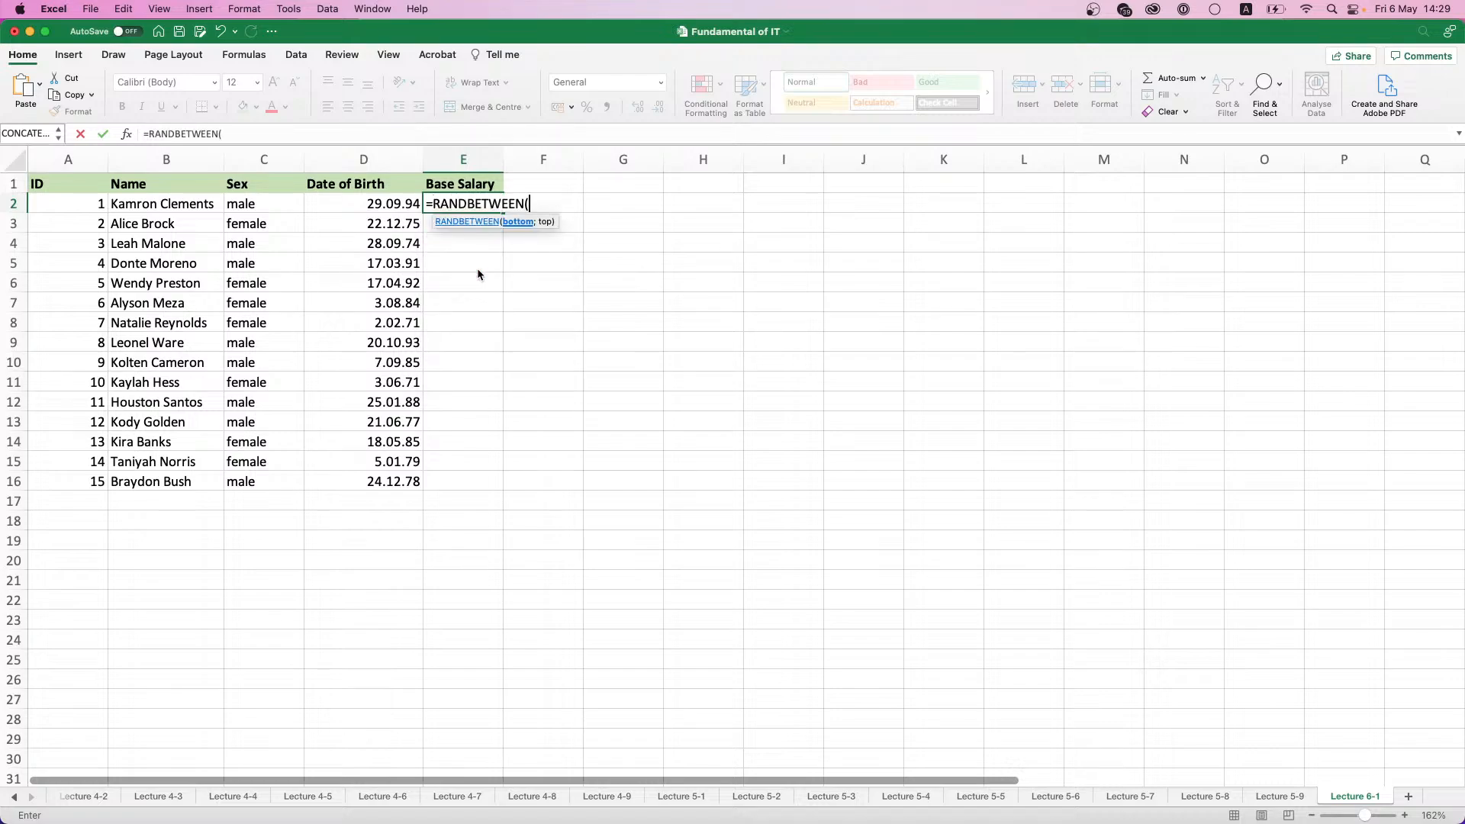
type("50000; 150")
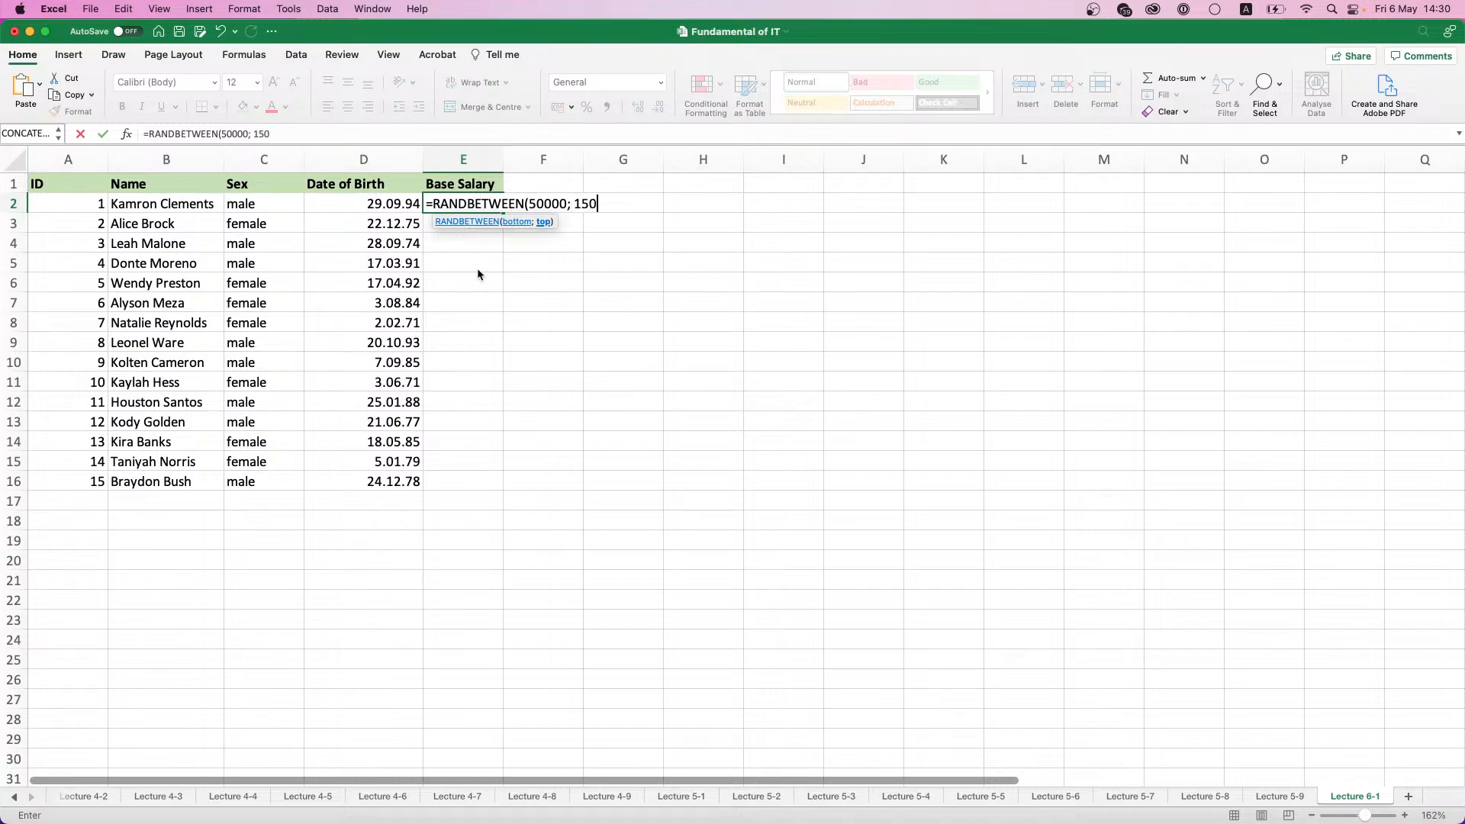
type("000)")
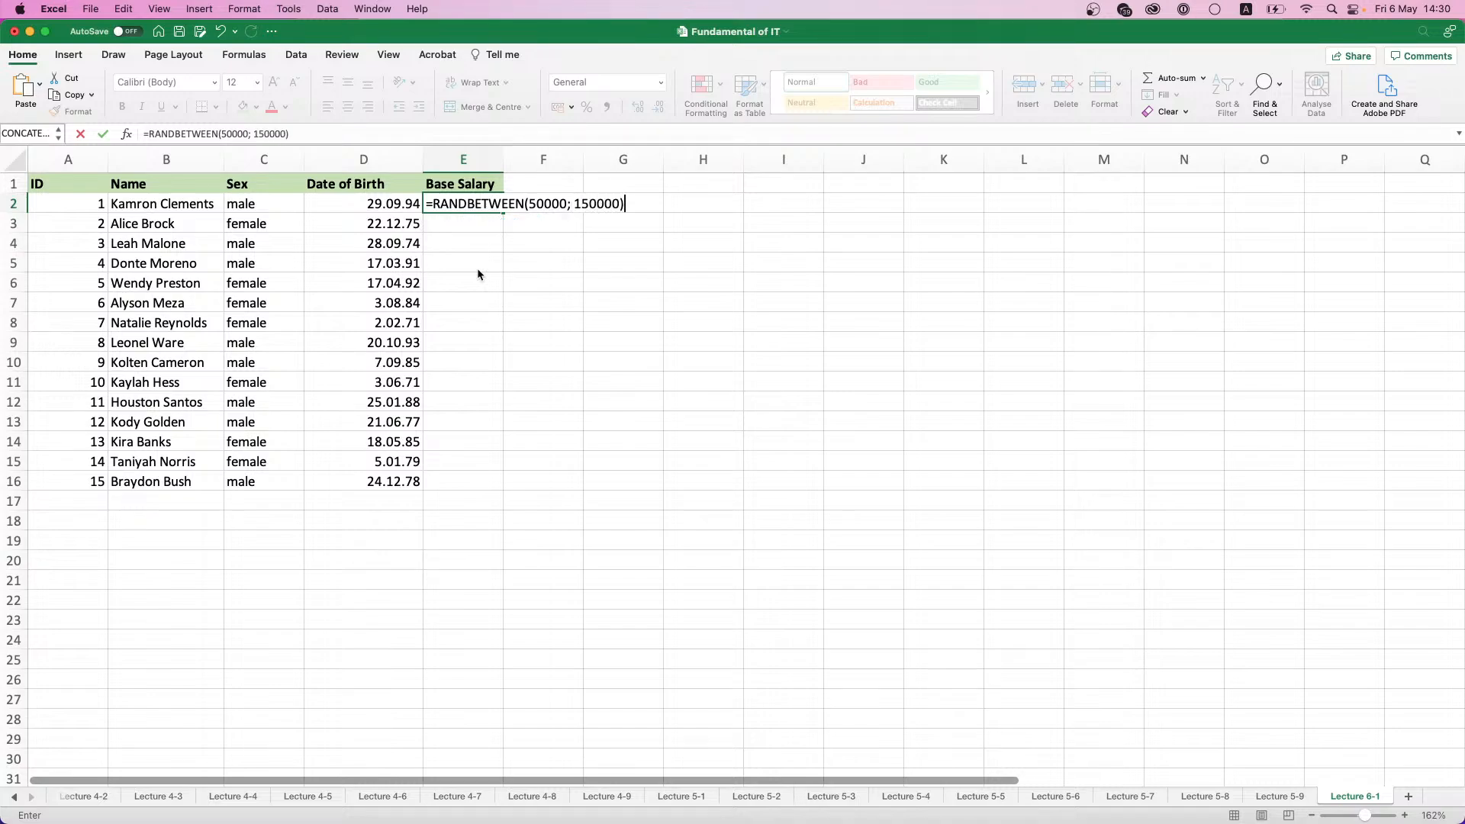
key("Return")
left_click(476, 215)
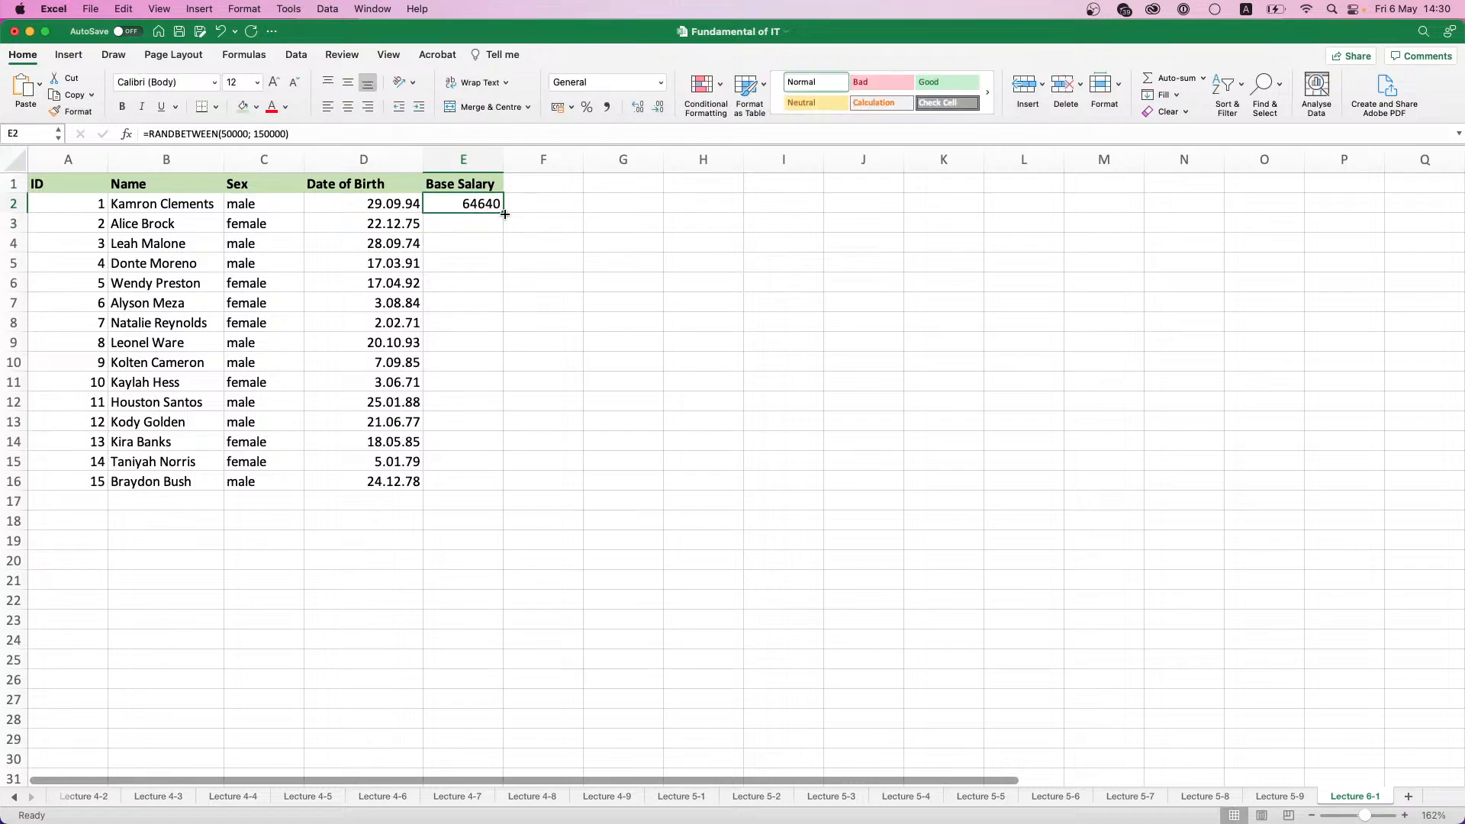
double_click(505, 214)
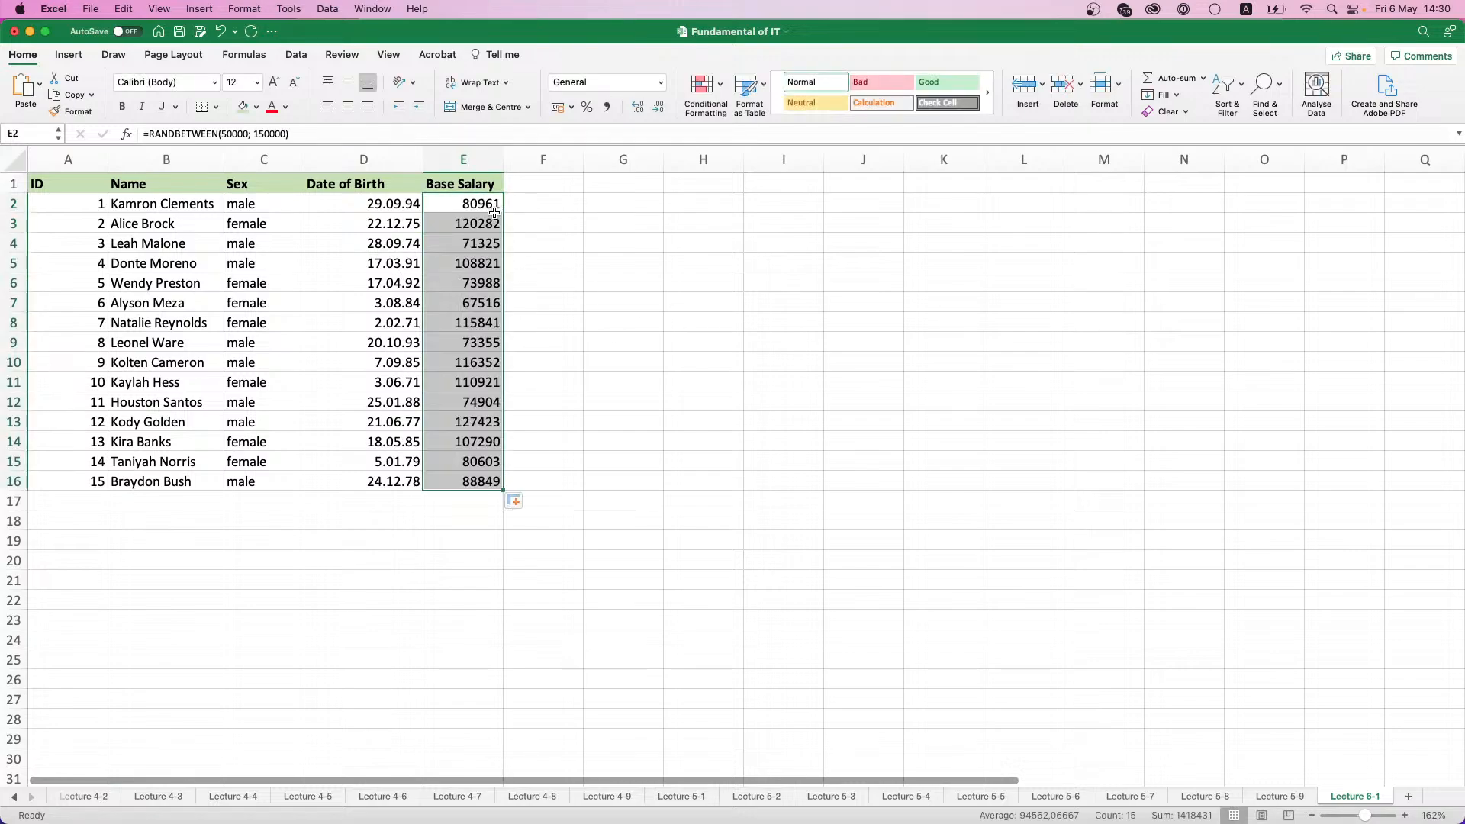
- Undo the fill in the Base Salary column and multiply the RANDBETWEEN formula in E2 by 1000
key("super+z")
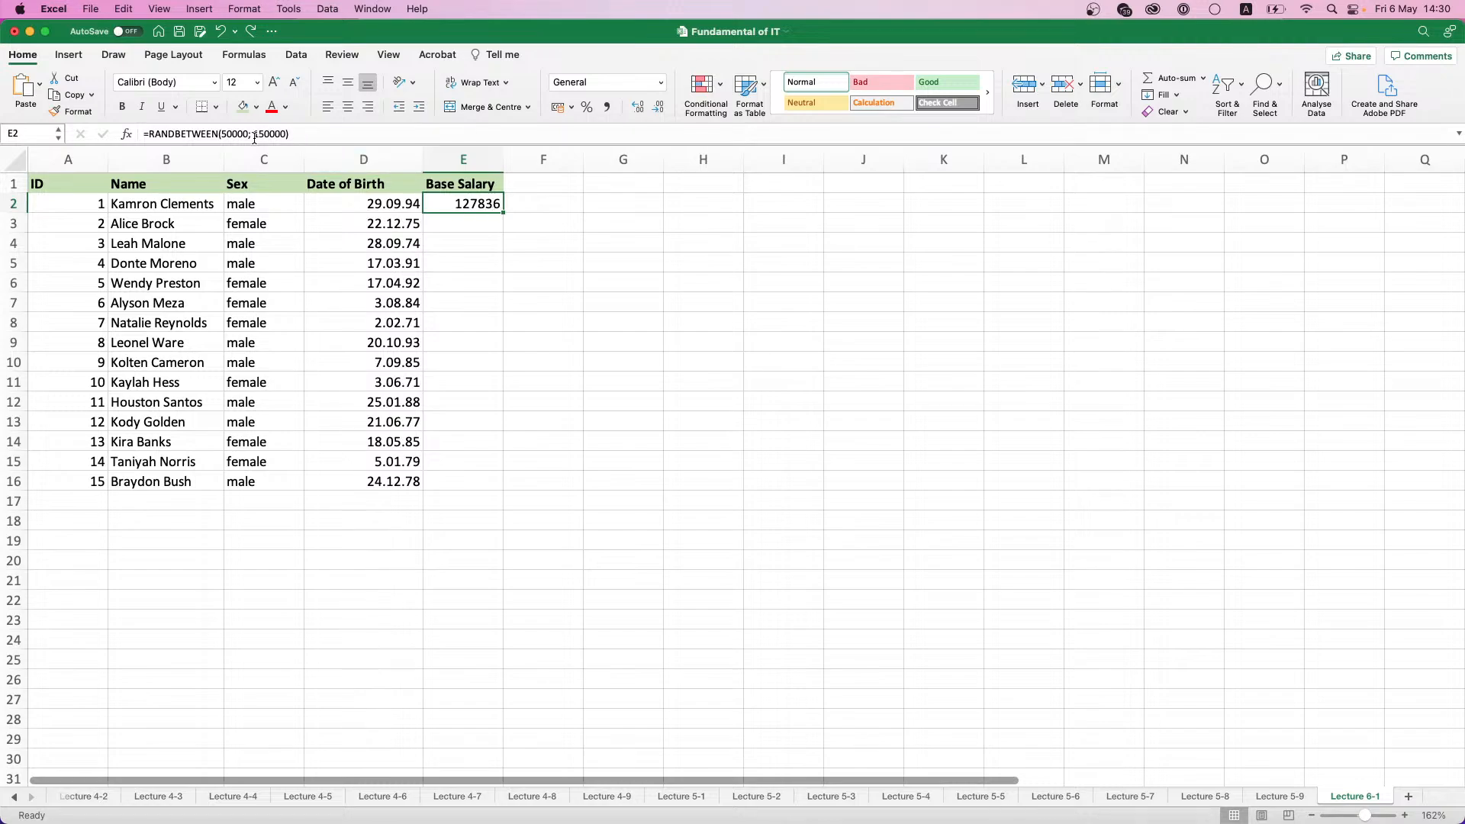
left_click(254, 136)
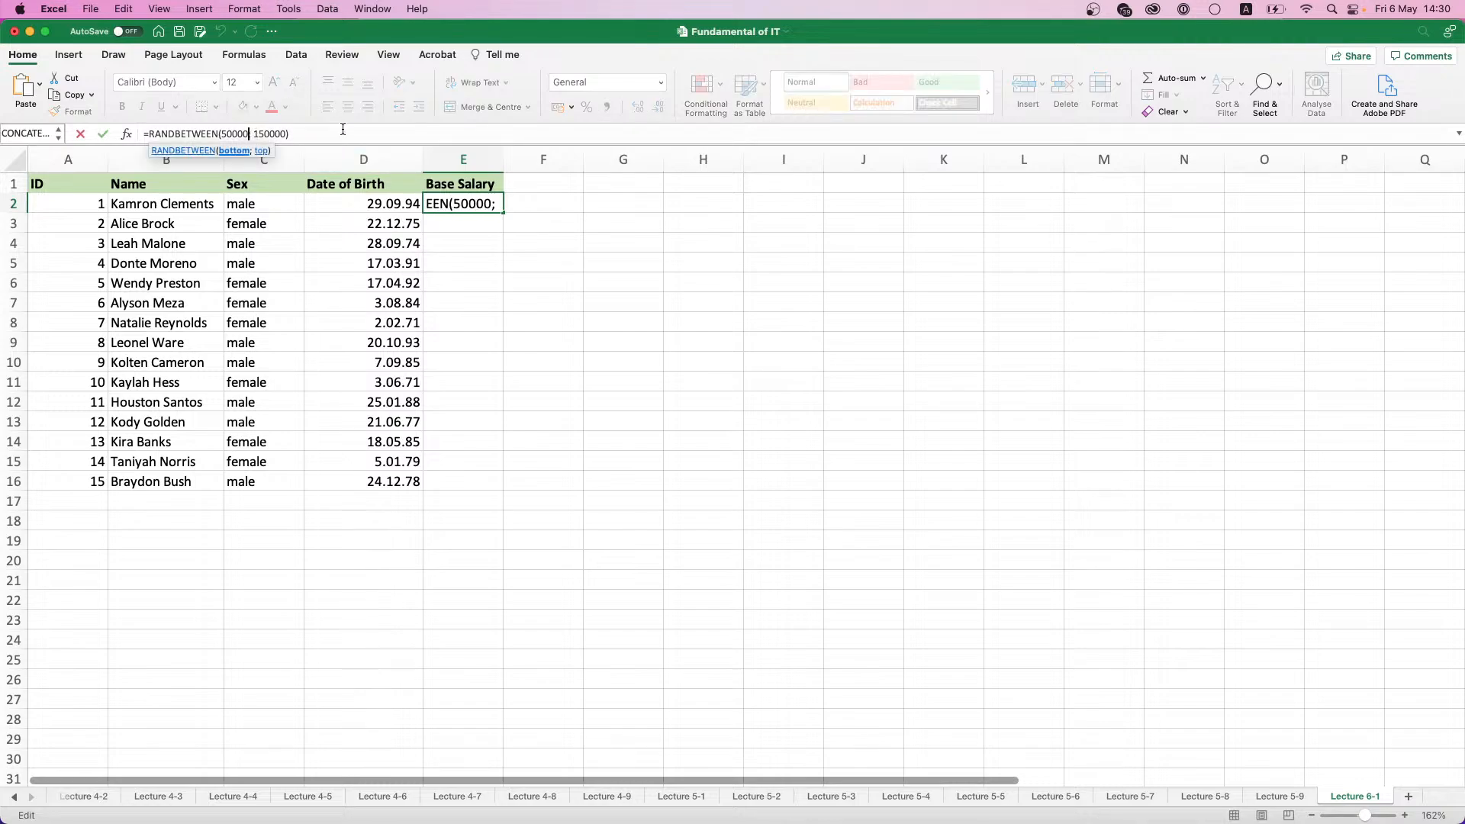
left_click(314, 131)
type("/")
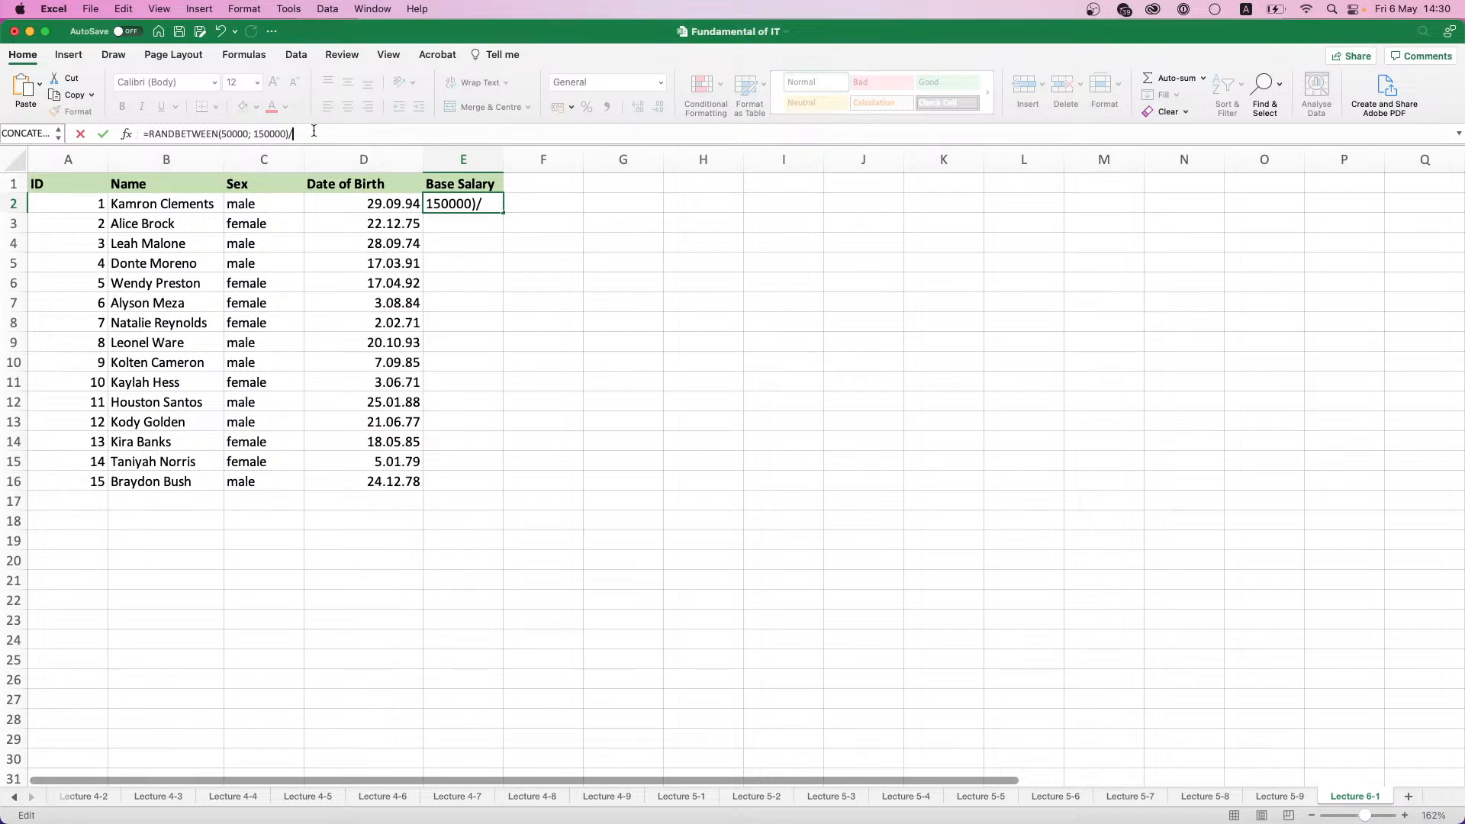
key("BackSpace")
type("*1000")
- Reduce the RANDBETWEEN limits in E2 to 50 and 150 and fill the formula down to E16
left_click(248, 133)
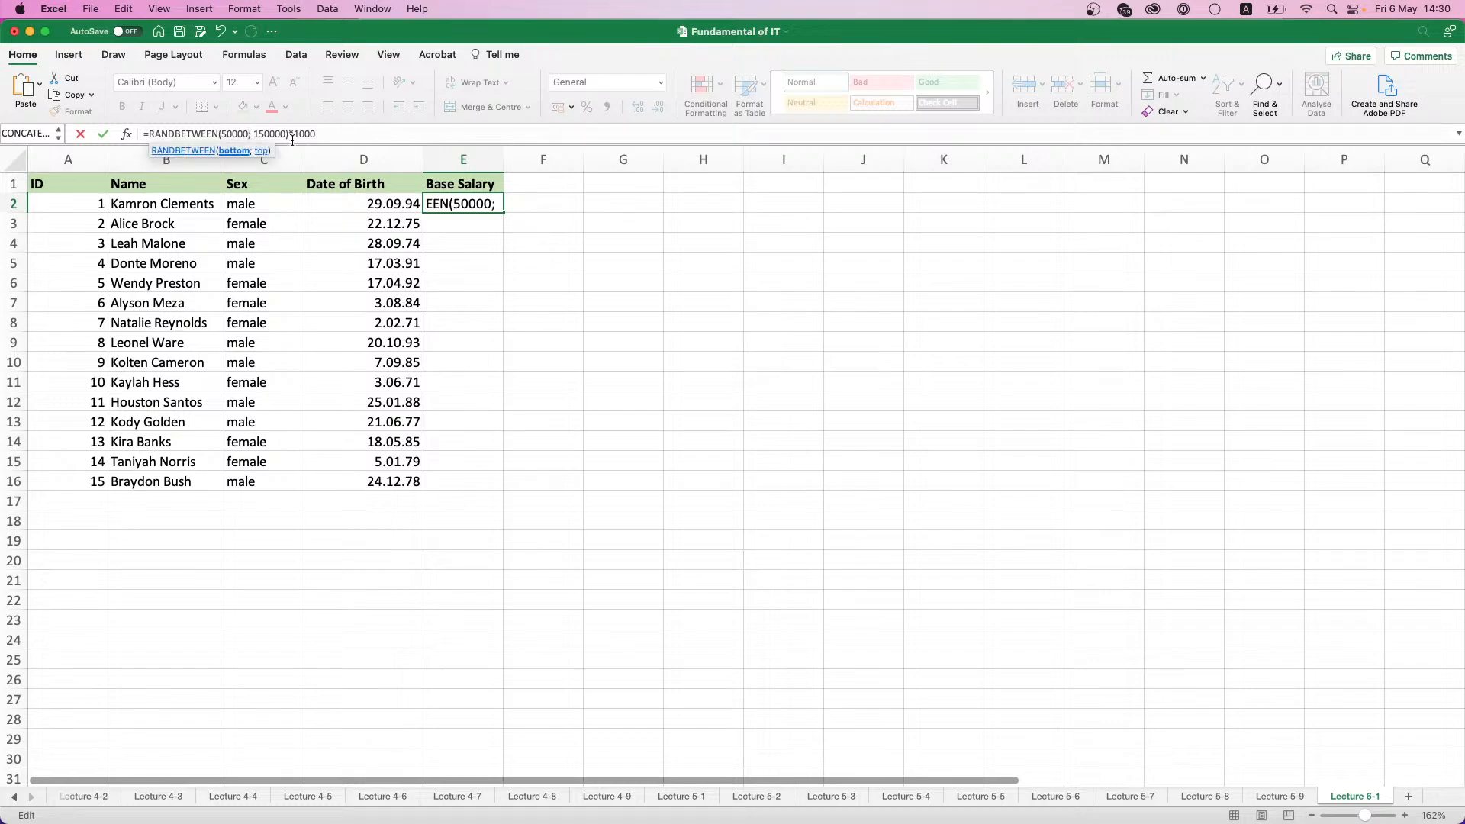
key("BackSpace")
key("BackSpace")
key("BackSpace")
left_click(270, 133)
key("BackSpace")
key("BackSpace")
key("BackSpace")
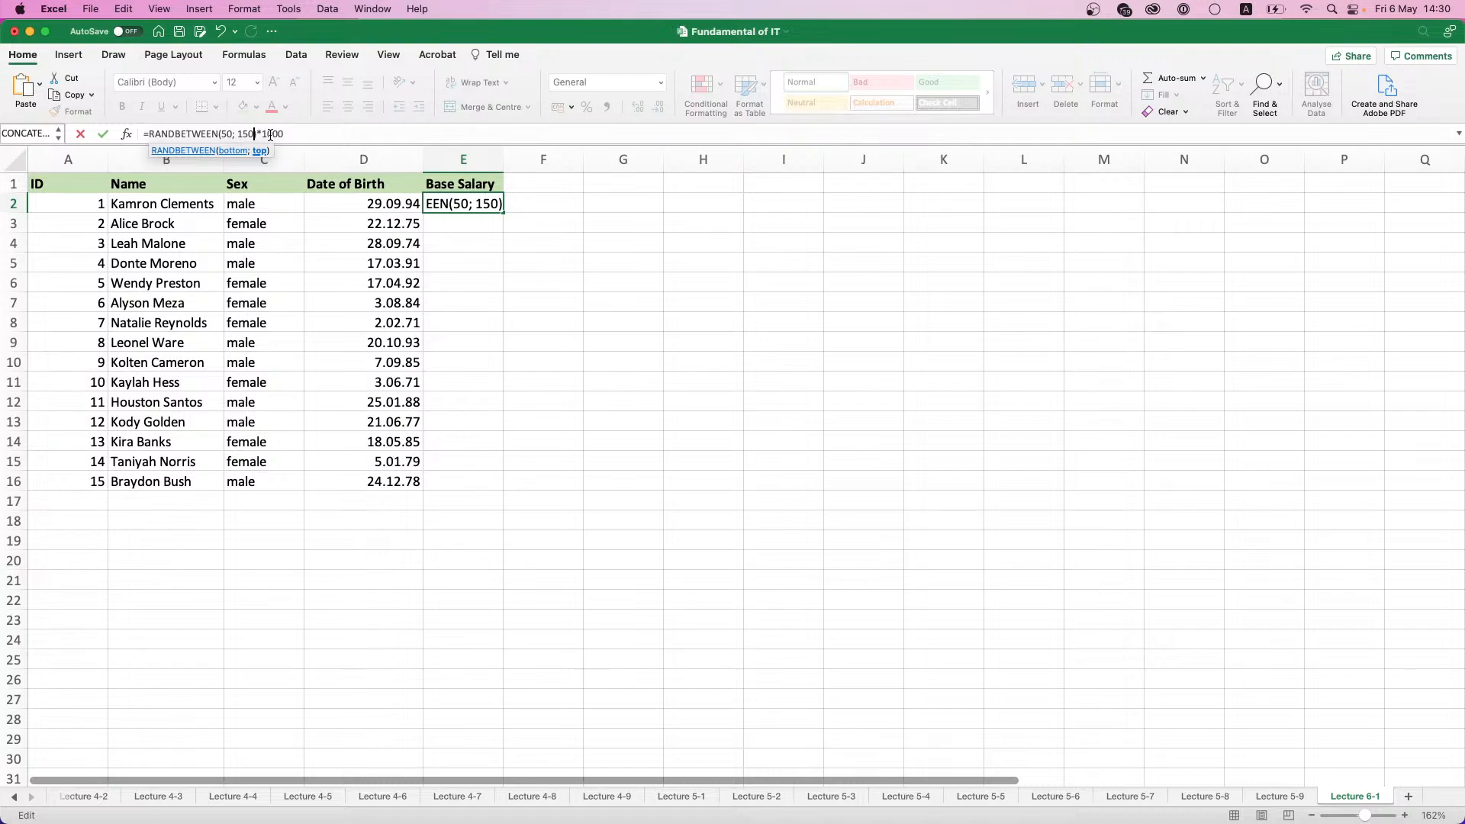
key("Return")
left_click(483, 204)
double_click(503, 211)
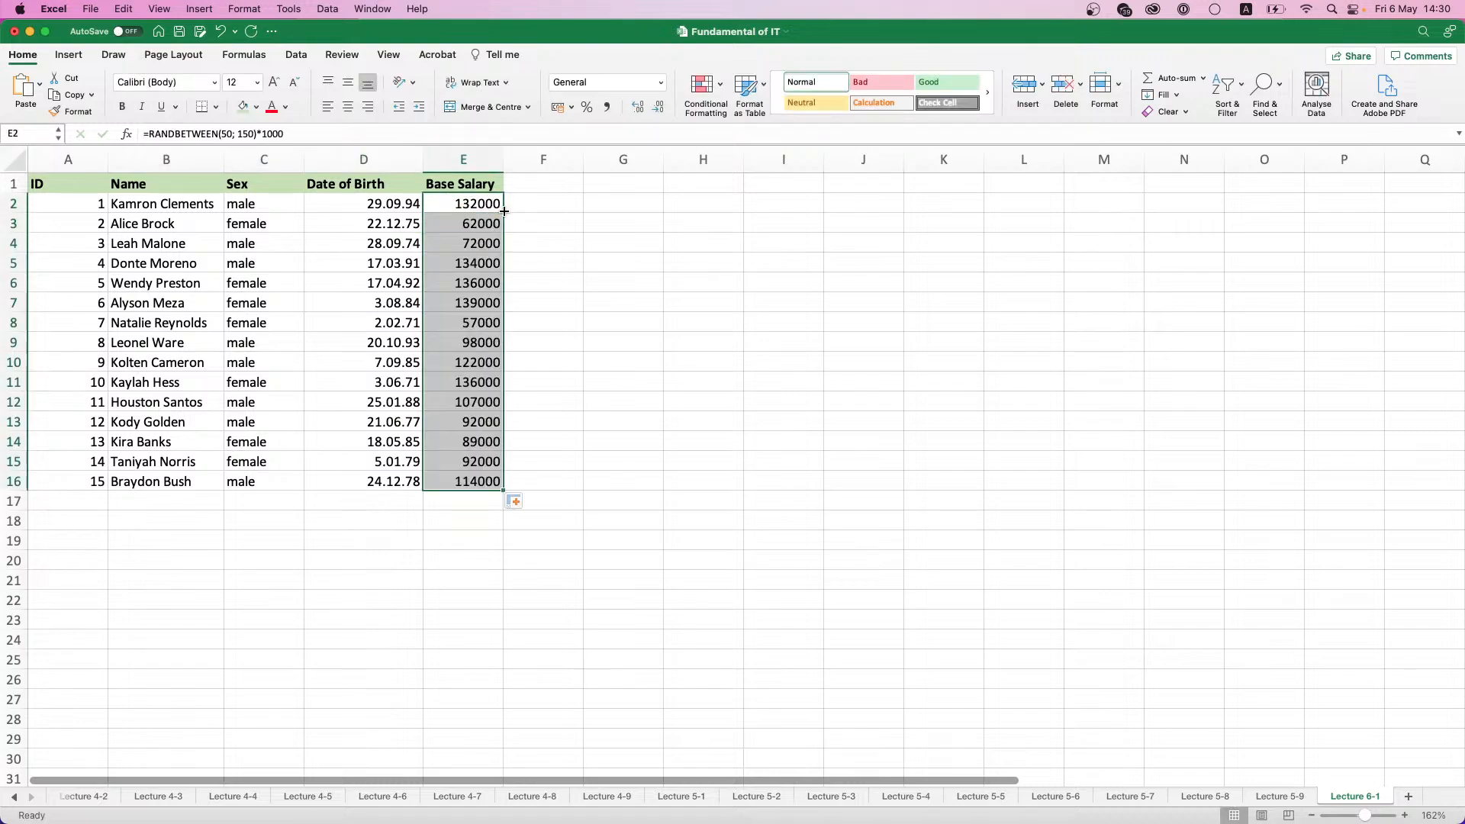
- Copy the salaries in E2:E16 and paste them back in place as values
key("super+c")
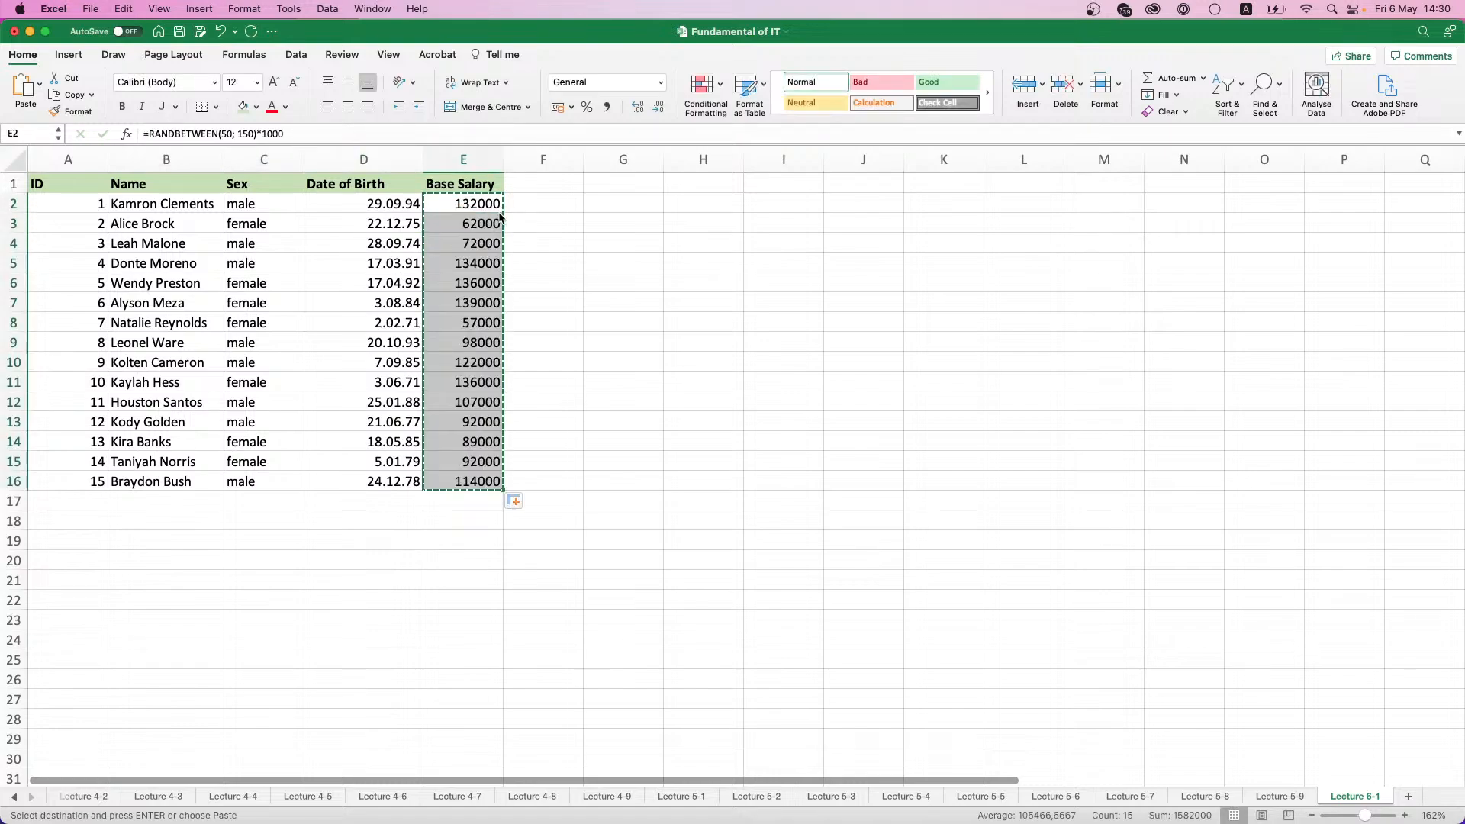
key("super+v")
left_click(519, 502)
left_click(563, 573)
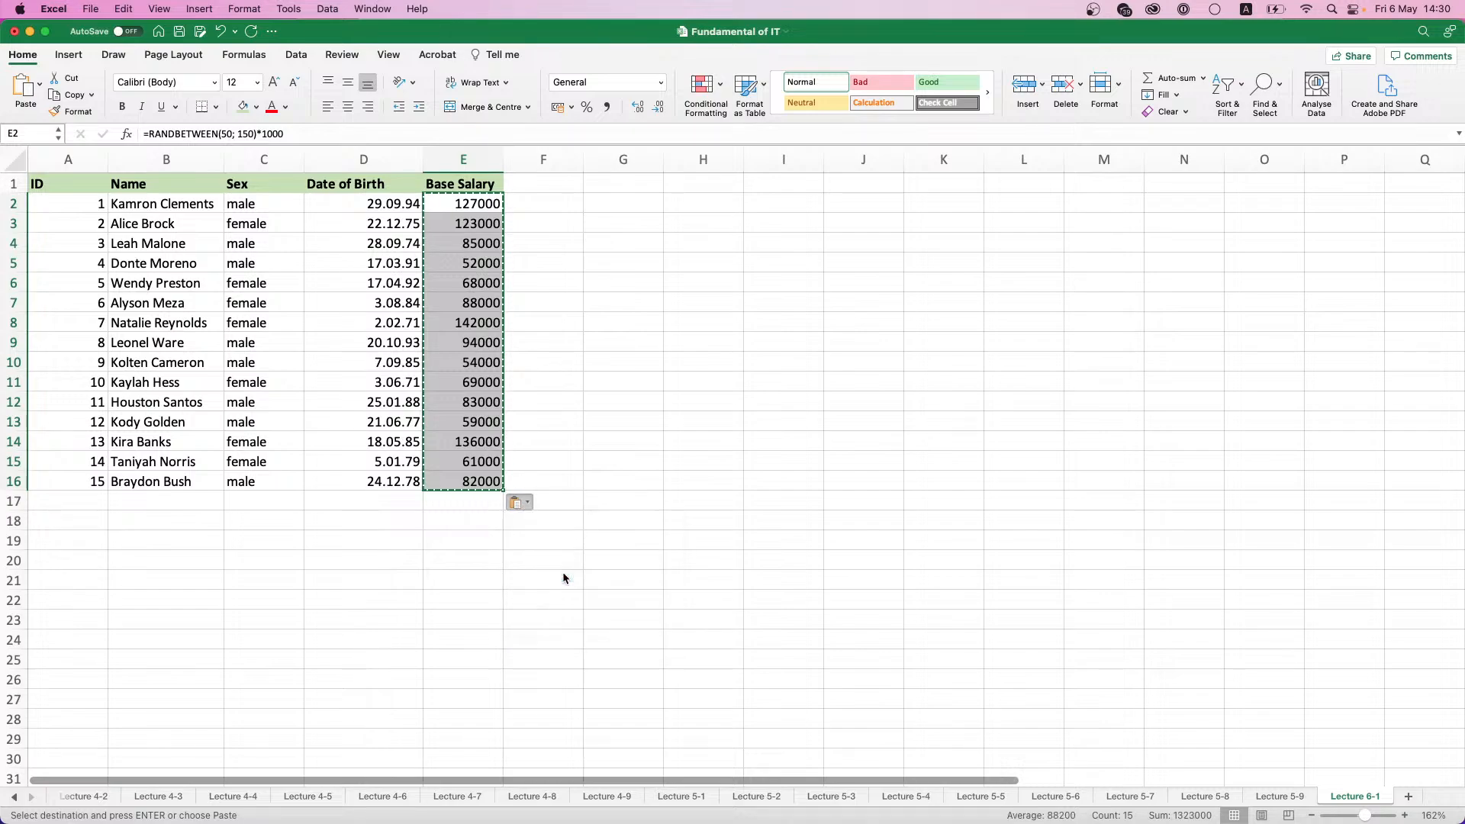
left_click(546, 356)
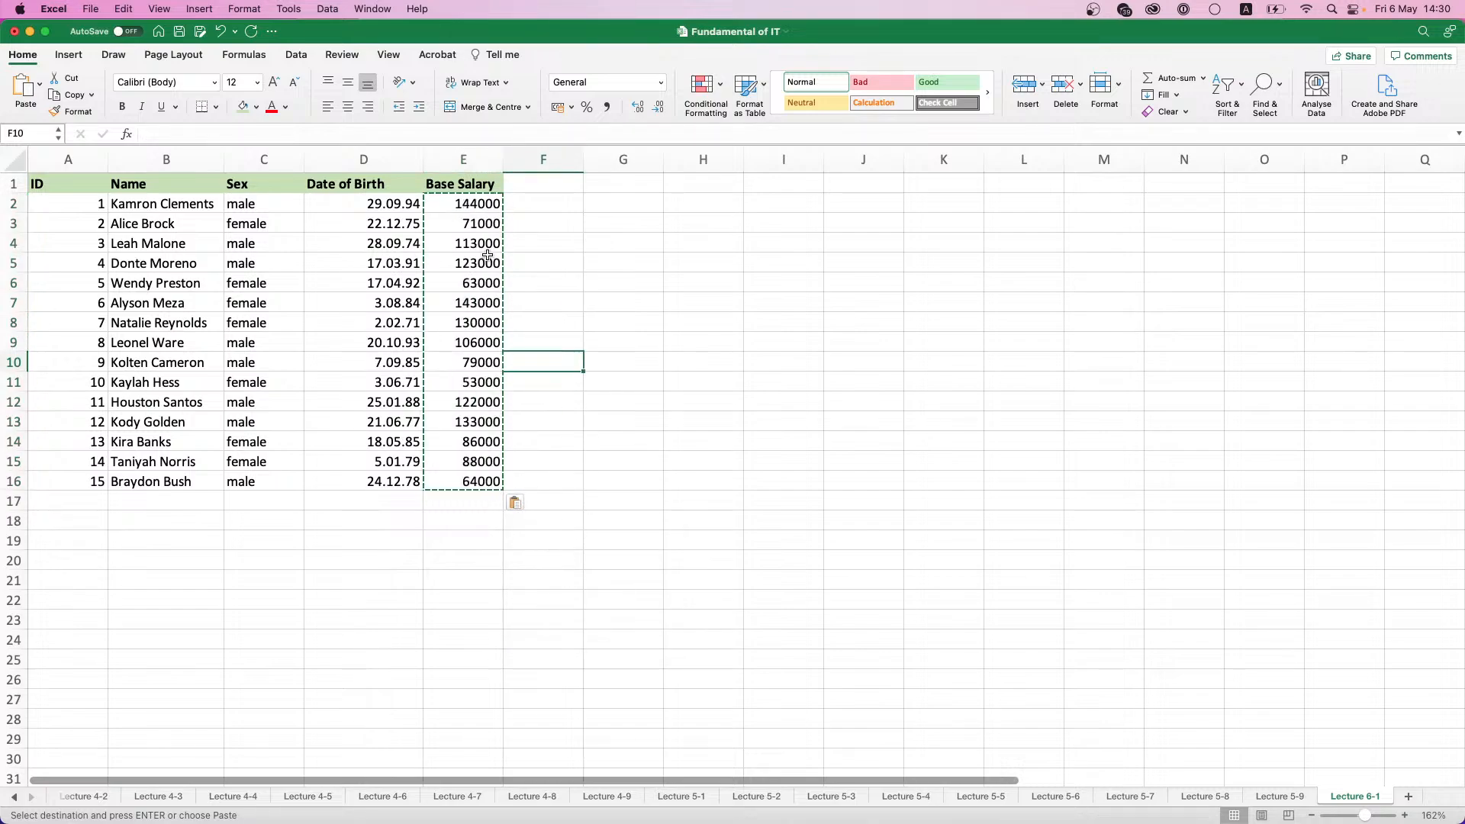
- Apply the Comma style to the salaries in E2:E16, fit column D to its contents and slightly widen column E
left_click_drag(488, 202, 487, 481)
left_click(607, 110)
left_click(588, 264)
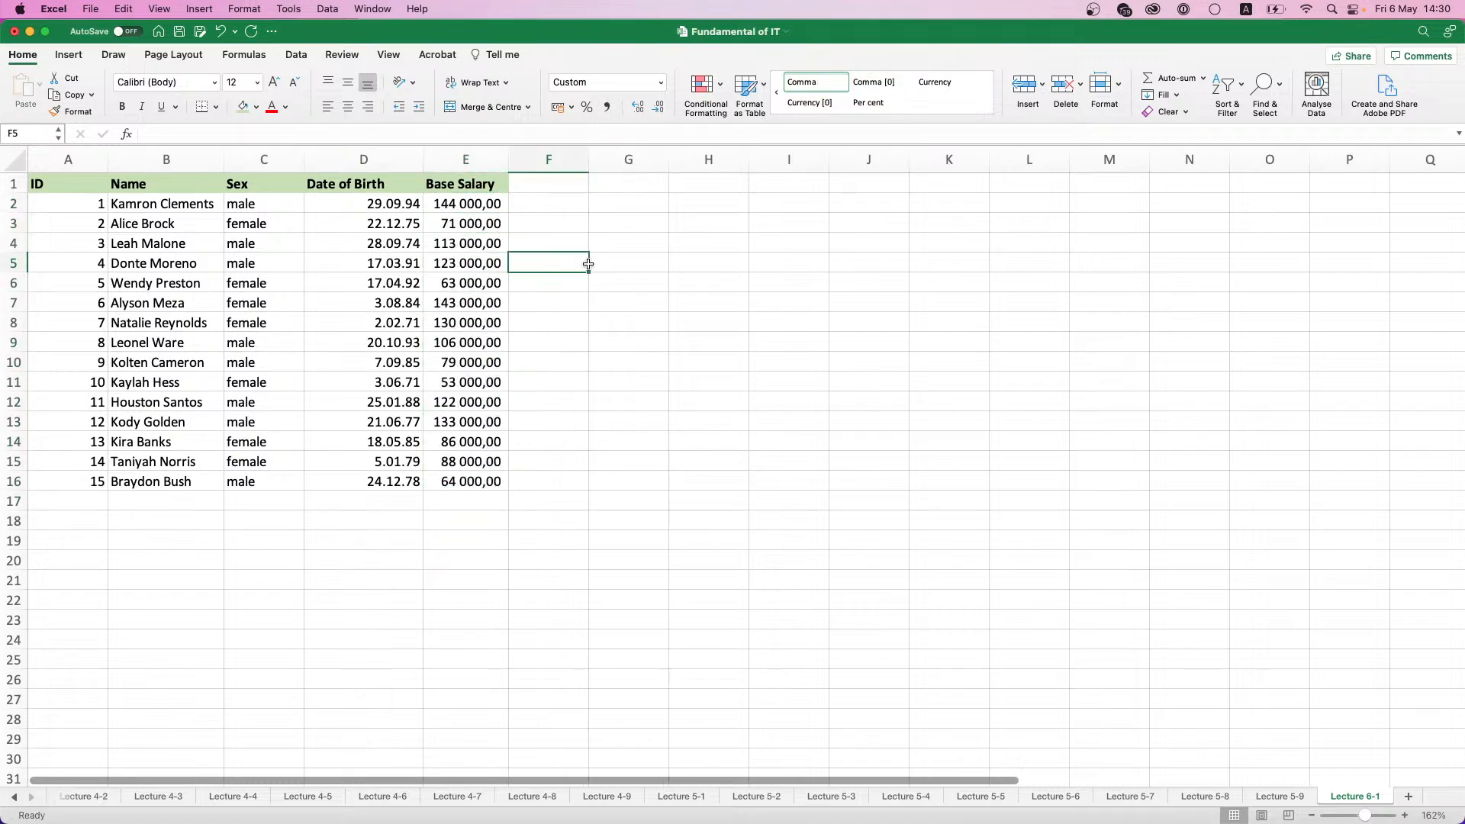
double_click(424, 160)
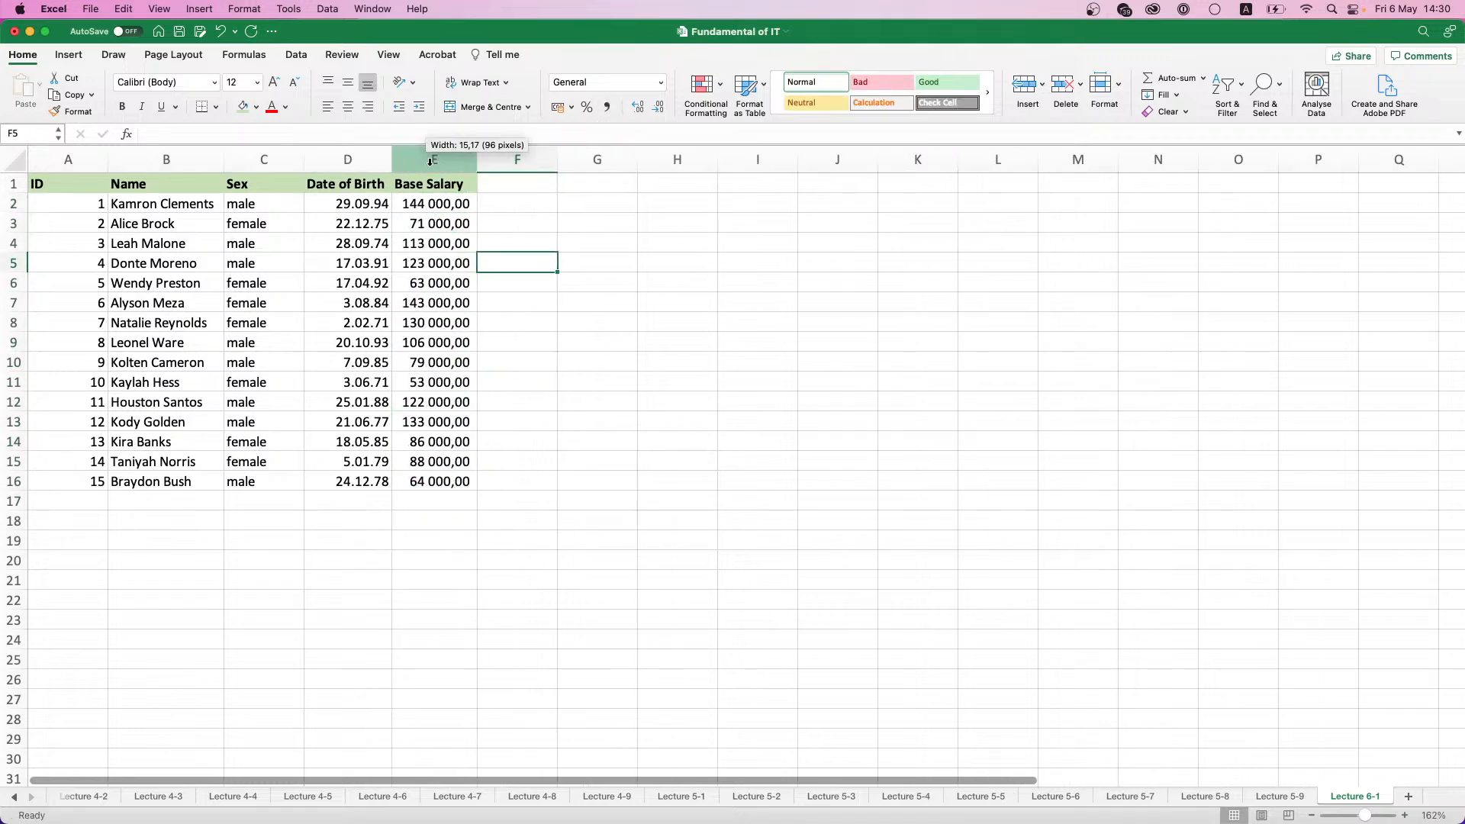
left_click_drag(476, 160, 481, 160)
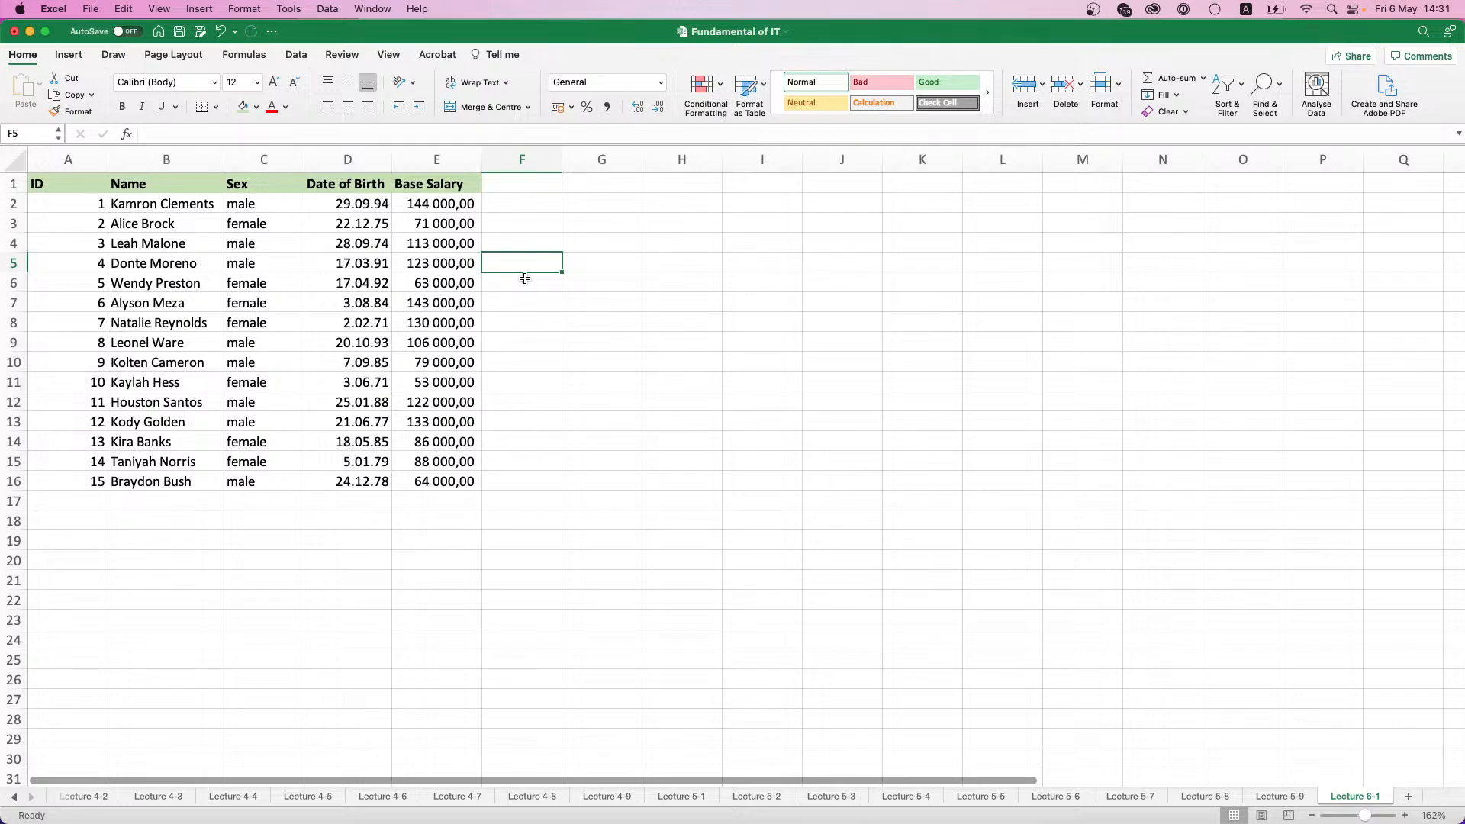
- Turn on filtering for the employee table and filter the Sex column to male records only
left_click(263, 179)
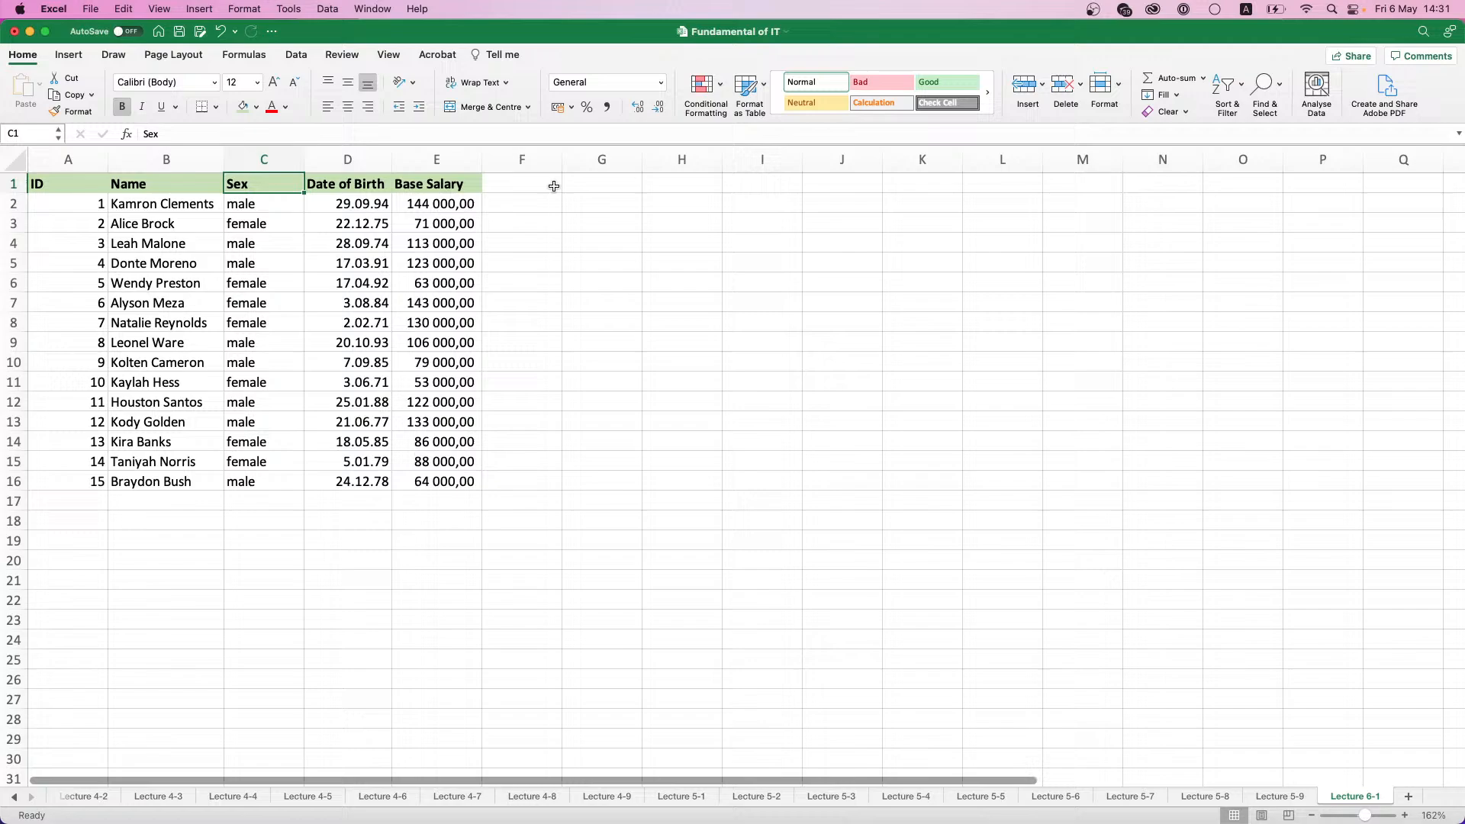
left_click(1243, 93)
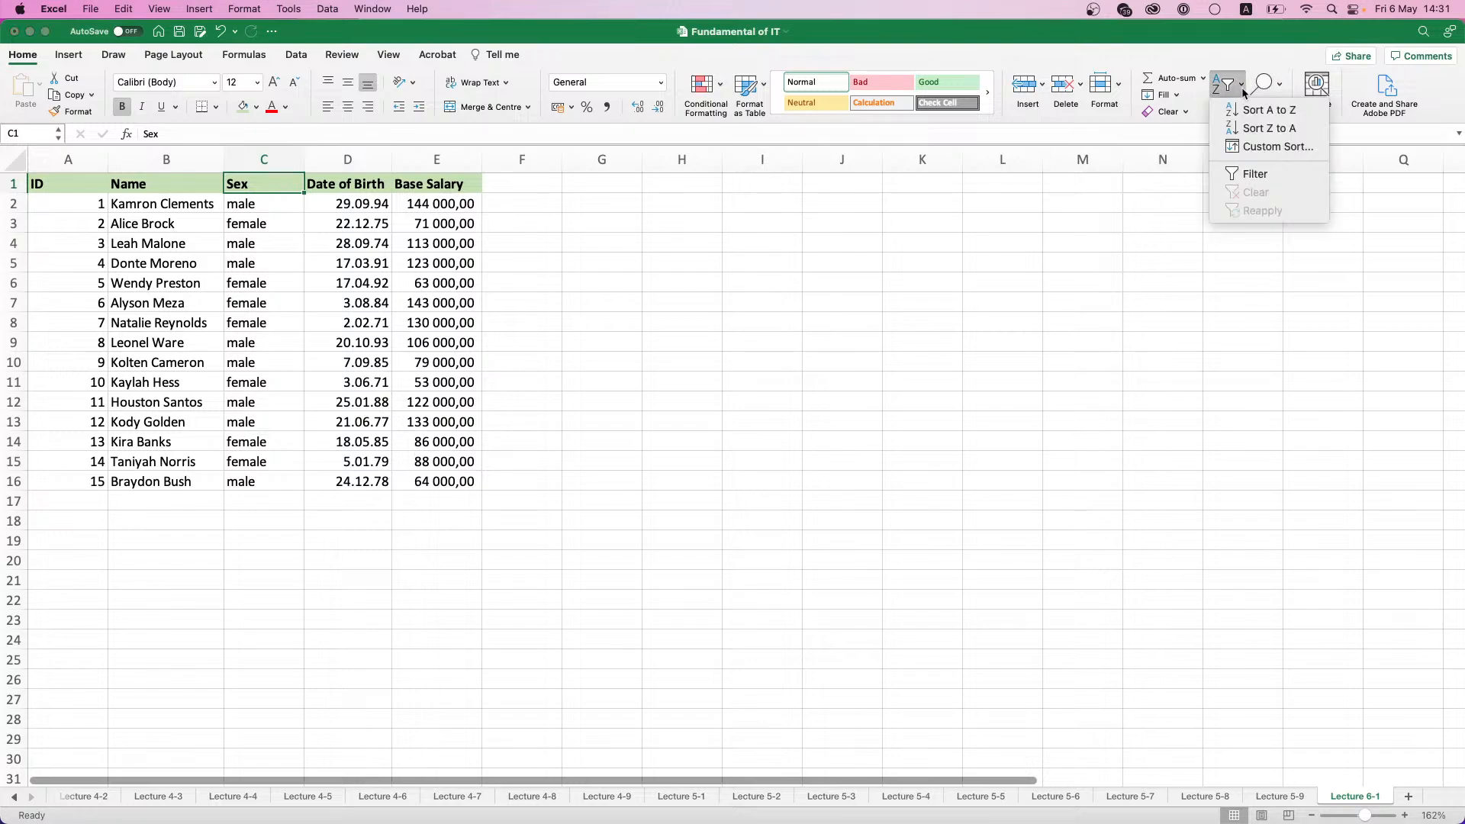
left_click(1255, 177)
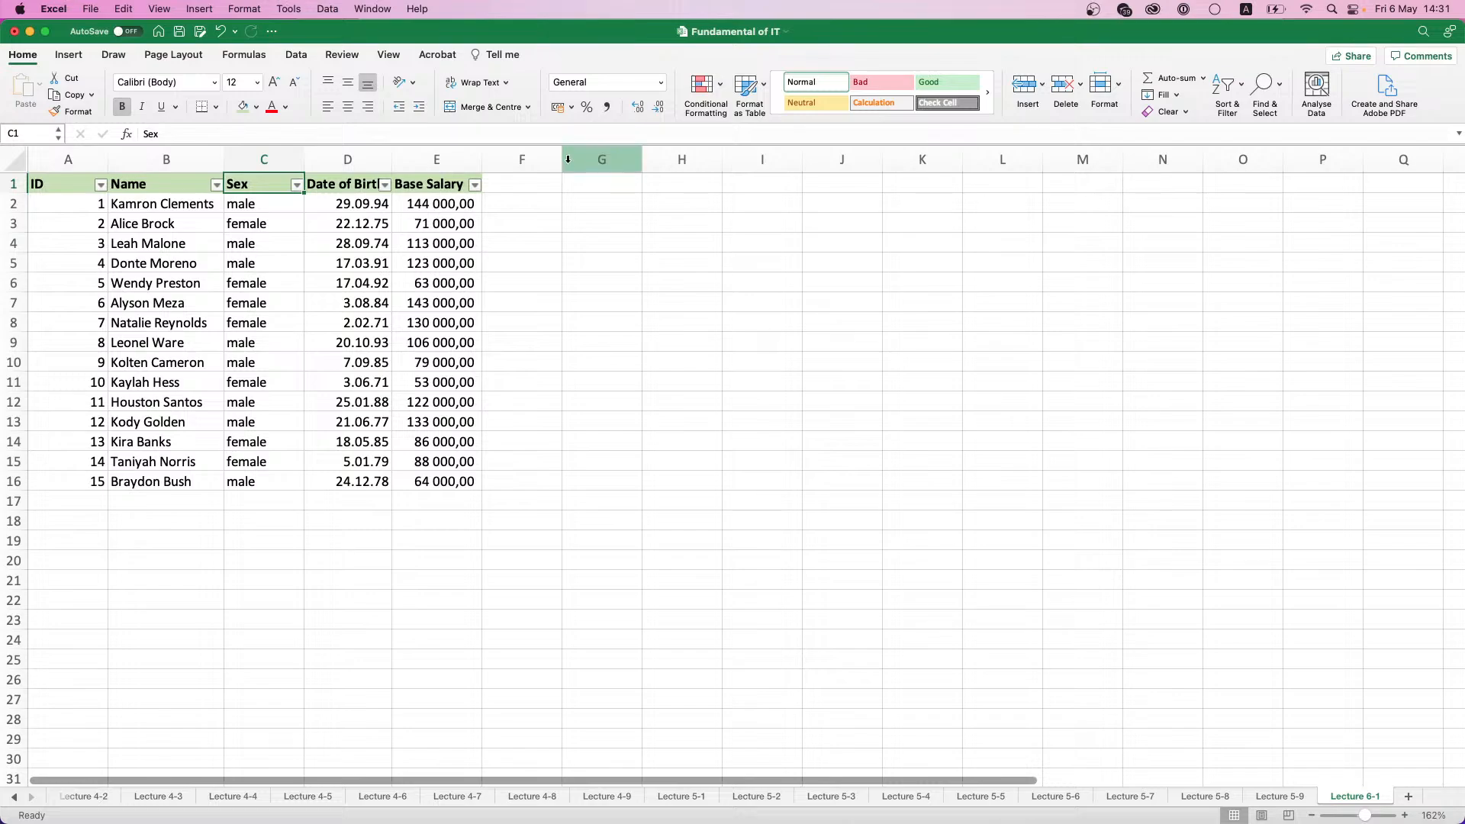
left_click(297, 185)
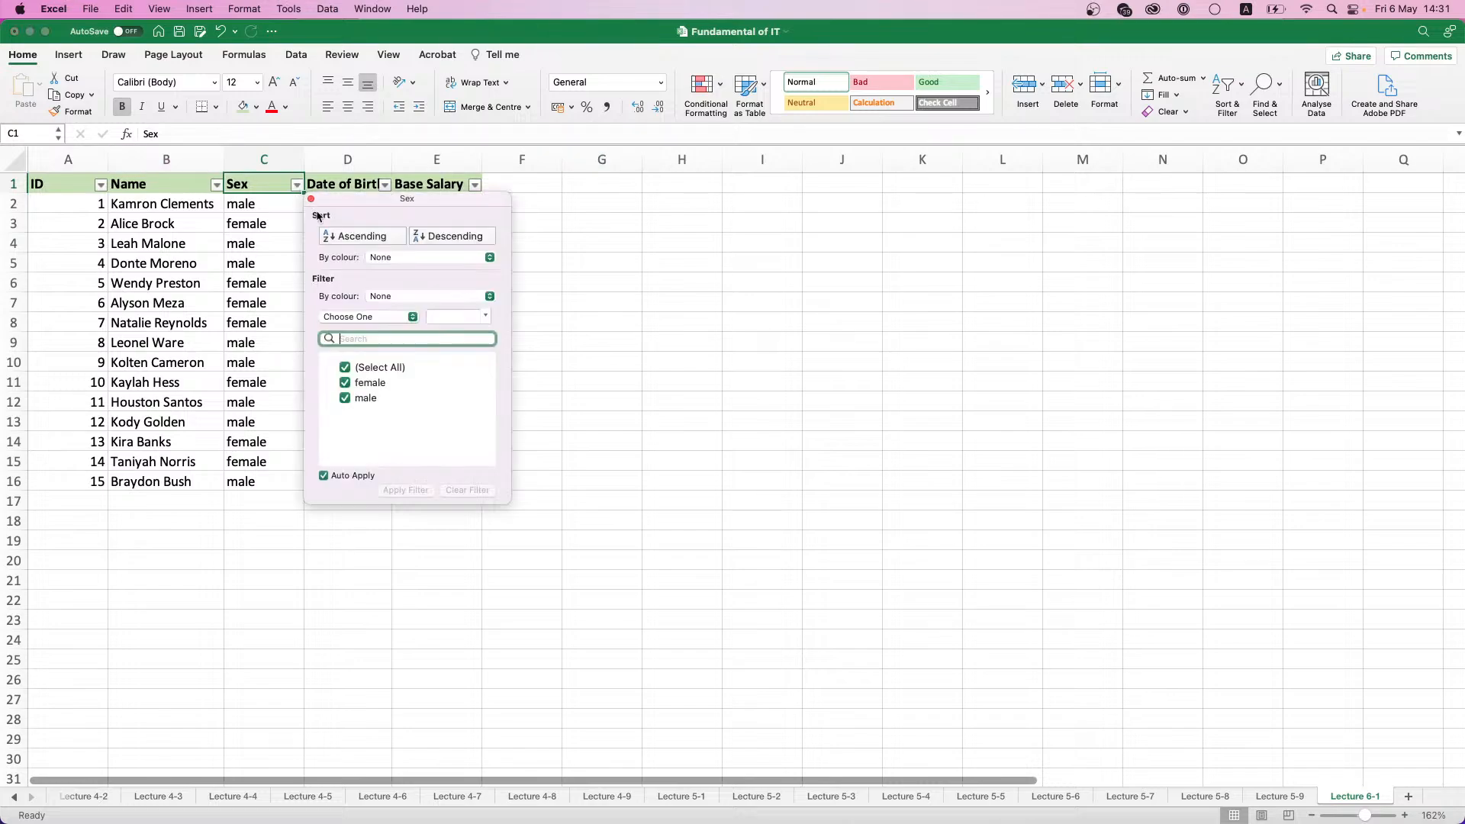
left_click(345, 382)
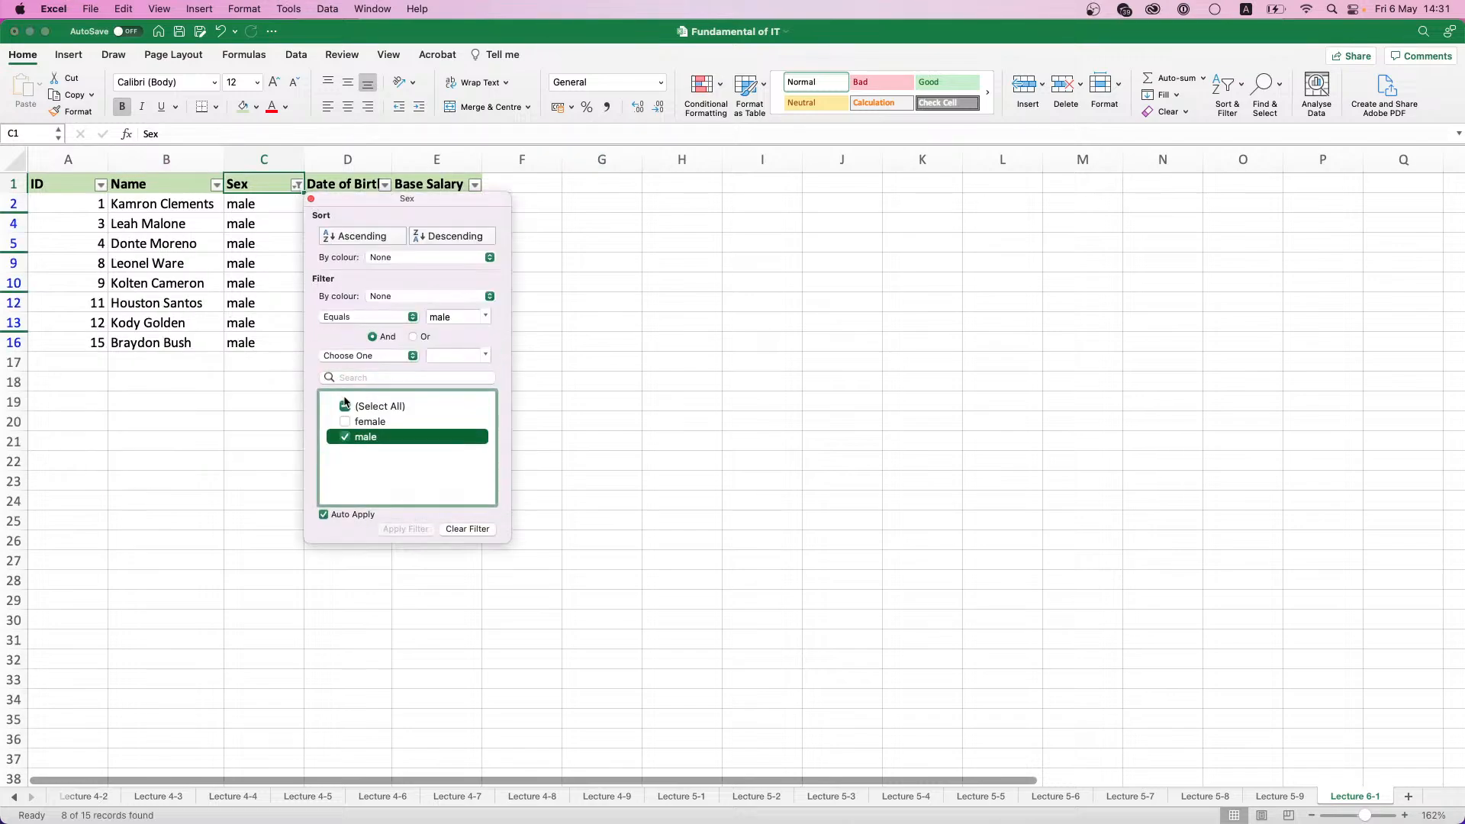
left_click_drag(393, 197, 690, 195)
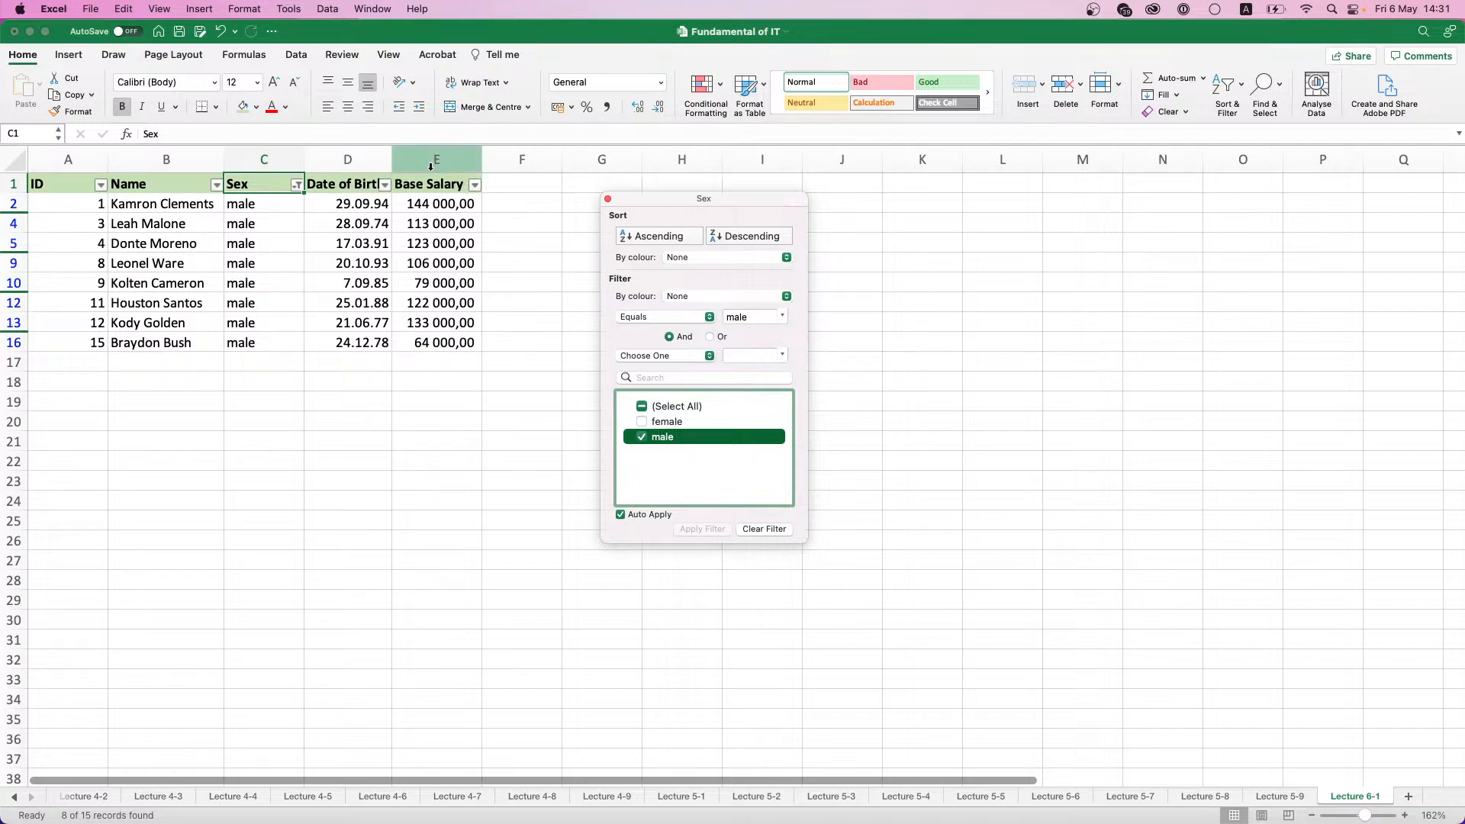
left_click(608, 198)
- Set the filter condition of the Date of Birth column to After
left_click(388, 186)
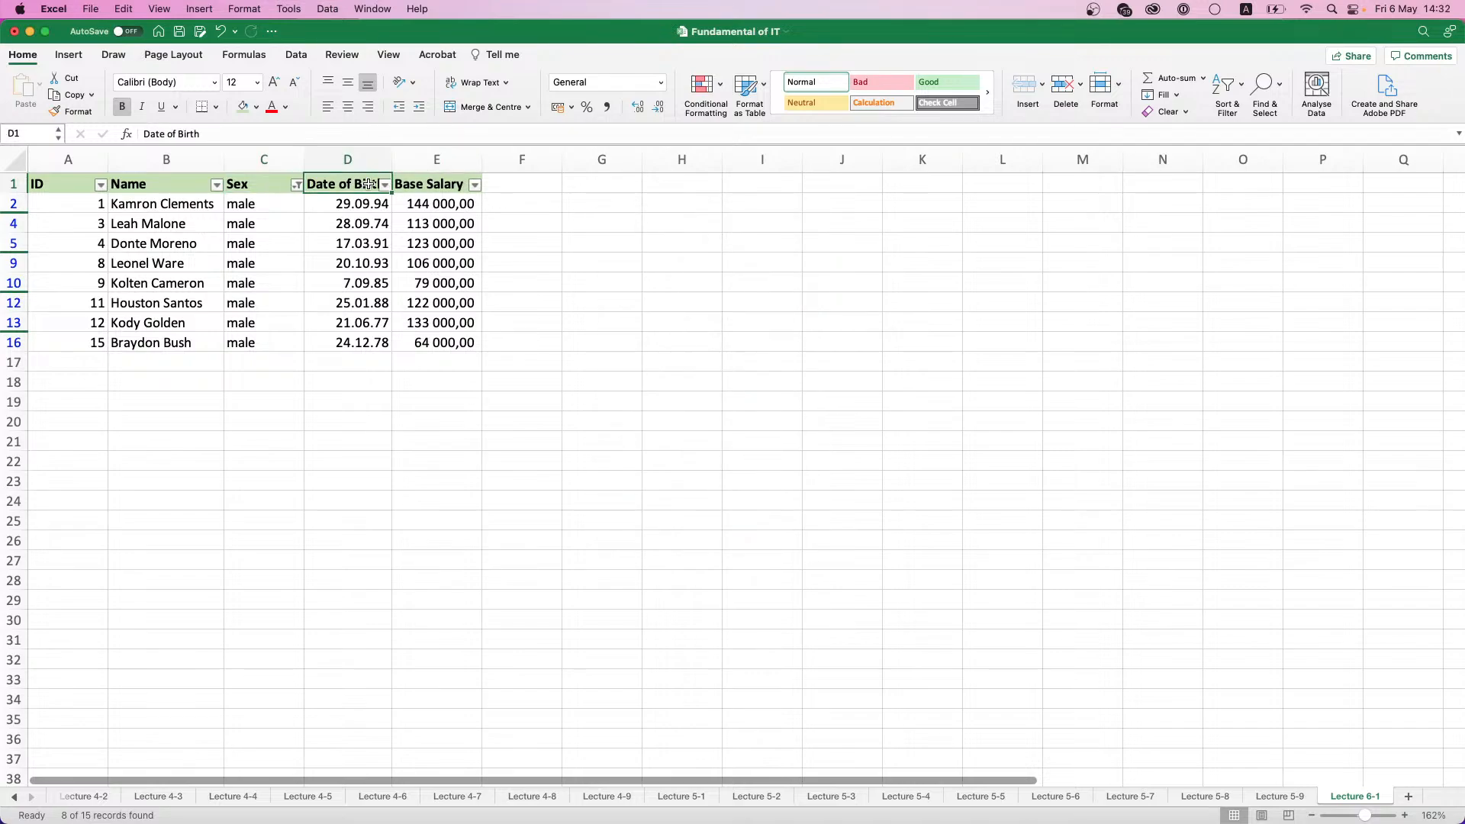
left_click(386, 186)
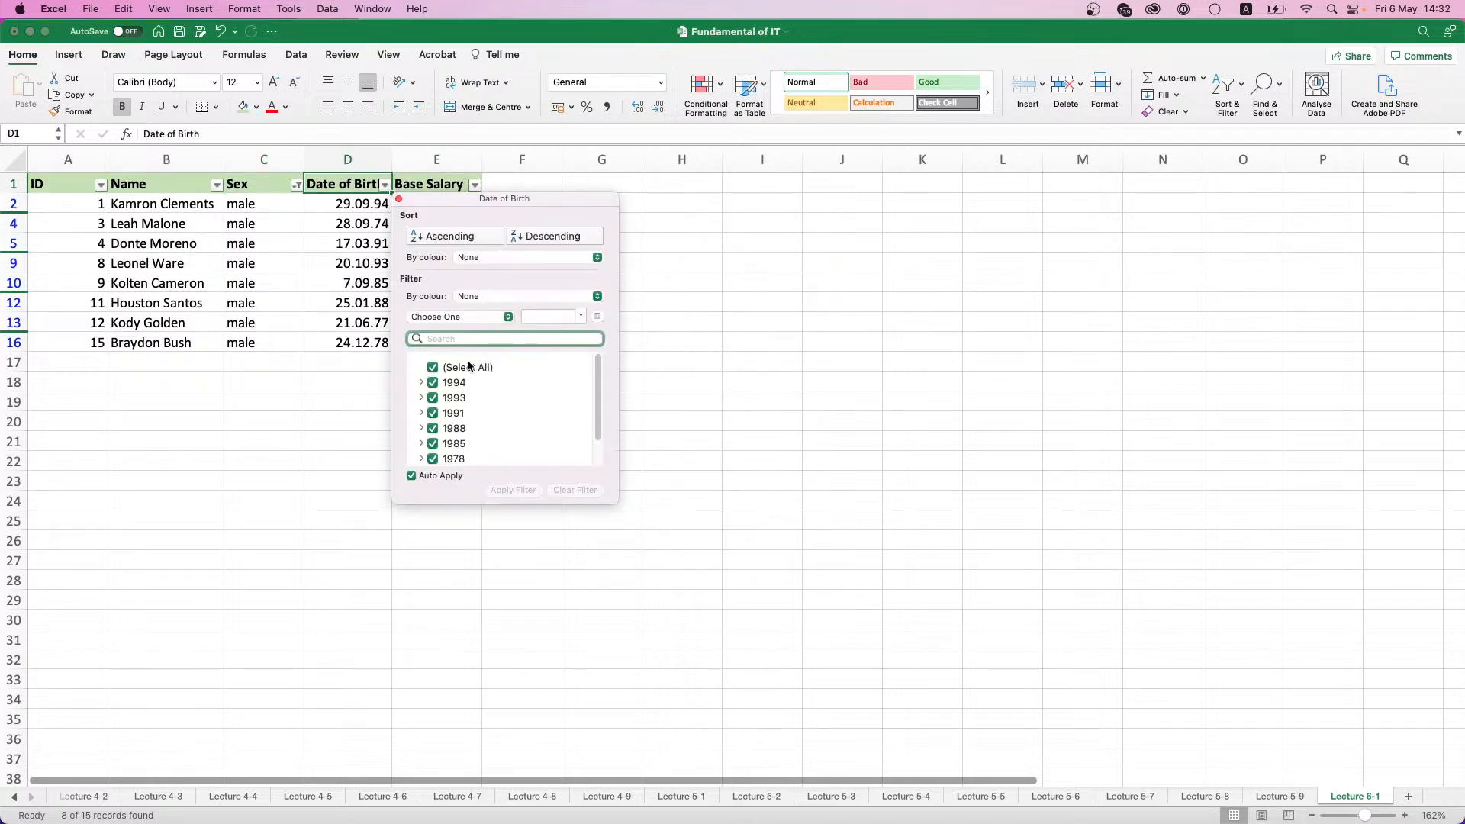
left_click(507, 317)
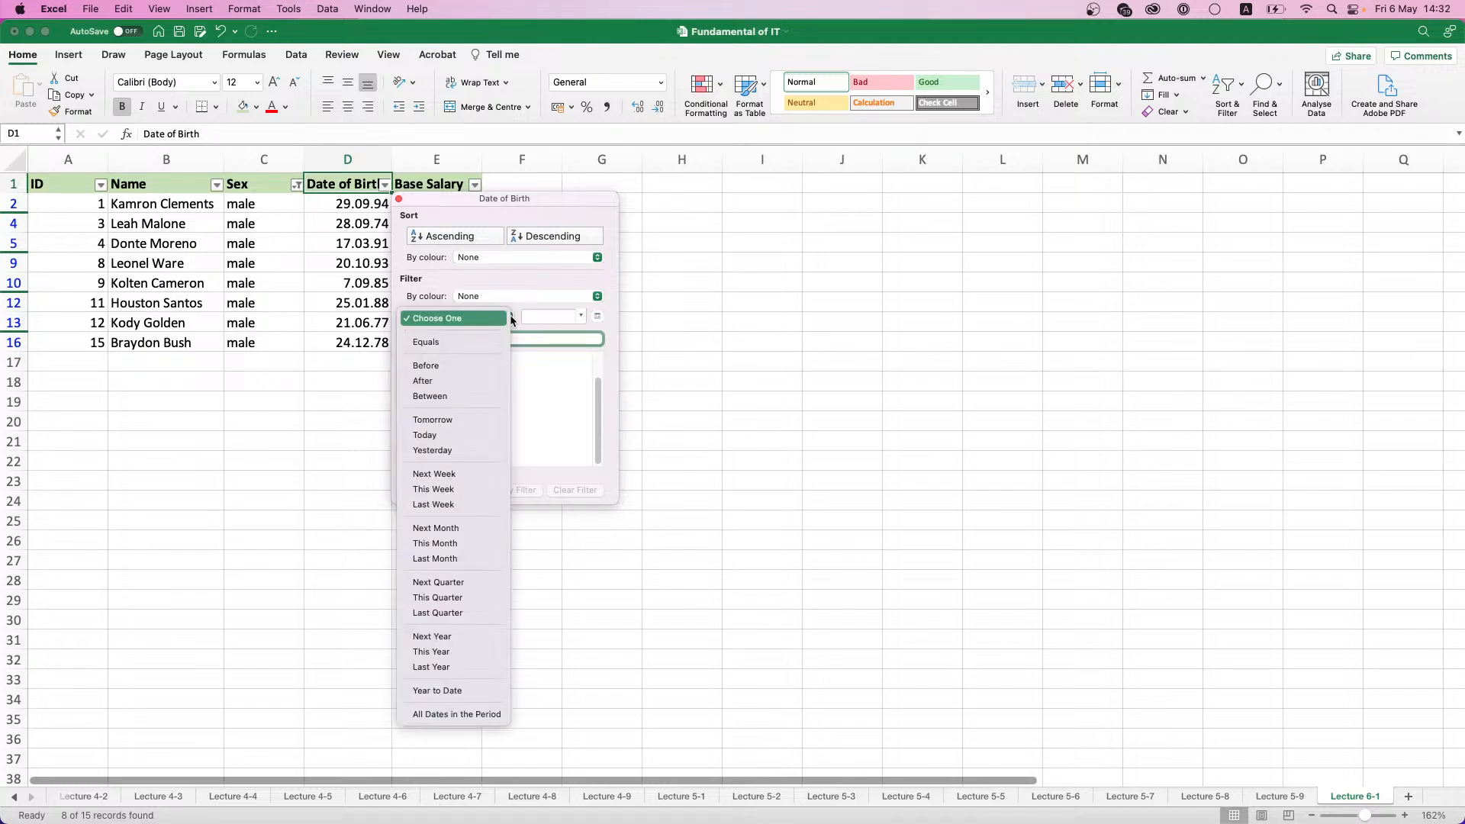
left_click(480, 380)
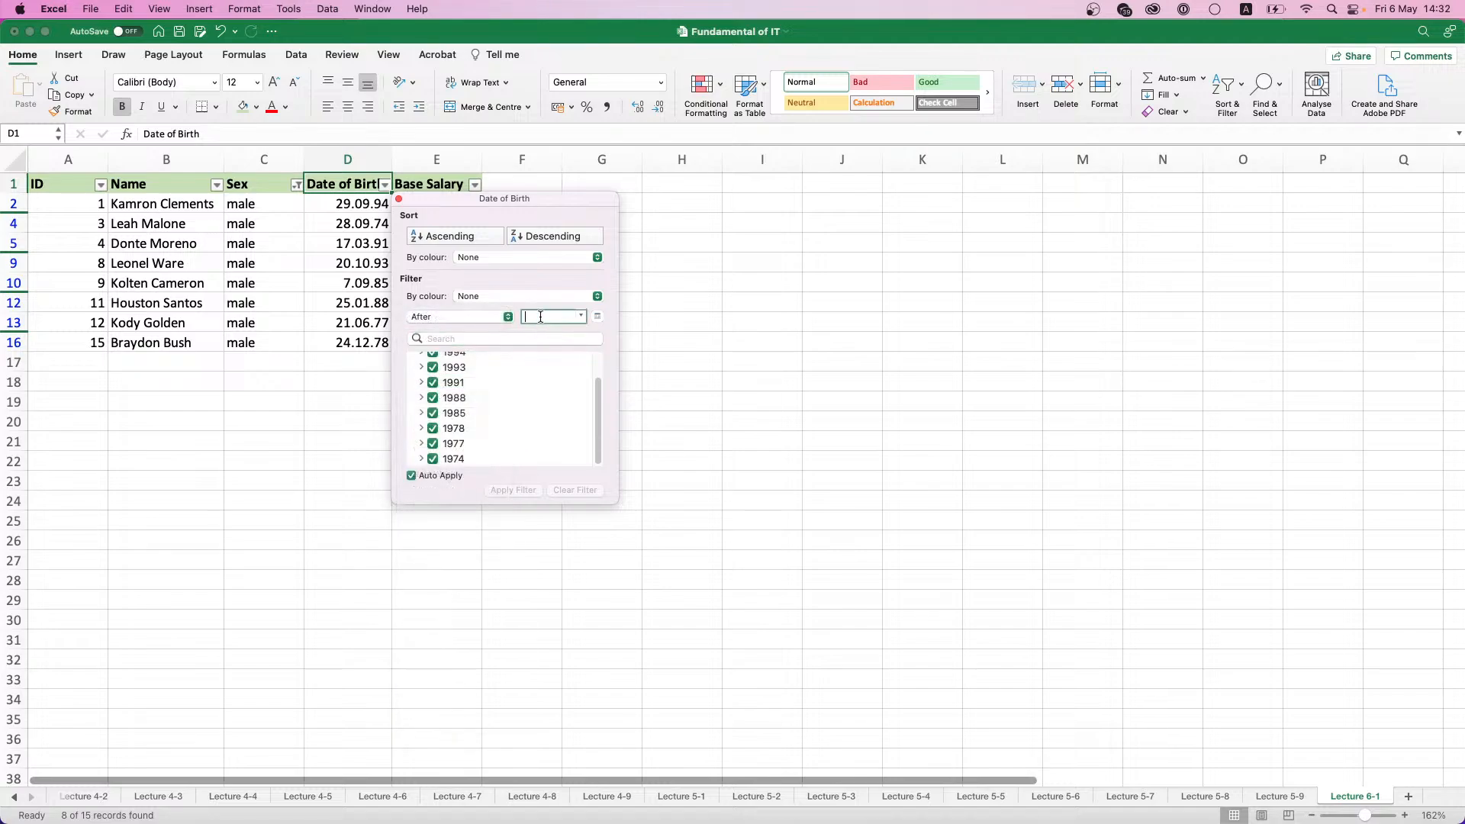
- Try to set the After date of the Date of Birth filter to 01.01.1980
type("1.01.")
key("Return")
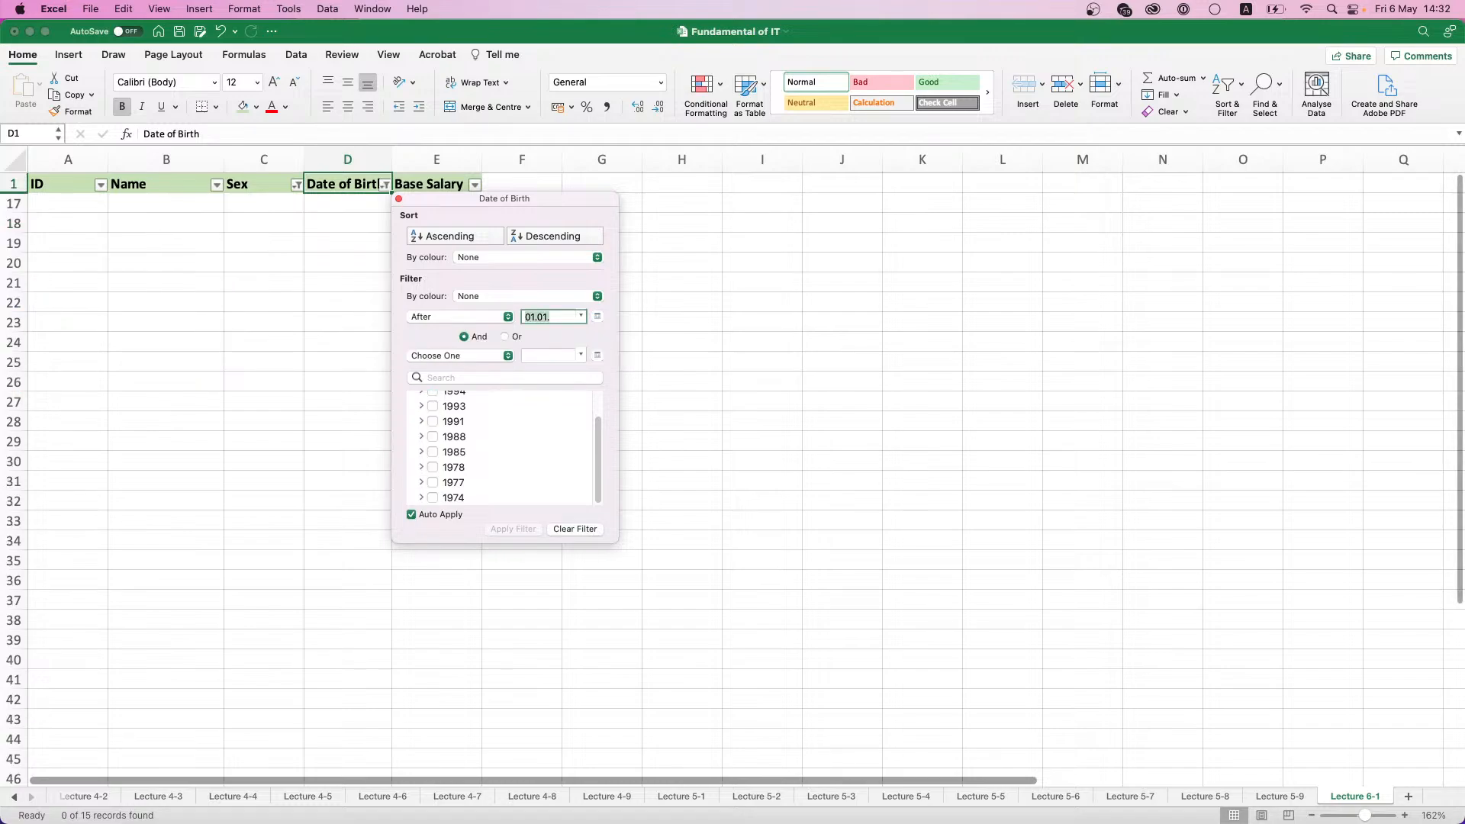
type("1980")
key("Return")
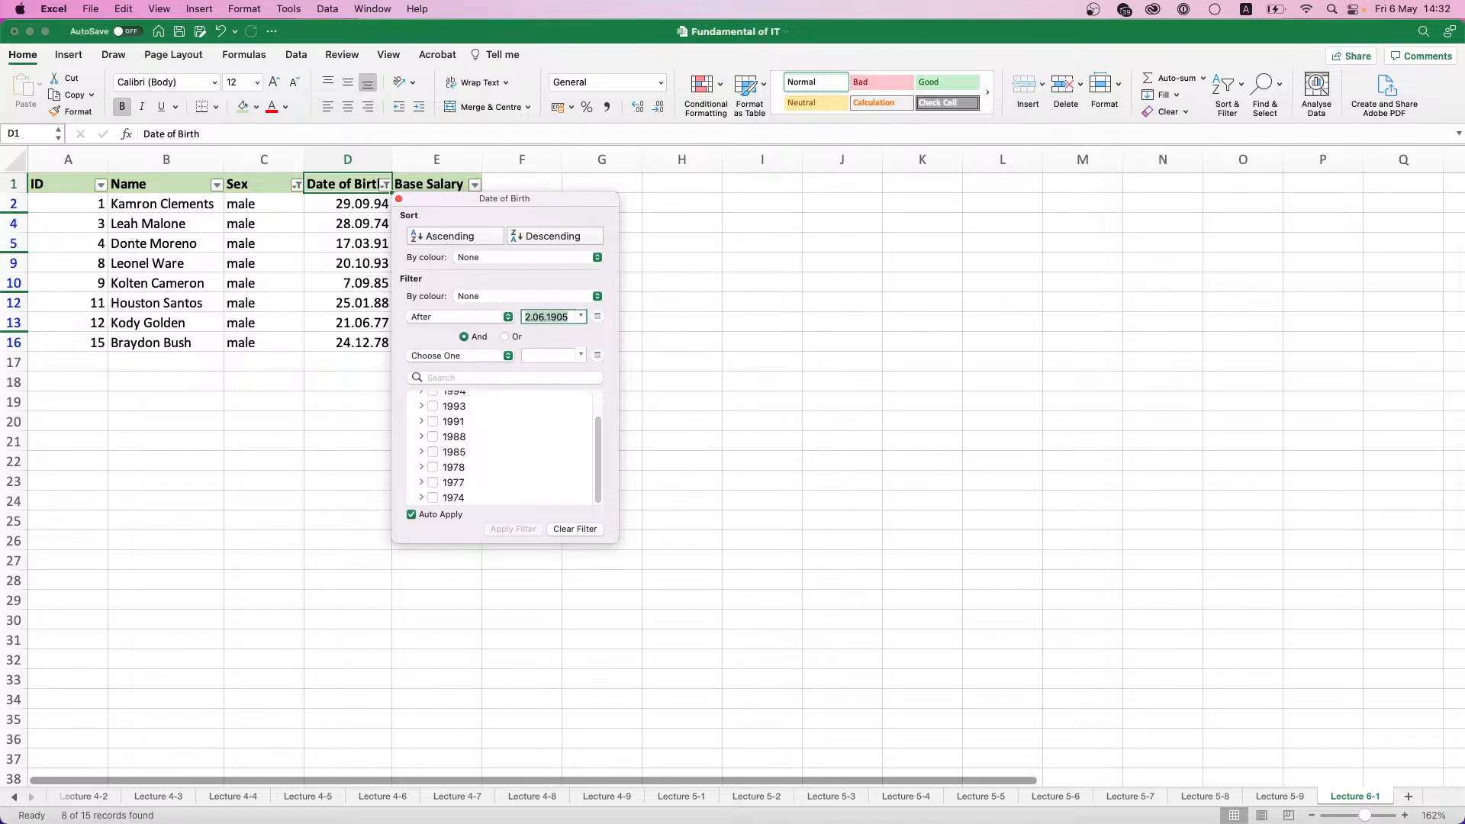
- Try to replace the After date of the Date of Birth filter with 01.01.1985
type("01.01")
key("BackSpace")
key("BackSpace")
key("BackSpace")
key("BackSpace")
key("BackSpace")
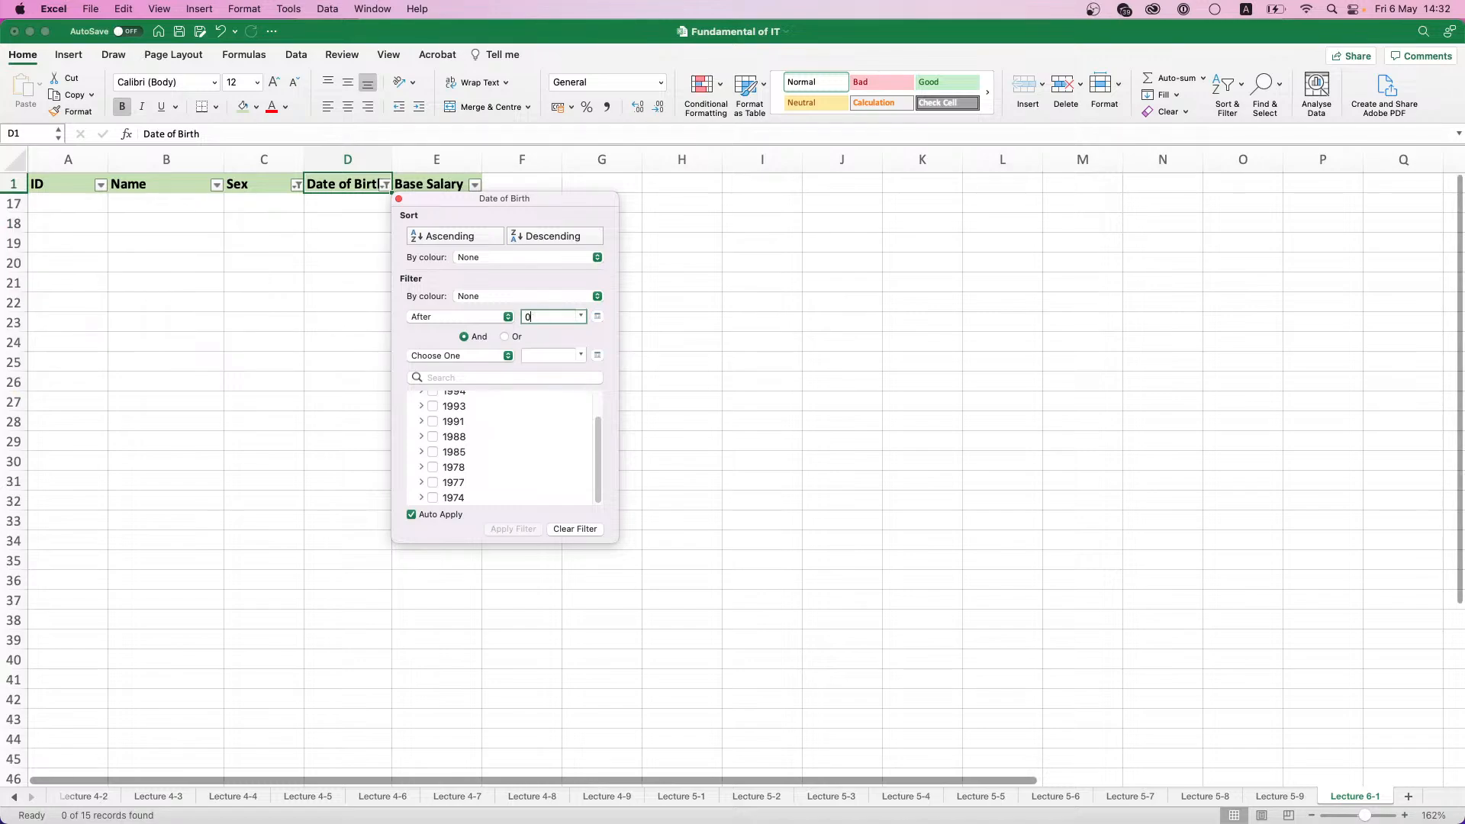
type("01.01.0")
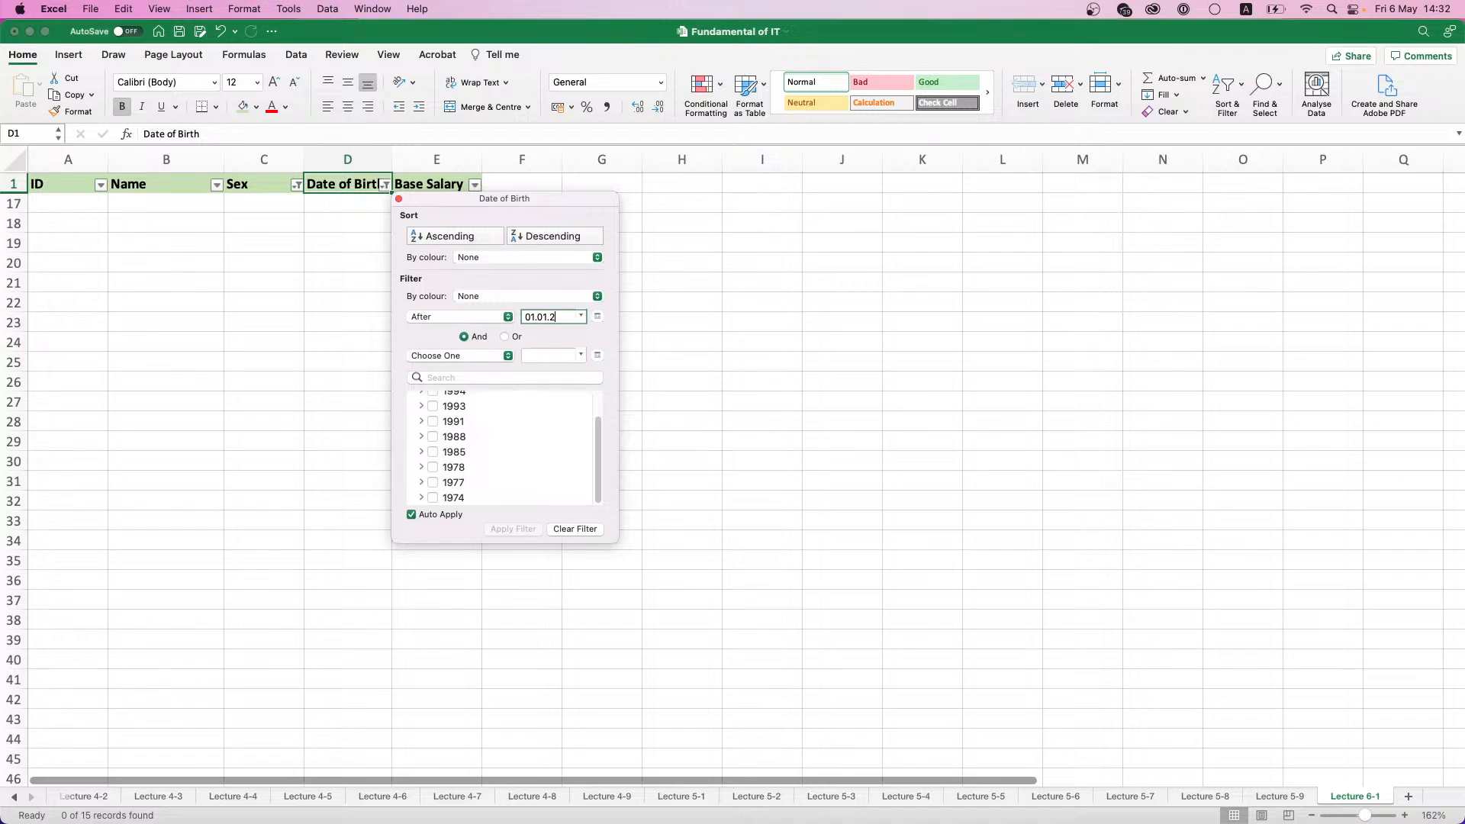
key("BackSpace")
type("1")
key("super+a")
type("985")
key("Return")
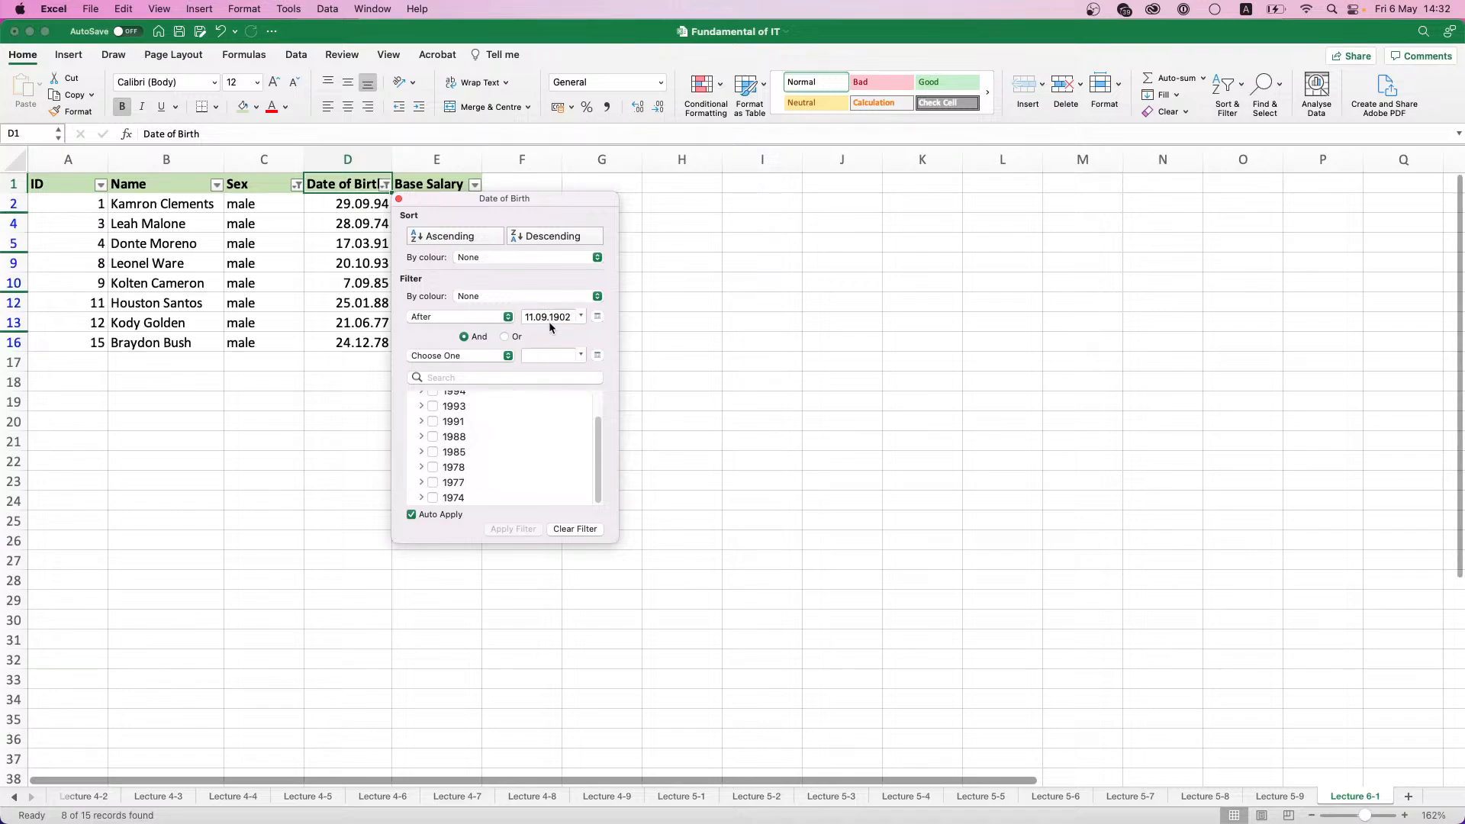
- Try to choose an earlier After date for the Date of Birth filter by paging back through the calendar's months
key("super+a")
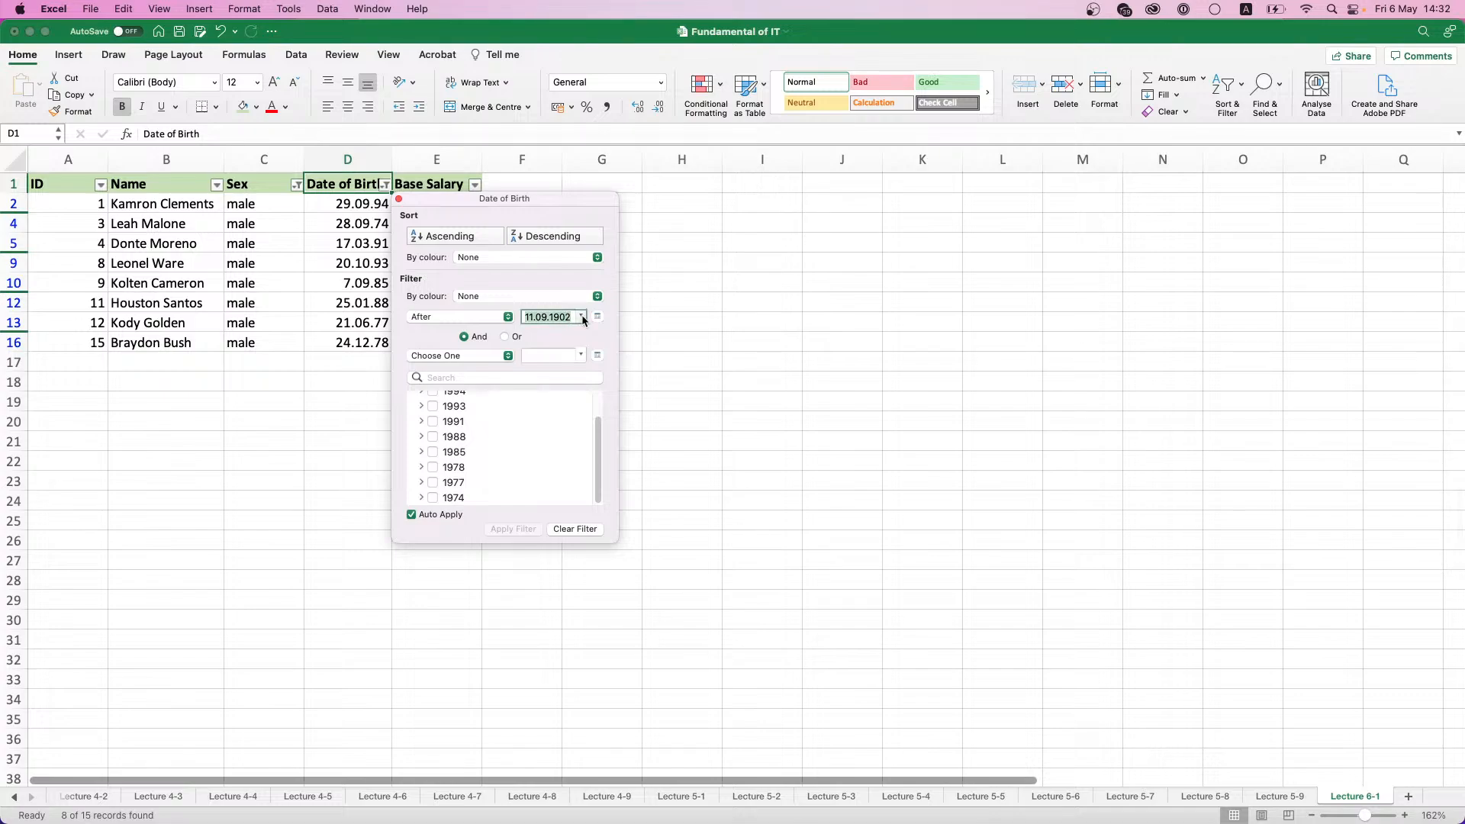
left_click(579, 319)
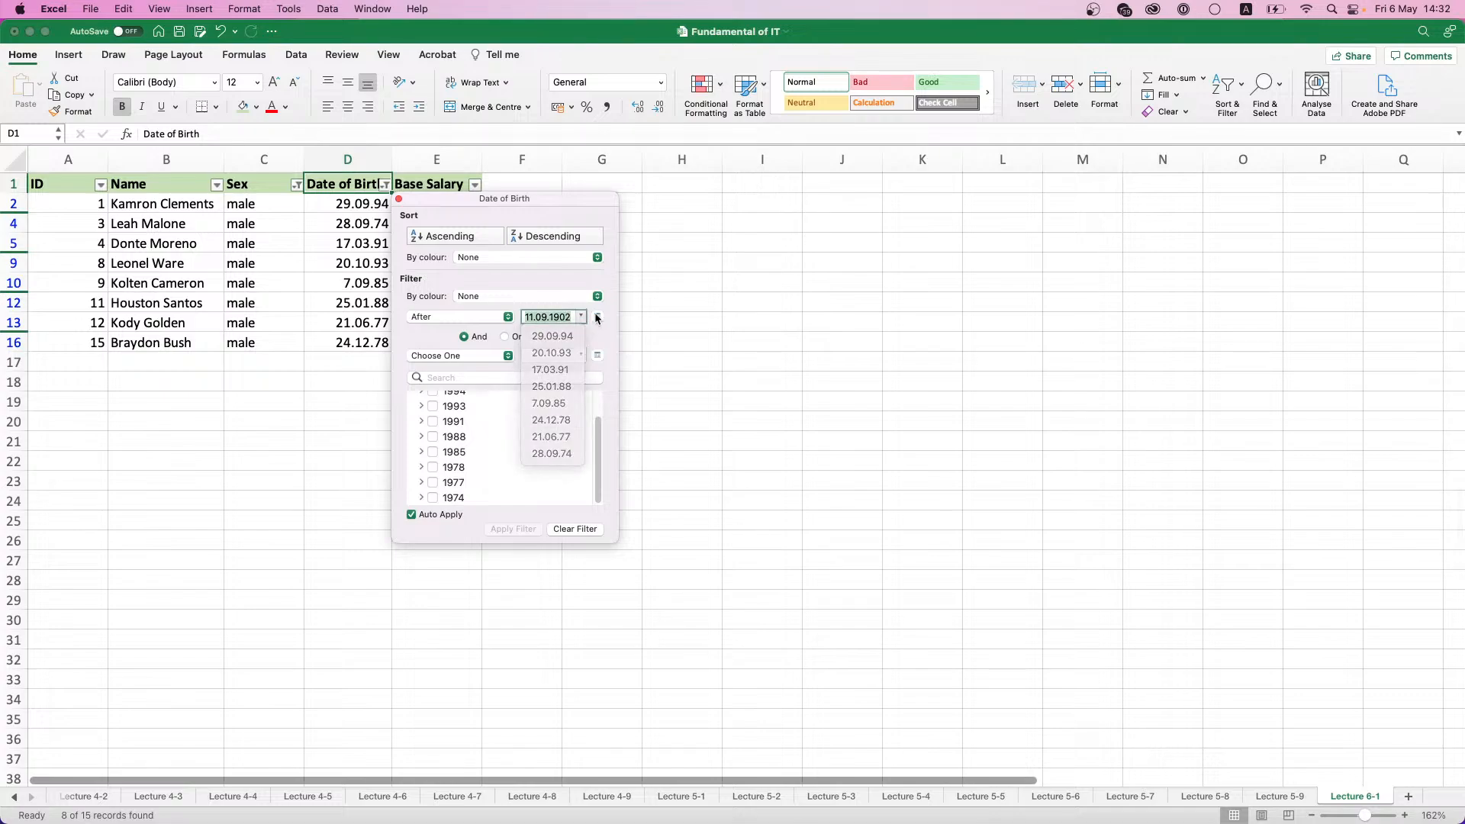
left_click(586, 321)
left_click(507, 351)
left_click(507, 351)
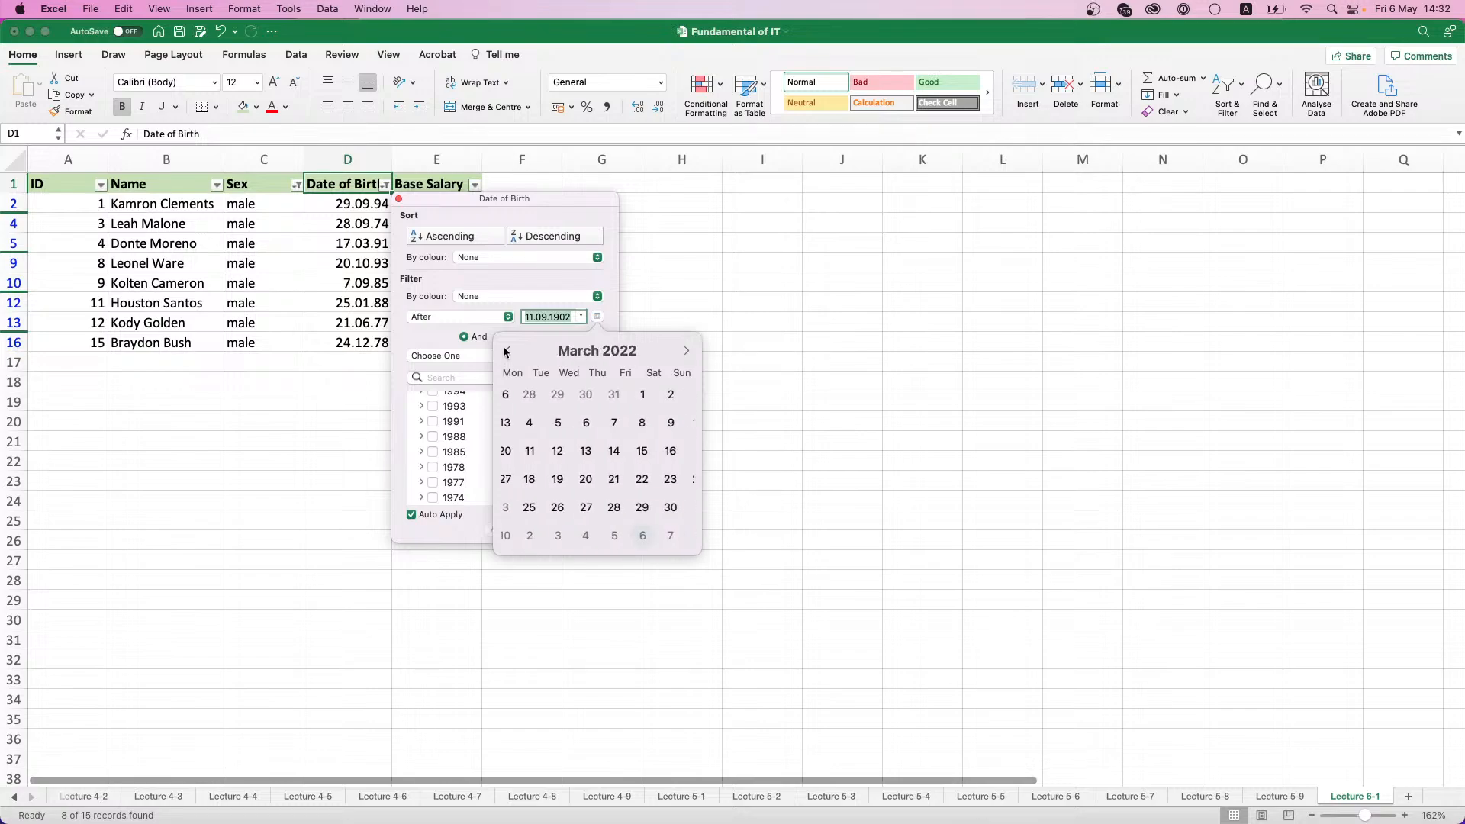
left_click(508, 351)
left_click(507, 351)
left_click(507, 352)
left_click(508, 352)
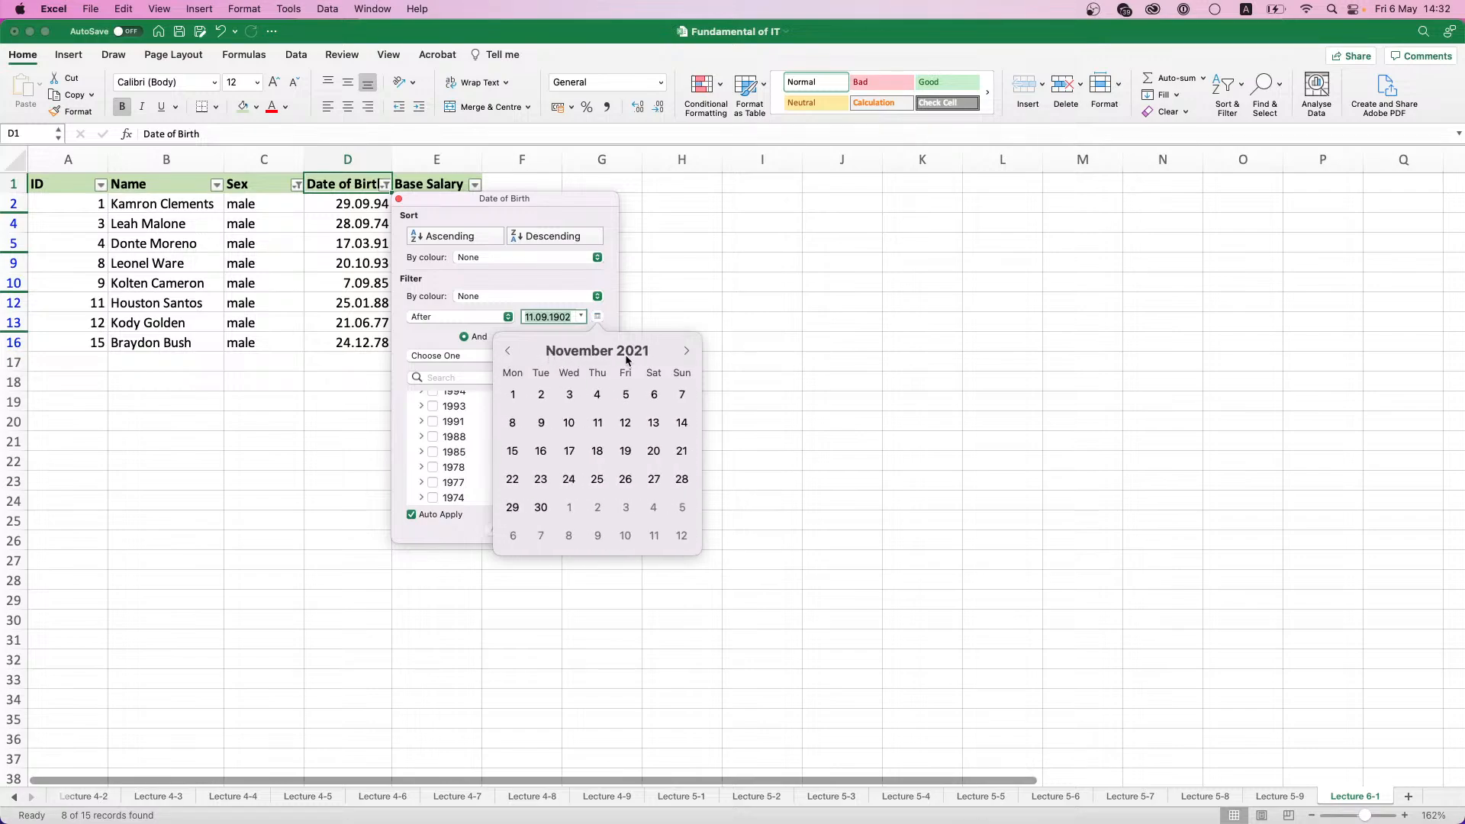
left_click(508, 352)
left_click(507, 352)
triple_click(507, 351)
triple_click(508, 352)
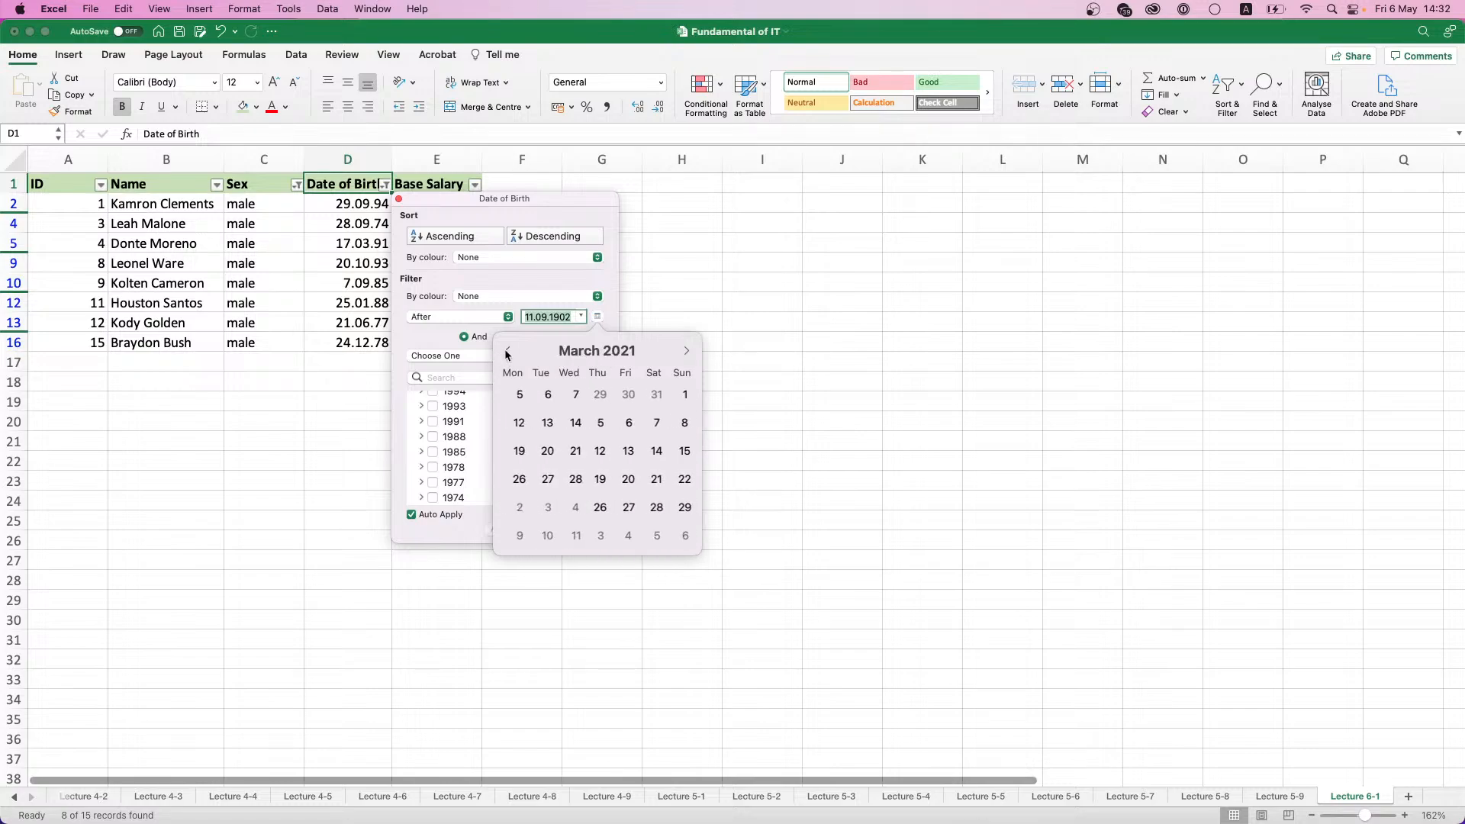
triple_click(507, 352)
triple_click(507, 352)
triple_click(507, 351)
double_click(507, 351)
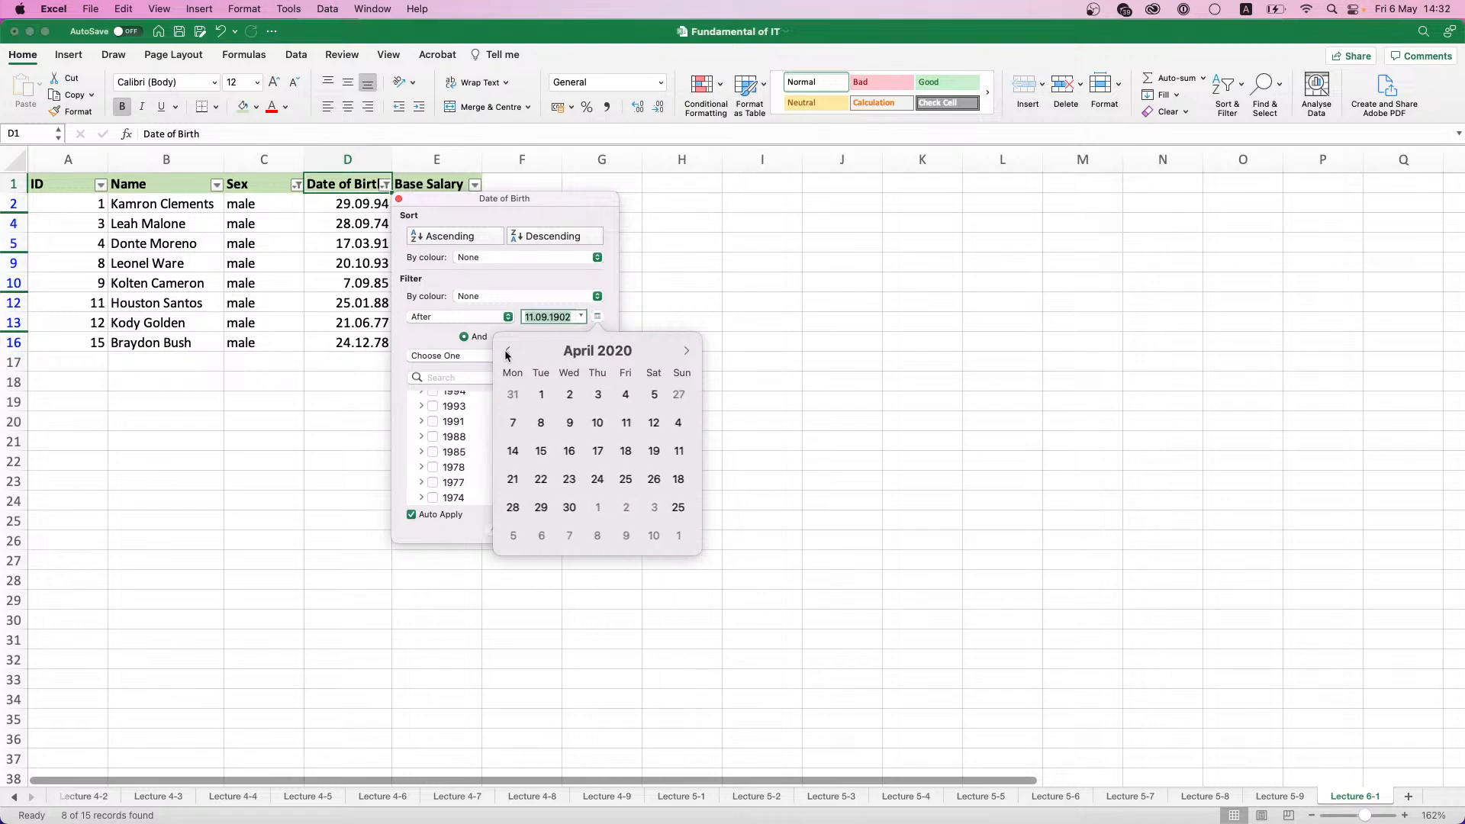
triple_click(508, 352)
- Replace the After date of the Date of Birth filter with 01.01.1985 and move the filter window off the table
left_click(574, 317)
left_click(580, 317)
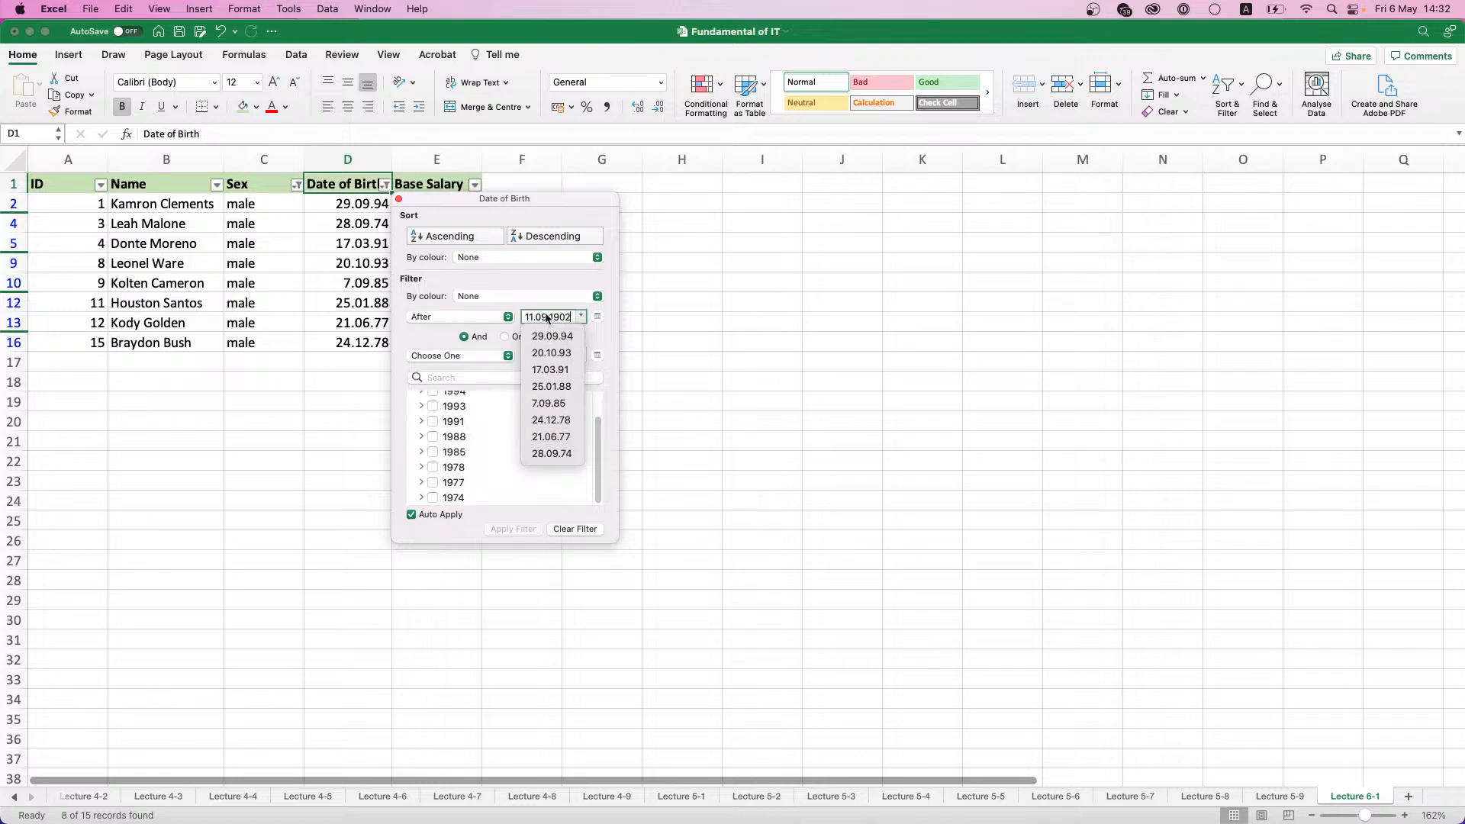
left_click(557, 316)
double_click(568, 317)
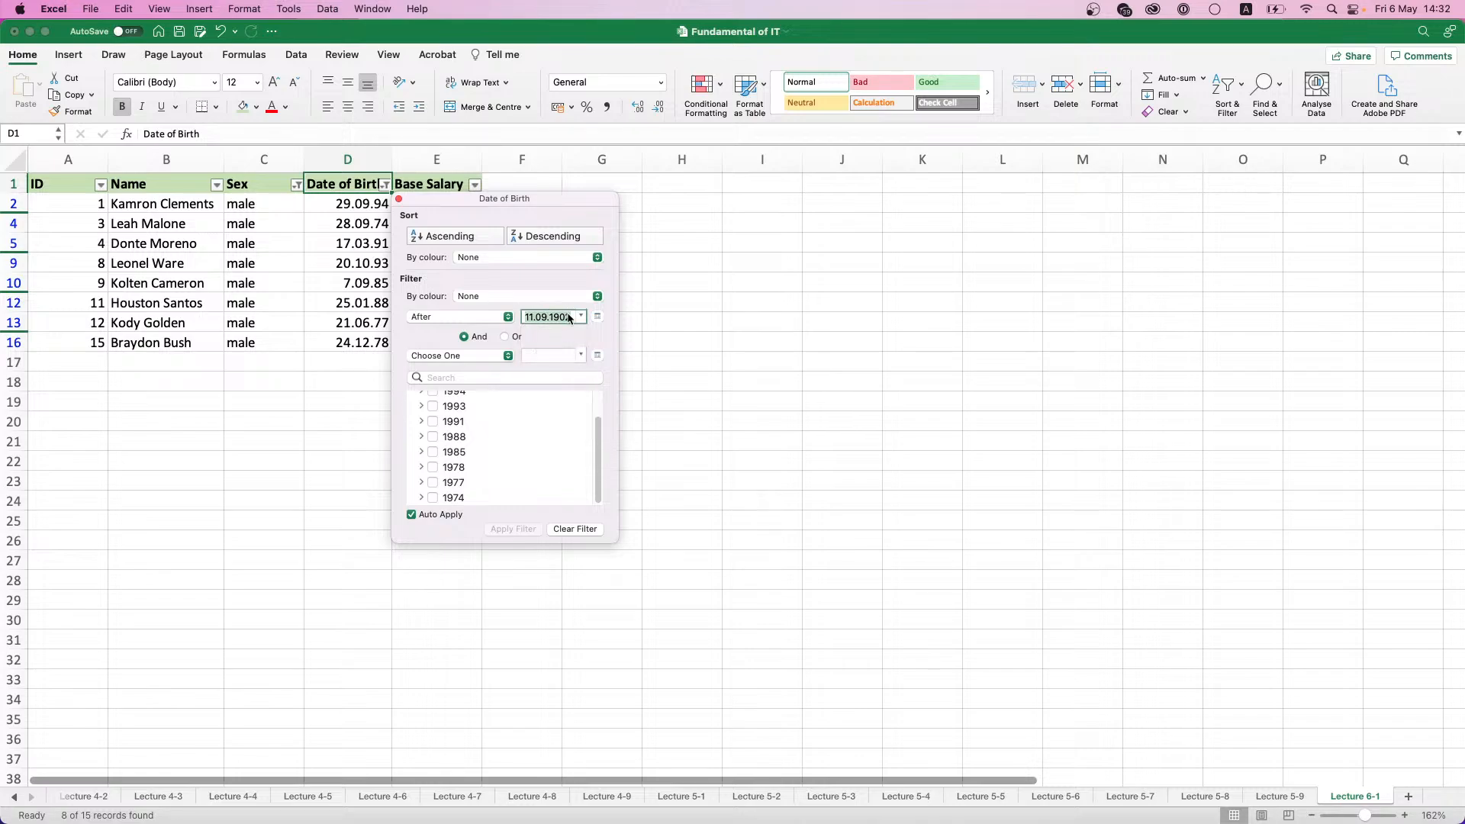
type("01.01.1985")
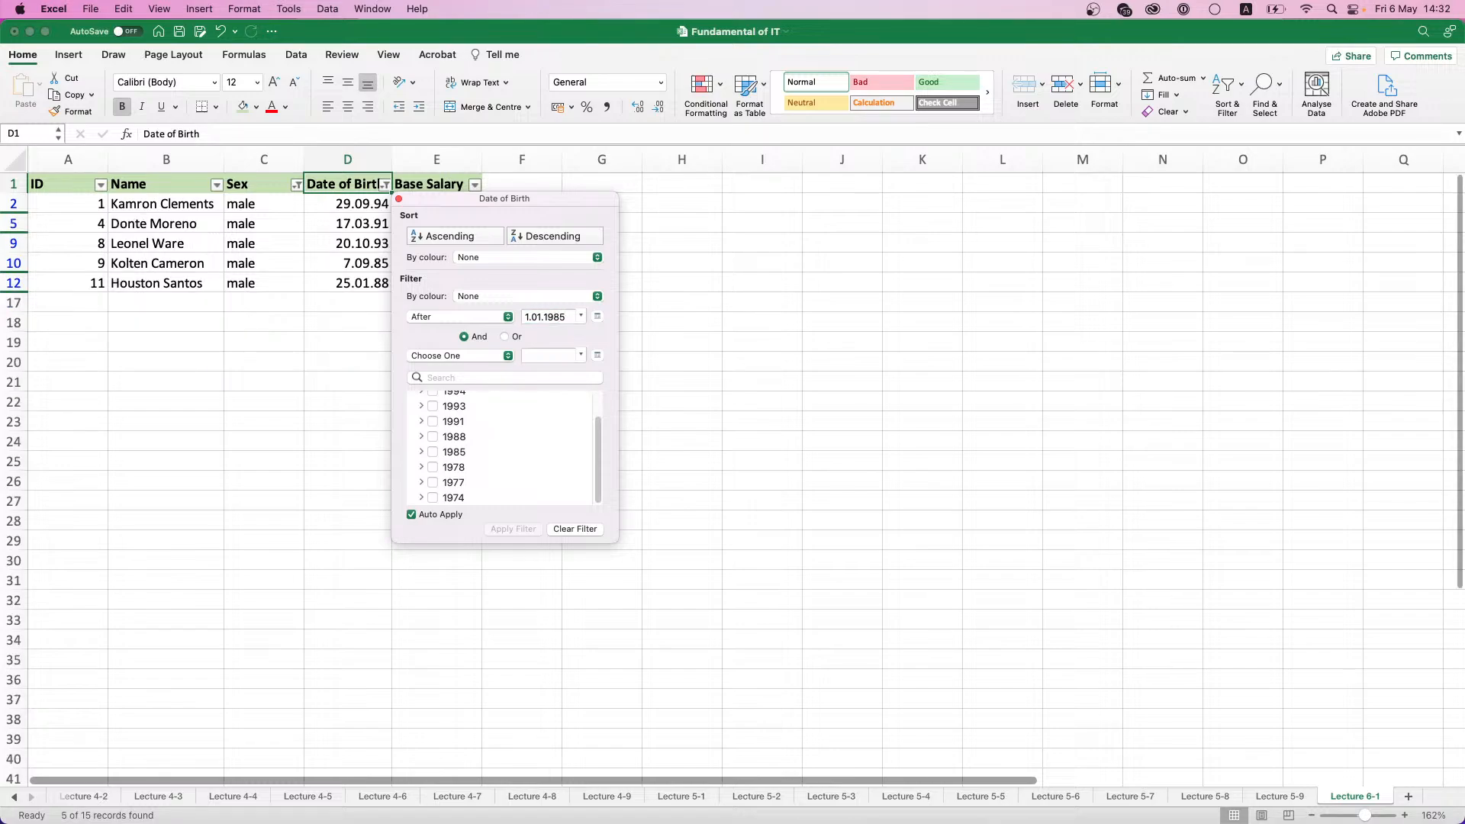
left_click_drag(555, 198, 688, 215)
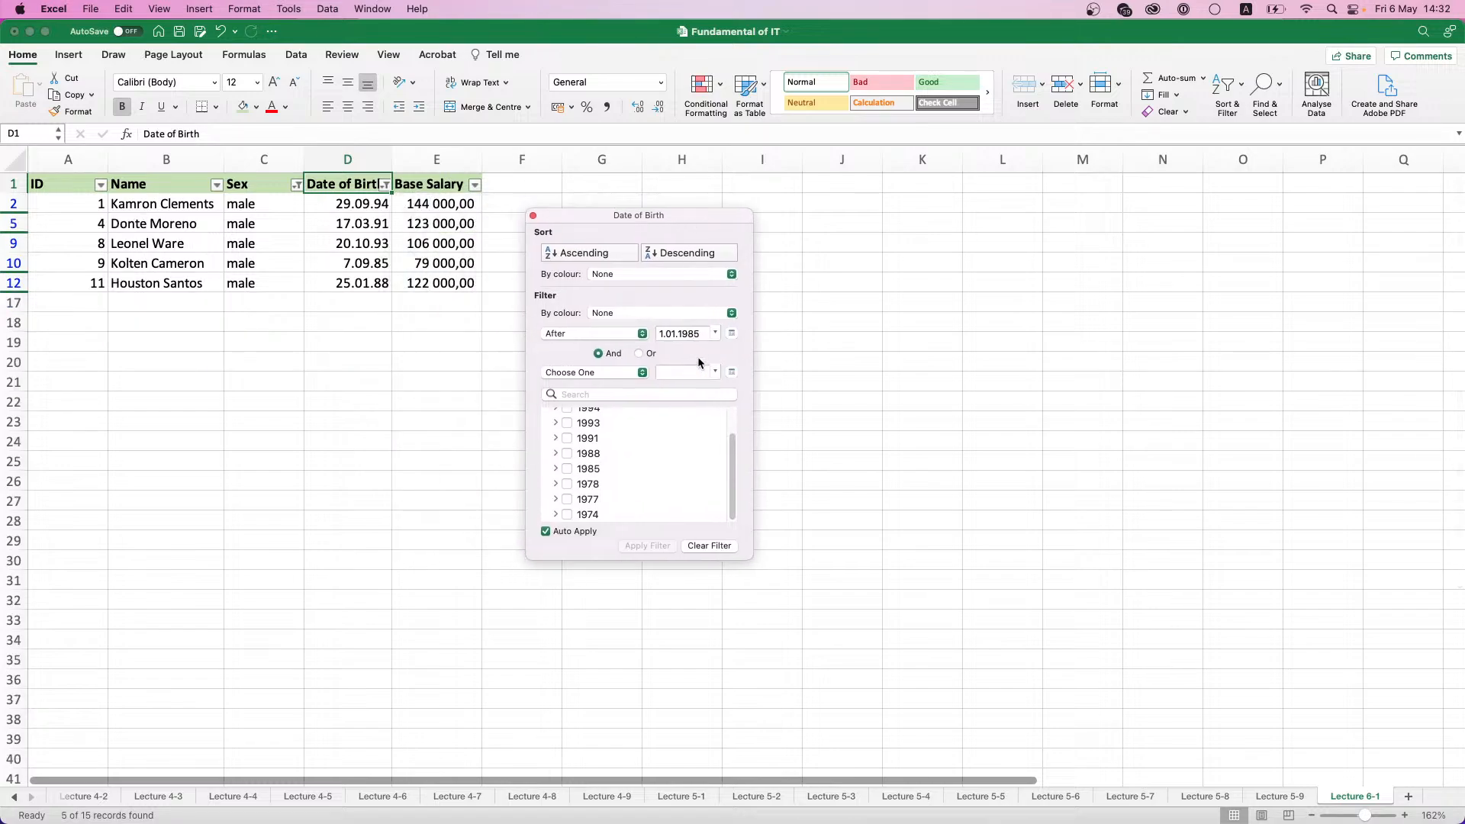
- Set the After date of the Date of Birth filter to 01.01.1980 and close the filter window
left_click(697, 333)
key("BackSpace")
type("0")
key("Return")
left_click(532, 215)
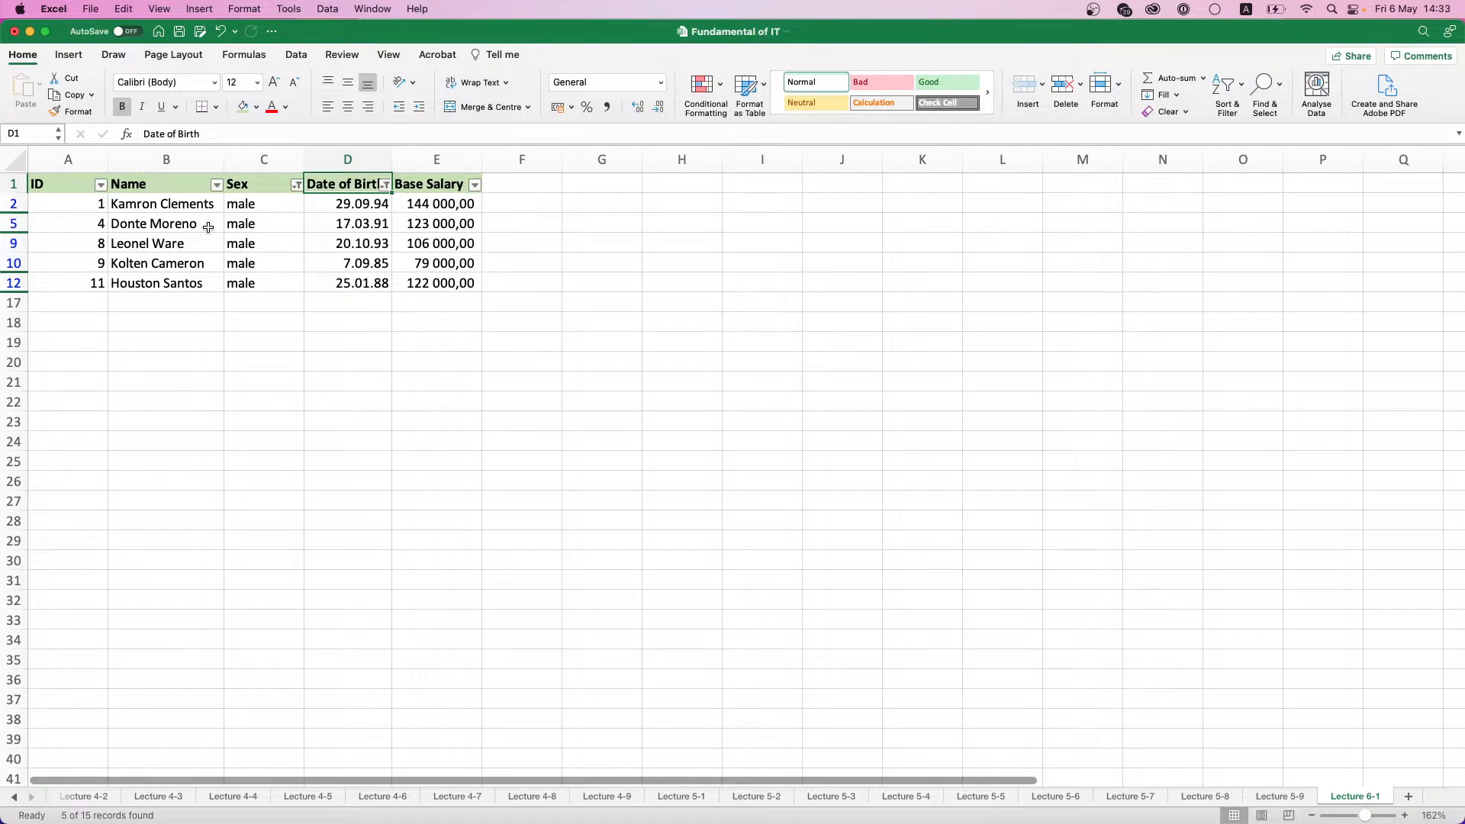
- Include female in the Sex column's filter alongside male and close the filter window
left_click(297, 185)
left_click(345, 422)
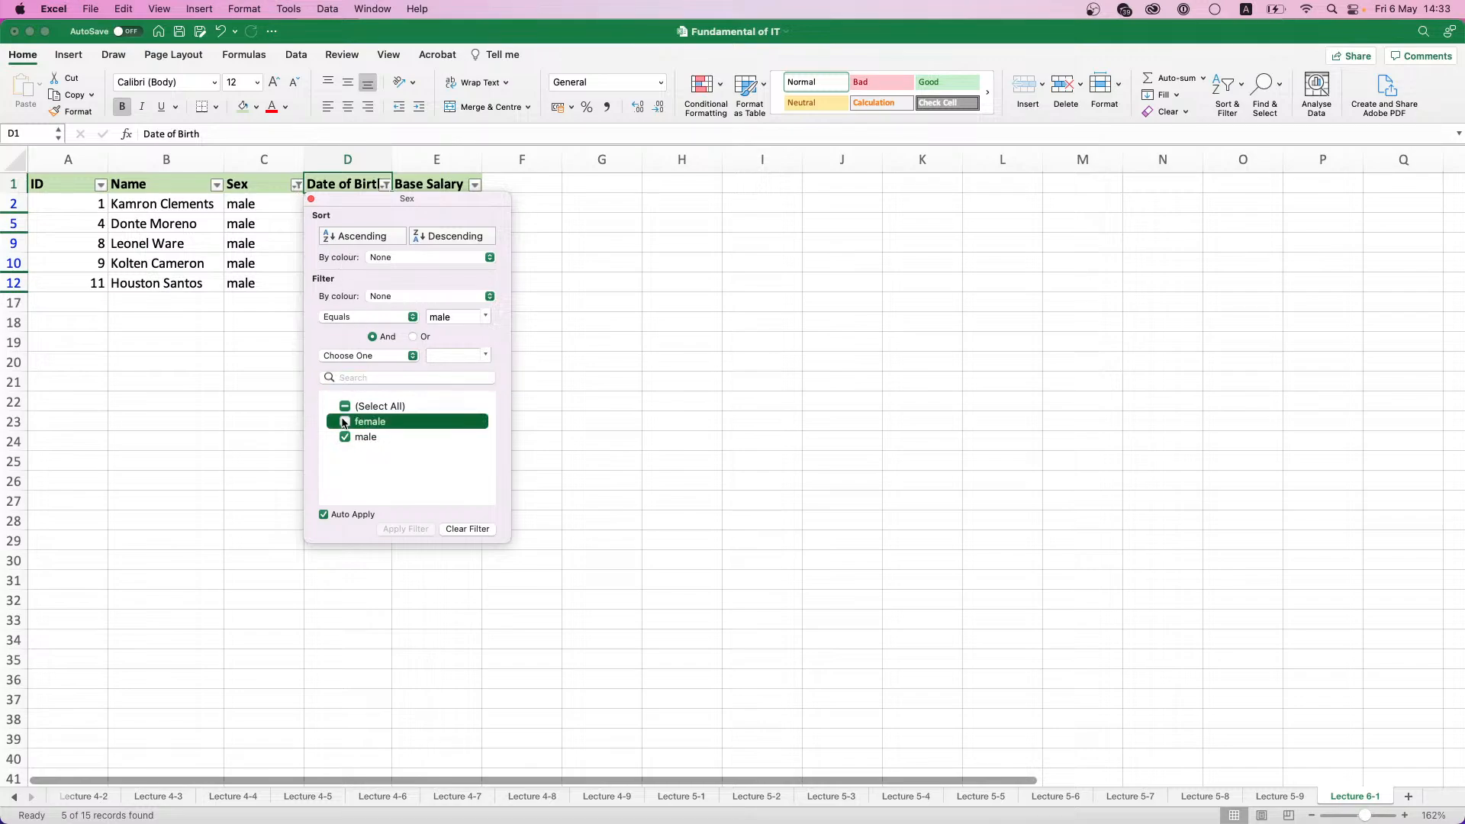
left_click(311, 199)
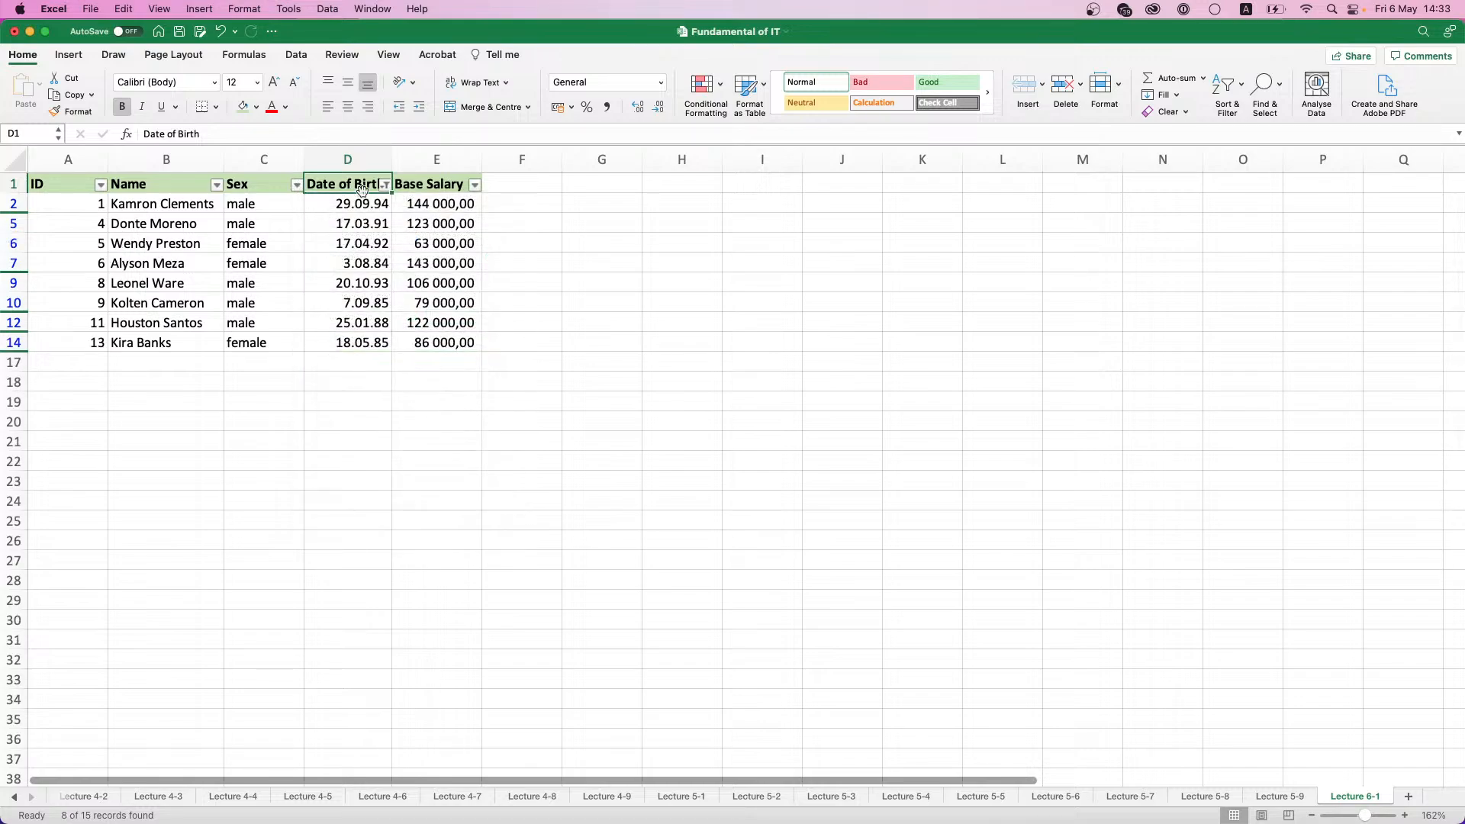
- Add a second After condition, joined by And, to the Date of Birth filter and enter 90 as its date
left_click(385, 185)
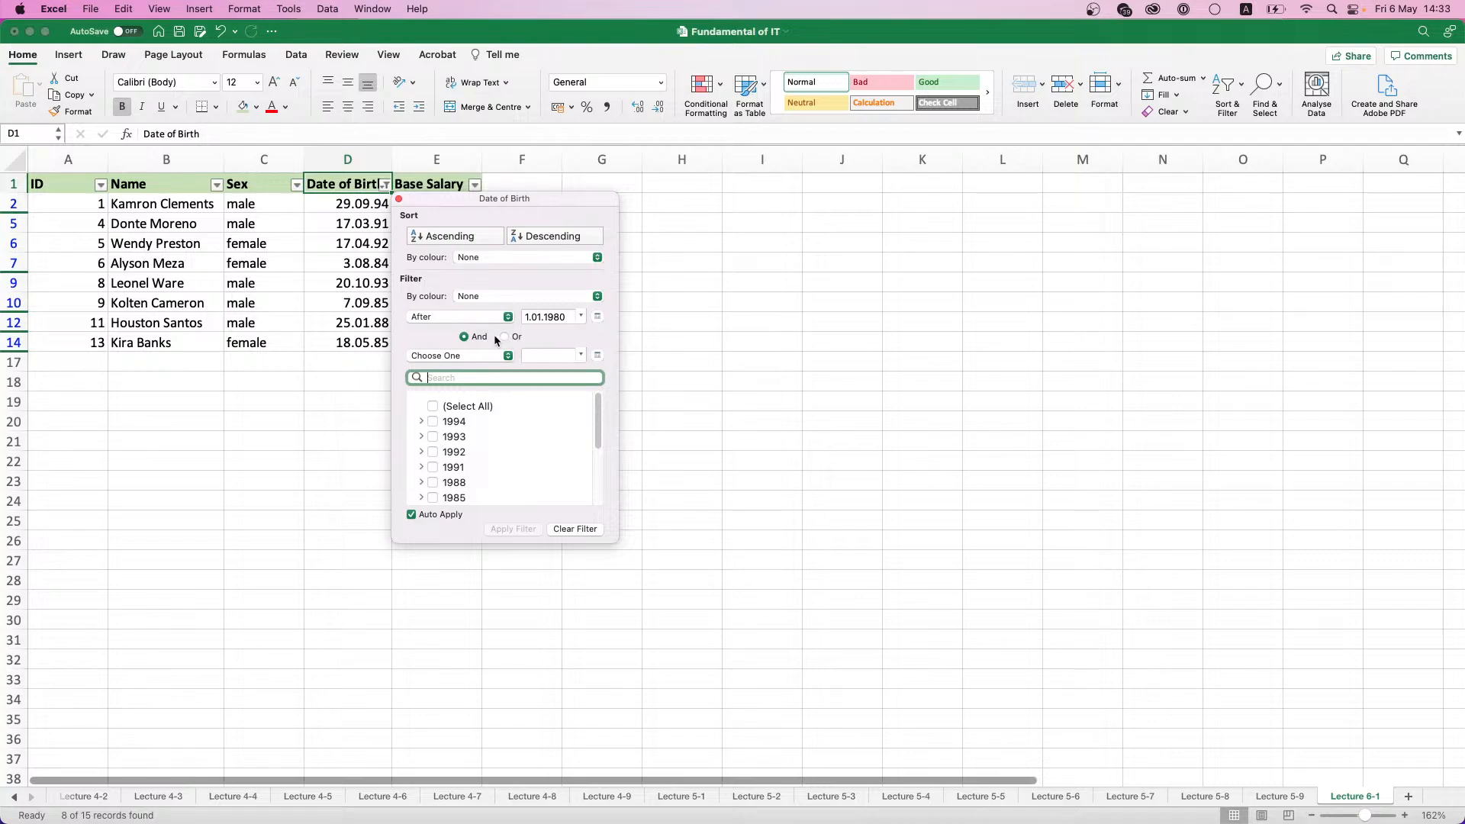
left_click(505, 356)
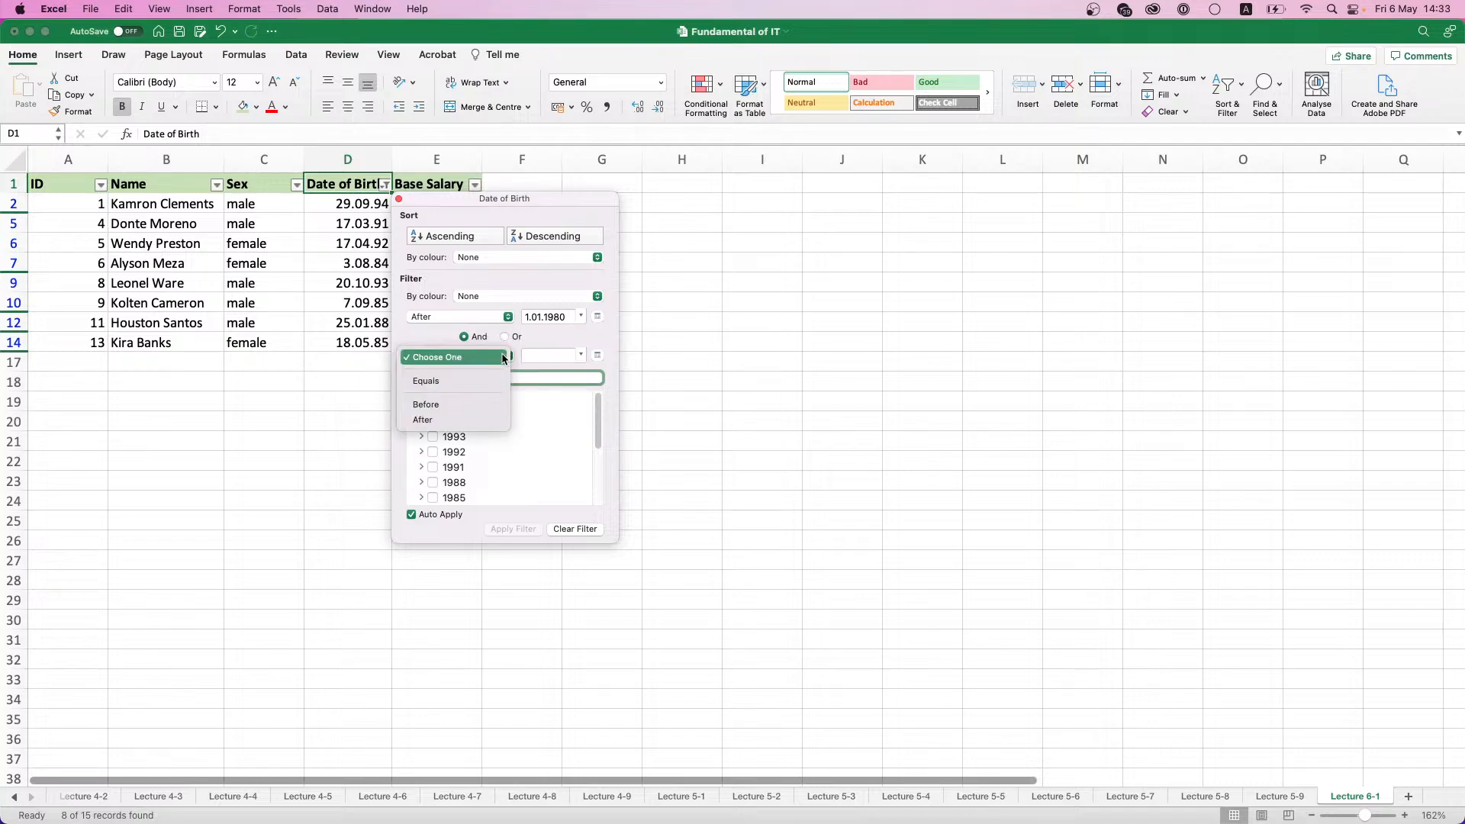
left_click(423, 420)
left_click(537, 356)
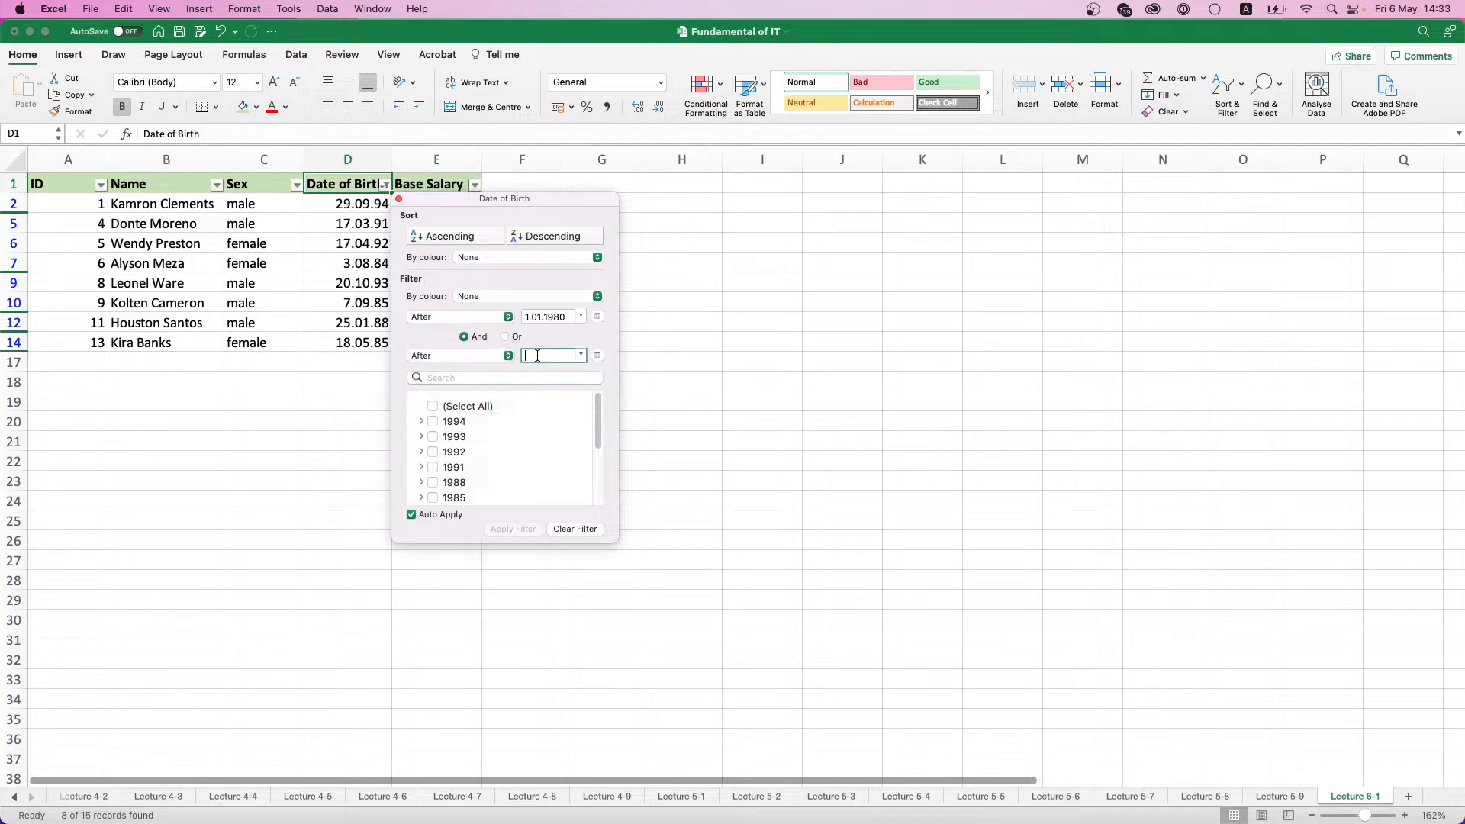
type("01.0")
type("90")
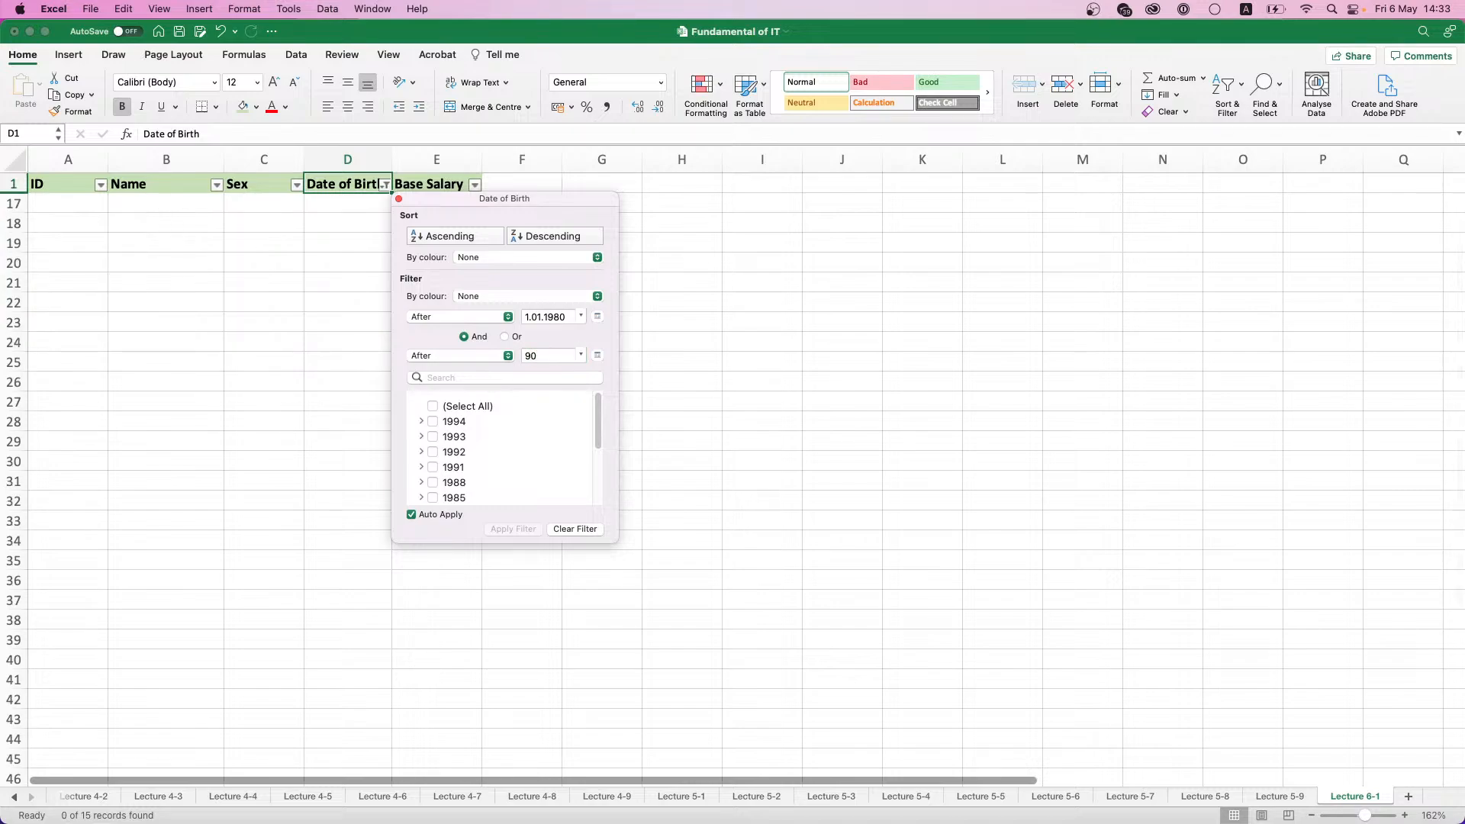
- Try to retype the date of the second After condition in the Date of Birth filter
left_click_drag(534, 198, 604, 209)
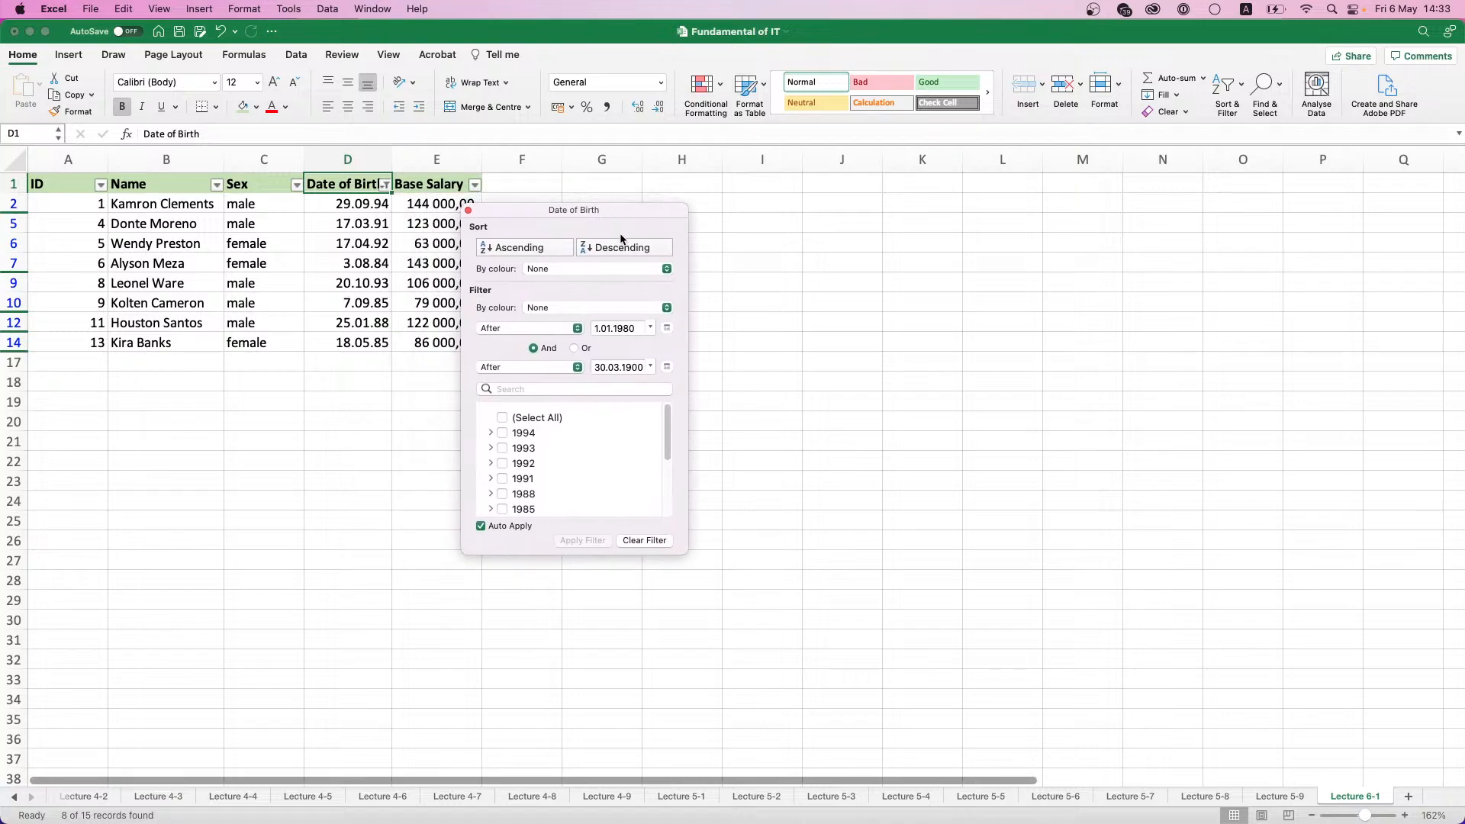
left_click(619, 367)
type("0..01.")
key("BackSpace")
key("BackSpace")
key("BackSpace")
key("BackSpace")
key("BackSpace")
key("BackSpace")
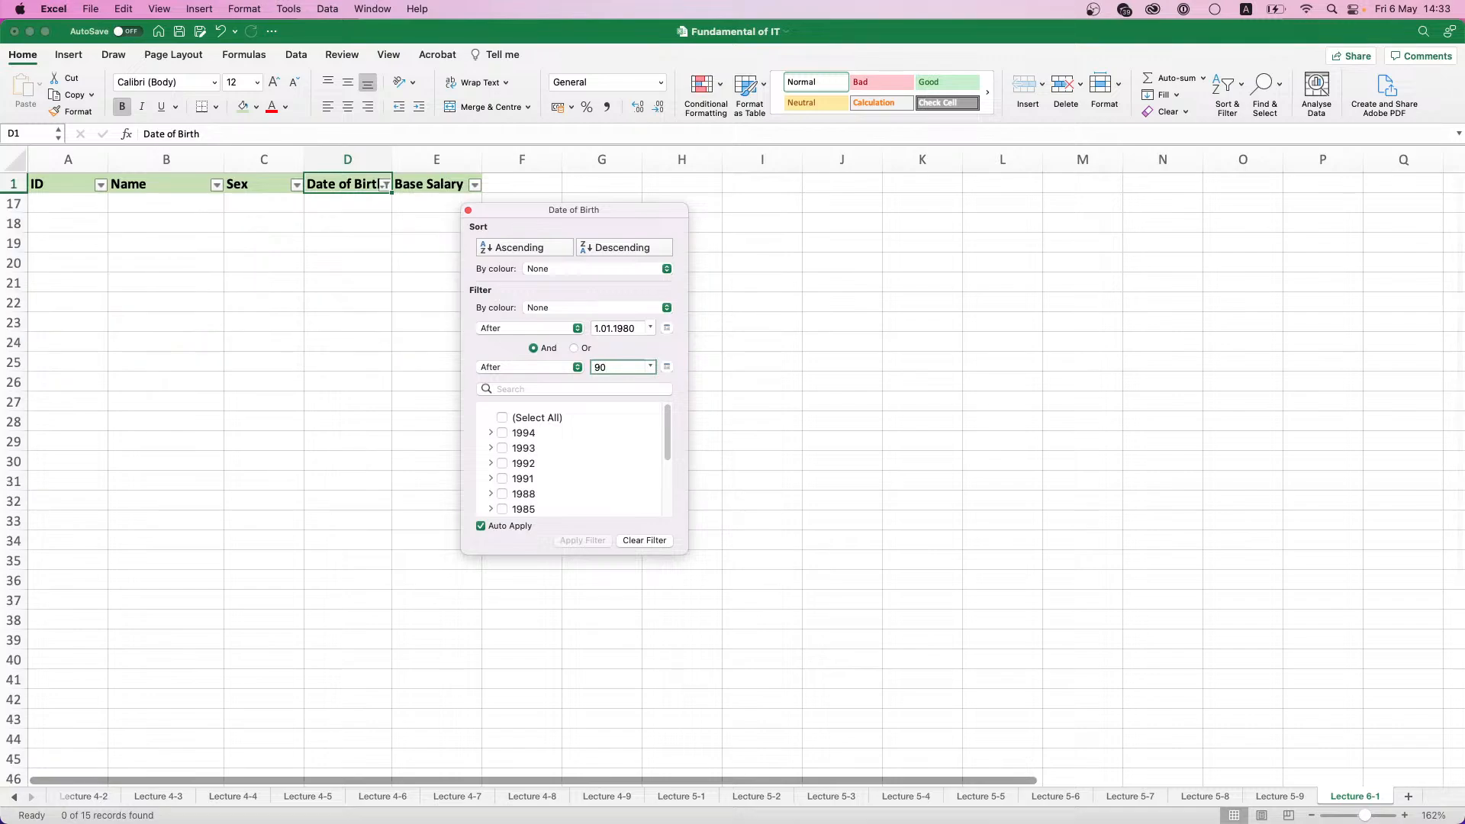
- Set the second After date of the Date of Birth filter to 01.01.1990 and close the filter window
type("01/01/")
key("super+a")
key("Right")
type("1990")
key("Return")
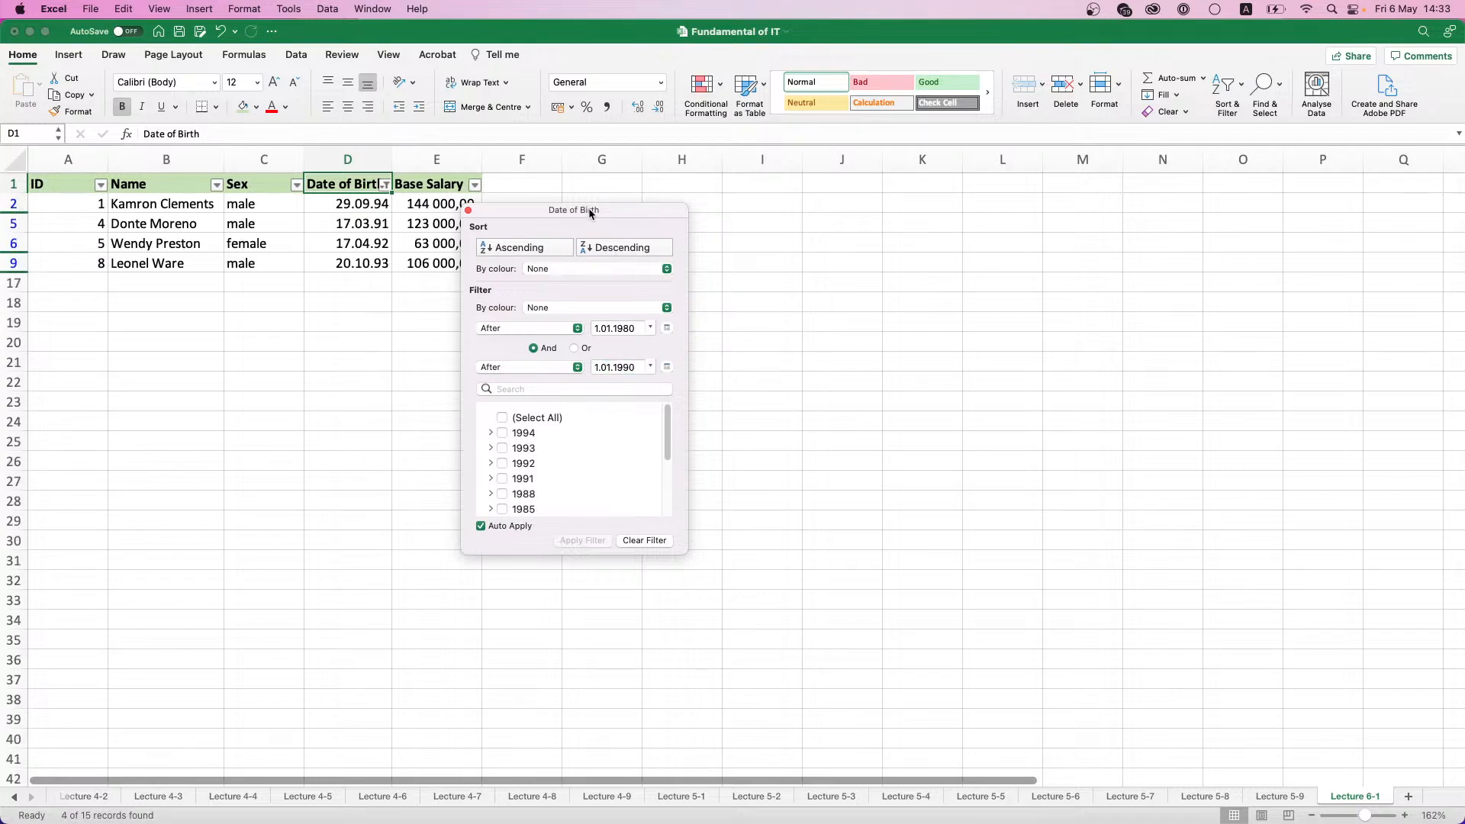
left_click_drag(591, 211, 681, 214)
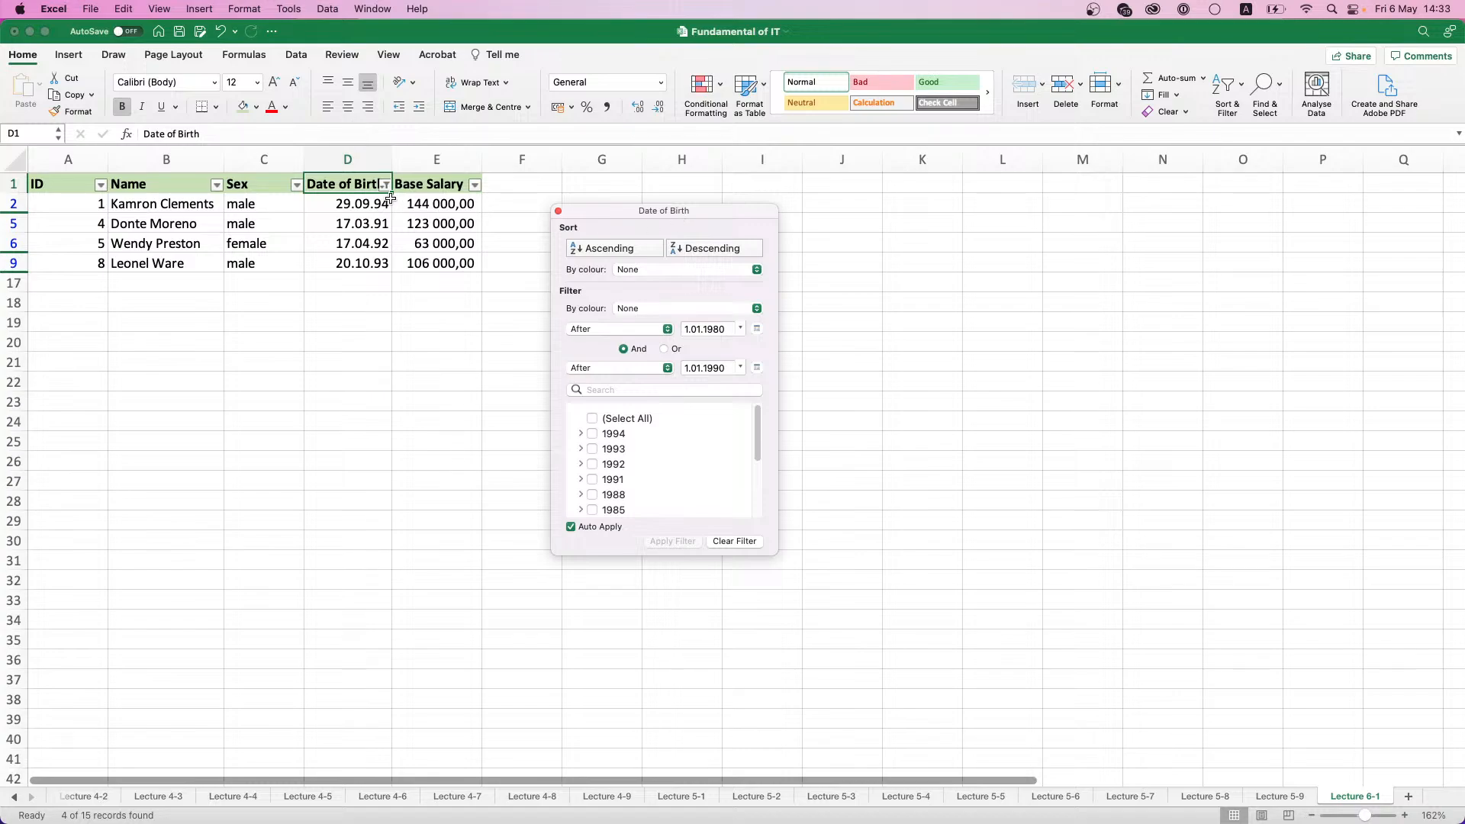
left_click(410, 267)
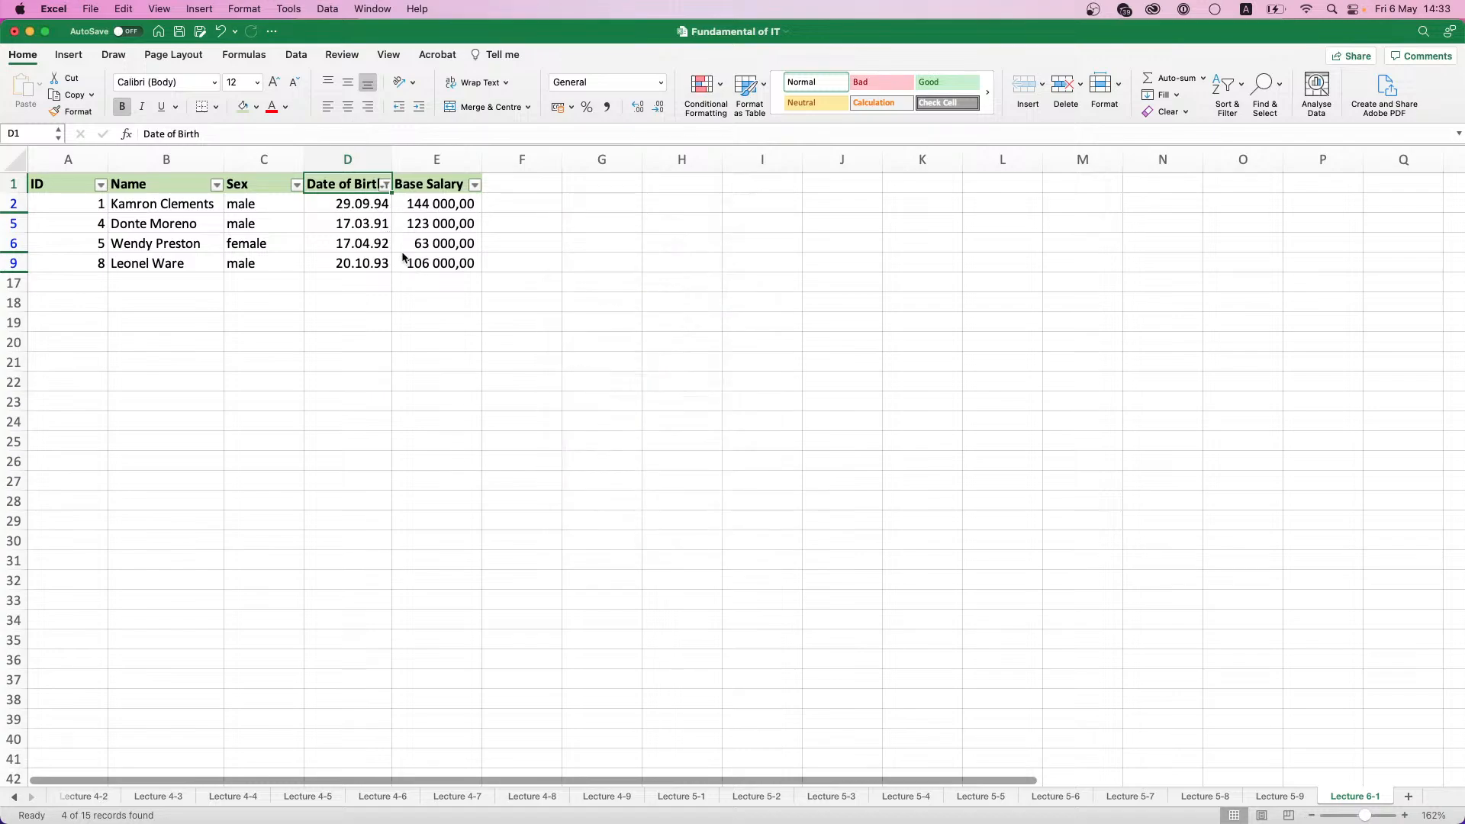
- Turn off filtering for the employee table
left_click(357, 221)
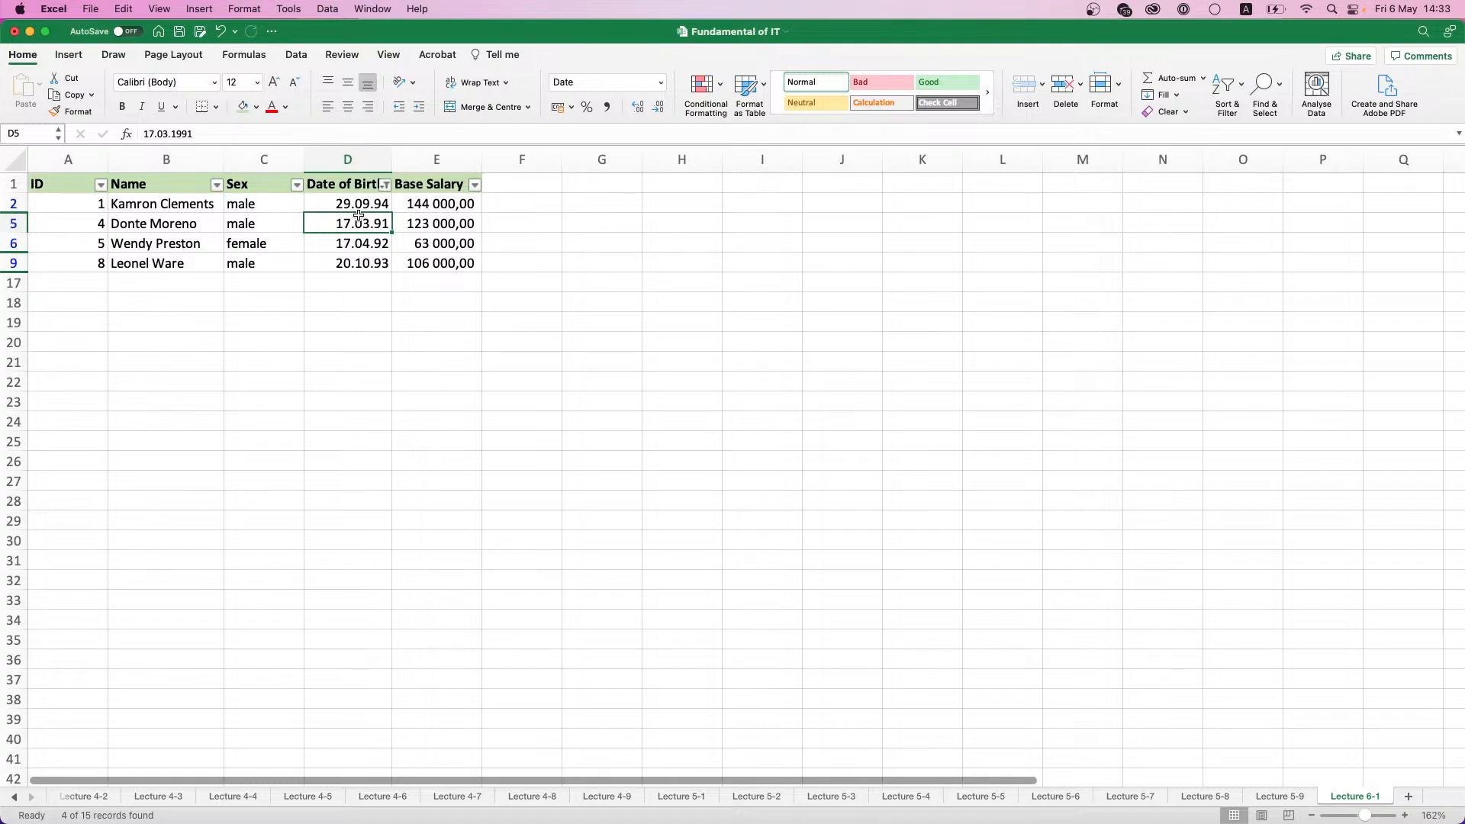
left_click(1241, 101)
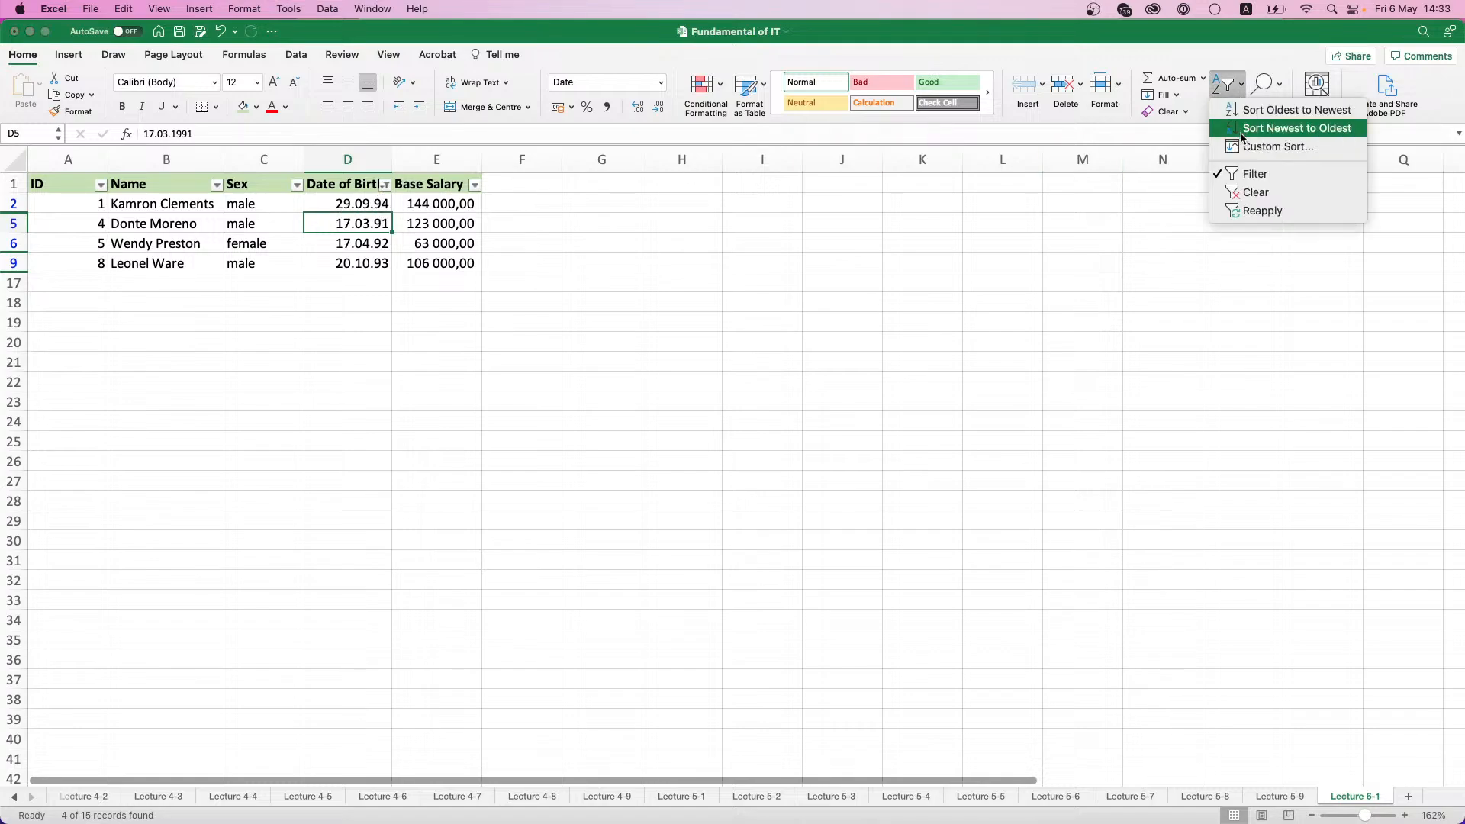
left_click(1238, 173)
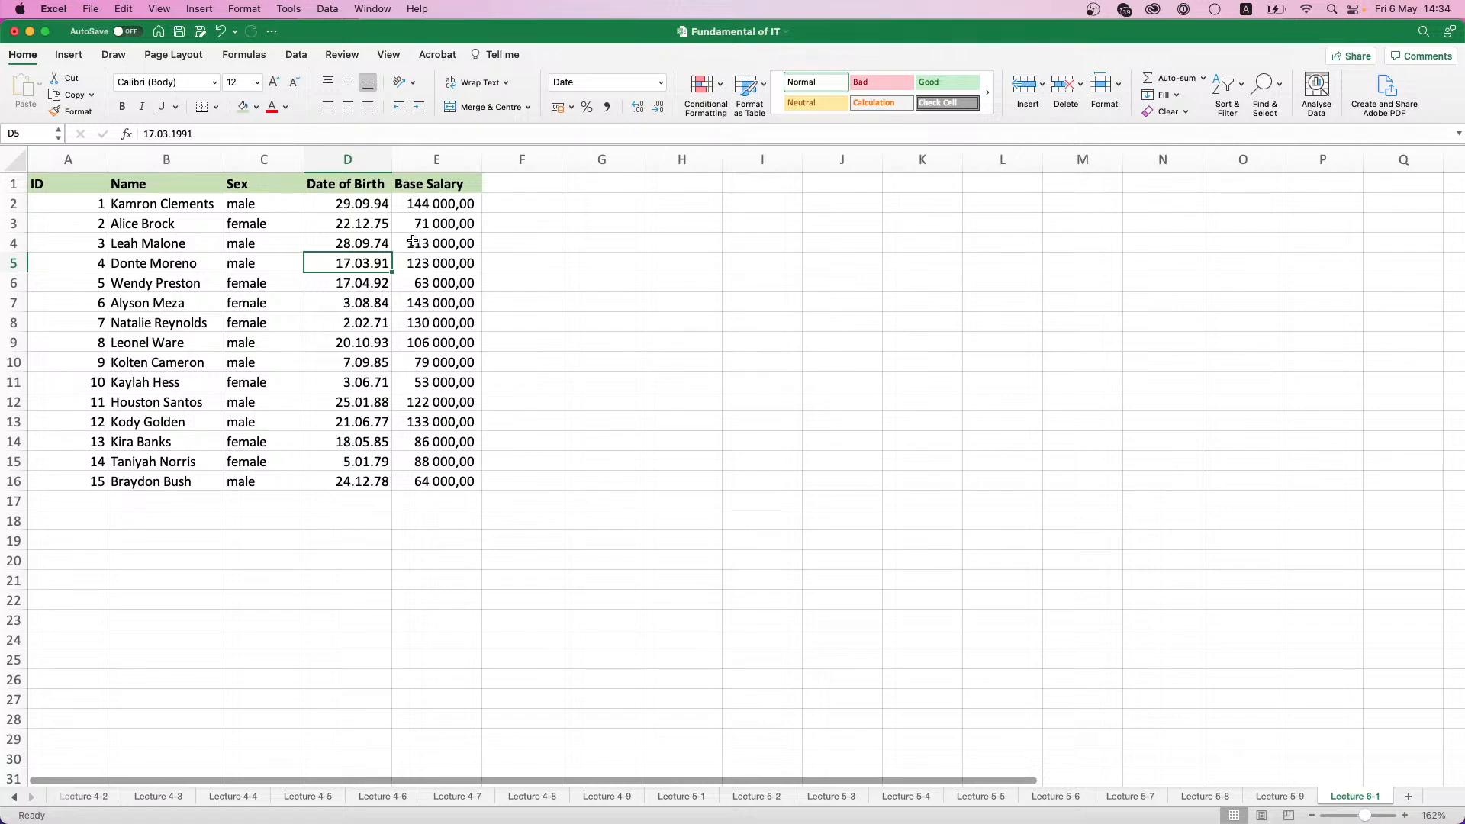
left_click_drag(653, 189, 977, 221)
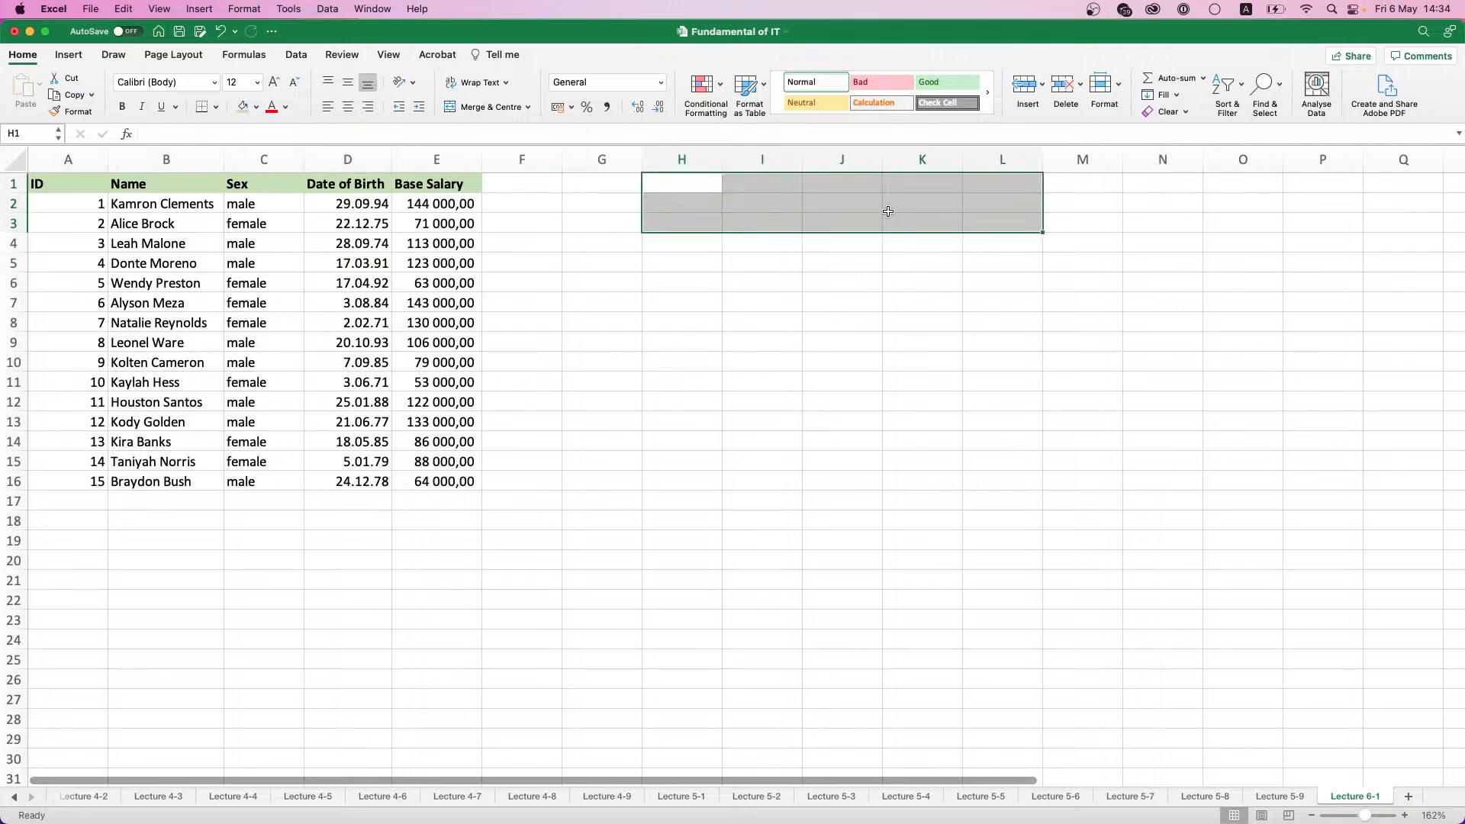
left_click(687, 185)
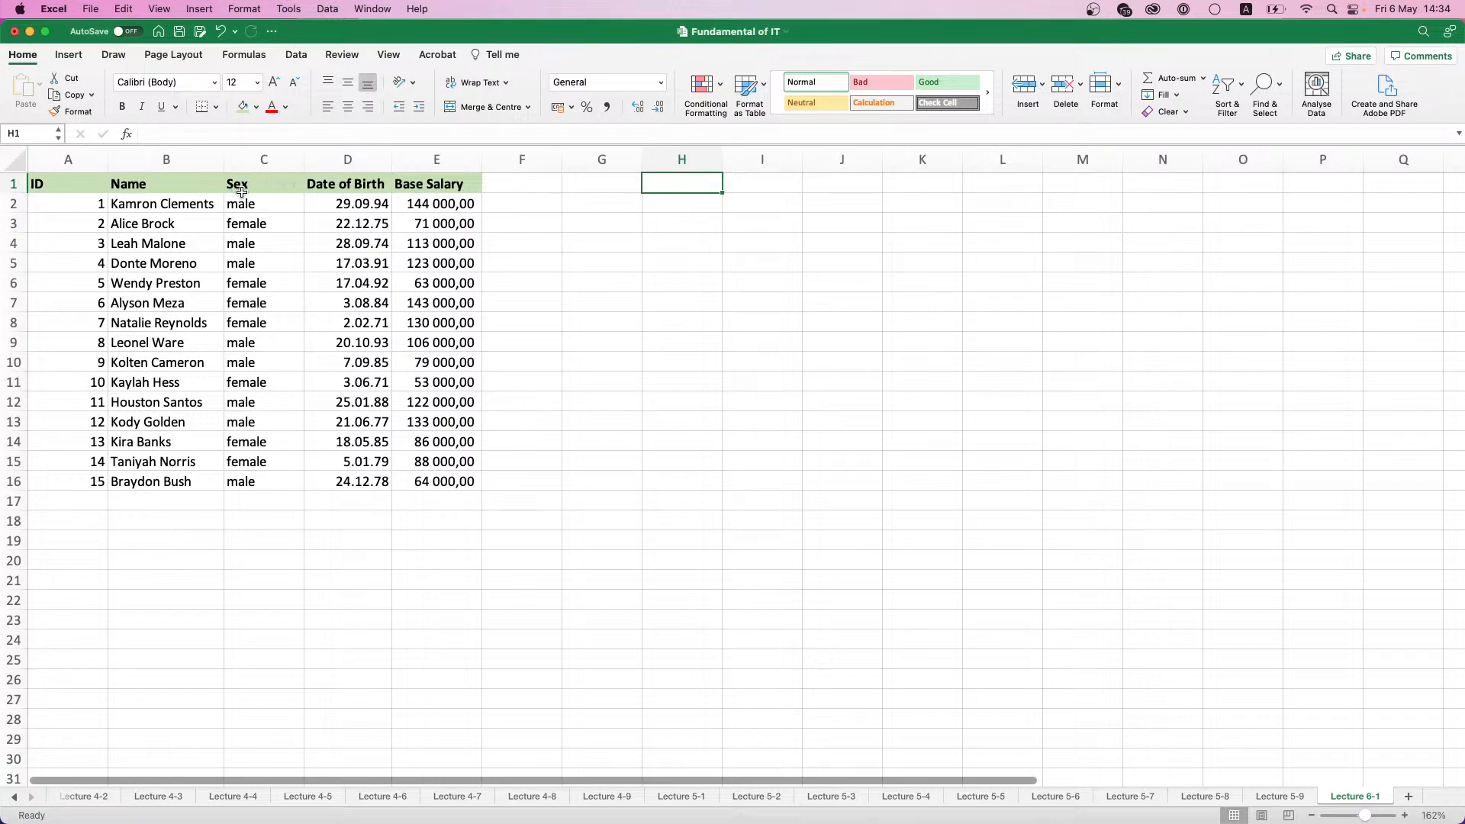
left_click_drag(241, 203, 259, 404)
left_click_drag(347, 204, 355, 402)
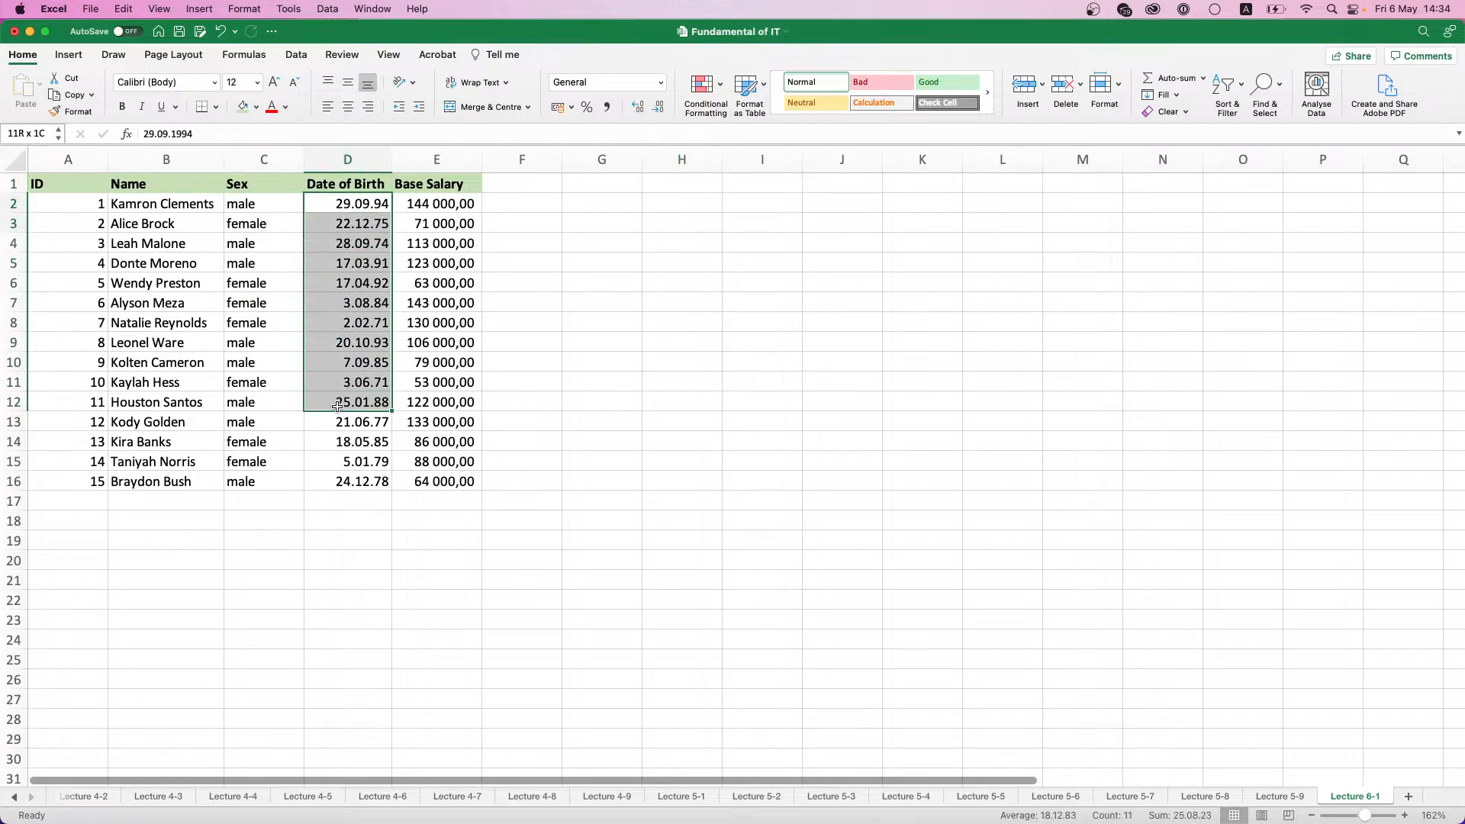
- Copy the Sex and Date of Birth headers to H1:I1 and widen column I to fit its header
left_click_drag(263, 188, 328, 183)
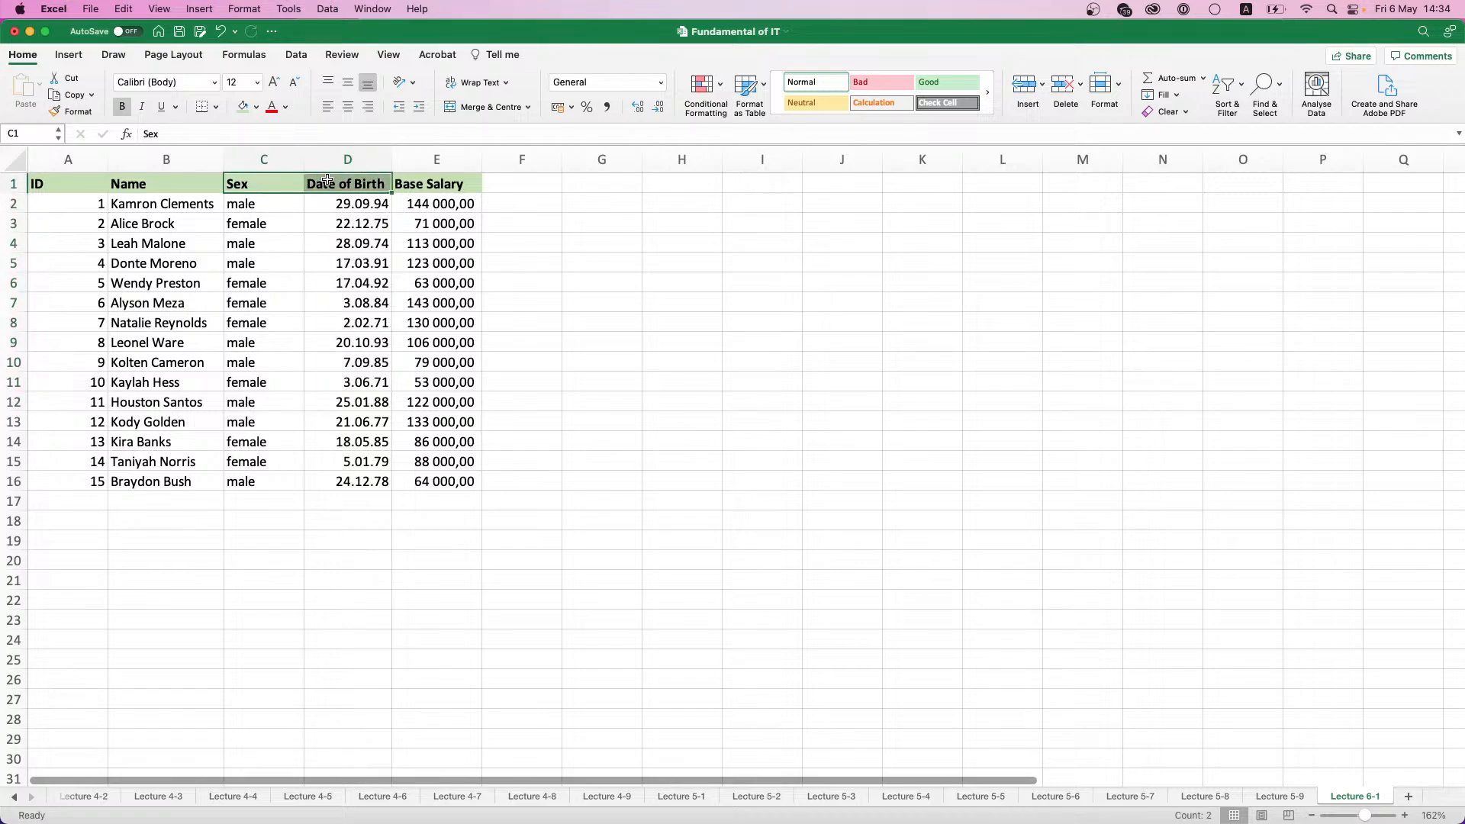
key("super+c")
left_click(664, 185)
key("super+v")
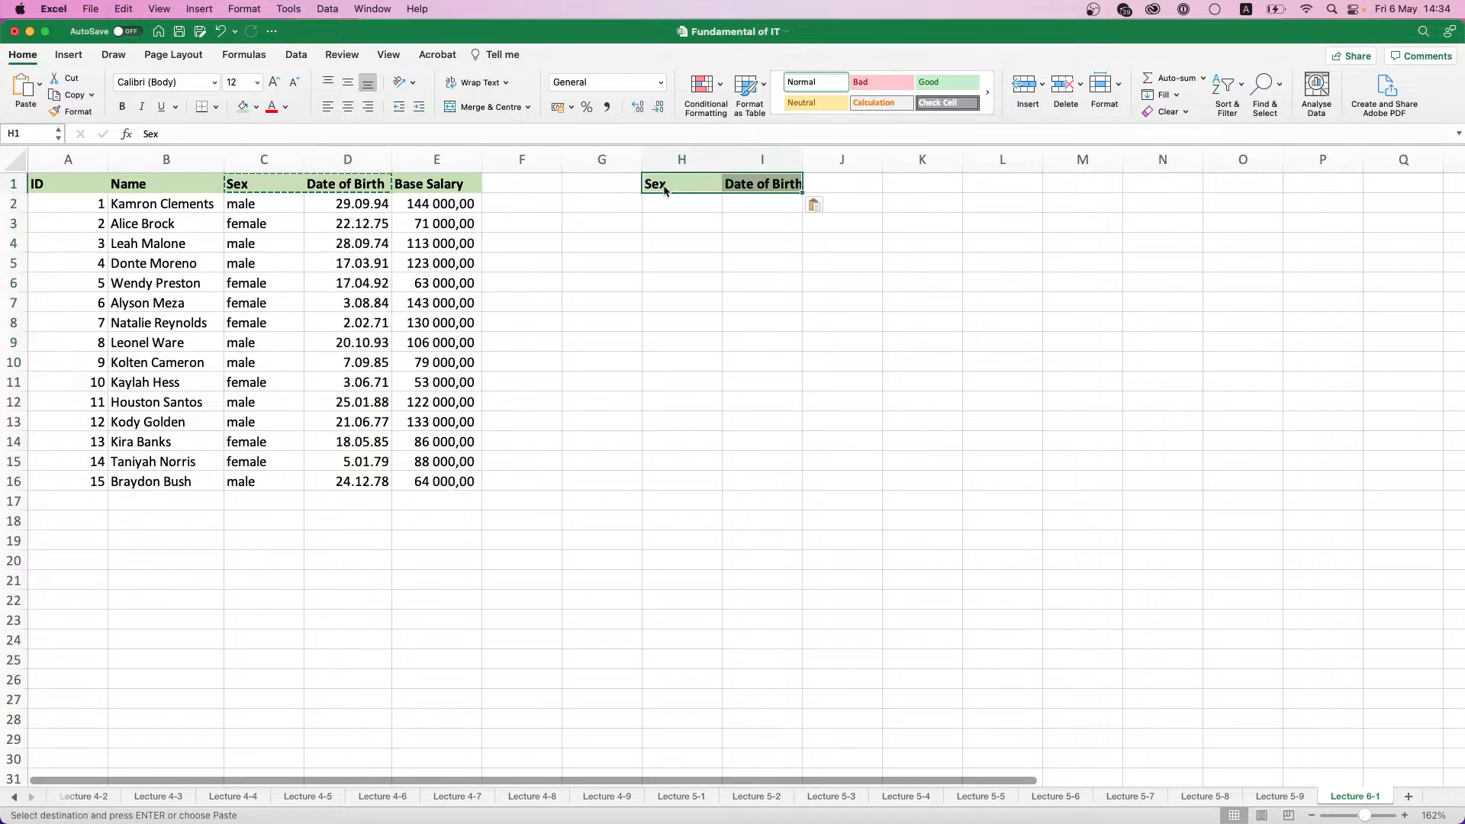
left_click(694, 206)
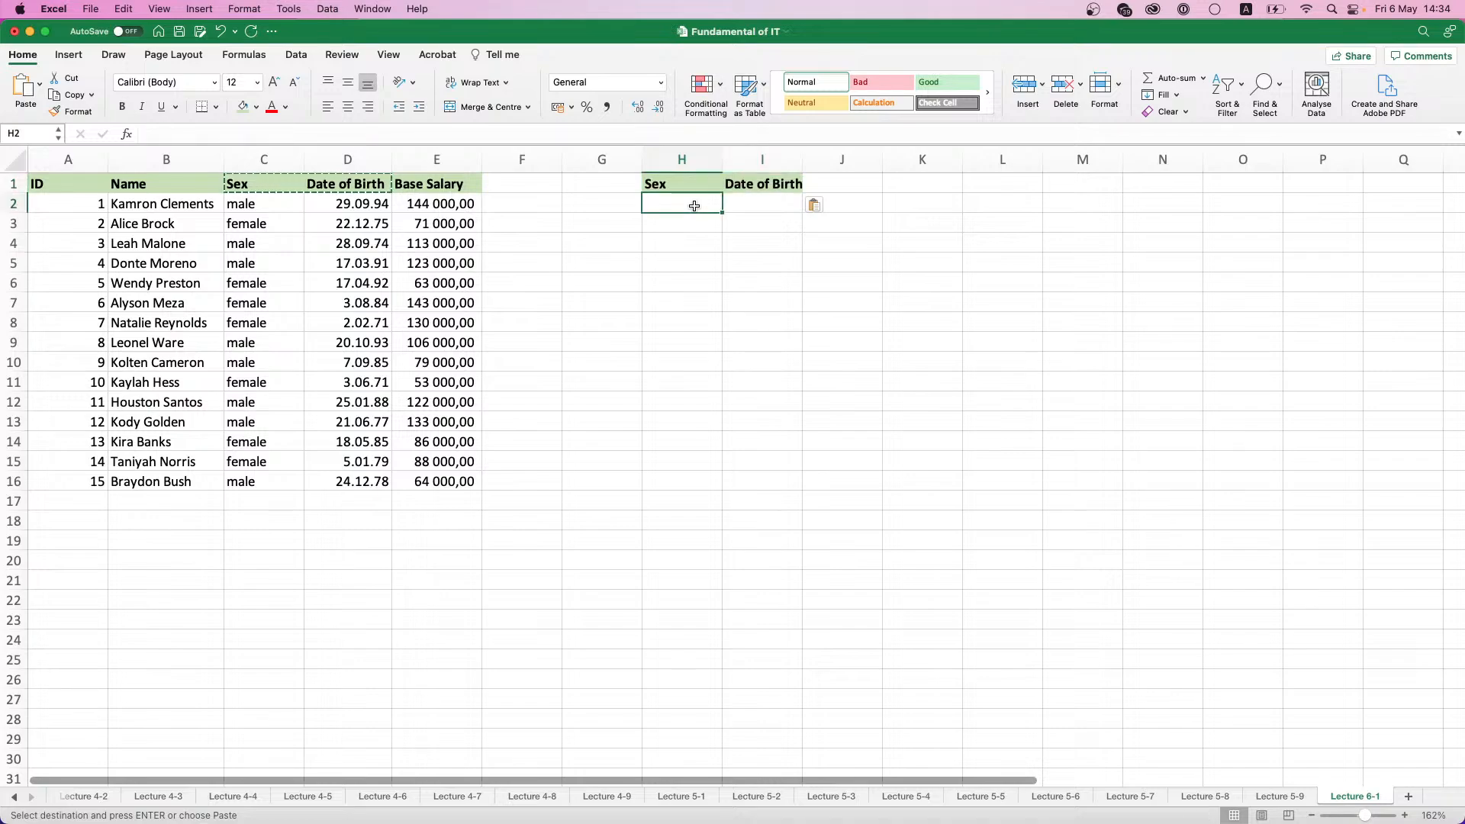
left_click_drag(802, 160, 804, 161)
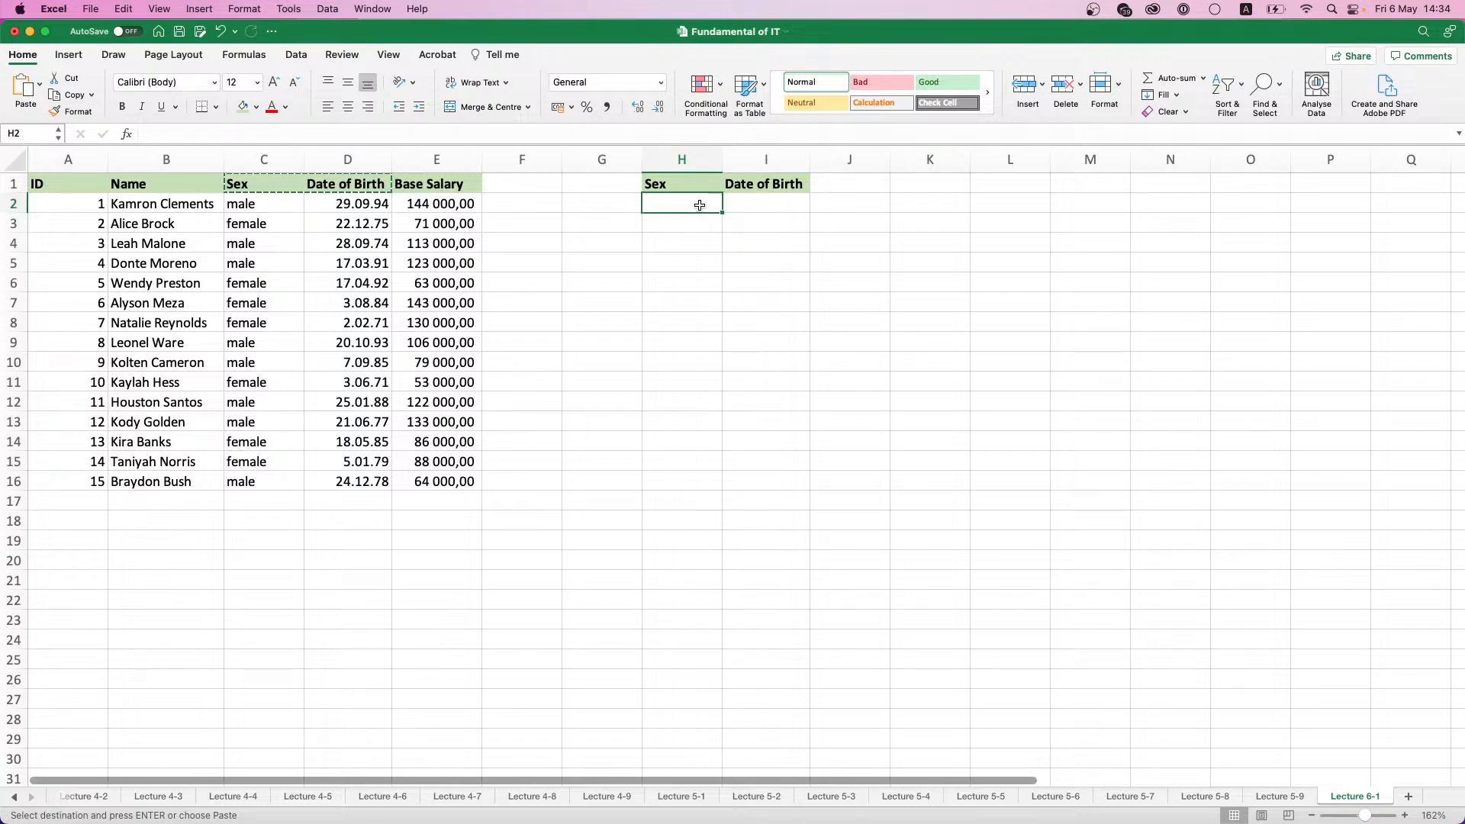
- Enter the first criteria row in H2:I2 with male under Sex and >=01.01.1980 under Date of Birth
type("male")
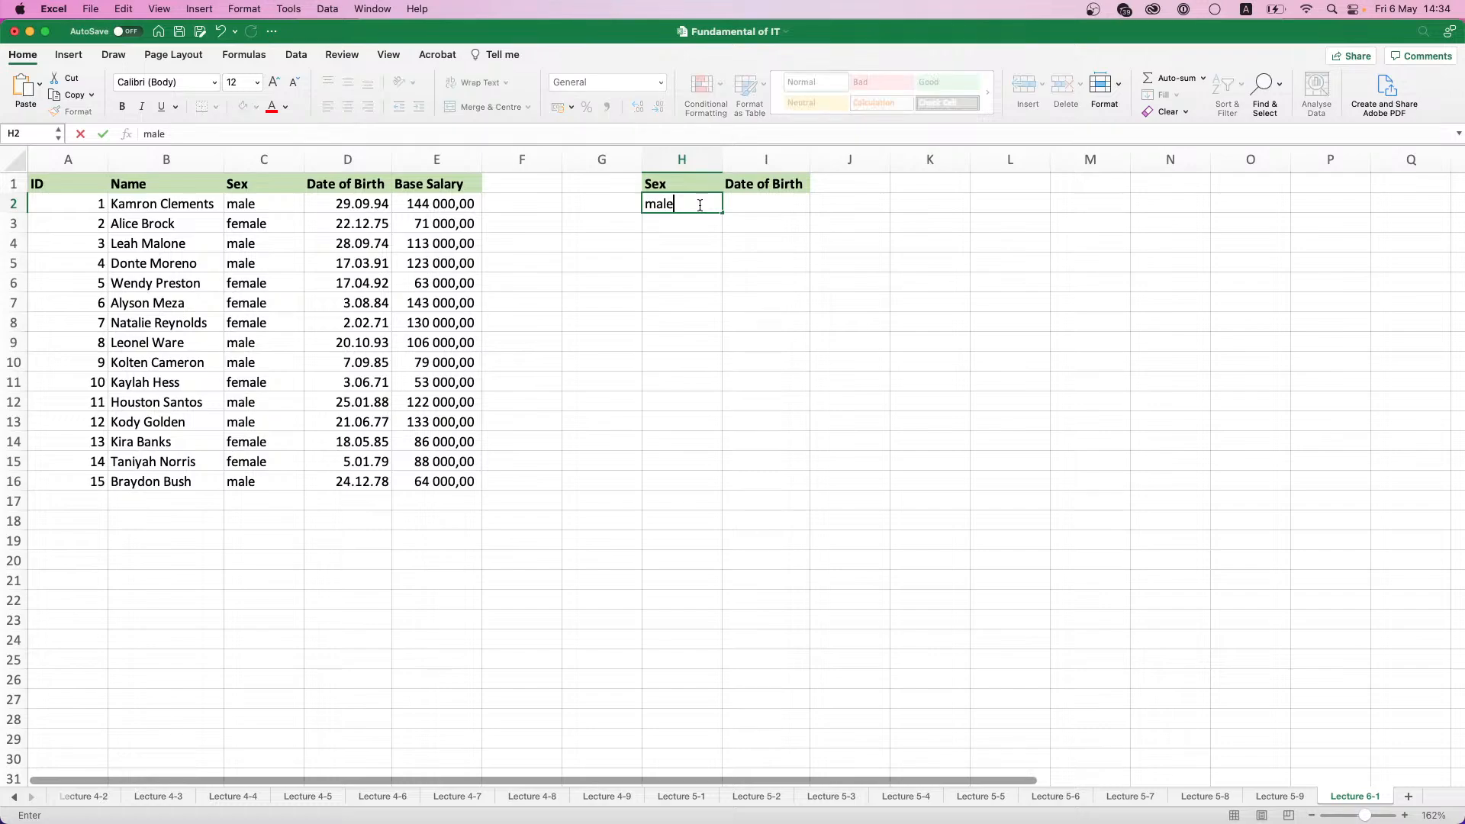
key("Tab")
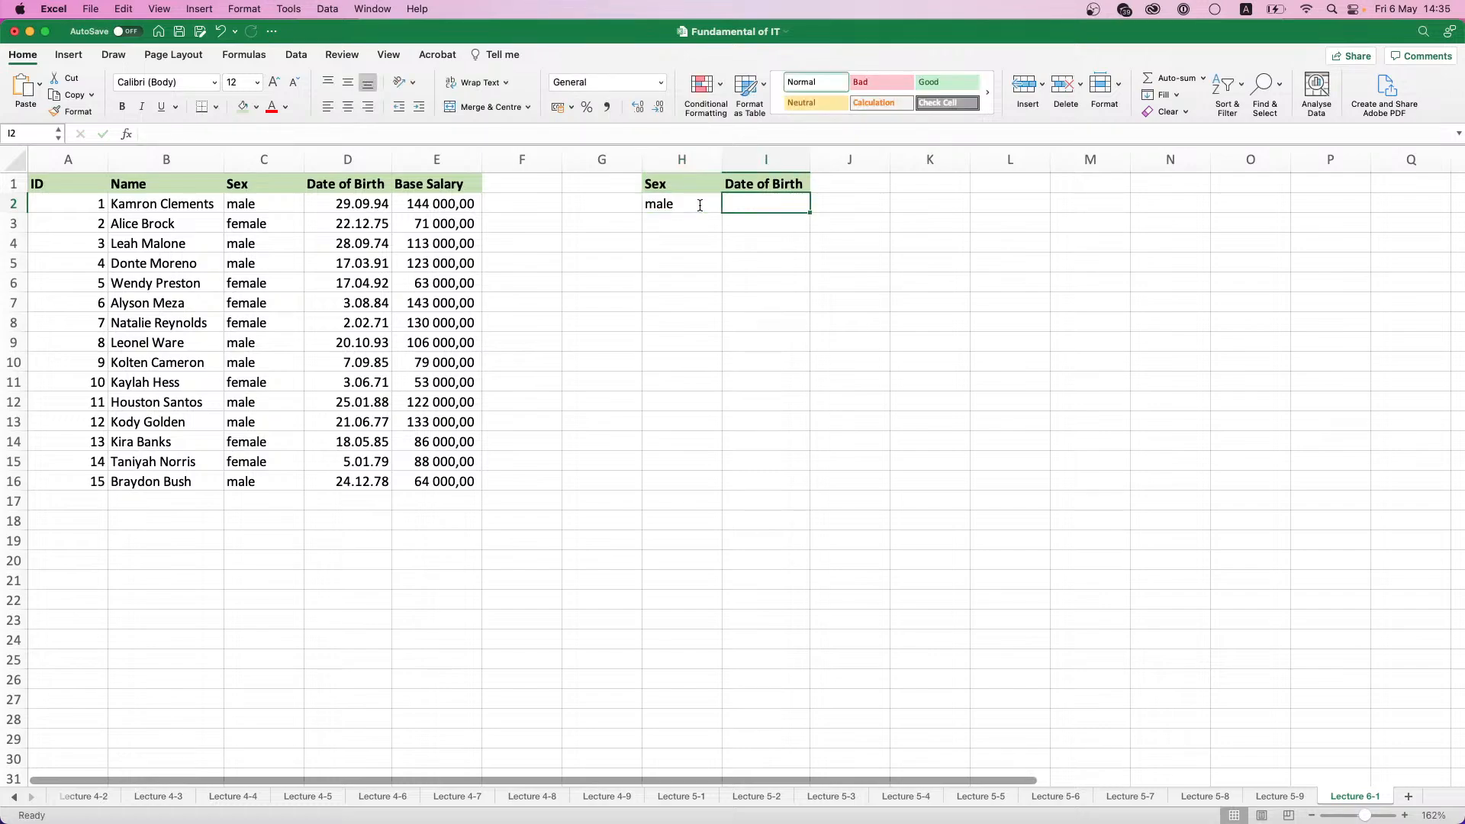
type(">=")
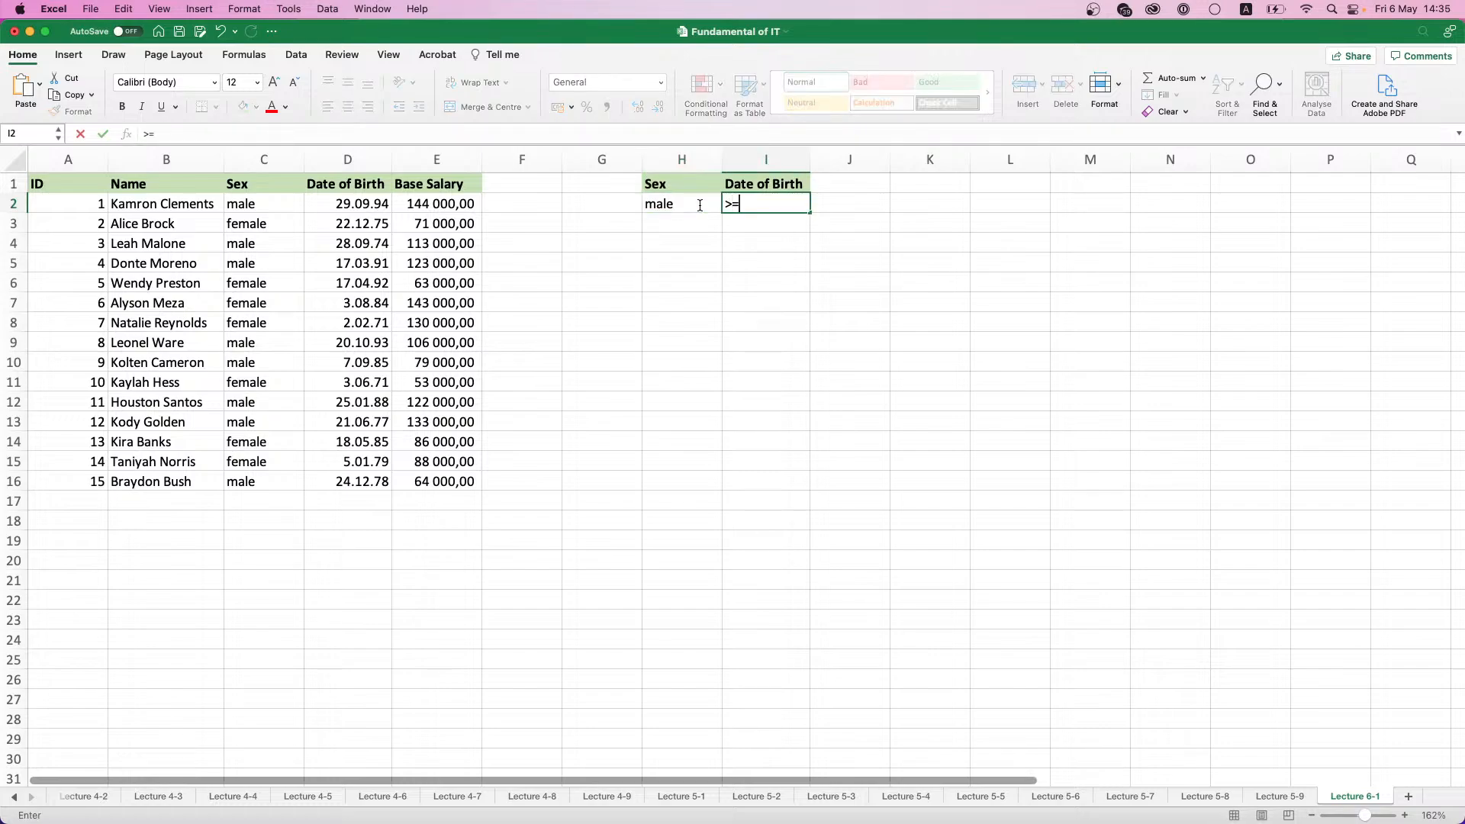
type("01.01.1980")
key("Return")
left_click(712, 219)
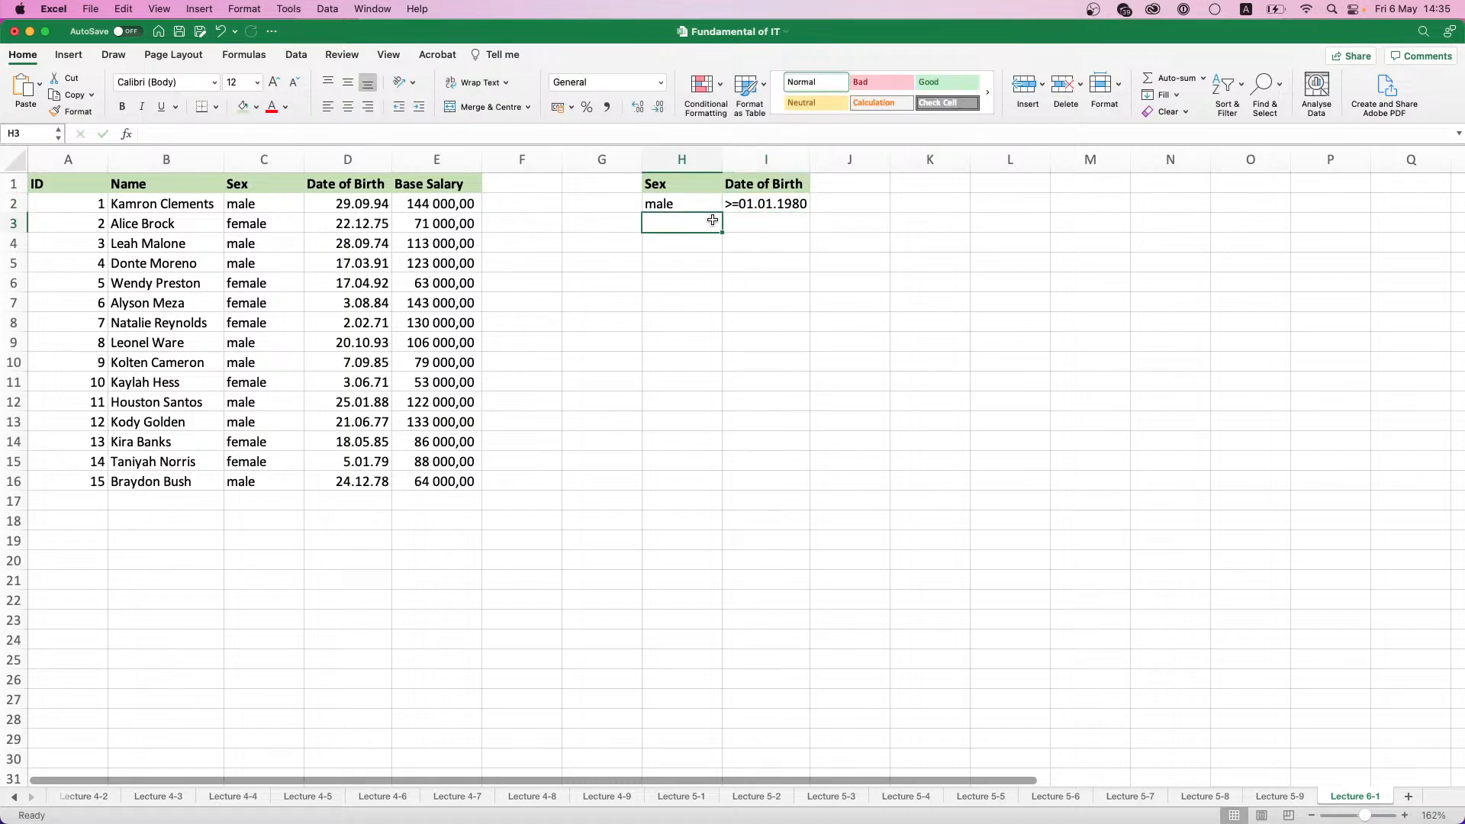
- Enter the second criteria row in H3:I3 with female under Sex and >=01.01.1985 under Date of Birth
type("female")
key("Tab")
type(">=")
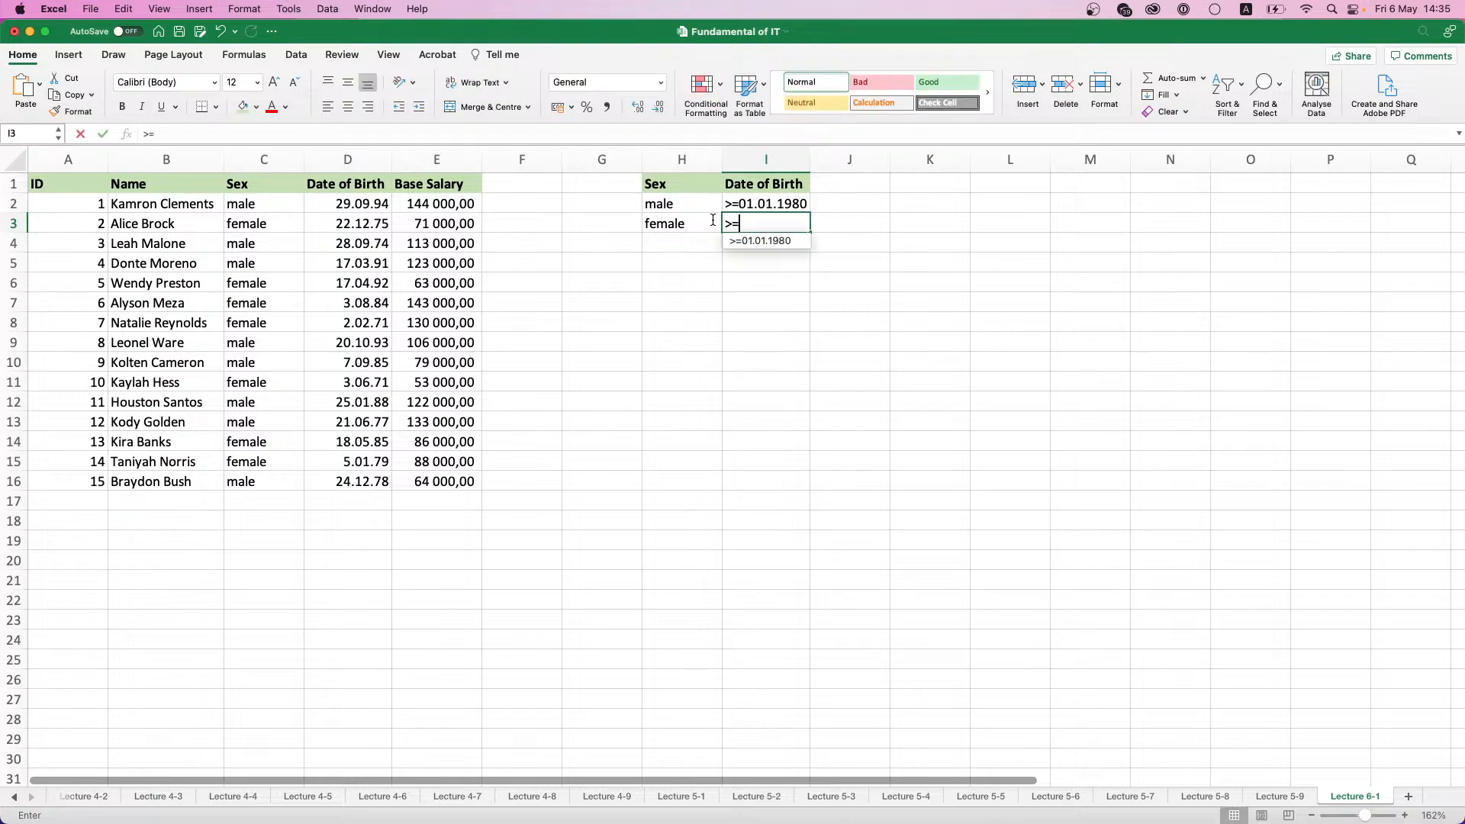
type("01.0")
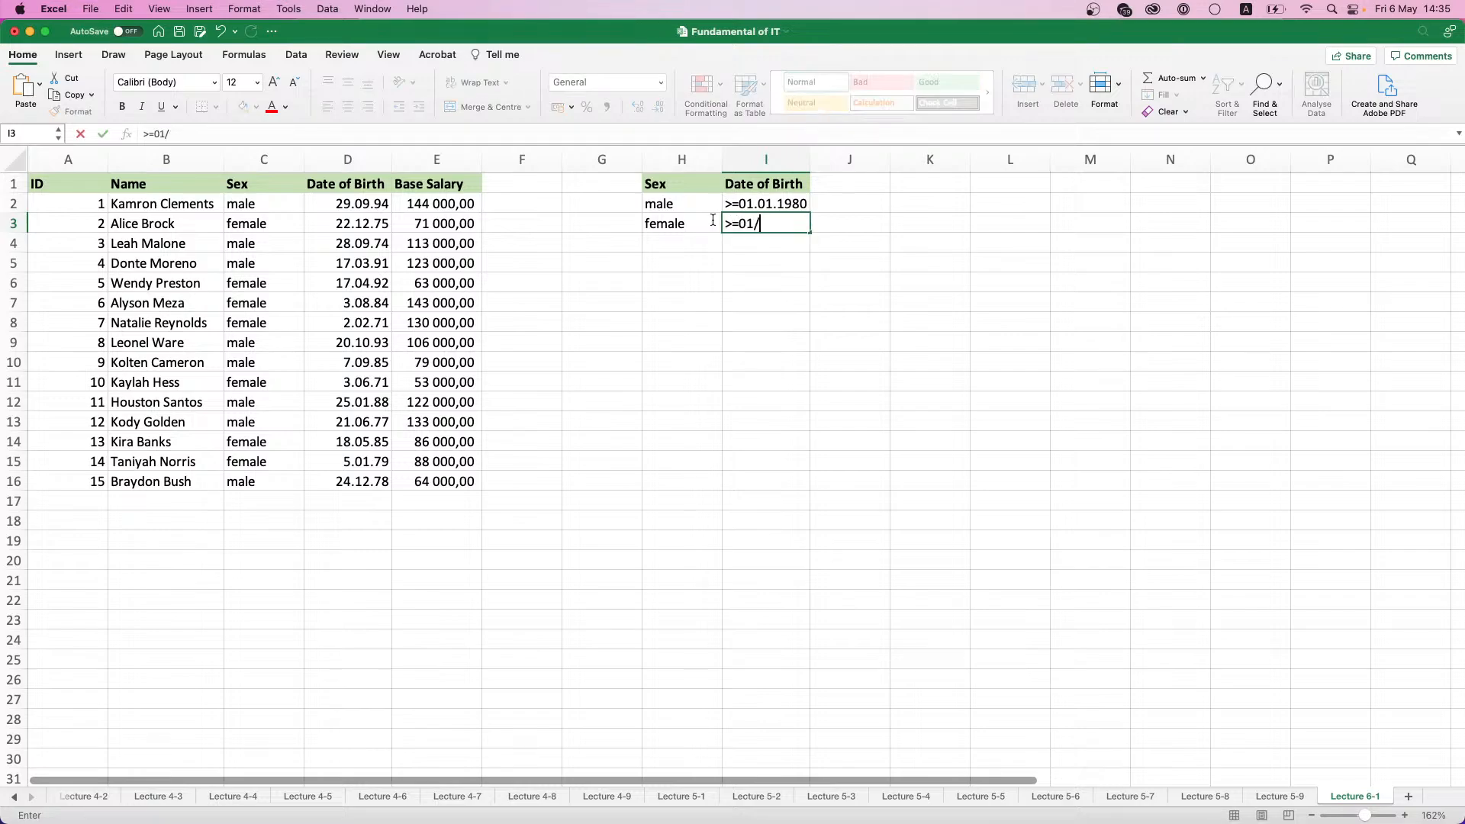
type("1.")
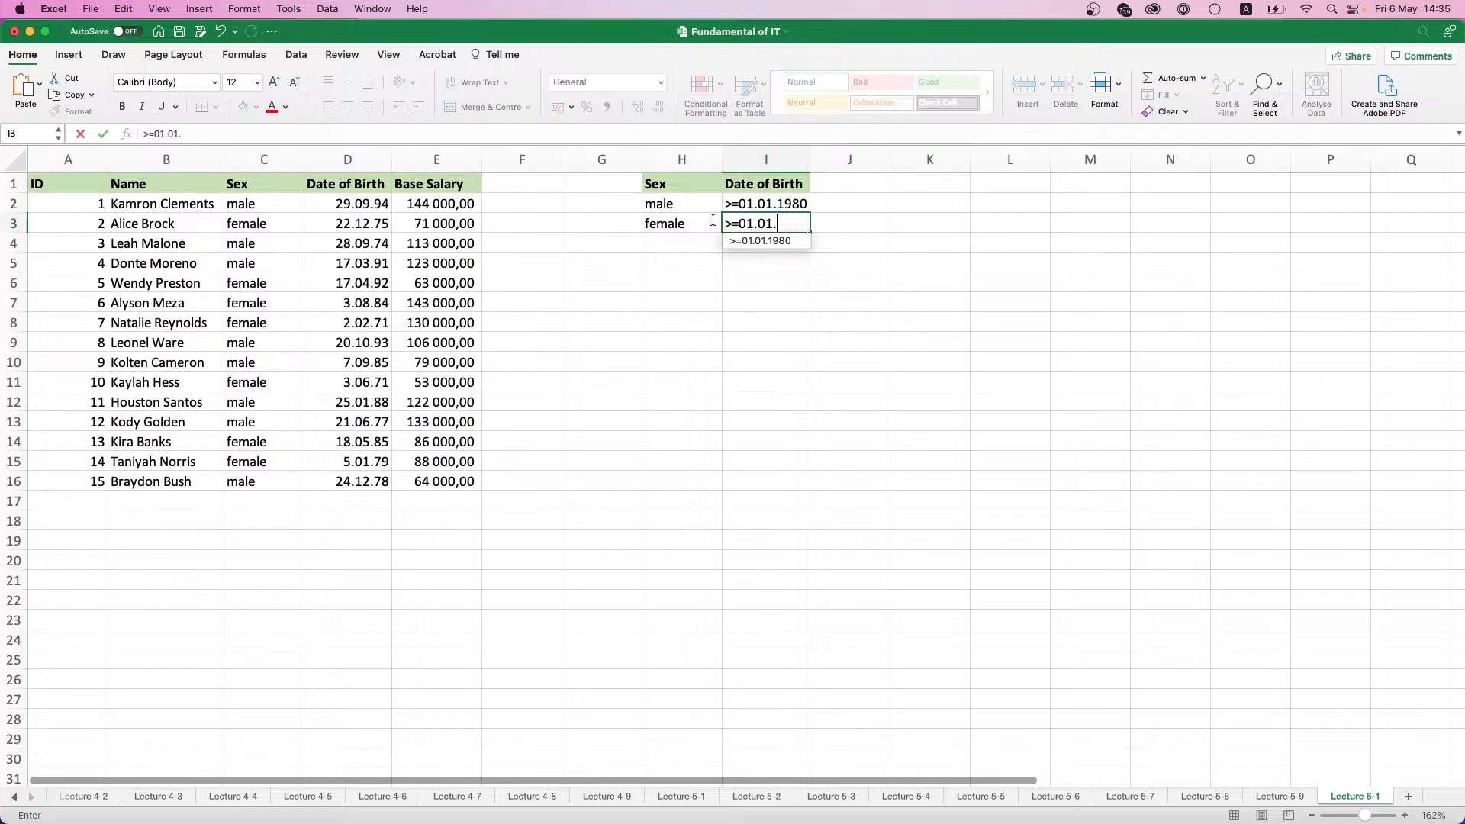
type("1985")
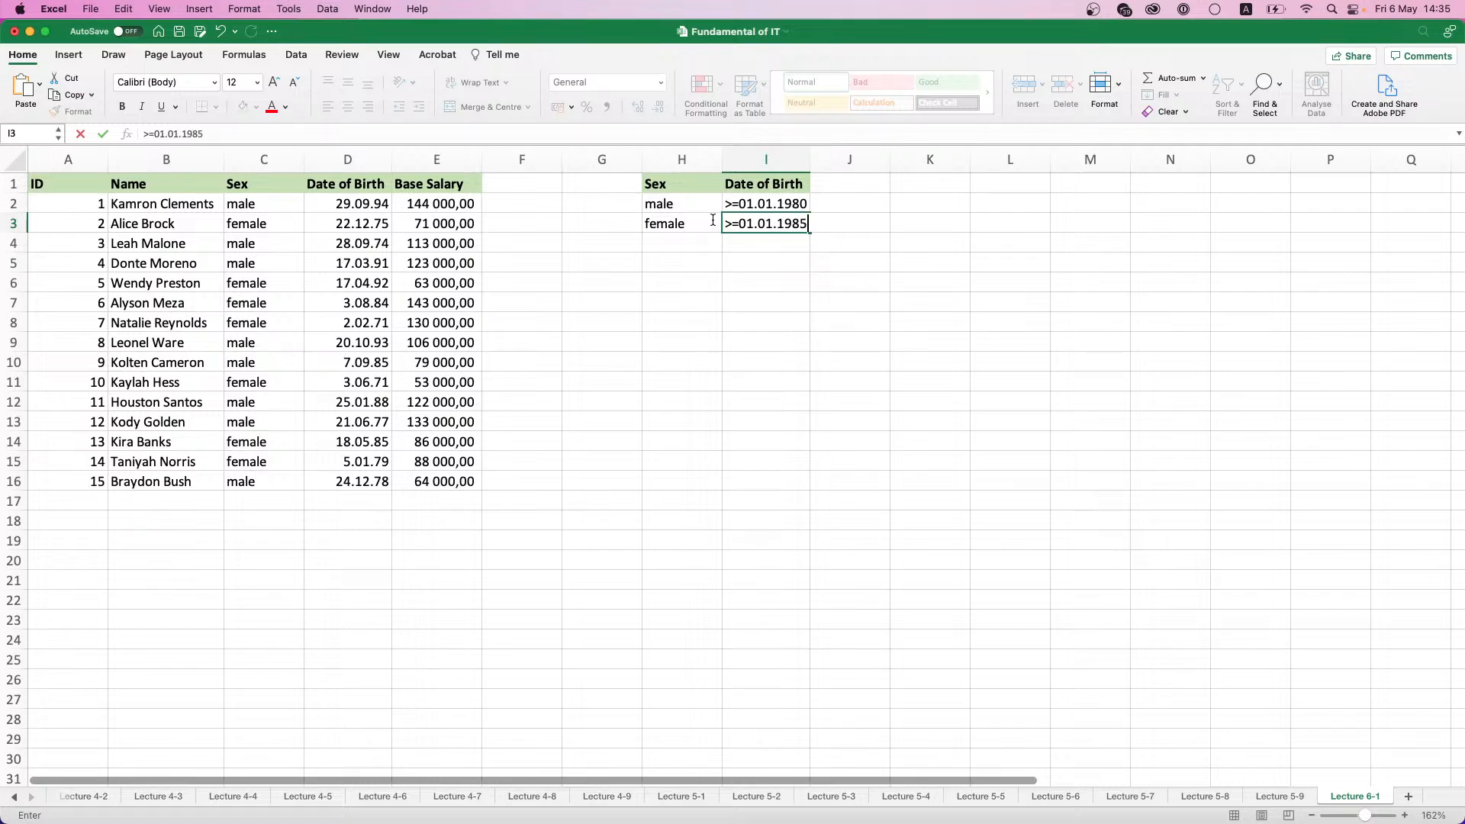
key("Tab")
key("Down")
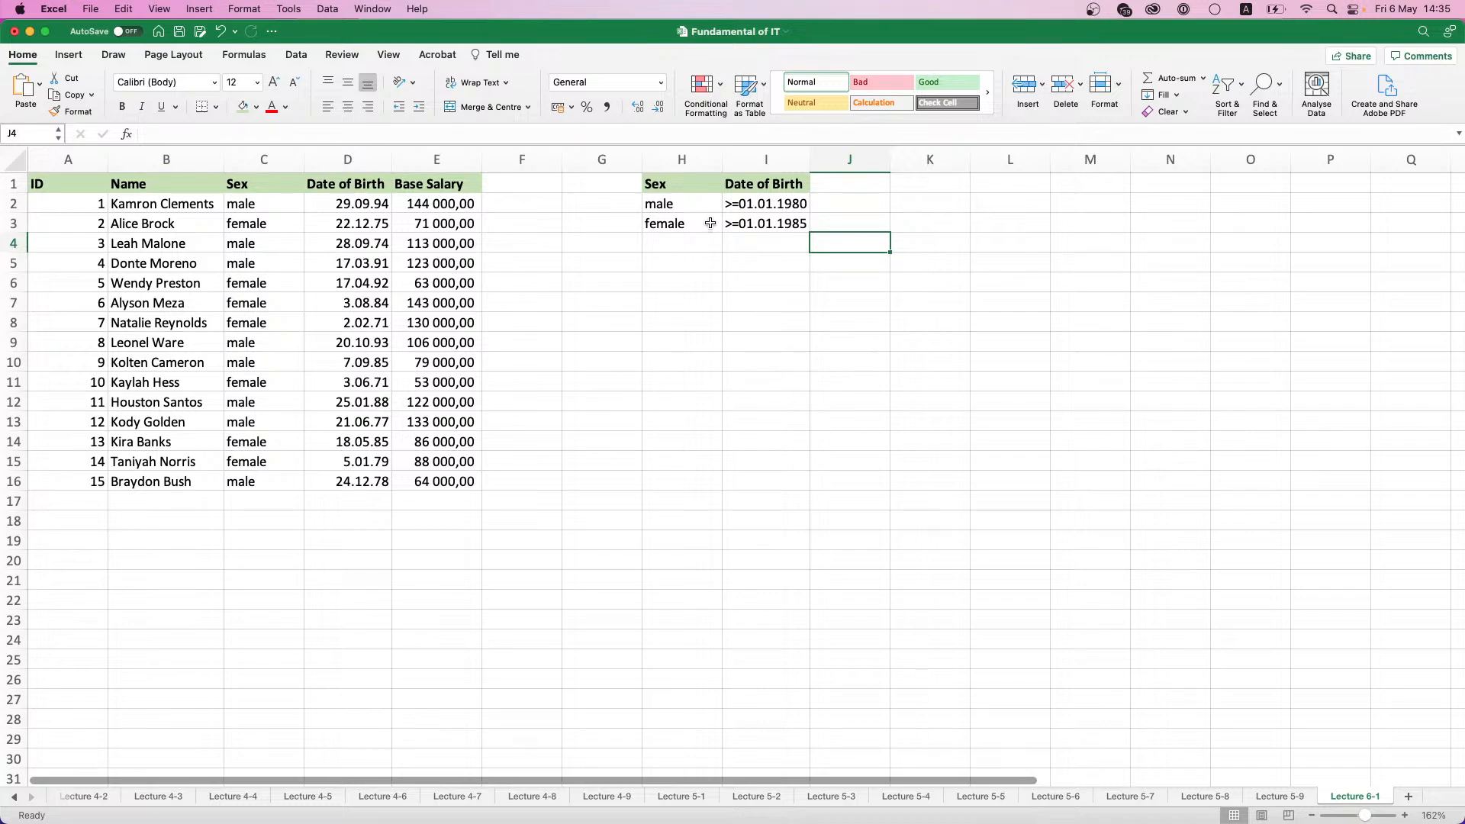
left_click_drag(686, 184, 777, 223)
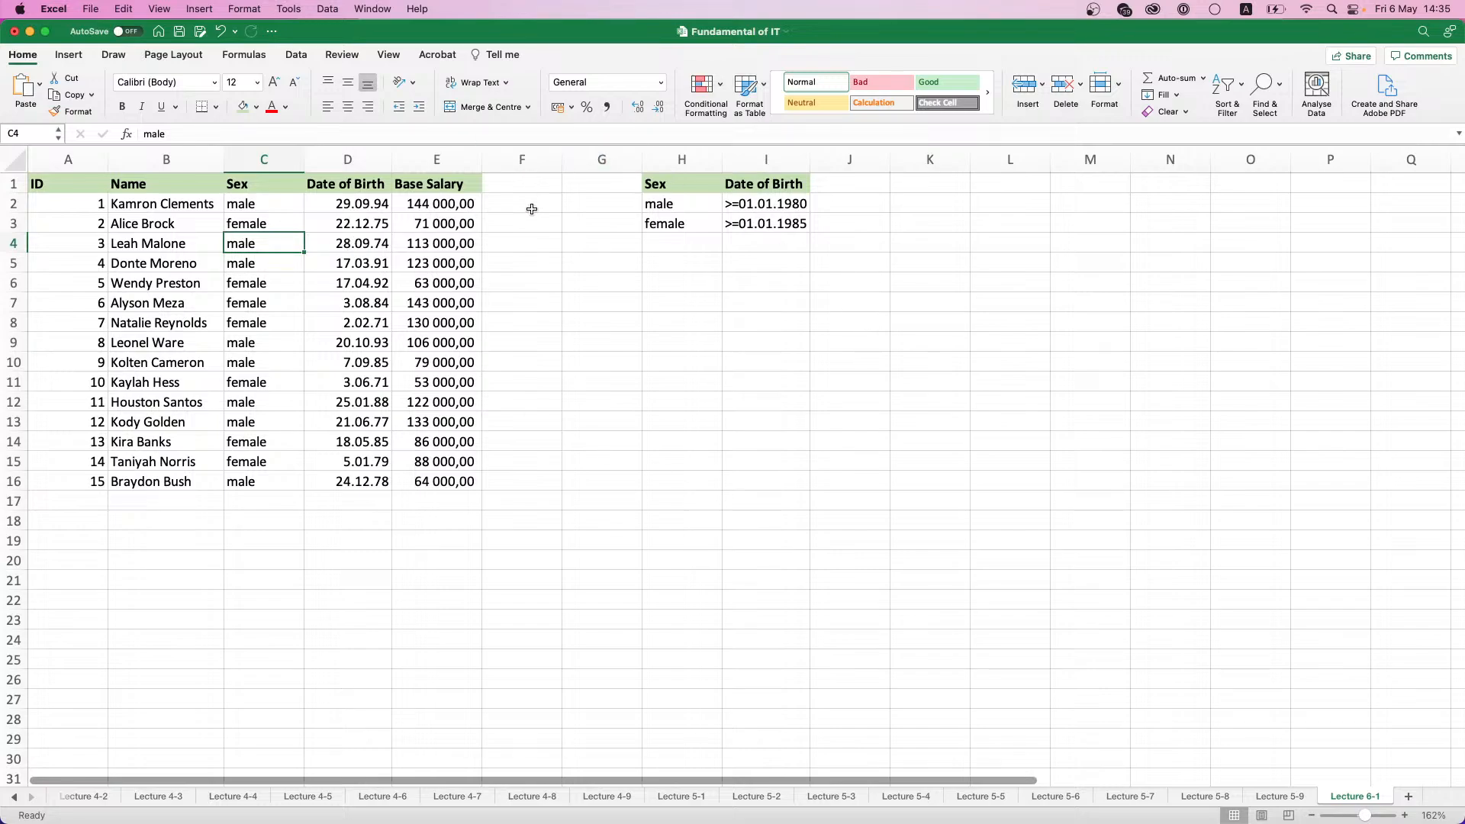
left_click(235, 365)
left_click(169, 284)
left_click(268, 276)
left_click(268, 381)
left_click(337, 356)
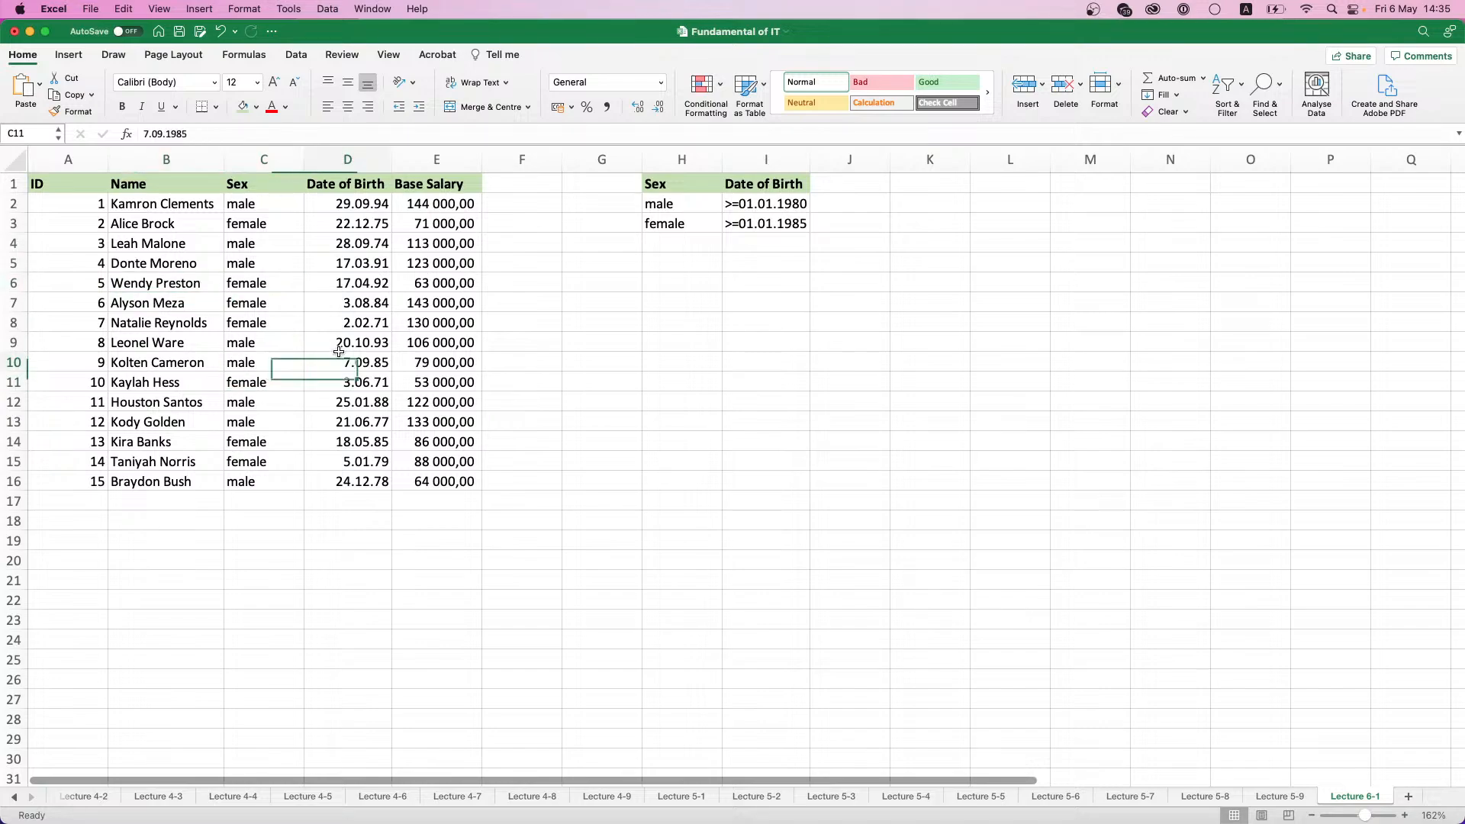
- Start an Advanced Filter on the employee table and set it to copy the results to another location
left_click(278, 243)
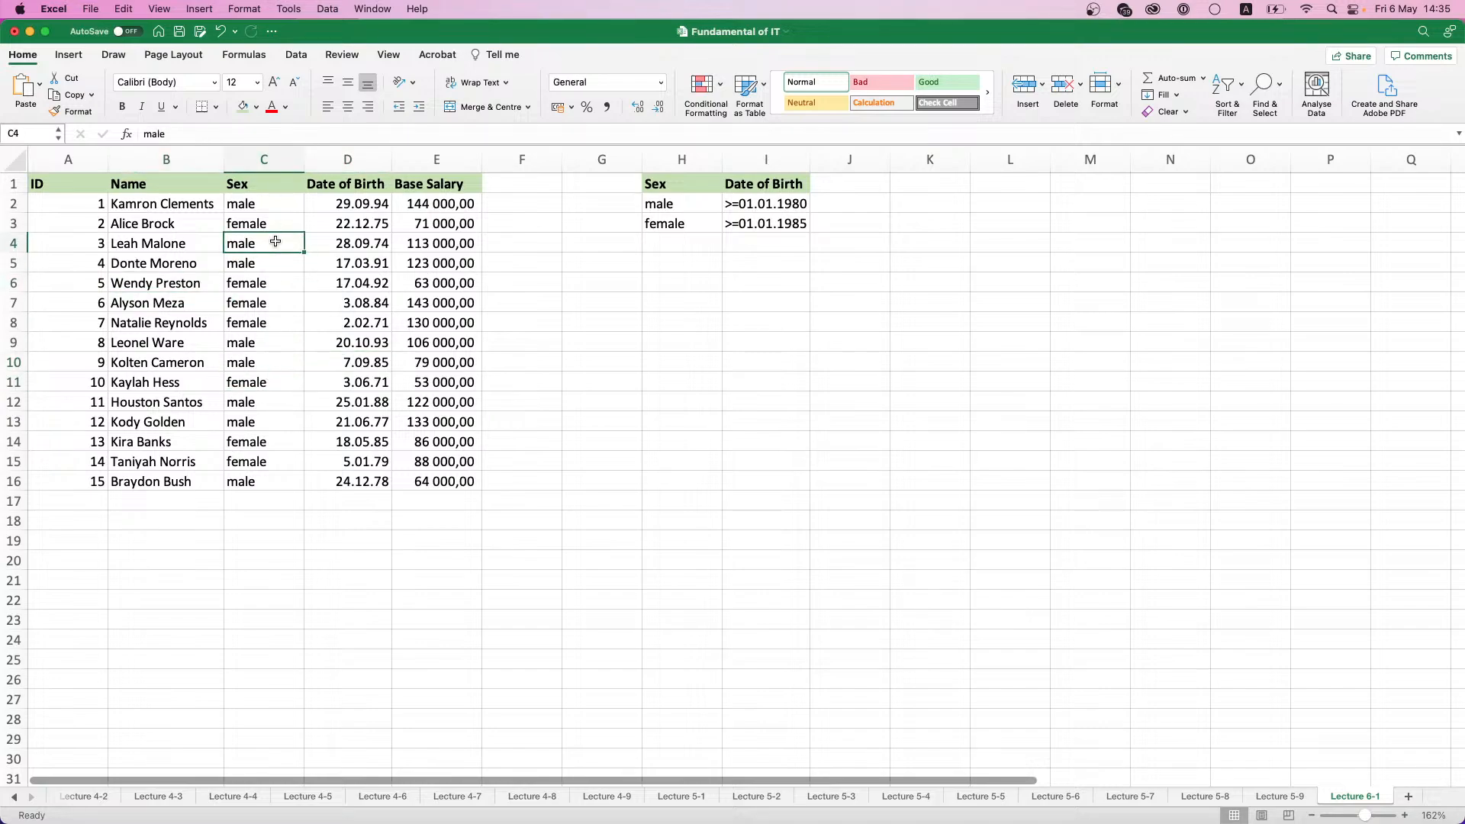
left_click(294, 55)
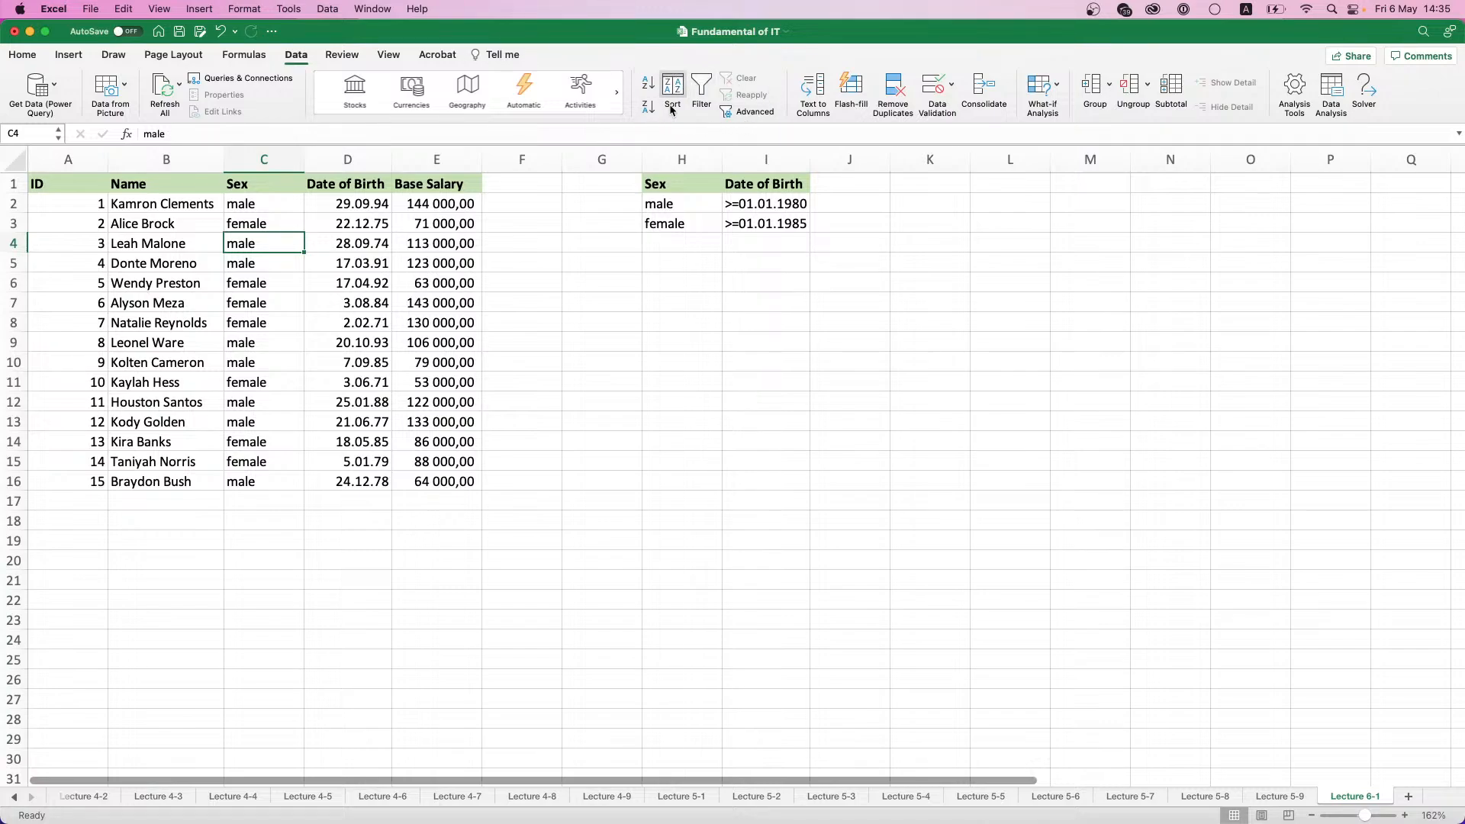
left_click(751, 113)
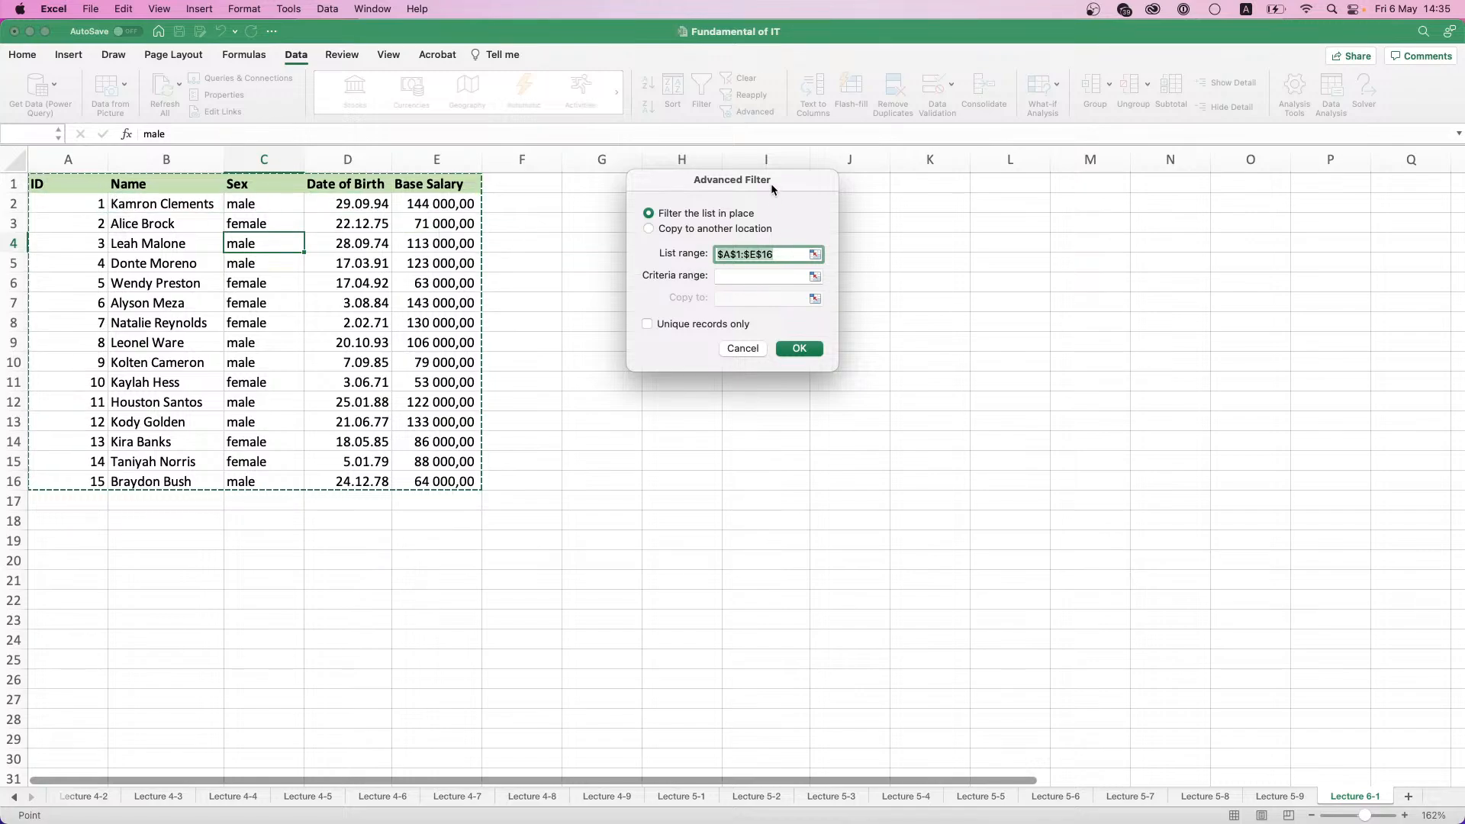
left_click_drag(770, 184, 939, 233)
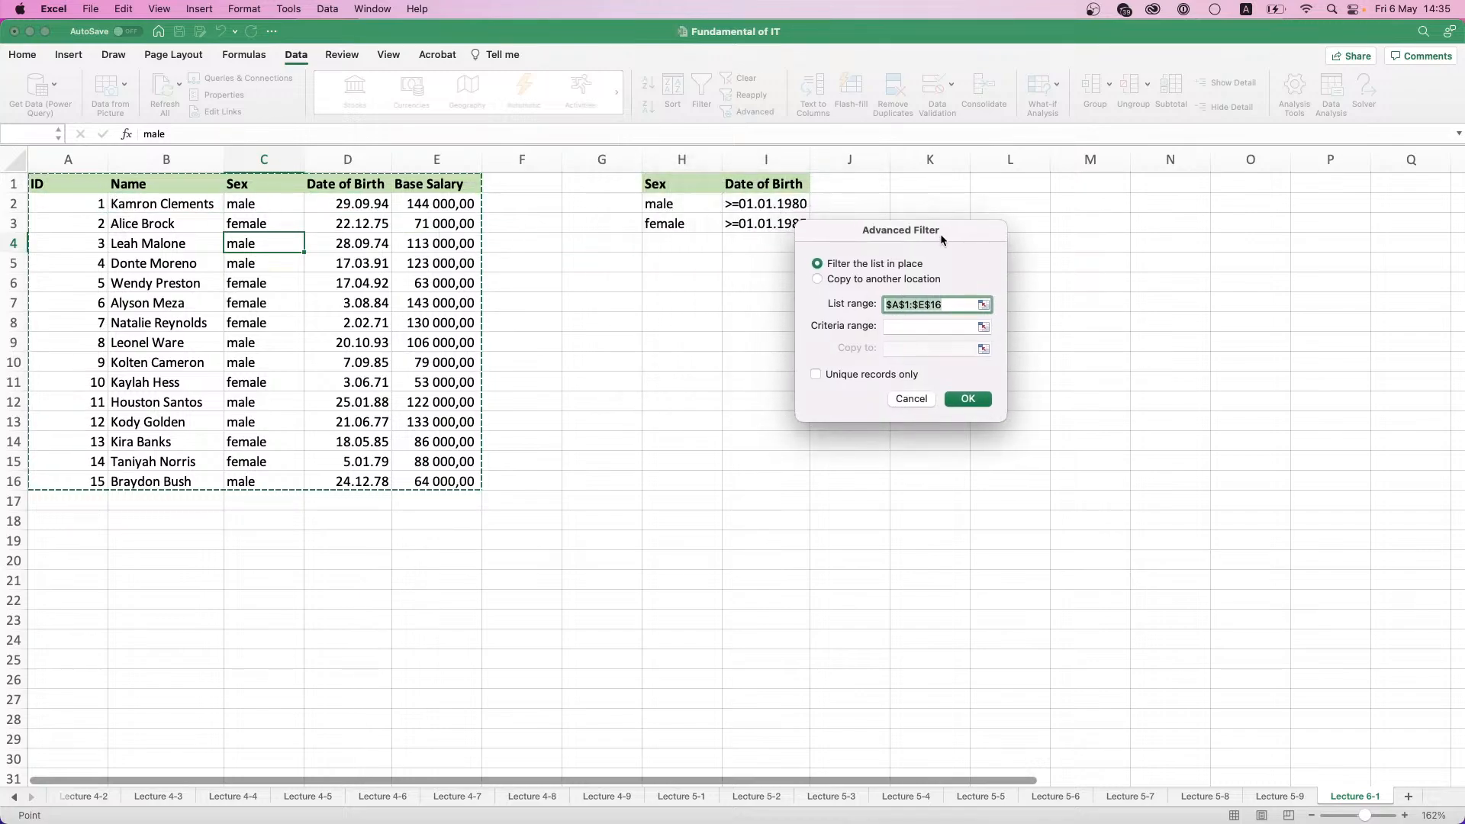
left_click(821, 277)
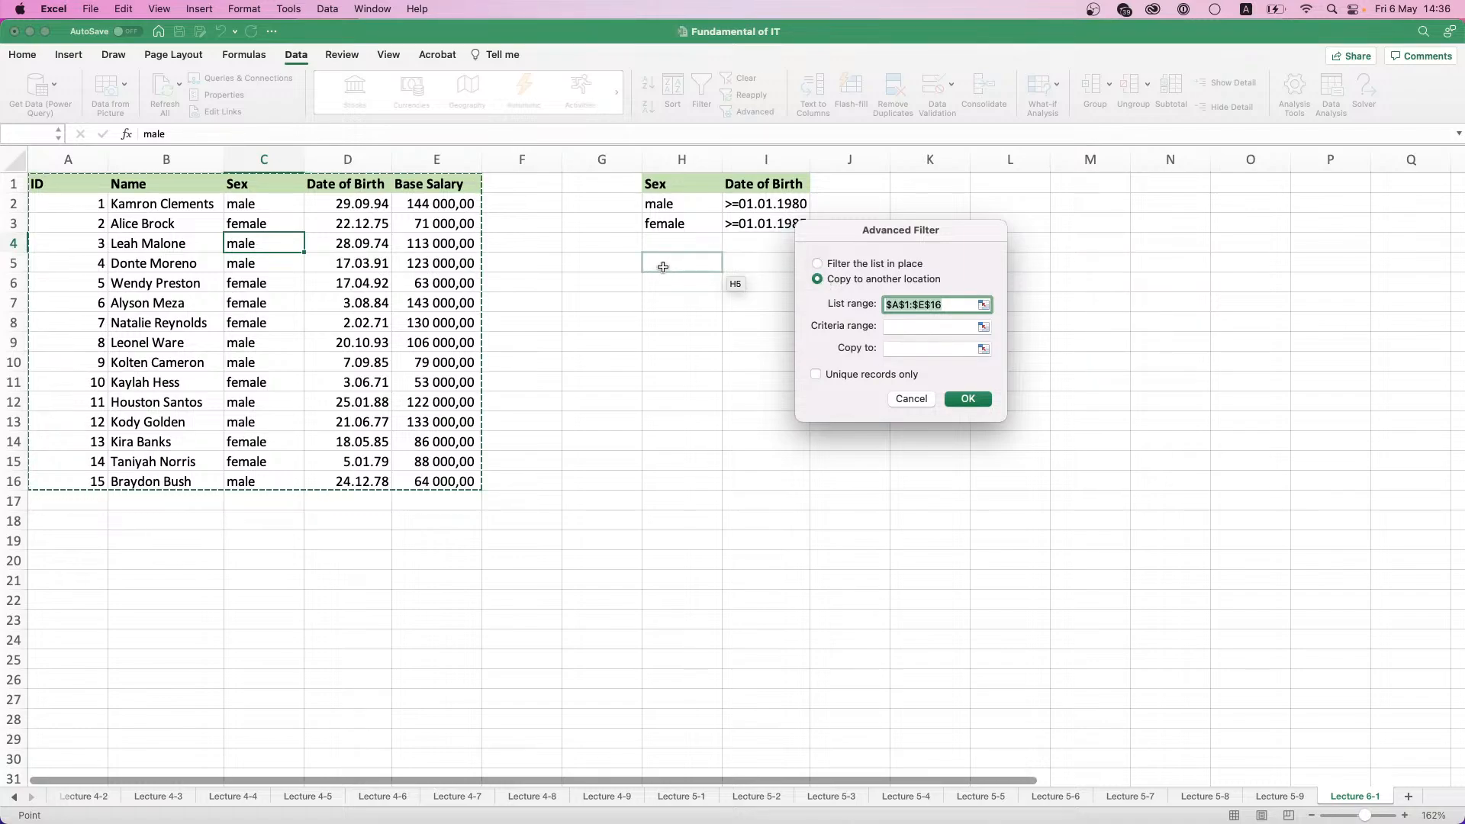
left_click_drag(665, 265, 1066, 469)
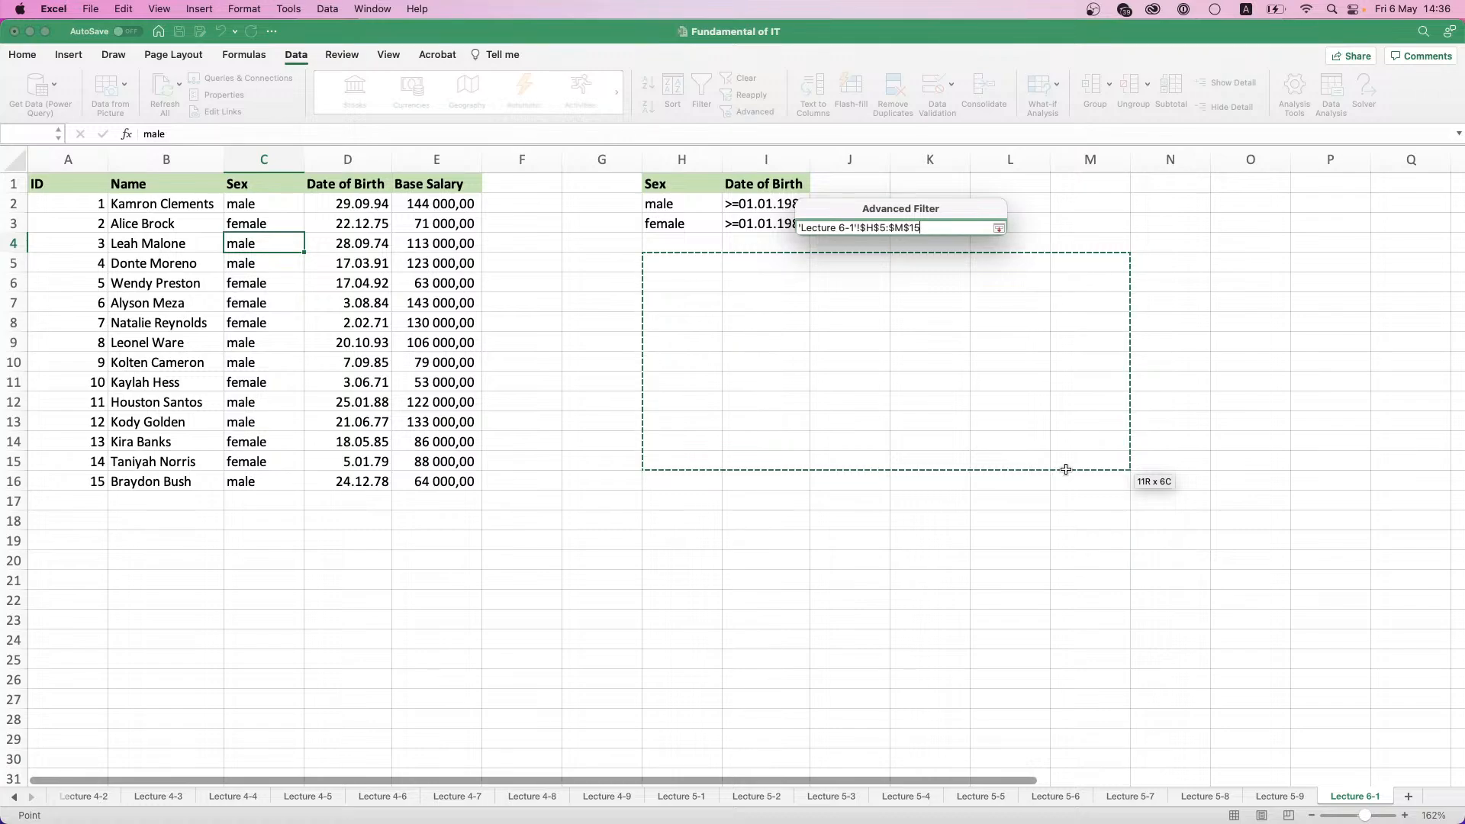
left_click_drag(1066, 469, 1009, 469)
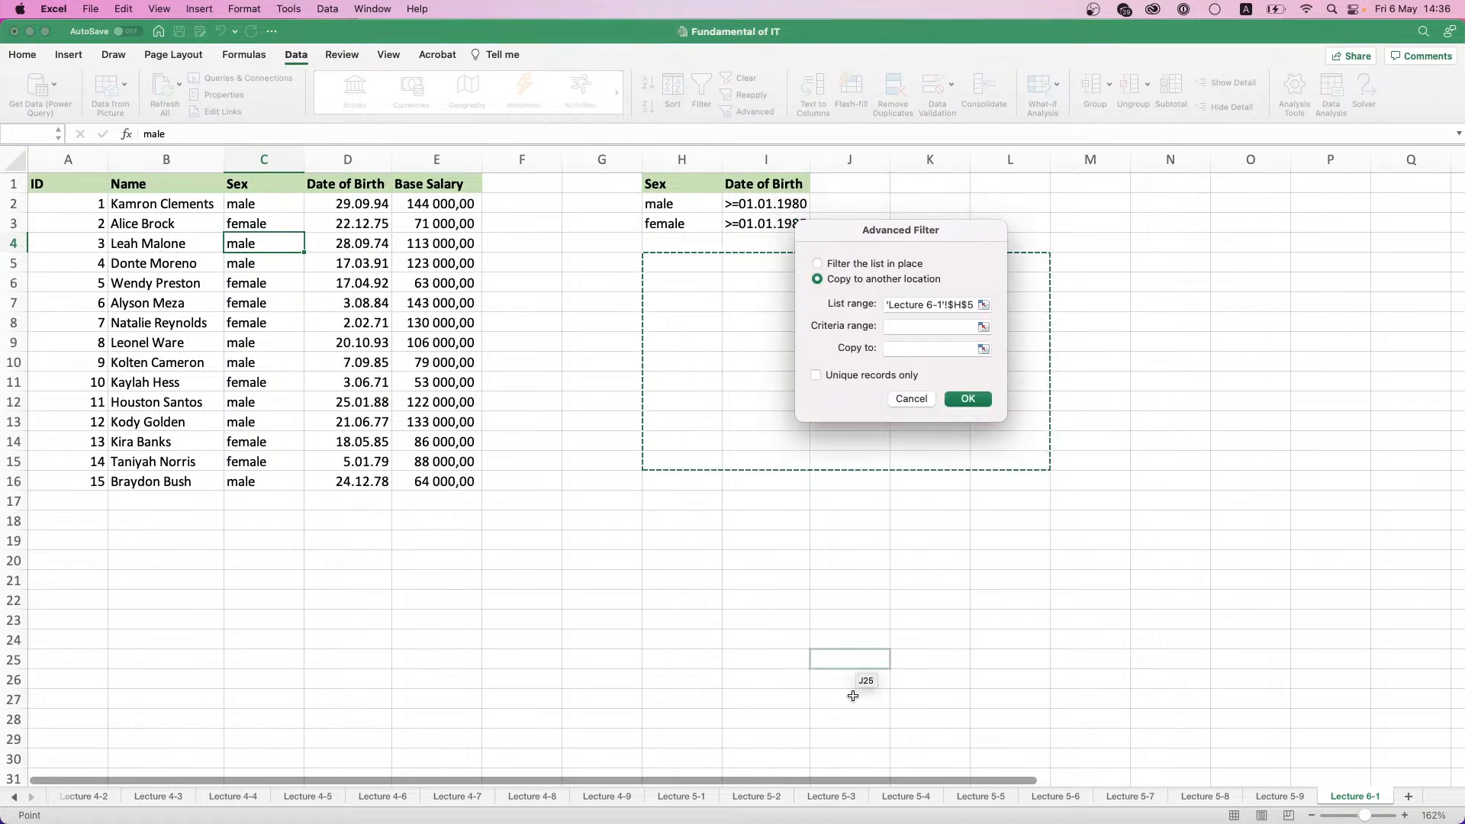
key("Return")
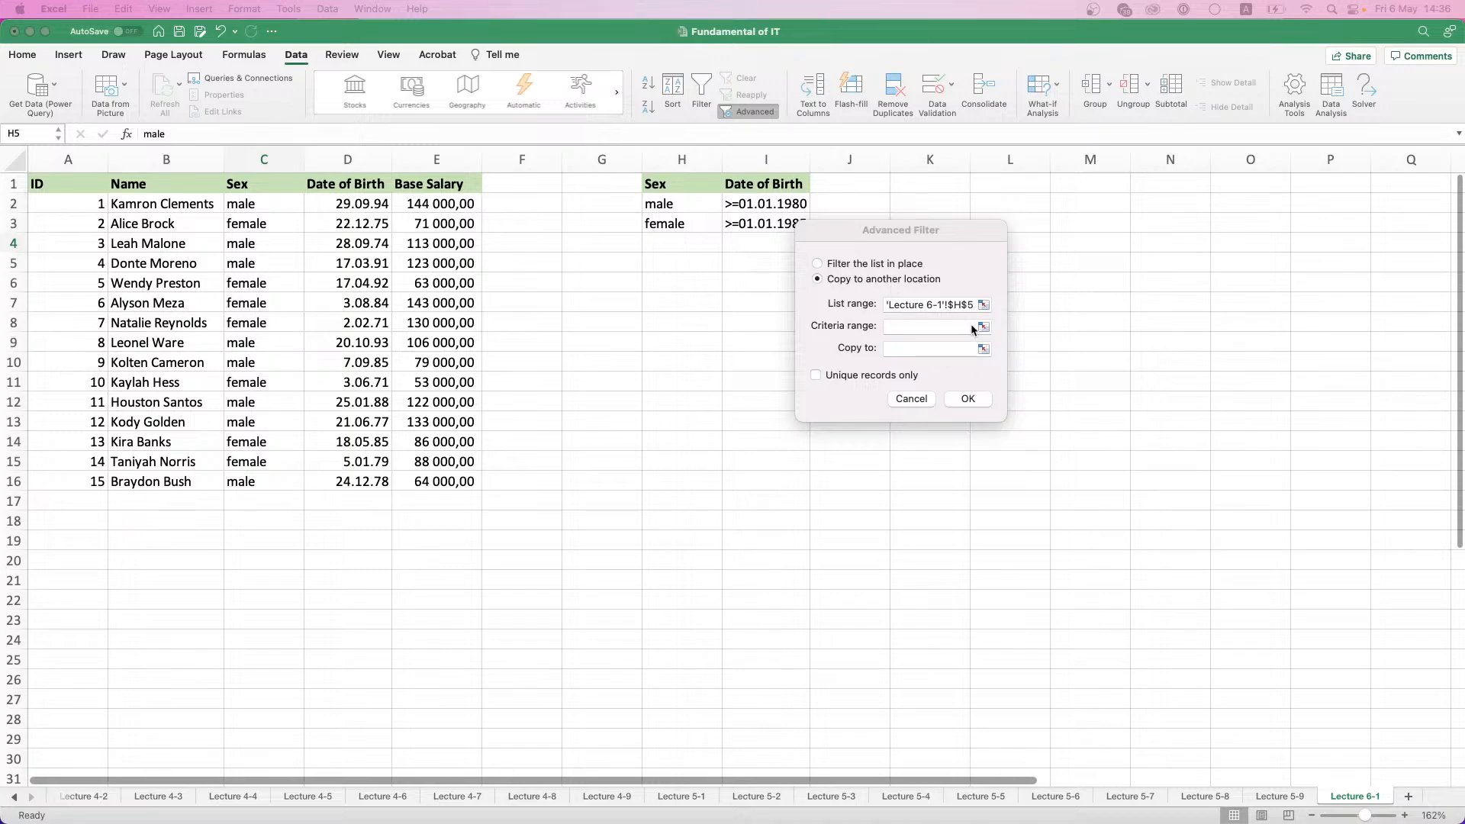
- Set the Advanced Filter's list range to A1:E16 and its criteria range to H1:I3
left_click(889, 389)
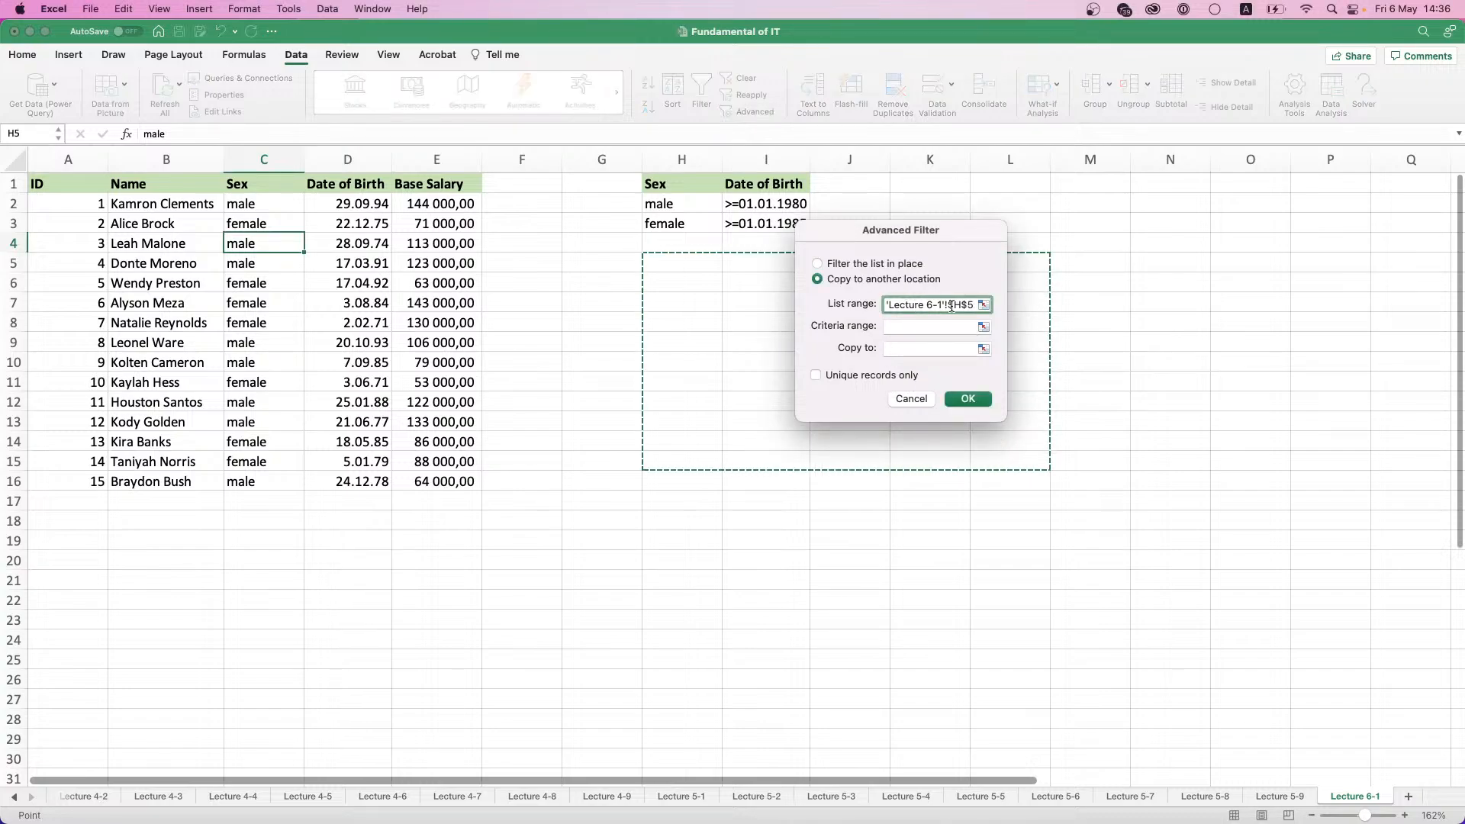
left_click(982, 306)
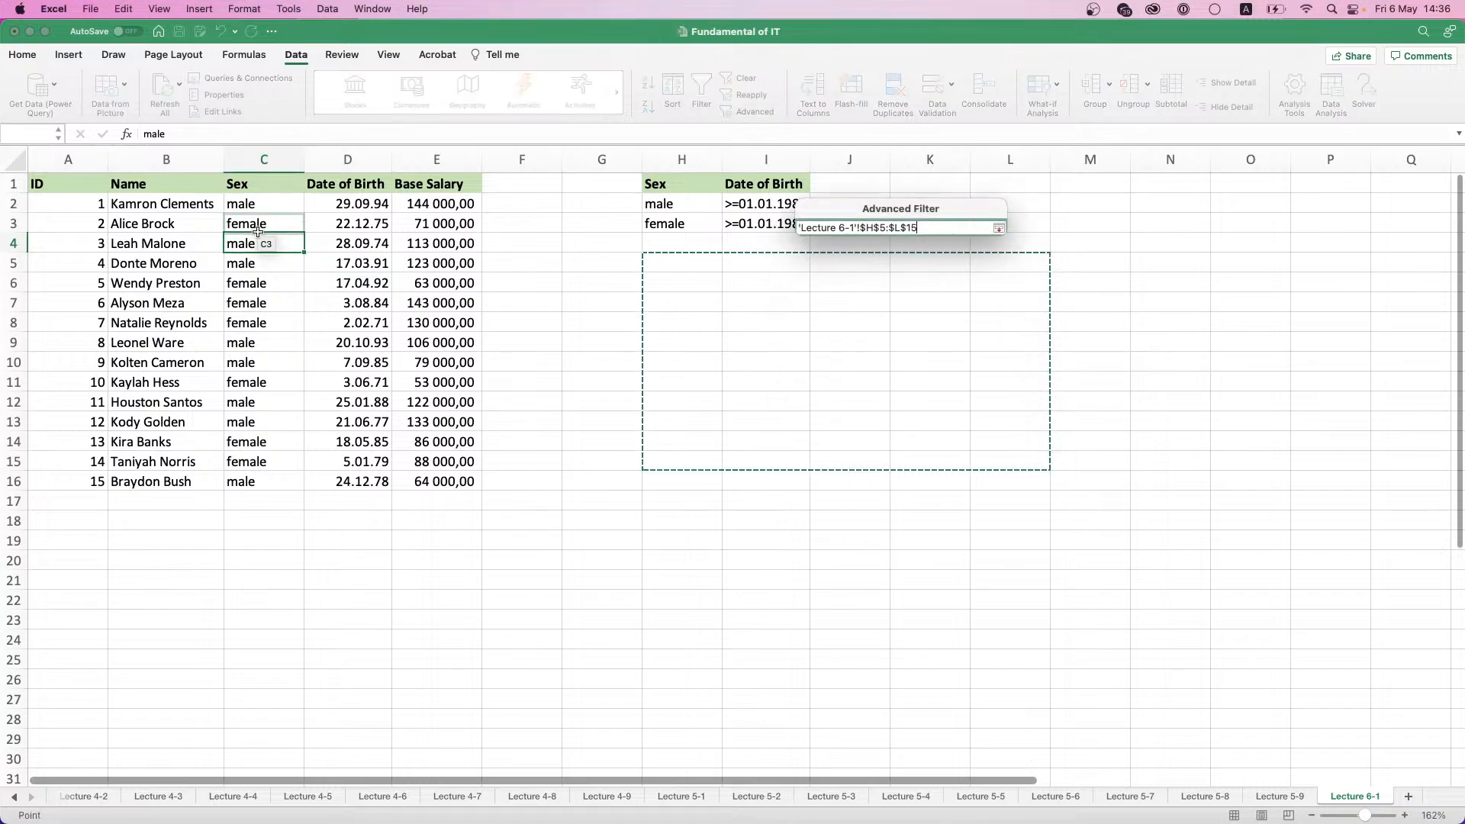
left_click_drag(95, 183, 477, 483)
left_click(998, 229)
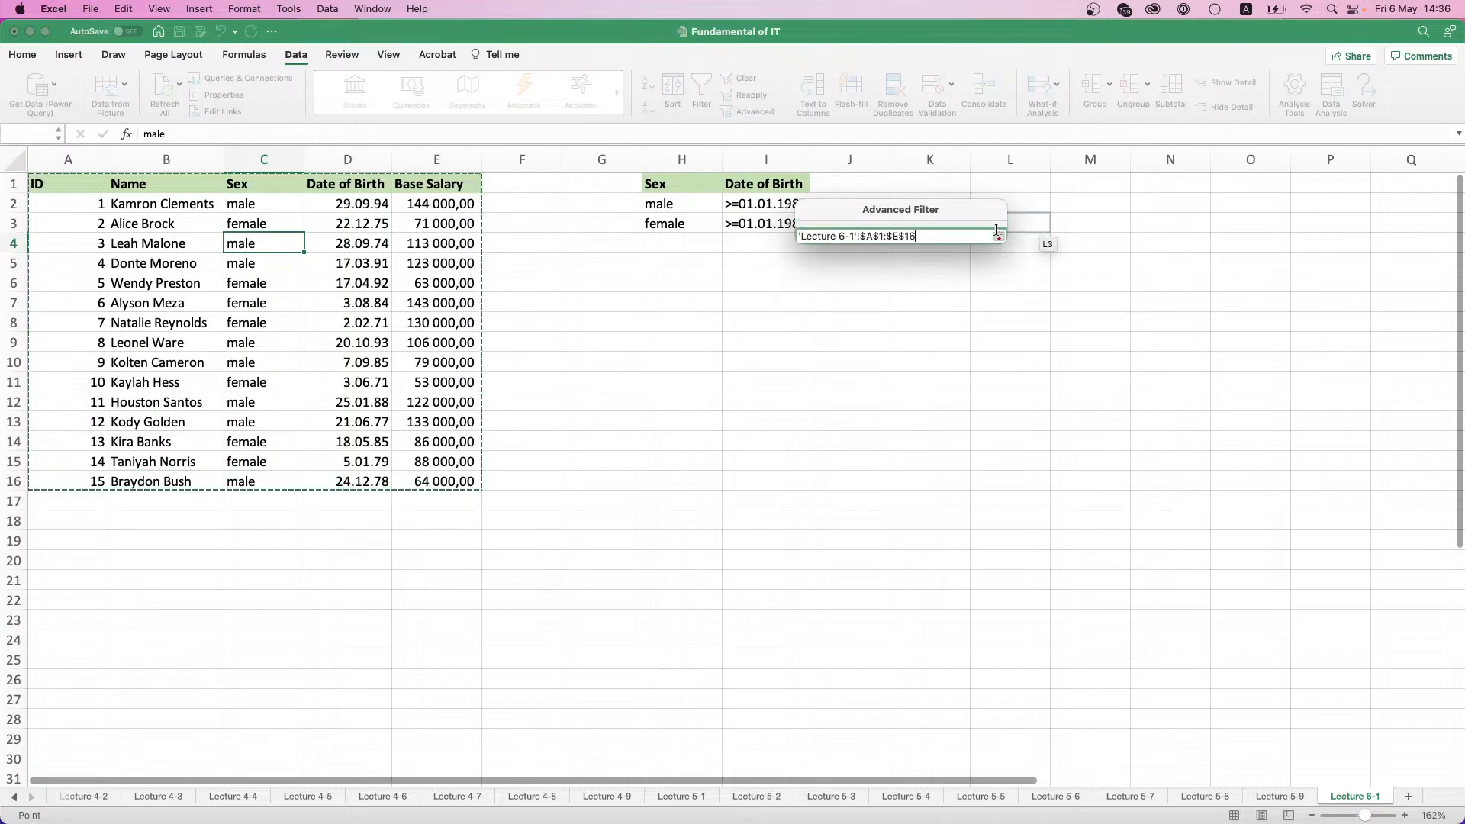
left_click(979, 327)
left_click_drag(656, 185, 750, 223)
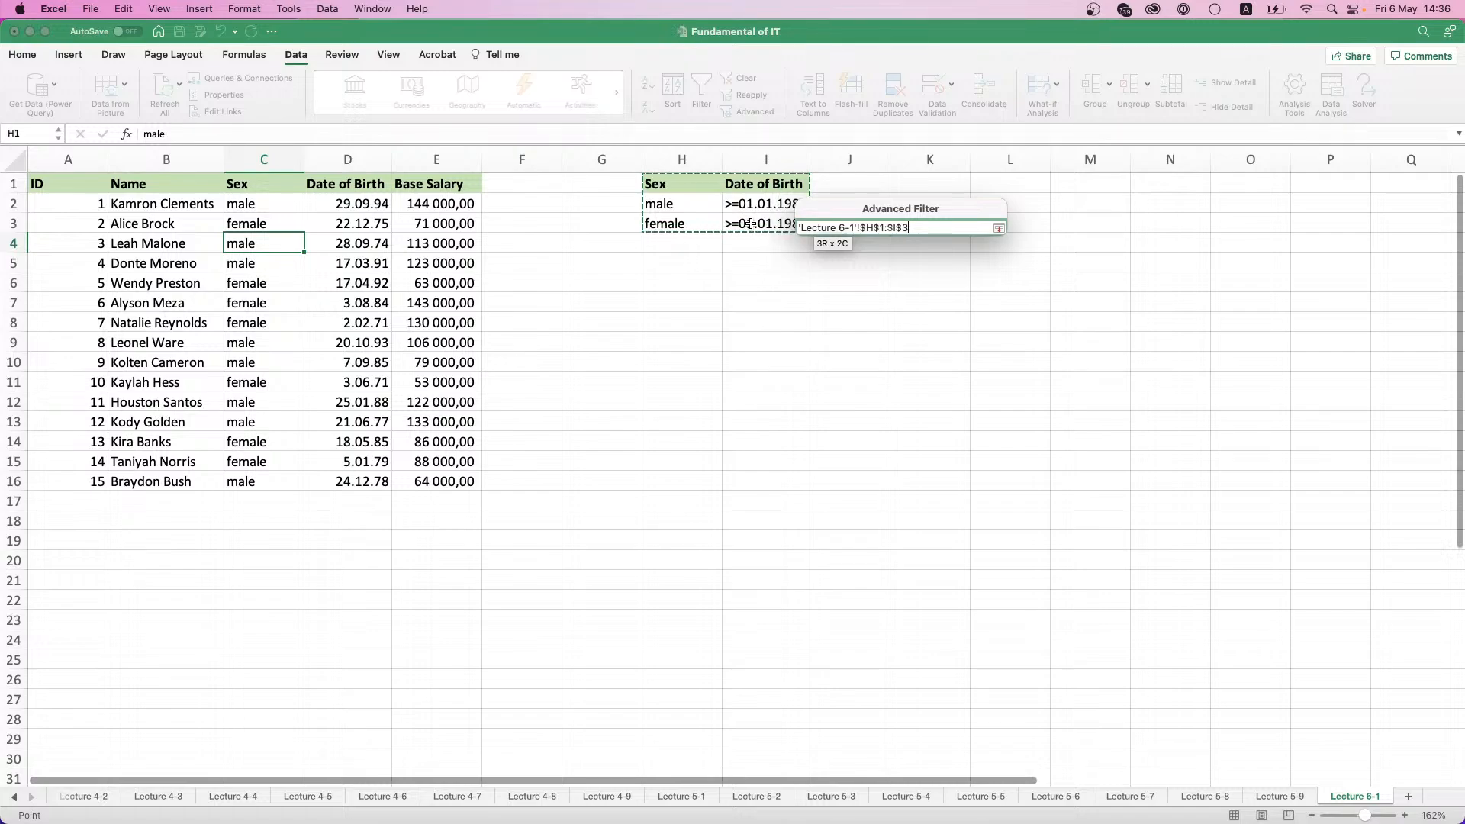
left_click(998, 229)
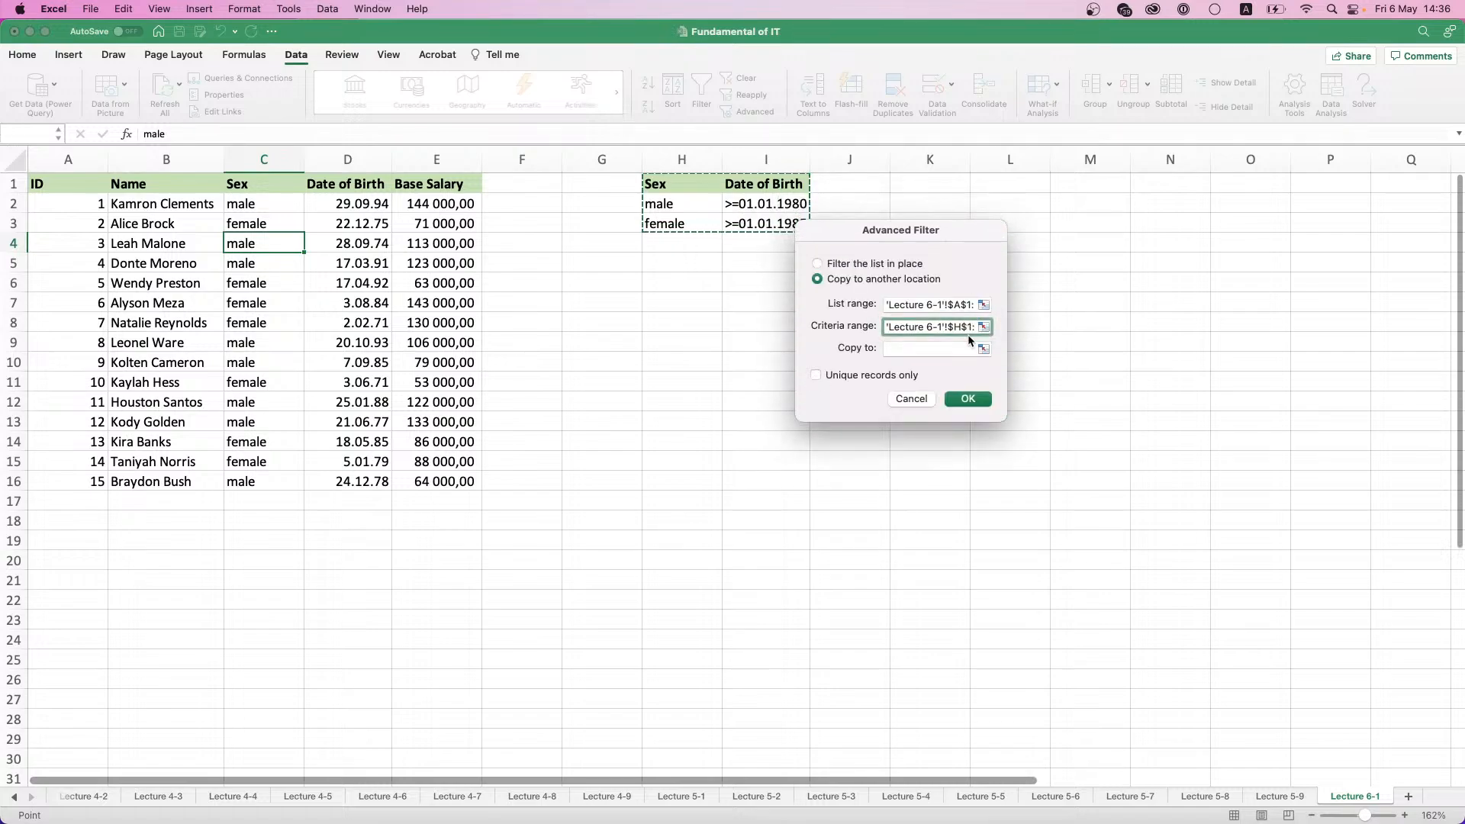
- Set the Advanced Filter's output range to H6:L16 and run the filter
left_click(981, 345)
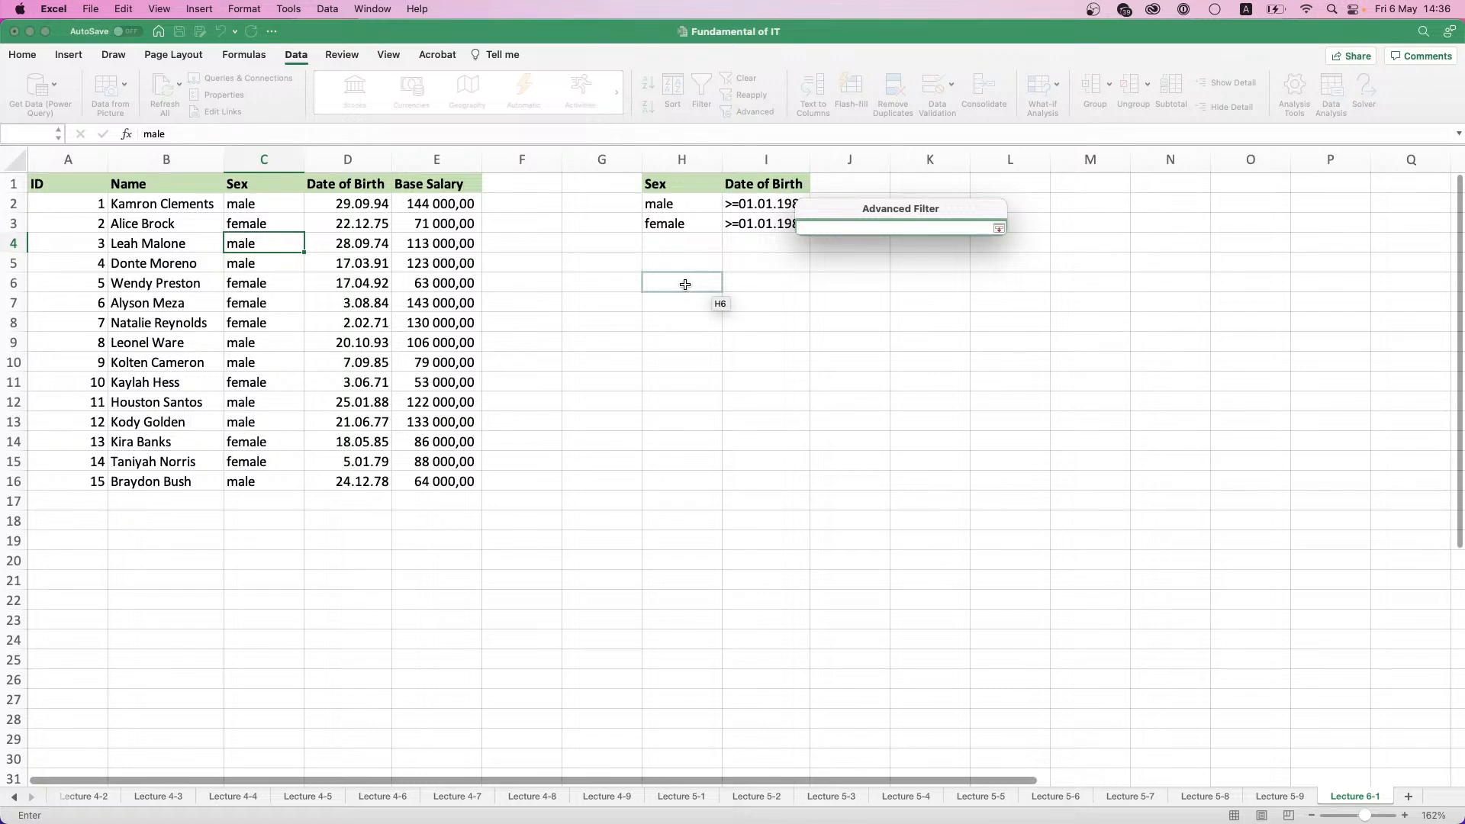
left_click_drag(687, 286, 1032, 484)
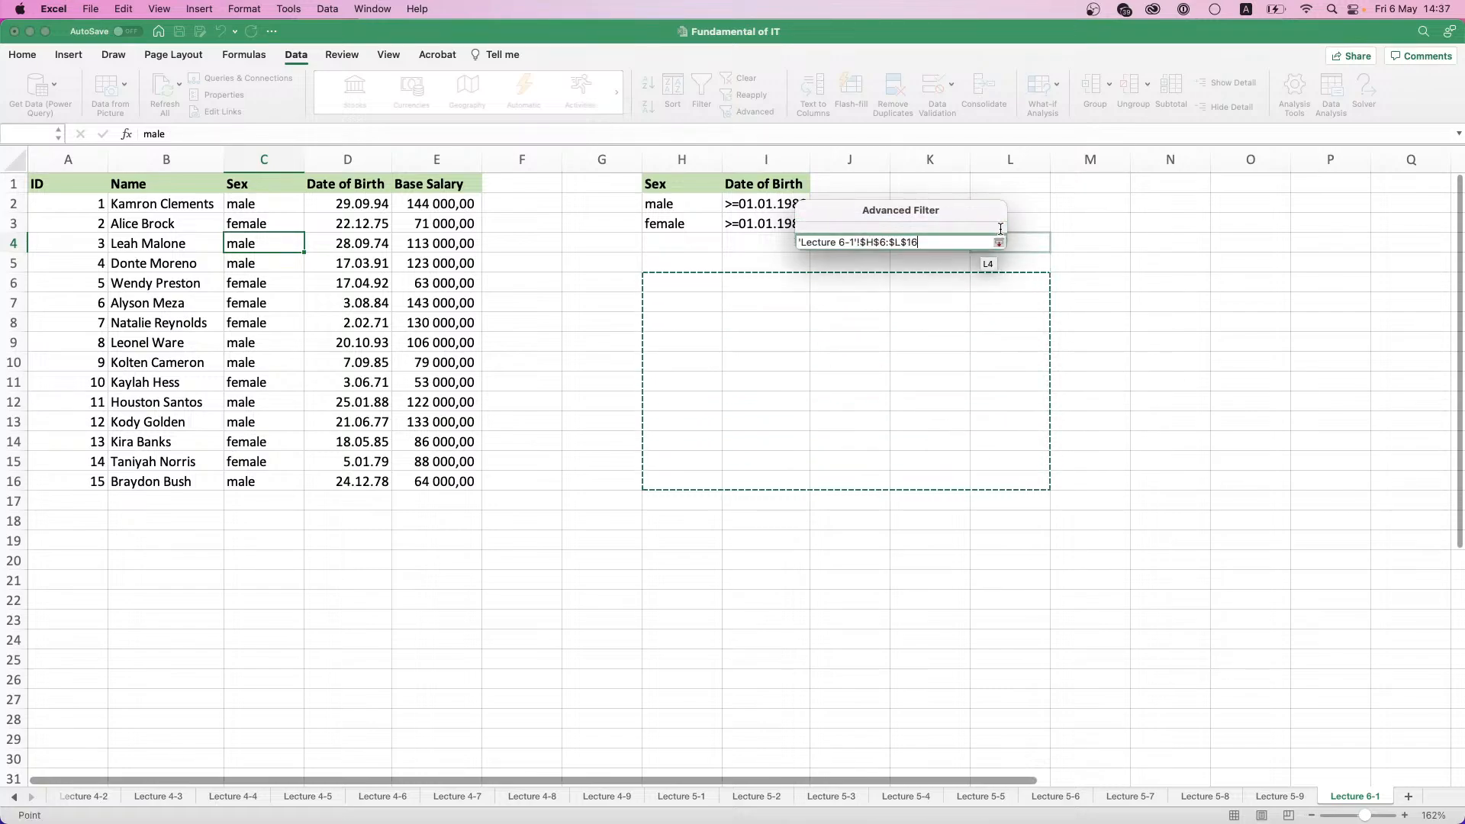
left_click(999, 228)
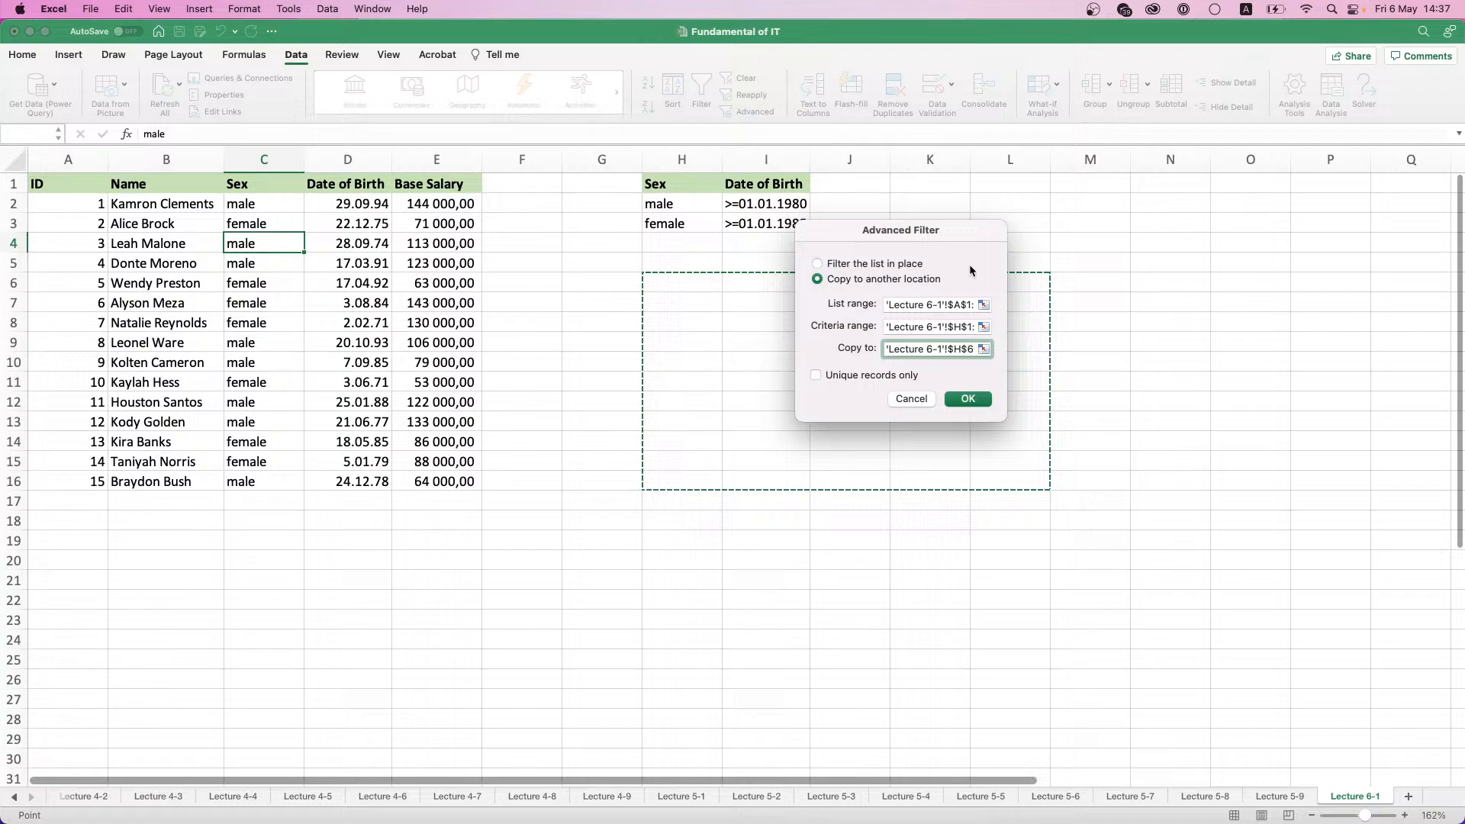
left_click(982, 400)
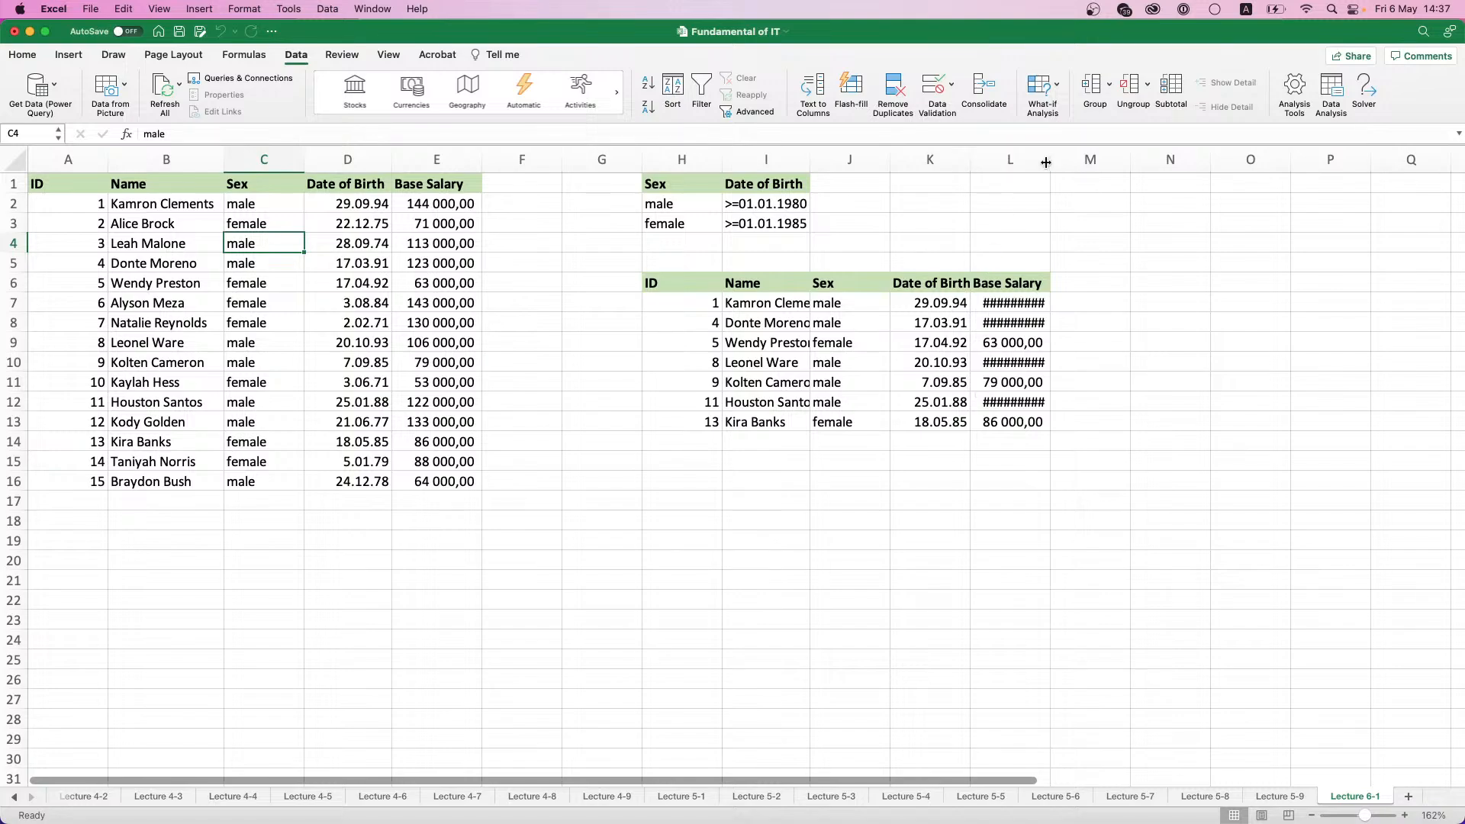
- Widen columns I and L so the names and base salaries in the extracted table fit
double_click(1050, 160)
left_click_drag(810, 160, 838, 158)
left_click(913, 159)
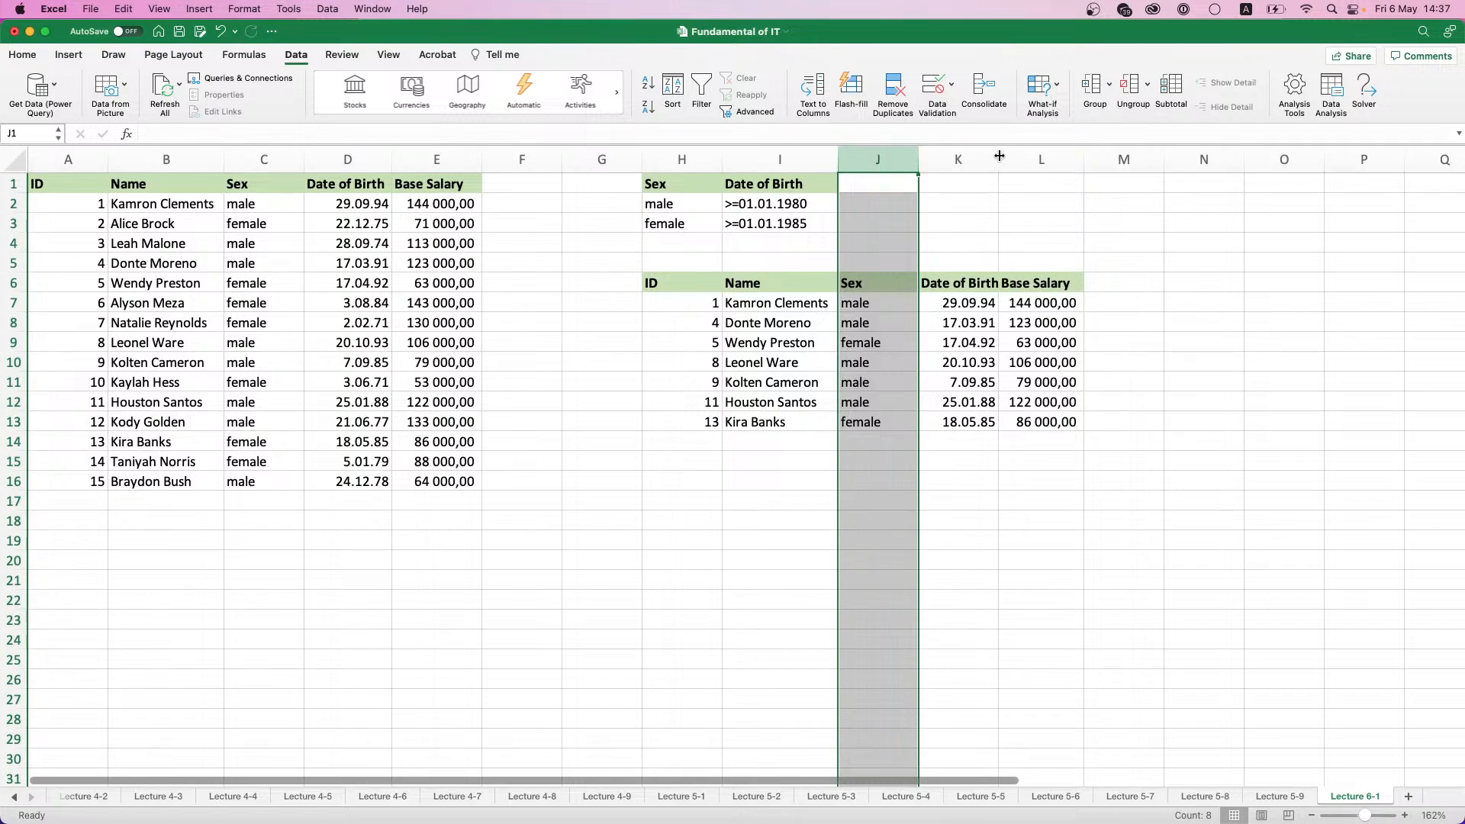
double_click(1083, 155)
left_click_drag(1085, 157, 1096, 157)
left_click(1032, 362)
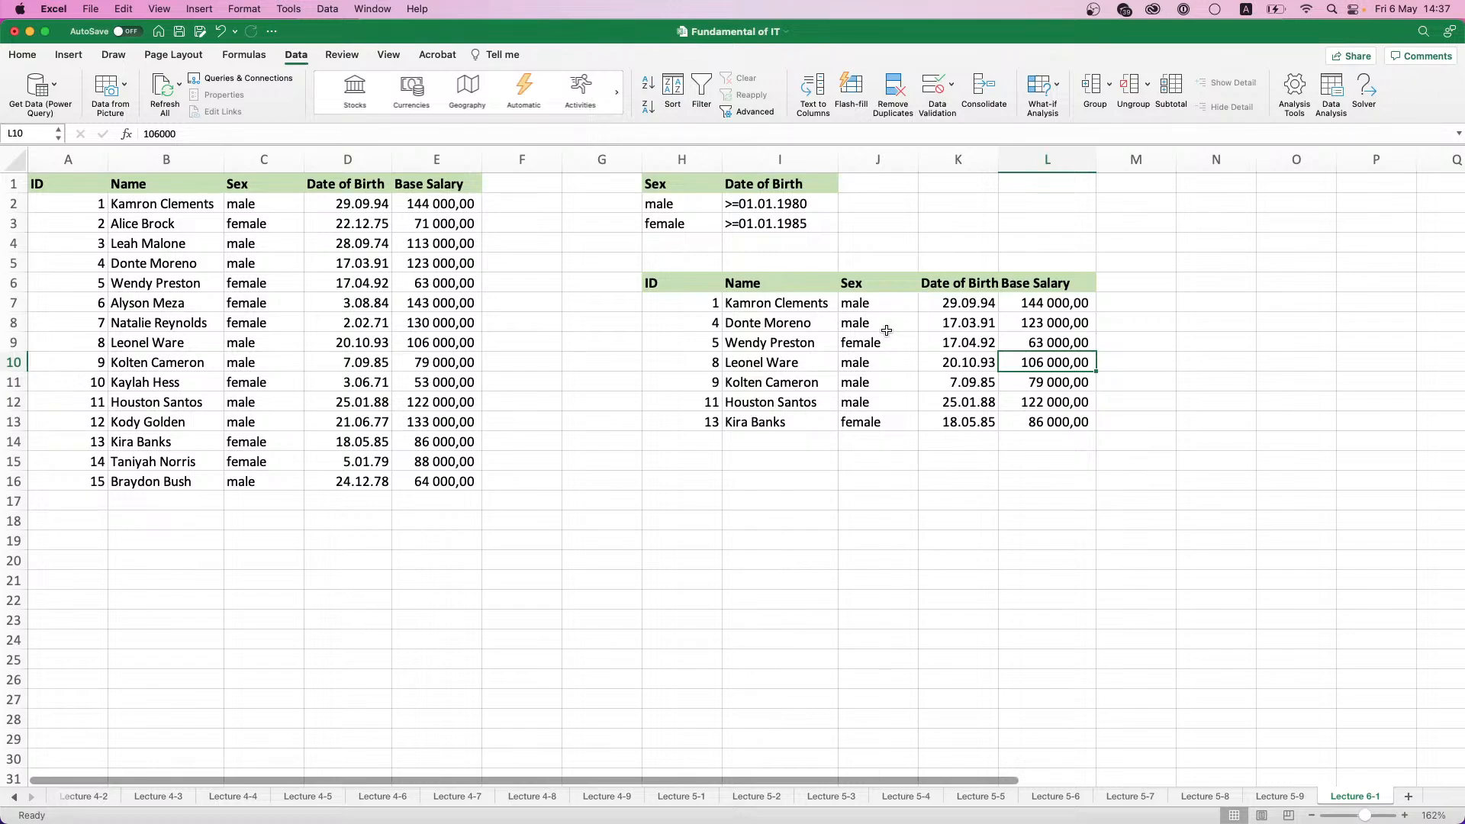
- Check the sex and date of birth of the extracted rows against the criteria and compare the results with the source table
left_click_drag(854, 303, 963, 320)
left_click(957, 306)
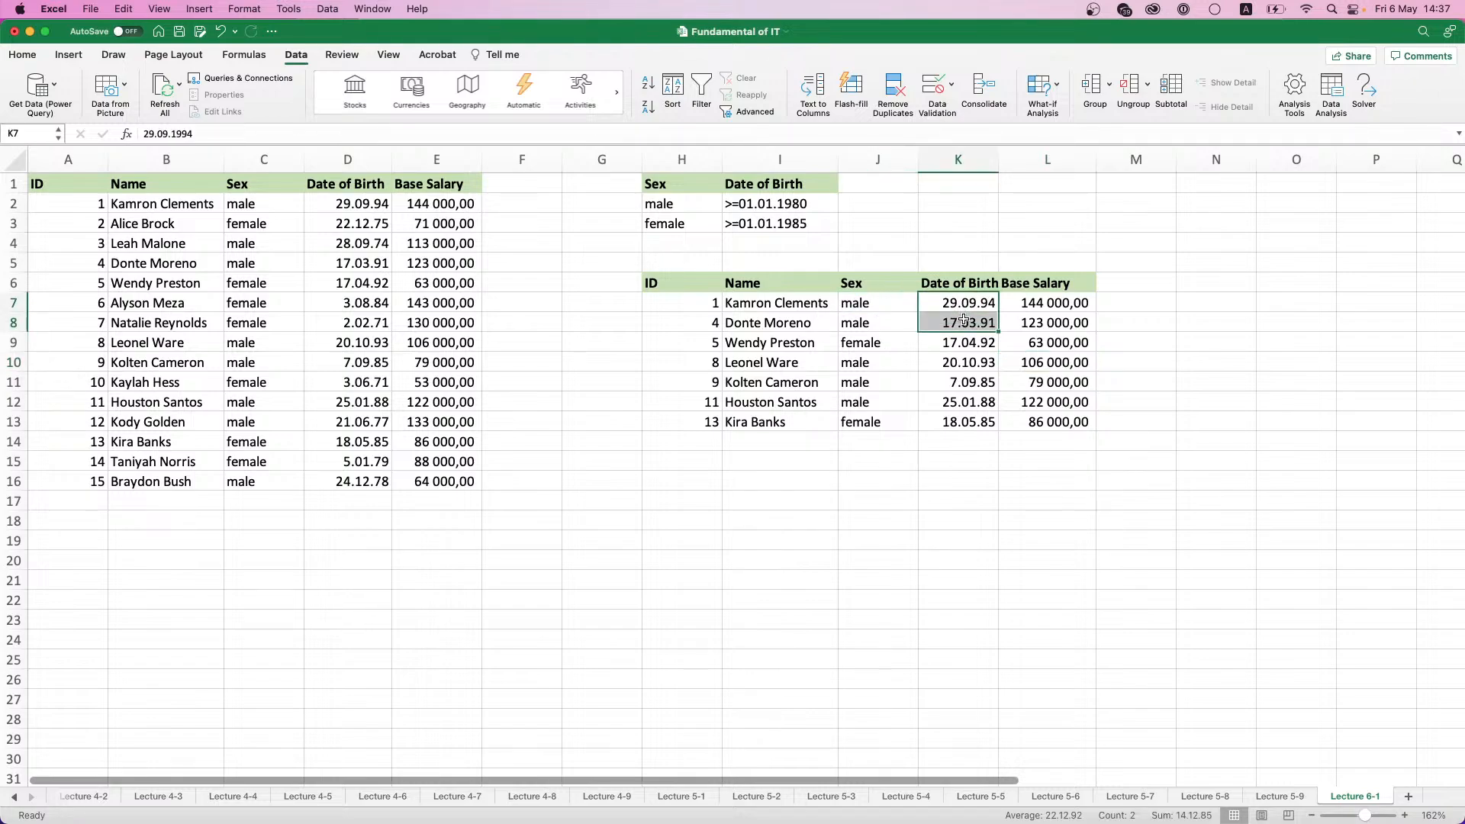
left_click_drag(877, 362, 954, 405)
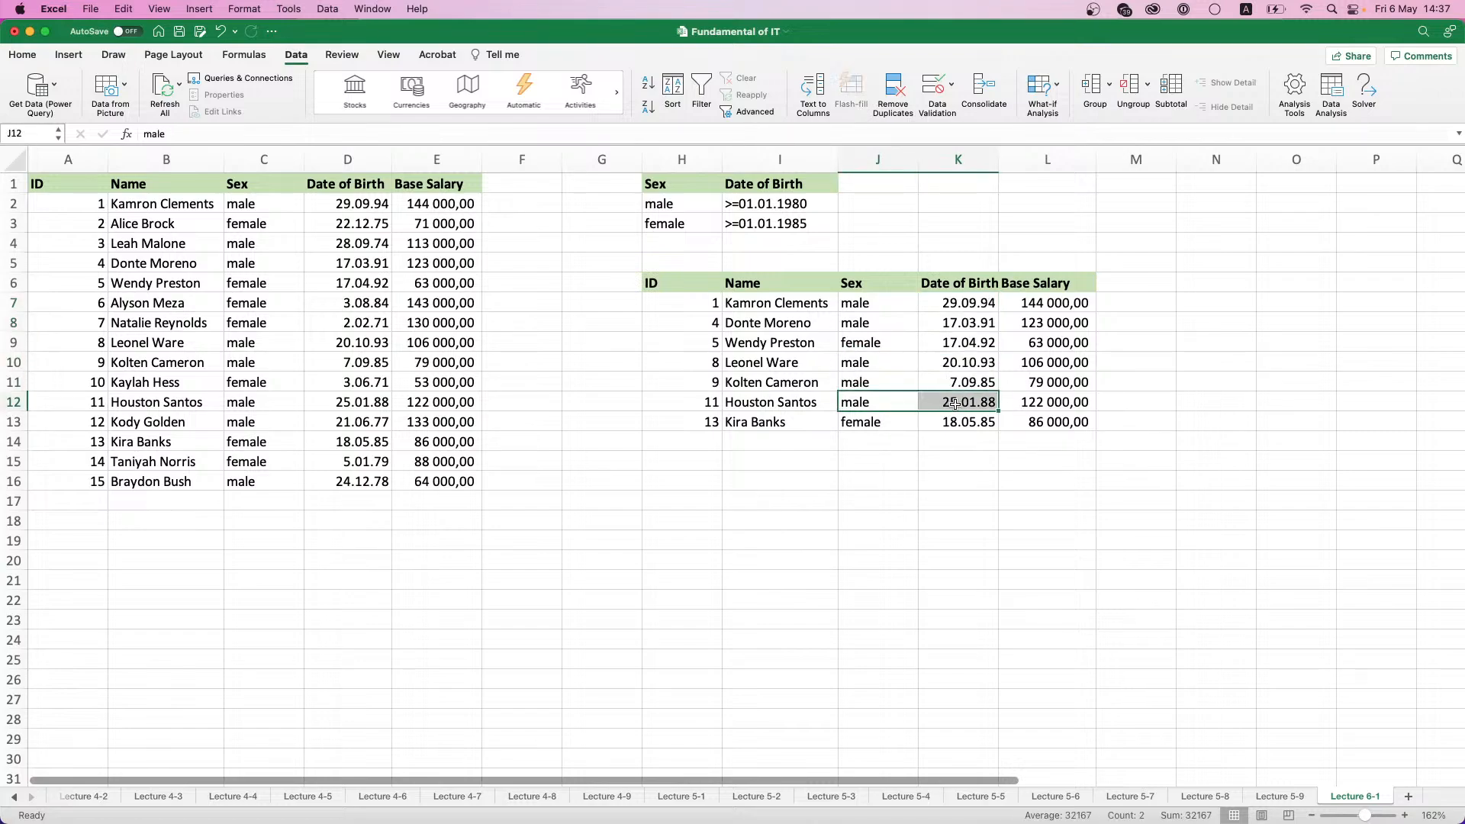
left_click(959, 384)
left_click_drag(859, 424, 943, 427)
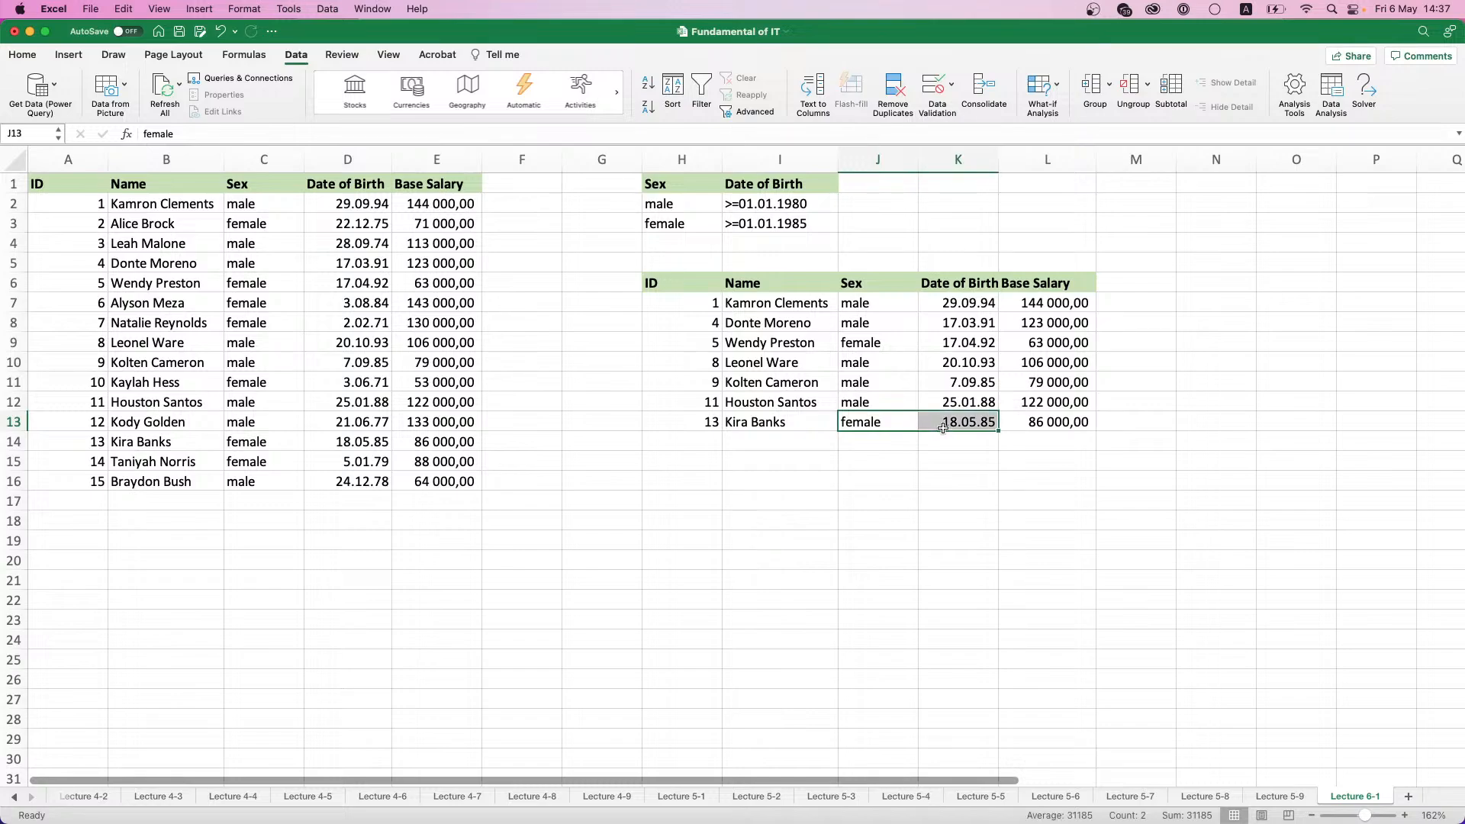
left_click_drag(881, 345, 938, 347)
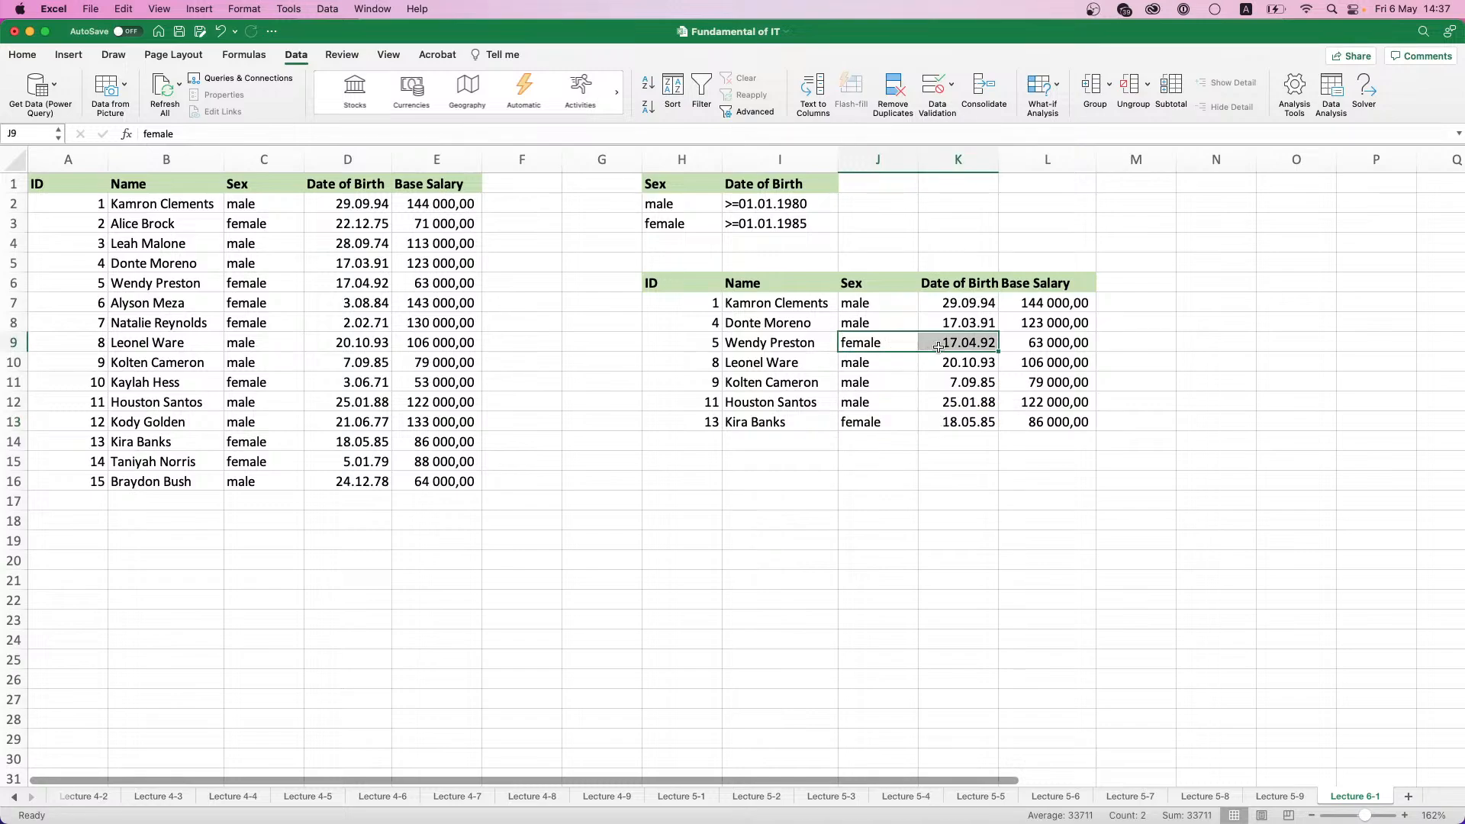
left_click(928, 317)
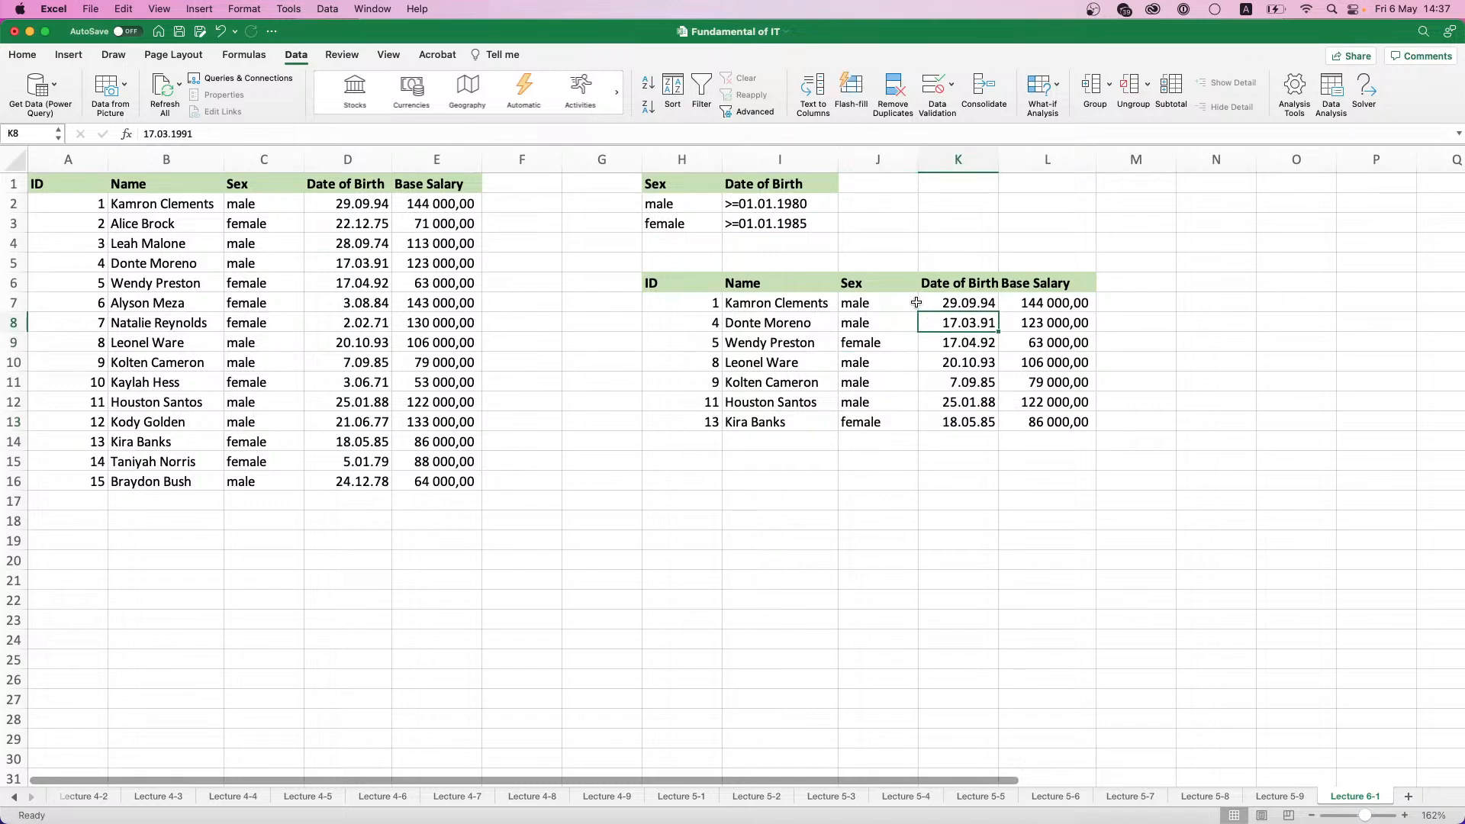
left_click(915, 303)
left_click_drag(902, 346, 987, 348)
left_click(937, 432)
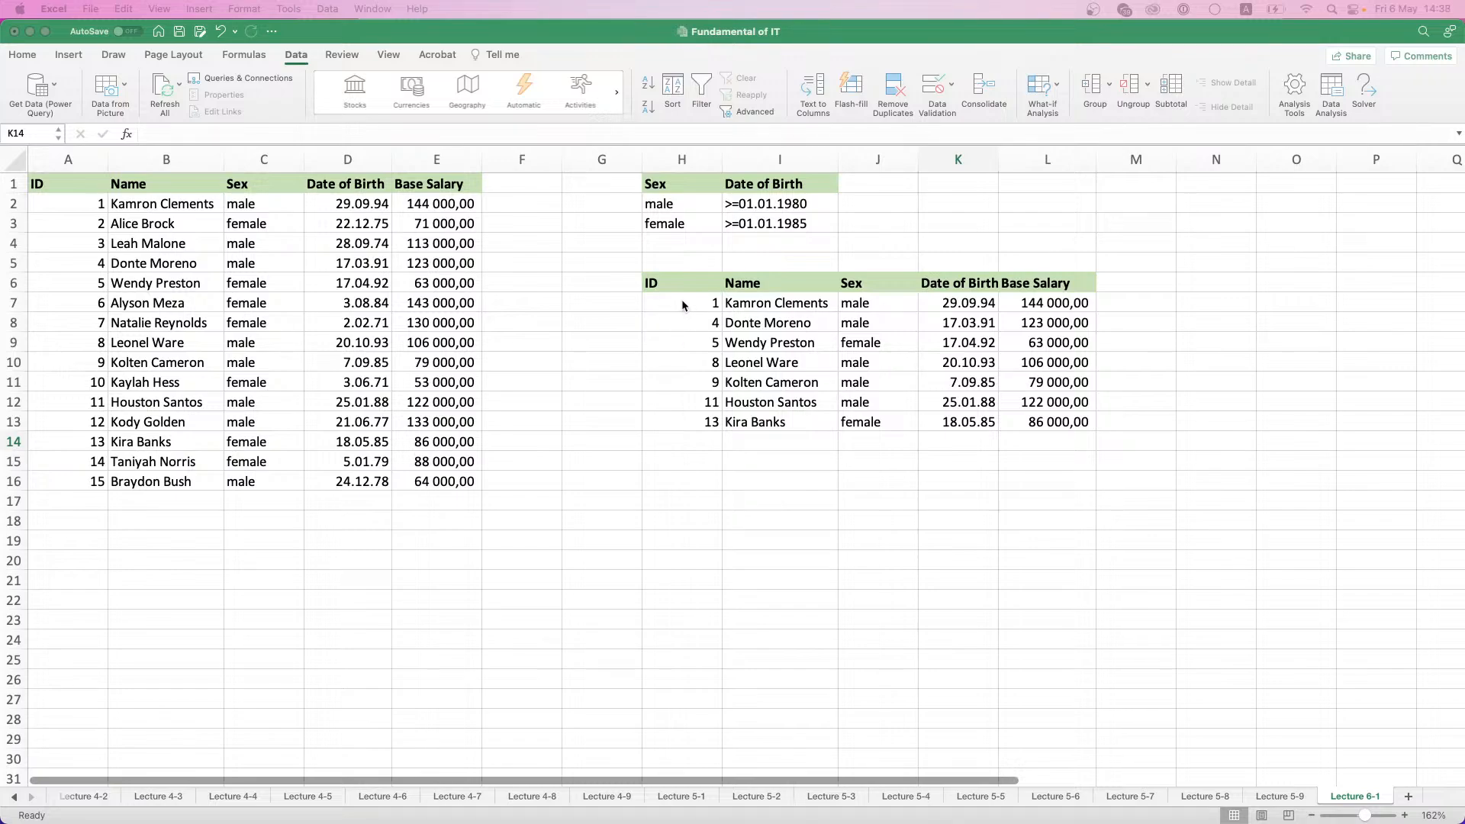
left_click(681, 279)
mouse_move(683, 303)
left_mouse_down()
mouse_move(689, 438)
mouse_move(687, 287)
left_mouse_up()
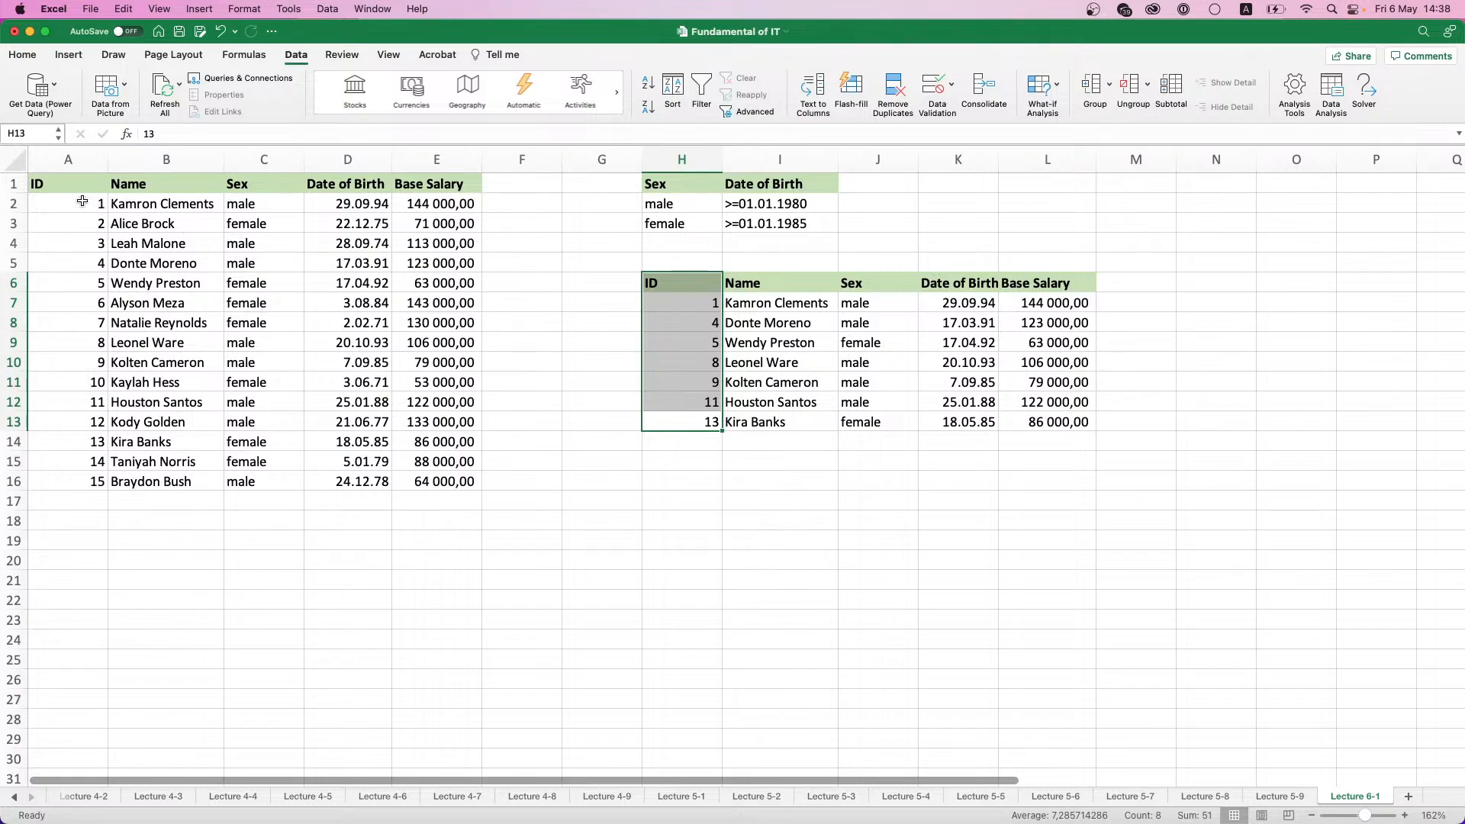
left_click_drag(67, 183, 443, 475)
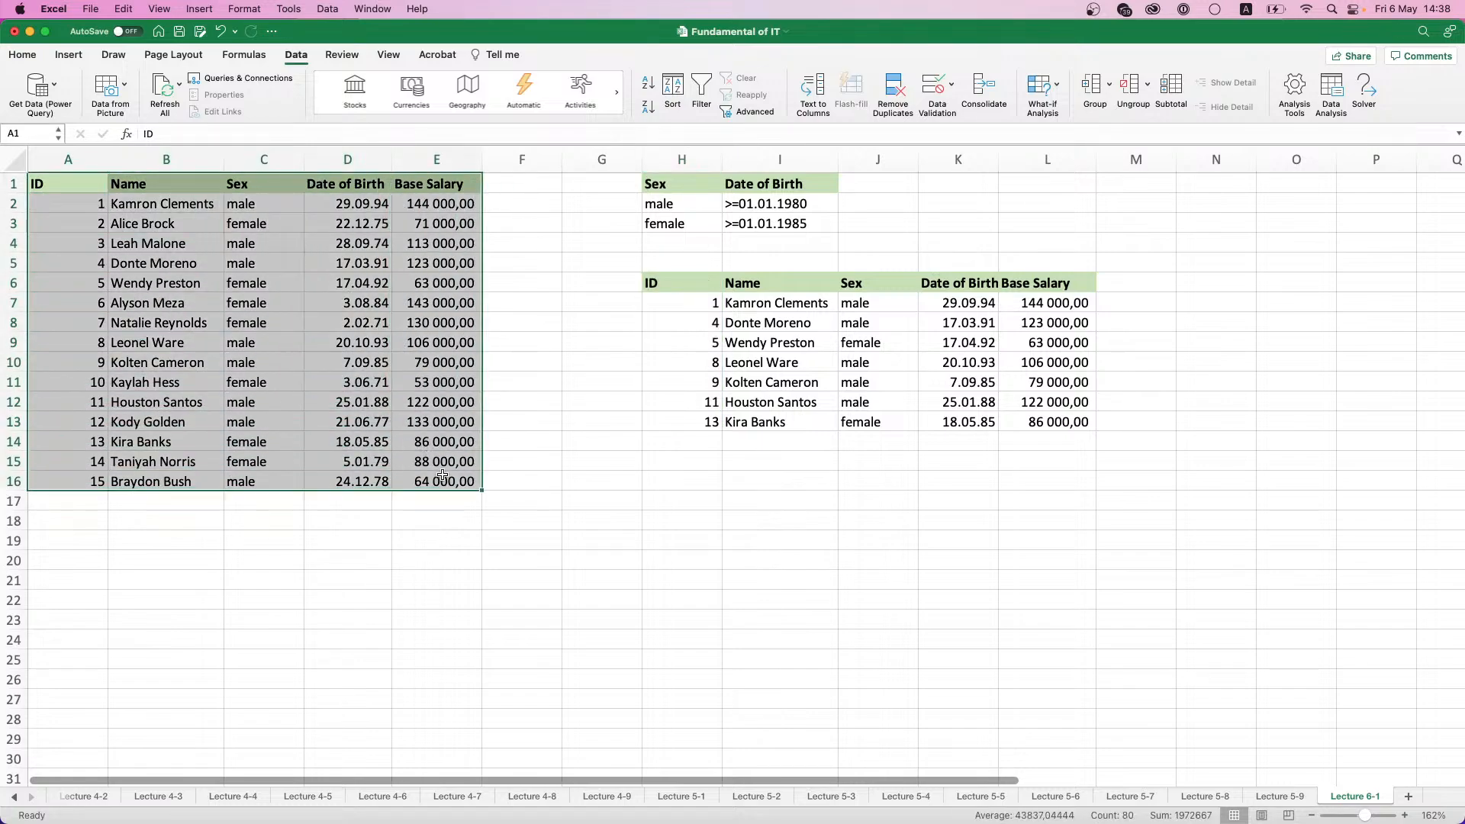
left_click_drag(649, 288, 1045, 416)
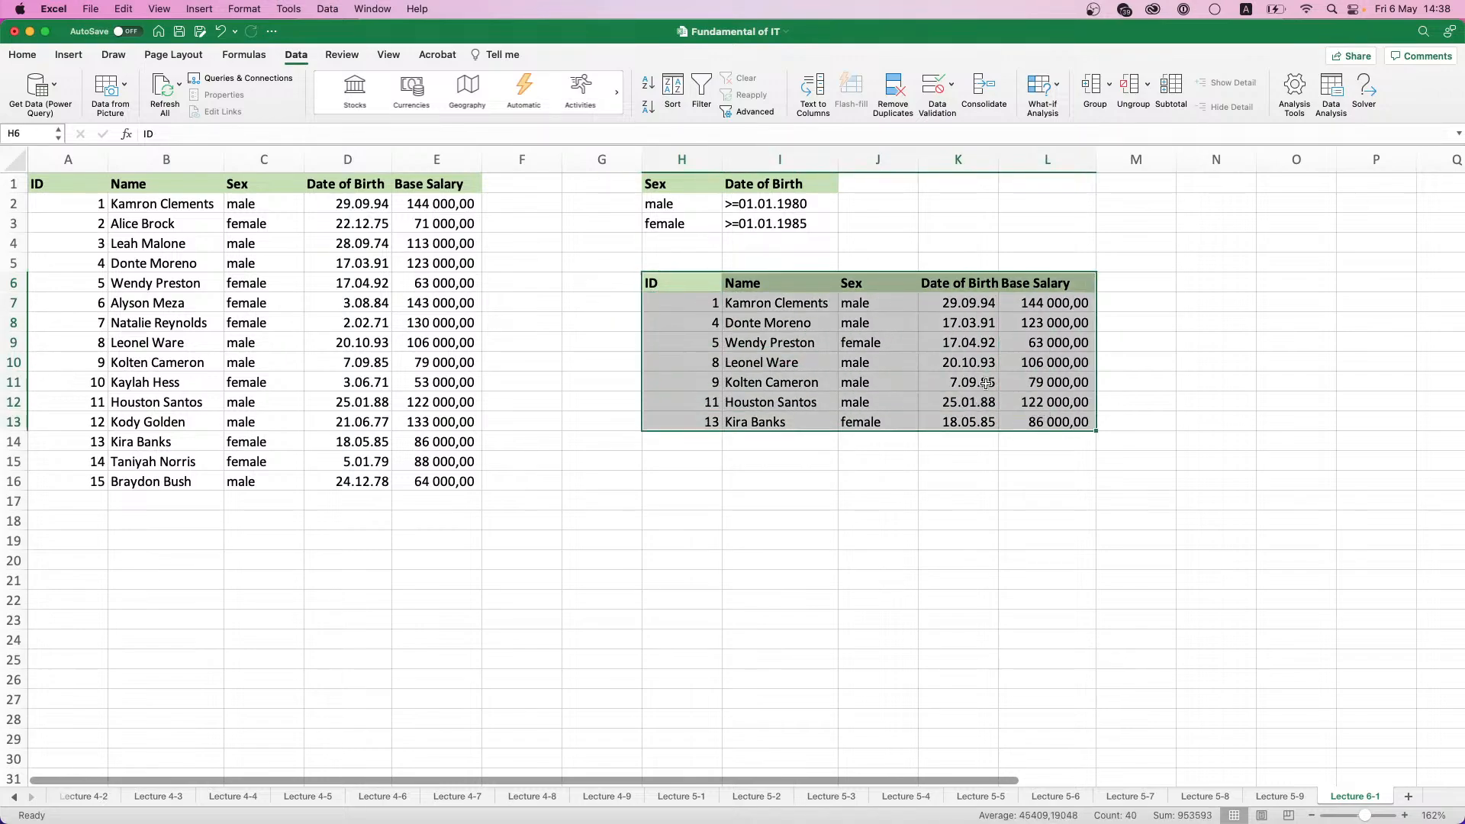
left_click(46, 183)
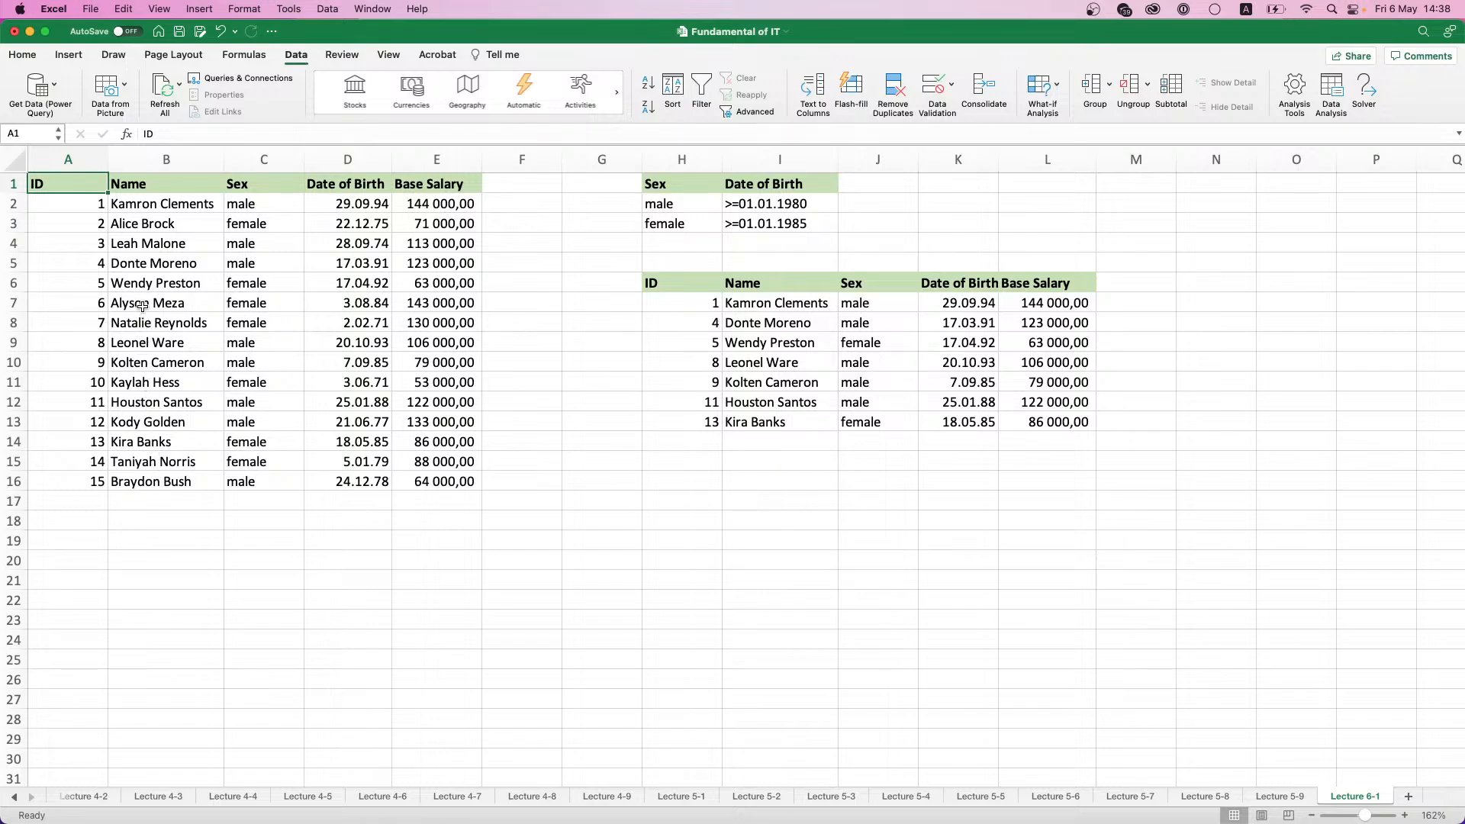
left_click(132, 363)
left_click(127, 338)
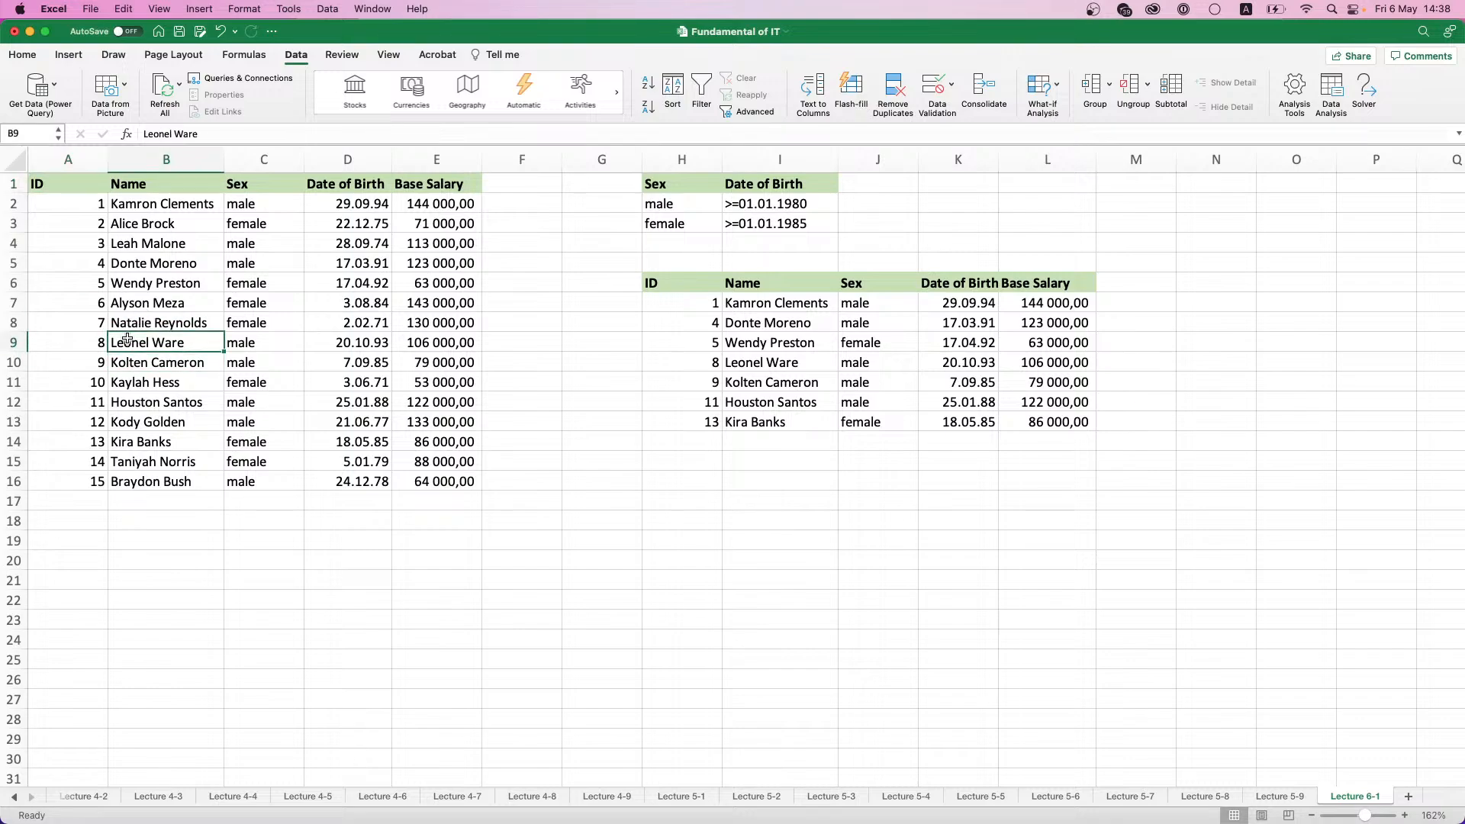
left_click(120, 358)
double_click(130, 315)
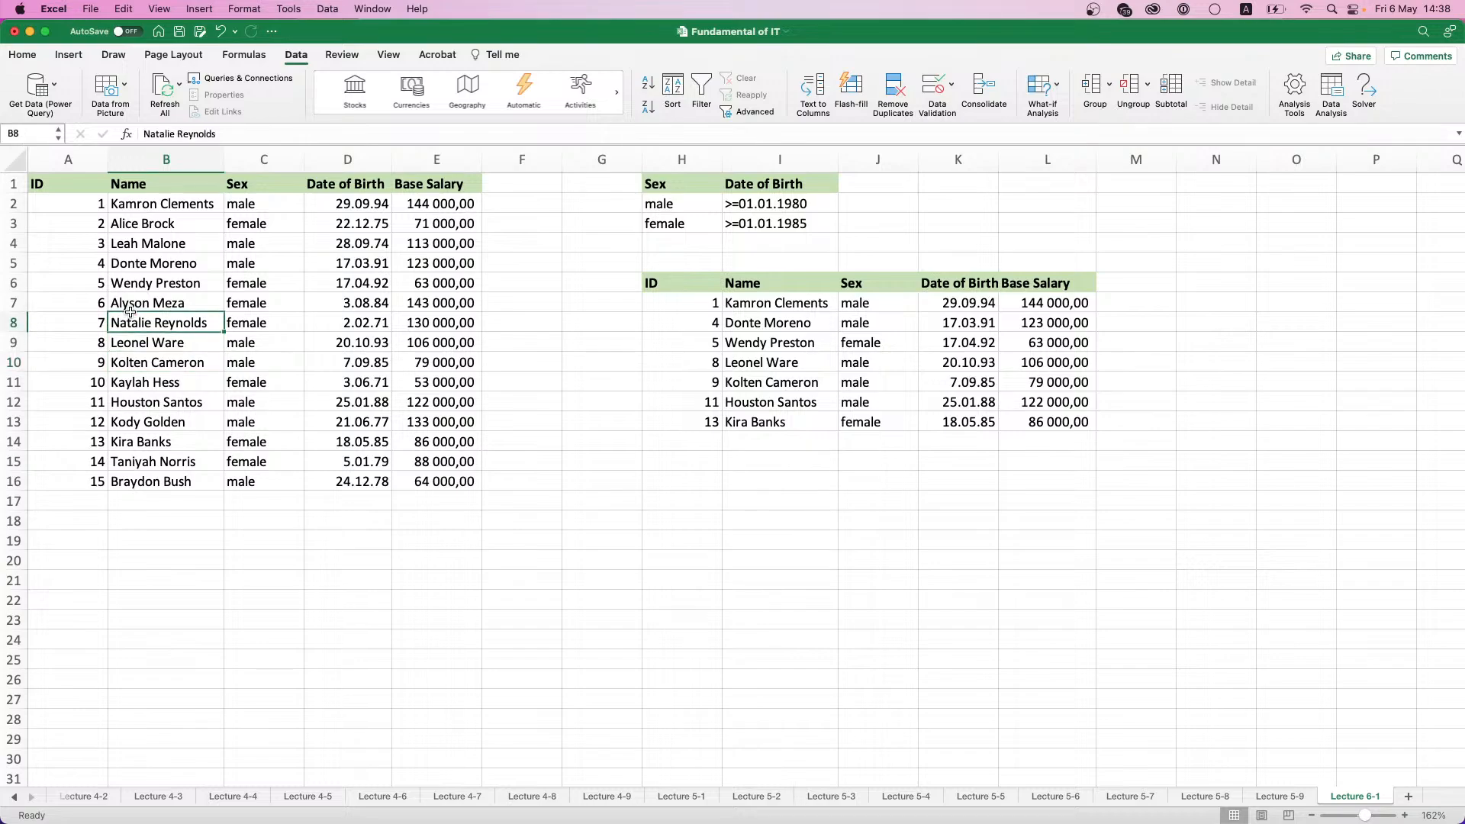
- Replace the first name in B3 with the first name copied from B7, keeping B3's surname
left_click(132, 309)
double_click(132, 308)
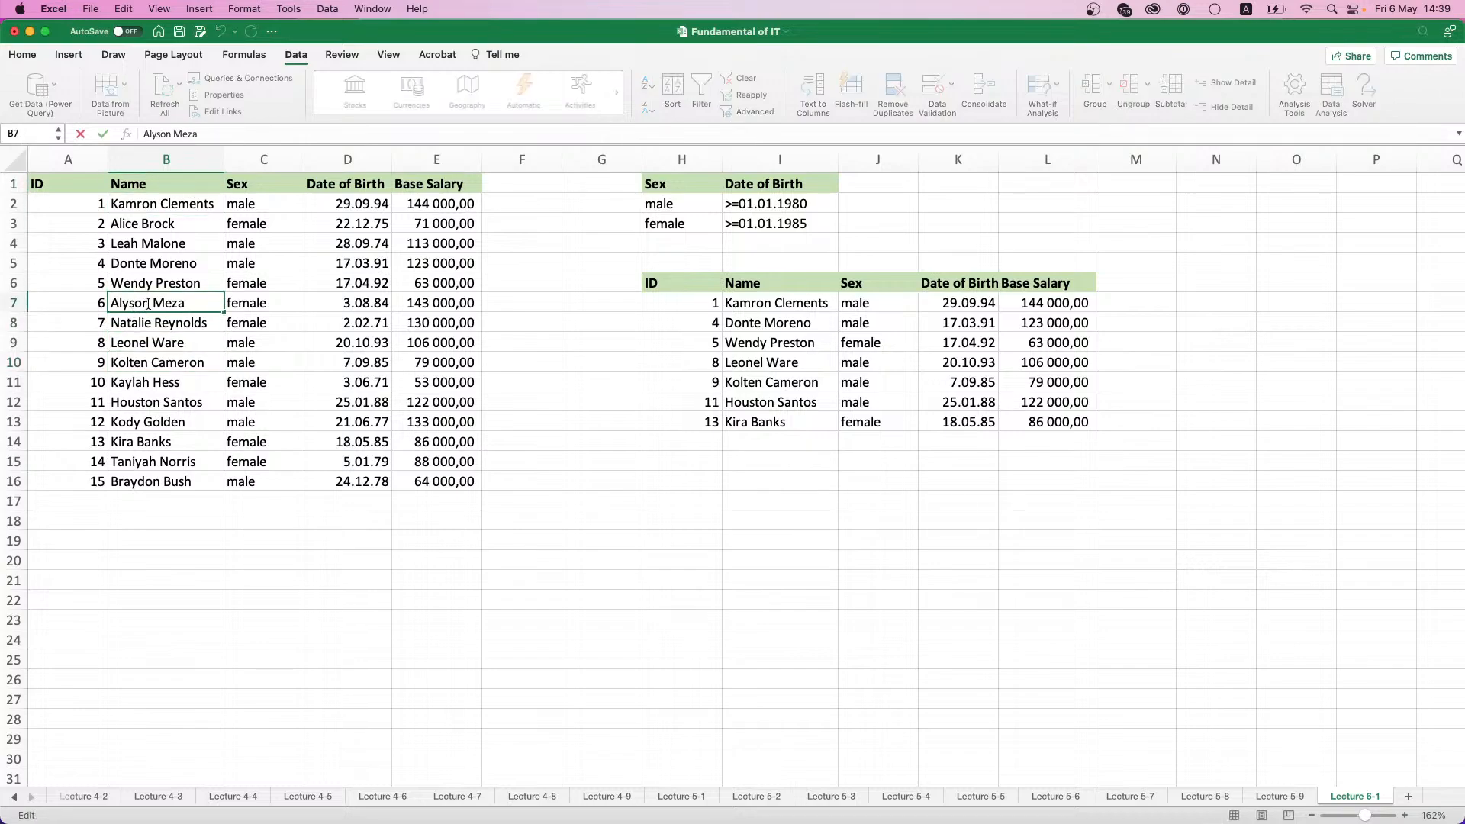
left_click_drag(152, 305, 94, 304)
key("super+c")
double_click(137, 223)
left_click_drag(137, 223, 106, 225)
key("super+v")
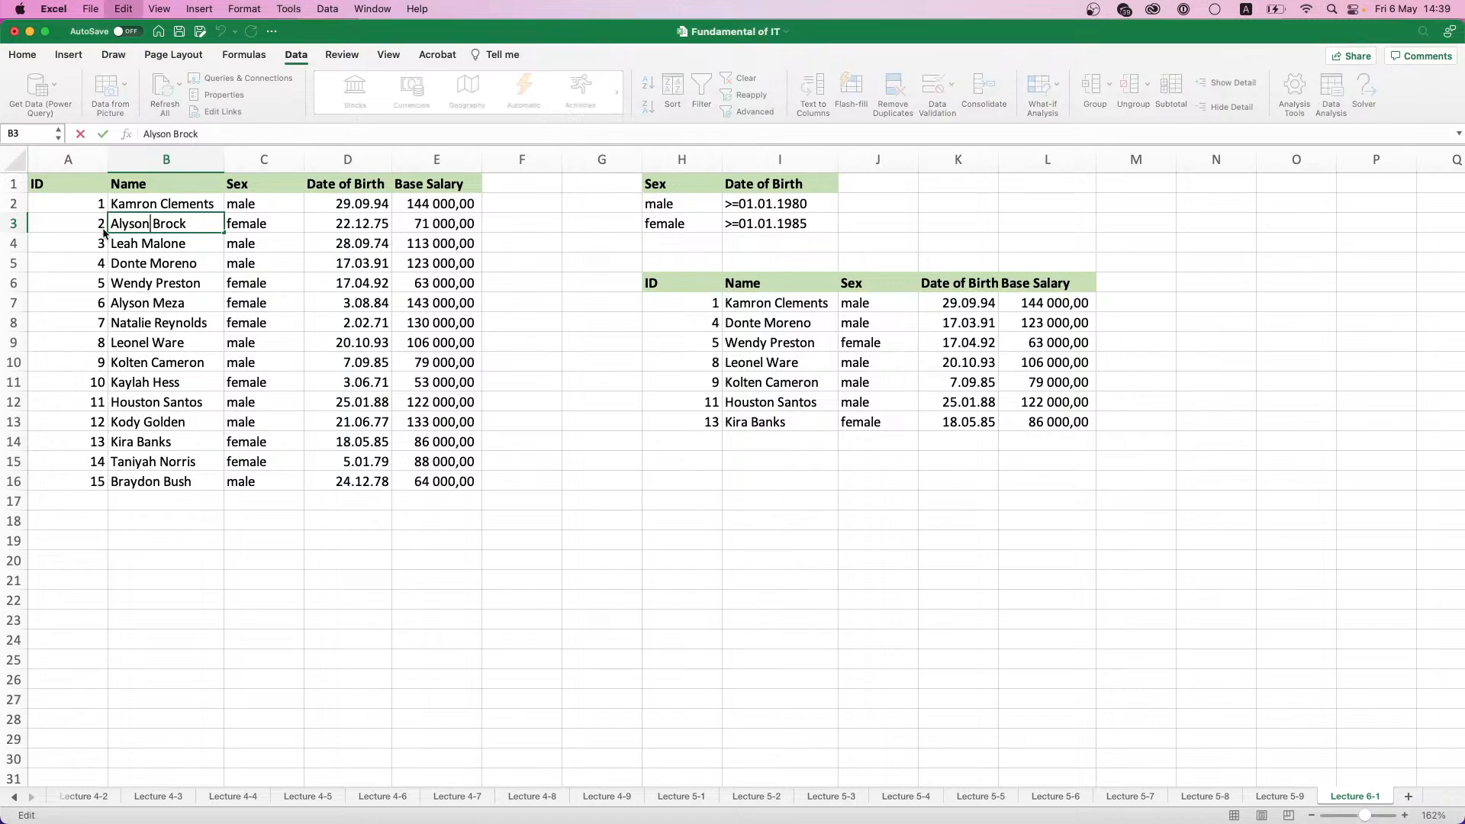
left_click(201, 236)
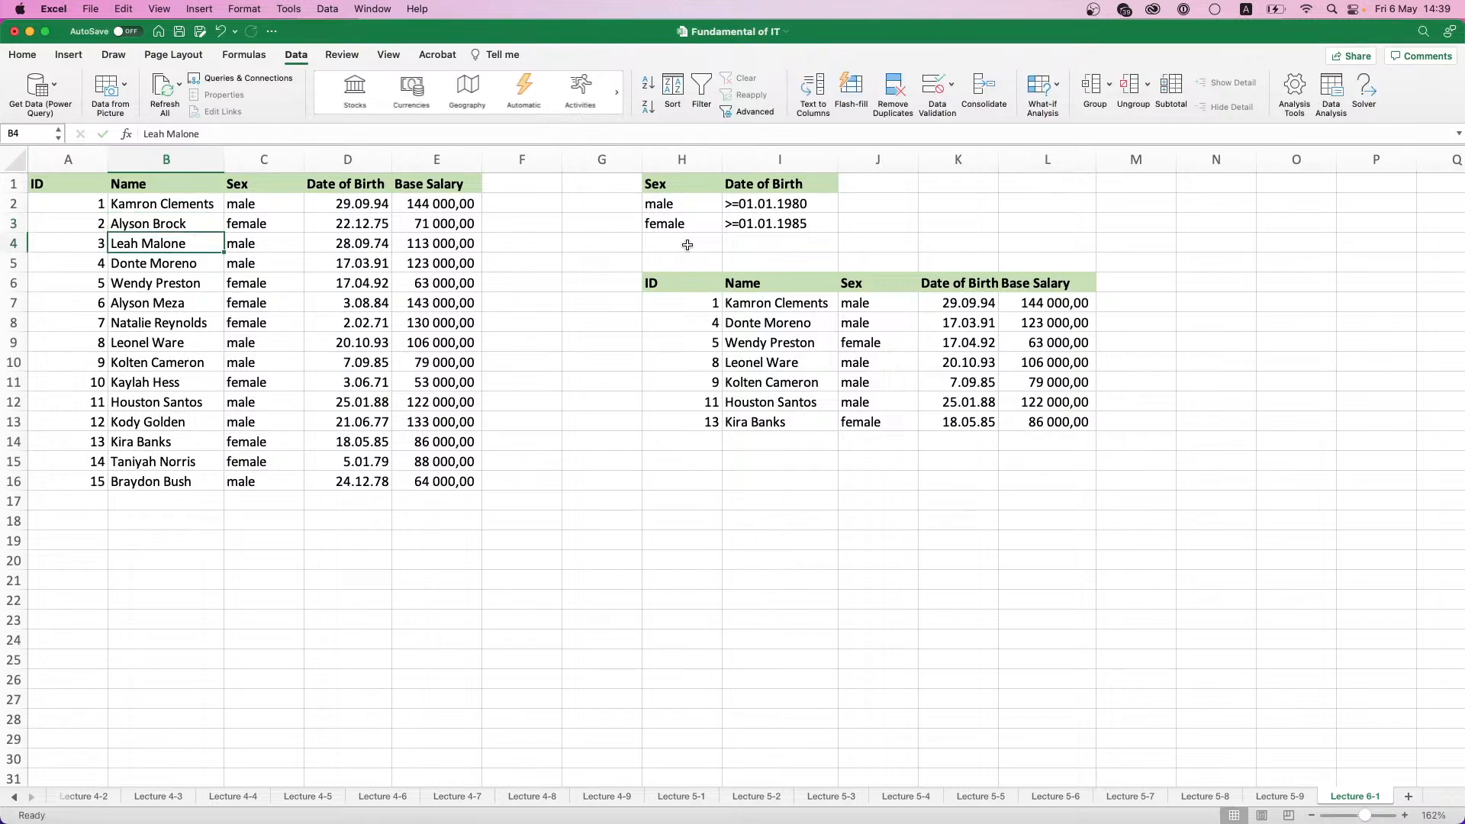
- Review the sex and date of birth criteria in H1:I3
left_click(695, 207)
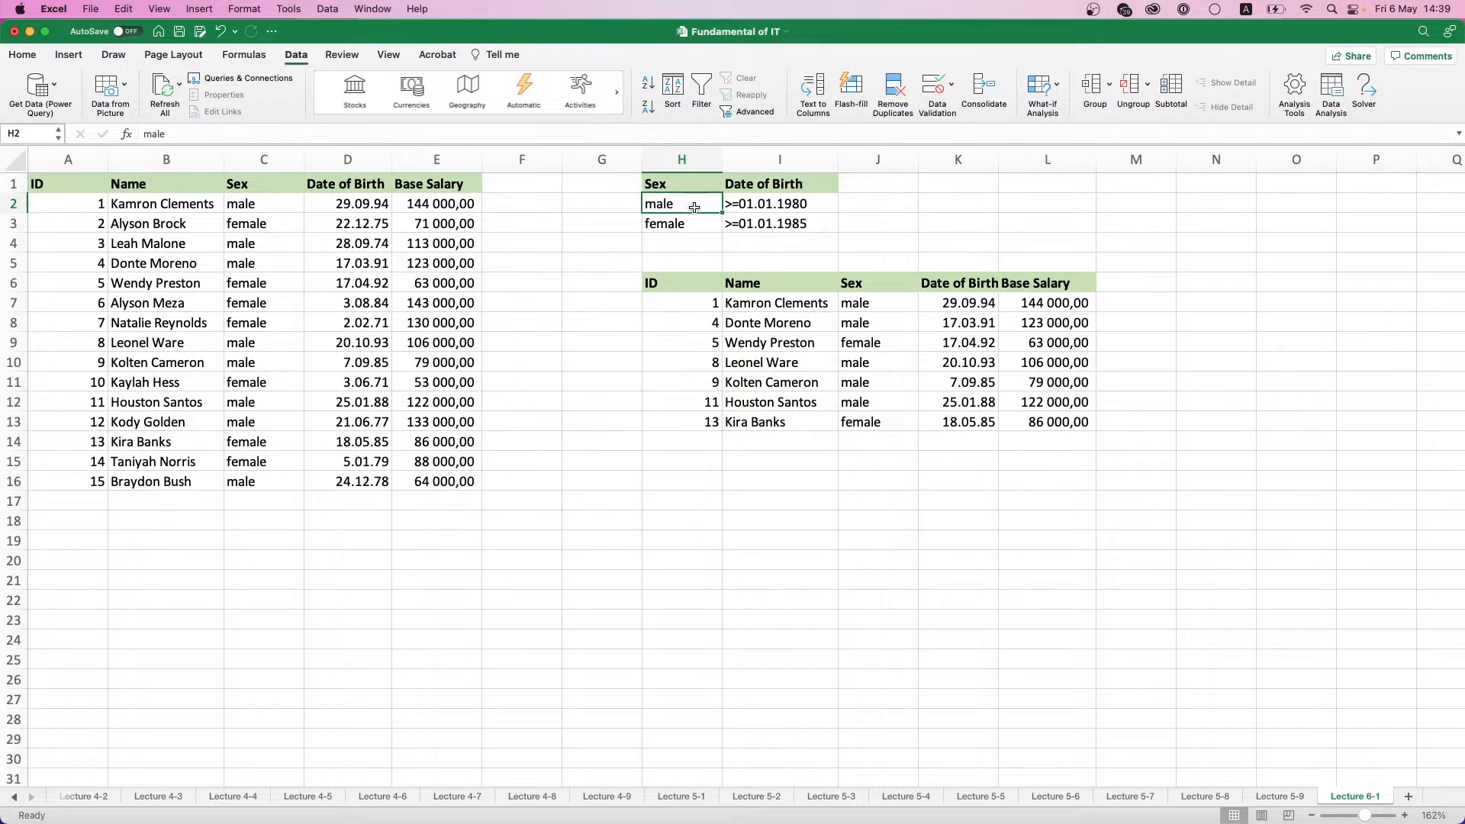
left_click_drag(680, 179, 788, 221)
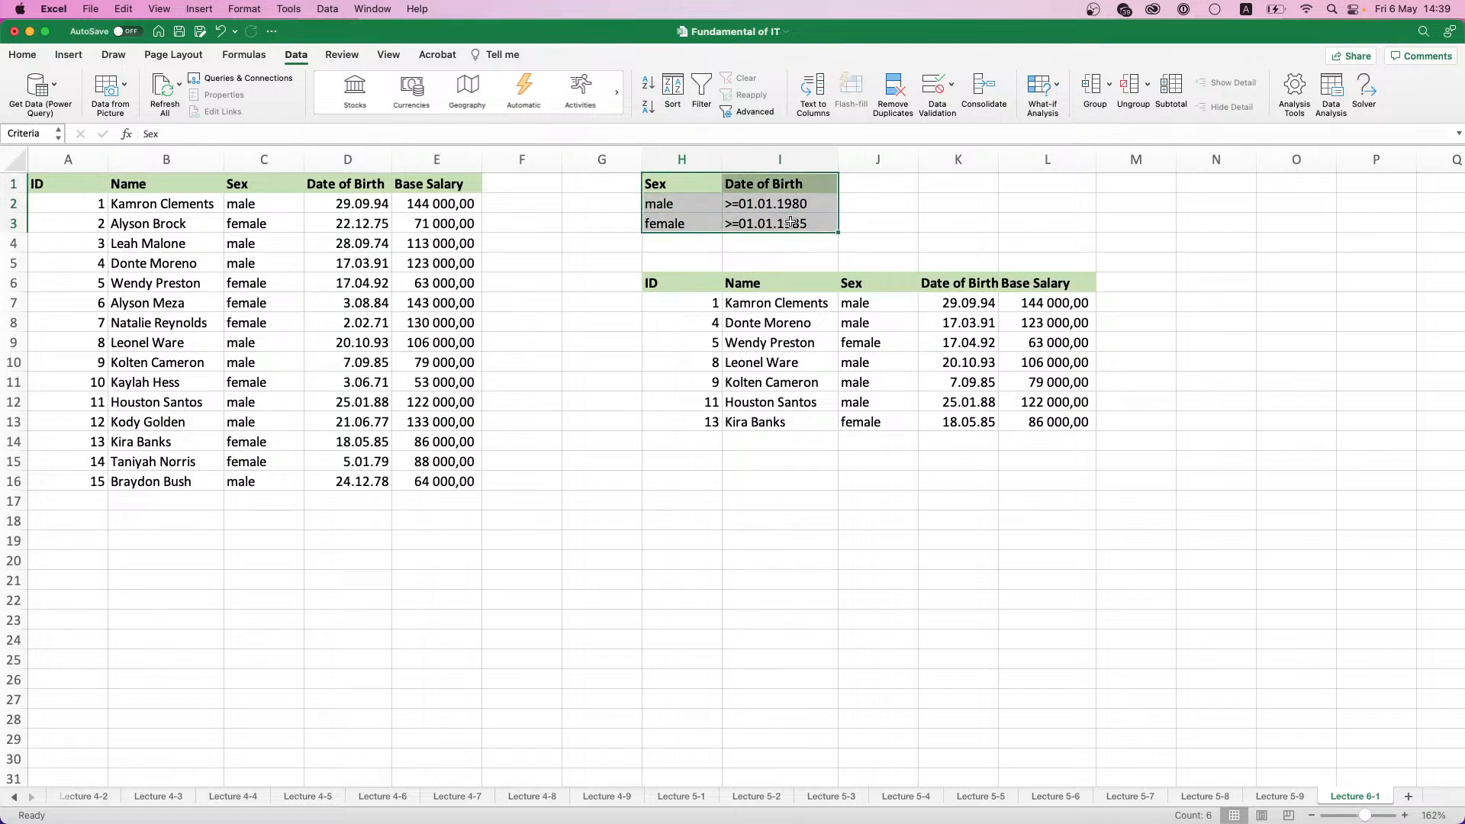
left_click(704, 210)
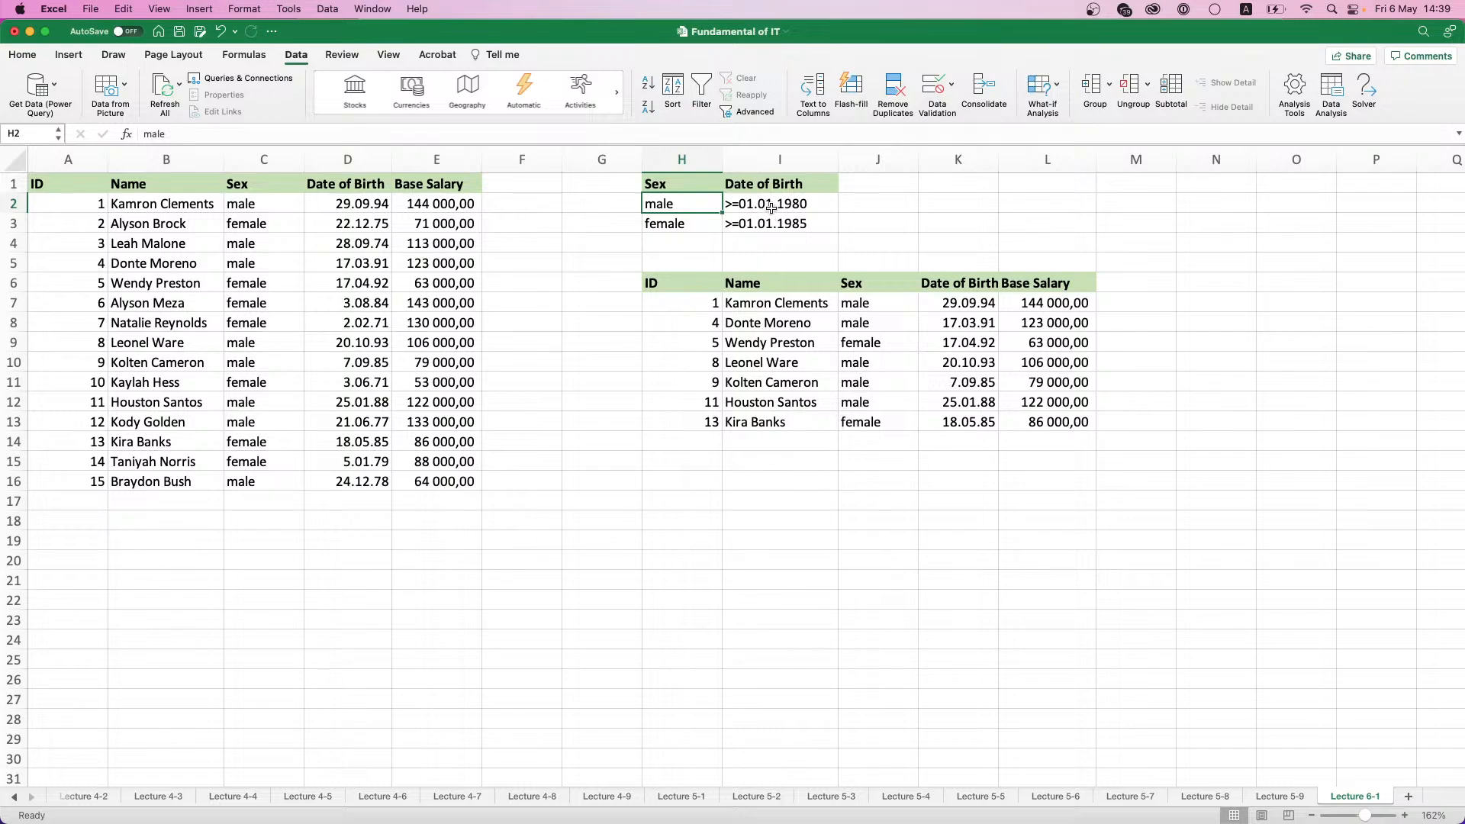
left_click(796, 190)
left_click(944, 188)
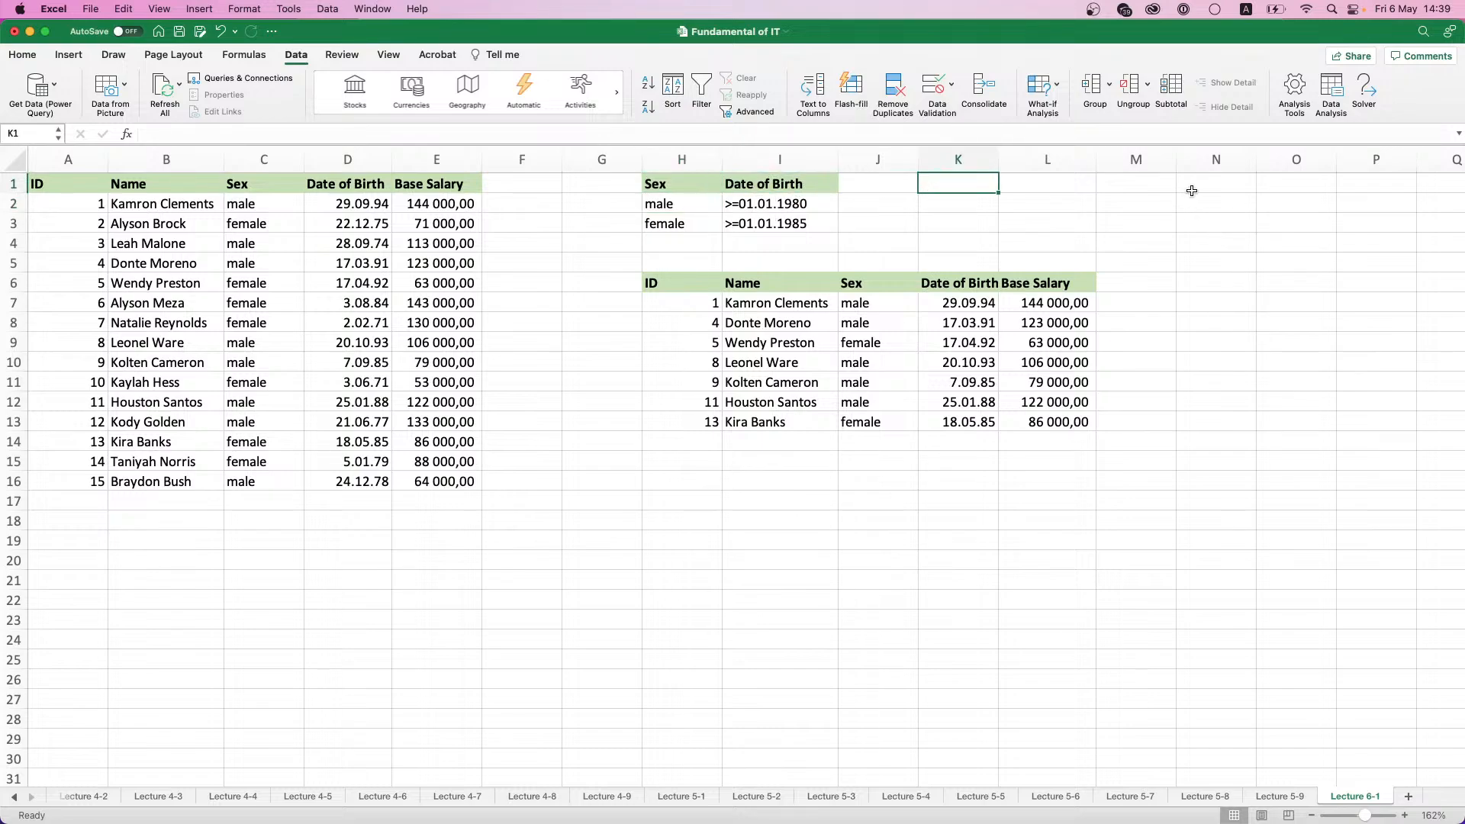
- Copy the Name header from B1 to H16 as the heading of a new criteria range
left_click(700, 479)
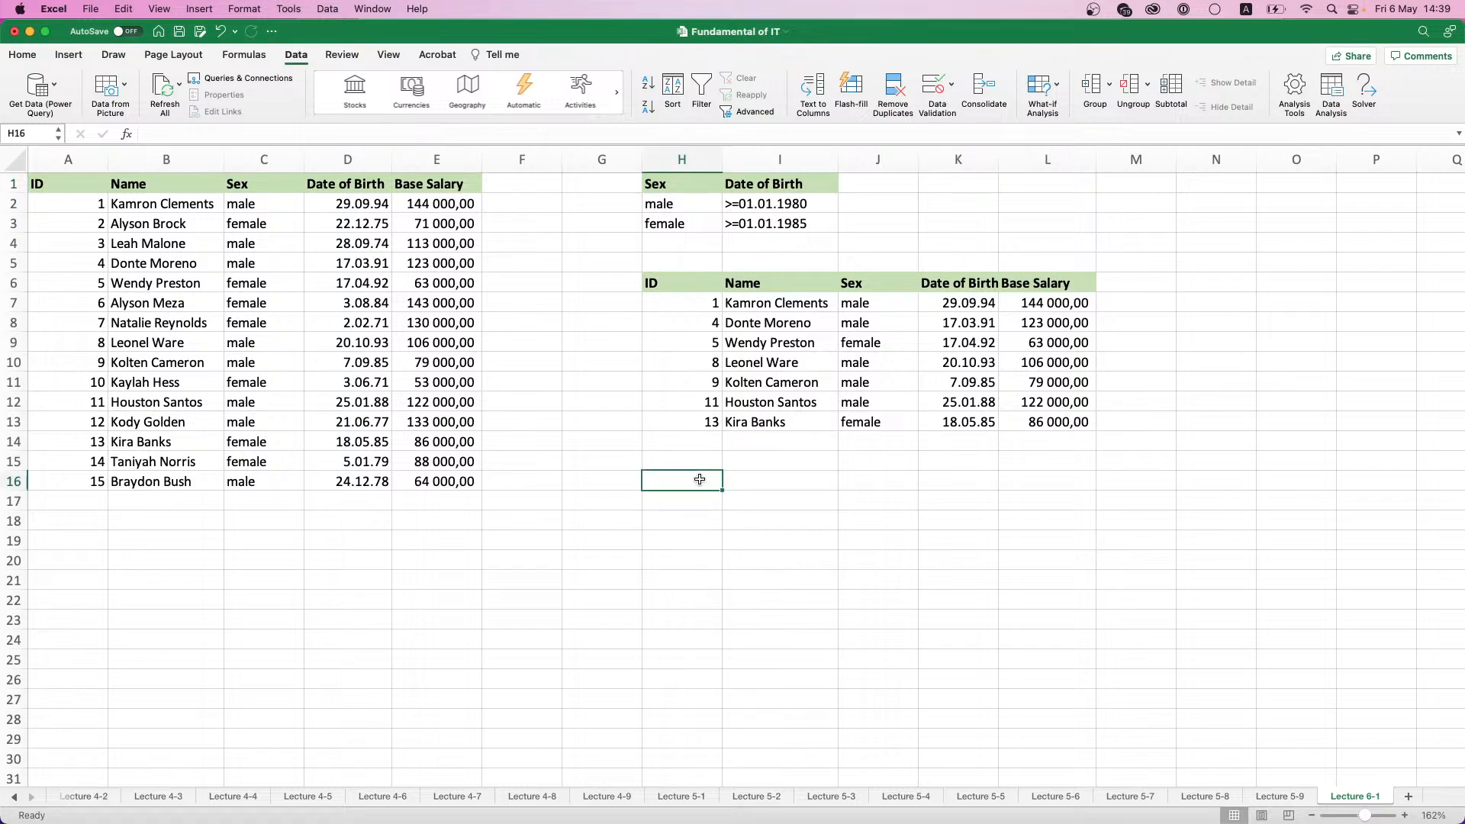
left_click(187, 189)
key("super+c")
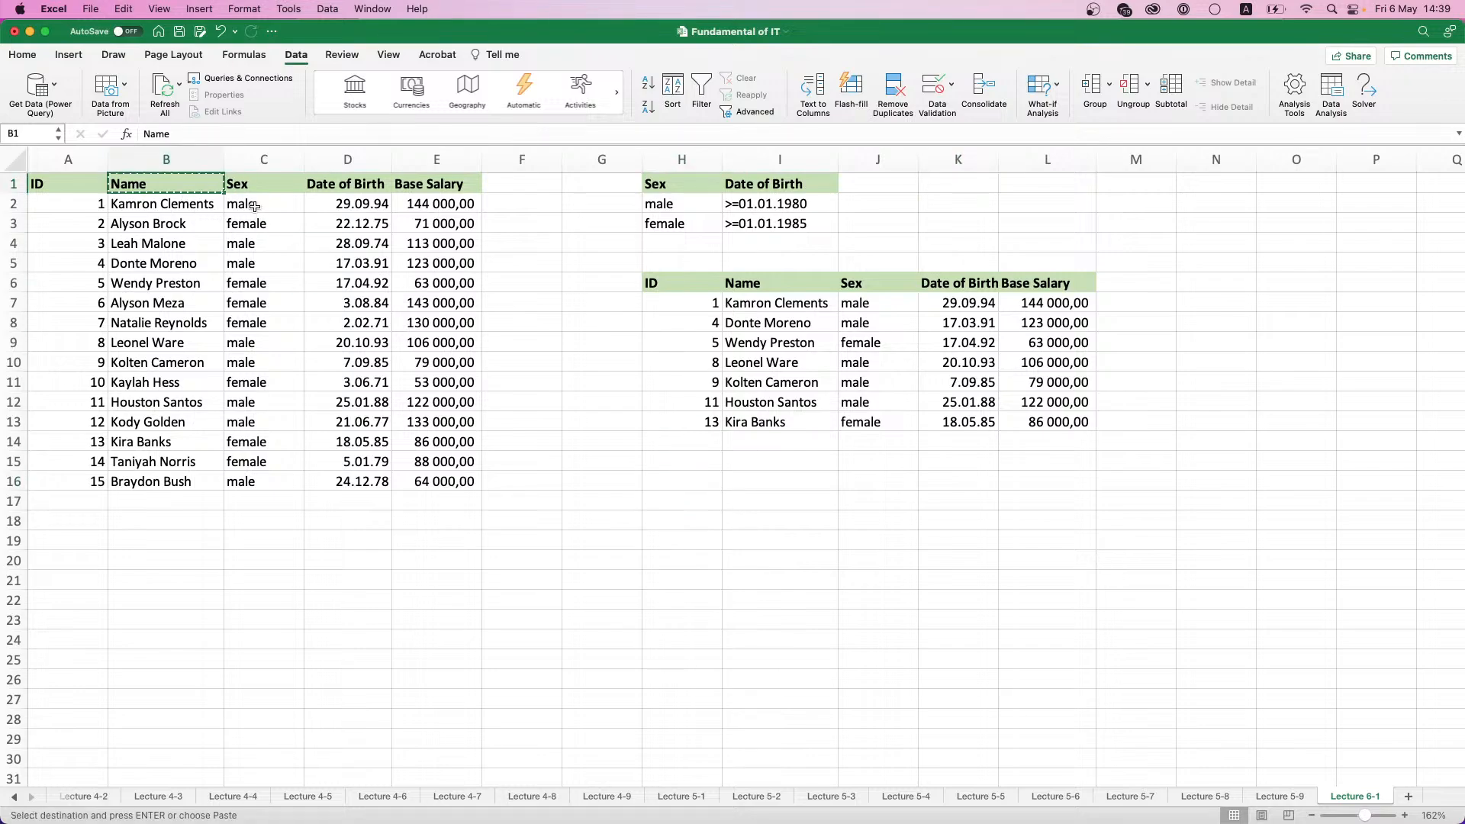
left_click(699, 487)
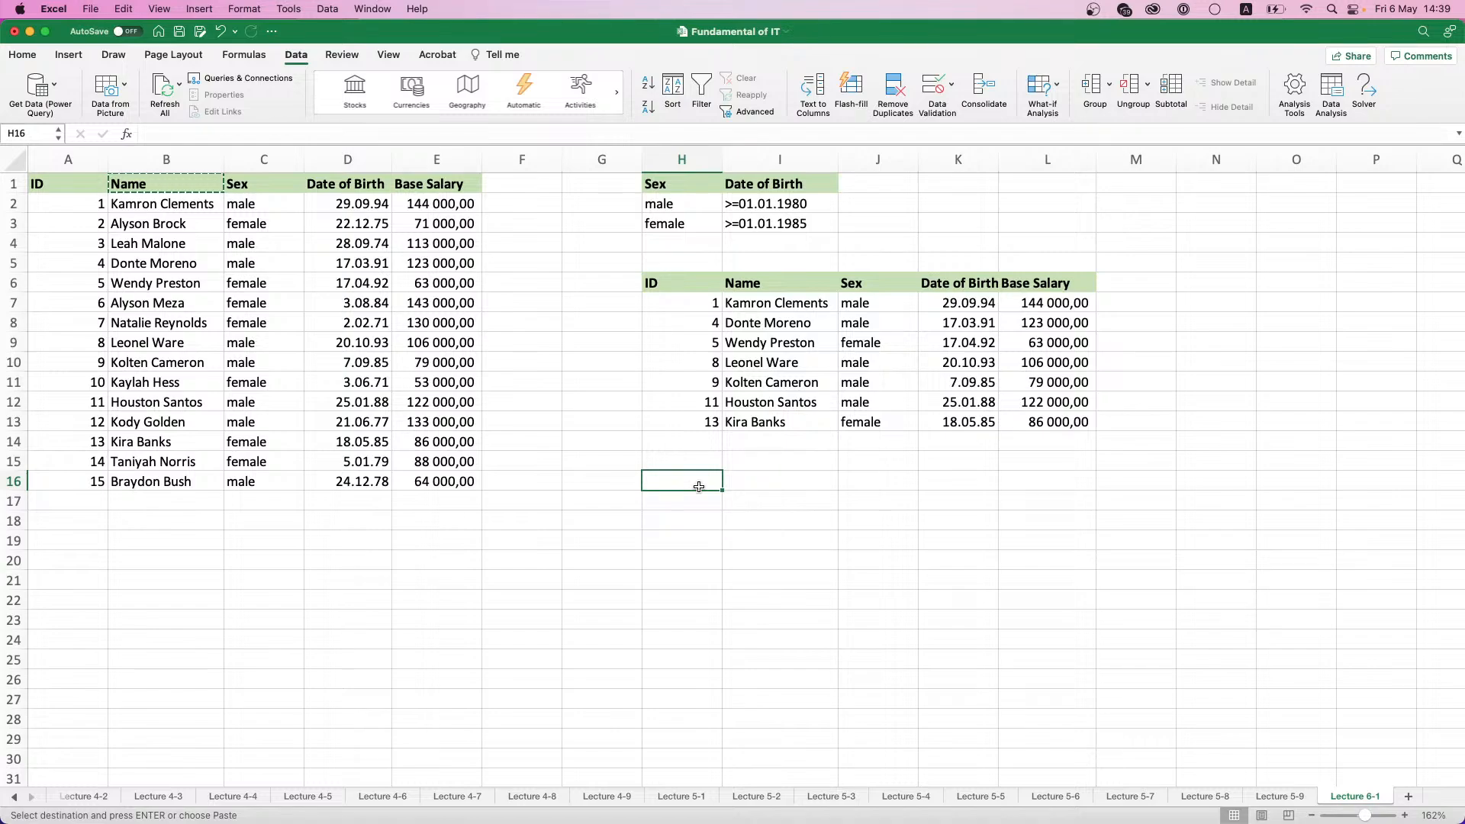
key("super+v")
left_click(741, 479)
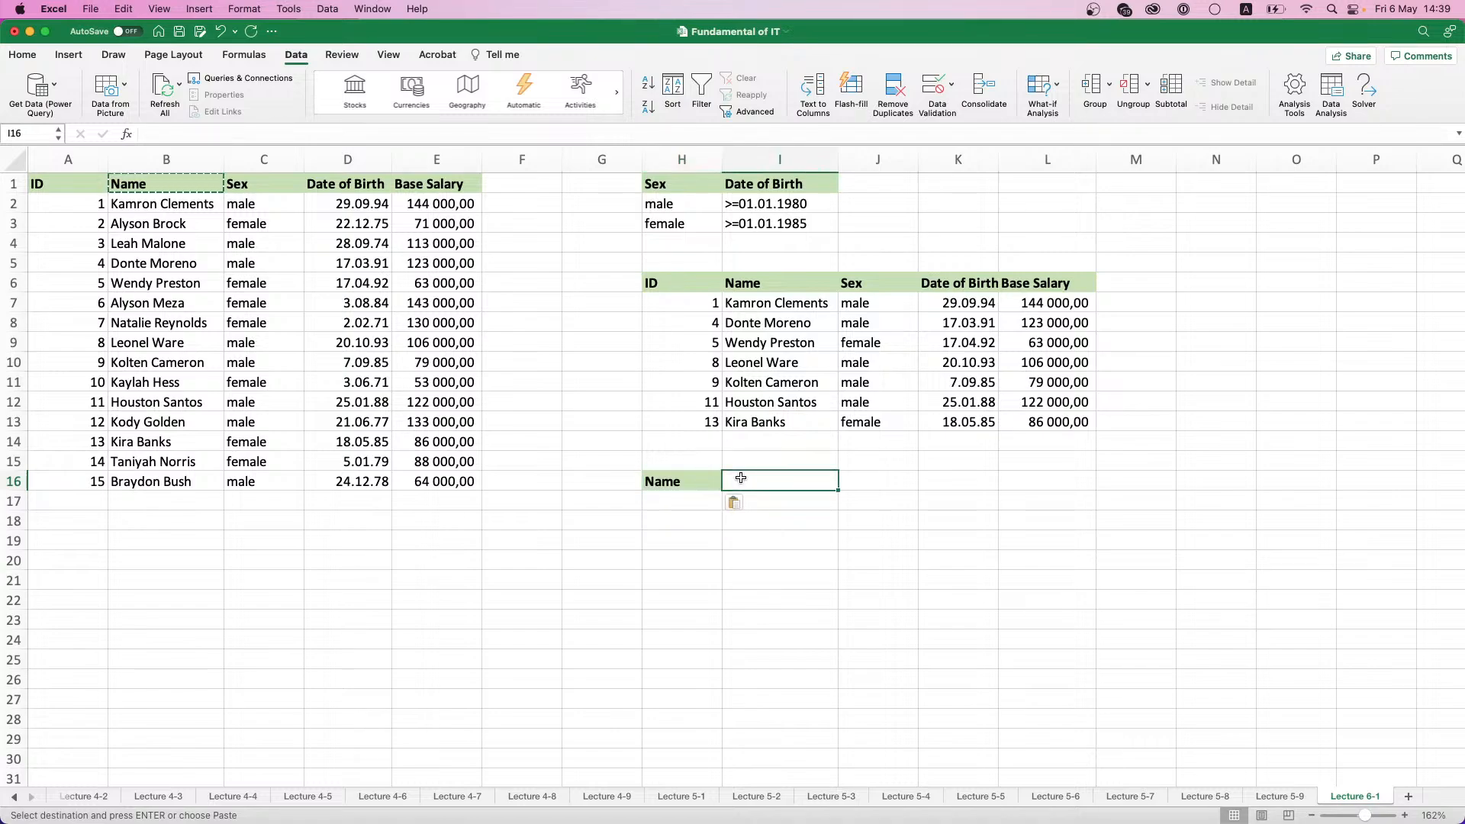
- Enter the first name shared by B3 and B7 in H17, wrapped in asterisk wildcards and double quotes
left_click(682, 502)
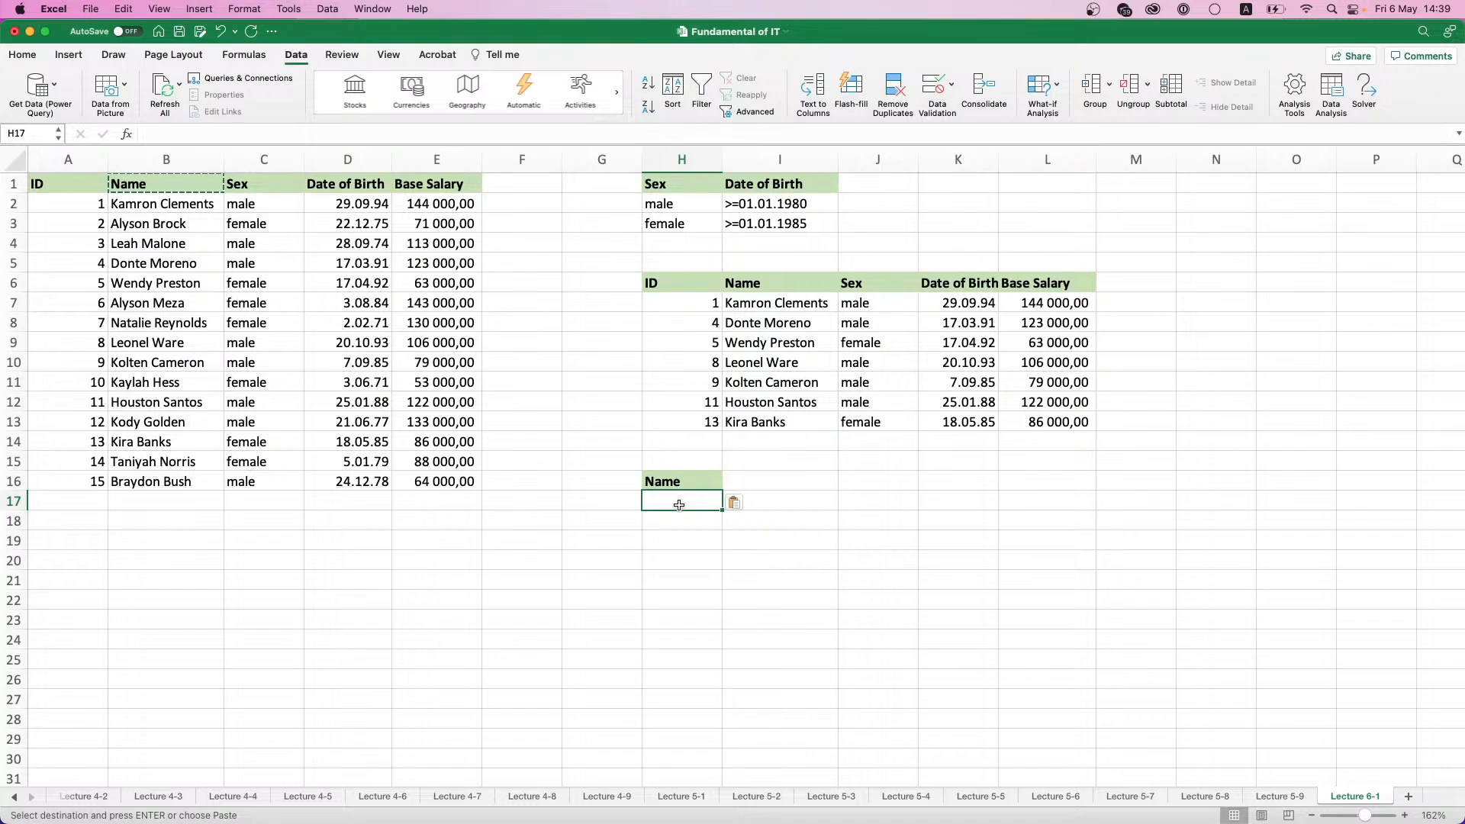
type("\"")
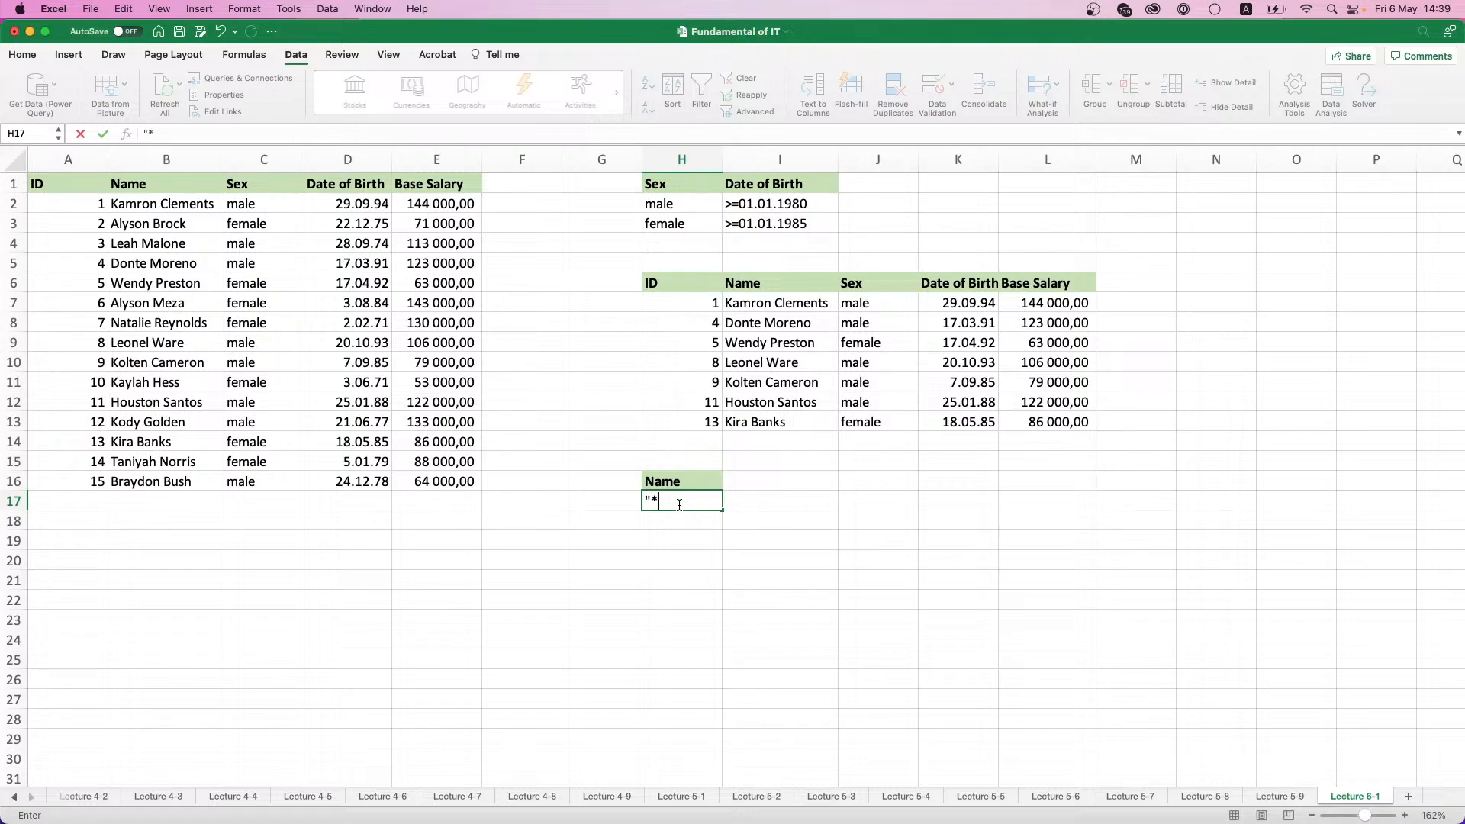
type("*Alyson*\"")
key("Return")
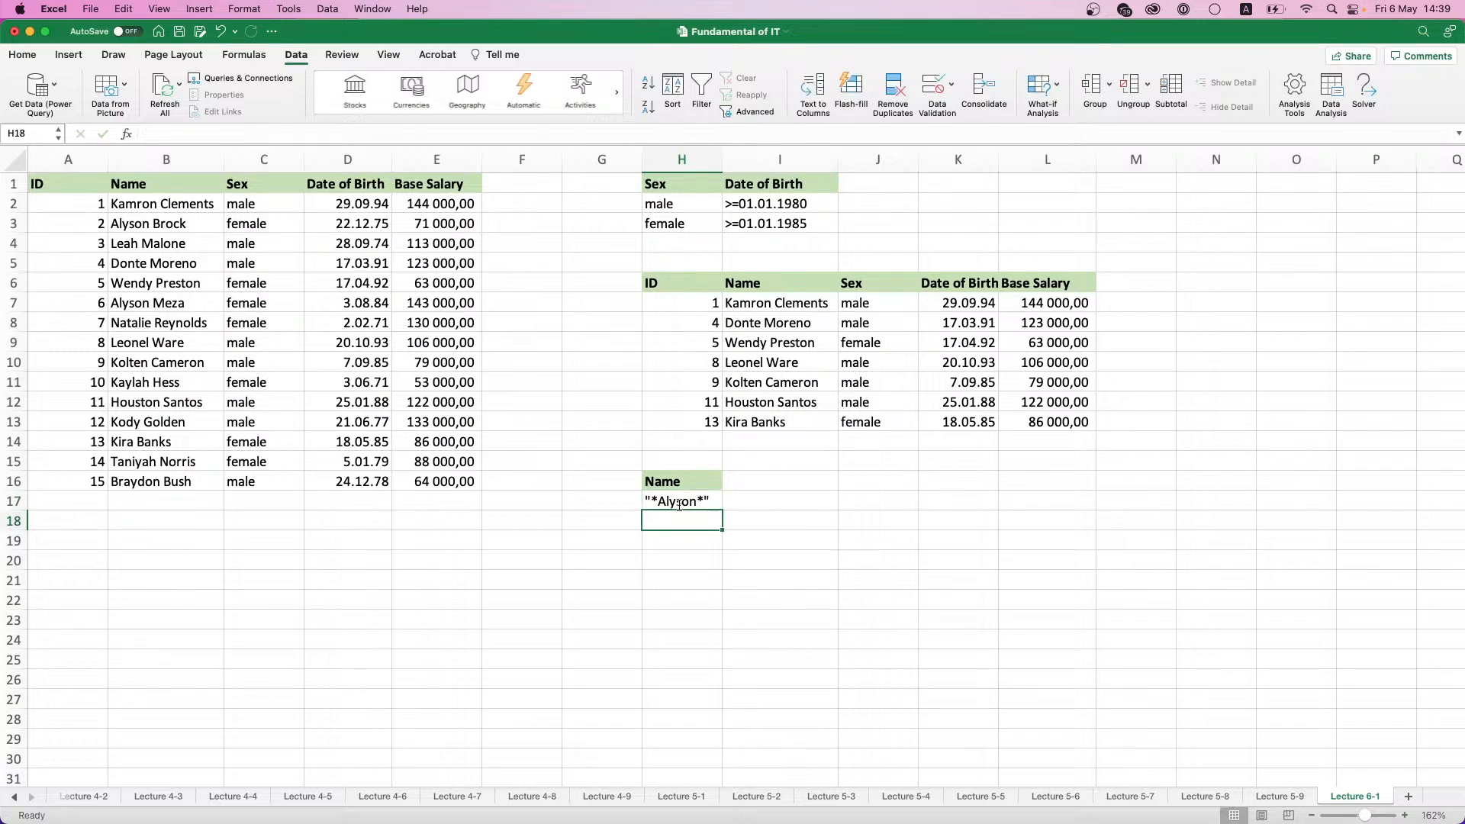
left_click(679, 504)
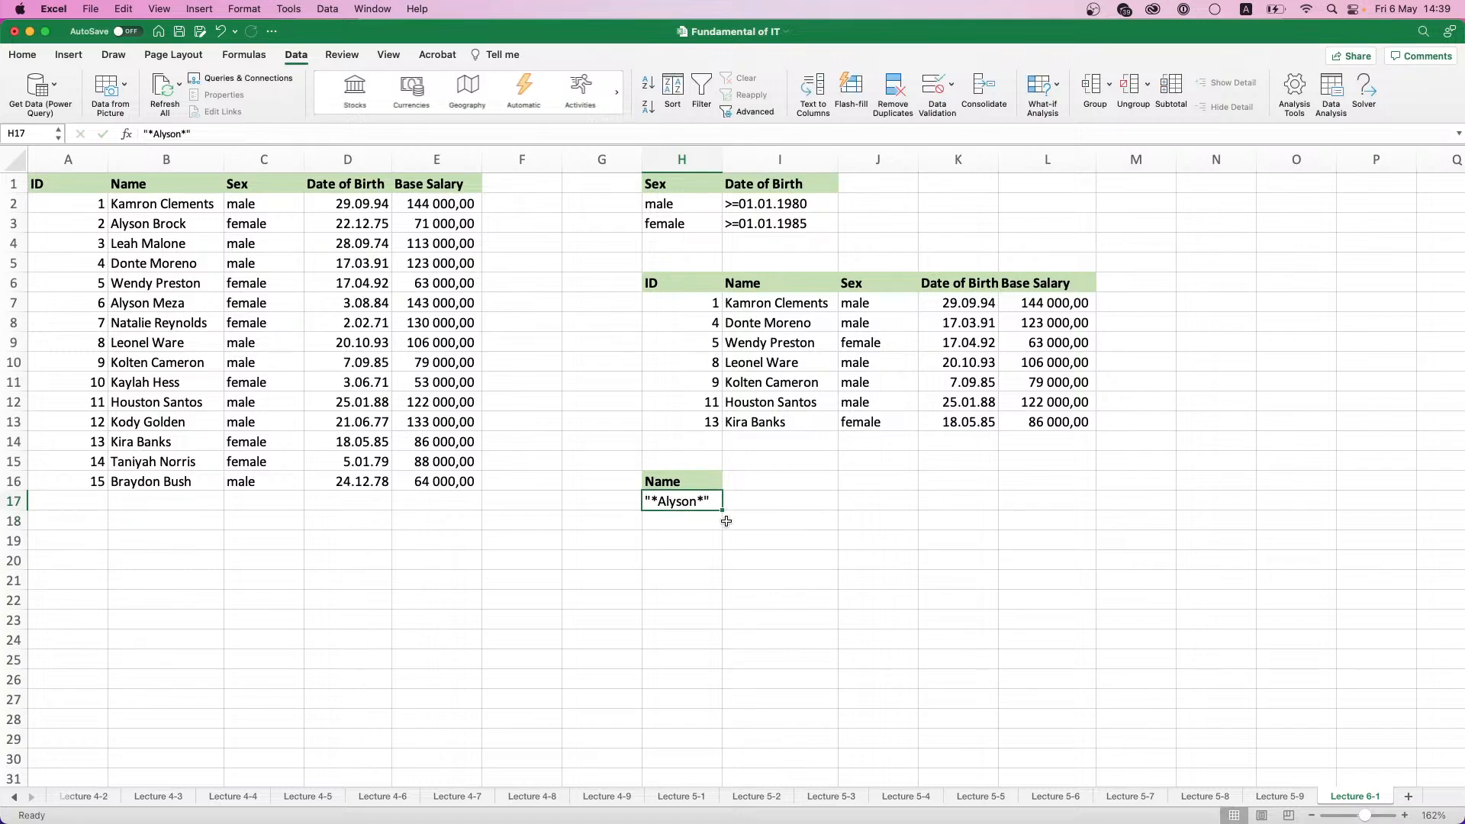
left_click(696, 542)
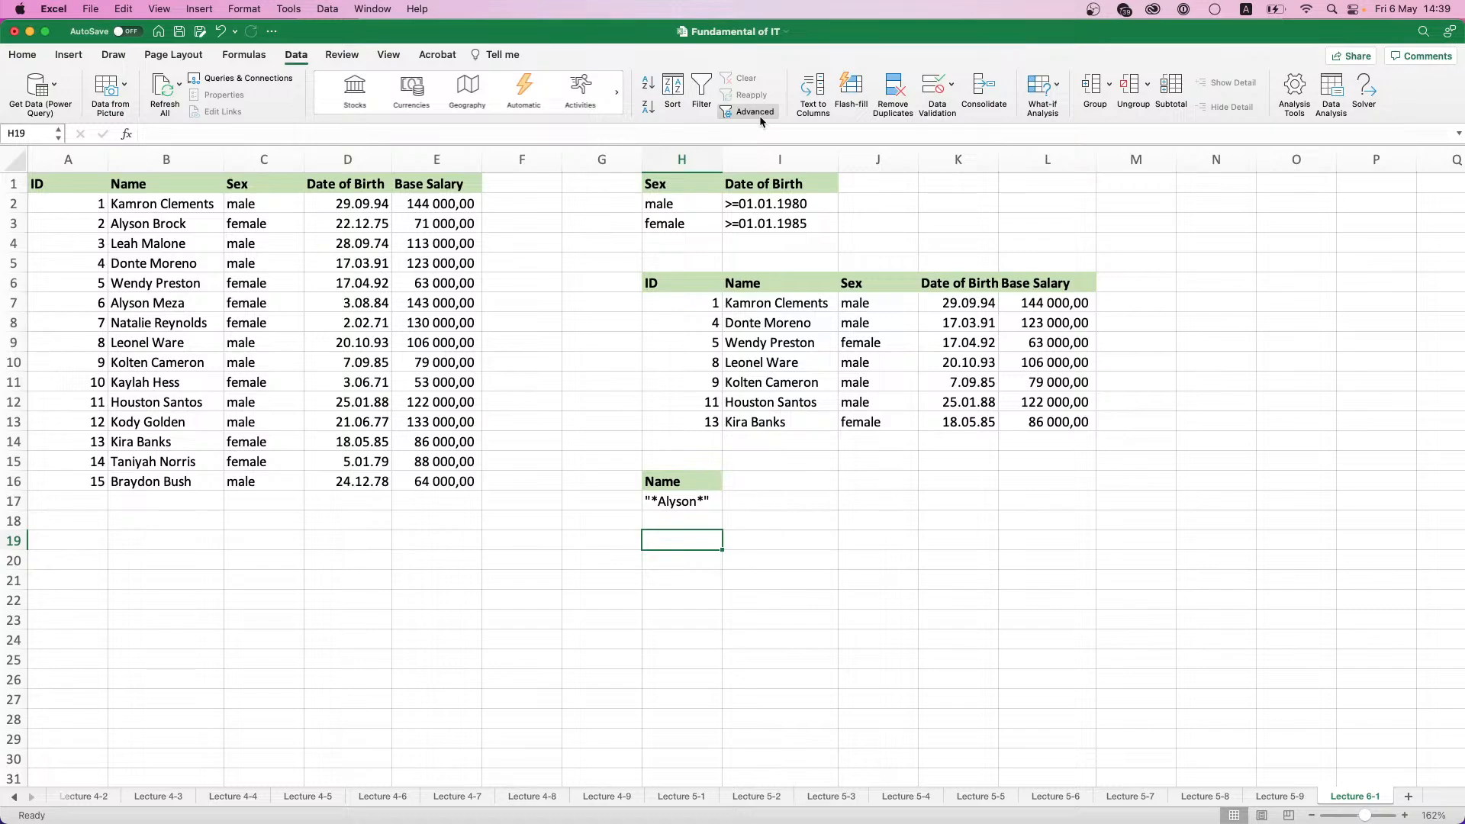
- Remove the double quotes from the name criterion in H17, keeping the asterisks on both sides
double_click(653, 497)
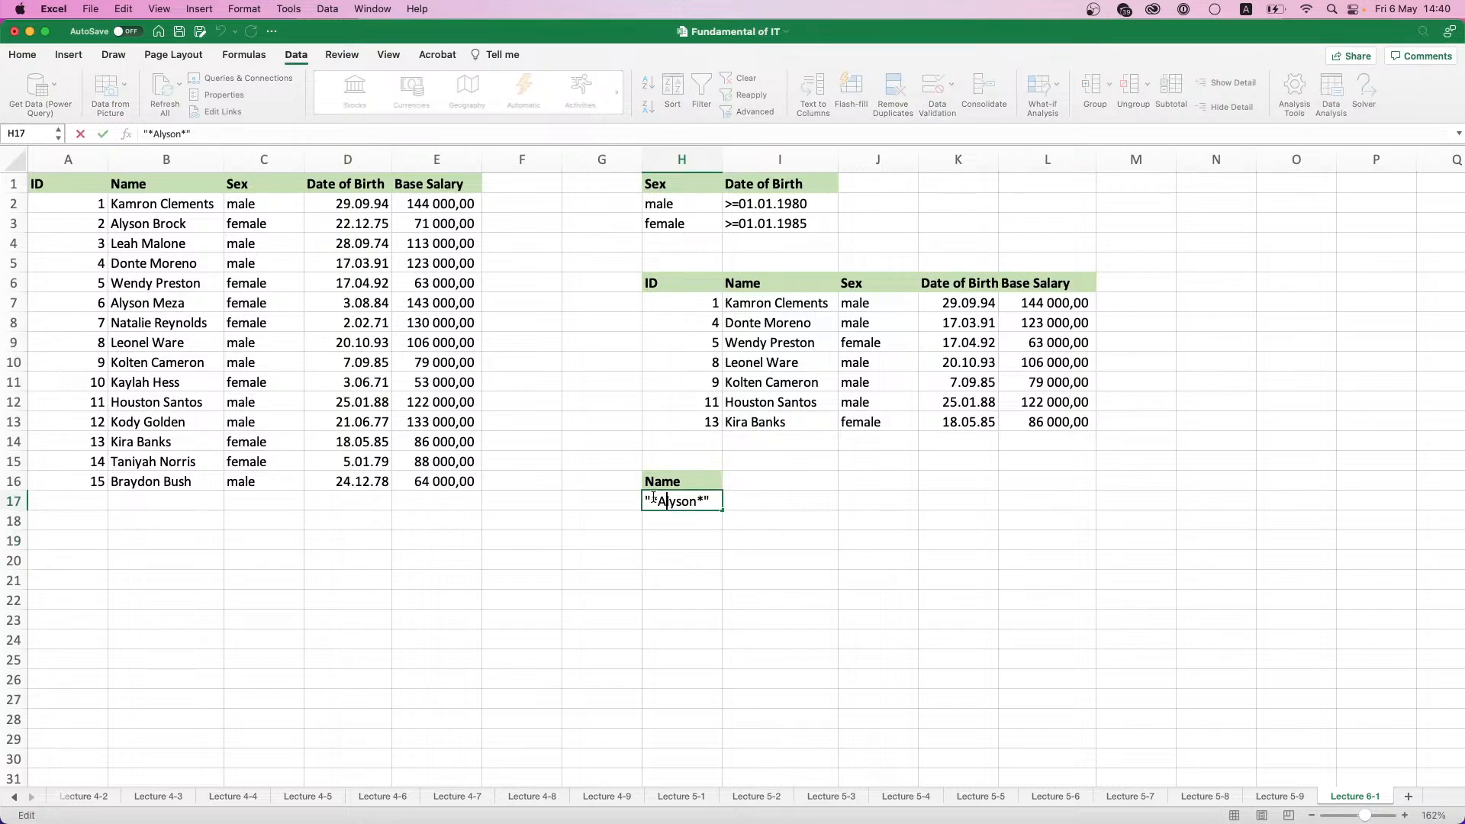
key("BackSpace")
key("End")
key("BackSpace")
key("Return")
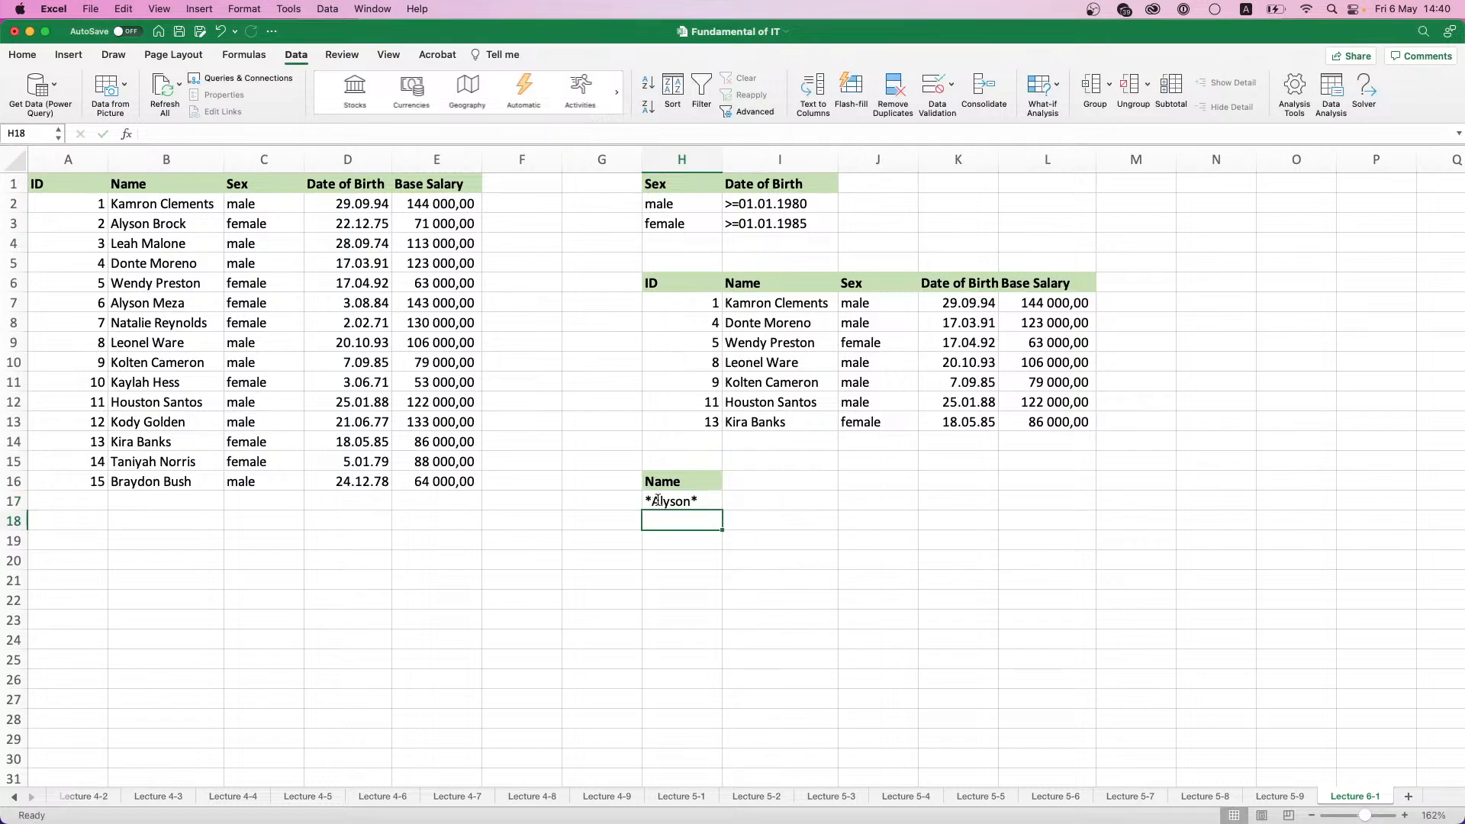
- Run the Advanced Filter on A1:E16 with criteria H1:I3, copying all matching rows to H20:L24 and beyond
left_click(671, 542)
left_click(741, 112)
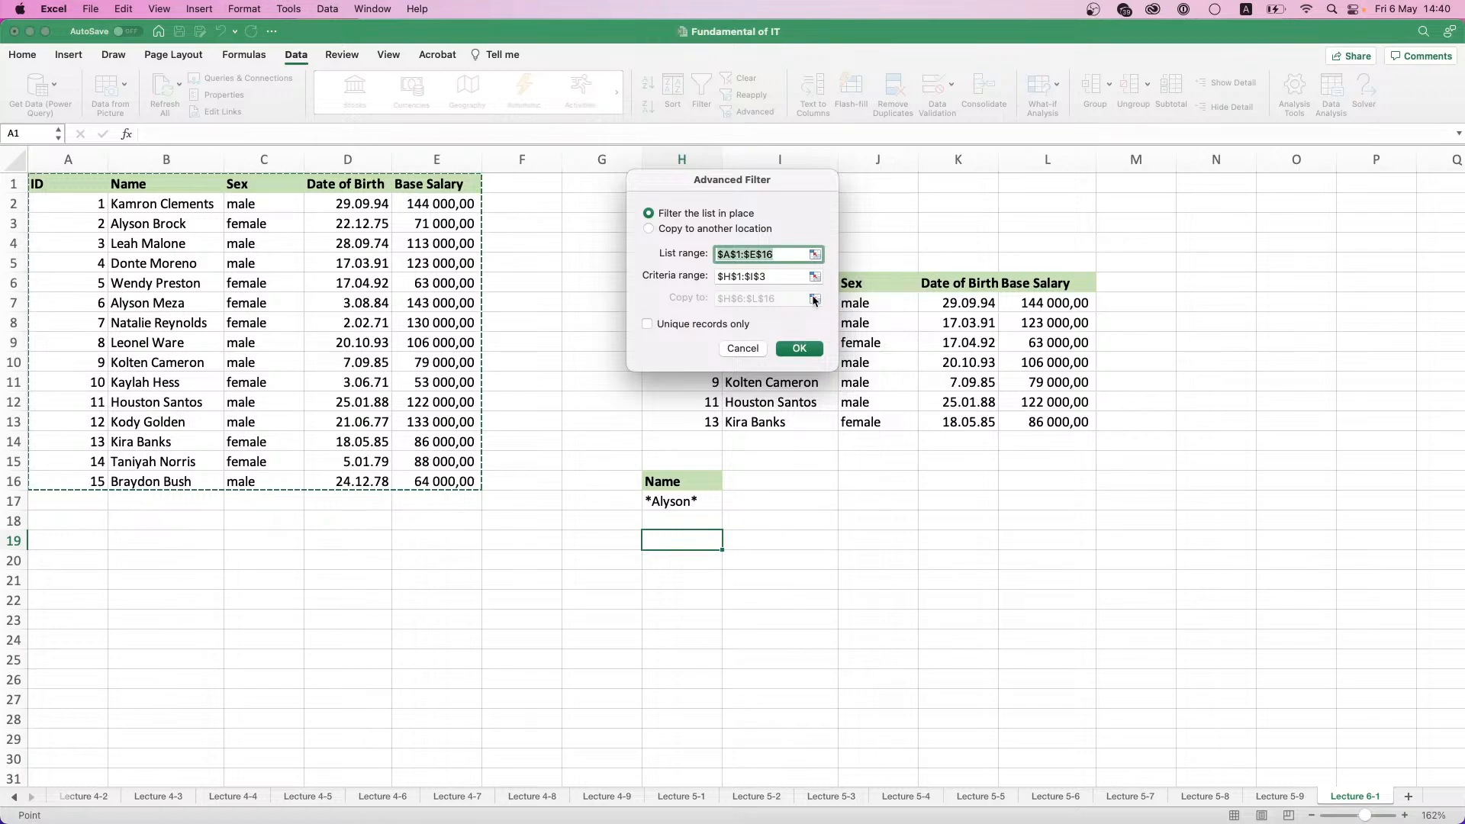
left_click(687, 232)
left_click(815, 298)
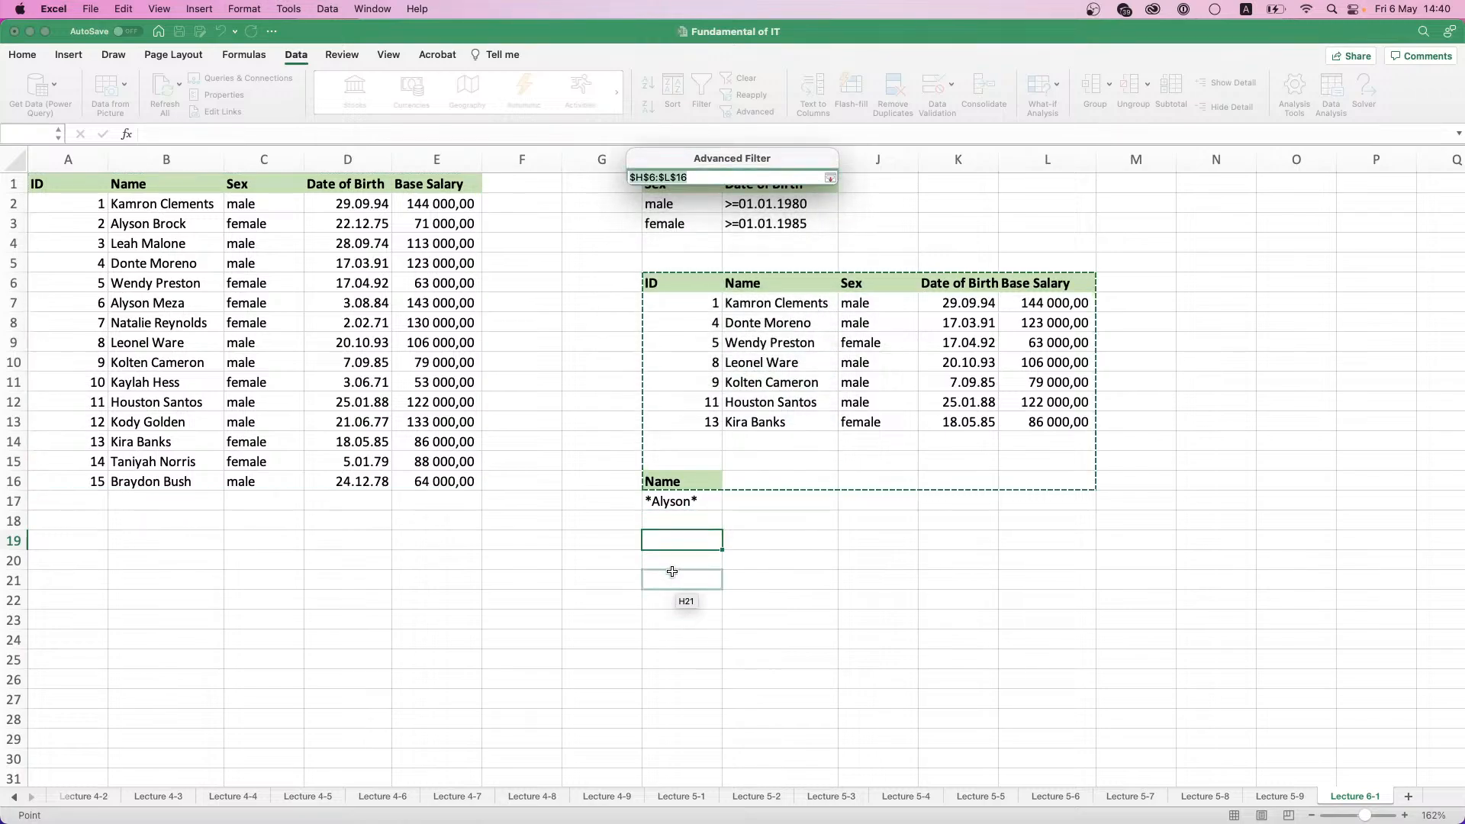
left_click_drag(675, 565, 1059, 641)
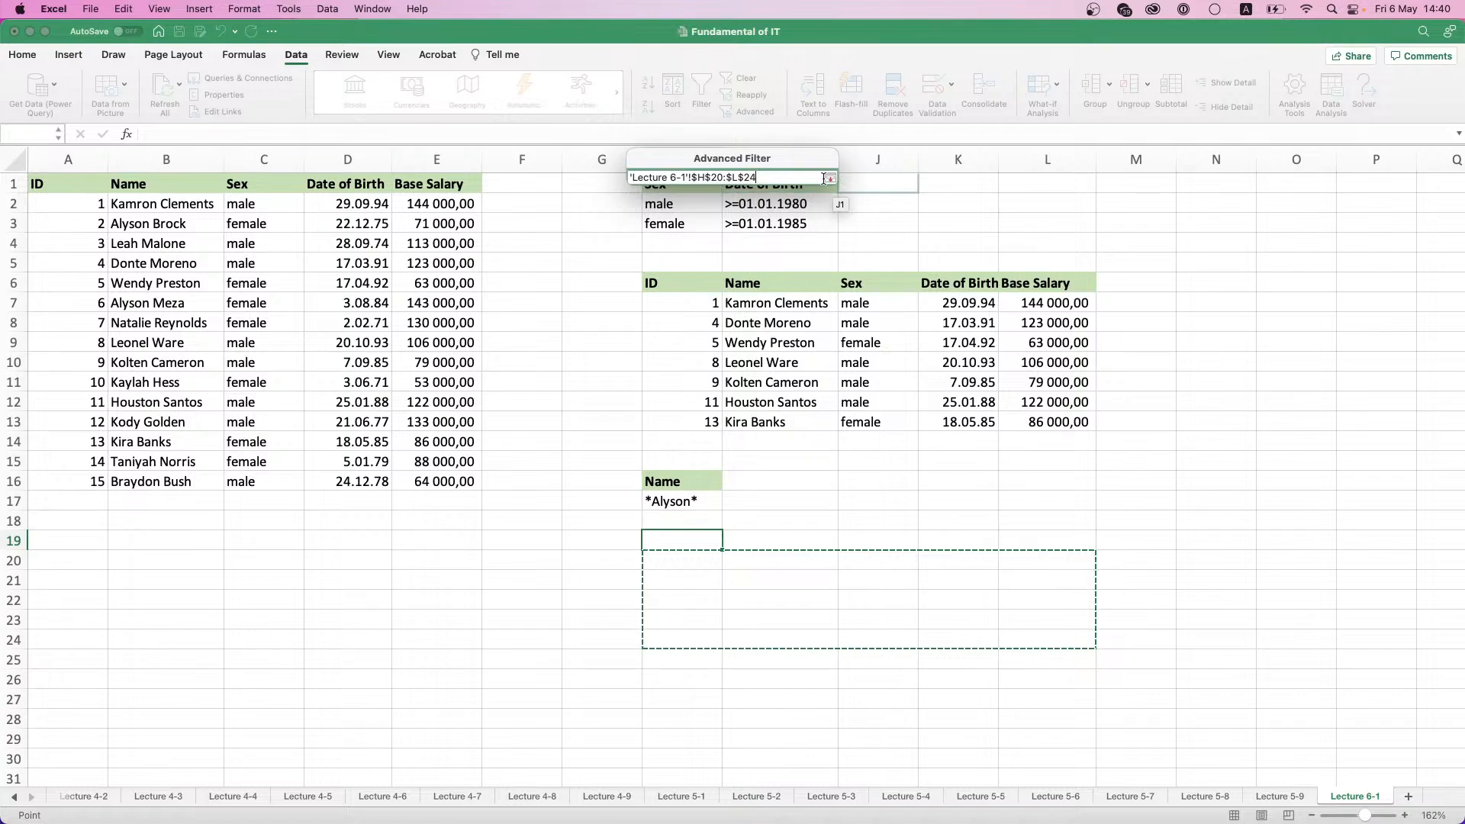
left_click(830, 178)
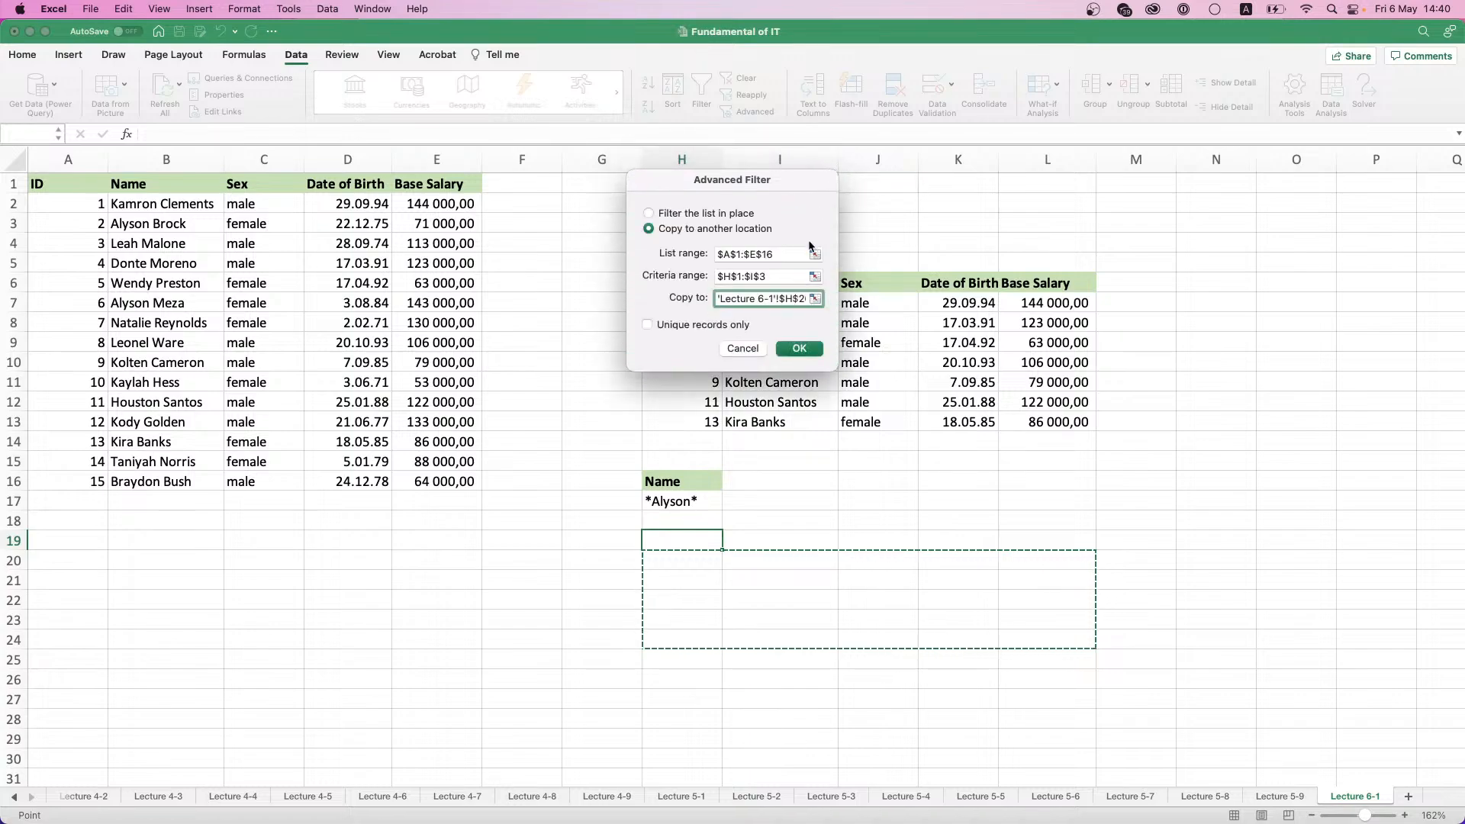
left_click(799, 348)
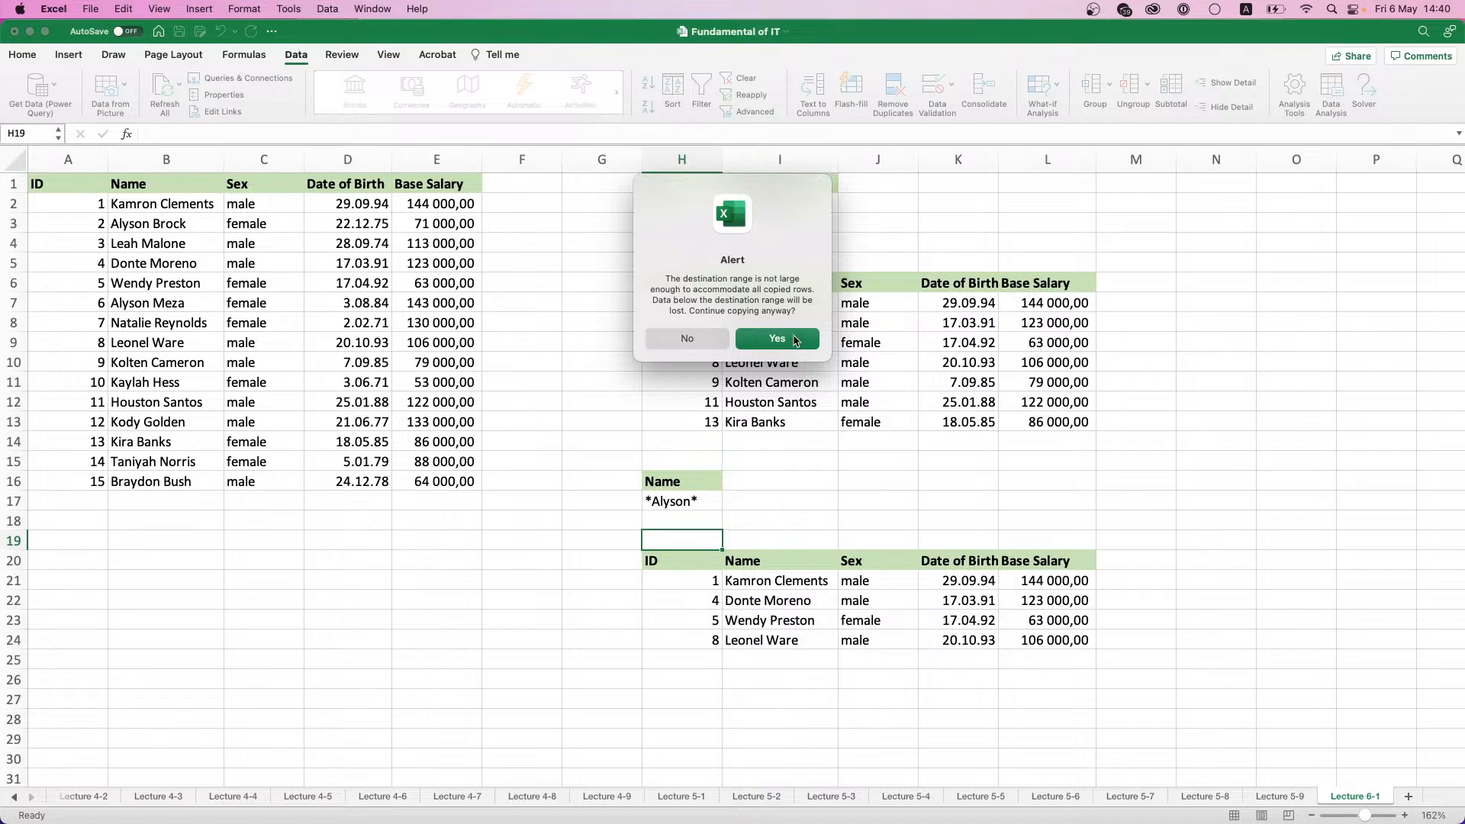
left_click(793, 340)
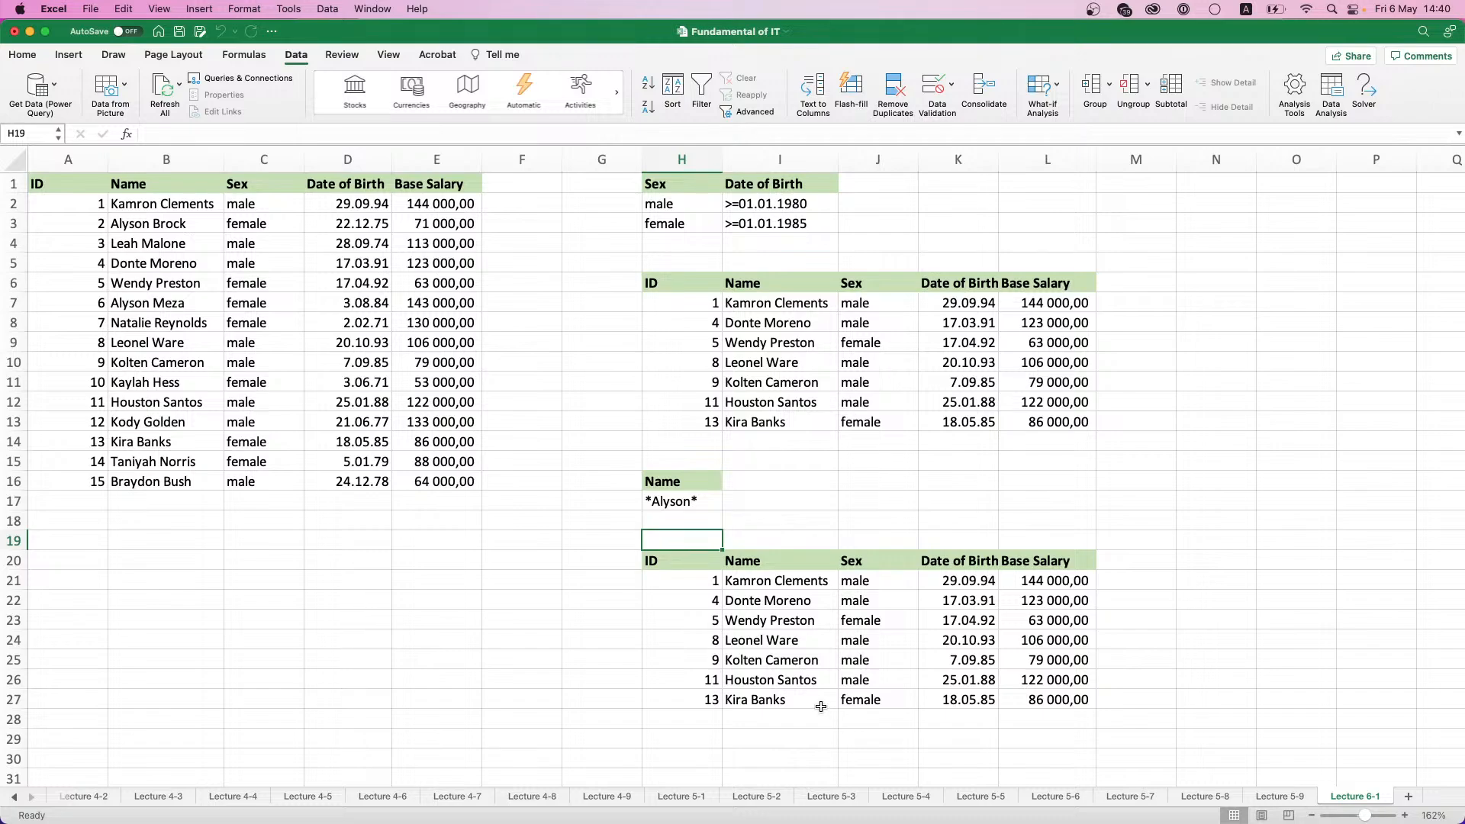
- Clear the contents of the extracted table in H20:L27
left_click(679, 502)
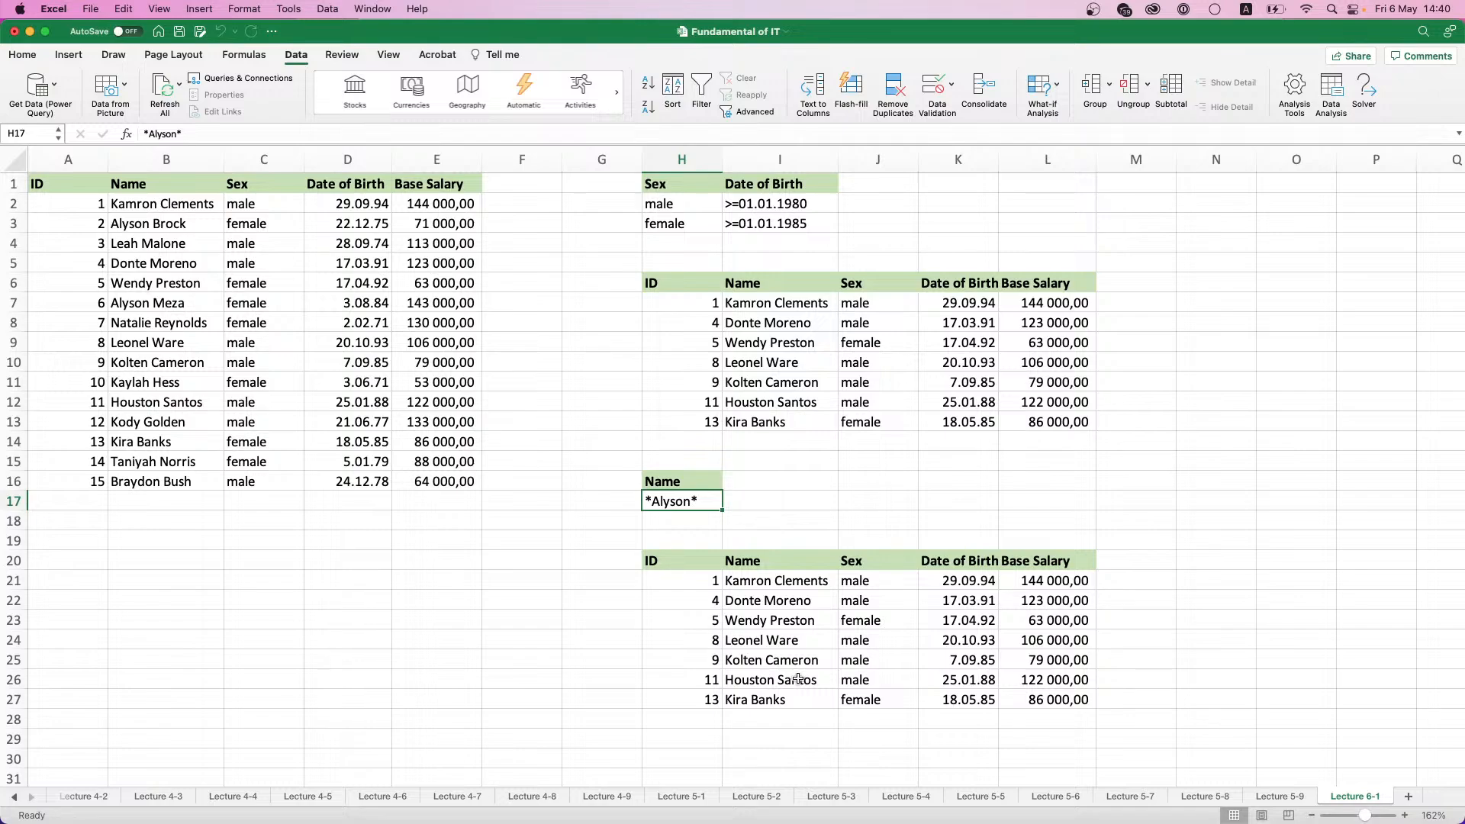
left_click(807, 605)
left_click(779, 521)
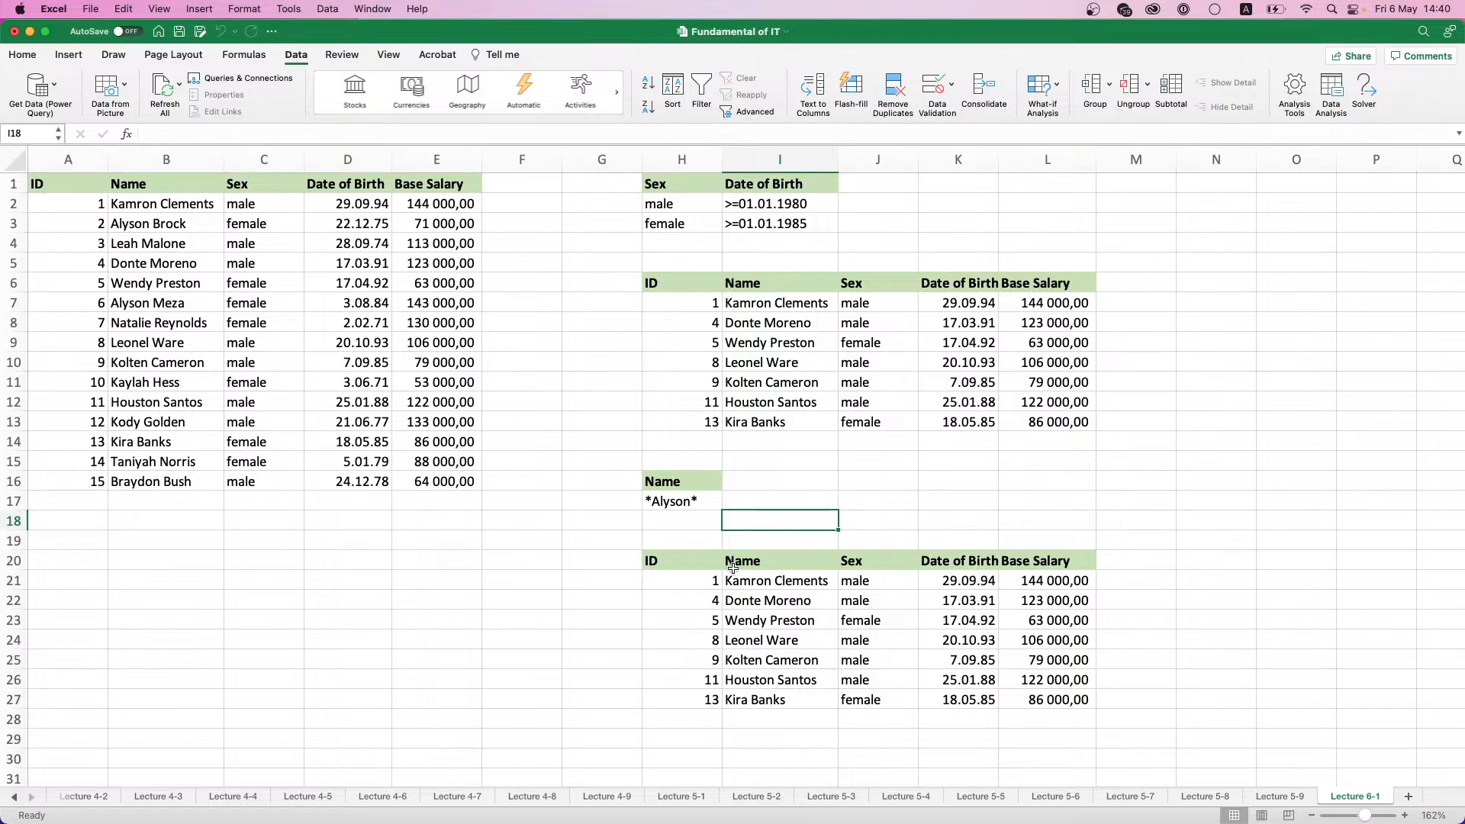
left_click_drag(671, 561, 1061, 693)
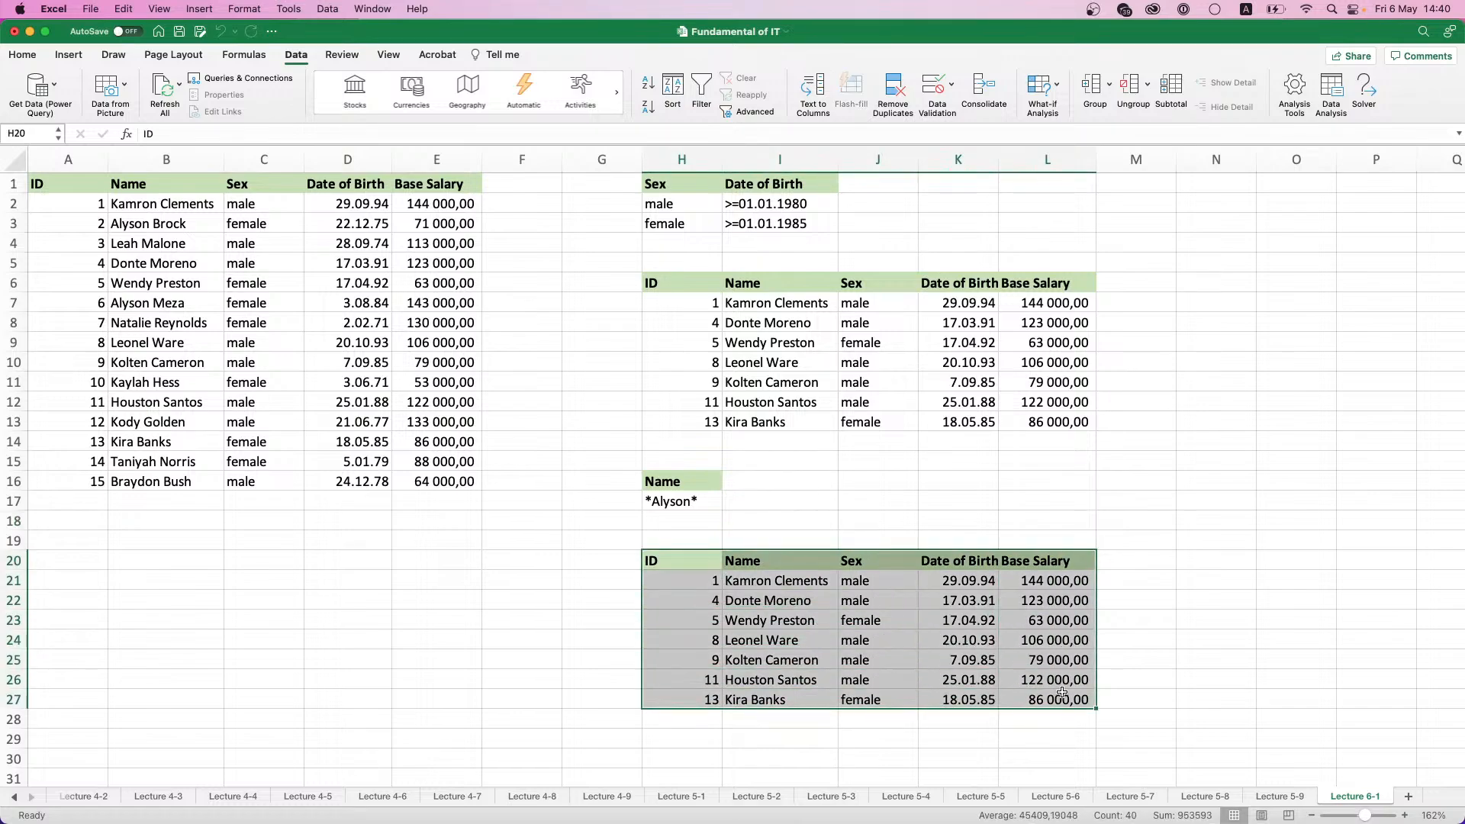
key("Delete")
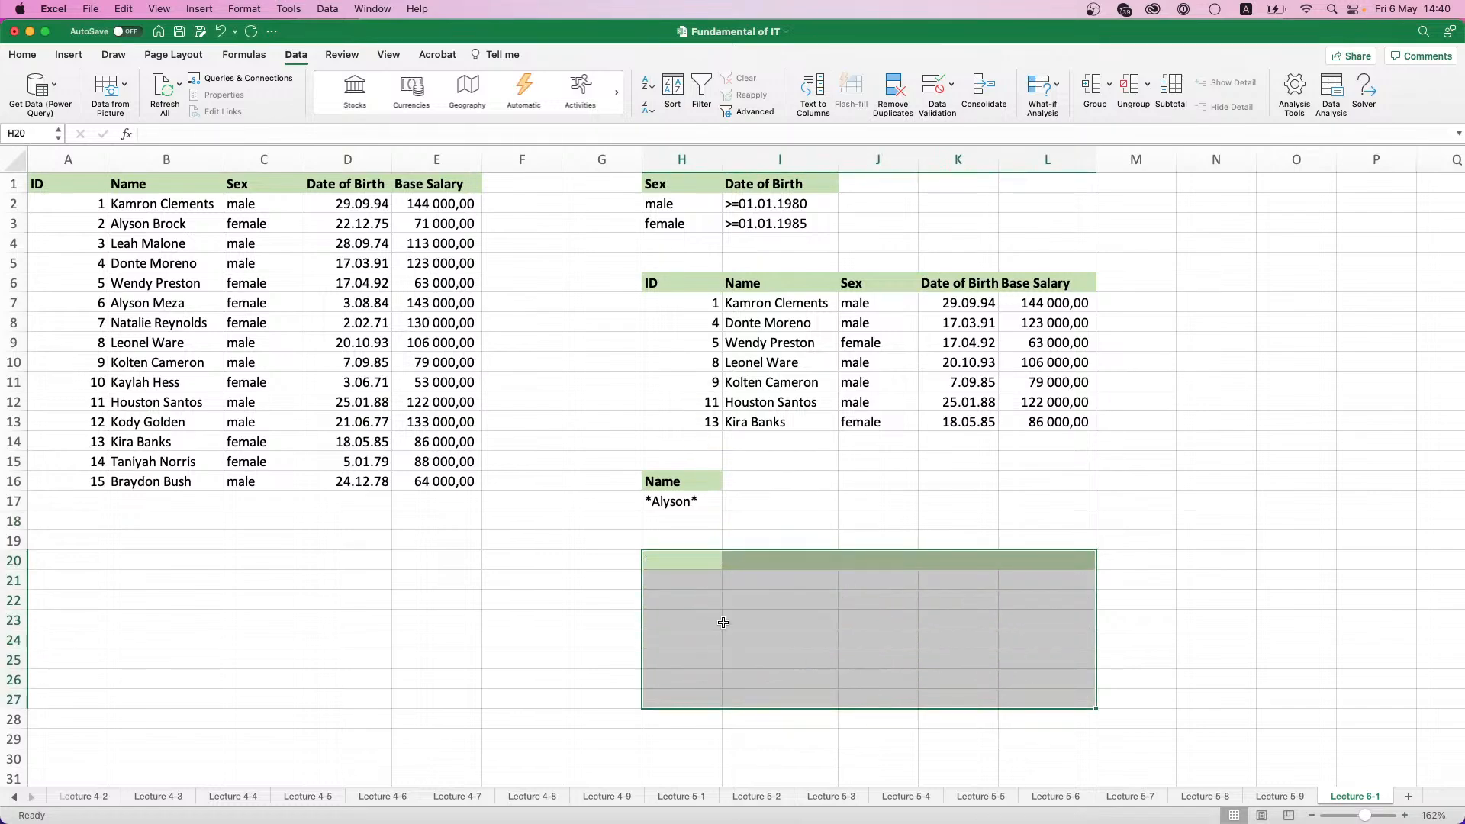
- Set the Advanced Filter's criteria range to H16:H17
left_click(717, 488)
left_click(749, 111)
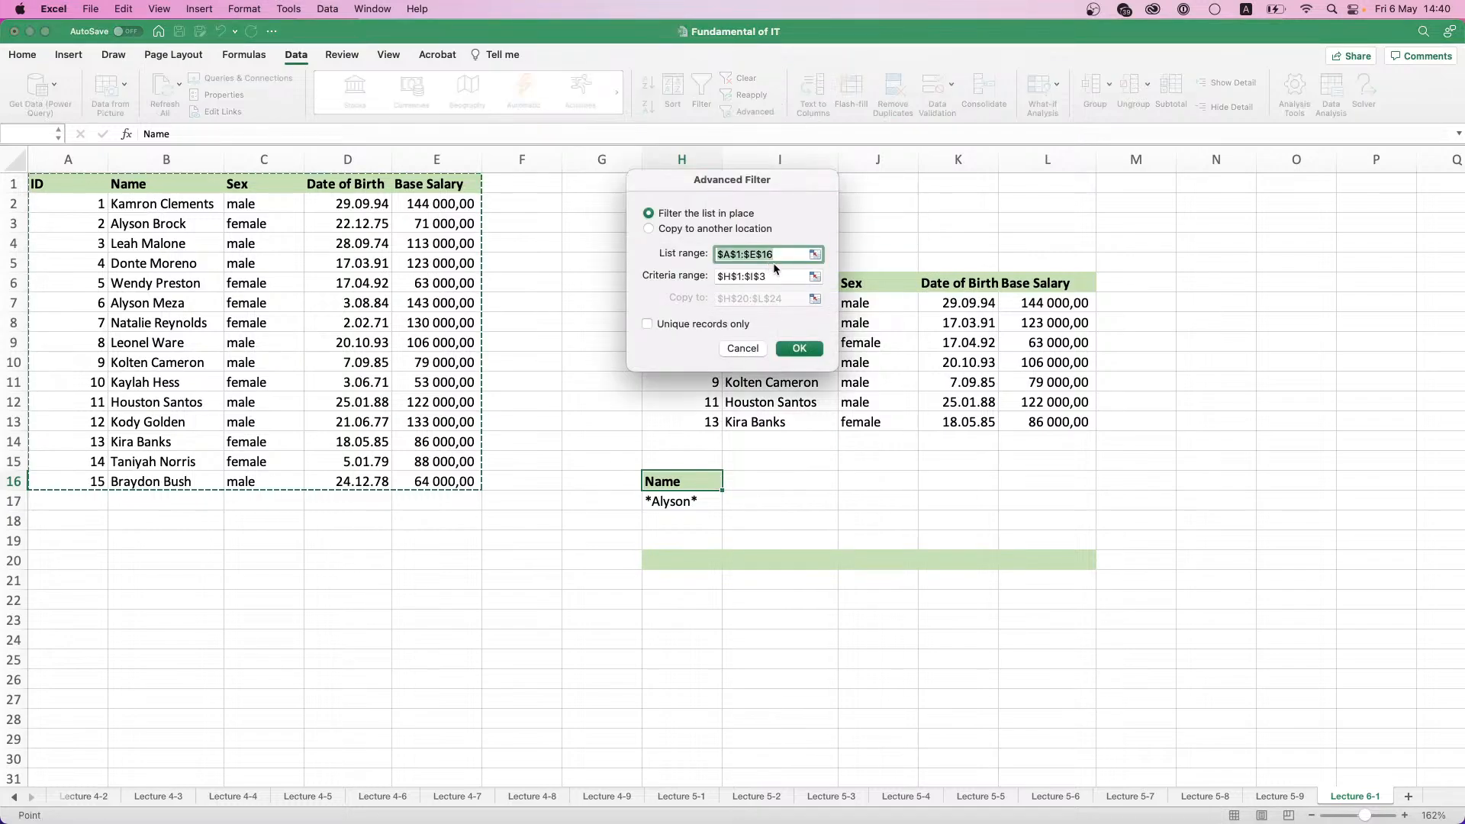
left_click(815, 277)
left_click_drag(683, 480, 689, 502)
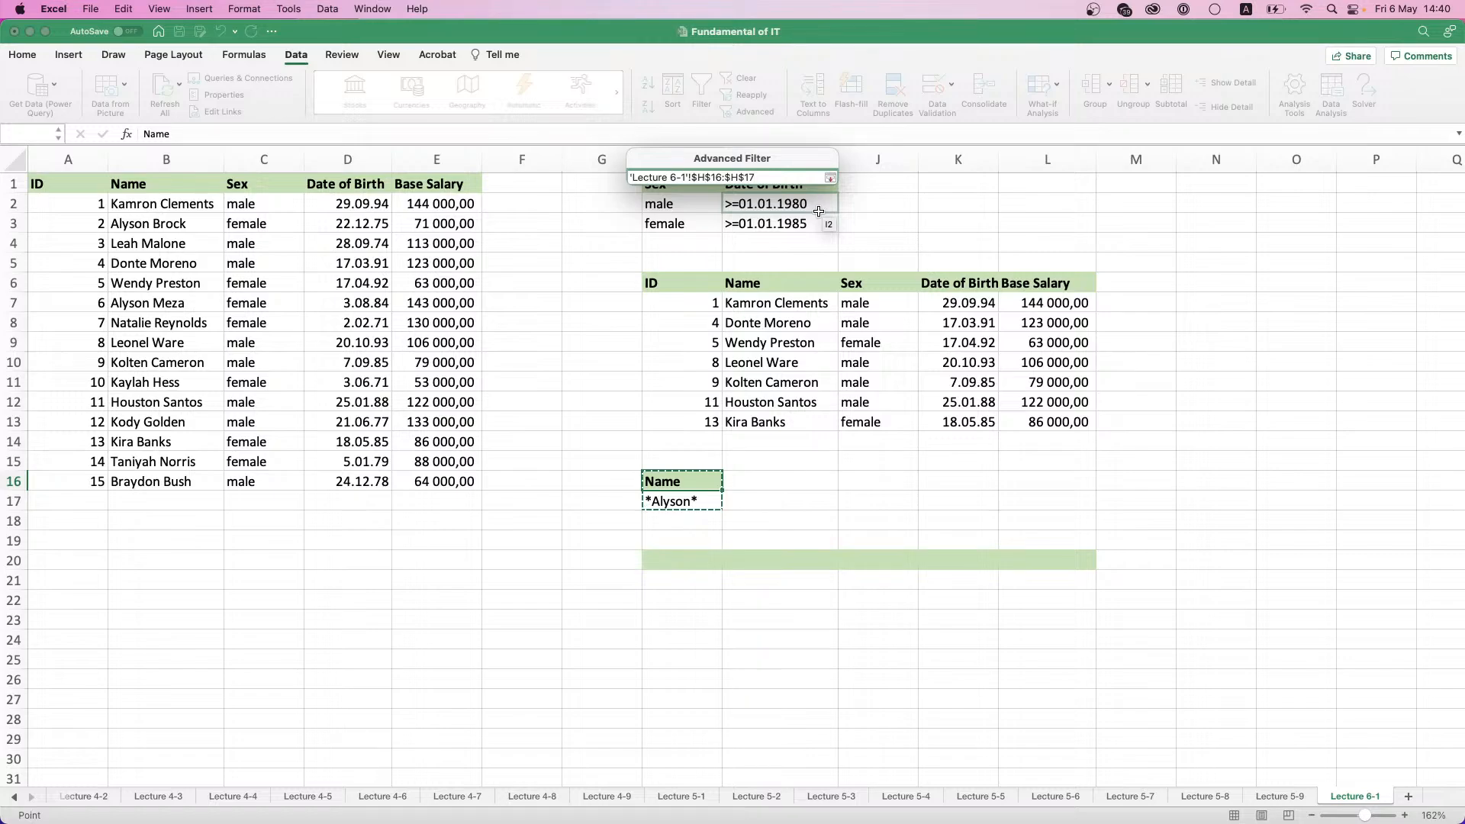
left_click(830, 178)
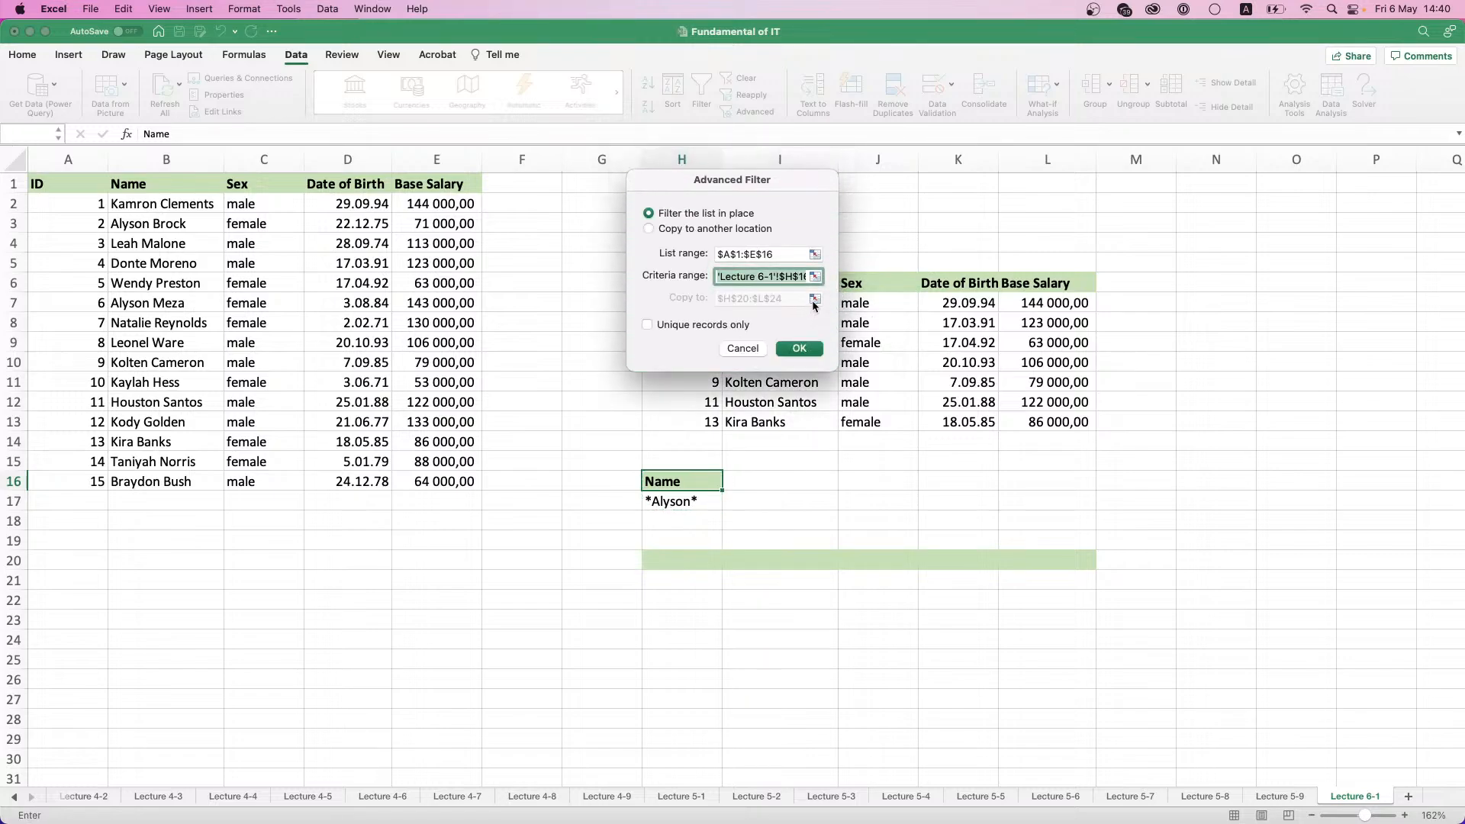
- Run the Advanced Filter with its output copied to H20:L24, and select the extracted rows H21:L22
left_click(656, 232)
left_click(815, 298)
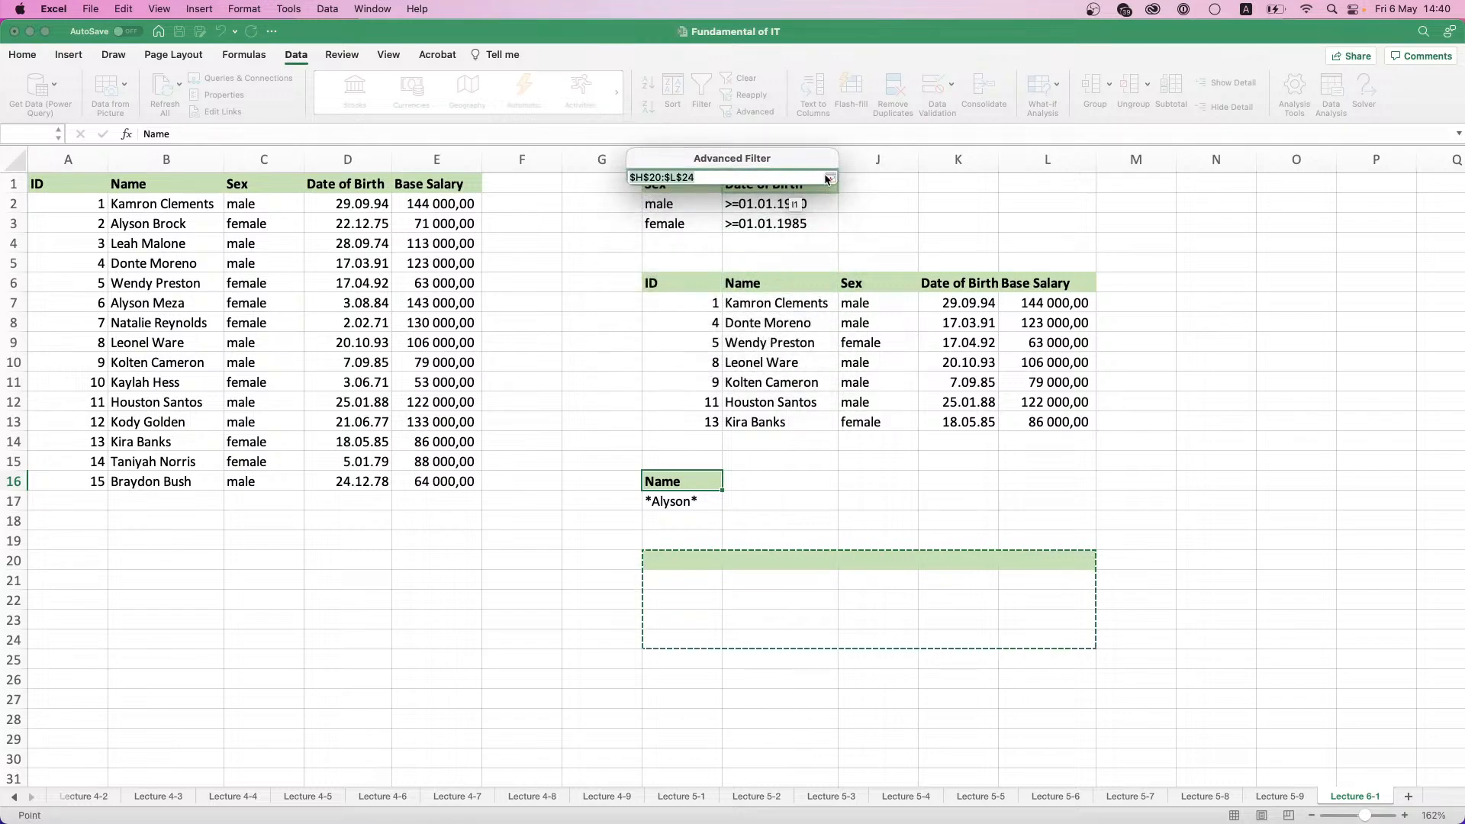
left_click(830, 178)
left_click(799, 354)
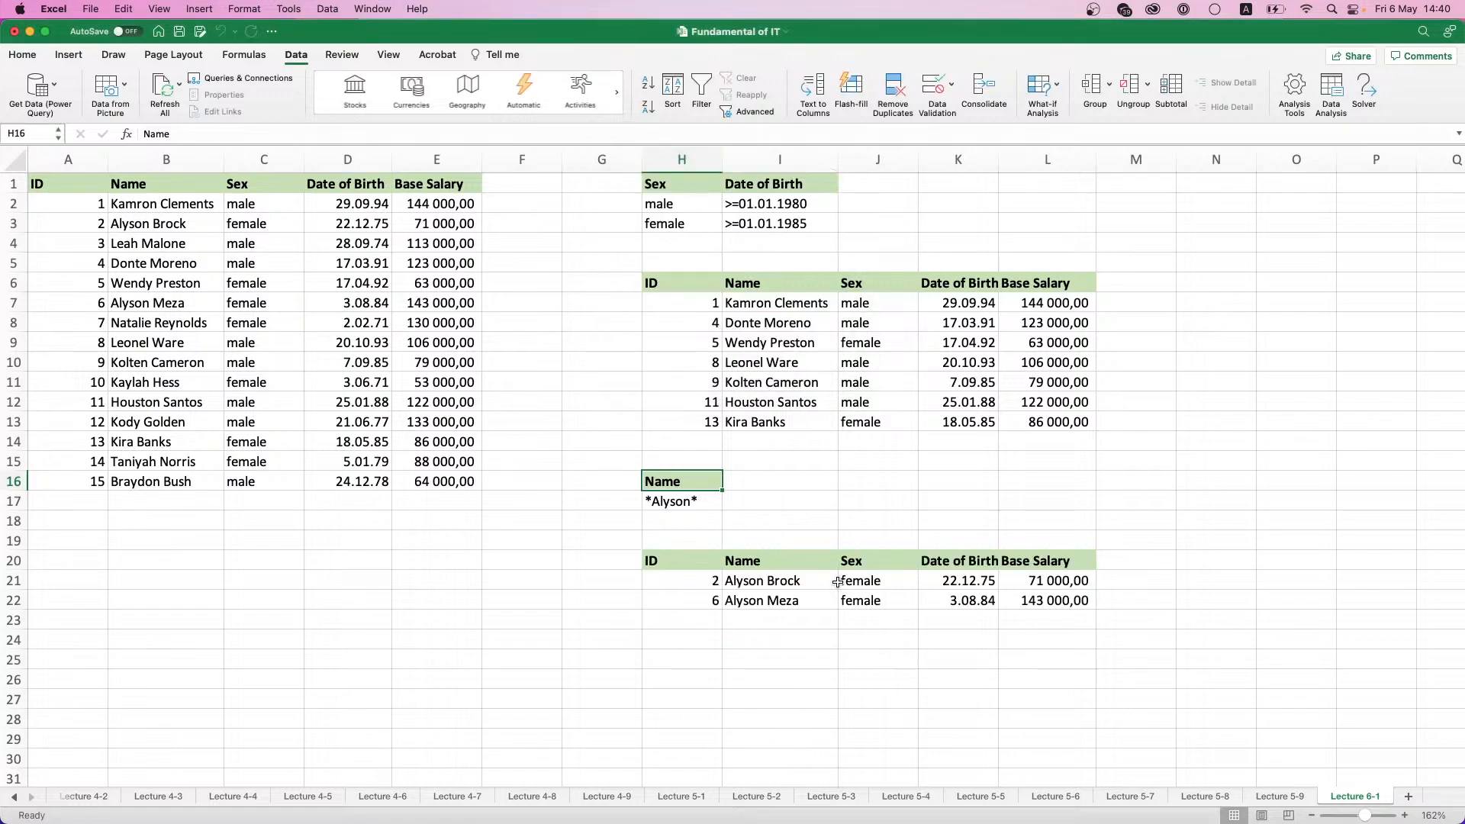
left_click_drag(683, 580, 1040, 604)
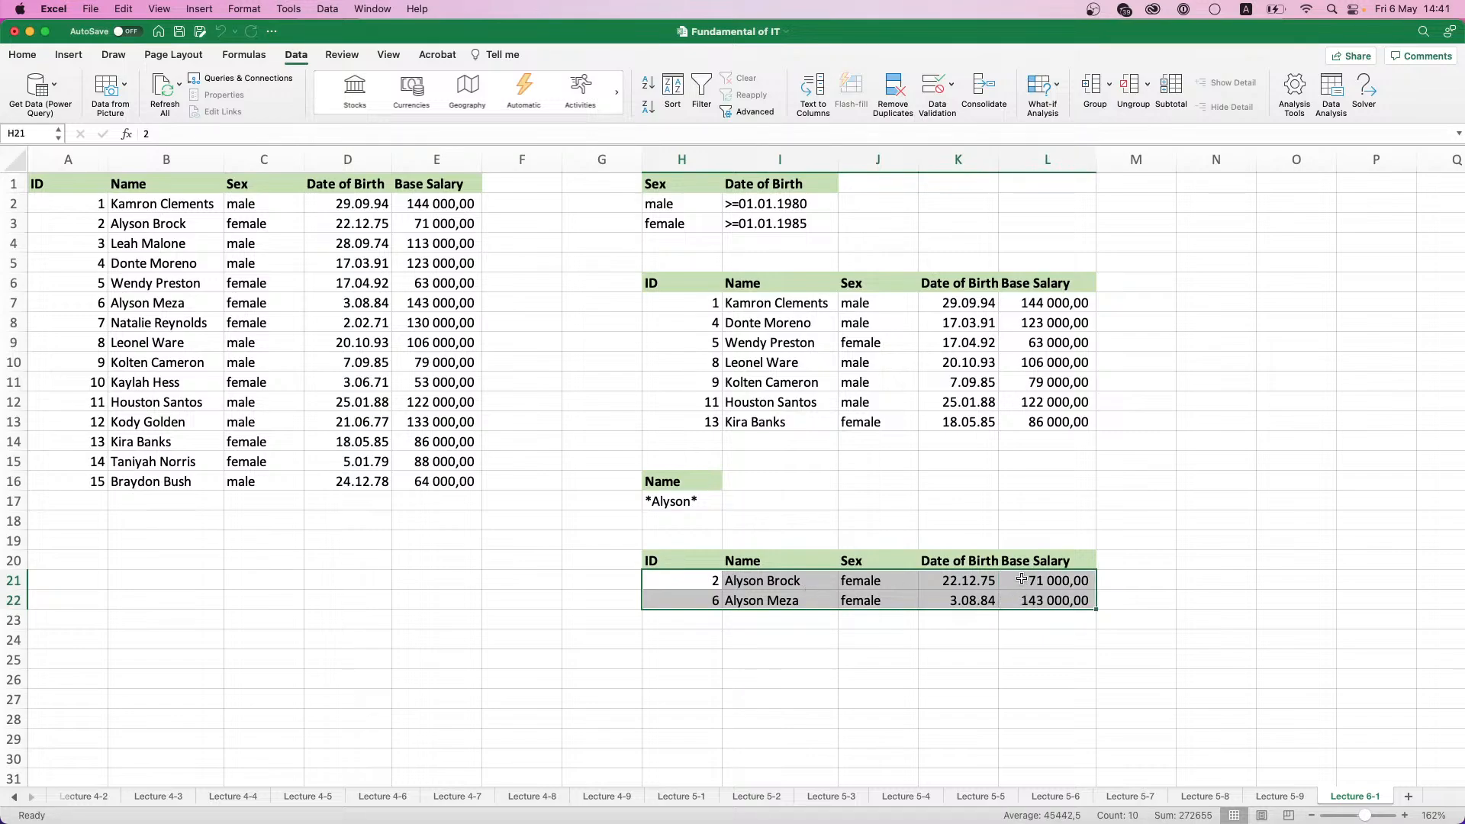
scroll(966, 406, "down", 1)
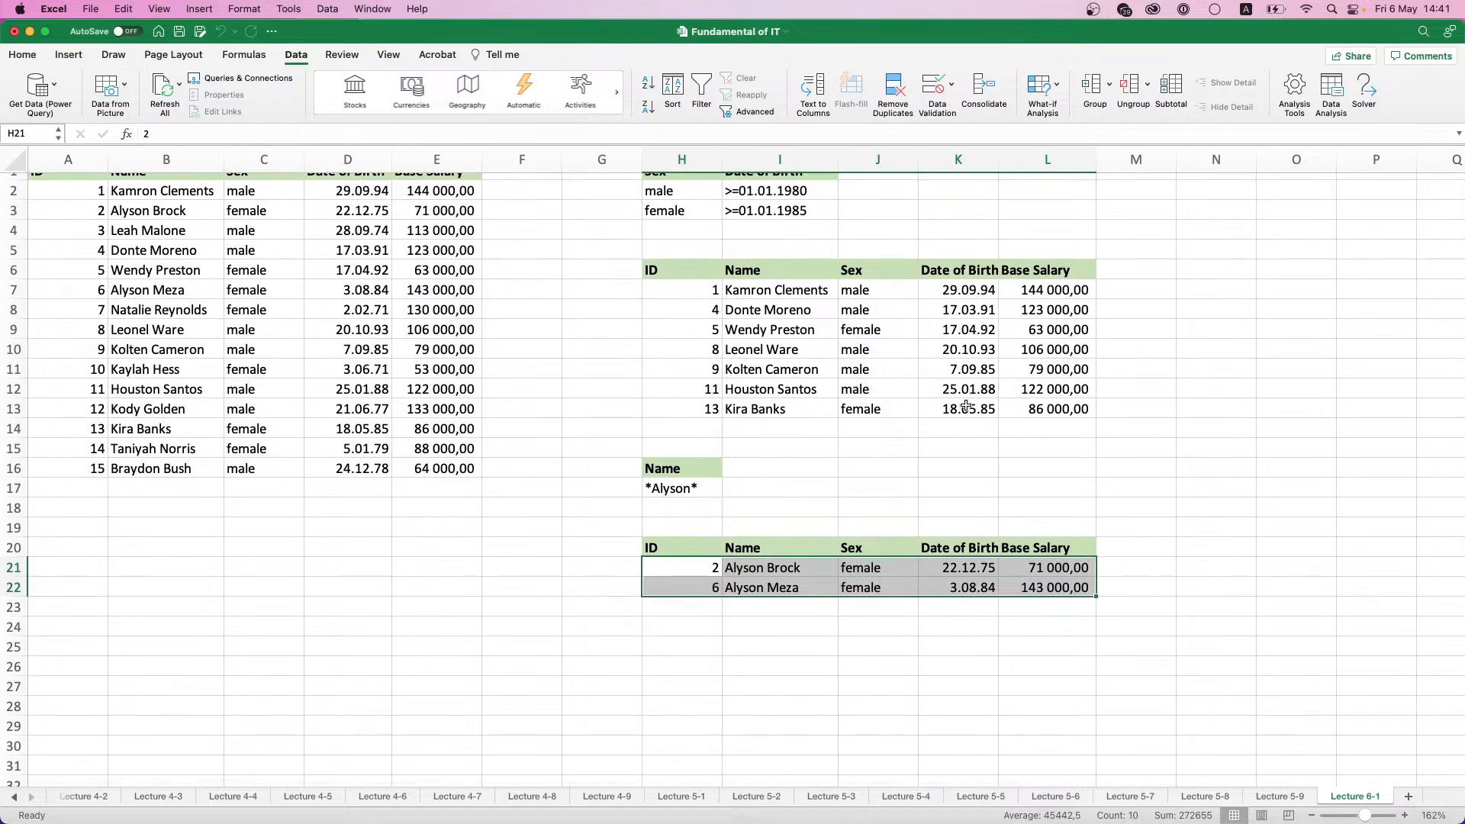
- Copy the Sex header from H1 into H25 to start a third criteria table
left_click(685, 642)
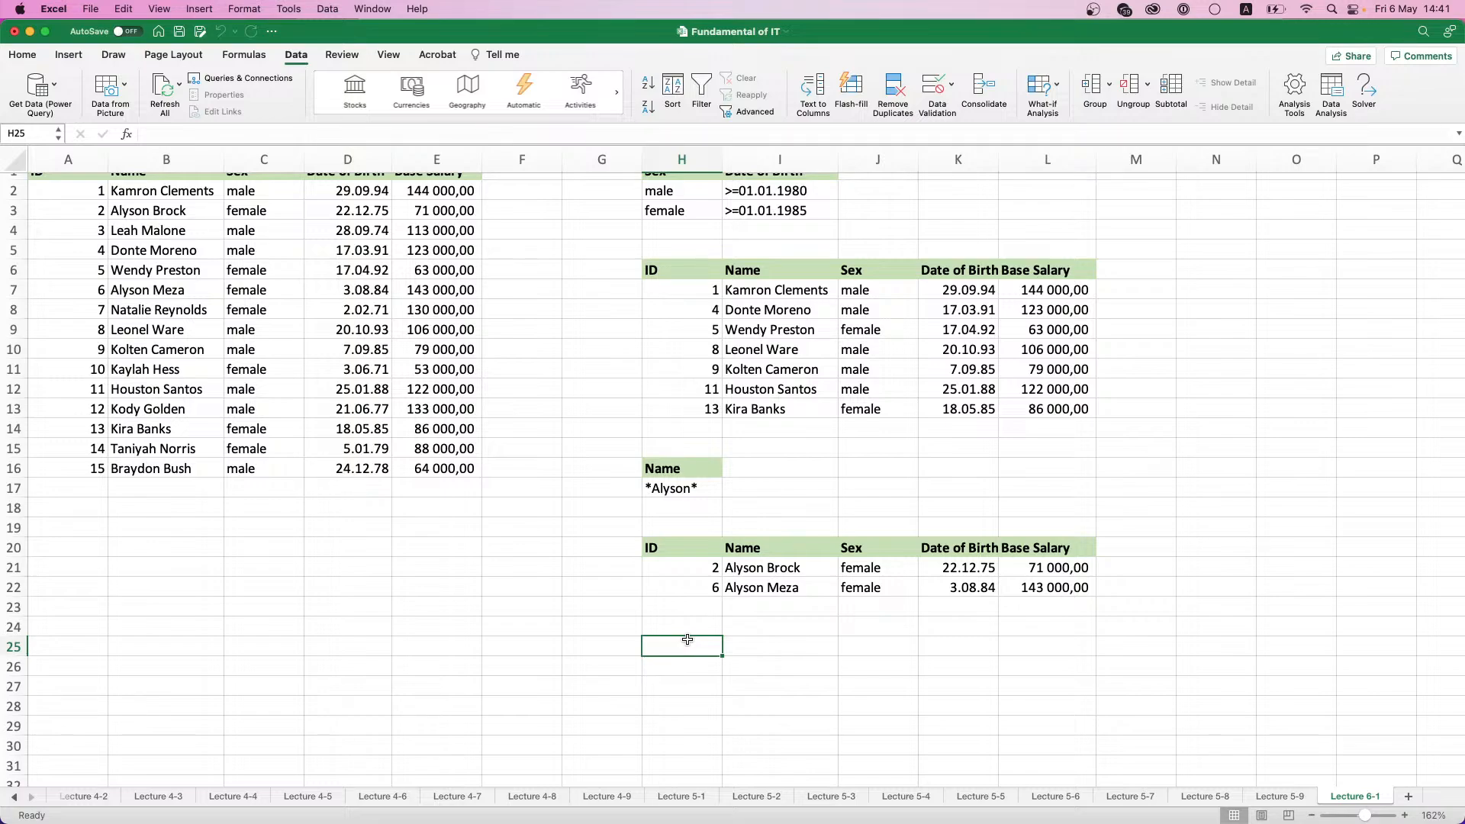
scroll(725, 396, "up", 1)
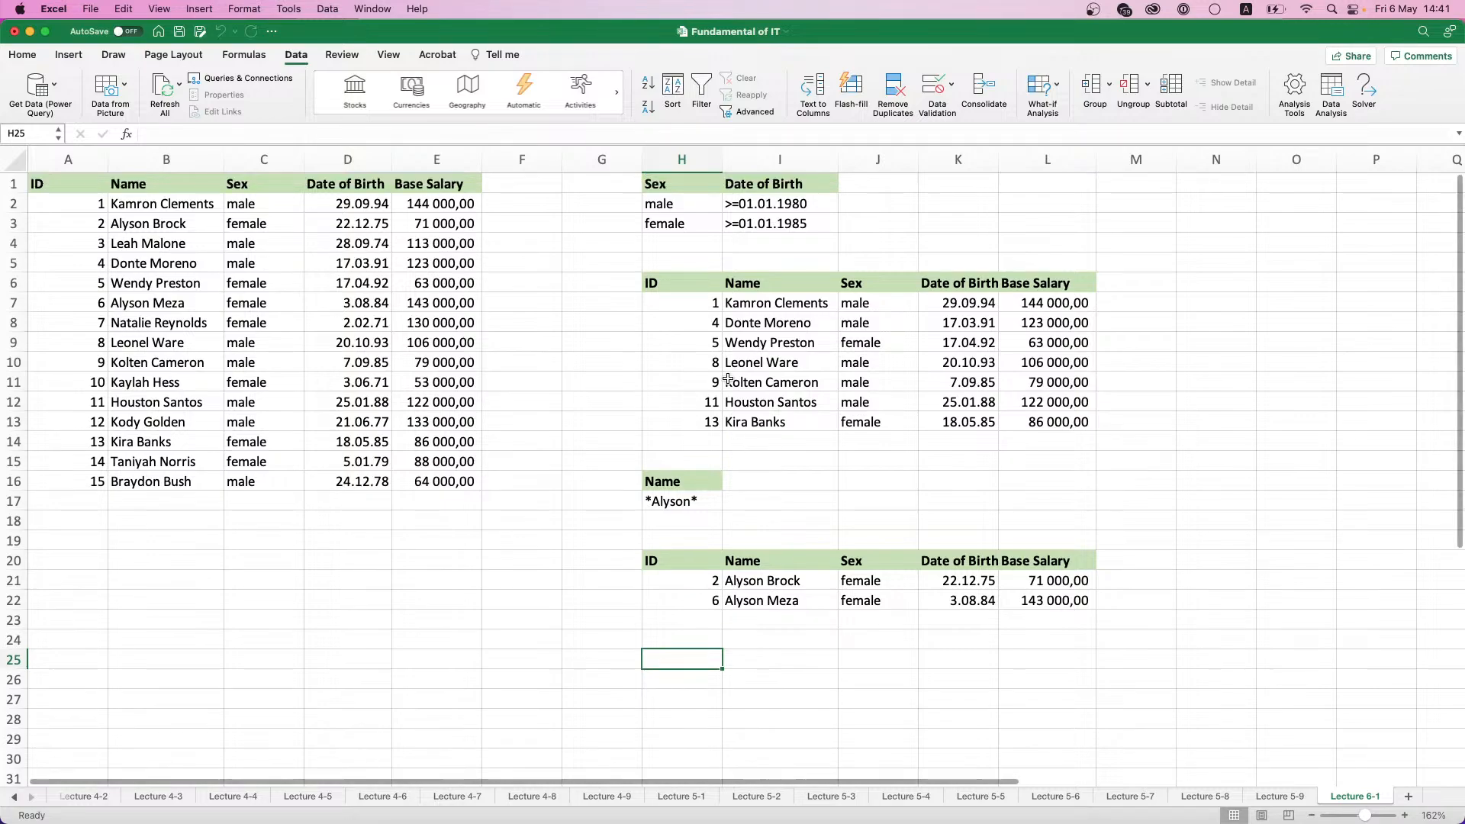
mouse_move(686, 186)
left_mouse_down()
mouse_move(690, 223)
mouse_move(700, 188)
left_mouse_up()
key("super+c")
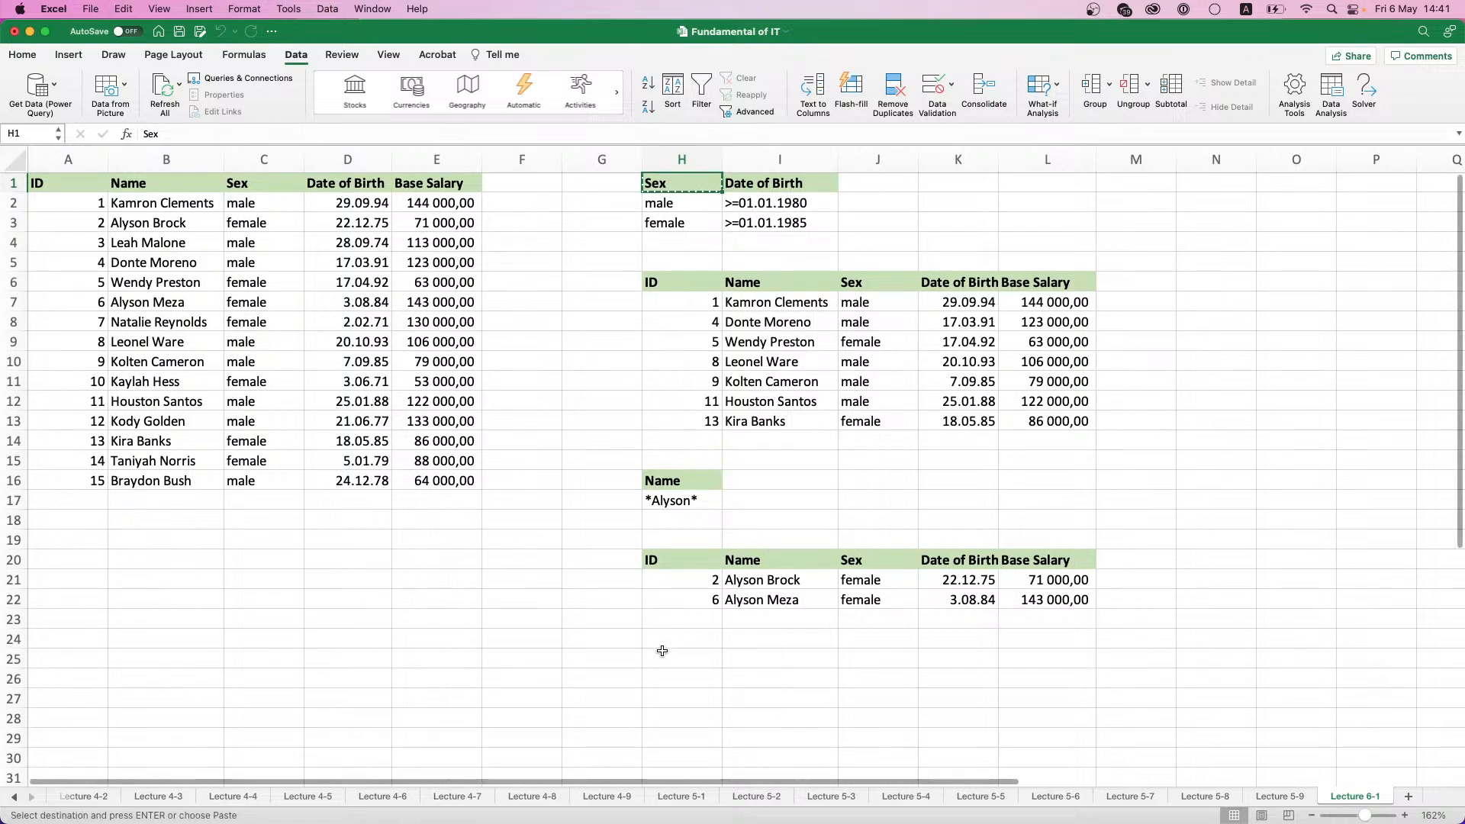
left_click_drag(671, 661, 676, 670)
key("super+v")
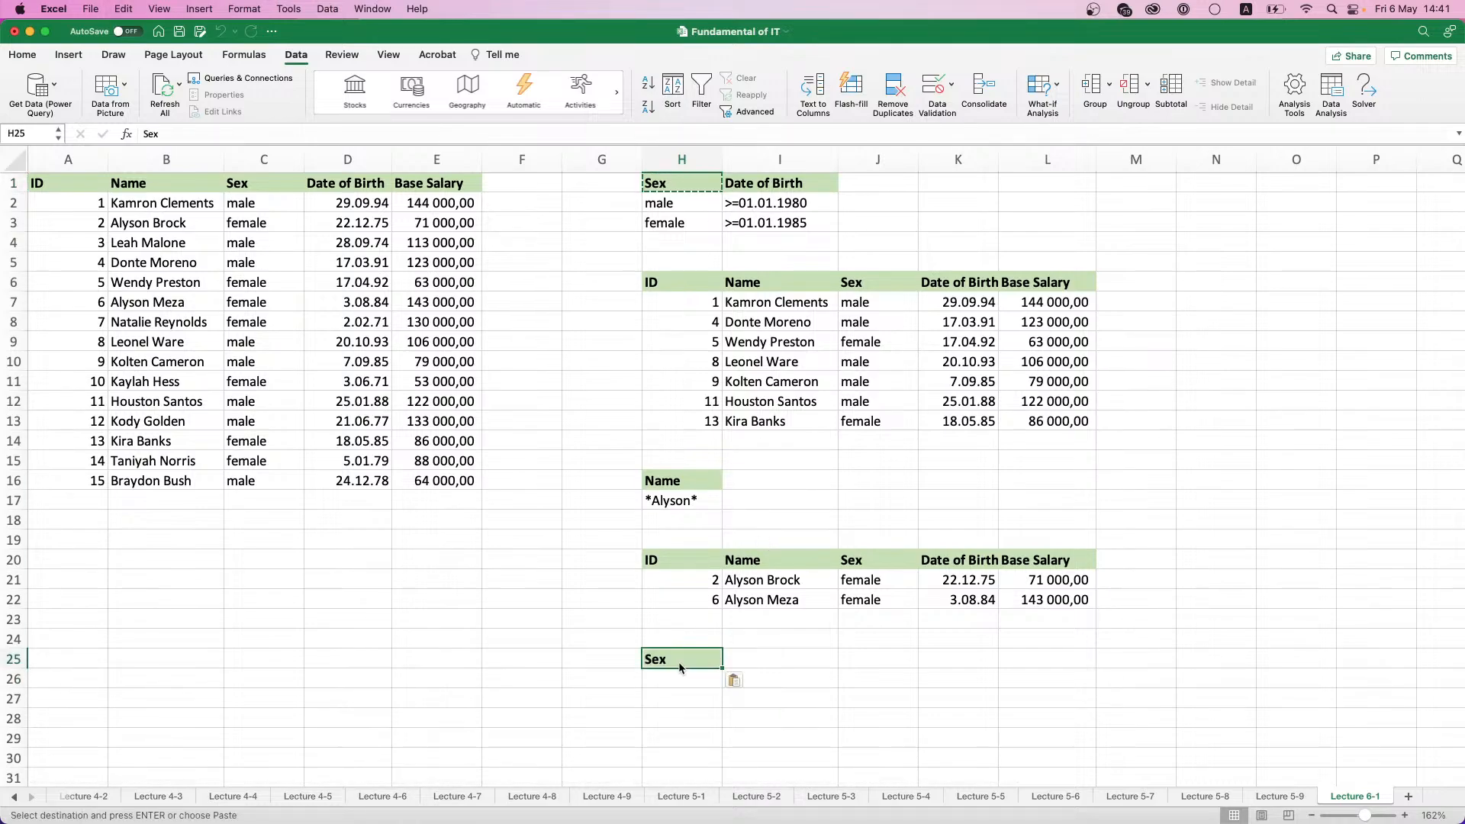
- Copy the Base Salary header from E1 into I25, beside the new Sex header
left_click(427, 180)
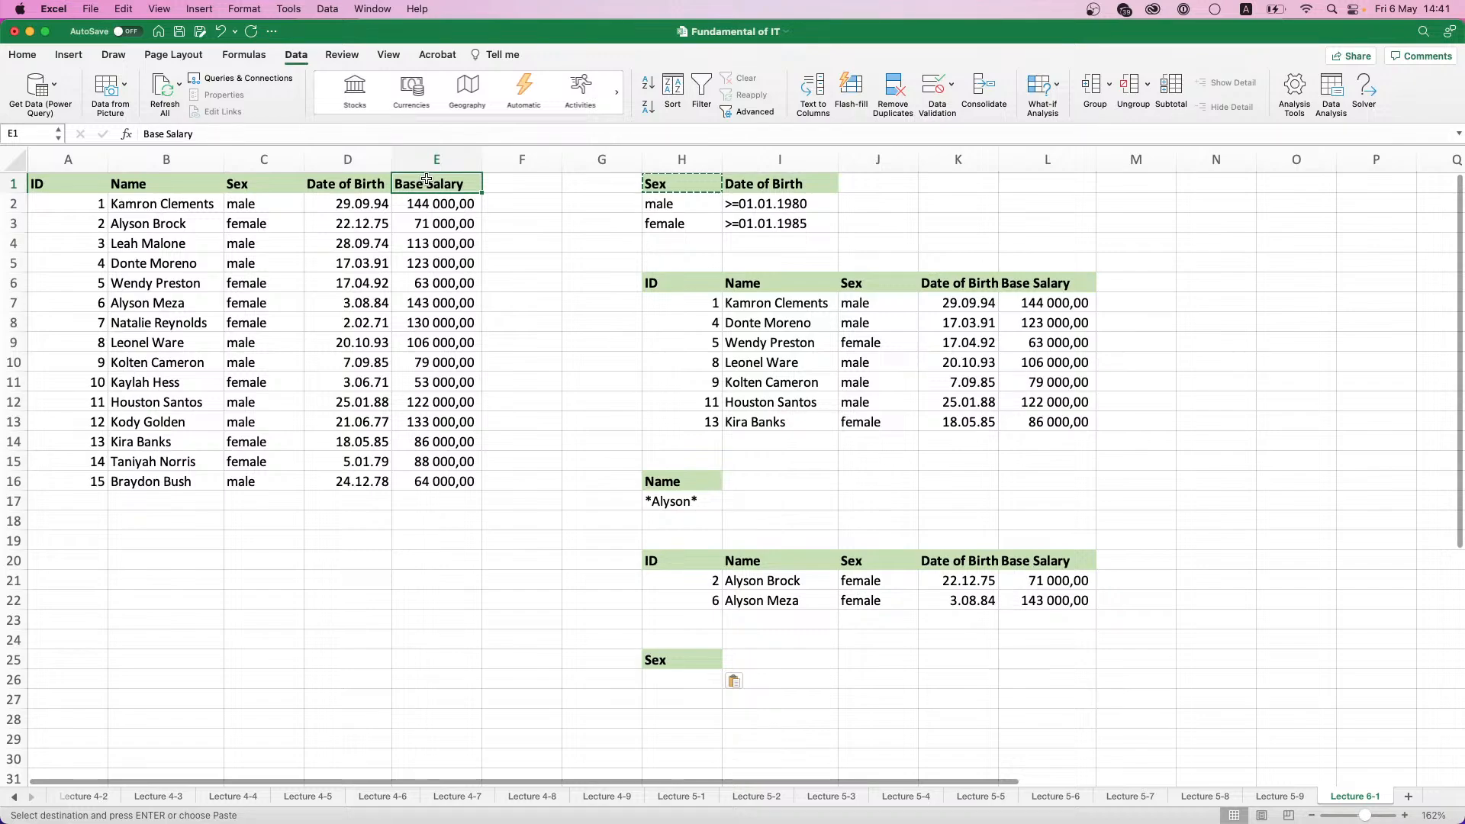
key("super+c")
left_click(749, 658)
key("super+v")
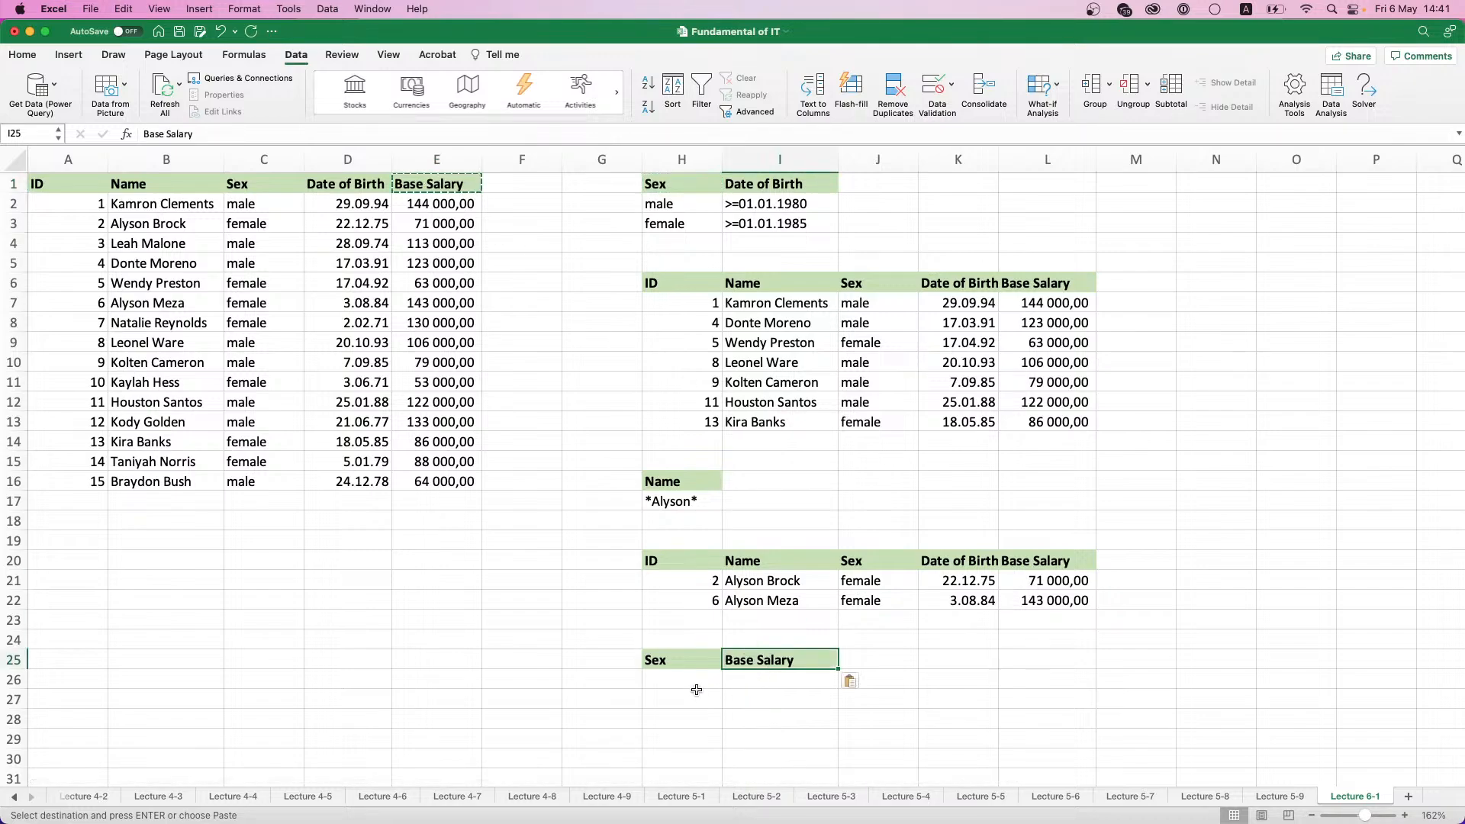
- Enter the first criteria row in H26:I26 with male and >=100000
left_click(692, 686)
type("male")
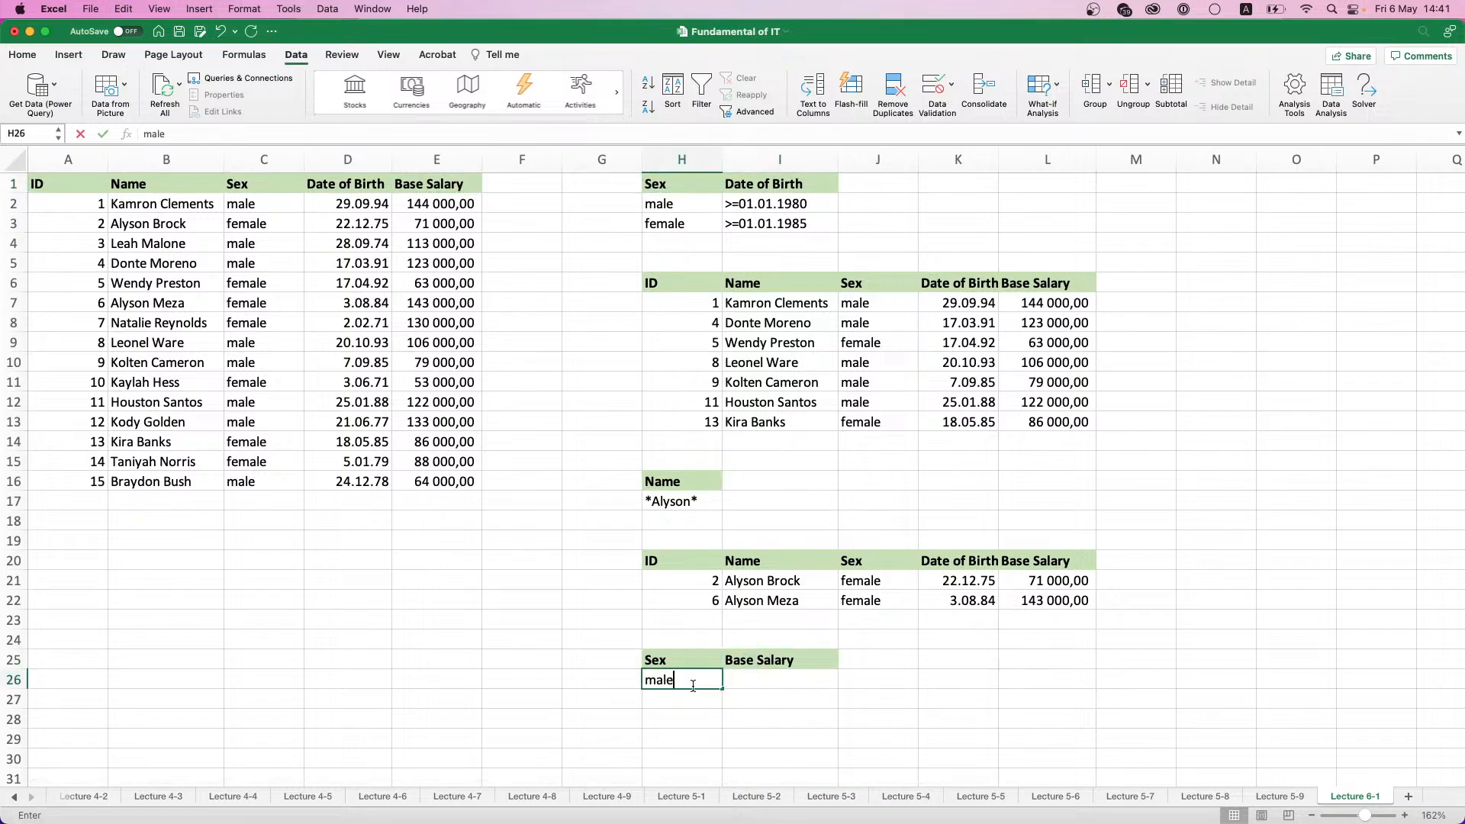
key("Tab")
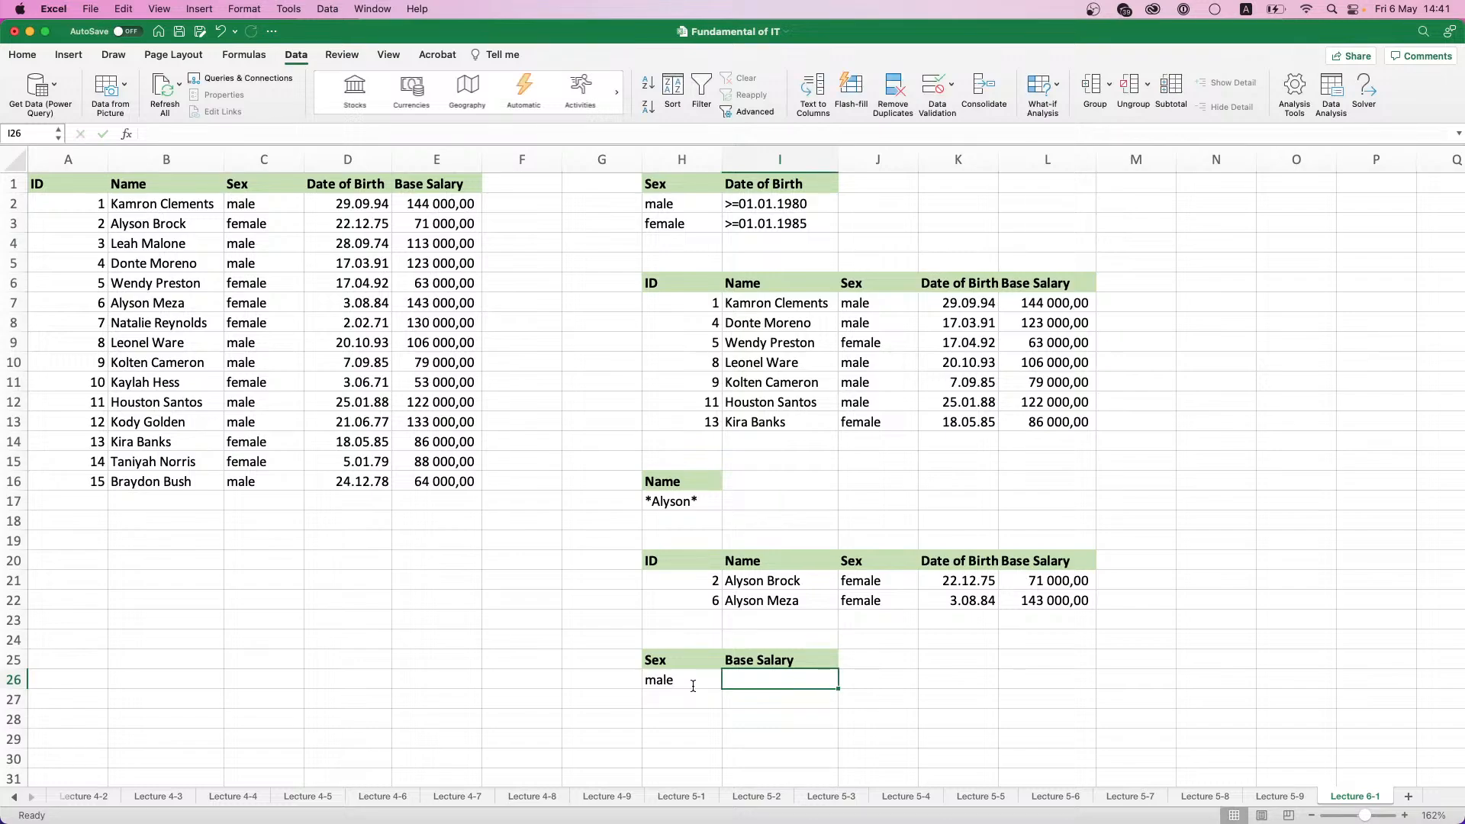
type(">=")
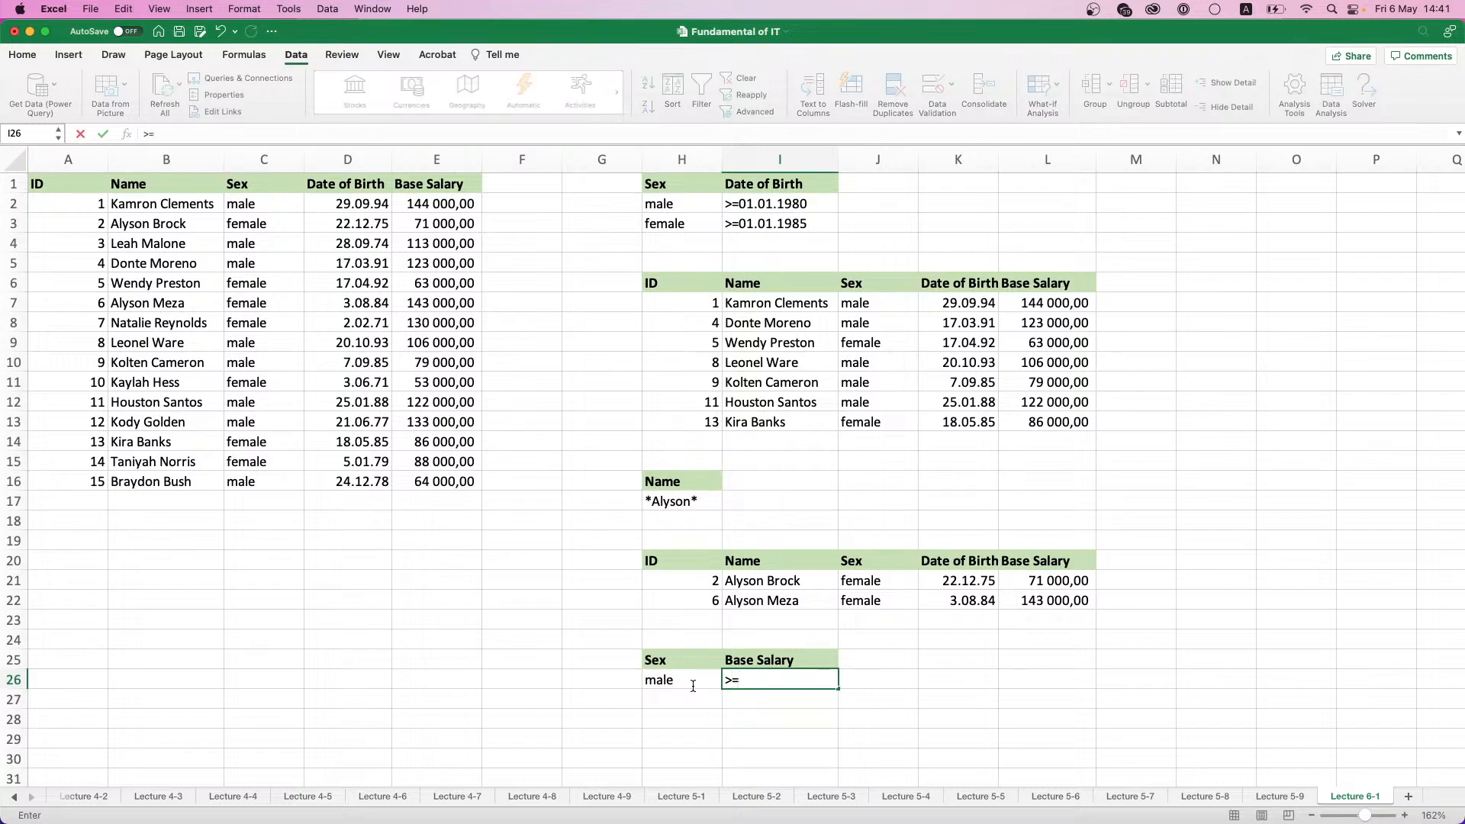
type("100000")
left_click(845, 718)
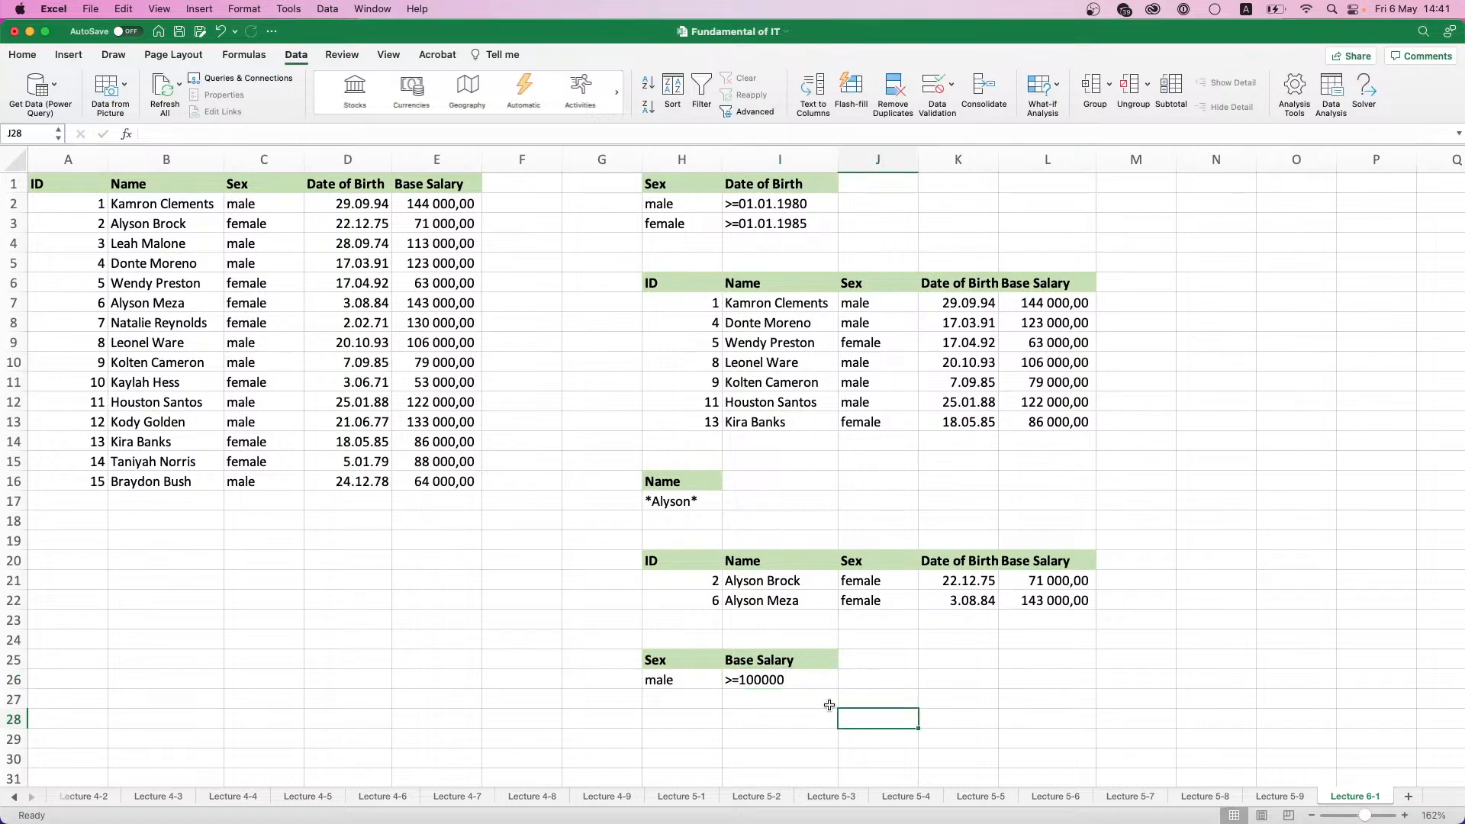
- Enter the second criteria row in H27:I27 with female and >=50000
left_click(685, 698)
type("f")
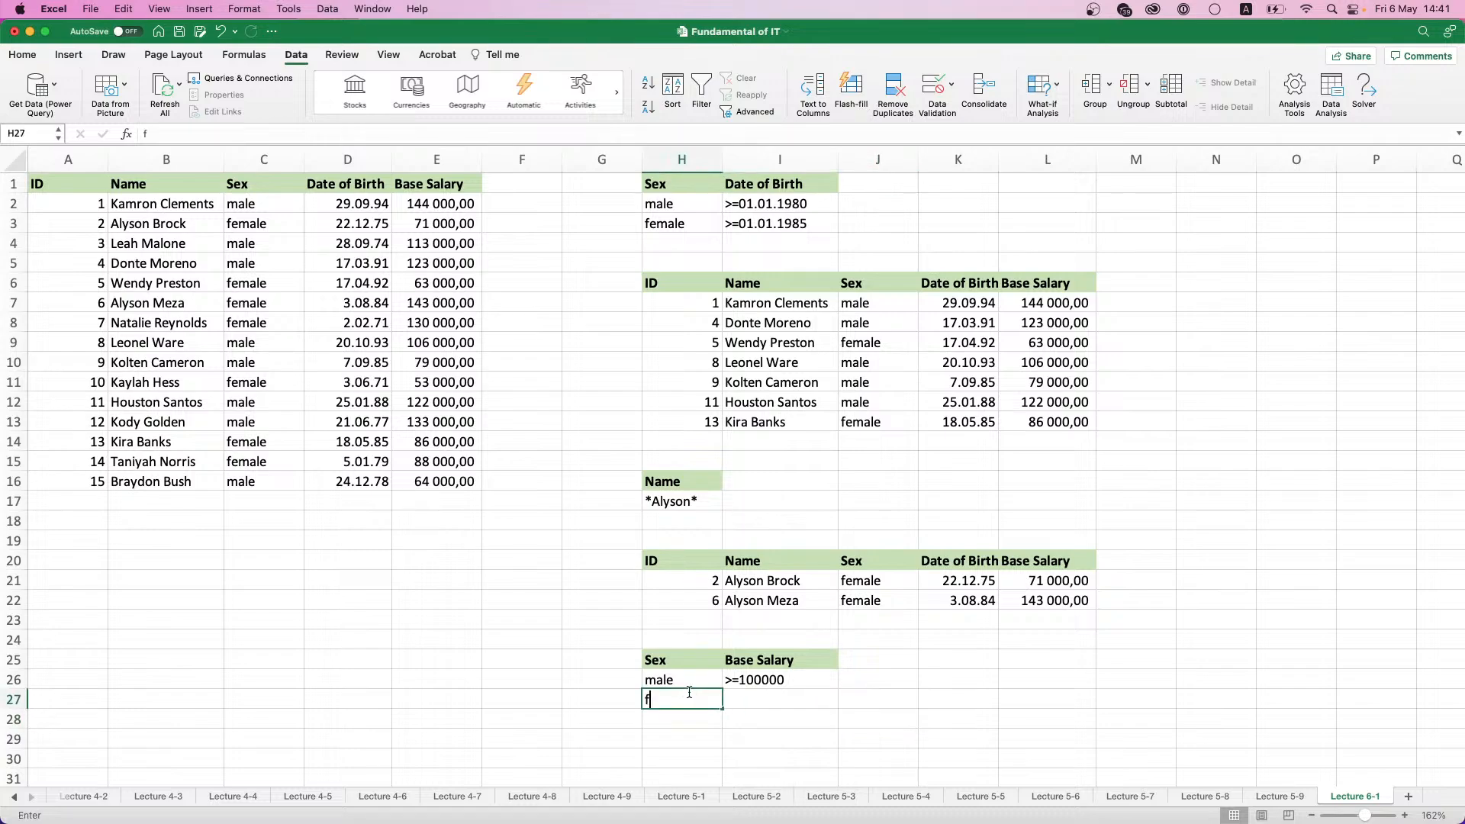
type("emale")
key("Tab")
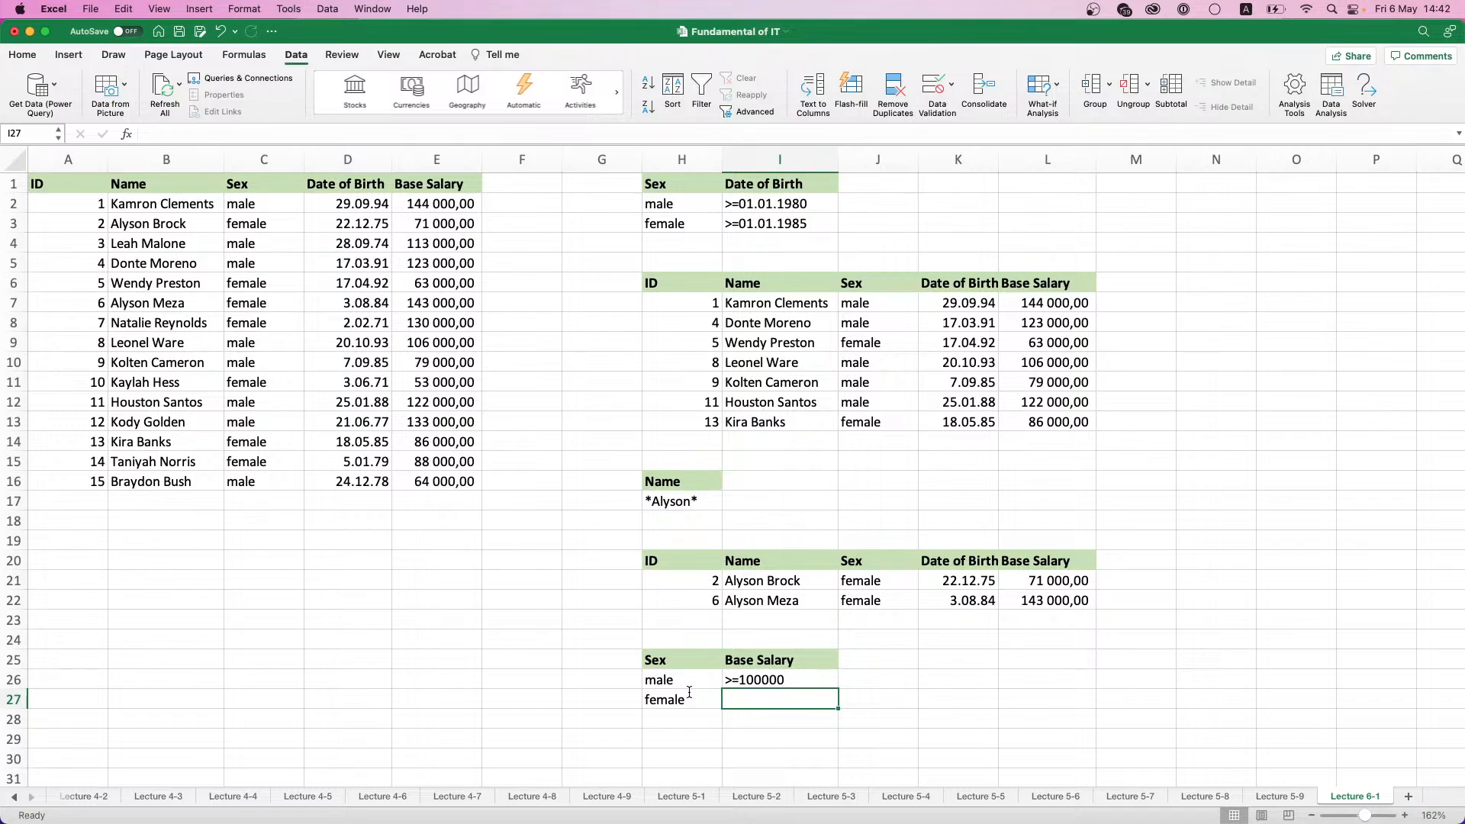
type(">=")
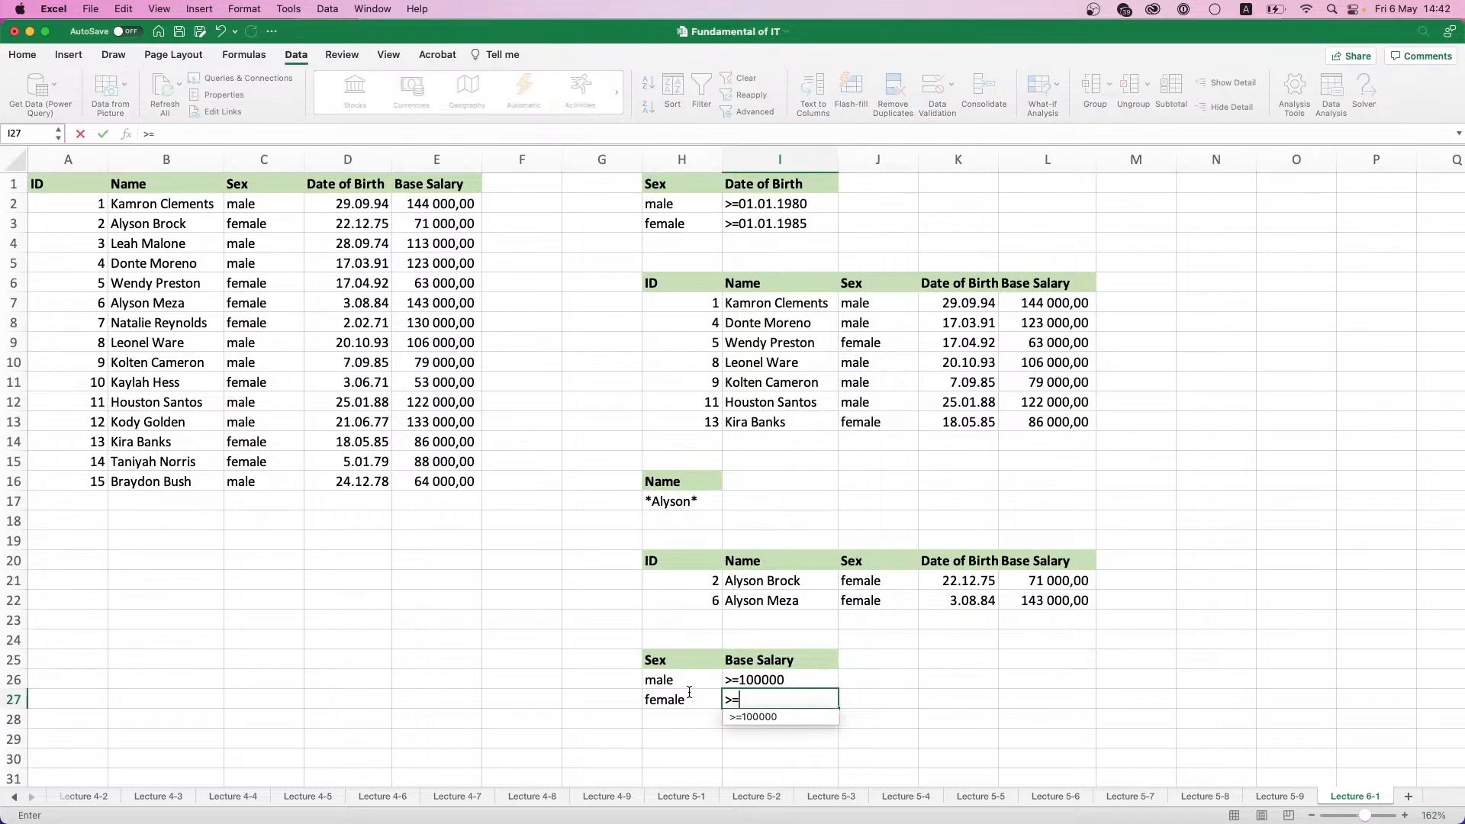
type("50000")
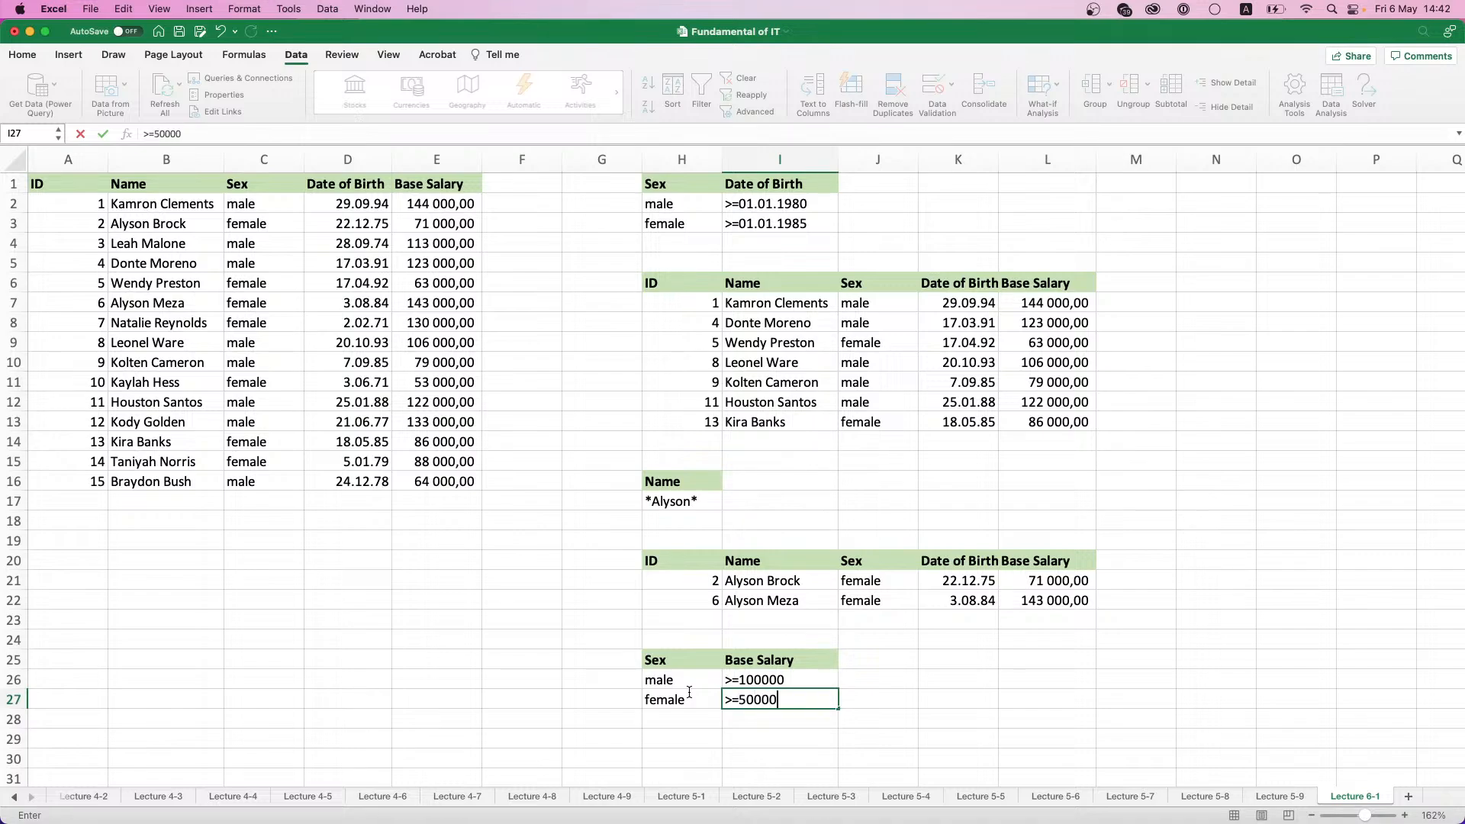
key("Tab")
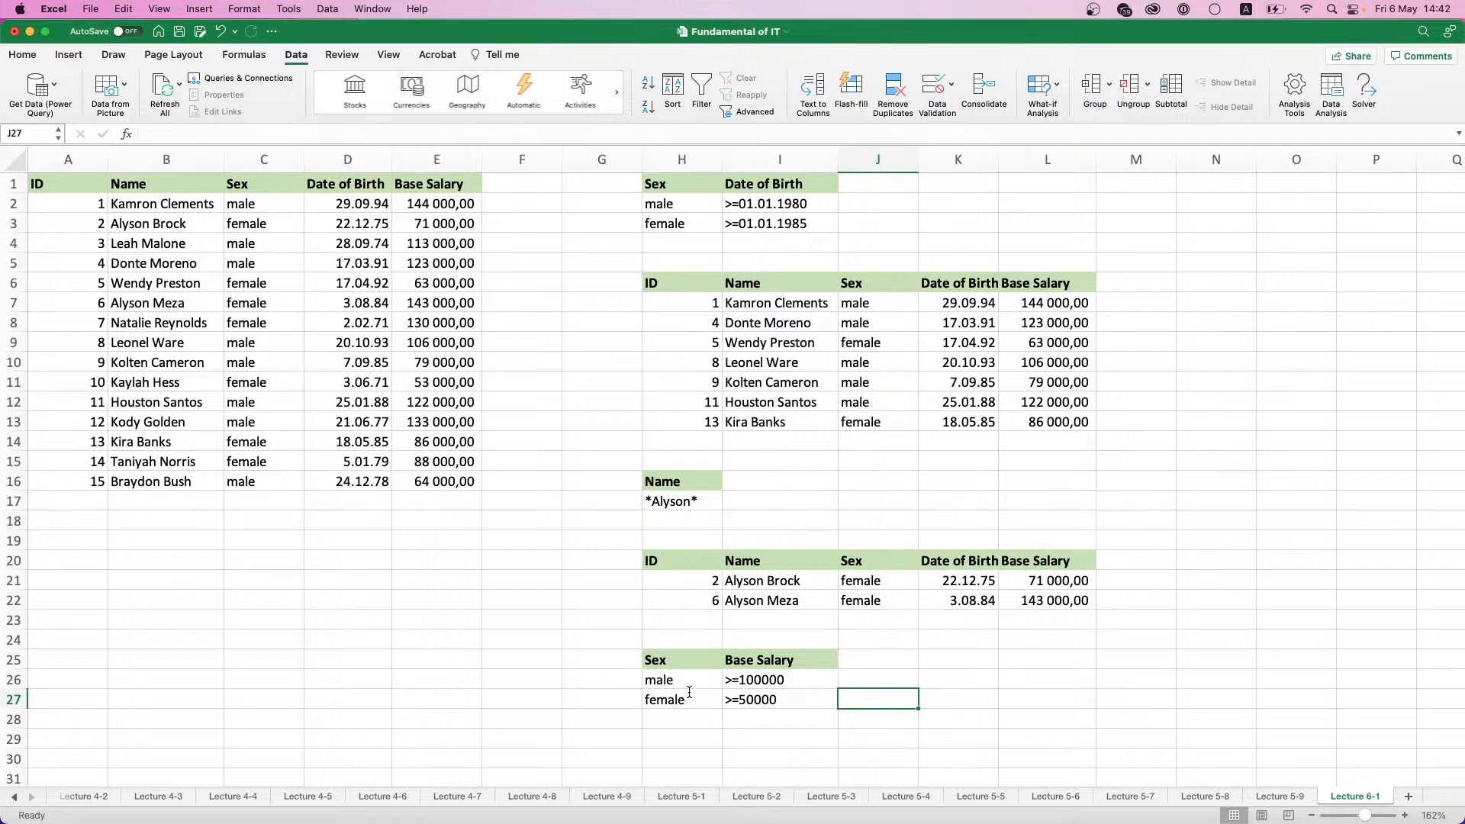
- Enter the third criteria row in H28:I28 with female and <=100000
key("Down")
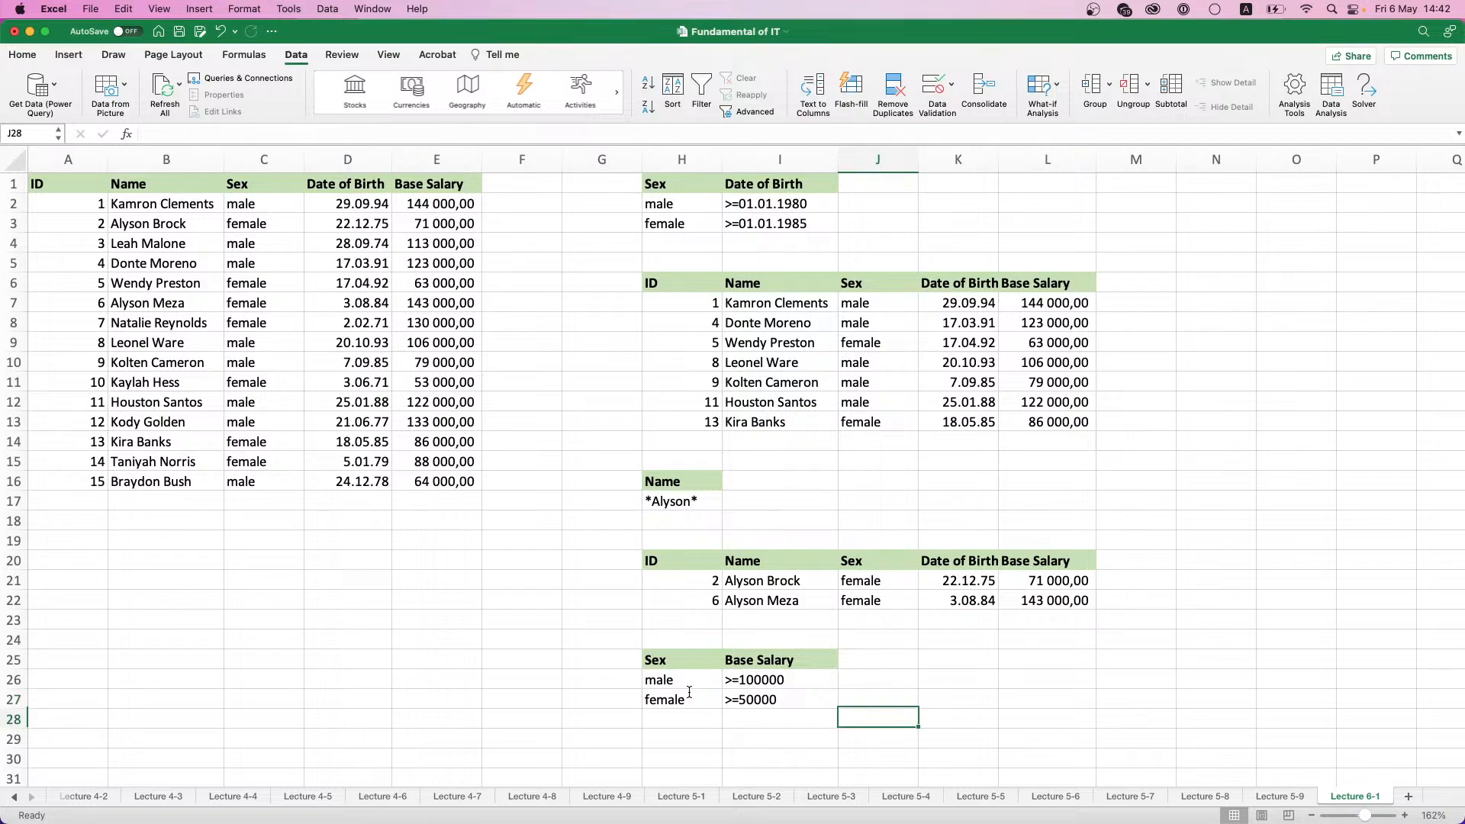
key("Left")
key("Left")
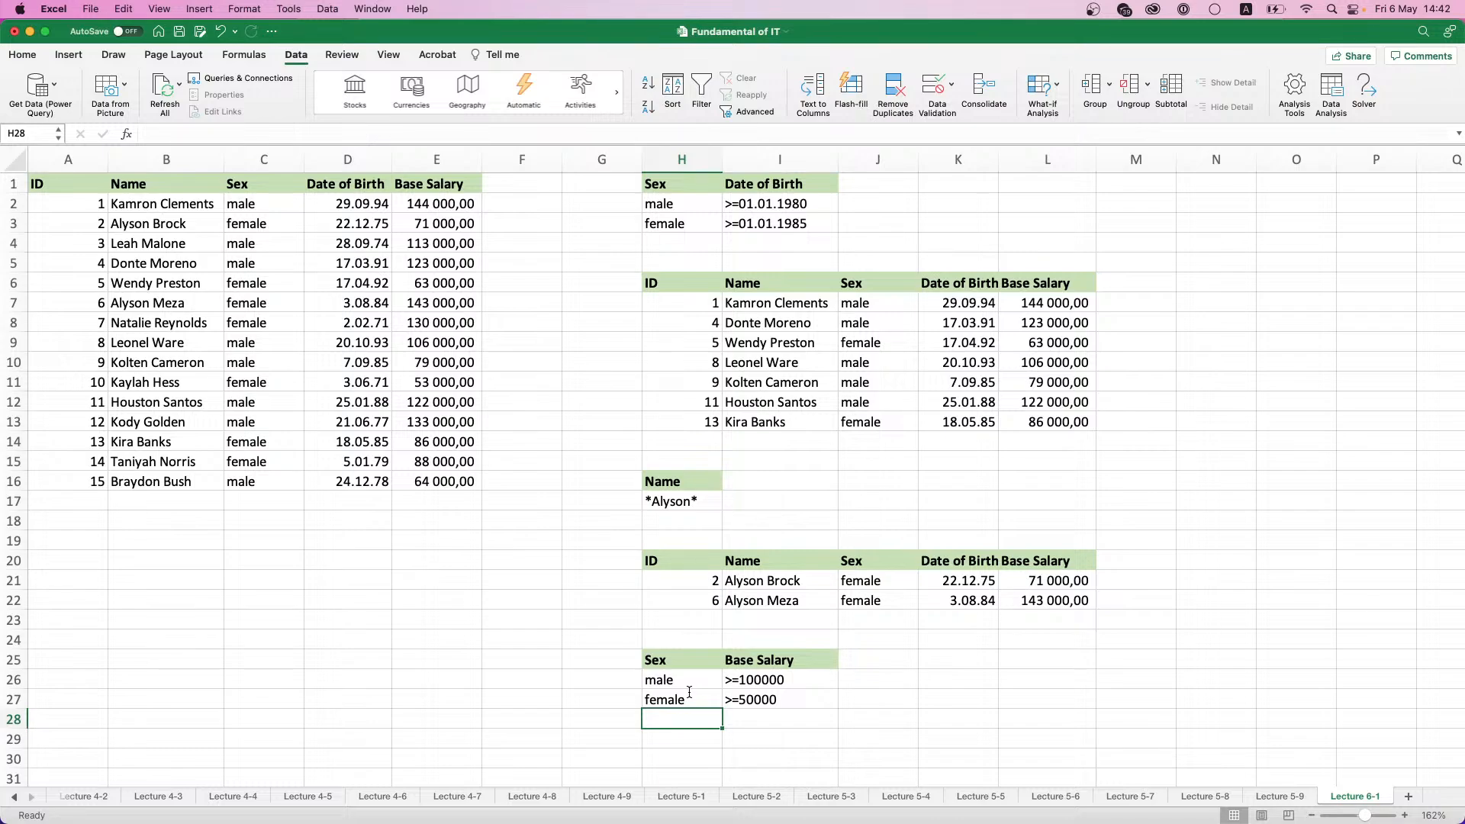
type("female")
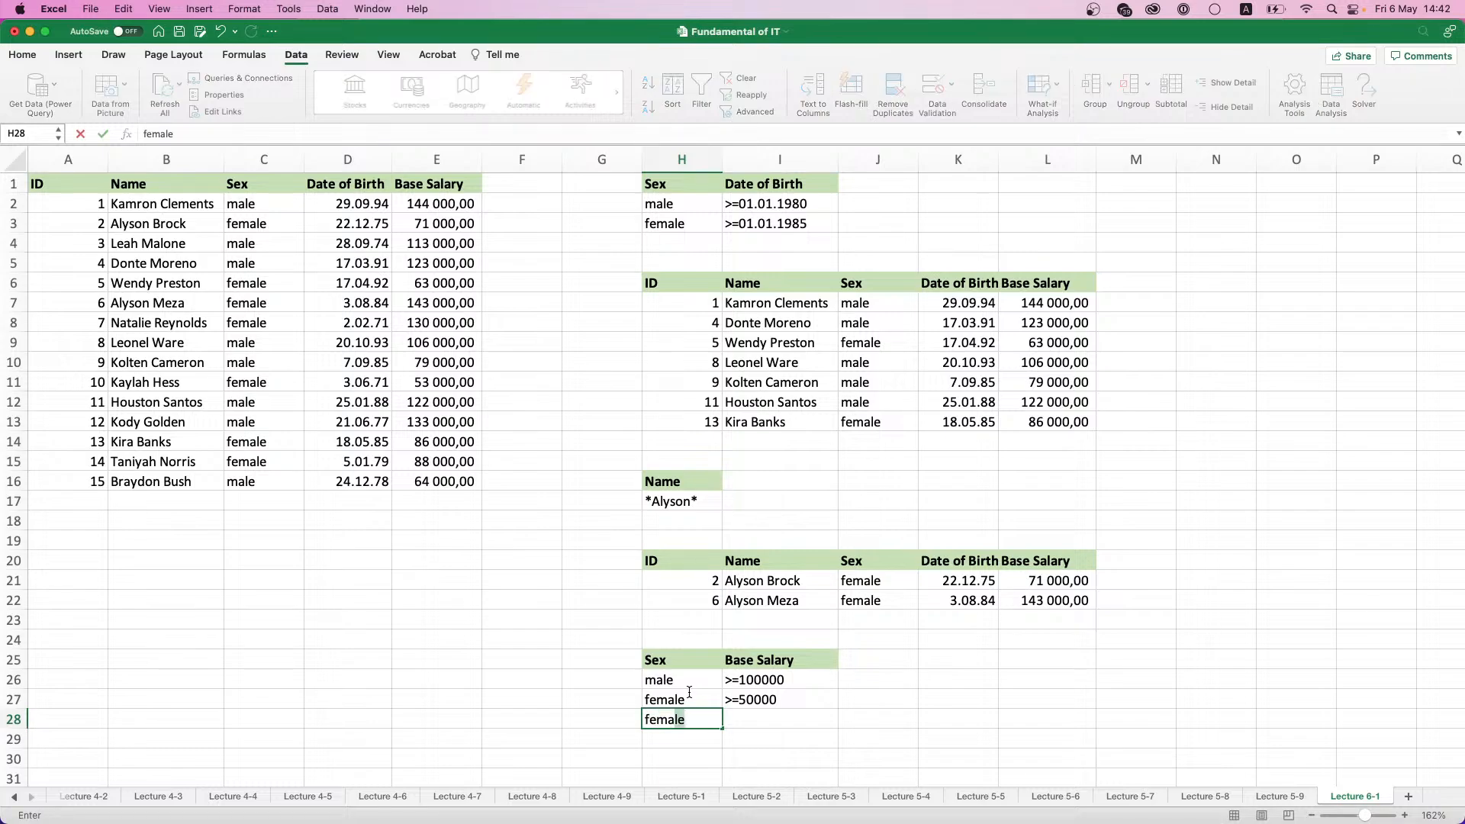
key("Tab")
type("<")
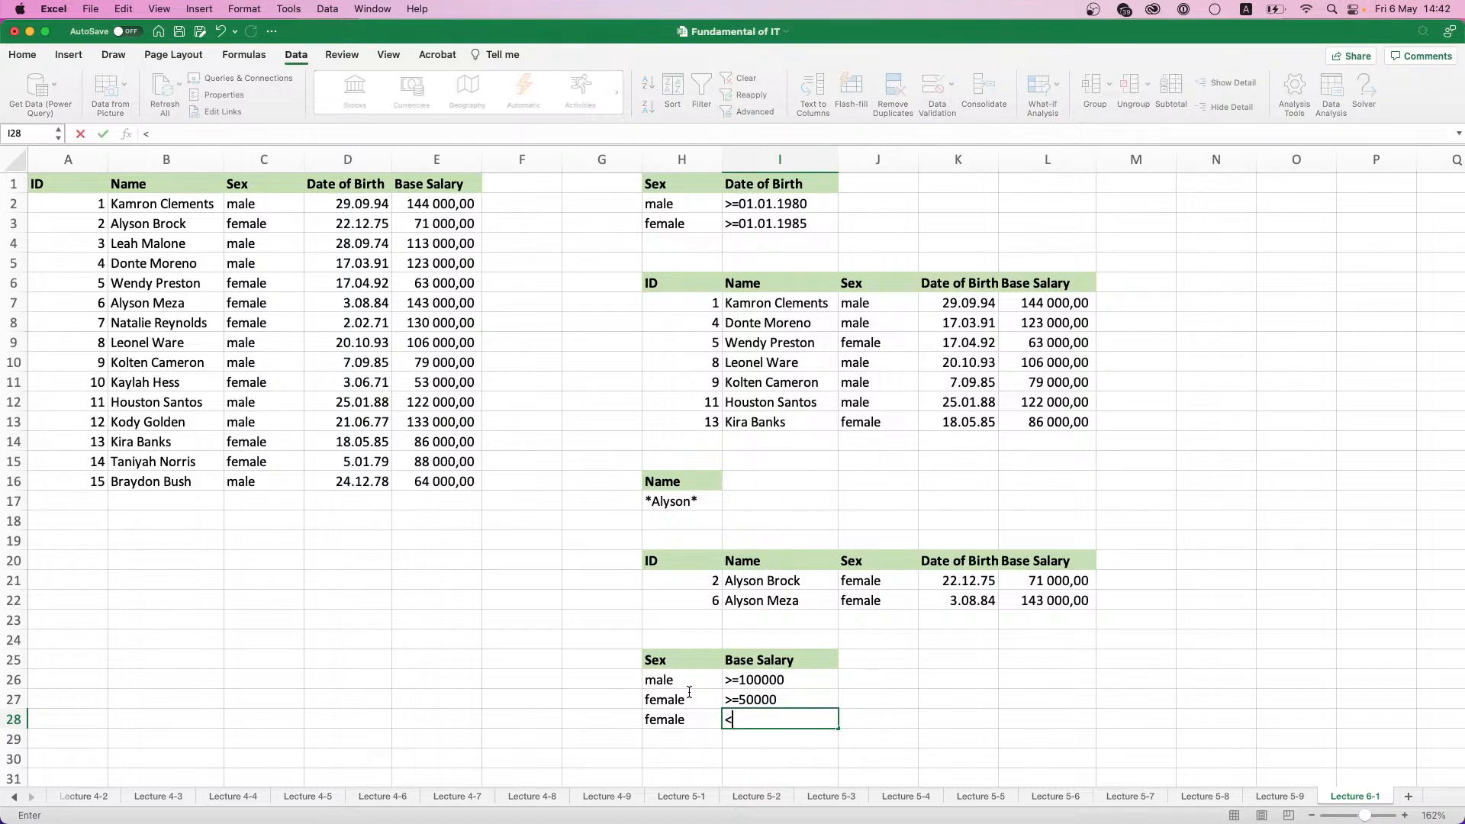
type("=100000")
key("Return")
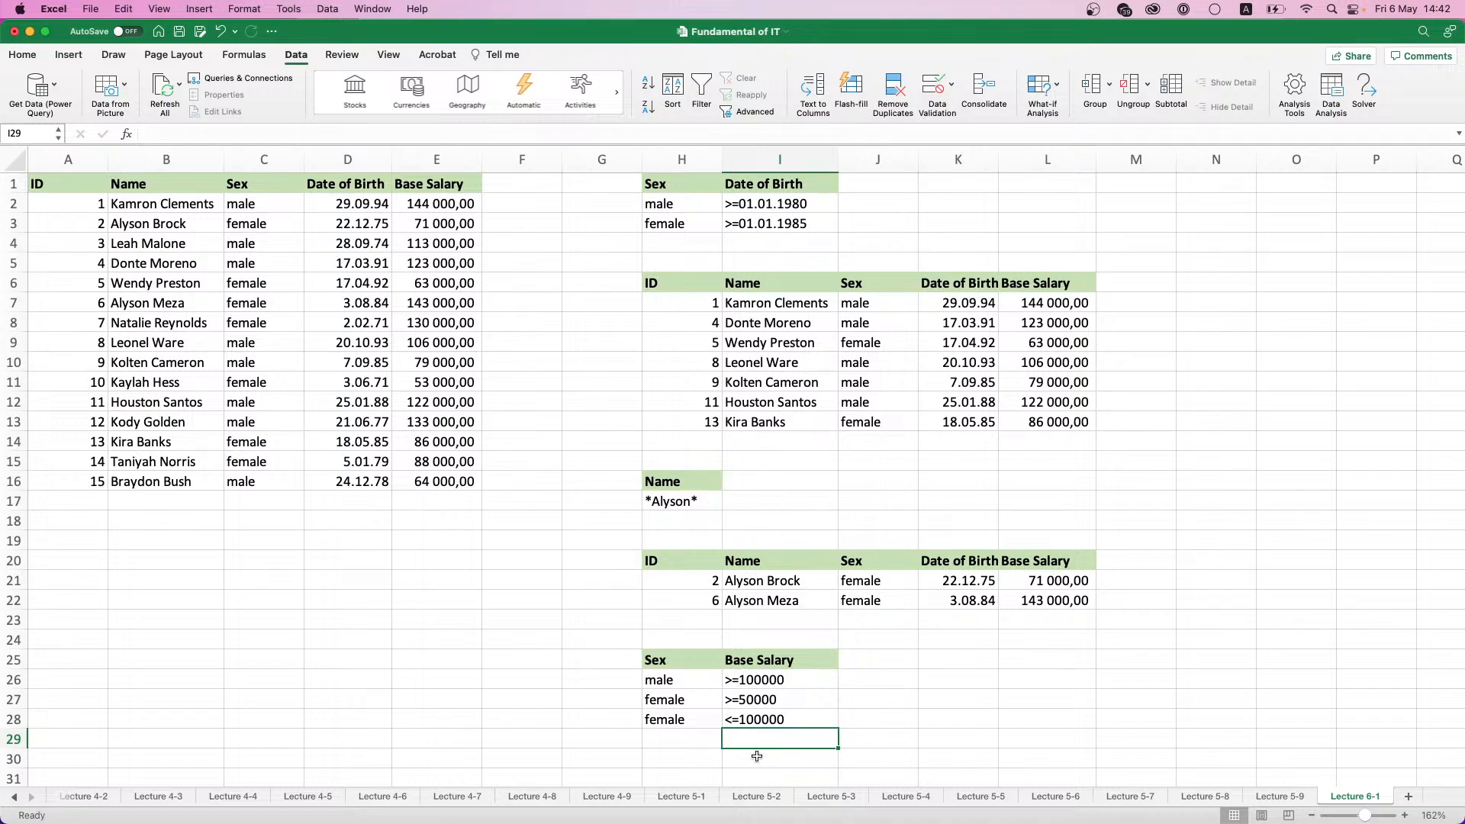
- Start an Advanced Filter on the employee table and set its criteria range to H25:I28
scroll(702, 667, "down", 1)
scroll(702, 667, "up", 1)
left_click(702, 671)
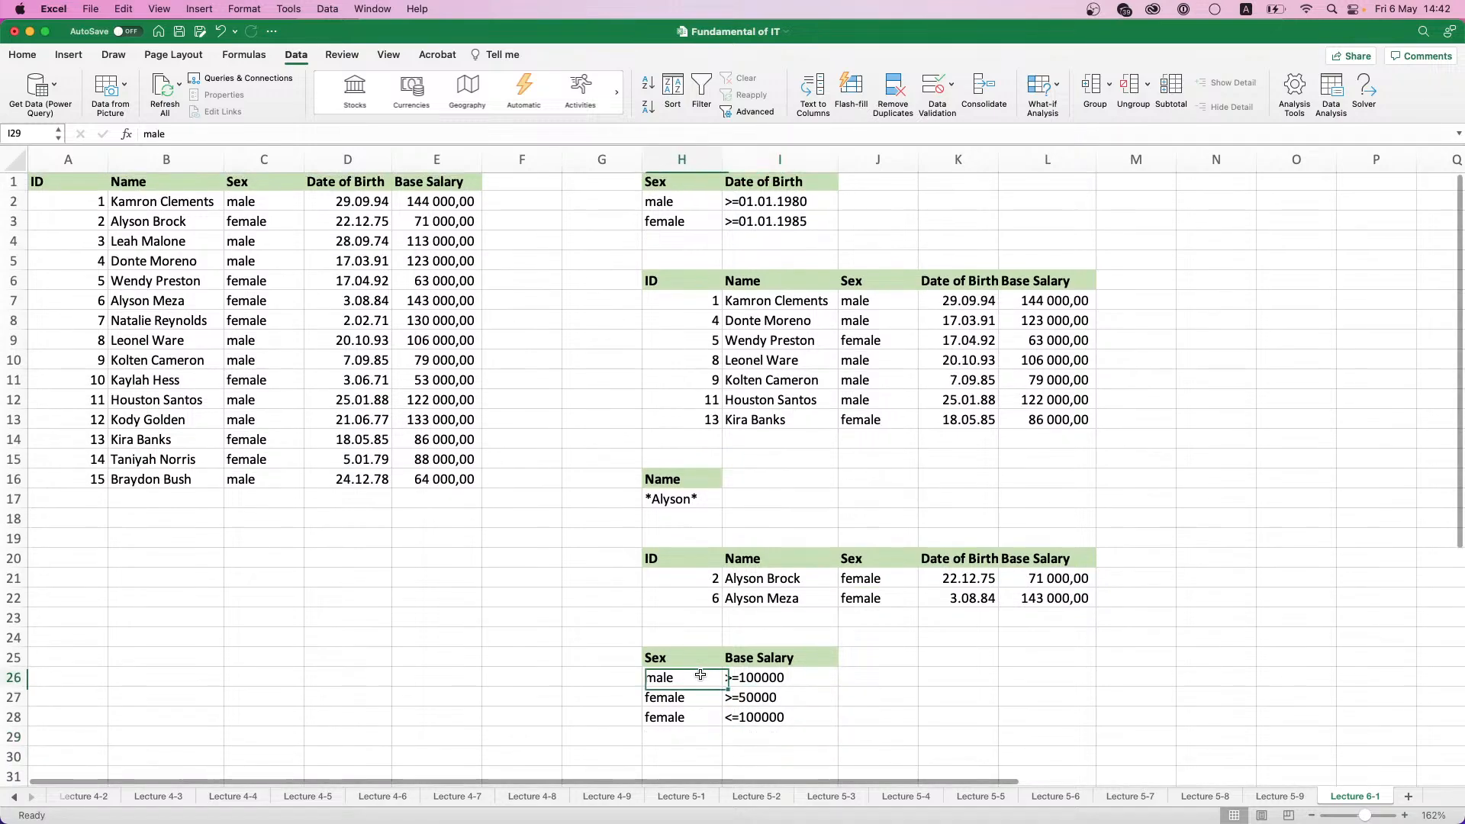
left_click(768, 116)
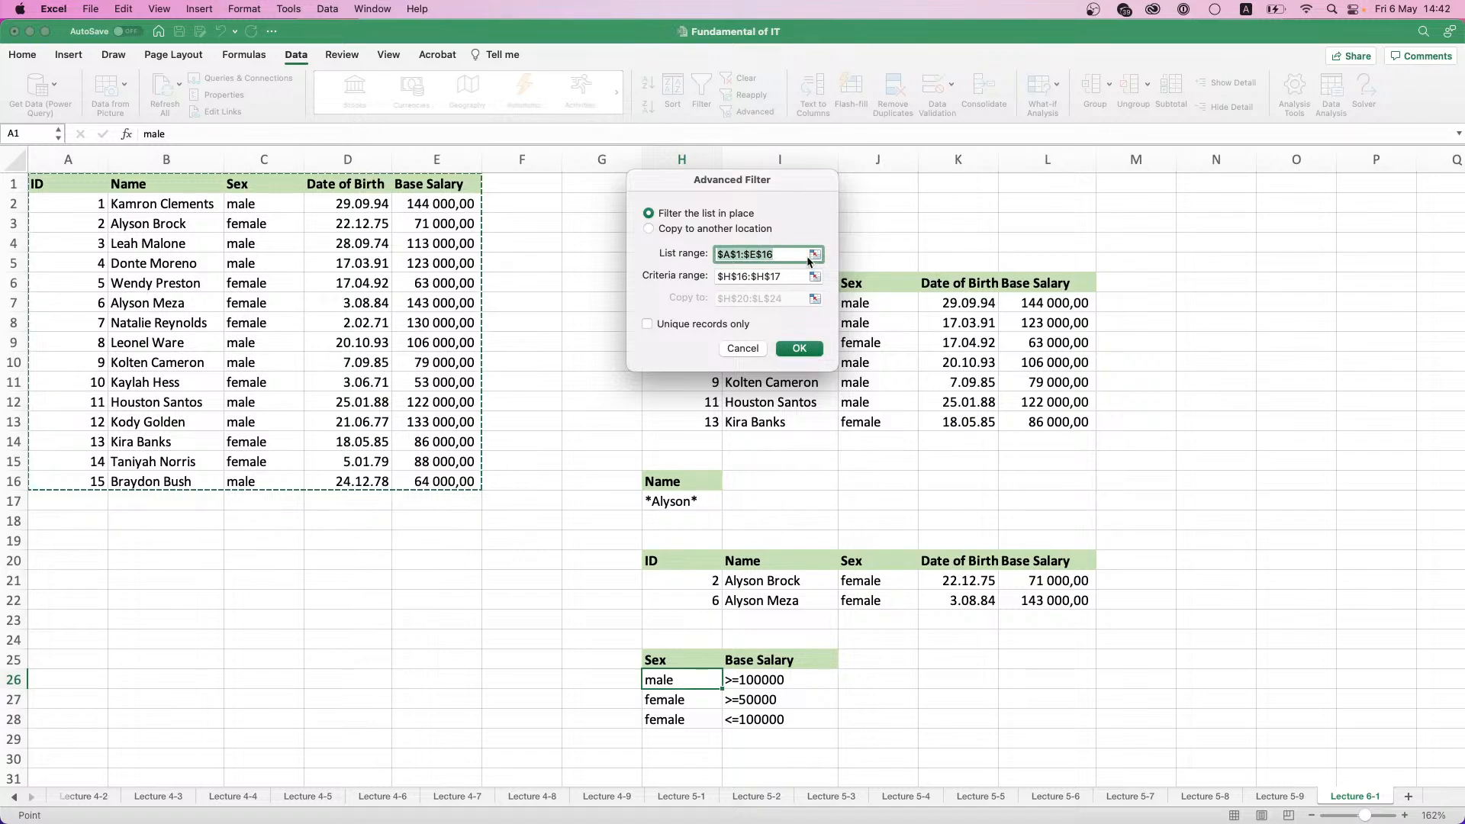
left_click(815, 276)
left_click_drag(663, 660, 781, 718)
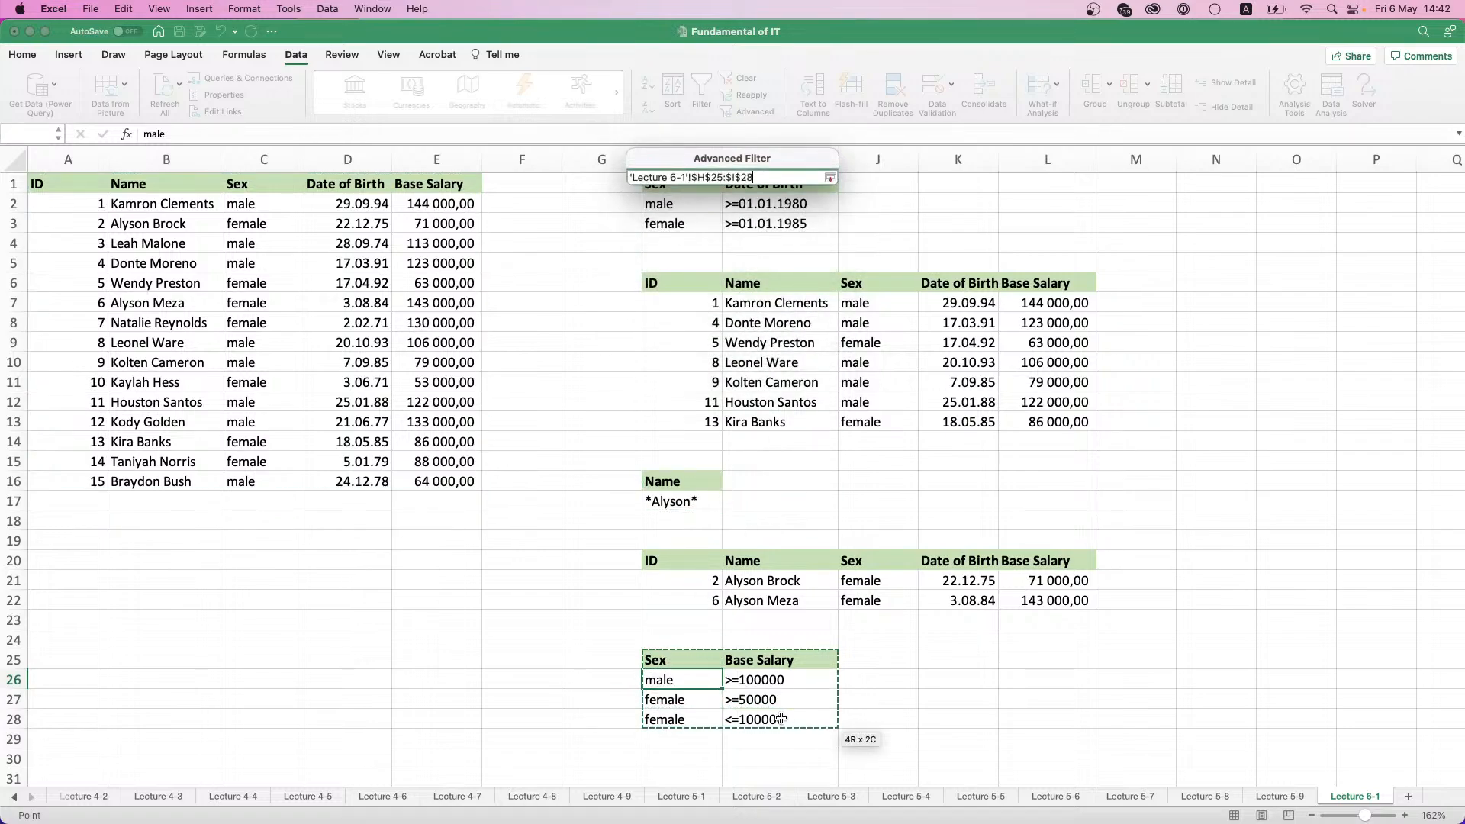
left_click(830, 178)
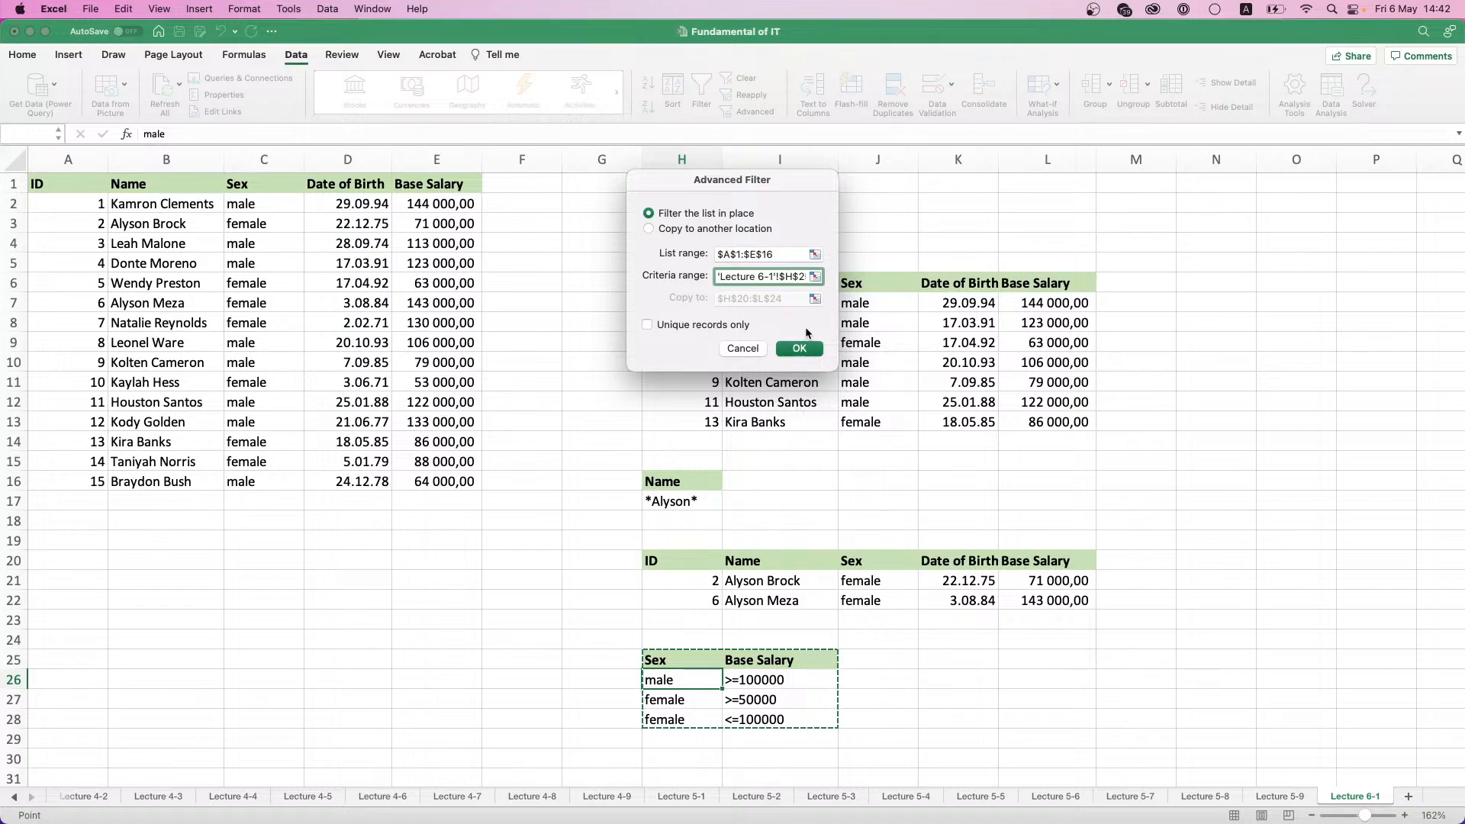
- Run the Advanced Filter with its output copied to H31:L40, allowing rows to continue below the destination range
left_click(679, 229)
left_click(814, 299)
scroll(755, 457, "down", 3)
scroll(750, 478, "down", 1)
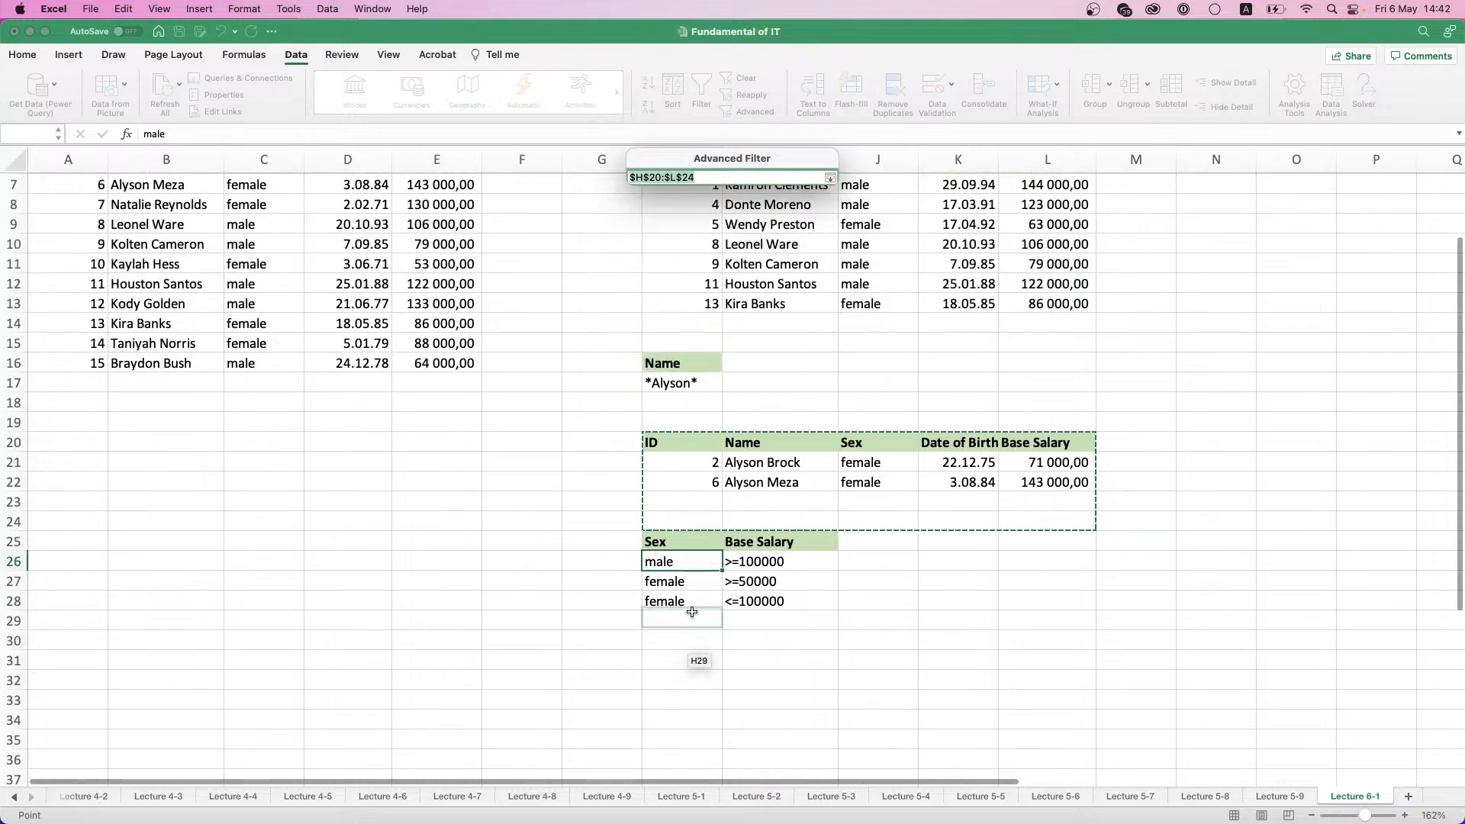
left_click(694, 662)
left_click_drag(694, 662, 1084, 762)
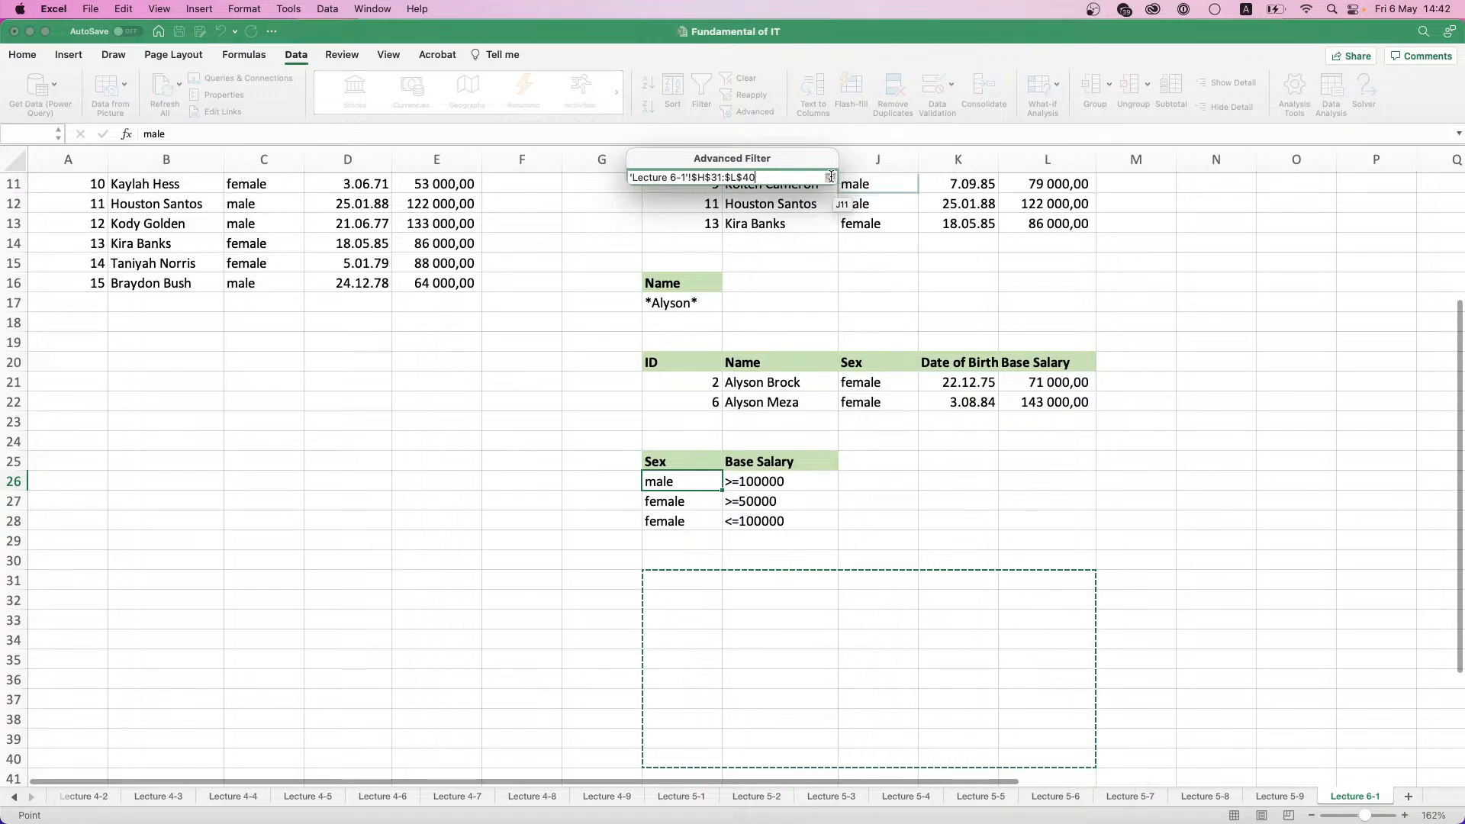
left_click(830, 178)
left_click(806, 353)
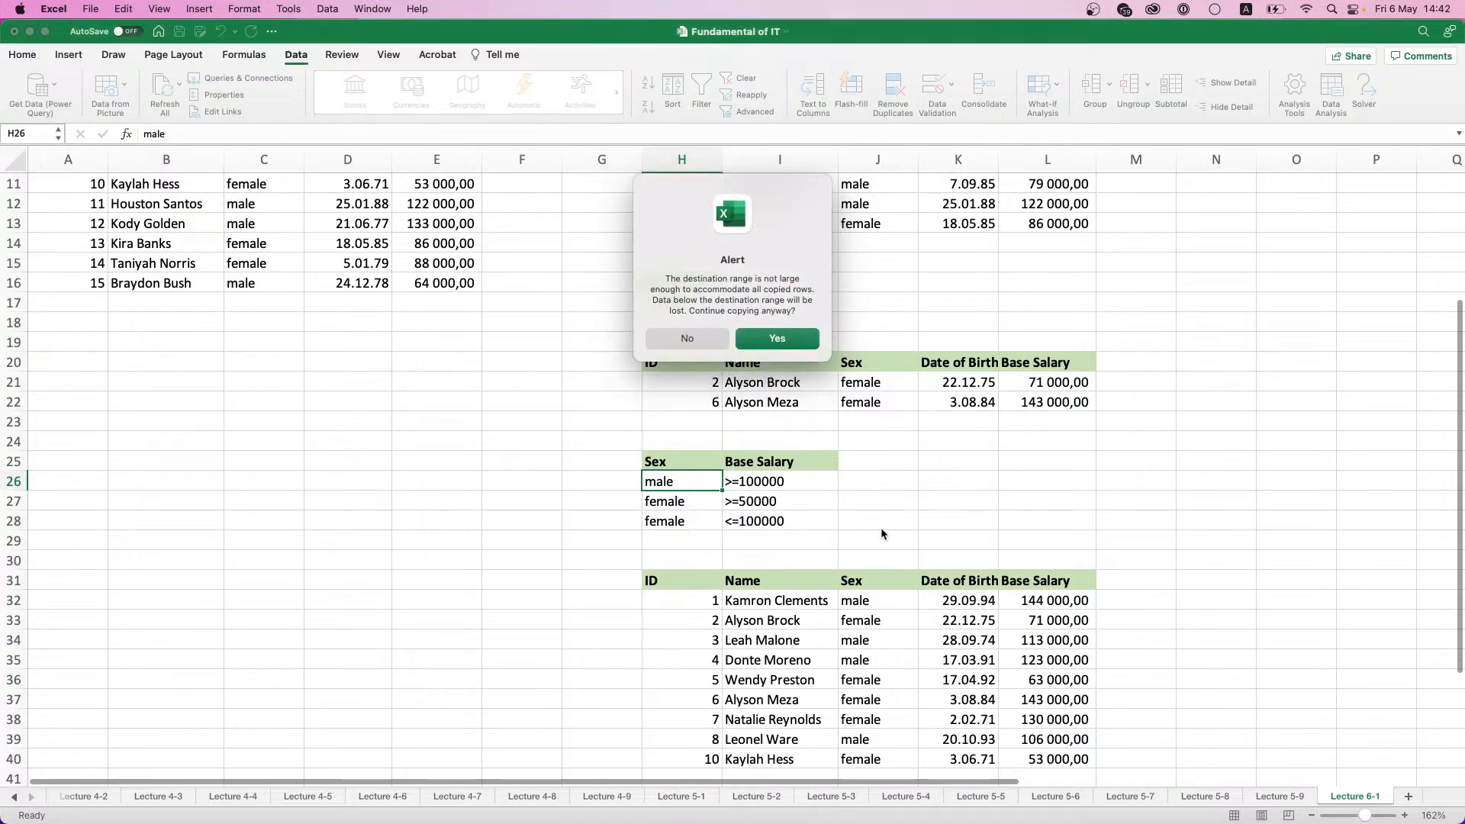
left_click(797, 336)
- Check the sex and base salary of the extracted rows against the criteria, and select the extracted table H31:L44
scroll(901, 508, "down", 1)
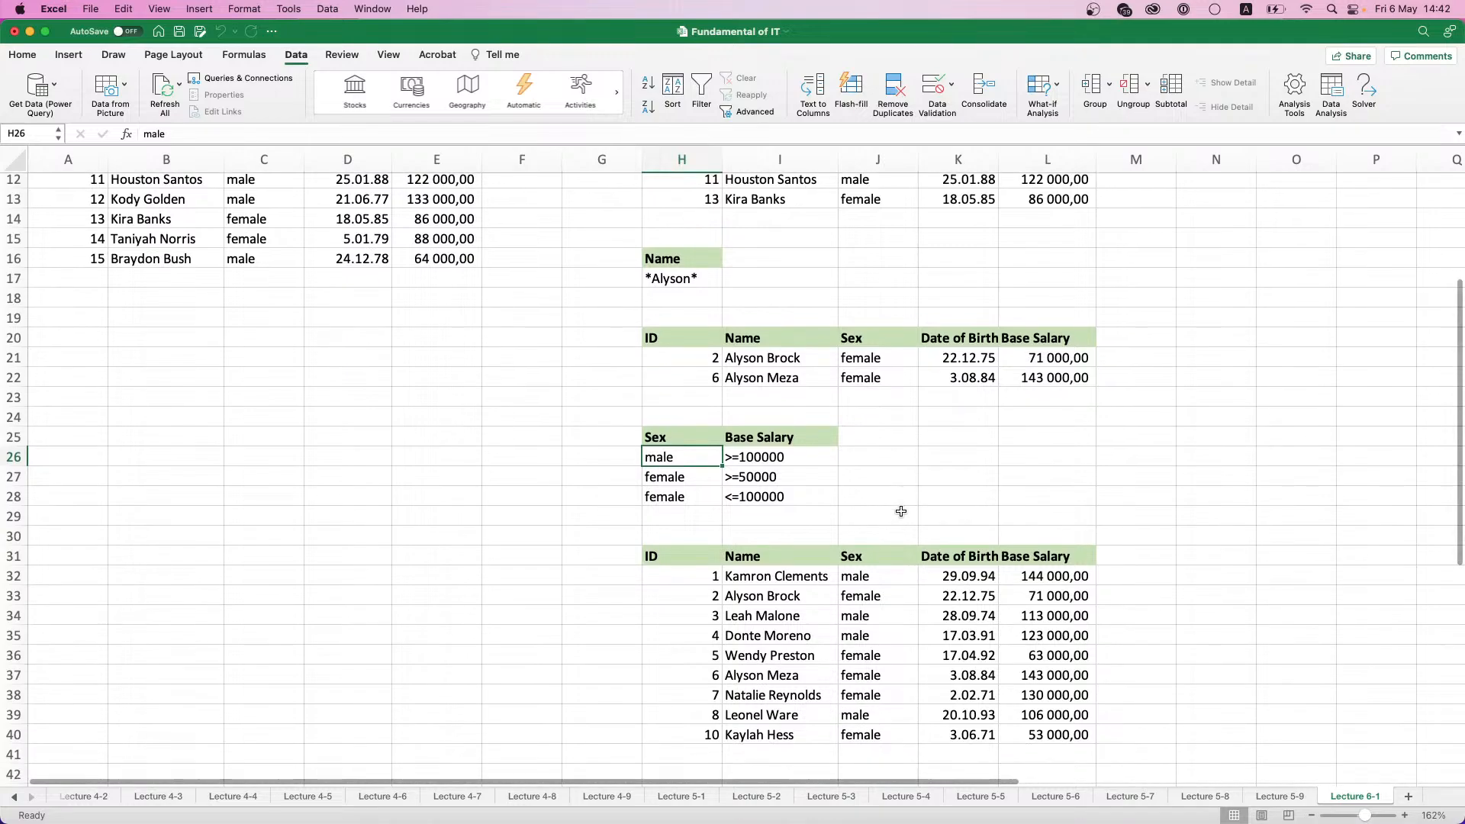
scroll(901, 511, "down", 8)
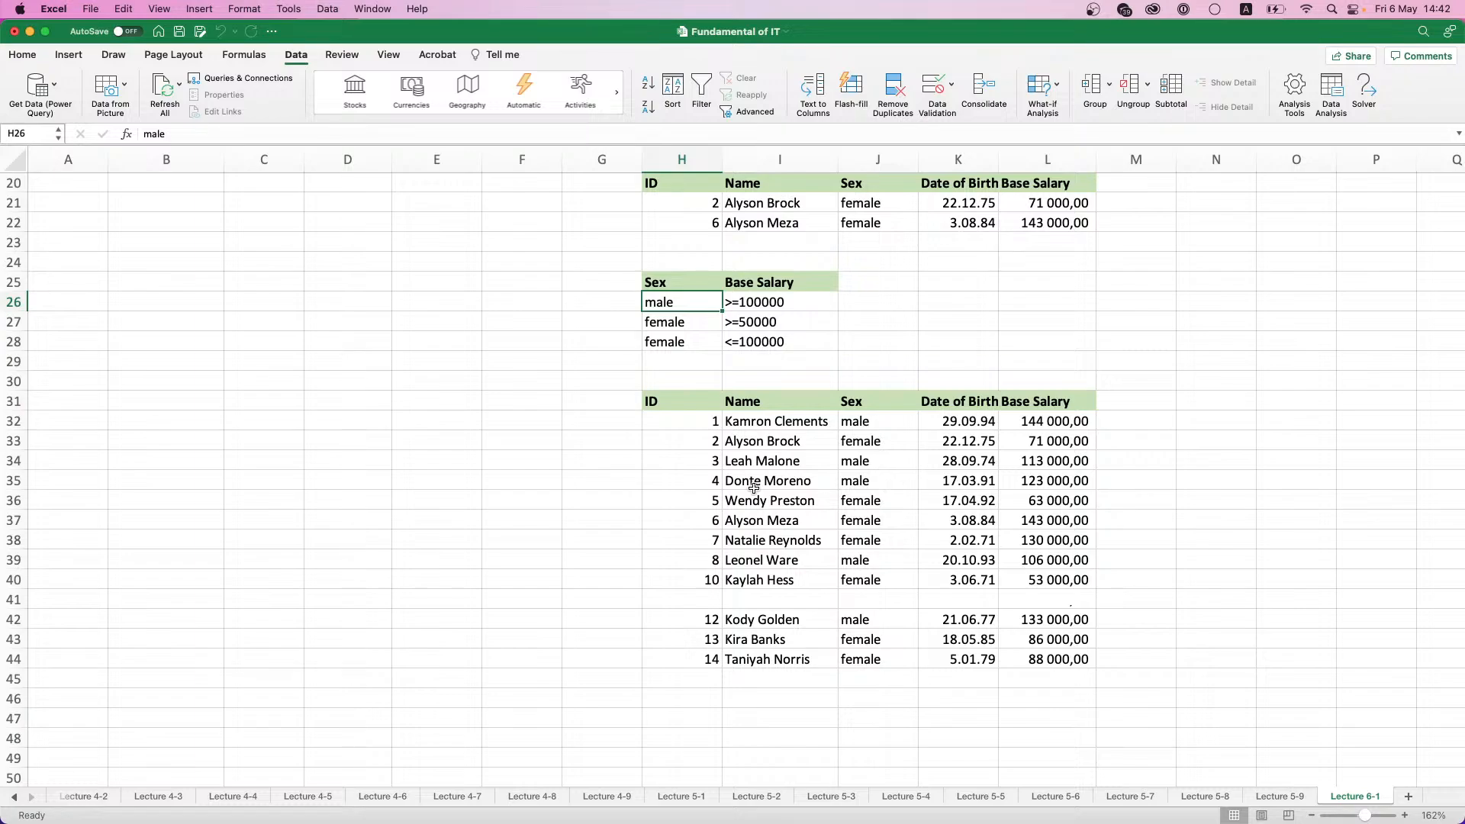
left_click(848, 429)
left_click(875, 457)
left_click(877, 482)
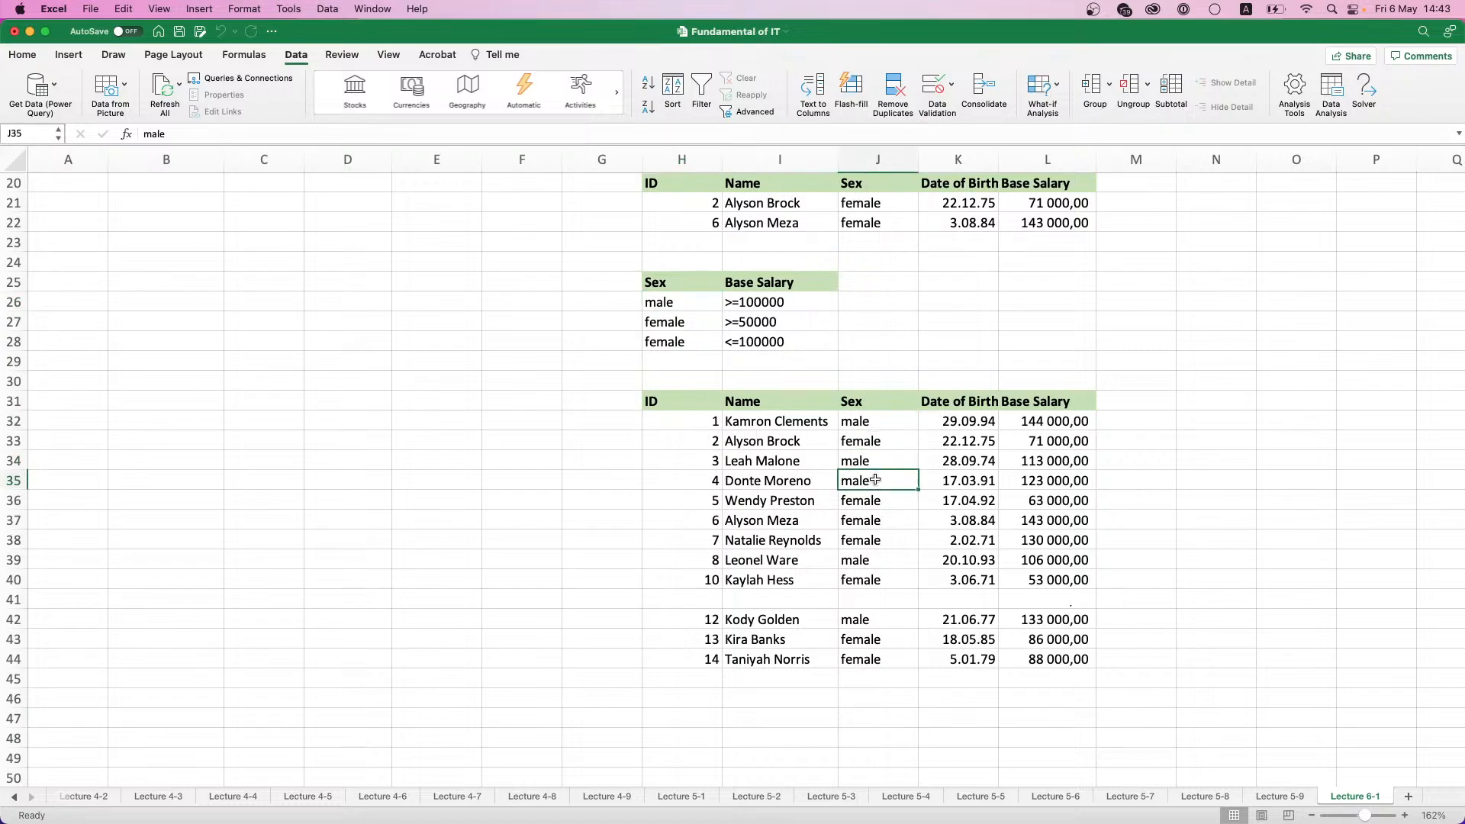
left_click(860, 561)
left_click(1061, 556)
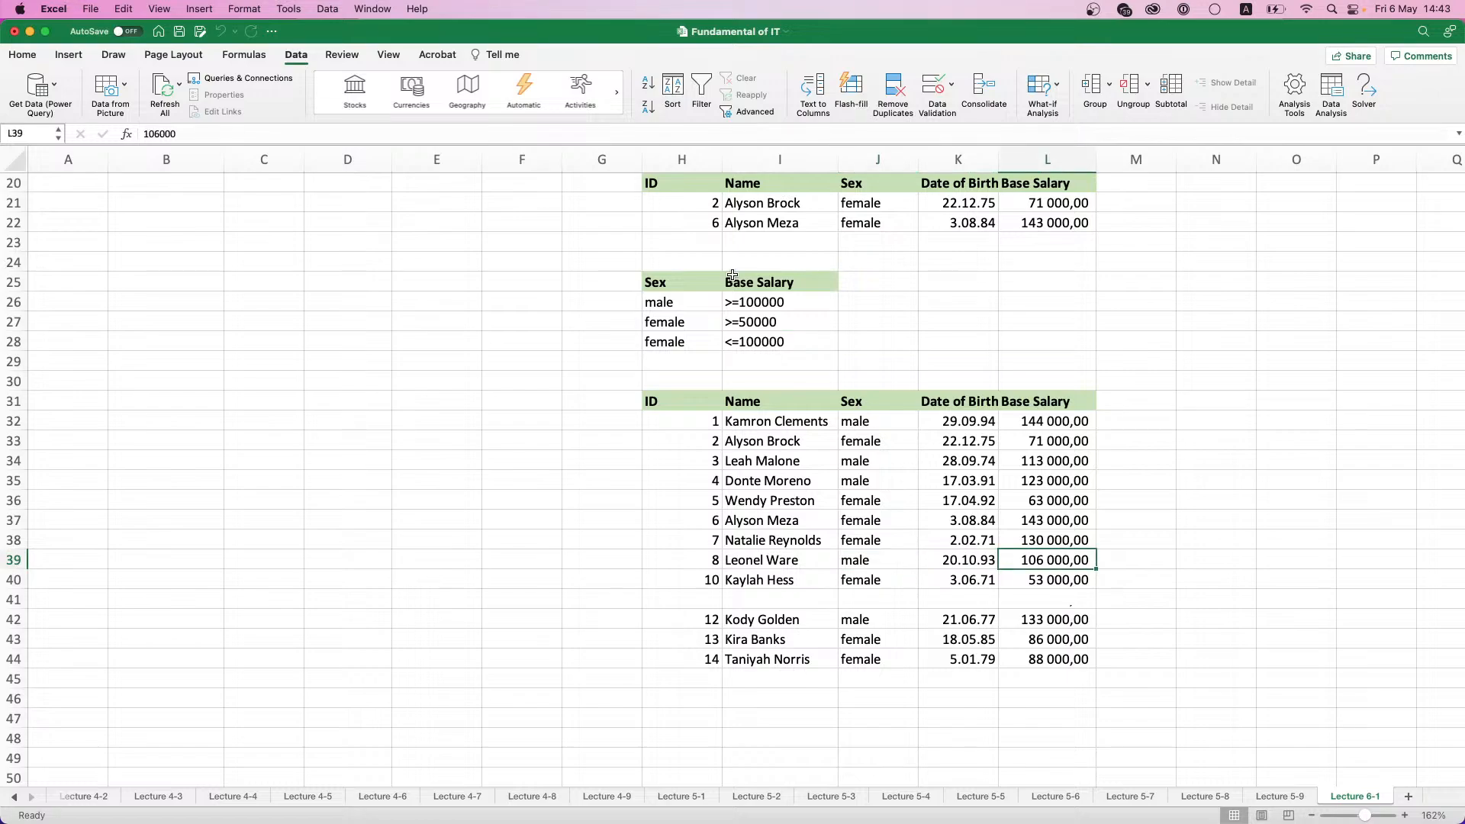
left_click(1050, 449)
left_click(1048, 501)
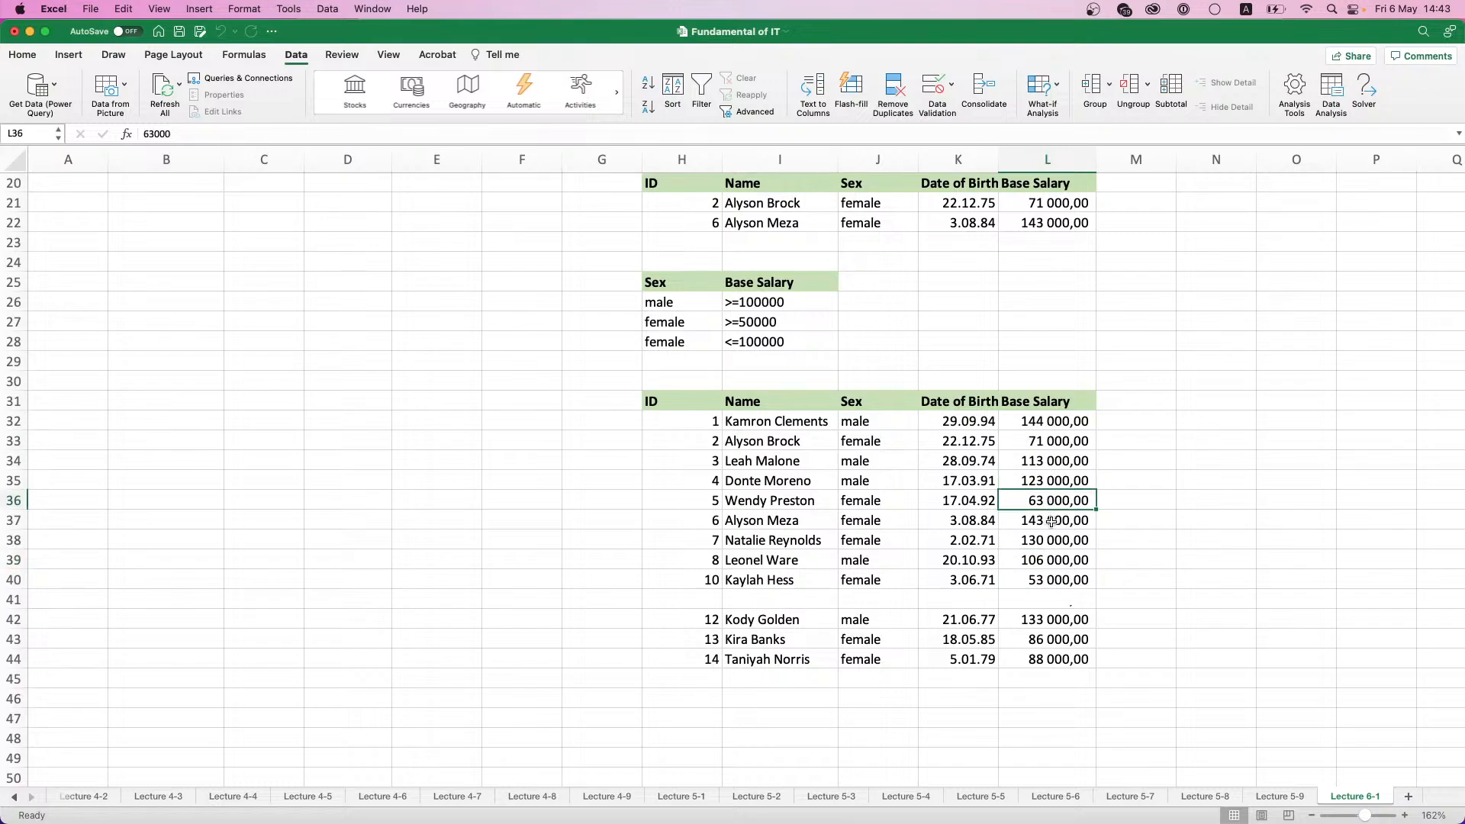
left_click_drag(1053, 522, 1055, 530)
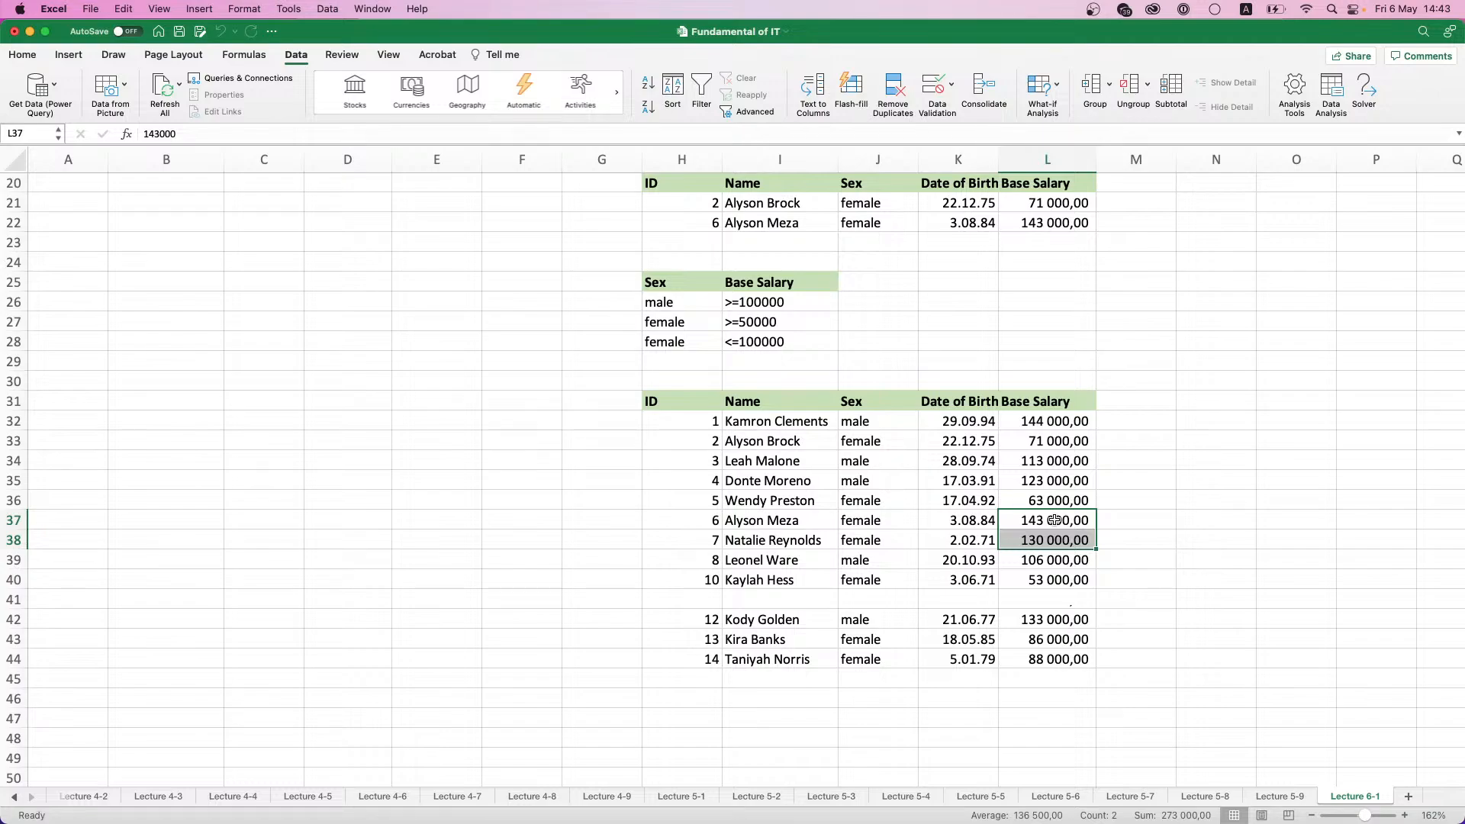
left_click(1071, 644)
left_click(1074, 661)
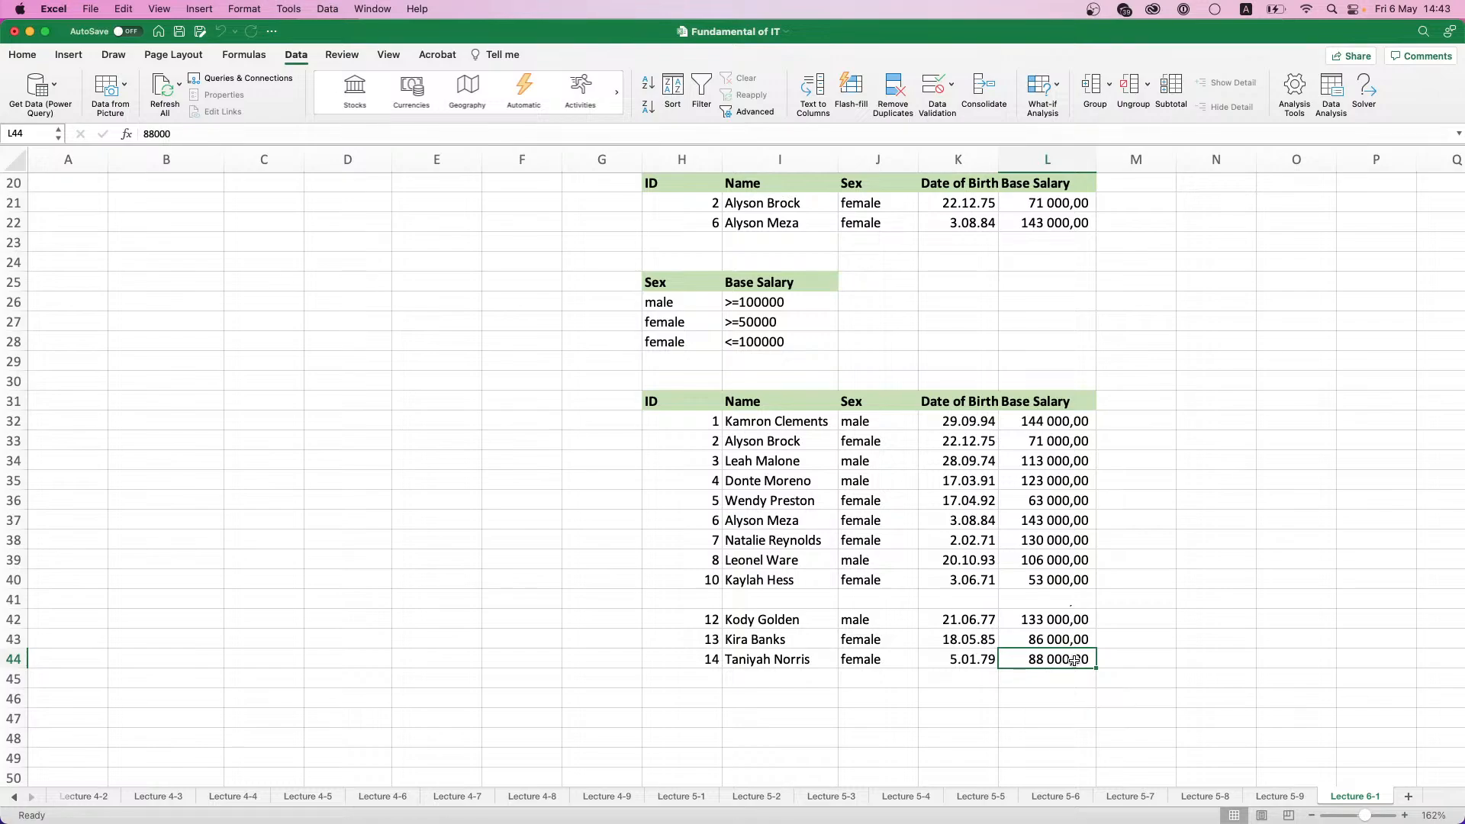
left_click_drag(1074, 661, 694, 394)
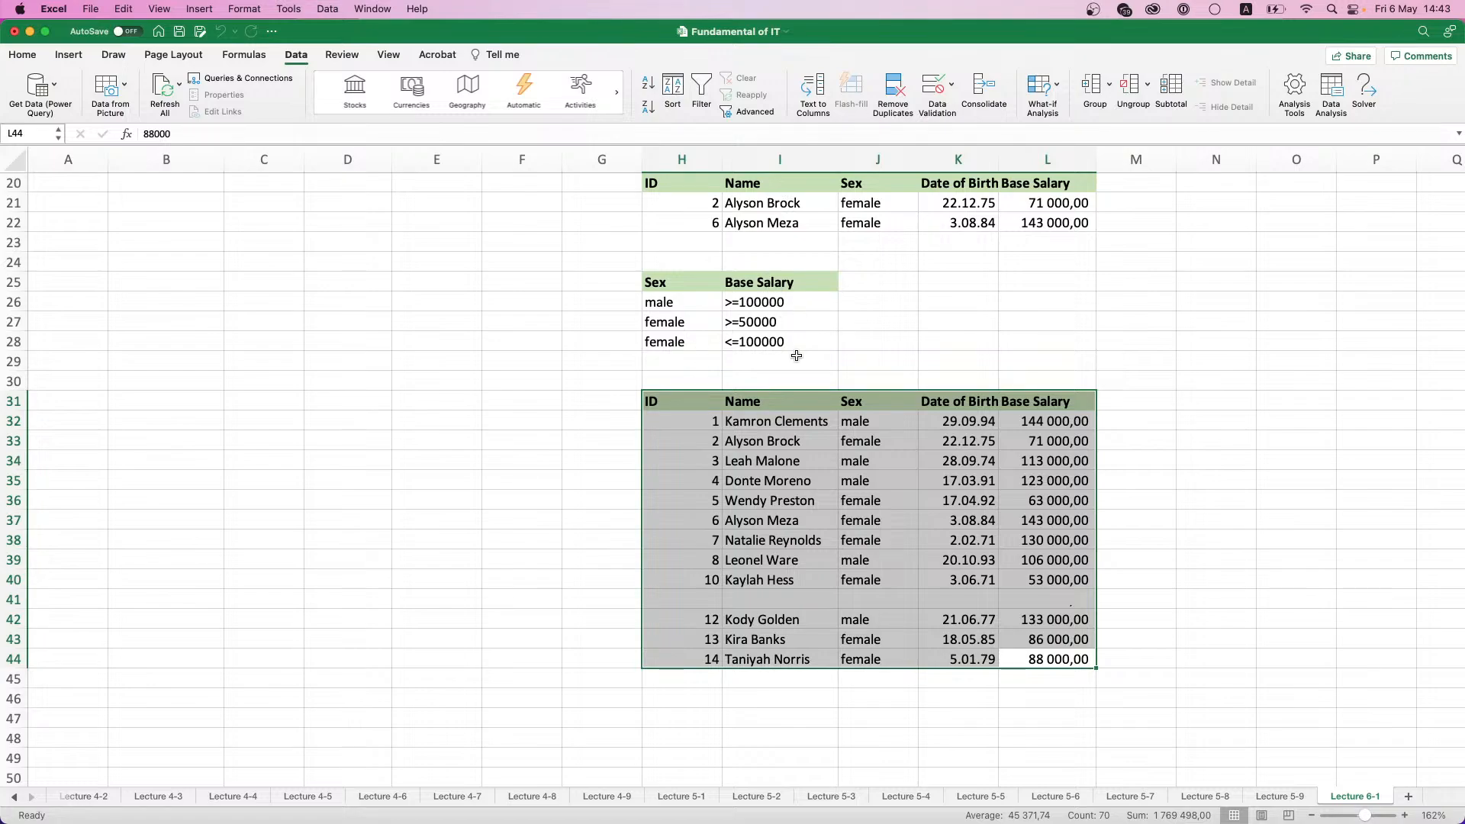
- Clear the extracted table H31:L44 and remove the green fill from its header cells H31:L31
key("Delete")
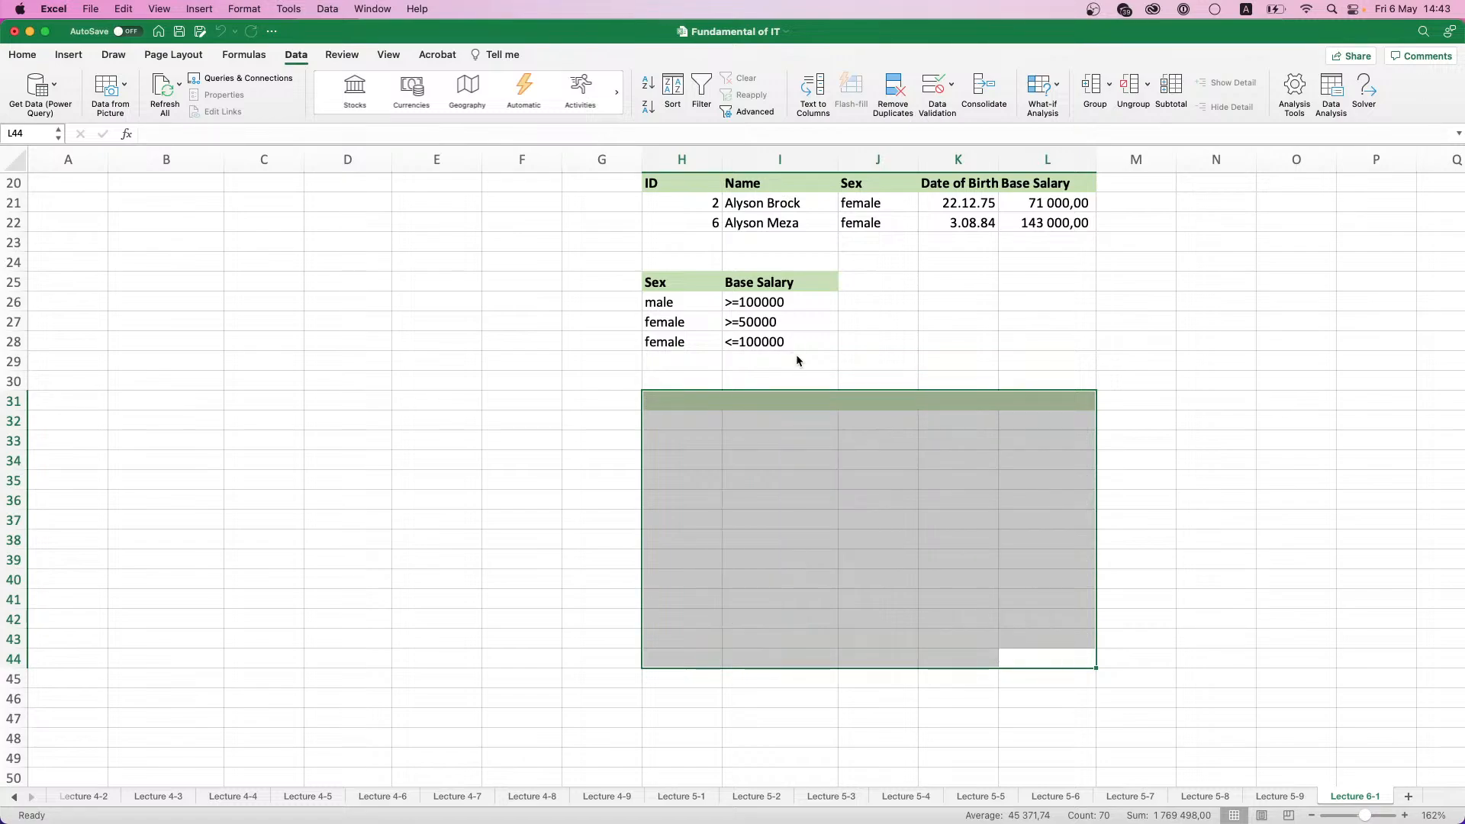
left_click(793, 322)
scroll(809, 367, "up", 2)
scroll(817, 374, "up", 1)
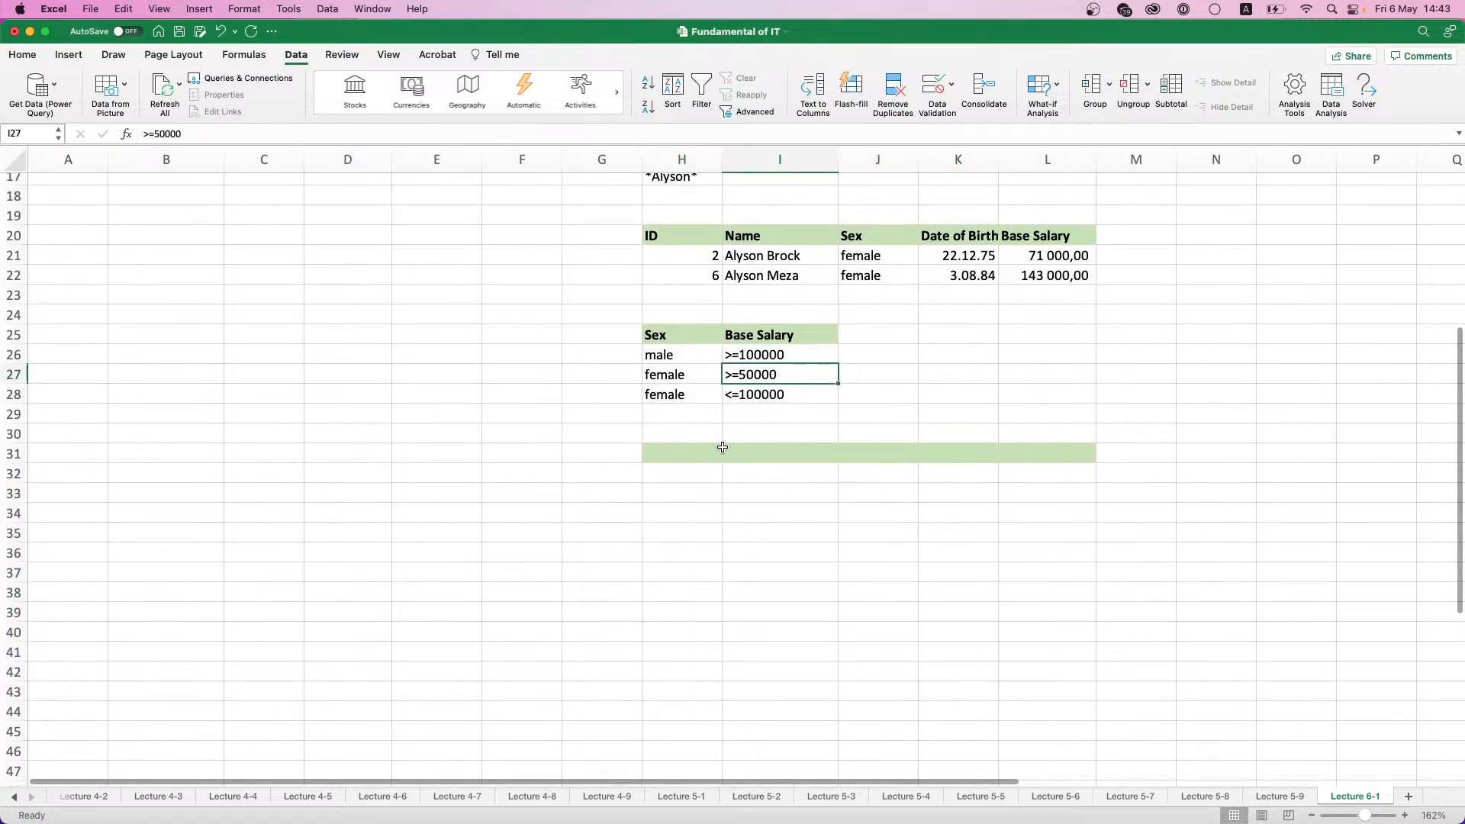
left_click_drag(710, 454, 1068, 453)
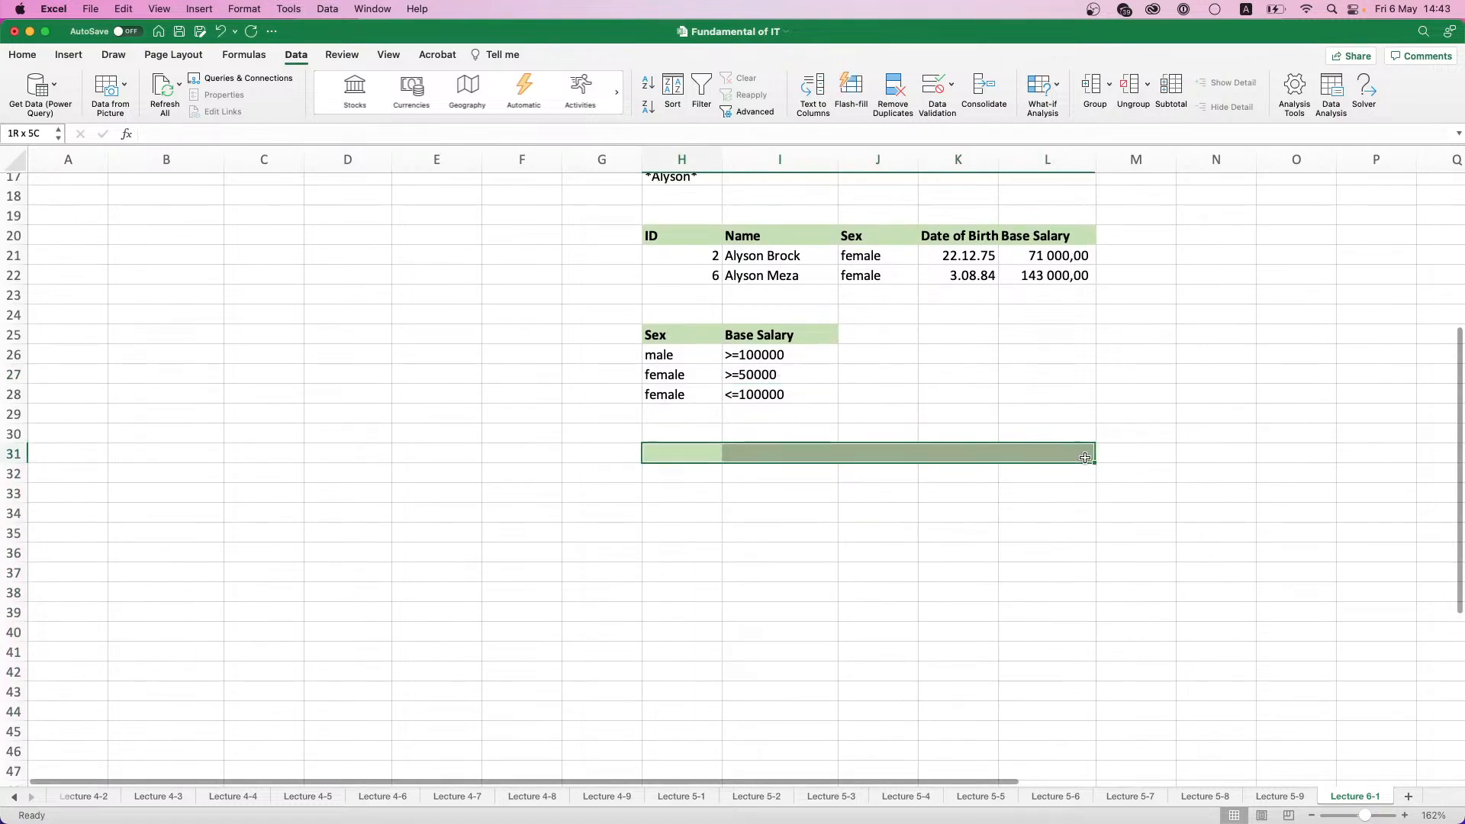
left_click(23, 55)
left_click(256, 107)
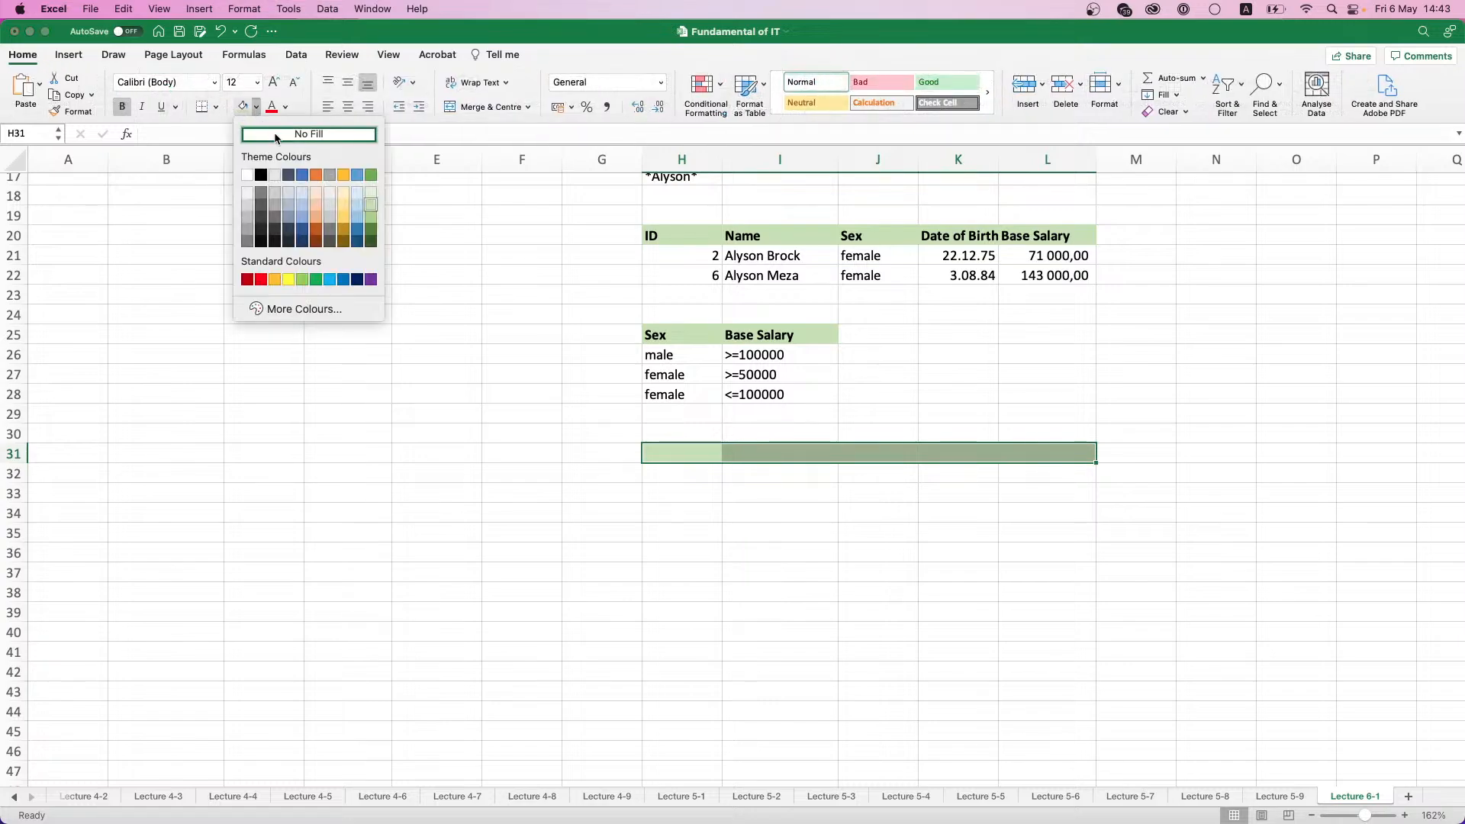
left_click(286, 135)
left_click(877, 374)
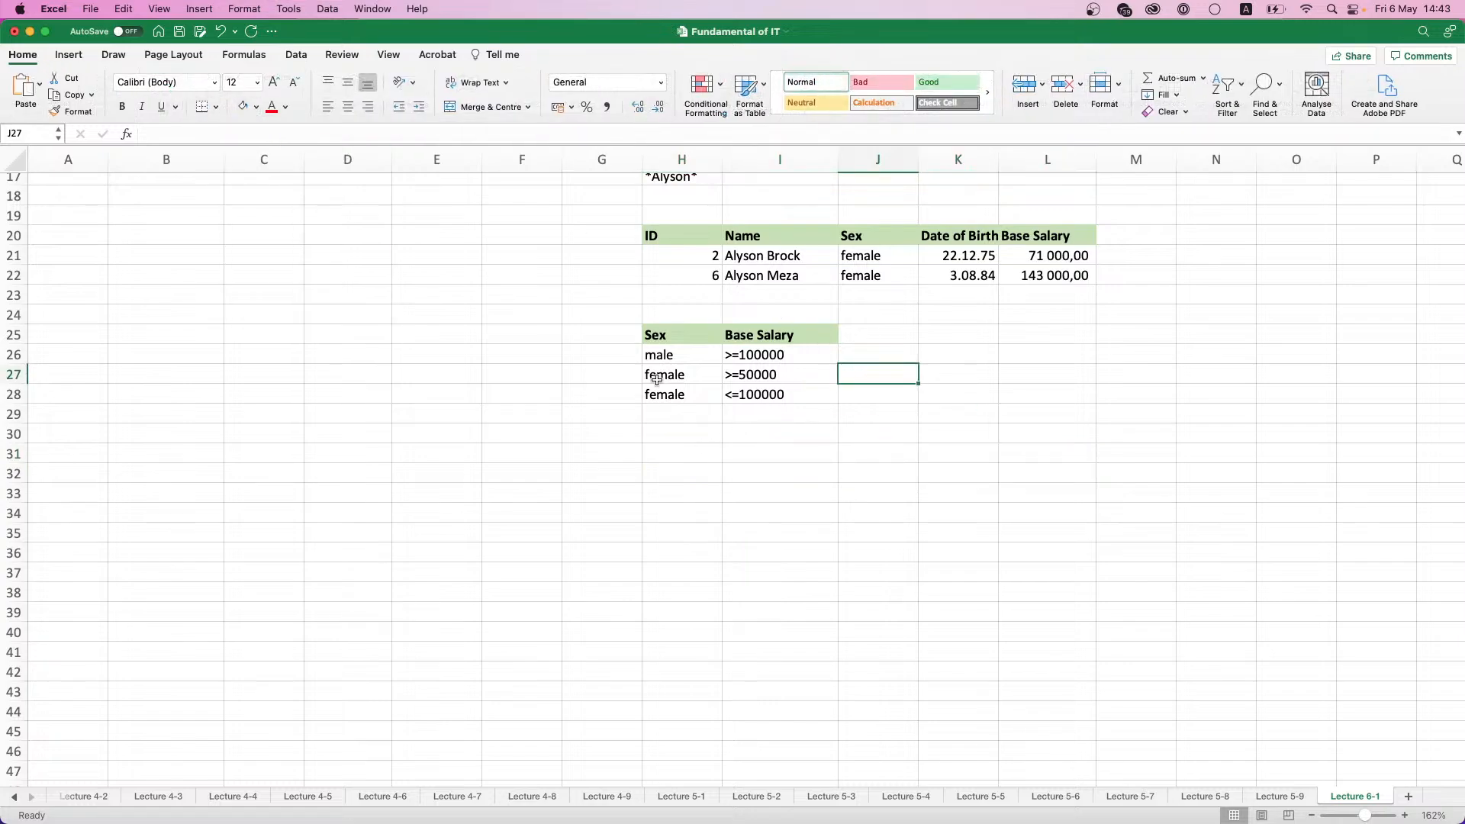
- Delete the third criteria row, female with <=100000, from H28:I28
left_click_drag(673, 395, 774, 397)
key("Delete")
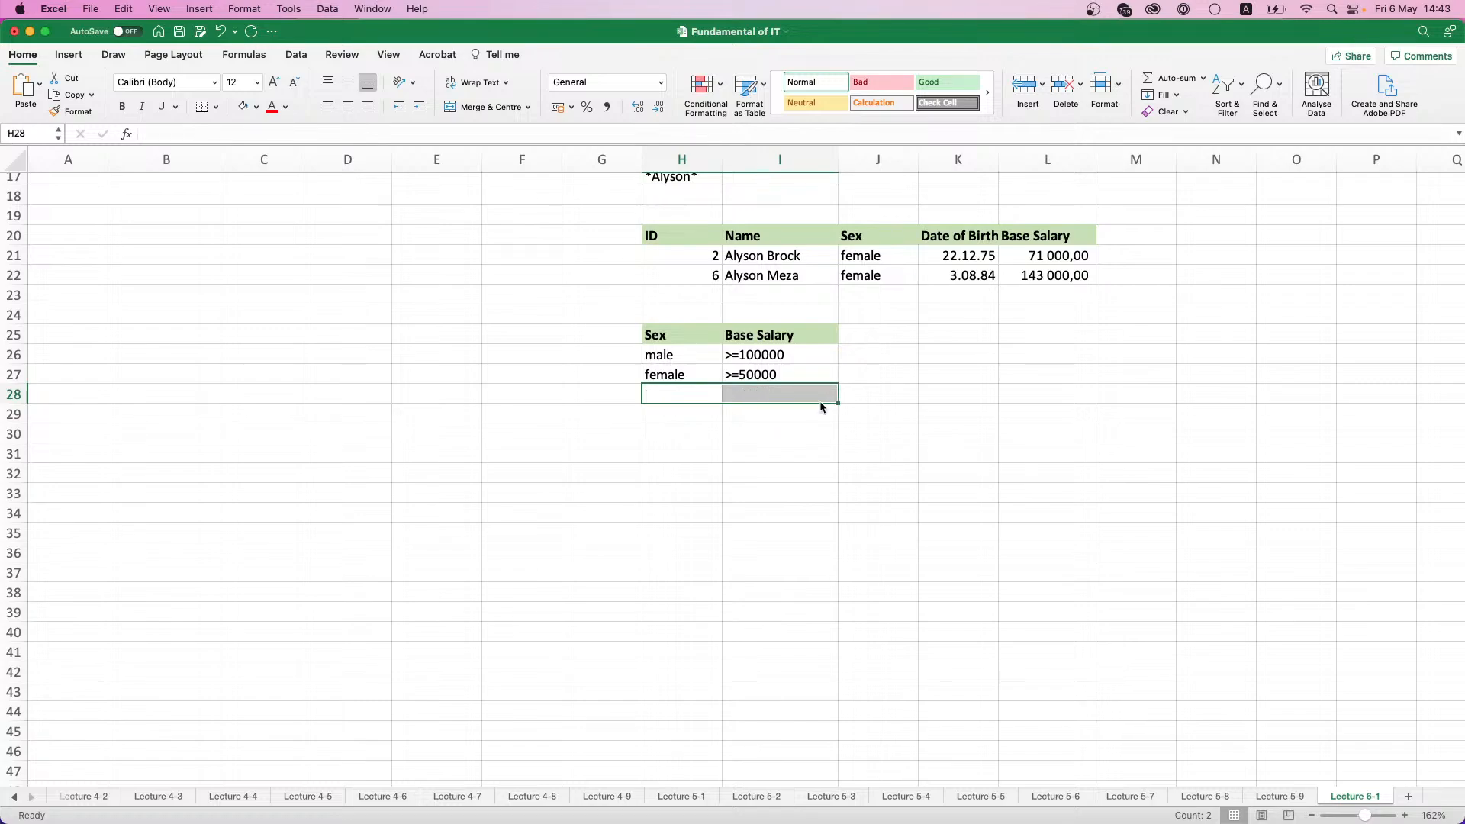
left_click(822, 372)
- Copy the Base Salary criteria header from I25 into J25 to add a second salary condition column
left_click(801, 337)
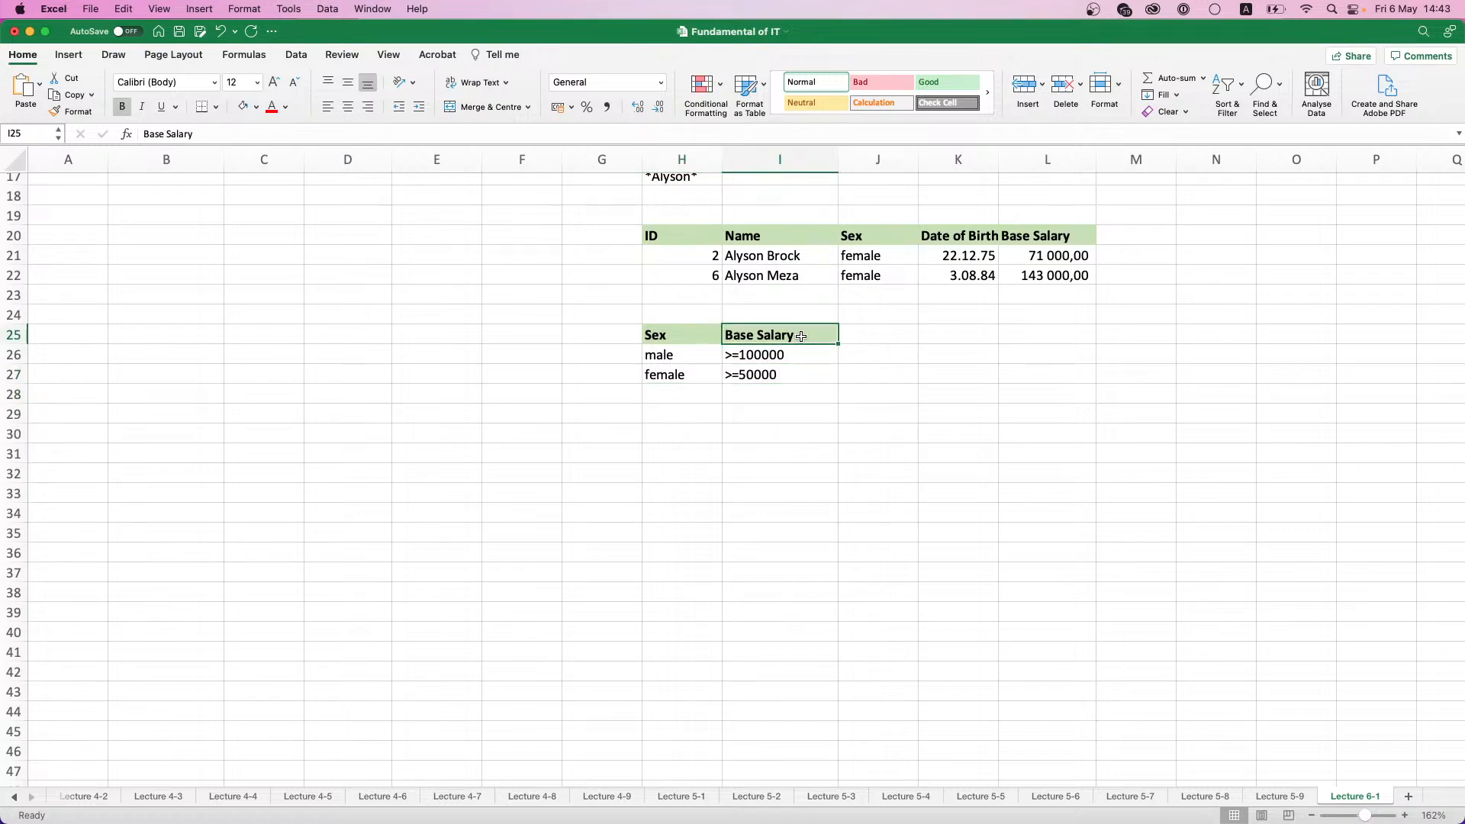
key("super+c")
left_click(877, 336)
key("super+v")
- Enter <=100000 in J27 as the upper salary limit for the female criteria row
left_click(878, 356)
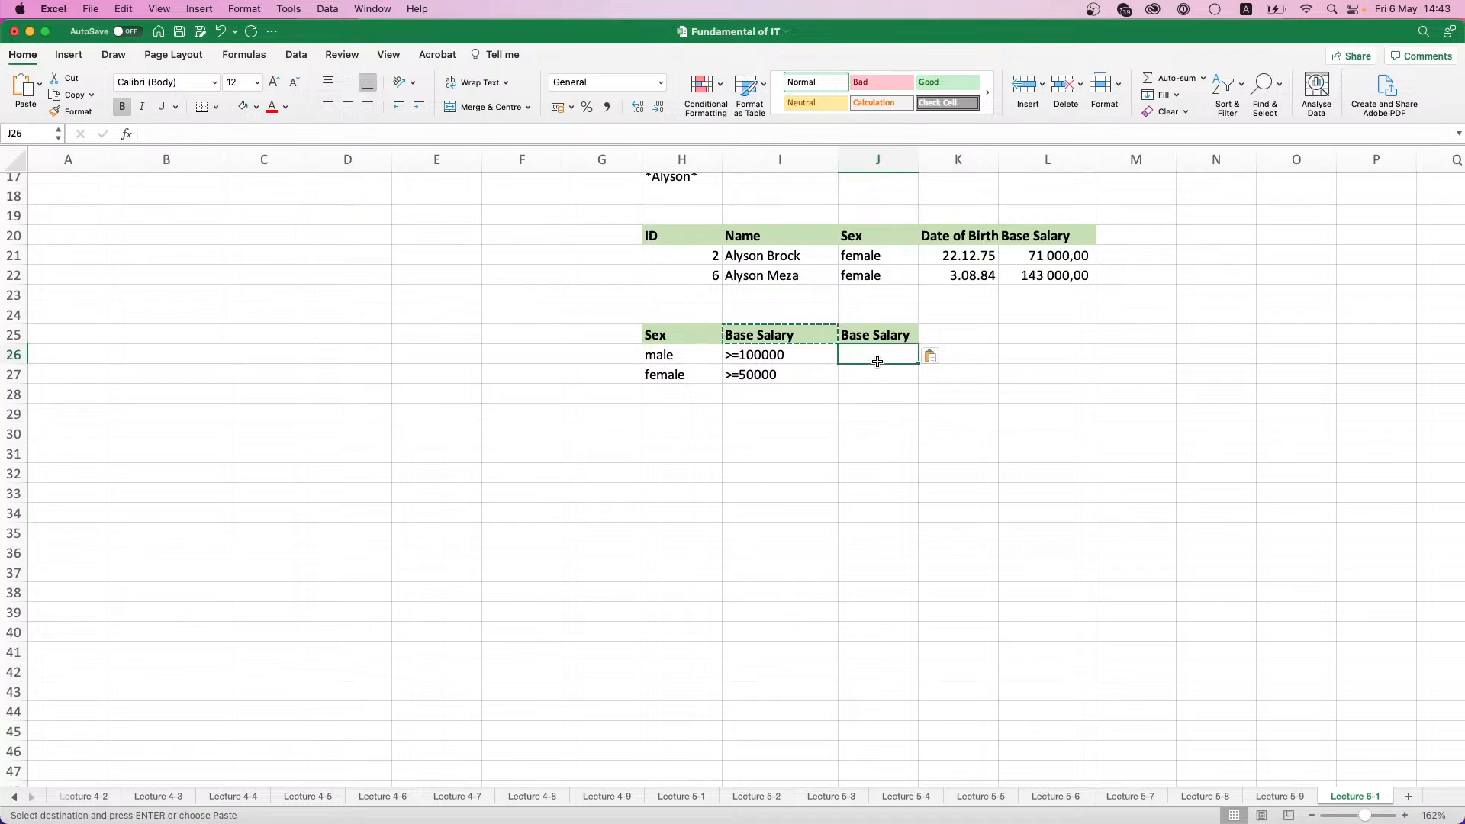
left_click(877, 374)
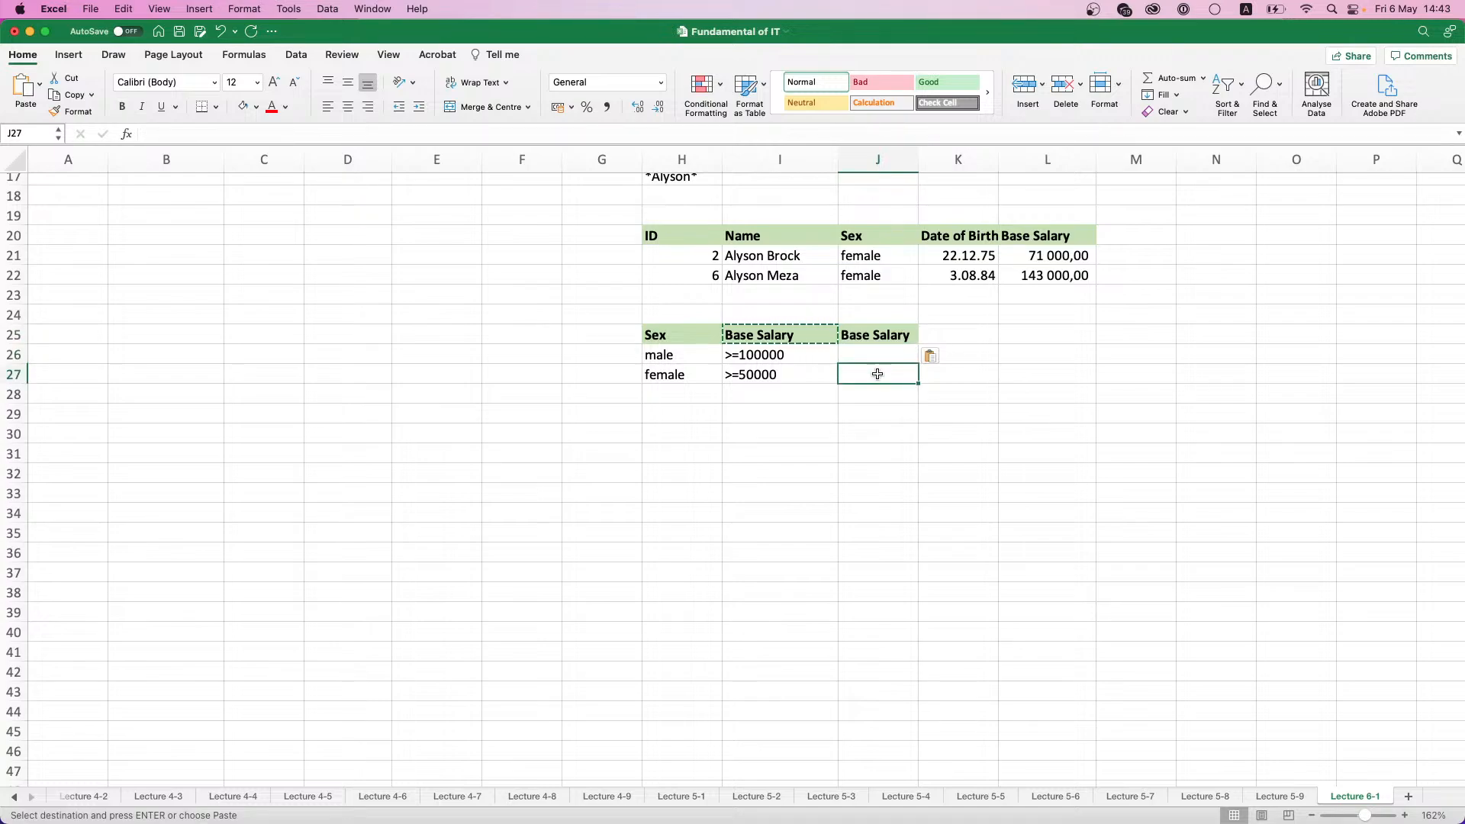
type("<=")
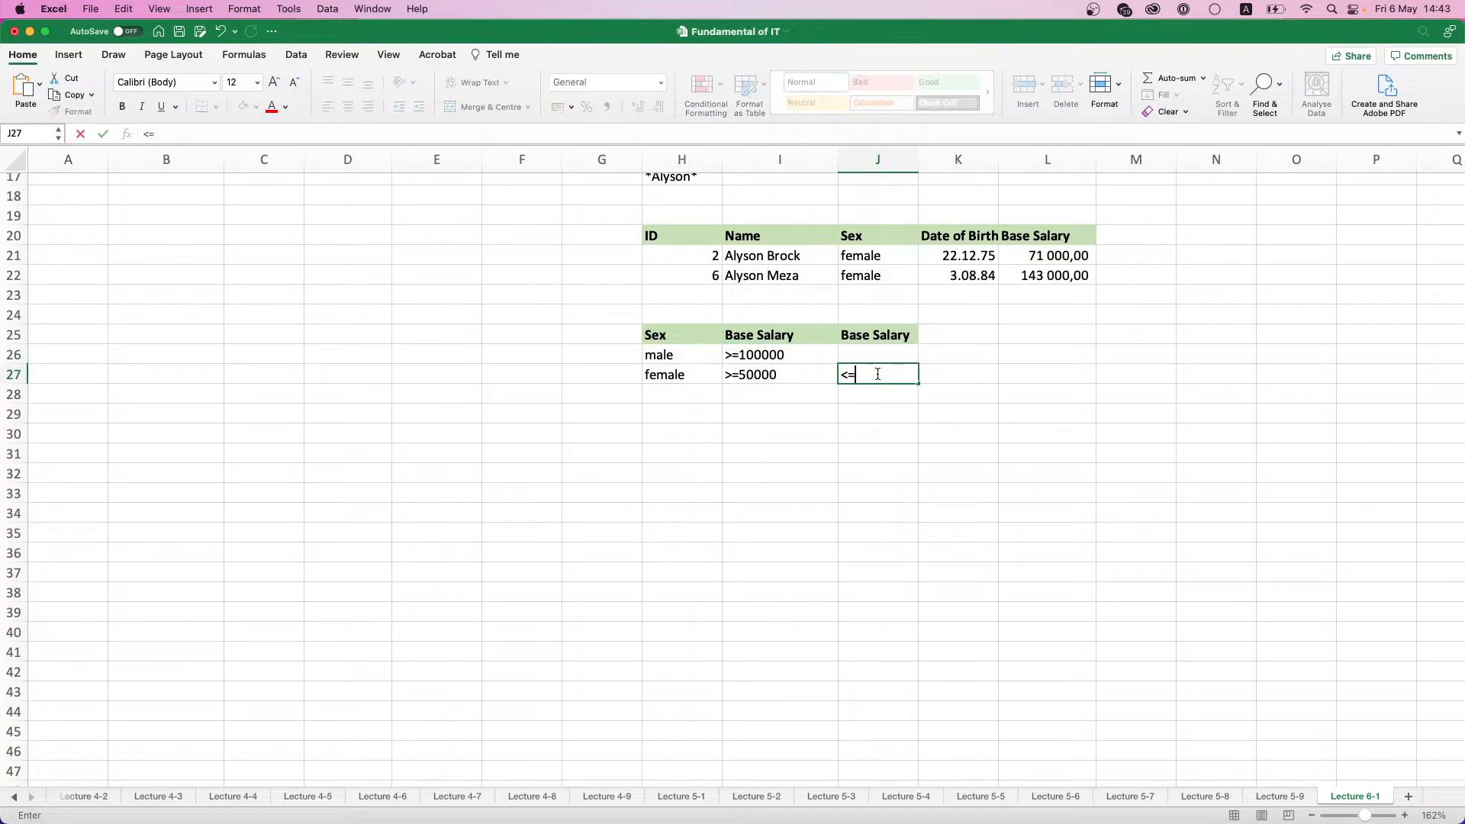
type("100000")
key("Return")
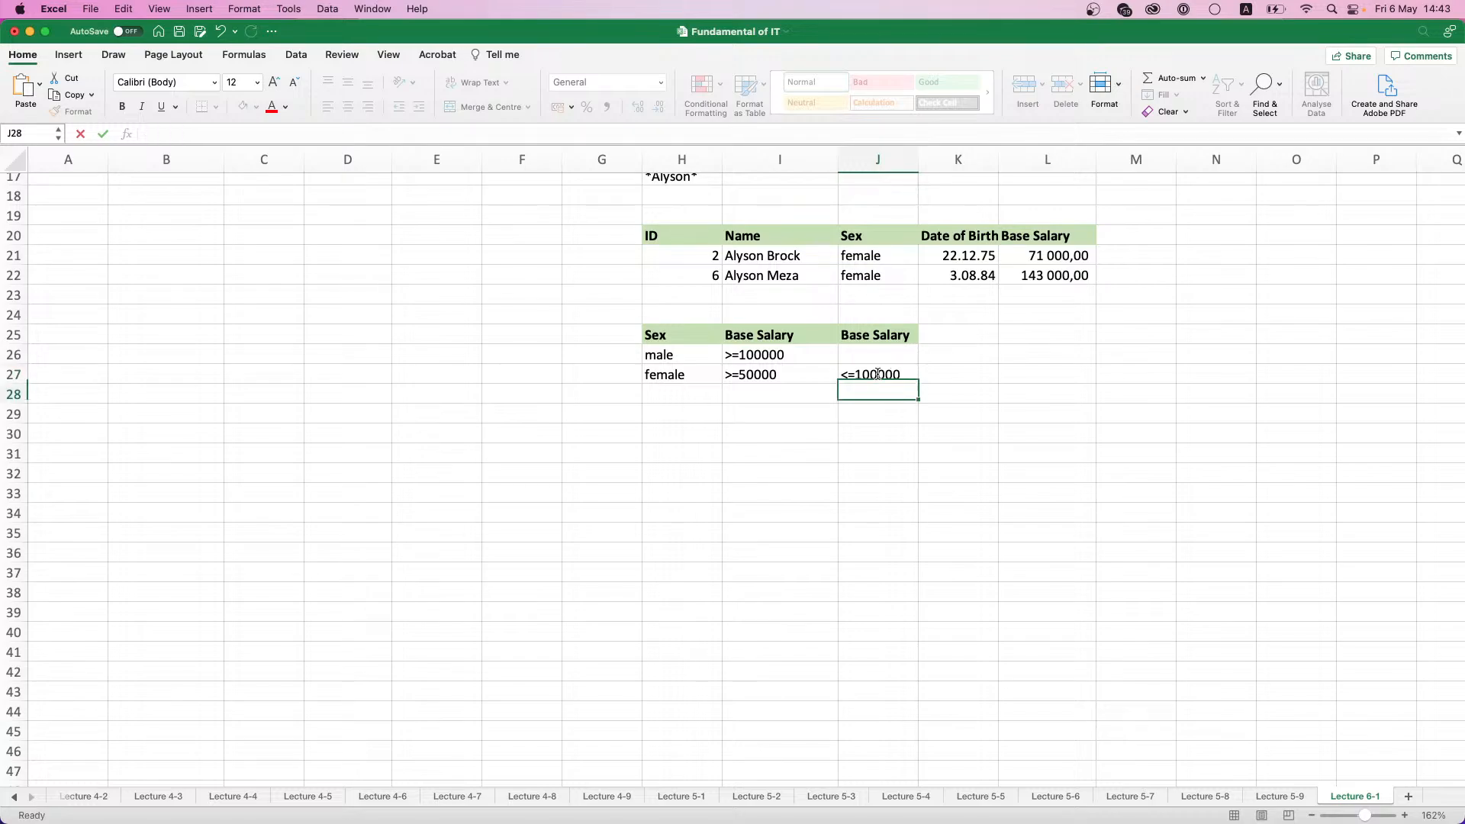
- Start an Advanced Filter on the employee table A1:E16 and set its criteria range to H25:J27
scroll(954, 393, "up", 4)
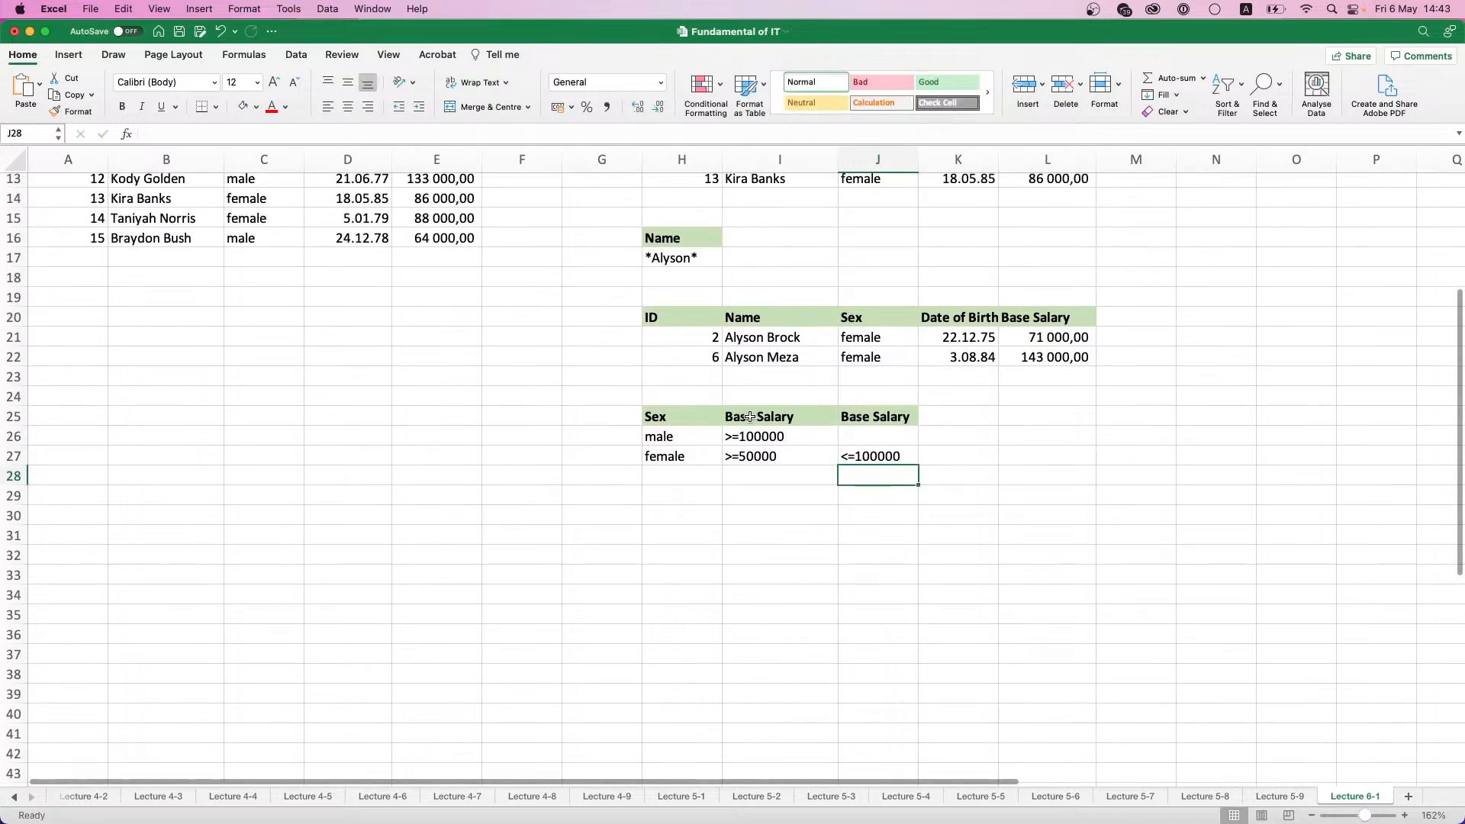
left_click_drag(691, 420, 906, 458)
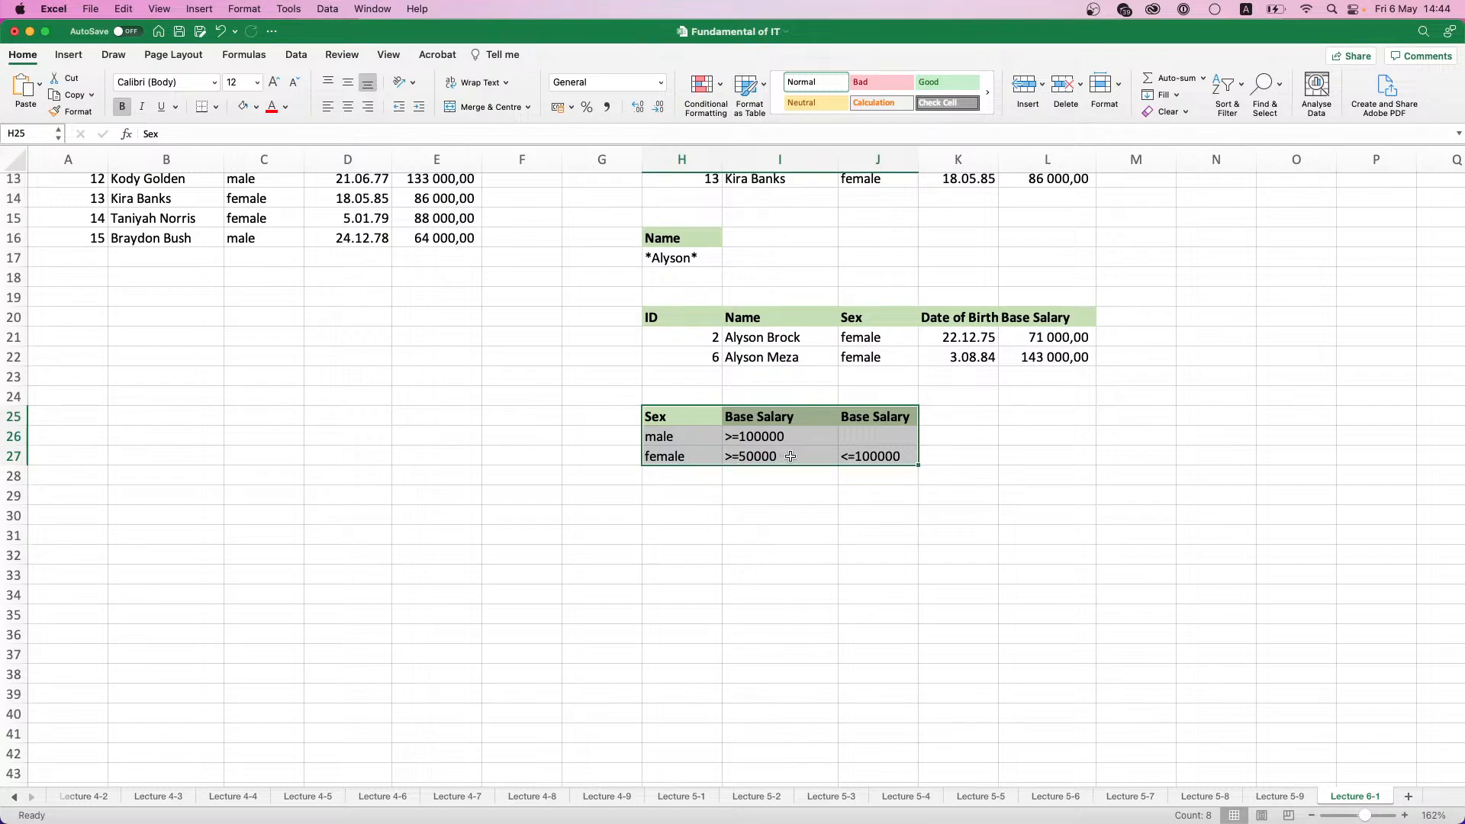
left_click(908, 457)
scroll(955, 476, "up", 3)
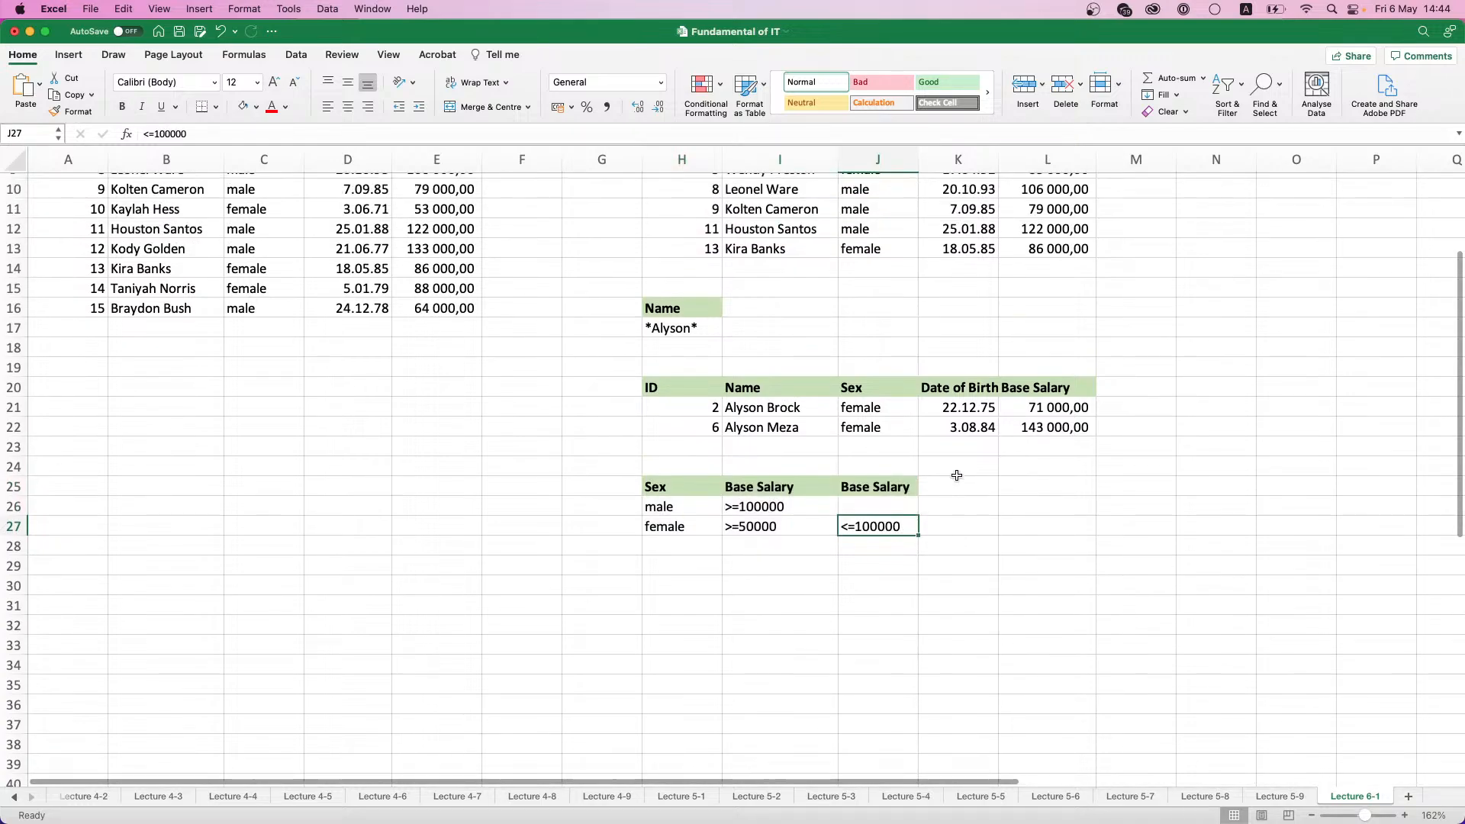
scroll(956, 475, "up", 1)
left_click(705, 568)
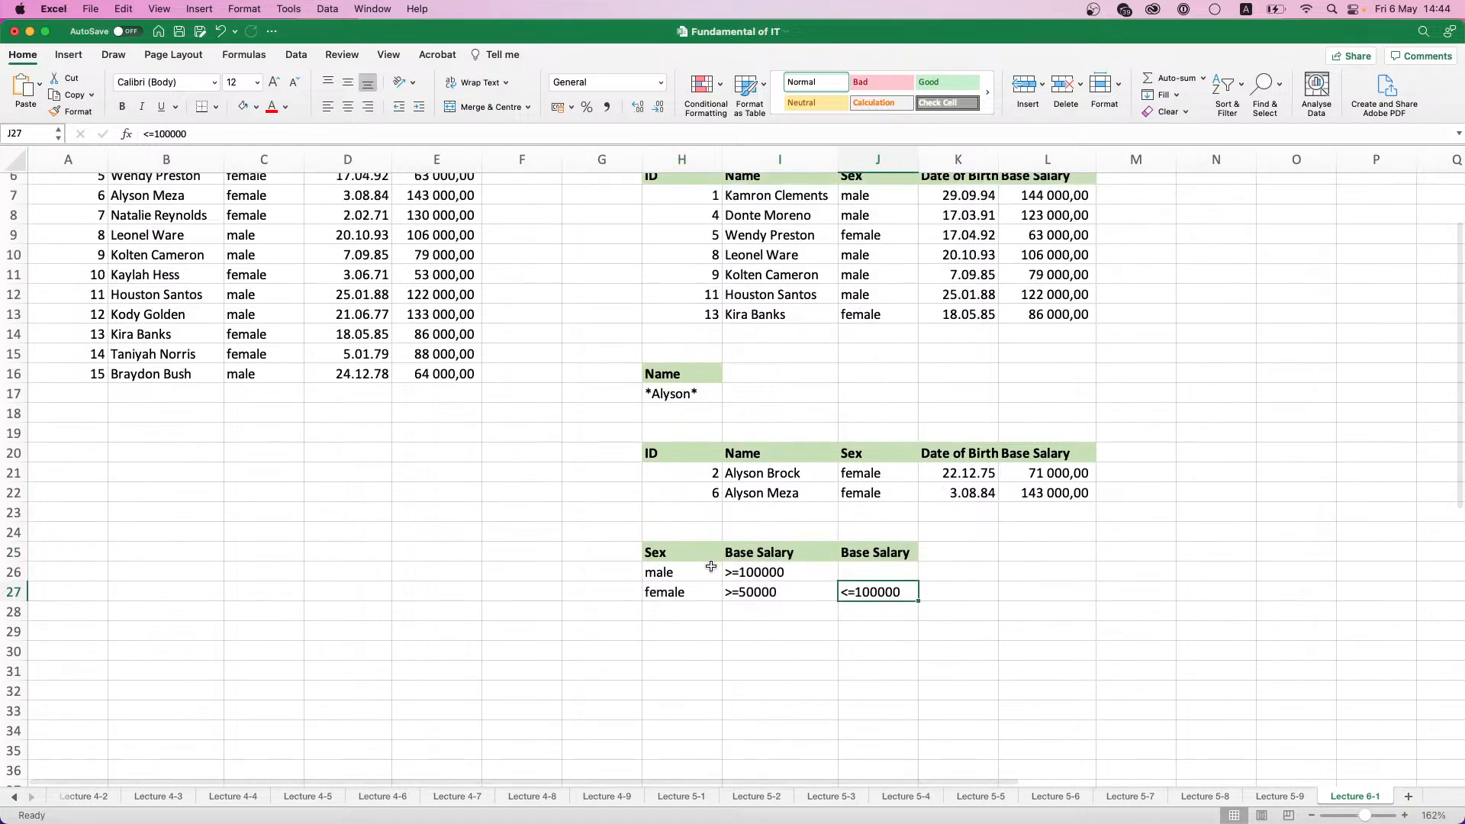
left_click(295, 56)
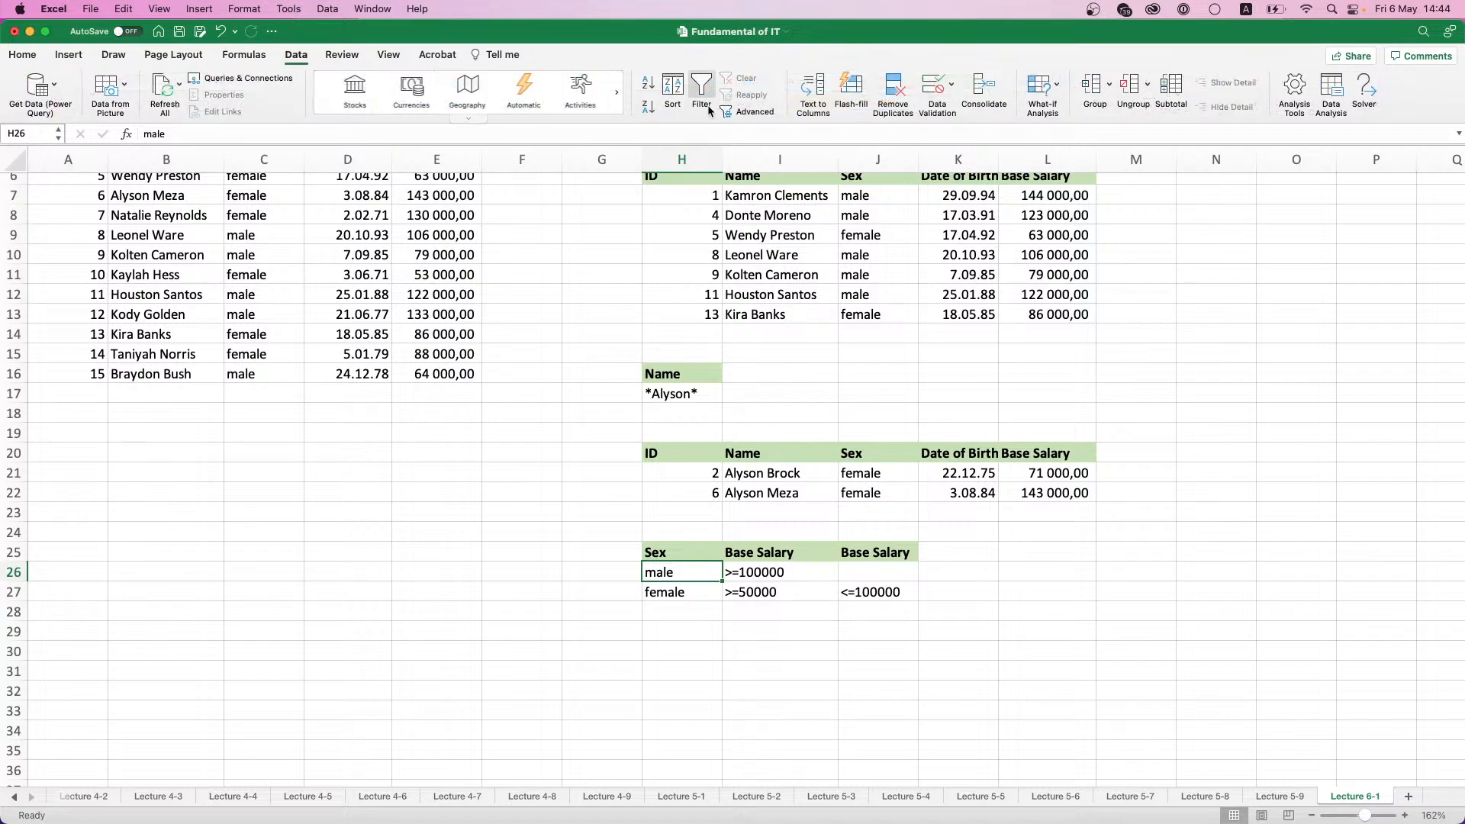
left_click(779, 113)
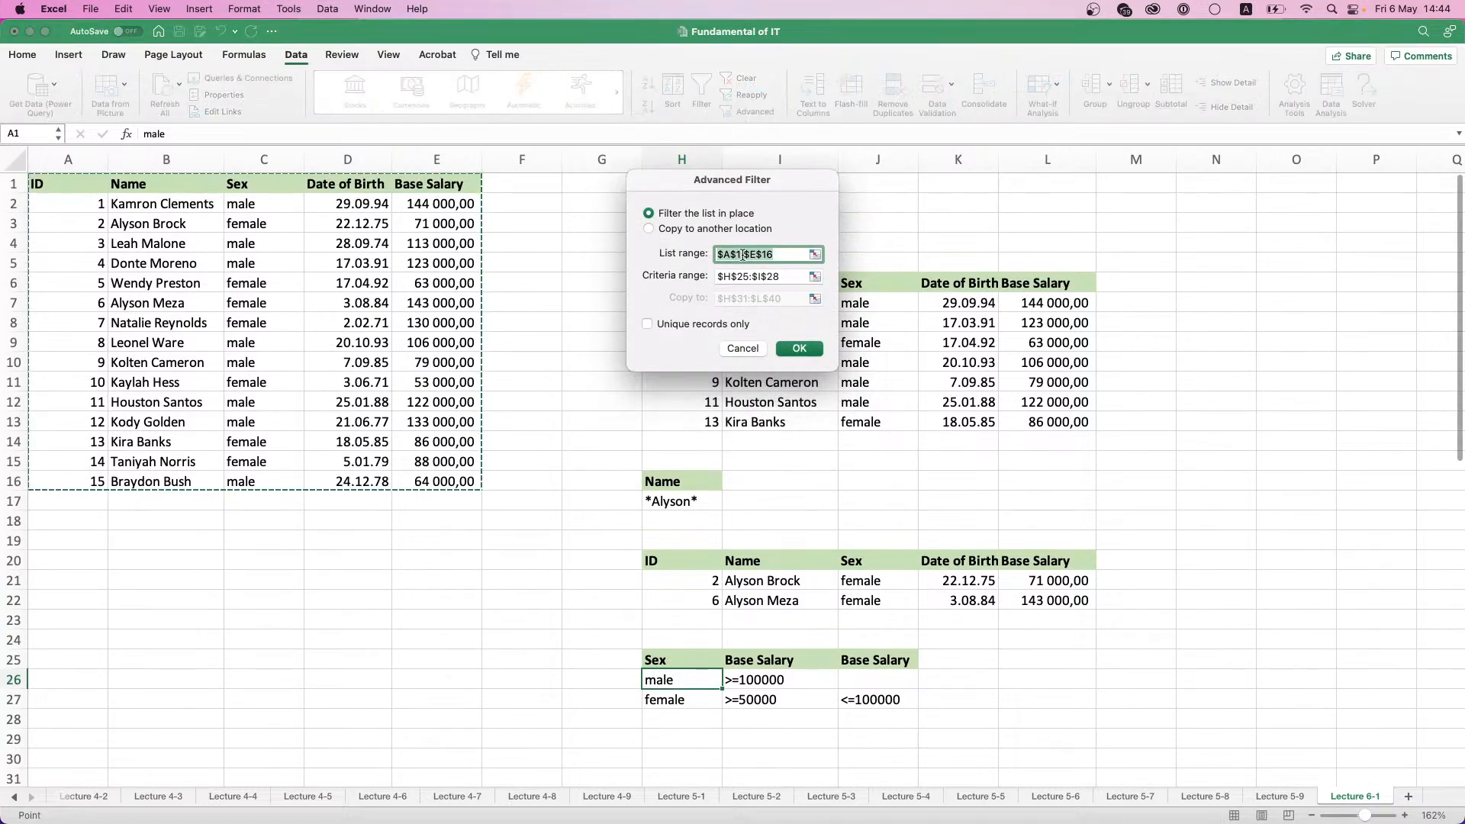
left_click(817, 285)
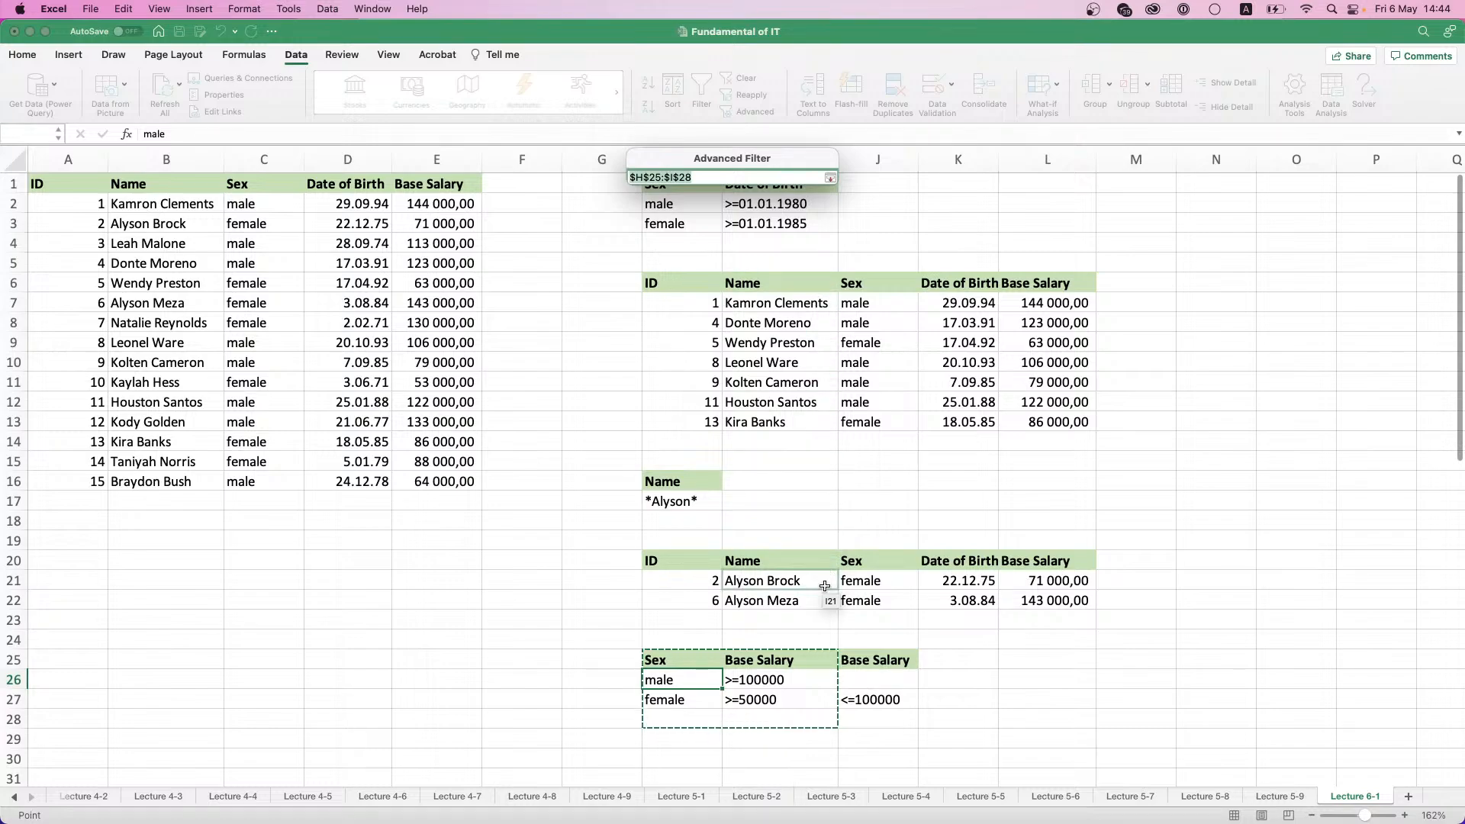
left_click_drag(661, 660, 911, 704)
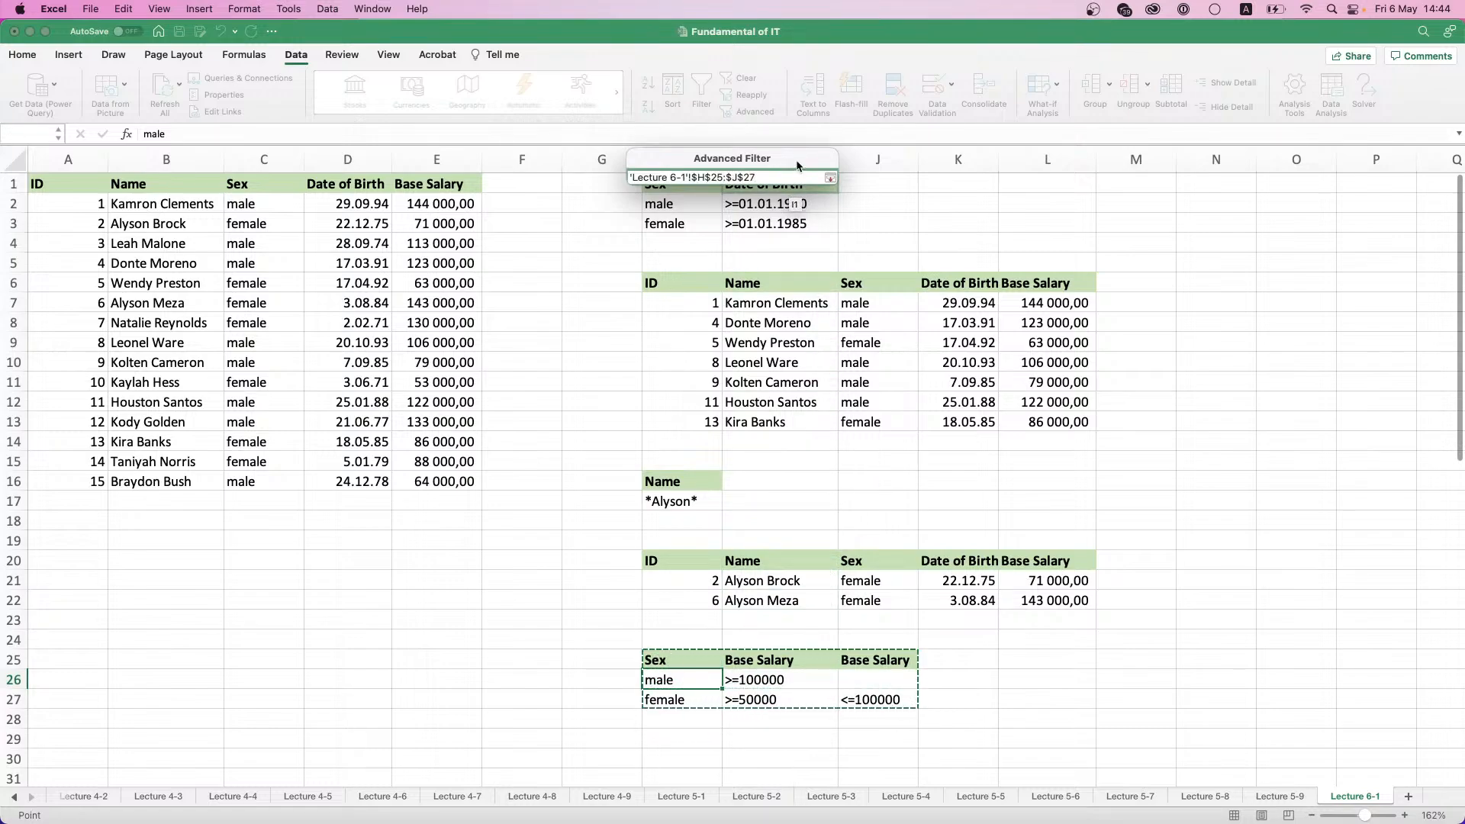
left_click(830, 178)
- Run the Advanced Filter with its output copied to another location, H30:L44
left_click(661, 229)
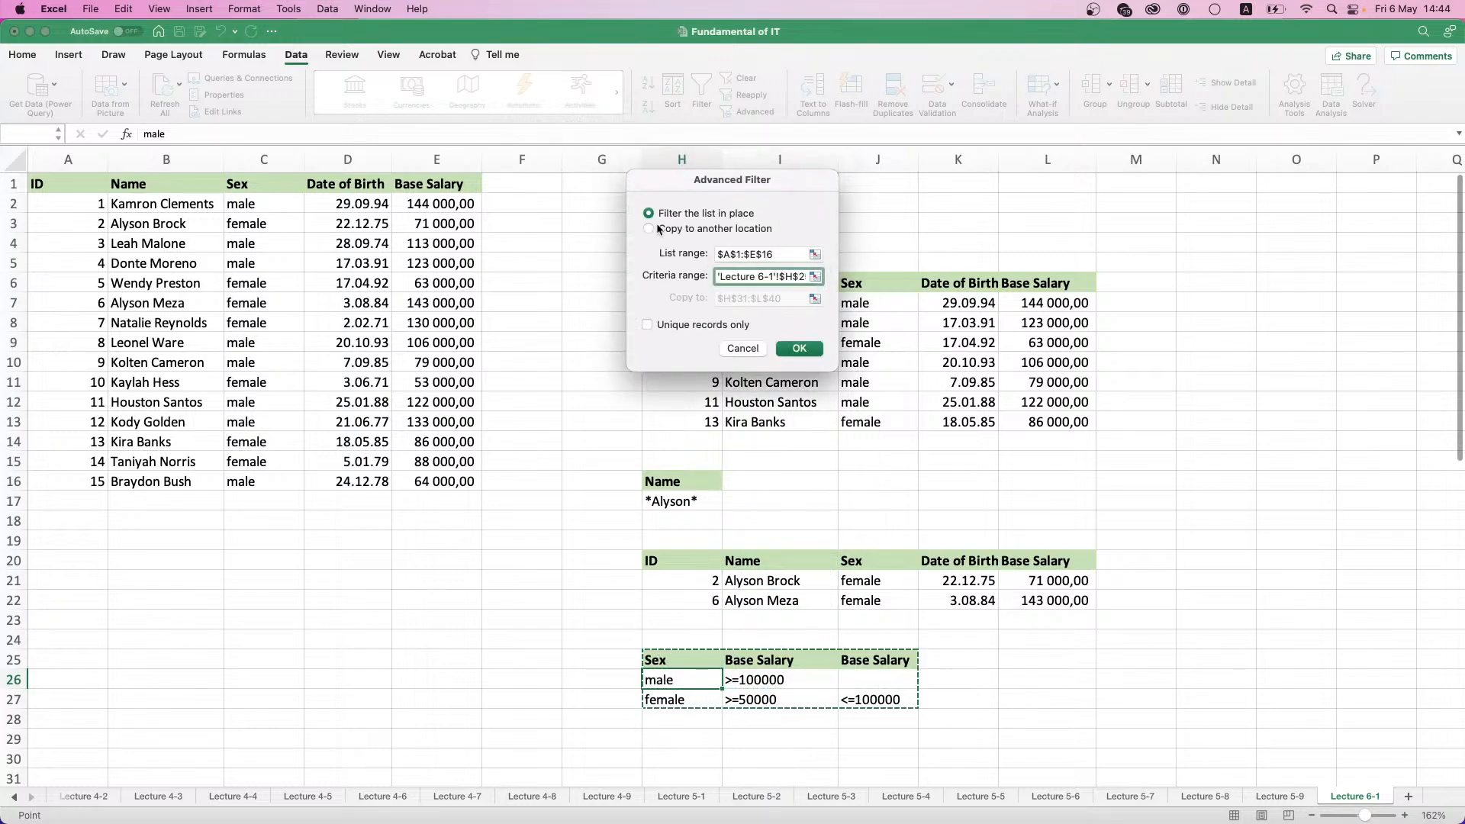
left_click(815, 299)
scroll(813, 369, "down", 6)
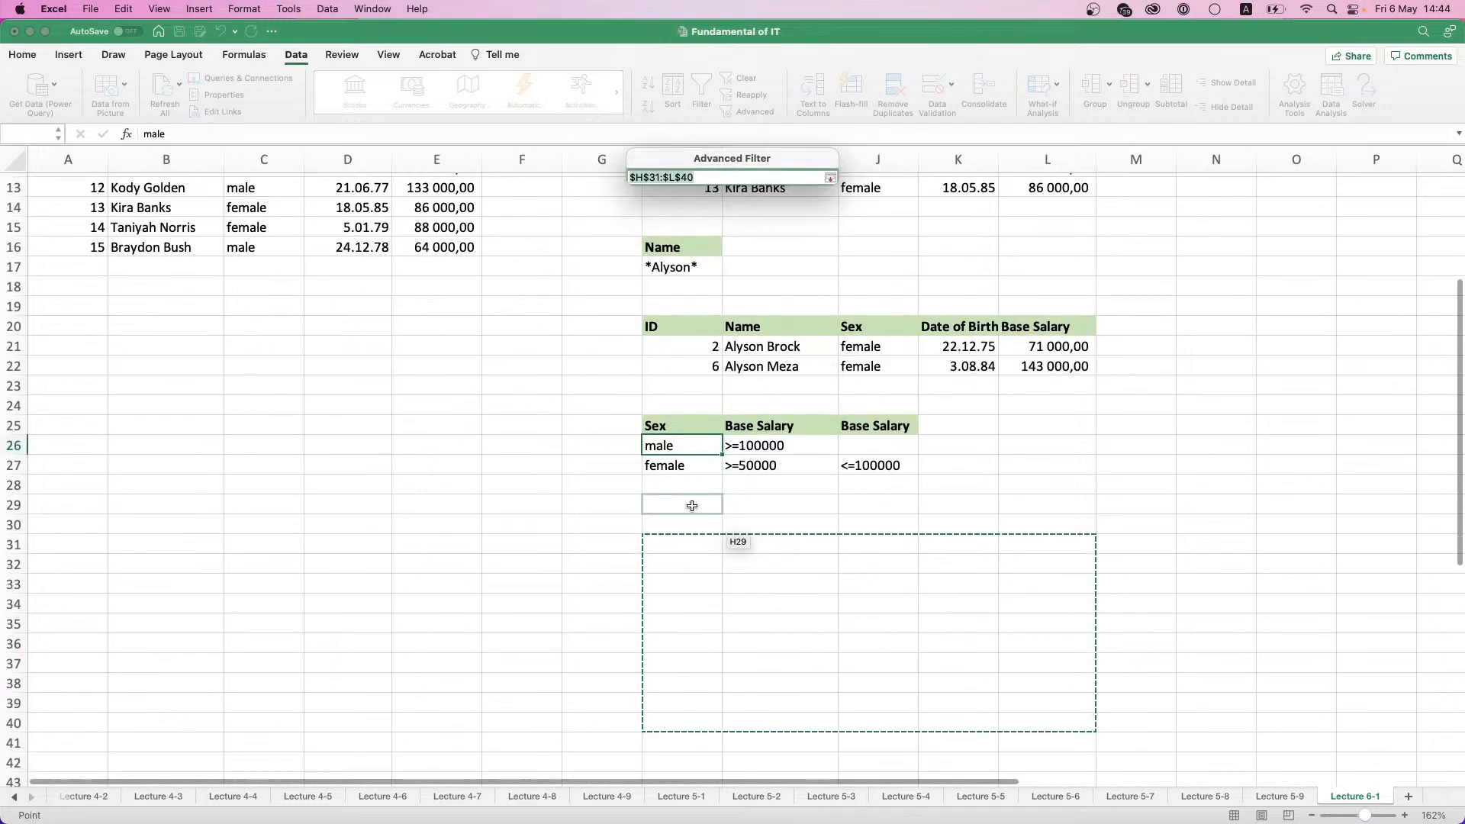
left_click_drag(682, 525, 1091, 748)
left_click(830, 177)
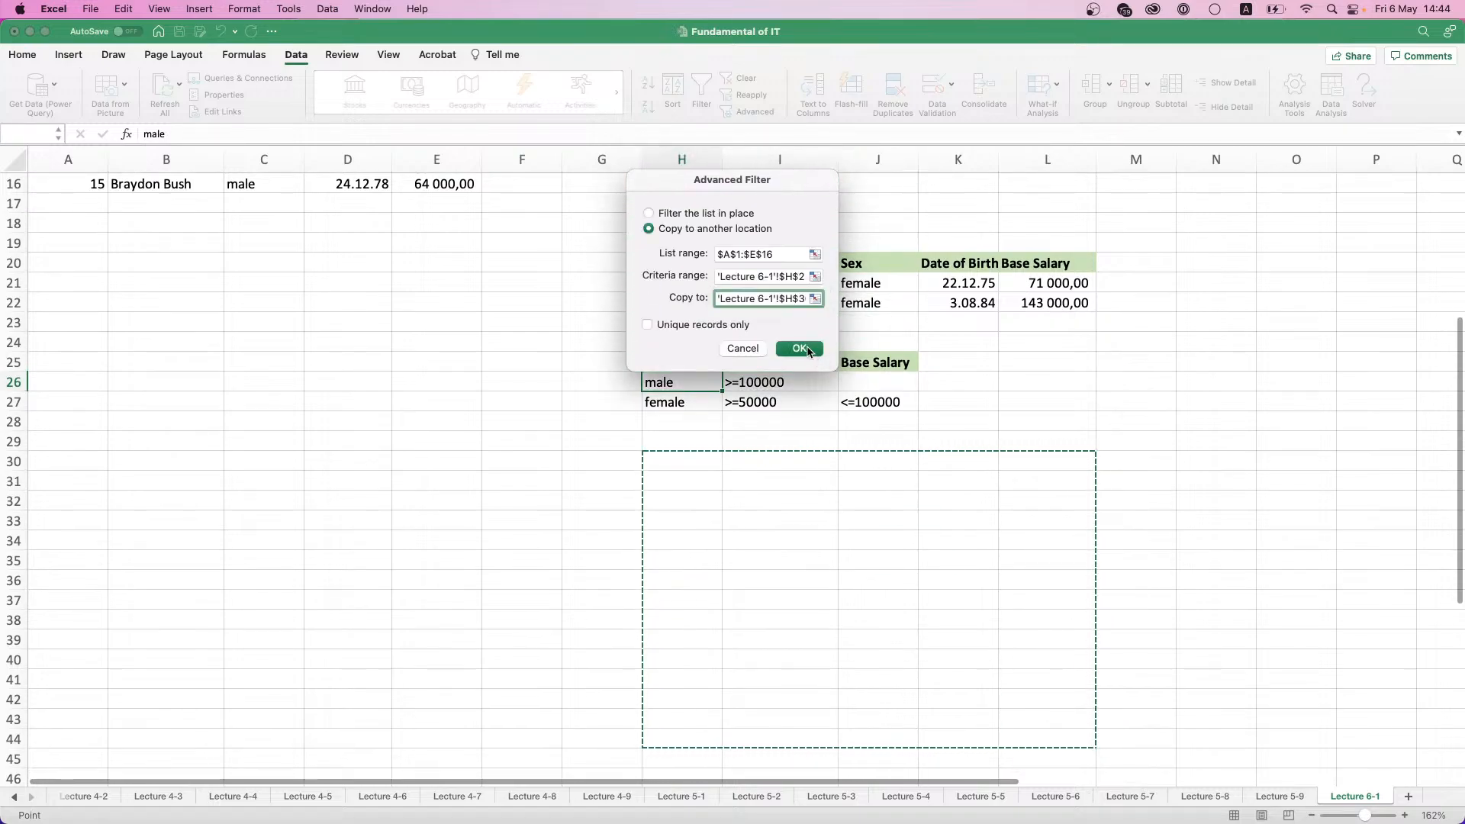
left_click(805, 346)
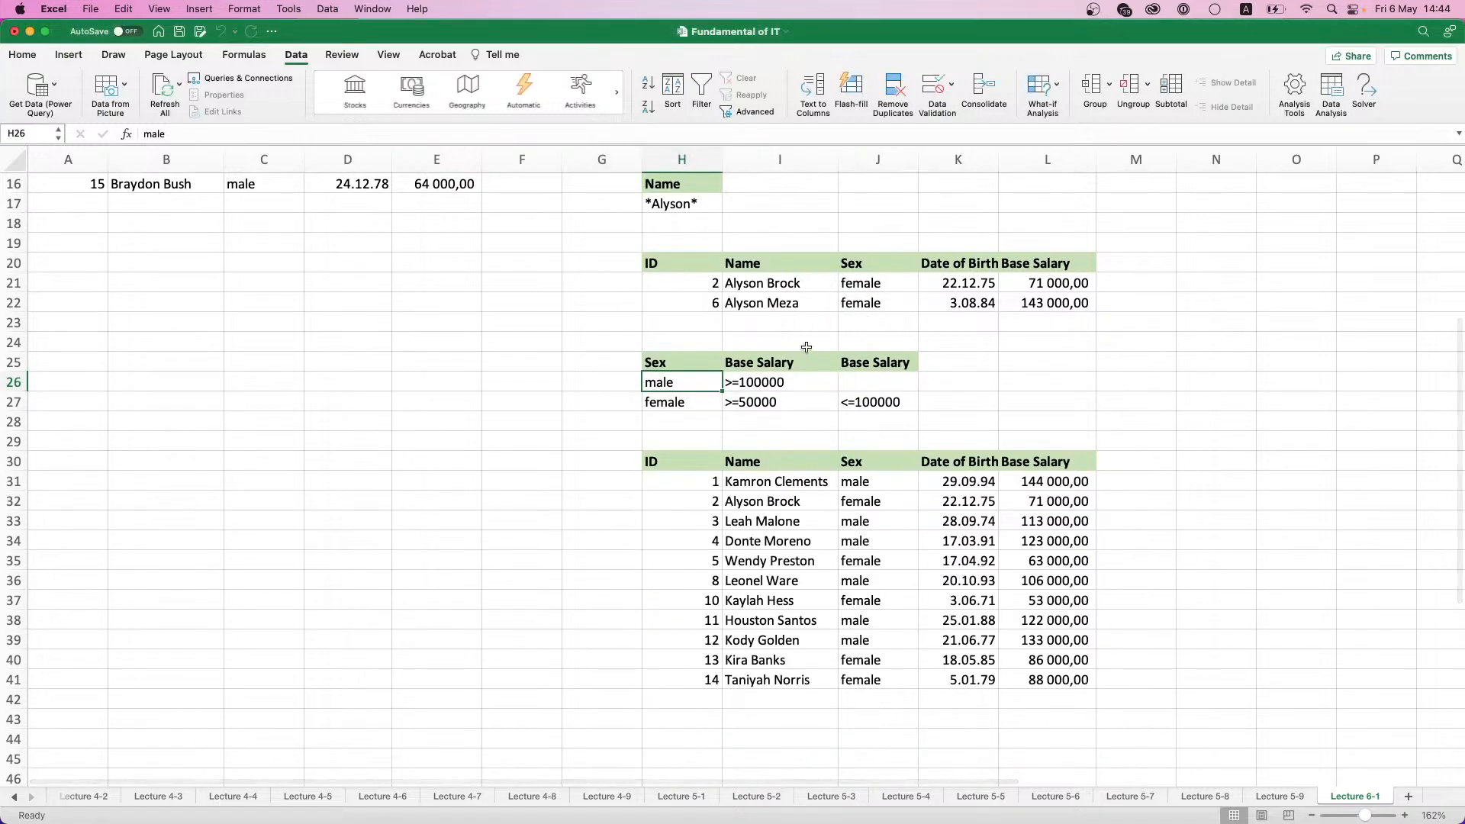
- Check the male and female rows of the extracted table at H30 against the sex and base salary criteria
left_click(856, 482)
left_click(876, 519)
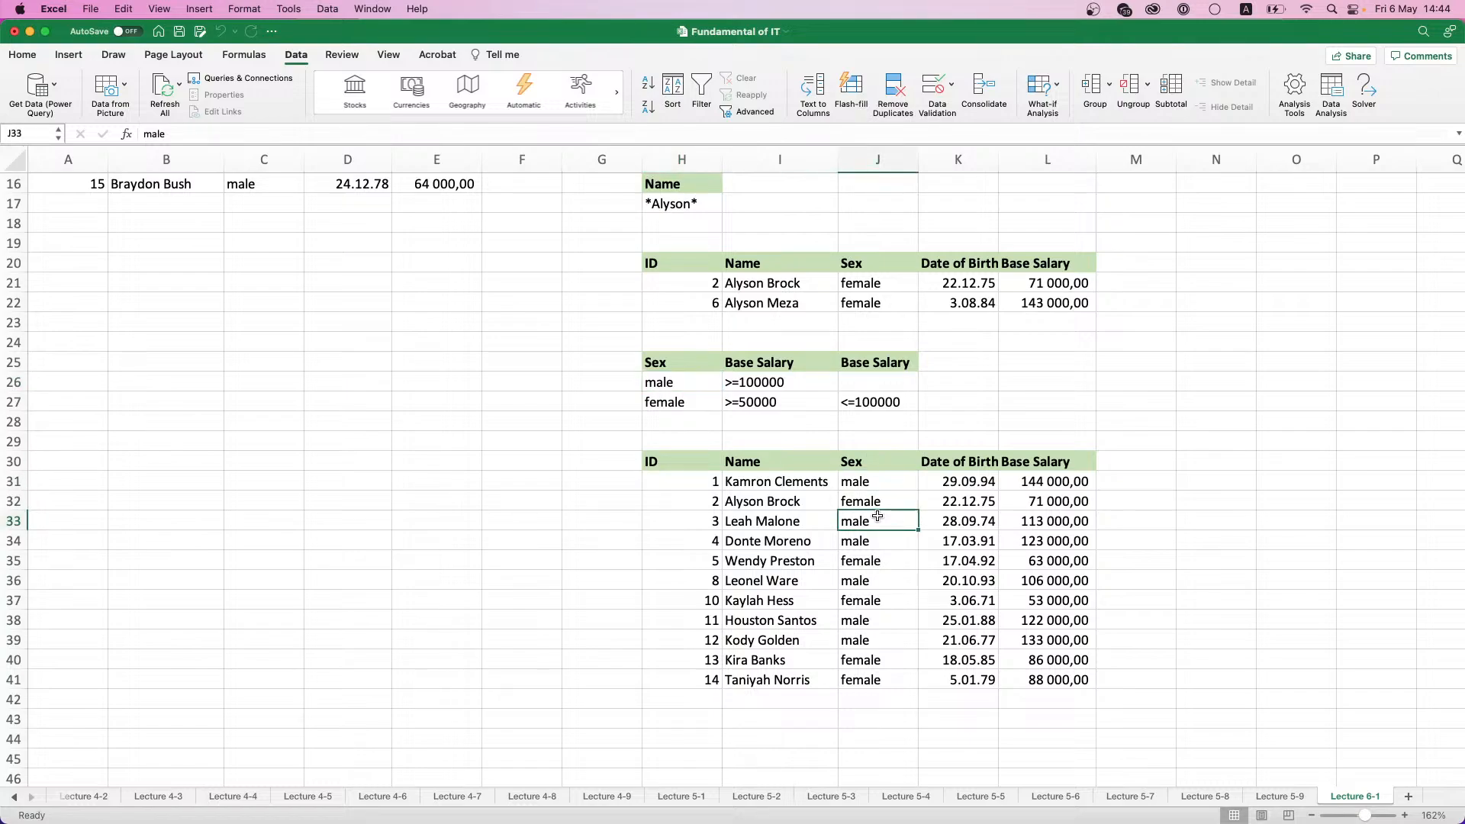
left_click(884, 541)
left_click(885, 578)
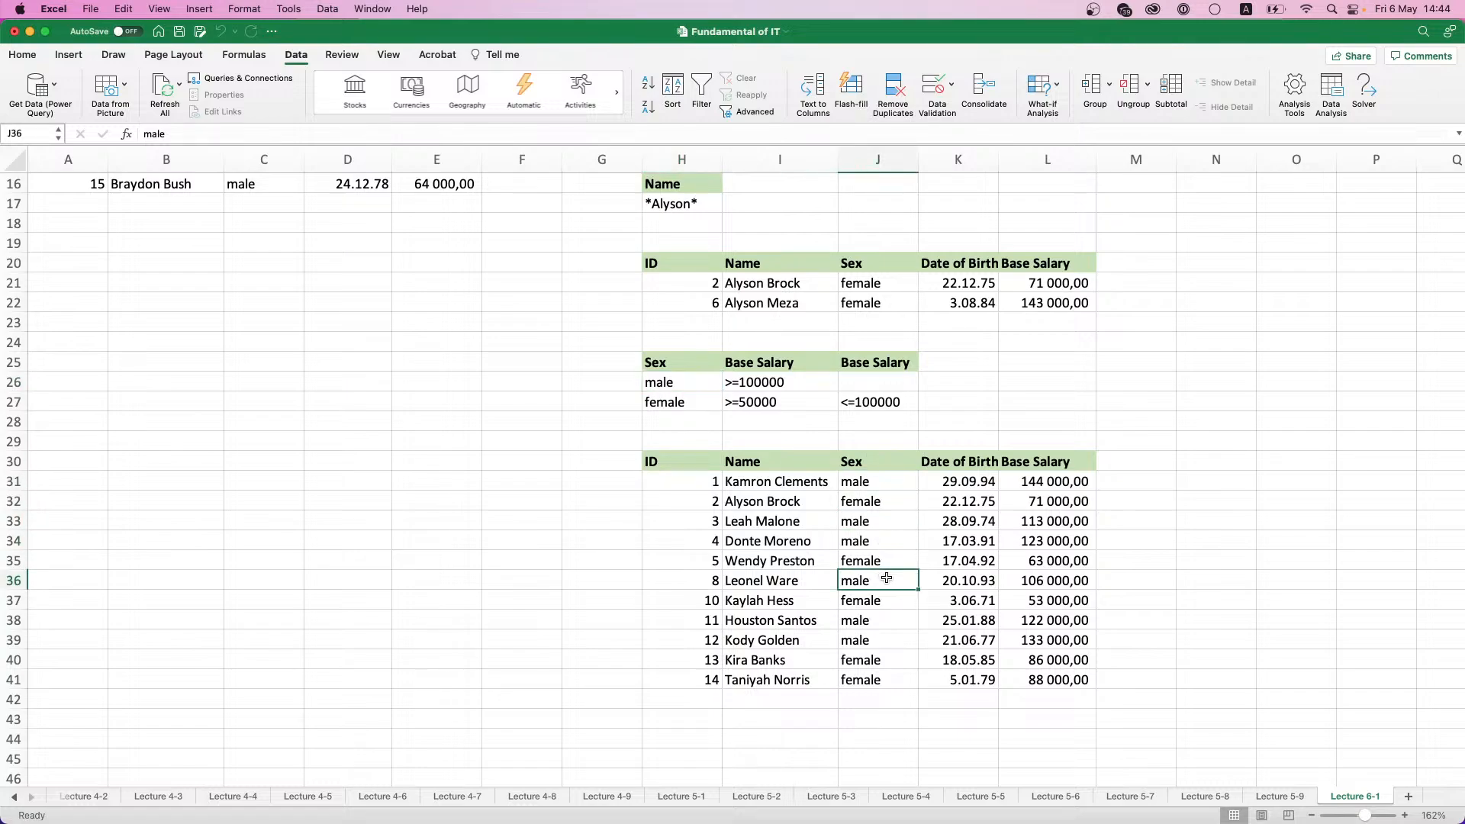
left_click(893, 618)
left_click(896, 644)
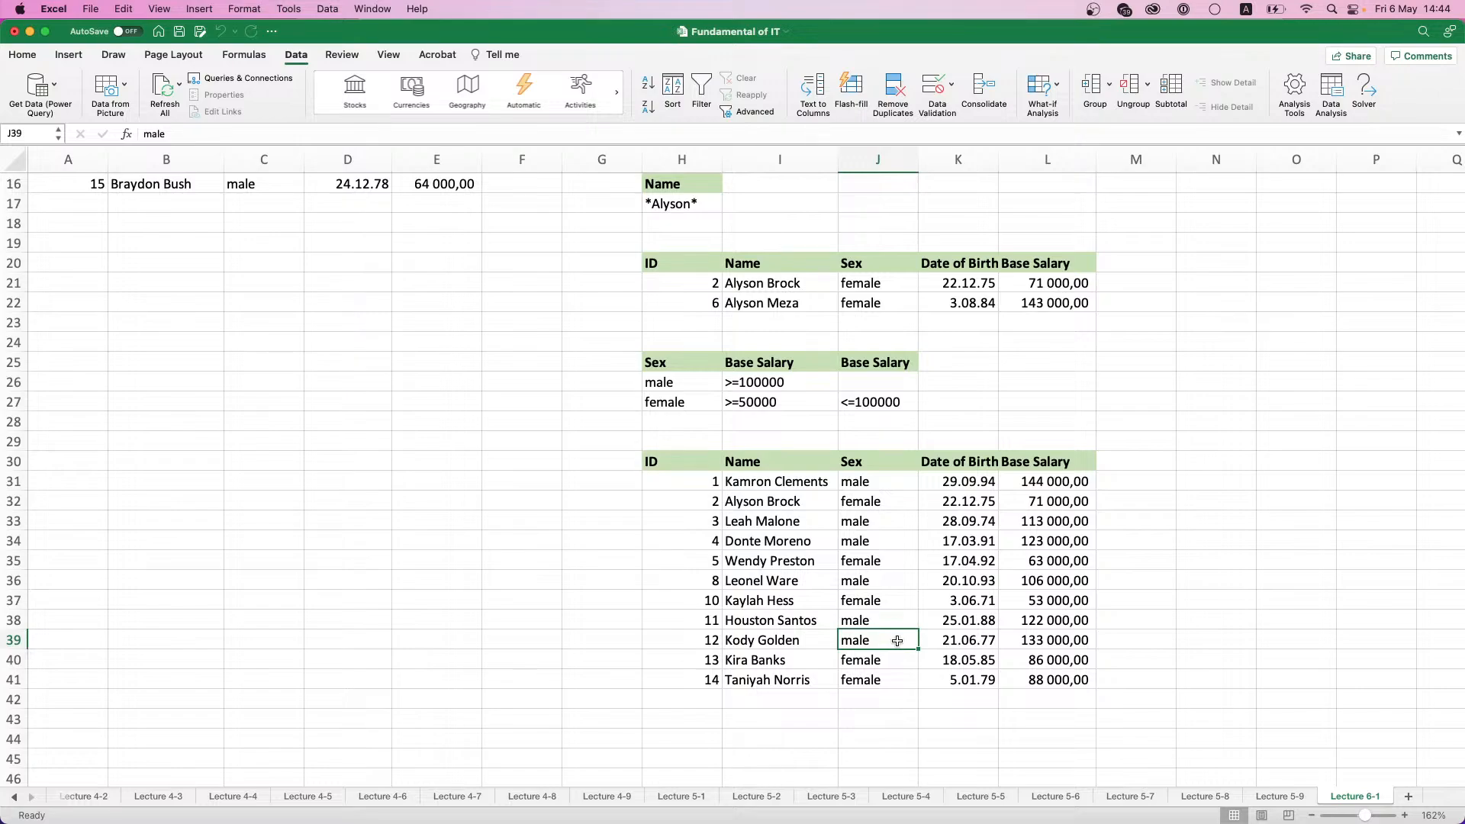
left_click(876, 503)
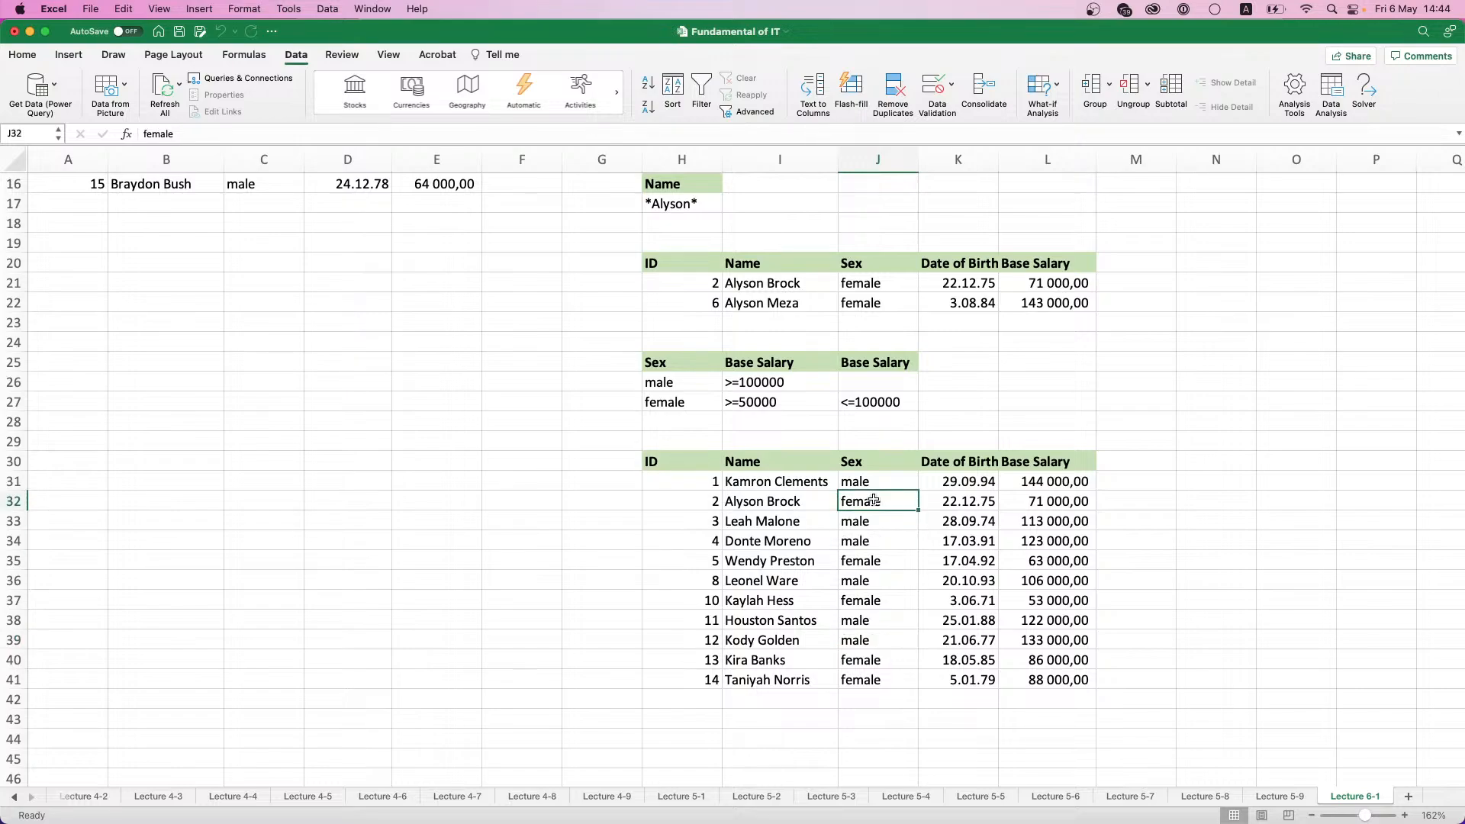
left_click(877, 559)
left_click(880, 600)
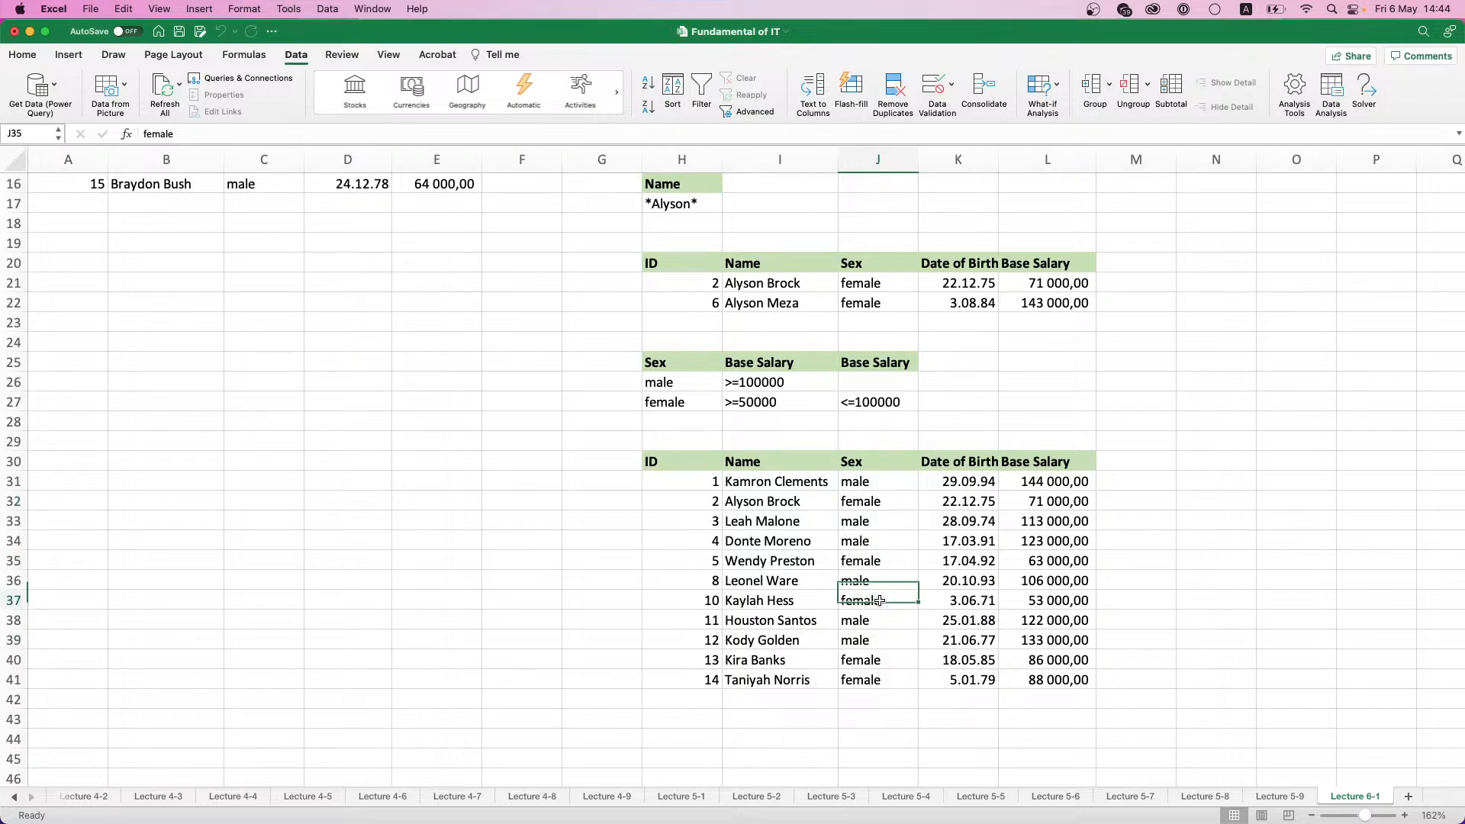
key("Down")
key("Down")
key("Down")
key("Down")
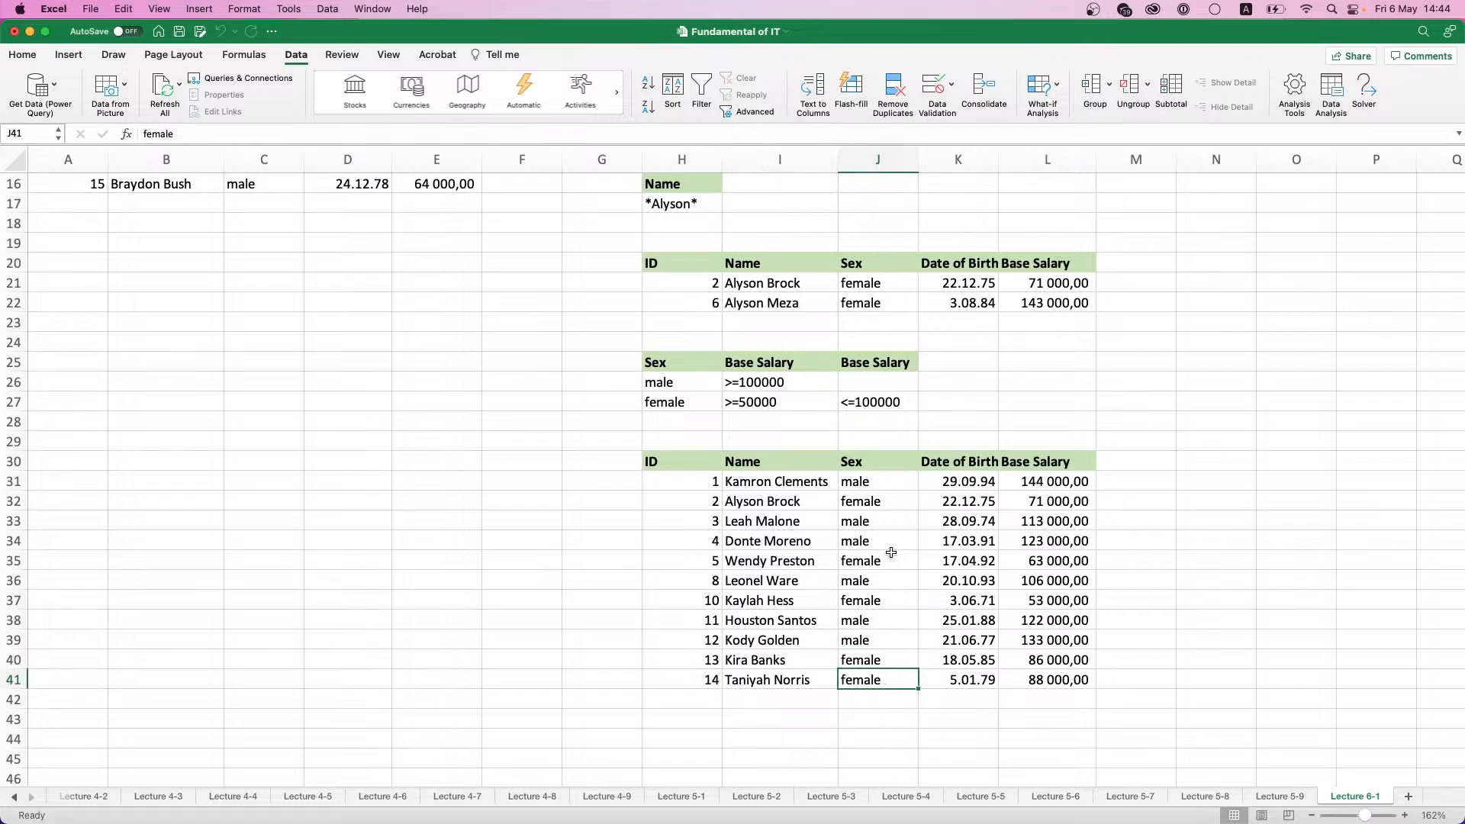
scroll(891, 554, "up", 1)
scroll(892, 553, "up", 4)
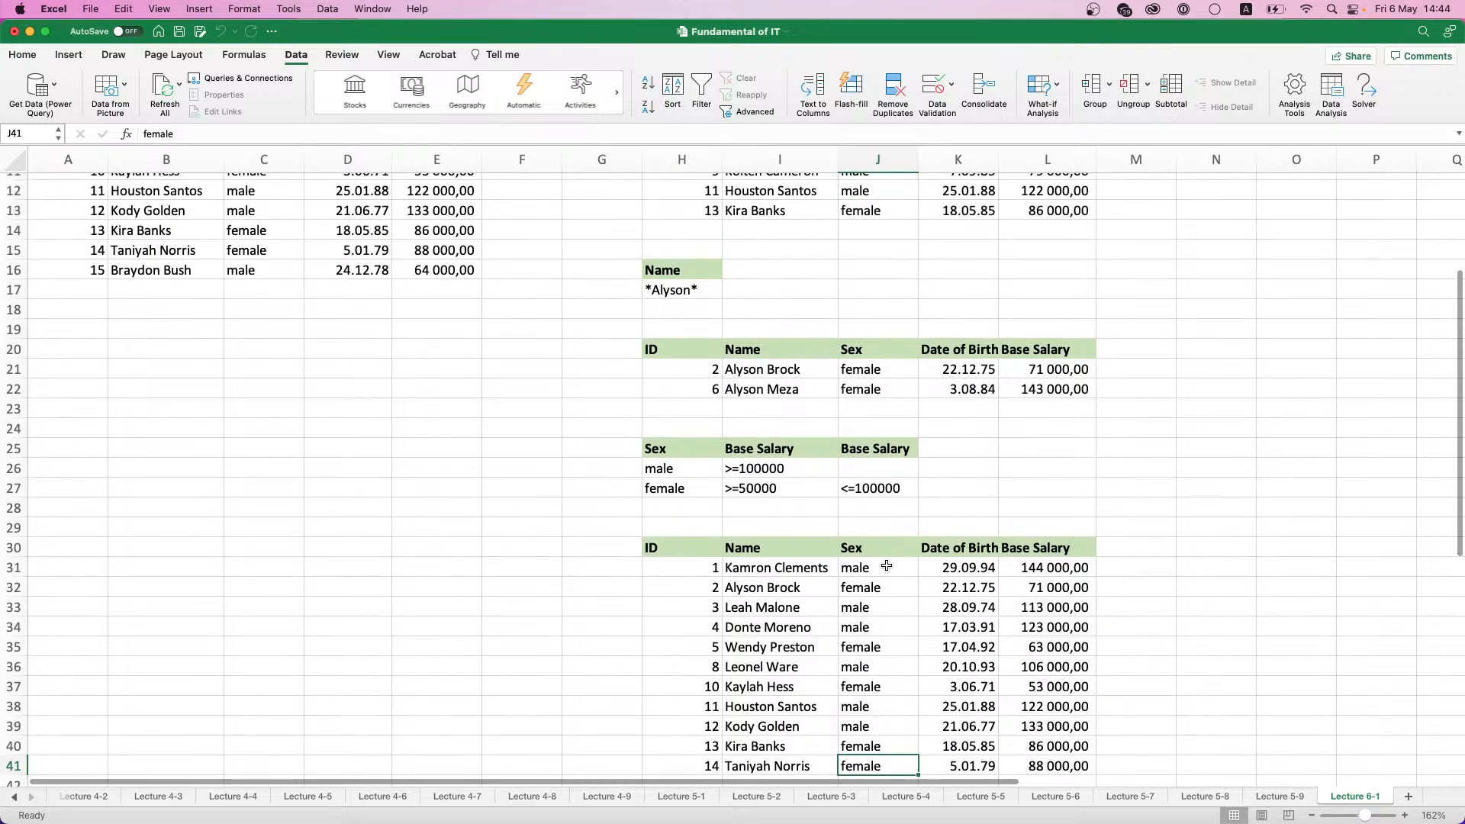
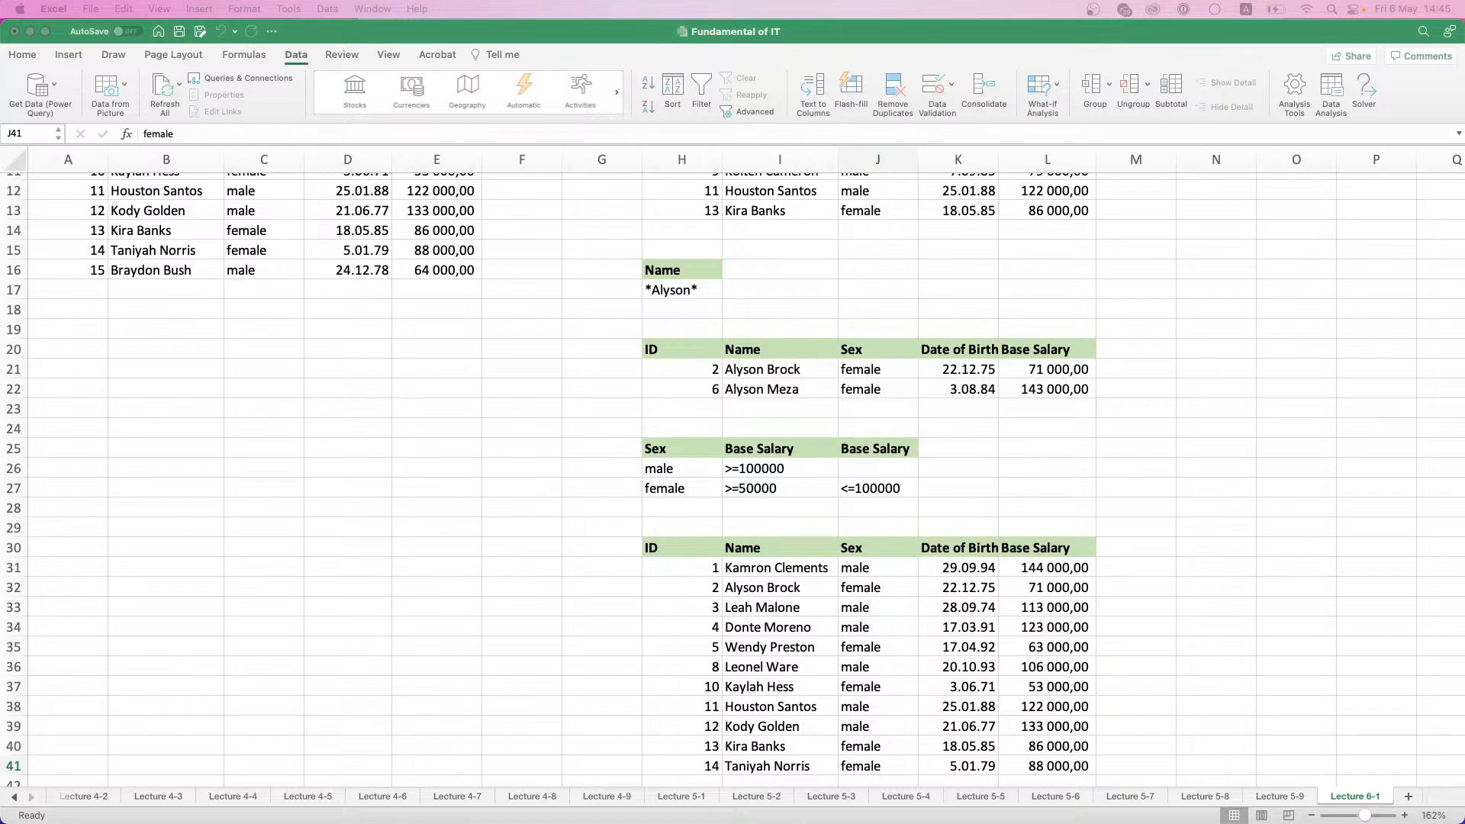
- Add a new worksheet after Lecture 6-1 and name it Lecture 6-2
left_click(1410, 796)
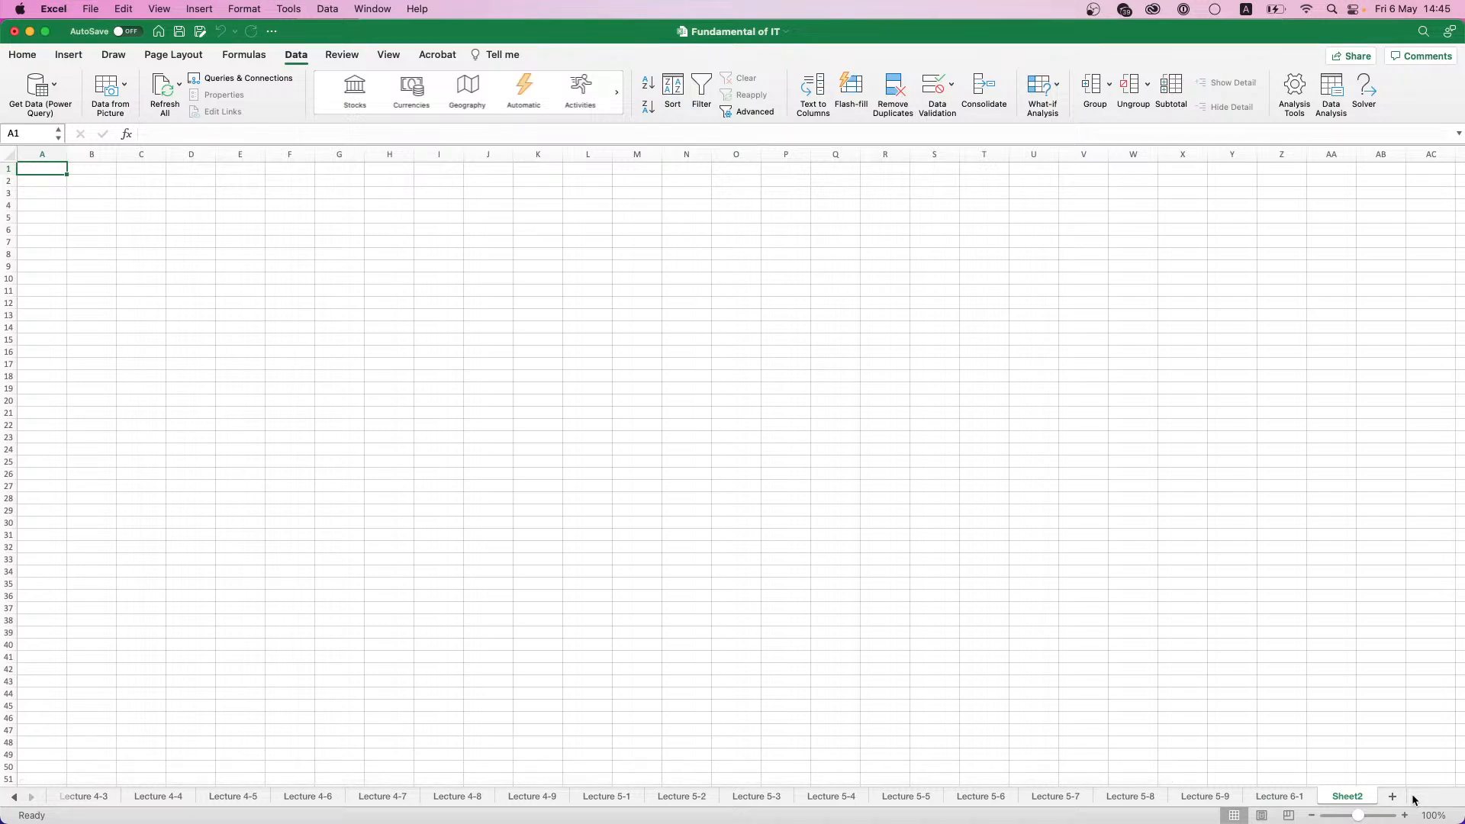
double_click(1333, 796)
type("Lec")
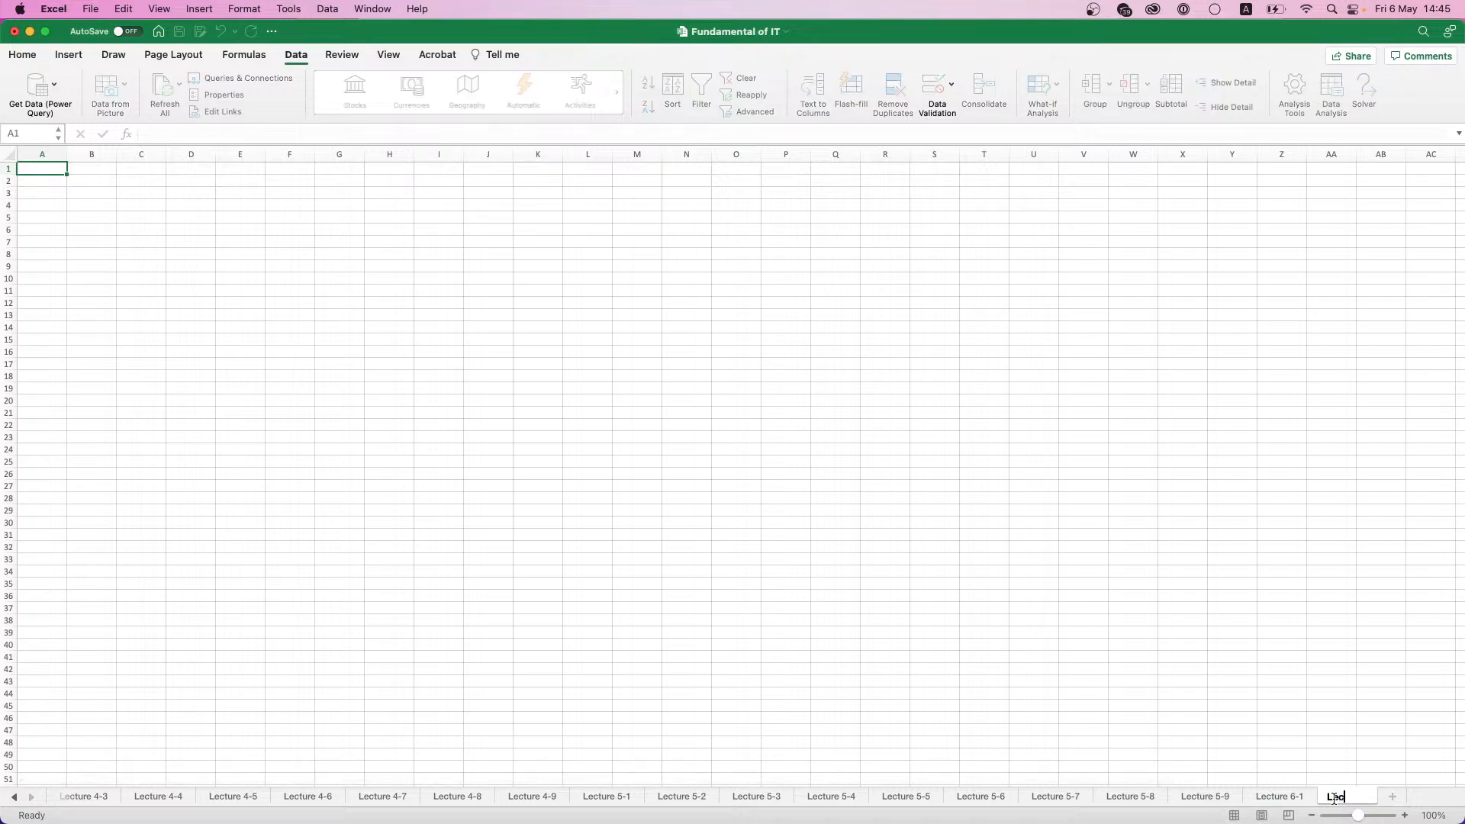
type("ture 6-2")
left_click(538, 400)
scroll(118, 189, "up", 5)
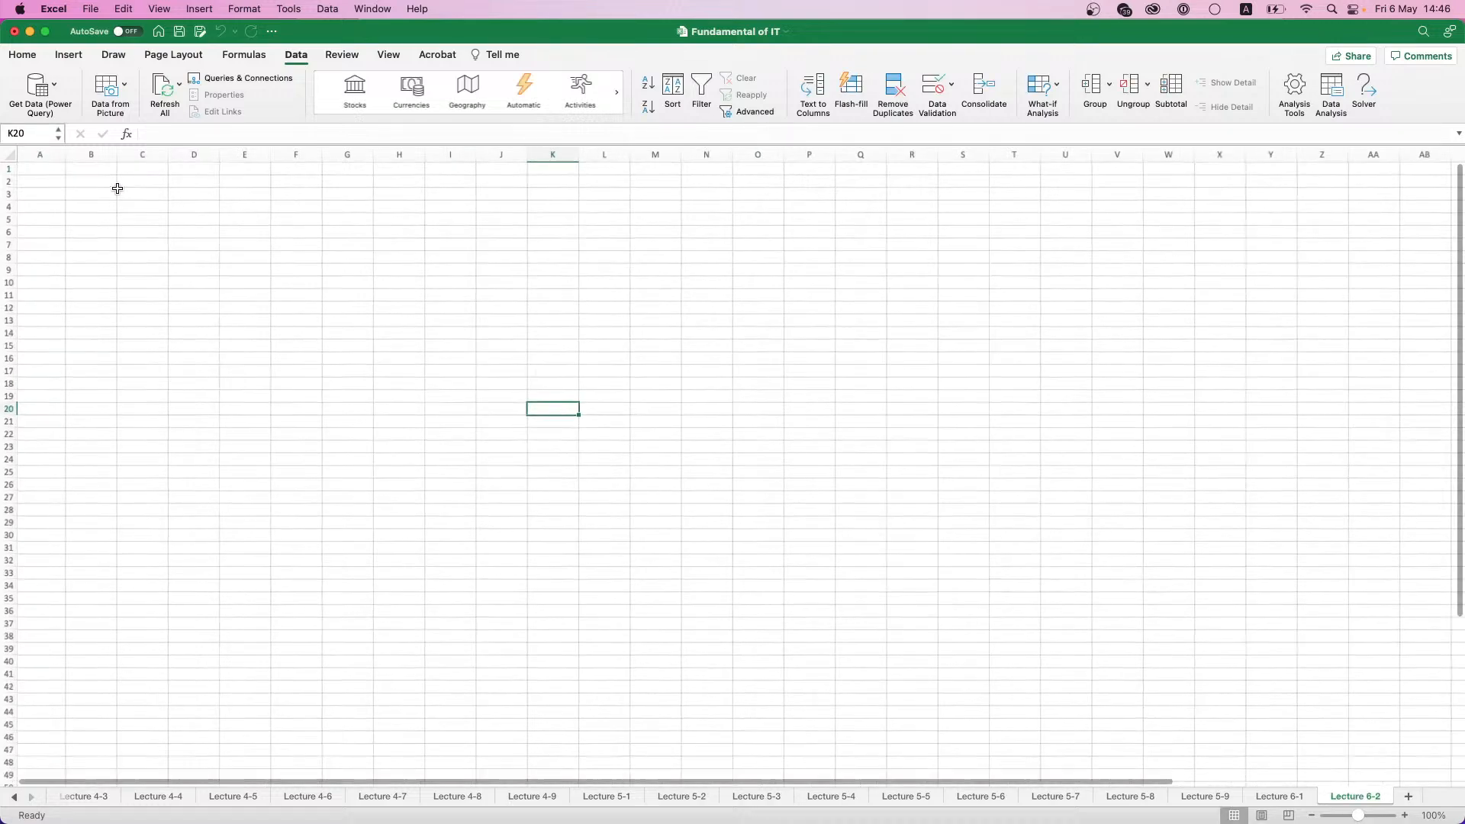
scroll(95, 189, "up", 1)
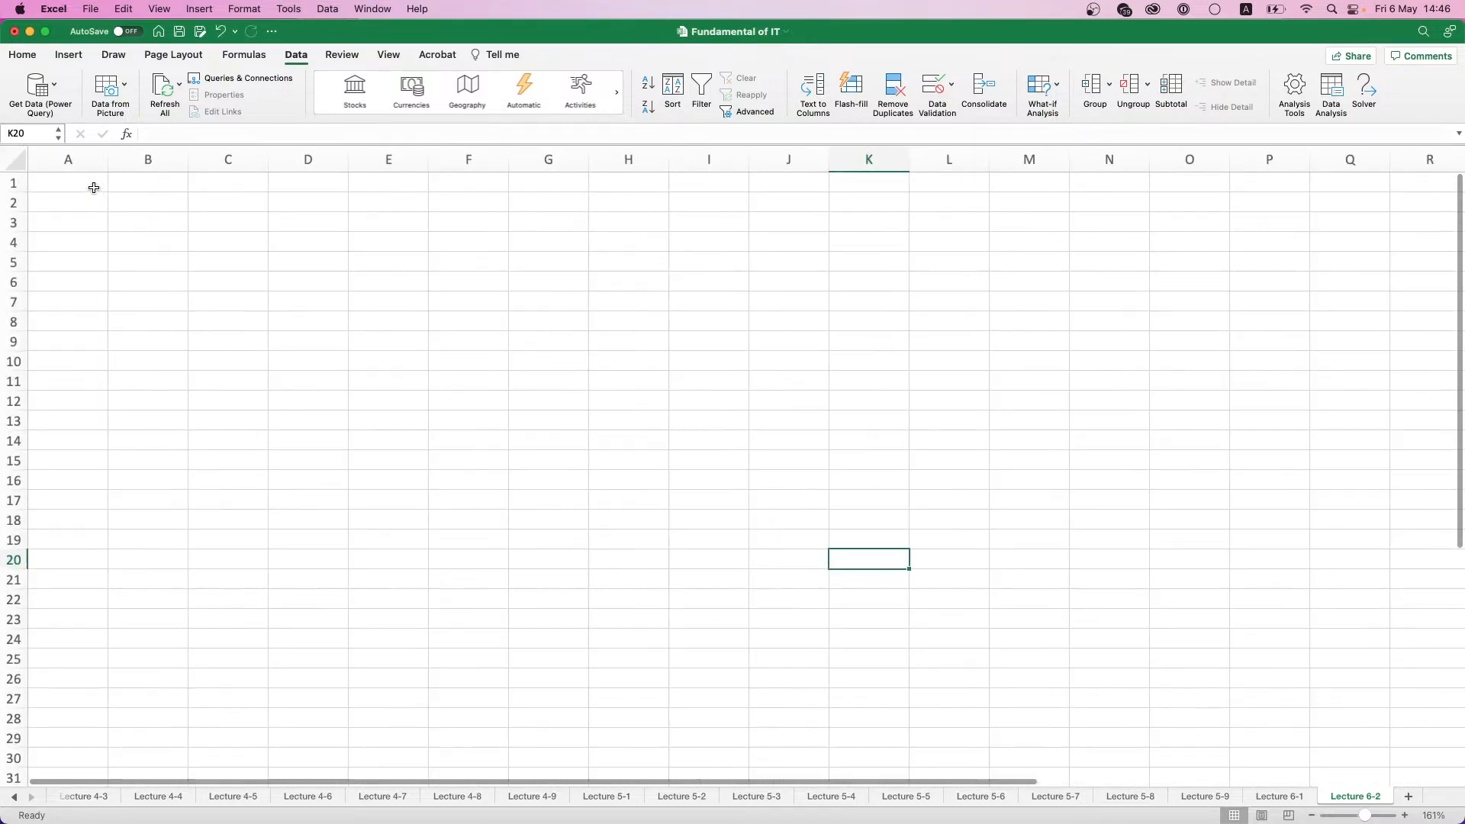
left_click(94, 188)
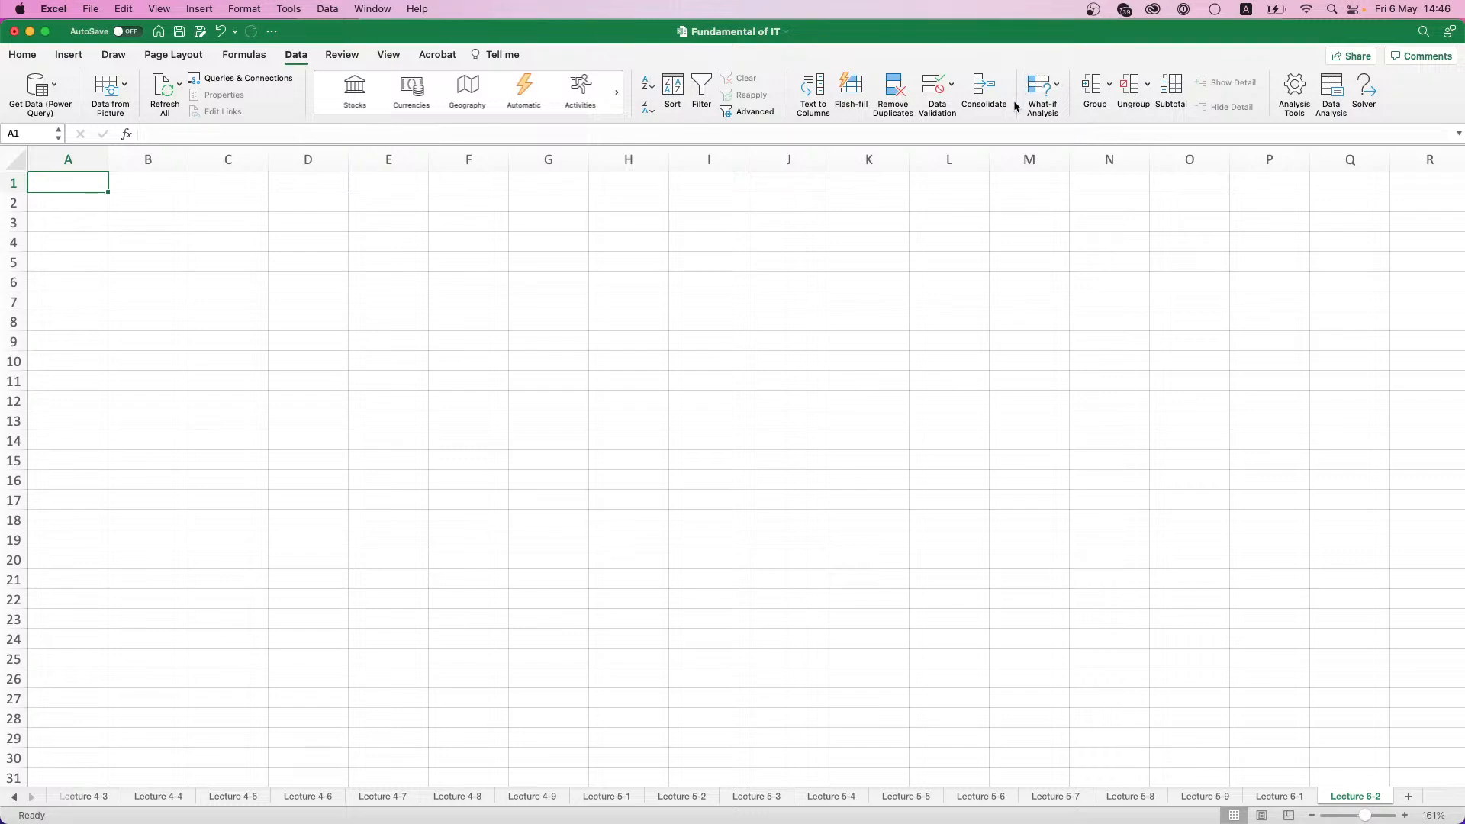
left_click(1054, 90)
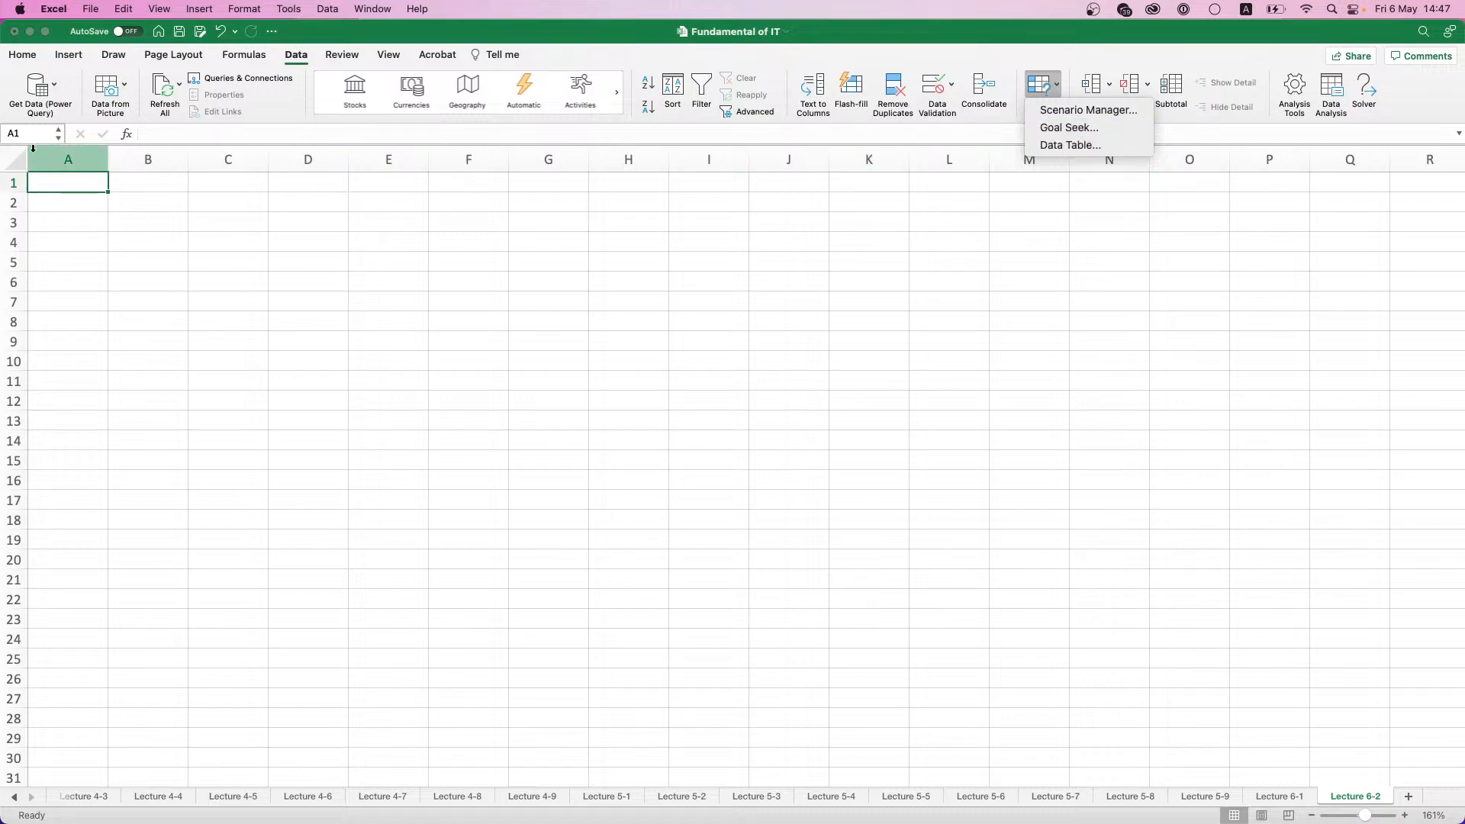
- Enter the subjects English, Math and Economics in cells A1 to A3
left_click(54, 179)
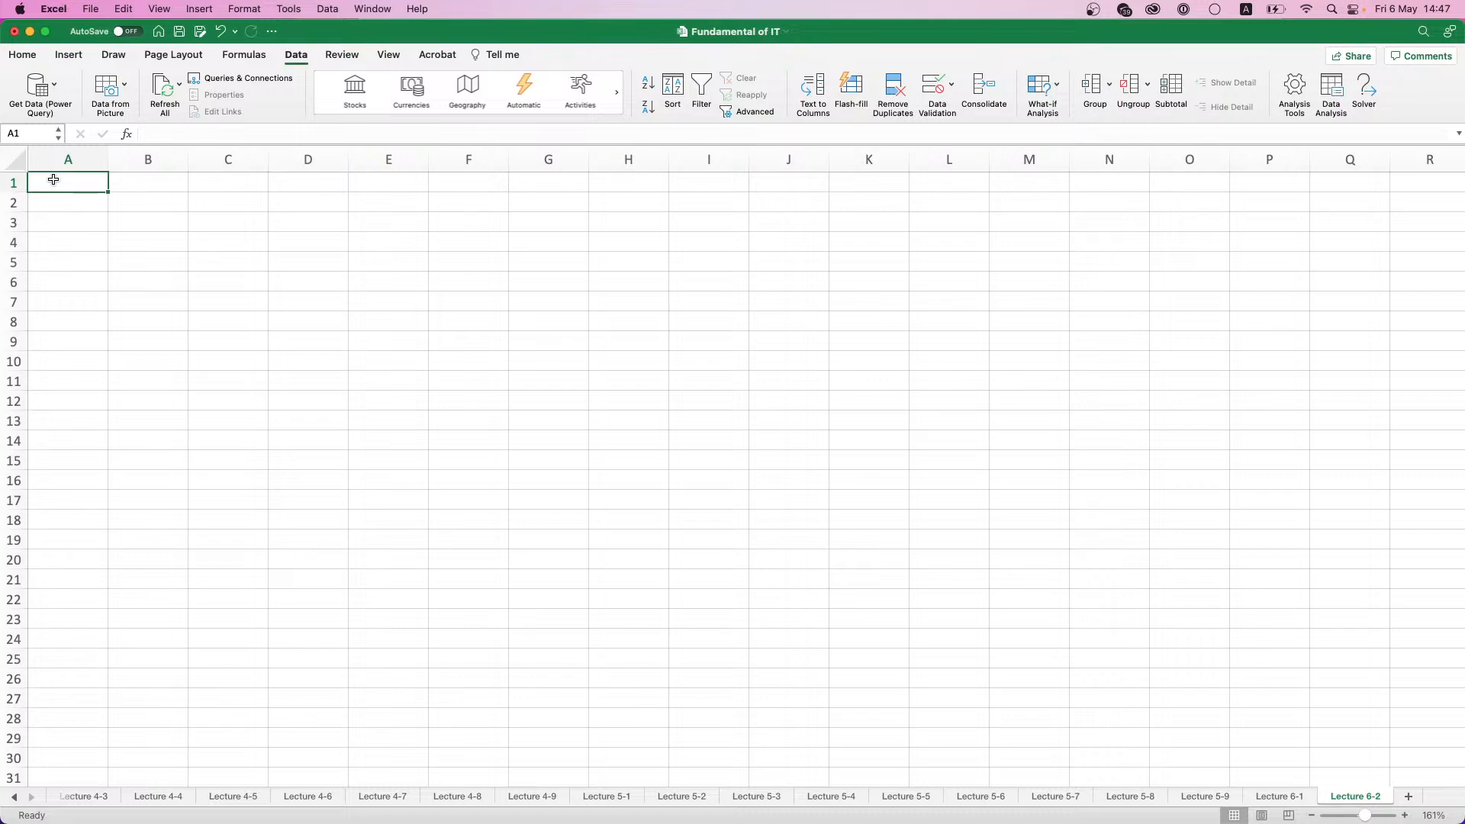
type("English")
key("Return")
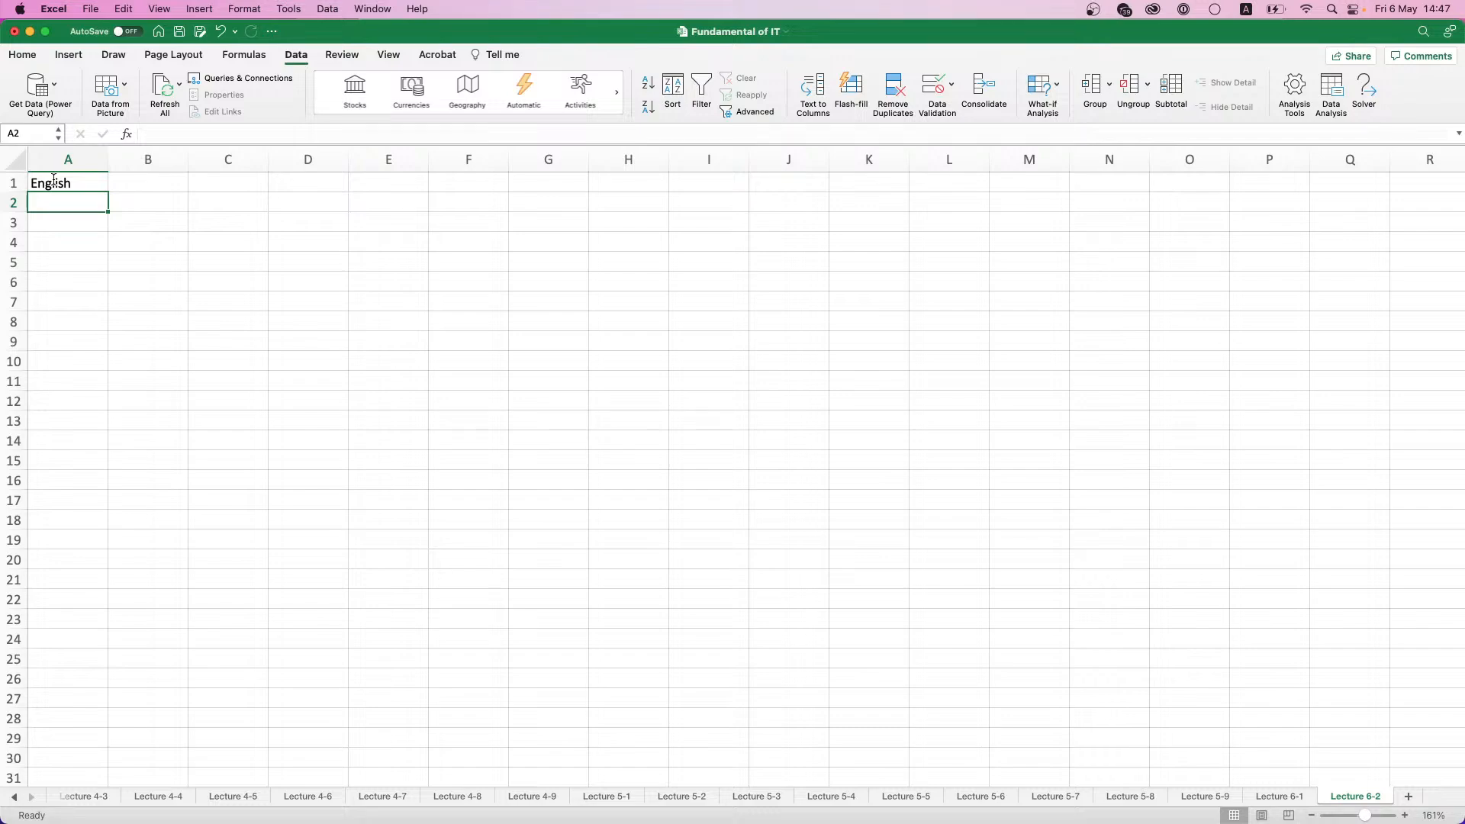
type("Math")
key("Return")
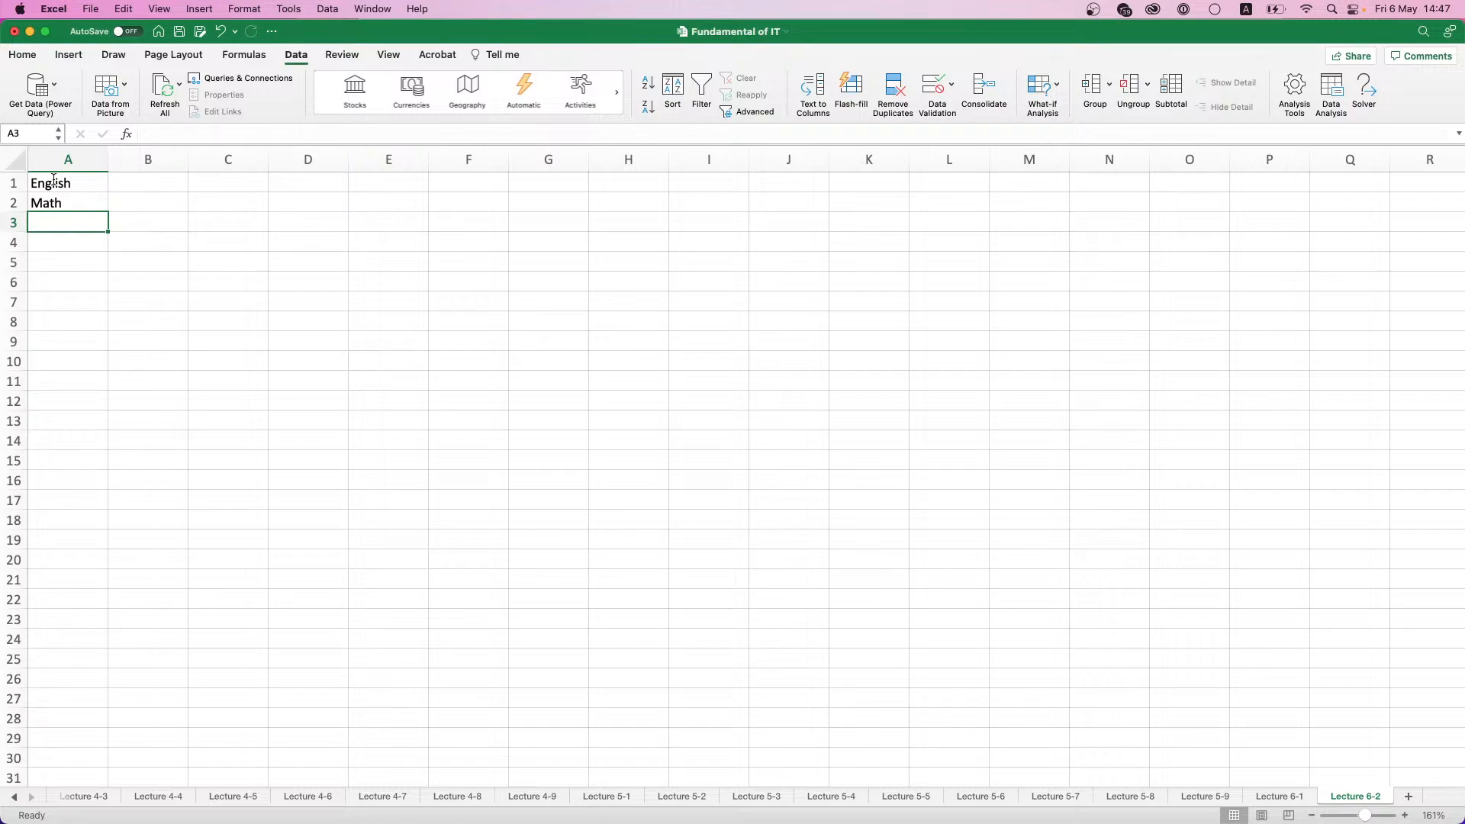
type("Economics")
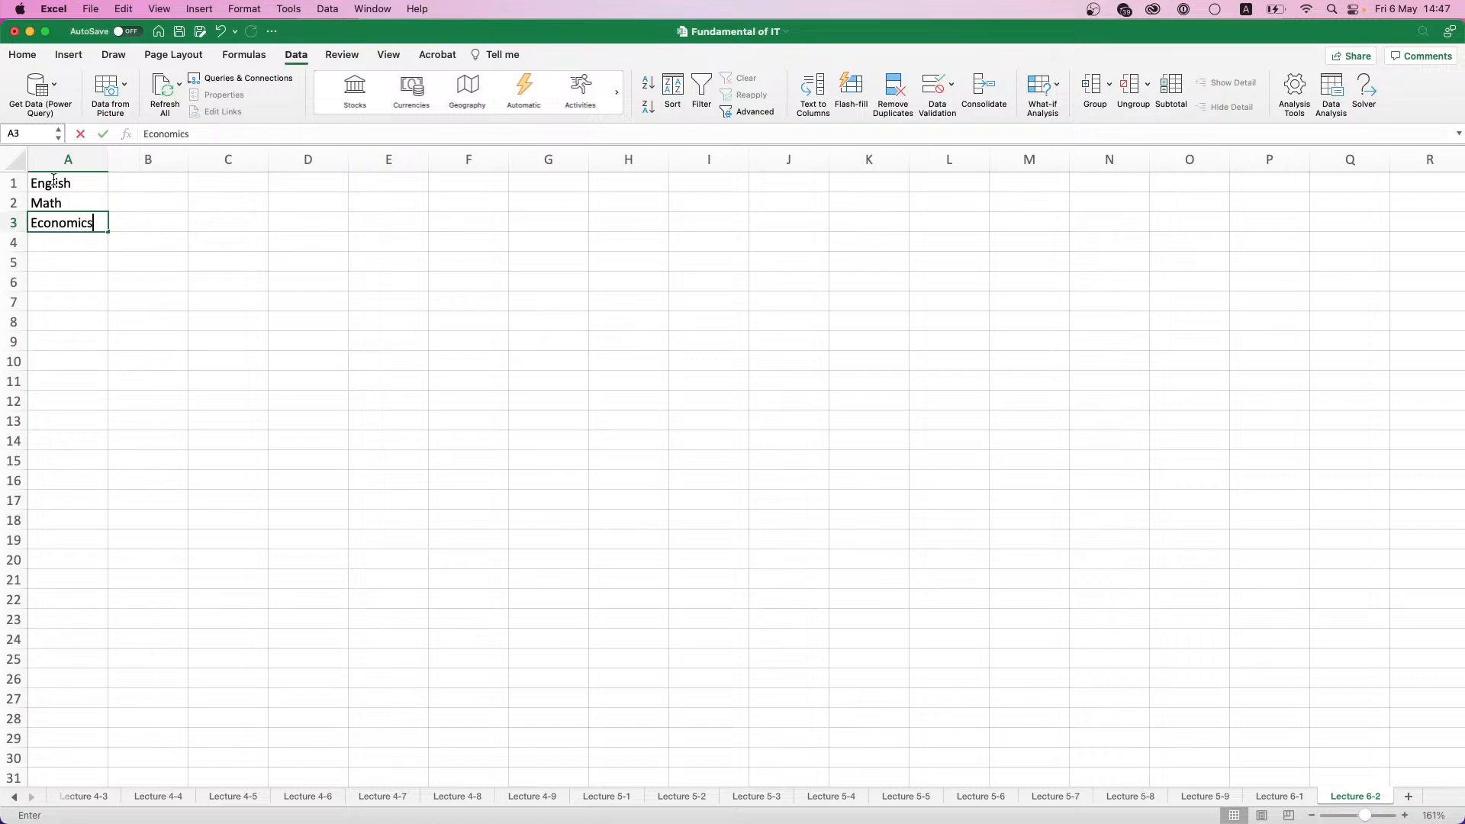
key("Return")
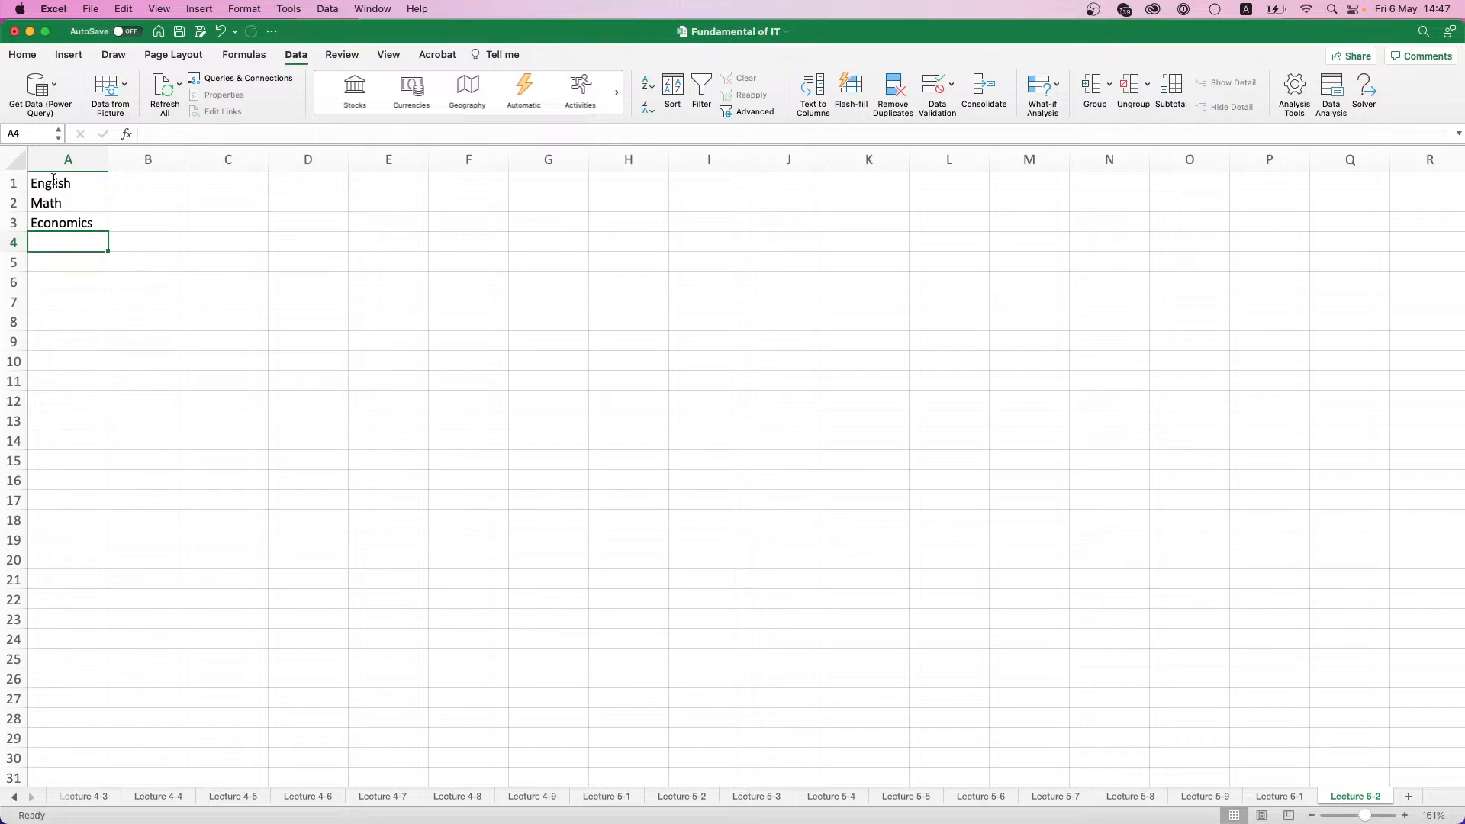
- Enter Information Technologies in A4 and Philosophy in A5, and fit column A's width to its contents
type("Information Tech")
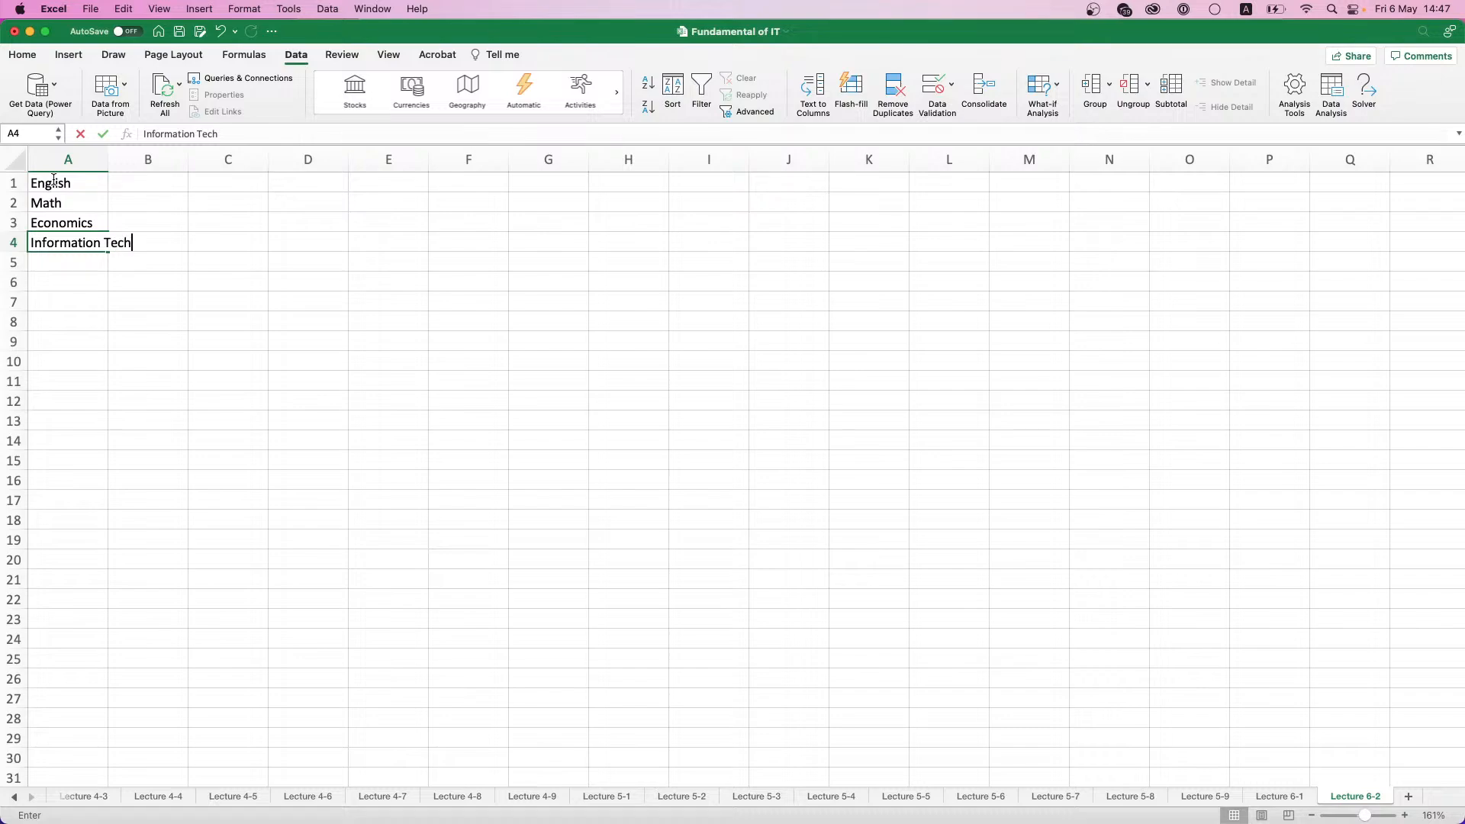
type("nologies")
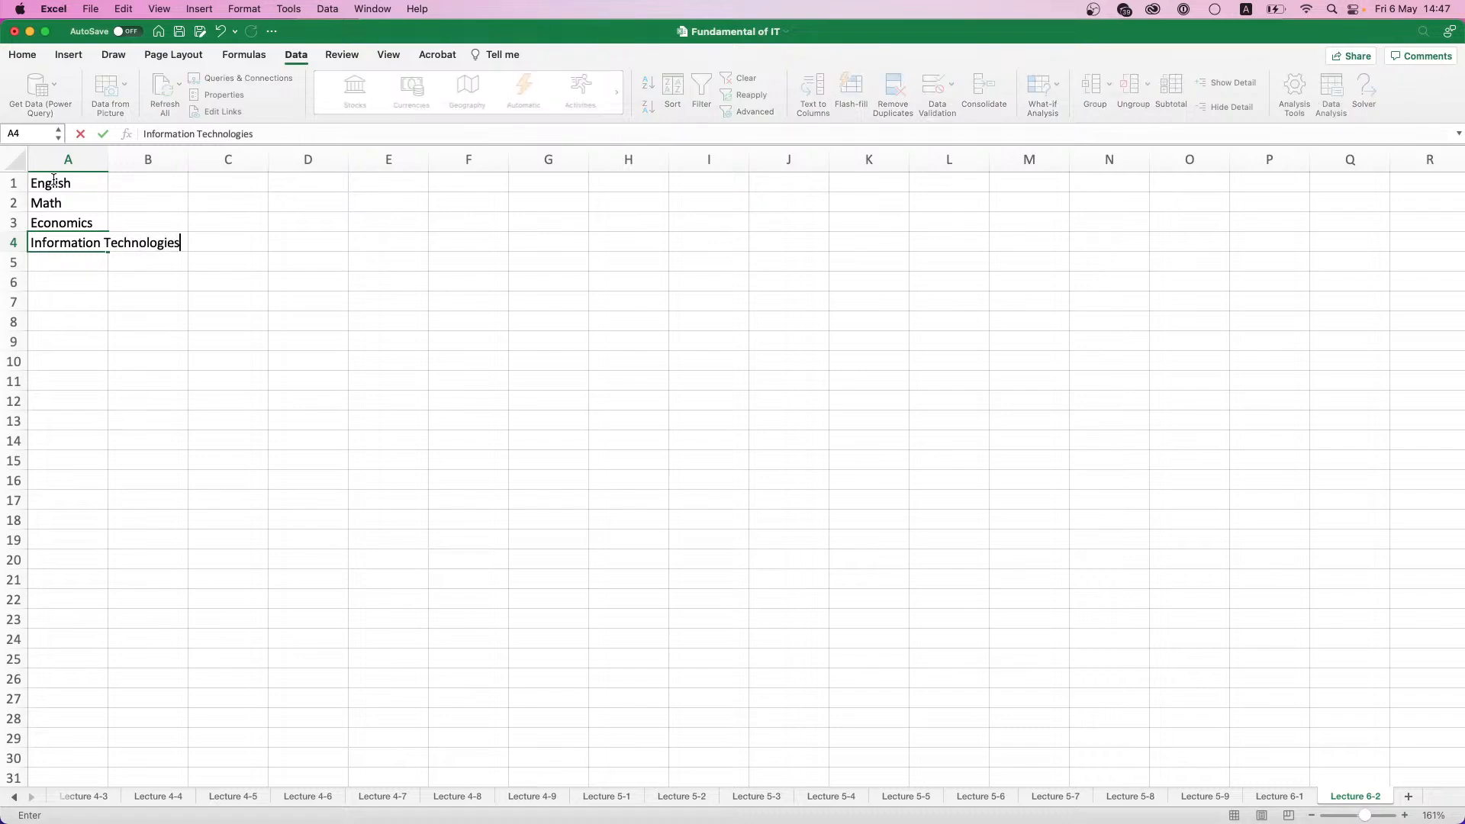
key("Return")
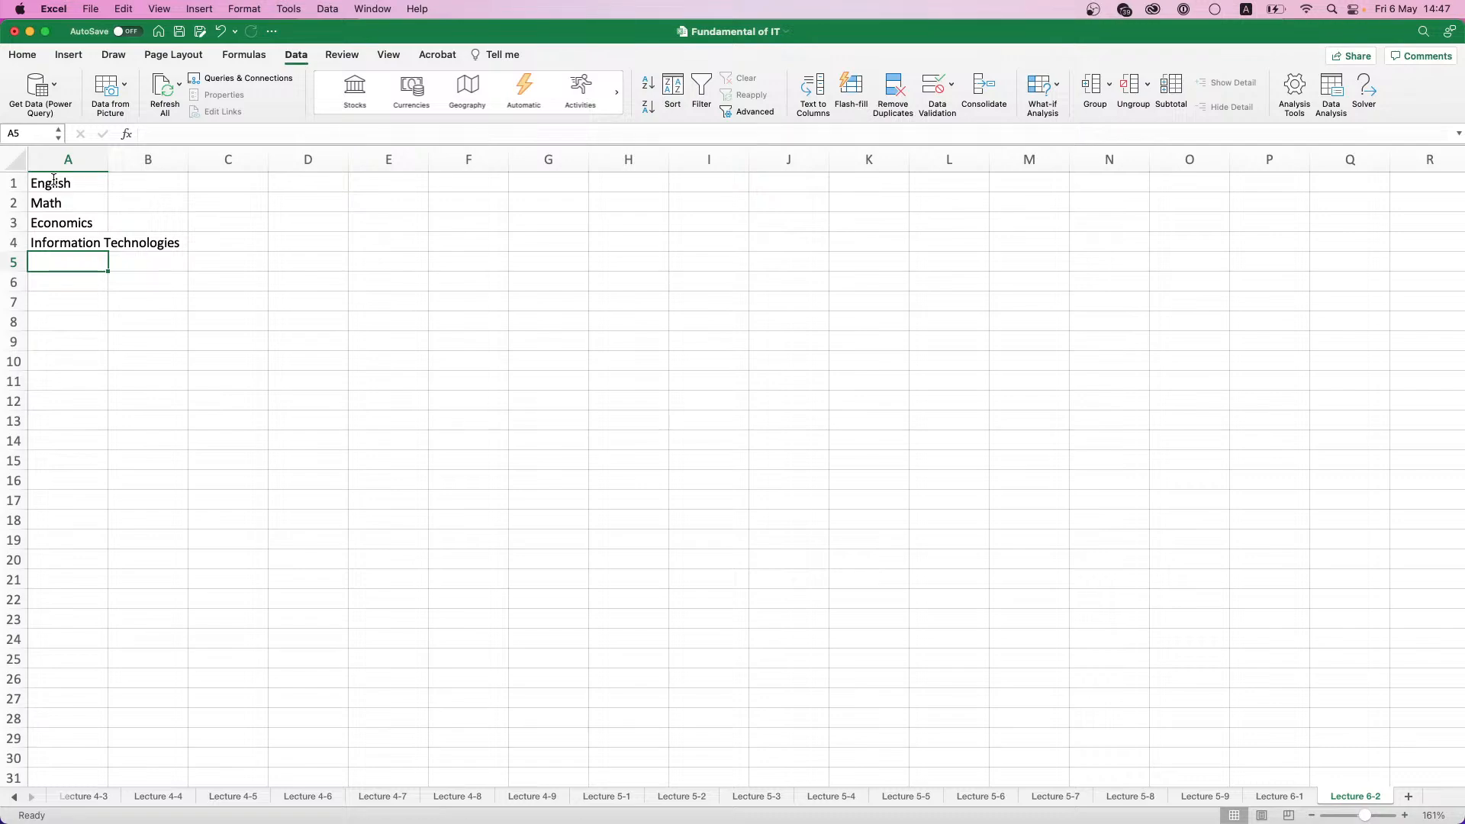
type("Philosophy")
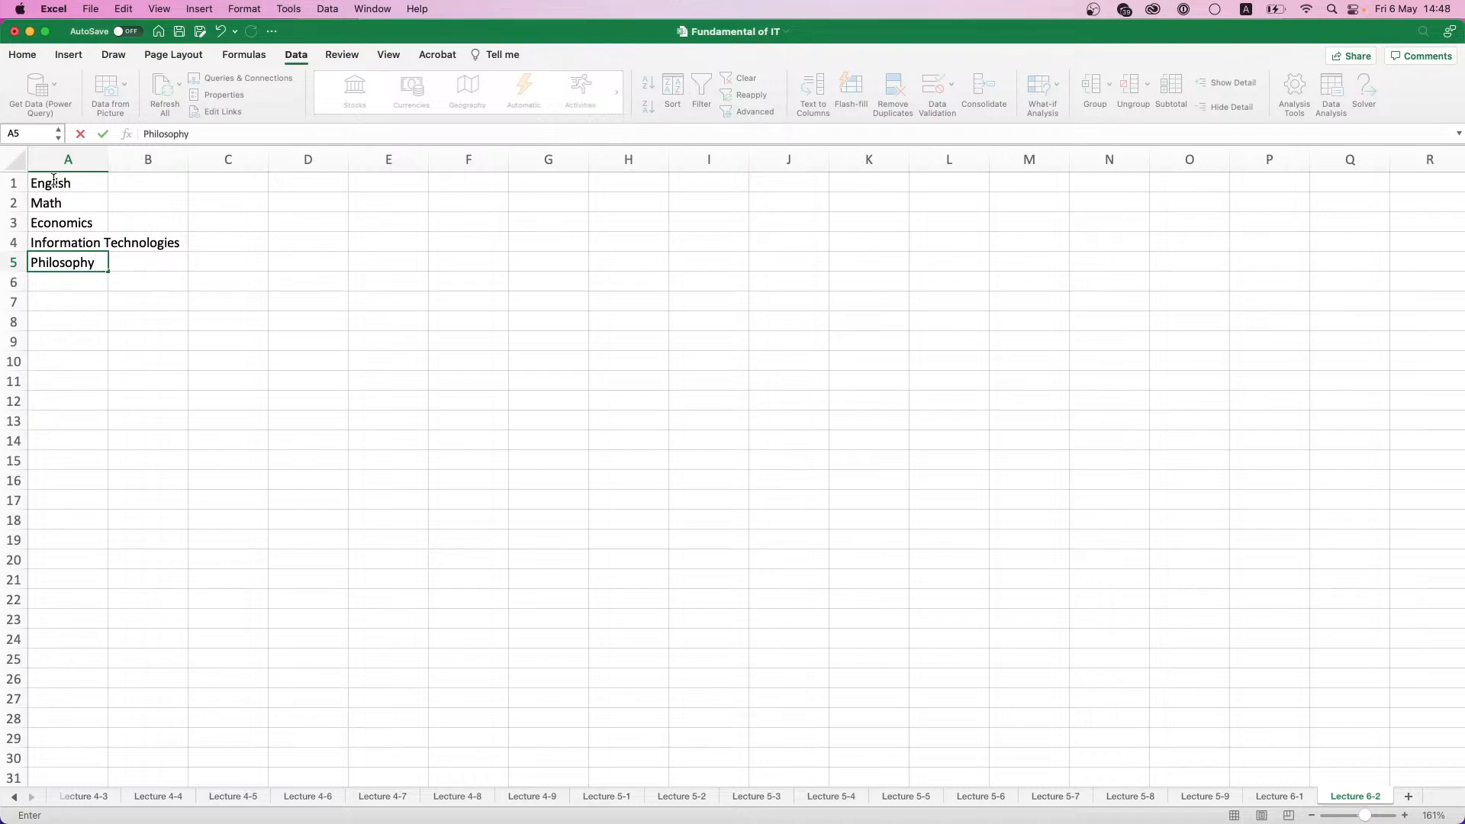
left_click(96, 202)
double_click(108, 159)
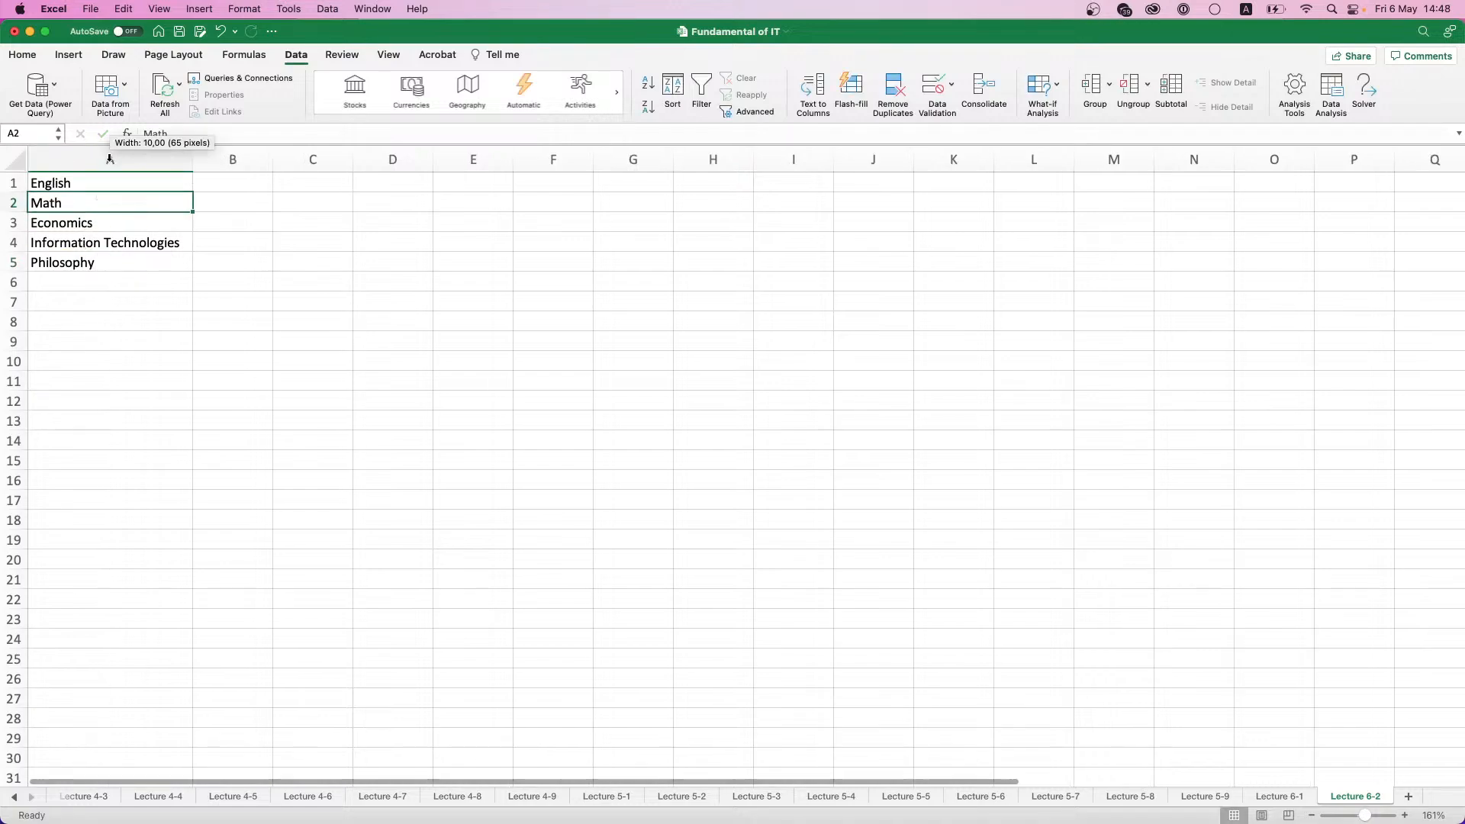
- Remove Math from the subject list and rearrange it as English, Economics, Philosophy and Information Technologies in A1:A4
left_click_drag(73, 181, 108, 261)
left_click(219, 190)
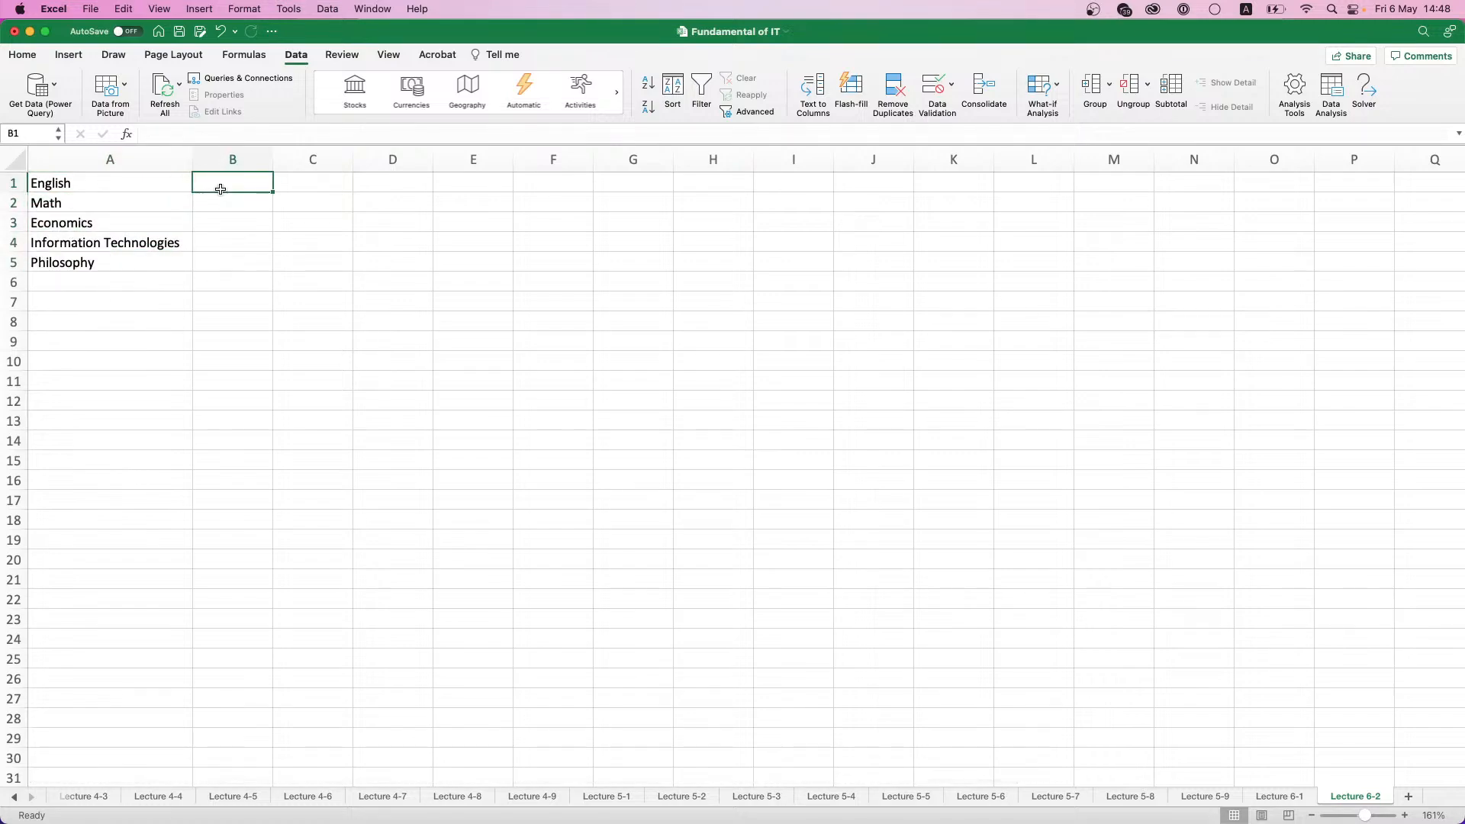
left_click(107, 200)
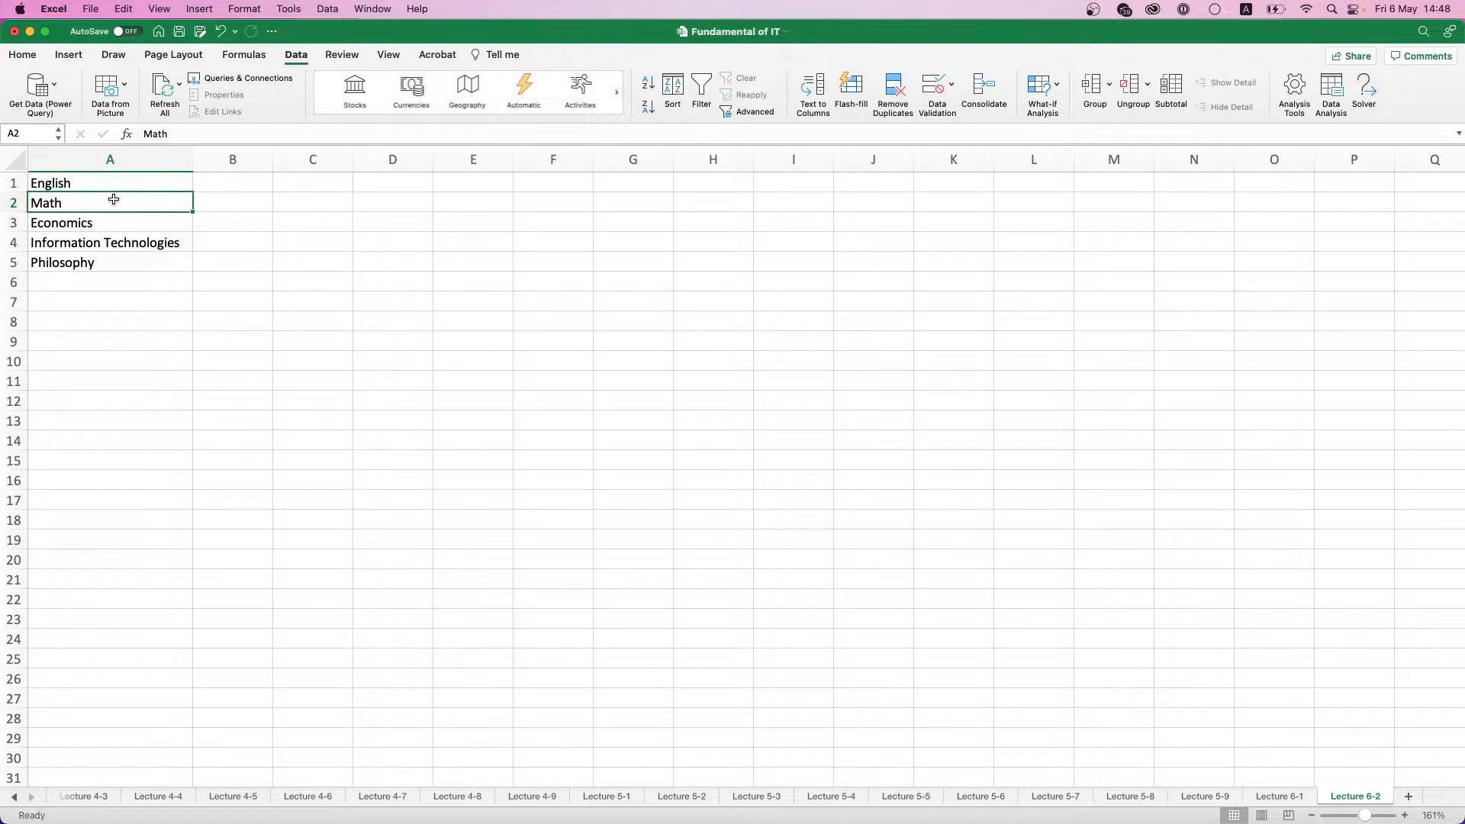
key("Delete")
mouse_move(90, 222)
left_mouse_down()
mouse_move(90, 264)
mouse_move(101, 243)
left_mouse_up()
left_click(95, 229)
left_click(113, 197)
- Enter the scores 89 for English, 74 for Economics and 79 for Philosophy in B1:B3, leaving B4 empty
left_click(215, 188)
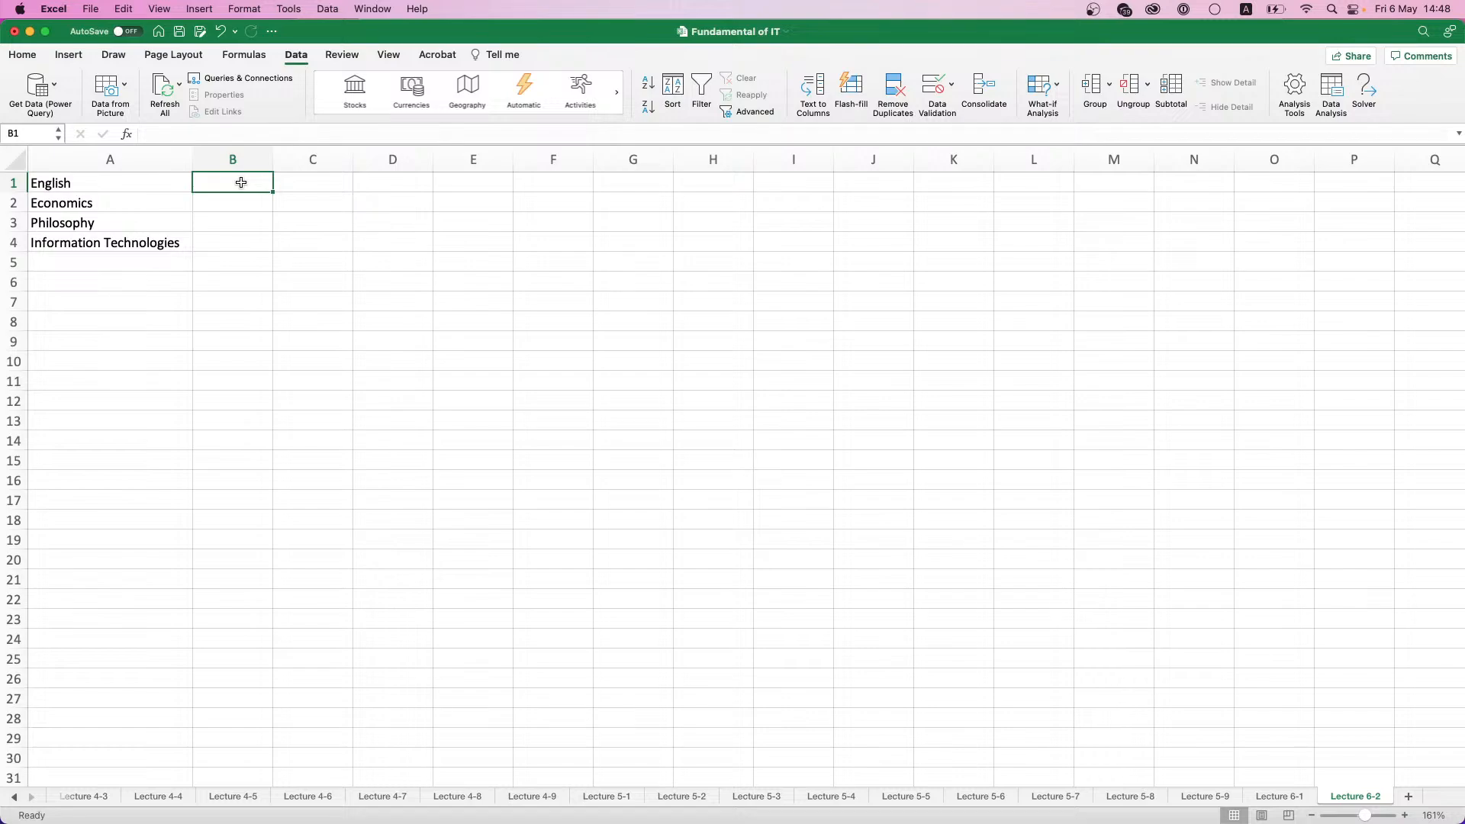
type("89")
key("Return")
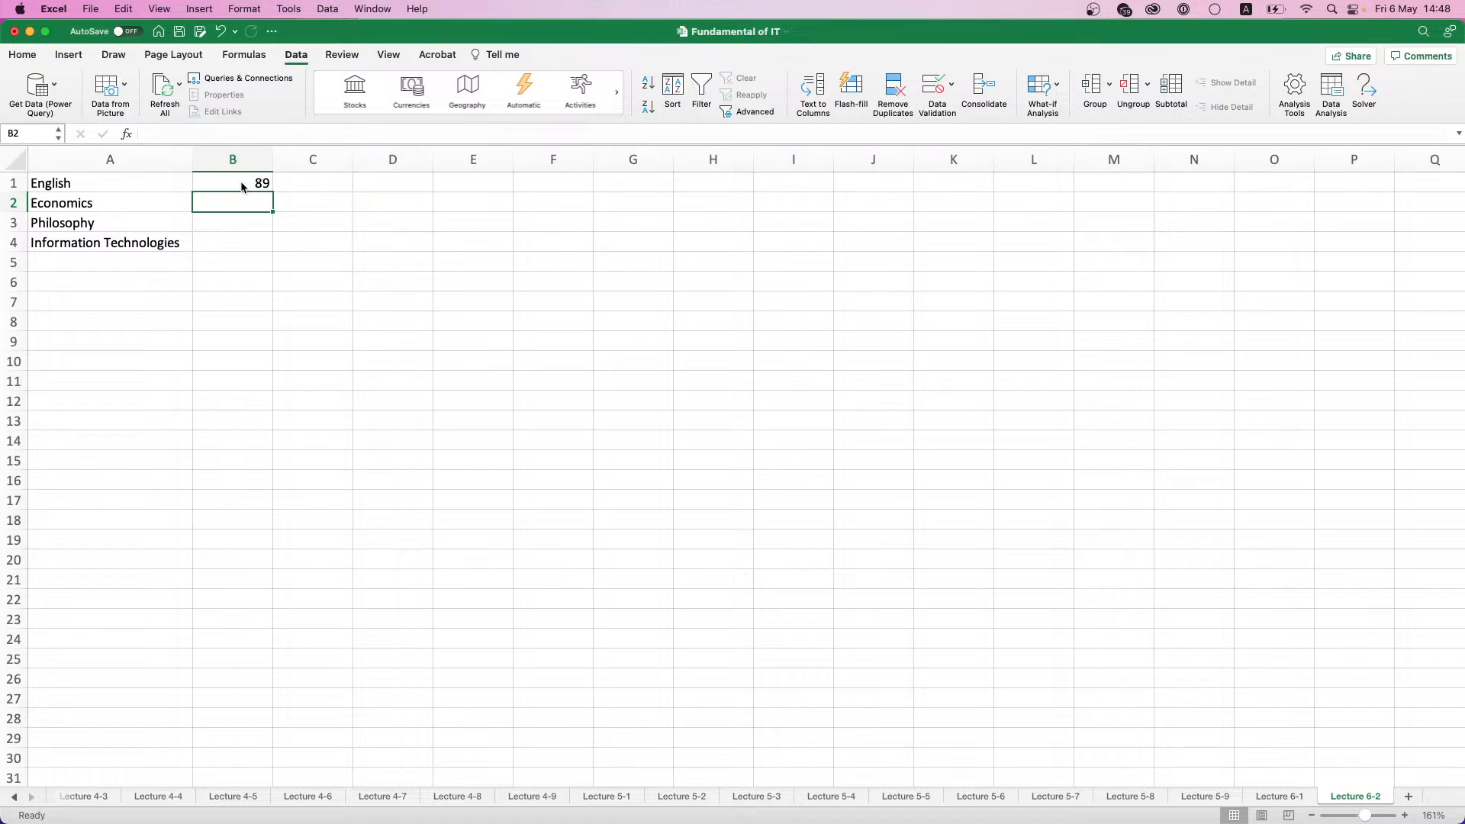
type("74")
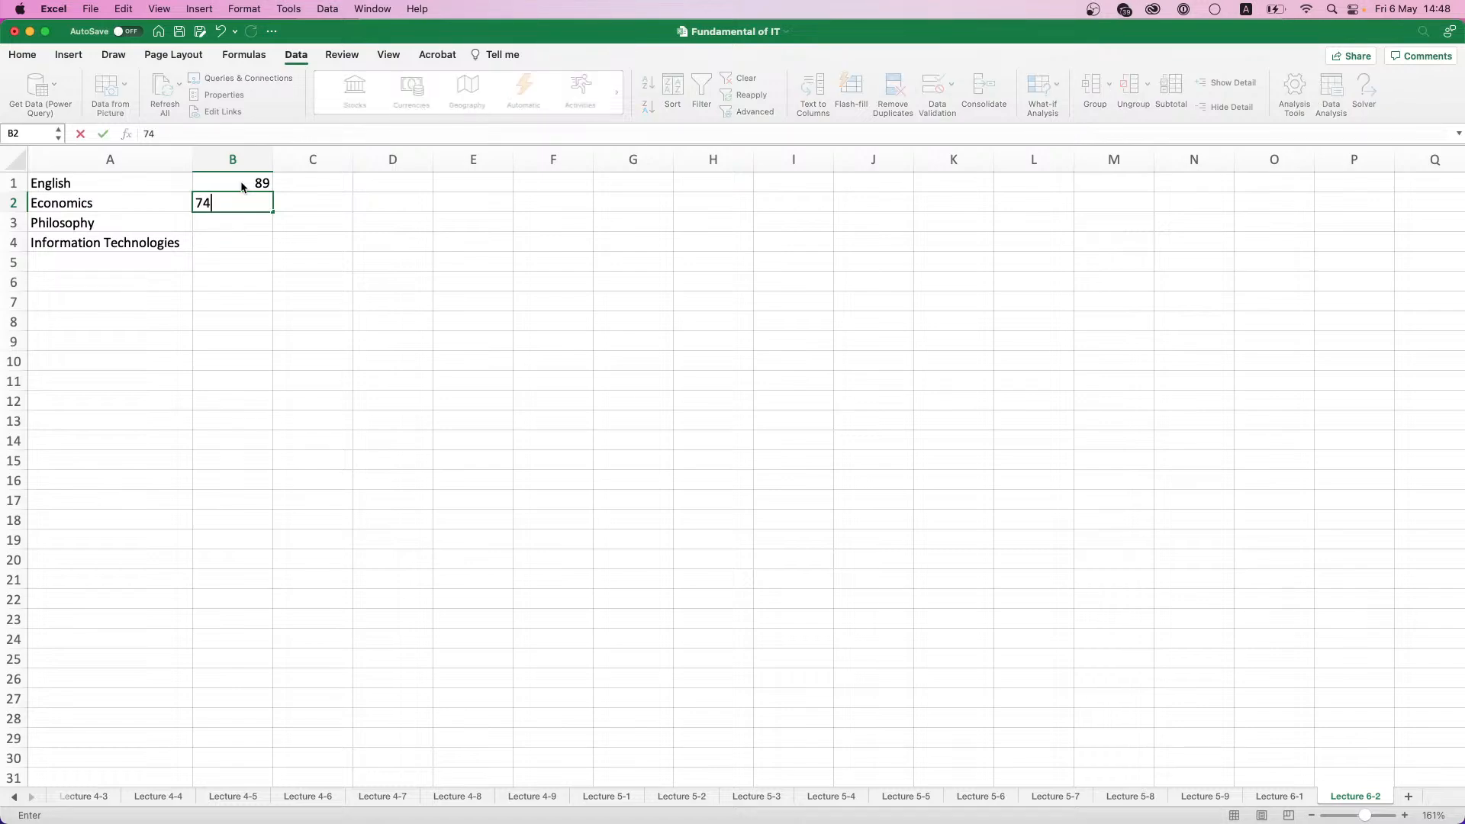
key("Return")
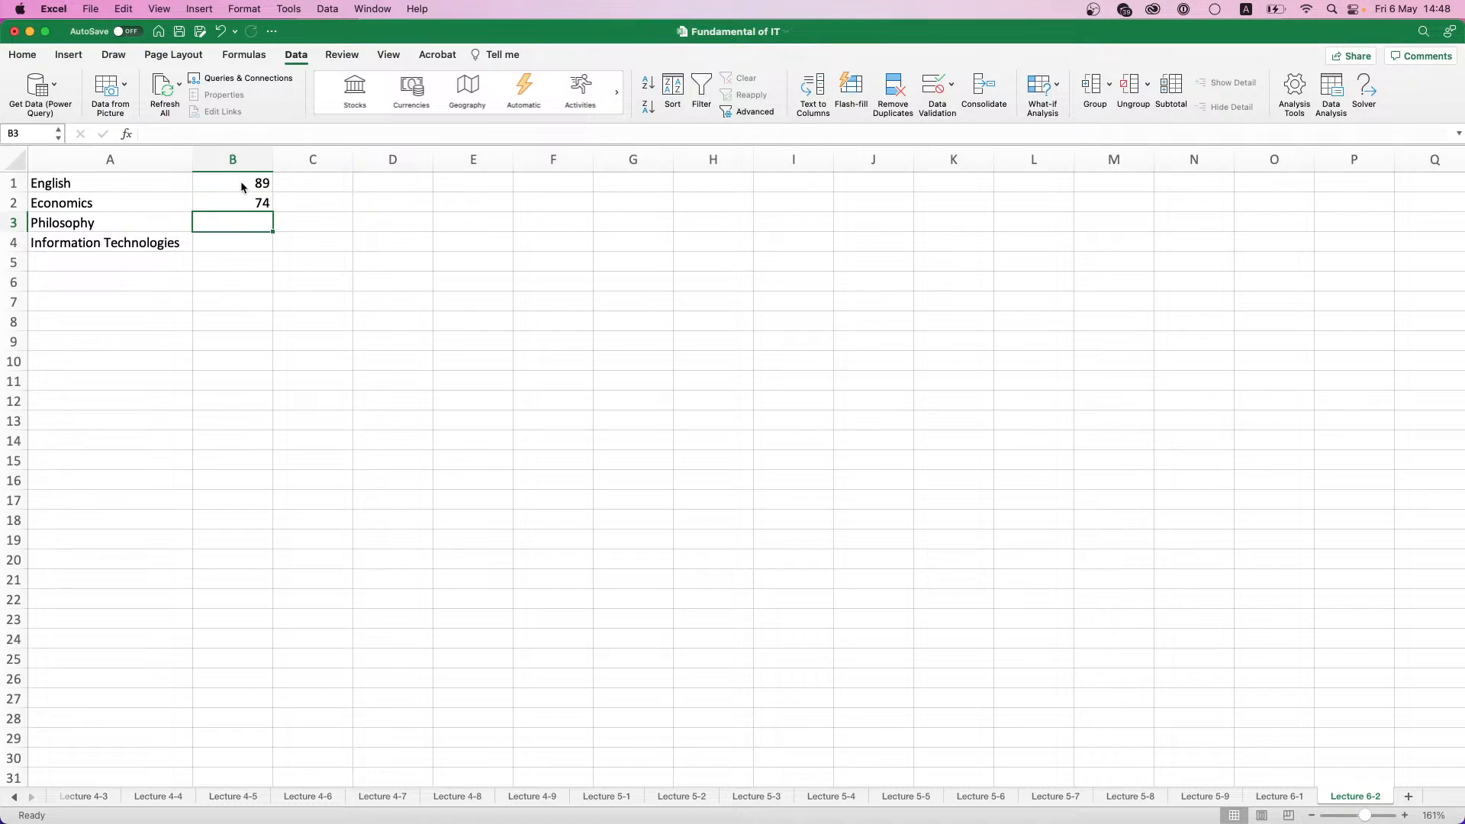
type("79")
key("Return")
key("Down")
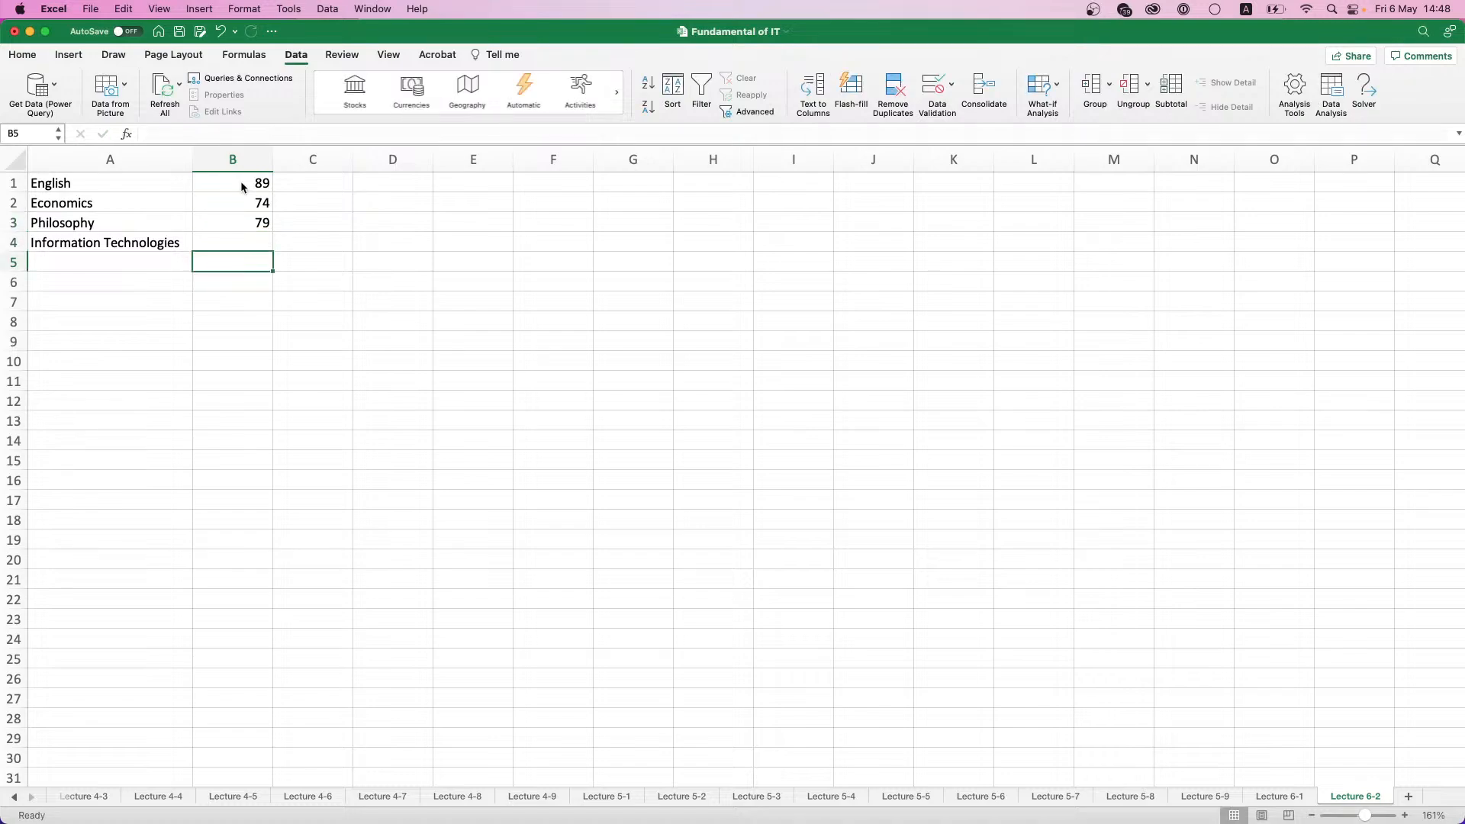
key("Up")
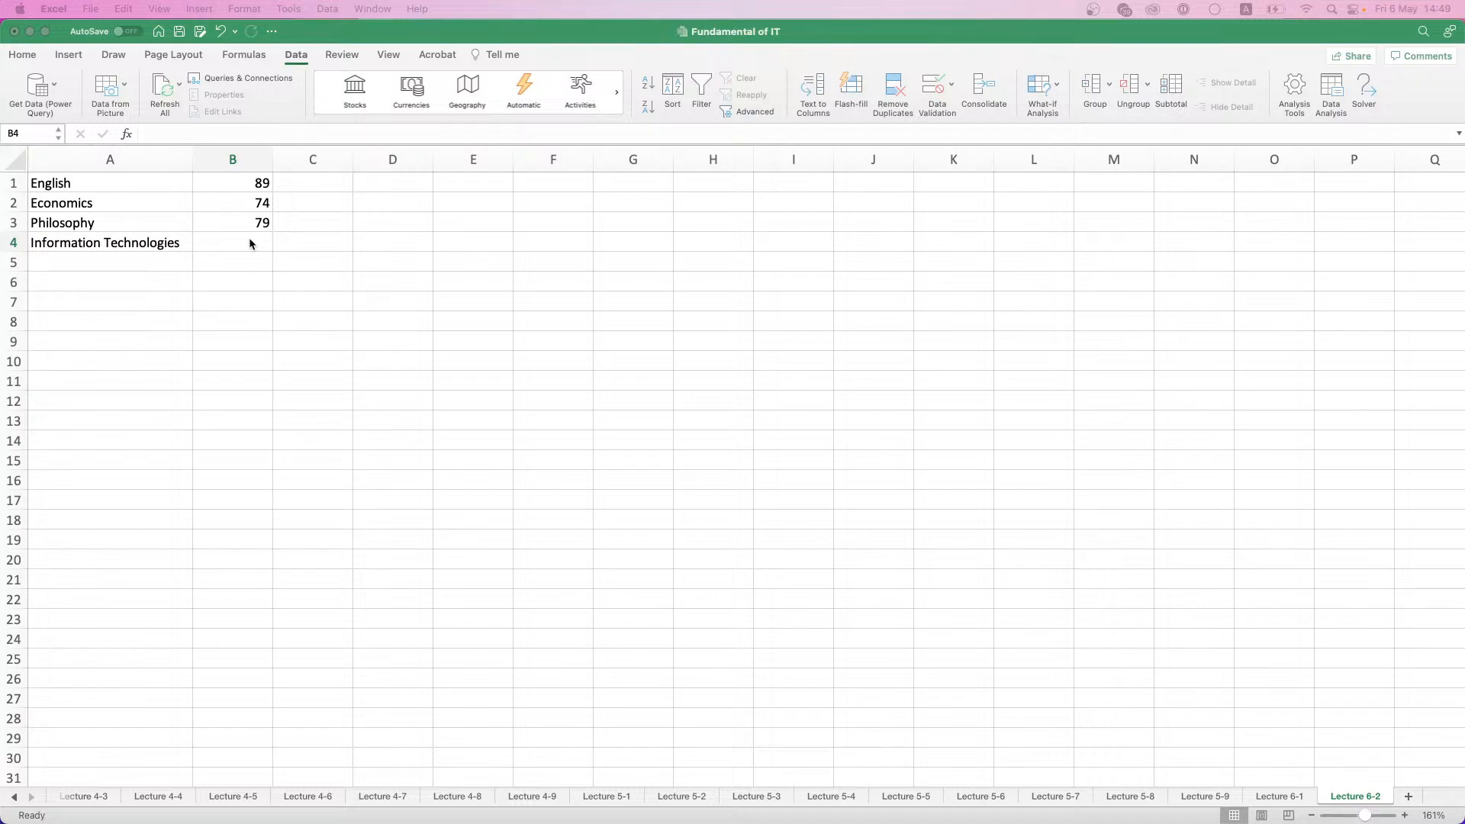
- Label A7 as GPA and calculate the average of the scores B1:B4 in B7 with the AVERAGE function
left_click(168, 302)
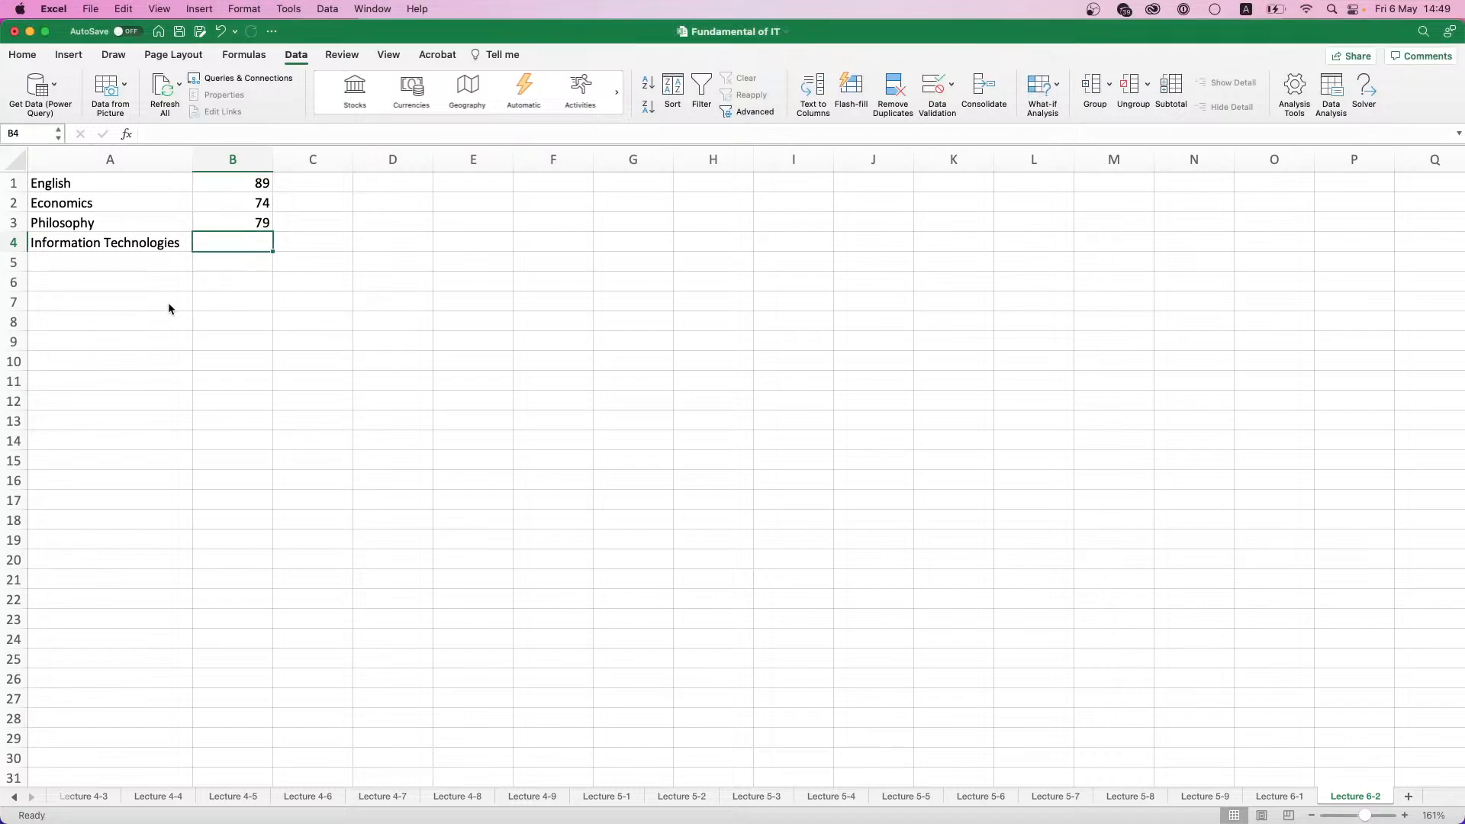
left_click(153, 298)
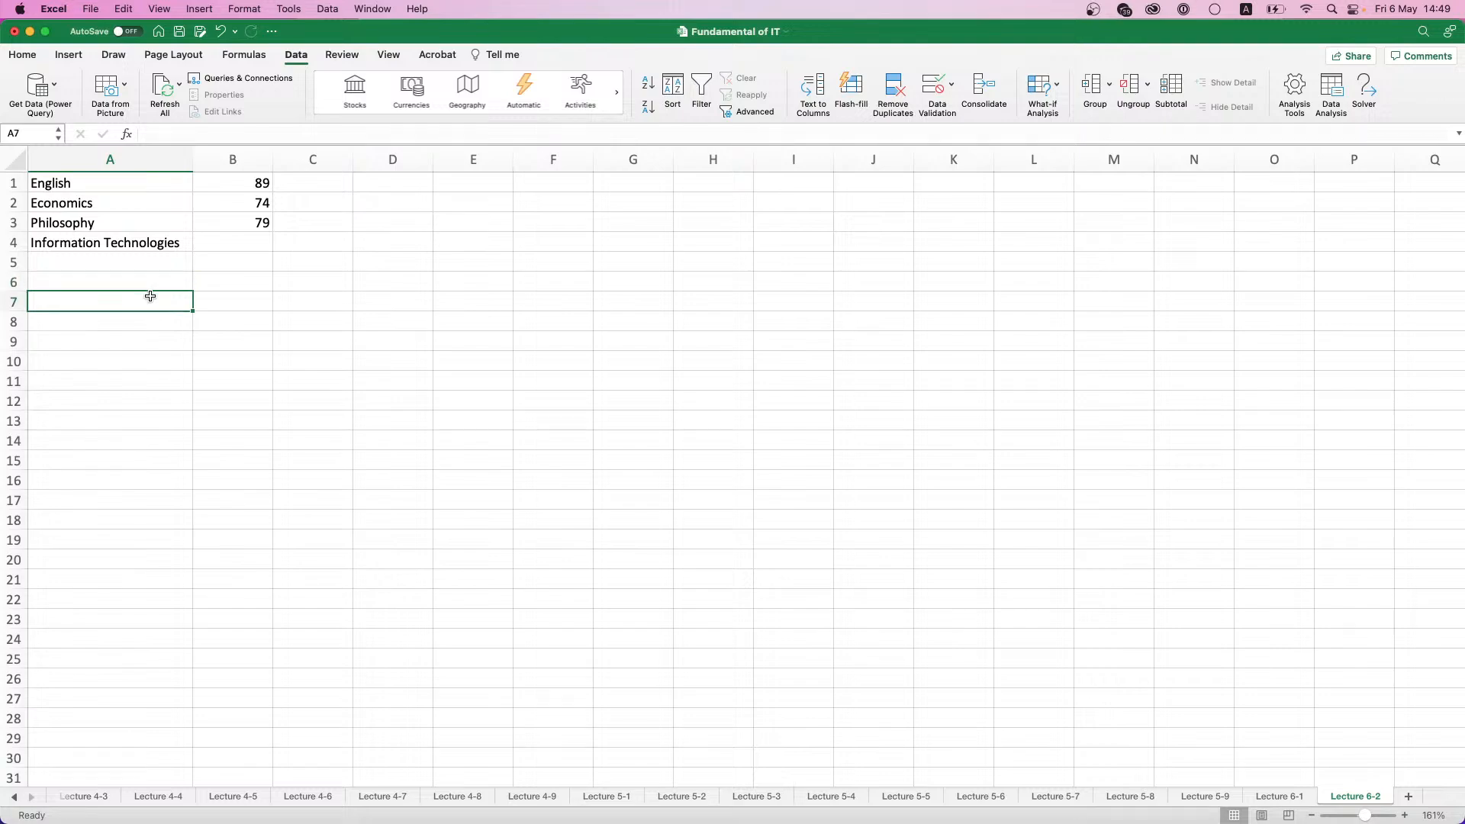
type("GPA")
key("Tab")
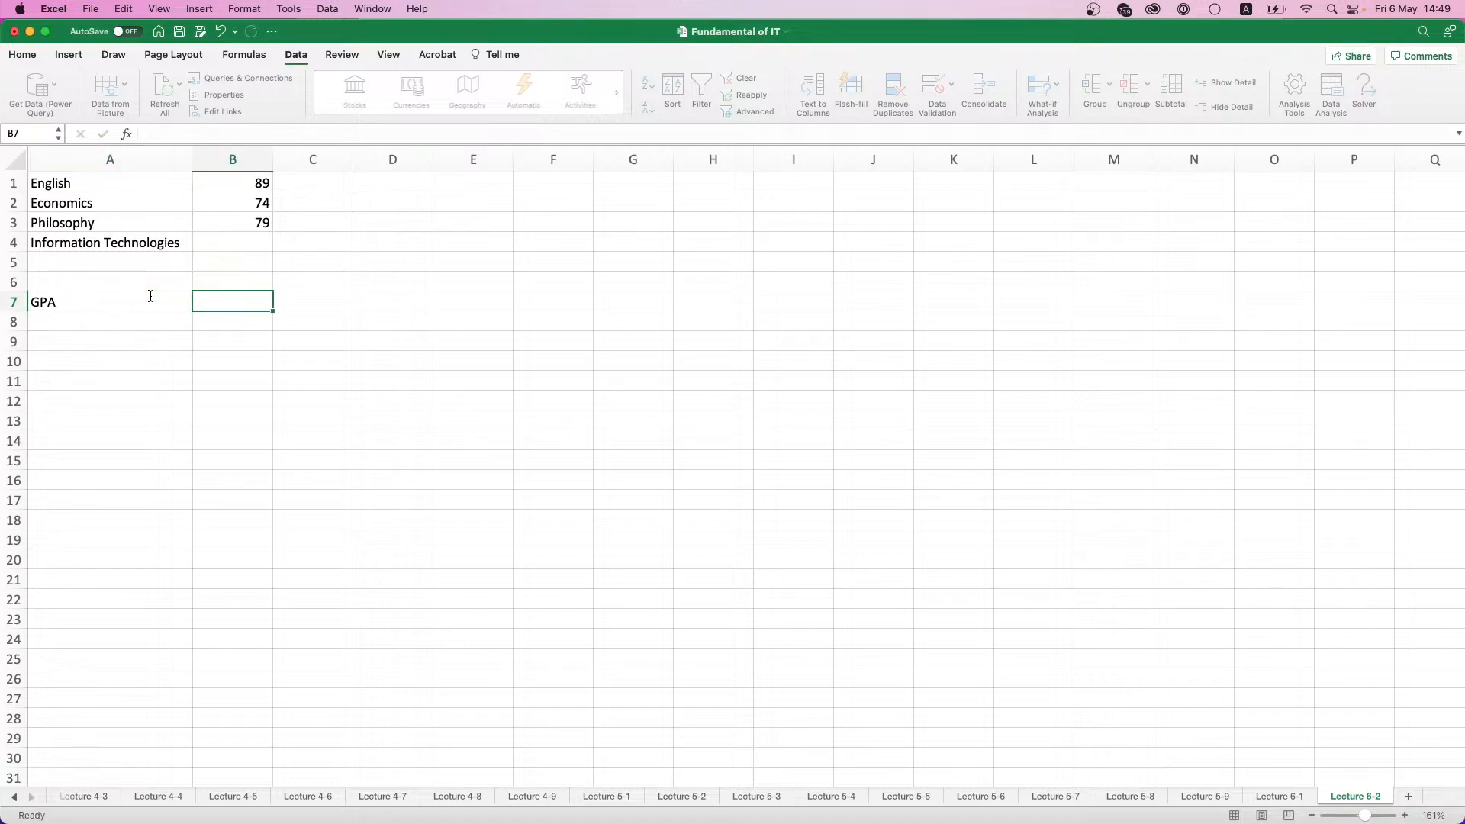
type("=AVERAGE")
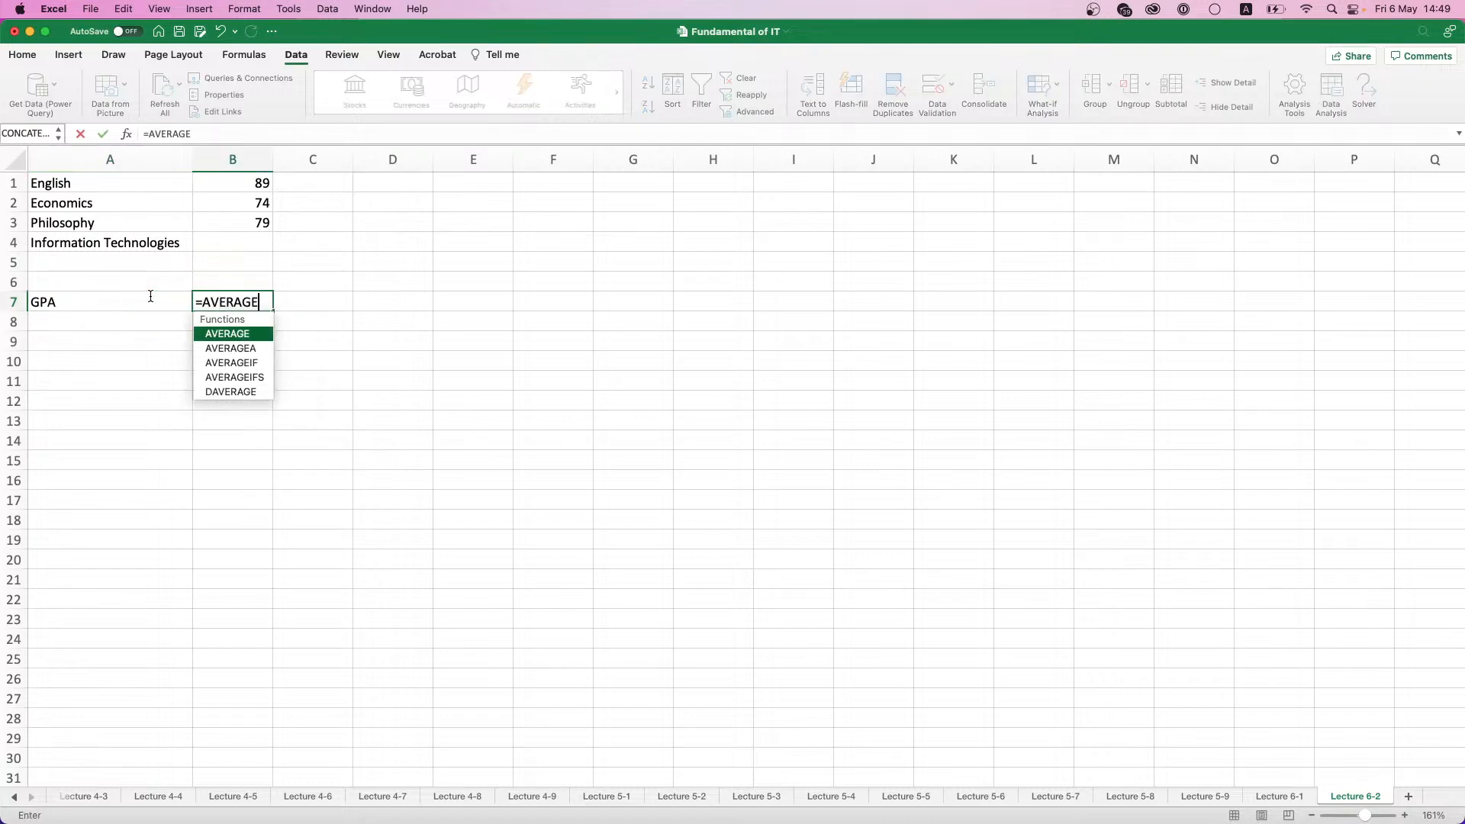
type("(")
left_click_drag(229, 244, 230, 181)
key("Return")
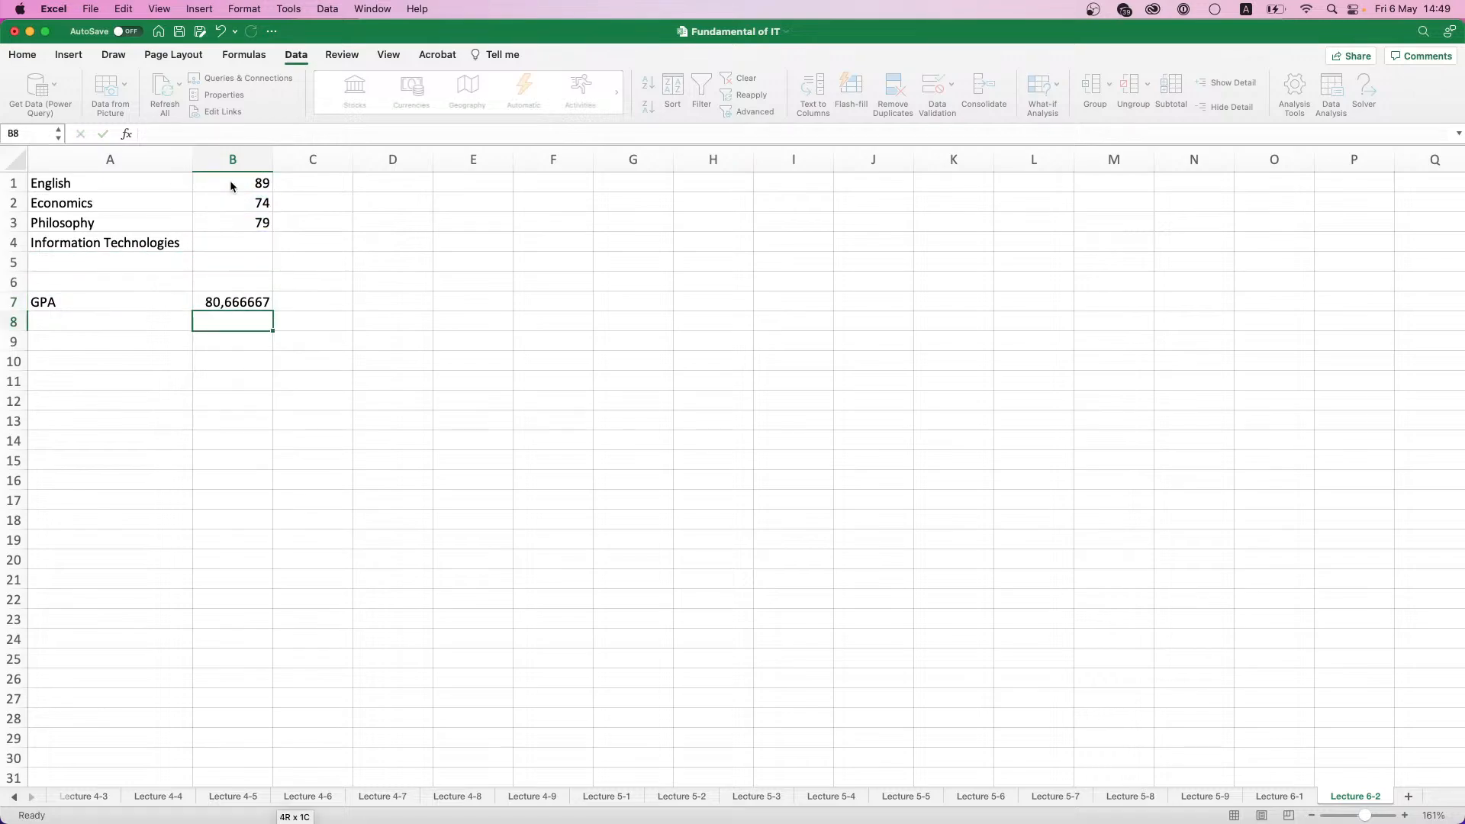
- Start Goal Seek on the GPA average in B7 and set its target value to 85
left_click(239, 305)
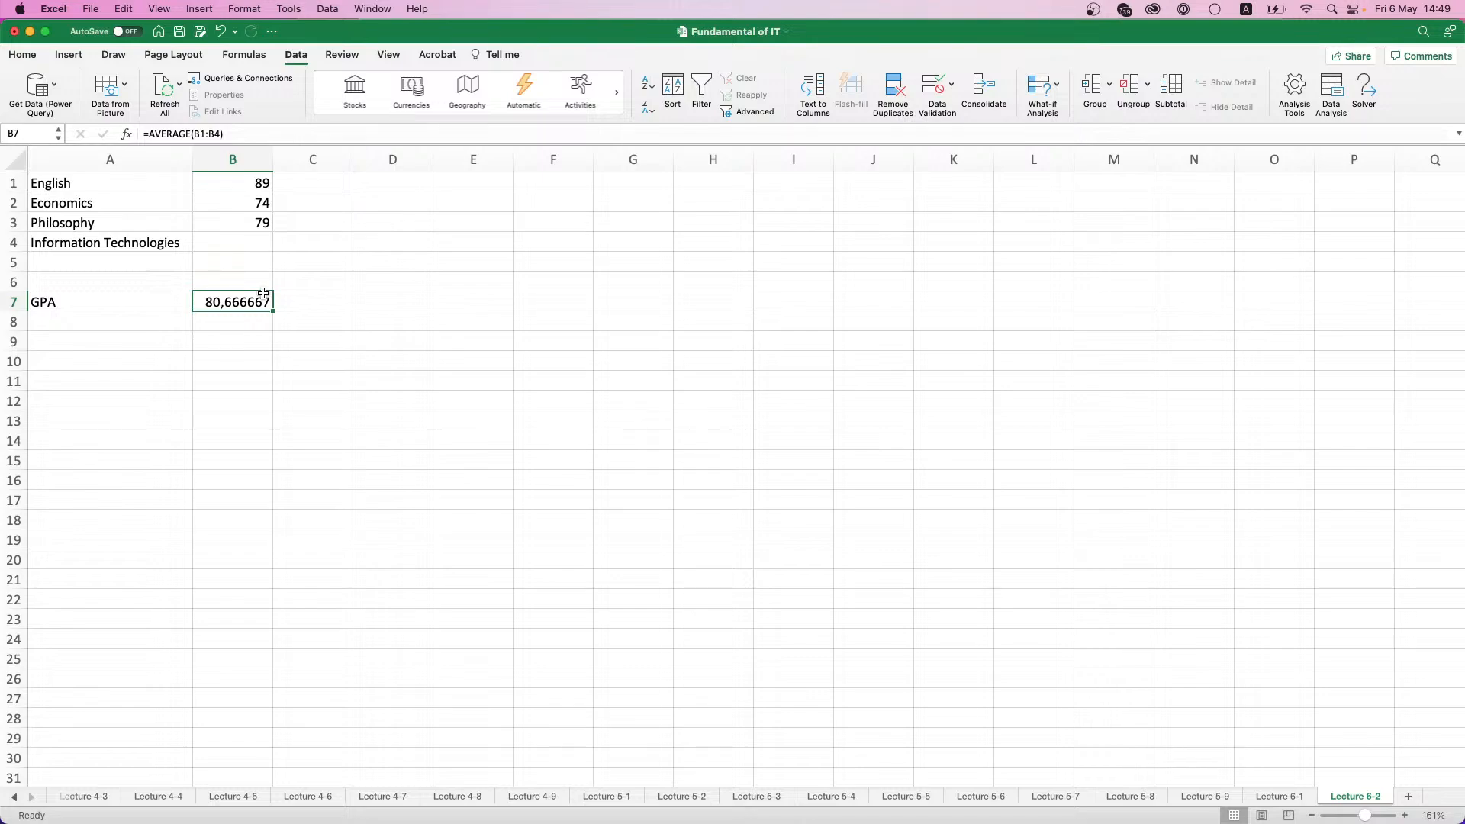
left_click(217, 242)
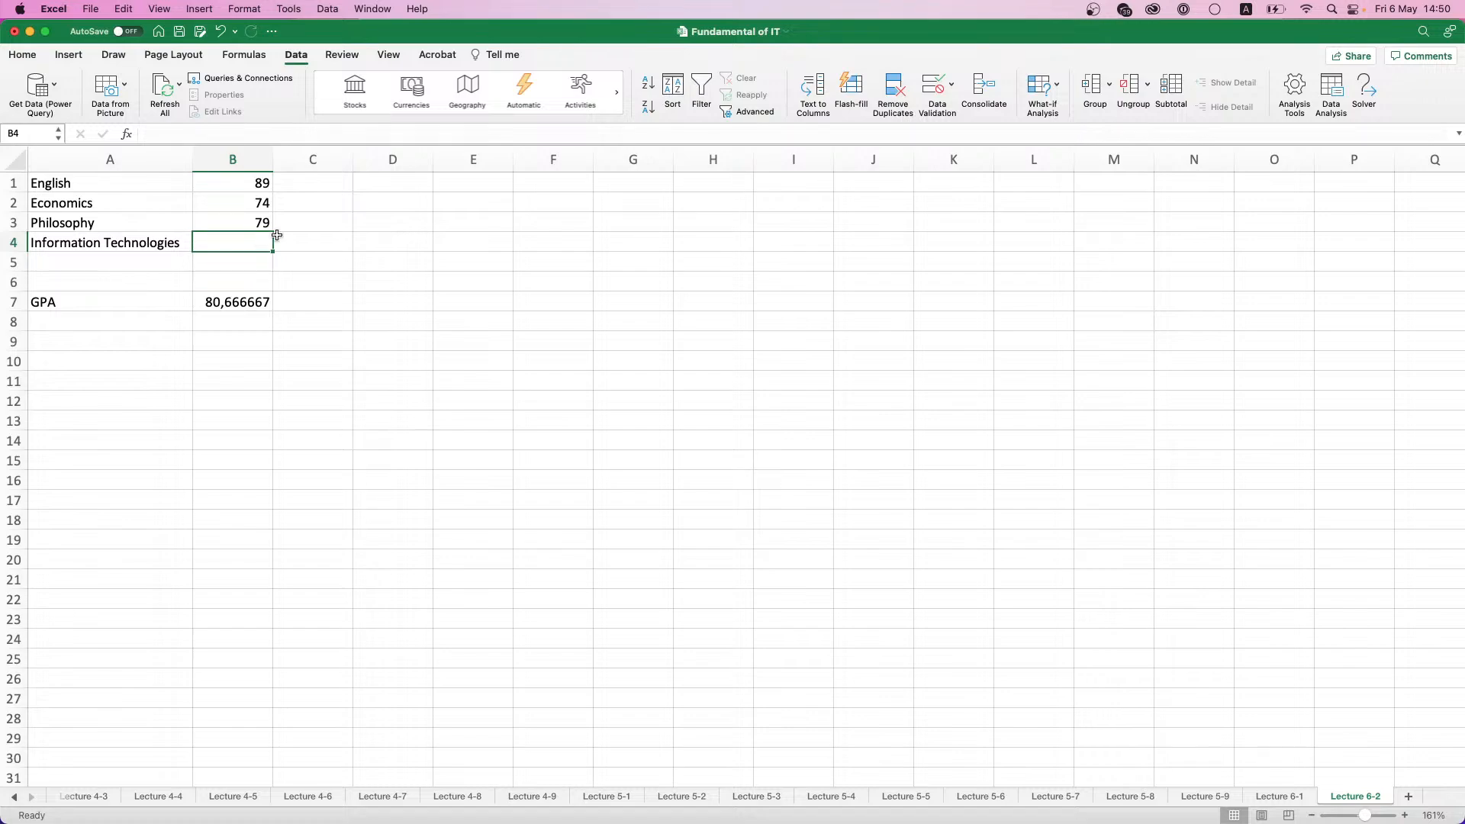
left_click(1056, 91)
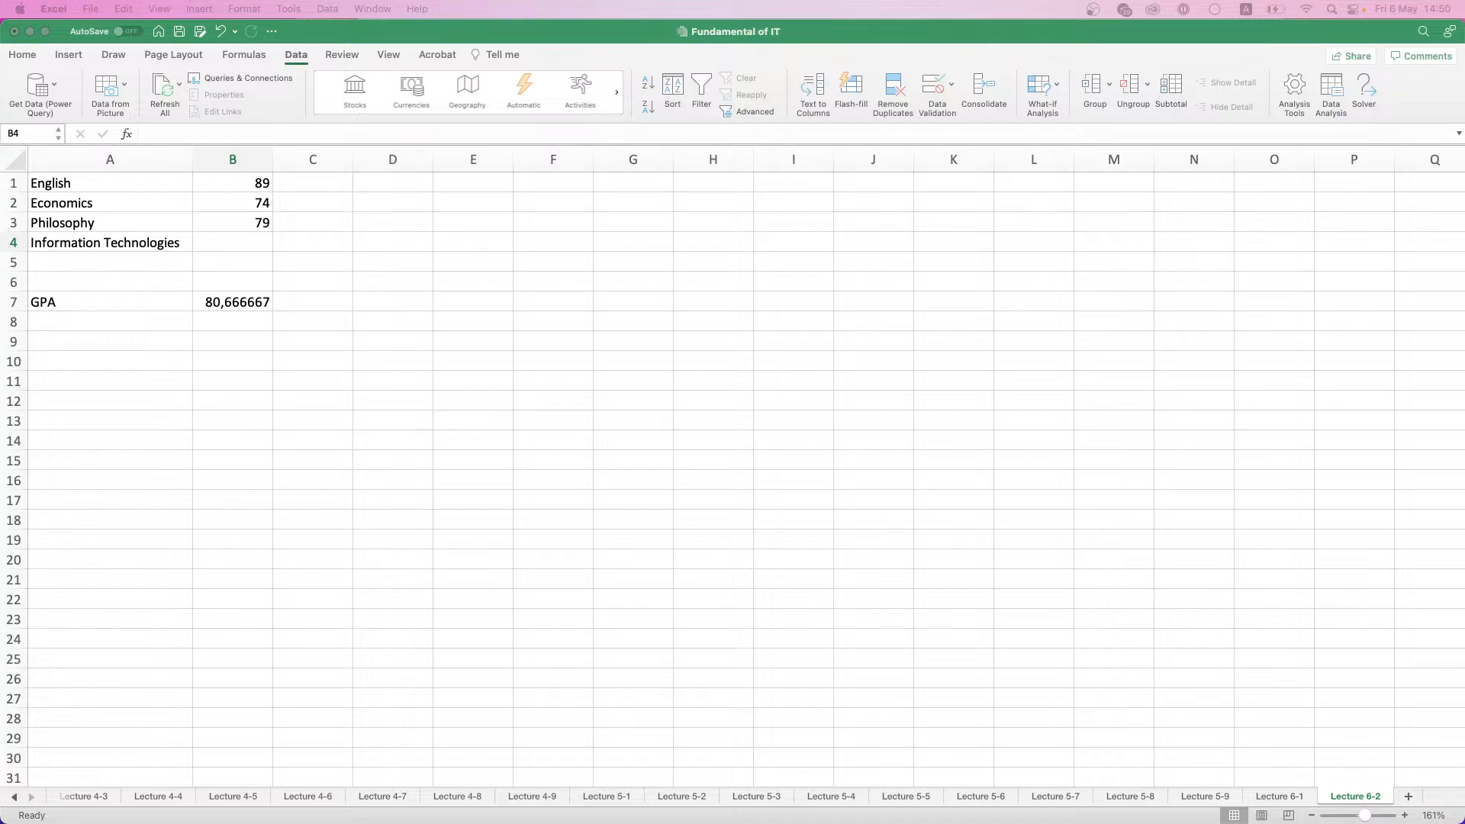
left_click(1015, 205)
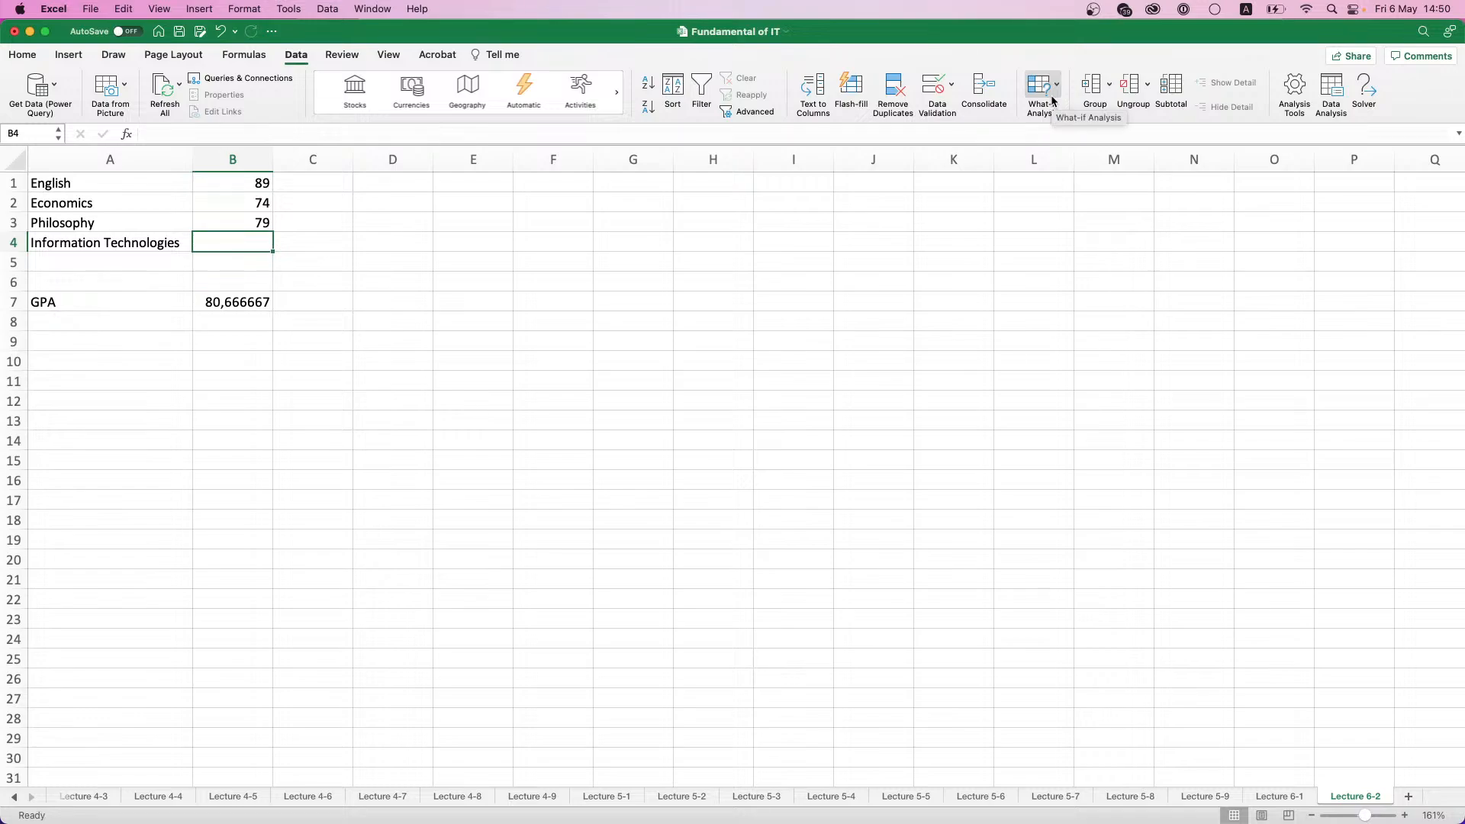
left_click(1052, 100)
left_click(1064, 125)
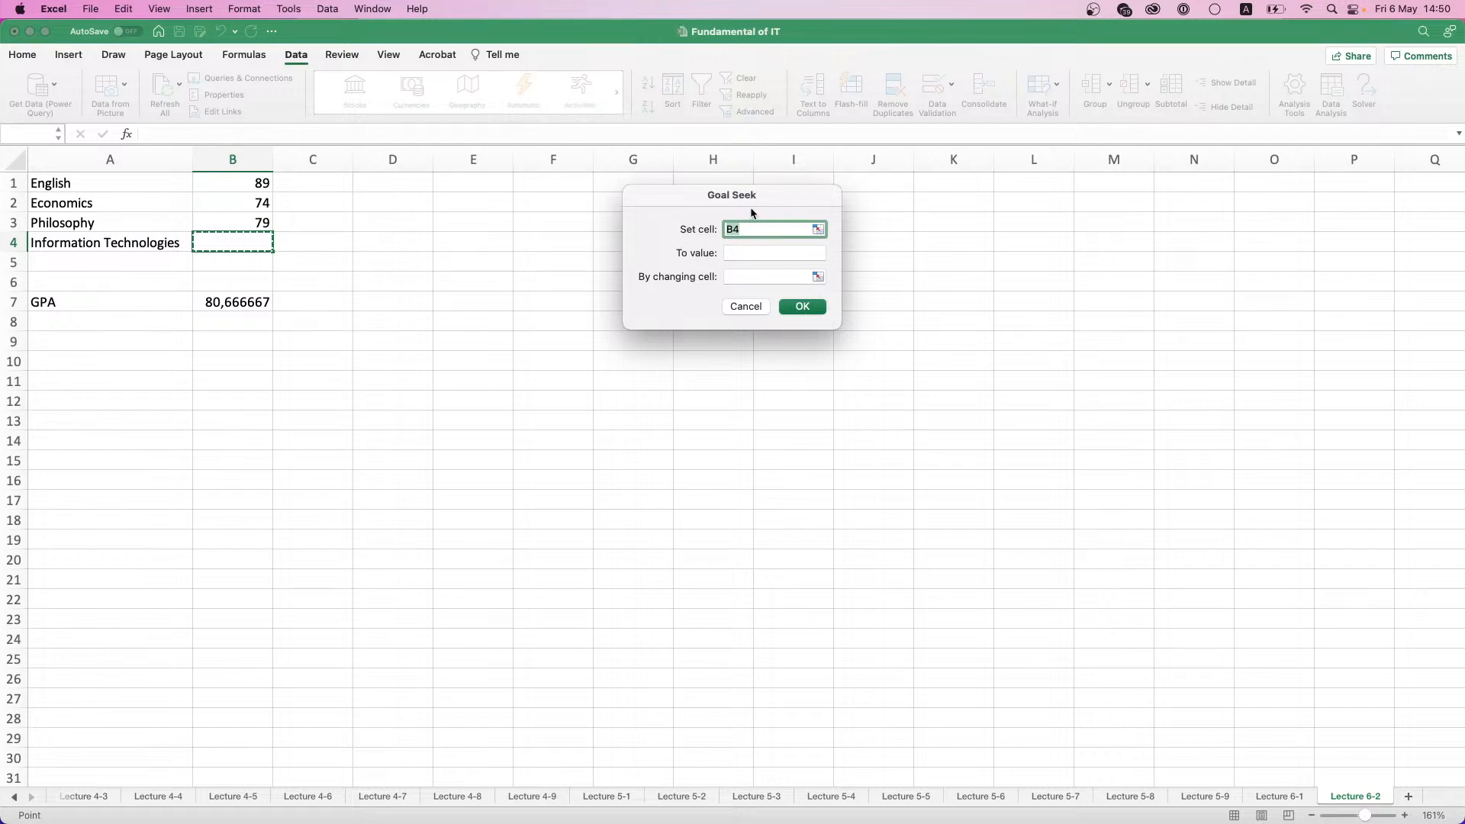
left_click(233, 303)
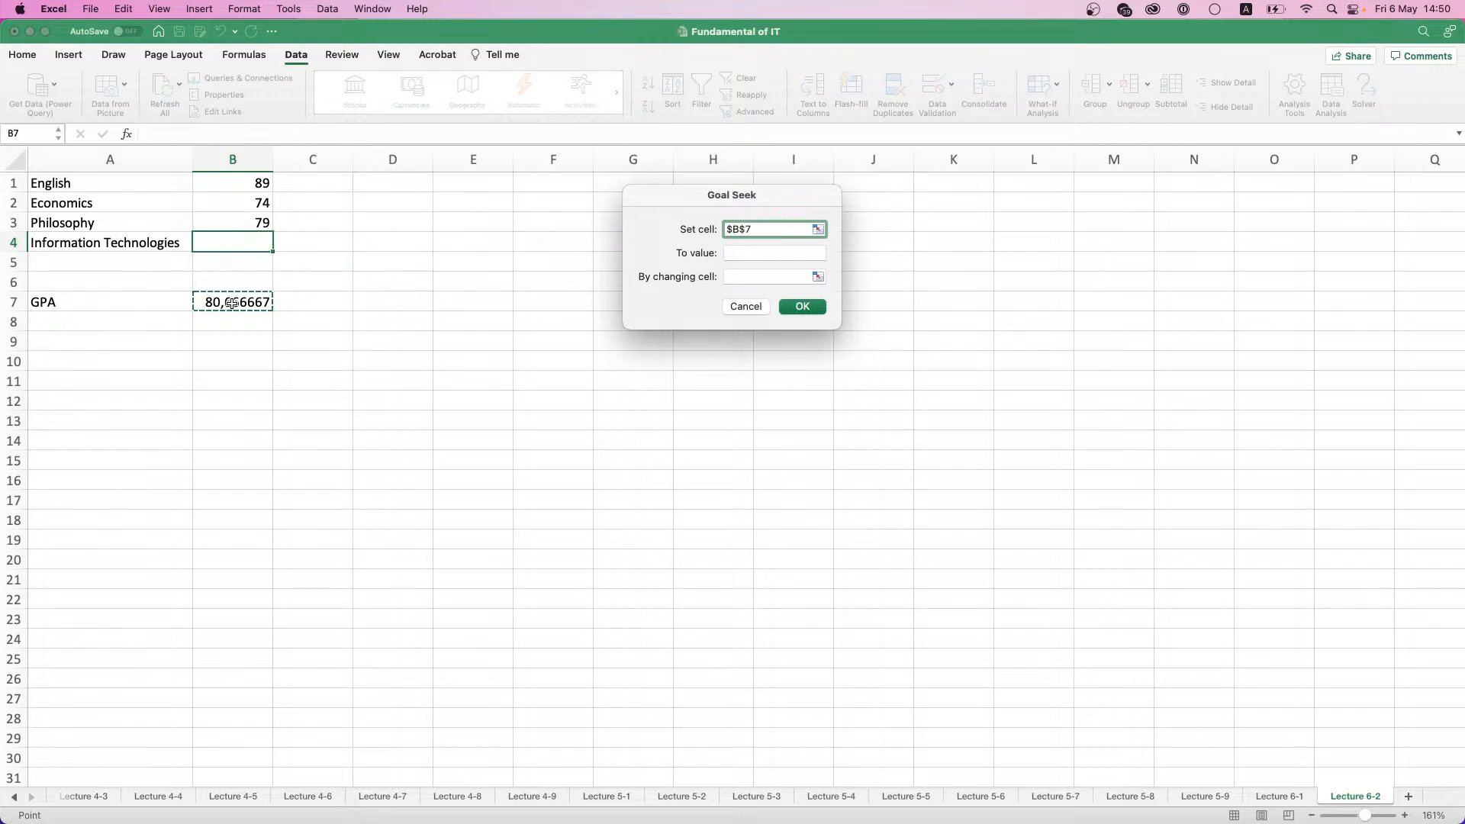
left_click(747, 256)
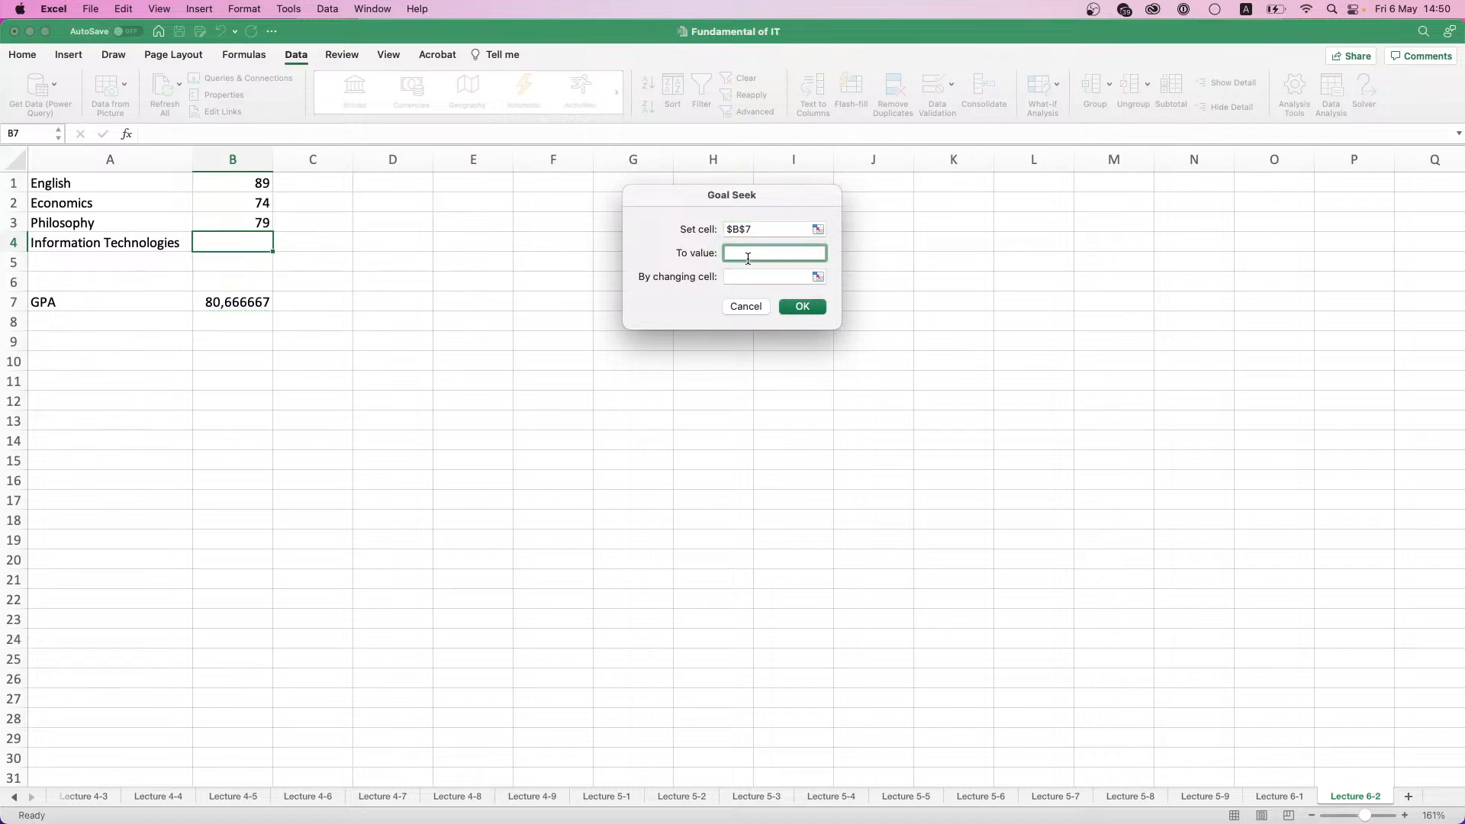
type("85")
- Use the empty Information Technologies score B4 as the changing cell, run Goal Seek and keep the solution
left_click(795, 276)
left_click(202, 243)
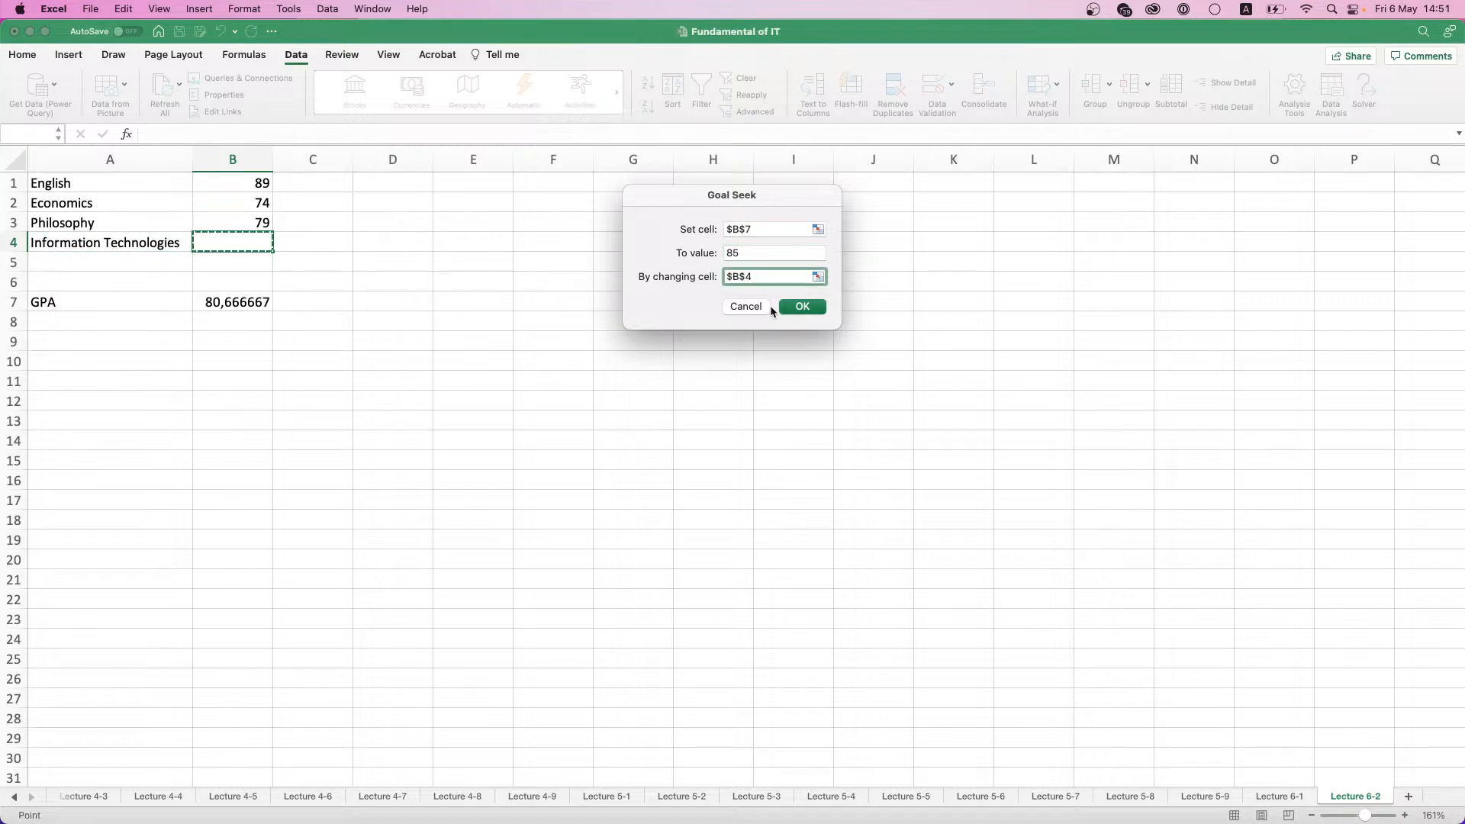
left_click(813, 308)
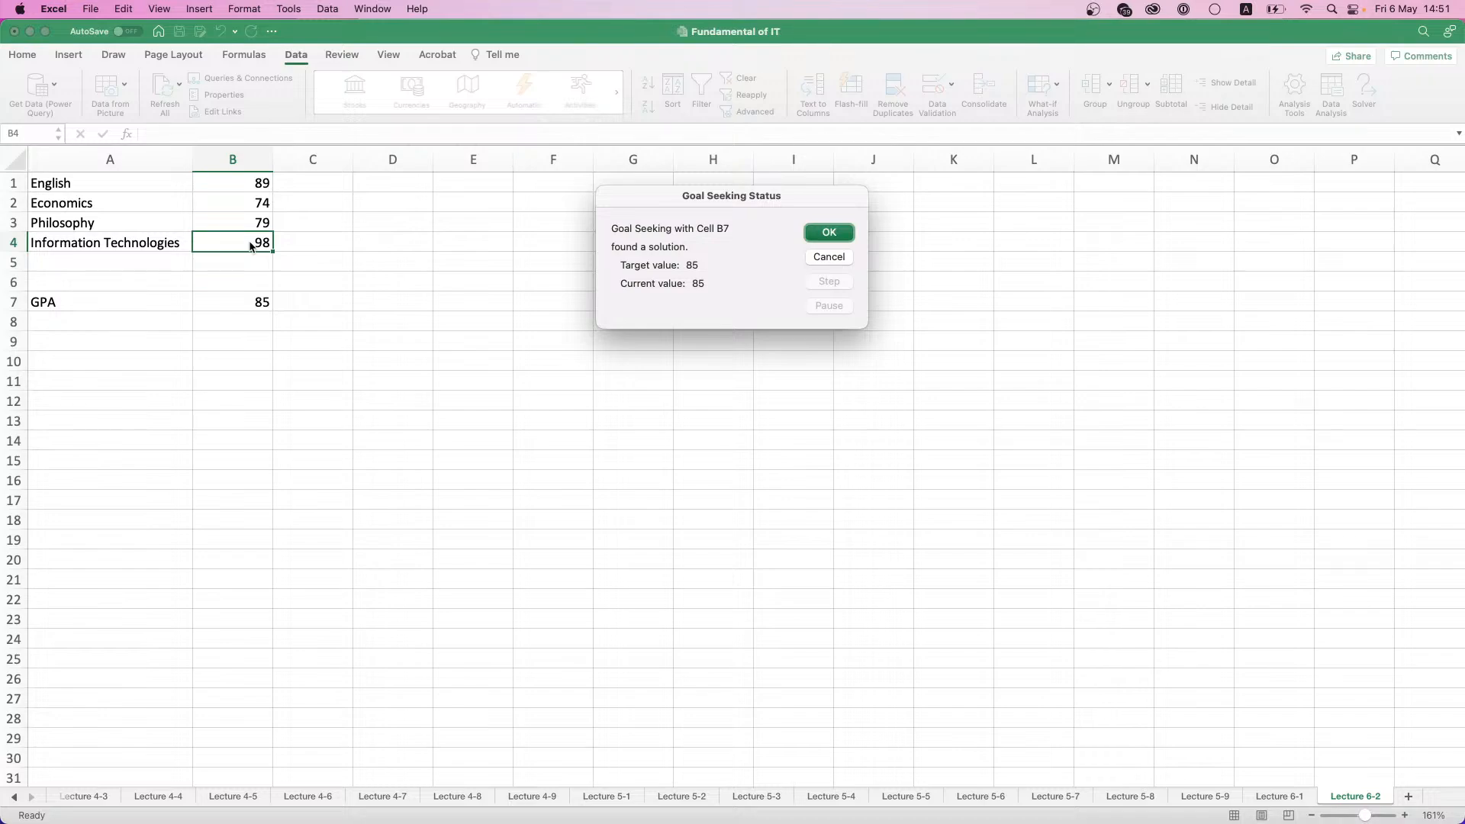
left_click(835, 236)
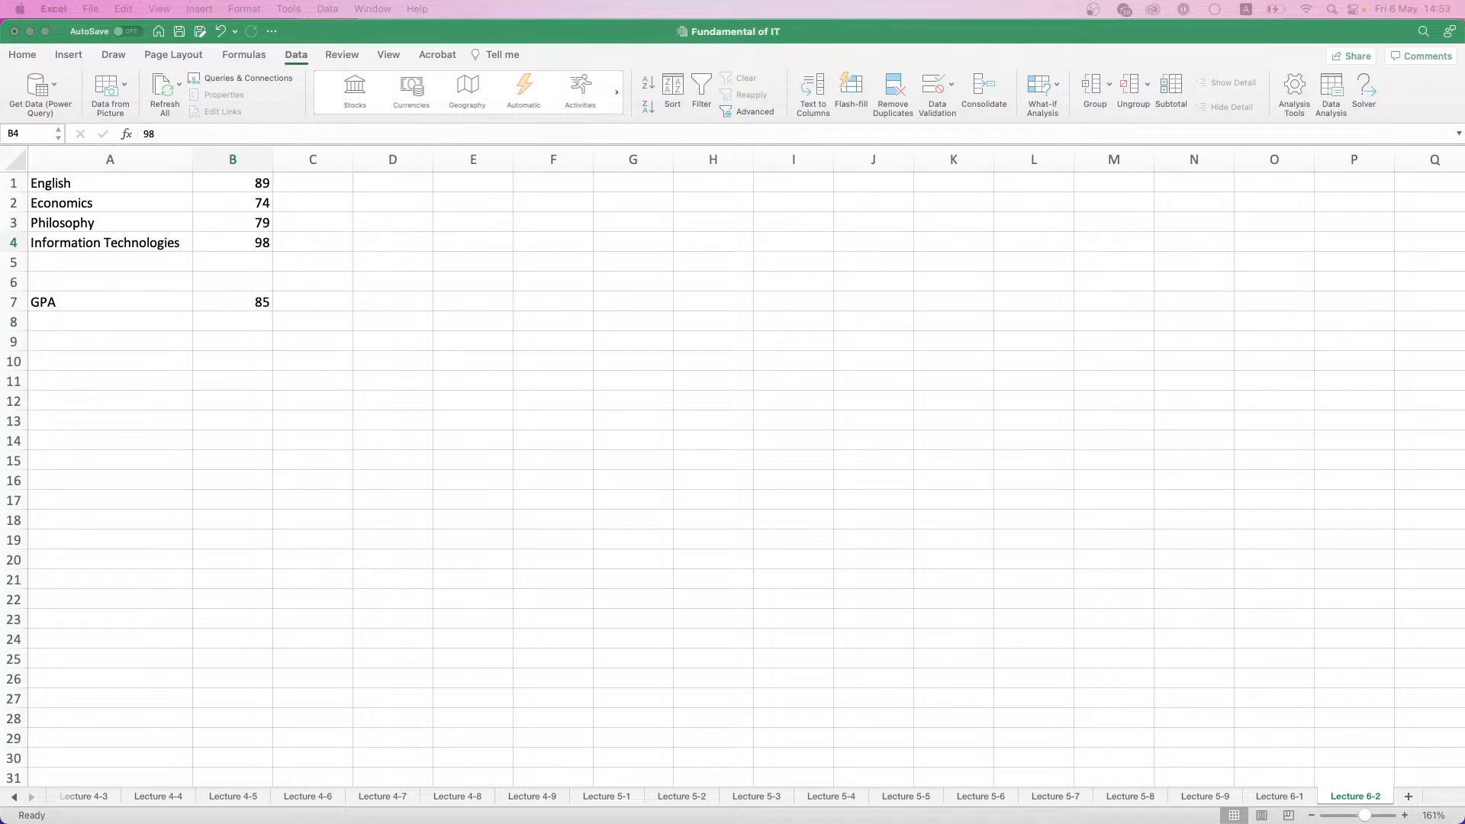
left_click(1055, 96)
left_click(1055, 95)
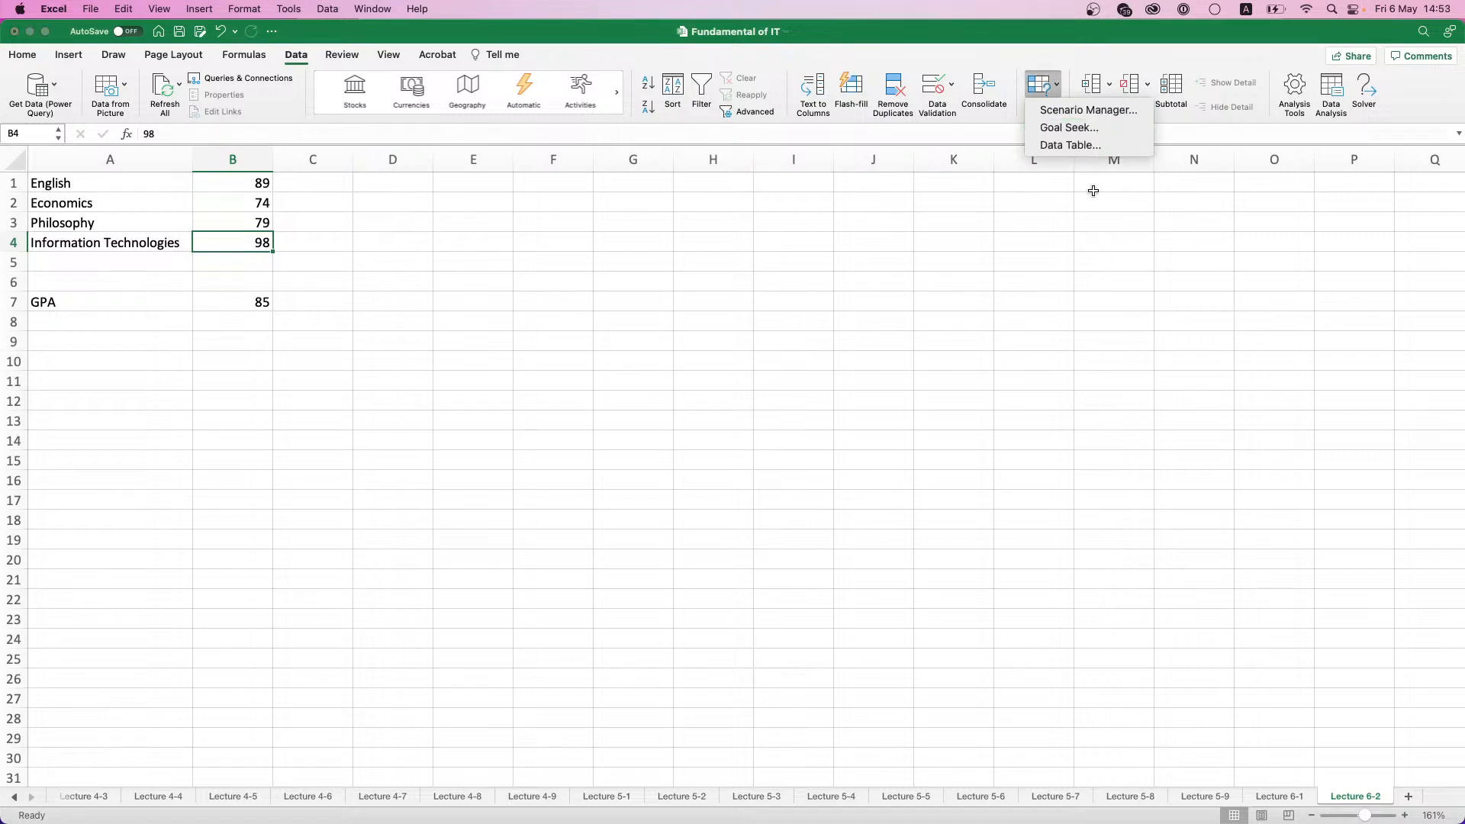
- Add a new worksheet after Lecture 6-2 and name it Lecture 6-3
left_click(1407, 795)
left_click(1408, 795)
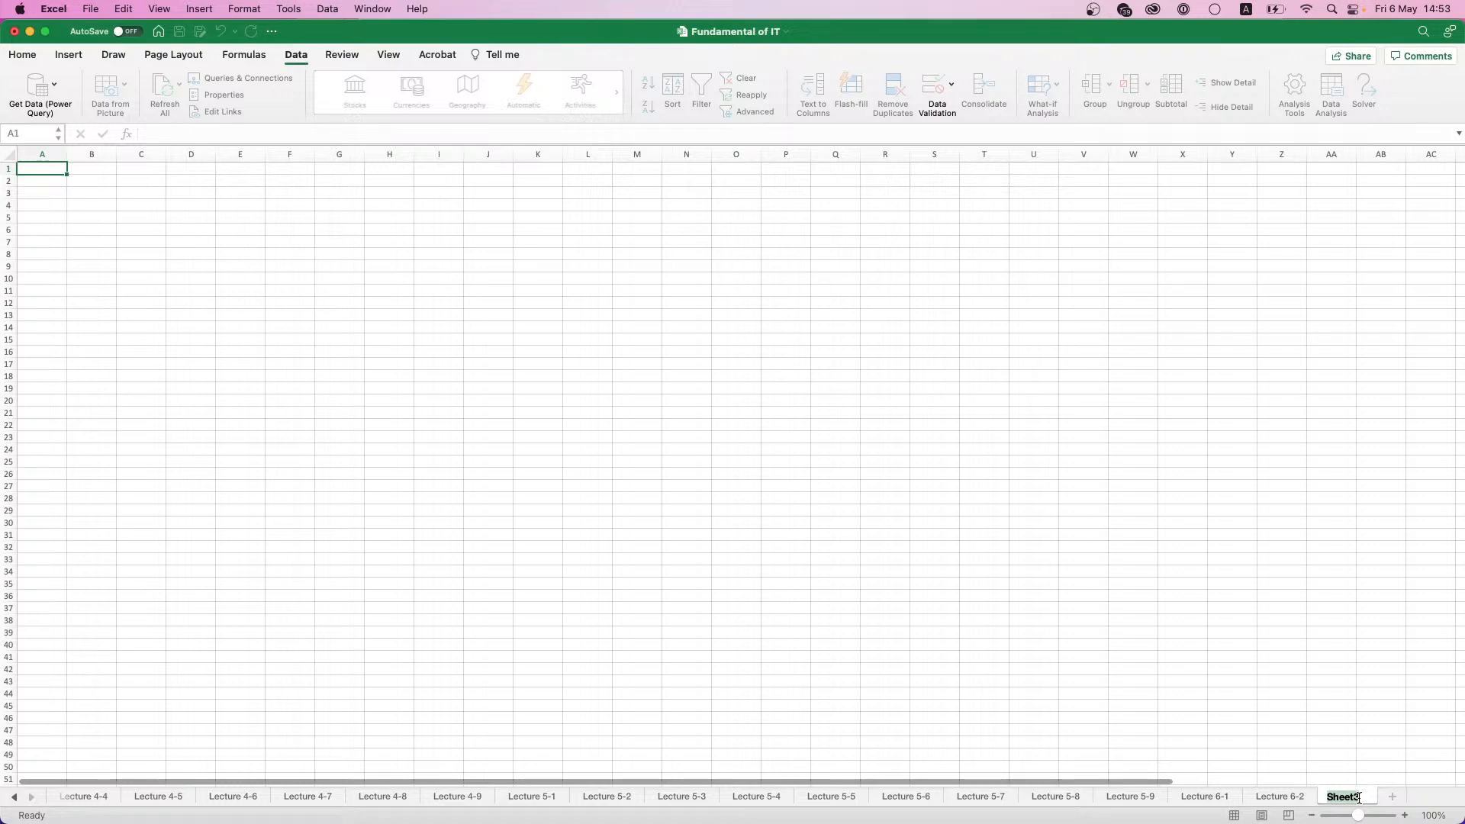
type("Lecture 6-3")
key("Return")
scroll(76, 252, "up", 5)
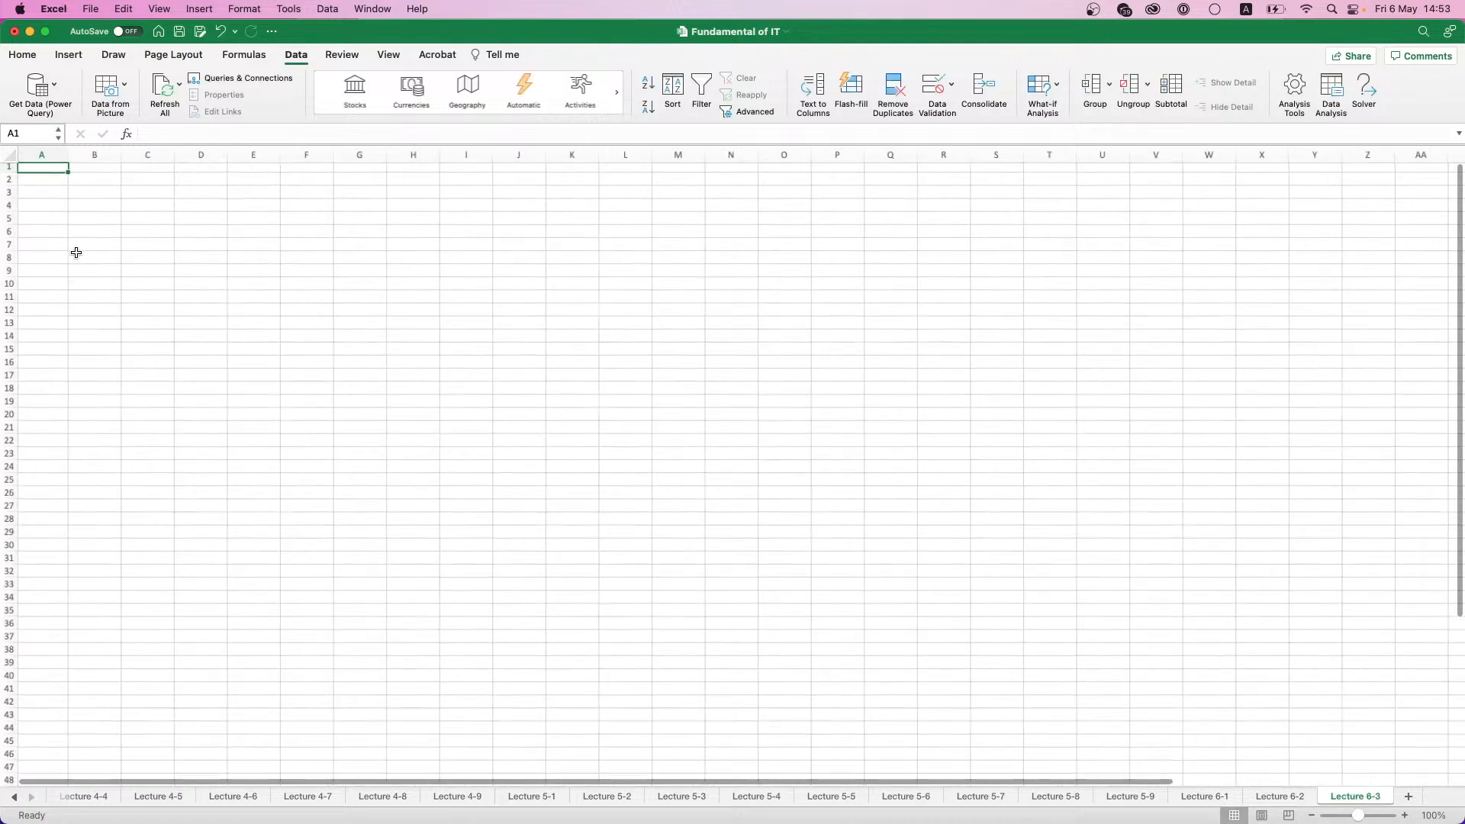
scroll(73, 229, "up", 3)
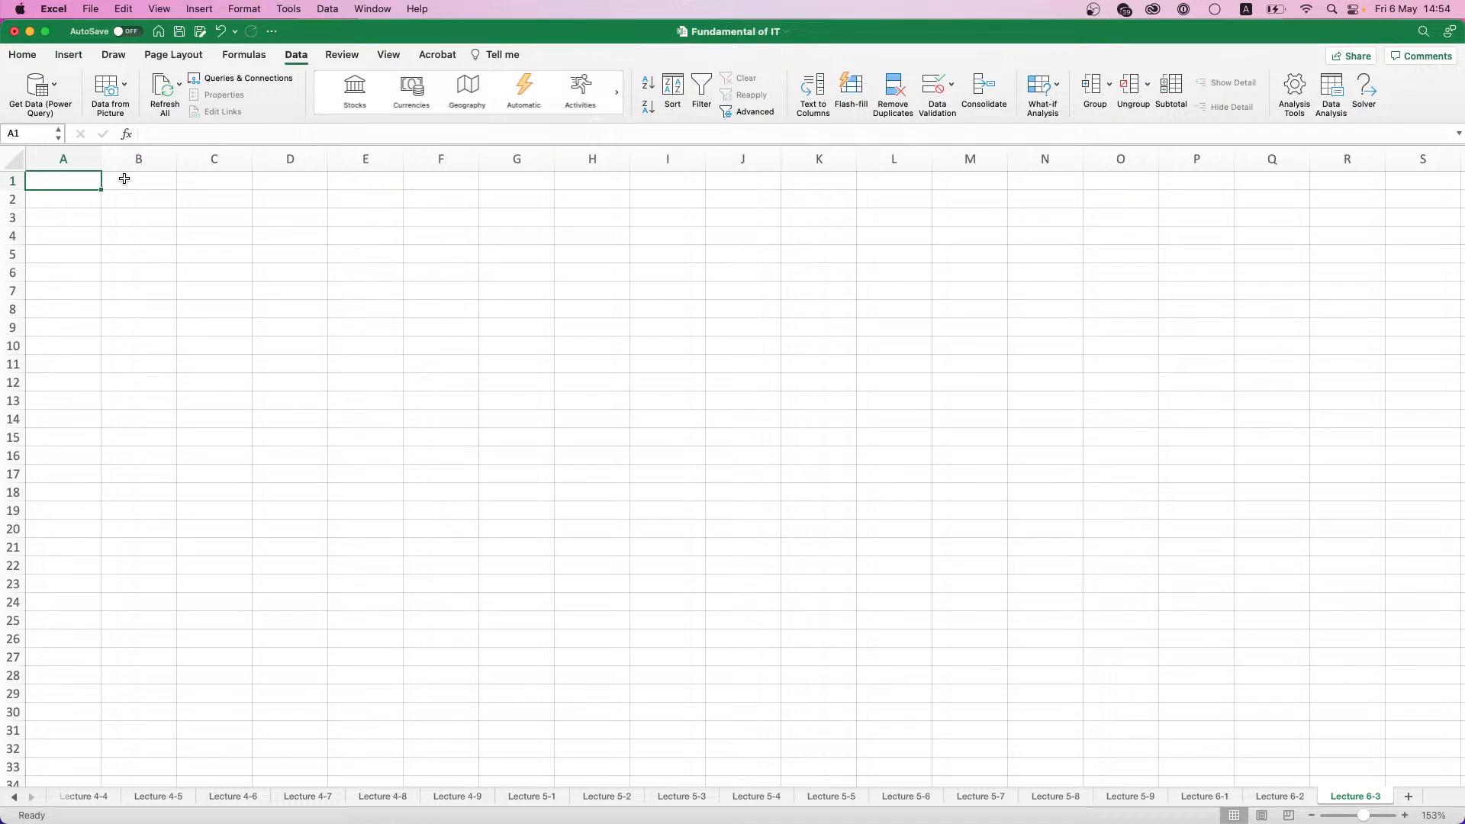
- Enter the labels Investment amt. in A1 and Annual rate in A2
type("In")
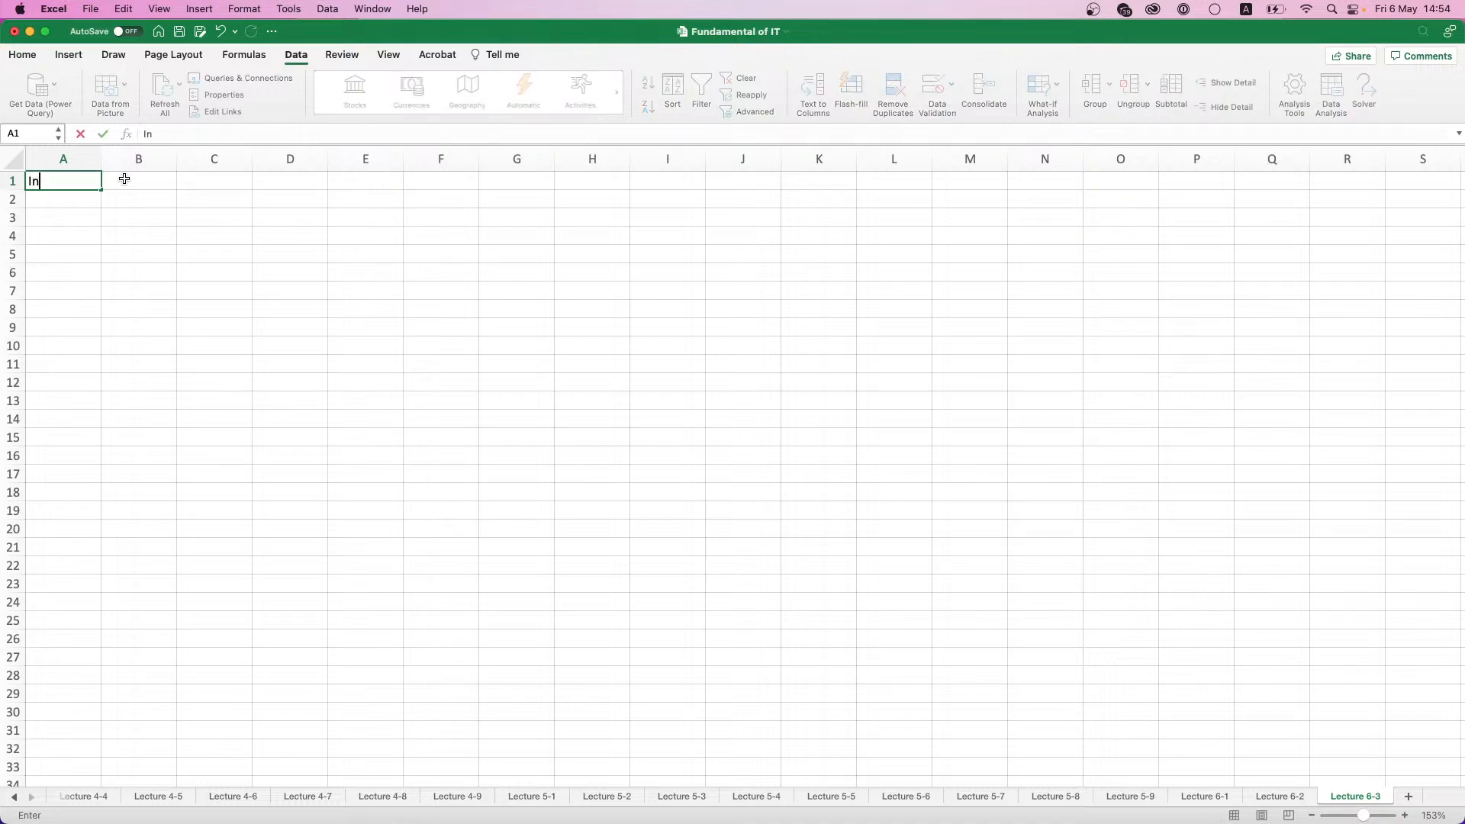
type("vestment amt.")
key("Return")
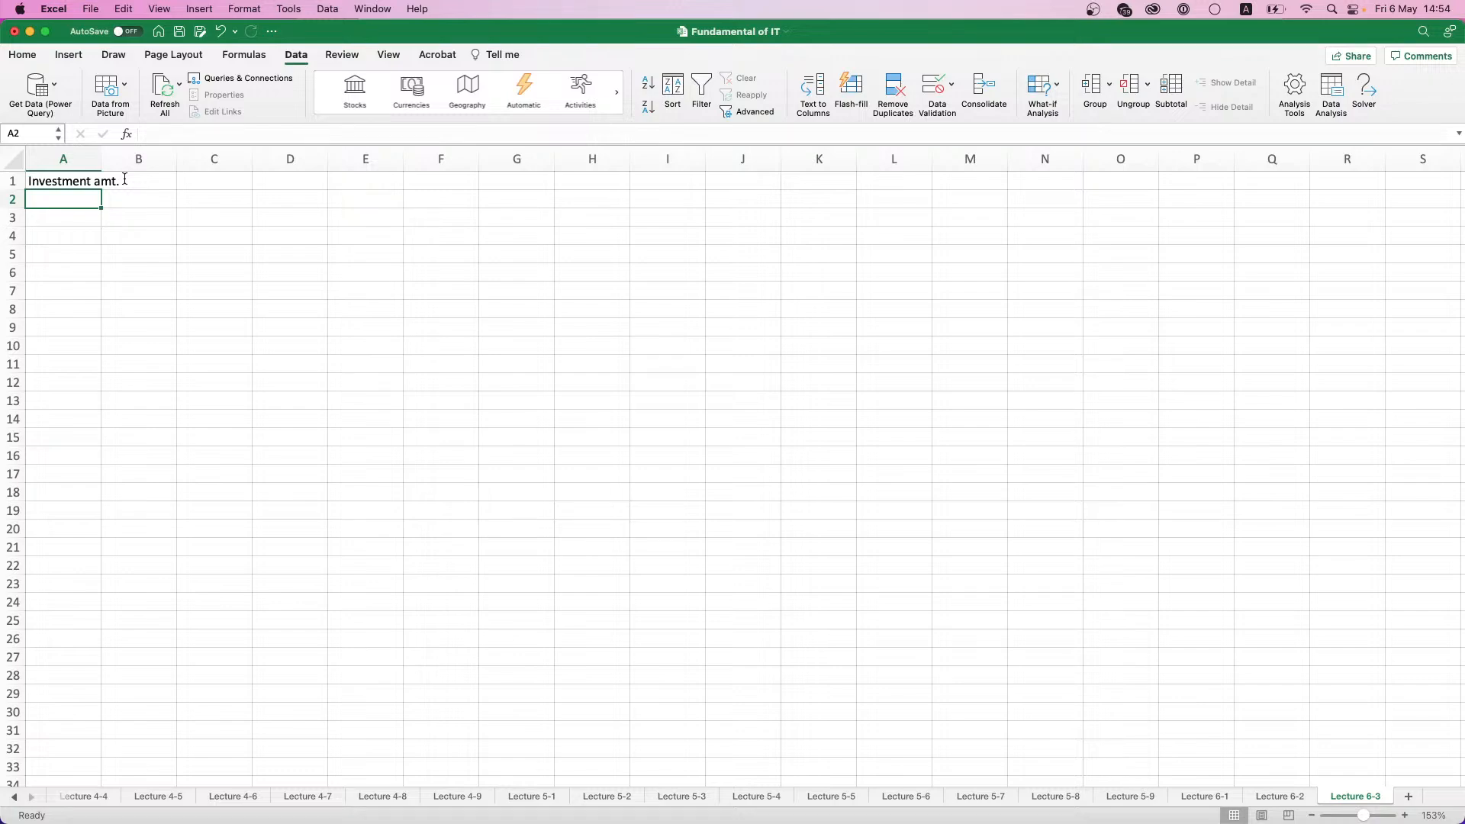
type("Annual rate")
key("Return")
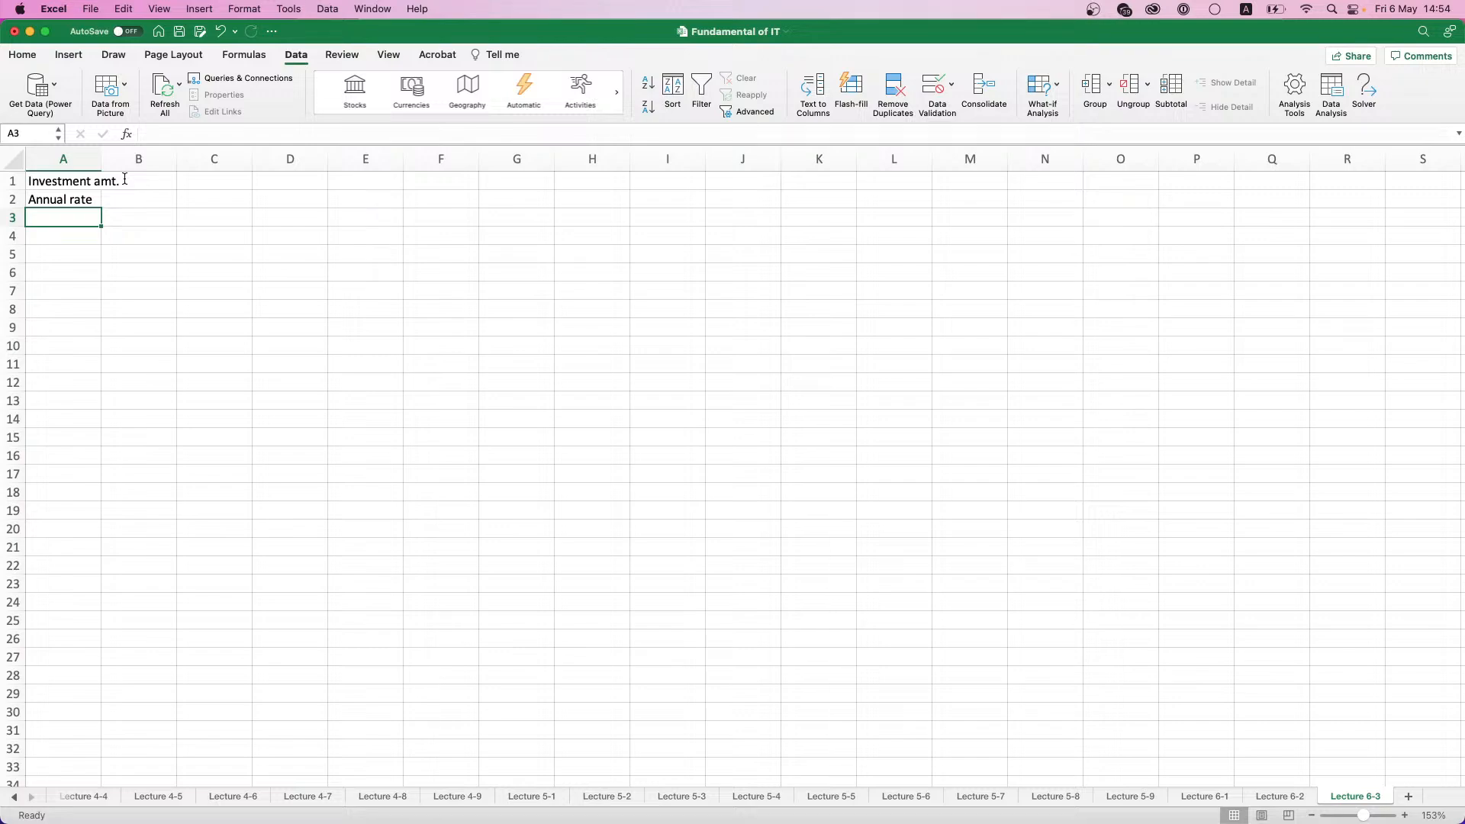
- Enter the label Duration in months in A3
type("Duretion")
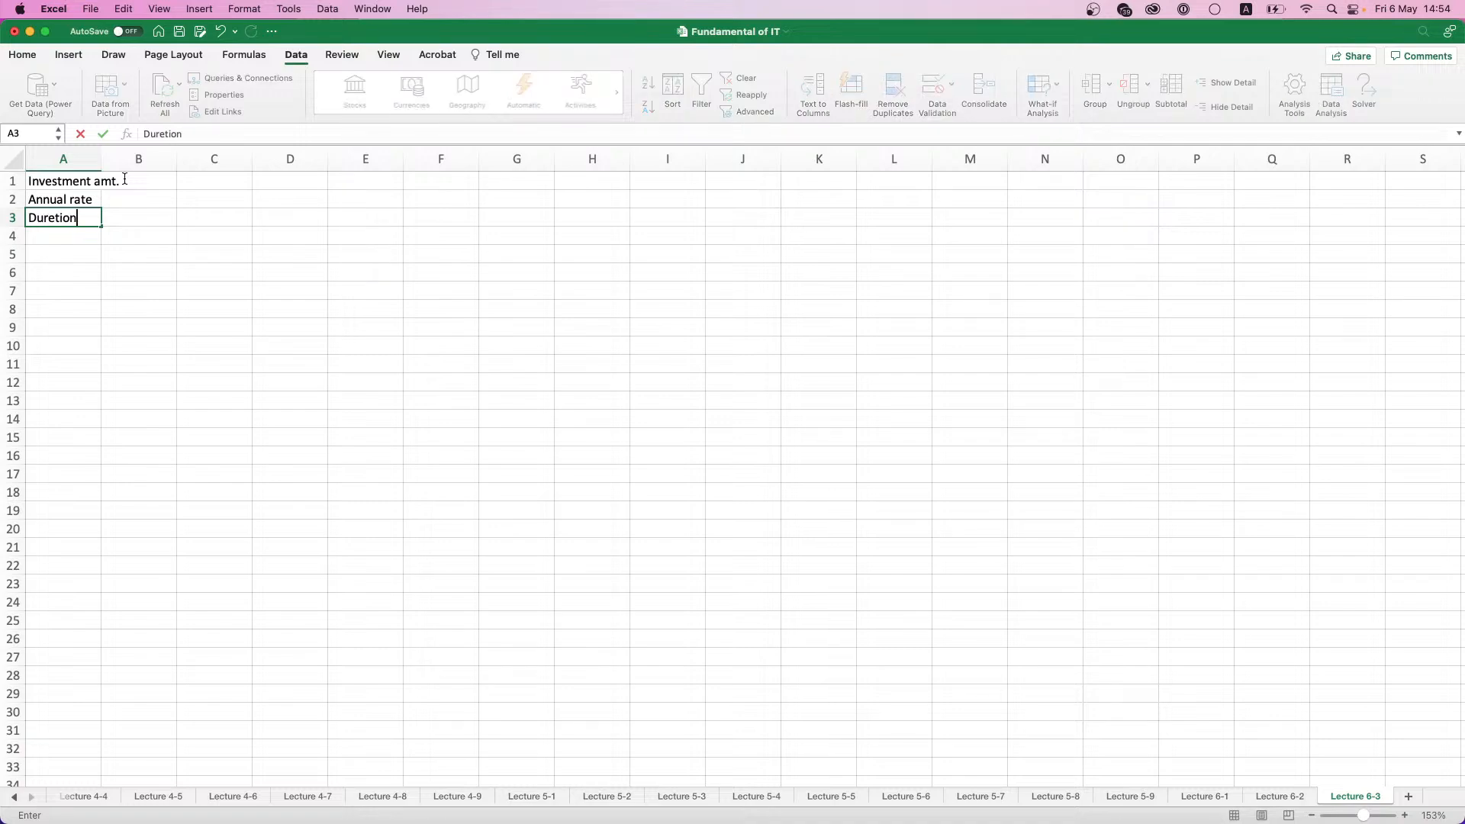
key("BackSpace")
key("BackSpace")
key("BackSpace")
key("BackSpace")
key("BackSpace")
type("ation in months")
key("Return")
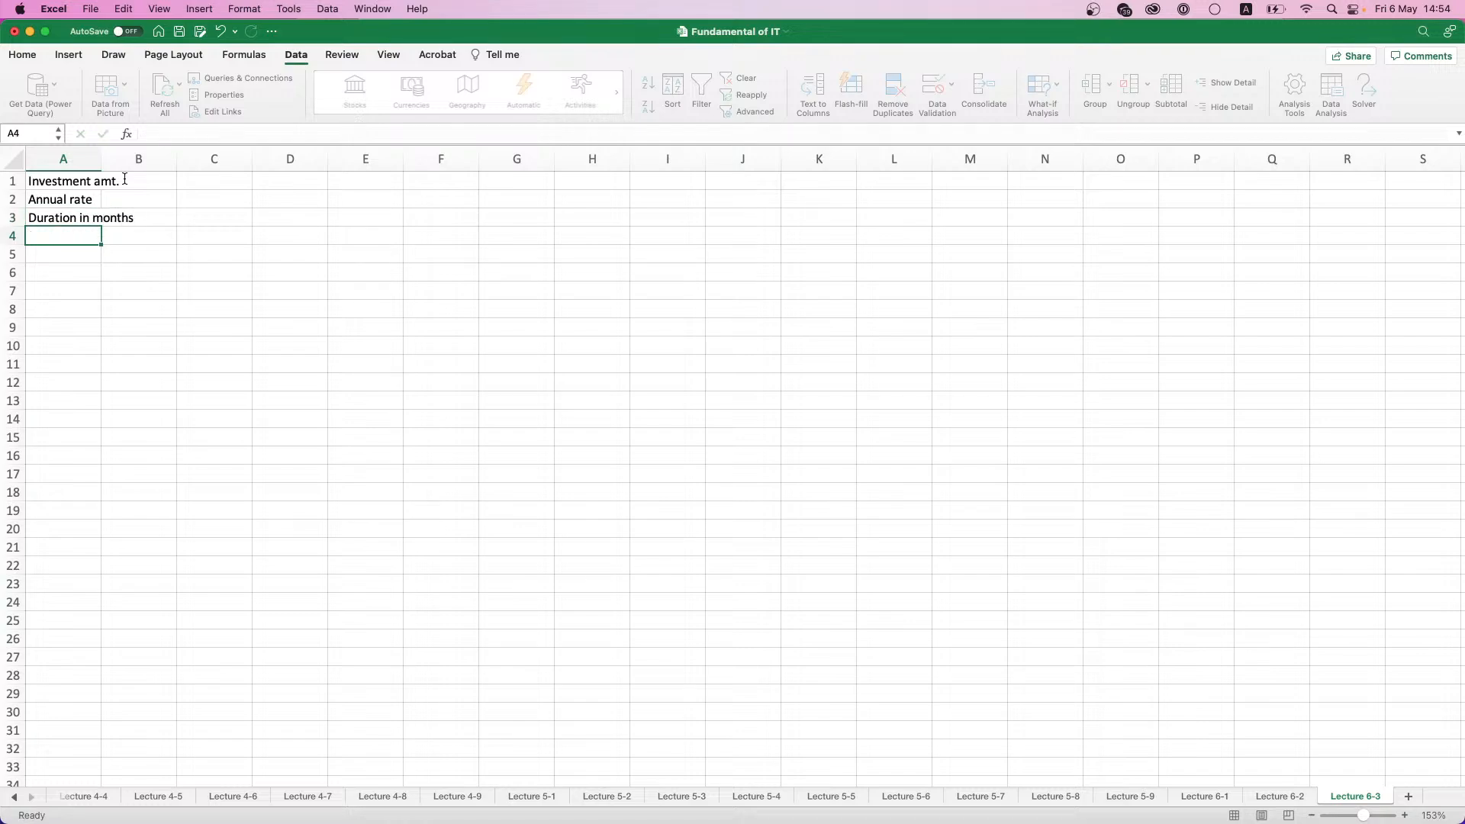
key("Return")
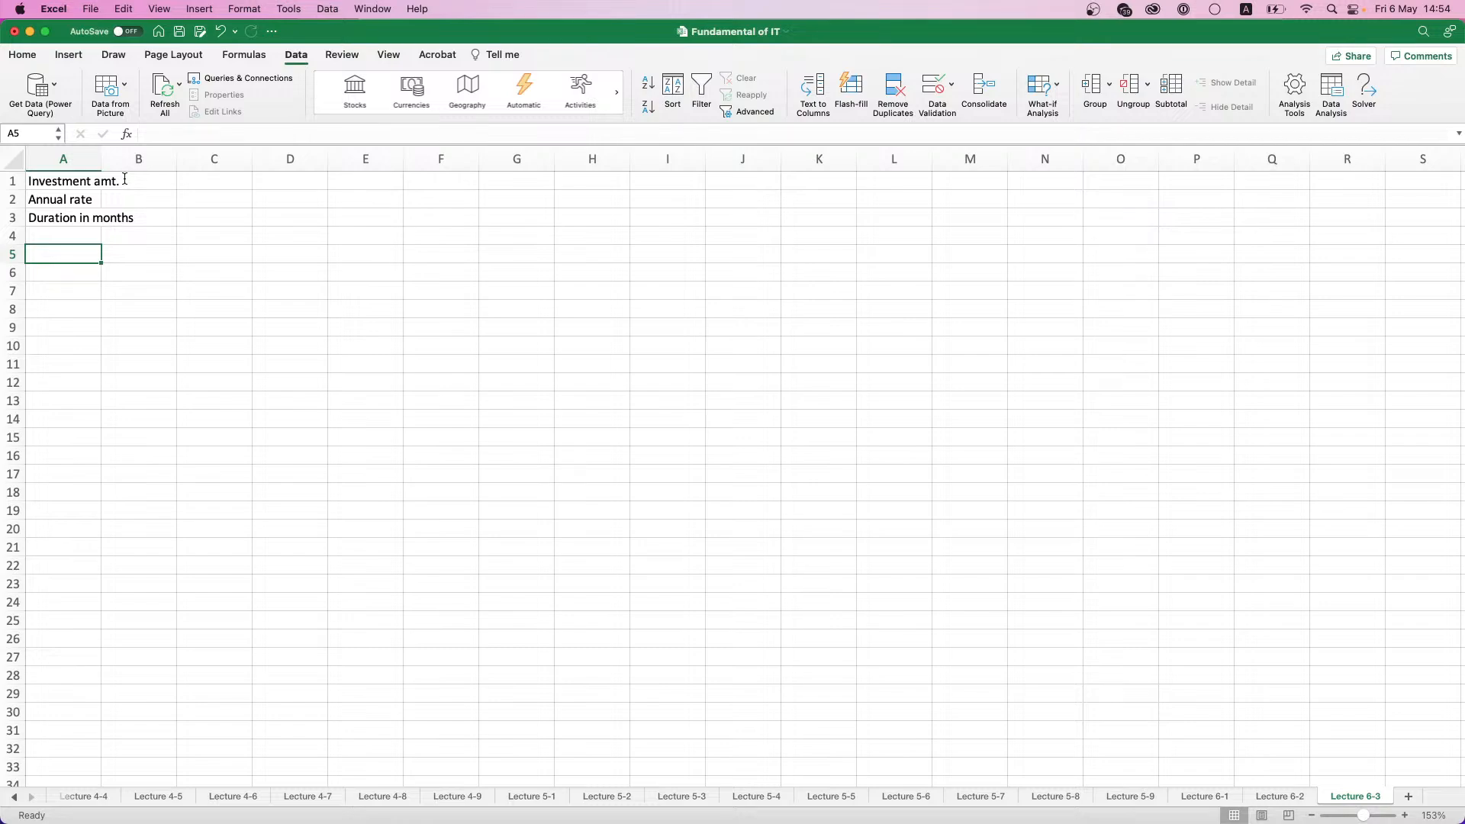
- Fit column A's width to its contents and make the labels in A1:A3 bold
left_click(92, 159)
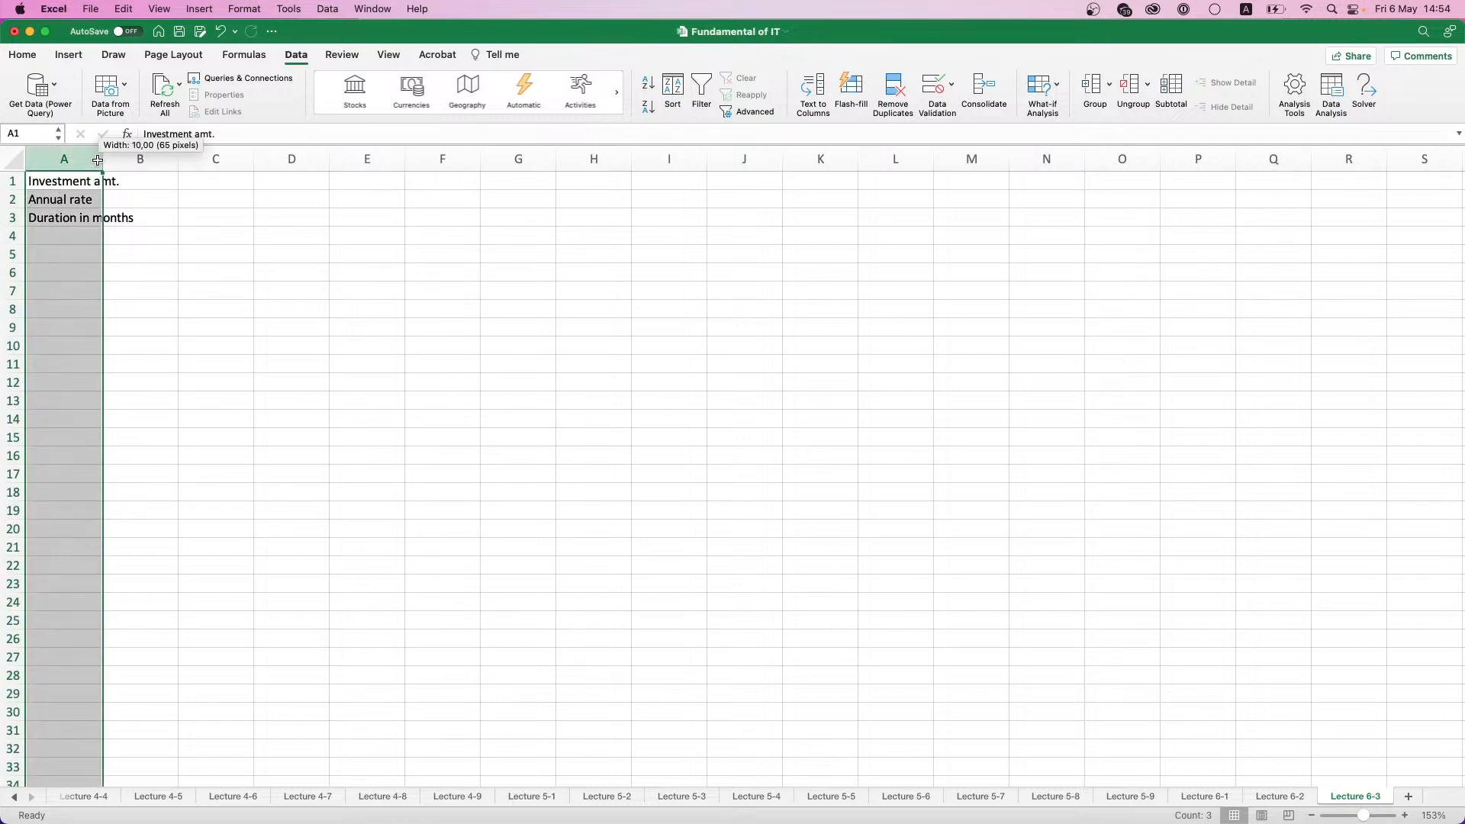
double_click(101, 159)
left_click_drag(76, 182, 76, 218)
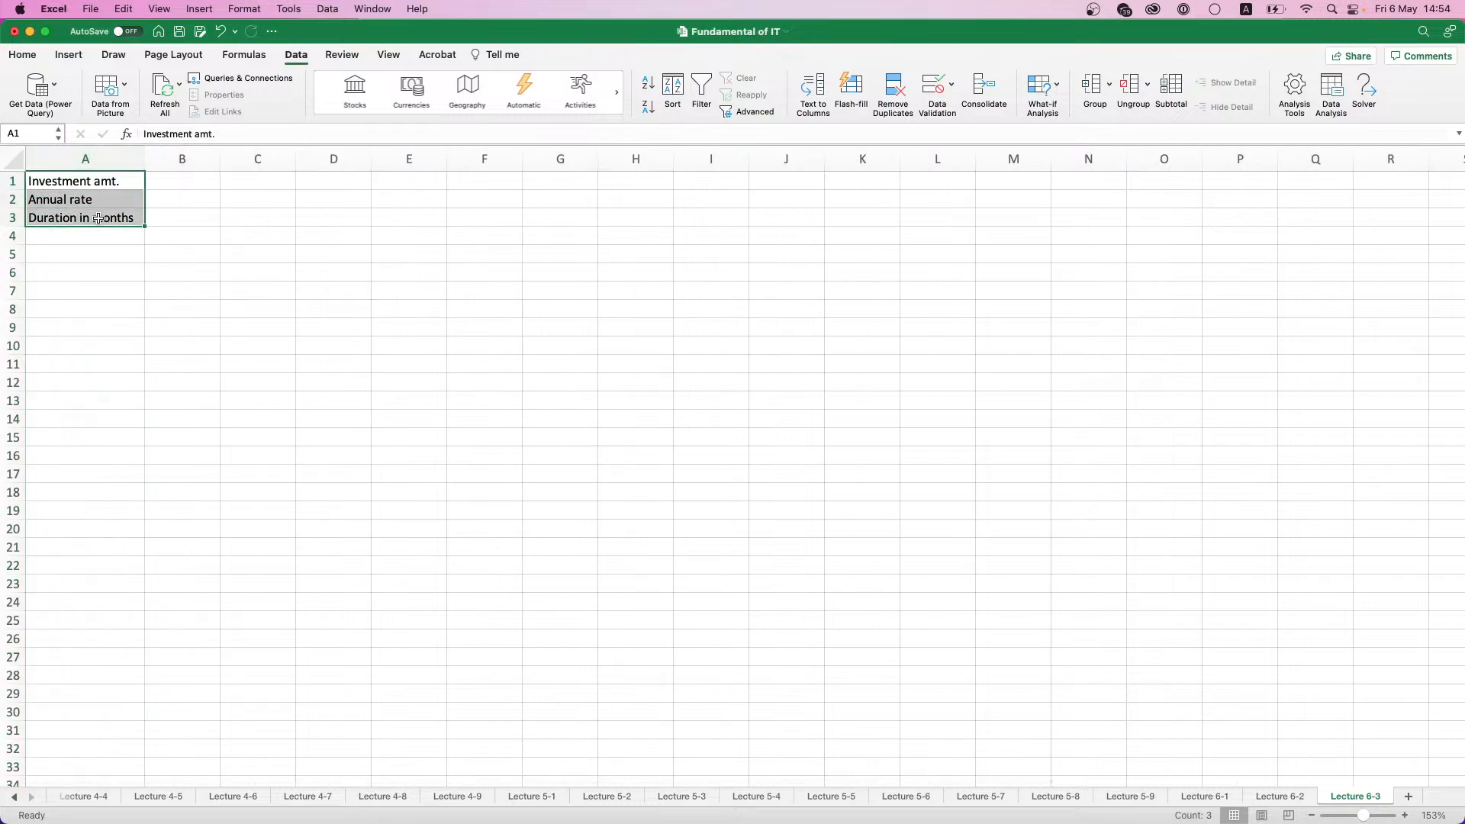
key("super+b")
left_click(89, 242)
- Enter 500000 as the investment amount, 15% as the annual rate and 36 as the duration in B1:B3
left_click(170, 182)
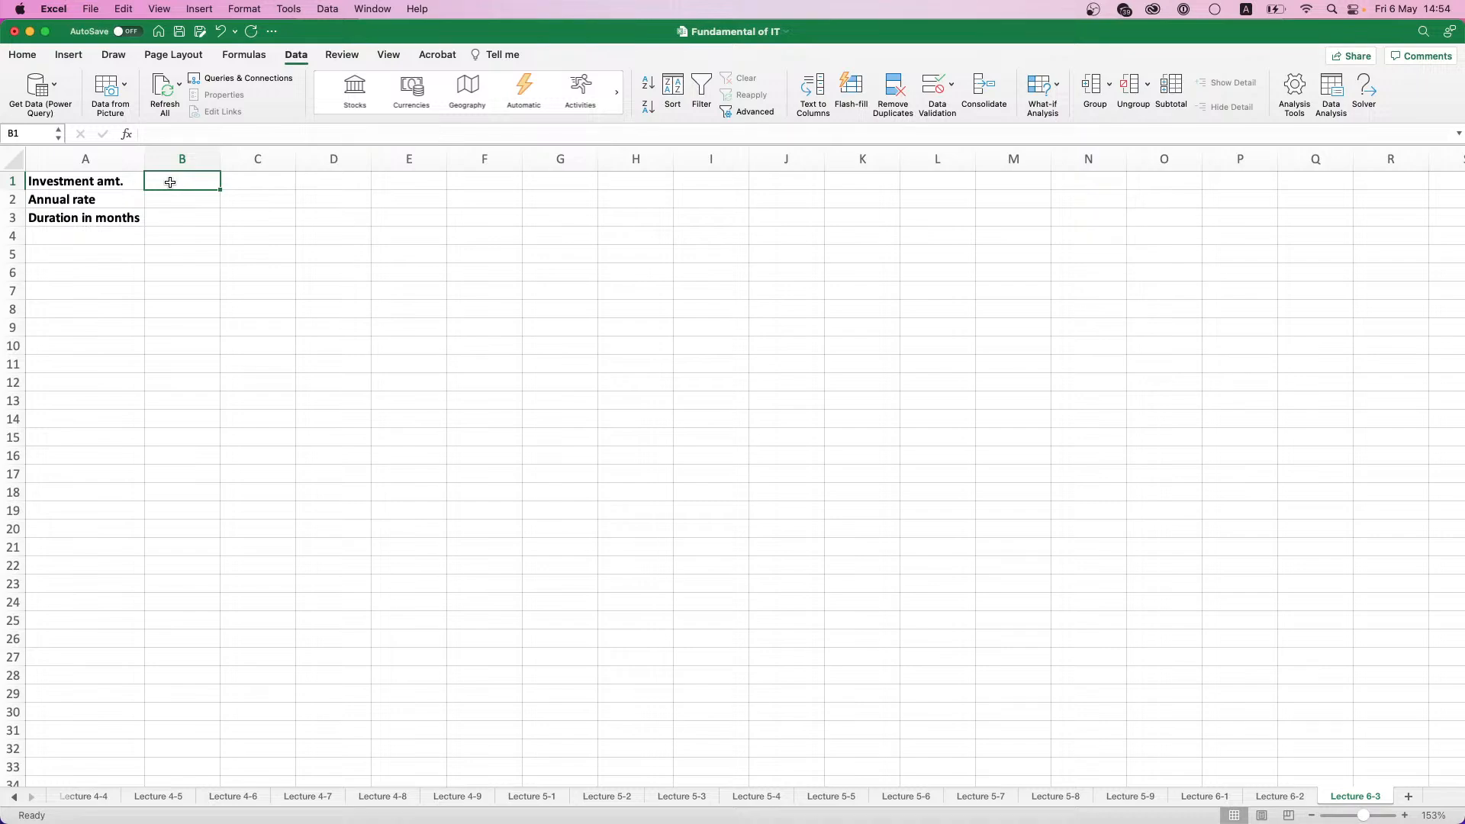
type("500000")
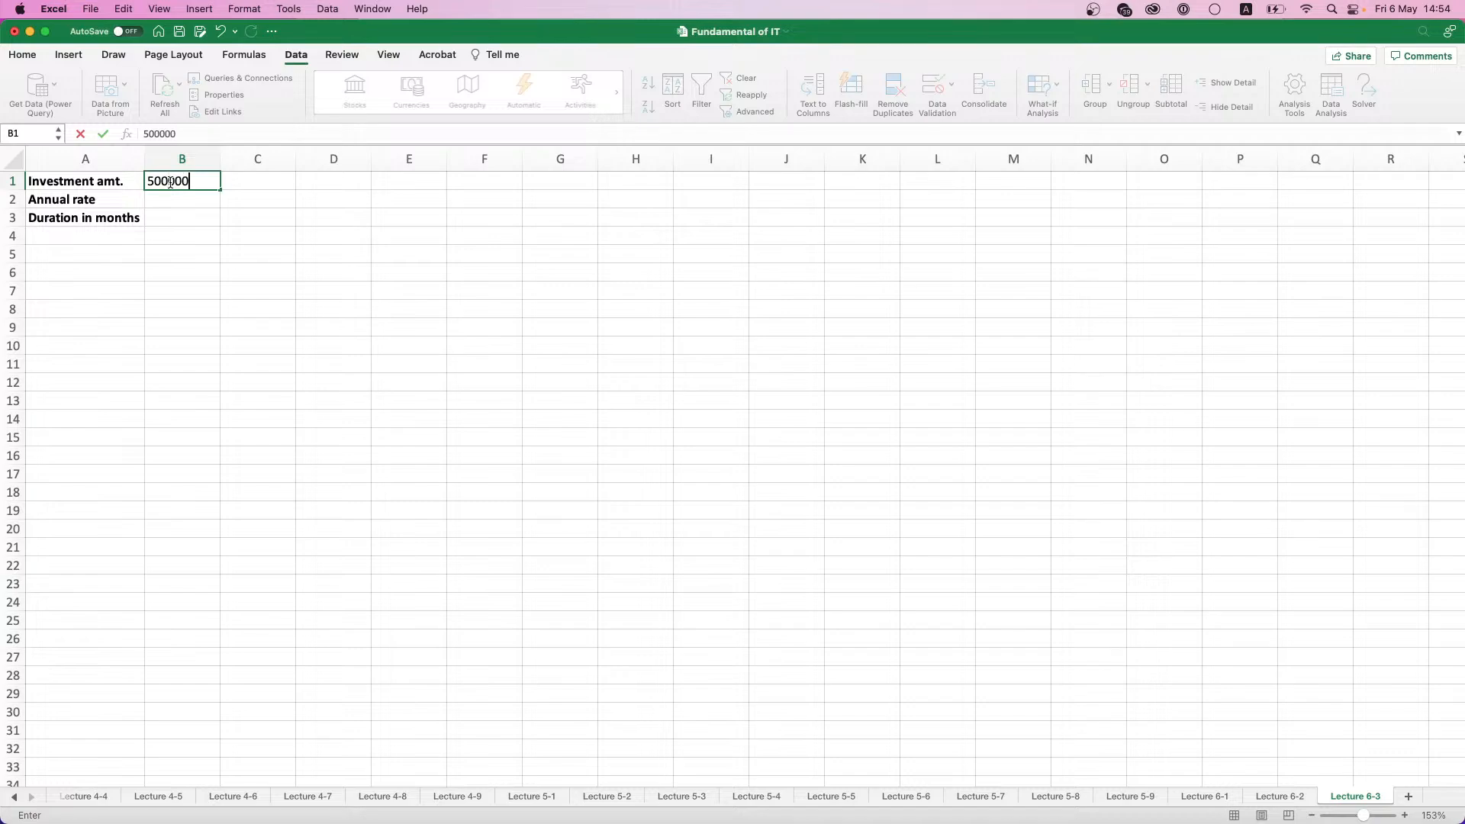
key("Return")
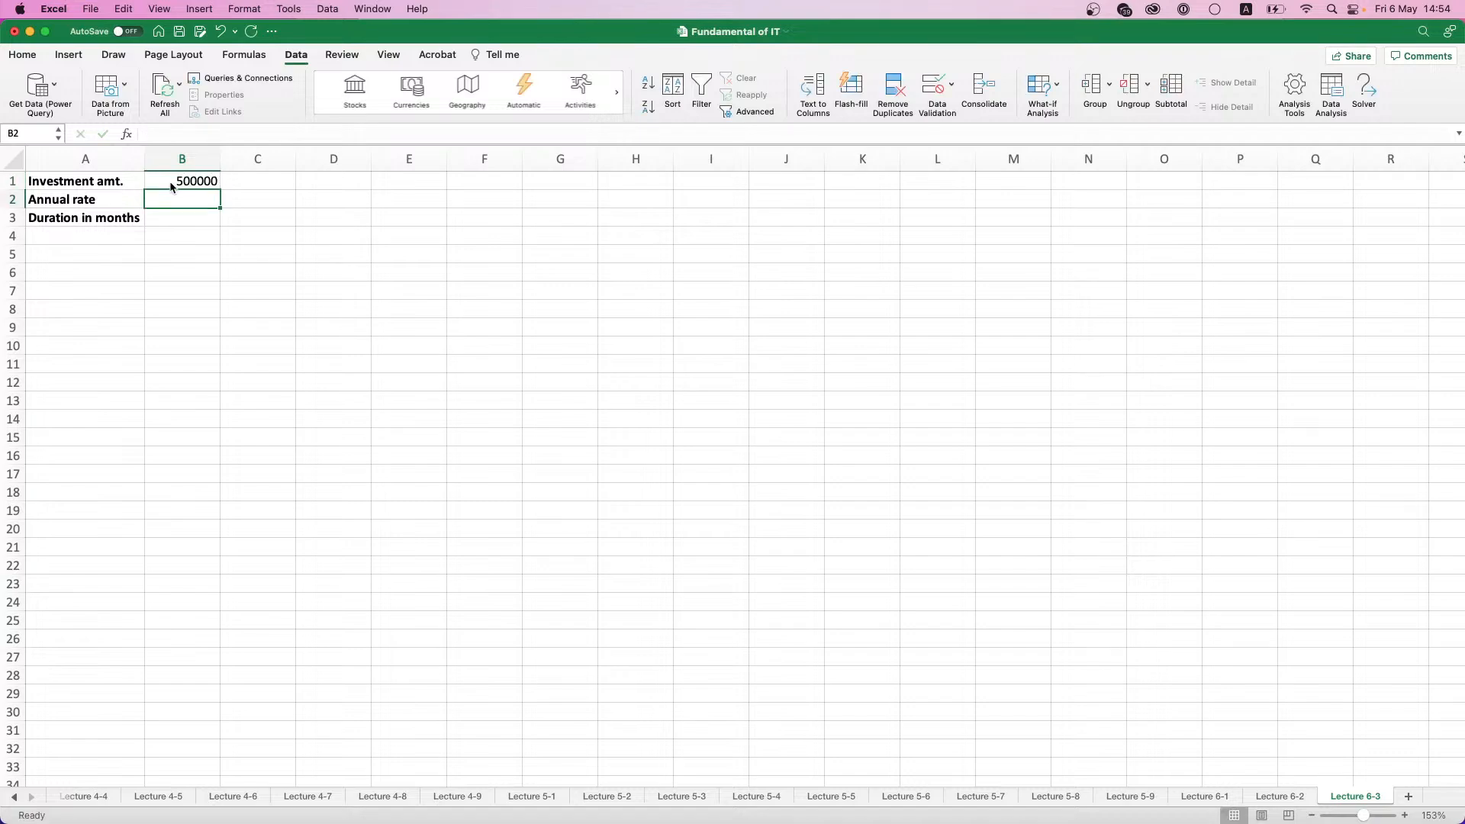
type("15%")
key("Return")
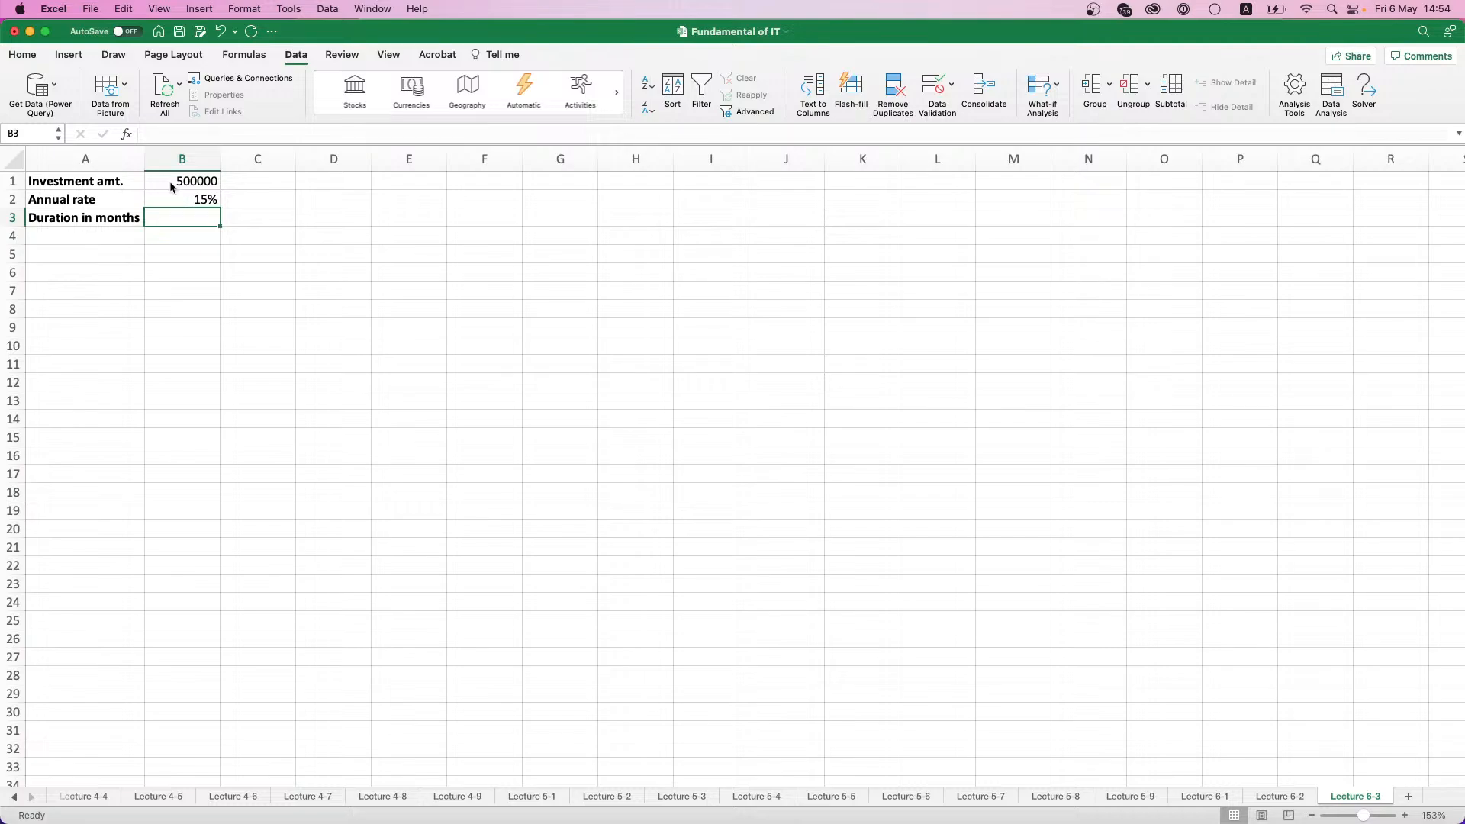
type("36")
key("Return")
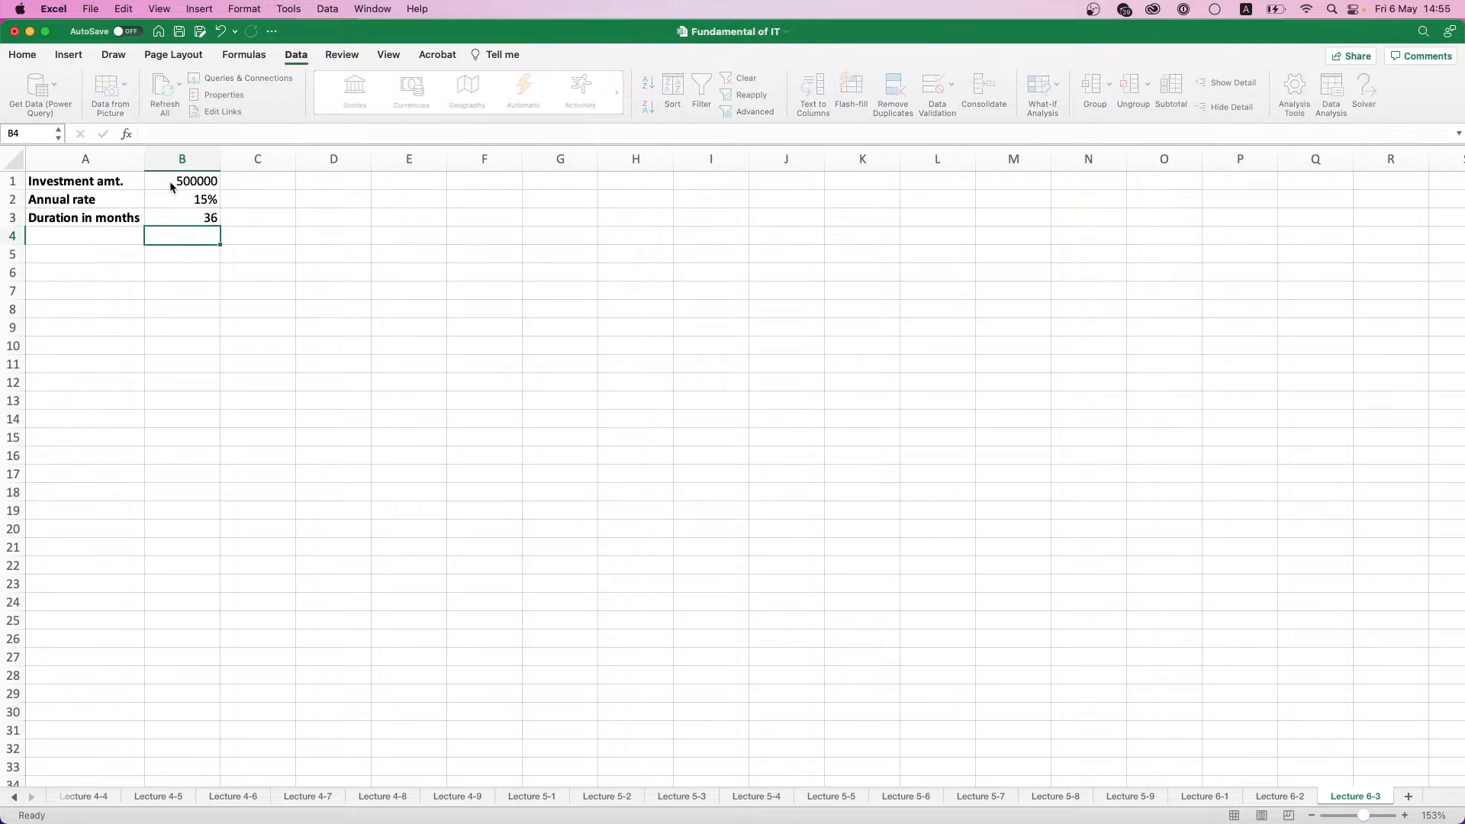
- Enter the labels Annual profit, Monthly profit and Total profit in A5:A7, leaving row 4 empty
key("Left")
key("Down")
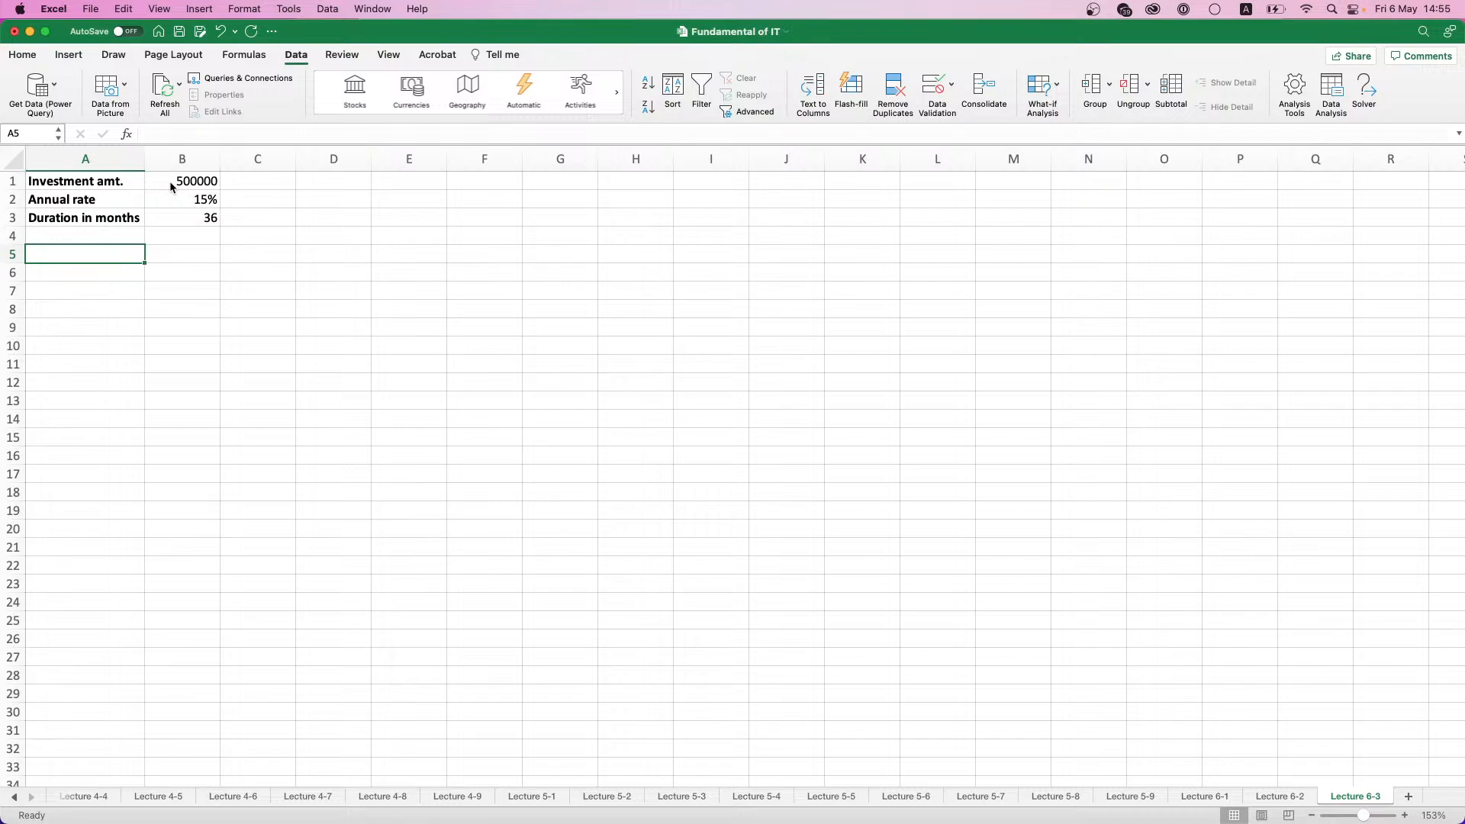
type("Annual profit")
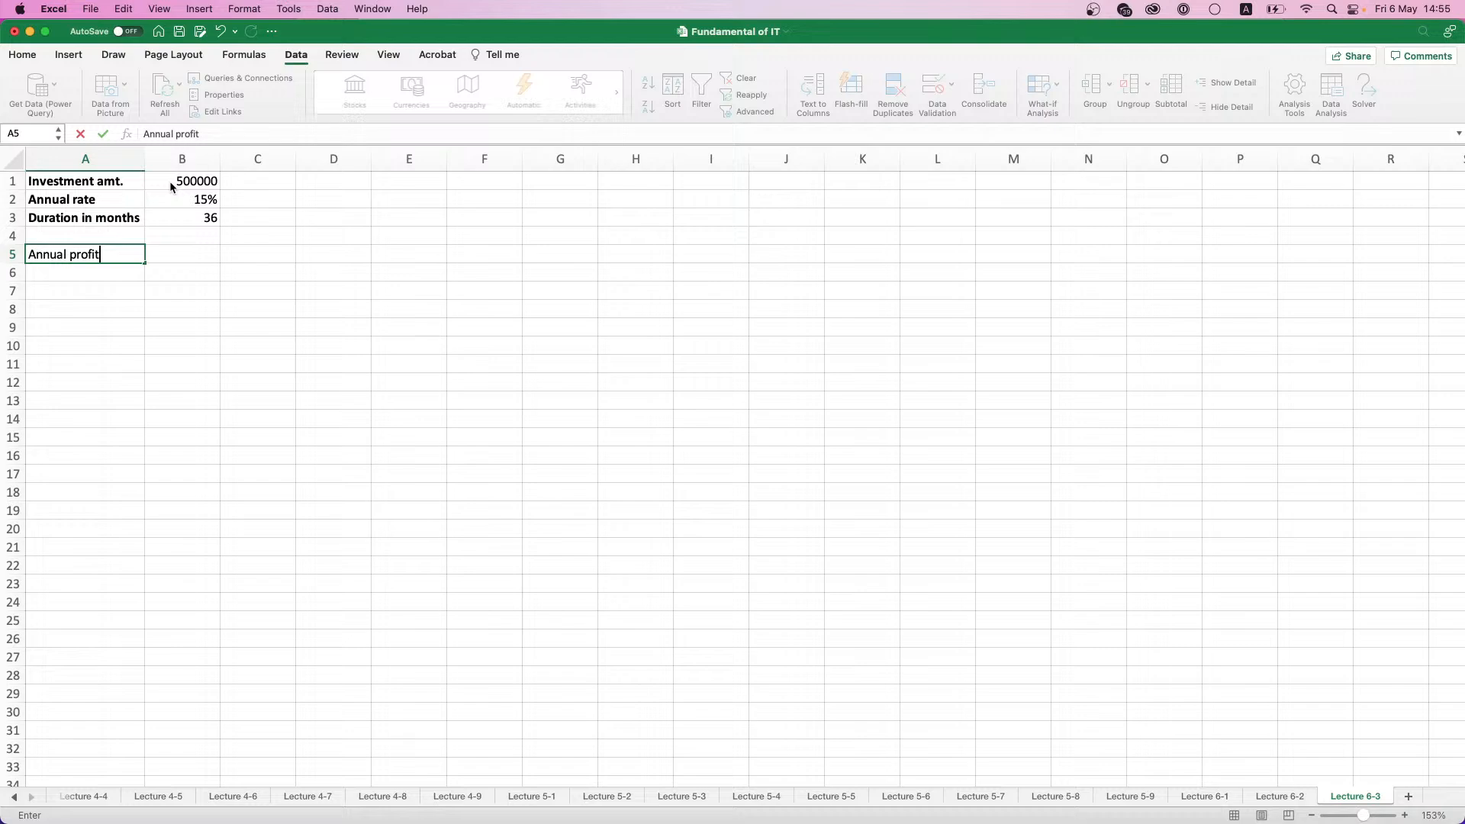
key("Return")
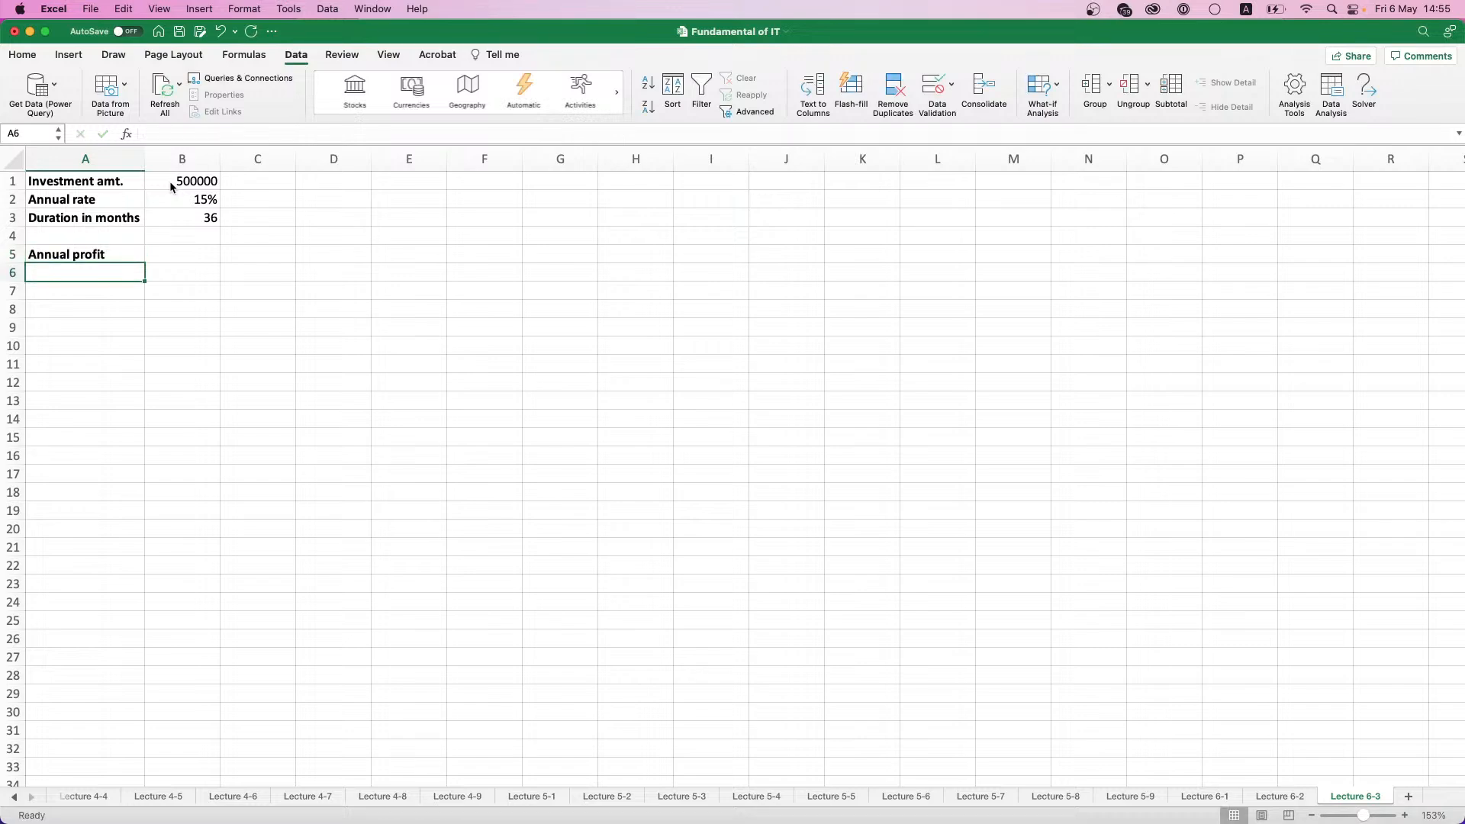
type("Monthly profit")
key("Return")
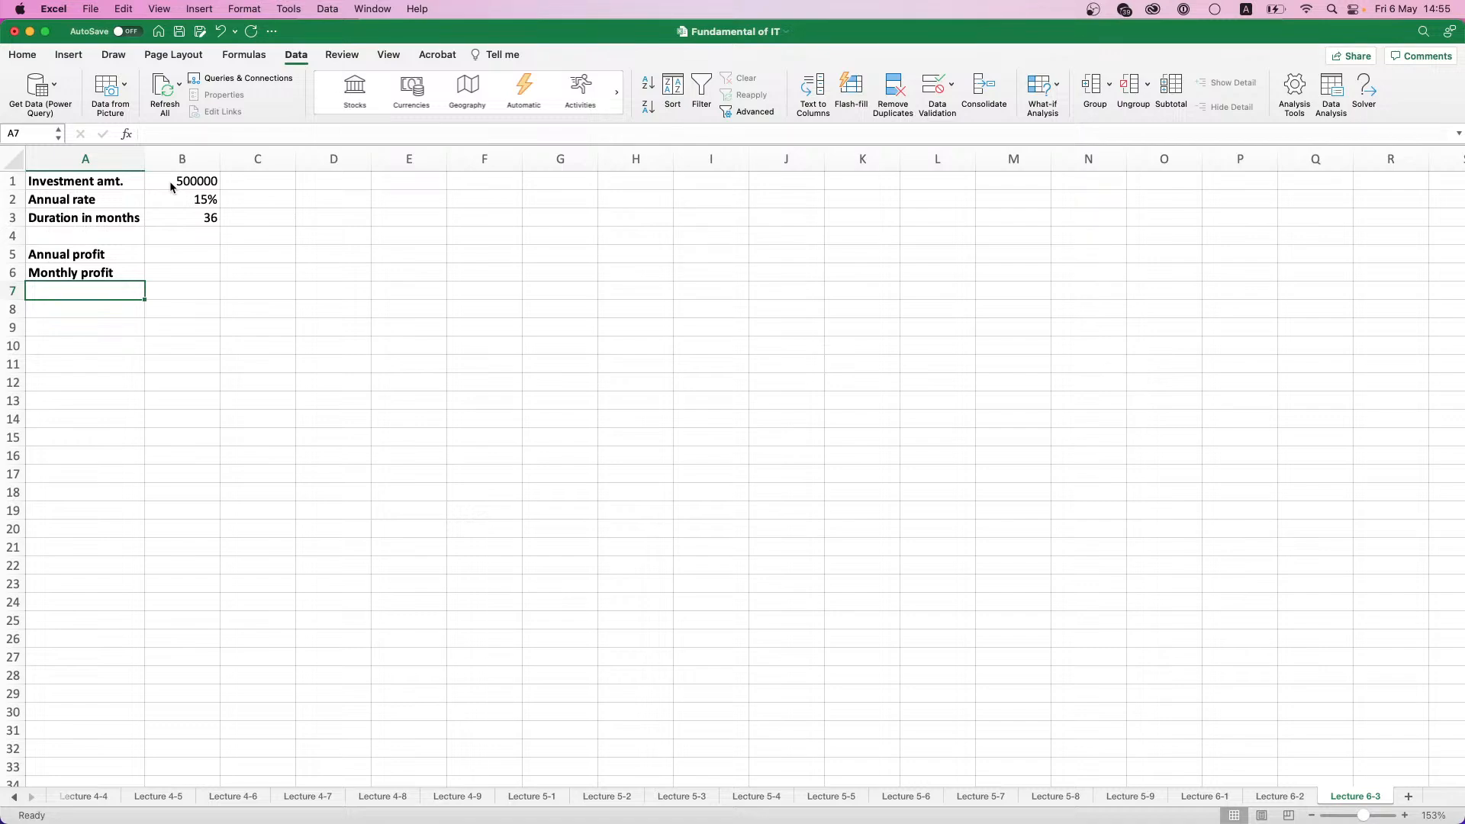
type("Total p")
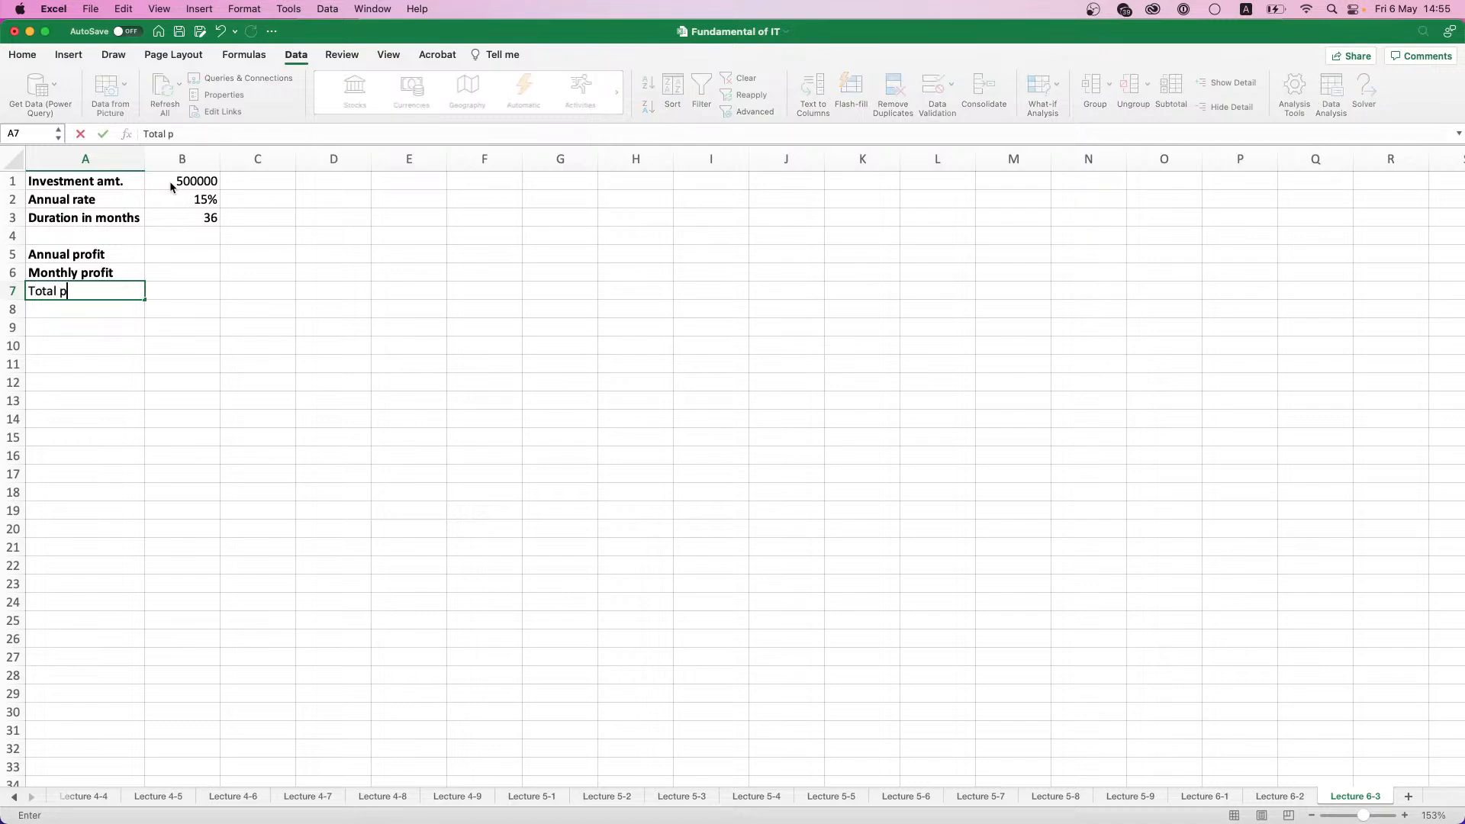
type("rofit")
key("Right")
- Calculate the annual profit in B5 with a formula multiplying the investment amount by the annual rate, =B1*B2
key("Up")
key("Up")
key("Up")
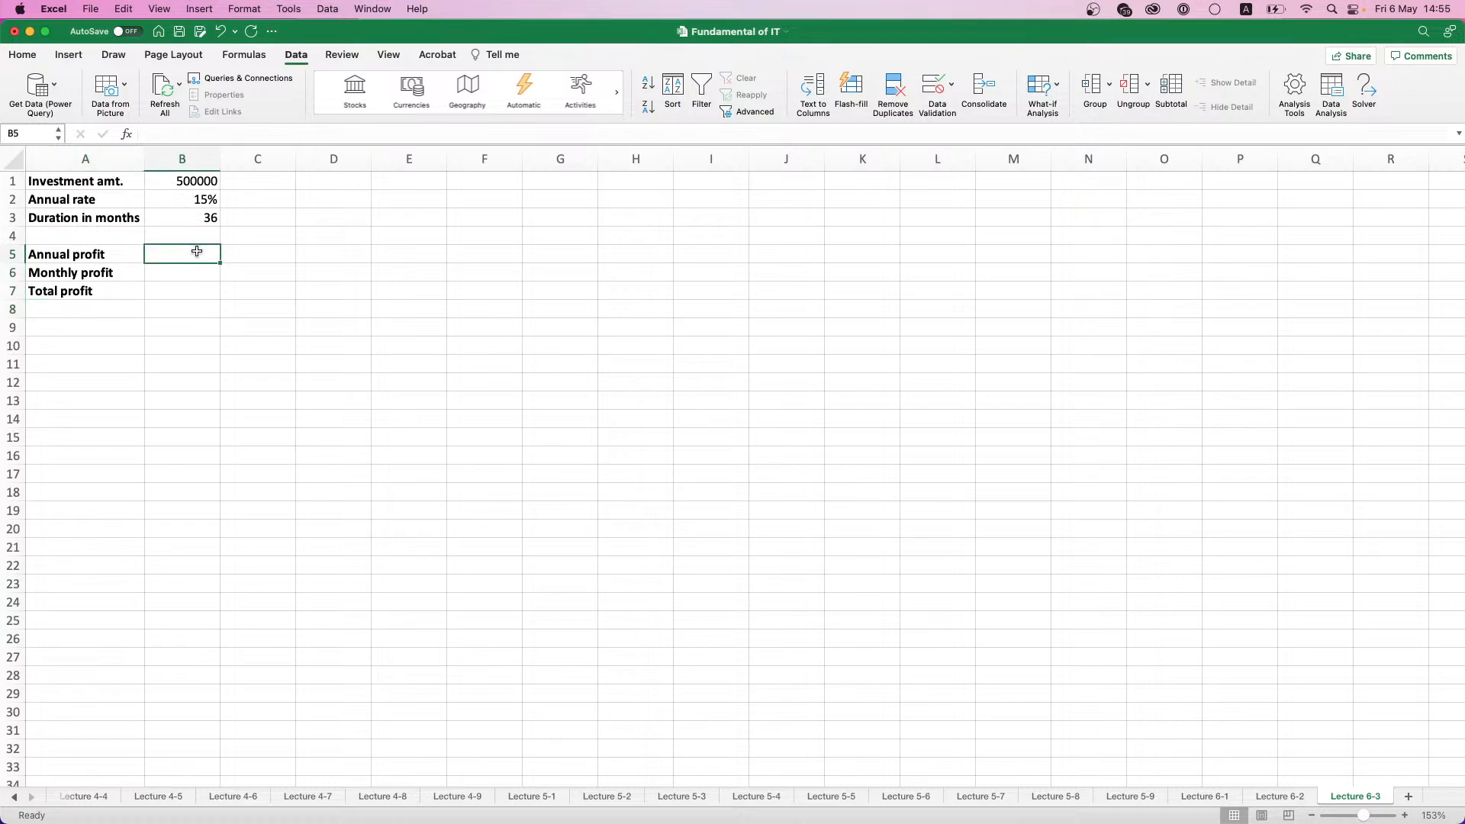
left_click(182, 200)
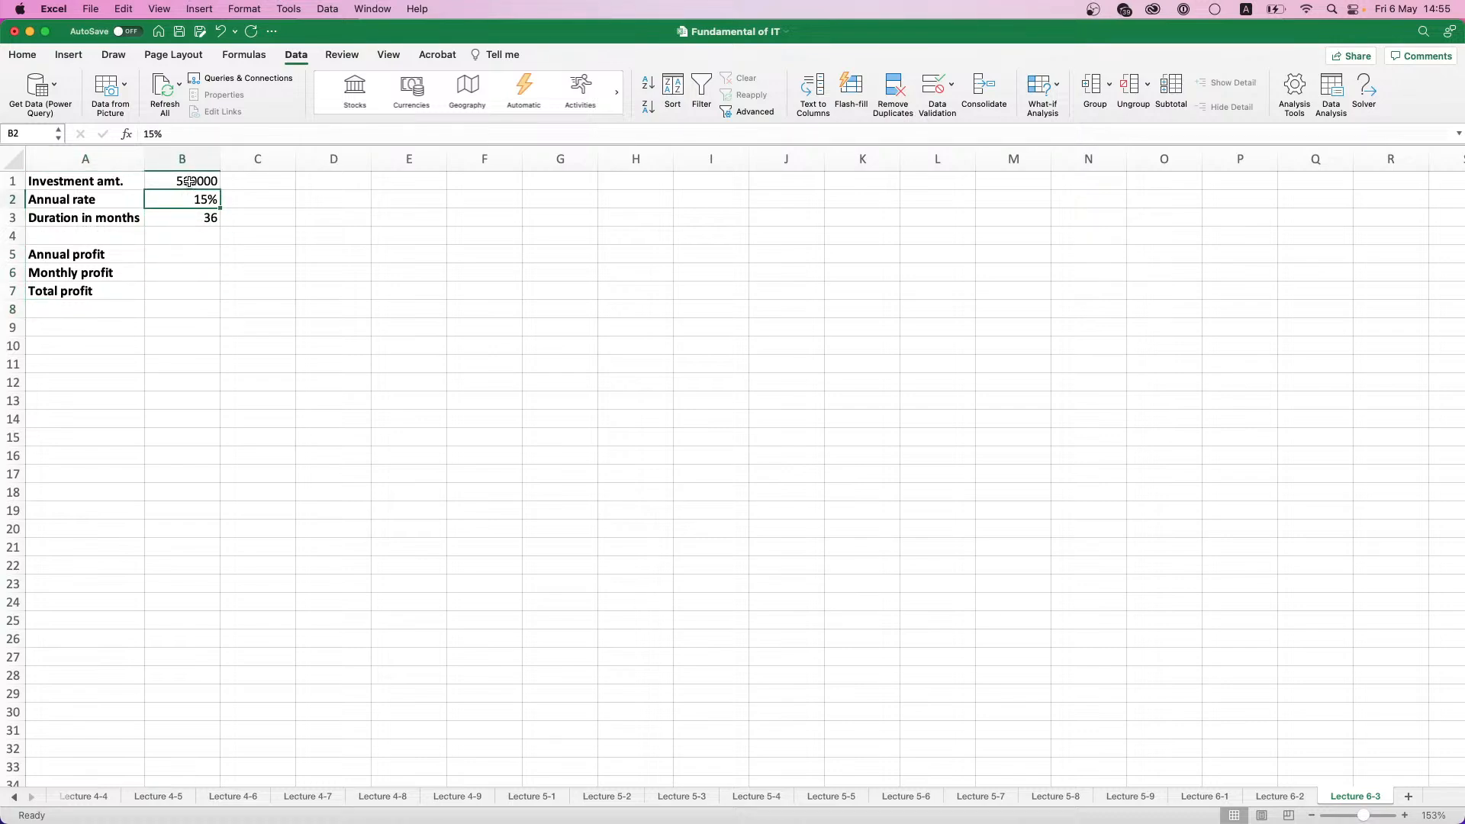
left_click(189, 182)
left_click(176, 246)
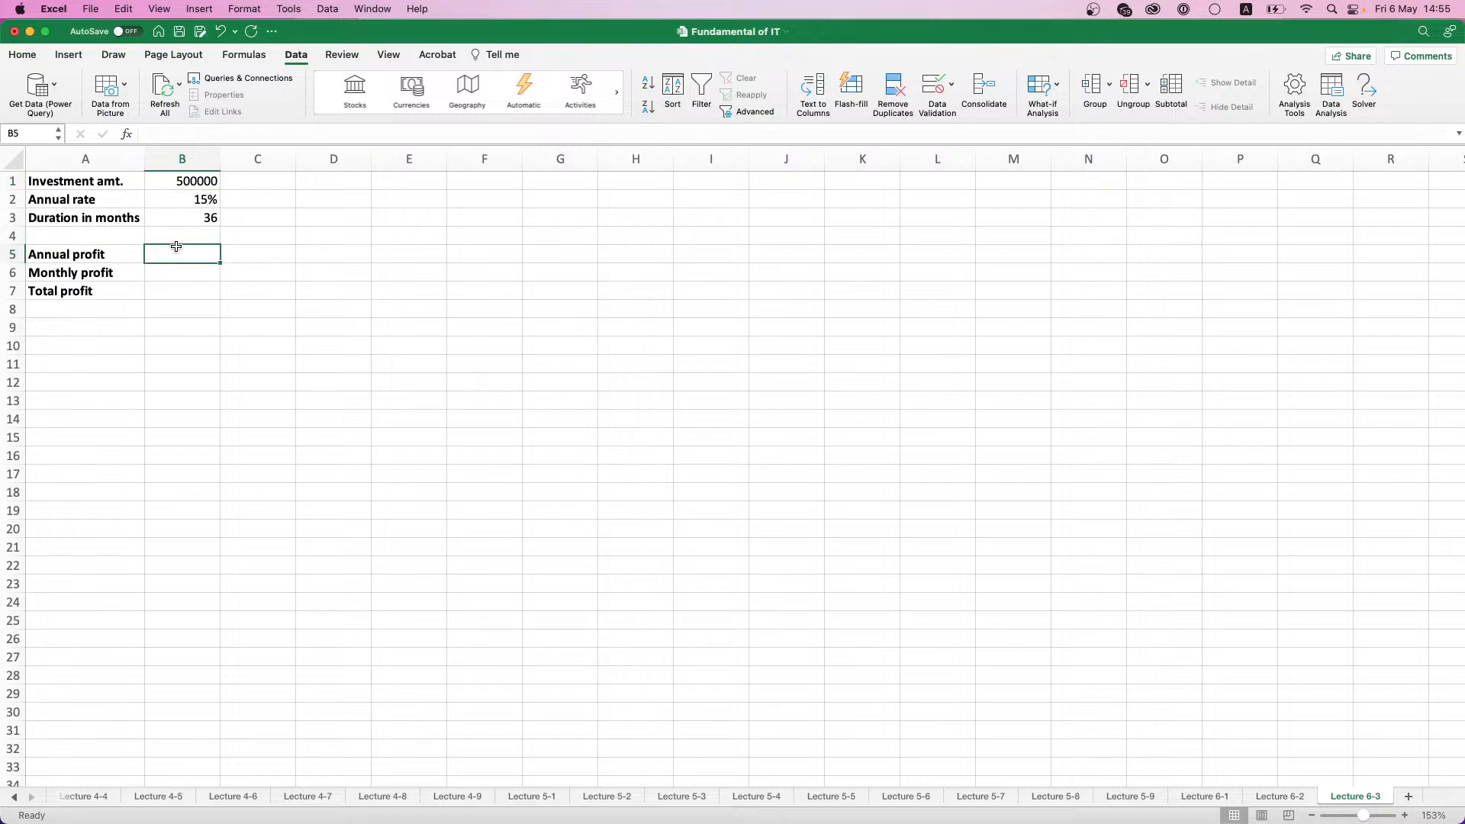
type("=")
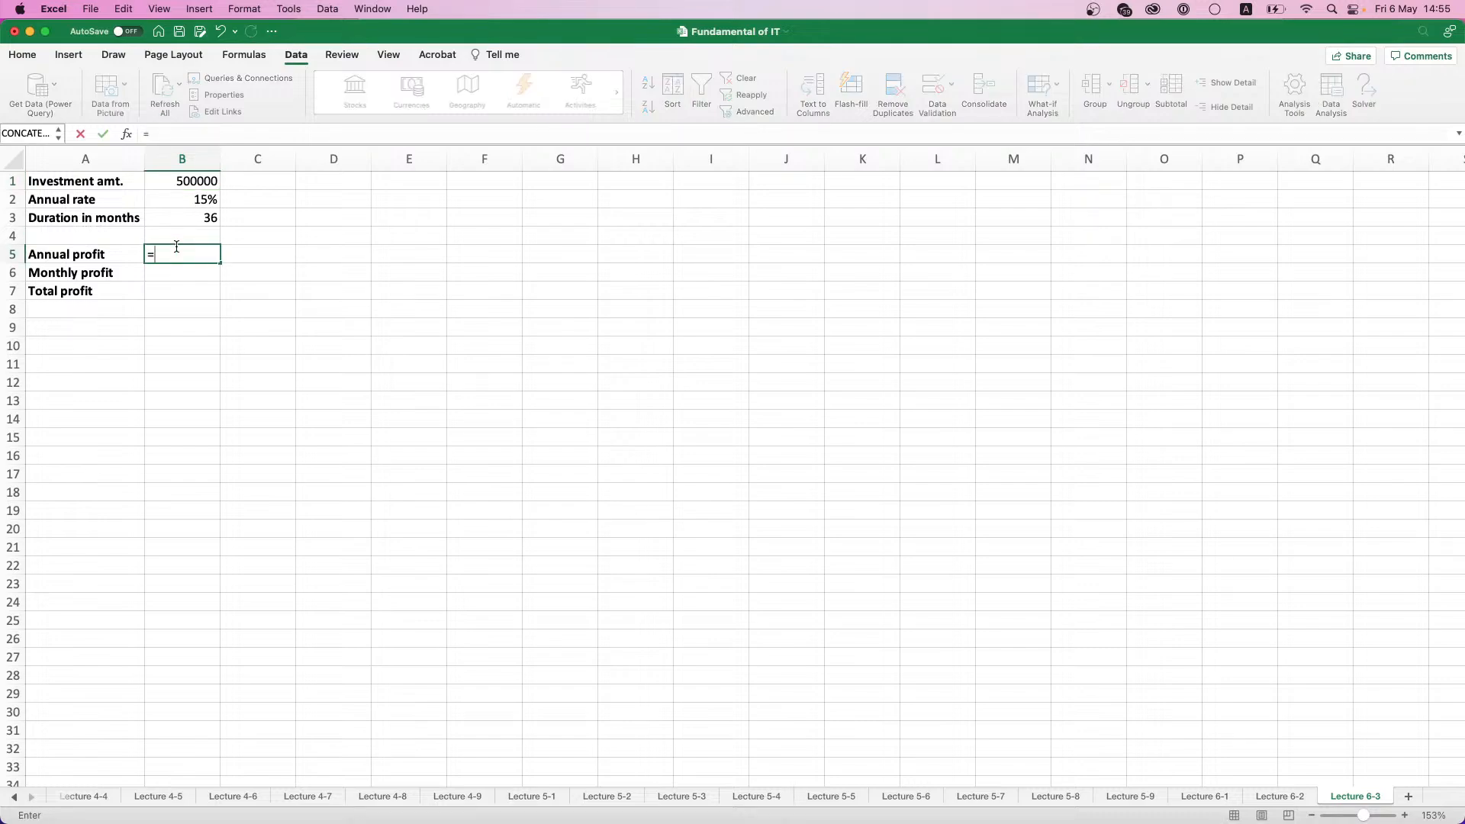
left_click(186, 183)
type("*")
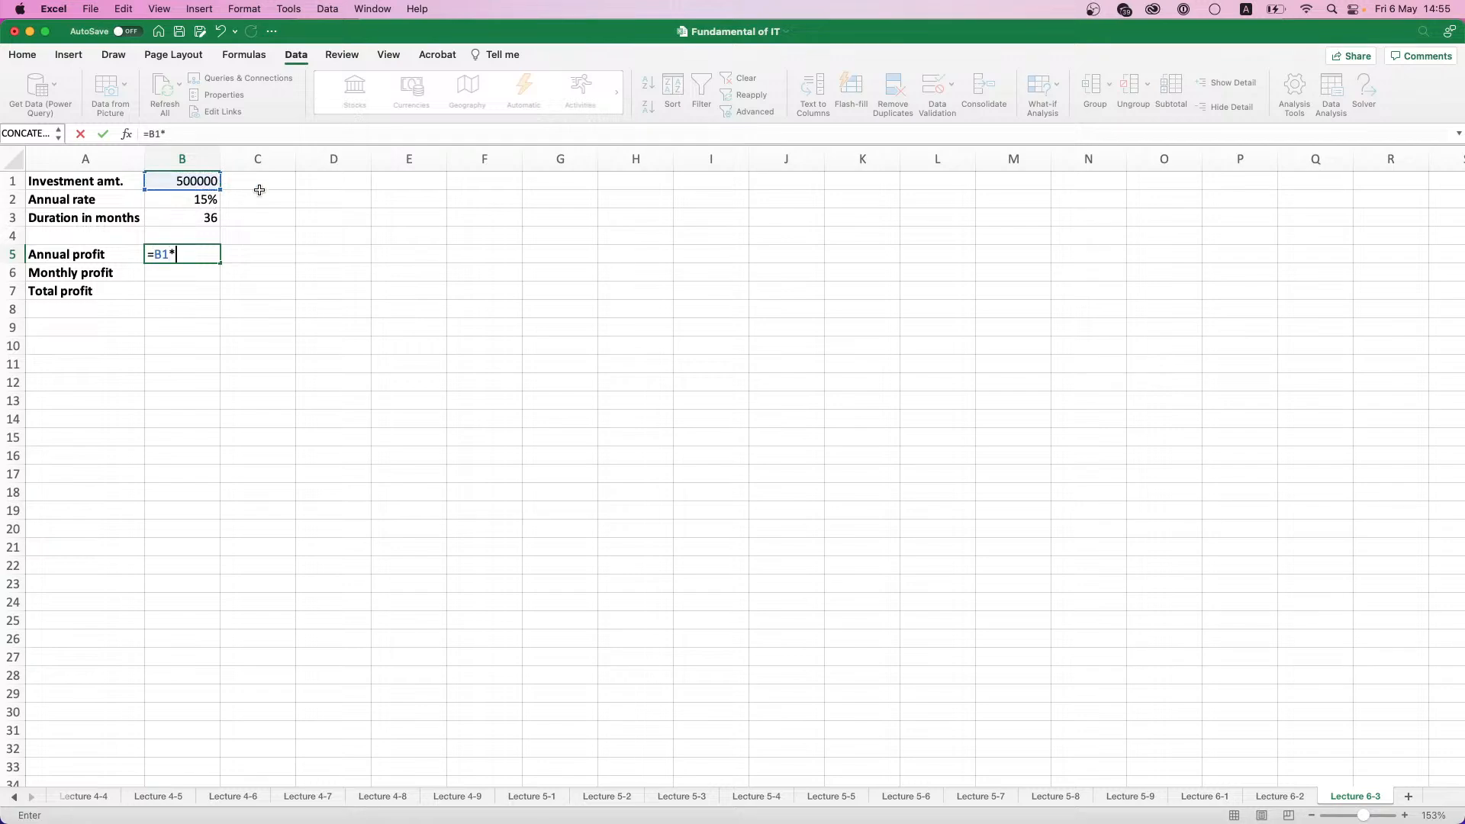
left_click(201, 200)
key("Return")
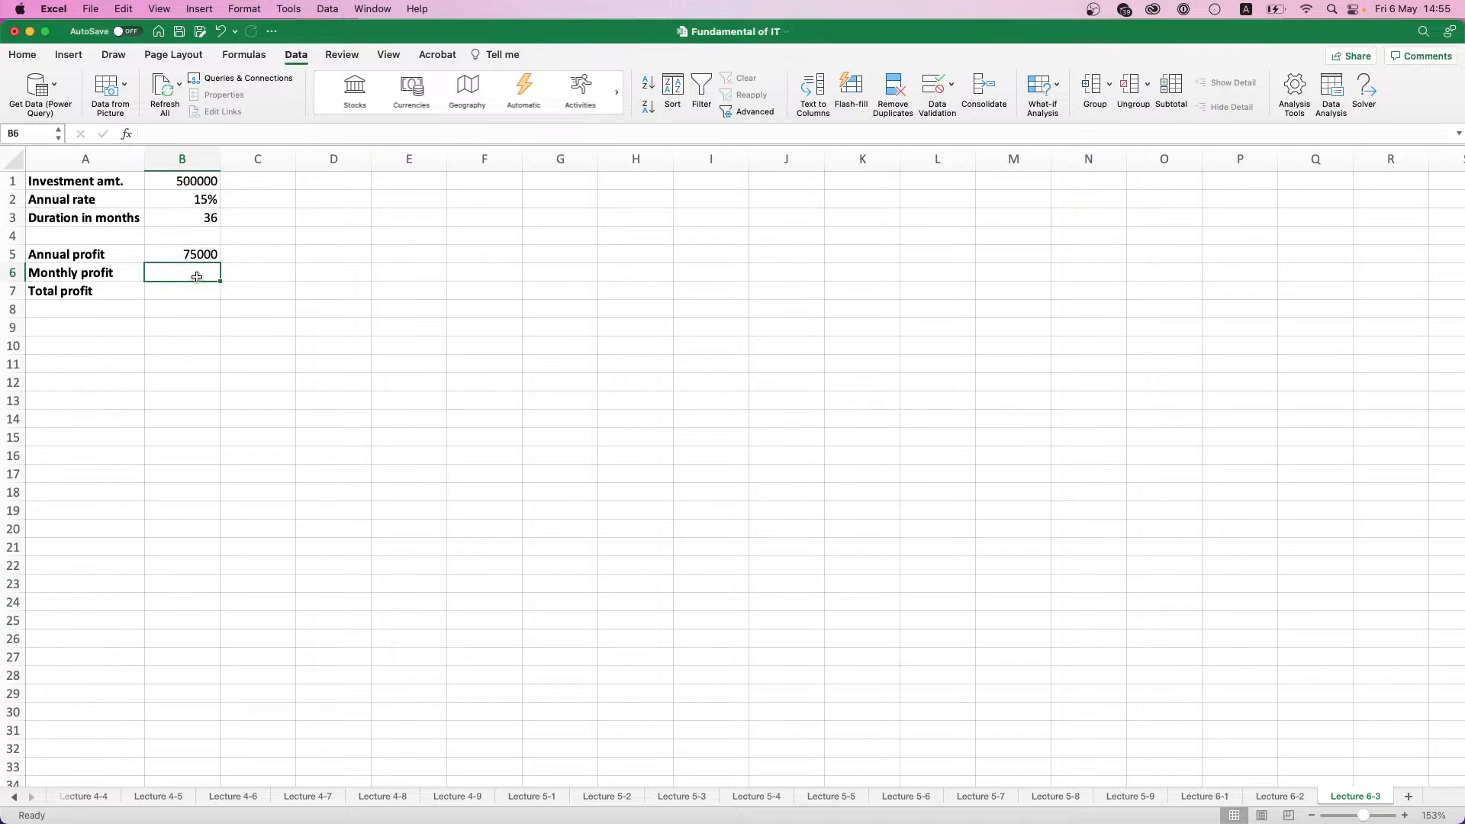
- Calculate the monthly profit in B6 by dividing the annual profit by 12, =B5/12
type("=")
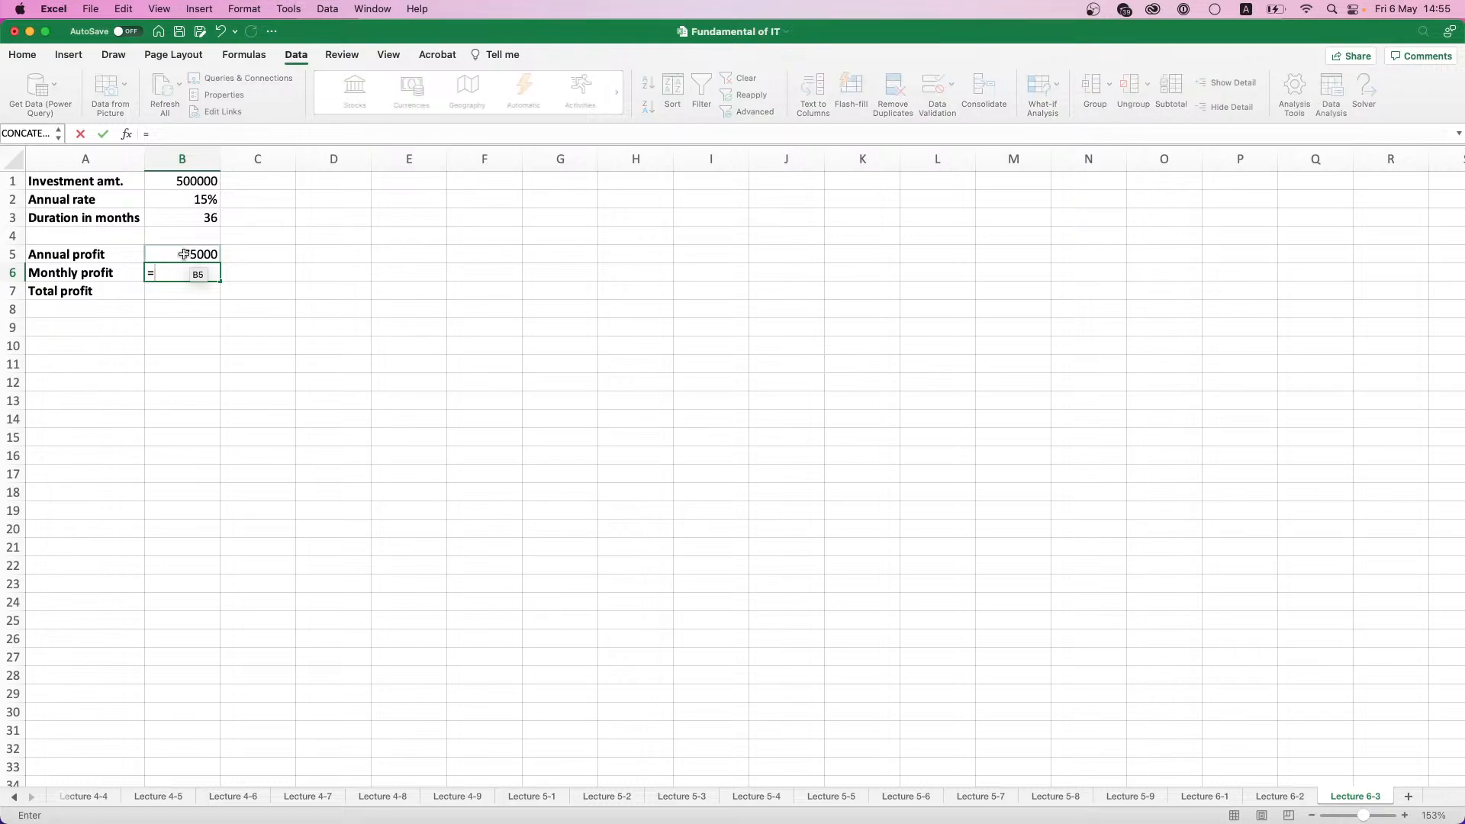
left_click(183, 253)
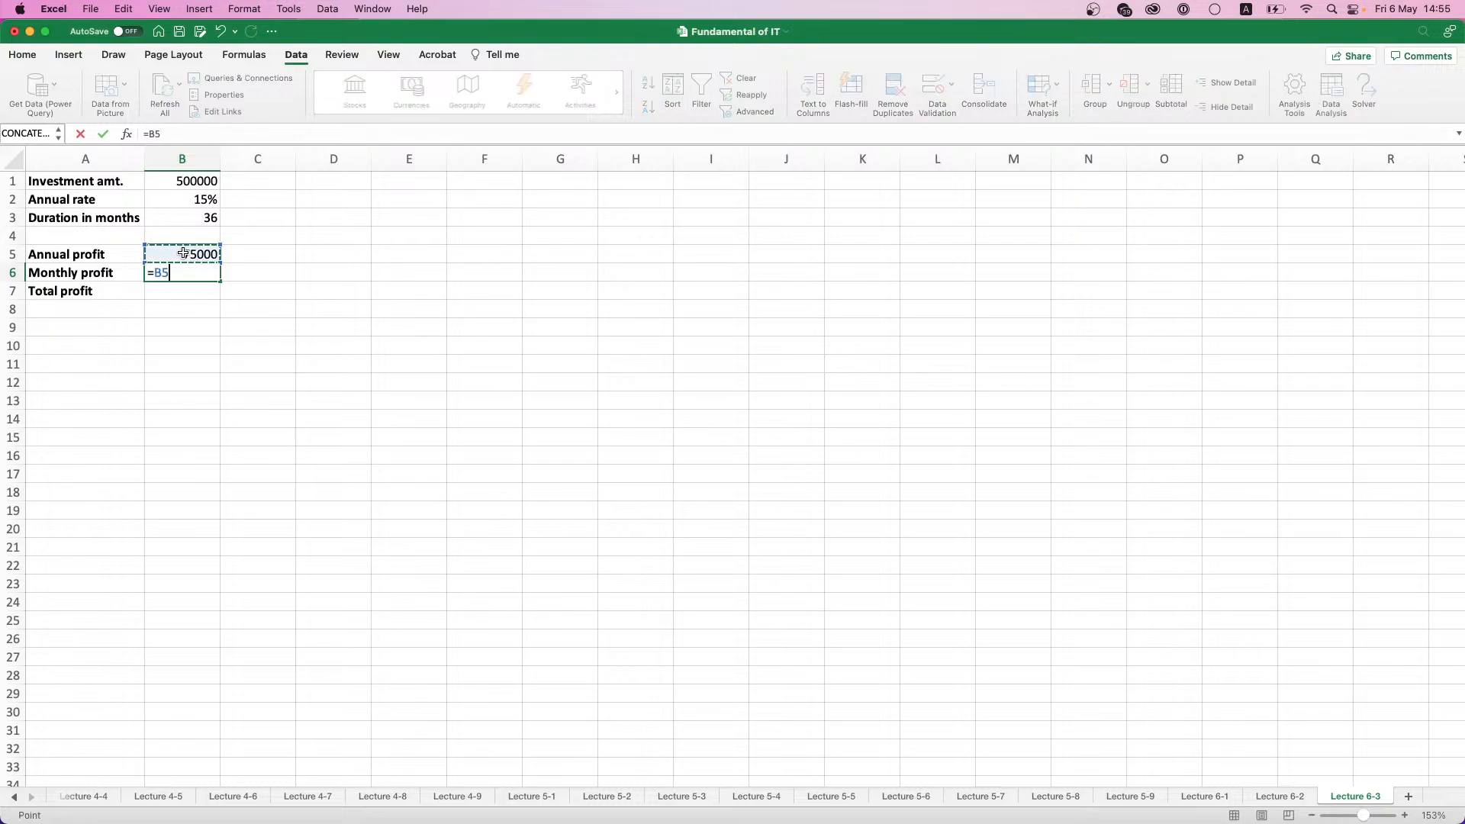
type("/12")
key("Return")
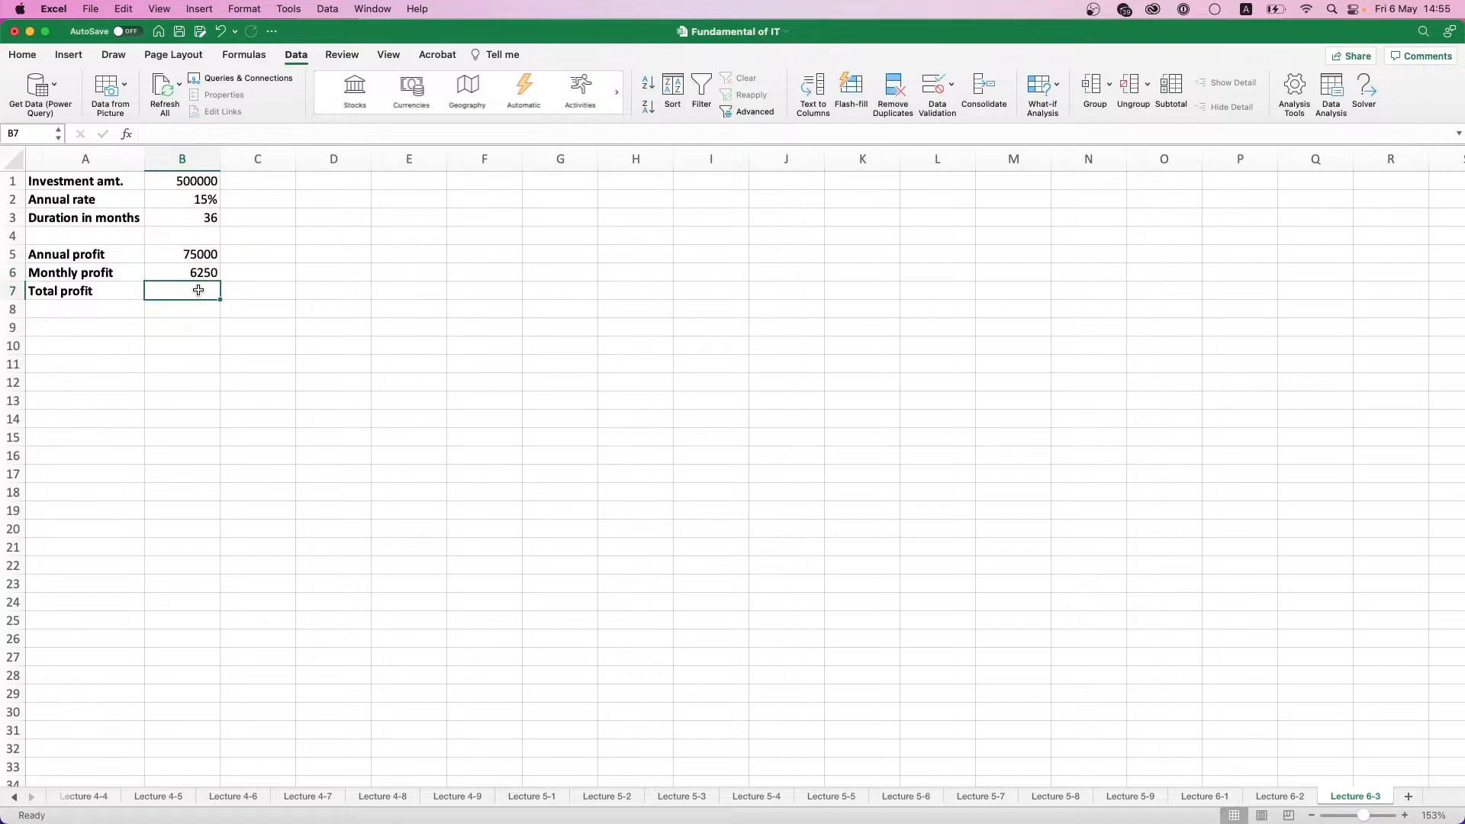
- Calculate the total profit in B7 by multiplying the monthly profit by the duration in months, =B6*B3
type("=")
left_click(191, 271)
type("*")
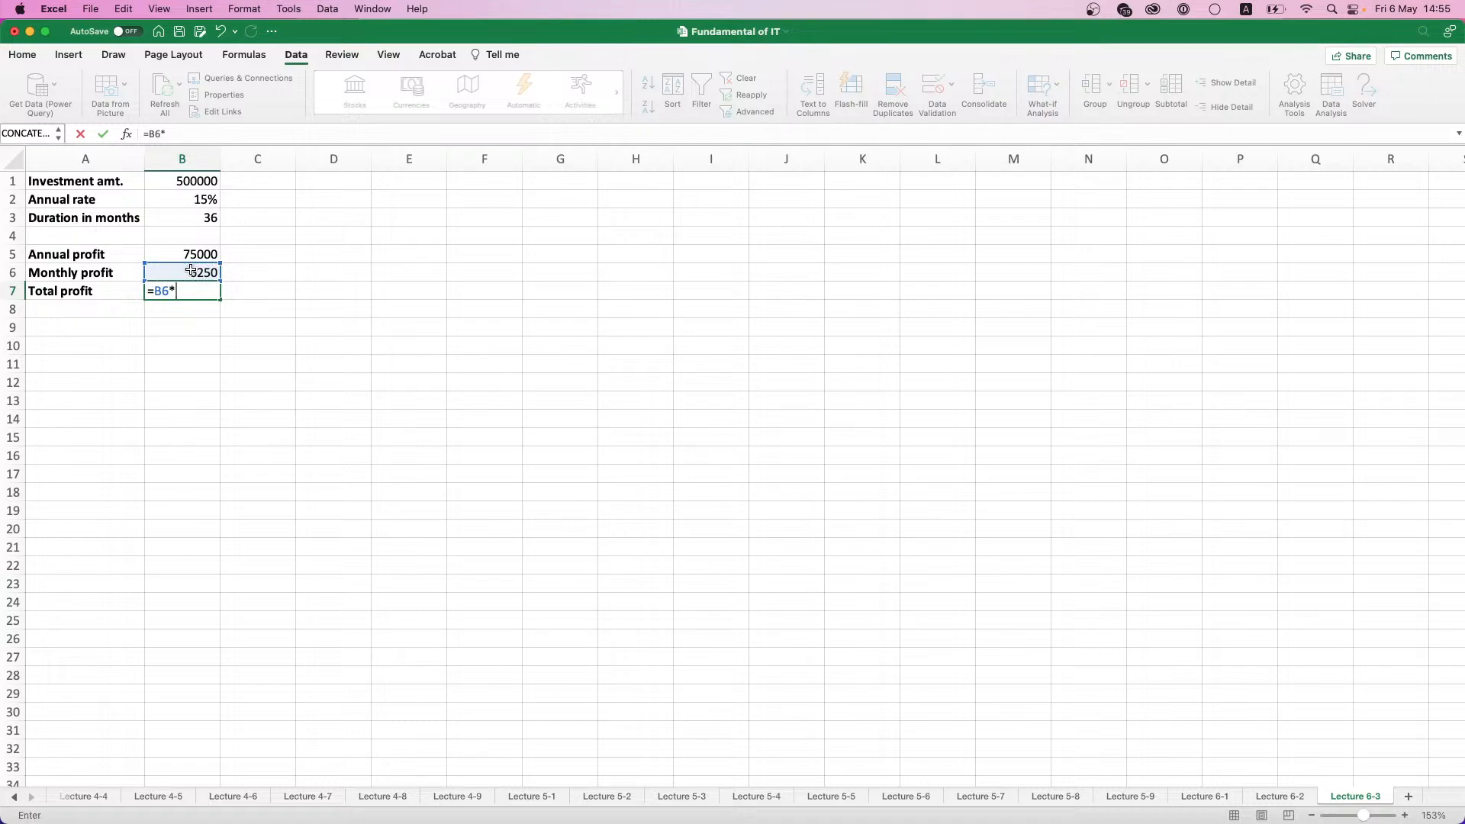
left_click(212, 218)
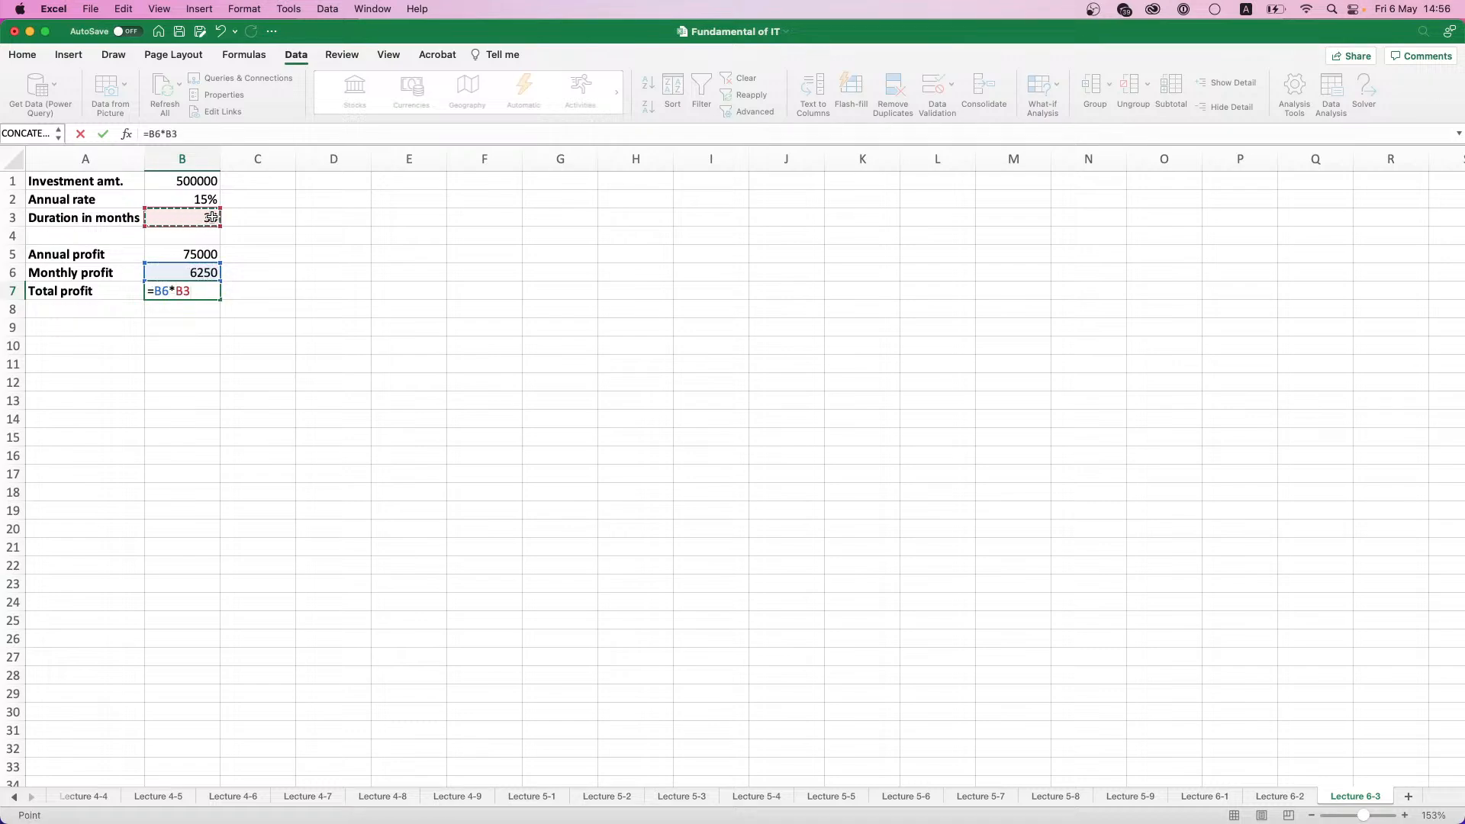
key("Return")
left_click(201, 290)
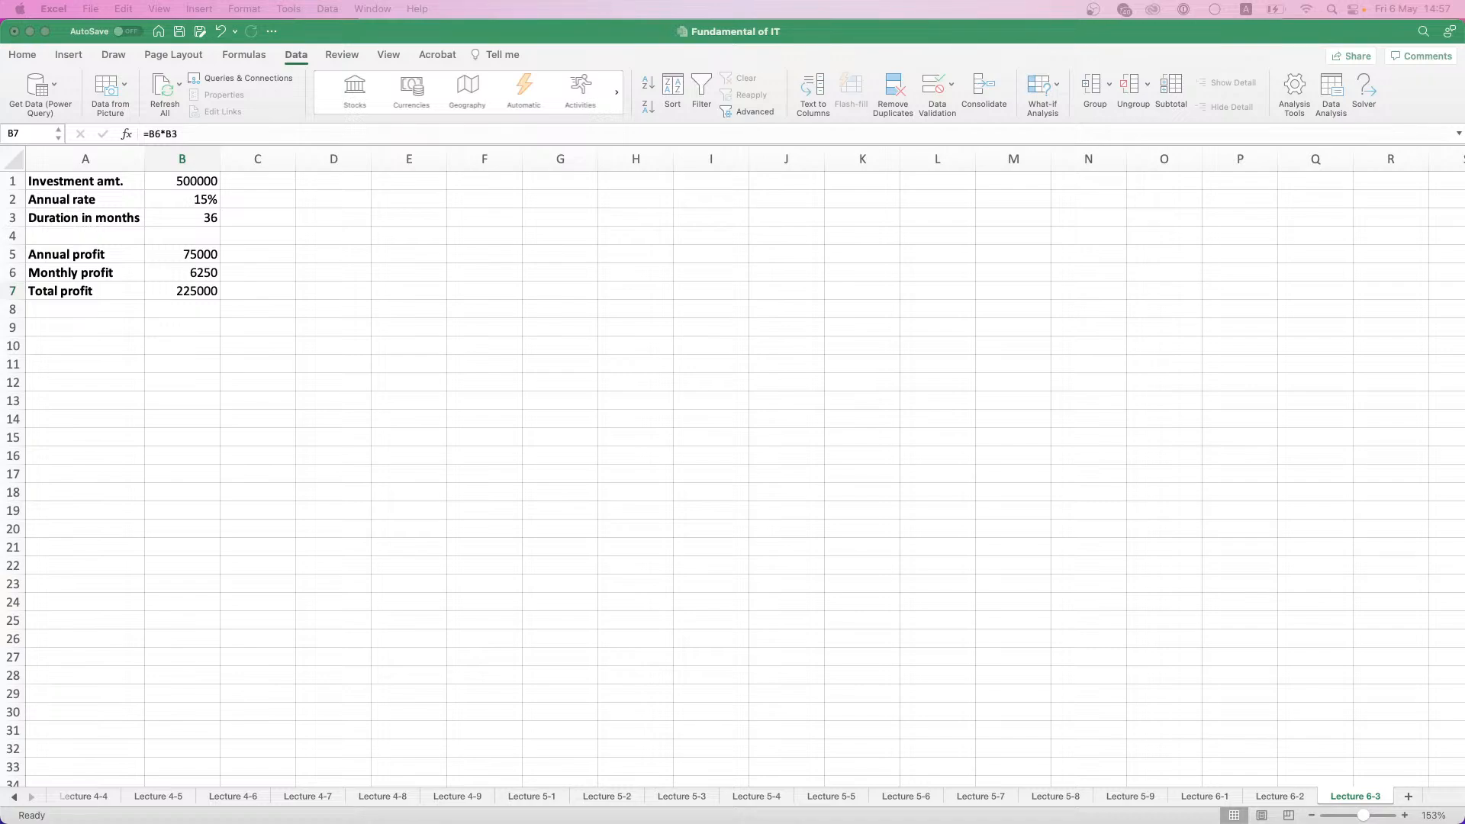
left_click(1059, 80)
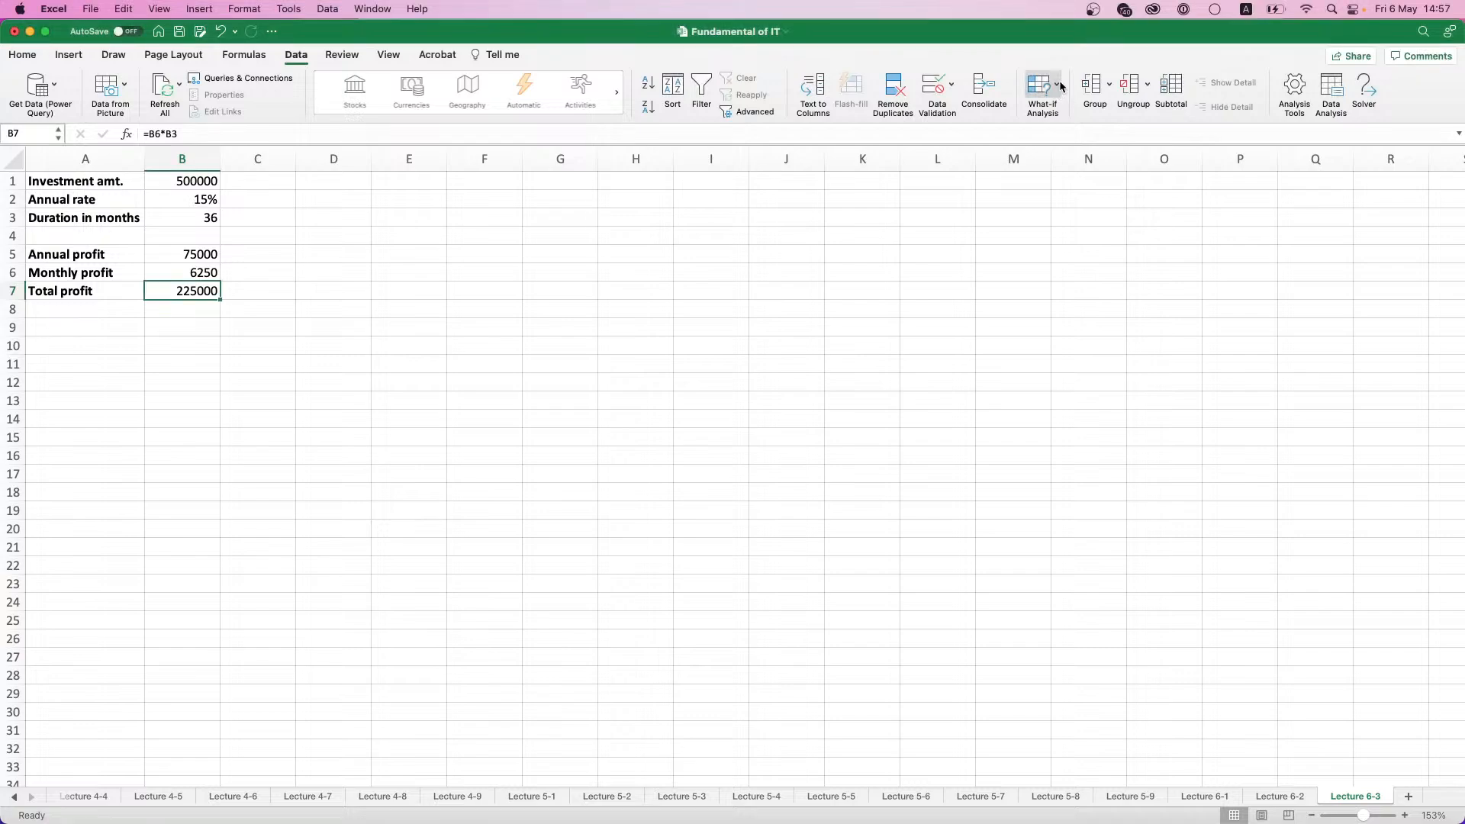
left_click(1059, 88)
left_click(1068, 109)
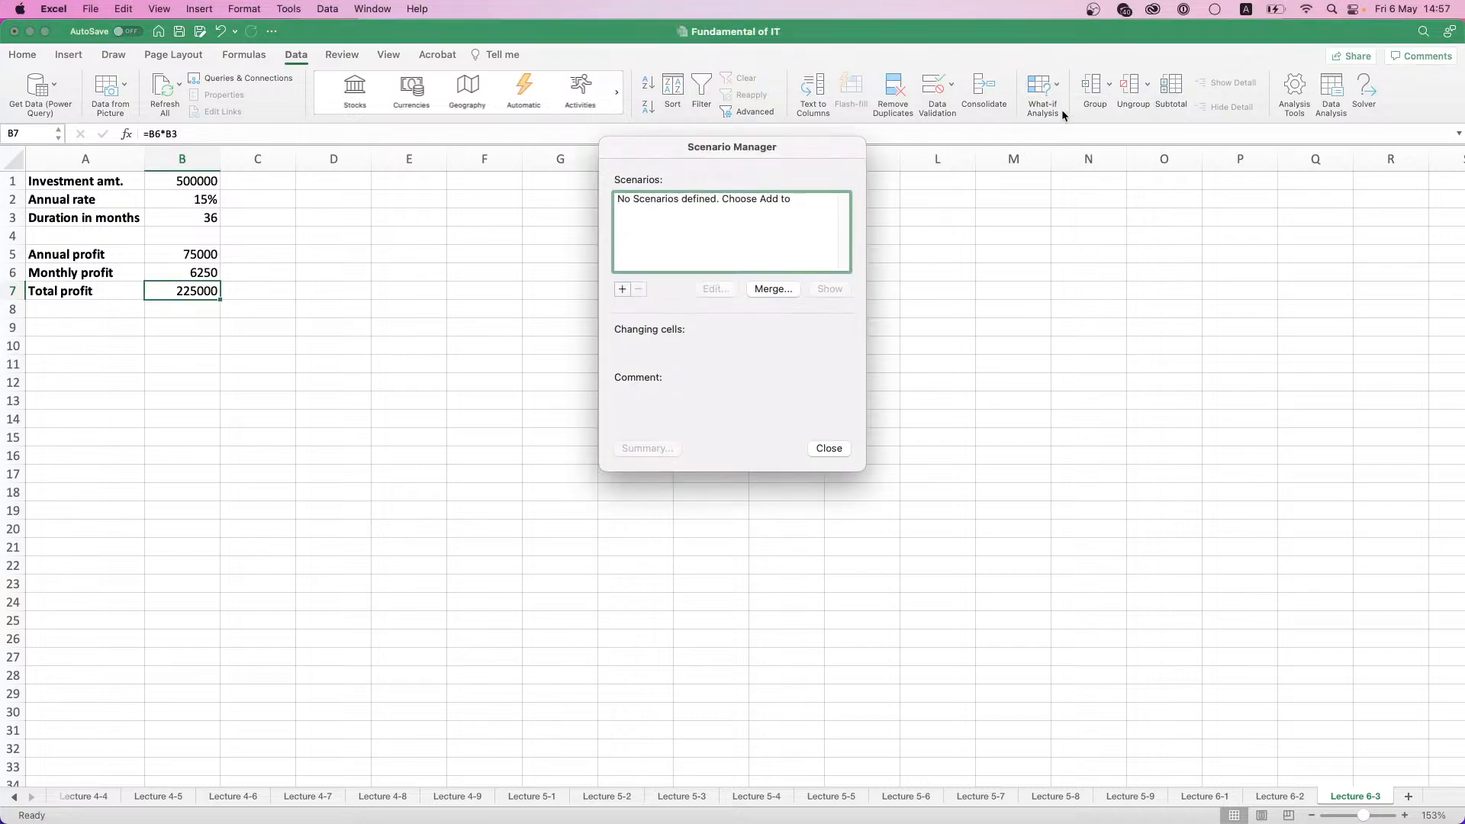
left_click_drag(788, 156, 739, 204)
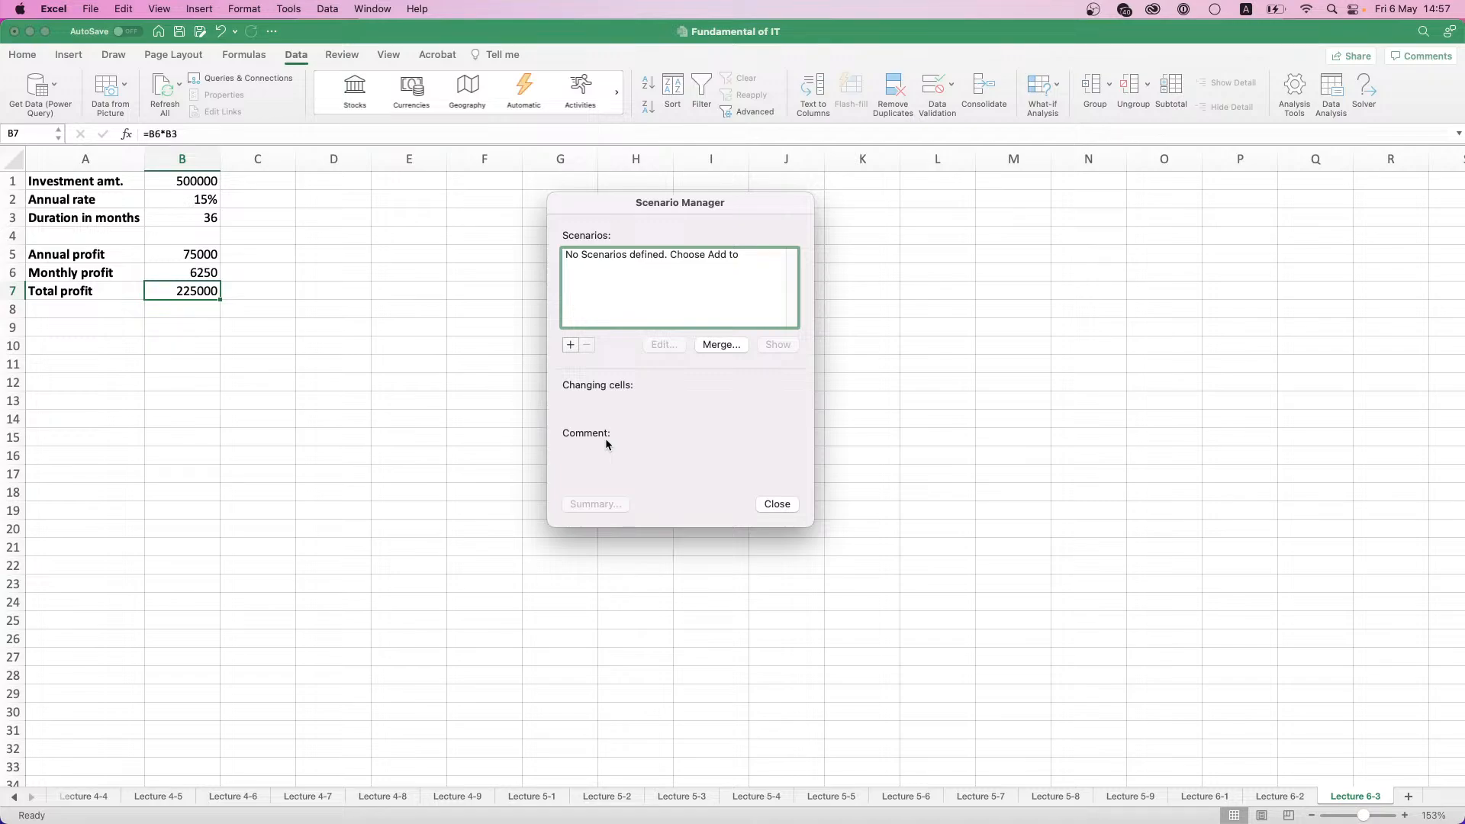
left_click(778, 505)
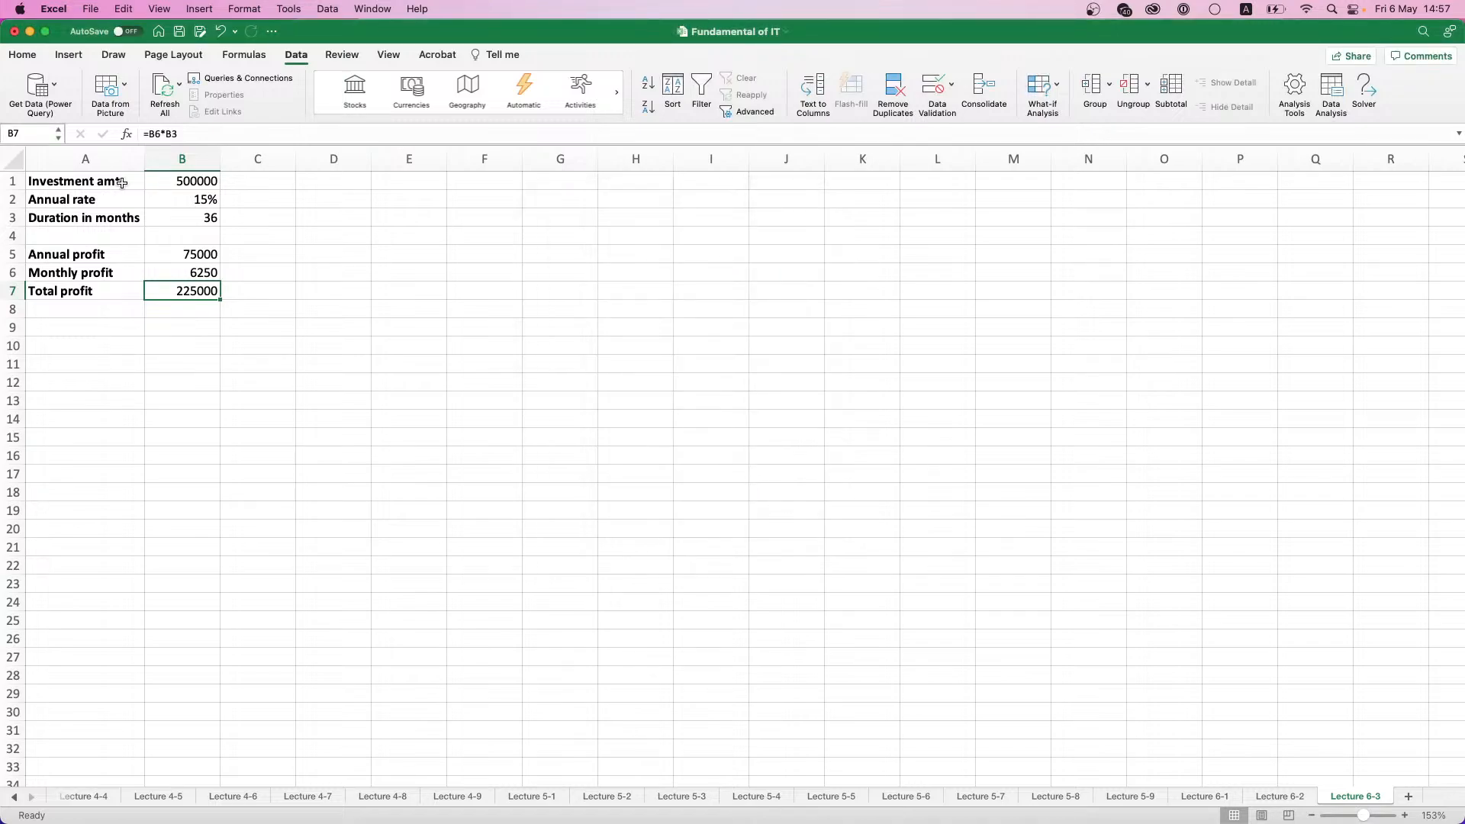
- Create defined names for the values in A1:B7 from the labels in the left column
left_click_drag(121, 181, 190, 291)
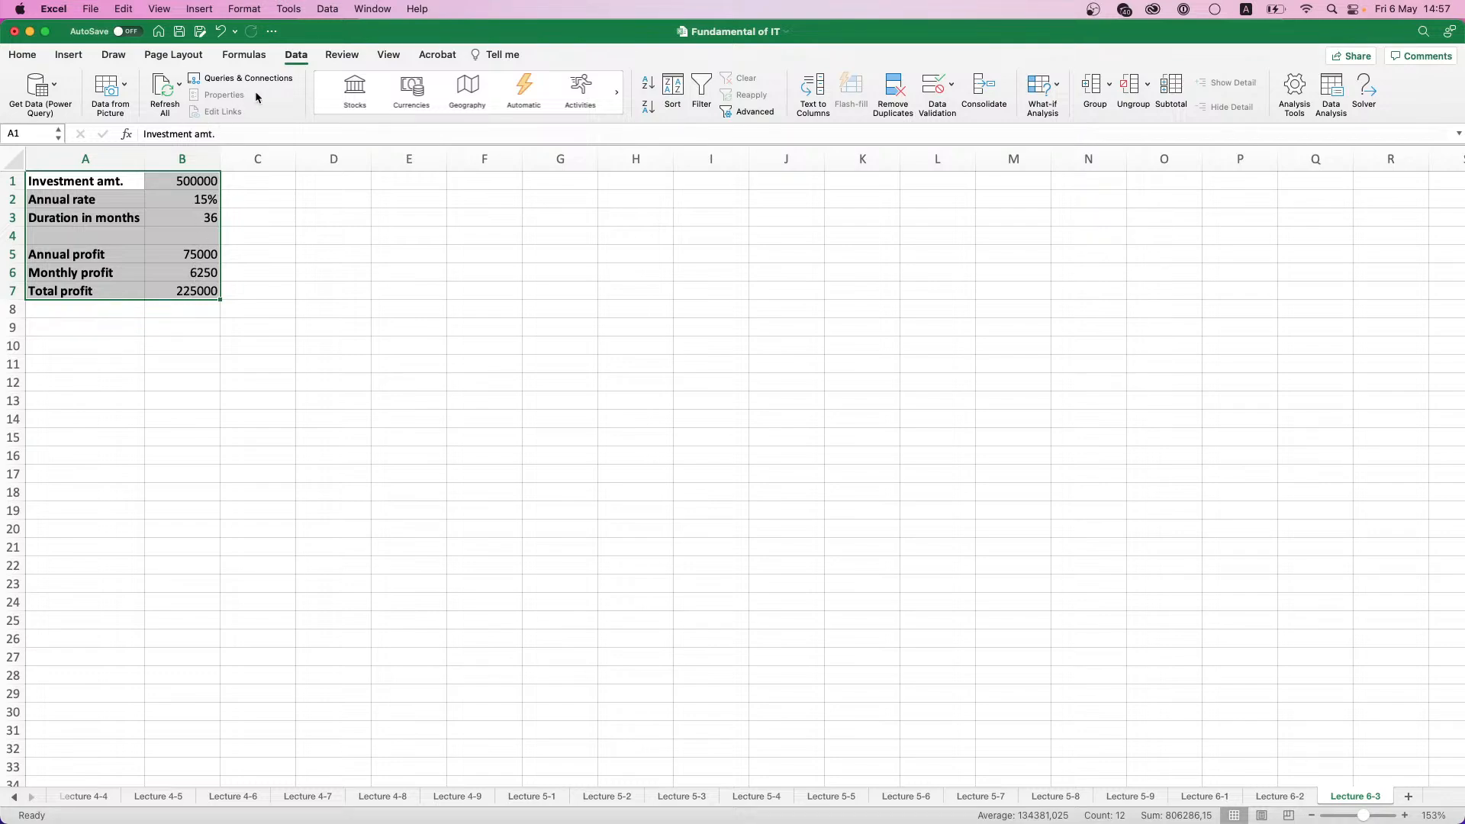
left_click(244, 55)
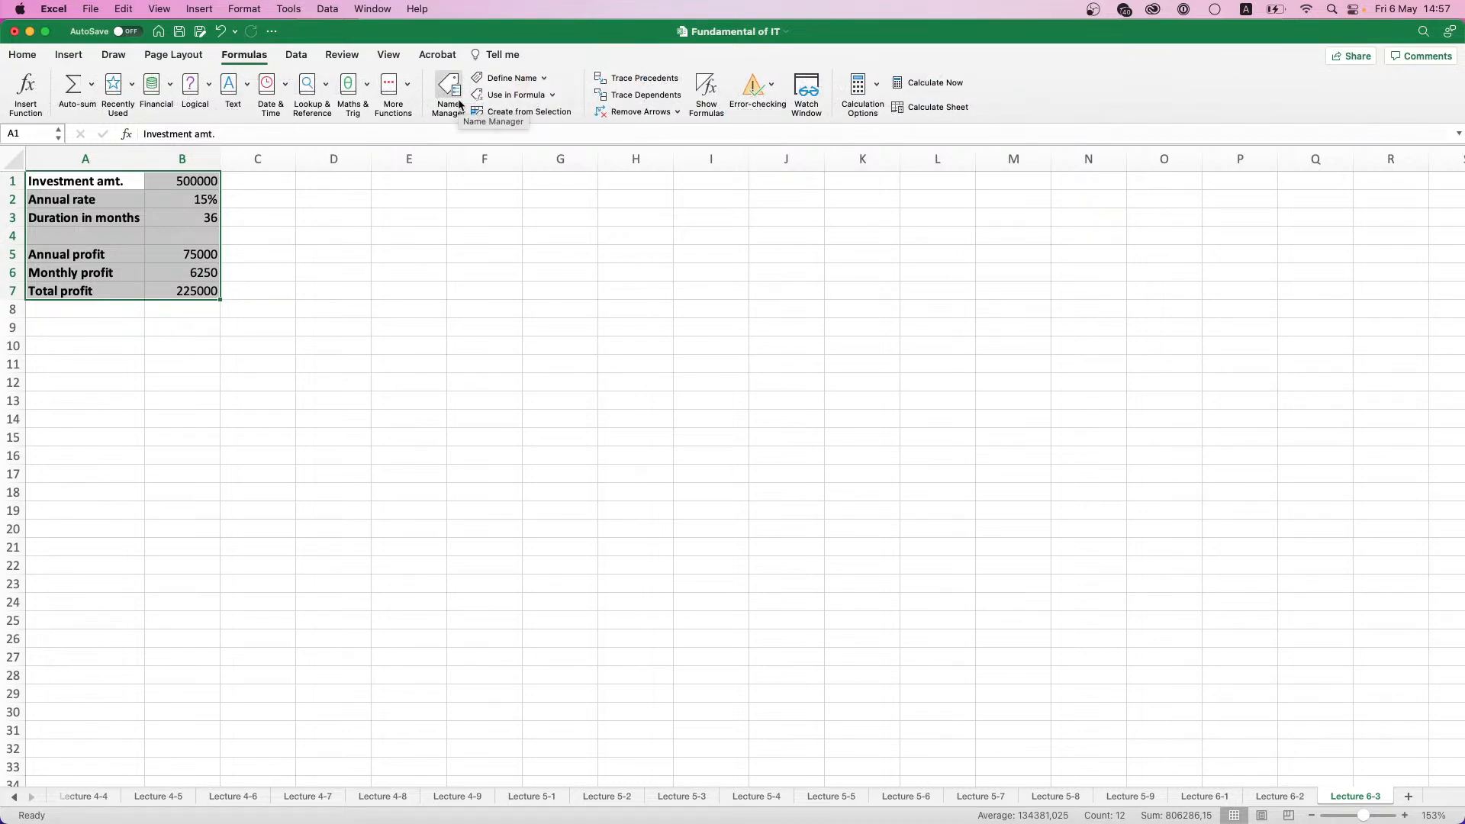
left_click(497, 112)
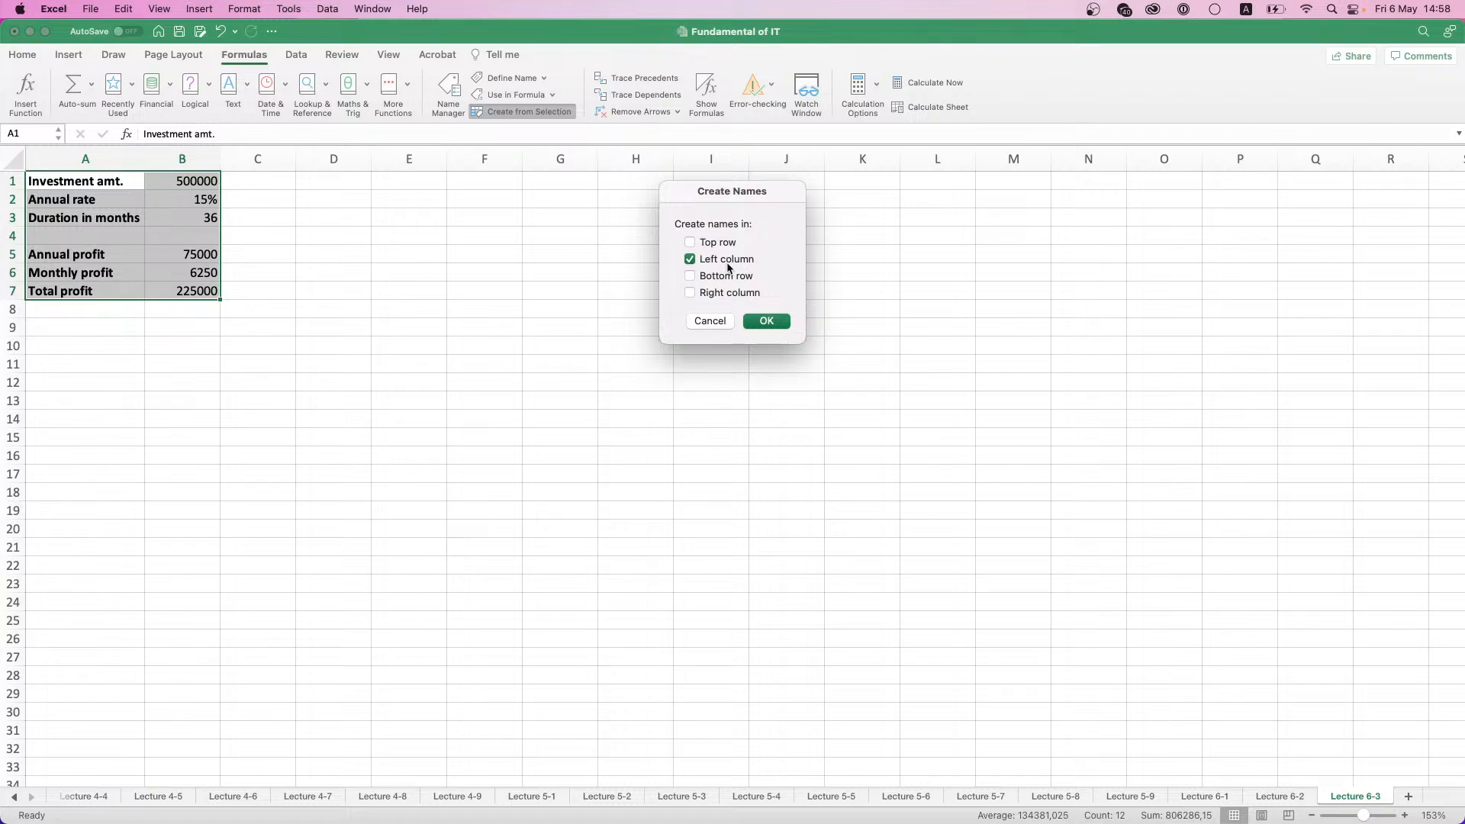
left_click(767, 321)
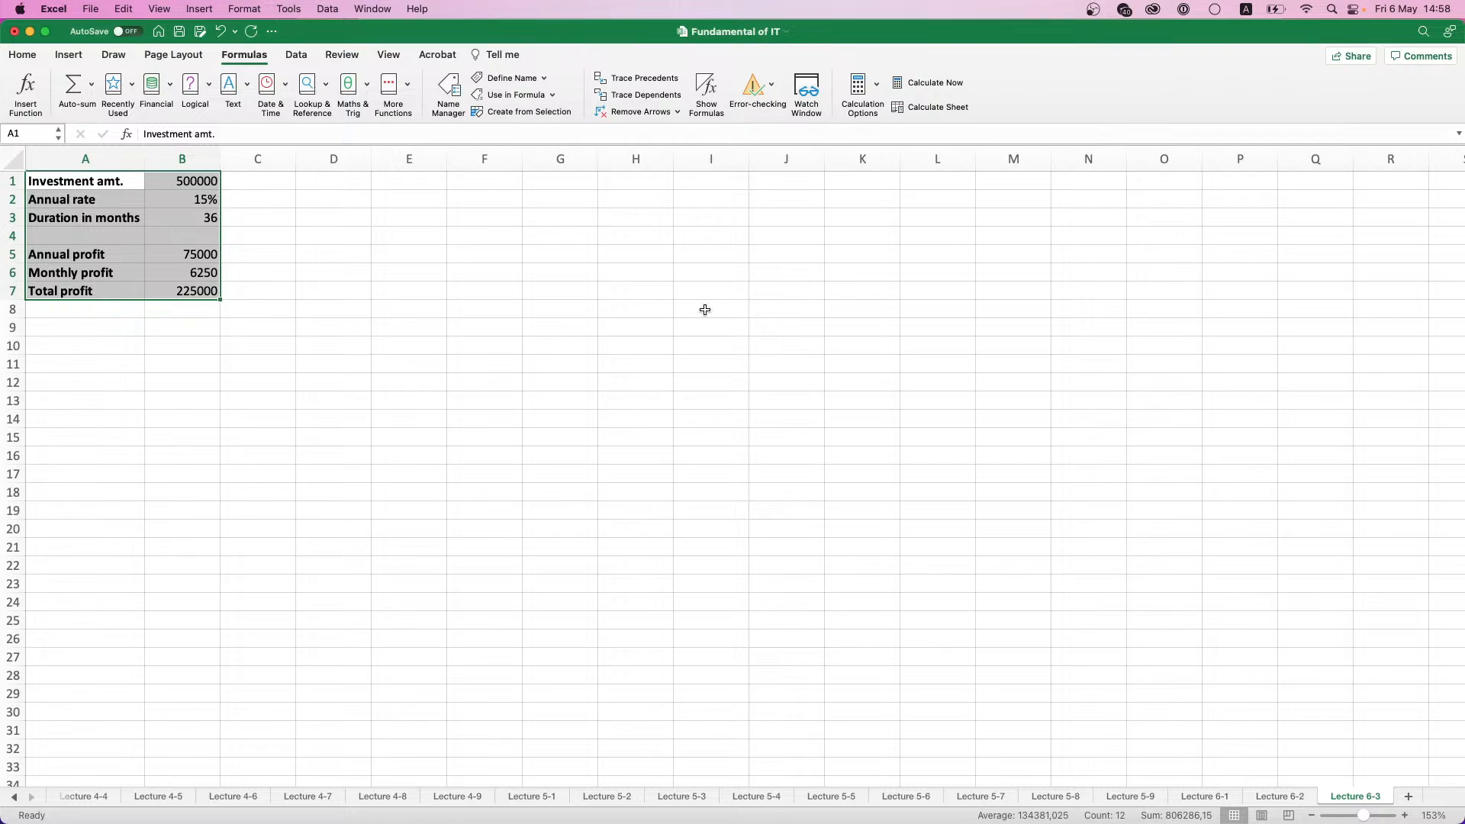
- Check the defined names assigned to the value cells in B1:B3 and B5:B7
left_click(190, 181)
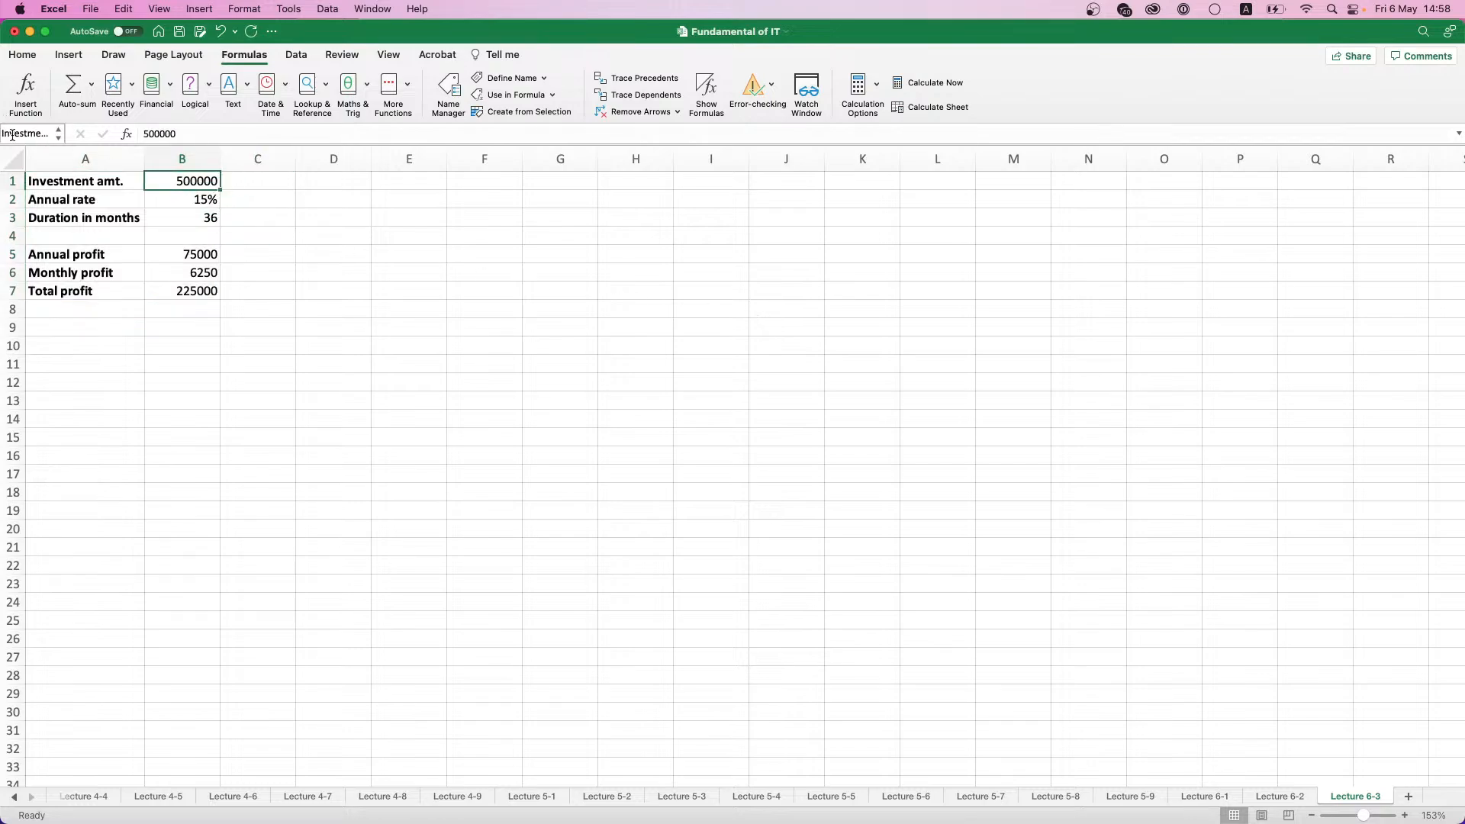
left_click(198, 191)
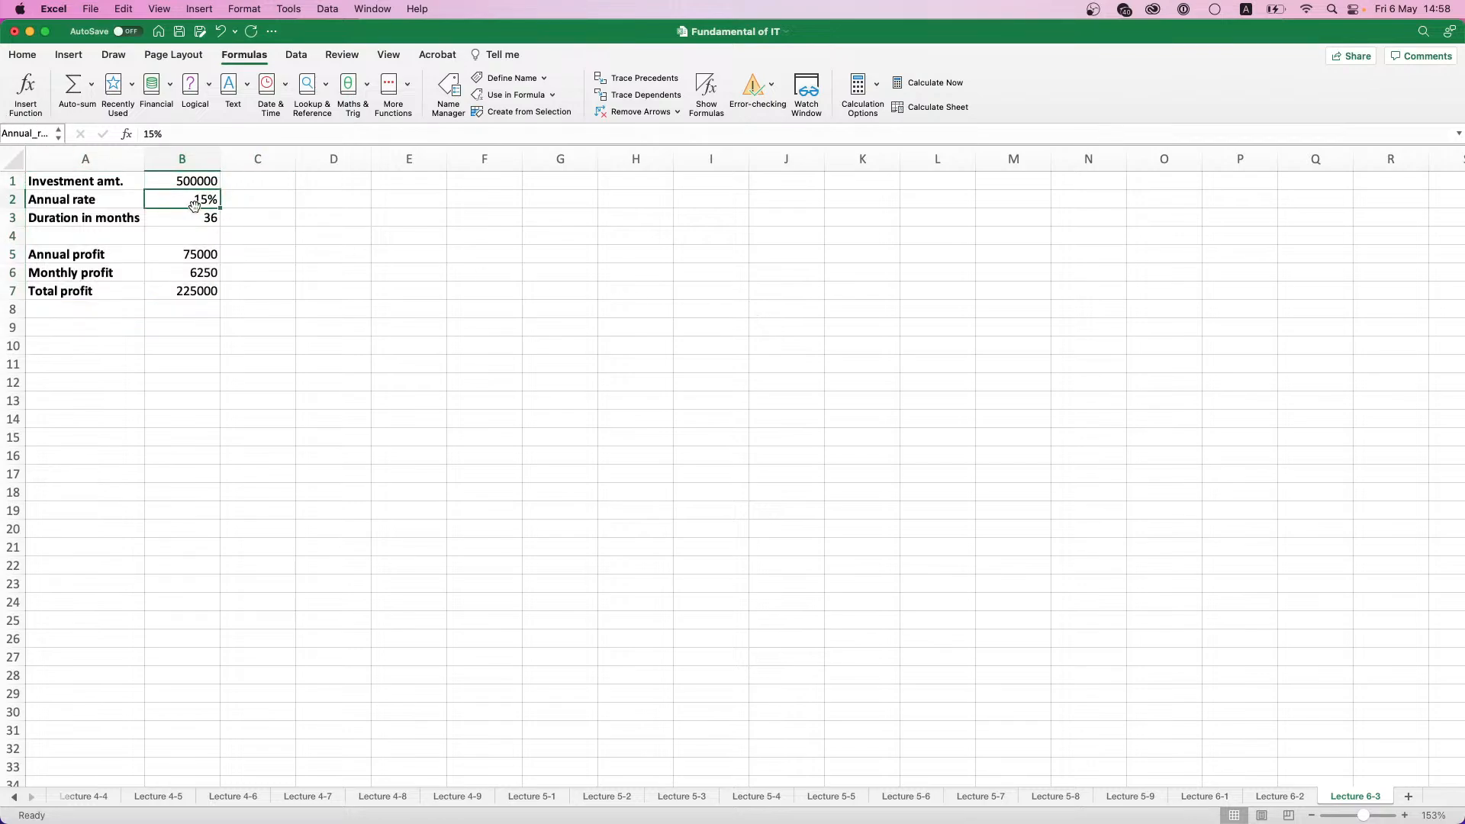
left_click(195, 216)
left_click(183, 252)
left_click(196, 272)
left_click(199, 305)
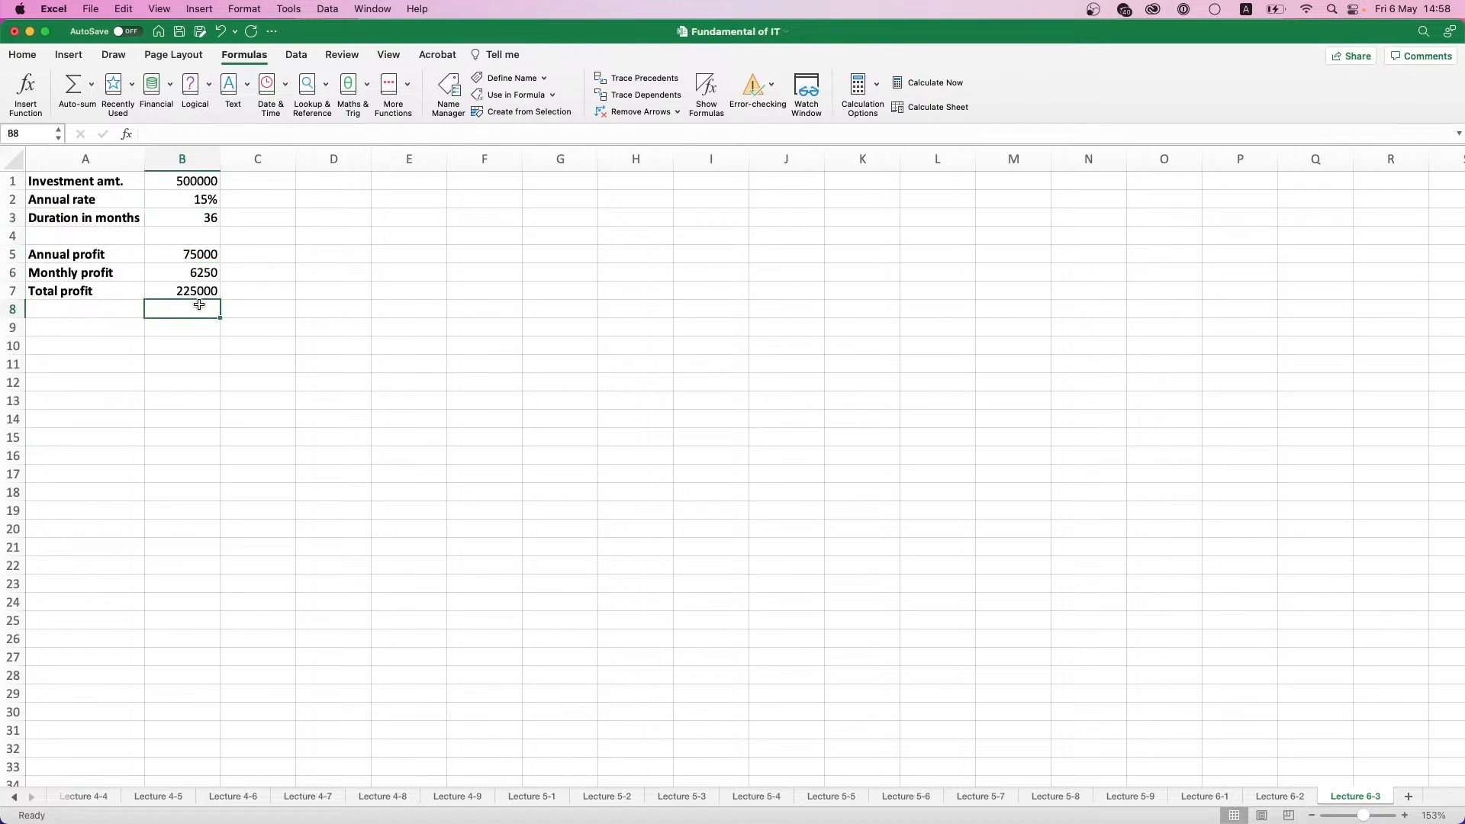
left_click(200, 289)
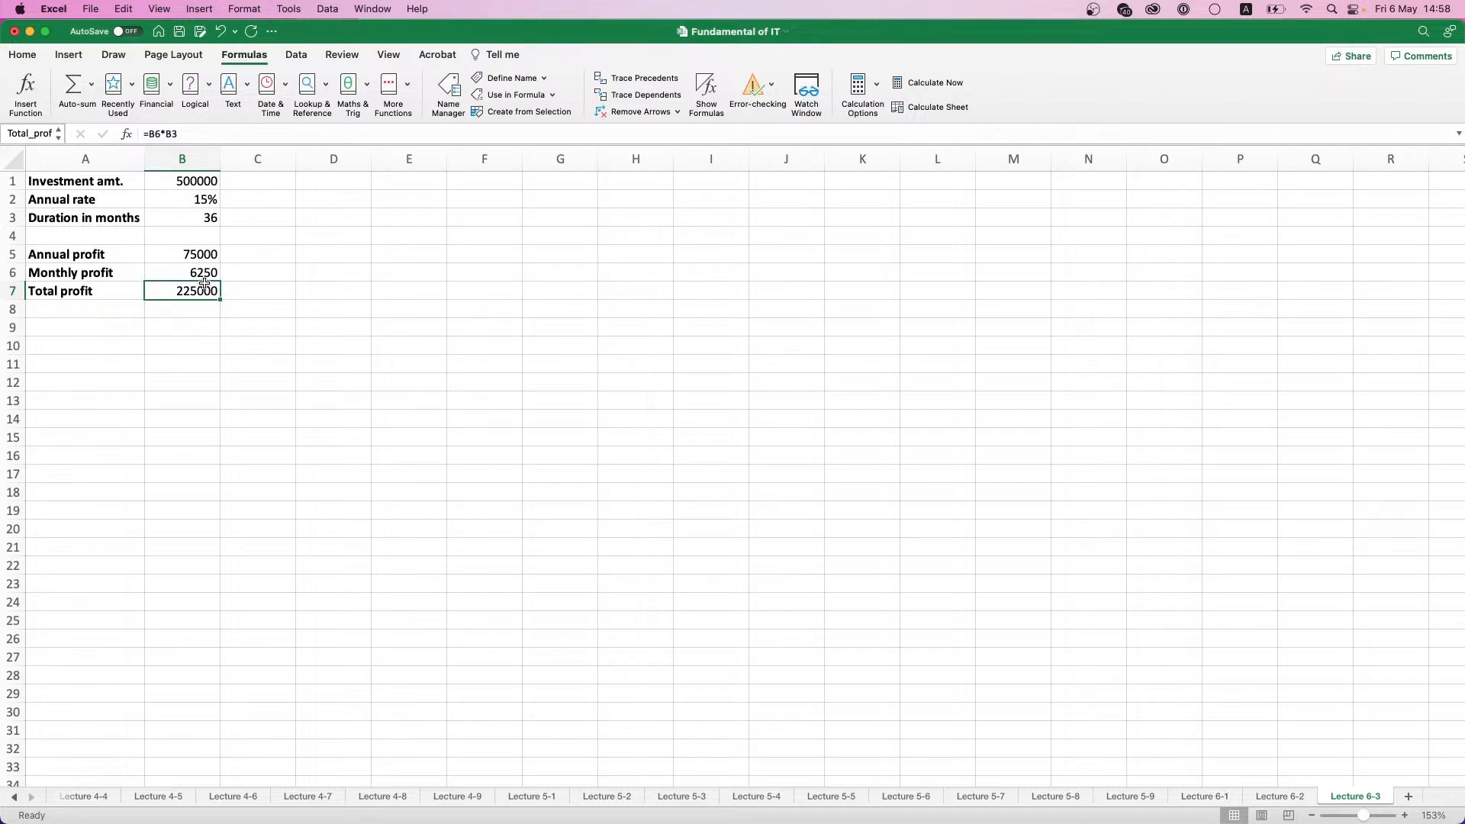
- Start a new scenario named Shop in the Scenario Manager with B1:B3 as its changing cells
left_click(306, 57)
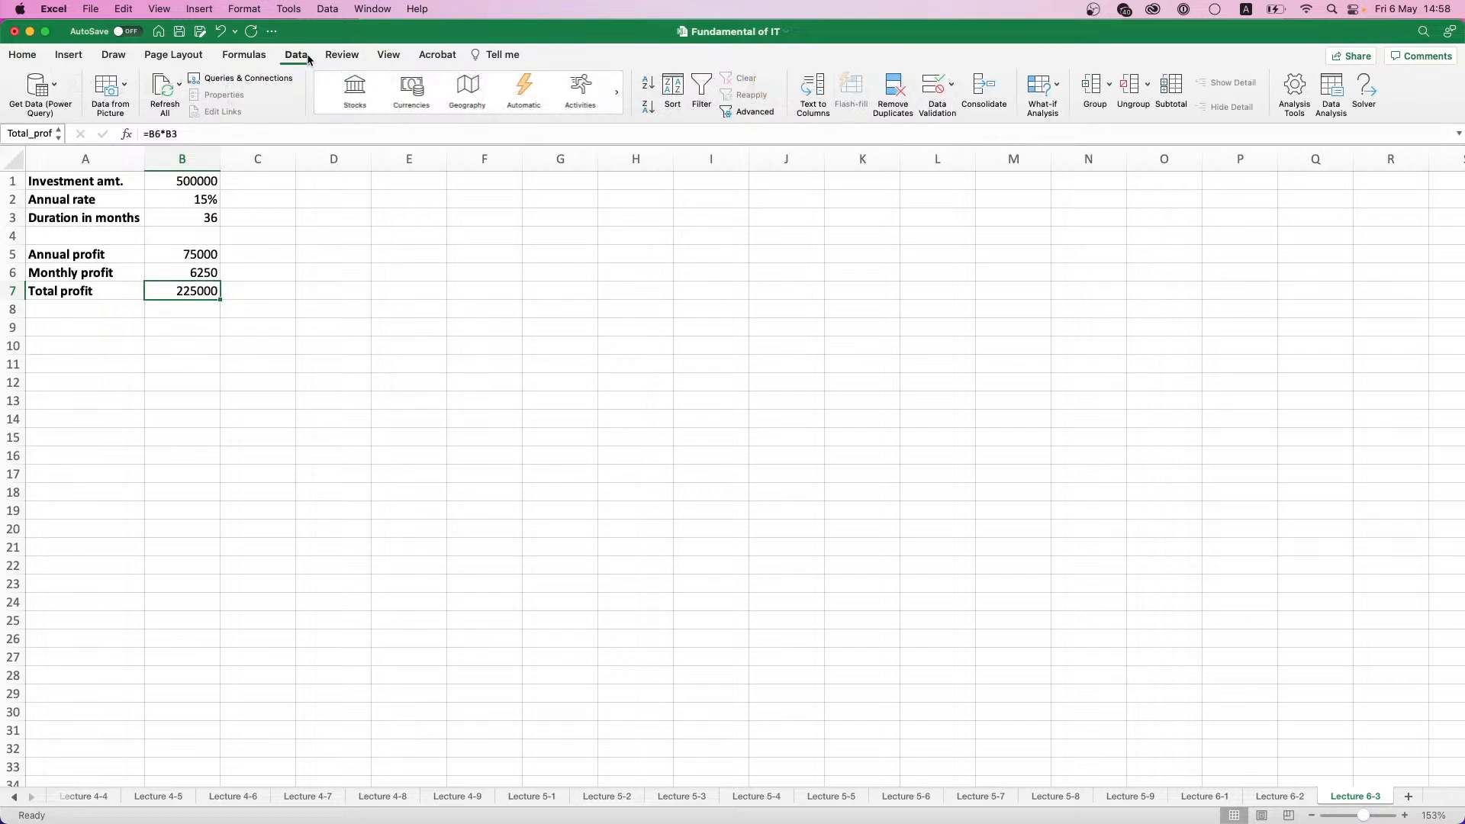
left_click(1053, 87)
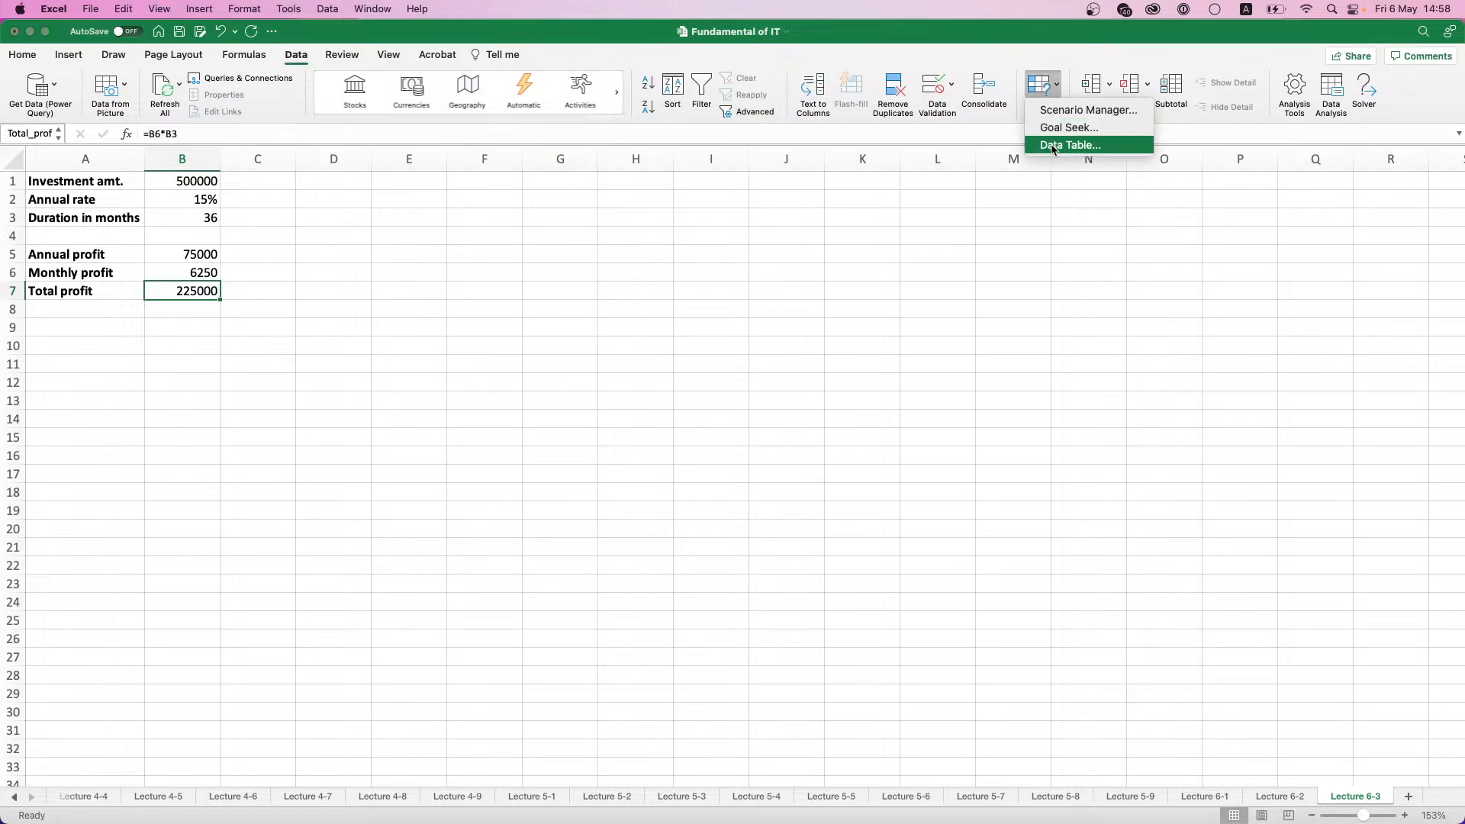
left_click(1067, 109)
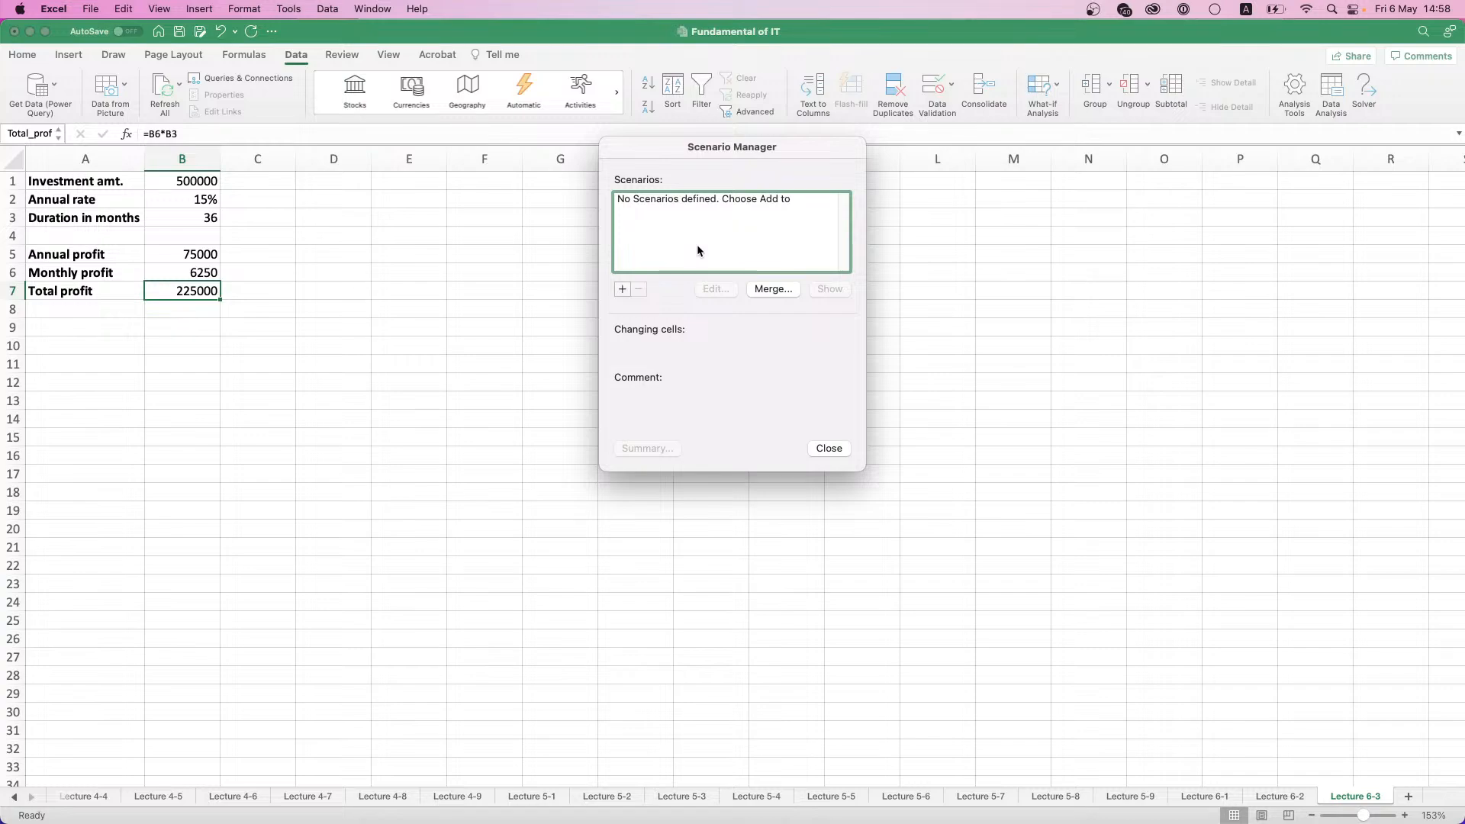
left_click(622, 288)
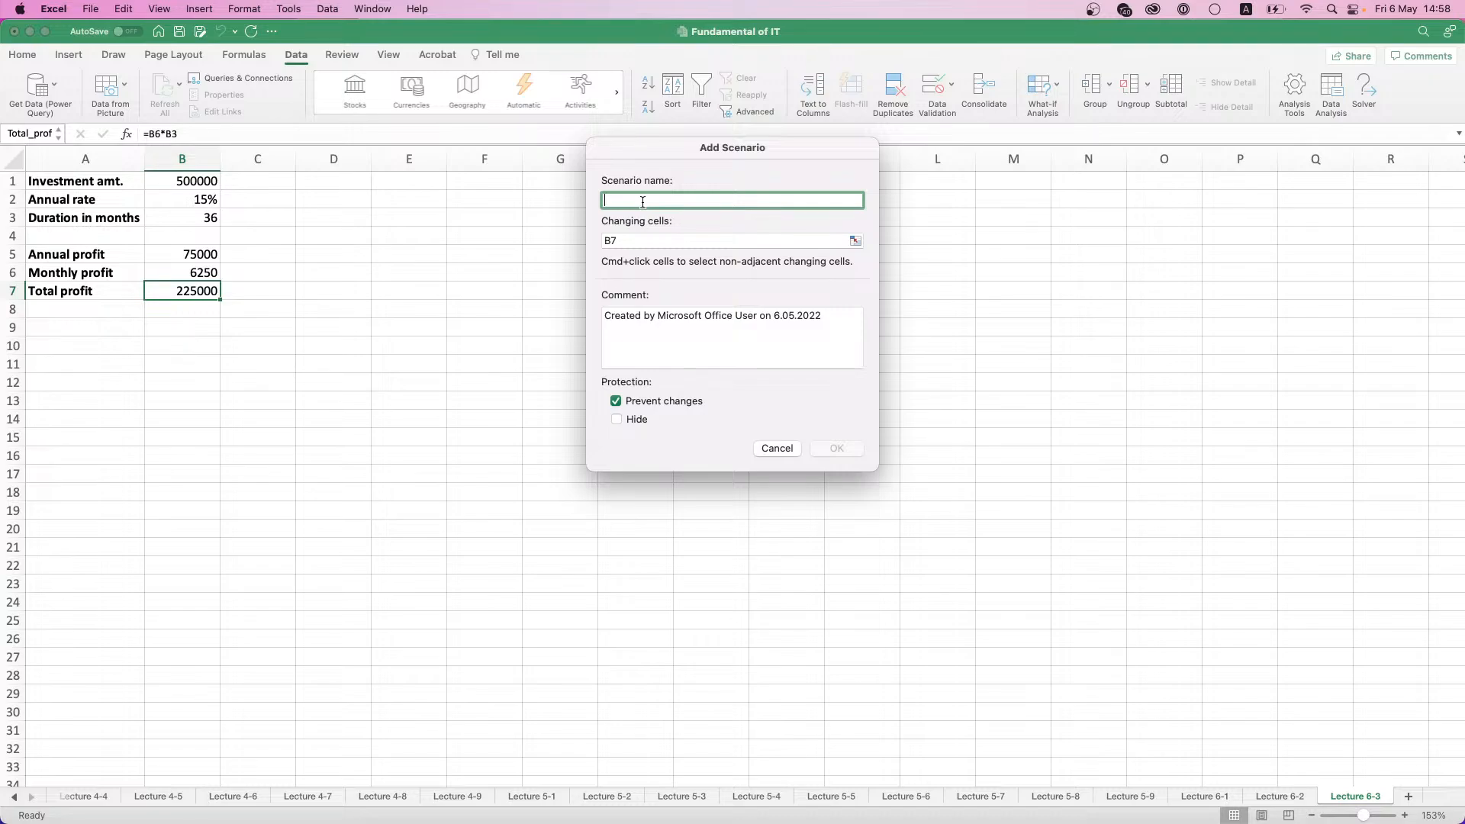
type("Supe")
key("BackSpace")
key("BackSpace")
key("BackSpace")
key("BackSpace")
type("Shop")
left_click(639, 241)
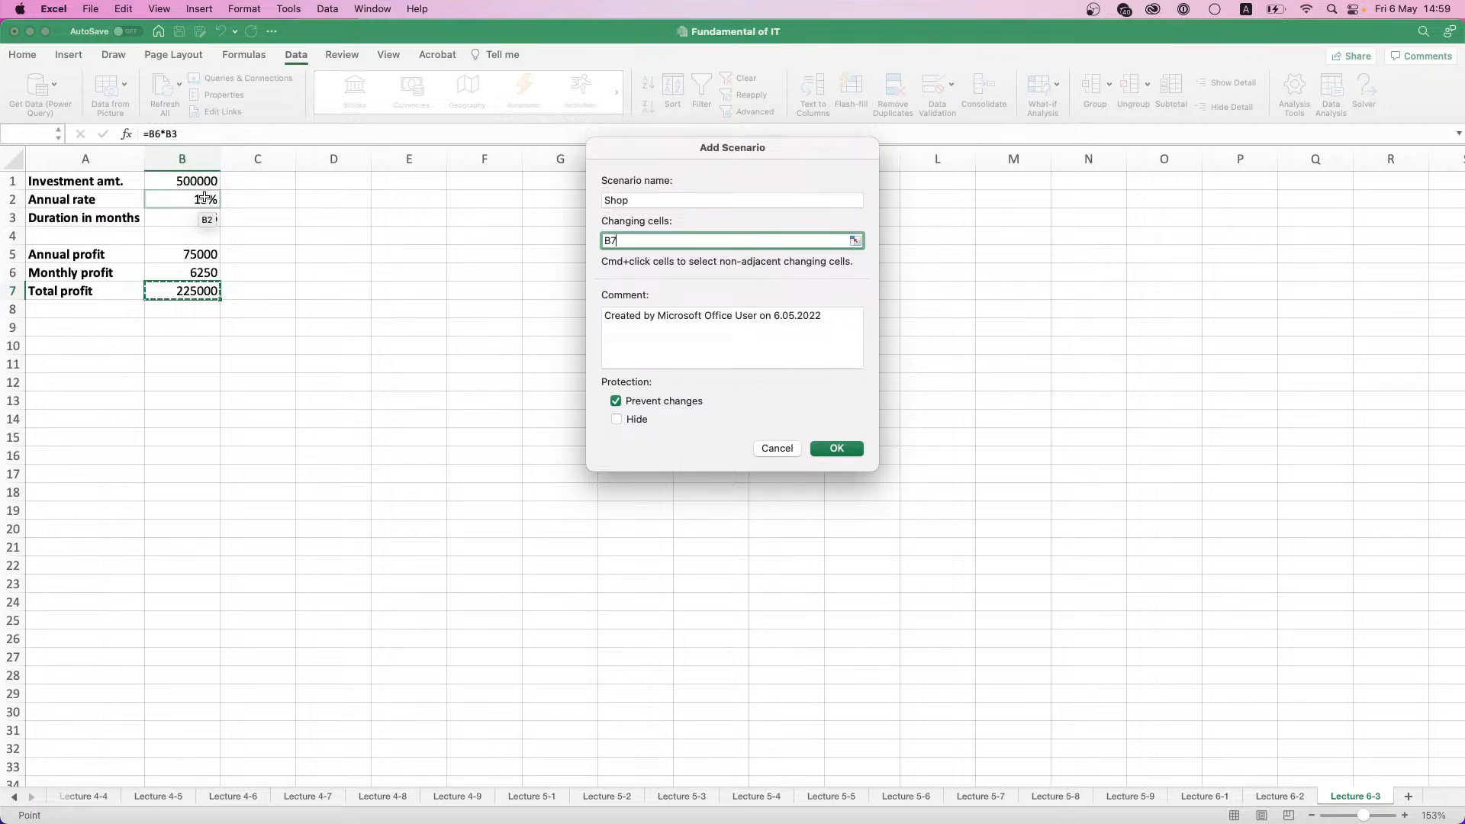
left_click_drag(207, 175, 207, 217)
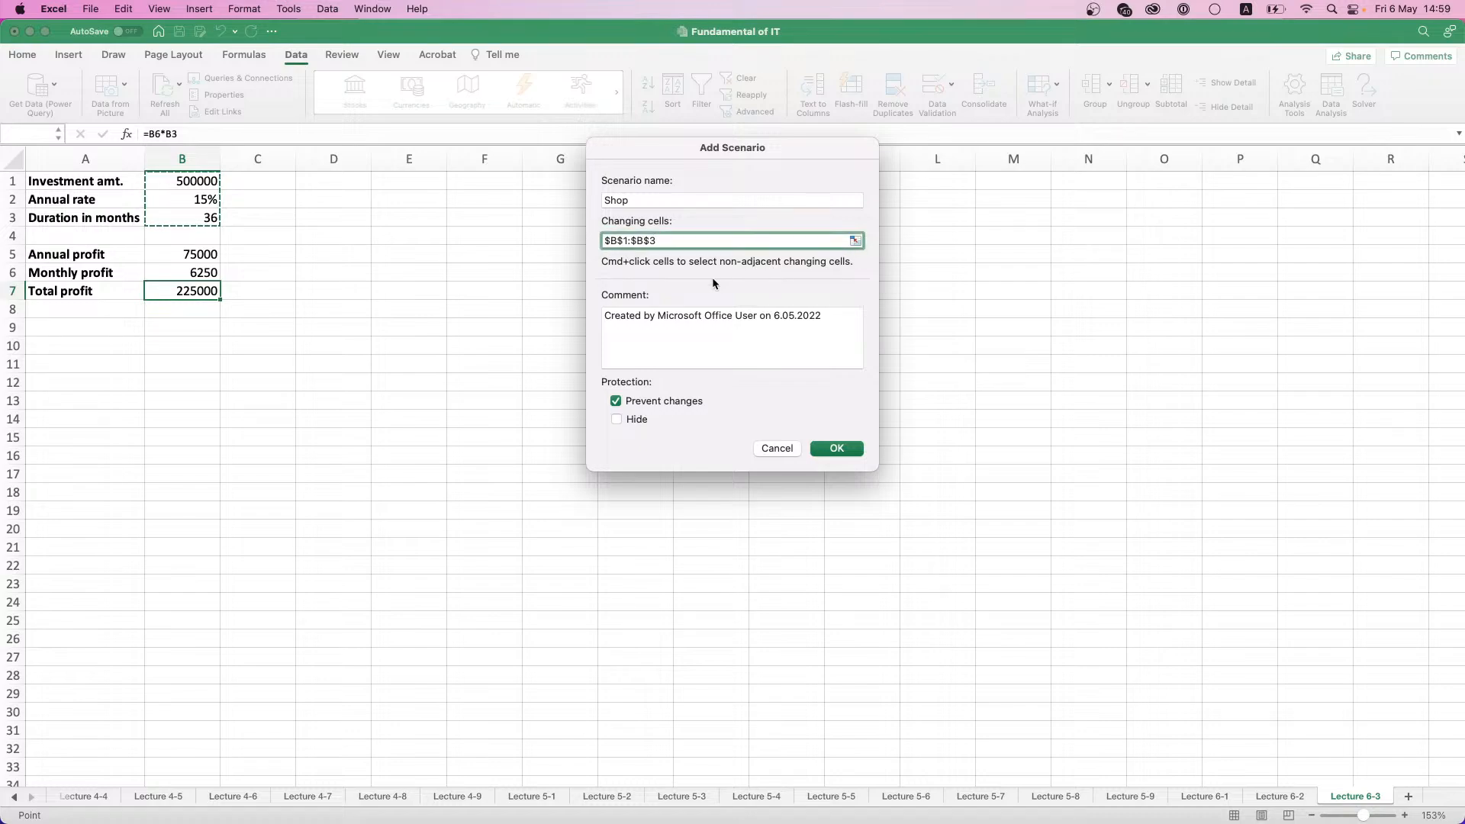
- Replace the scenario's comment with Shop Project and proceed to its scenario values
double_click(670, 317)
triple_click(671, 317)
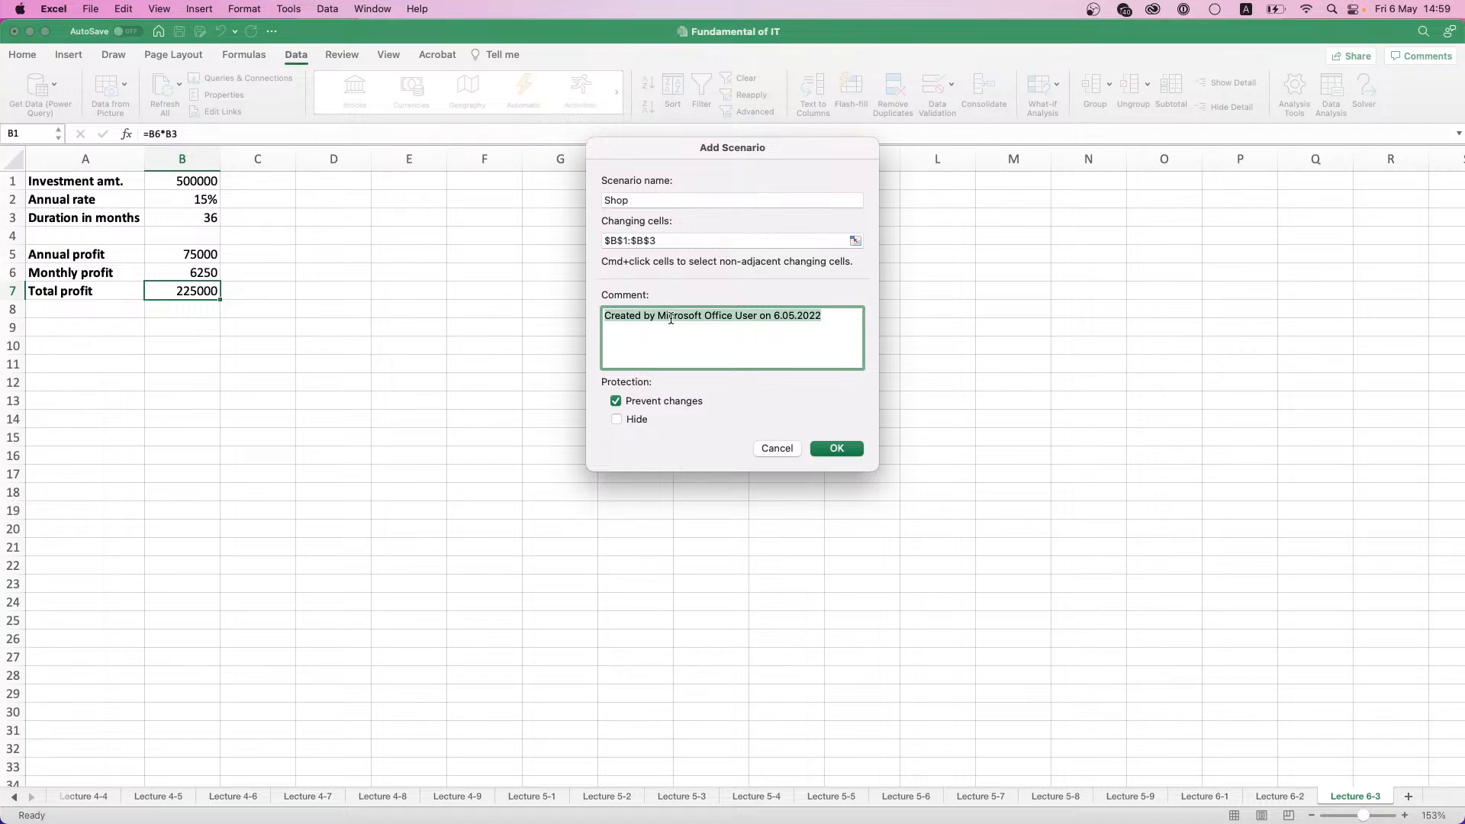
type("Shop")
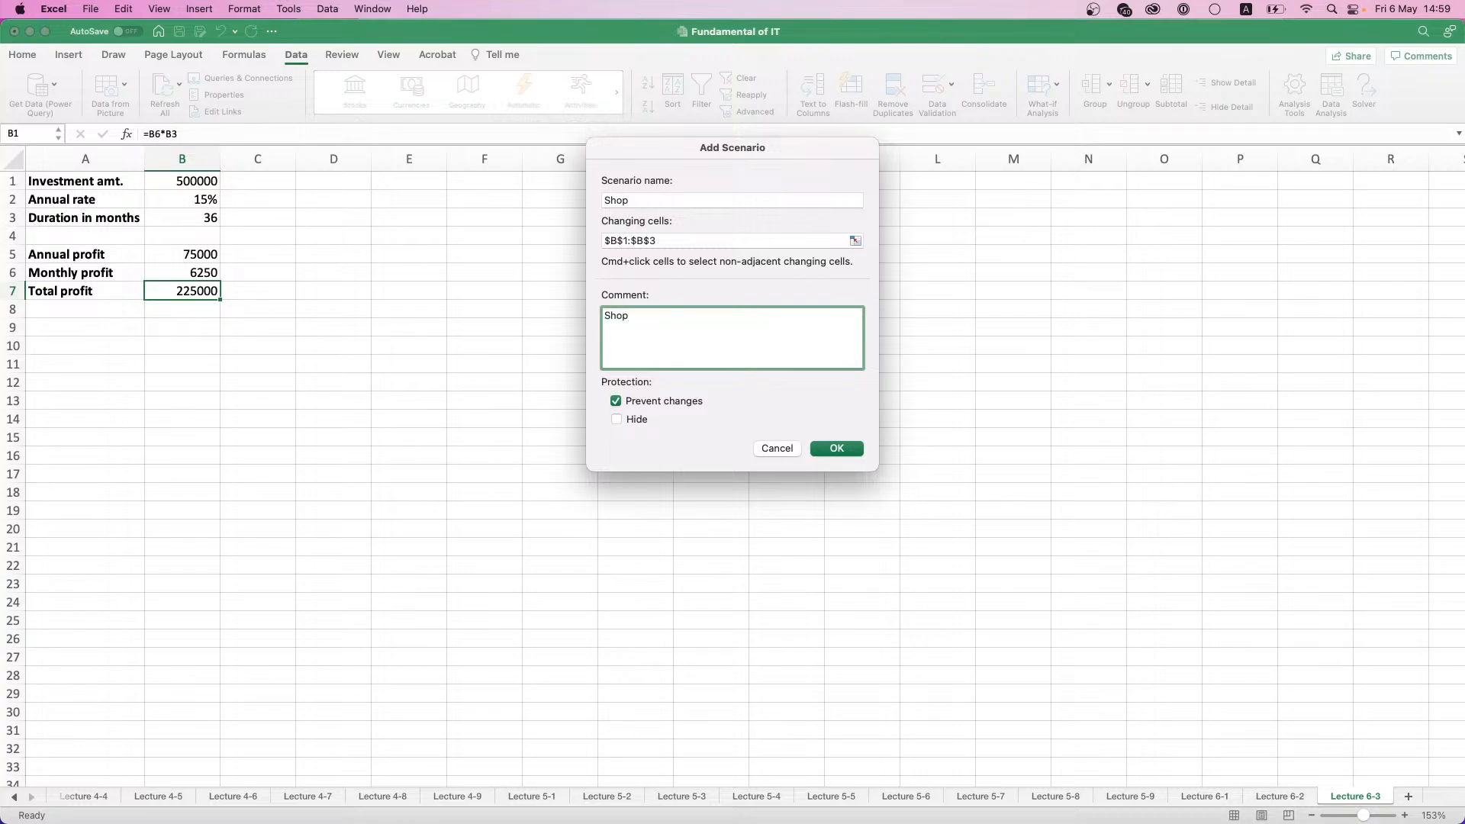
type(" Project")
left_click(839, 451)
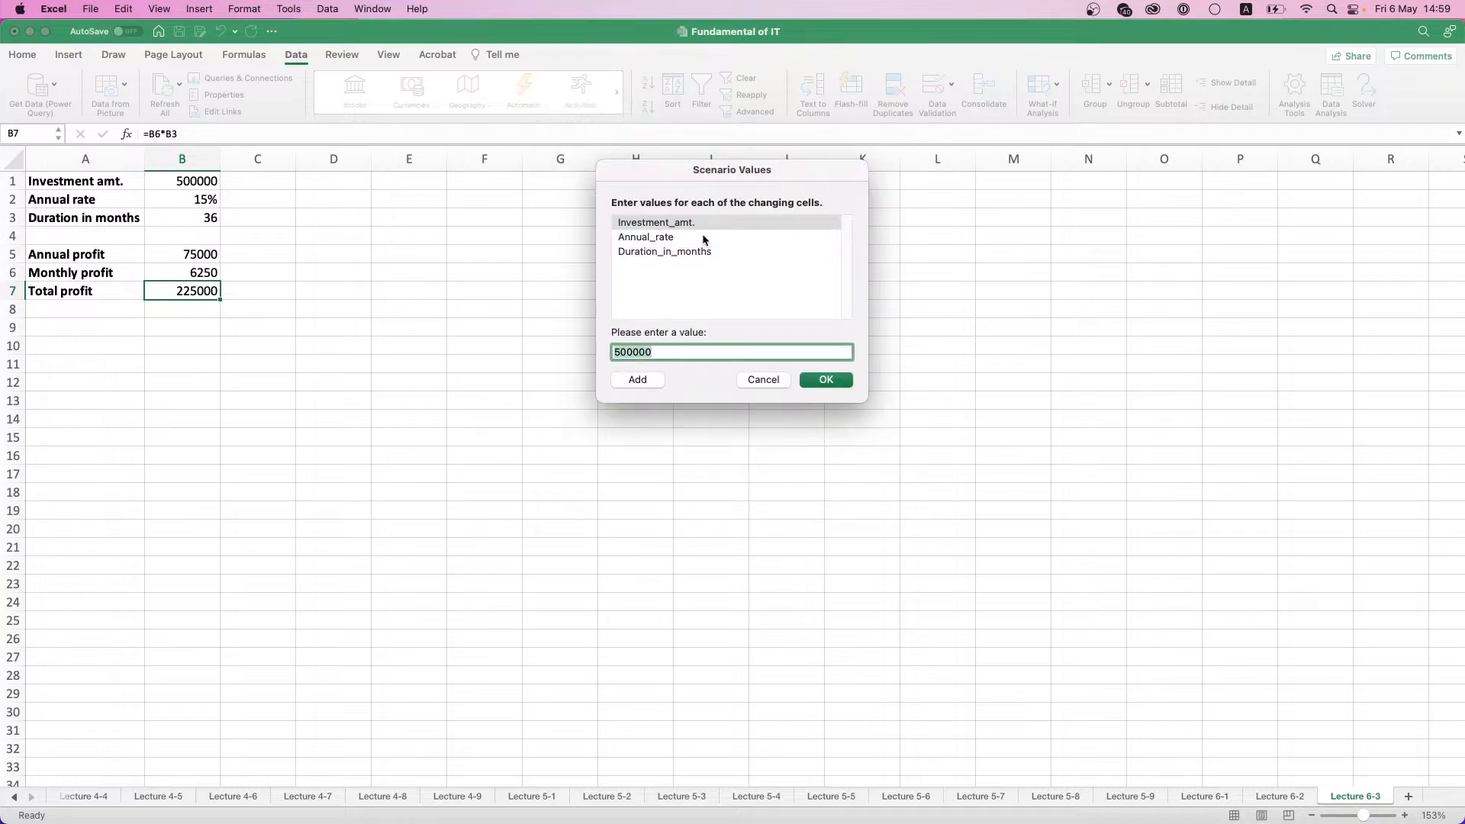
- Set the investment amount of the Shop scenario to 3000000
left_click(690, 235)
left_click(694, 250)
left_click(691, 227)
double_click(632, 351)
type("3000000")
- Set the annual rate of the Shop scenario to 0,1
left_click(649, 238)
left_click(650, 224)
left_click(649, 237)
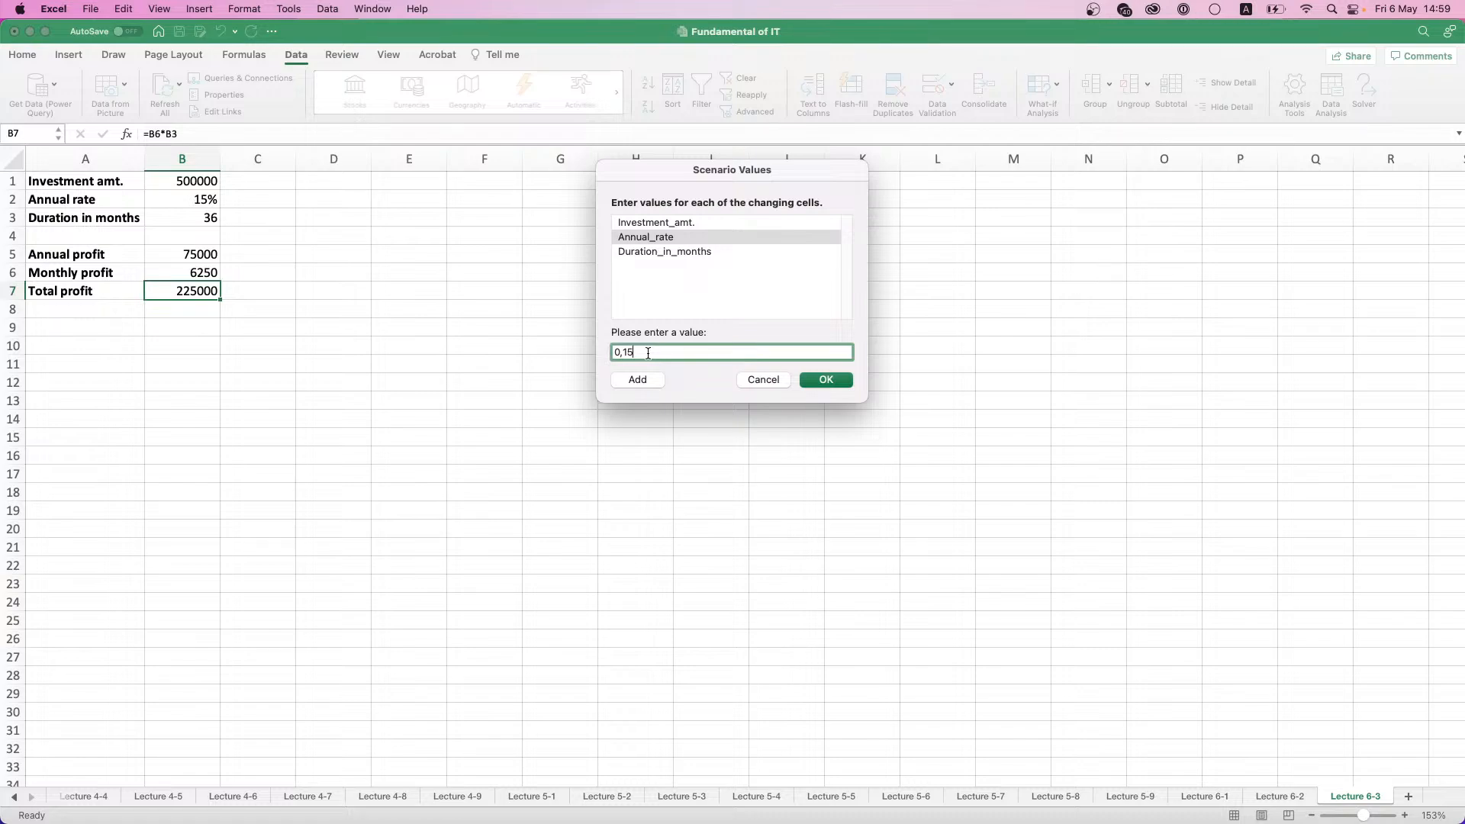
key("BackSpace")
- Set the Shop scenario's duration to 60 months, save the scenario and show its values on the sheet
left_click(658, 252)
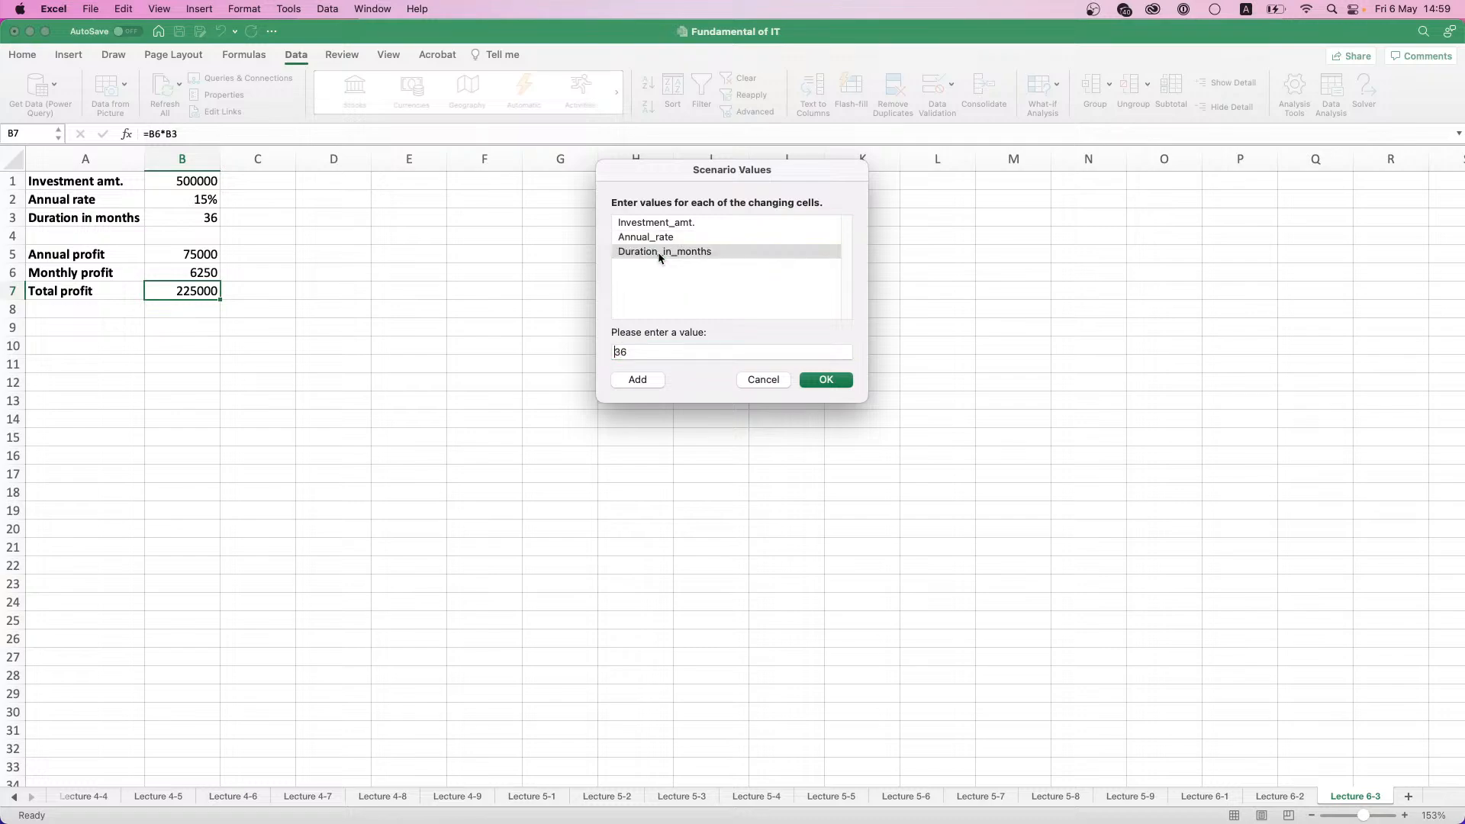
double_click(630, 350)
type("60")
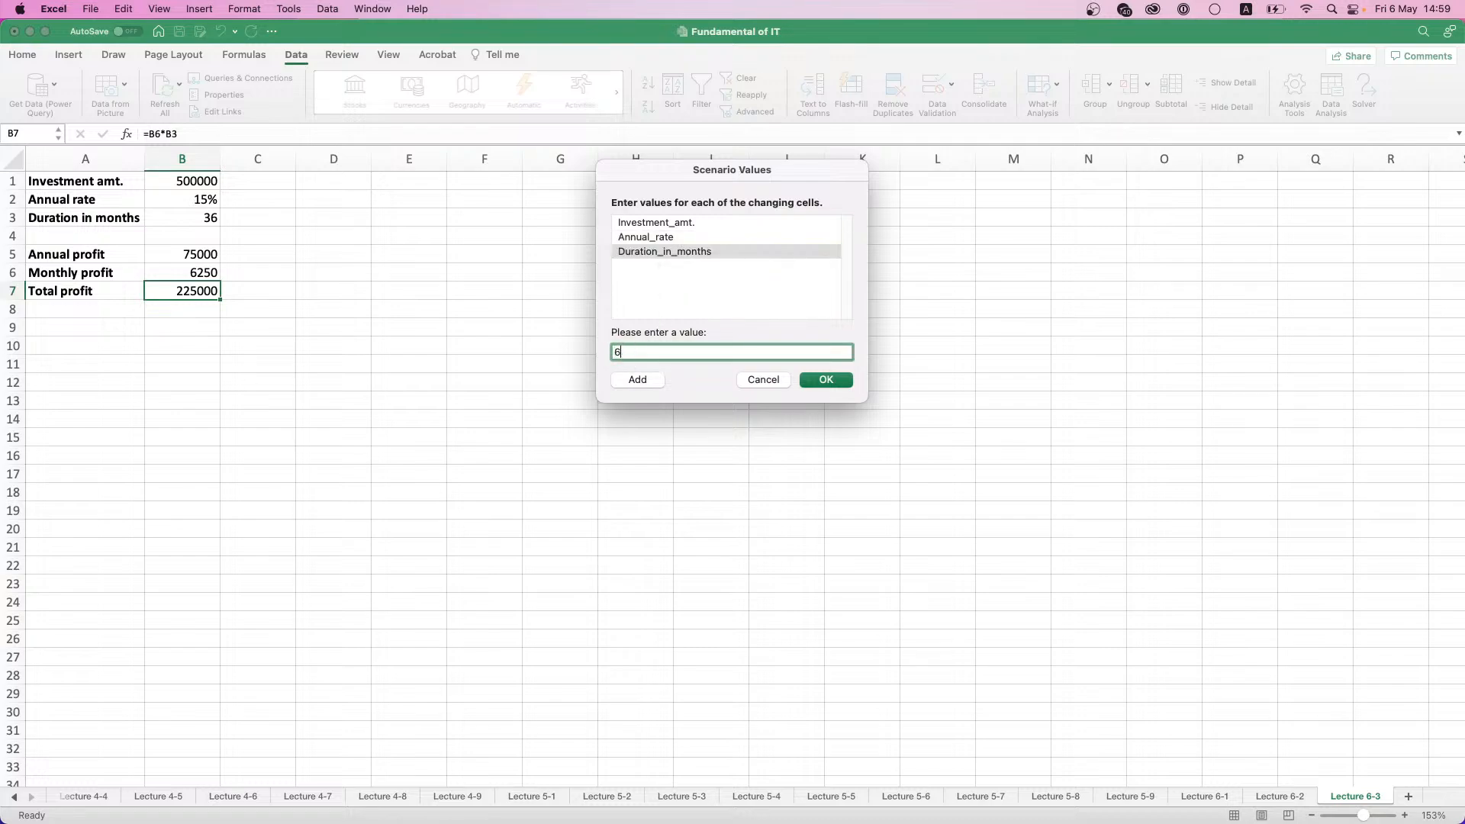
left_click(817, 385)
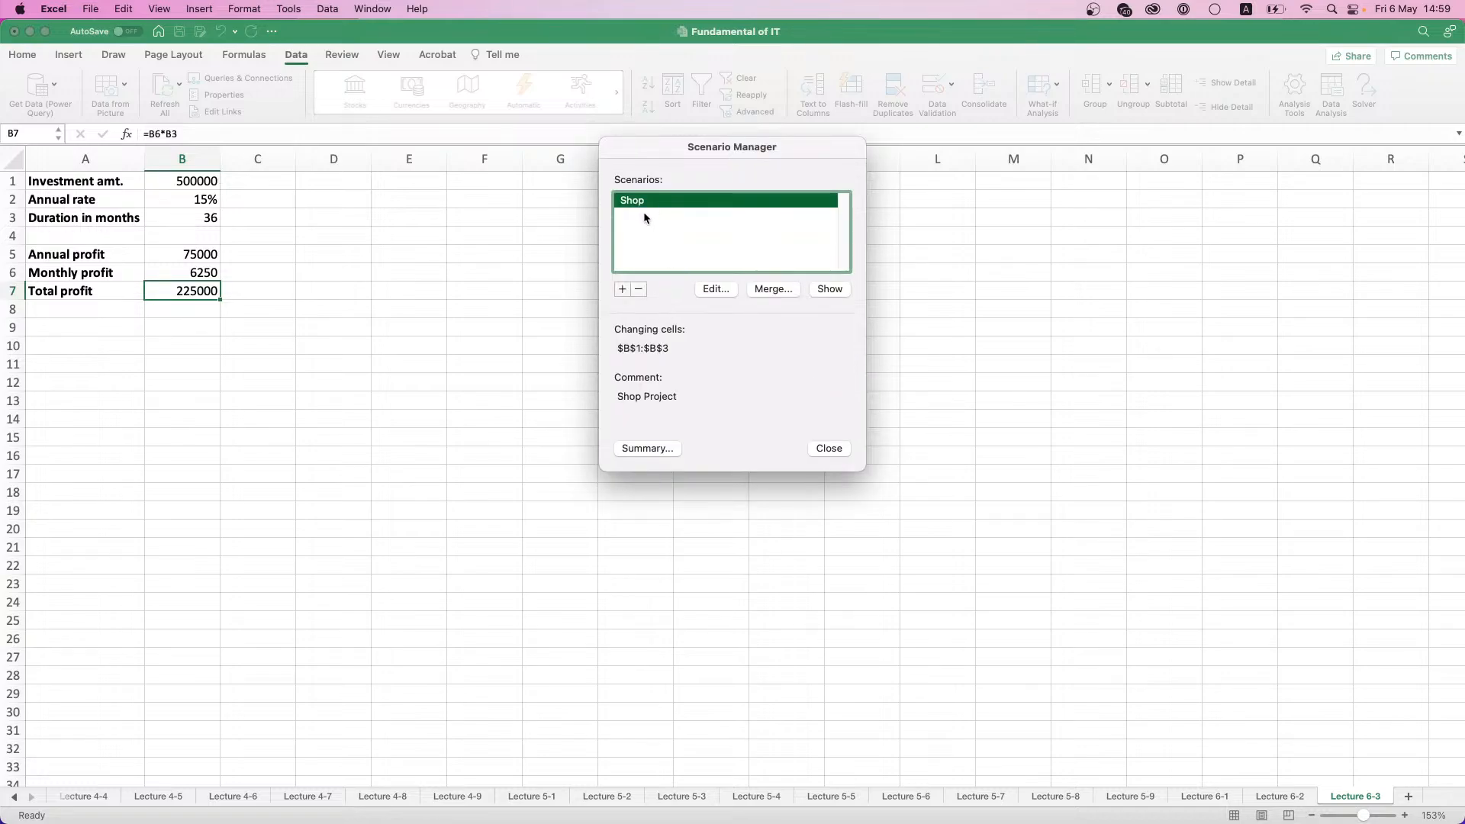
left_click(818, 294)
- Start another scenario named Fuel Station in the Scenario Manager
left_click(623, 288)
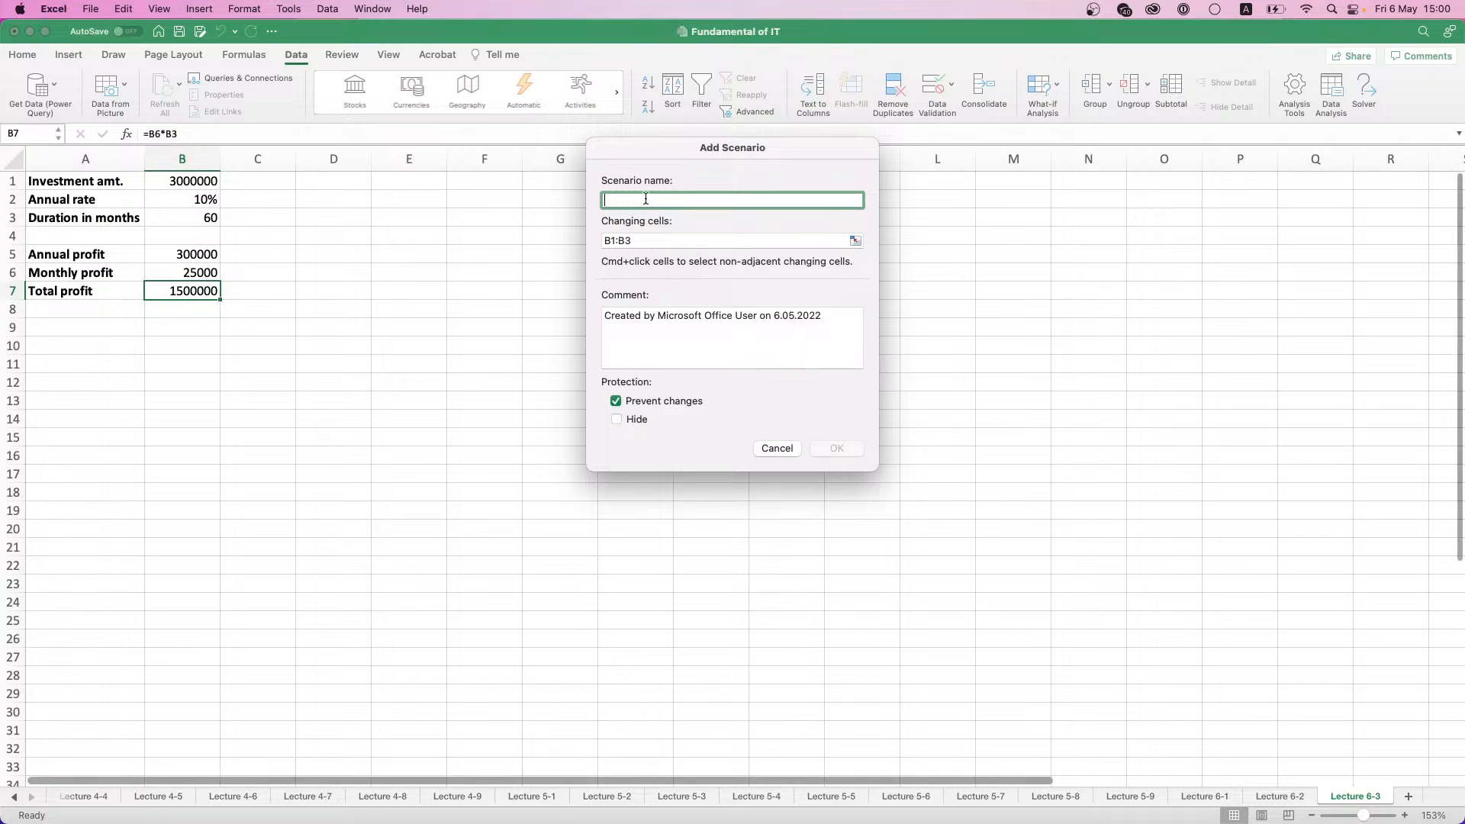
type("Fuel")
key("BackSpace")
key("BackSpace")
key("BackSpace")
type("Fuel Station")
- Replace the Fuel Station scenario's comment with Fuel Station Project and proceed to its scenario values
triple_click(671, 314)
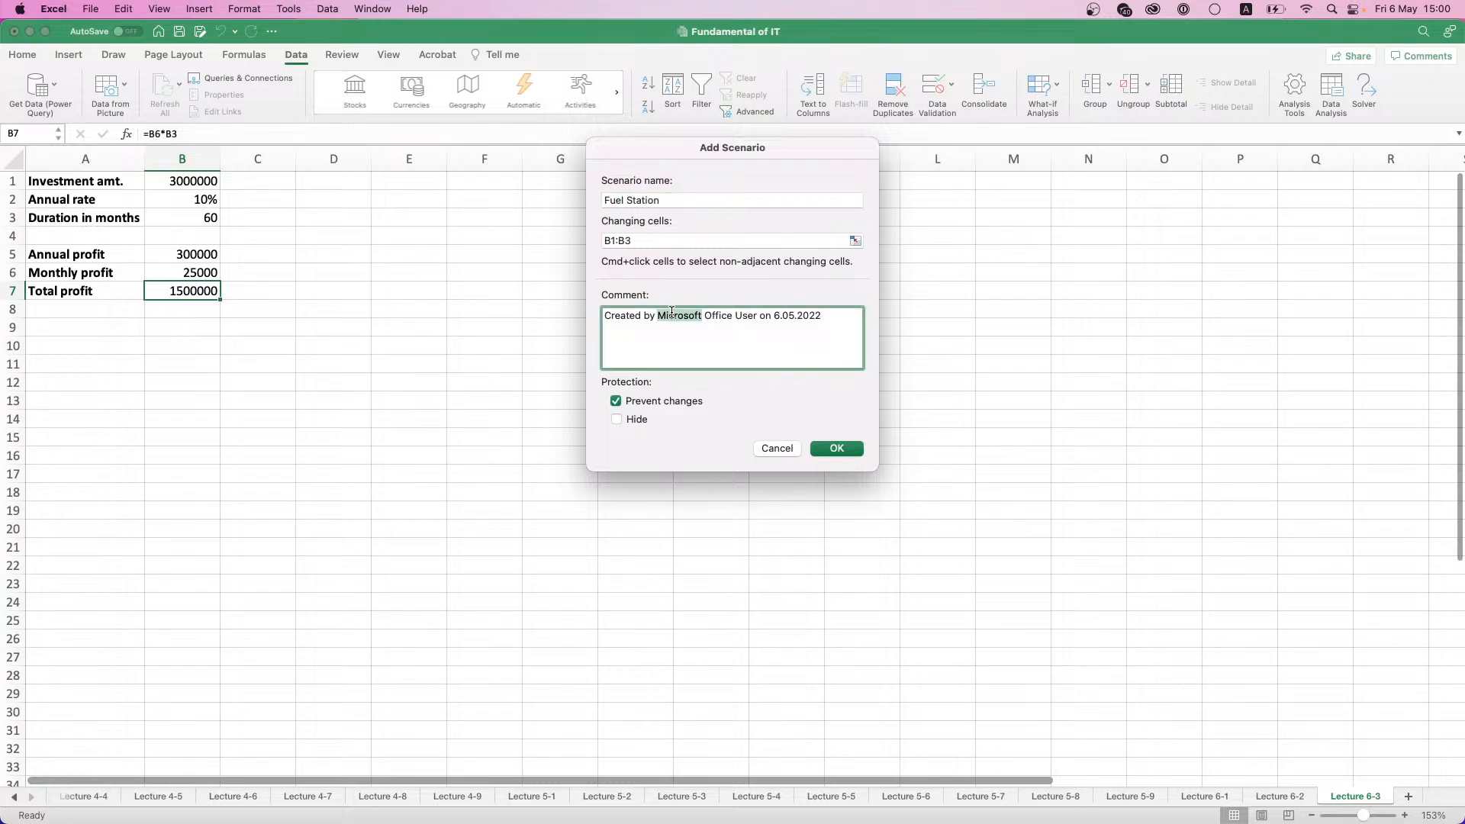
type("Fuel ")
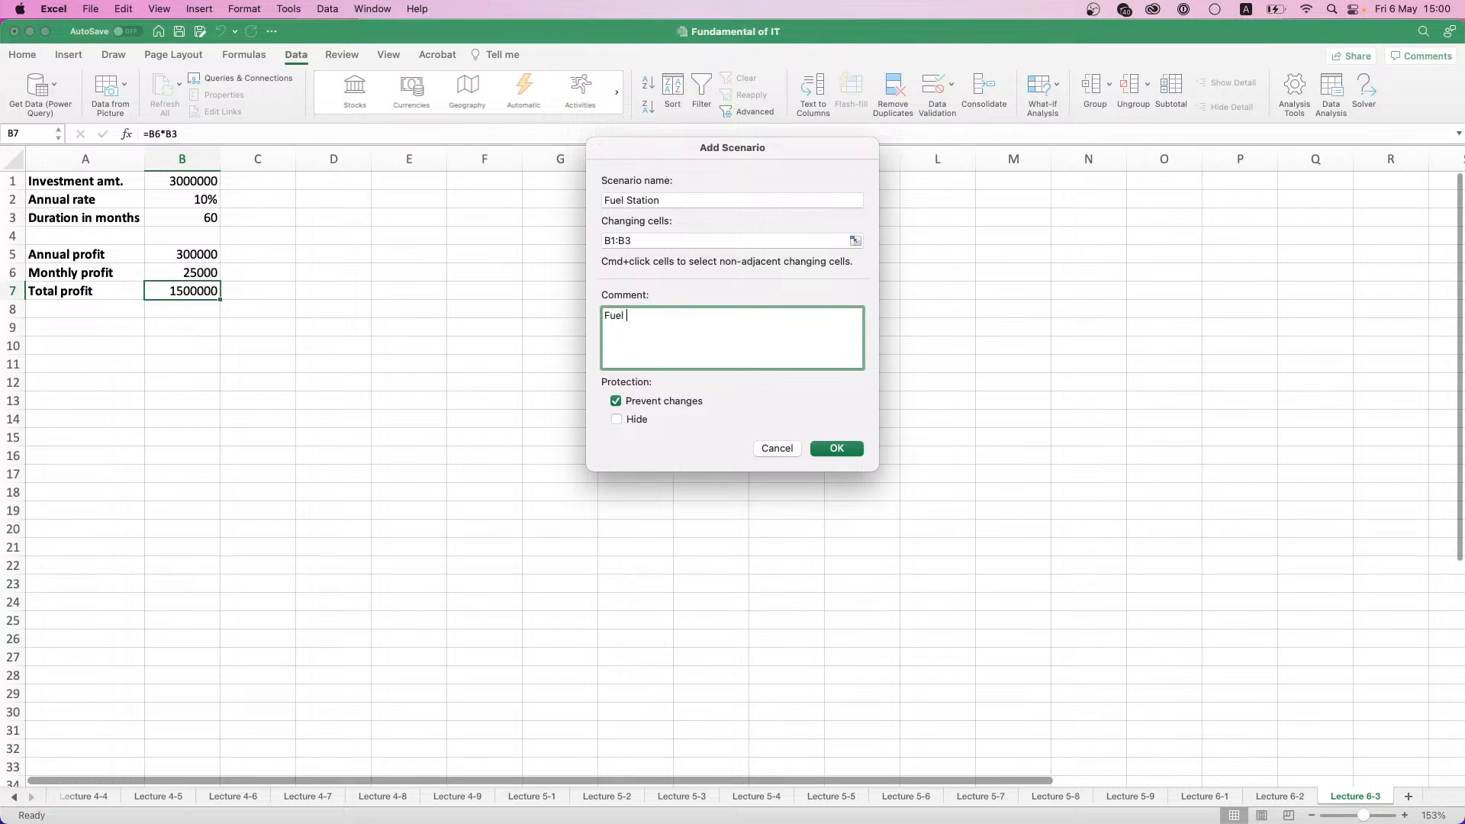
type("Station Project")
left_click(817, 454)
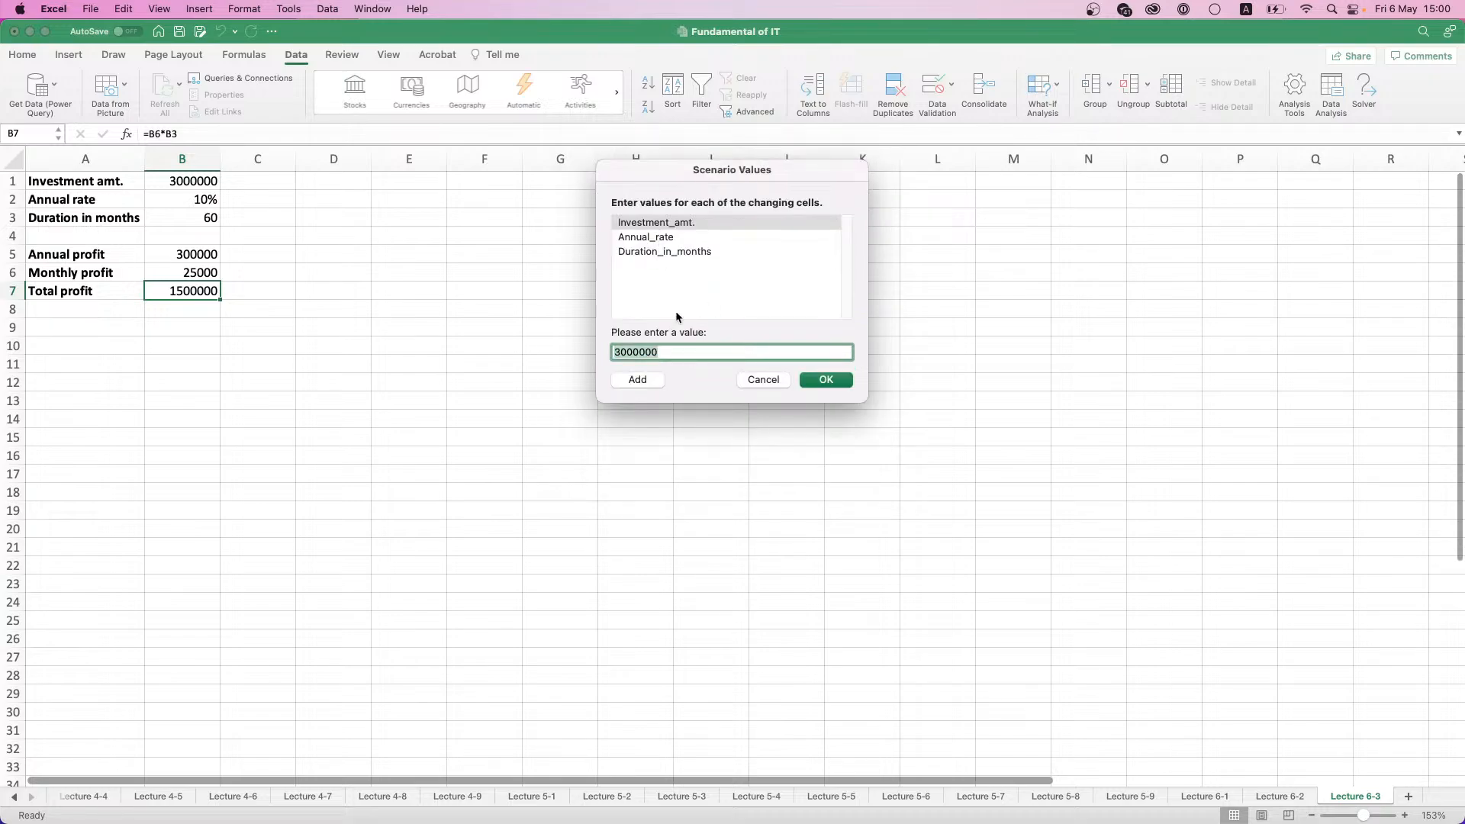
- Set the Fuel Station scenario's investment amount to 1000000 and its annual rate to 0,05
type("1000000")
key("Tab")
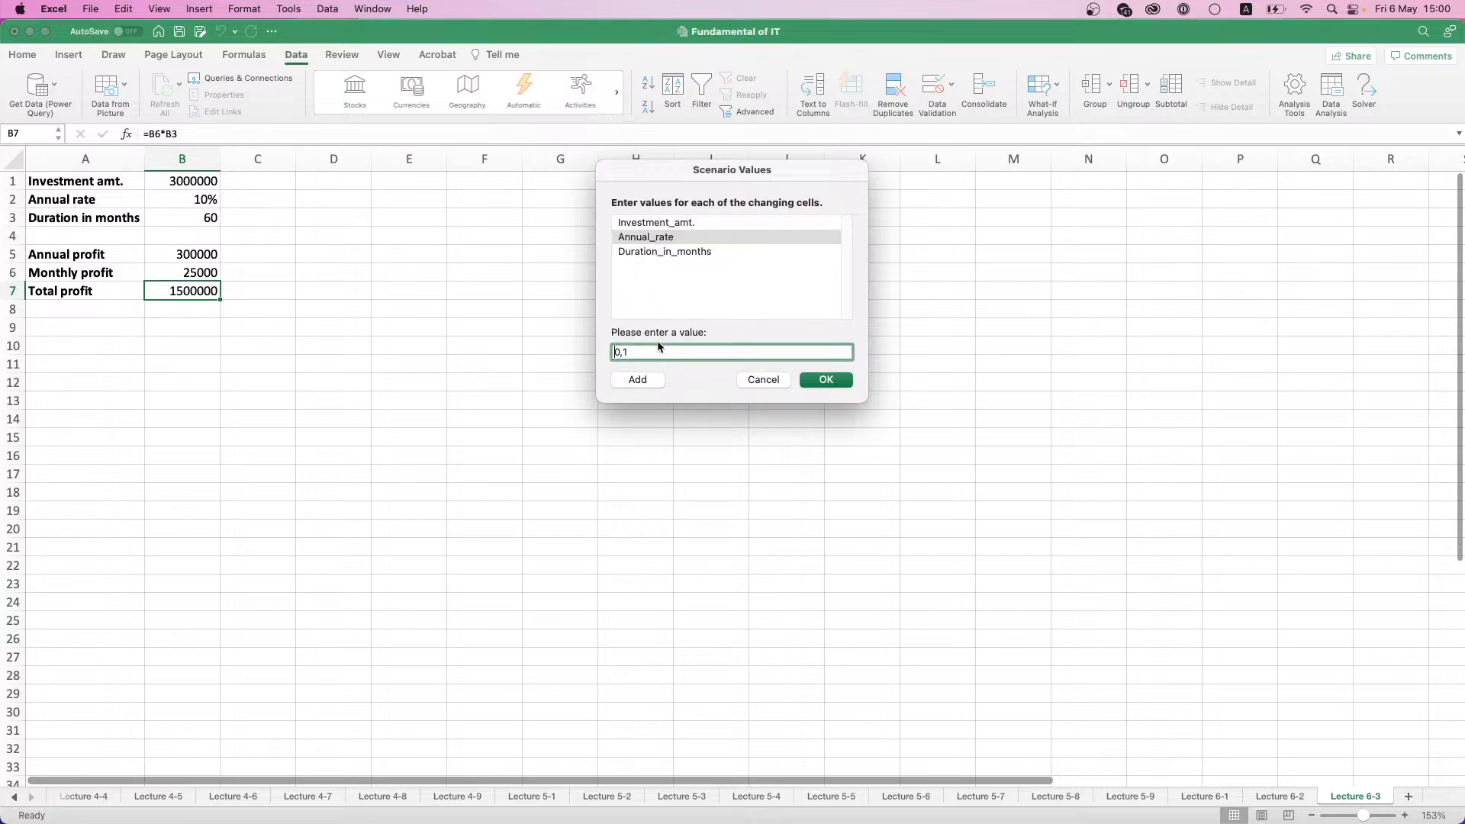
key("BackSpace")
type("25")
key("BackSpace")
key("BackSpace")
type("05")
- Set the Fuel Station scenario's duration to 36 months, save the scenario and show its values on the sheet
left_click(662, 251)
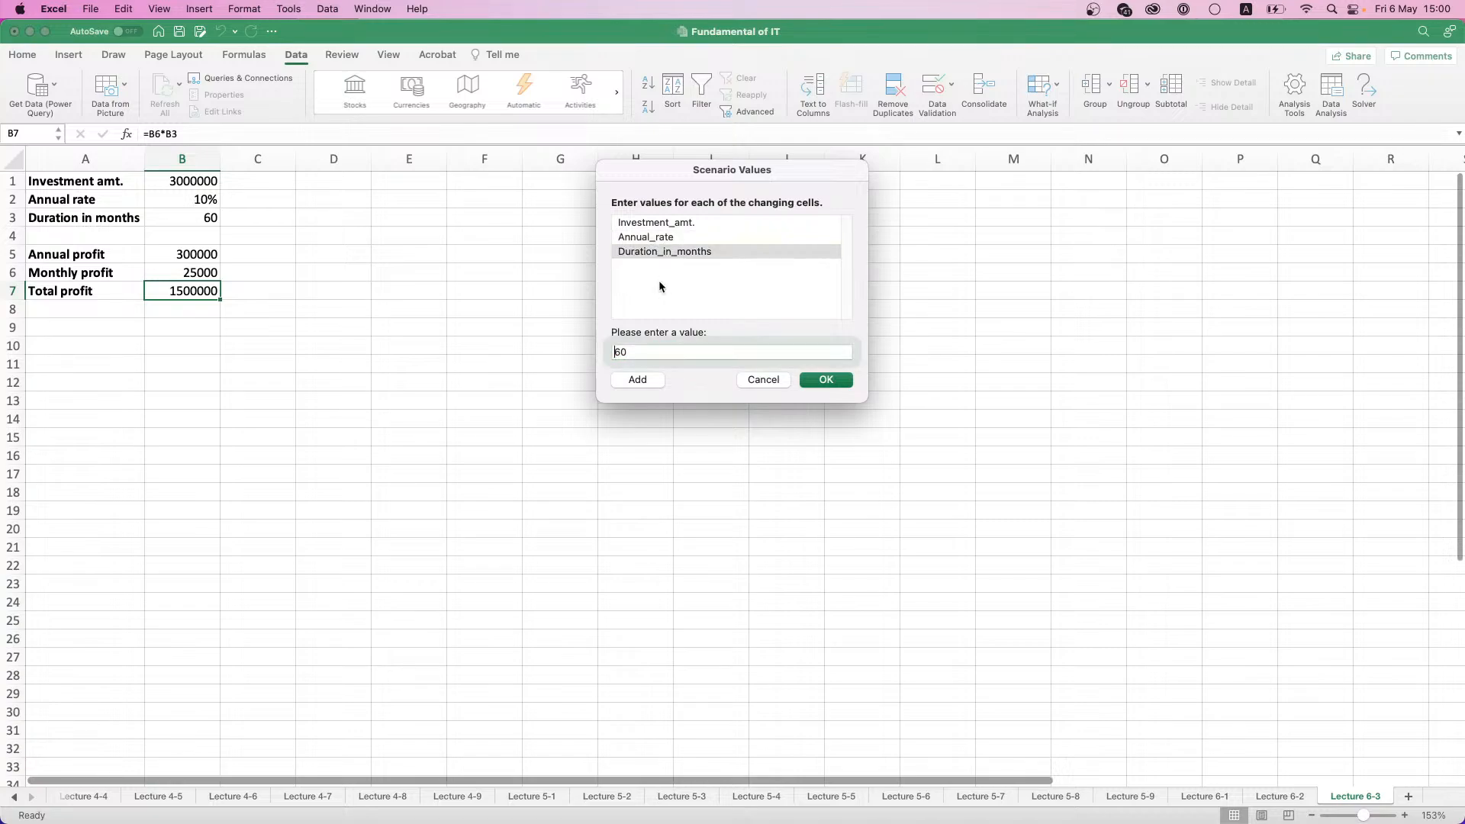
key("Tab")
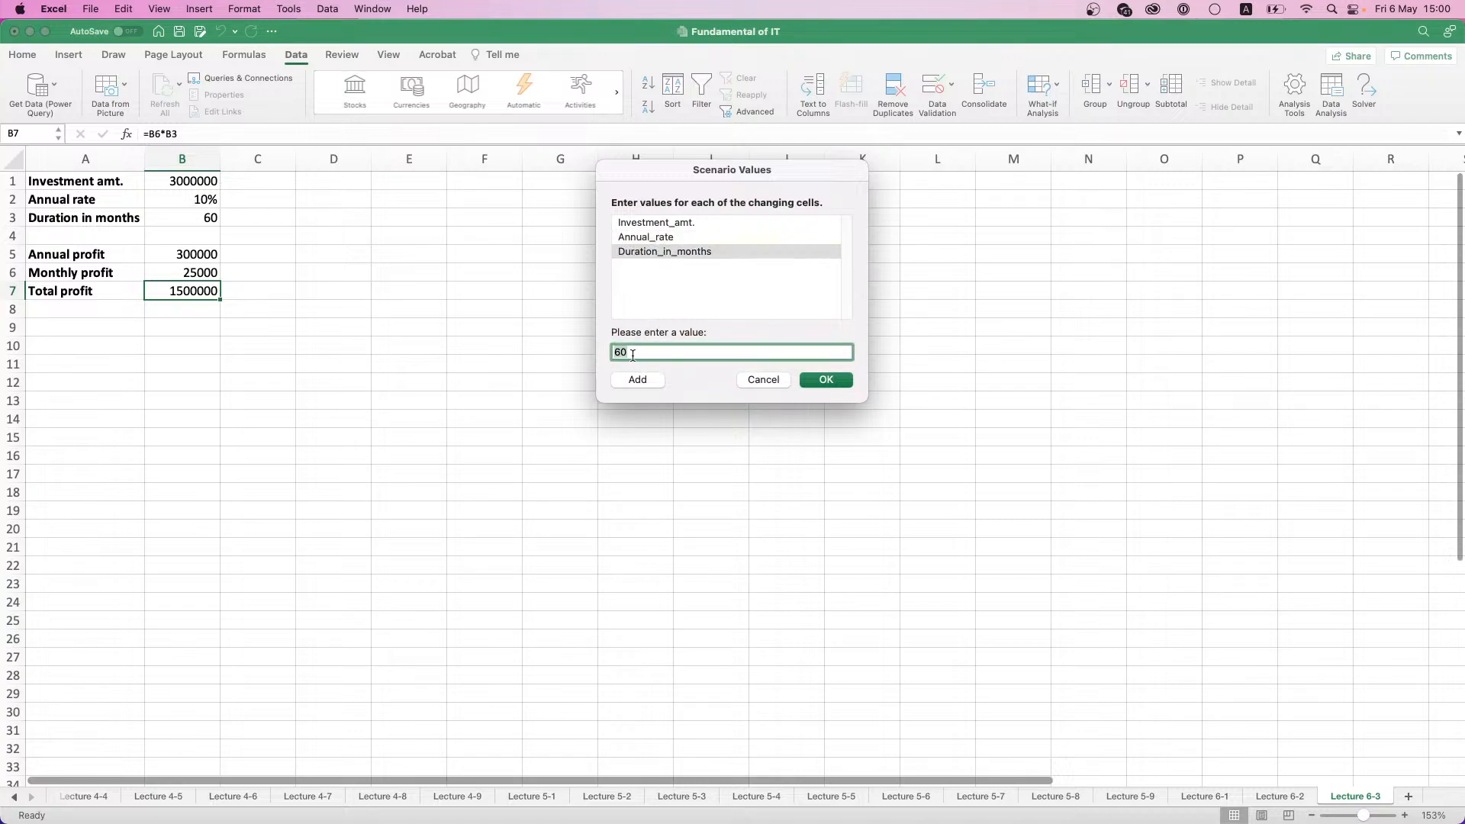
type("36")
left_click(826, 380)
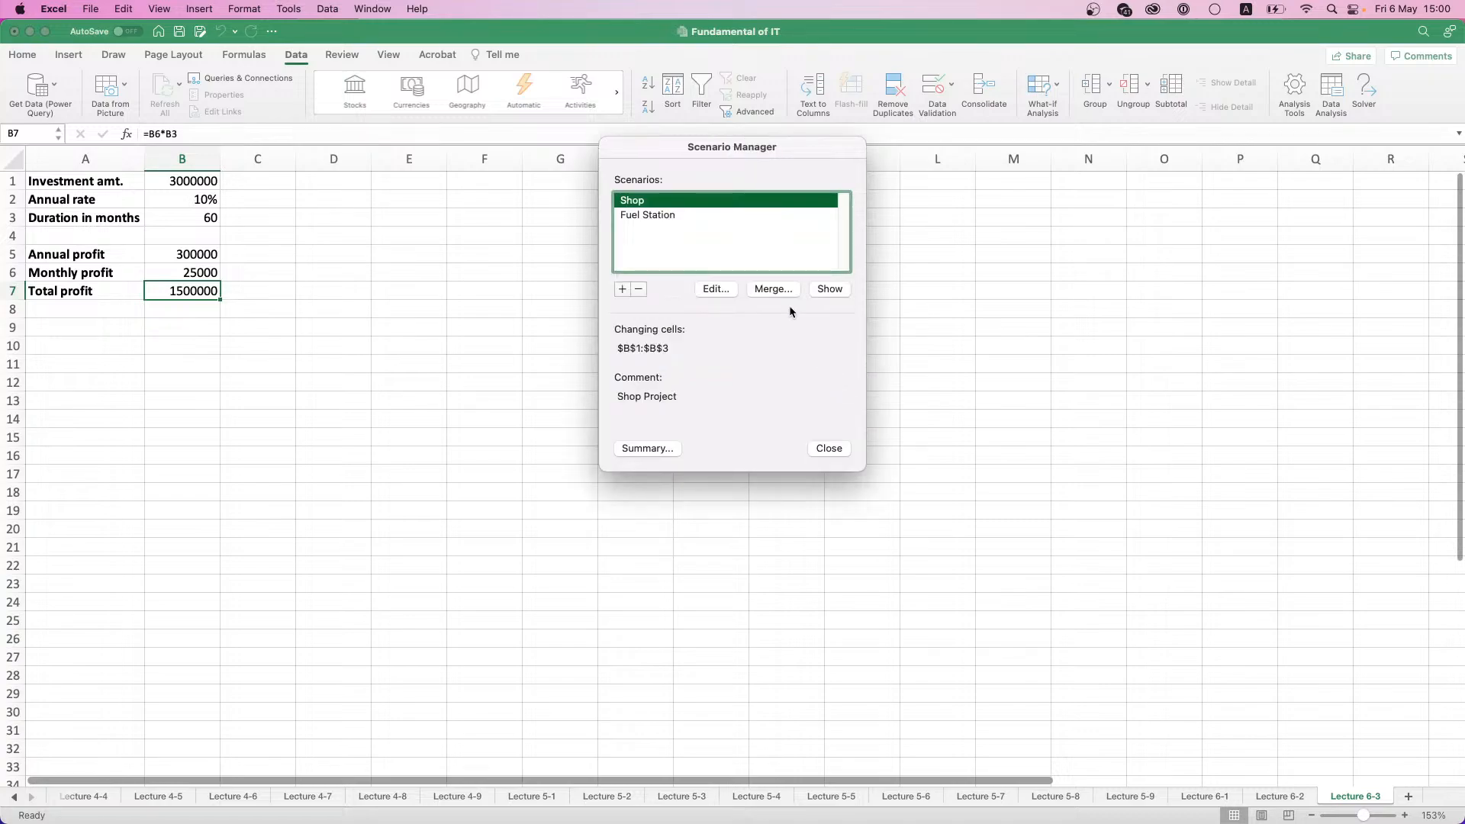
left_click(661, 216)
left_click(829, 293)
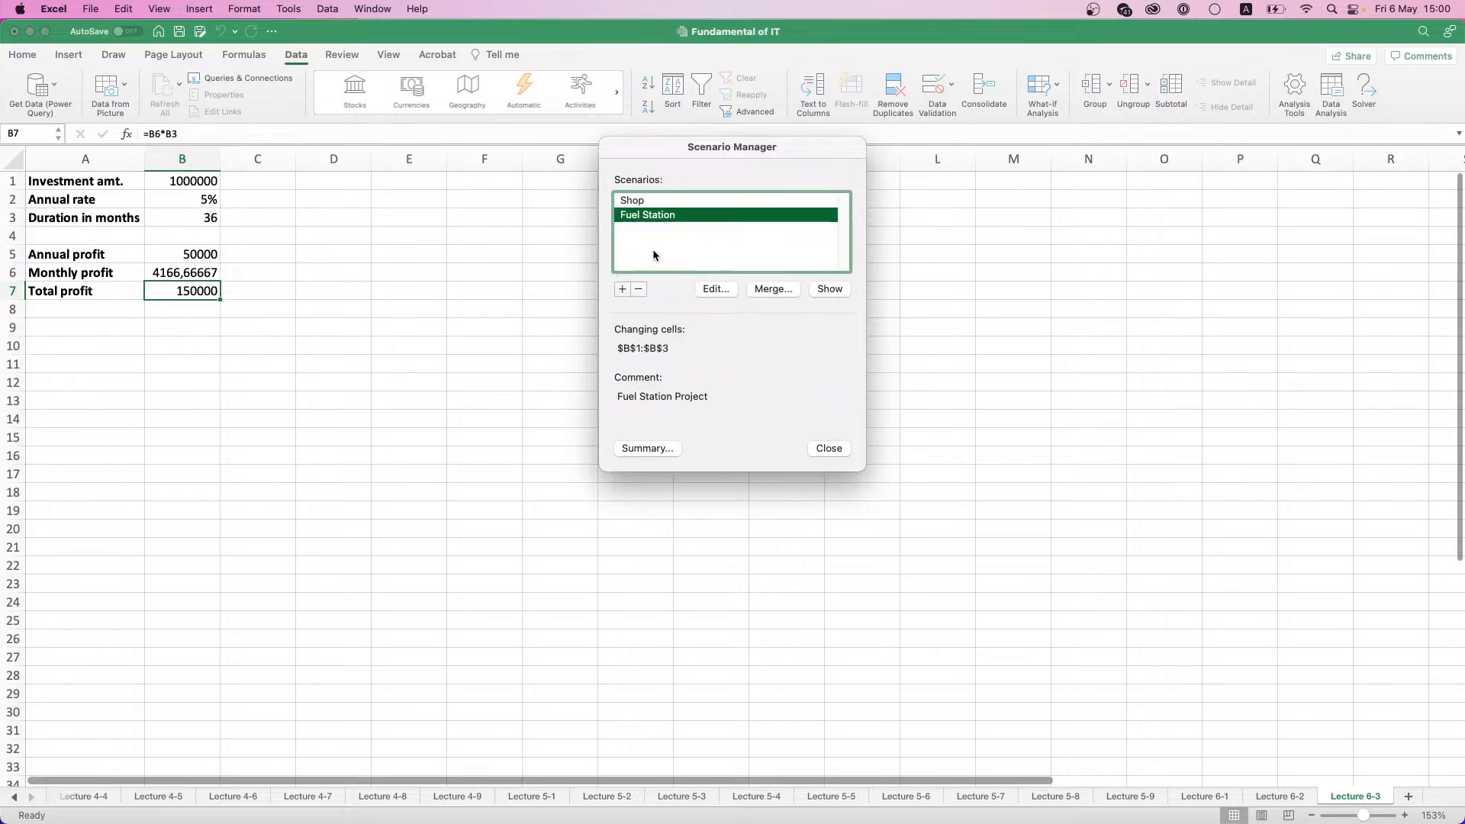
- Start another scenario named E-commerce shop with B1:B3 as its changing cells
left_click(623, 289)
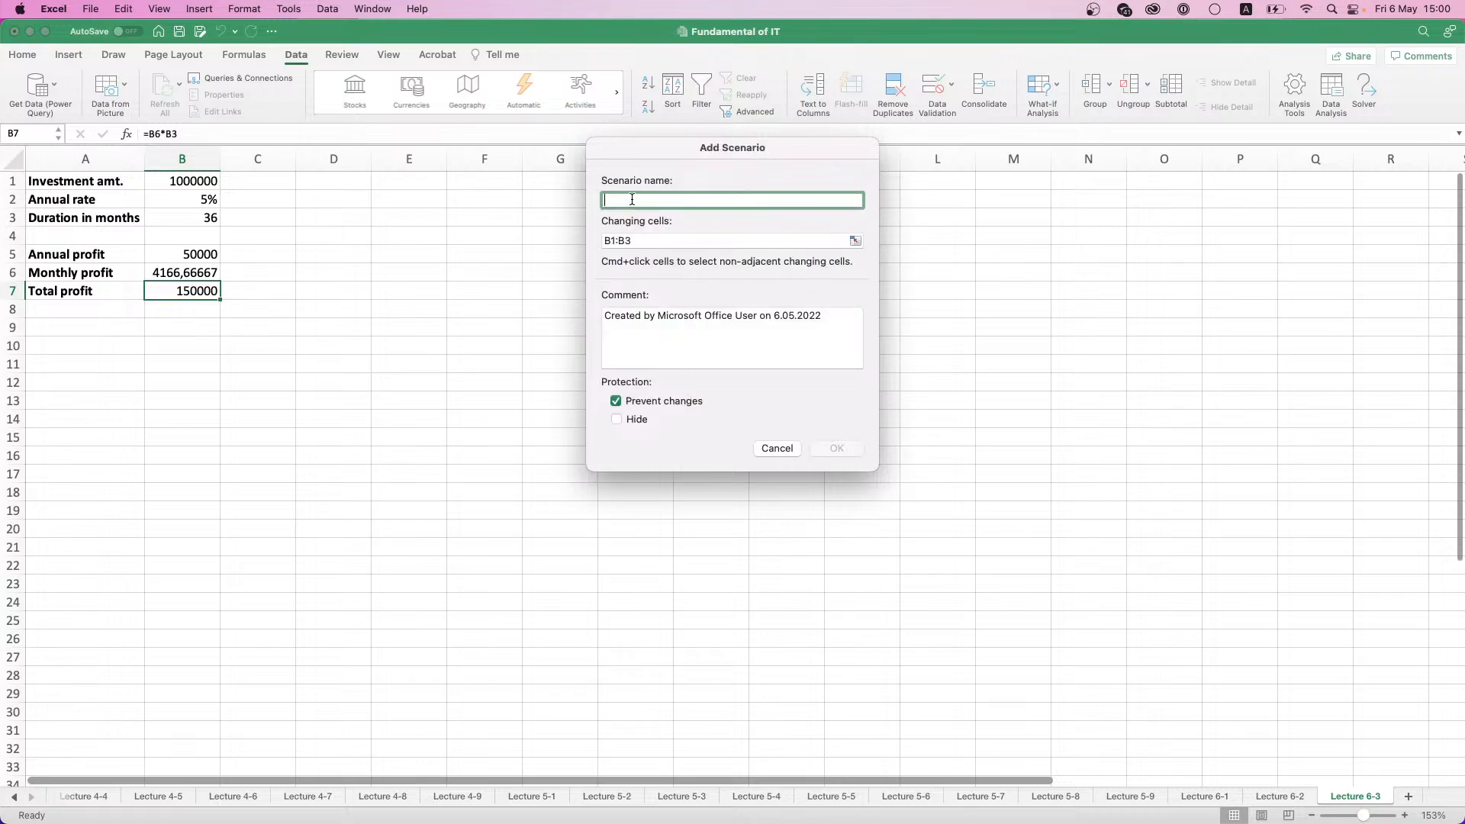
type("E-commerce shop")
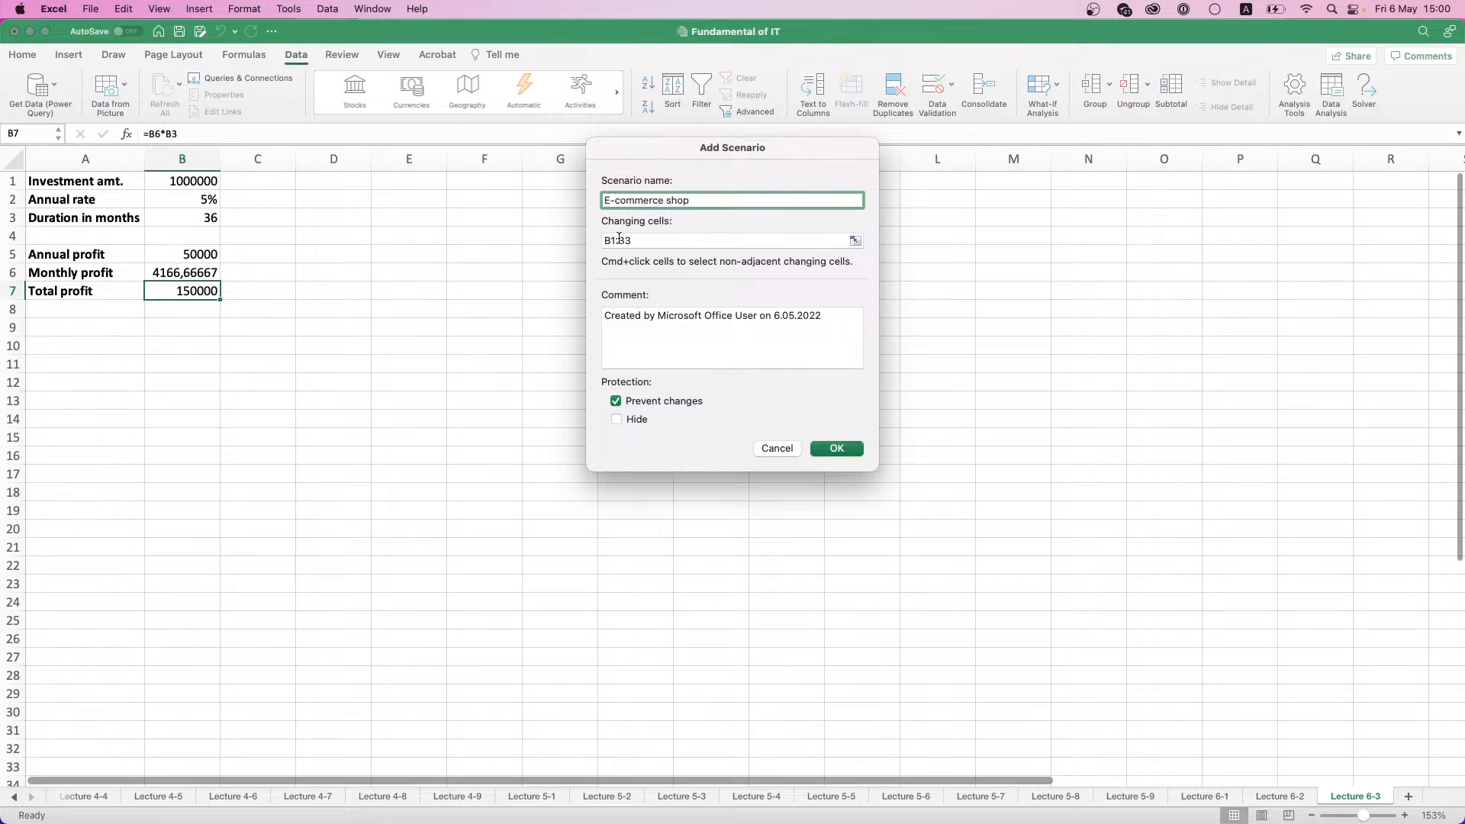
- Replace the new scenario's comment with E-commerce shop project and proceed to its scenario values
triple_click(699, 321)
type("E")
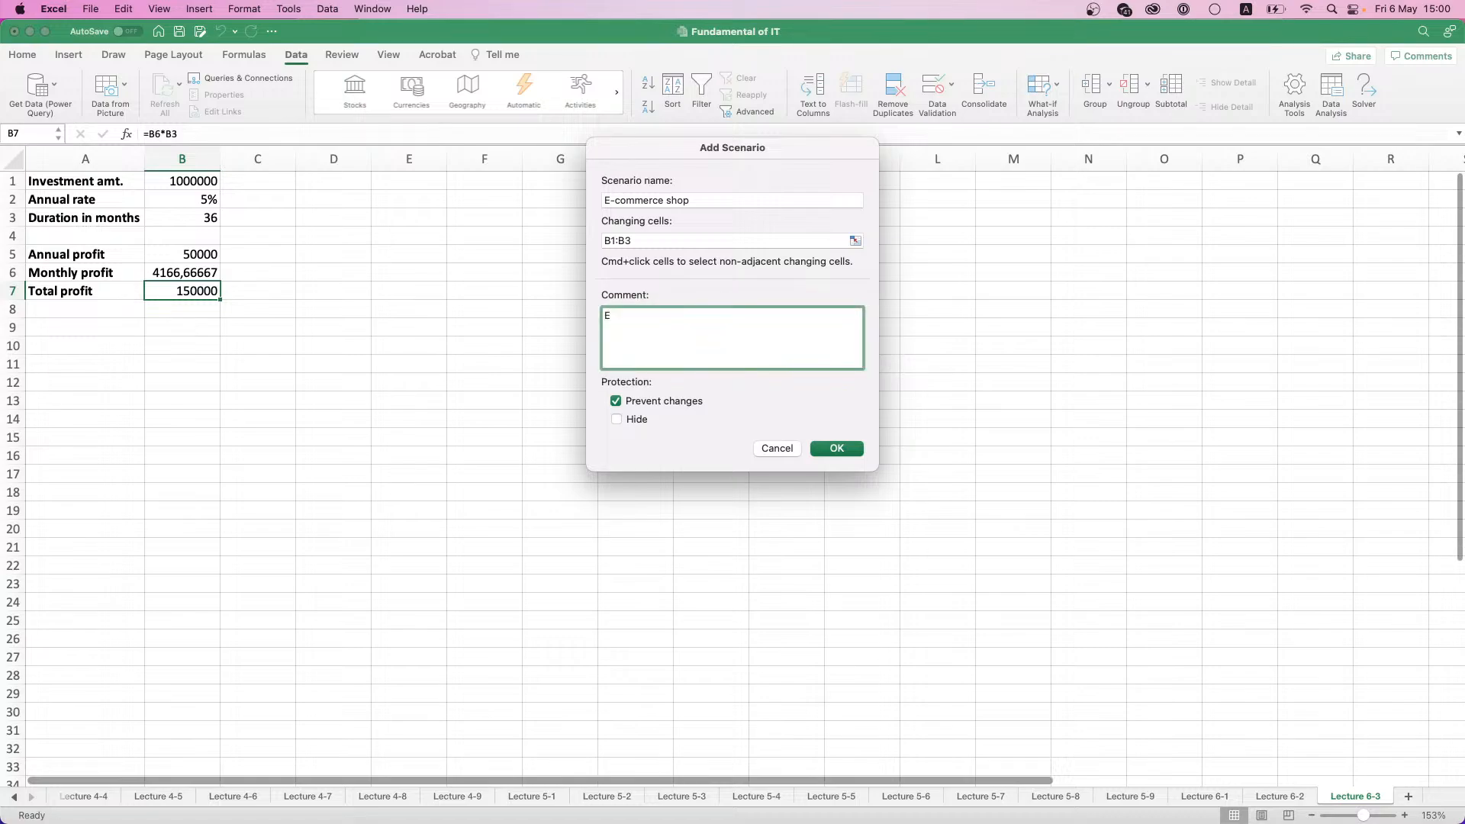
type("-commerce shop project")
left_click(831, 447)
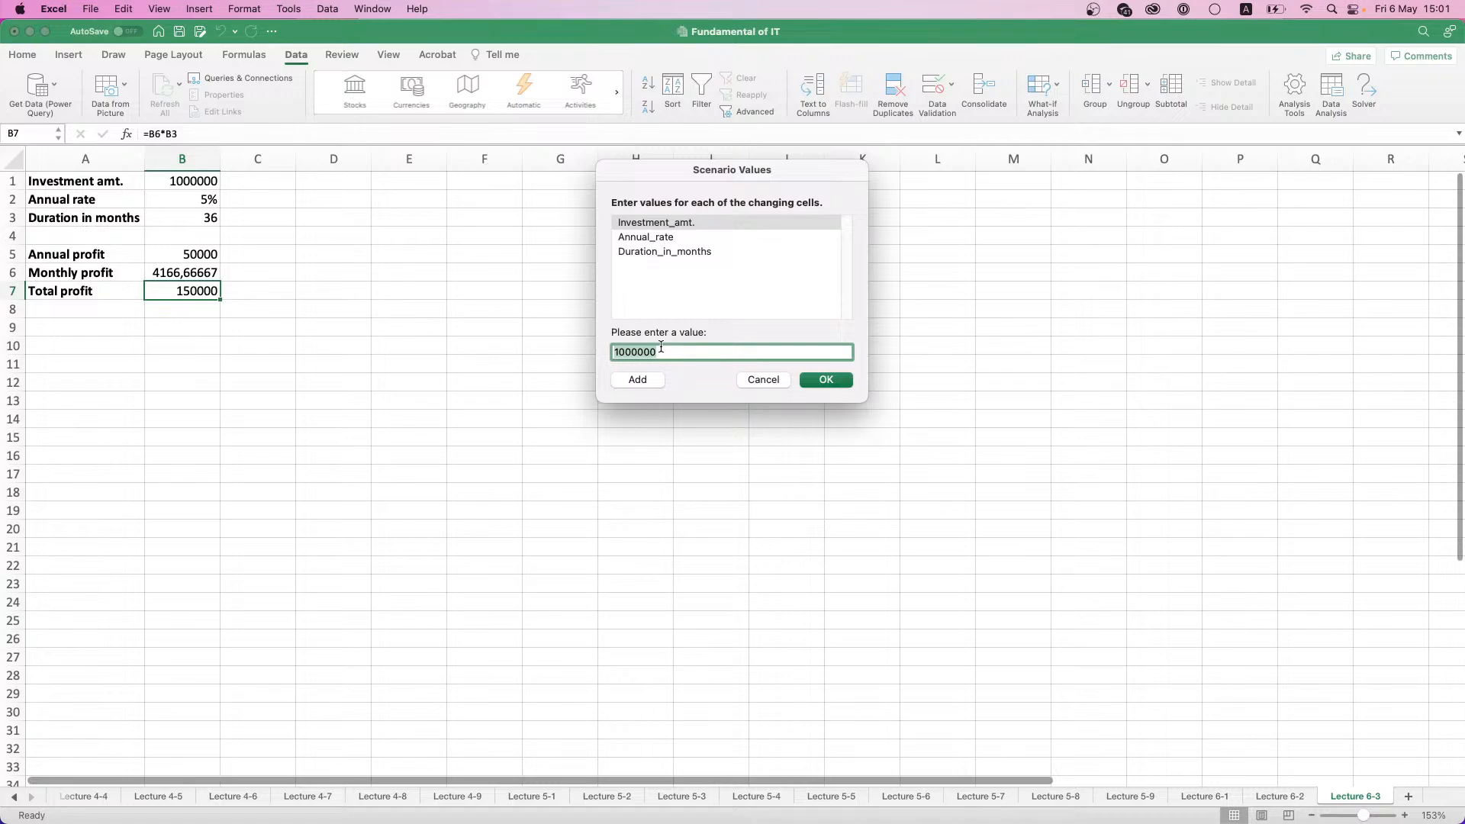
- Set the E-commerce shop scenario's annual rate to 0,25 and duration to 24 months, keeping its investment amount at 1000000
left_click(640, 252)
left_click(640, 239)
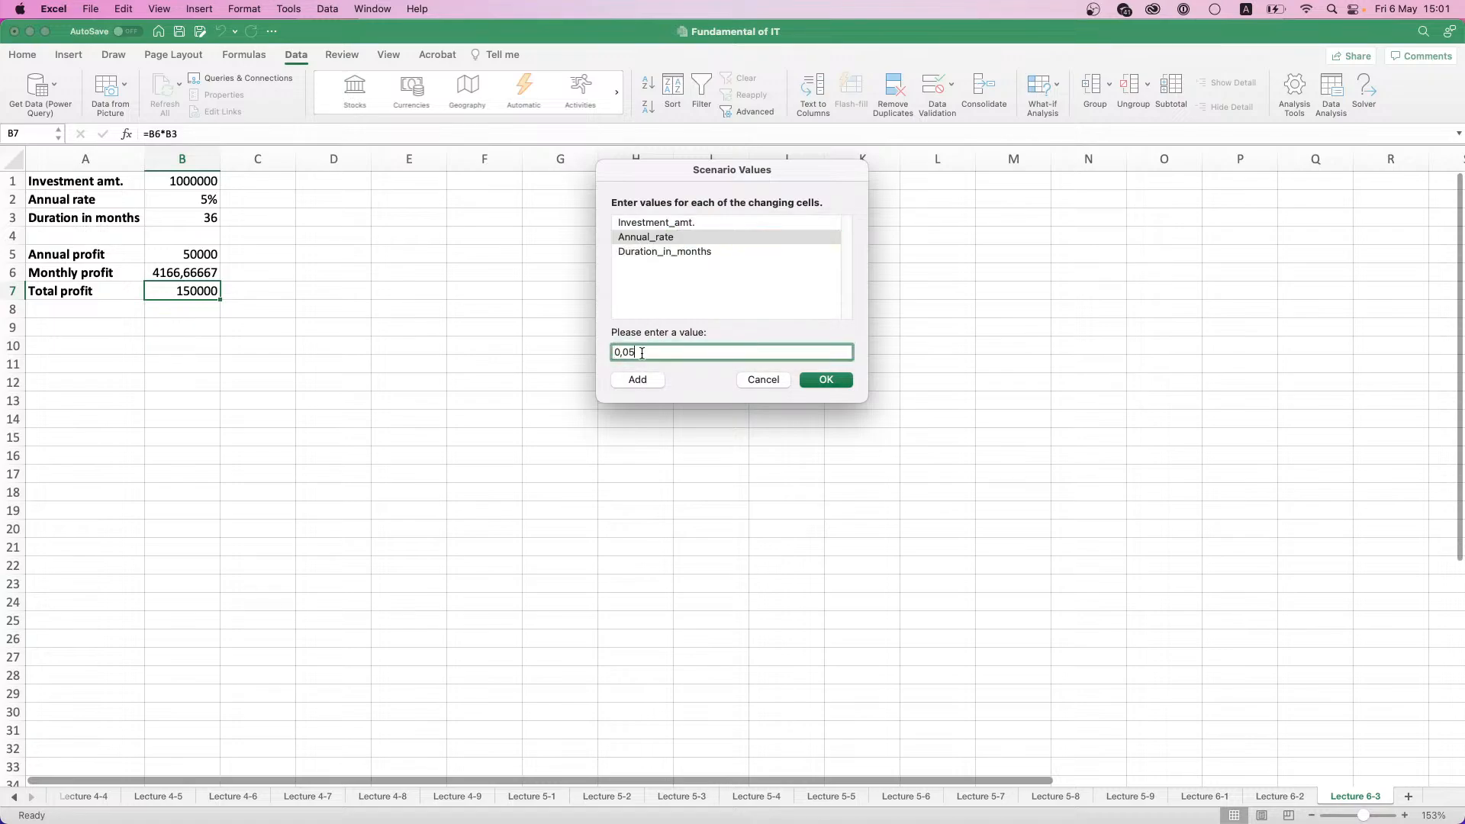
left_click(630, 254)
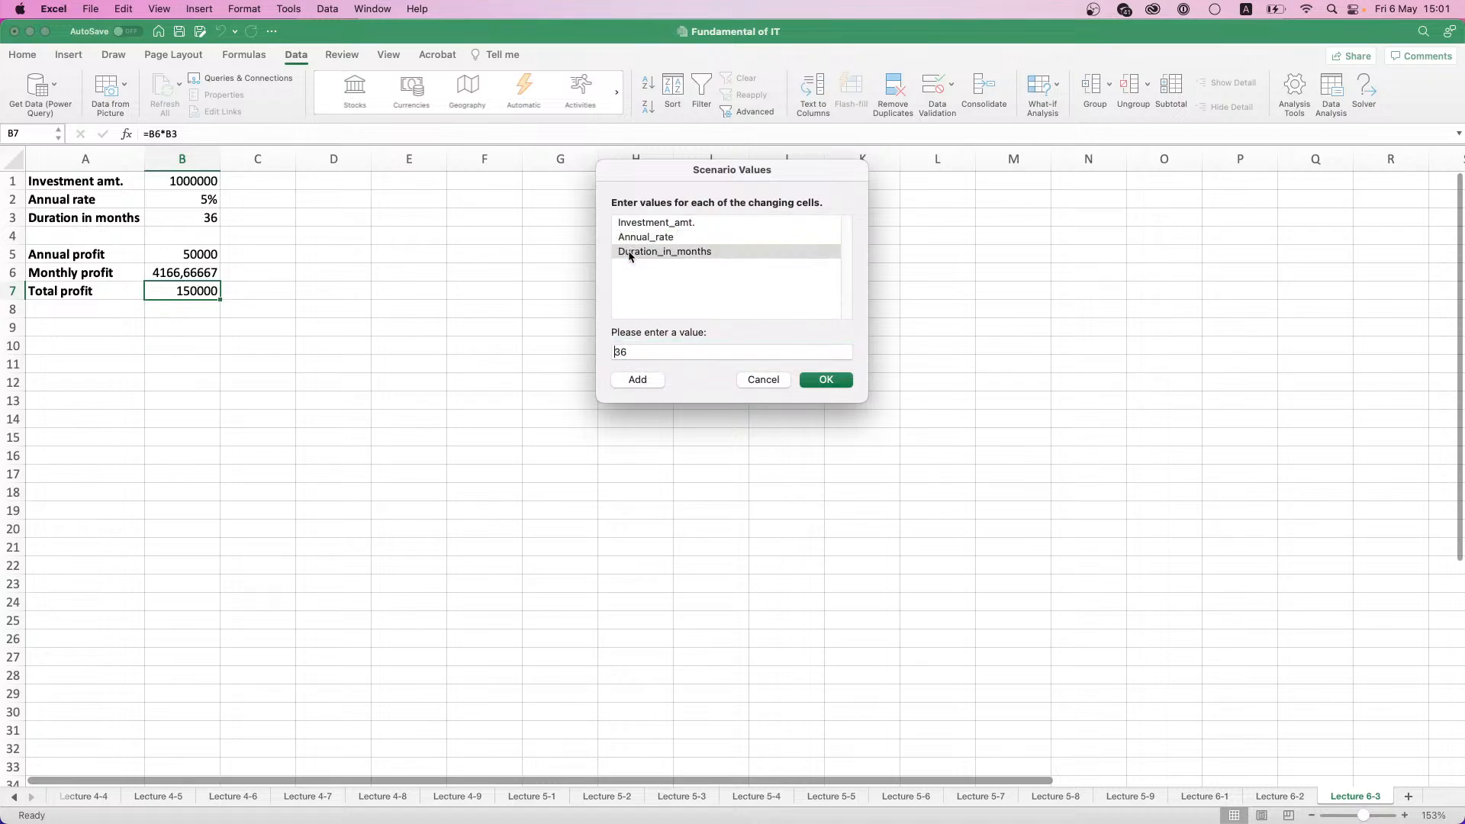
double_click(650, 355)
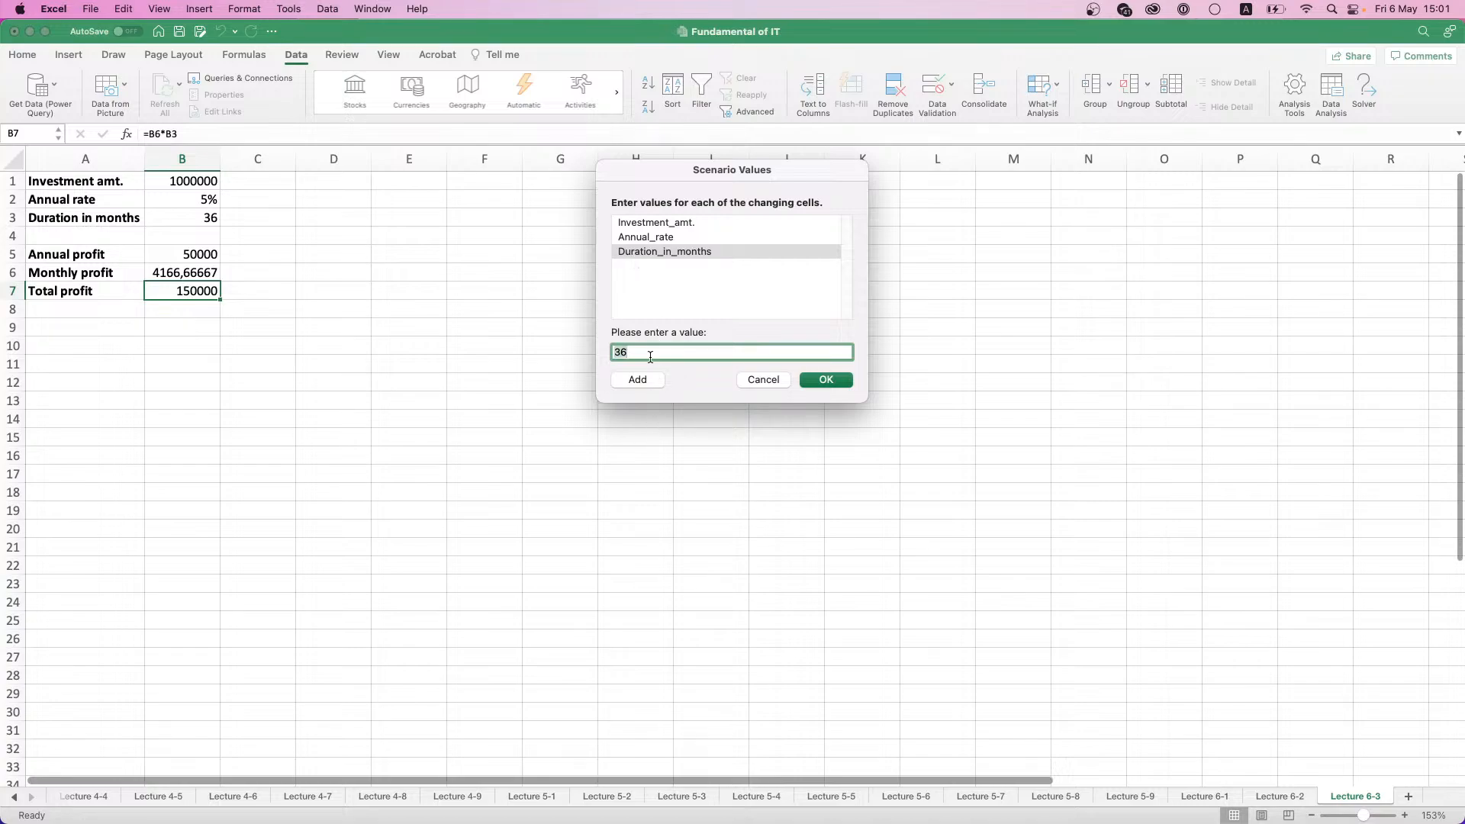
left_click(817, 383)
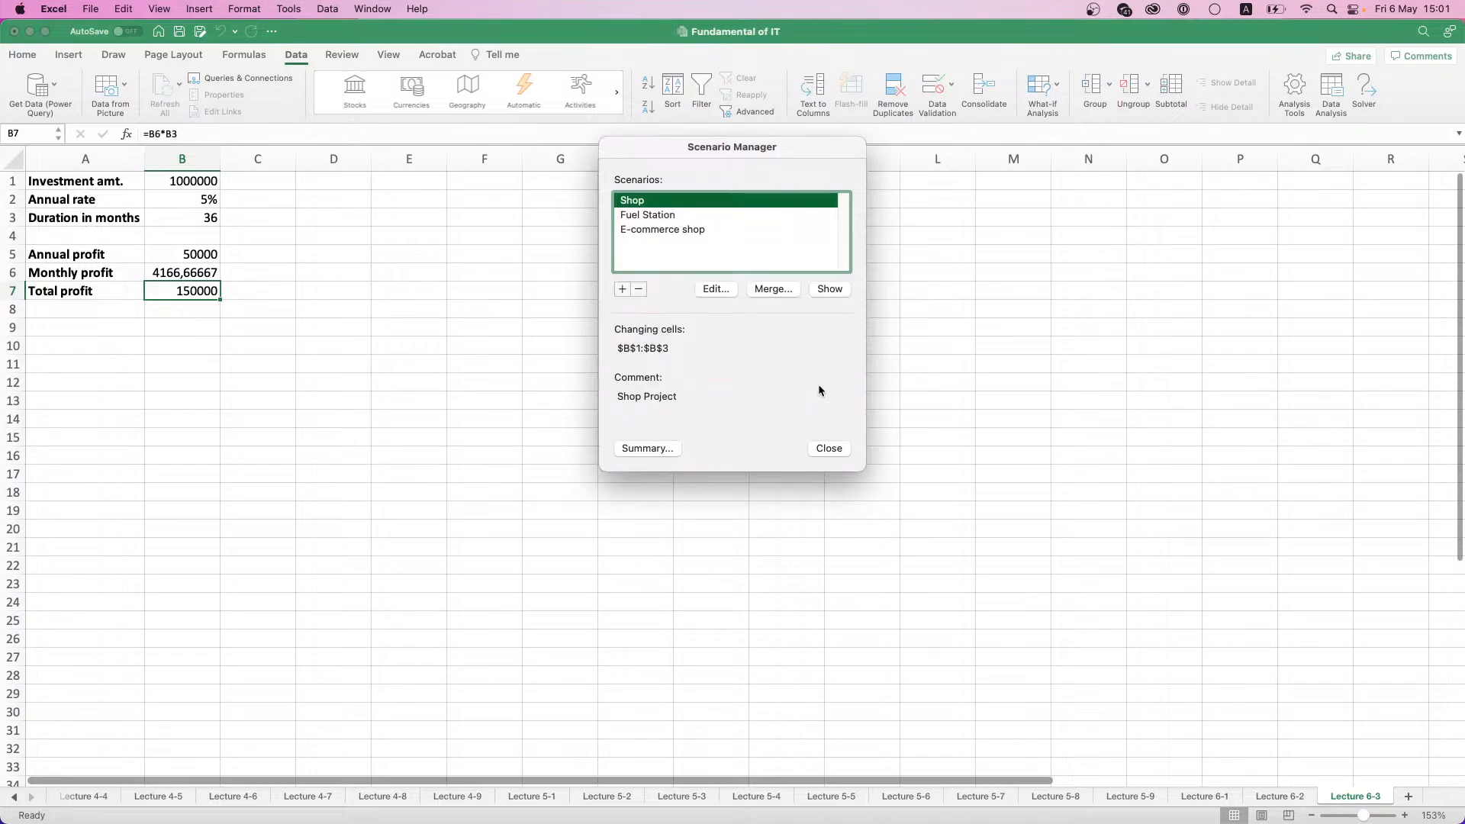
- Start a fourth scenario named Real Estate with B1:B3 as its changing cells
left_click(623, 289)
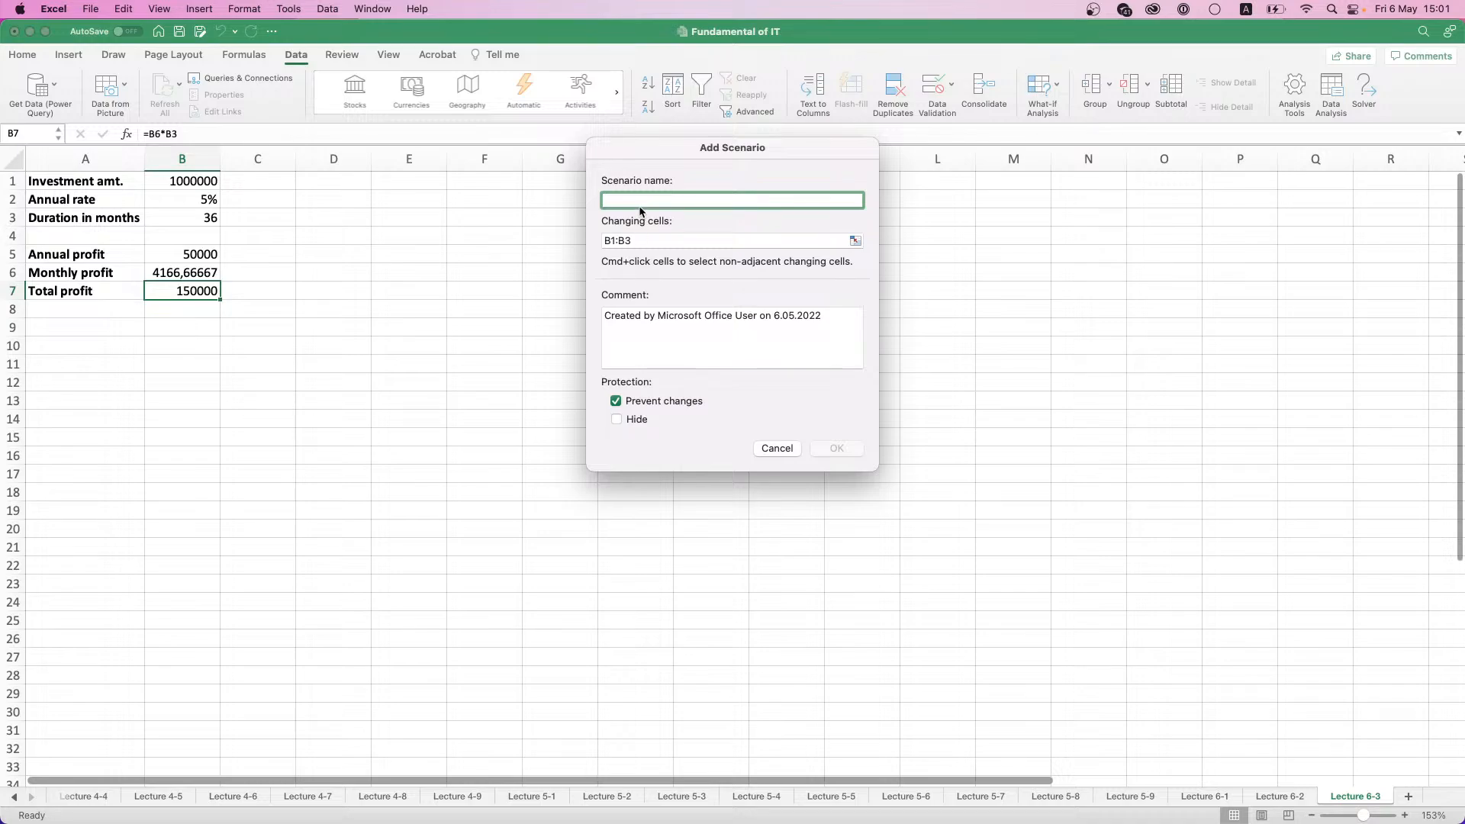
type("Real Estate")
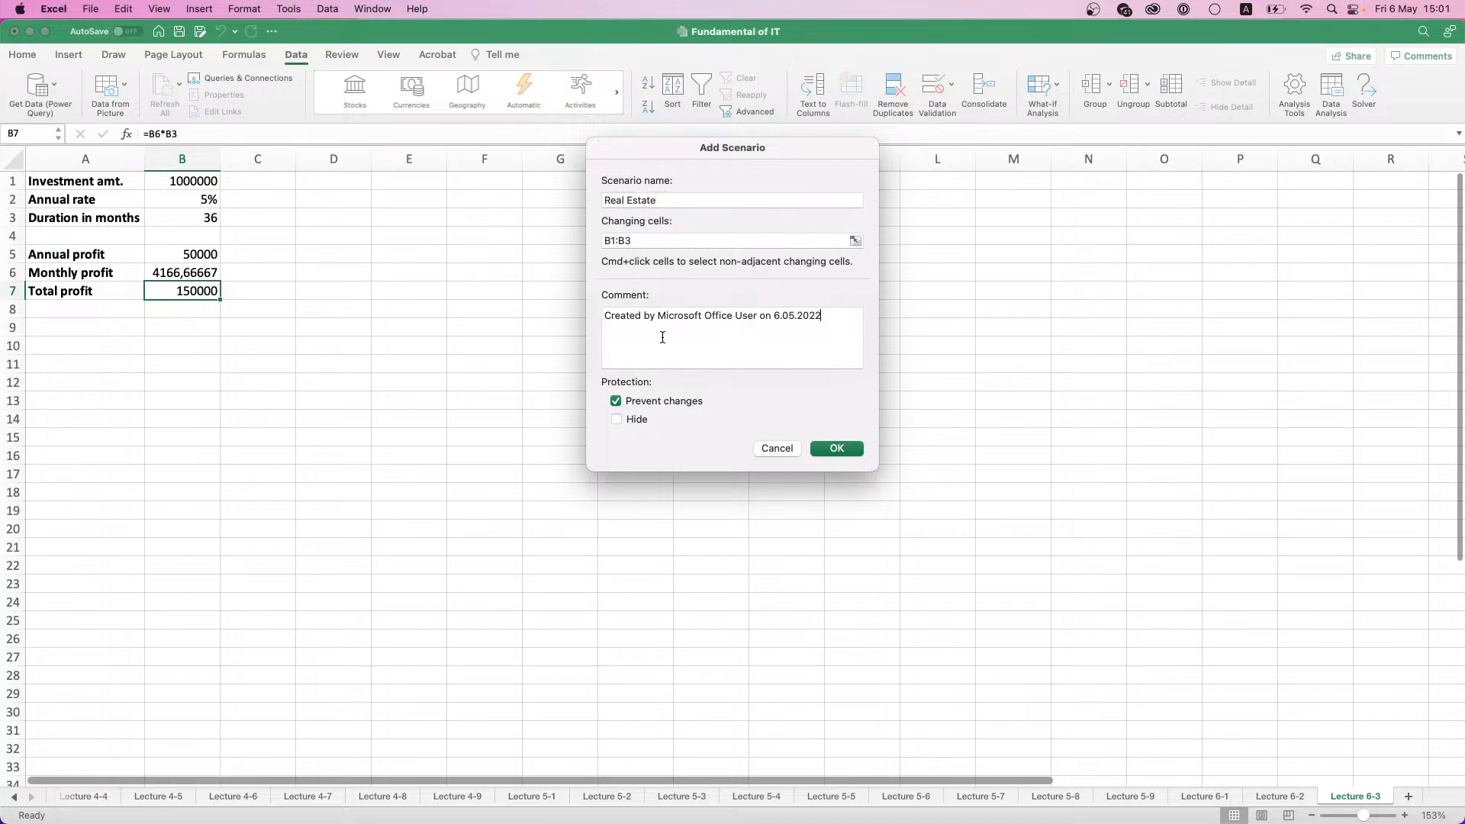
- Replace the Real Estate scenario's comment with Real Estate project and proceed to its scenario values
triple_click(661, 333)
type("Real E")
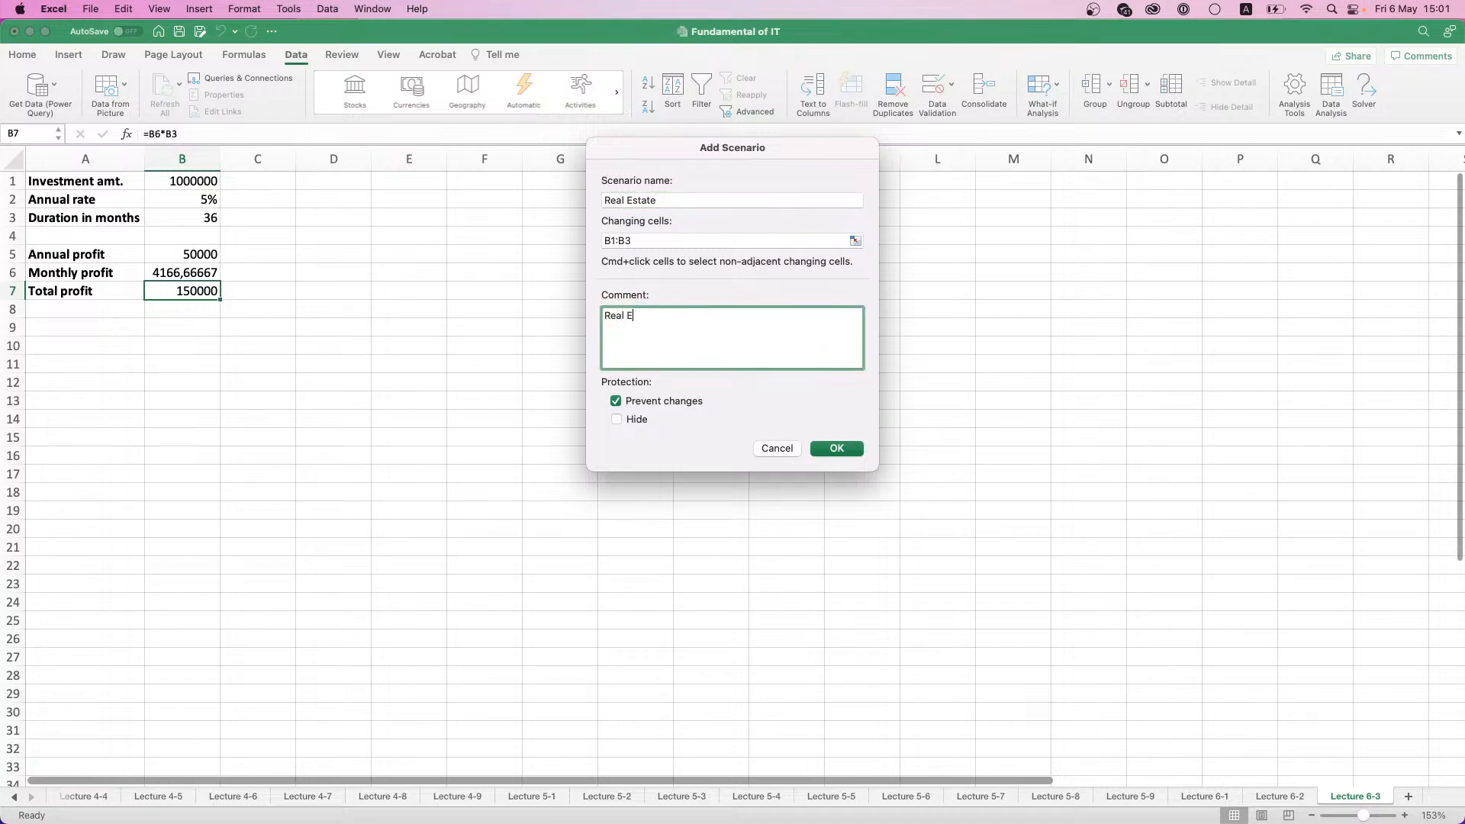
type("stst")
key("BackSpace")
key("BackSpace")
type("ate project")
left_click(820, 449)
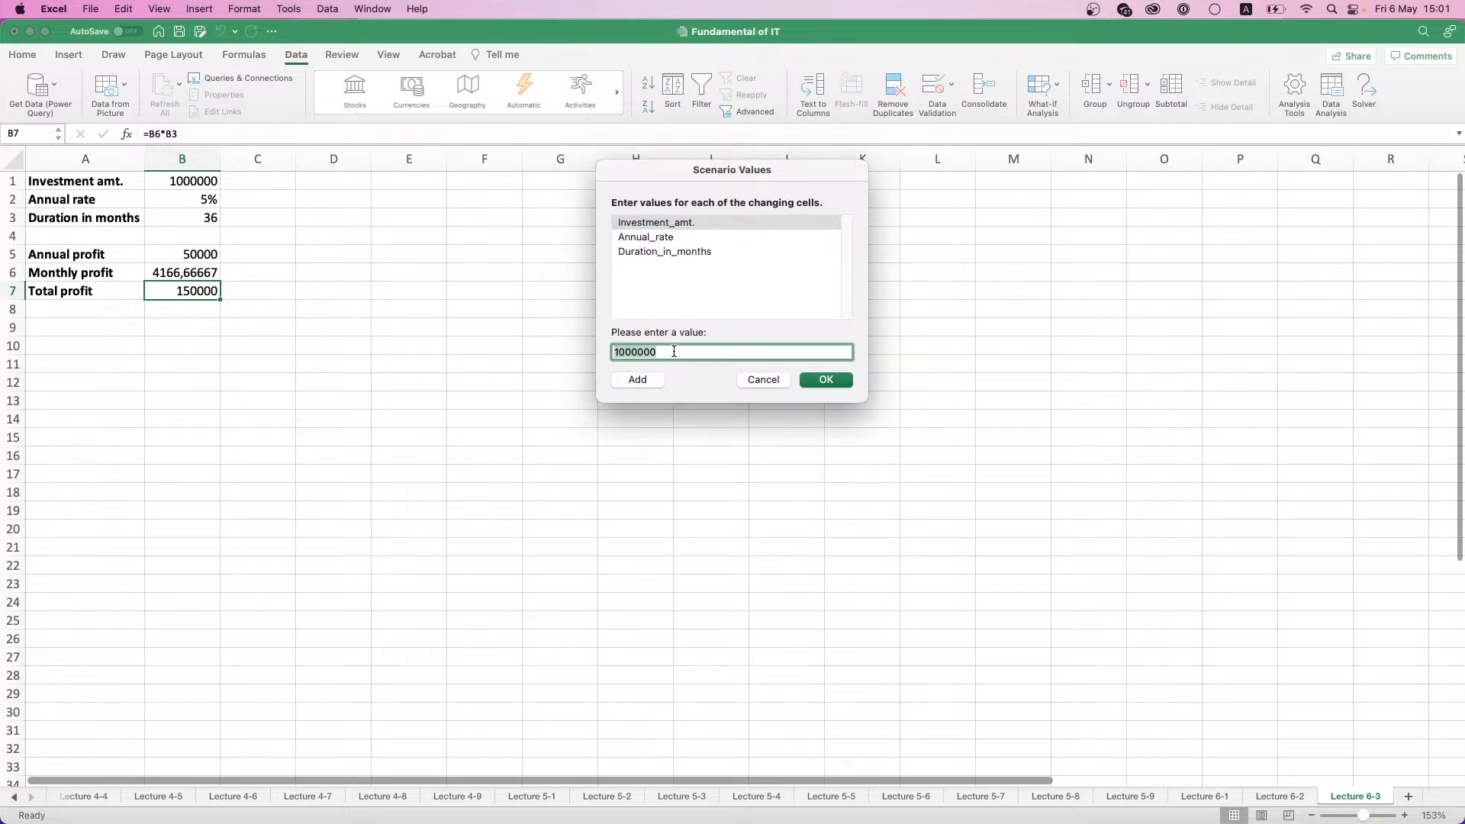
- Set the Real Estate scenario's investment amount to 20000000 and its annual rate to 0,03
type("2000000")
left_click(650, 243)
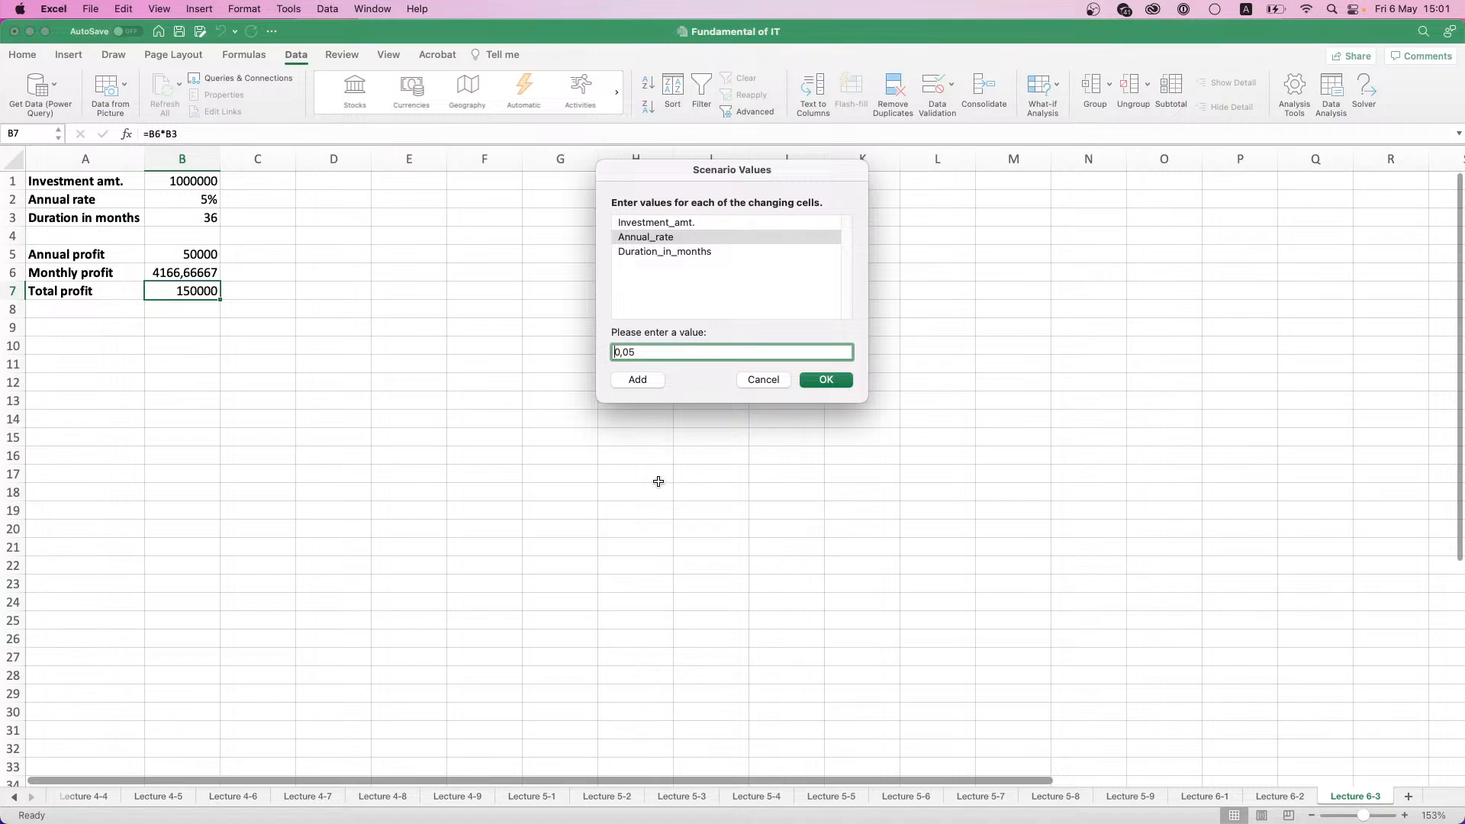
left_click(636, 354)
- Set the Real Estate scenario's duration to 120 months and save the scenario
left_click(666, 252)
left_click(637, 354)
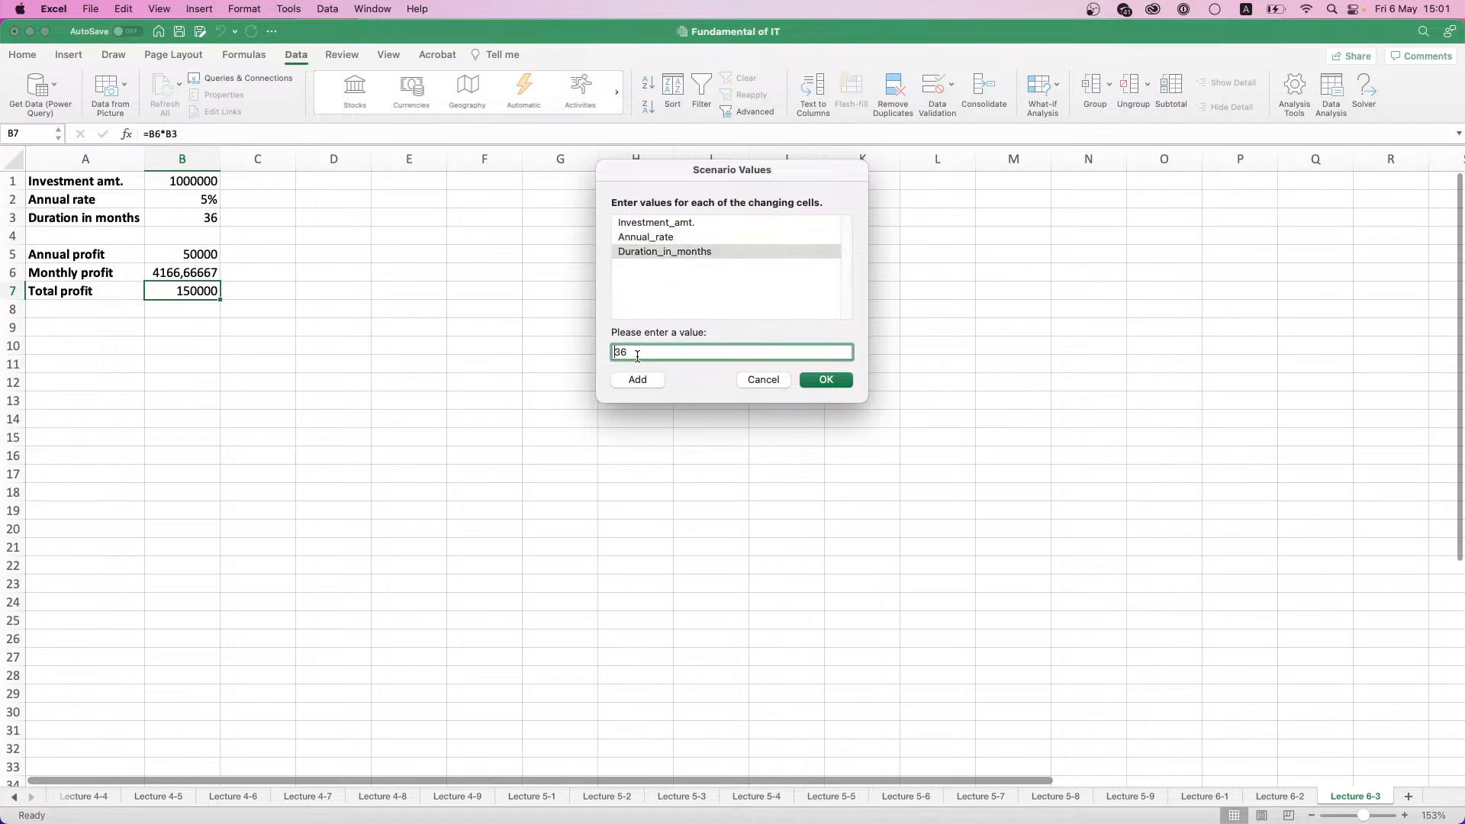
double_click(637, 356)
type("120")
left_click(808, 381)
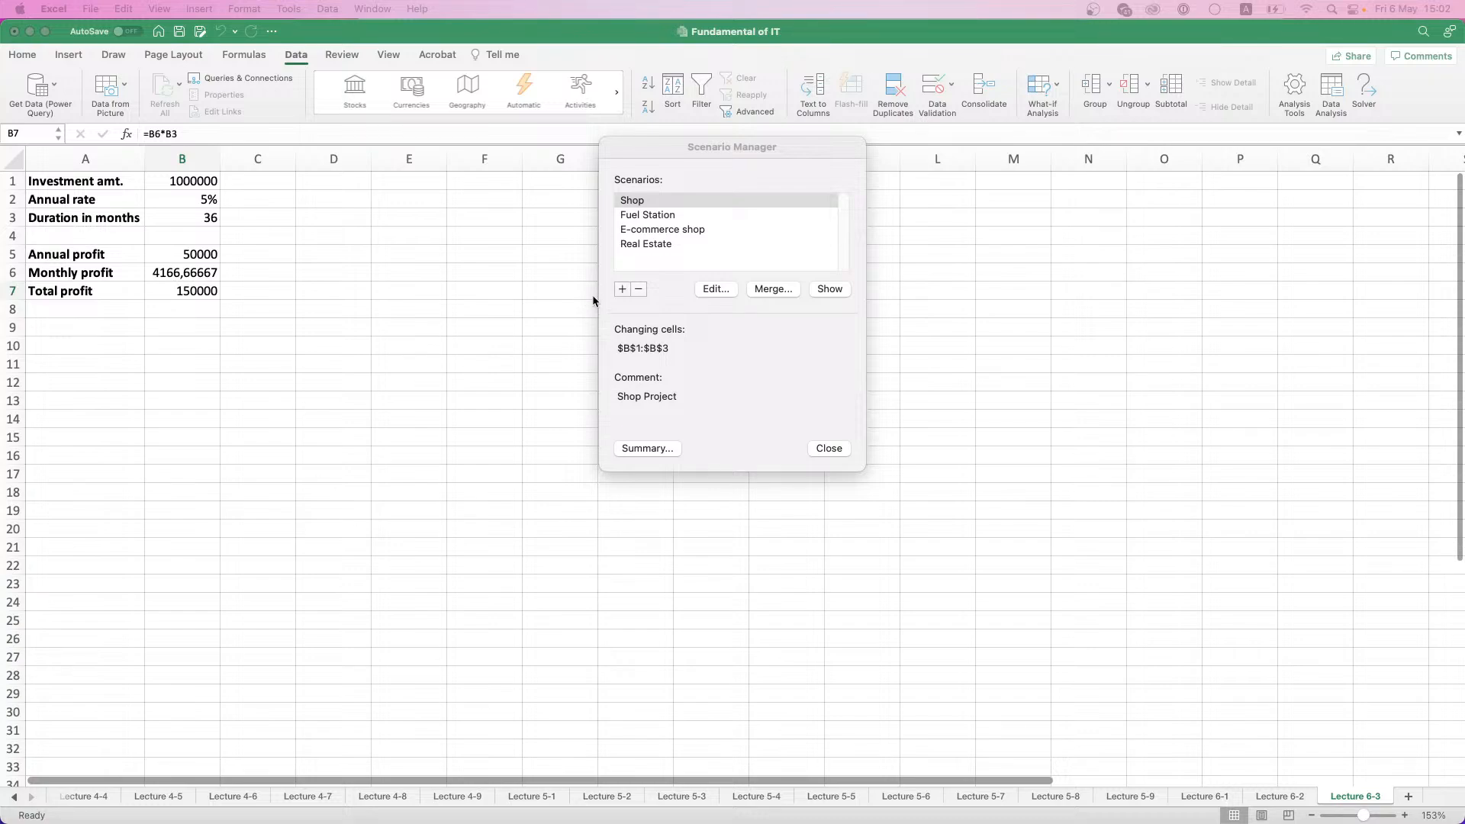
- Review the four scenarios by showing Shop, Real Estate, E-commerce shop and Fuel Station on the sheet in turn
left_click(641, 243)
left_click(645, 229)
left_click(647, 215)
left_click(646, 200)
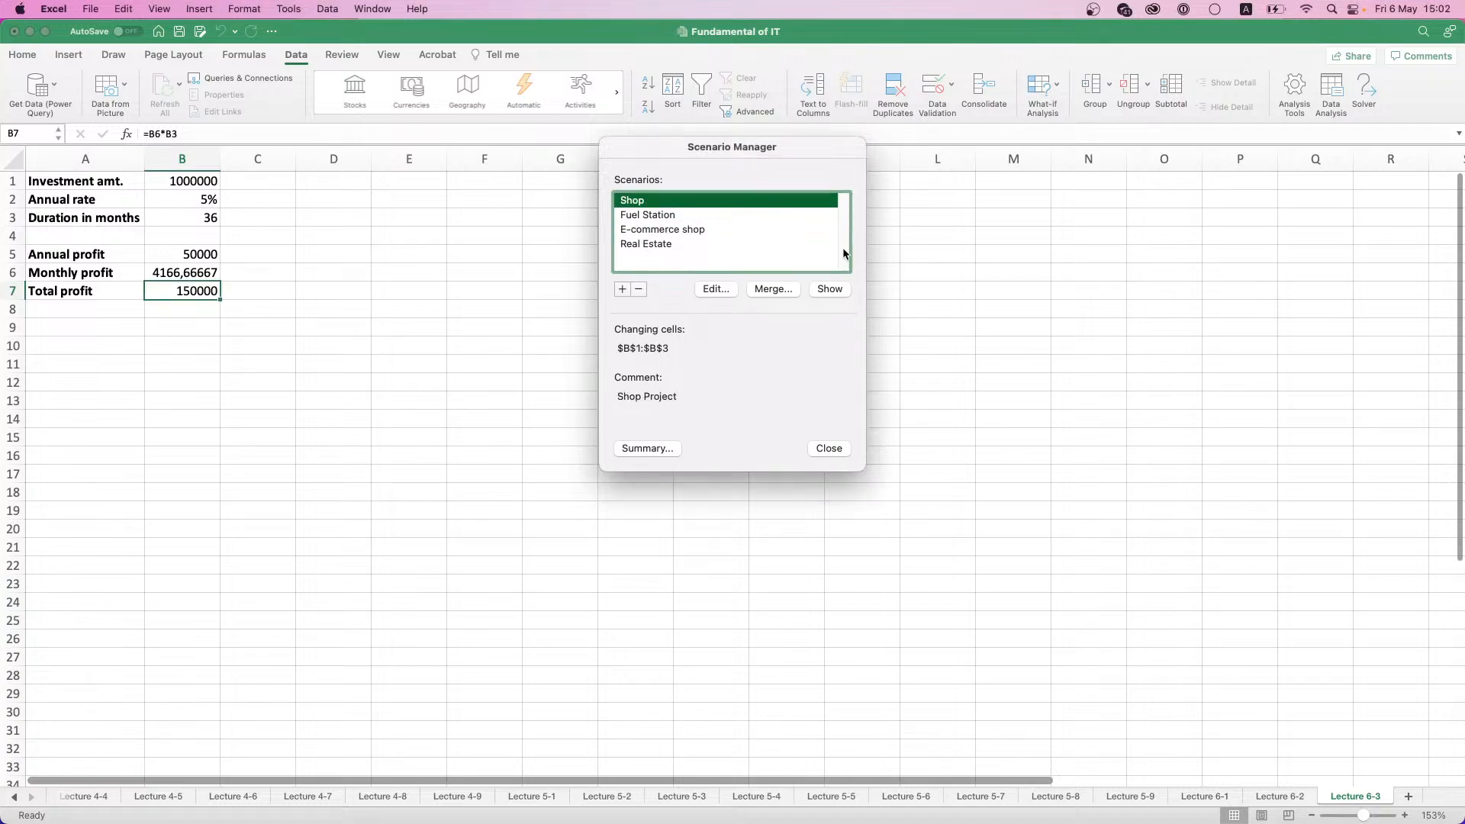
left_click(827, 294)
left_click(713, 244)
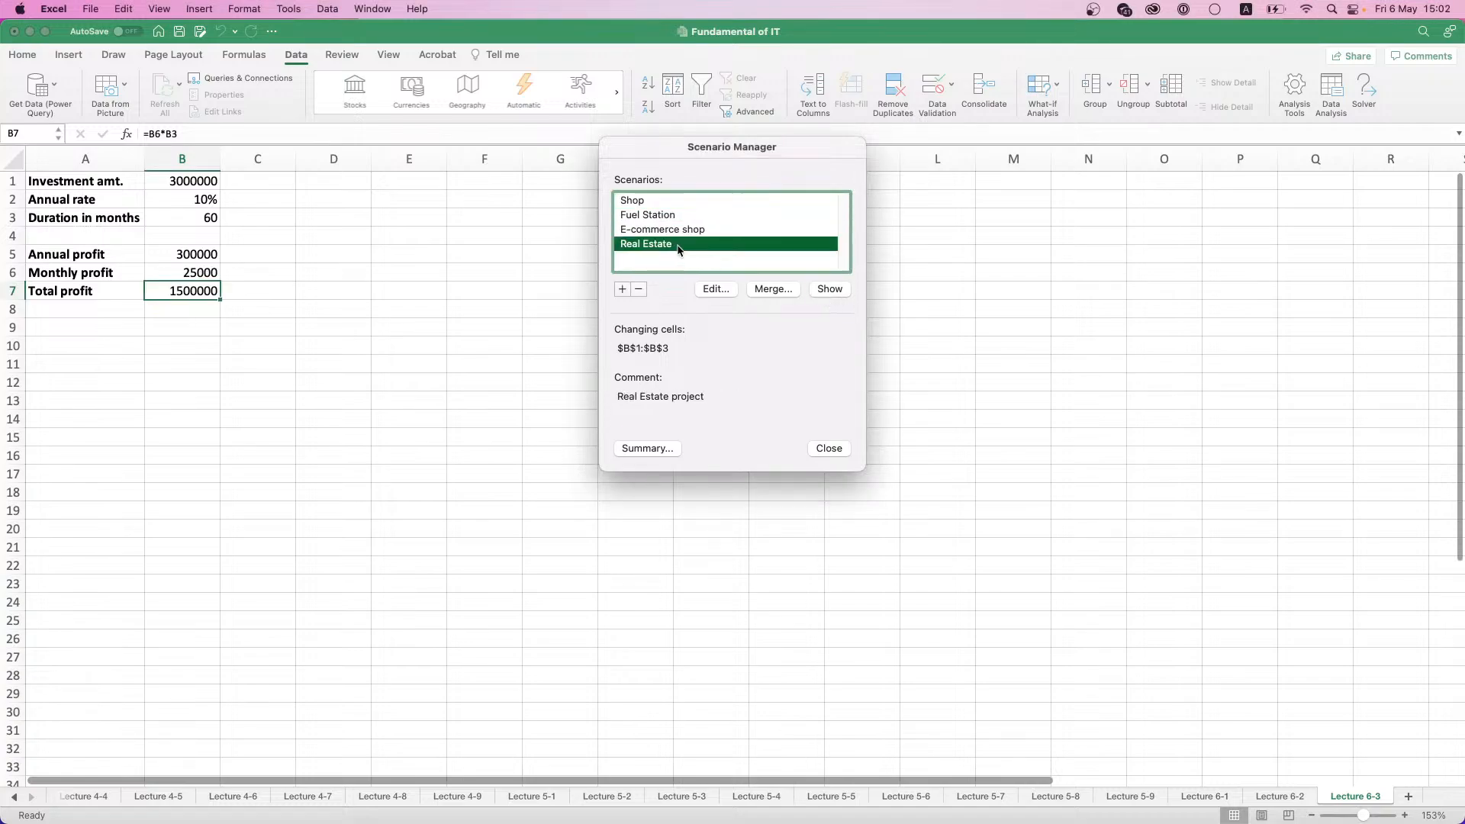
left_click(827, 290)
left_click(656, 230)
left_click(829, 289)
left_click(647, 215)
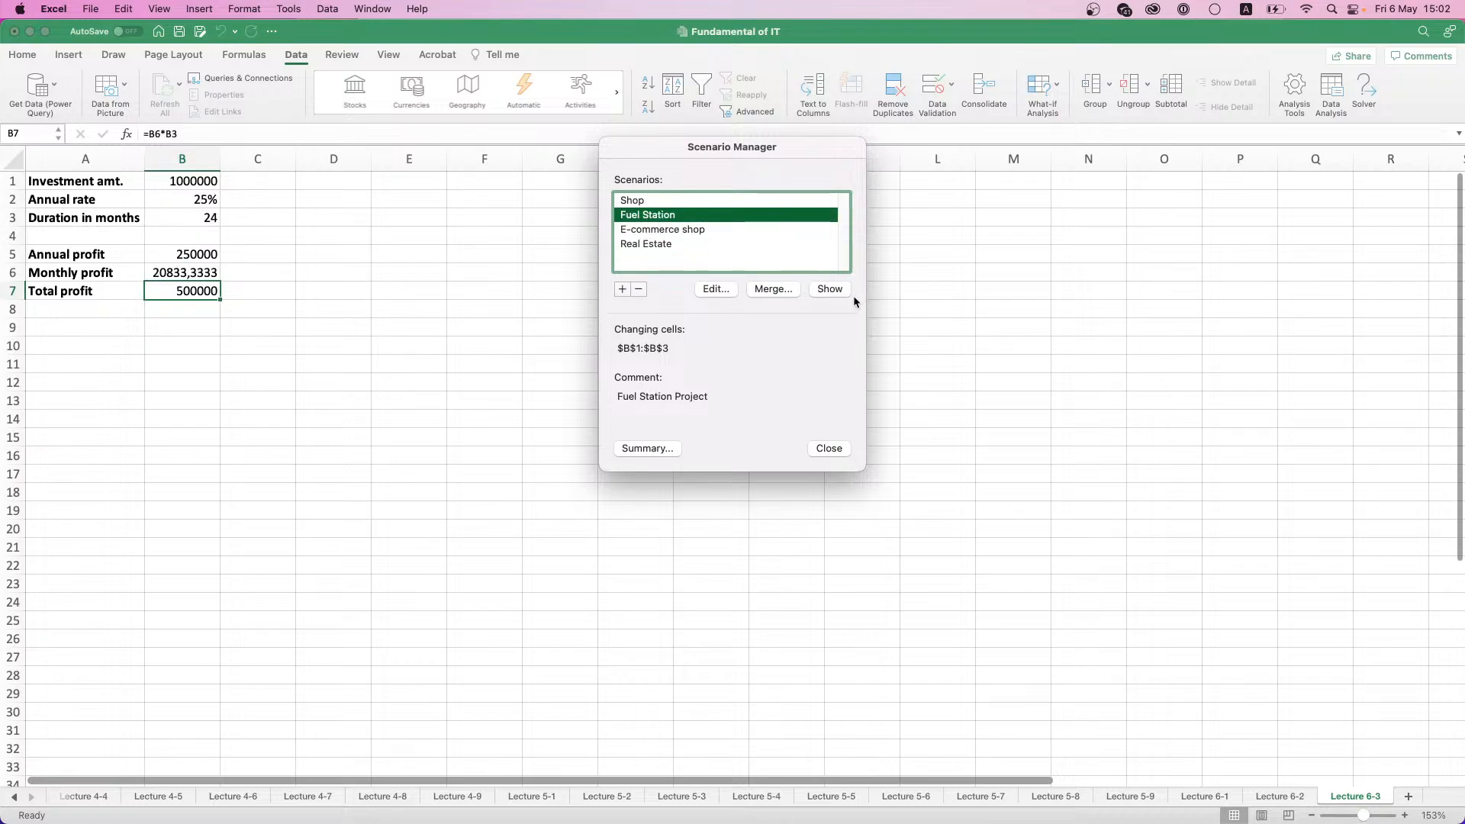
left_click(836, 291)
- Create a scenario summary report with cells B1:B7 as the result cells
left_click(645, 448)
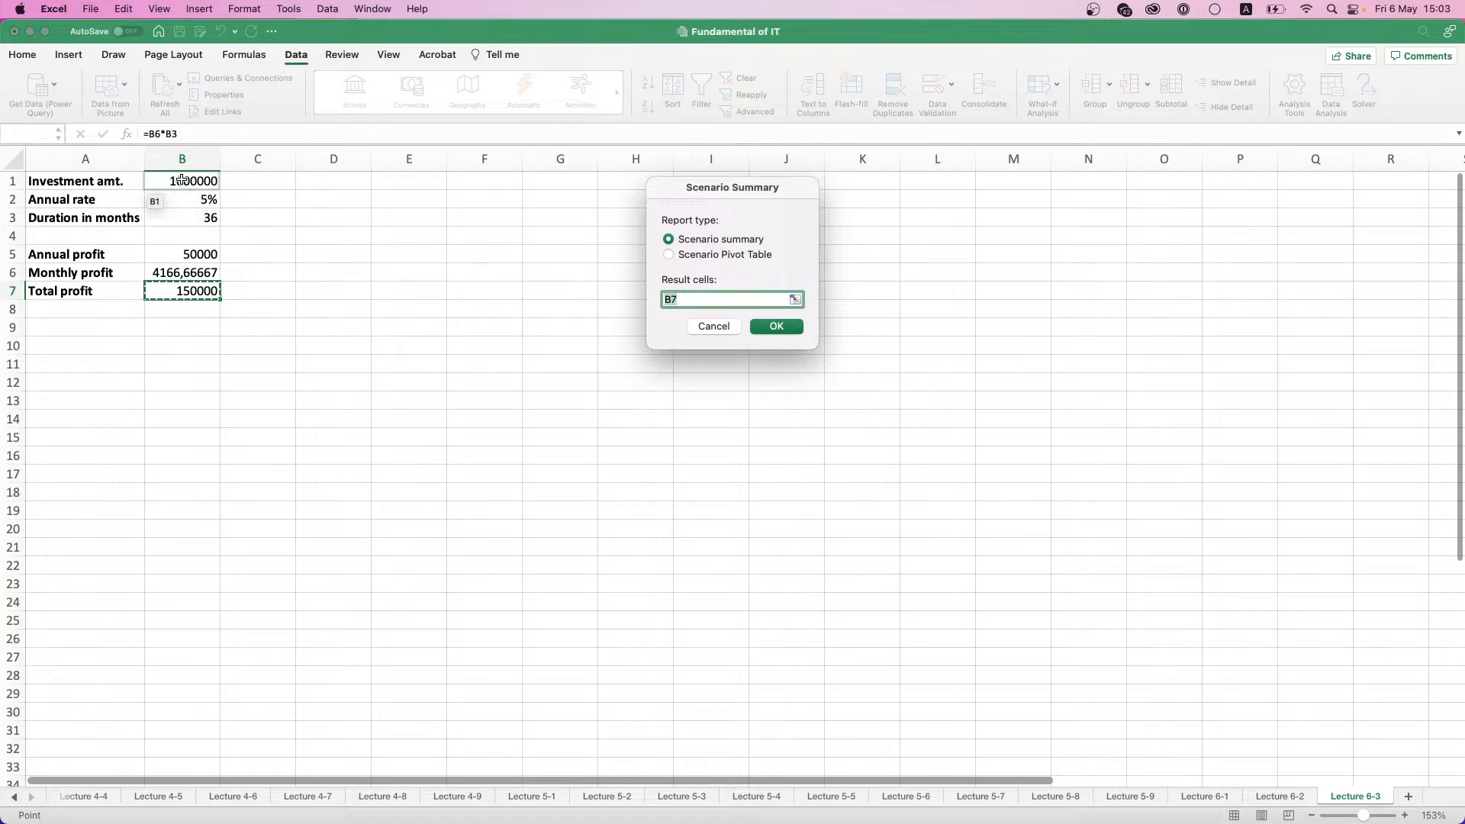
left_click_drag(181, 179, 194, 292)
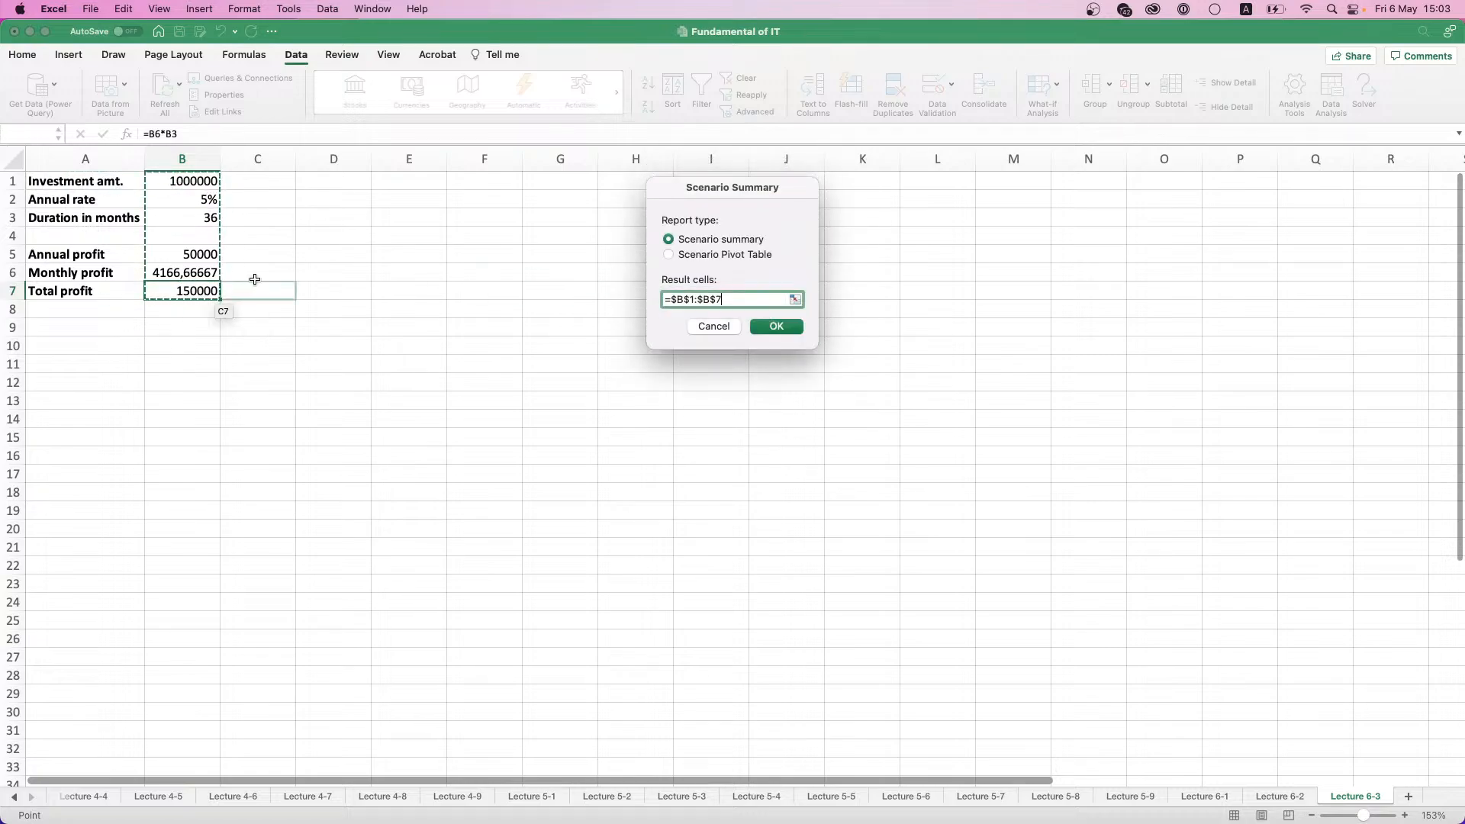
left_click(768, 328)
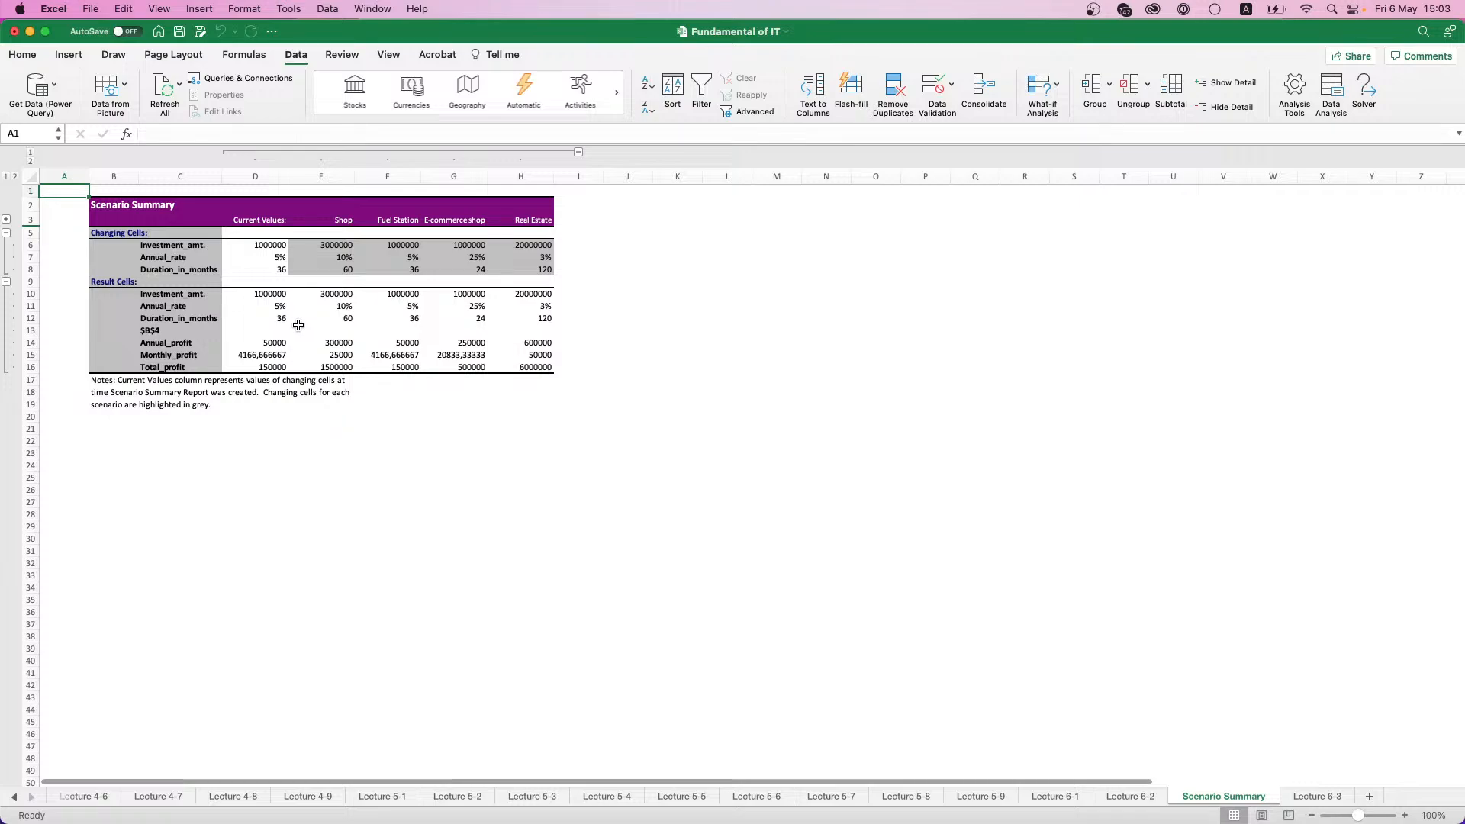
- Delete the Scenario Summary sheet from the workbook
right_click(1223, 795)
left_click(1251, 644)
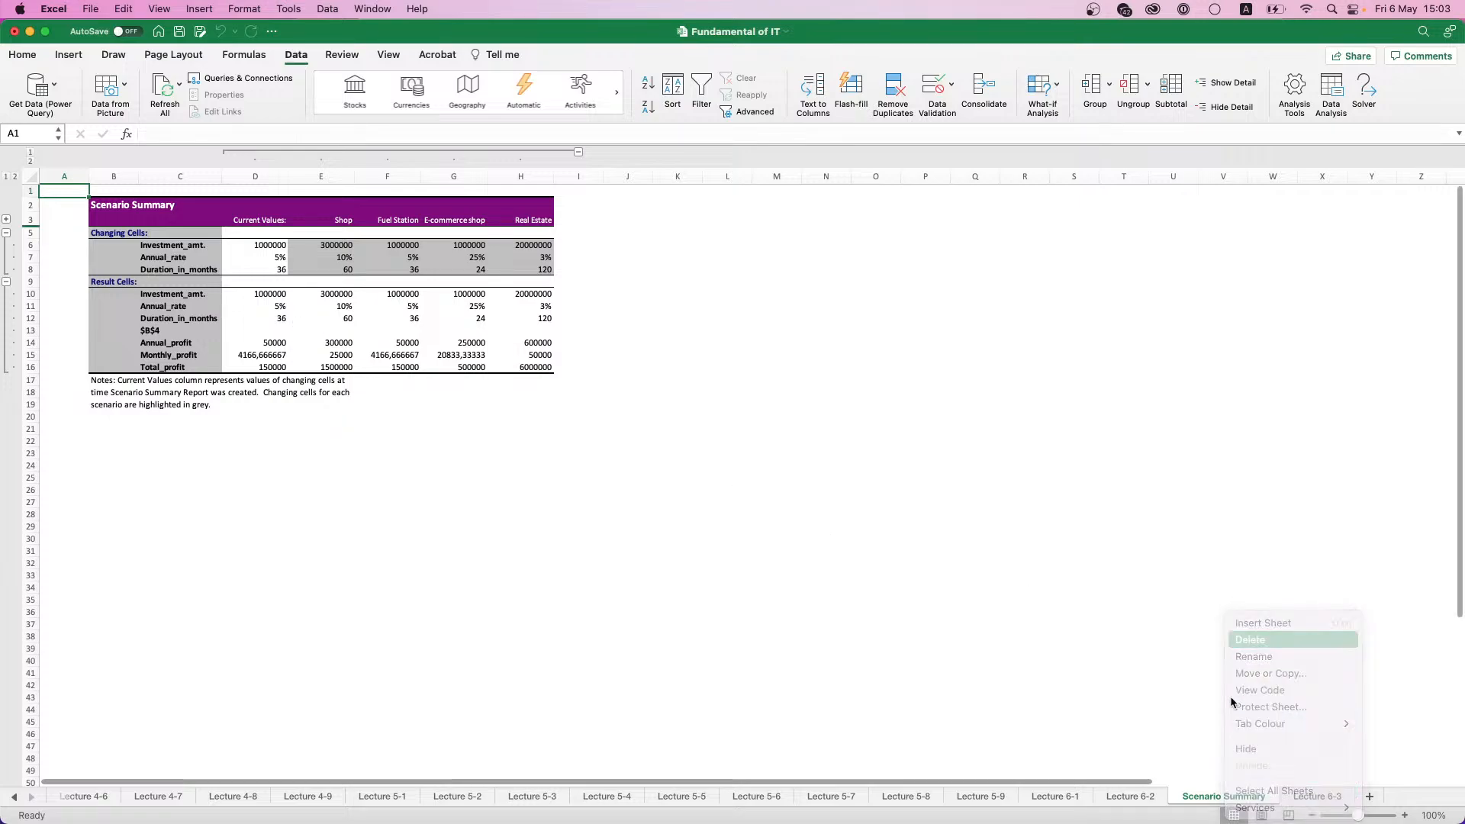
left_click(777, 323)
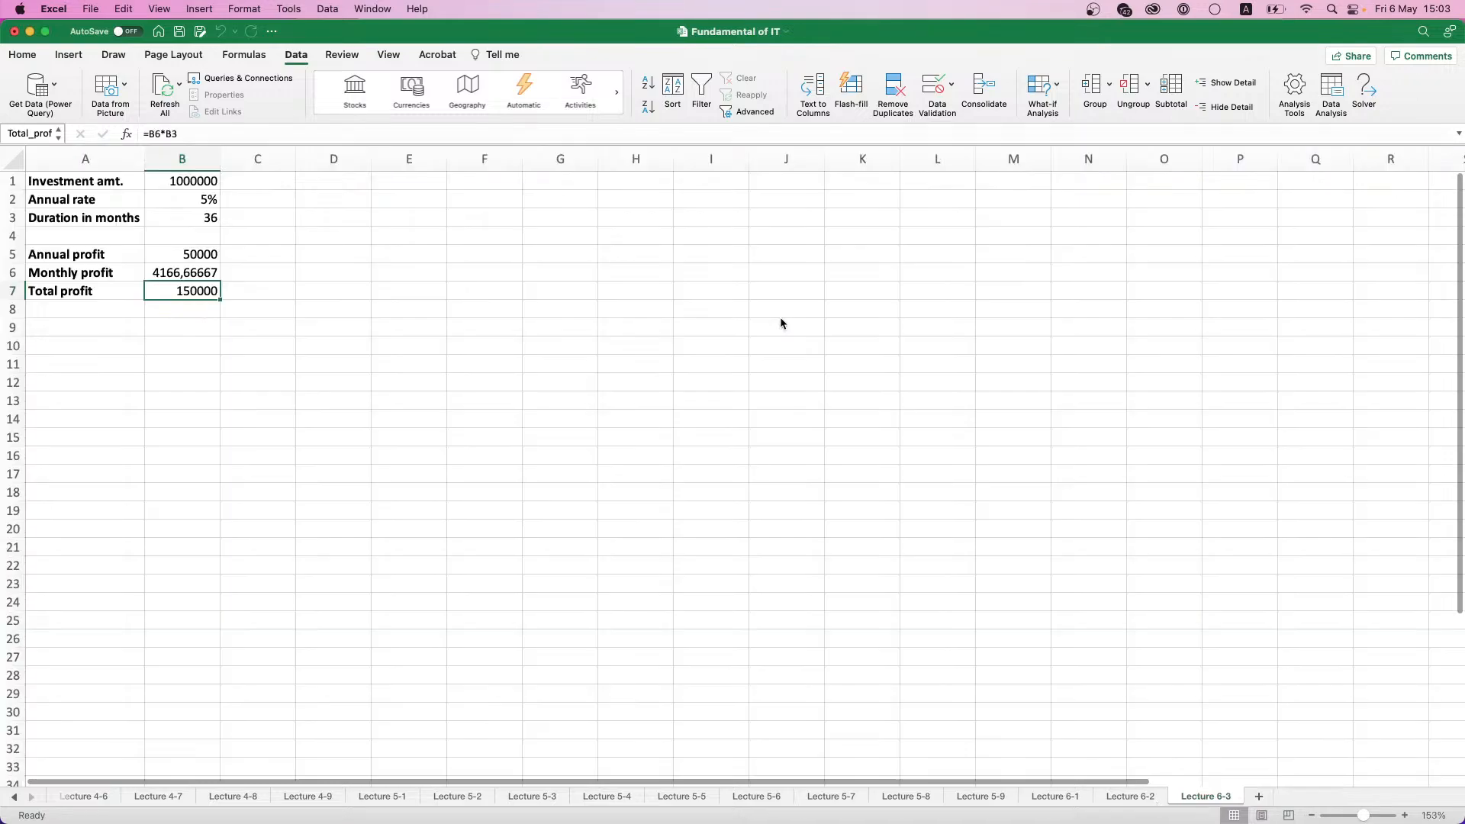
- Create a scenario summary report for the Lecture 6-3 scenarios with cells B5:B7 as the result cells
left_click(1131, 797)
left_click(1194, 797)
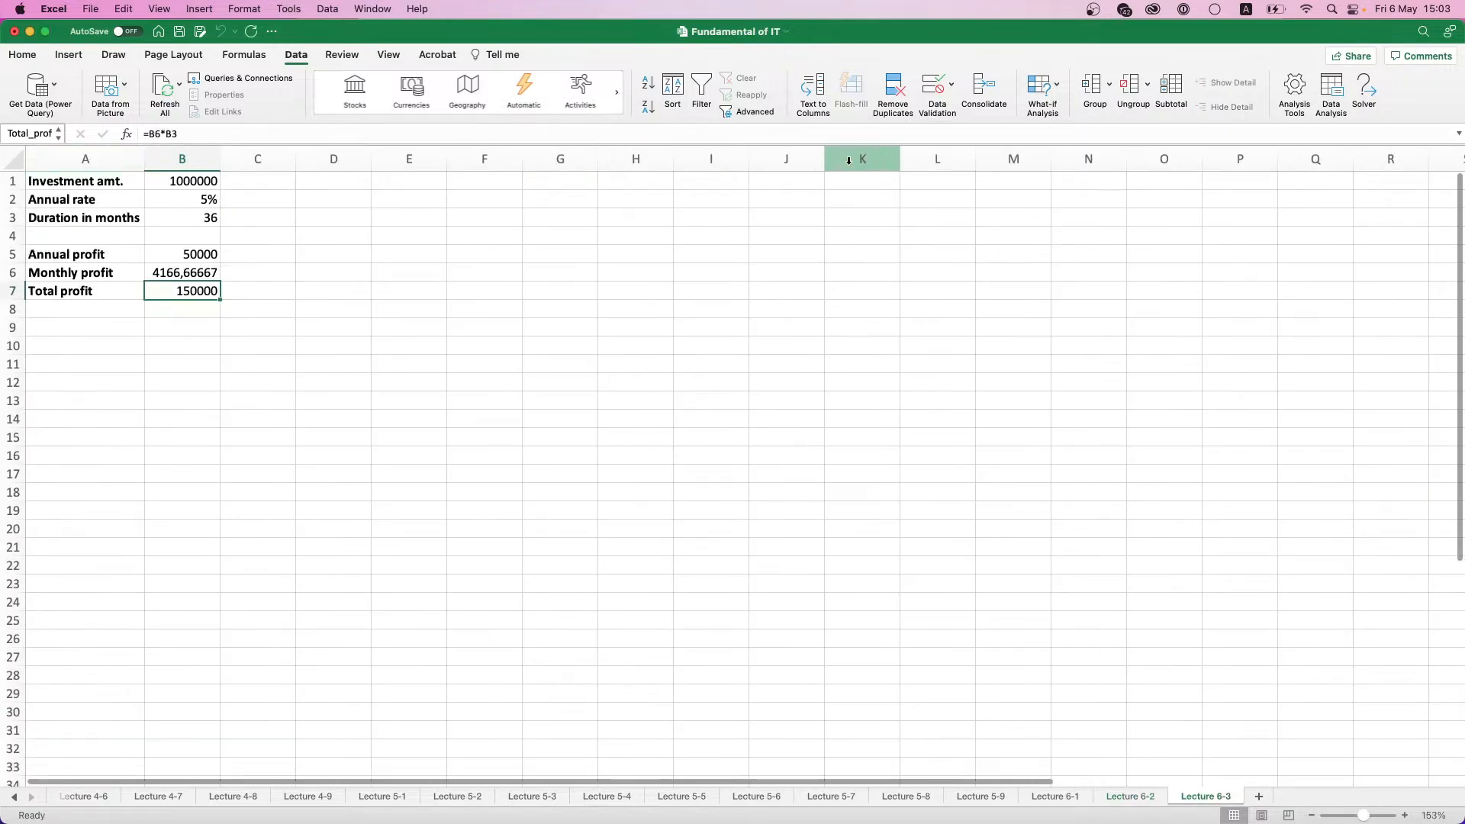
left_click(1053, 87)
left_click(1076, 108)
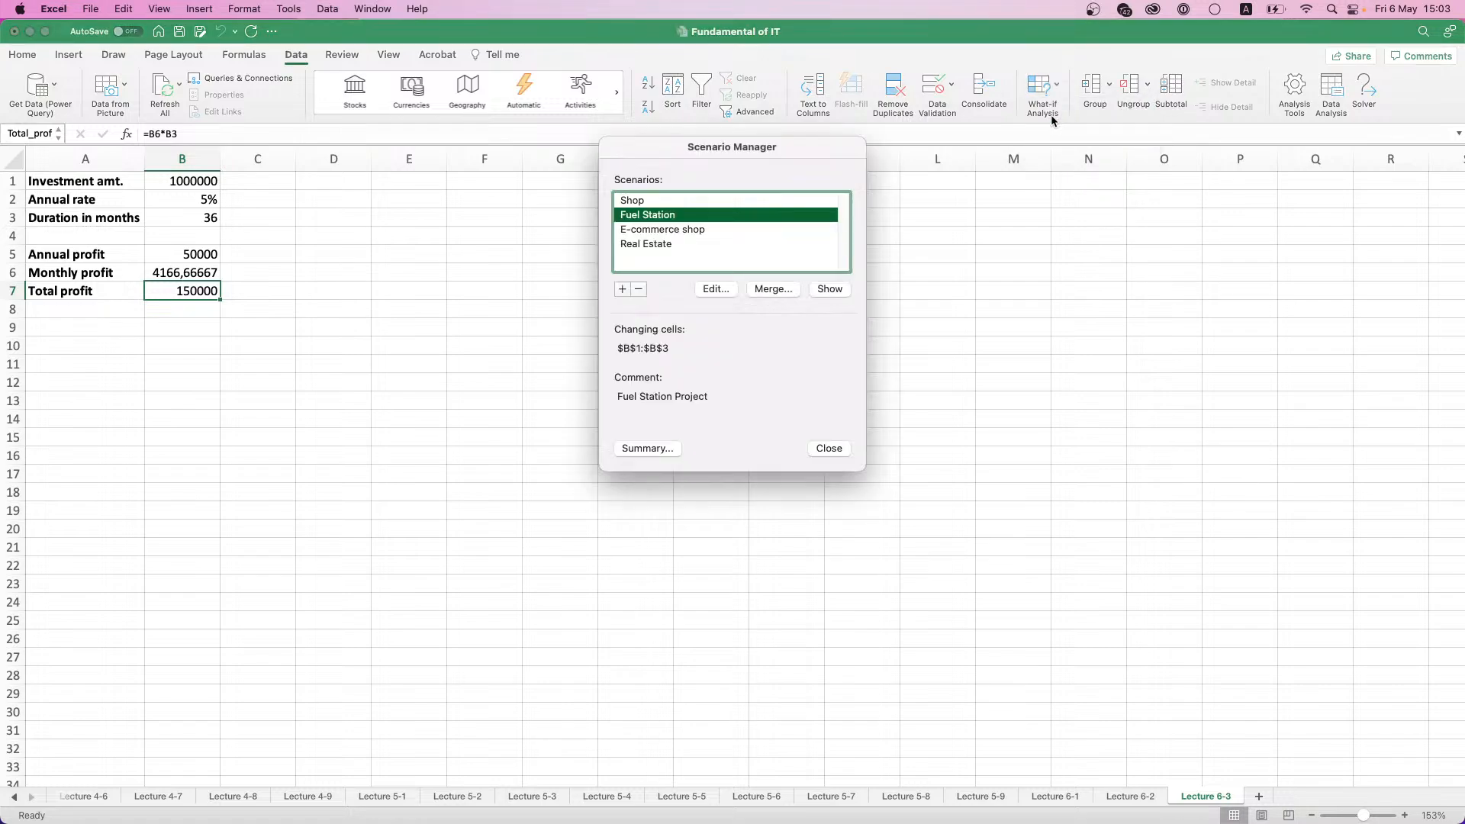
left_click(648, 448)
left_click(190, 254)
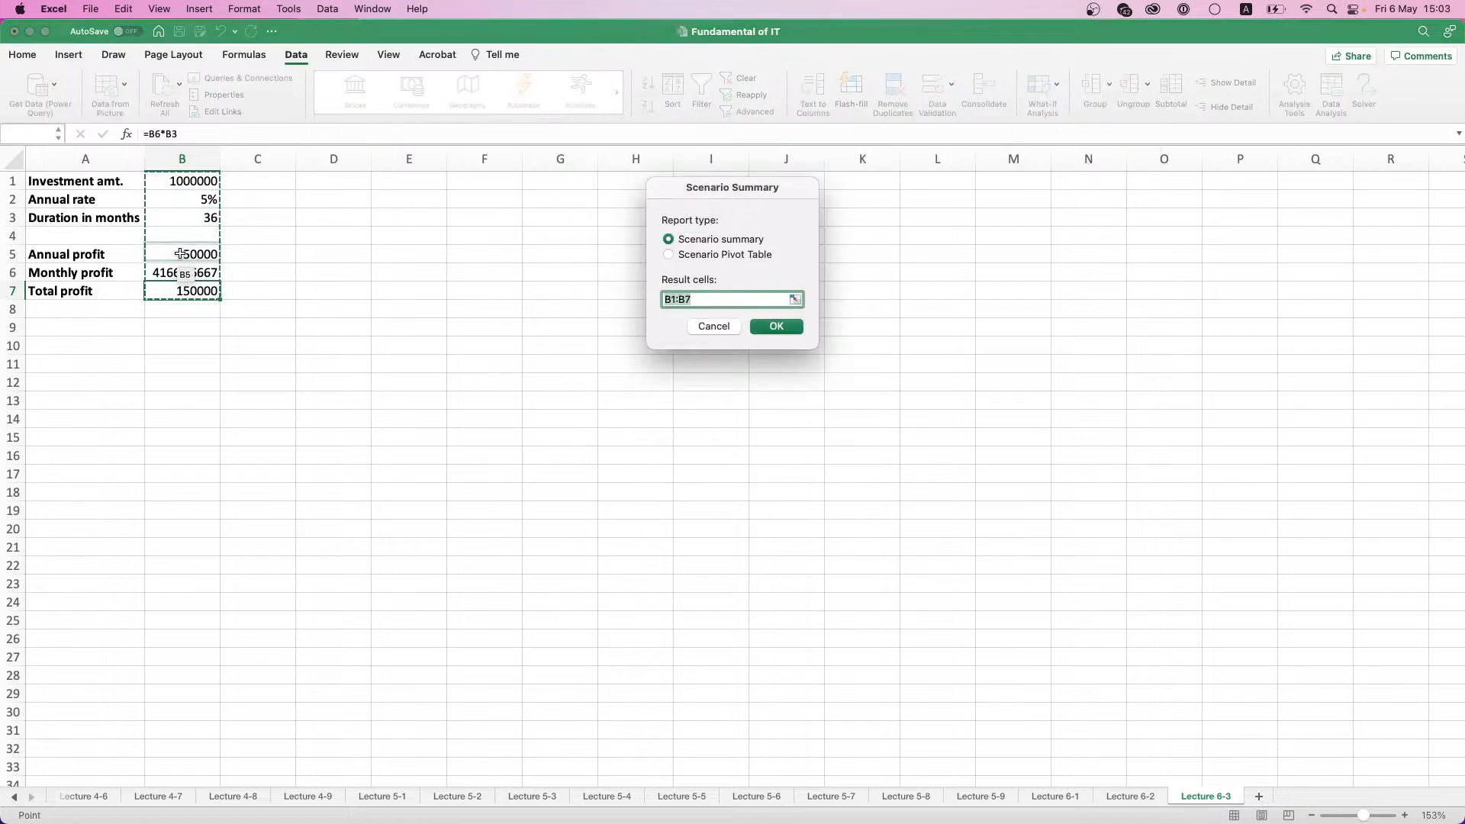
left_click_drag(189, 273, 190, 292)
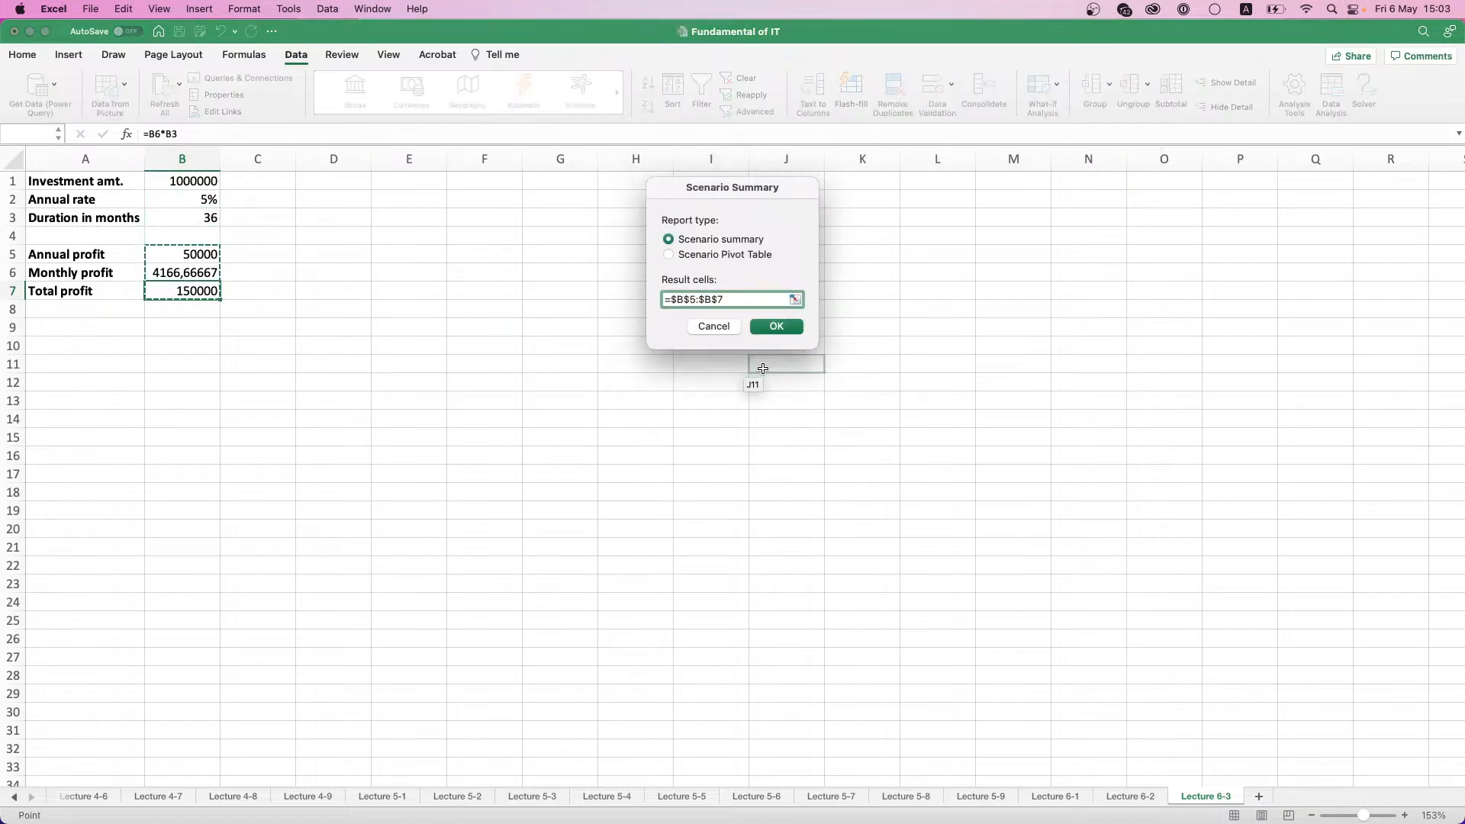
left_click(776, 326)
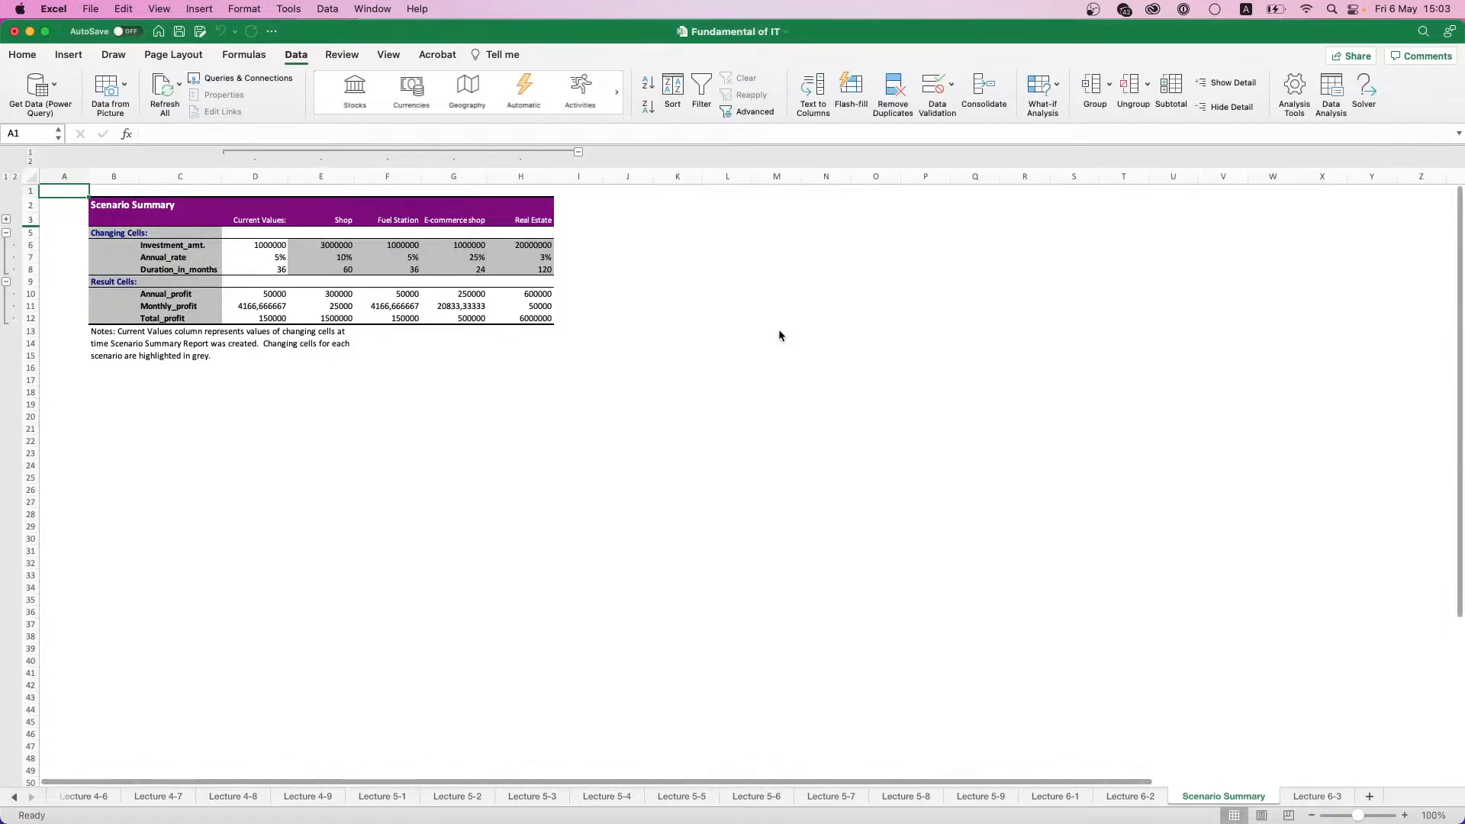
- Examine the summary report's changing cells, result cells, current values and the figures of the four scenarios
left_click(158, 246)
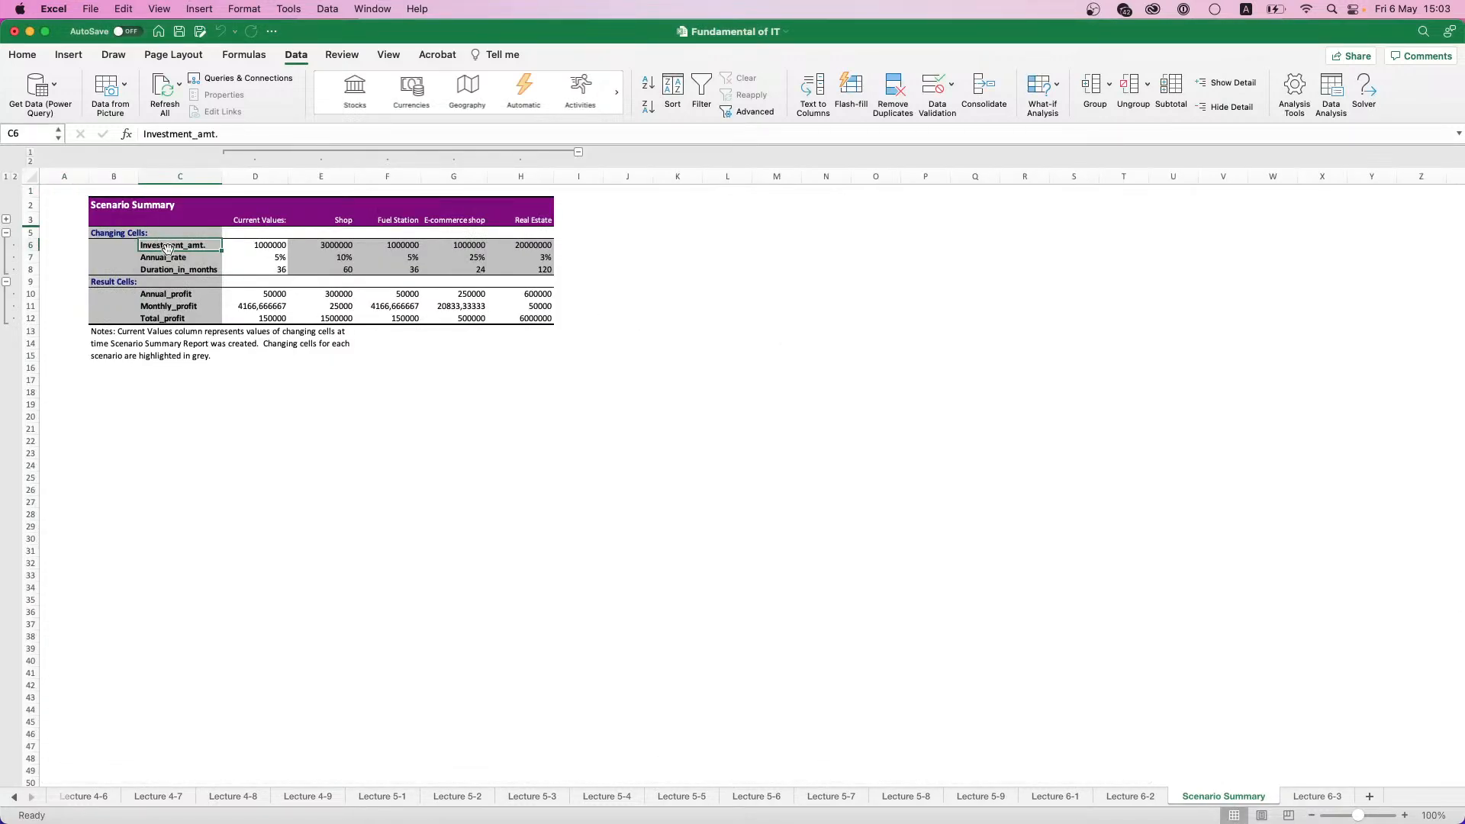
left_click_drag(158, 245, 178, 317)
left_click(178, 293)
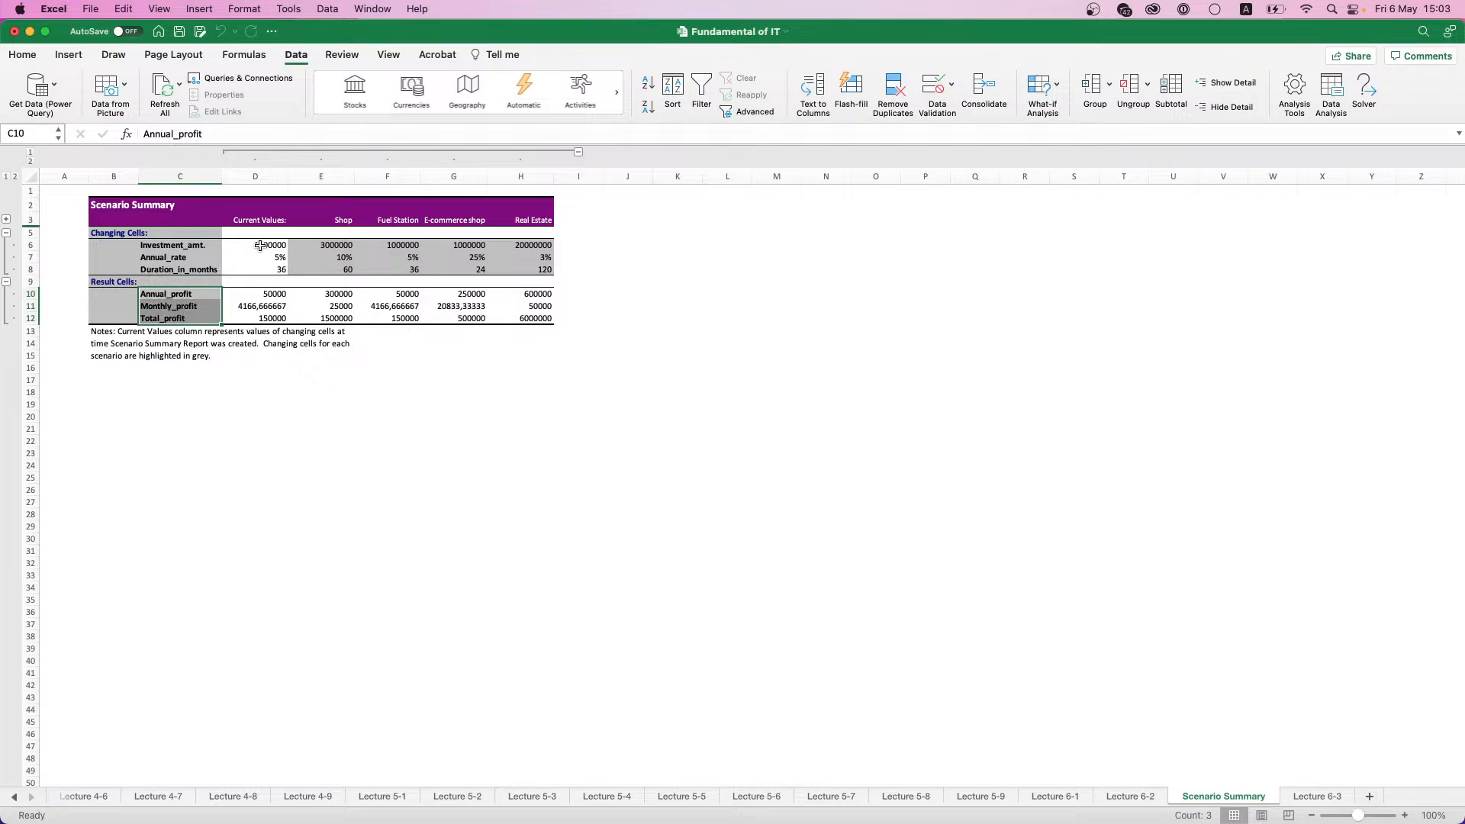
left_click_drag(263, 245, 264, 318)
left_click_drag(354, 246, 521, 321)
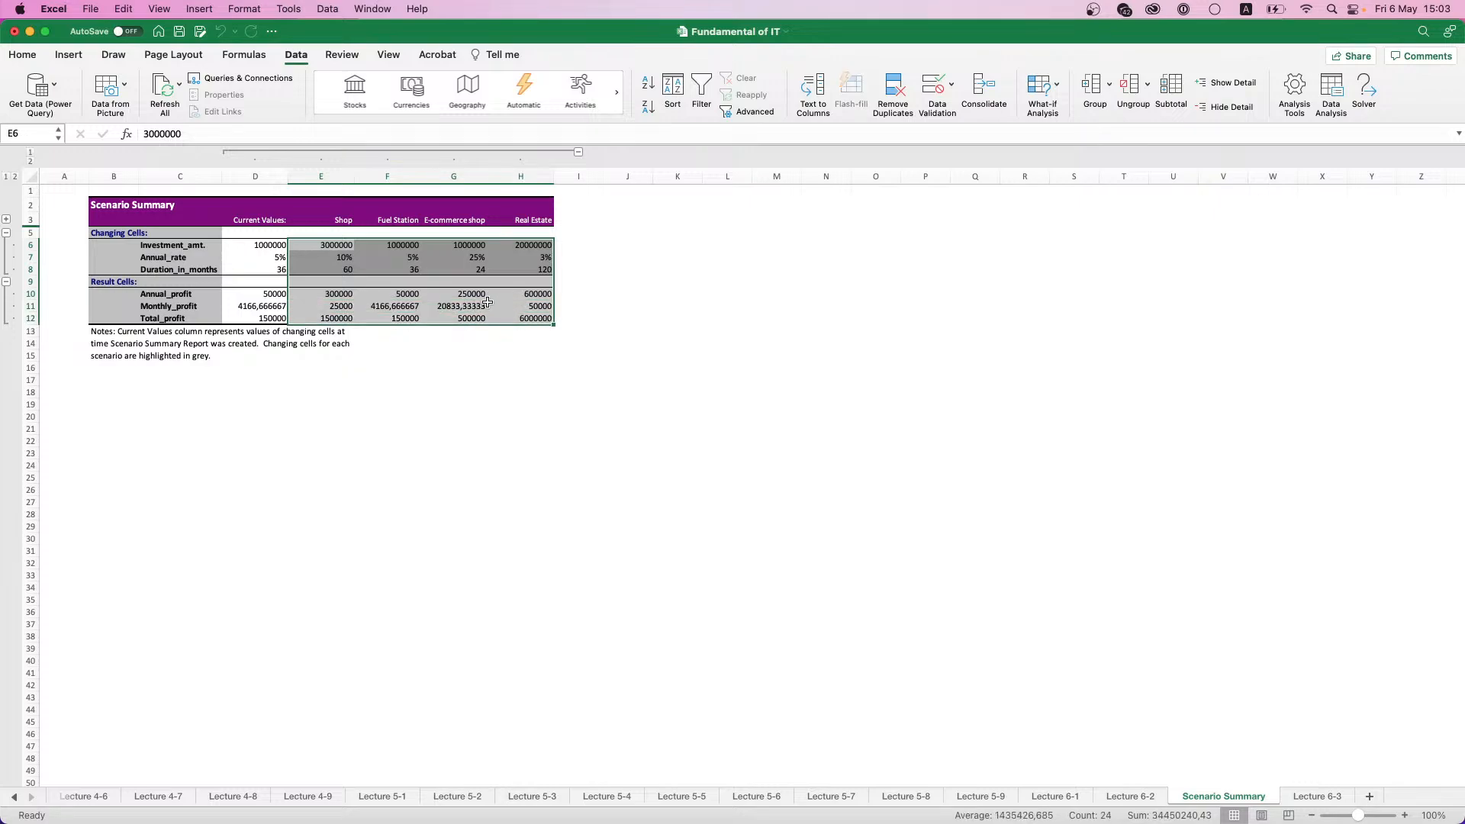
scroll(258, 219, "up", 3)
scroll(258, 219, "up", 5)
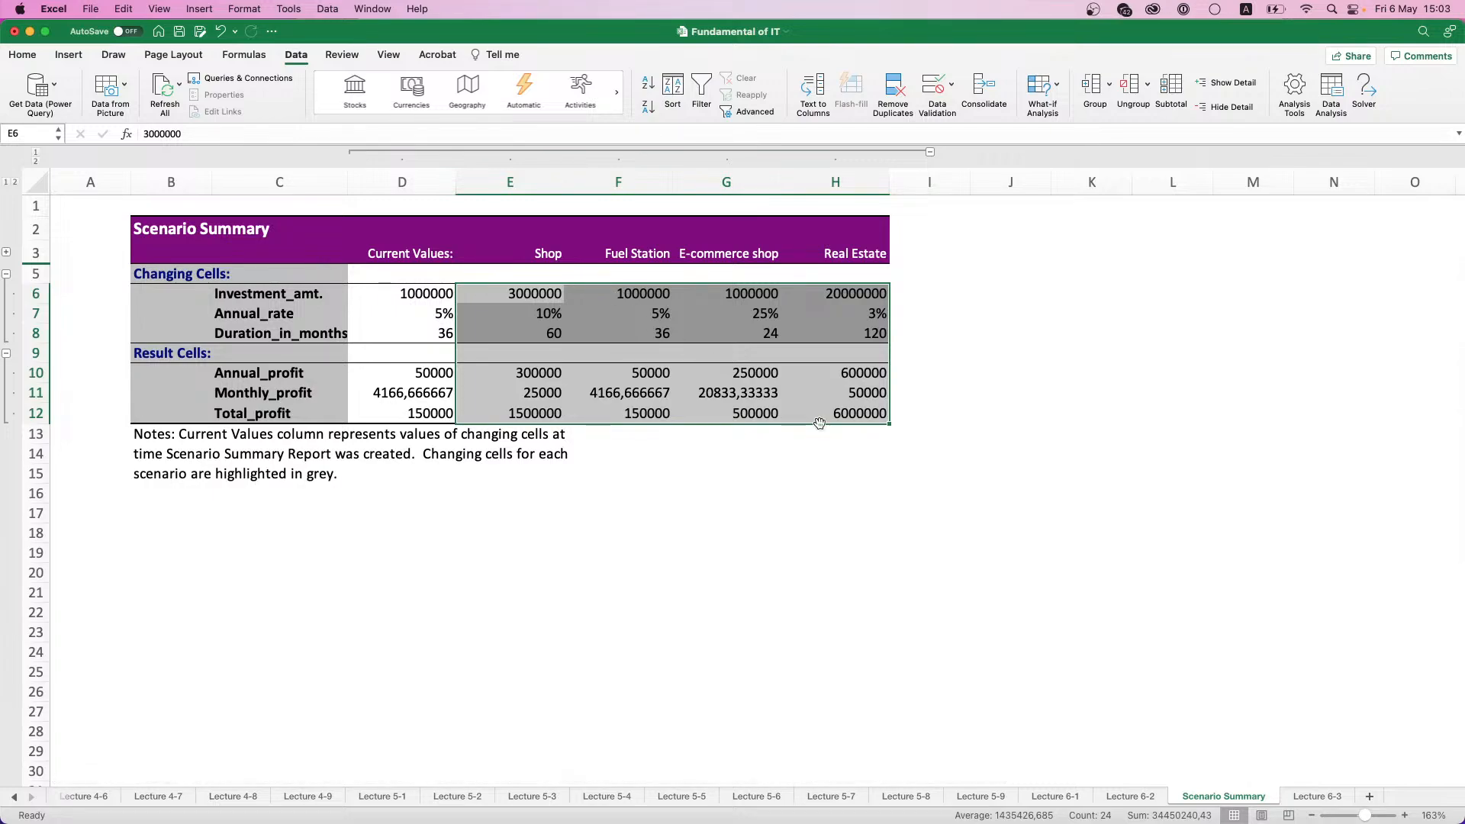
- Compare the Total_profit values of the Shop, Fuel Station, E-commerce shop and Real Estate scenarios in the summary report
left_click(844, 416)
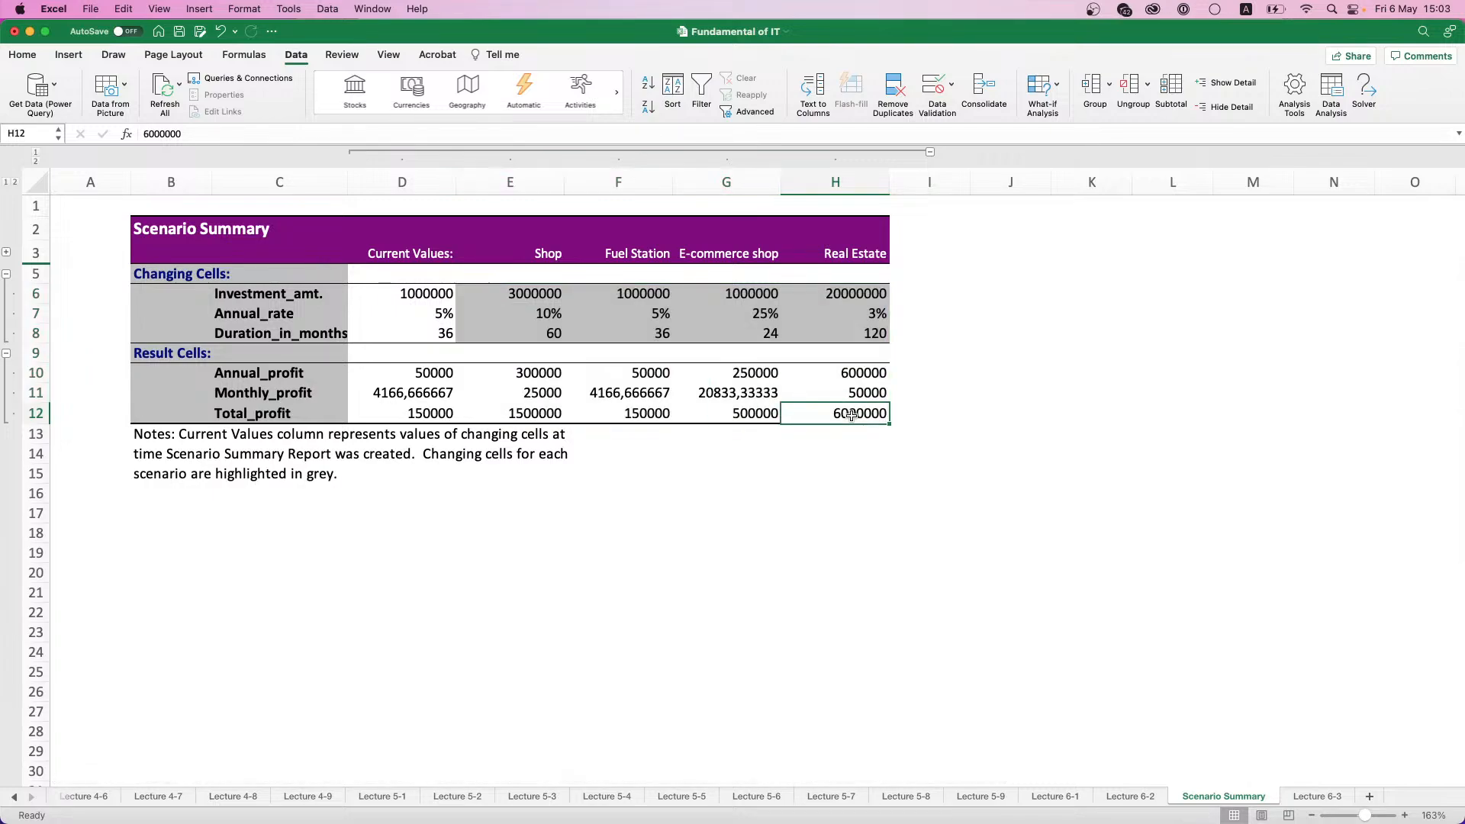
left_click(755, 416)
left_click(649, 413)
left_click(531, 413)
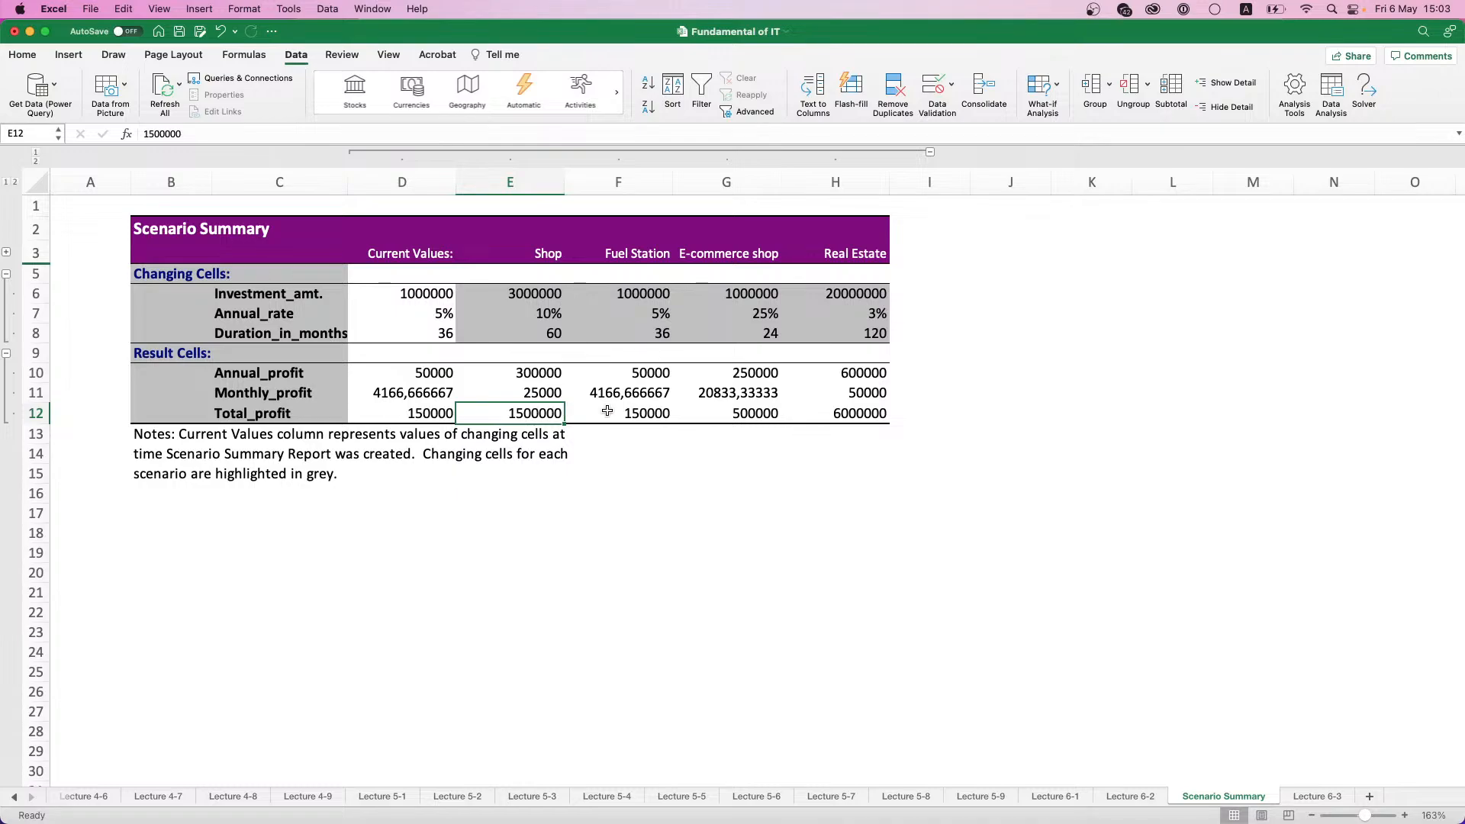
left_click(653, 415)
left_click(732, 414)
left_click(845, 415)
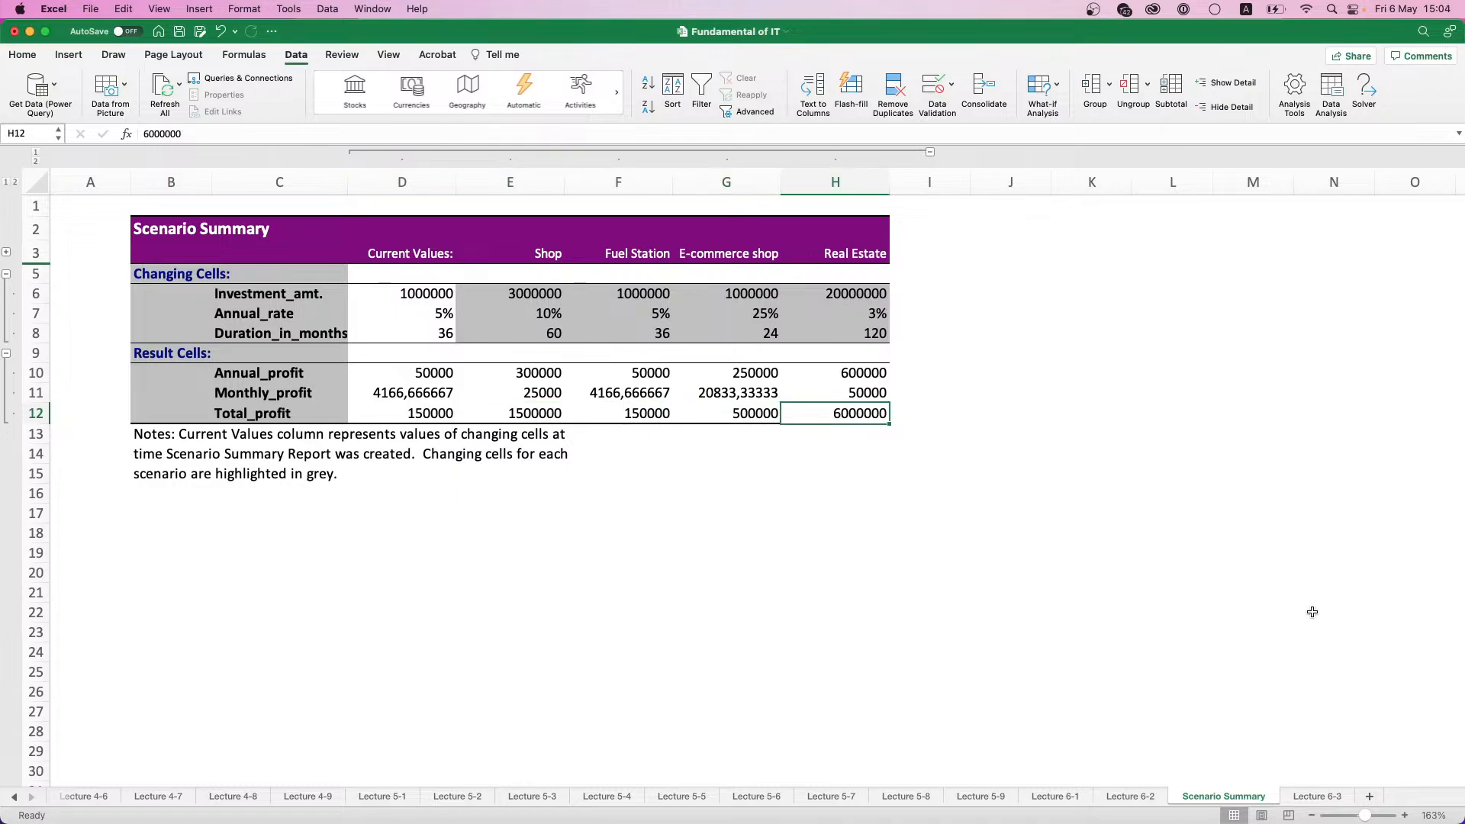
- Create a Scenario PivotTable report from the Lecture 6-3 scenarios with cells B5:B7 as the result cells
left_click(1297, 799)
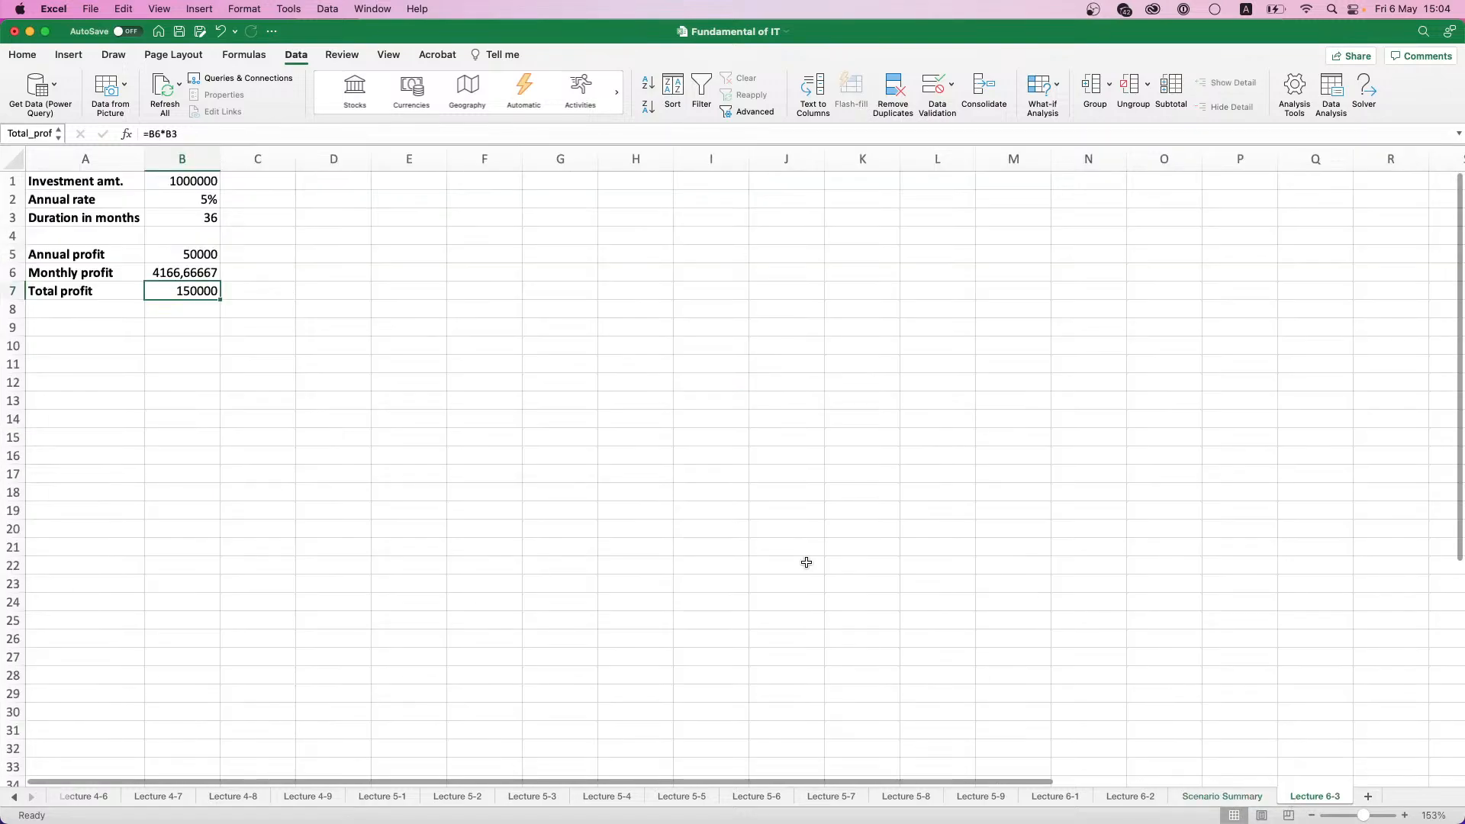
left_click(1044, 88)
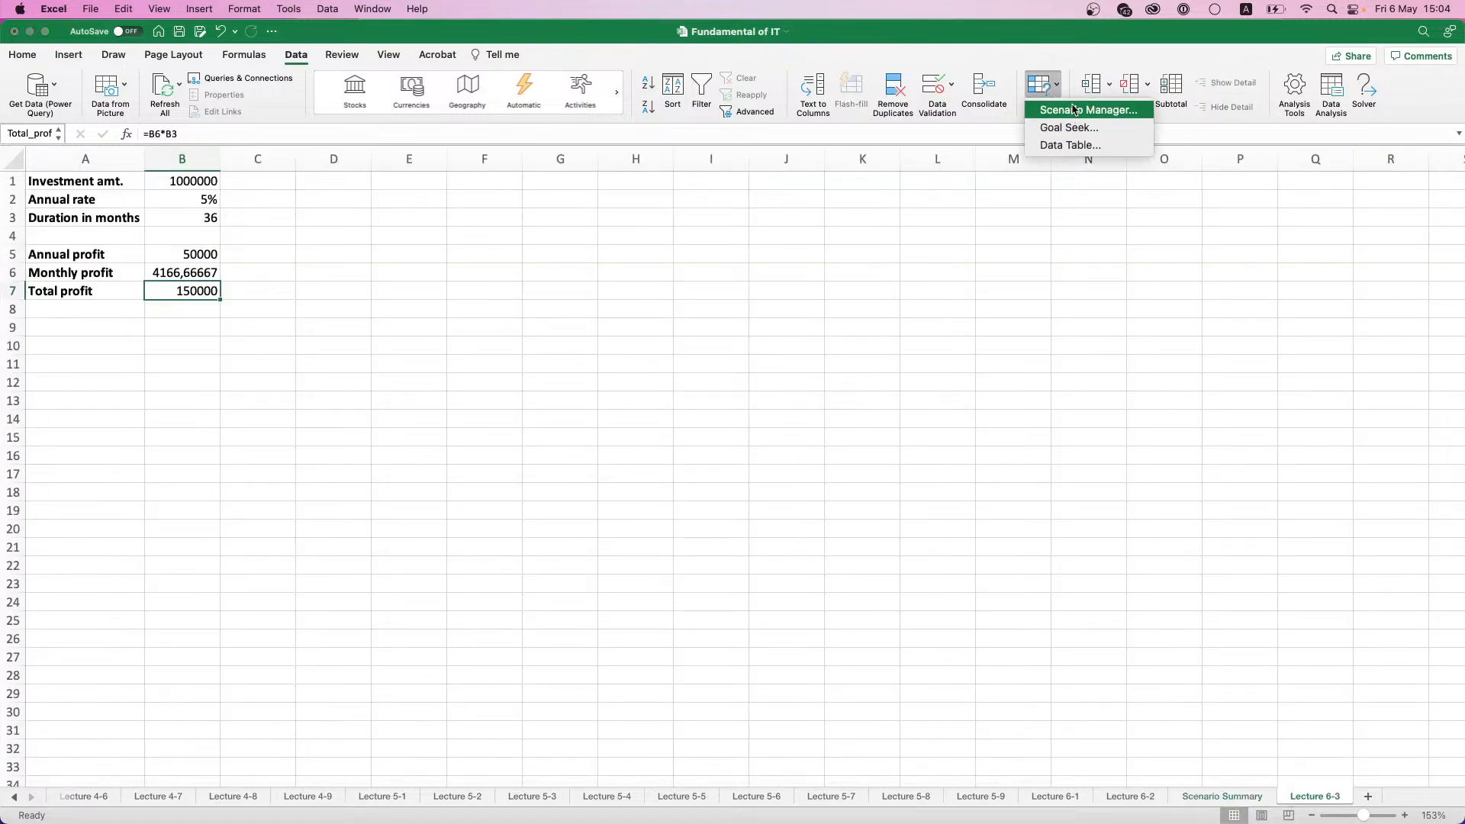
left_click(1039, 111)
left_click(668, 448)
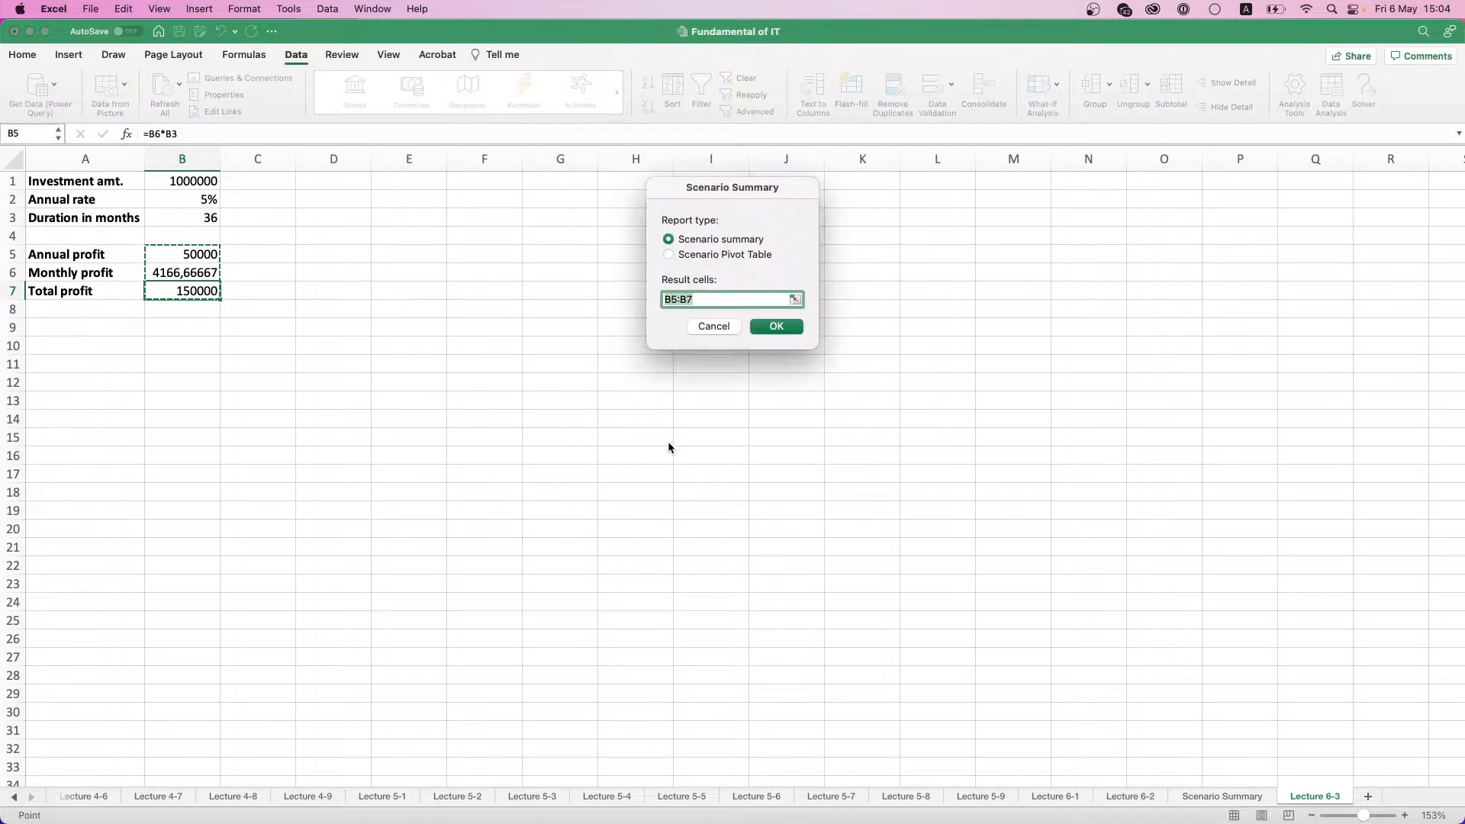
left_click(688, 254)
left_click(778, 326)
- Examine the scenario PivotTable's filter options and compare the total profit of each scenario
scroll(217, 207, "up", 5)
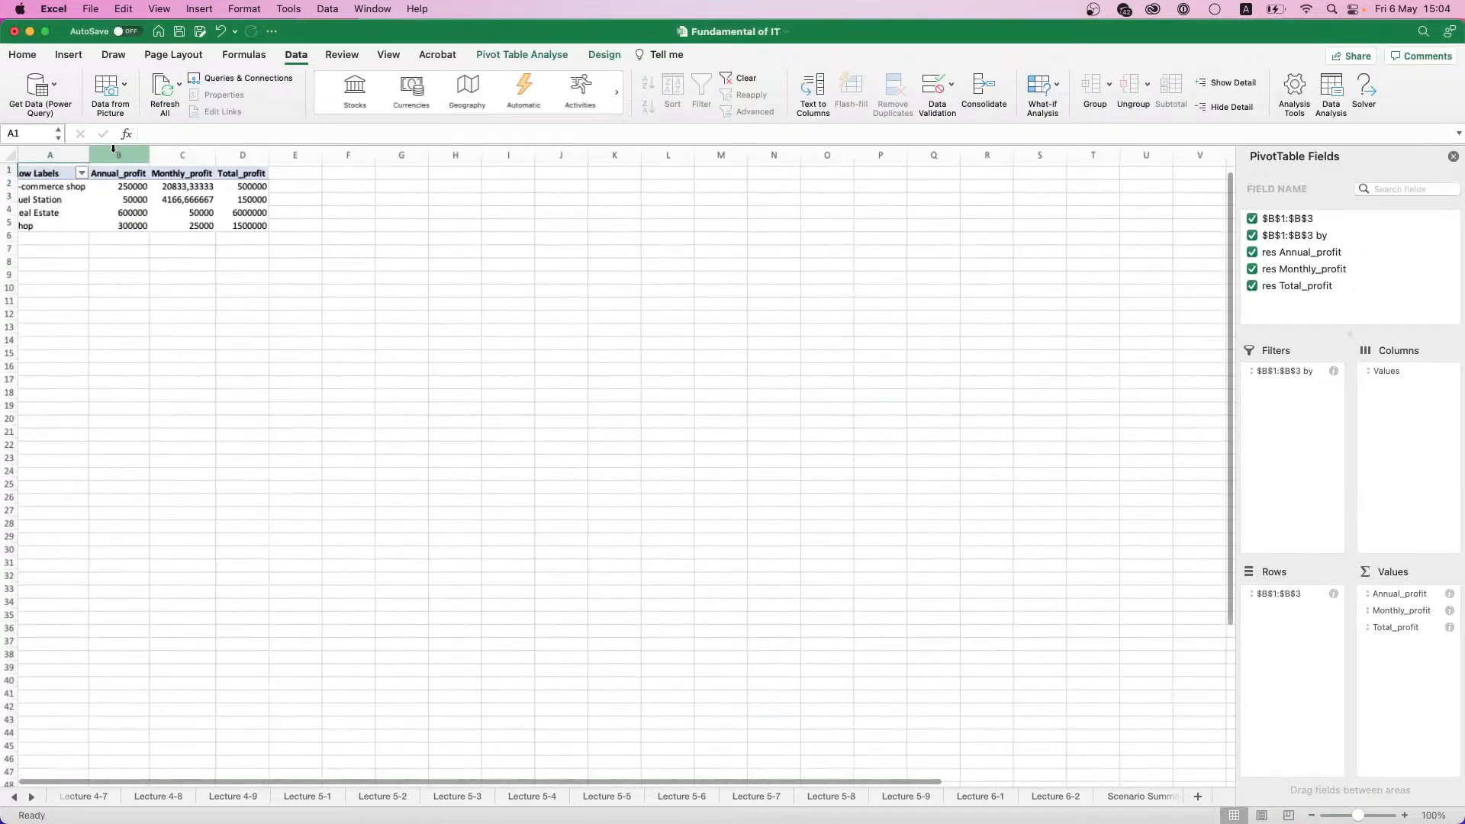
scroll(97, 202, "up", 5)
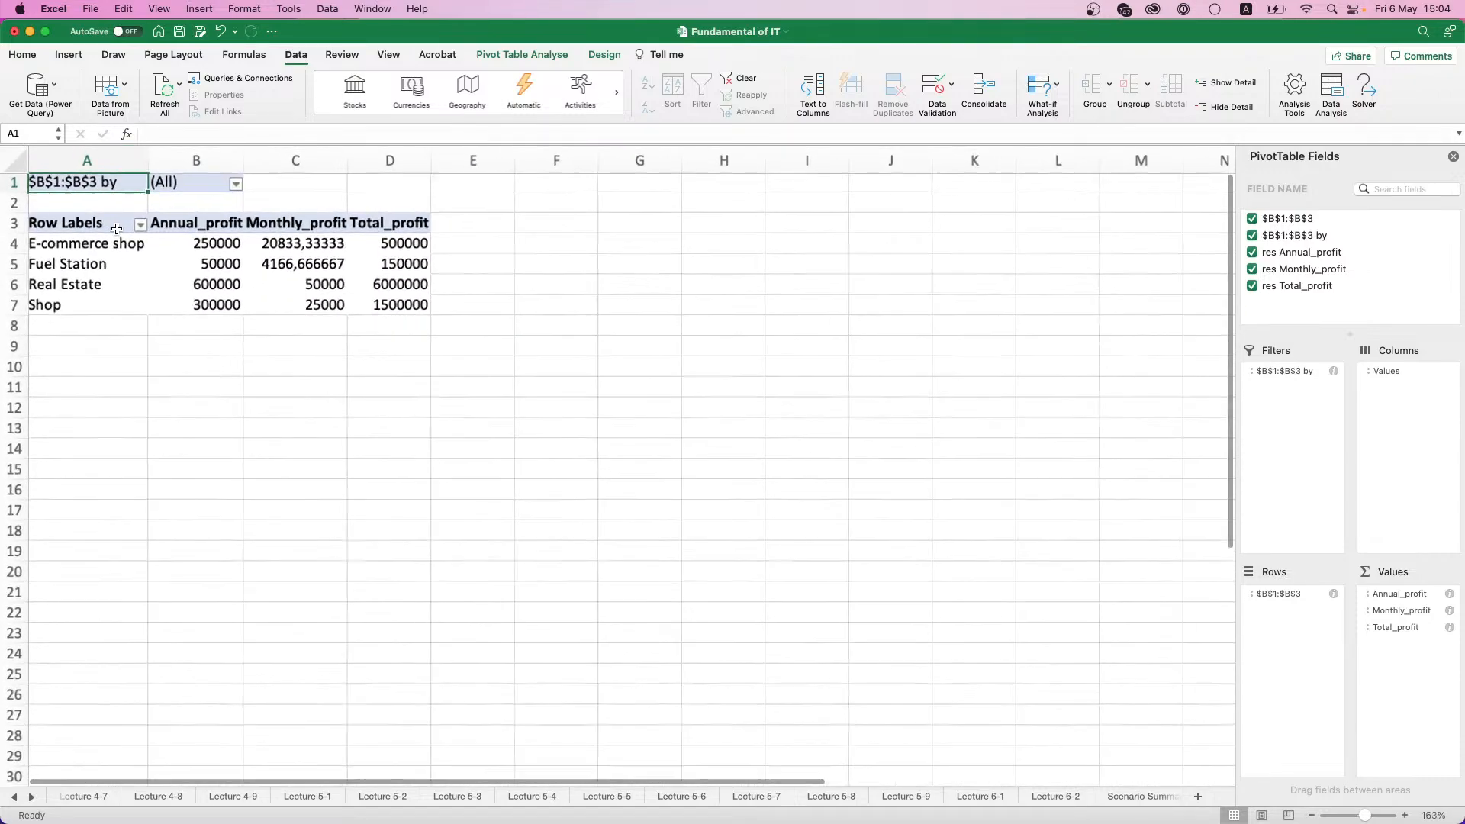
left_click(253, 189)
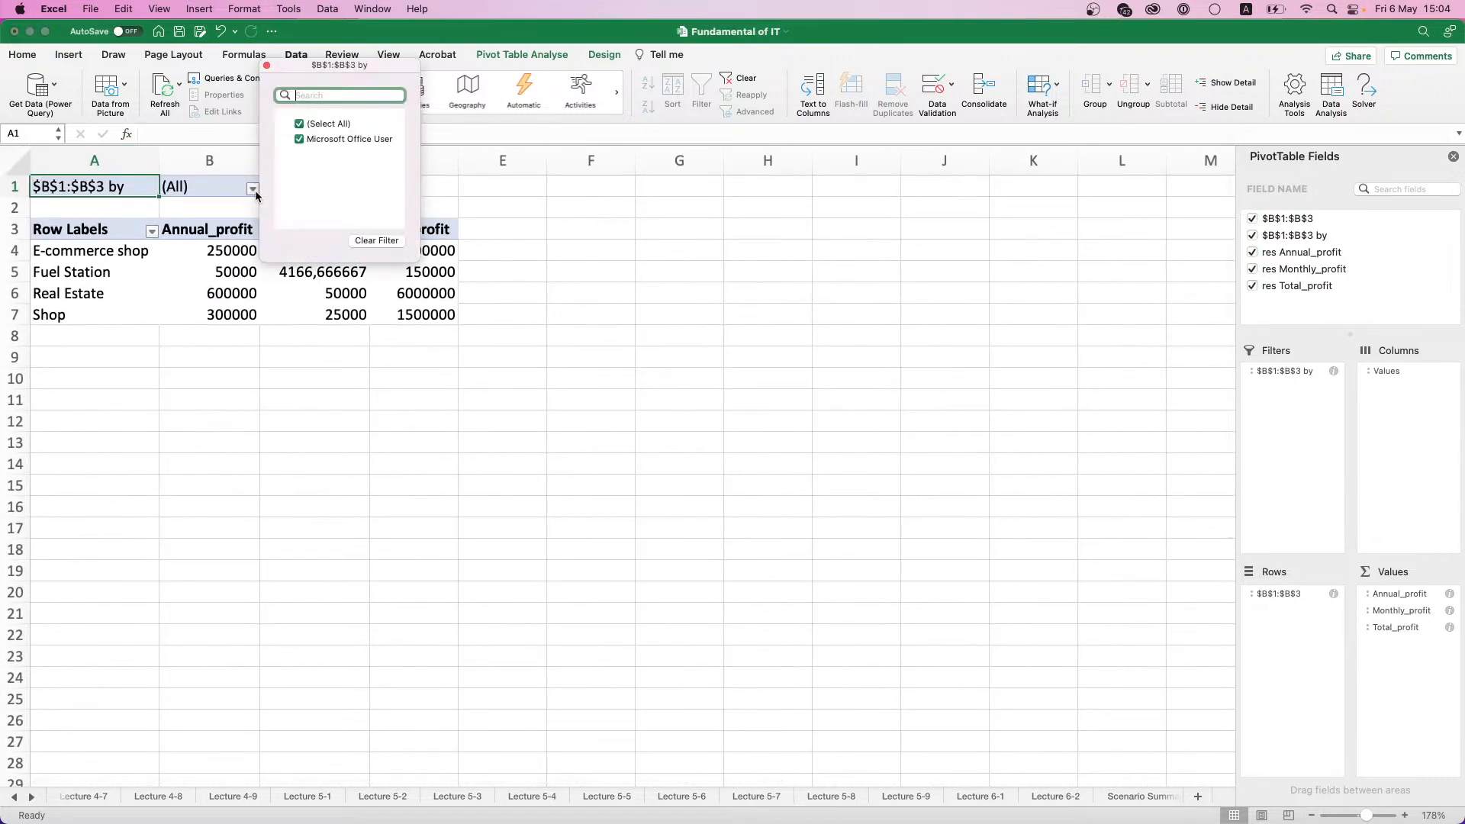
left_click(254, 190)
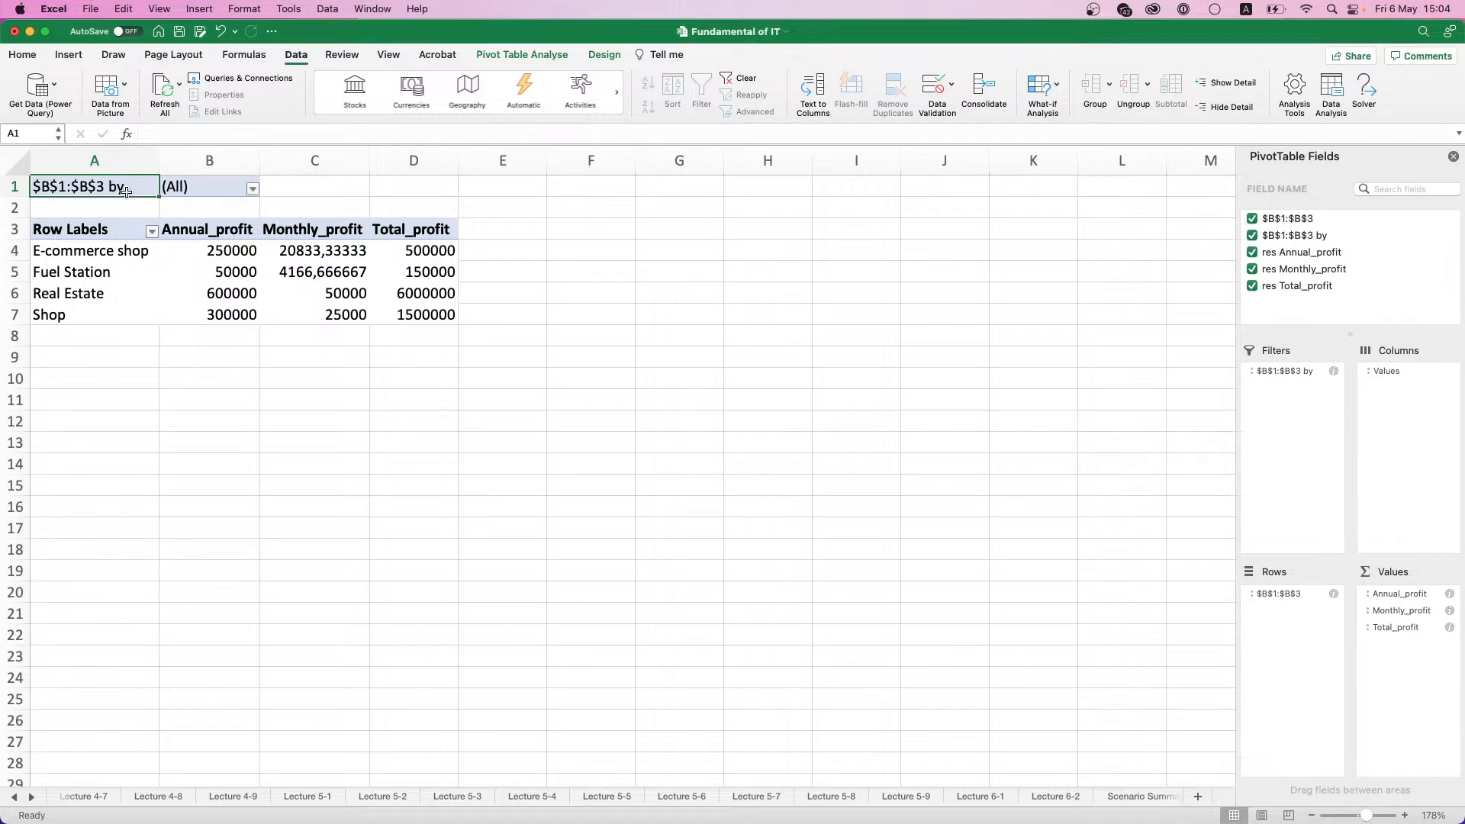
left_click_drag(248, 252, 412, 317)
left_click(408, 318)
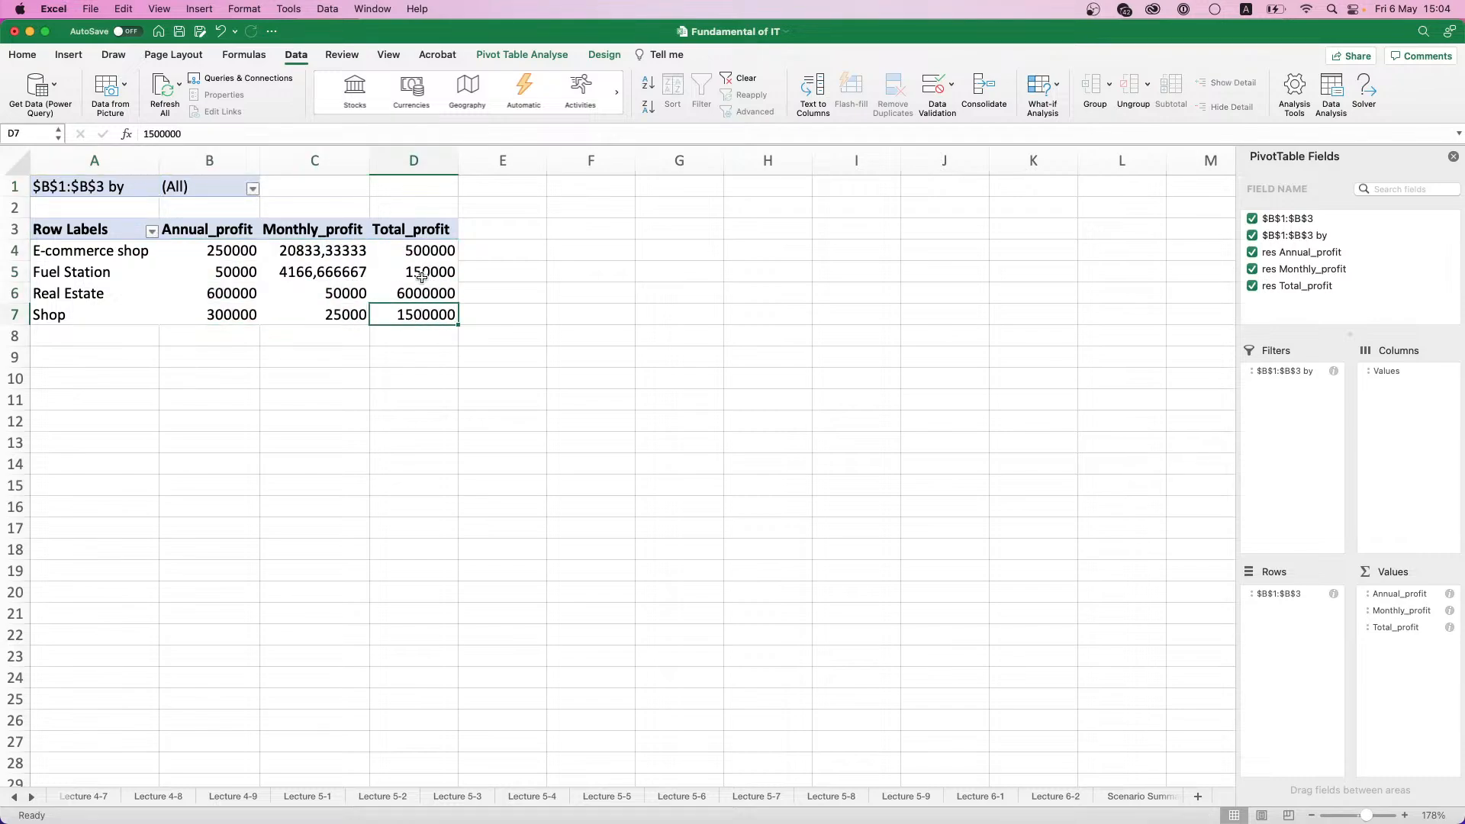
left_click(425, 272)
left_click(425, 253)
left_click(425, 293)
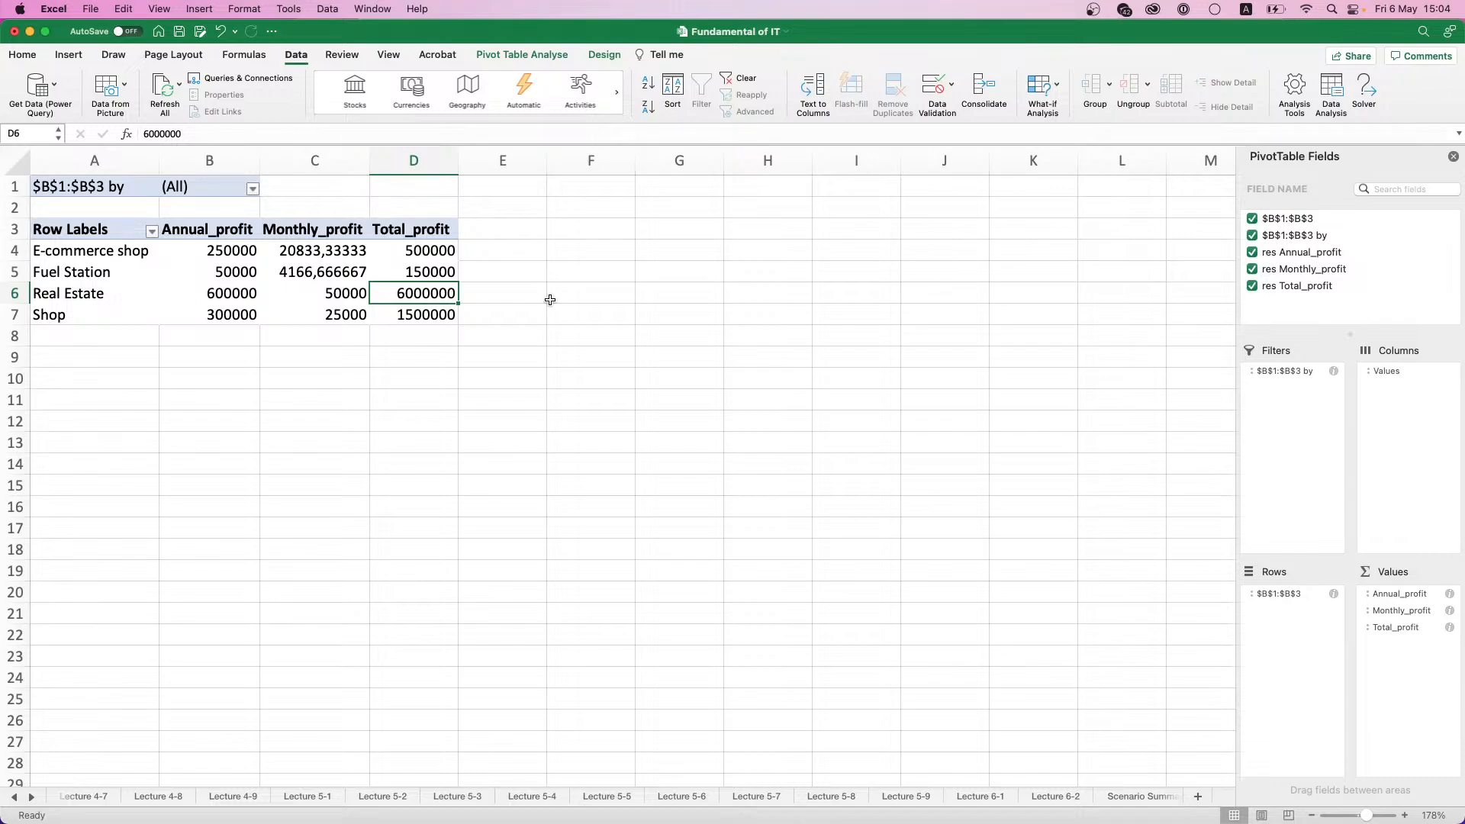
- Try moving Monthly_profit from the Values area to the Columns area of the PivotTable, and undo the move
left_click_drag(1407, 611, 1412, 469)
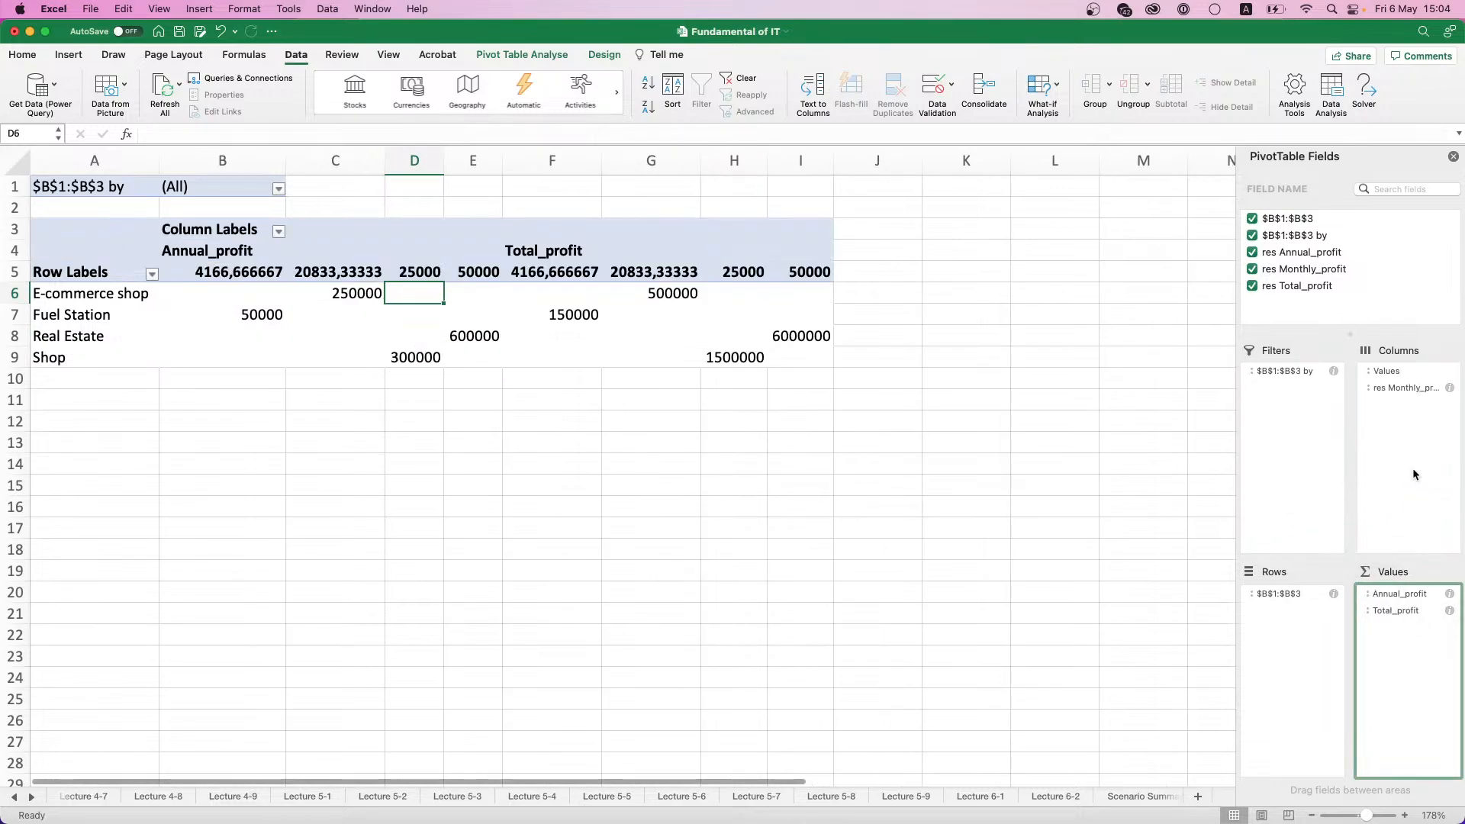
key("super+z")
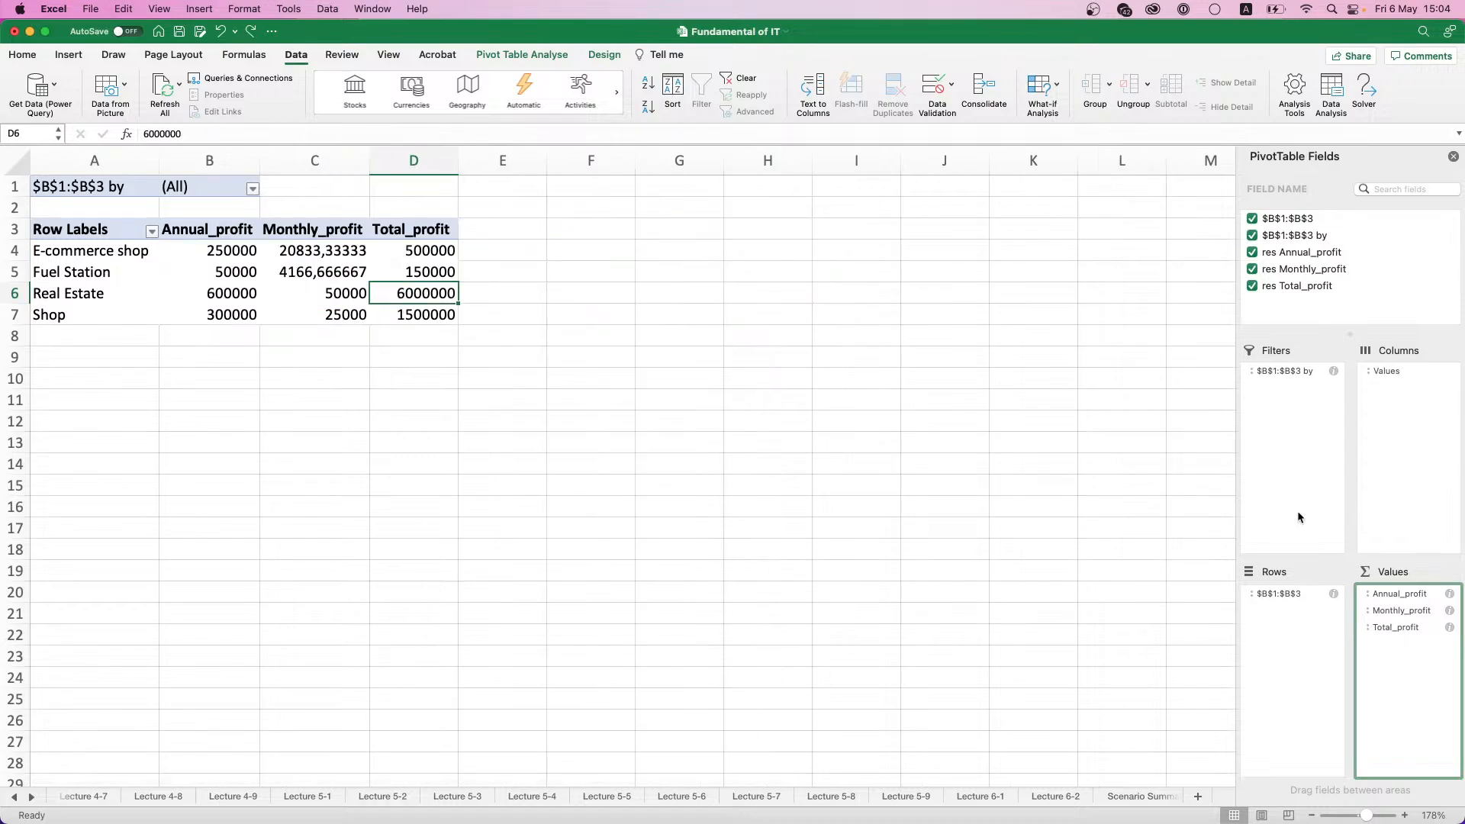
- Close the PivotTable field list and bring up the What-If Analysis options on the Lecture 6-3 sheet
left_click(1453, 157)
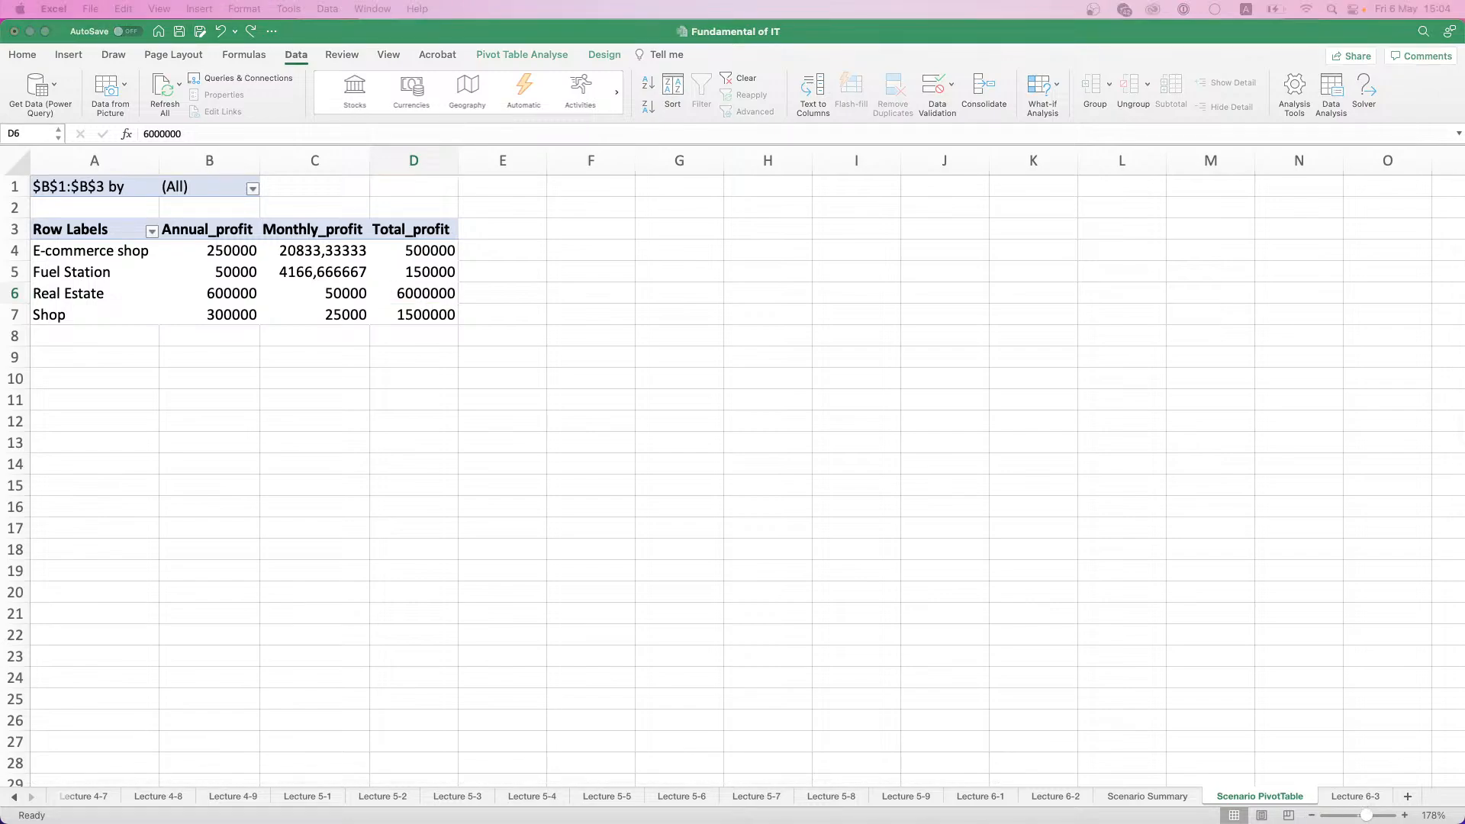
left_click(1370, 802)
left_click(1355, 796)
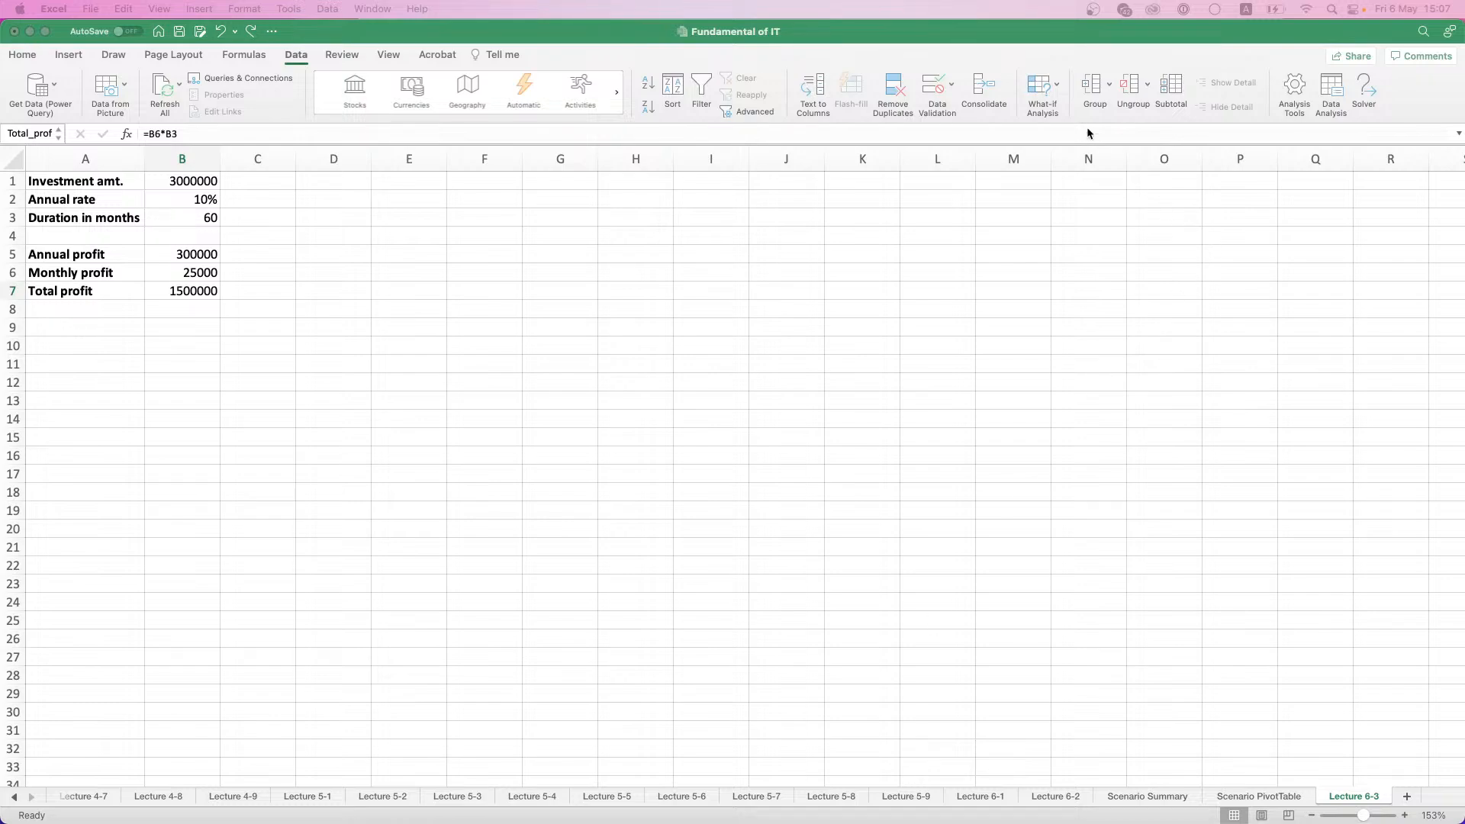
left_click(1056, 90)
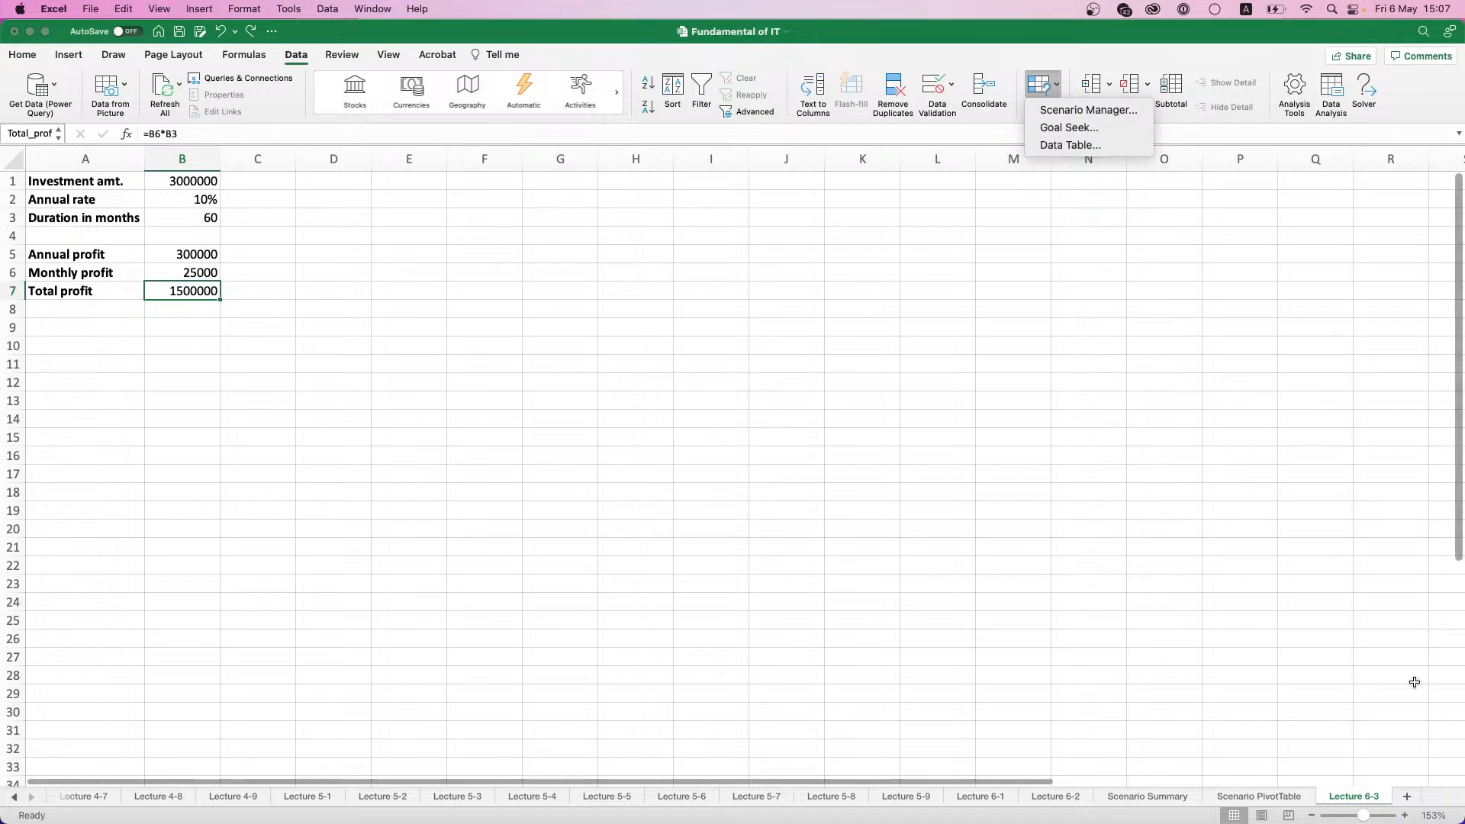
- Add a new worksheet after Lecture 6-3 and rename it Lecture 6-4
left_click(1407, 795)
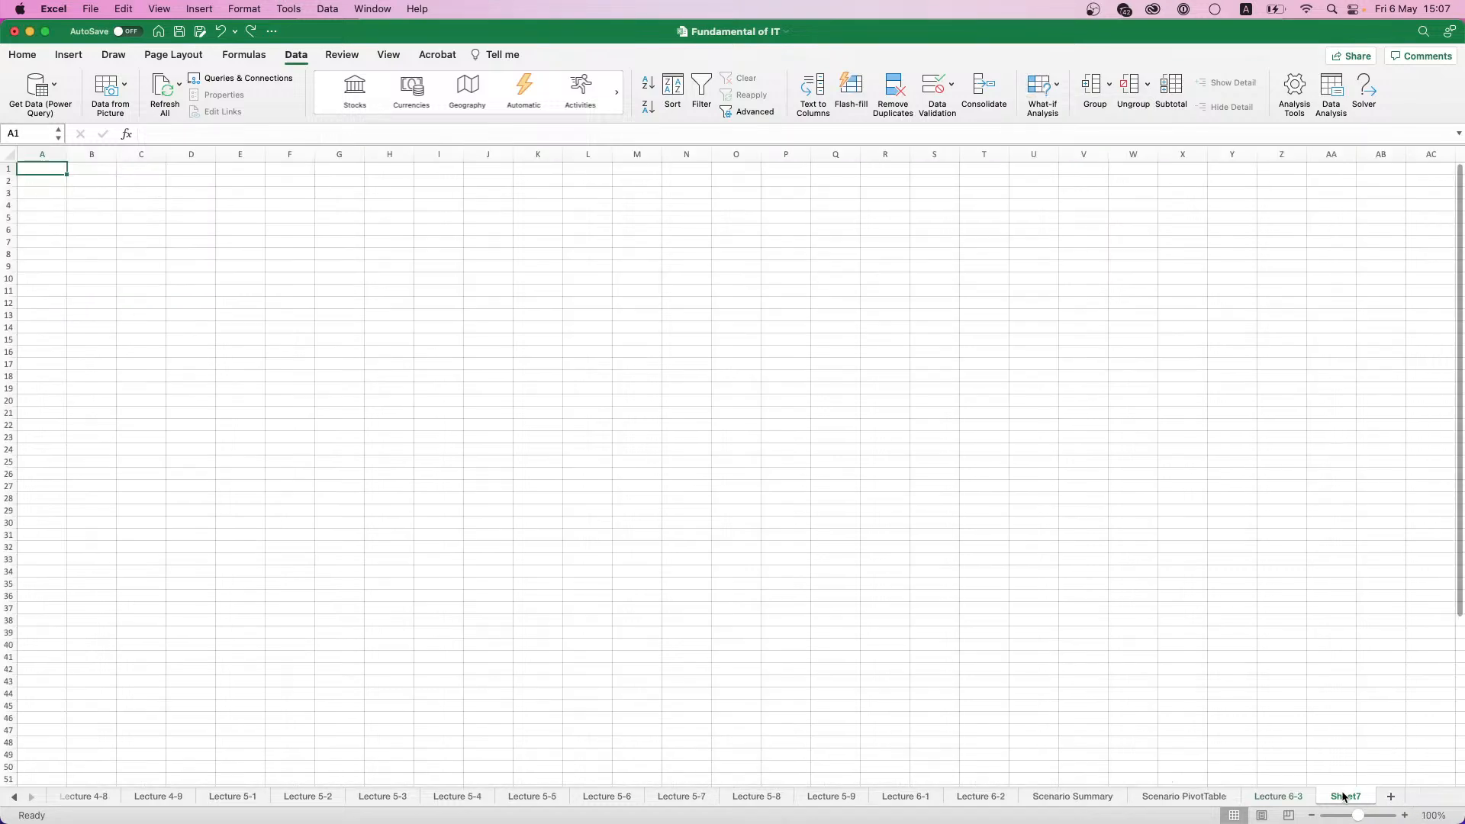
double_click(1333, 798)
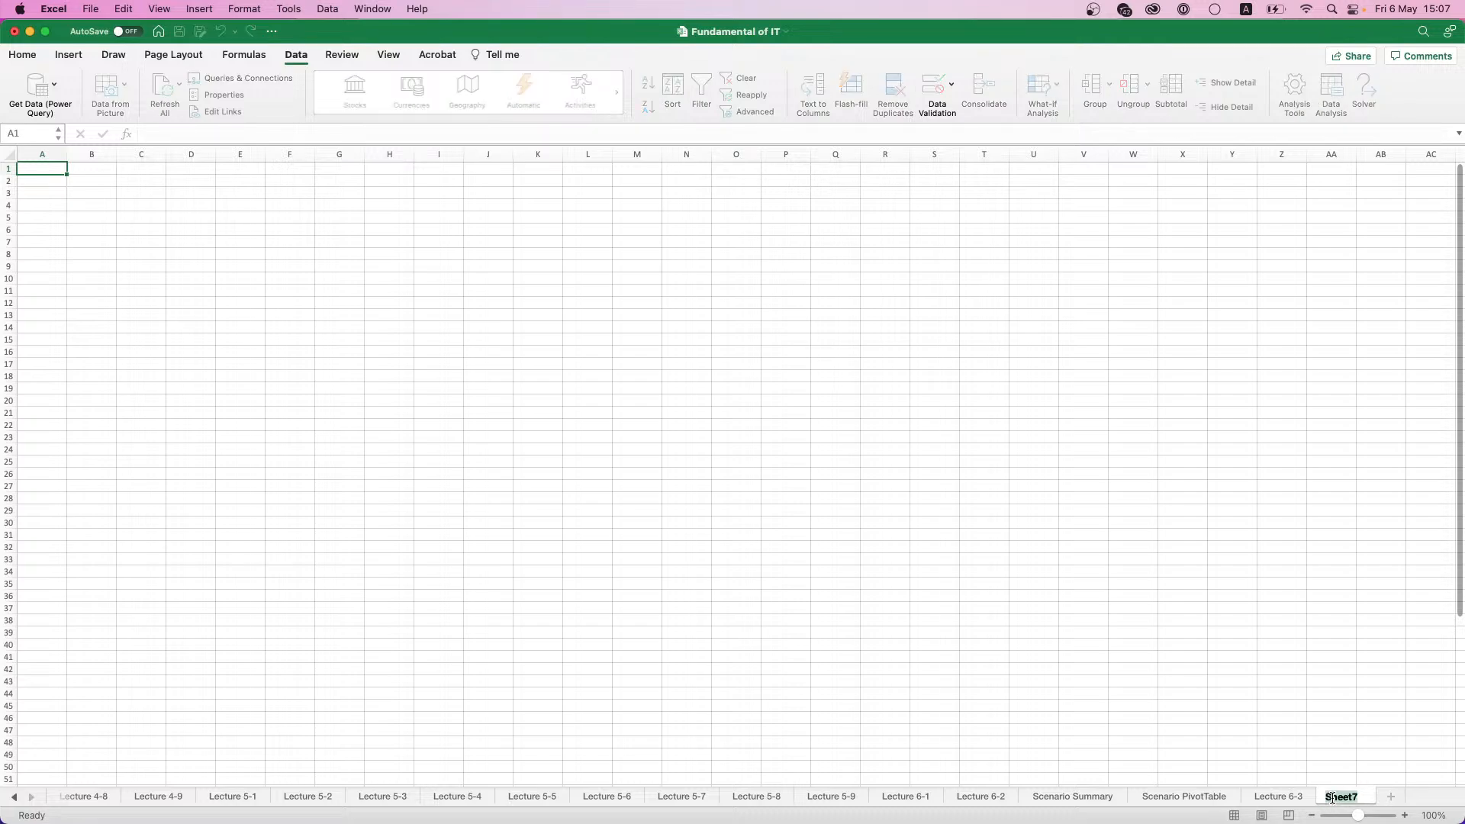
type("Lecture 7-4")
key("Return")
double_click(1342, 799)
left_click(1371, 794)
key("BackSpace")
type("6-4")
left_click(1381, 742)
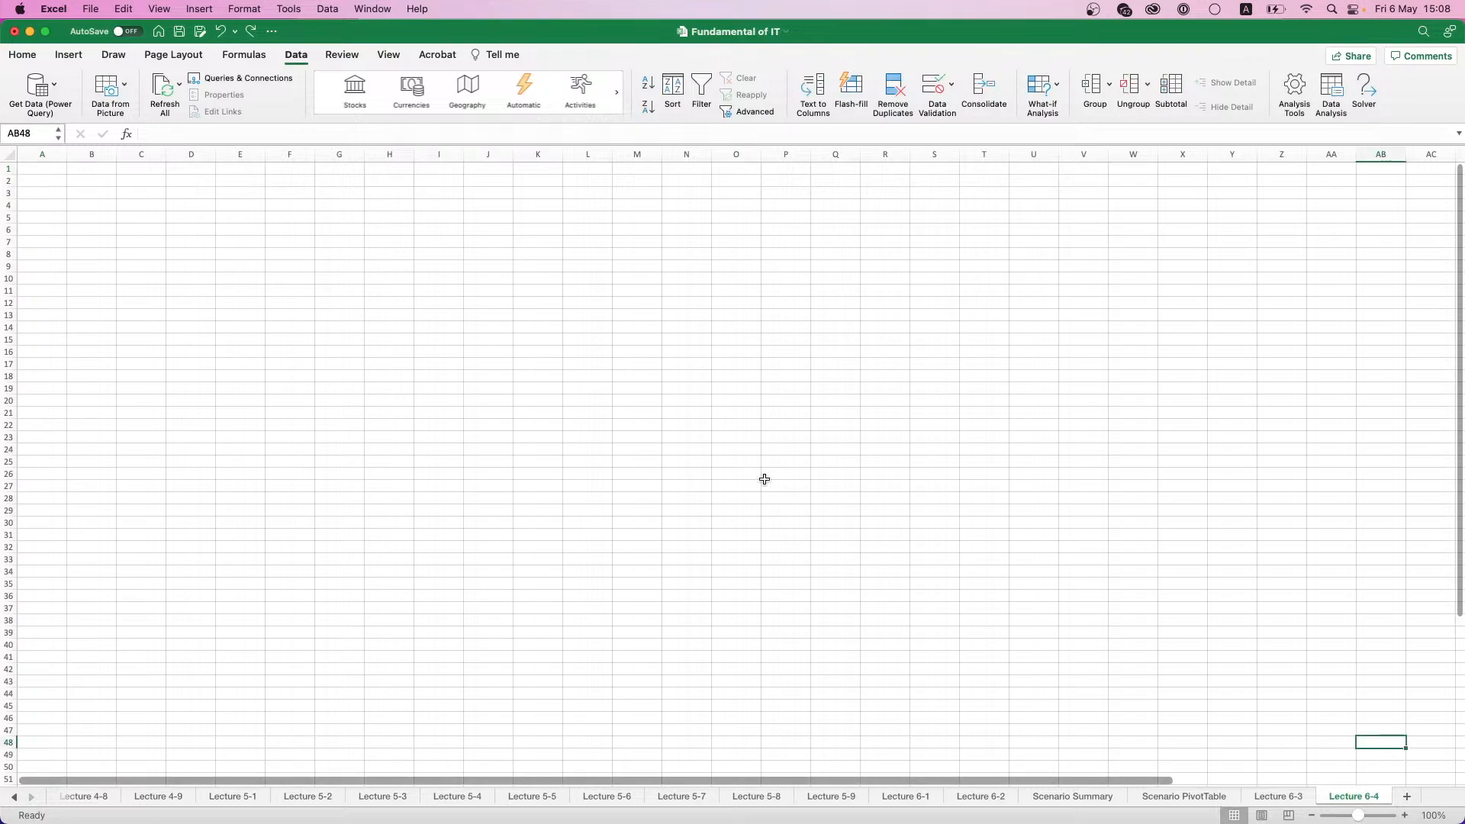
- Enter the row labels "Deposit amt." in cell A1 and "Annual rate" in cell A2 of the Lecture 6-4 sheet
scroll(91, 168, "up", 5)
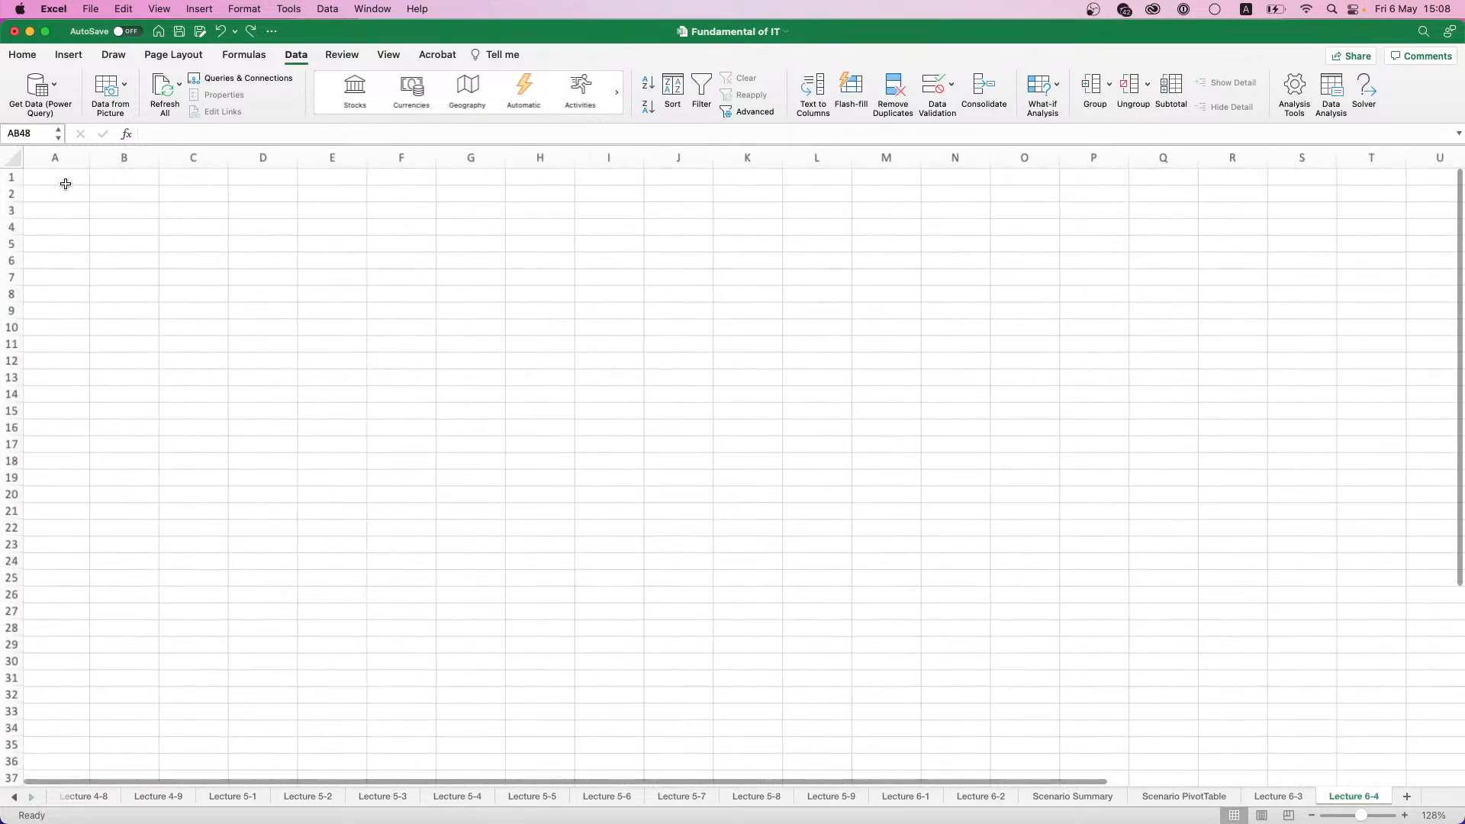
scroll(70, 189, "up", 4)
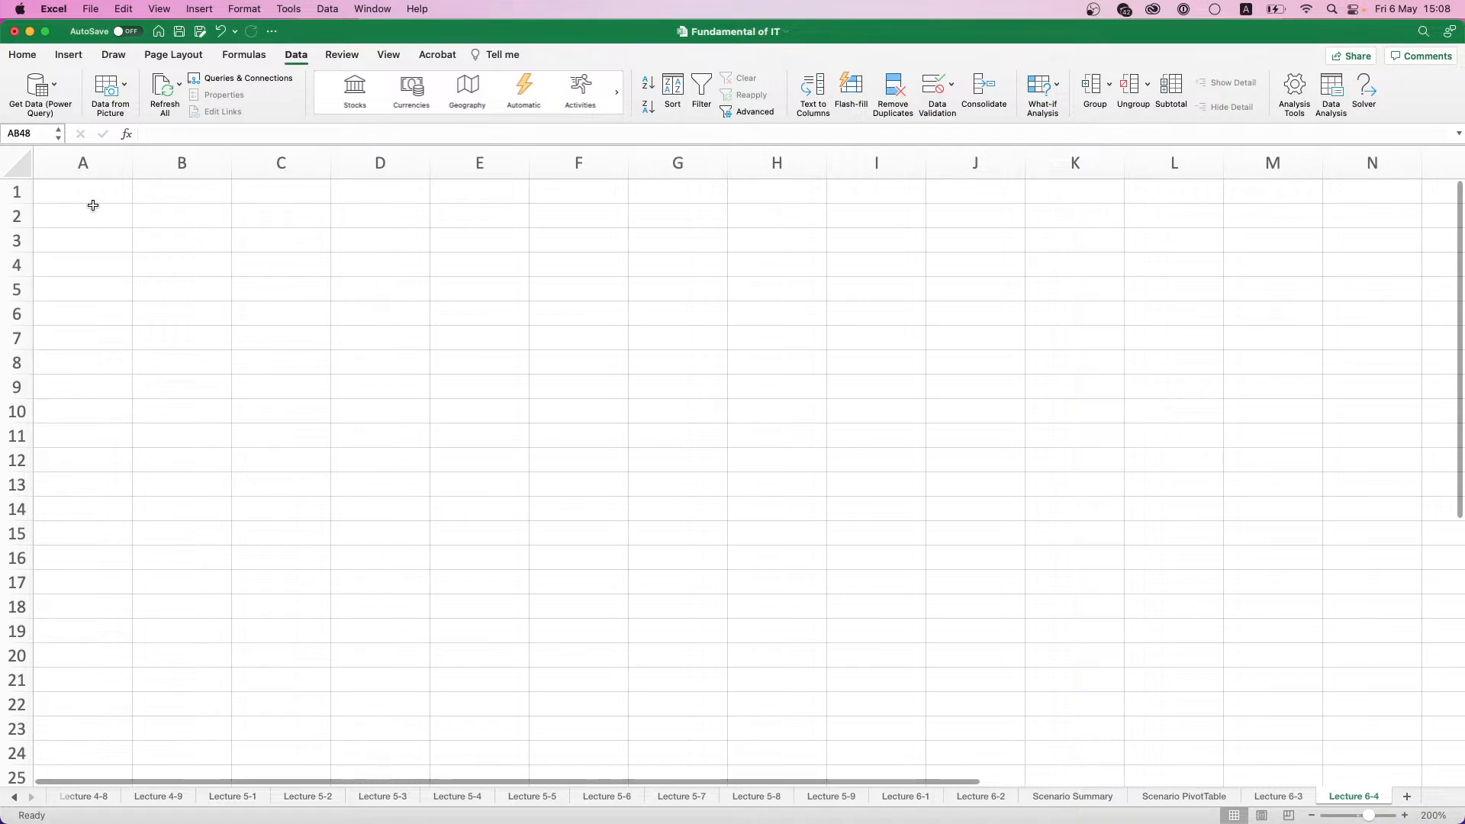
left_click(80, 189)
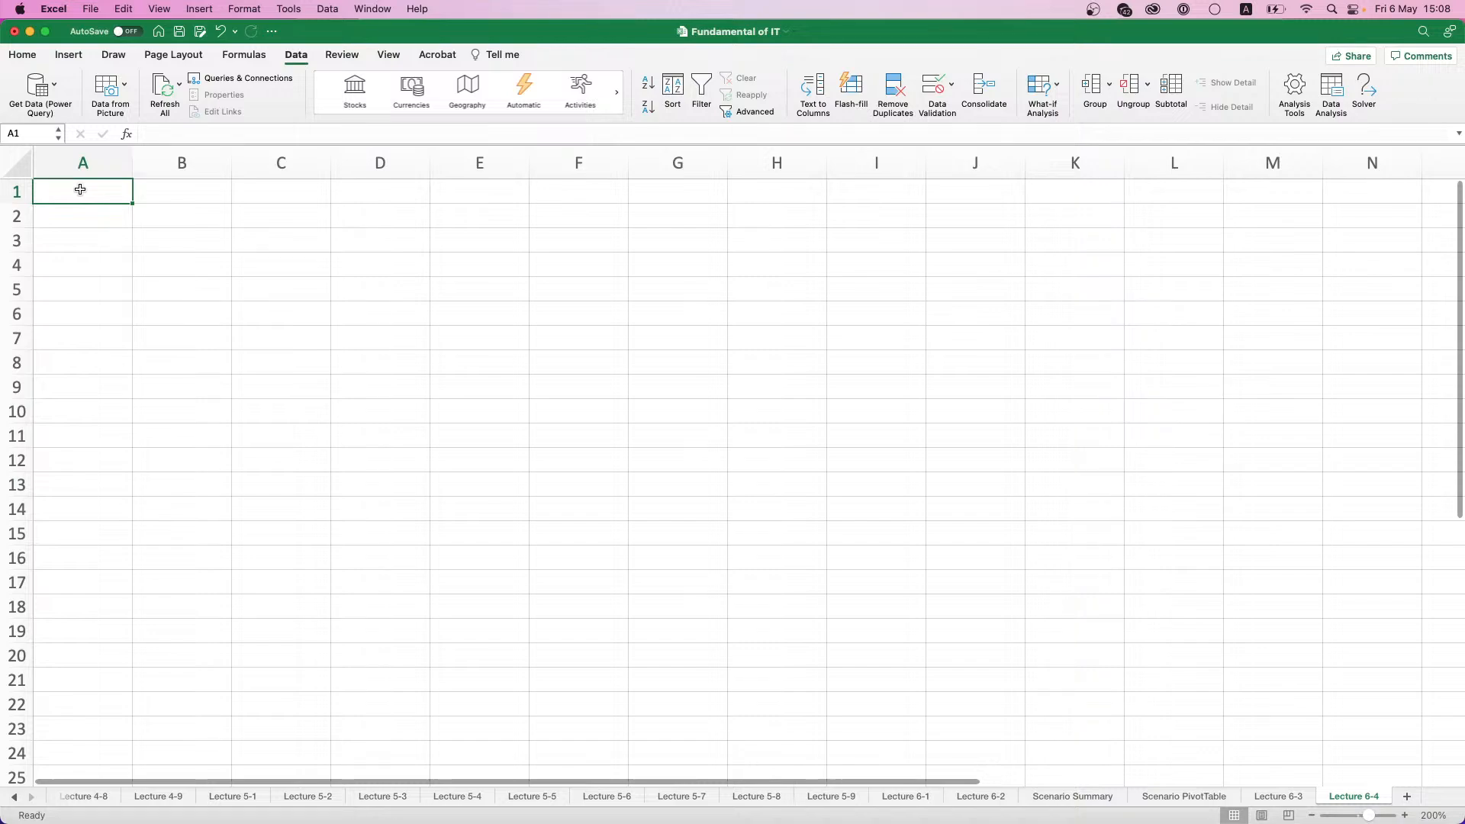
scroll(80, 189, "down", 3)
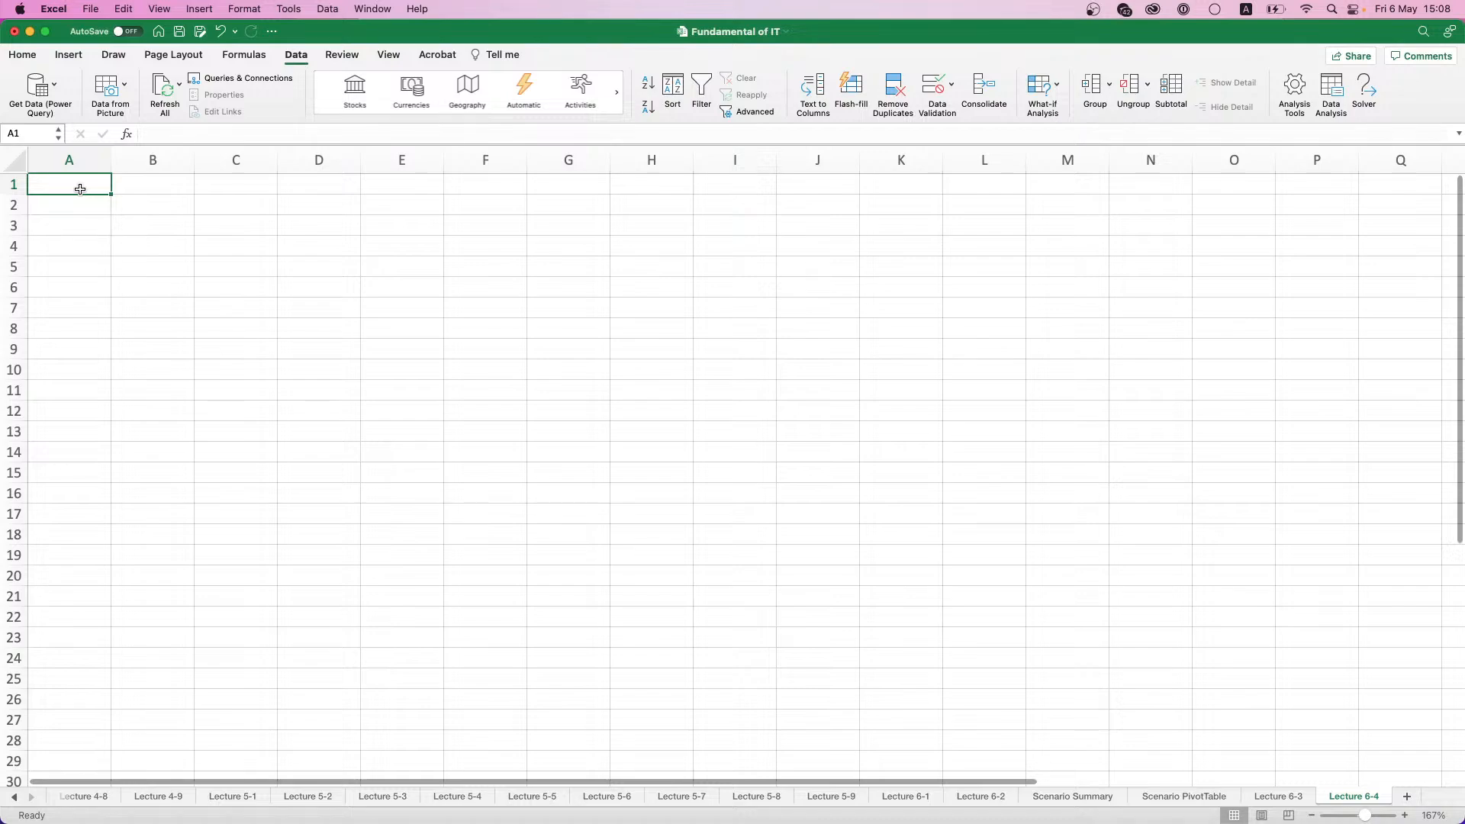
type("Deposit amt.")
key("Return")
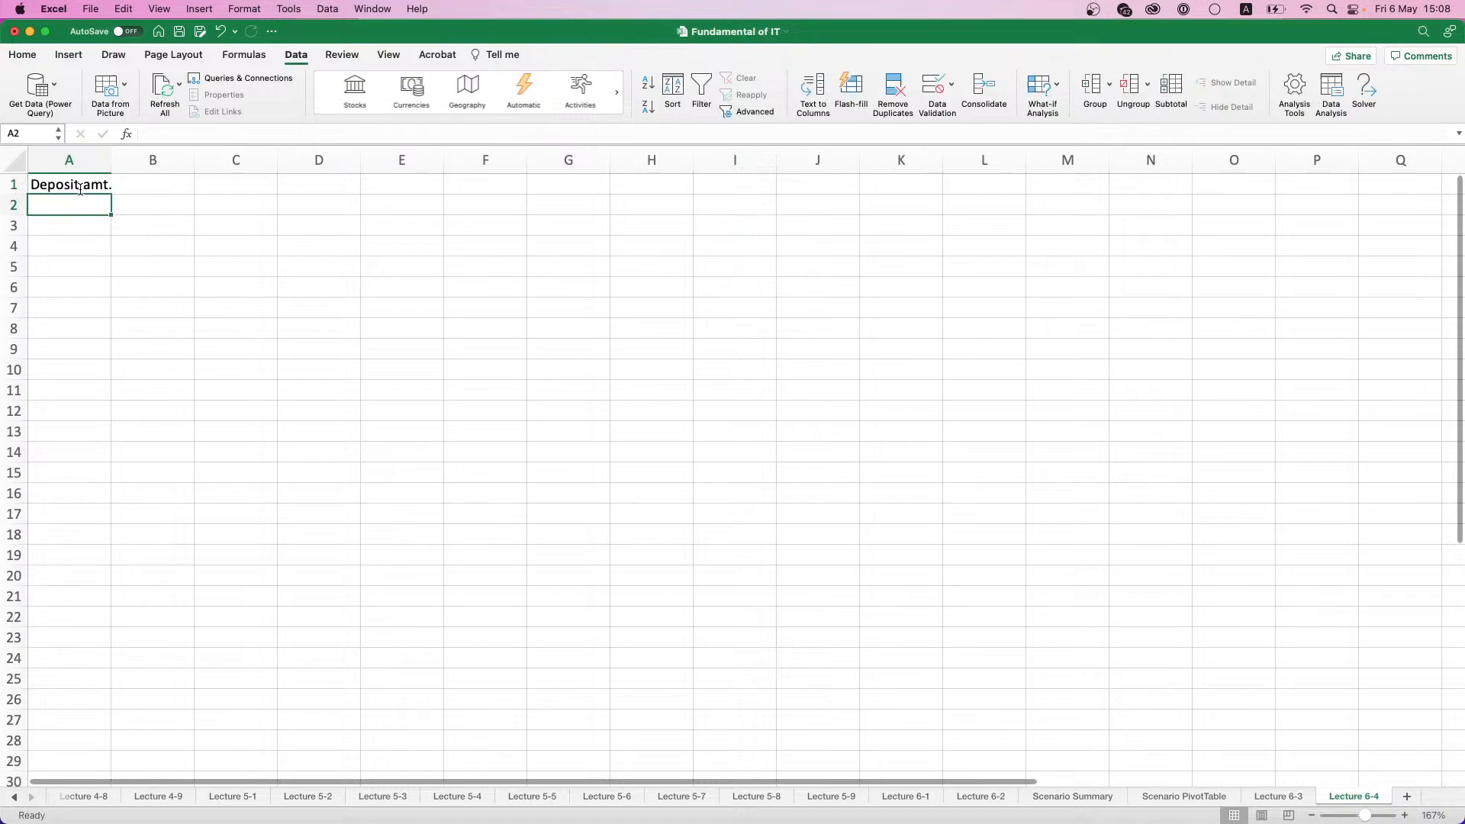
type("Annual rate")
key("Return")
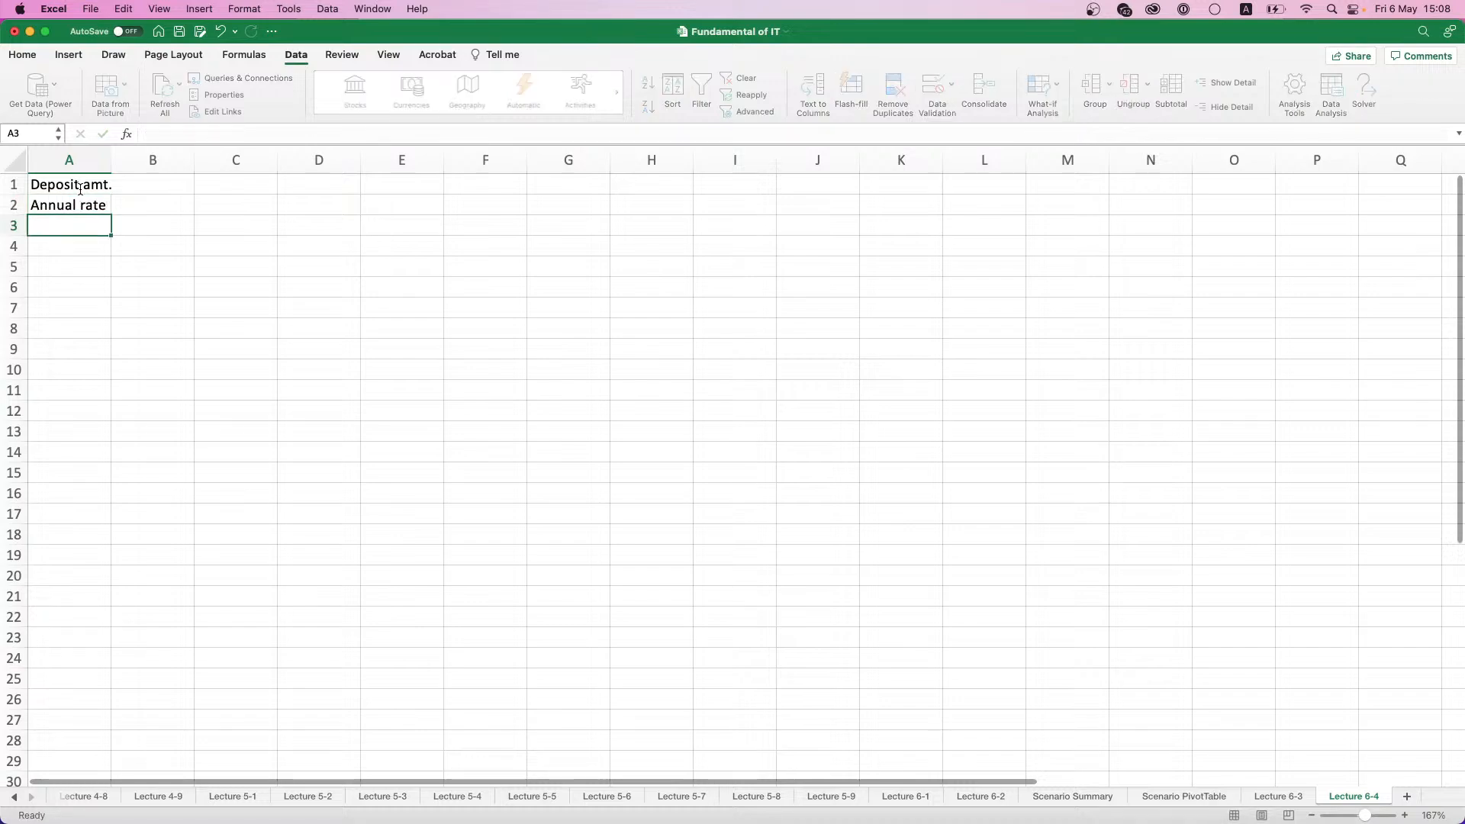
- Enter the row labels "Monthly rate" in cell A3 and "Duration in months" in cell A4
type("Mont")
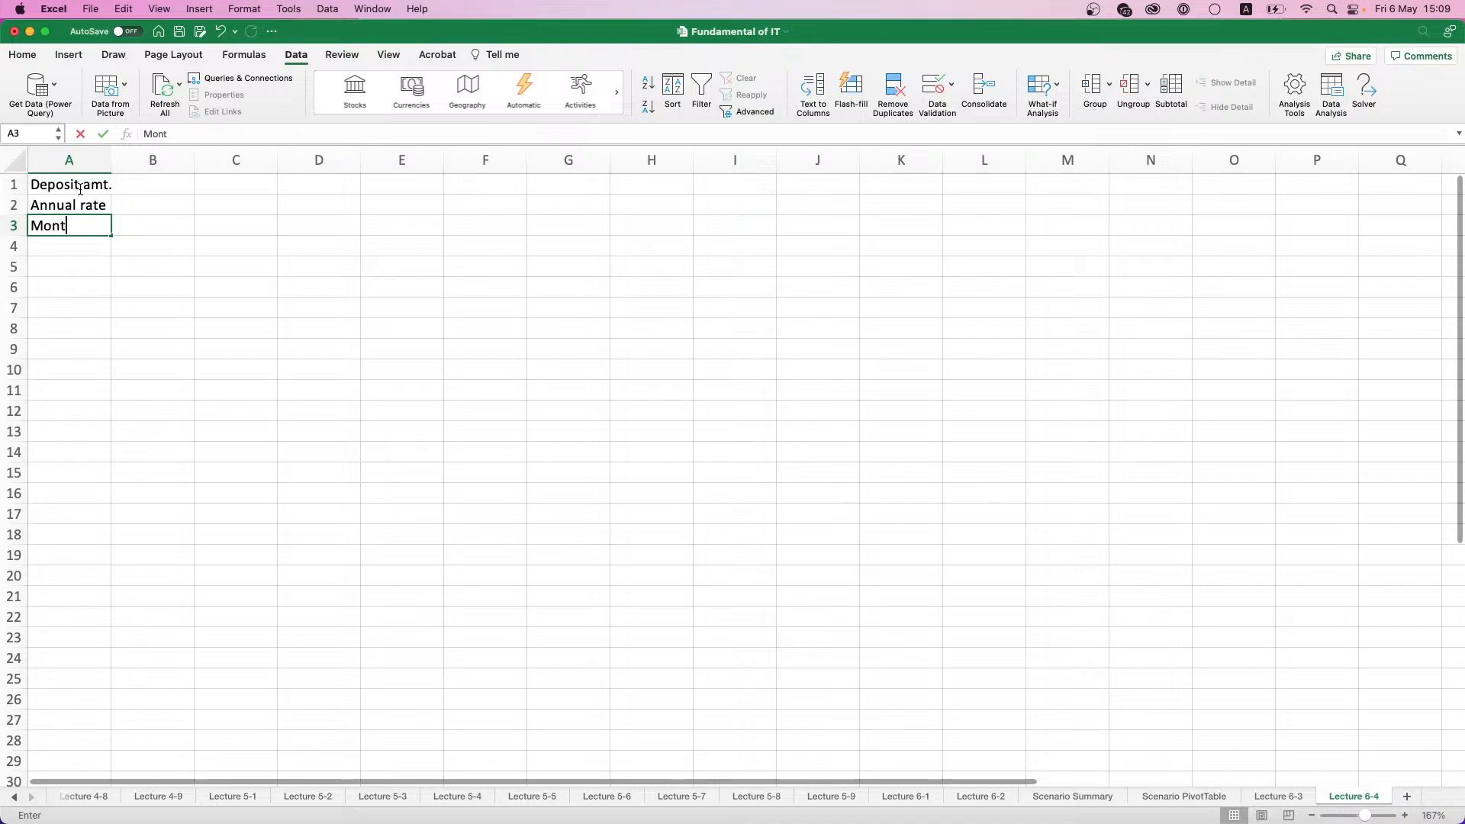
type("hly rate")
key("Return")
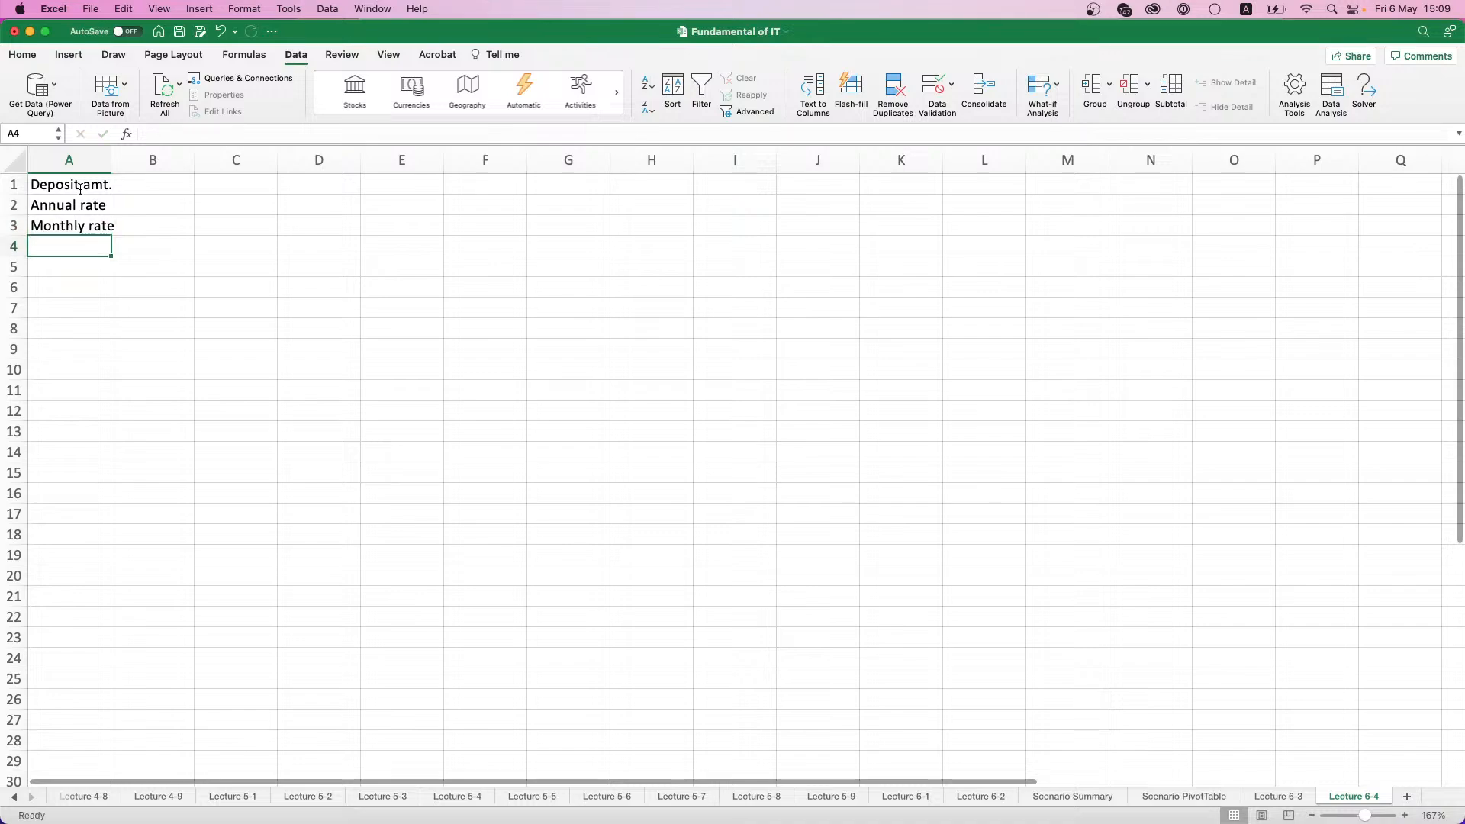
type("Duration")
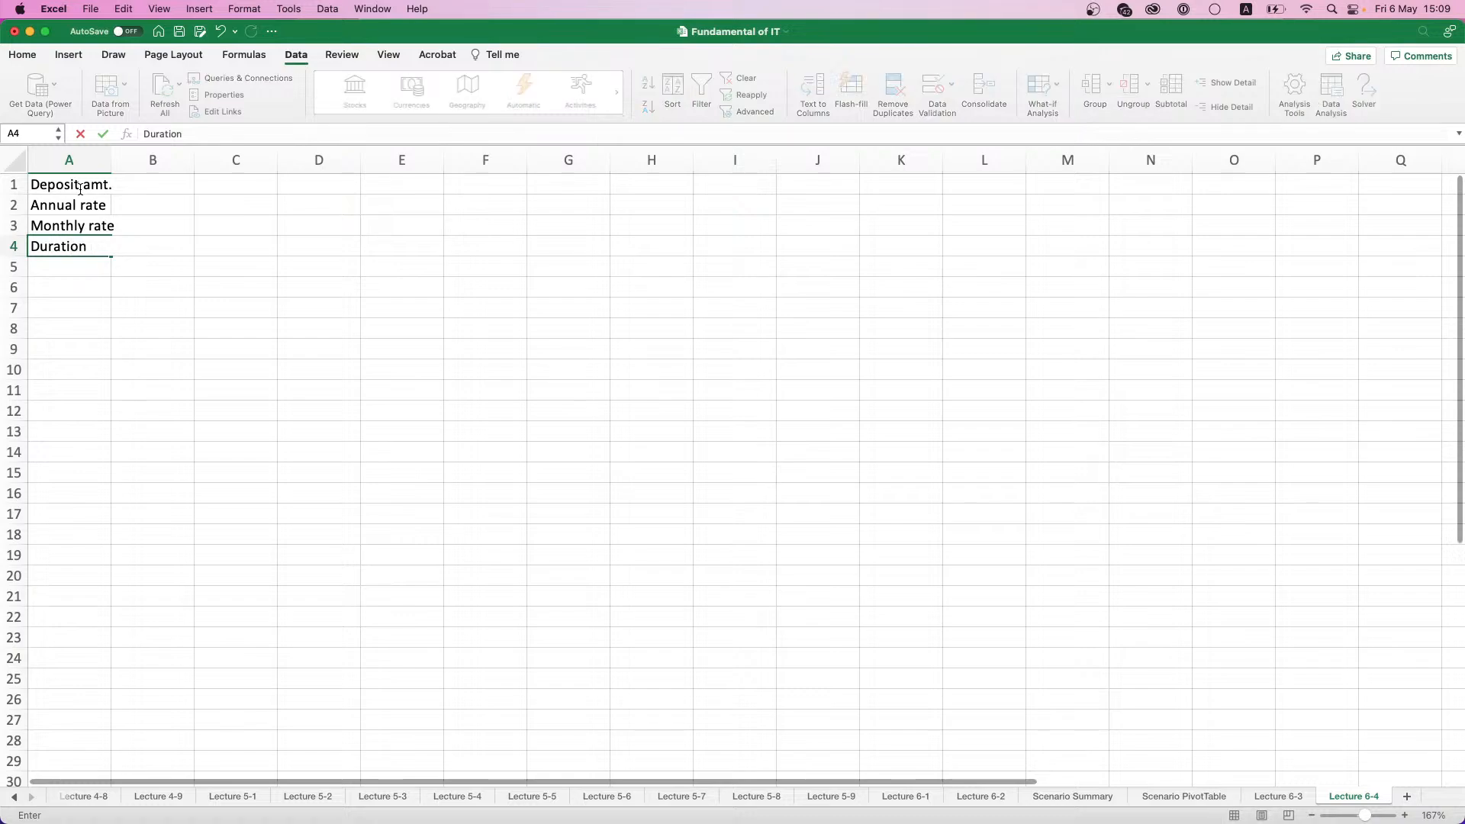
type(" in months")
key("Return")
- Widen column A to fit its labels and make the labels in A1:A4 bold
left_click_drag(111, 159, 161, 159)
left_click_drag(69, 184, 113, 239)
key("super+b")
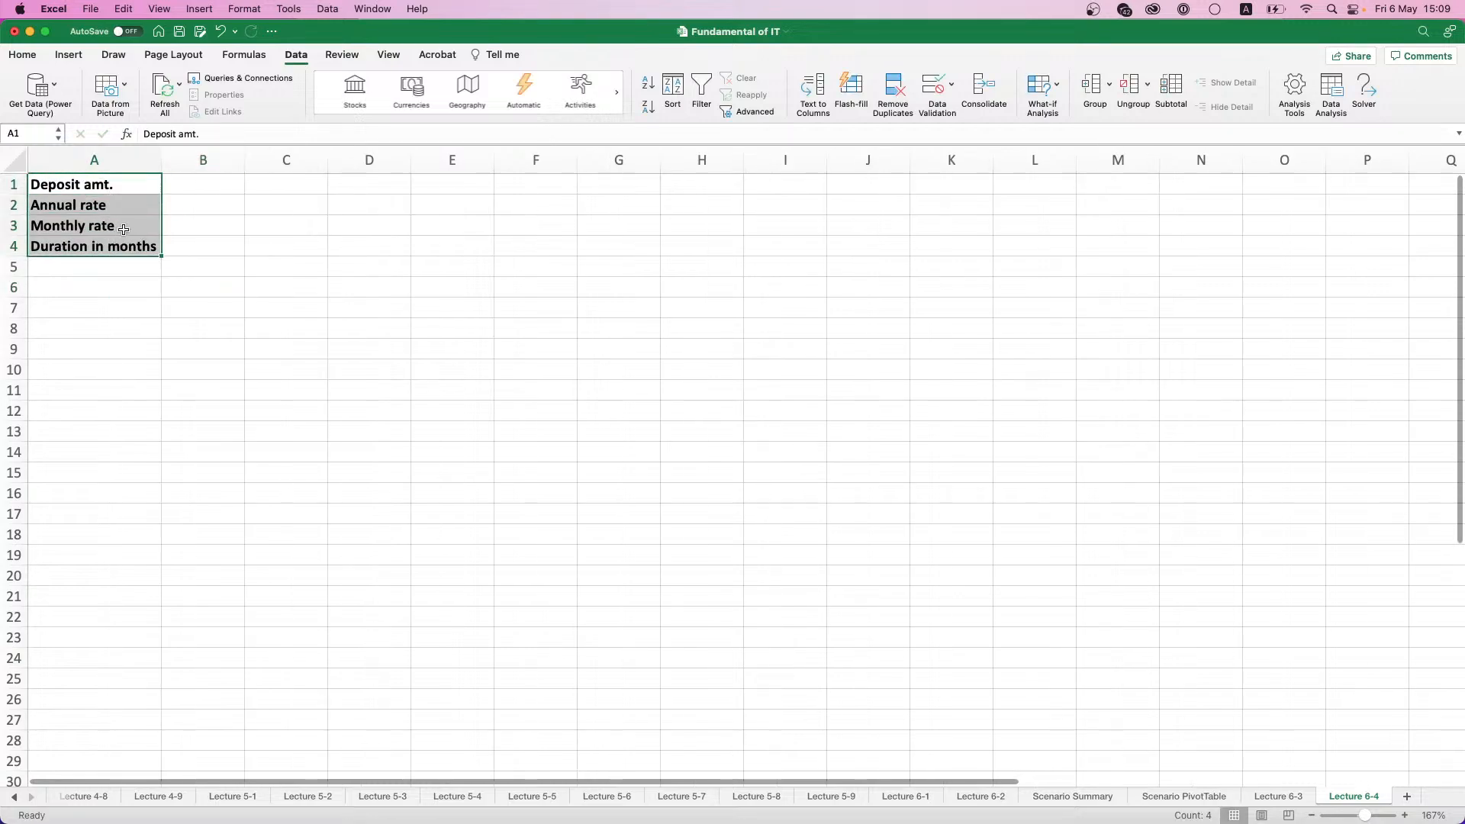
- Enter 1000000 as the deposit amount in B1 and 9% as the annual rate in B2
left_click(217, 180)
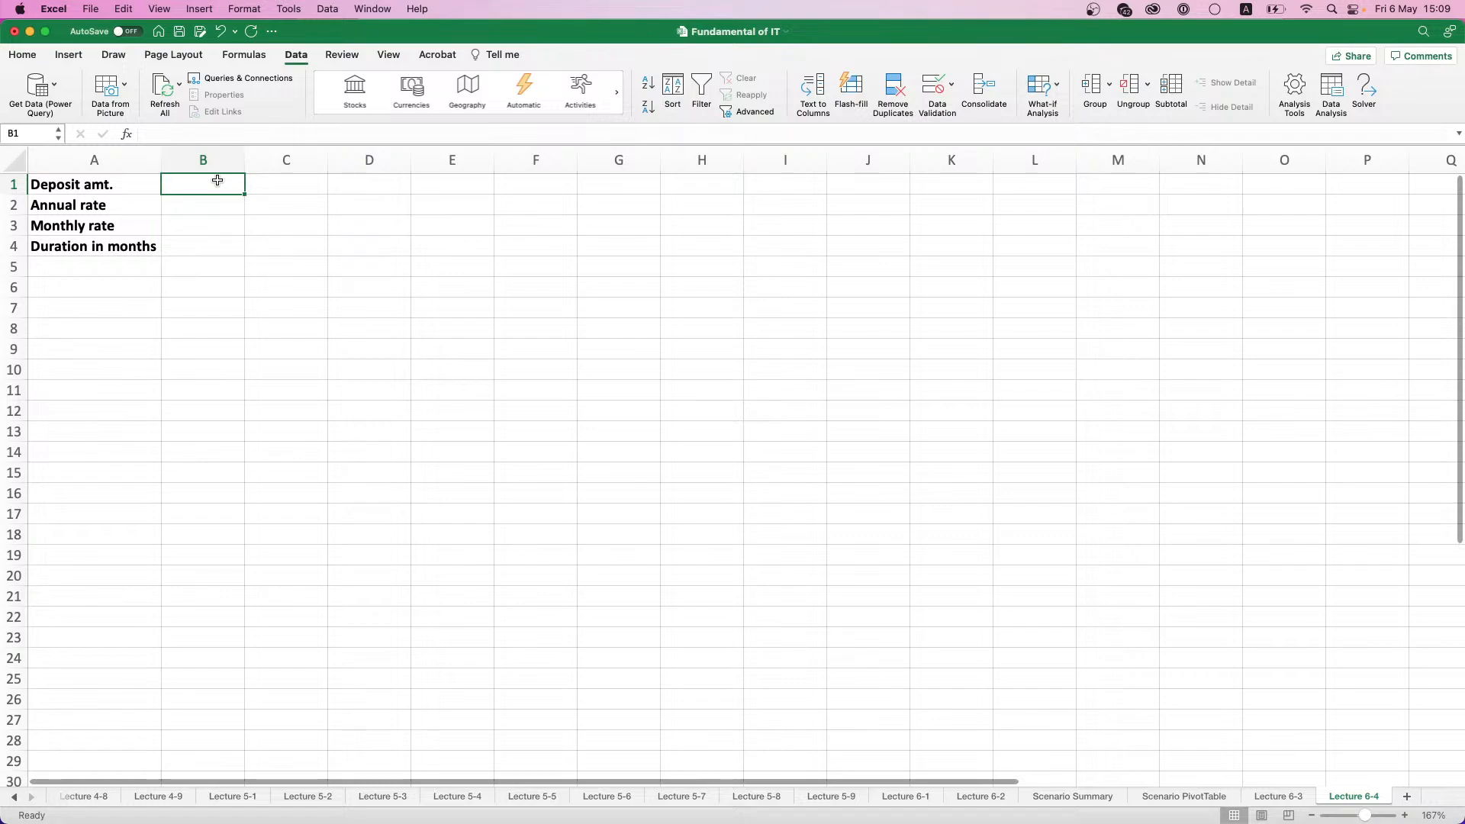
type("100000")
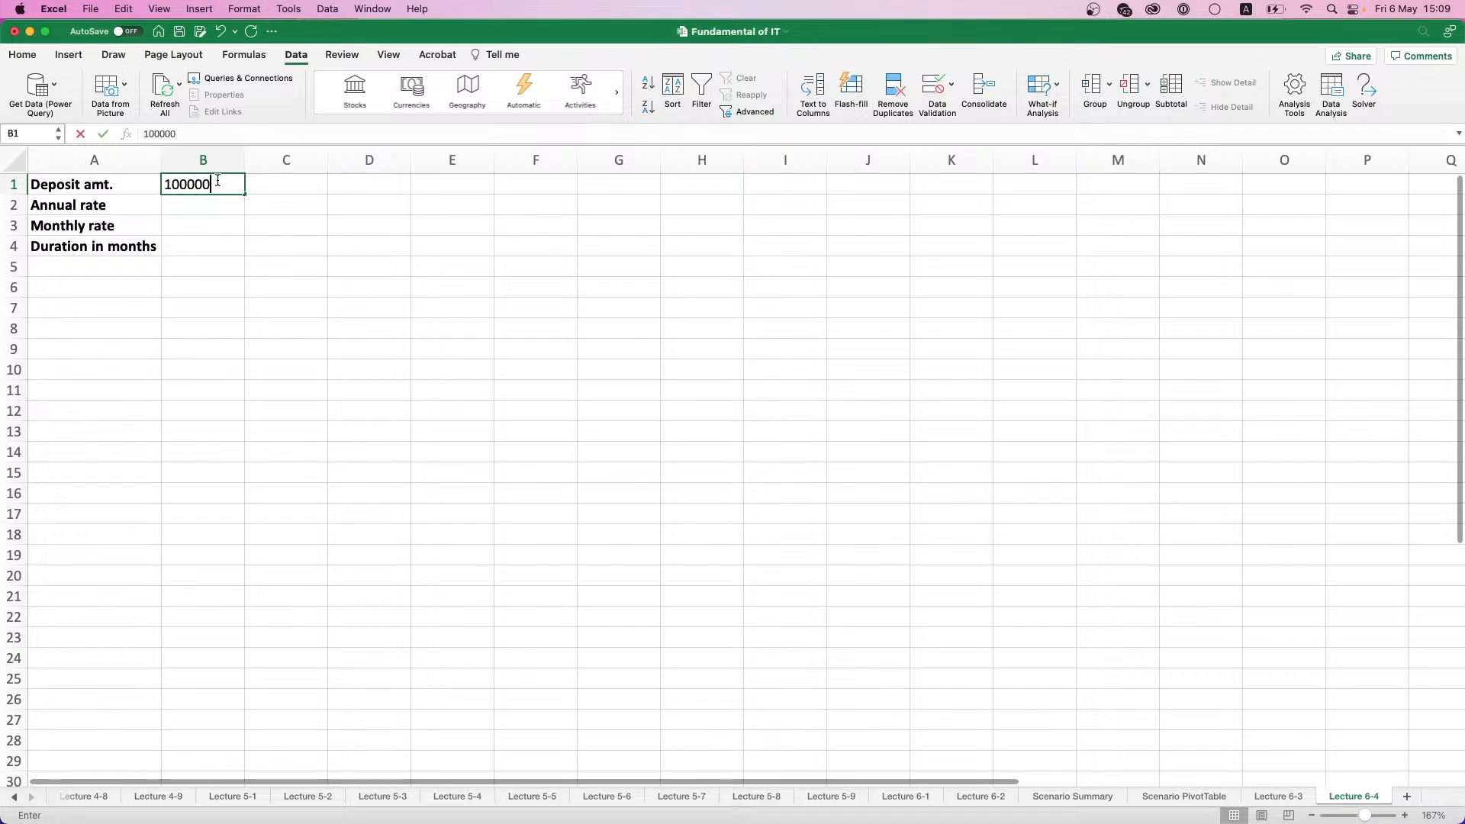
type("0")
key("Return")
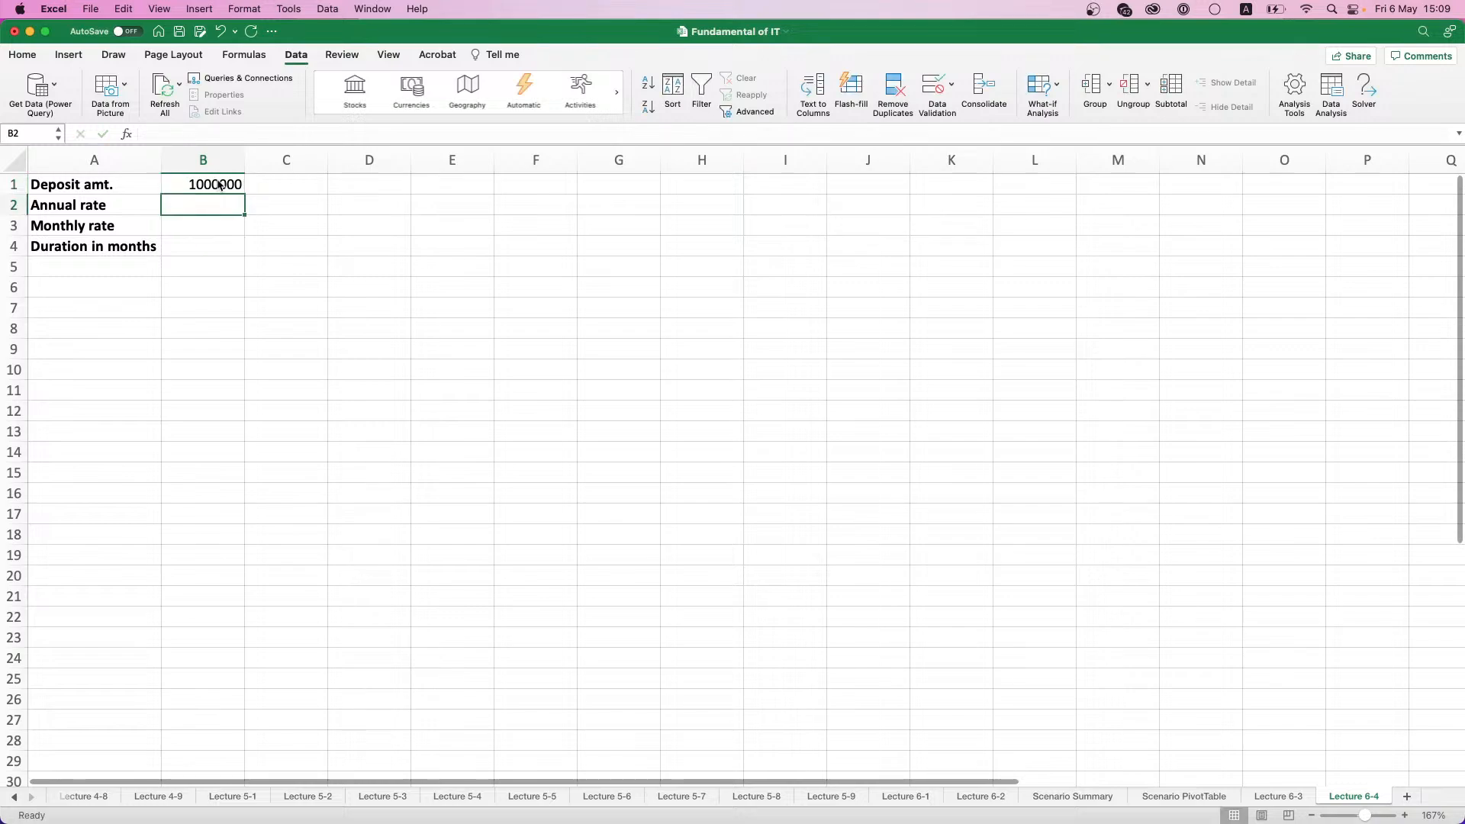
type("9%")
key("Return")
- Calculate the monthly rate in cell B3 with the formula =B2/12
type("=")
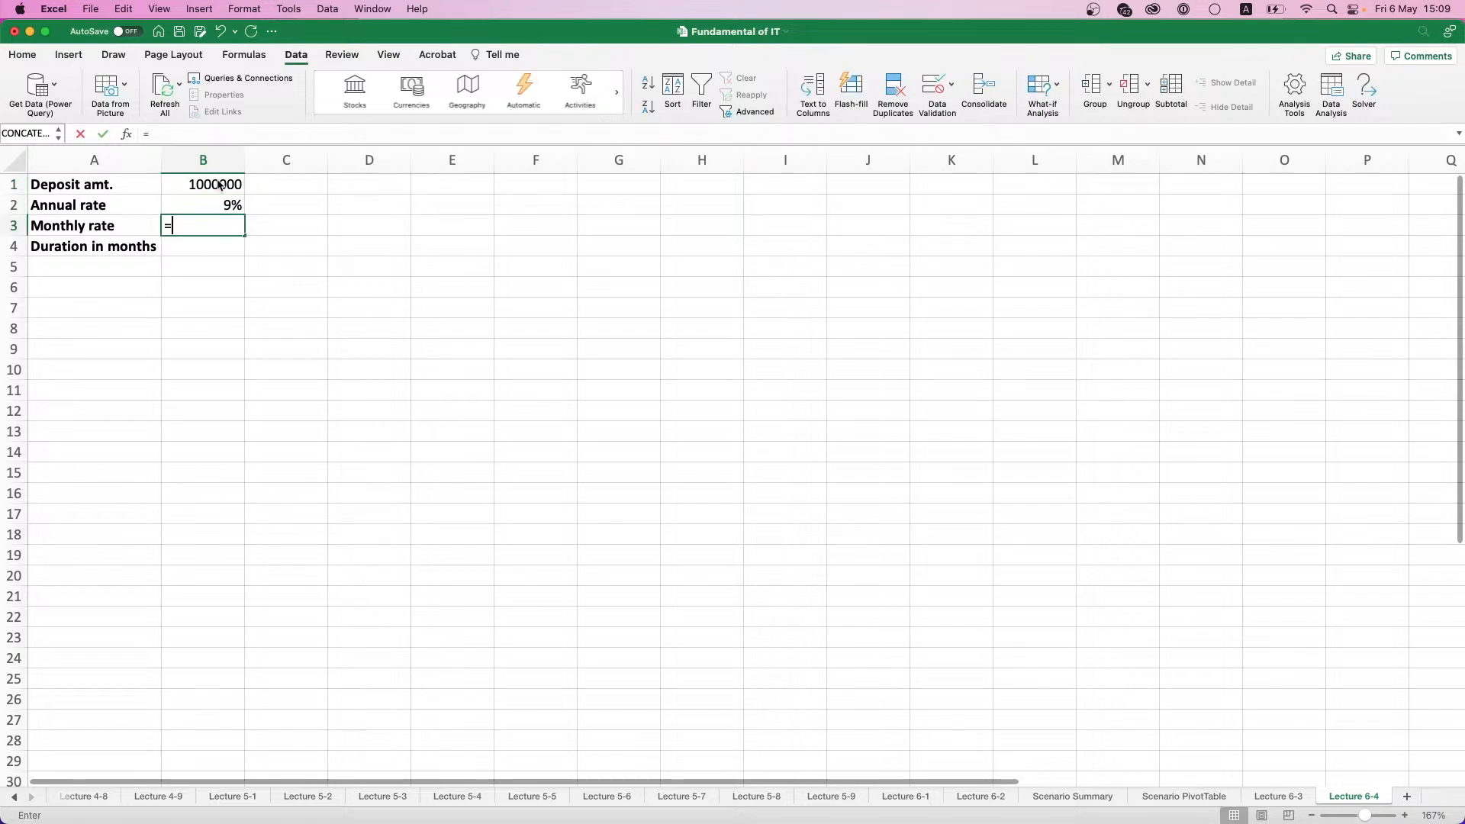
key("Up")
type("/12")
key("Return")
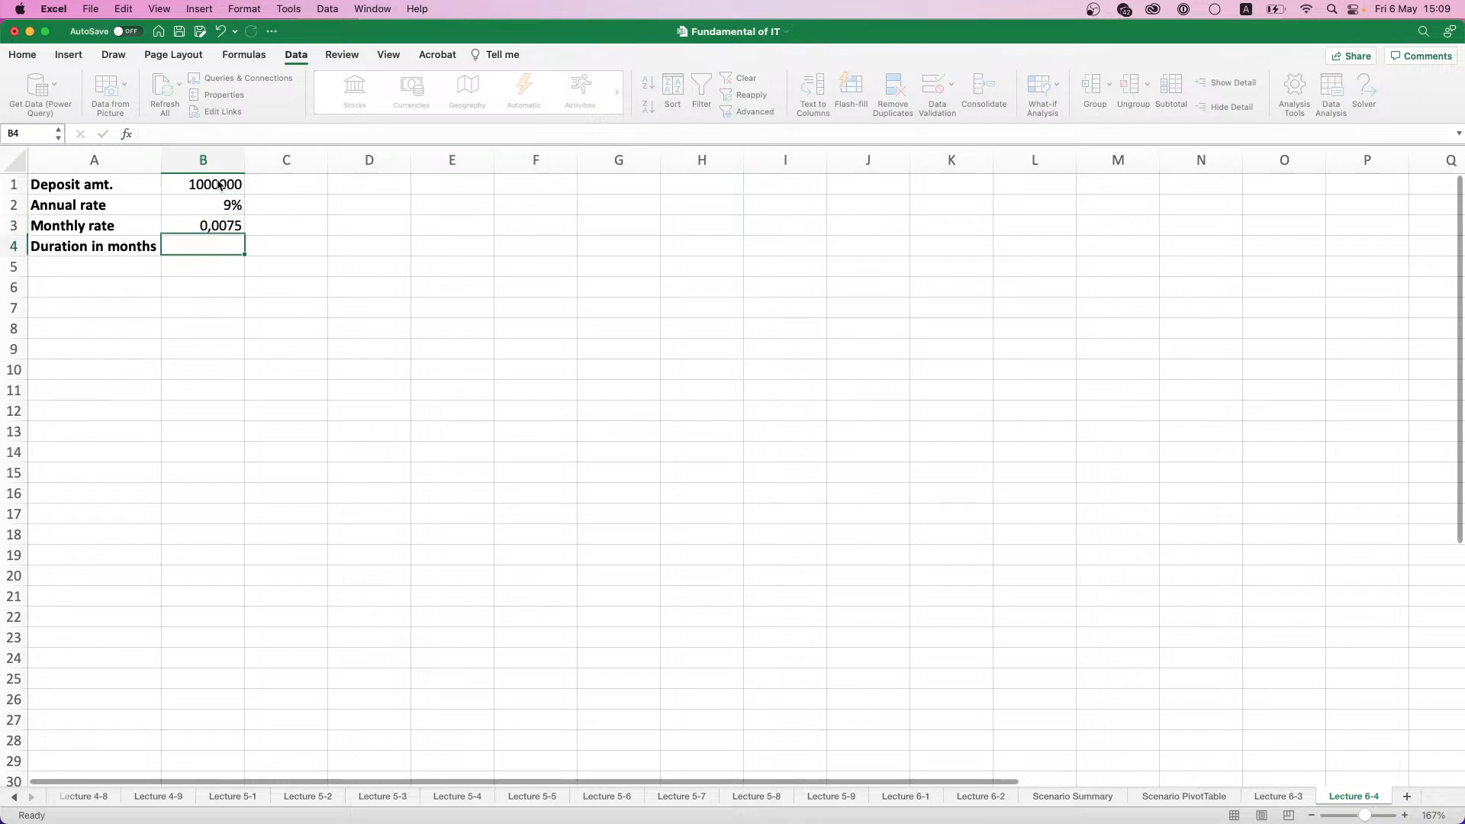
- Format the monthly rate in B3 as a percentage and show both rates in B2:B3 with two decimal places
left_click(220, 224)
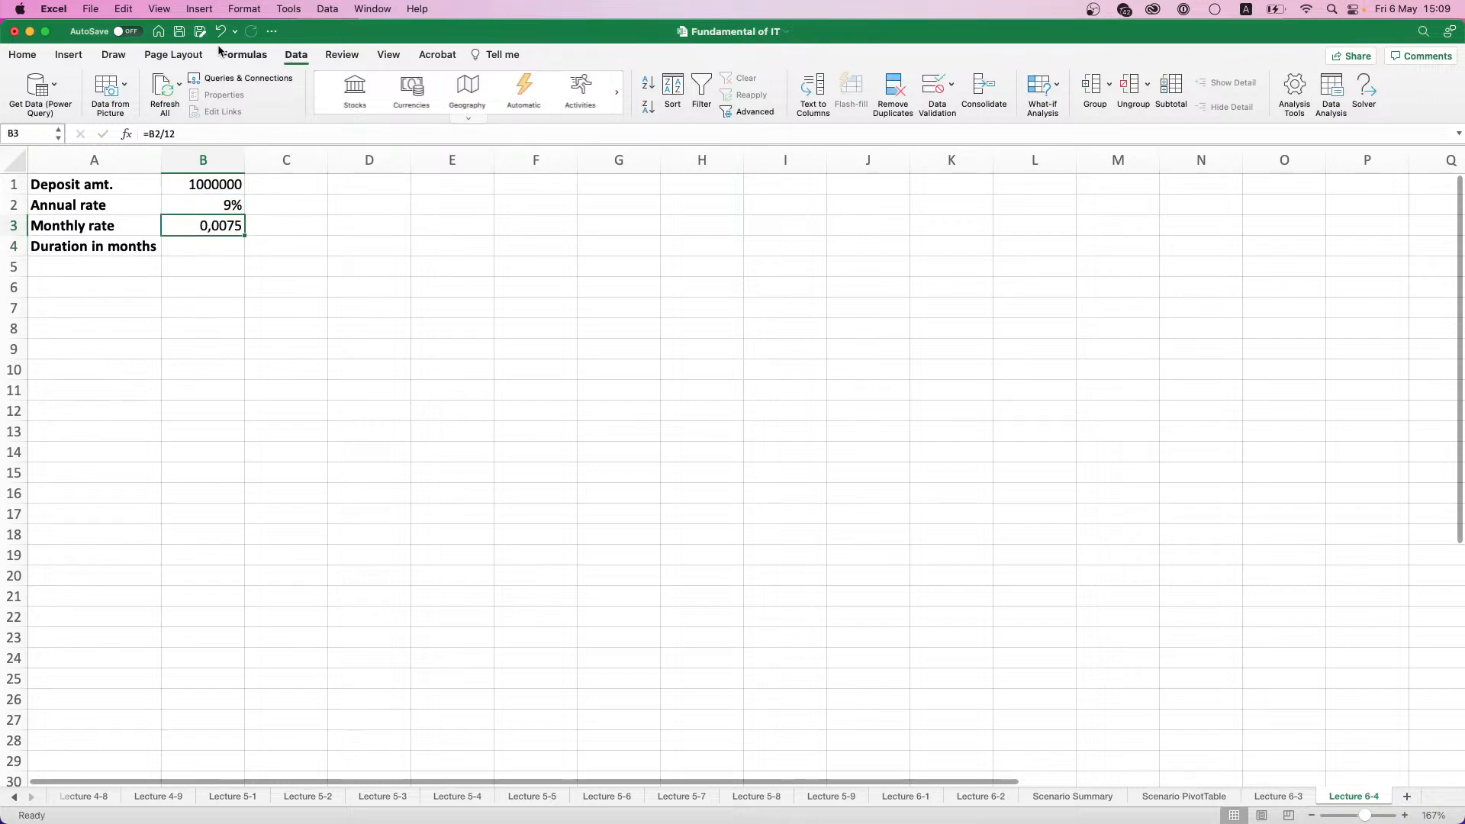
left_click(25, 55)
left_click(589, 108)
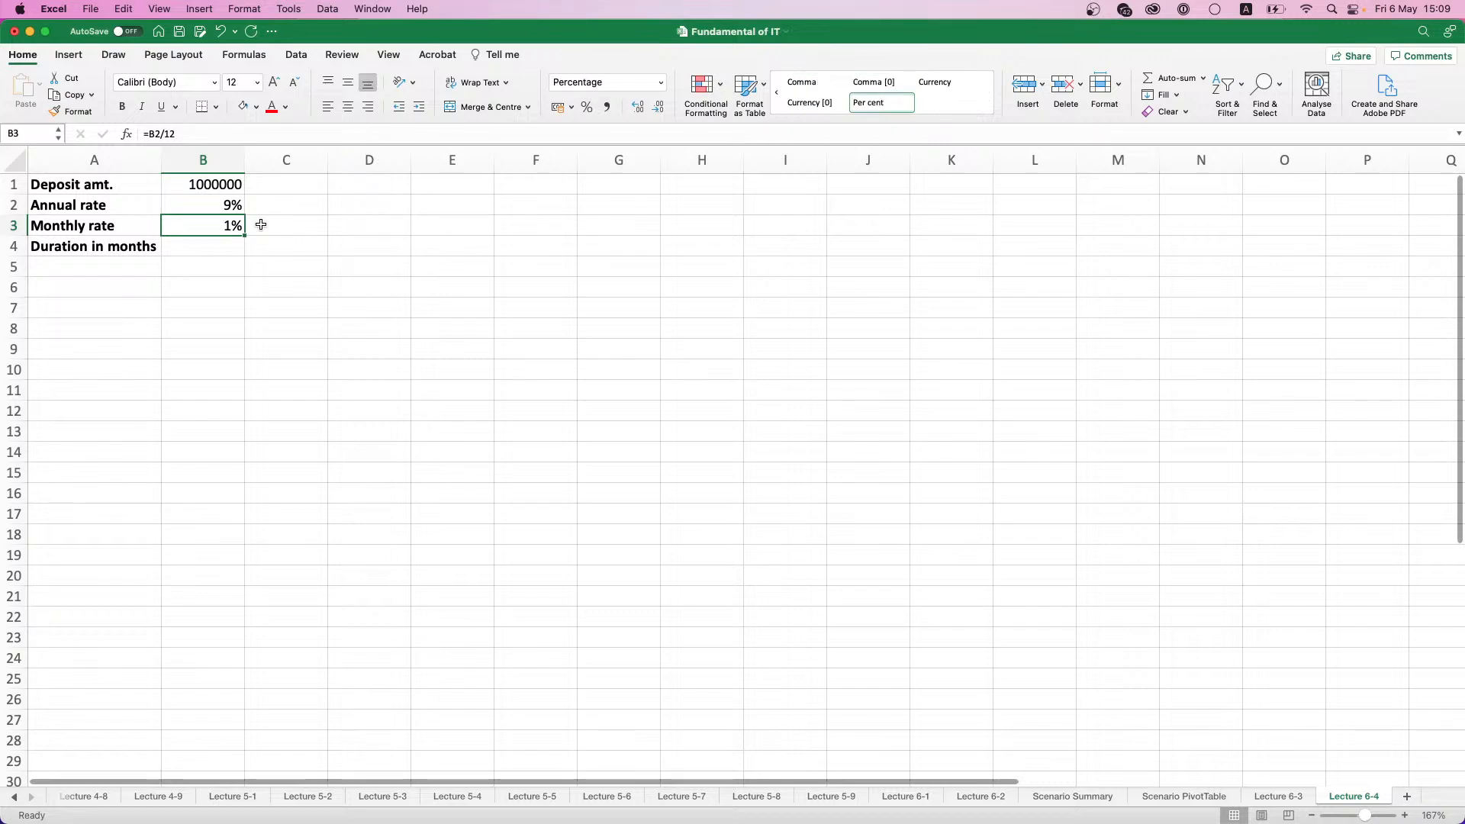
left_click_drag(222, 205, 233, 223)
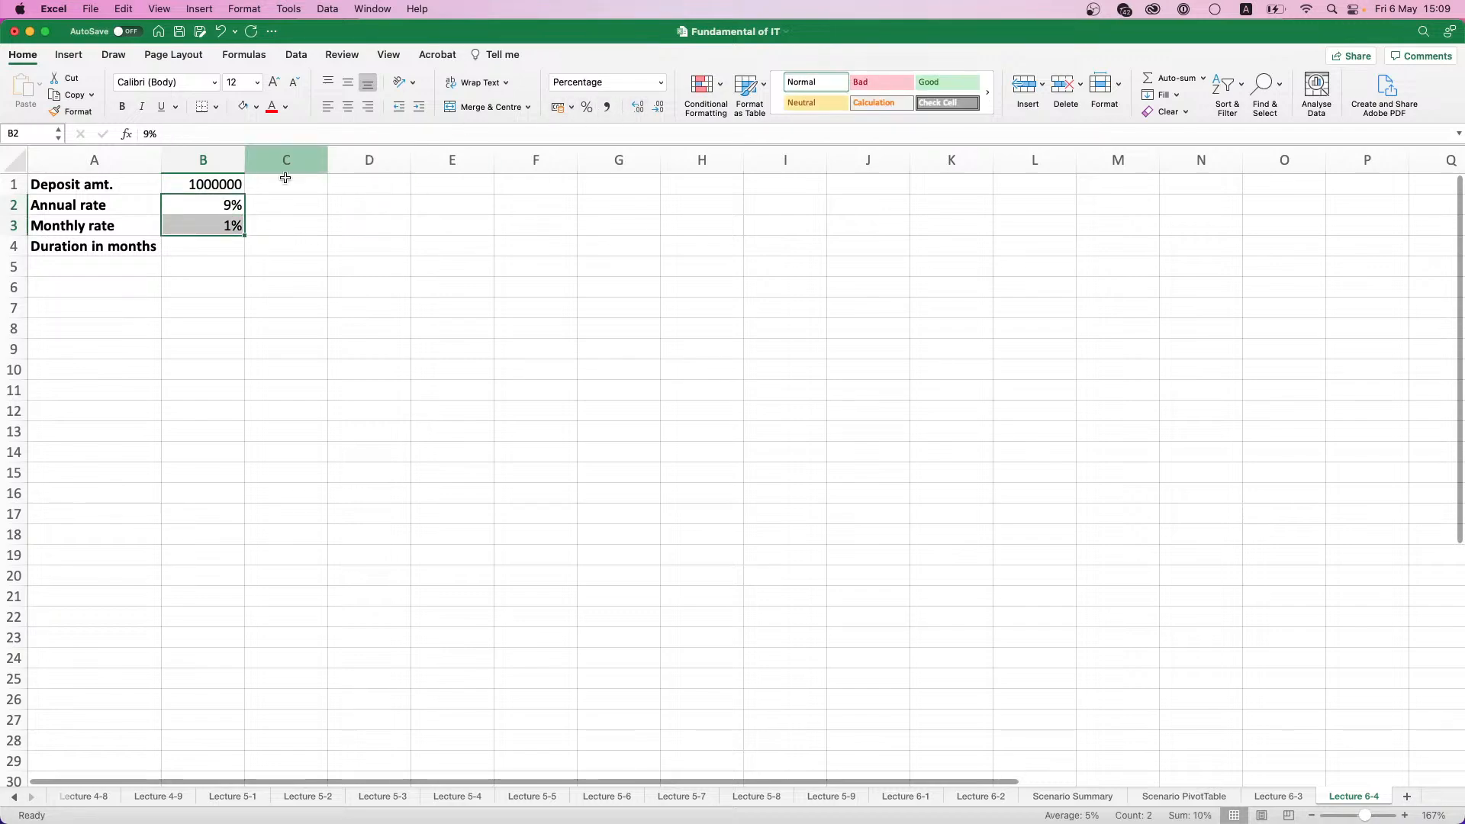
left_click(638, 108)
left_click(638, 107)
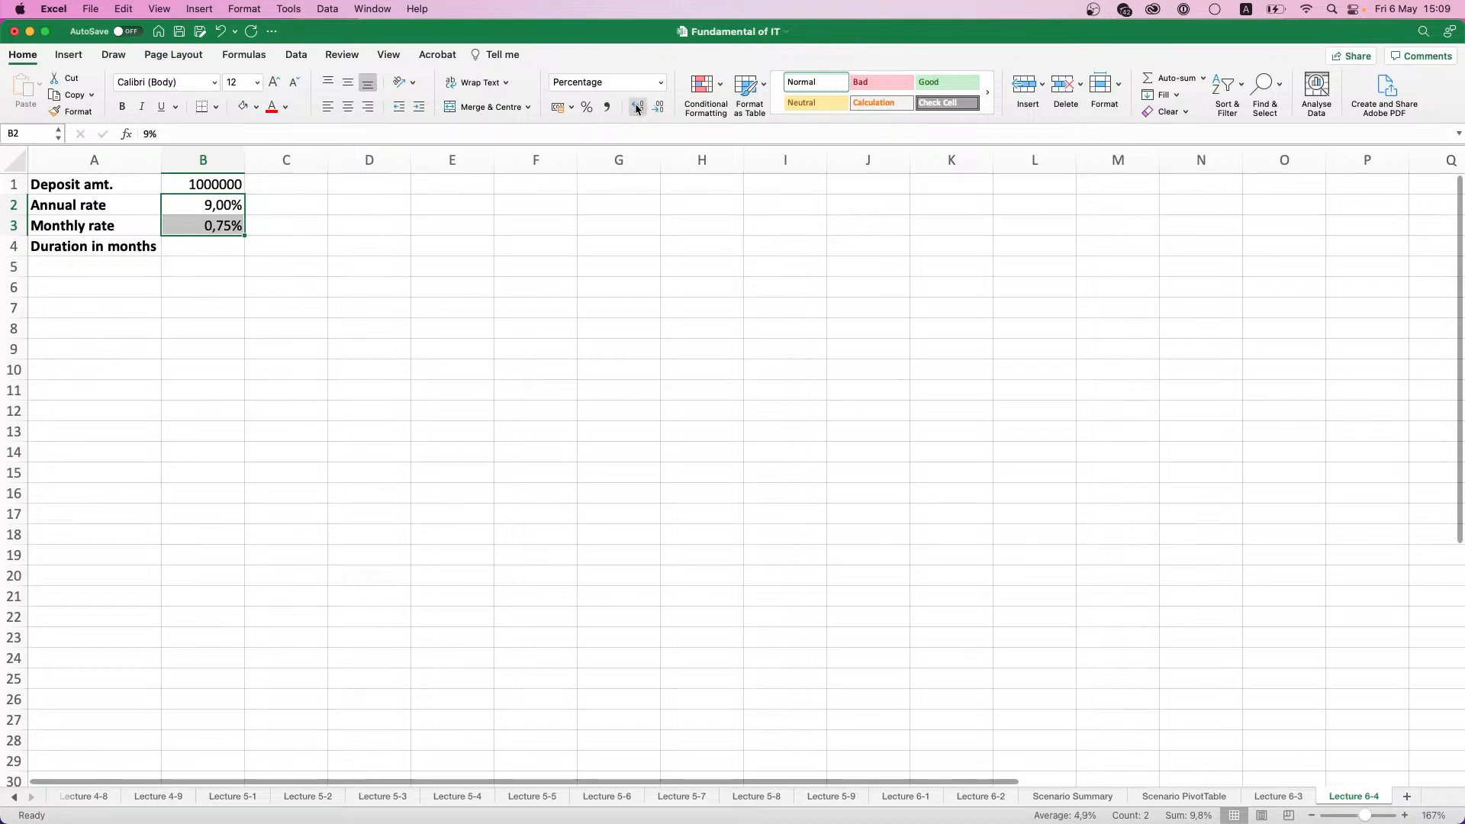
- Enter 36 as the duration in months in cell B4
left_click(184, 250)
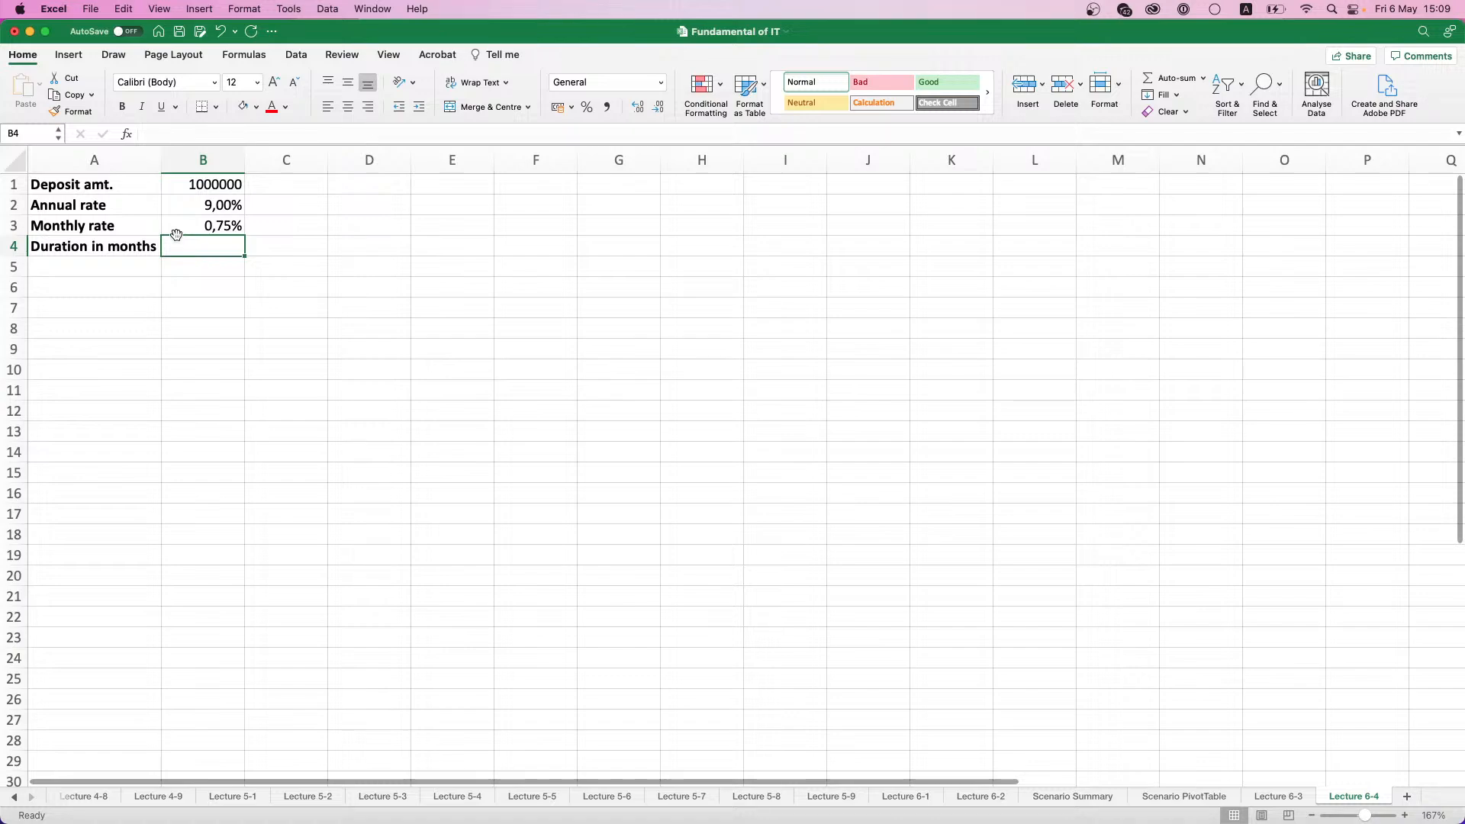
type("36")
left_click(218, 270)
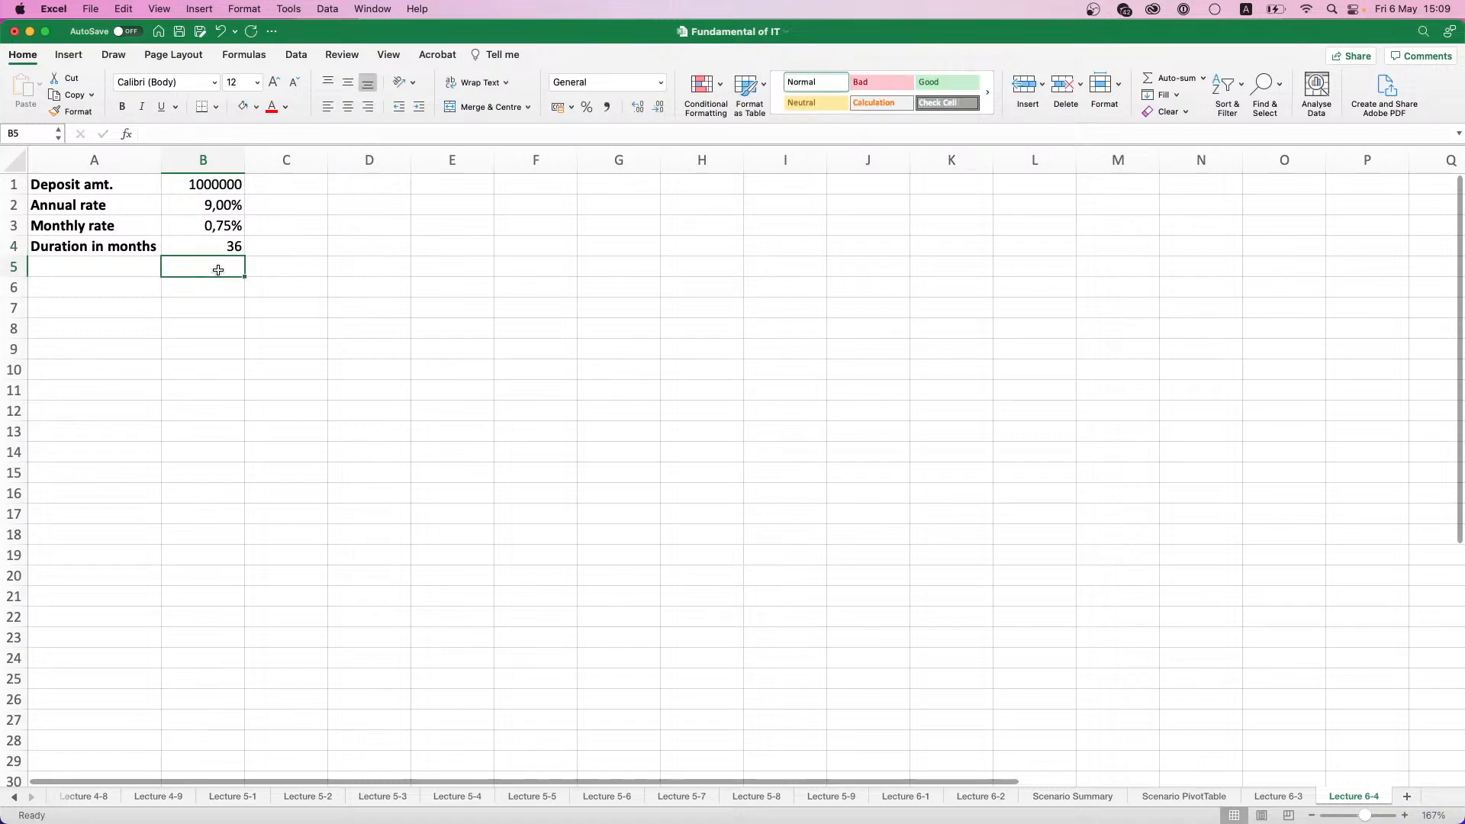
- Enter the label "Amt. in the end" in cell A6
left_click(135, 289)
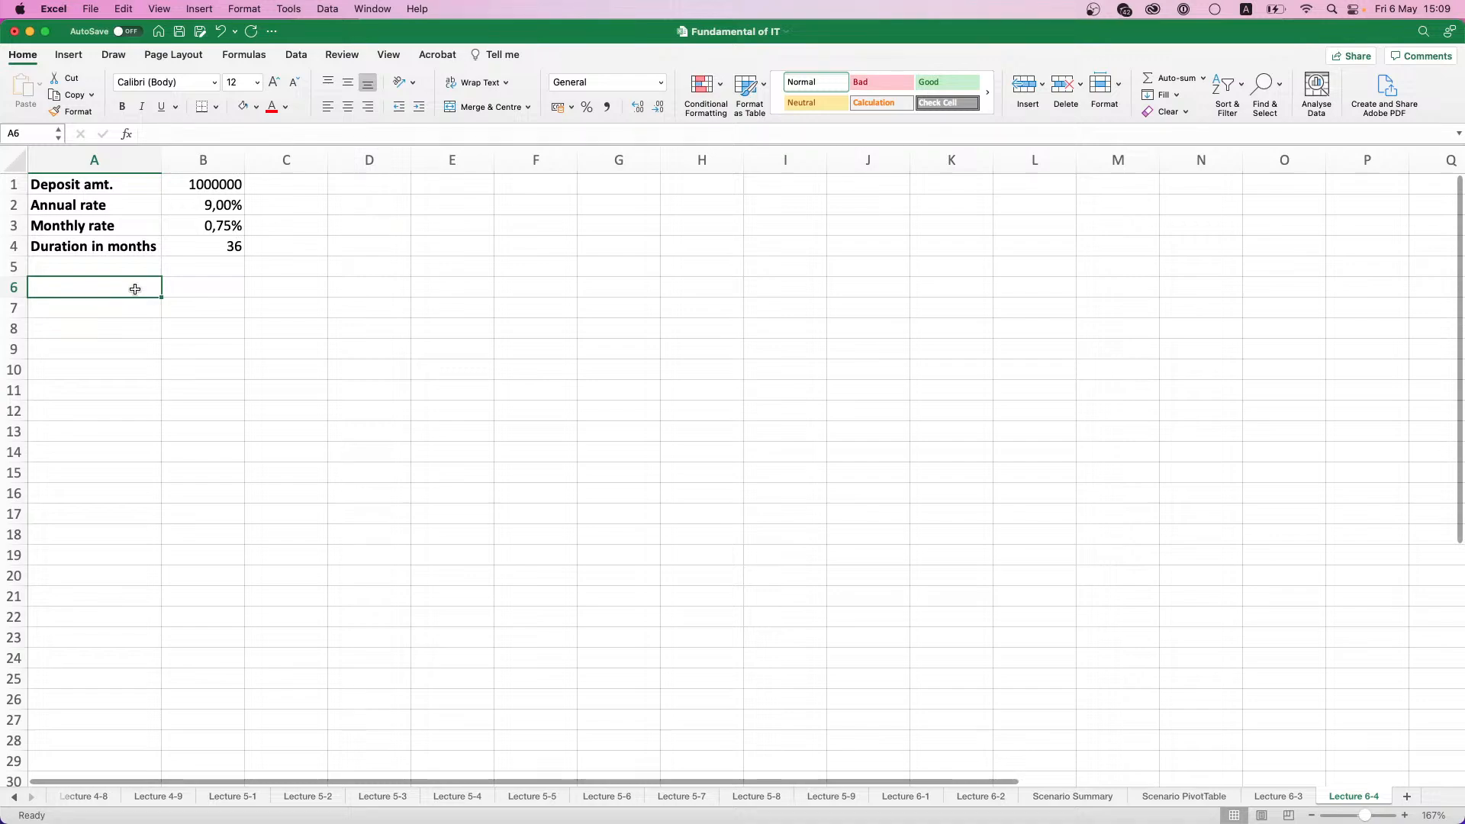
type("Amt. ")
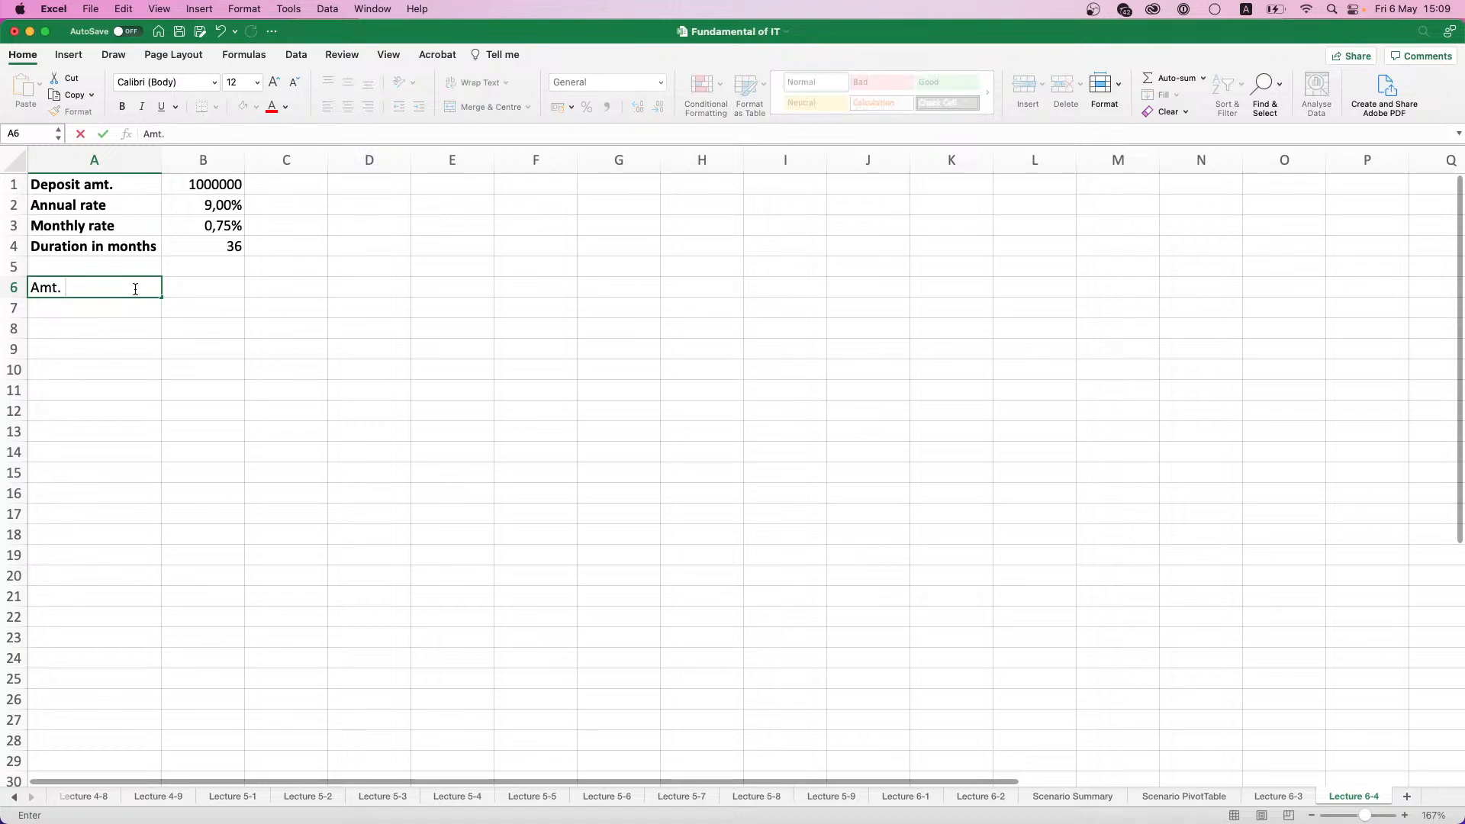
type("in the end")
key("Tab")
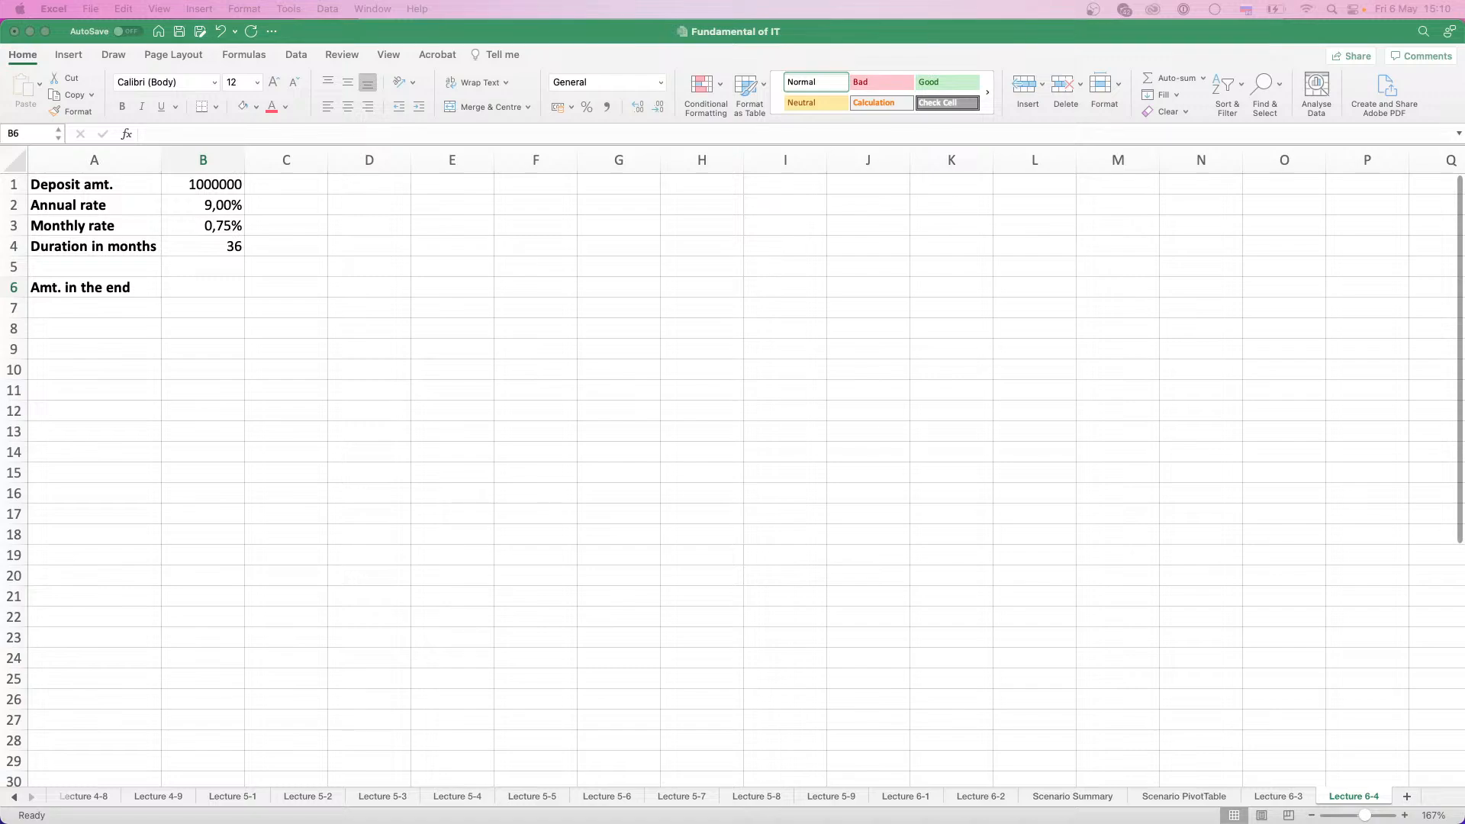
- Begin a formula with the FV function in cell B6 for the amount in the end
left_click(226, 287)
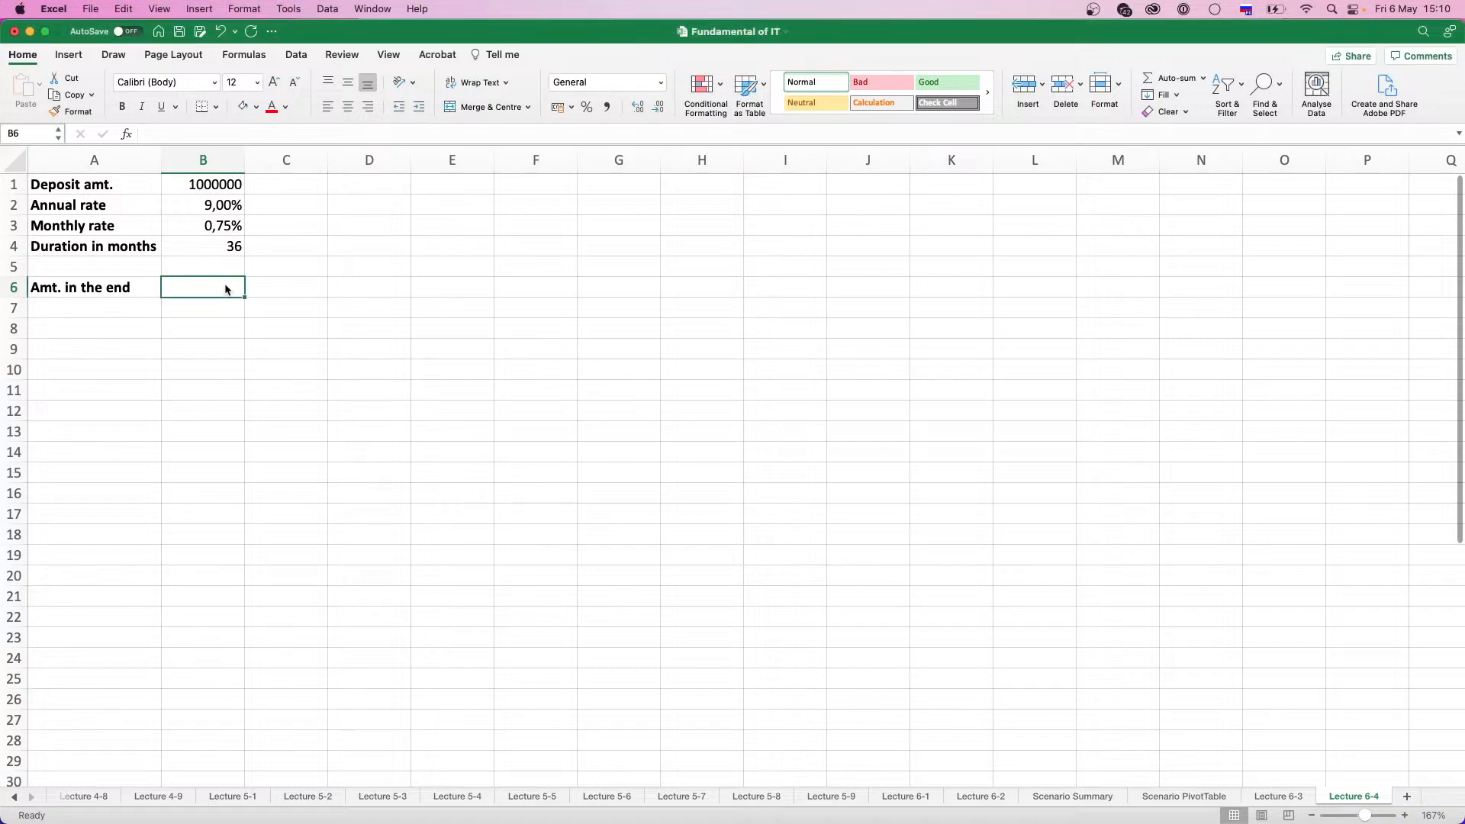
type("=ам")
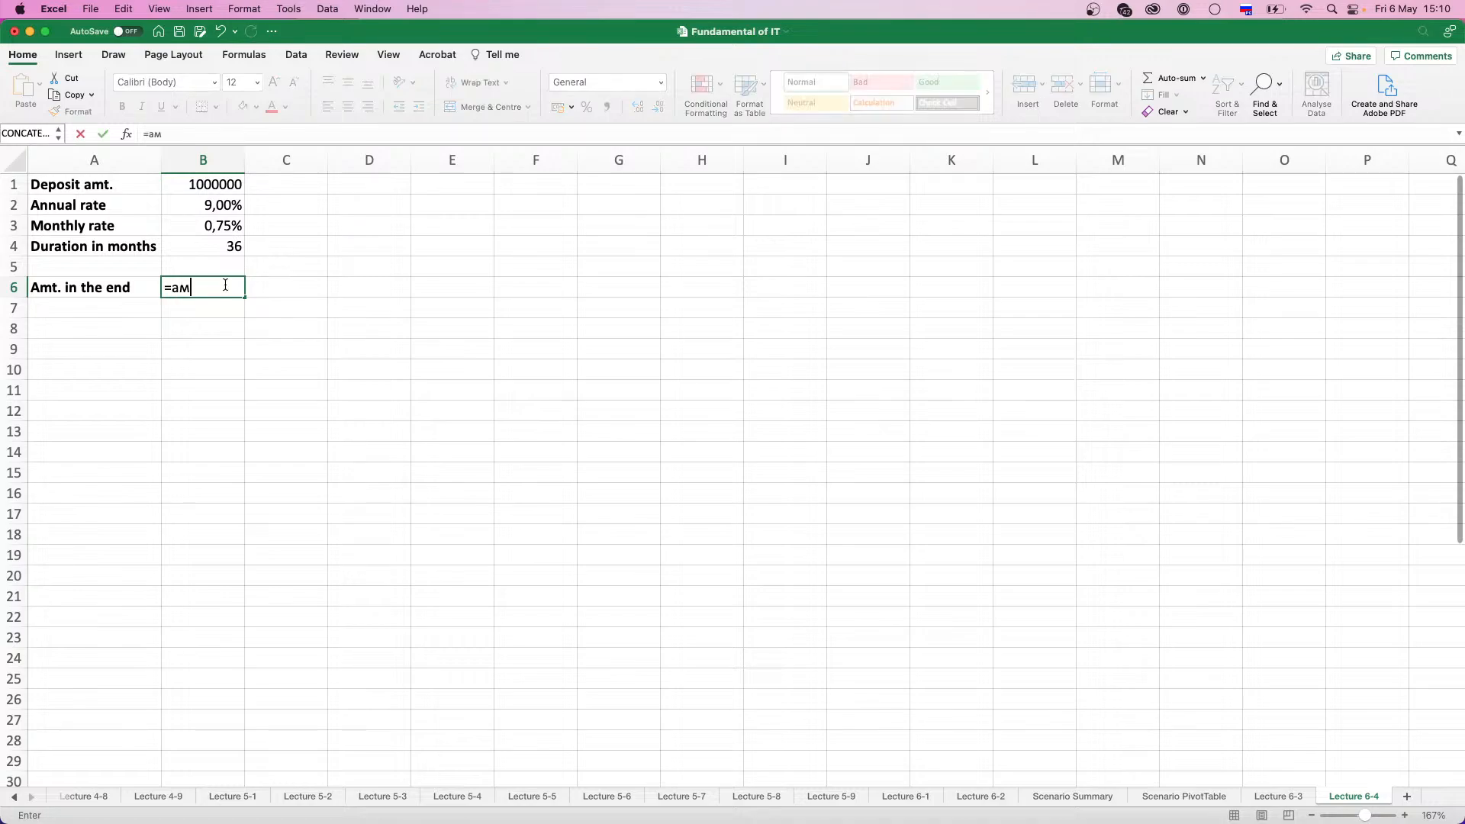
key("BackSpace")
key("BackSpace")
key("ctrl+space")
type("FV")
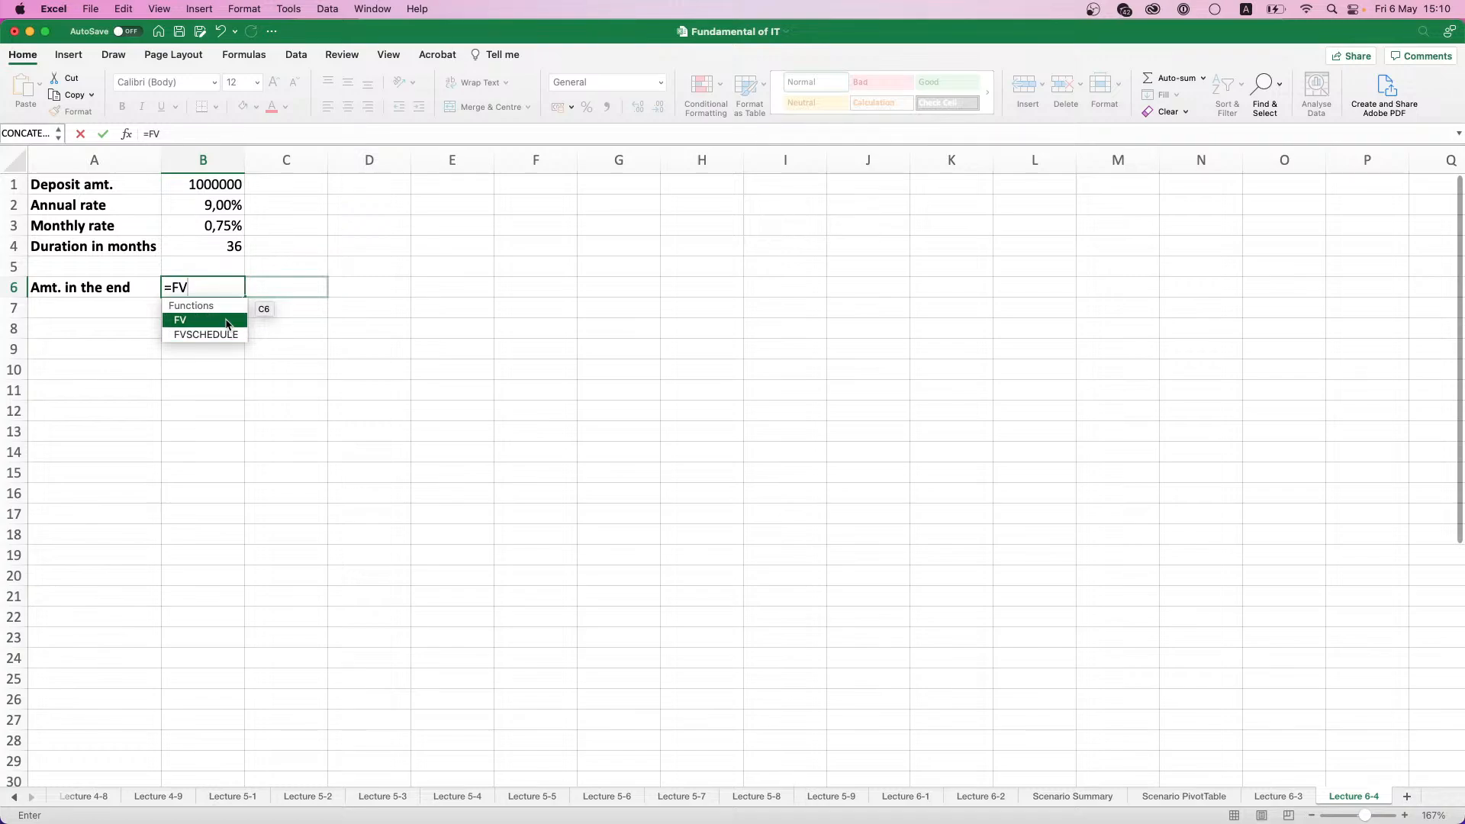
double_click(226, 320)
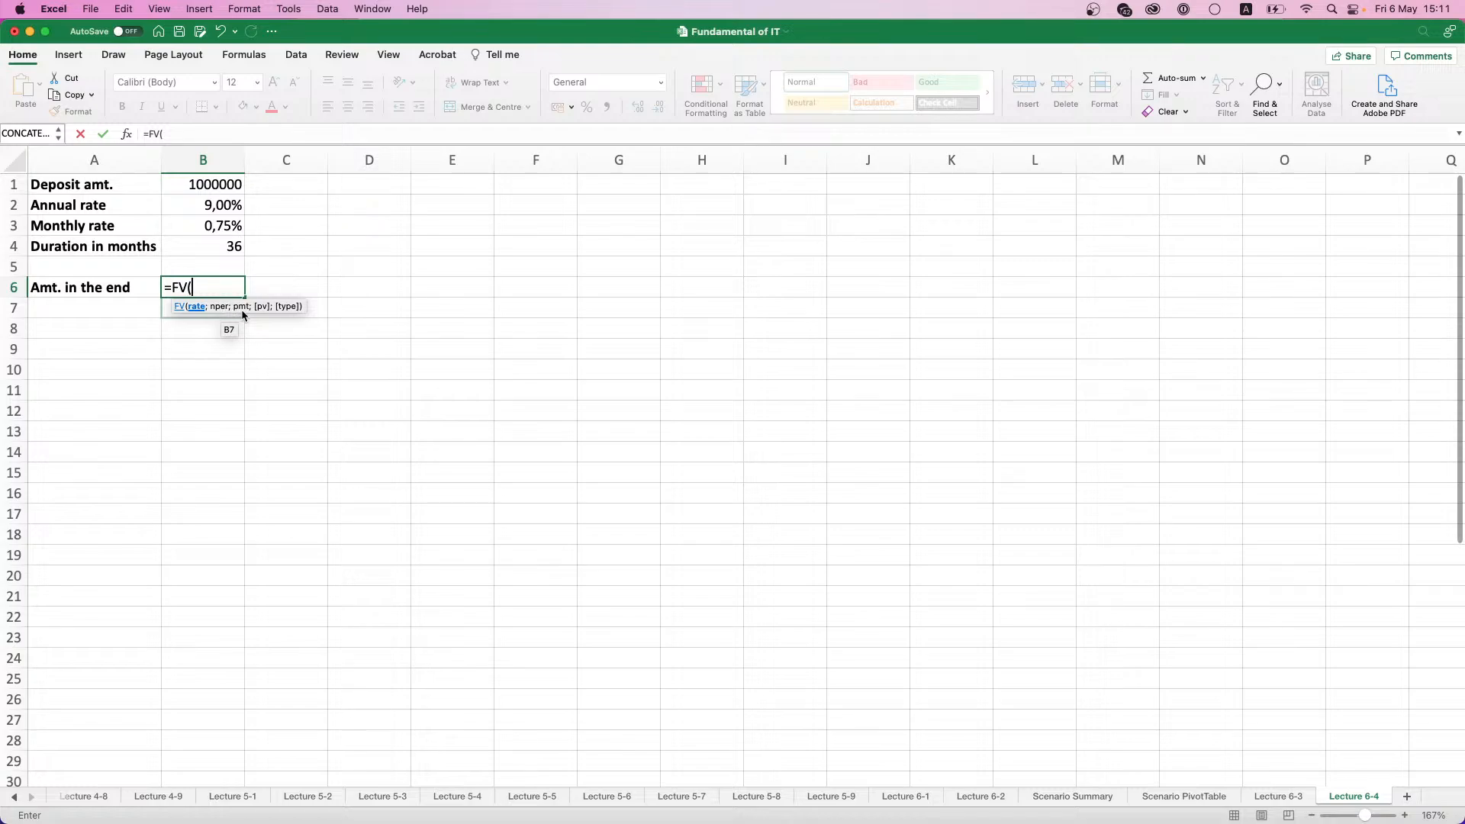
- Open the help page for the FV function beside the table and read its argument descriptions
left_click(175, 308)
left_click_drag(292, 128, 614, 127)
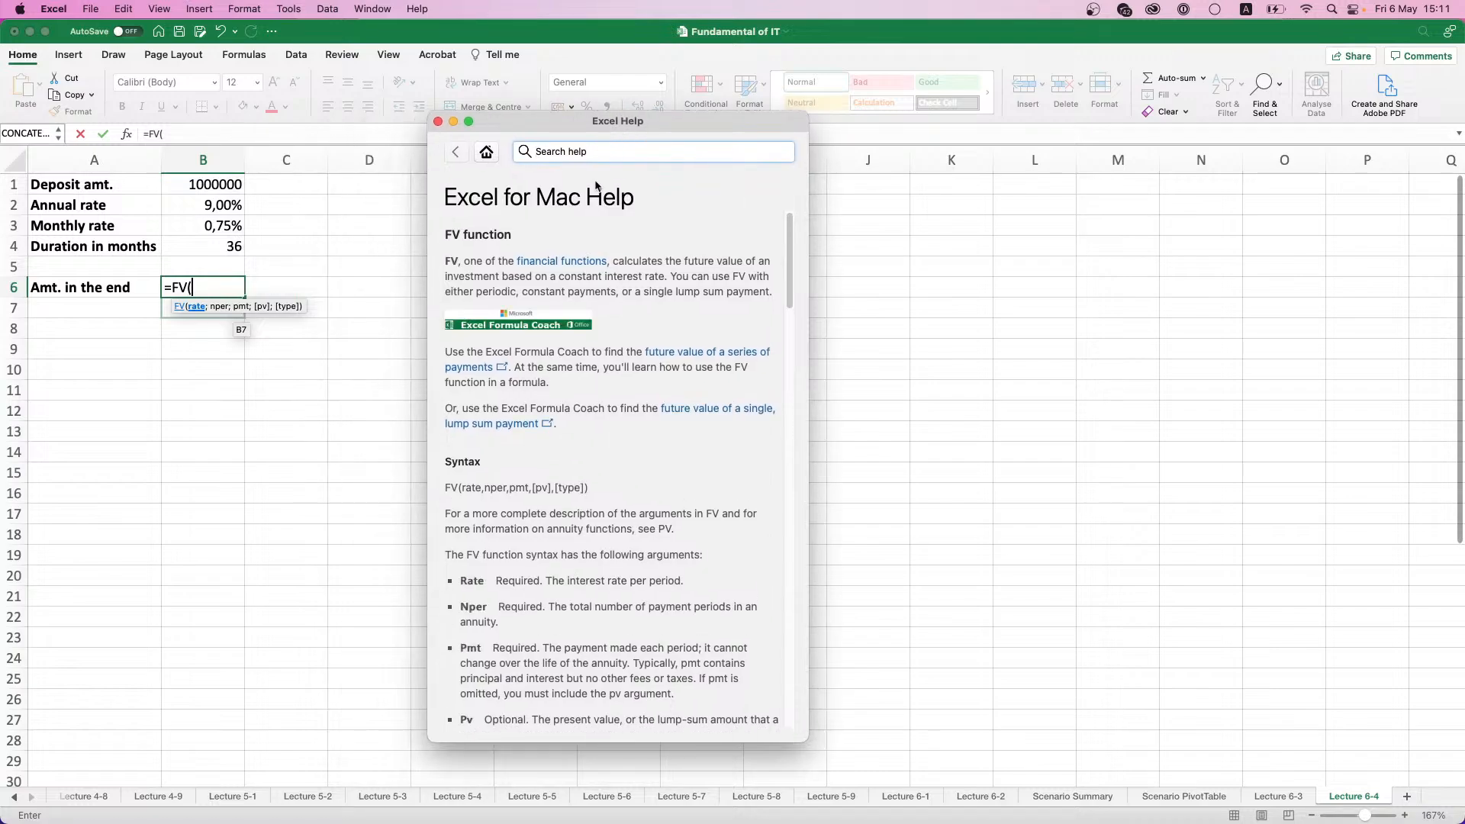
scroll(584, 303, "down", 5)
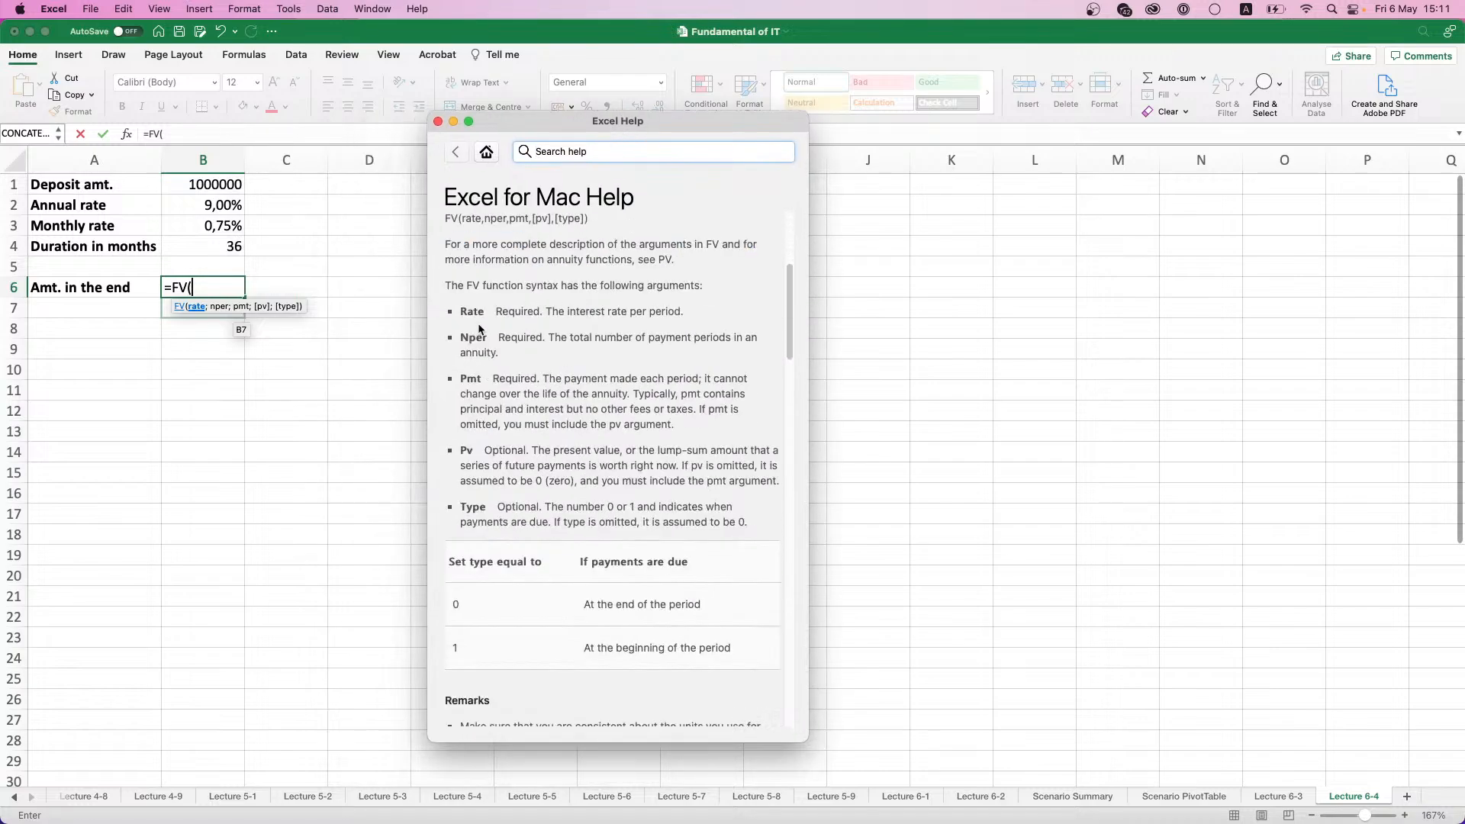
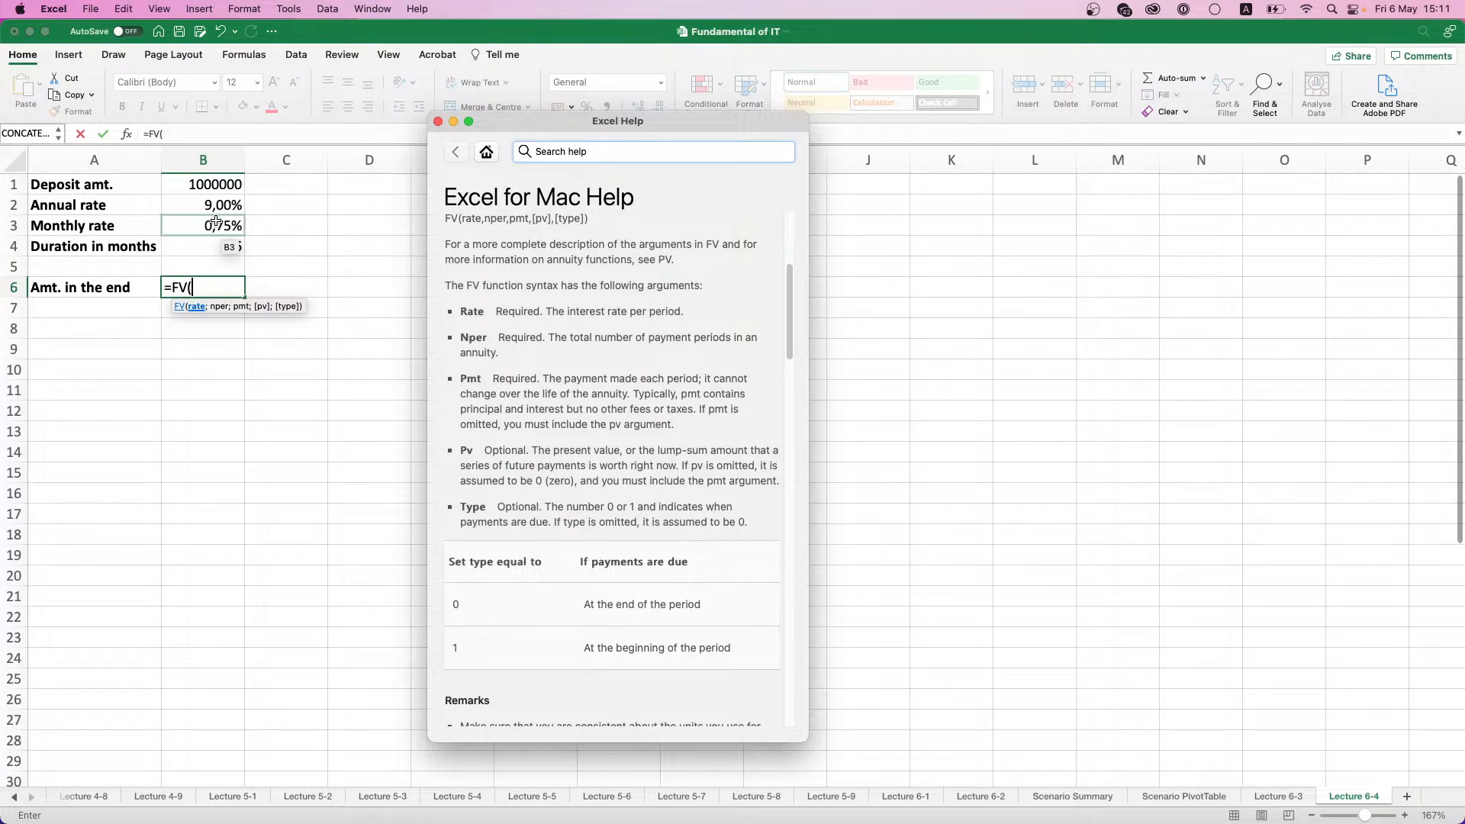
- Complete the amount-in-the-end formula in cell B6 as =FV(B3;B4;0;B1;0)
left_click(216, 223)
left_click(215, 226)
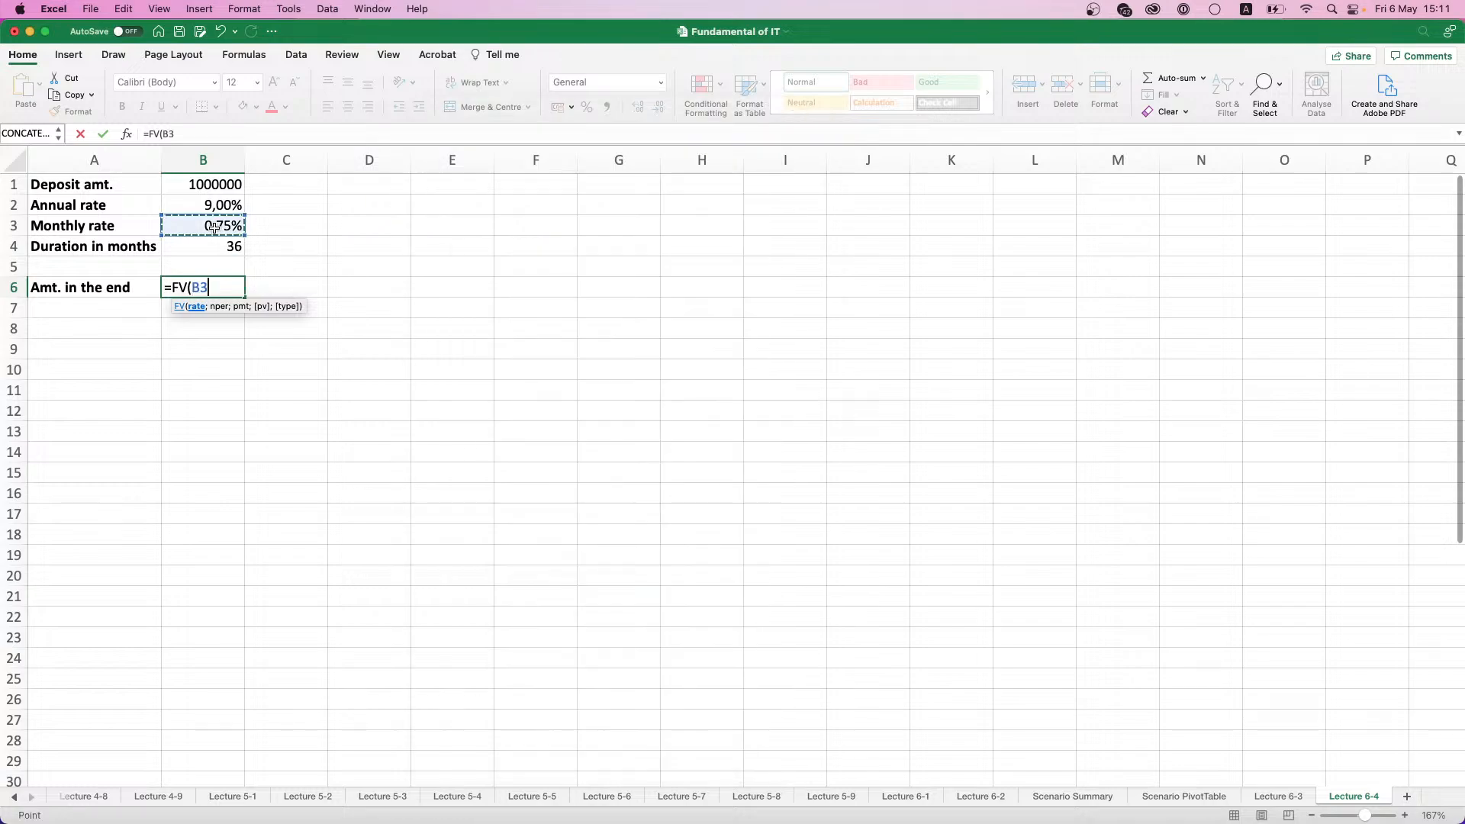
type(";")
left_click(216, 244)
type(";")
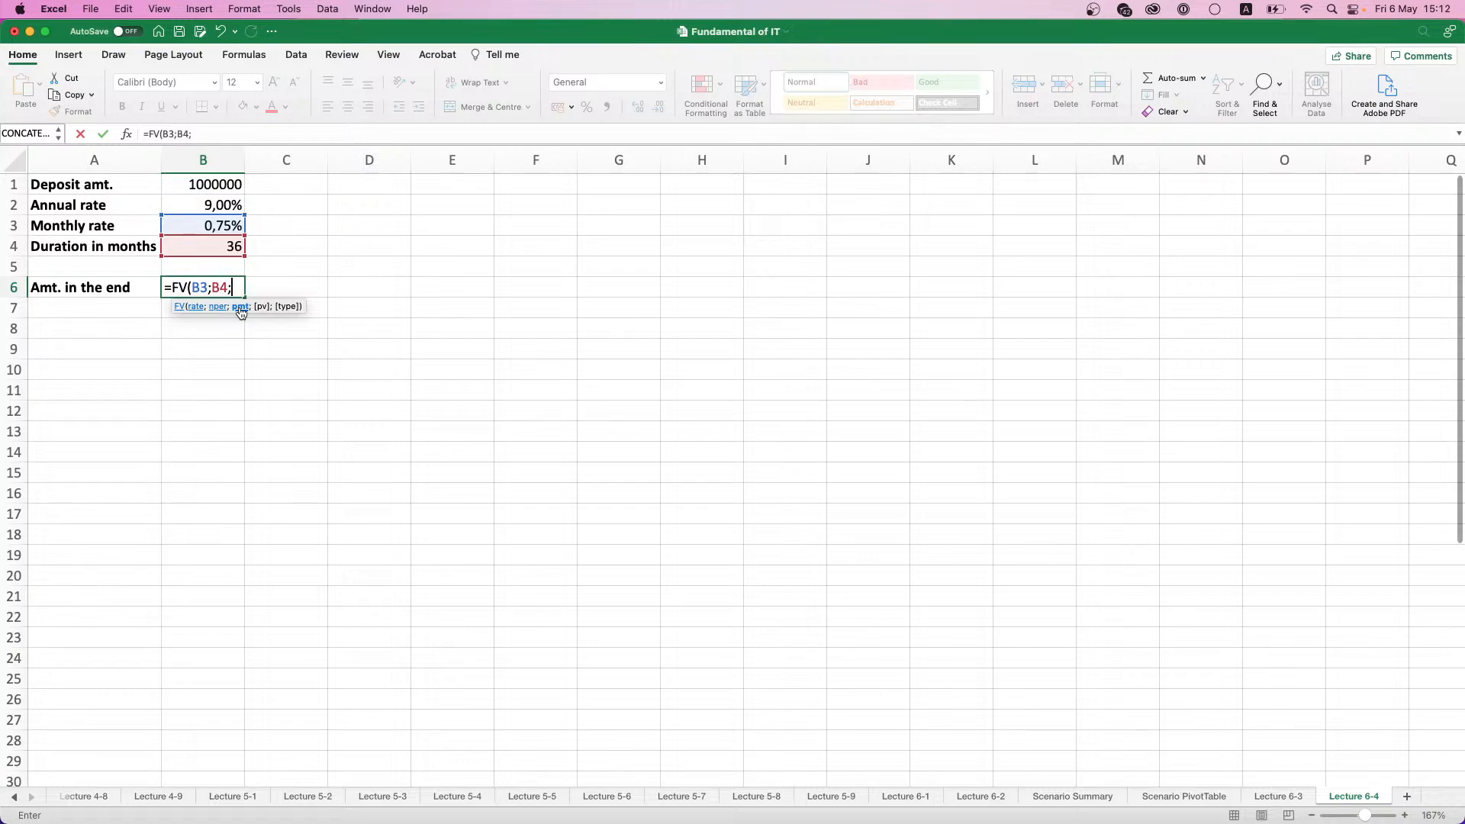
type("0;")
left_click(198, 183)
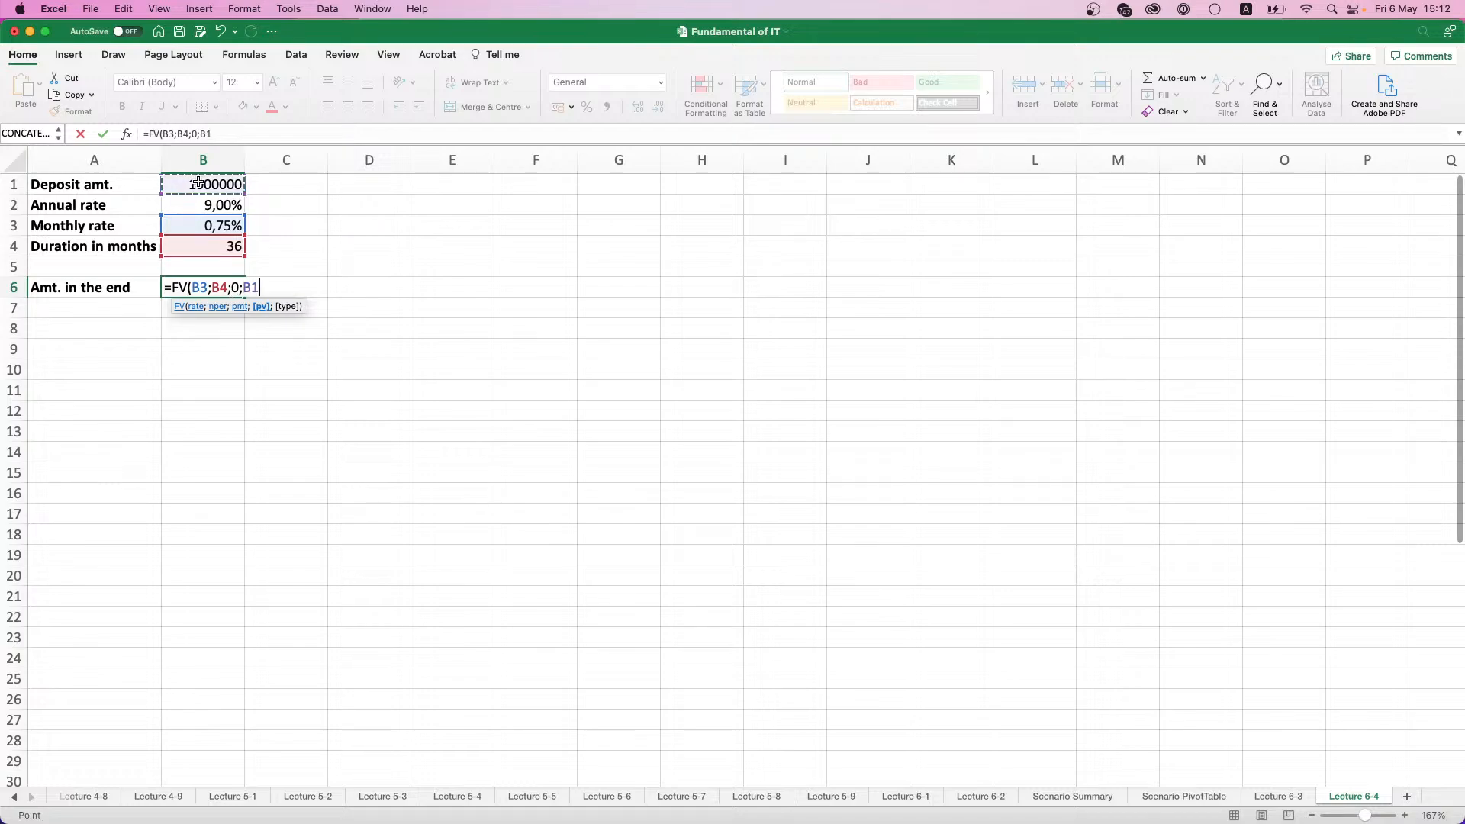
type(";")
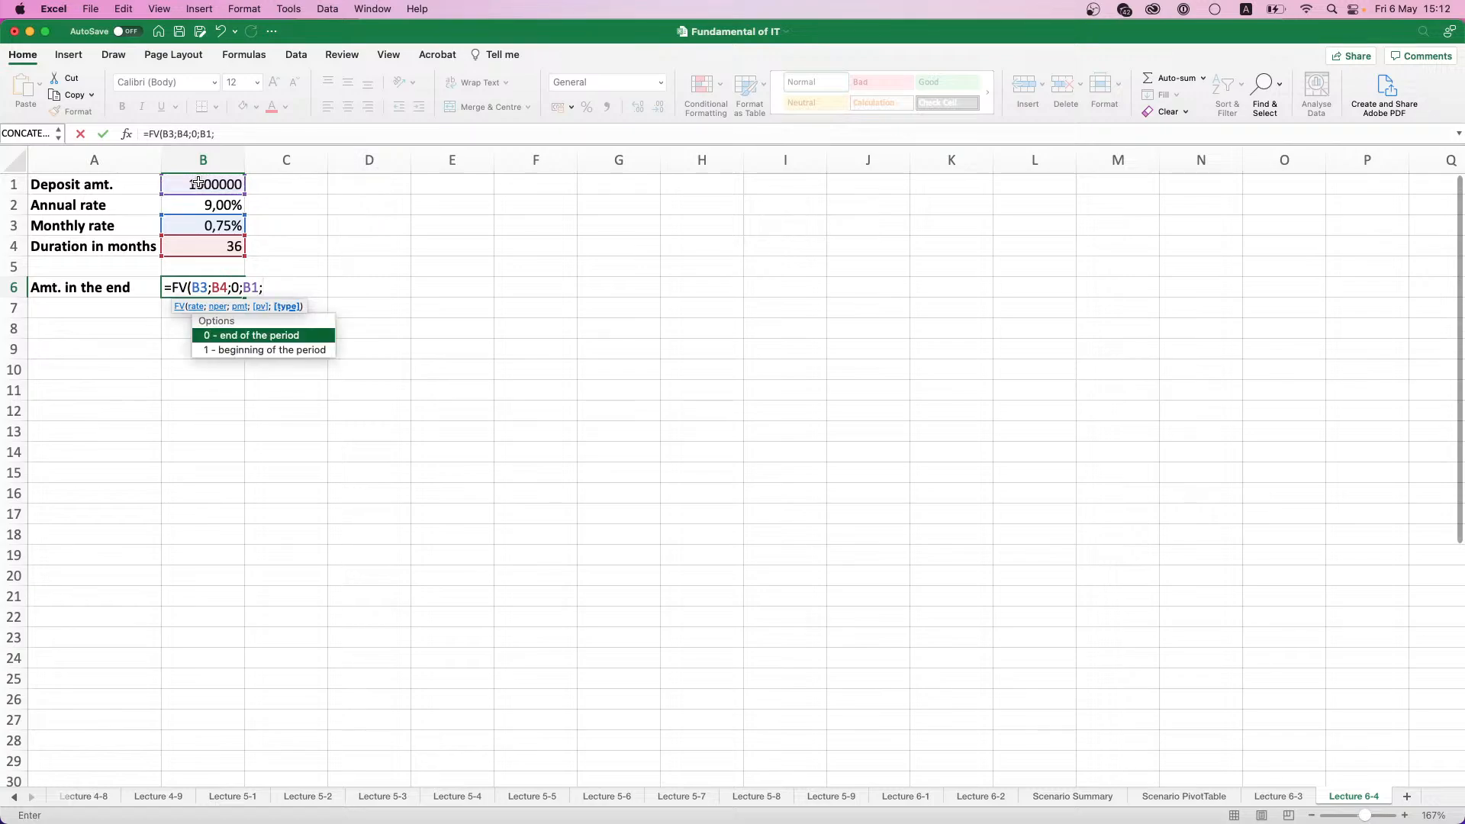
type("0)")
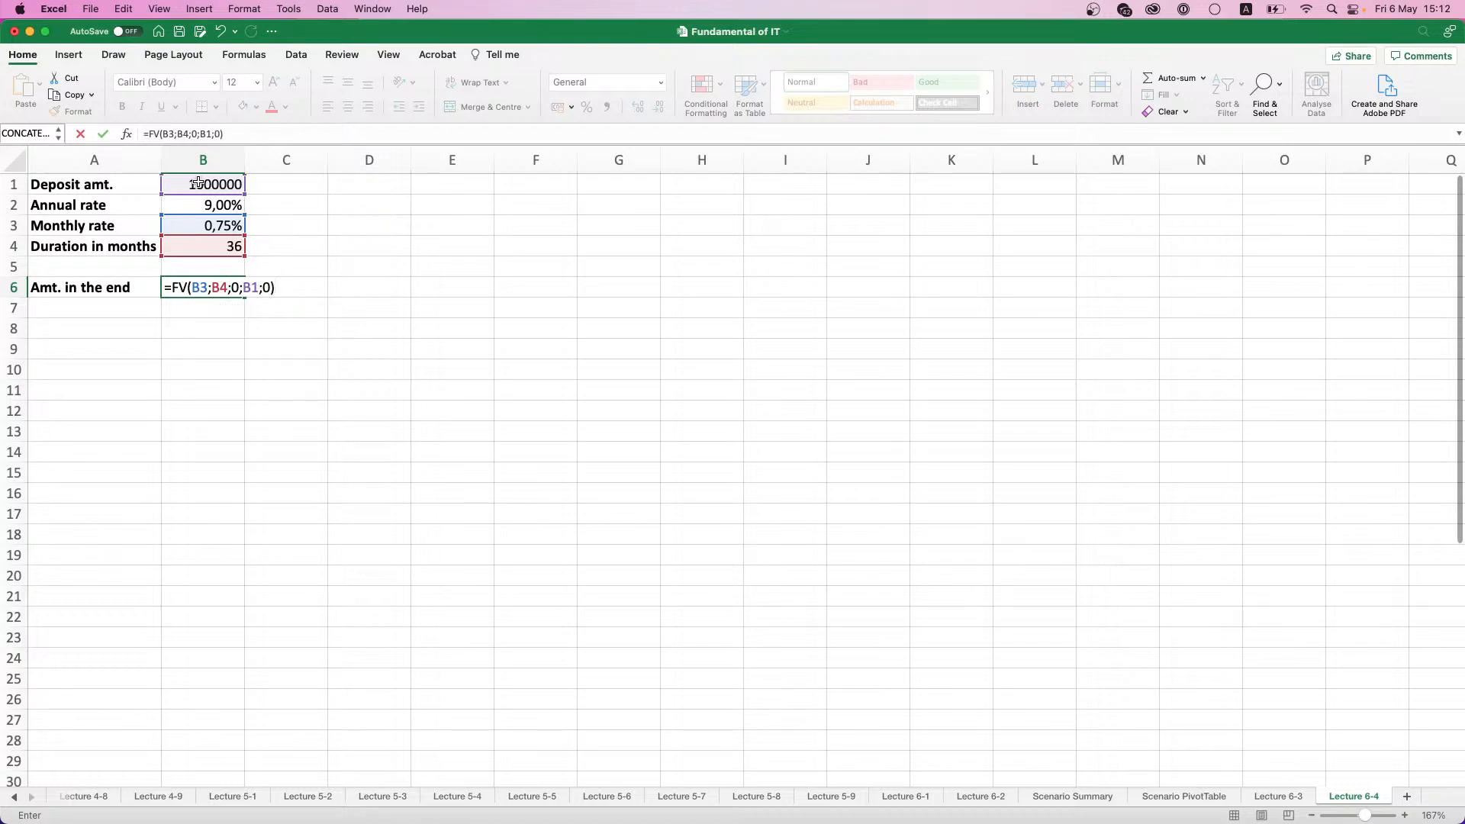
key("Return")
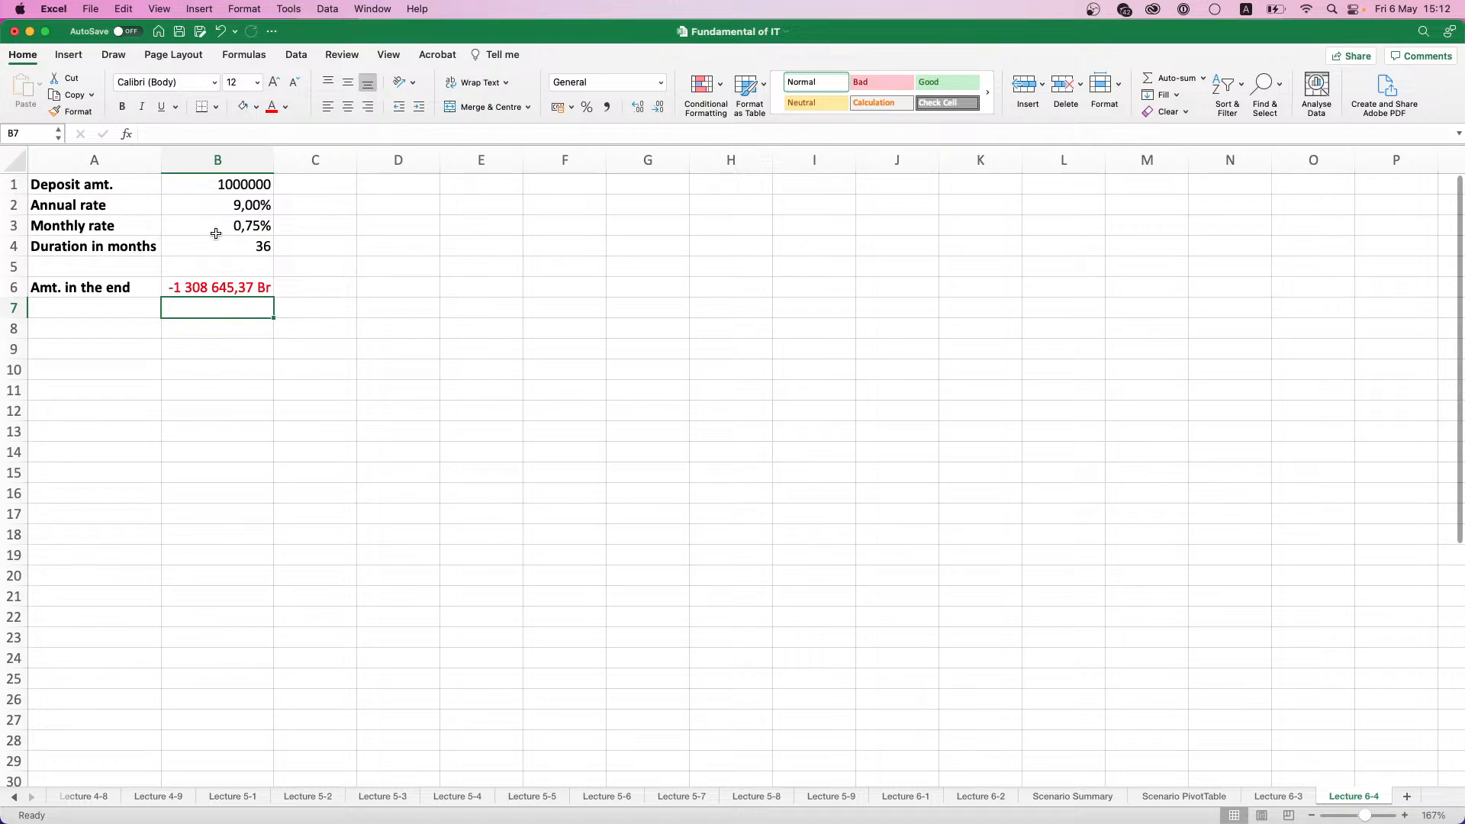
- Apply the Euro (€ 123) accounting format to the amount in the end in cell B6
left_click(222, 288)
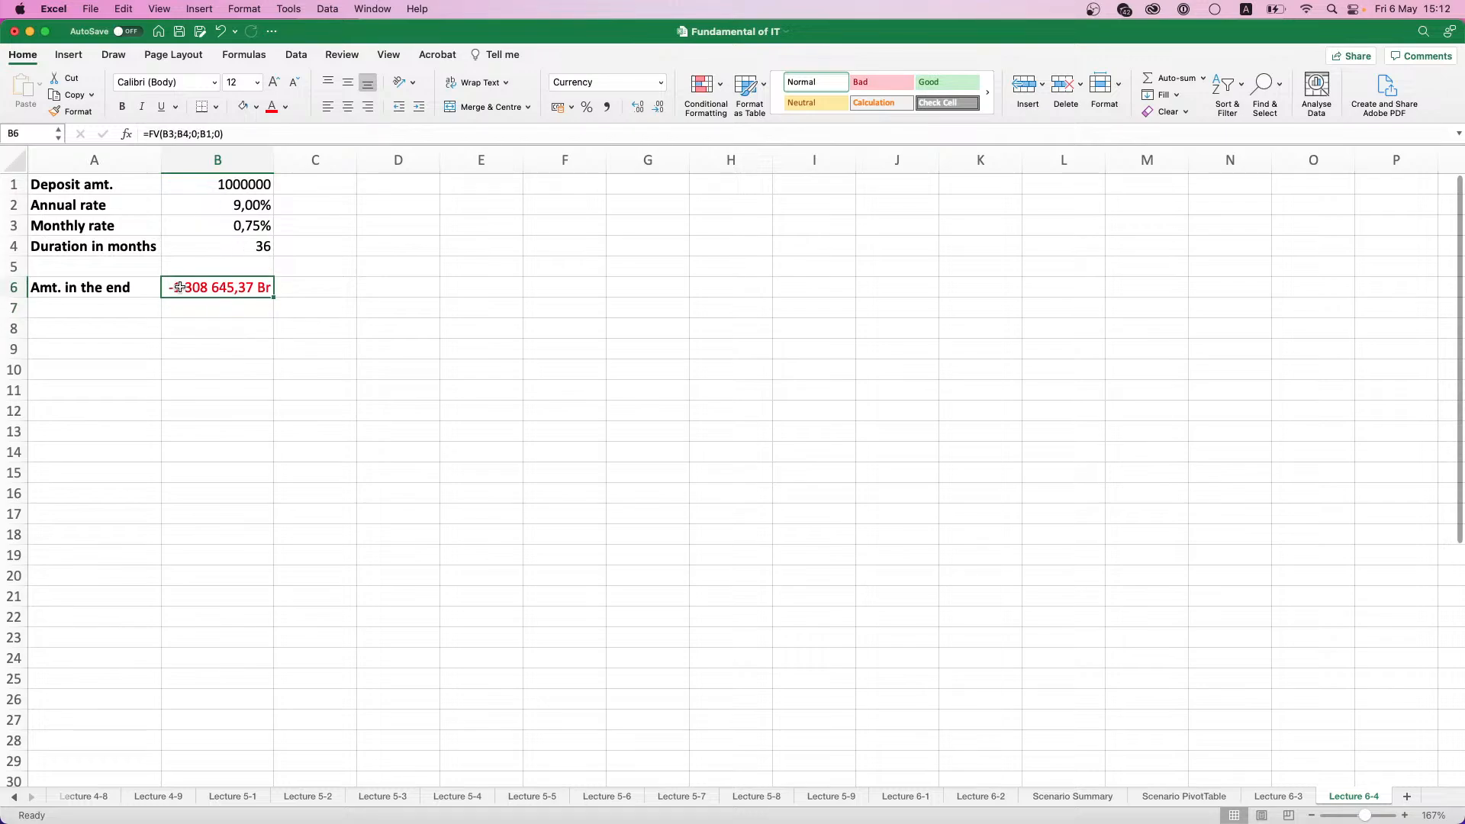
left_click(571, 107)
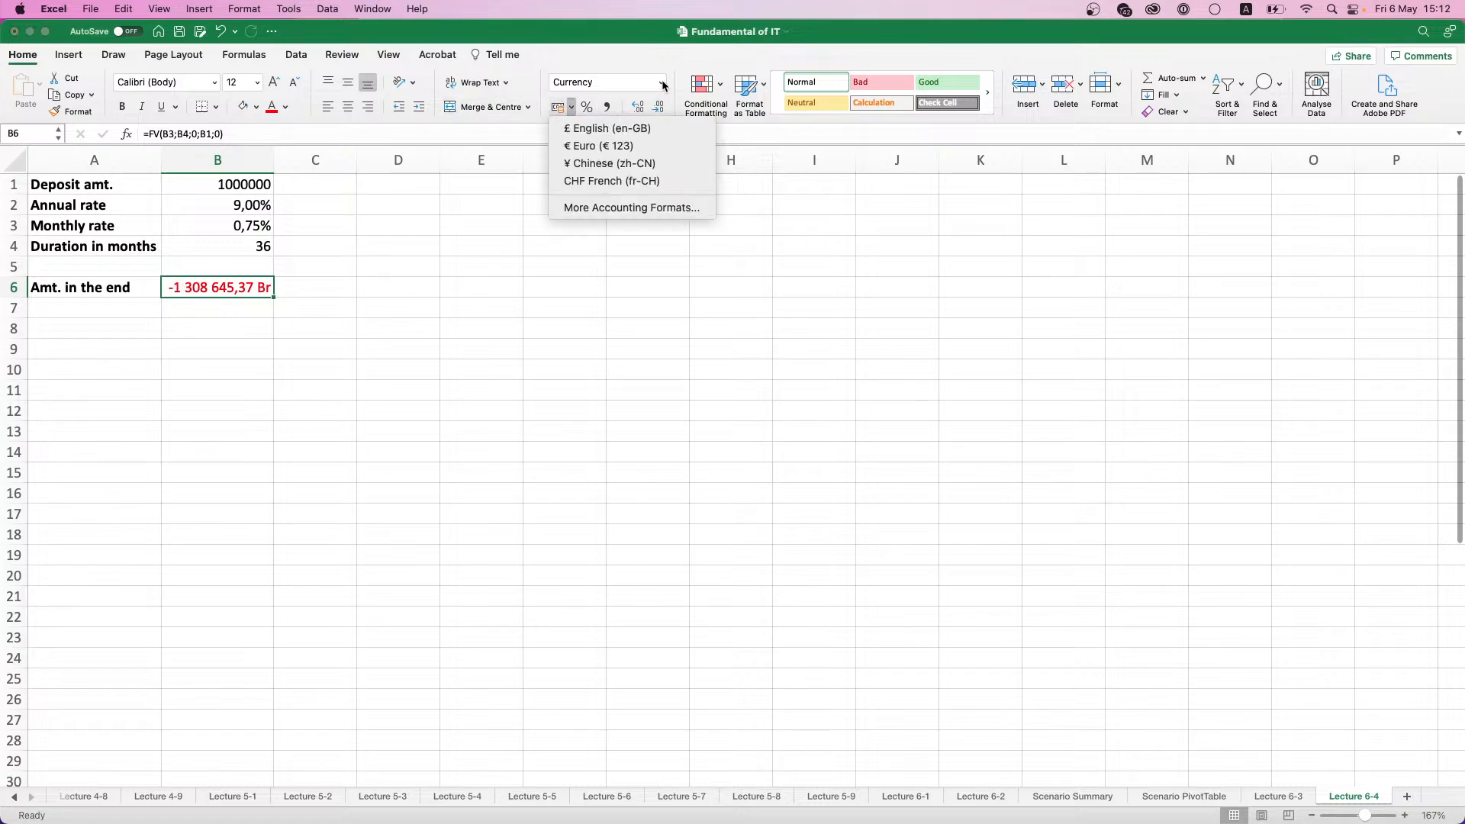
left_click(598, 146)
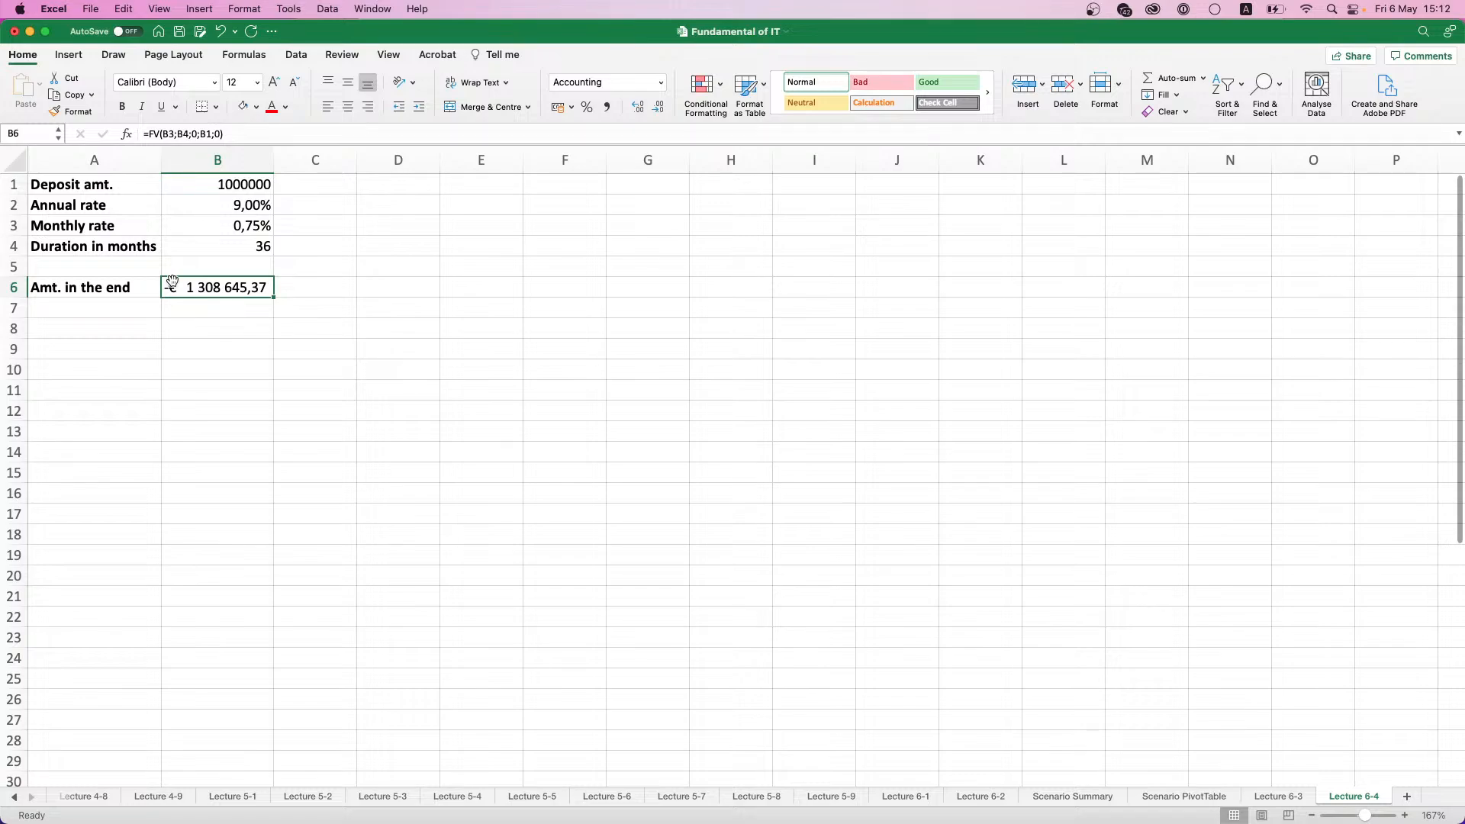
- Enter the label "Profit" in cell A8
left_click(77, 319)
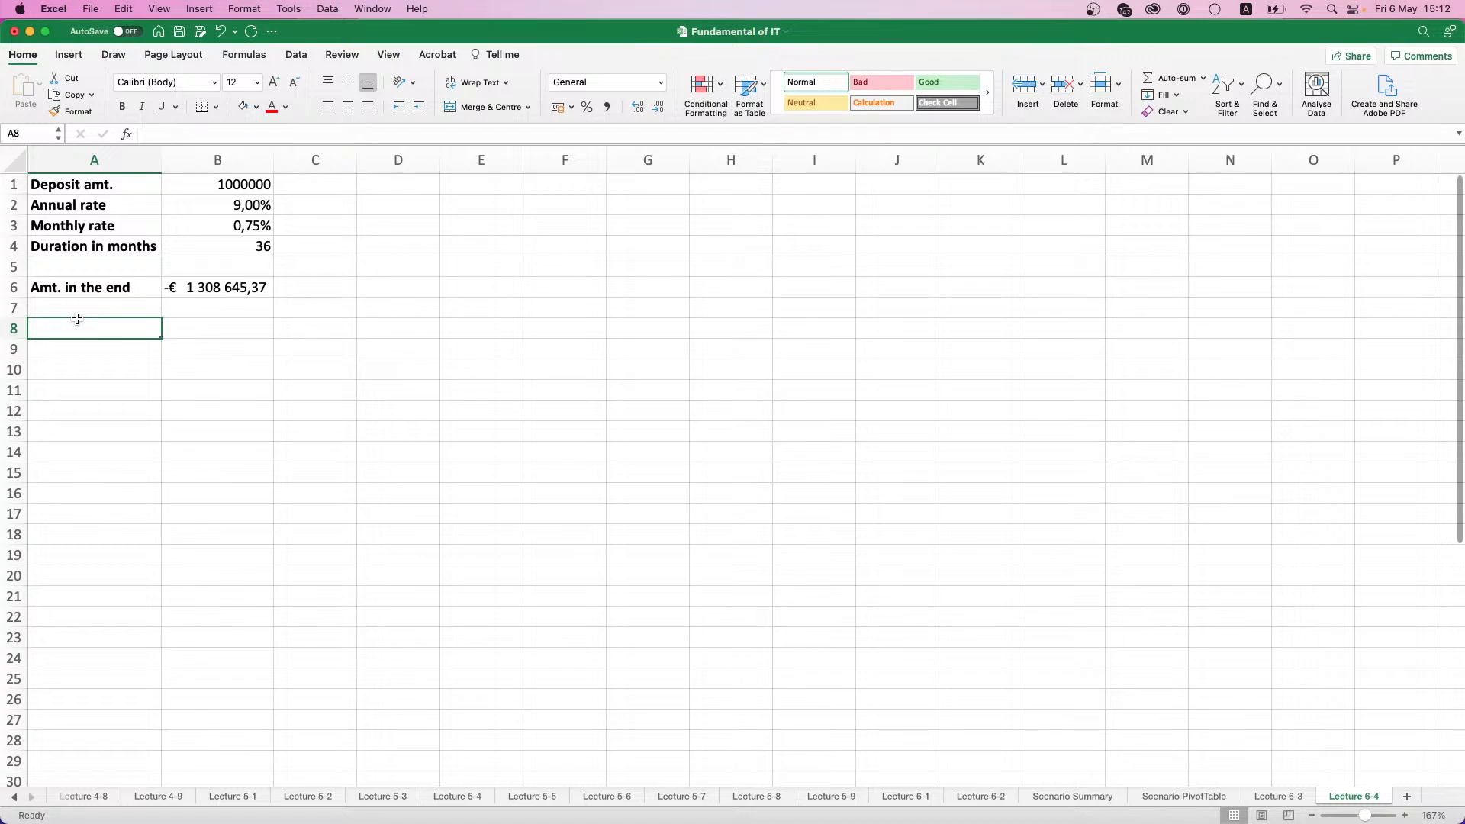
type("Profit")
key("Return")
- Calculate the profit in cell B8 with the formula =-1*(B6+B1)
key("Up")
key("Right")
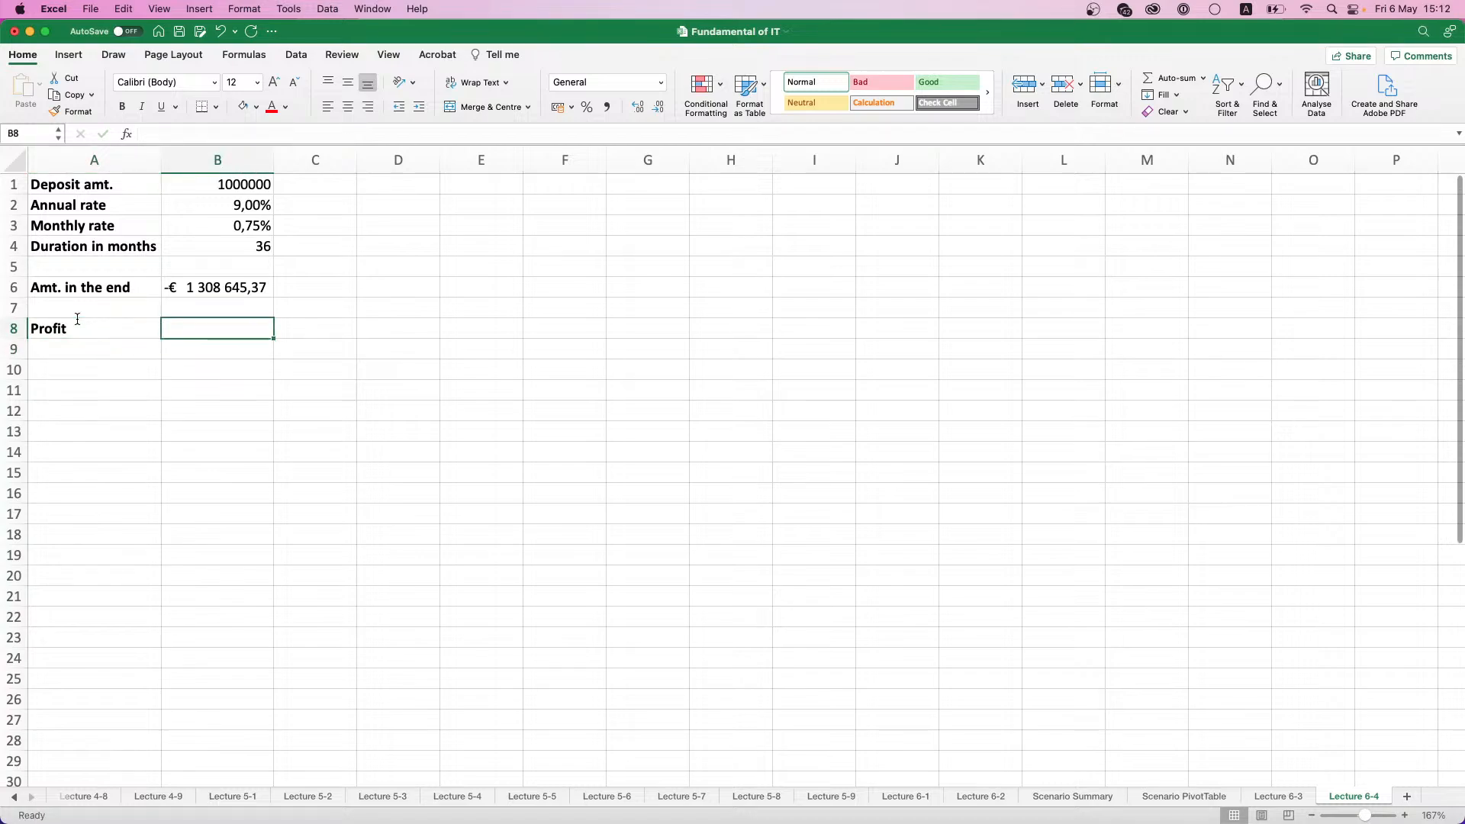
type("=")
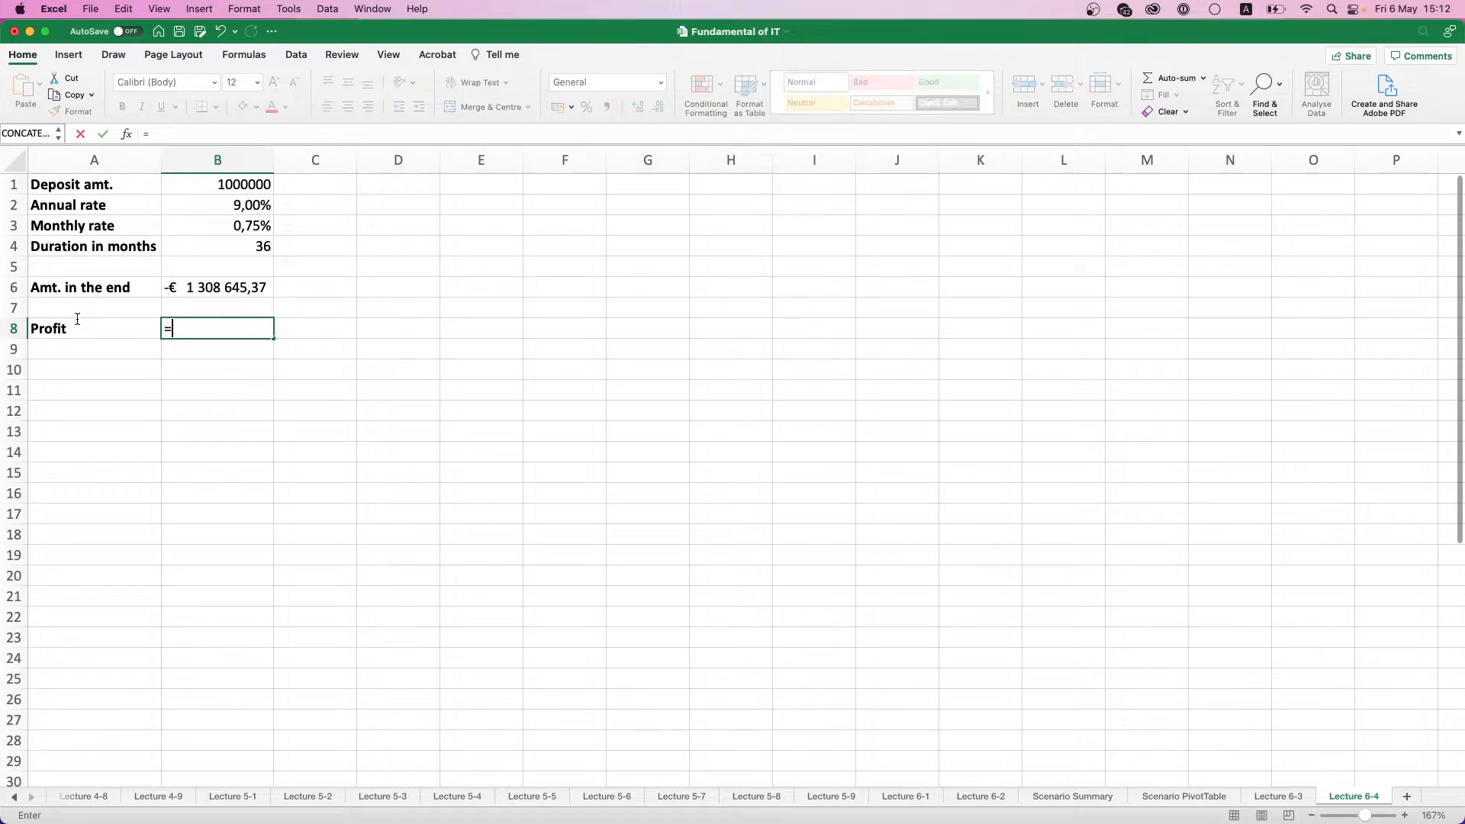
type("-1*")
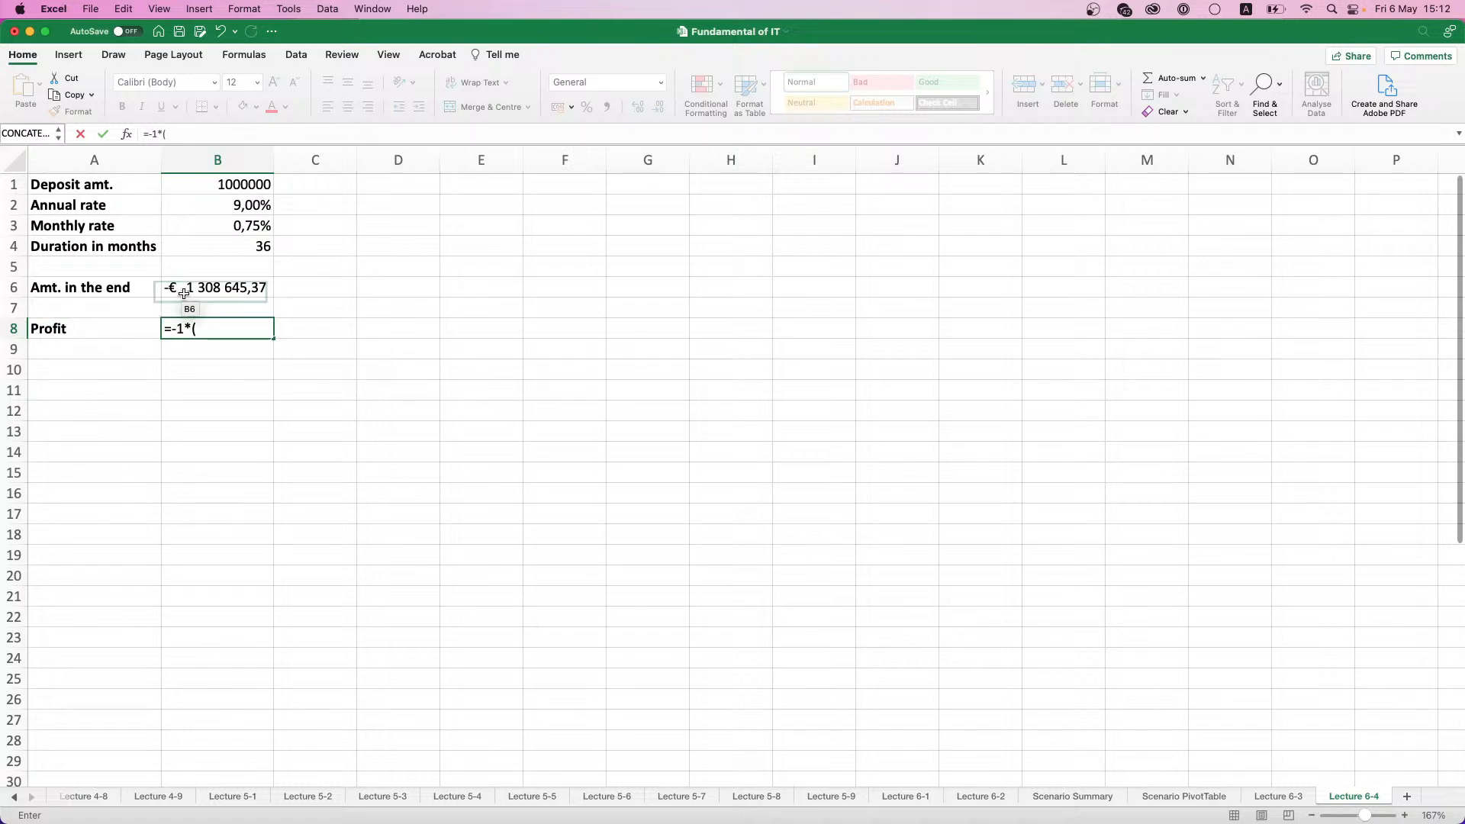
type("(")
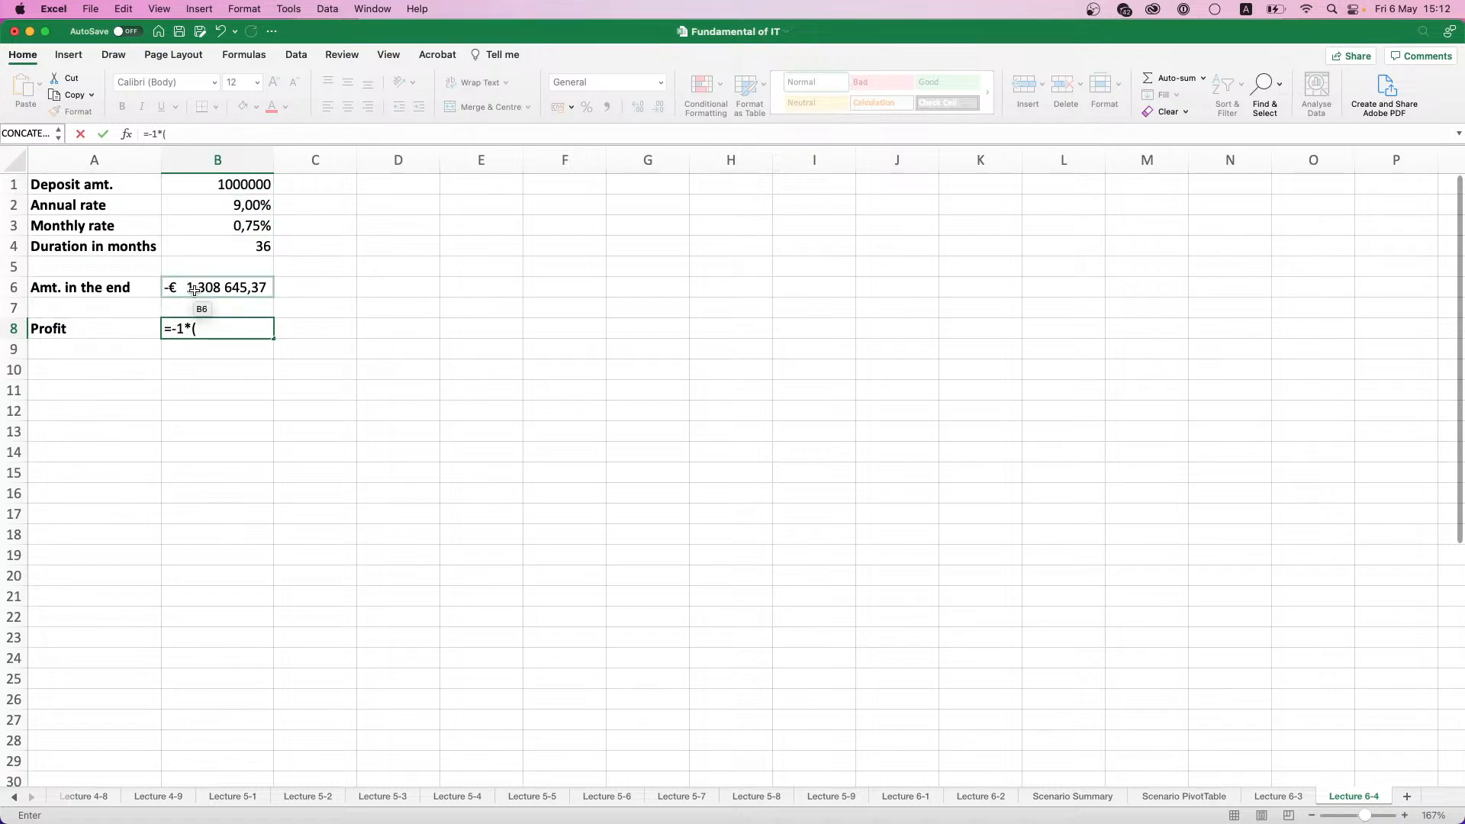
left_click(194, 289)
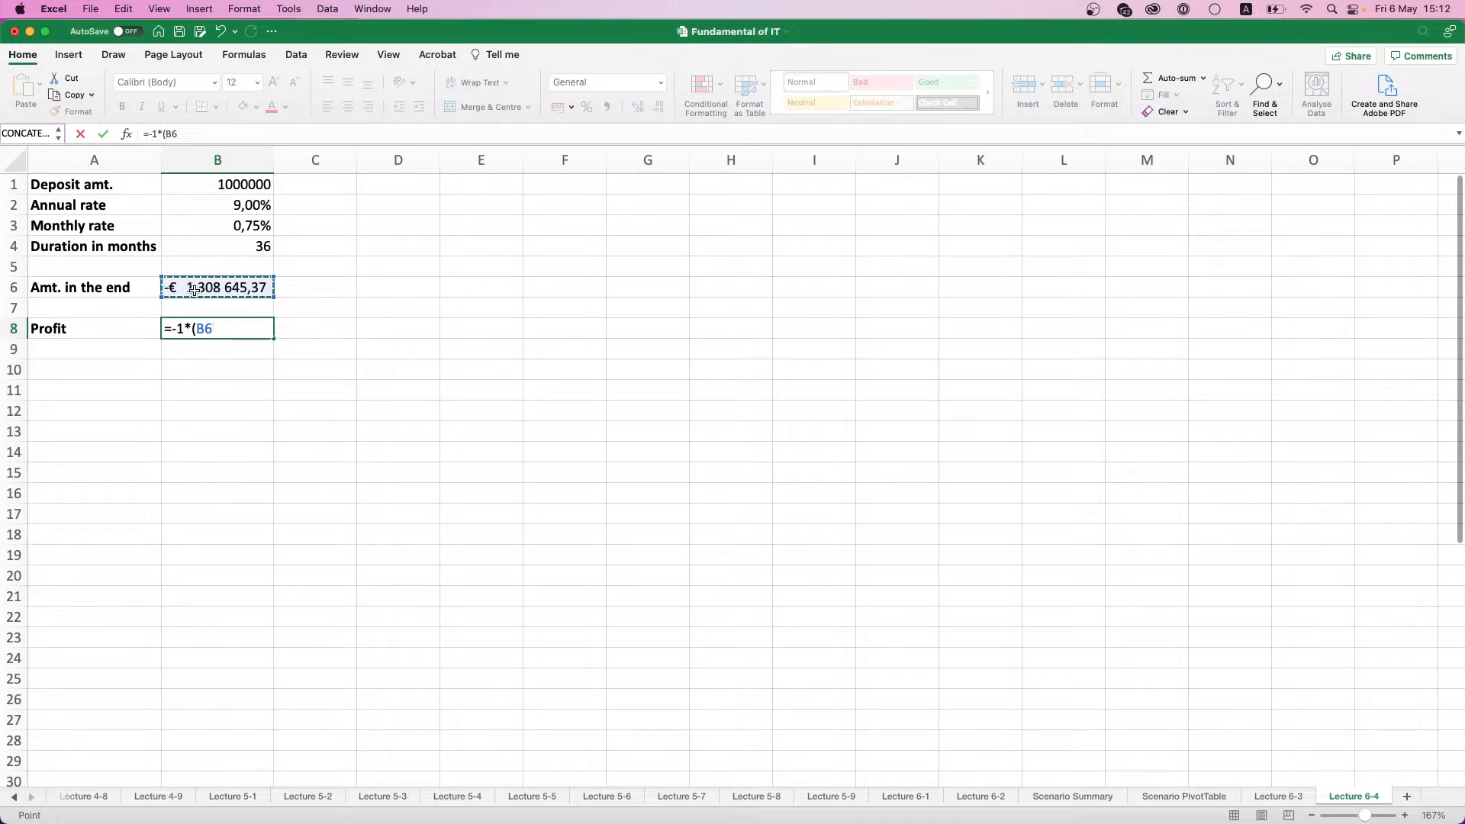
type("+")
left_click(225, 187)
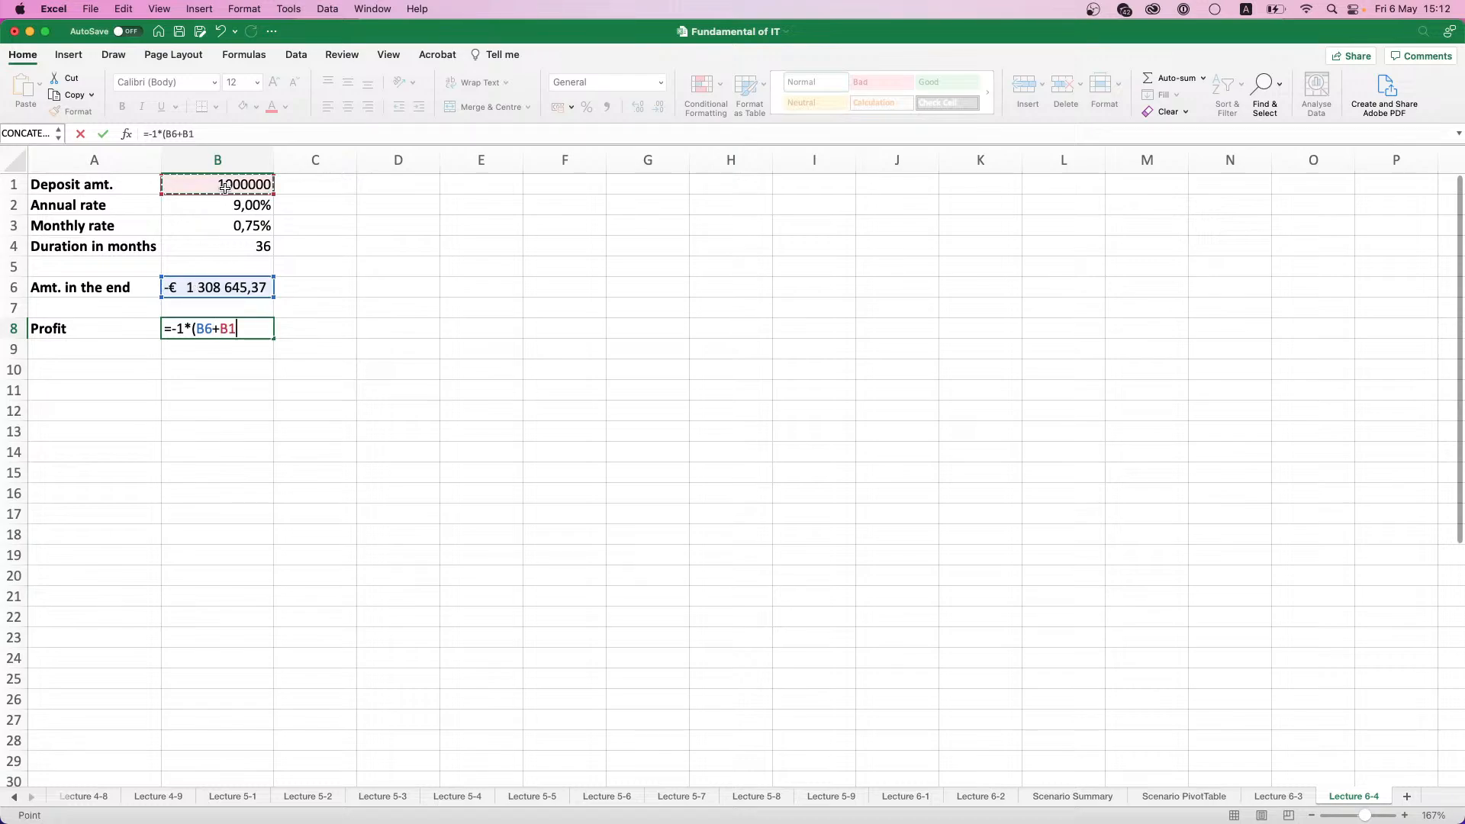
type(")")
key("Return")
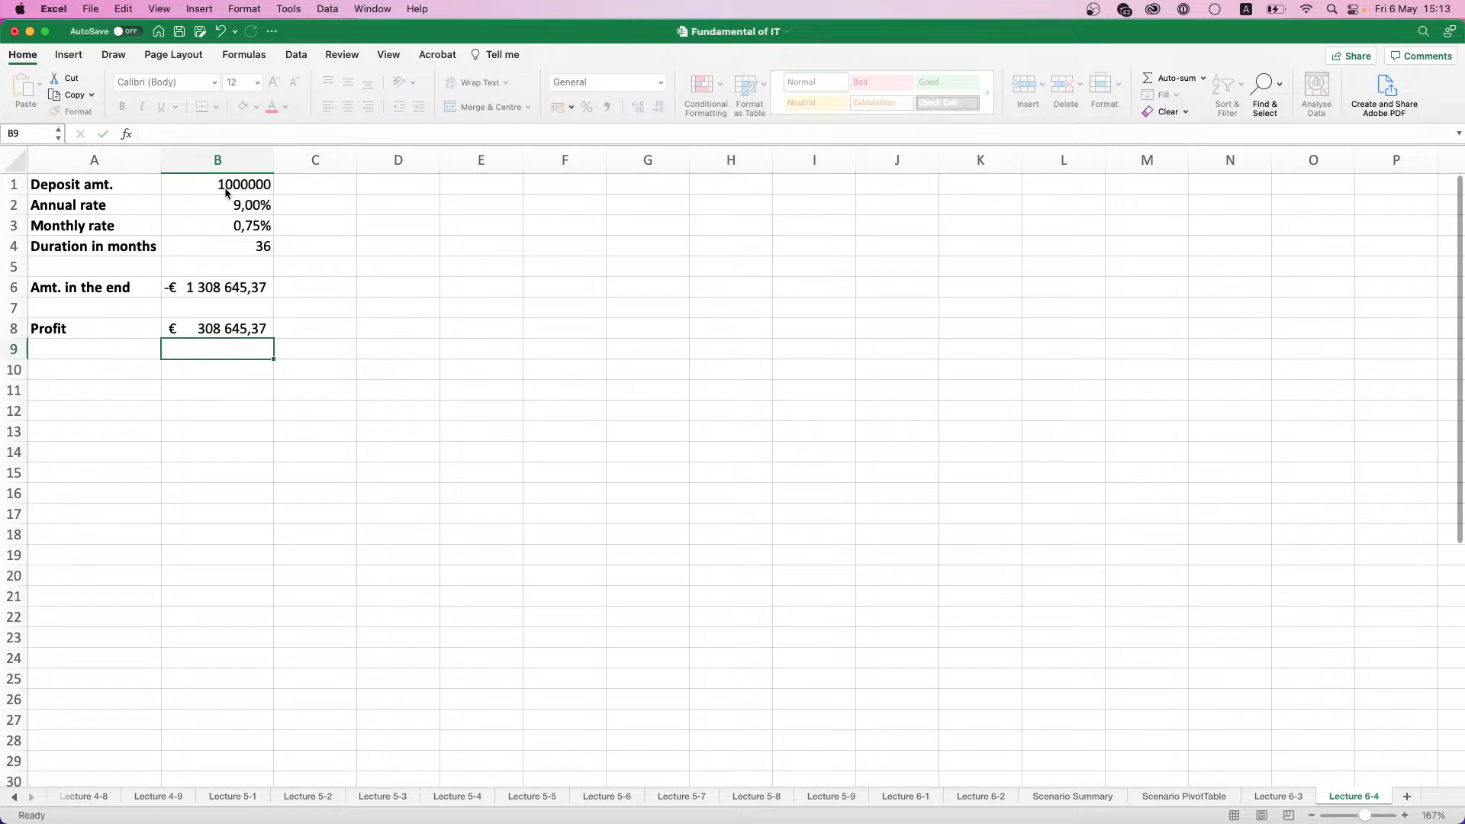
left_click(220, 334)
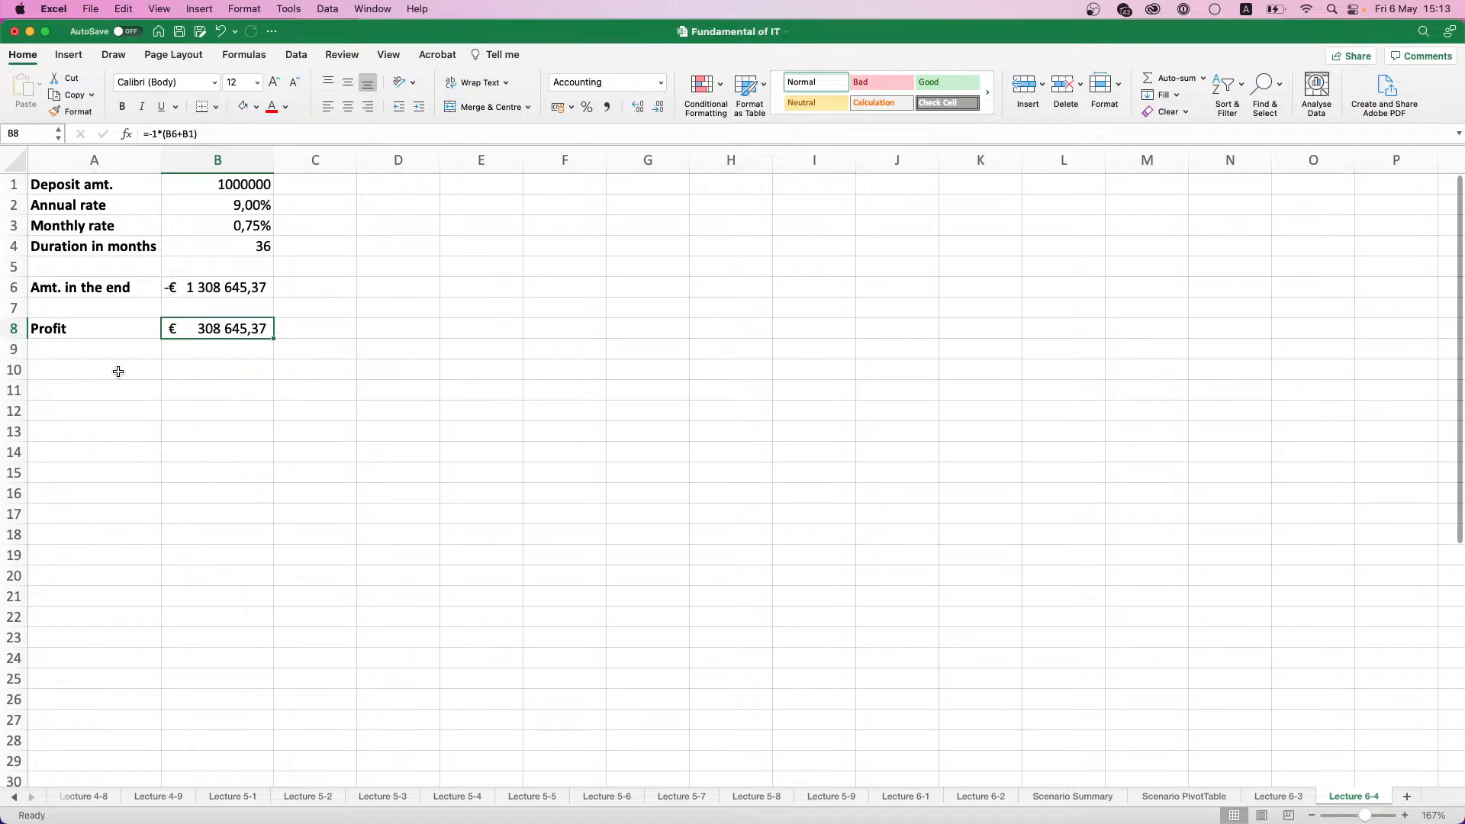
- Enter the label "Profit per month" in cell A9 and make it bold
left_click(108, 348)
type("Profit")
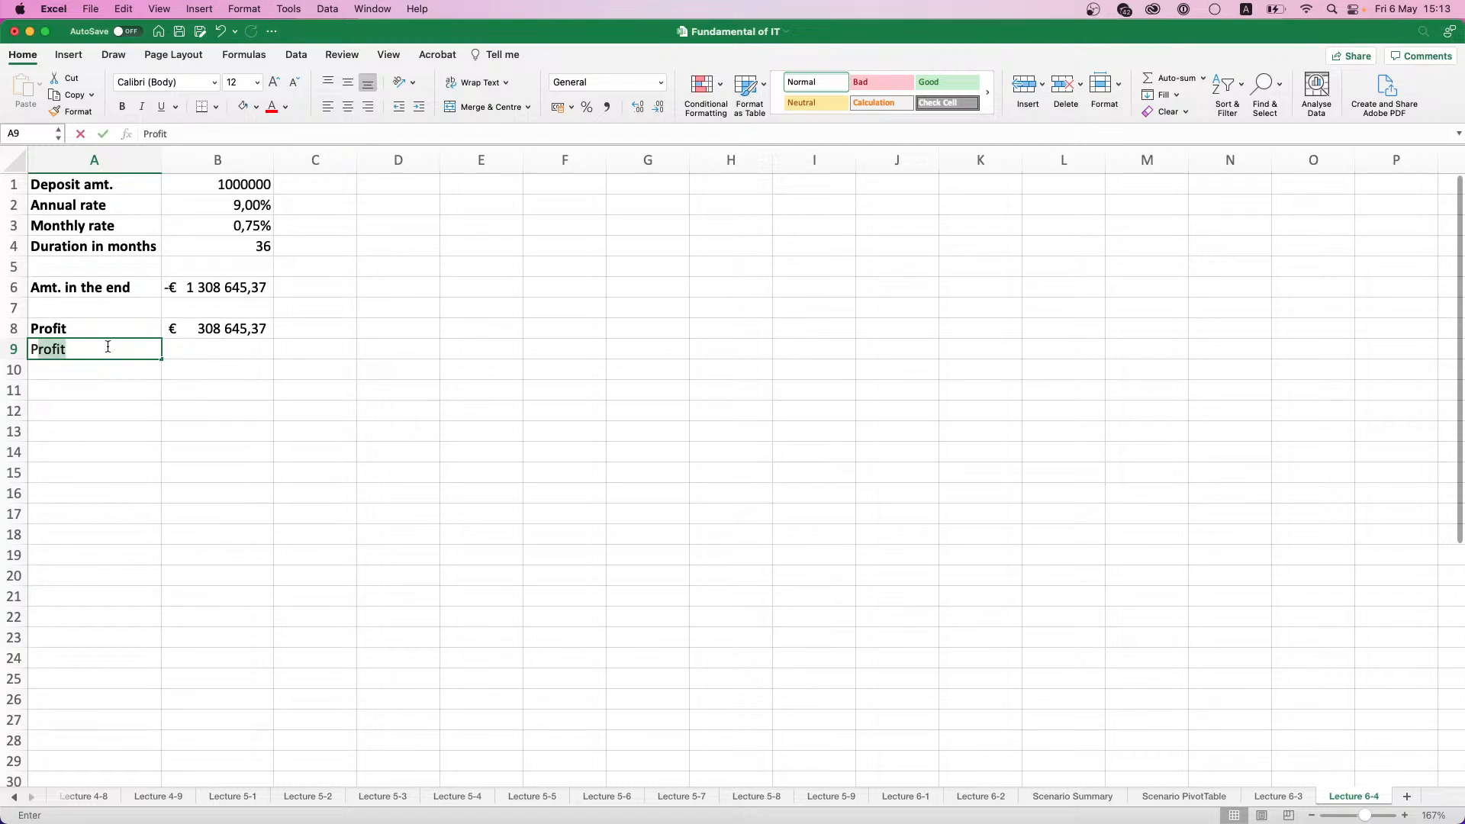
type(" per month")
key("Tab")
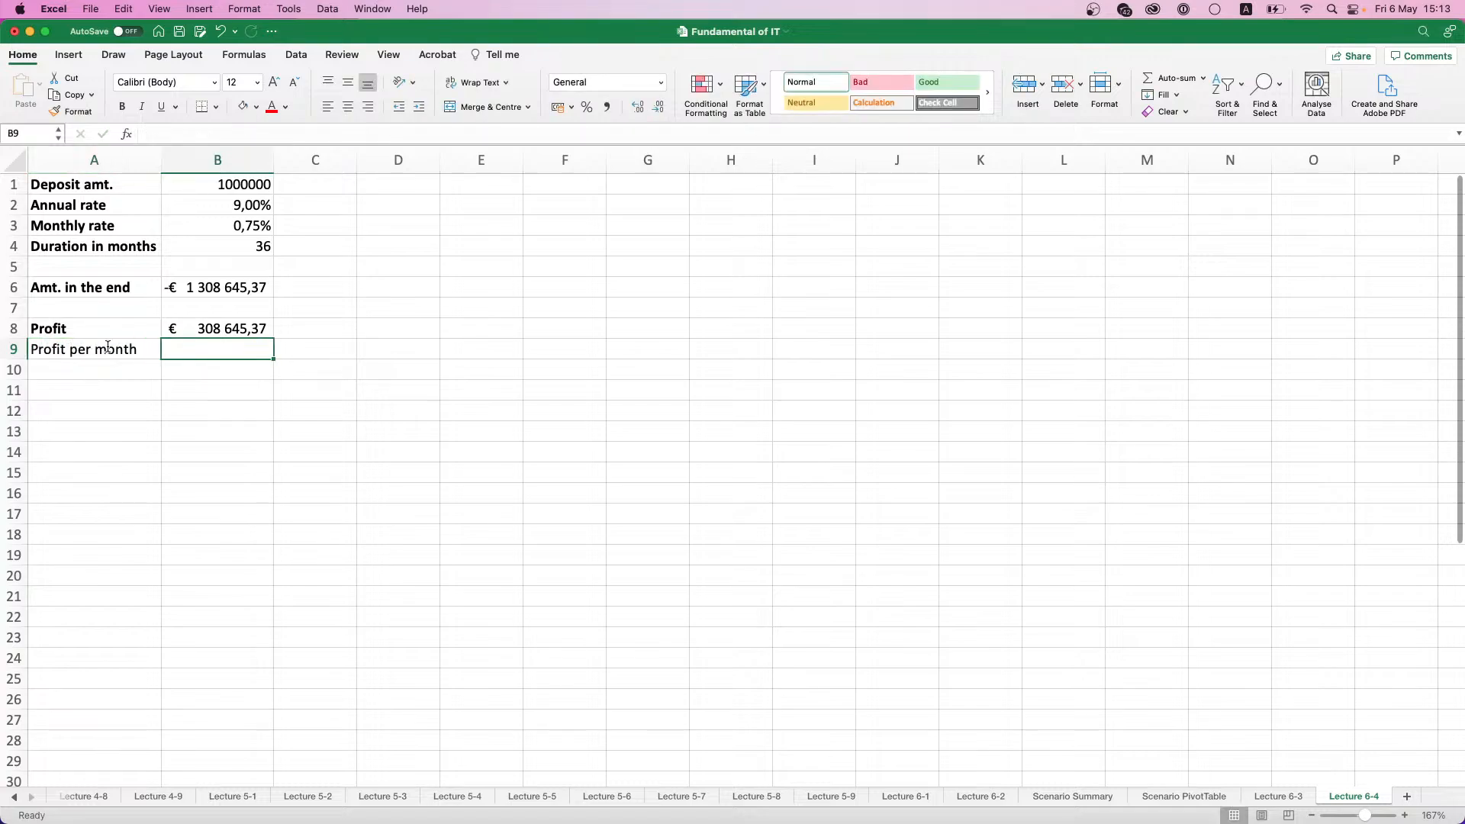
left_click(107, 348)
- Calculate the profit per month in cell B9 with the formula =B8/12
key("Tab")
type("=")
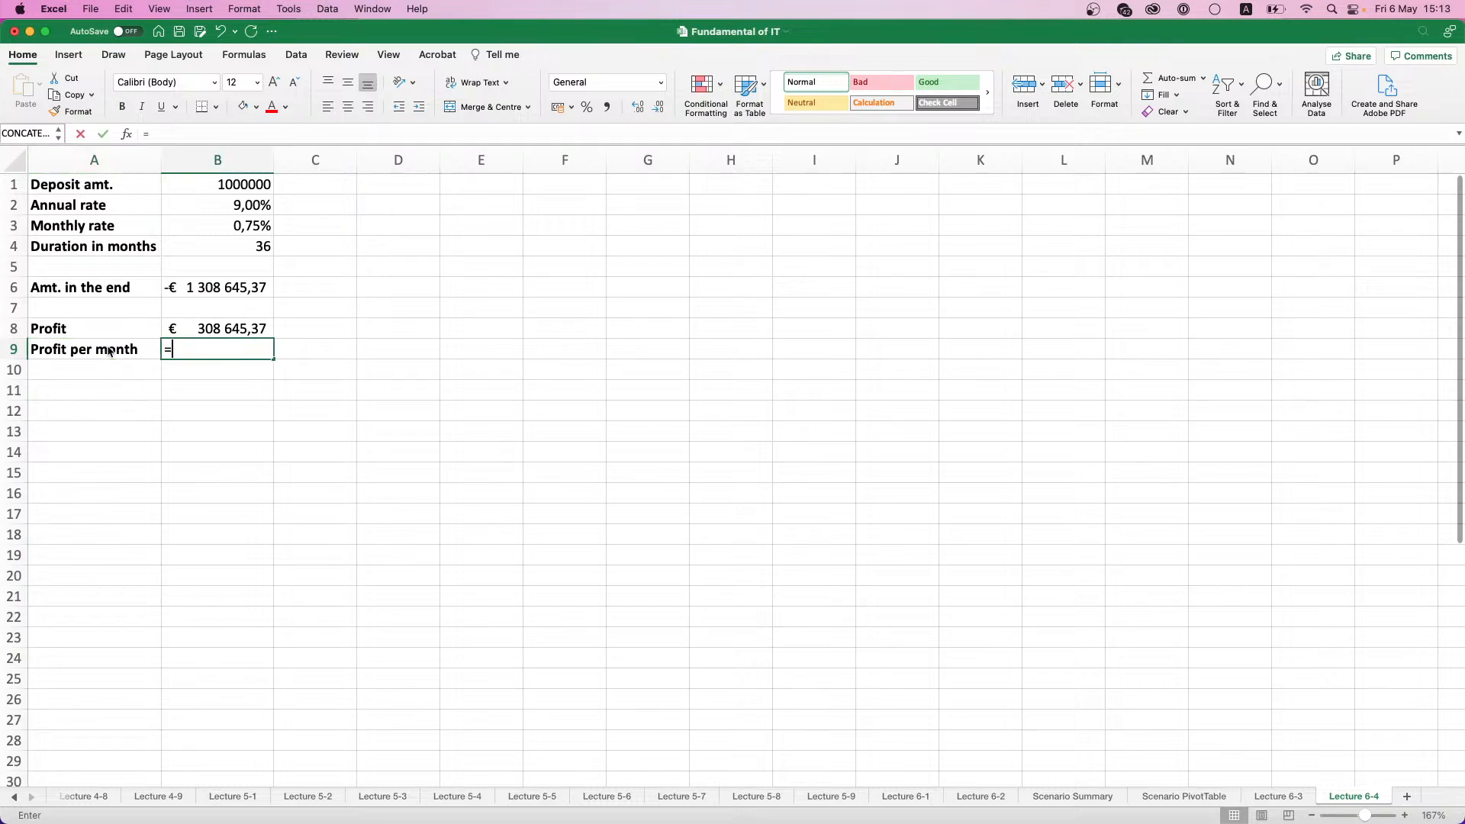
key("Up")
type("/12")
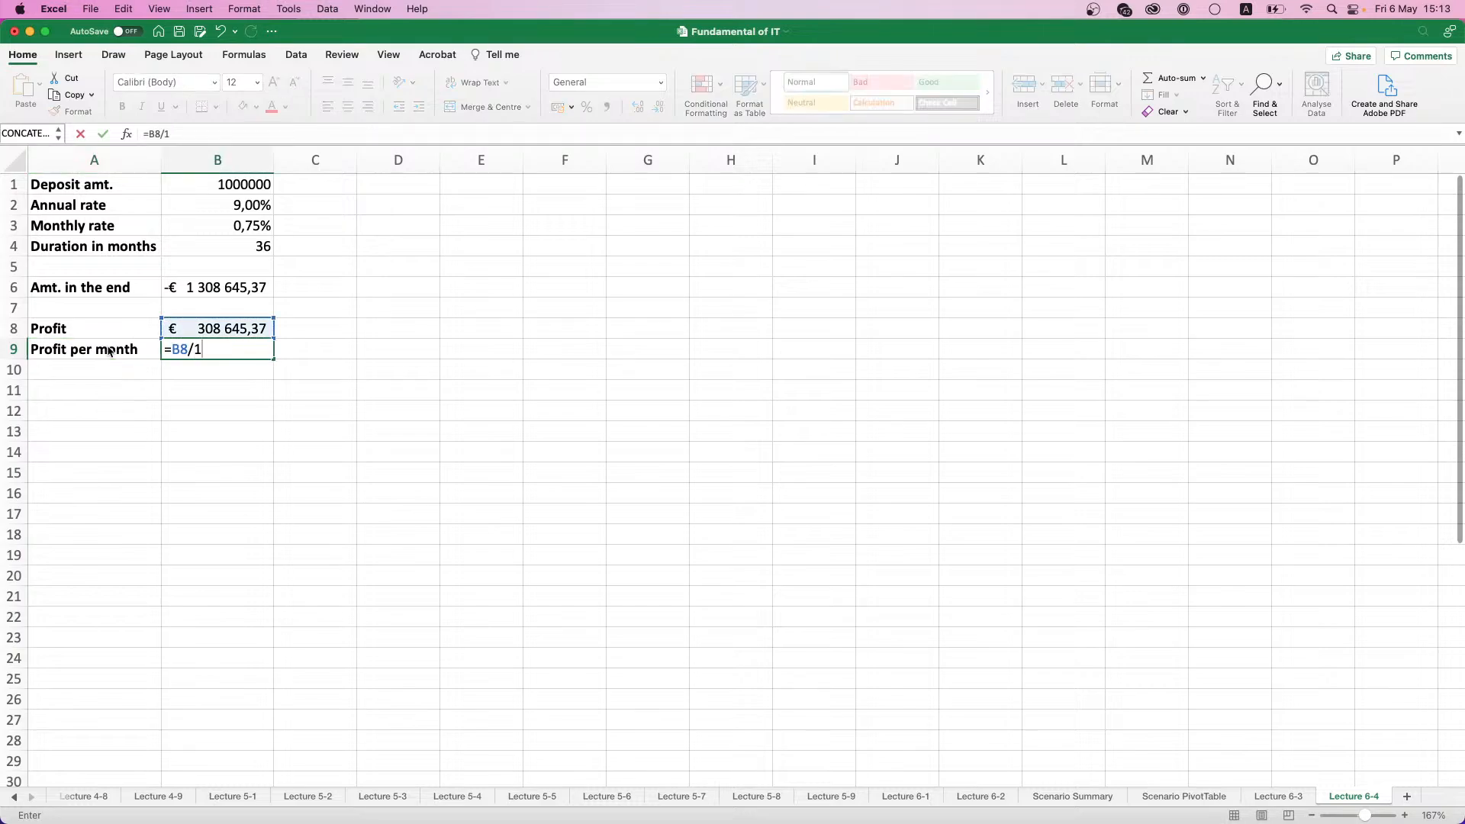
key("Return")
left_click(180, 349)
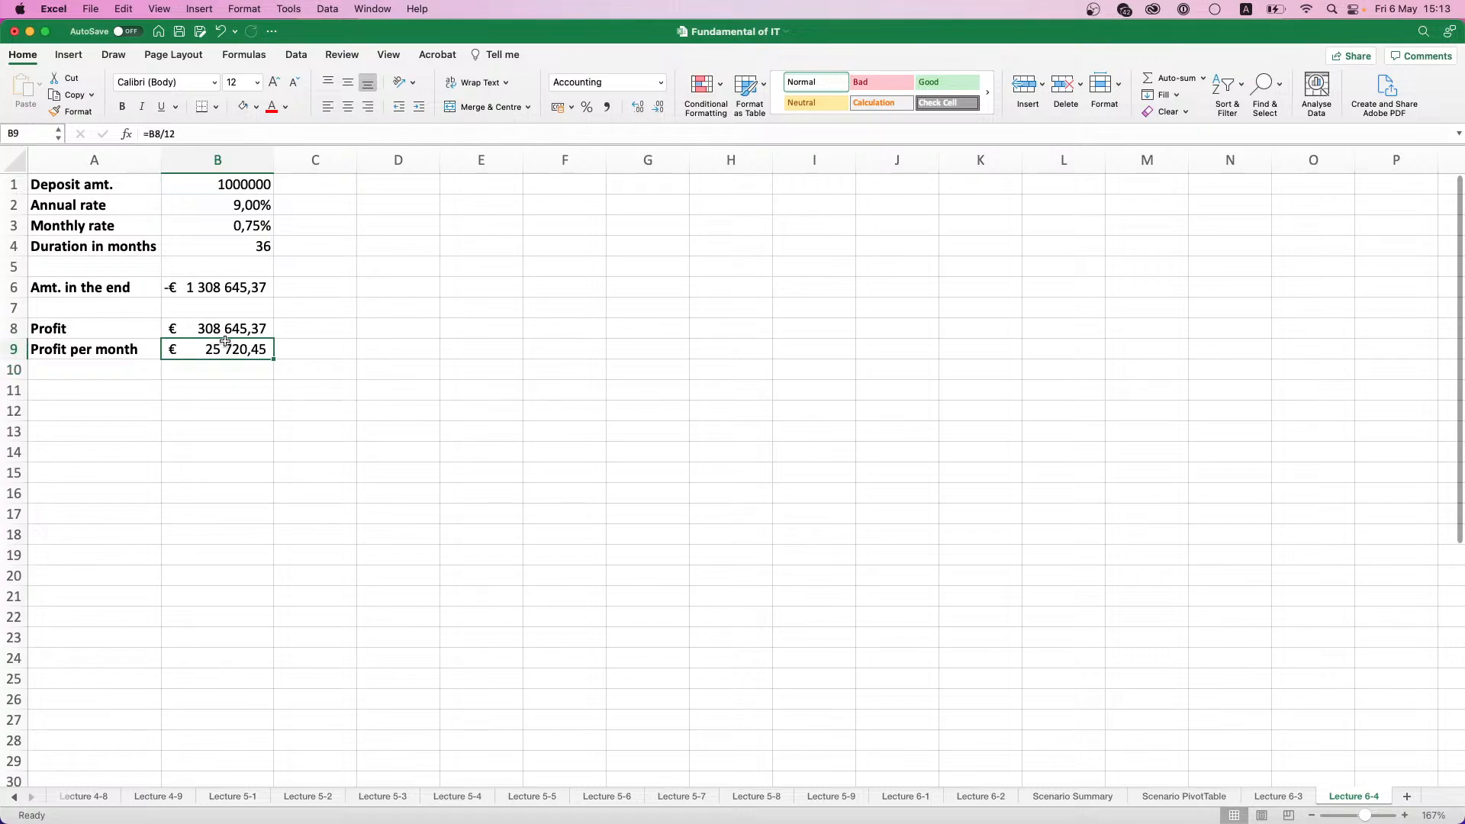
left_click_drag(229, 344, 77, 184)
left_click(202, 199)
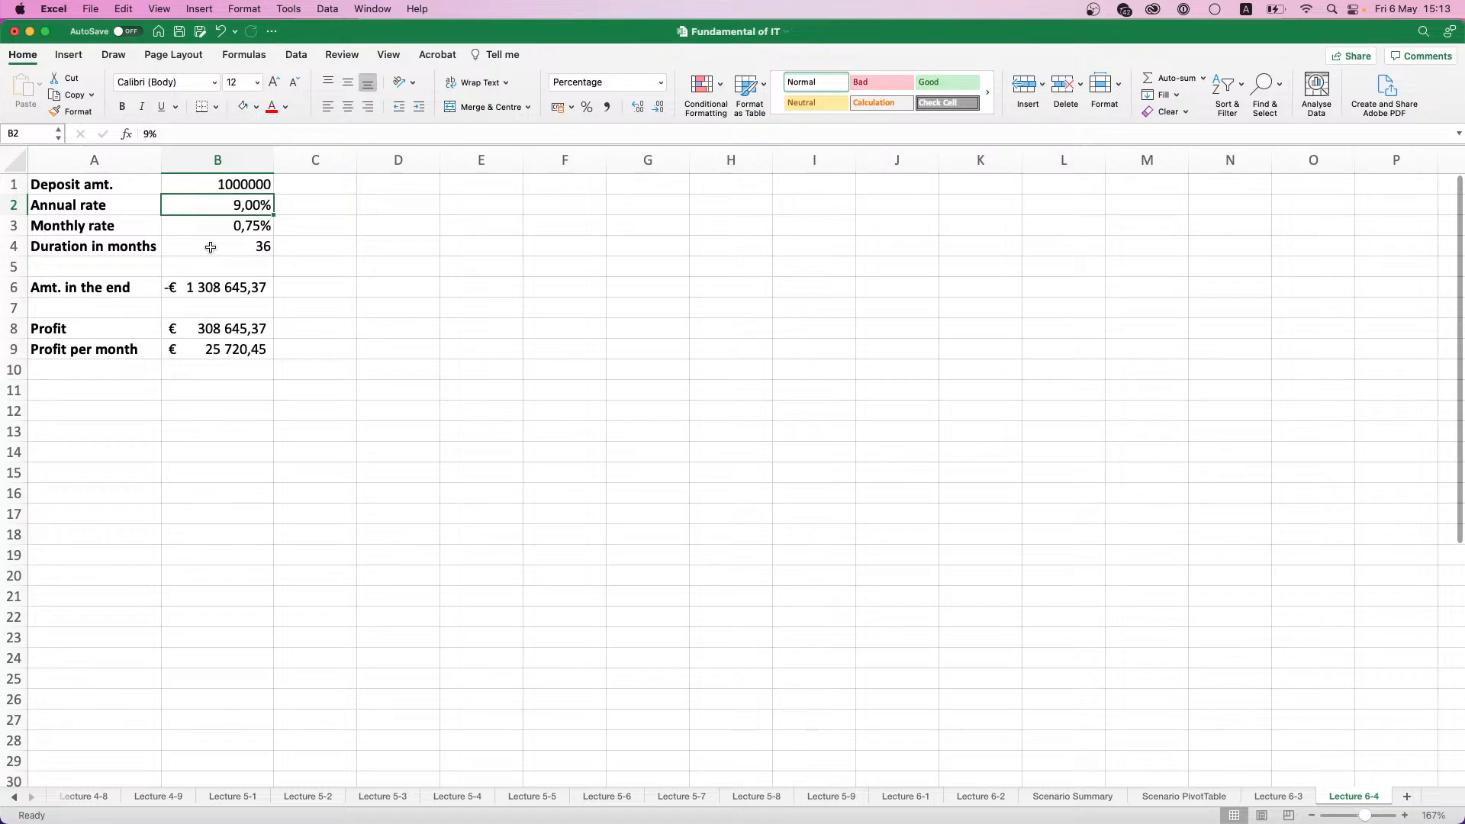
scroll(210, 290, "down", 1)
- Enter 7% in cell A12 as the first value of a list of rates below the table
left_click(129, 385)
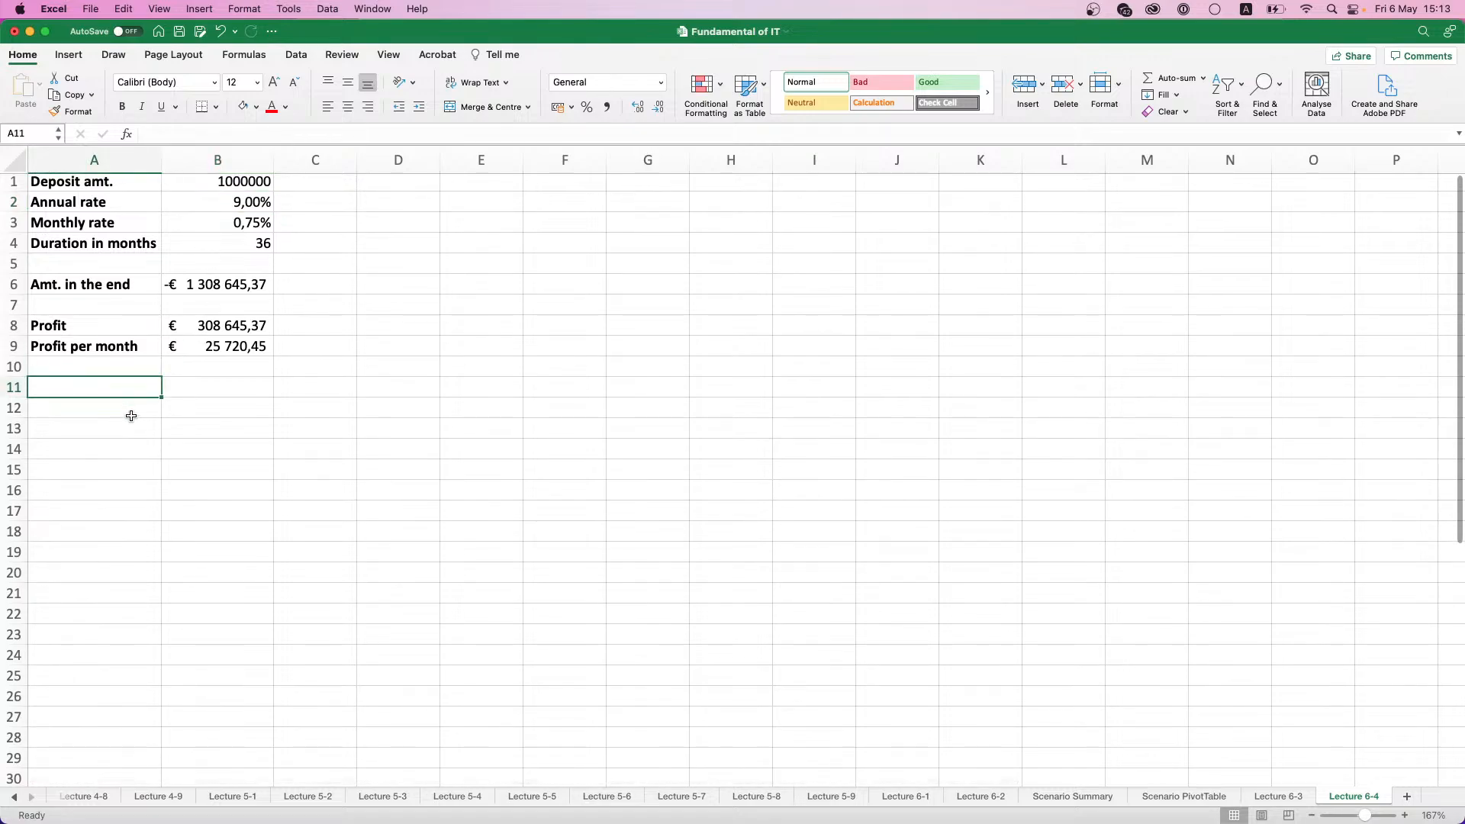
left_click(134, 413)
type("7")
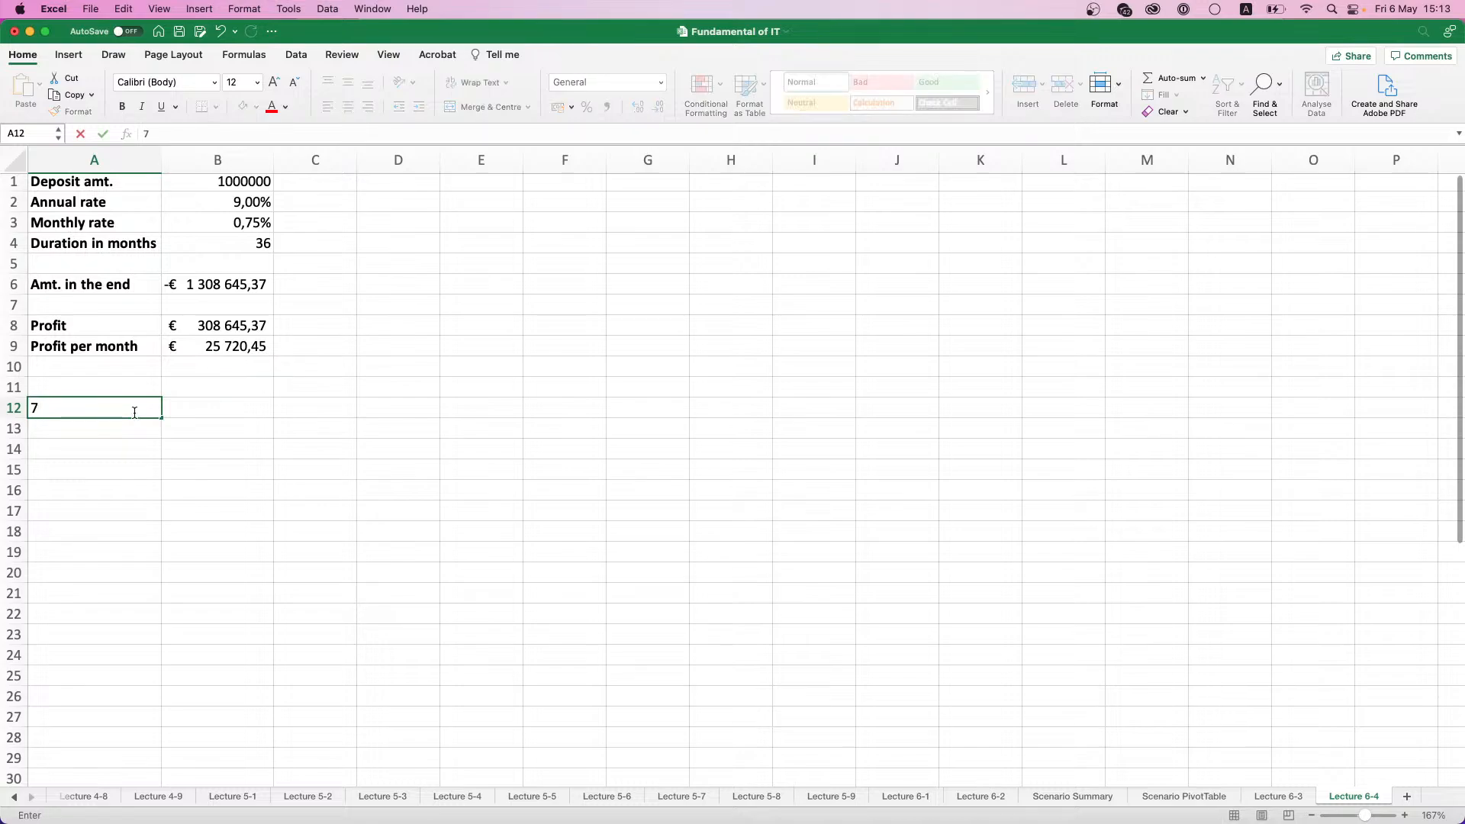
type("%")
key("Return")
- Try to enter 7.5, also written as 7,5, in cell A13 as the second rate
type("7.5")
key("Return")
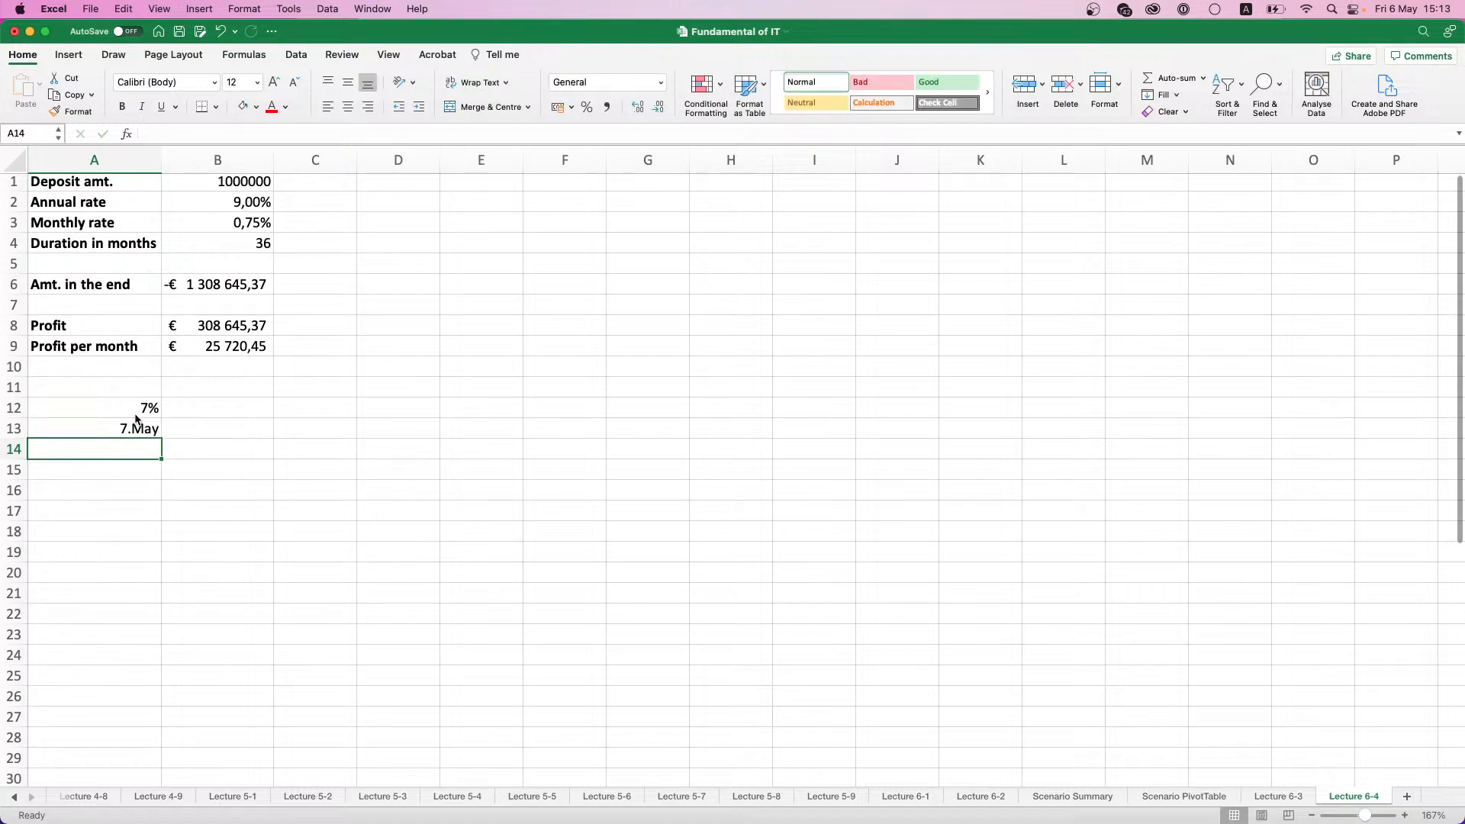
key("Up")
type("7,5")
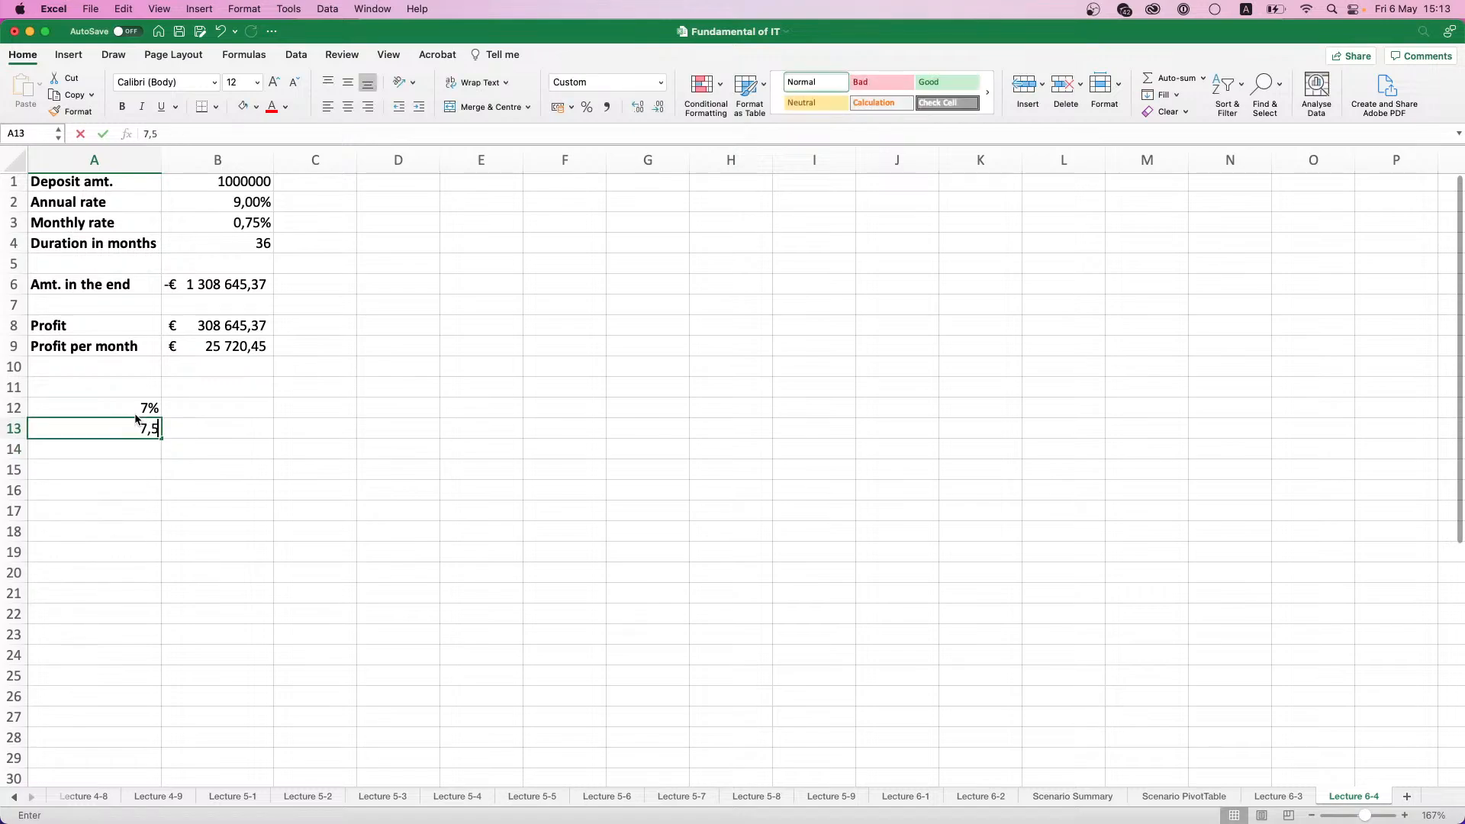
key("Return")
key("Up")
type("7,5")
key("Return")
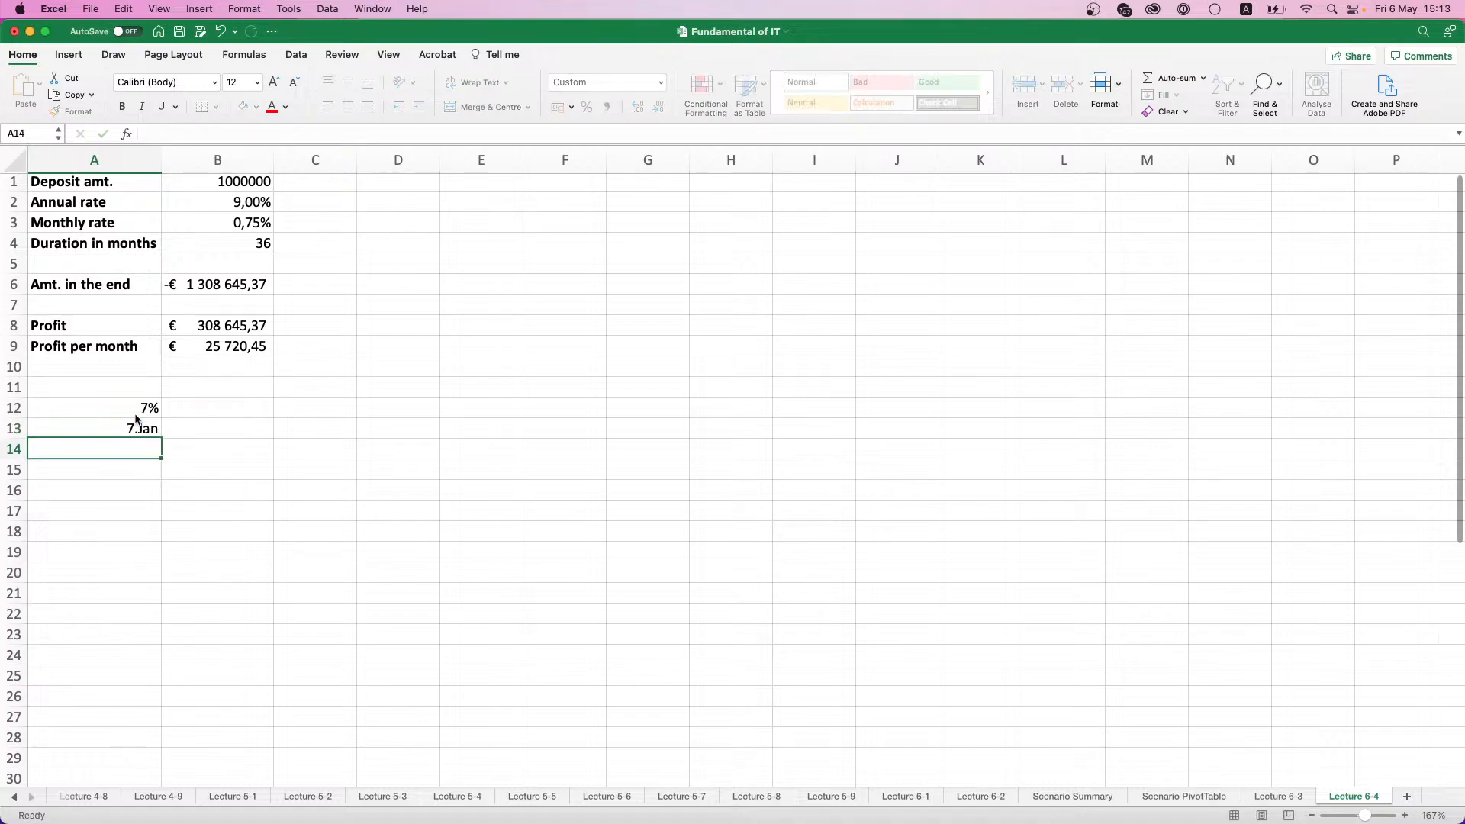
- Apply the percentage format to cells A14 and A13, and re-enter the rate in A13 as 7,5%
left_click(589, 111)
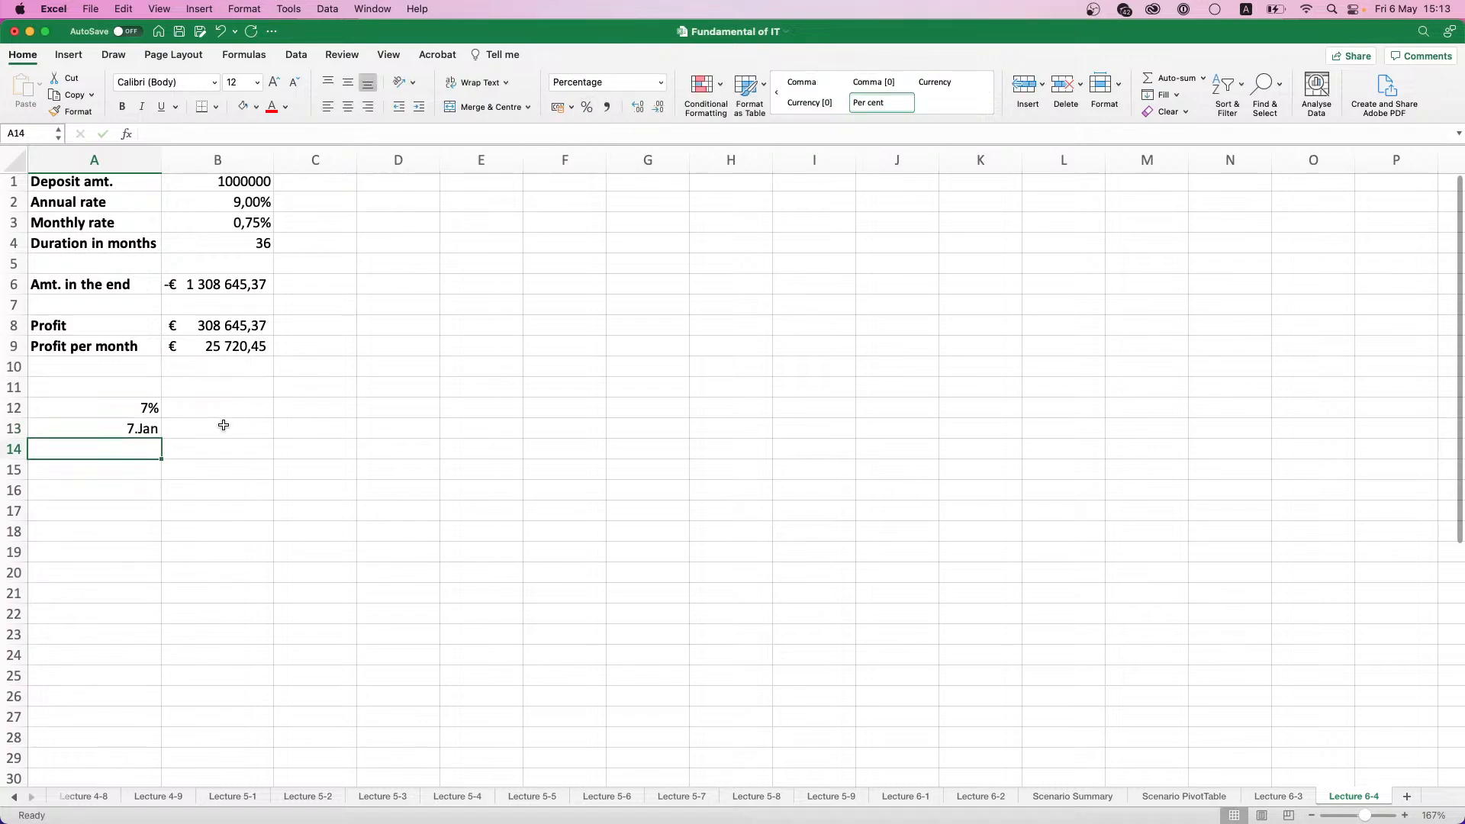
left_click(153, 425)
left_click(588, 107)
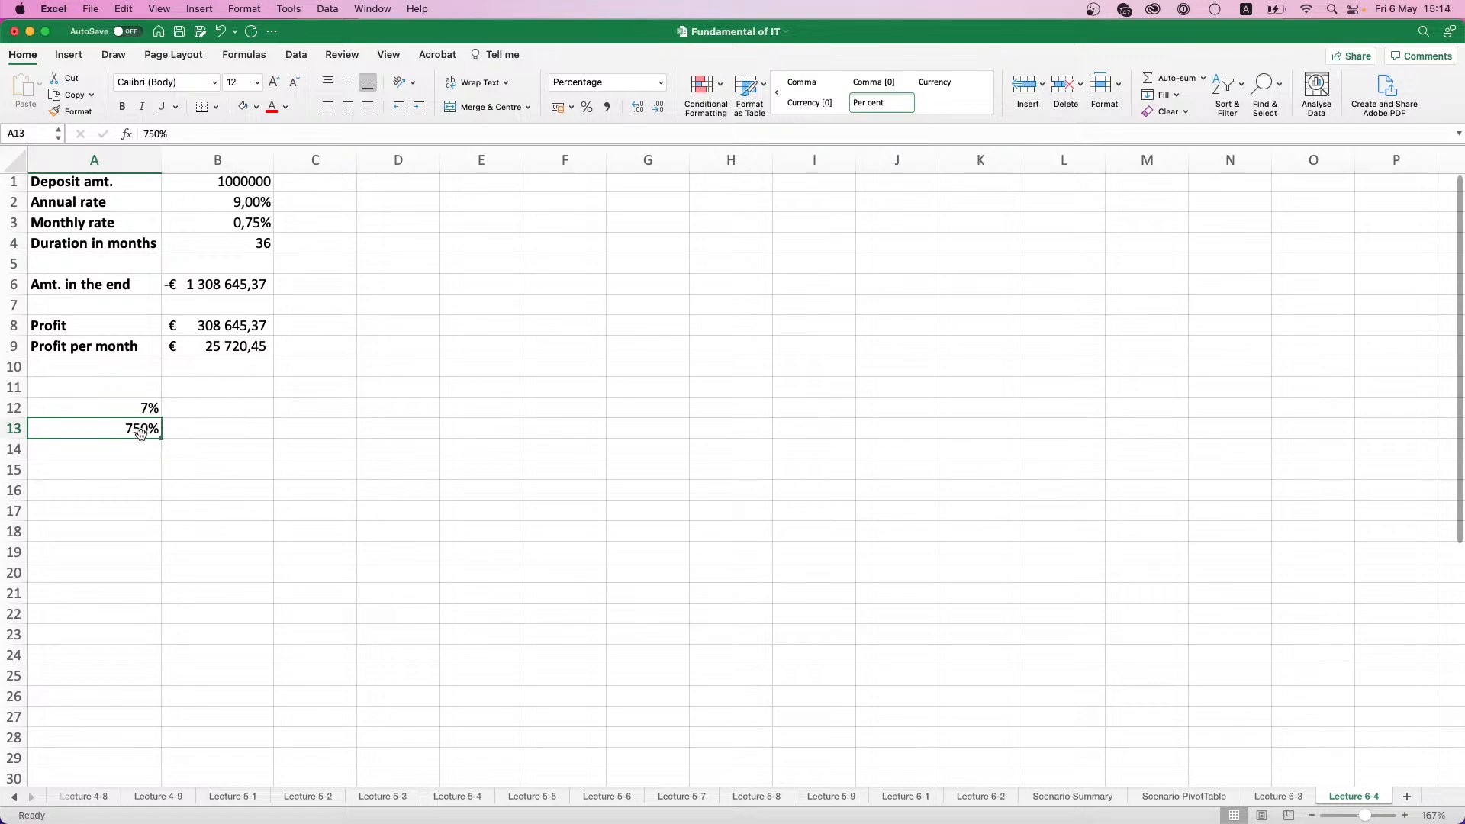
type("7,5")
key("Return")
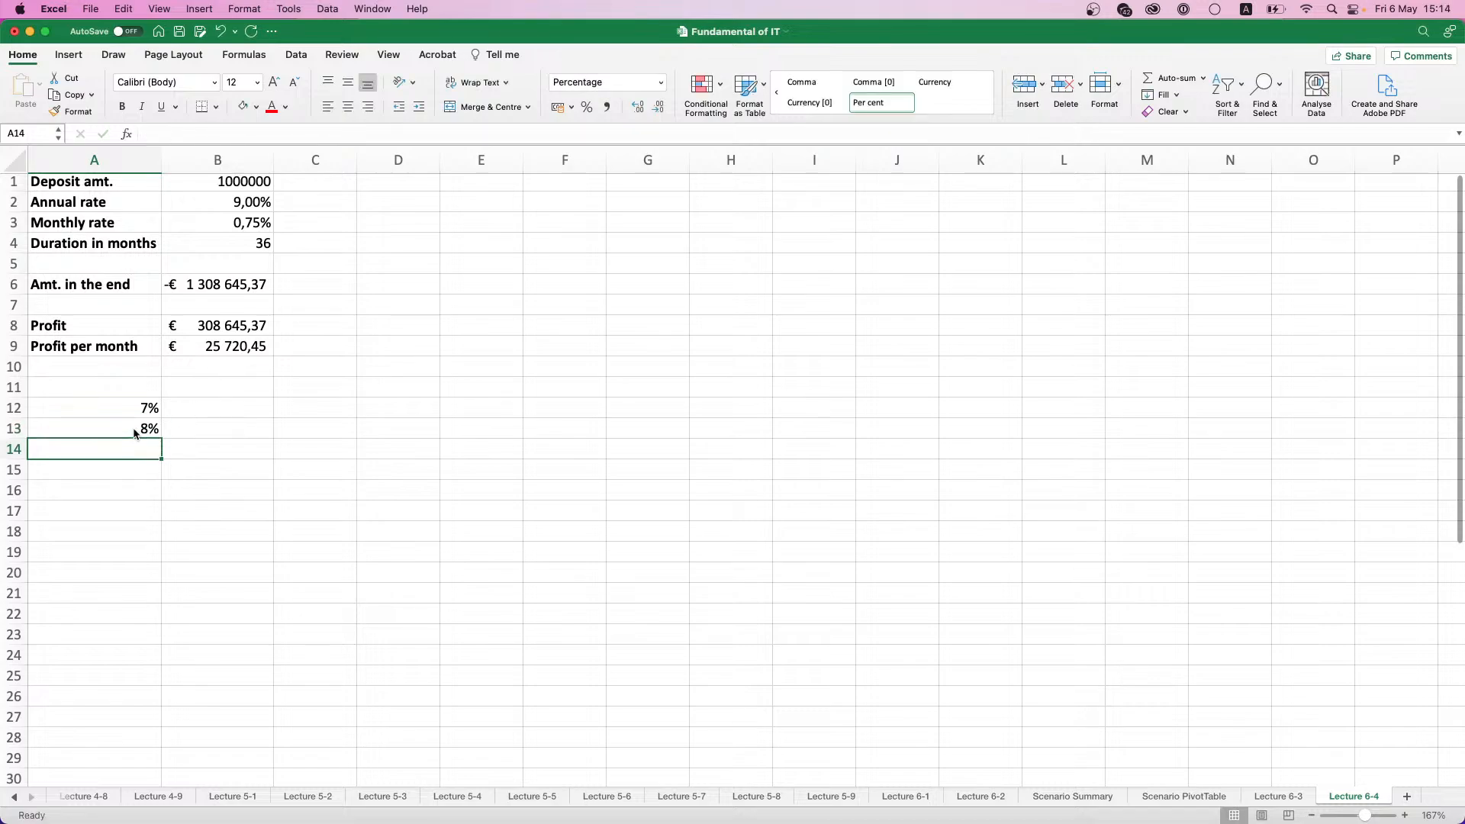
- Show the rates in cells A12:A13 with one decimal place
left_click(134, 434)
left_click(141, 410)
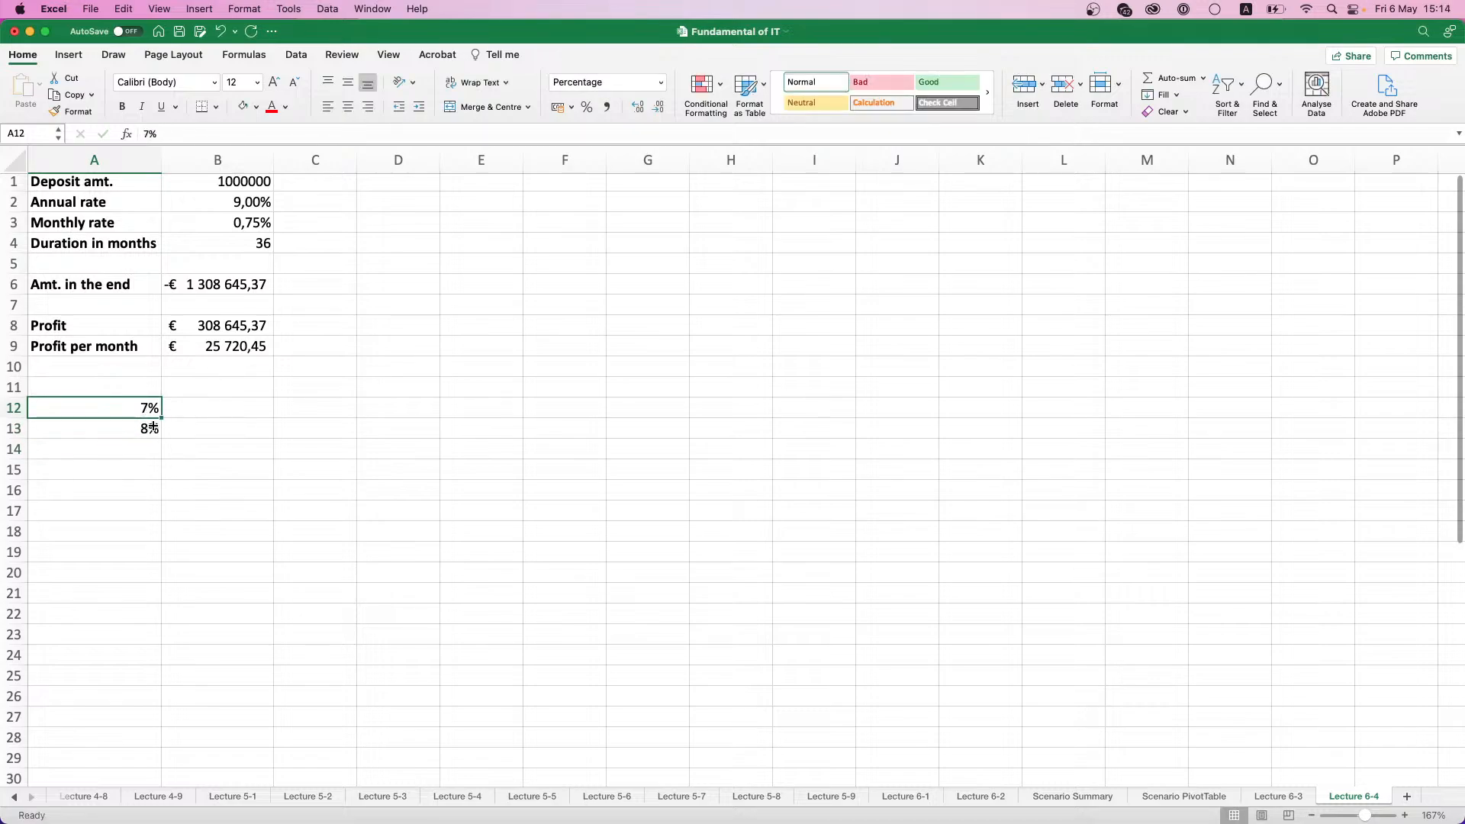
left_click(153, 426, "shift")
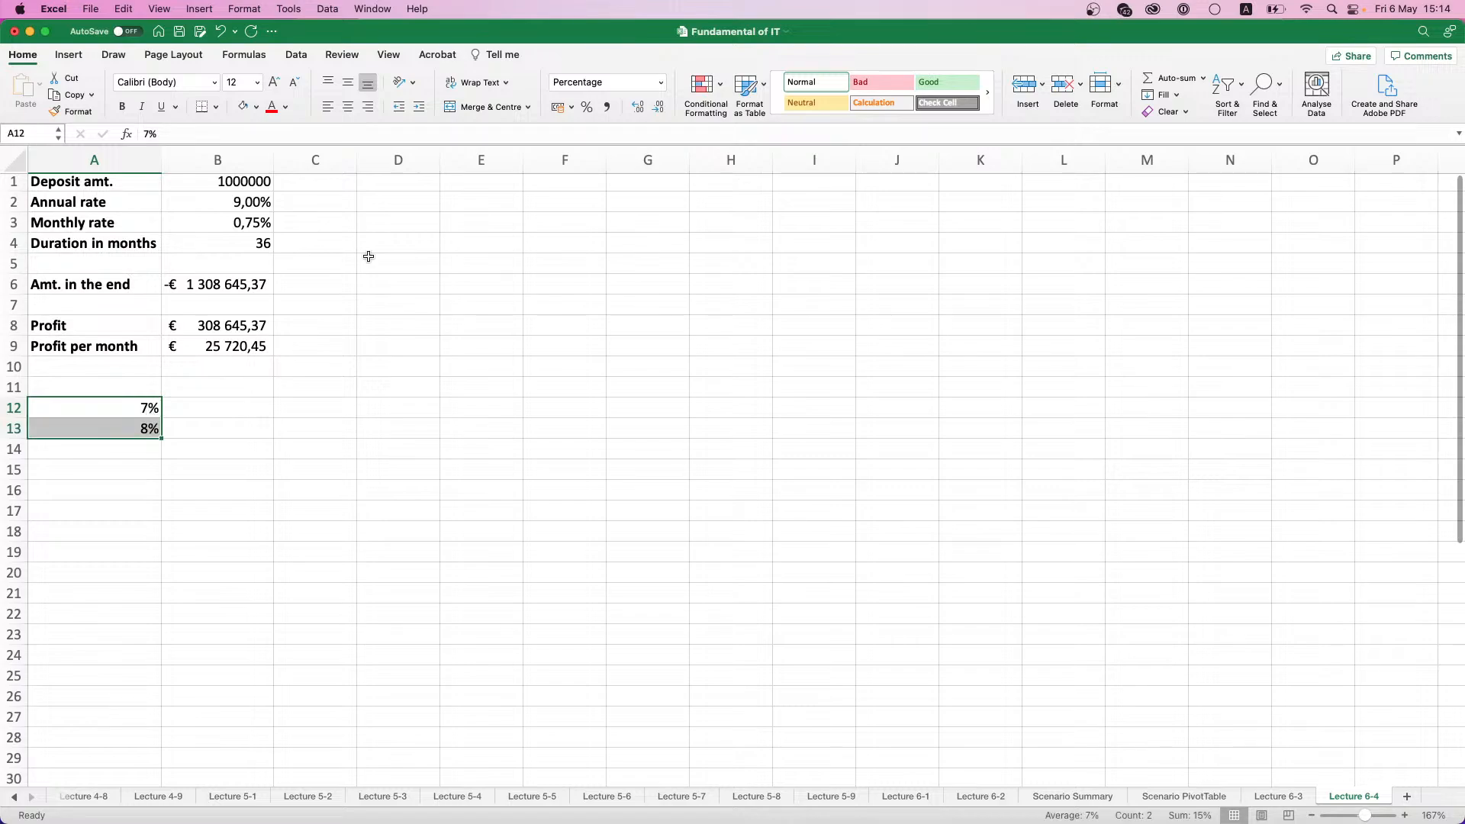
left_click(655, 112)
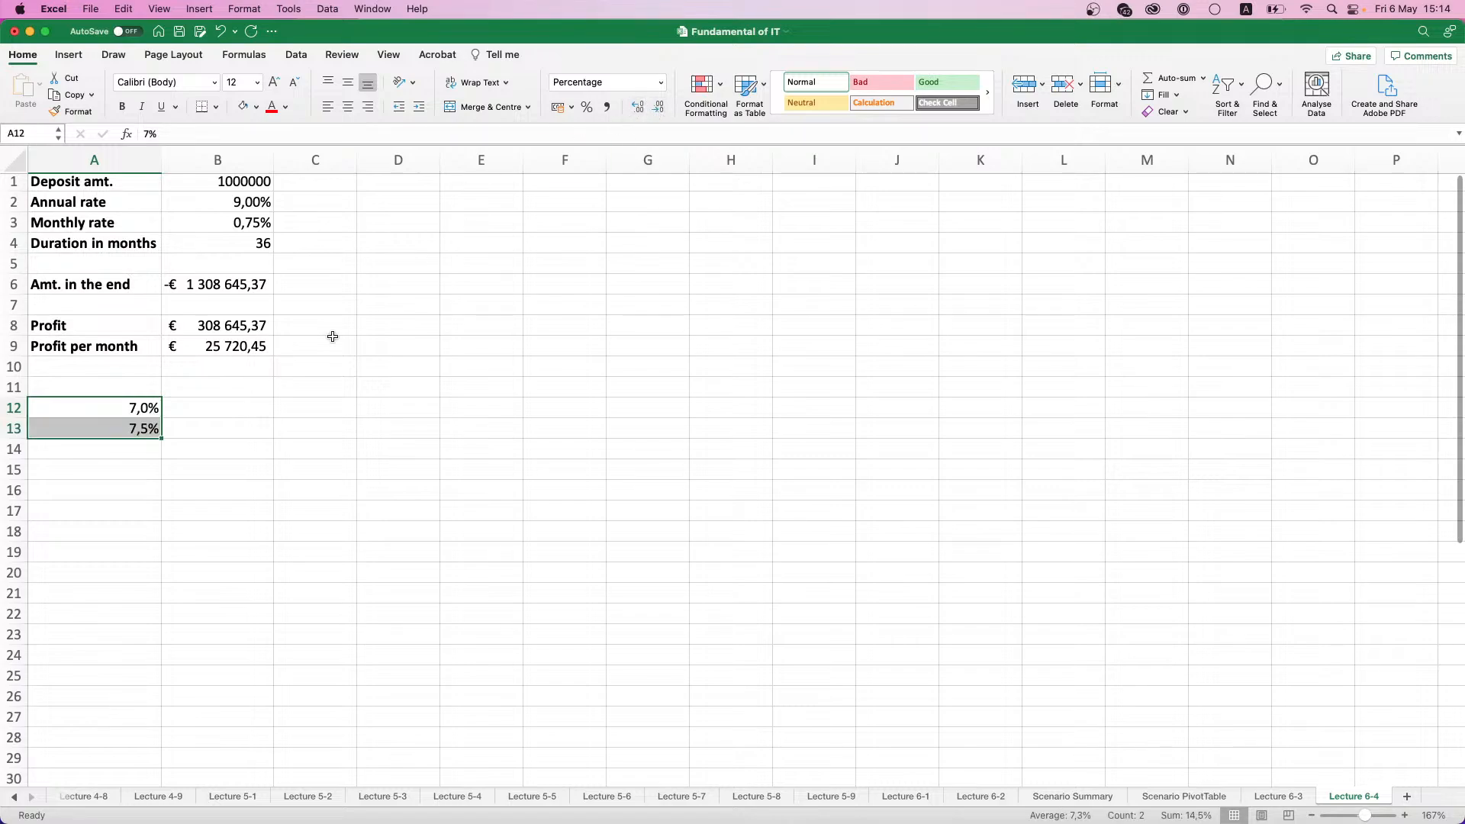
- Extend the rate list in half-percent increments down to 10,5% in A19, and enter 3 and 6 in cells B11 and C11
left_click_drag(162, 438, 155, 562)
left_click(180, 387)
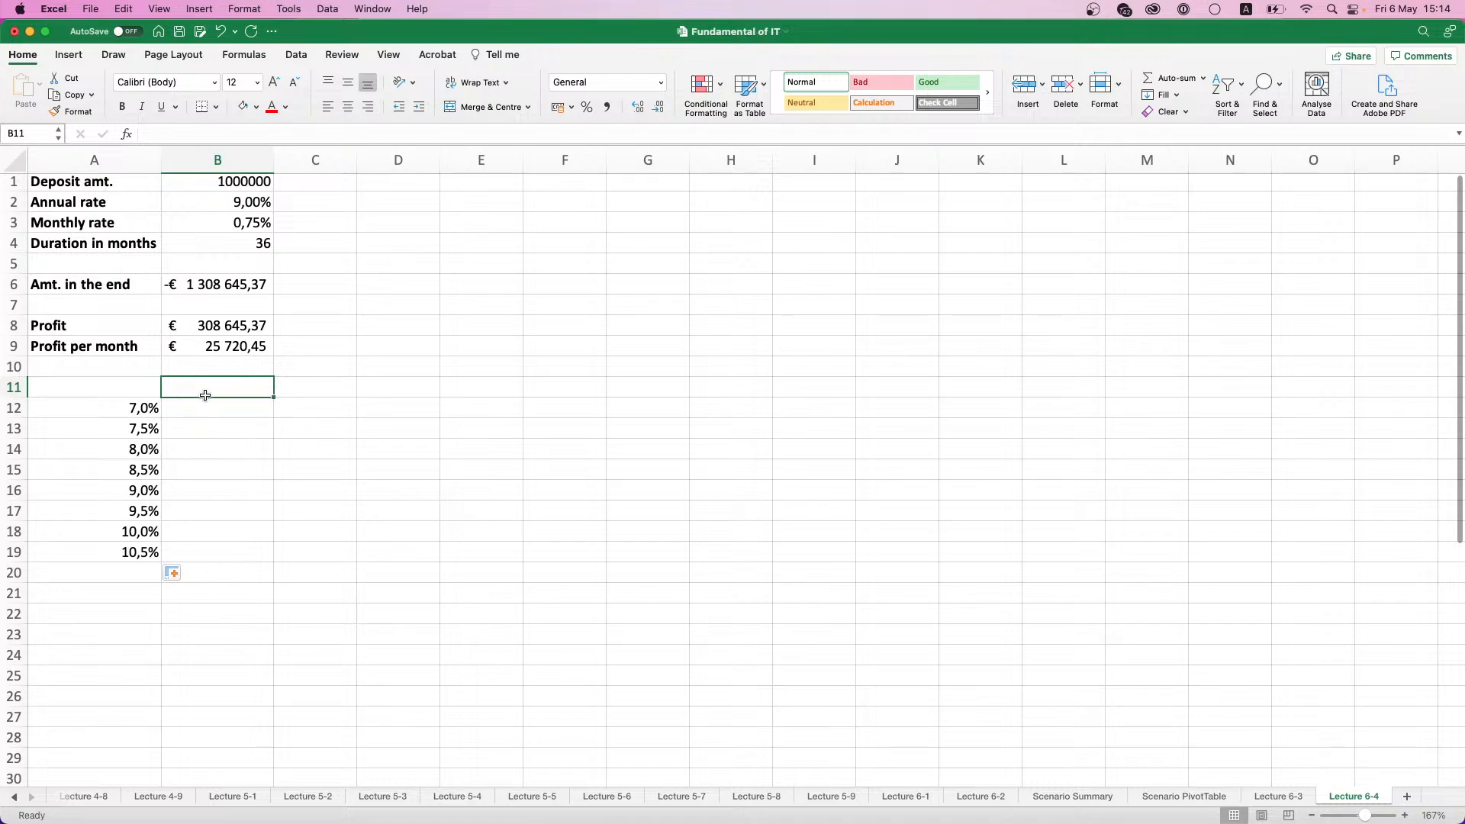
type("3")
key("Tab")
type("6")
key("Tab")
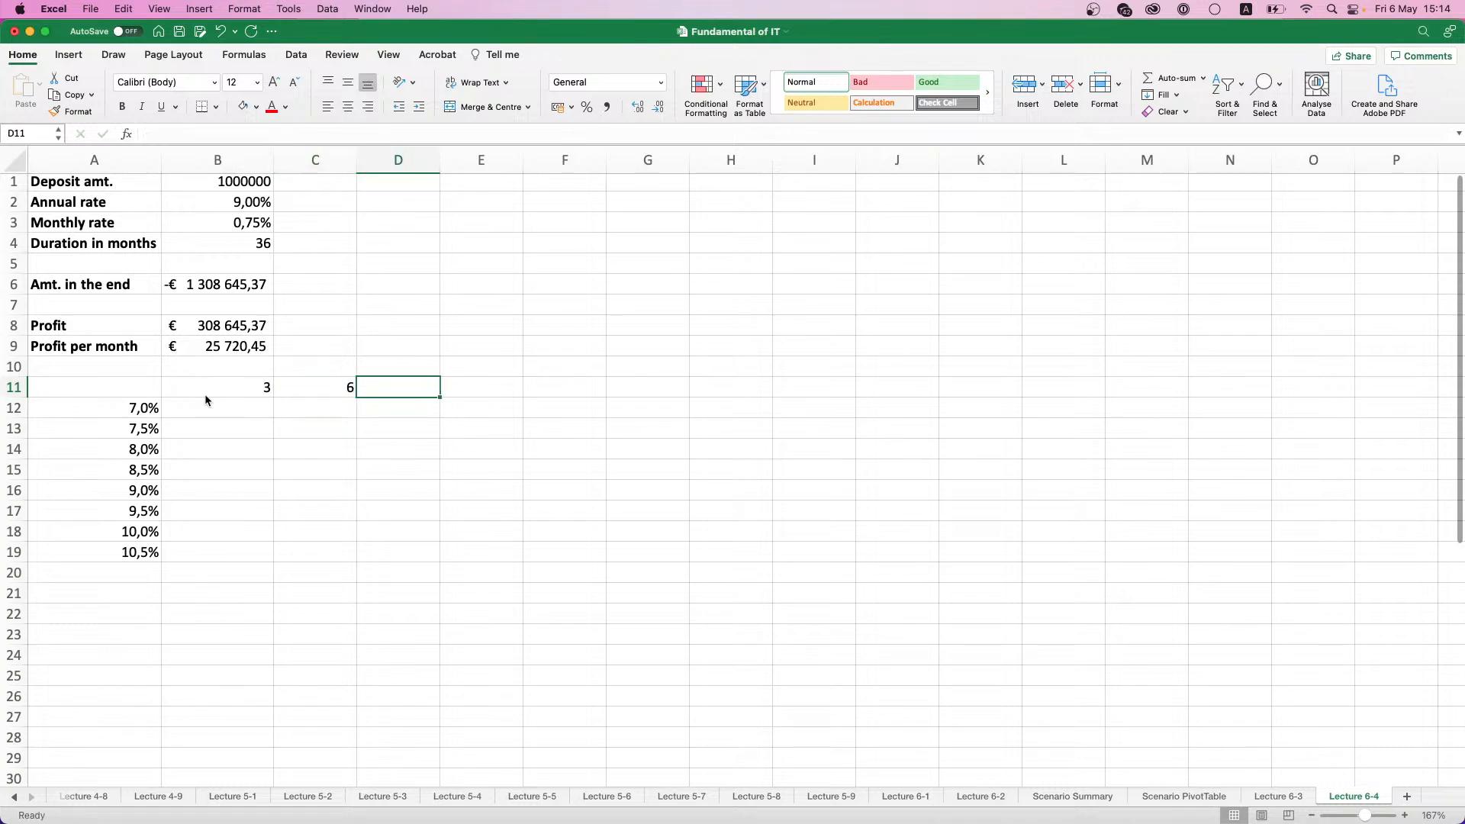
- Extend the series of months from B11:C11 across row 11 up to 36 in cell M11
key("Left")
key("Left")
key("Left")
key("Right")
key("shift+Right")
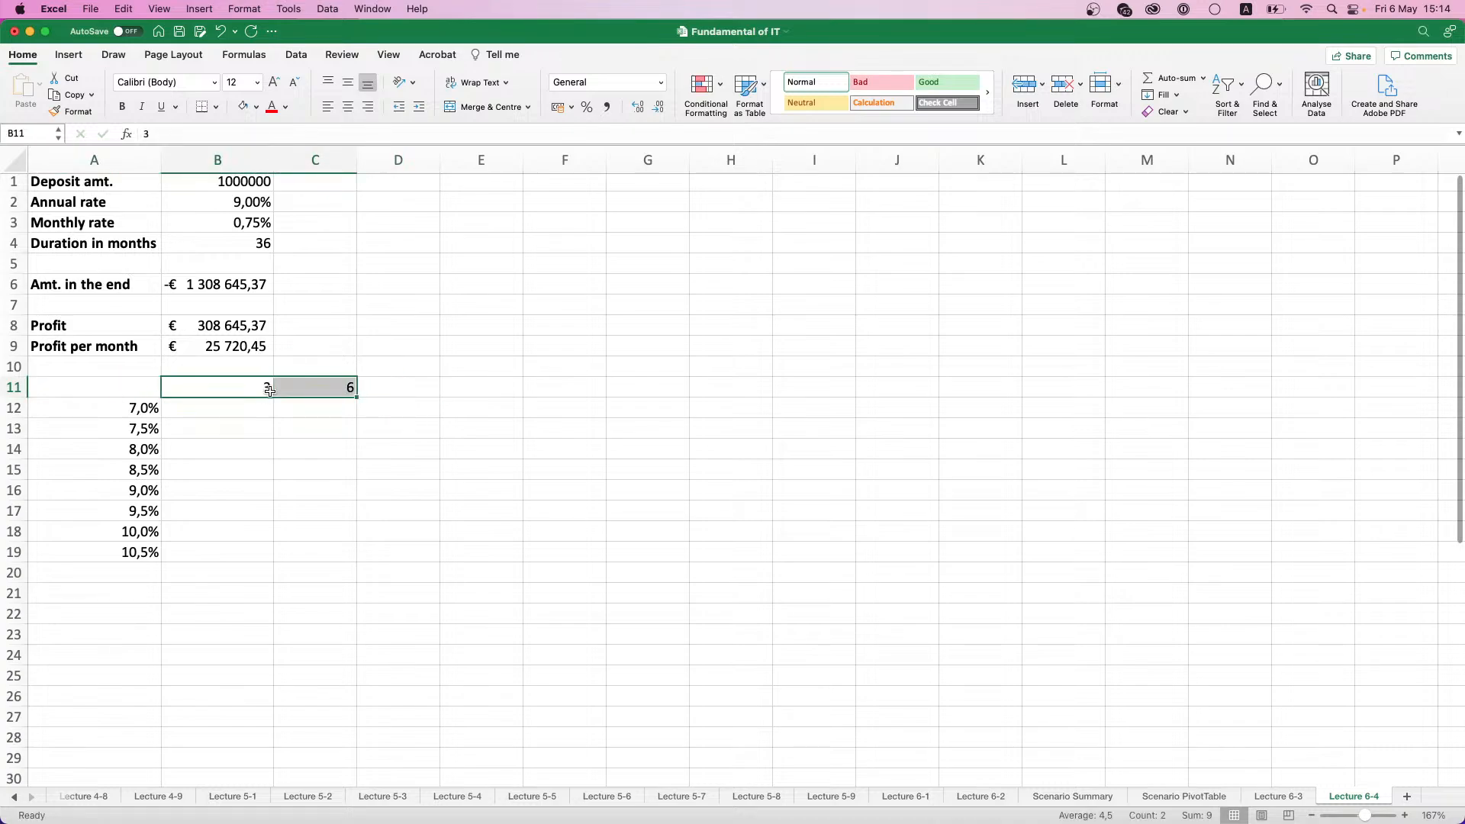
left_click_drag(355, 396, 1178, 395)
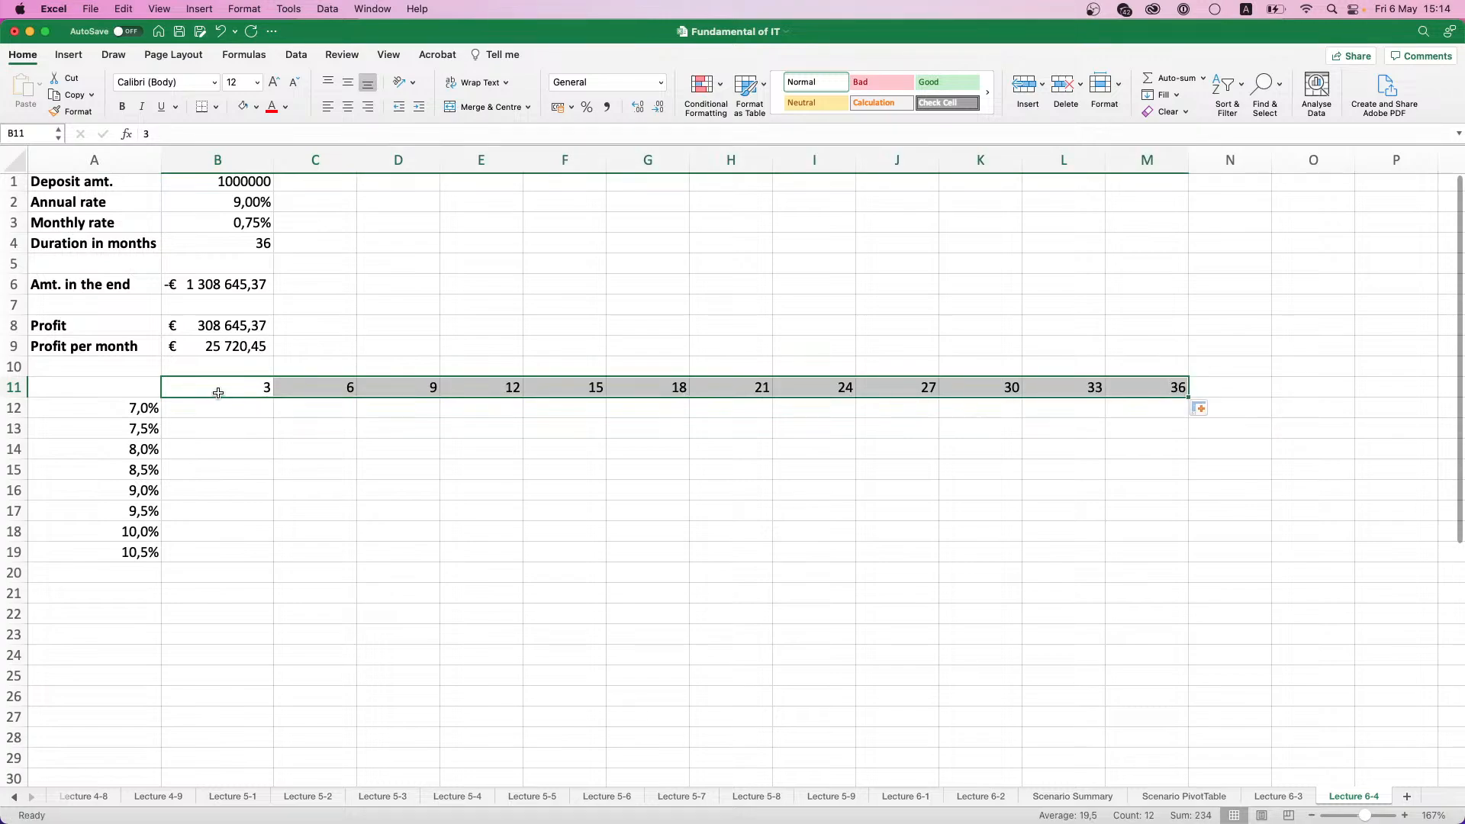
- Fill the month headings in B11:M11 with light blue, keeping the text black
left_click(286, 107)
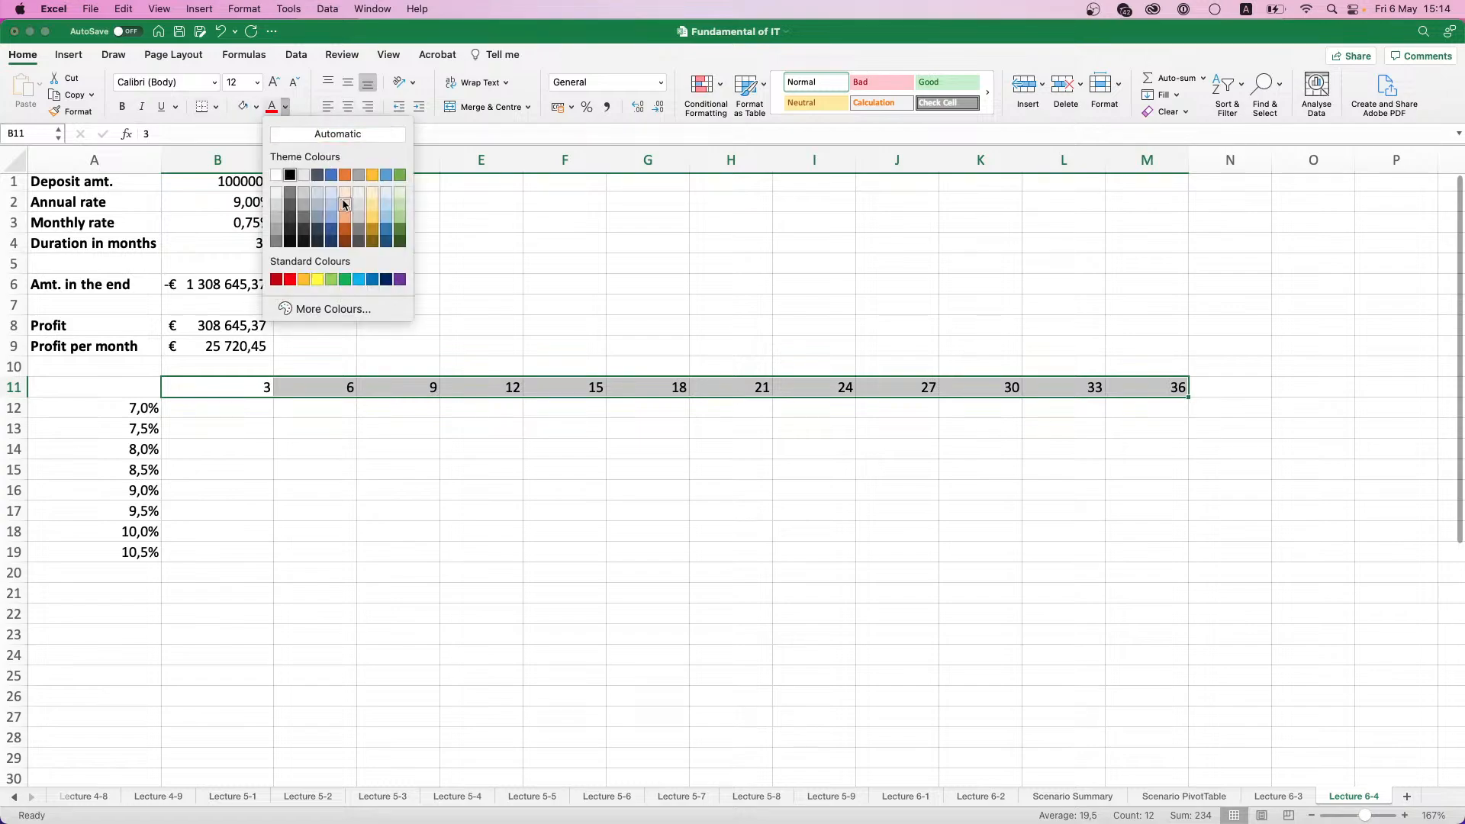
left_click(333, 226)
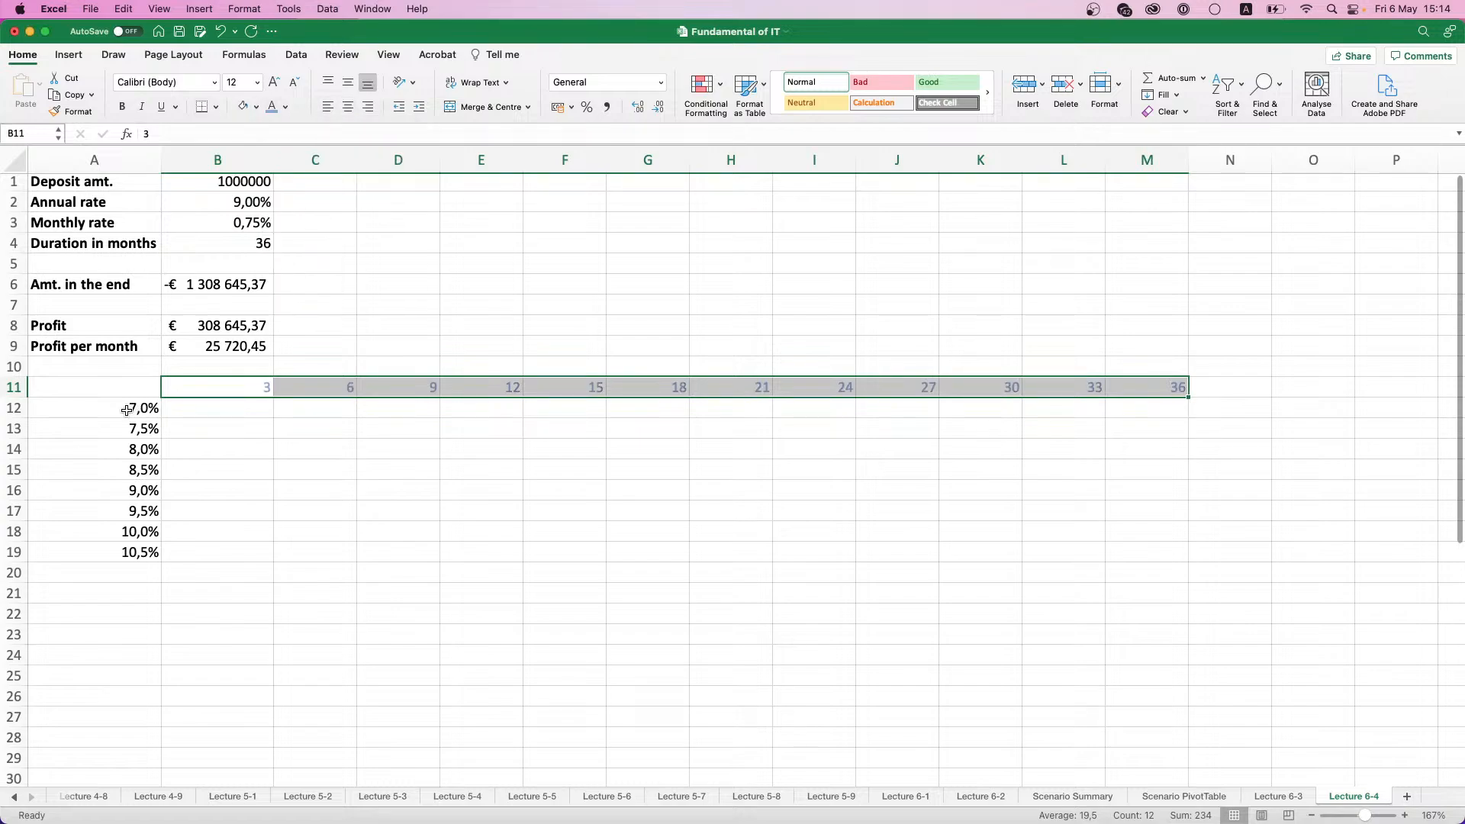
left_click(257, 107)
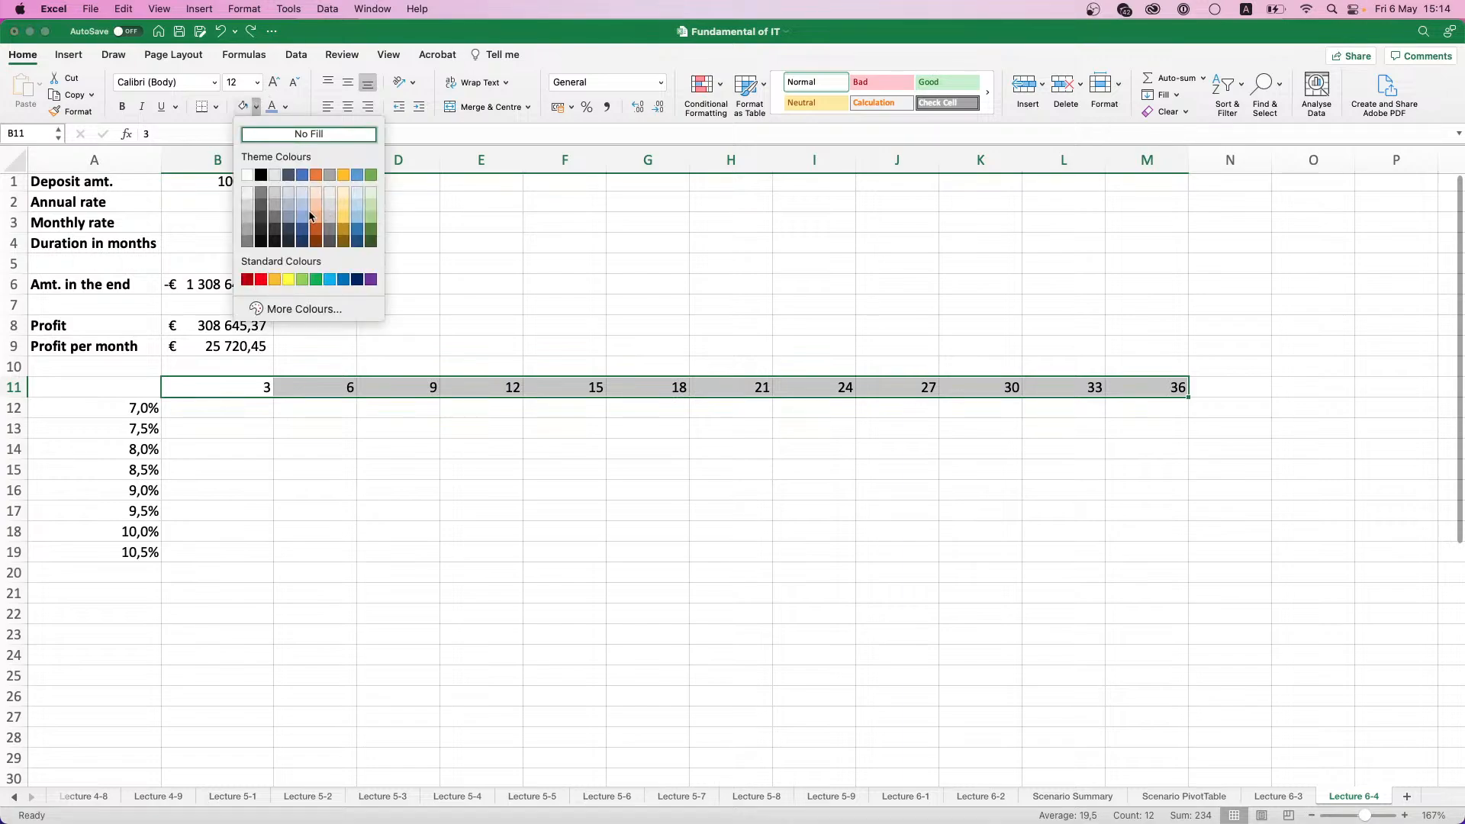
left_click(309, 216)
- Fill the rates in A12:A19 with light green
left_click_drag(138, 411, 139, 542)
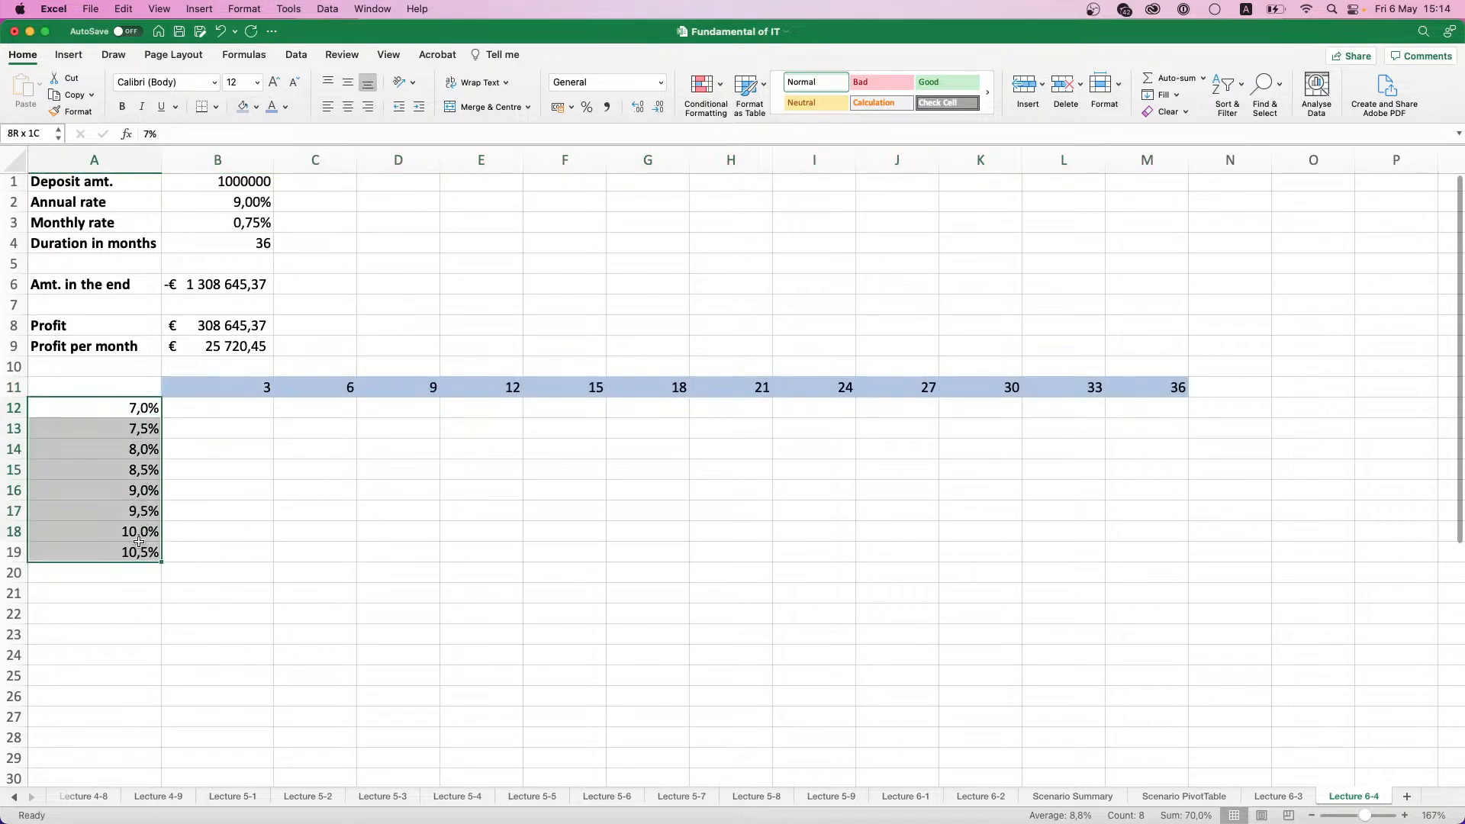
left_click(256, 107)
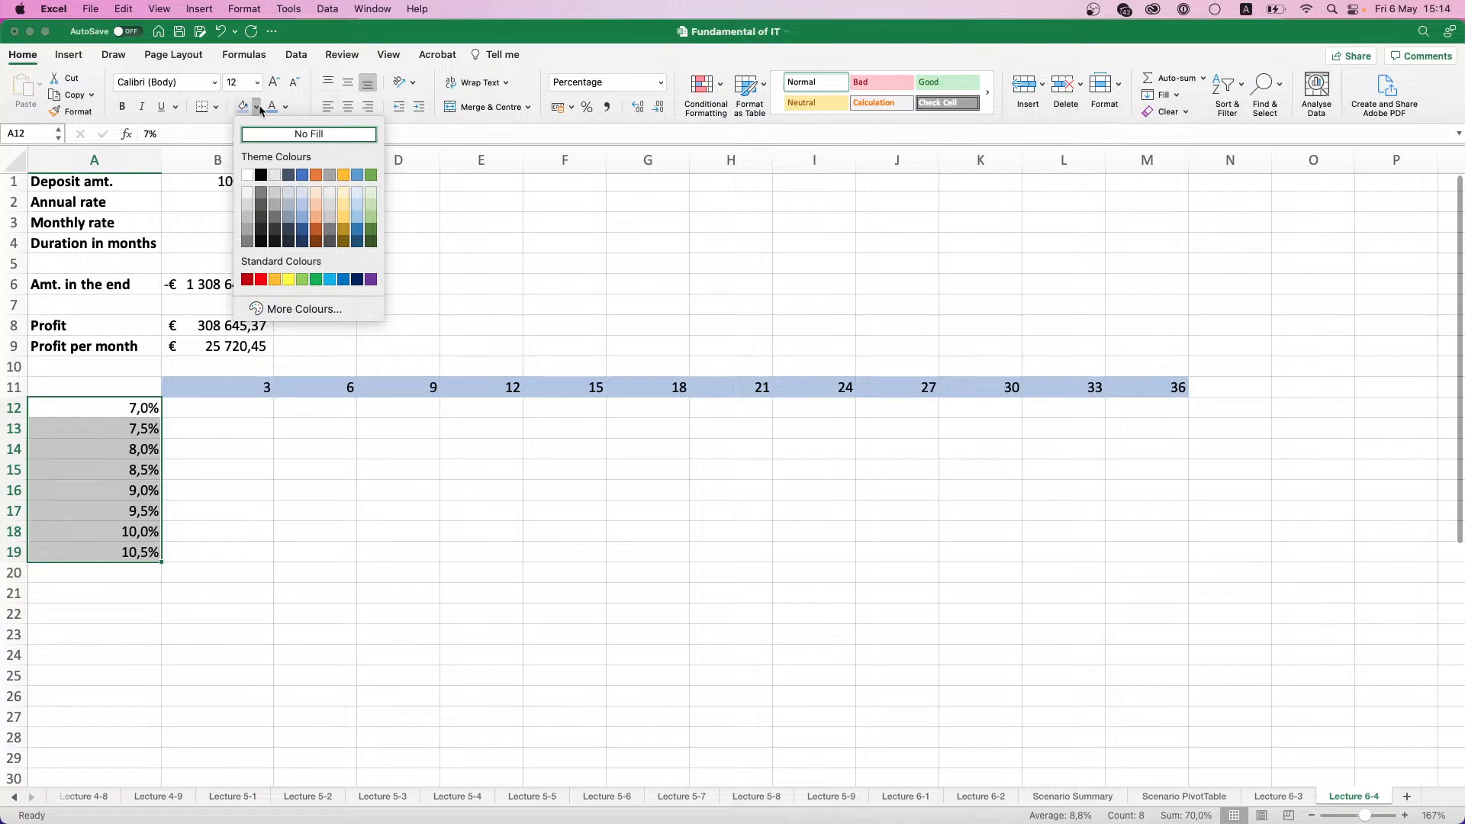
left_click(372, 203)
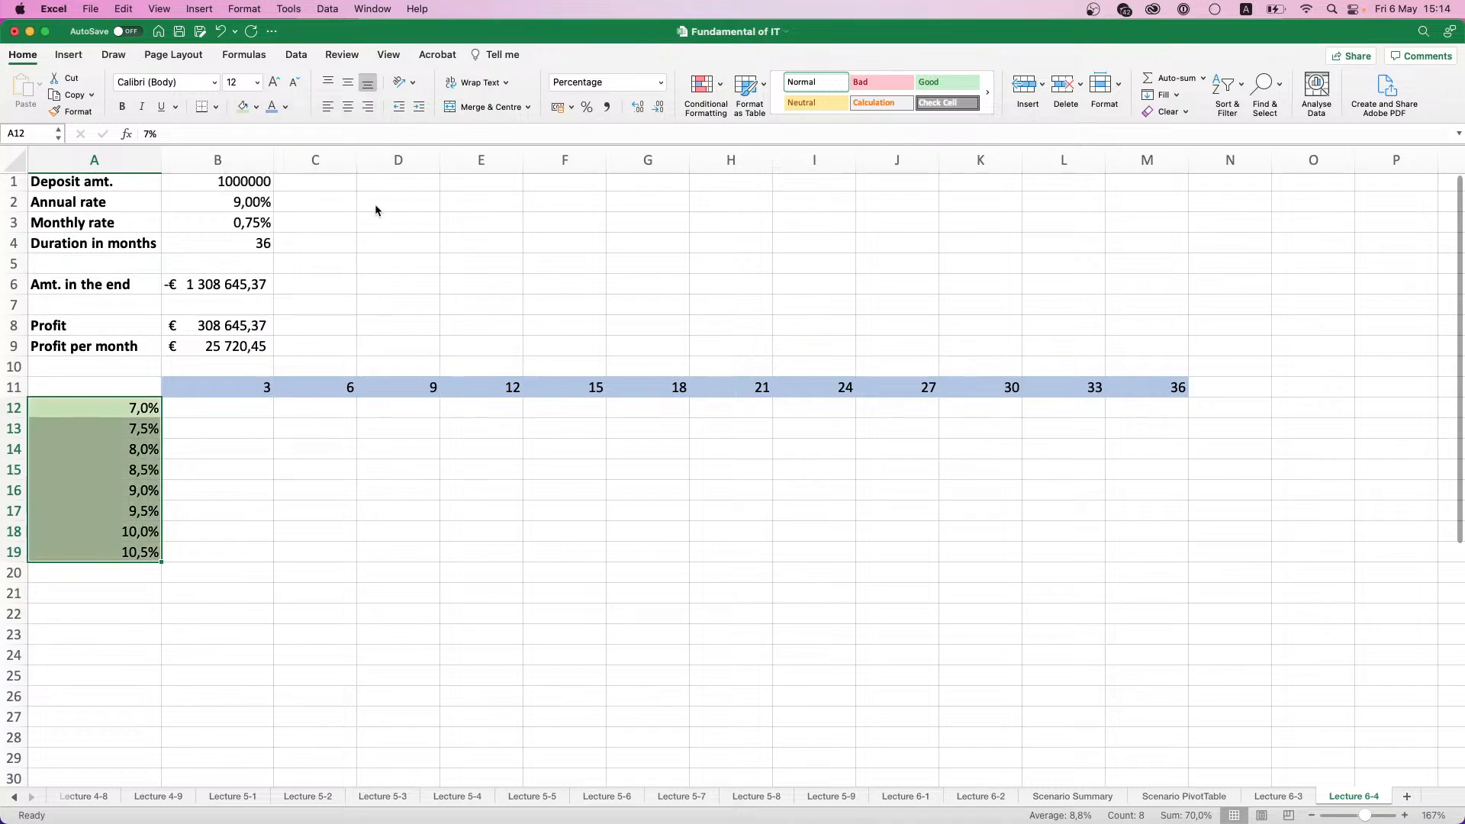
- Fill the annual rate in B2 with the same light green and the duration in B4 with the same light blue
left_click(237, 202)
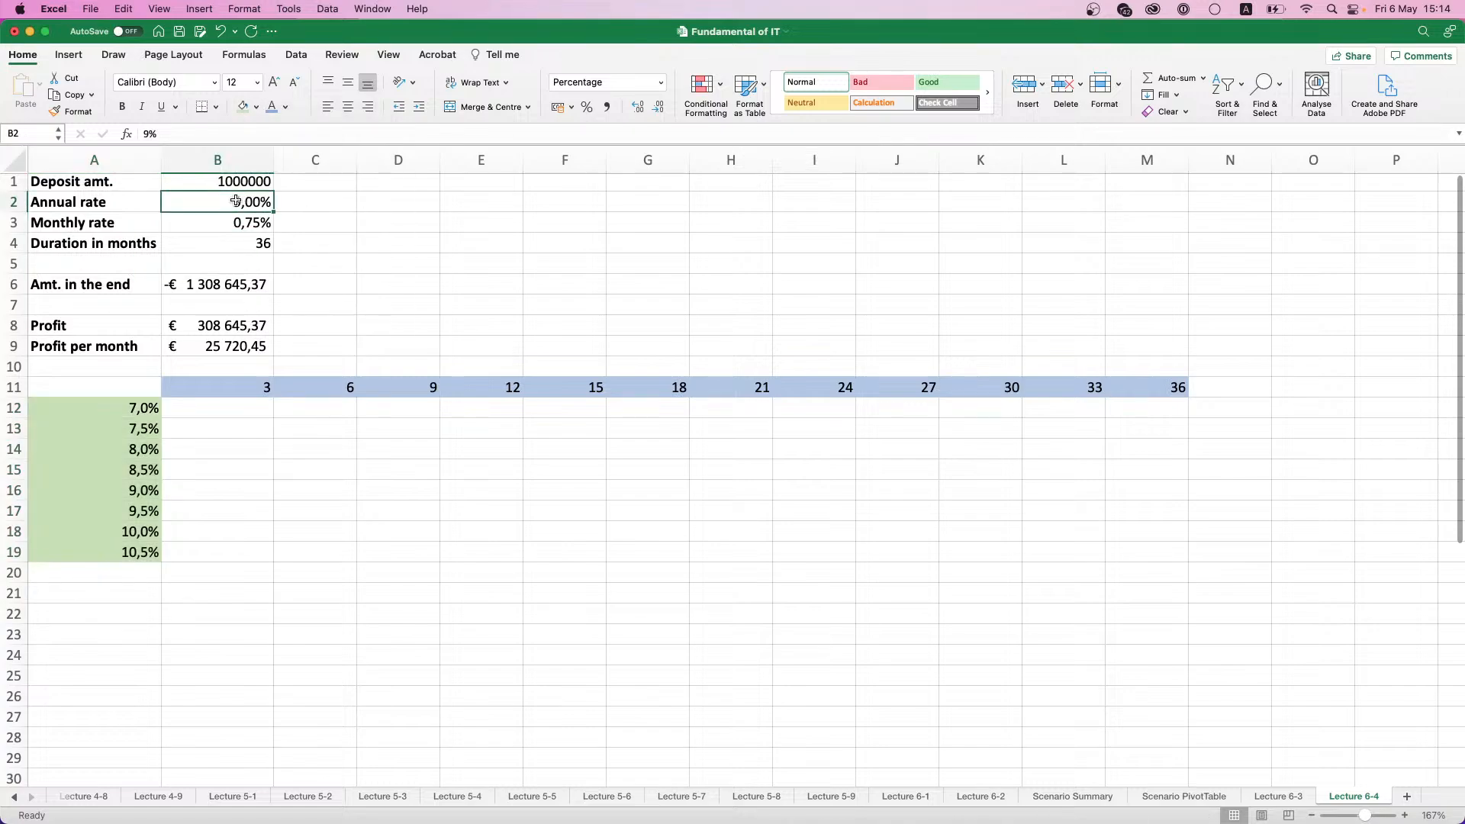
left_click(244, 107)
left_click(234, 243)
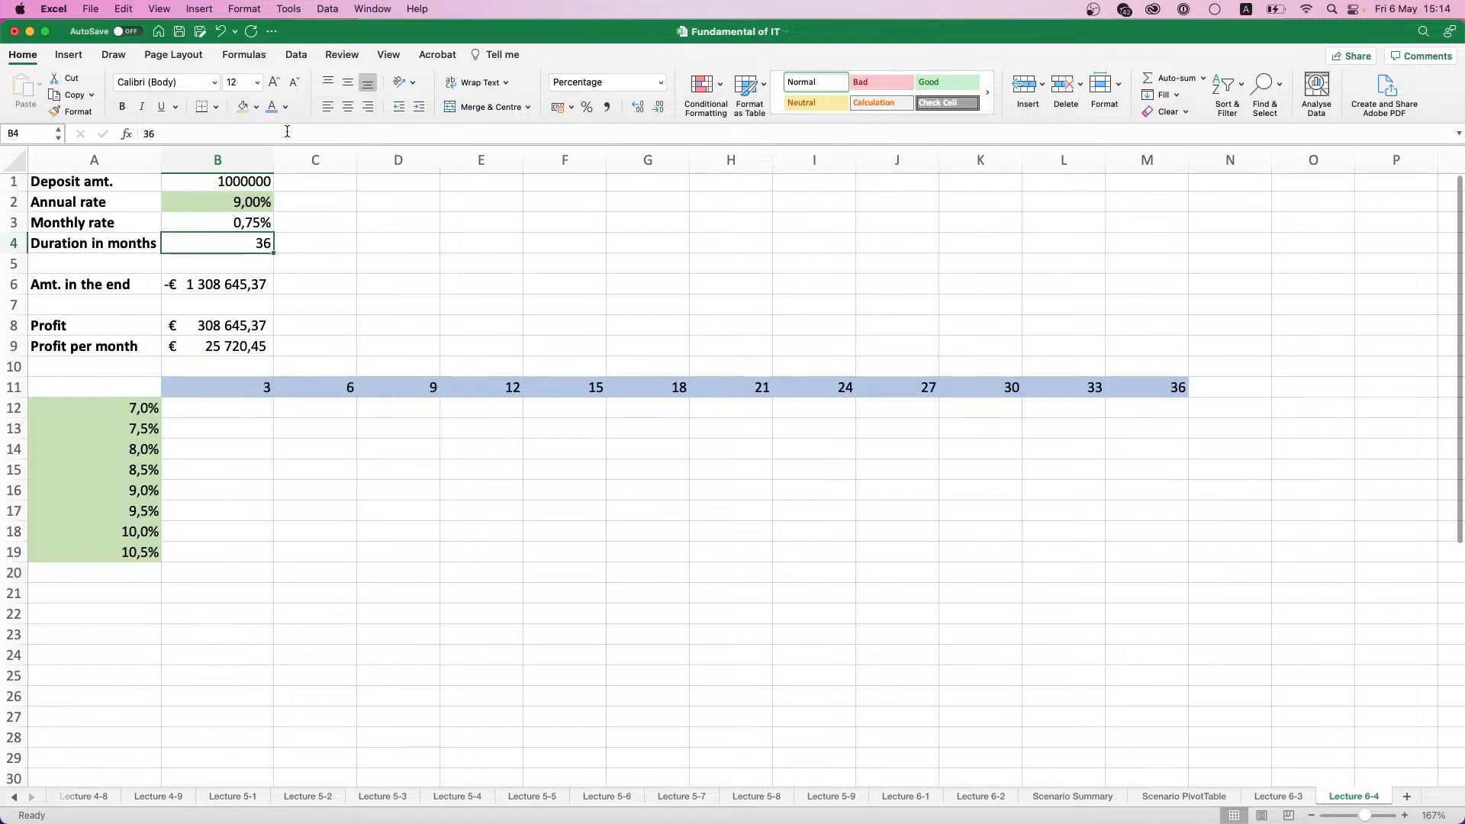
left_click(271, 107)
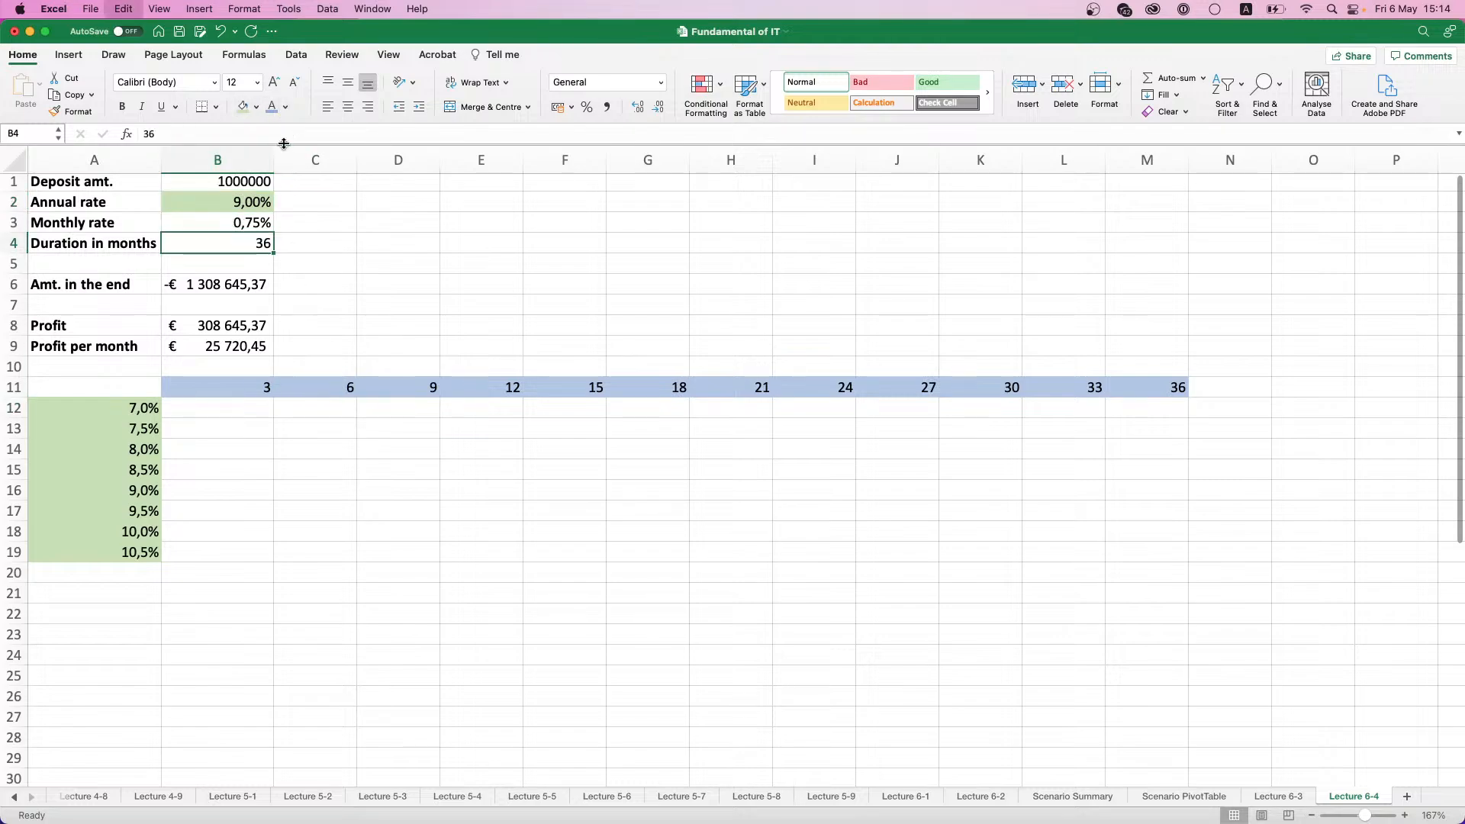
left_click(256, 107)
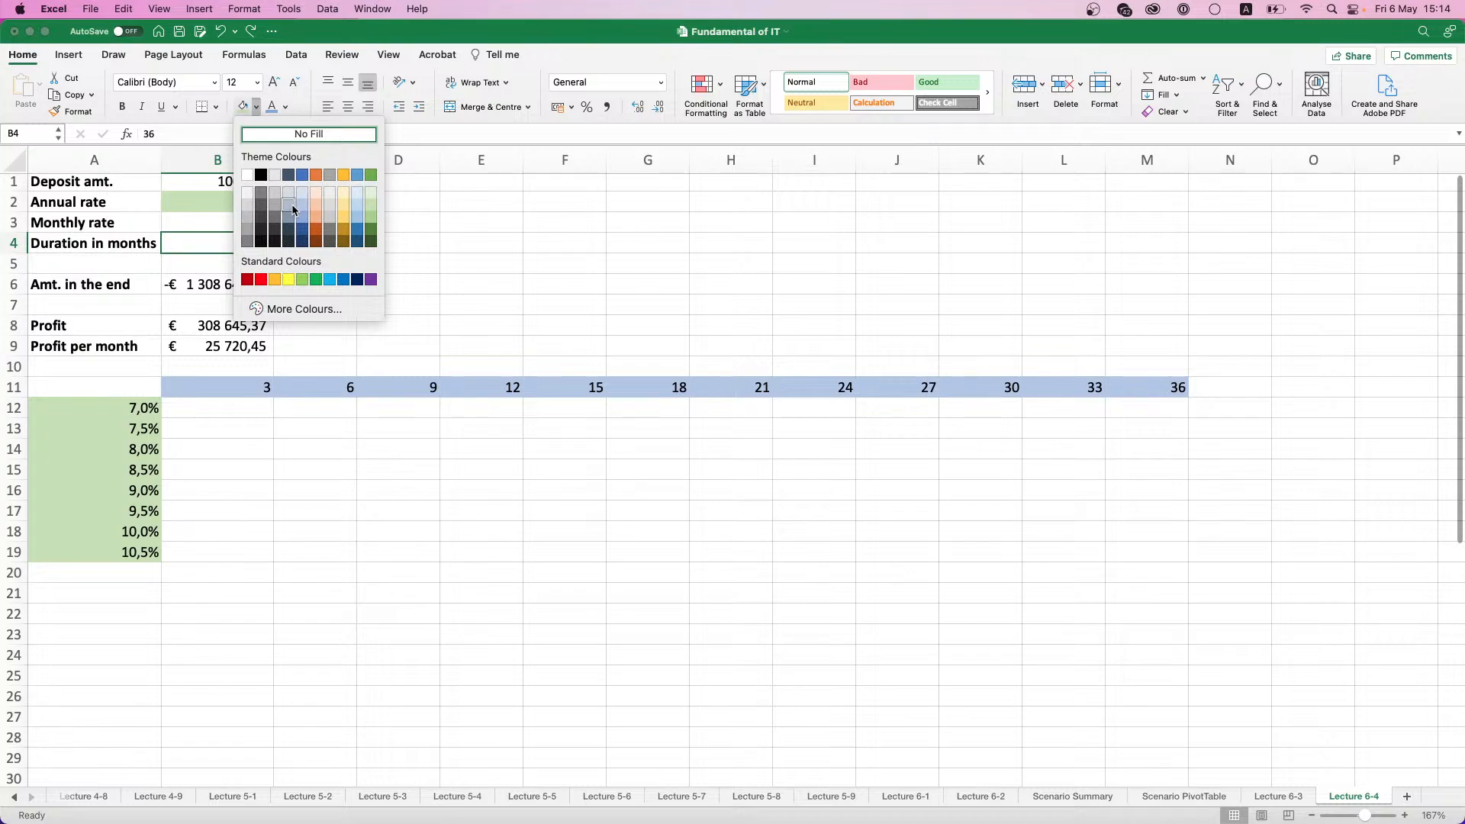
left_click(295, 206)
left_click(271, 270)
left_click(332, 310)
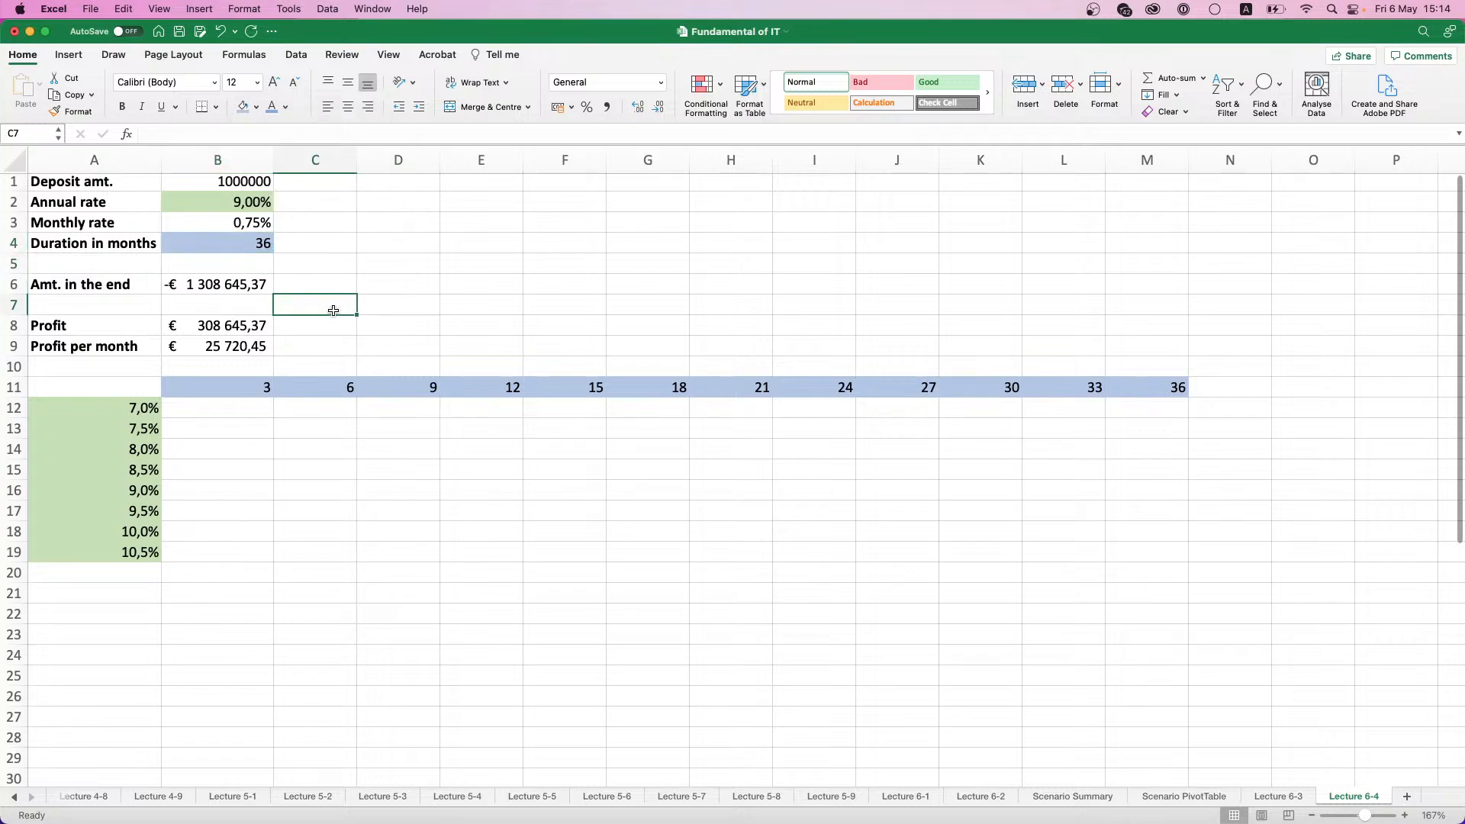
- Make the month headings in B11:M11 and the rates in A12:A19 bold
left_click(255, 412)
left_click_drag(233, 381, 1149, 385)
left_click_drag(137, 408, 141, 551)
left_click(275, 465)
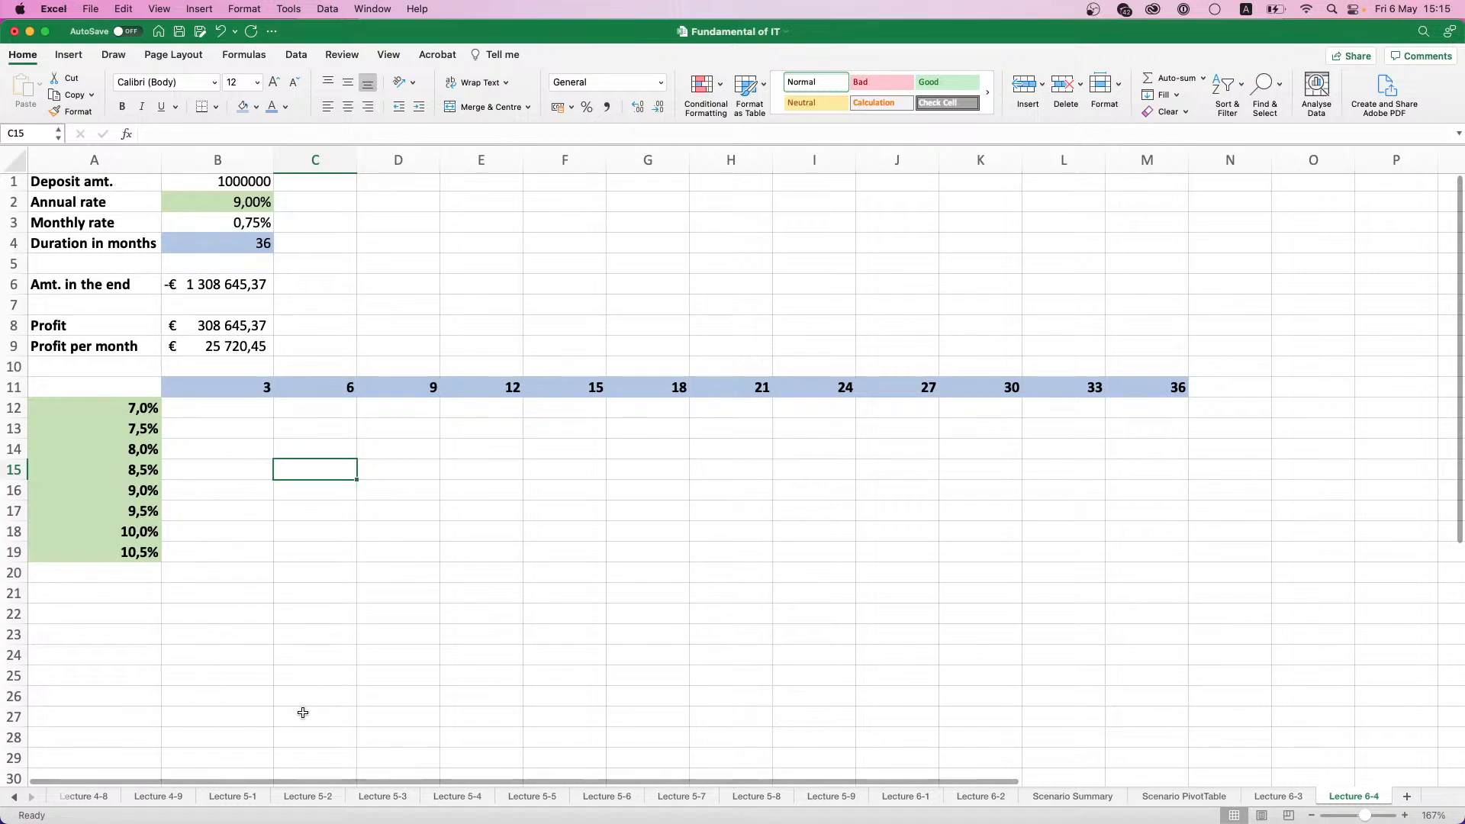
left_click_drag(244, 409, 1147, 545)
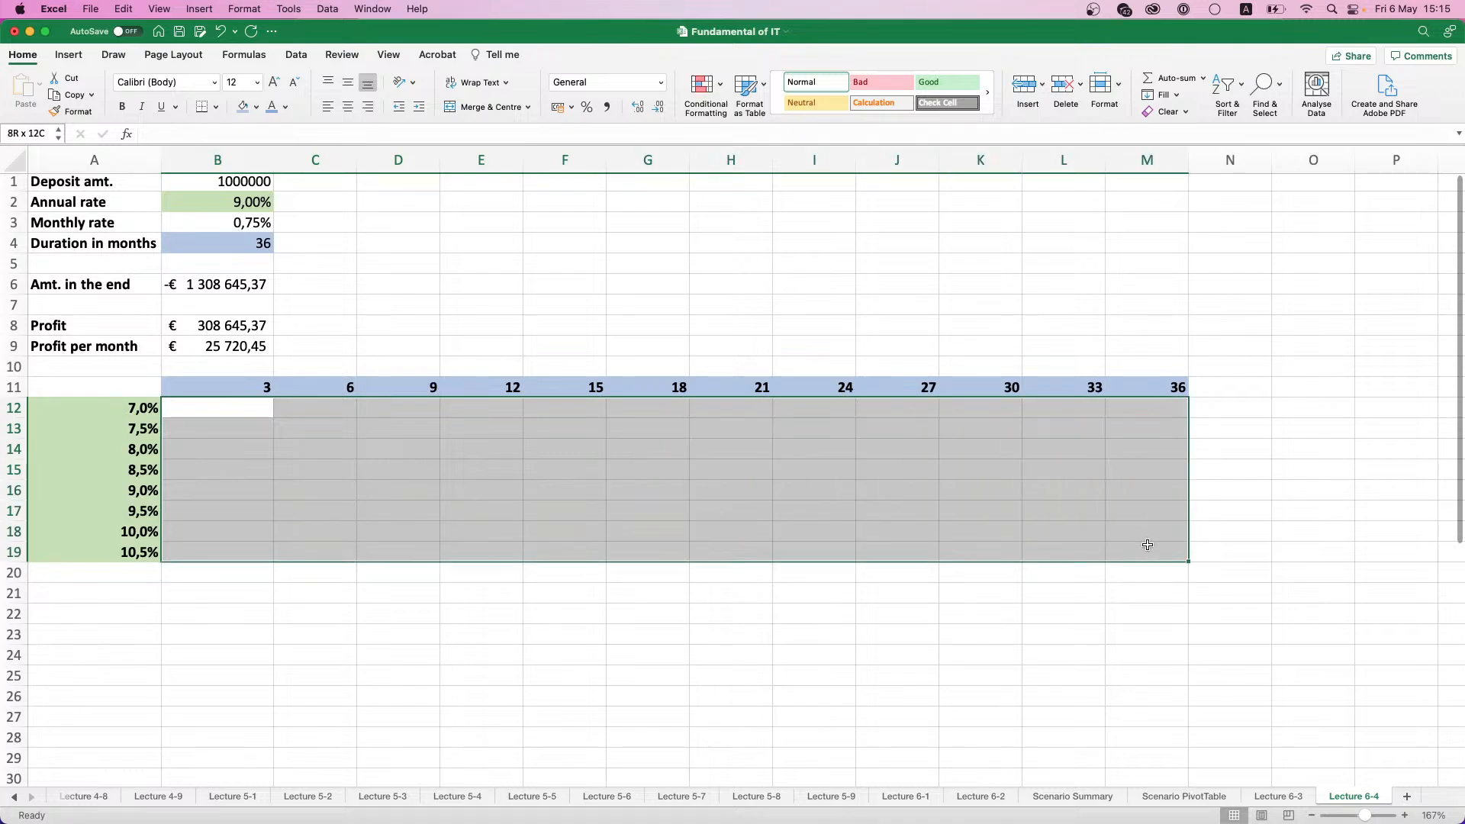
left_click(230, 410)
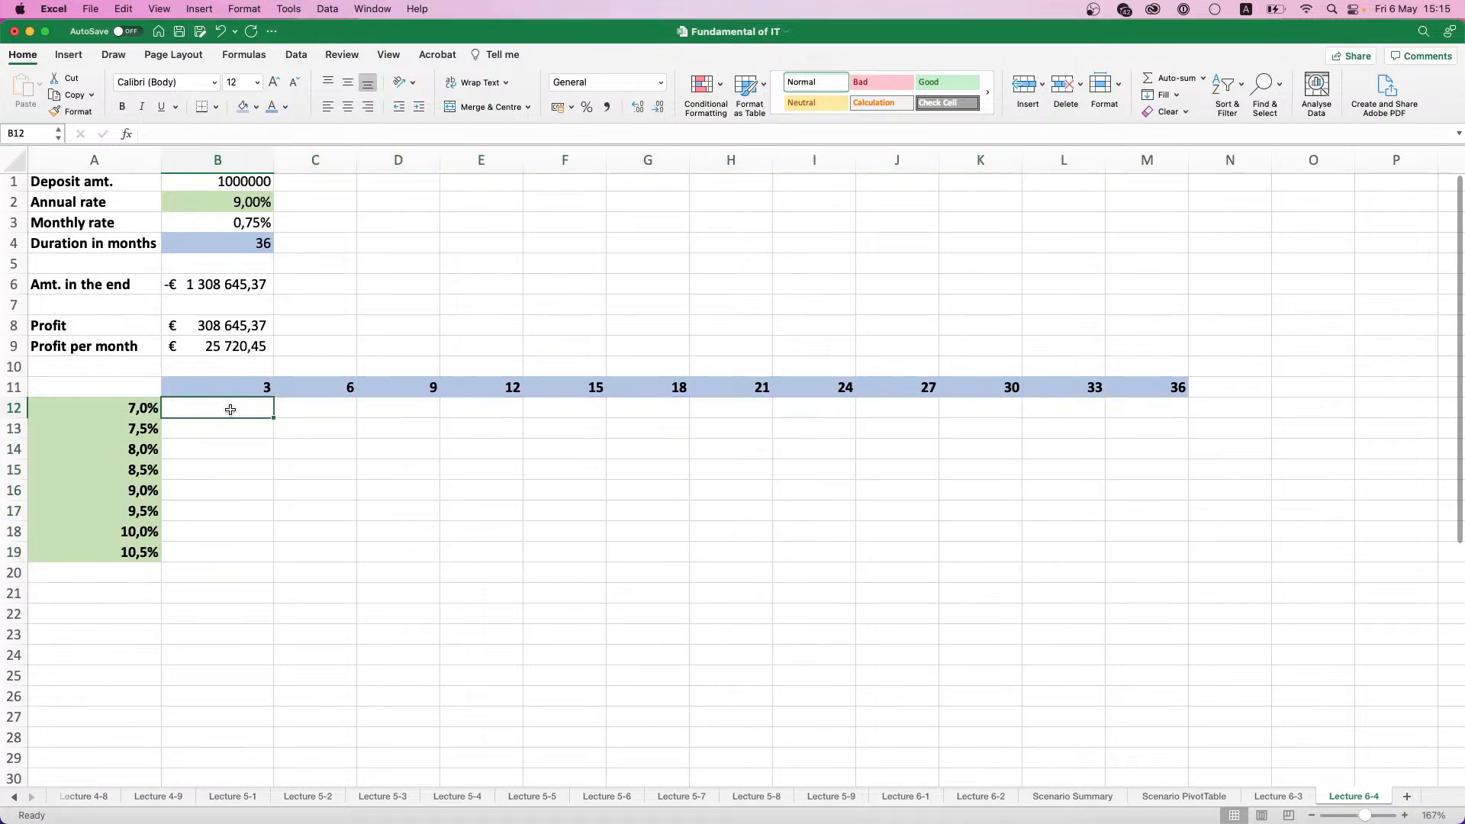
left_click(286, 409)
left_click(300, 430)
left_click(393, 431)
left_click(501, 468)
left_click(580, 450)
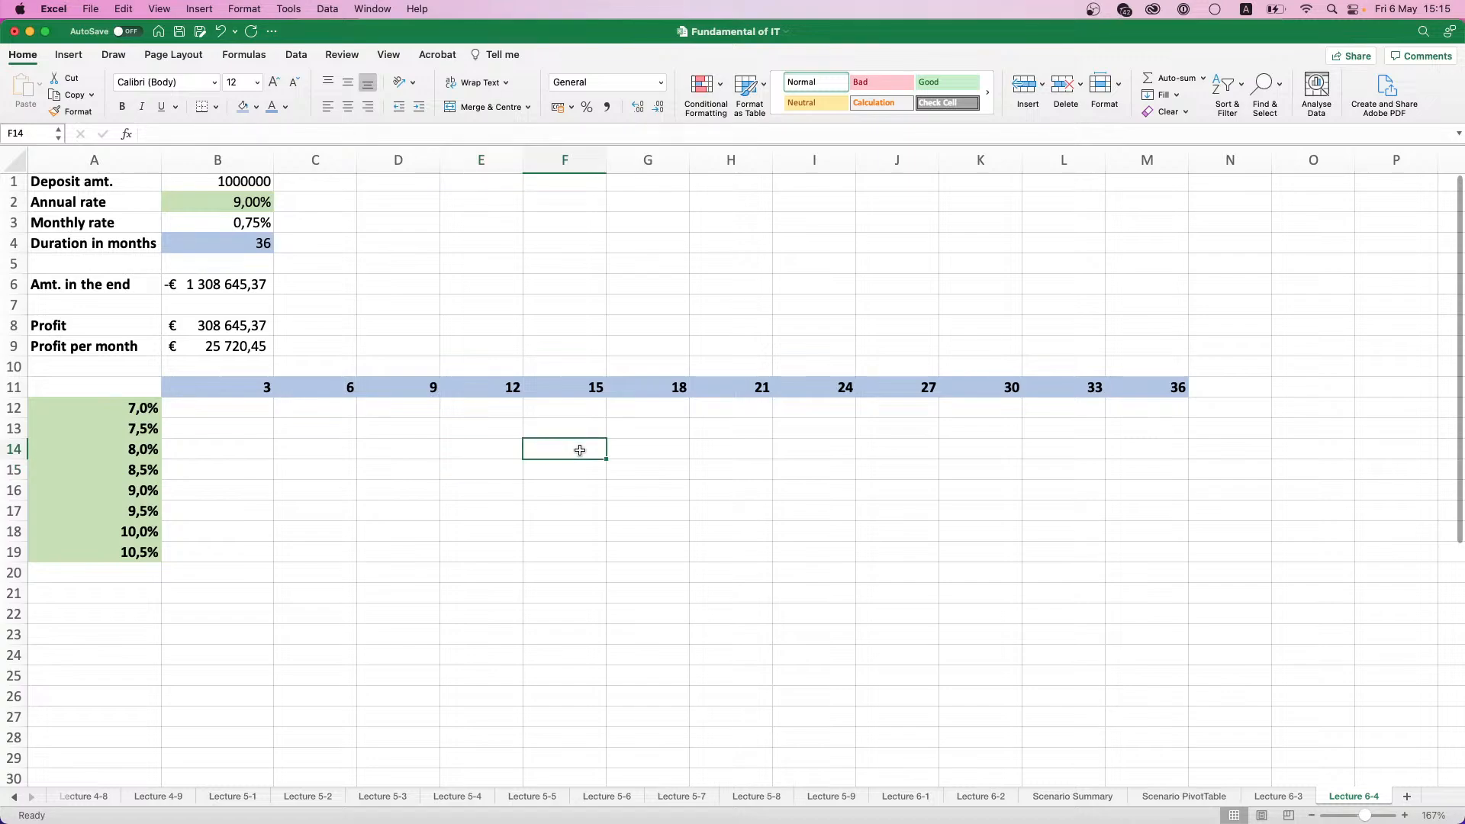
left_click(620, 492)
left_click_drag(302, 405, 283, 428)
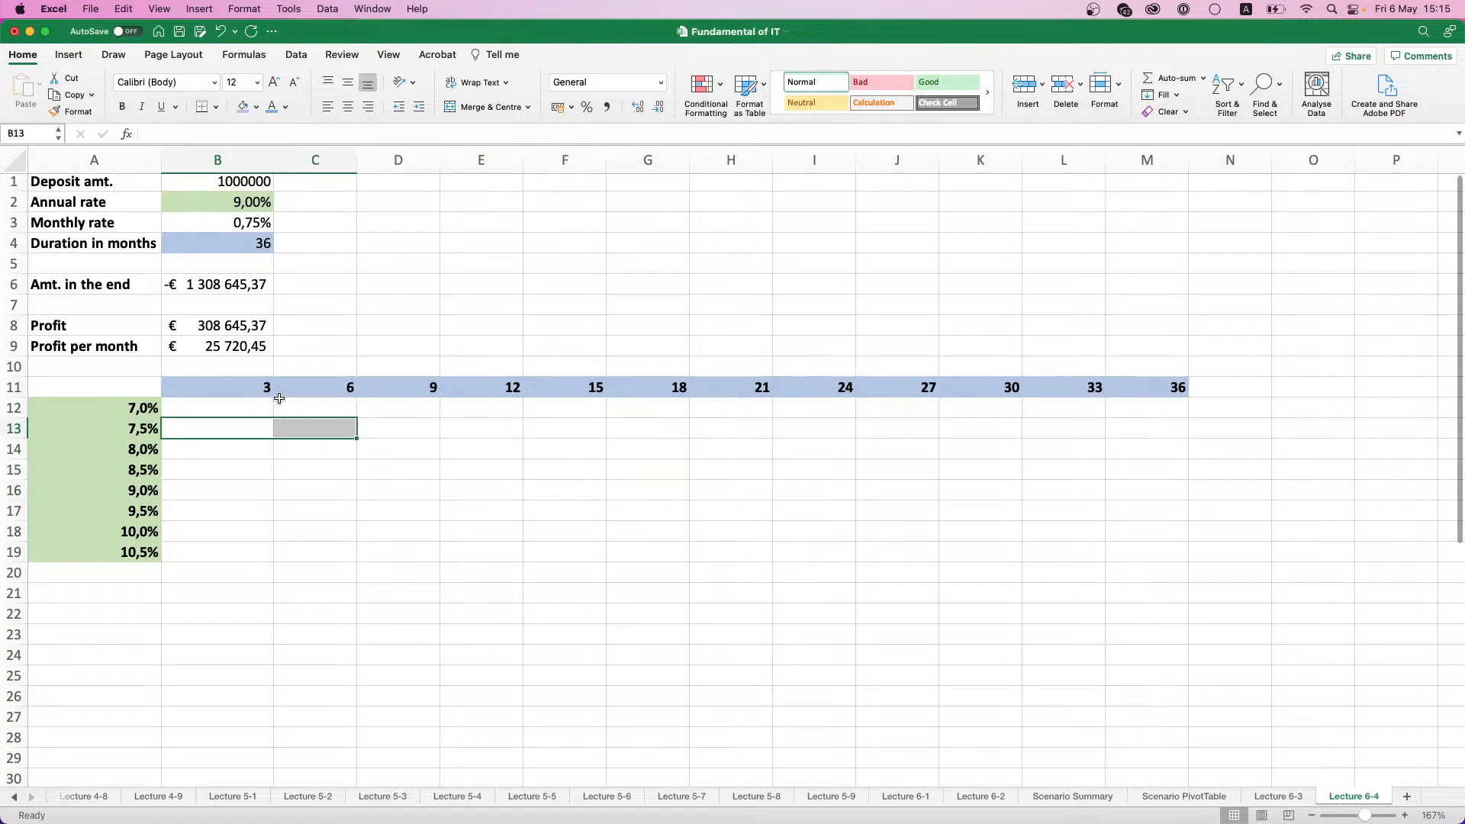
left_click(298, 393)
left_click(143, 426)
left_click(225, 422)
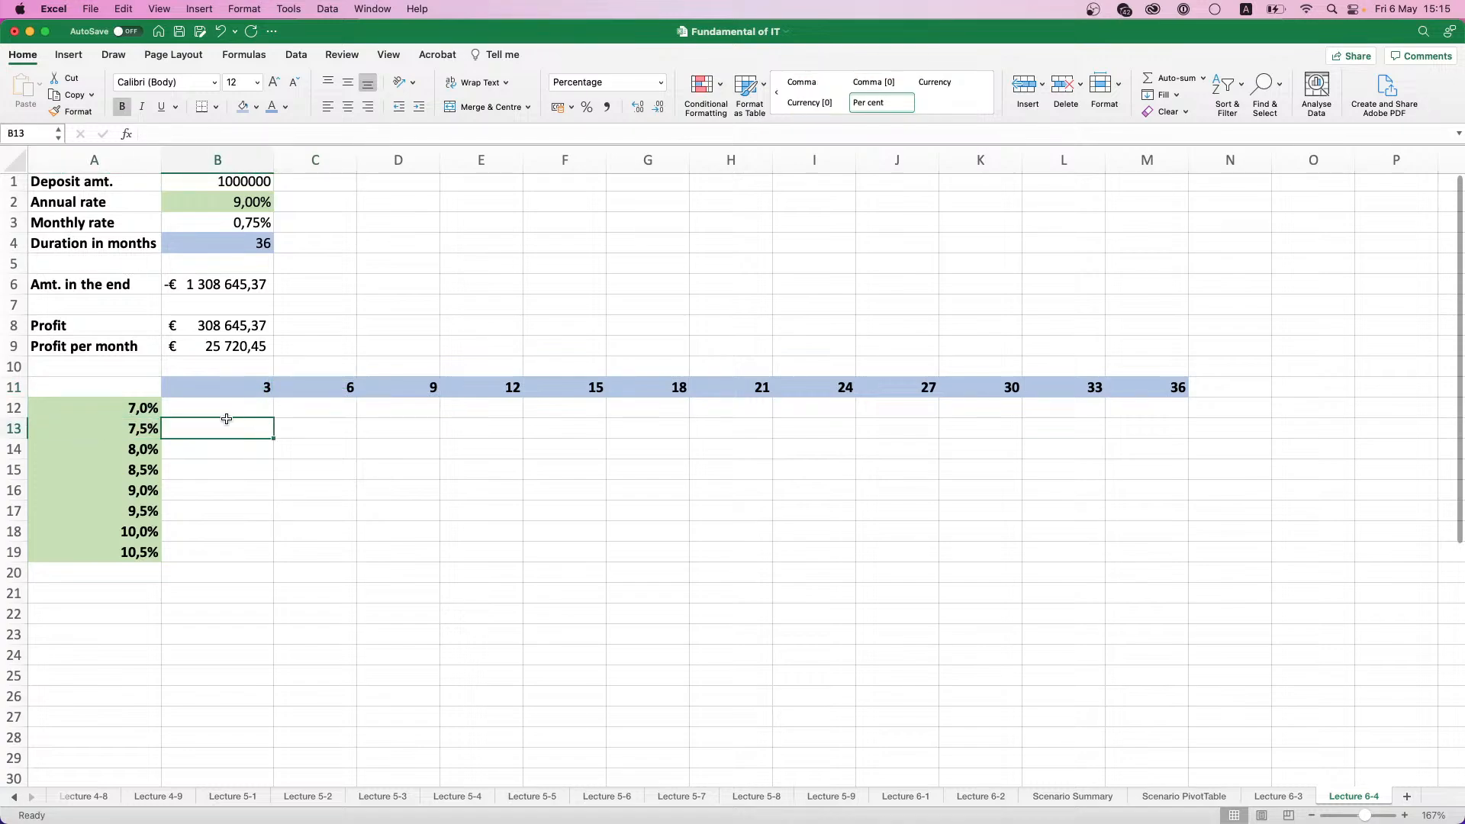
left_click(226, 413)
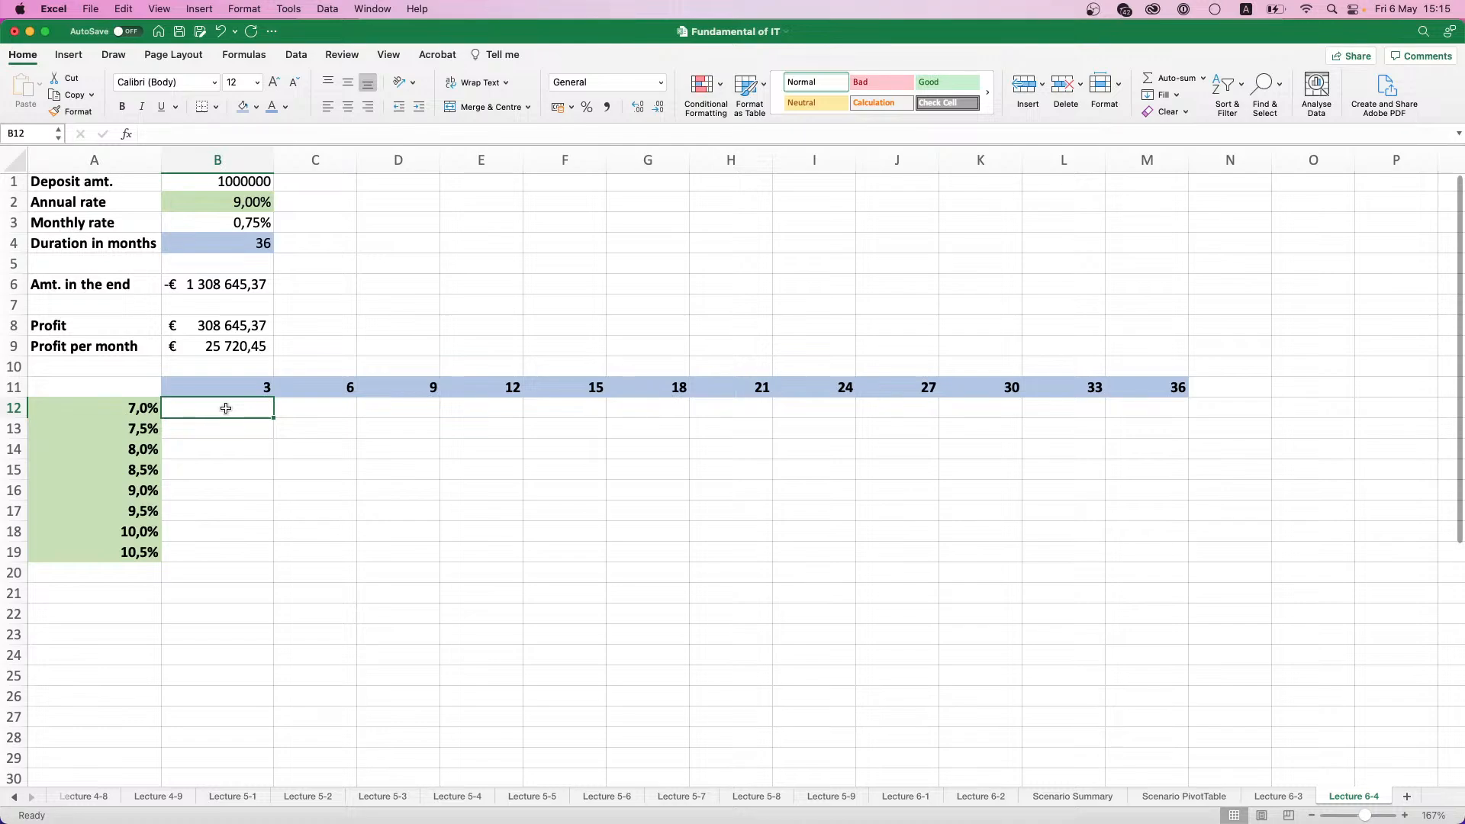
left_click(305, 56)
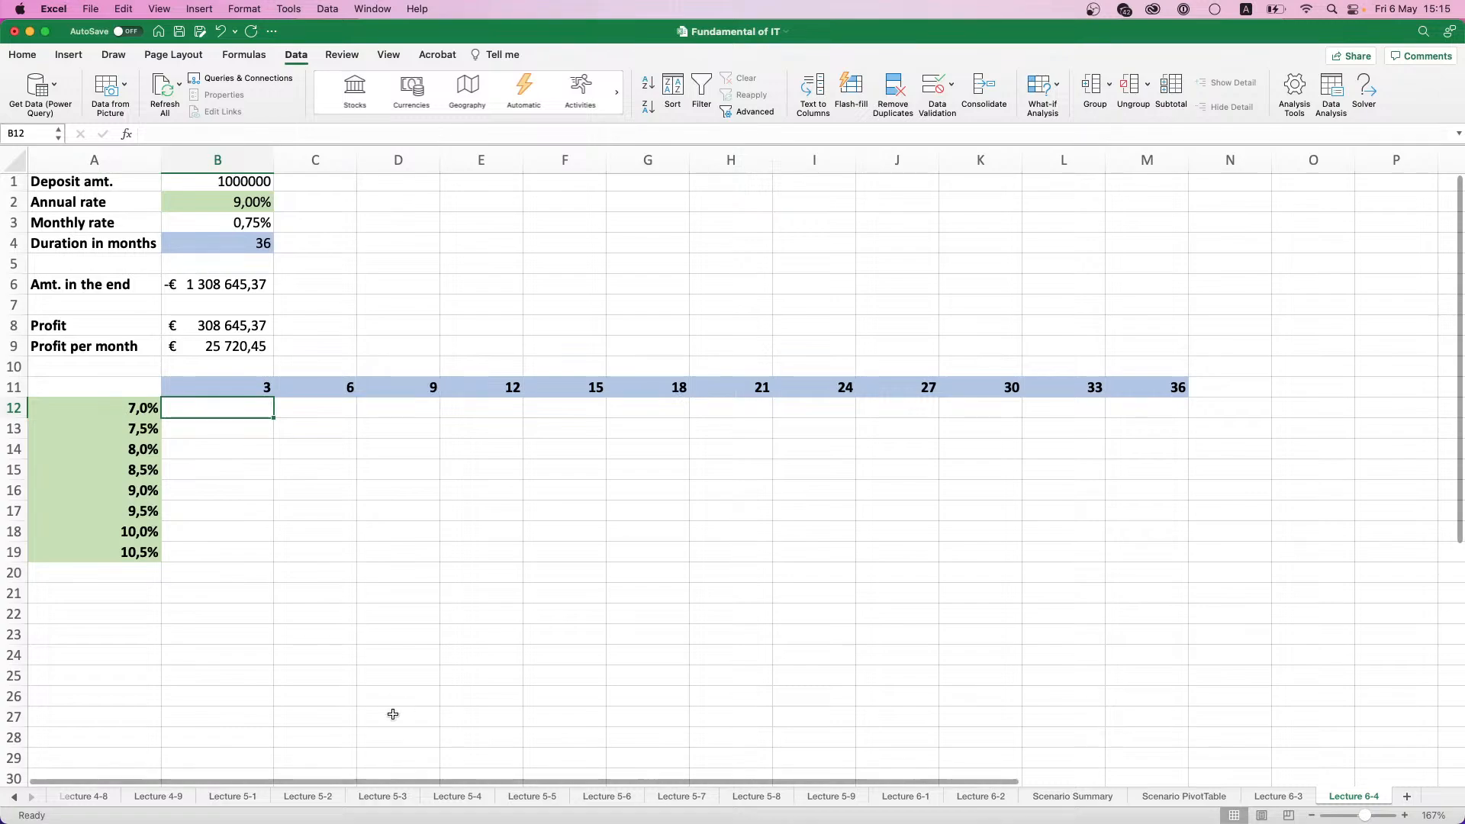
- Copy the profit-per-month formula =B8/12 from B9 and paste it unchanged into corner cell A11
left_click(195, 347)
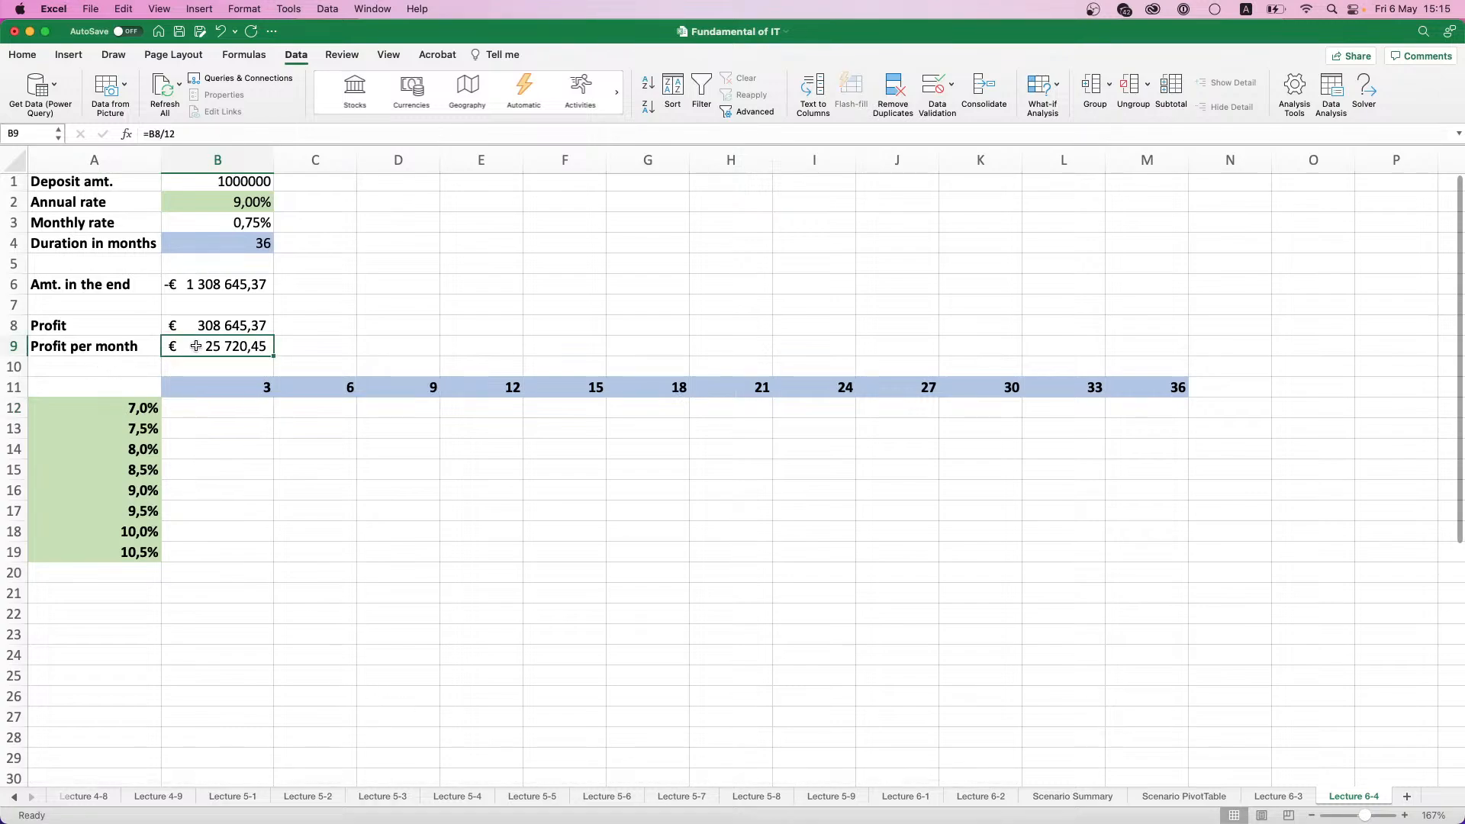
left_click(177, 134)
left_click_drag(179, 132, 130, 135)
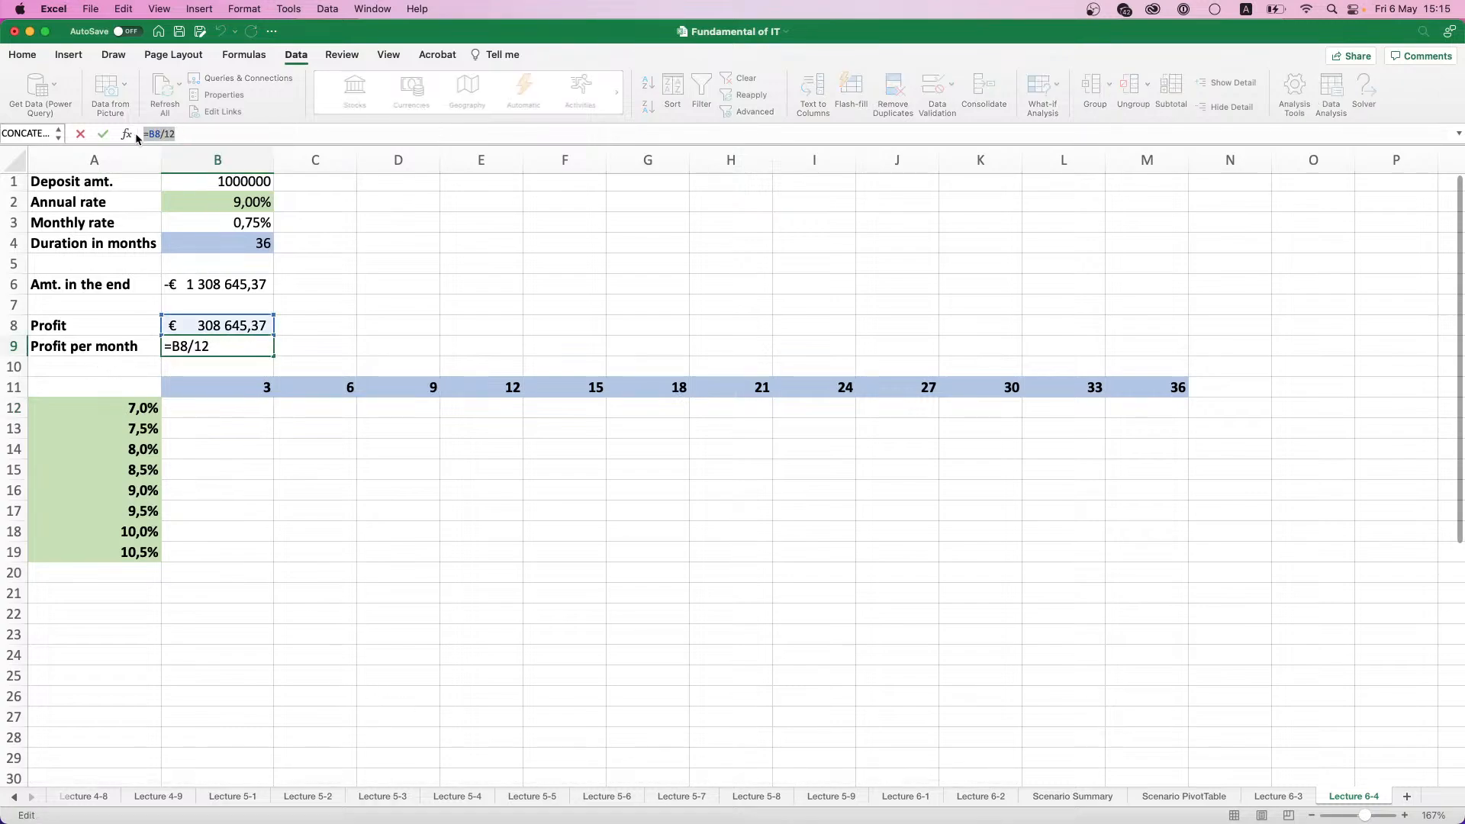
left_click(104, 393)
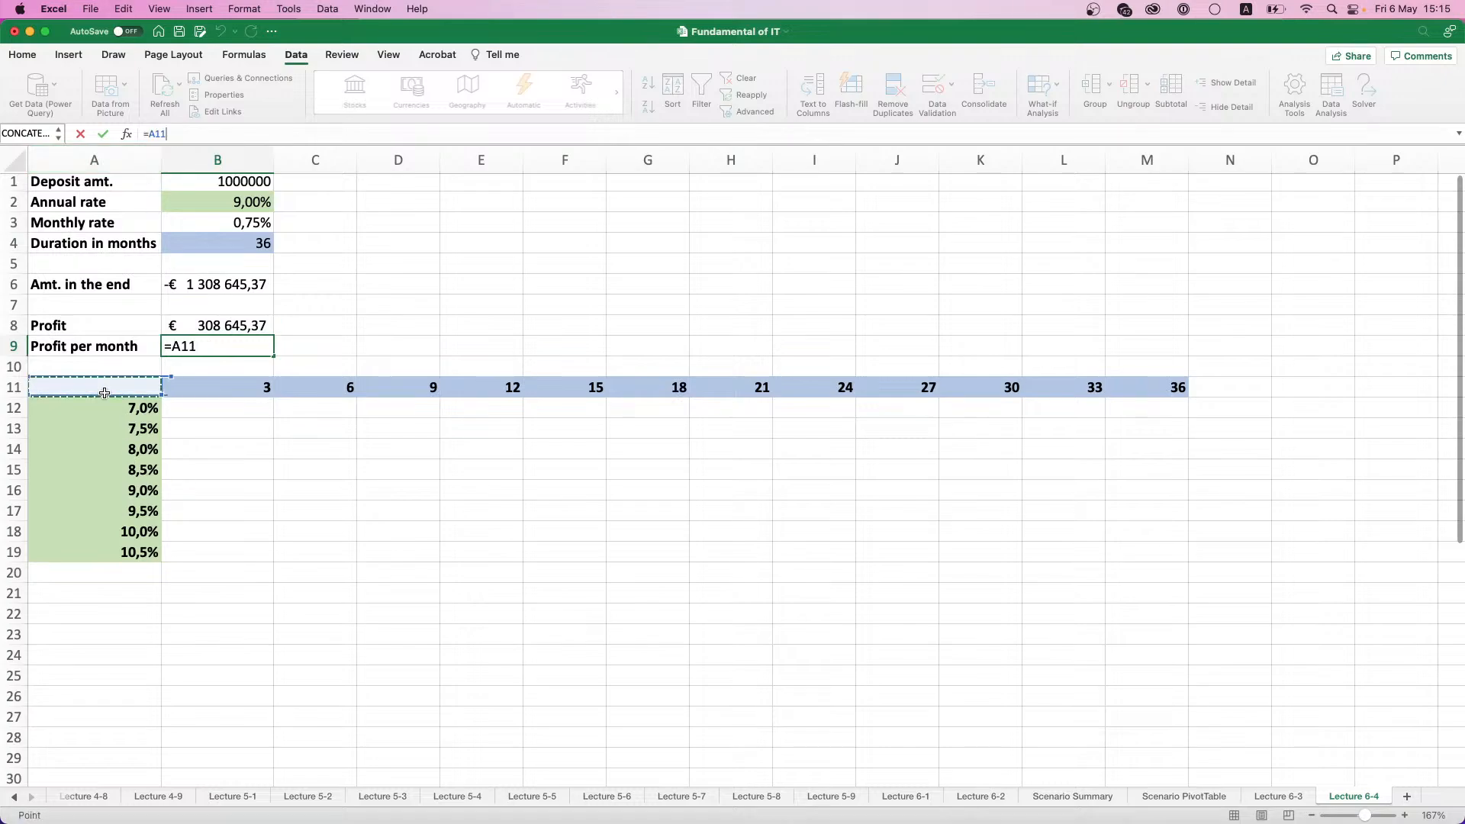
key("Escape")
left_click(109, 388)
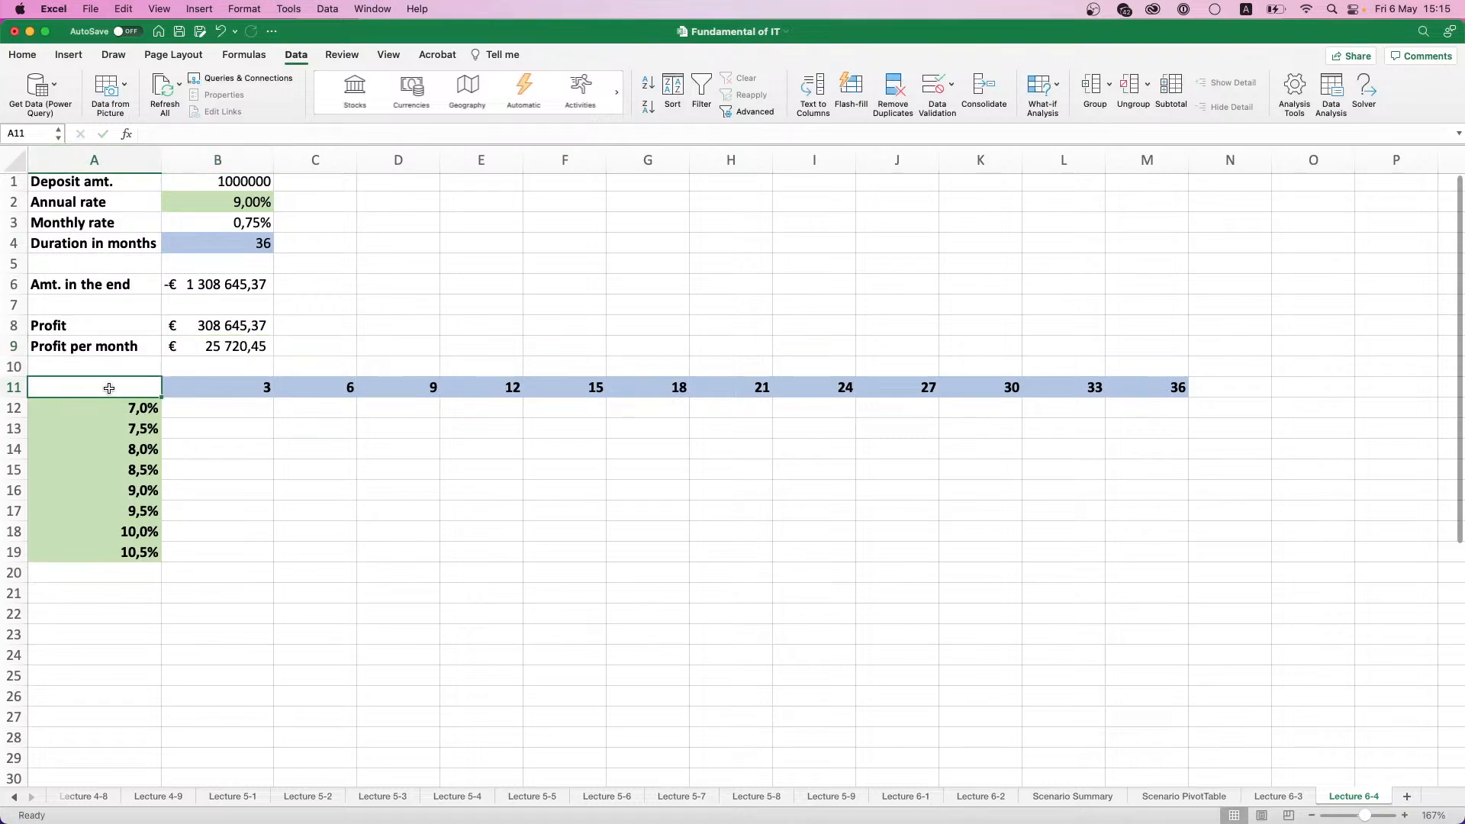
key("super+v")
left_click(216, 406)
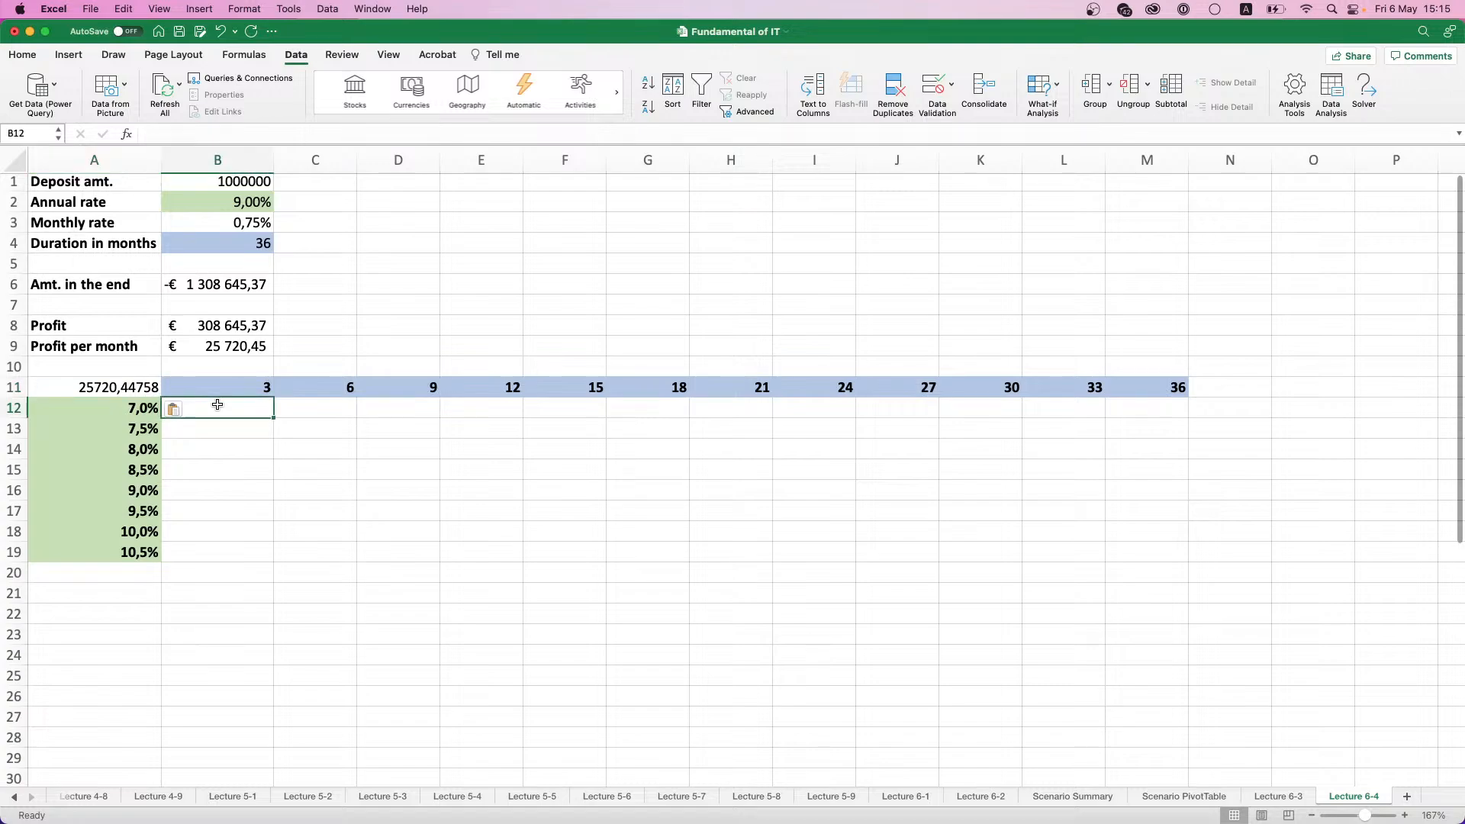
- Apply the euro accounting format to the profit per month in cell A11
left_click(90, 379)
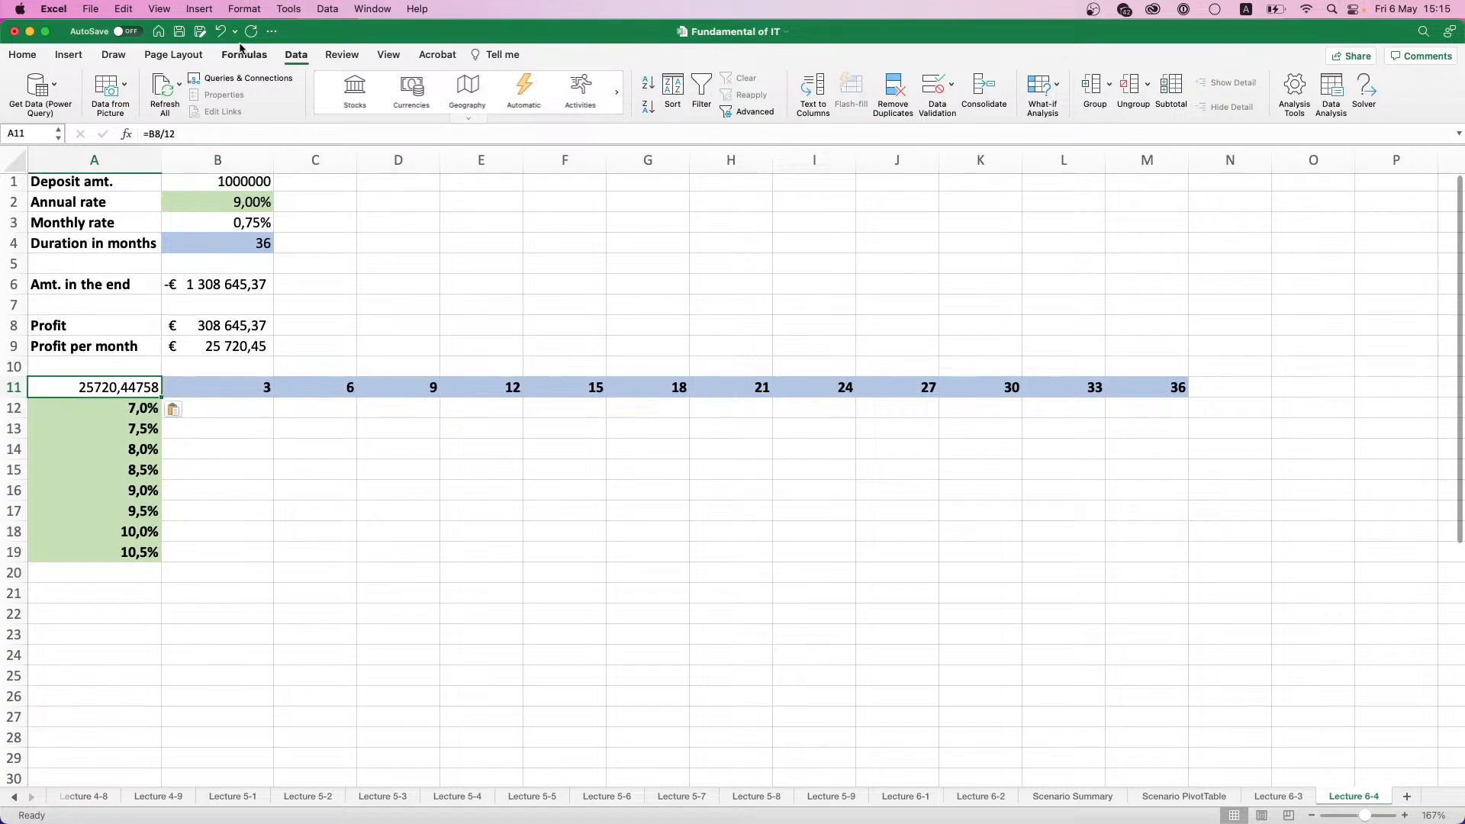
left_click(104, 56)
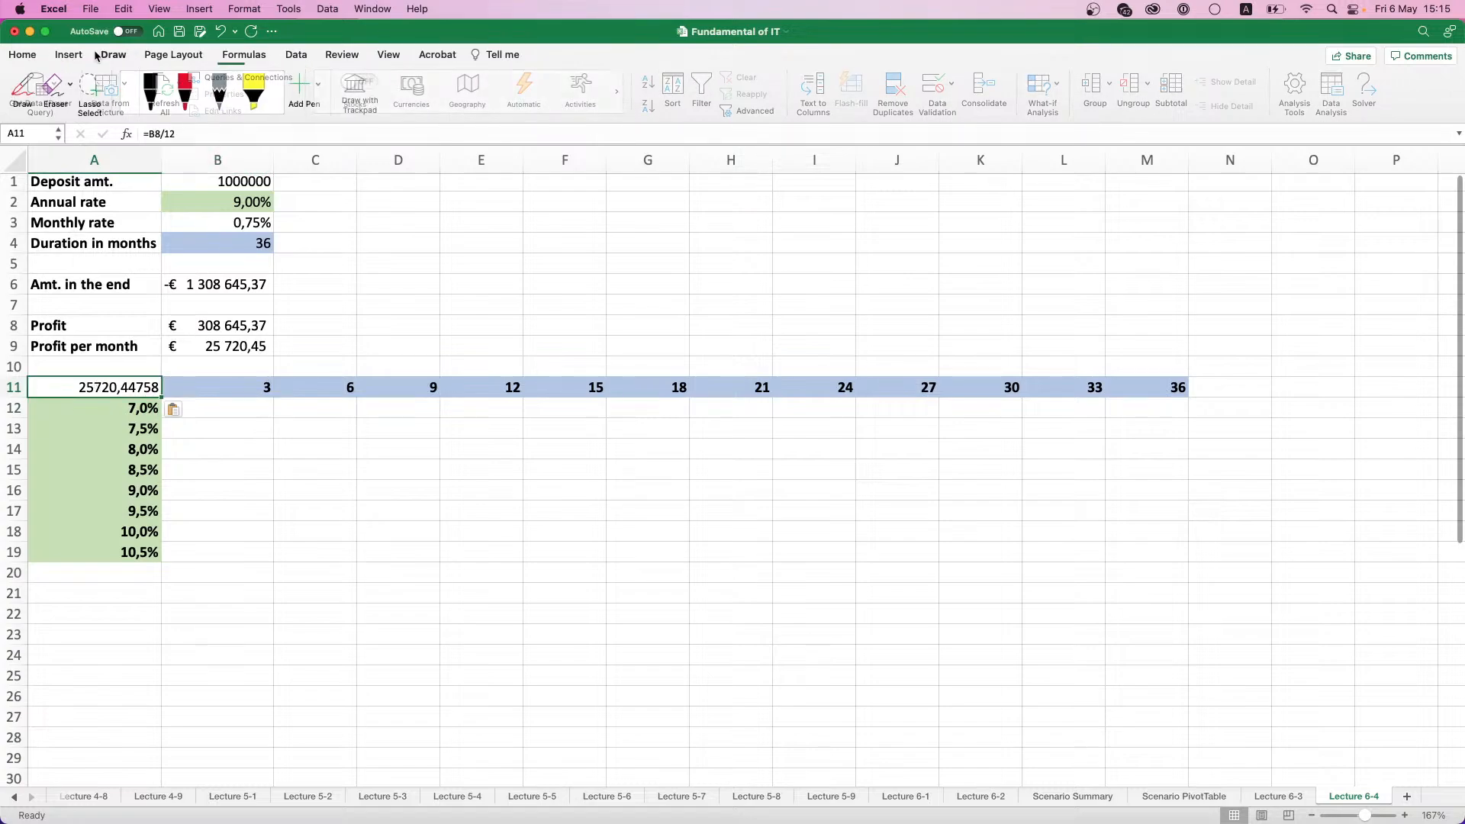
left_click(70, 57)
left_click(20, 57)
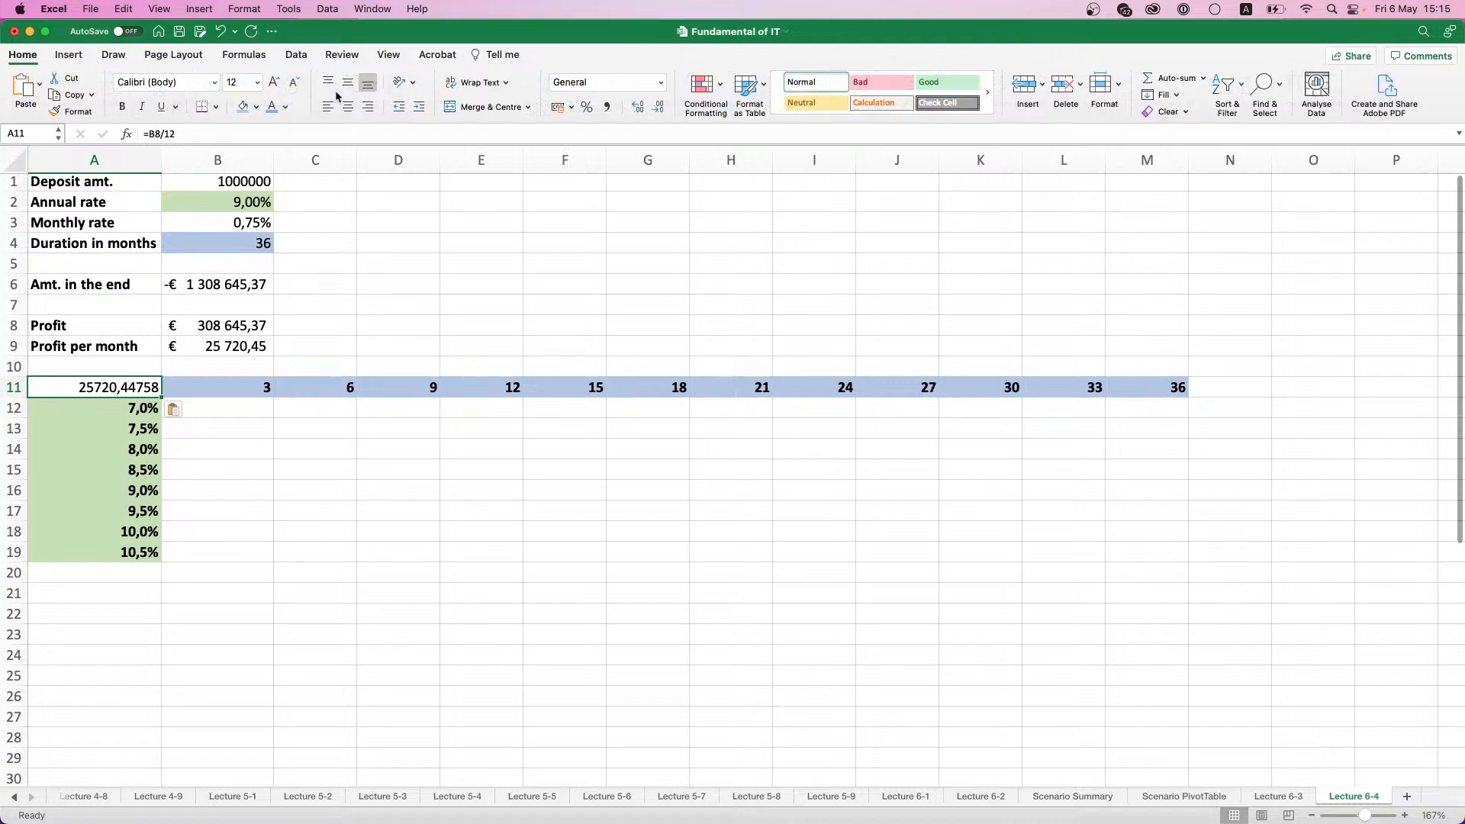
left_click(572, 108)
left_click(591, 145)
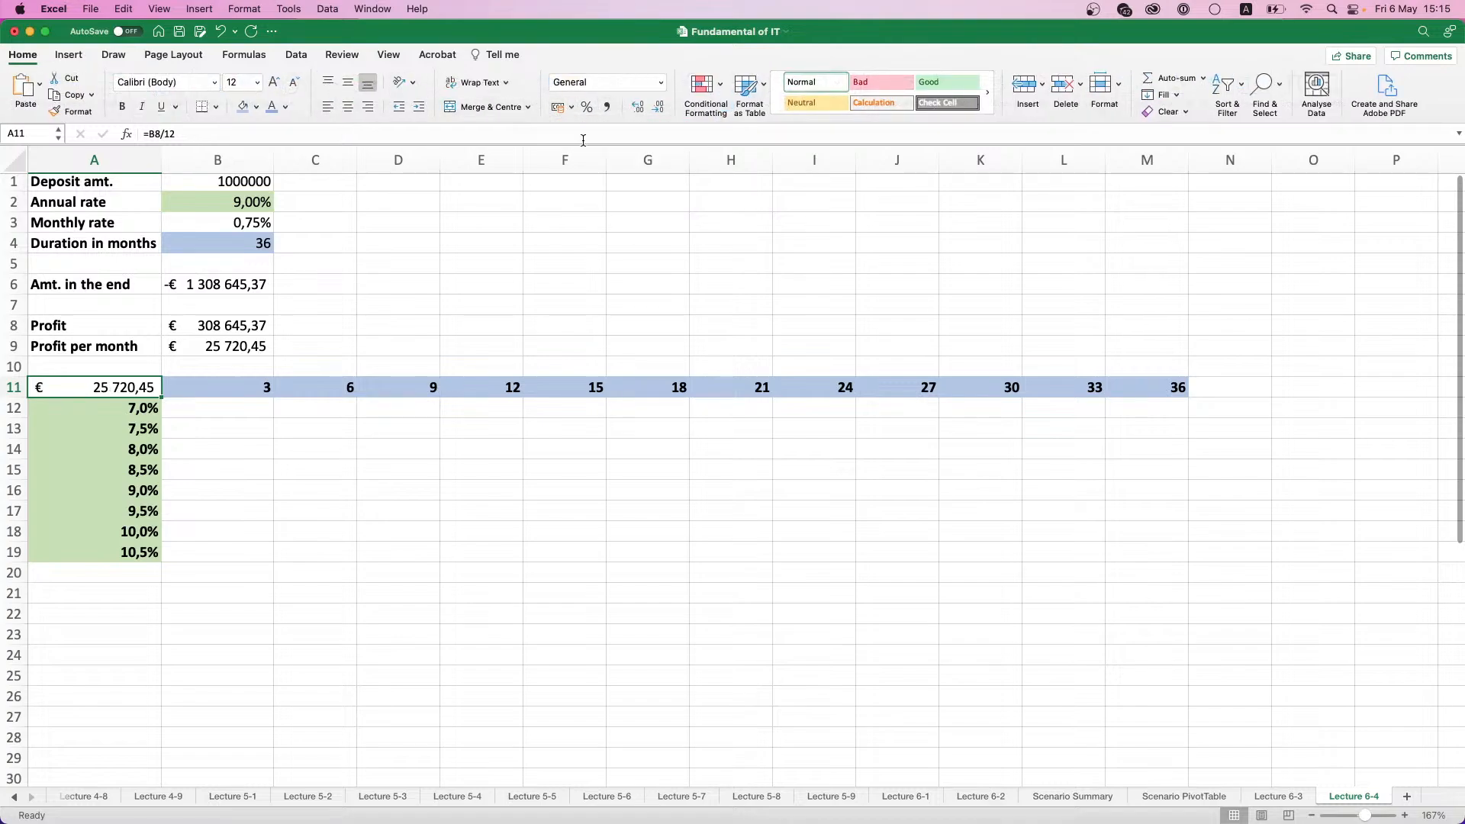
left_click(229, 425)
left_click(233, 412)
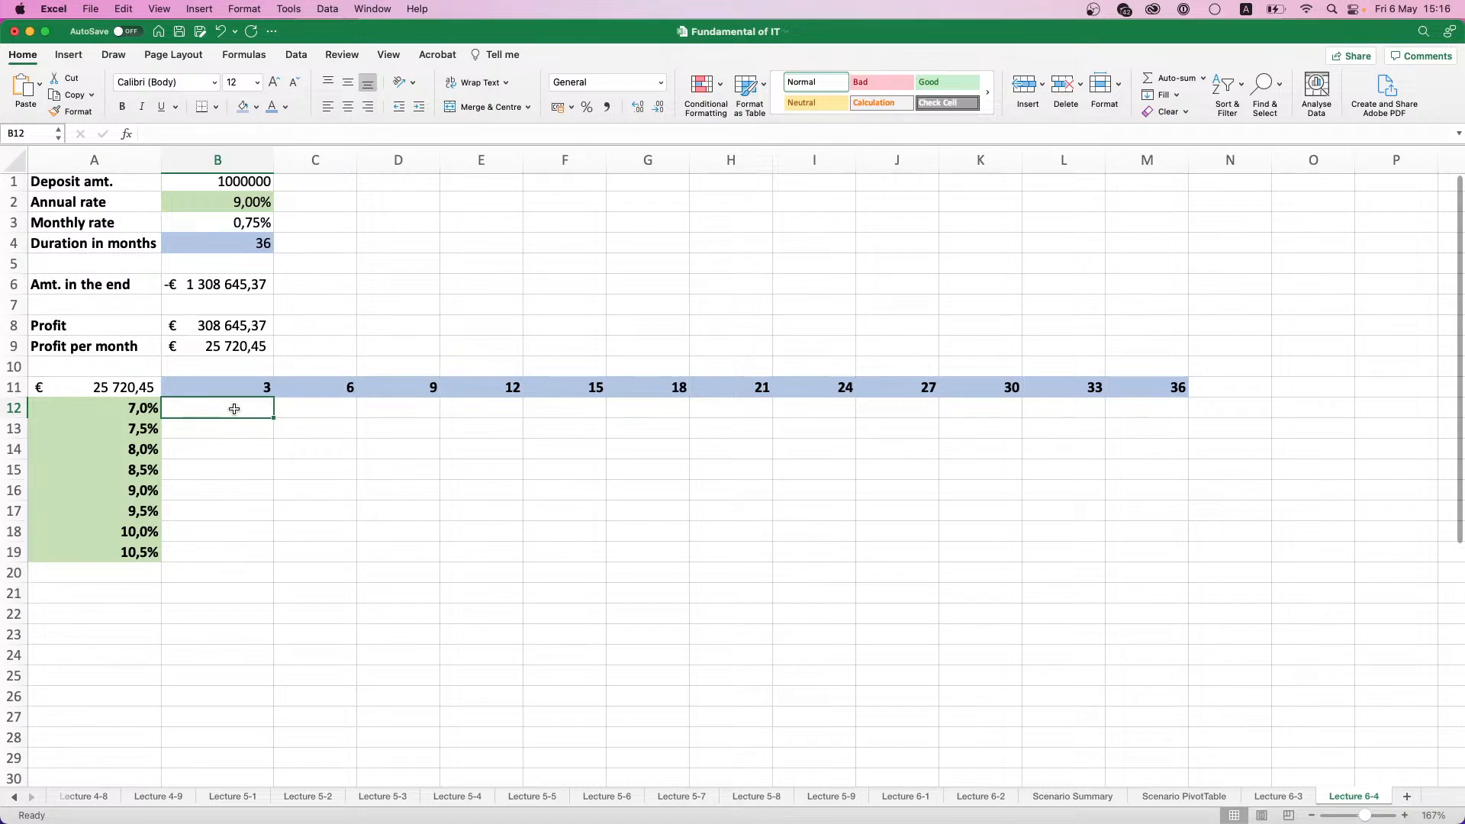
left_click_drag(234, 409, 1178, 542)
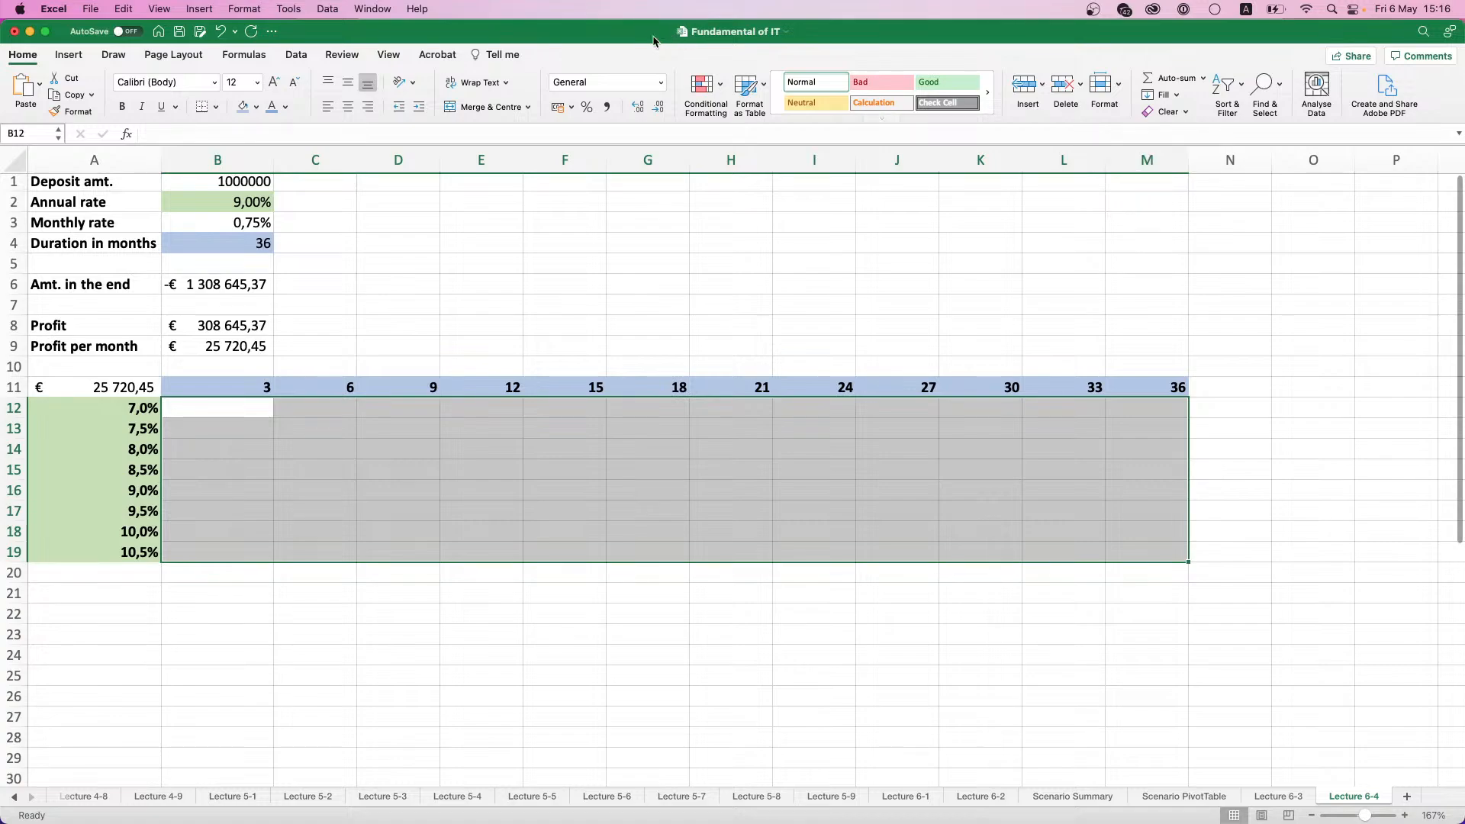
left_click(296, 54)
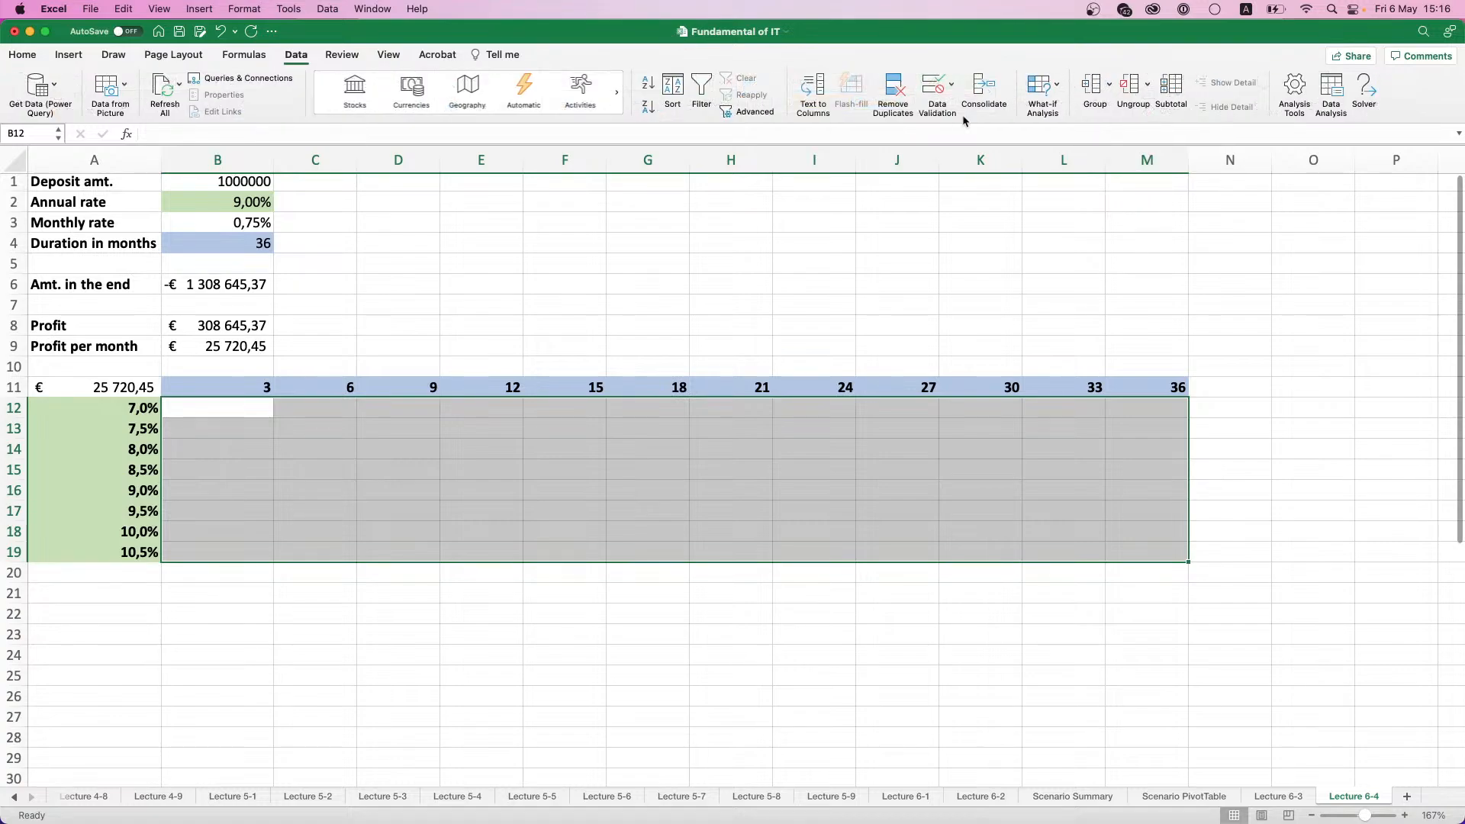
left_click(1061, 91)
left_click(1058, 146)
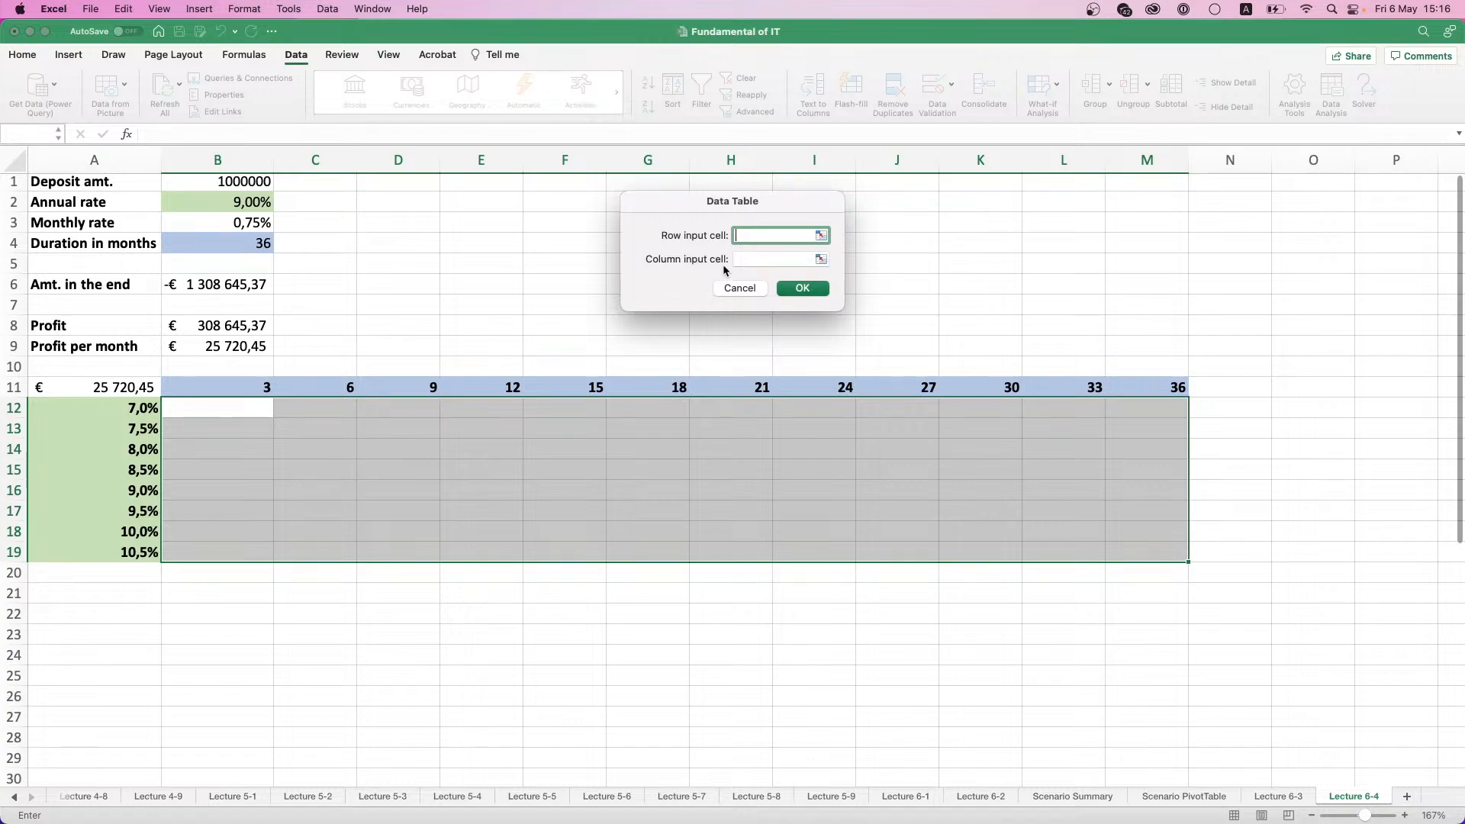
left_click(244, 388)
left_click_drag(311, 394, 1194, 404)
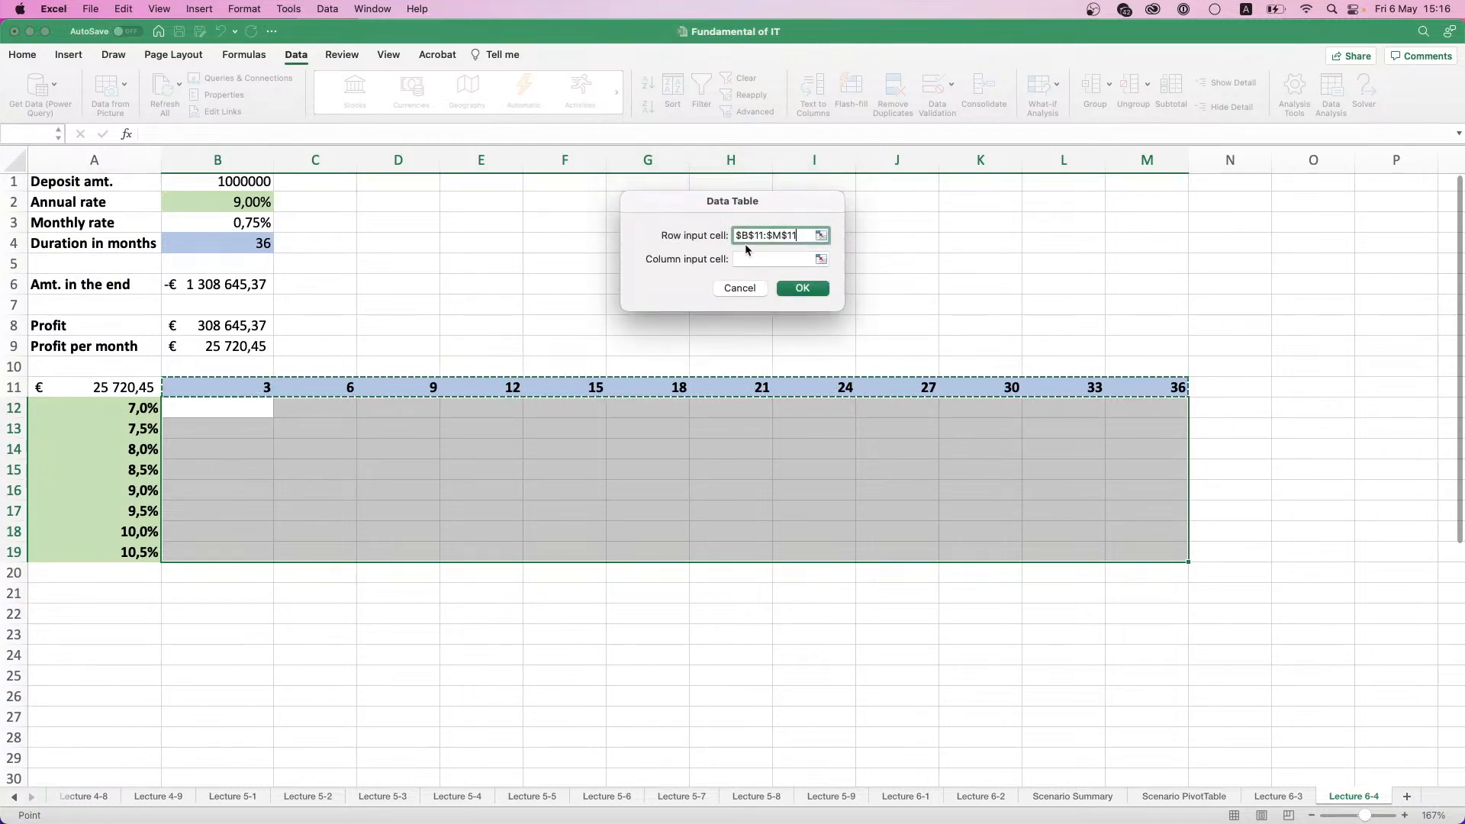
left_click(821, 259)
left_click_drag(133, 408, 133, 550)
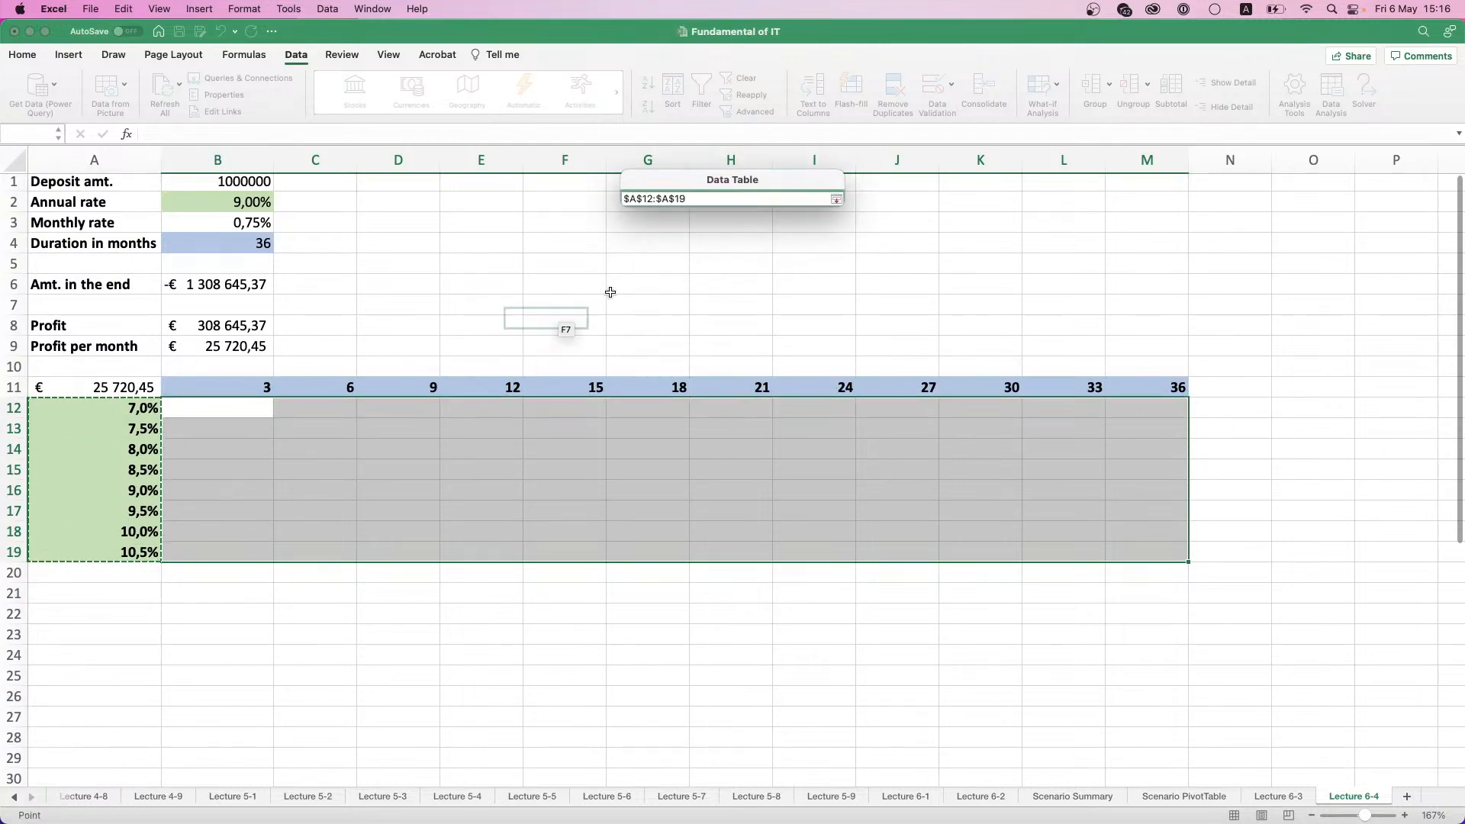
left_click(837, 199)
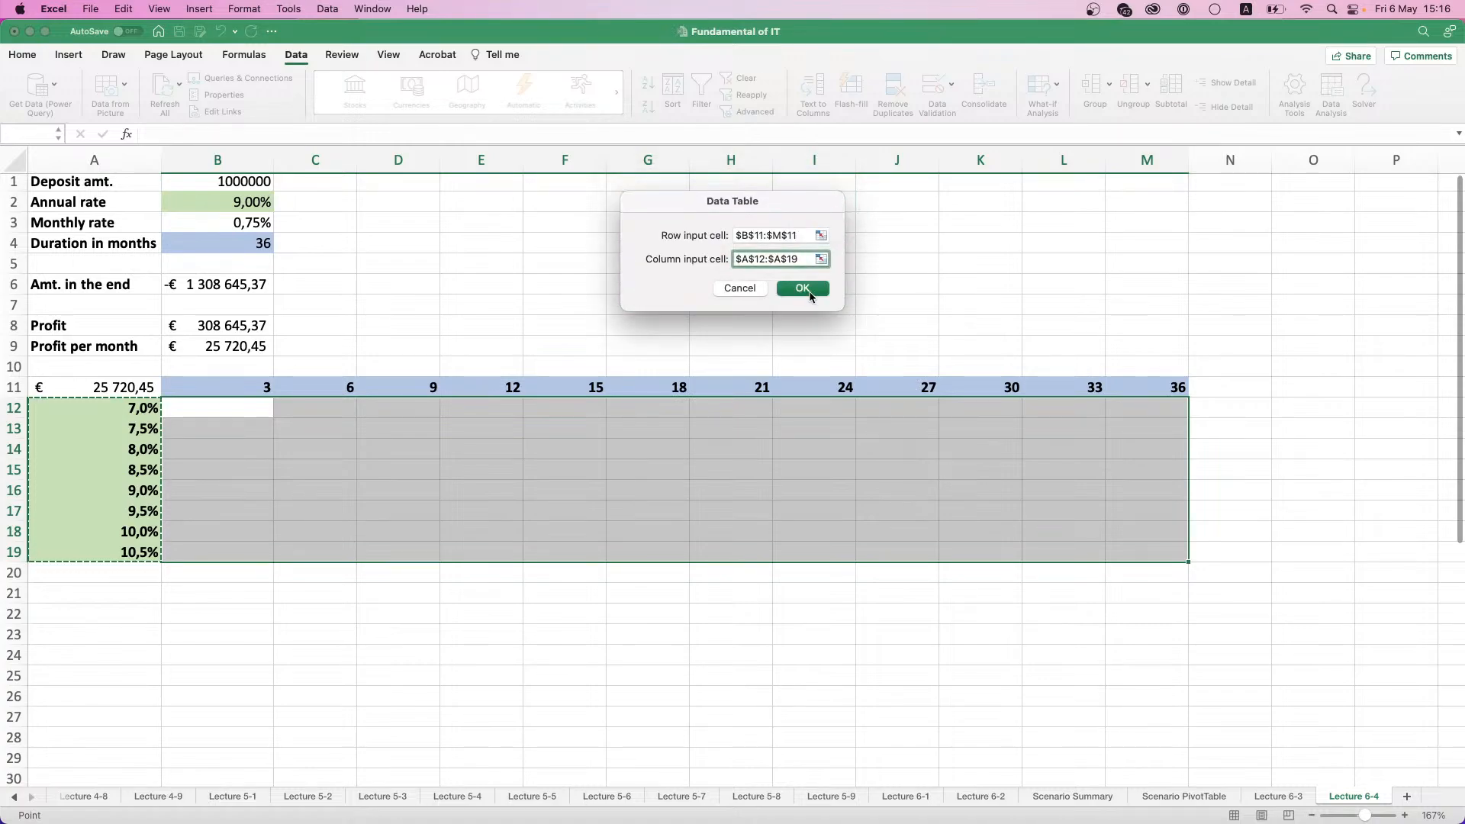
left_click(809, 295)
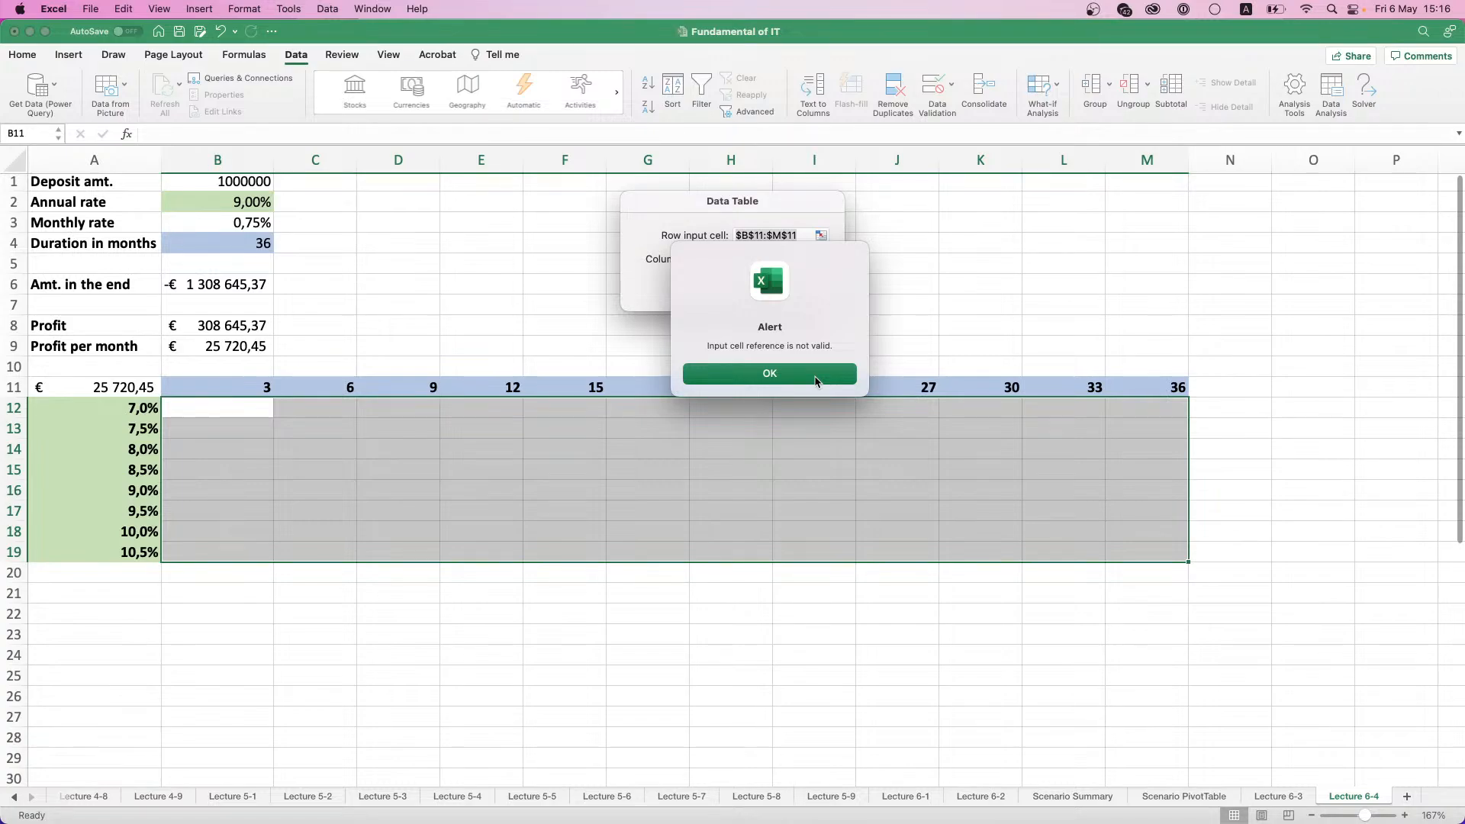
left_click(814, 377)
left_click(762, 295)
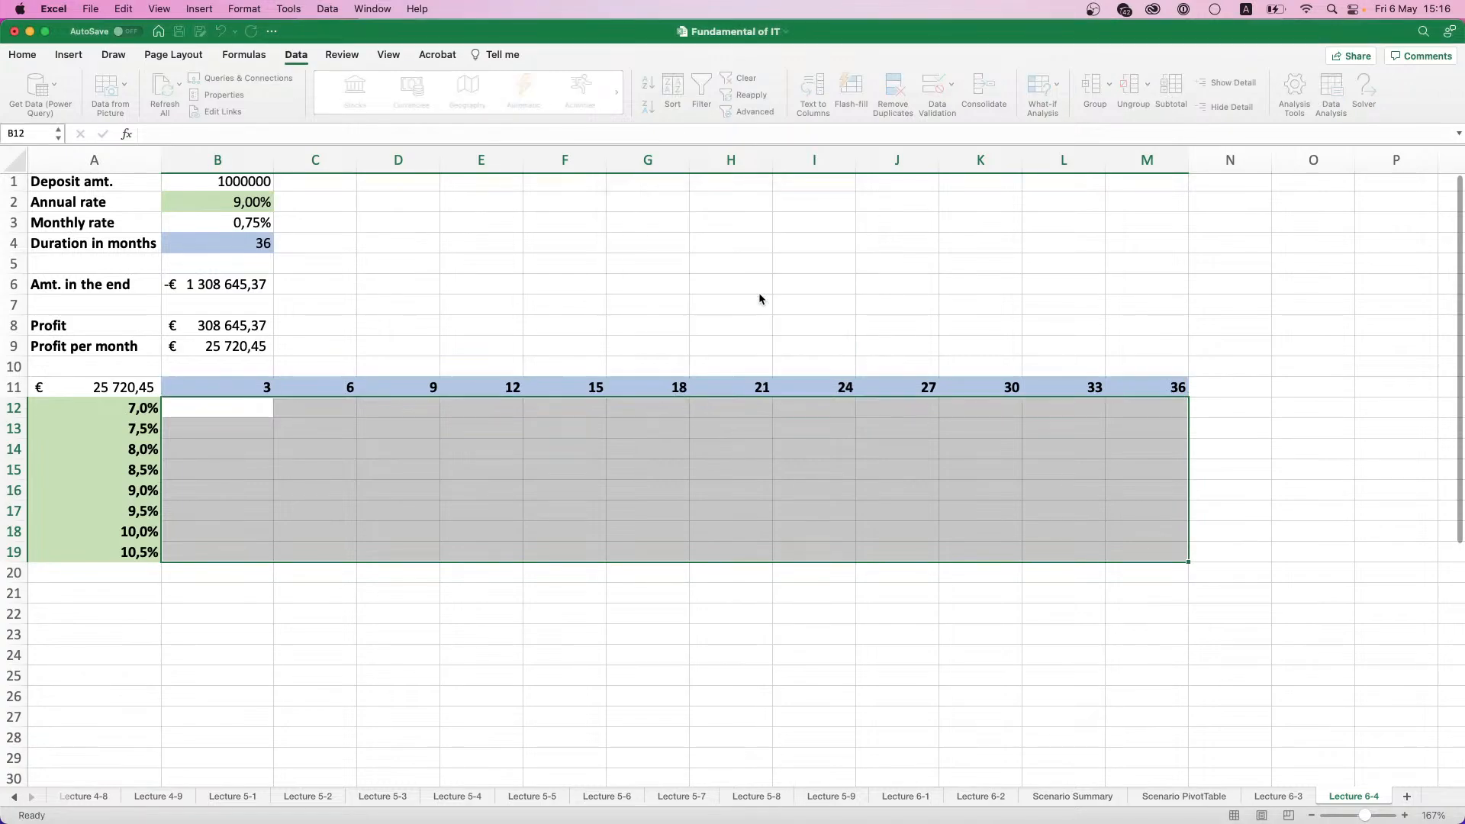
- Start a what-if data table on the range A11:M19, including the corner formula, month headings and rates
left_click(59, 386)
left_click_drag(59, 386, 1137, 558)
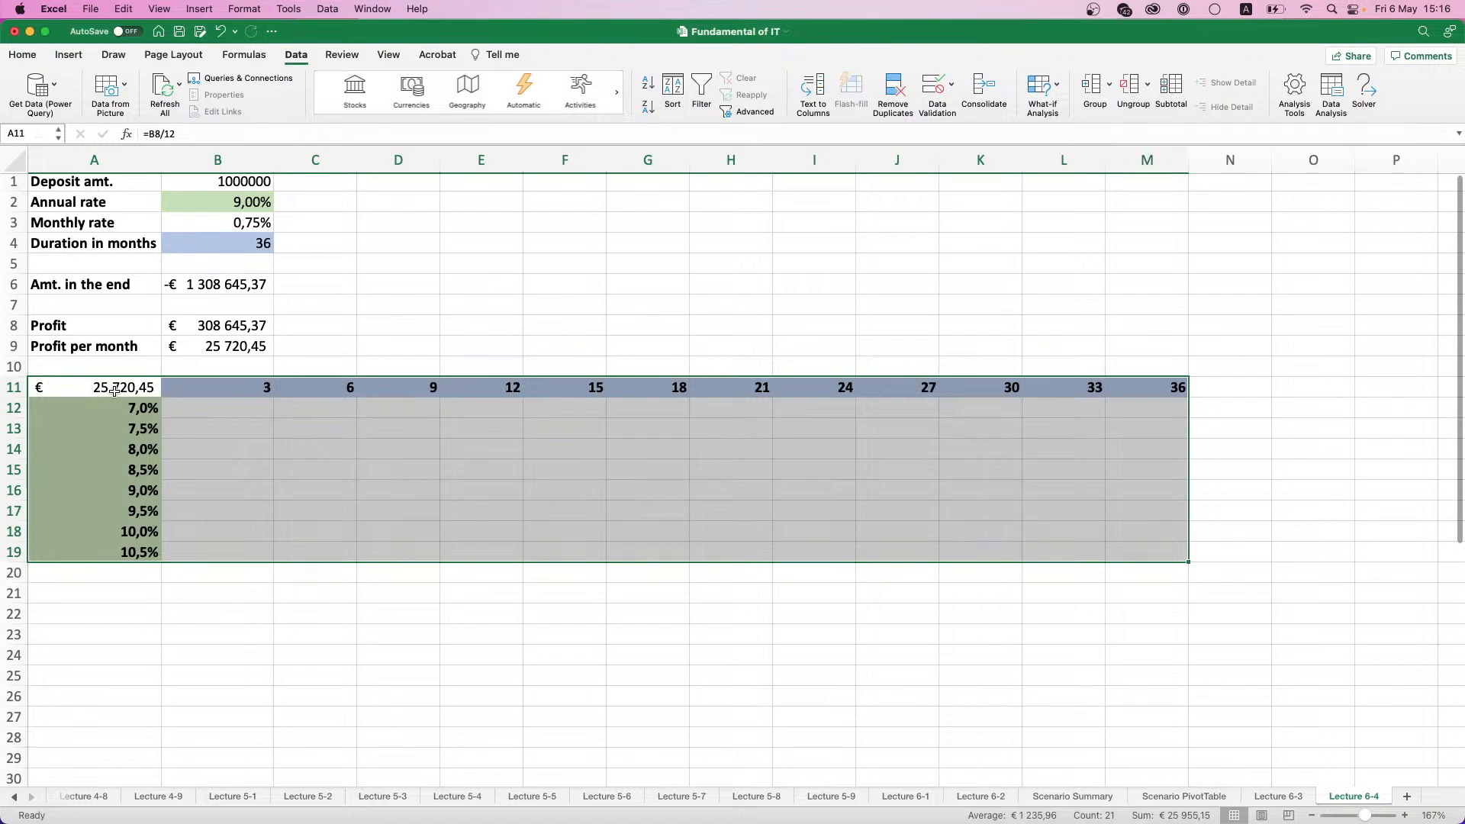
left_click(1059, 95)
left_click(1065, 144)
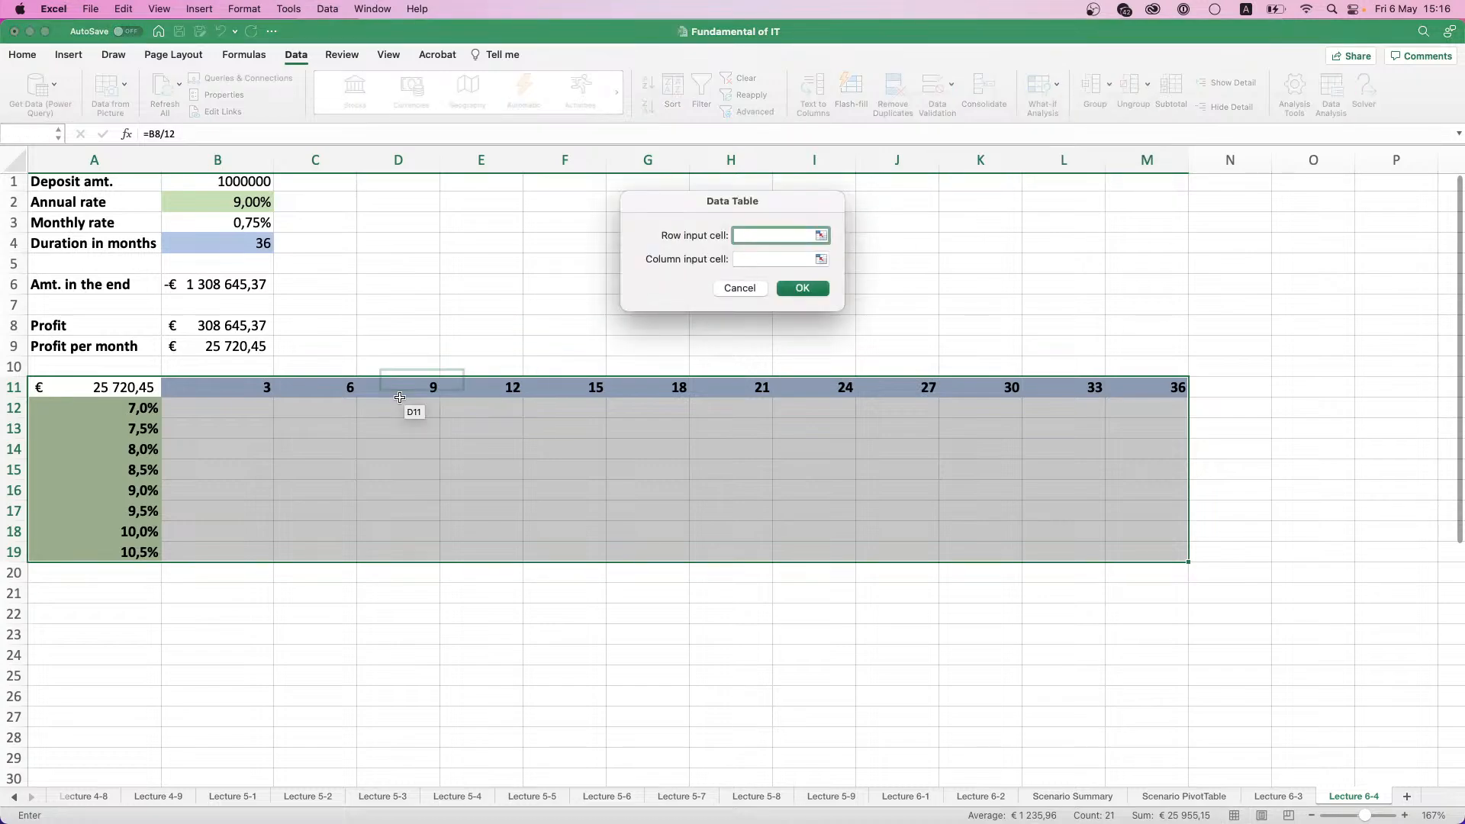
- Try the month headings B11:M11 as row input and the rates A12:A19 as column input for the data table
left_click_drag(252, 389, 1178, 391)
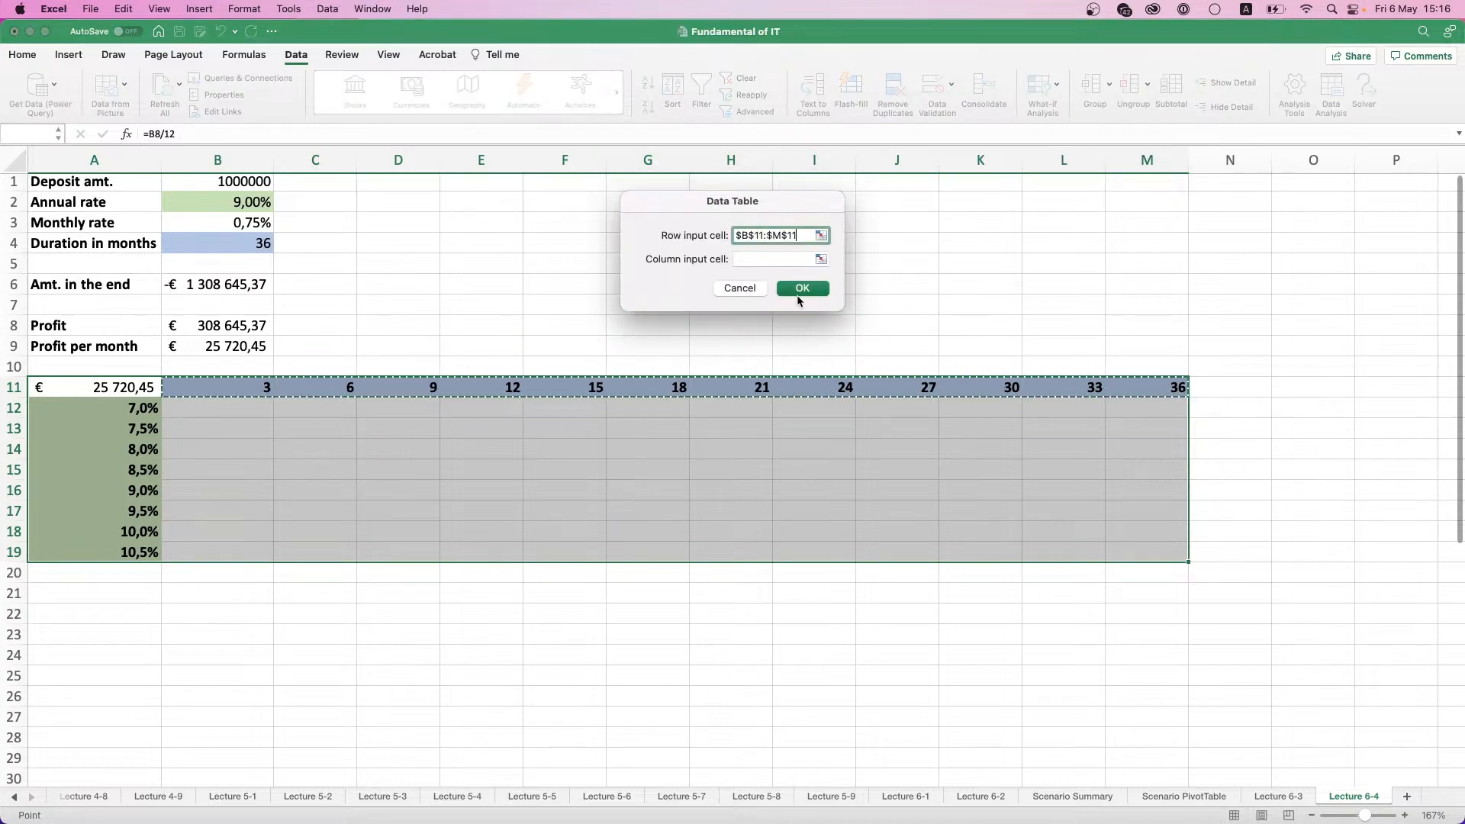
left_click(821, 258)
left_click_drag(92, 408, 92, 552)
left_click(837, 200)
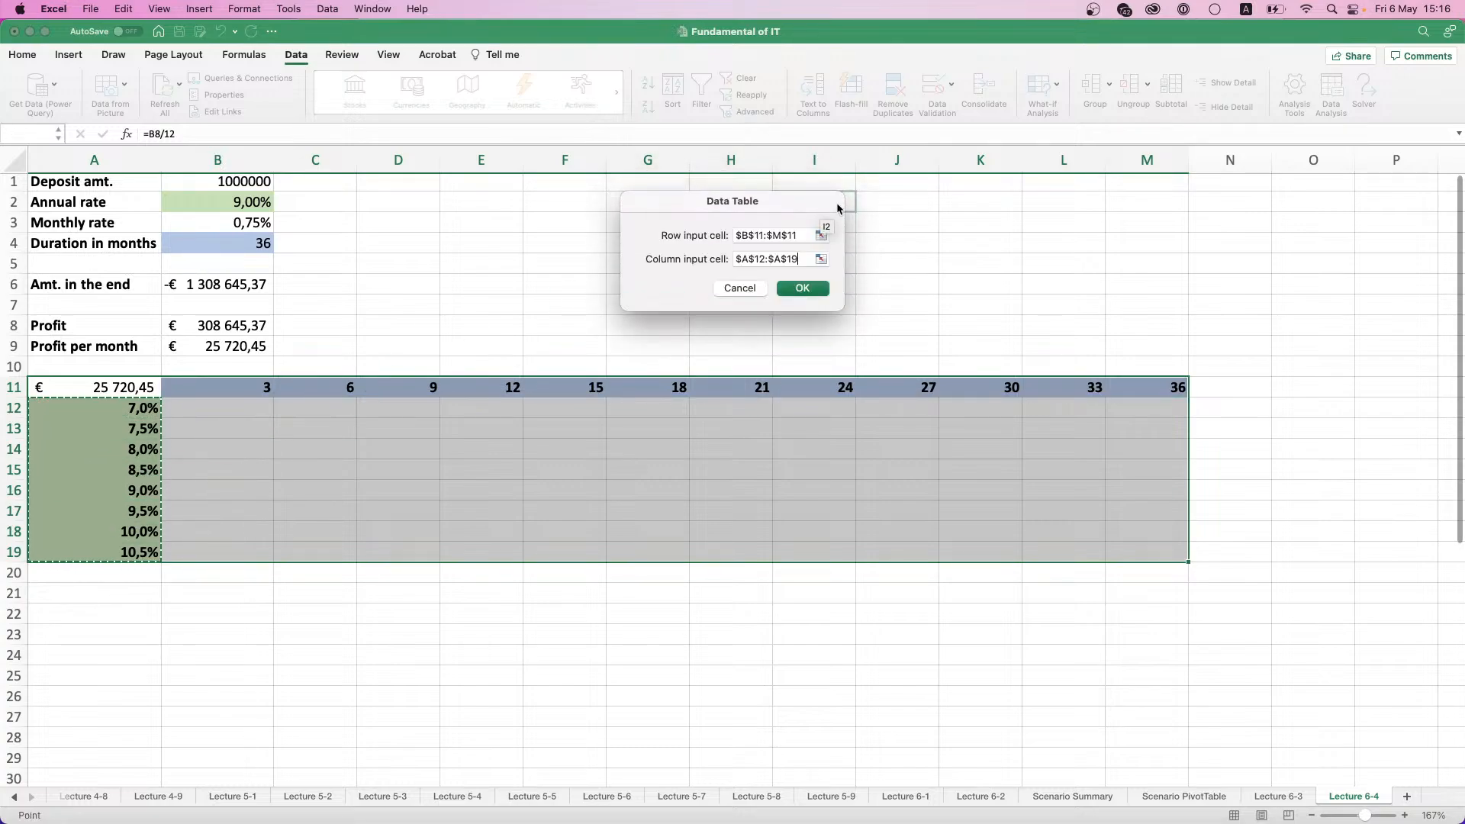
left_click(813, 287)
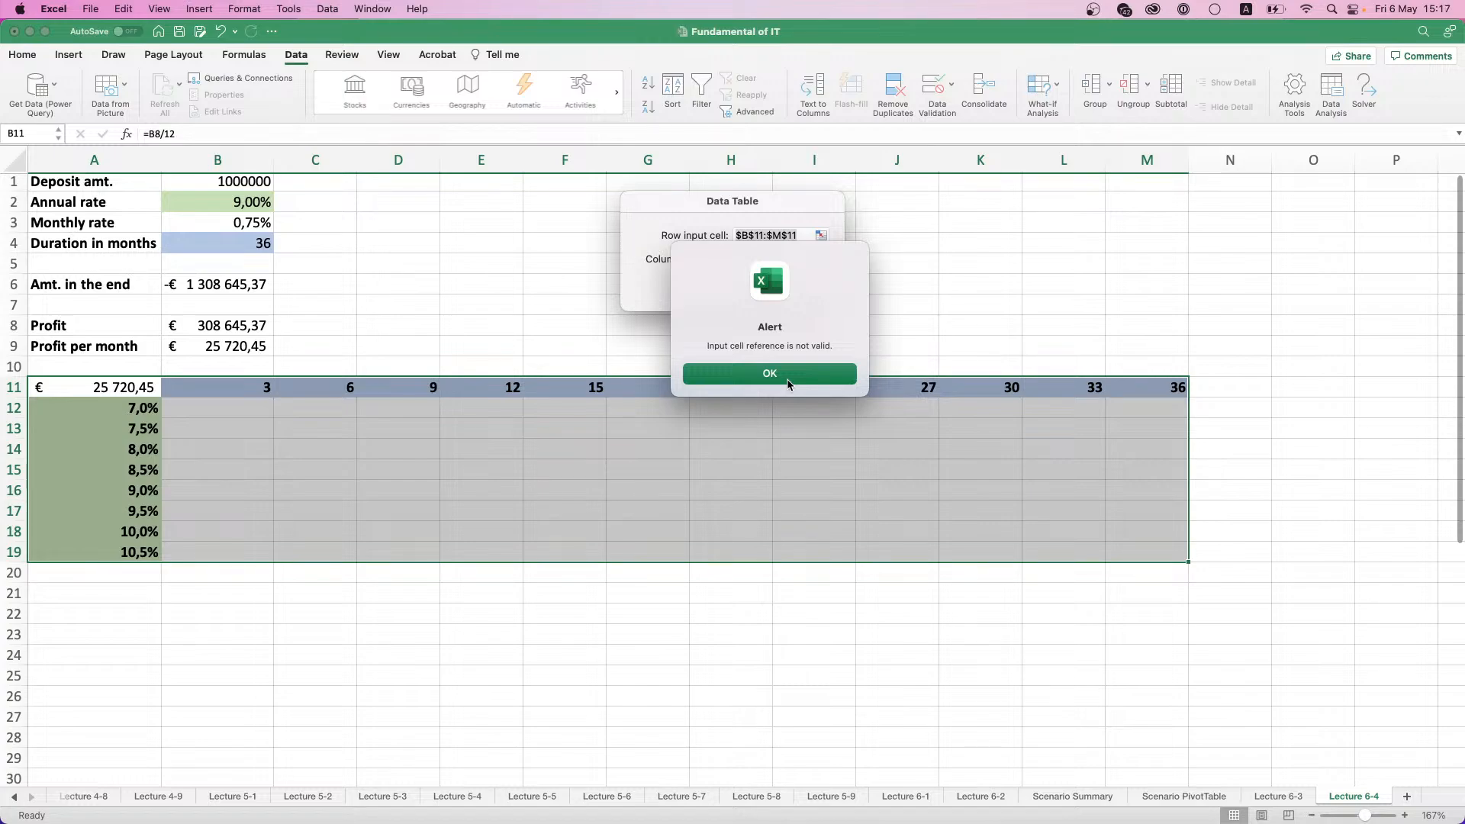
left_click(770, 374)
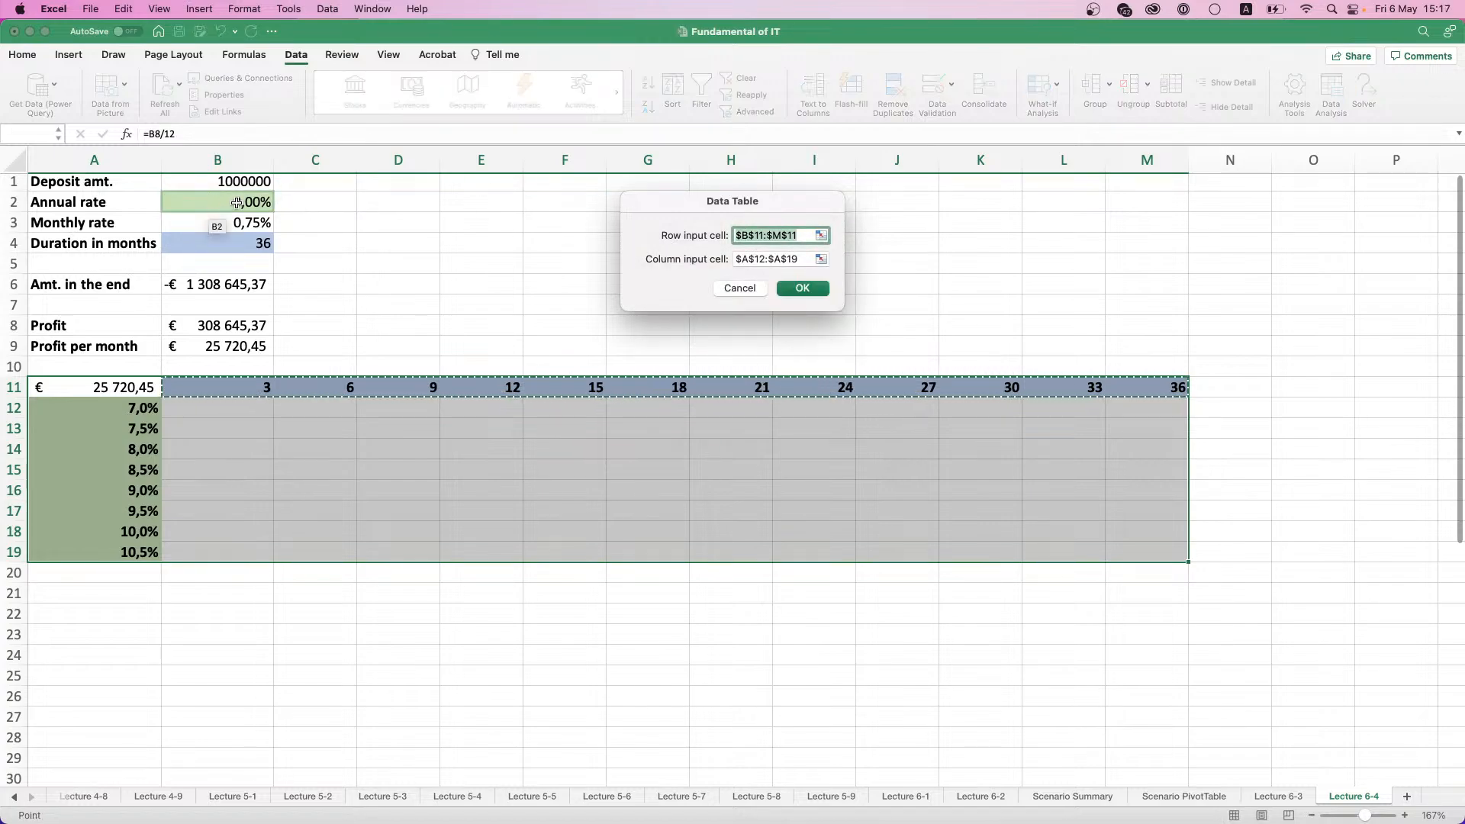
- Create the data table with the duration $B$4 as row input cell and the annual rate $B$2 as column input cell
left_click(241, 241)
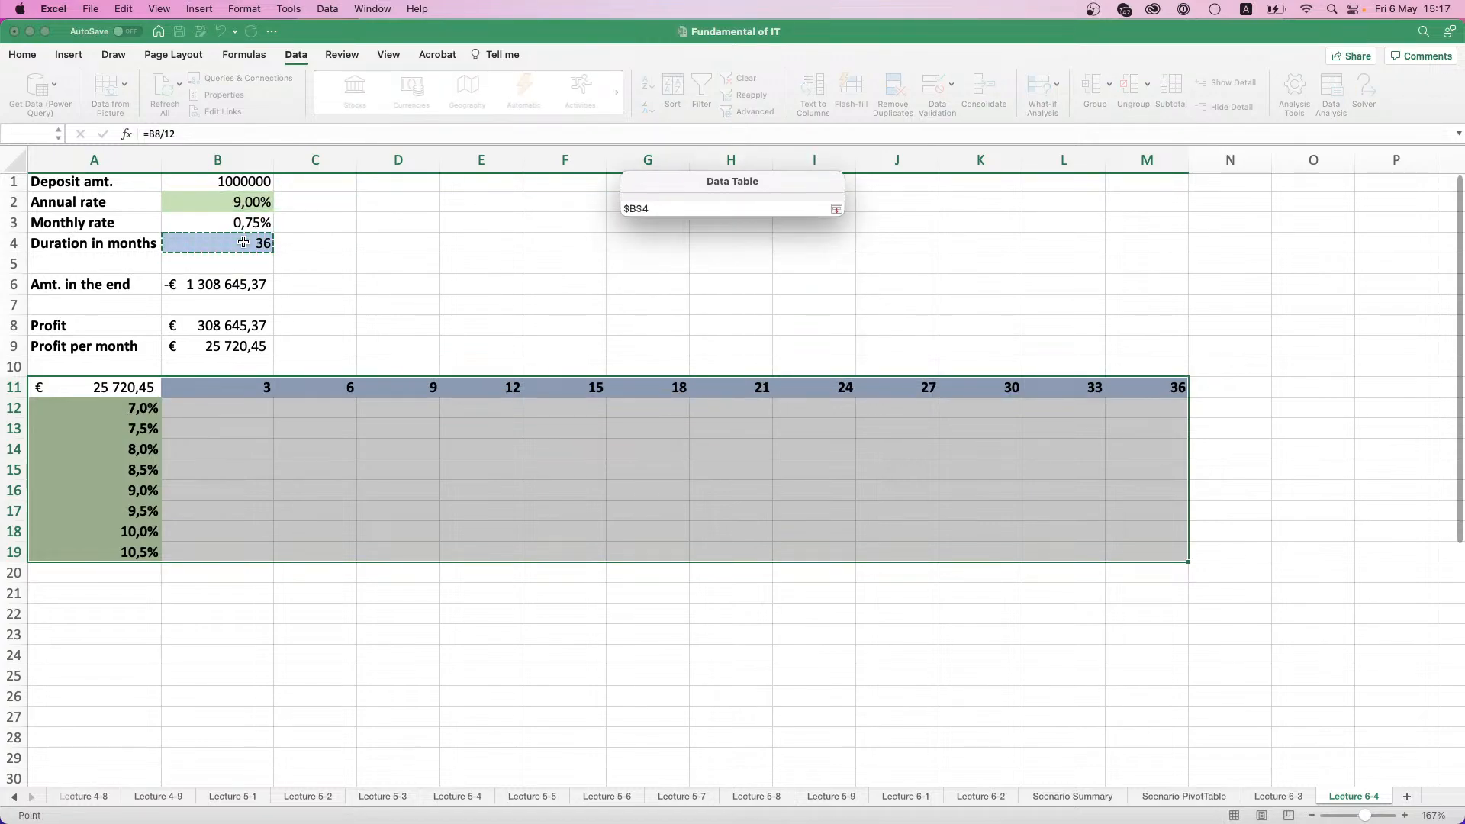
left_click(786, 259)
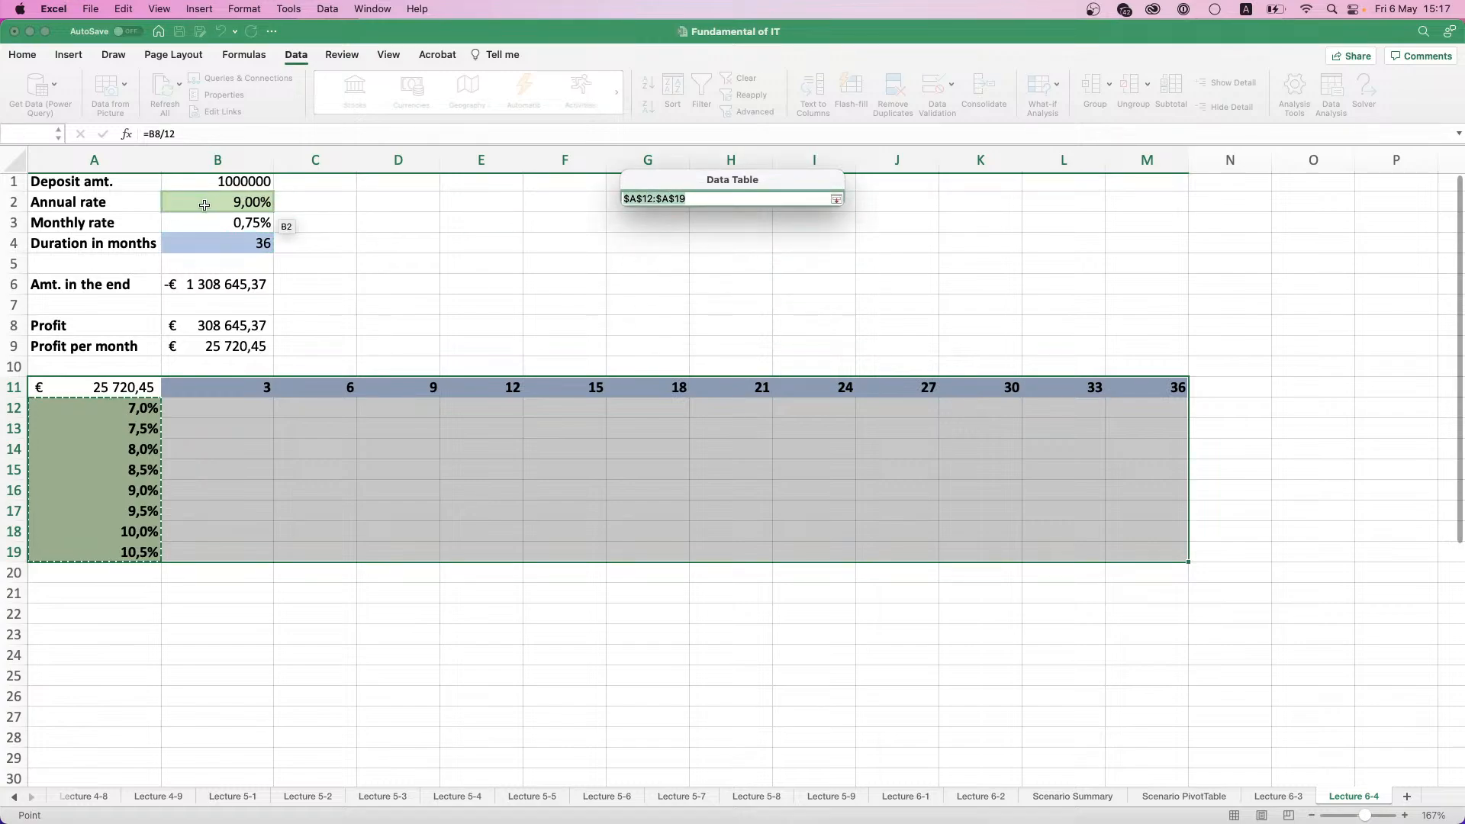
left_click(205, 205)
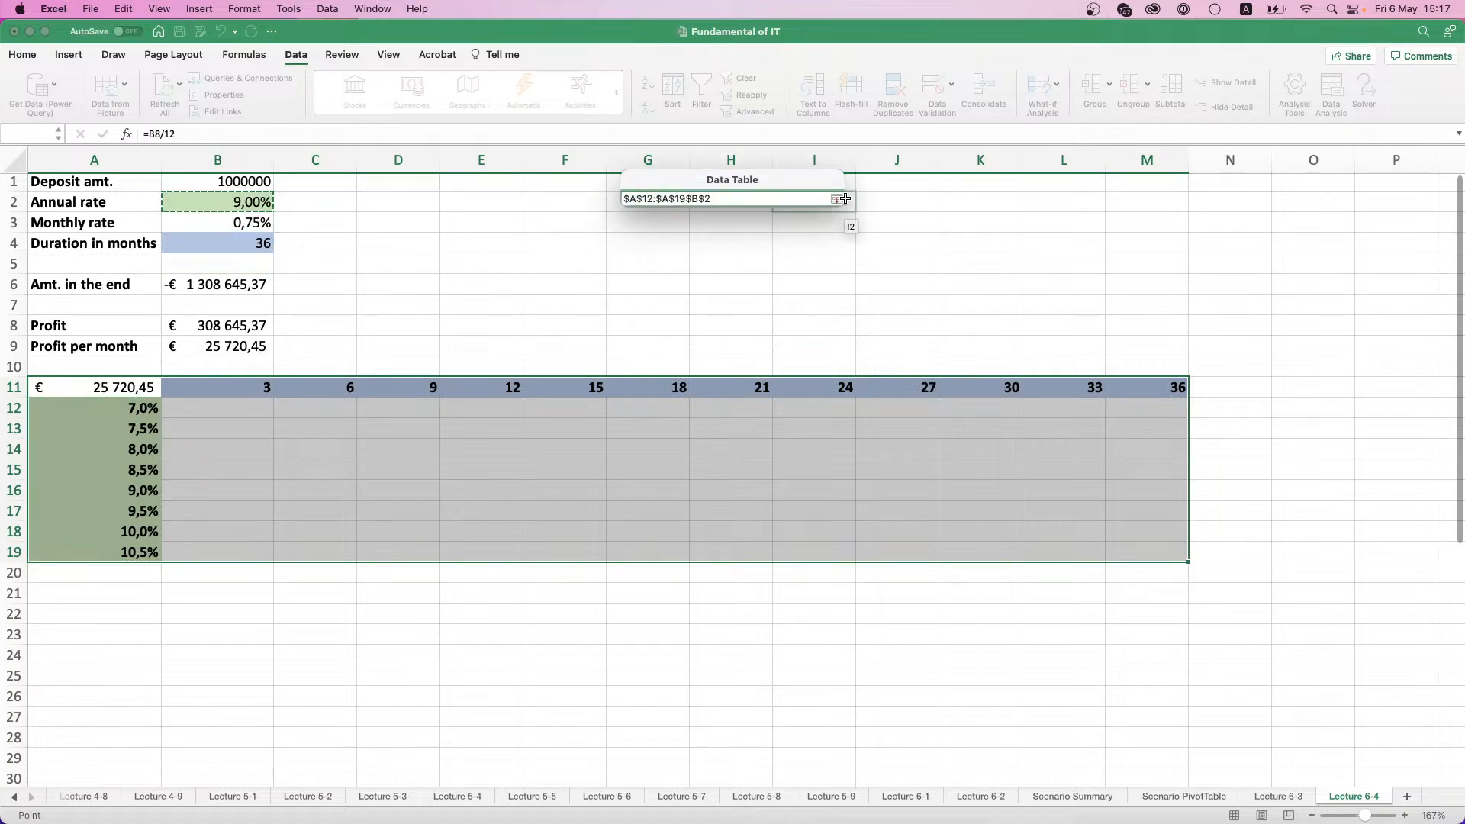
triple_click(785, 199)
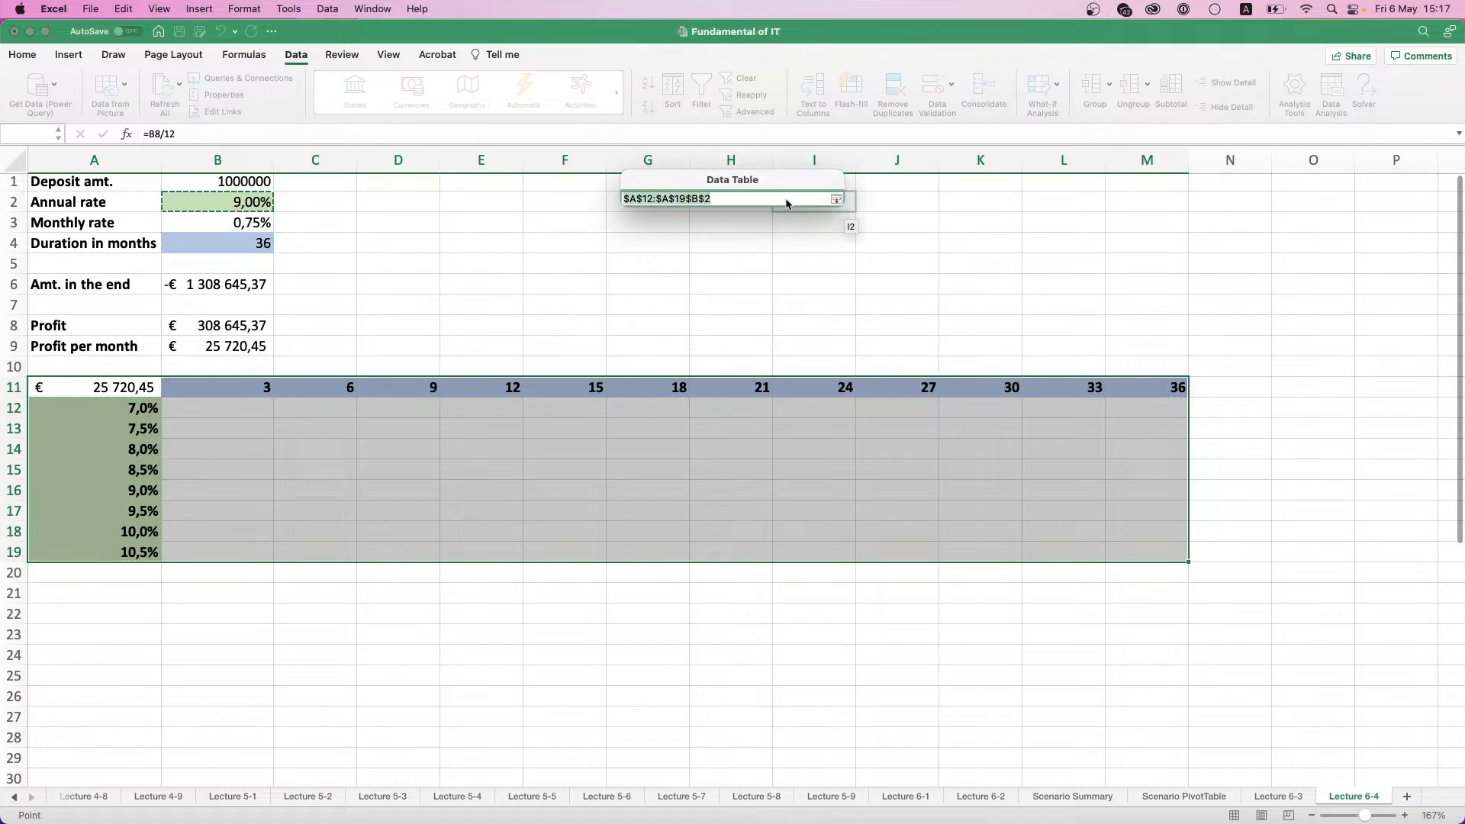
left_click(226, 193)
left_click(836, 199)
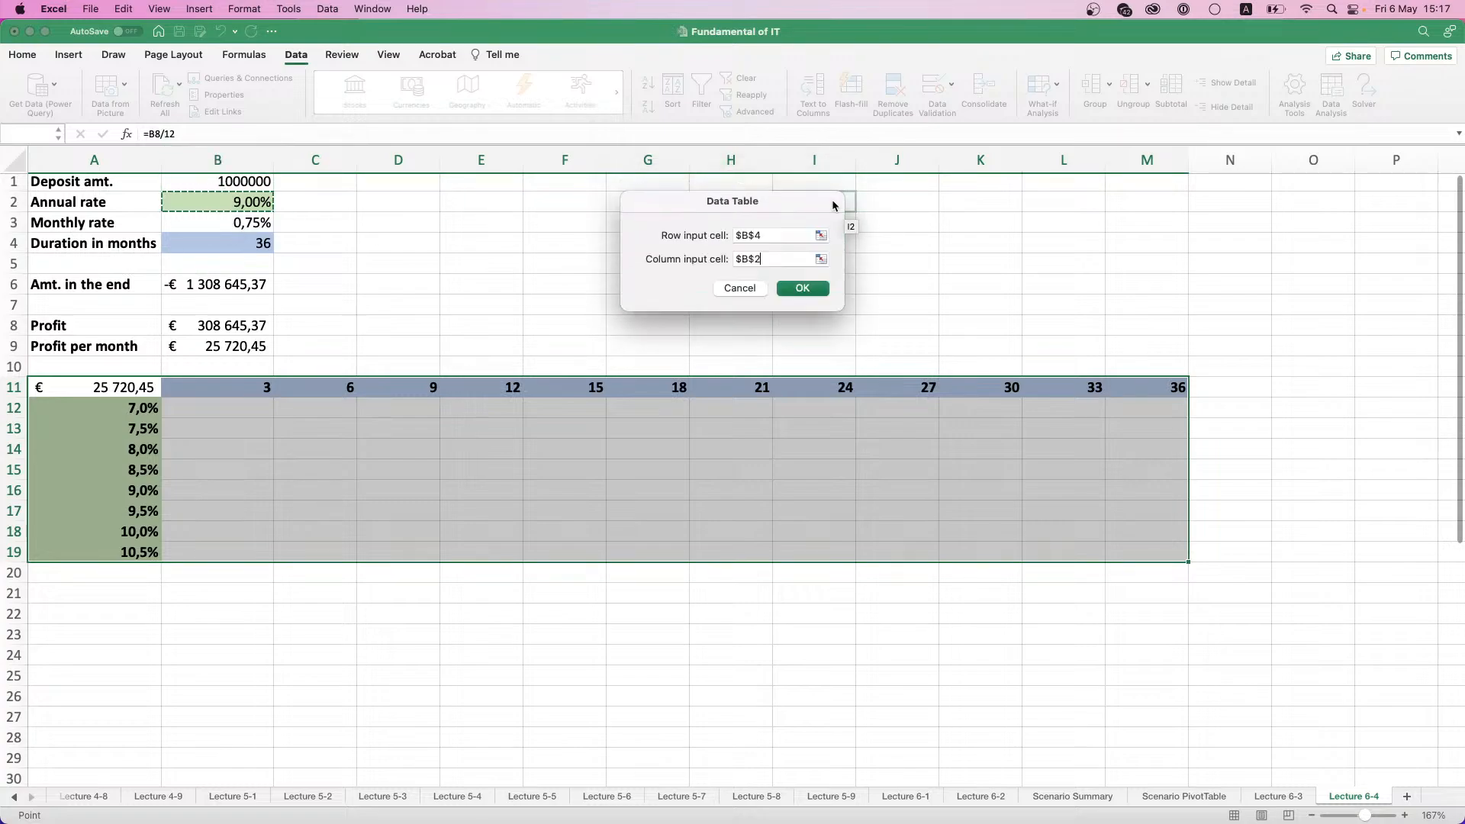
left_click(804, 289)
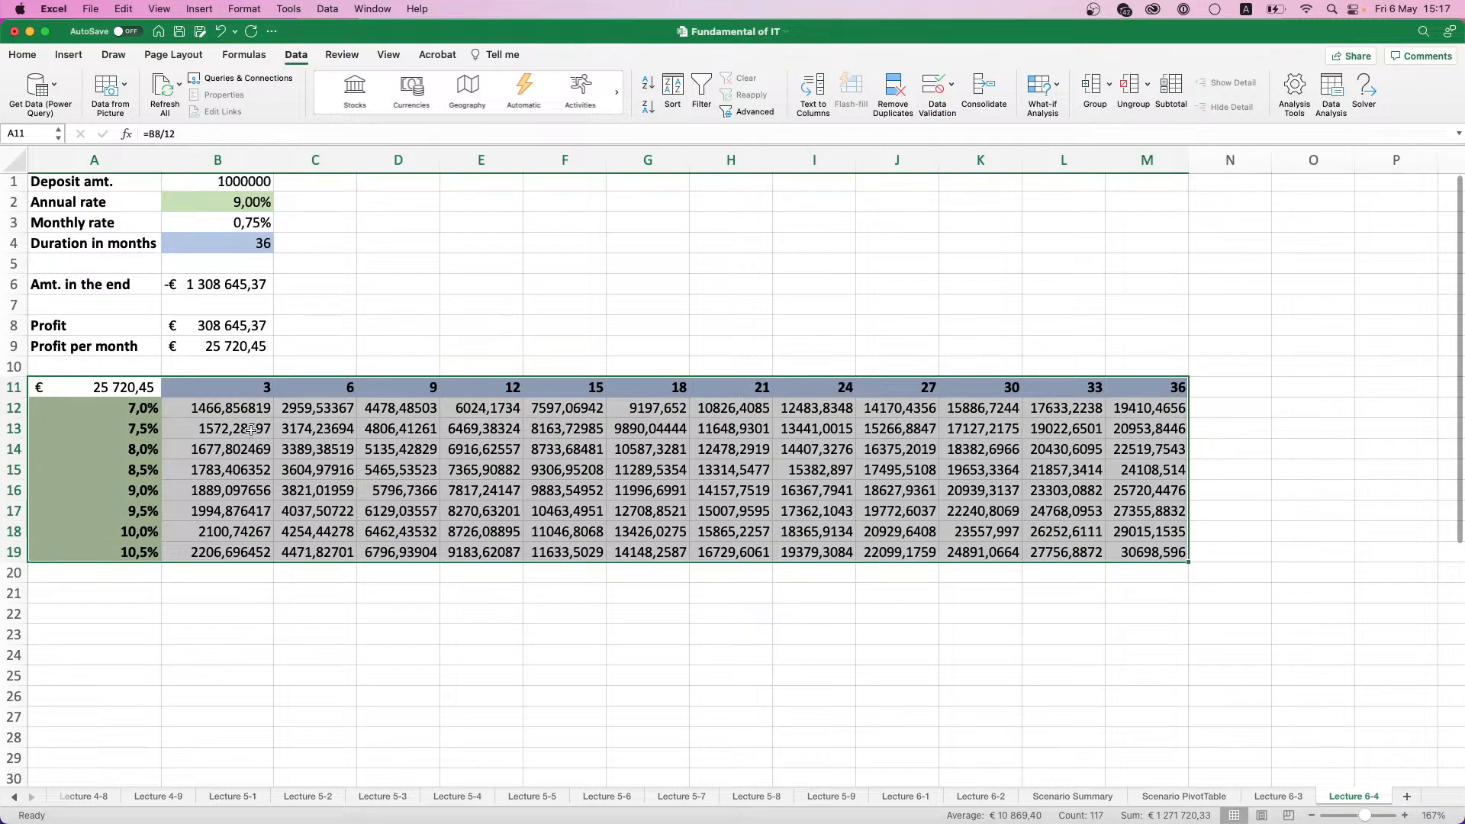
- Apply the euro accounting format to the data table results in B12:M19
mouse_move(251, 416)
left_mouse_down()
mouse_move(320, 446)
mouse_move(1175, 555)
left_mouse_up()
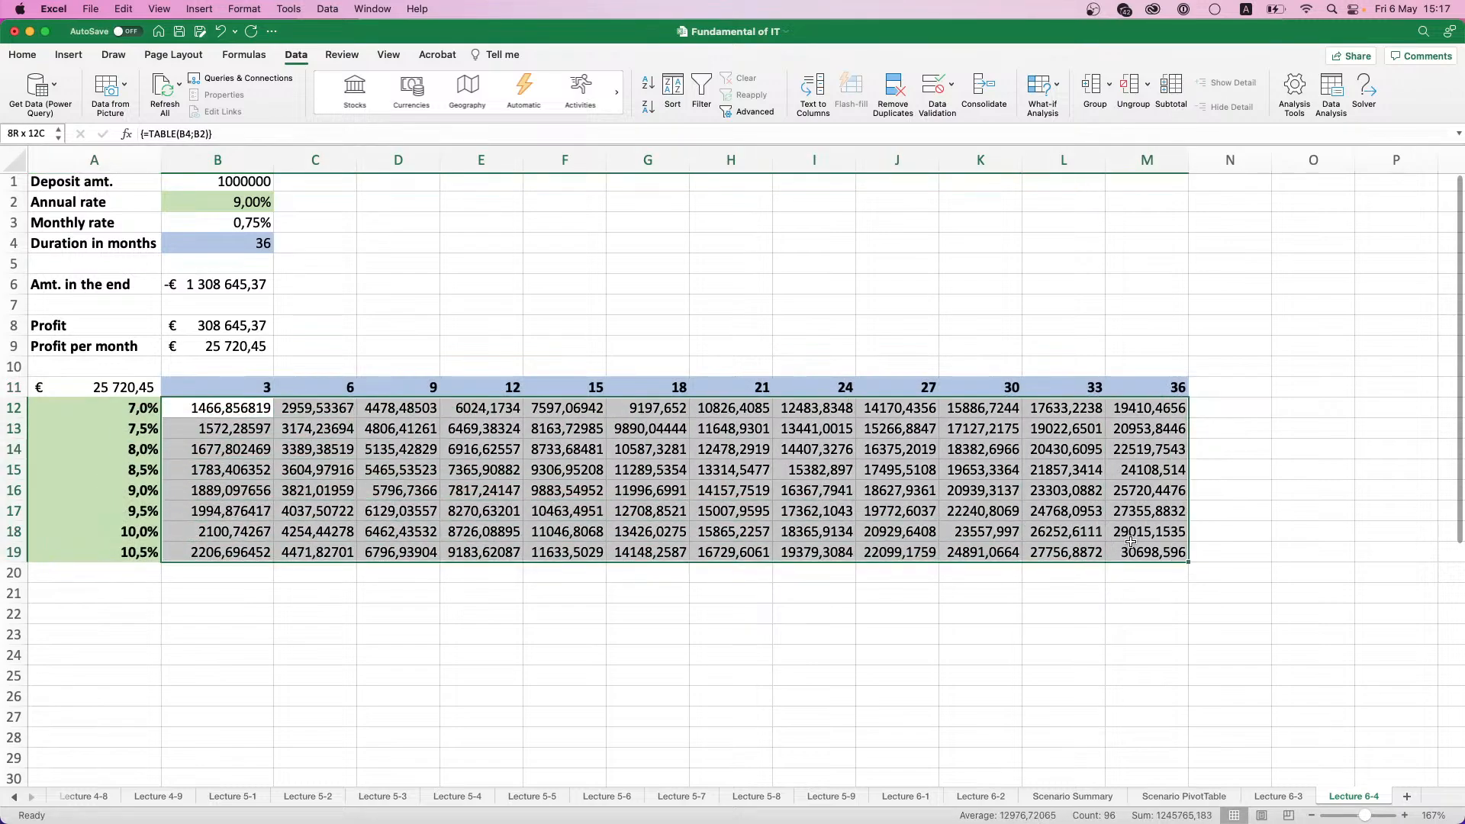
left_click(23, 55)
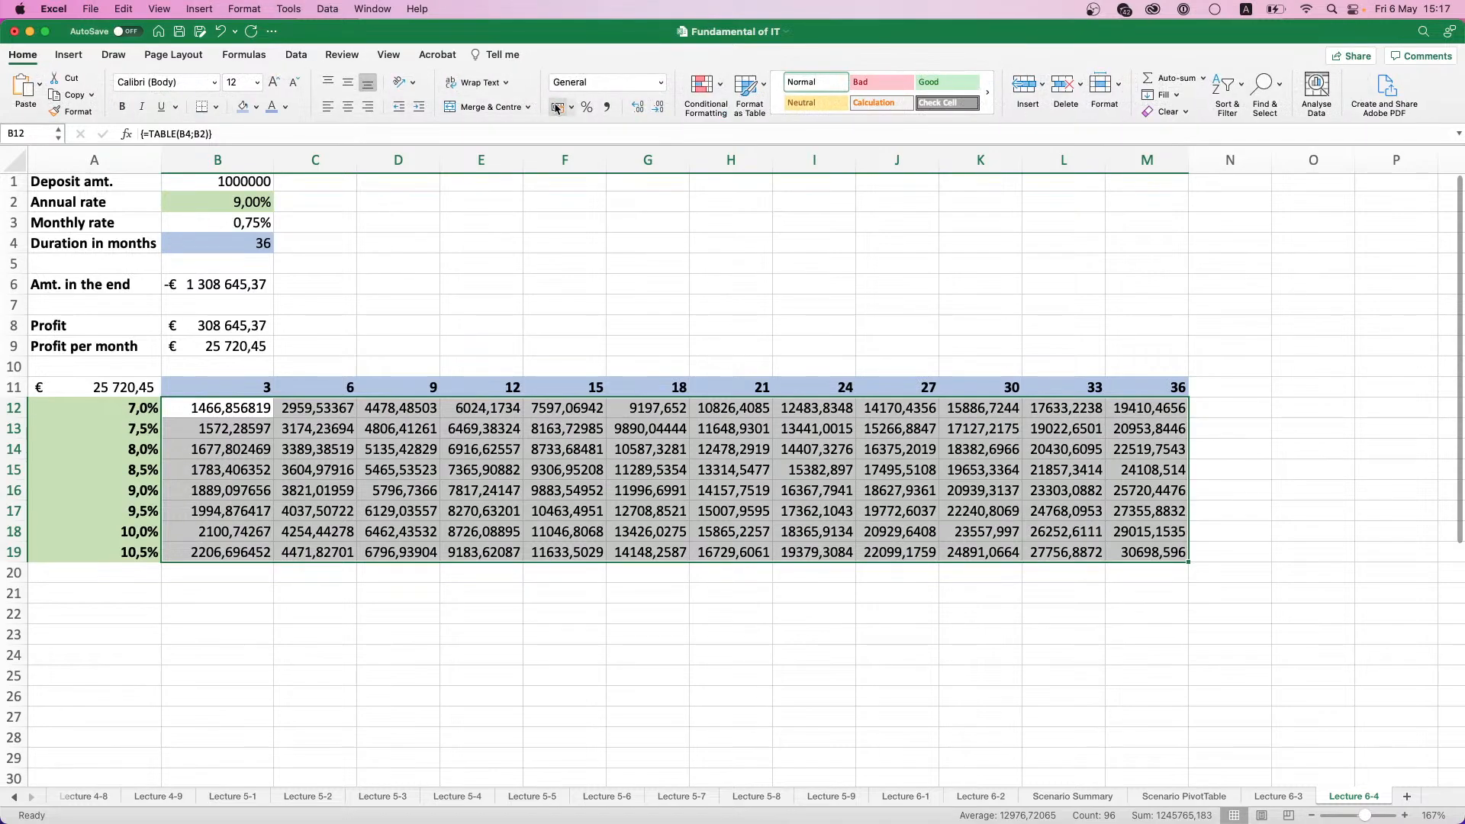
left_click(571, 107)
left_click(588, 146)
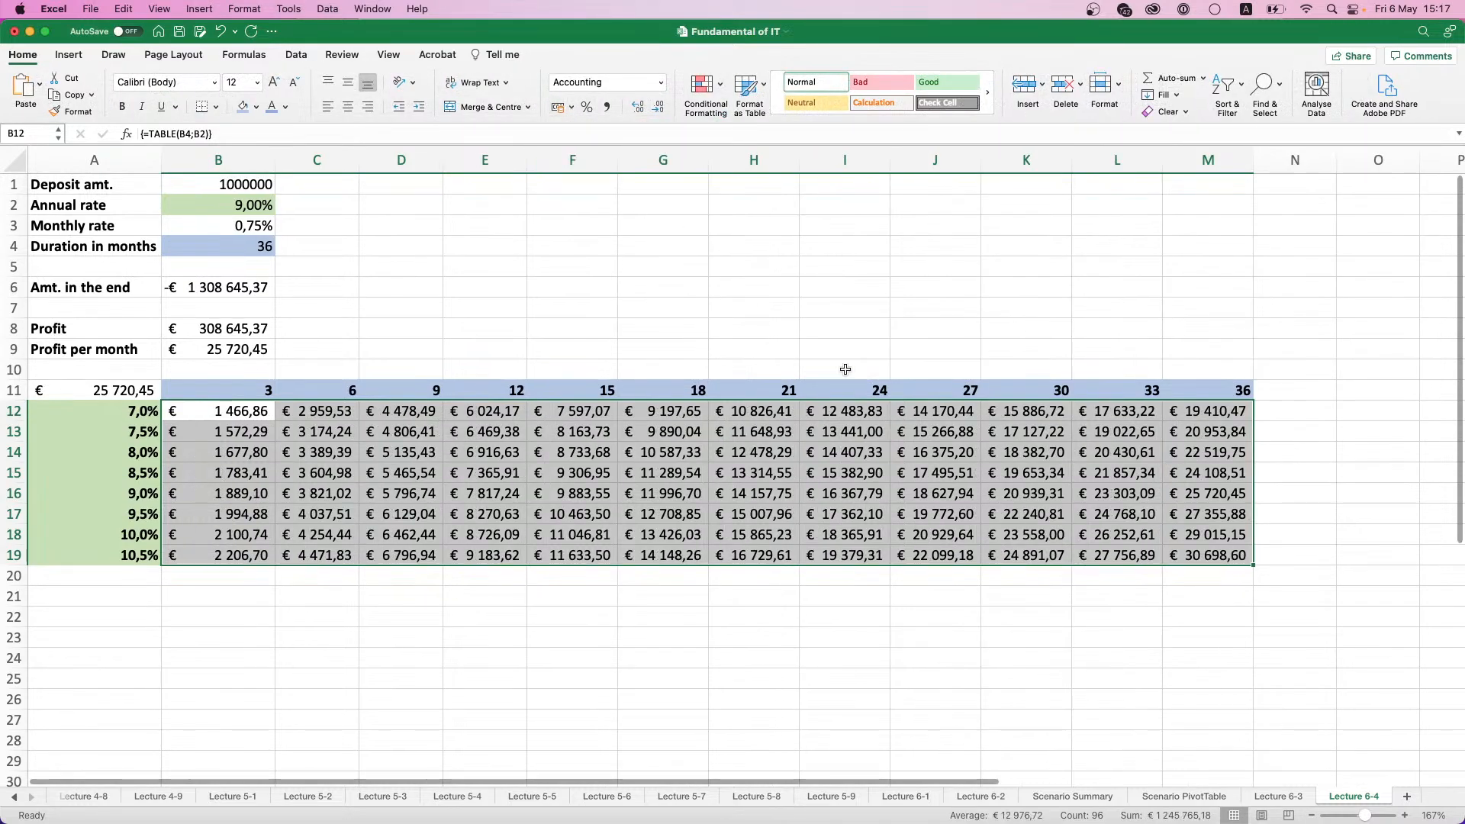
- Compare the table result for the 9.0% rate and 36 months with the profit per month in corner cell A11
left_click(1128, 534)
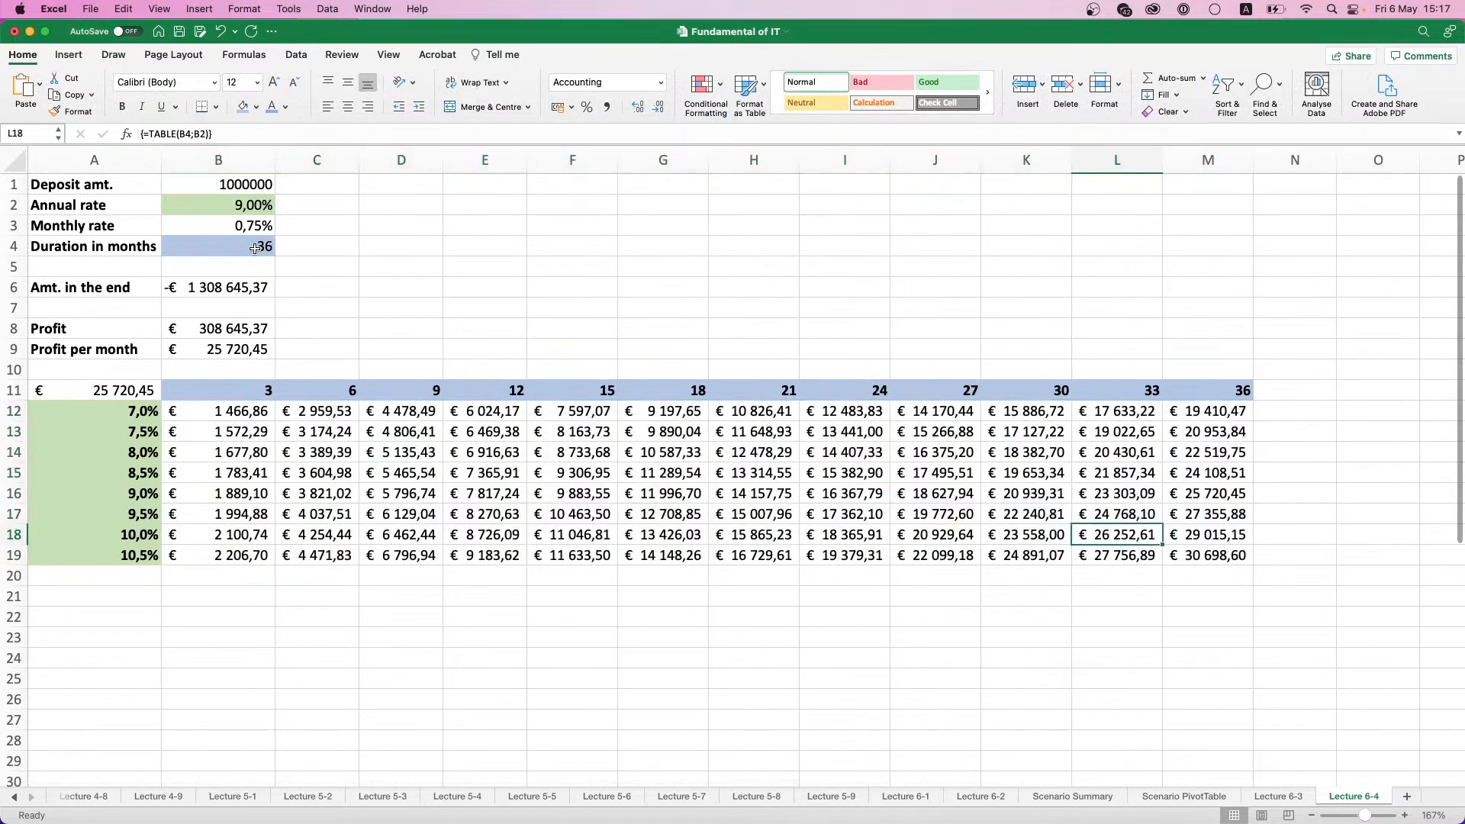
left_click_drag(1243, 394, 142, 492)
left_click(143, 492)
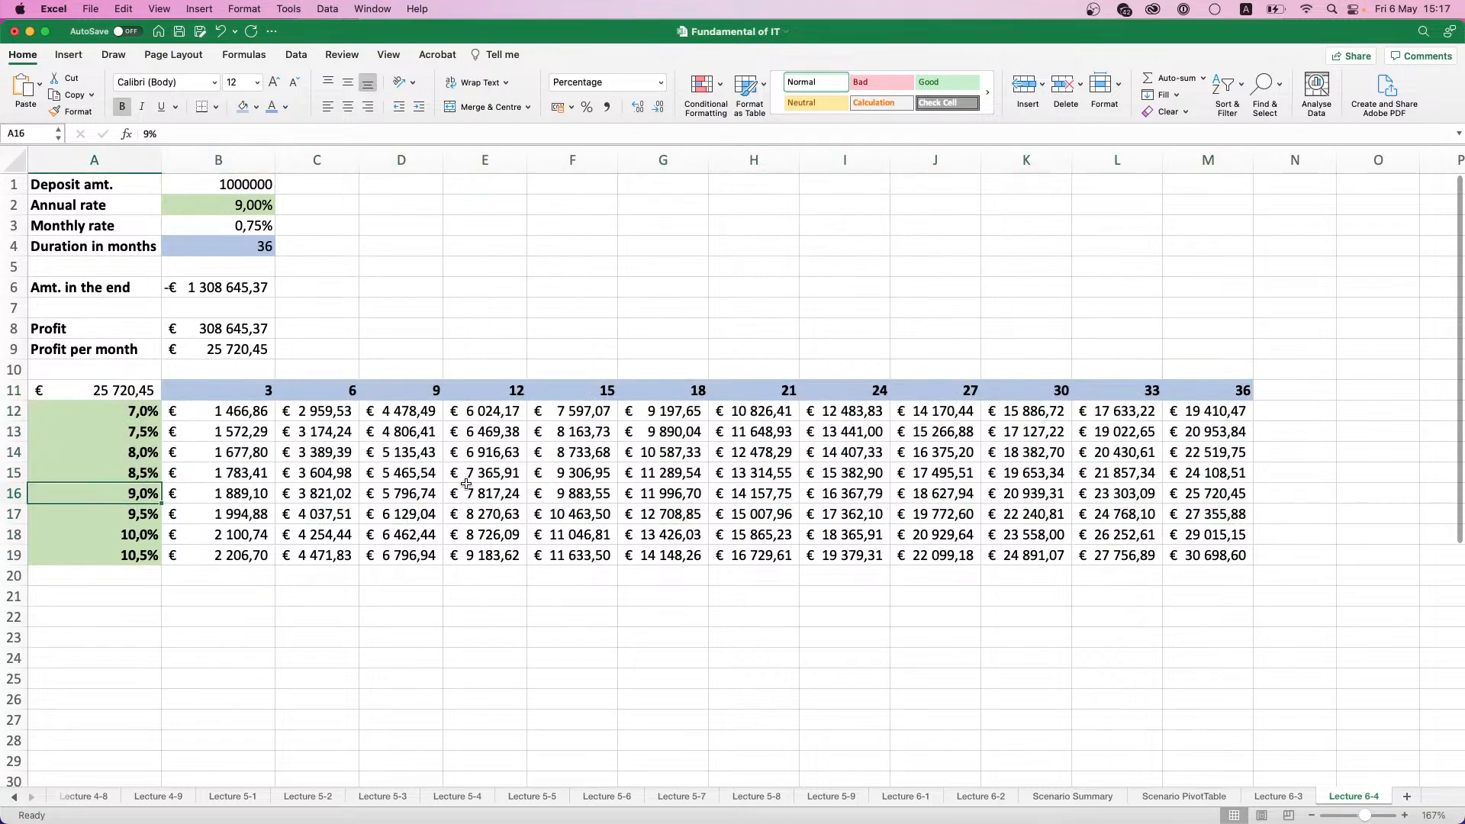
left_click(1207, 495)
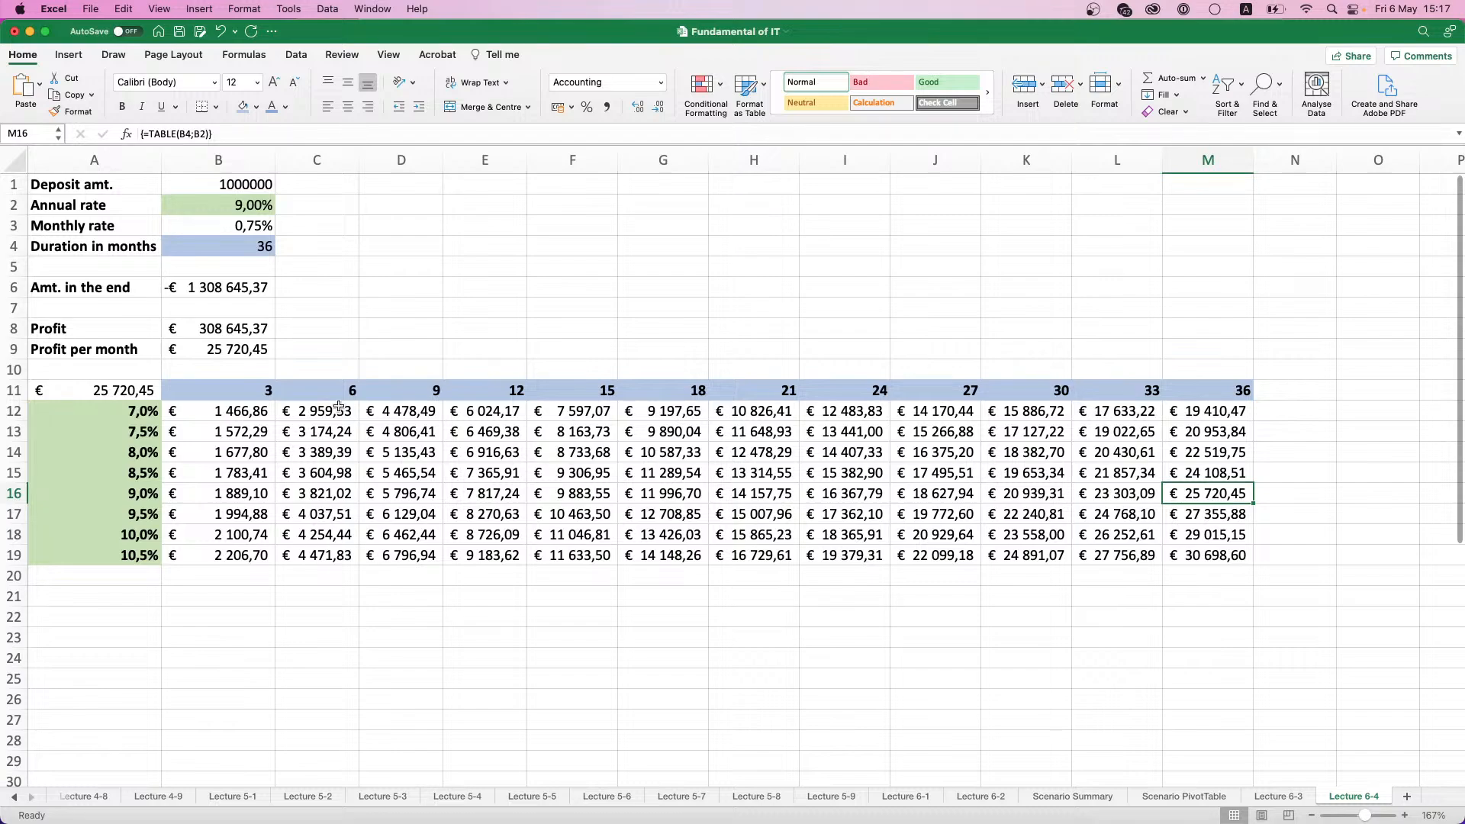
left_click(126, 390)
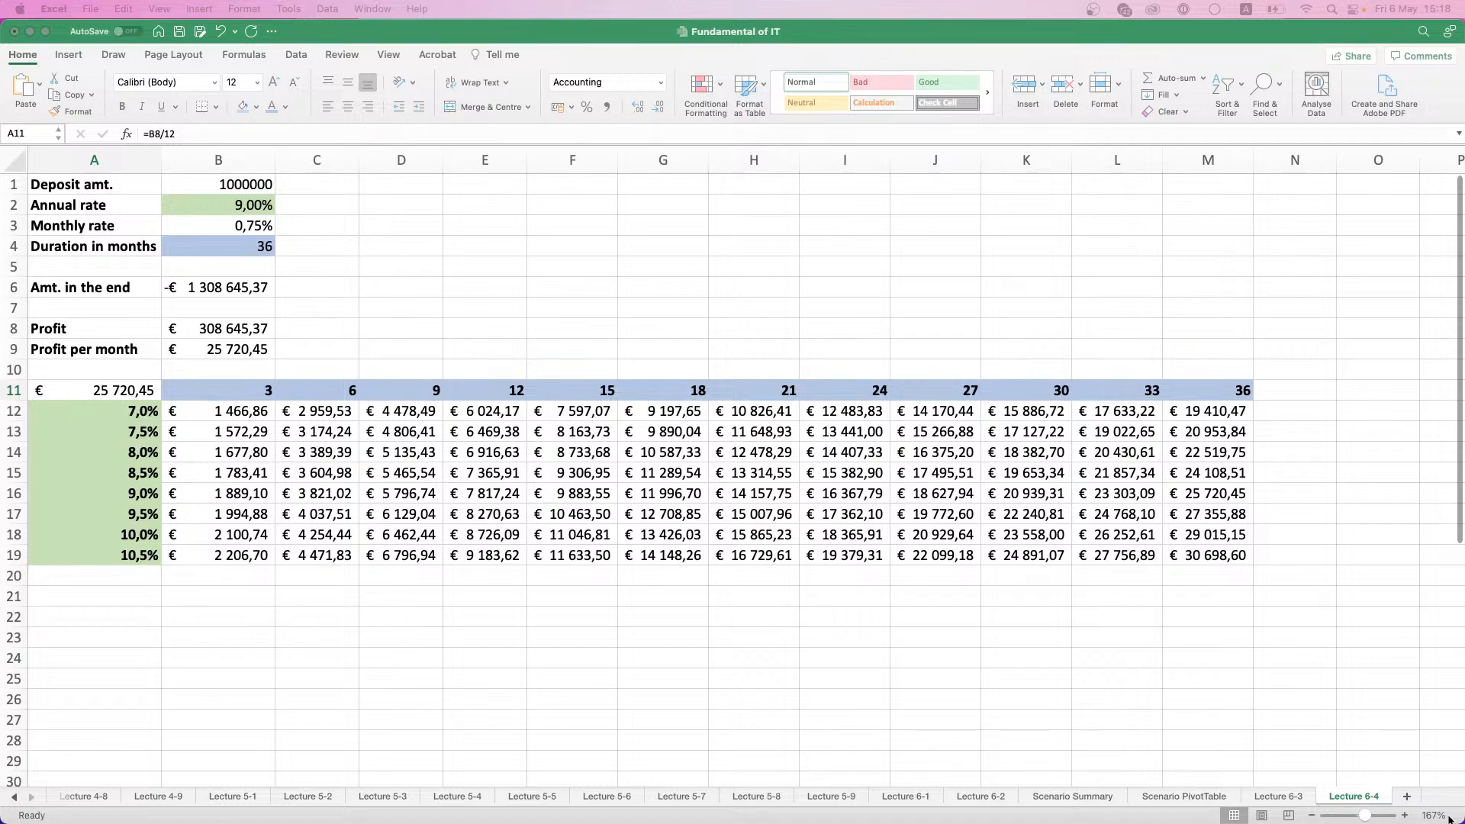
- Add a new worksheet after Lecture 6-4 and name it Lecture 6-5
left_click(1406, 796)
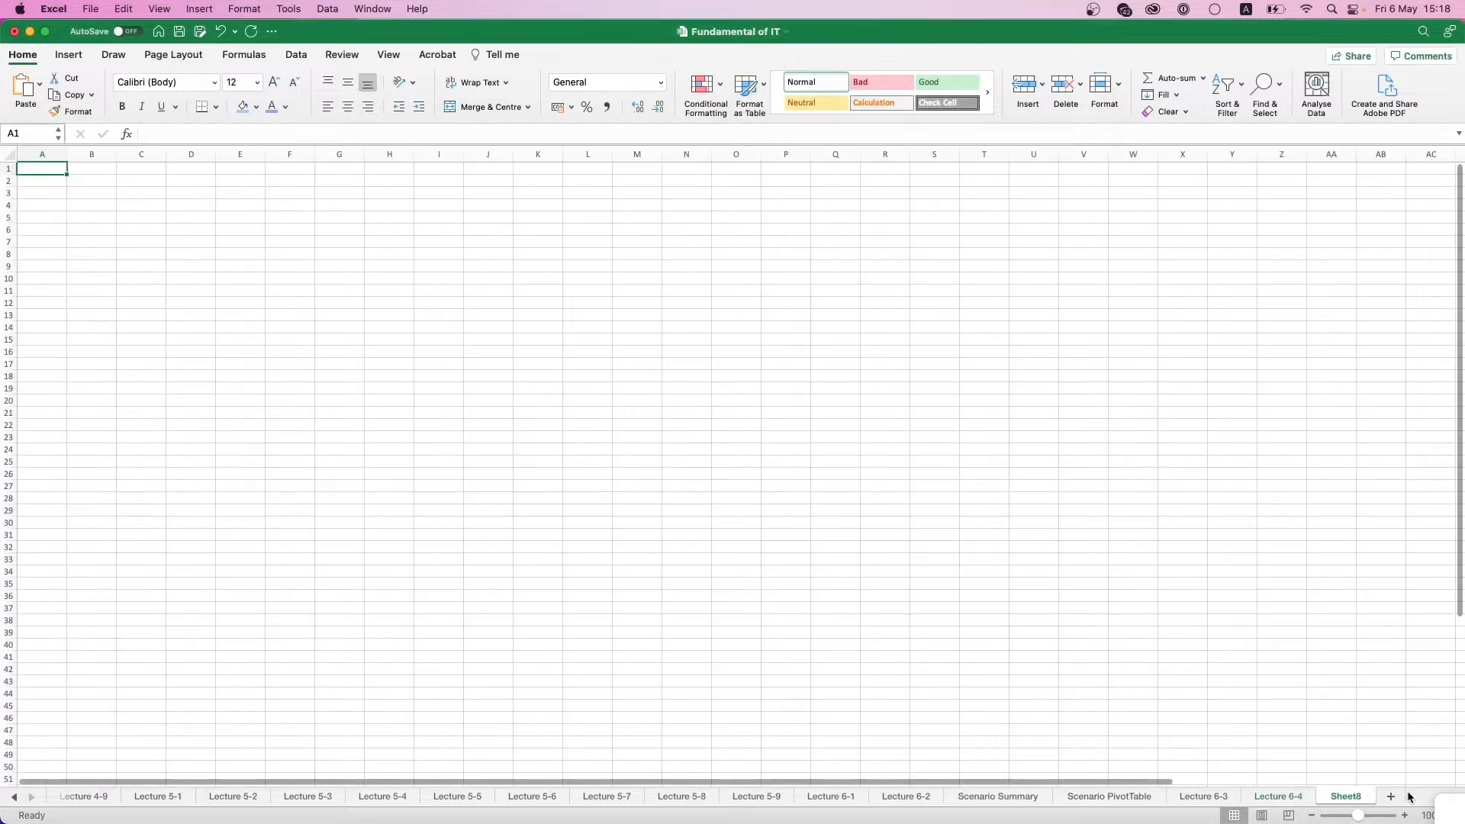
double_click(1347, 795)
type("Lect")
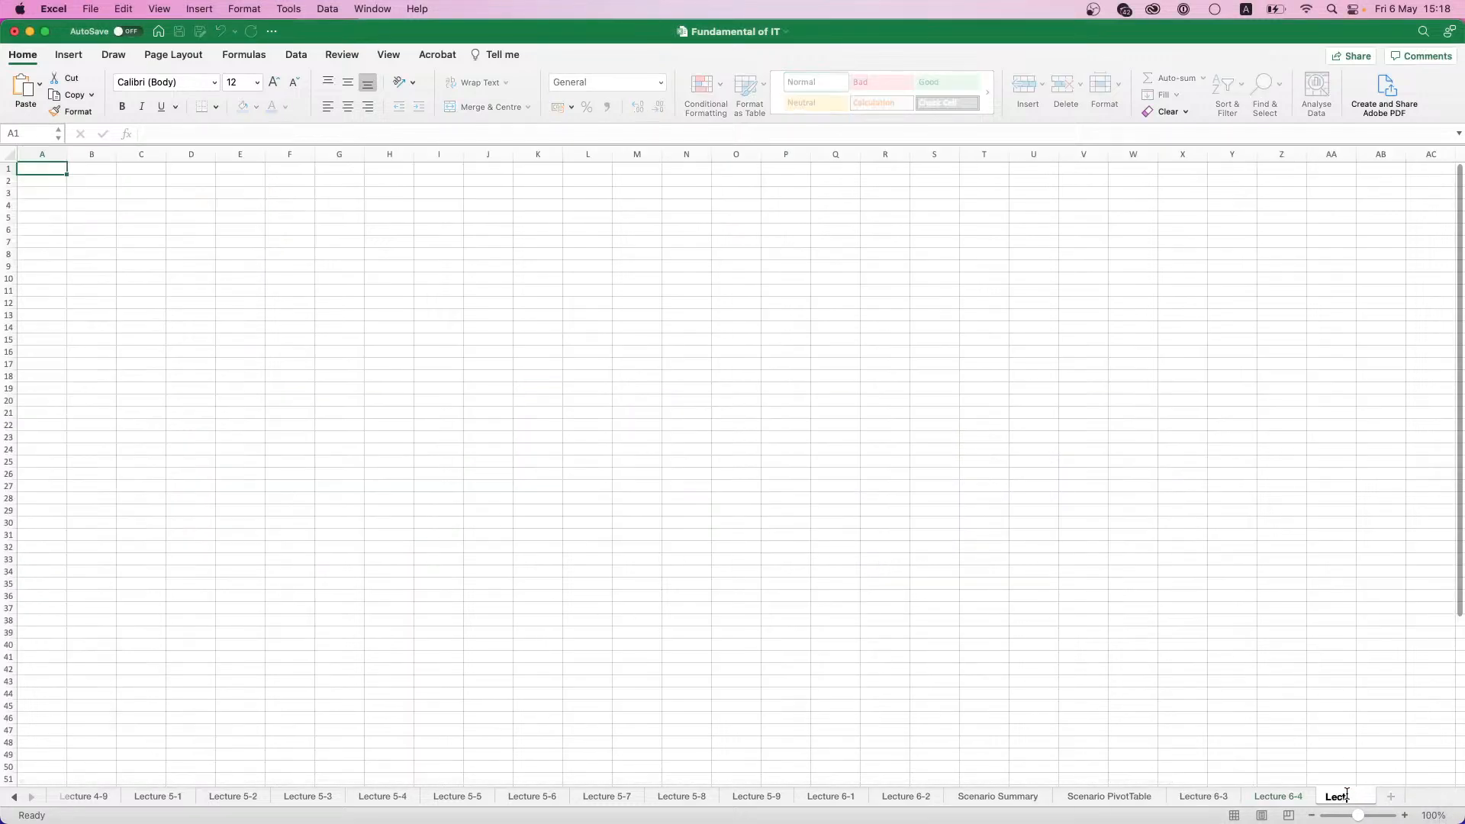
type("ure 6-5")
key("Return")
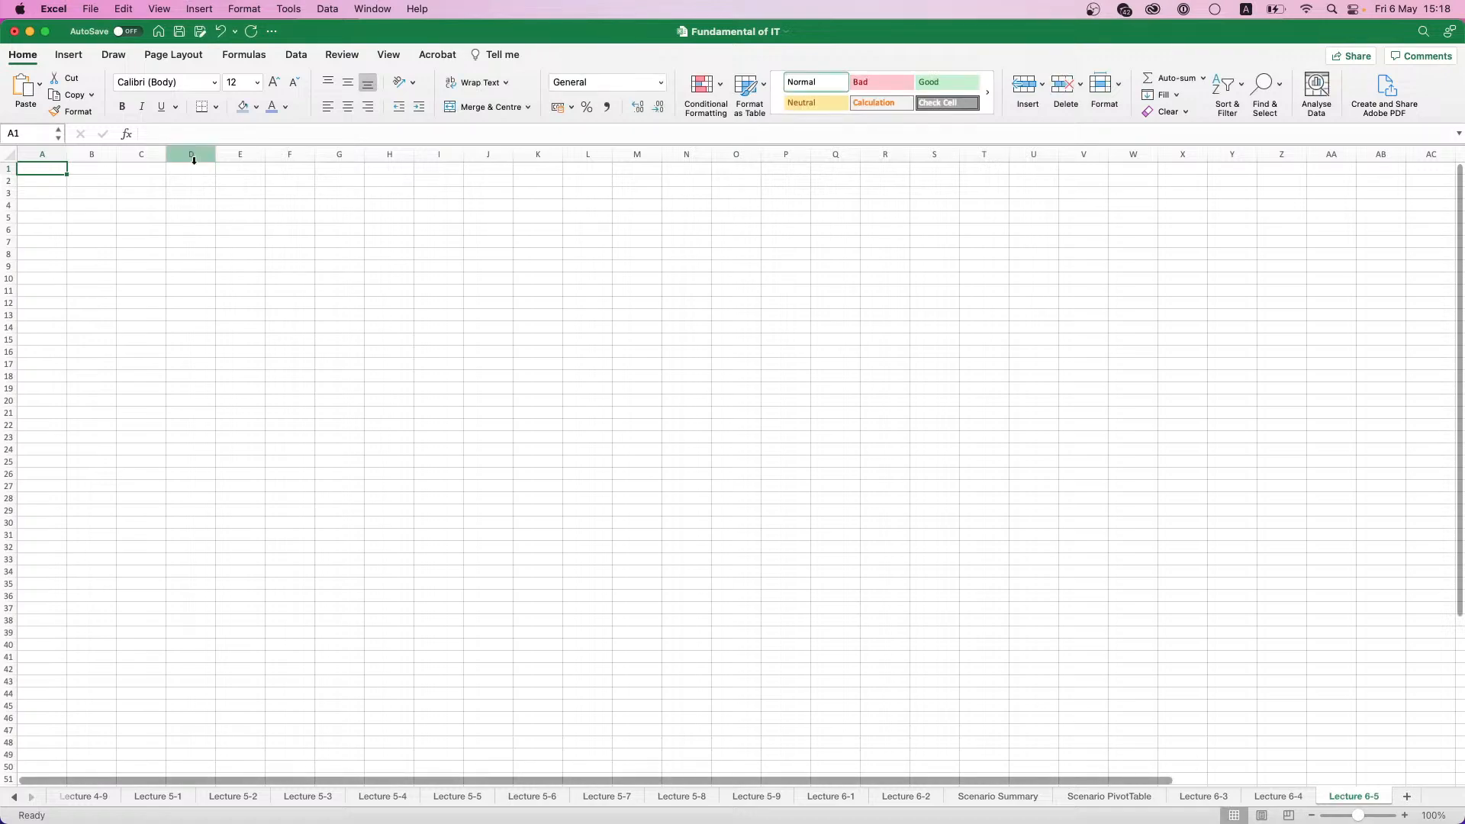
scroll(43, 200, "up", 5)
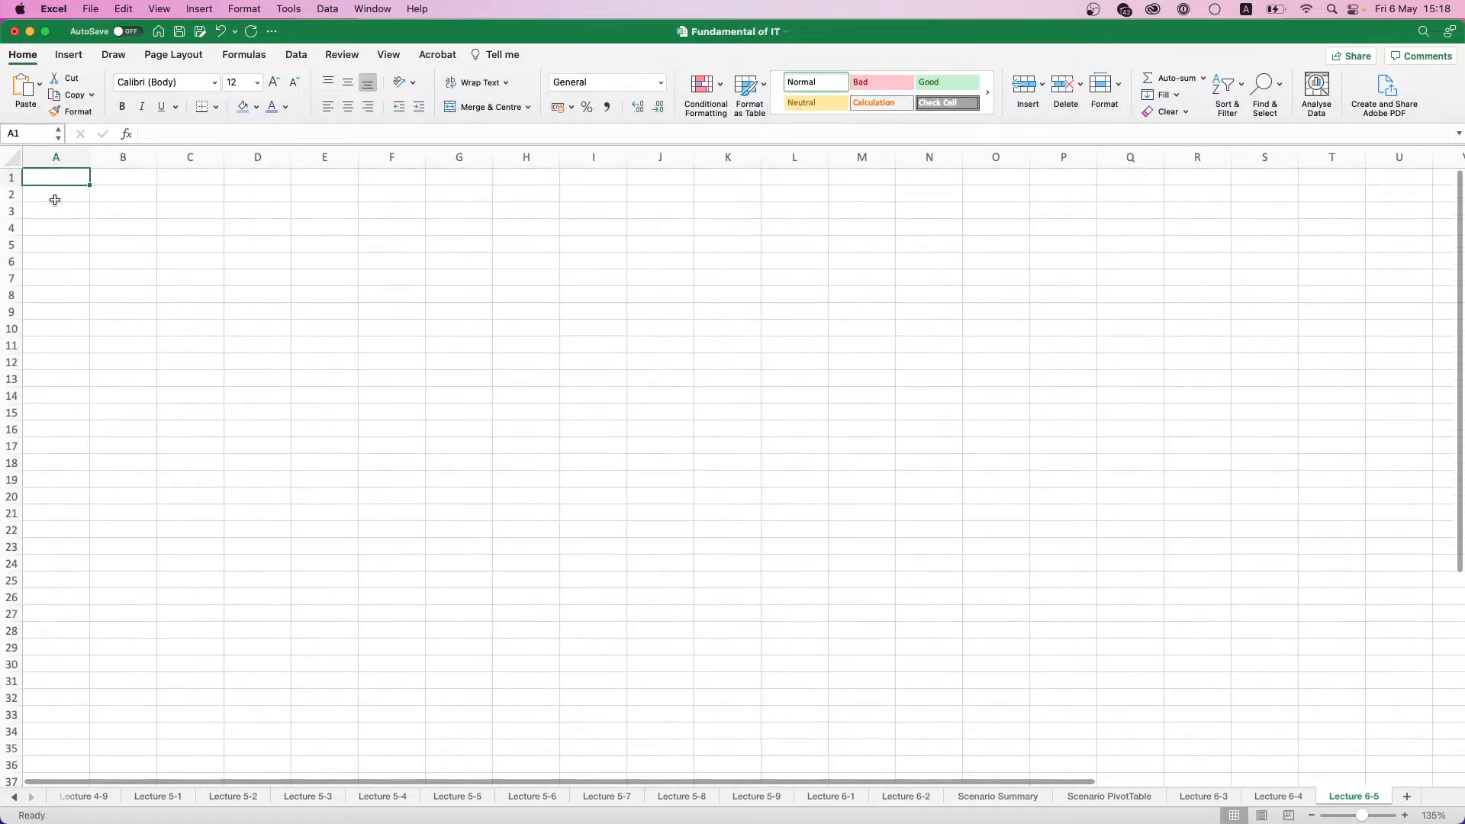
scroll(61, 209, "up", 1)
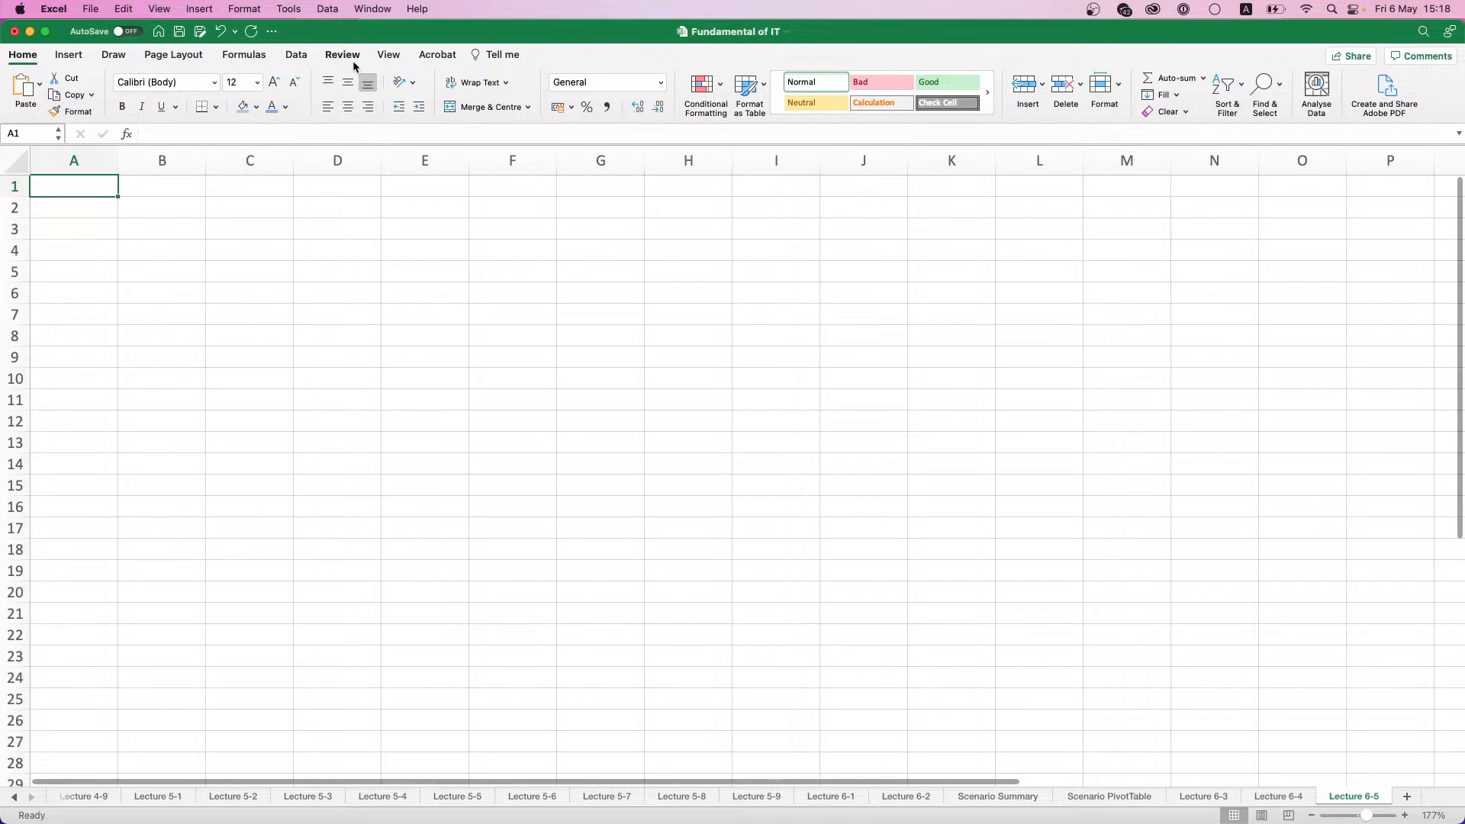
- Look through the General, Tables & Filters, and Ribbon & Toolbar preferences for the add-in settings
left_click(294, 59)
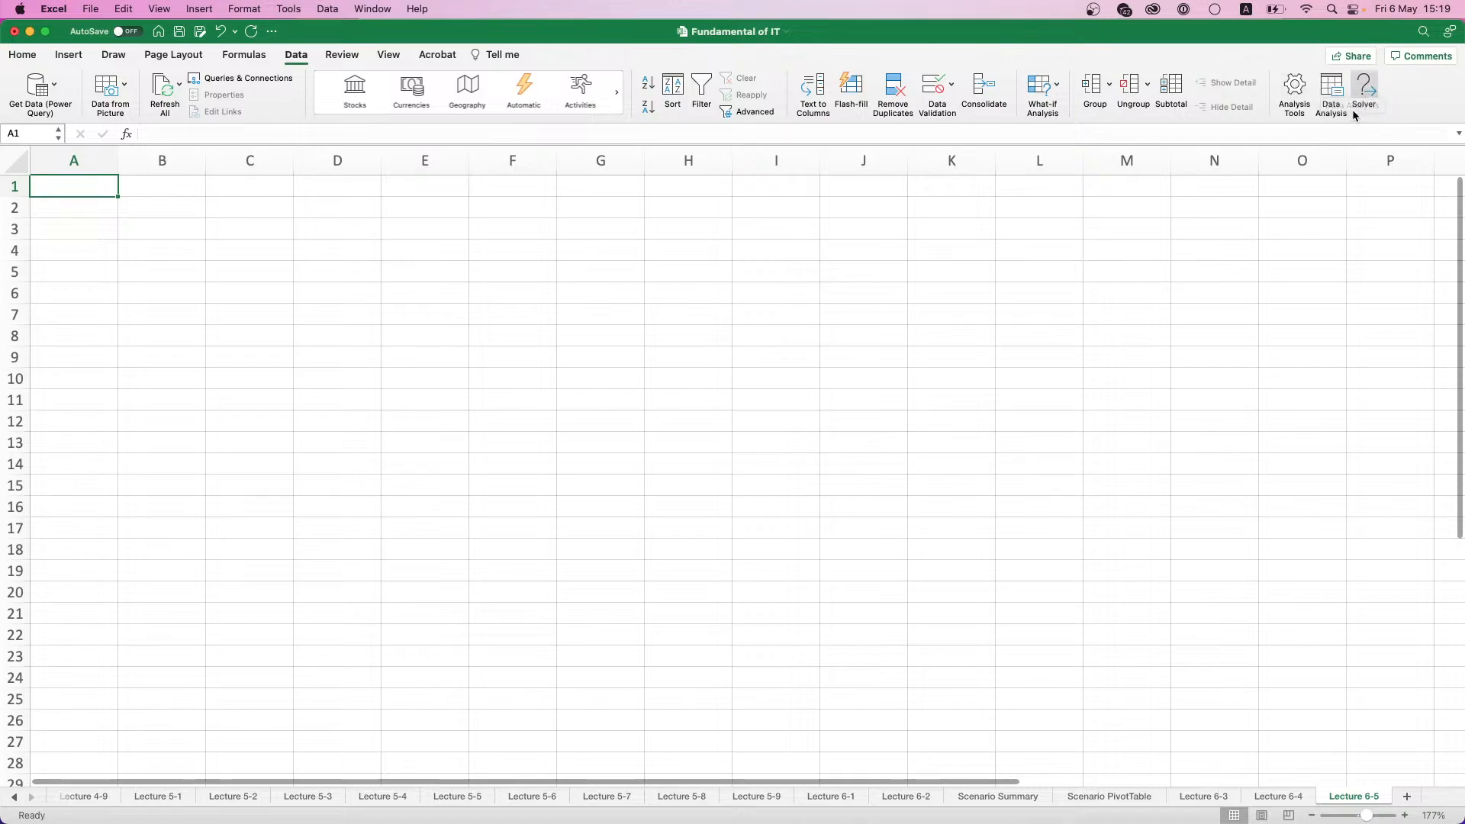
left_click(55, 14)
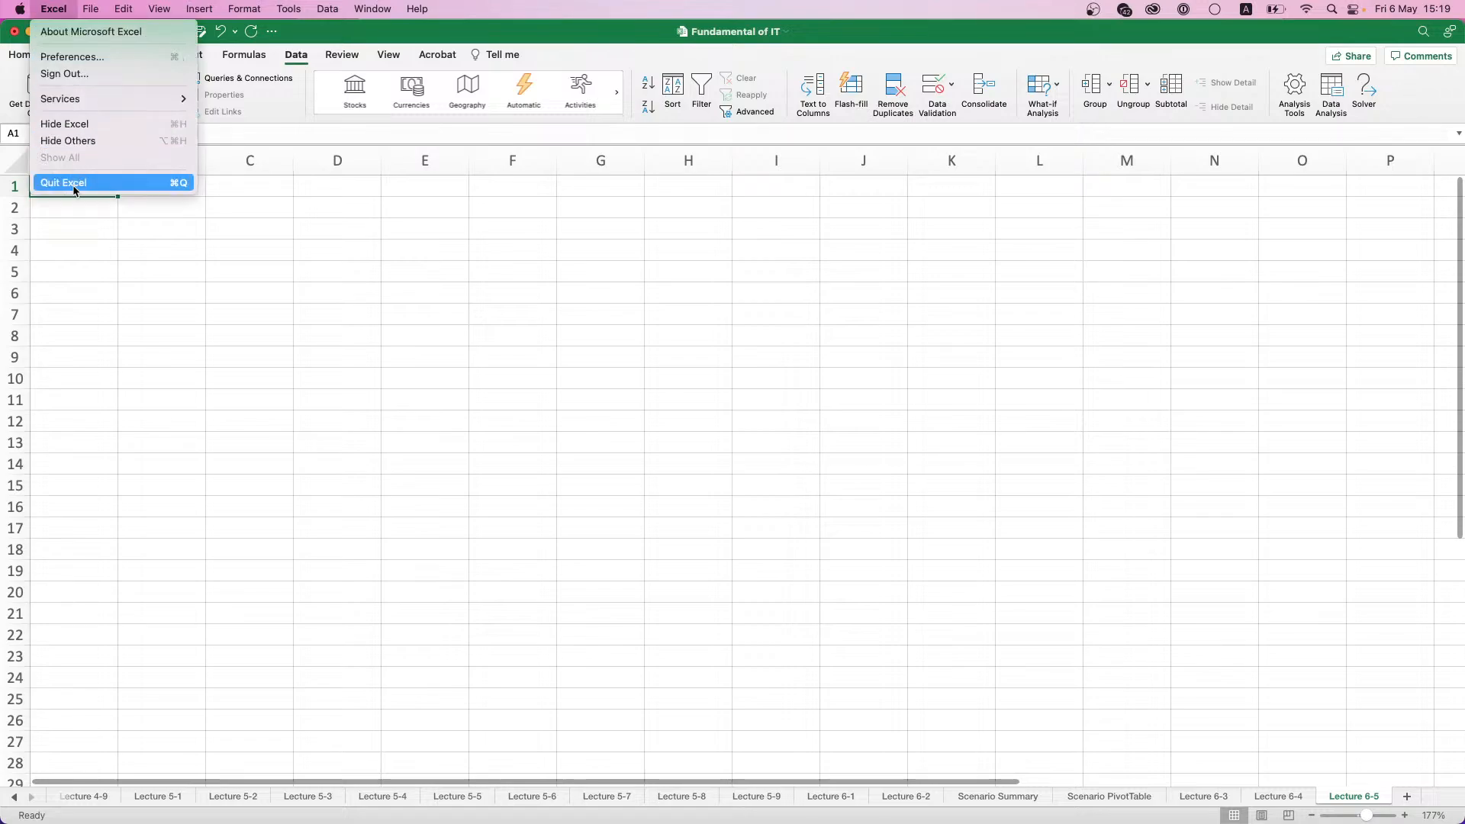
left_click(68, 58)
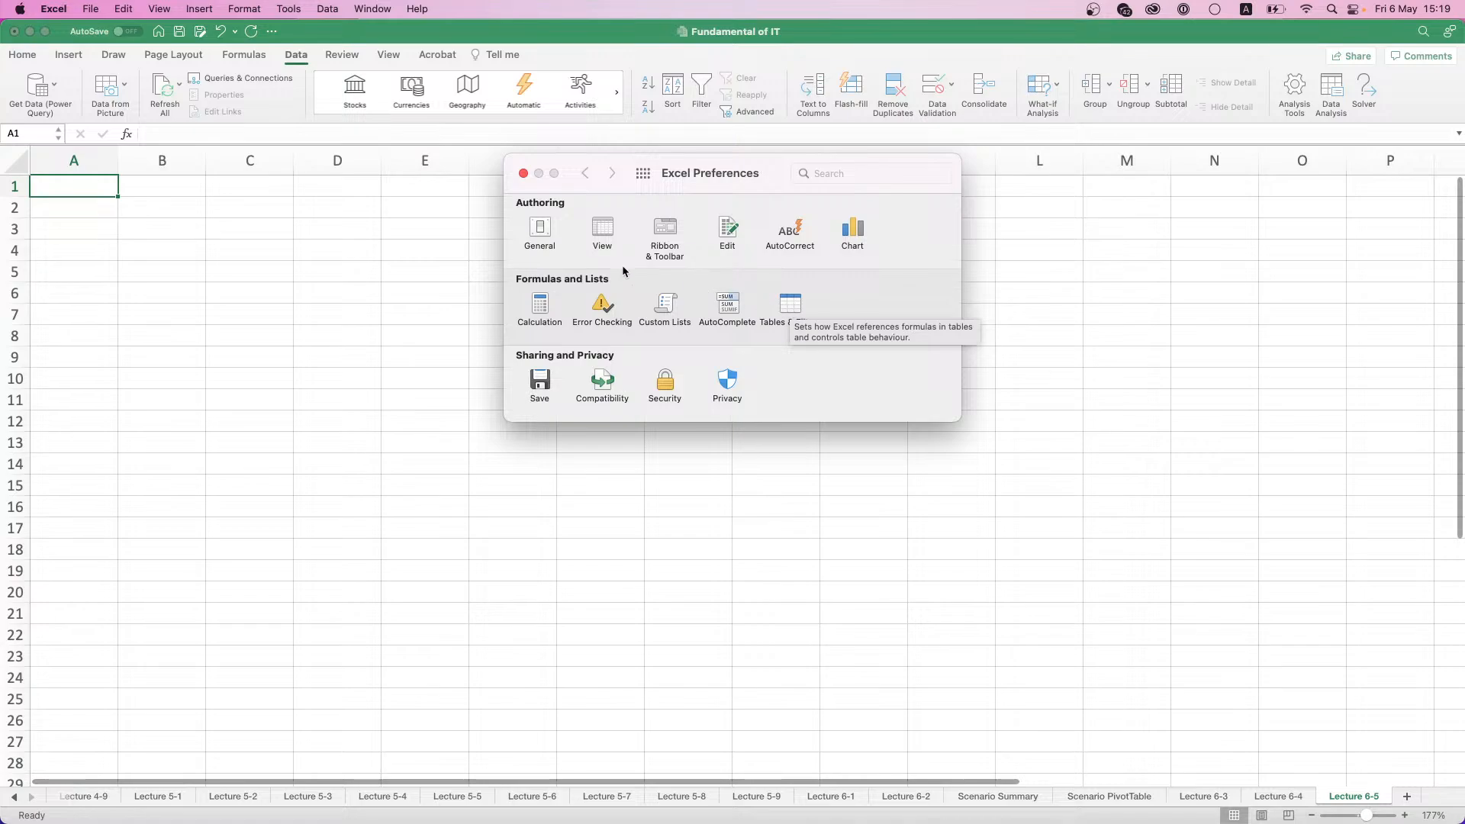
left_click(541, 231)
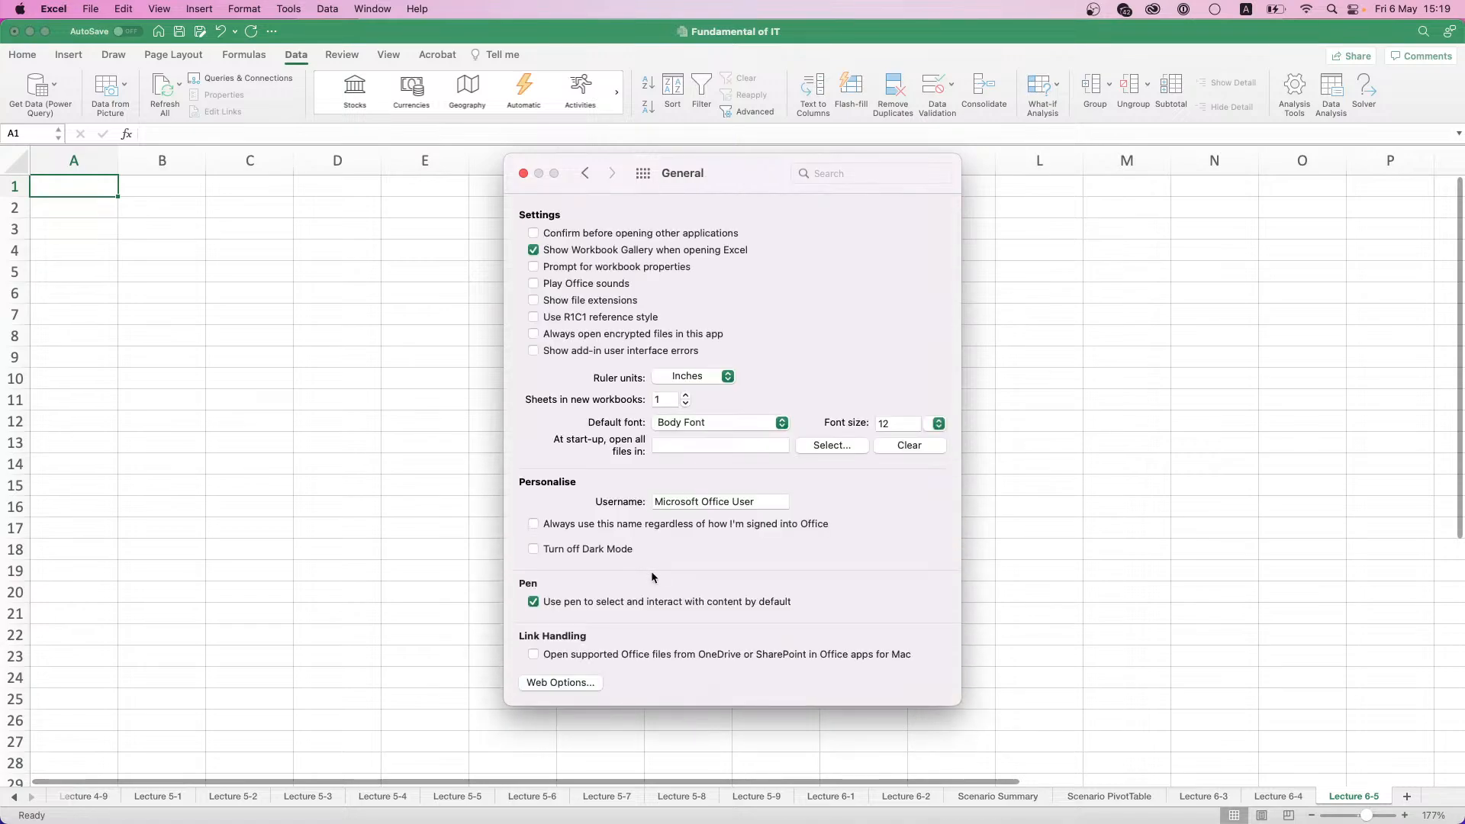
left_click(584, 174)
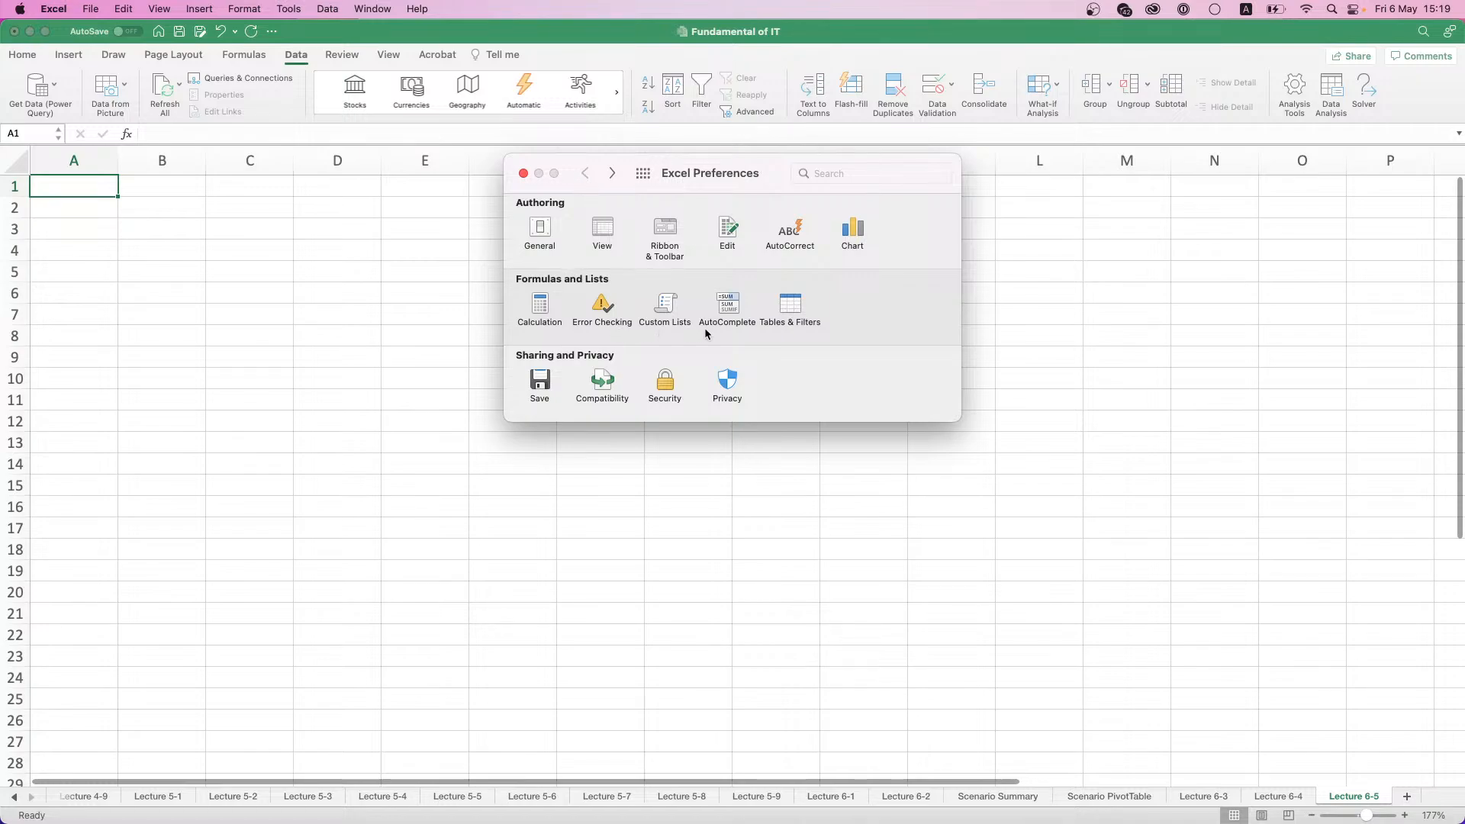
left_click(801, 313)
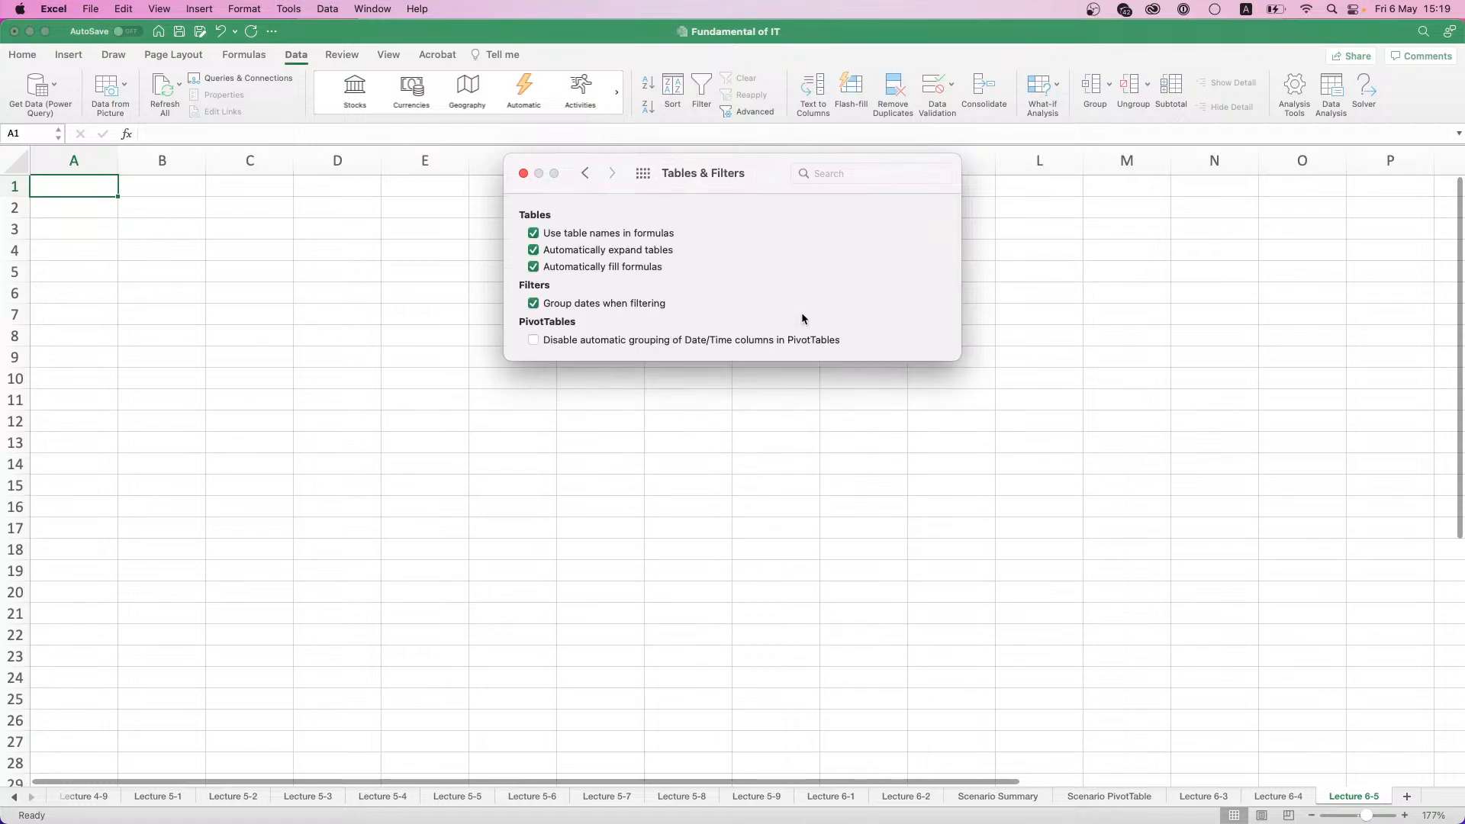
left_click(585, 173)
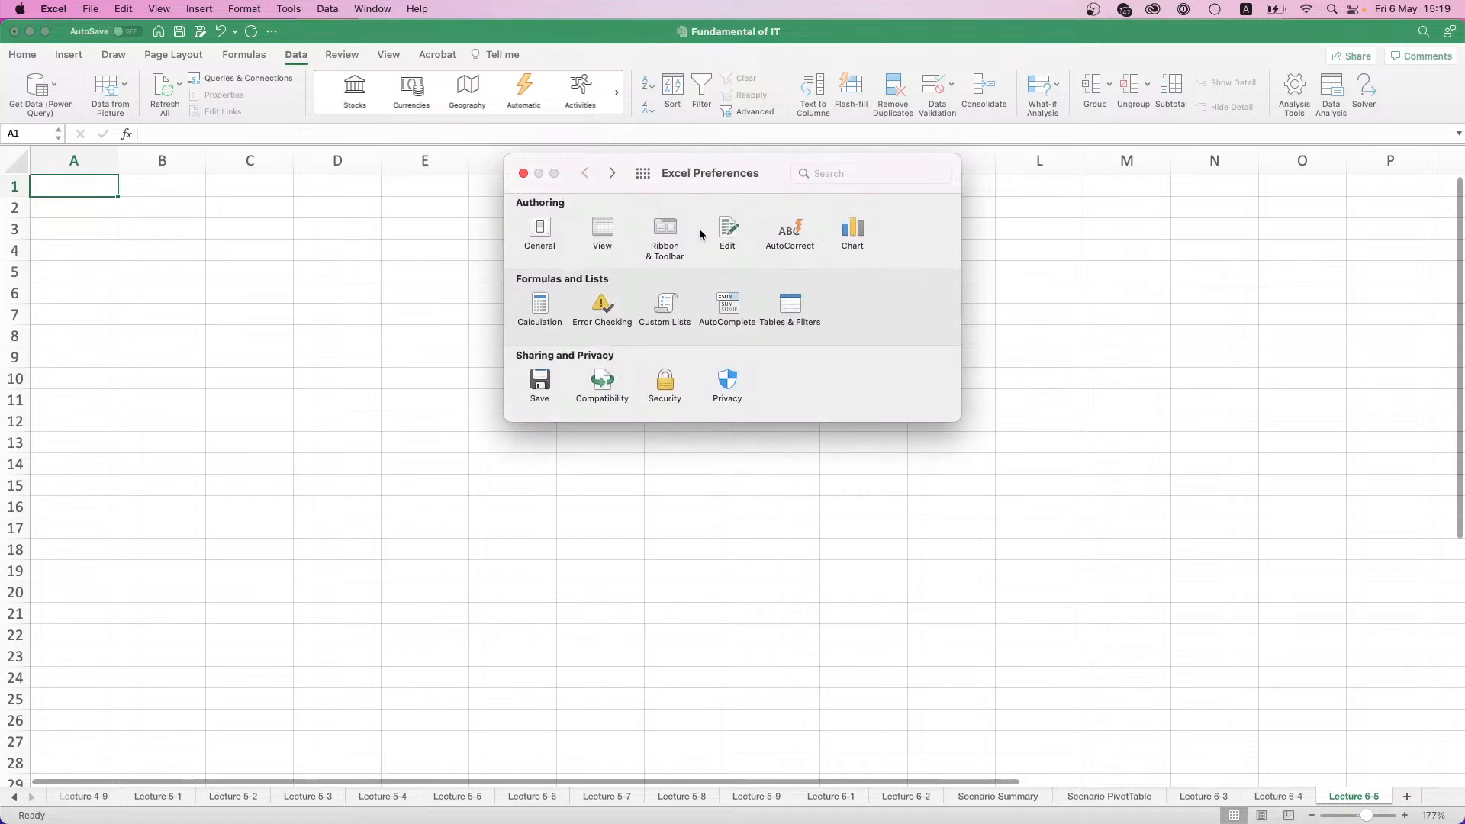
left_click(674, 249)
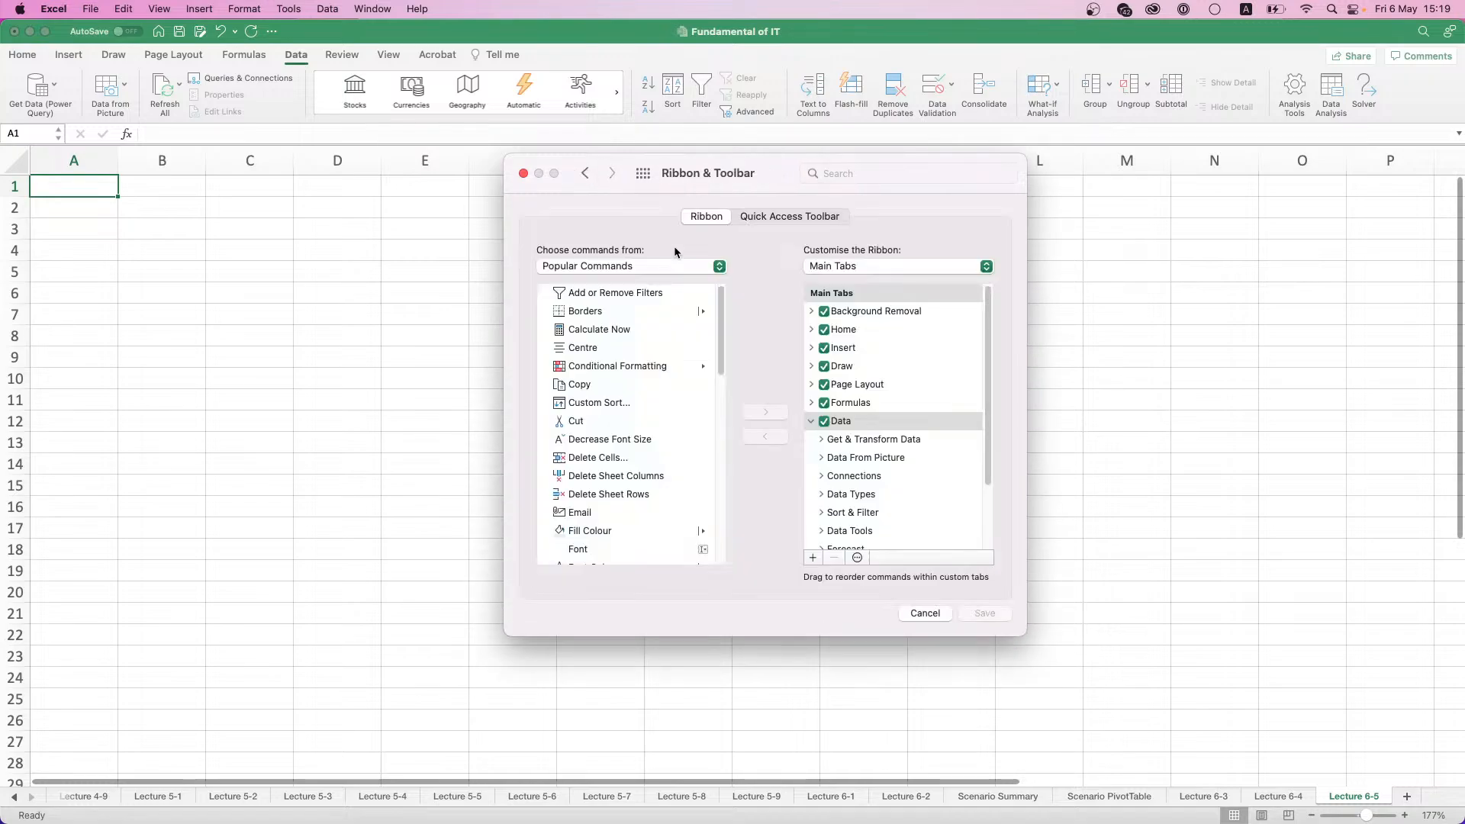
scroll(632, 388, "down", 10)
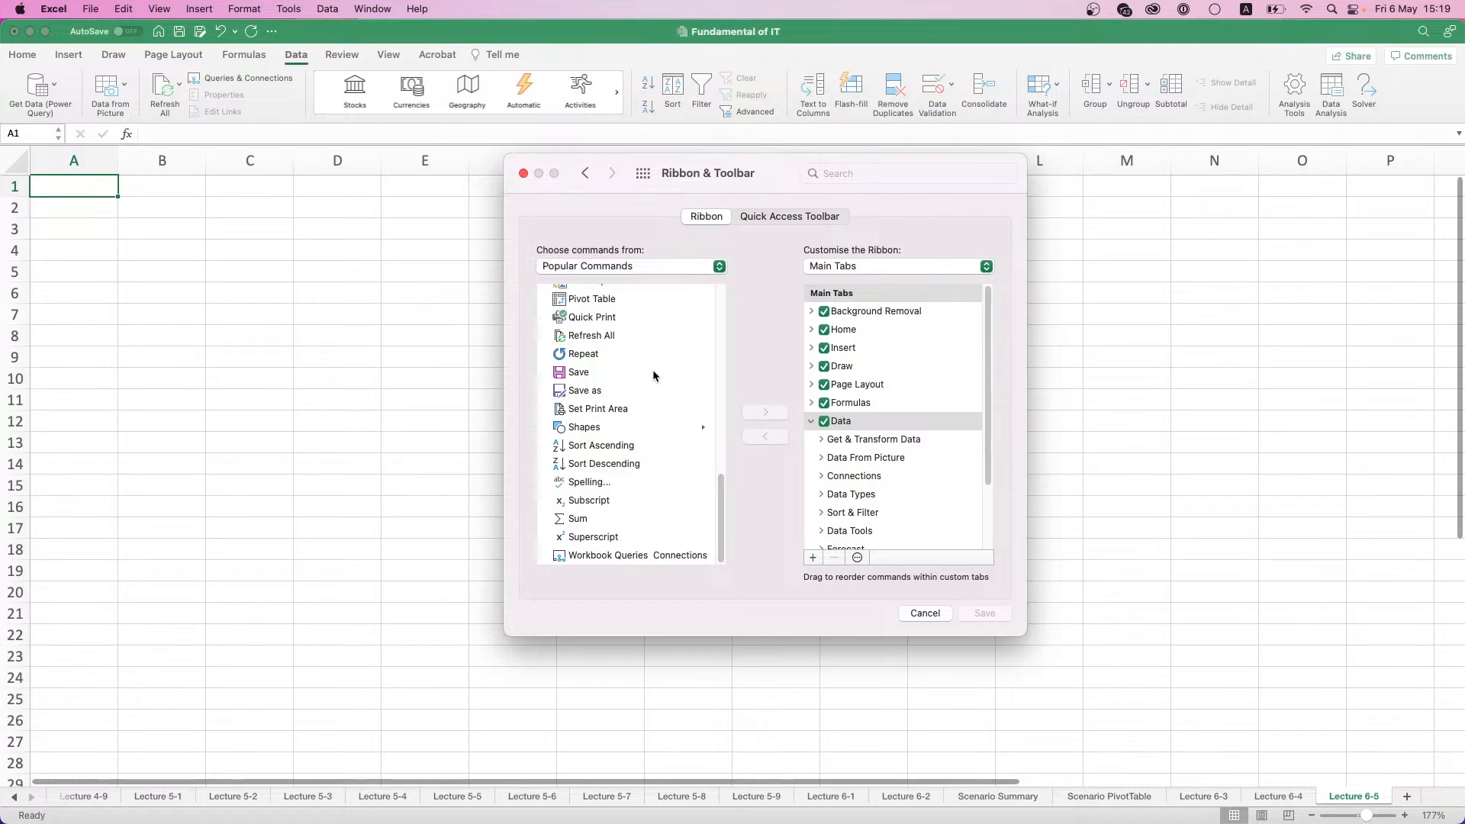
left_click(587, 175)
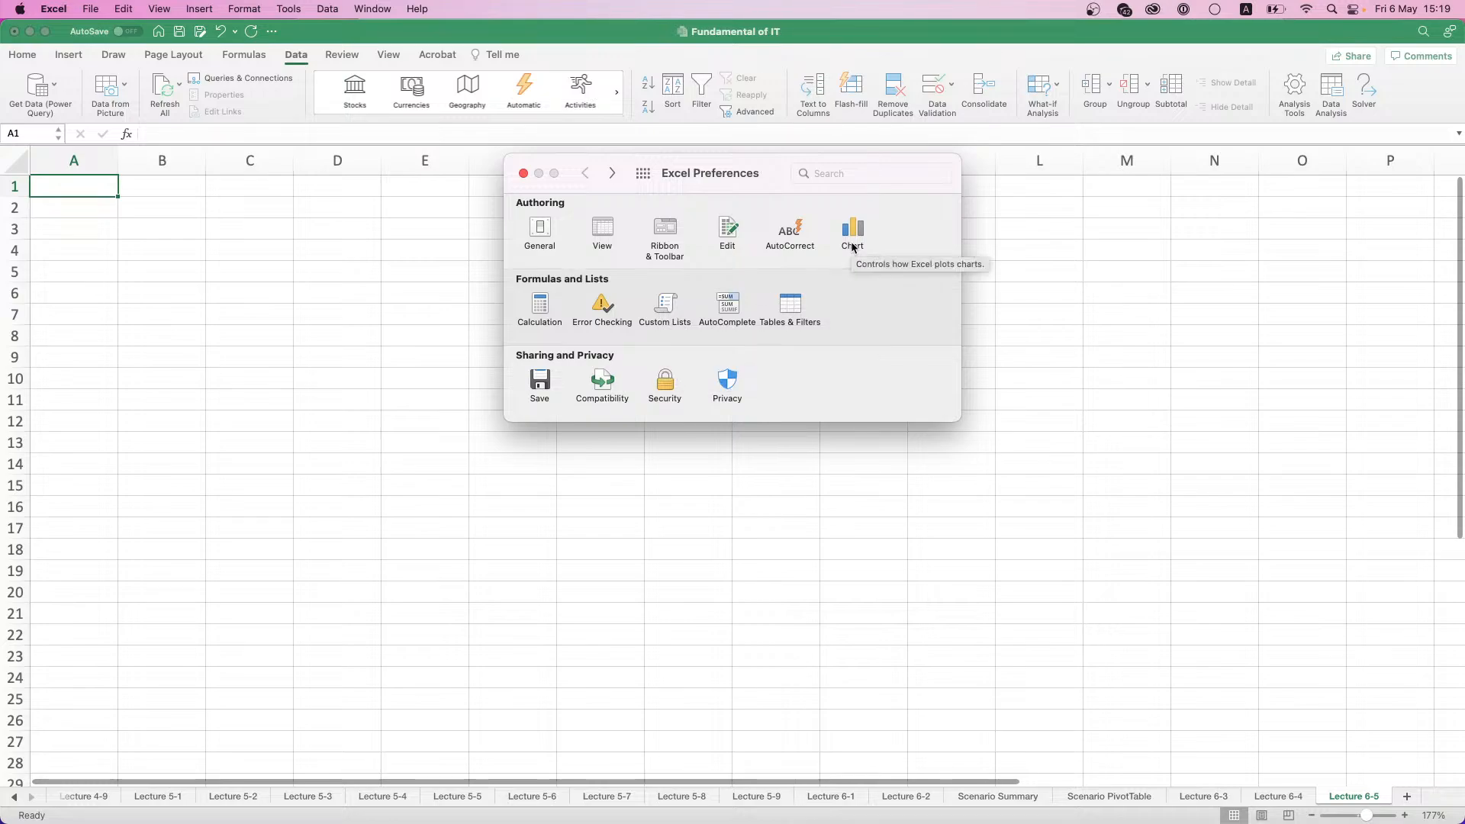
left_click(523, 173)
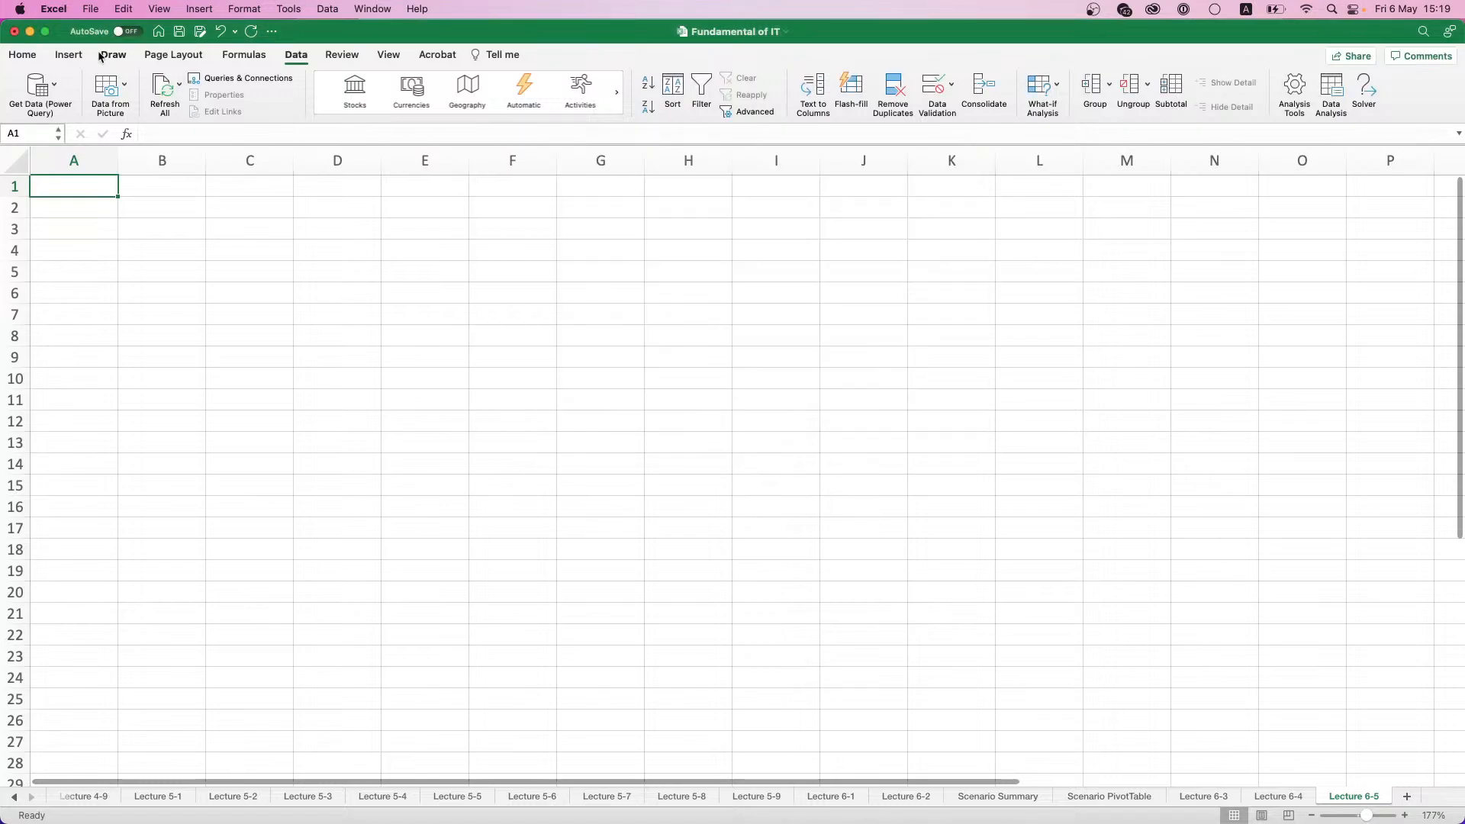
- Check the workbook properties and the View and General preferences for the add-in settings
left_click(89, 8)
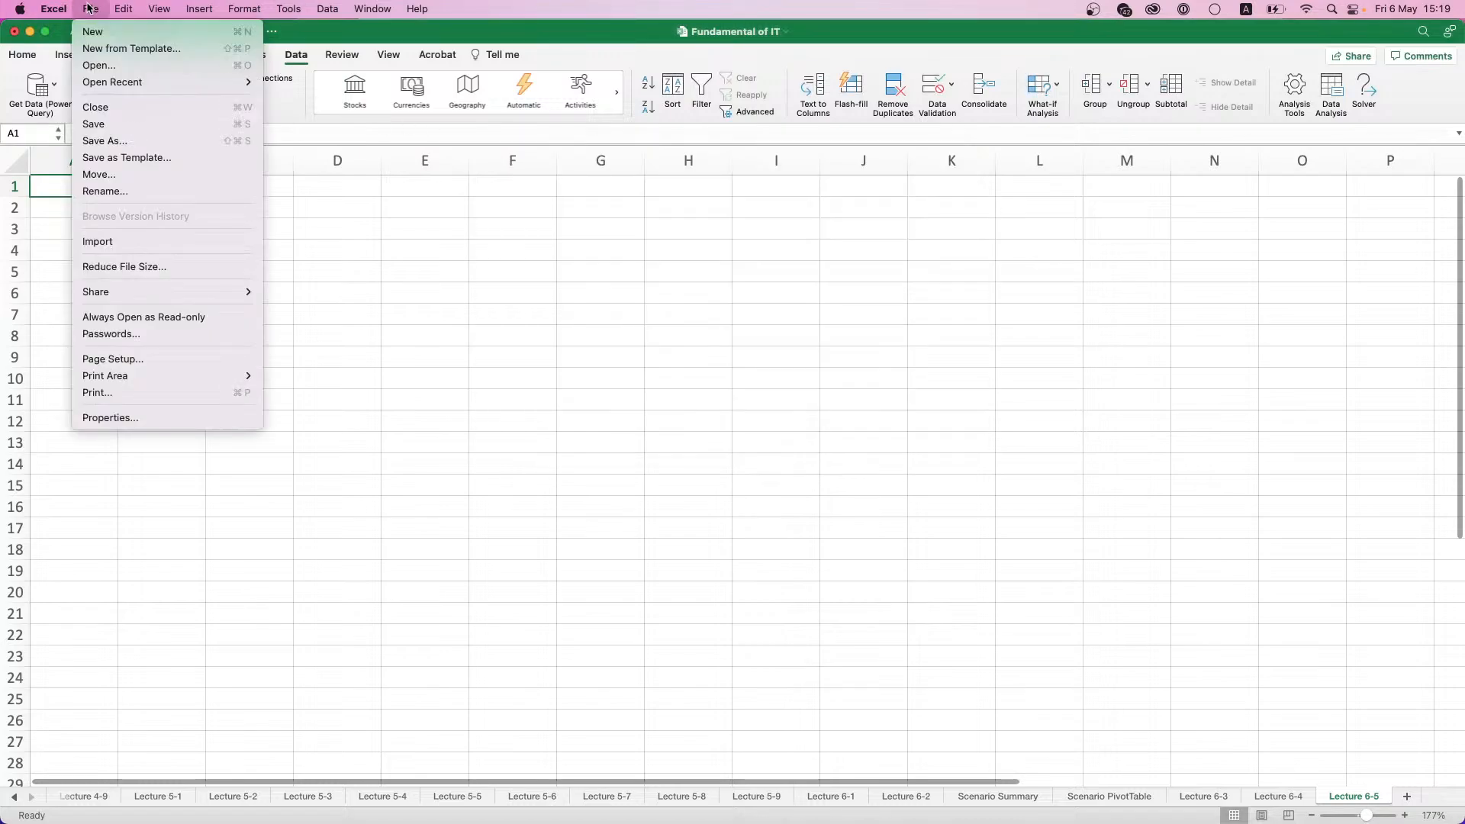
left_click(120, 420)
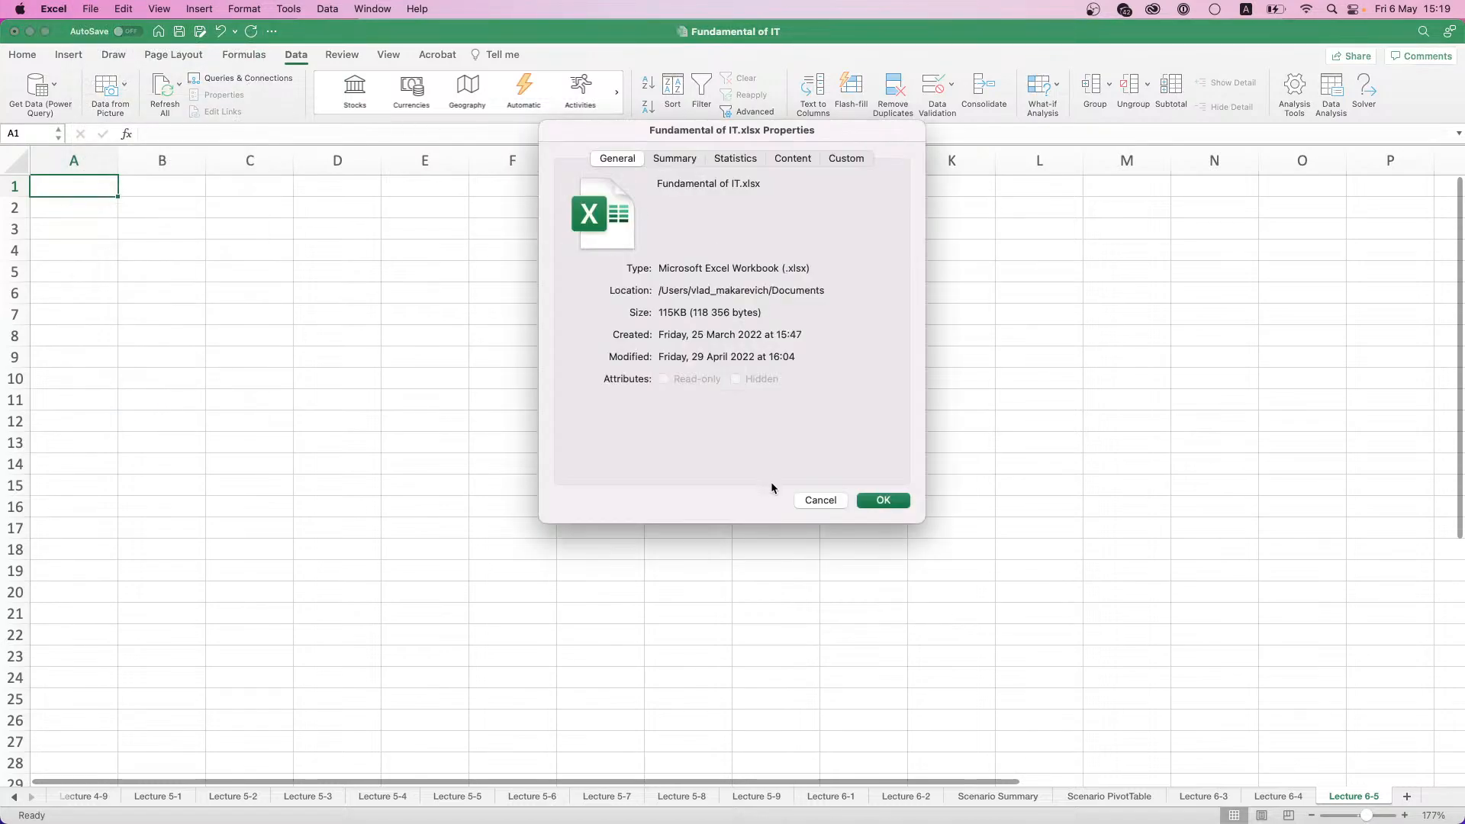
left_click(817, 500)
left_click(54, 9)
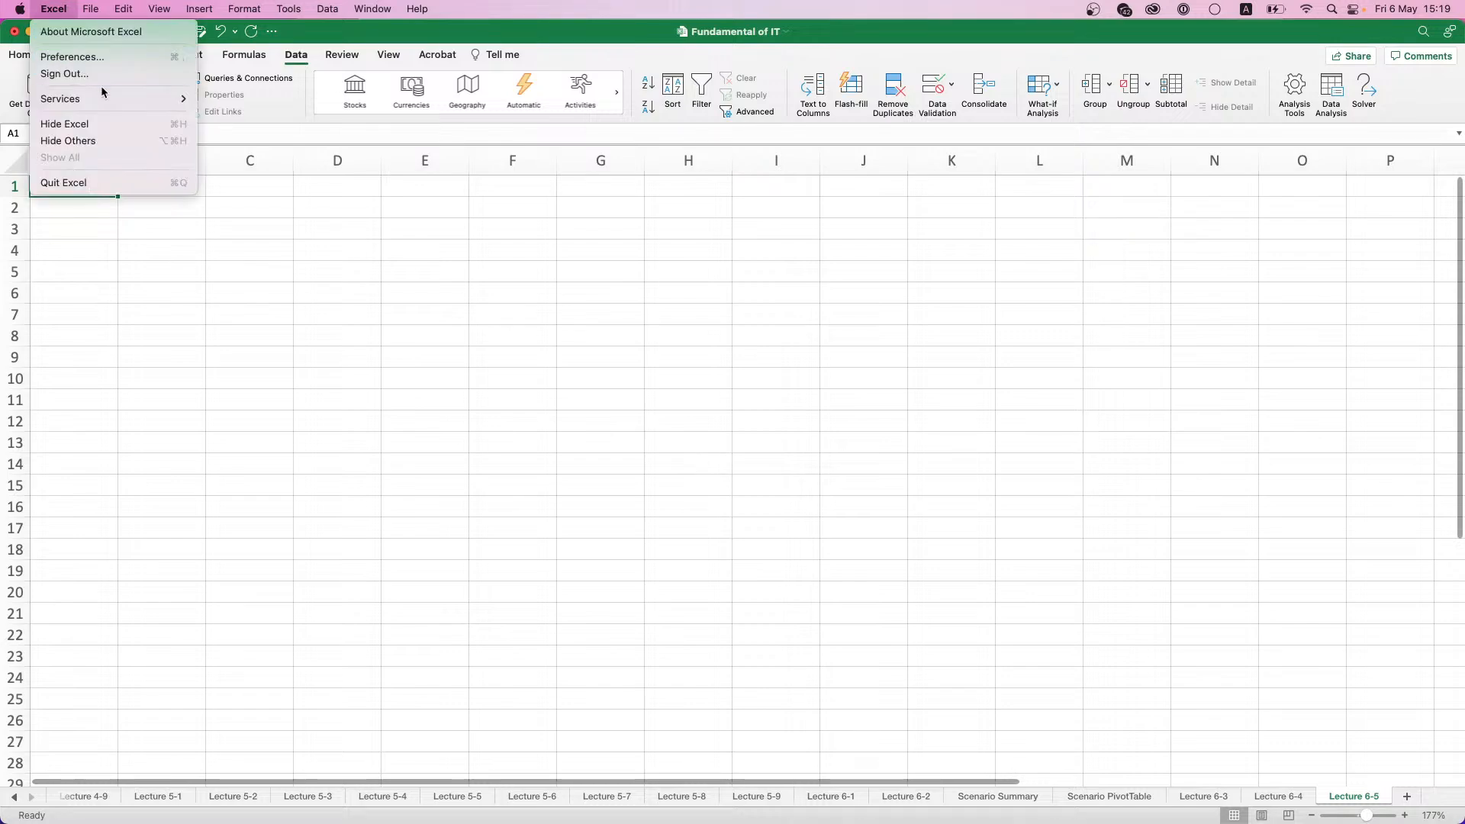
mouse_move(104, 98)
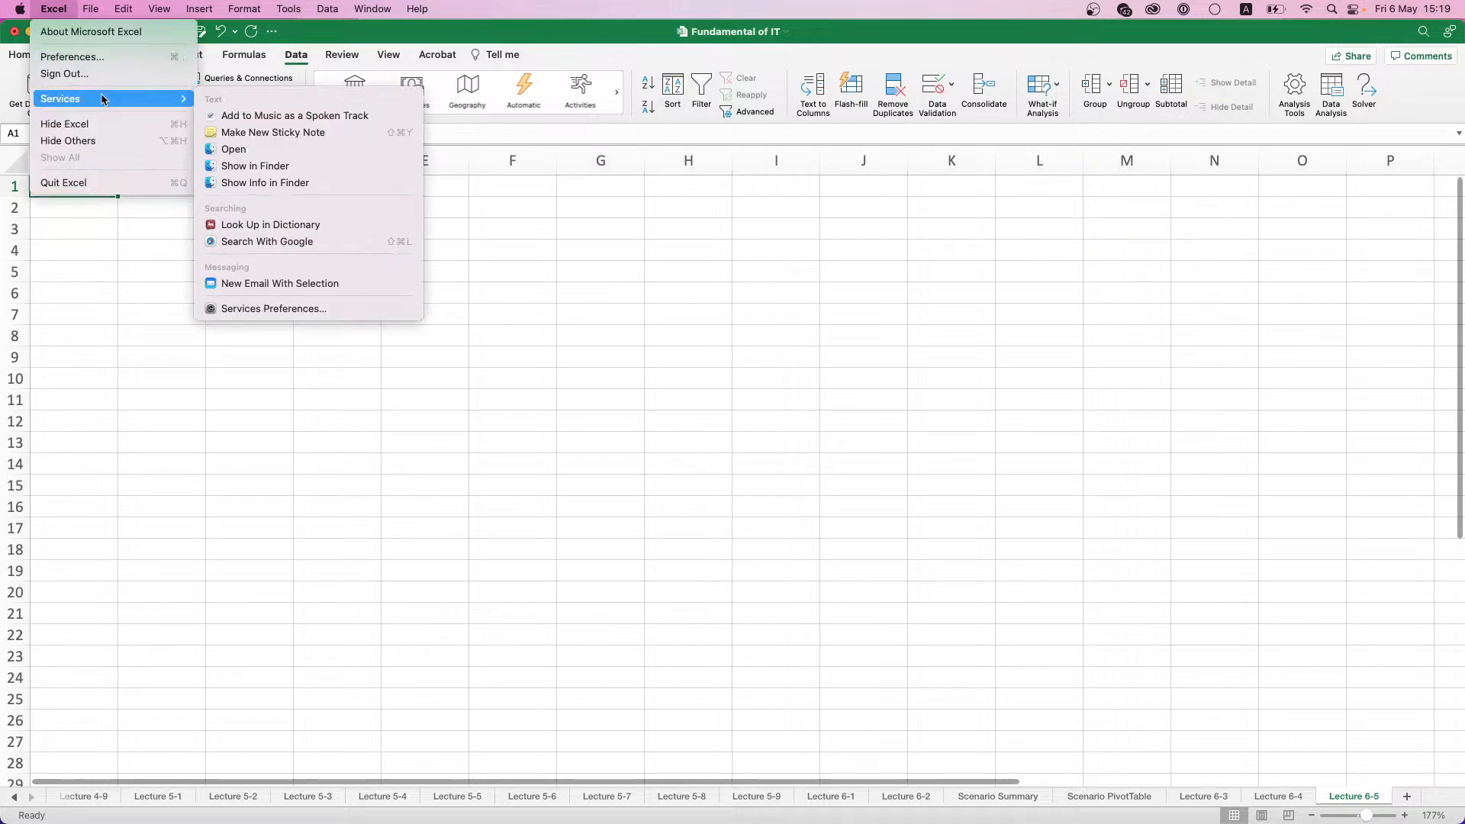
left_click(95, 58)
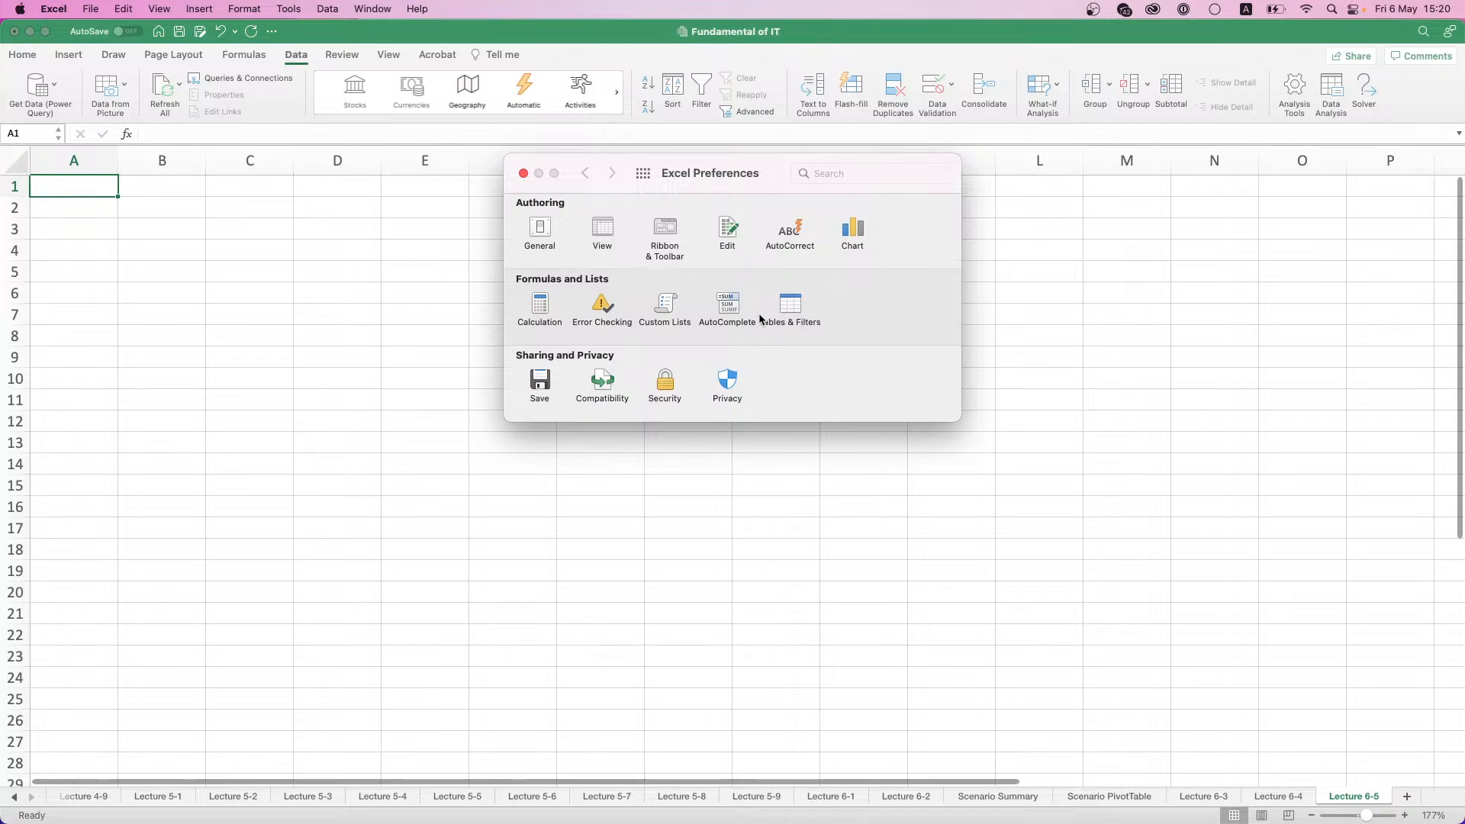
left_click(603, 228)
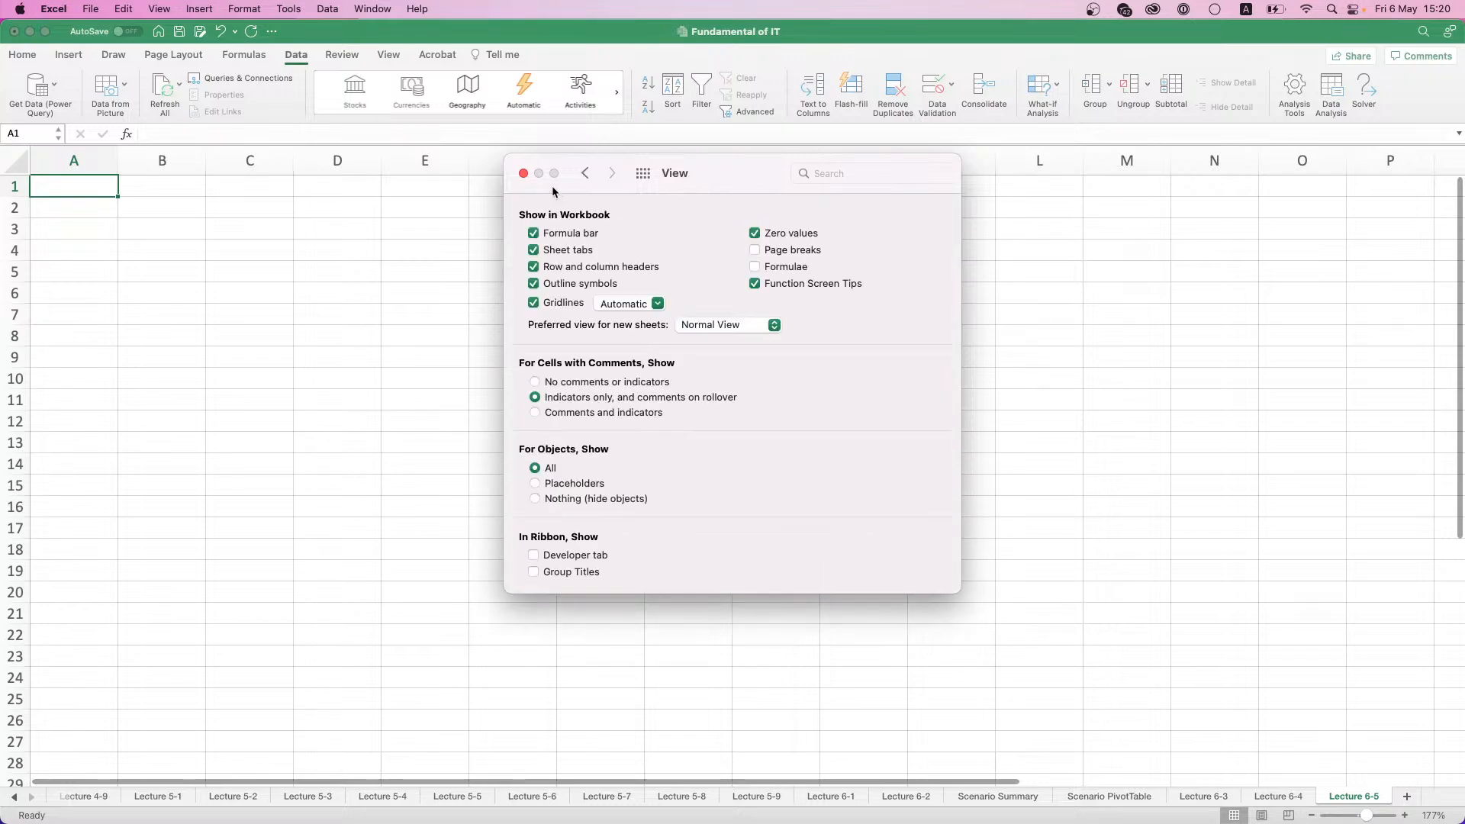
left_click(585, 173)
left_click(551, 228)
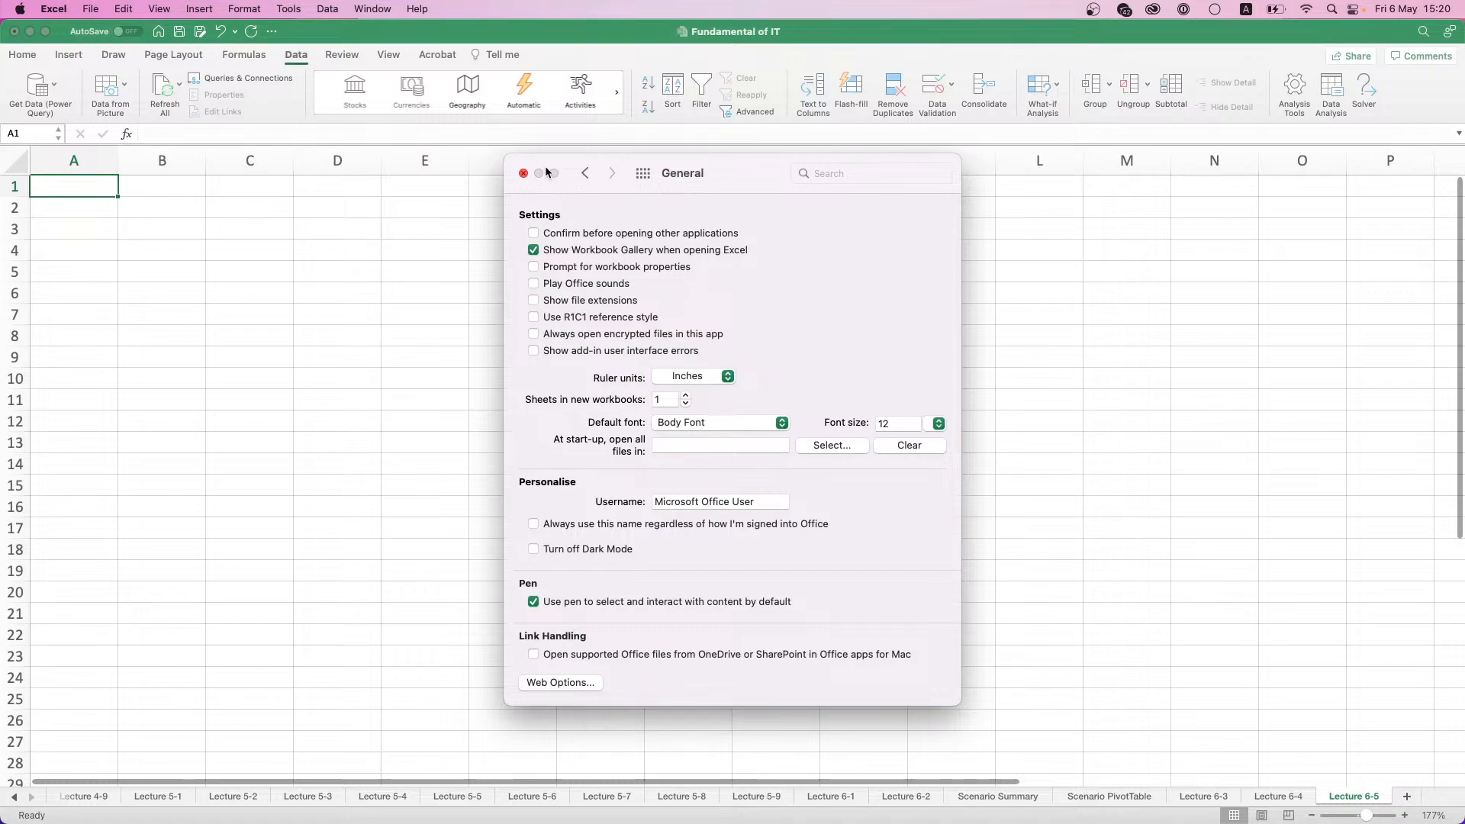
left_click(577, 176)
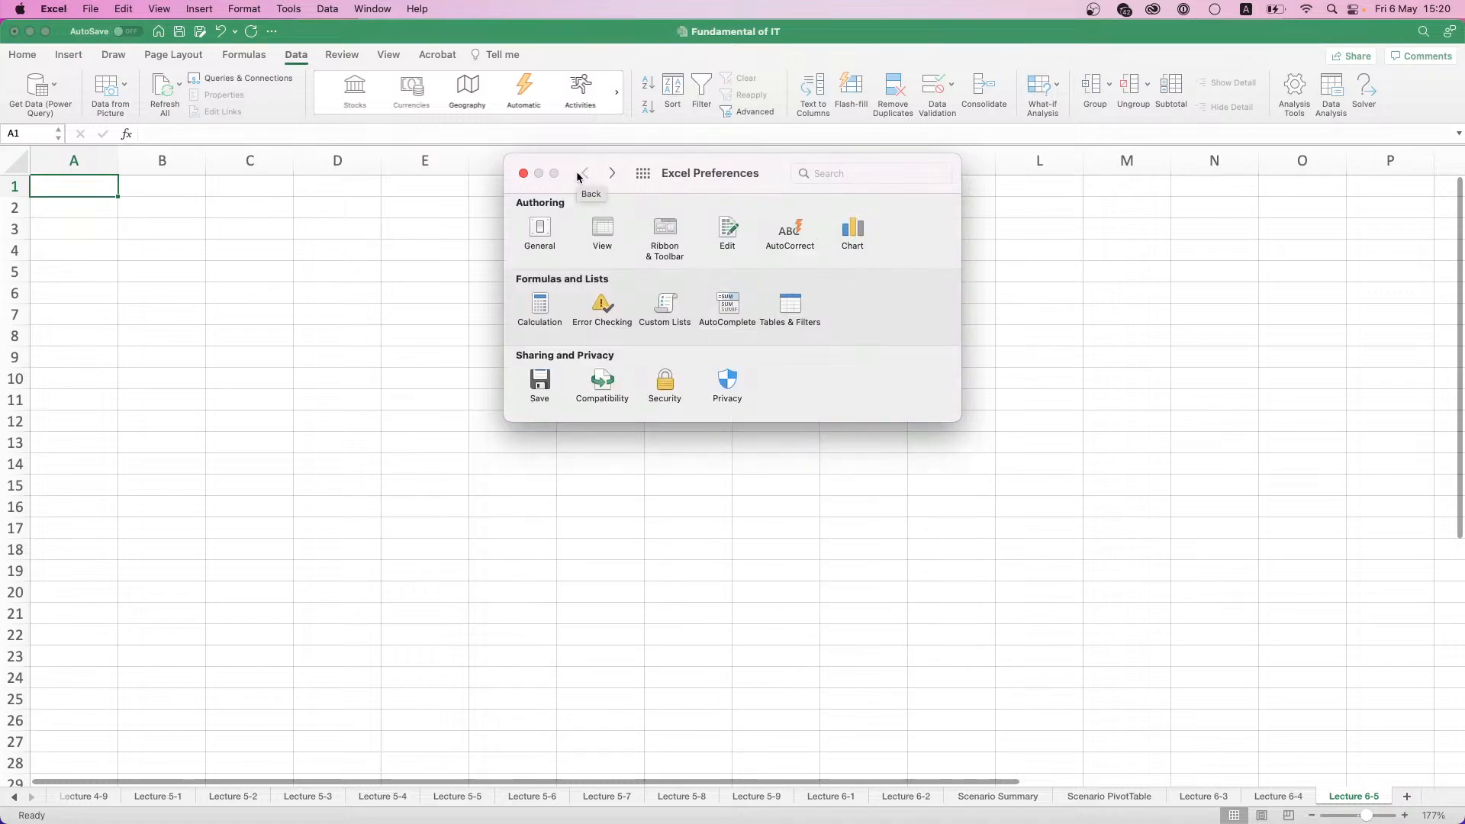
left_click(524, 173)
- Examine the View, Edit, AutoCorrect and Chart preferences for the add-in settings
left_click(84, 9)
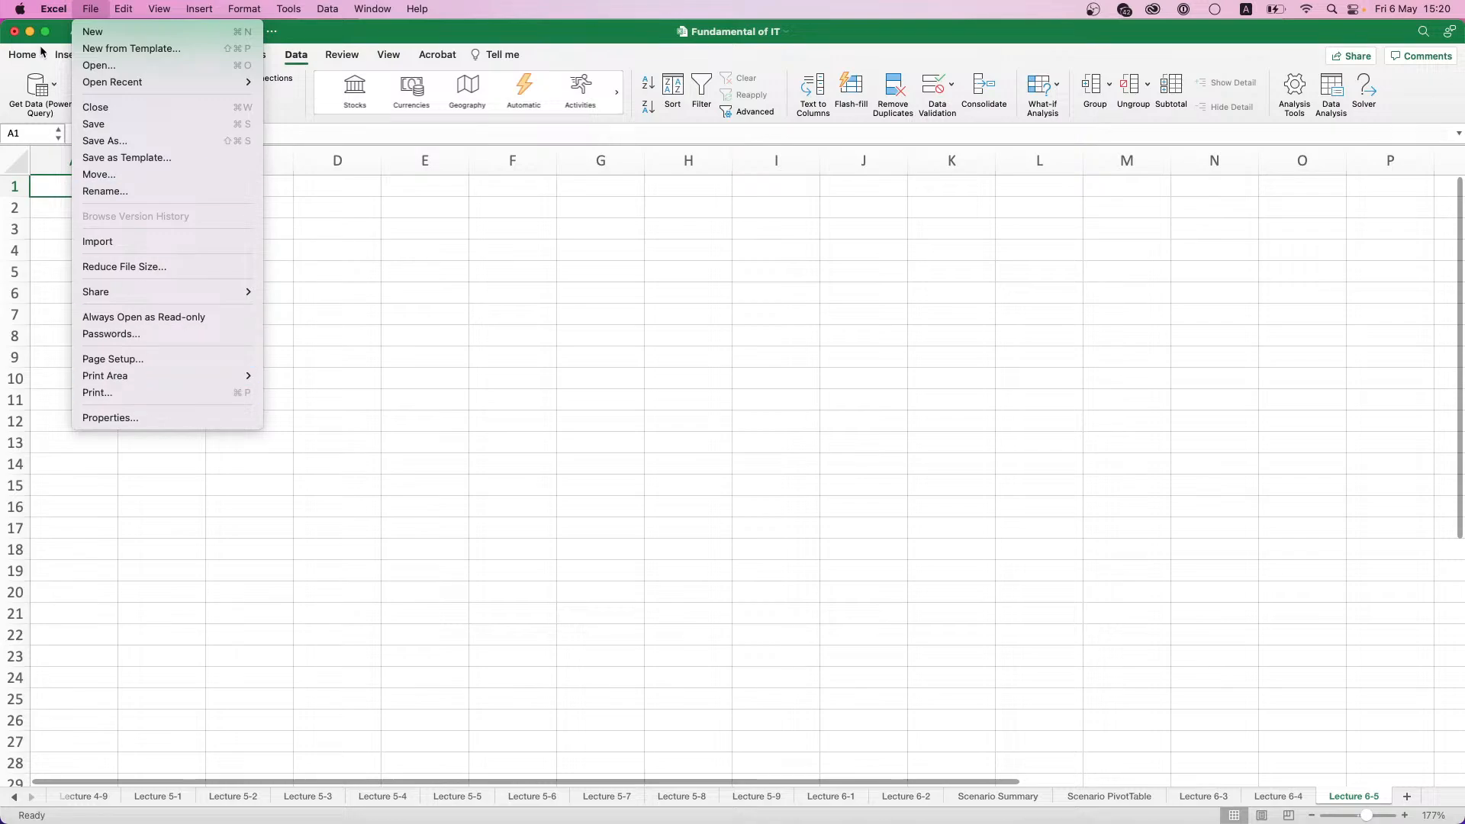
mouse_move(52, 11)
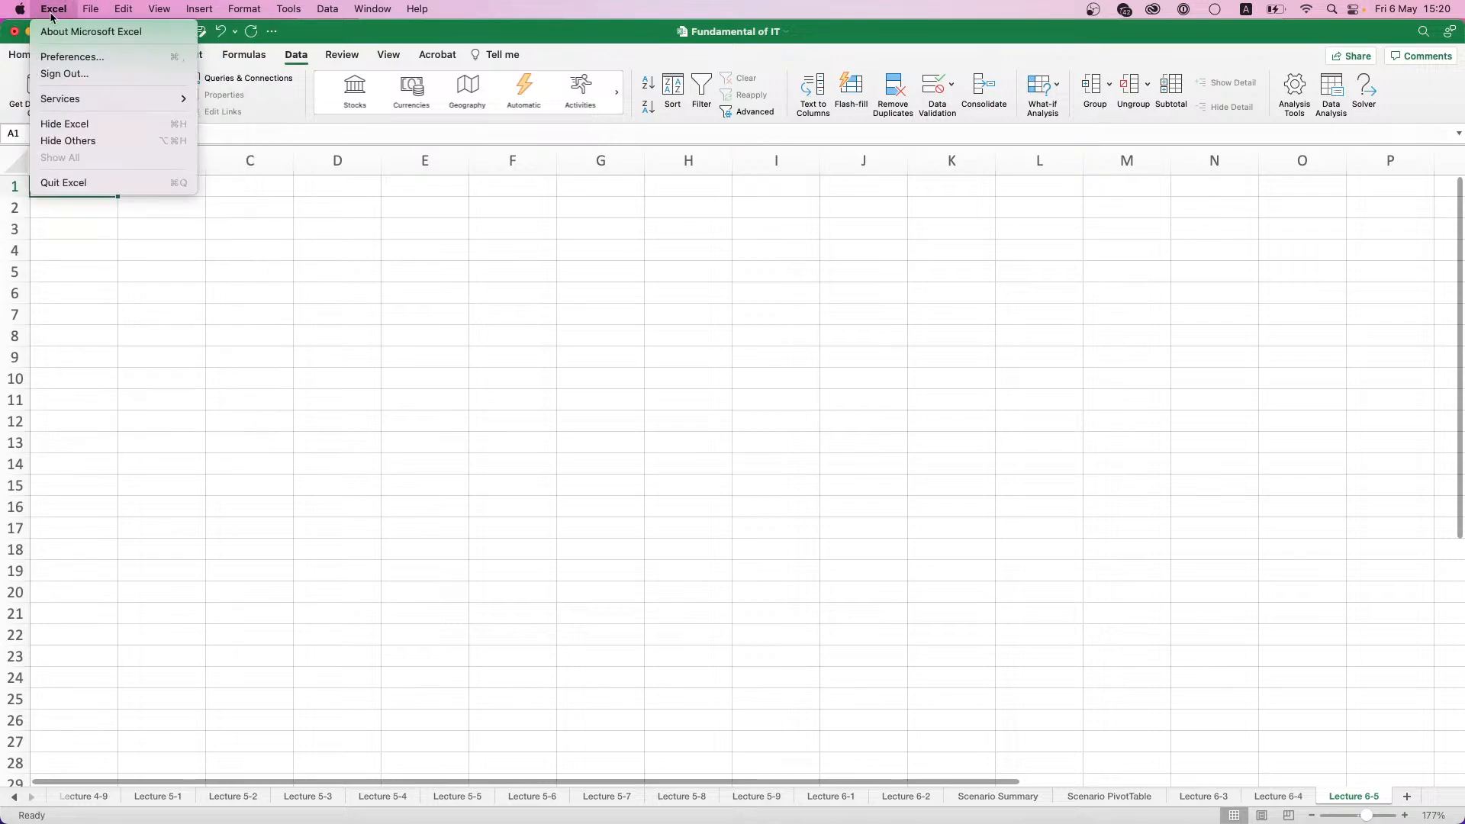
mouse_move(79, 100)
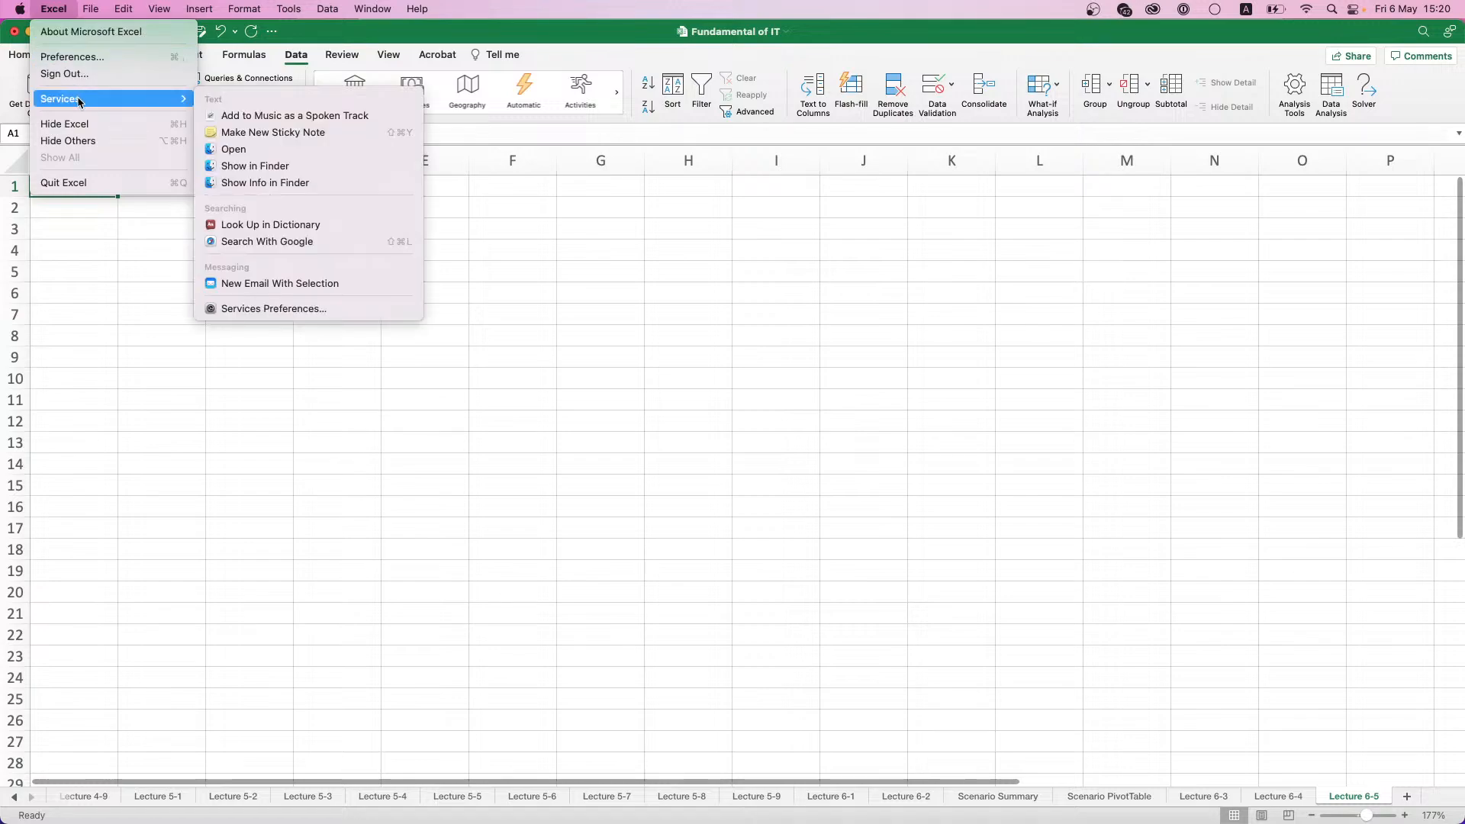
left_click(75, 60)
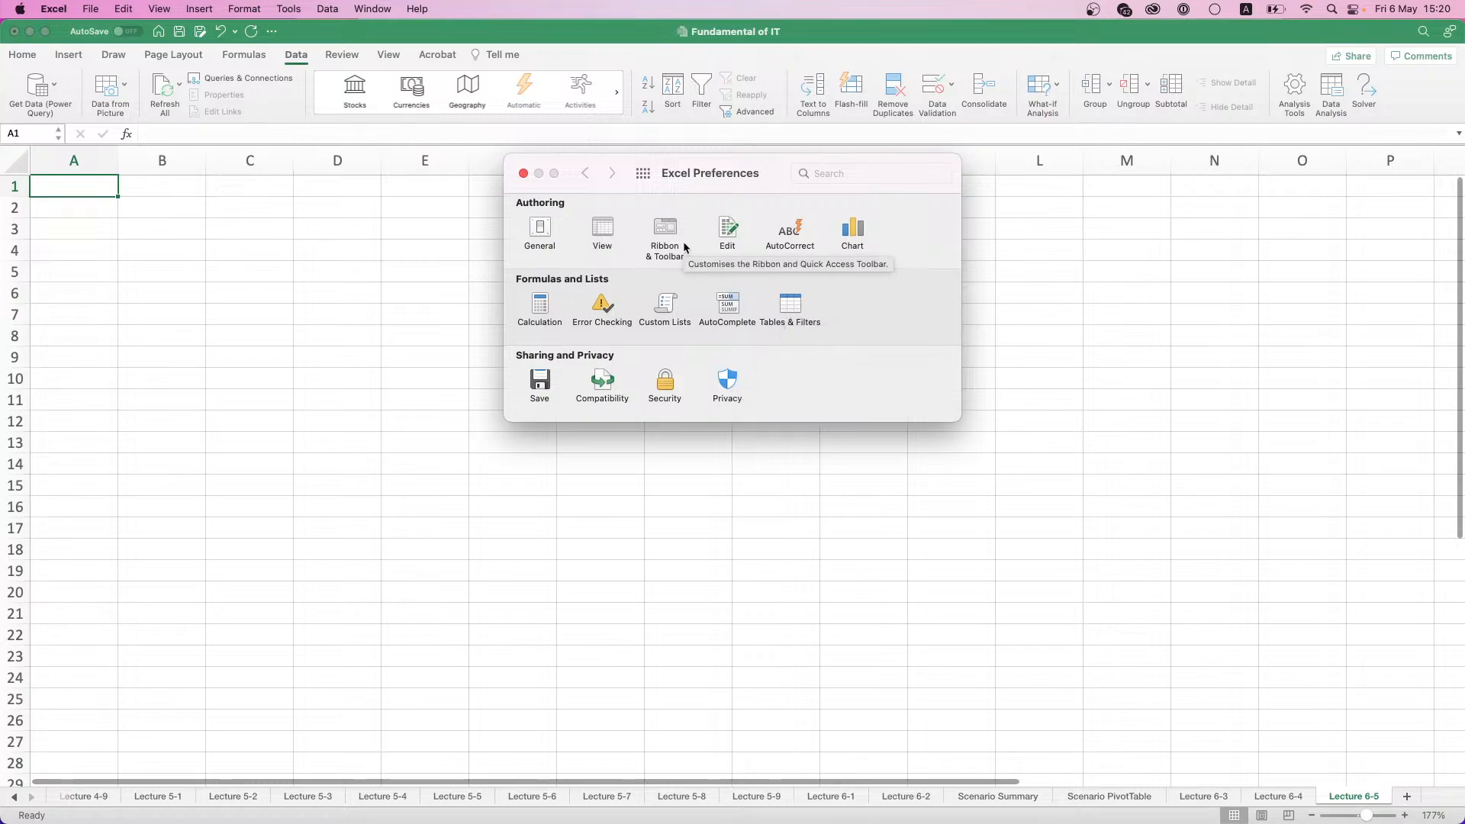
left_click(600, 235)
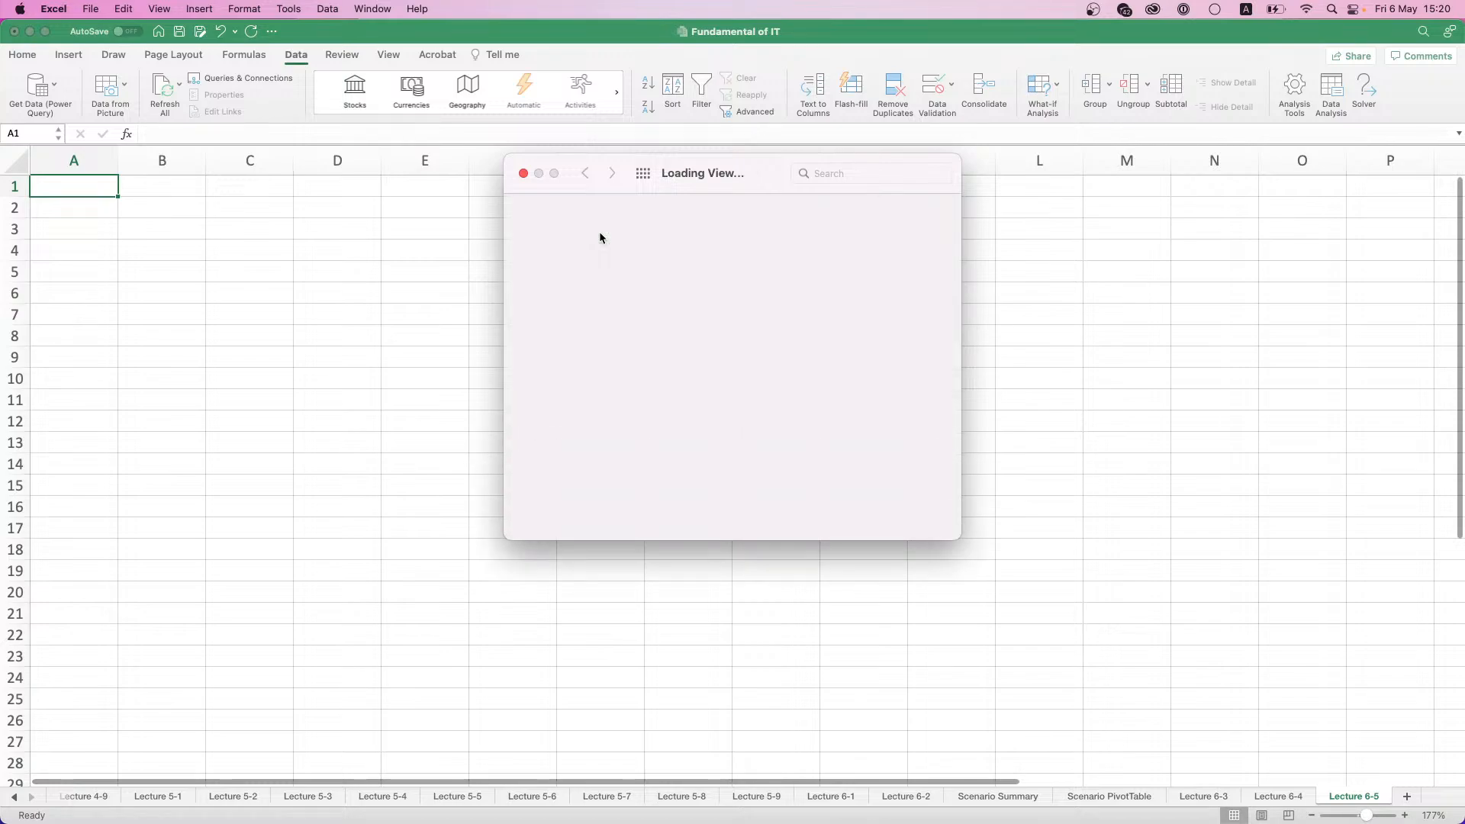
left_click(585, 174)
left_click(585, 173)
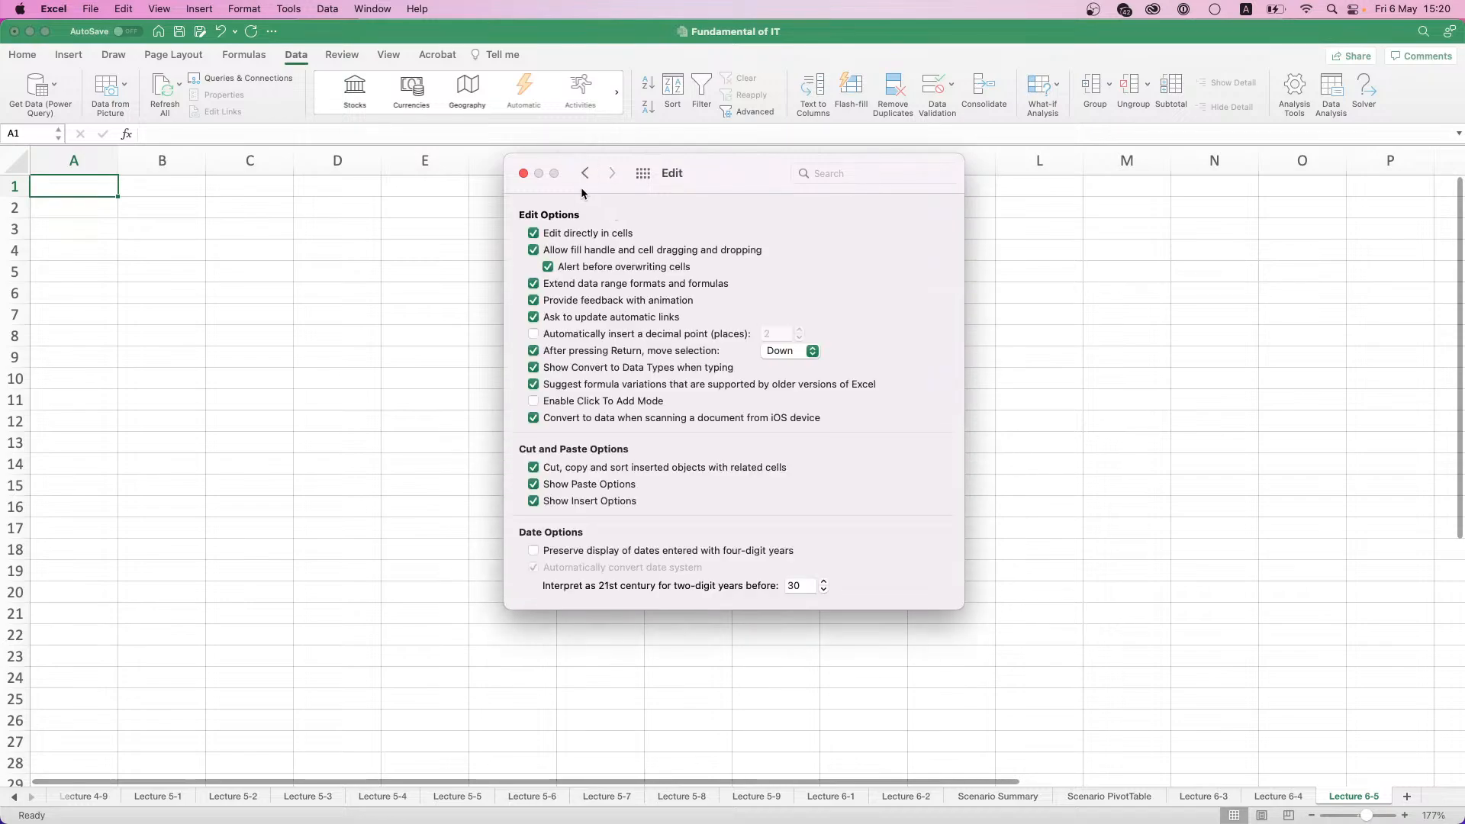
left_click(585, 173)
left_click(782, 228)
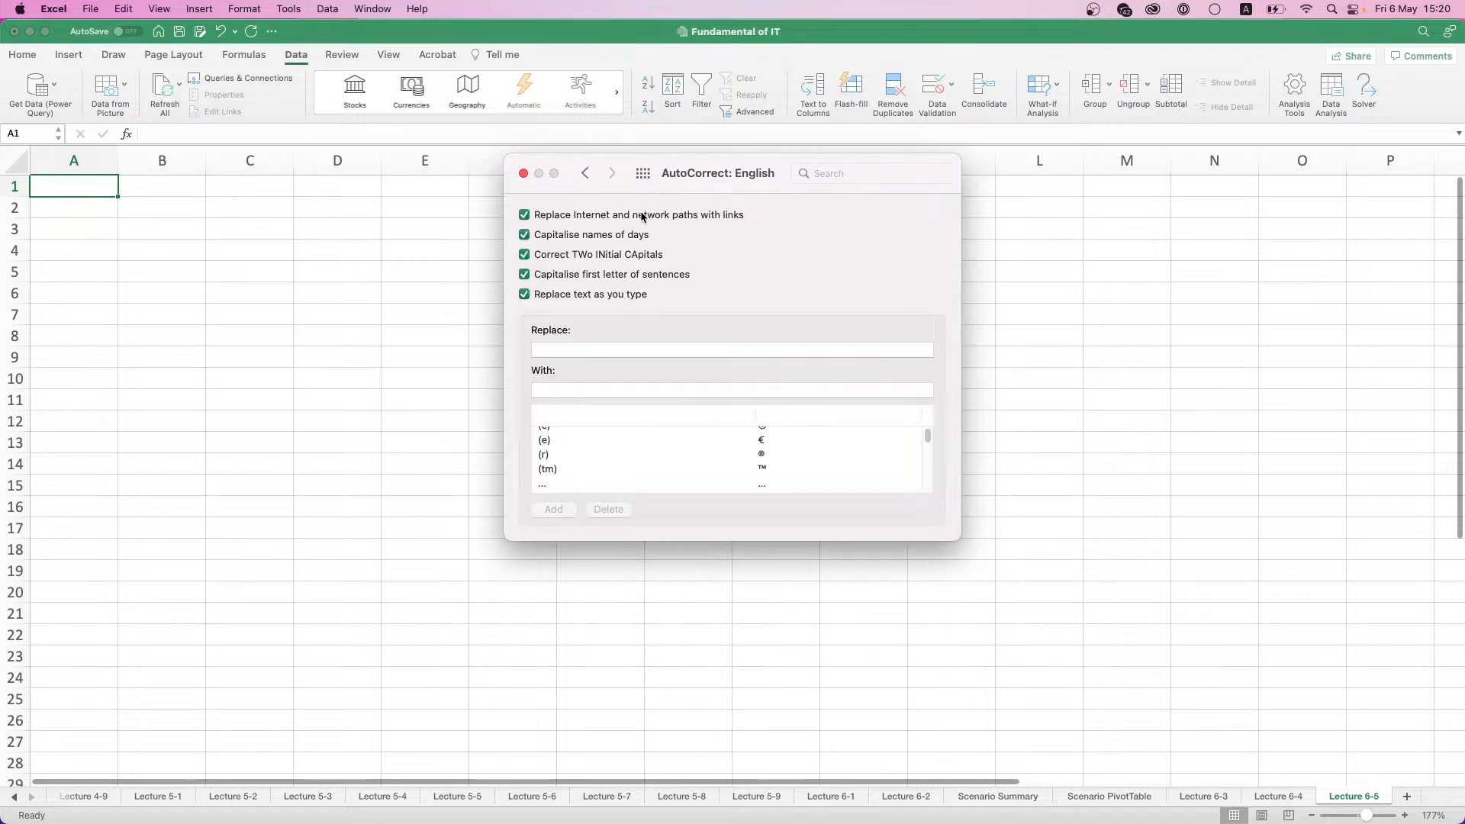
left_click(585, 174)
left_click(584, 176)
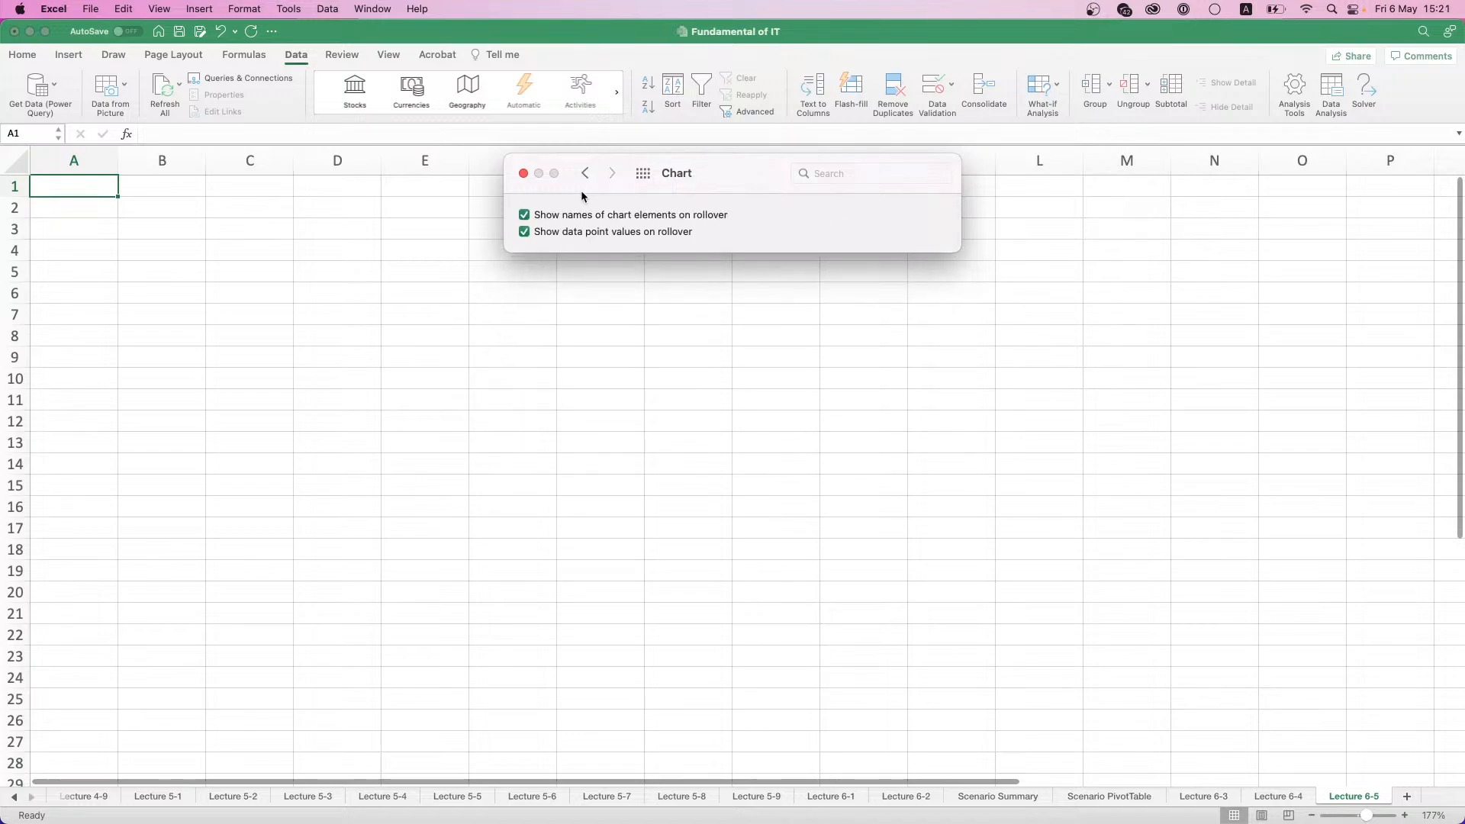
left_click(586, 175)
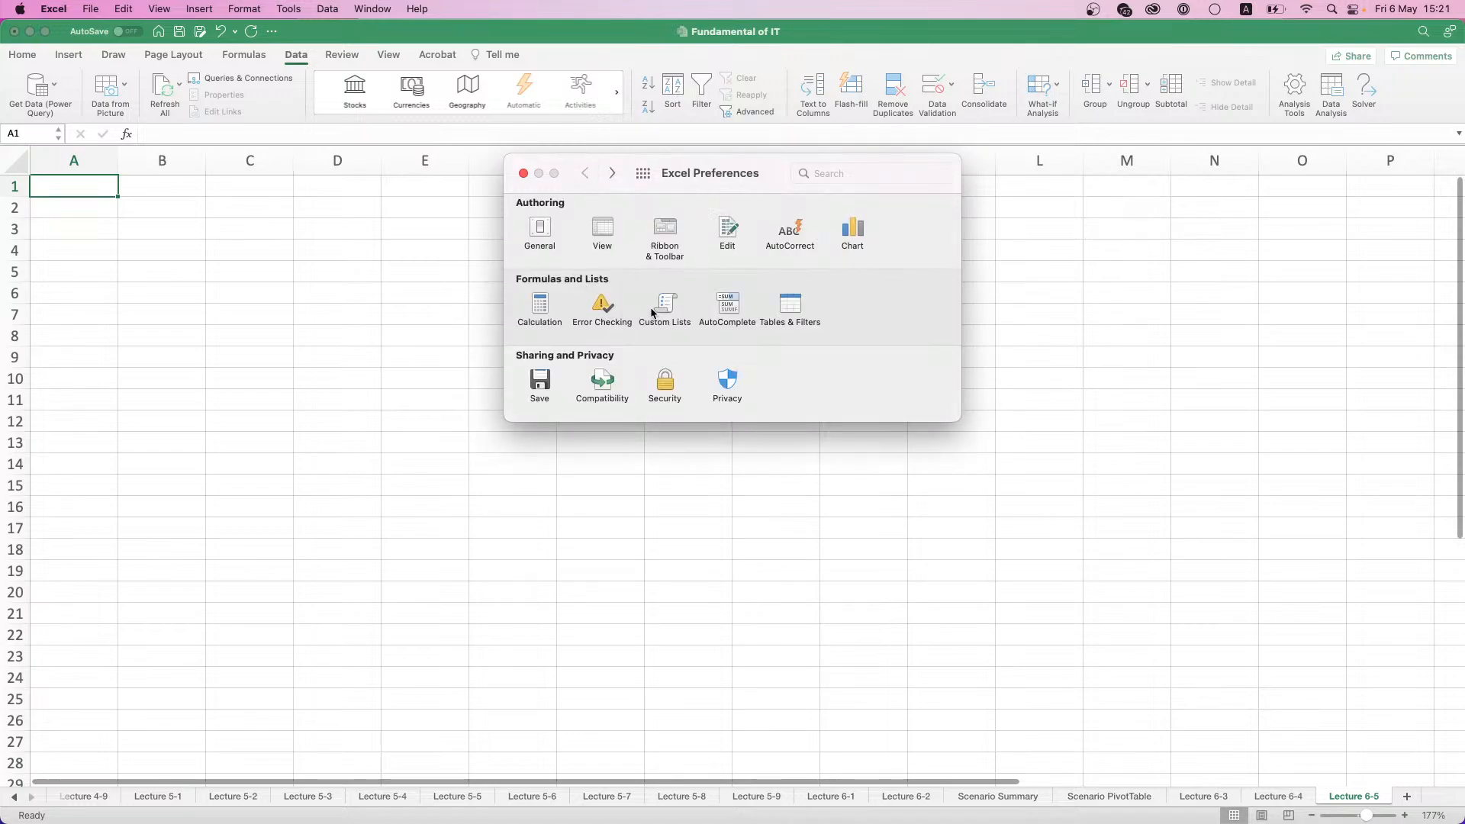
- Examine the Custom Lists, AutoComplete, Tables & Filters, Security and General preferences for the add-in settings, and close the preferences
left_click(653, 311)
left_click(587, 173)
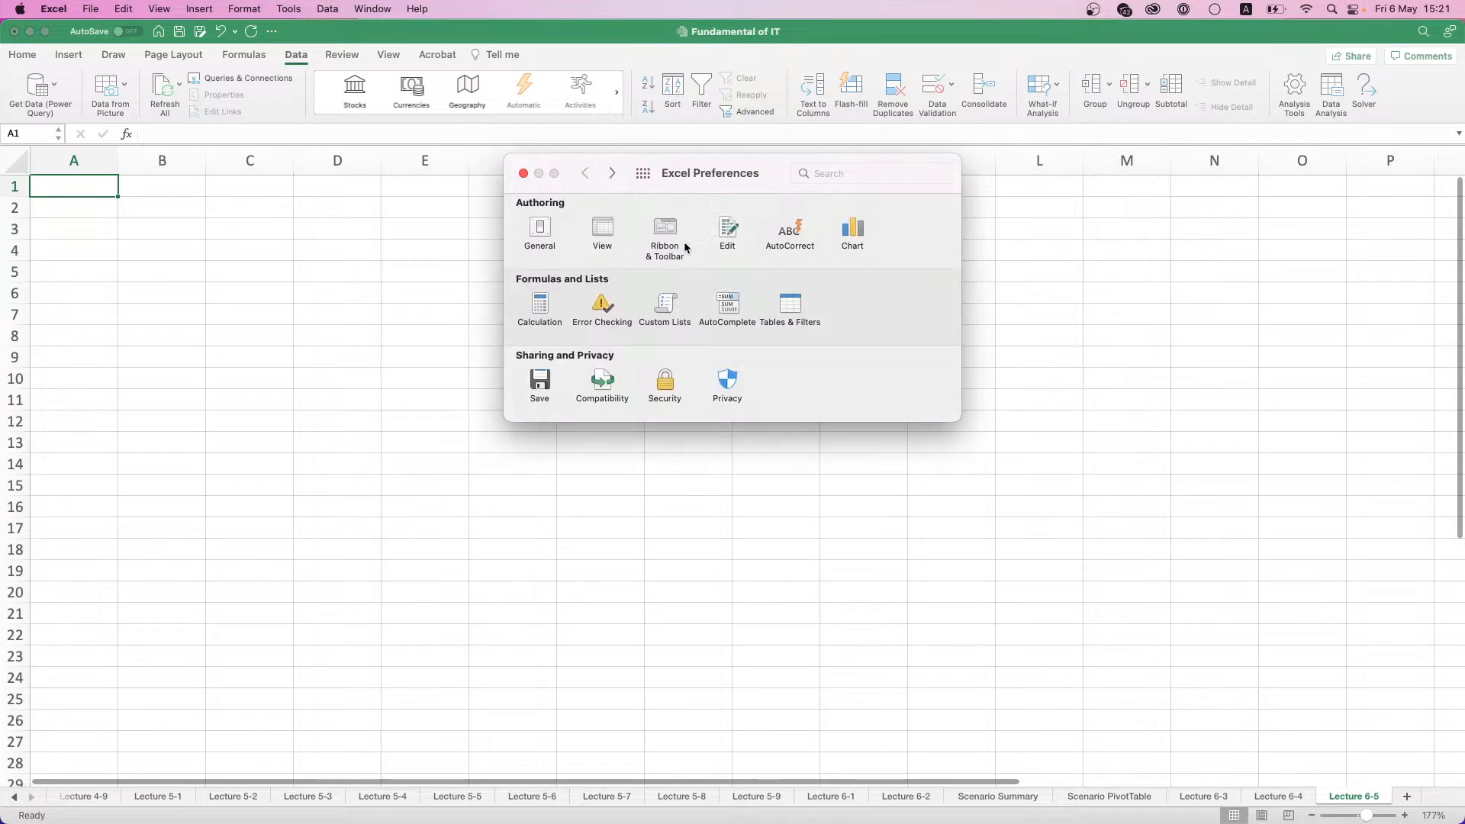
left_click(731, 313)
left_click(585, 175)
left_click(788, 305)
left_click(586, 173)
left_click(662, 379)
left_click(585, 175)
left_click(550, 243)
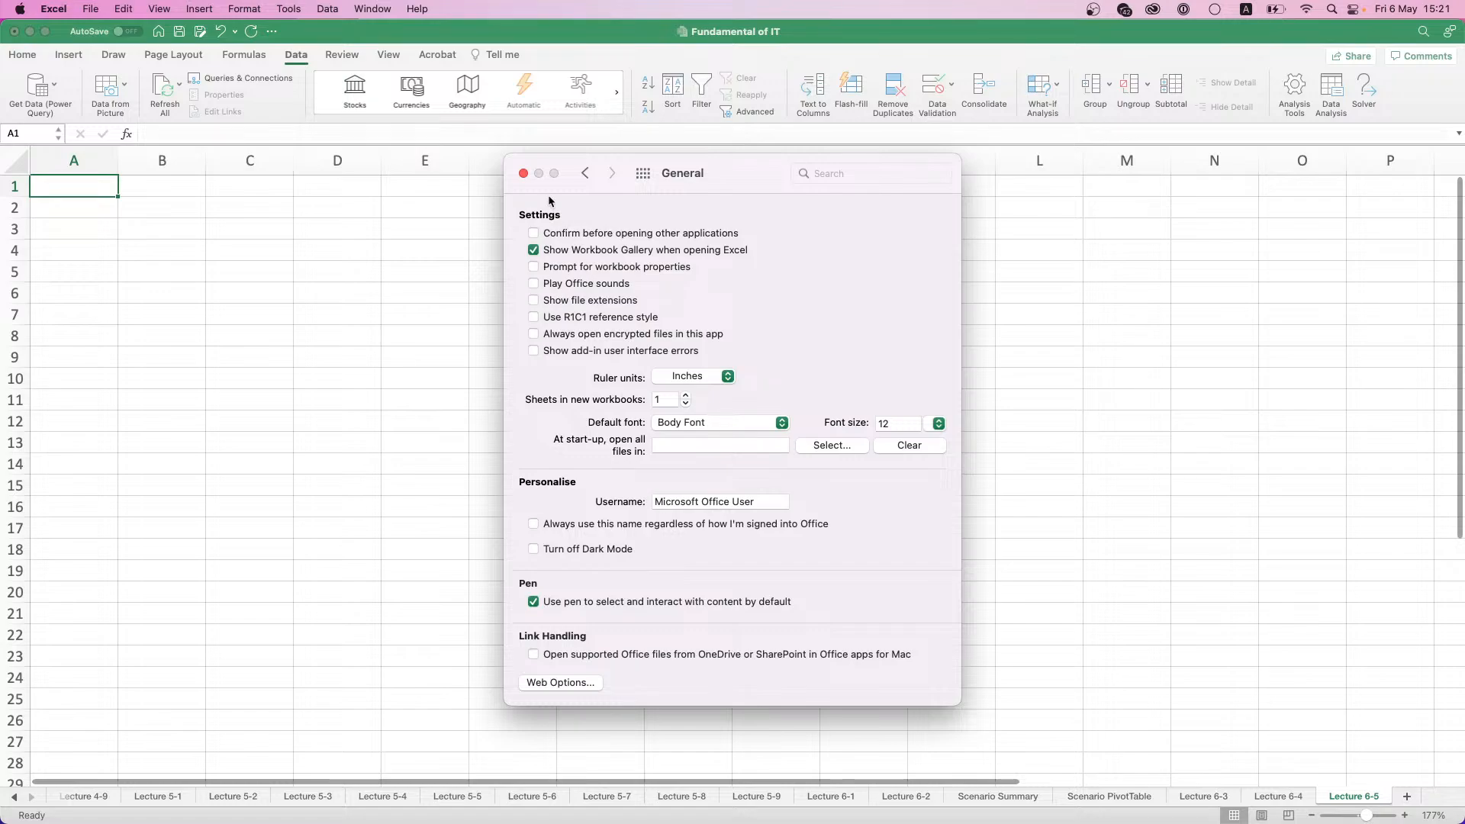
left_click(576, 176)
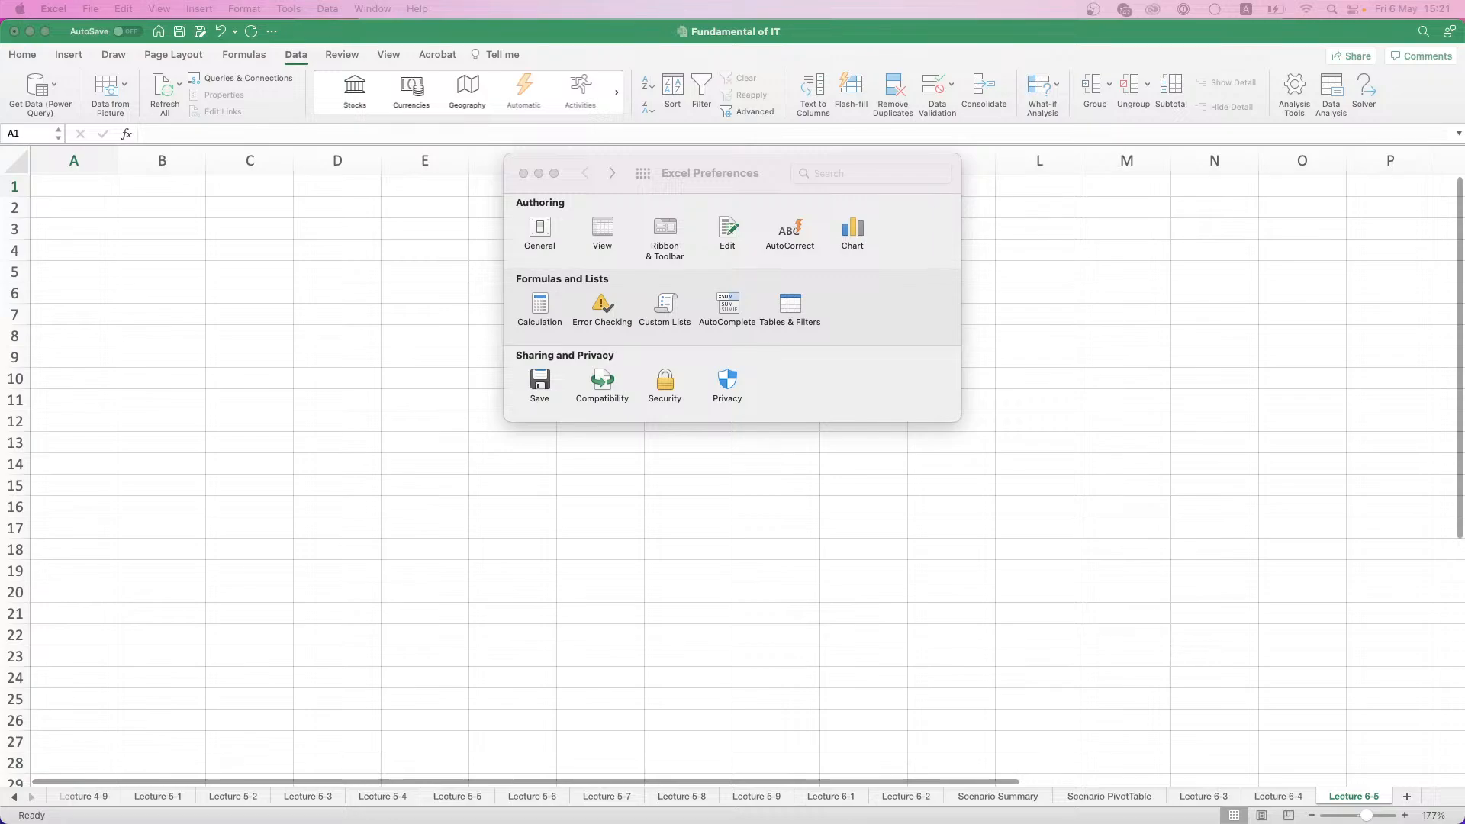
left_click(650, 162)
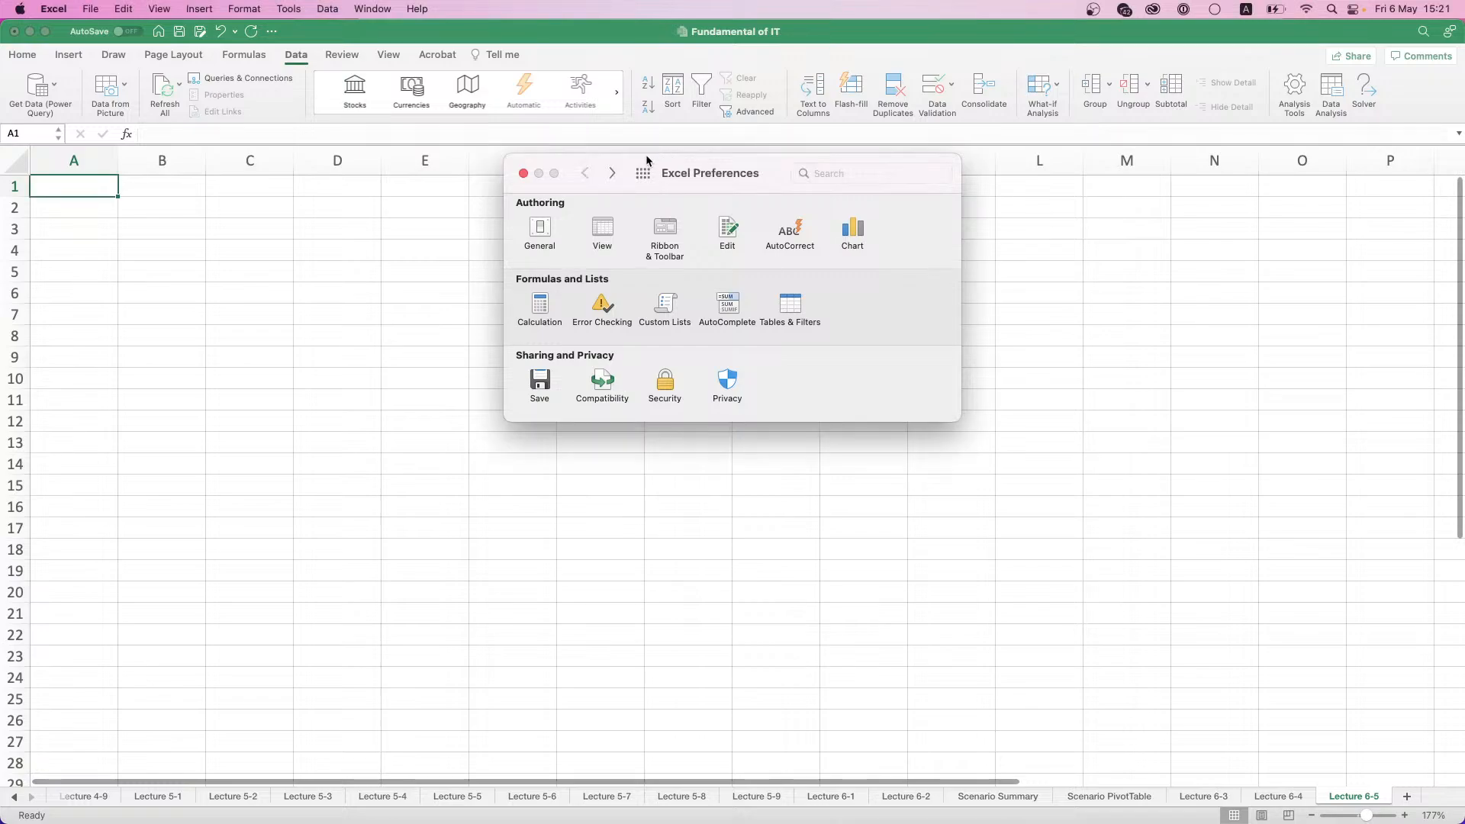
left_click(523, 174)
- Switch the Solver Add-In and Analysis ToolPak off and on again in the Excel add-ins list, leaving both enabled
left_click(285, 11)
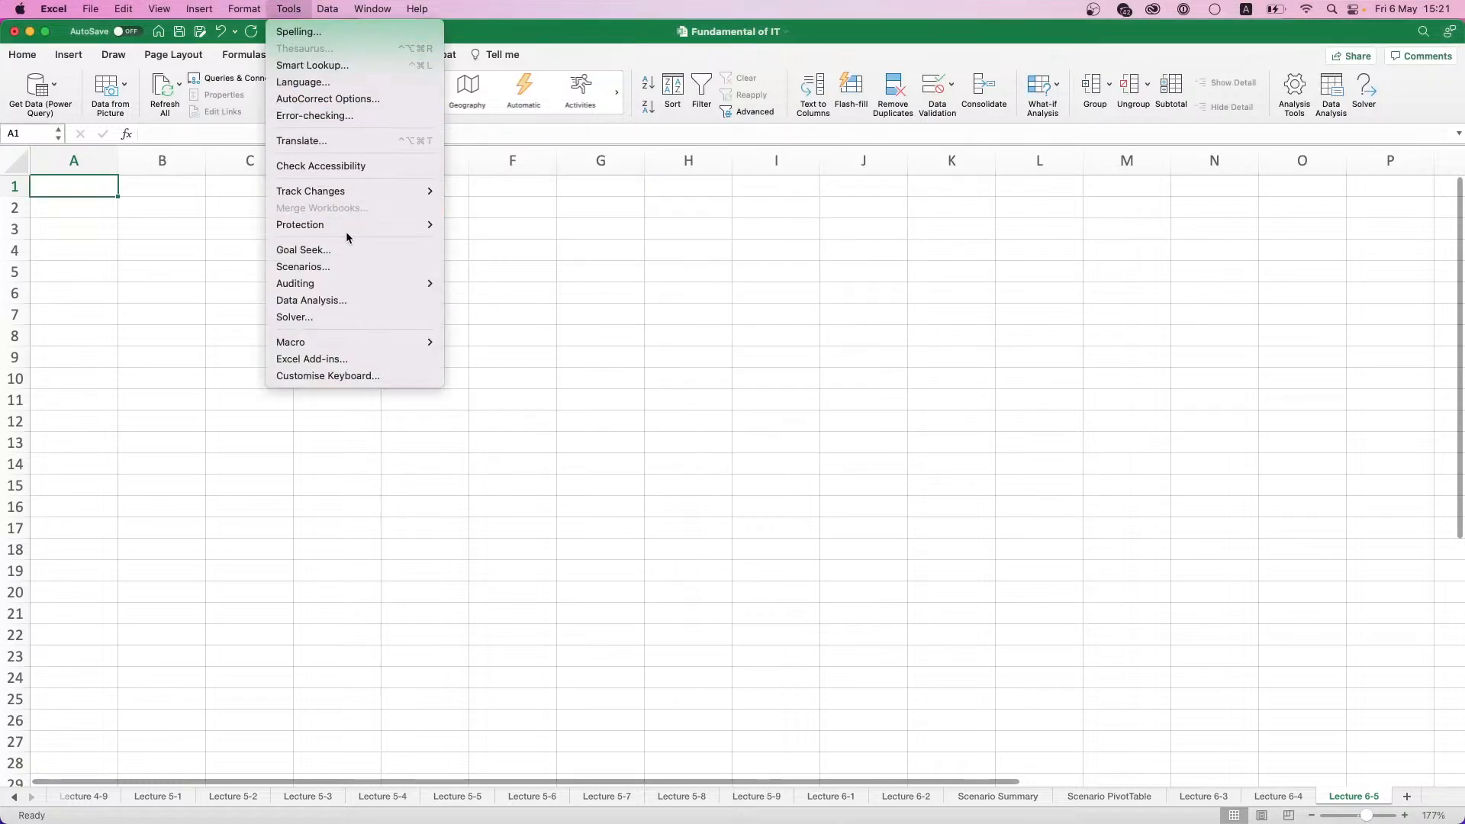
left_click(344, 365)
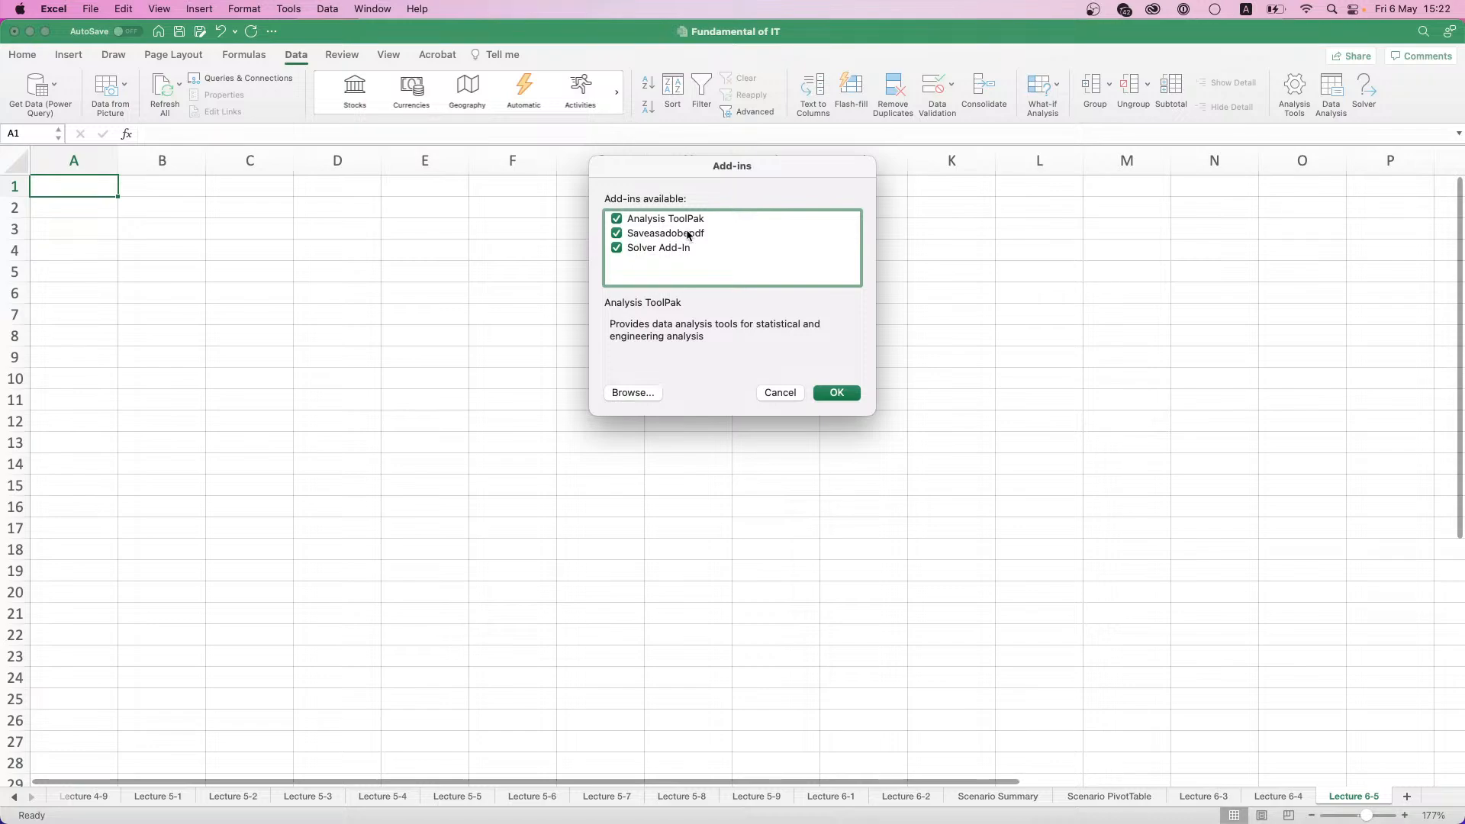
left_click(616, 248)
left_click(616, 219)
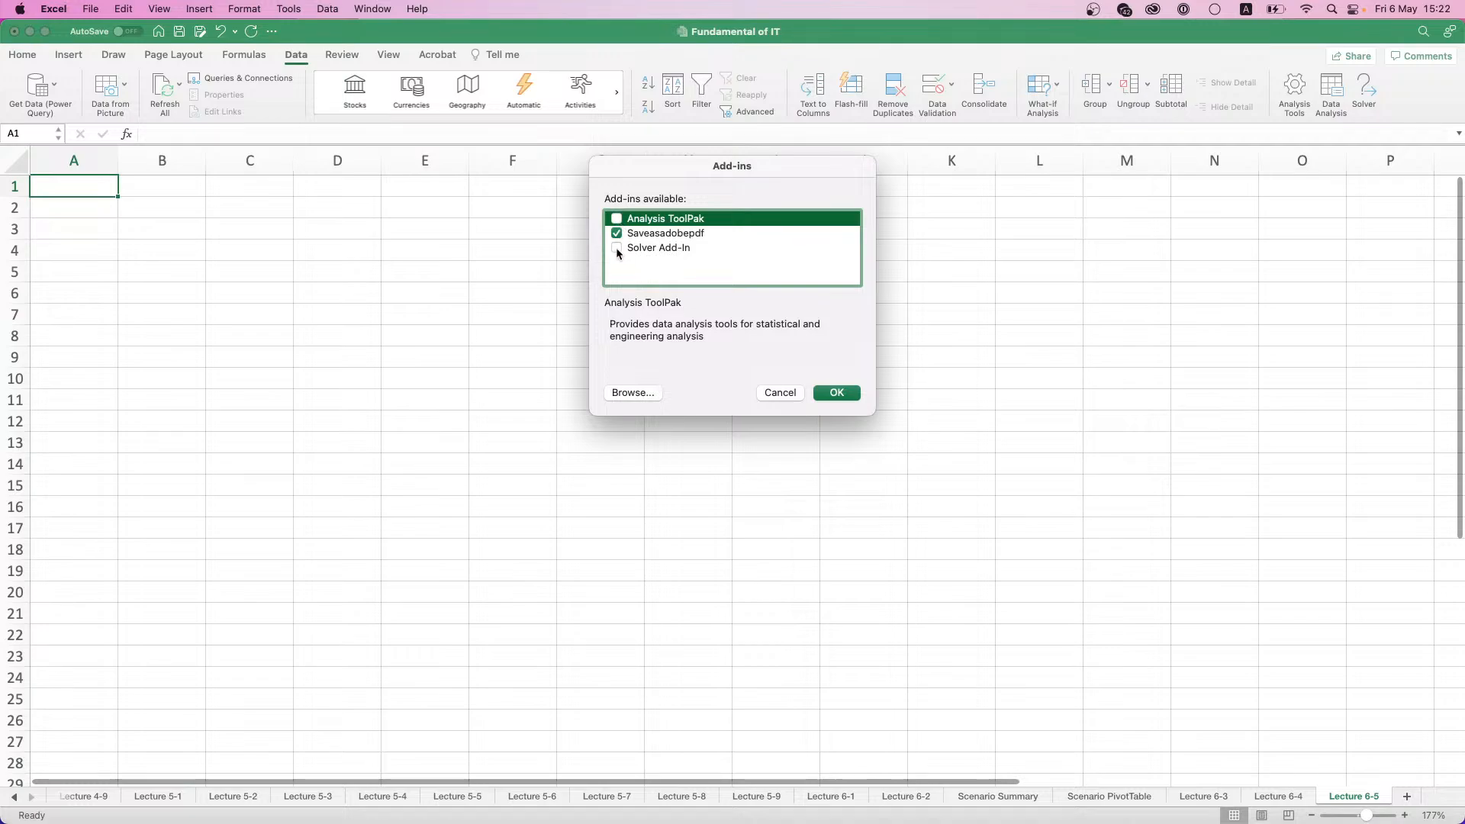
left_click(616, 248)
left_click(616, 219)
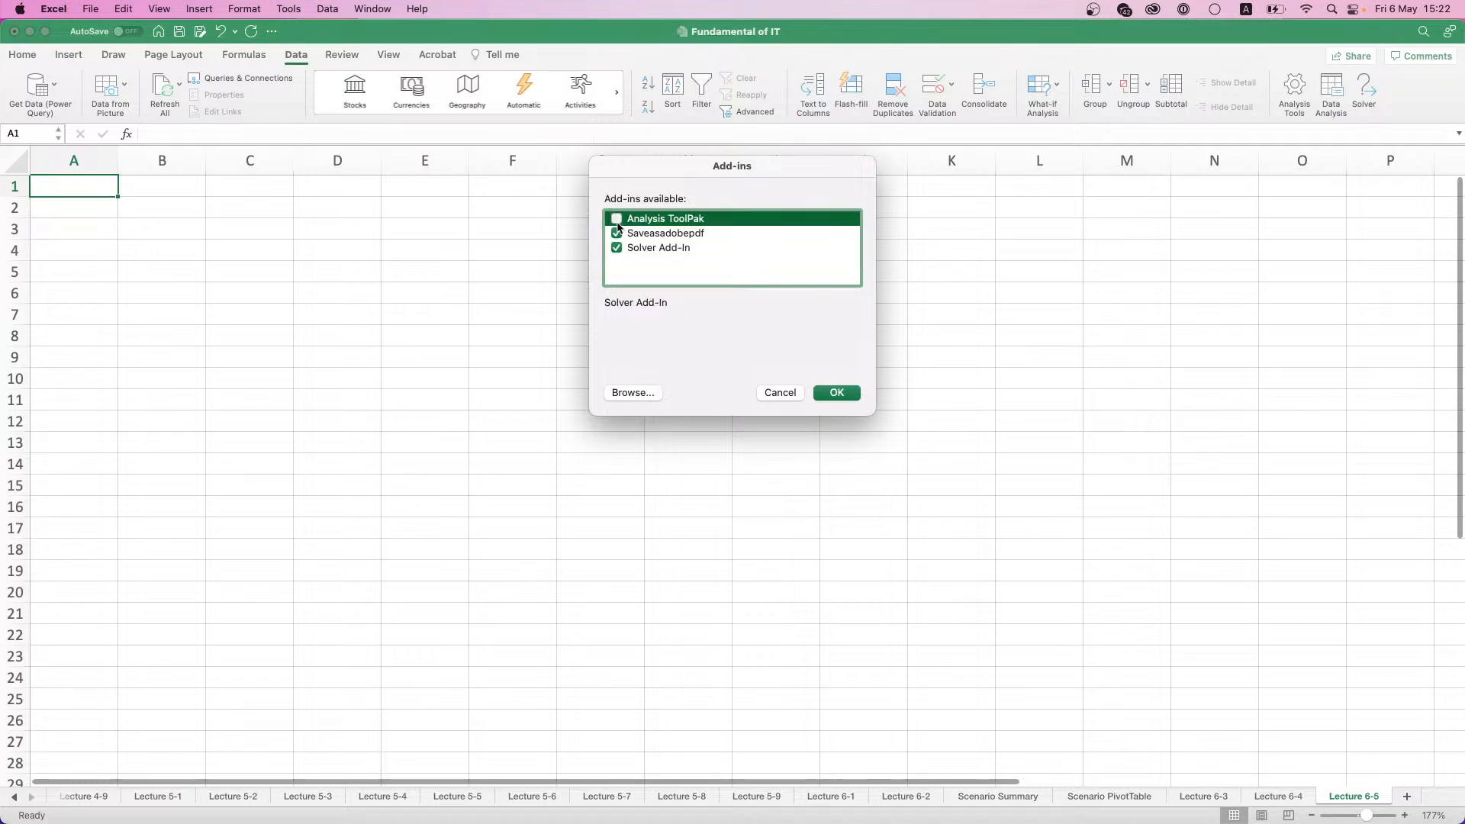
left_click(837, 393)
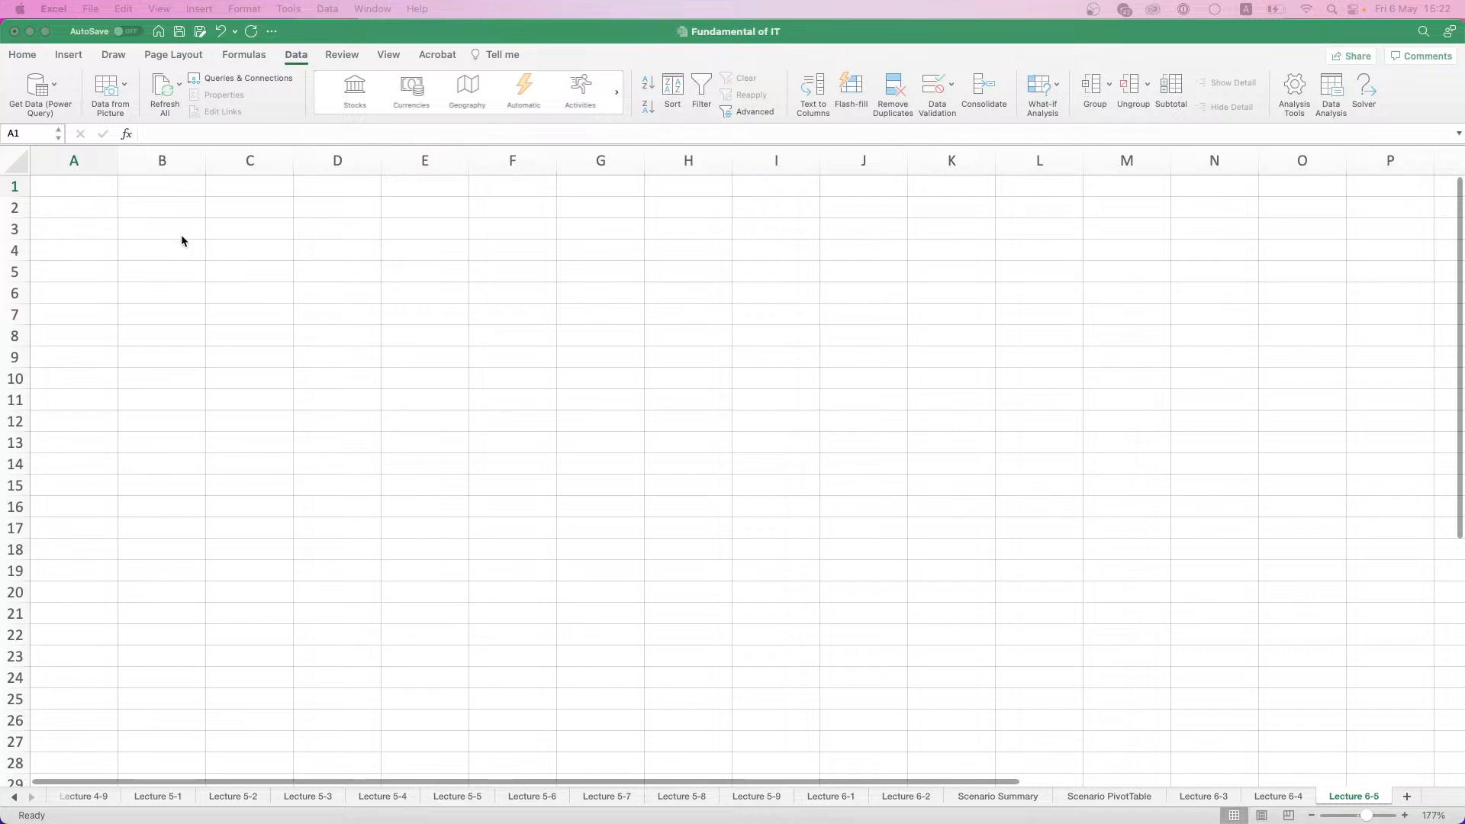
- Enter the column headings Product A, Product B and Product C in cells B1 to D1
left_click(148, 176)
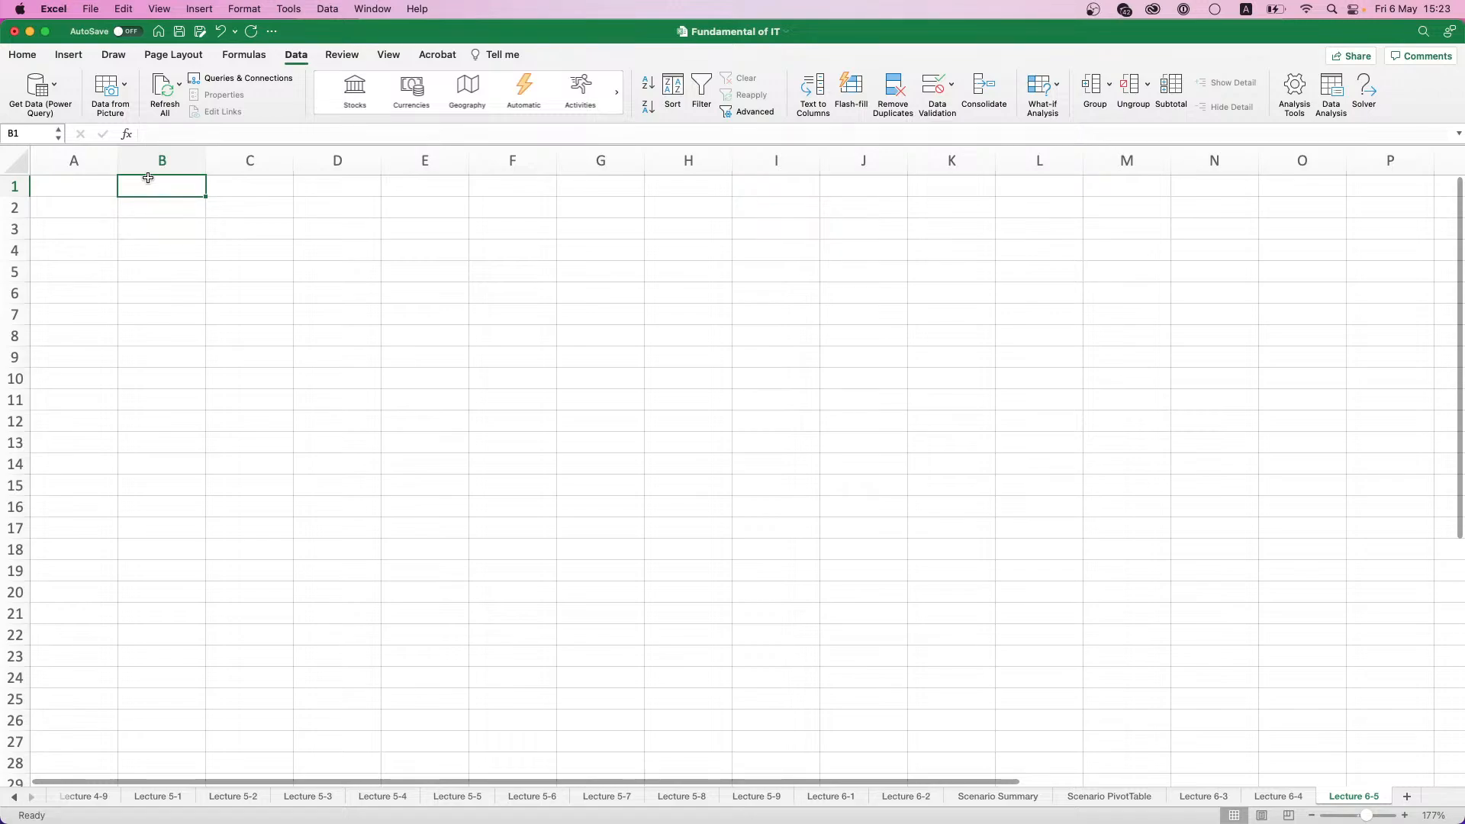
type("Product A")
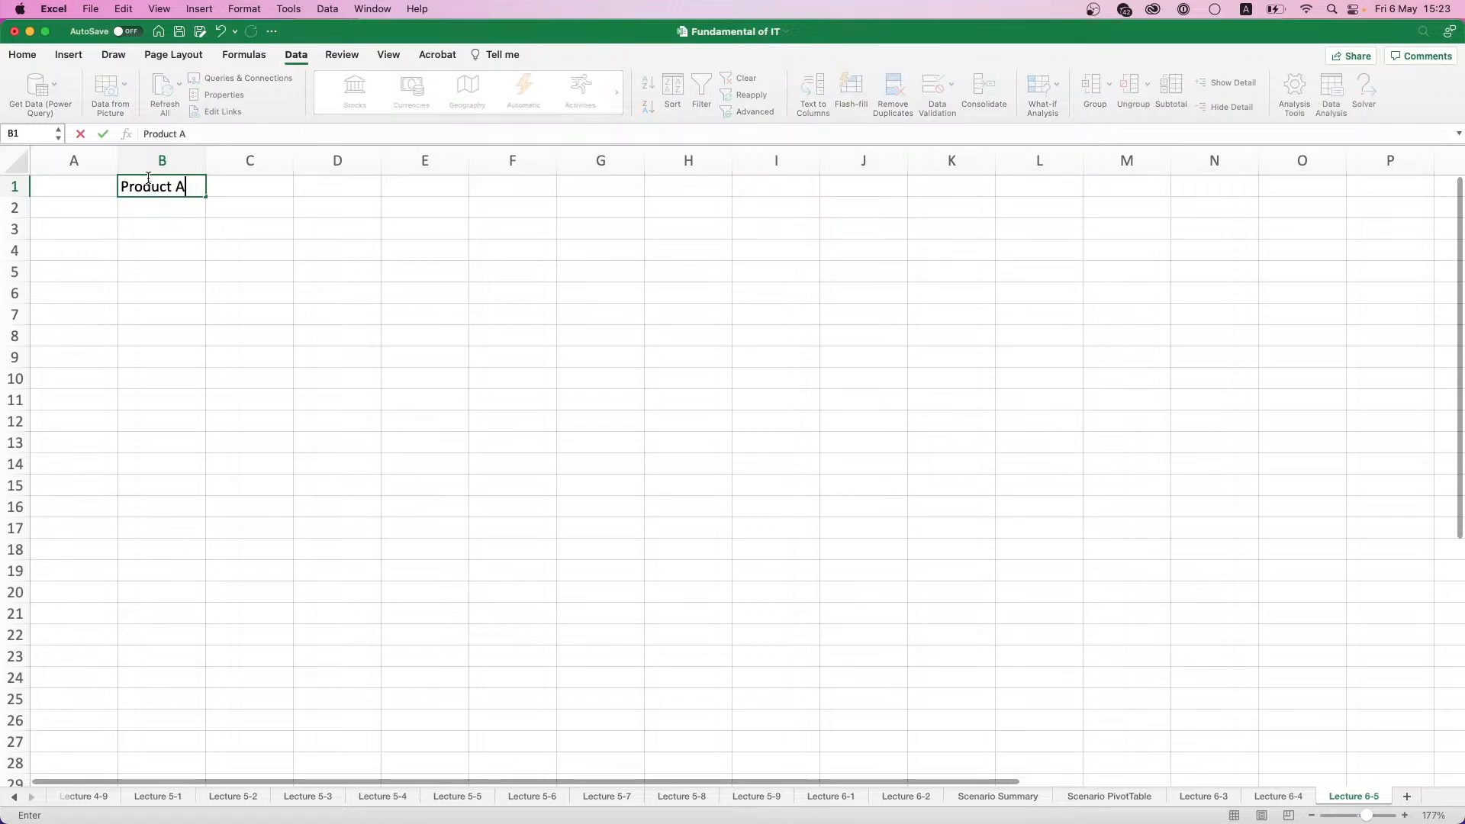
key("Tab")
type("P")
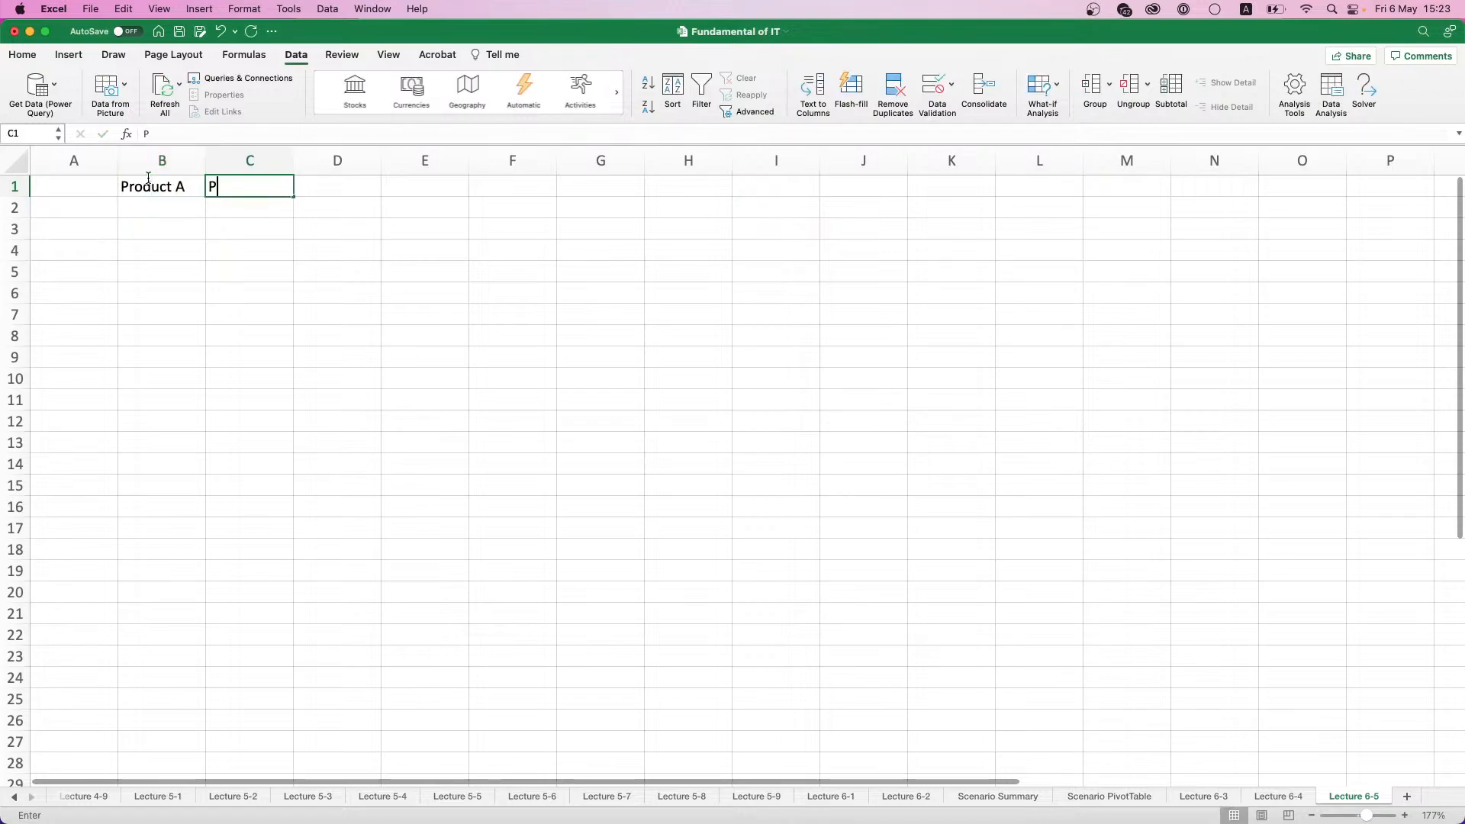
type("roduct B")
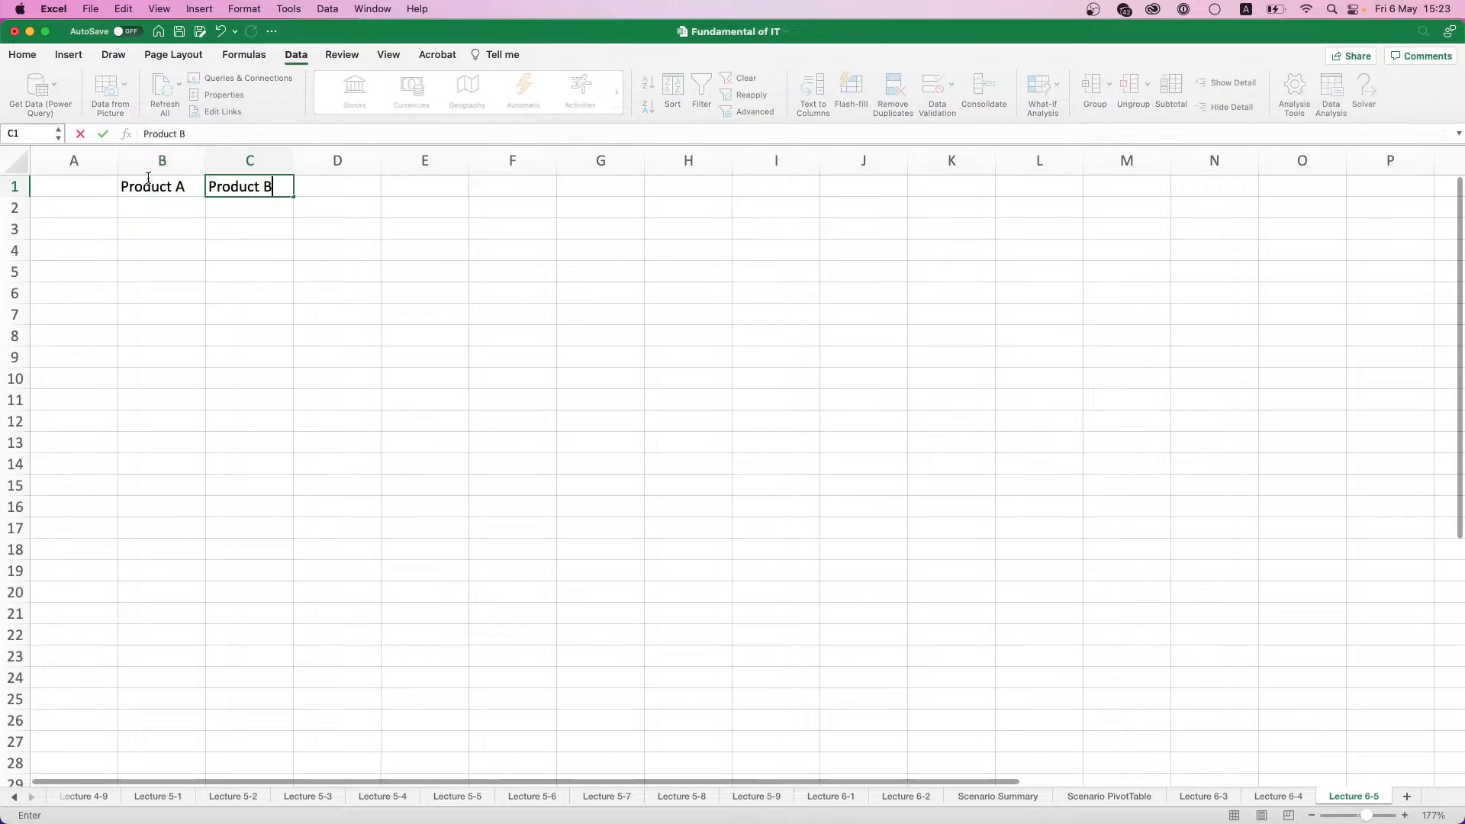
key("Tab")
type("Product C")
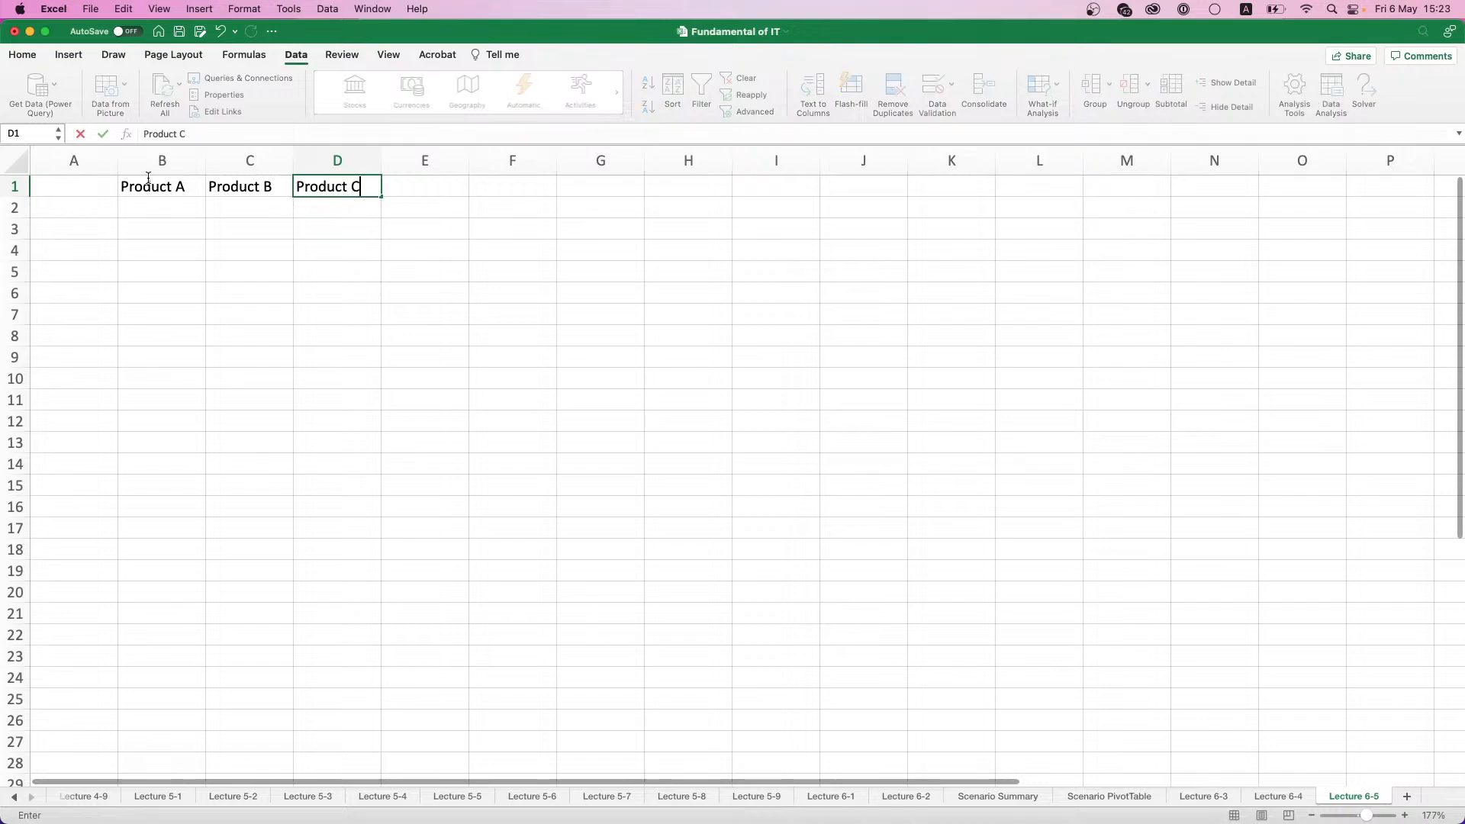
- Enter the row labels Production cost in A2 and Price in A3
left_click(107, 203)
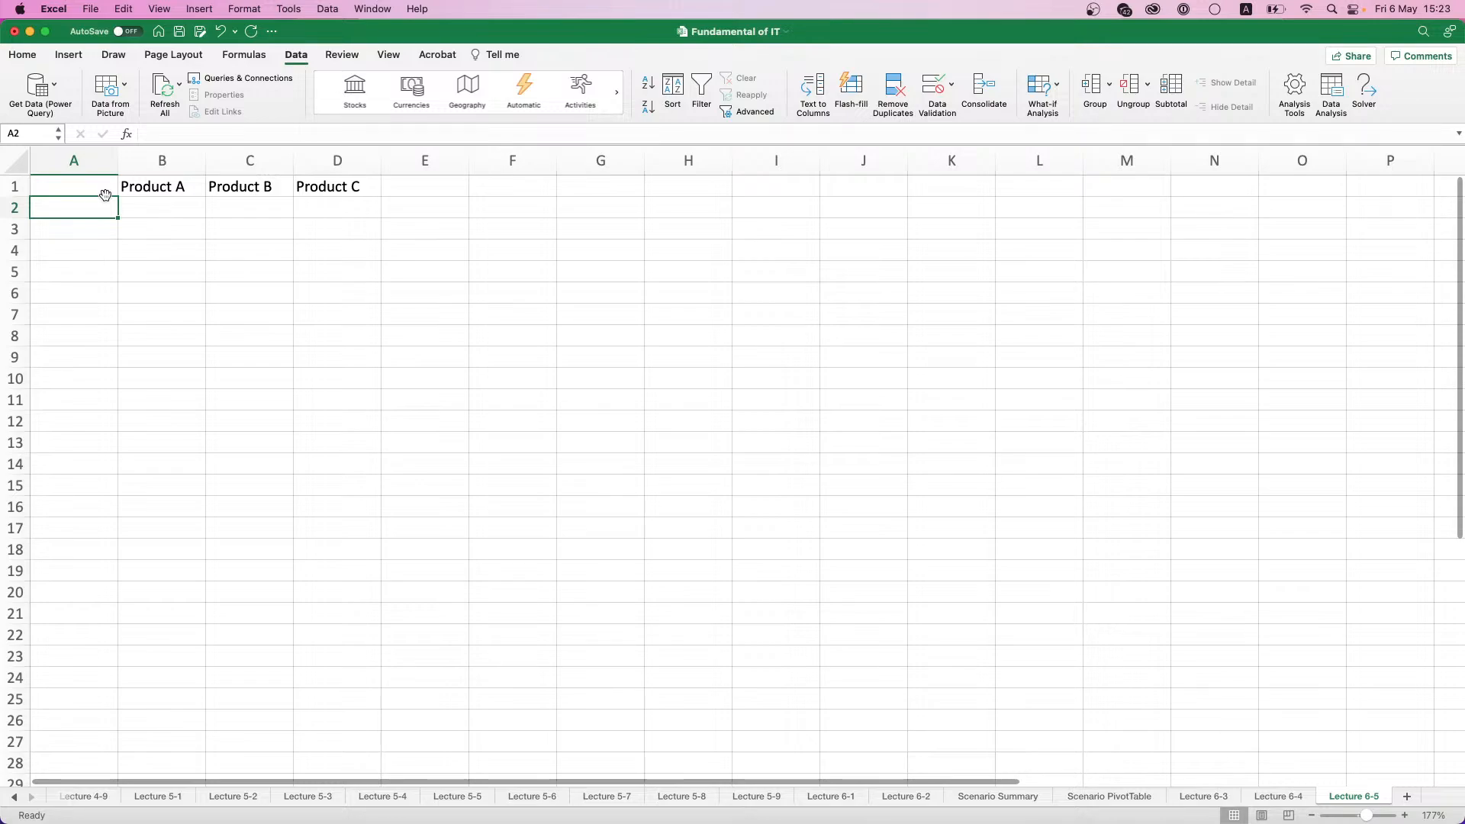
type("Production cost")
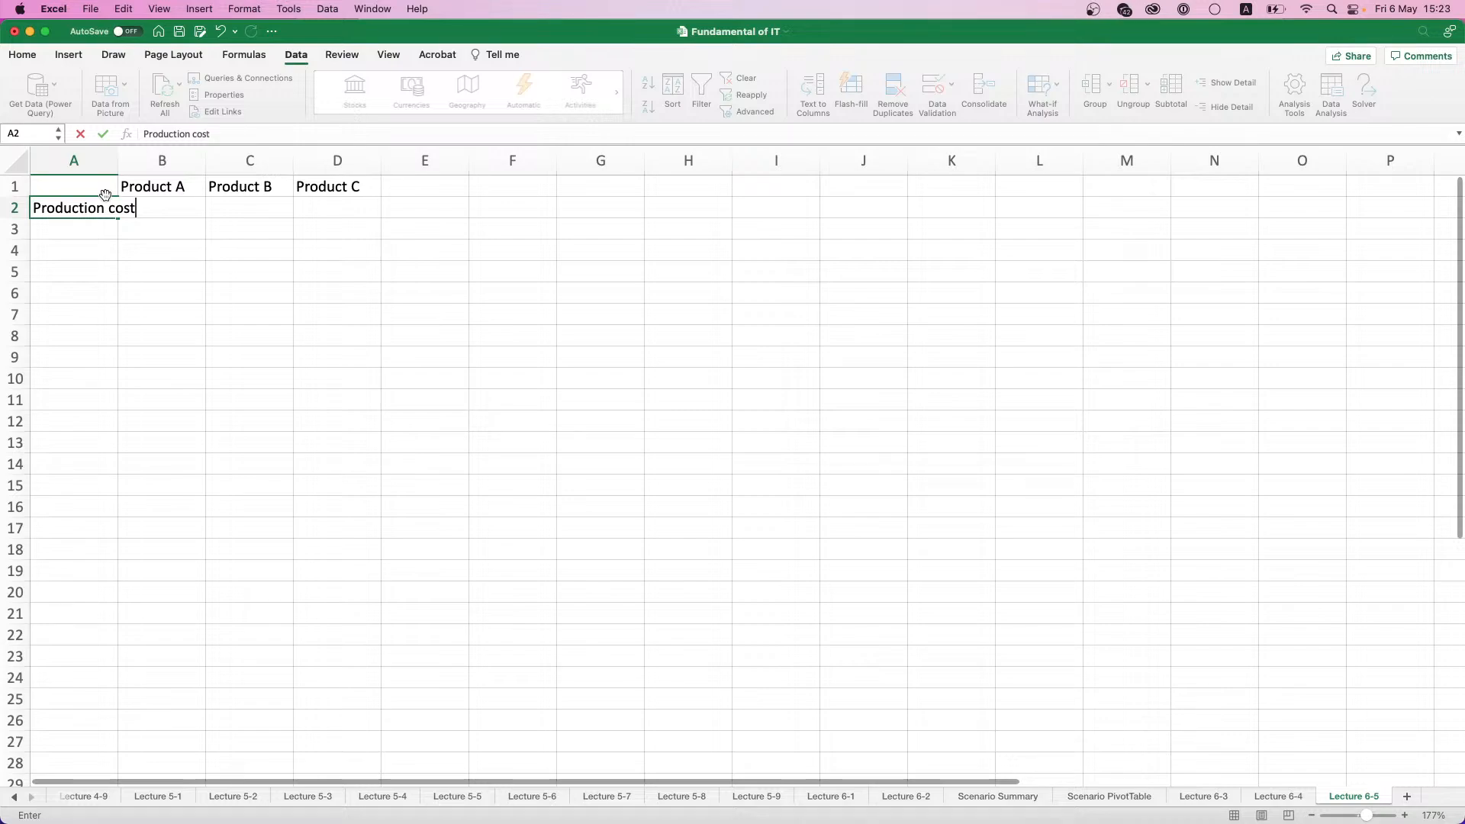
key("Return")
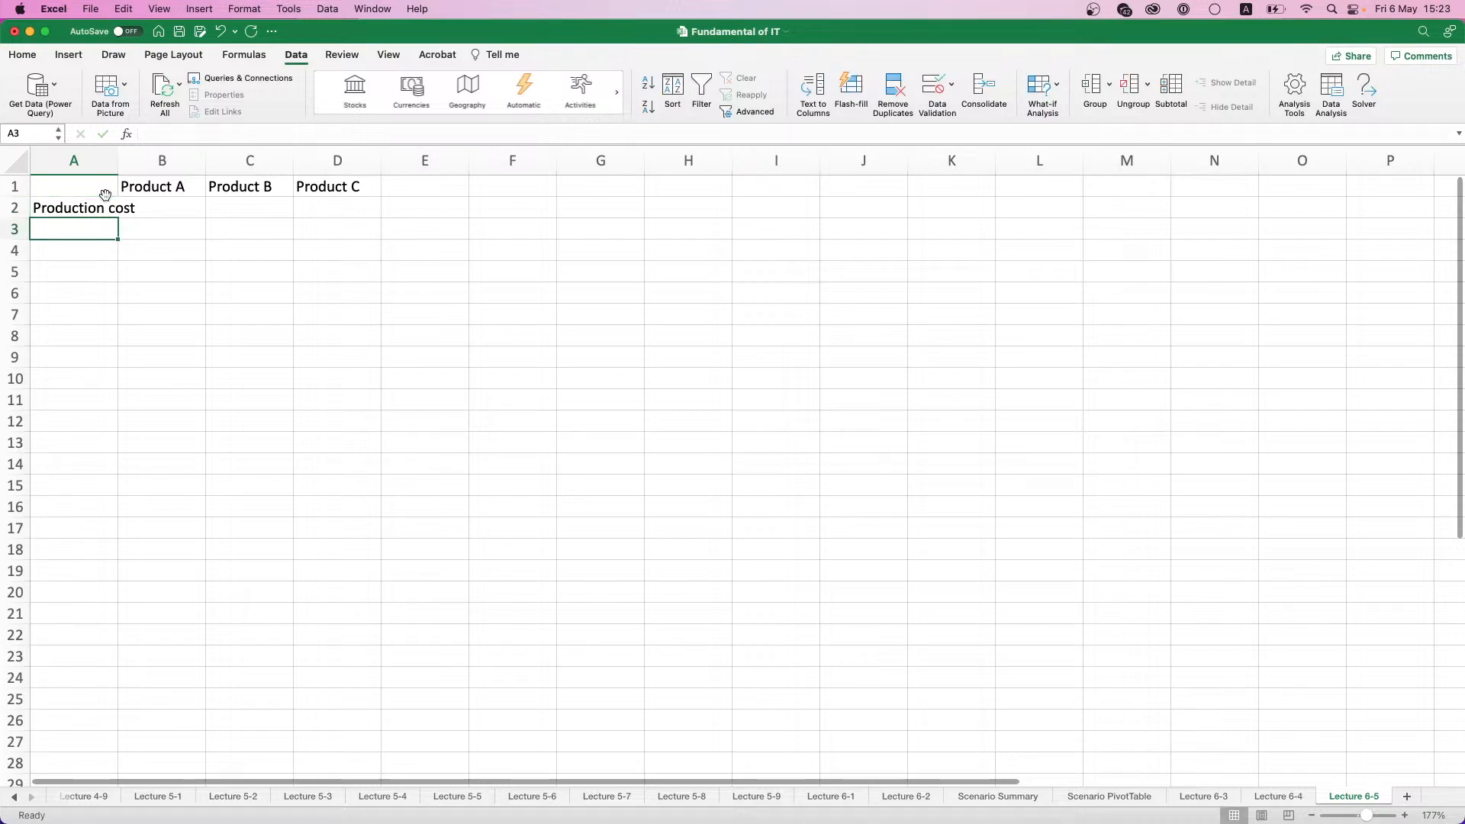
type("Price")
key("Tab")
- Widen column A to fit its labels and make the headings in B1:D1 and A2:A3 bold
left_click_drag(118, 159, 340, 188)
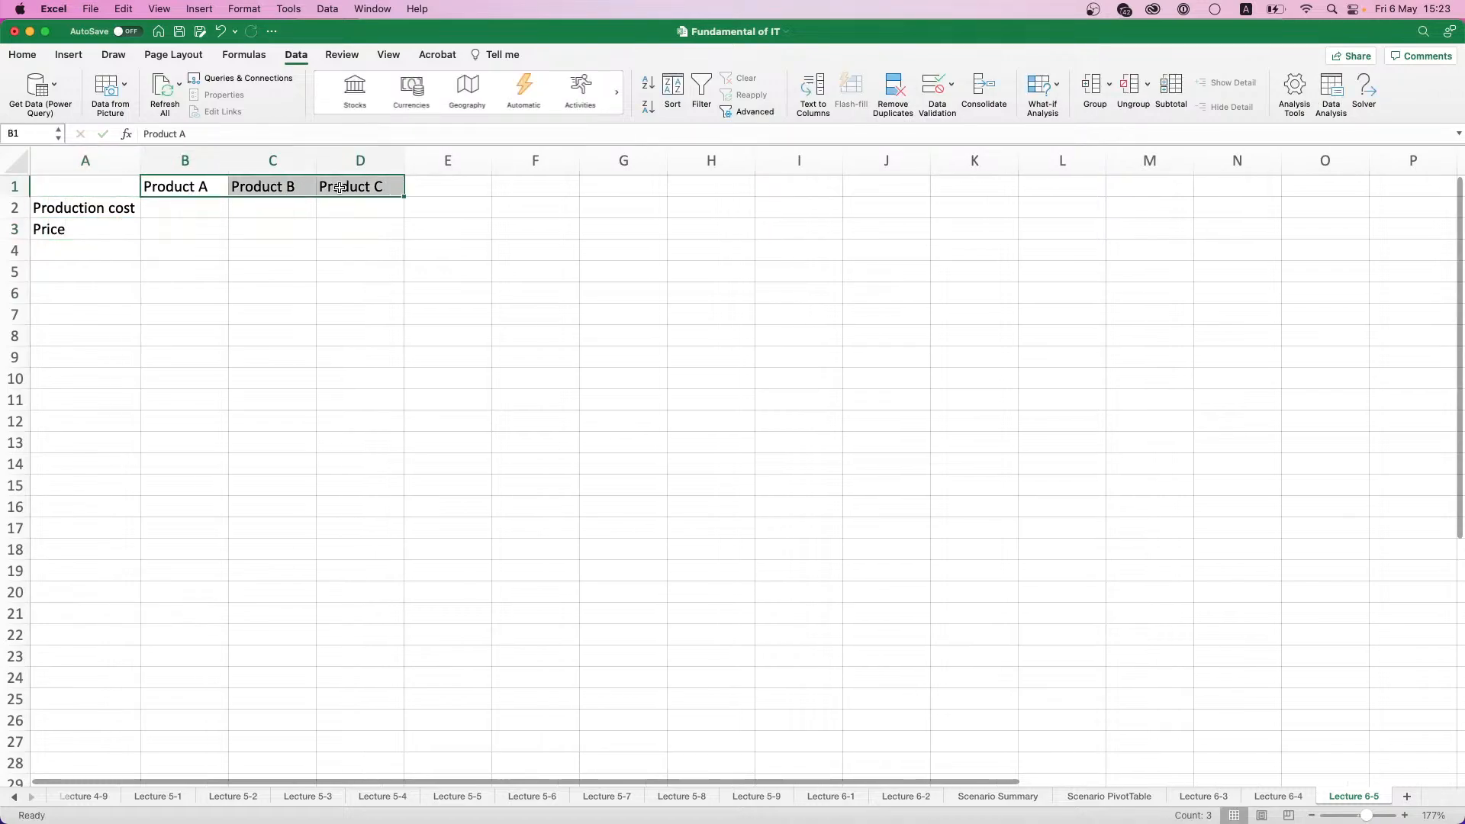
key("super+b")
left_click_drag(108, 210, 107, 230)
key("super+b")
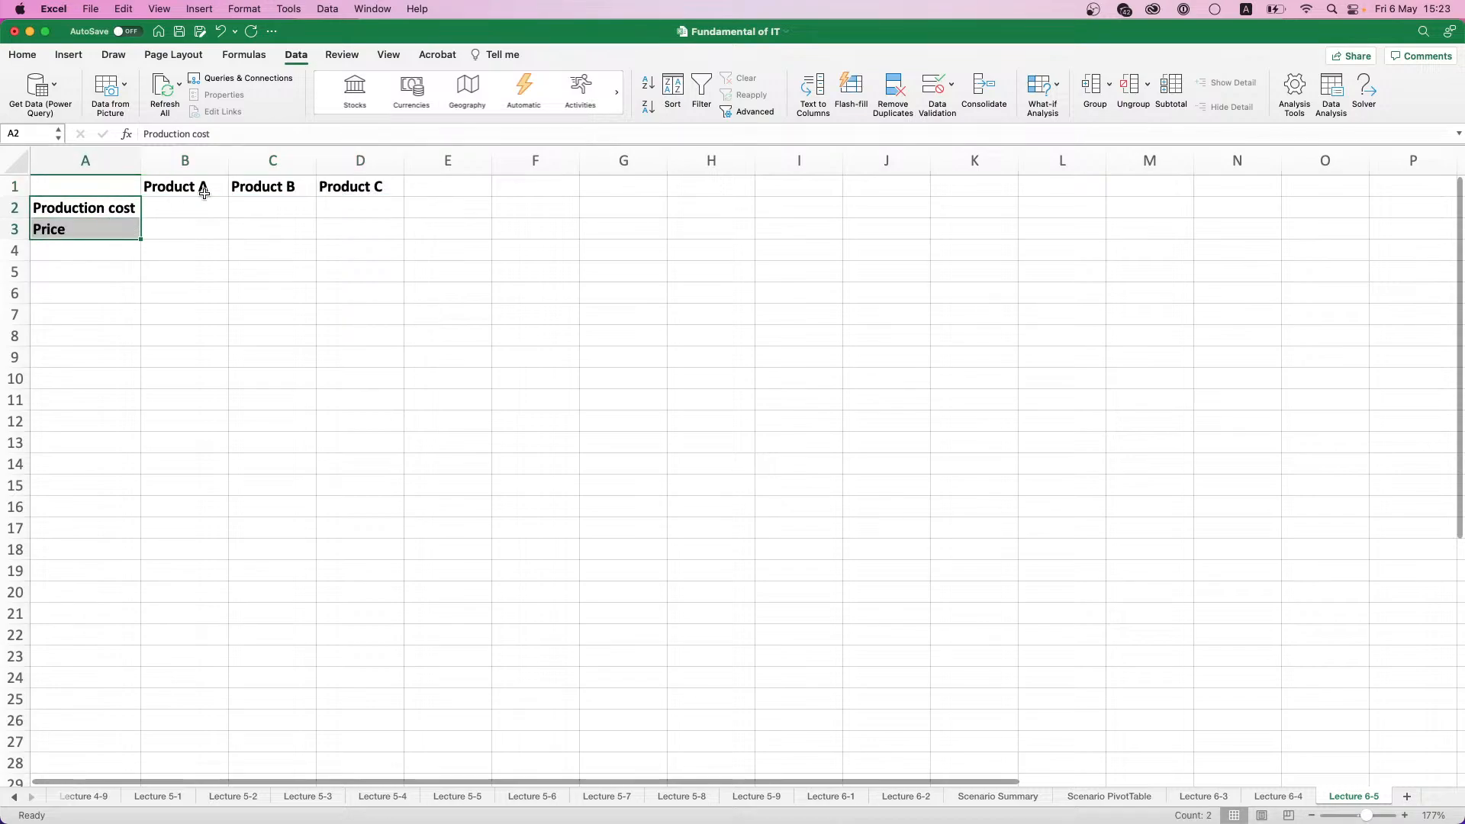
- Enter production costs of 400 for Product A, 3200 for Product B and 2500 for Product C in row 2
left_click(204, 193)
left_click(203, 211)
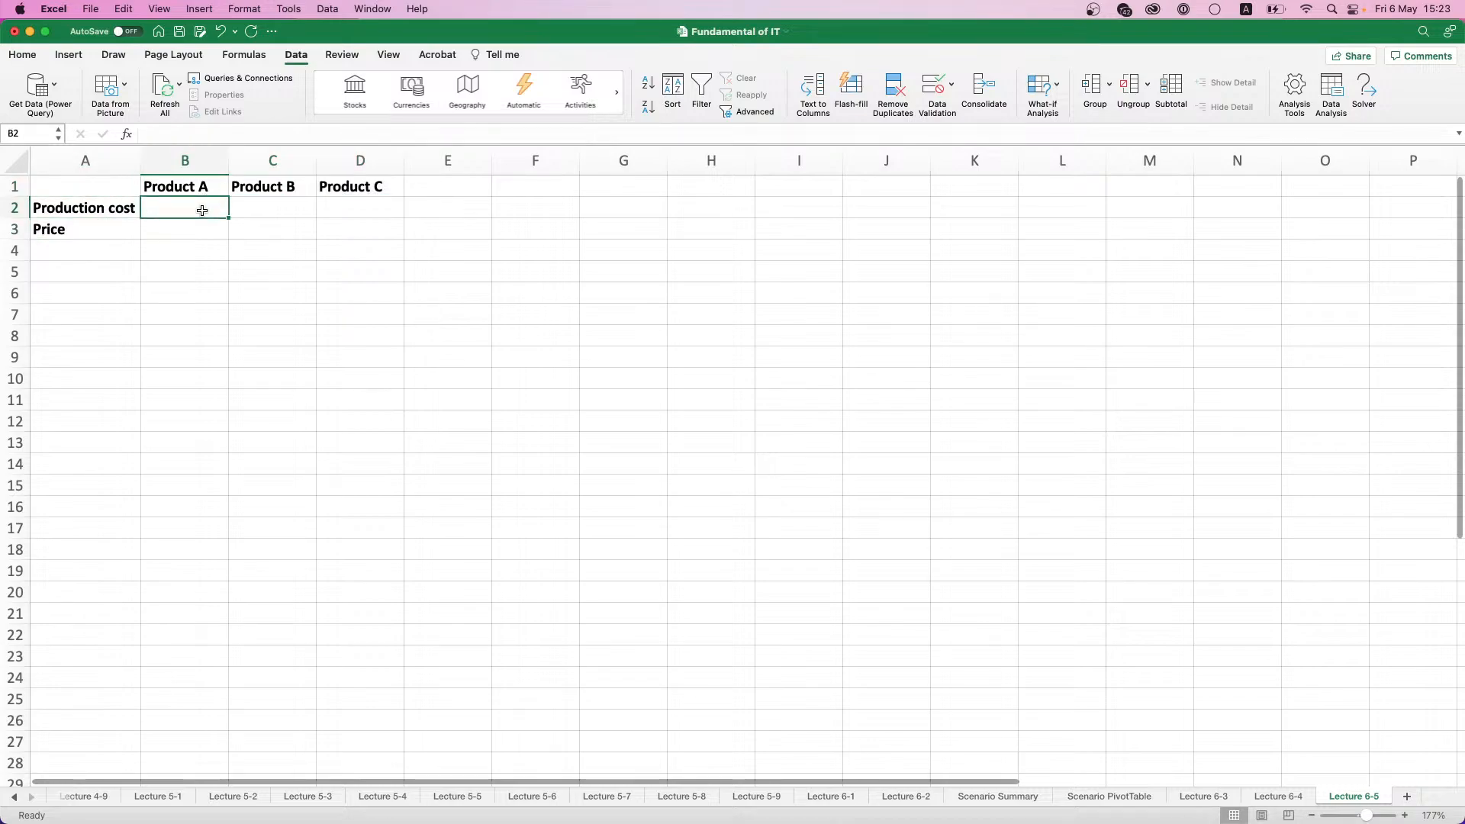
type("400")
key("Tab")
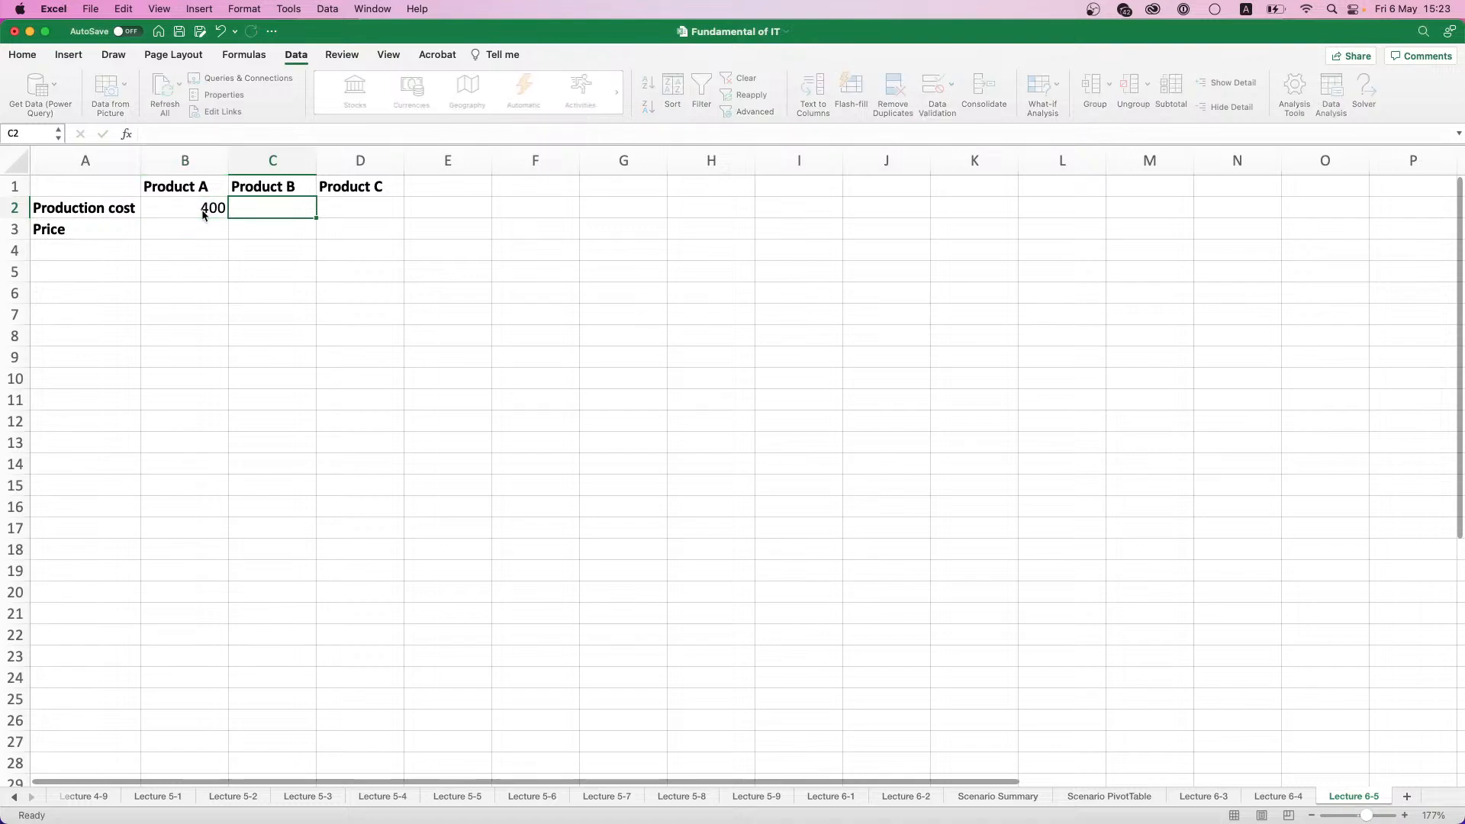
type("32000")
key("BackSpace")
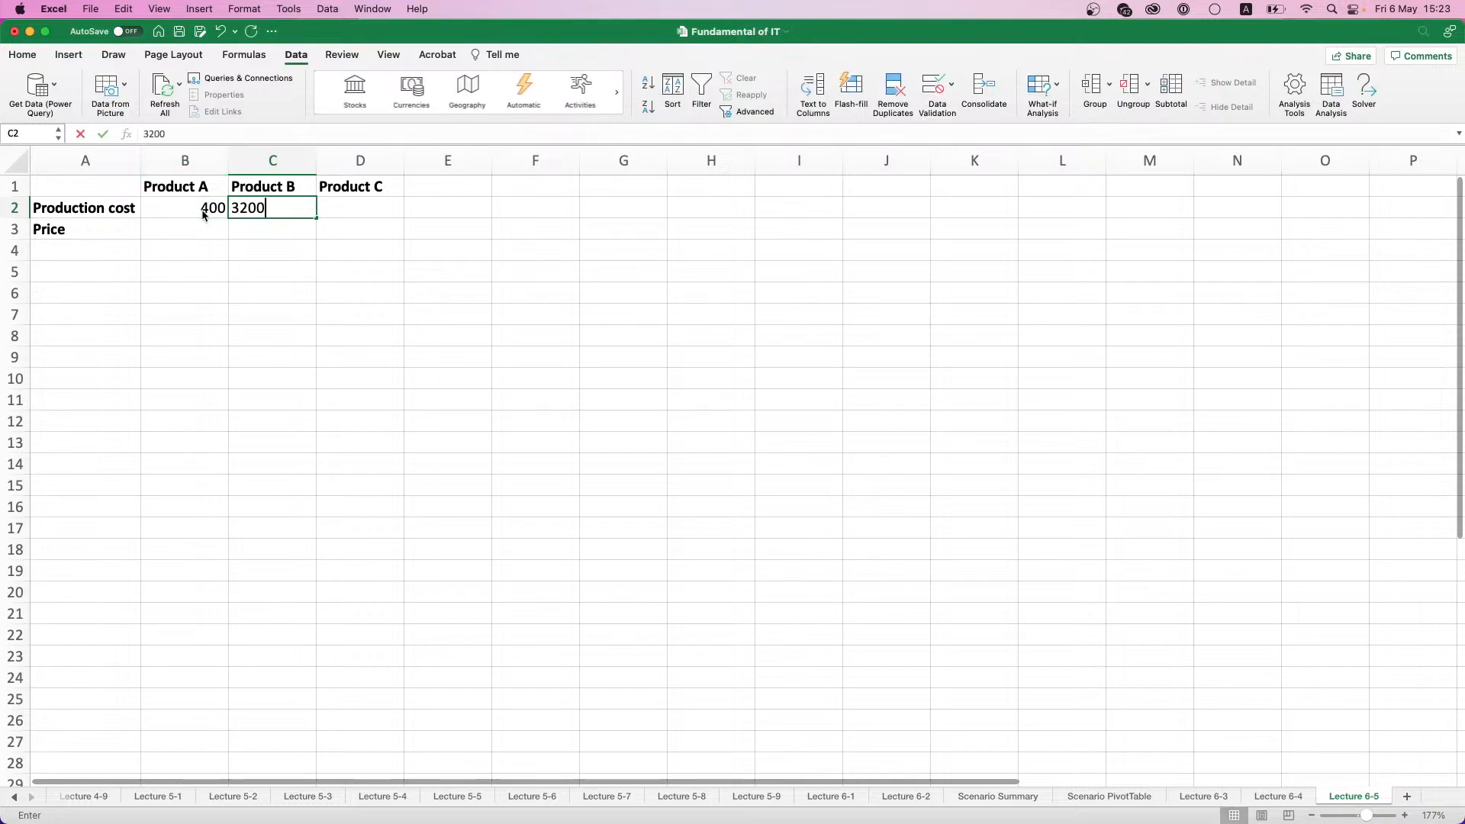
key("Tab")
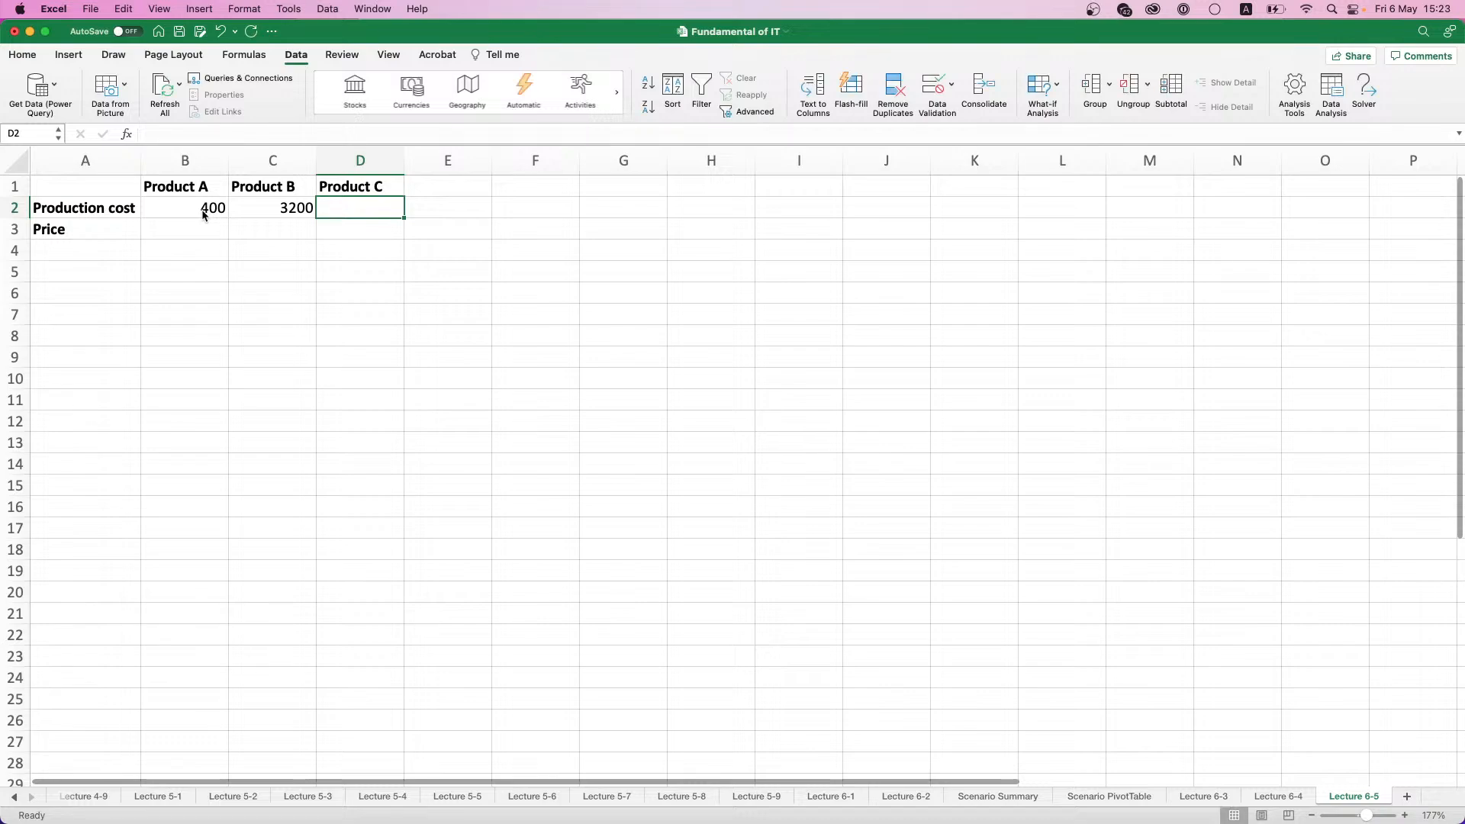
type("2500")
key("Return")
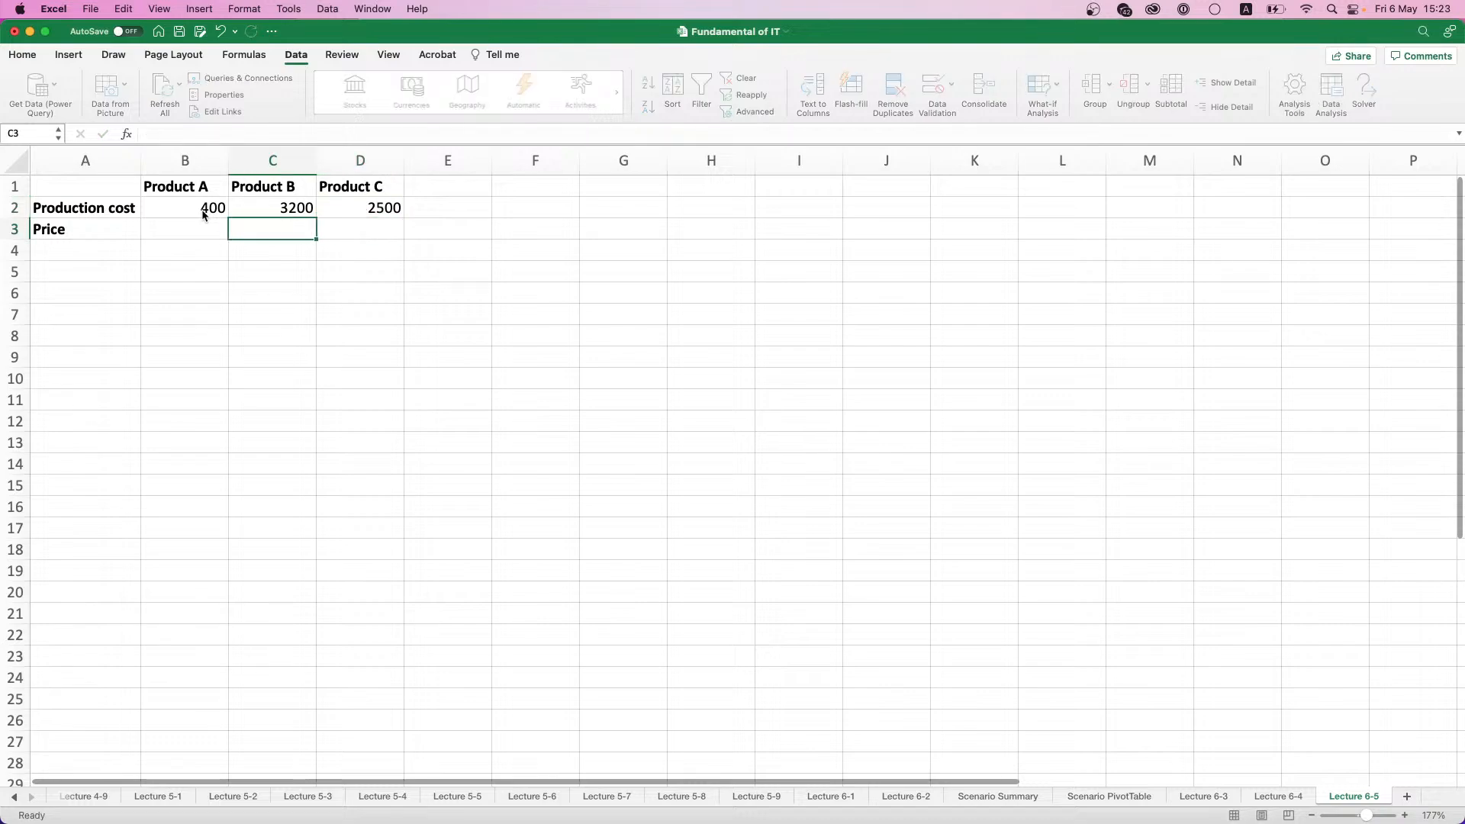
- Enter prices of 500 for Product A, 4000 for Product B and 3000 for Product C in row 3
type("500")
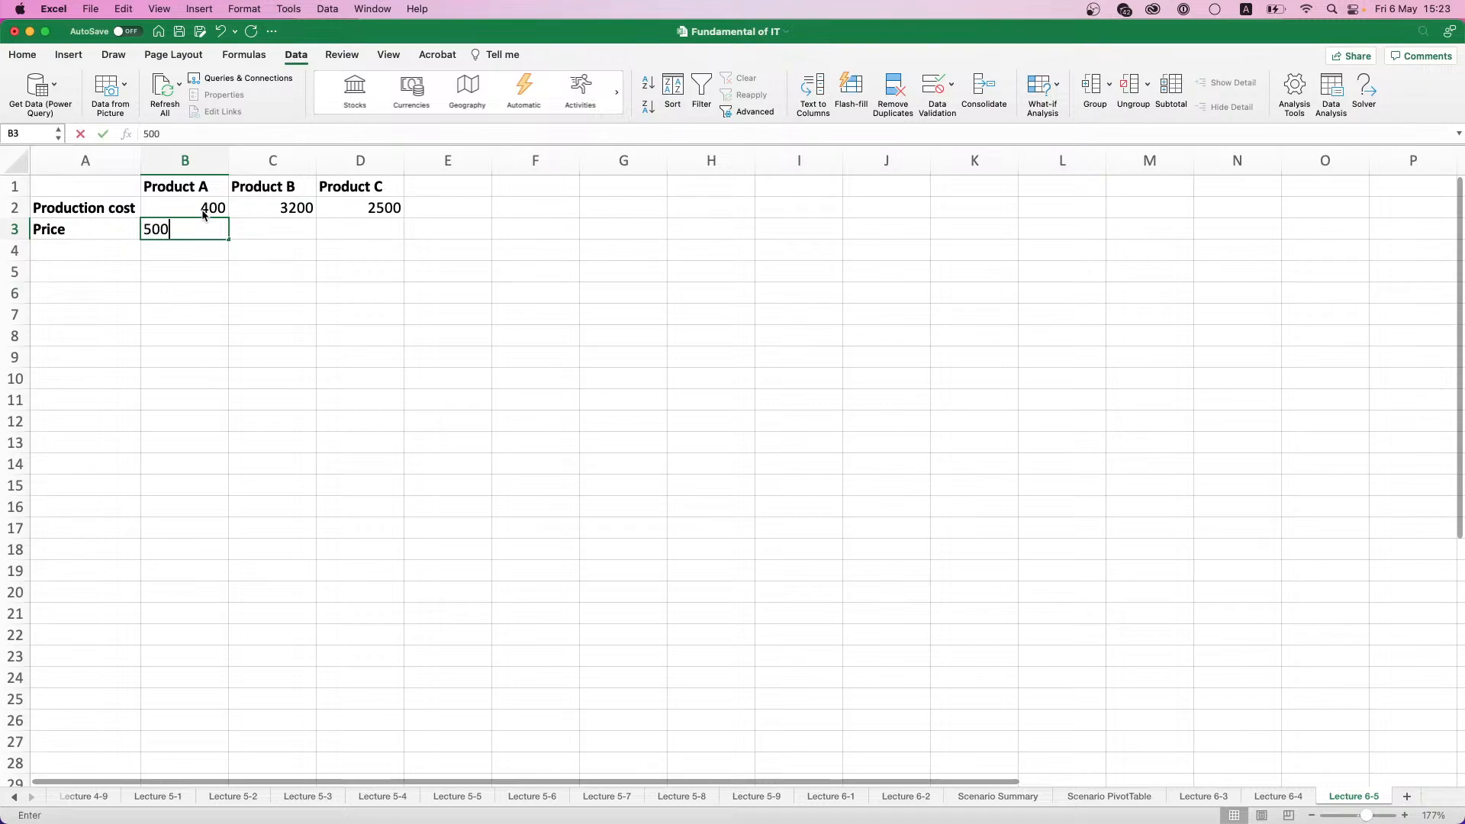
key("Tab")
type("4000")
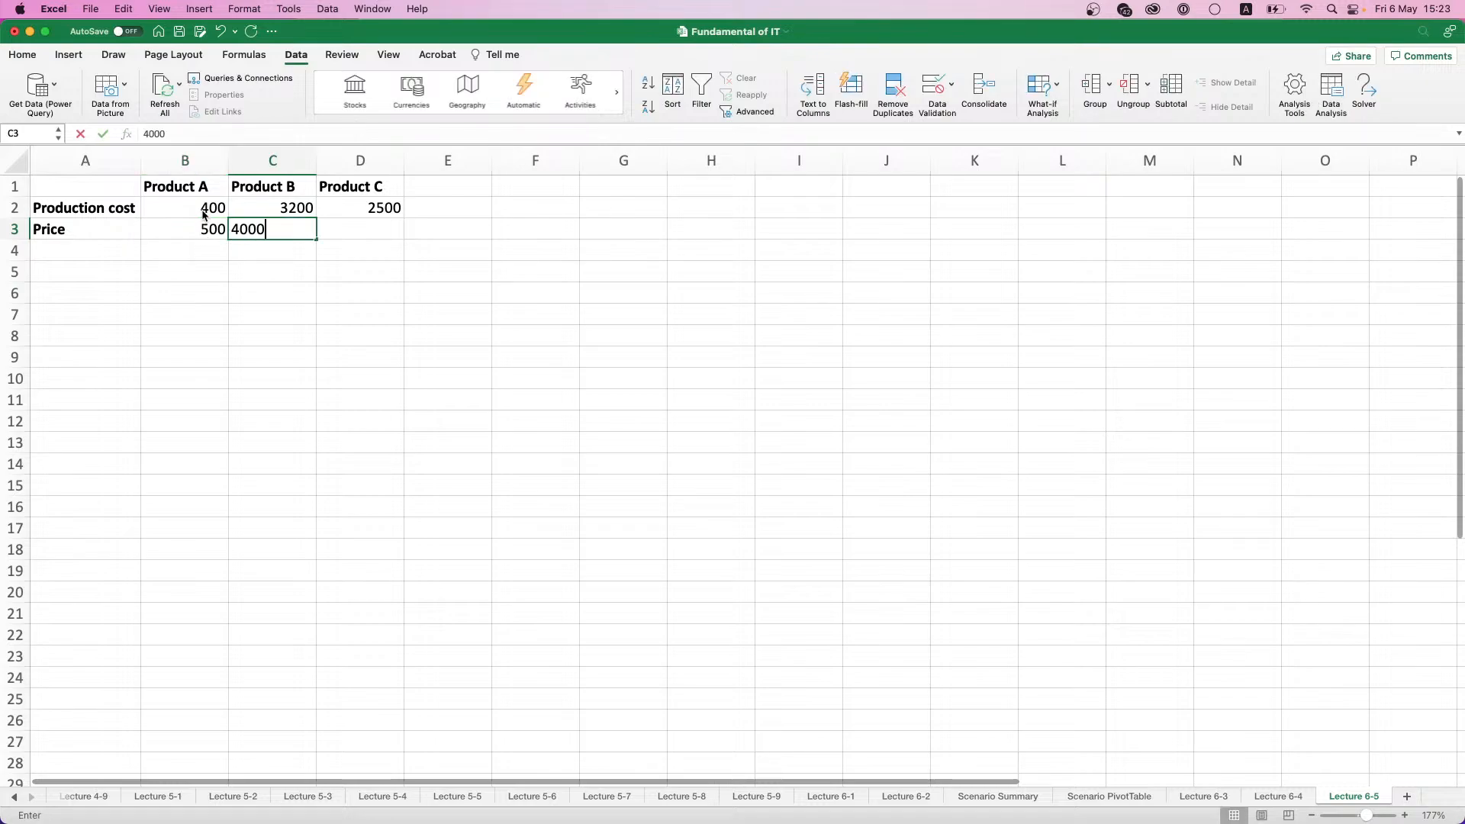
key("Tab")
type("3000")
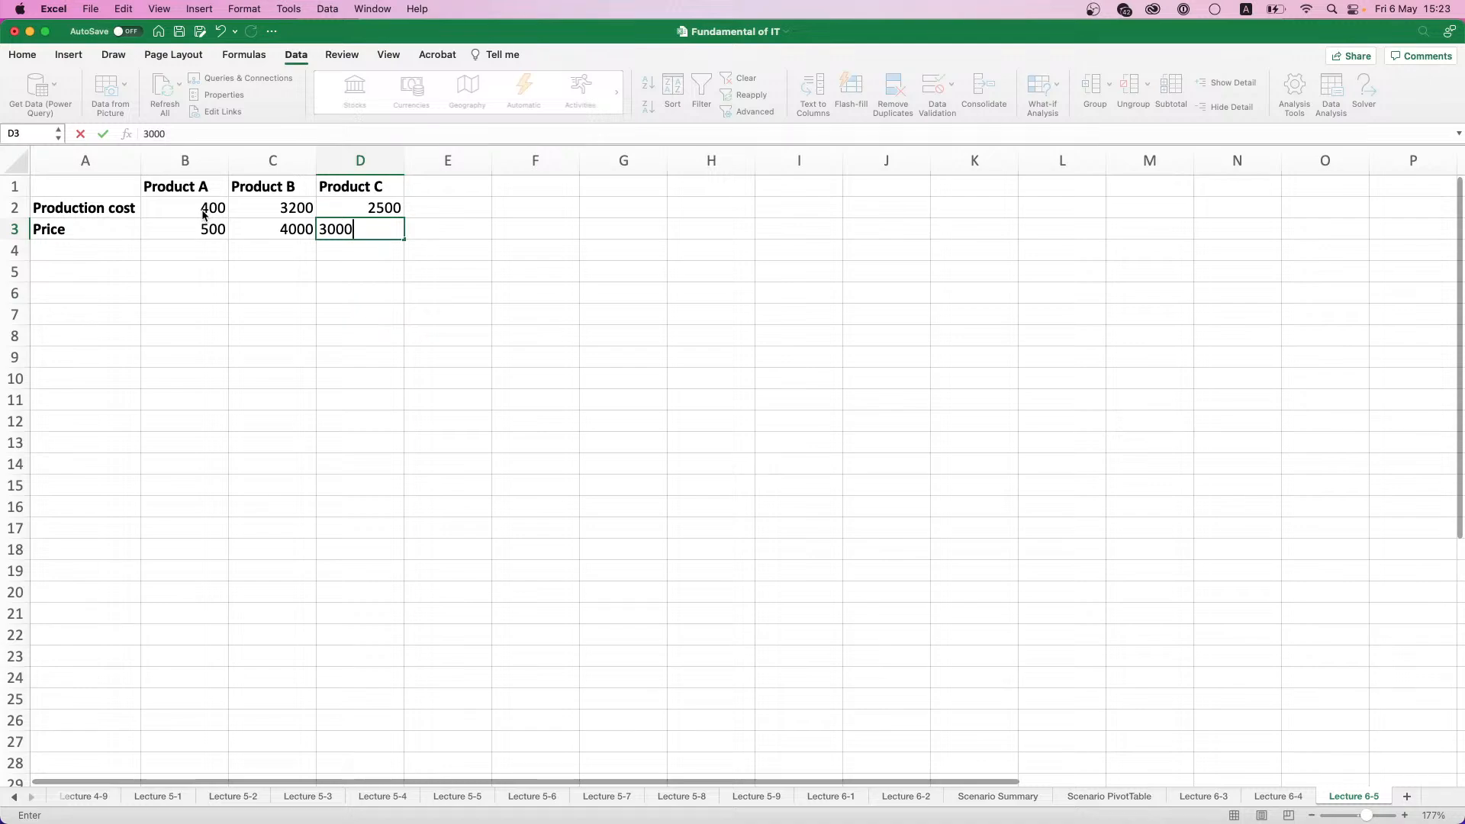
key("Return")
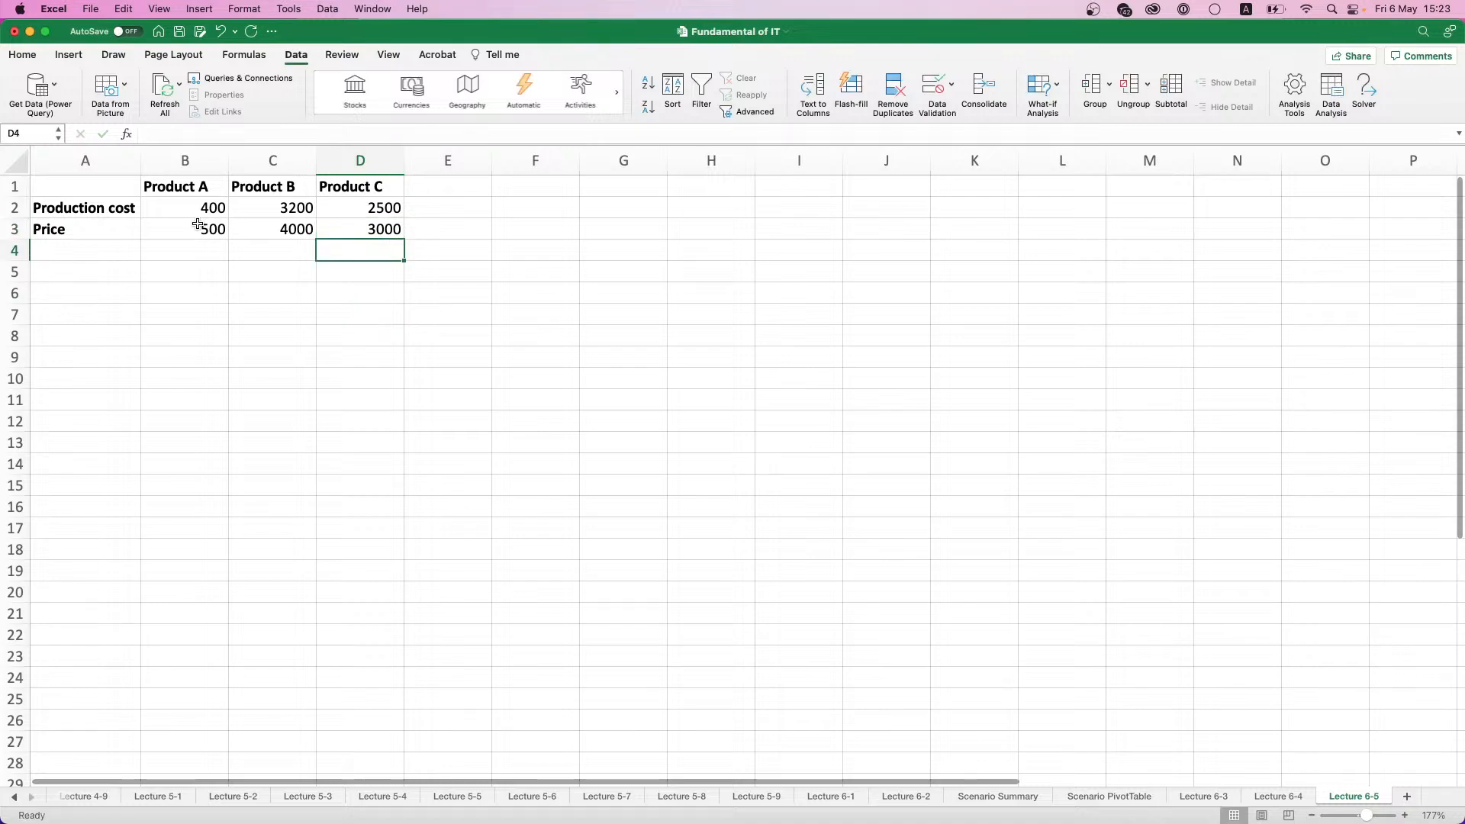
- Enter the row labels Produced, Revenue and Costs in cells A6 to A8
left_click(105, 290)
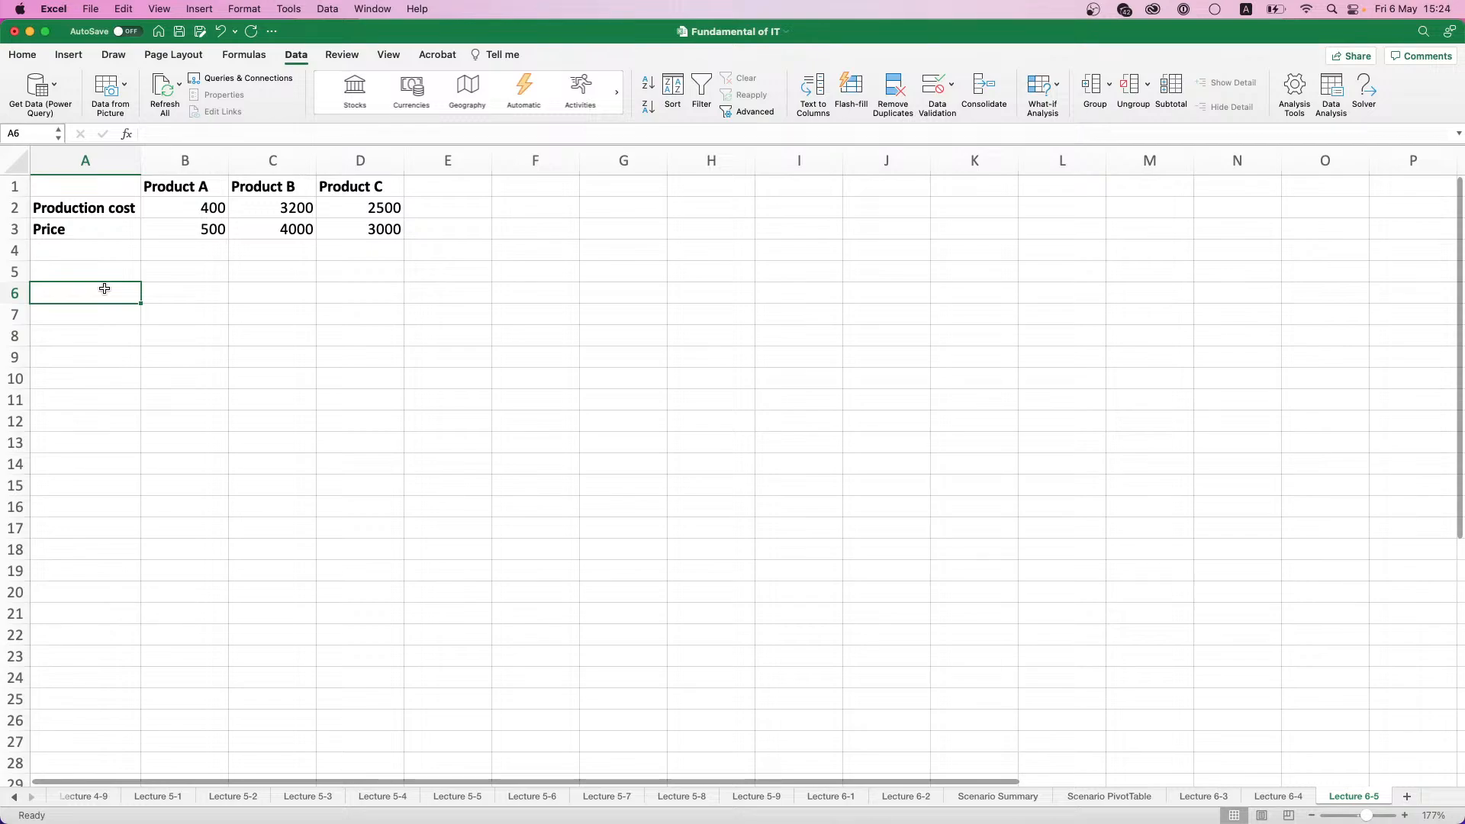
type("Produced")
key("Tab")
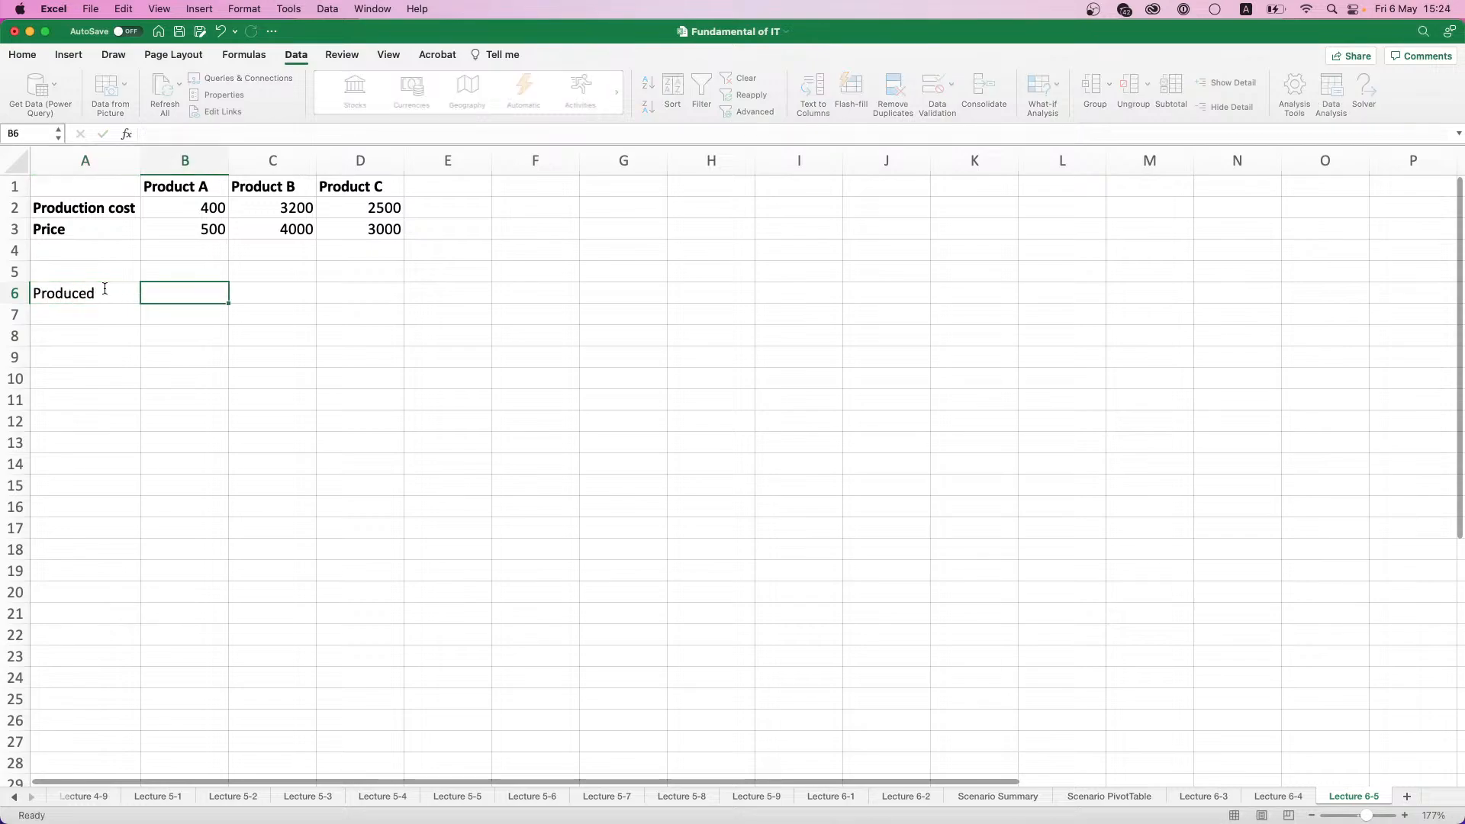
key("Return")
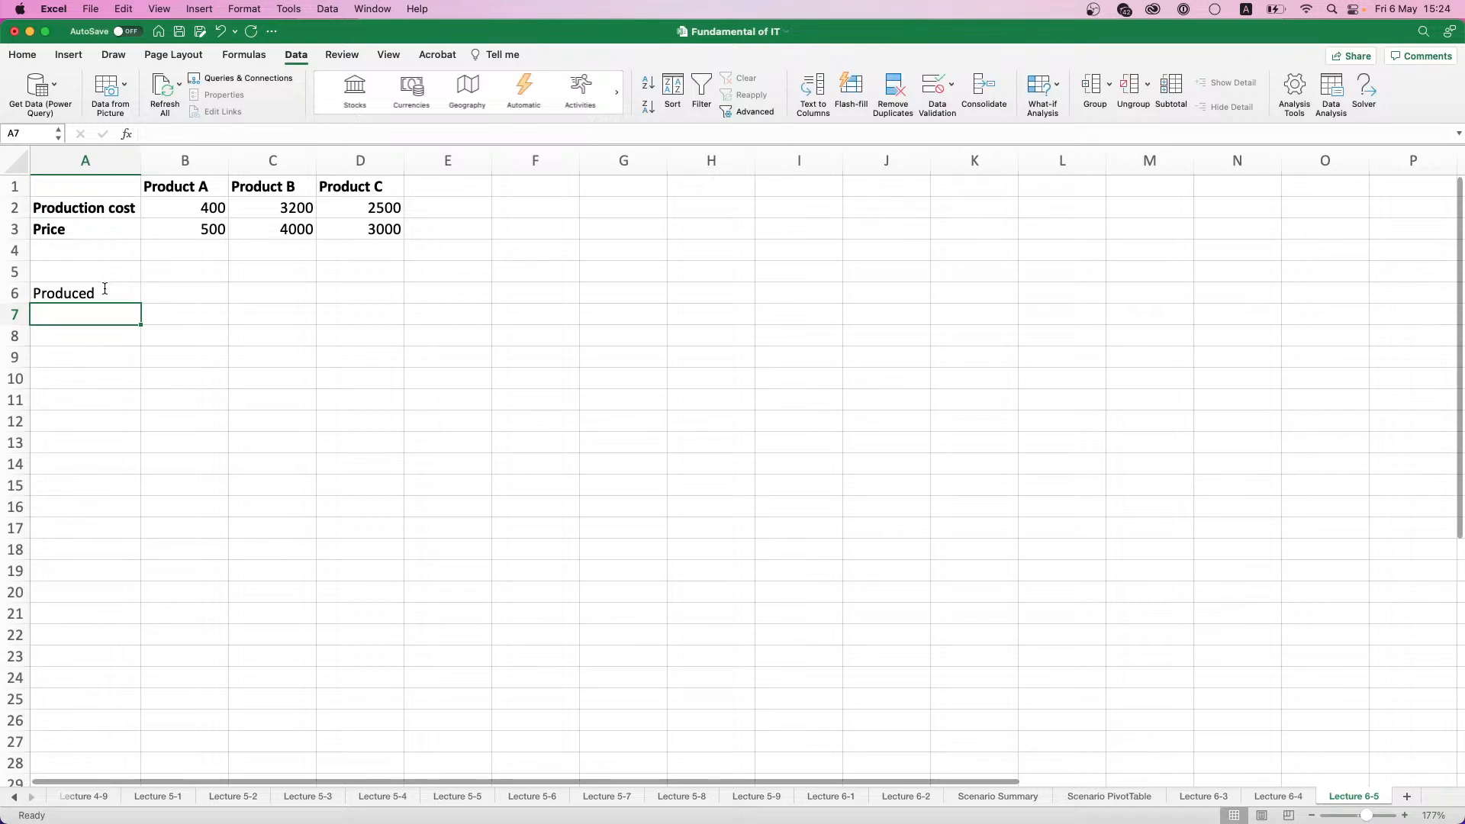
type("Revenue")
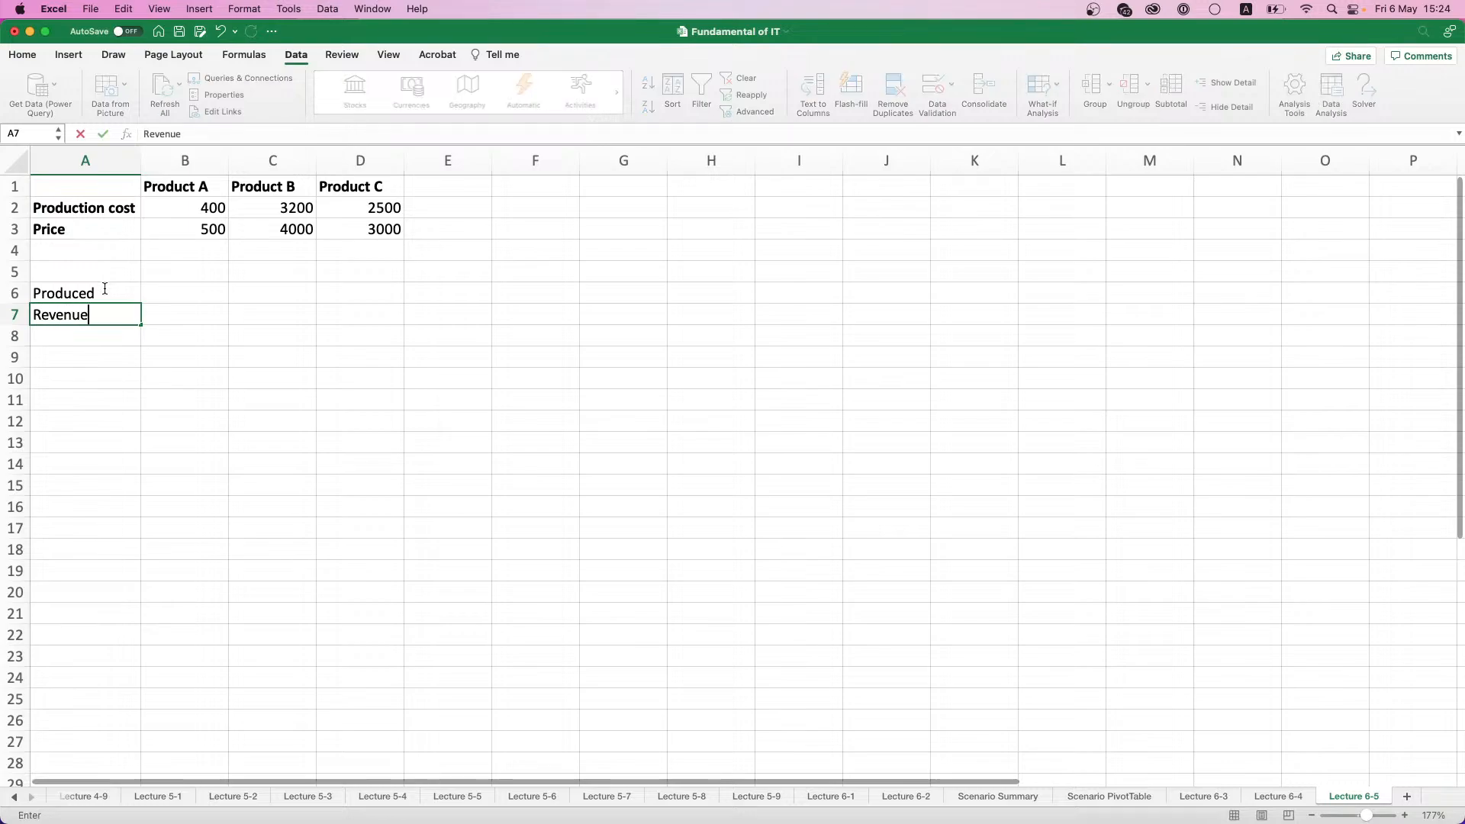
key("Return")
type("Co")
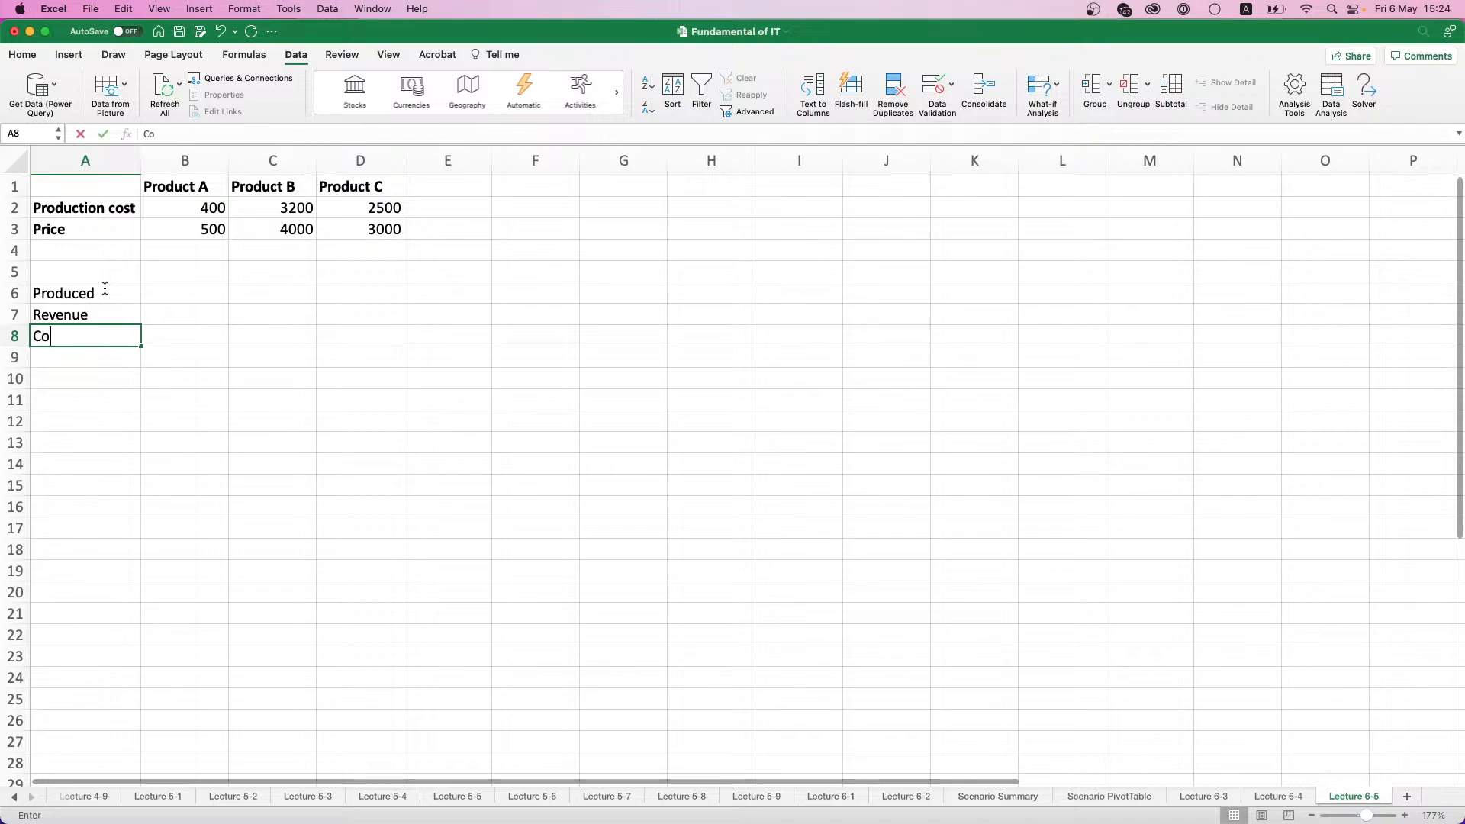
type("sts")
key("Tab")
- Make the Produced, Revenue and Costs labels in A6:A8 bold
key("Up")
key("Up")
key("Left")
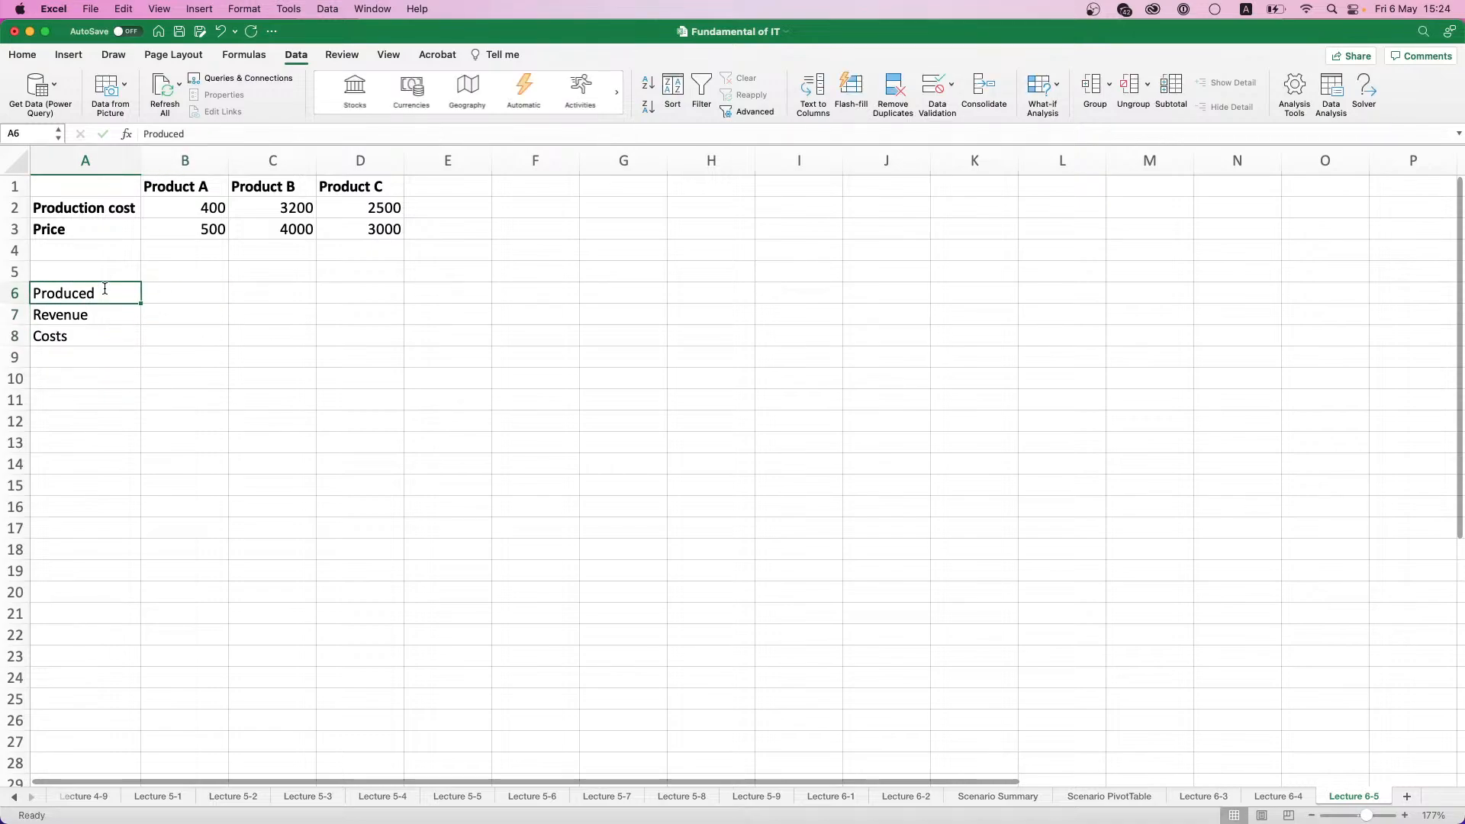
key("shift+Down")
key("shift+Down")
key("super+b")
- Enter produced quantities of 30 for Product A, 40 for Product B and 30 for Product C in row 6
key("Up")
key("Right")
key("Down")
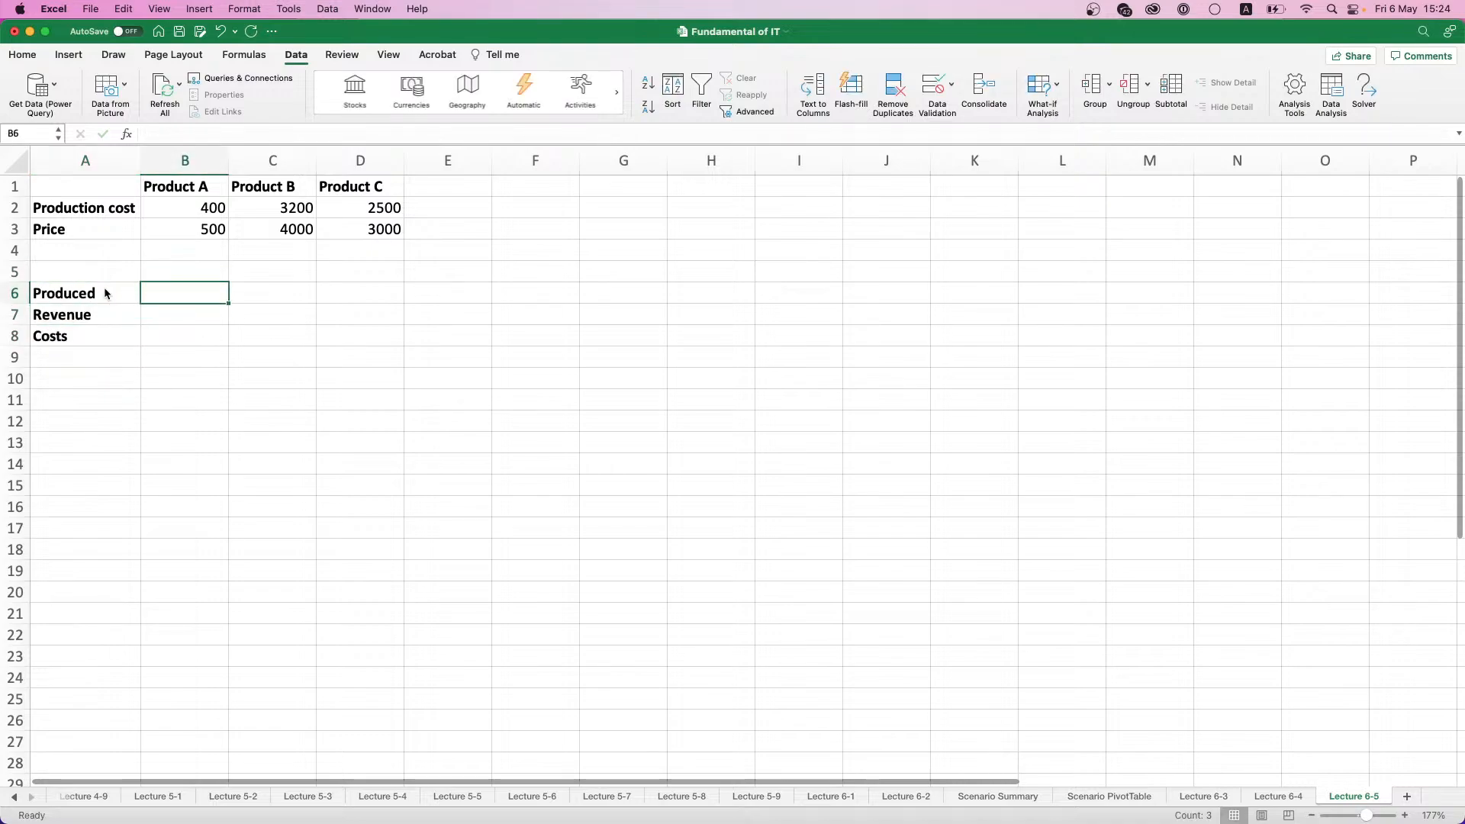
type("30")
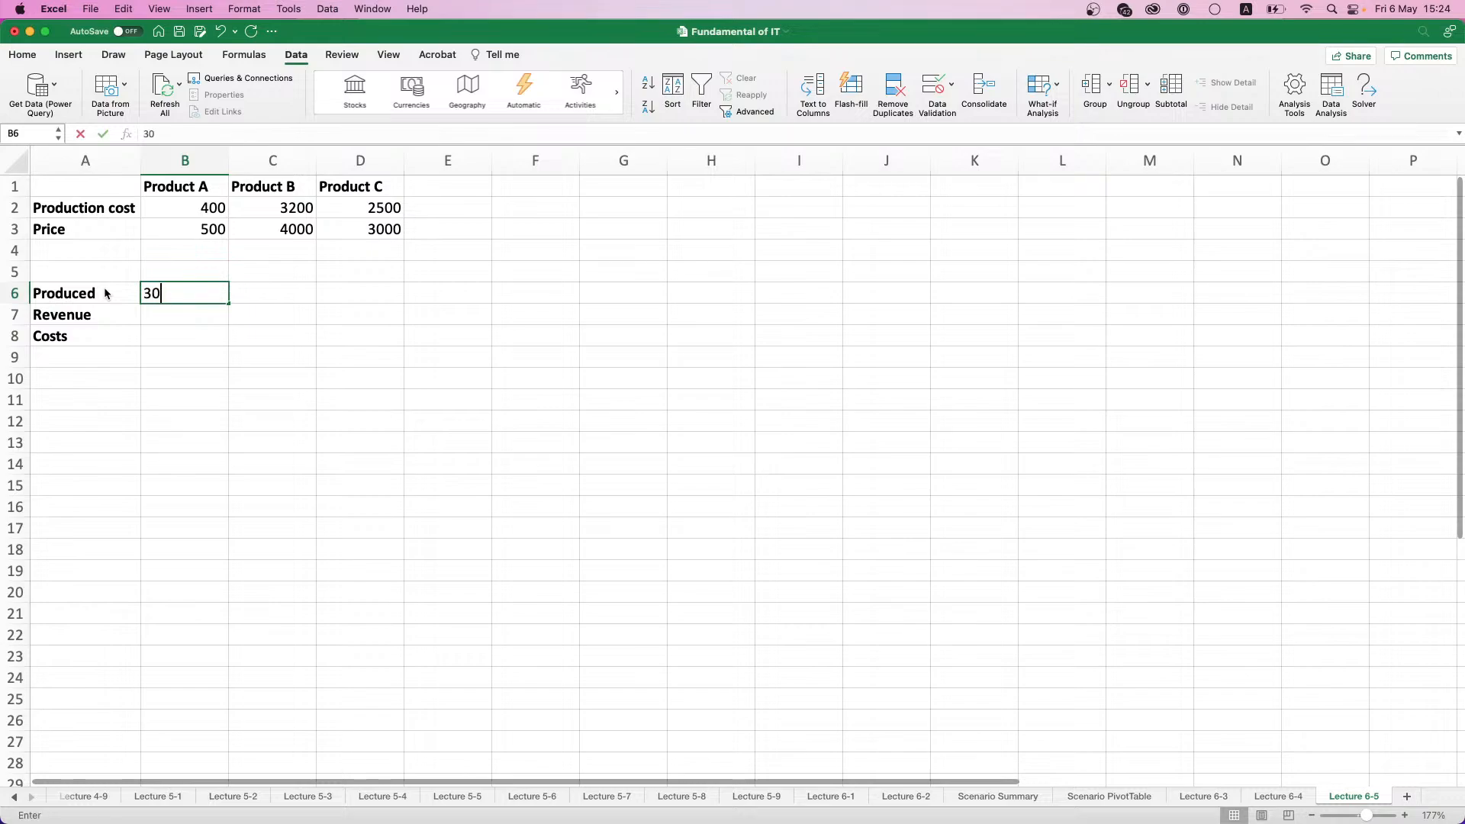
key("Tab")
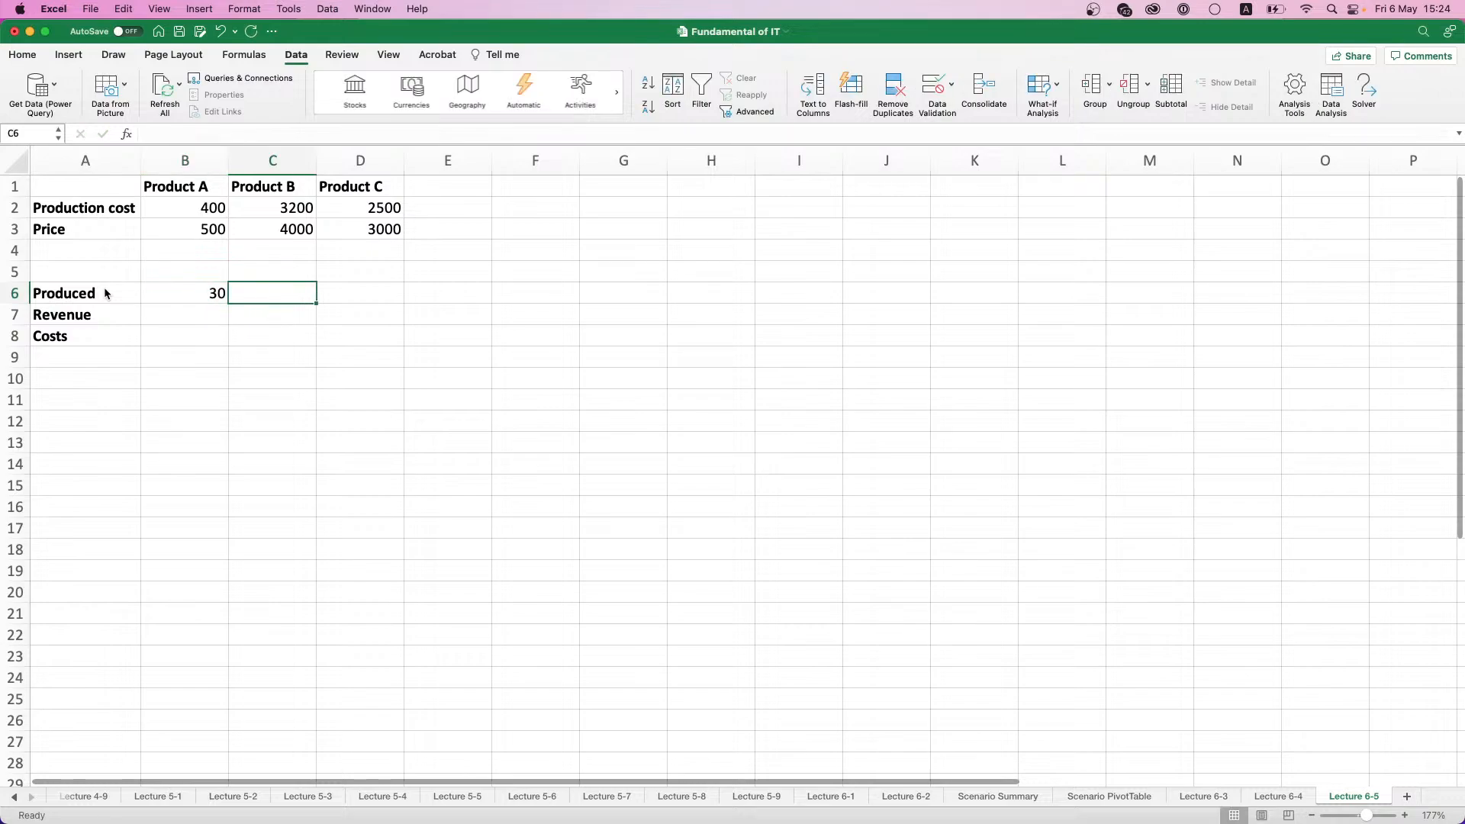
type("40")
key("Tab")
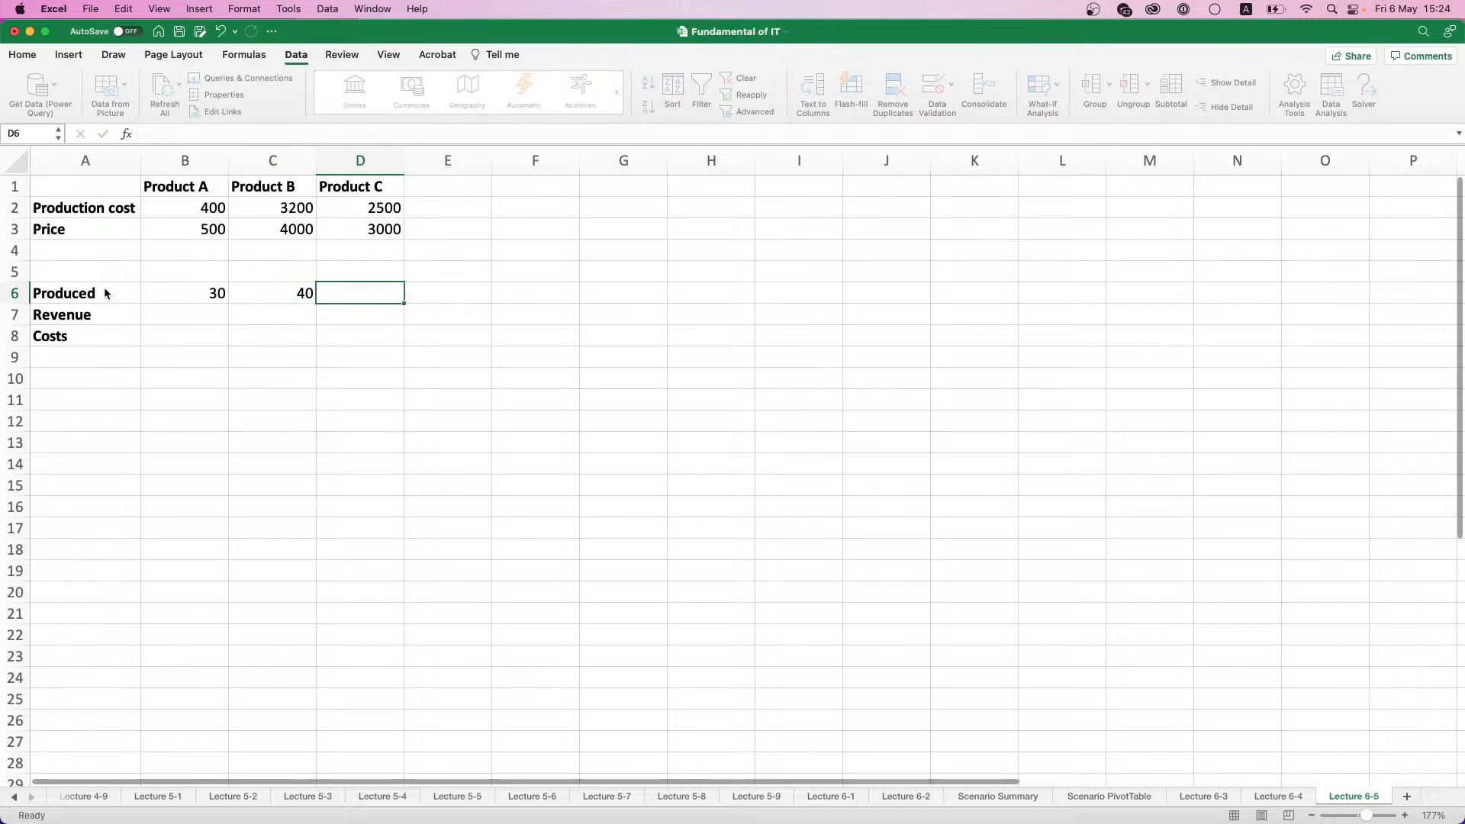
type("30")
key("Return")
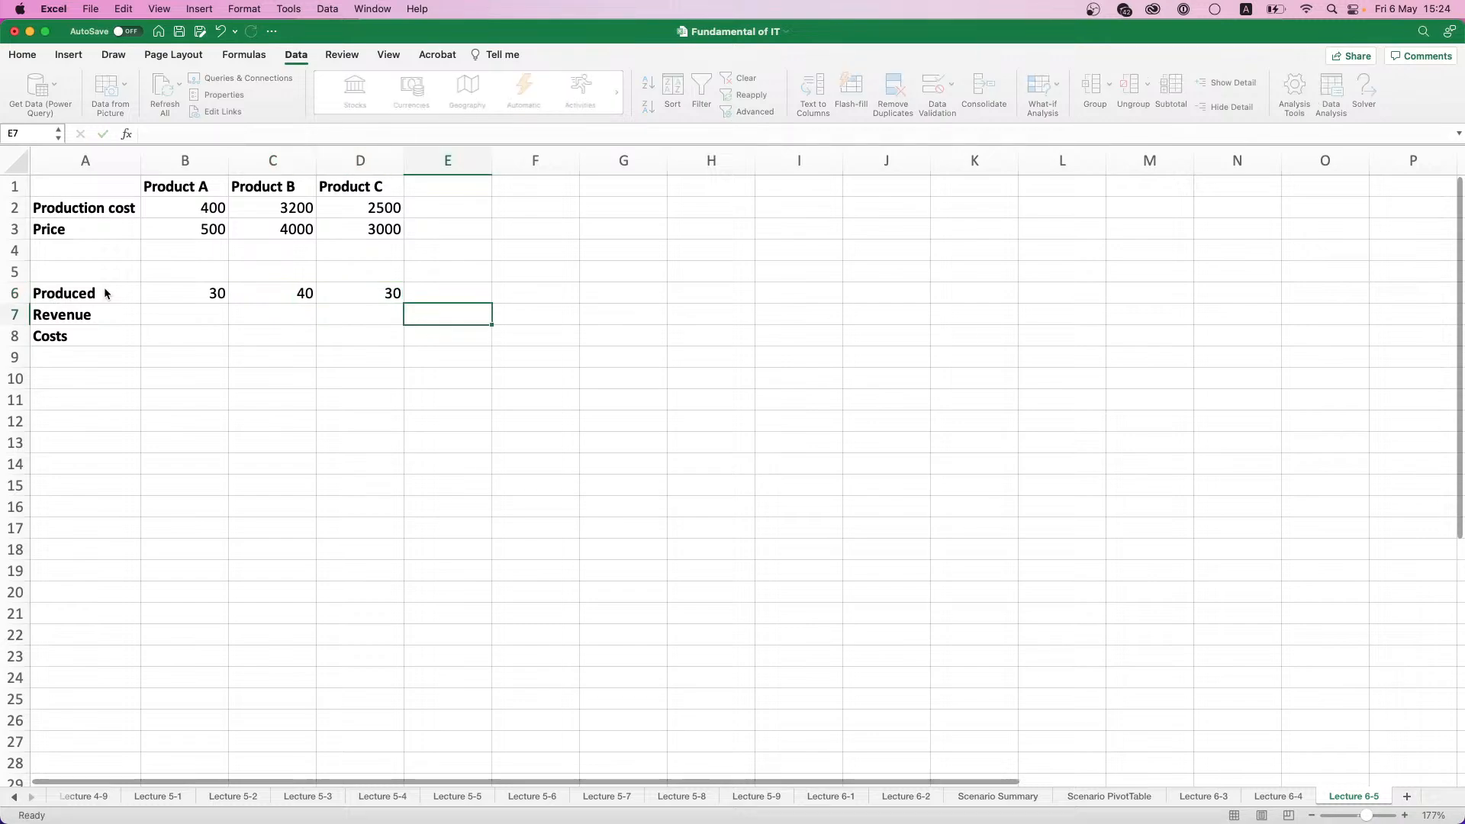
- Calculate Product A's revenue in B7 with =B6*B3 and fill the formula across to D7
type("=")
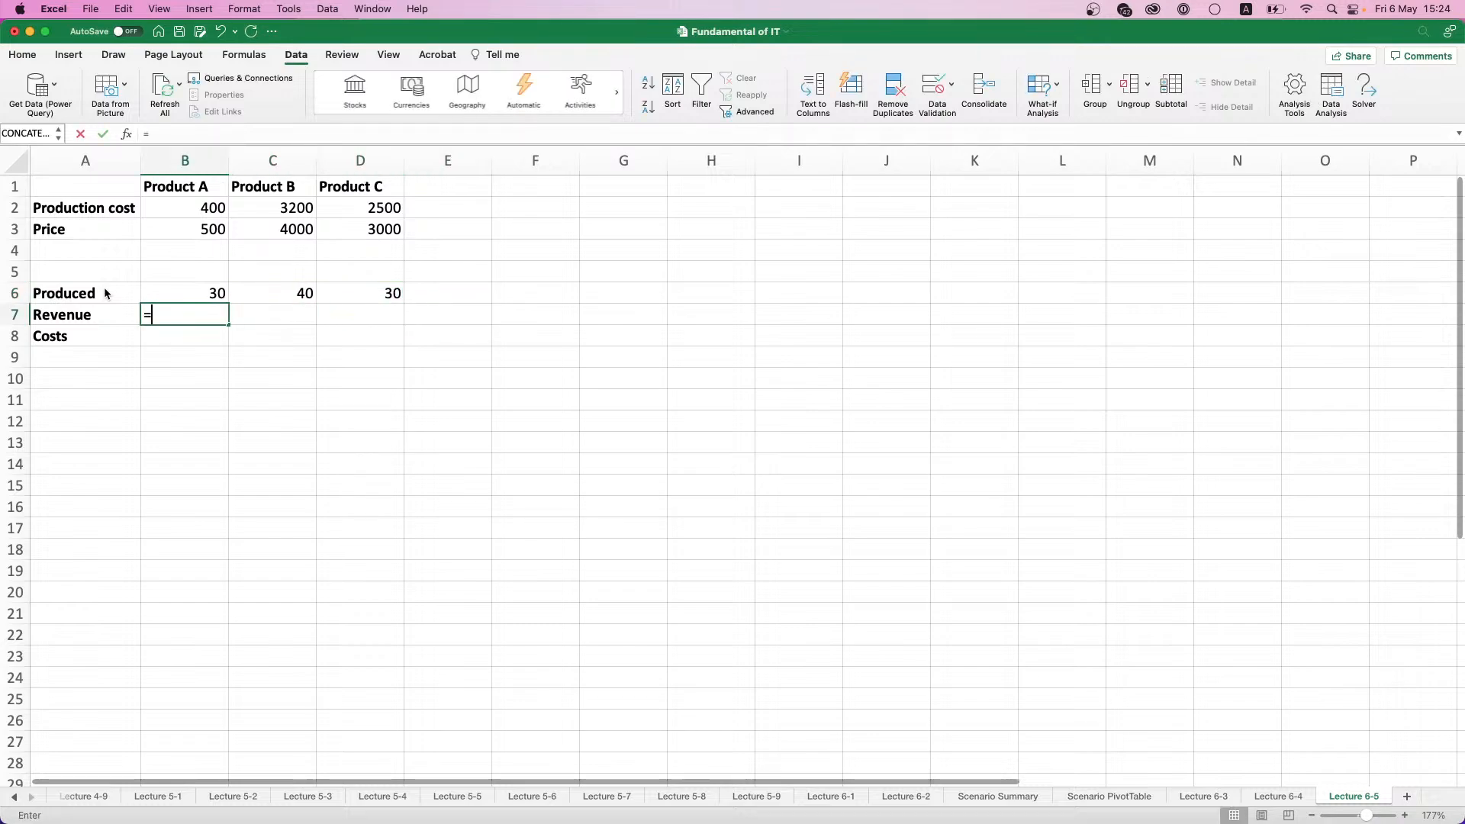
left_click(217, 294)
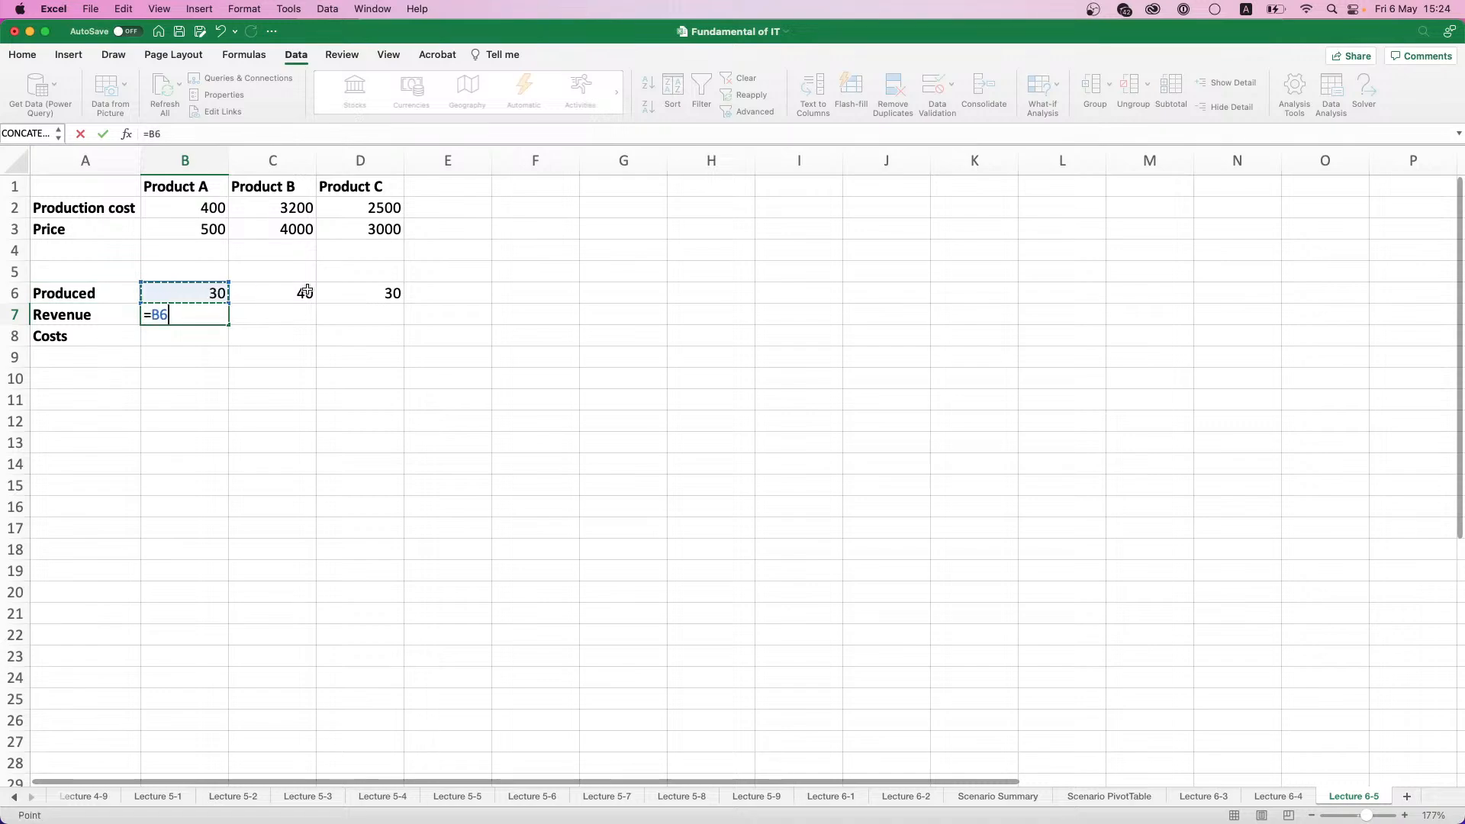
type("*")
left_click(200, 228)
key("Return")
left_click(216, 312)
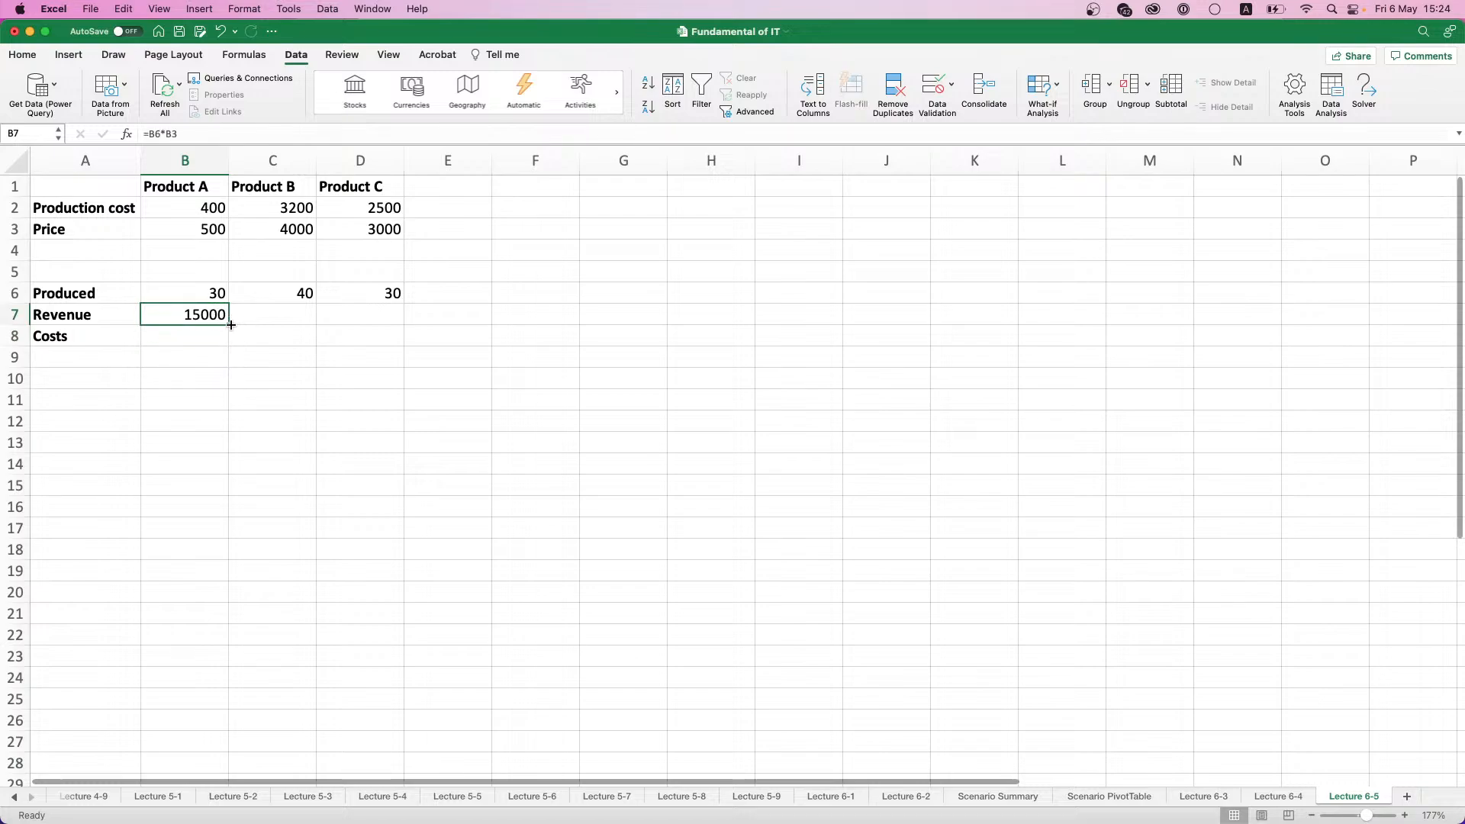
left_click_drag(229, 323, 395, 321)
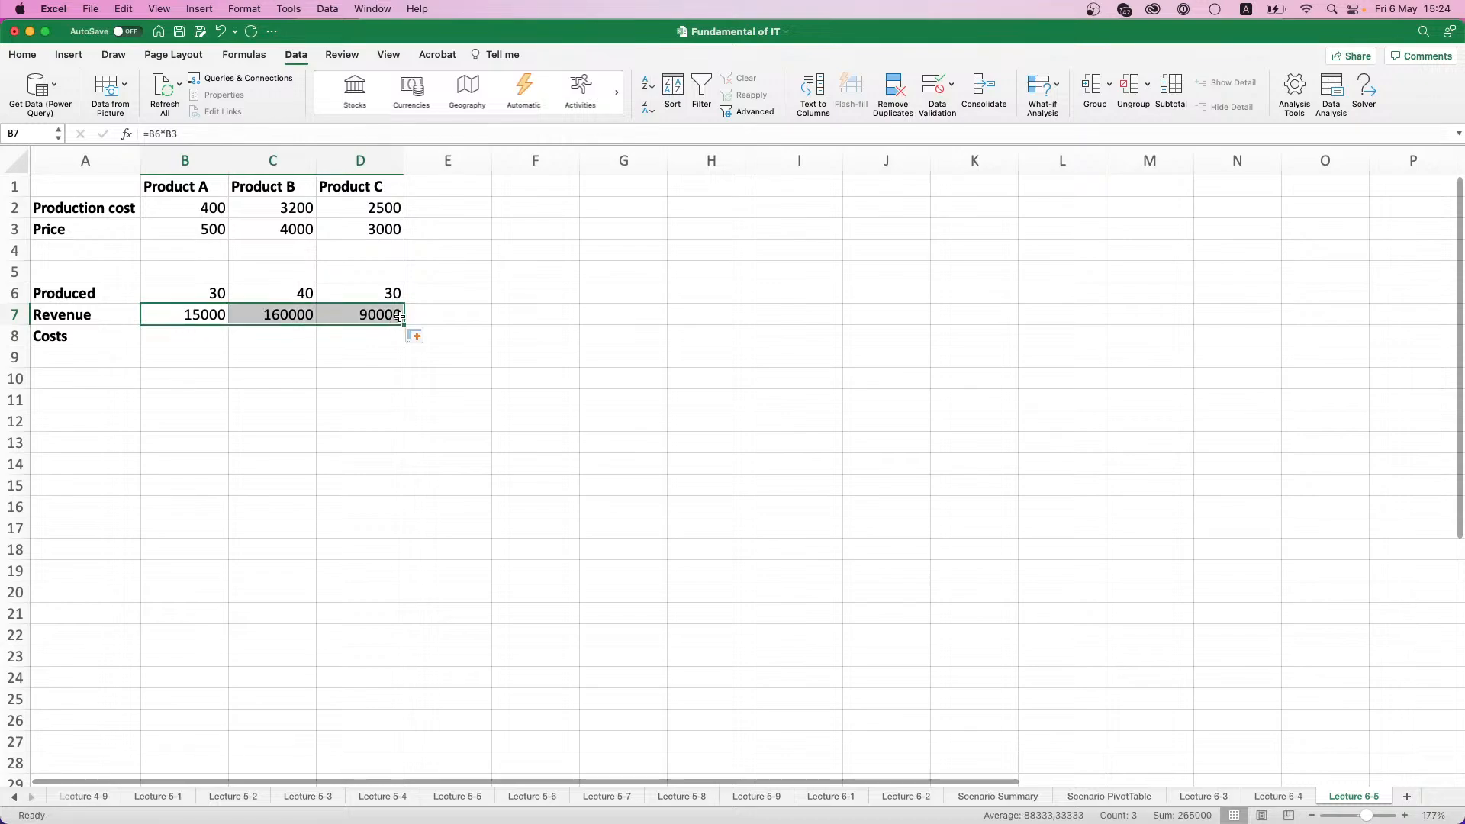
- Calculate Product A's costs in B8 with the formula =B6*B2
left_click(194, 338)
key("shift+Left")
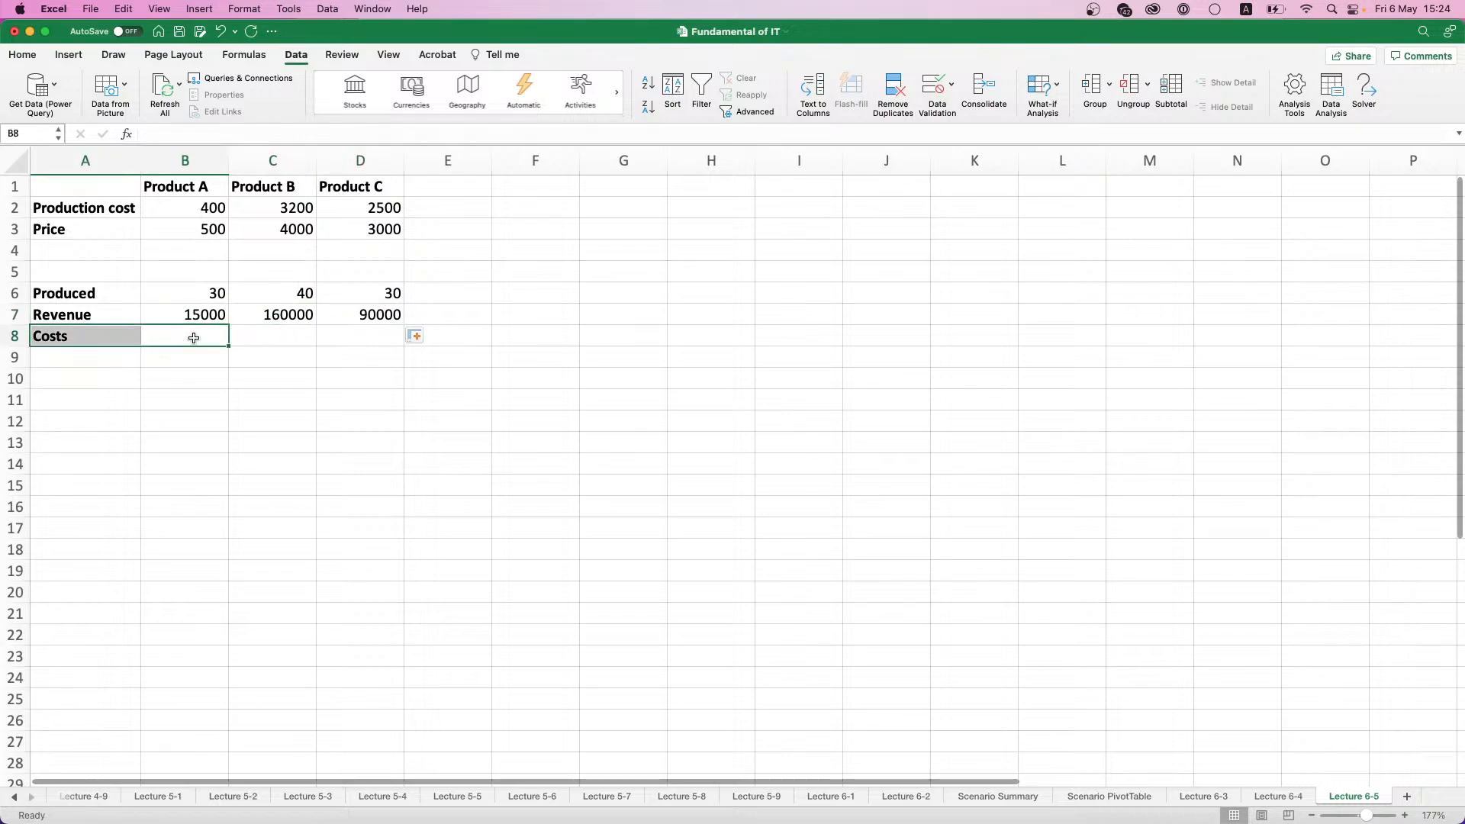
type("=")
left_click(203, 294)
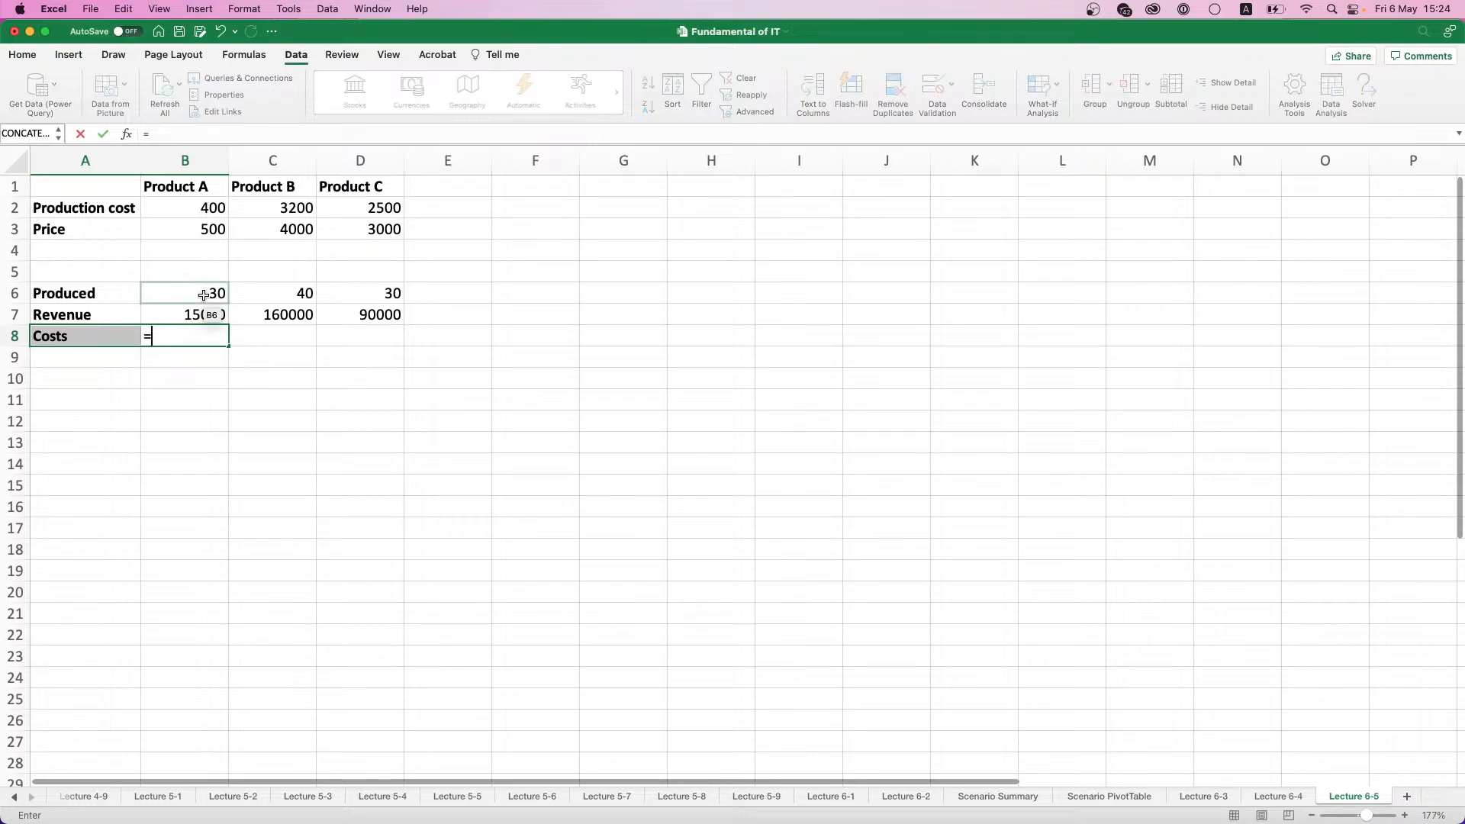
type("*")
left_click(214, 209)
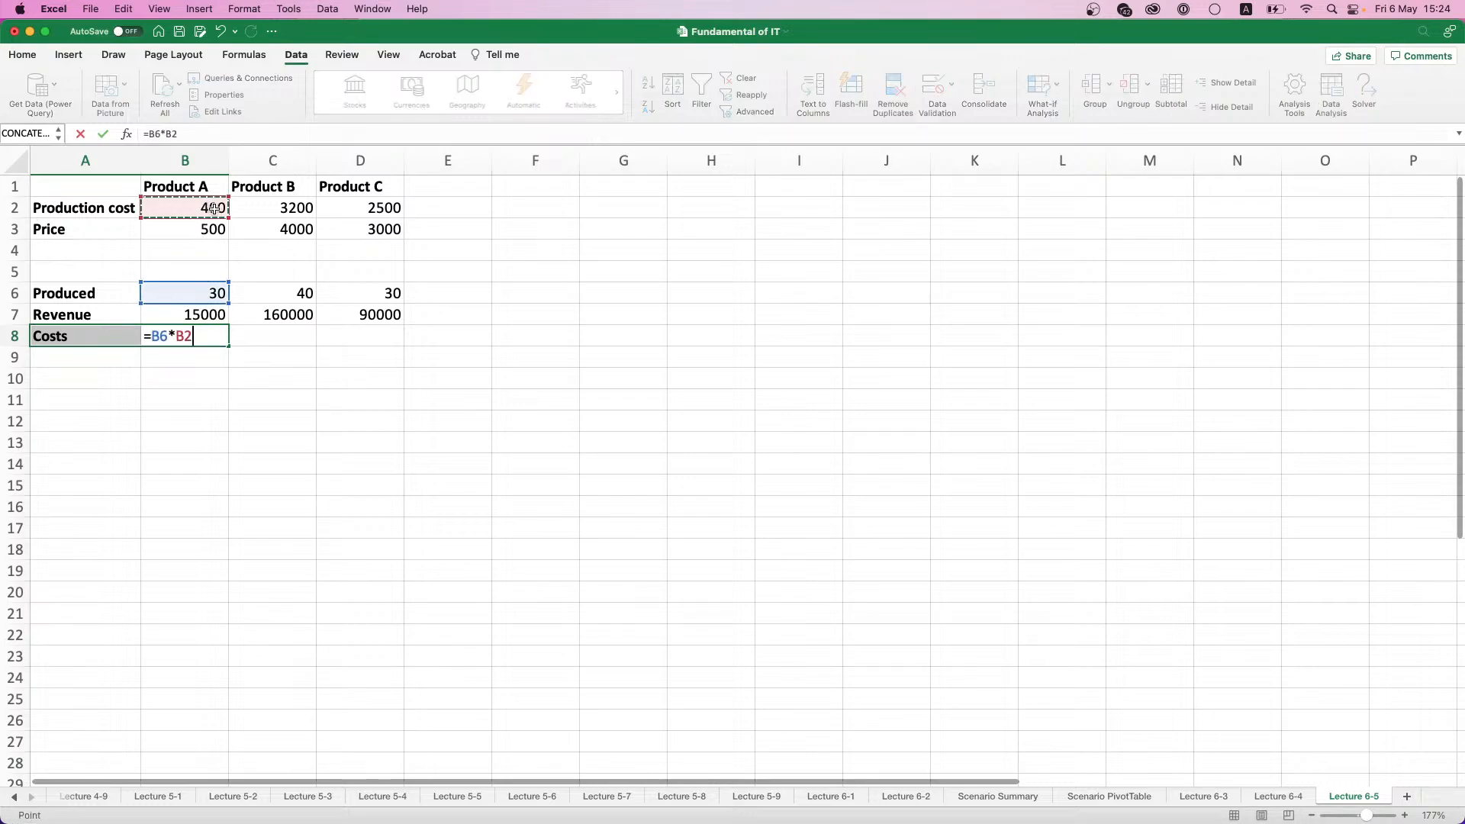
key("Return")
- Fill only the costs formula in B8 across to D8 for Products B and C
left_click_drag(228, 346, 404, 346)
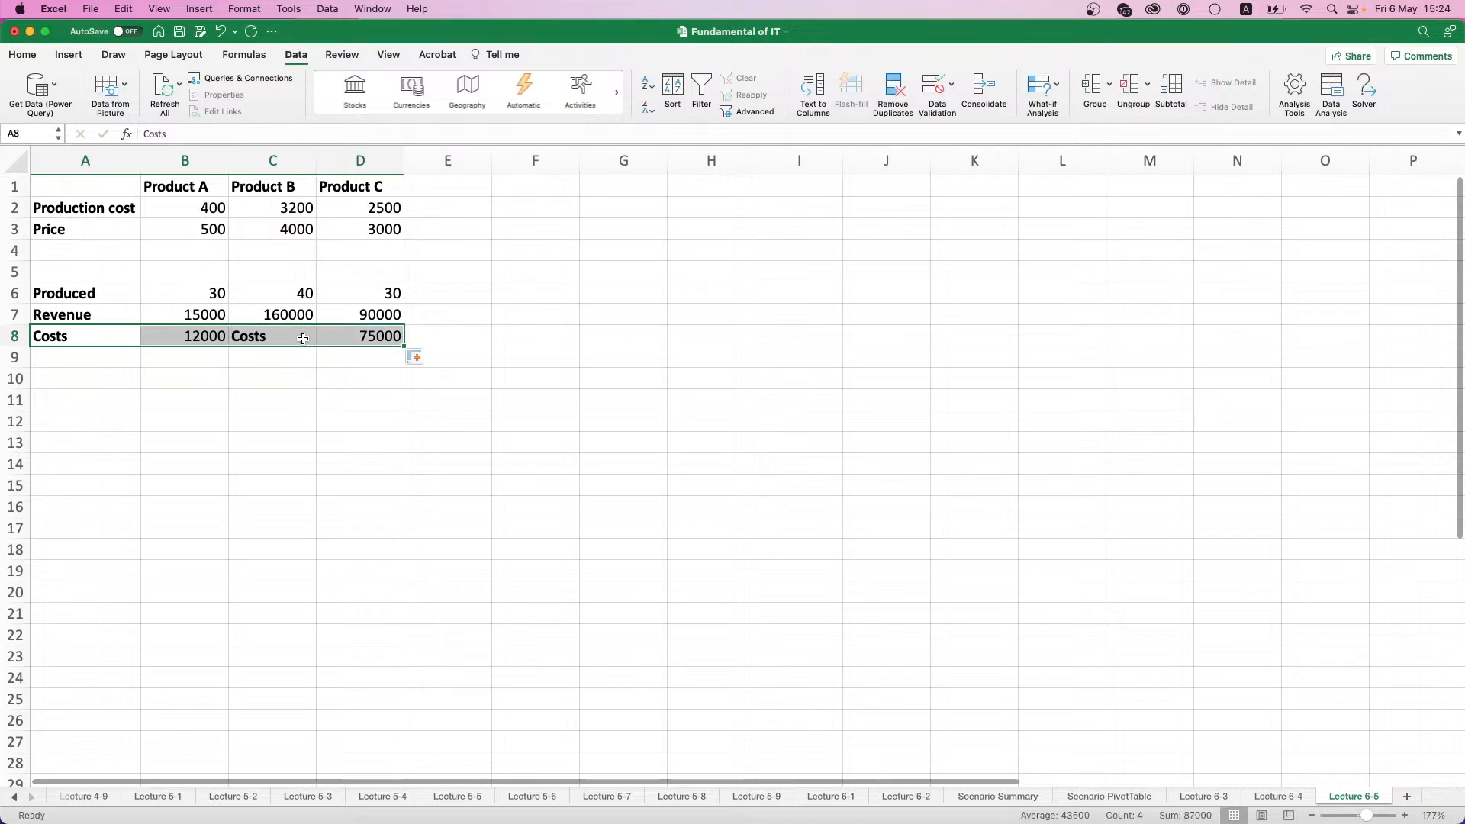
key("super+z")
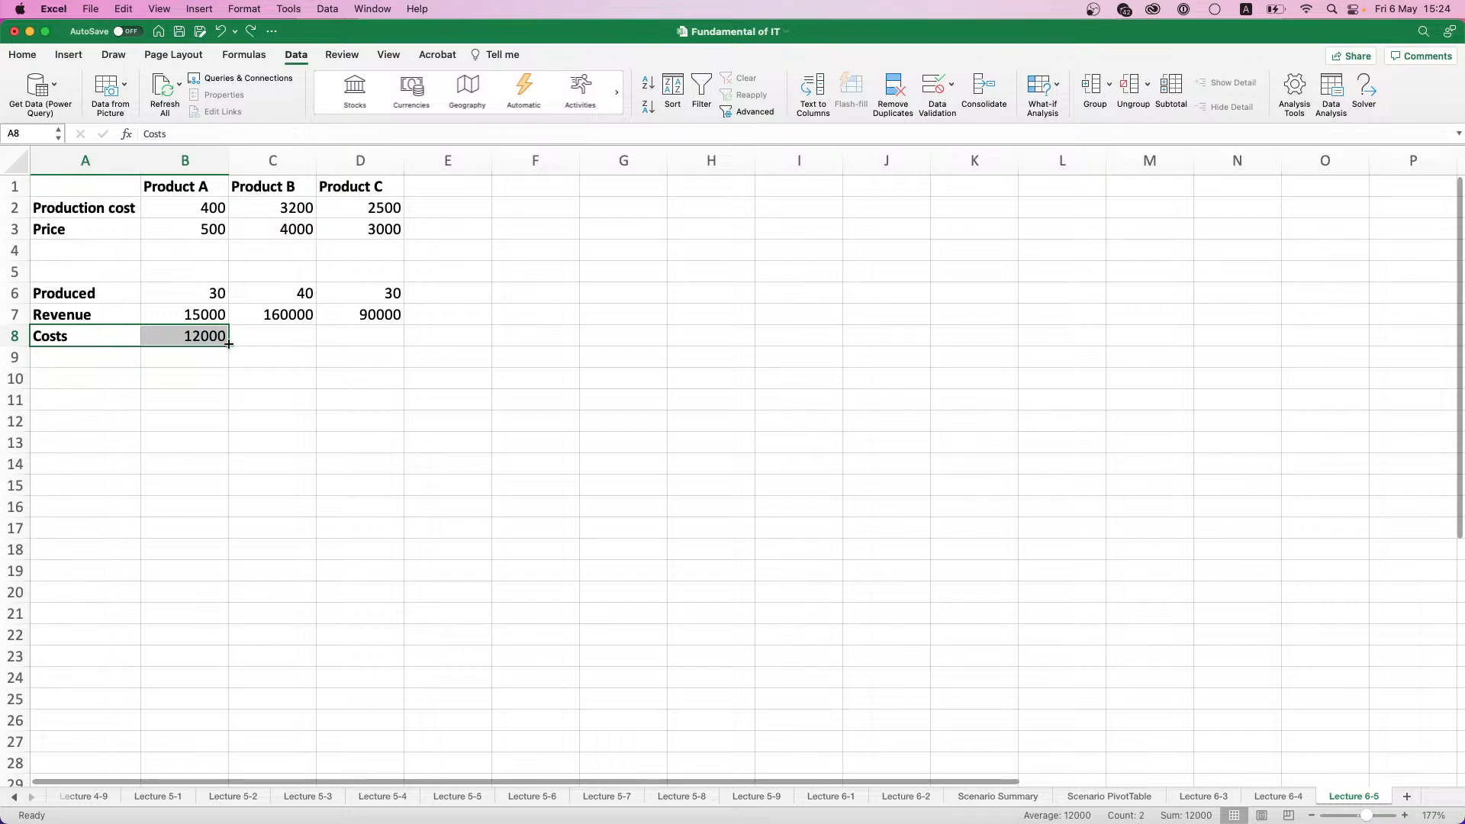
left_click(216, 335)
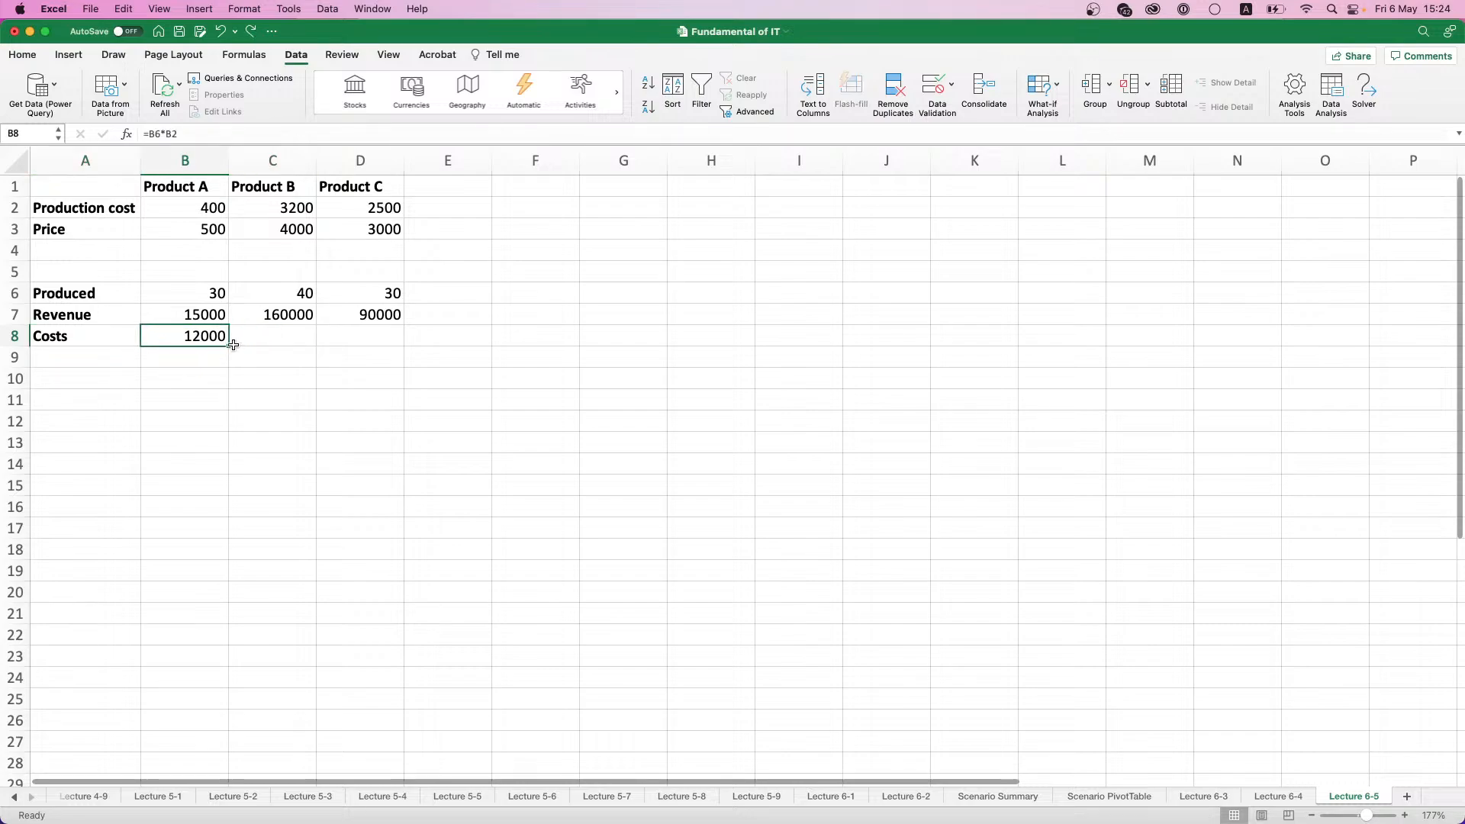
left_click_drag(229, 344, 401, 349)
left_click(302, 337)
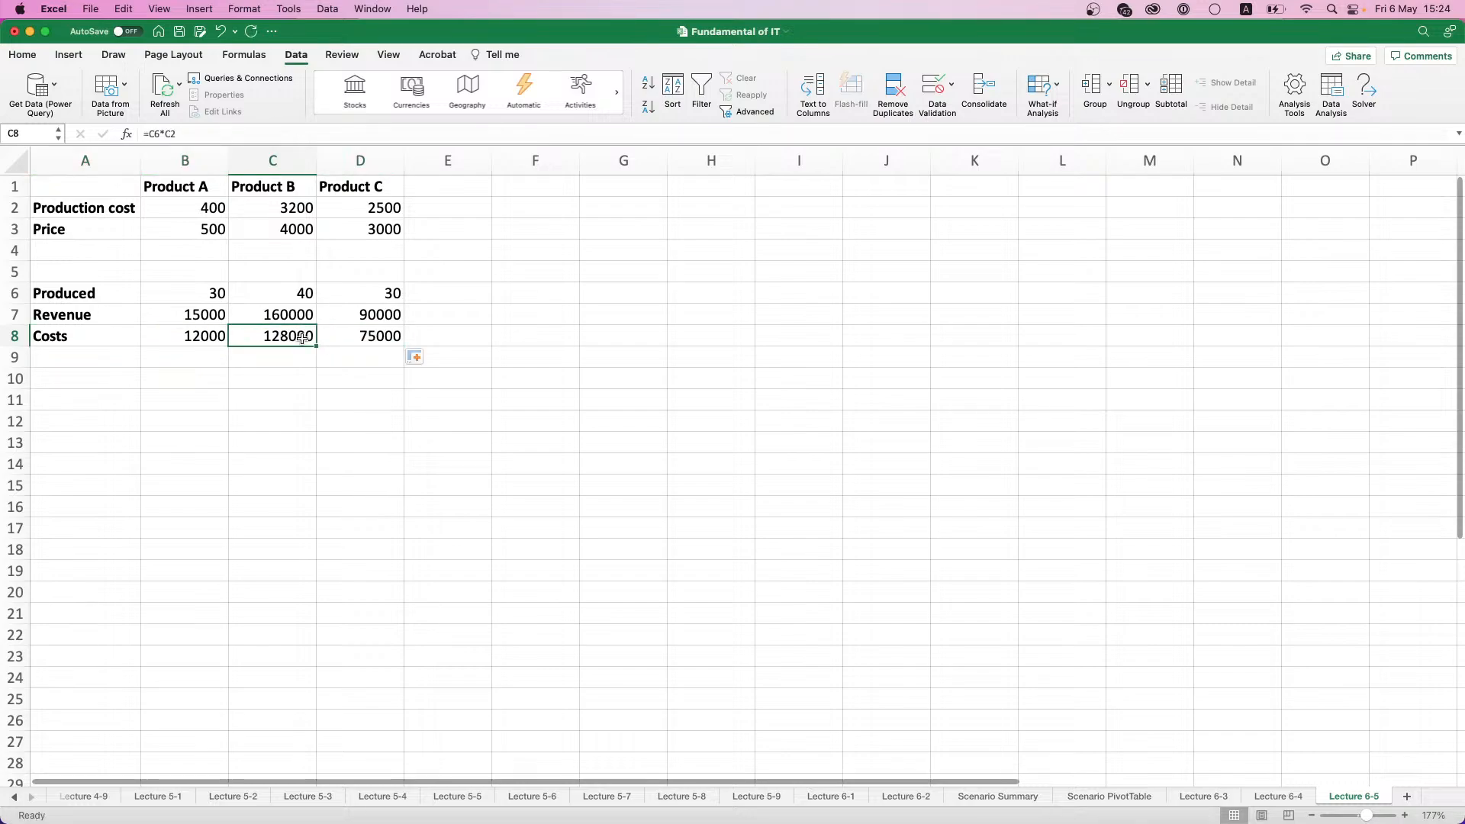
- Enter the column heading Total in F1
left_click(72, 378)
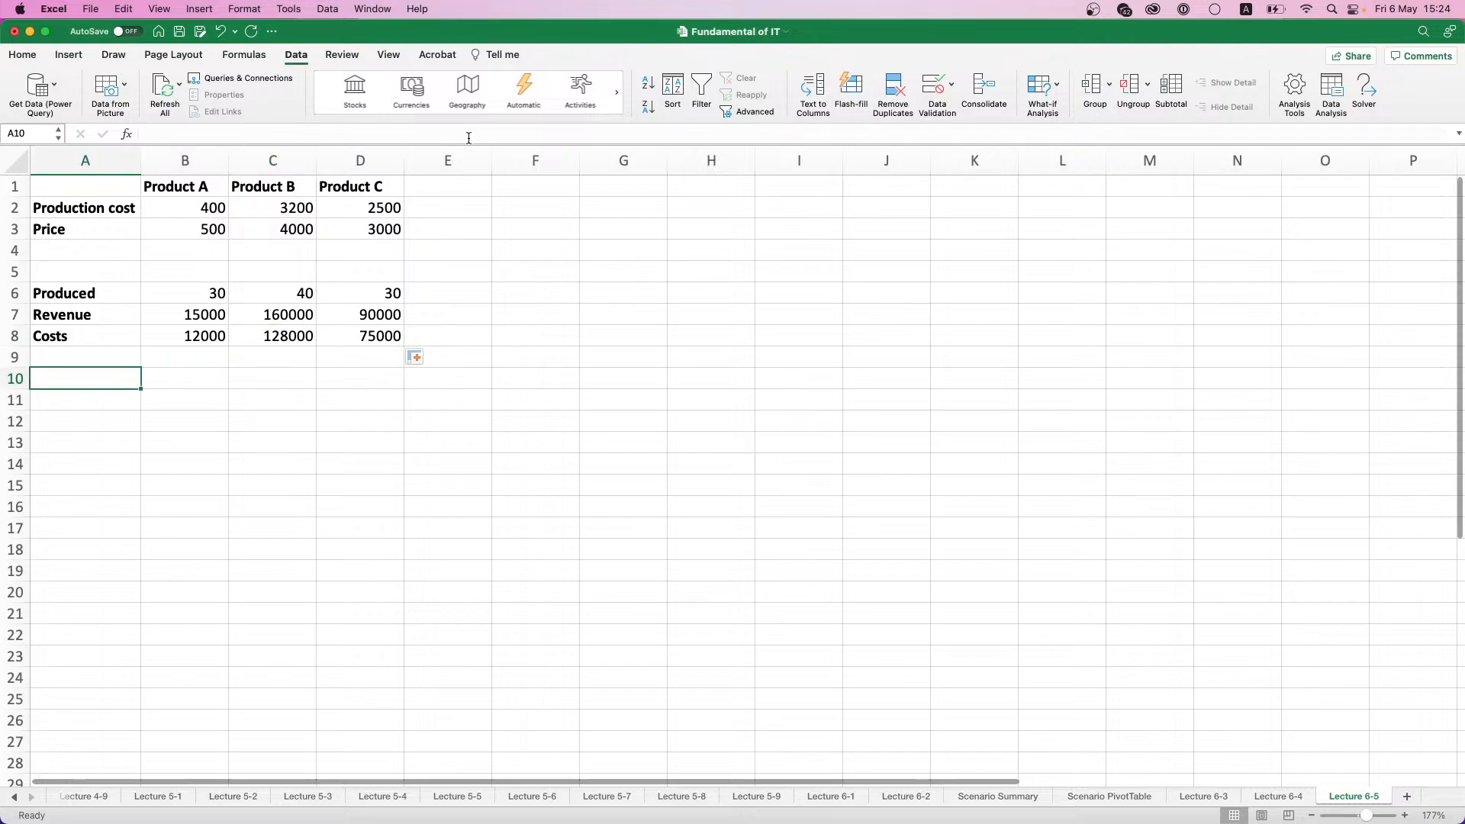
left_click(506, 182)
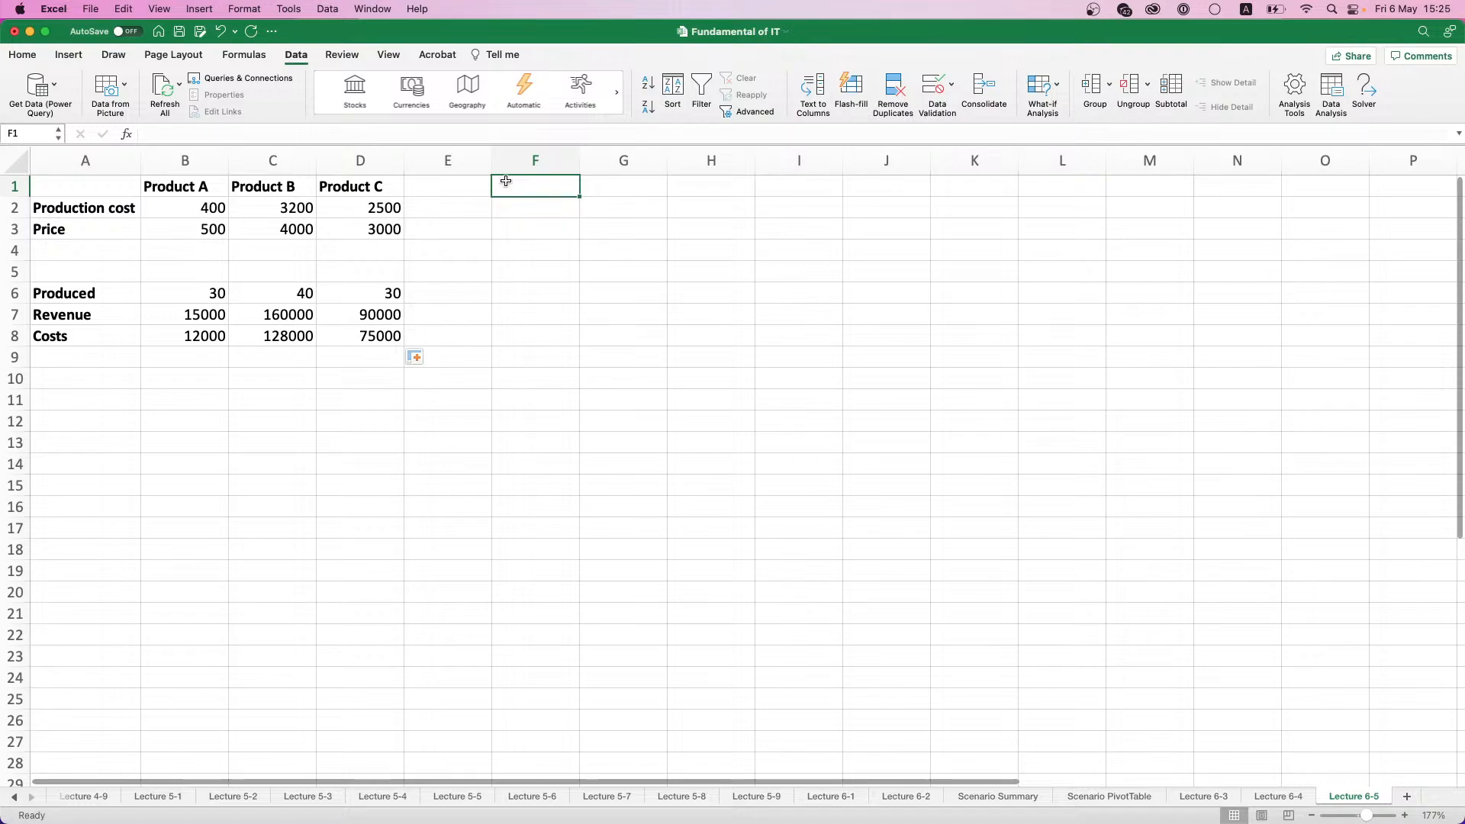
type("Totel")
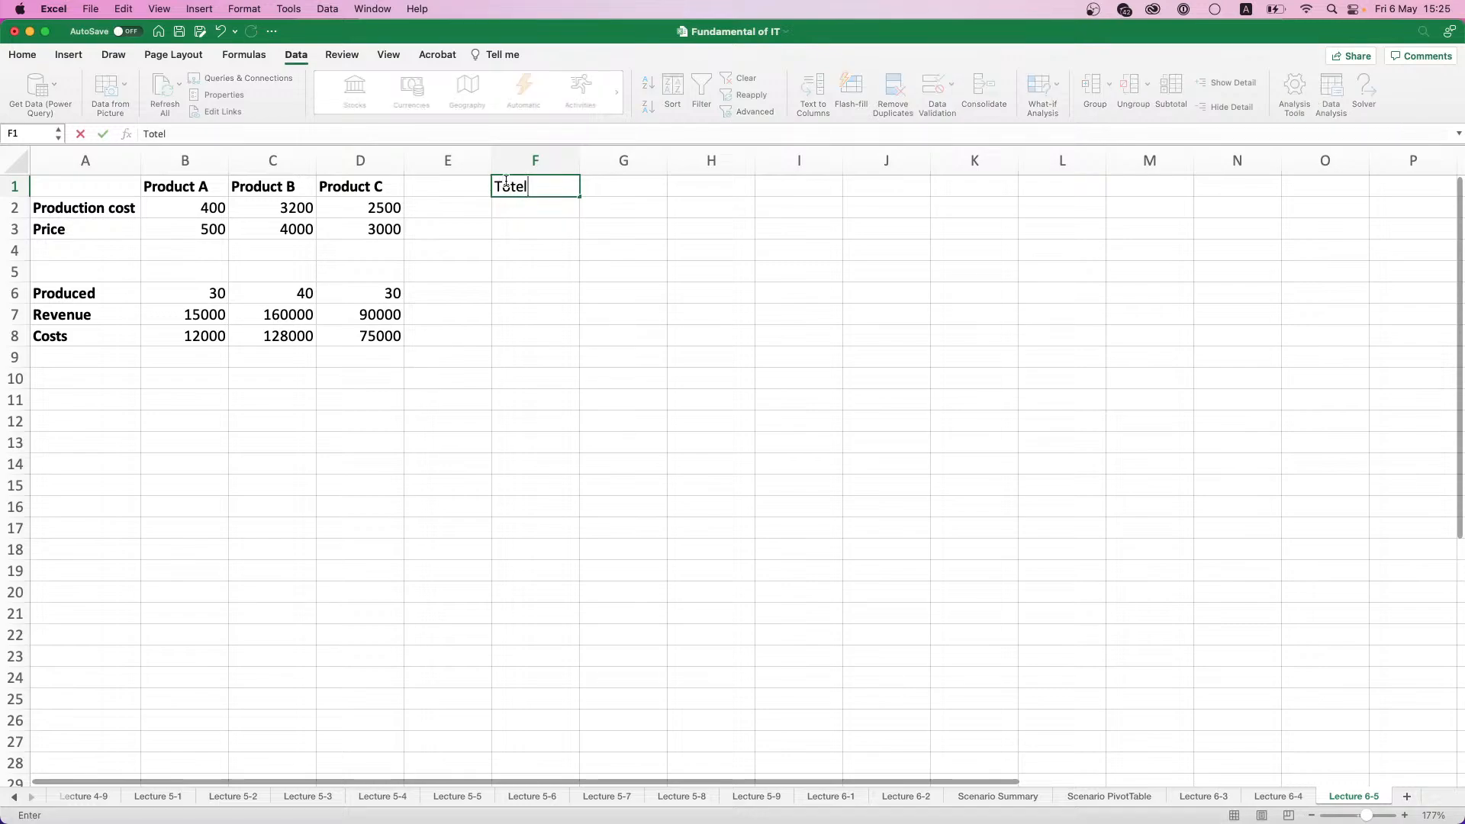
key("BackSpace")
key("BackSpace")
type("al")
key("Return")
- Sum the produced quantities in F6 with =SUM(B6:D6) and fill the formula down to F8 for revenue and costs
left_click(546, 282)
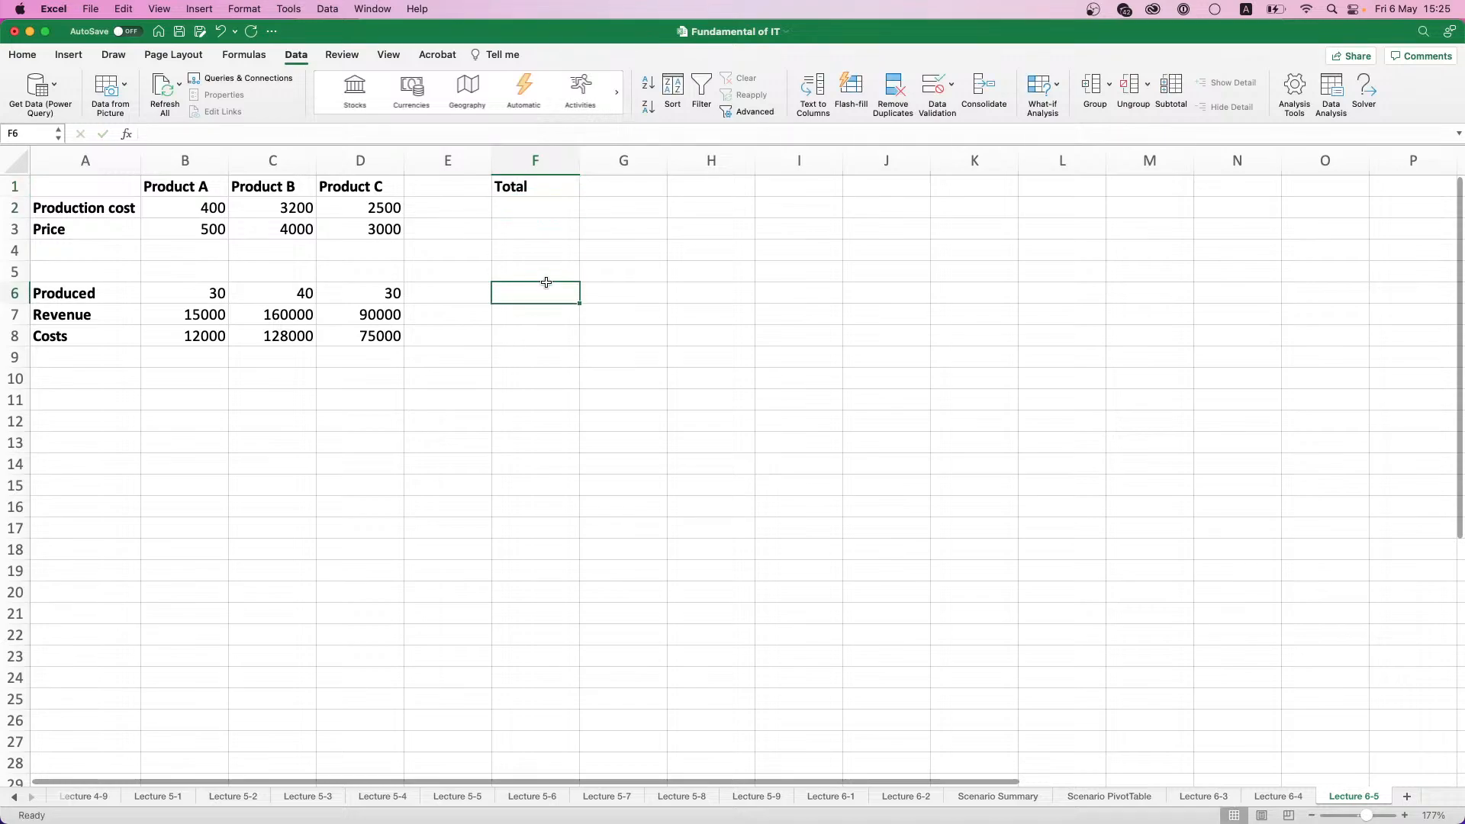
type("=SUM")
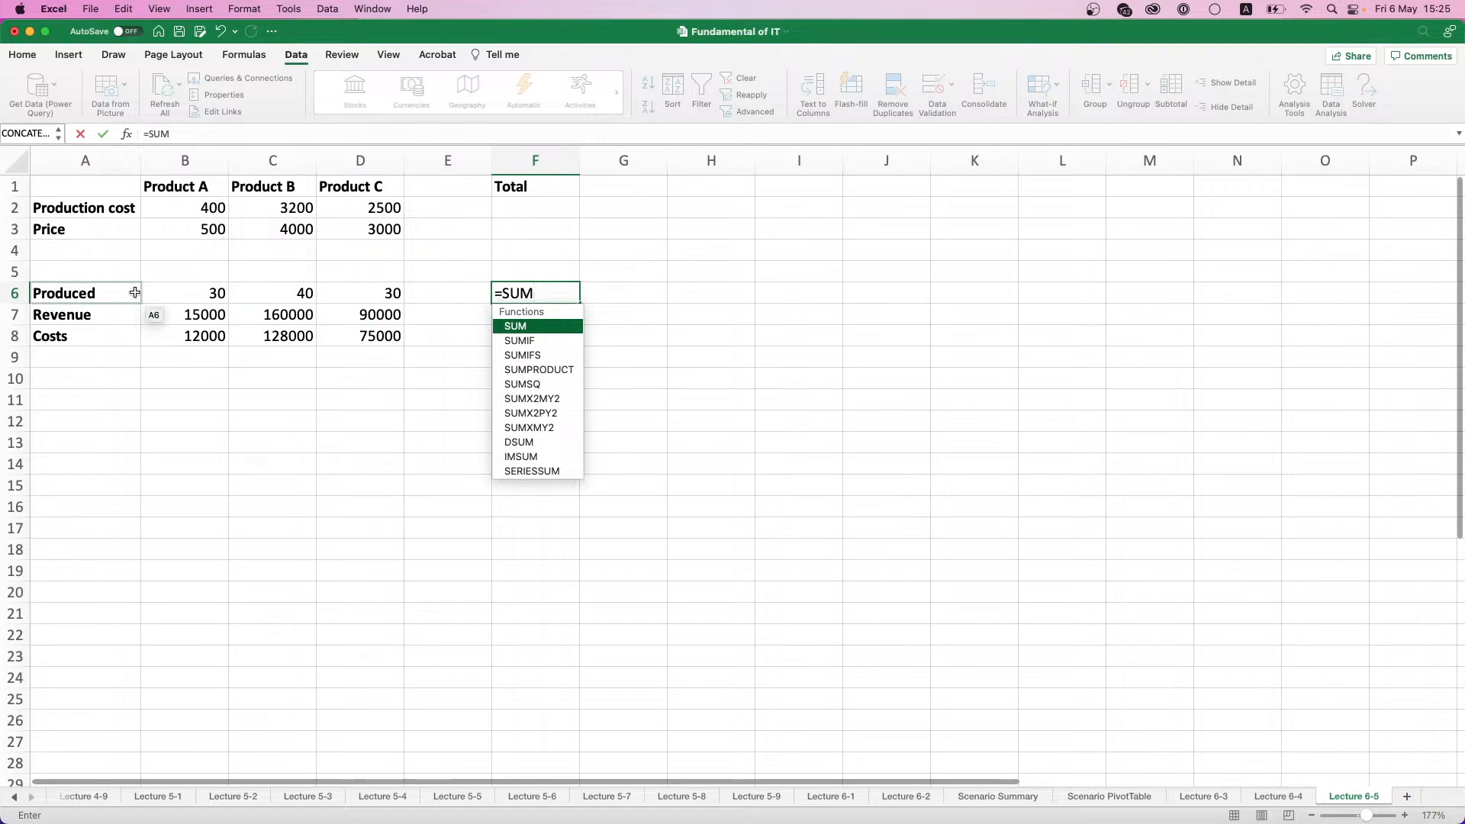
type("(")
left_click_drag(227, 296, 353, 293)
key("Return")
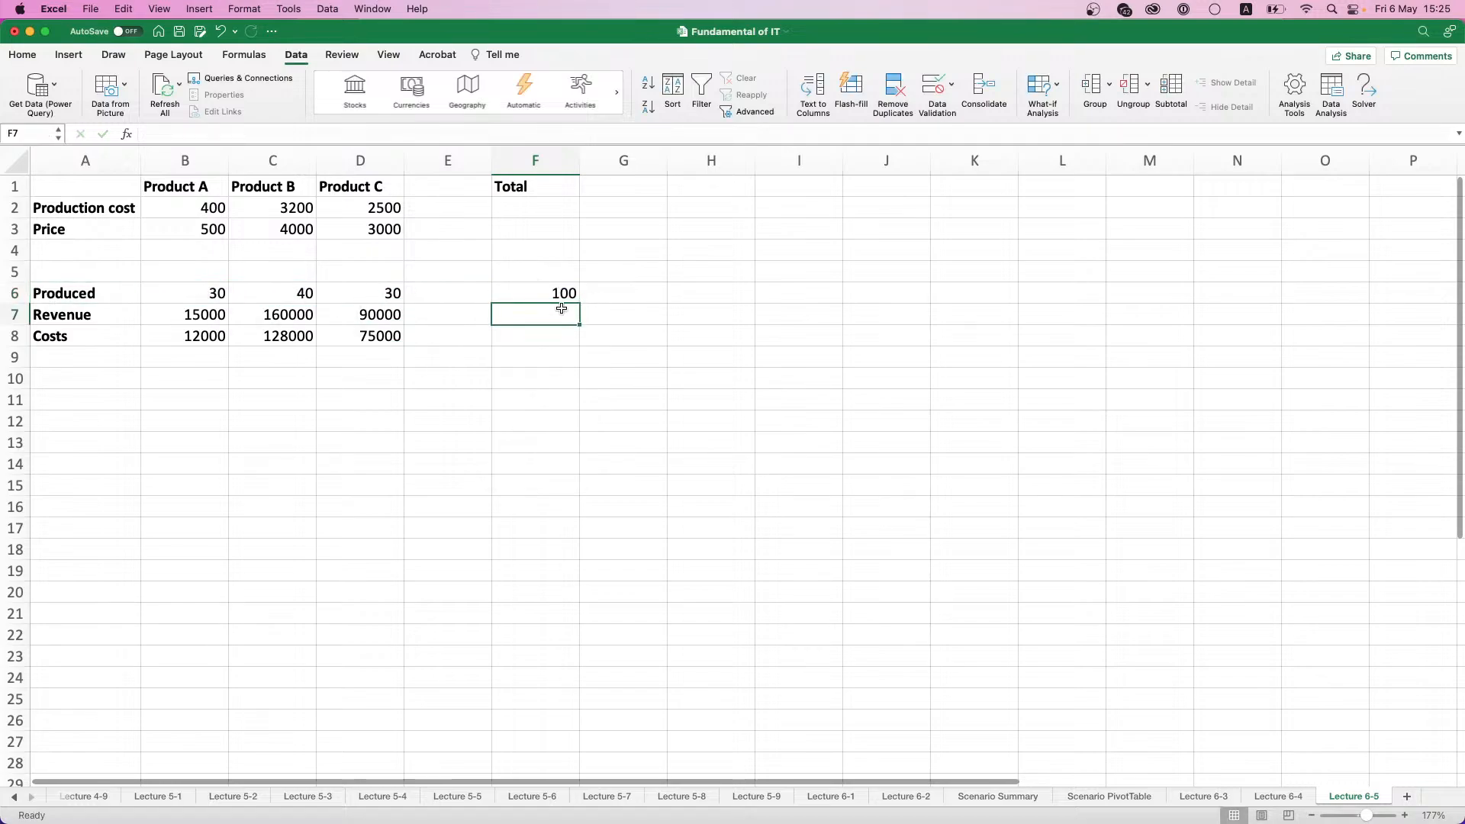
left_click(575, 294)
left_click_drag(579, 303, 579, 339)
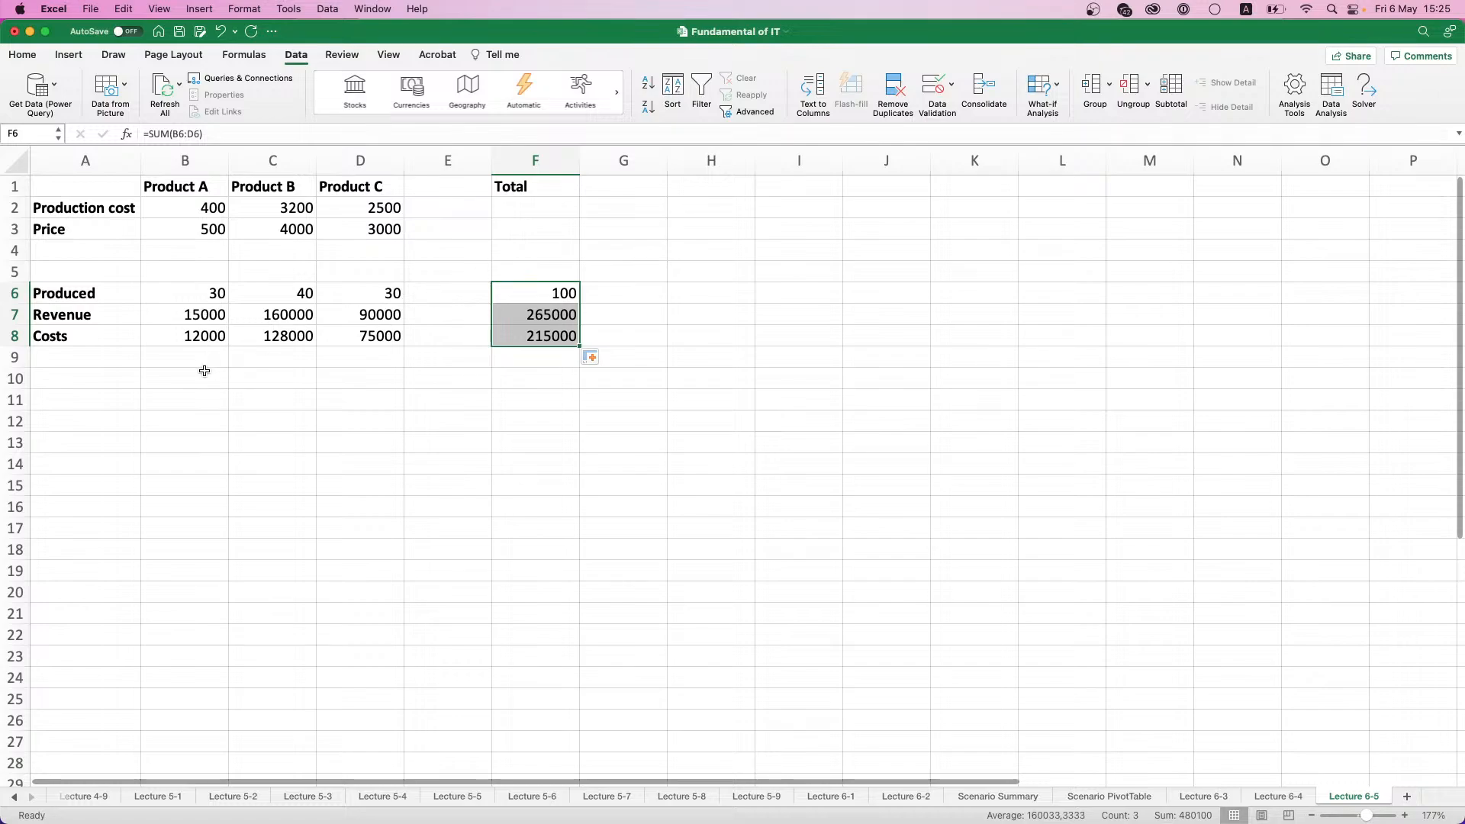
- Label A10 as Profit and calculate the total profit in B10 with =F7-F8
left_click(115, 380)
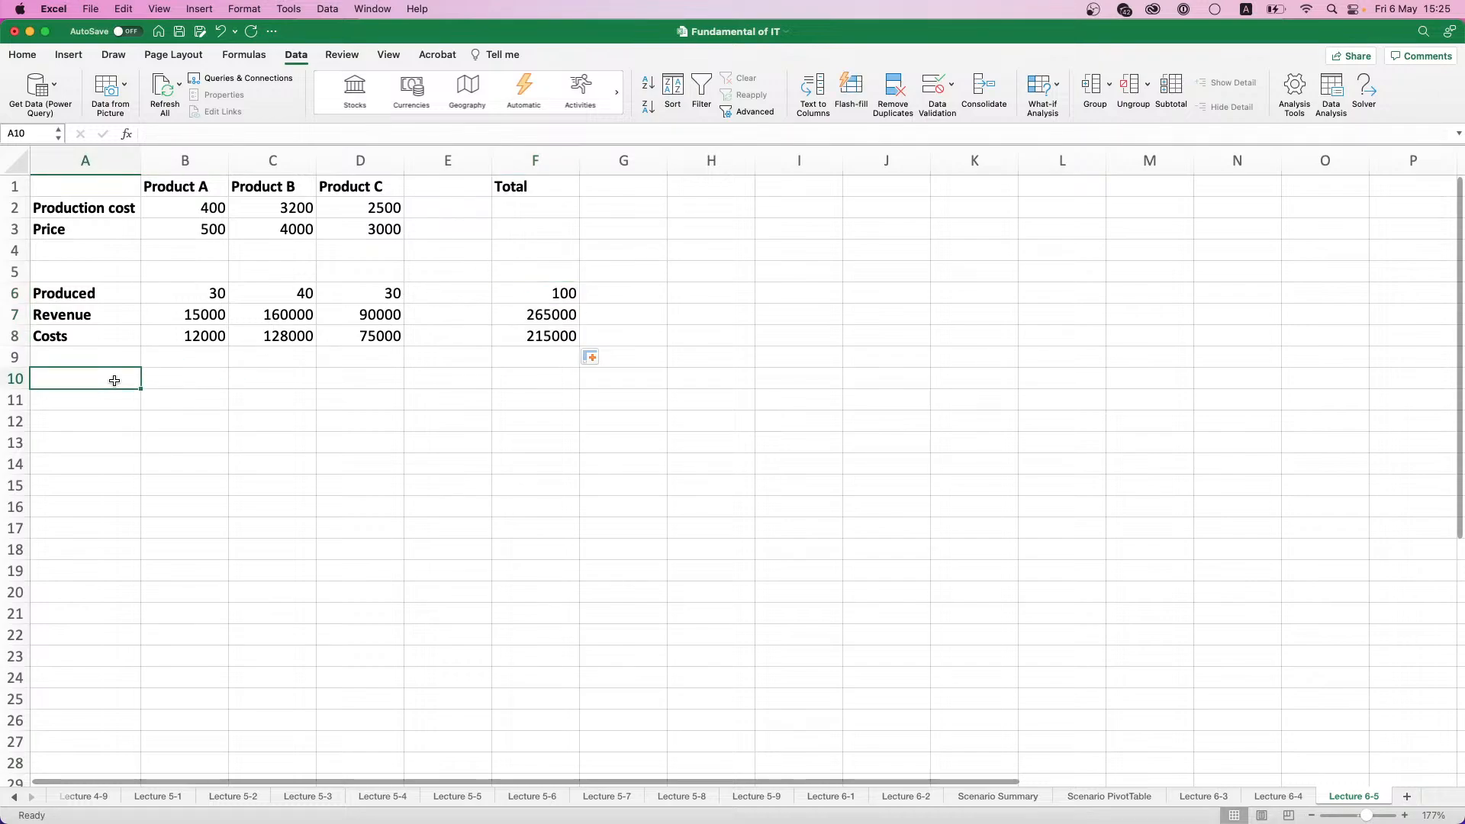
type("Profi")
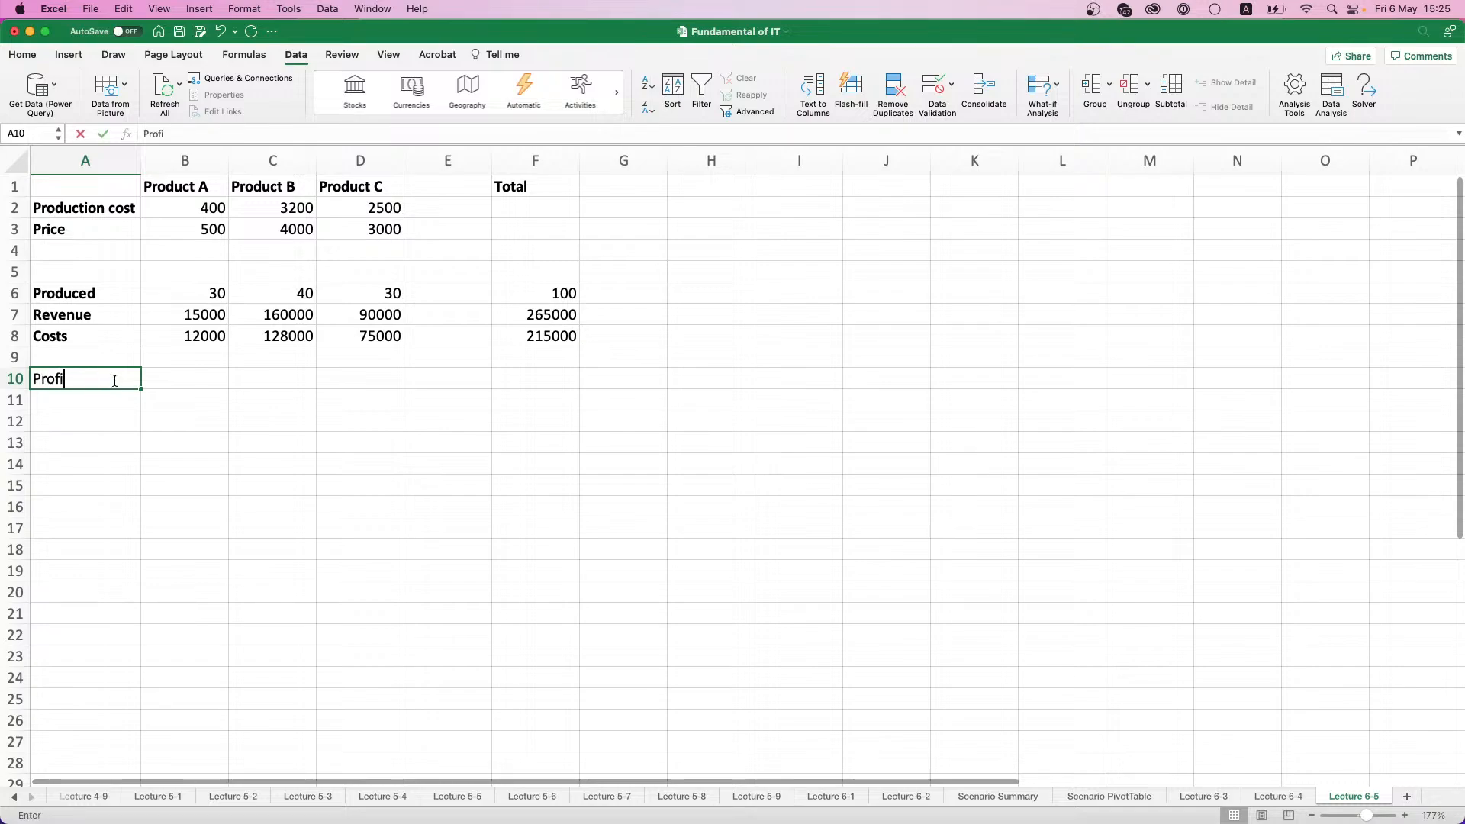
type("t")
key("Tab")
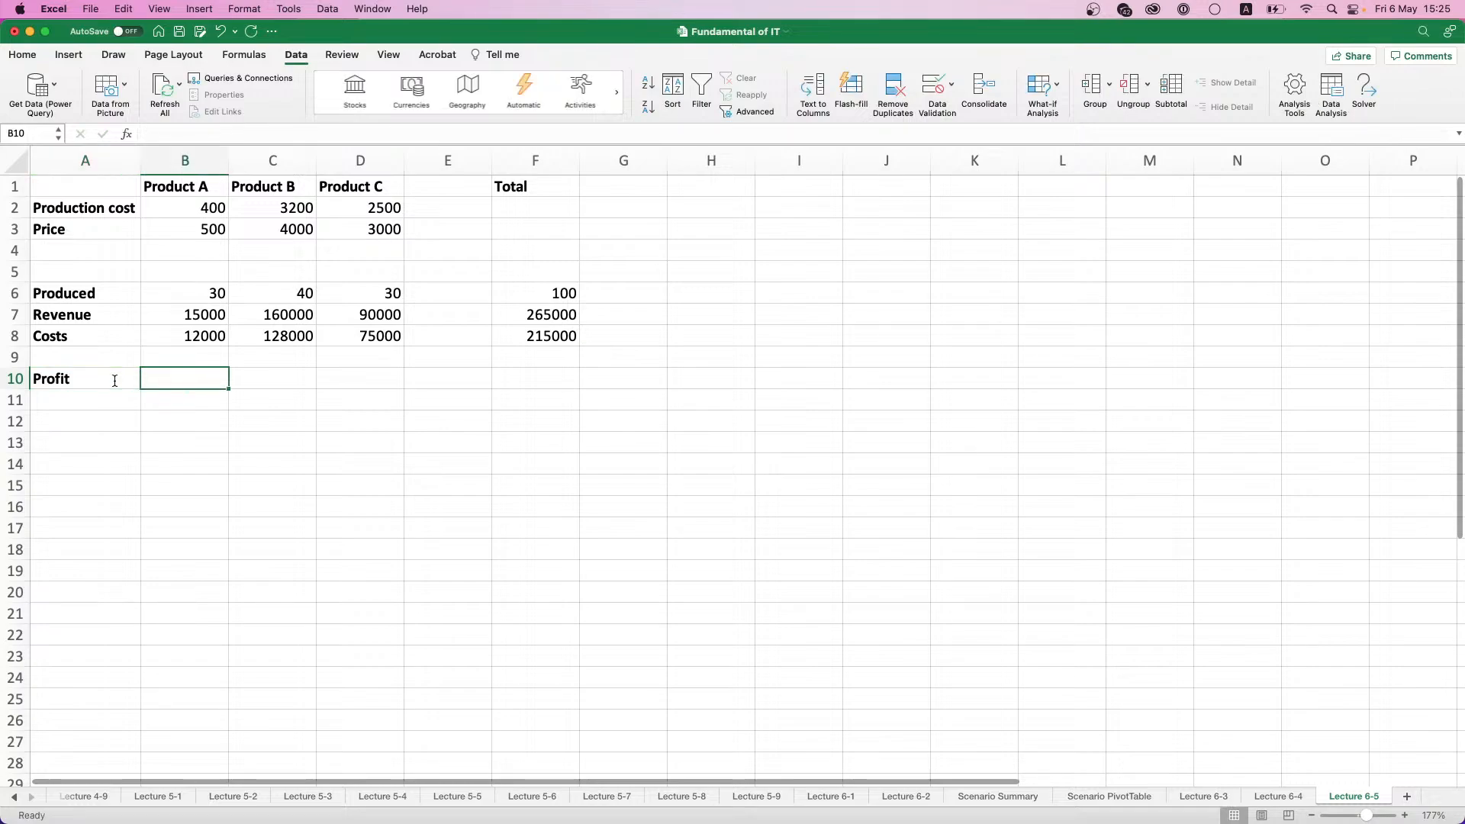
type("=")
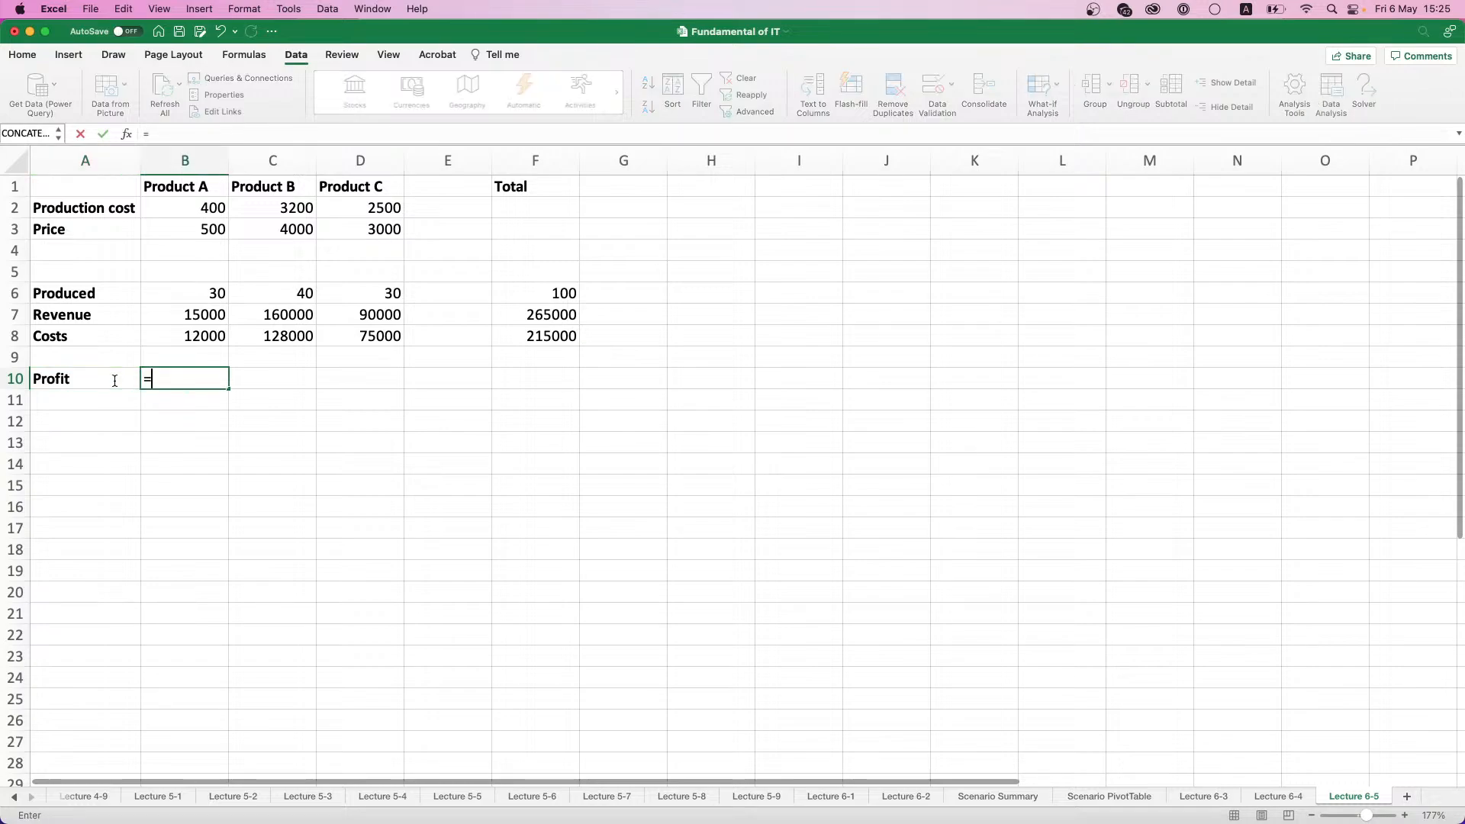
left_click(543, 314)
type("-")
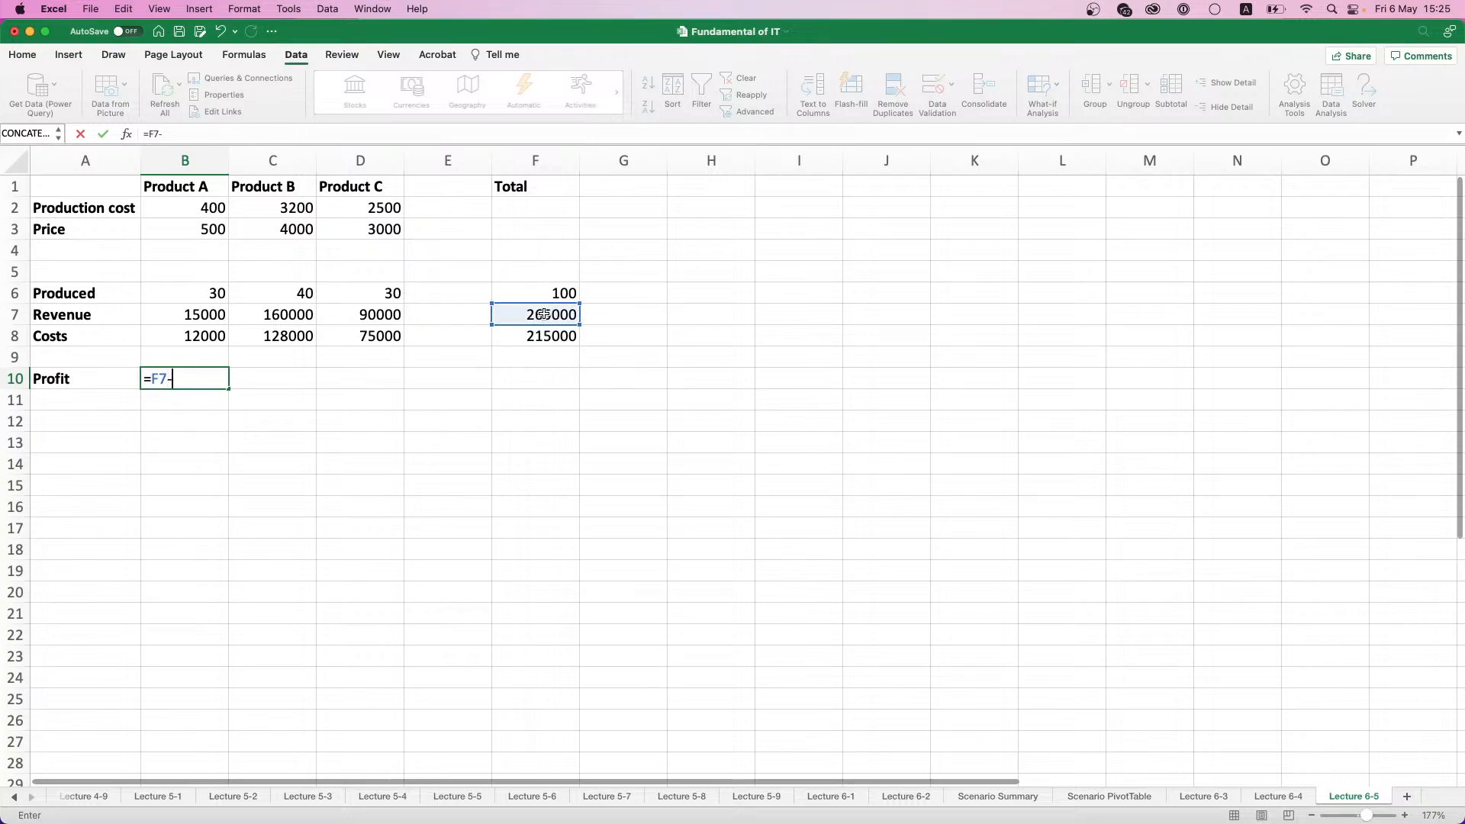
left_click(543, 334)
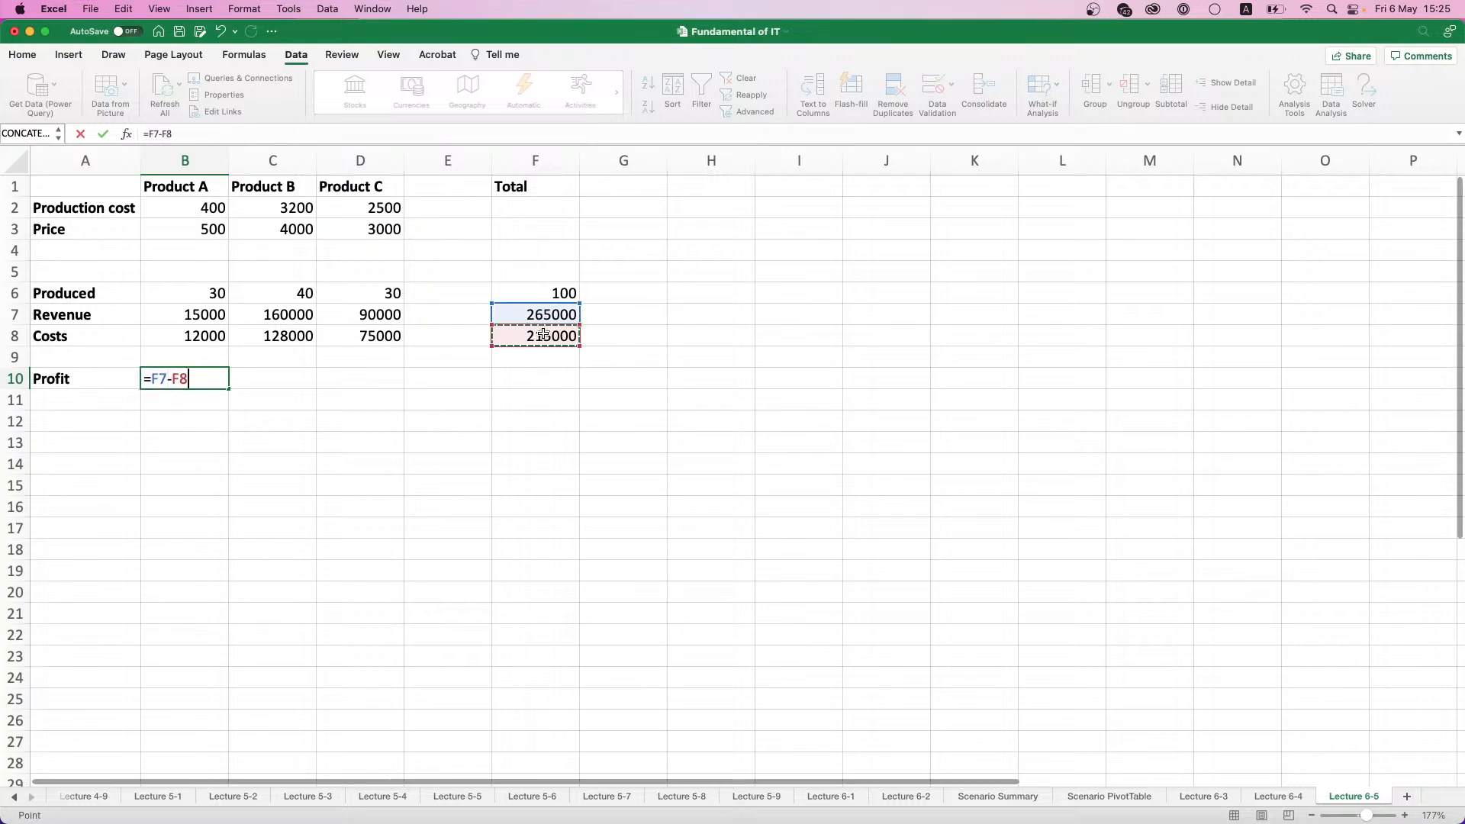
key("Return")
left_click(218, 380)
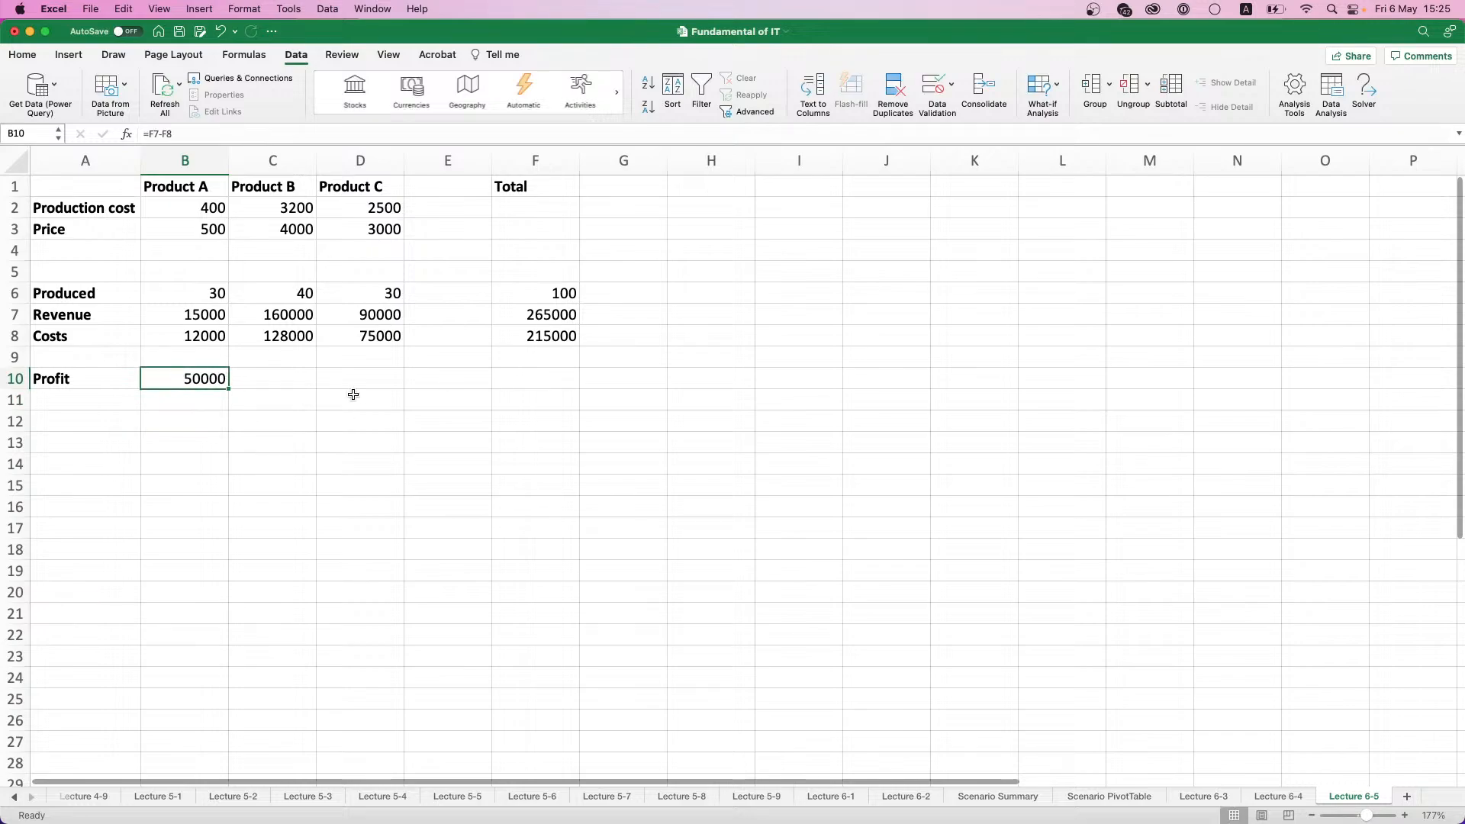
left_click_drag(72, 192, 562, 370)
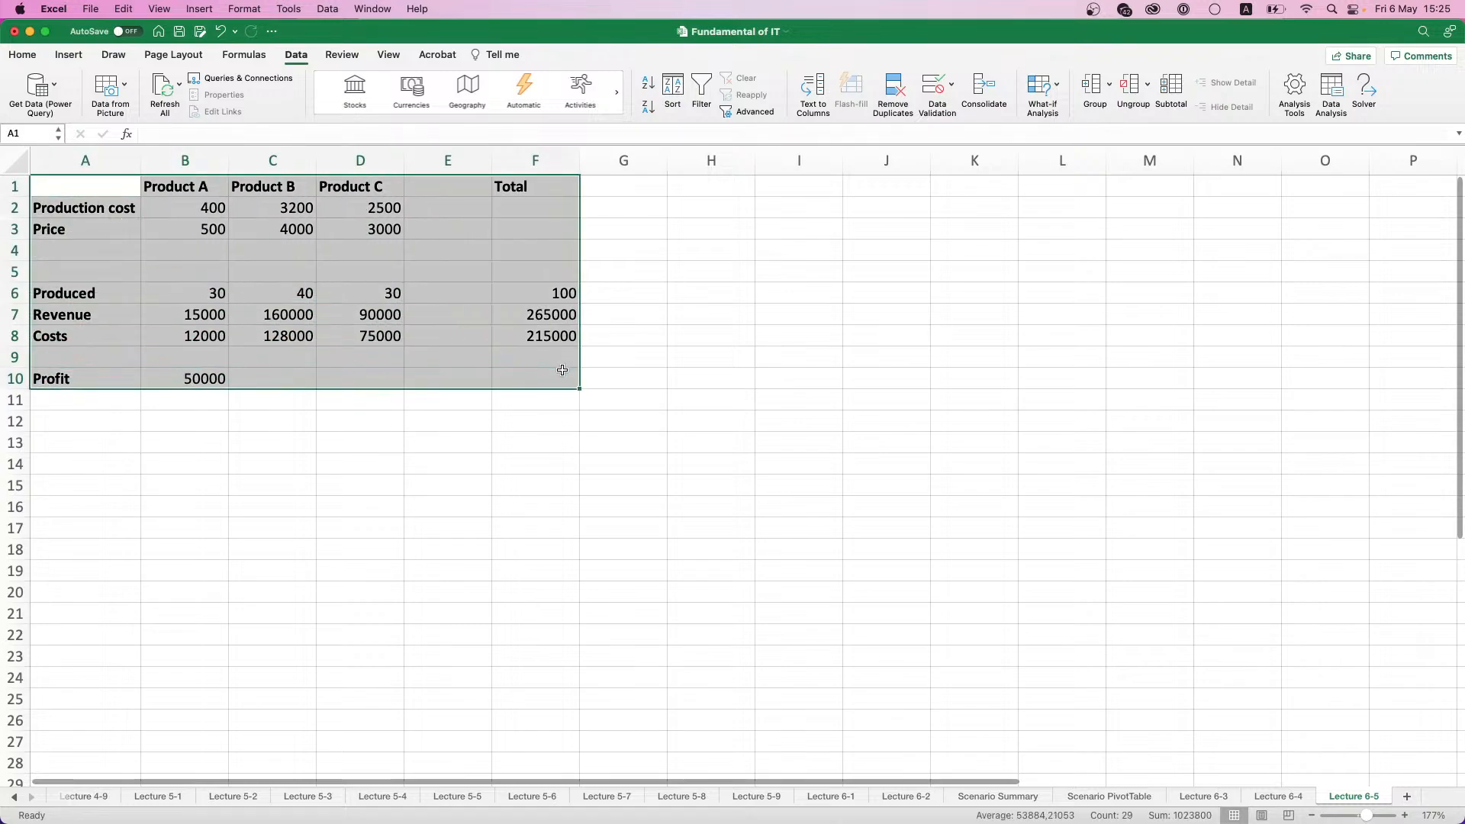
left_click(78, 479)
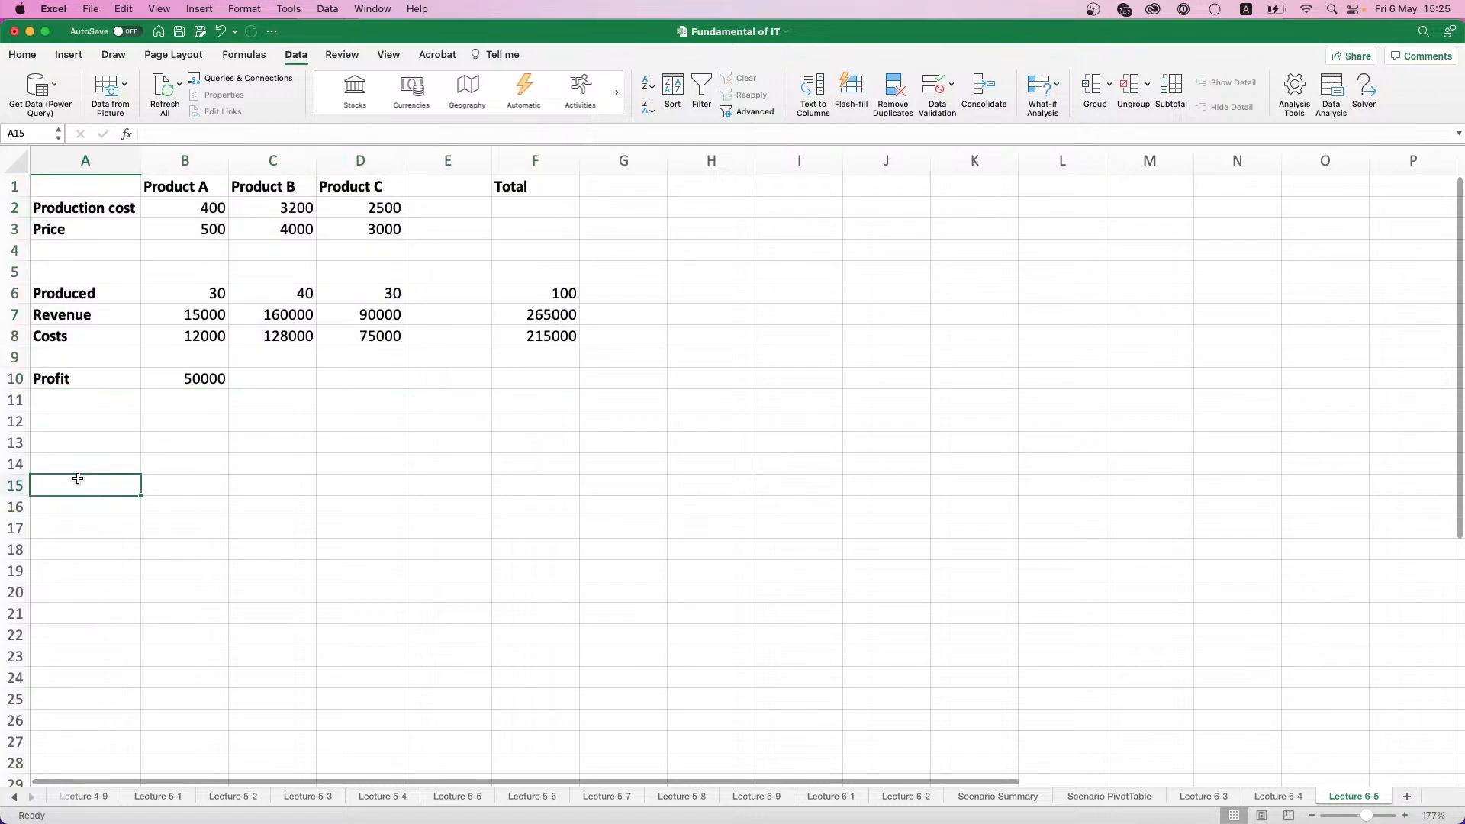
left_click(85, 459)
left_click(91, 445)
- Enter the constraint labels "Produce at least" in A14 and "Produce no more than" in A15
left_click(95, 459)
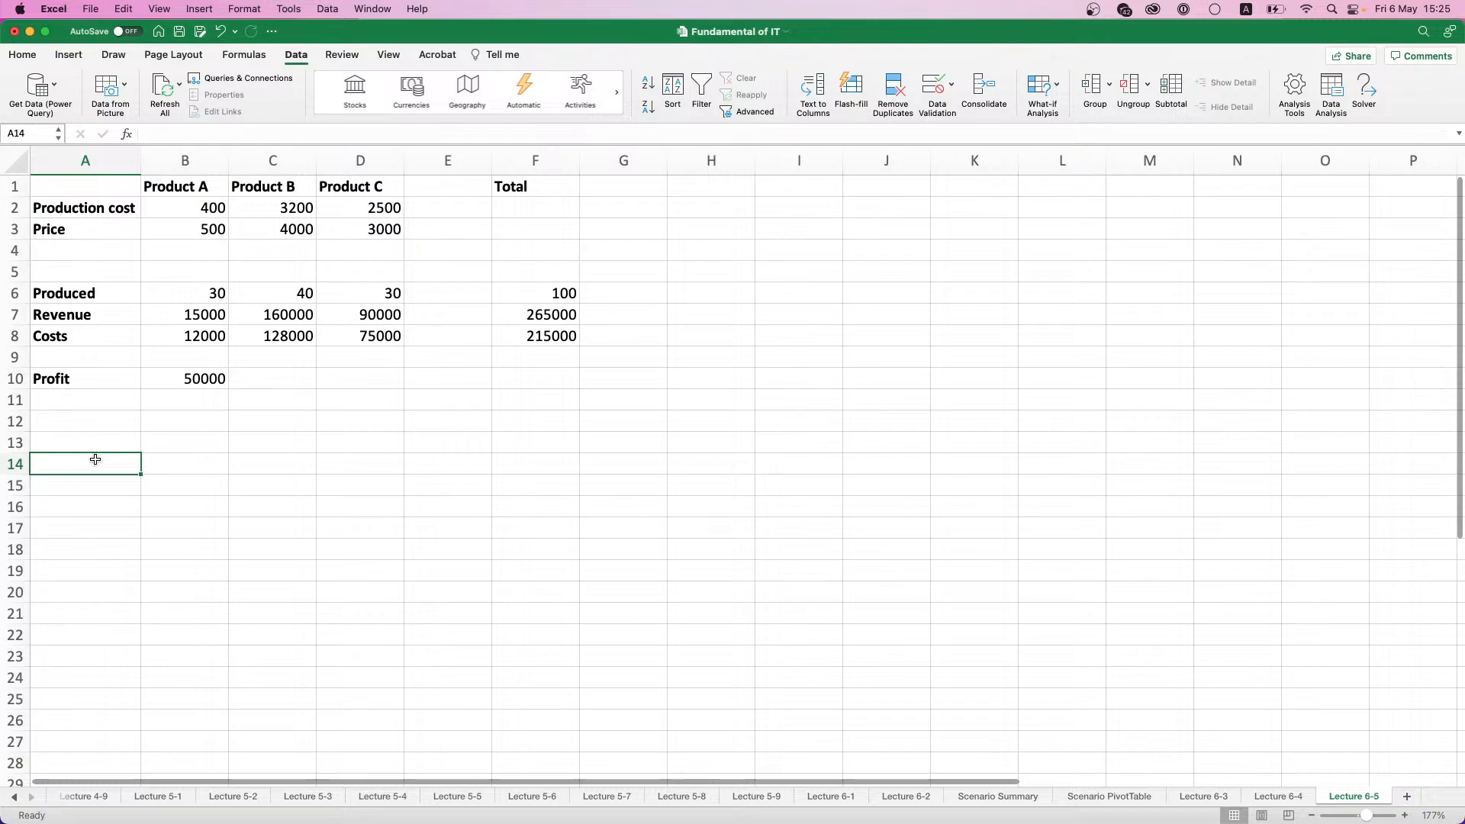
type("Produ")
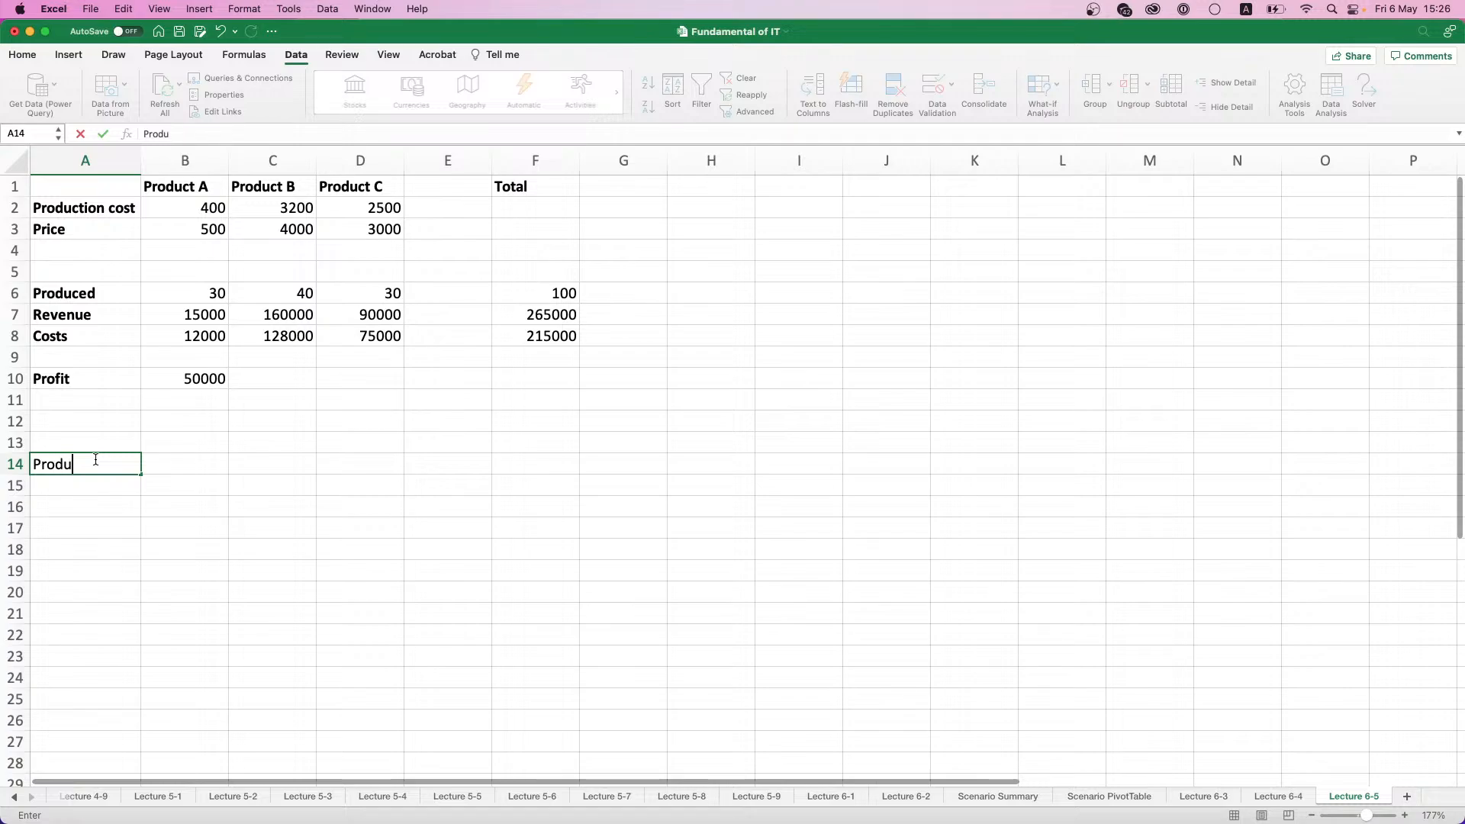
type("ce at least")
key("Return")
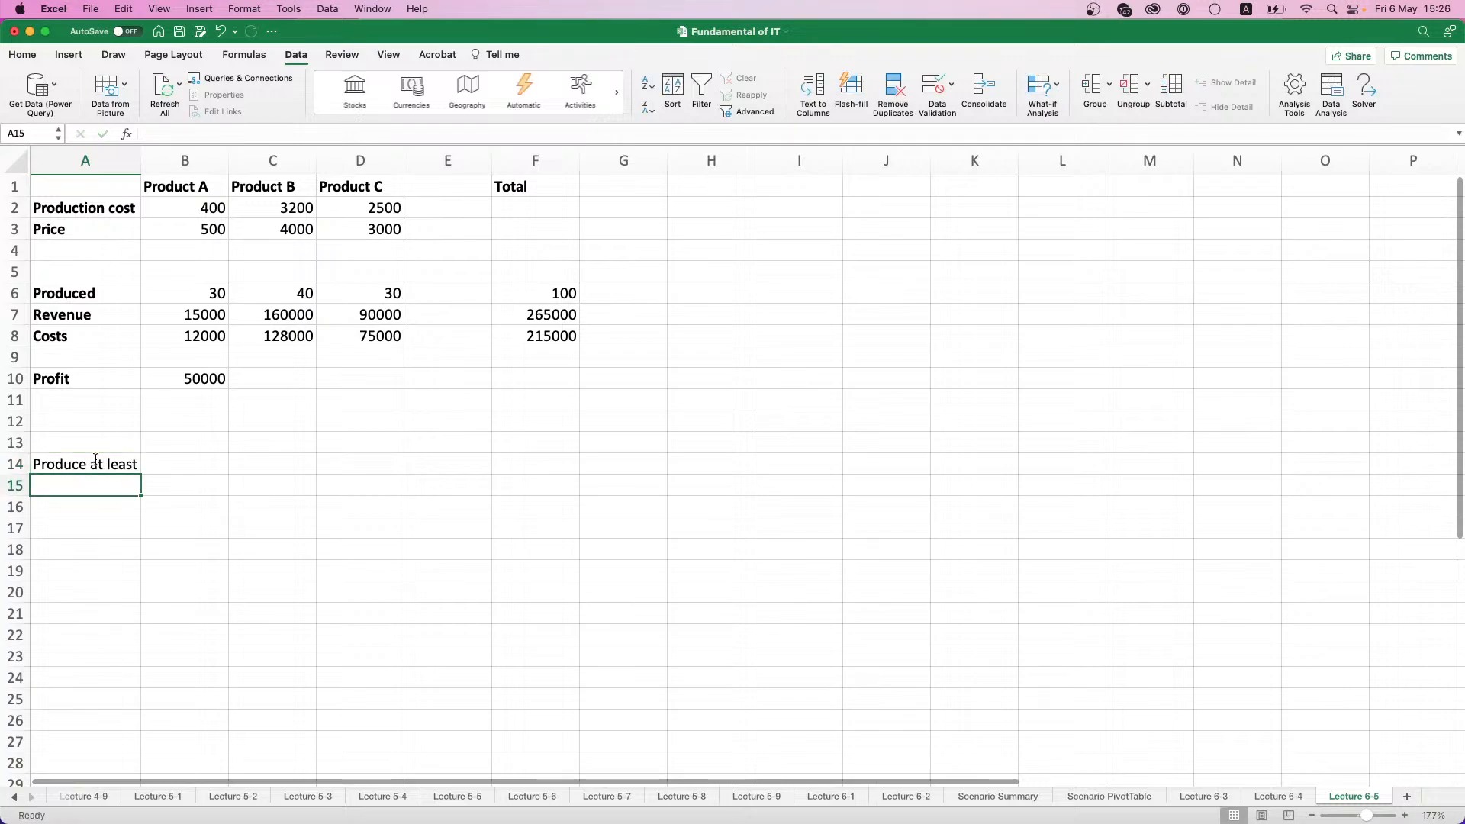
type("Pro")
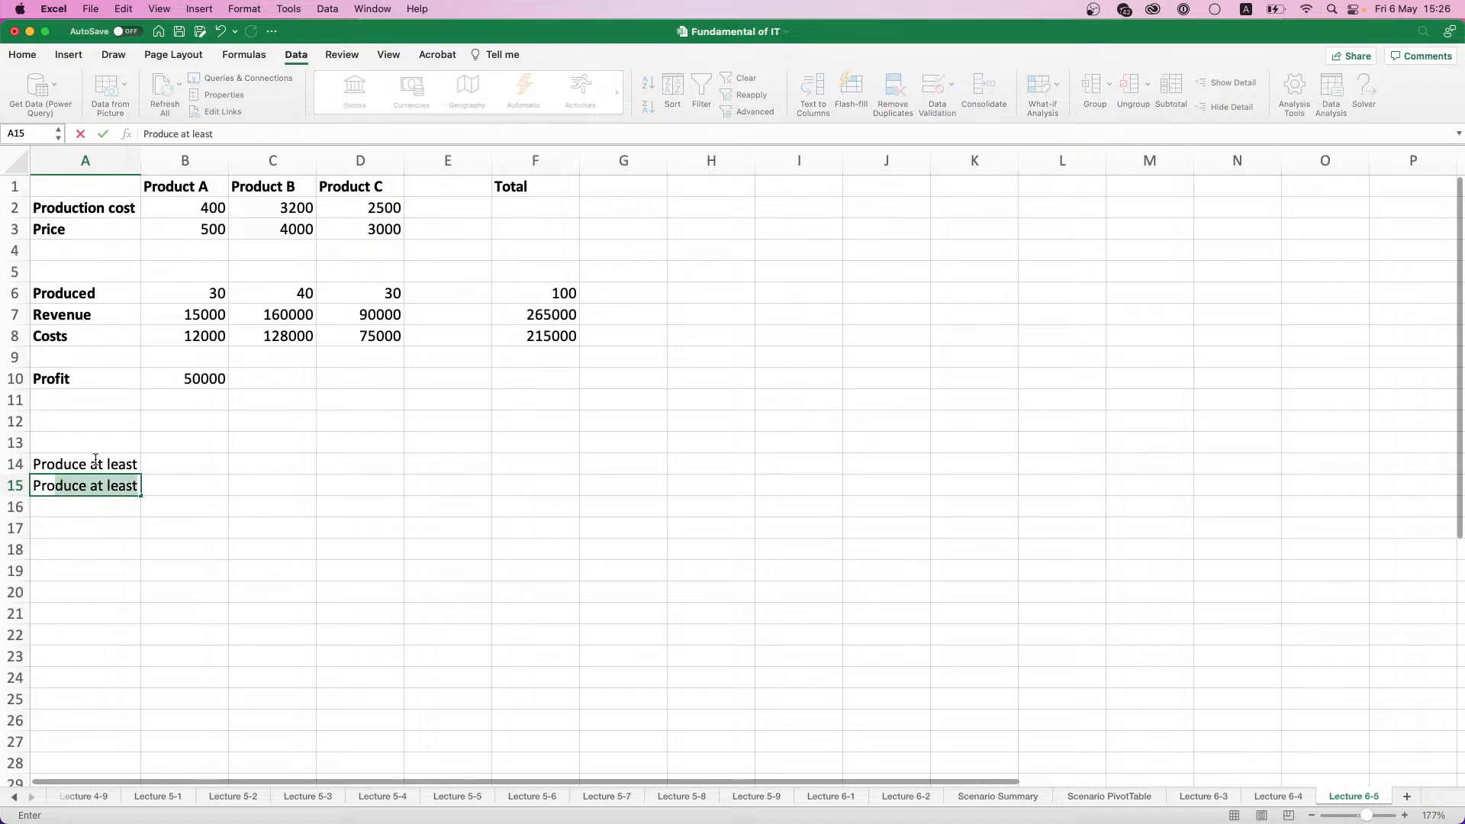
type("duce no more than")
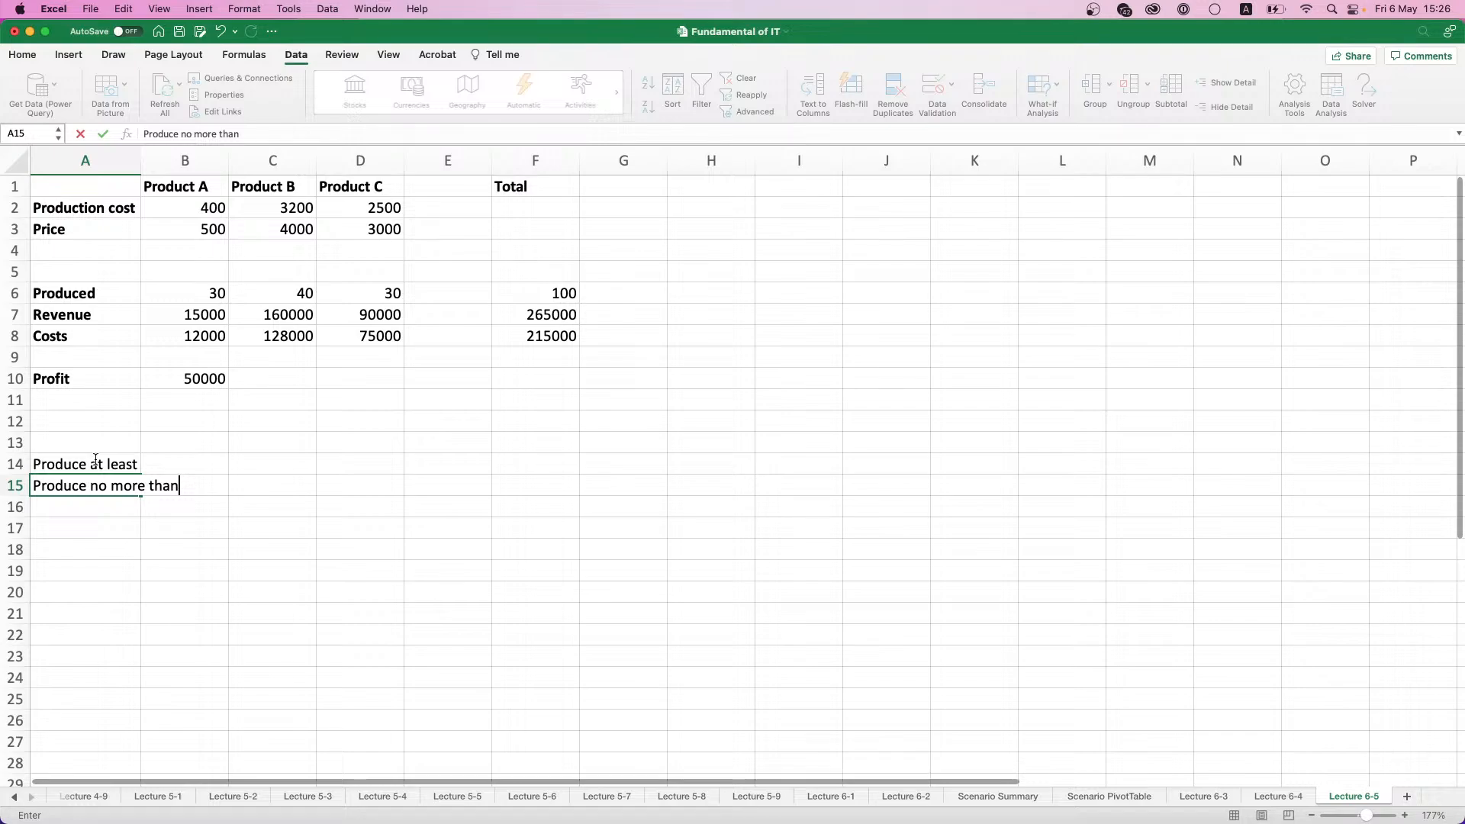
- Auto-fit column A to its contents and make the labels in A14:A15 bold
left_click(149, 161)
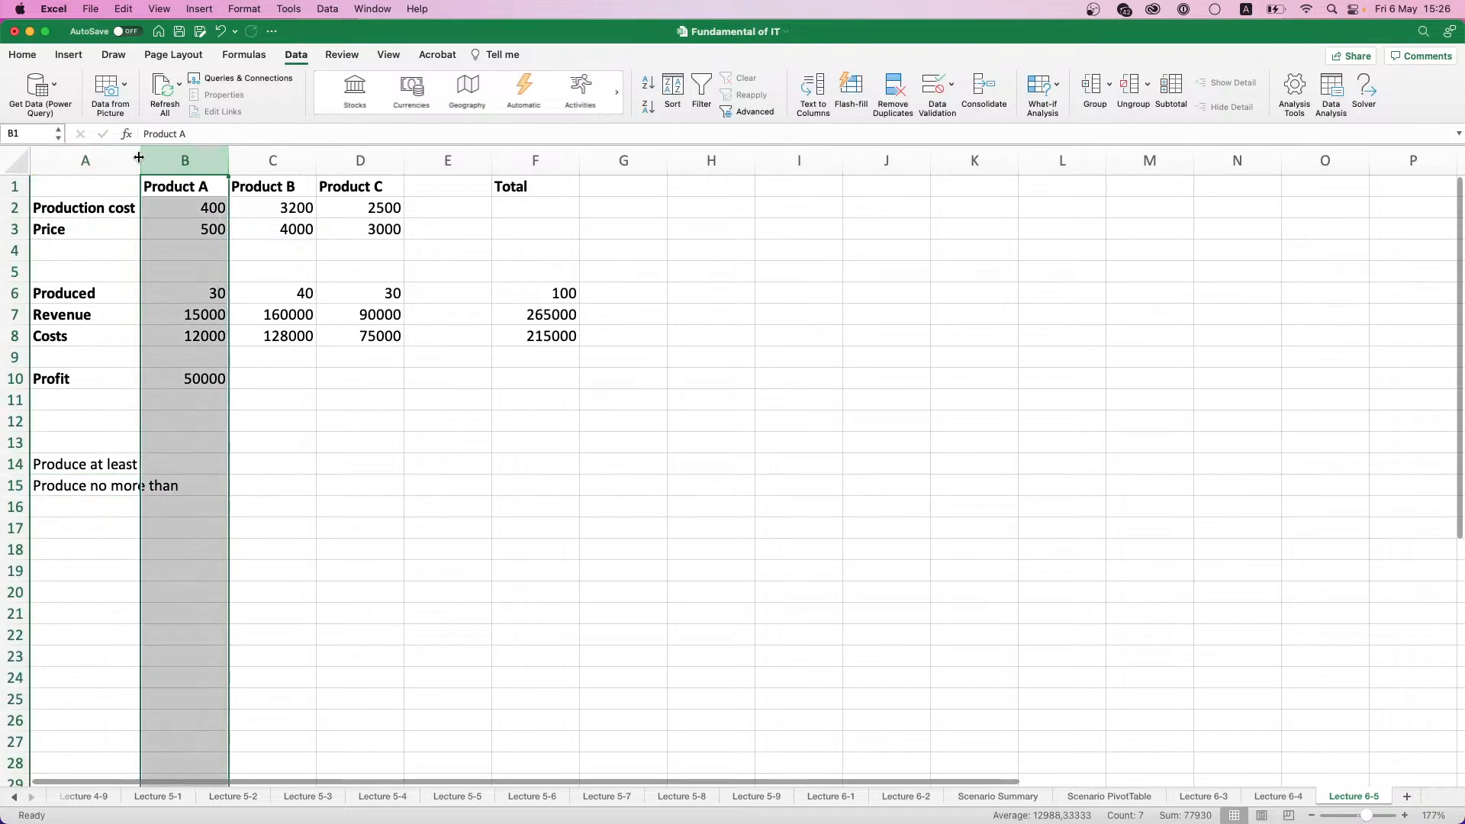
double_click(139, 158)
left_click_drag(142, 467, 143, 477)
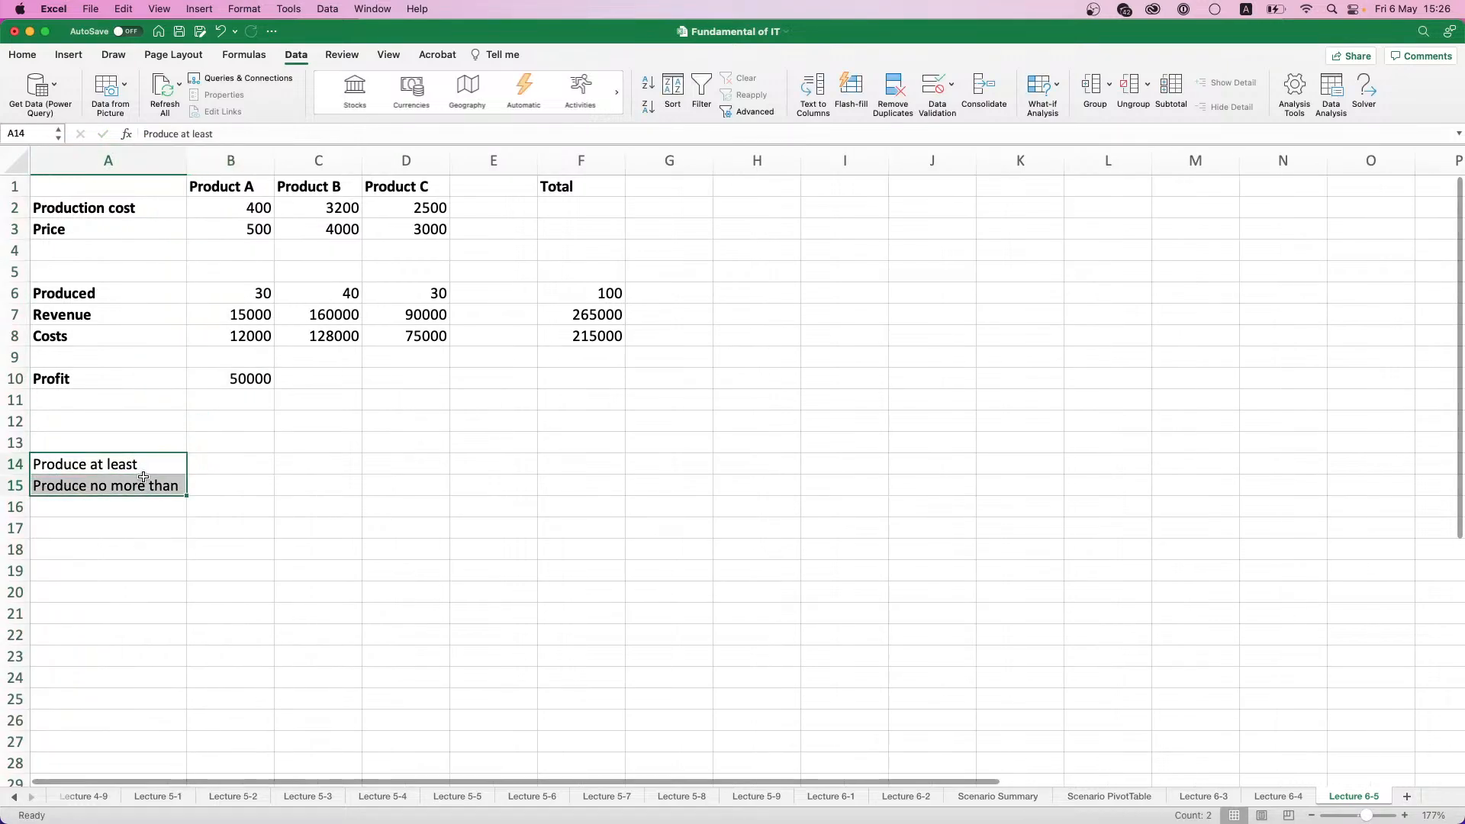
key("super+b")
- Enter minimum production quantities of 10 for Product A, 15 for Product B and 15 for Product C in row 14
left_click(206, 488)
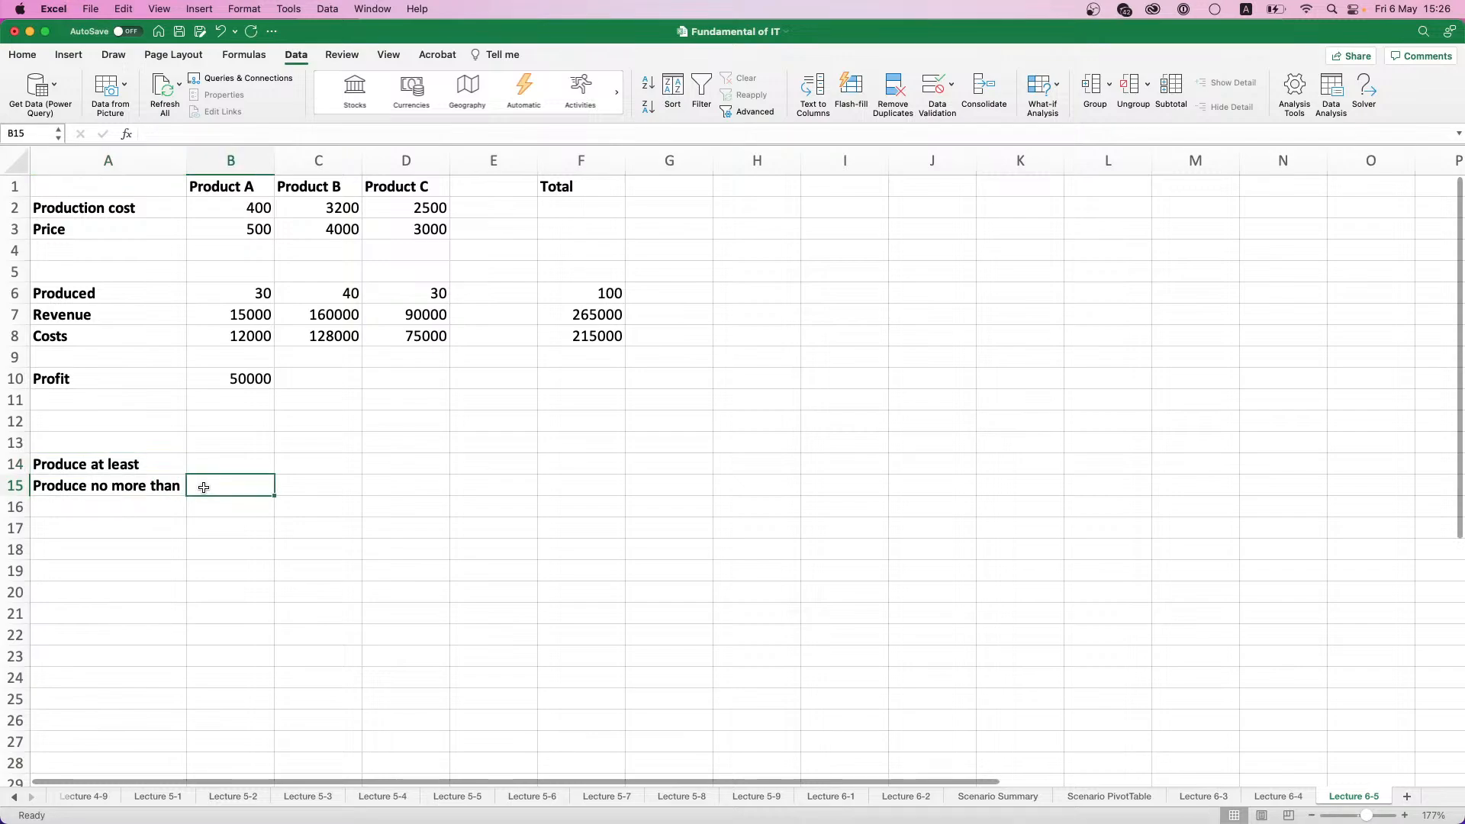
left_click(245, 464)
type("5")
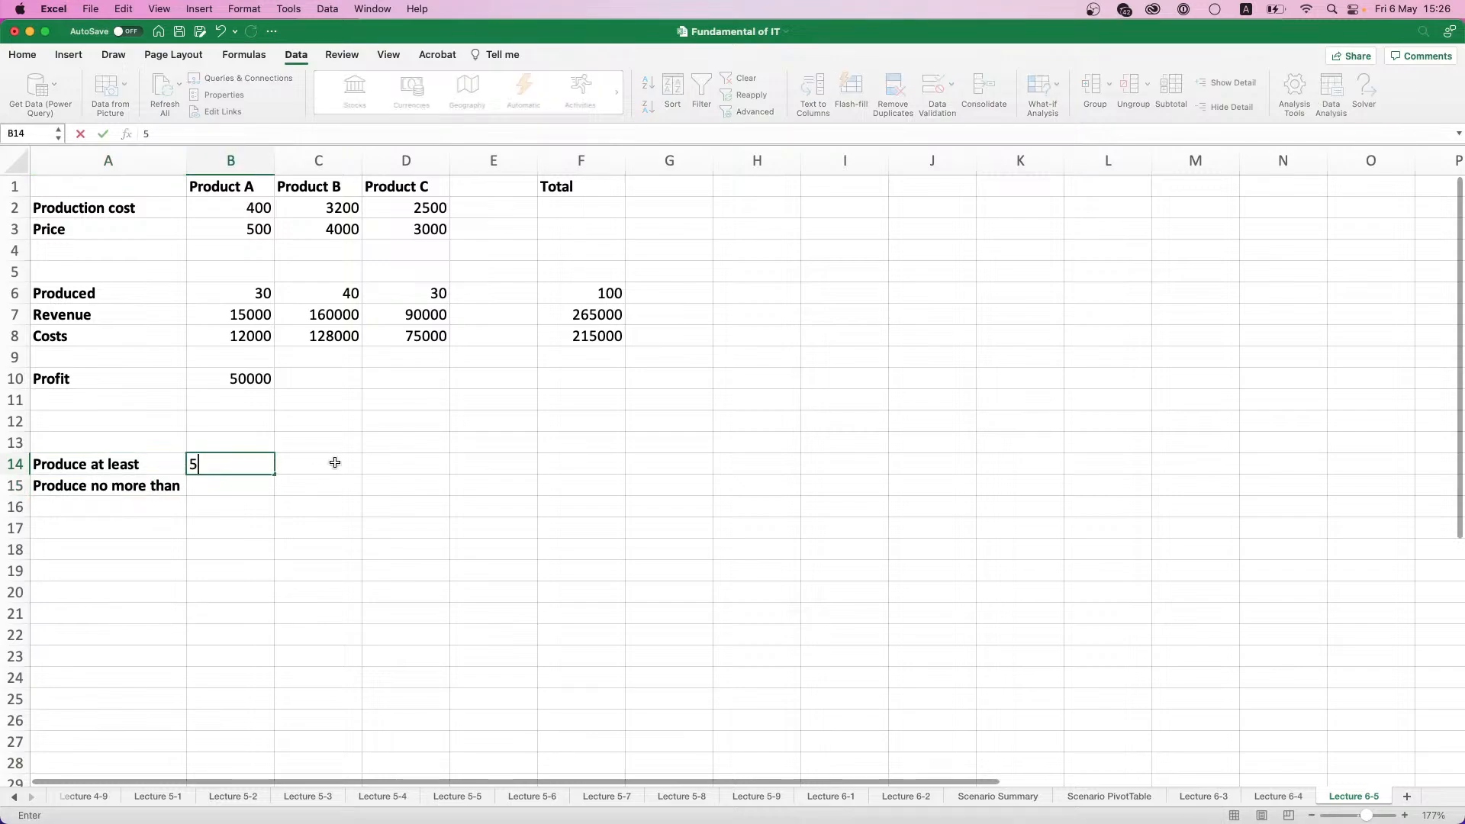
key("BackSpace")
type("10")
left_click(335, 462)
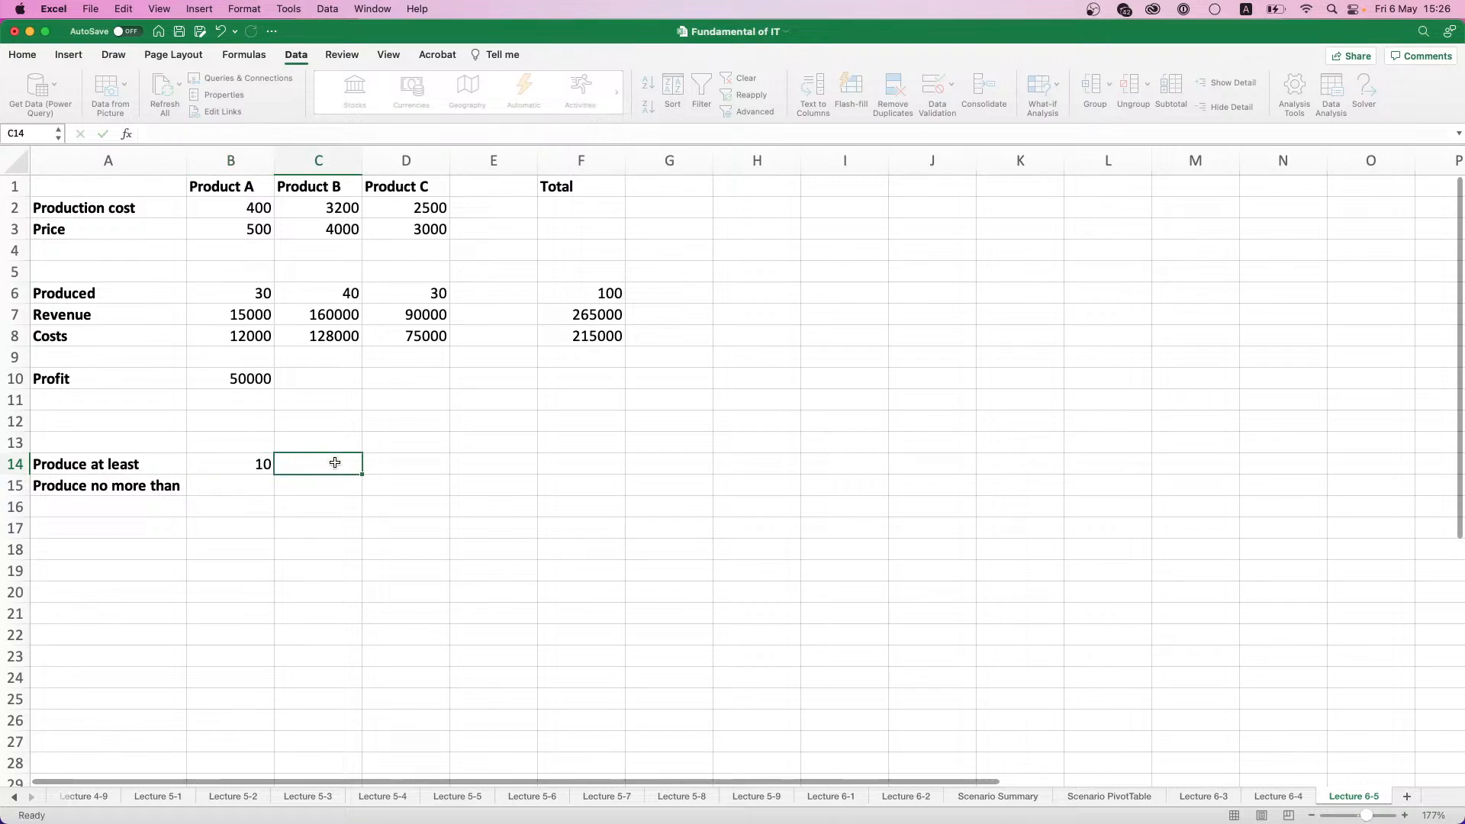
type("15")
left_click(400, 464)
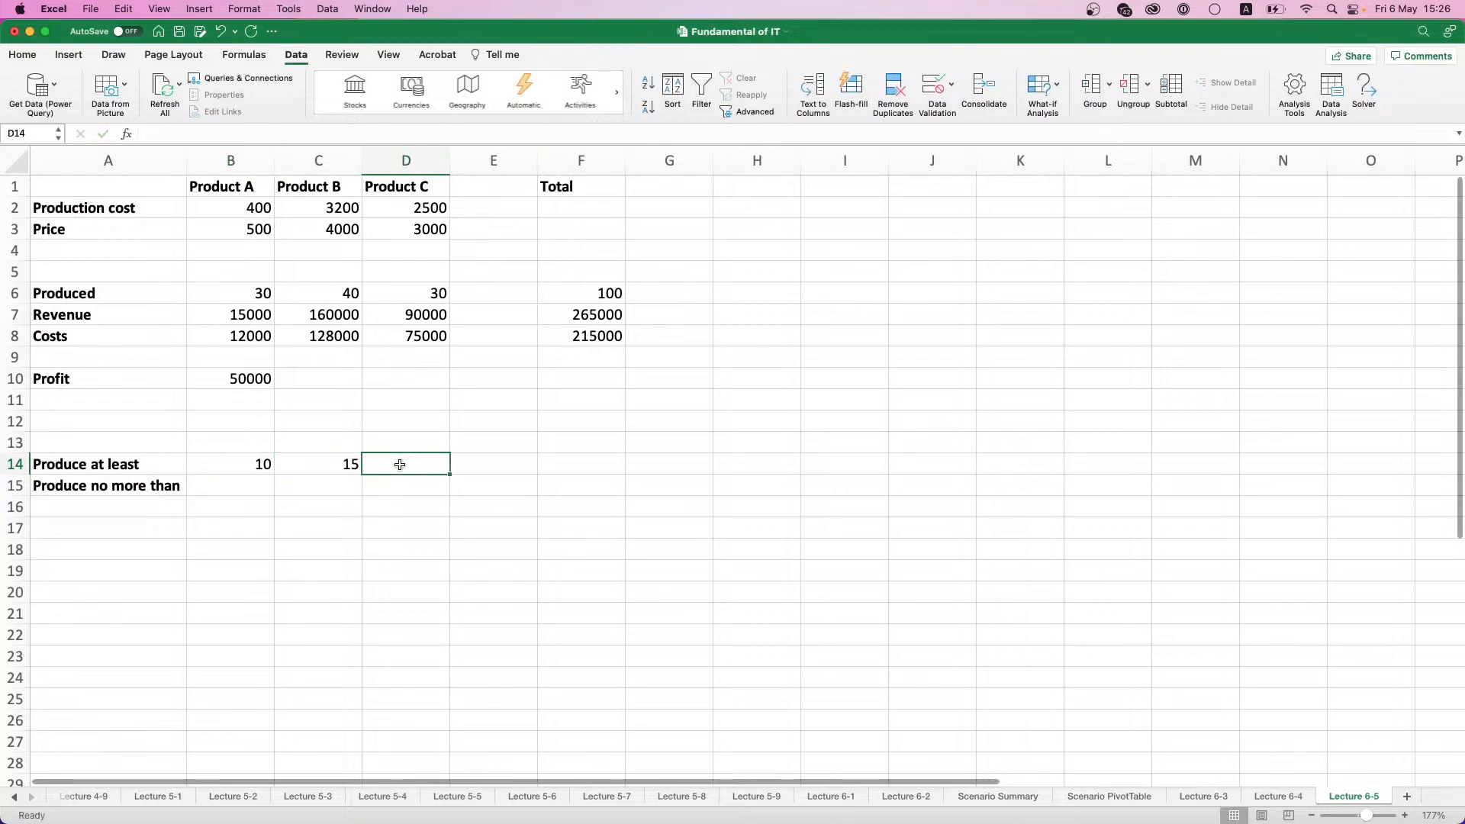
type("15")
key("Return")
left_click(220, 478)
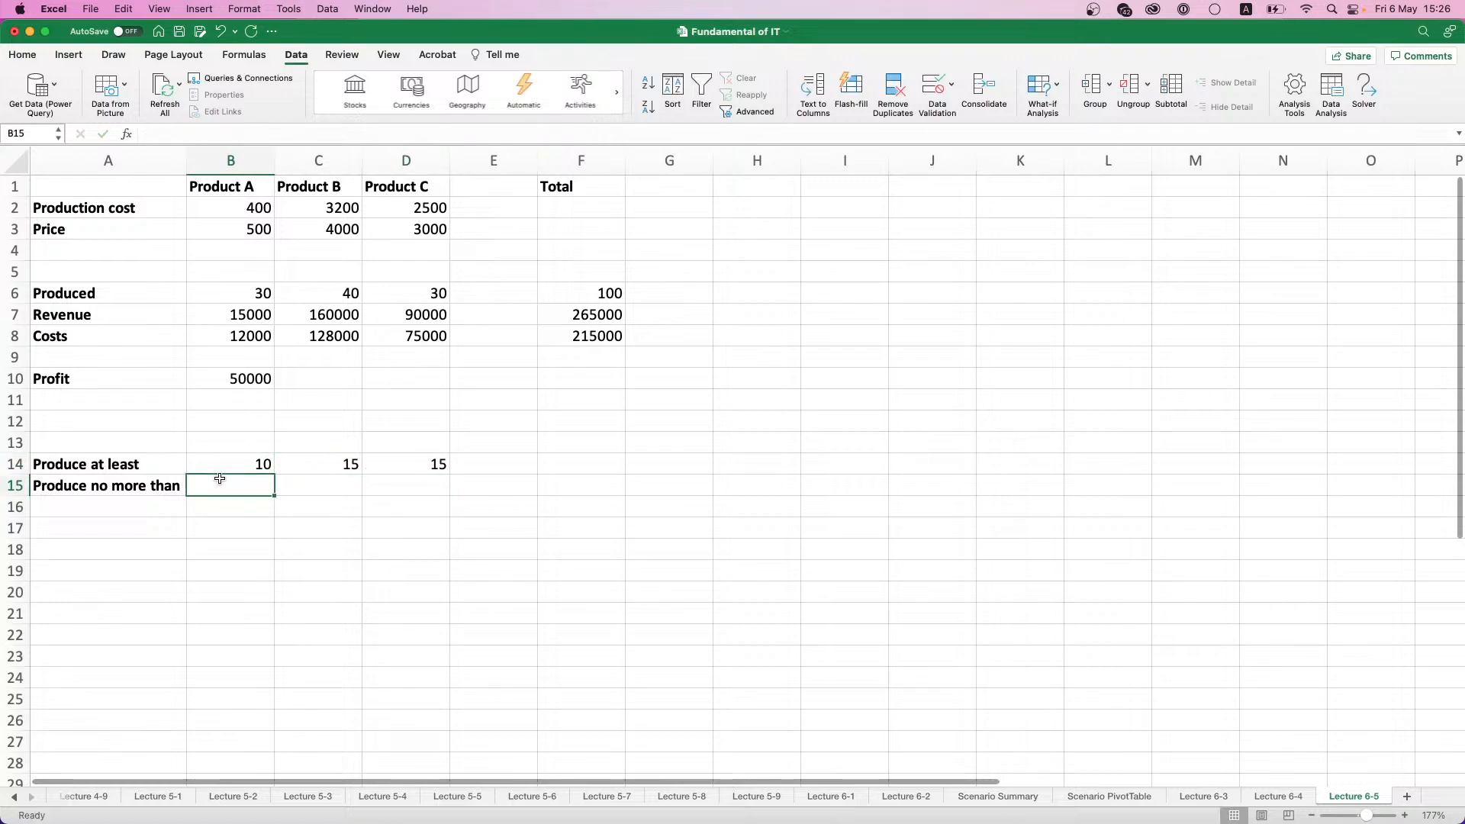
- Enter maximum production quantities of 100 for Product A, 60 for Product B and 30 for Product C in row 15
type("100")
left_click(312, 494)
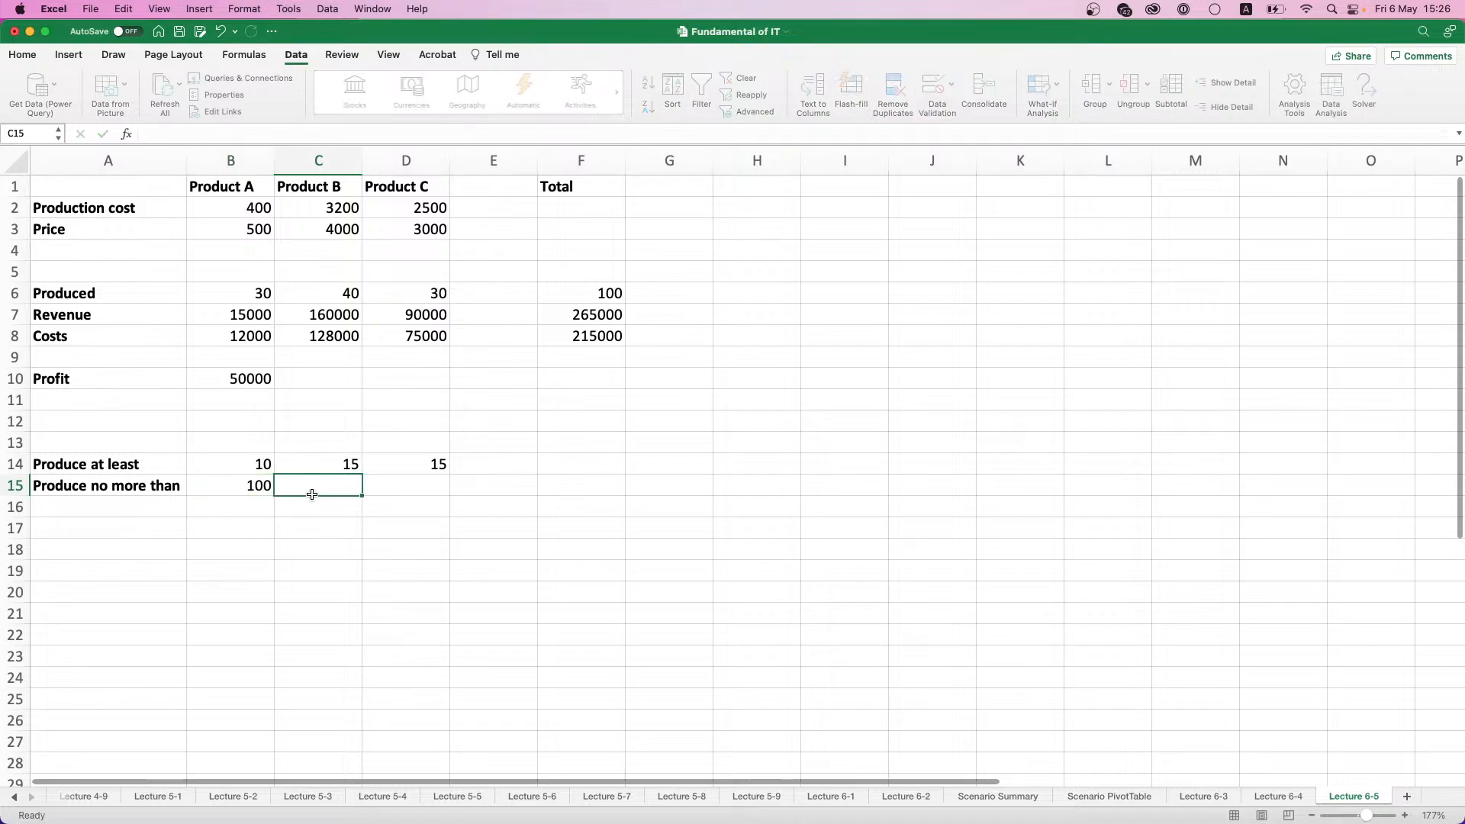
type("60")
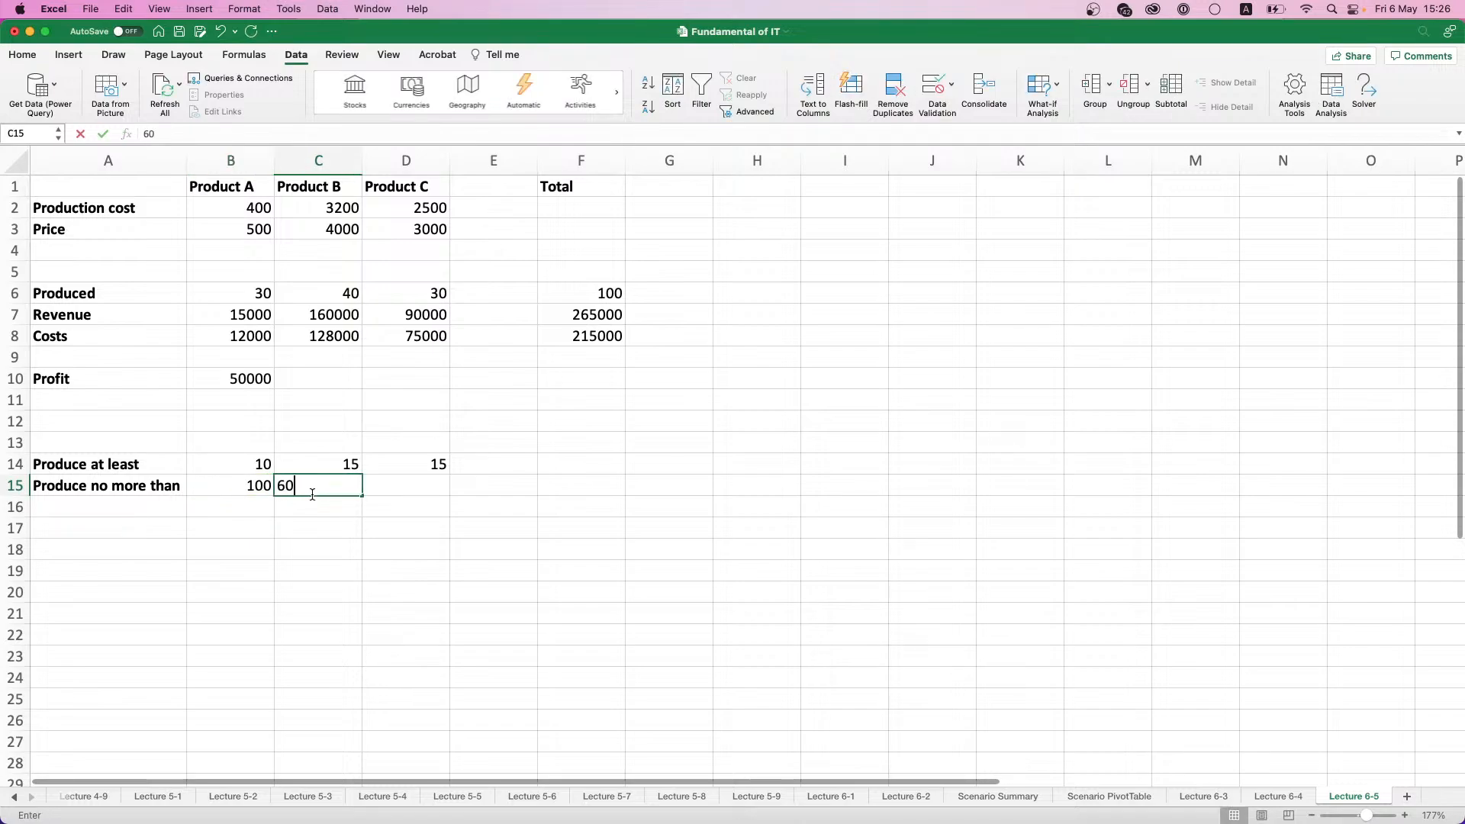
left_click(393, 486)
type("30")
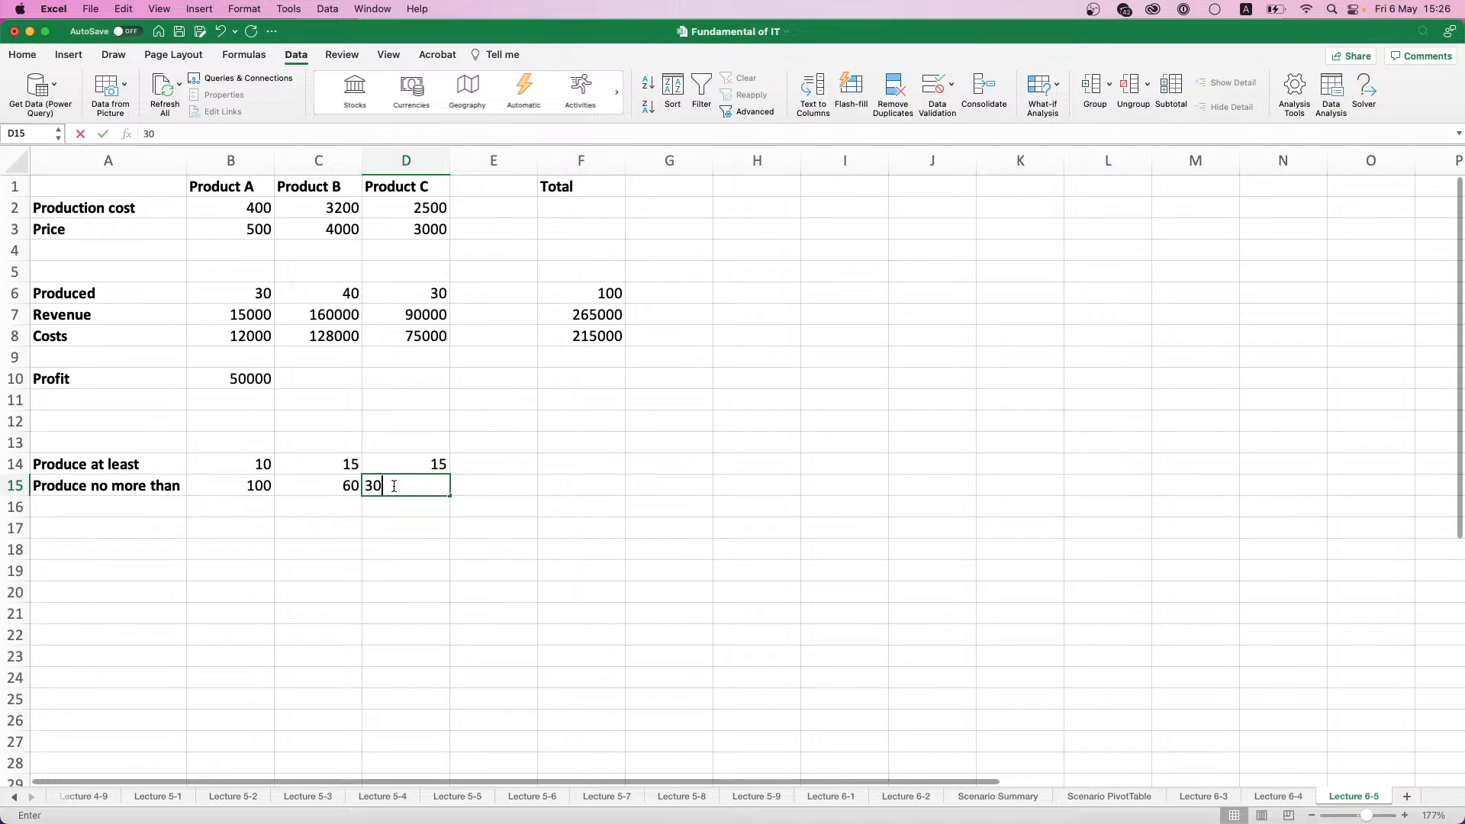
key("Return")
- Enter the label "Total pcs. Produced" in A16 and make it bold
left_click(138, 510)
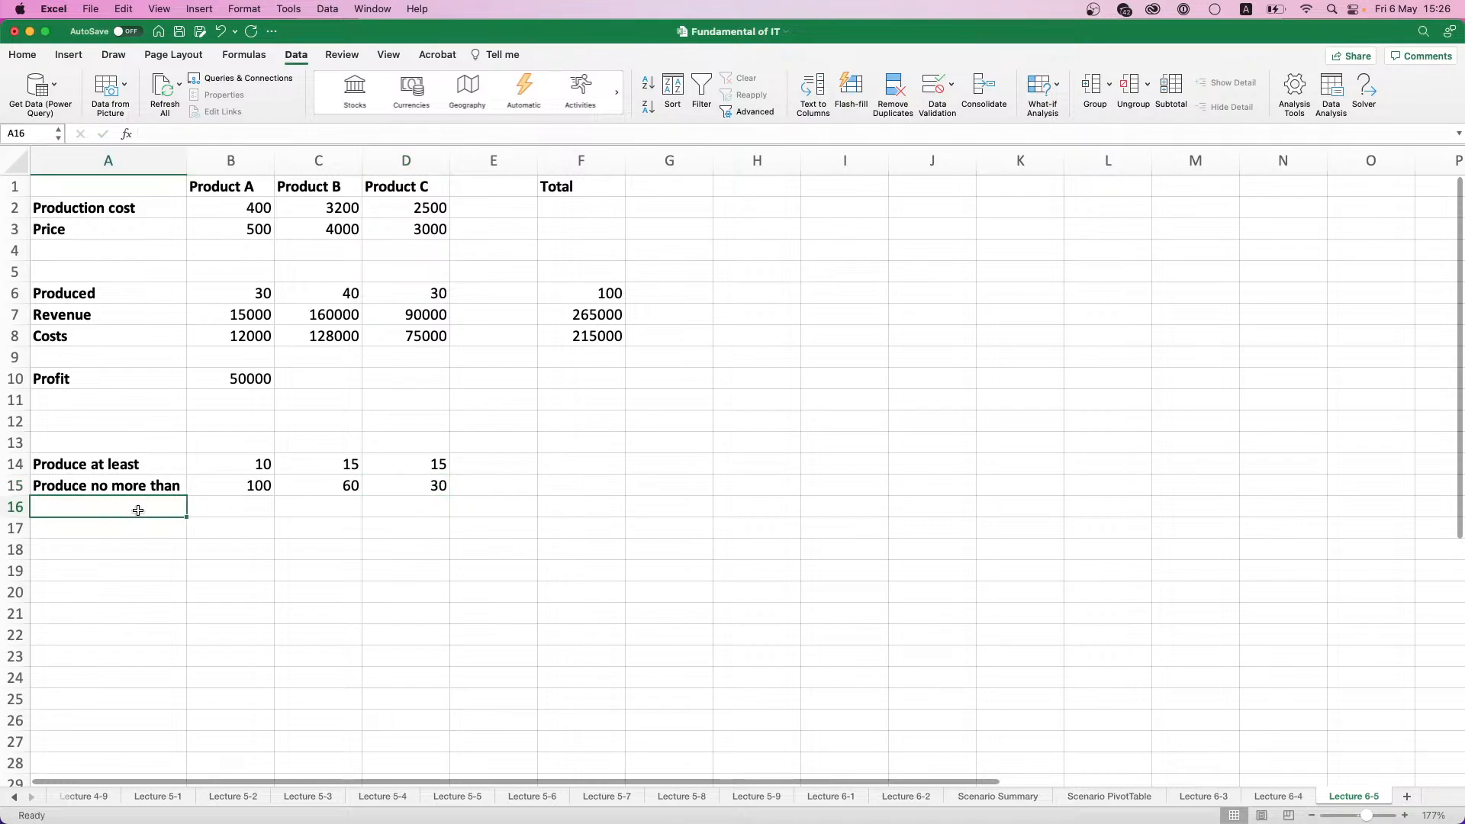
type("Total p")
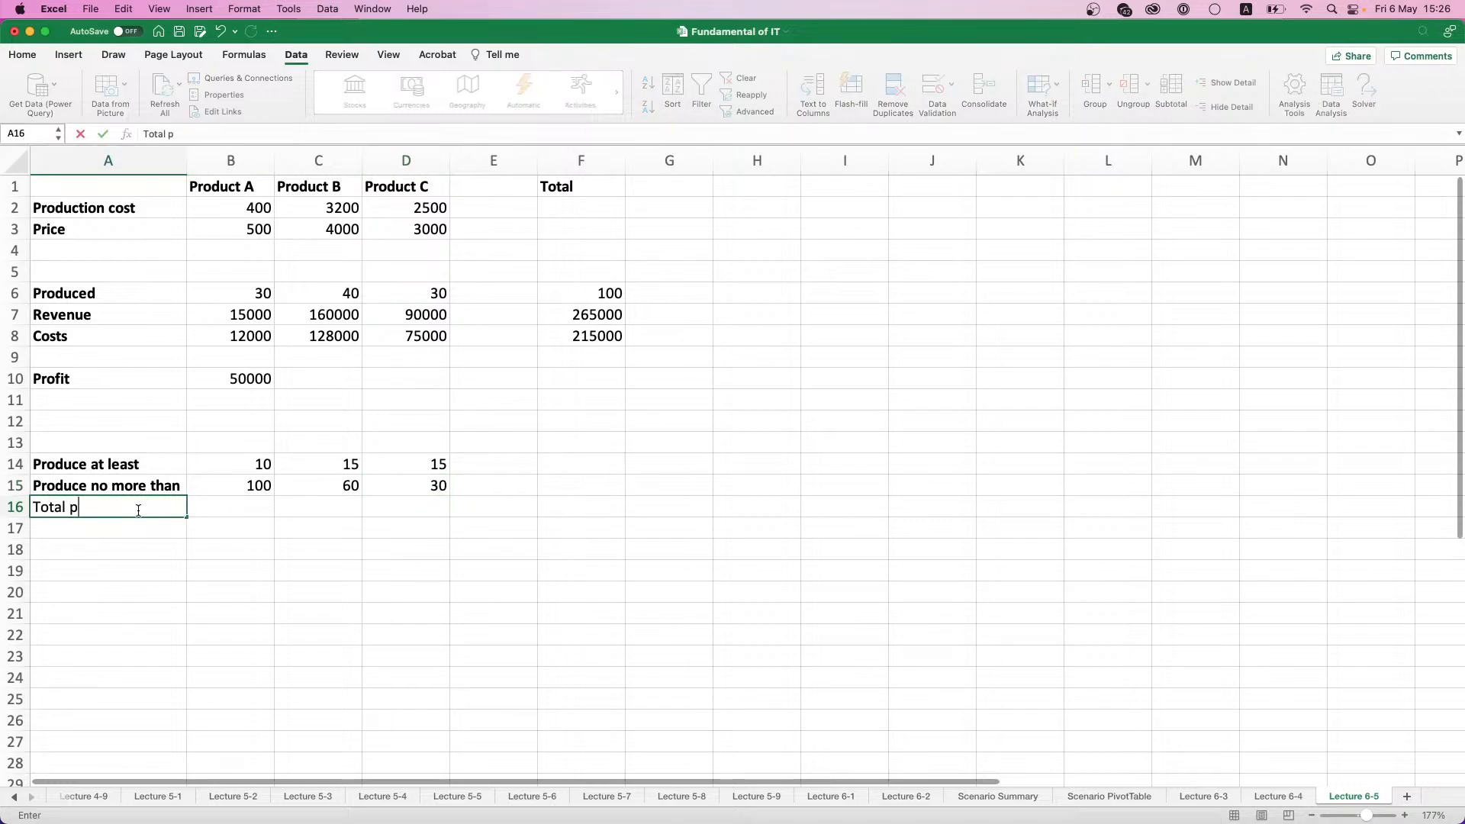
type("cs. produced")
double_click(152, 508)
type("Produced")
left_click(237, 510)
left_click(153, 508)
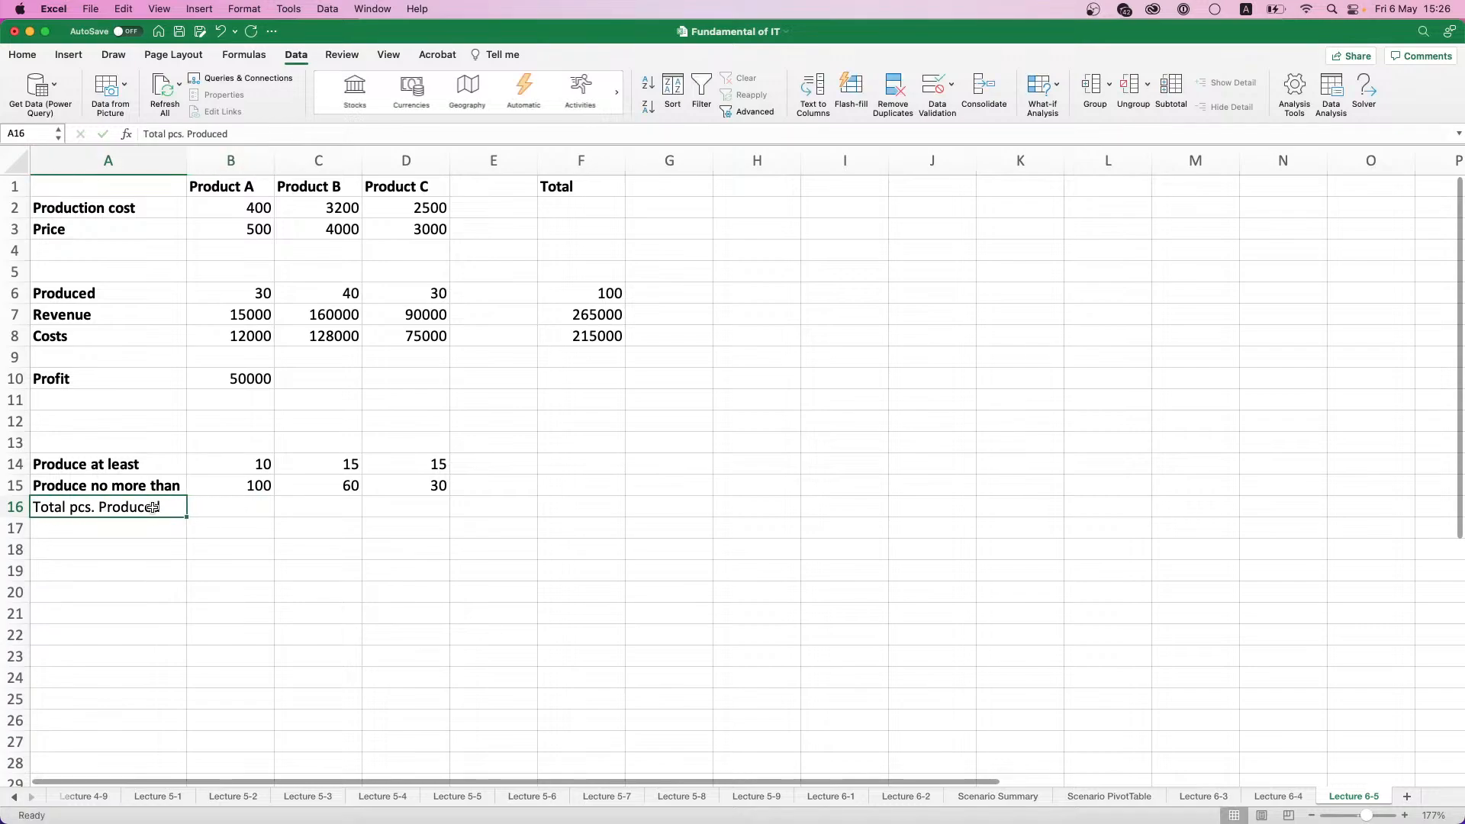
key("super+b")
- Enter 100 as the total production limit in B16 and append "<=" to the label in A16
left_click(202, 507)
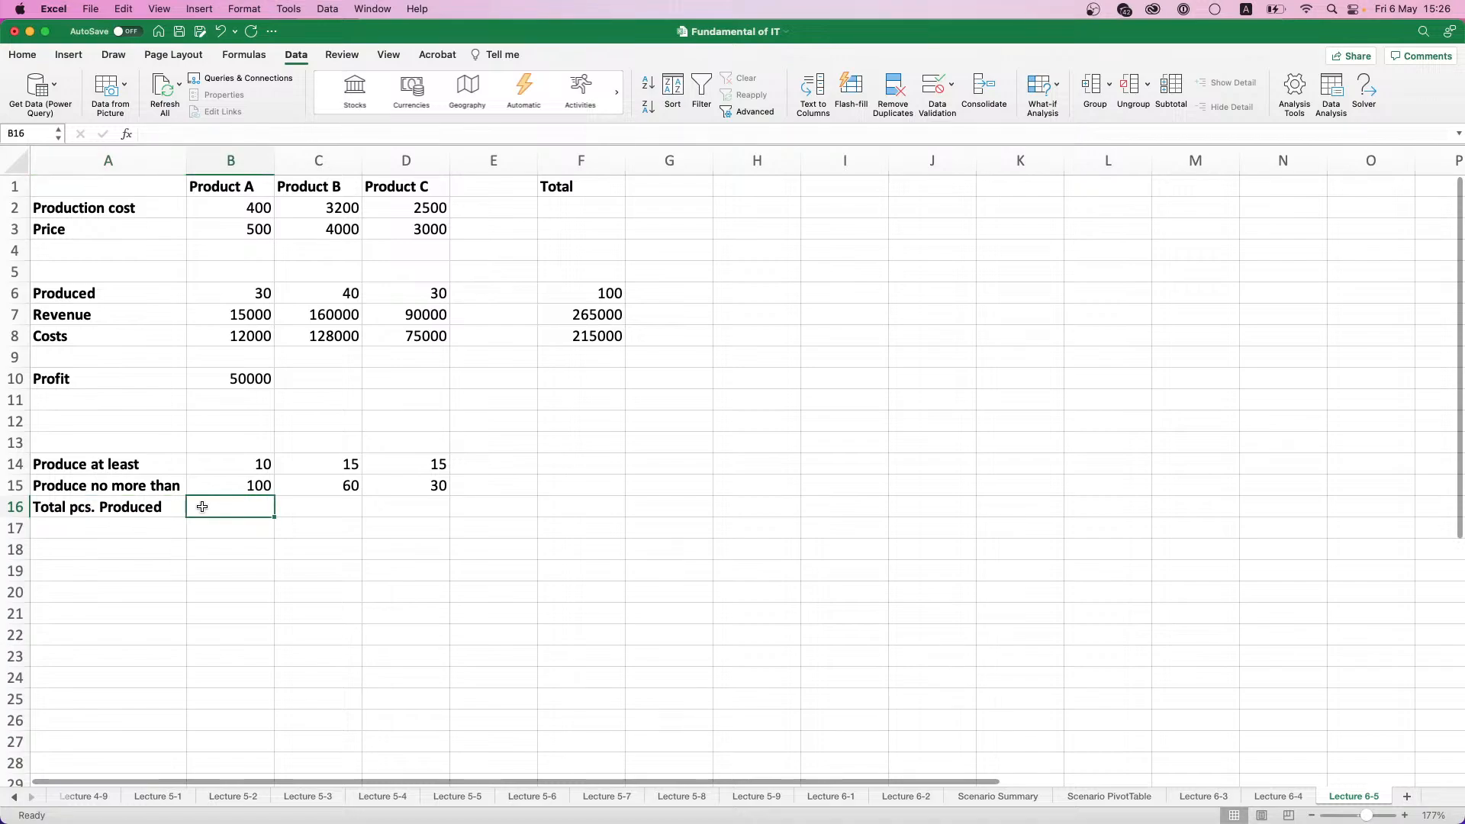
type("1000")
key("BackSpace")
key("Return")
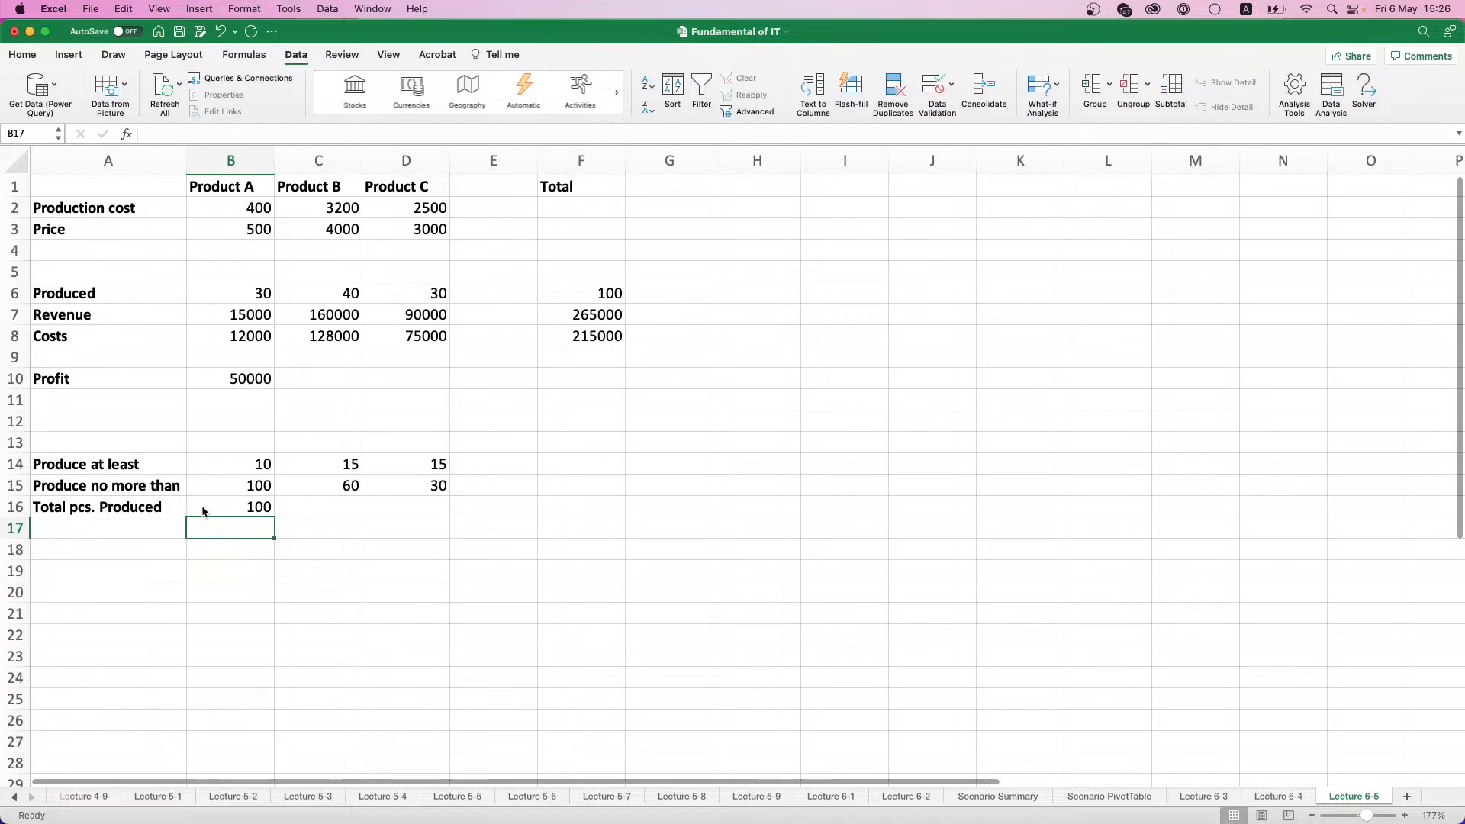
double_click(174, 506)
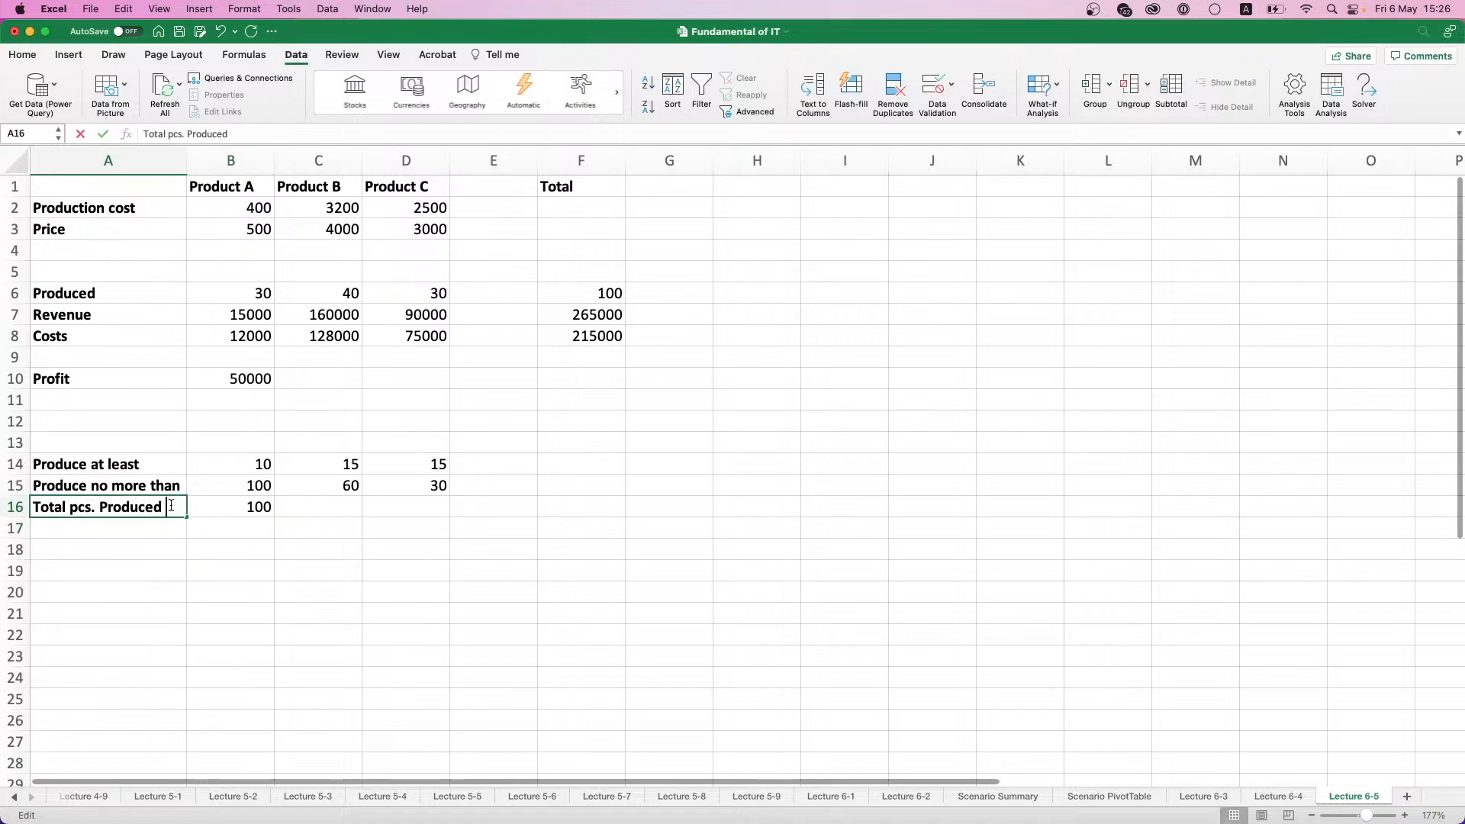
type("<")
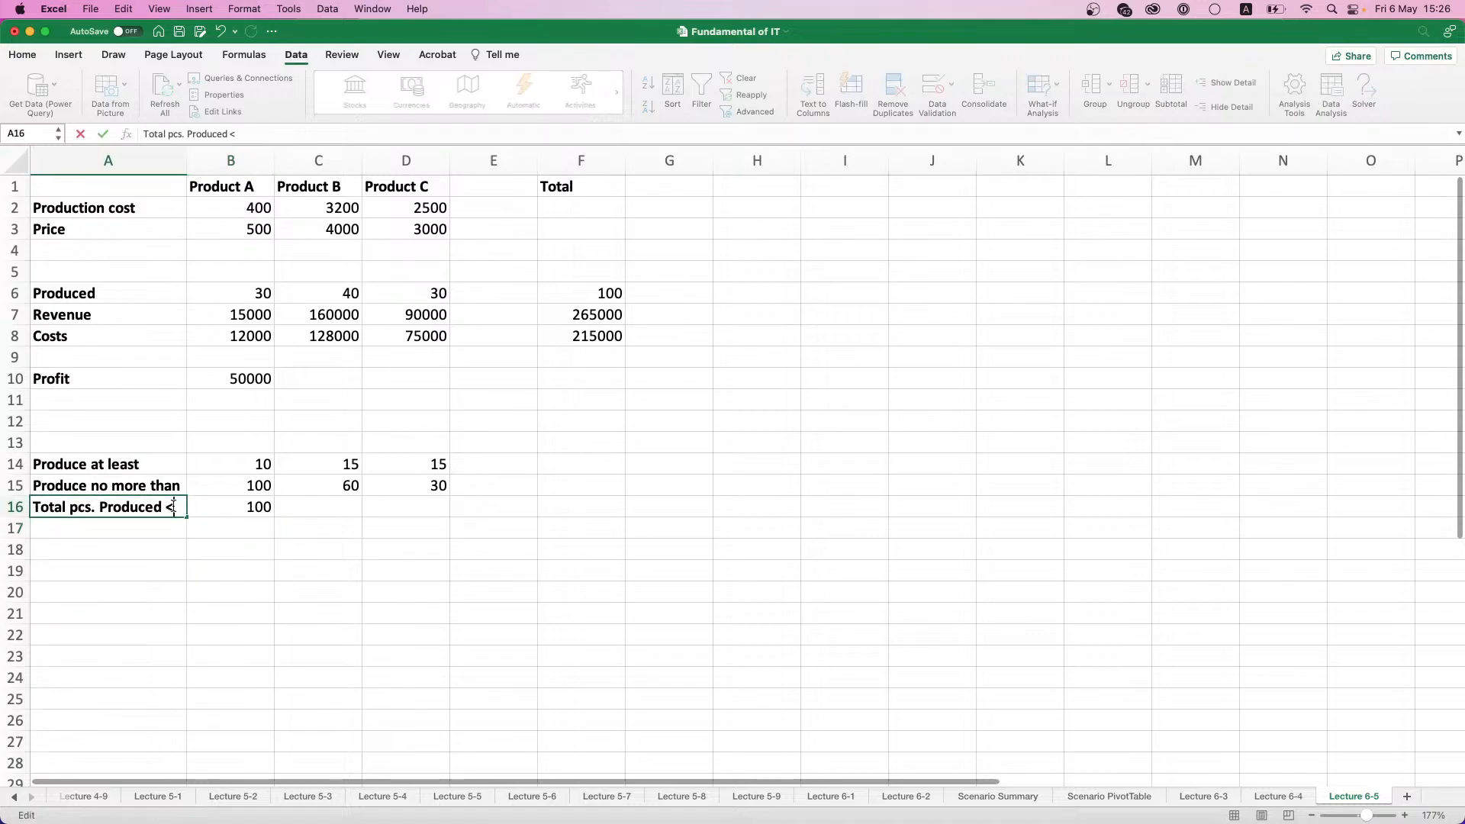
type("=")
key("Return")
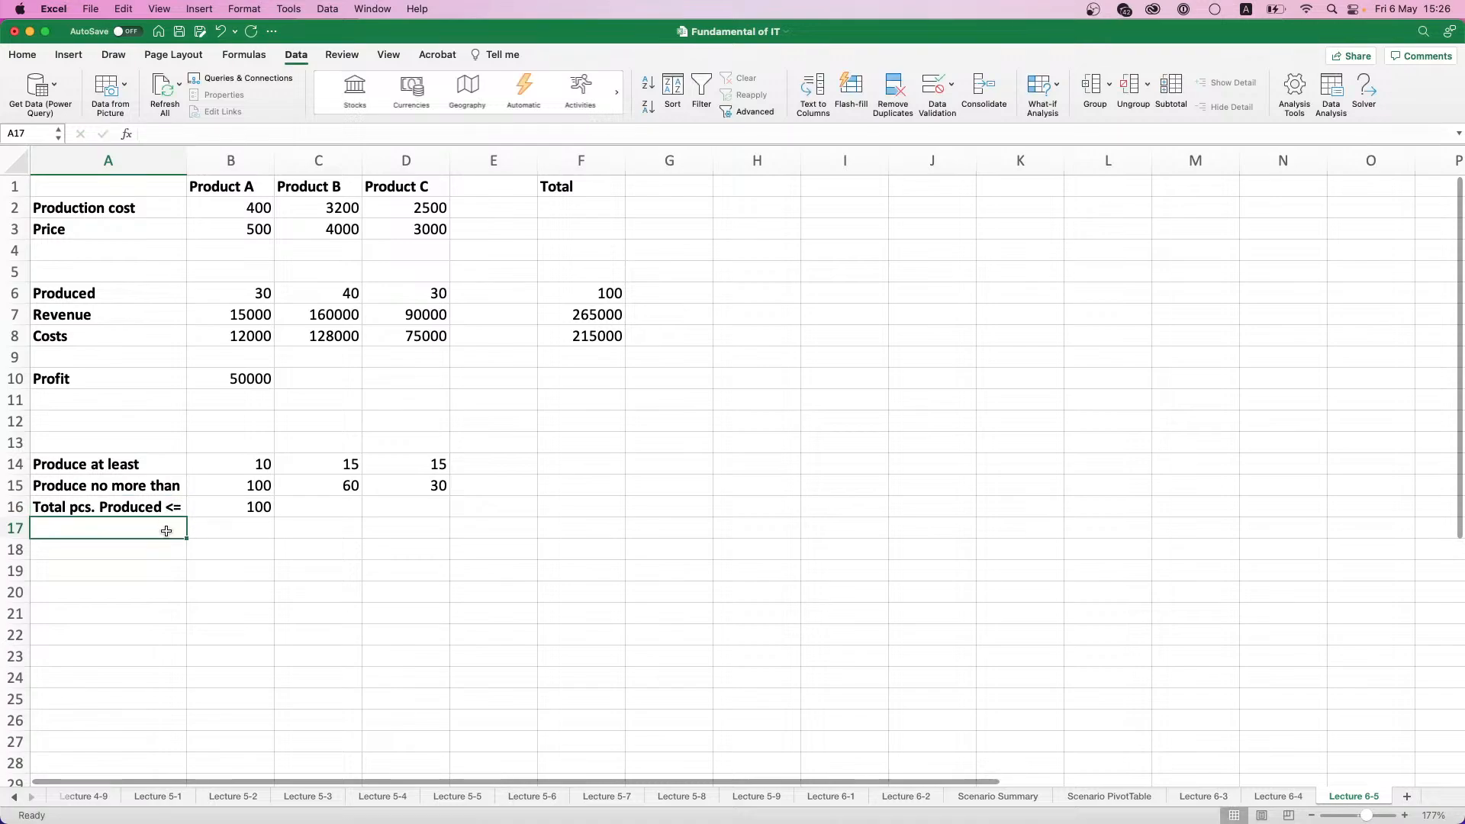
- Add the label "Max costs" in A18 with a limit of 150000 in B18
left_click(159, 543)
type("Ma")
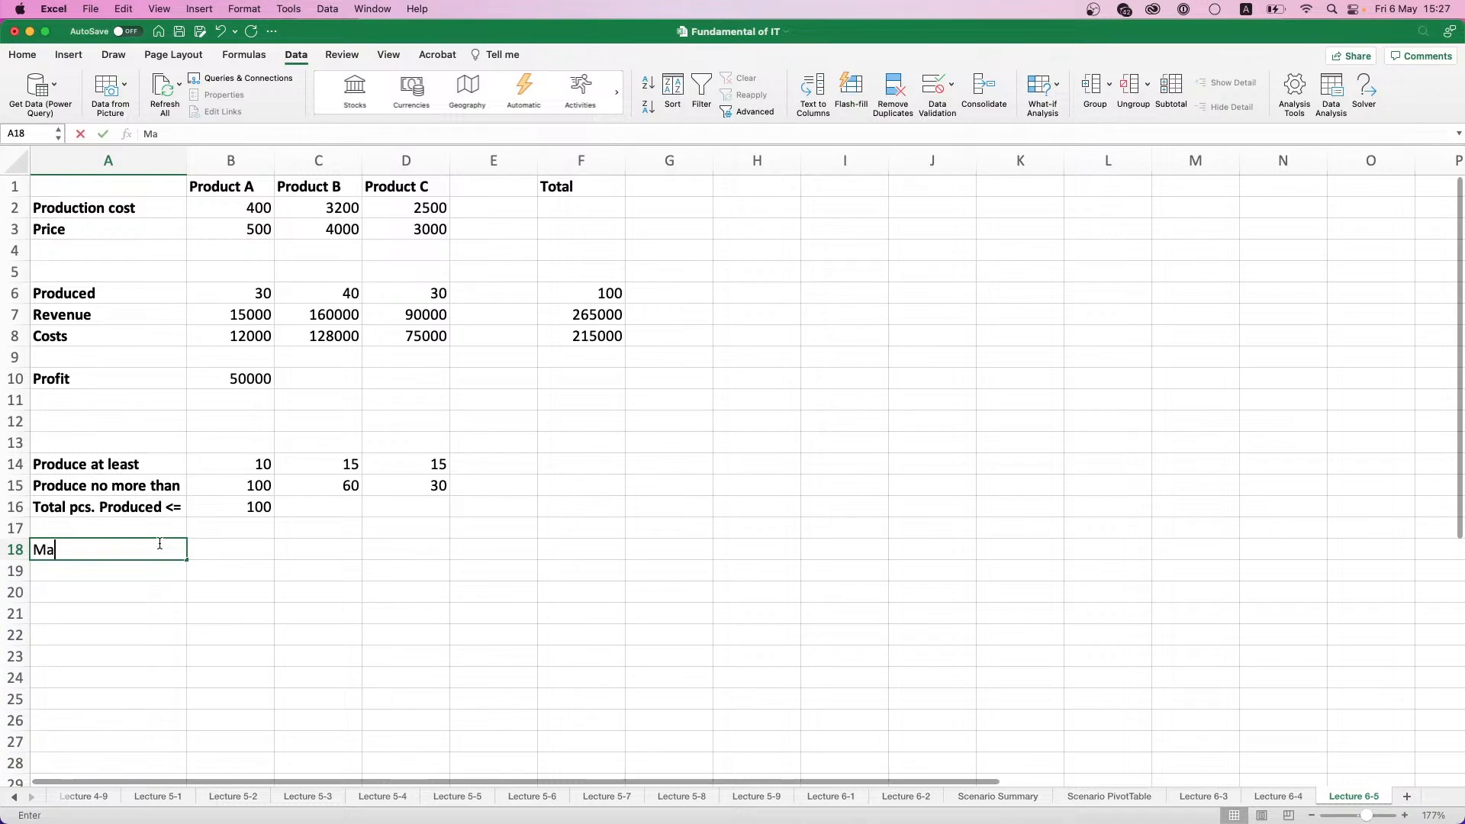
type("x costs")
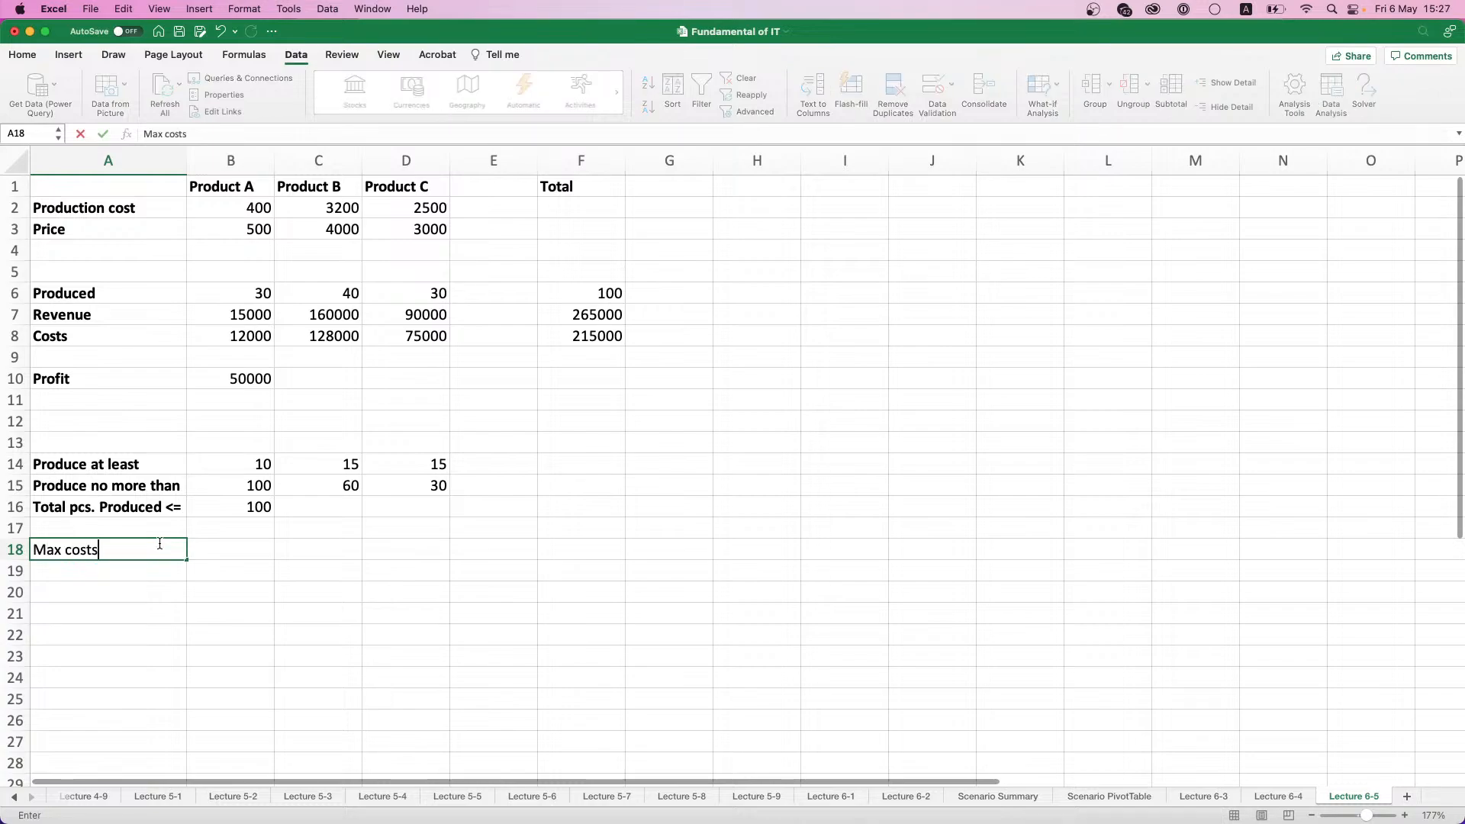
key("Return")
left_click(242, 550)
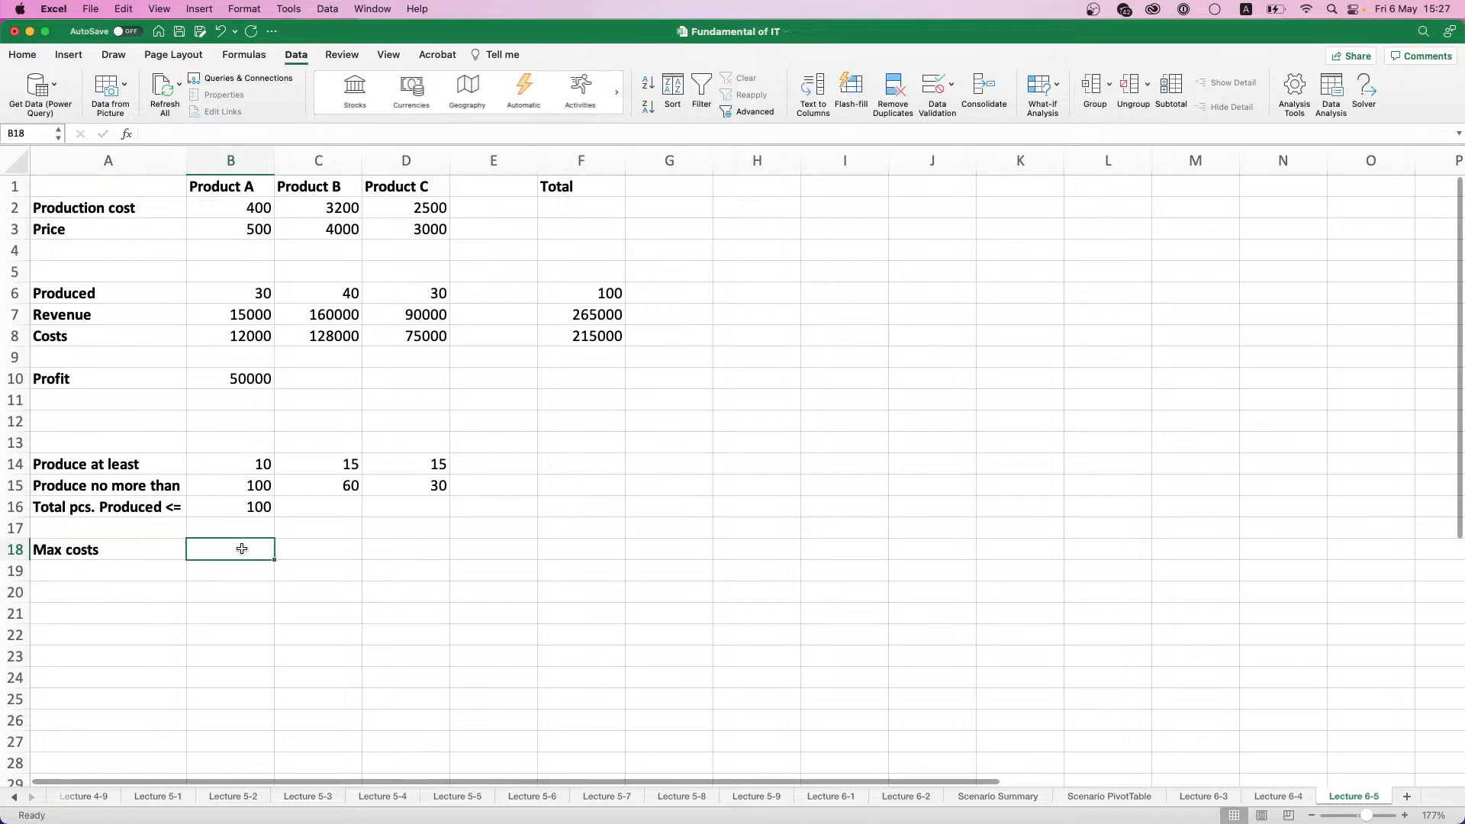
type("150000")
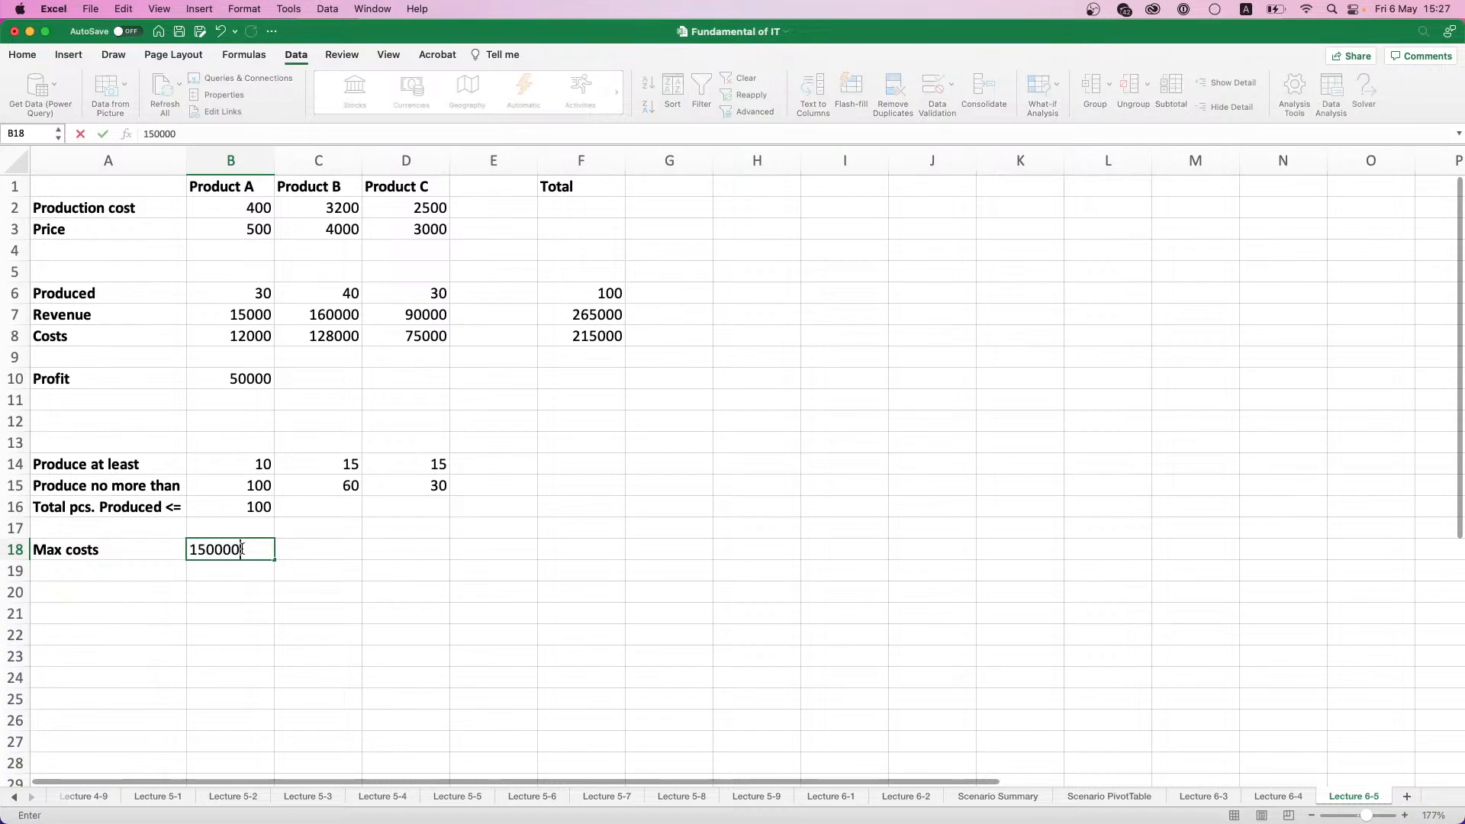
key("Return")
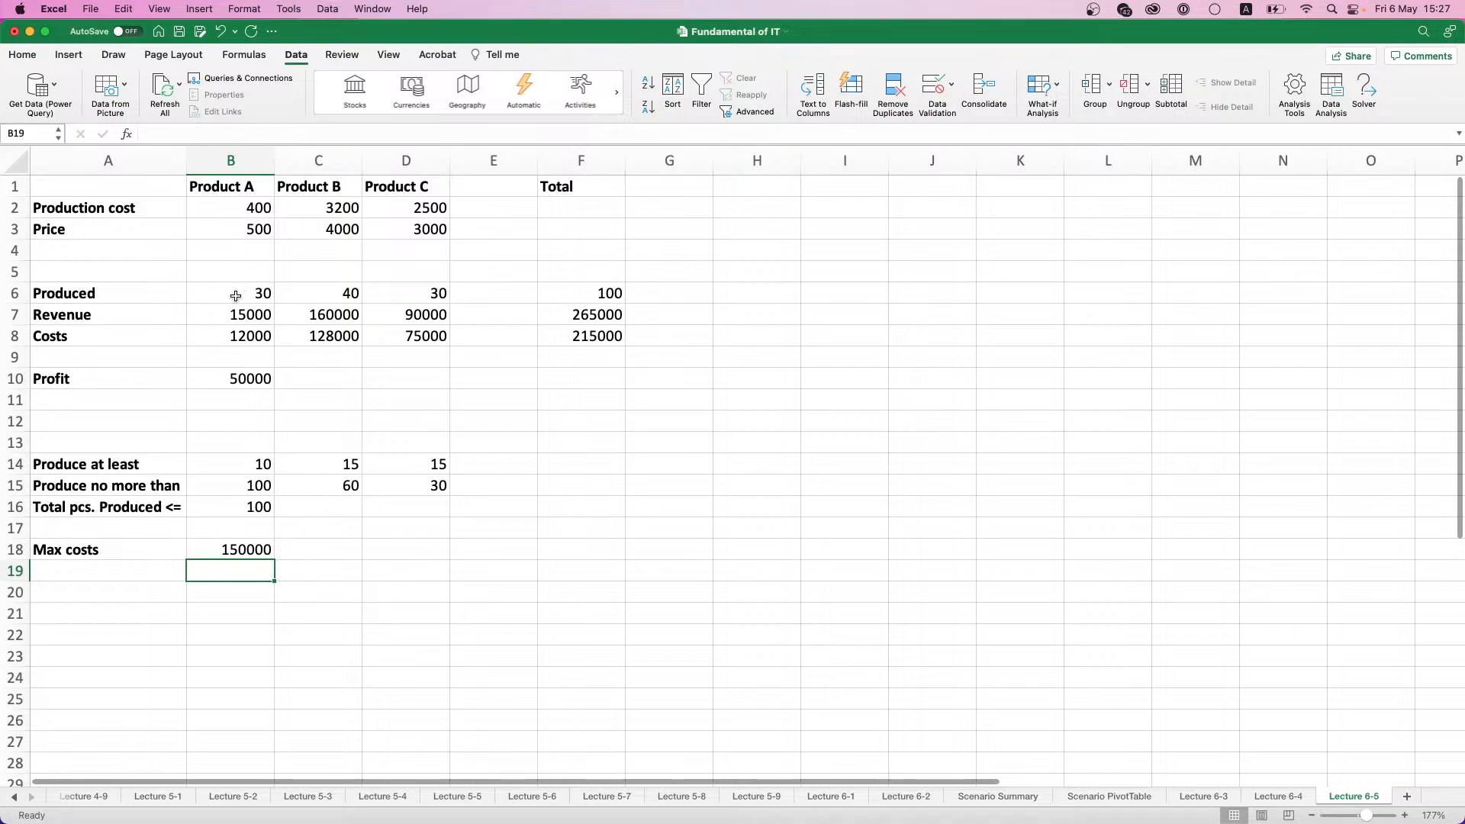
- Apply a light blue fill to the produced quantities in B6:D6
left_click_drag(259, 291, 420, 290)
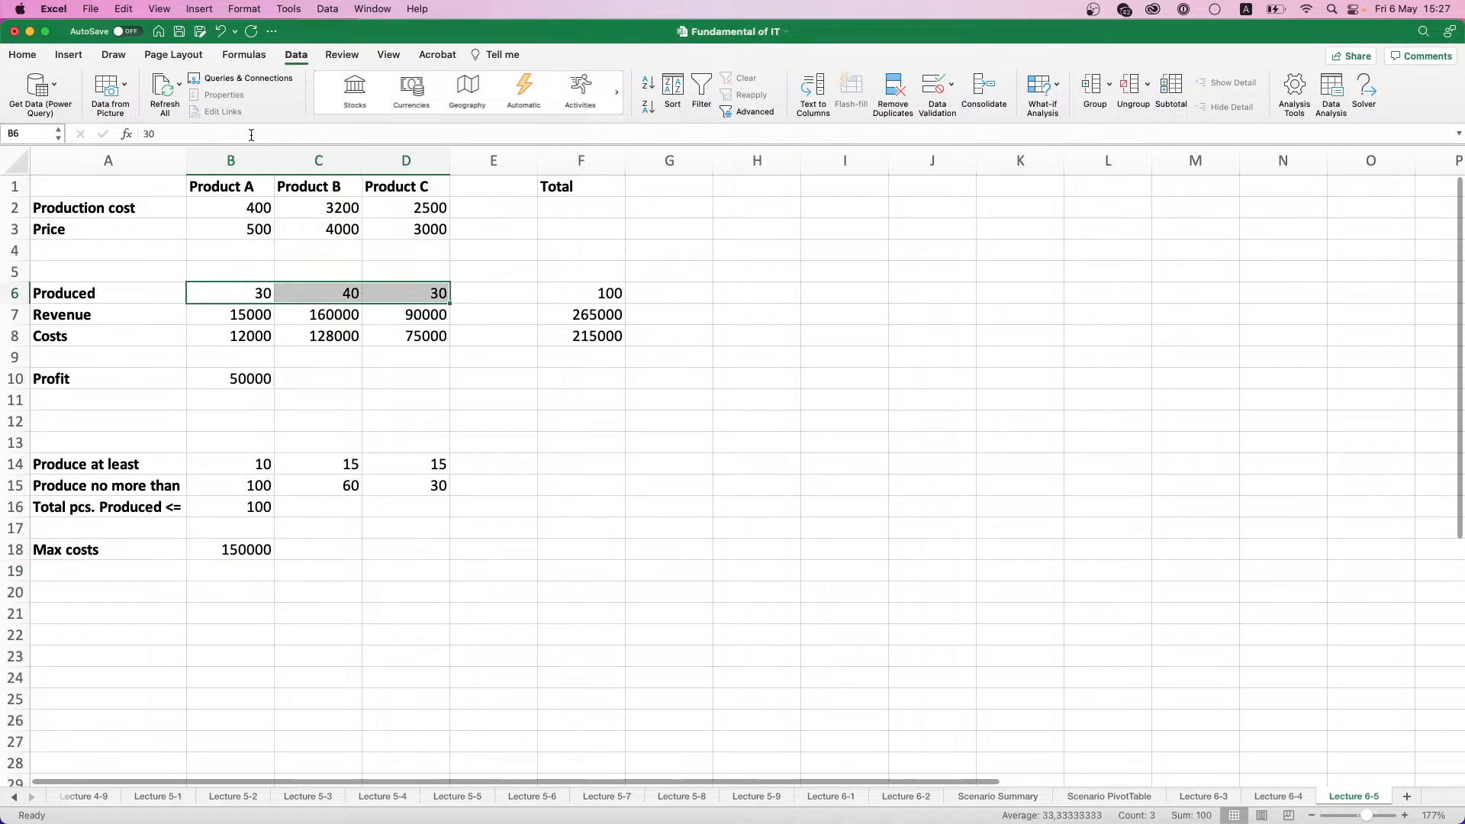
left_click(64, 57)
left_click(35, 55)
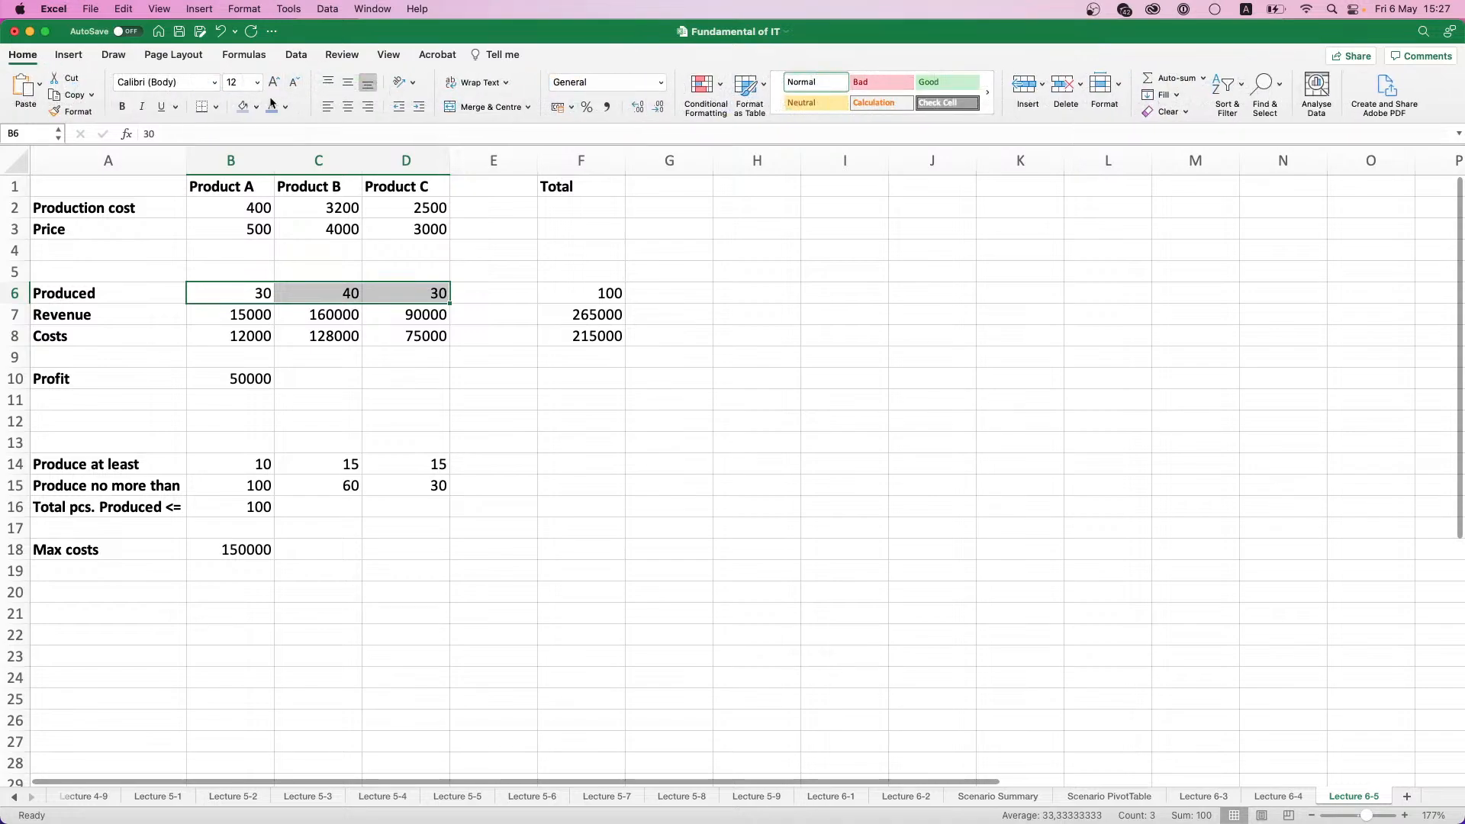
left_click(243, 106)
left_click(387, 359)
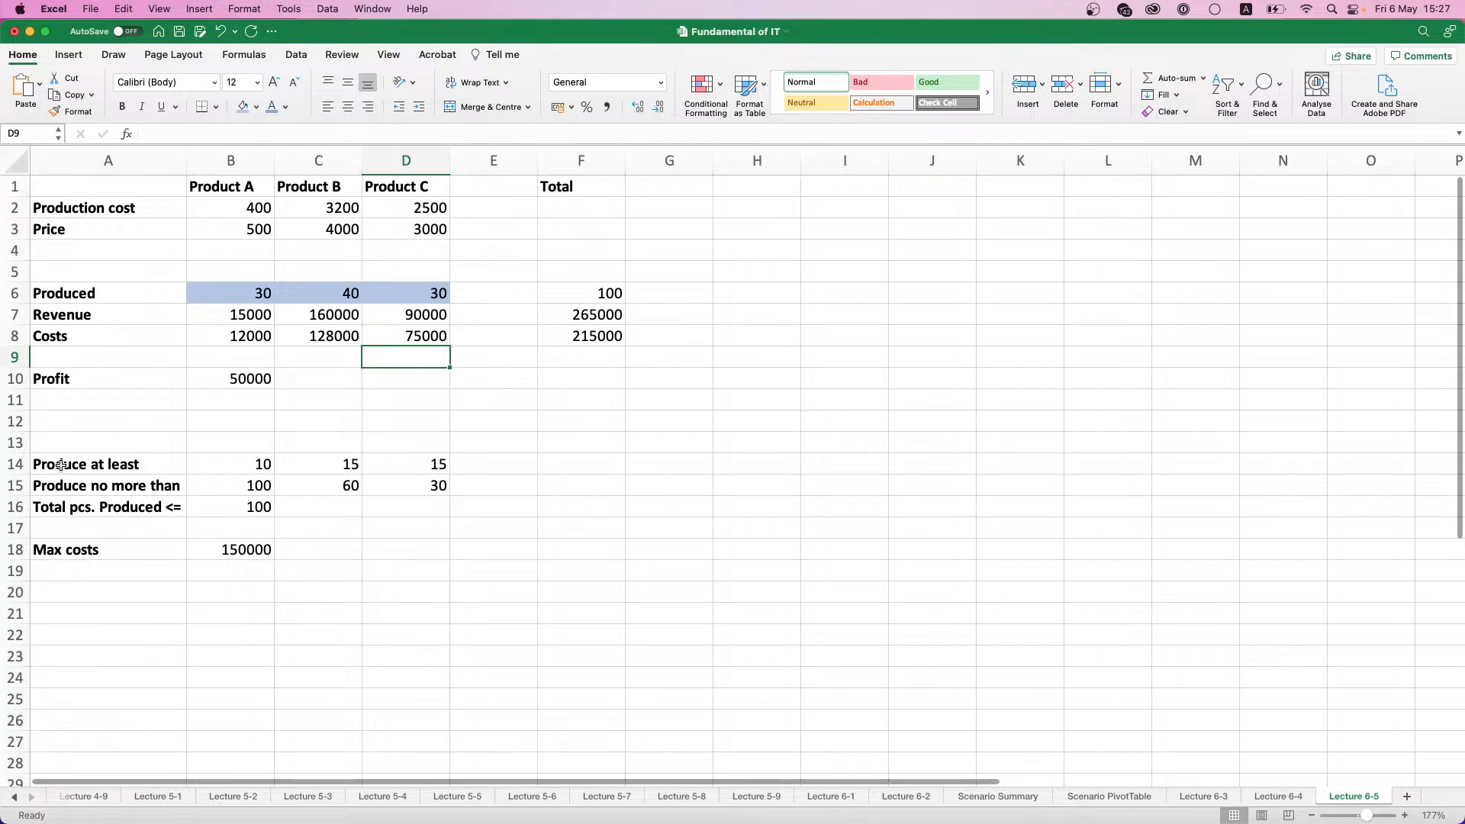
left_click_drag(61, 465, 442, 545)
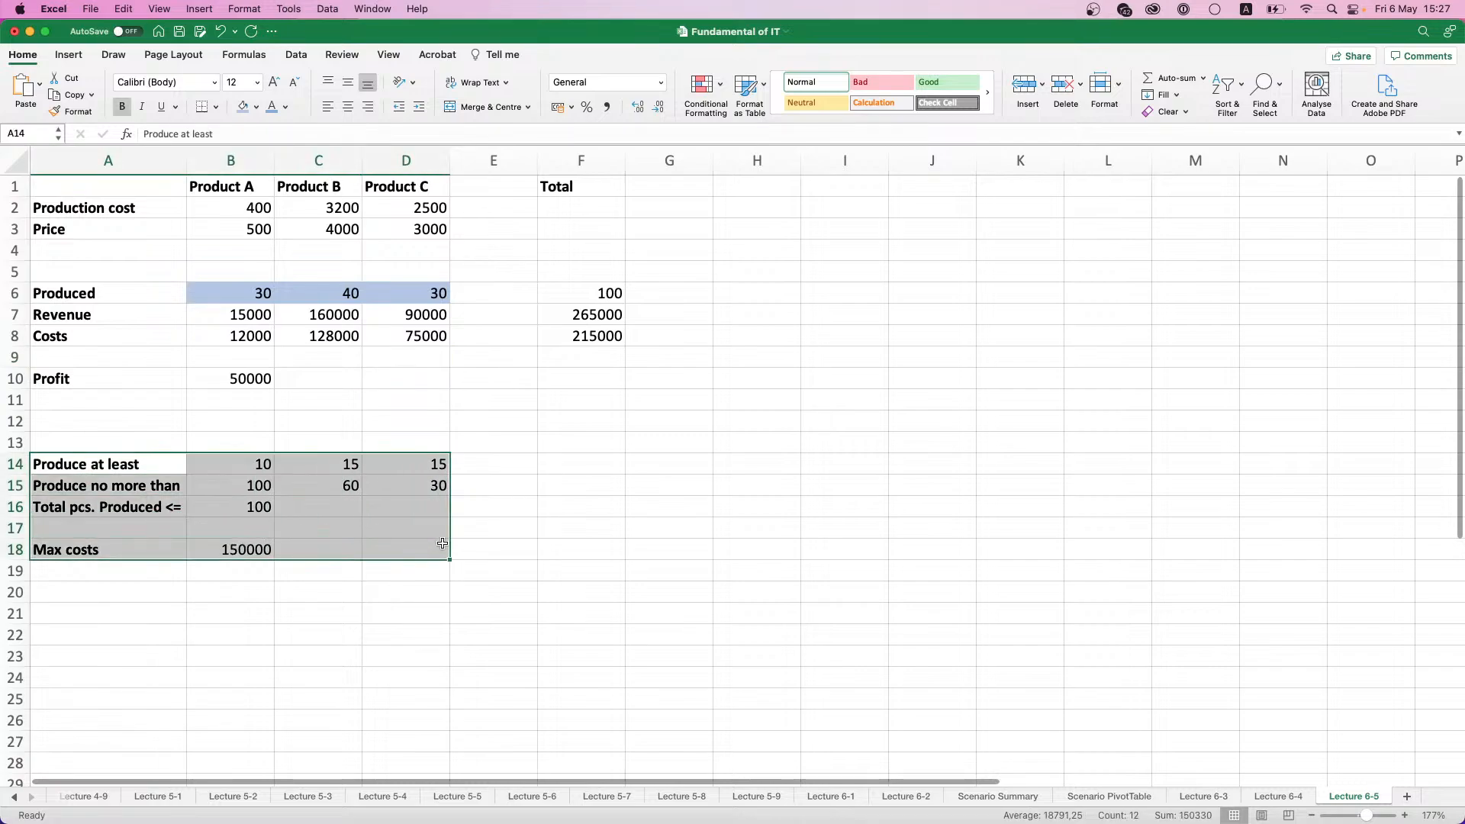
left_click(545, 508)
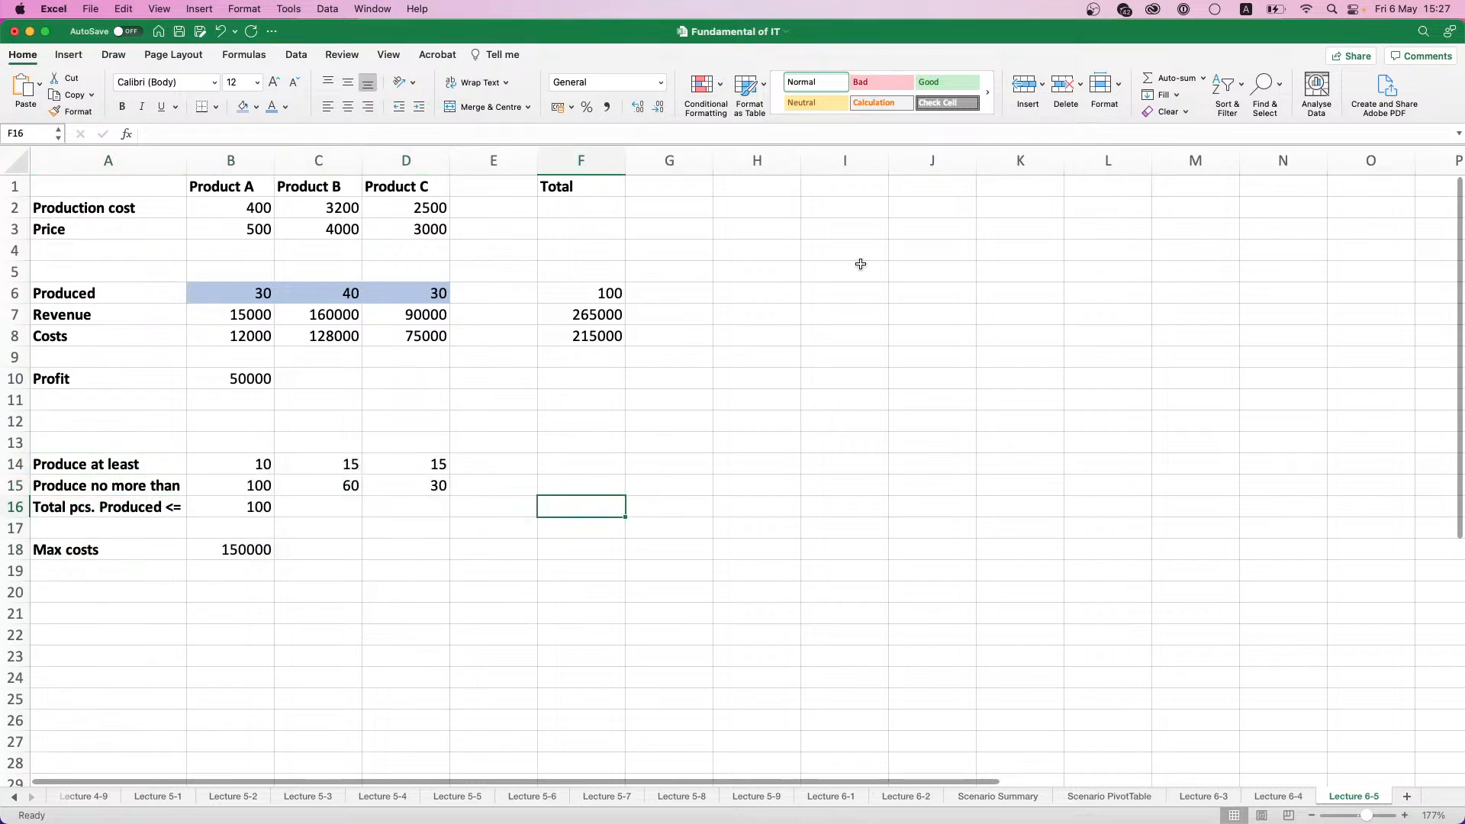
- Start Solver with the profit cell B10 as the objective and B6:D6 as the changing variable cells
left_click(296, 54)
left_click(1364, 88)
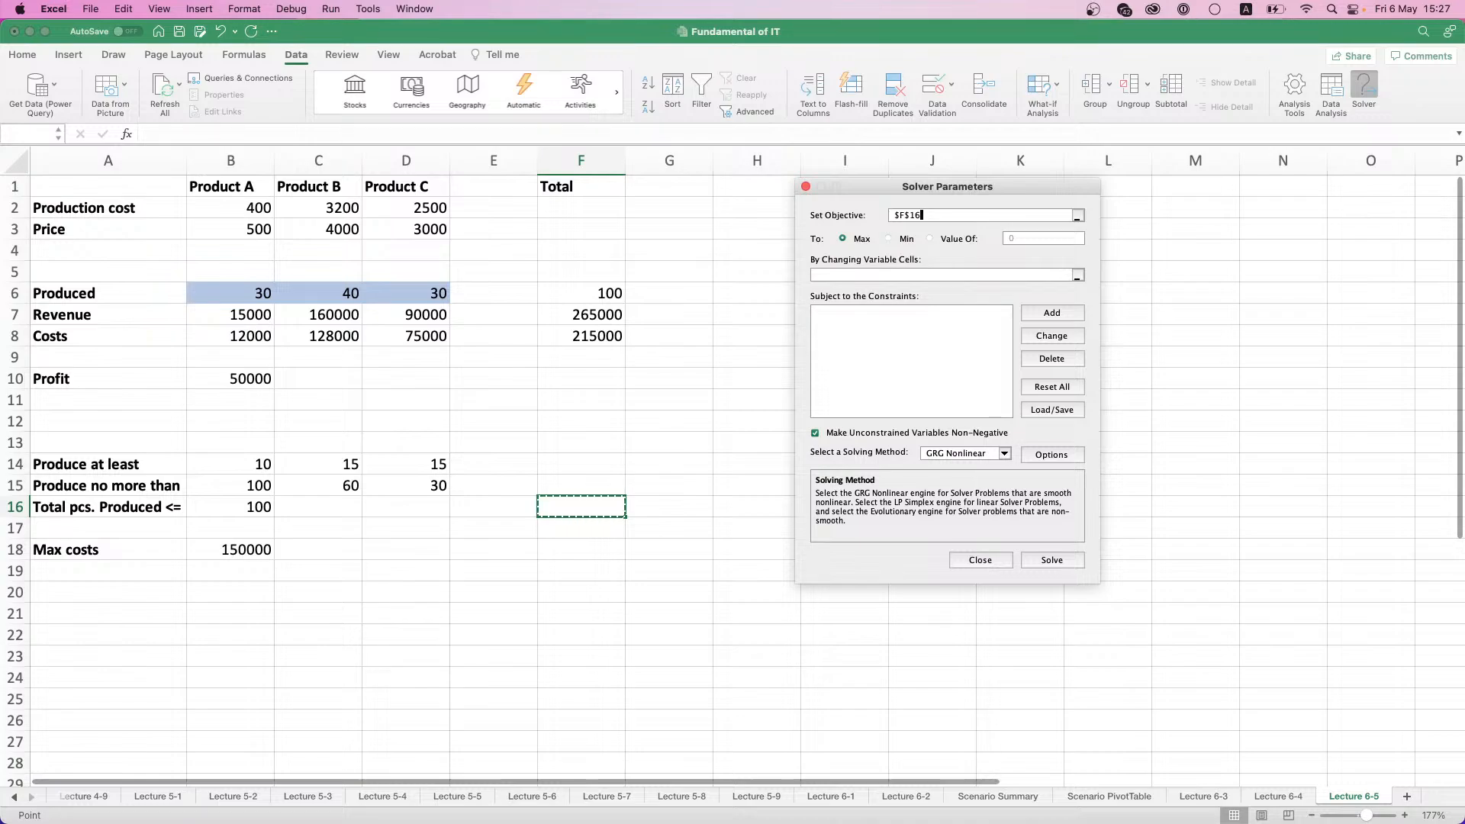
left_click(238, 378)
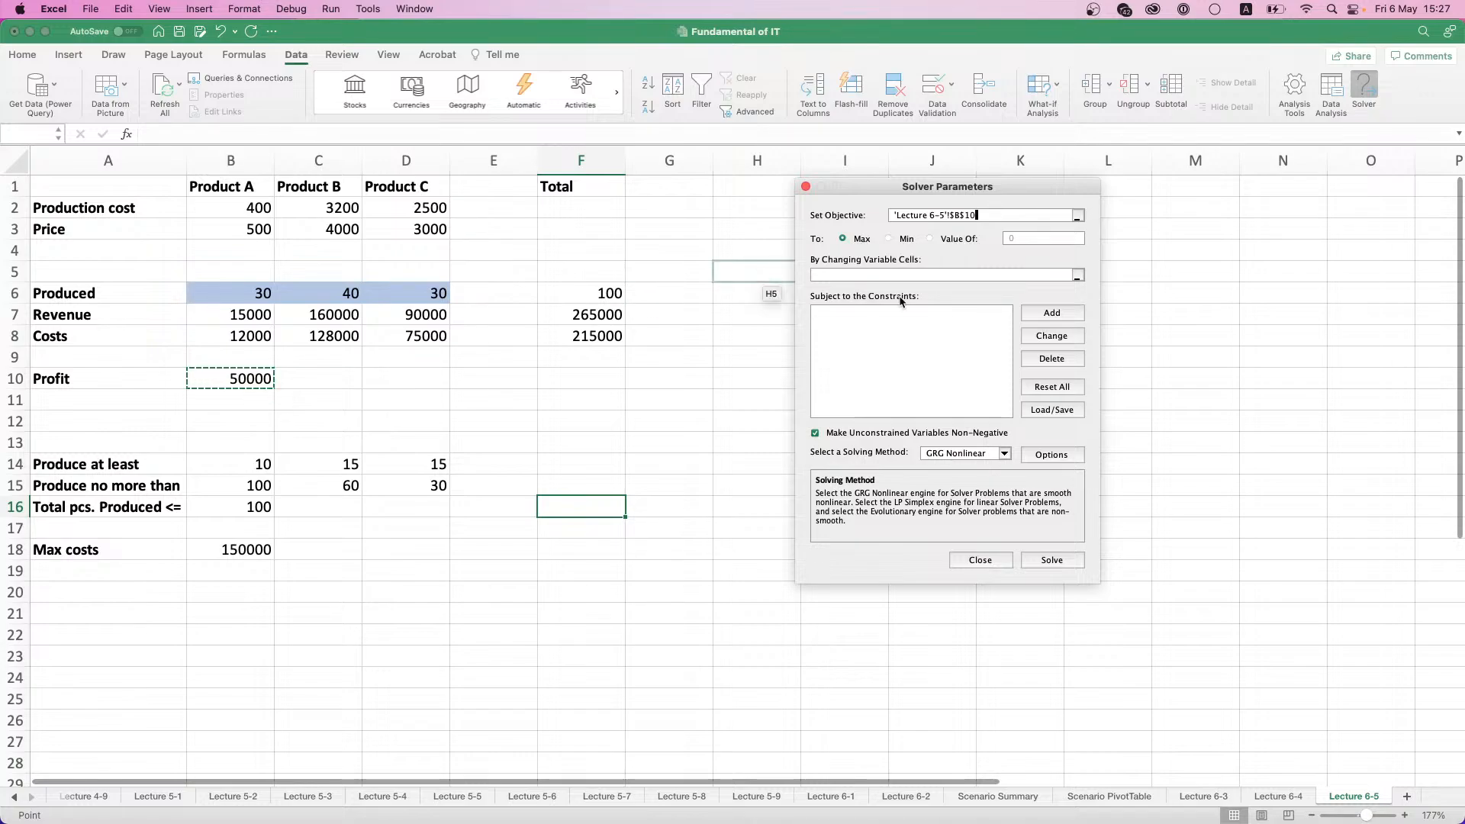
left_click(1077, 275)
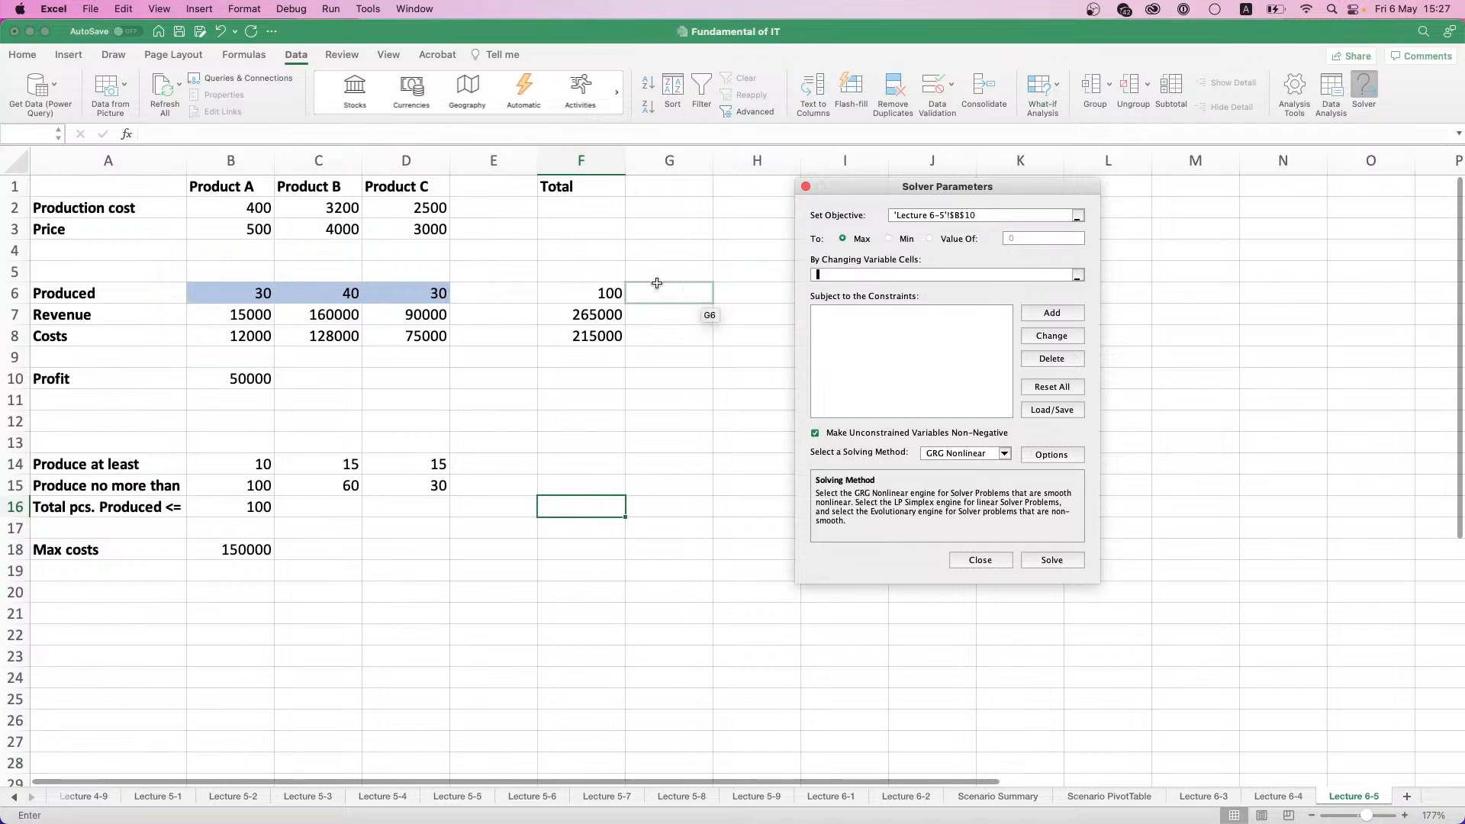
left_click_drag(217, 295, 418, 293)
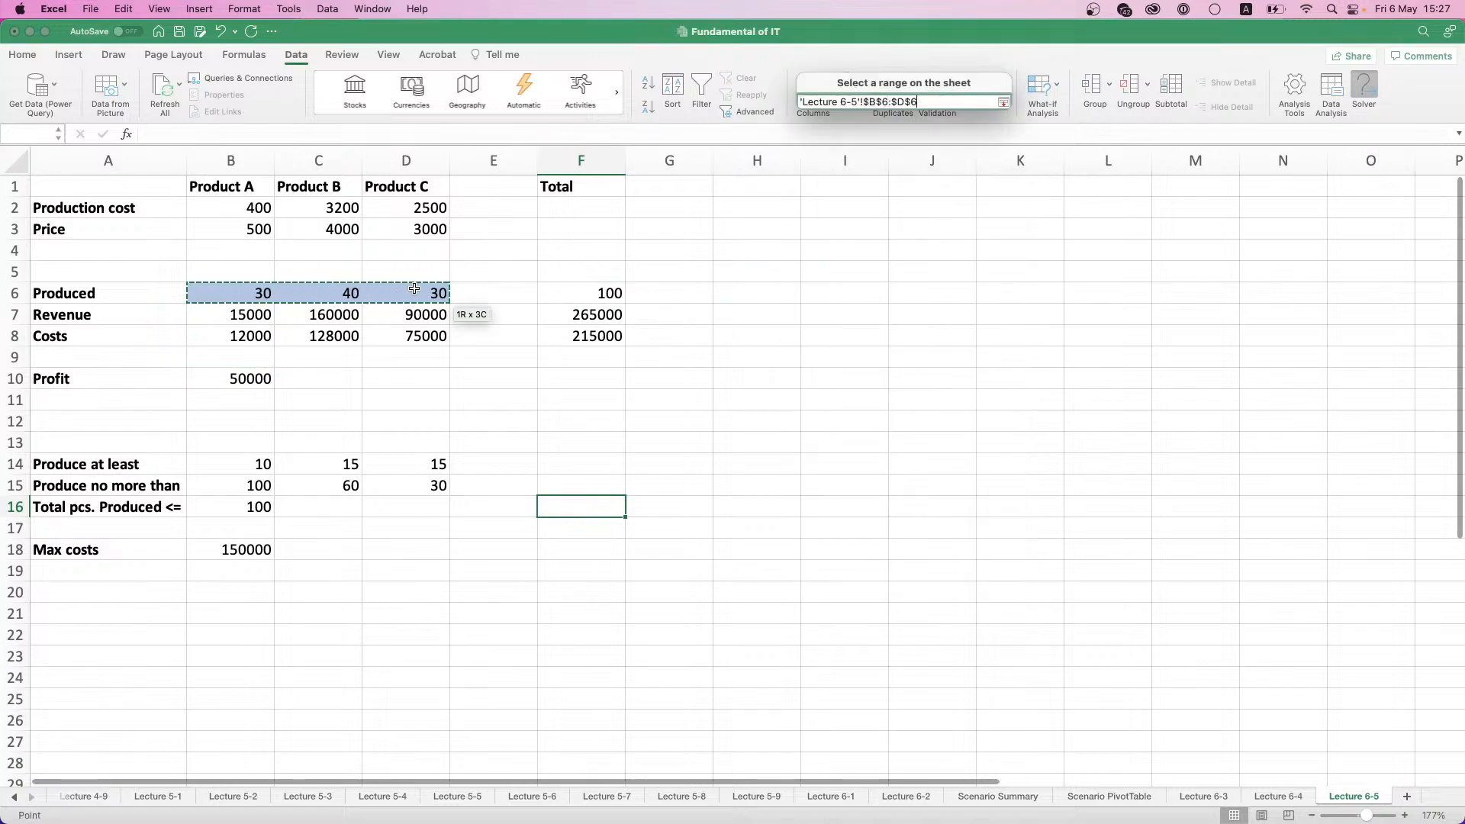
left_click(866, 325)
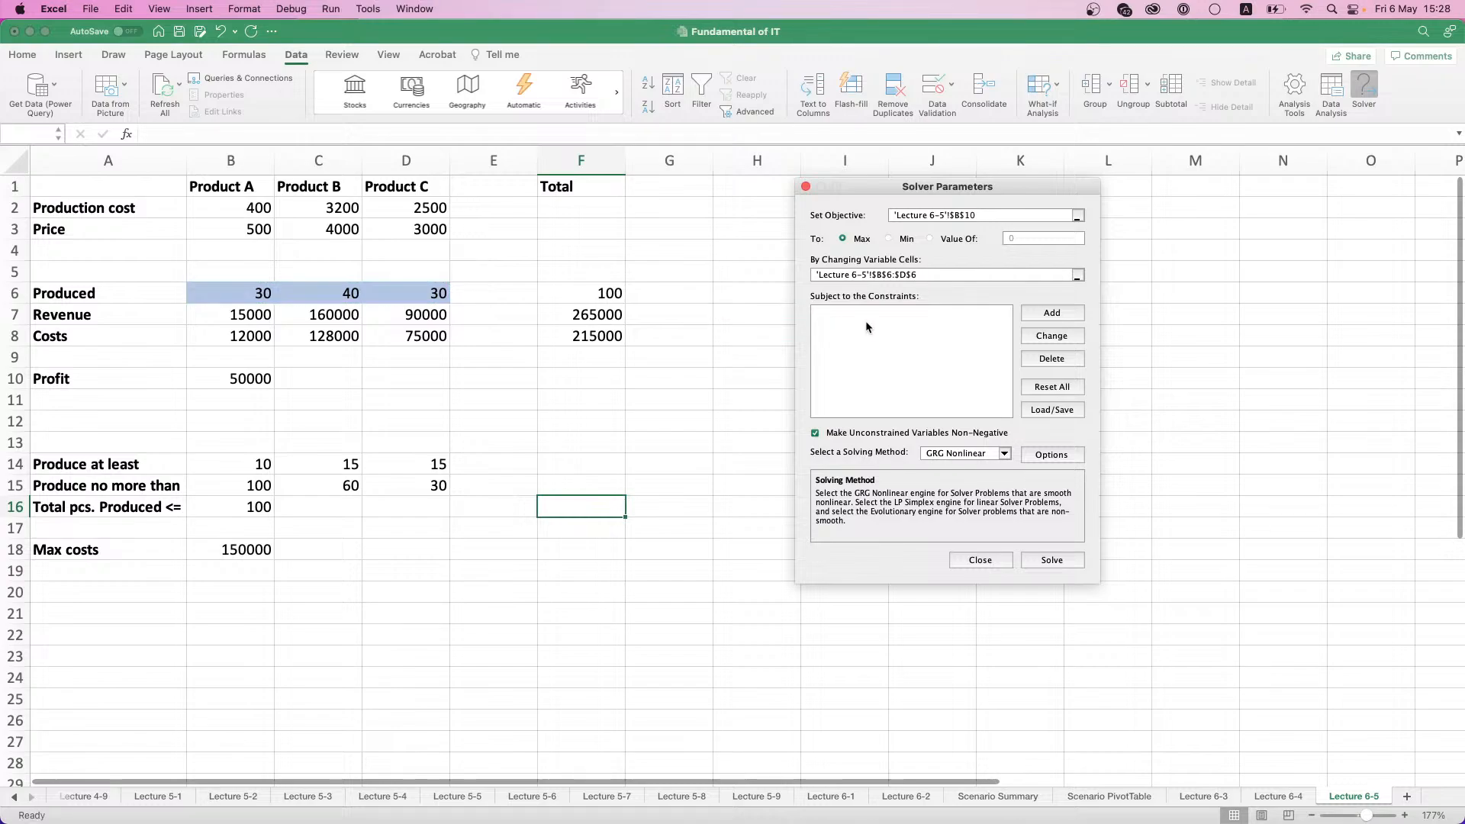
- Add a Solver constraint that the produced quantities B6:D6 are >= the minimums in B14:D14
left_click(1057, 314)
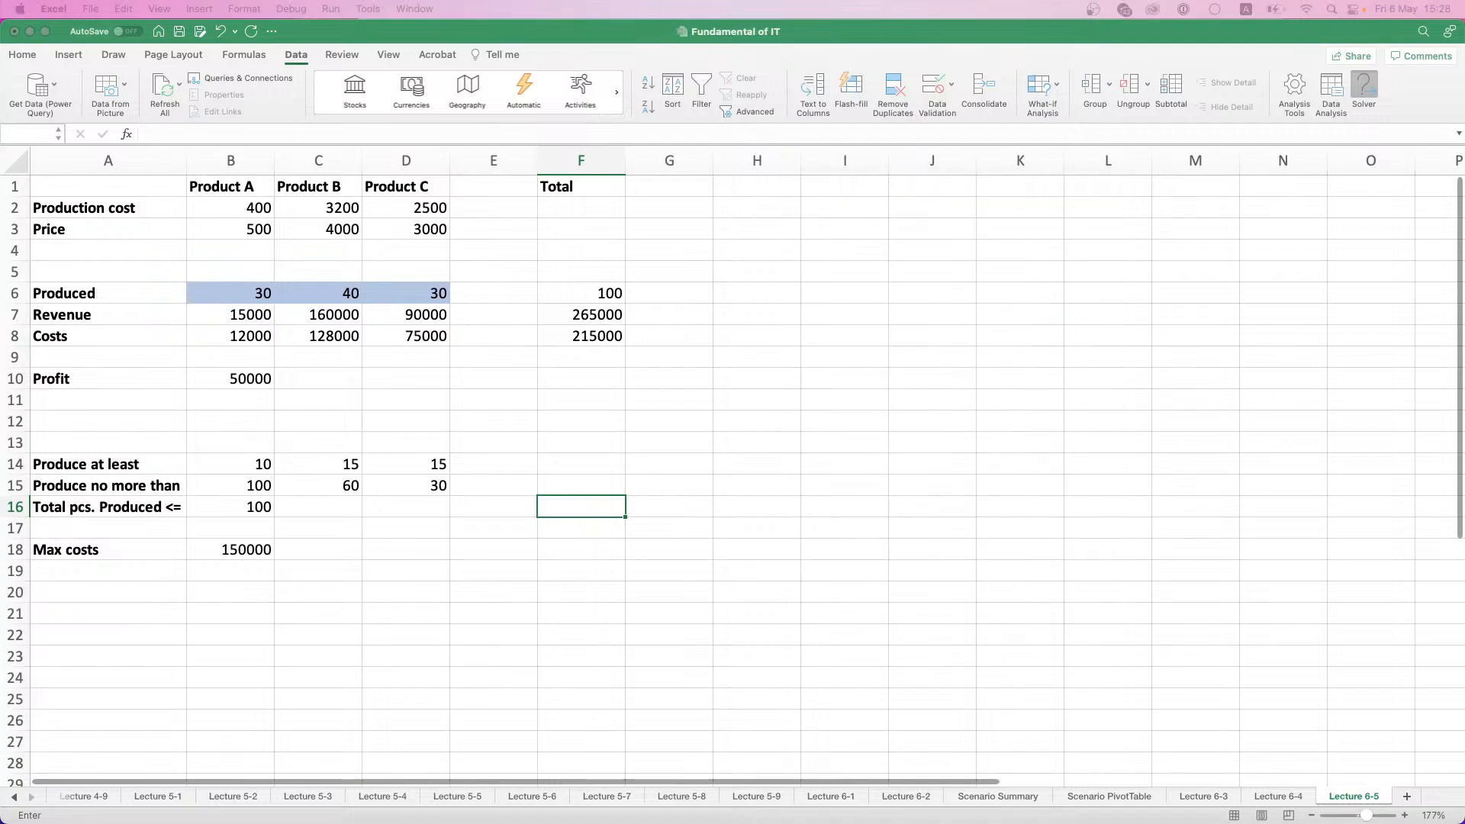
left_click_drag(1006, 268, 884, 241)
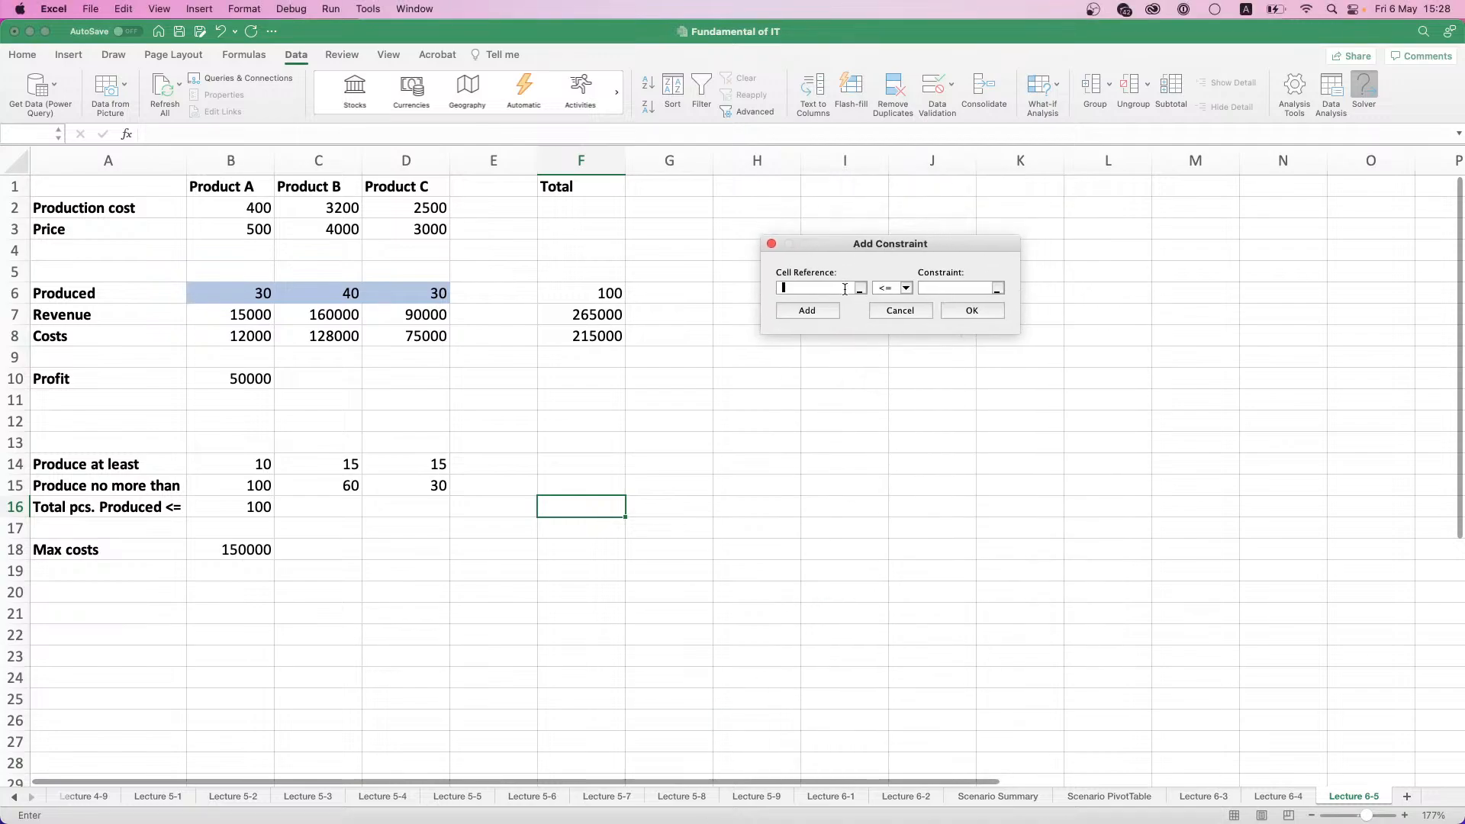
left_click(826, 290)
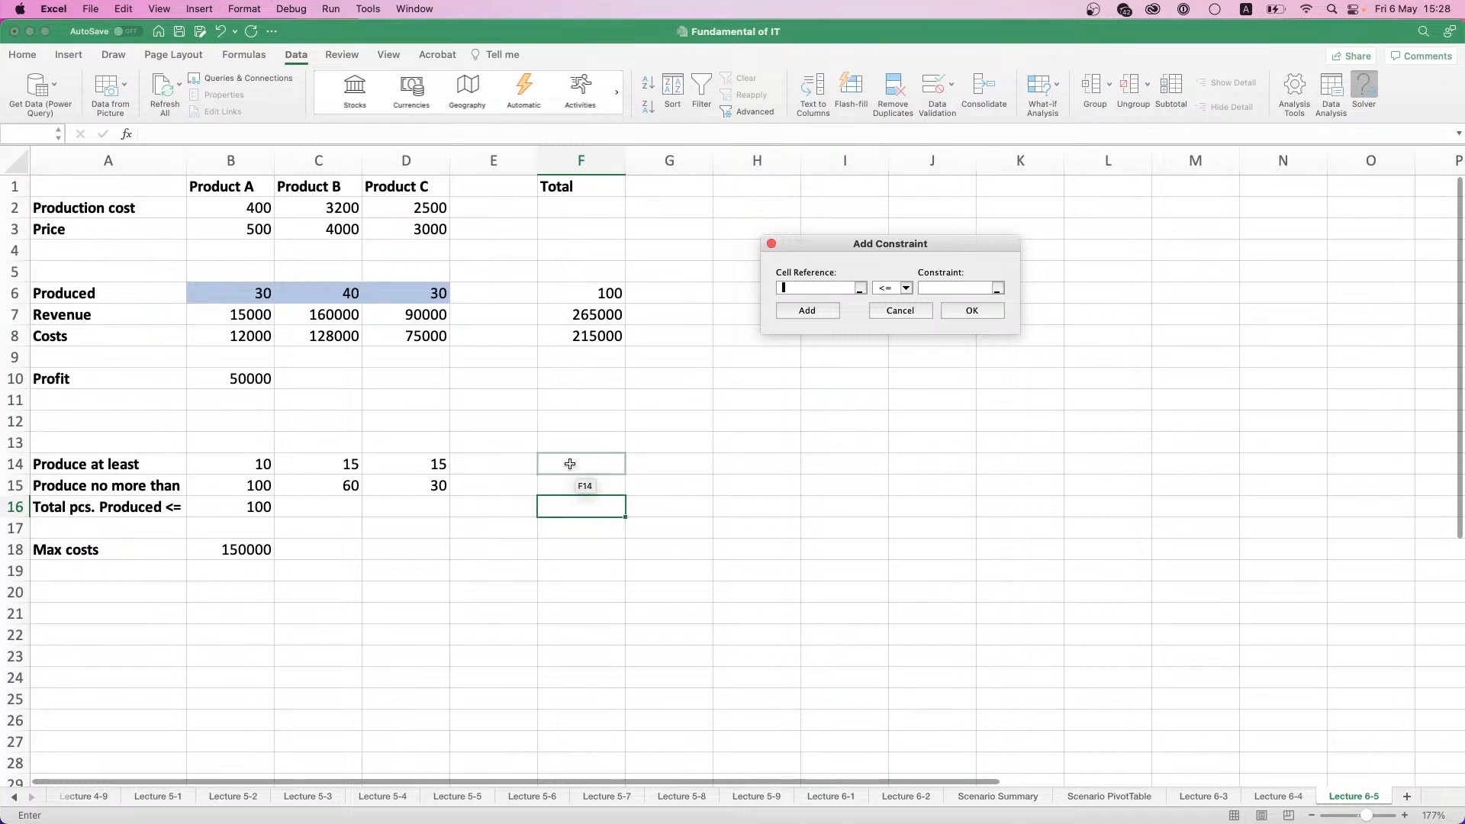
left_click(267, 296)
left_click_drag(266, 296, 447, 298)
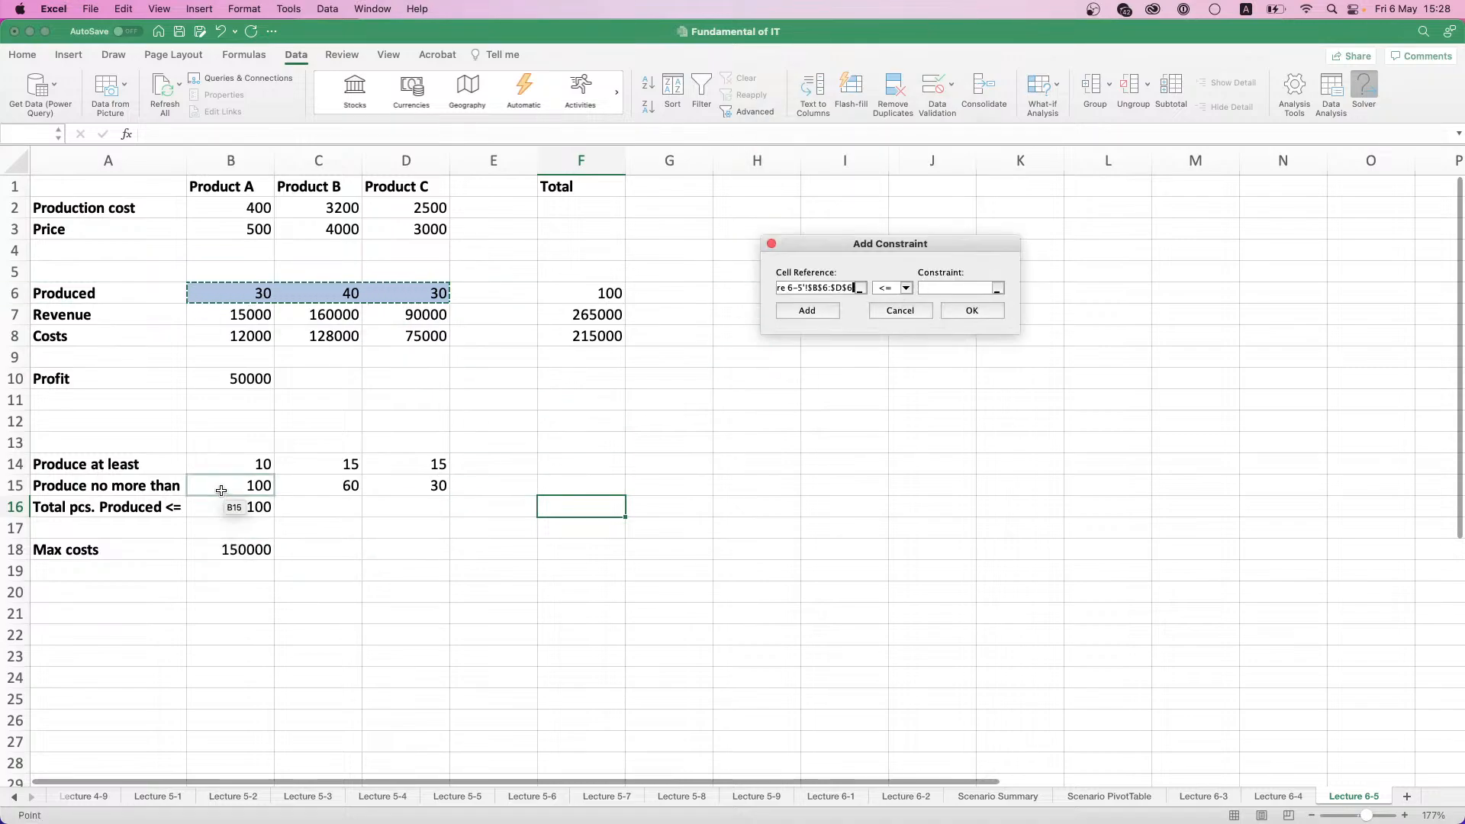
left_click(905, 290)
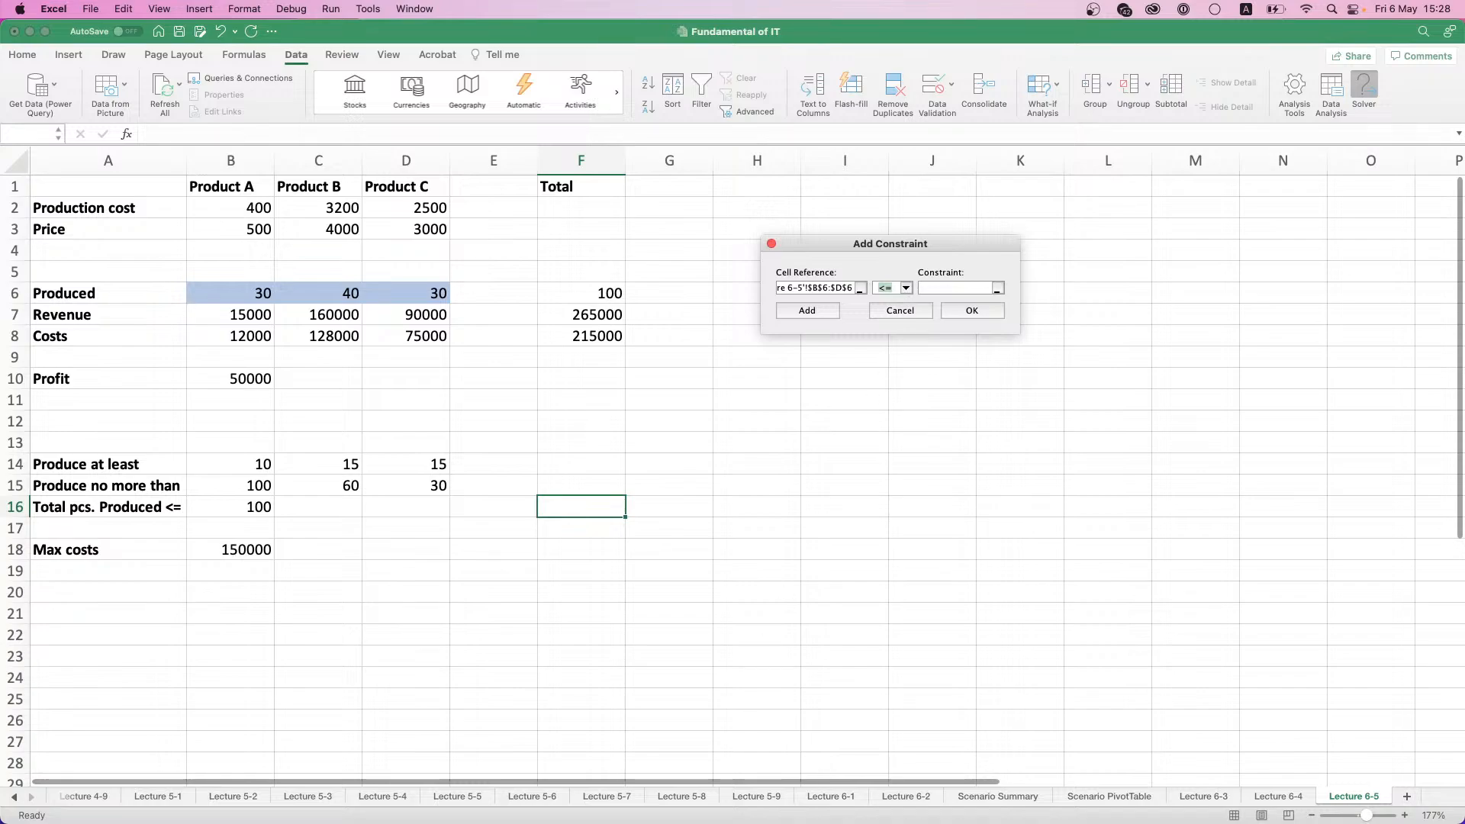
left_click(955, 287)
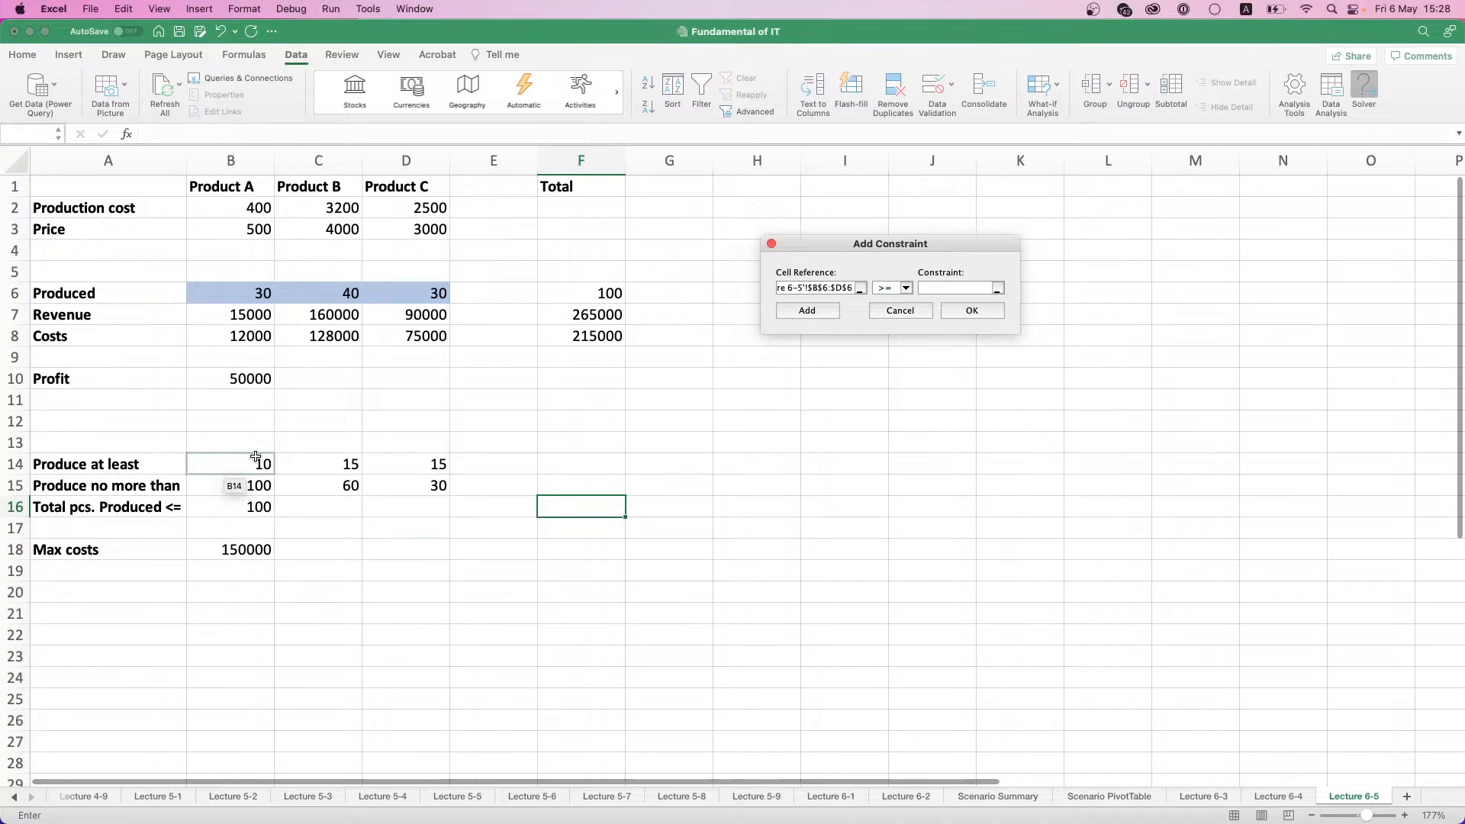
left_click_drag(244, 464, 390, 463)
left_click(458, 463)
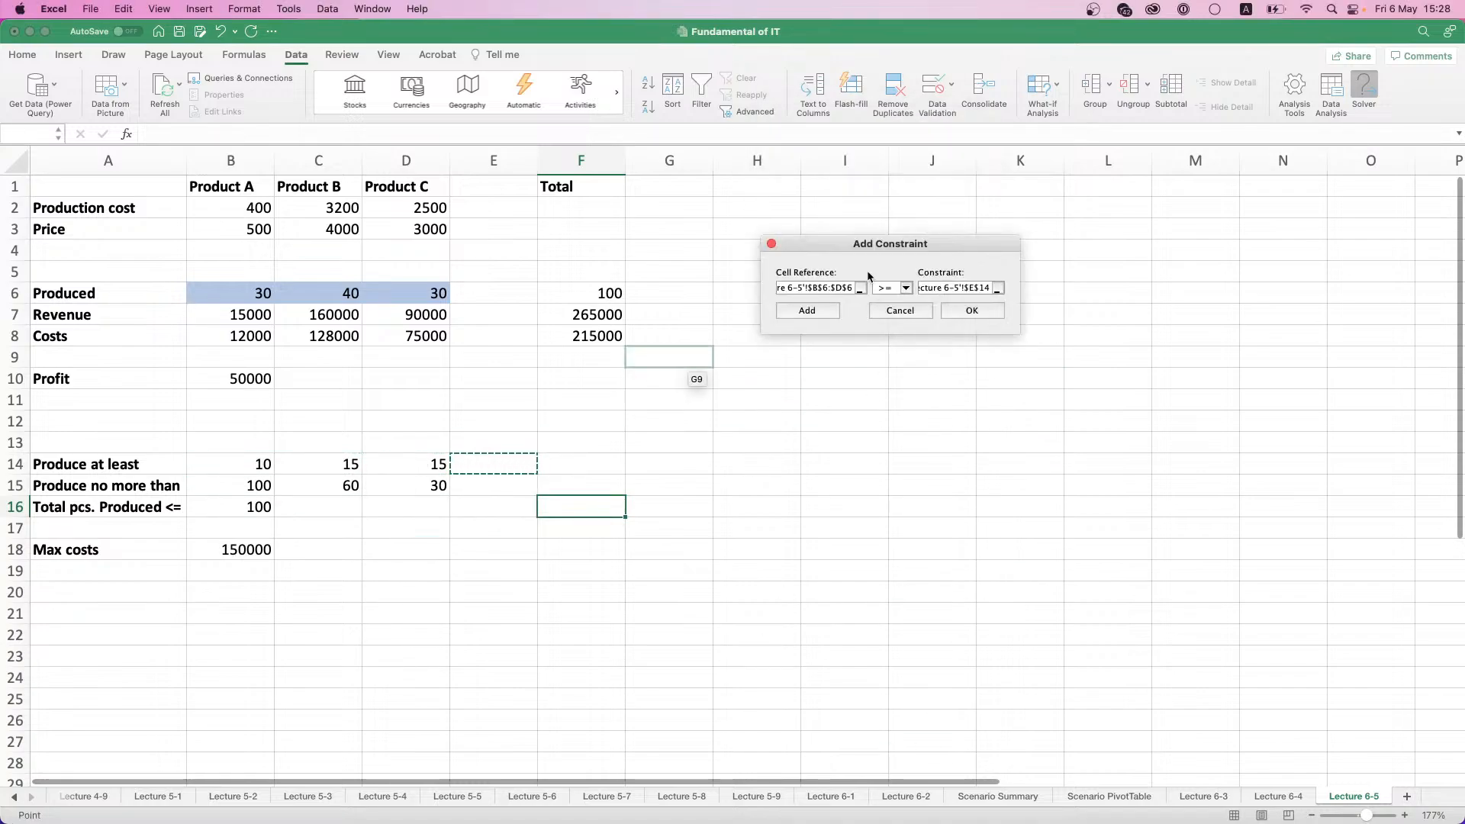
left_click_drag(255, 464, 419, 467)
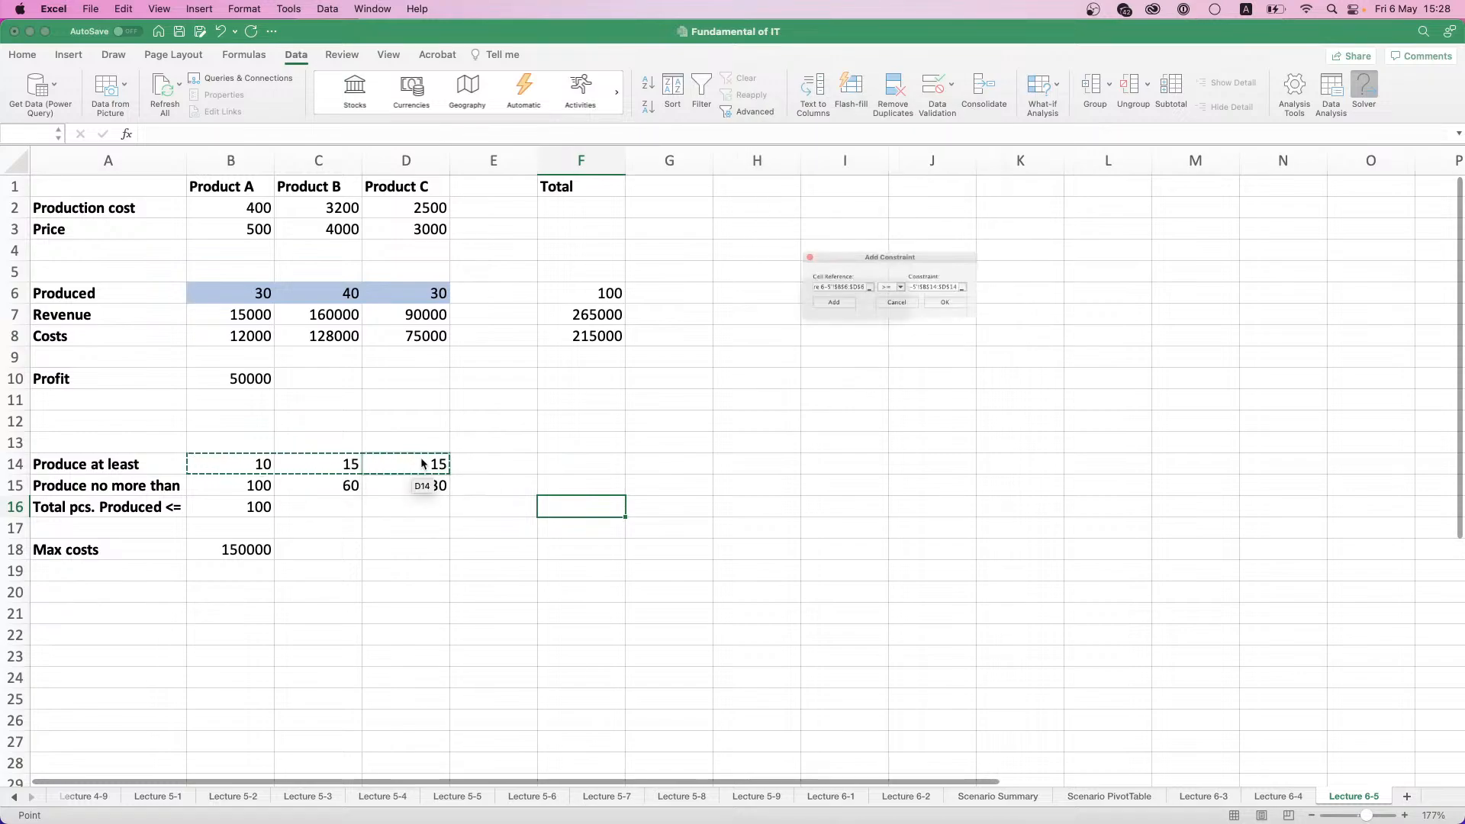
left_click(807, 311)
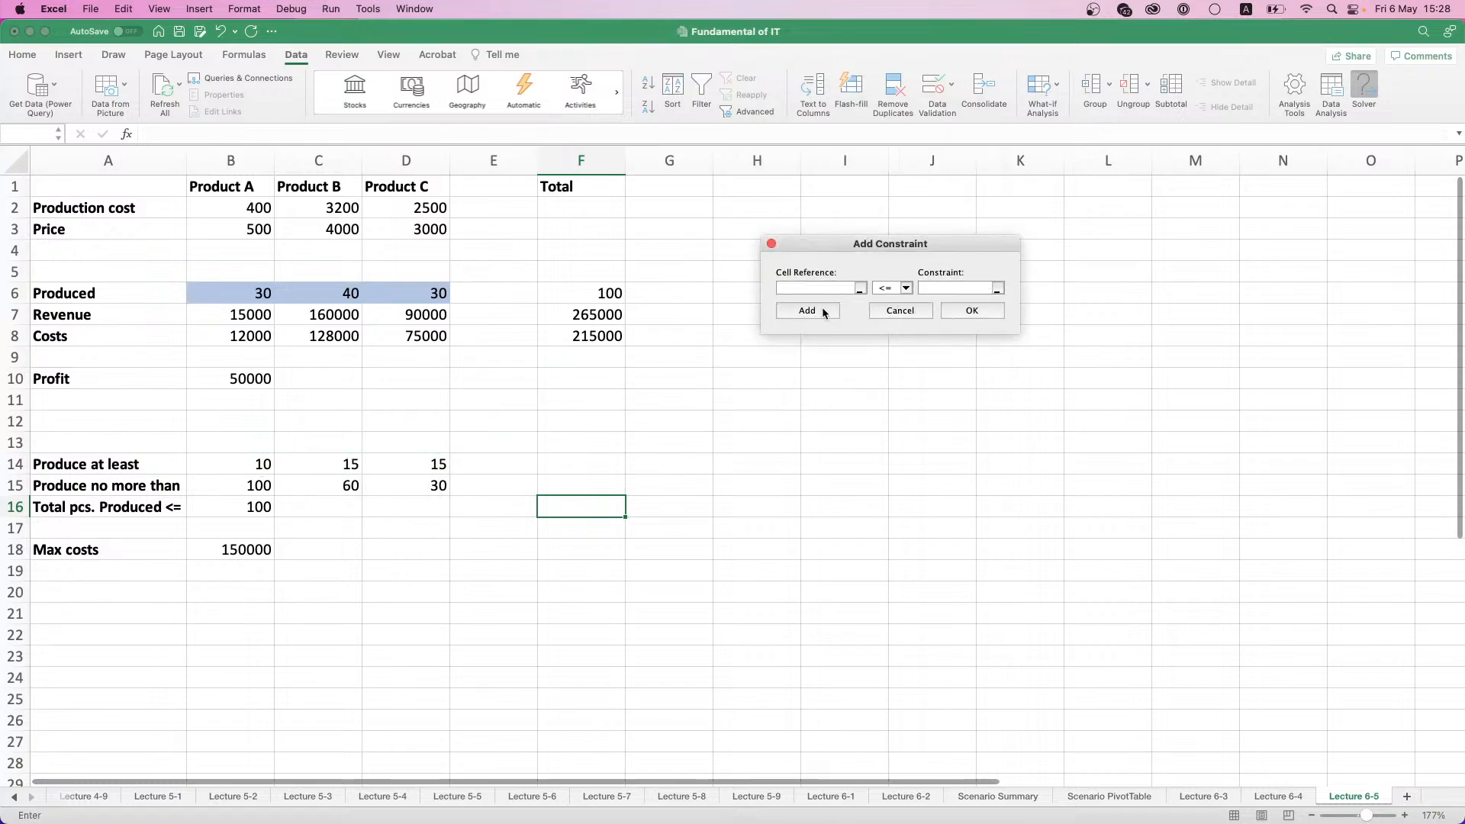
- Add a Solver constraint that the produced quantities B6:D6 are <= the maximums in B15:D15
left_click_drag(228, 294, 419, 296)
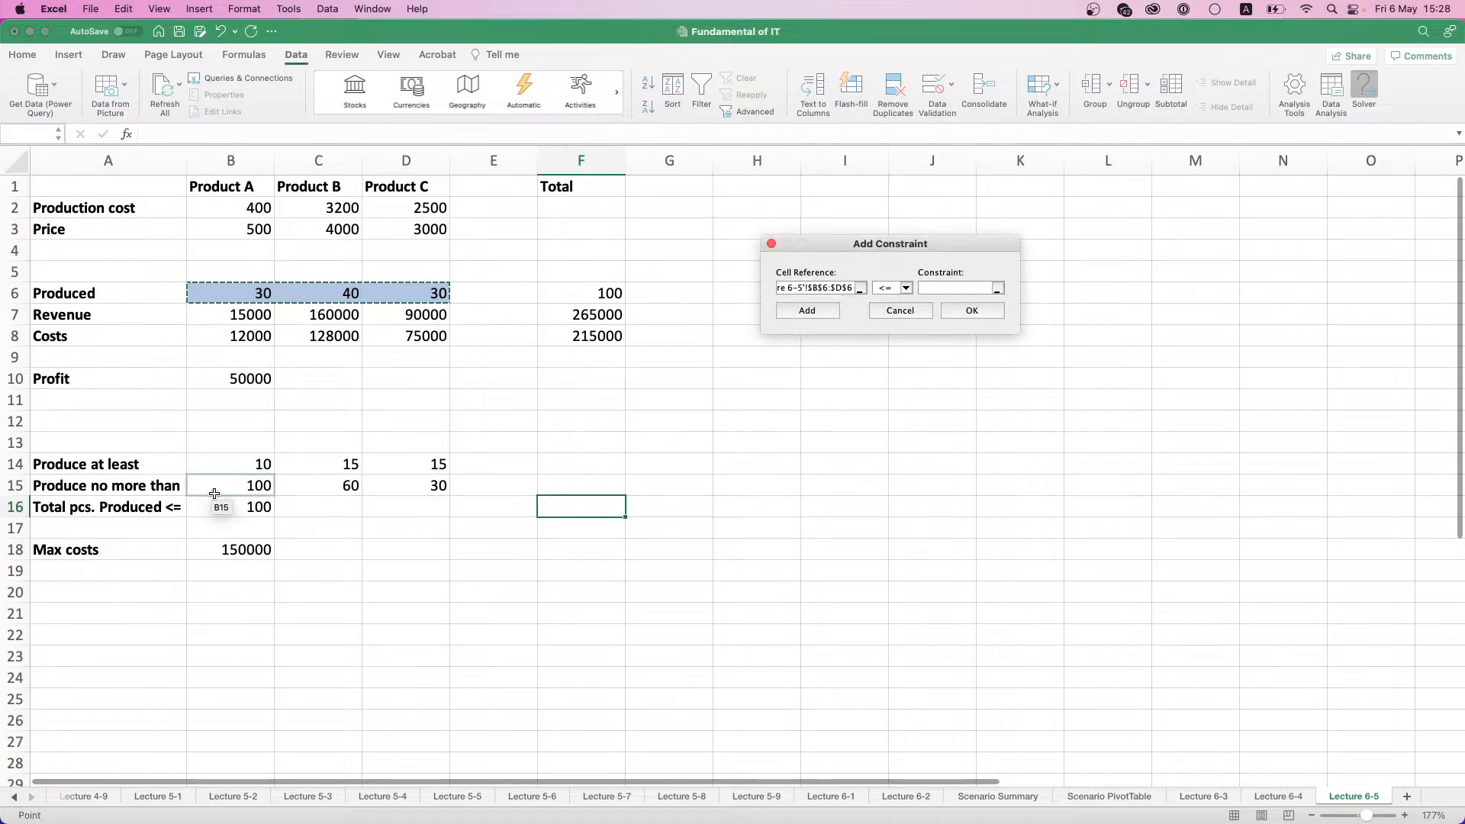
left_click_drag(217, 488, 427, 486)
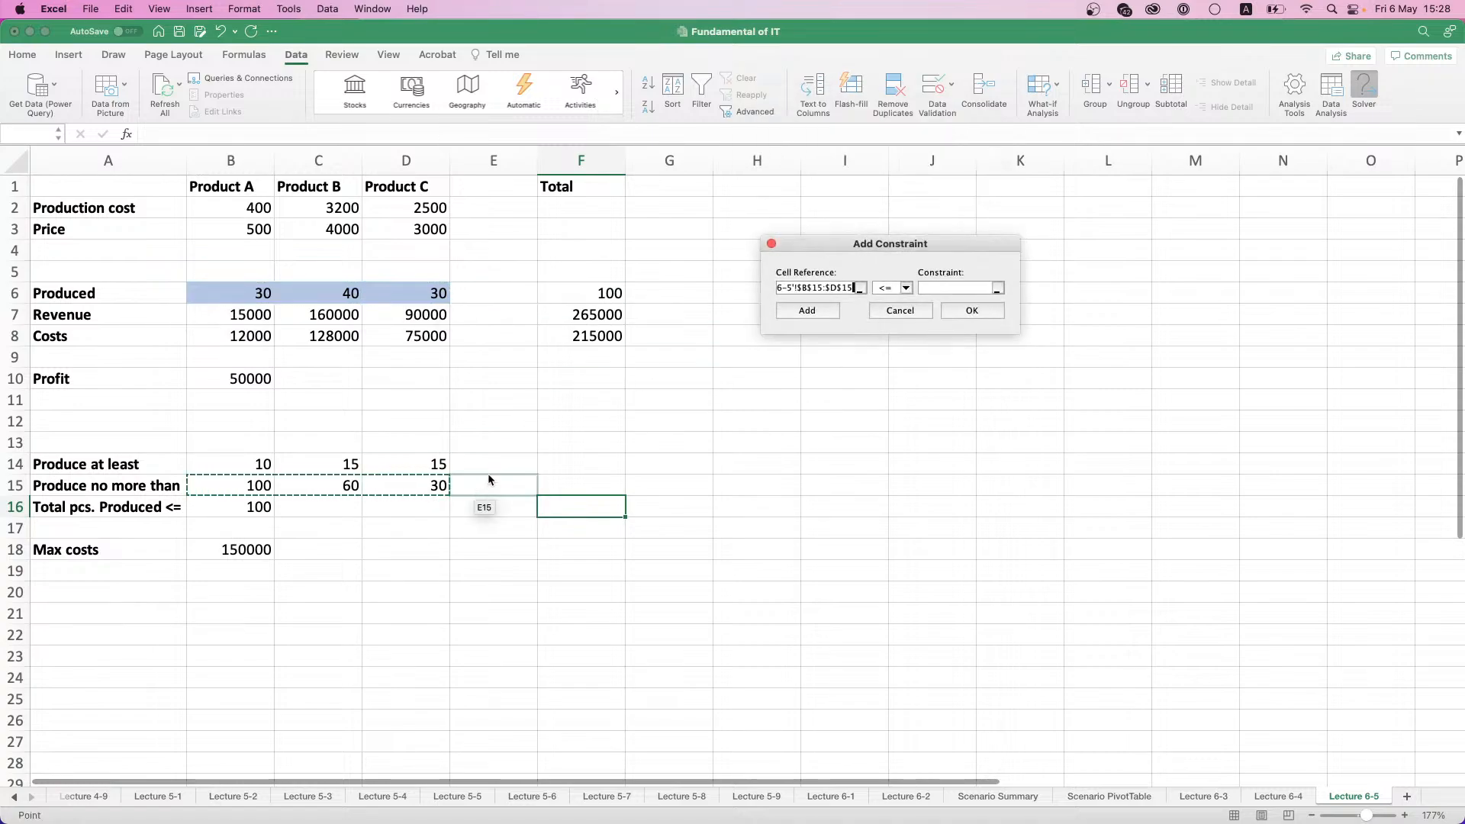
left_click_drag(255, 295, 433, 294)
left_click(980, 287)
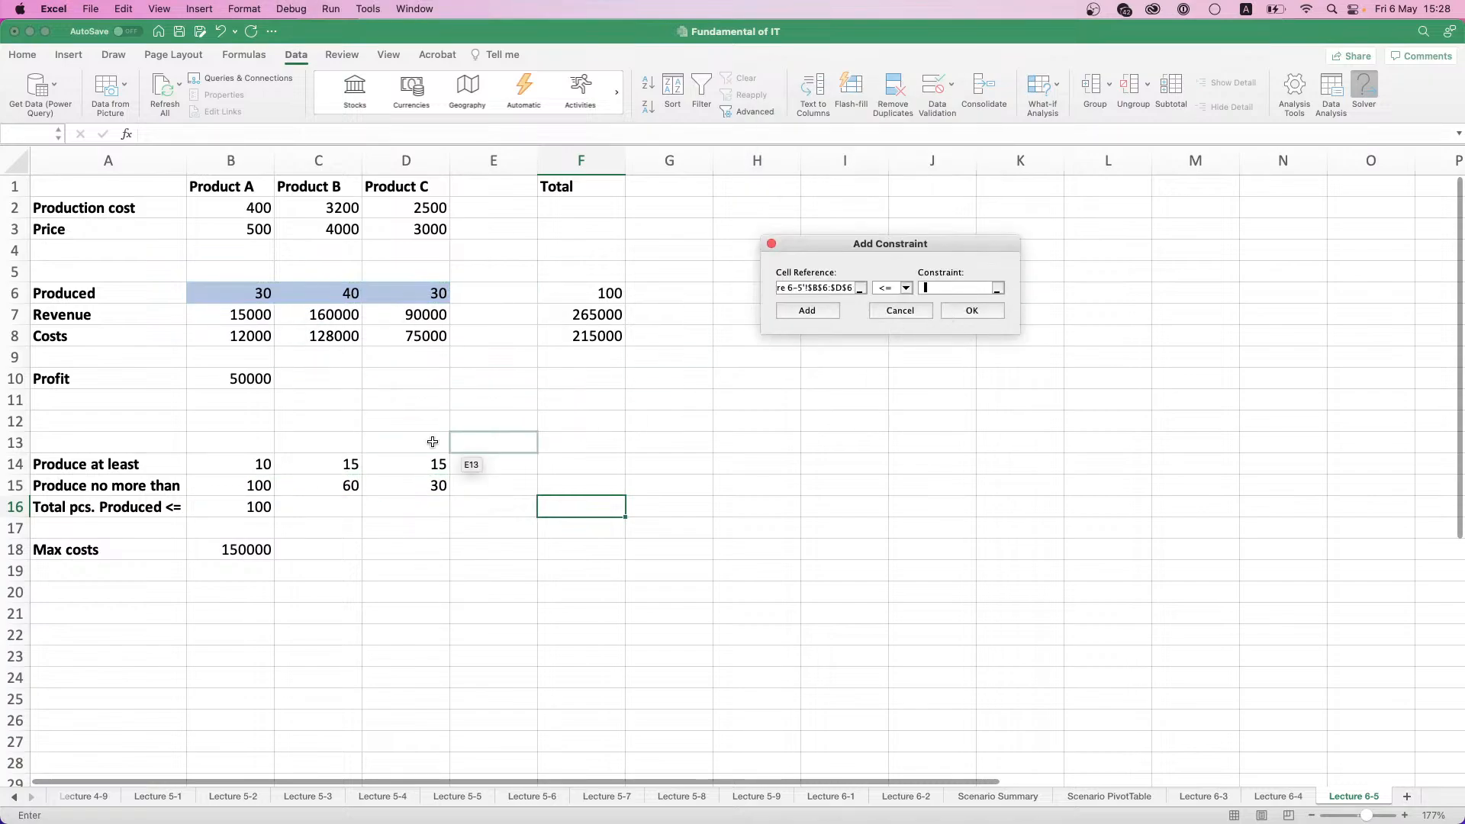
left_click_drag(249, 485, 427, 486)
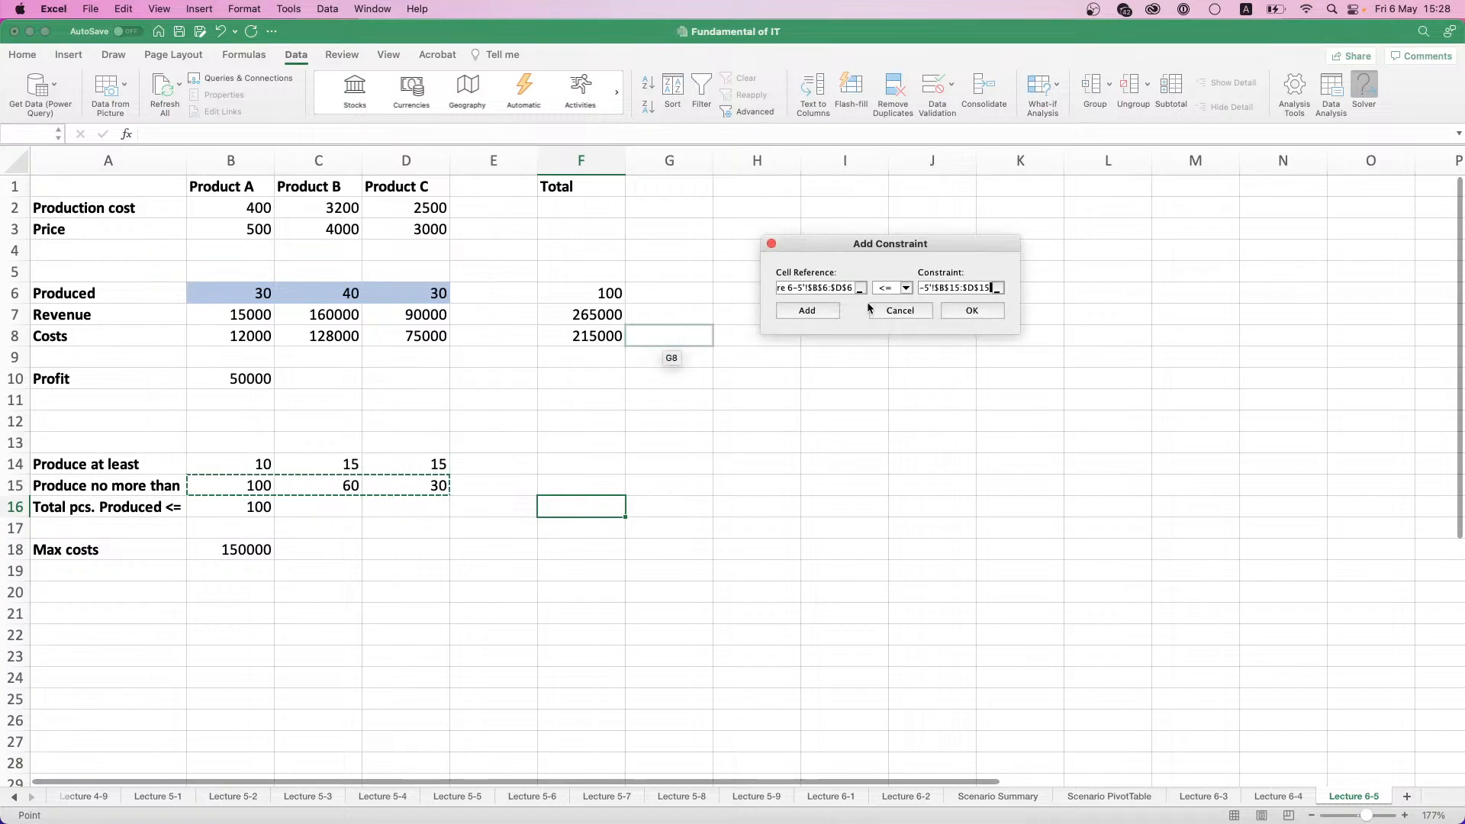
left_click(829, 310)
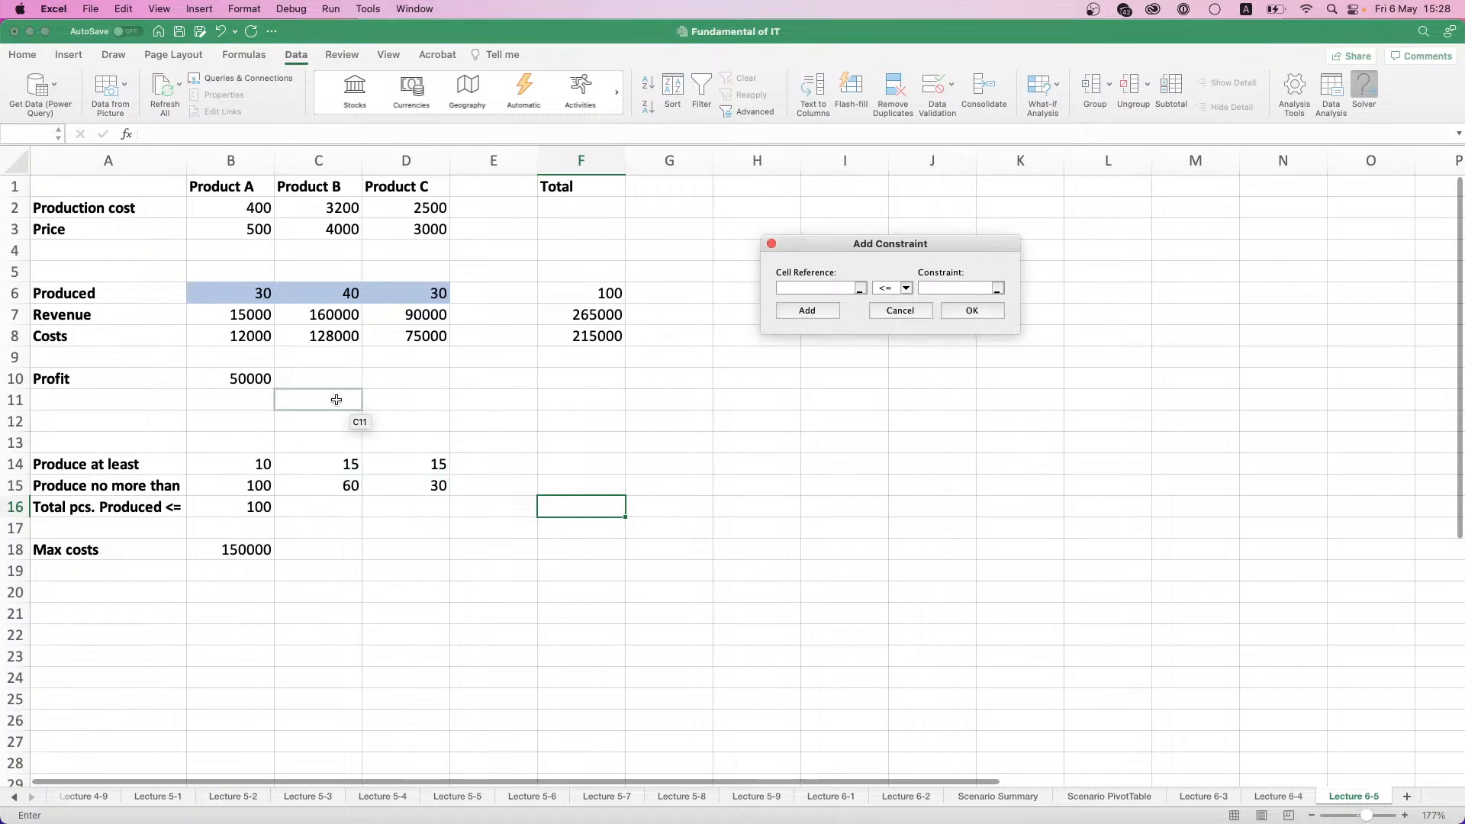
- Add a Solver constraint that the total pieces produced in F6 are <= the limit in B16
left_click(602, 288)
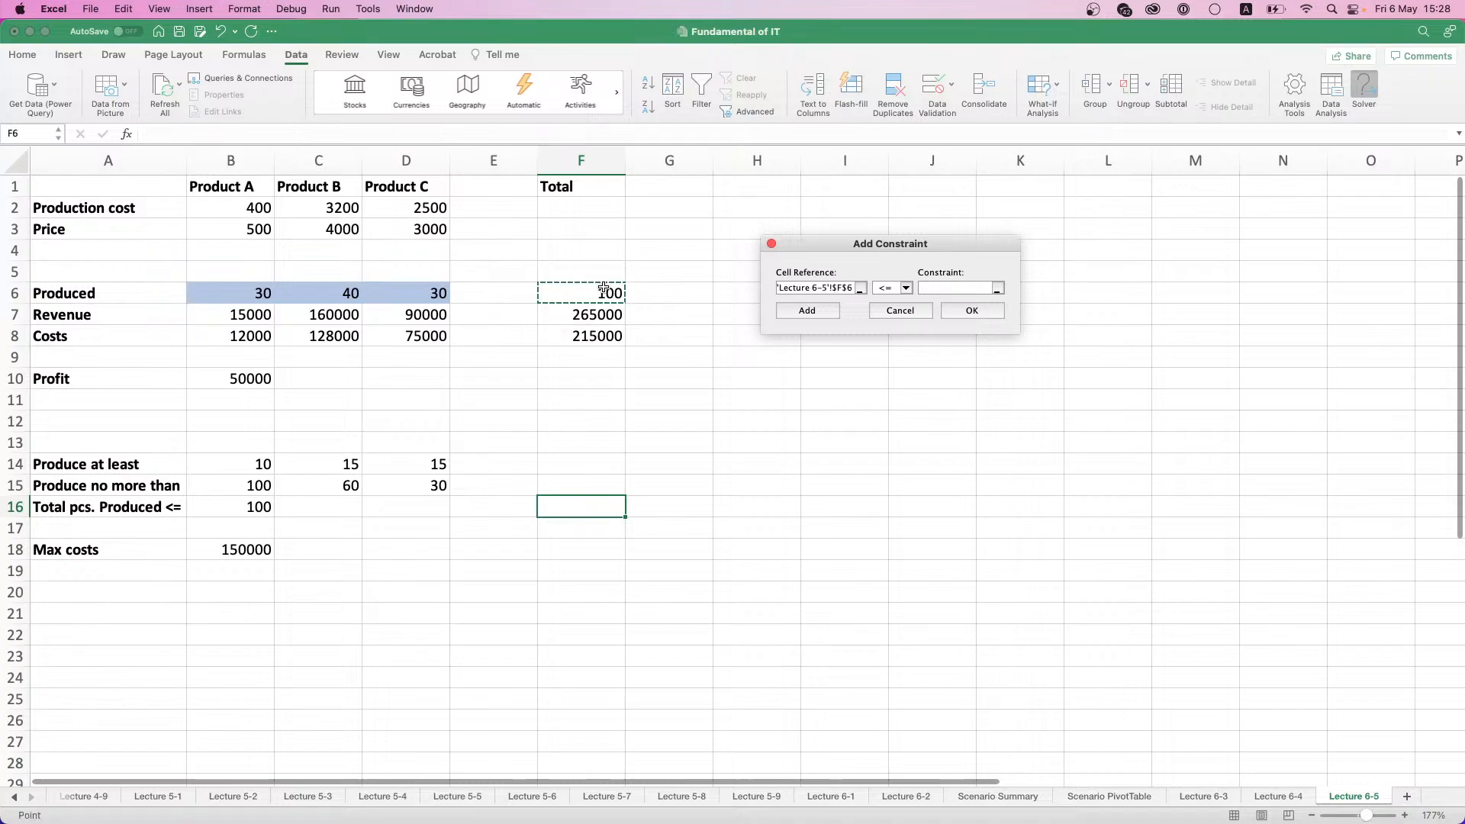
left_click(940, 287)
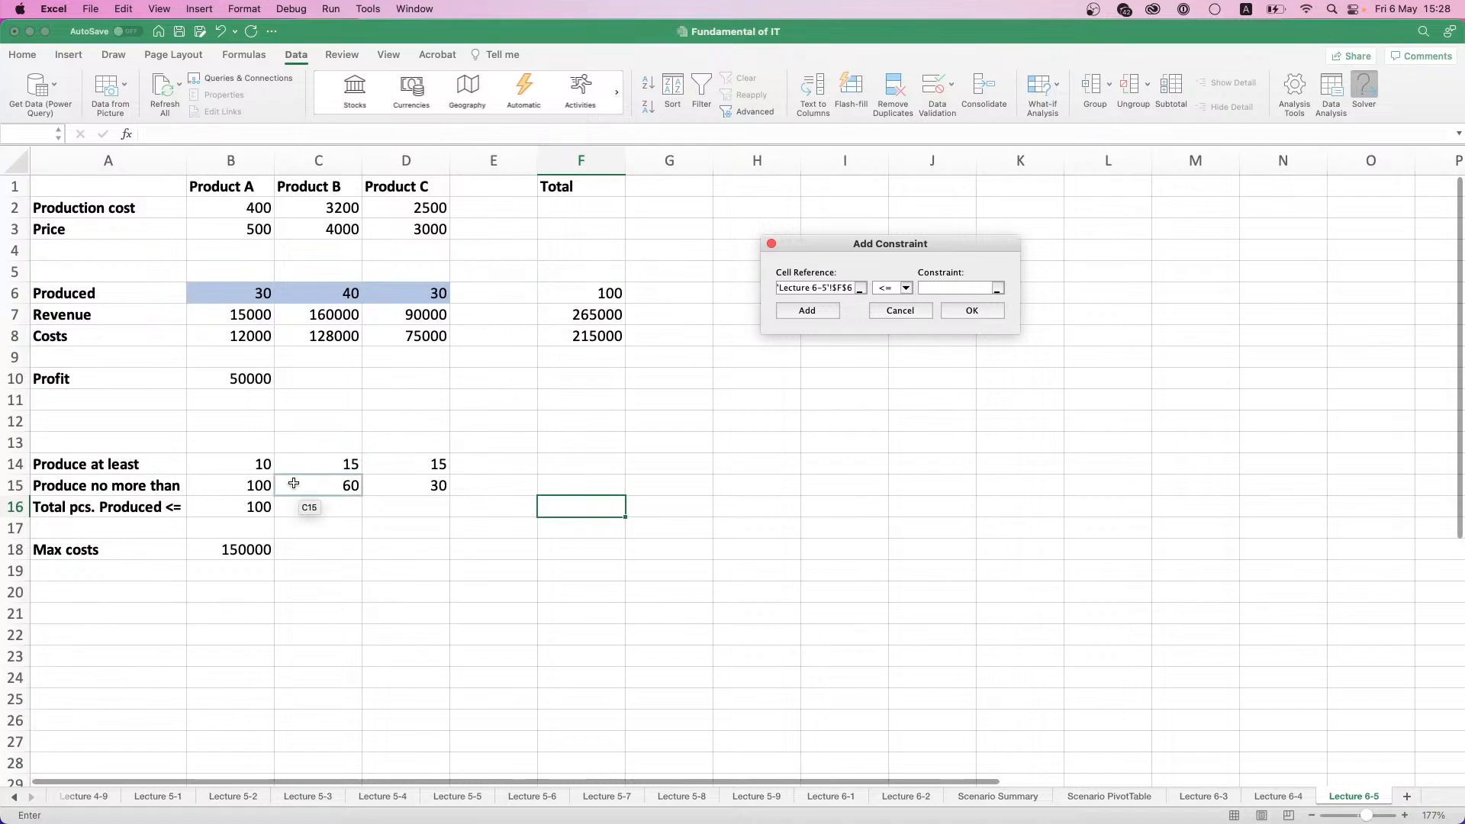
left_click(233, 511)
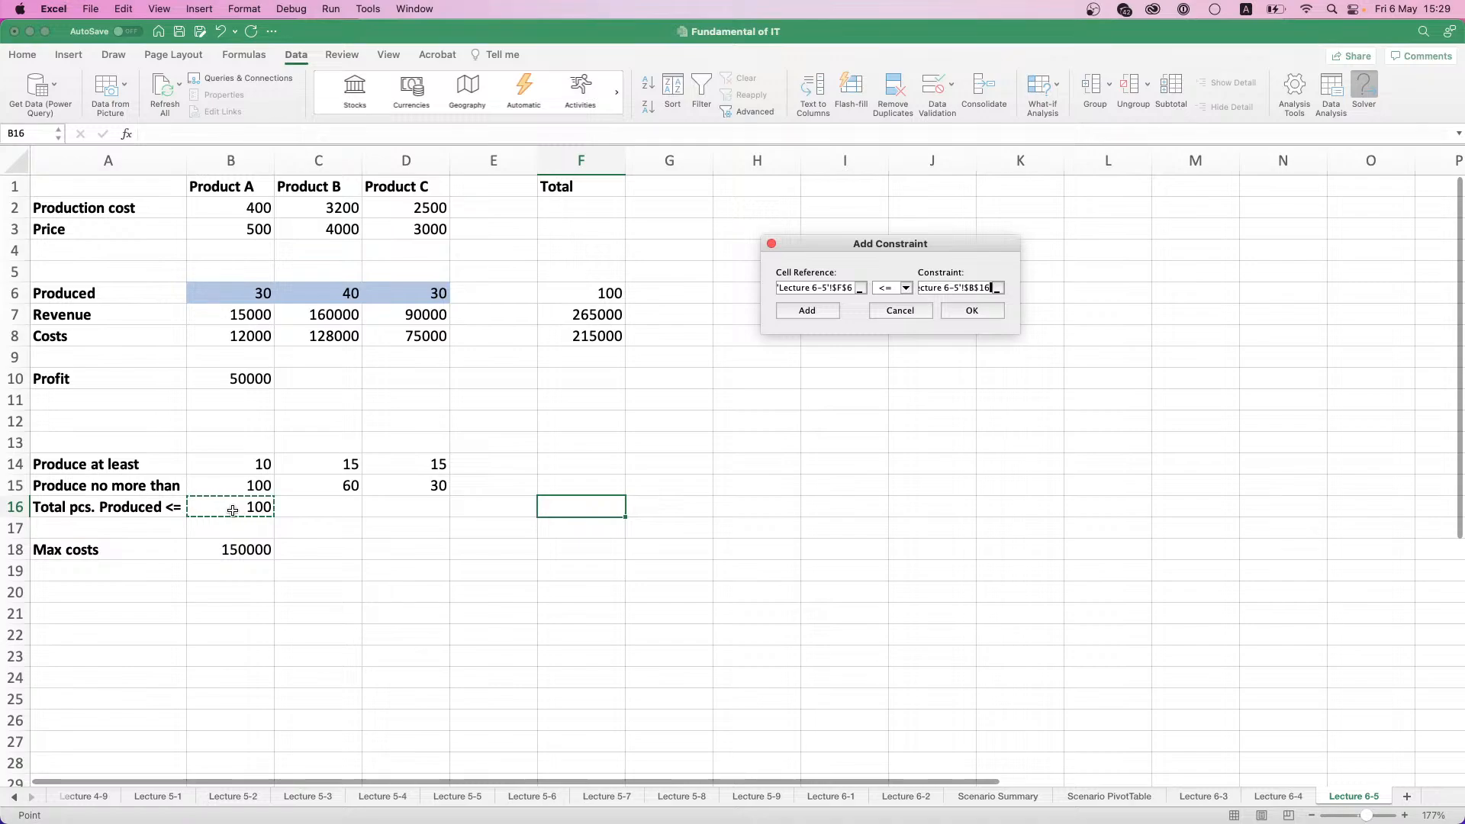
left_click_drag(233, 510, 235, 568)
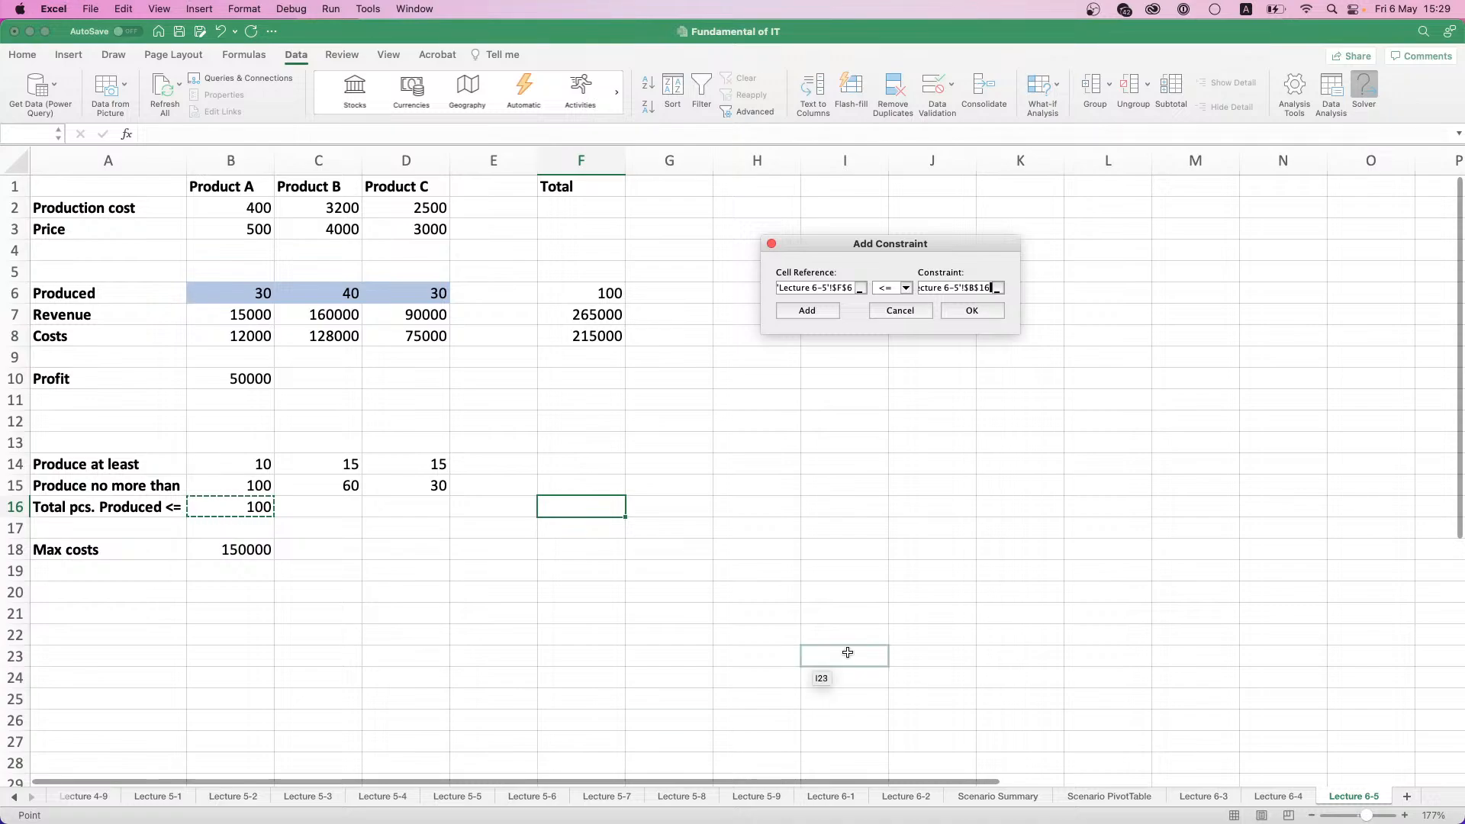
left_click(817, 314)
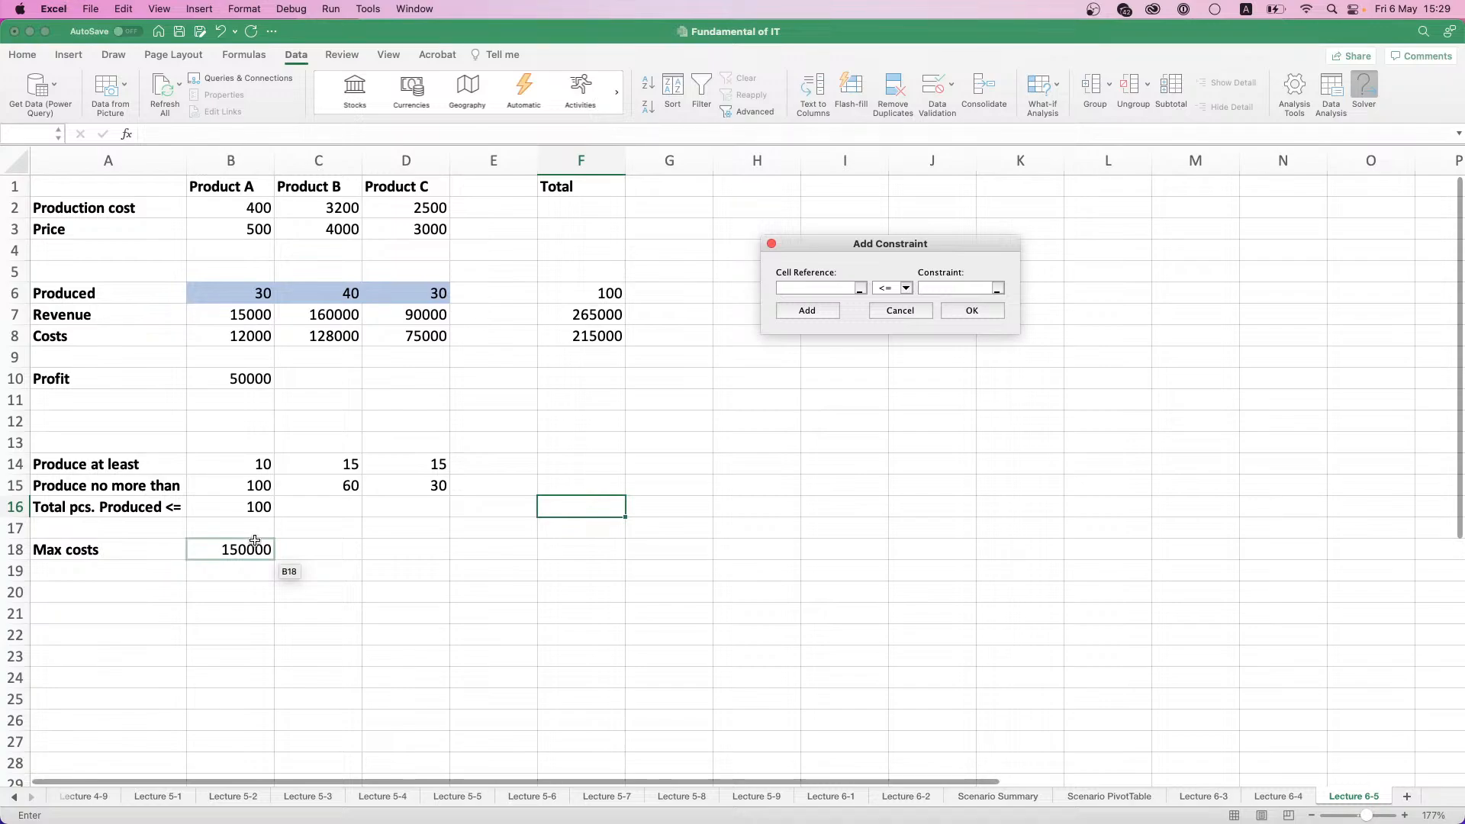
- Add a Solver constraint that the total costs in F8 are <= the maximum costs in B18
left_click(614, 336)
left_click(967, 291)
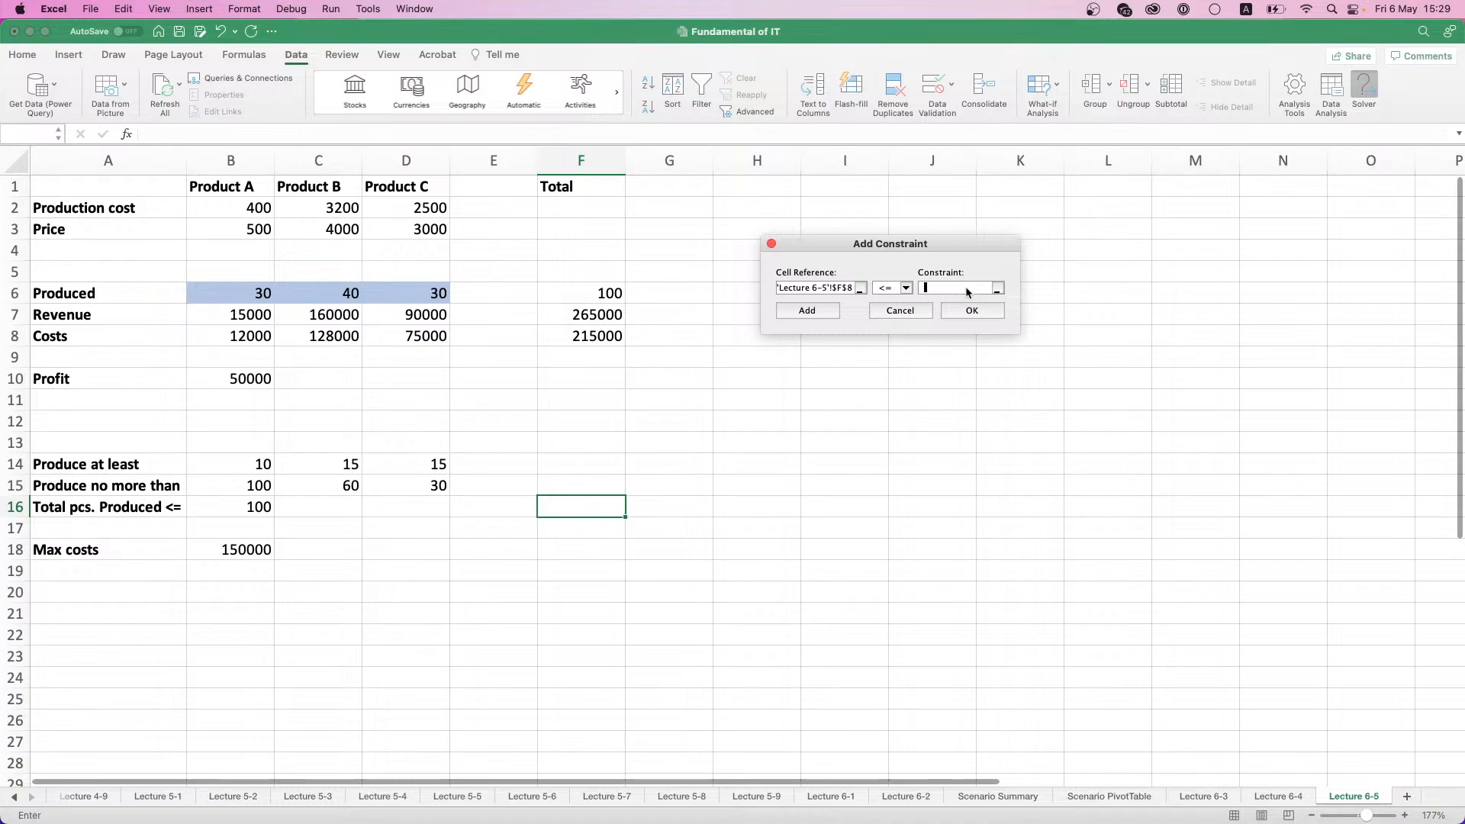
left_click(234, 546)
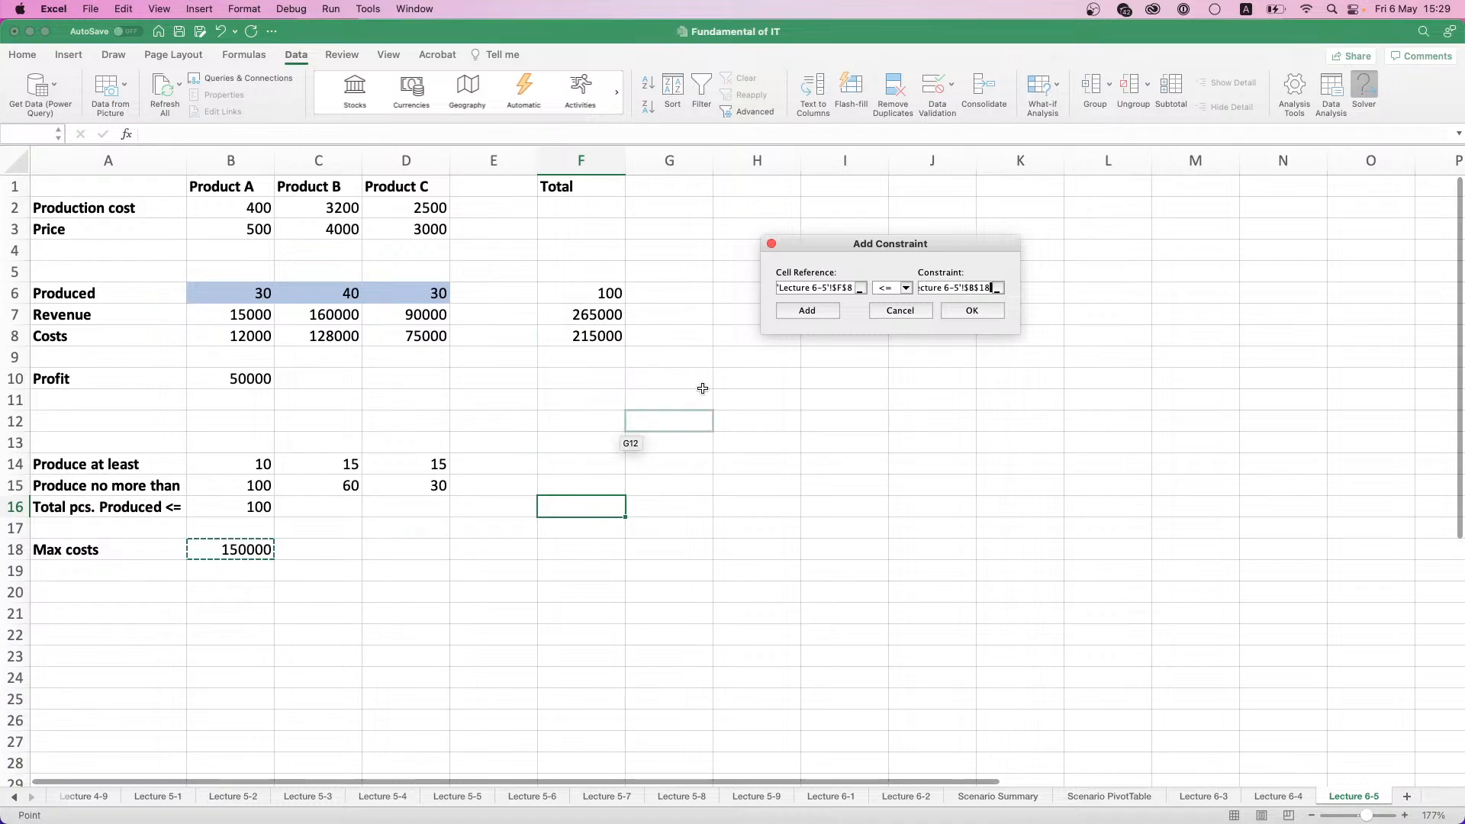
left_click(810, 310)
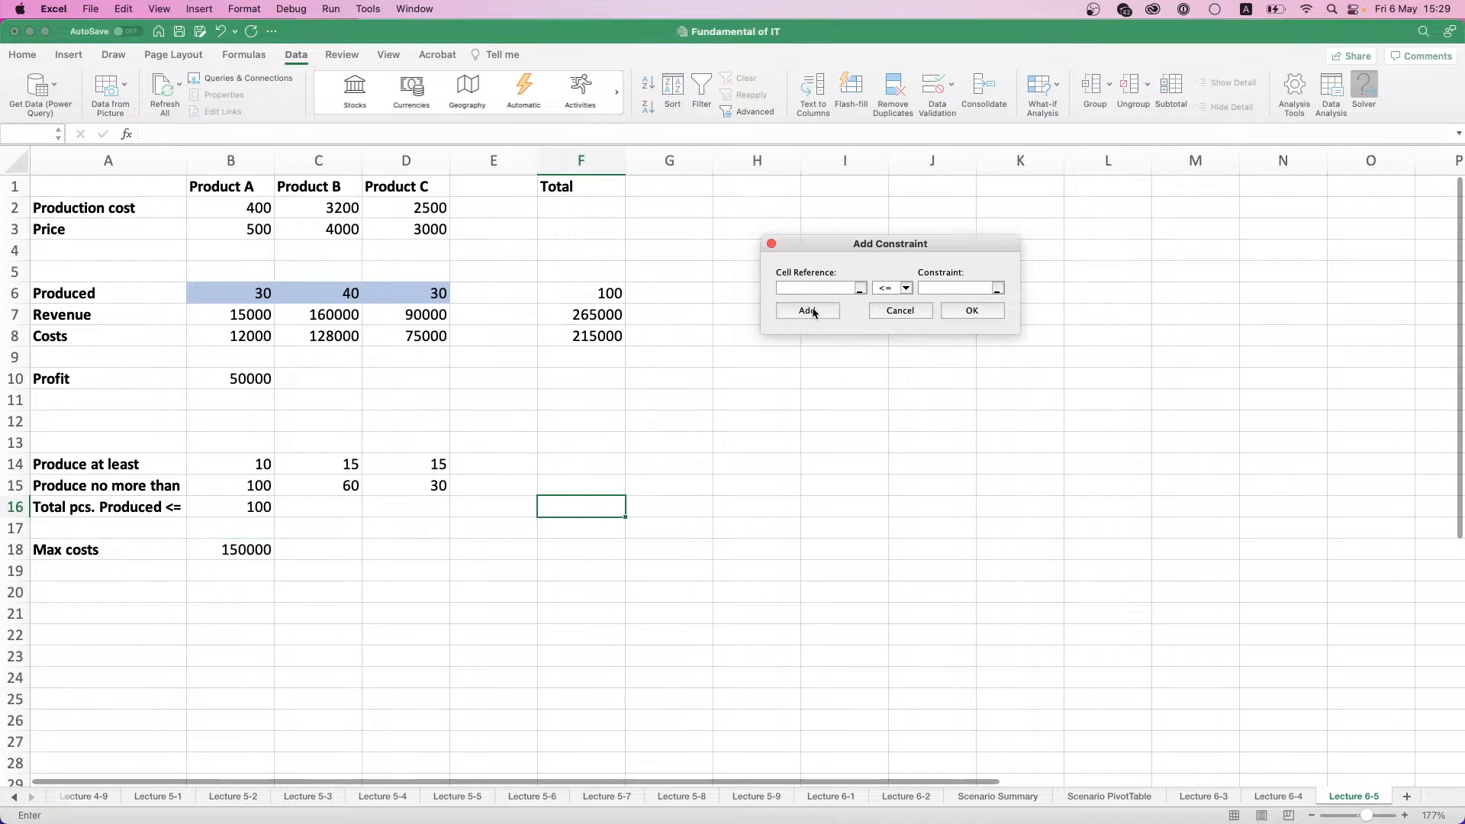
- Add a Solver constraint that the produced quantities B6:D6 are integers and finish adding constraints
left_click(911, 288)
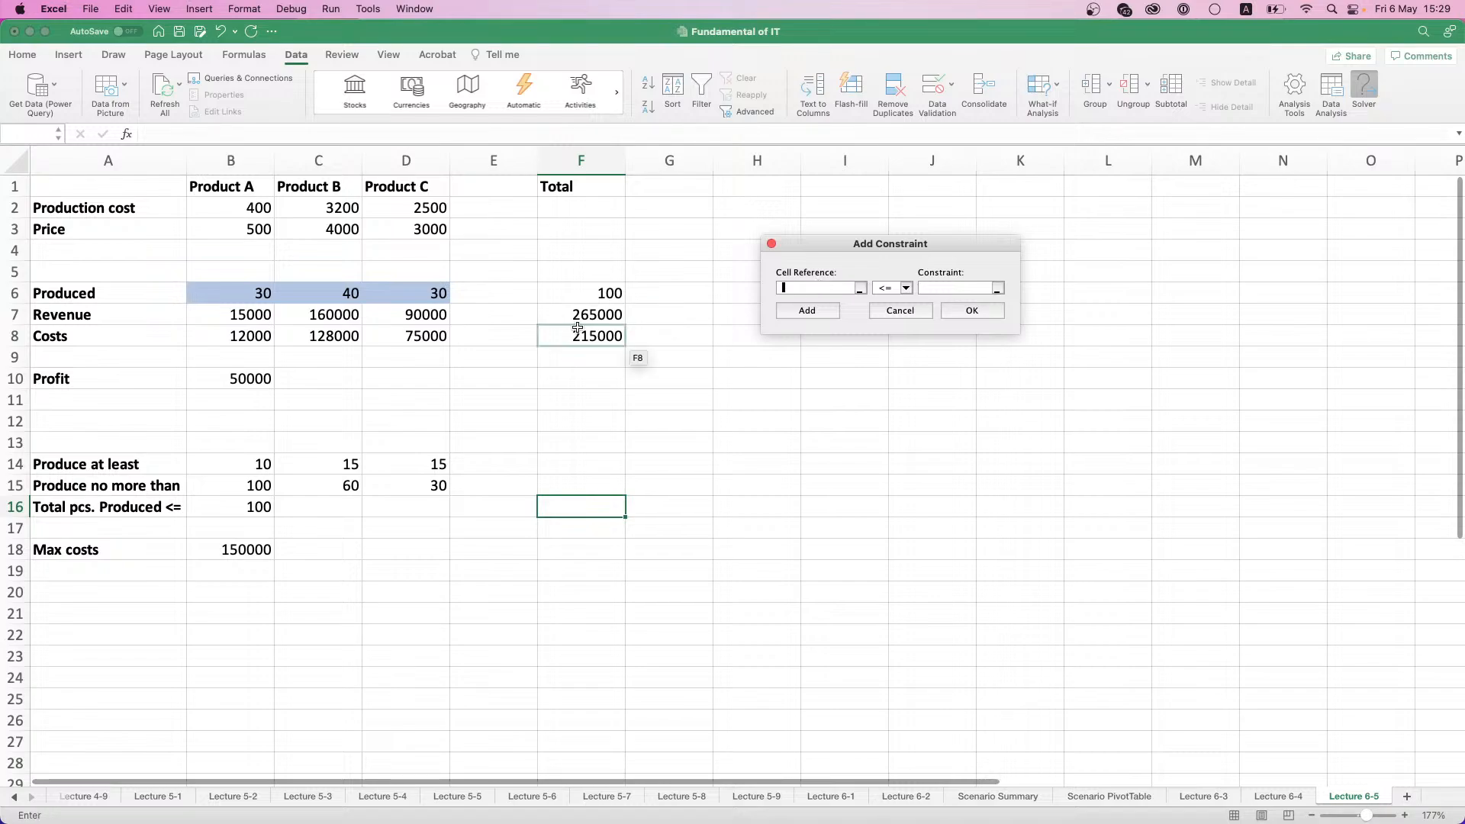
left_click(248, 265)
left_click_drag(240, 294, 445, 299)
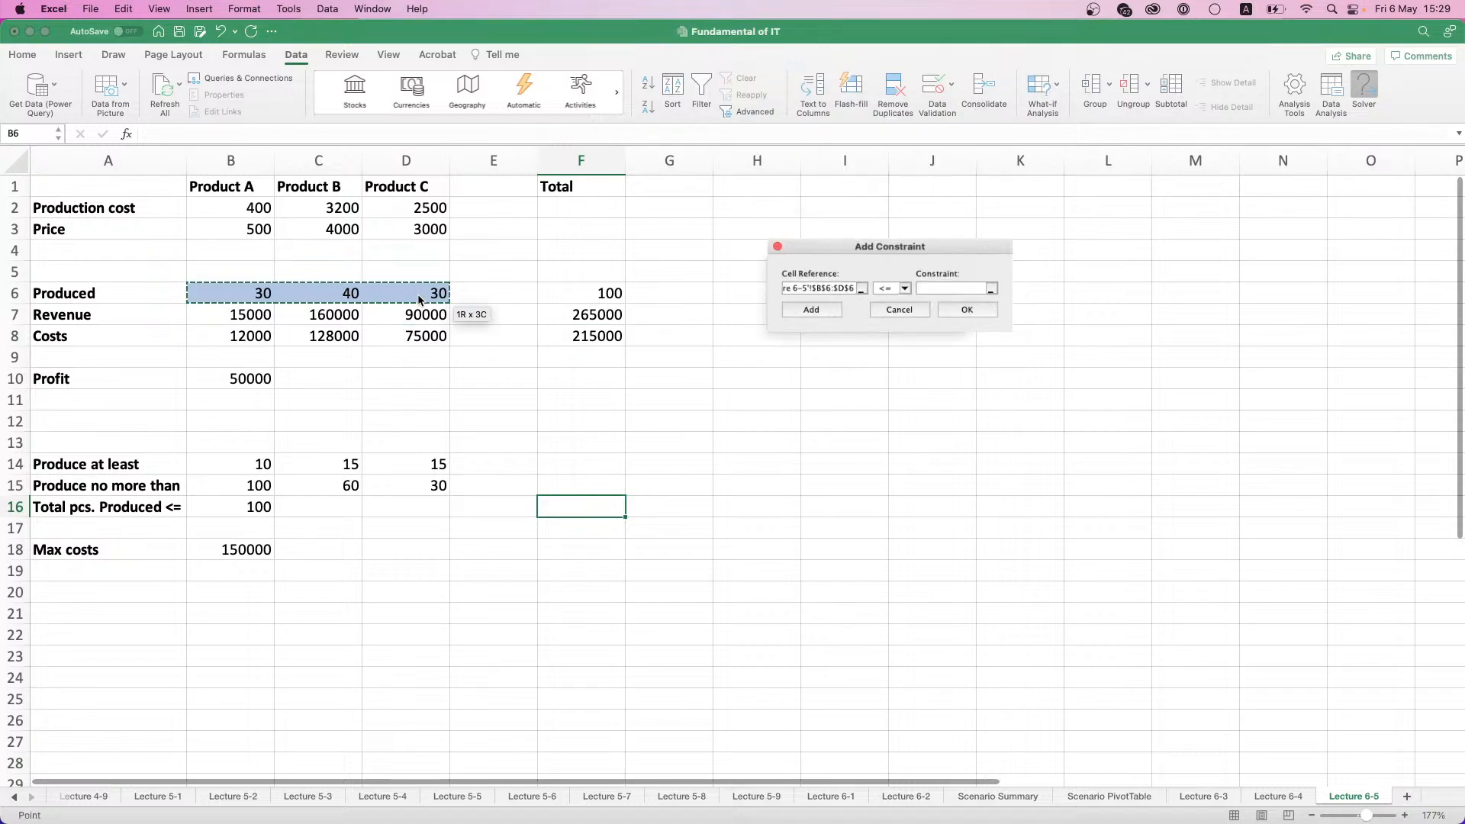
left_click(907, 288)
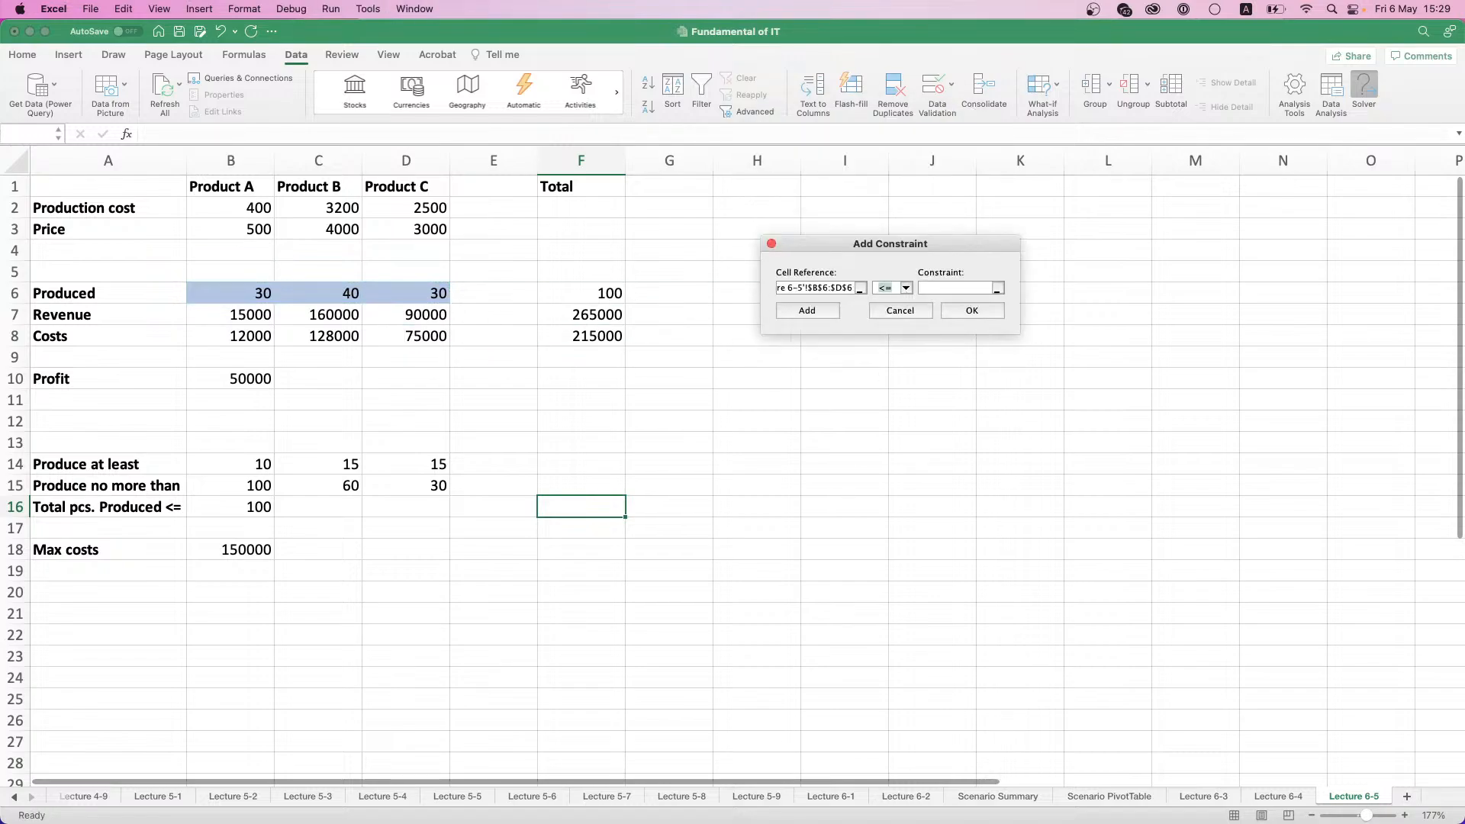
left_click(887, 328)
left_click(973, 311)
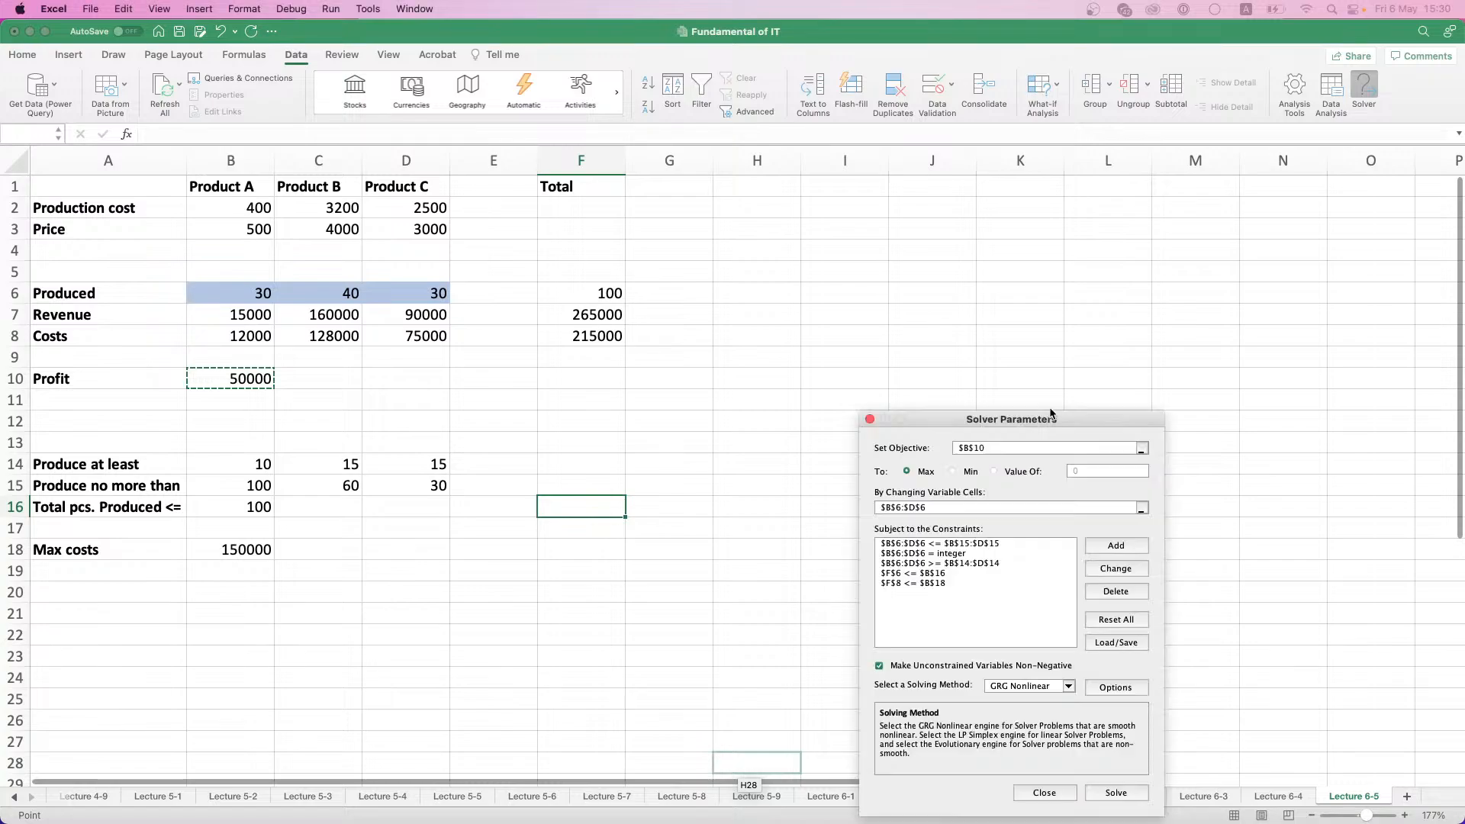
- Set the Solver solving method to Simplex LP
left_click_drag(1050, 414, 931, 190)
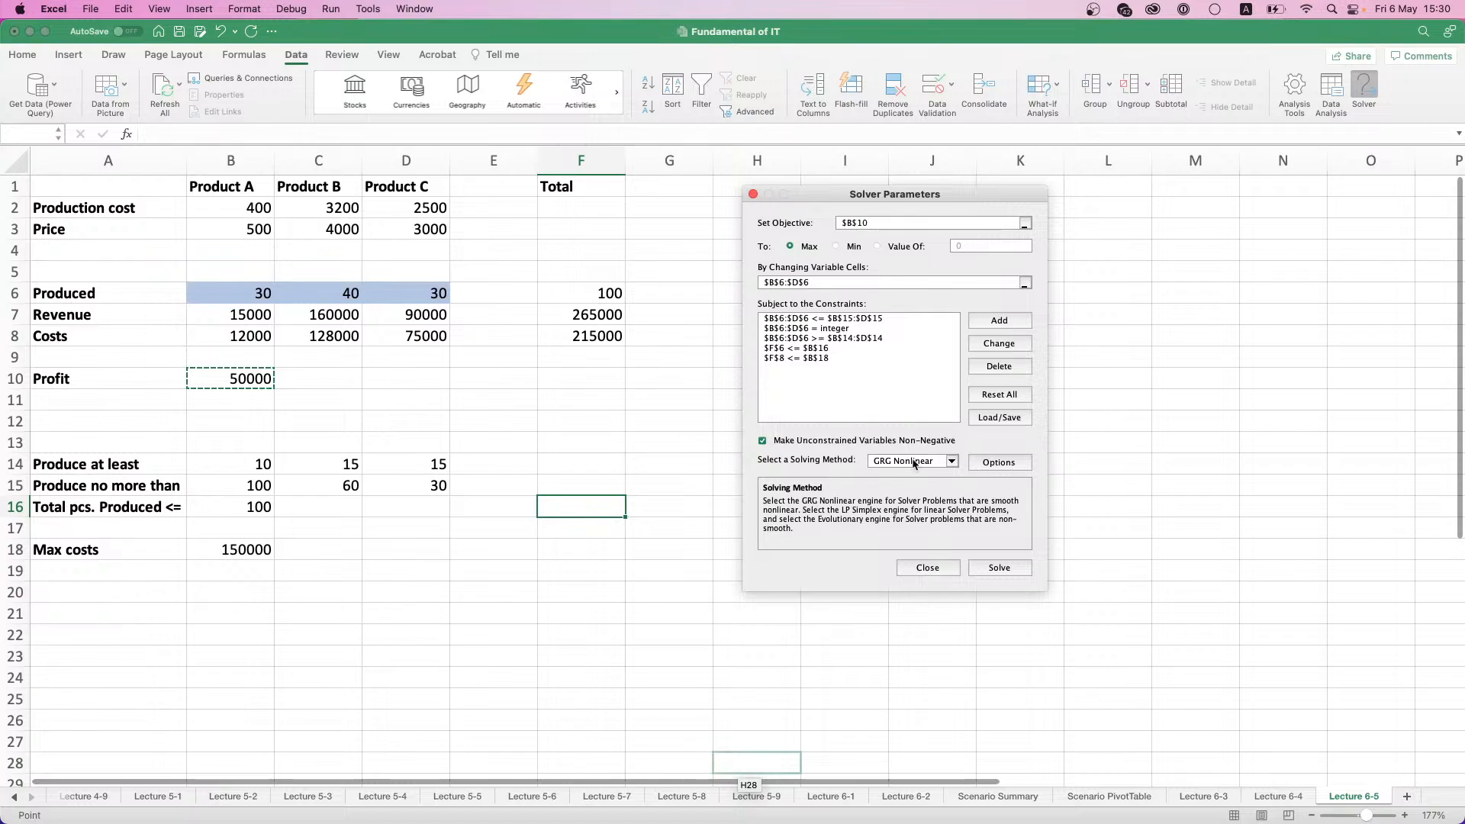
left_click(952, 462)
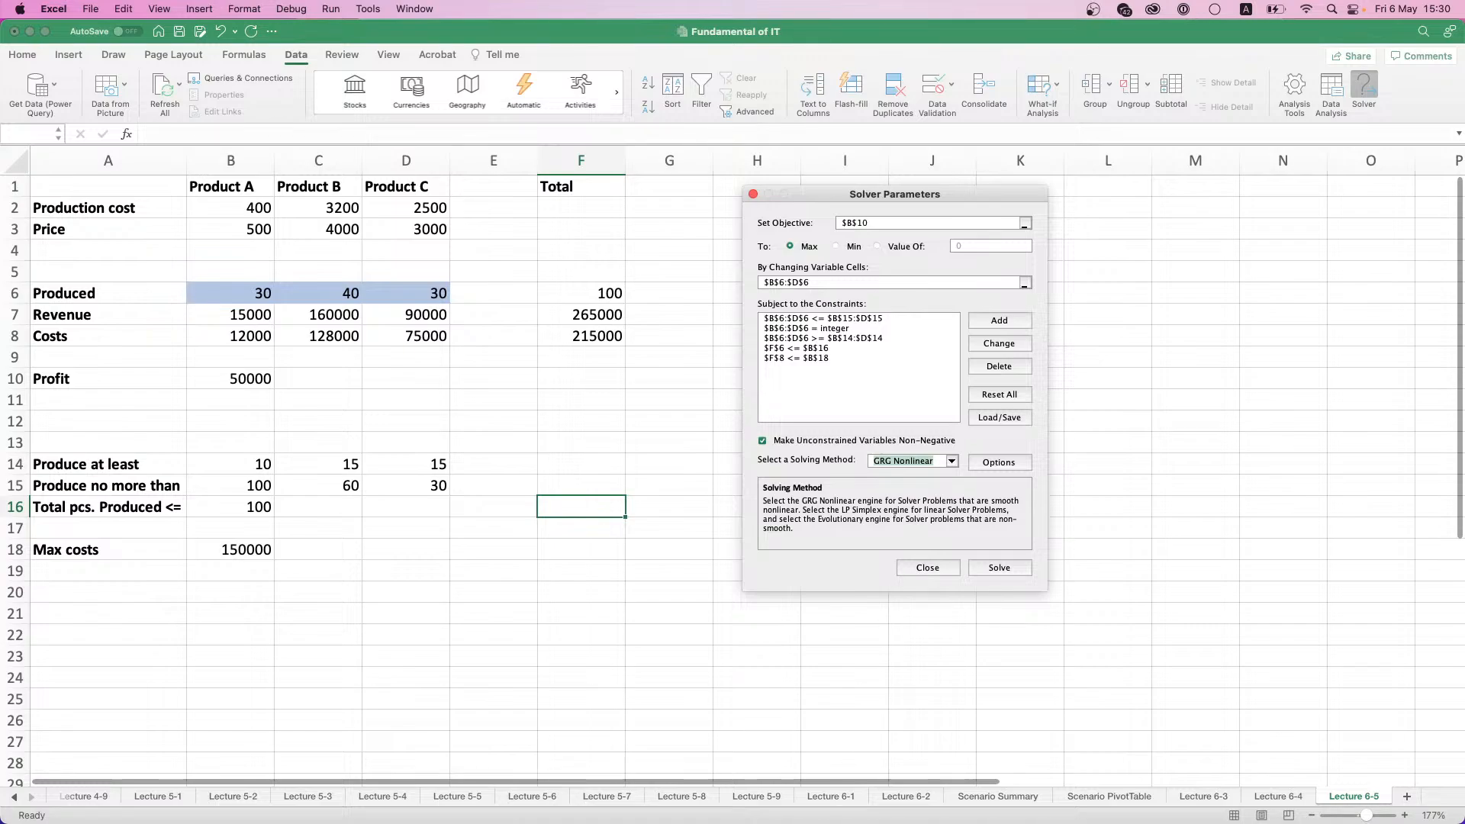
key("Down")
- Toggle Ignore Integer Constraints in the Solver options and solve the model
left_click(999, 462)
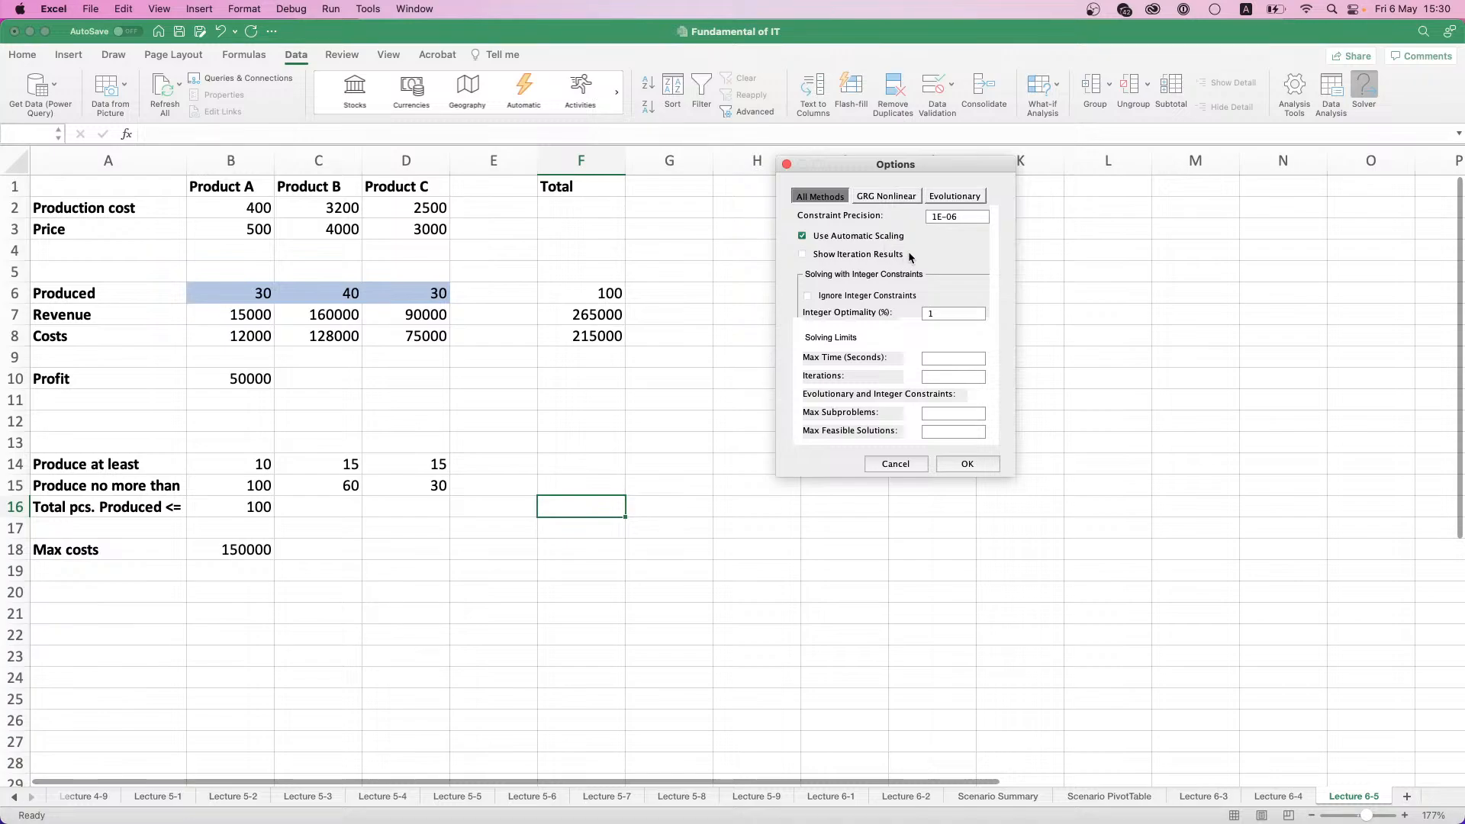
left_click(810, 297)
left_click(976, 461)
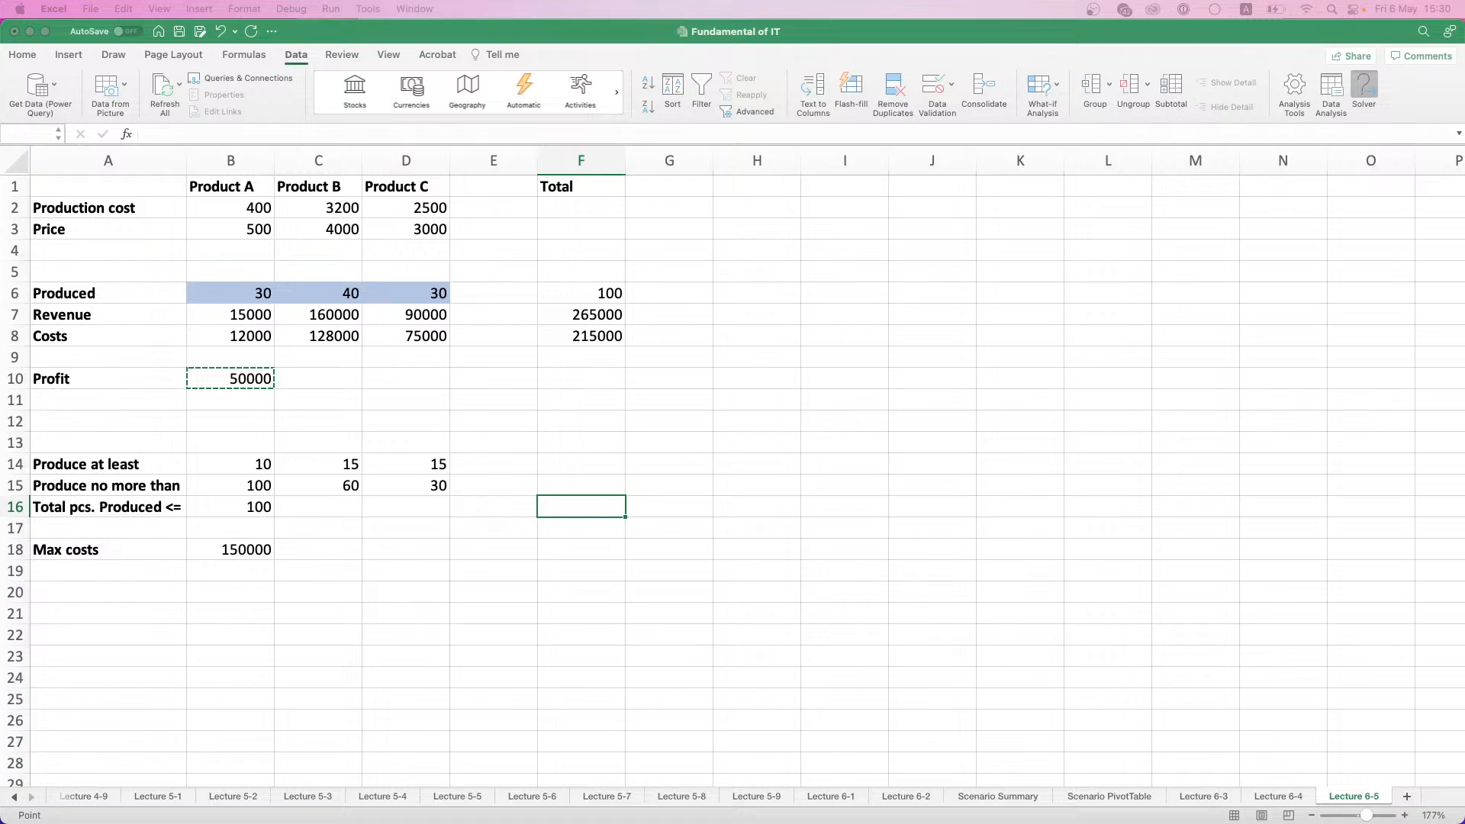
left_click_drag(955, 227, 936, 190)
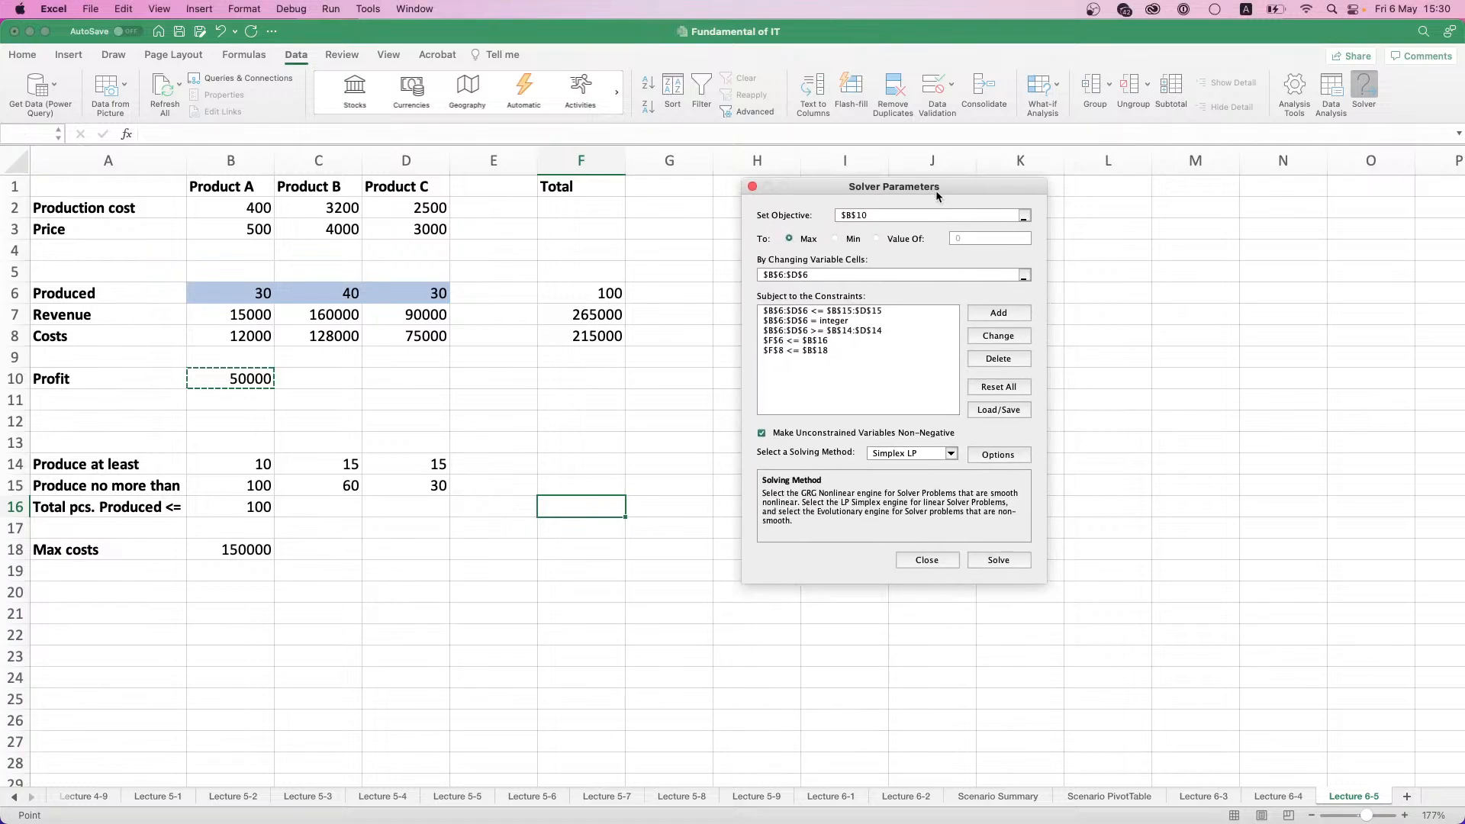
left_click(1002, 562)
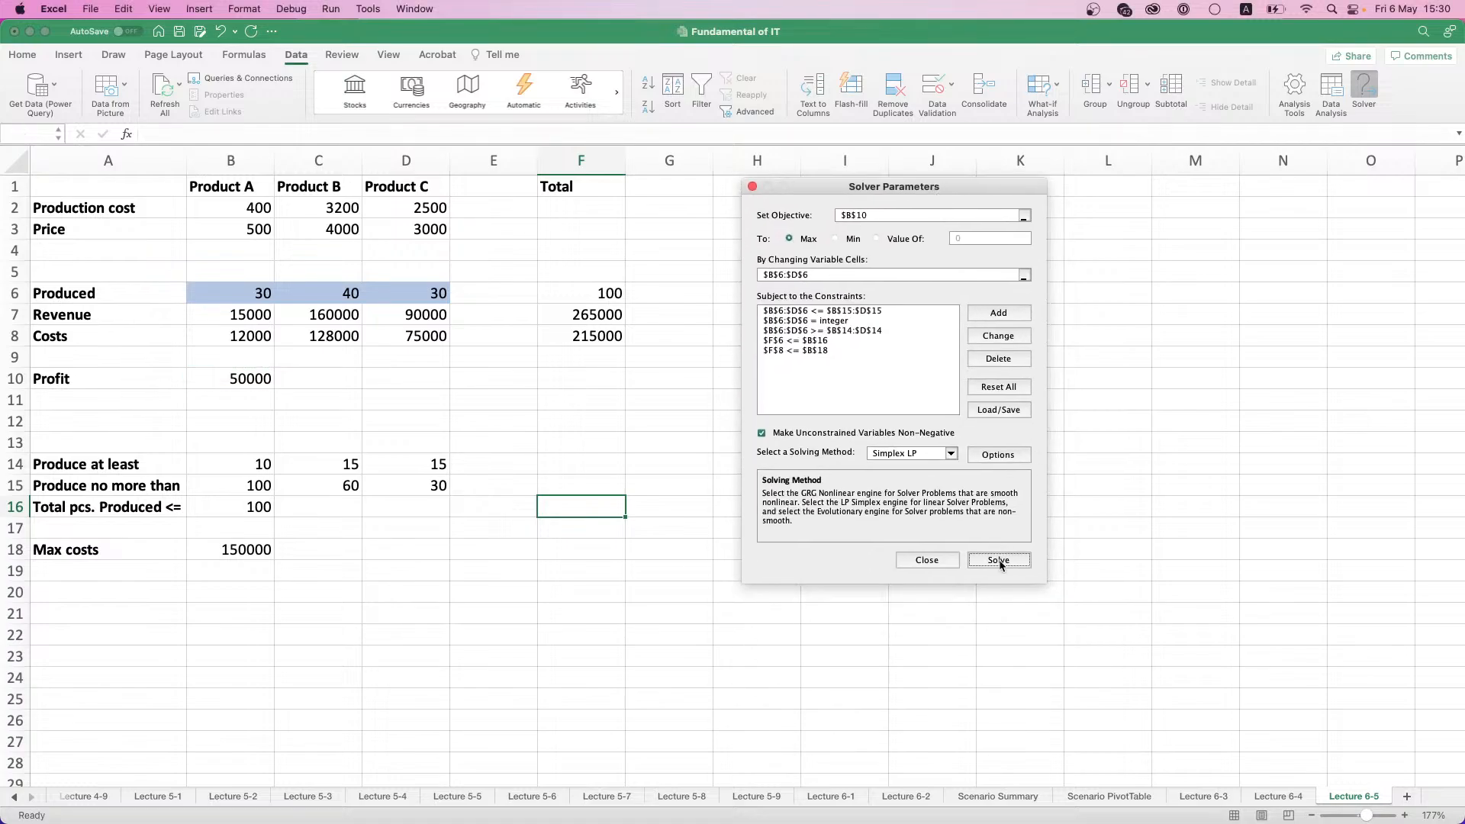
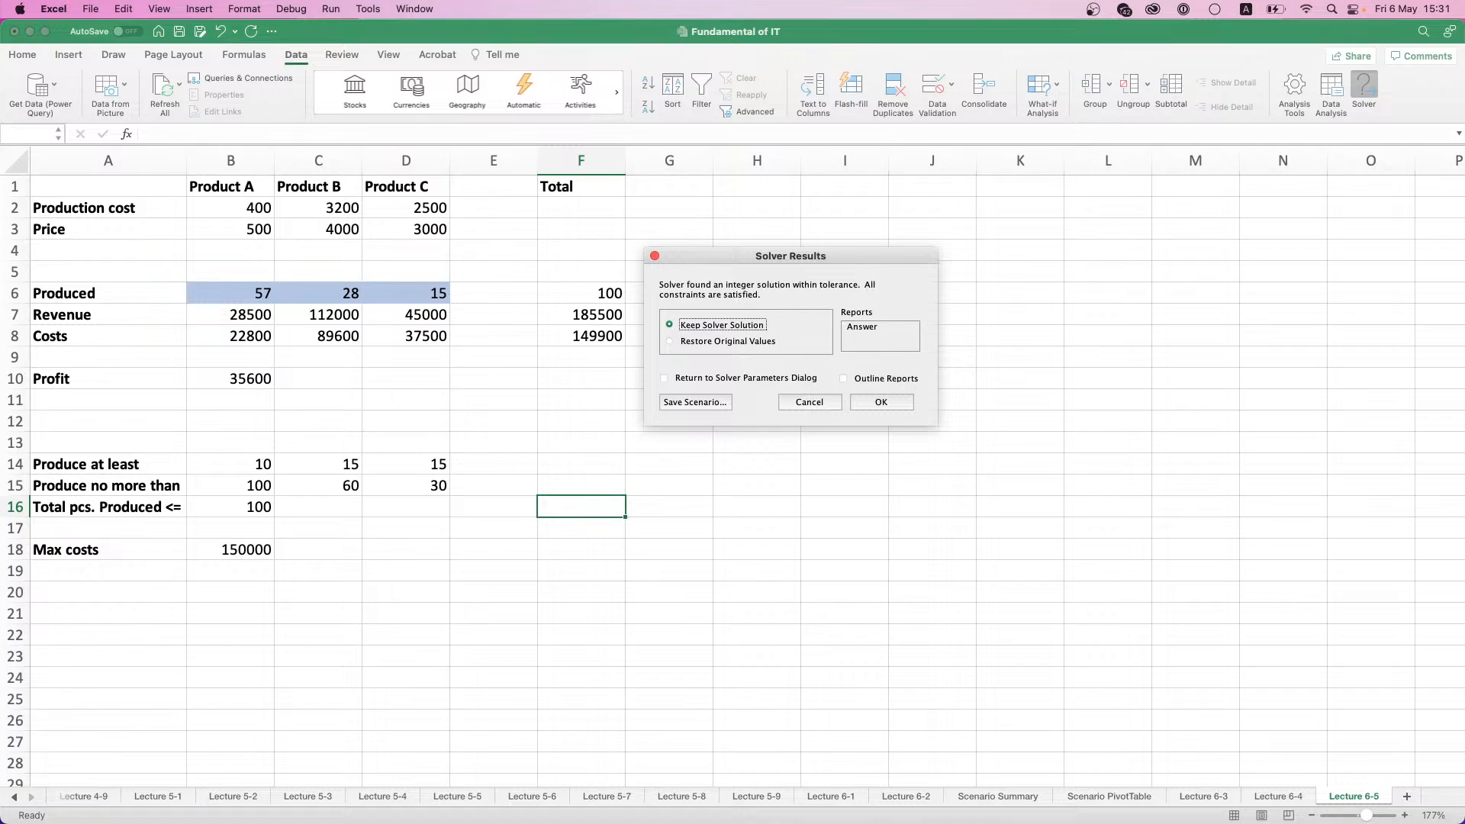
- Keep the Solver solution and add a new worksheet after Lecture 6-5
left_click(909, 409)
left_click(1406, 796)
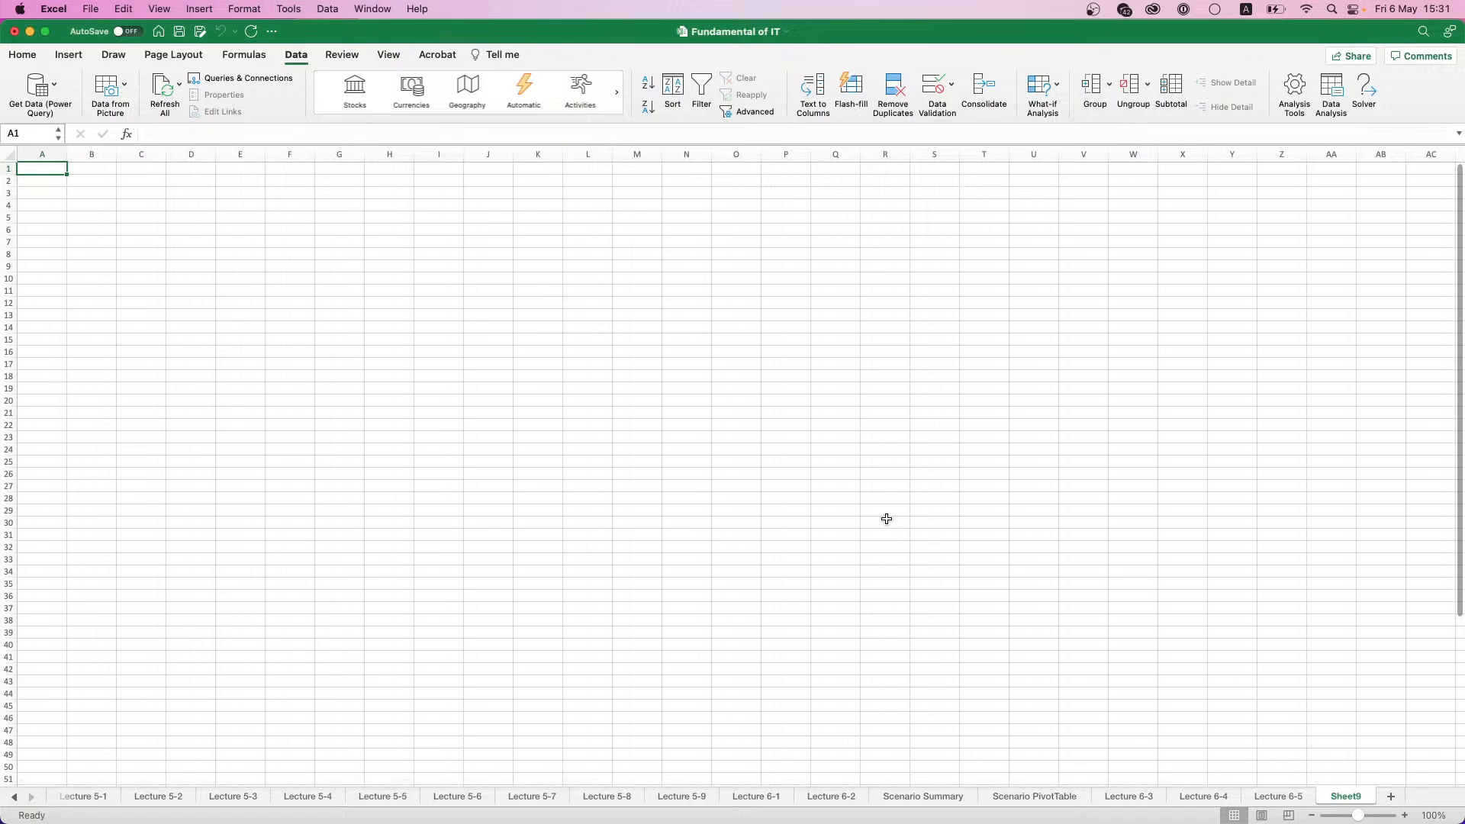
scroll(504, 446, "up", 5)
scroll(504, 446, "up", 2)
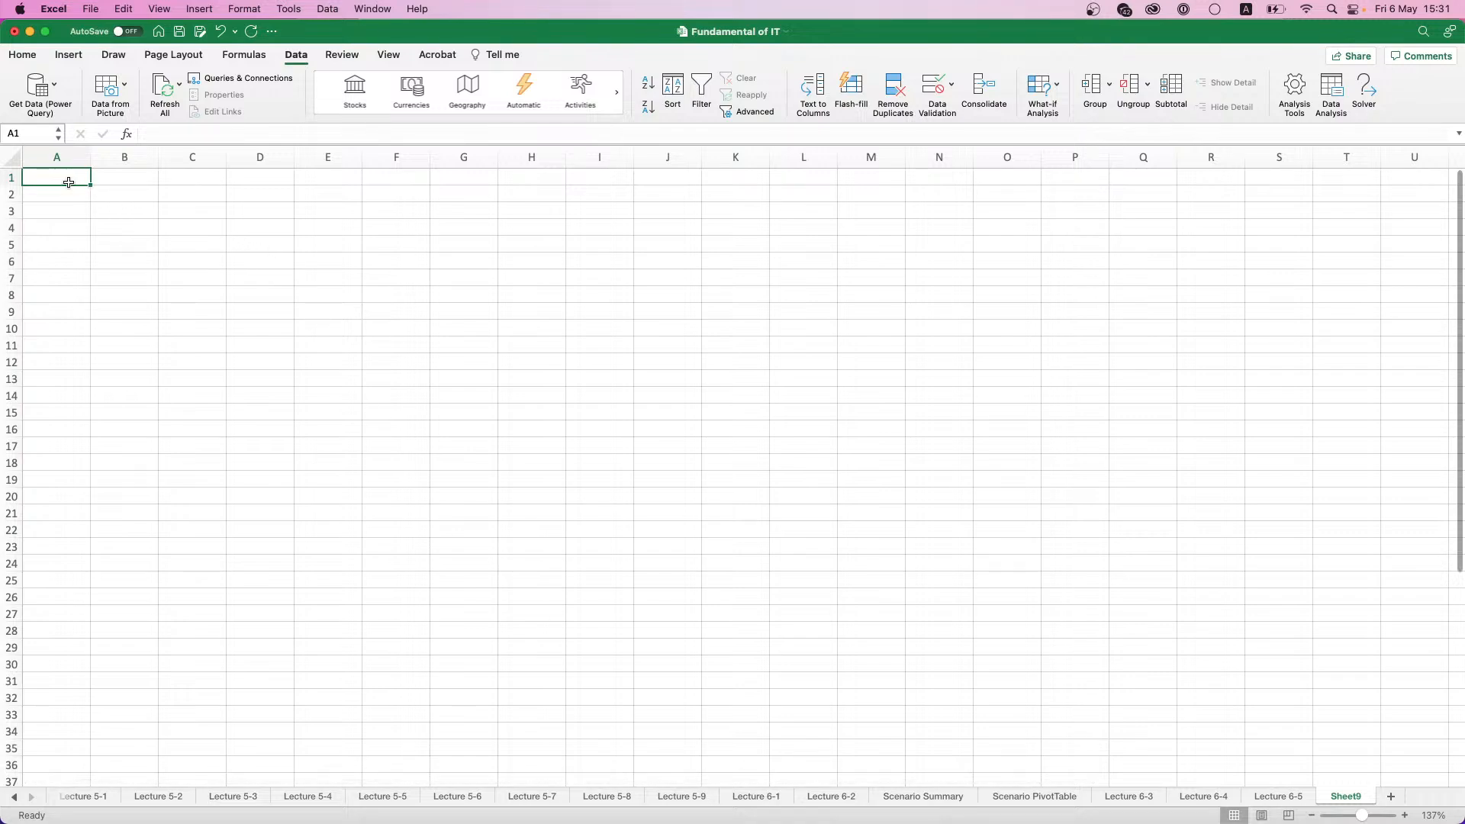
- Enter the column headings Player in A1 and Skill level in B1
type("Player")
key("Return")
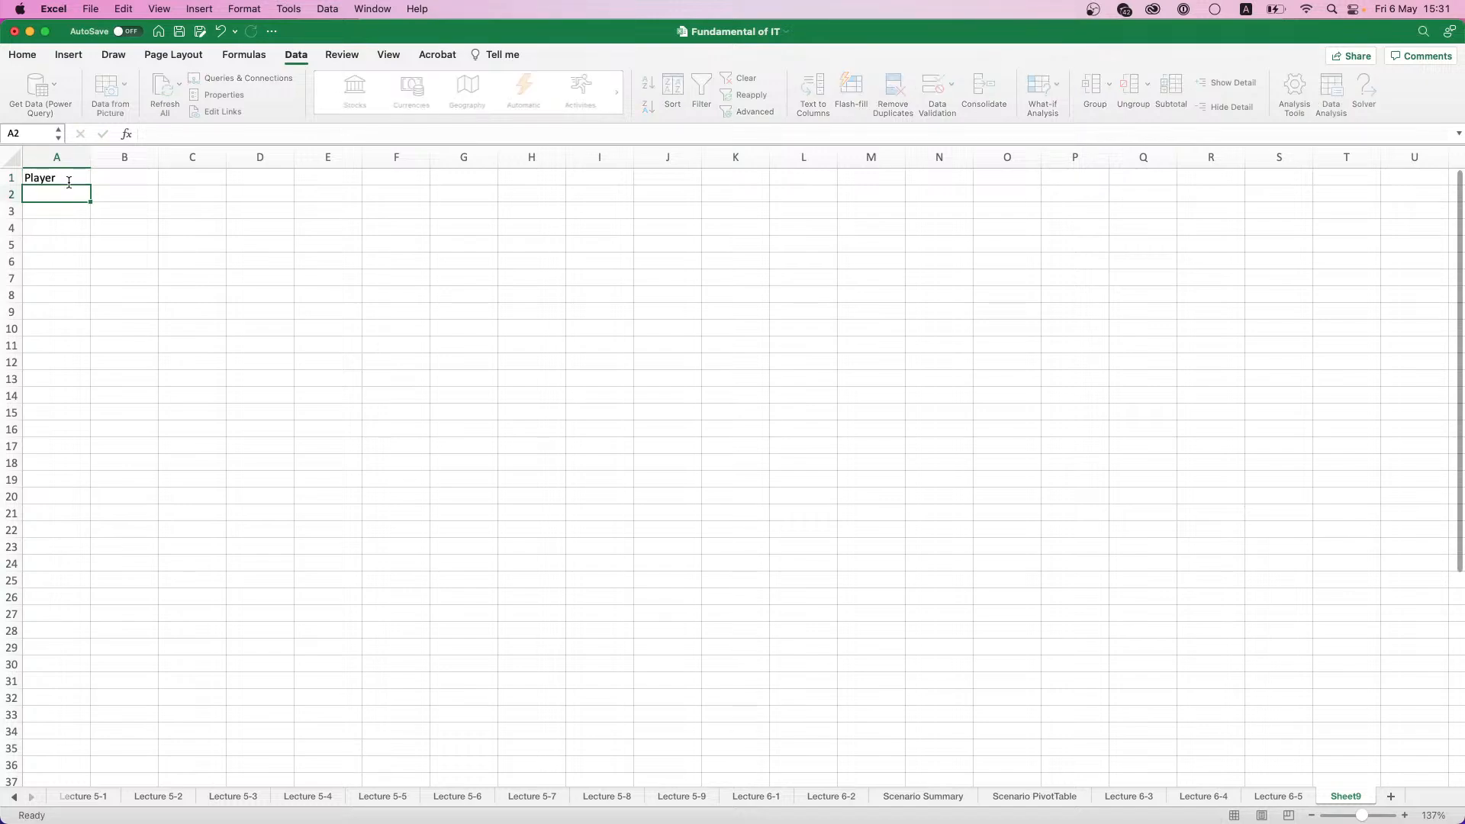
left_click(69, 182)
scroll(69, 183, "up", 2)
scroll(68, 182, "up", 3)
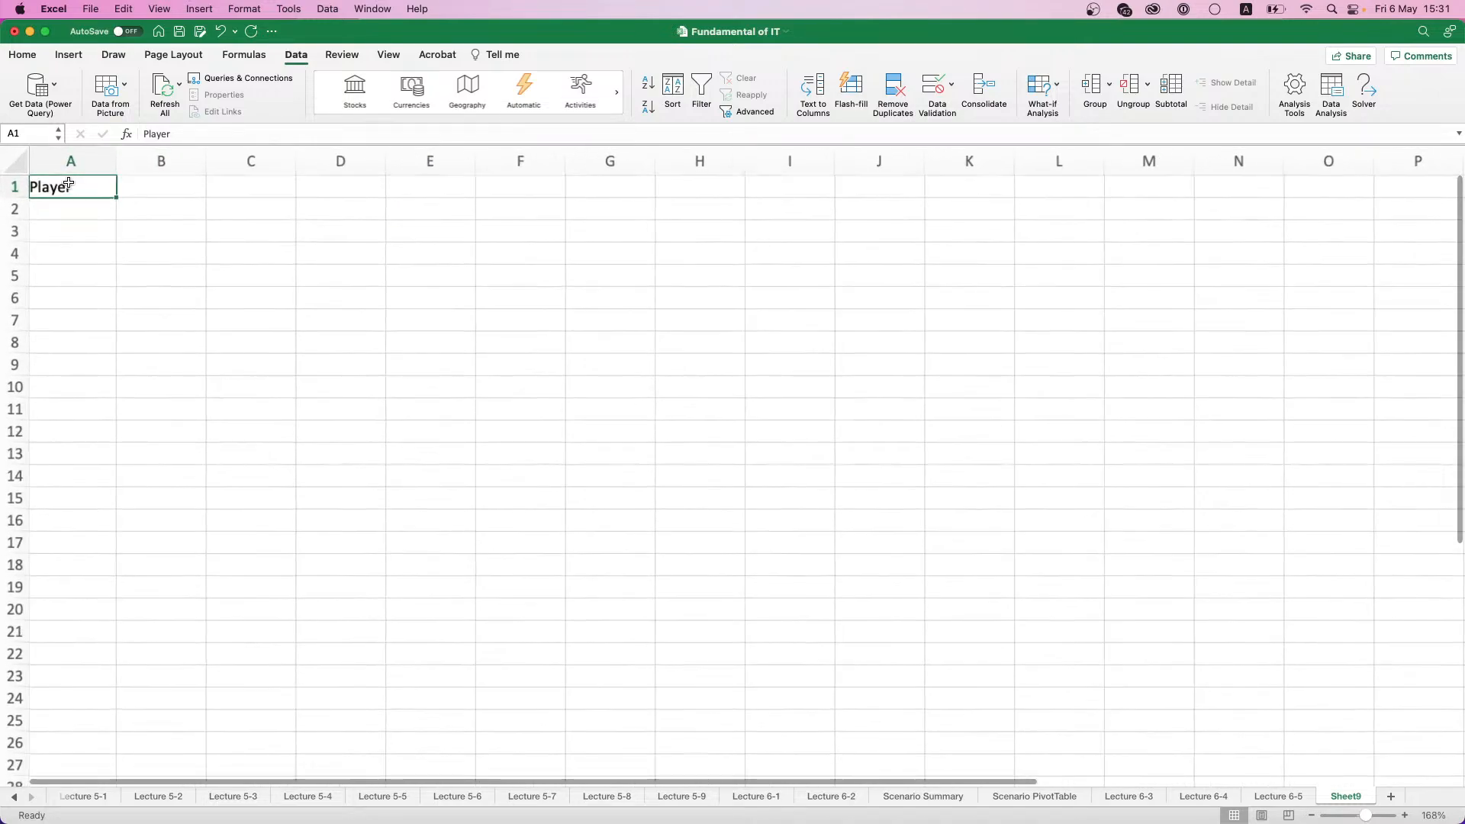
left_click(164, 193)
type("S")
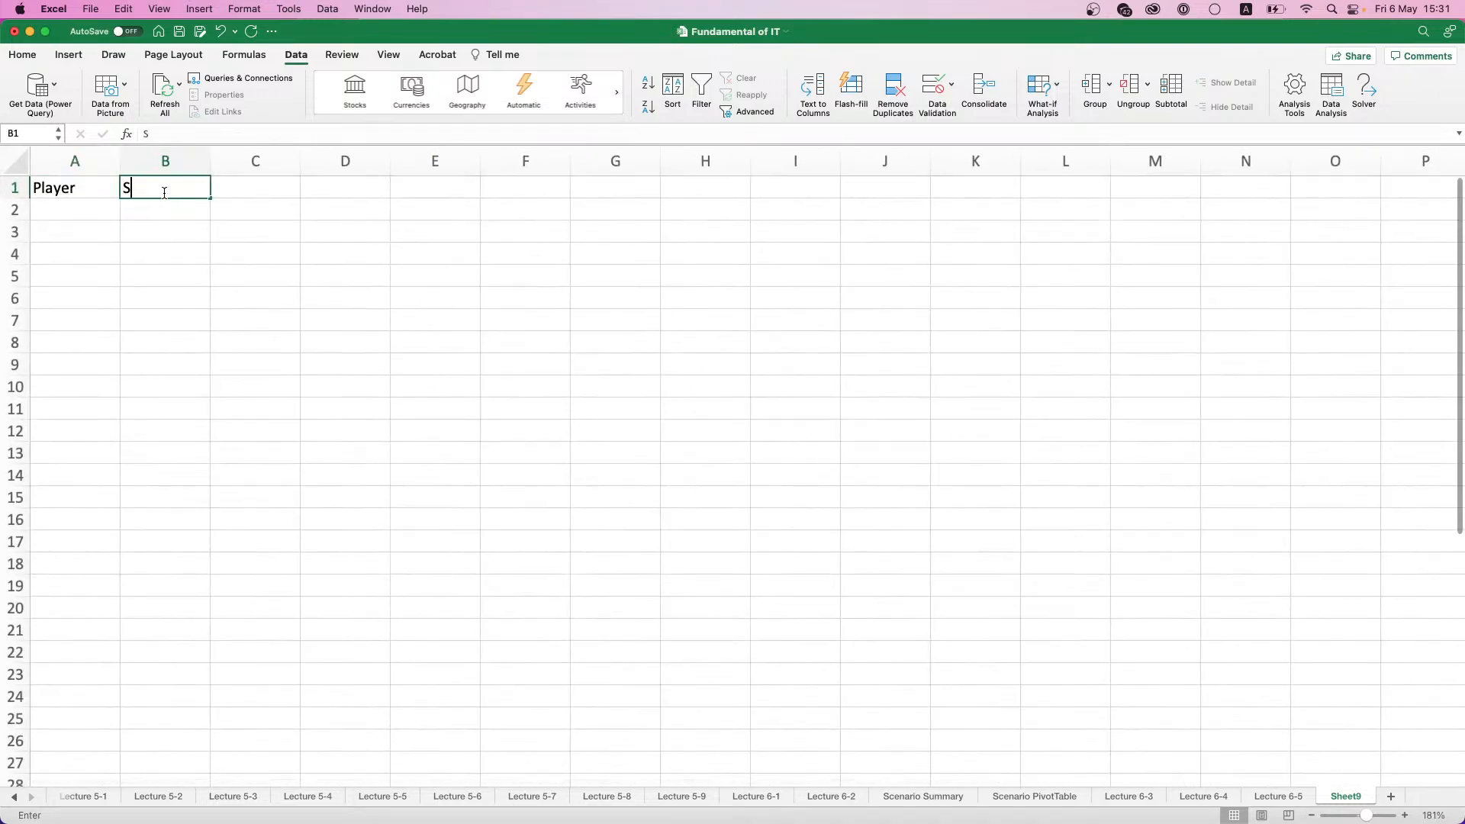
type("kill level")
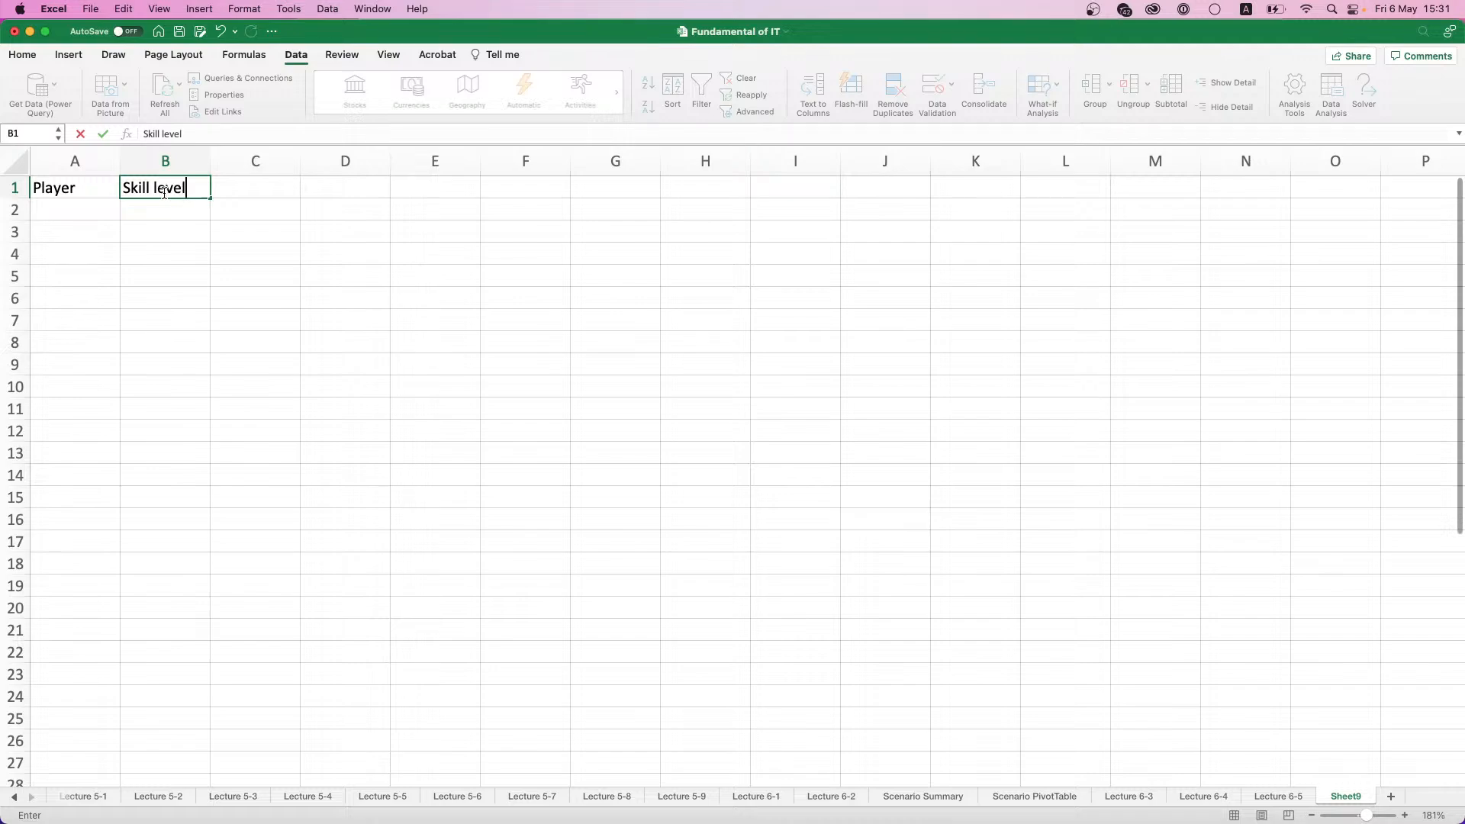
key("Return")
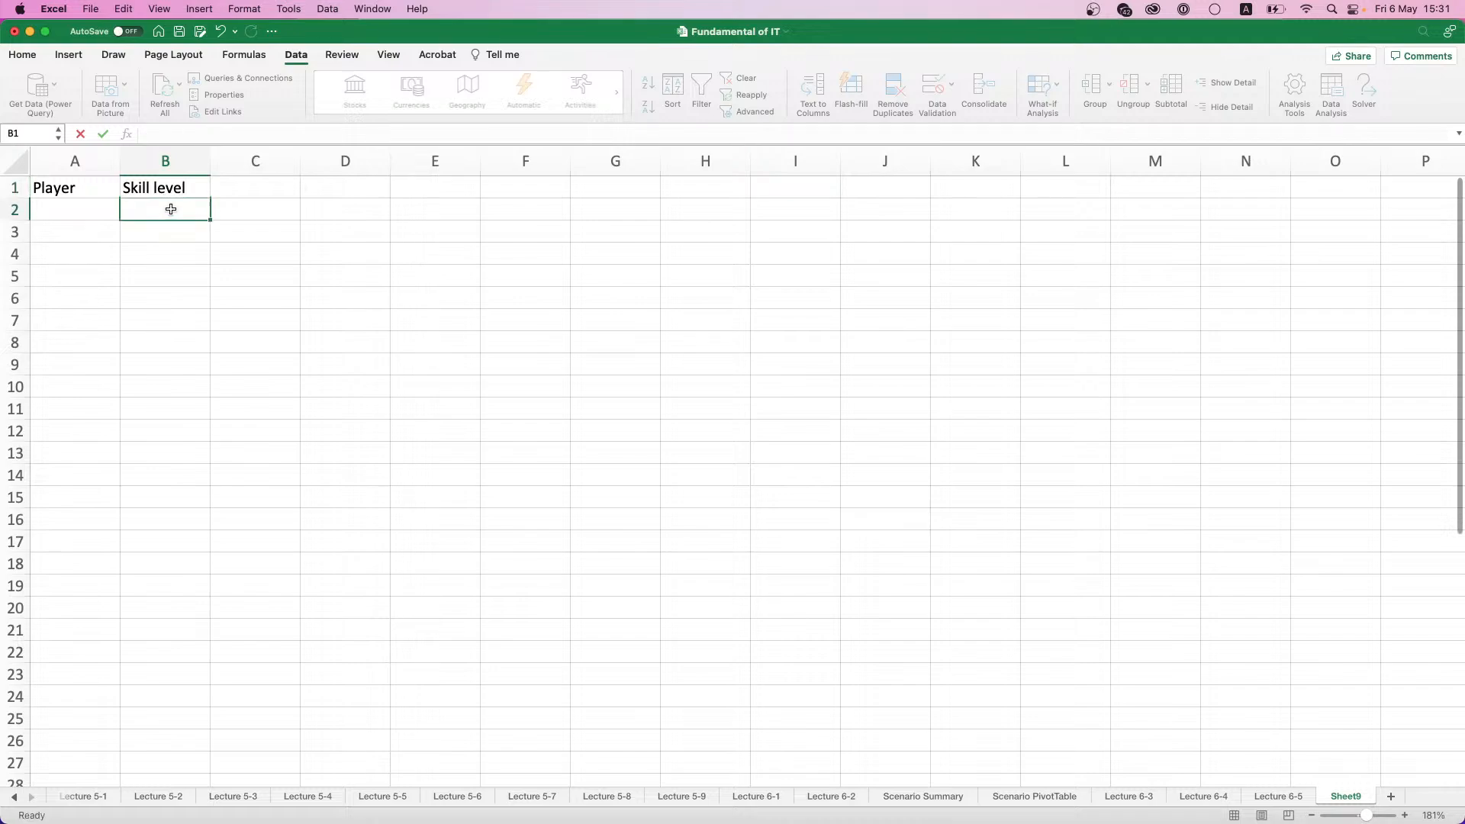
- Format the headings in A1:B1 as bold with a light blue fill
left_click_drag(72, 193, 158, 196)
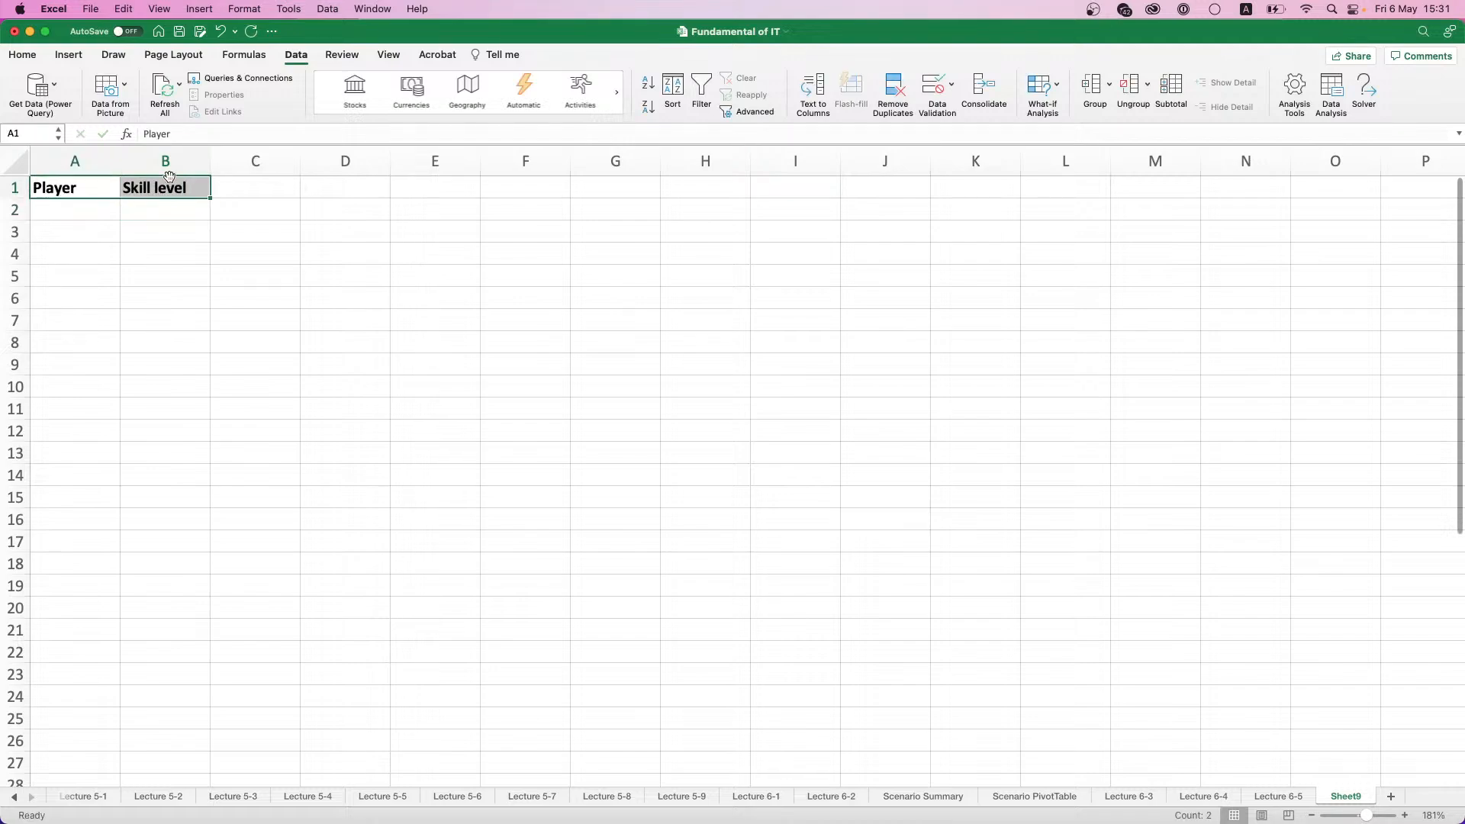
left_click(24, 56)
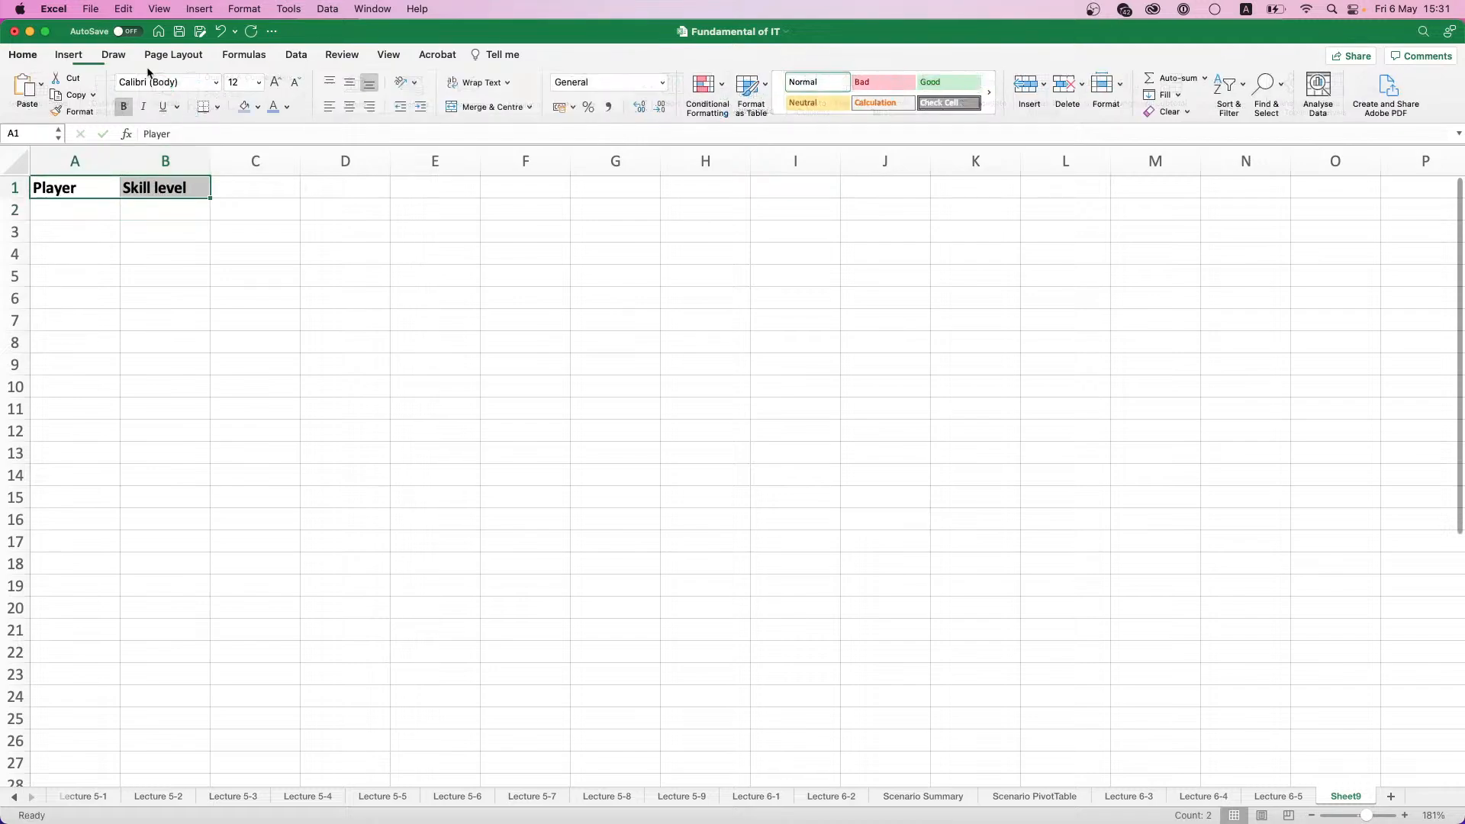
left_click(243, 106)
- Enter Player 1 in A2 and fill the series down to Player 10 in A11
left_click(101, 214)
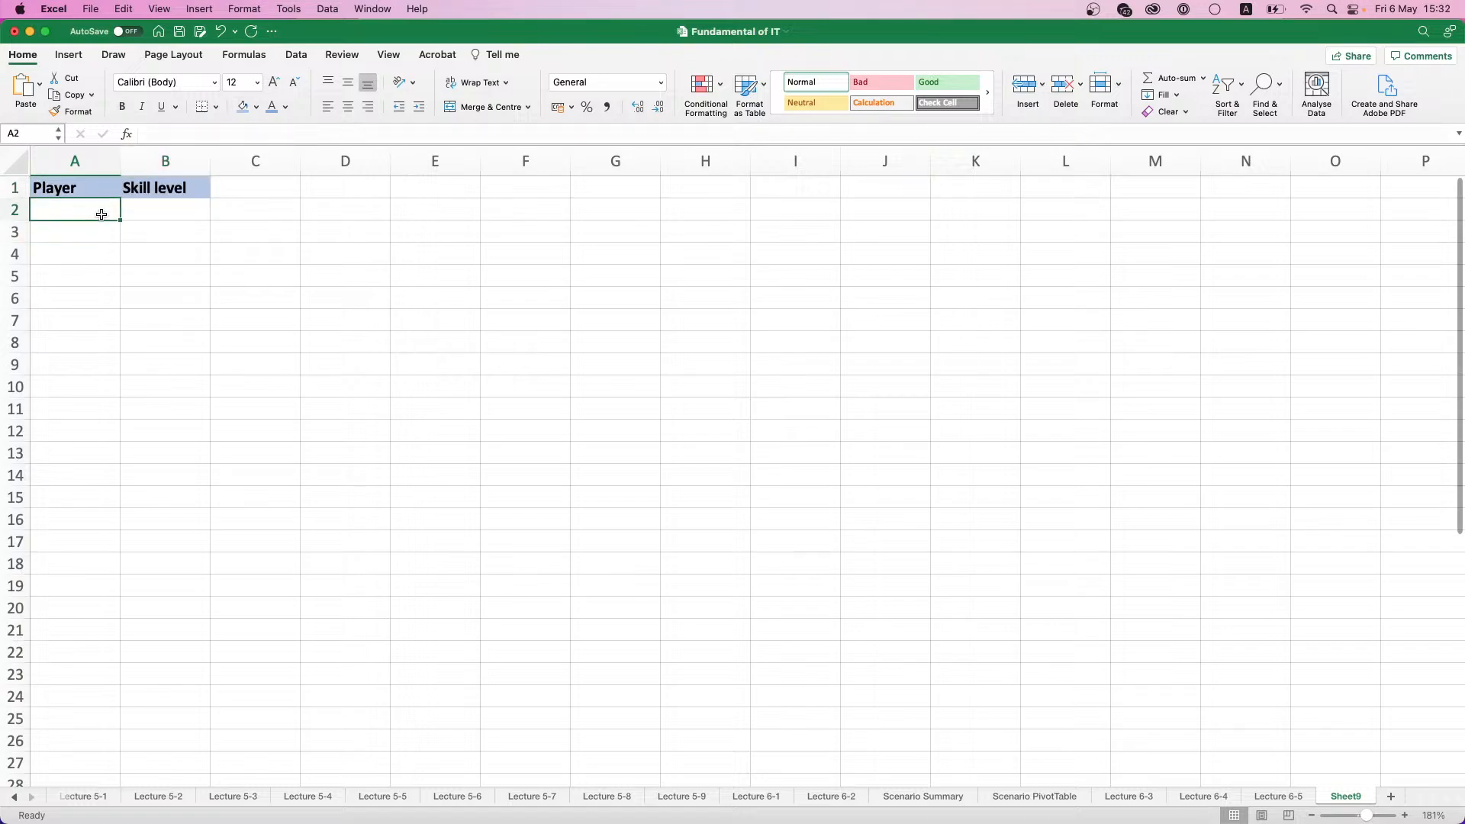
type("Player ")
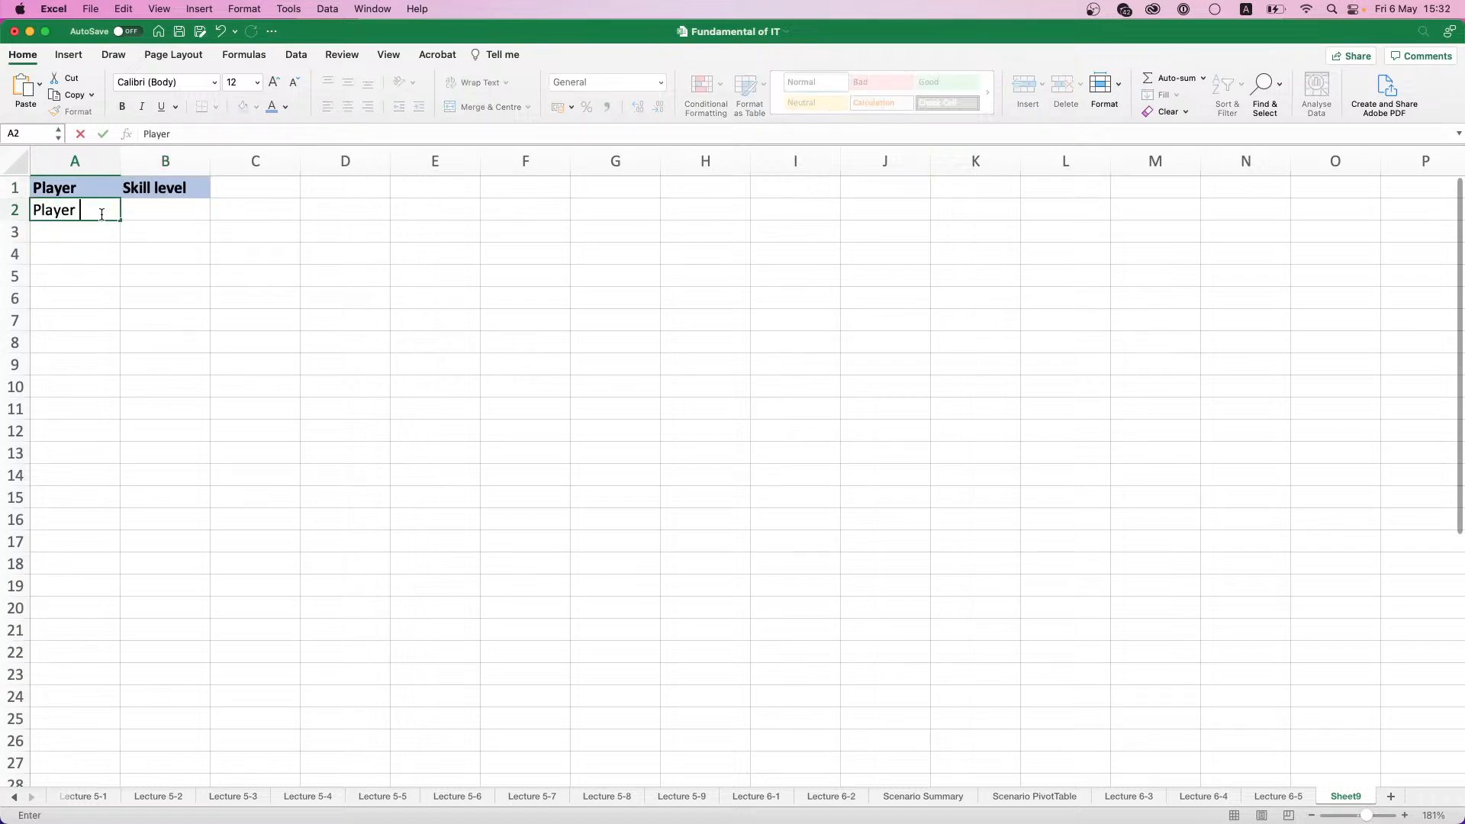
type("1")
key("Return")
left_click(105, 217)
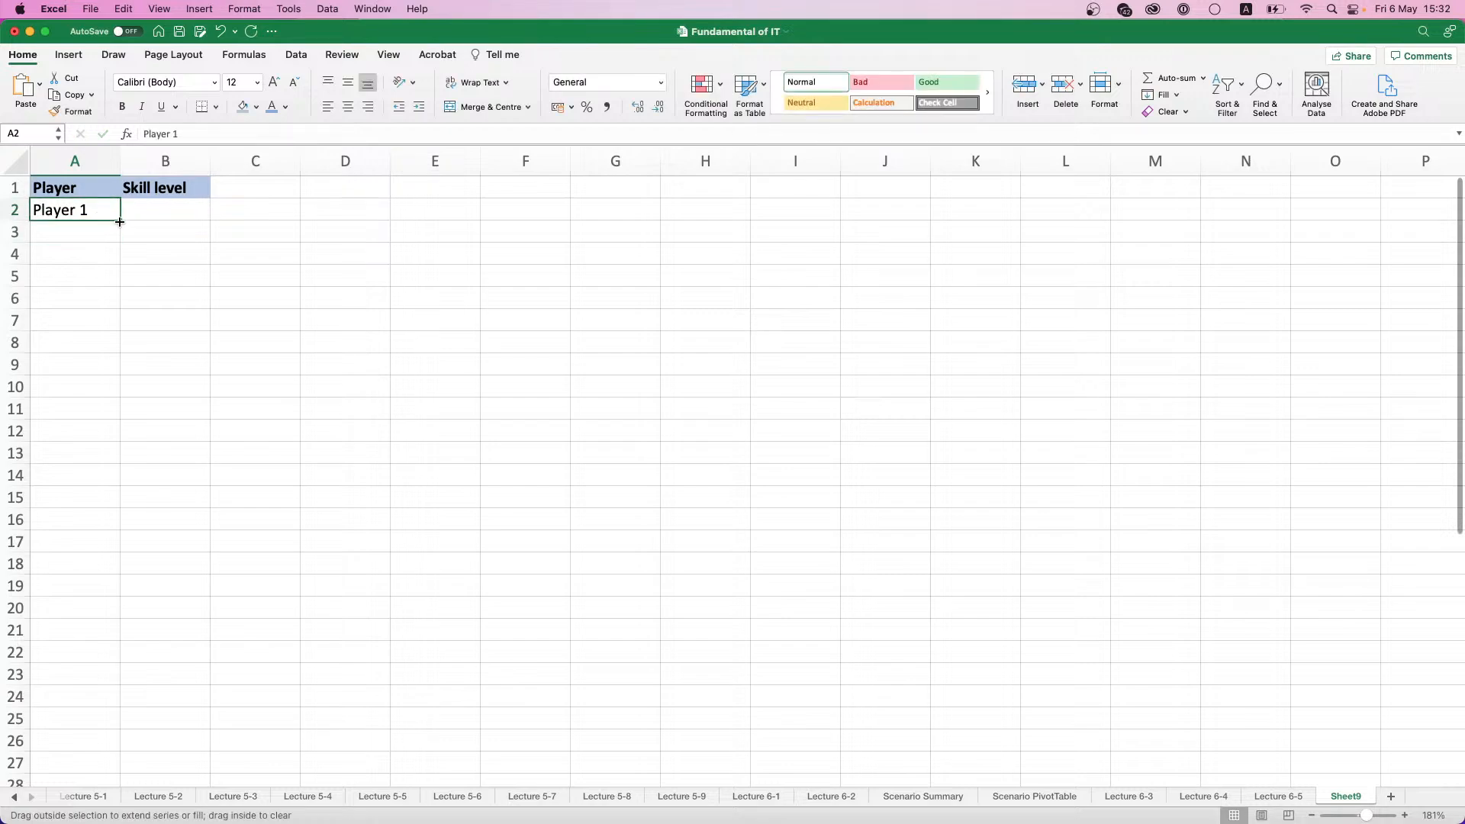
left_click_drag(120, 221, 121, 421)
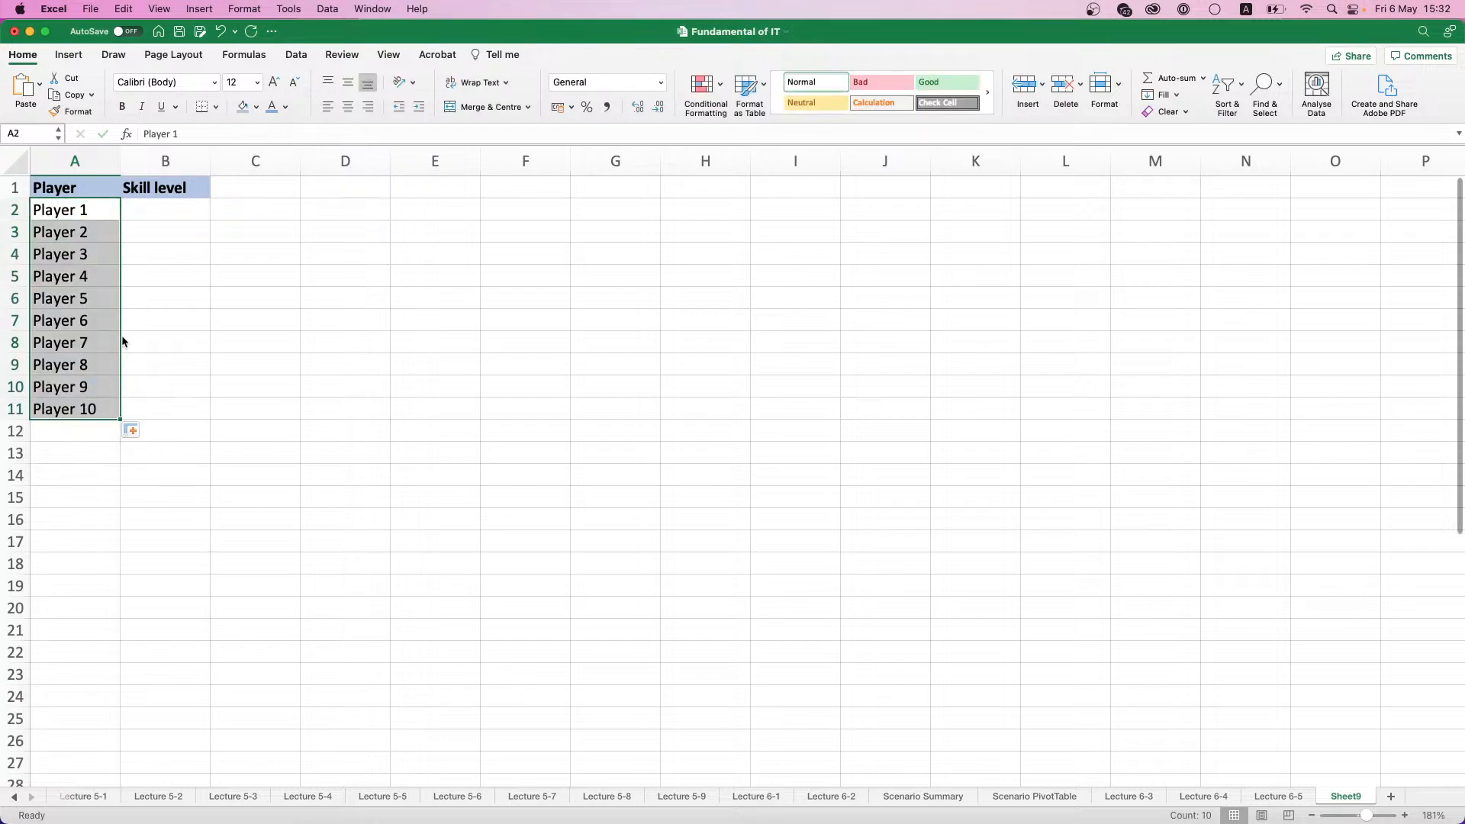
- Fill the skill levels in B2:B11 with the formula =RANDBETWEEN(1;10)
left_click(137, 273)
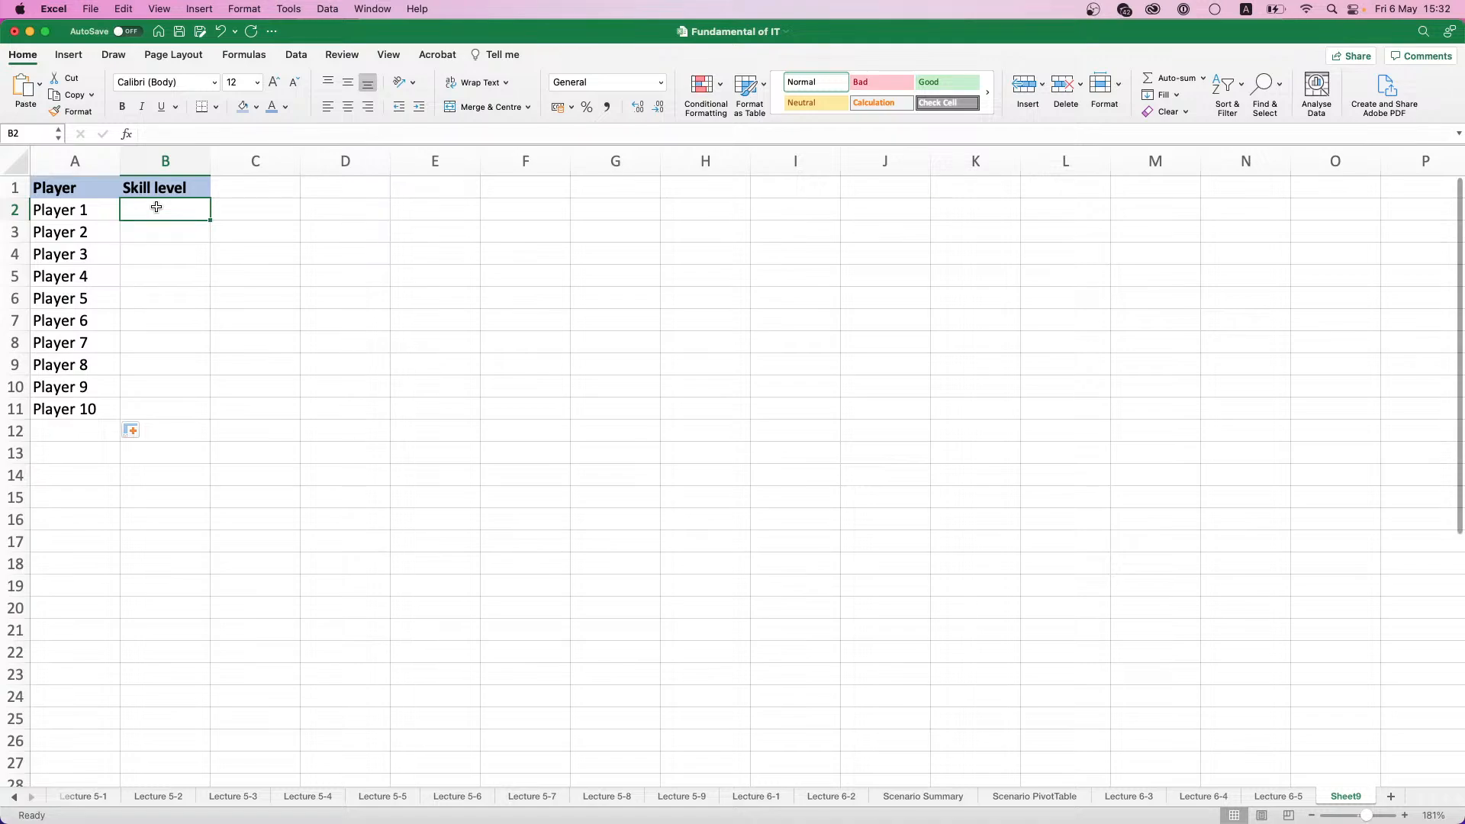
type("=RA")
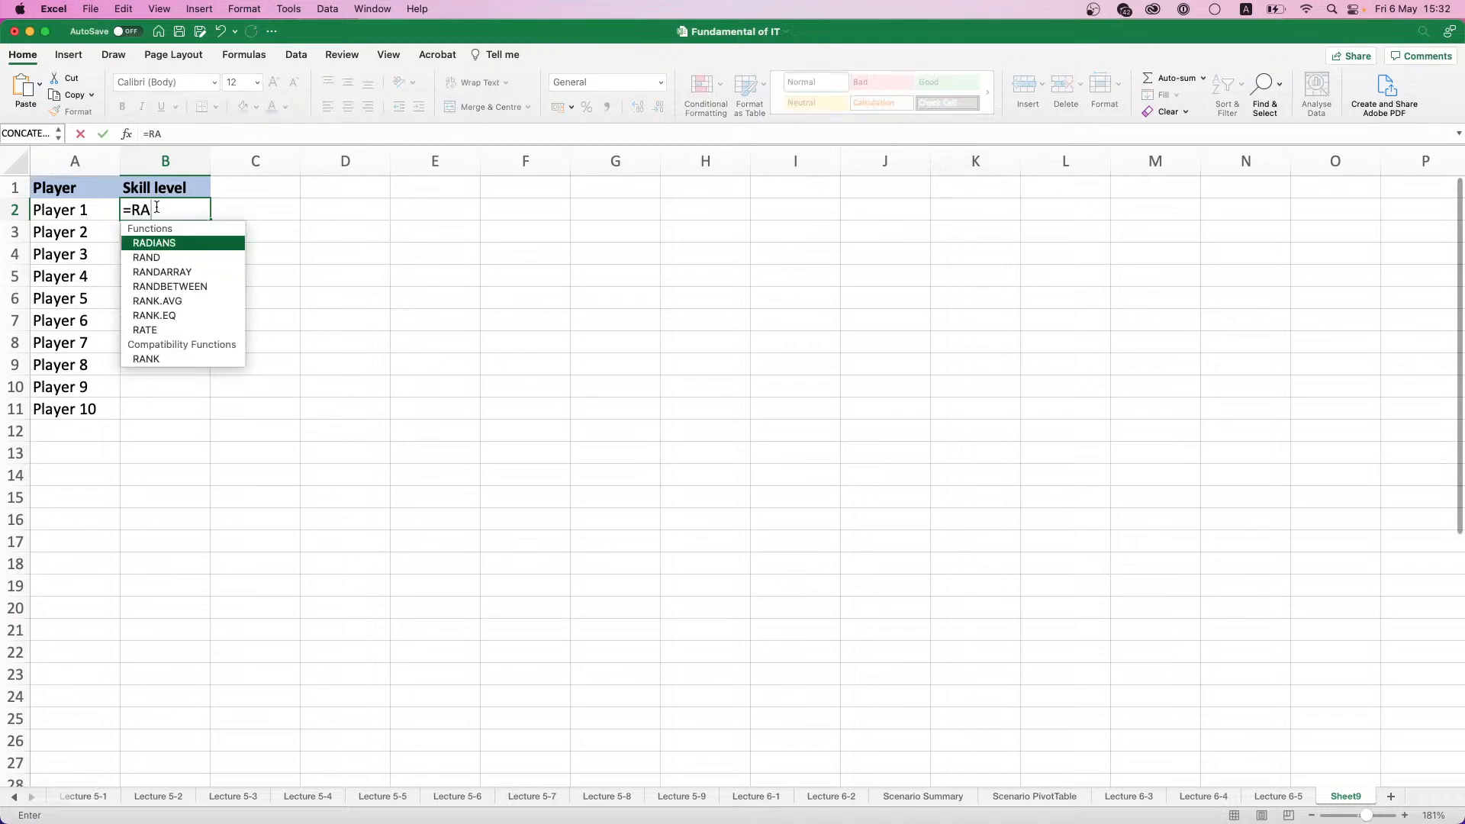
double_click(201, 287)
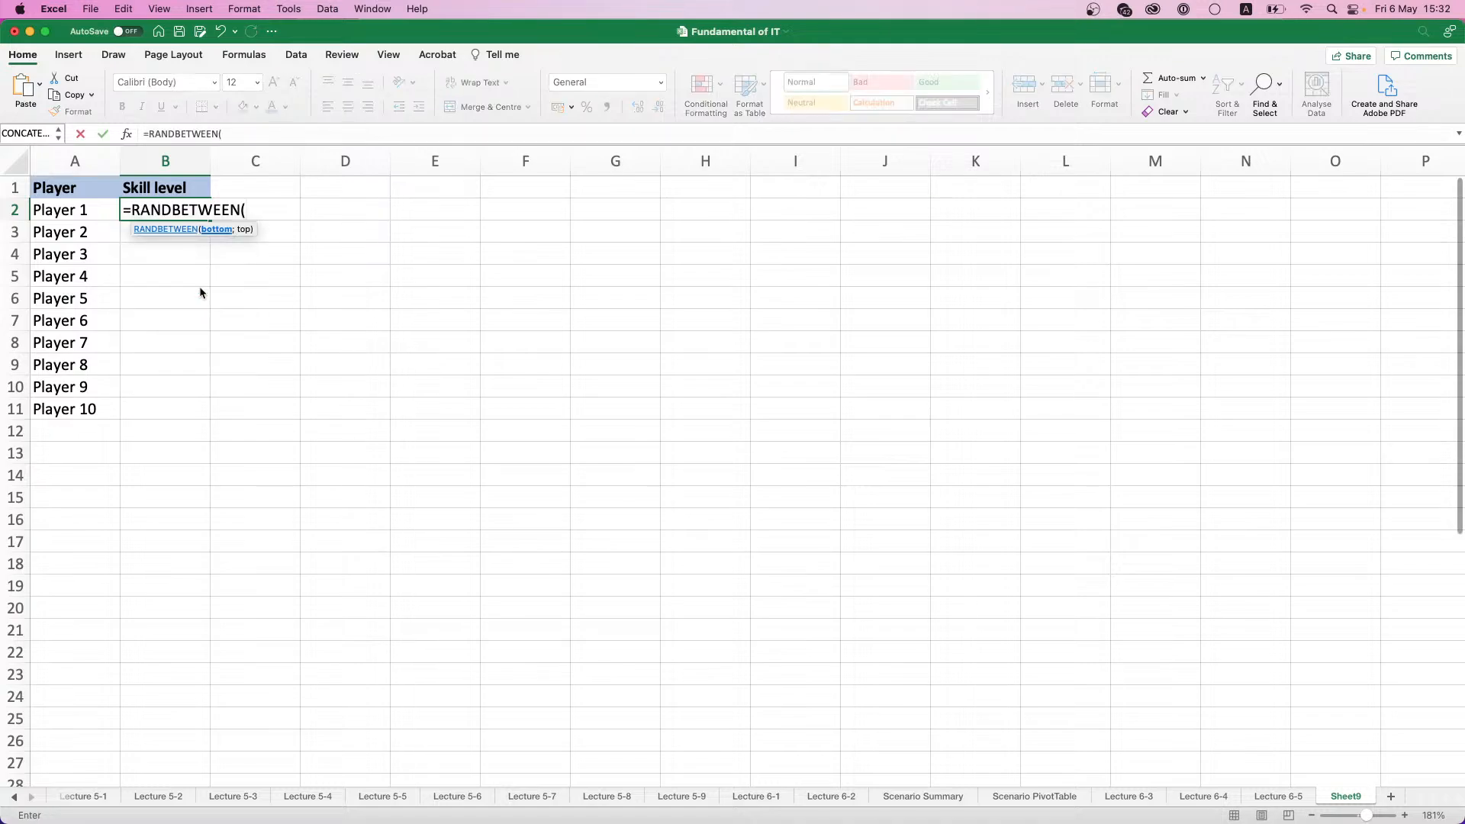
type("1;10")
key("Return")
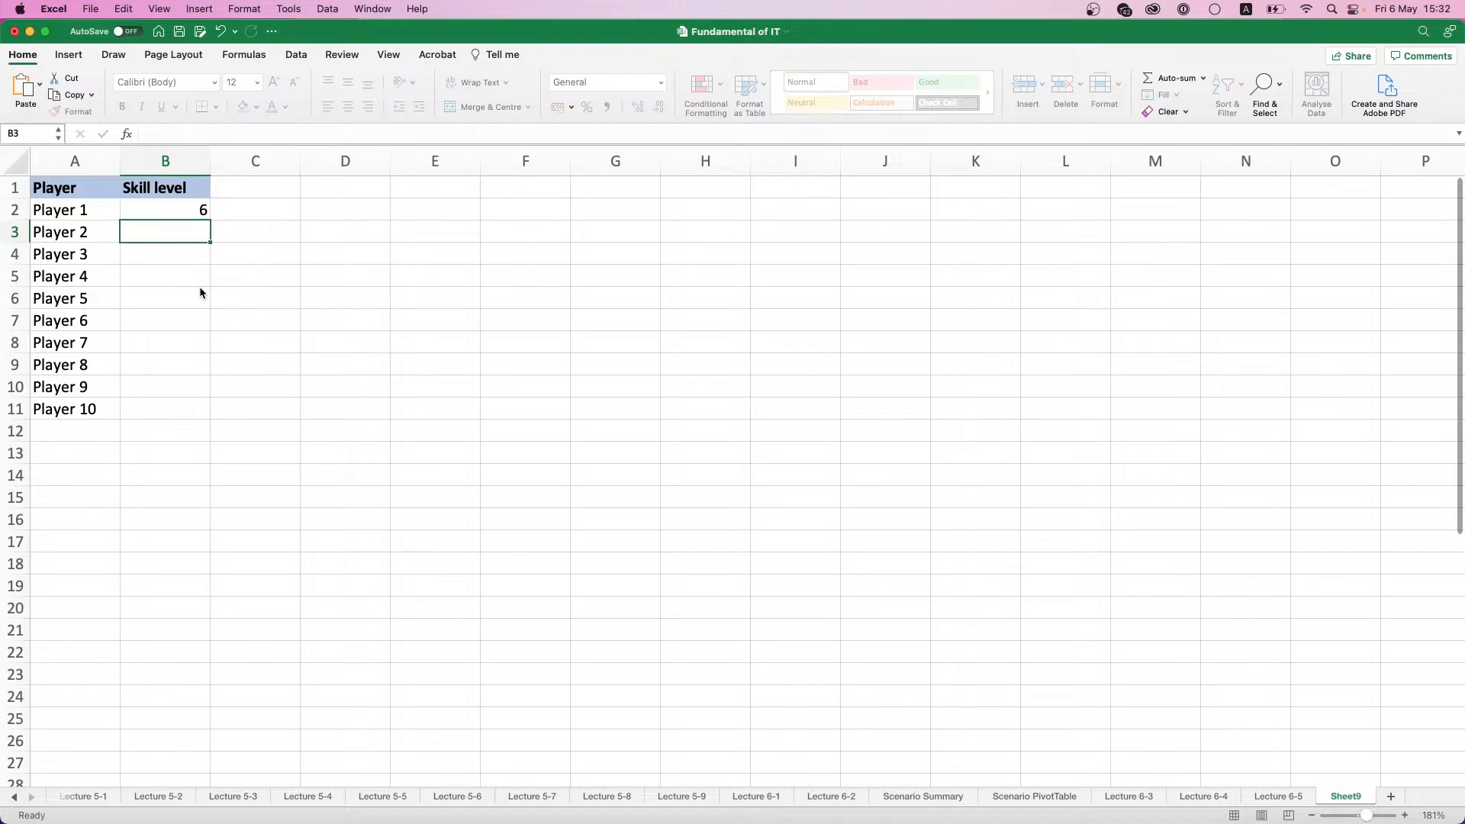
left_click(203, 210)
double_click(208, 221)
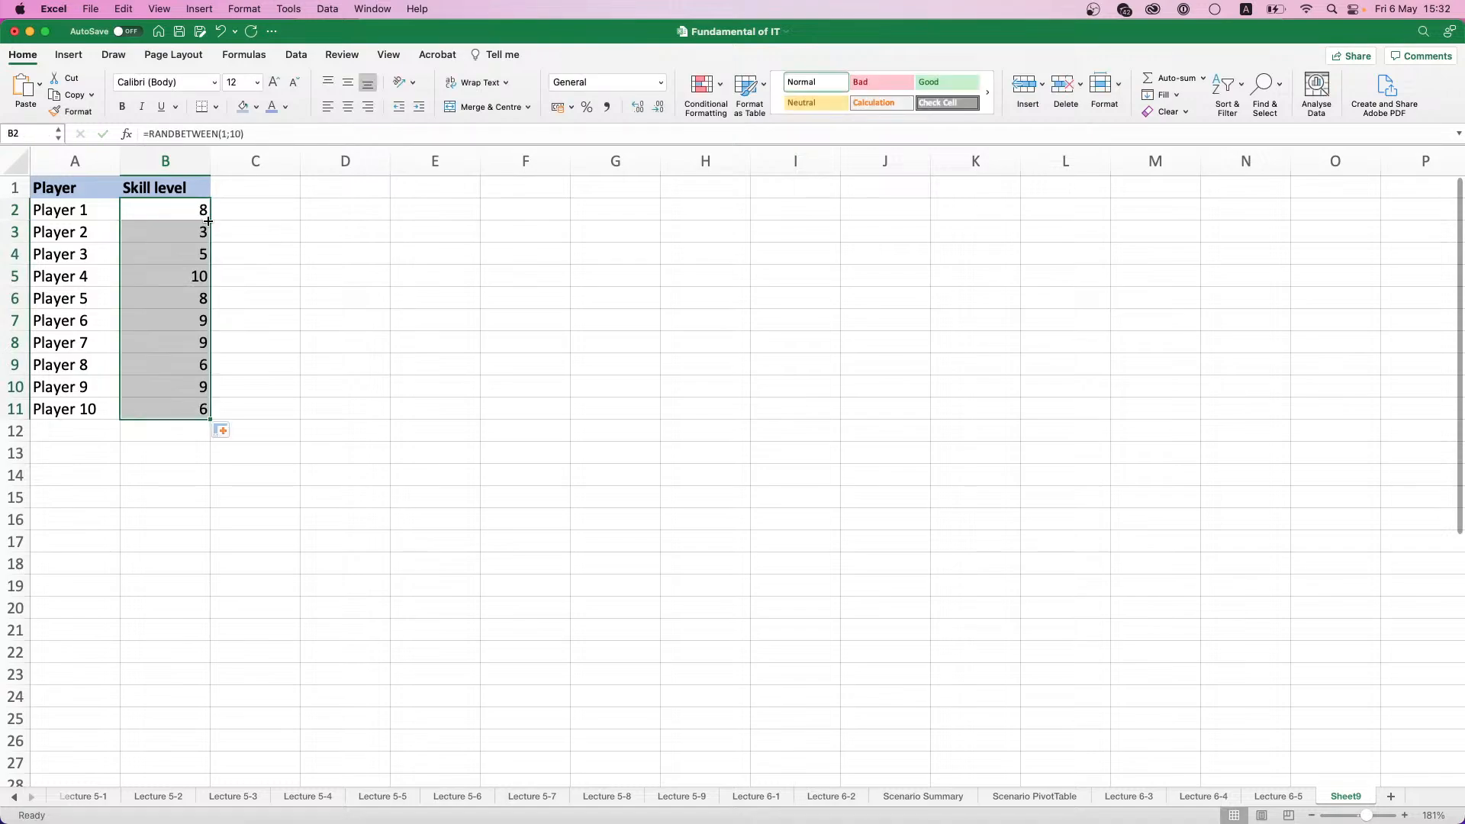
- Replace the random formulas in B2:B11 with their static values by copying and pasting values in place
key("super+c")
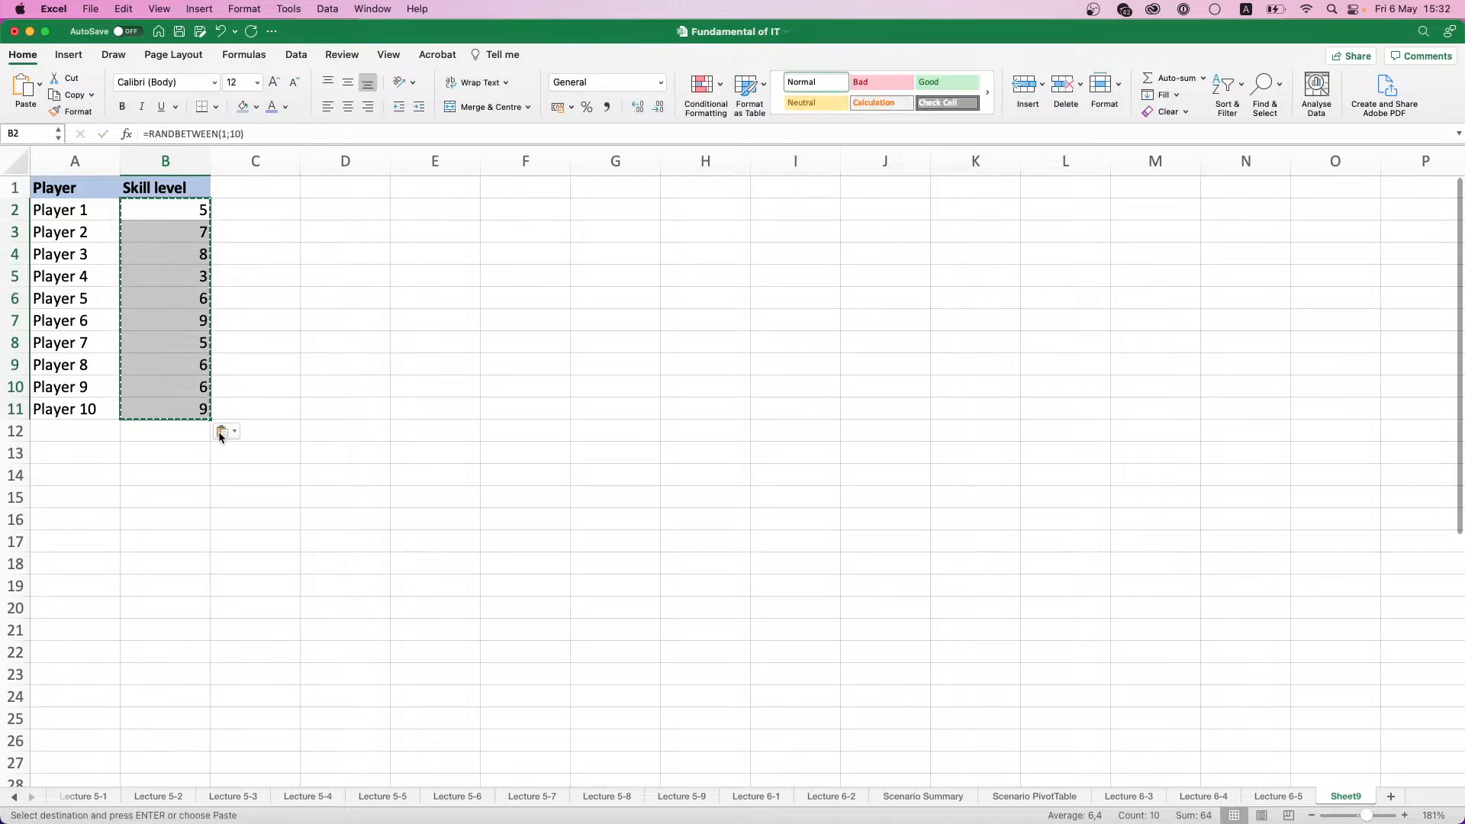
left_click(222, 432)
left_click(258, 504)
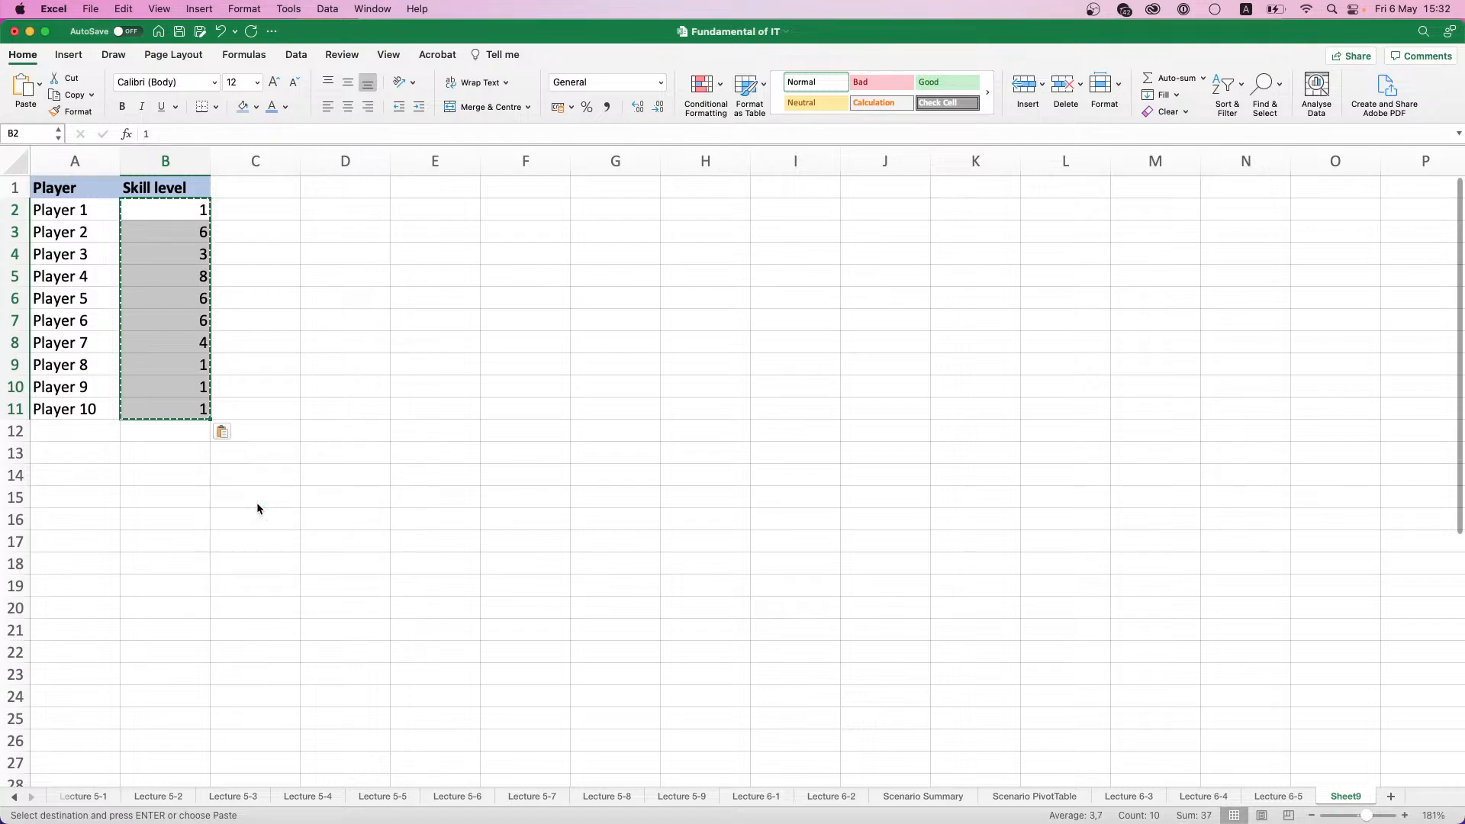
left_click(224, 250)
left_click(226, 202)
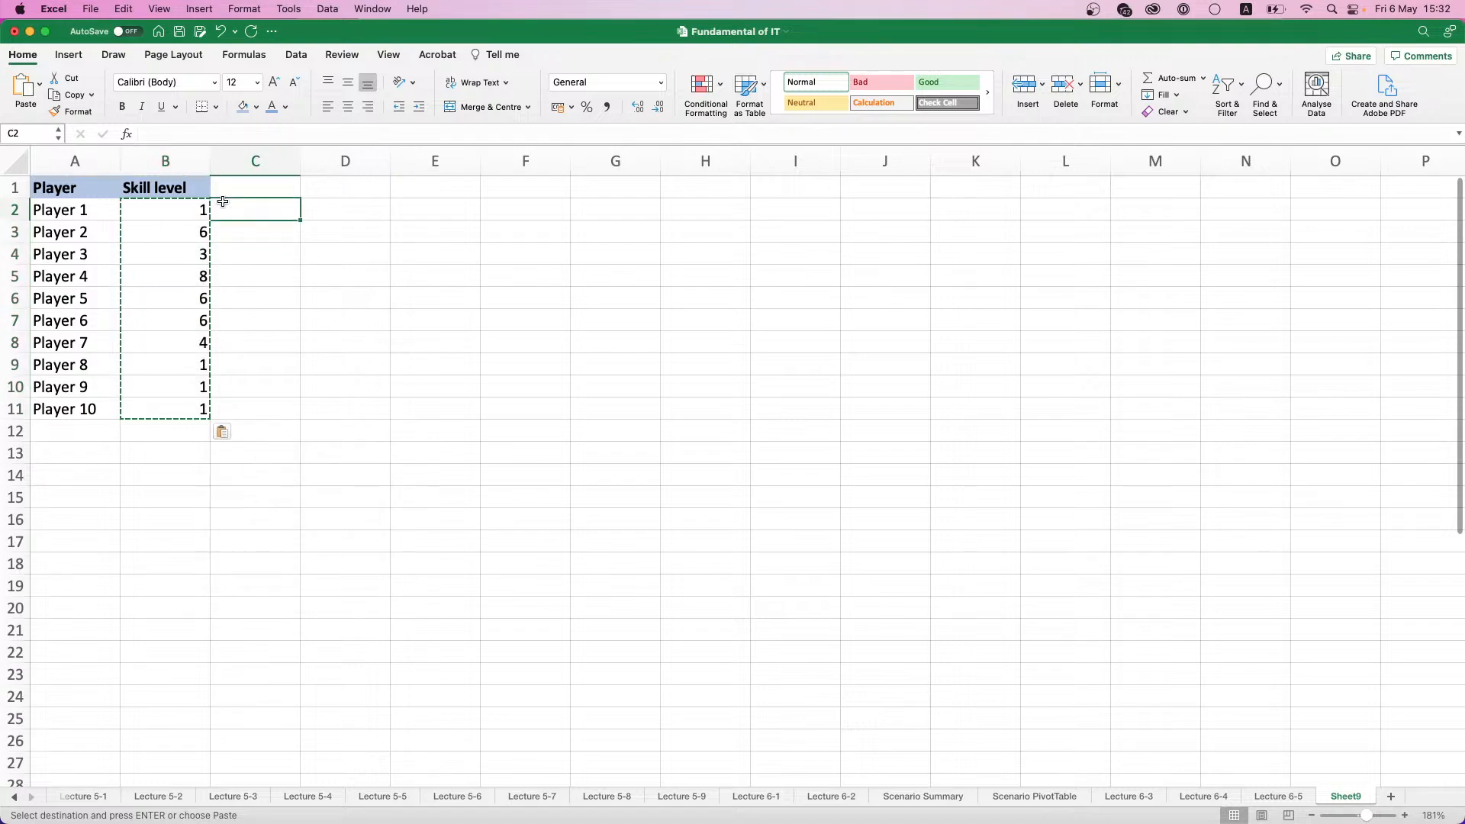
left_click(226, 190)
key("Escape")
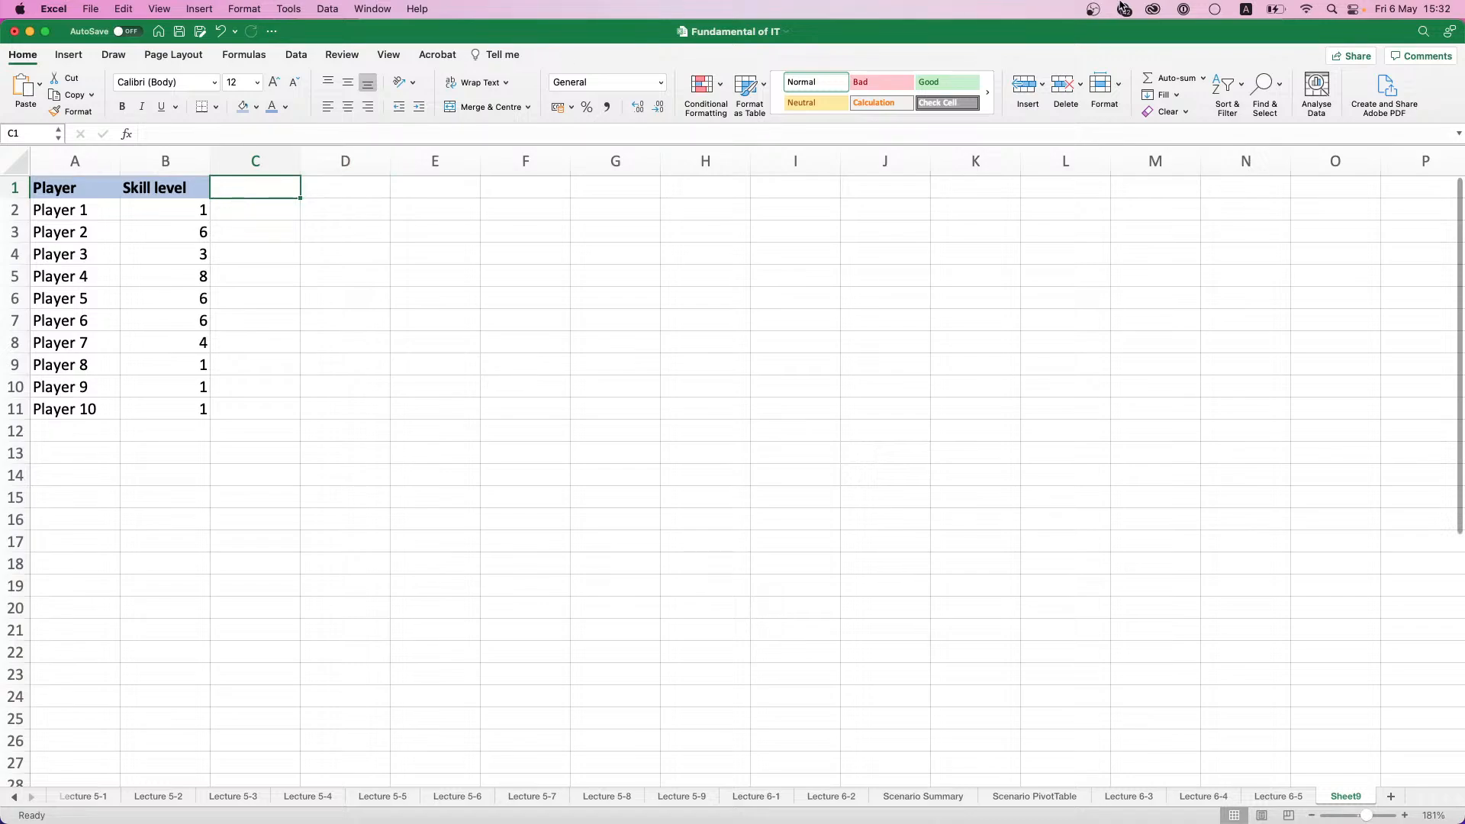
- Add the bold, light-blue-filled column headings Team a in C1 and Team b in D1
left_click(296, 55)
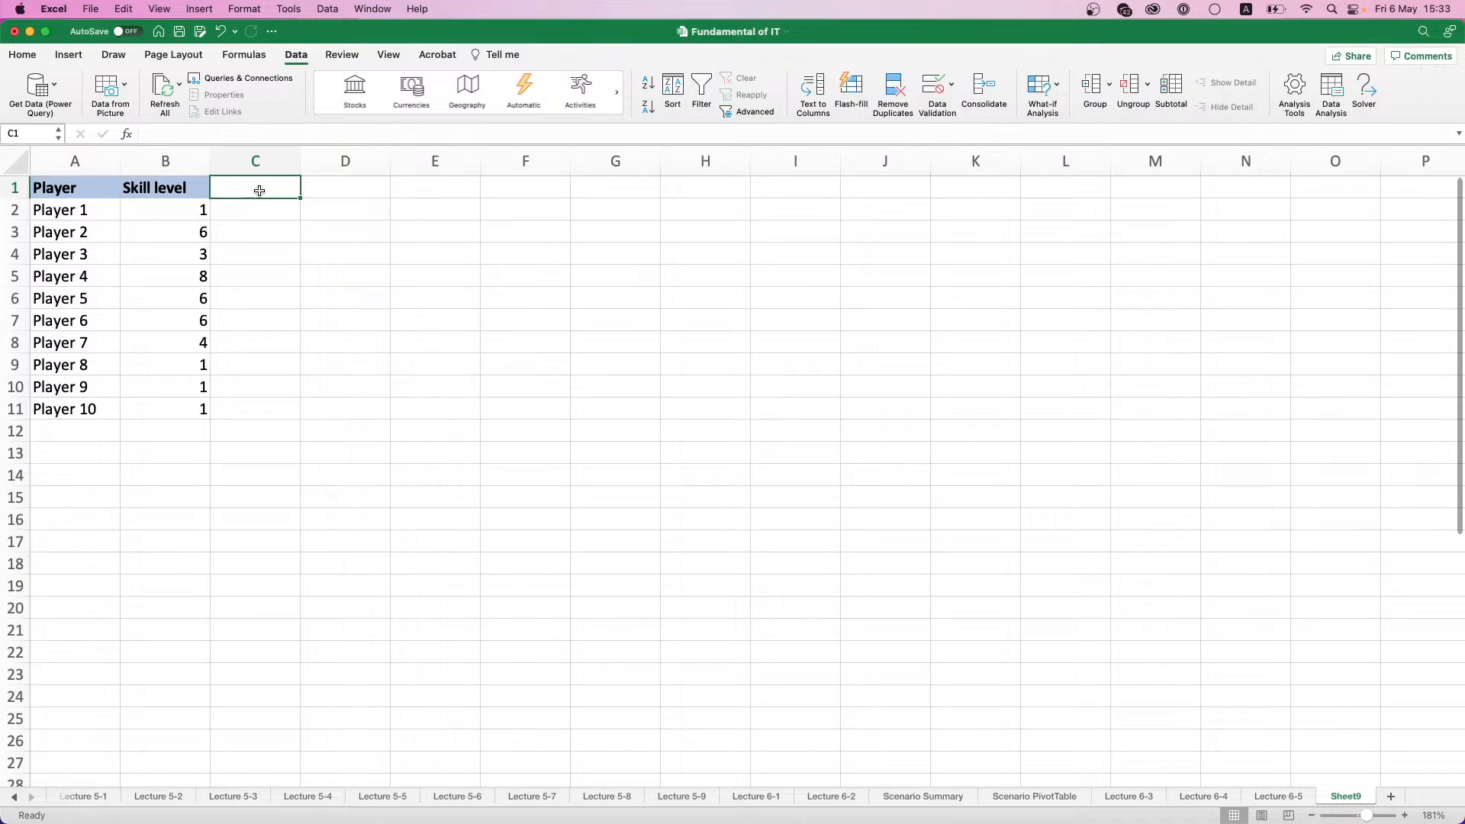
type("Team")
key("Return")
left_click(260, 190)
key("super+b")
left_click(23, 54)
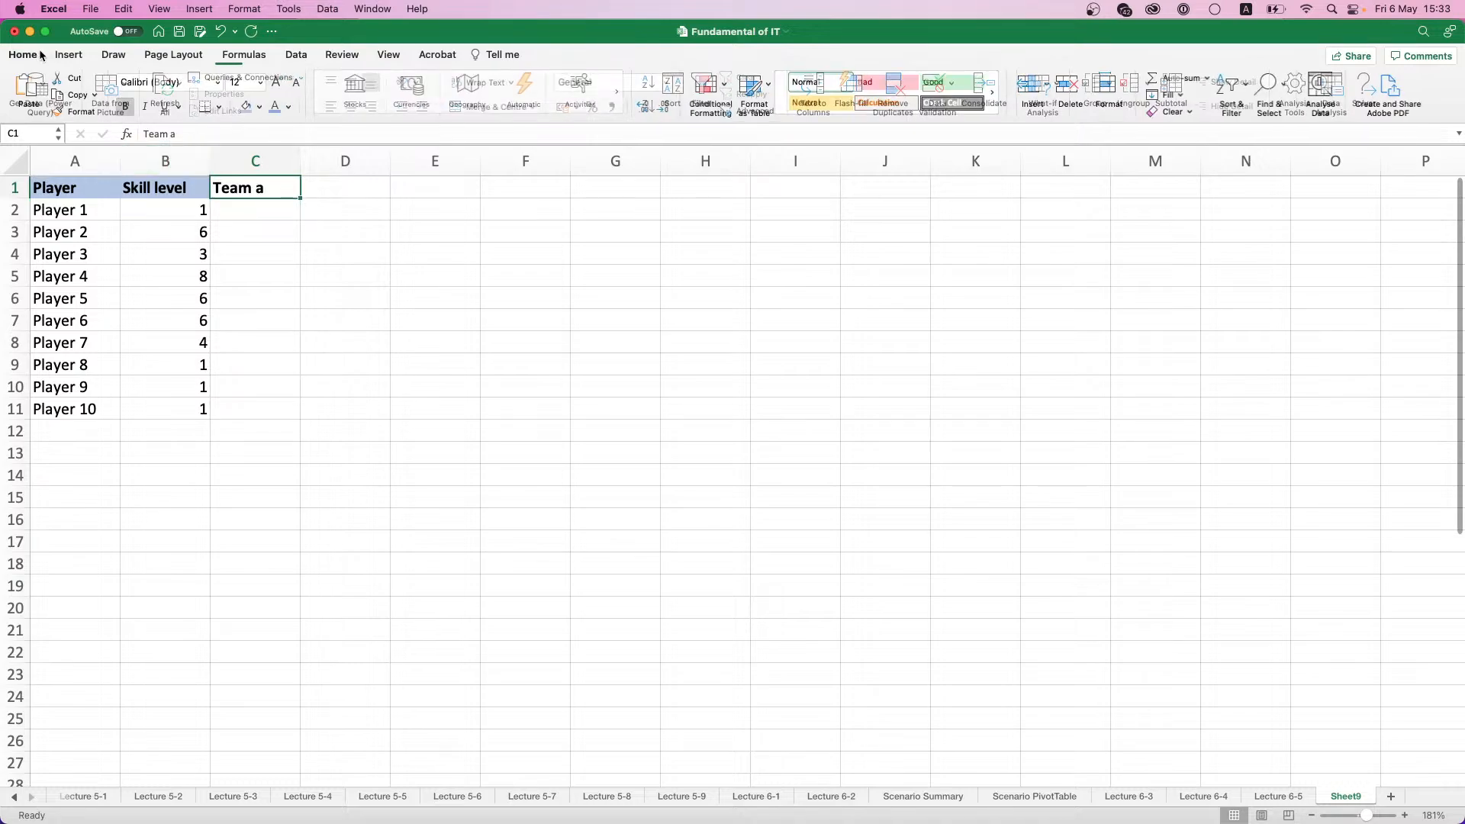
left_click(244, 108)
left_click(369, 190)
type("Team b")
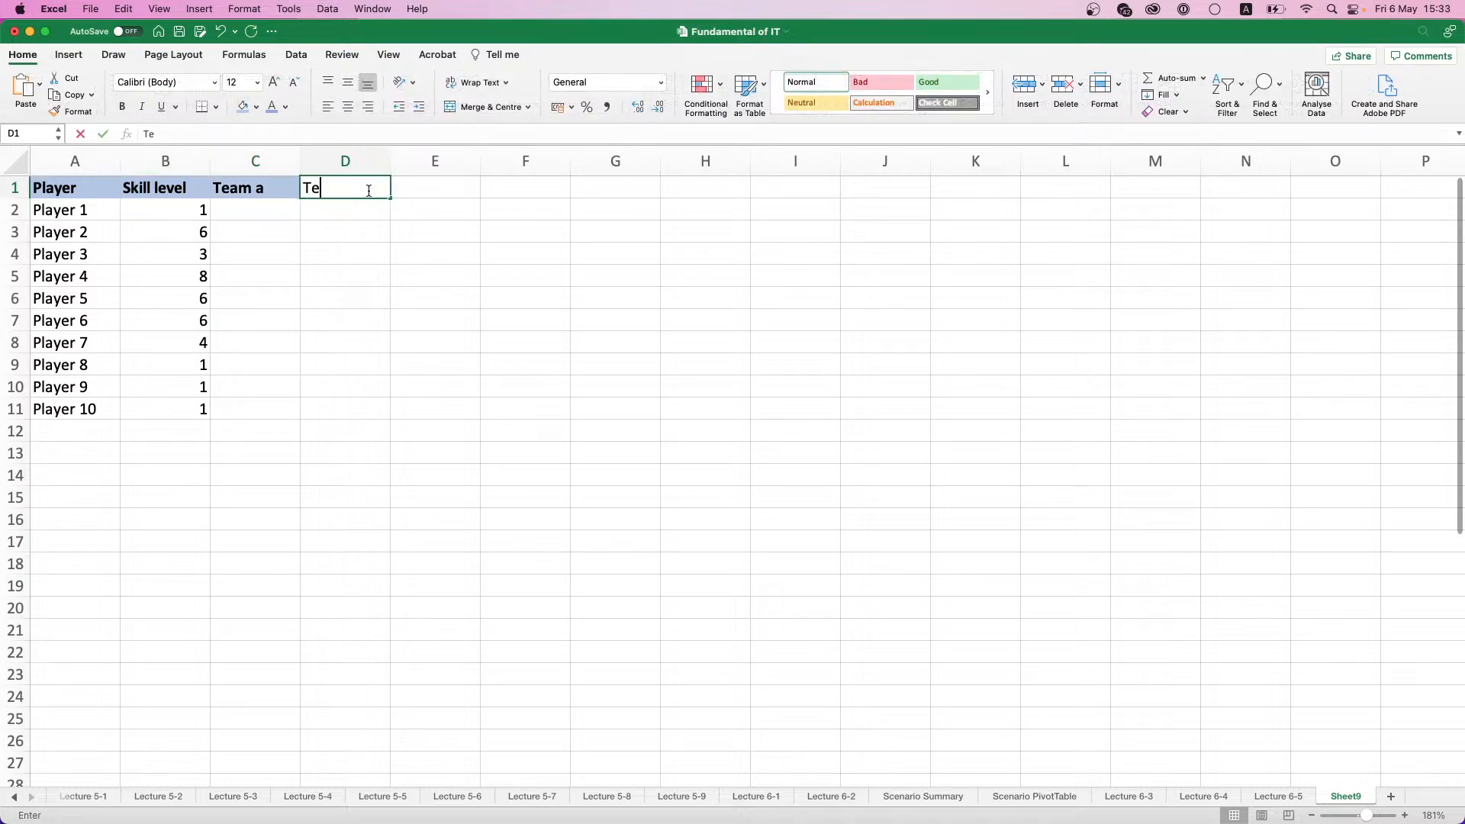
key("Return")
- Fill the Team a column with 1 for Players 1 to 5 and 0 for Players 6 to 10
key("Left")
key("Left")
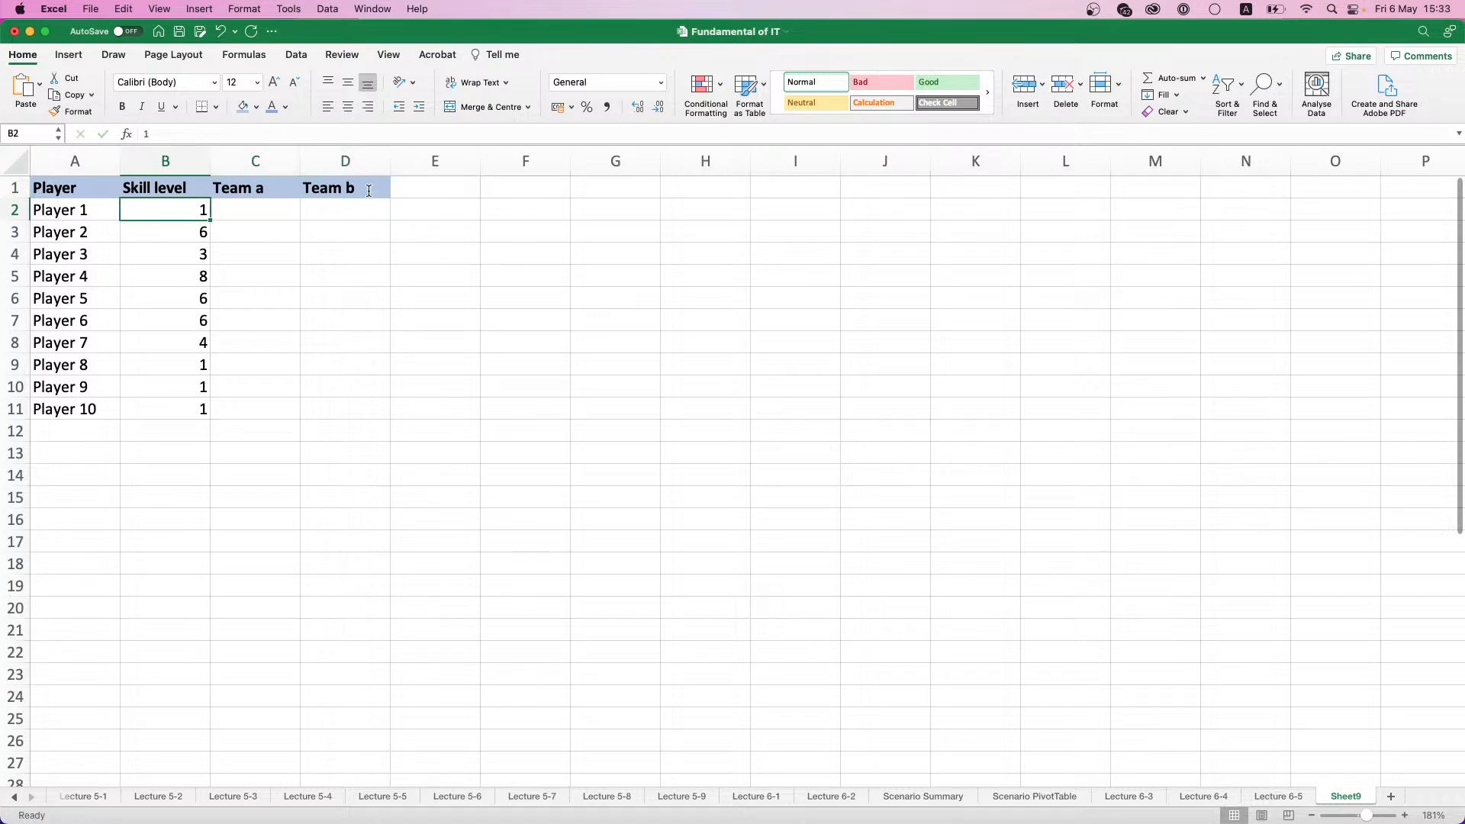
key("Right")
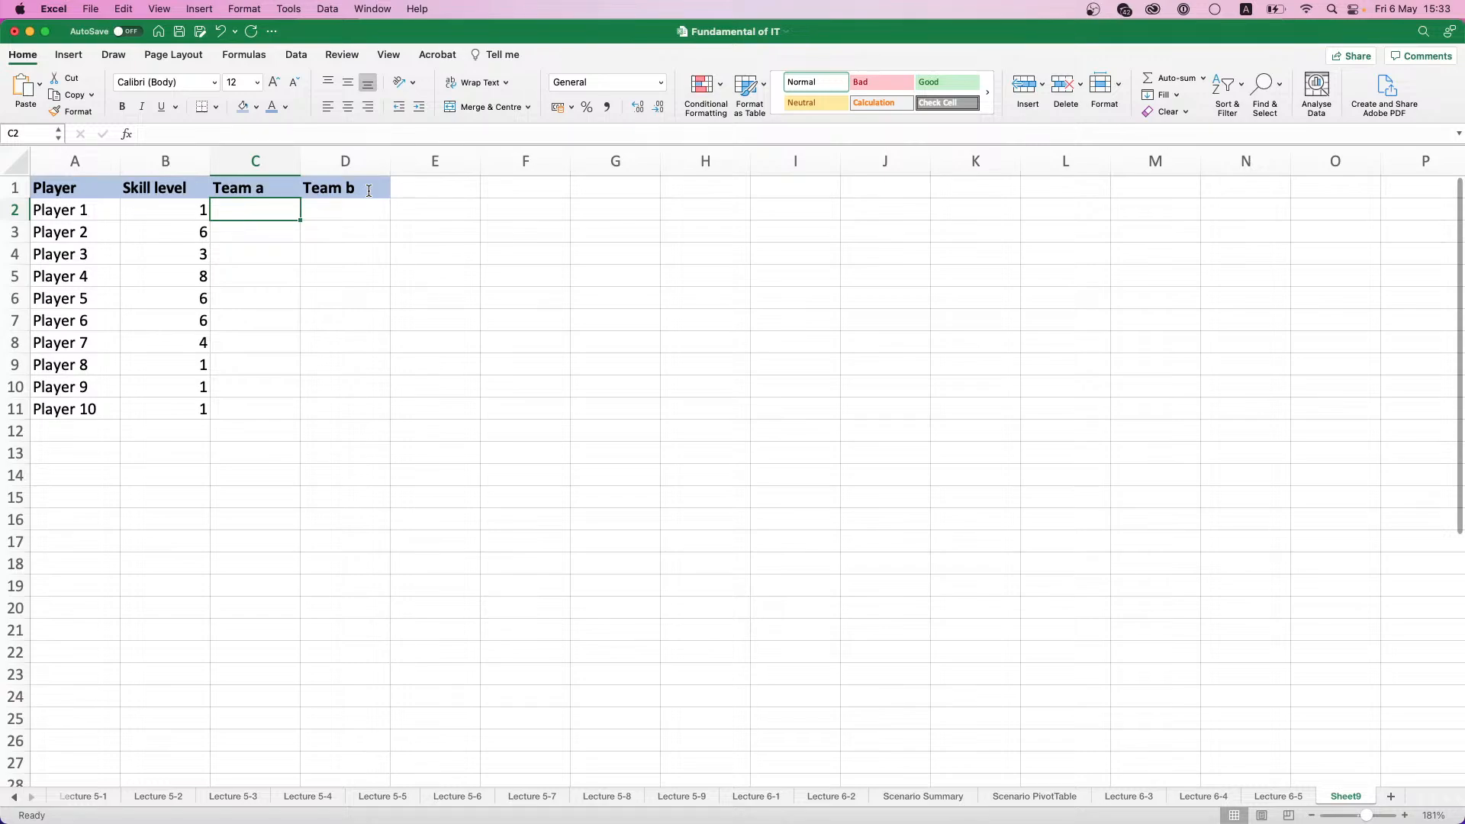
type("1")
key("Return")
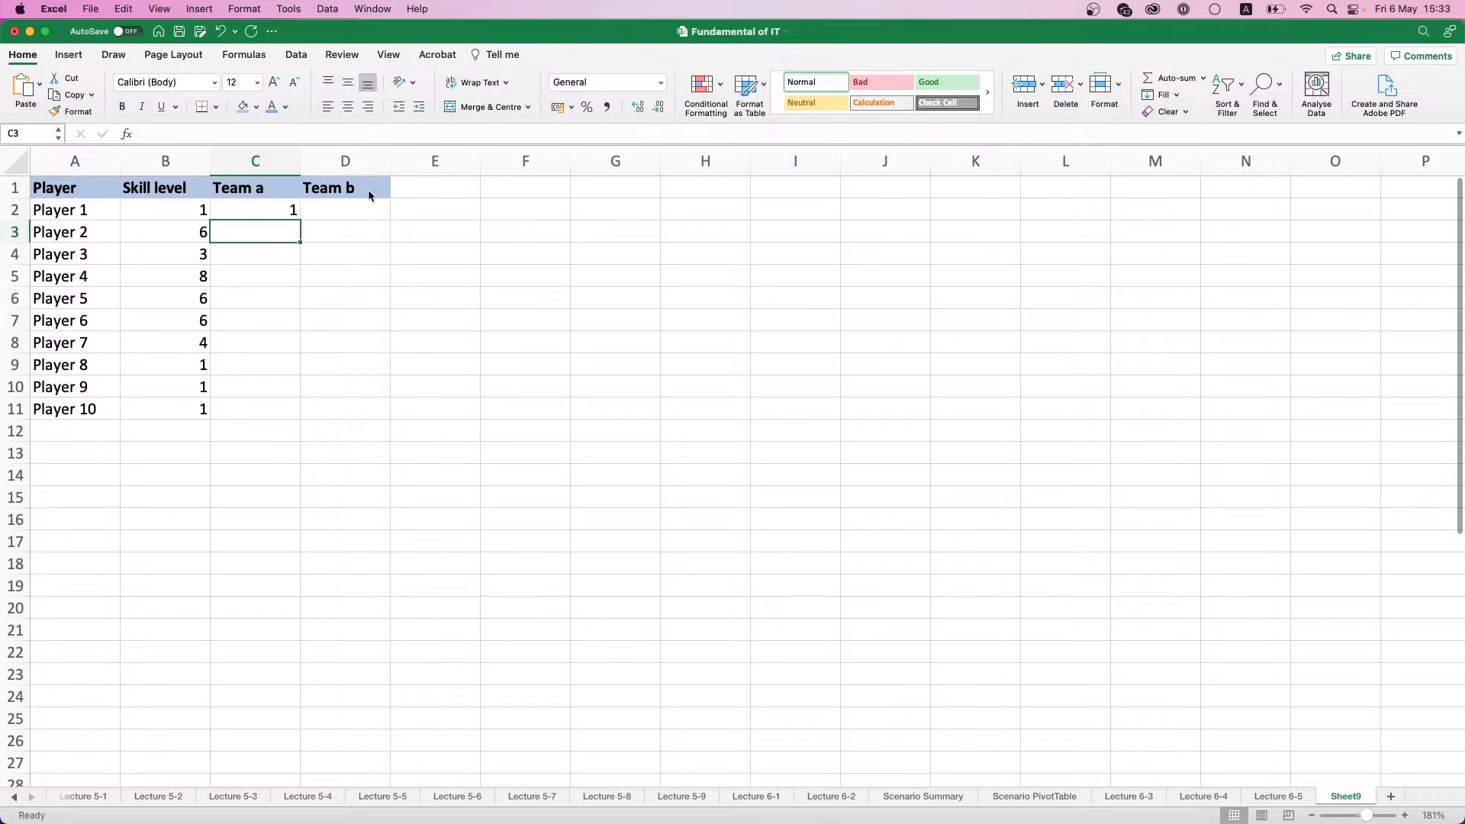
type("1")
key("Return")
type("1")
key("Return")
type("1")
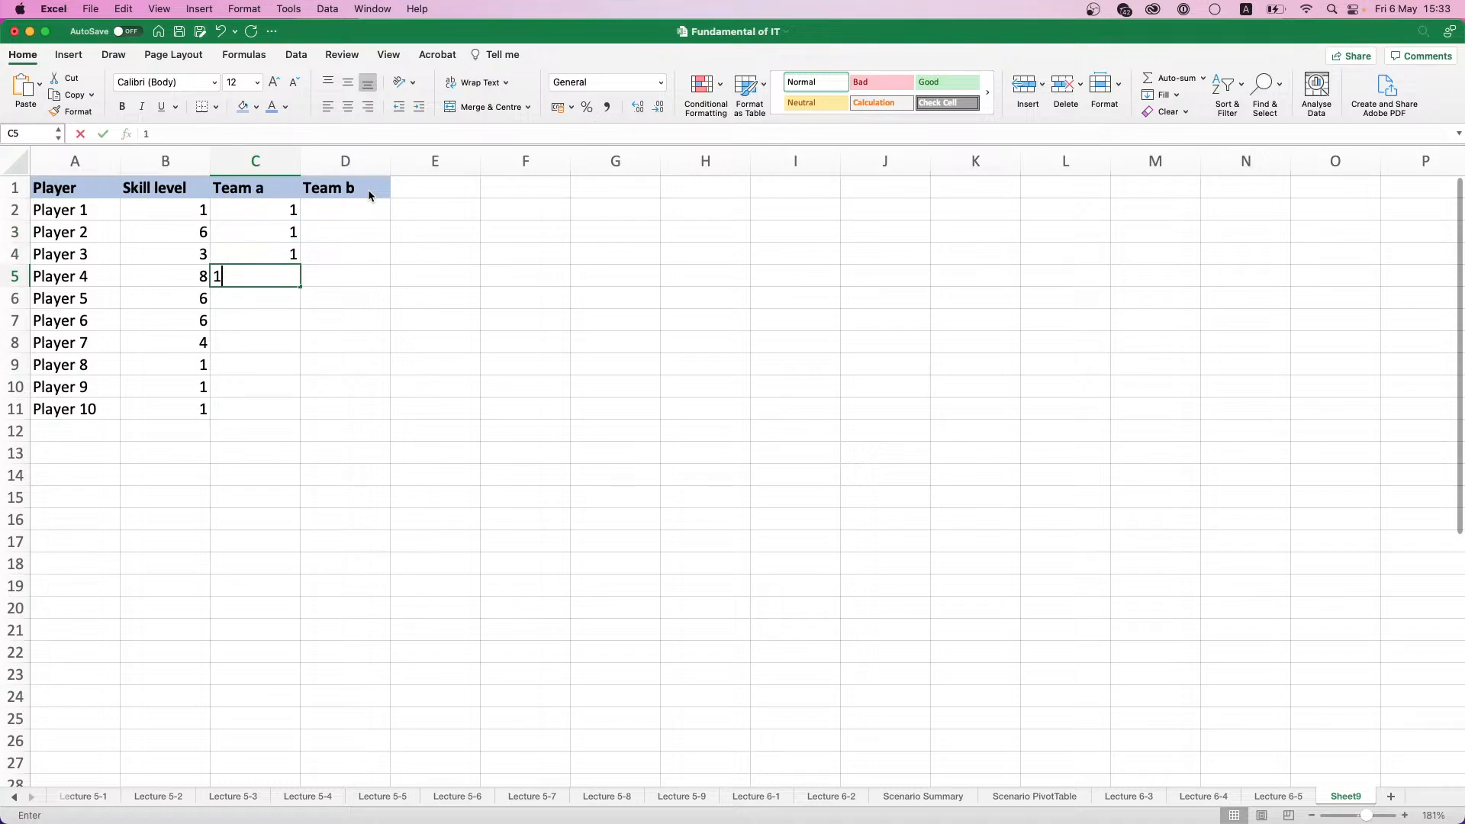
key("Return")
type("1")
key("Return")
type("0")
key("Return")
type("0")
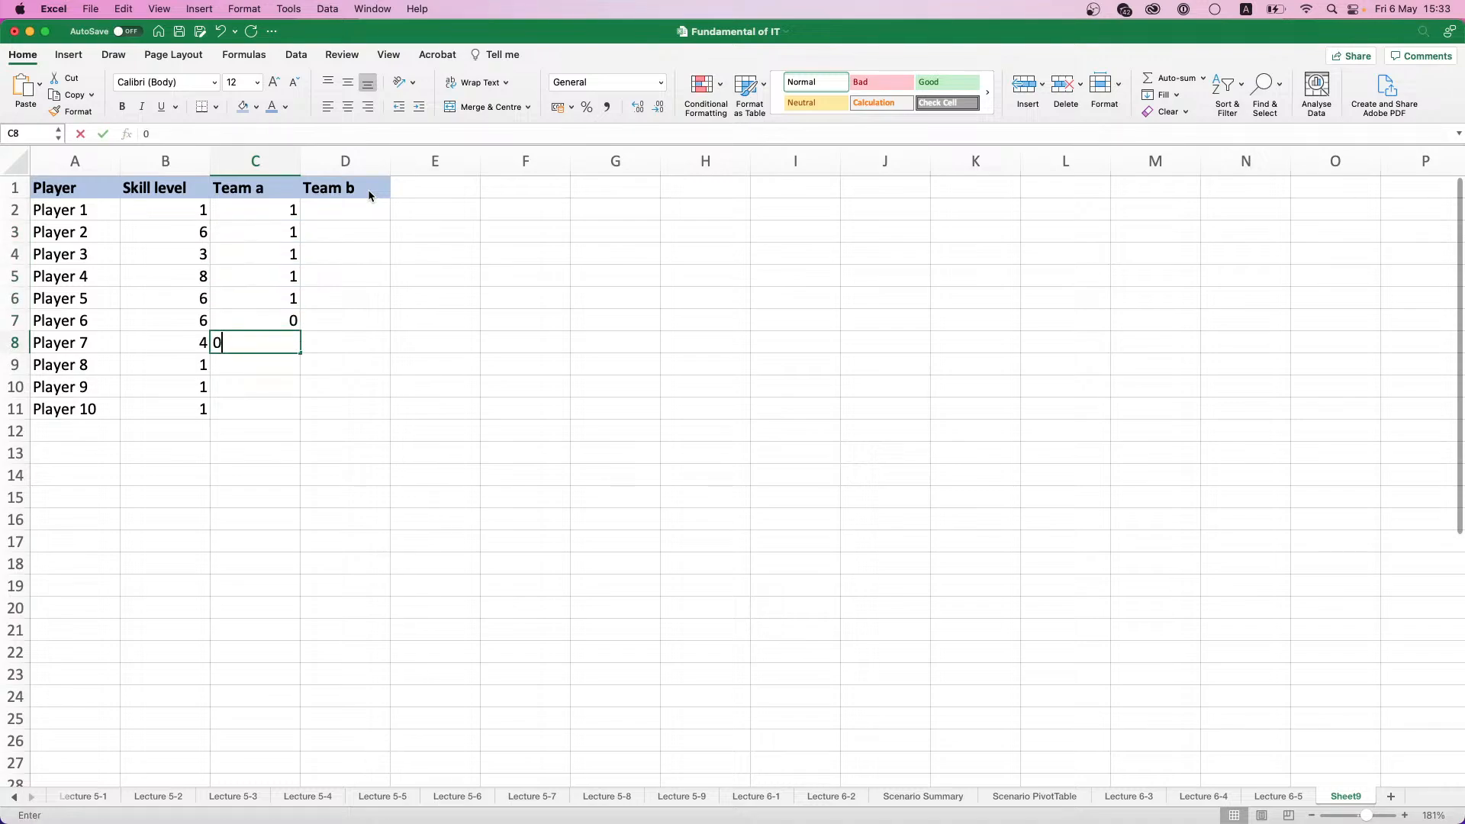
key("Return")
type("0")
key("Return")
type("0")
key("Return")
type("0")
key("Return")
- Enter the formula =ABS(C2-1) for Player 1 in the Team b column, cell D2
key("Up")
key("Up")
key("Up")
key("Up")
key("Up")
key("Up")
key("Up")
key("Up")
key("Up")
key("Up")
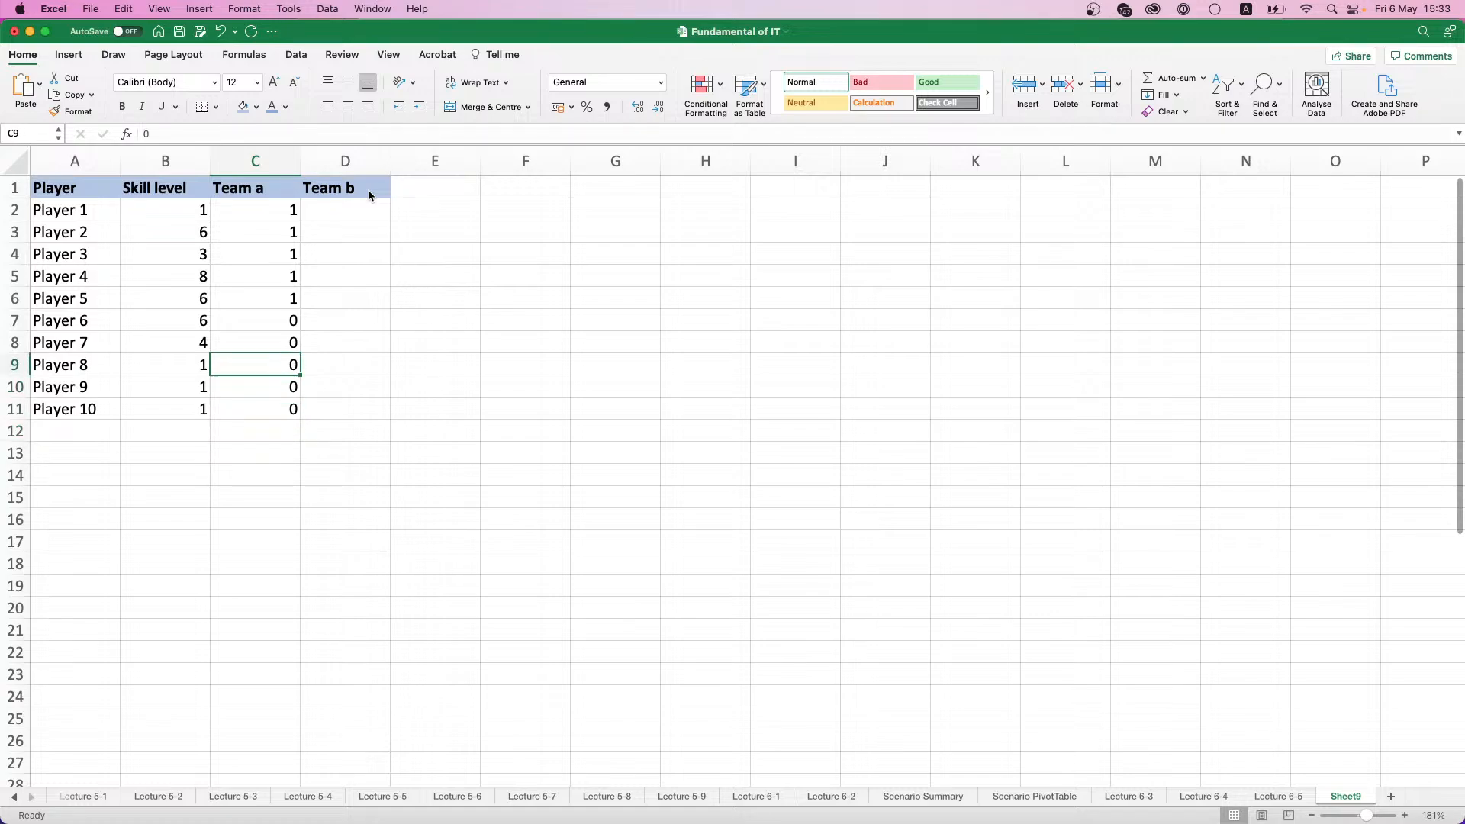
key("Right")
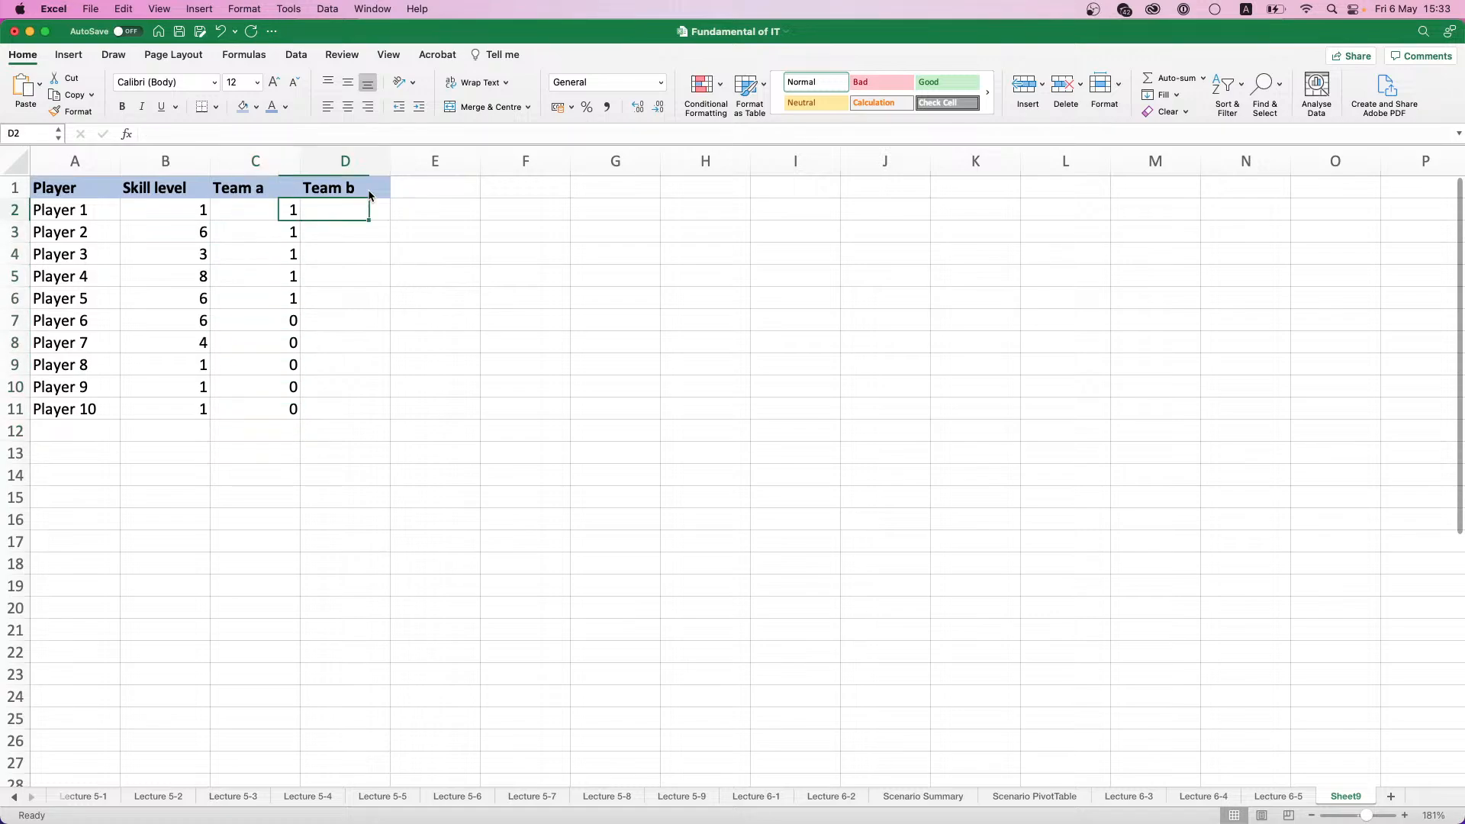
type("=")
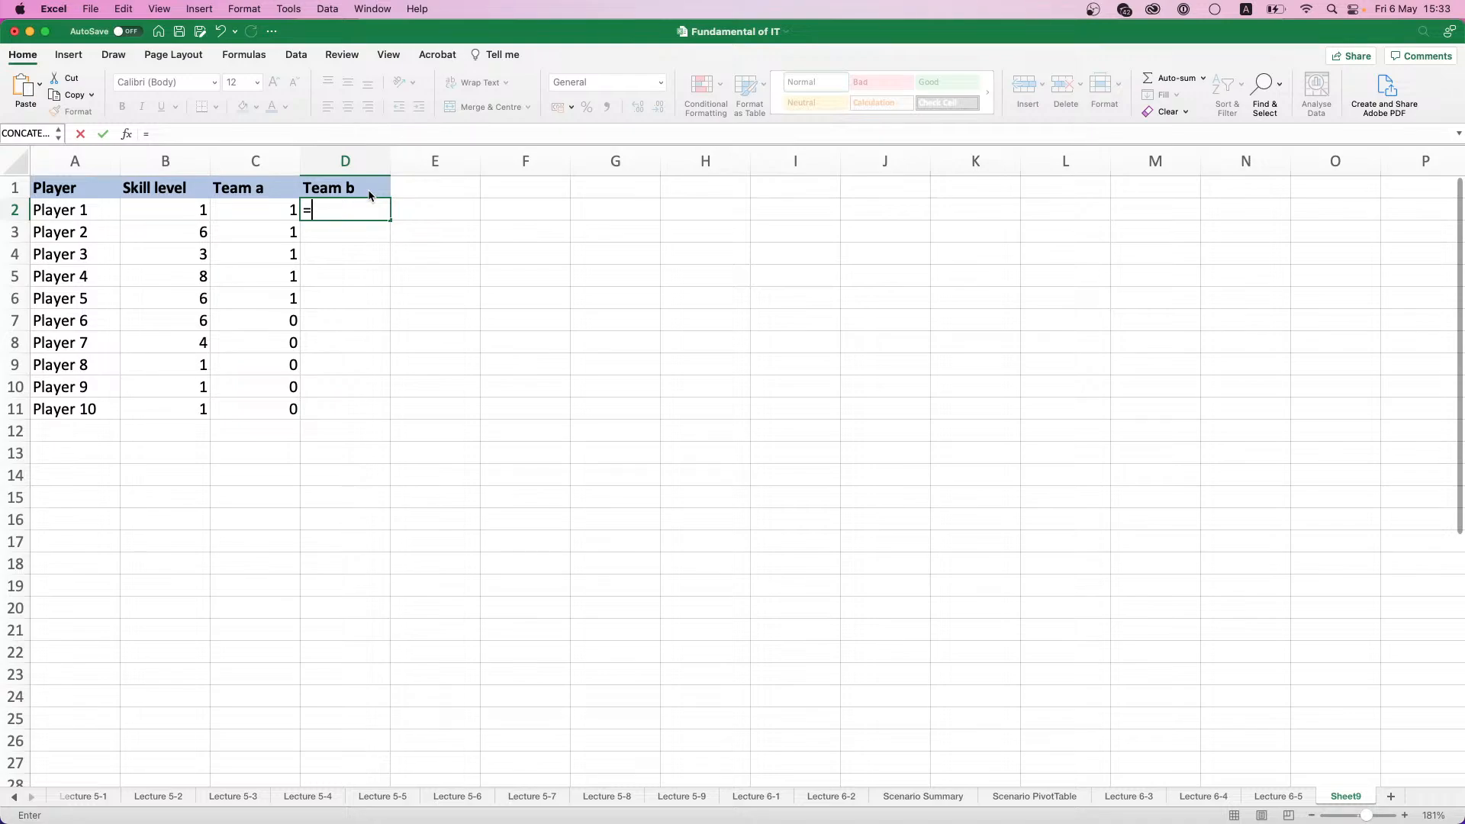
type("ABS")
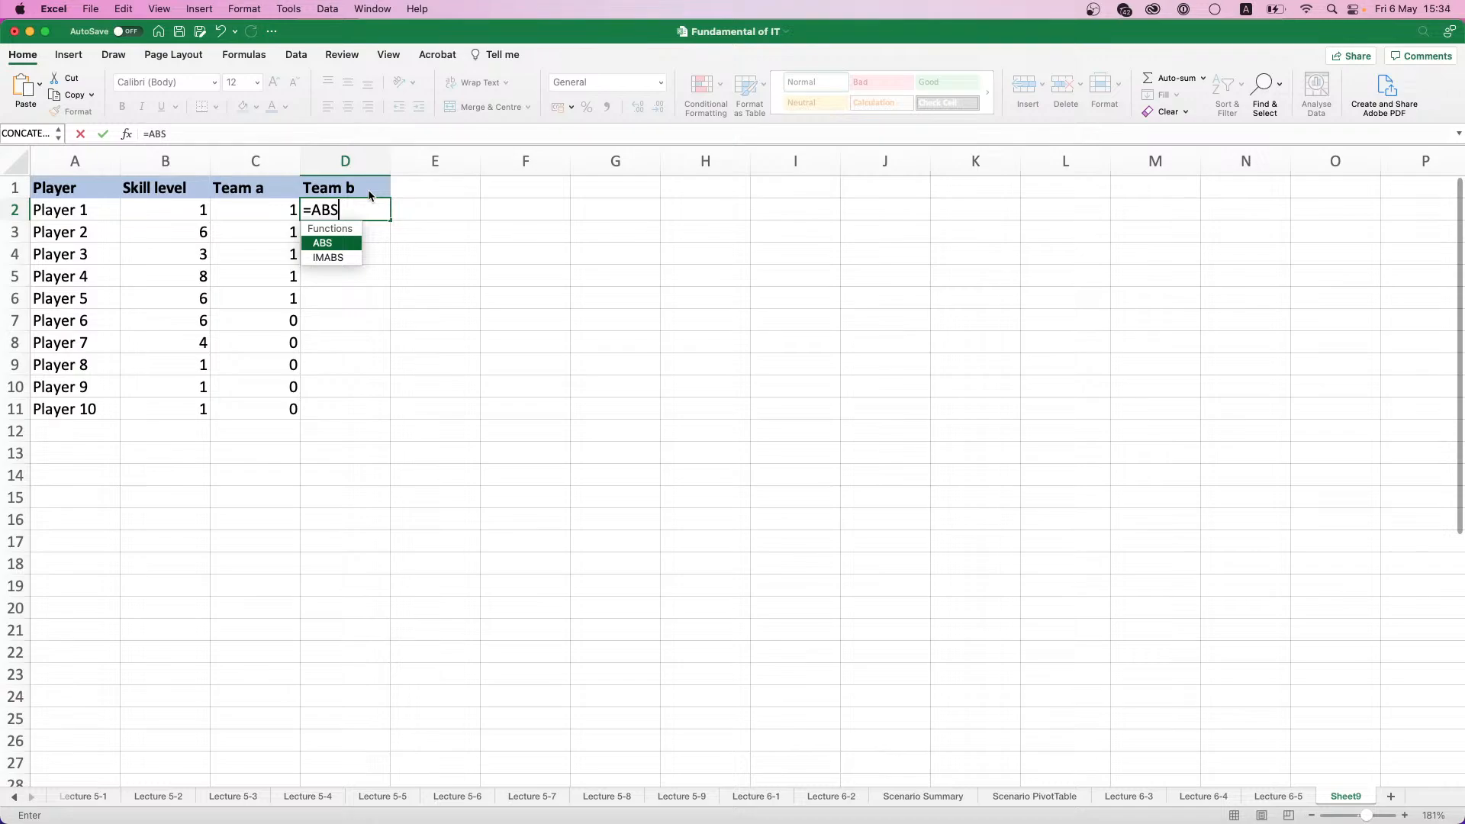
type("(")
key("Left")
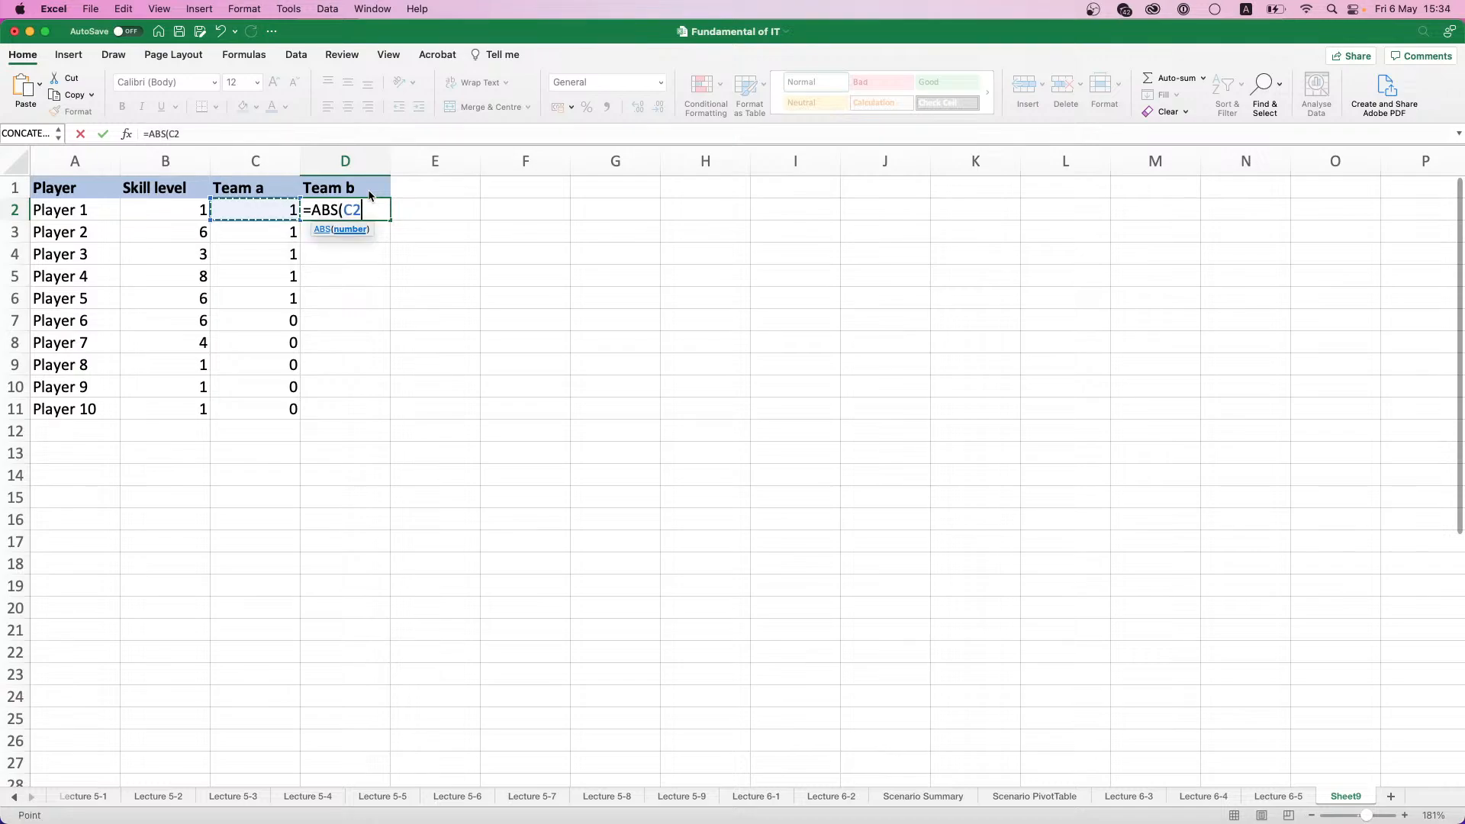
type("-1)")
key("Return")
- Fill the Team b formula from D2 down through Player 10 in D11
left_click(376, 210)
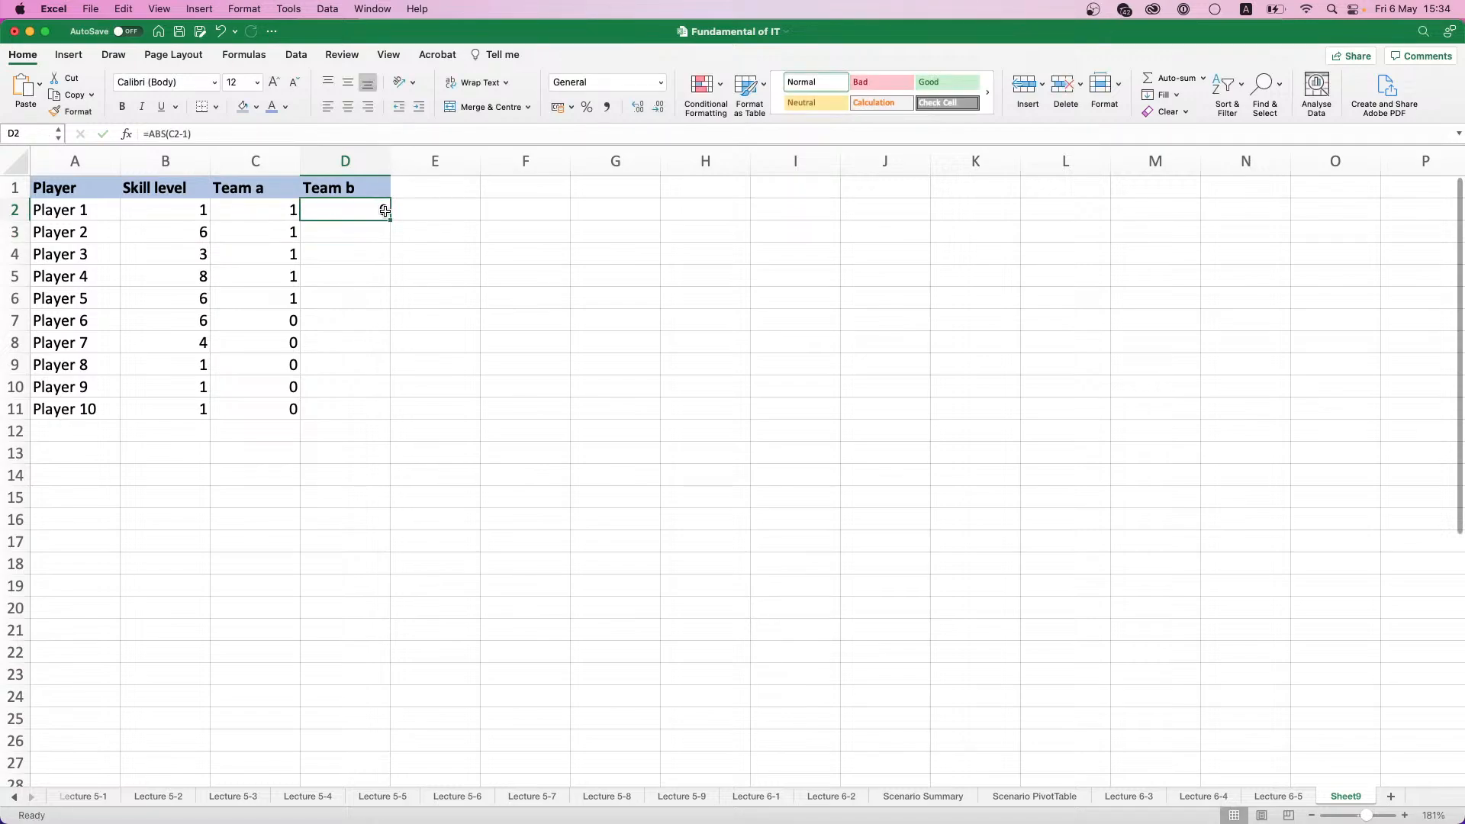
double_click(390, 217)
left_click(384, 330)
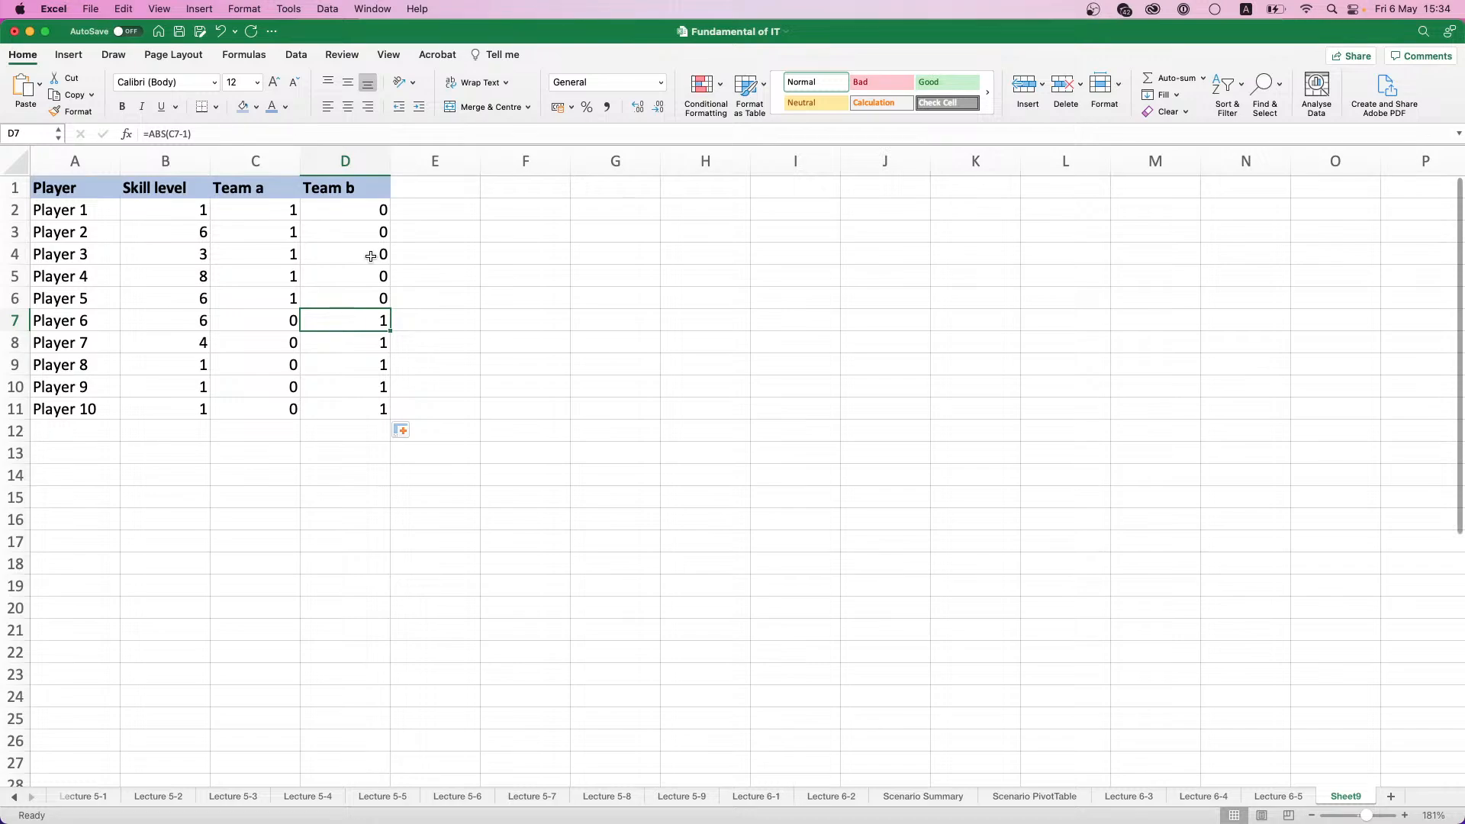
- Test the Team b formula by setting Player 1's Team a value to 0 and back to 1, checking the Team b cells
left_click(283, 202)
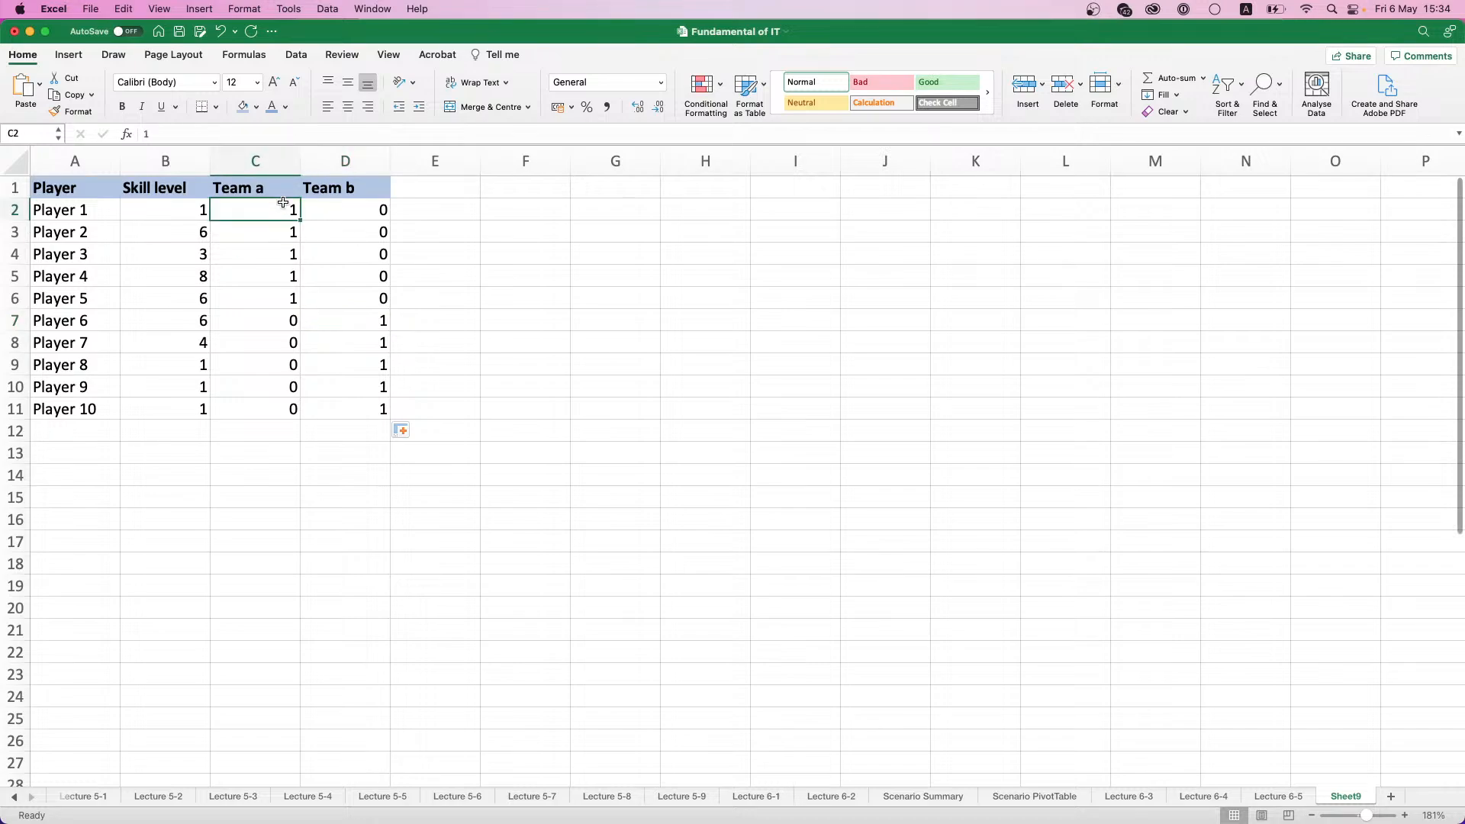
type("0")
key("Return")
key("Up")
type("1")
key("Return")
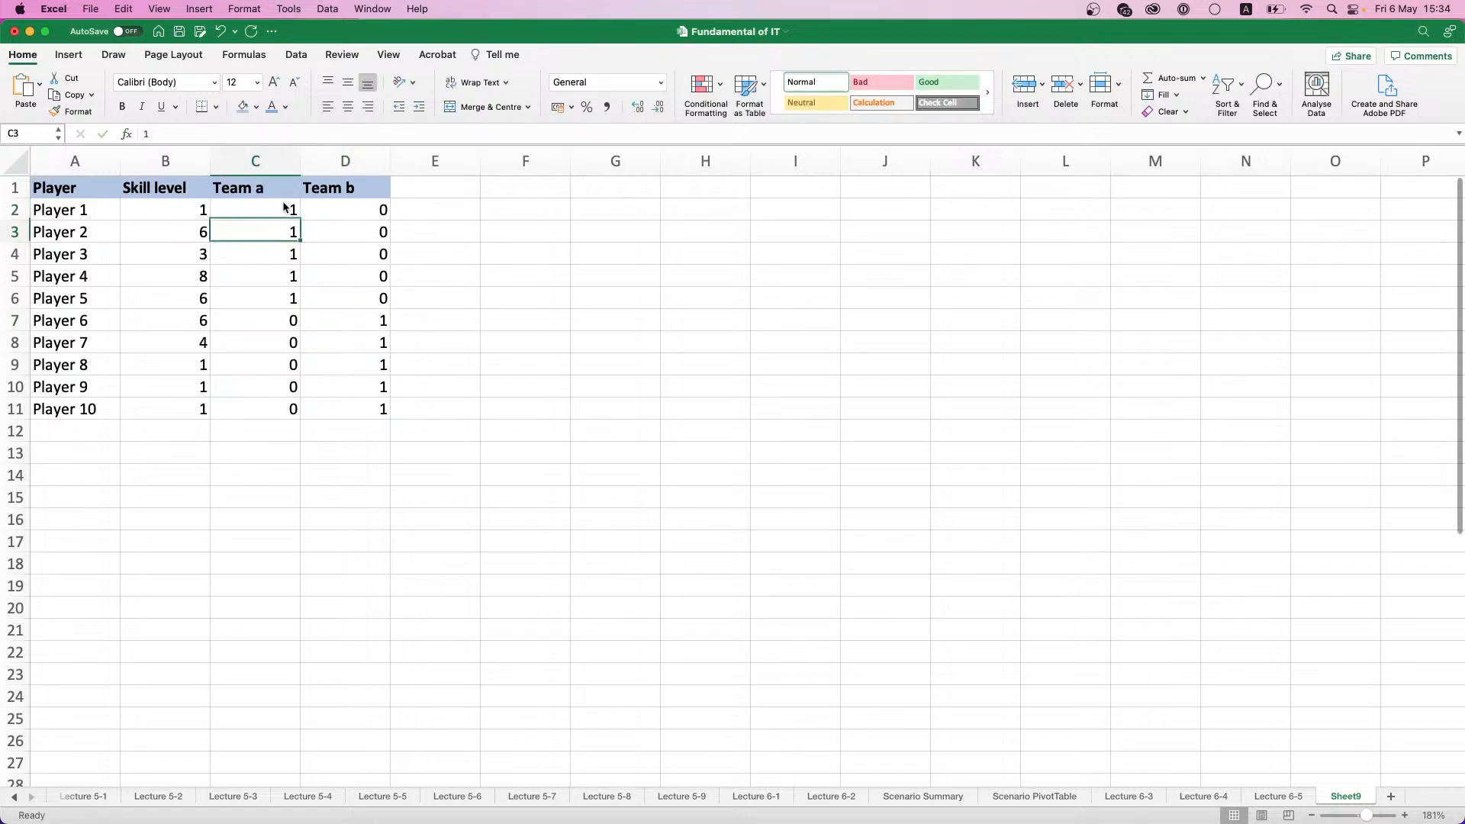
left_click_drag(347, 206, 365, 276)
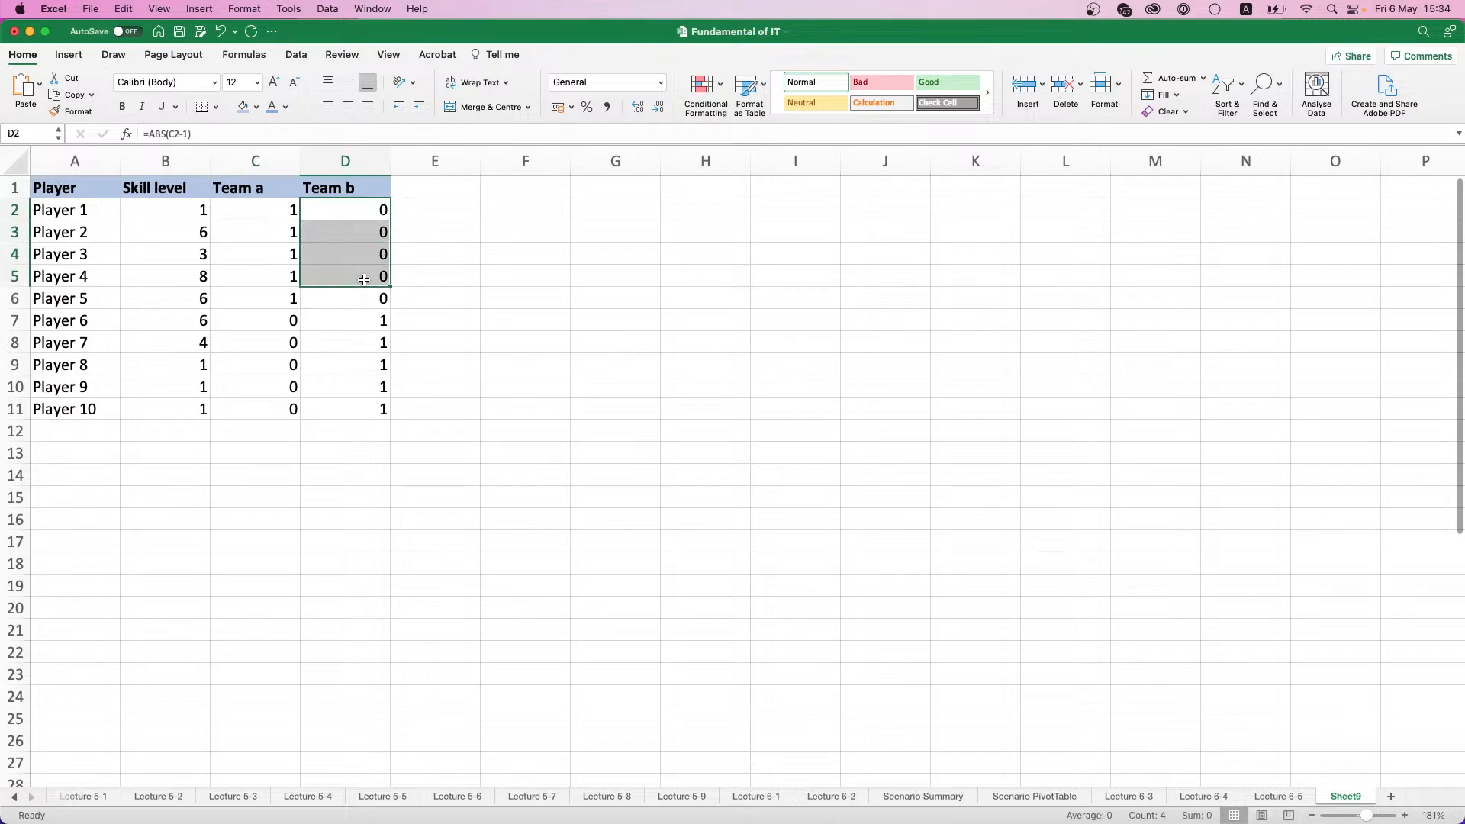
left_click(374, 321)
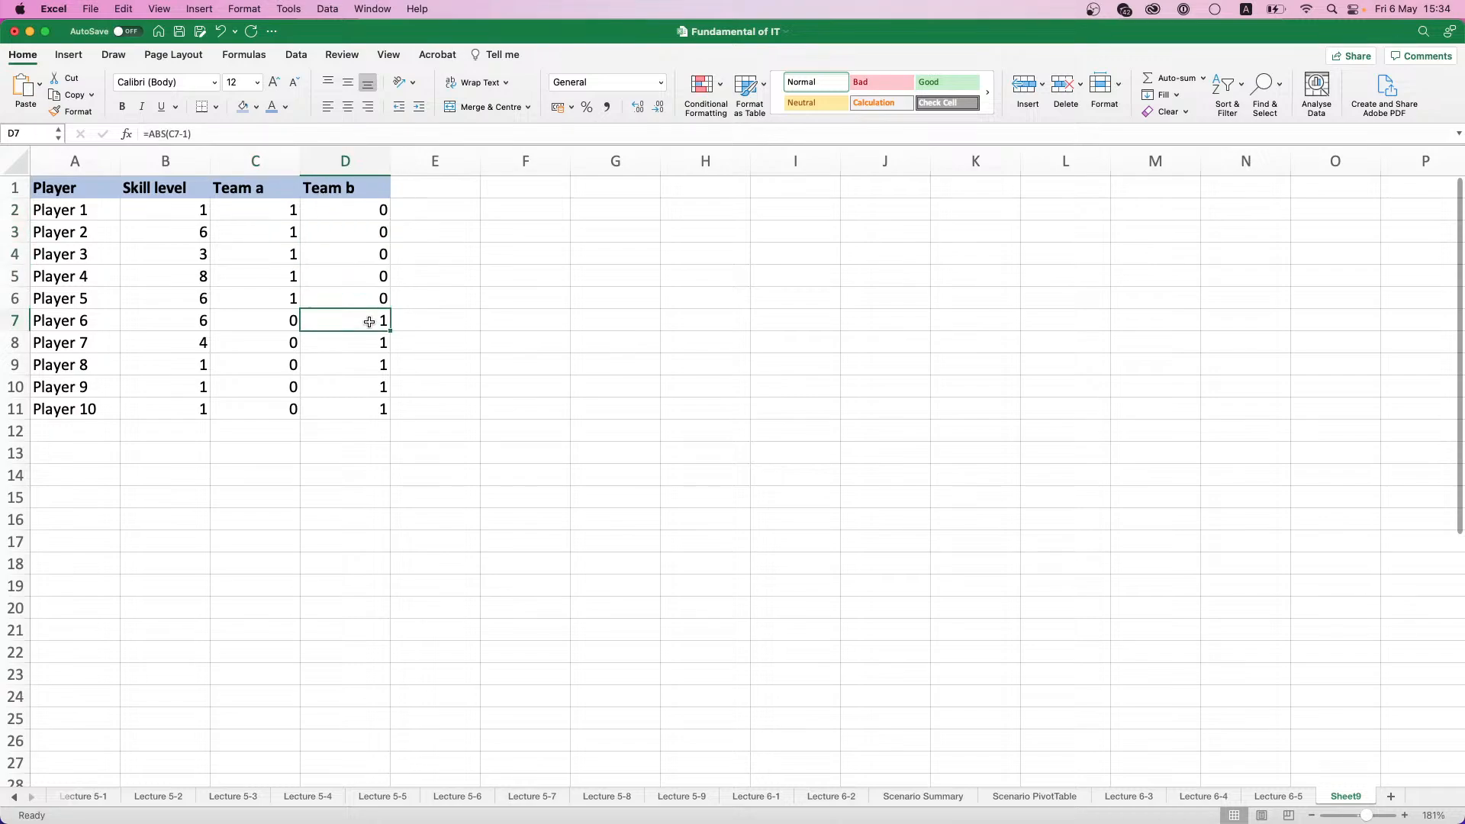
- Total the Team a column in C12 with =SUM(C2:C11) and copy the formula across to D12 for Team b
left_click(277, 431)
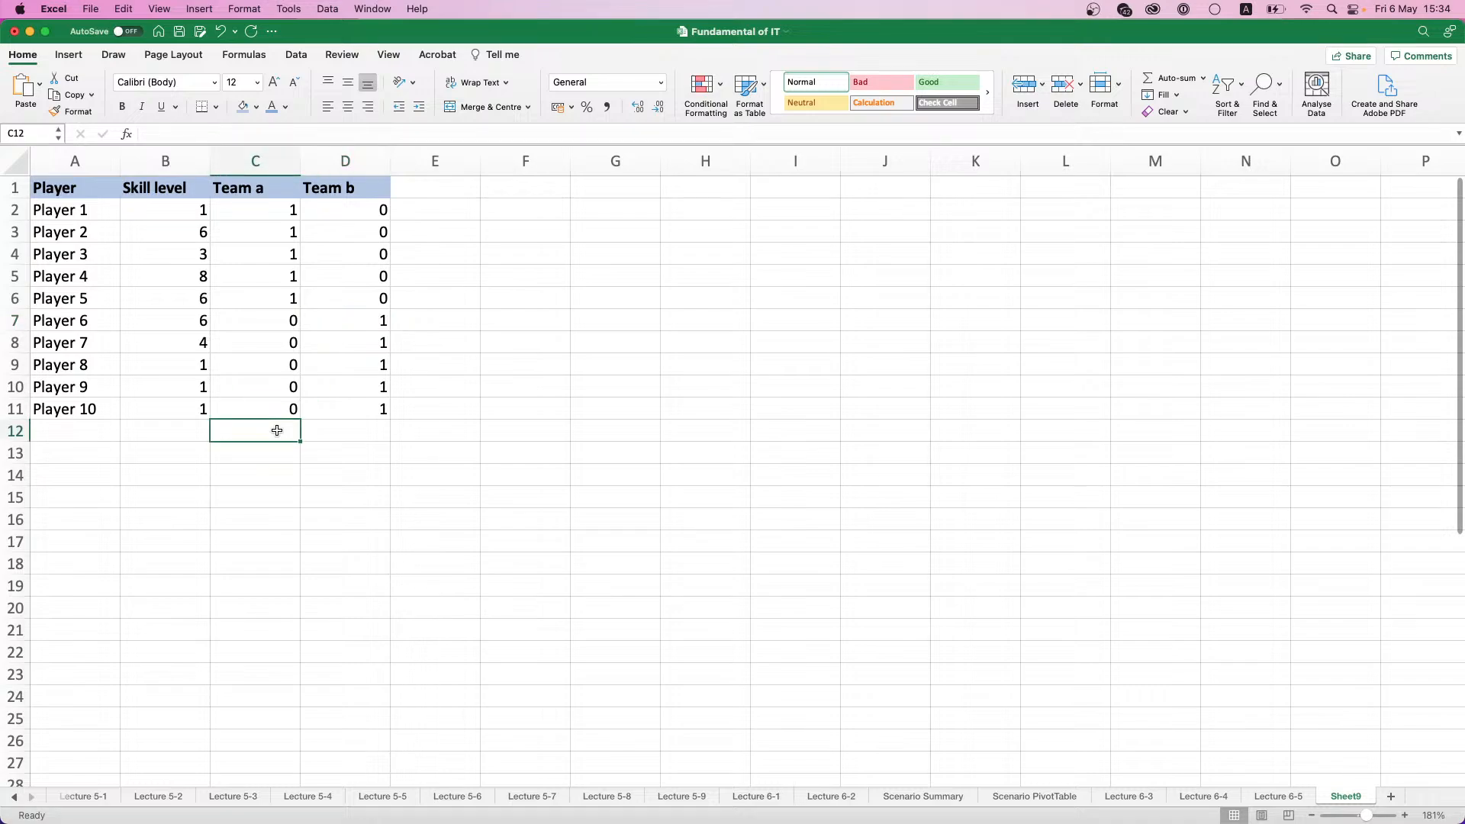
type("=")
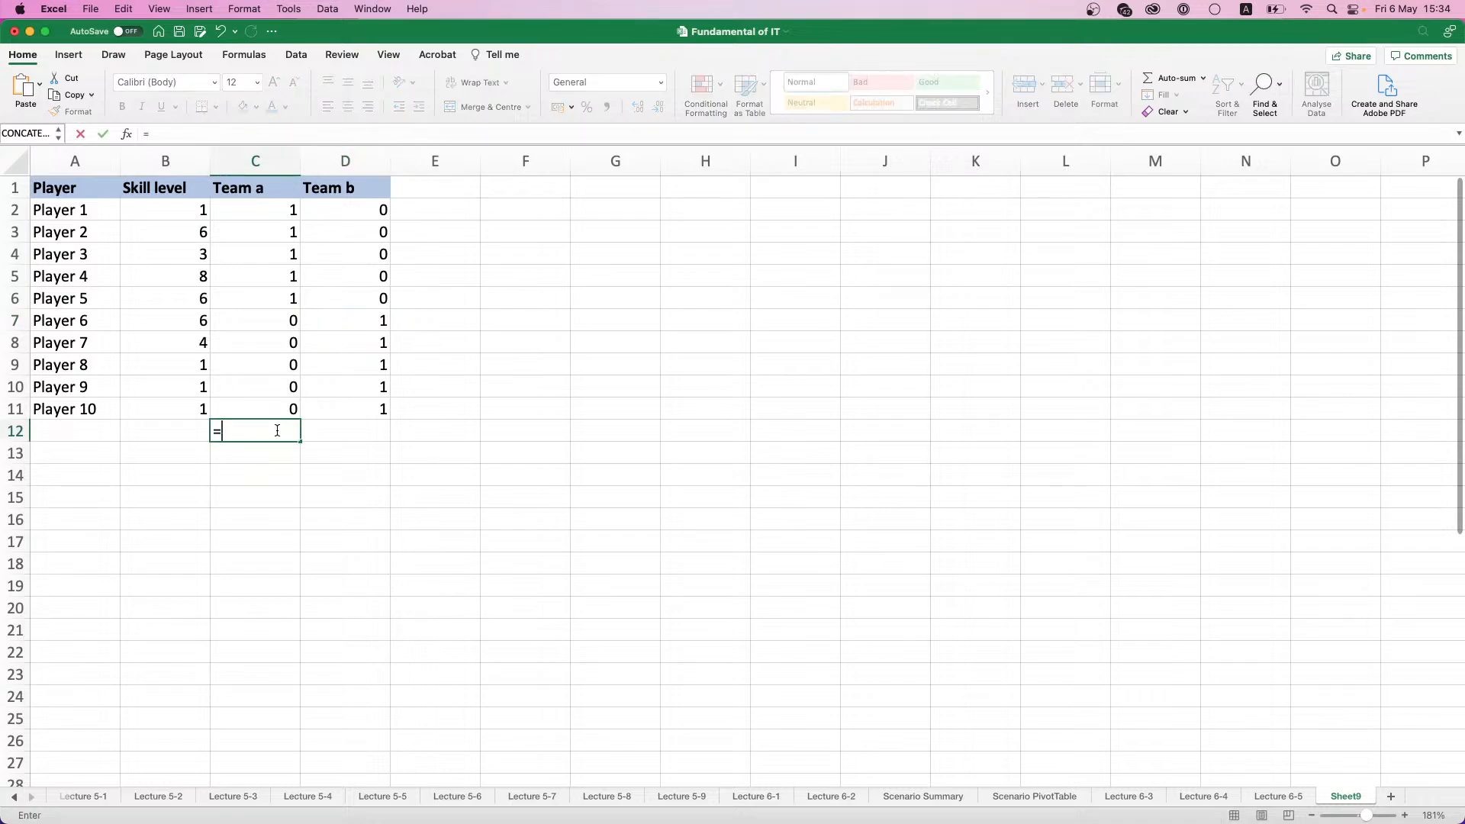
type("S")
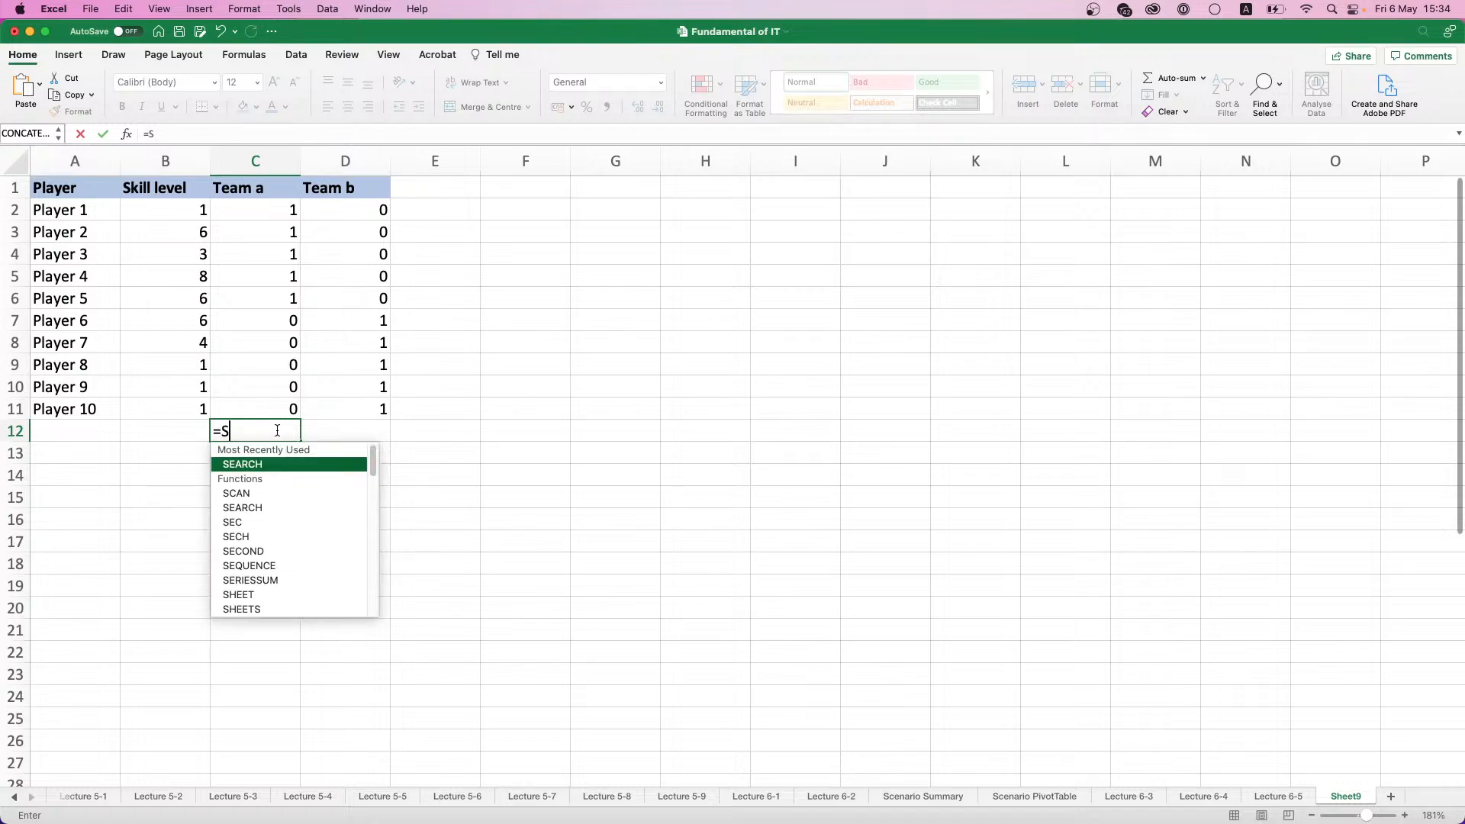
type("UM(")
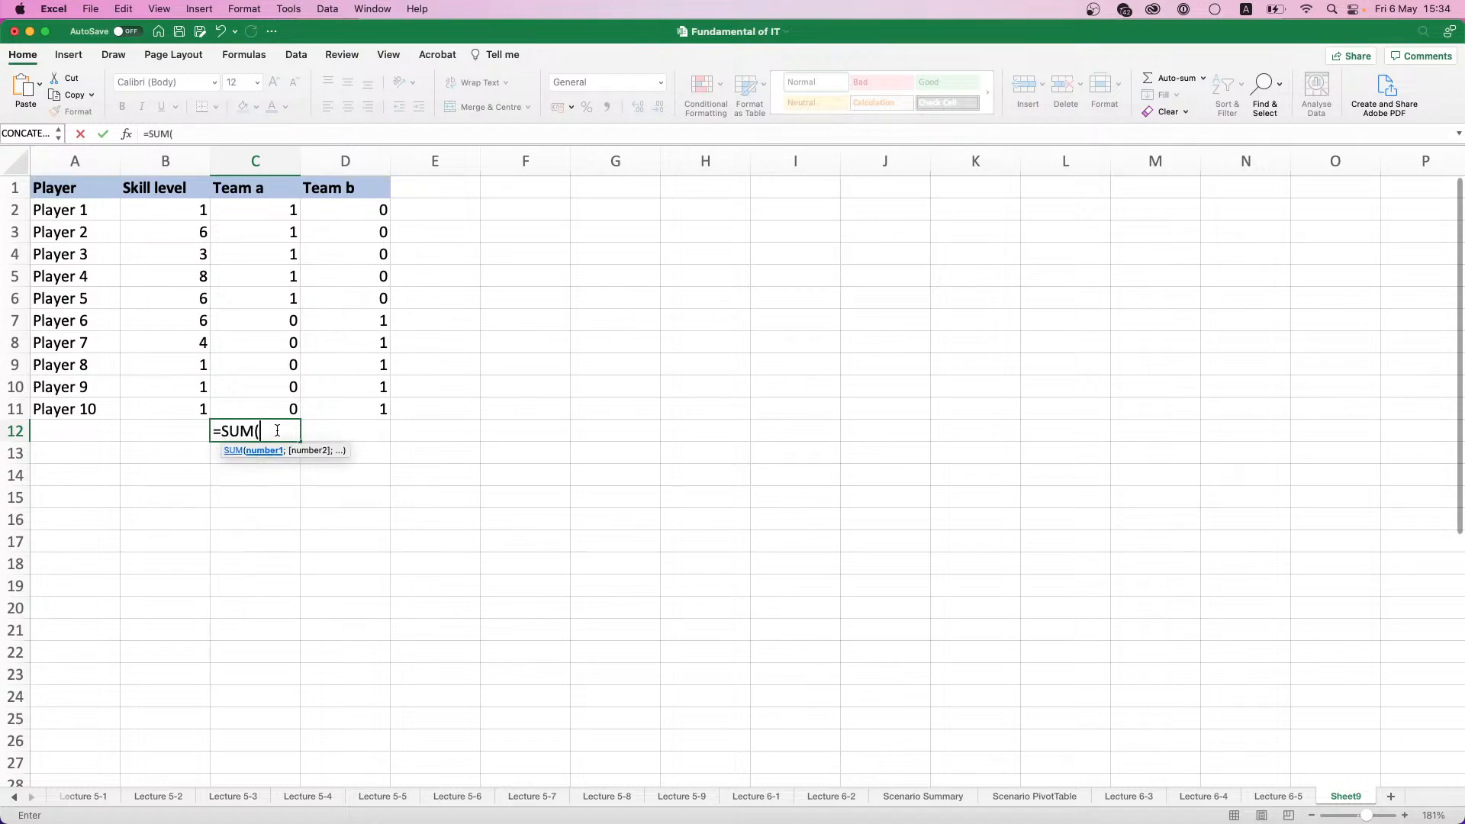
left_click_drag(281, 409, 266, 208)
key("Return")
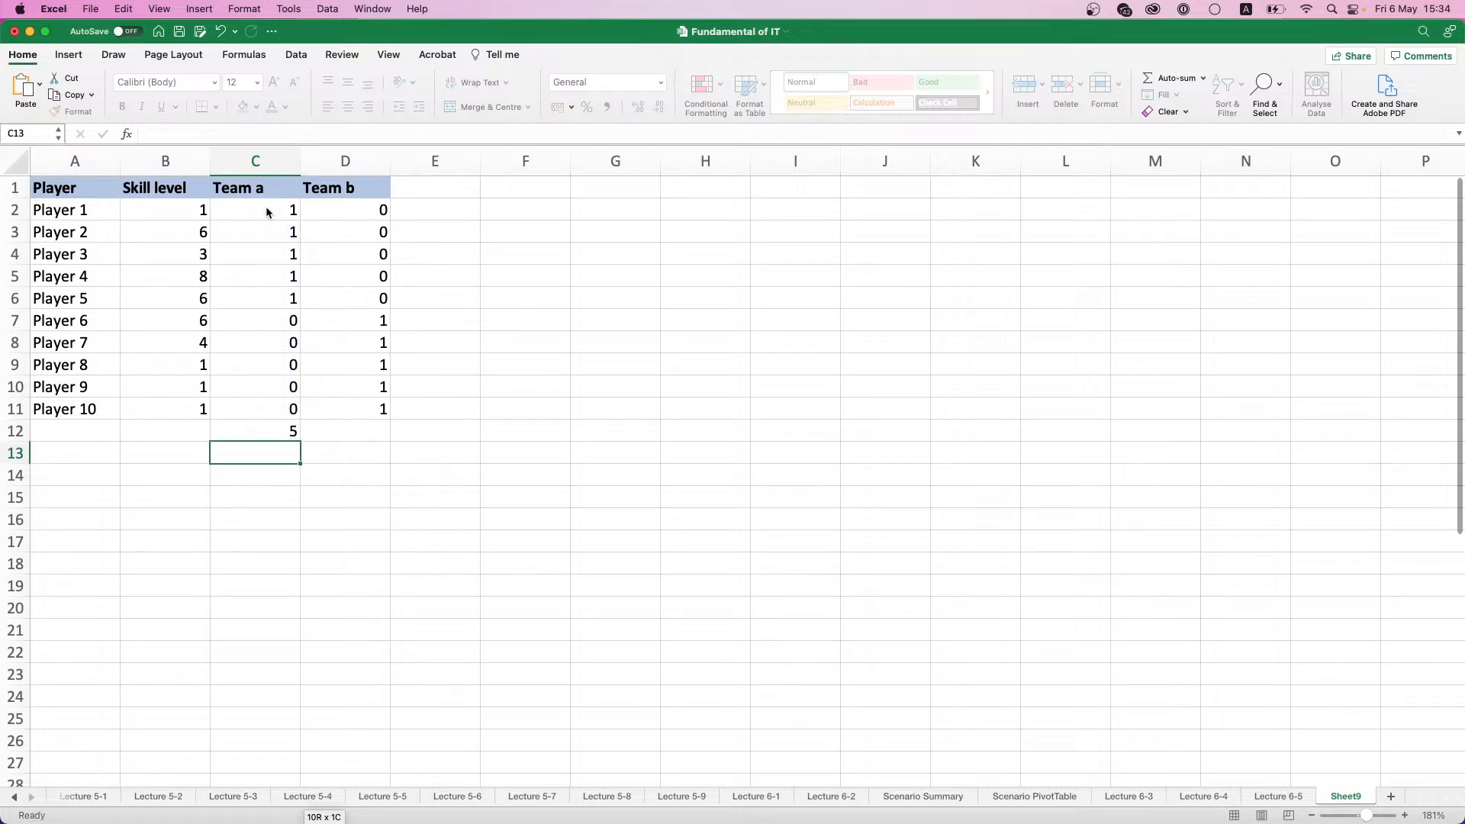
left_click(284, 432)
left_click_drag(299, 441, 368, 440)
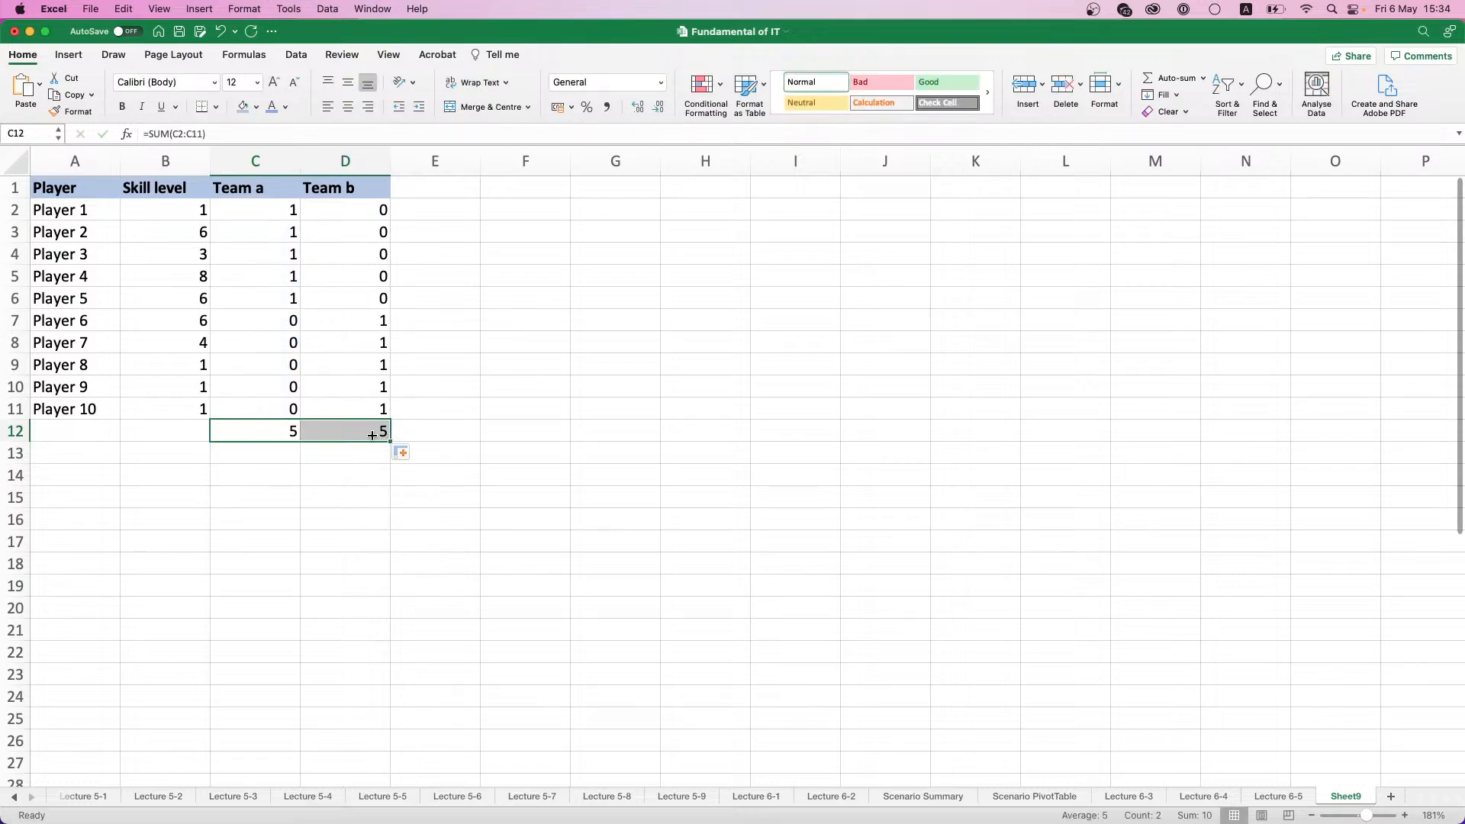
left_click(288, 430)
left_click(324, 429)
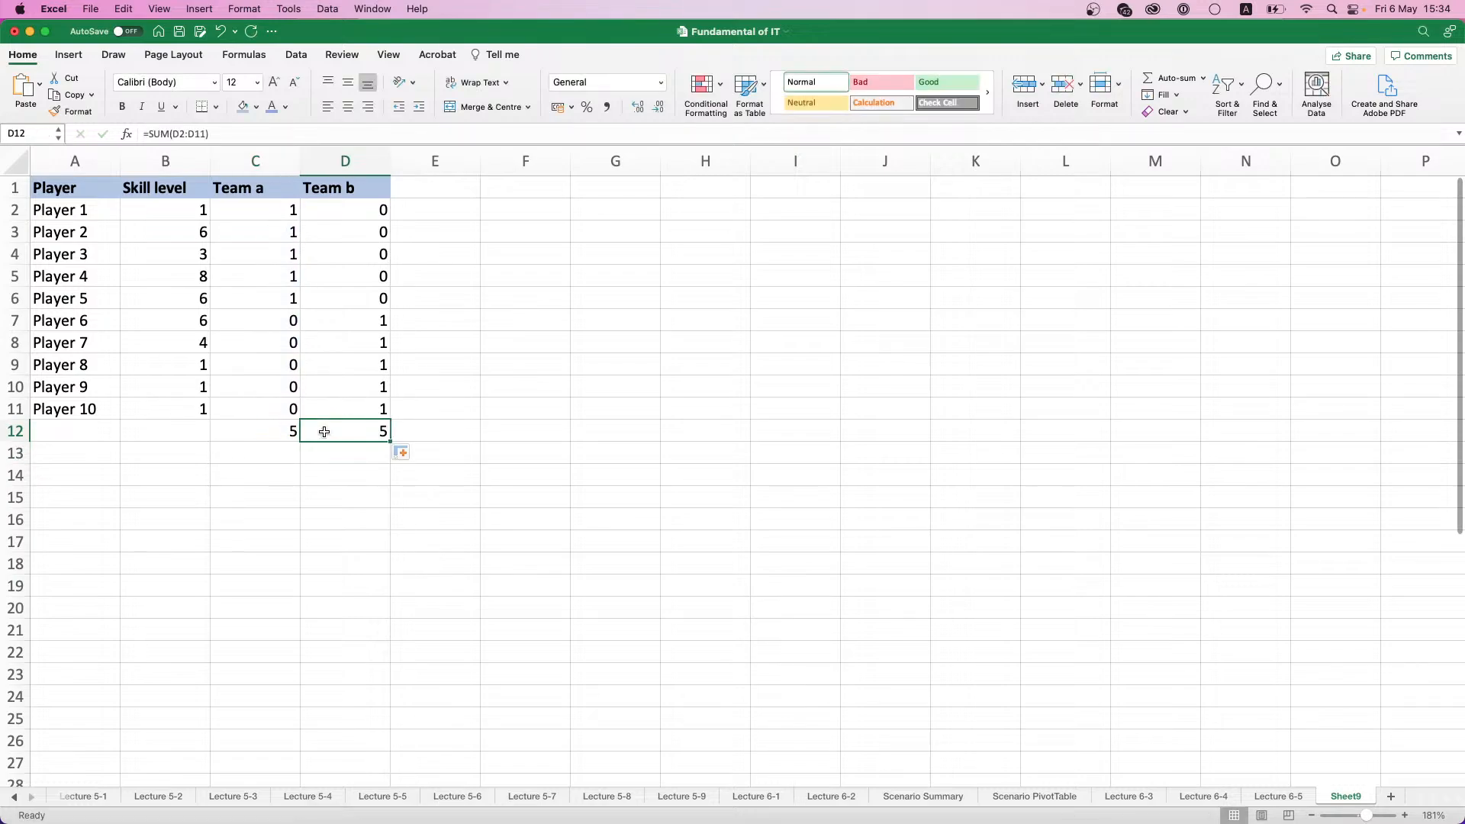
- Add the column headings Team a skill in E1 and Team b skill in F1
left_click(418, 186)
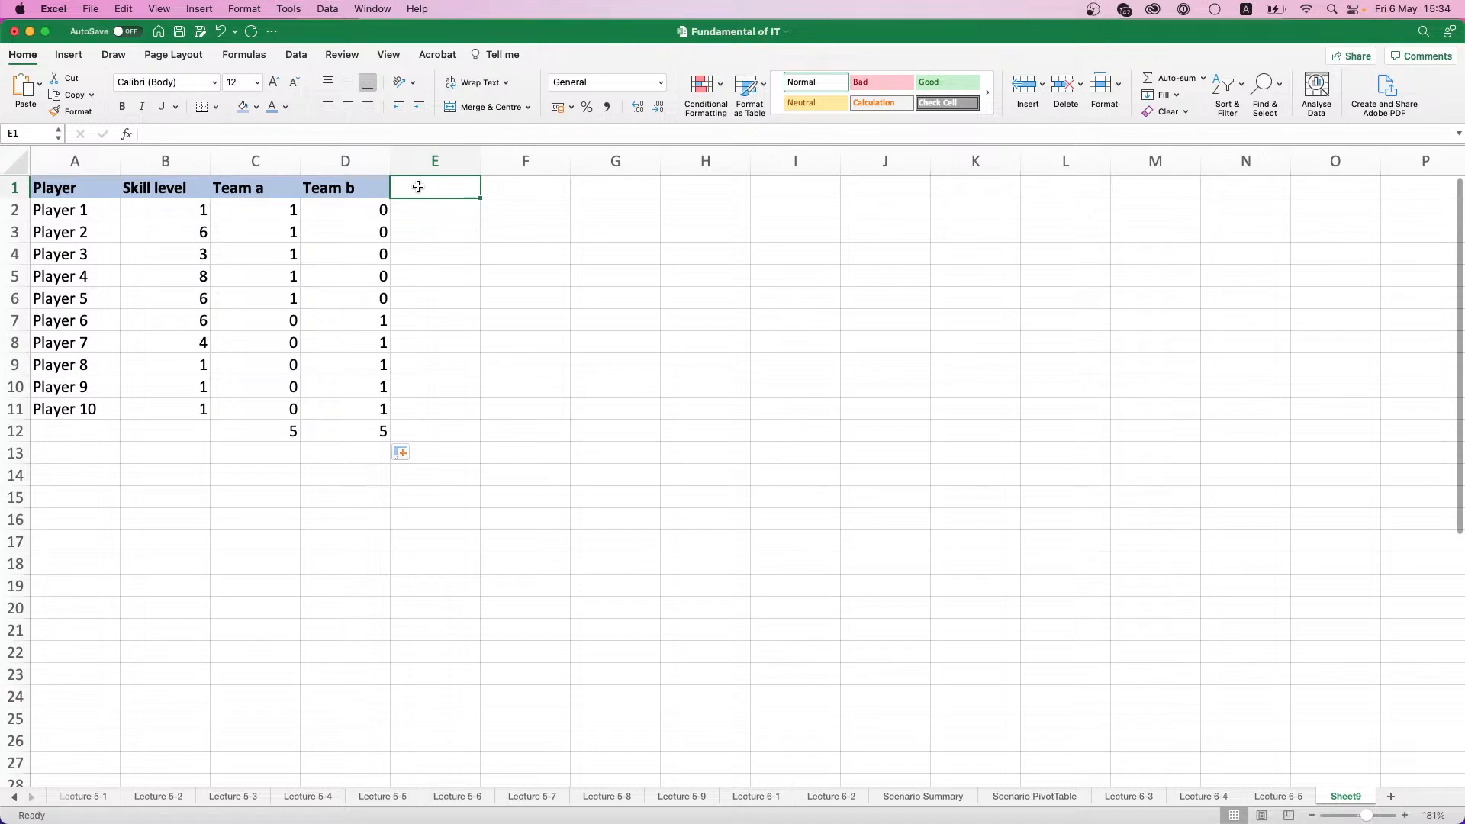
type("Te")
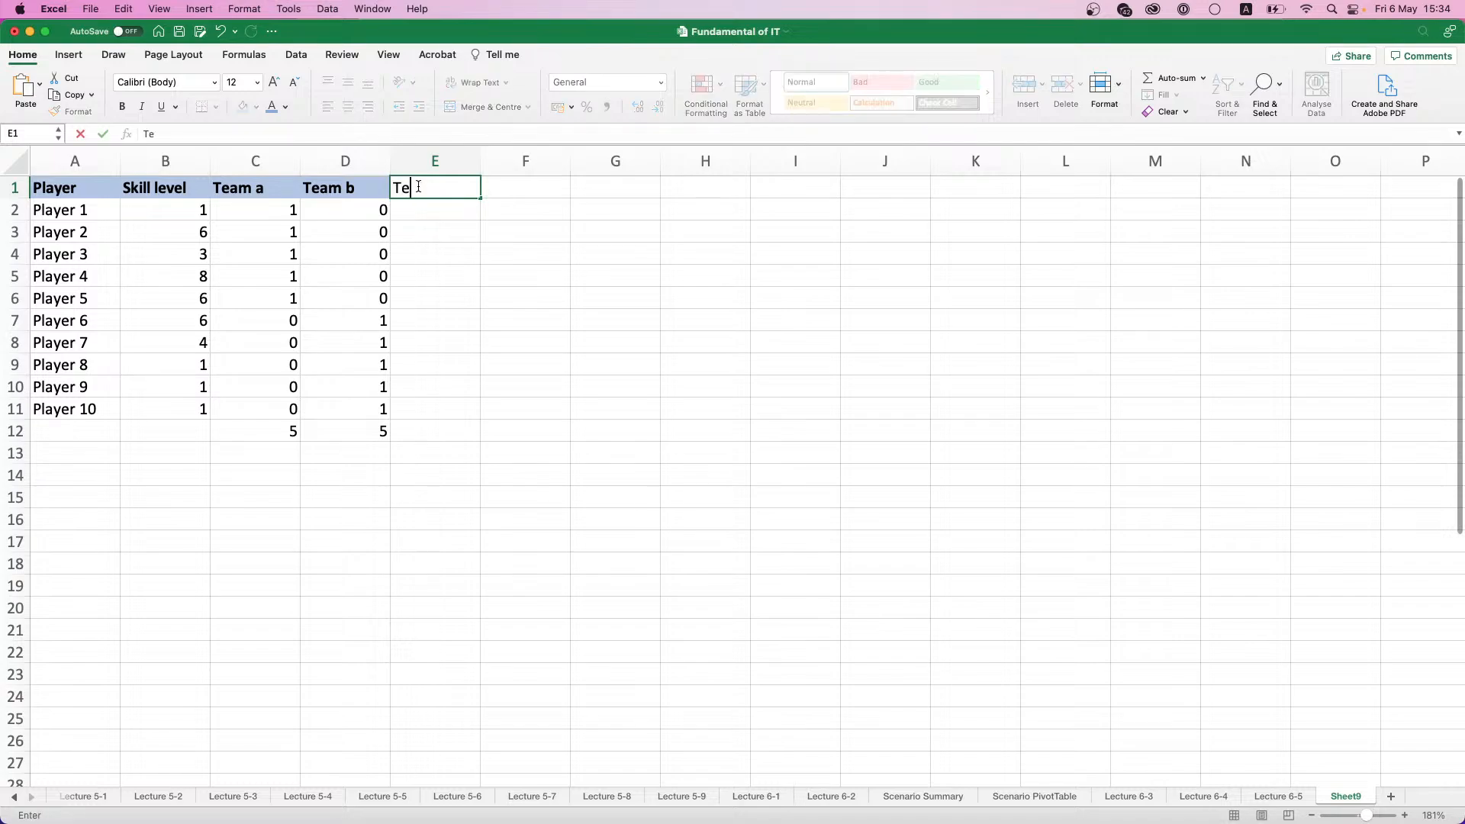
type("am a skill")
key("Return")
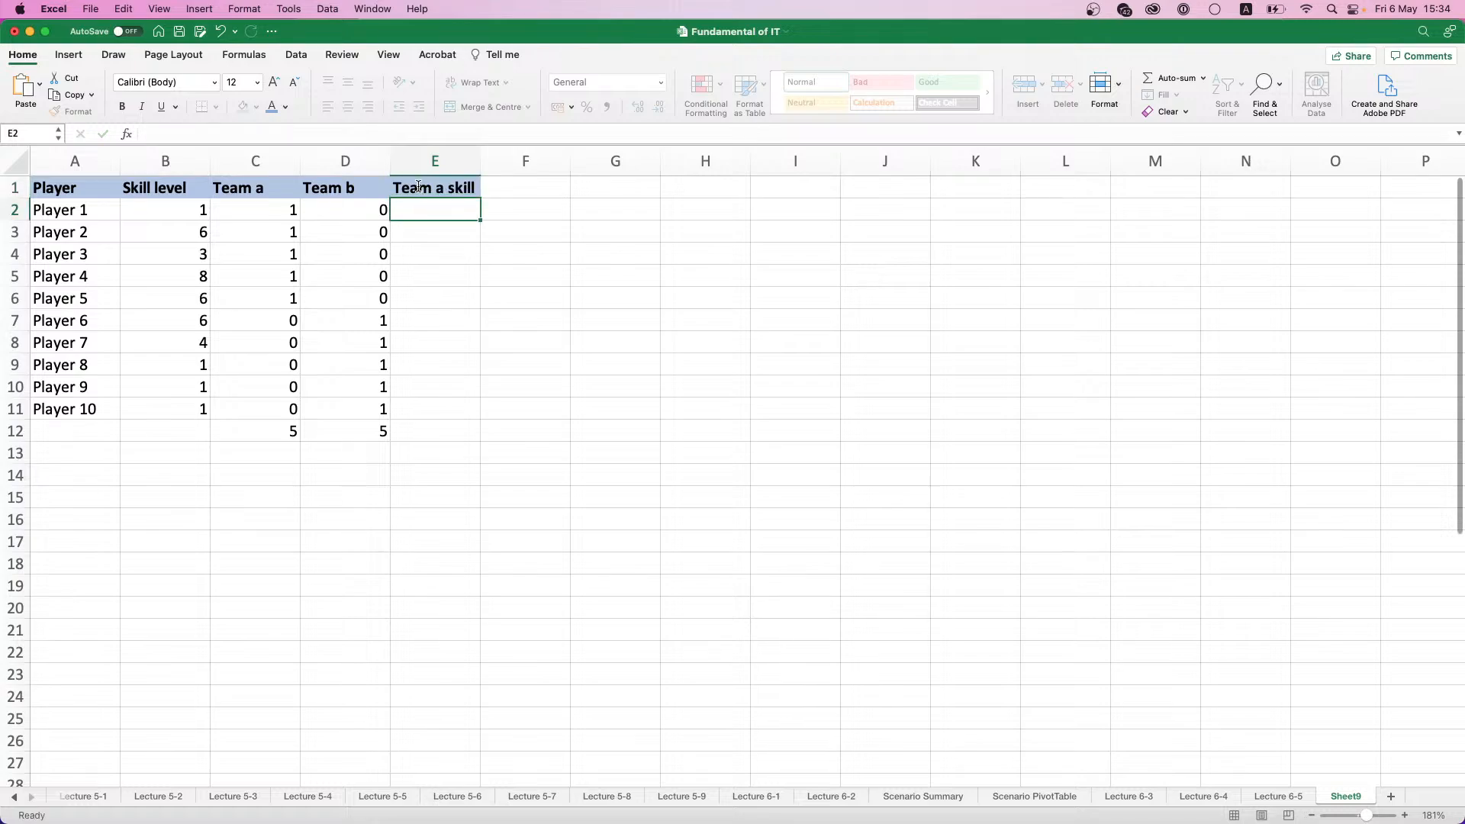
left_click(489, 194)
type("Team")
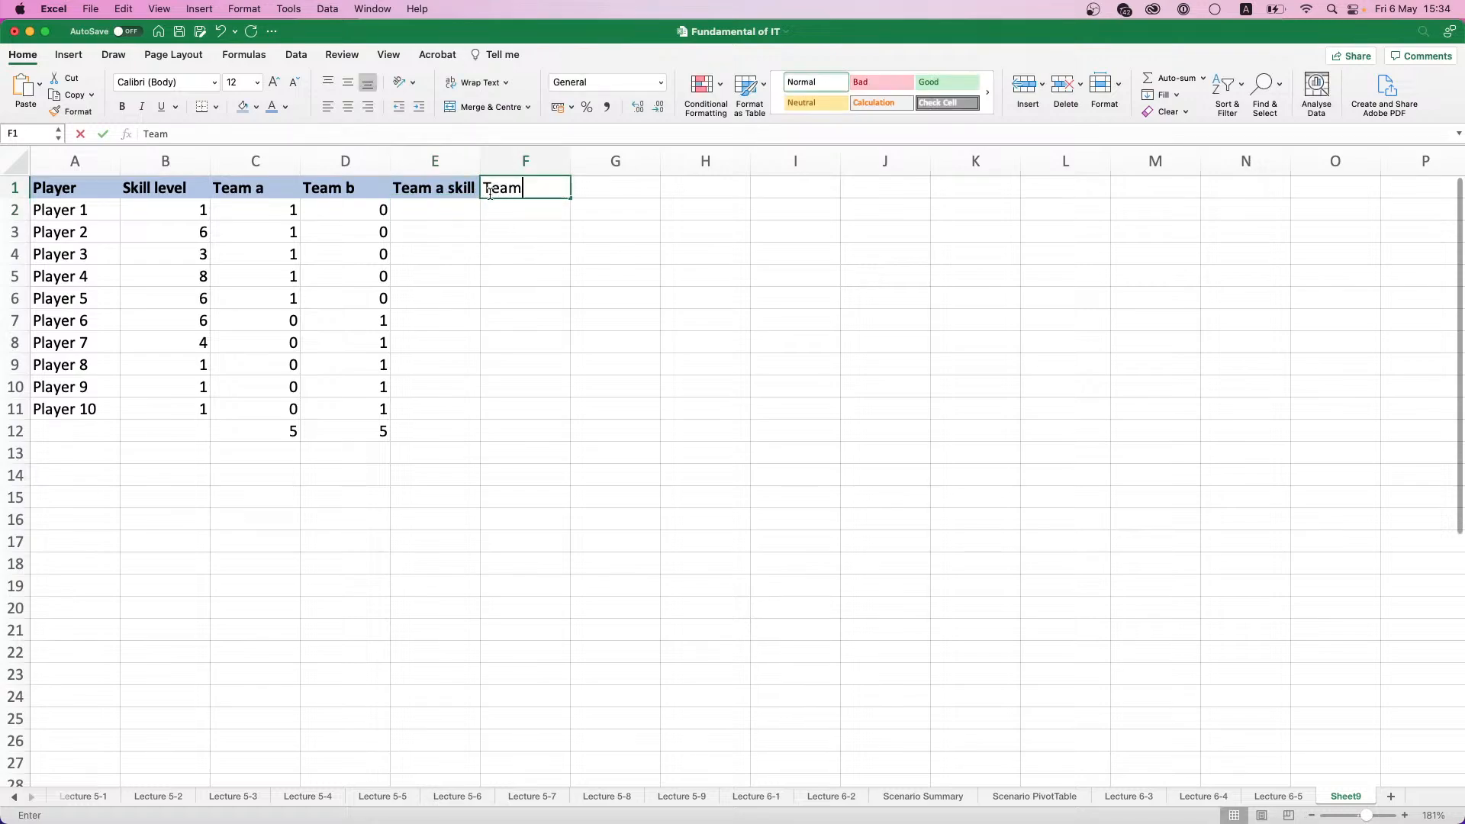
type(" b skill")
key("Return")
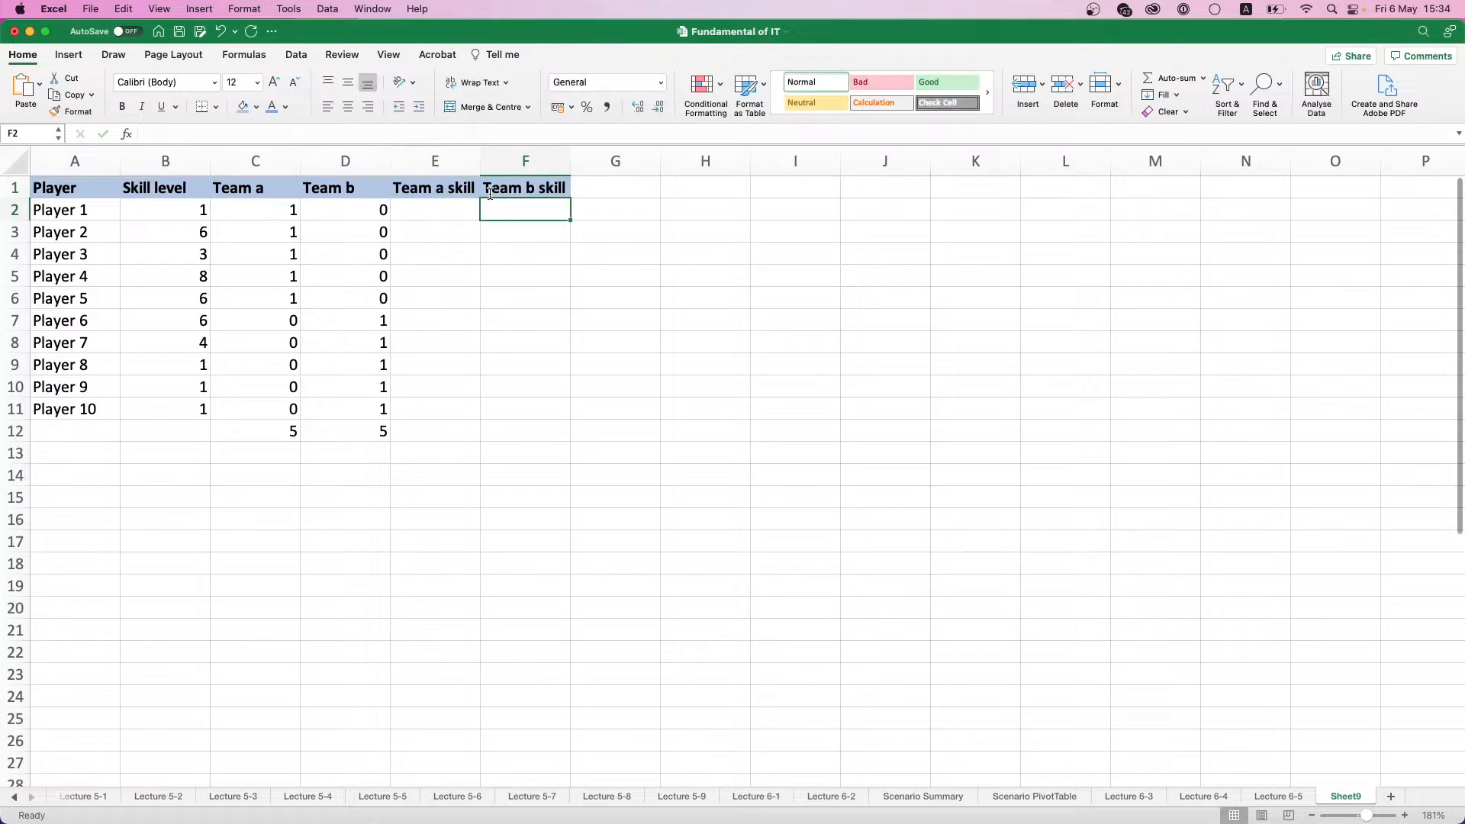
- Calculate Team a skill with the formula =B2*C2 in E2 and fill it down to E11
left_click(447, 218)
type("=")
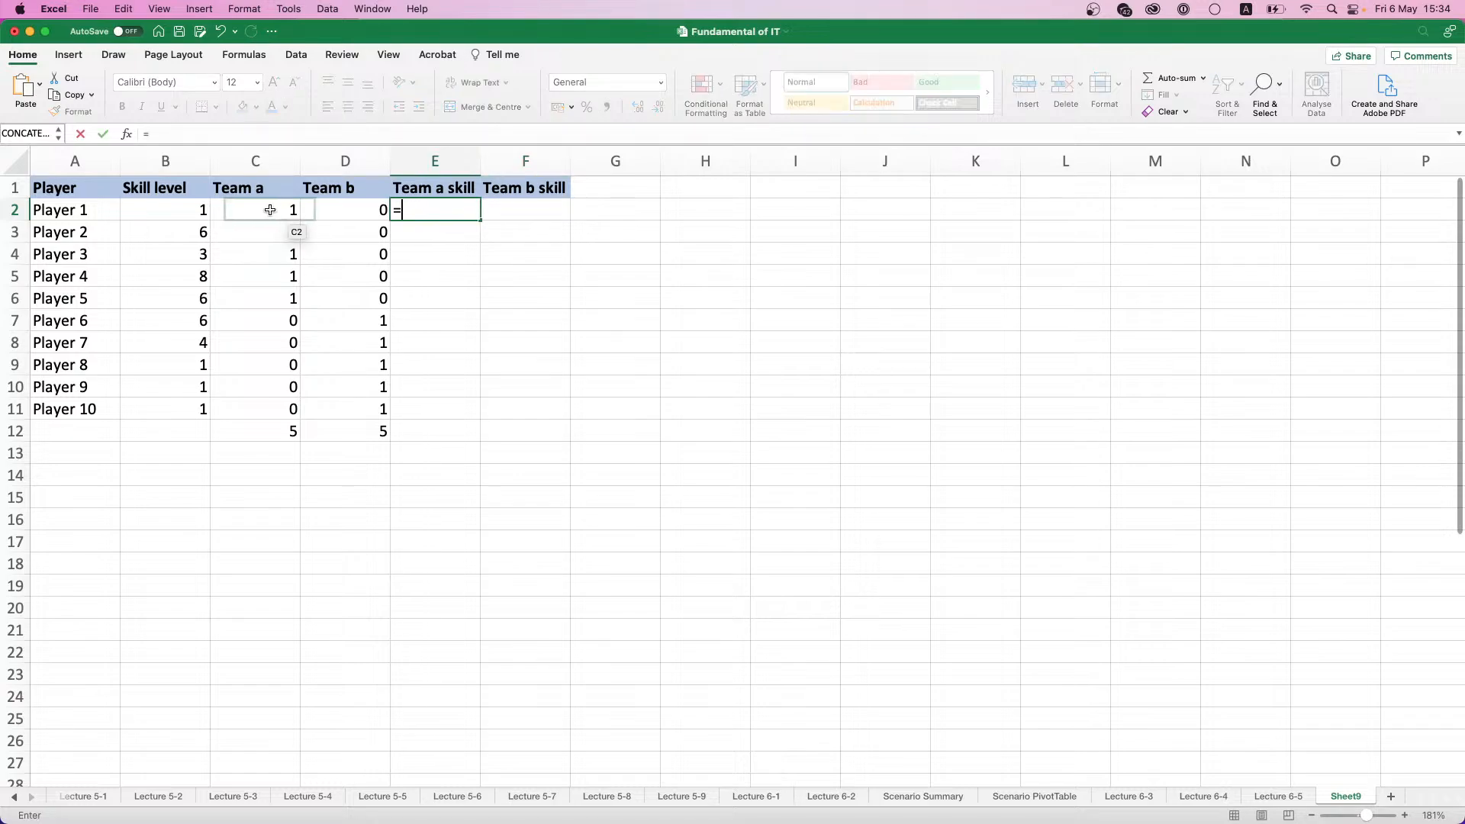
left_click(199, 212)
type("*")
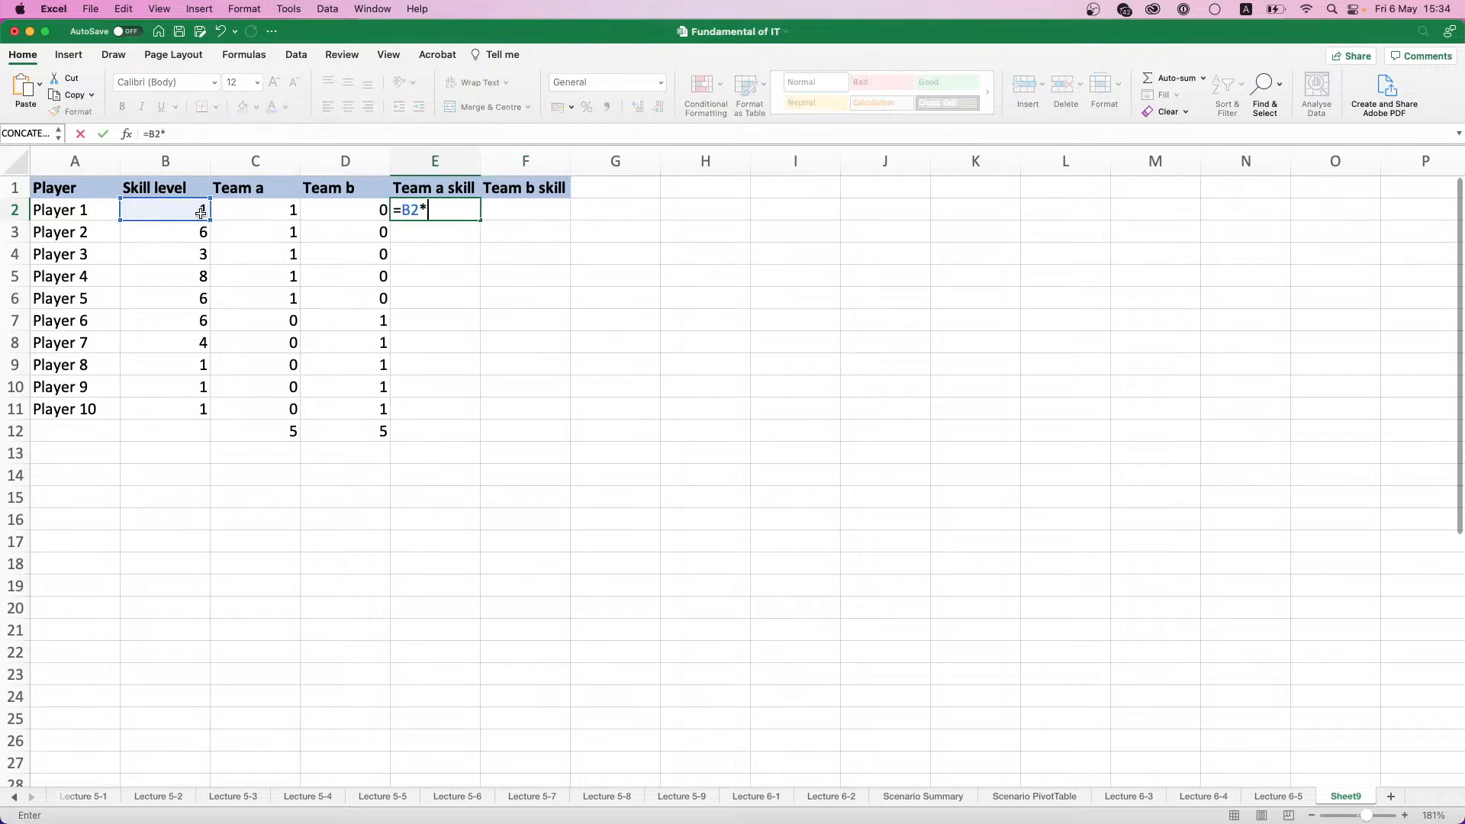
left_click(234, 204)
key("Return")
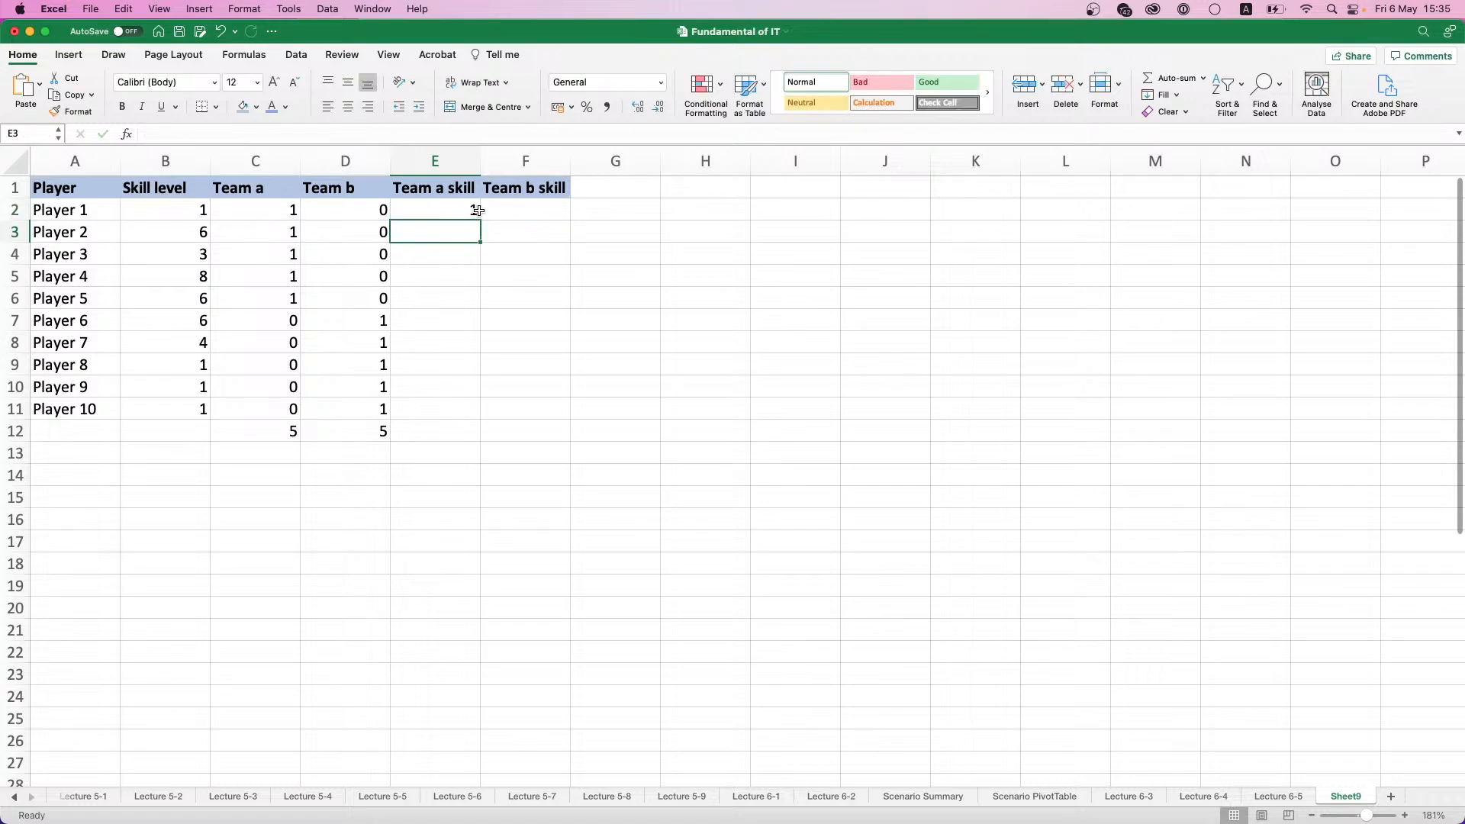
left_click(469, 215)
left_click(483, 223)
left_click(483, 219)
left_click(467, 215)
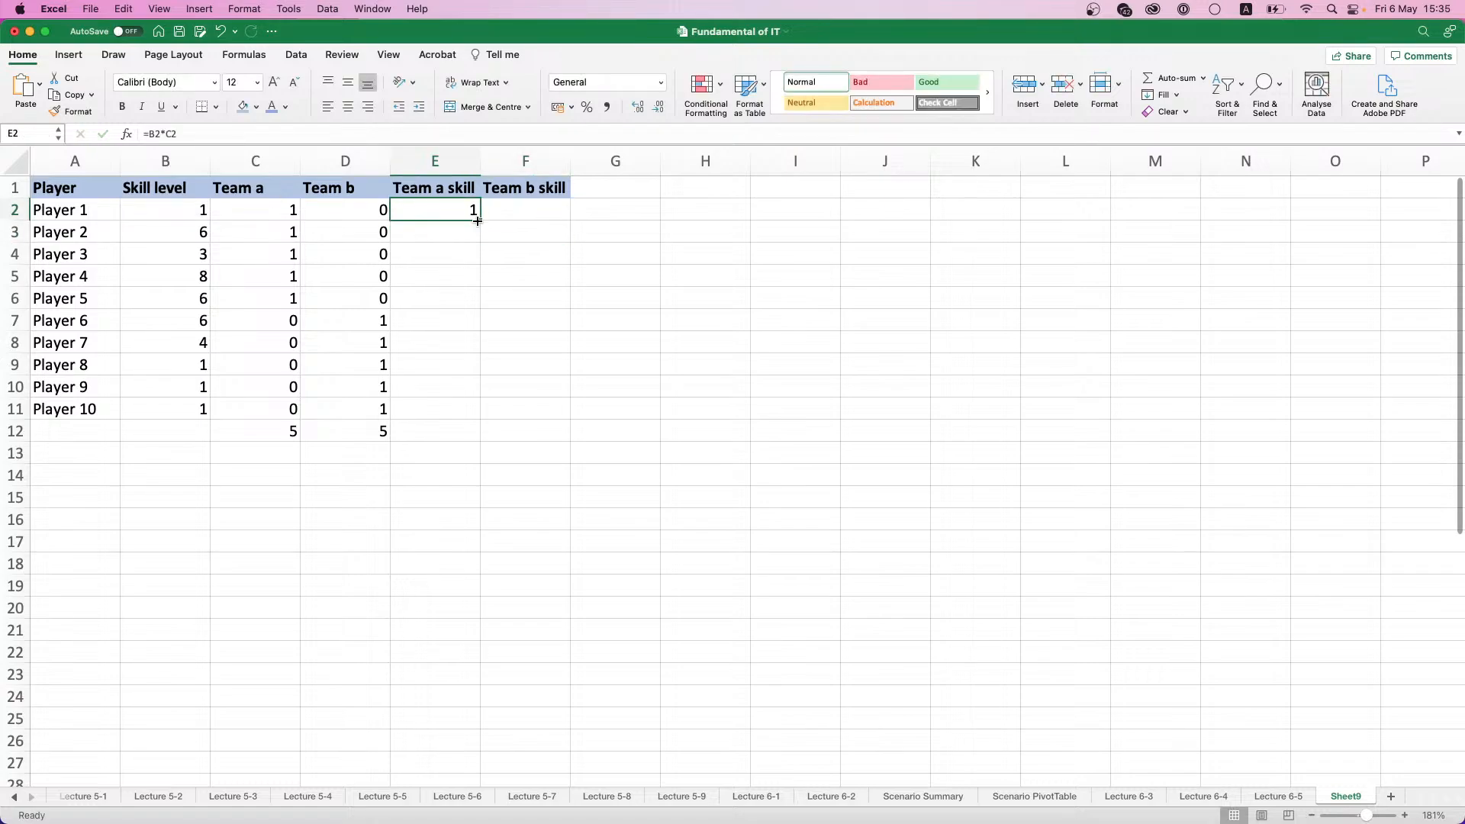
double_click(479, 220)
left_click(546, 204)
type("=")
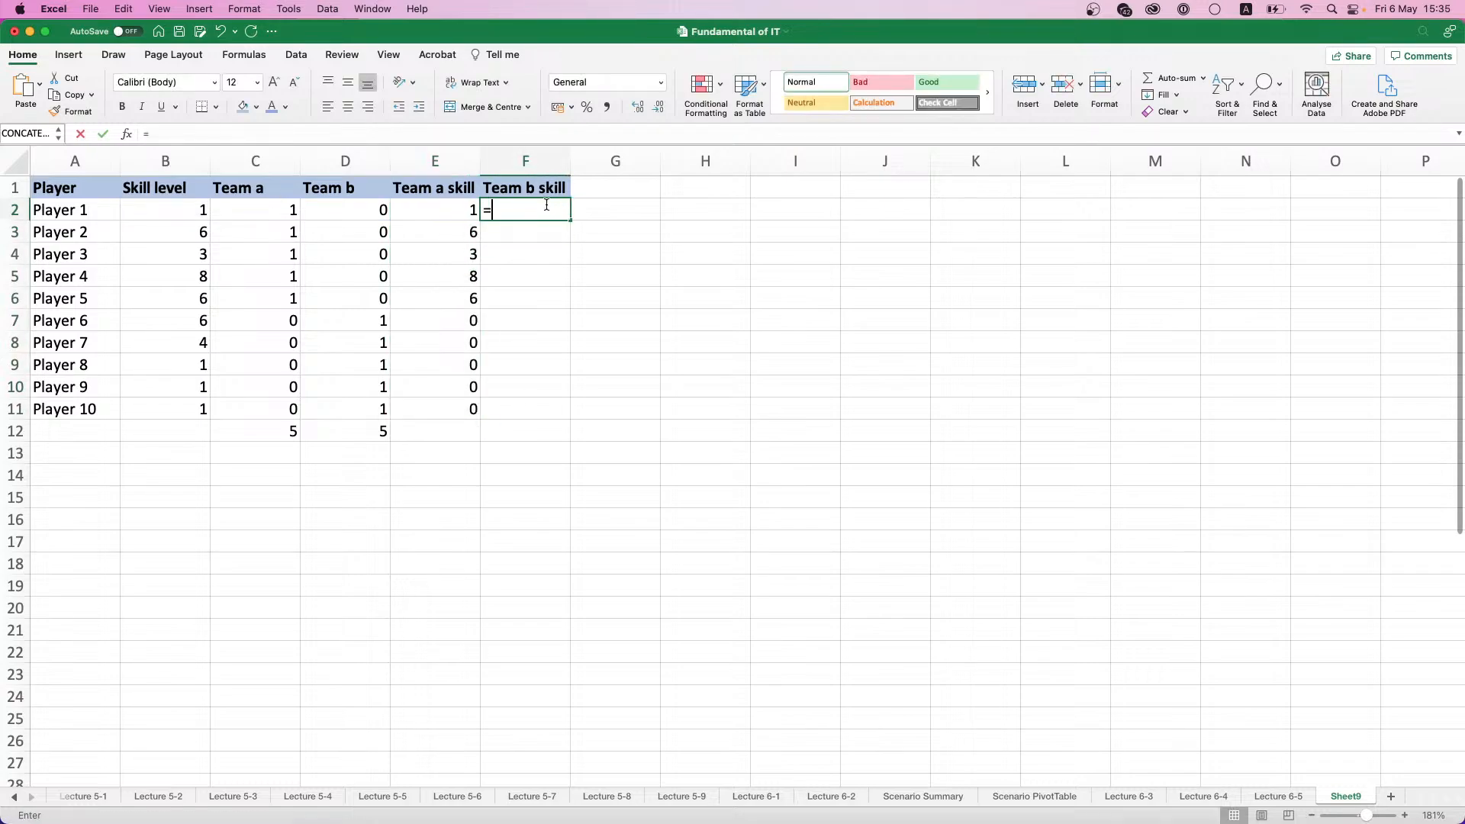
left_click_drag(76, 210, 194, 206)
type("*")
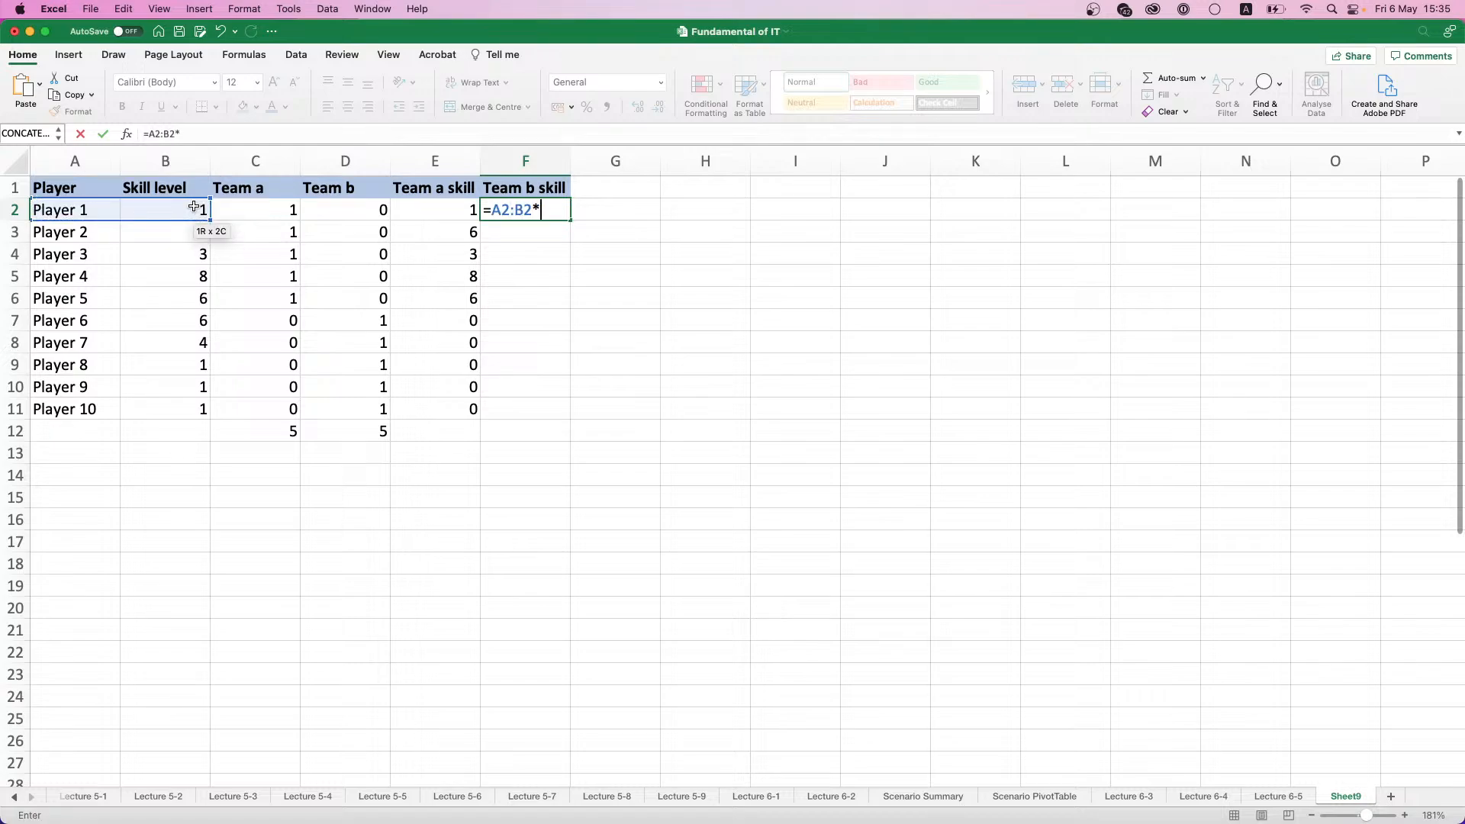
key("Escape")
left_click(173, 208)
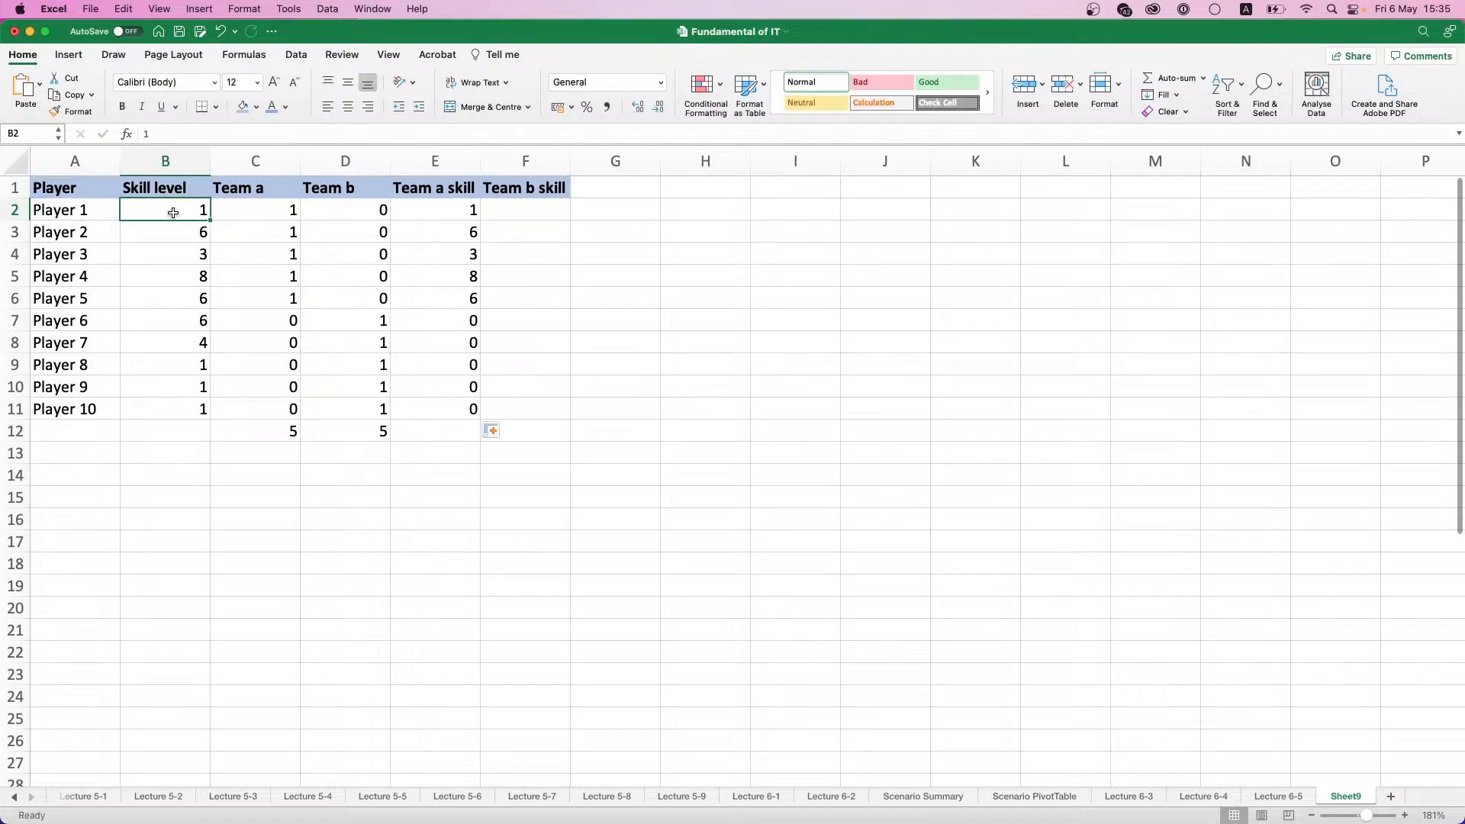
left_click(450, 210)
- Calculate Team b skill with the formula =B2*D2 in F2 and fill it down to F11
left_click(531, 212)
type("=")
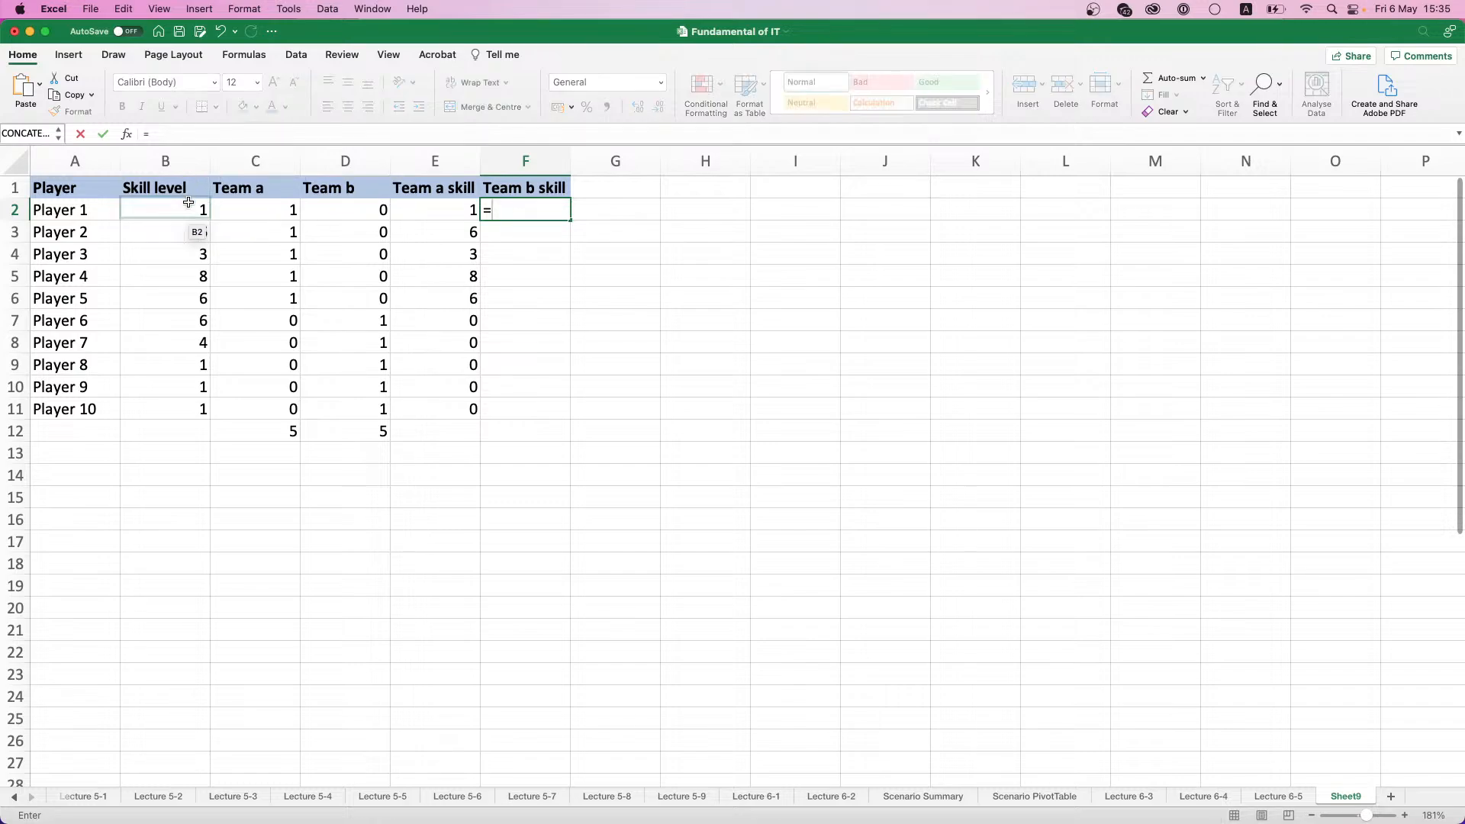
left_click(188, 209)
type("*")
left_click(338, 206)
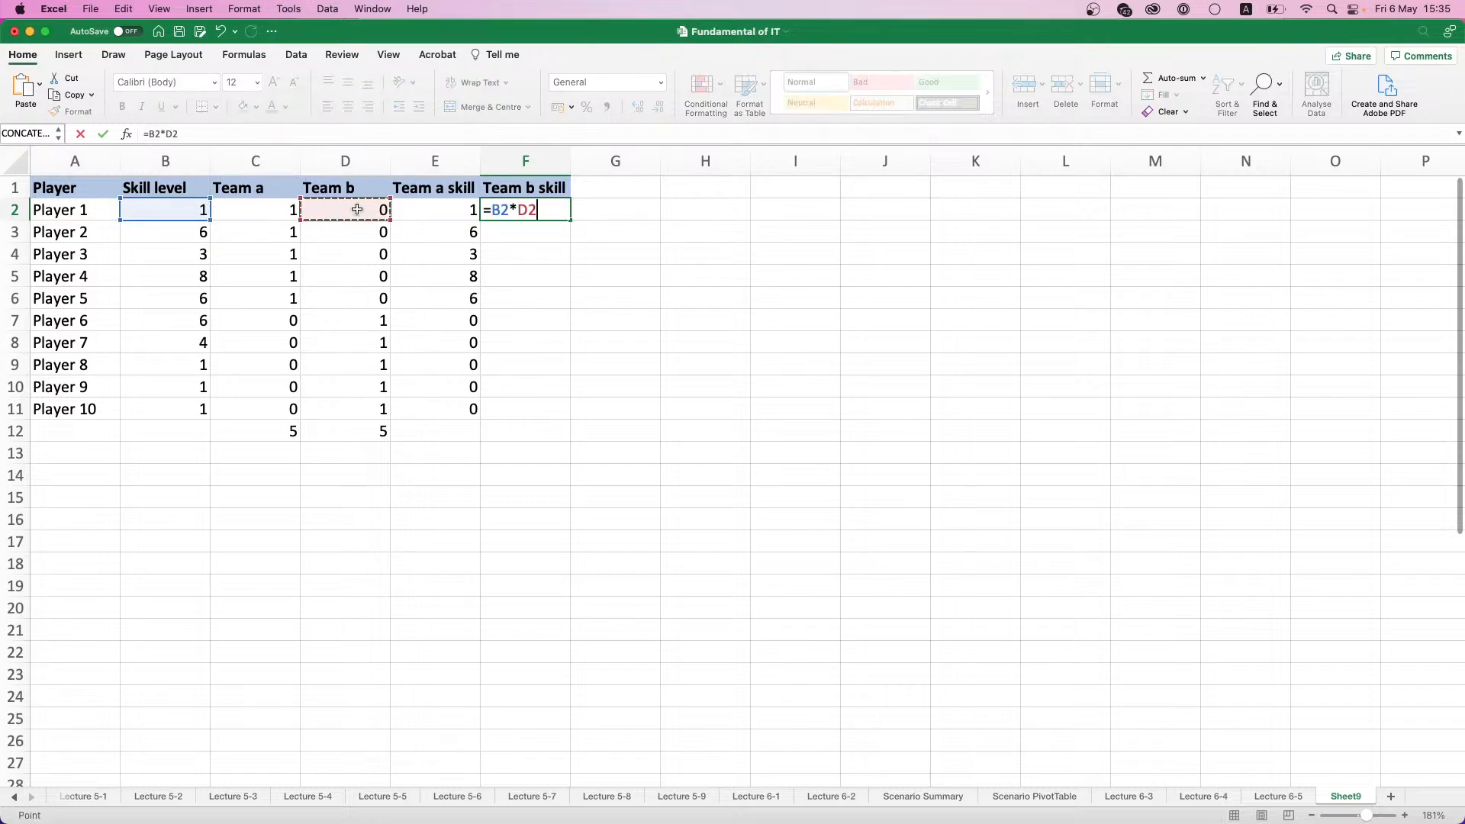
key("Return")
left_click(561, 210)
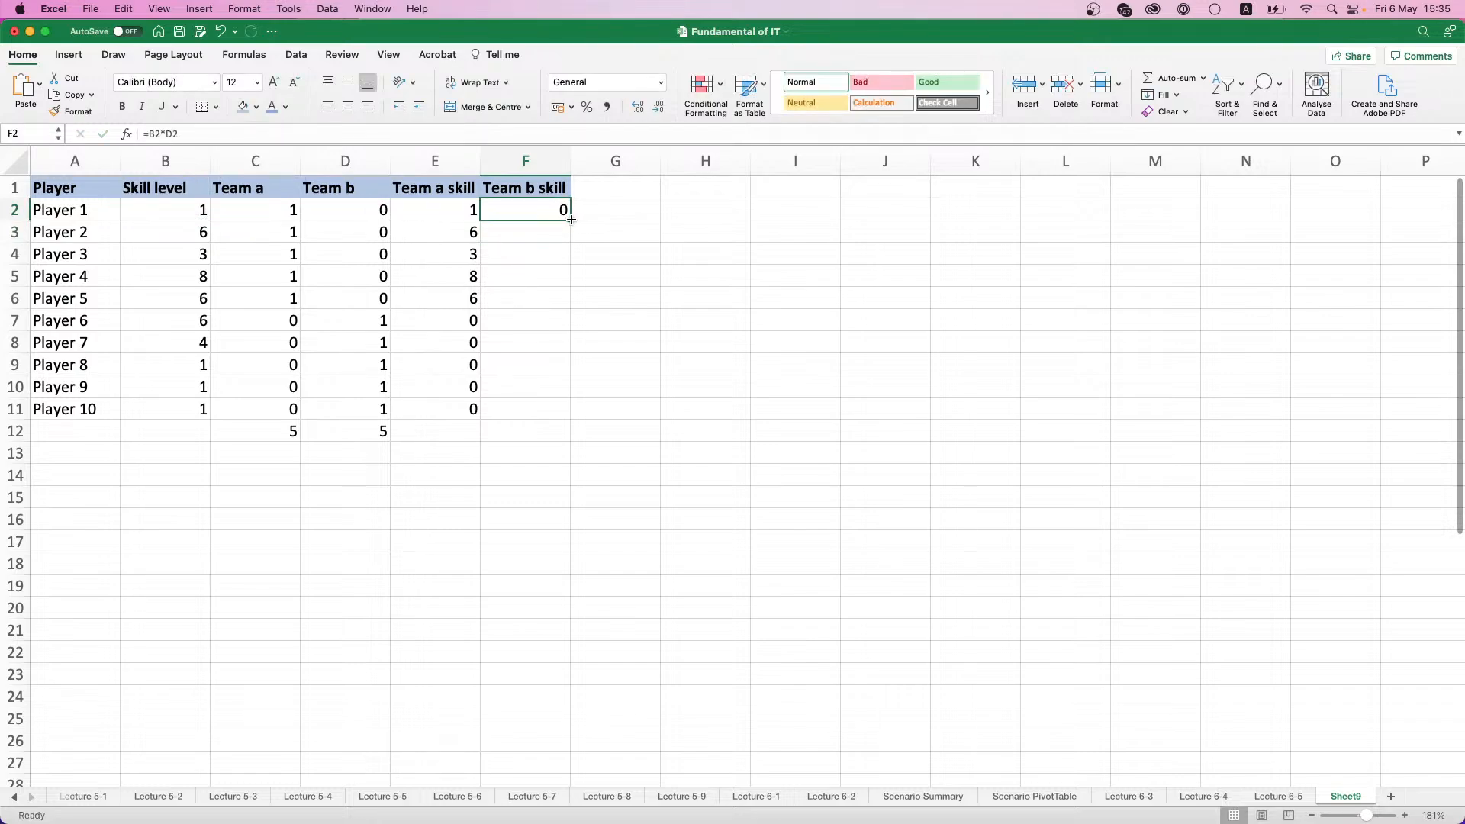
double_click(570, 221)
- Extend the SUM total from D12 across to E12 and F12 for both team skill columns
left_click(450, 439)
left_click(384, 436)
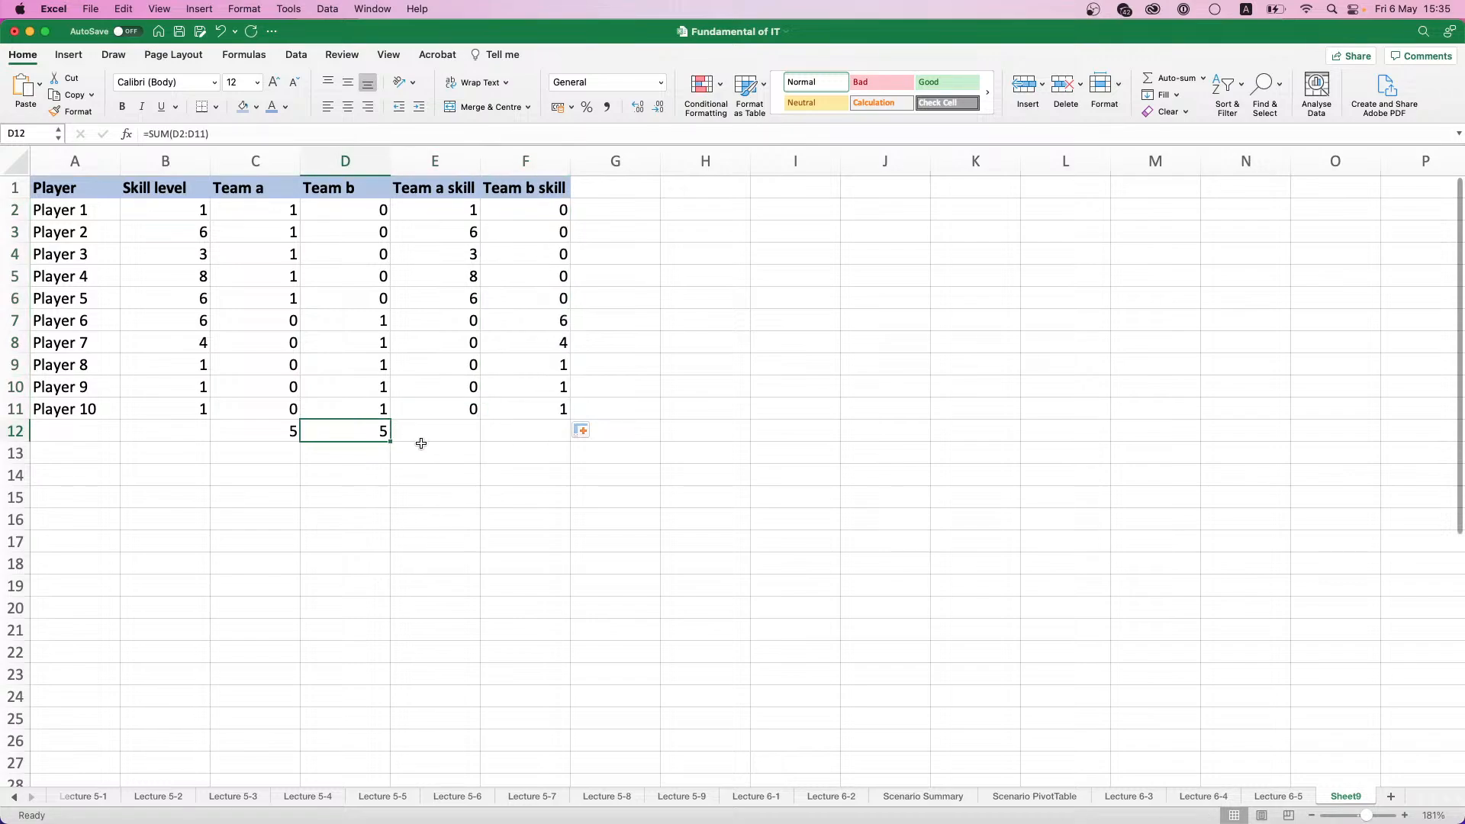
left_click_drag(390, 442, 523, 433)
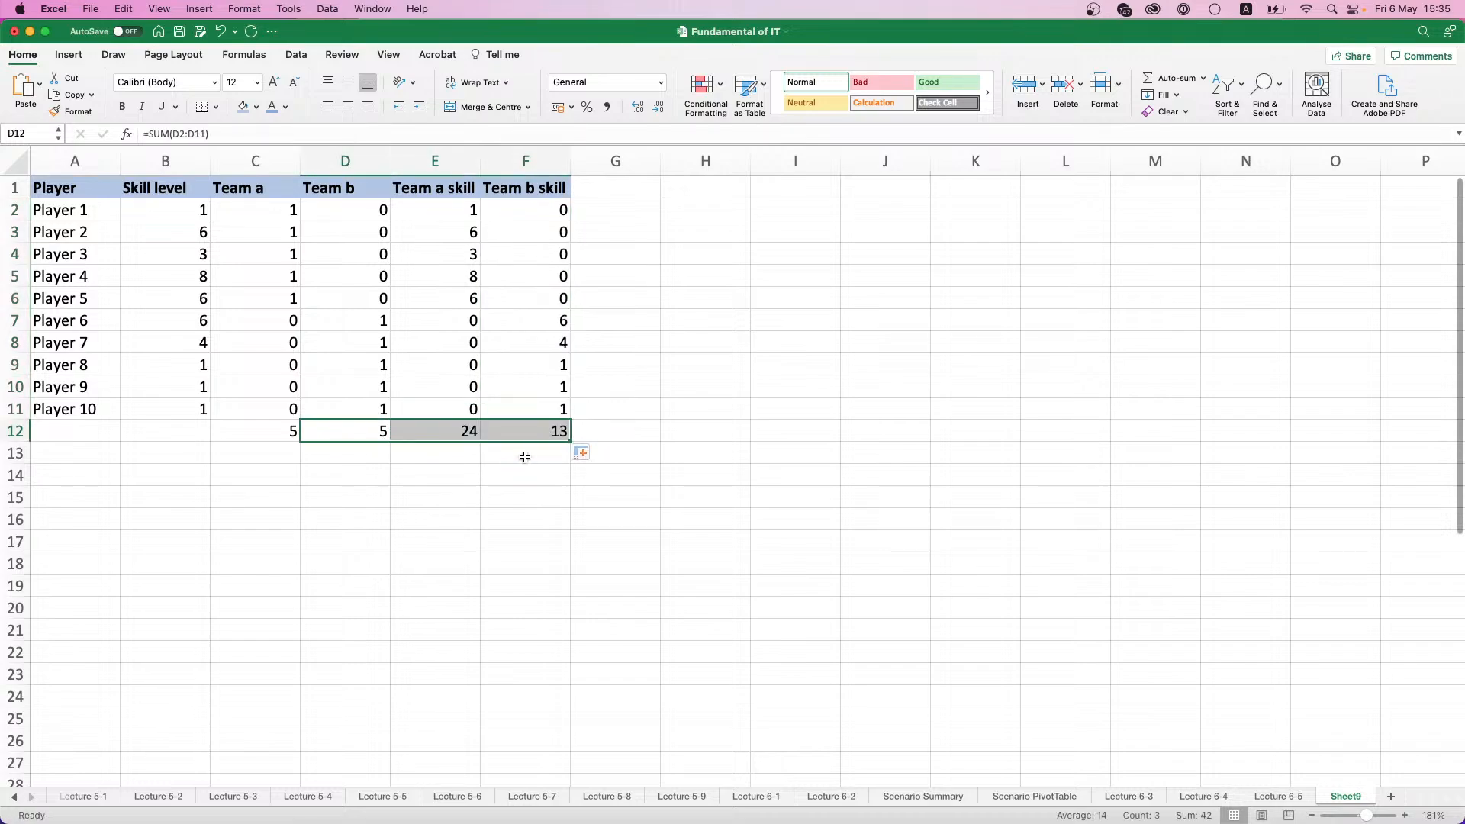
- Add the label Difference in E14, in bold and with the blue fill of the column headings
left_click(523, 454)
left_click(433, 432)
left_click_drag(434, 432, 534, 430)
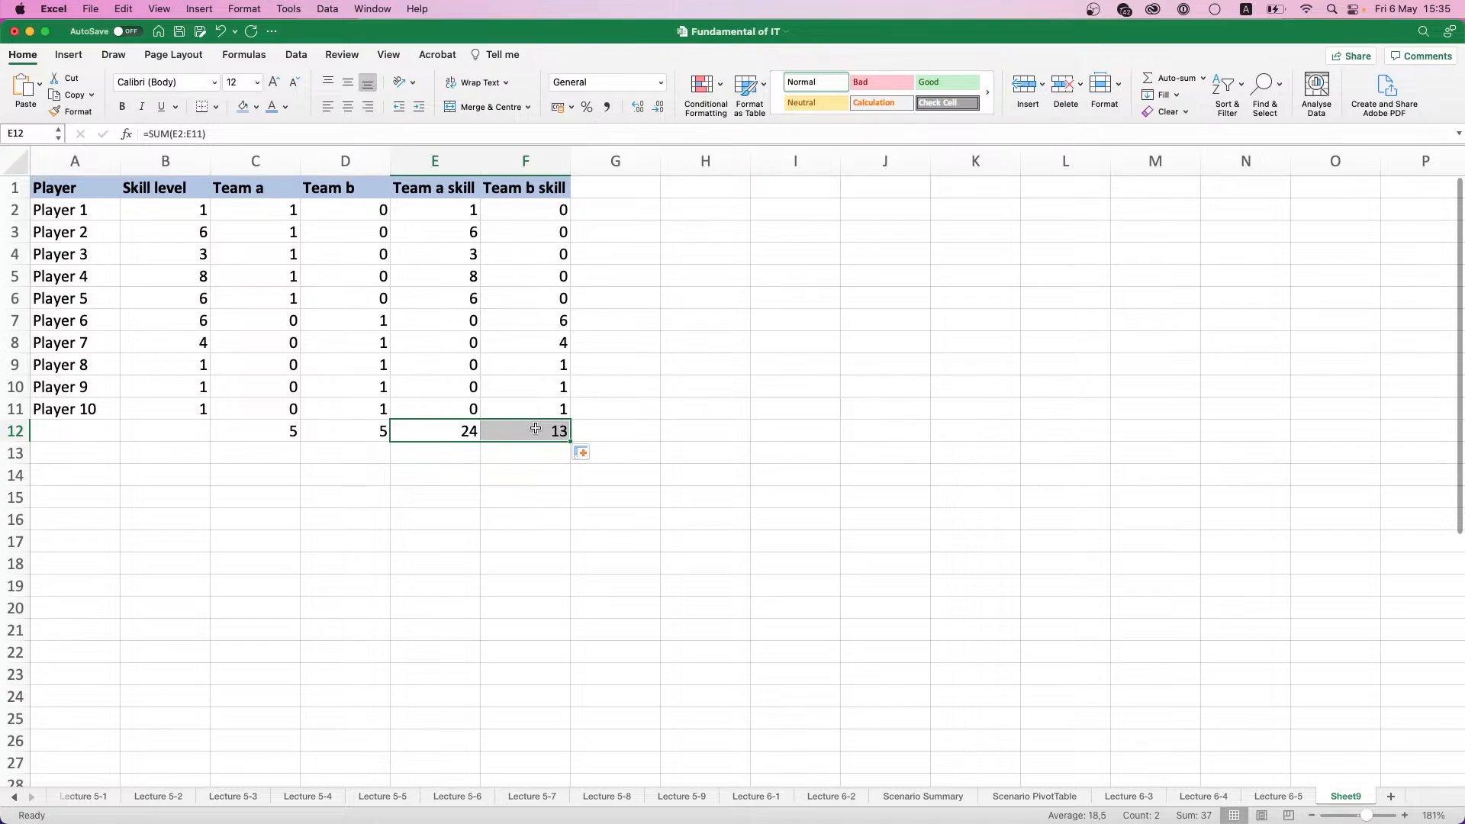
left_click(468, 481)
type("Diffe")
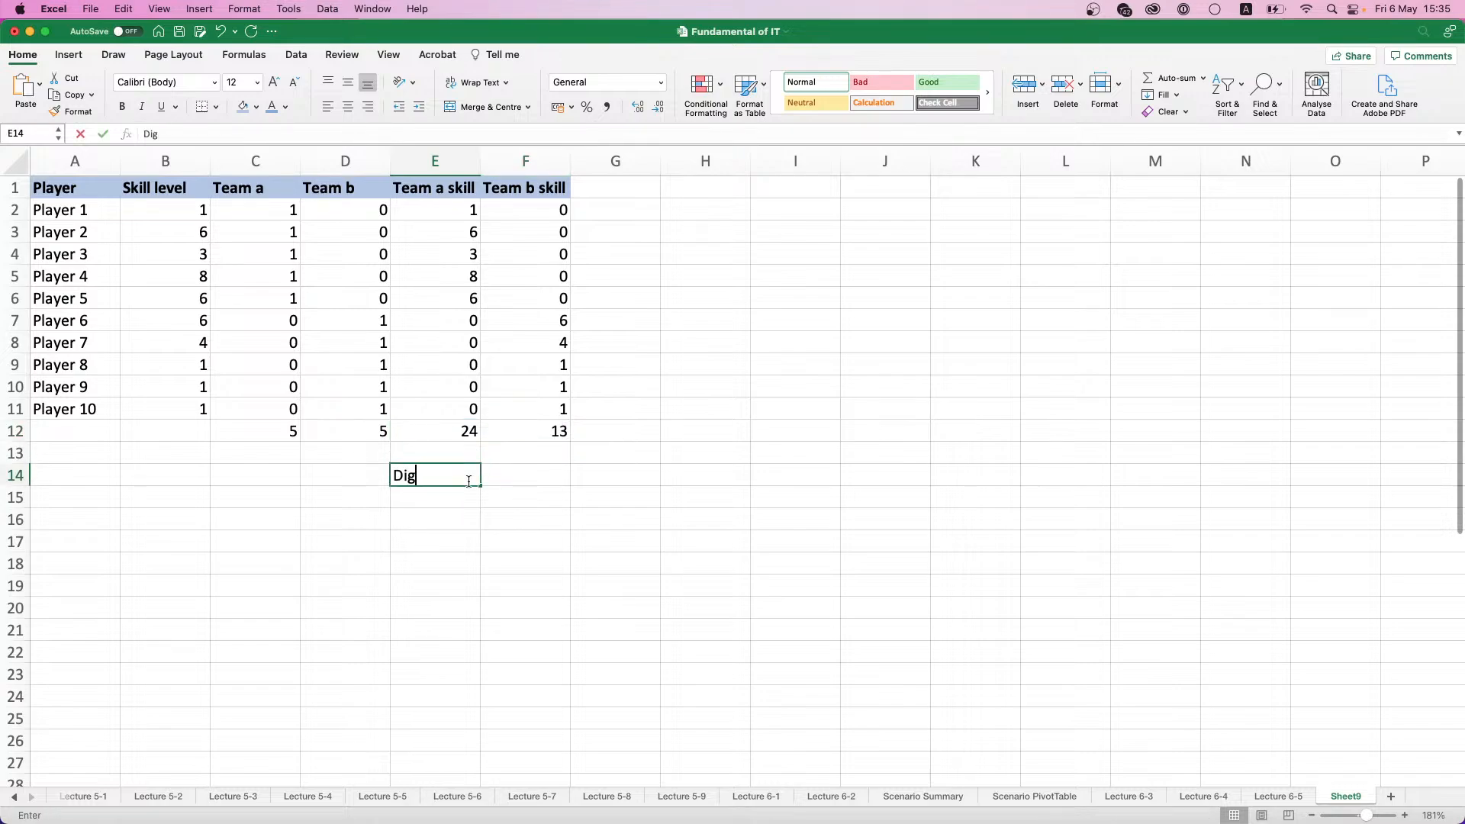
type("rence")
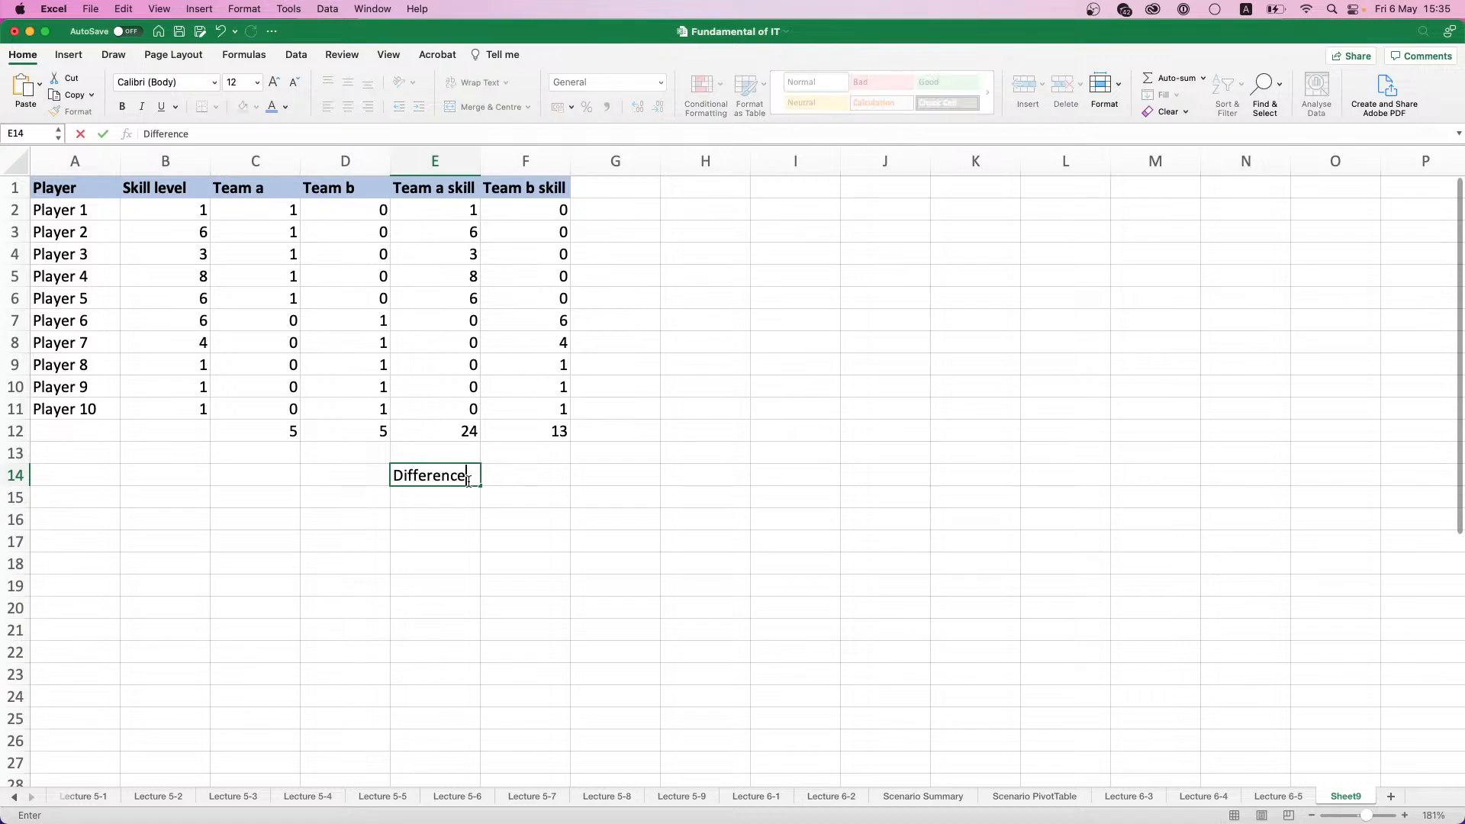
key("Return")
left_click(469, 481)
key("super+b")
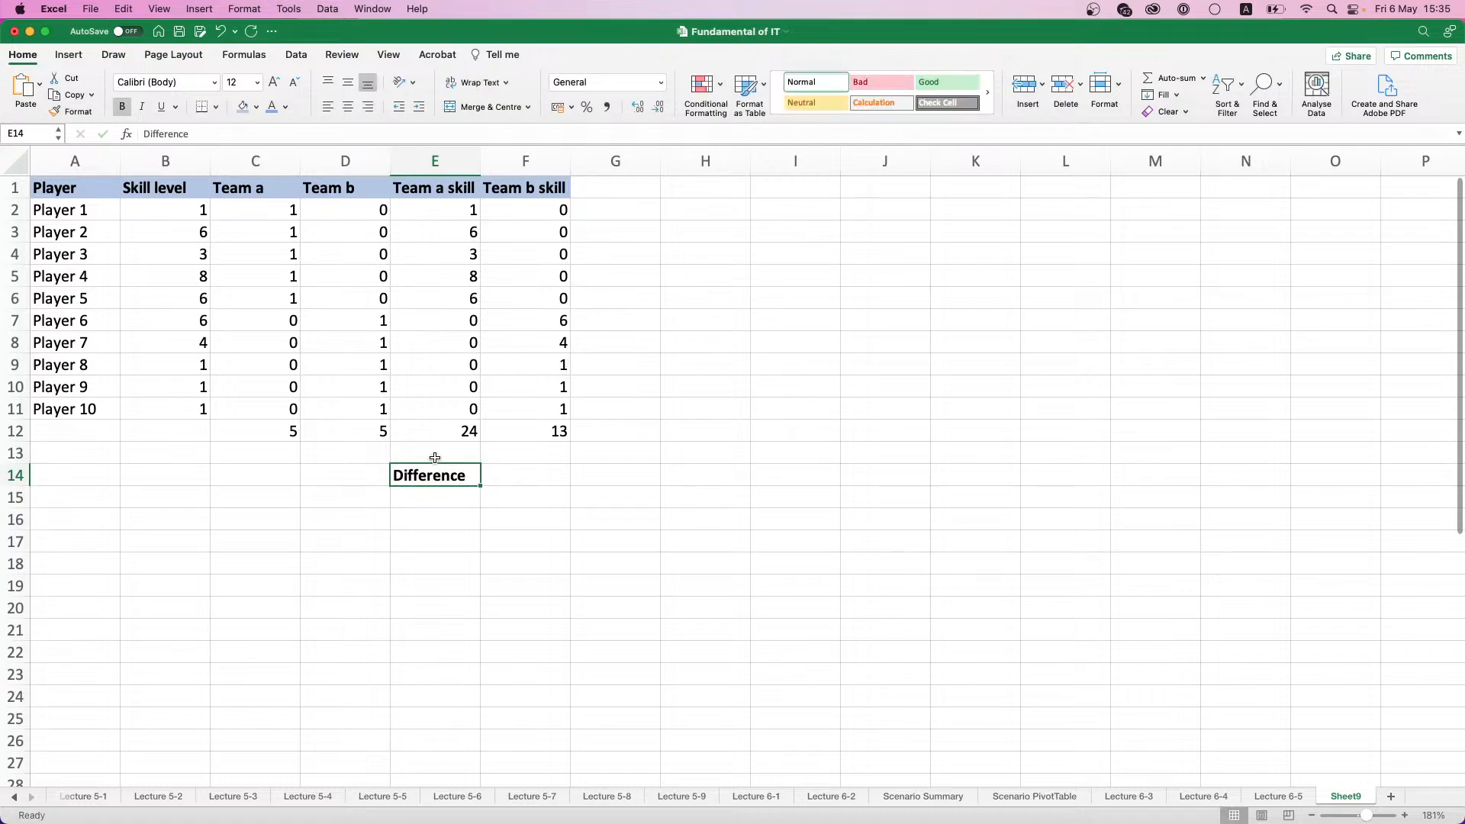
left_click(244, 110)
- Calculate the absolute difference between the two team skill totals in F14 with the formula =ABS(E12-F12)
type("=")
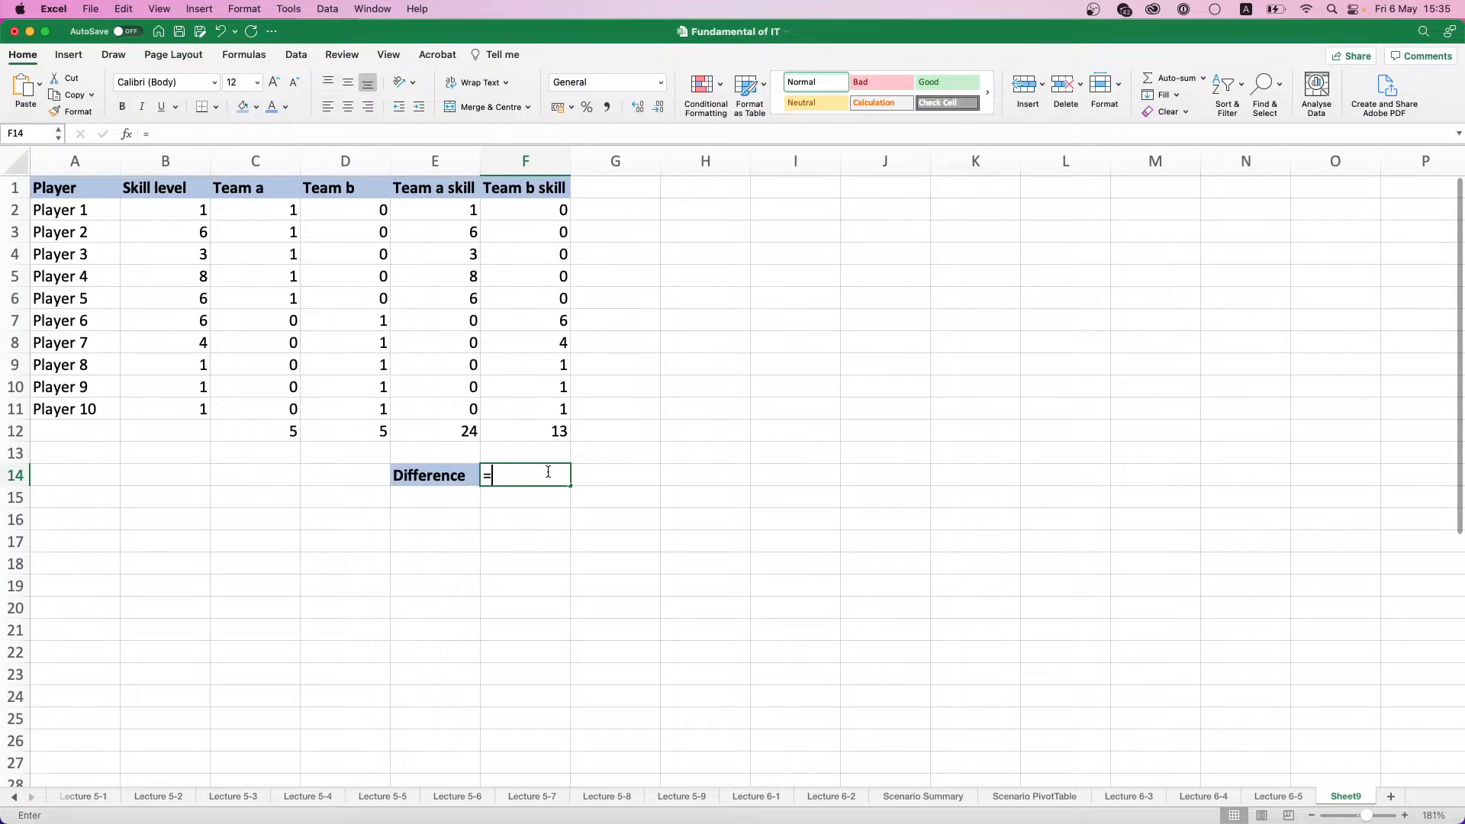
left_click(458, 431)
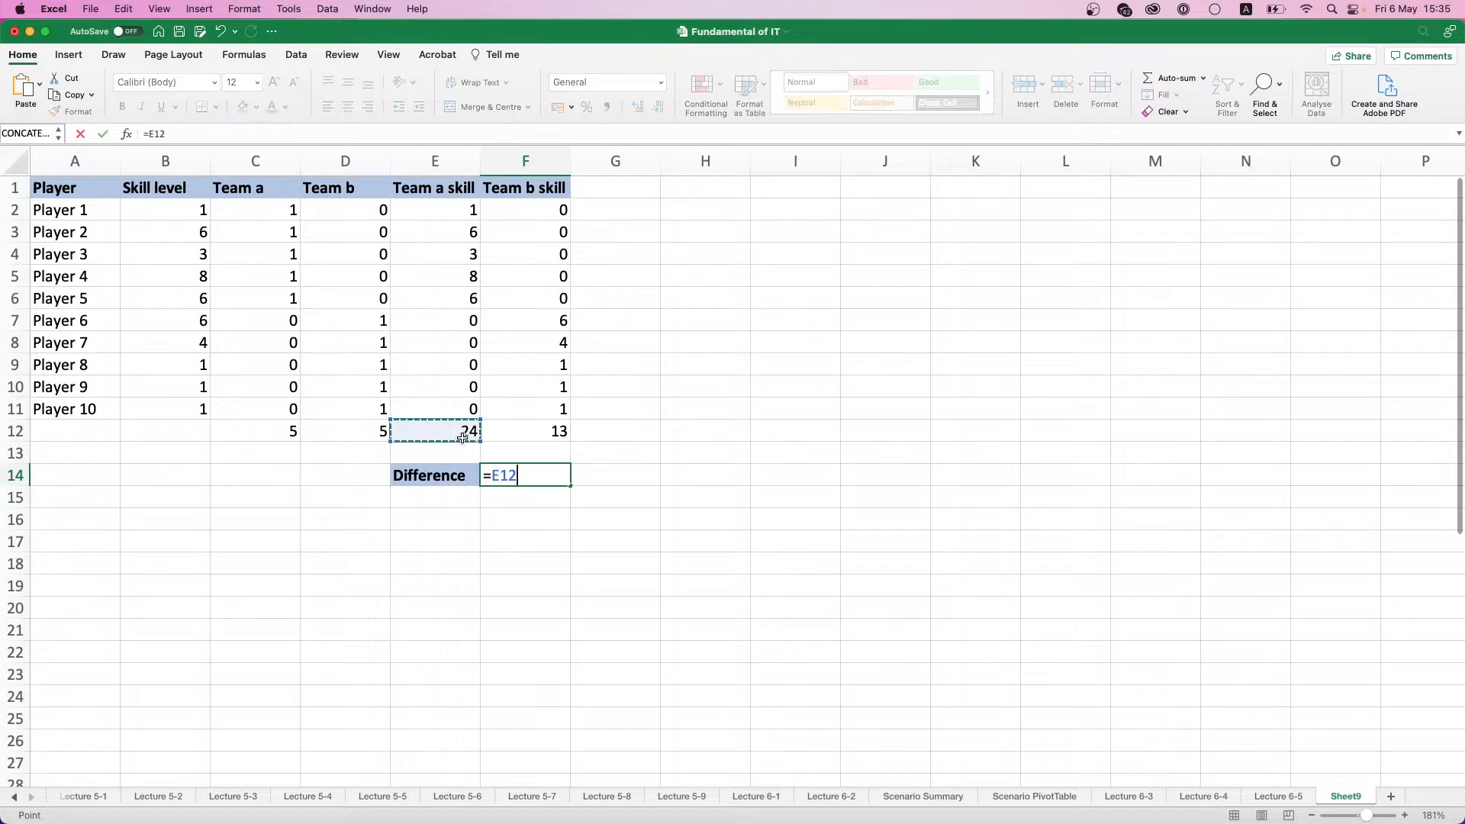
type("-")
left_click(534, 434)
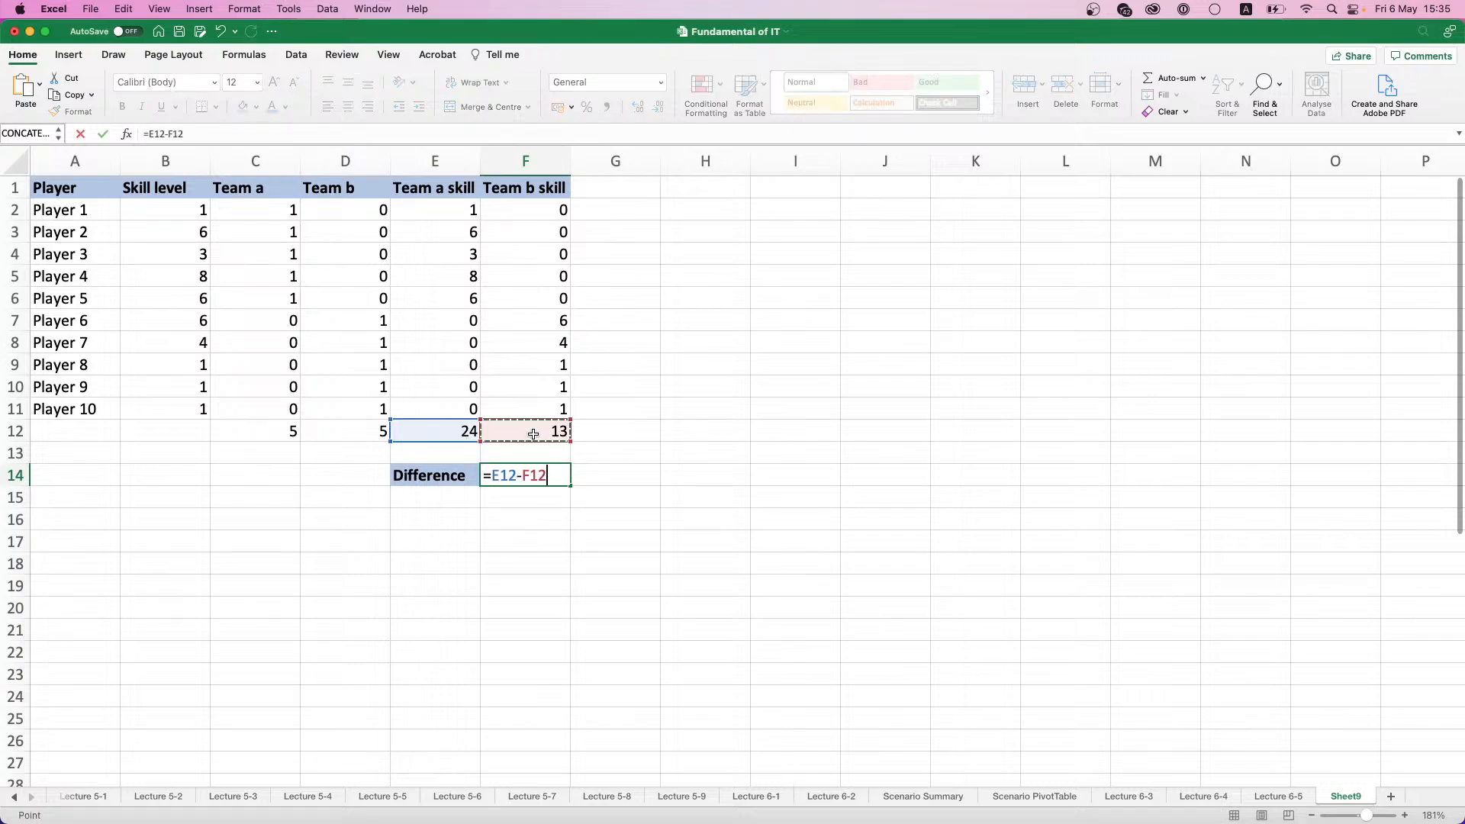
left_click(489, 475)
type("ABS(")
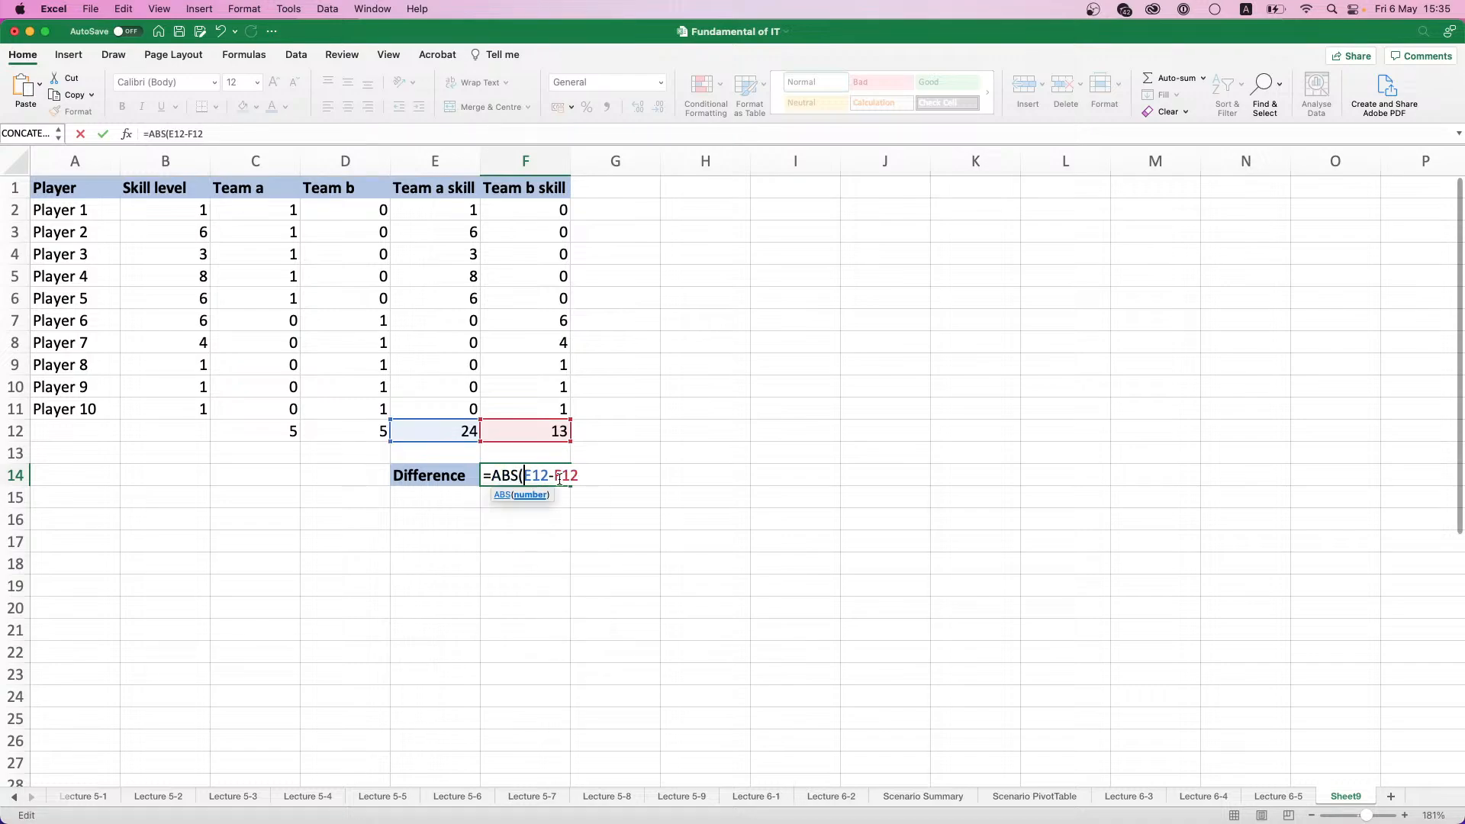
type(")")
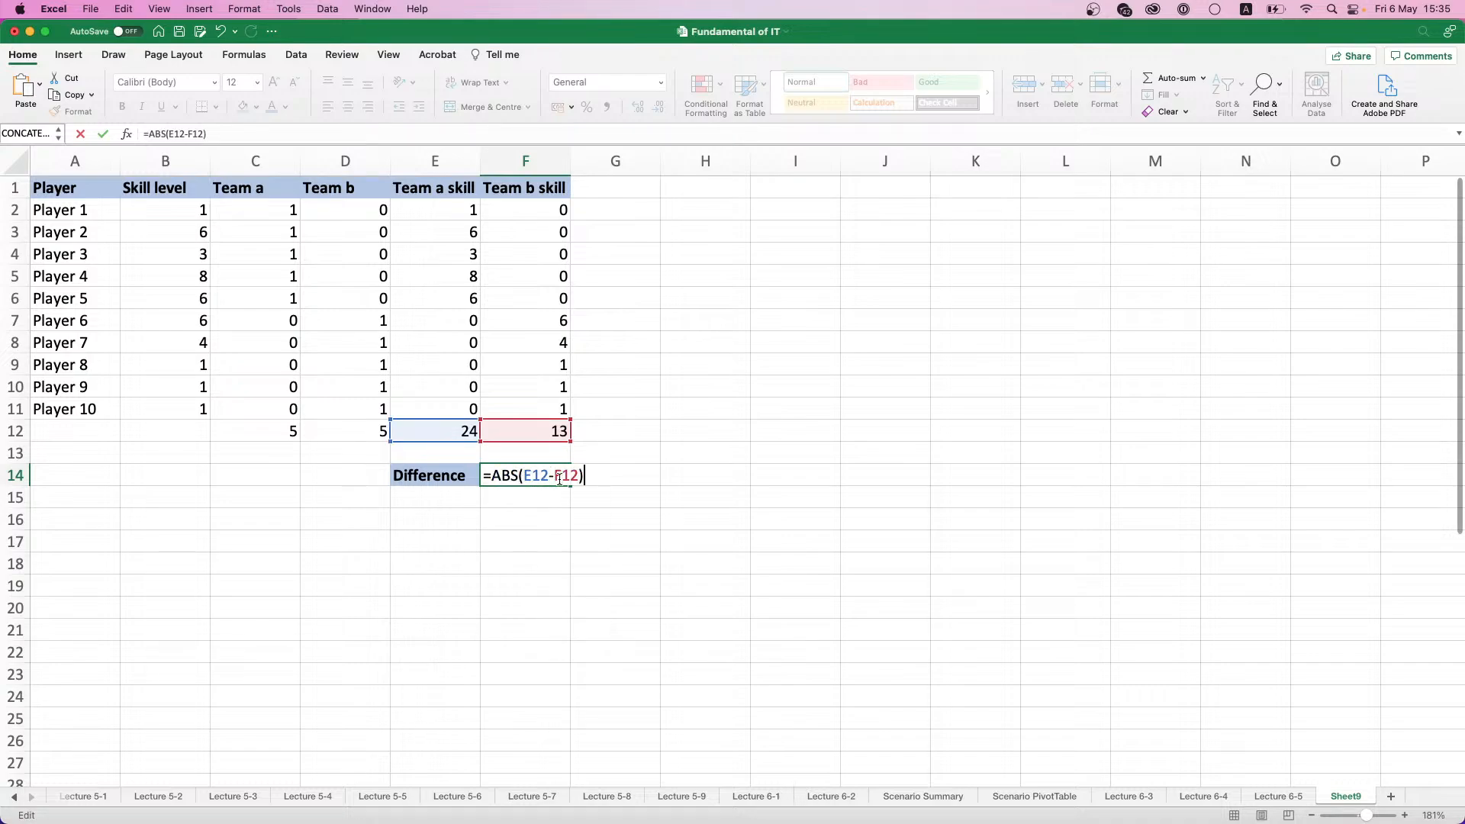
key("Return")
left_click(559, 476)
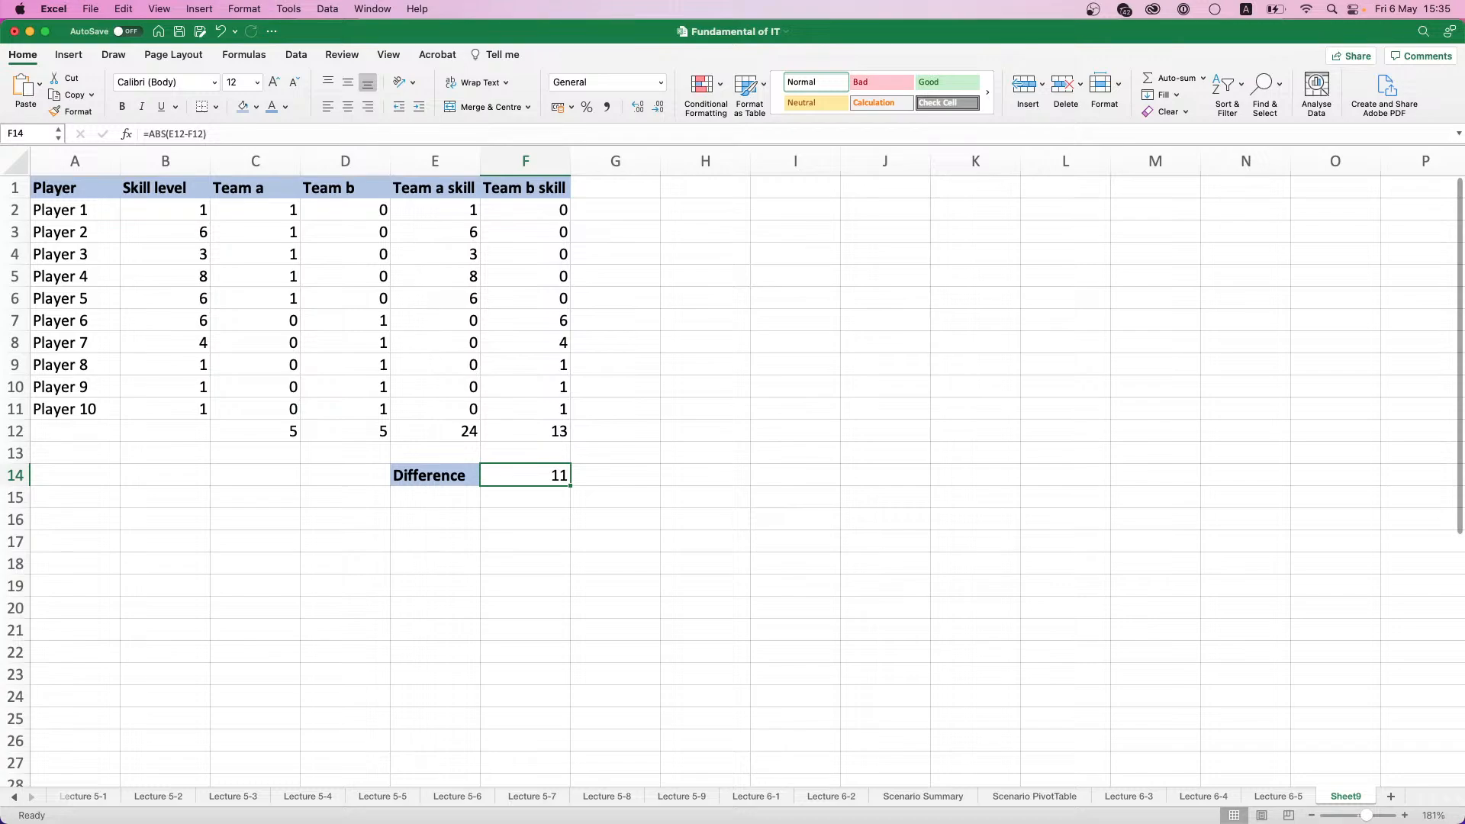
left_click(729, 535)
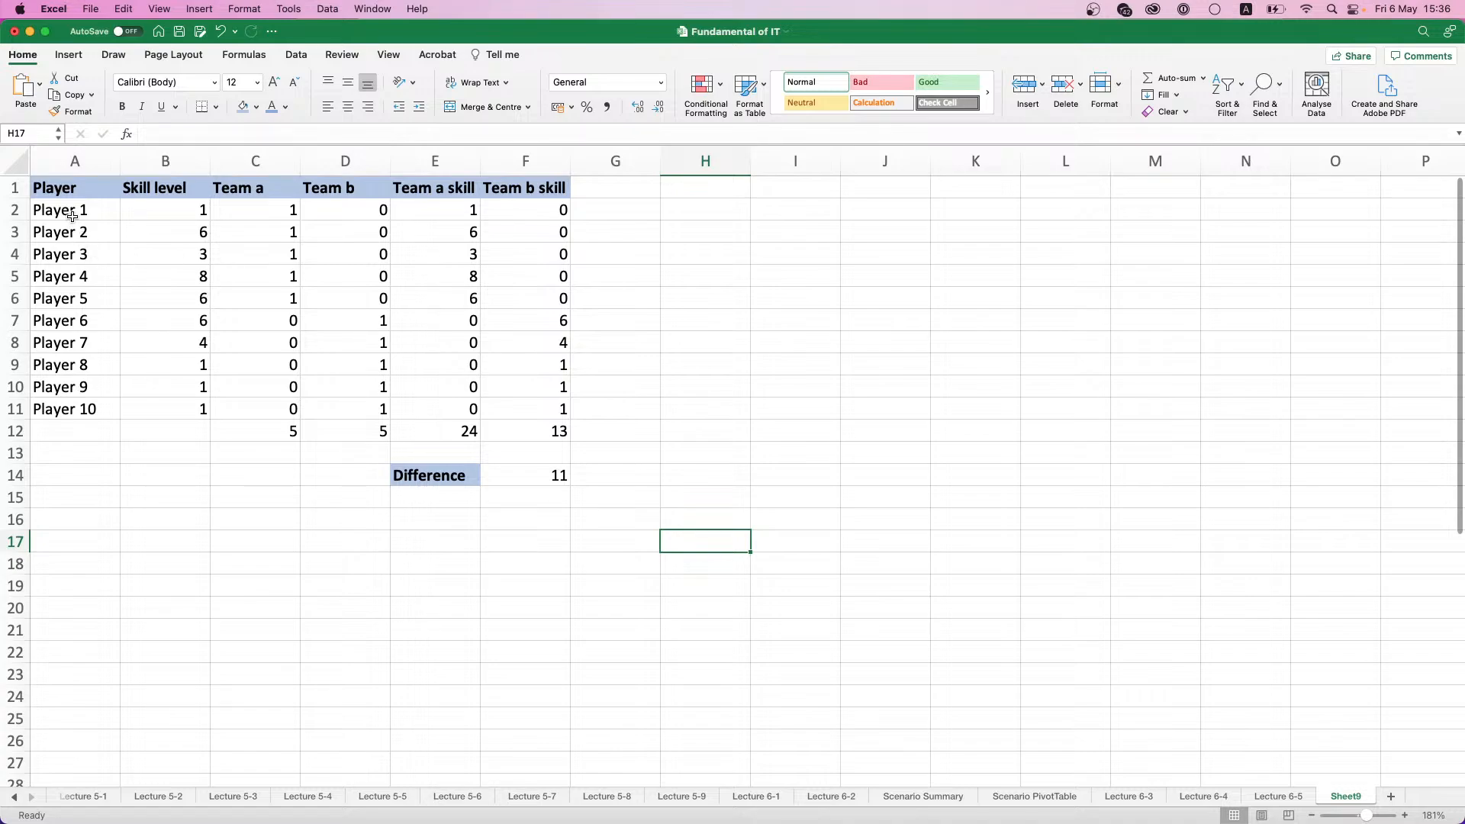
- Start a Classic conditional formatting rule for the player names in A2:A11 that uses a formula to determine which cells to format
left_click_drag(72, 216, 84, 410)
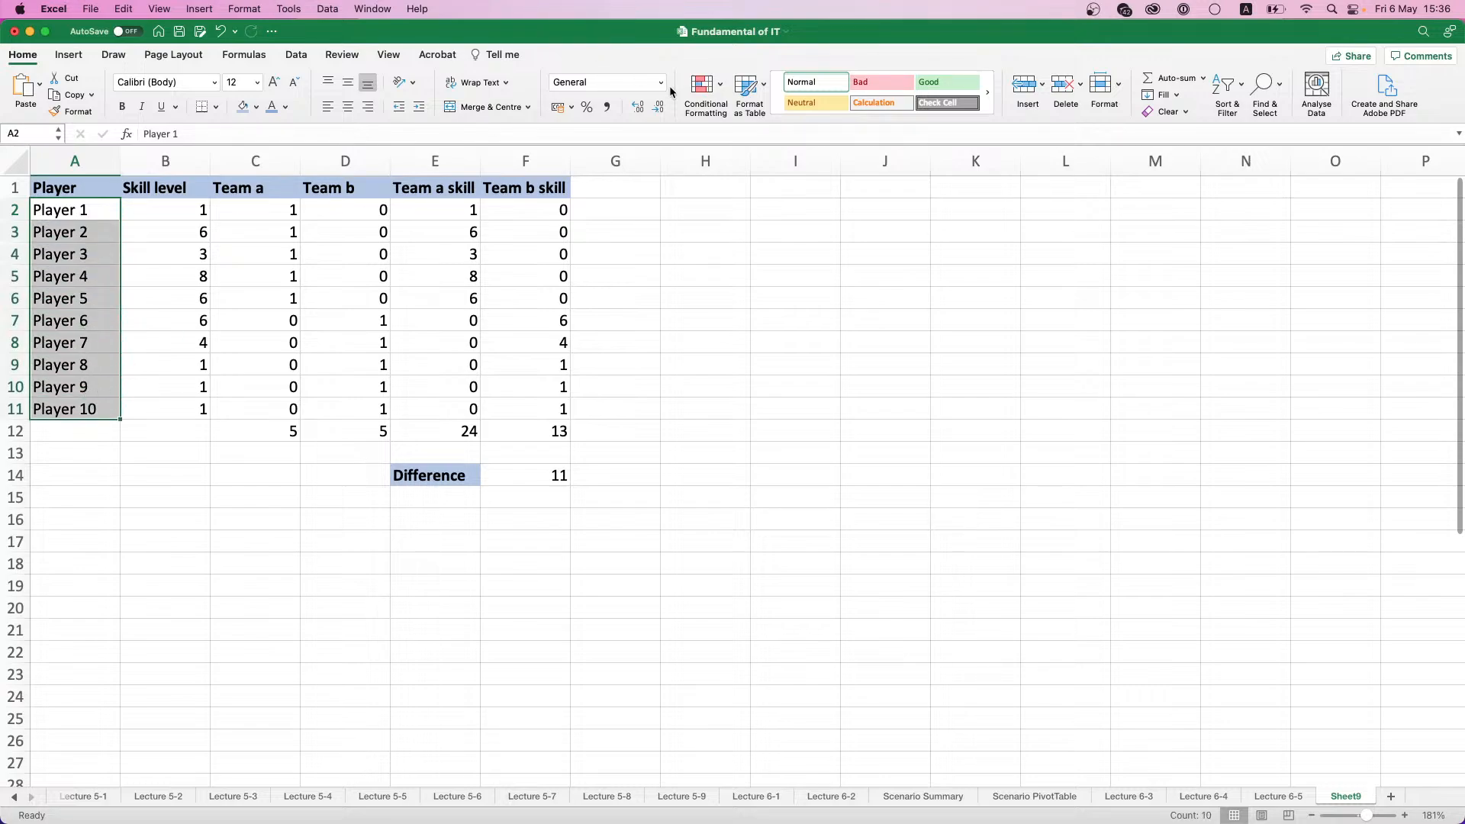
left_click(717, 85)
mouse_move(770, 110)
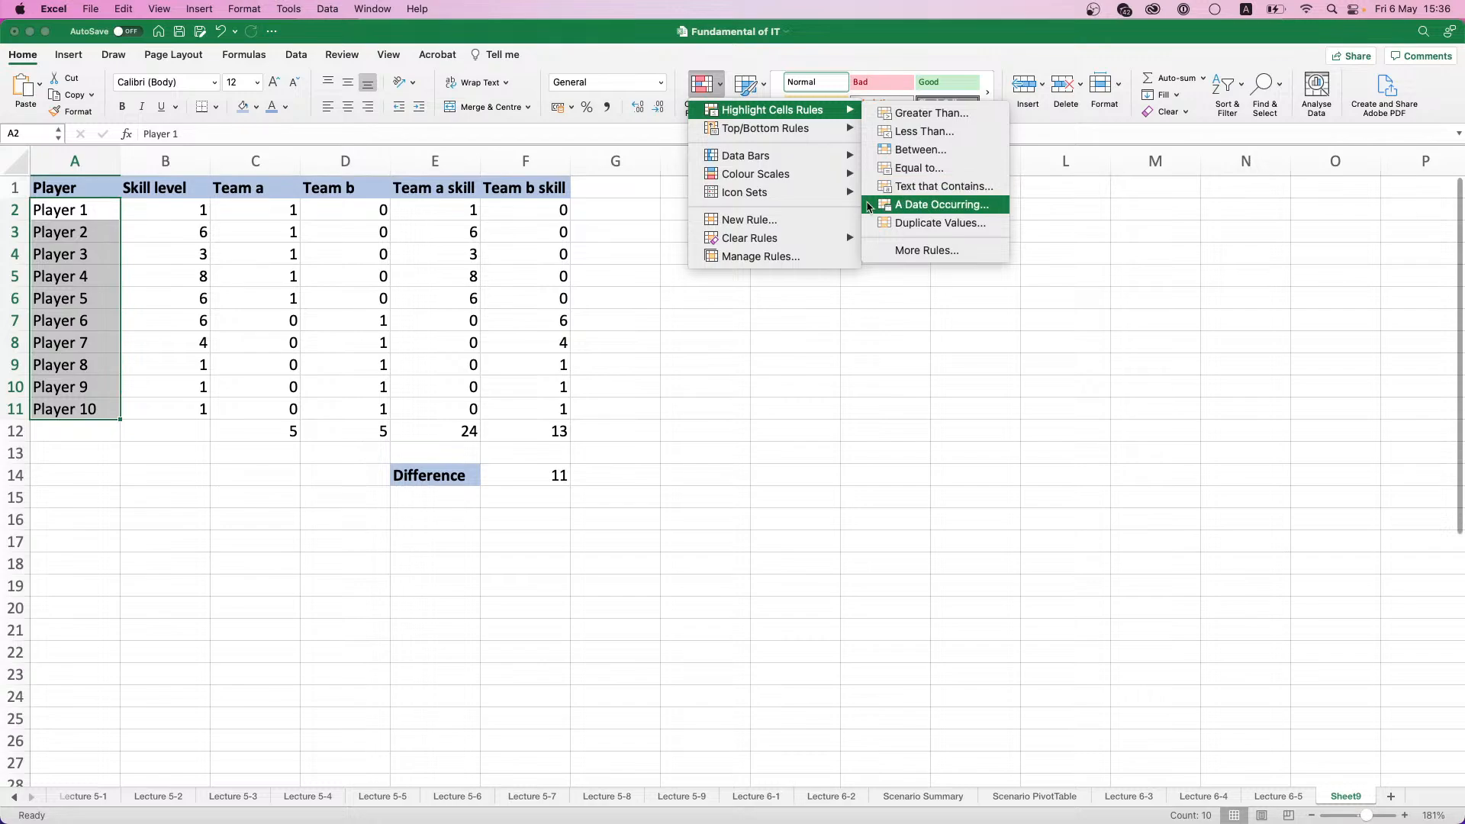
left_click(810, 223)
left_click(734, 218)
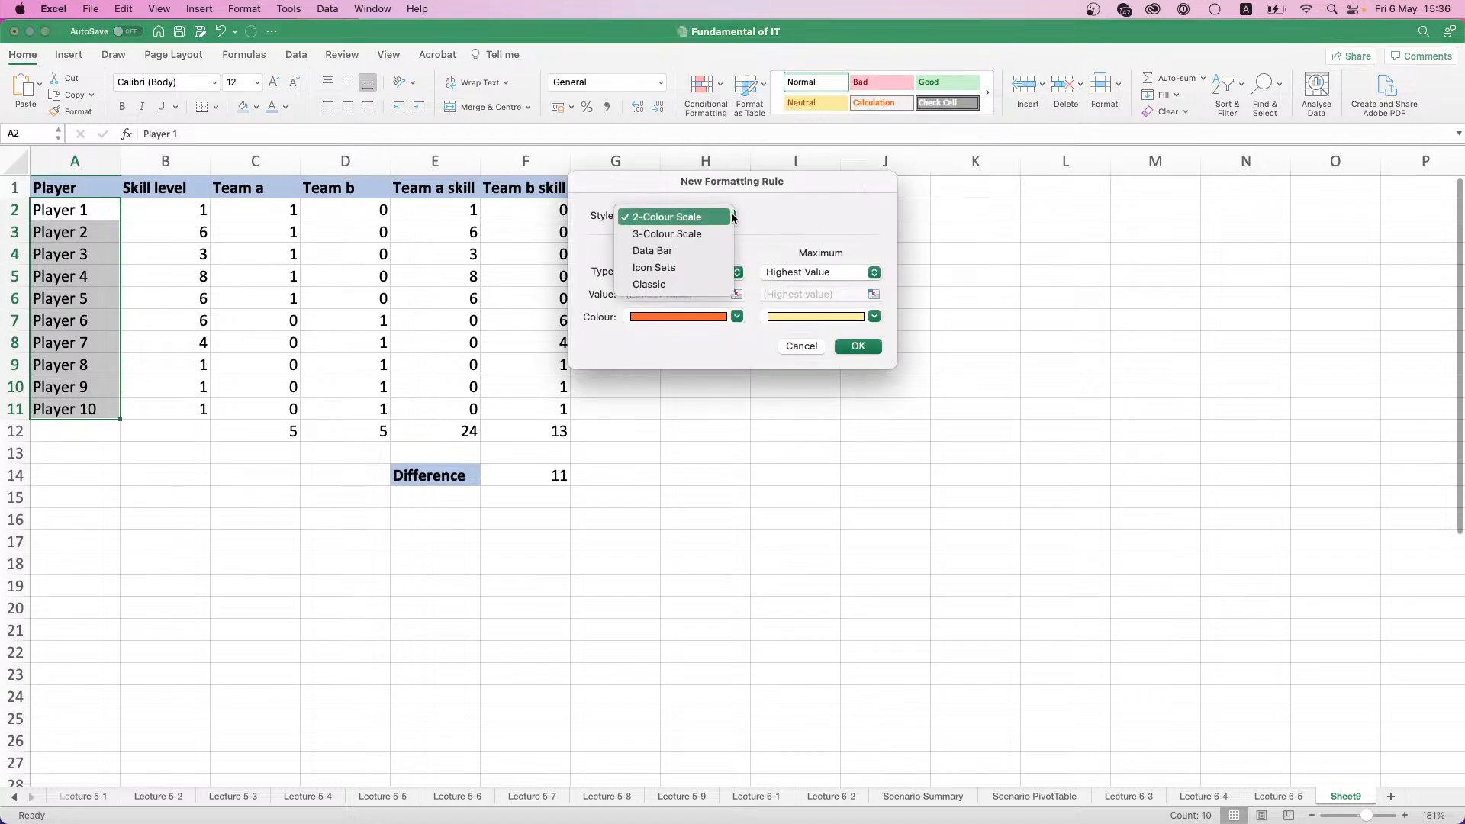
left_click(676, 285)
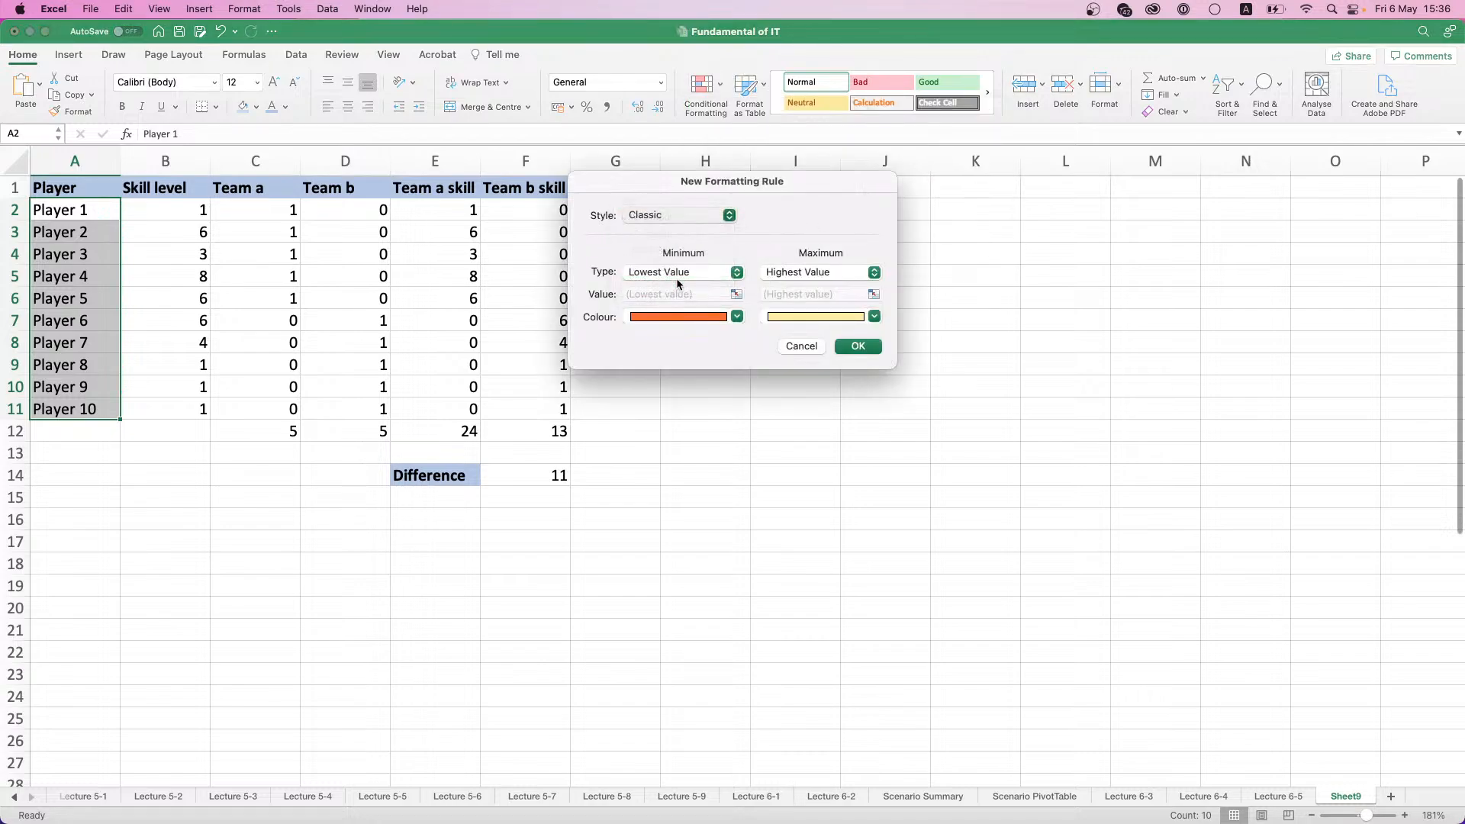
left_click(737, 257)
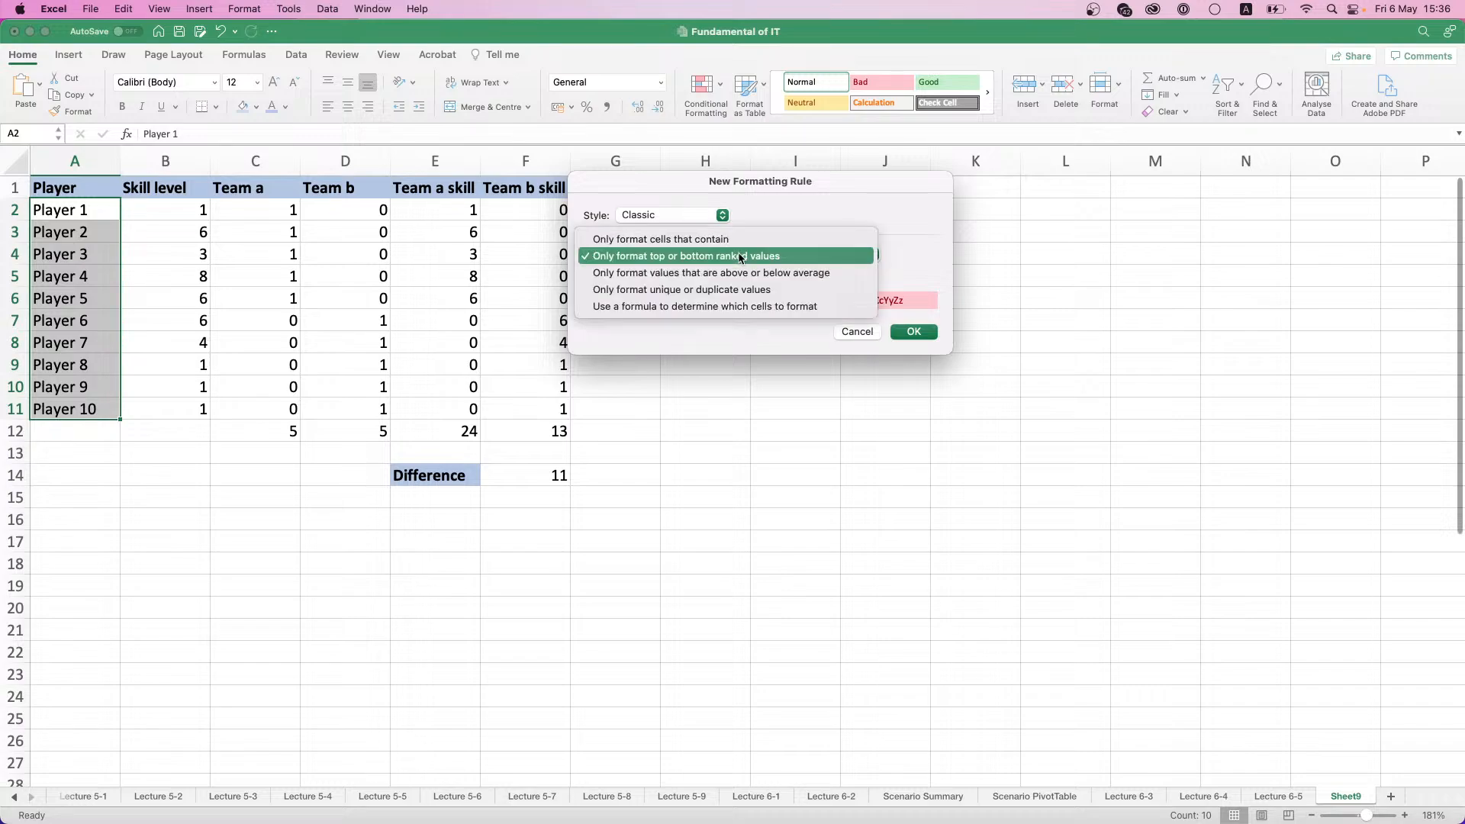
left_click(726, 311)
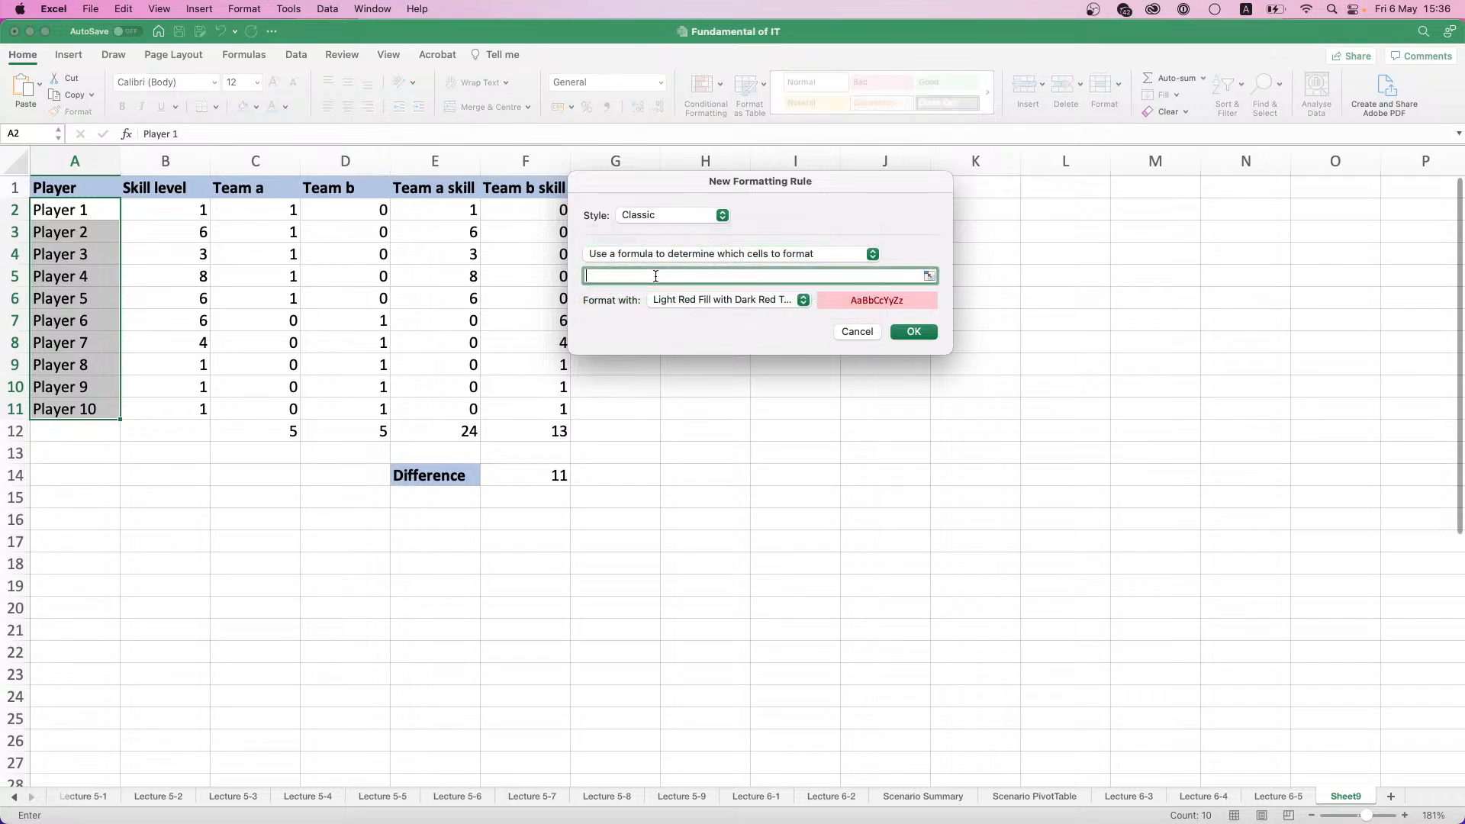
- Try to apply the rule with the formula =$C$=1 and the format Yellow Fill with Dark Yellow Text
left_click(270, 209)
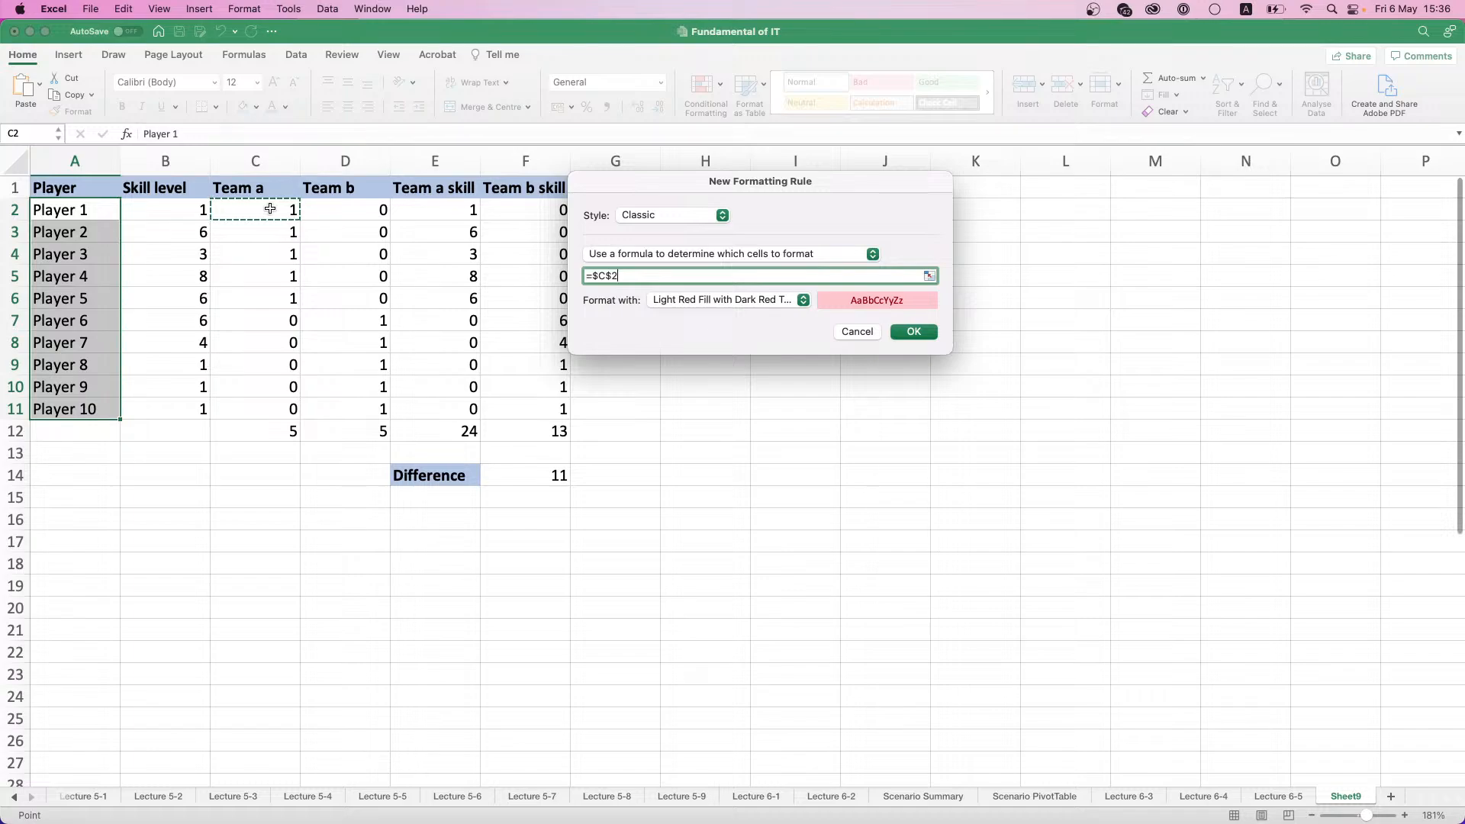
type(">")
key("BackSpace")
type("=1")
left_click(803, 301)
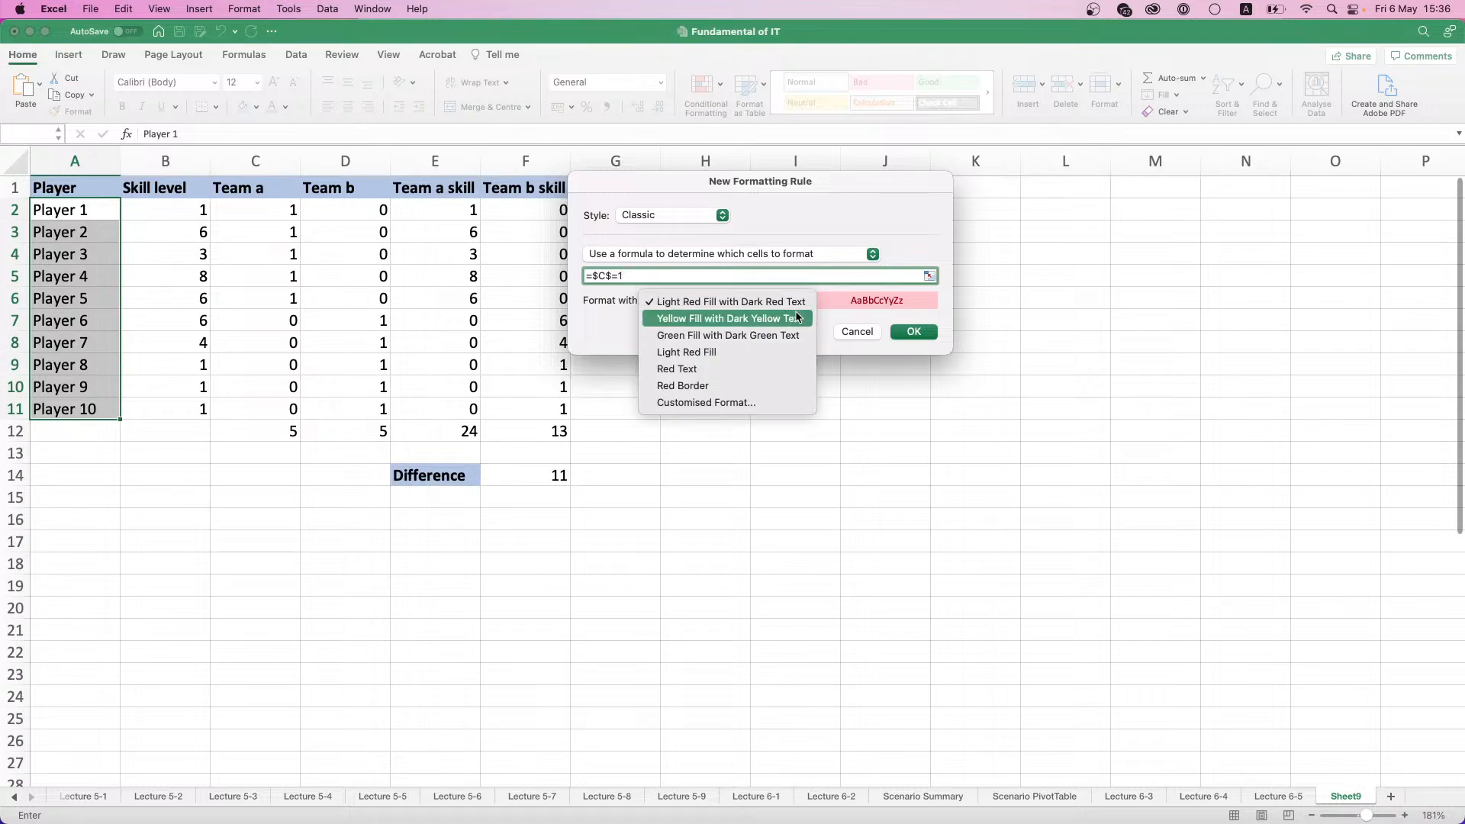
left_click(796, 318)
left_click(912, 333)
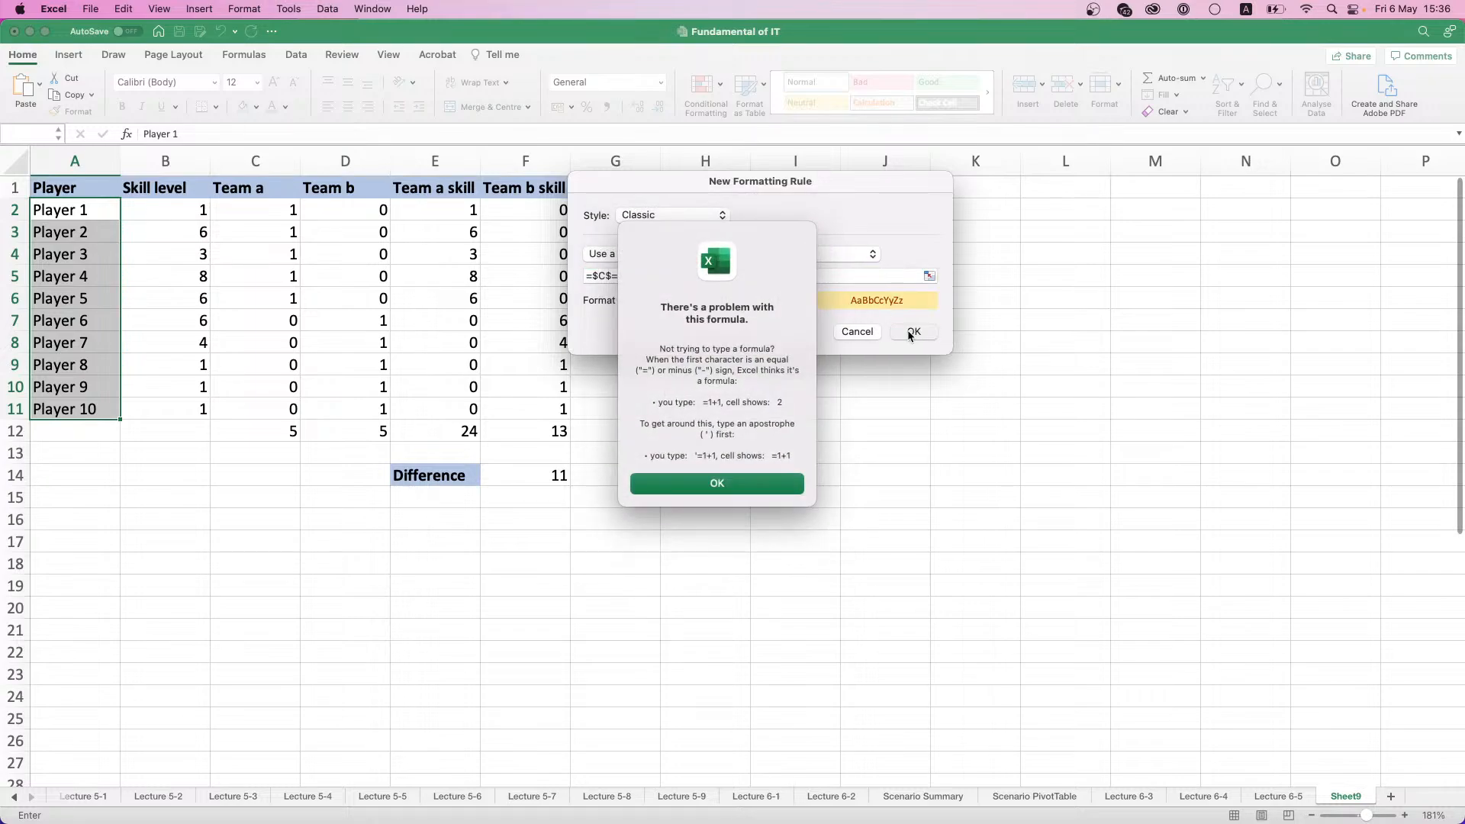
left_click(777, 483)
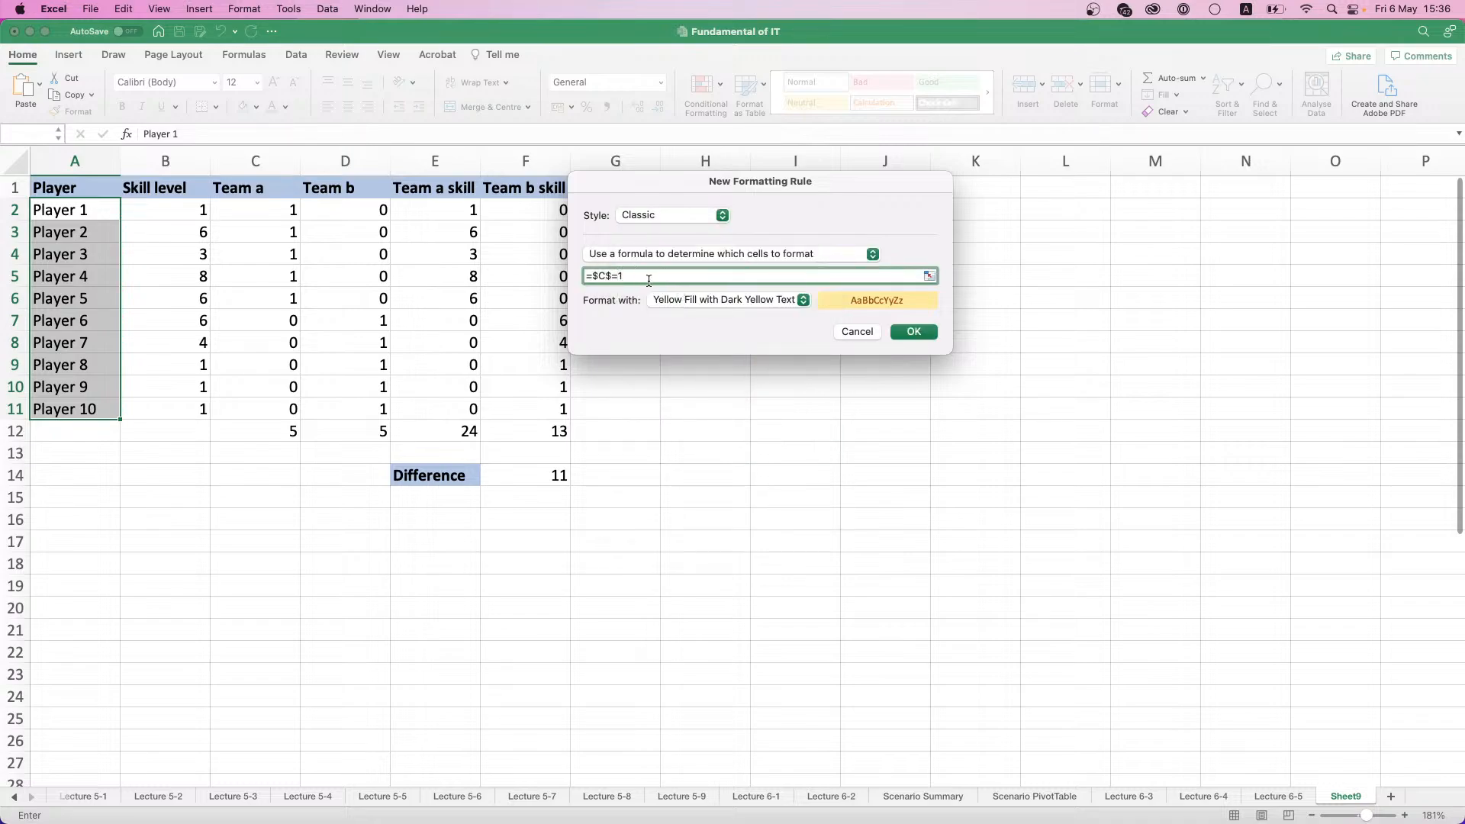
- Correct the rule's formula to a relative test of whether C2 equals 1 and apply the rule
key("Left")
key("BackSpace")
key("BackSpace")
key("BackSpace")
key("BackSpace")
left_click(597, 275)
key("BackSpace")
left_click(607, 276)
key("BackSpace")
left_click(898, 337)
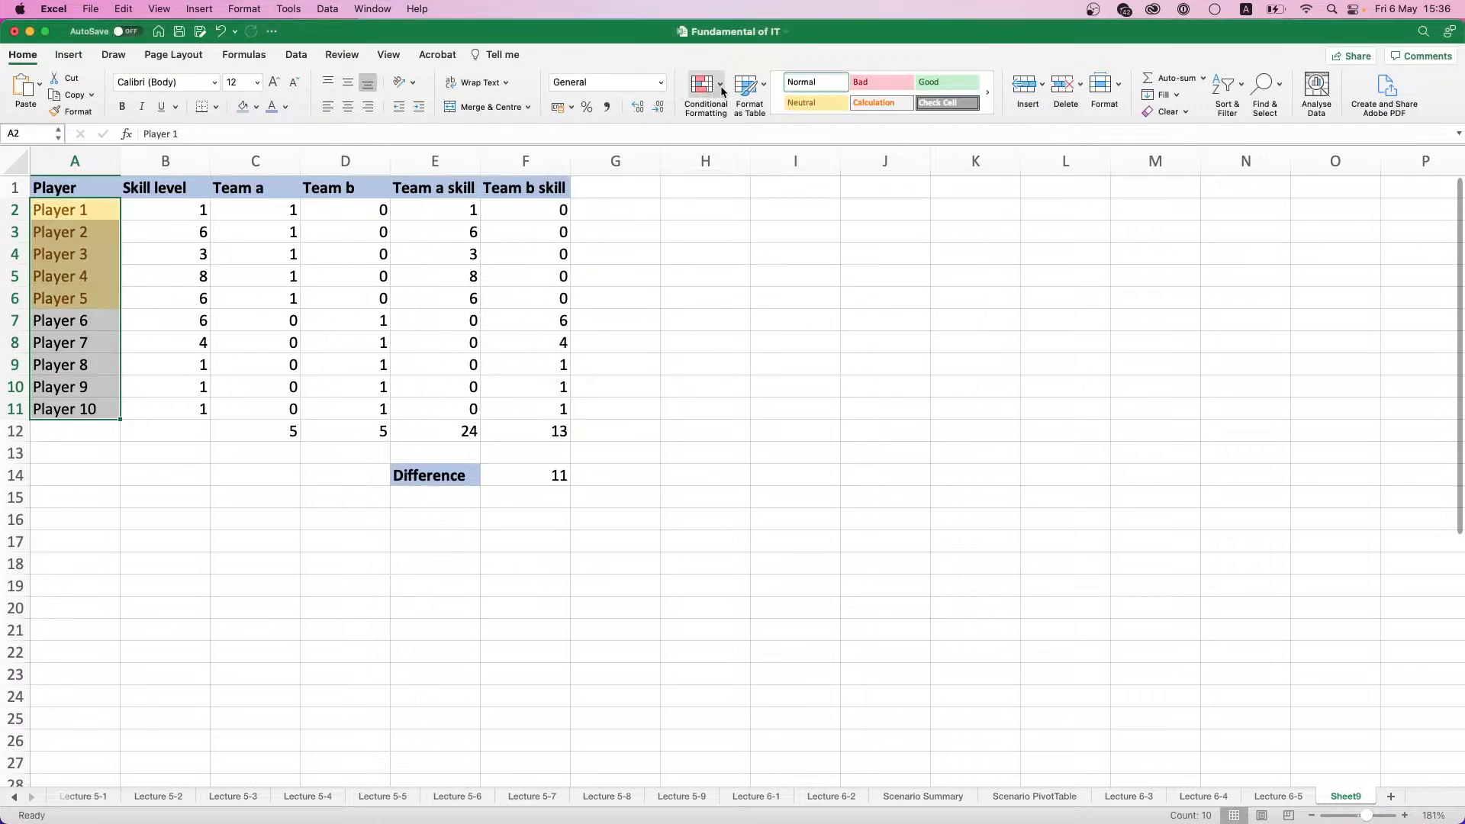
- Start a second Classic conditional formatting rule for A2:A11 that uses a formula to determine which cells to format
left_click(723, 91)
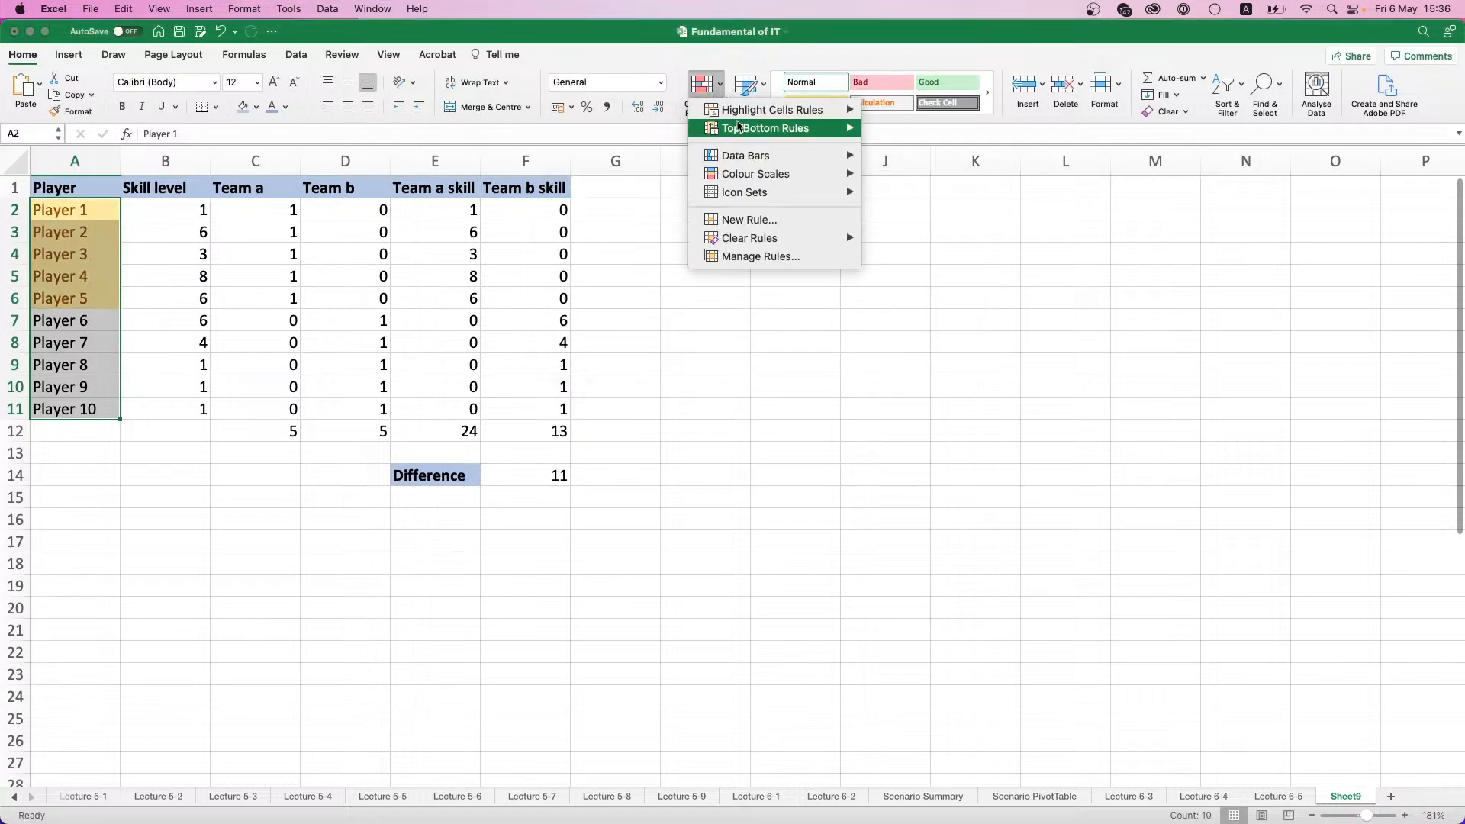
left_click(753, 221)
left_click(705, 216)
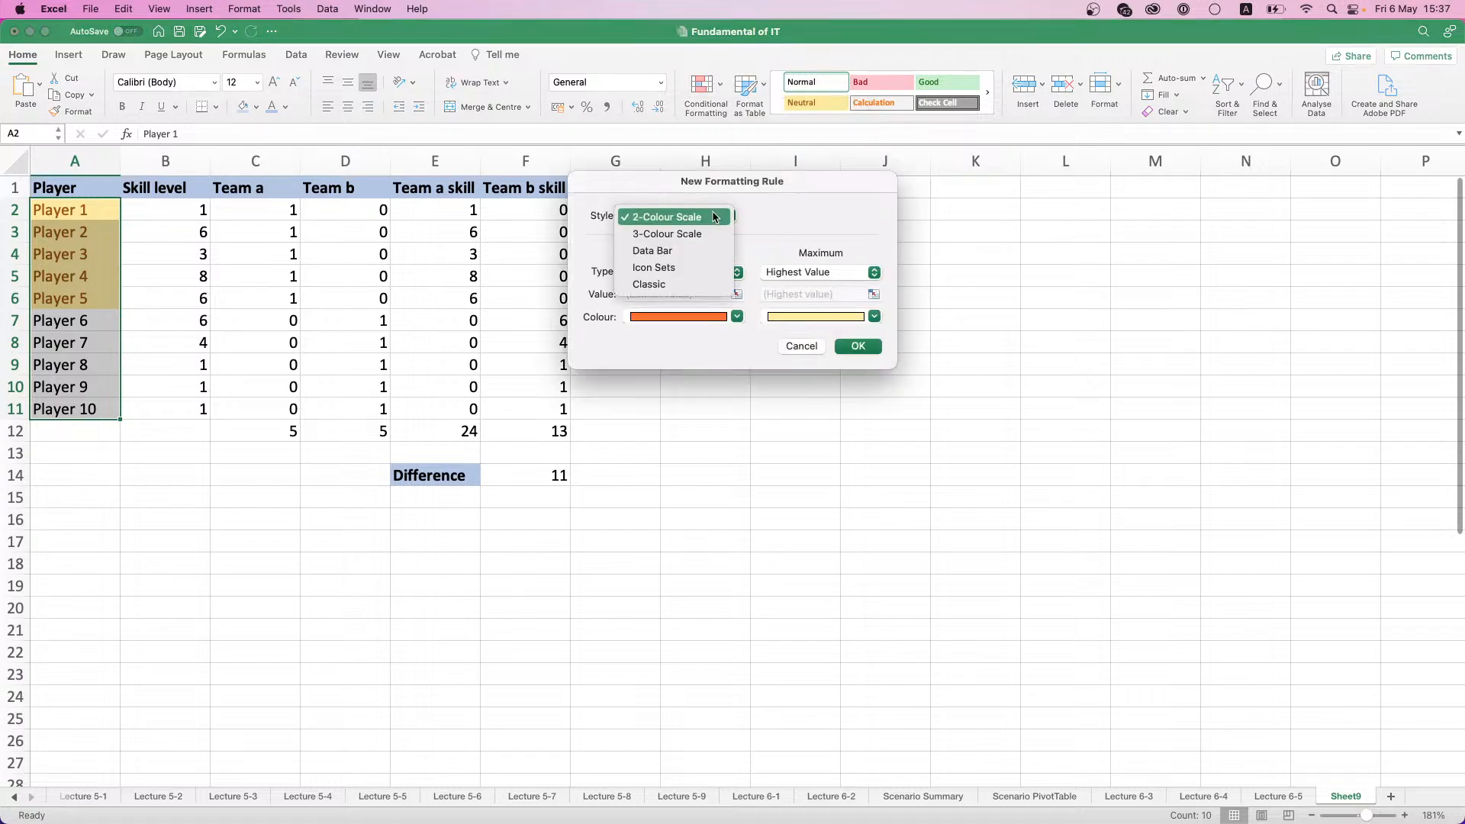
left_click(681, 284)
left_click(679, 253)
left_click(677, 300)
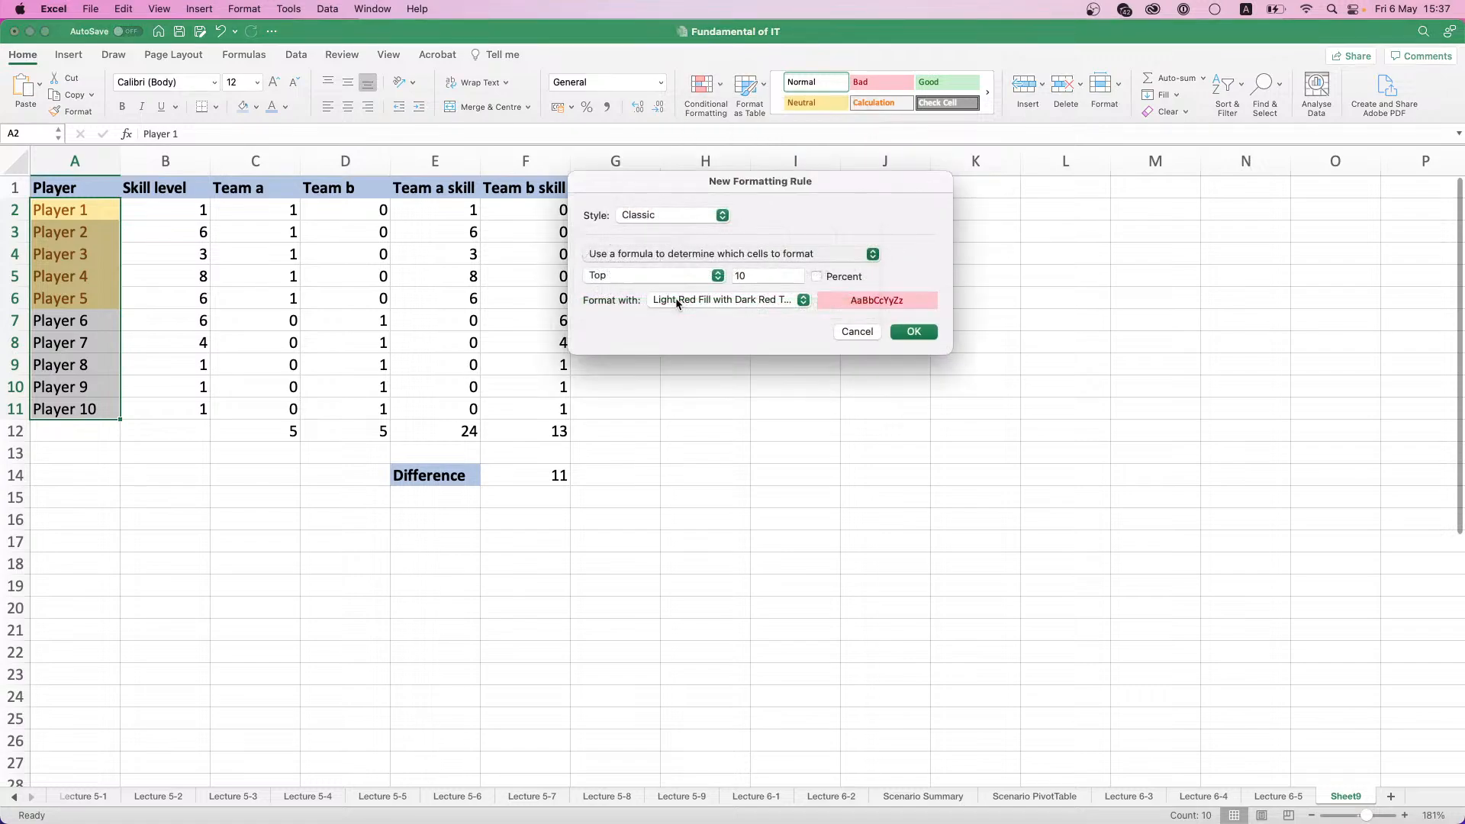
- Give the second rule the formula =D2=1 and the format Green Fill with Dark Green Text, and apply it
left_click(638, 277)
type("=")
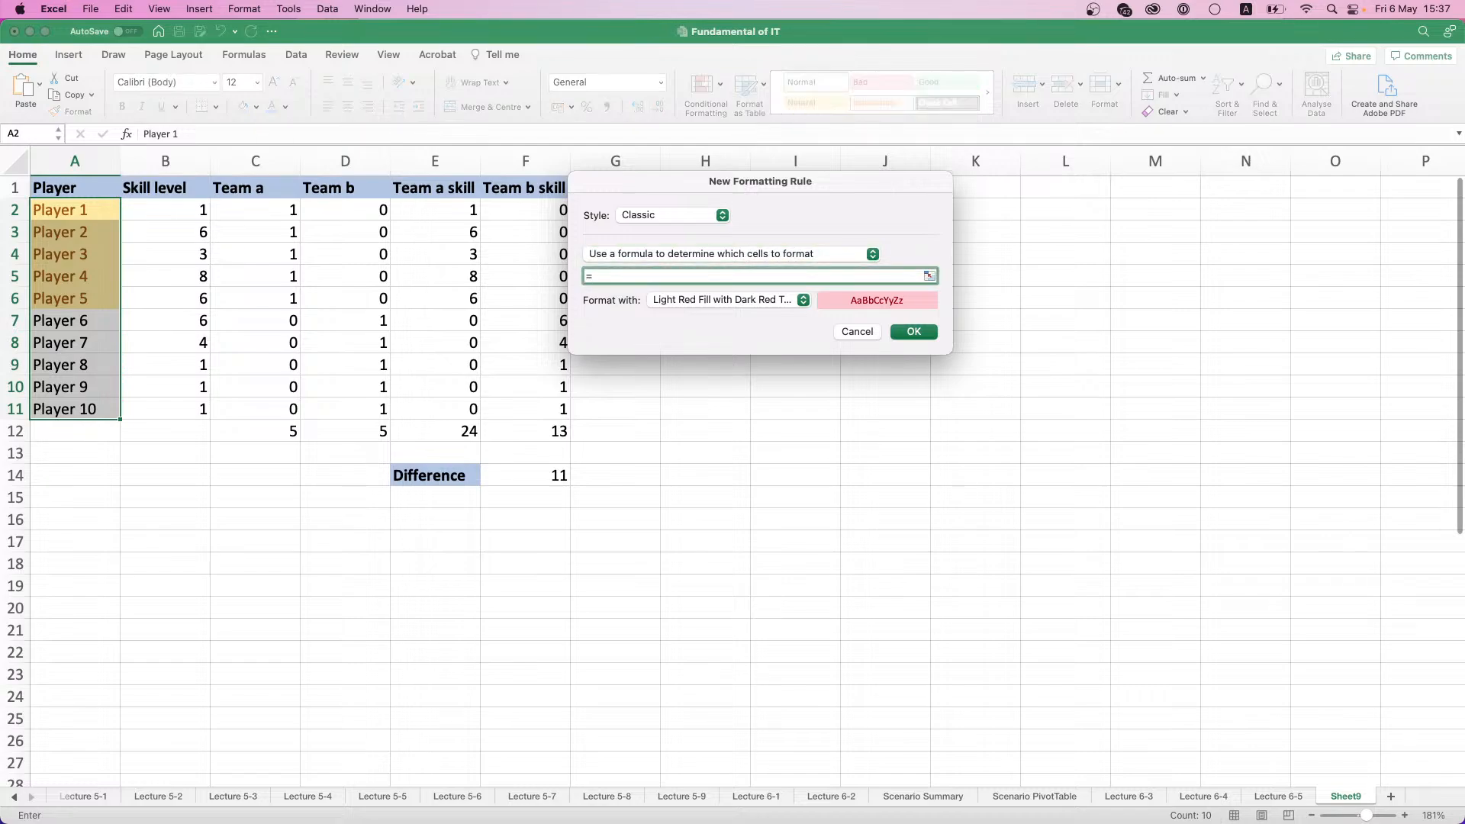
type("D2=q")
key("BackSpace")
type("1")
left_click(786, 299)
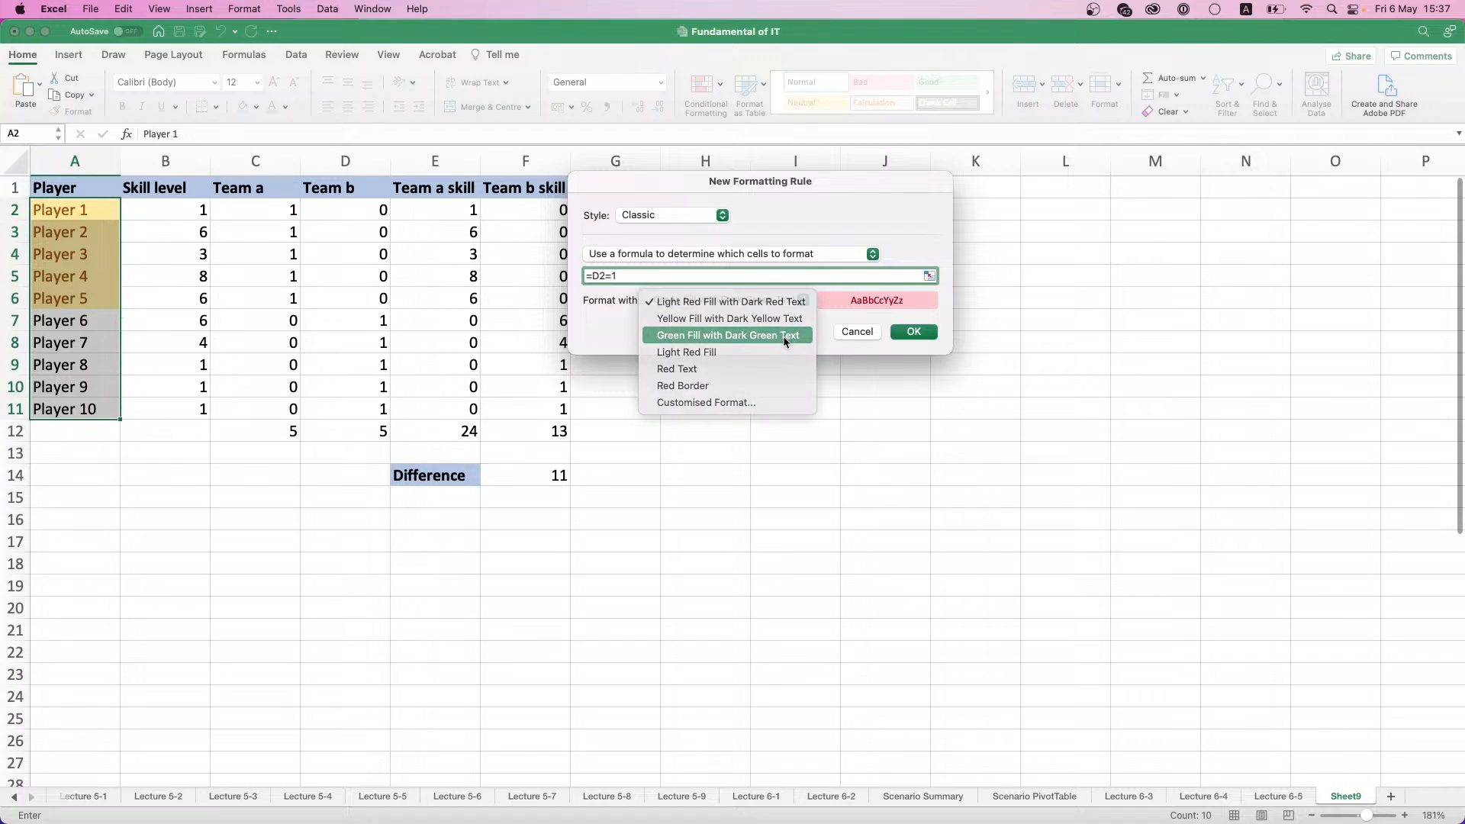
left_click(783, 333)
left_click(913, 332)
left_click(185, 299)
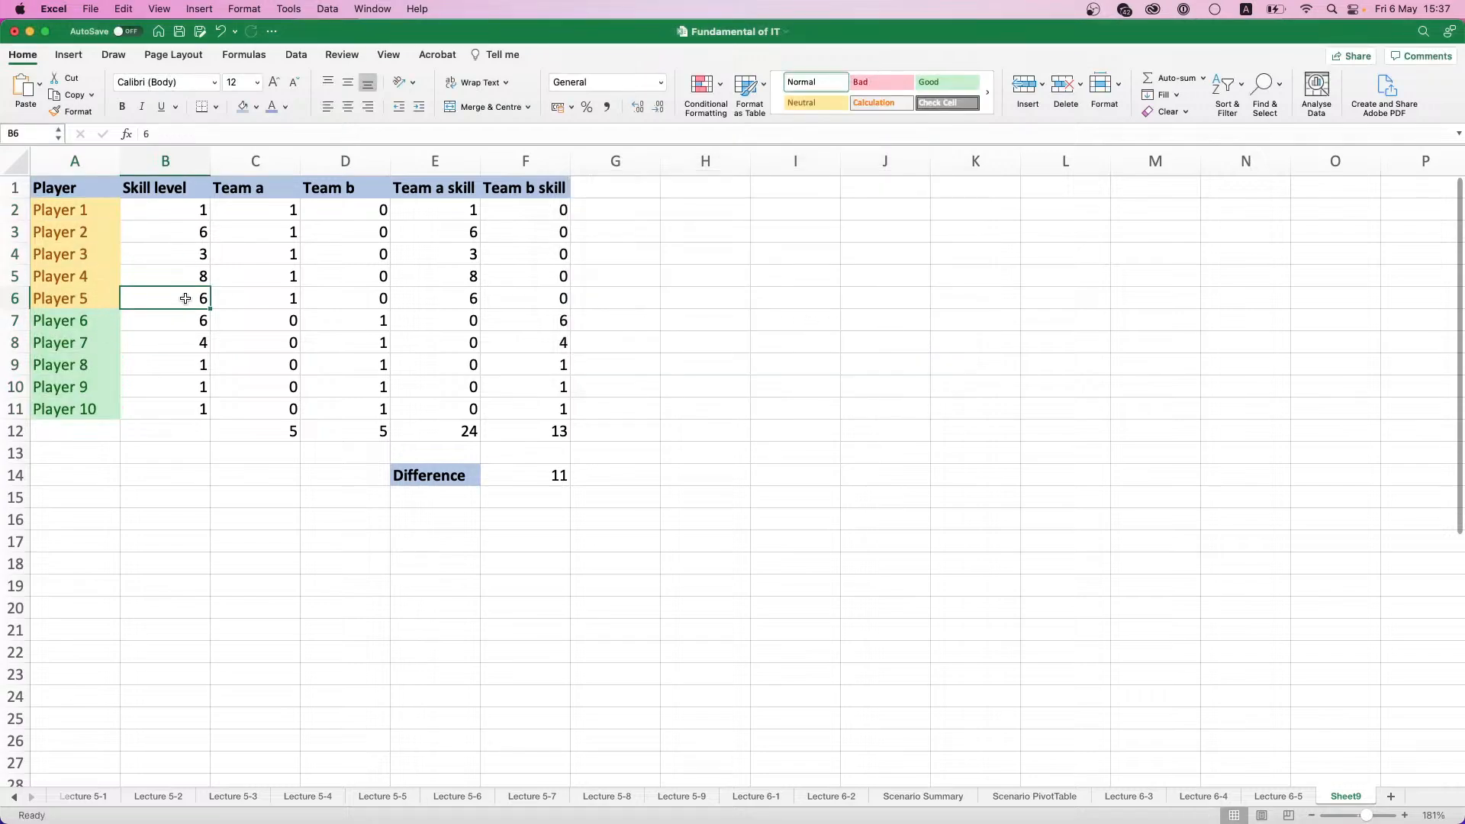
- Set up Solver to minimise the skill difference in F14 by changing the Team a assignments in C2:C11
left_click_drag(68, 217, 238, 293)
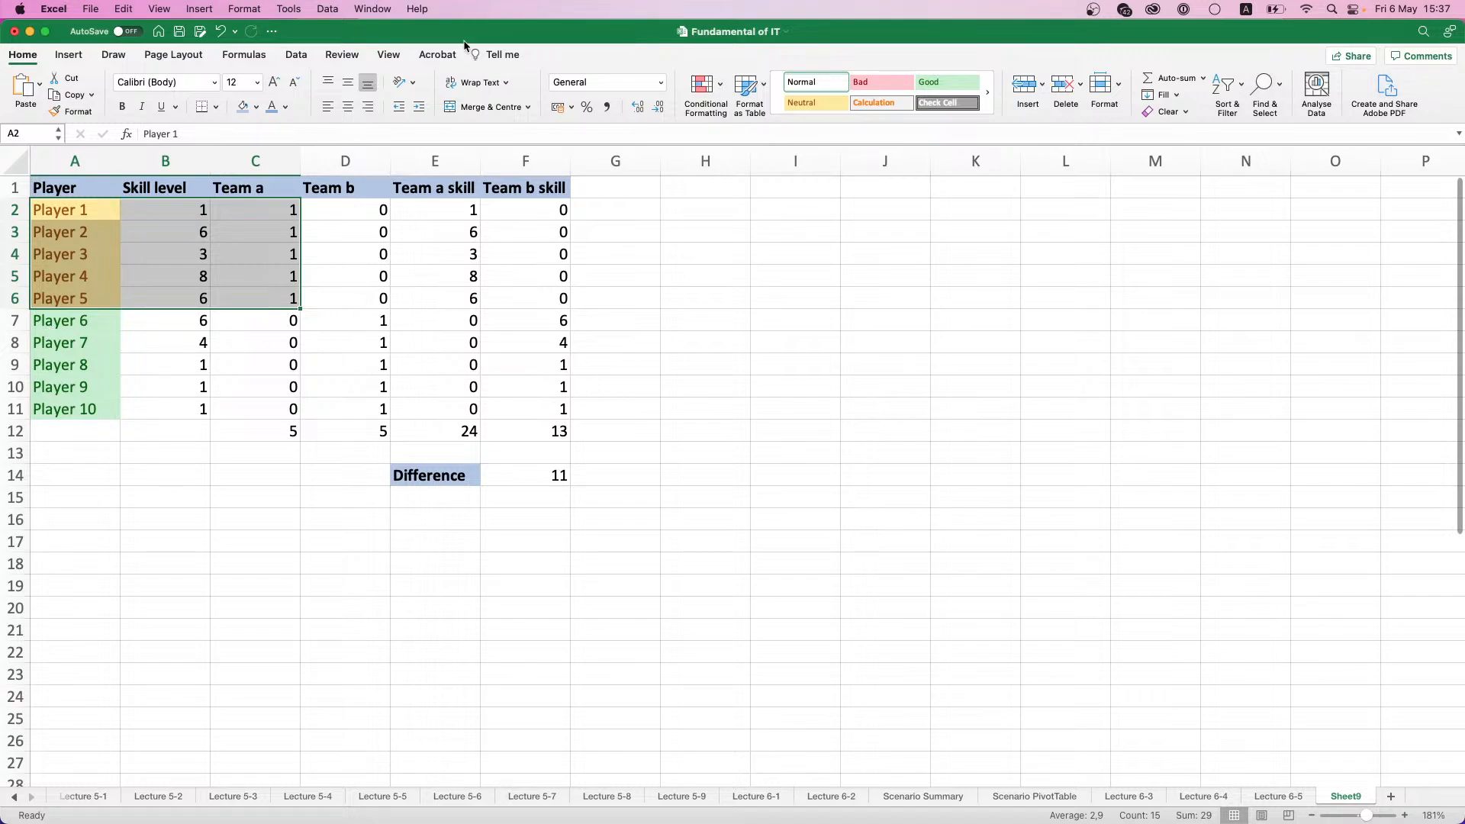
left_click(296, 54)
left_click_drag(435, 276, 435, 298)
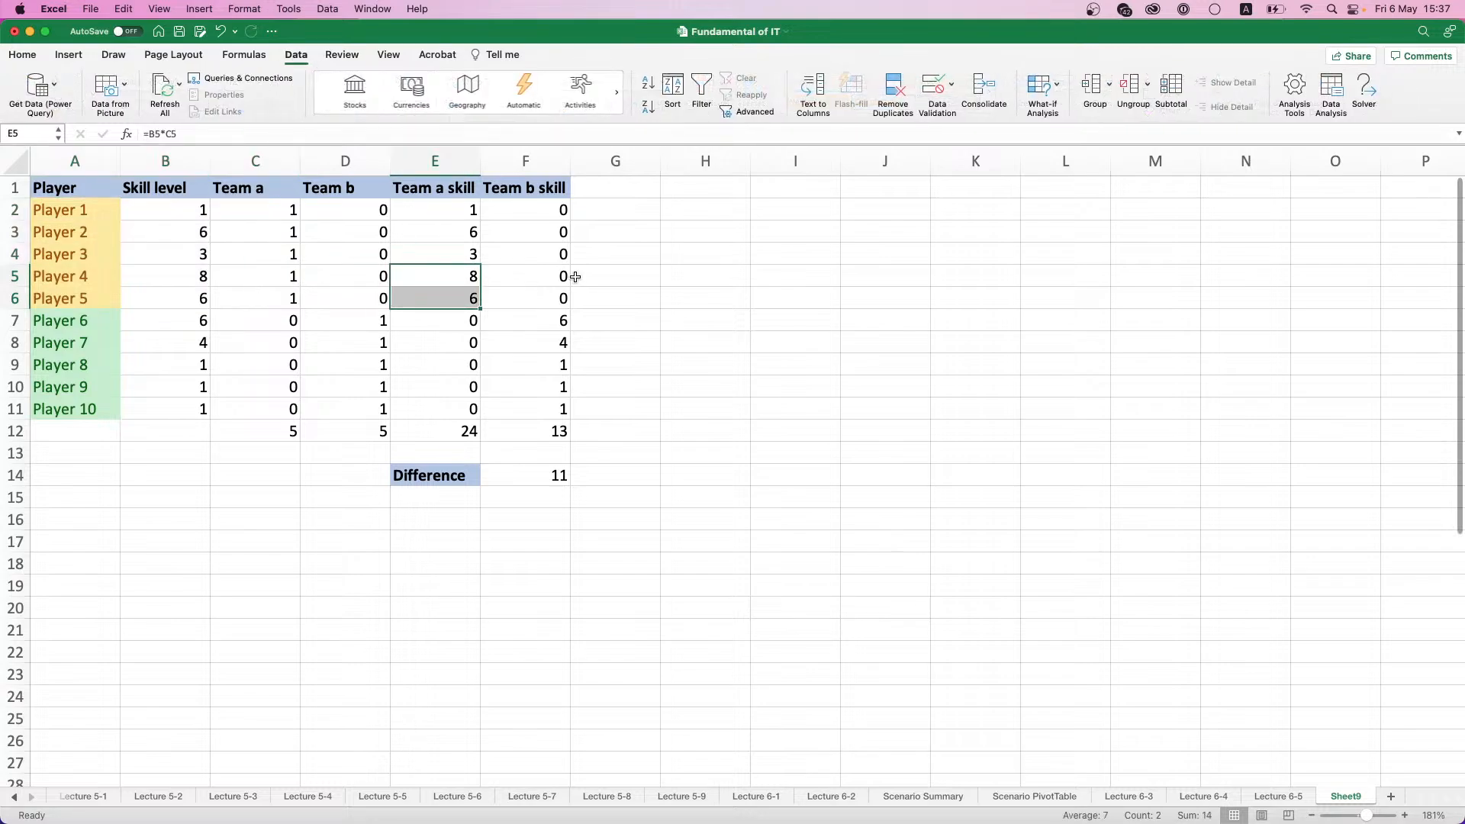
left_click(705, 298)
left_click(1364, 90)
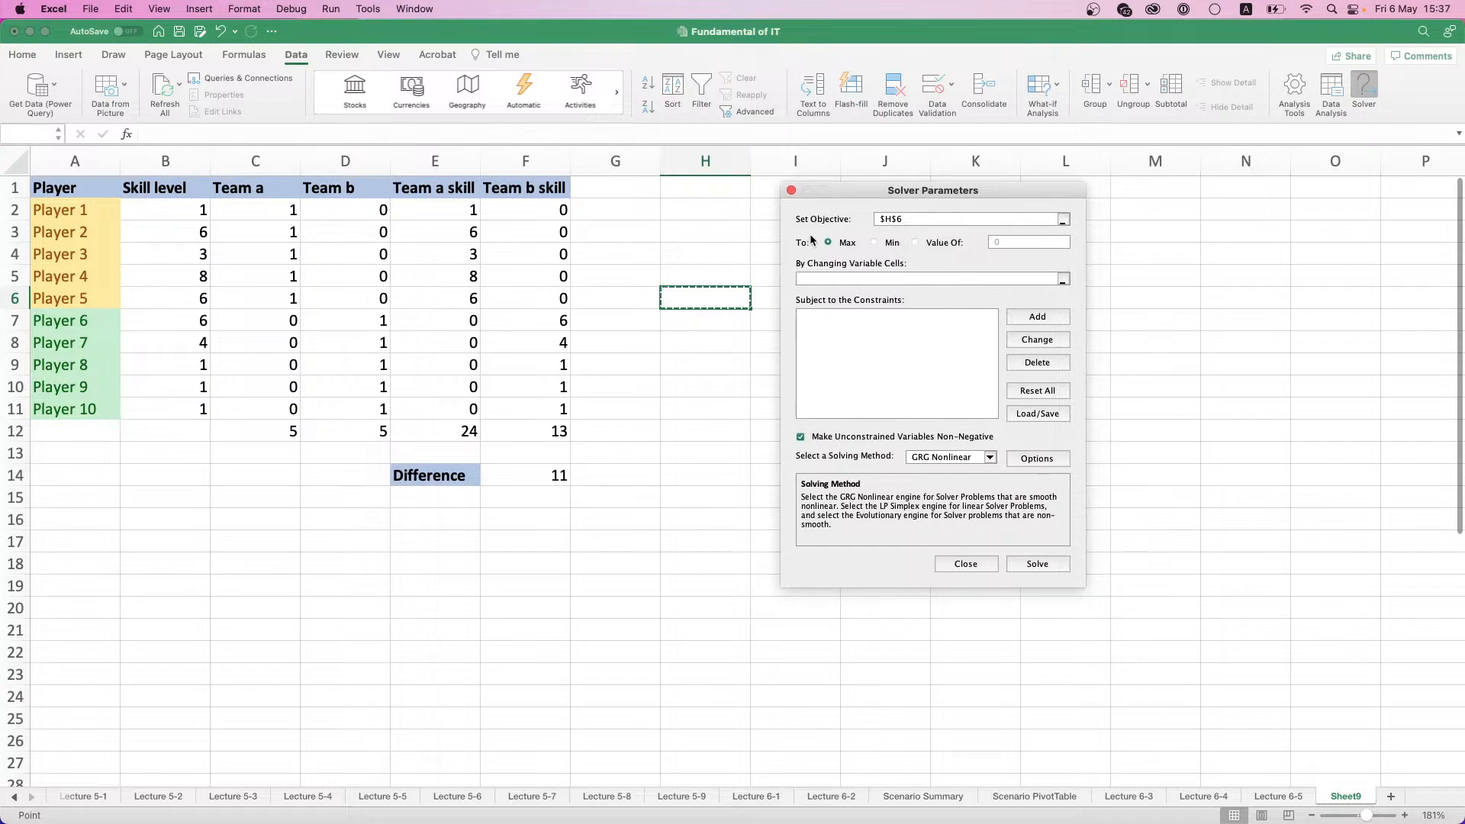
left_click(534, 466)
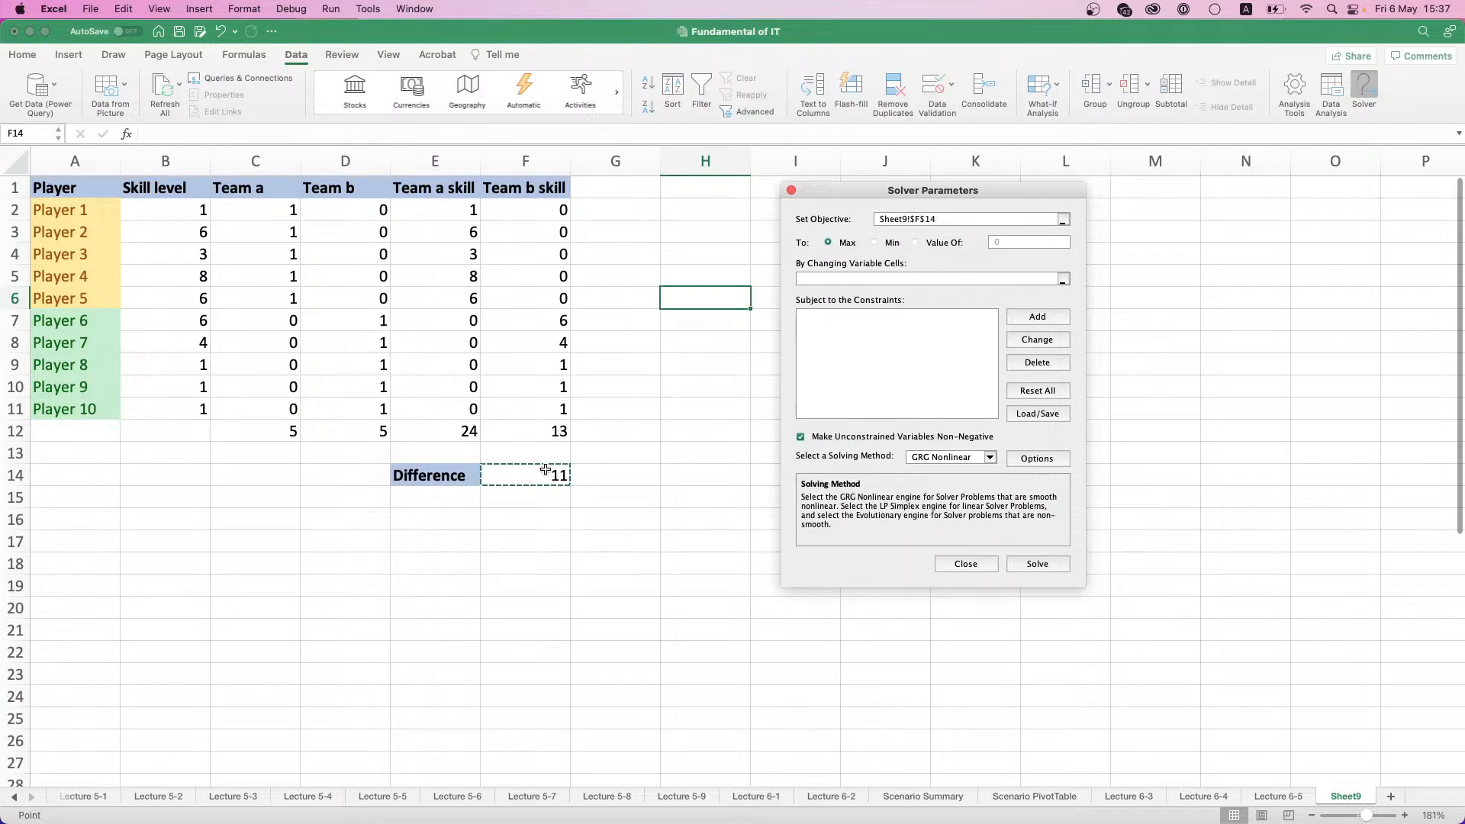
left_click(878, 243)
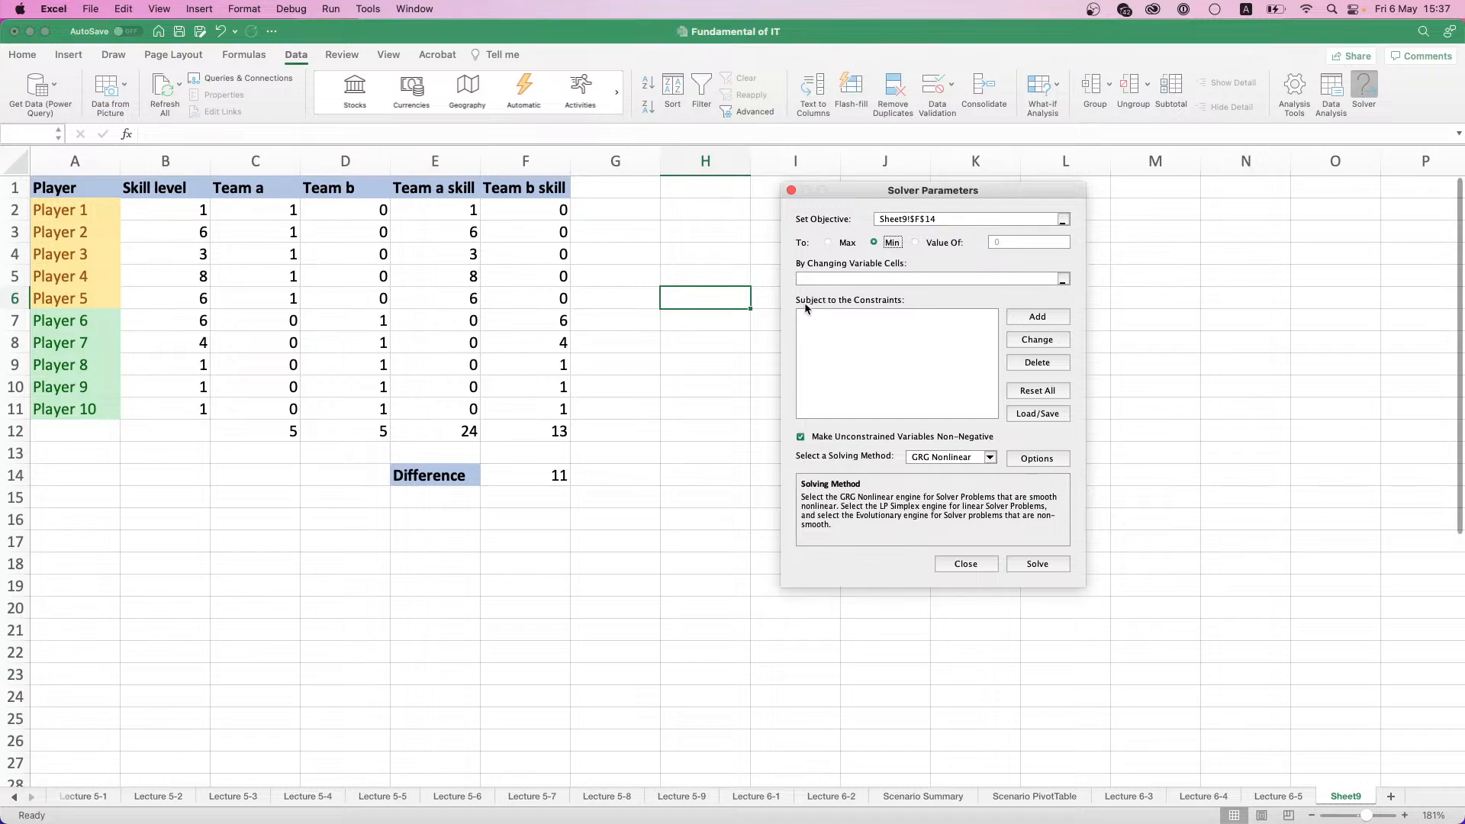
left_click(927, 278)
left_click_drag(256, 210, 272, 405)
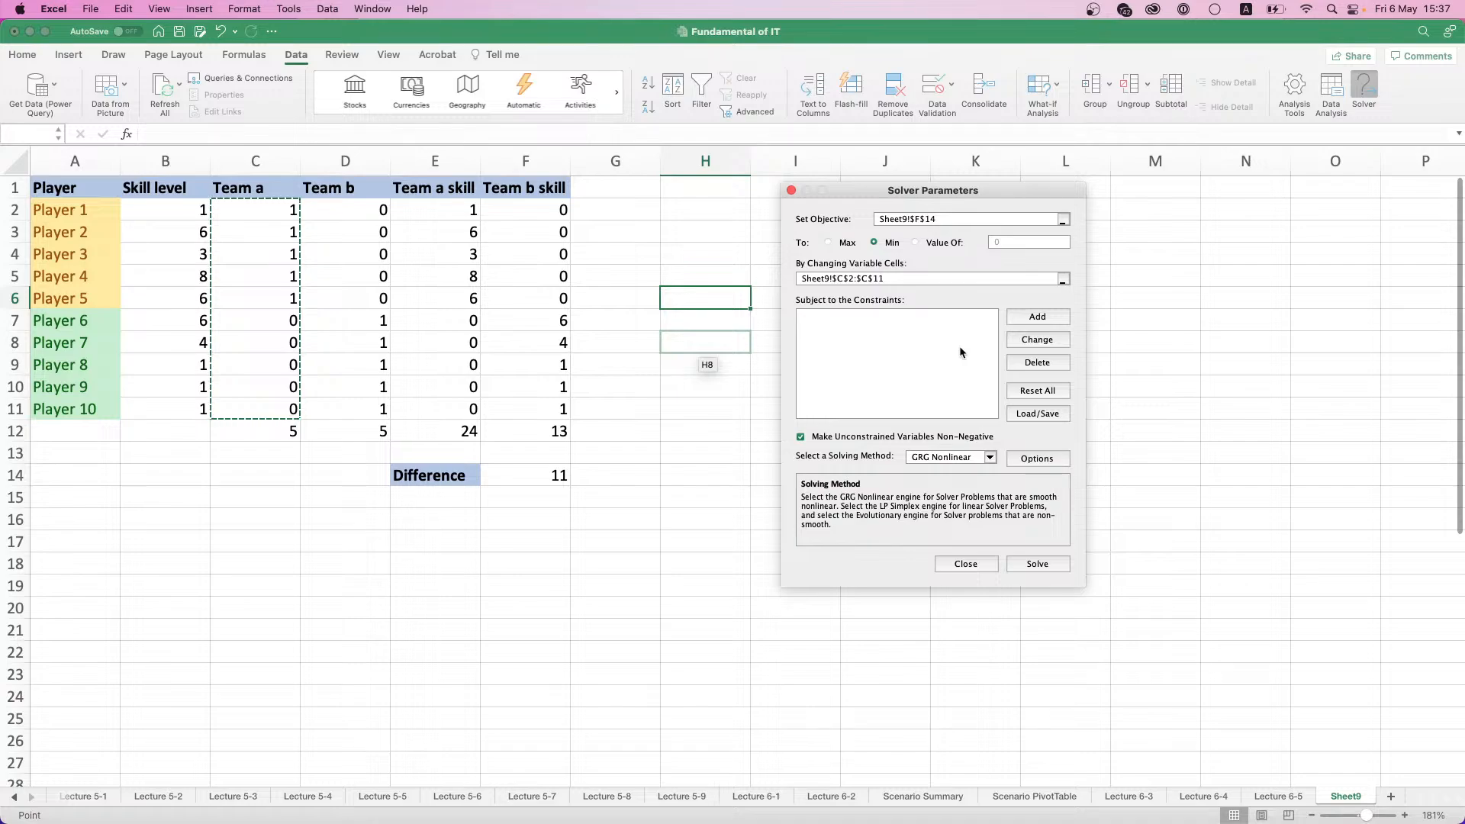
- Add a Solver constraint requiring the Team a player total in C12 to equal 5
left_click(1037, 316)
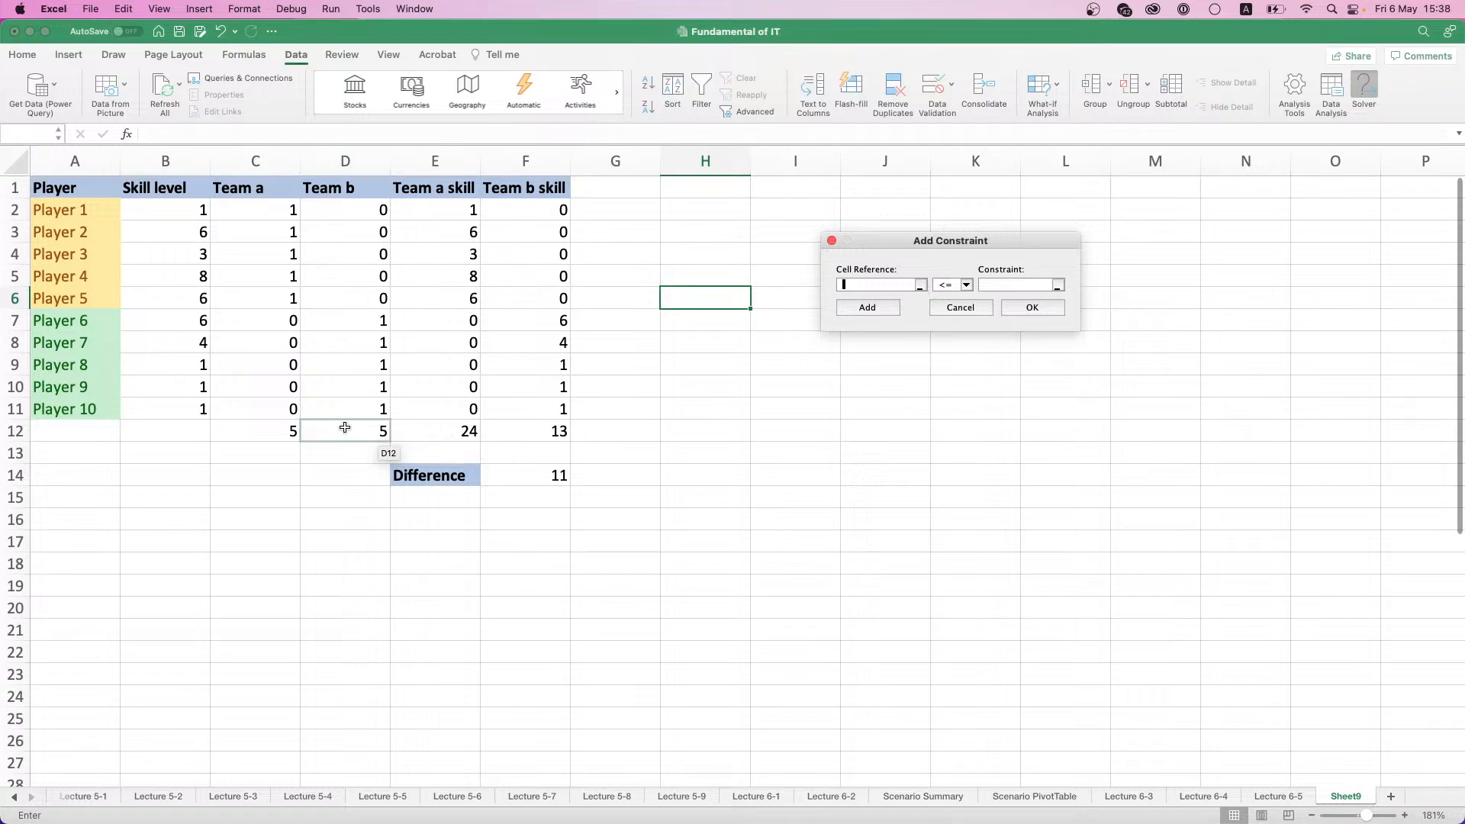
left_click(275, 427)
left_click(965, 285)
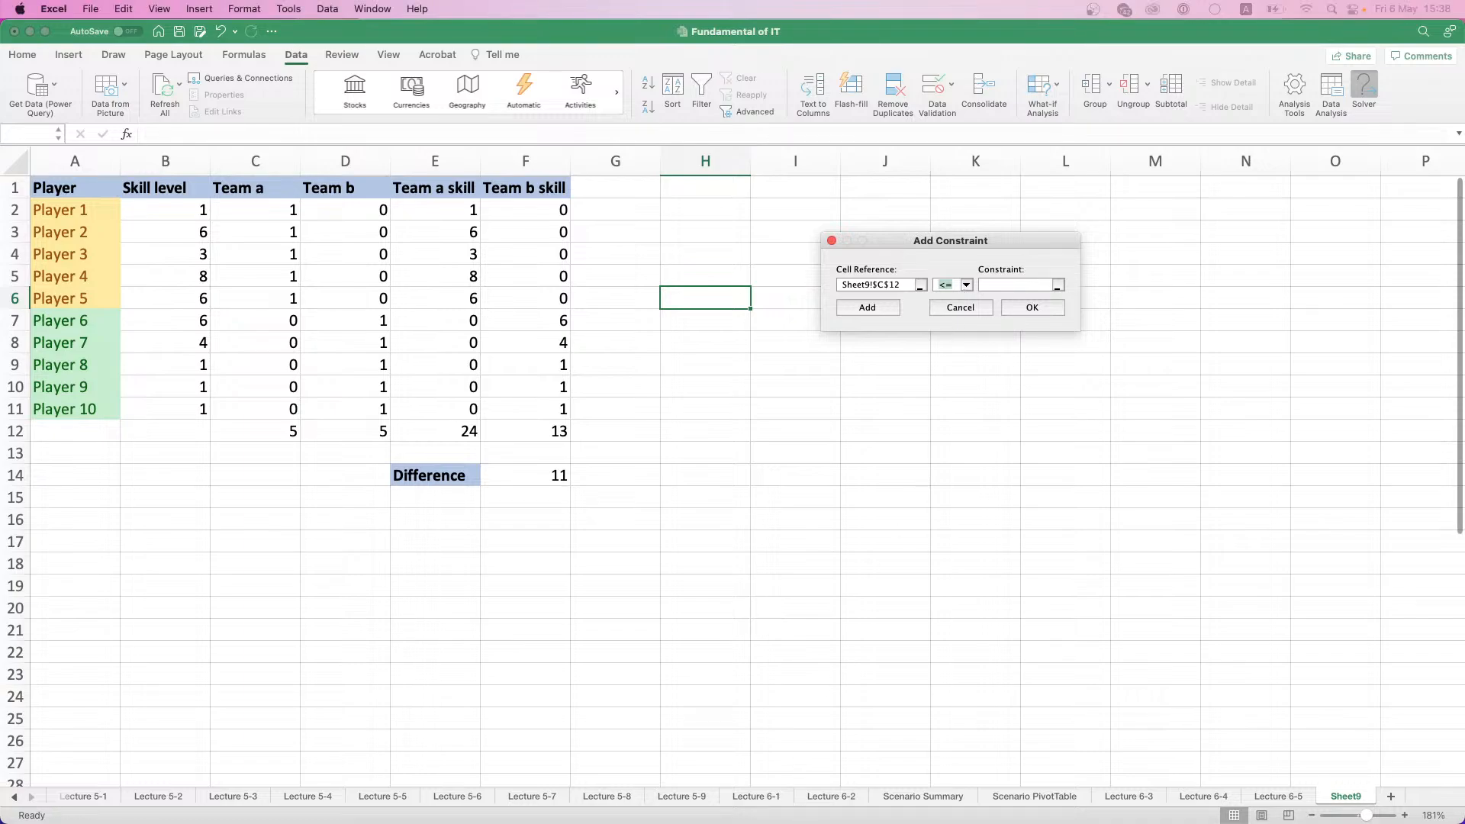
left_click(946, 307)
left_click(1036, 285)
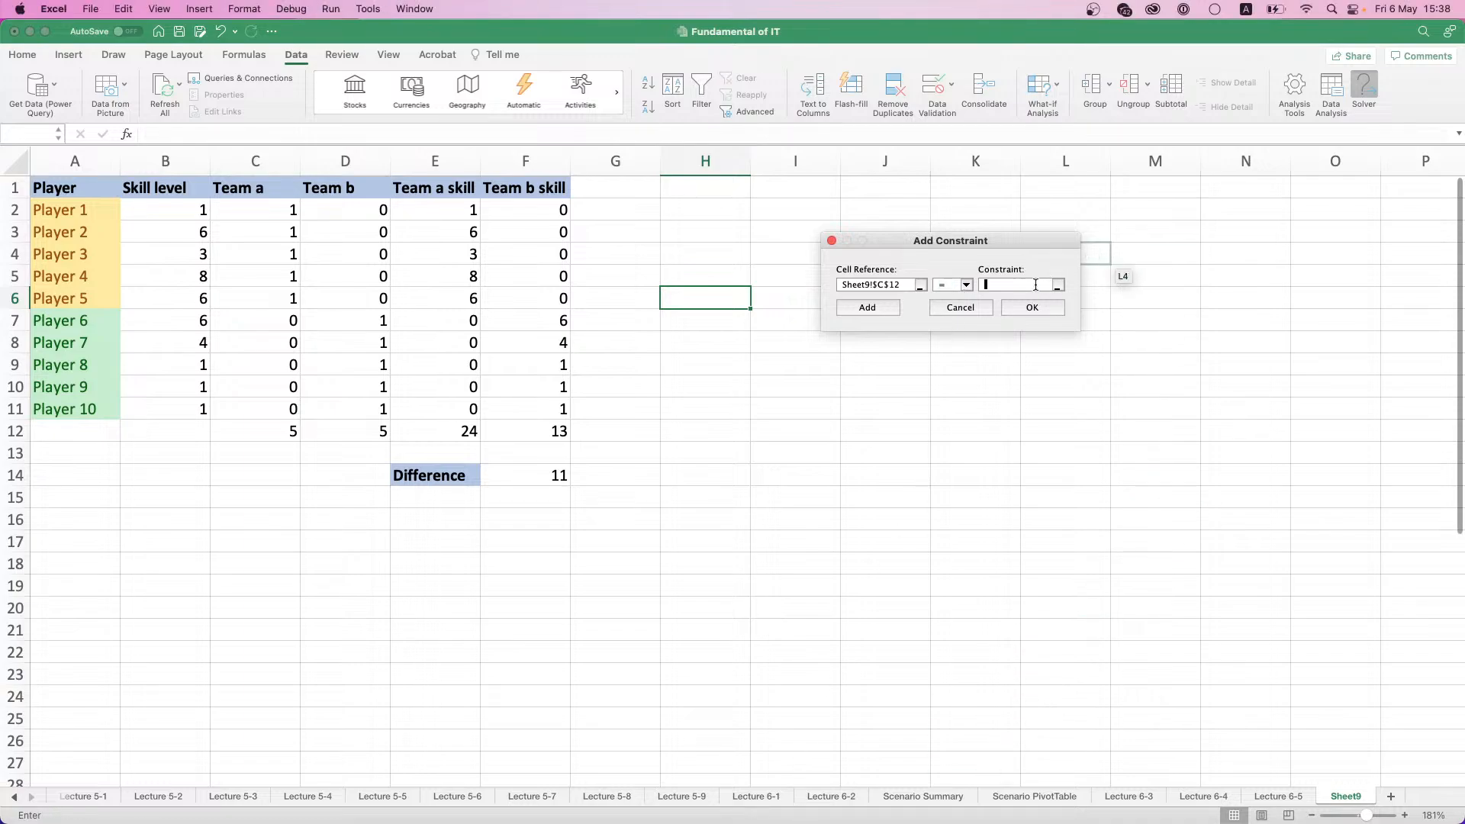
left_click(856, 309)
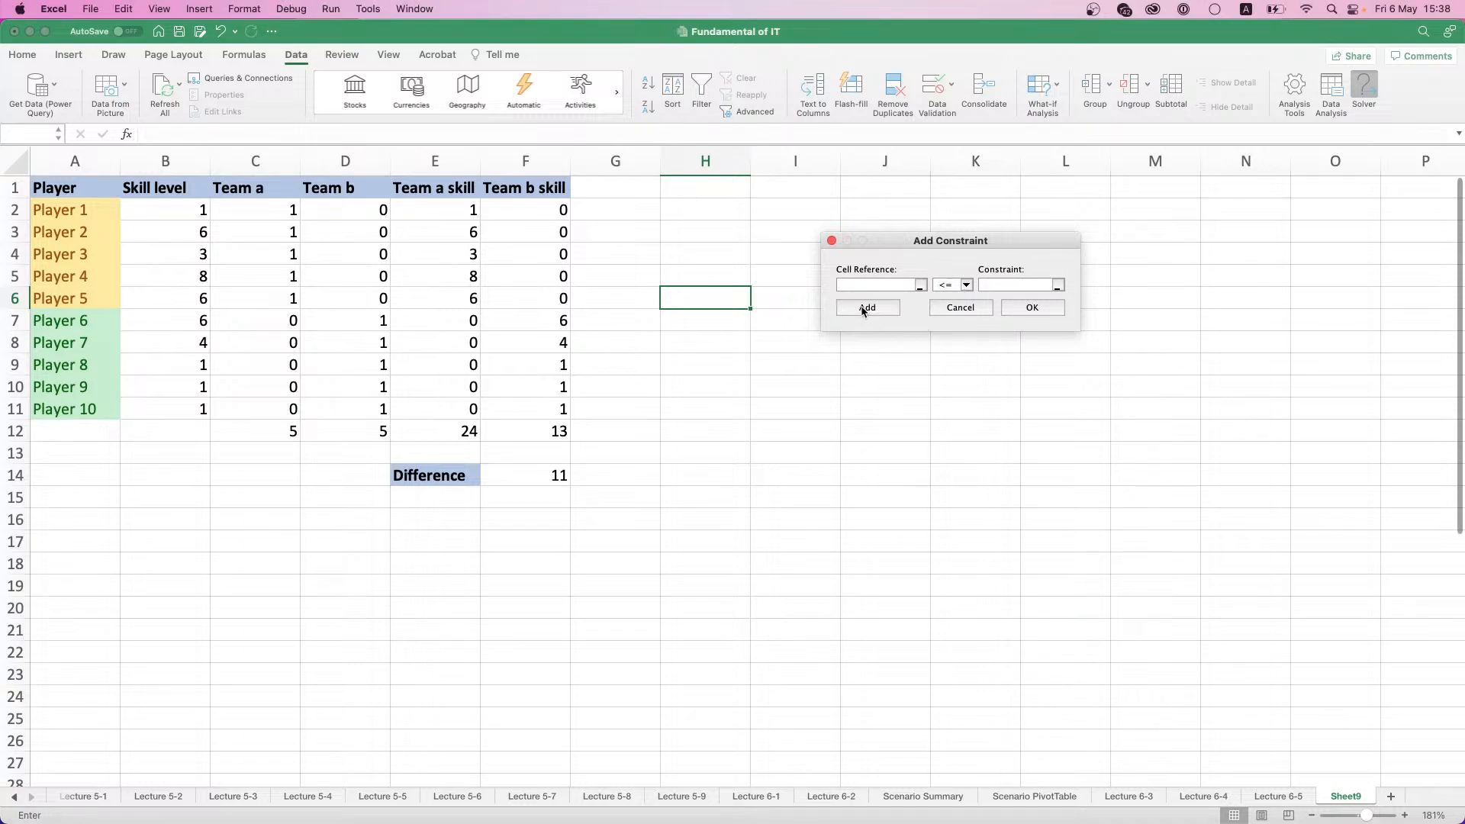
- Add a Solver constraint requiring the Team b player total in D12 to equal 5
left_click(330, 430)
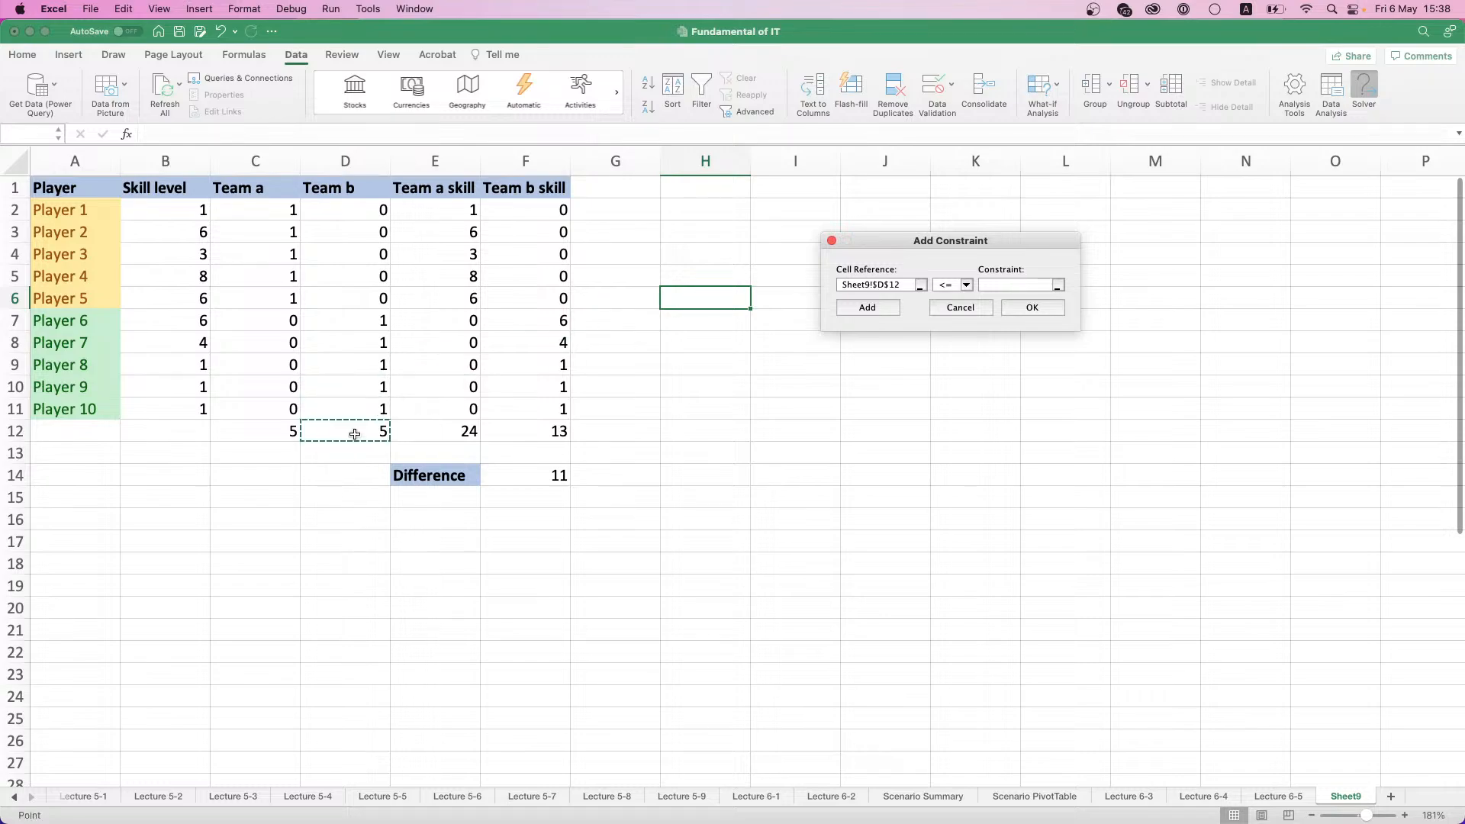
left_click(970, 284)
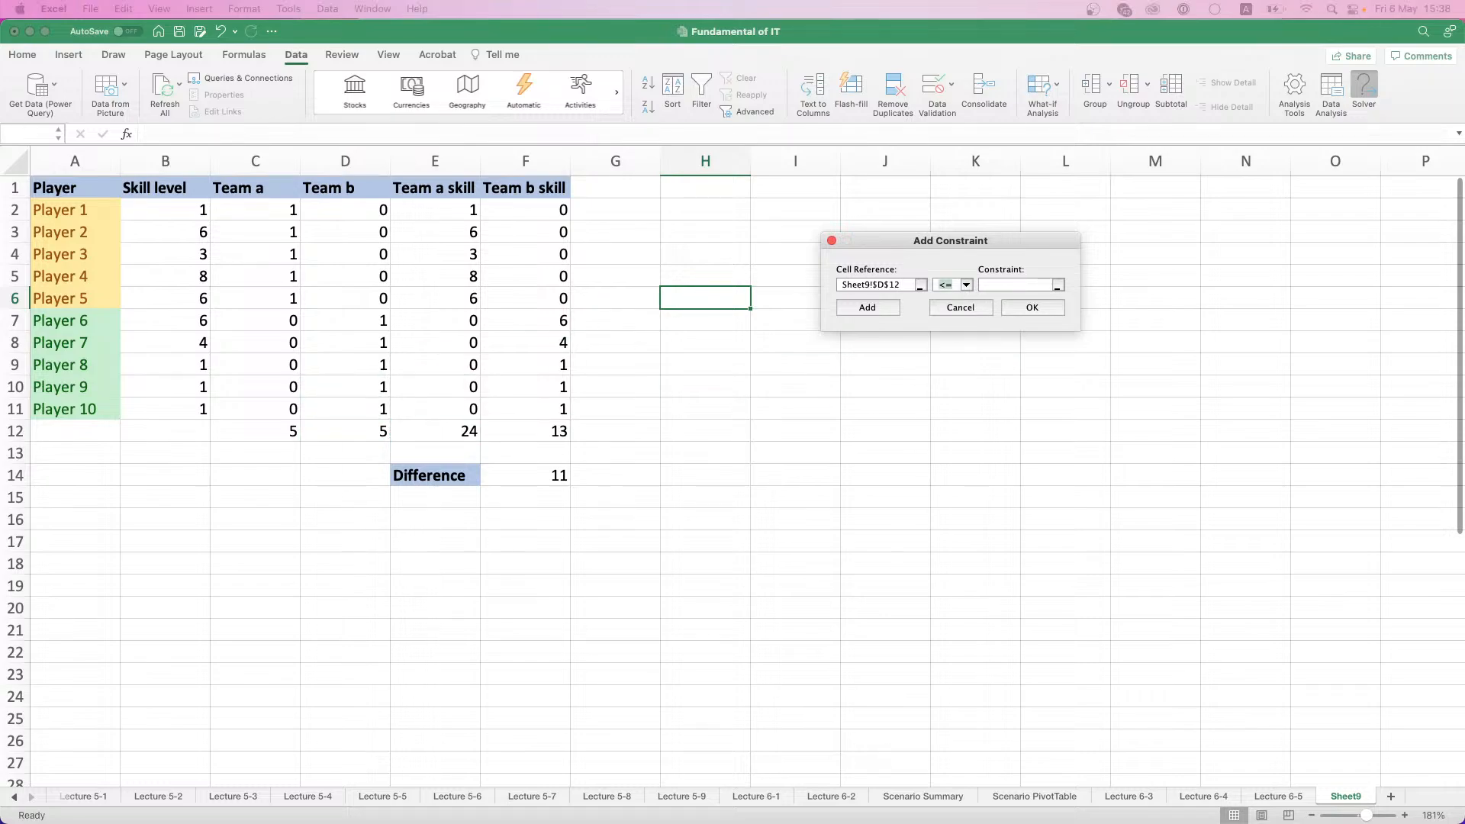
key("Down")
key("Return")
type("5")
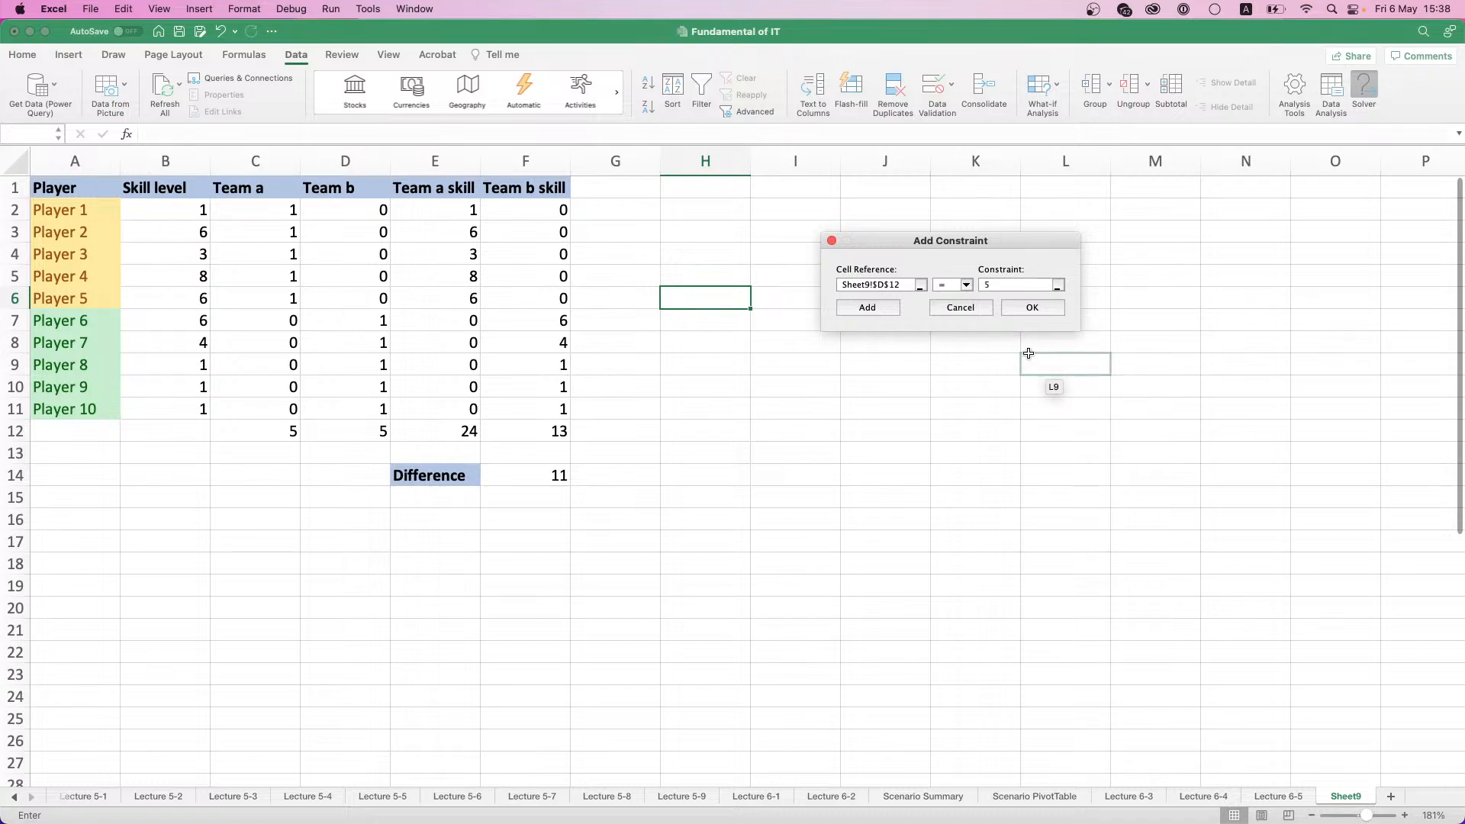
left_click(890, 307)
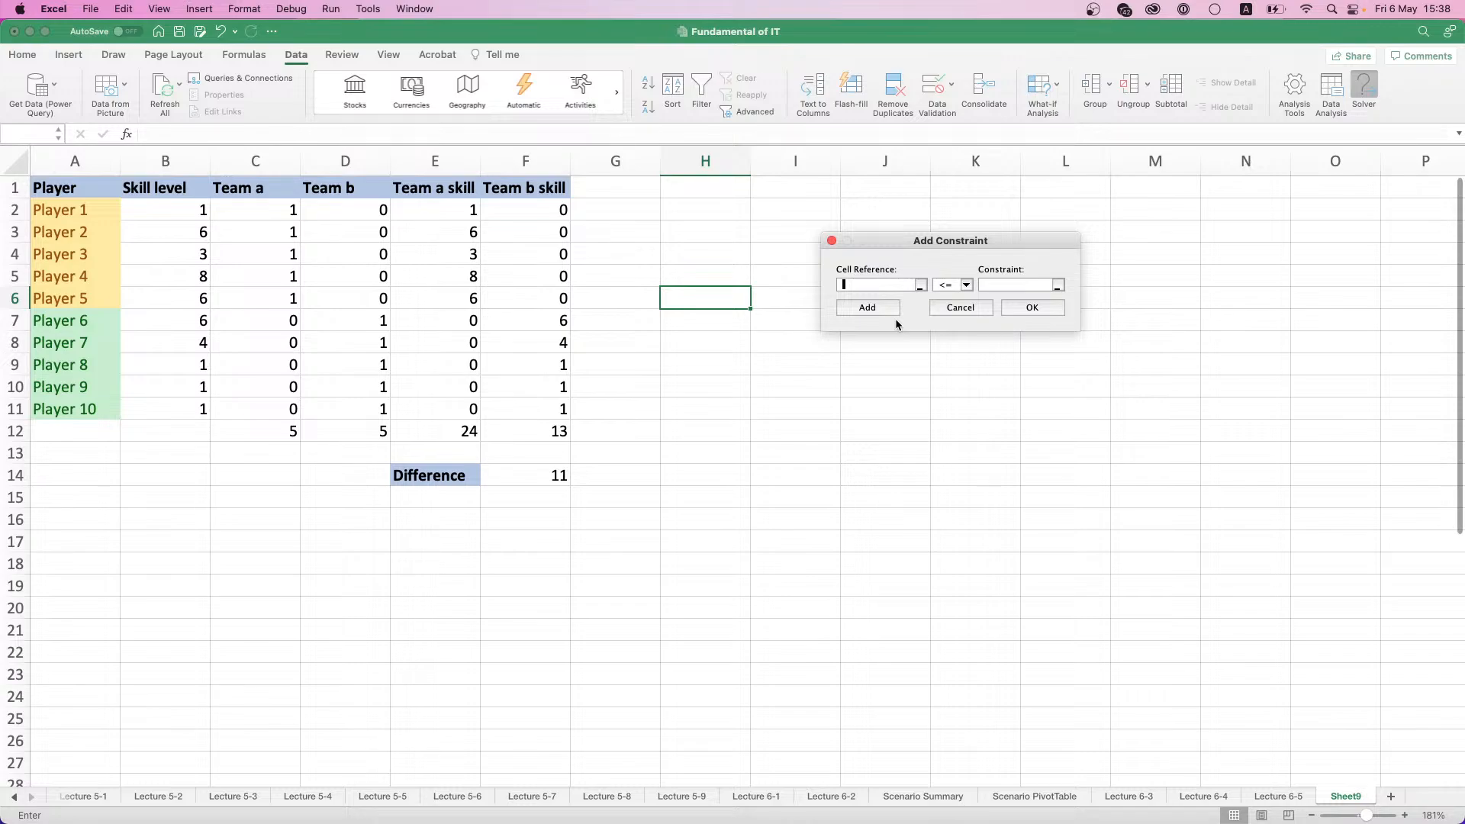
- Add a constraint making the Team a assignments in C2:C11 binary and return to the Solver parameters
left_click_drag(262, 215, 268, 406)
left_click(967, 285)
left_click(948, 333)
left_click(1032, 307)
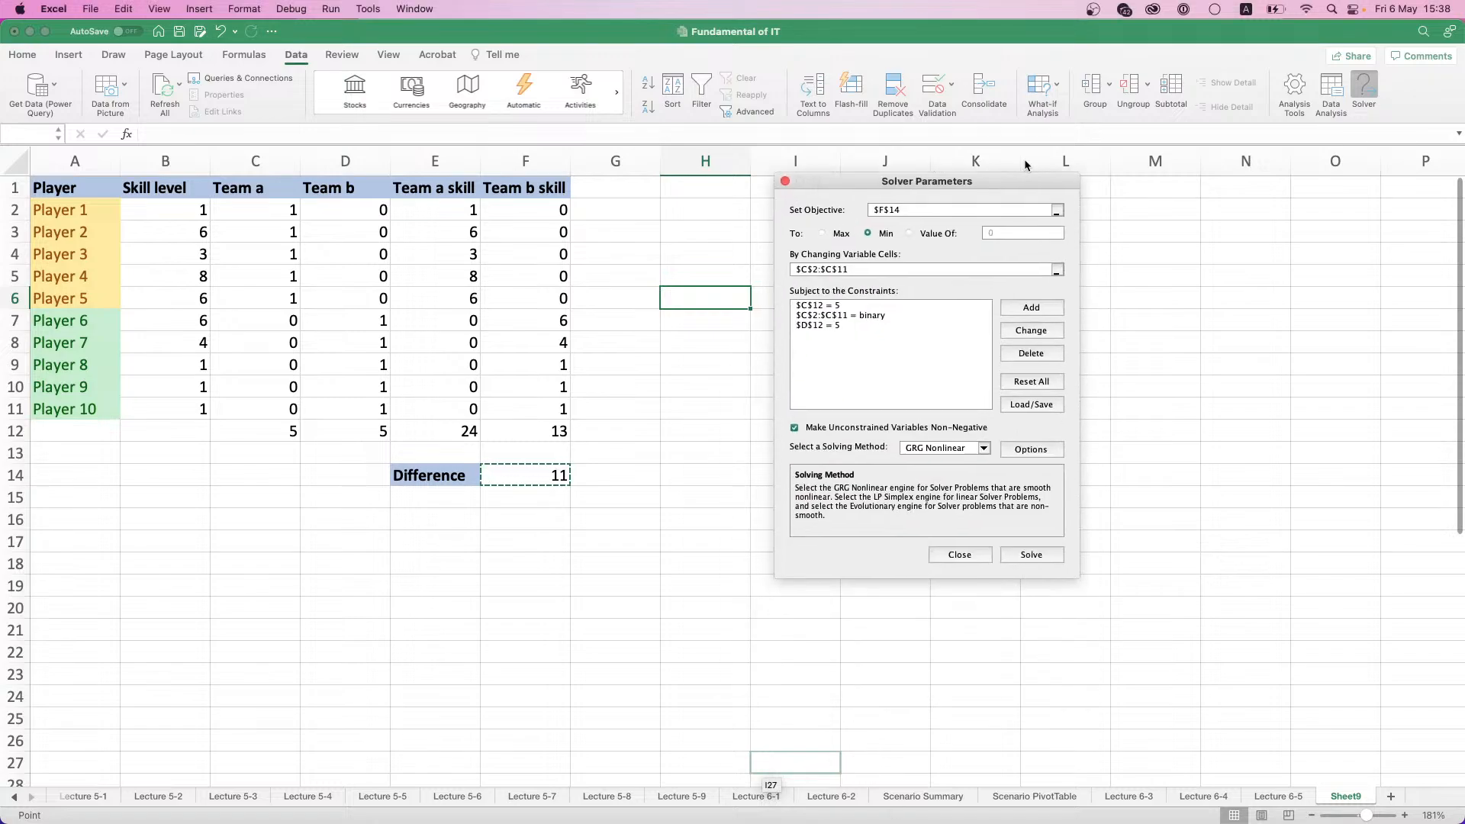
- Set the Solver's solving method to Evolutionary and review the Evolutionary options, accepting them as they are
left_click_drag(1024, 161, 1013, 213)
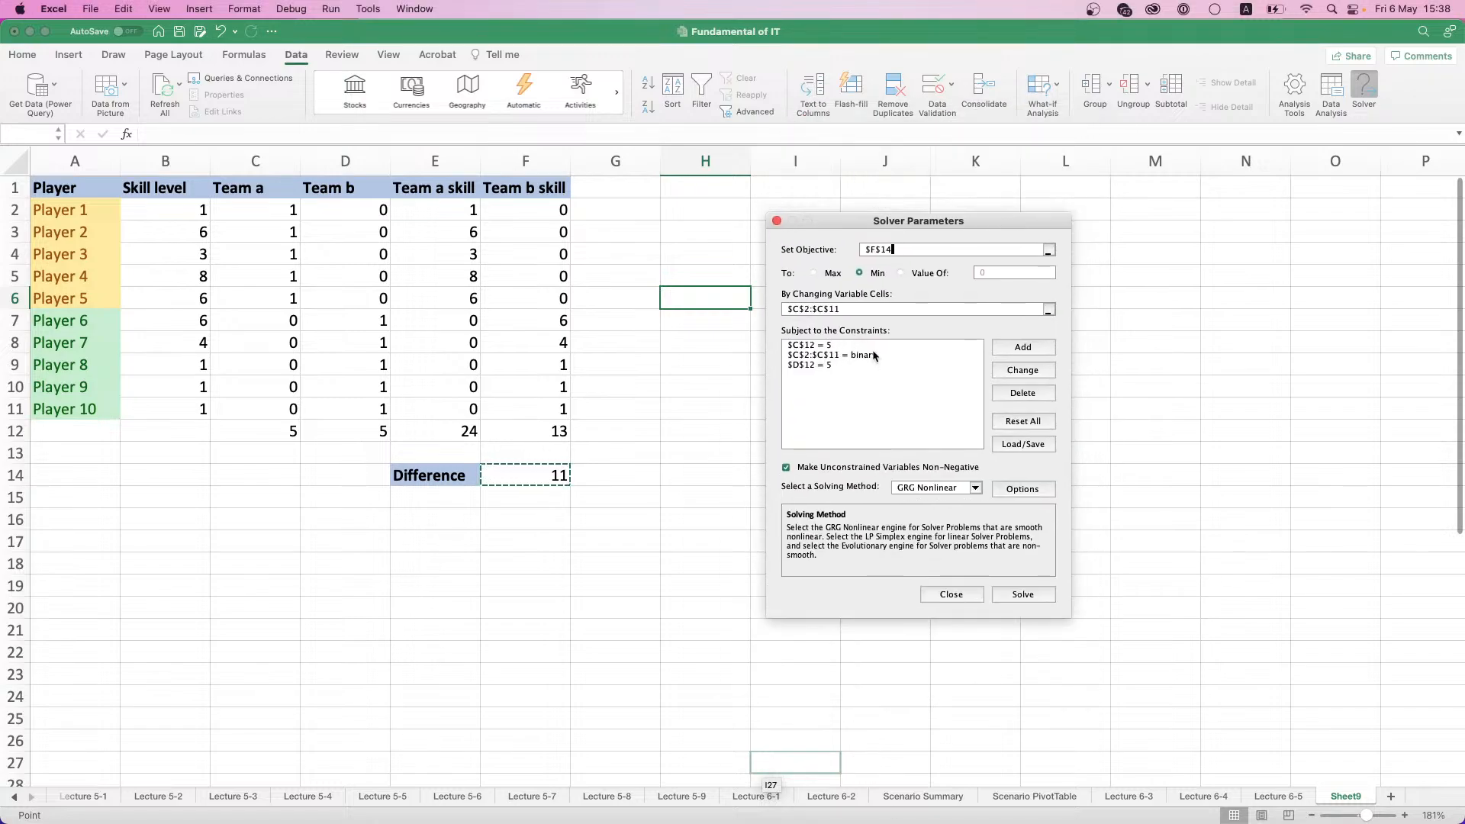
left_click(975, 489)
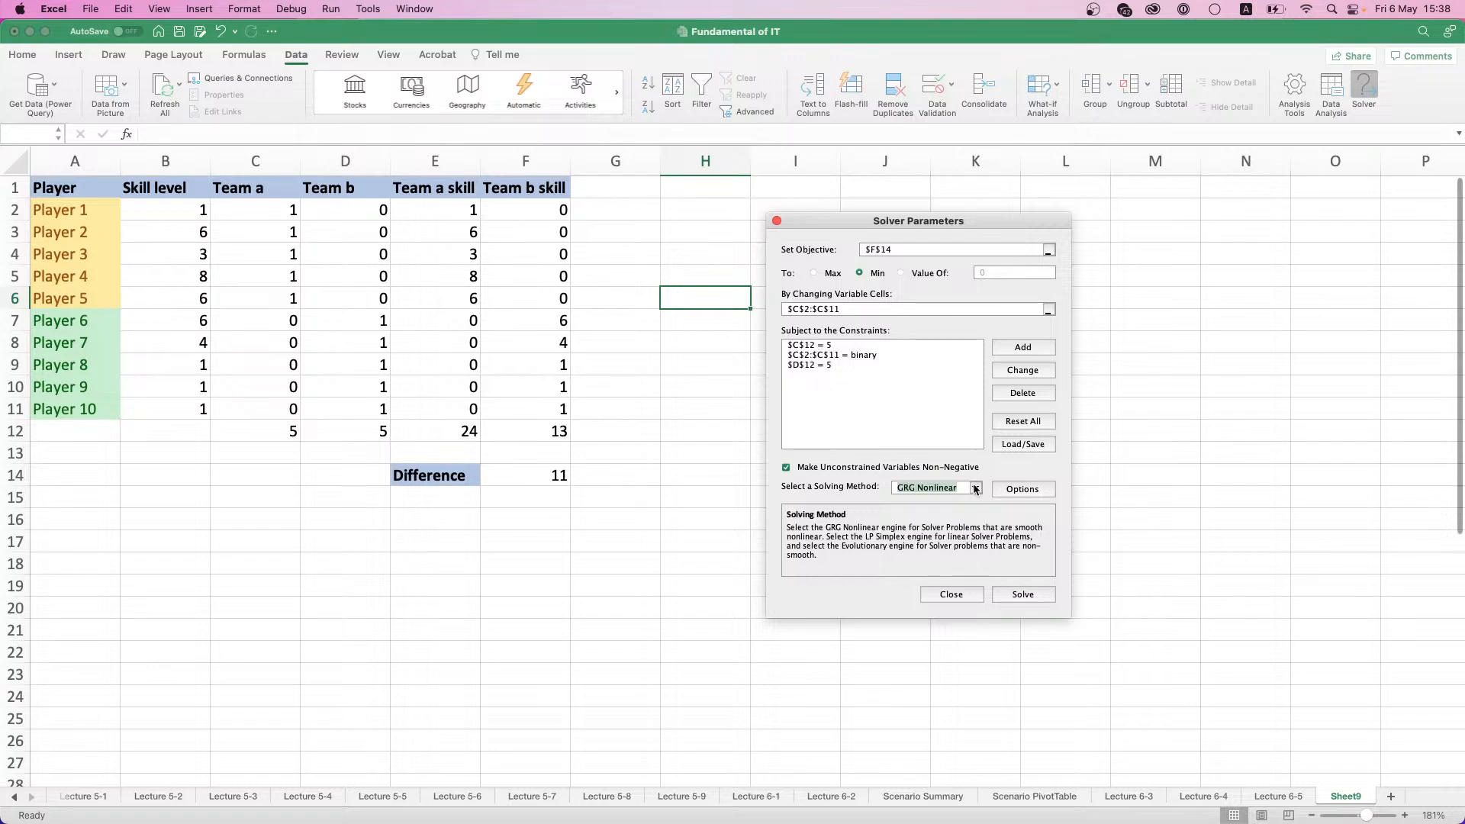
left_click(923, 519)
left_click(1013, 488)
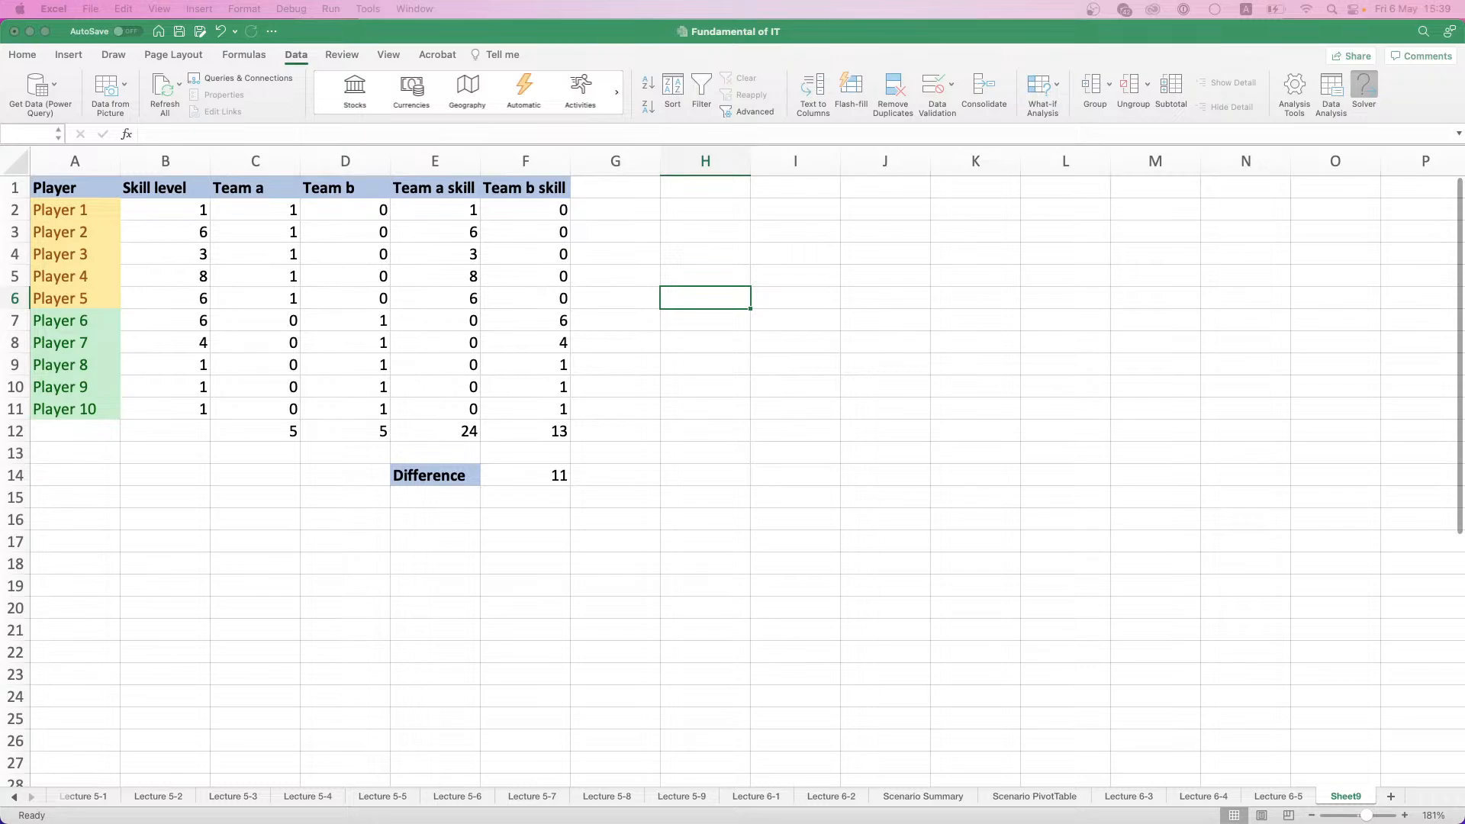
left_click(992, 213)
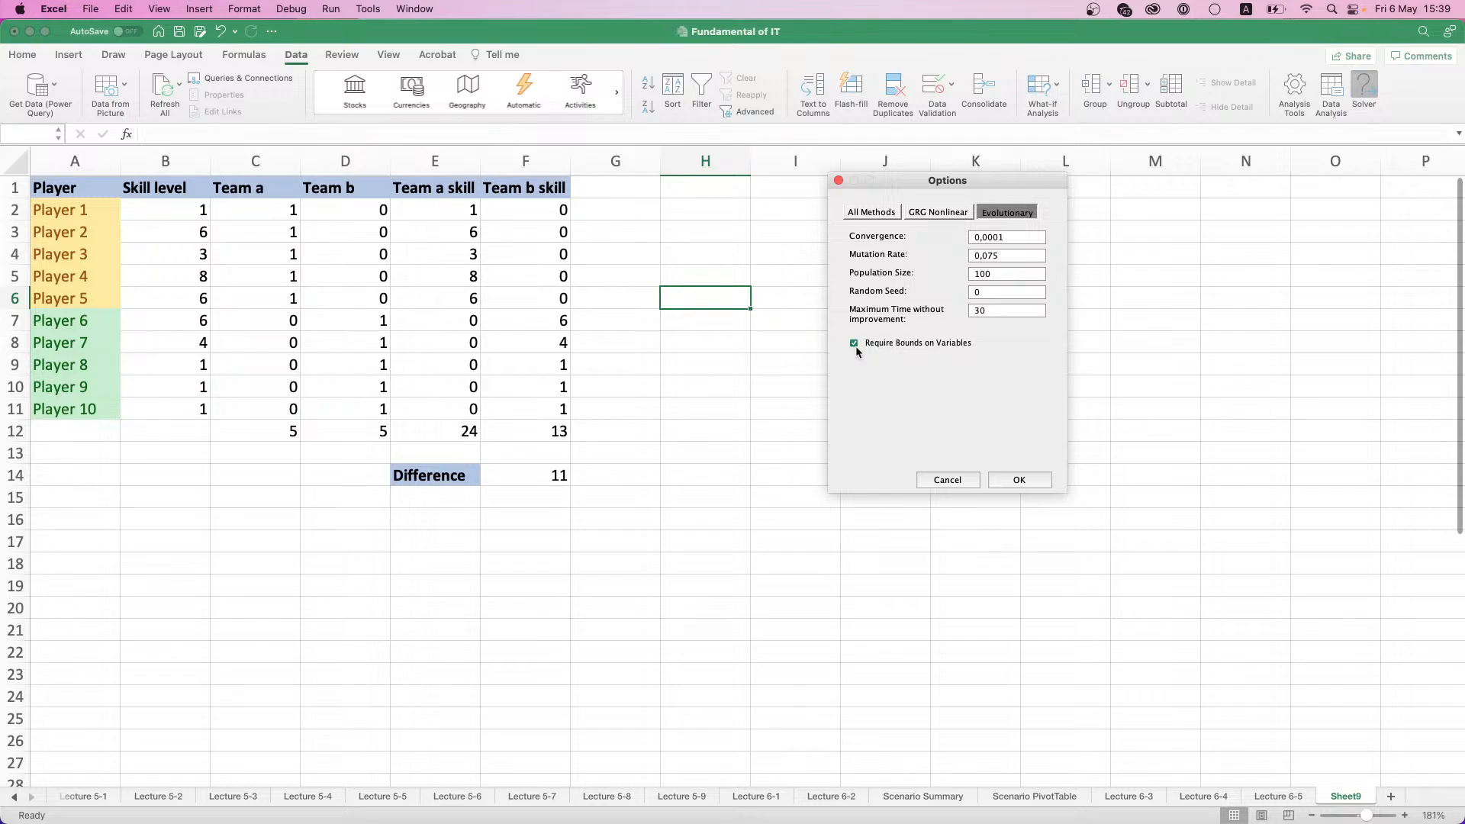
left_click(1017, 480)
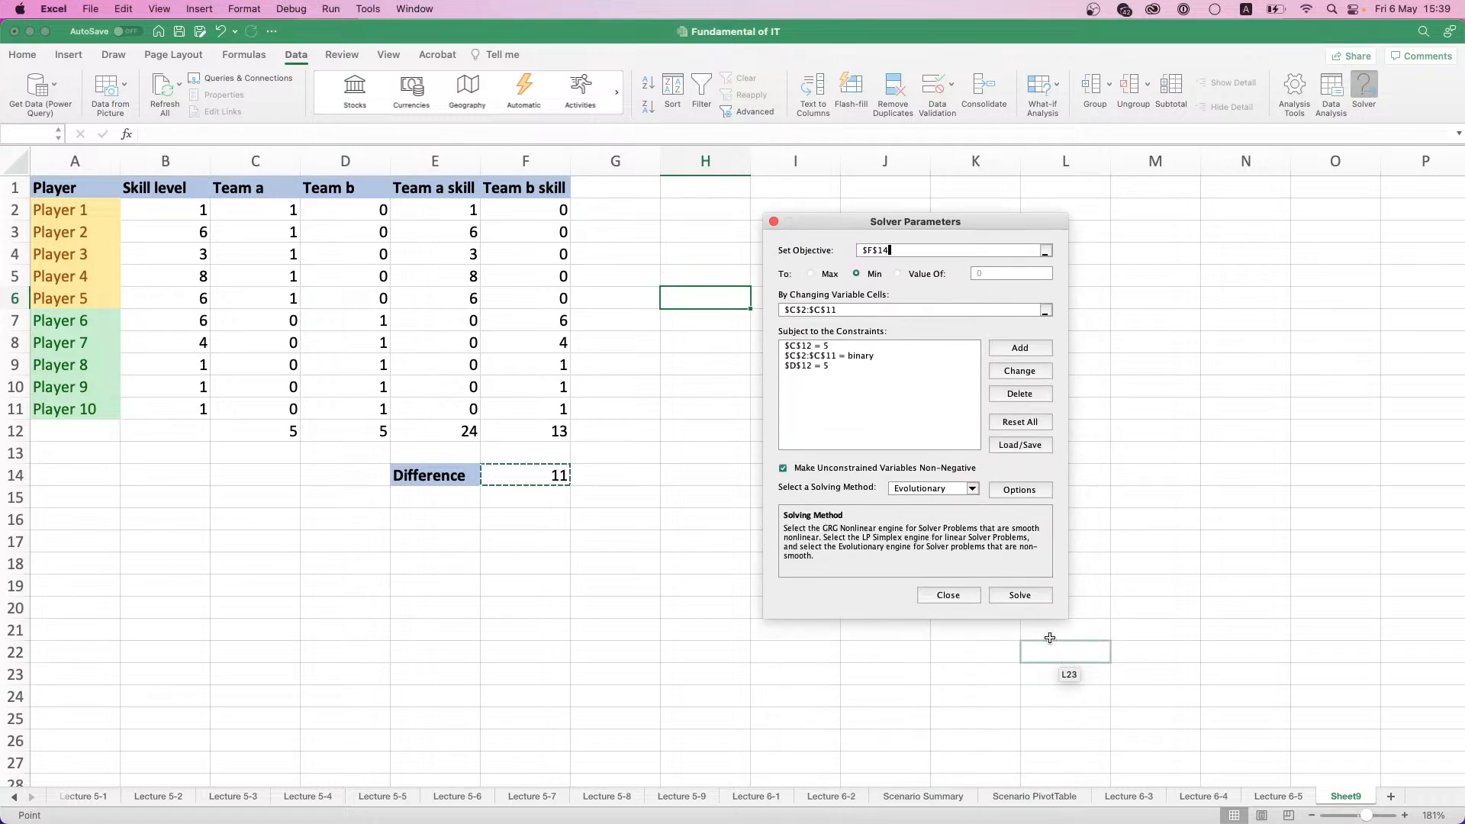
- Run Solver on the team assignment problem and keep the Solver solution
left_click(1019, 595)
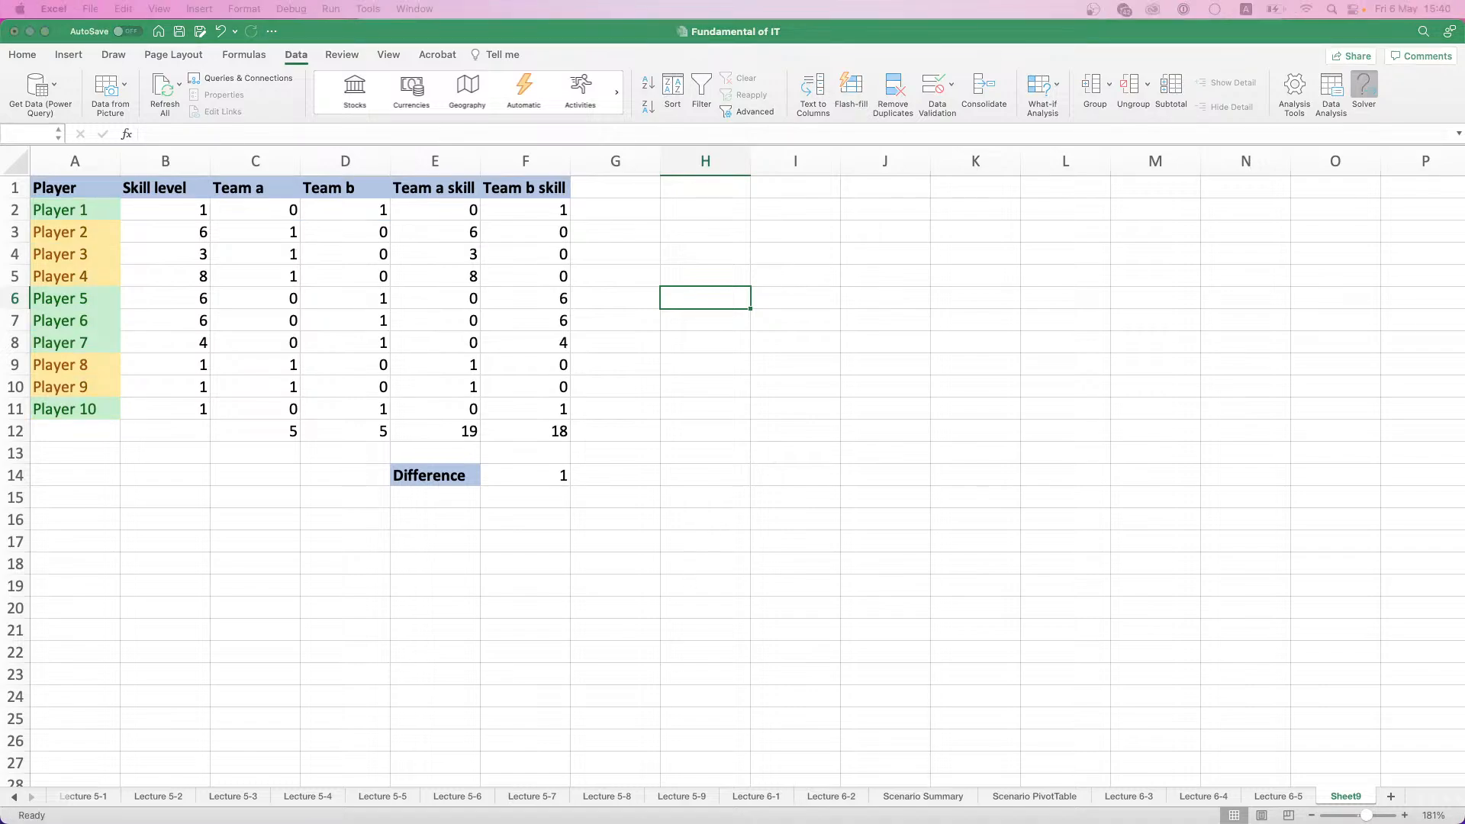
left_click_drag(788, 270, 861, 231)
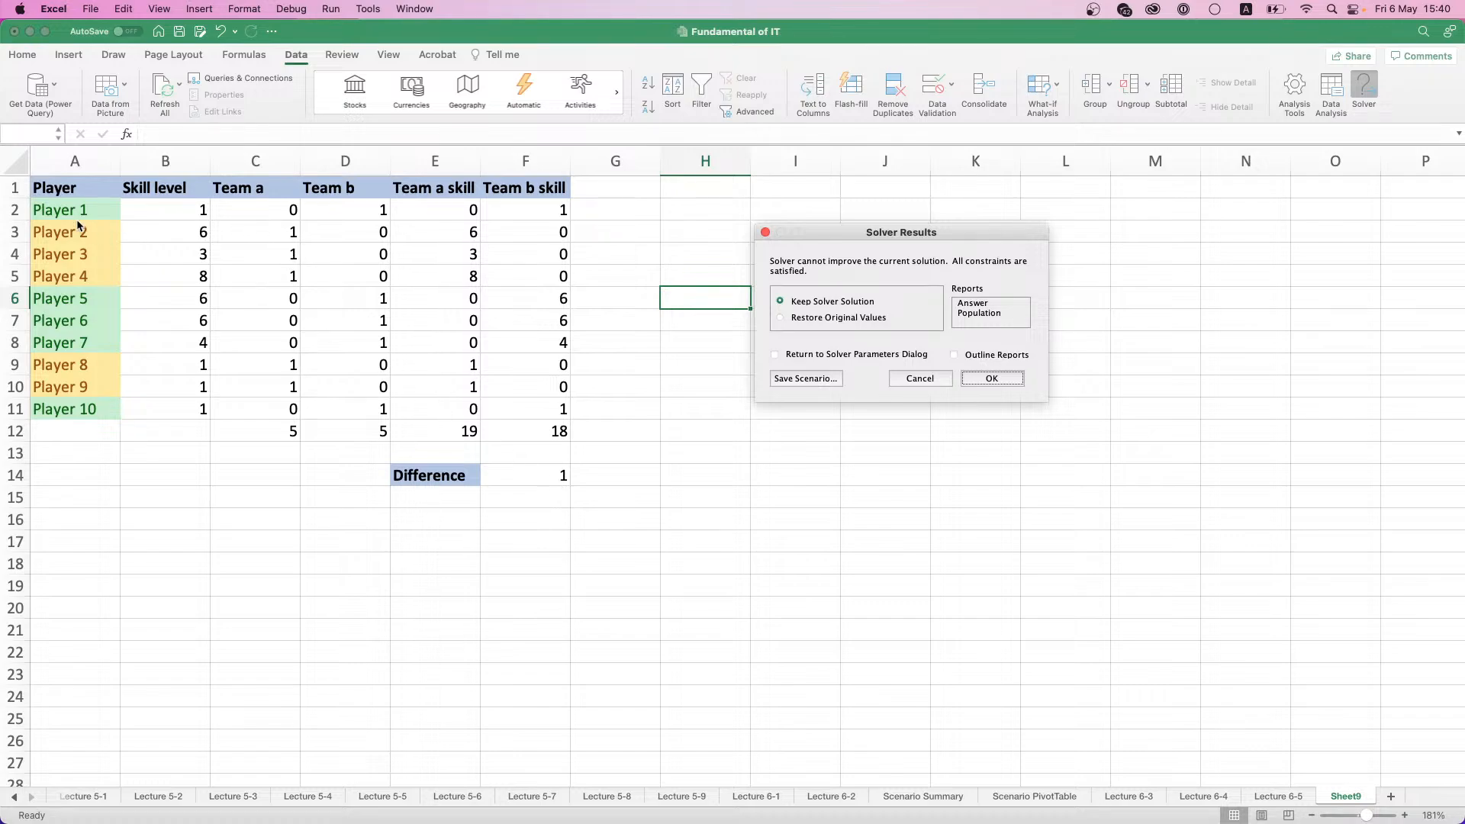
left_click(997, 380)
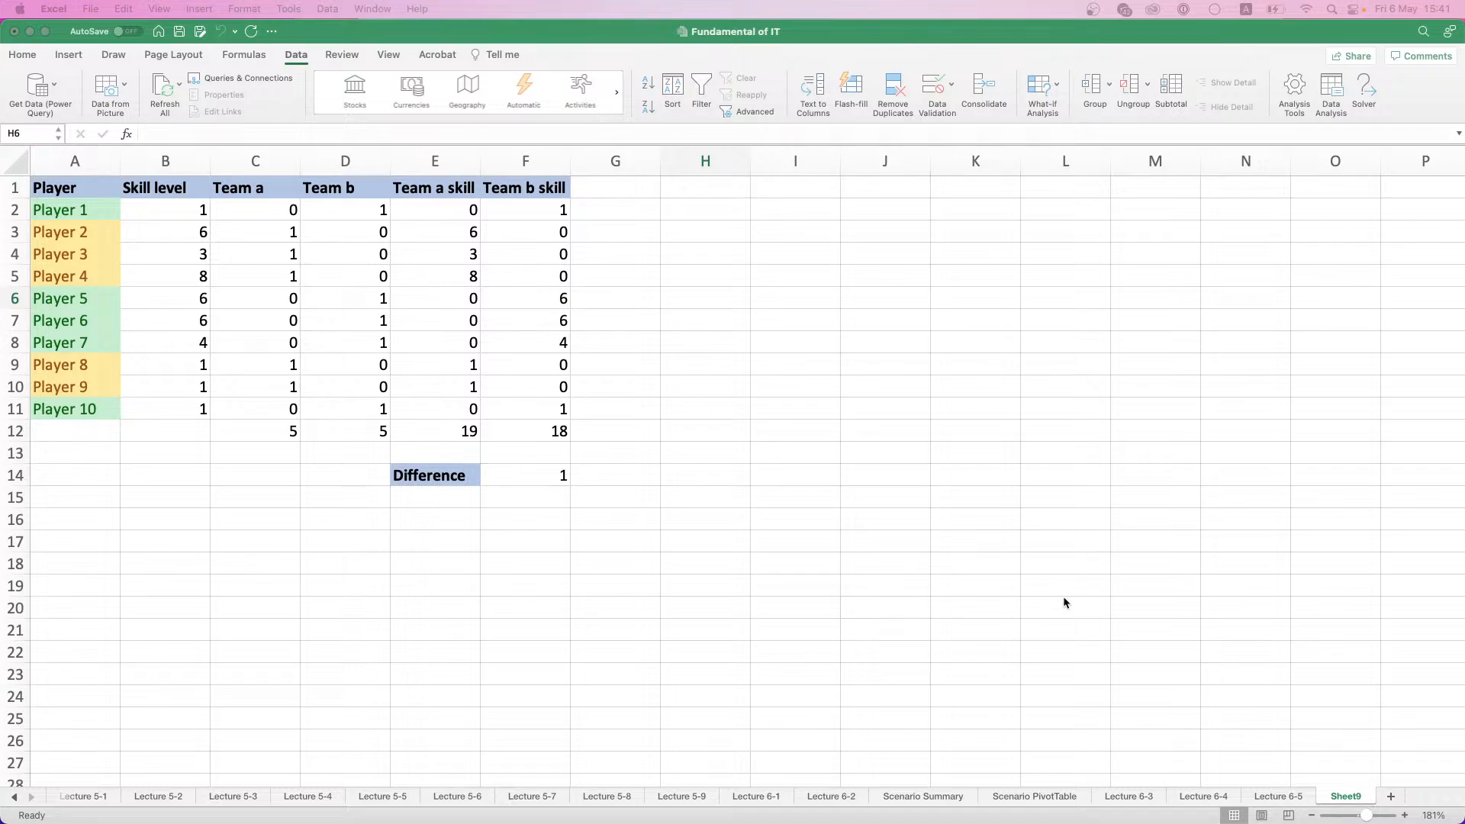
- Rename the team-balancing worksheet Sheet9 as Lecture 6-6
left_click(1363, 284)
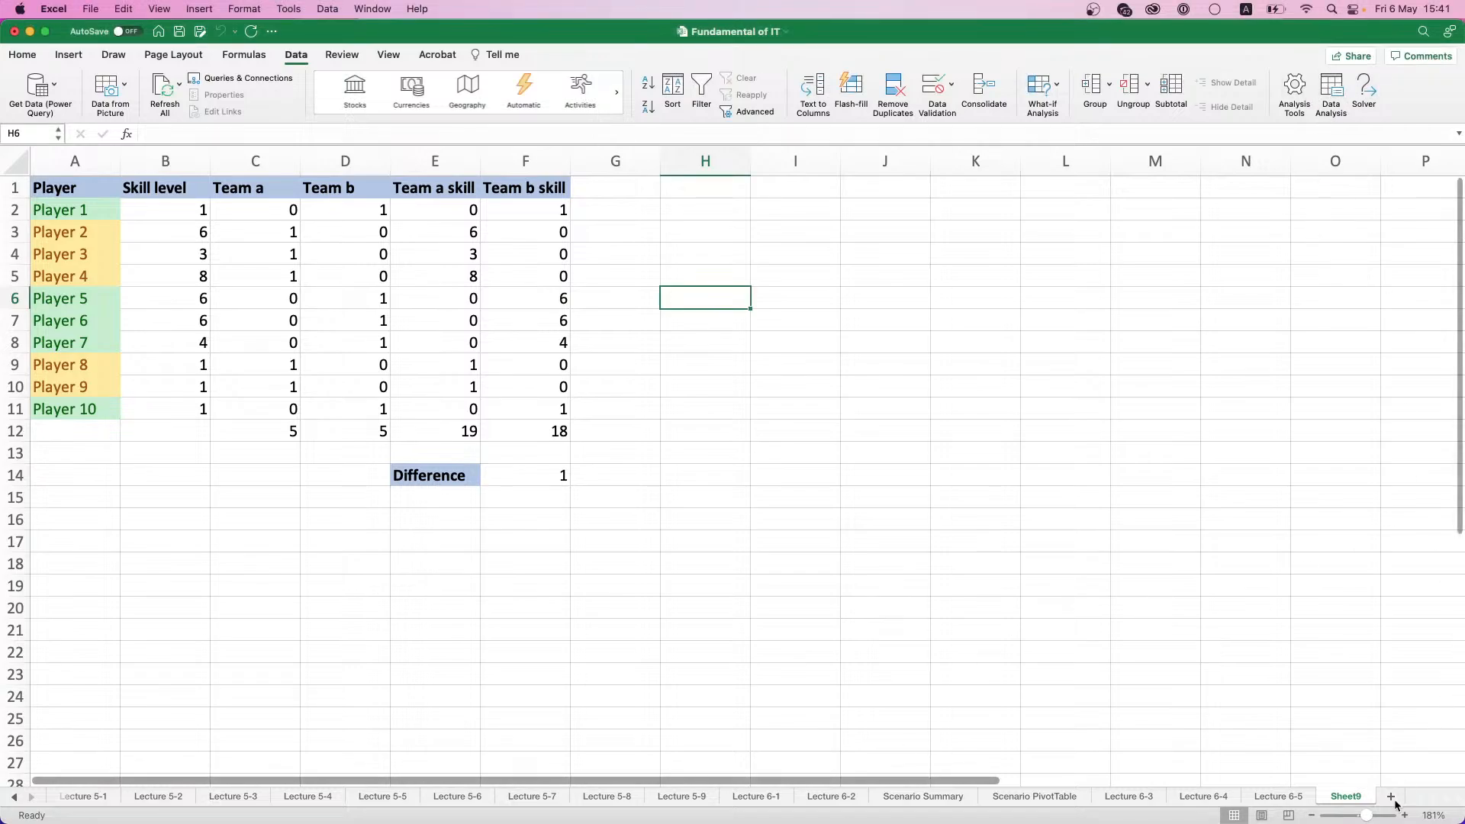
double_click(1356, 798)
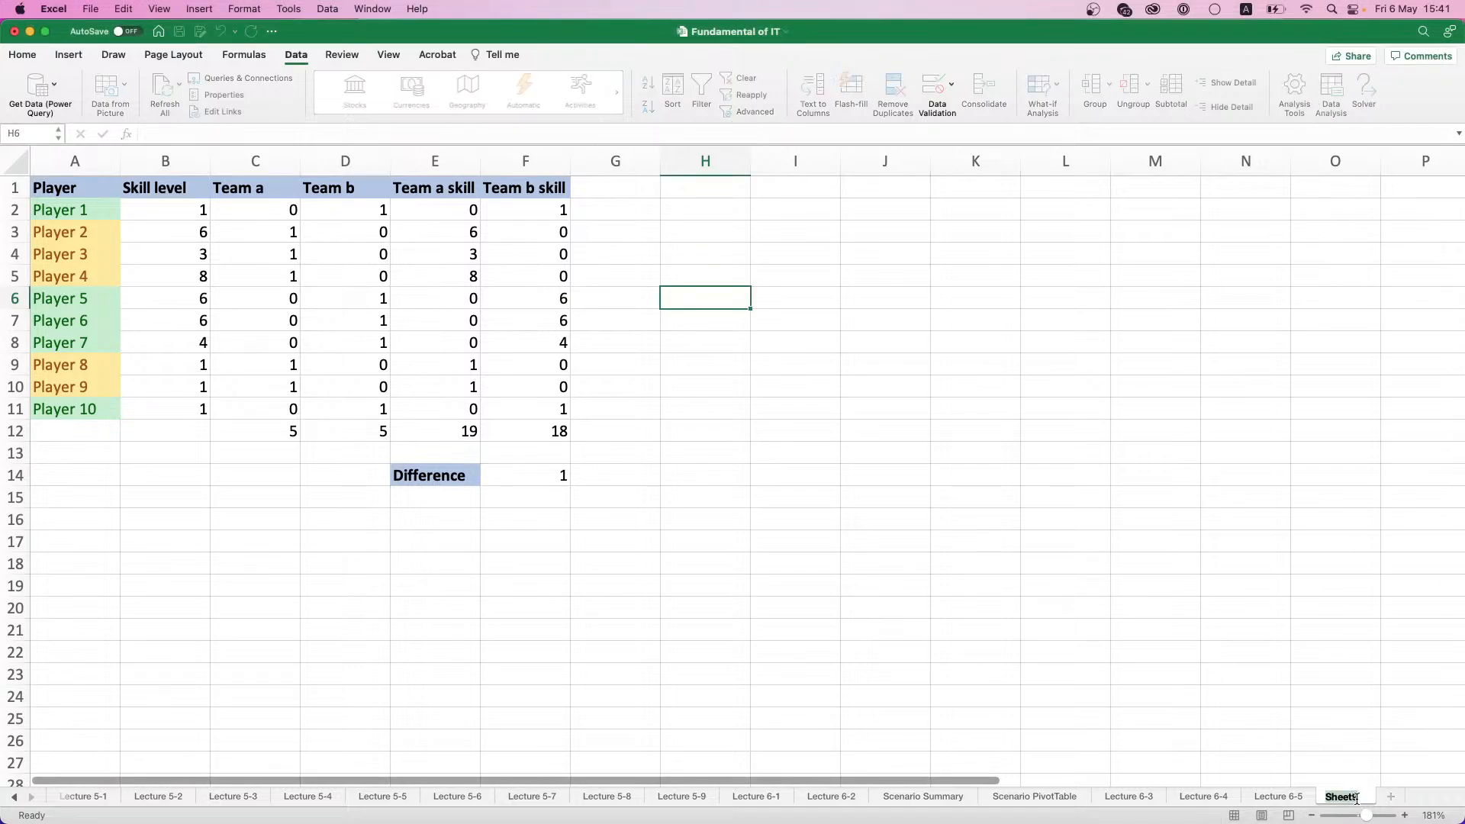
type("Lecture 6-6")
- Add a new worksheet after Lecture 6-6 and name it Lecture 6-7
left_click(1398, 798)
double_click(1366, 797)
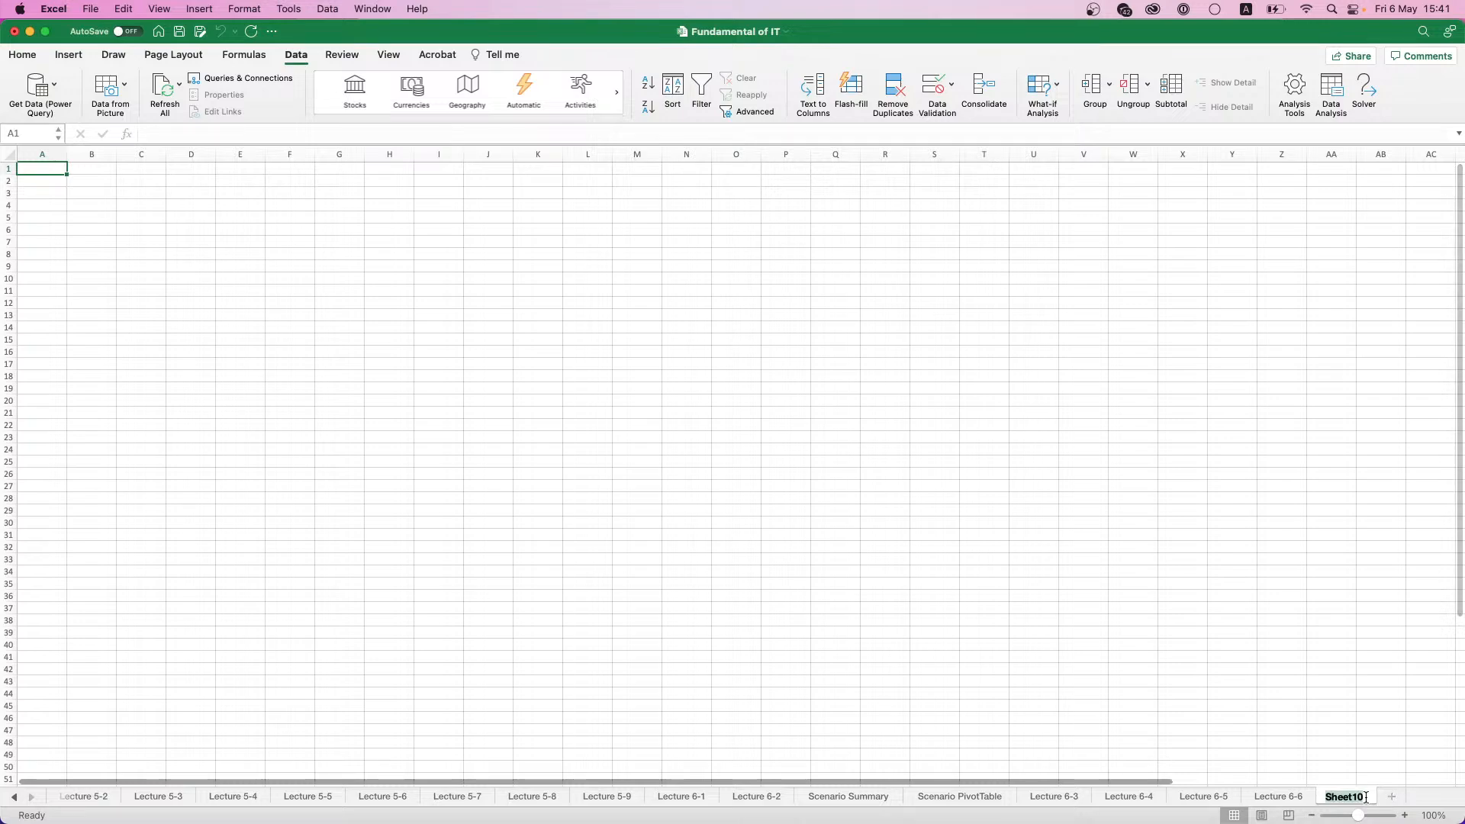
type("Lecture 6-7")
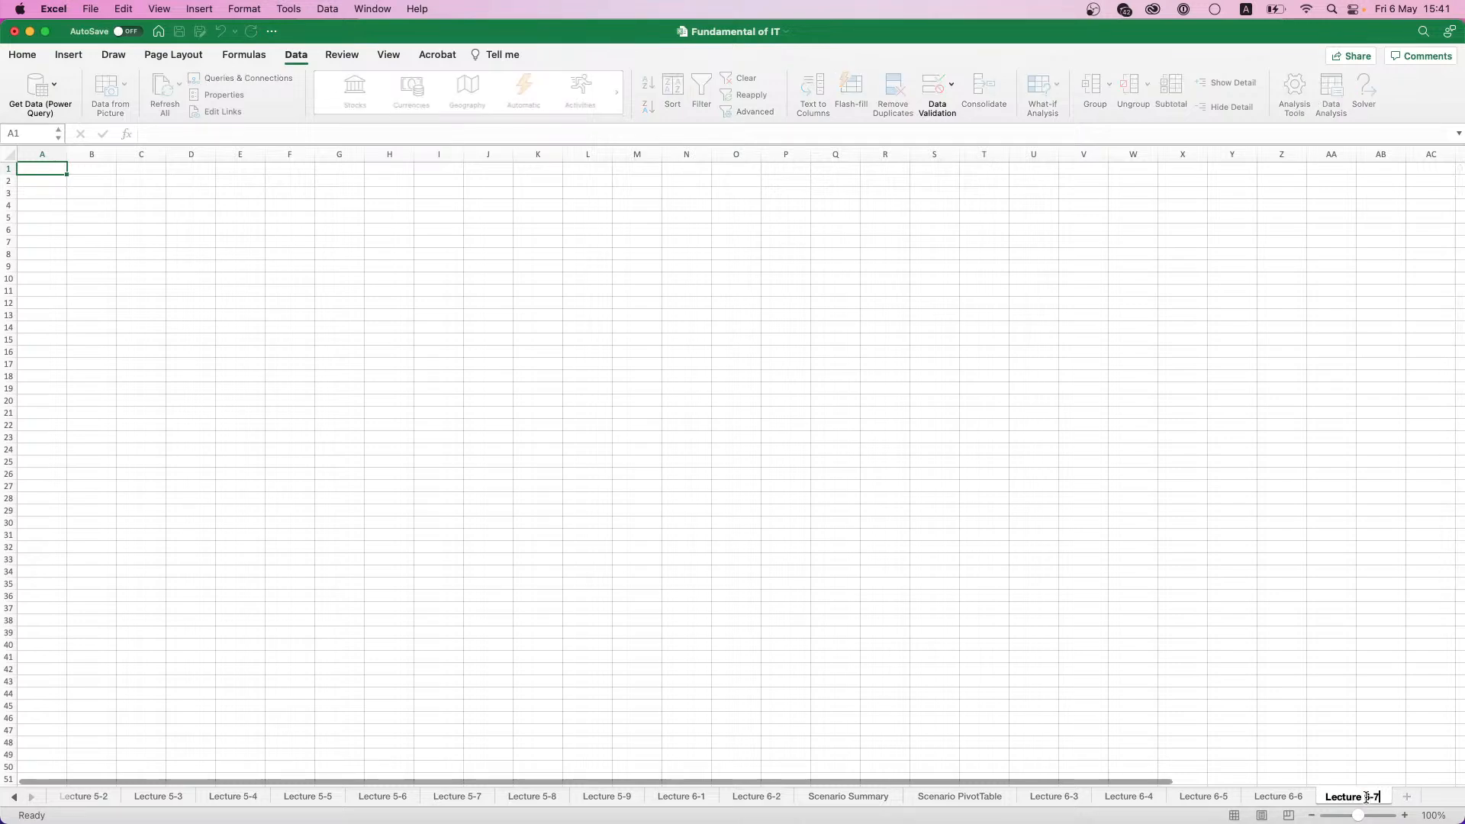
key("Return")
scroll(74, 190, "up", 5)
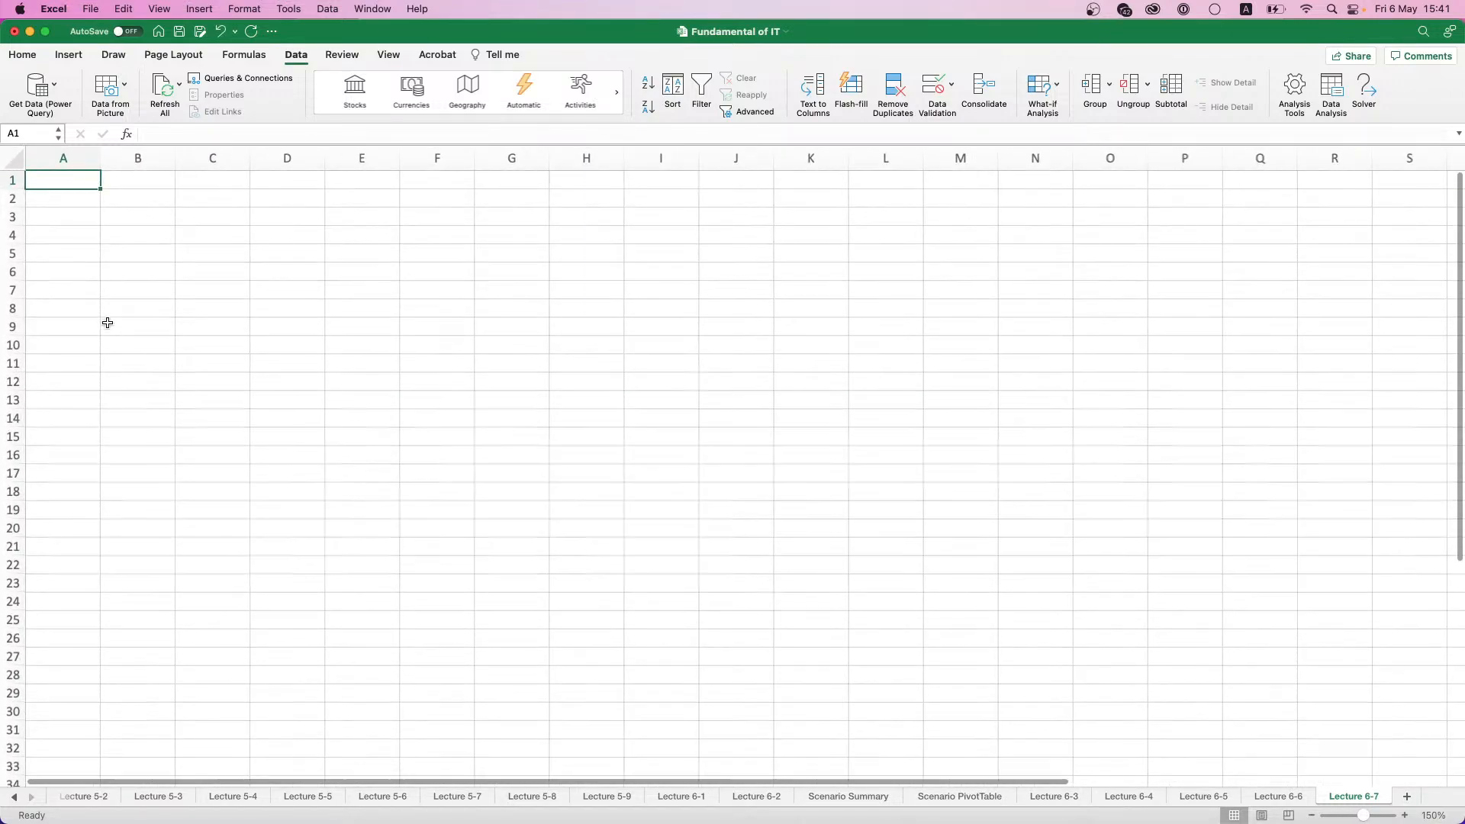
scroll(108, 324, "up", 2)
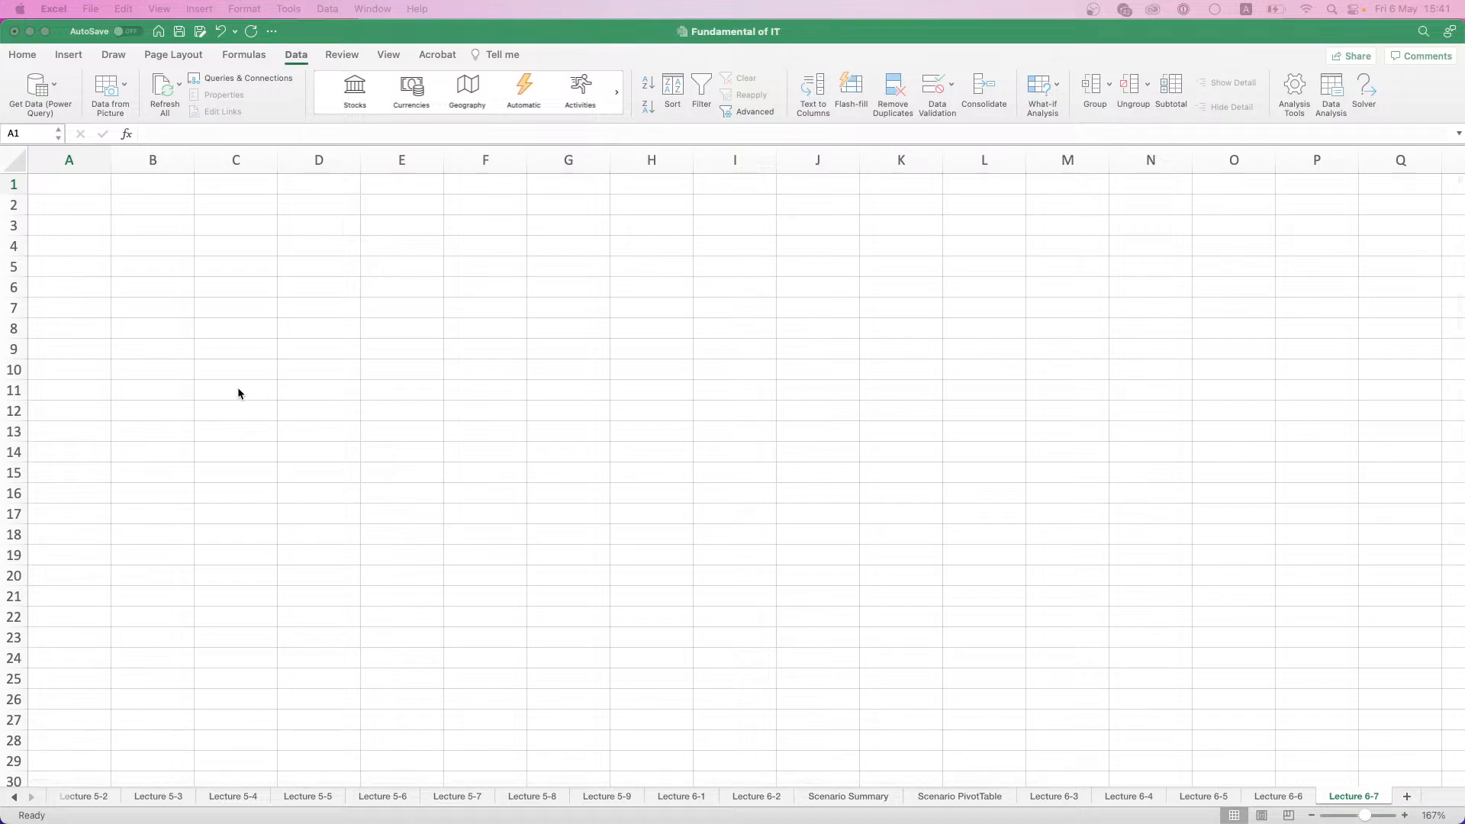
scroll(91, 297, "up", 2)
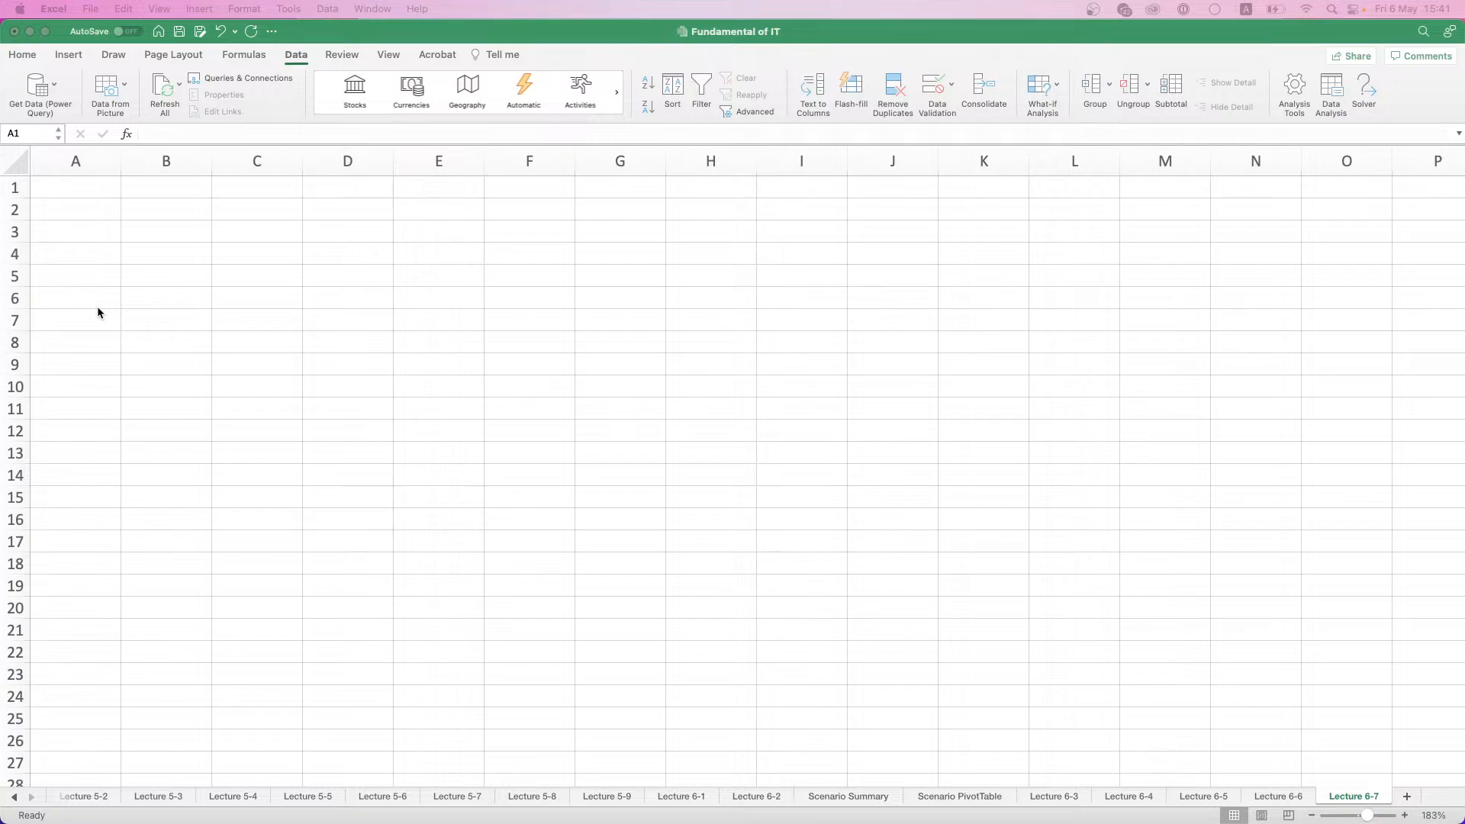
- Look through the list of available Data Analysis tools, then close it without running one
left_click(97, 305)
left_click(1331, 101)
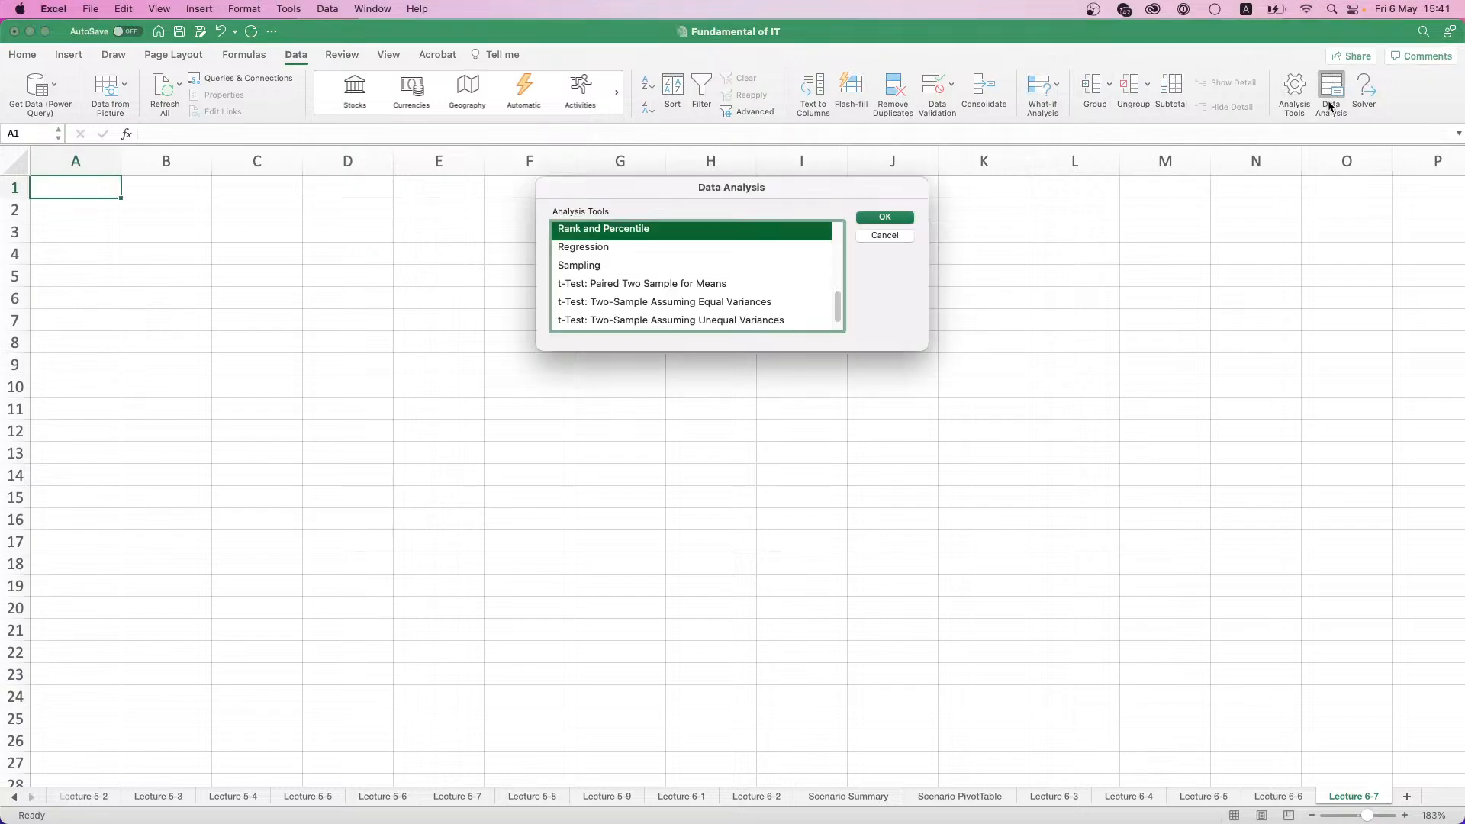
scroll(716, 263, "up", 5)
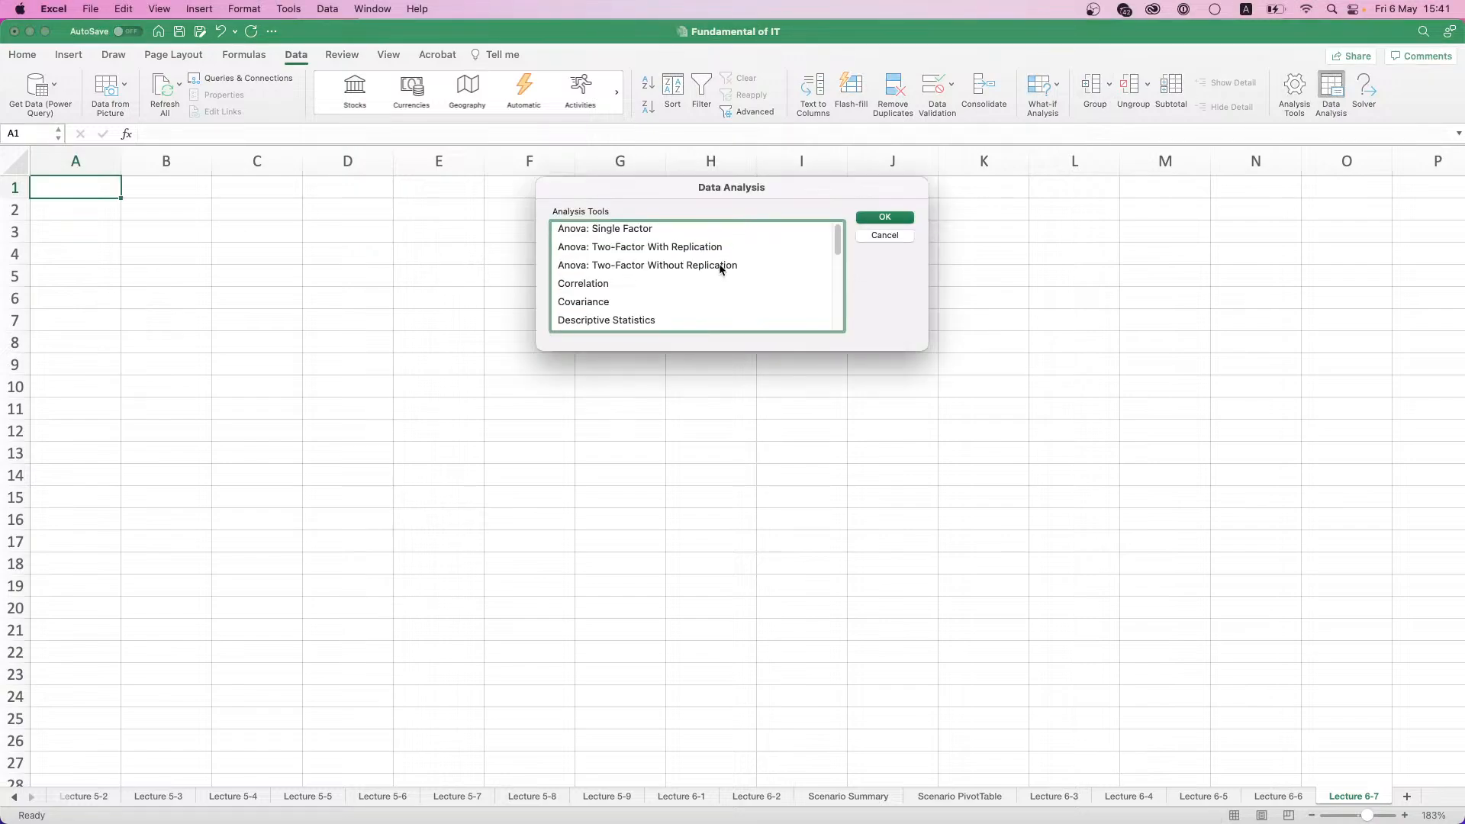
scroll(804, 242, "down", 3)
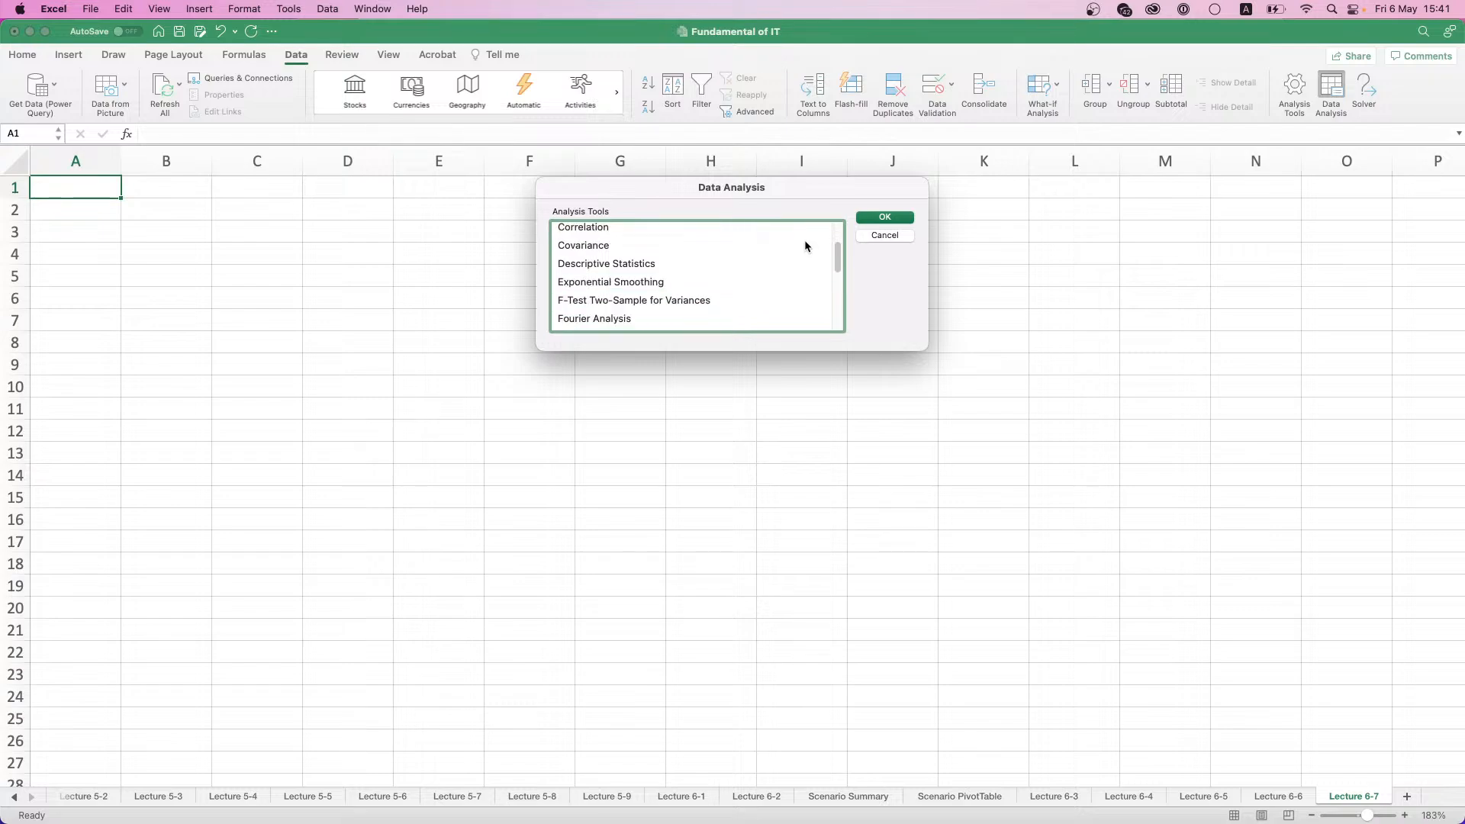
scroll(804, 245, "down", 10)
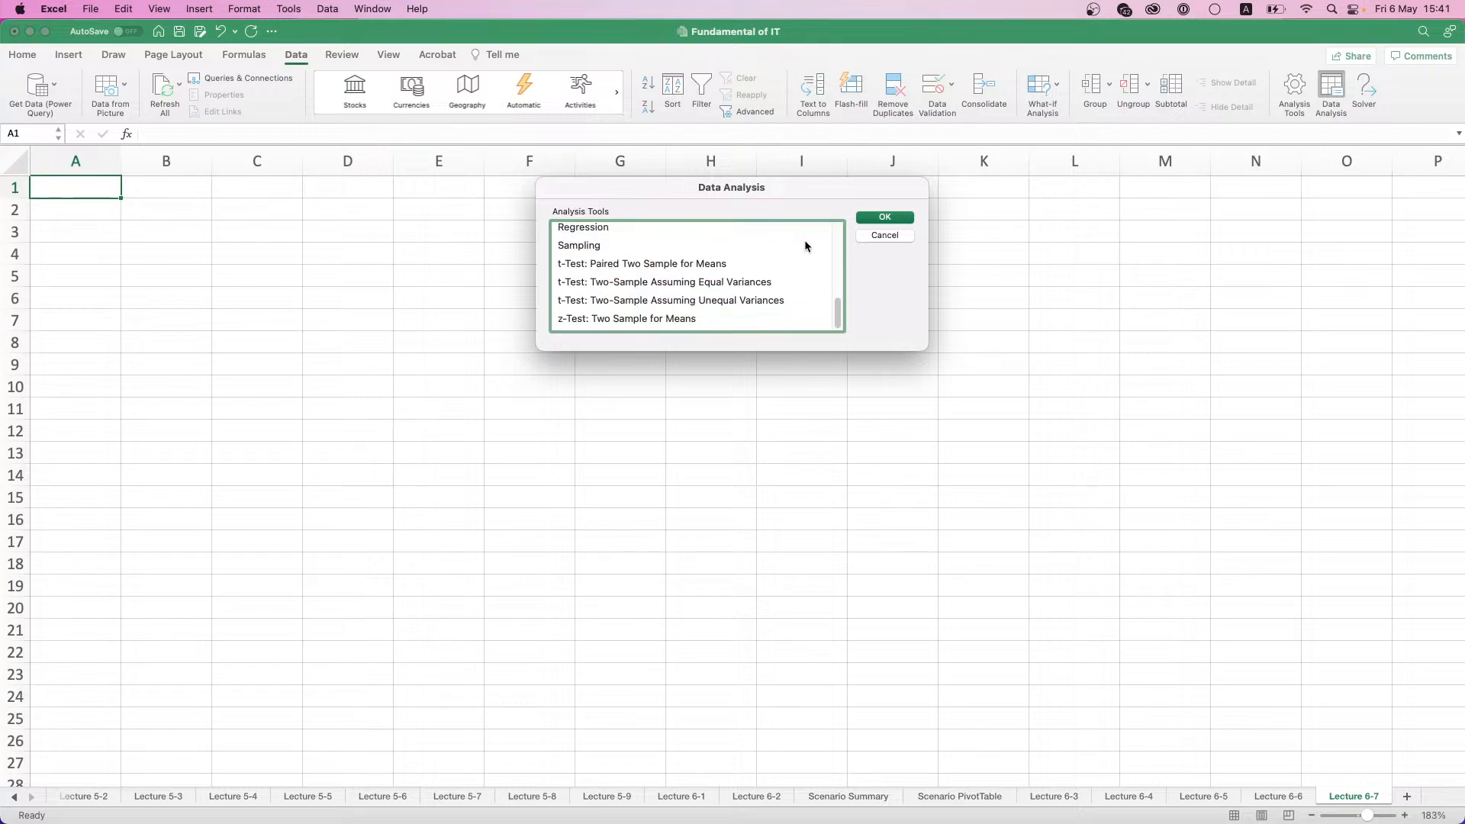
scroll(804, 245, "up", 2)
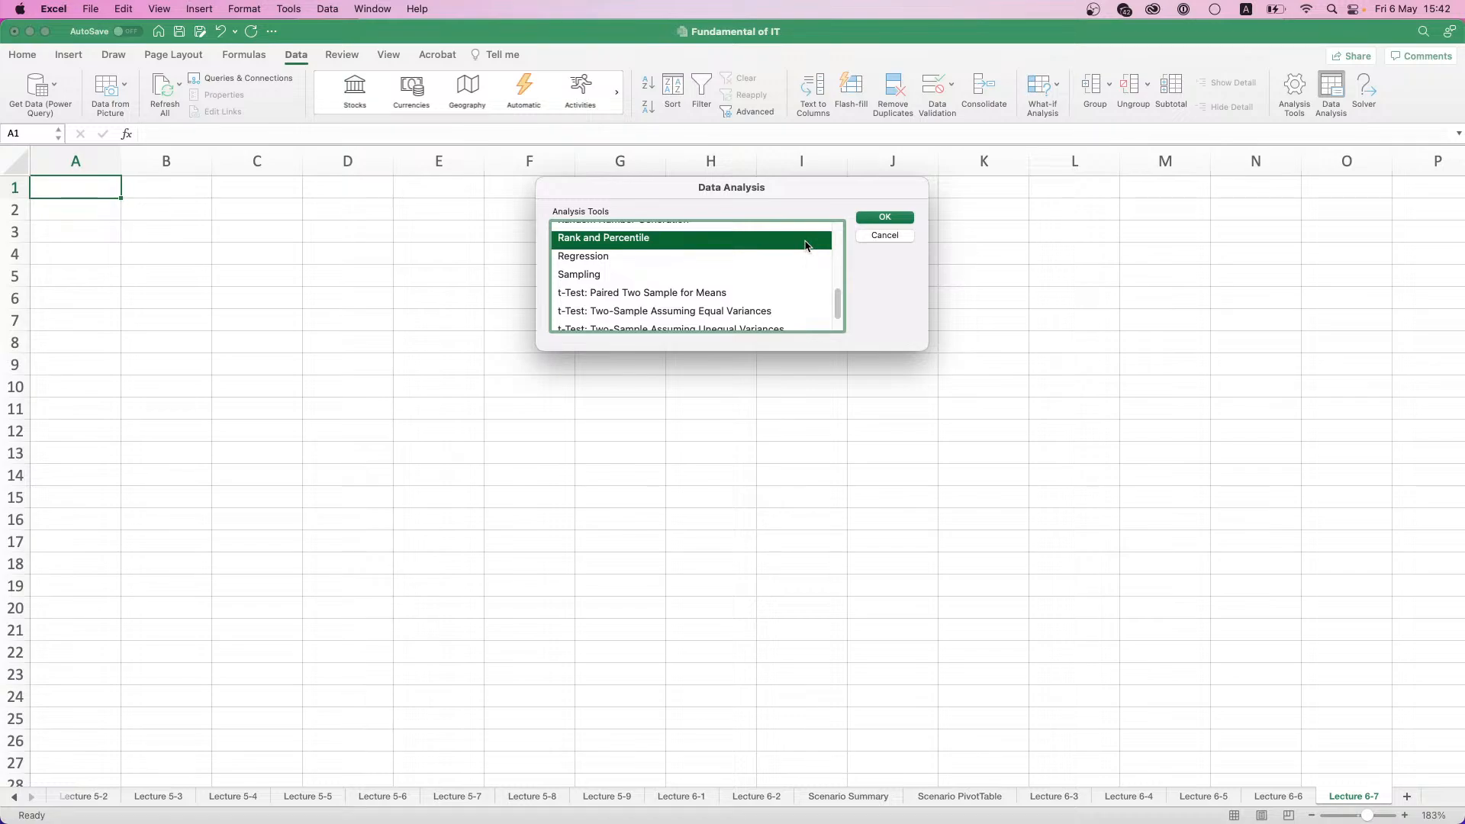
scroll(763, 259, "up", 3)
scroll(618, 275, "up", 10)
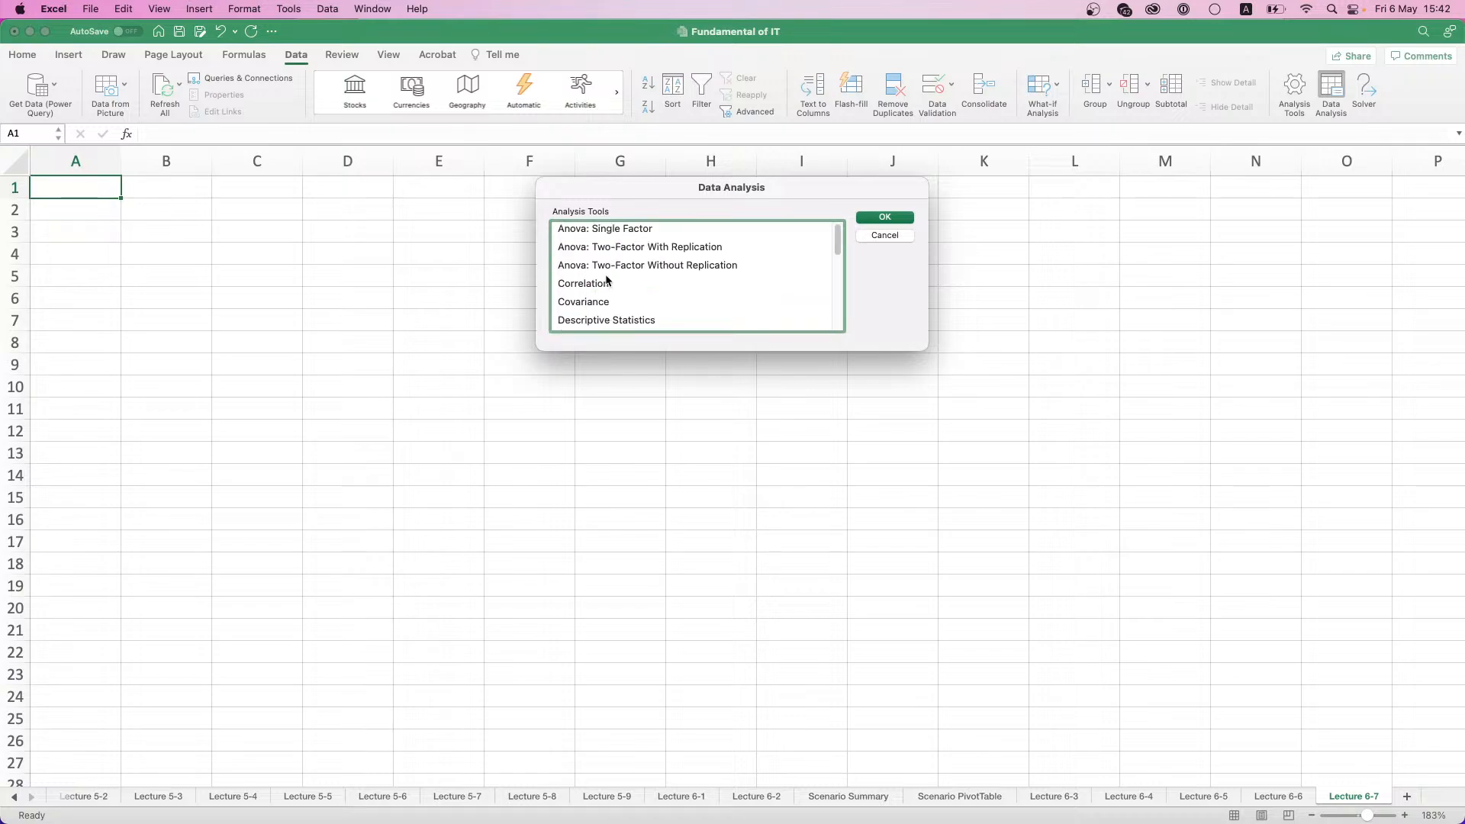
left_click(886, 234)
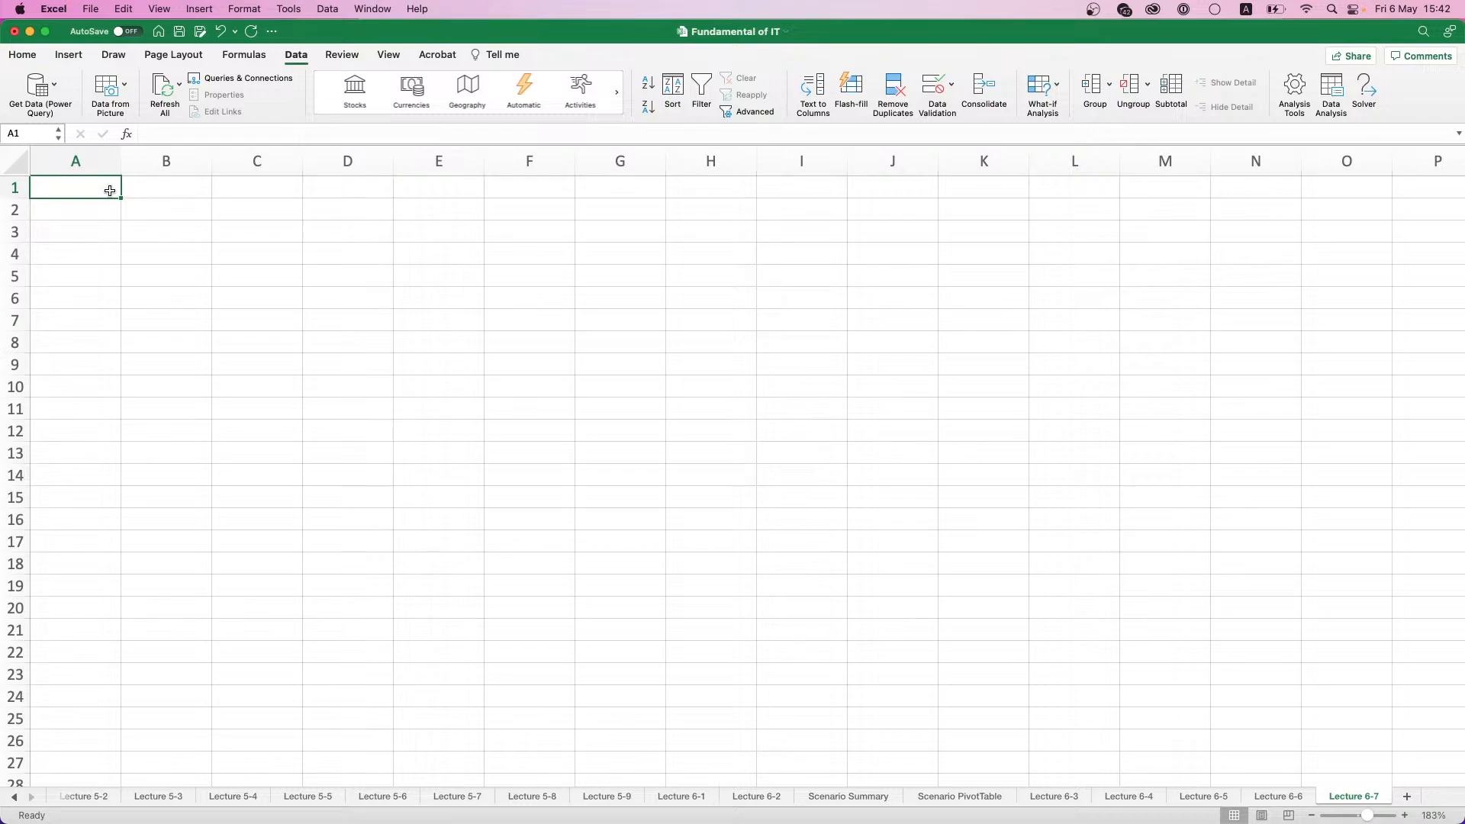
- Enter the column headers Month in A1 and Number of Clients in B1
type("Month")
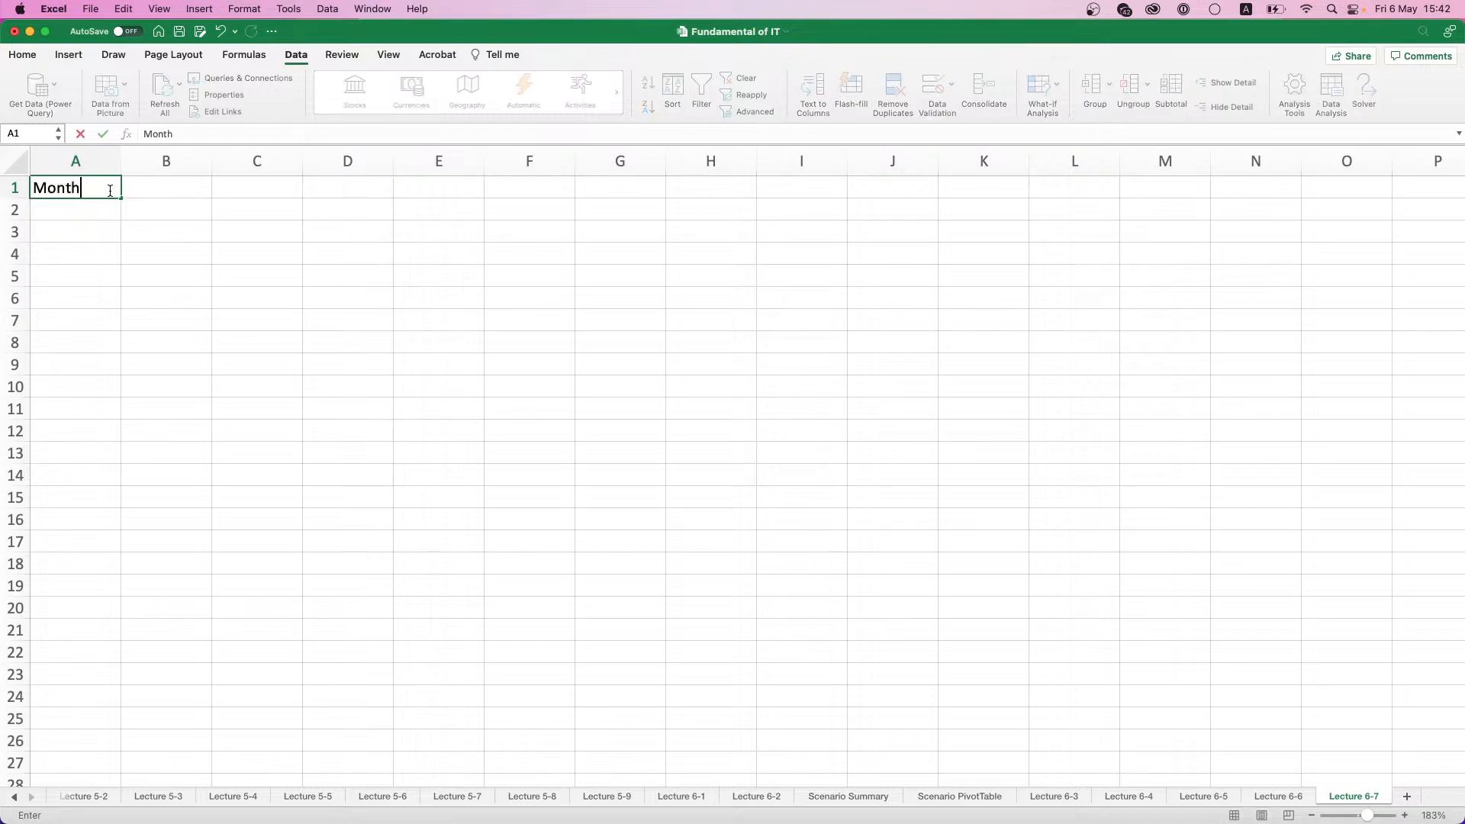
key("Tab")
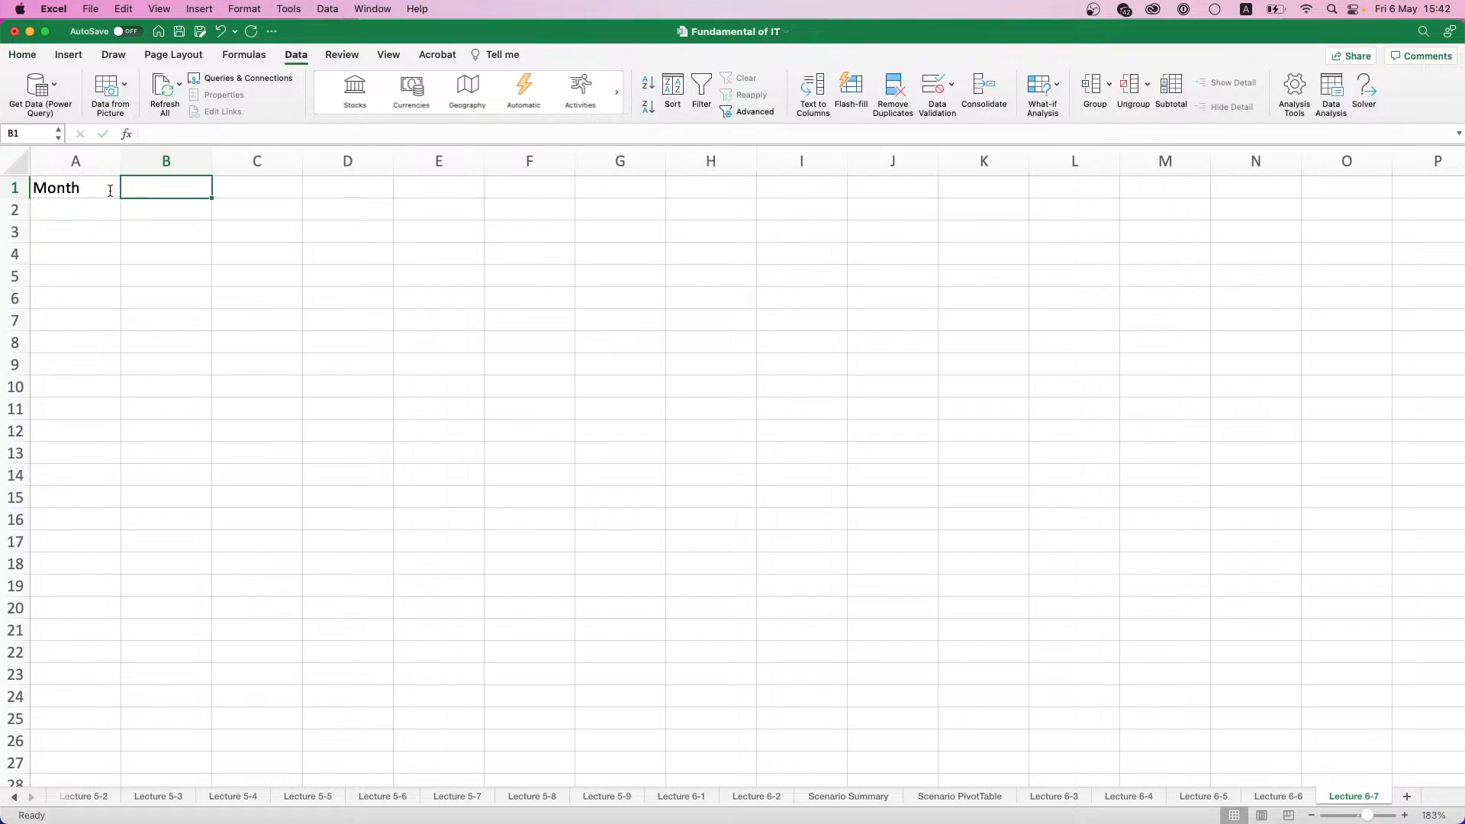
type("Num")
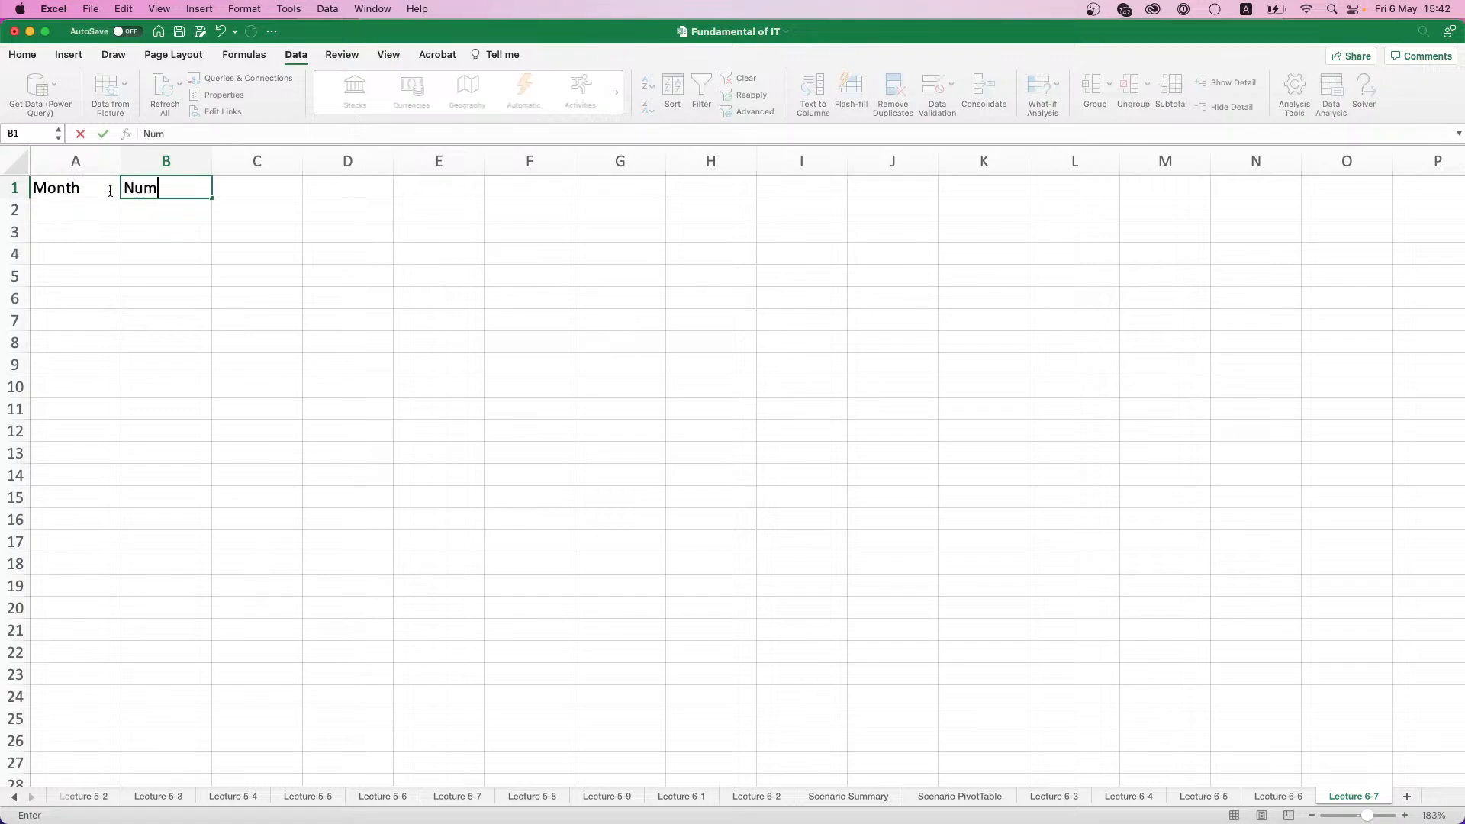
type("ber of Clients")
key("Tab")
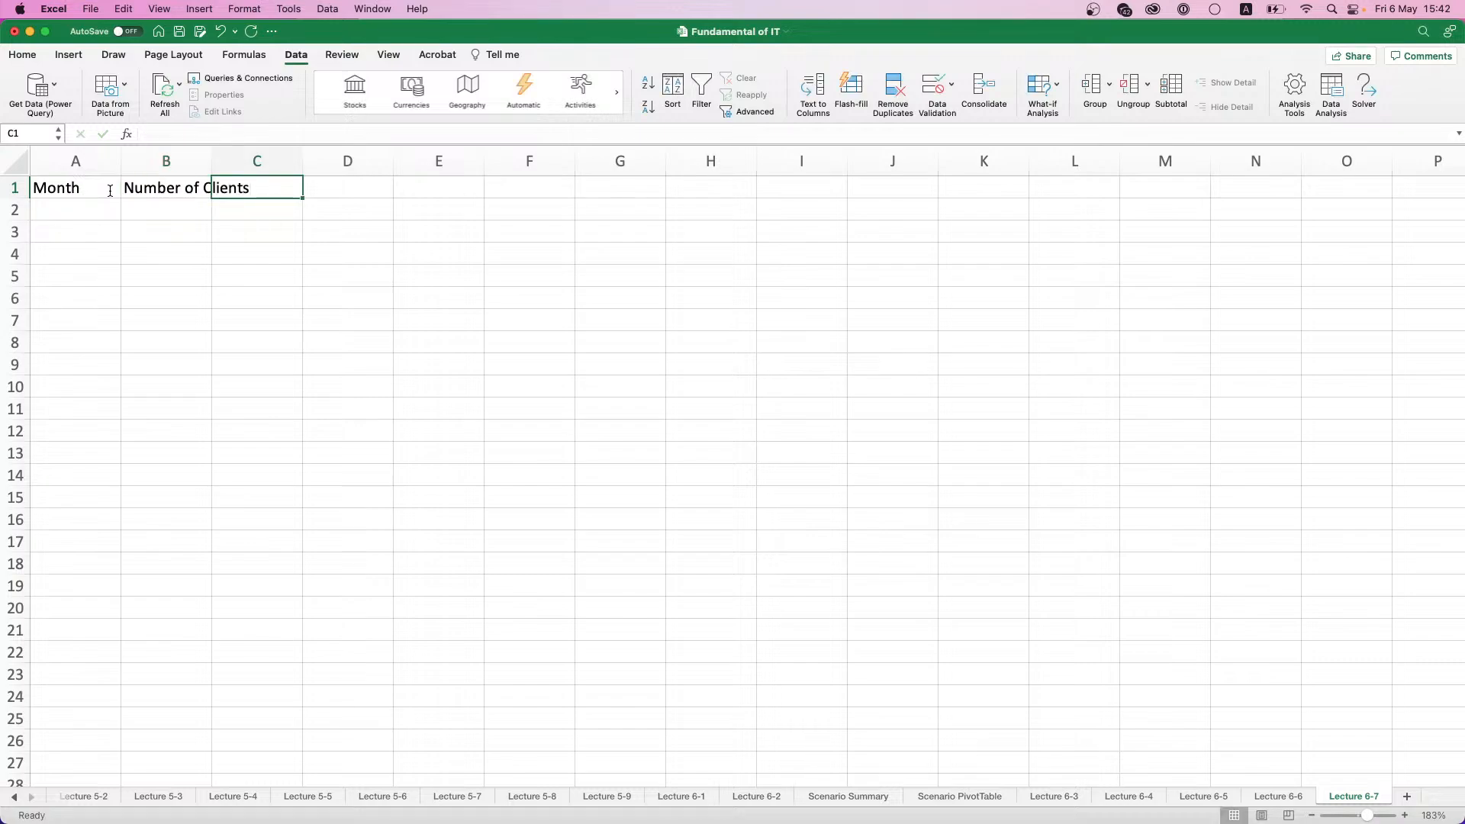
- Enter the column headers Average Temperature in C1 and Profit in D1
type("Average Te")
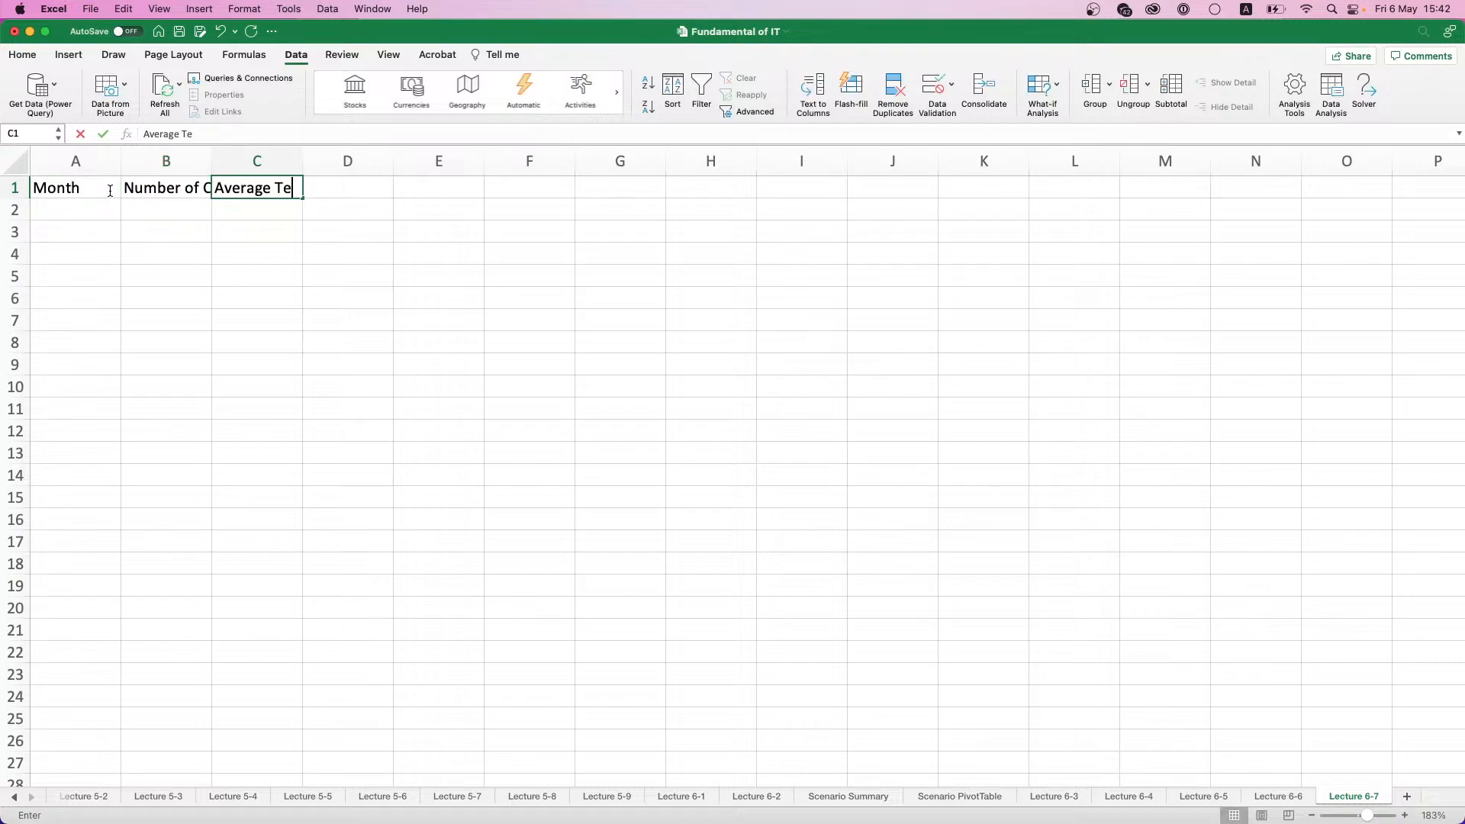
type("mperature")
key("Tab")
type("Profit")
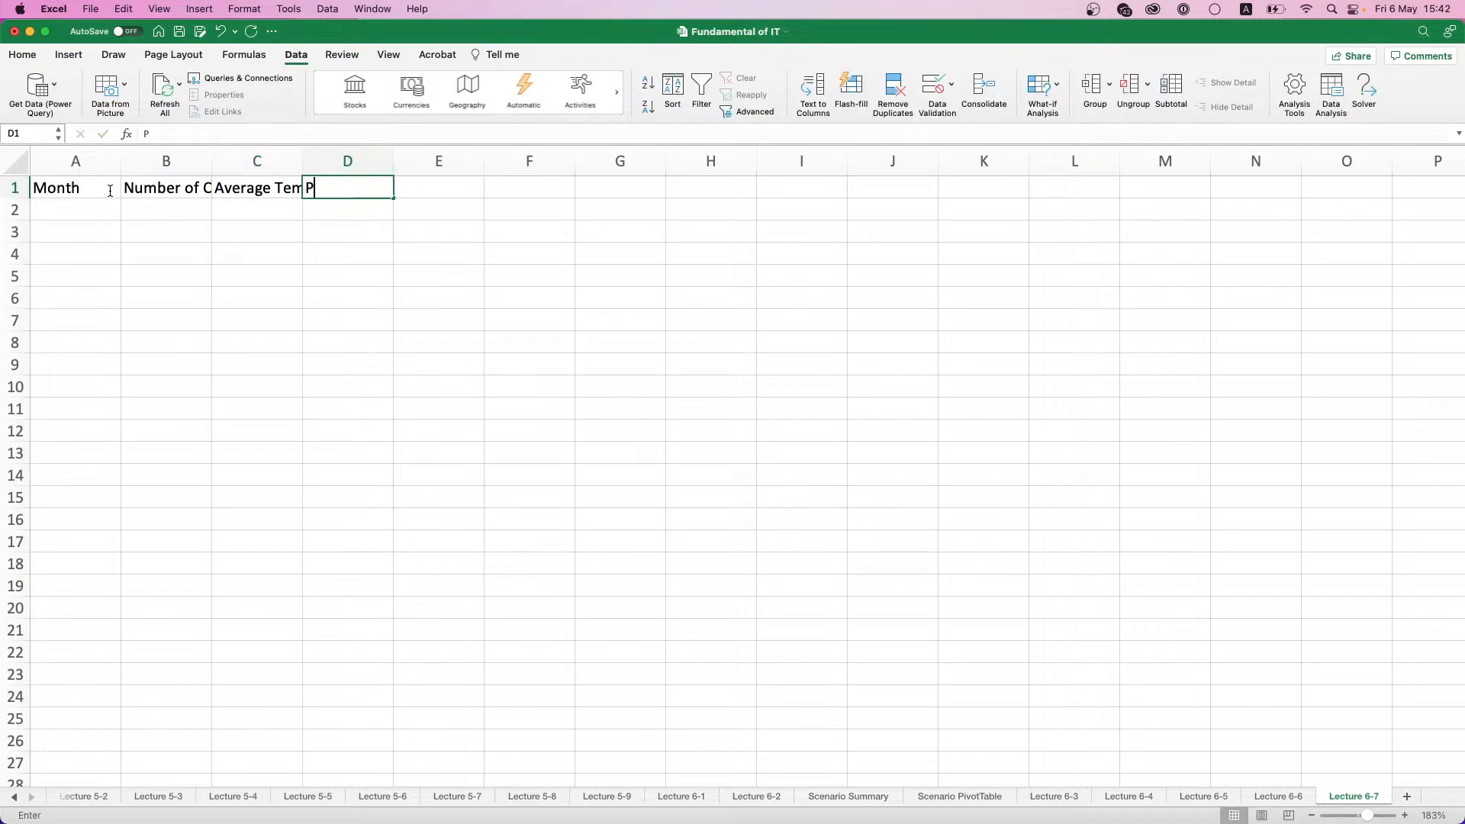
key("Return")
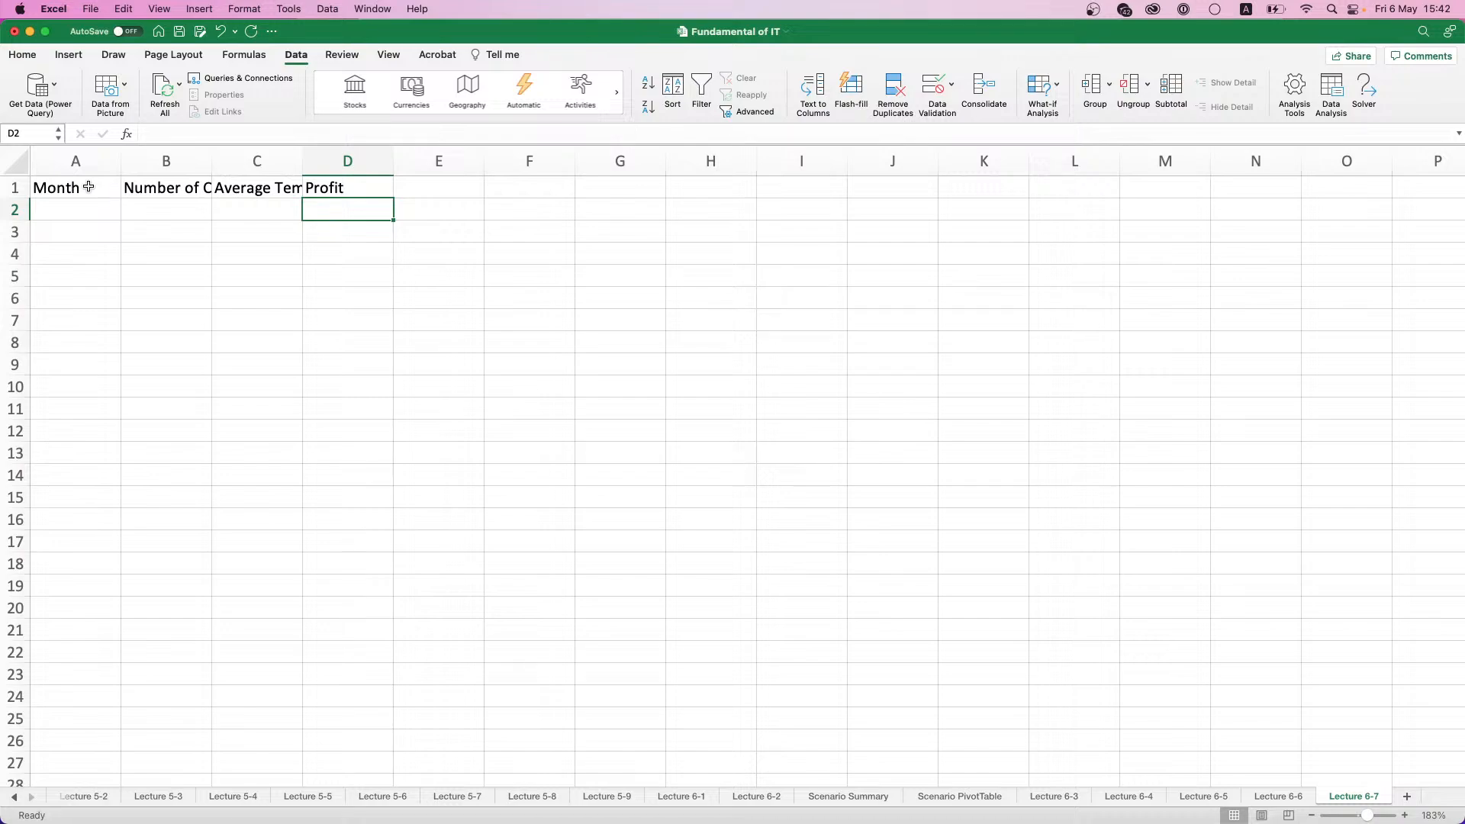
- Format the headers in A1:D1 as bold with a light blue fill, and fit columns B and C to their text
left_click_drag(86, 188, 360, 192)
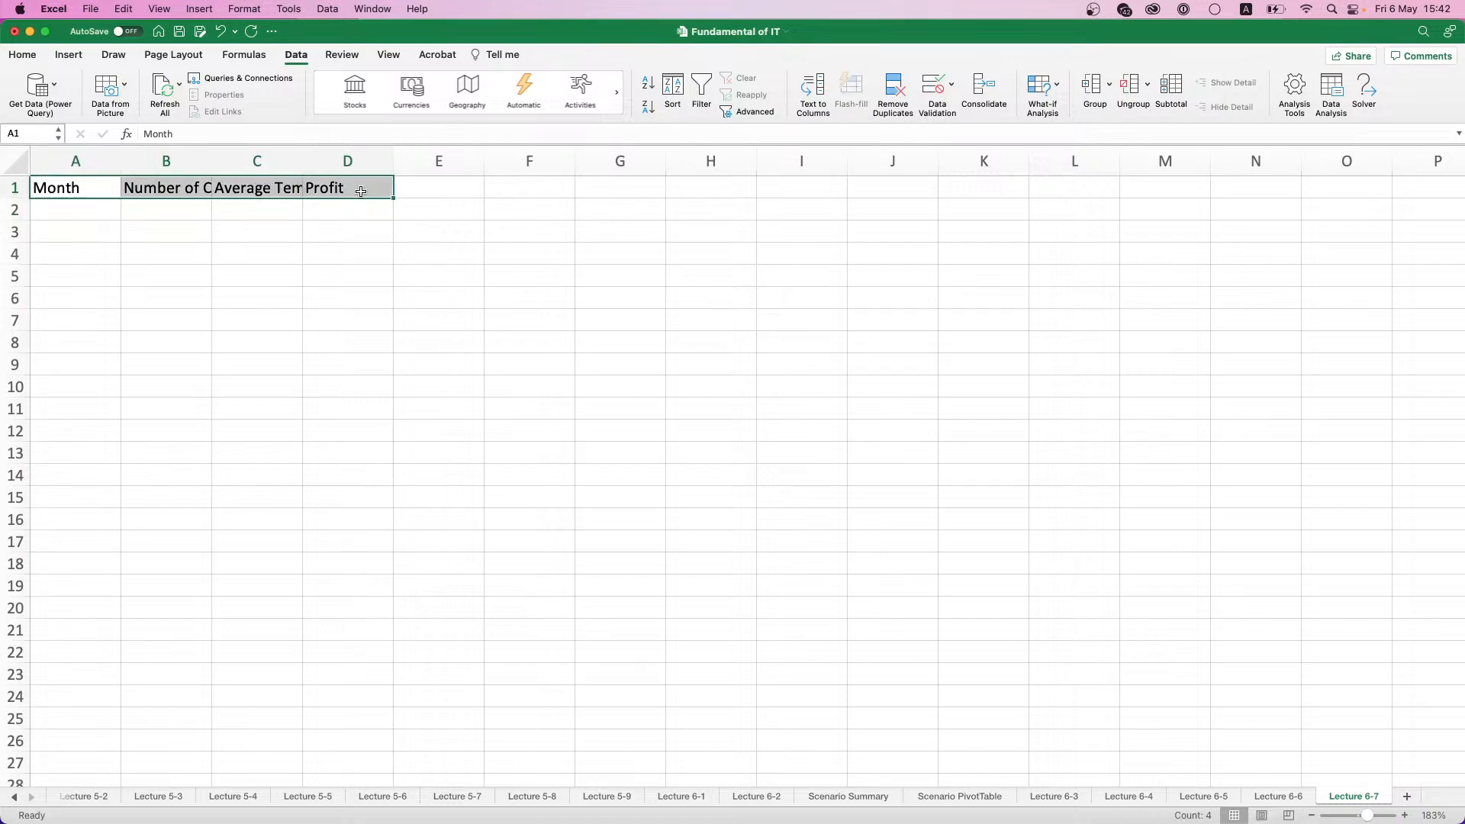
key("super+b")
left_click(40, 56)
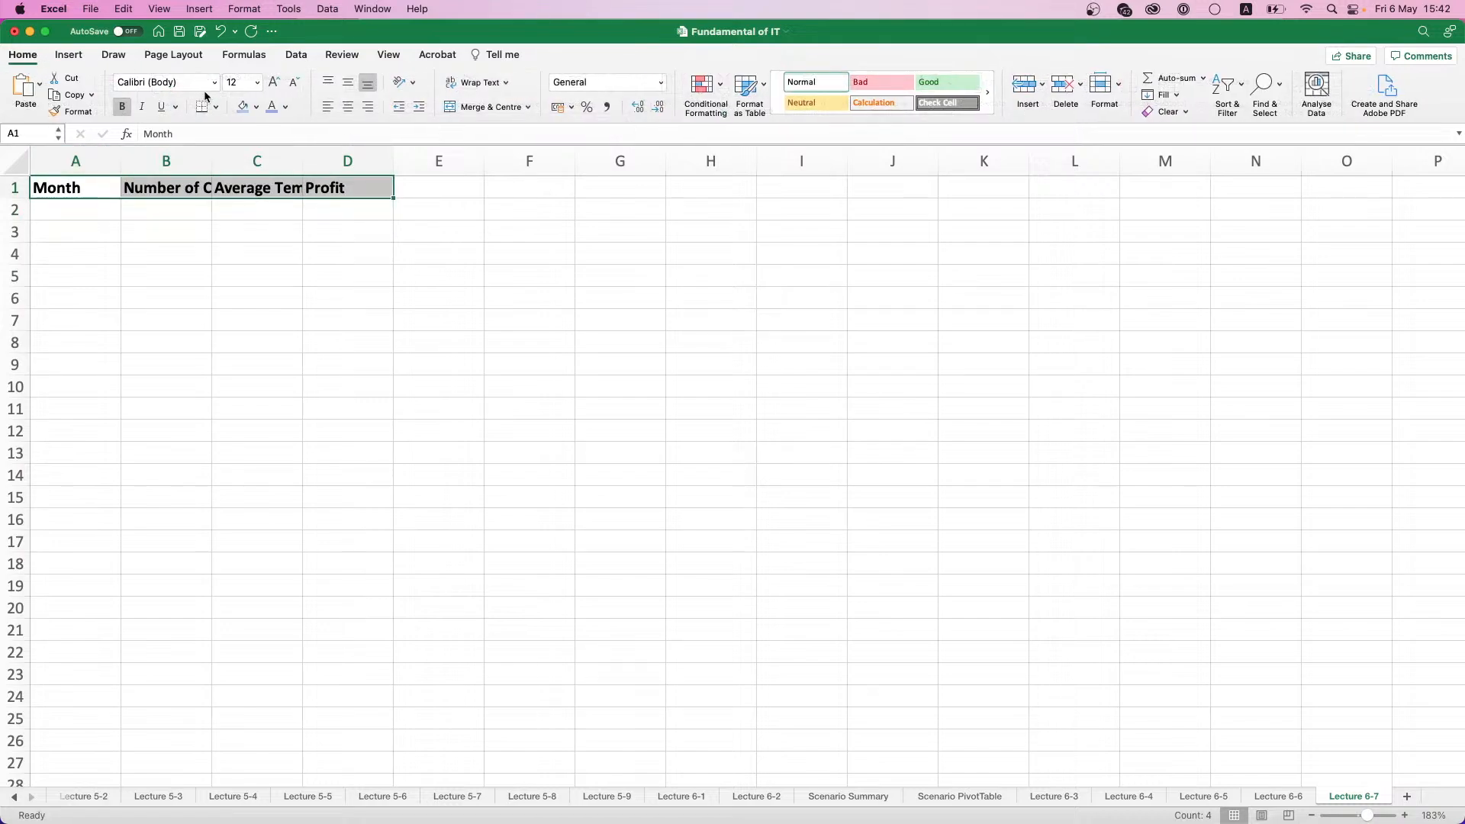
left_click(245, 111)
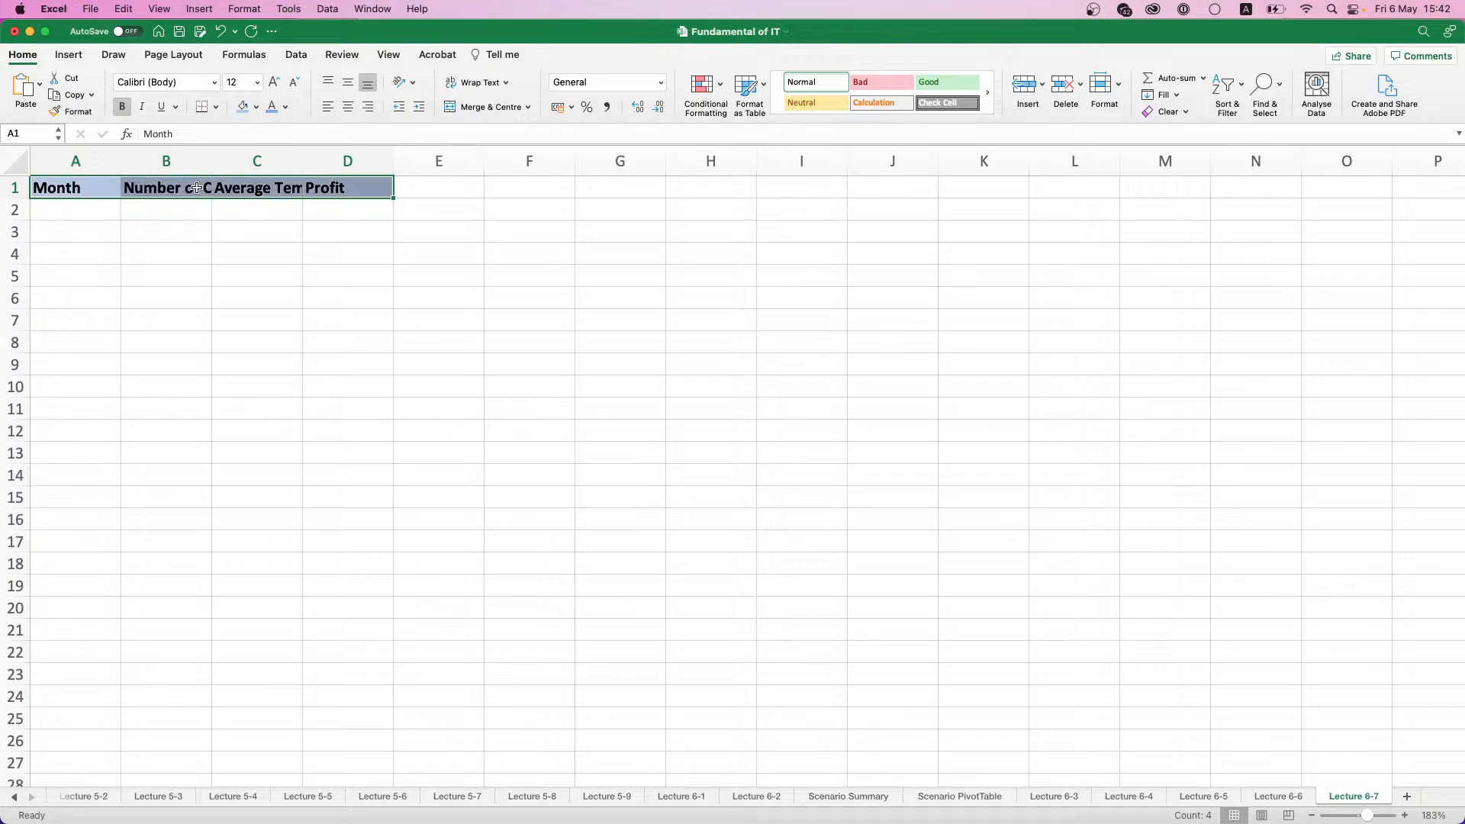
double_click(211, 160)
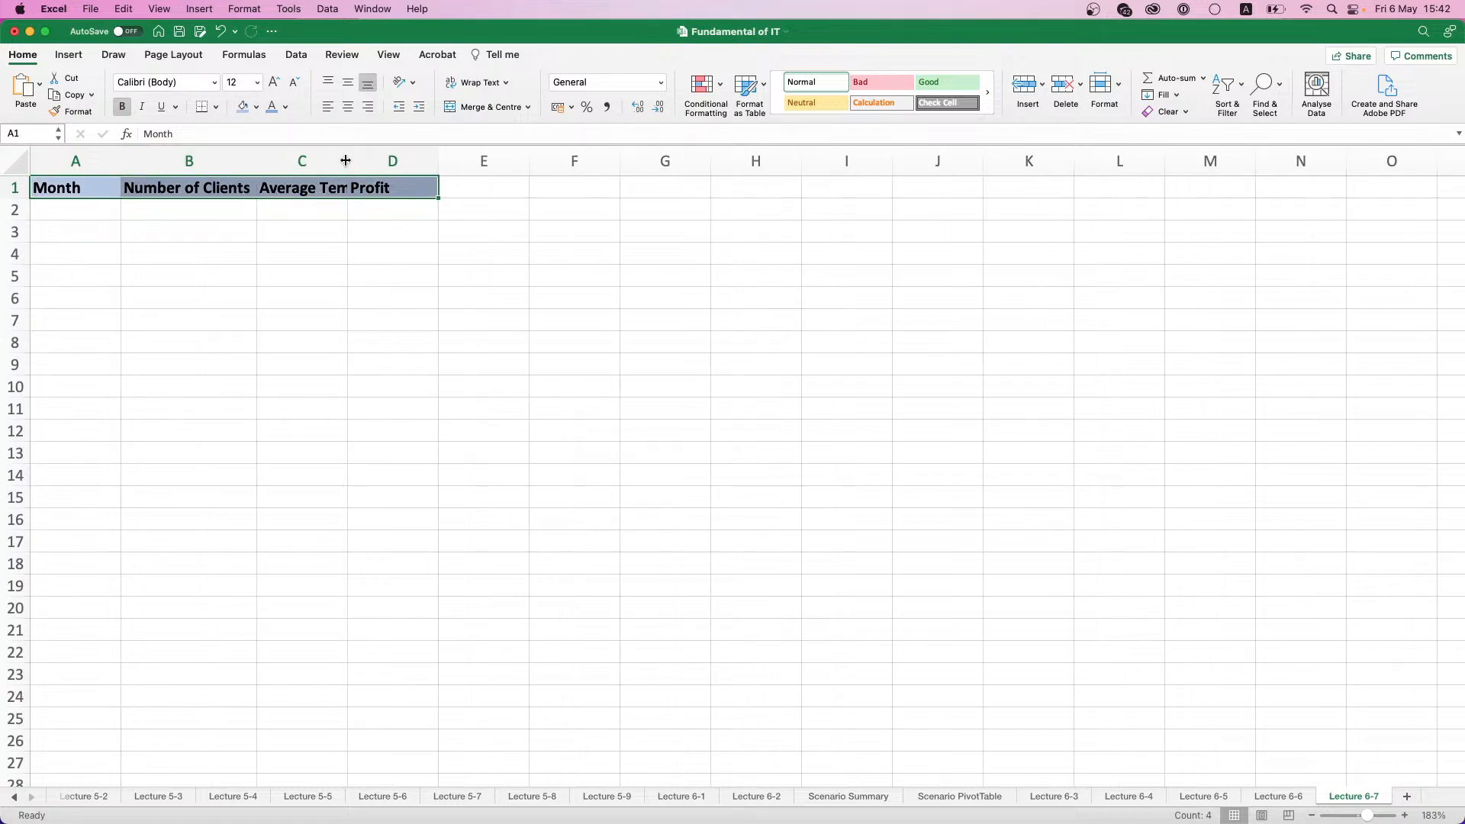
double_click(348, 160)
- Enter January in A2 and fill the month series down to December in A13
left_click(68, 209)
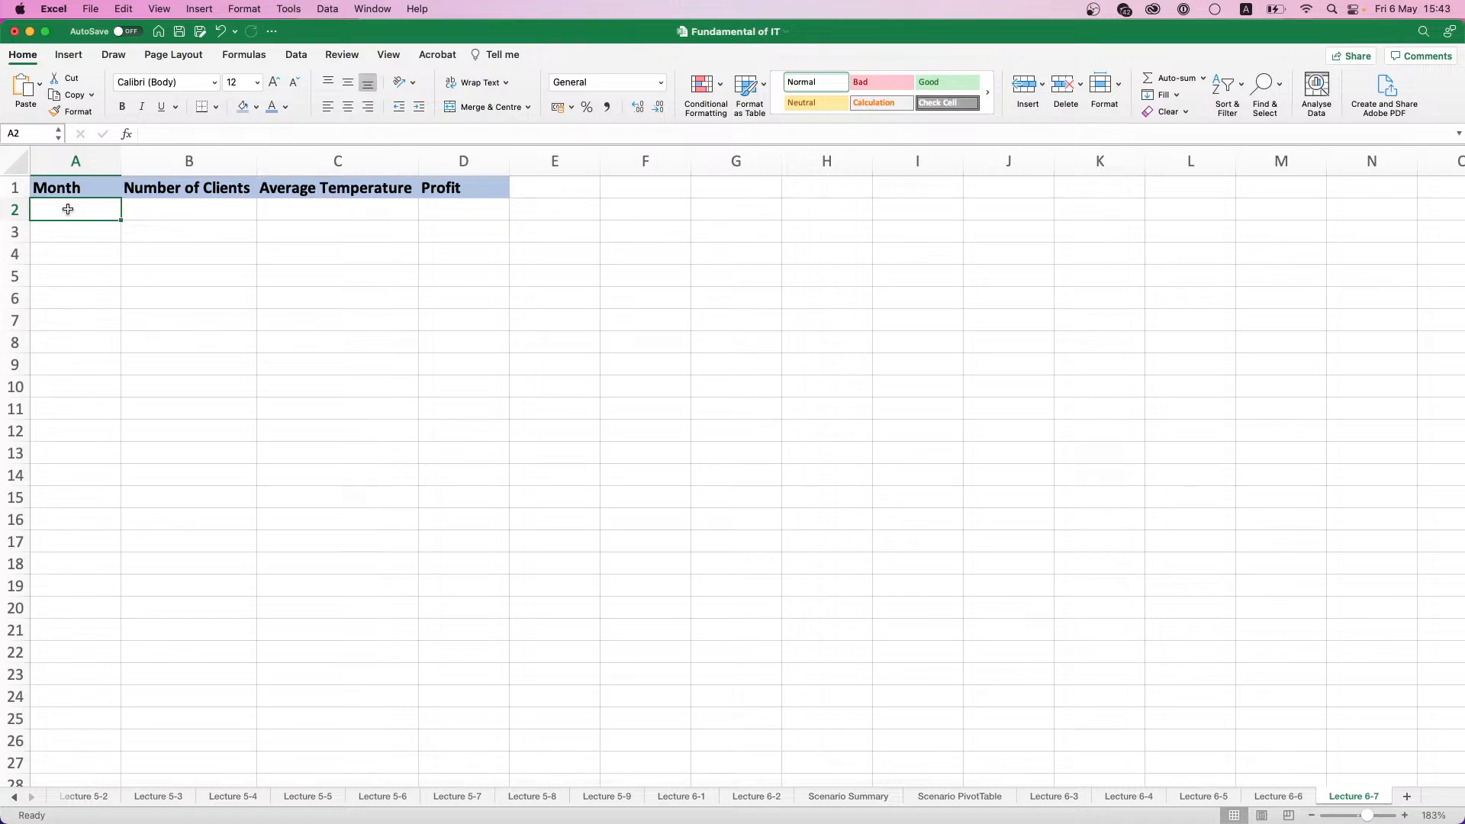
type("January")
key("Return")
left_click(68, 209)
left_click_drag(120, 221, 130, 443)
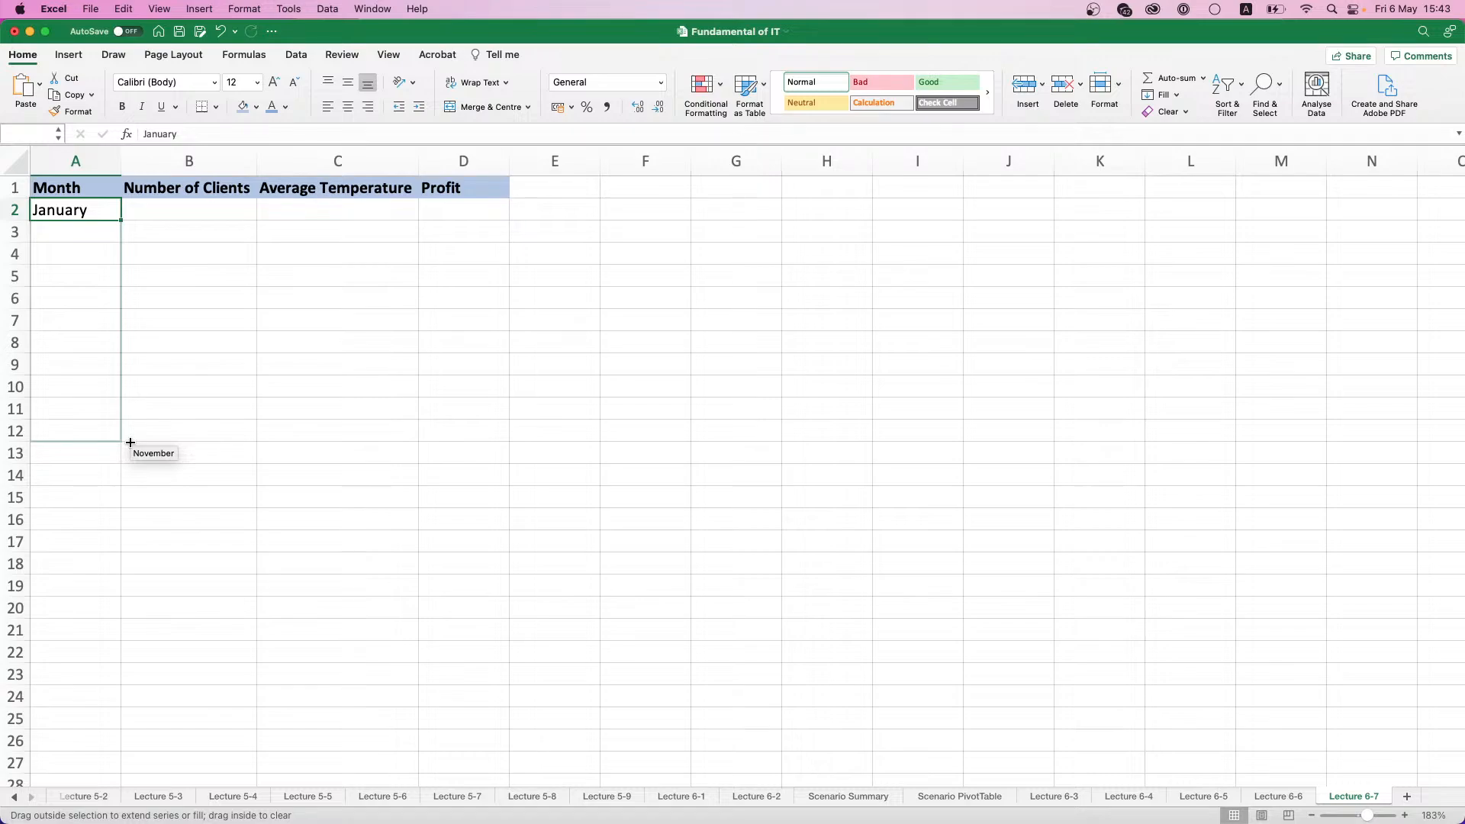
left_click_drag(130, 442, 130, 460)
- Enter the Number of Clients for January to June in B2:B7 as 11, 5, 16, 7, 14 and 7
left_click(154, 213)
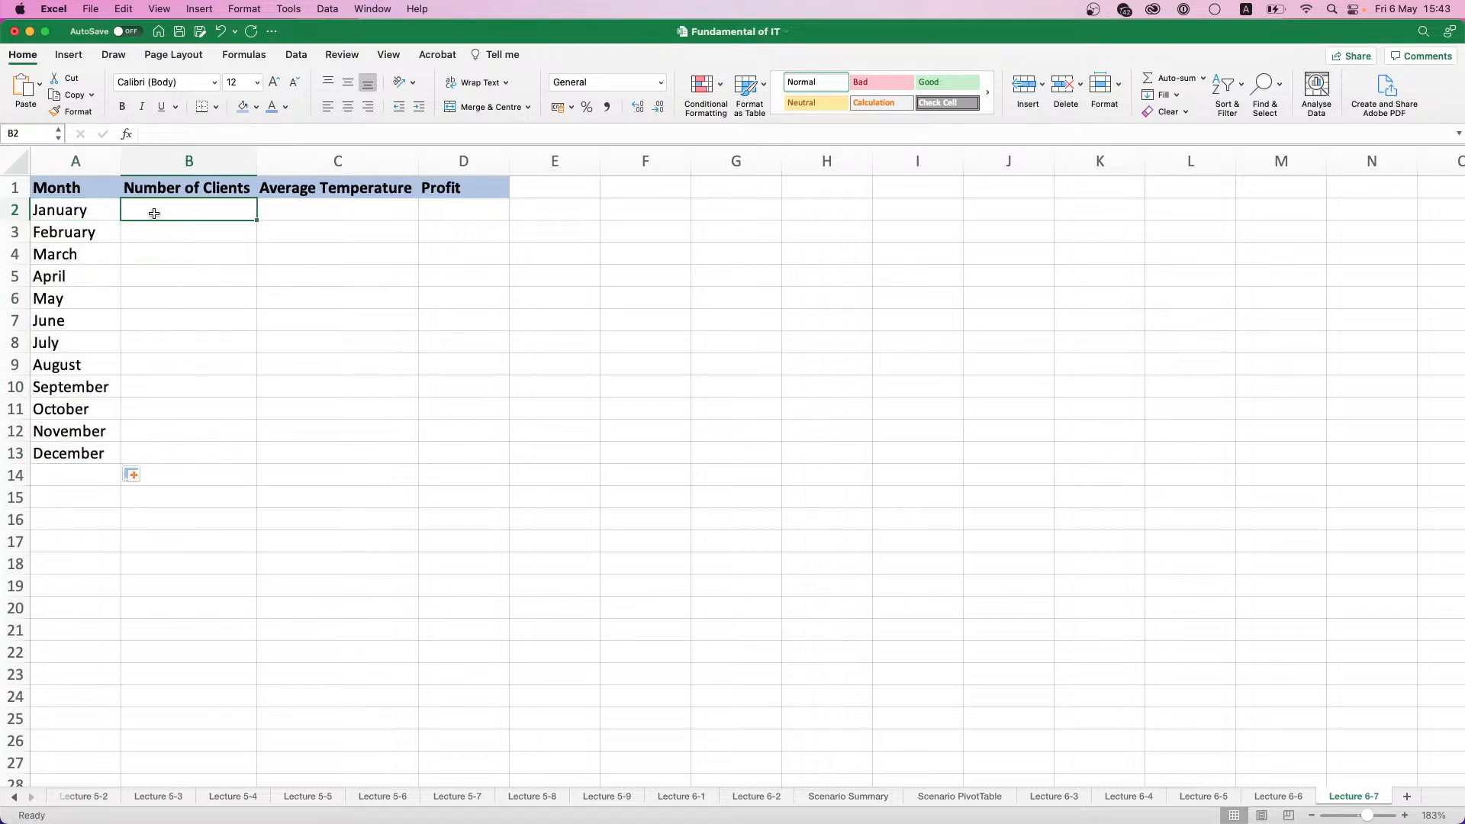
type("11")
key("Return")
type("5")
key("Return")
type("16")
key("Return")
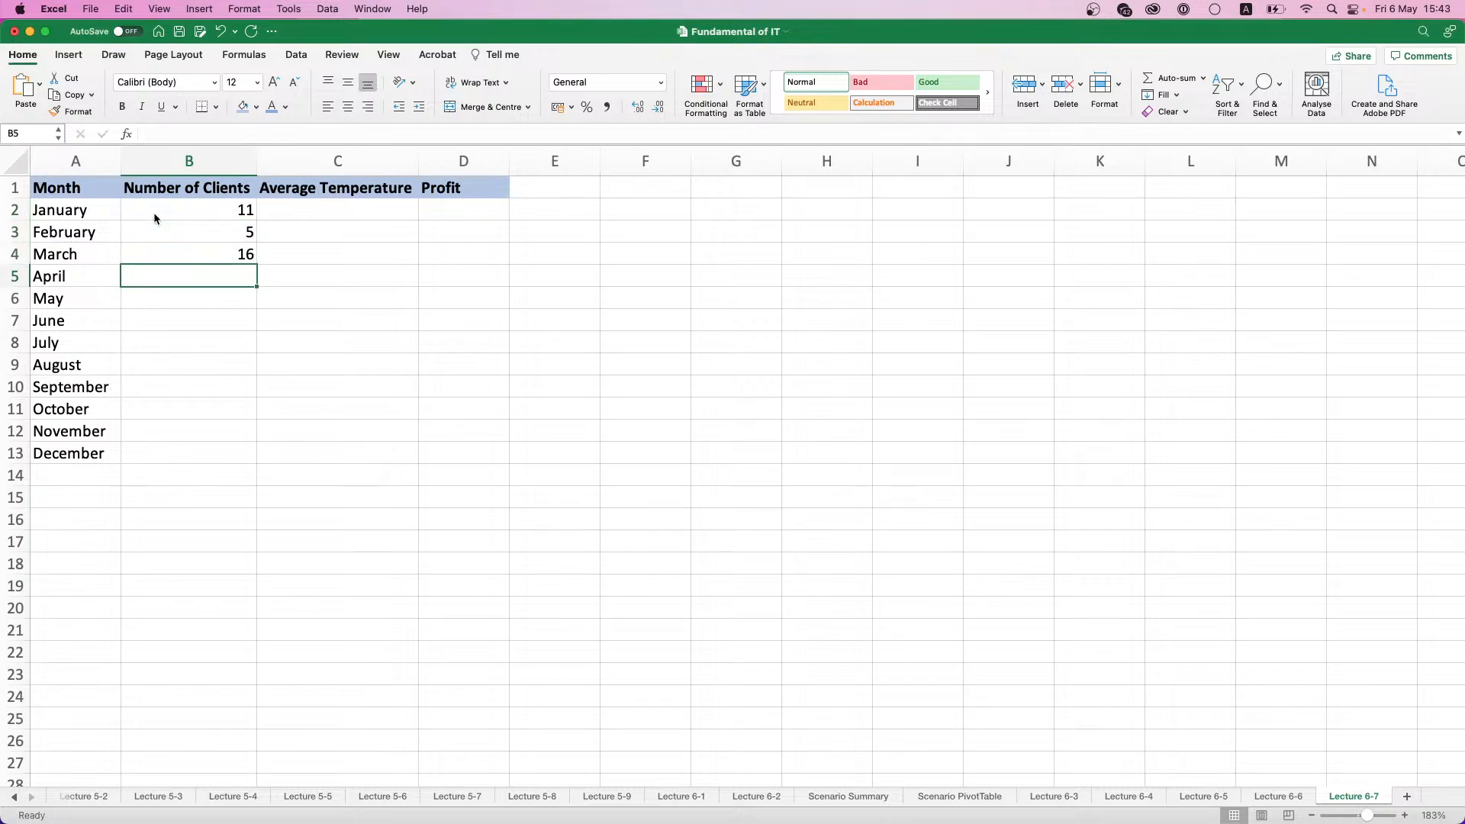
type("7")
key("Return")
type("14")
key("Return")
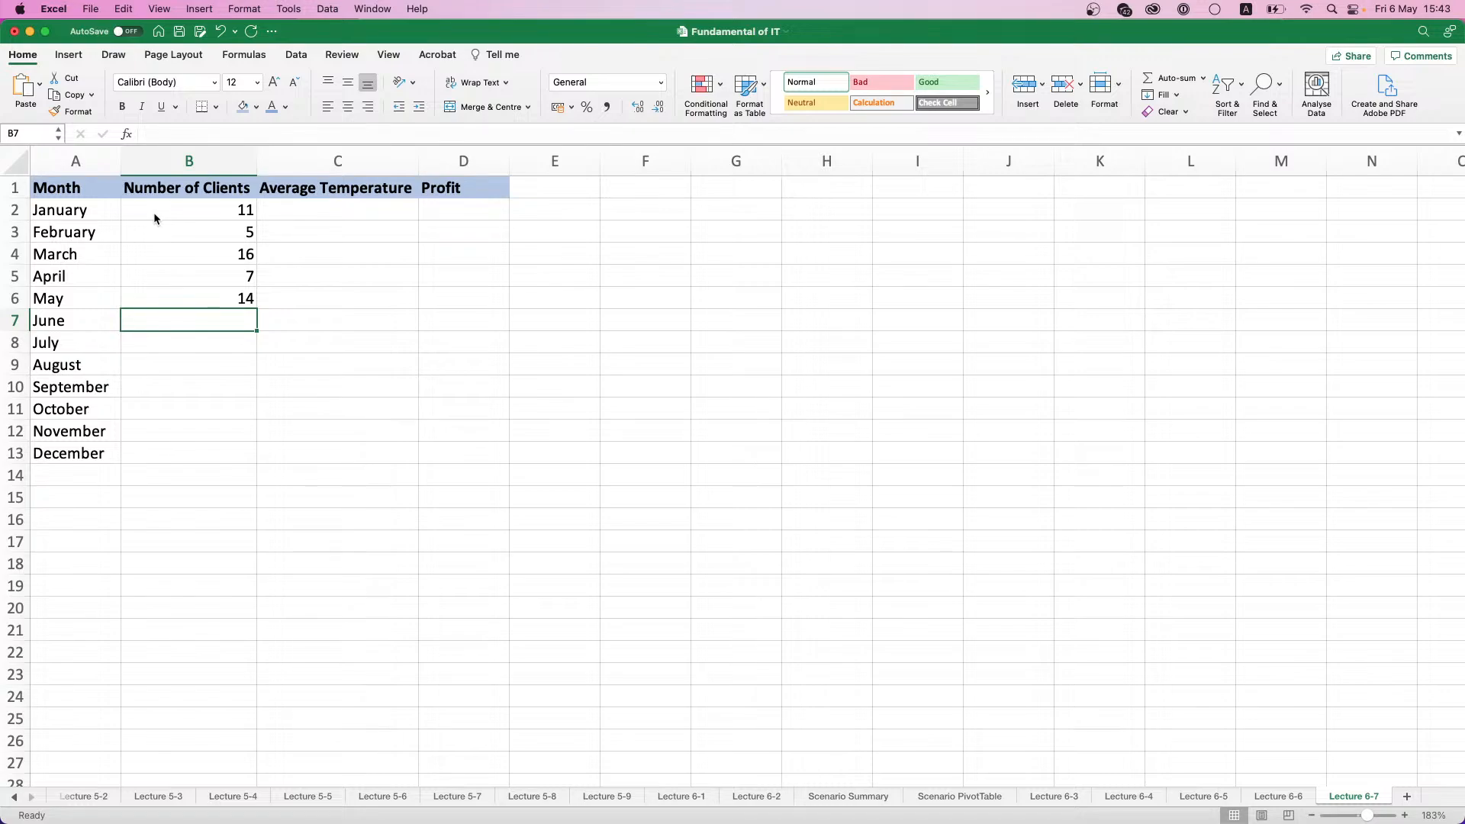
type("7")
key("Return")
- Enter the Number of Clients for July to December in B8:B13 as 16, 20, 16, 17, 20 and 19
type("16")
key("Return")
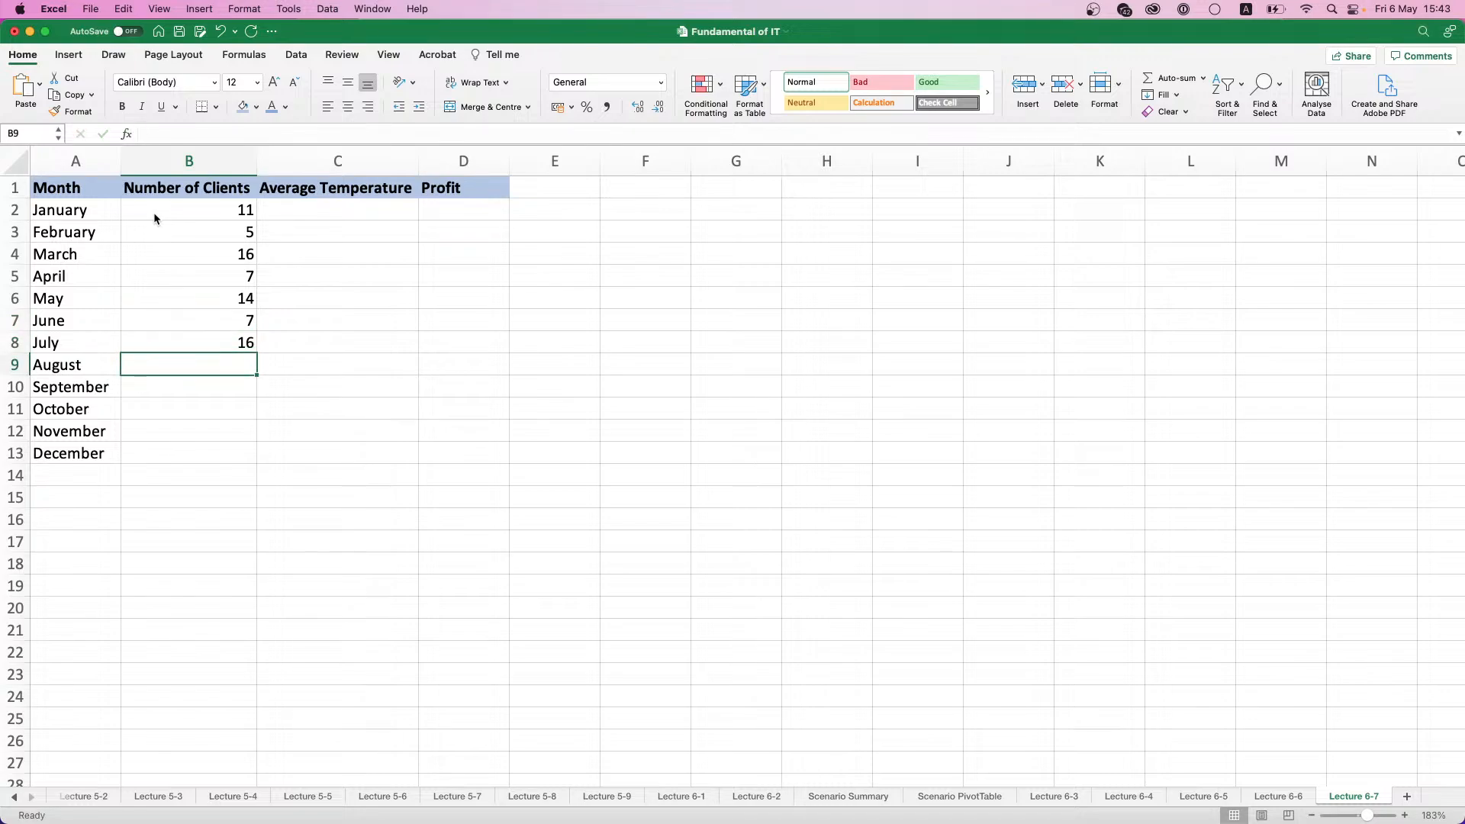
type("20")
key("Return")
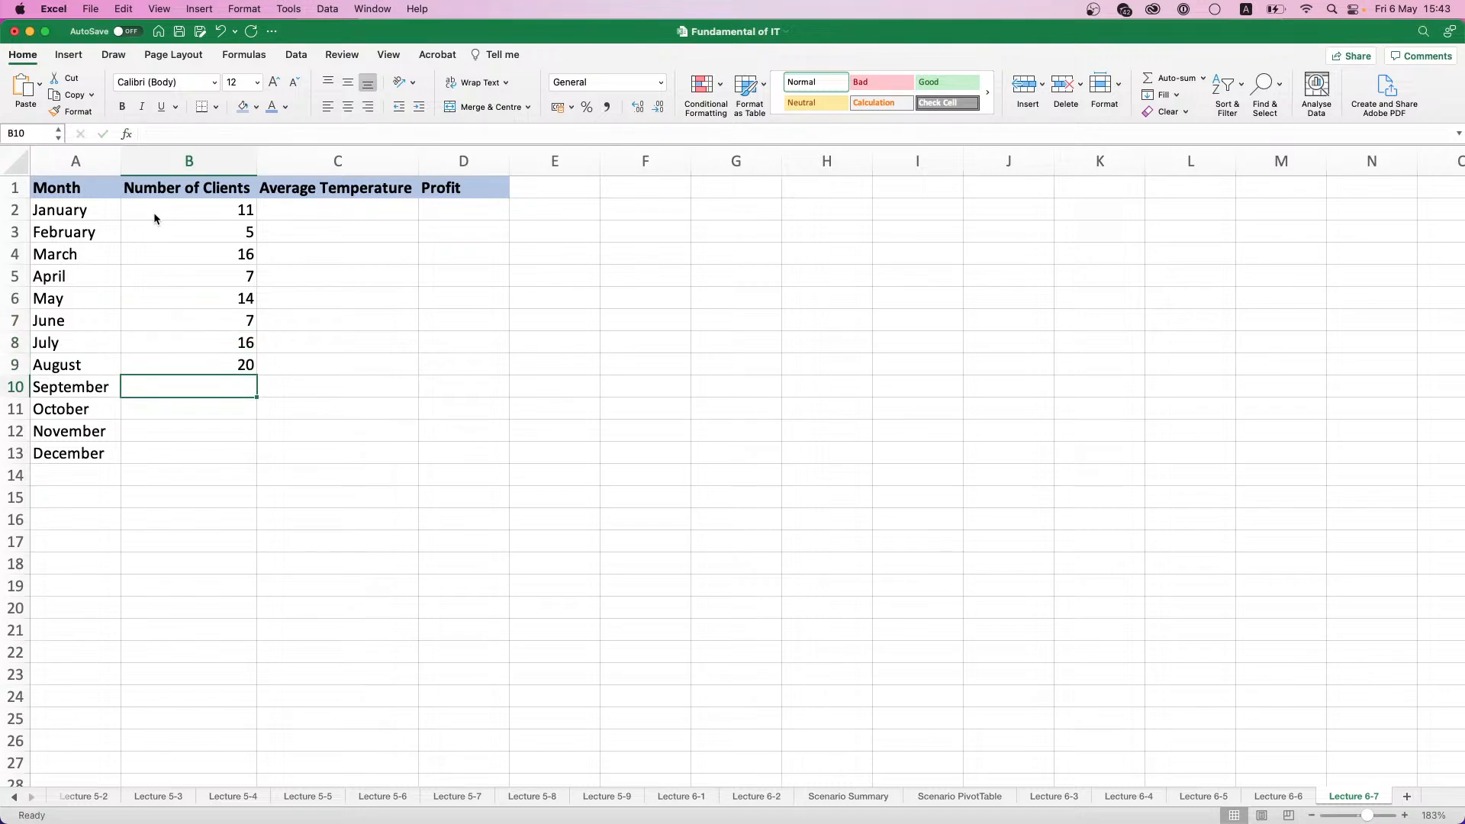
type("16")
key("Return")
type("17")
key("Return")
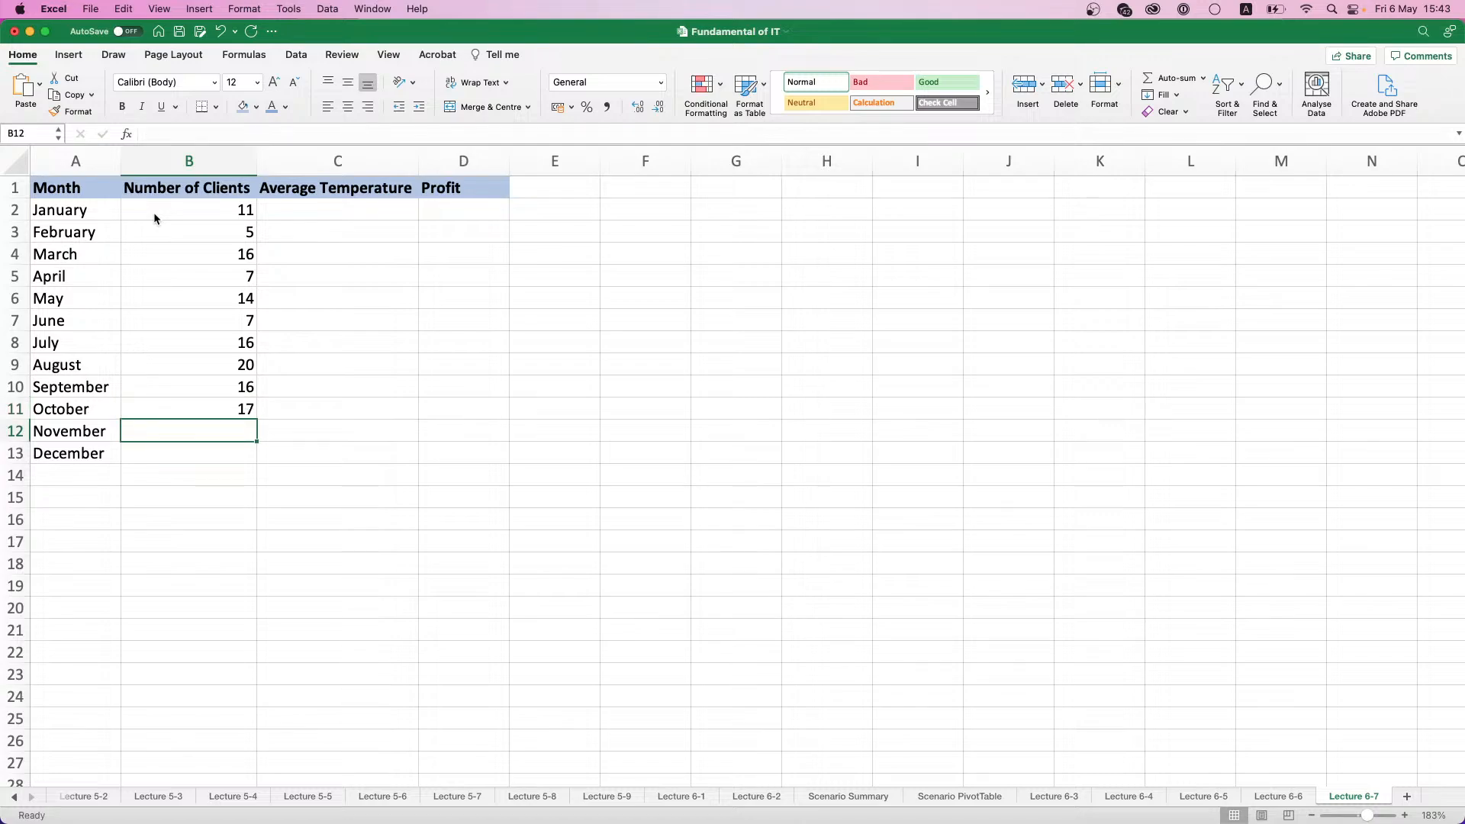
type("20")
key("Return")
type("19")
key("Tab")
- Enter the Average Temperature for January to June in C2:C7 as -15, -12, -8, 5, 15 and 20
key("Up")
key("Up")
key("Up")
key("Up")
key("Up")
key("Up")
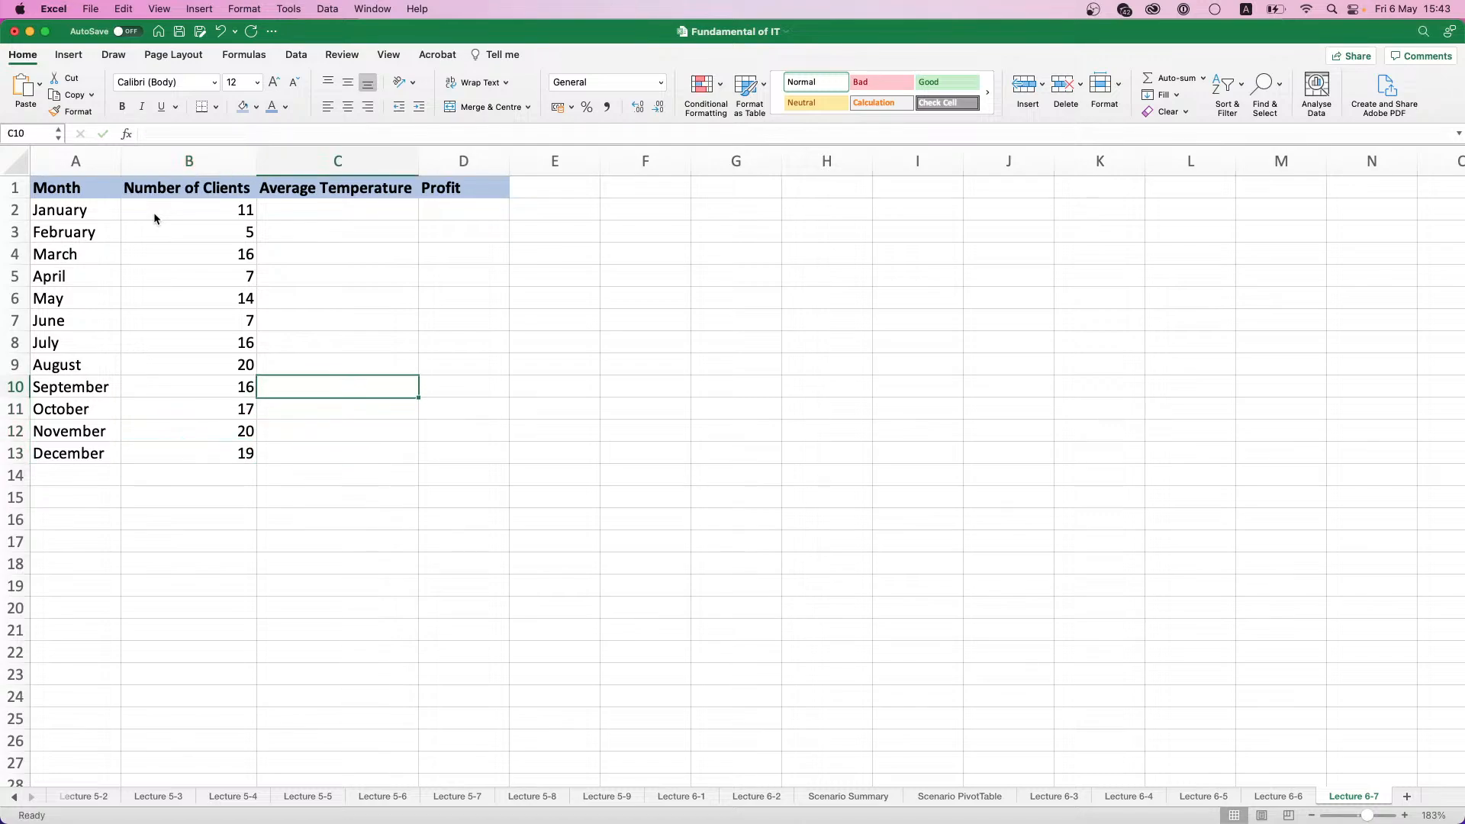
key("Up")
key("Up")
key("Up")
key("Up")
key("Up")
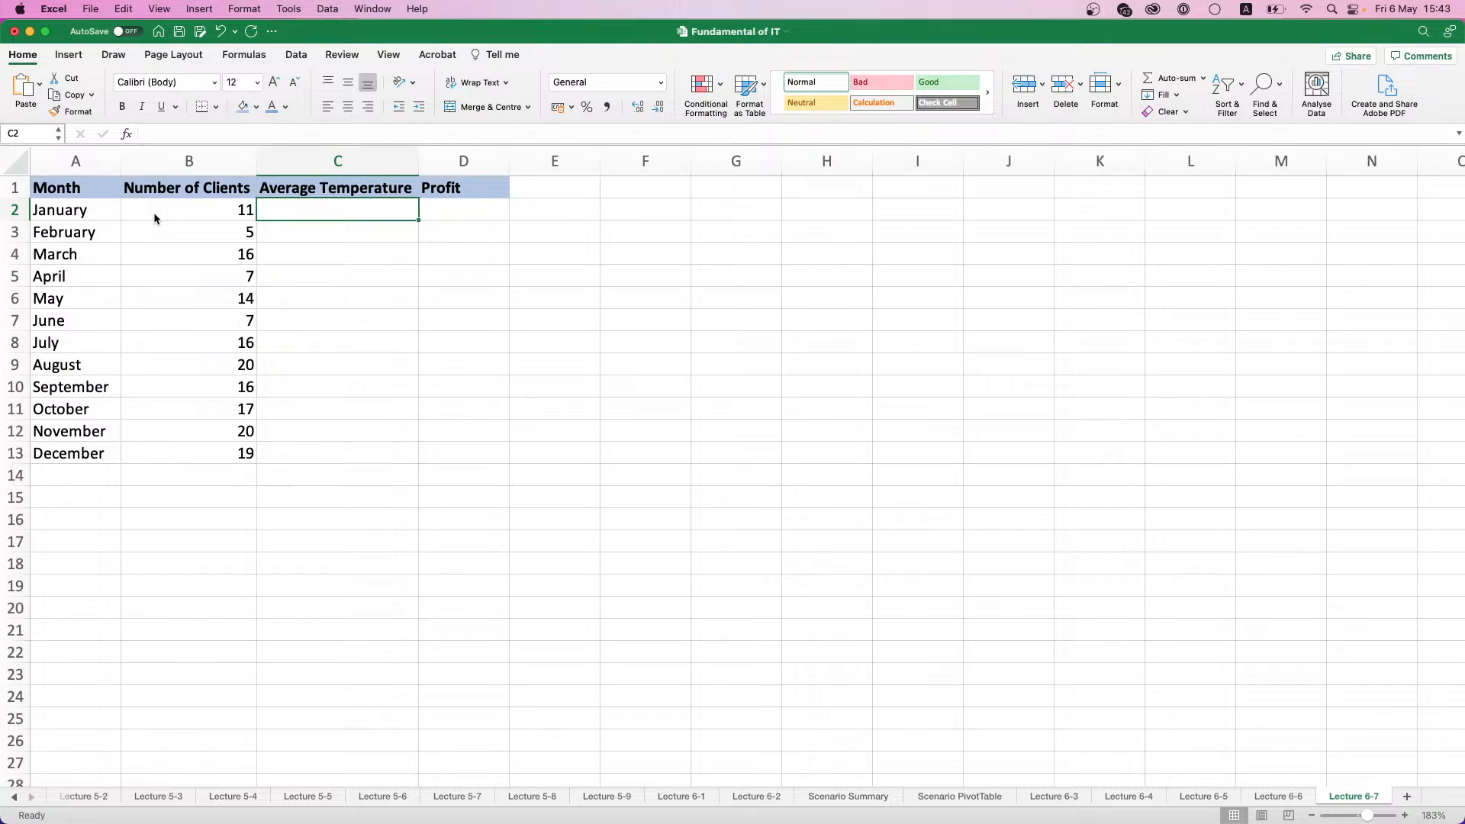
type("-15")
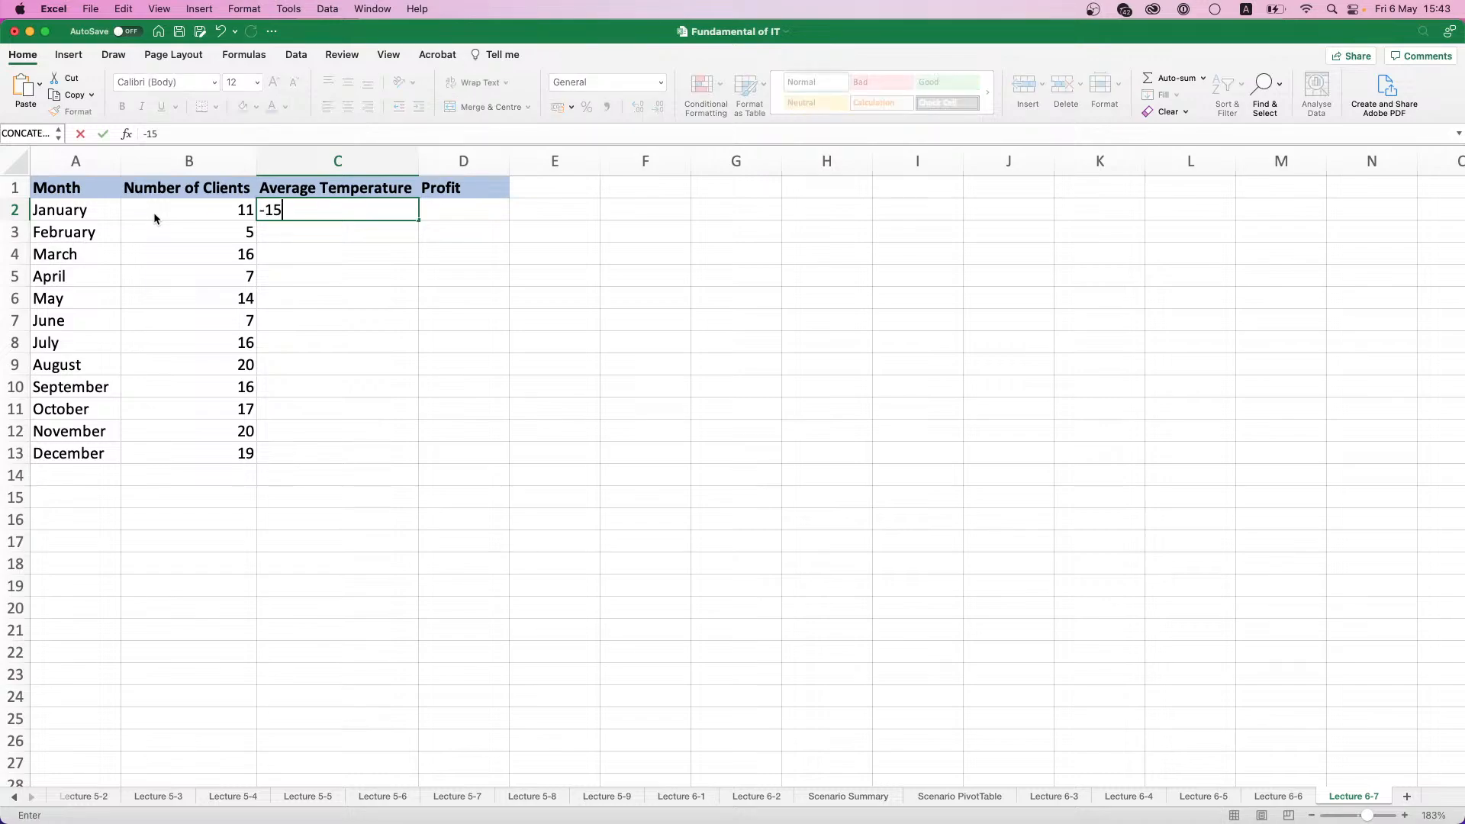
key("Return")
type("-12")
key("Return")
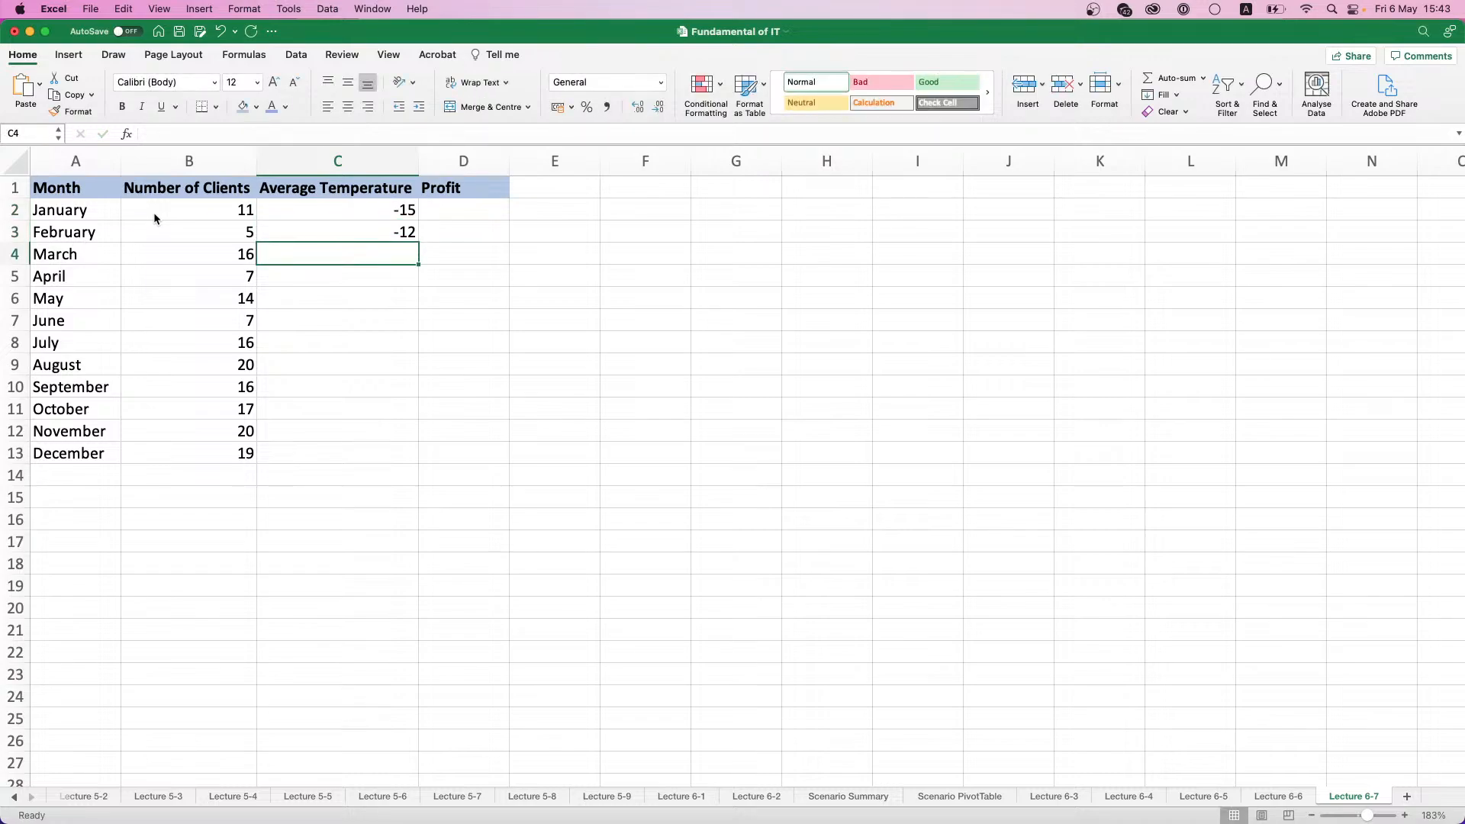
type("-8")
key("Return")
type("5")
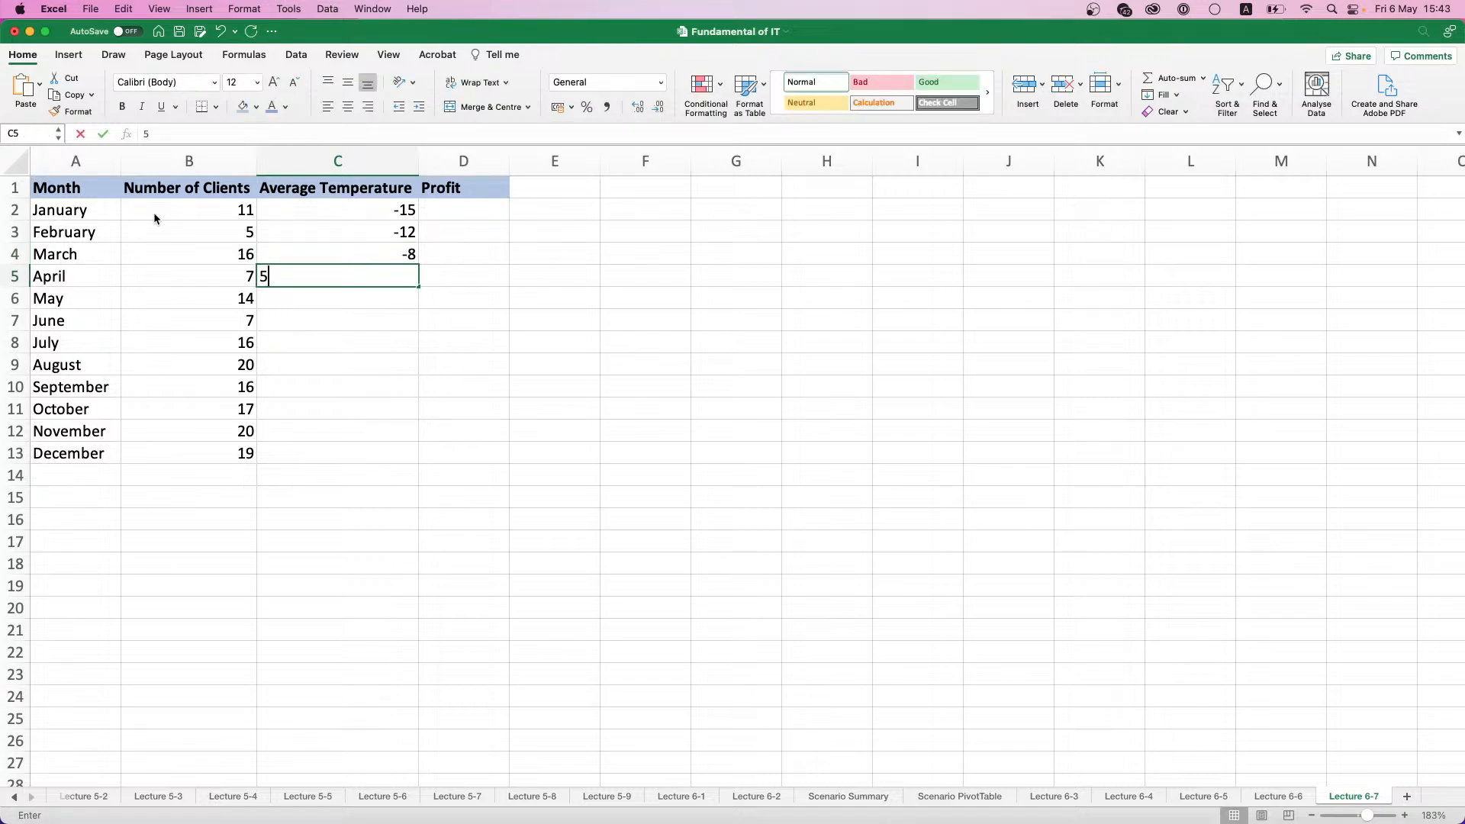
key("Return")
type("15")
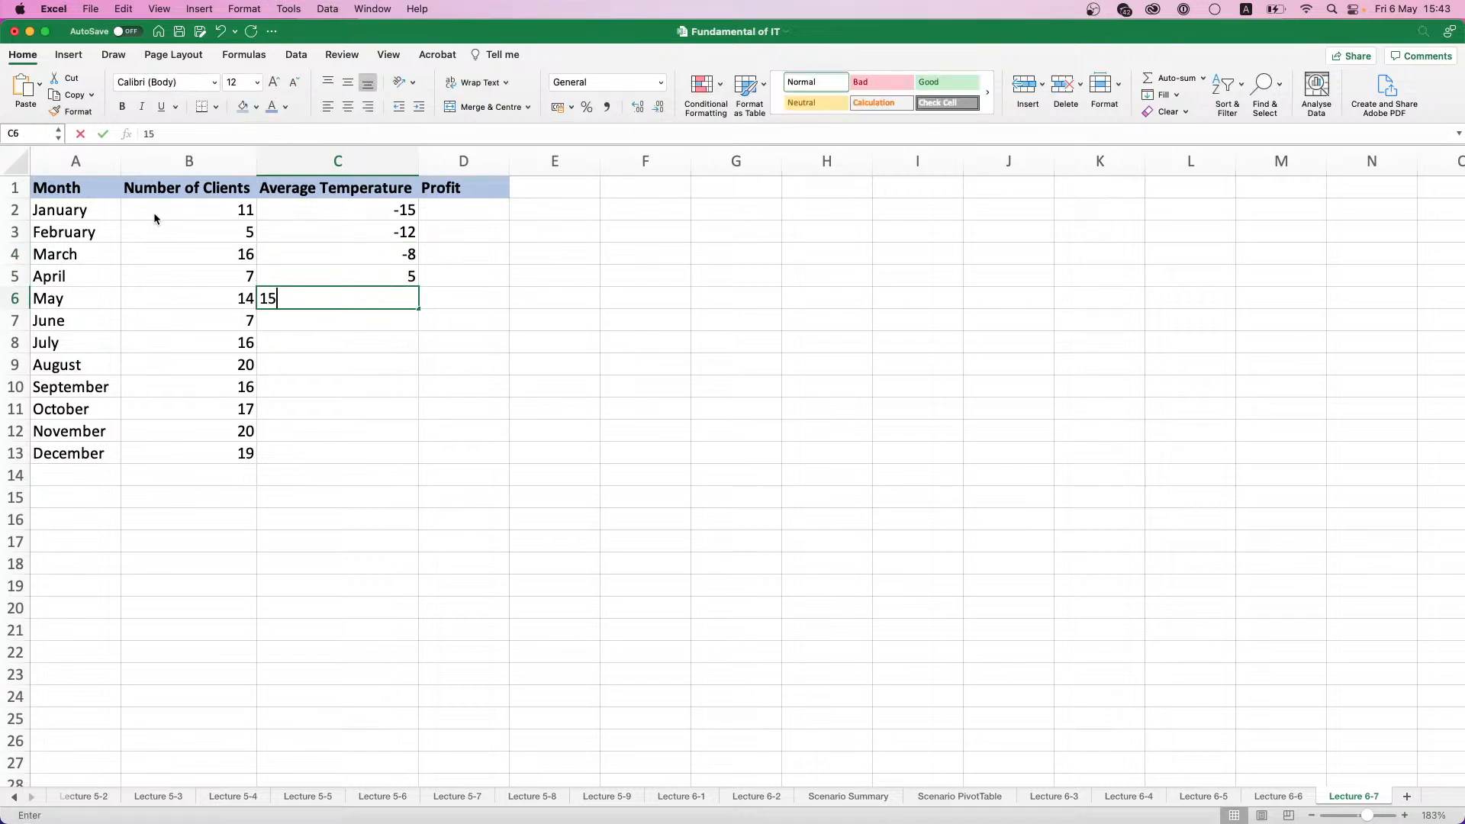
key("Return")
type("20")
key("Return")
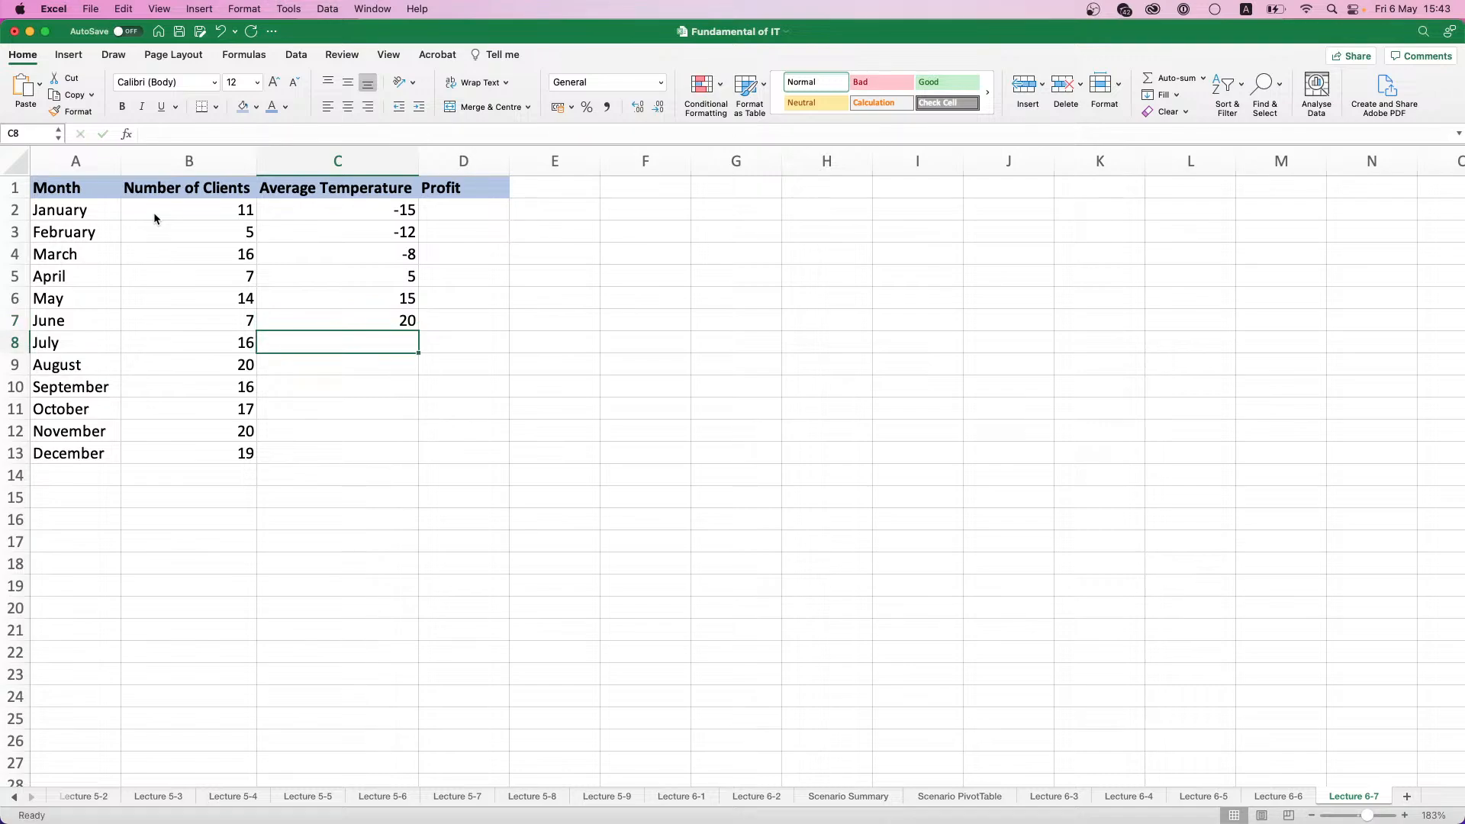
- Enter the Average Temperature for July to December in C8:C13 as 25, 25, 15, 10, 7 and -5
type("25")
key("Return")
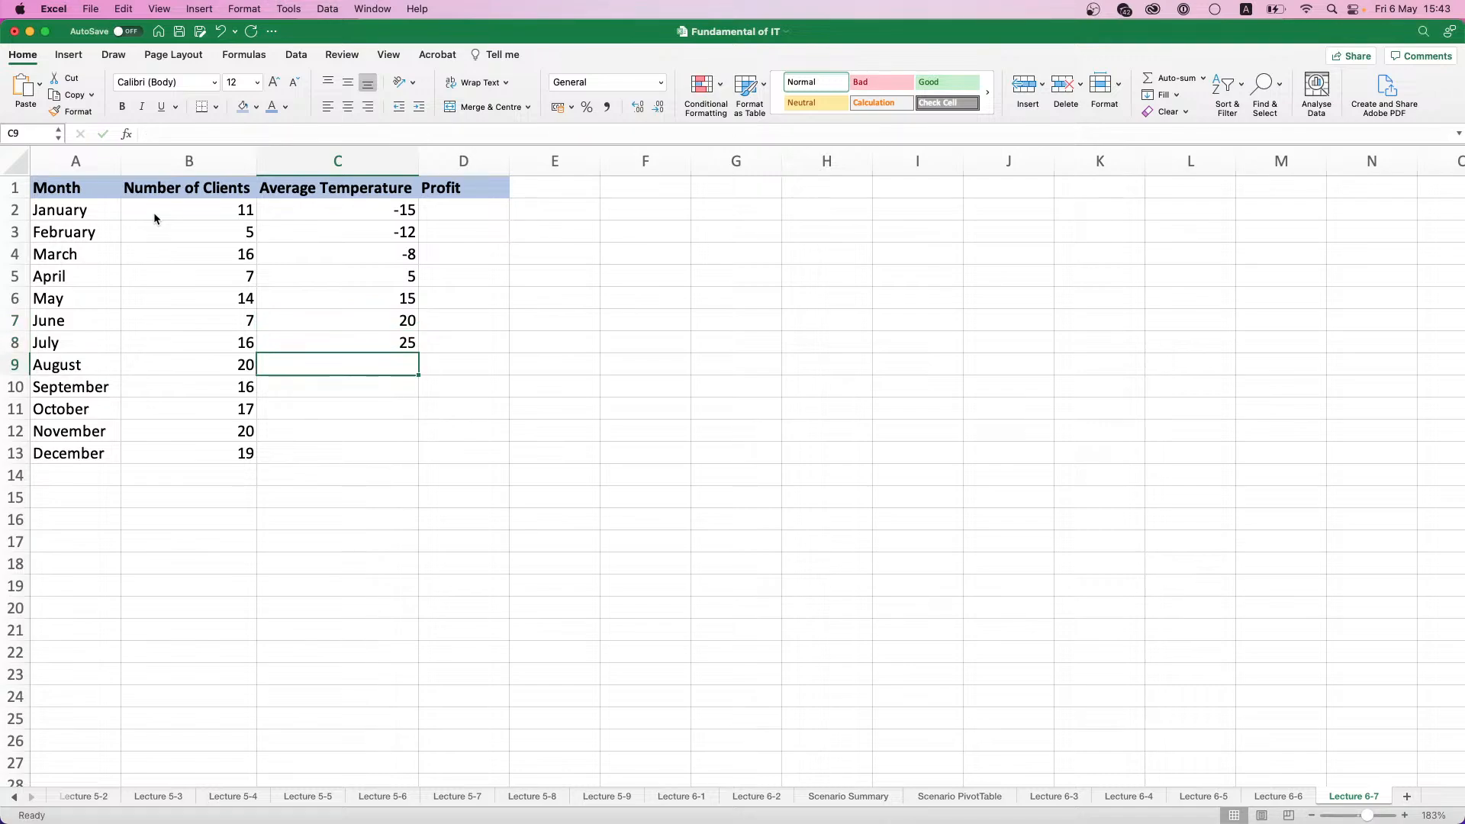
type("25")
key("Return")
type("15")
key("Return")
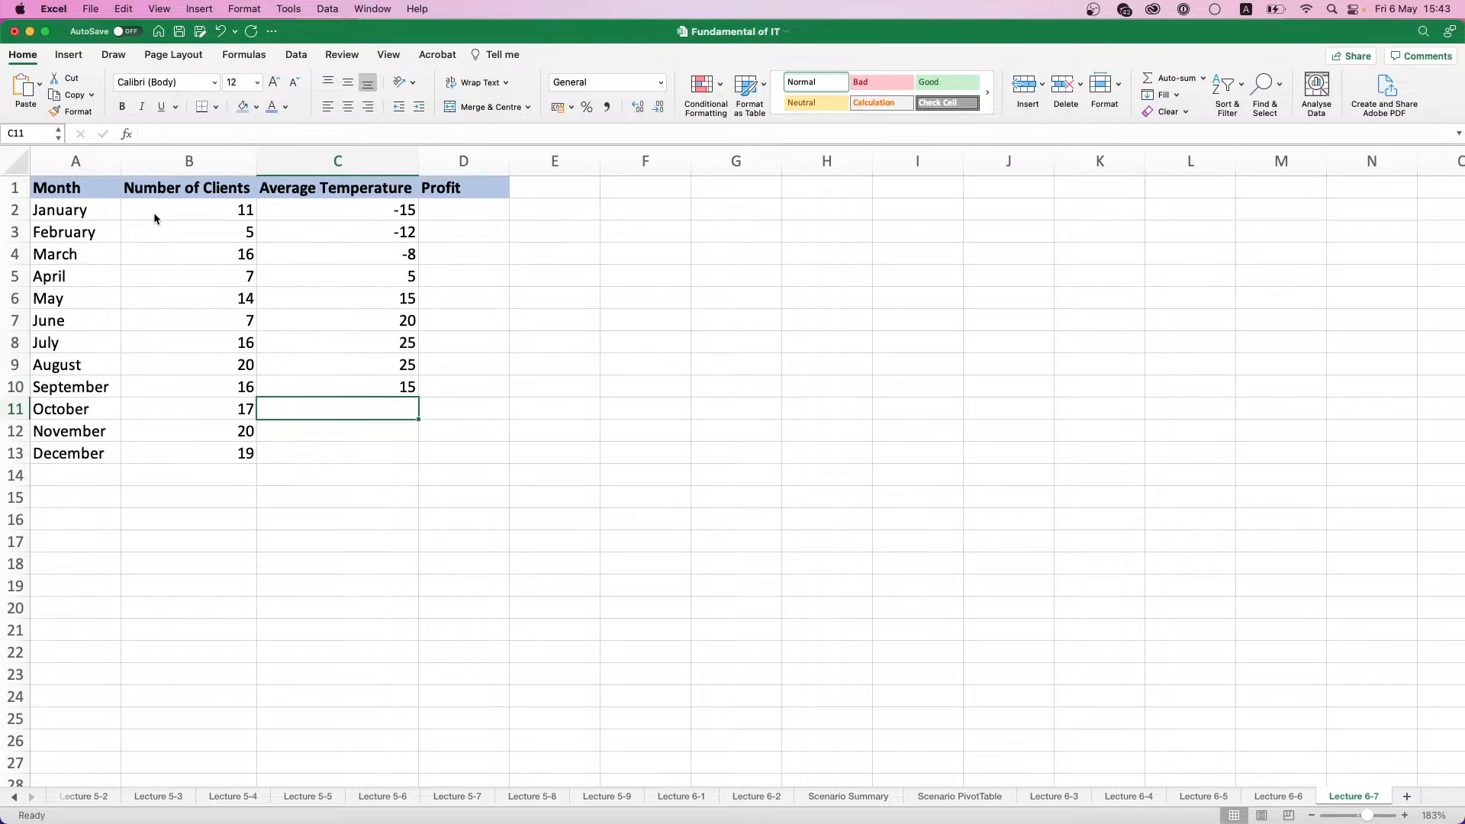
type("10")
key("Return")
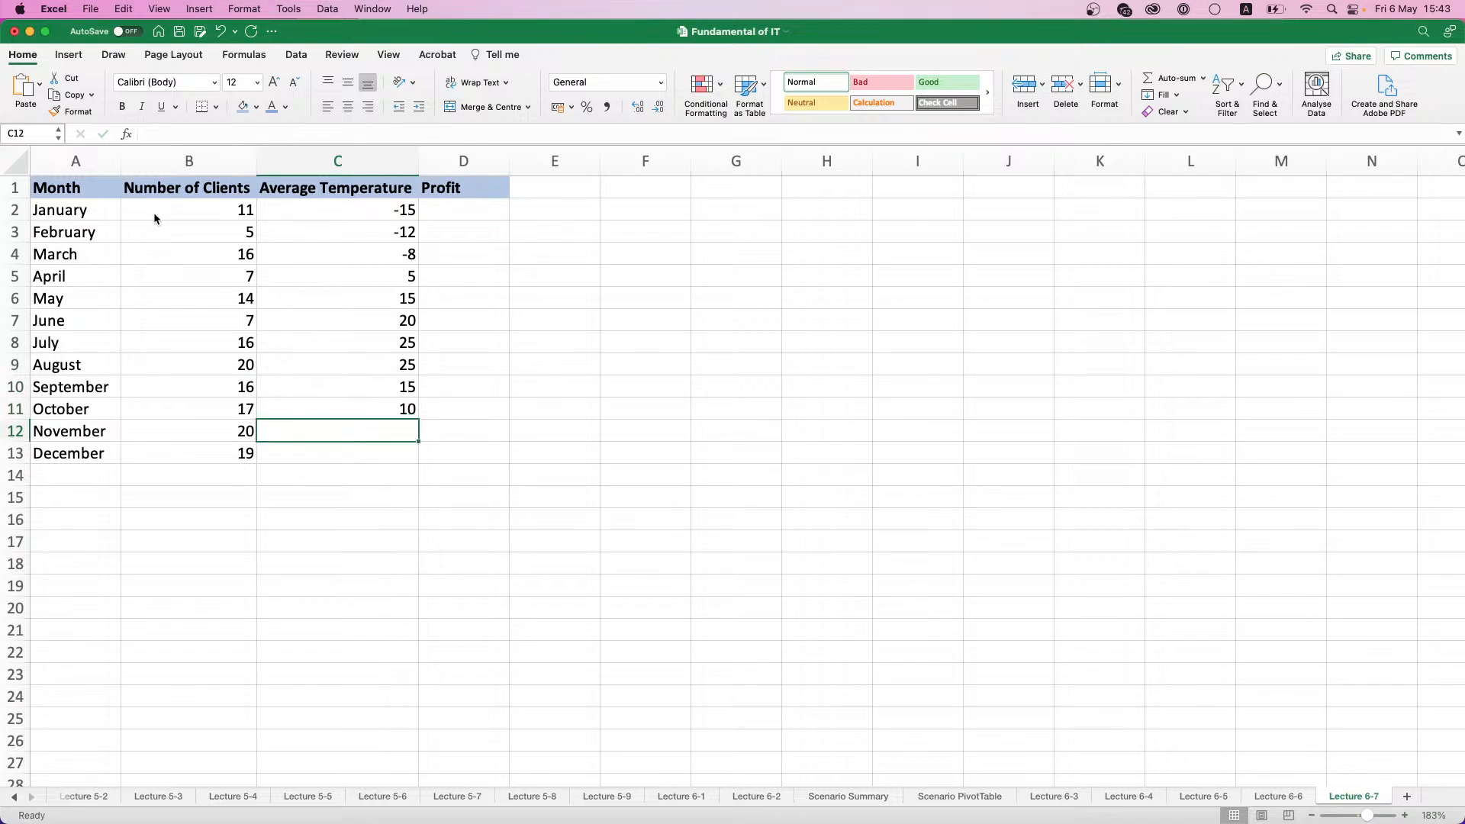
type("7")
key("Return")
type("-5")
key("Tab")
- Enter the January Profit formula =RANDBETWEEN(2000;4000)*B2 in D2
key("Down")
key("Up")
key("Up")
key("Up")
key("Up")
key("Up")
key("Up")
key("Up")
key("Up")
key("Up")
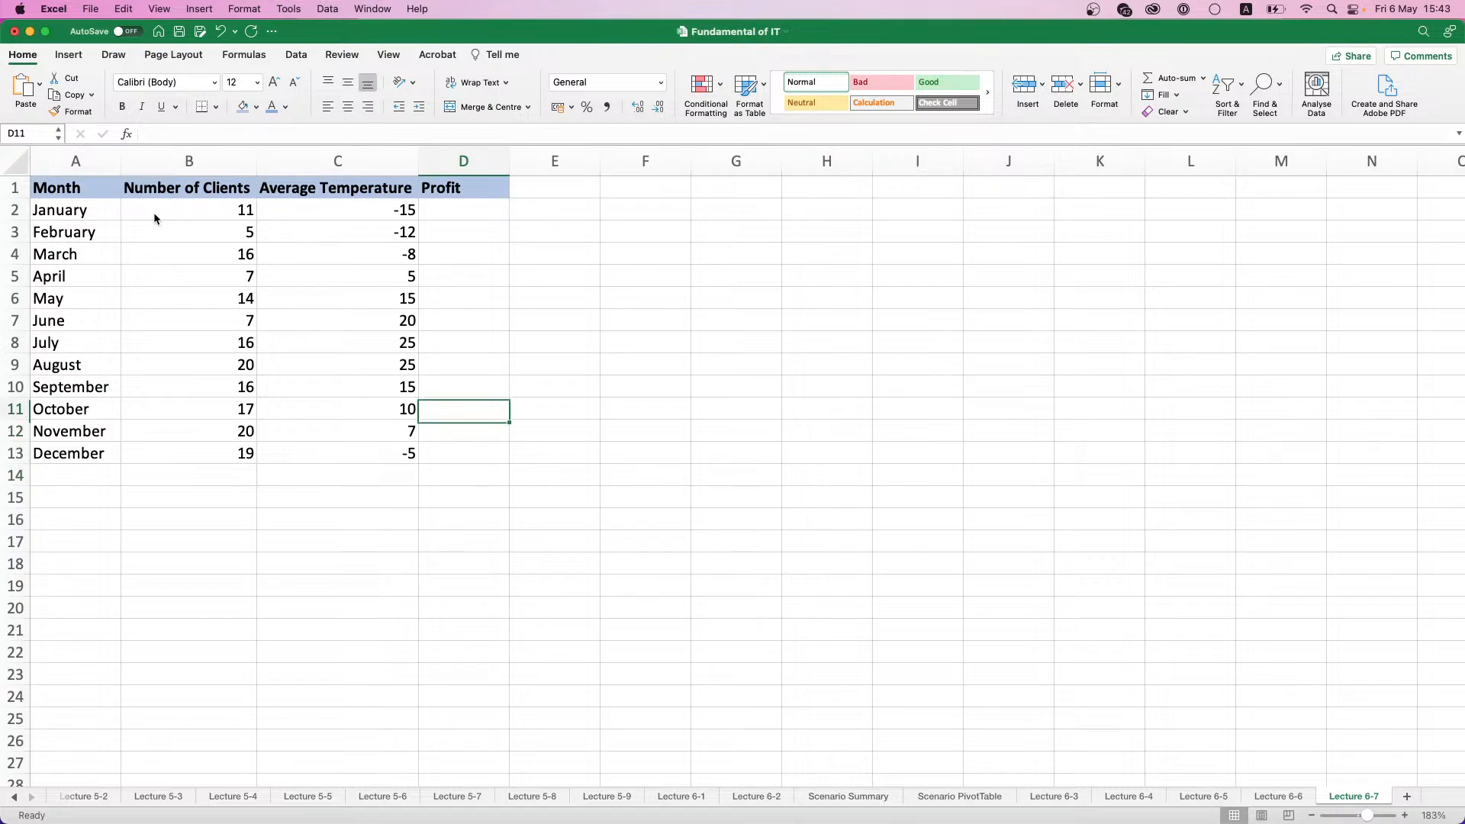
key("Up")
key("Up")
key("Up")
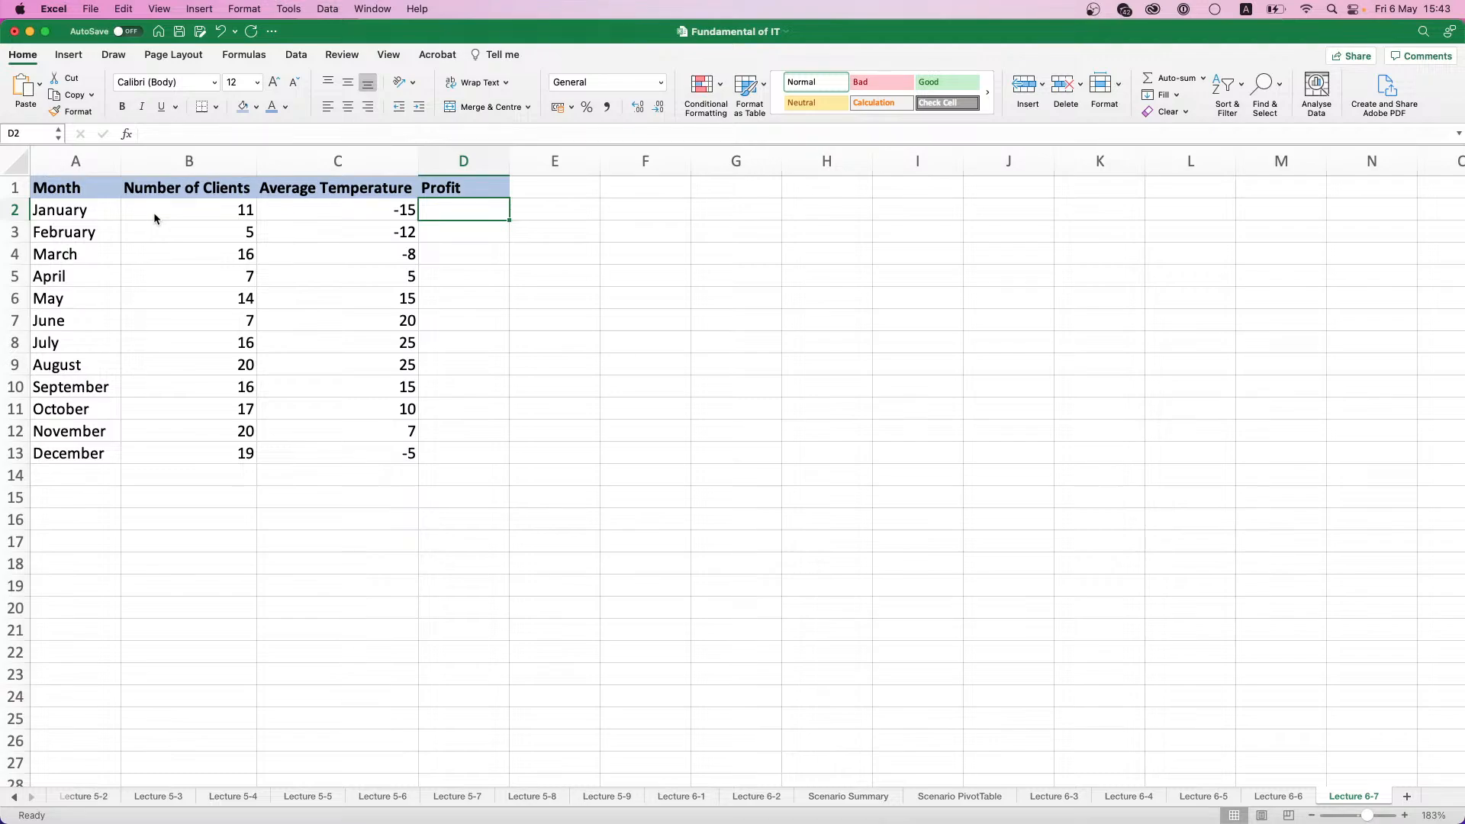
type("=RAND")
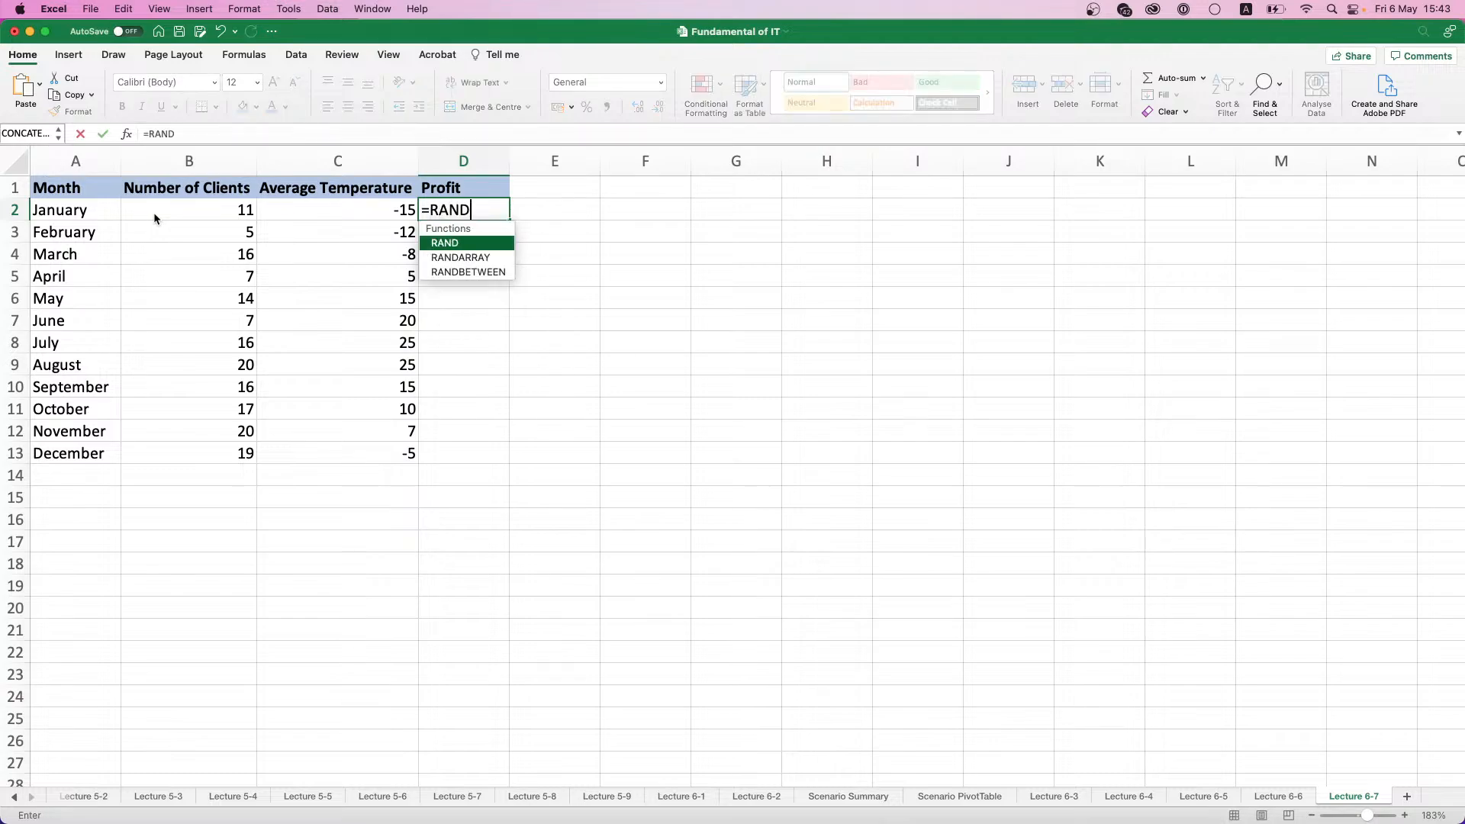
double_click(489, 273)
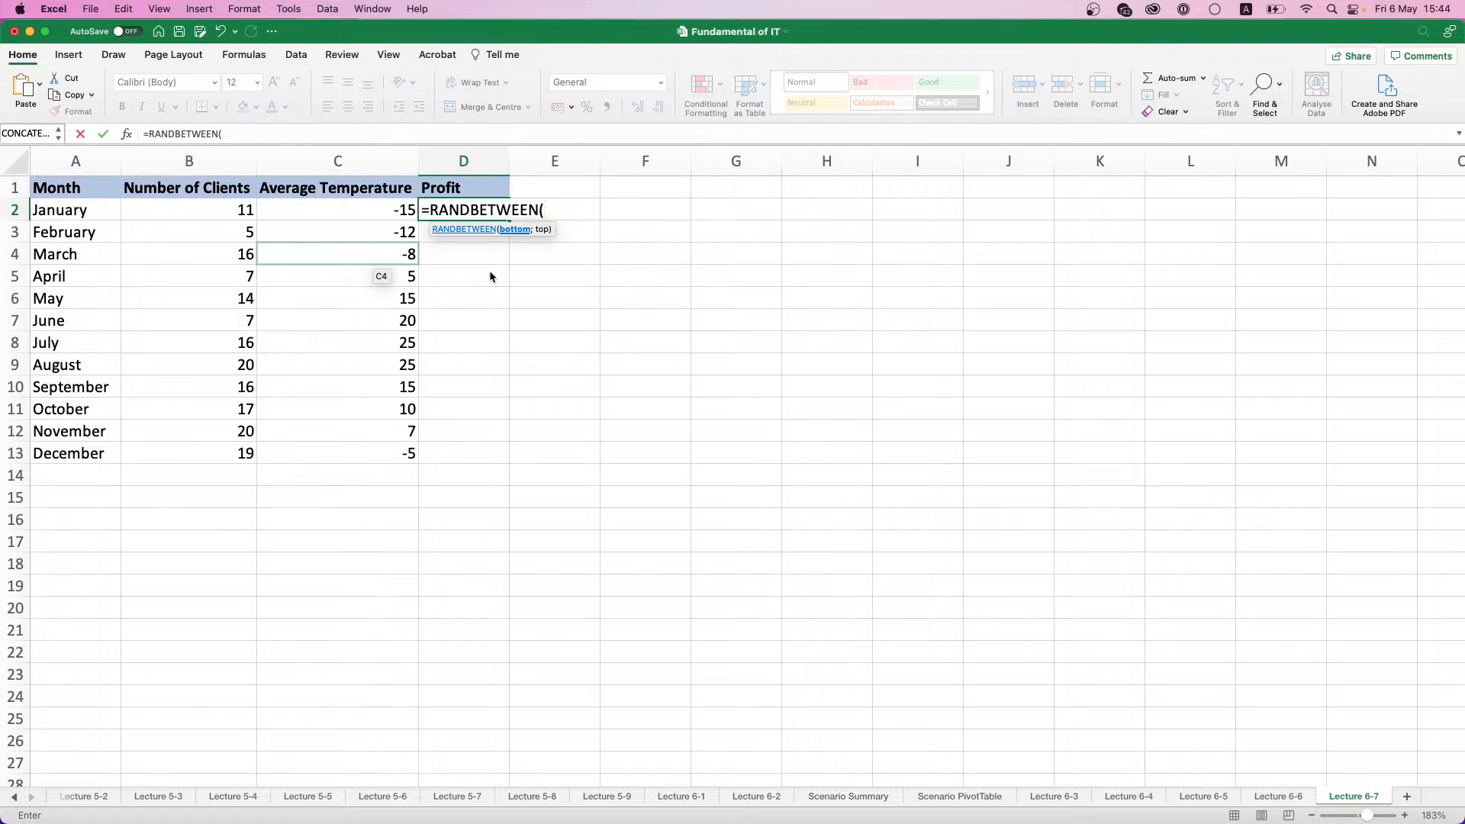
type("2000;4000")
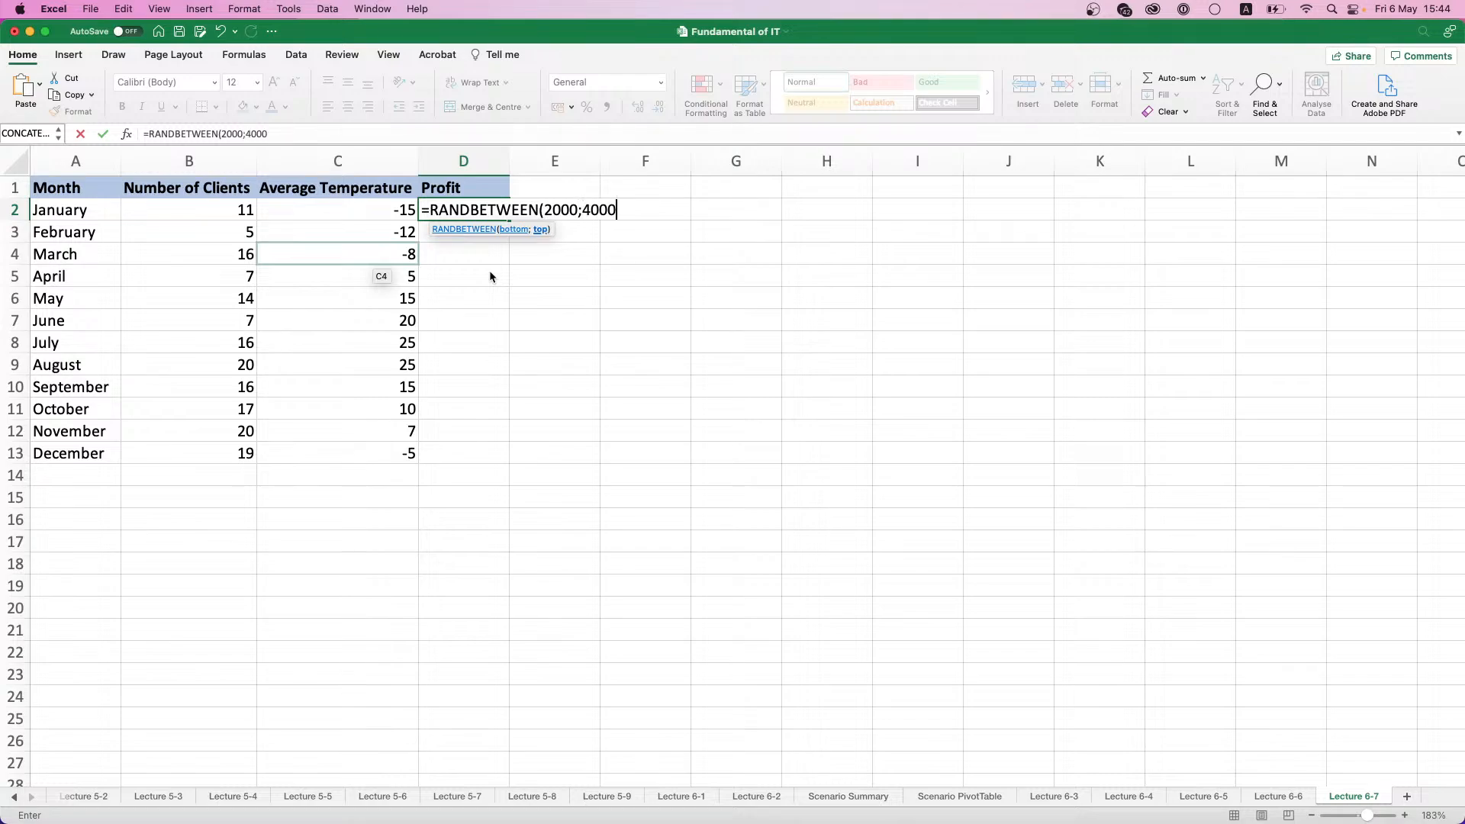
type(")*")
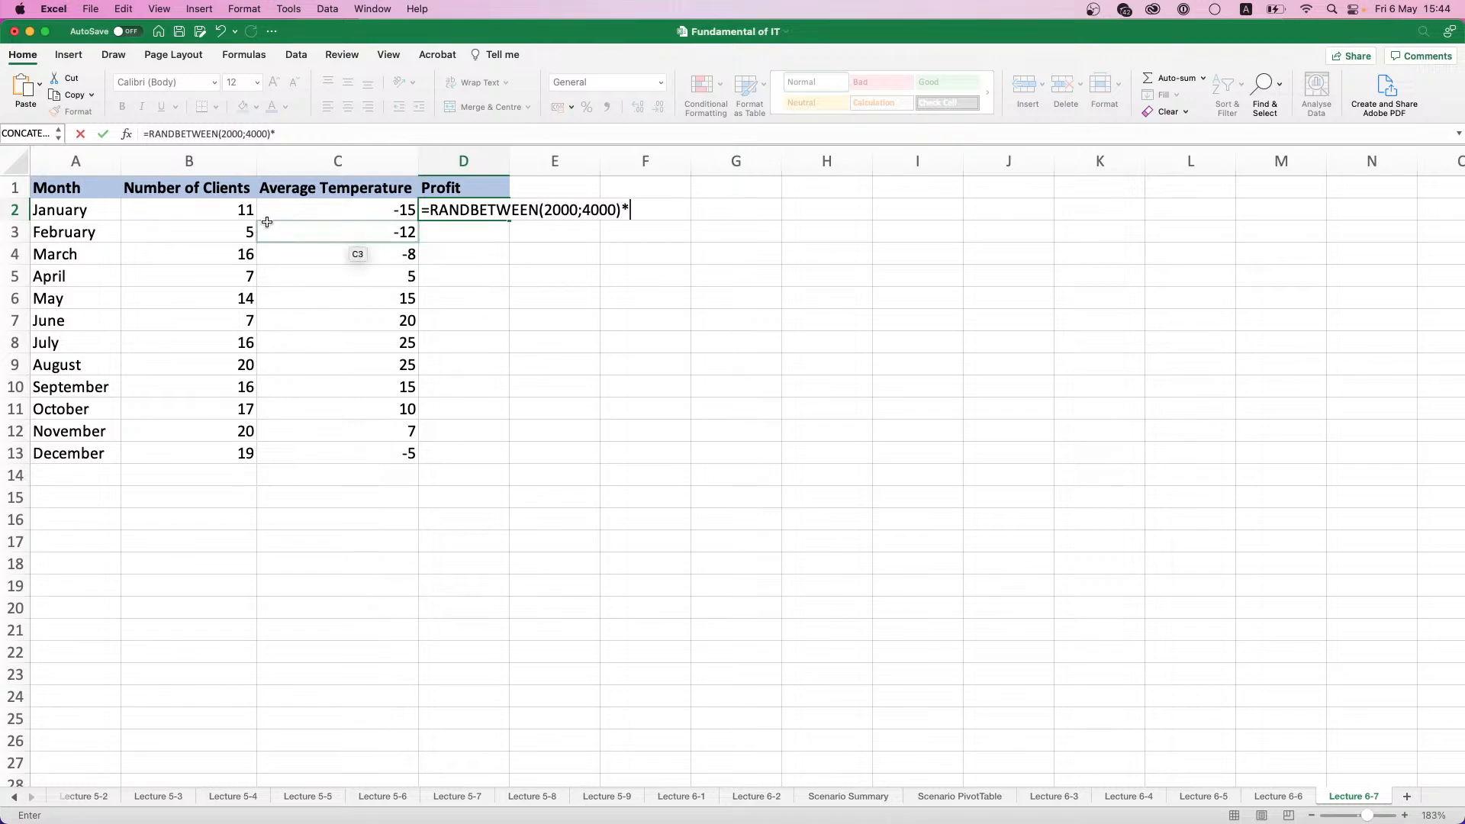
left_click(210, 203)
key("Return")
- Fill the Profit formula down to D13 and apply the comma number style to D2:D13
left_click(480, 211)
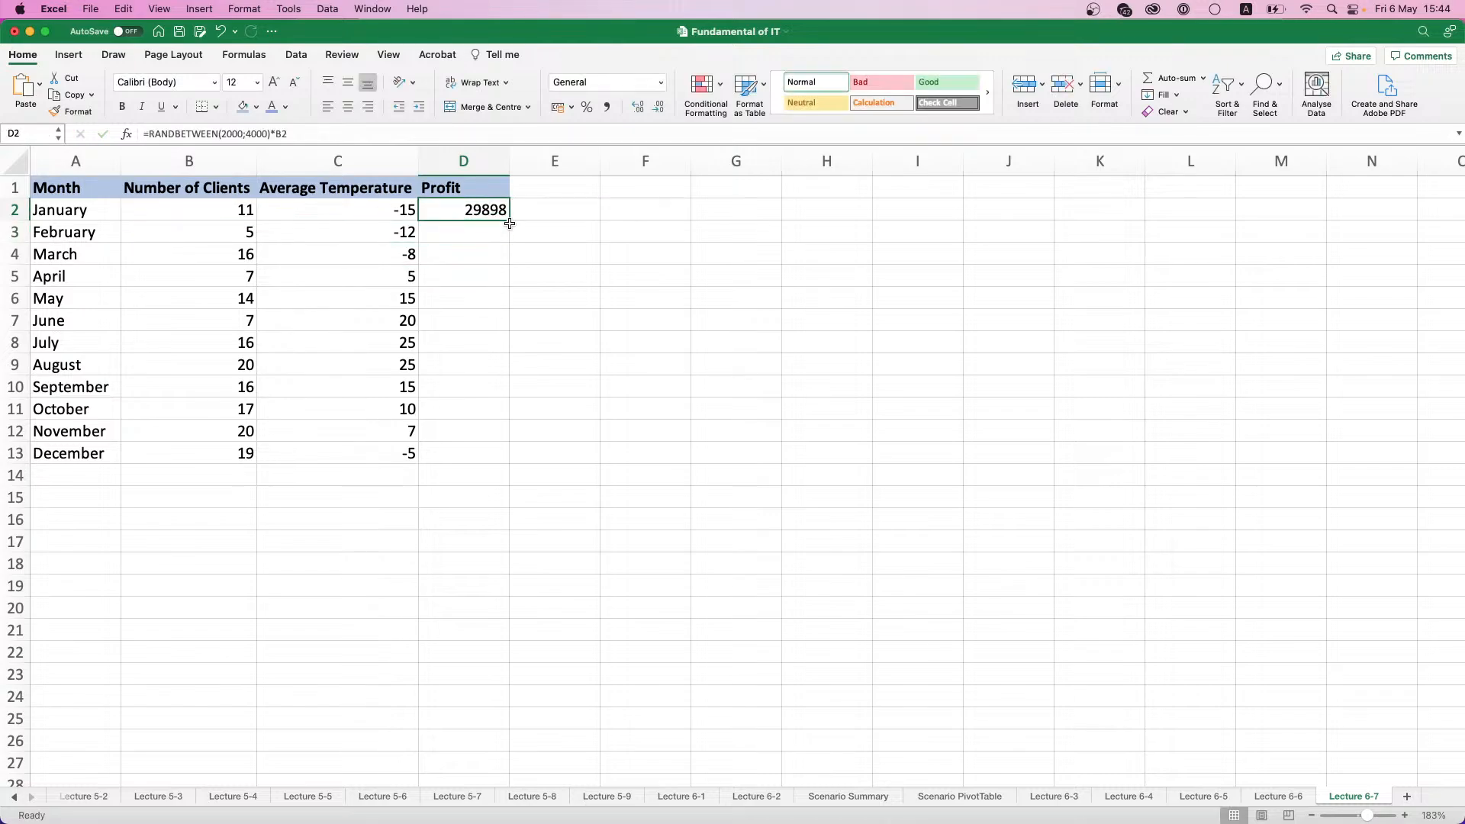
double_click(508, 220)
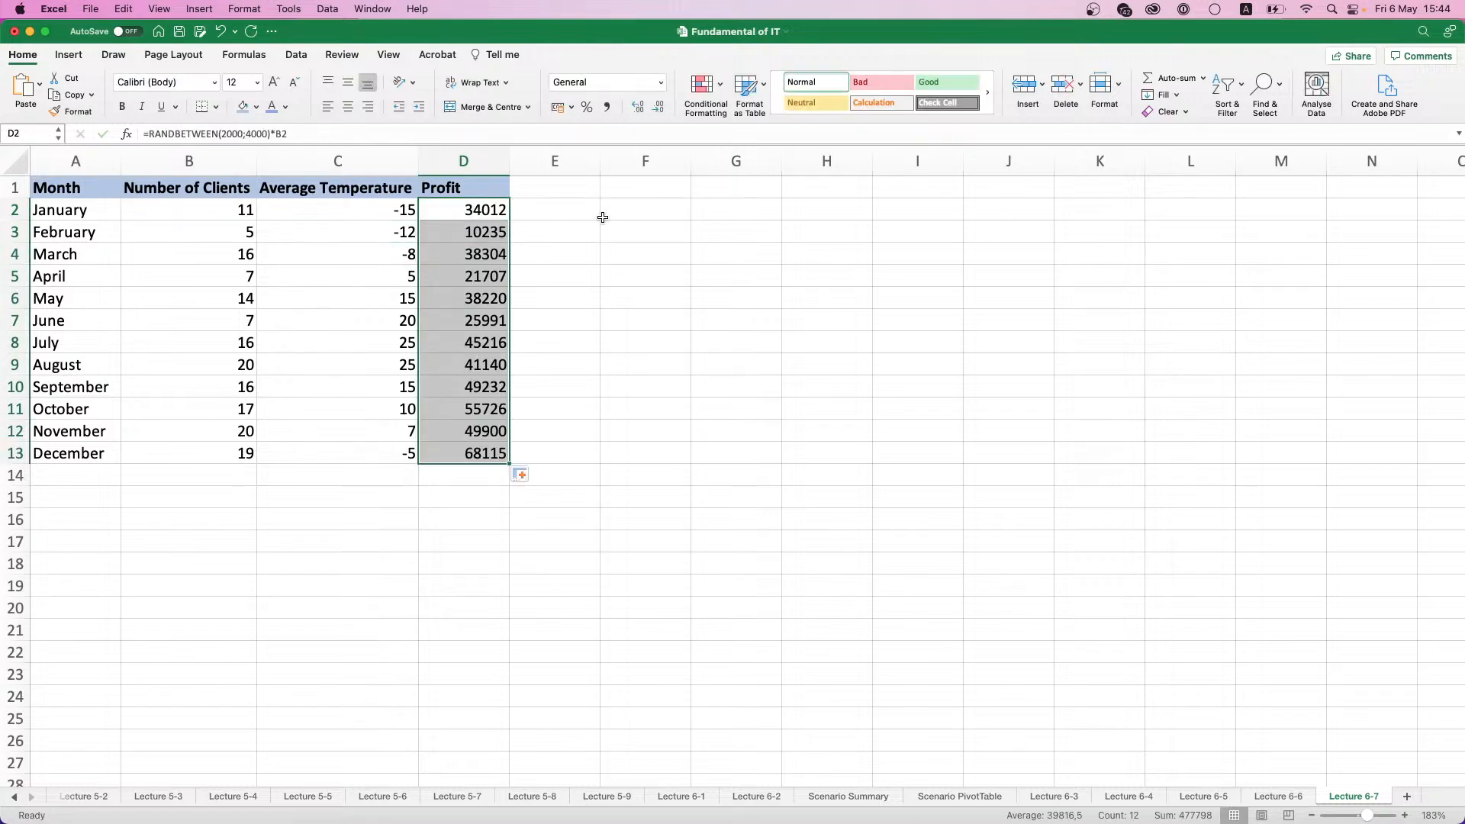
left_click(607, 107)
- Replace the Profit formulas in D2:D13 with fixed numbers by pasting the copied range as Values Only
key("cmd+c")
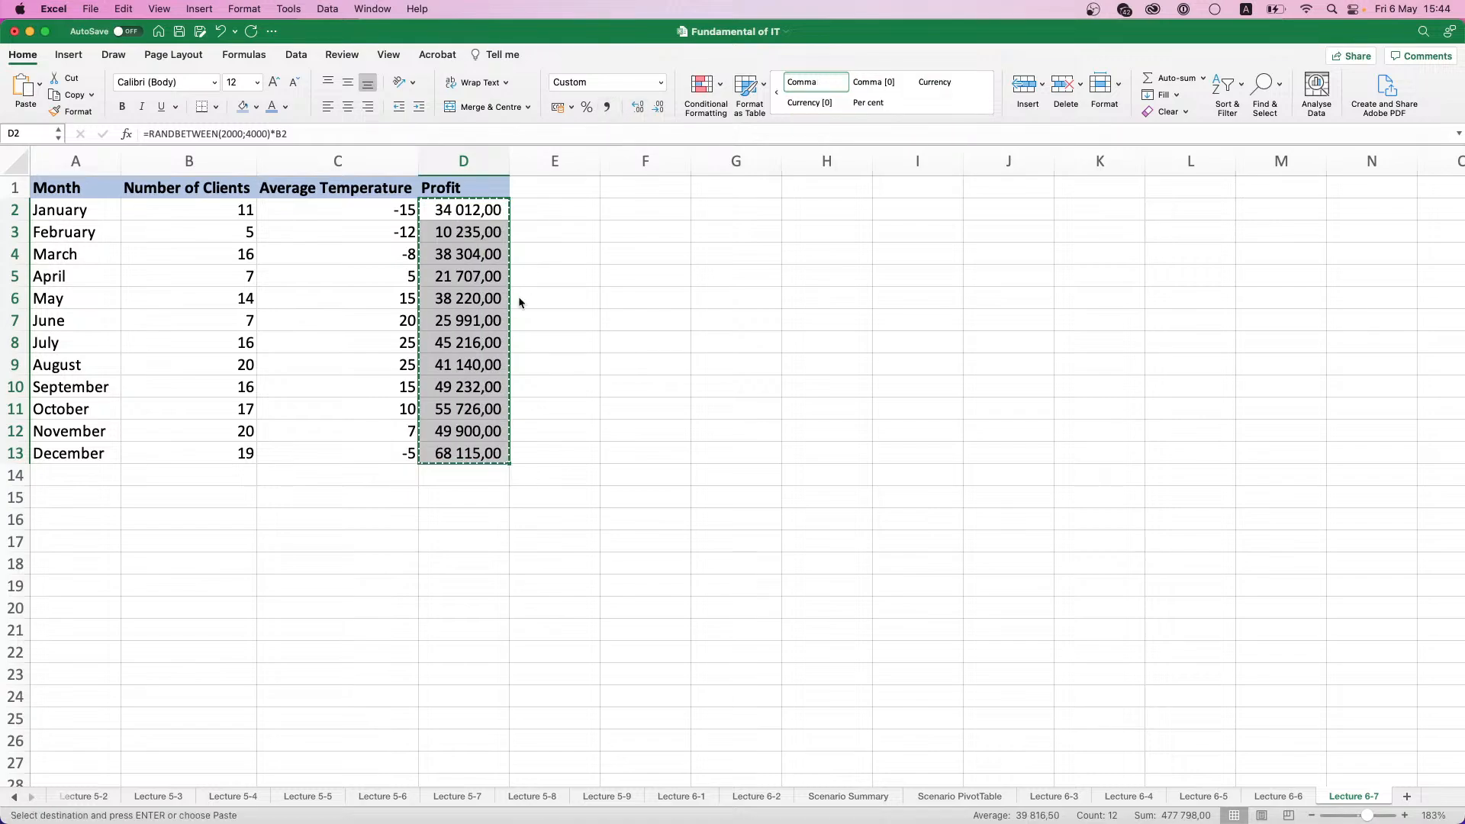
key("cmd+v")
left_click(523, 475)
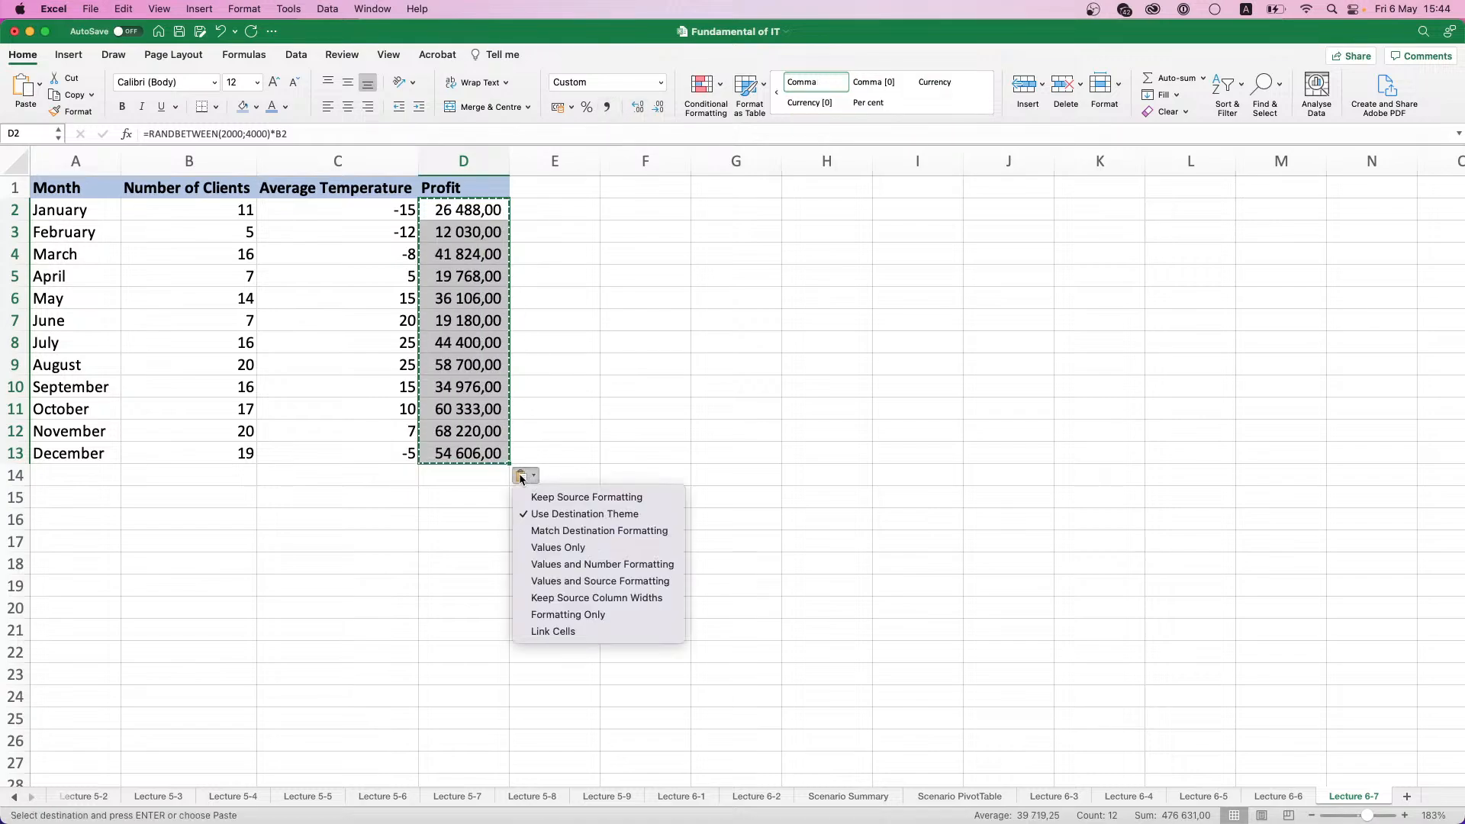
left_click(563, 547)
left_click(534, 319)
left_click(582, 235)
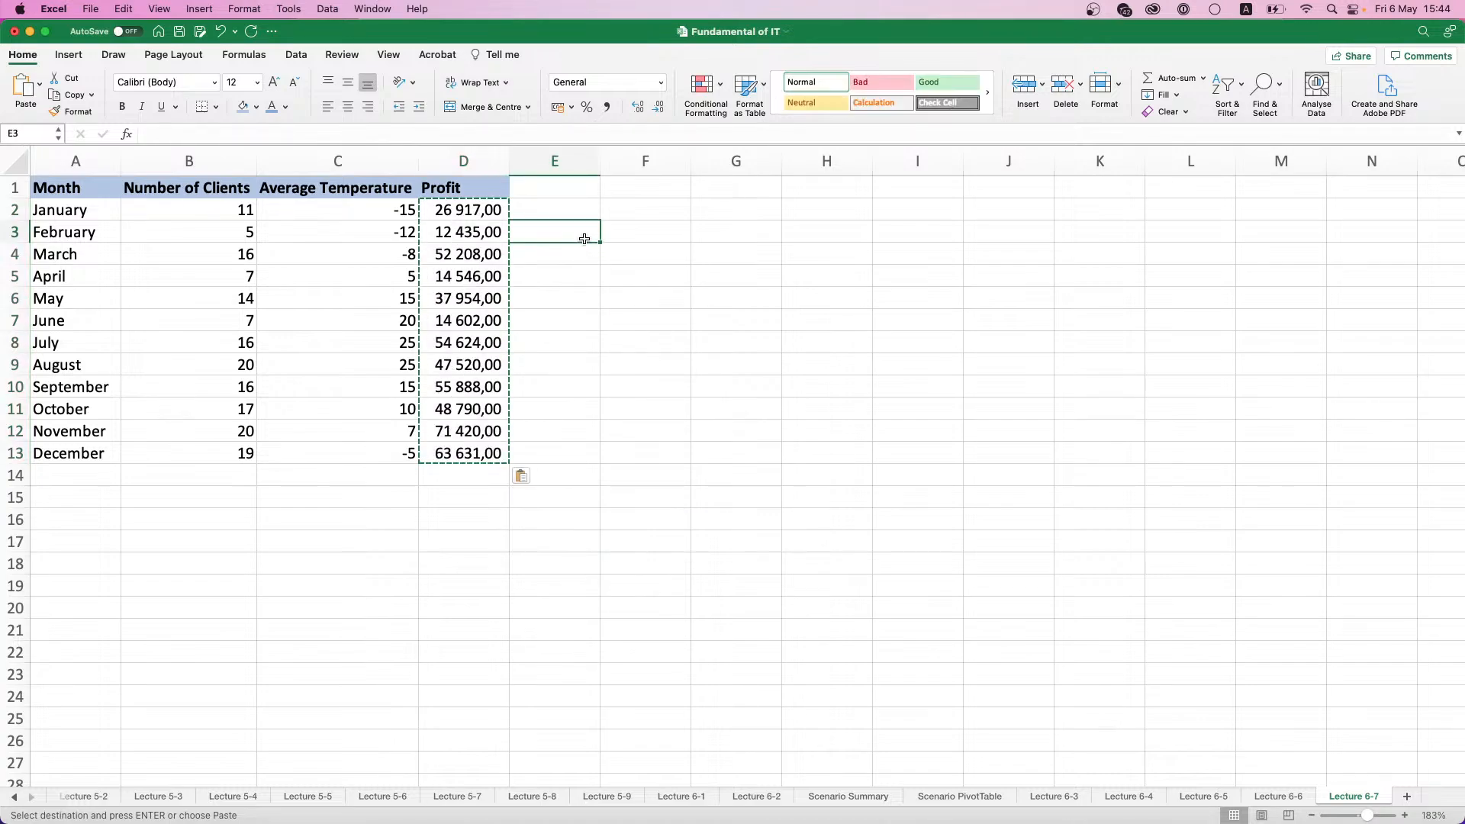
key("Escape")
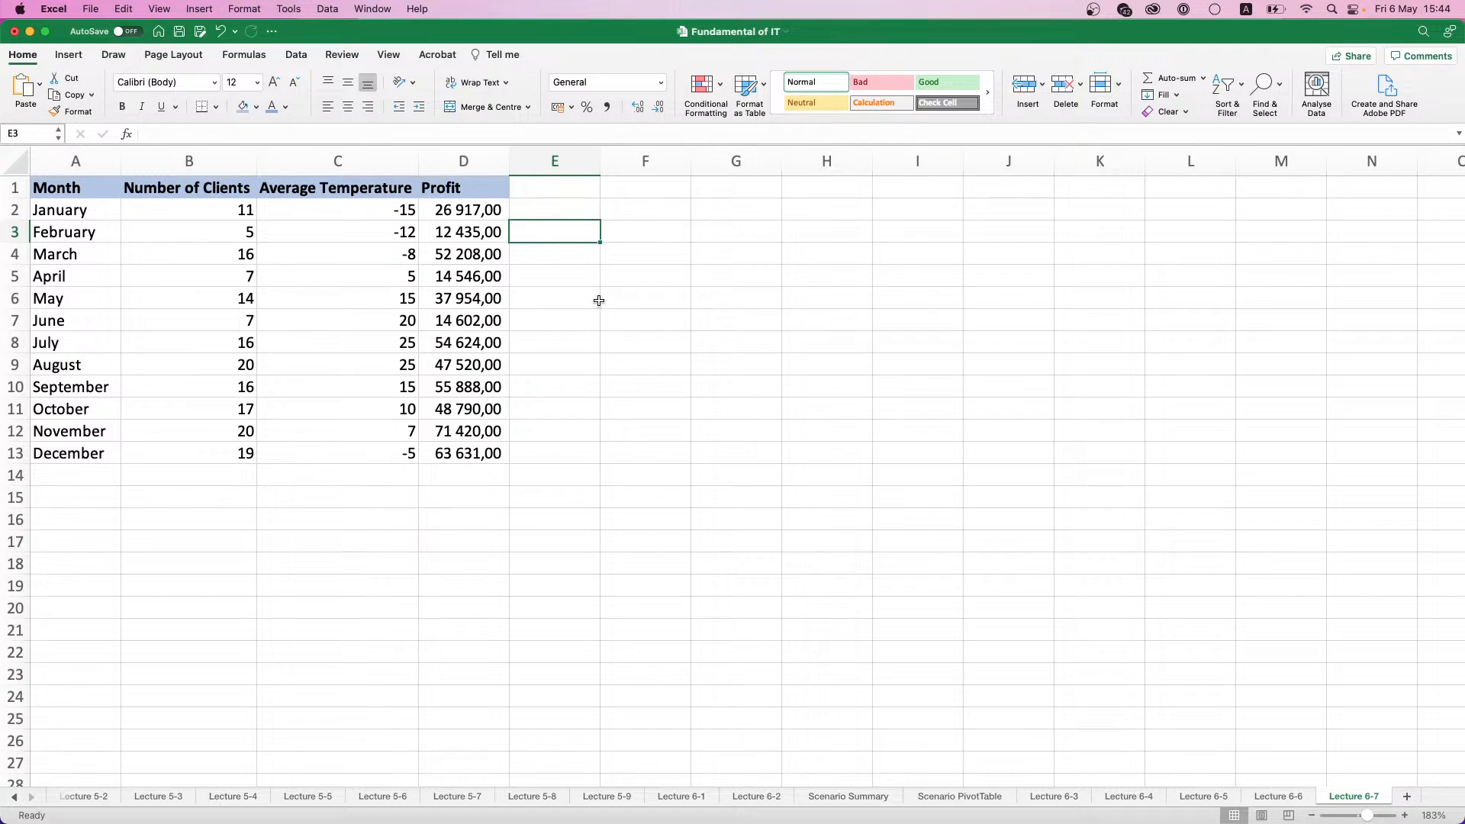
- Run a Correlation analysis on $B$1:$D$13, grouped by columns with labels in the first row, output to a new worksheet
left_click_drag(362, 206, 382, 298)
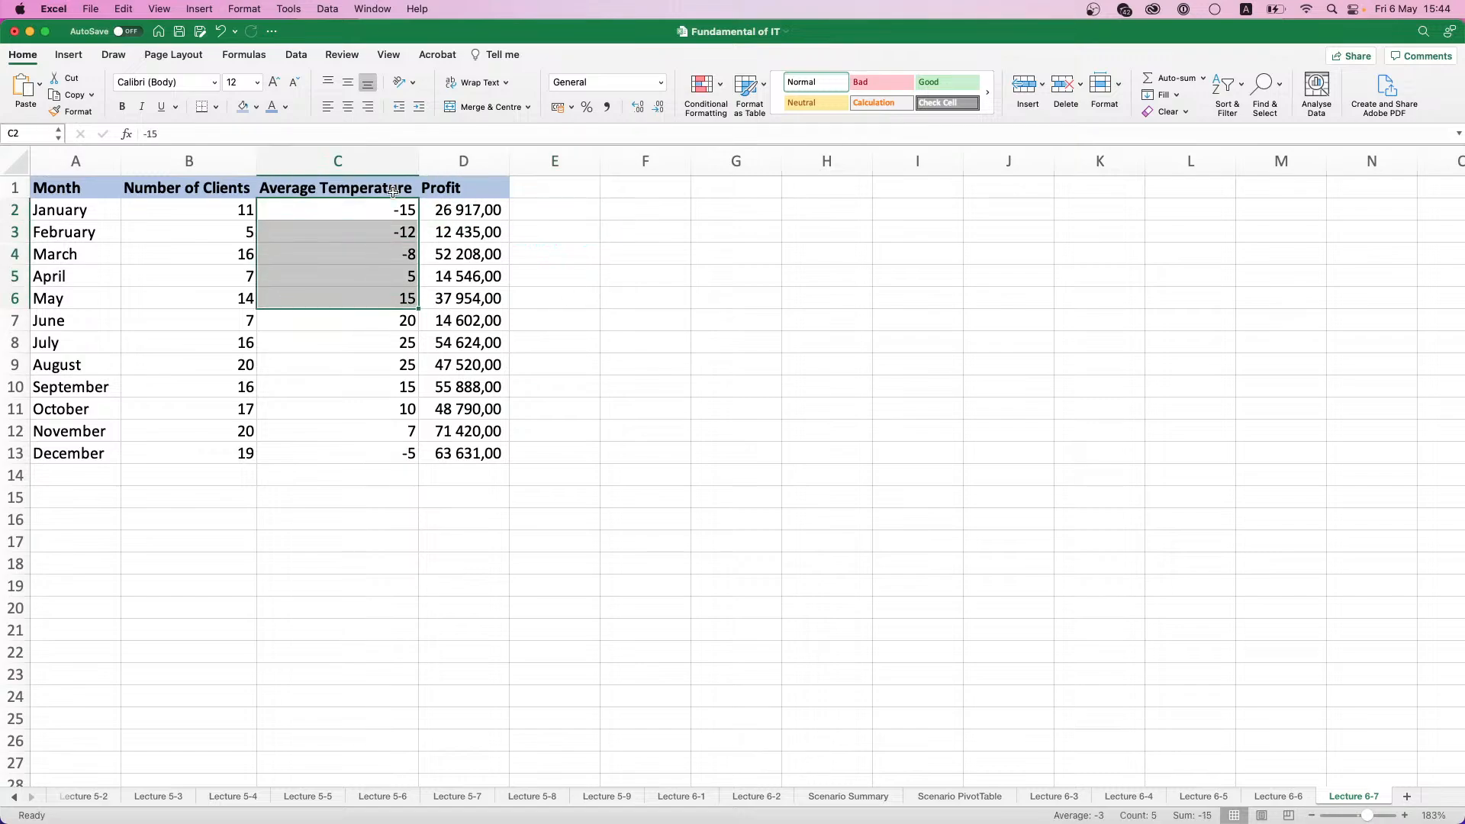
left_click(404, 252)
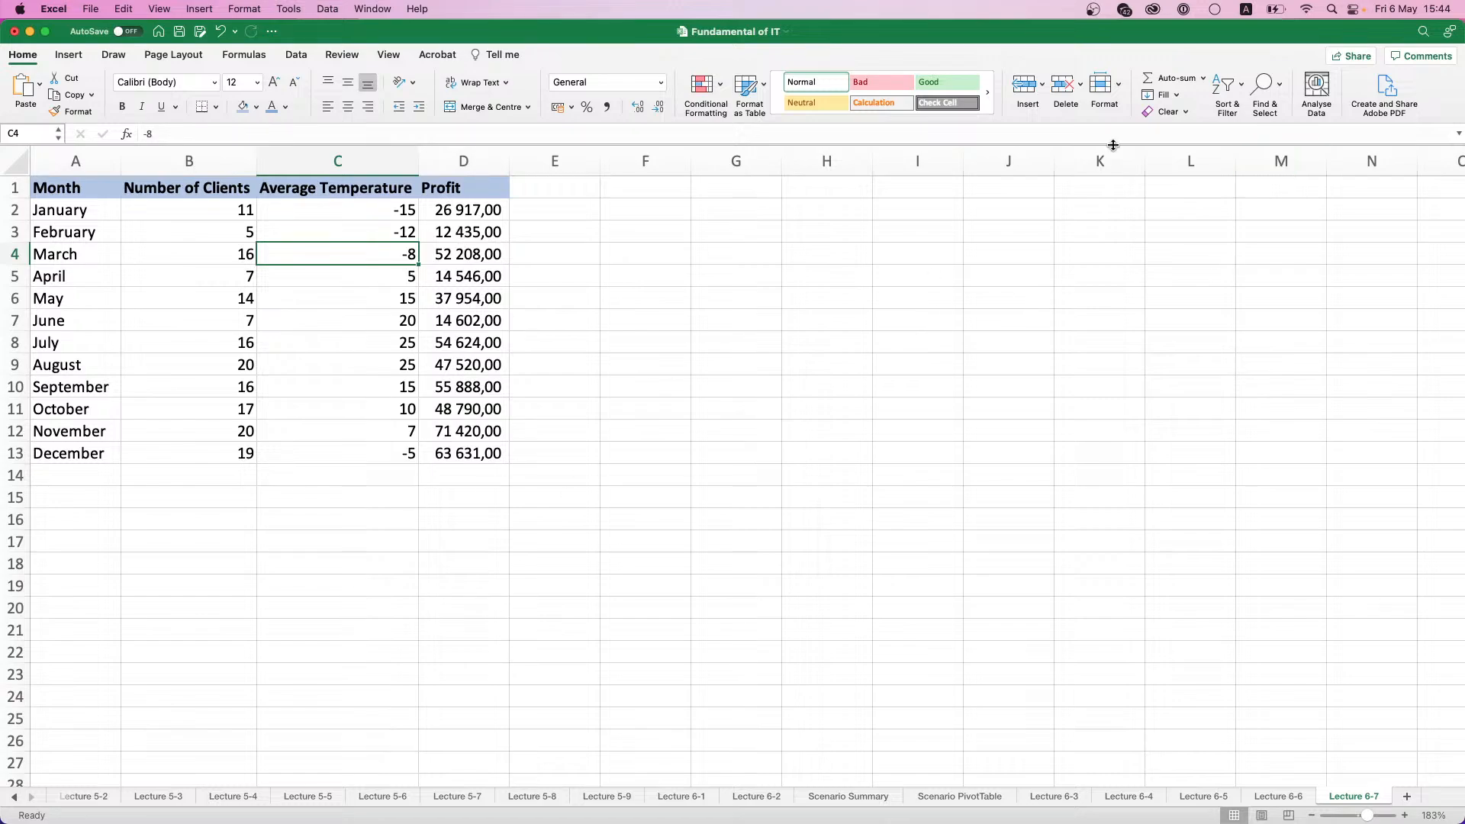
left_click(297, 56)
left_click(1330, 93)
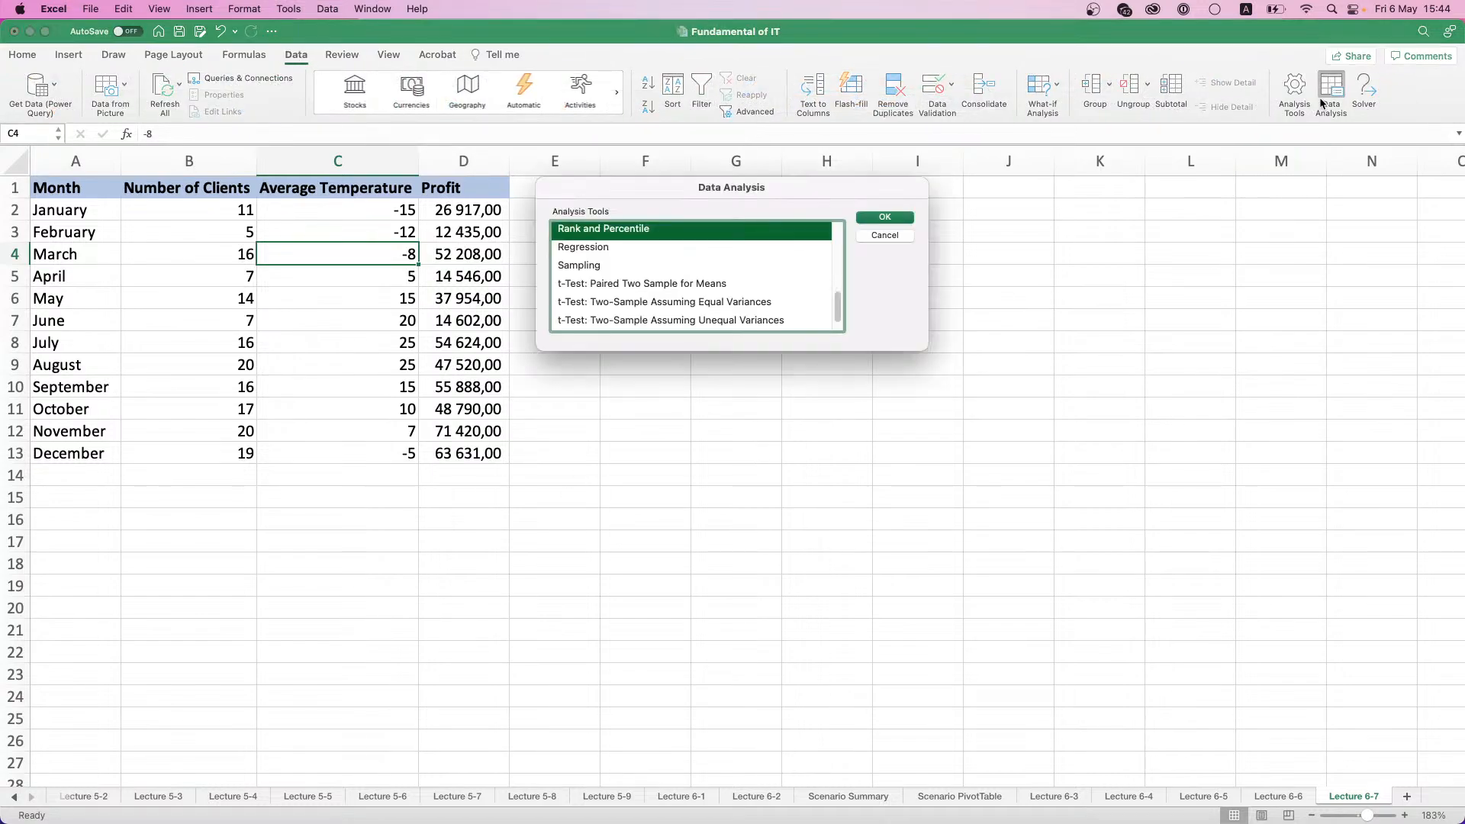
scroll(638, 249, "up", 10)
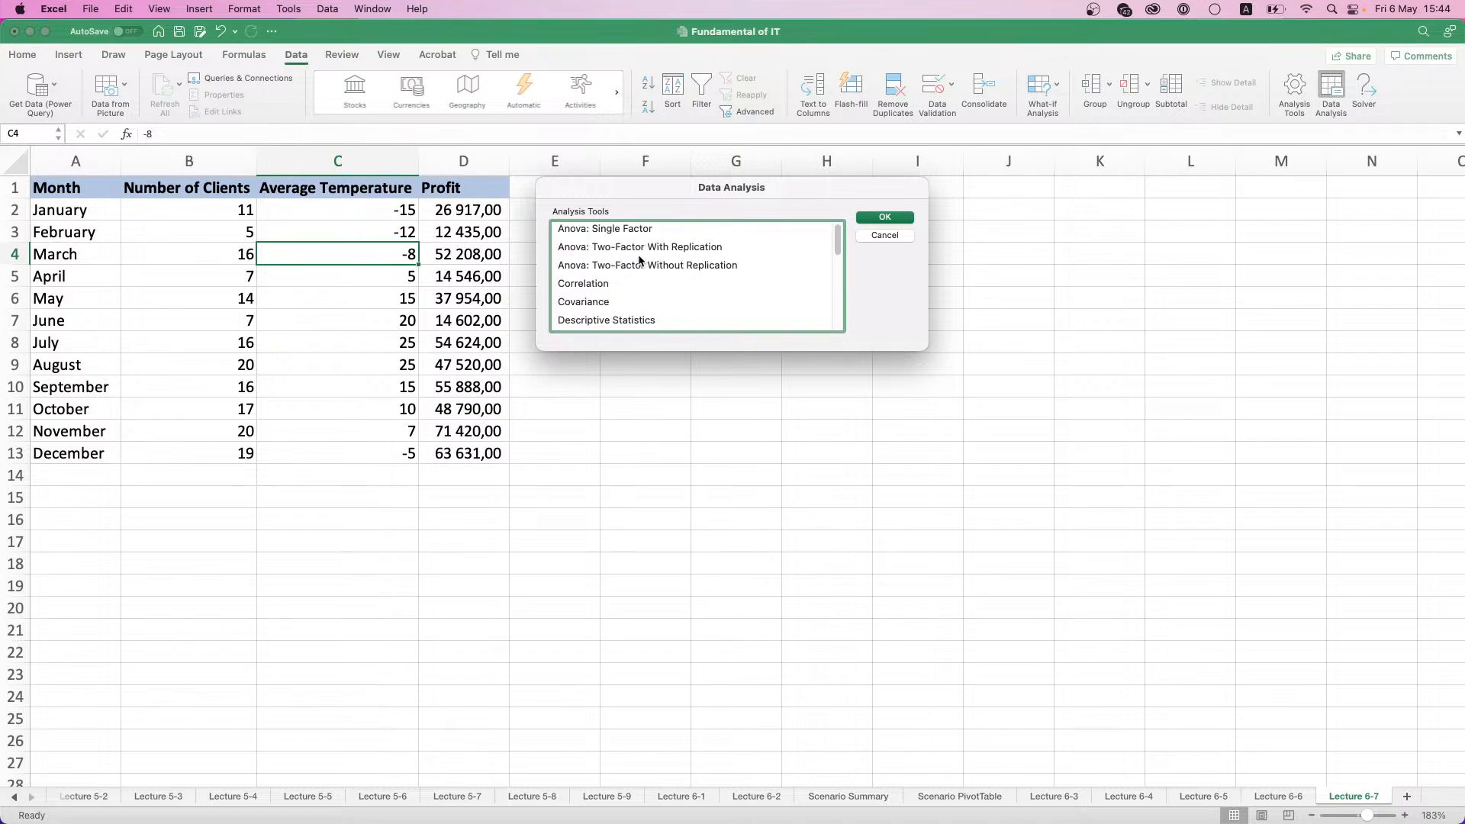
double_click(608, 286)
left_click_drag(630, 182, 675, 194)
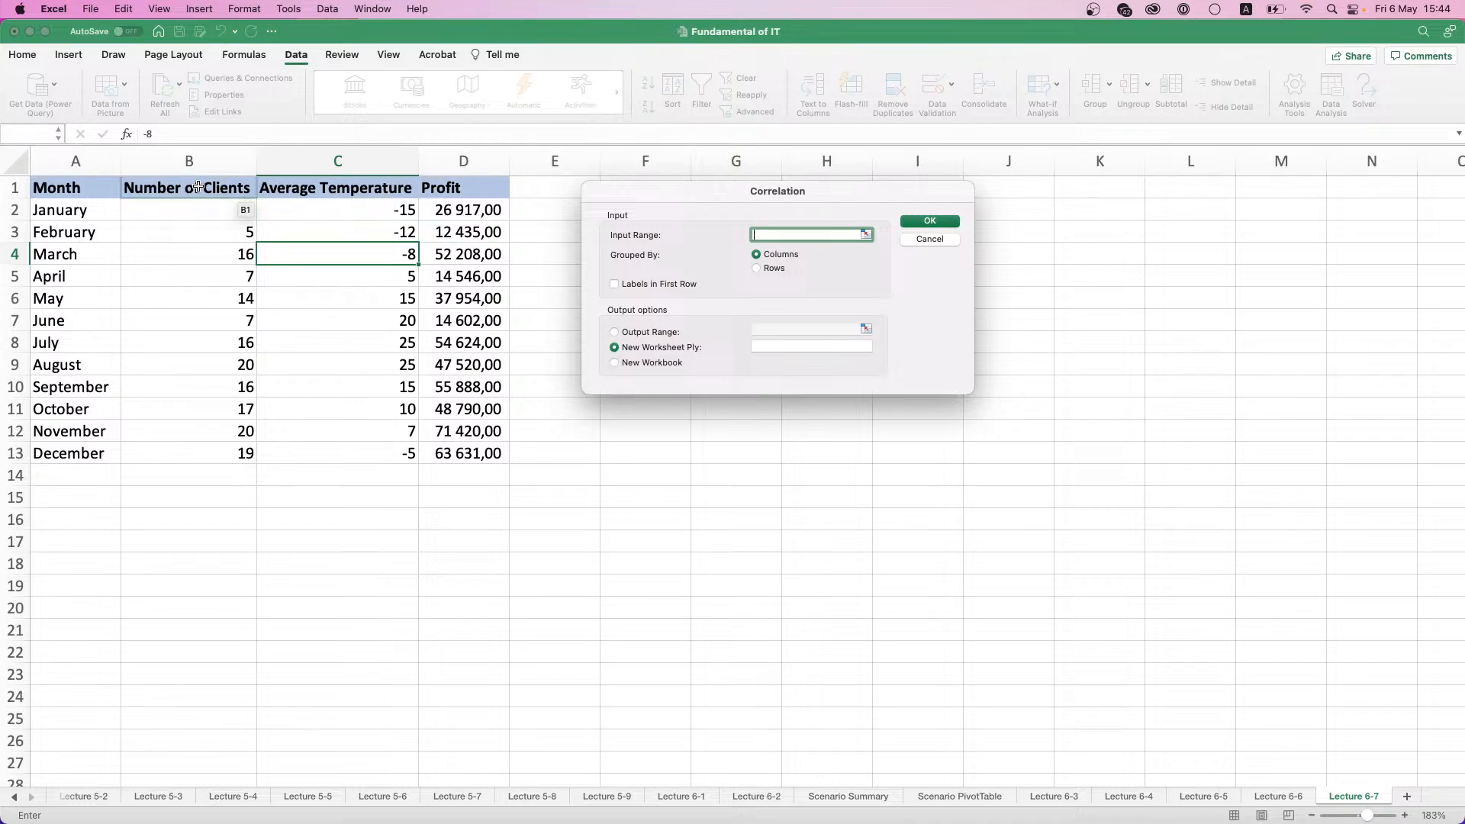
left_click_drag(192, 187, 458, 455)
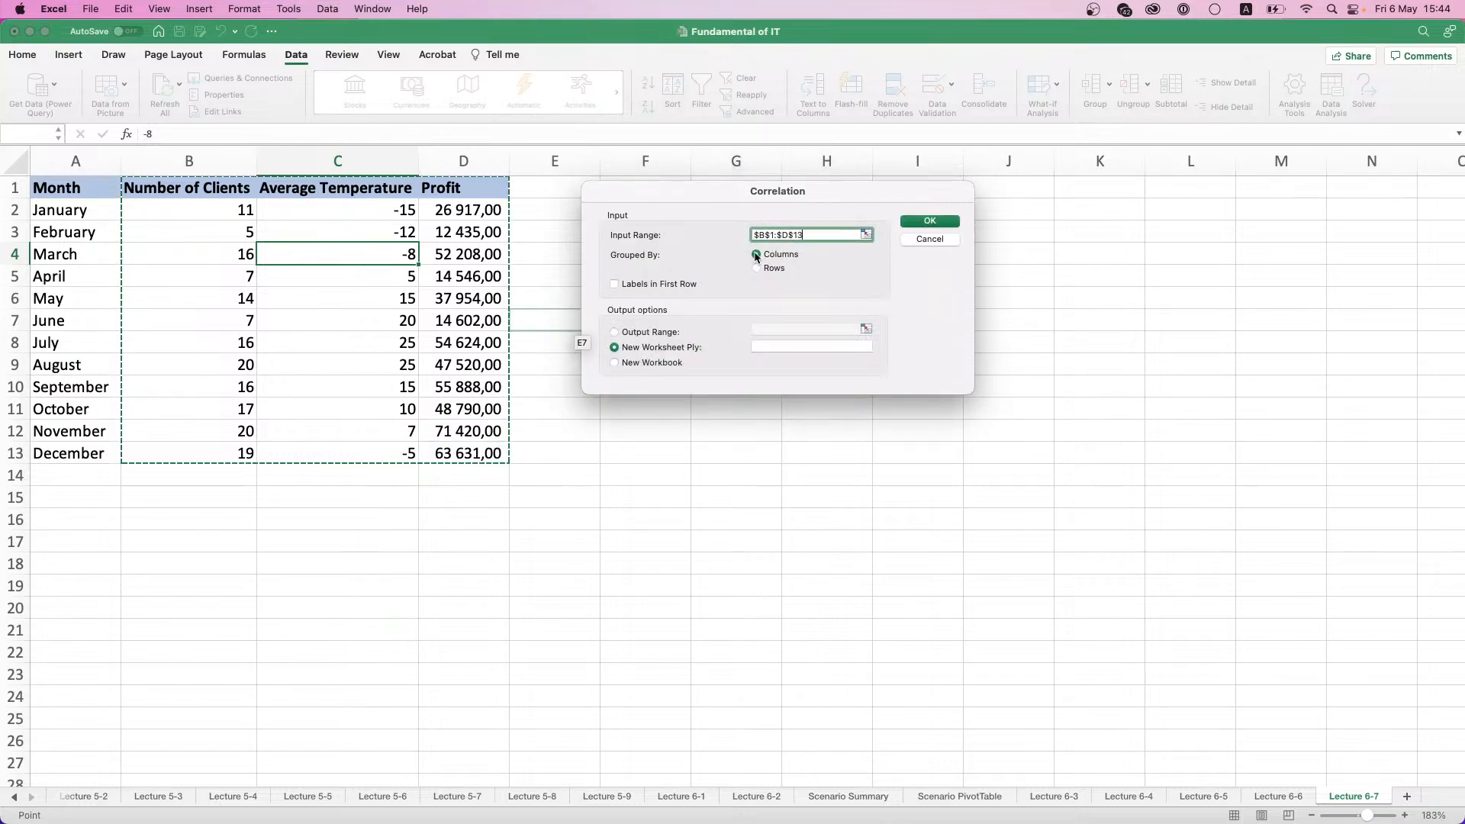
left_click(614, 284)
left_click(928, 222)
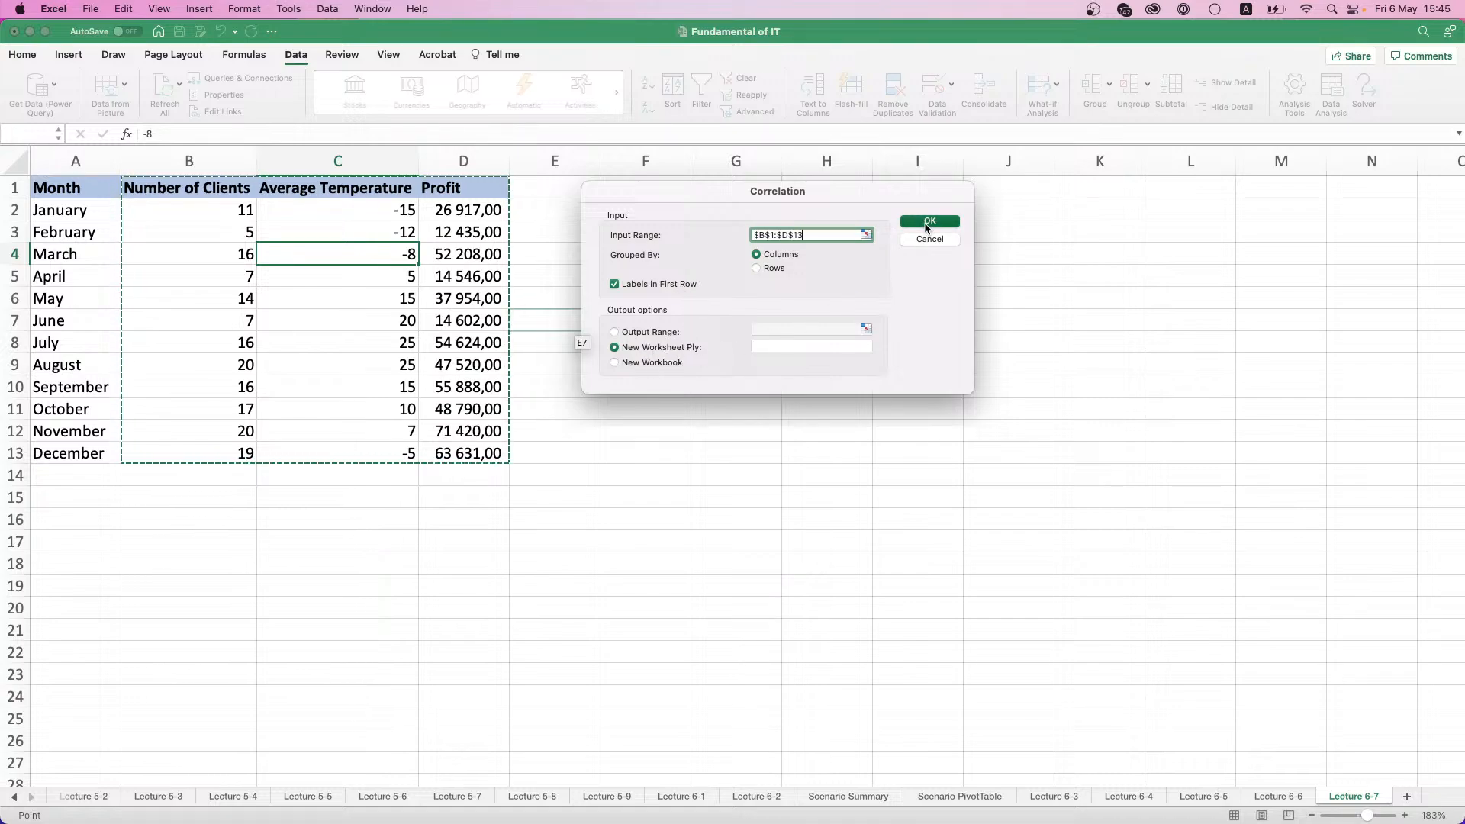
- Auto-fit columns A, B and C of the correlation table to show their full labels
scroll(144, 202, "up", 5)
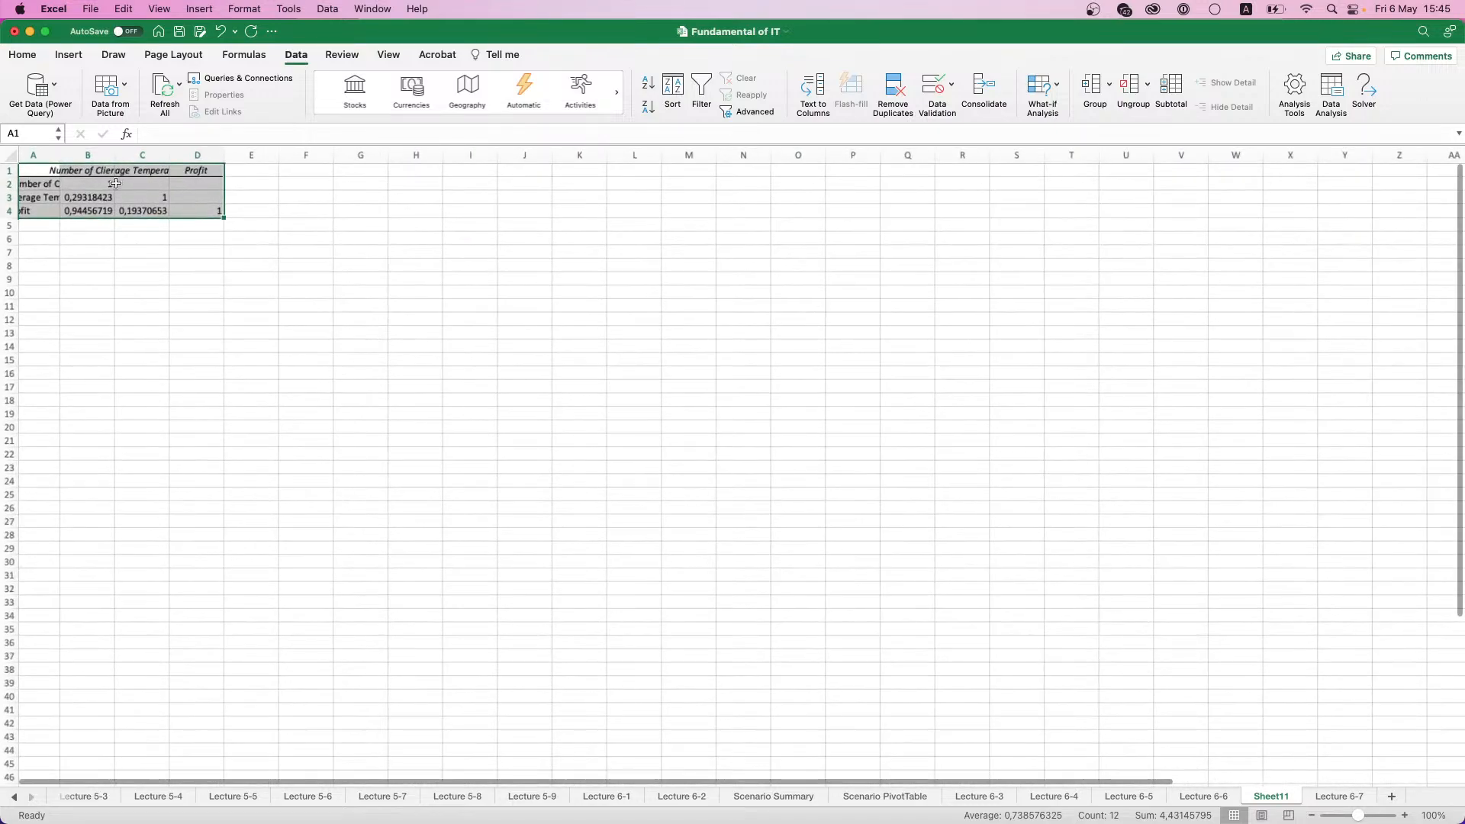
scroll(96, 186, "up", 5)
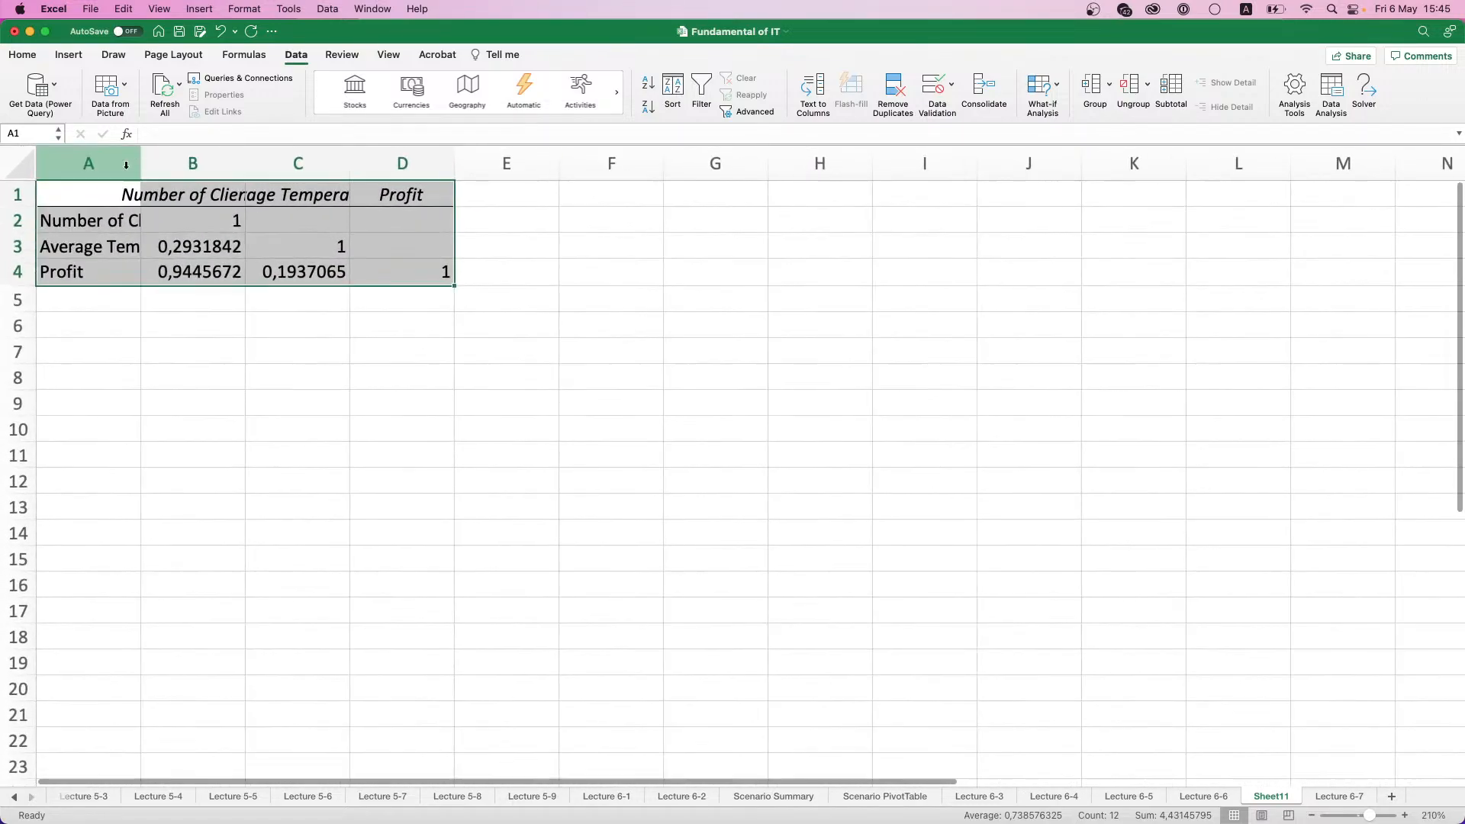
left_click(124, 160)
double_click(138, 160)
left_click(255, 231)
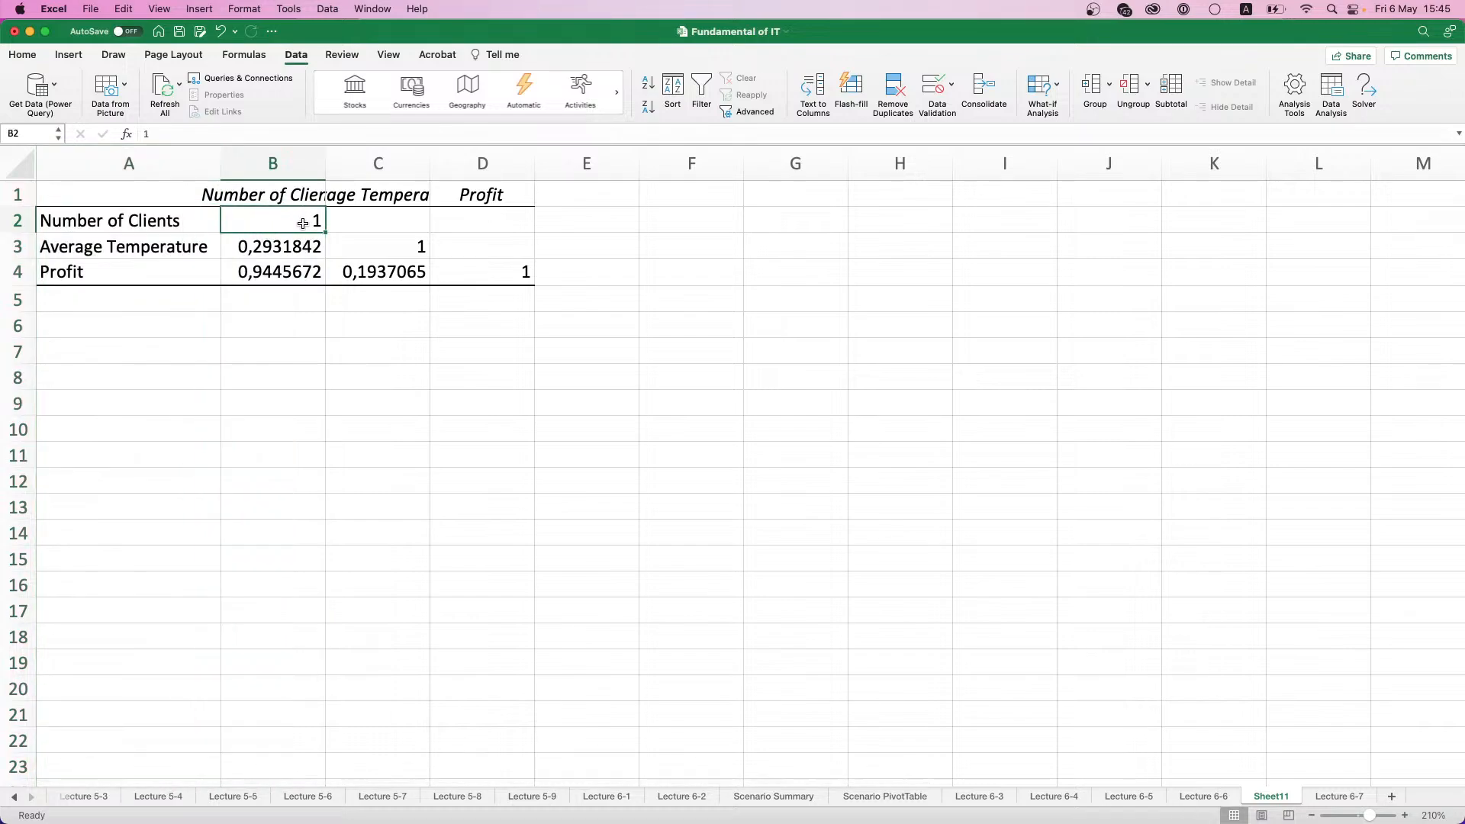
left_click(397, 246)
left_click(507, 273)
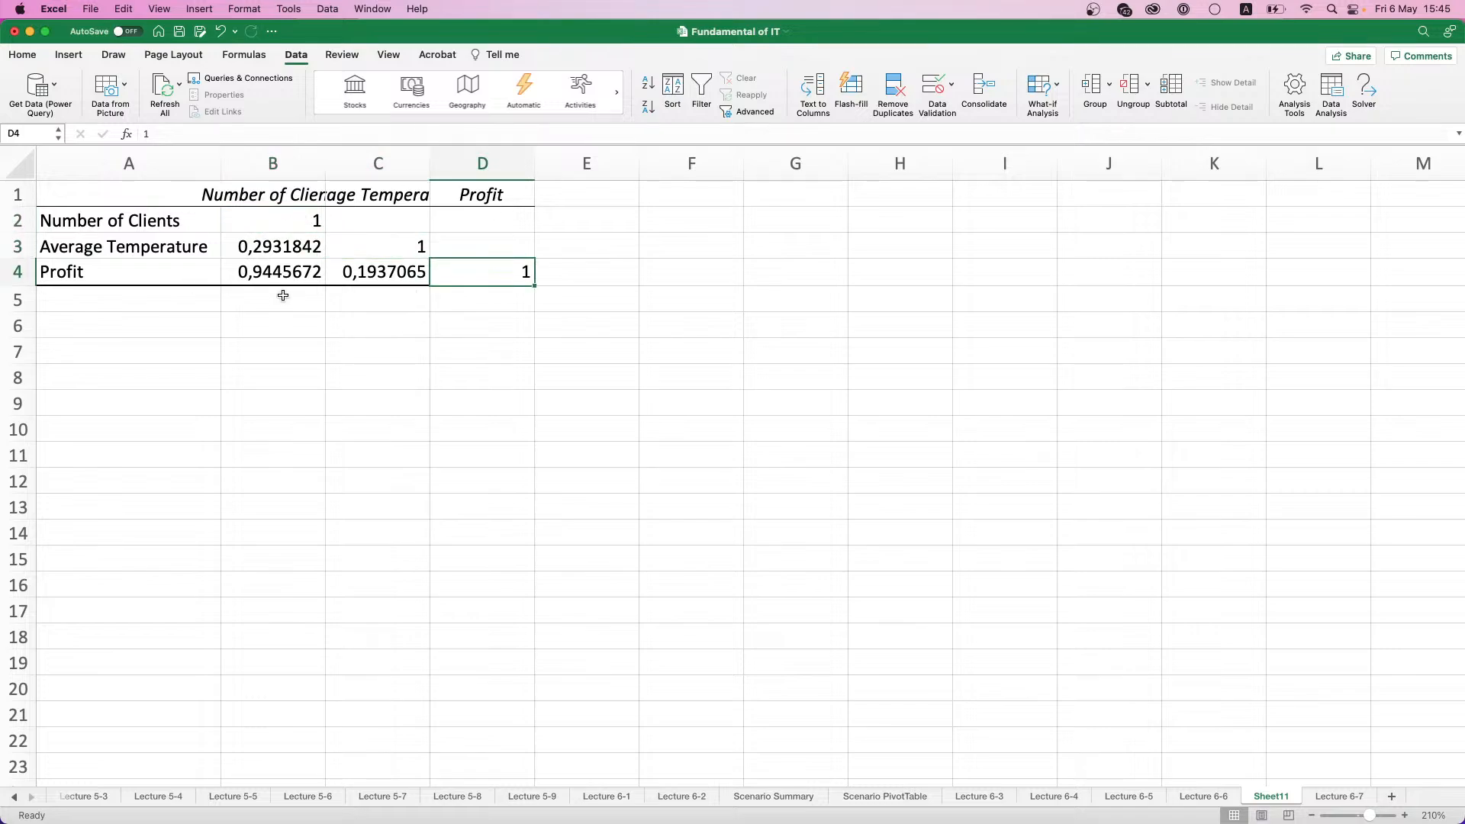
left_click(297, 192)
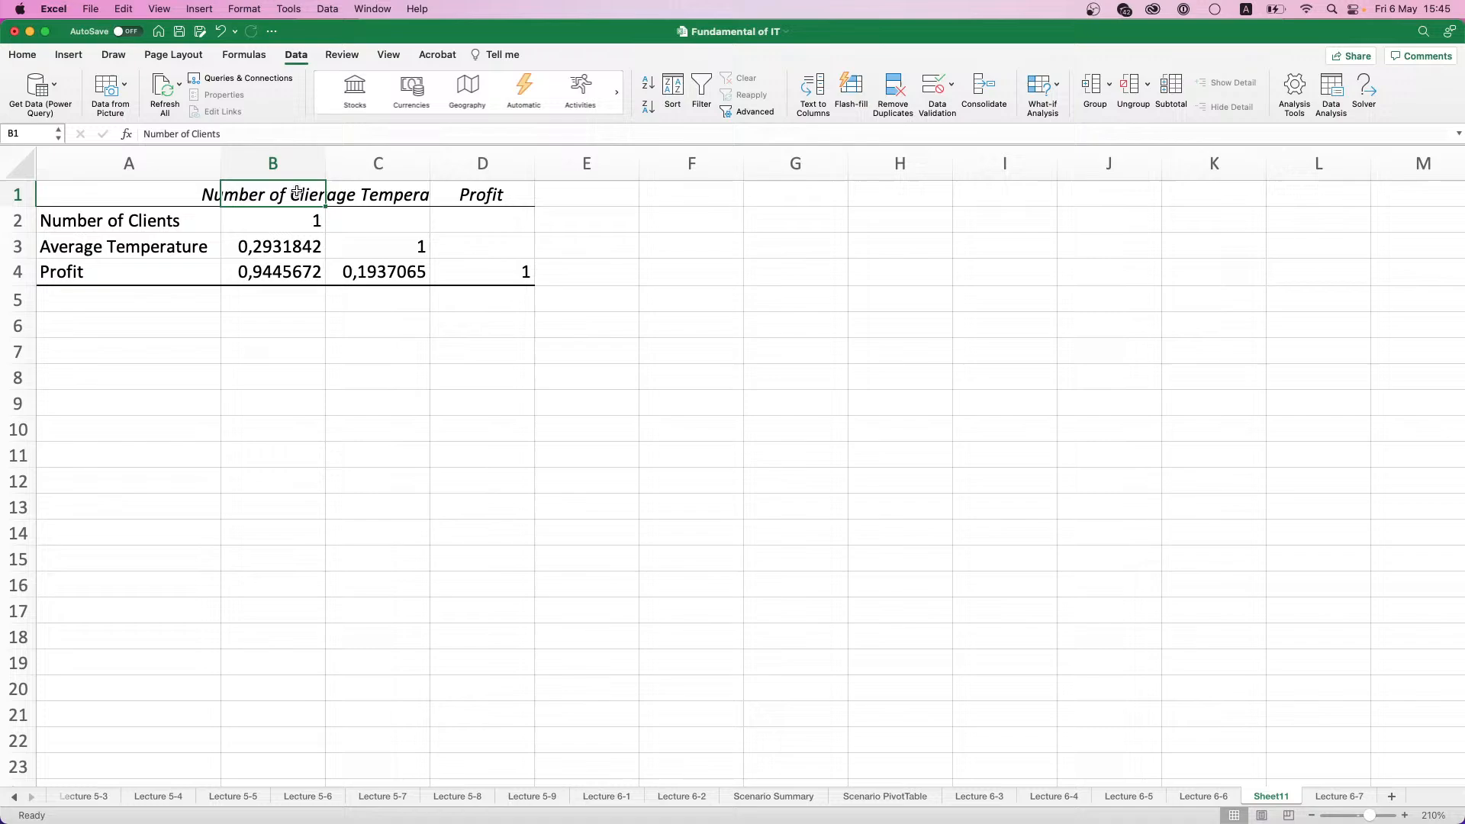
double_click(325, 164)
double_click(485, 162)
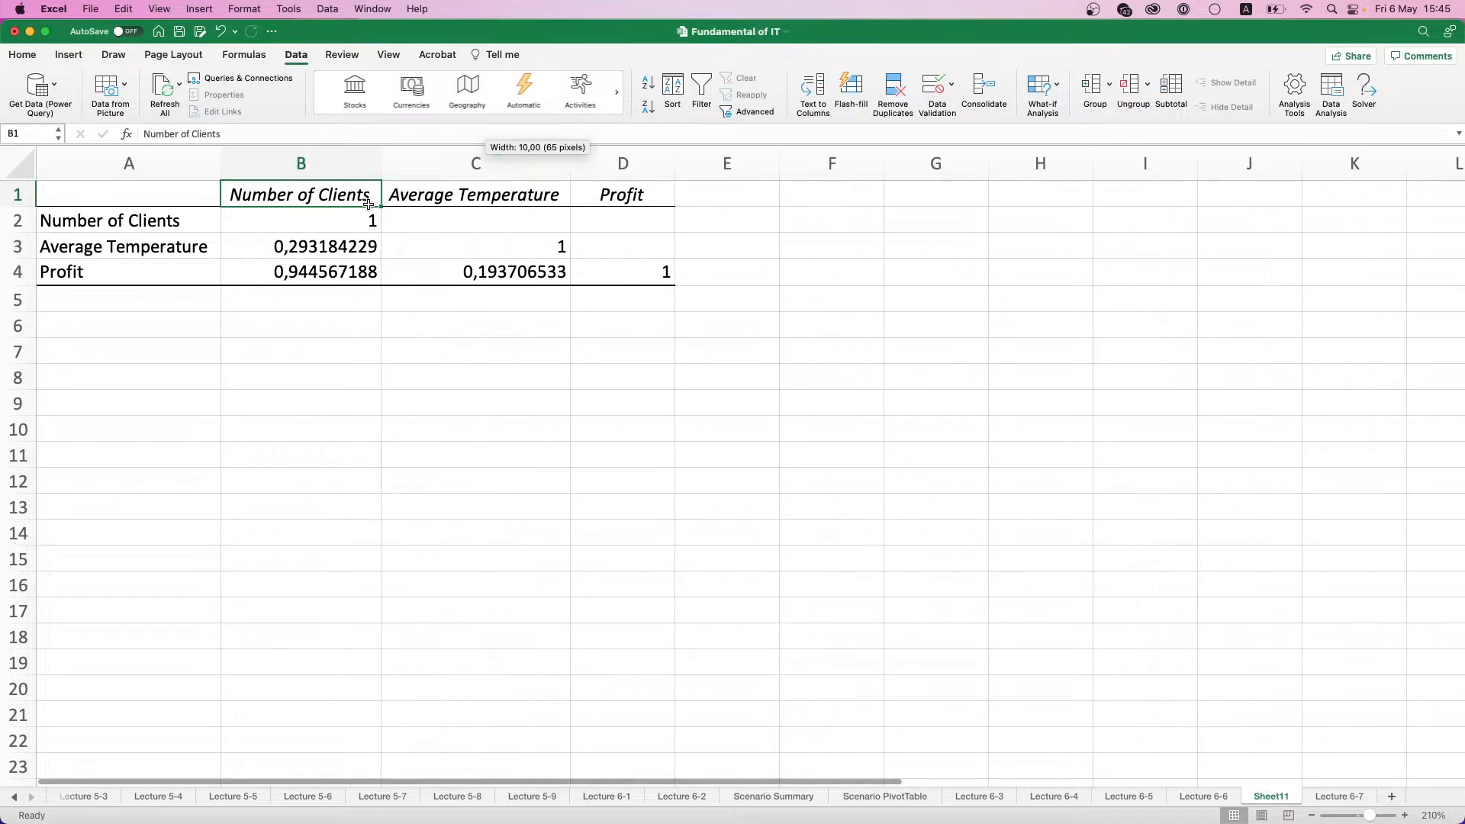
- Examine the correlation coefficients between Number of Clients, Average Temperature and Profit
left_click(295, 255)
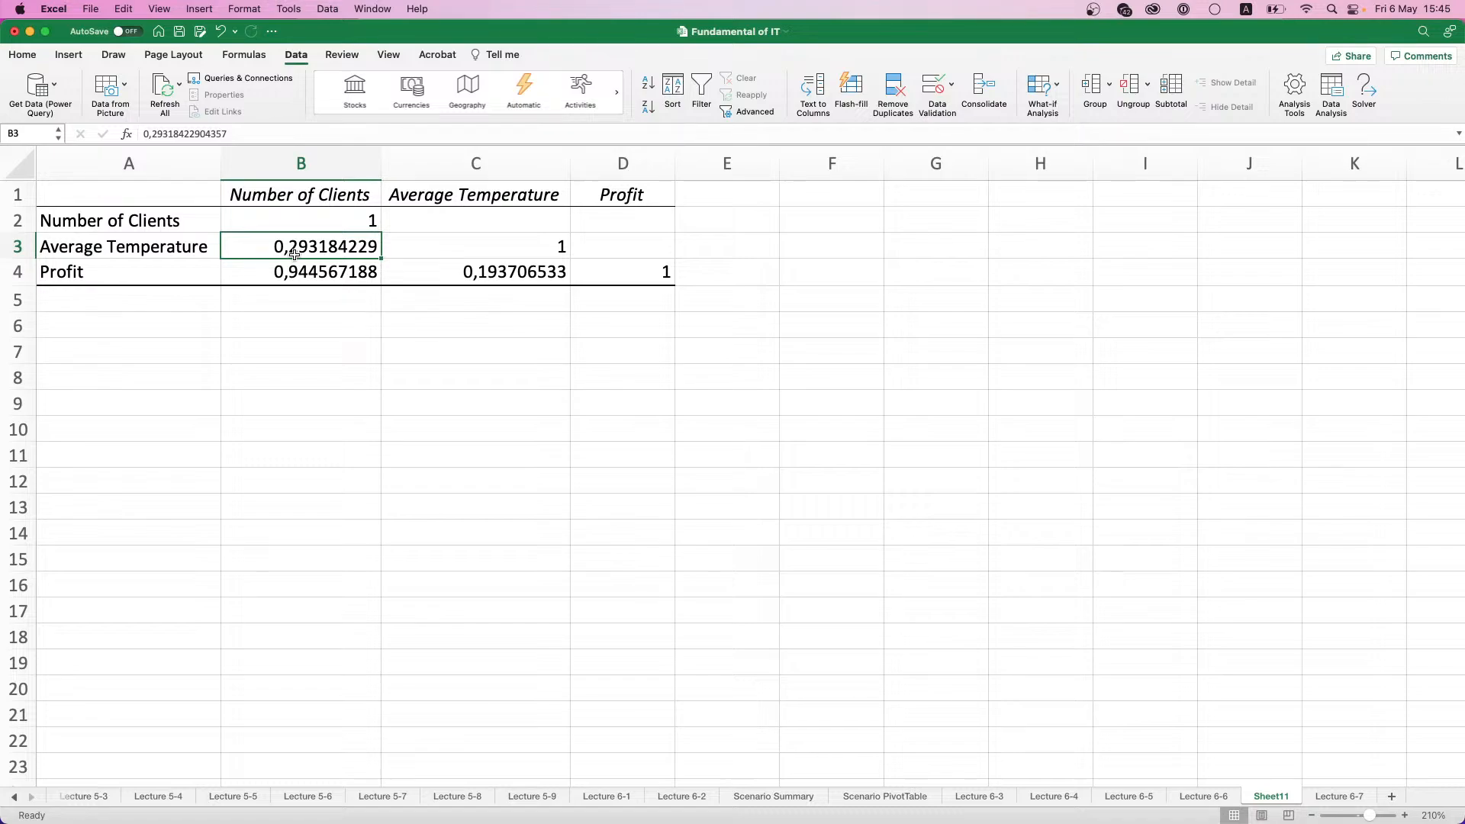
left_click(191, 267)
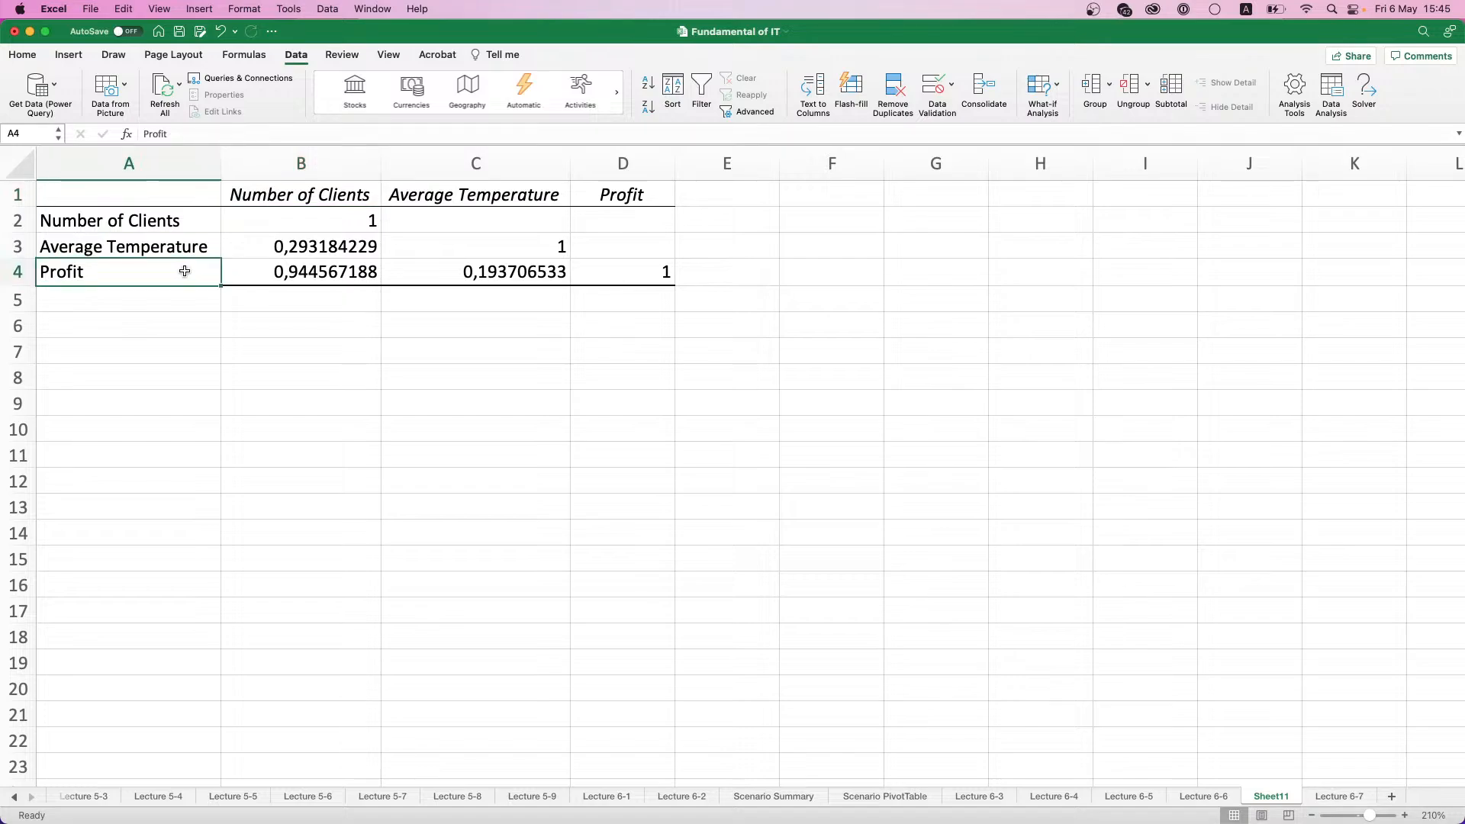
left_click(320, 194)
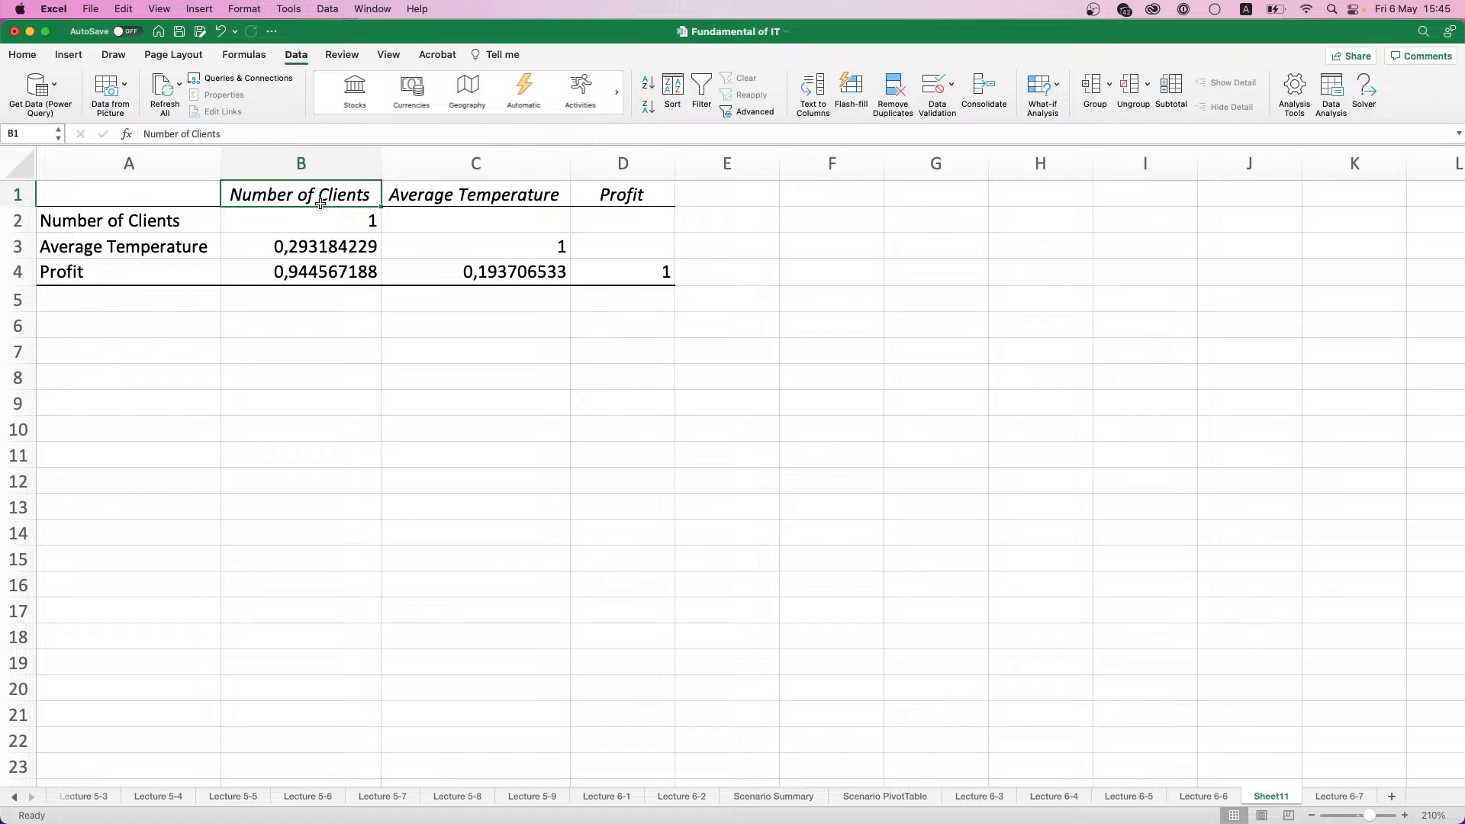
left_click(307, 274)
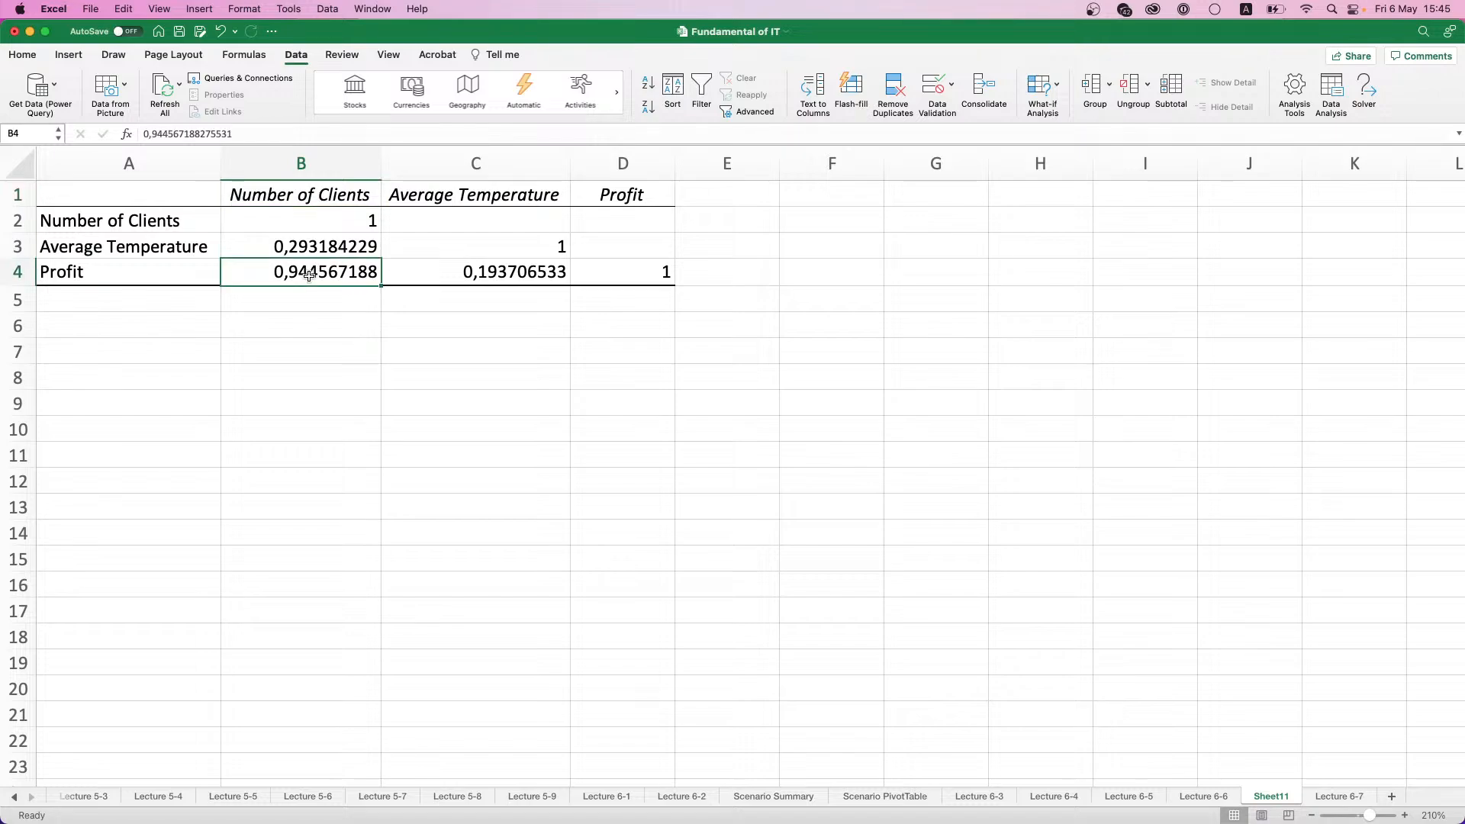
left_click(427, 192)
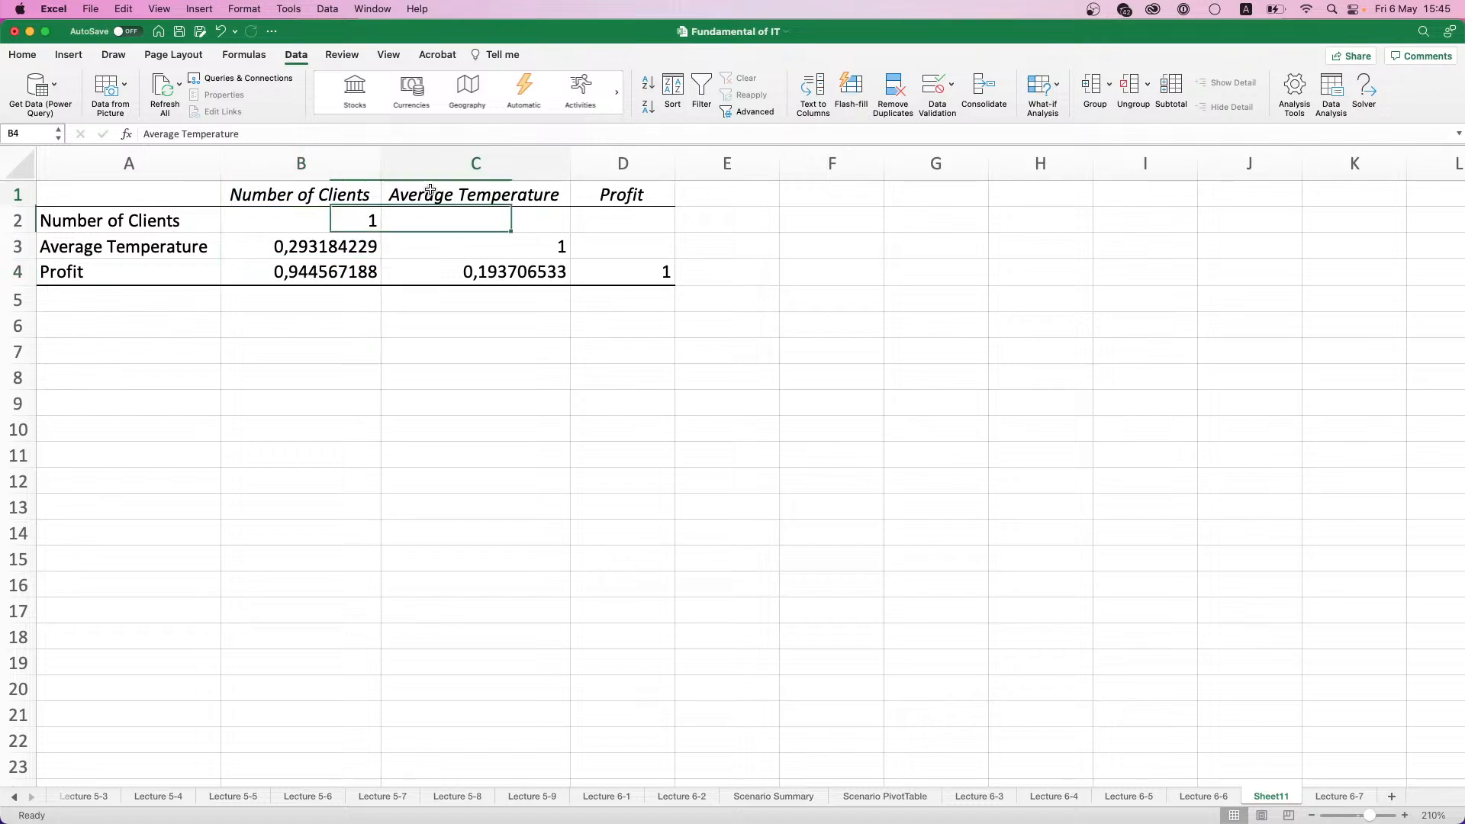
left_click(489, 272)
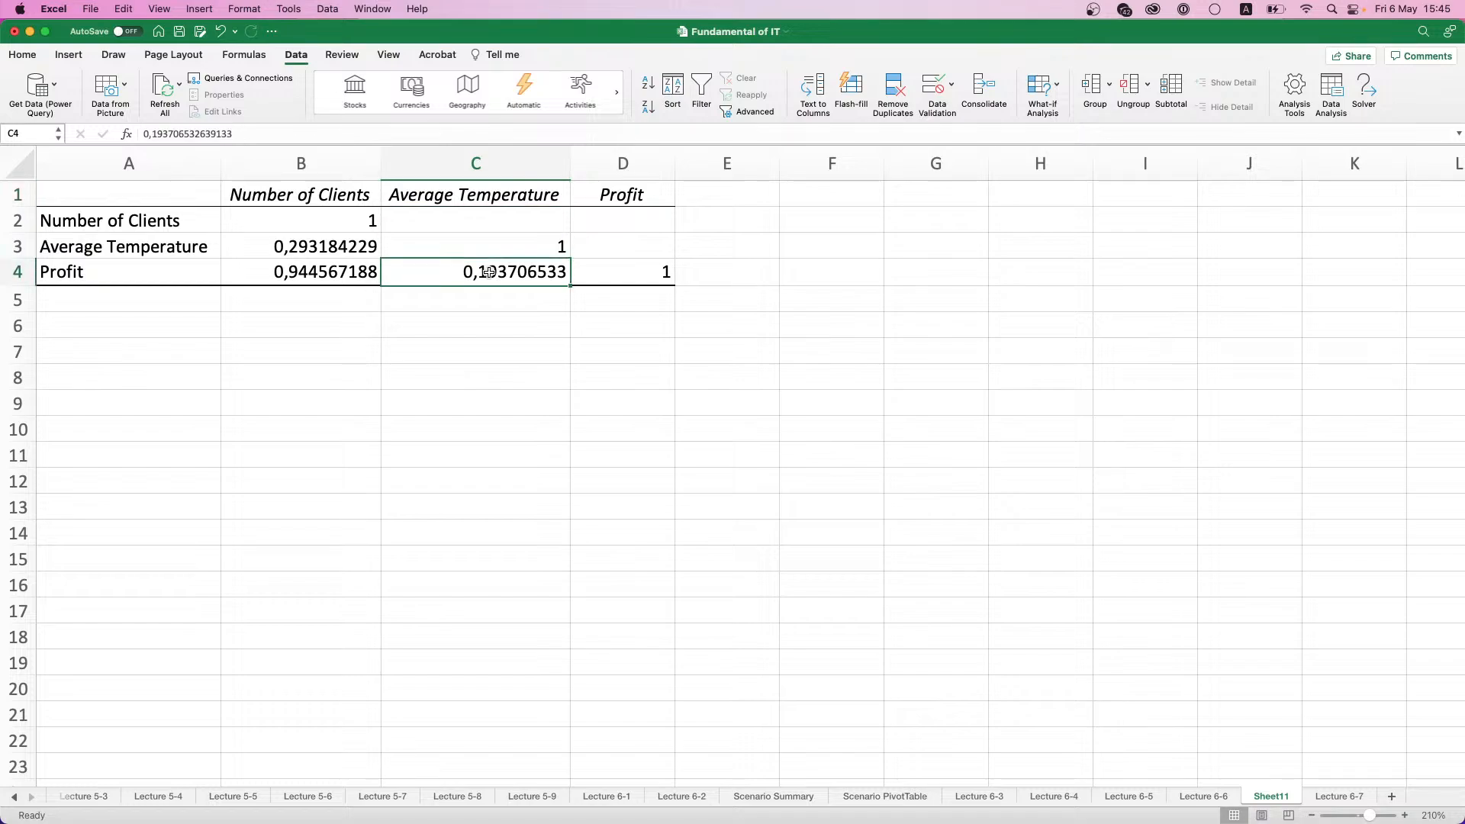
left_click(116, 268)
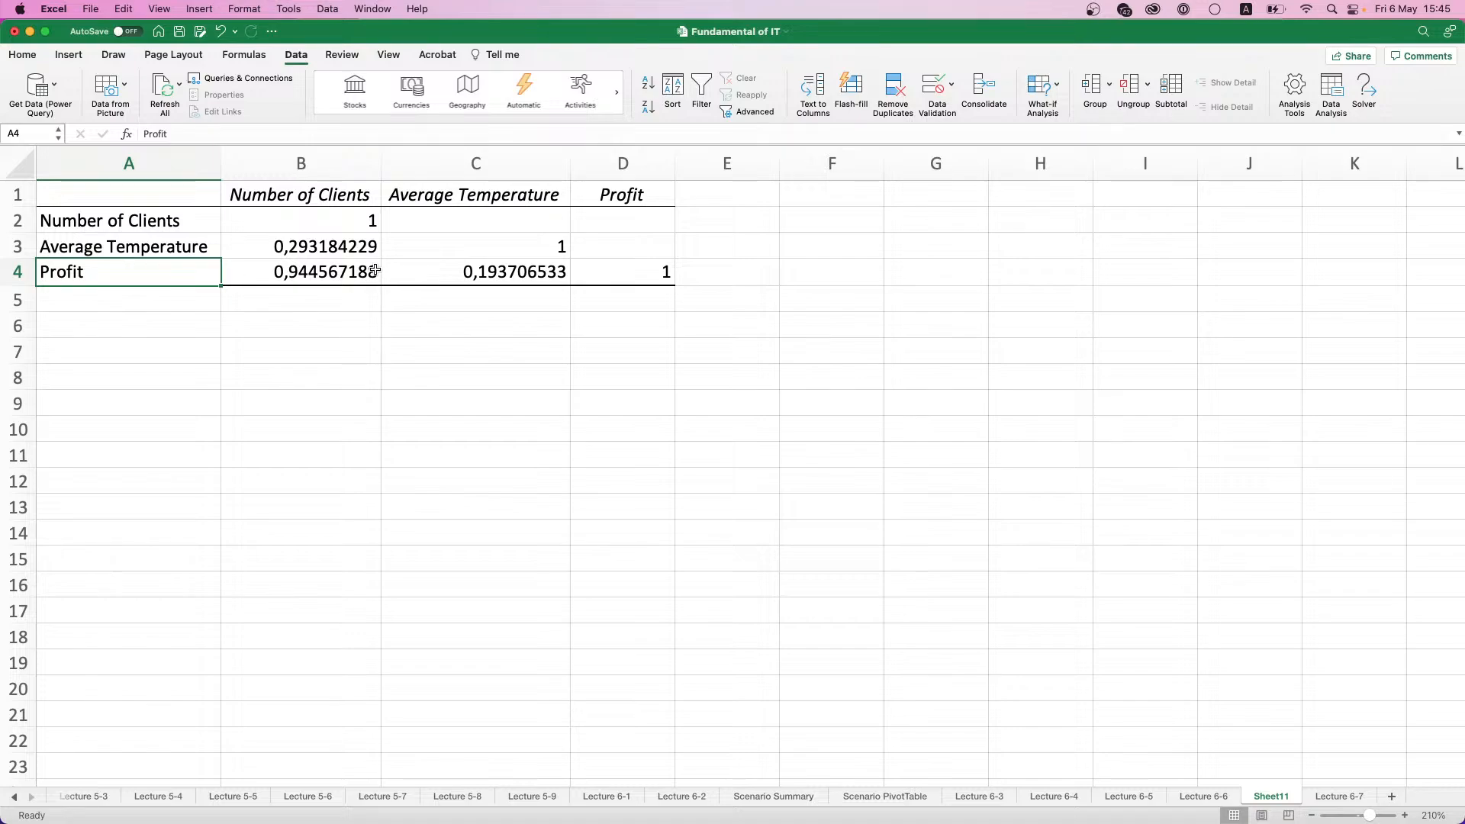
left_click(441, 203)
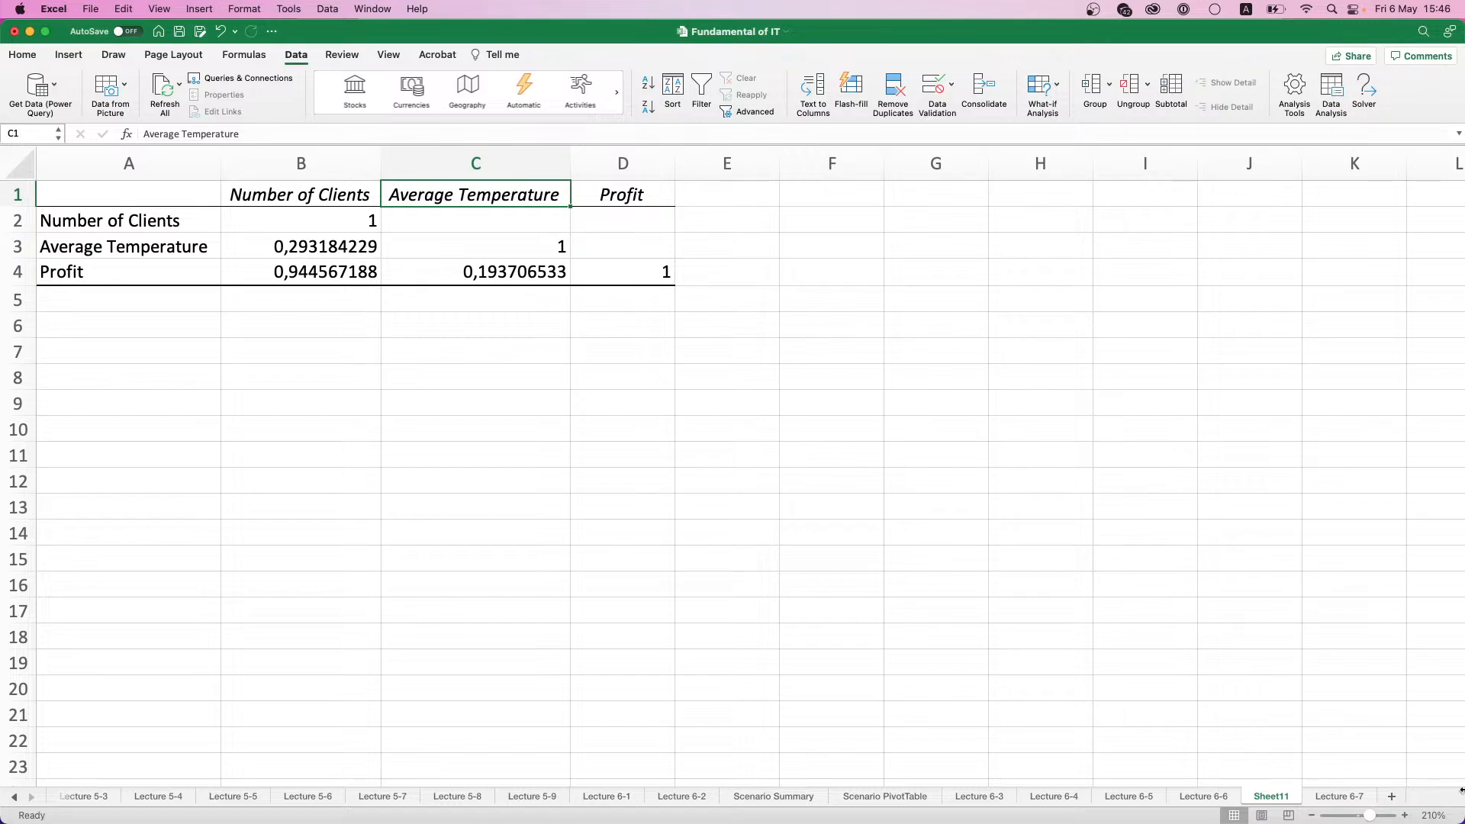
- Add a new worksheet, place it after Lecture 6-7 and rename it Lecture 6-8
left_click(1390, 797)
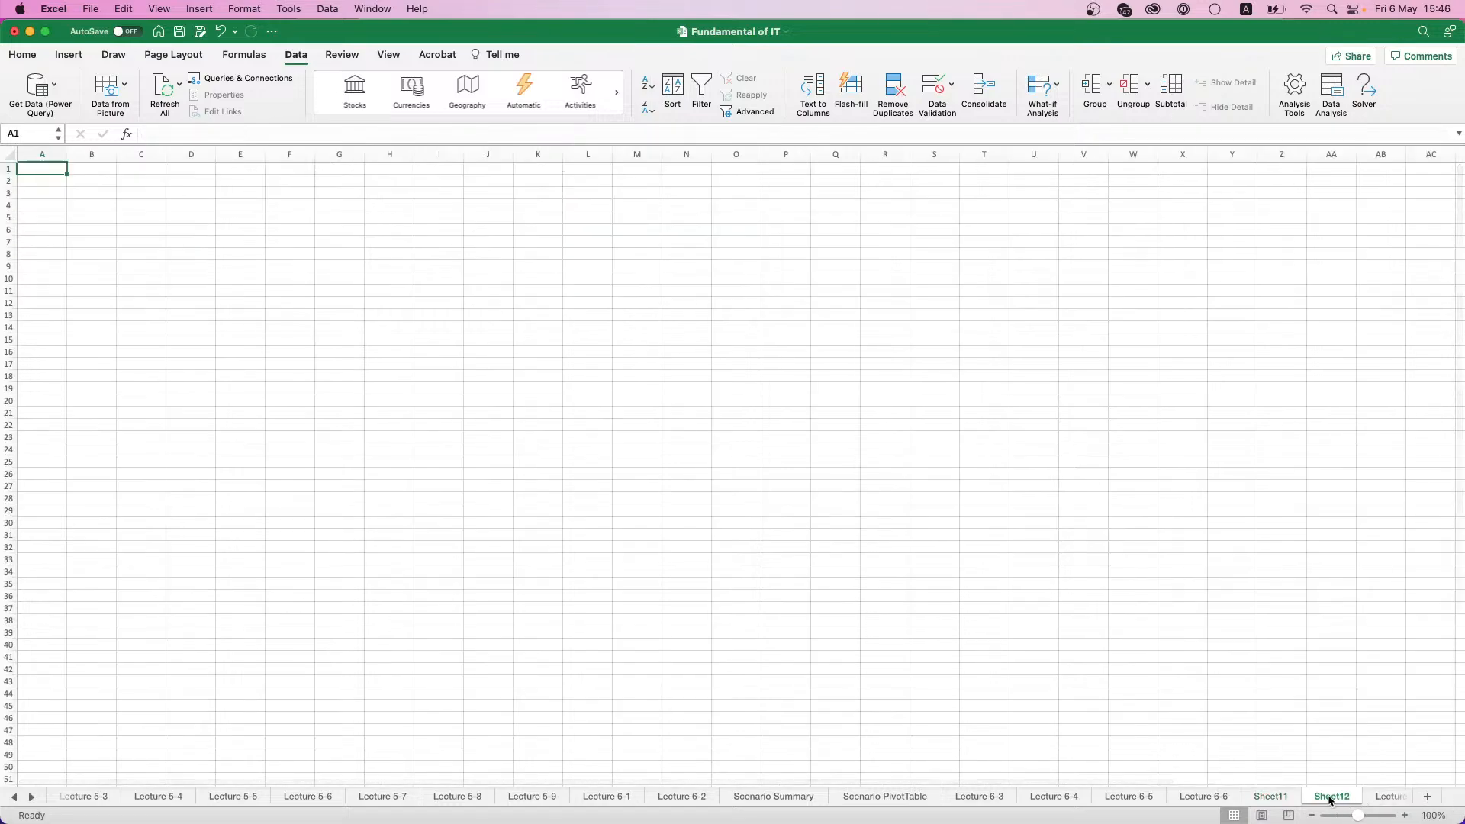
left_click_drag(1330, 799, 1403, 797)
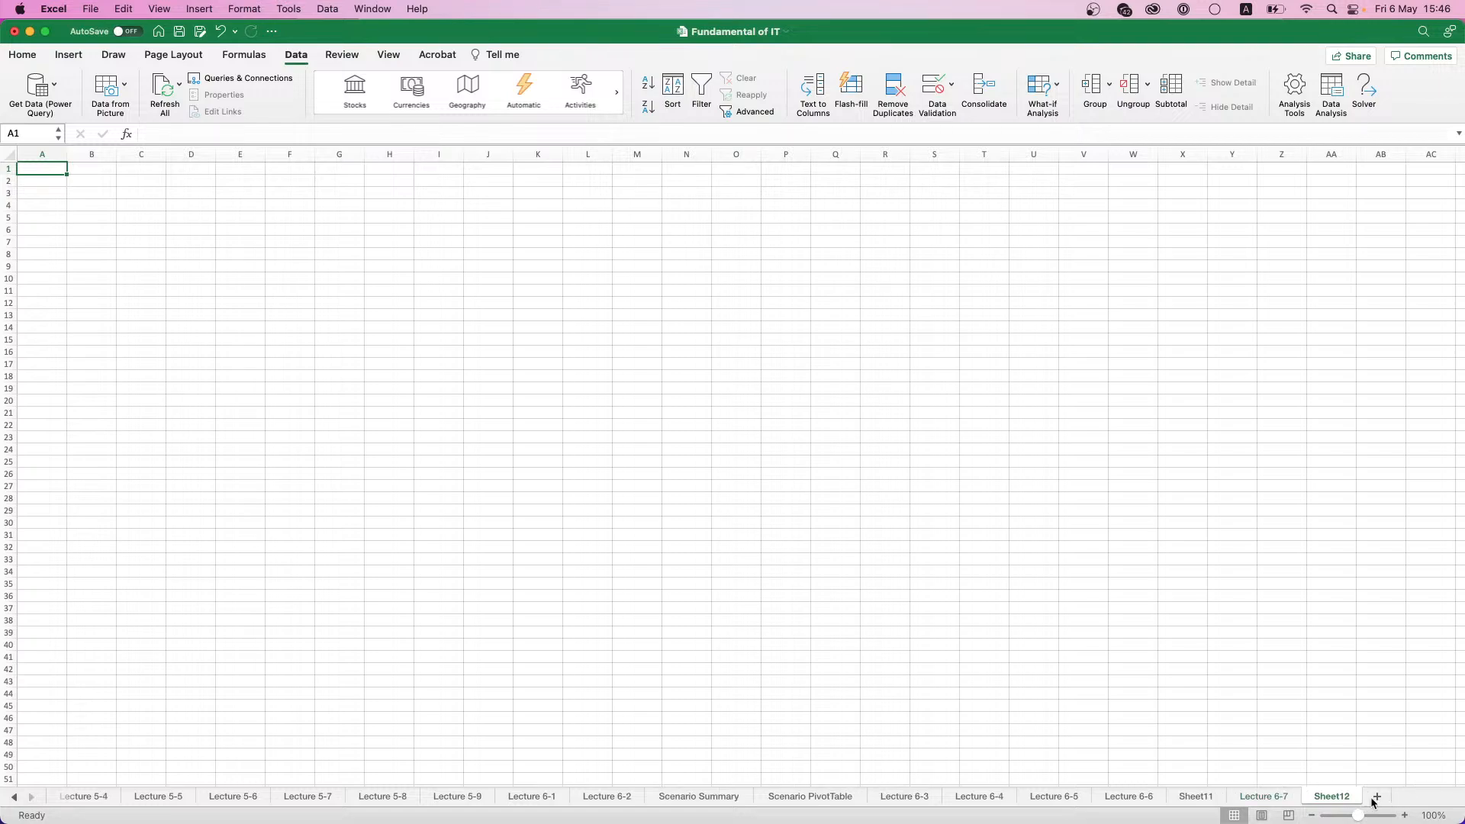
double_click(1342, 799)
type("Lect")
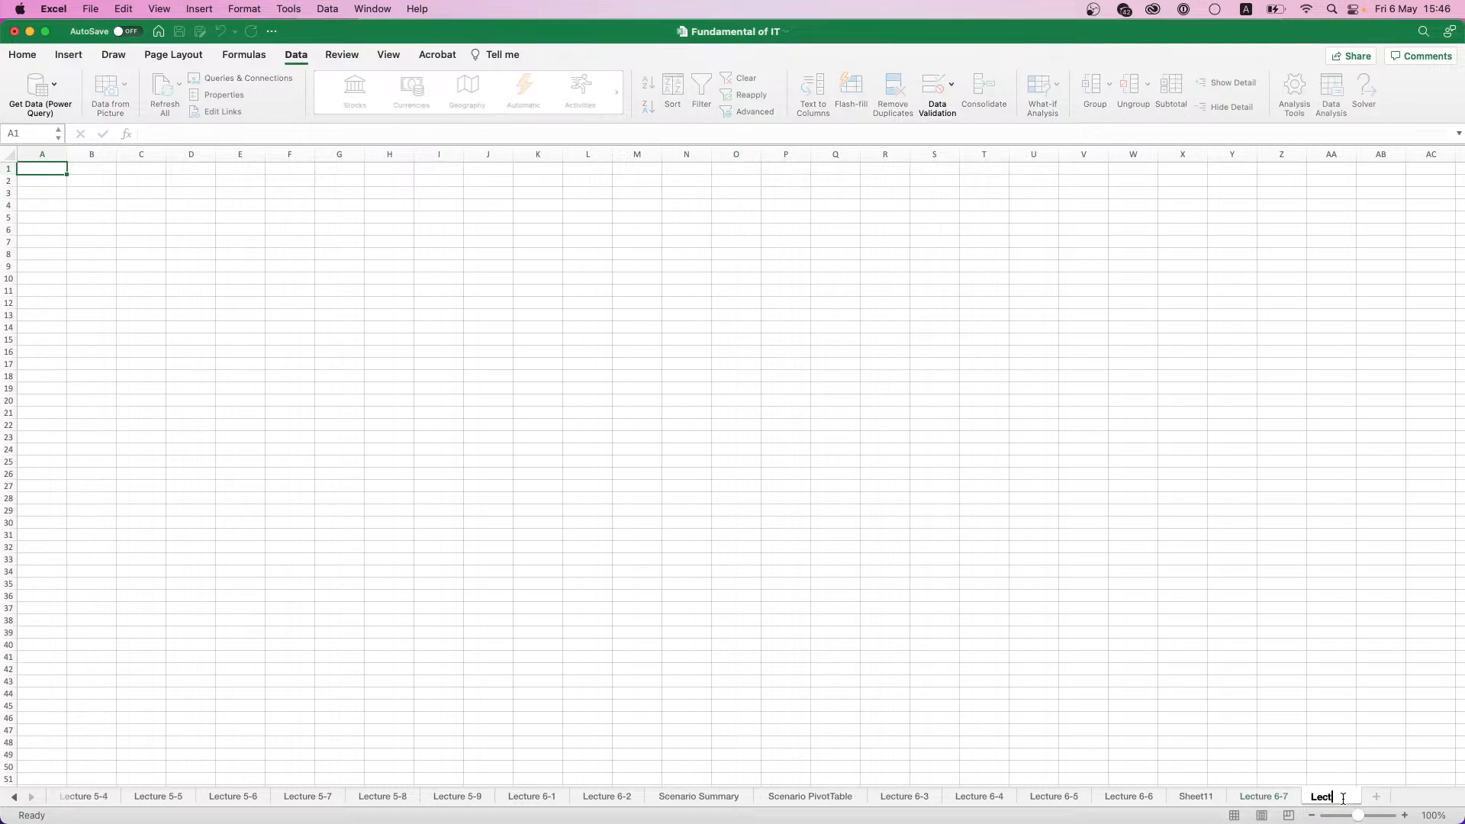
type("ure 6-8")
key("Return")
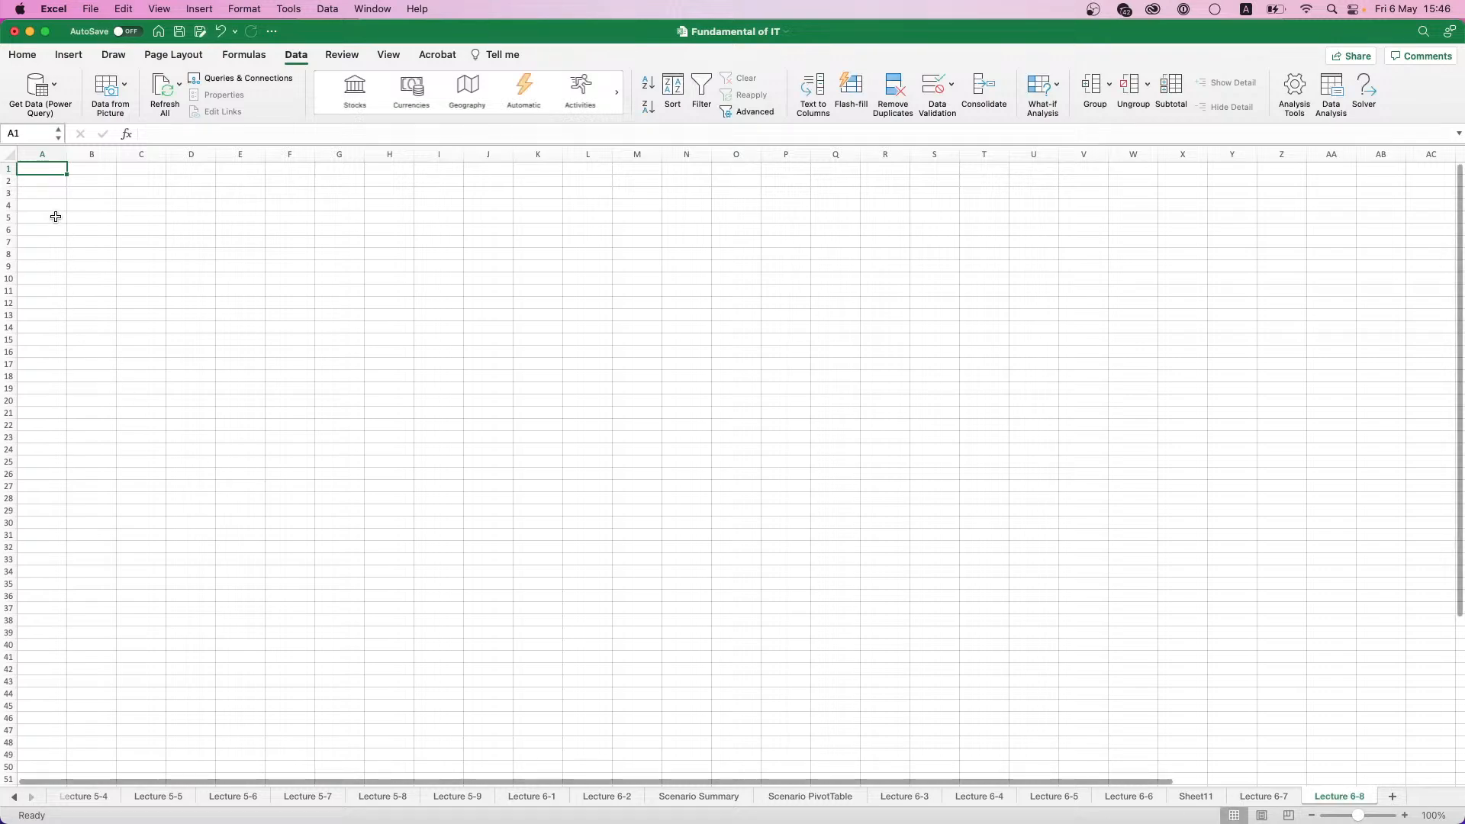
scroll(68, 260, "up", 5)
scroll(60, 238, "up", 5)
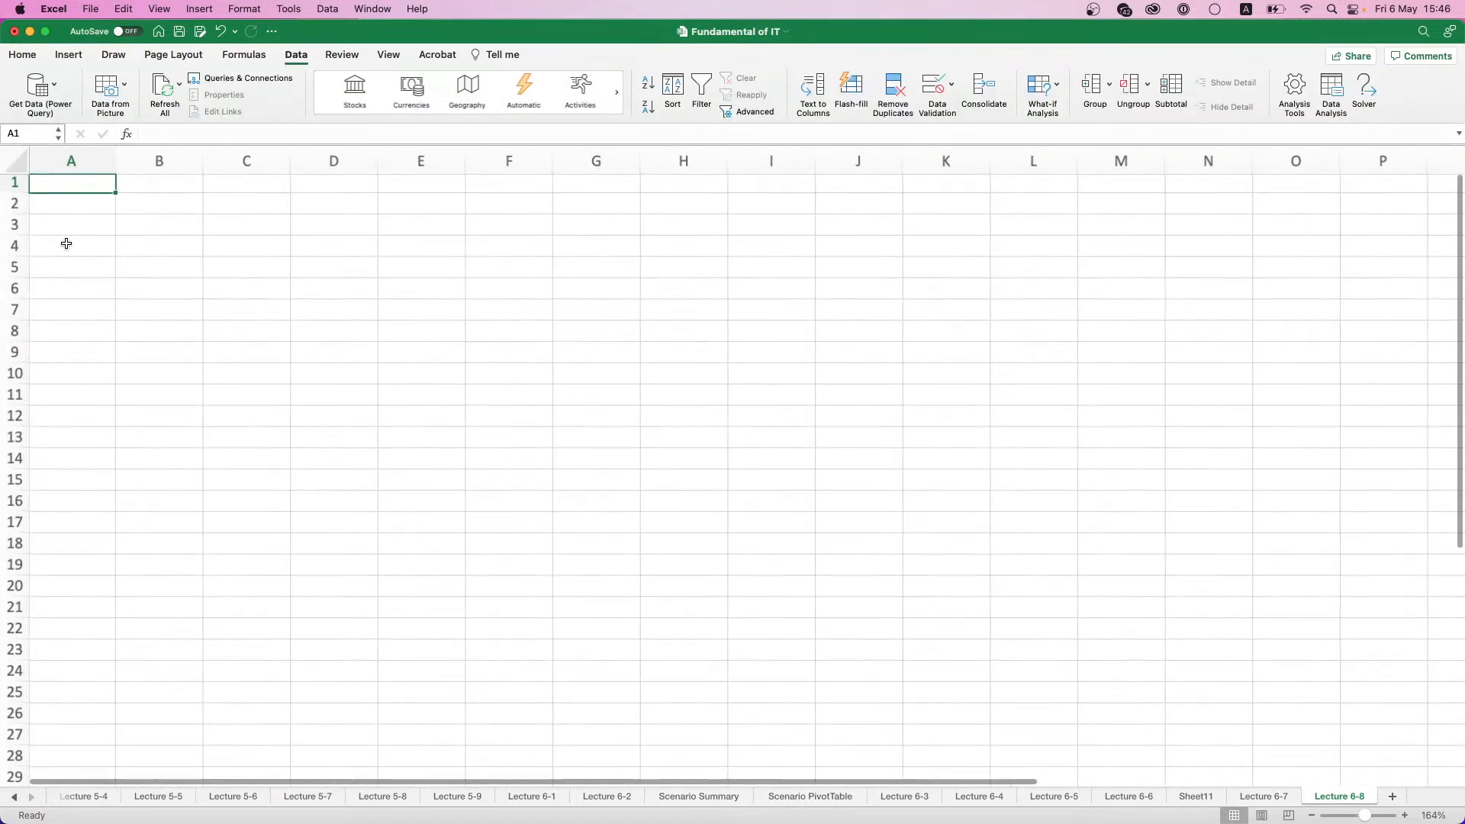
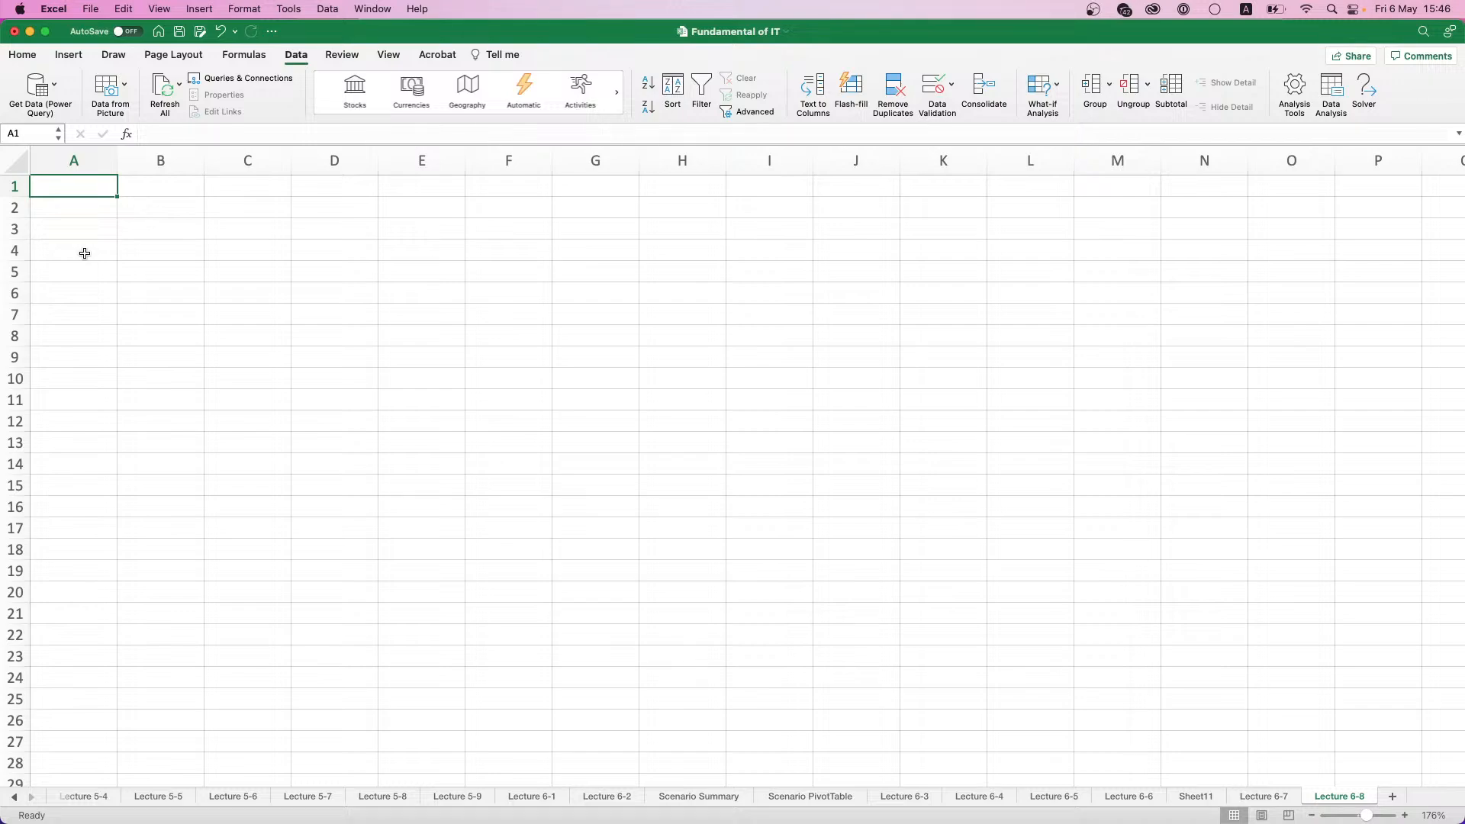
- Enter the column headers Month in A1 and Profit in B1
type("Month")
key("Tab")
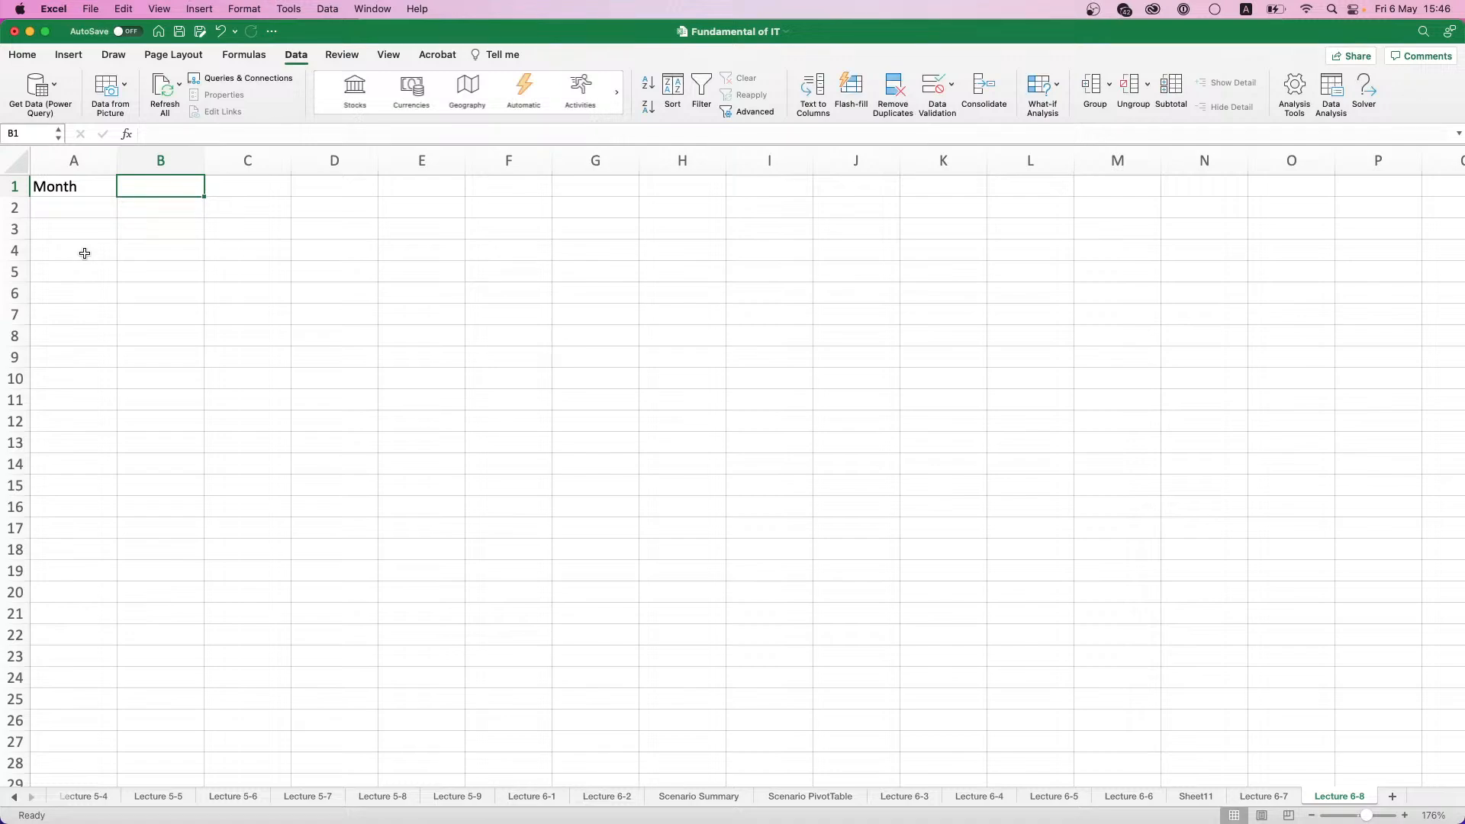
type("Profit")
key("Return")
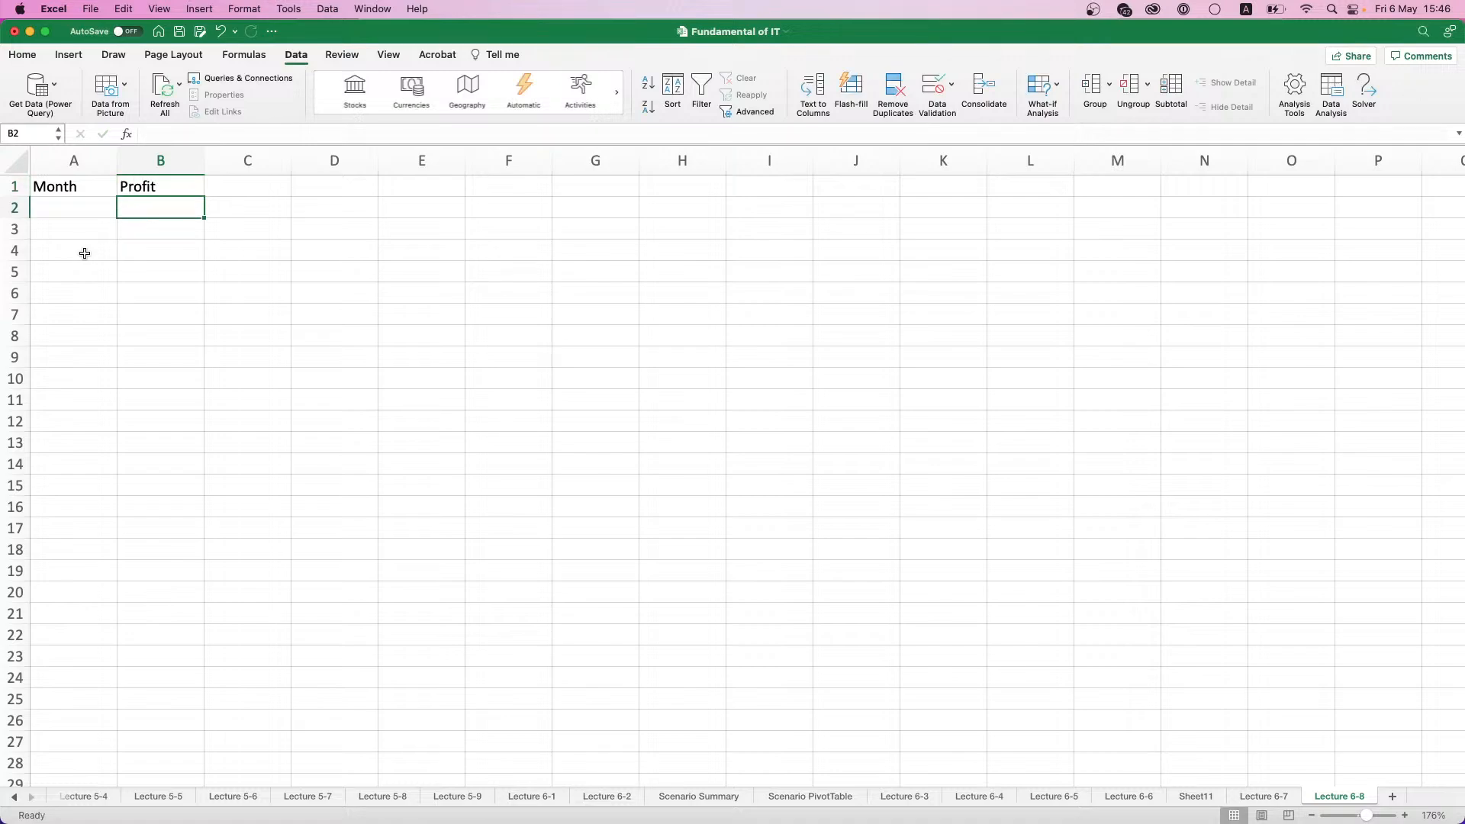
- Make the Month and Profit headers bold and give both cells a light blue fill
key("Up")
key("Left")
key("shift+Right")
key("super+b")
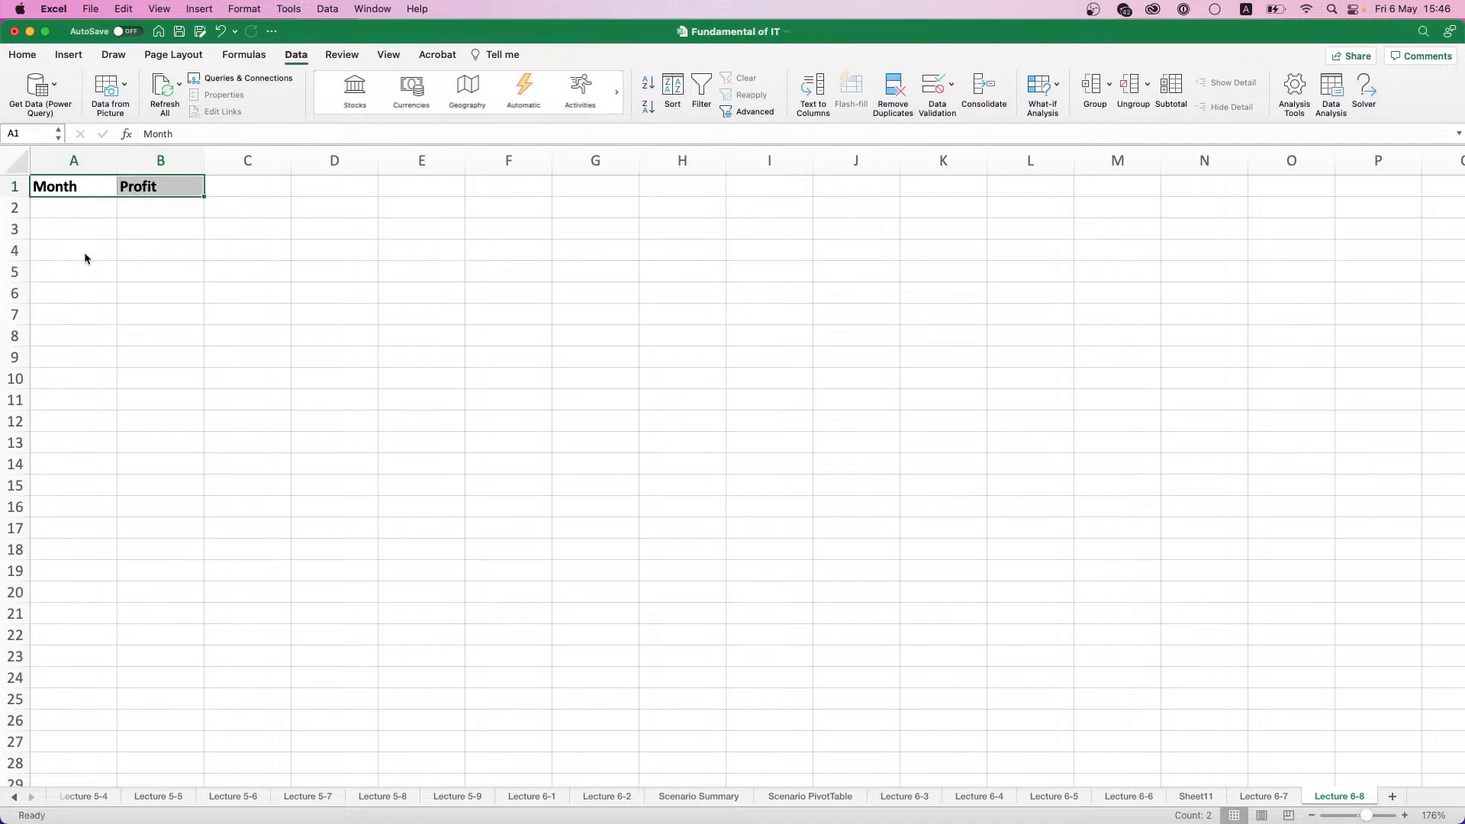
left_click(23, 55)
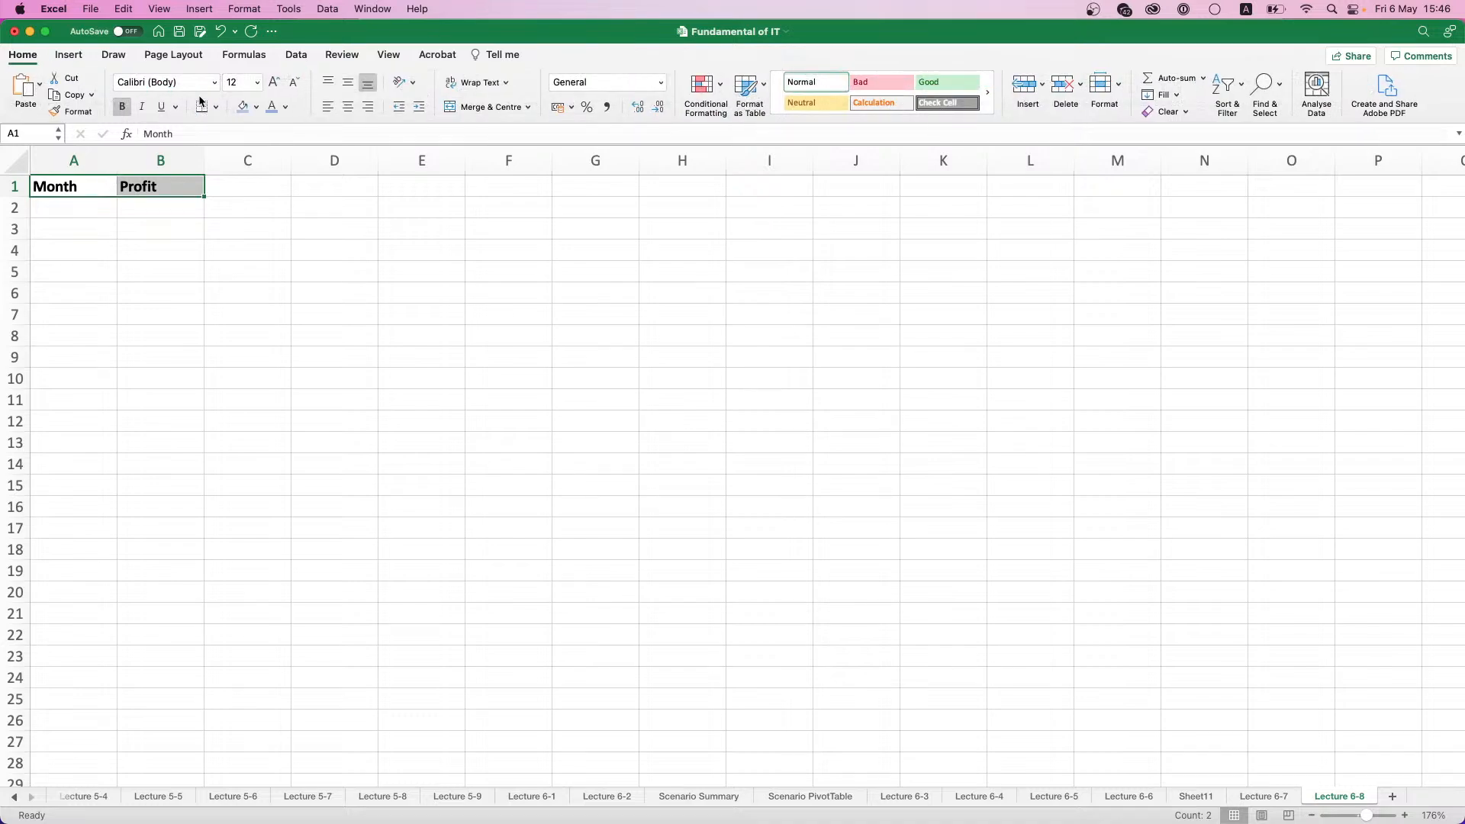
left_click(243, 107)
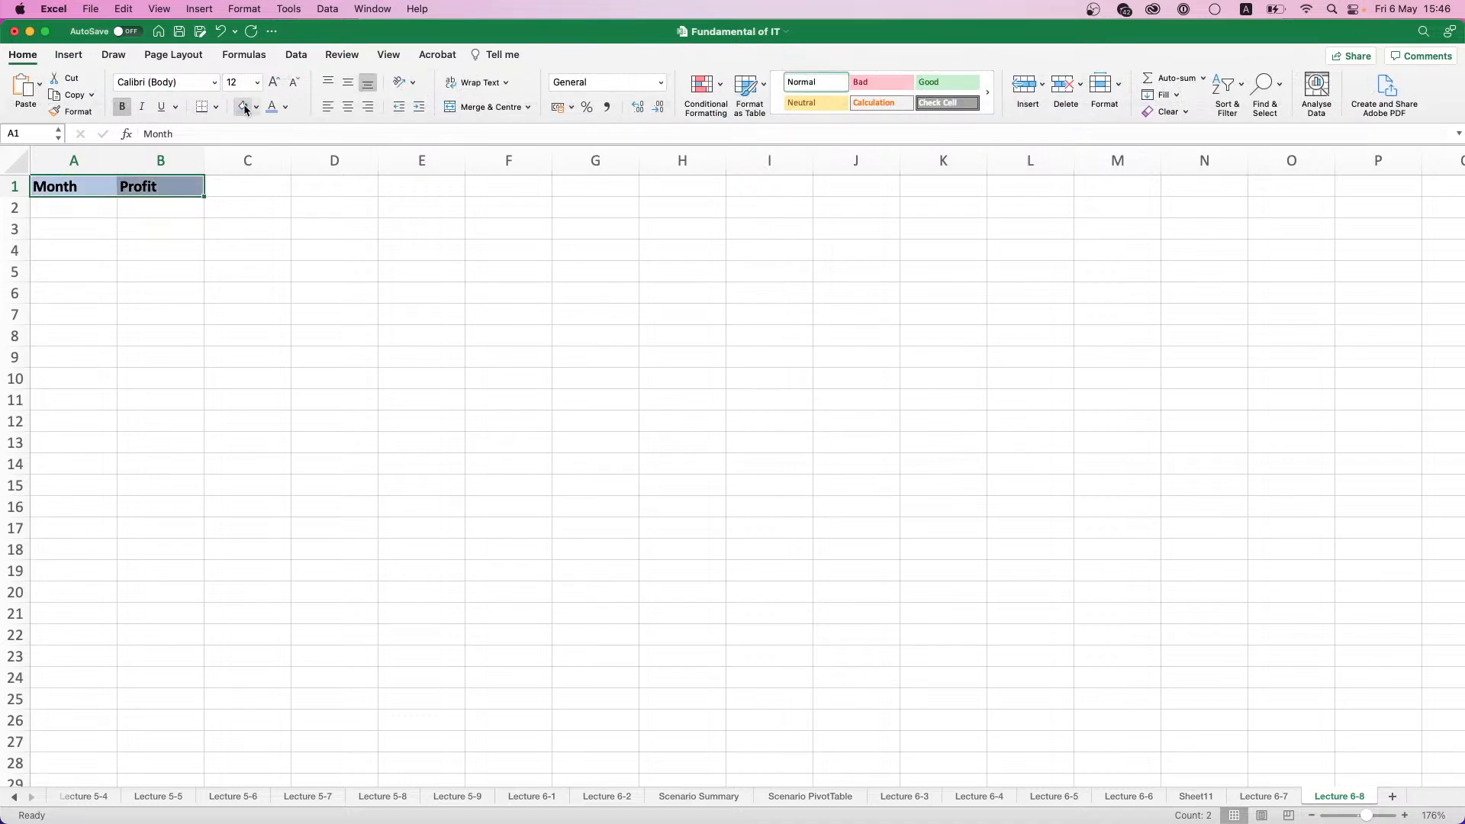
- Enter the date 01.01.2019 in A2 as the first month
left_click(87, 216)
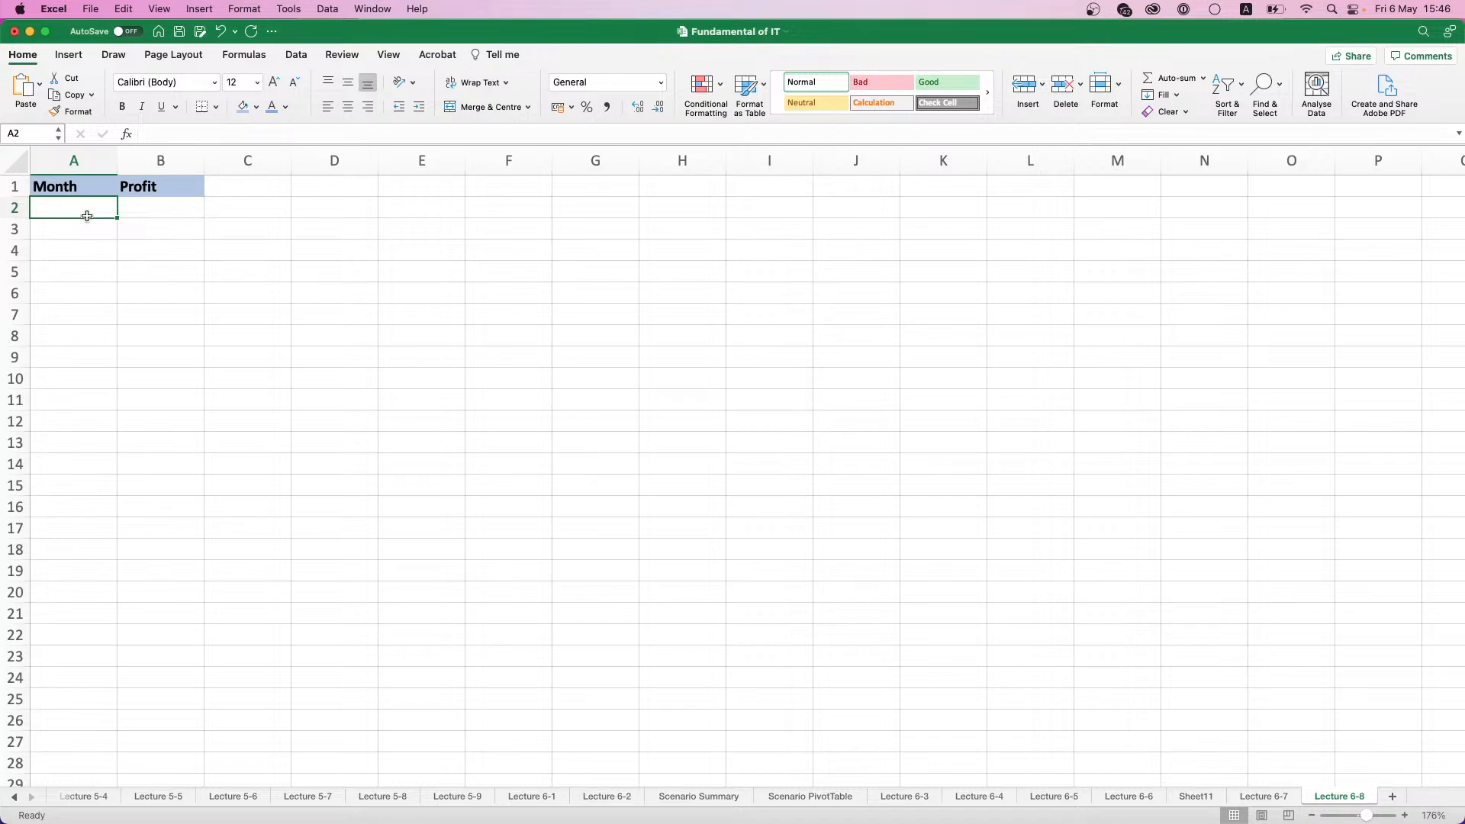
type("01.01.2")
type("01")
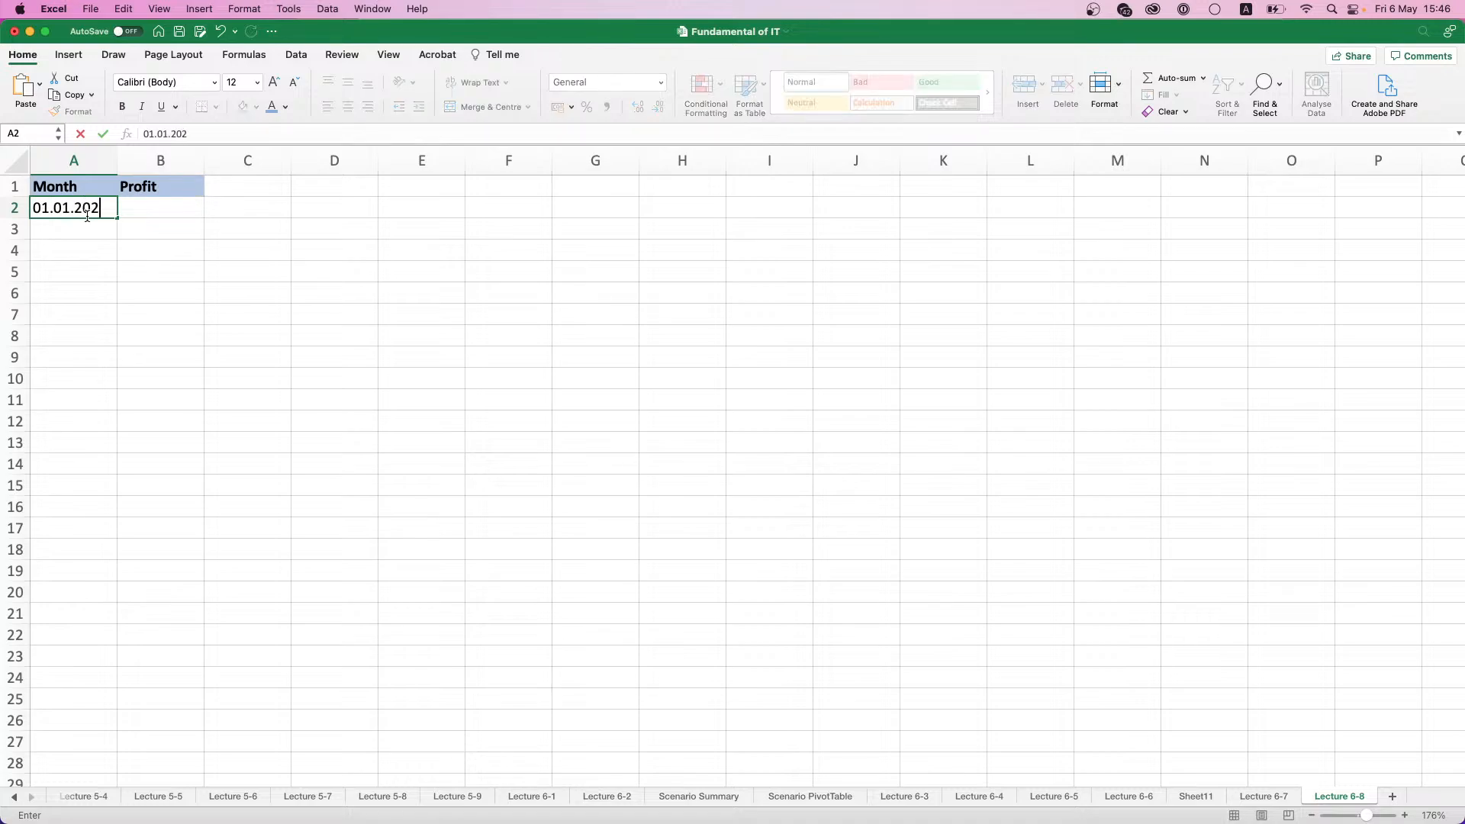
key("BackSpace")
type("19")
key("Return")
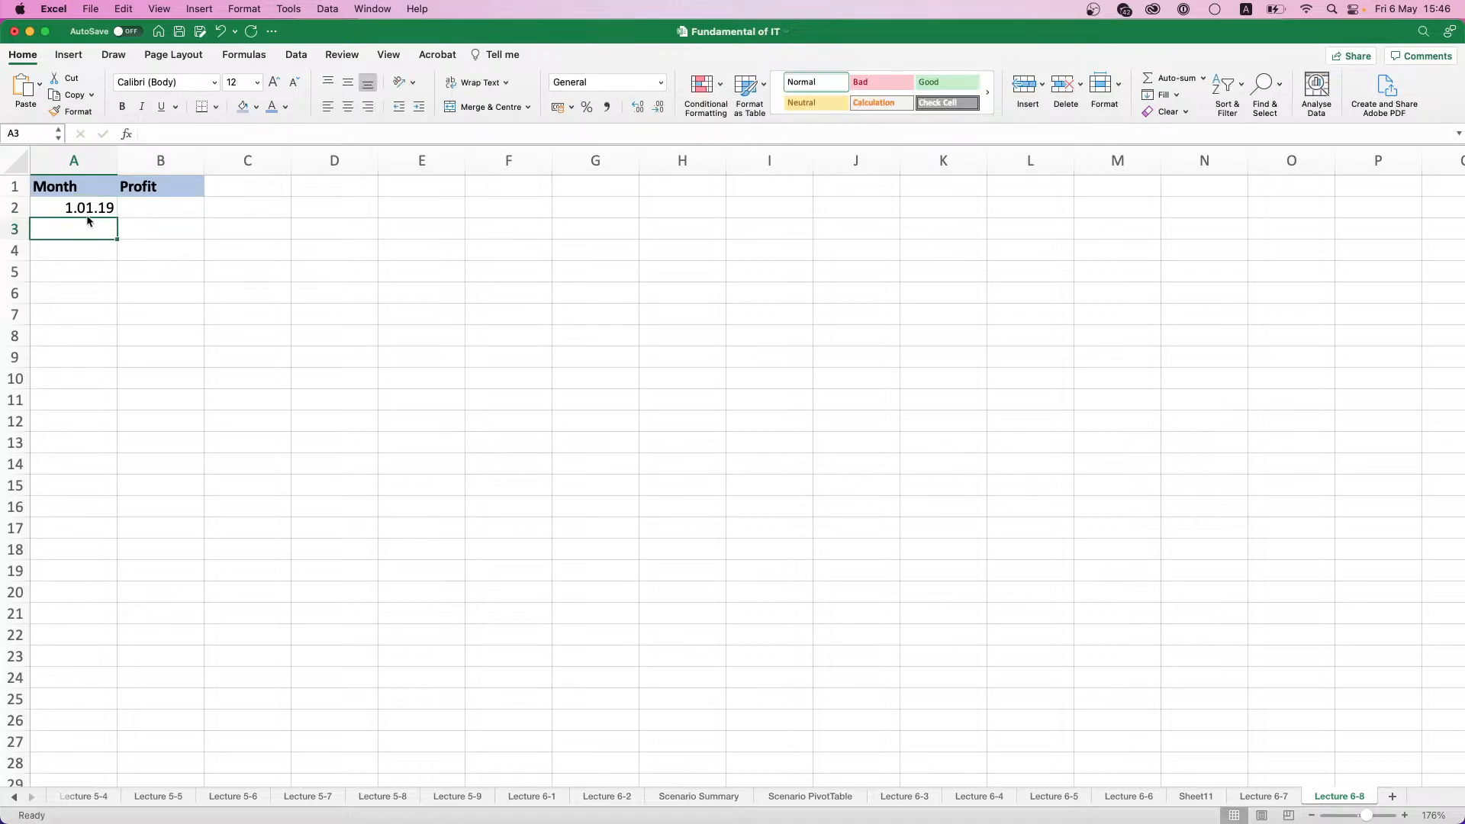
- Extend the date from A2 down to A61 as a monthly series ending at 1.12.23
left_click(96, 202)
left_click_drag(115, 217, 113, 429)
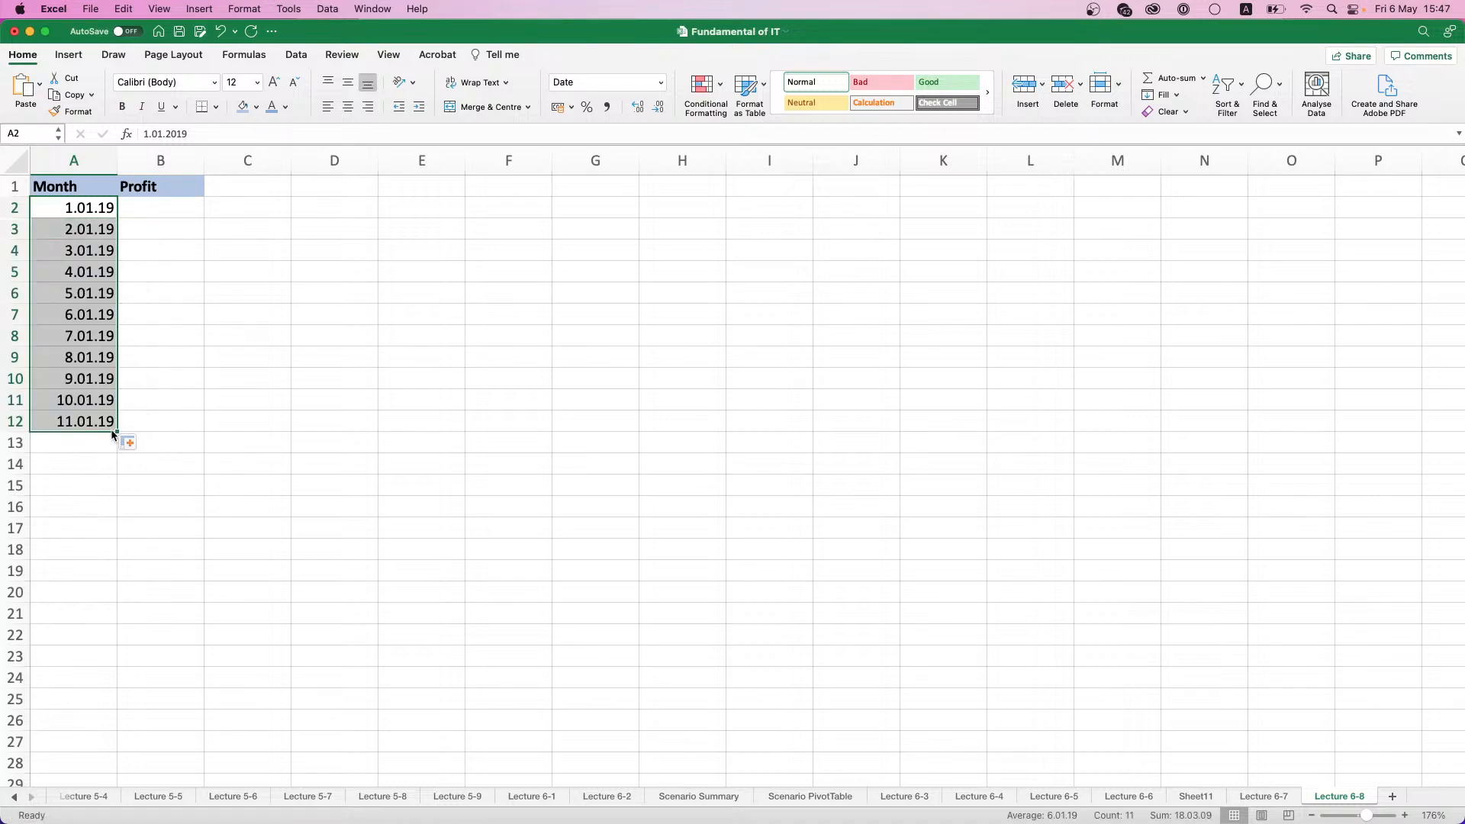
left_click(128, 442)
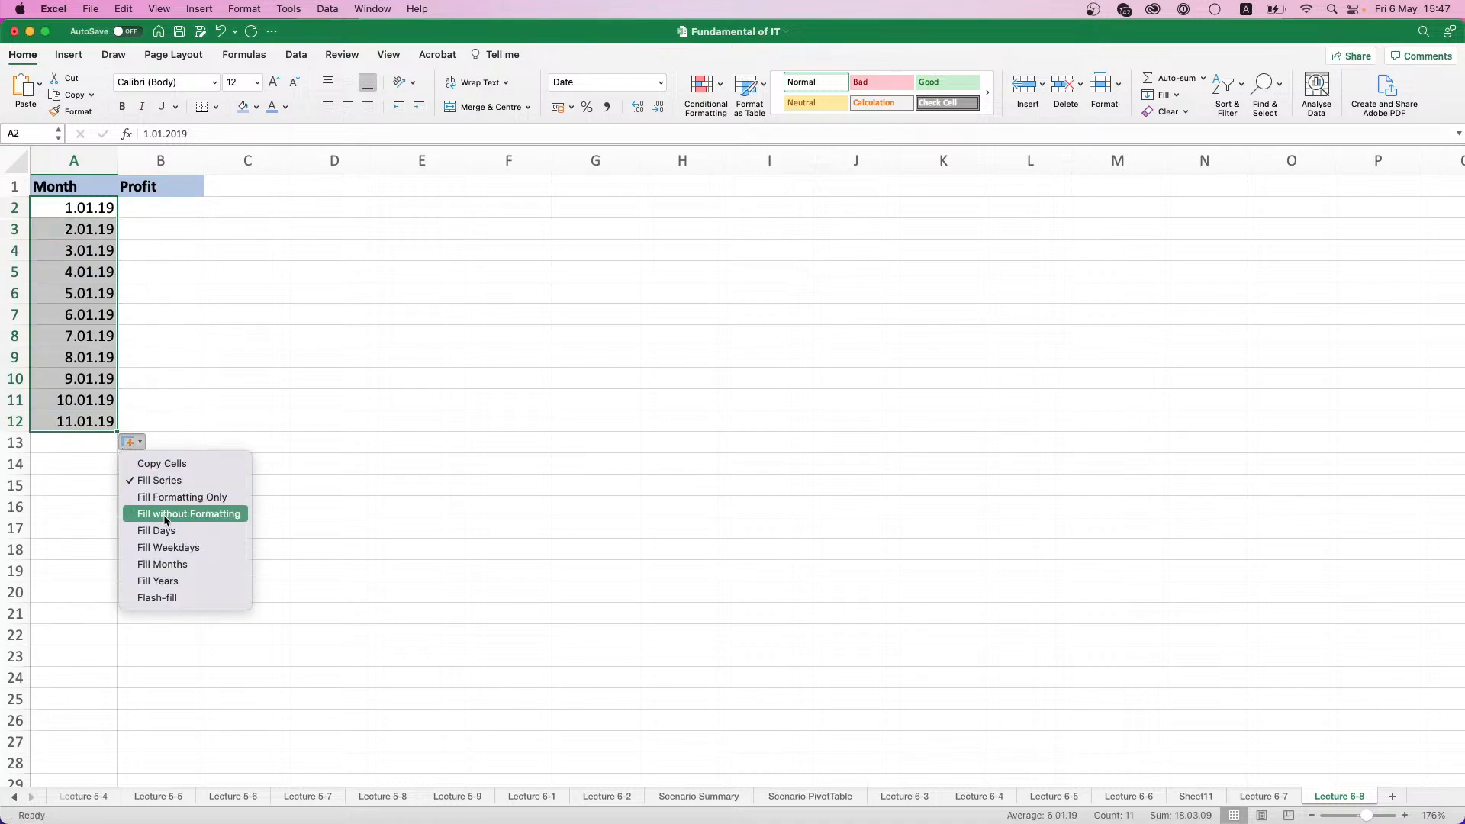
left_click(163, 565)
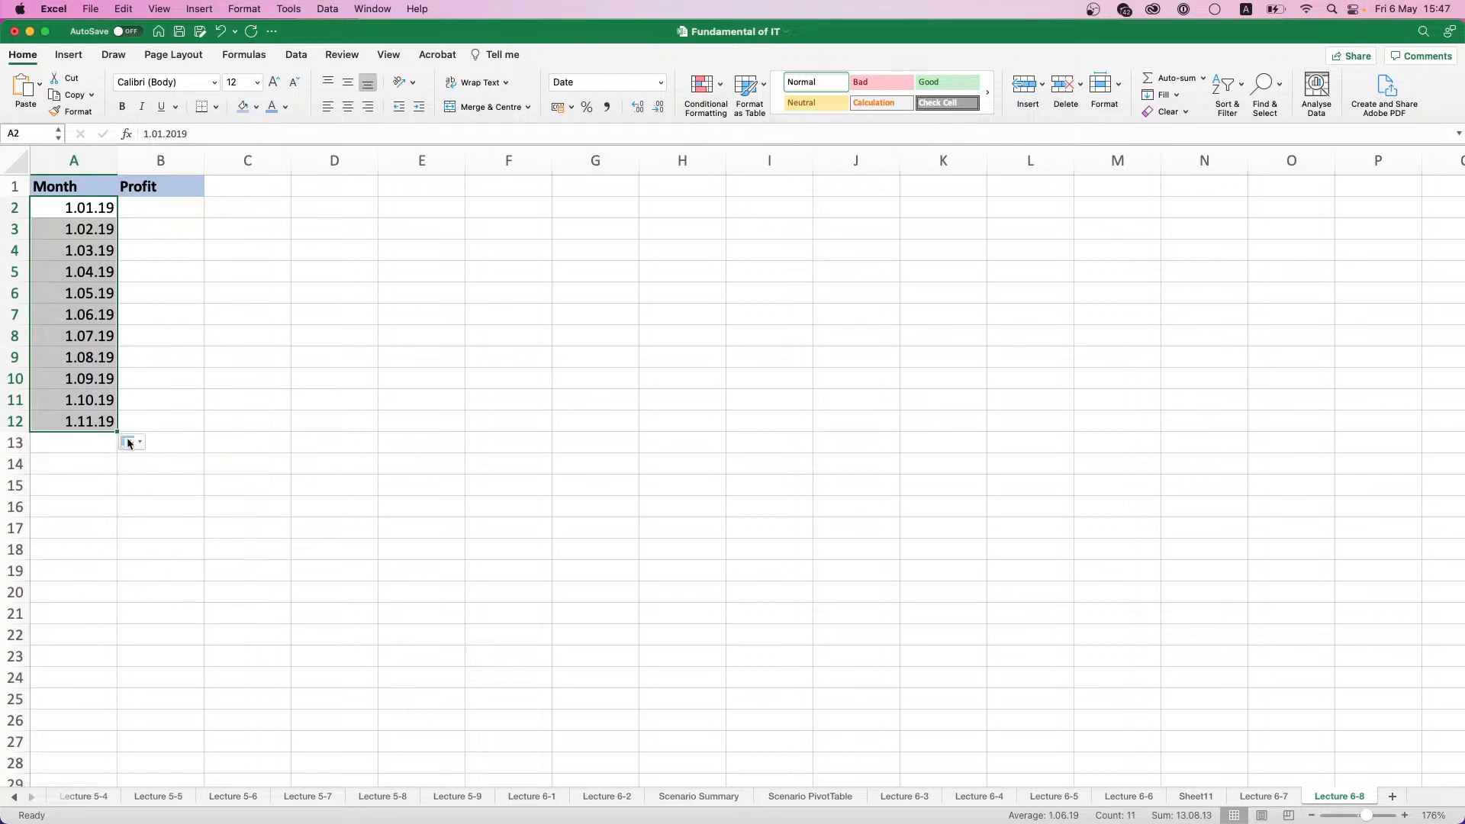
left_click_drag(120, 434, 107, 706)
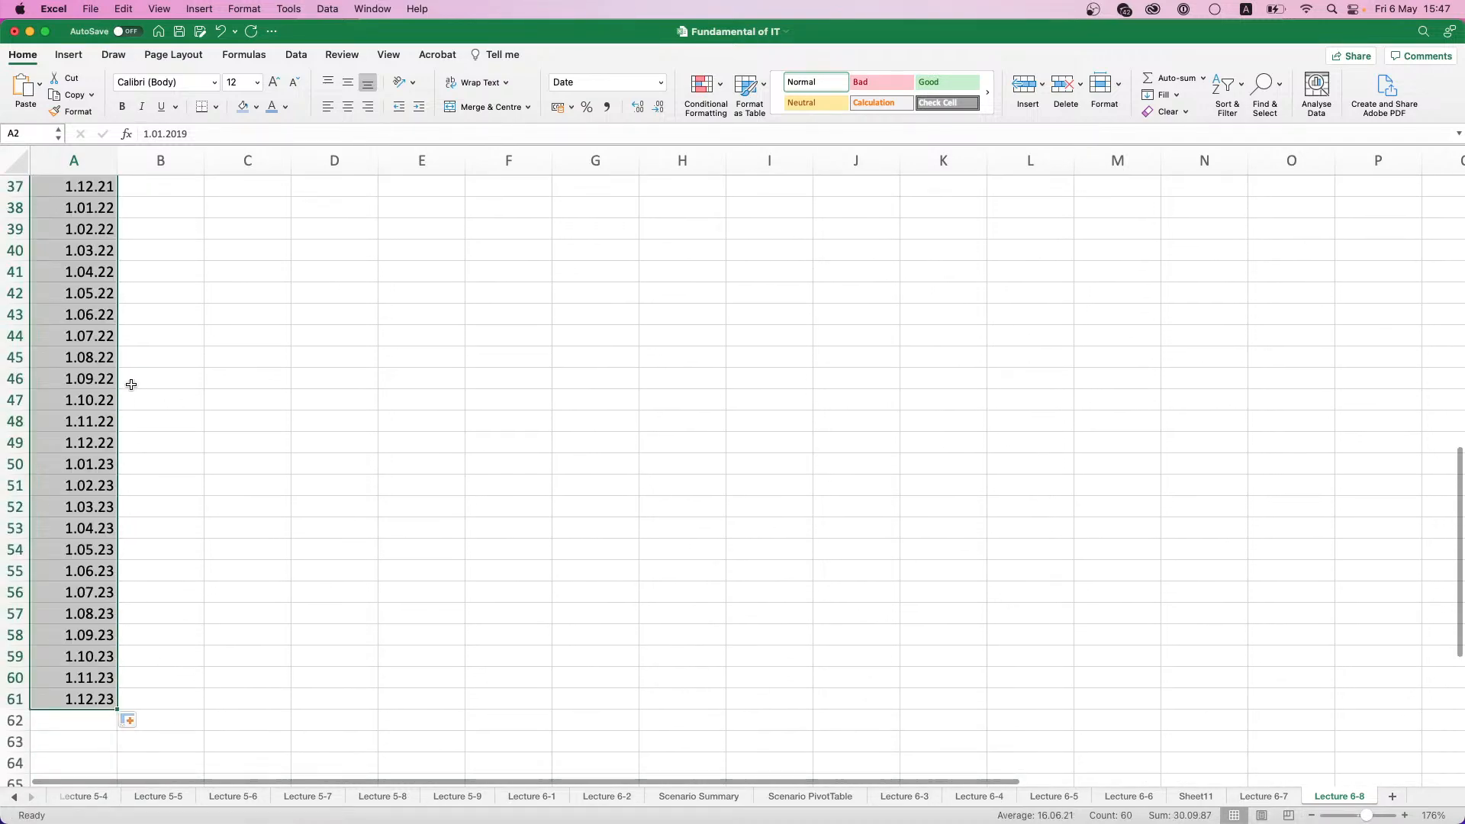
- Enter the formula =RANDBETWEEN(150000;1500000) in B2 to generate a random profit
scroll(126, 382, "up", 10)
scroll(130, 382, "up", 5)
left_click(139, 206)
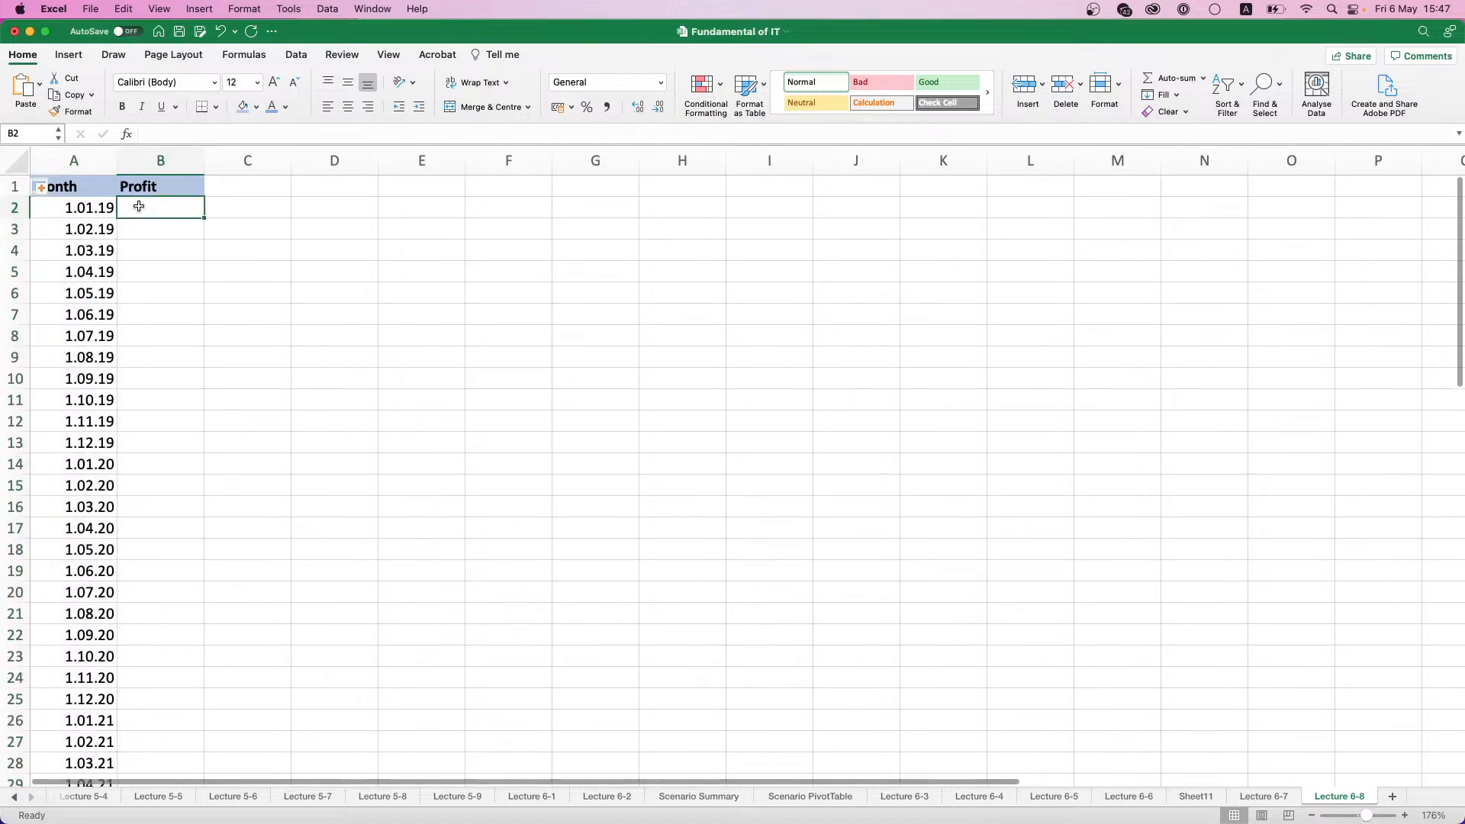
type("=R")
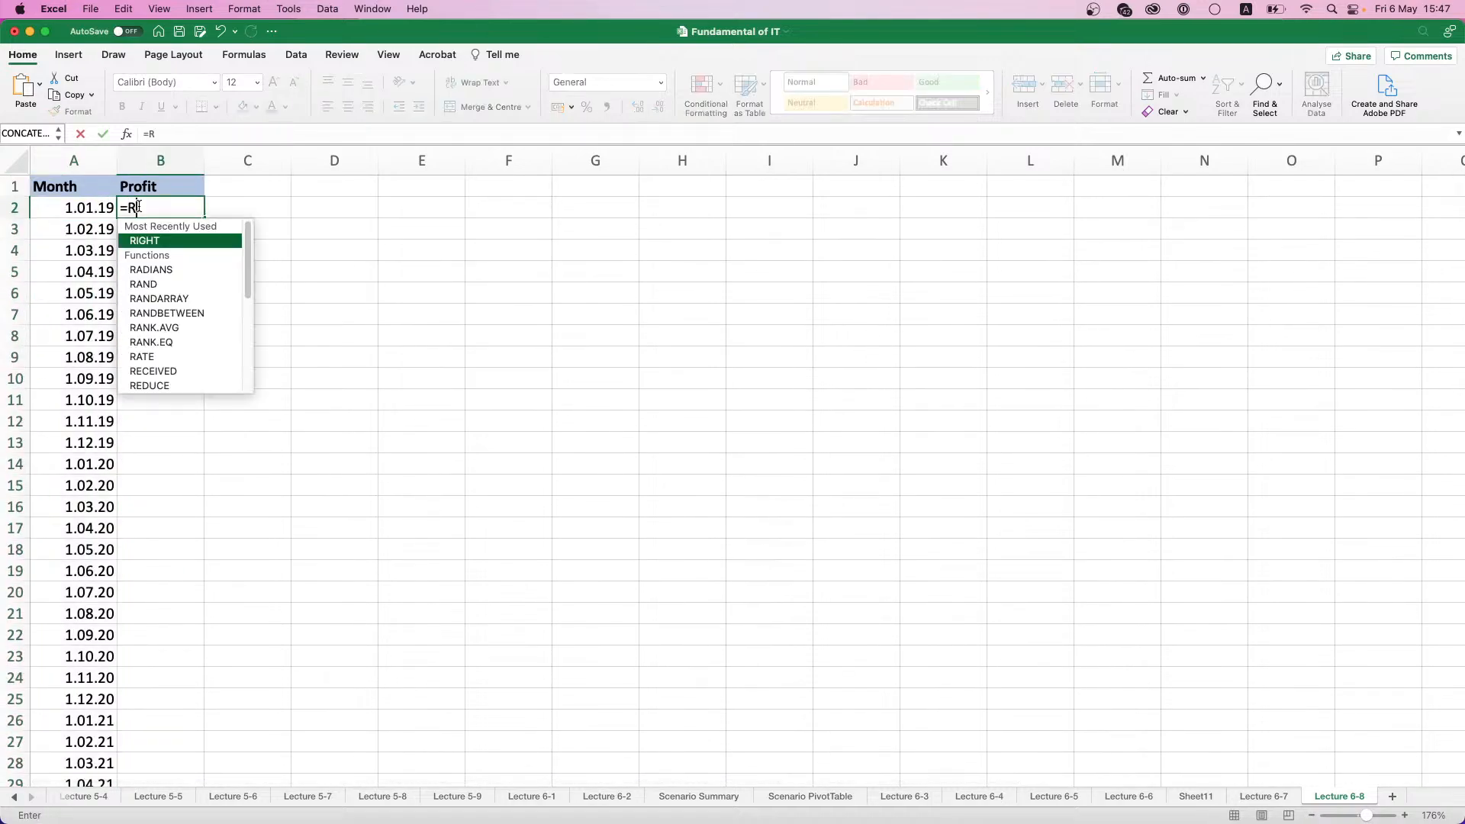
type("an")
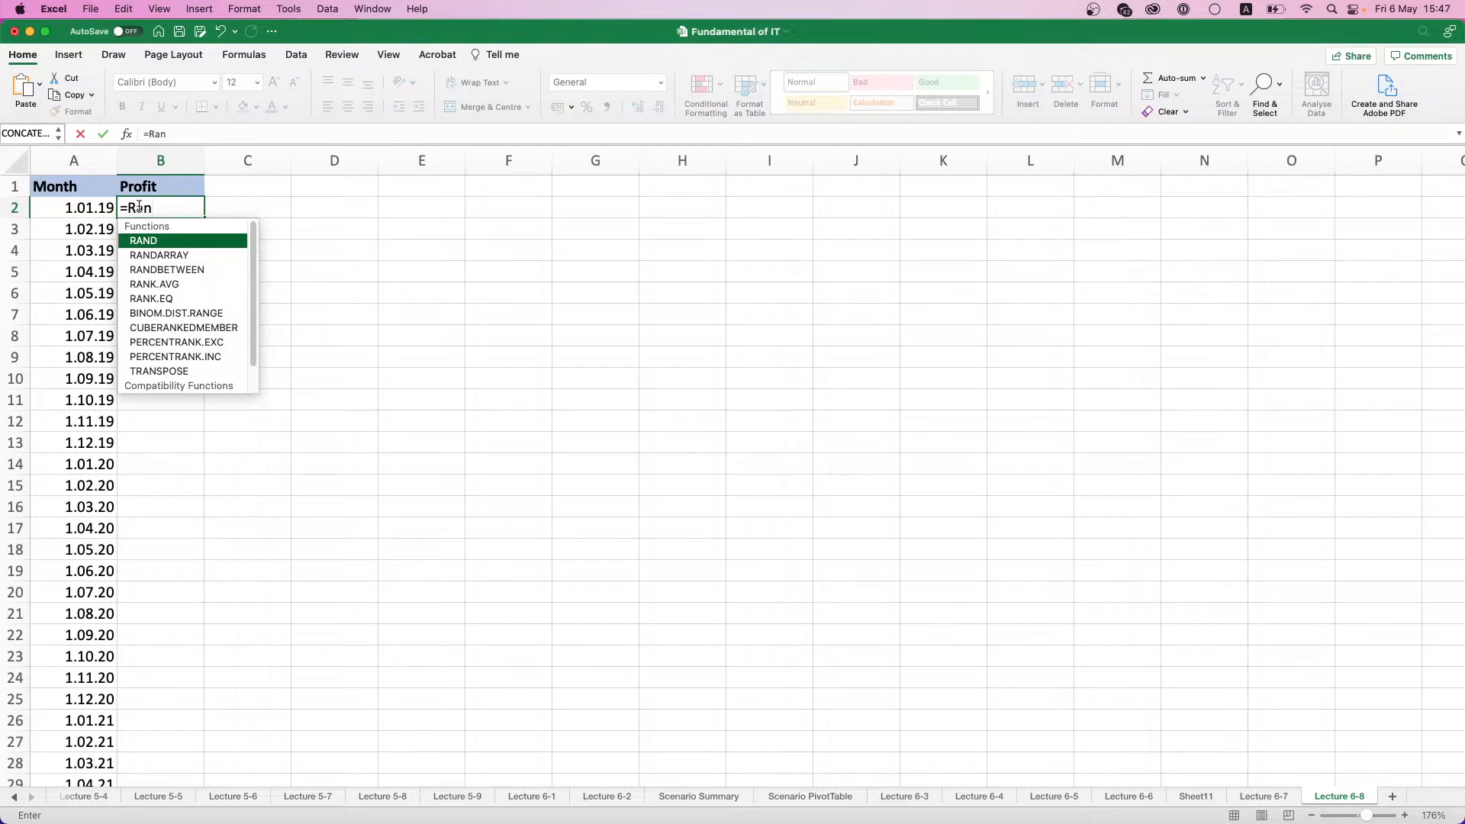
double_click(197, 269)
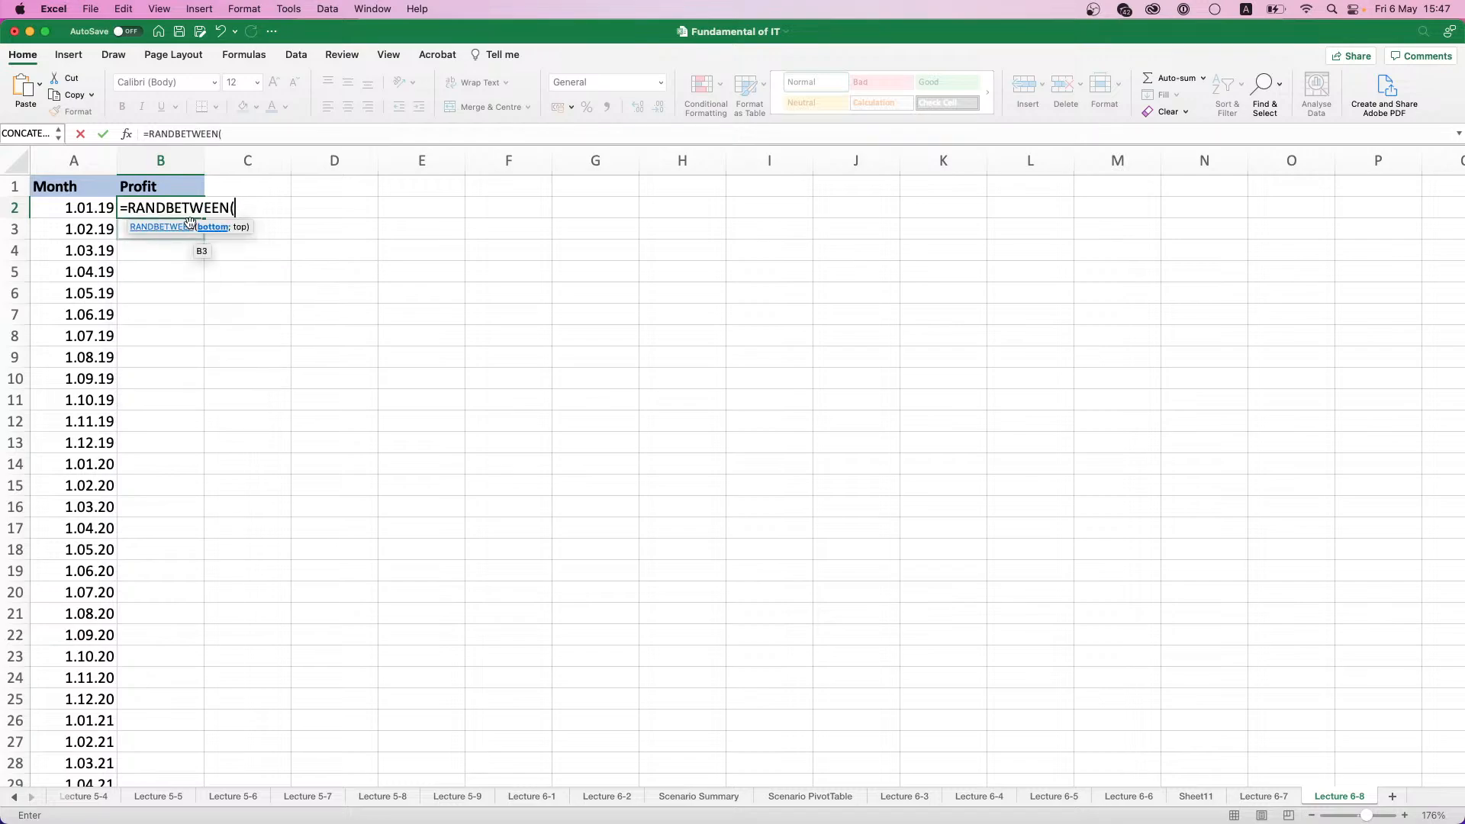
type("150000;15000")
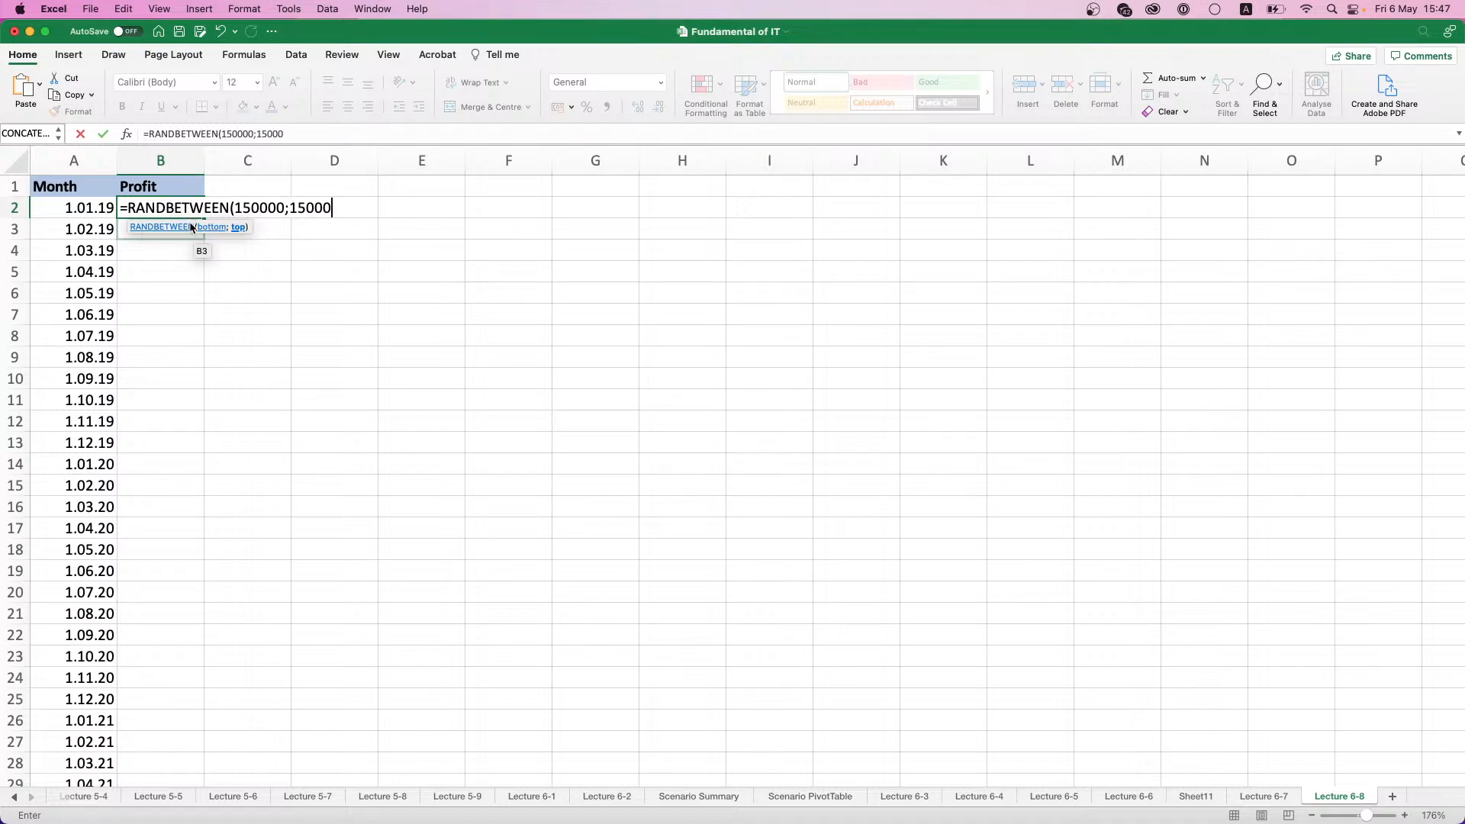
type("00)")
key("Return")
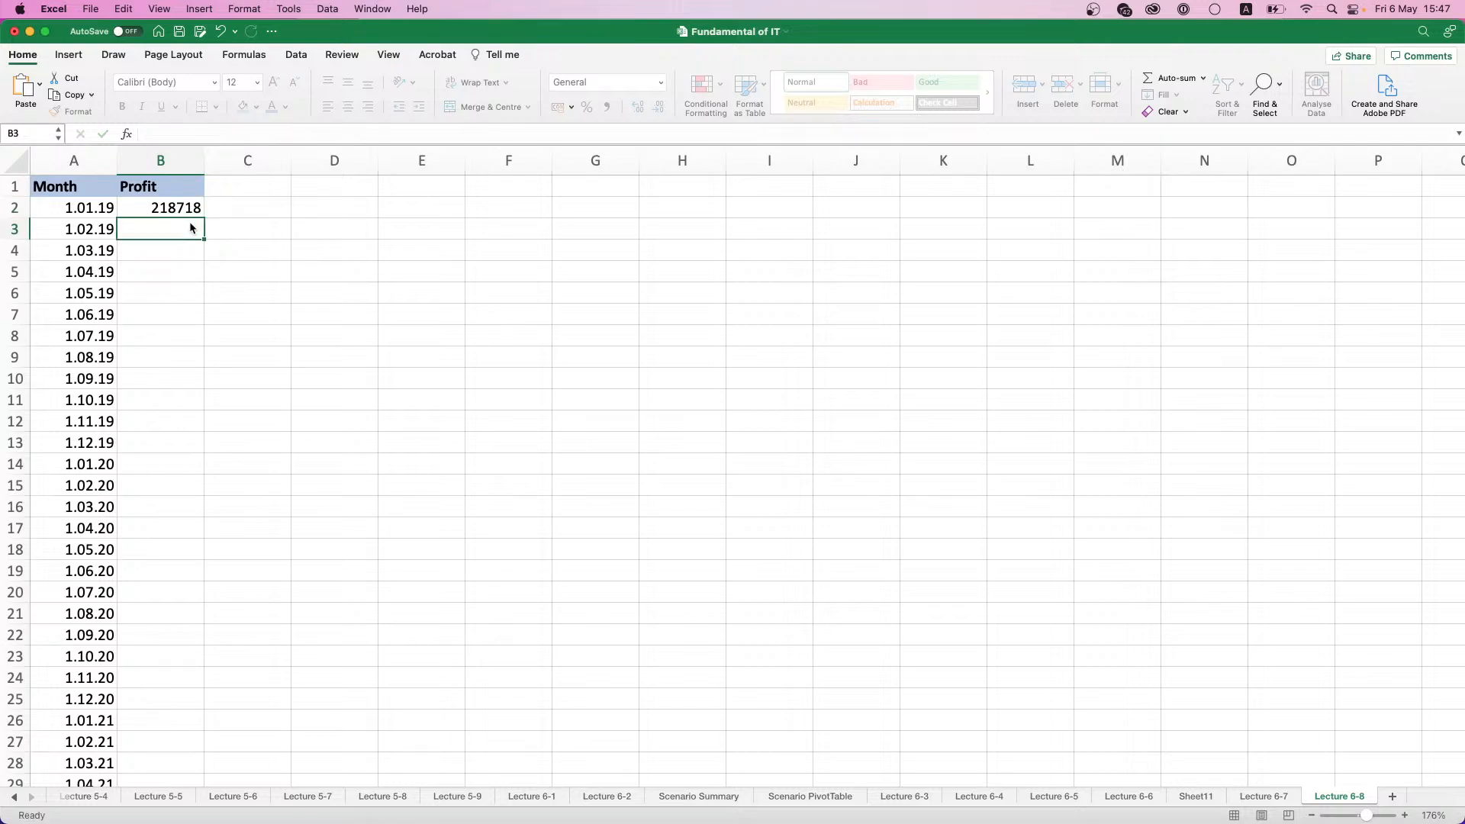
- Fill the RANDBETWEEN formula down the Profit column to row 61 and replace the formulas with their values
left_click(190, 211)
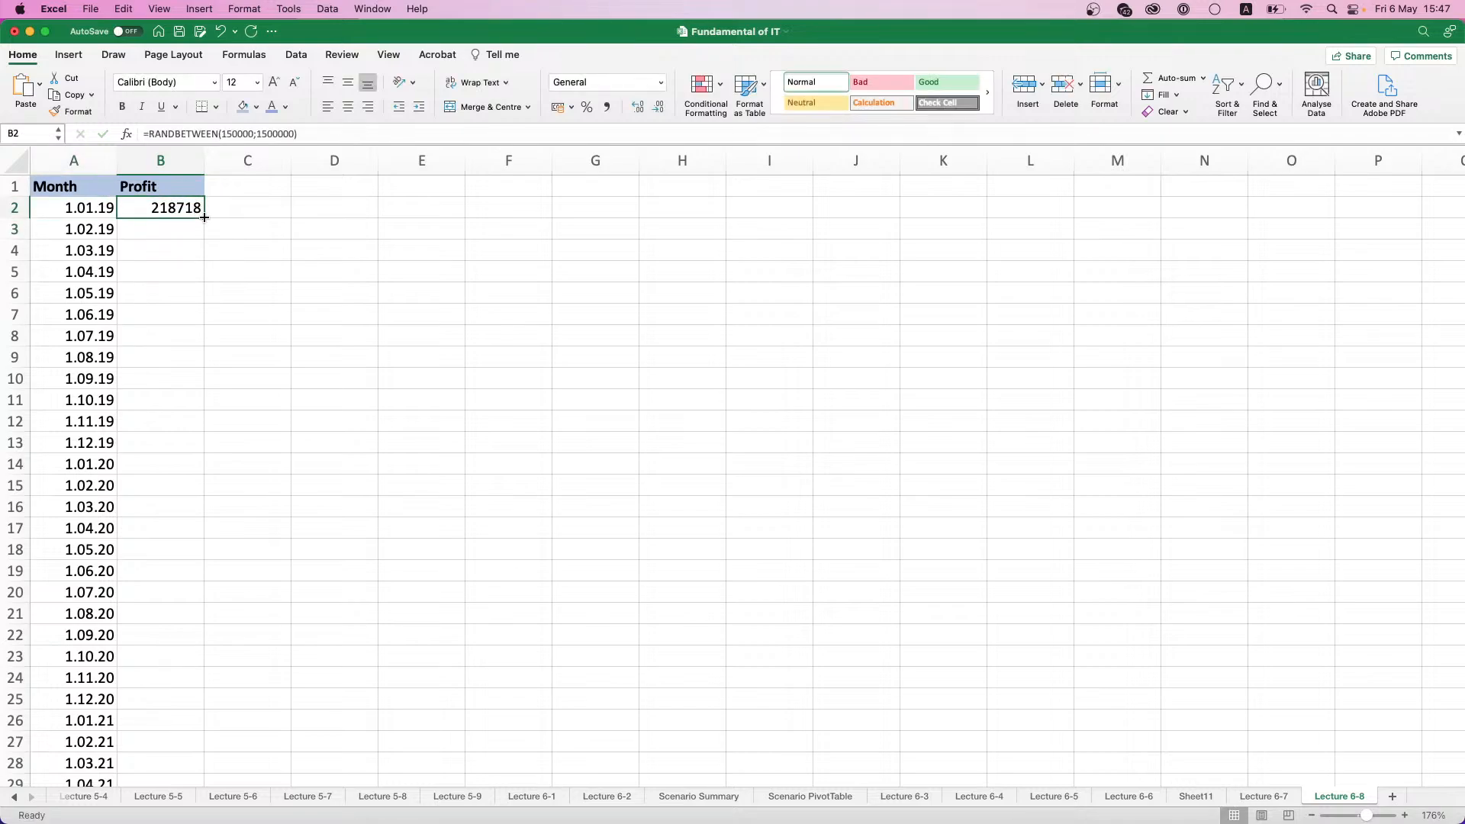
double_click(204, 218)
key("super+c")
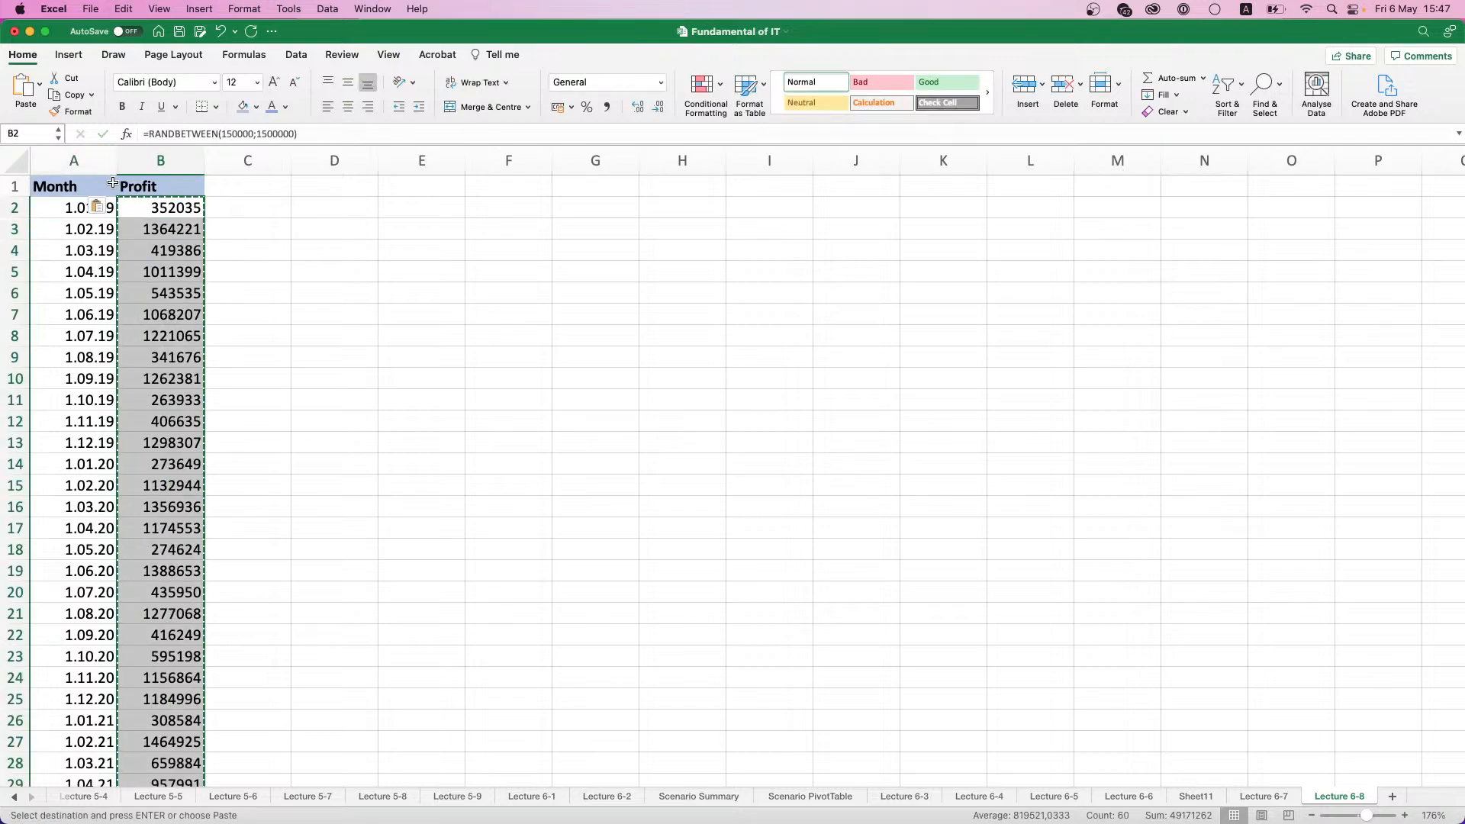
left_click(100, 207)
left_click(149, 277)
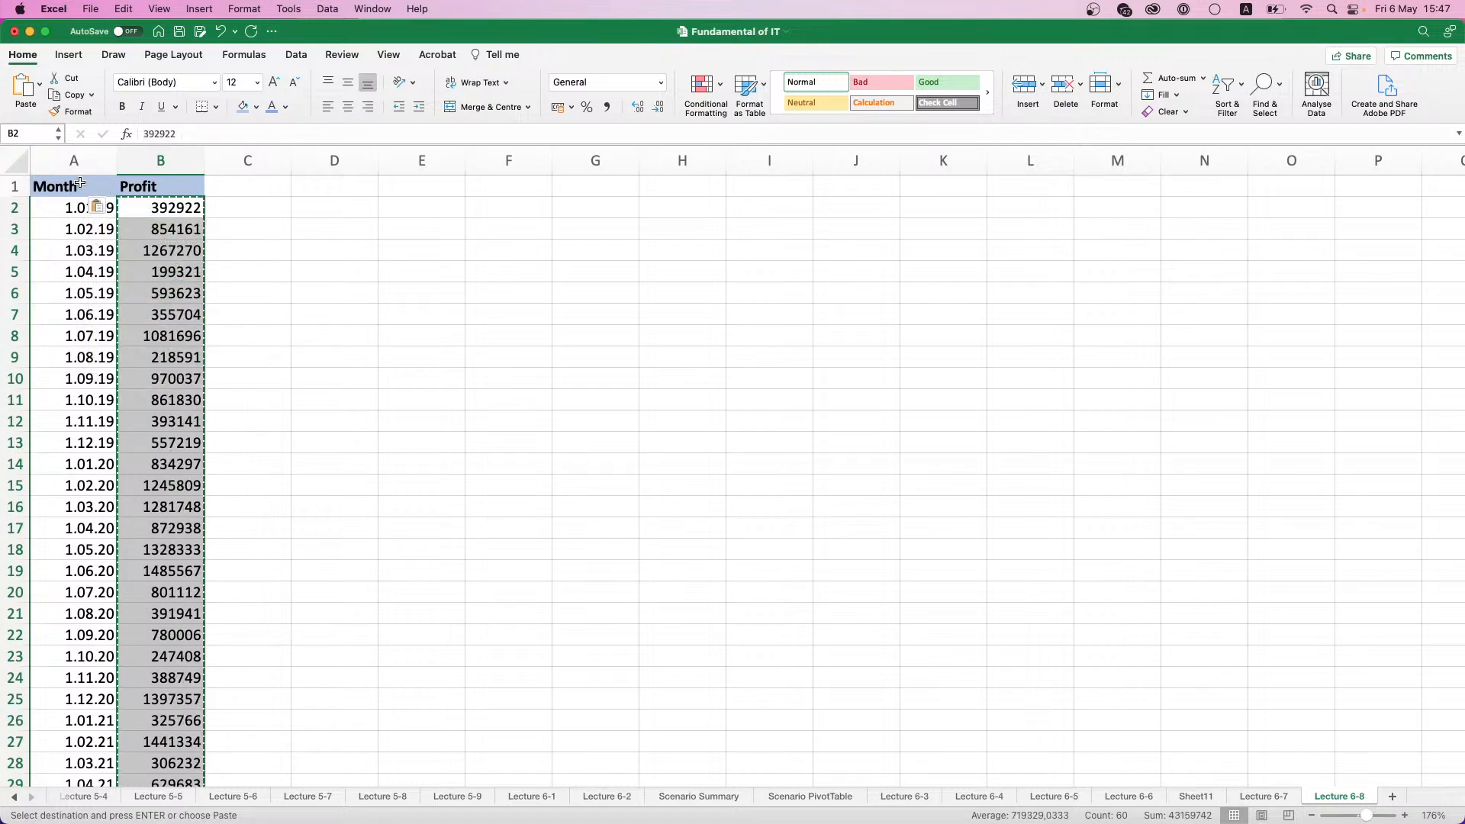
- Insert a clustered column chart from the Month and Profit data in A1:B61
left_click_drag(141, 186, 80, 183)
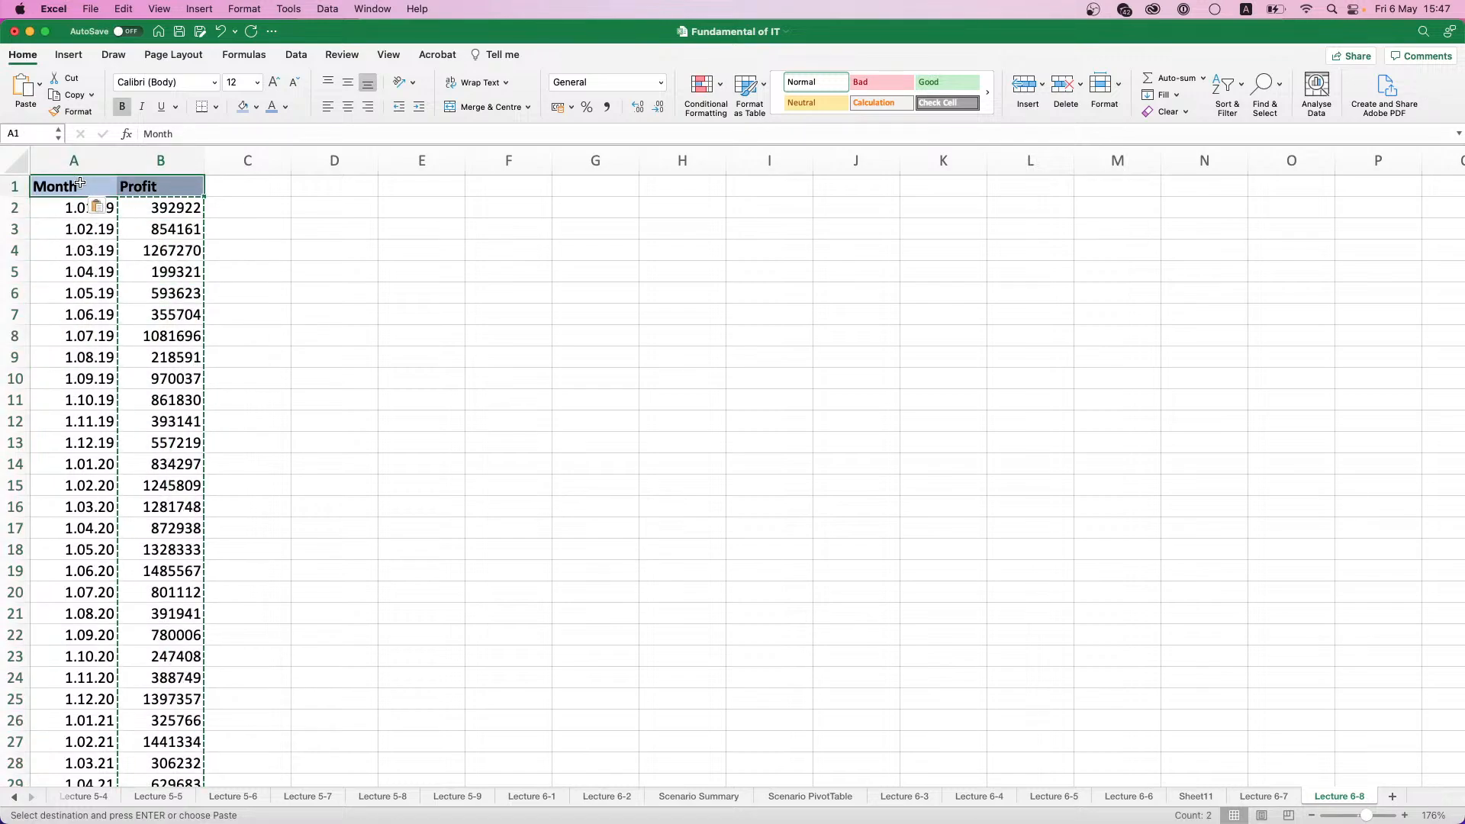
key("super+shift+Down")
left_click(68, 54)
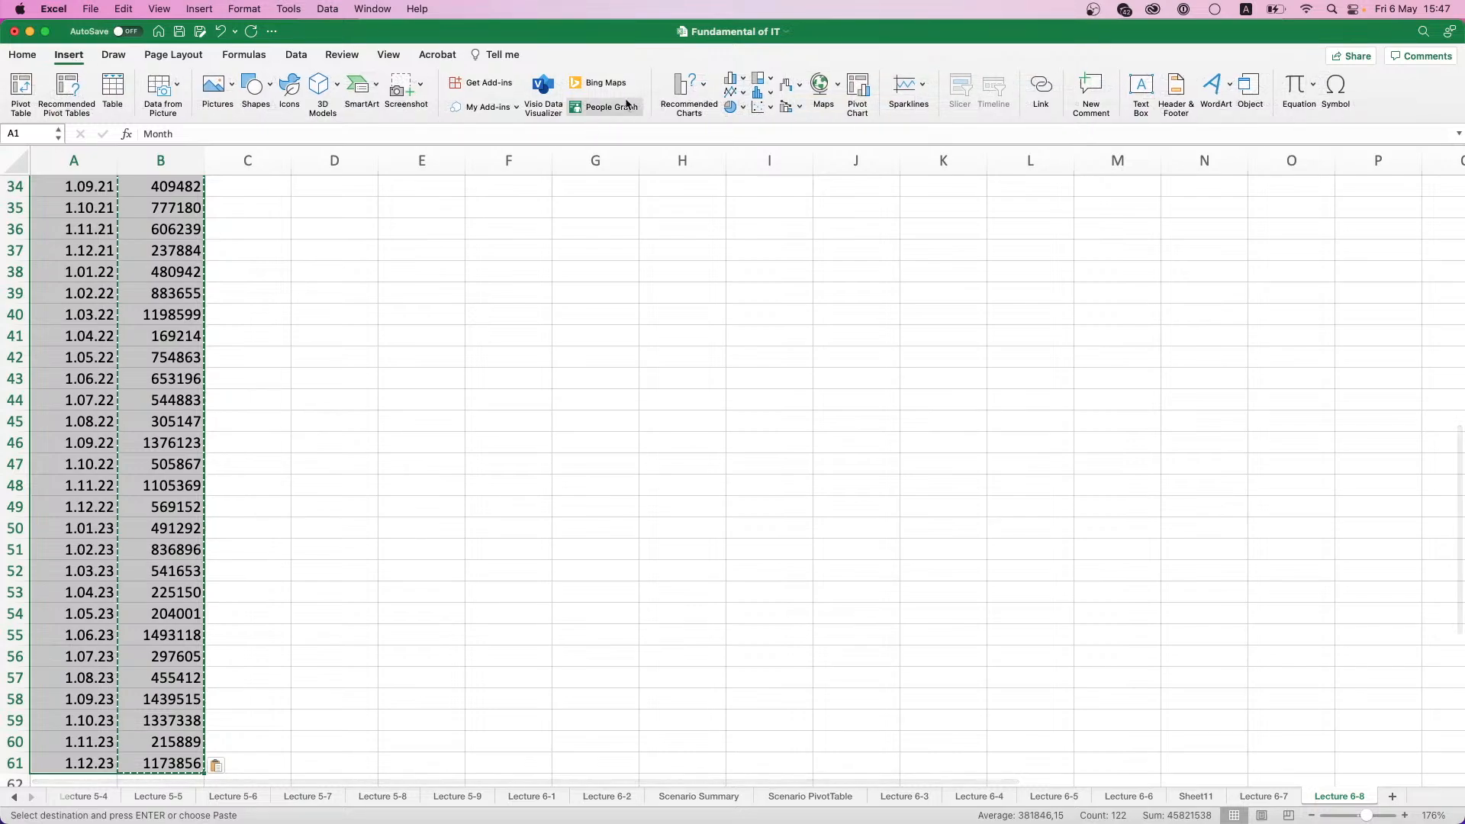
left_click(733, 79)
left_click(763, 147)
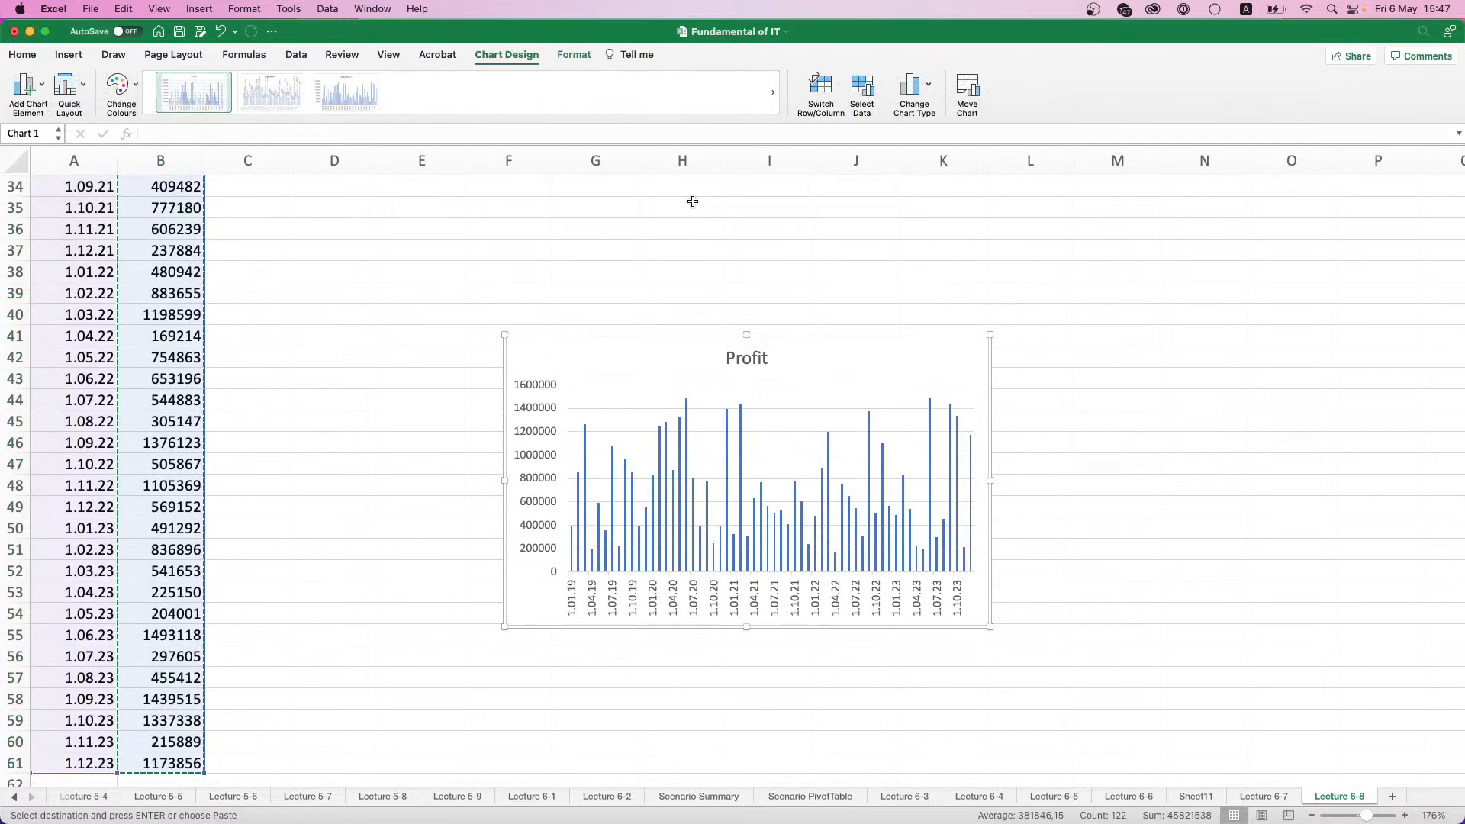
- Move the Profit chart up beside the first data rows and enlarge it to cover about columns E to M, rows 2 to 23
left_click_drag(677, 337, 490, 242)
scroll(482, 257, "up", 3)
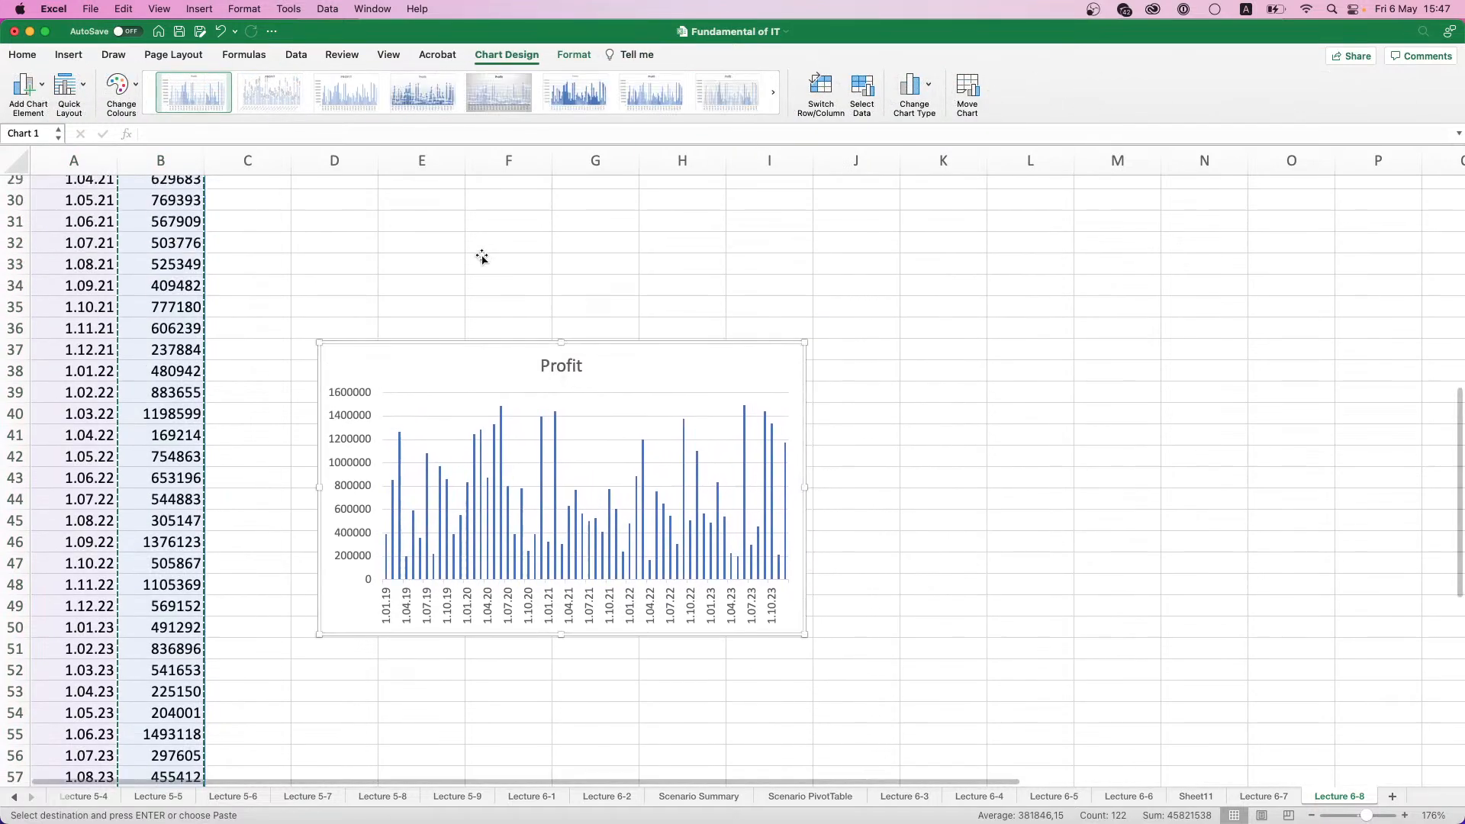
scroll(483, 335, "up", 3)
left_click_drag(484, 507, 469, 200)
scroll(460, 301, "up", 5)
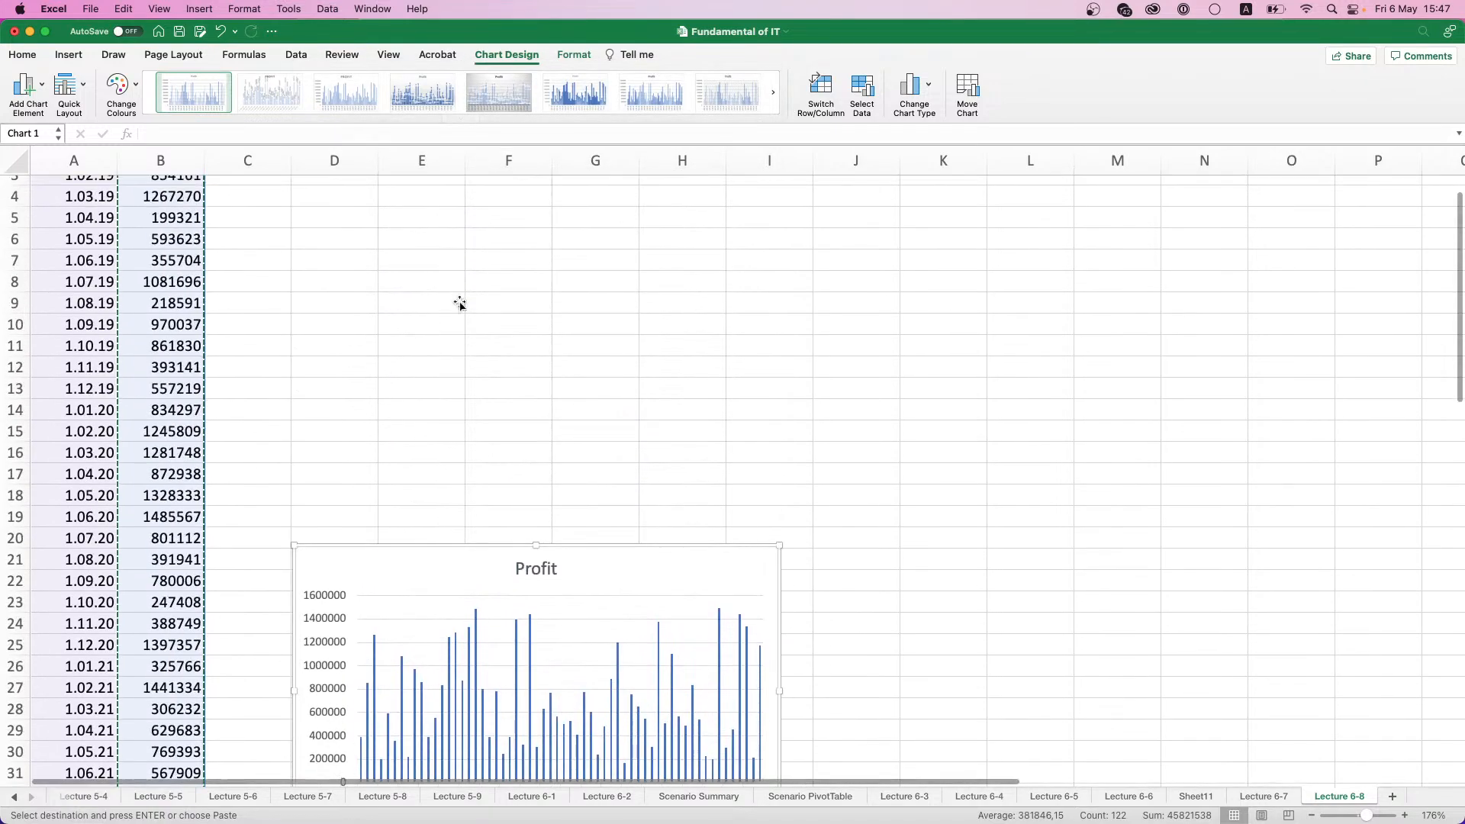
scroll(460, 303, "up", 2)
left_click_drag(458, 575, 469, 213)
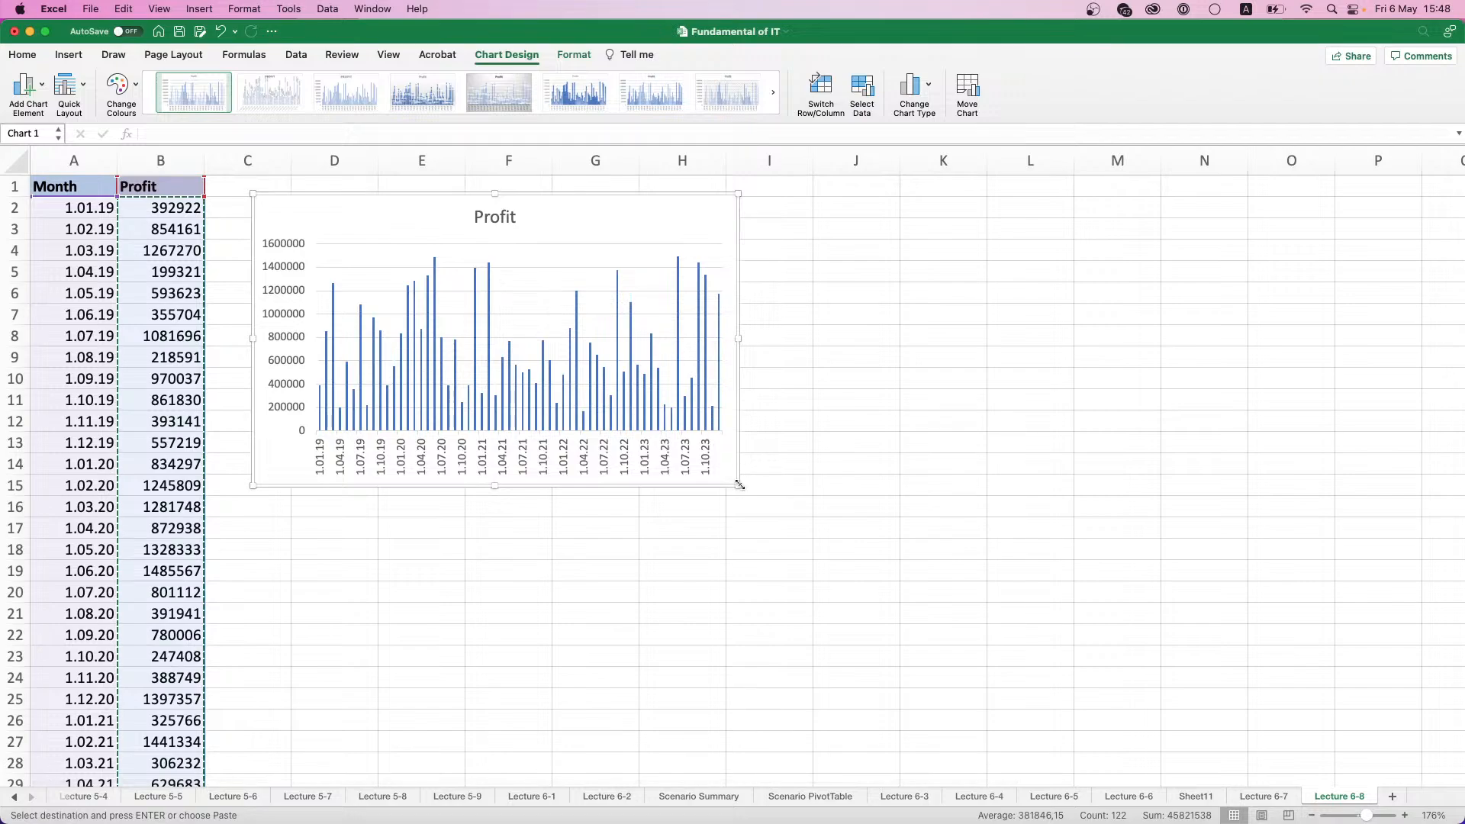
left_click_drag(740, 483, 1012, 666)
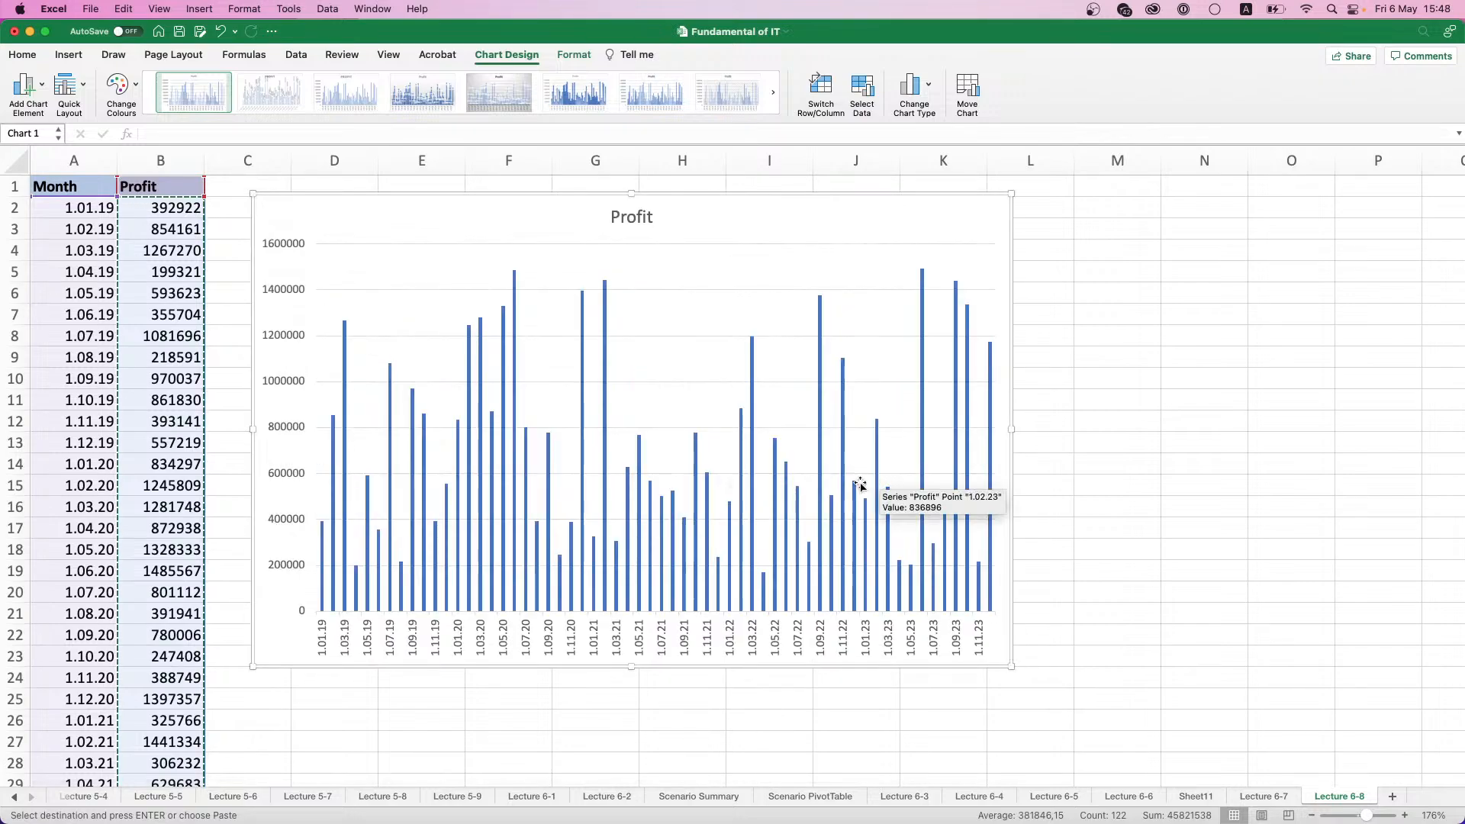
left_click_drag(569, 219, 688, 221)
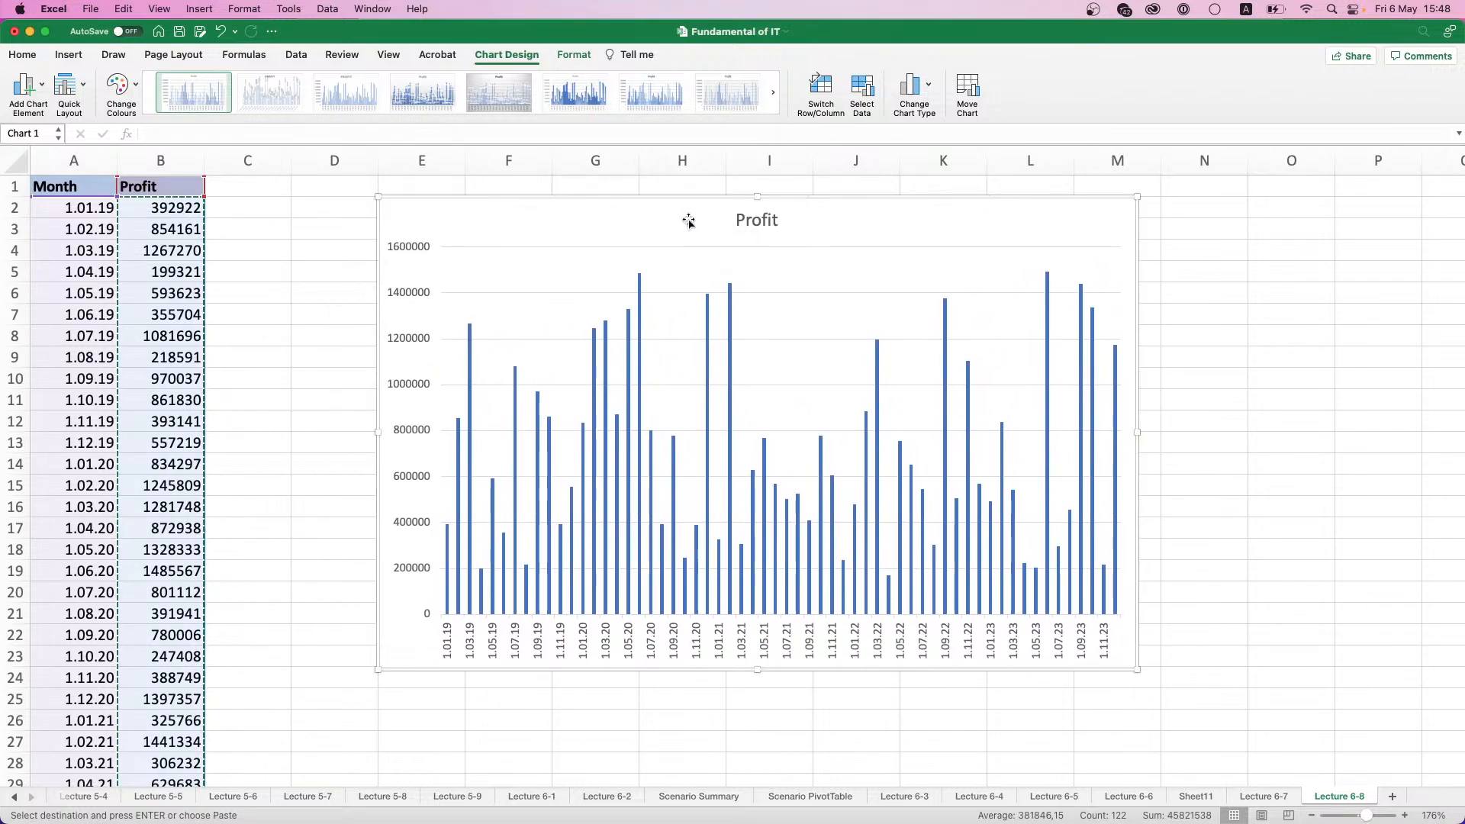
left_click(229, 202)
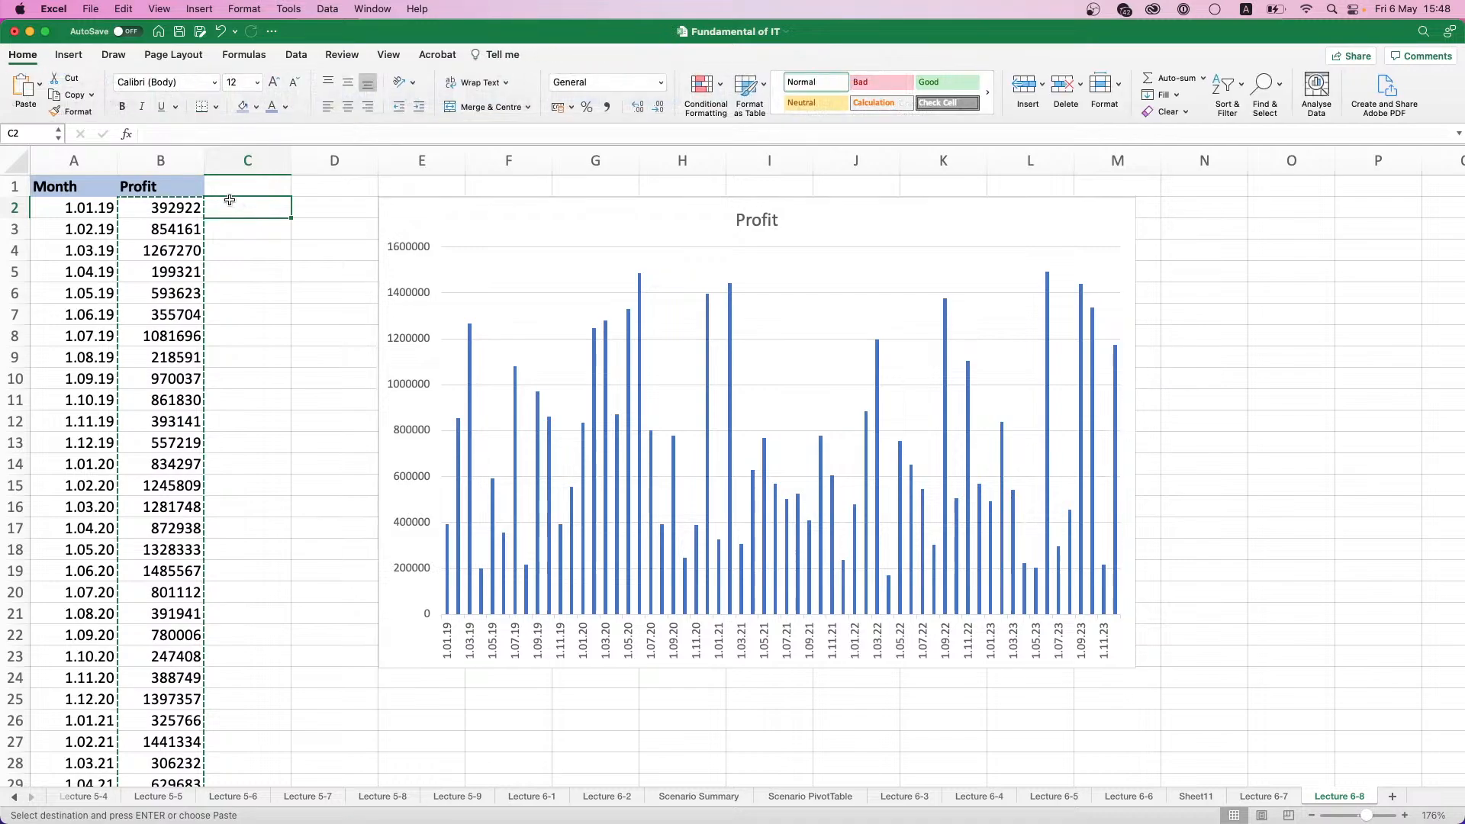
key("Escape")
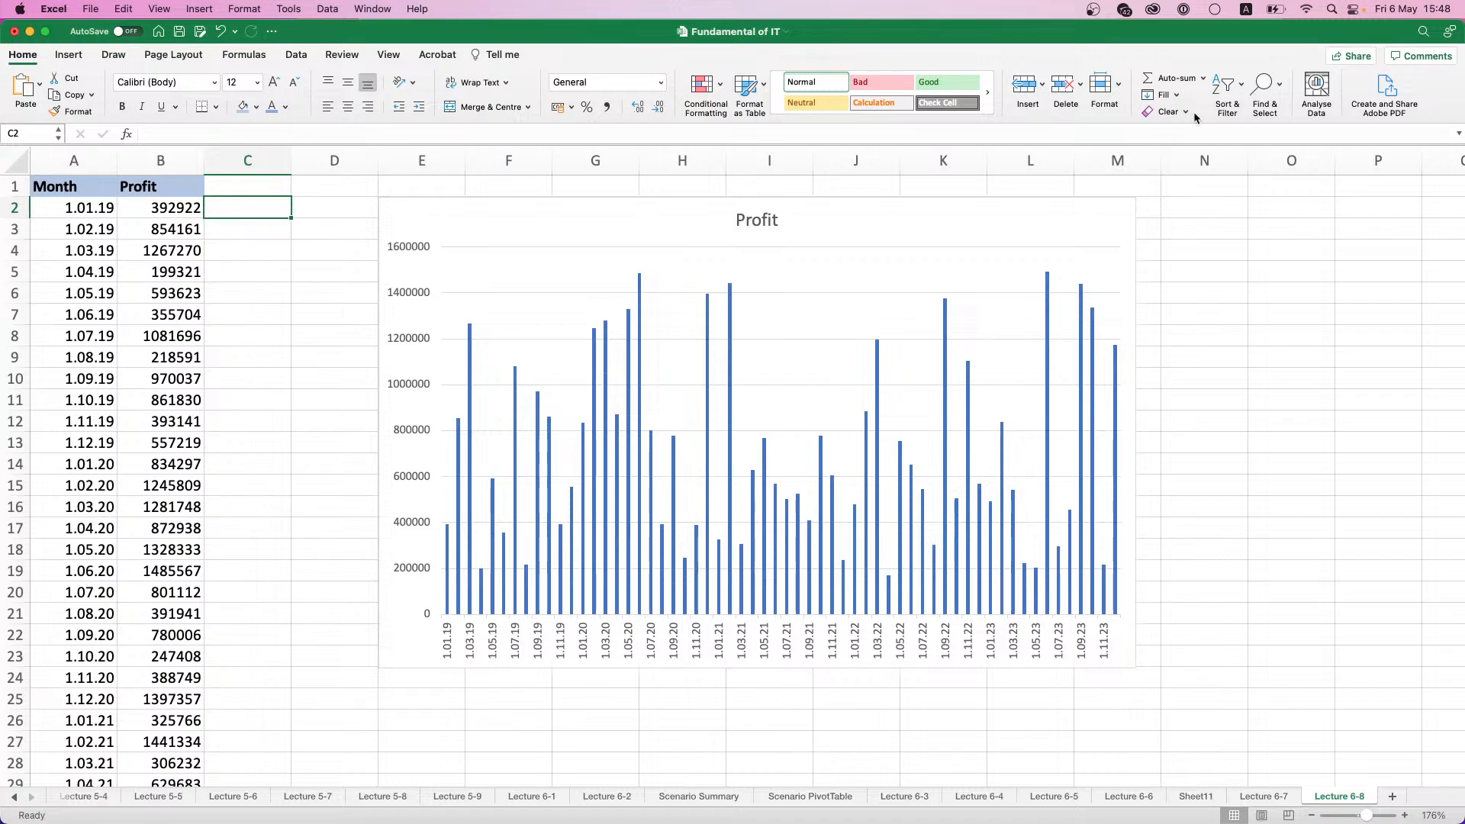
- Start the Moving Average tool from the Data Analysis tools
left_click(1326, 113)
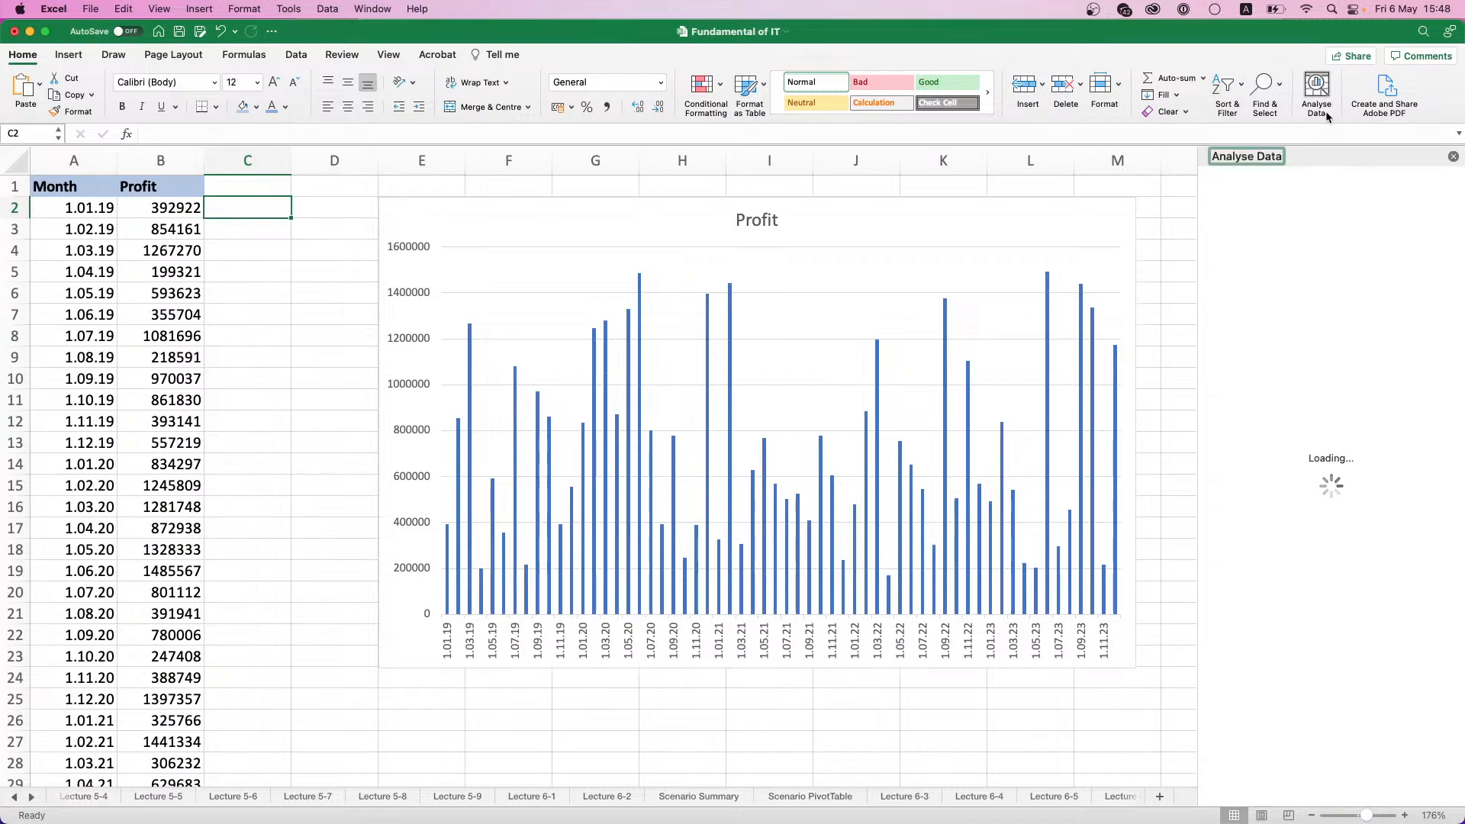
left_click(1454, 158)
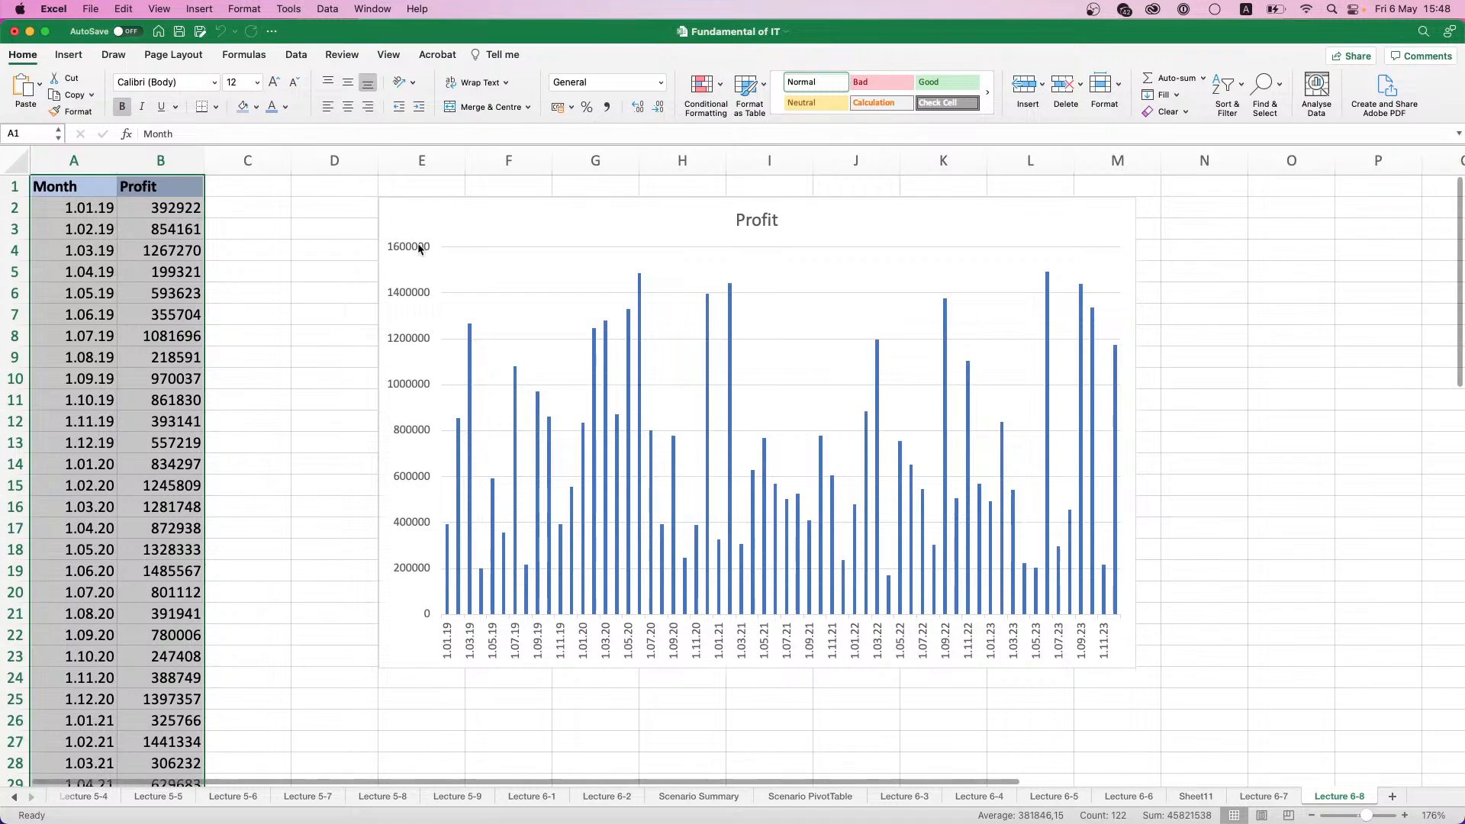
left_click(247, 186)
left_click(296, 54)
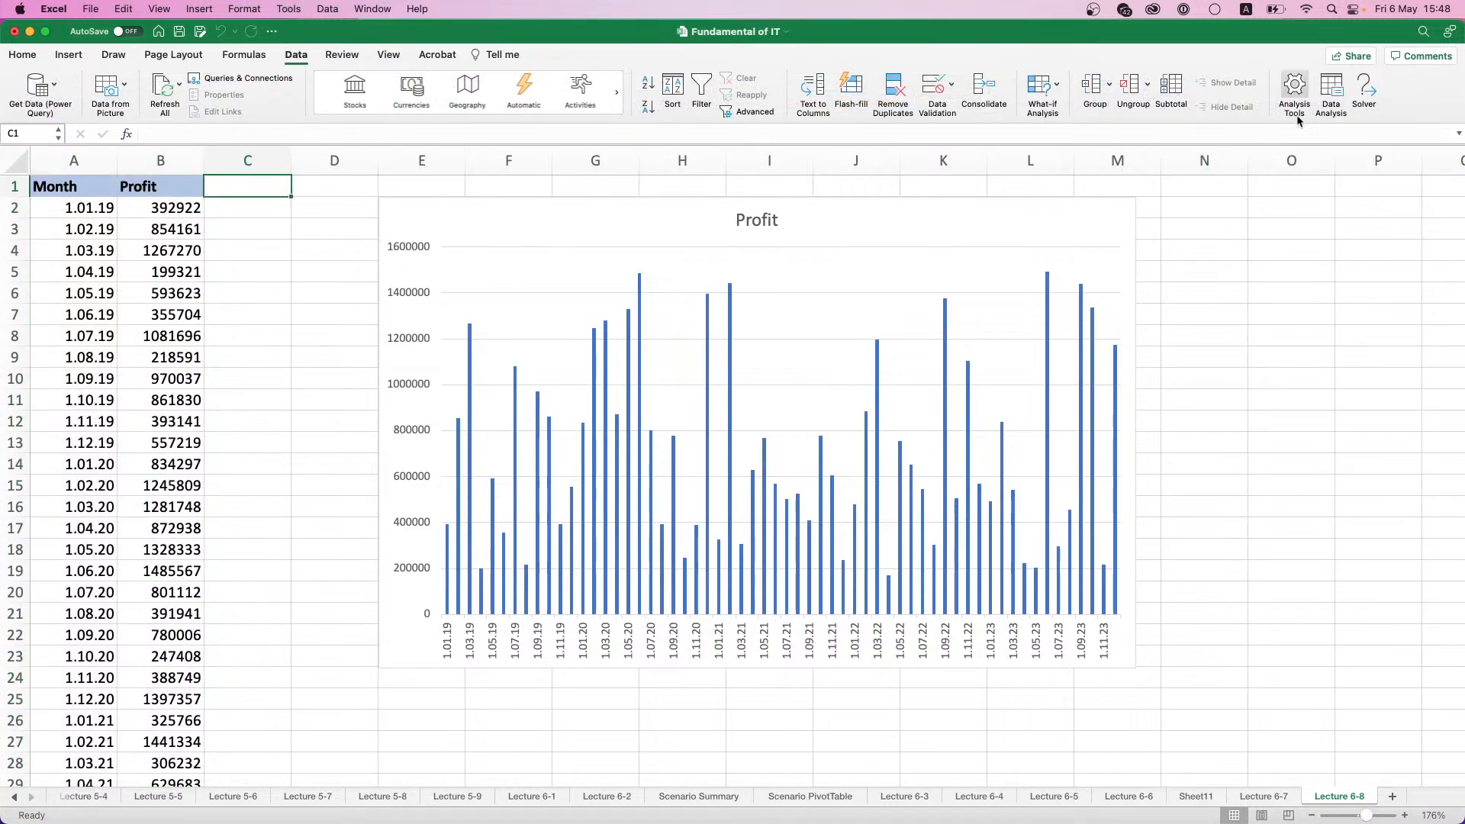
left_click(1330, 91)
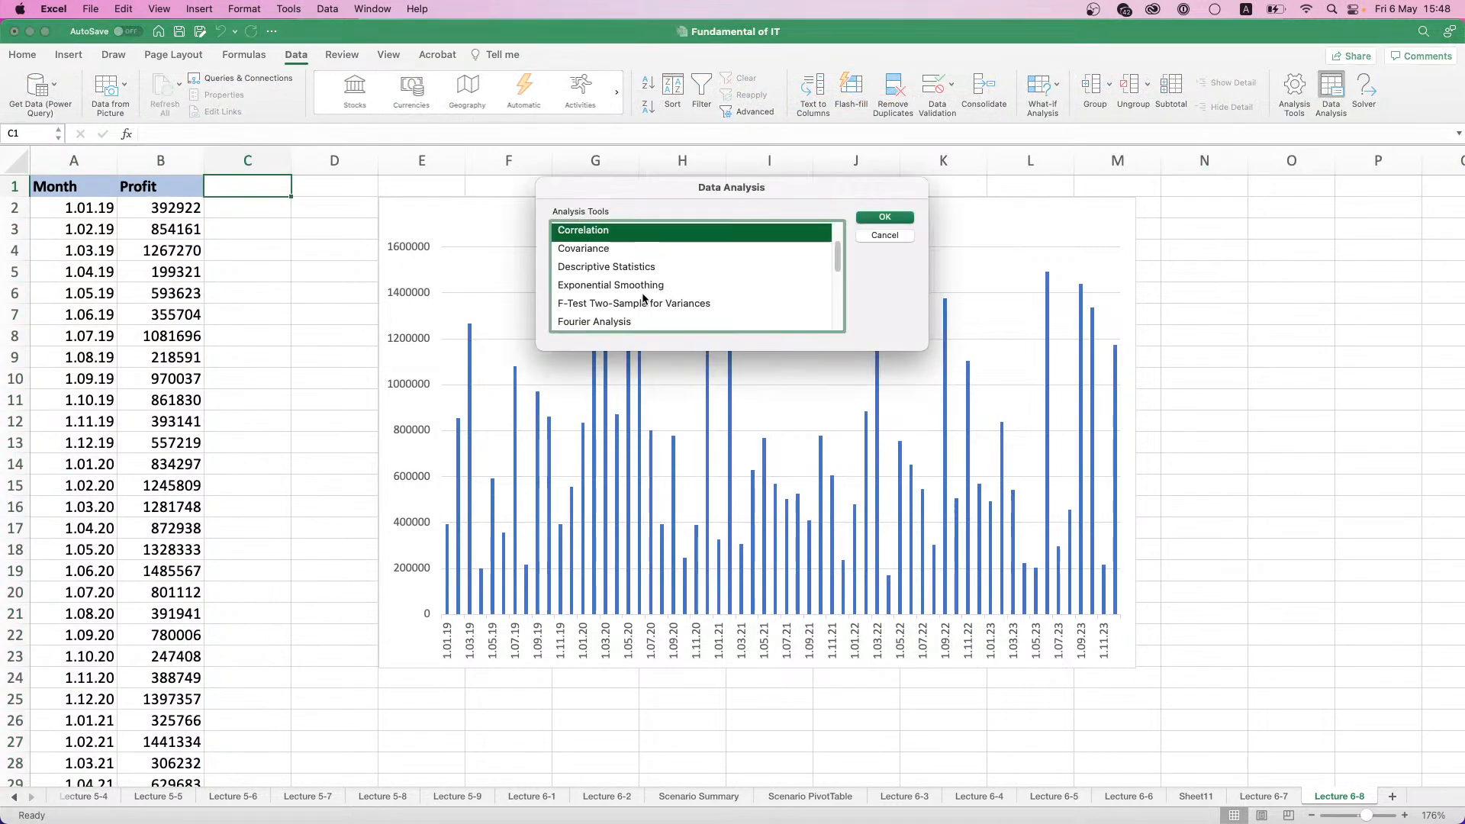
scroll(644, 298, "up", 2)
scroll(643, 299, "down", 4)
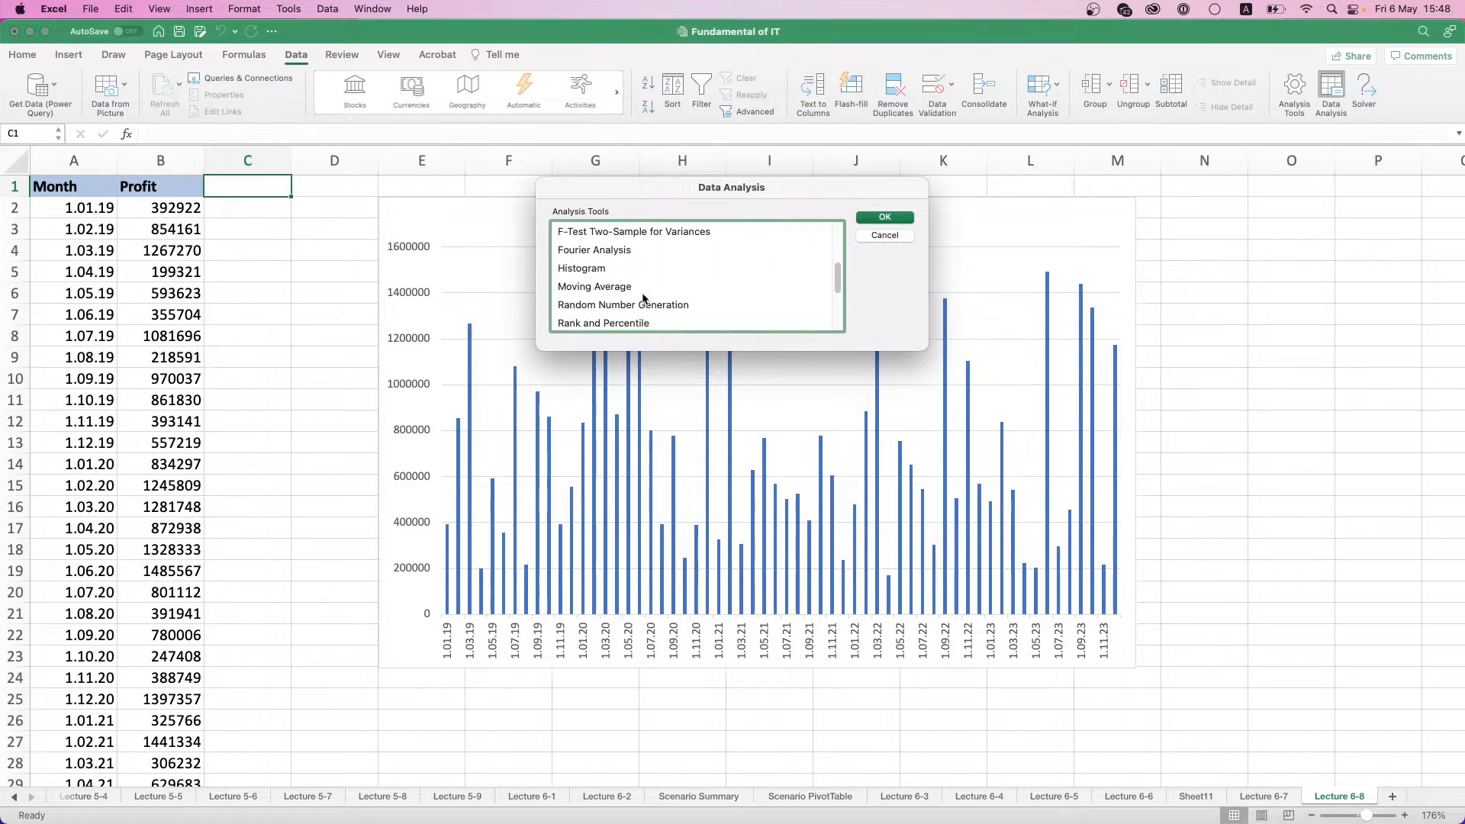
left_click(616, 287)
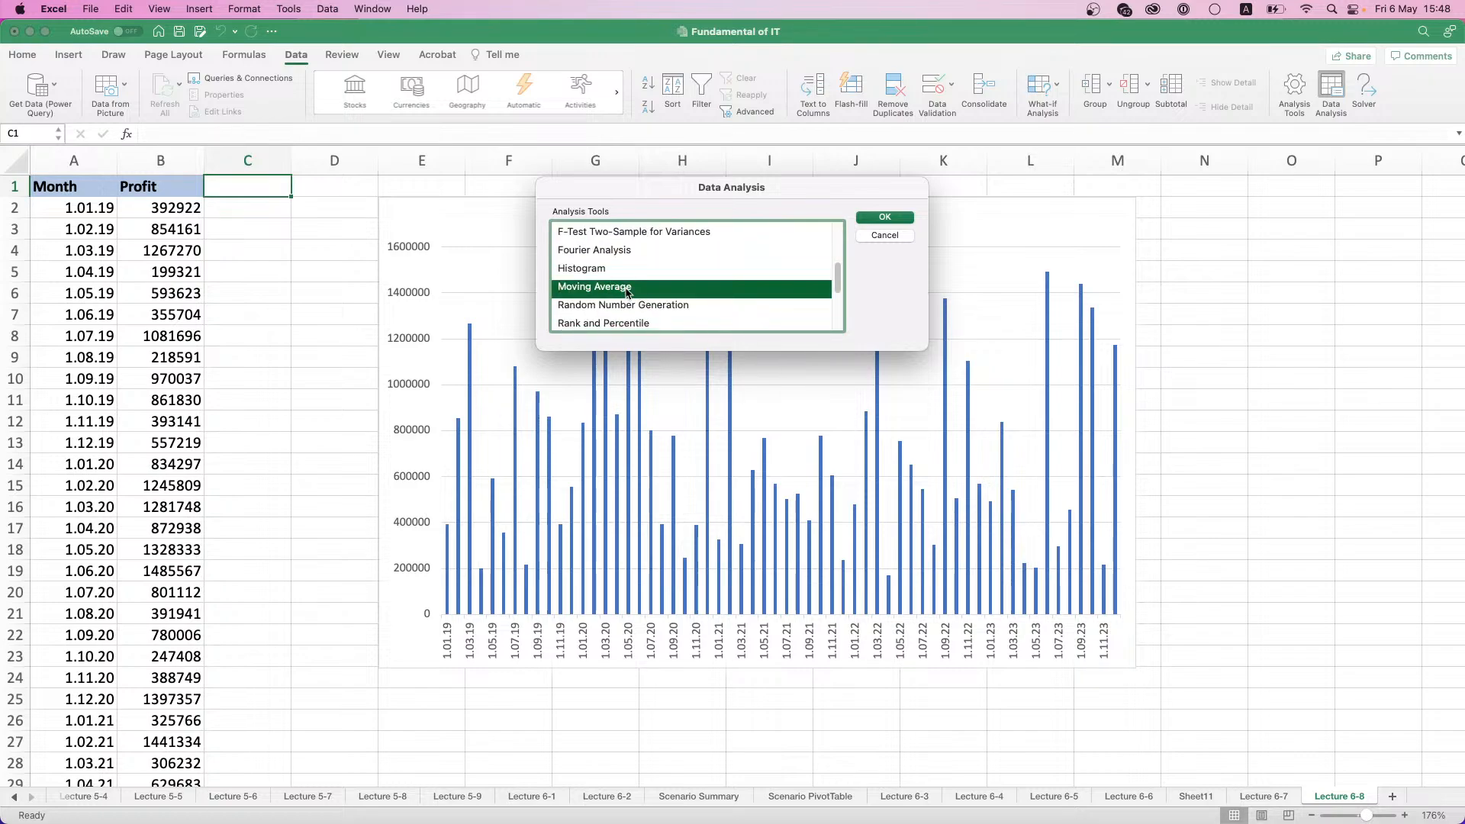
double_click(625, 287)
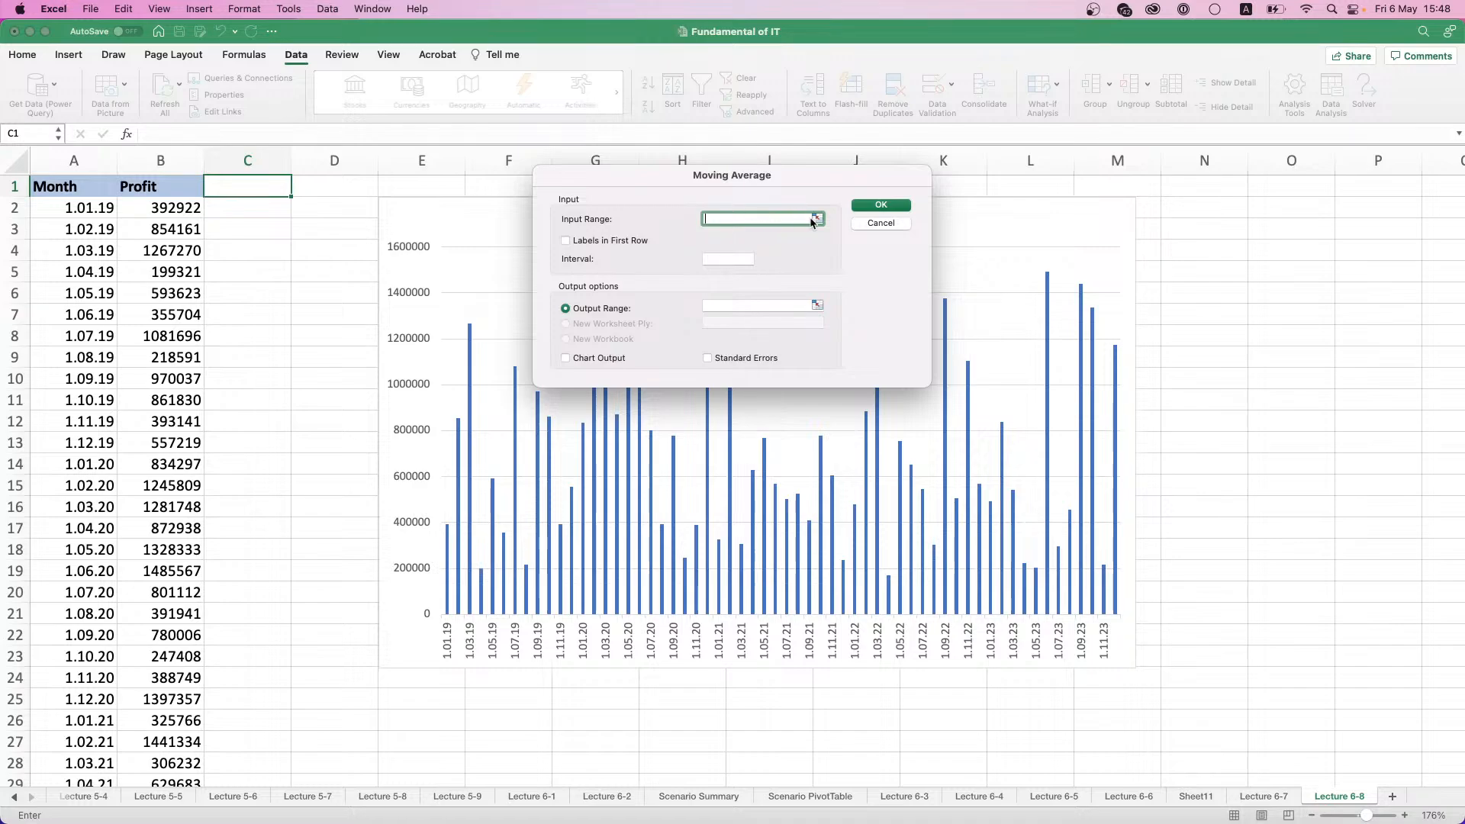
- Set the moving average input range to $B$1:$B$61 with labels in the first row, leaving the interval blank
left_click(187, 196)
key("super+shift+Down")
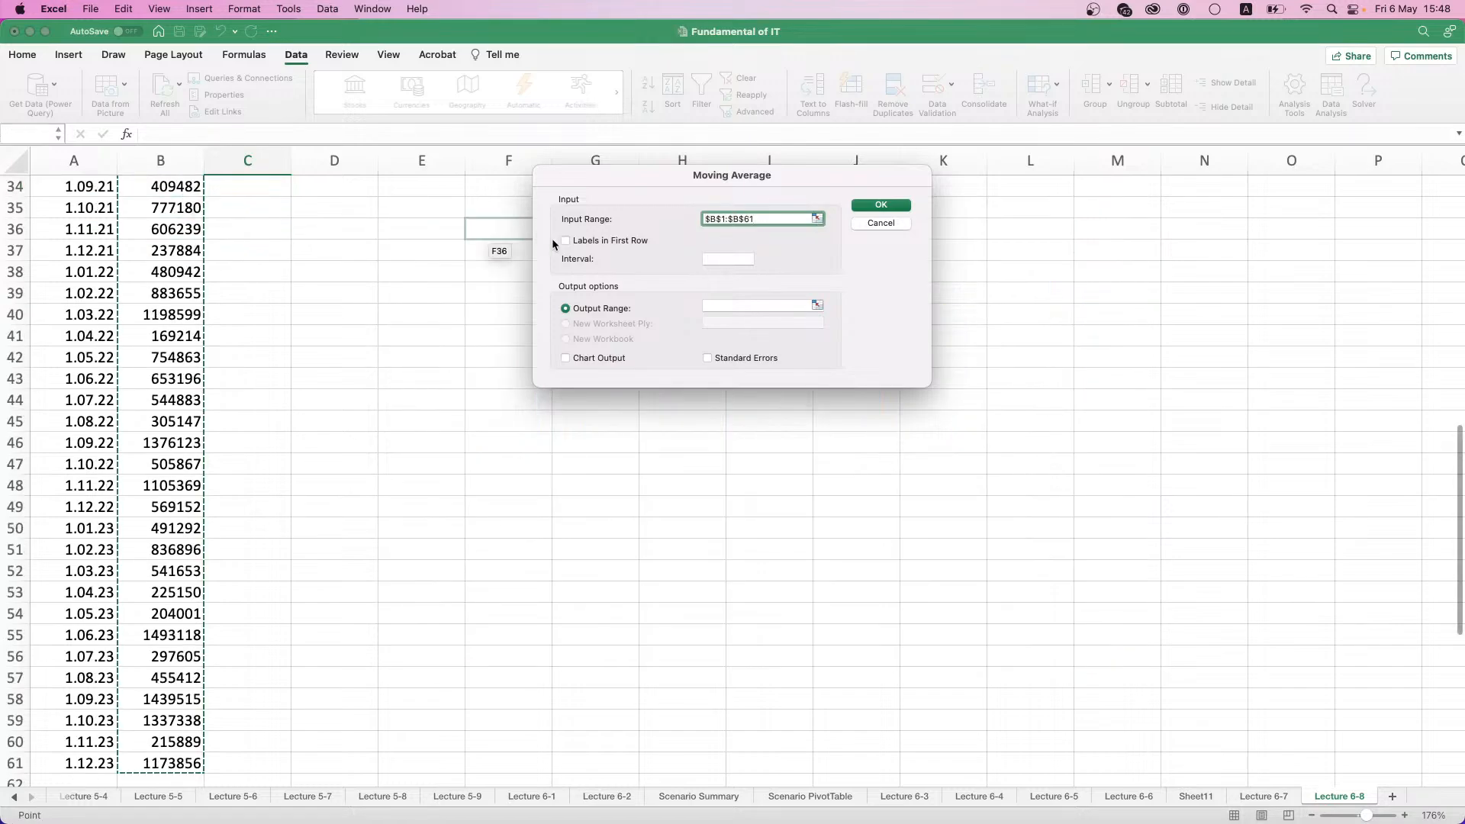
scroll(536, 248, "up", 15)
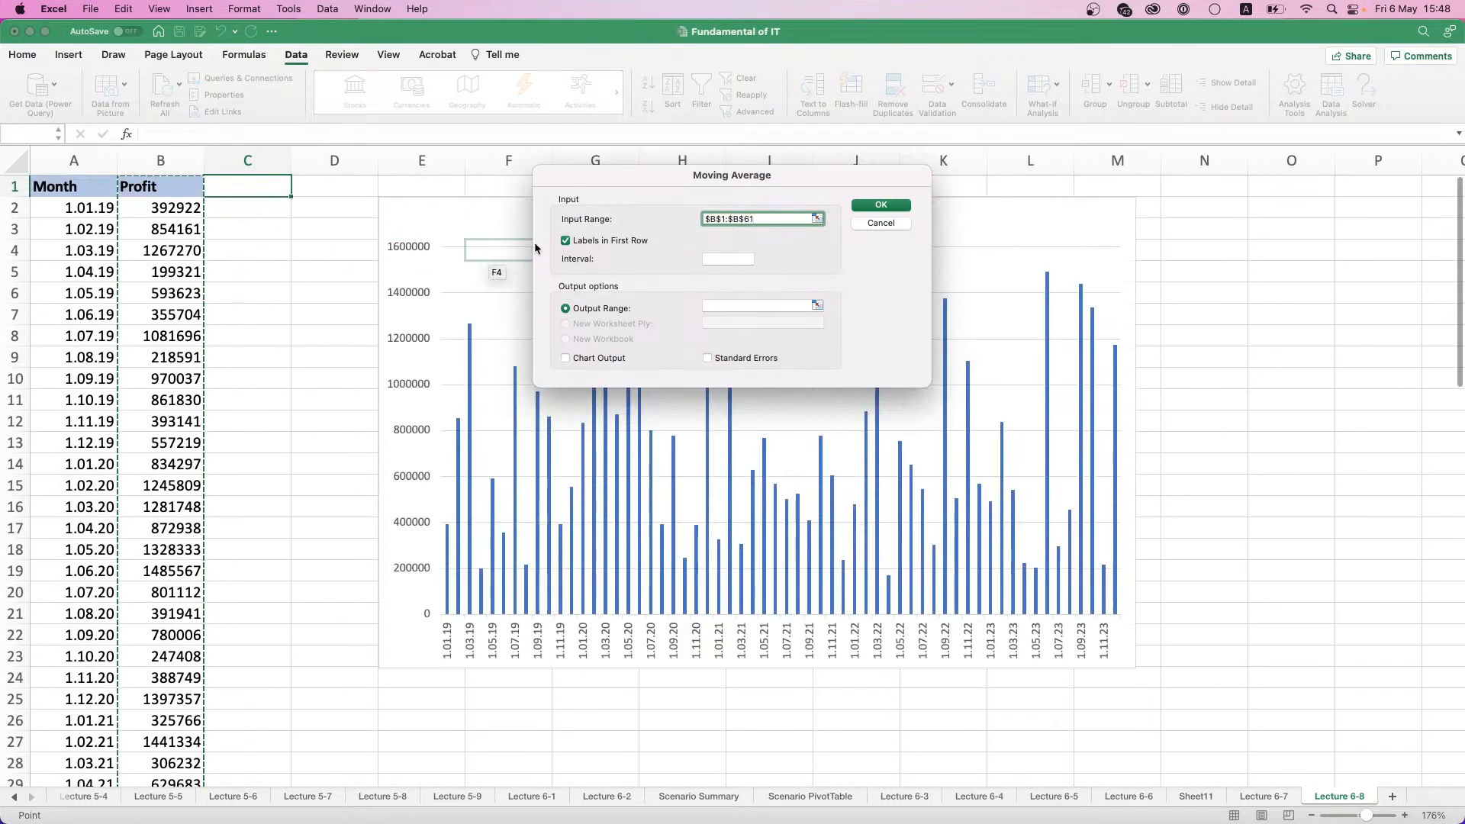
left_click(724, 258)
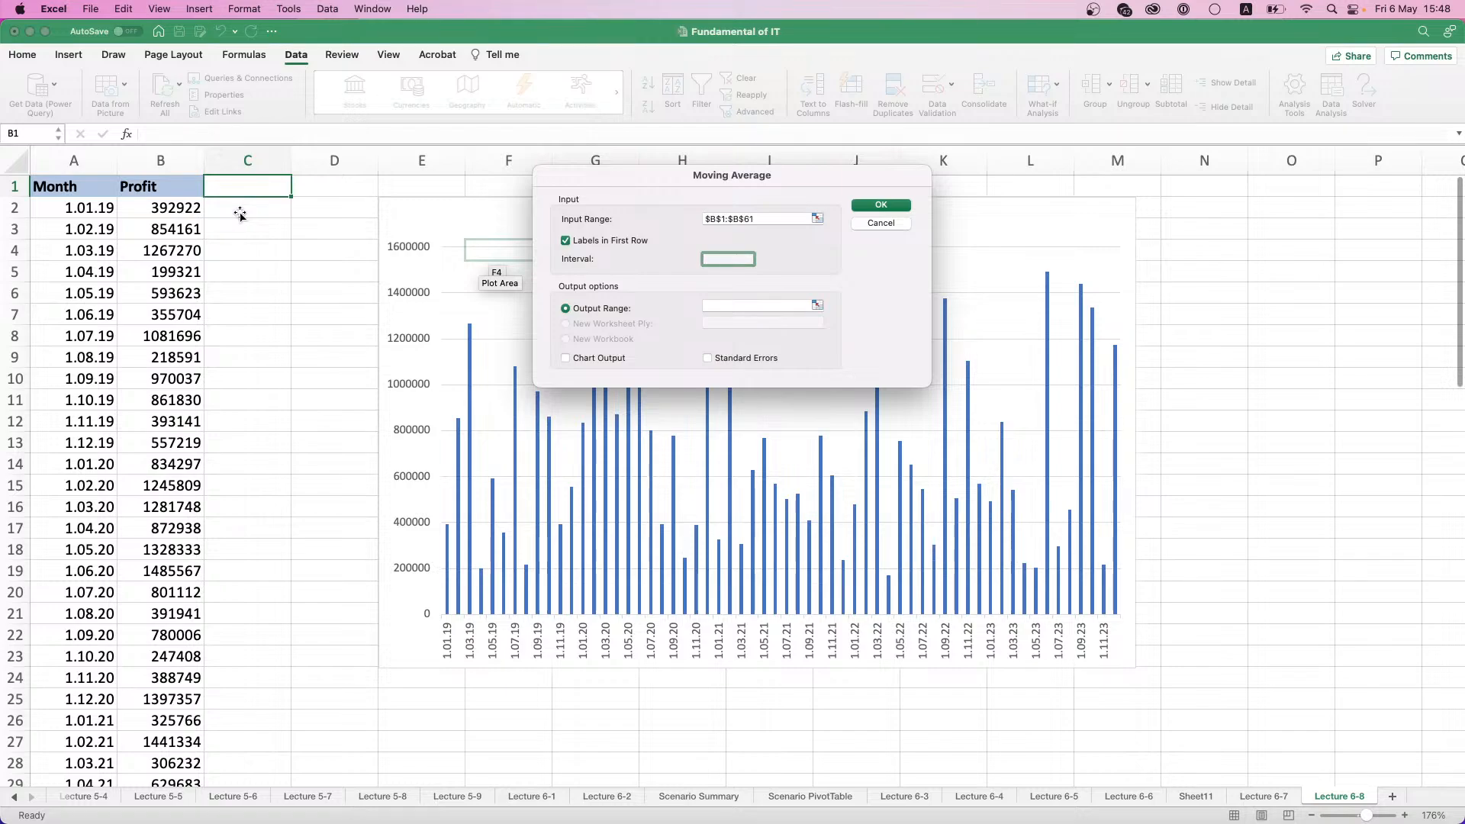
- Set the moving average output range to $C$2:$C$61 and run the analysis
left_click(816, 305)
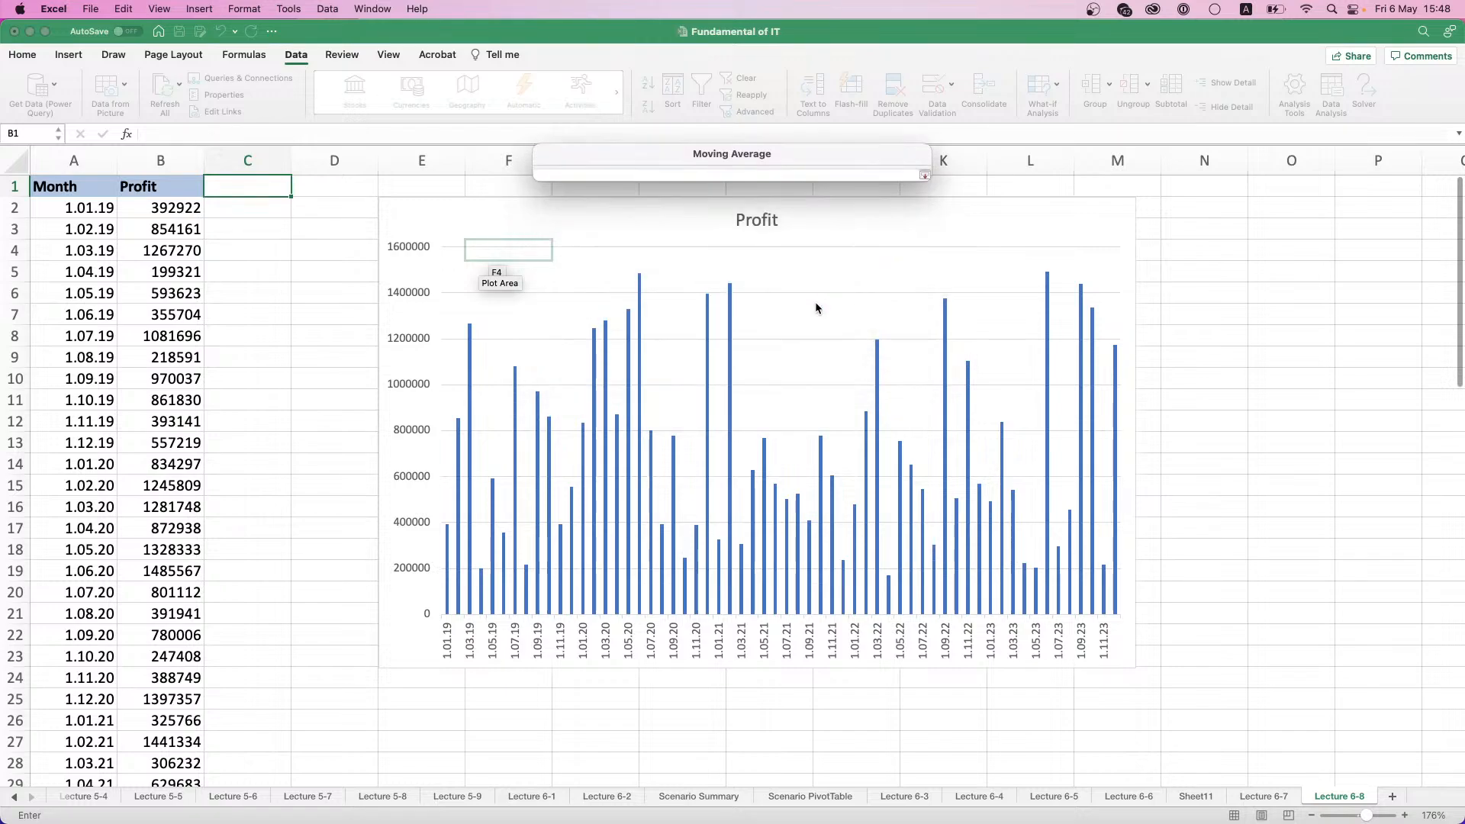
left_click(260, 210)
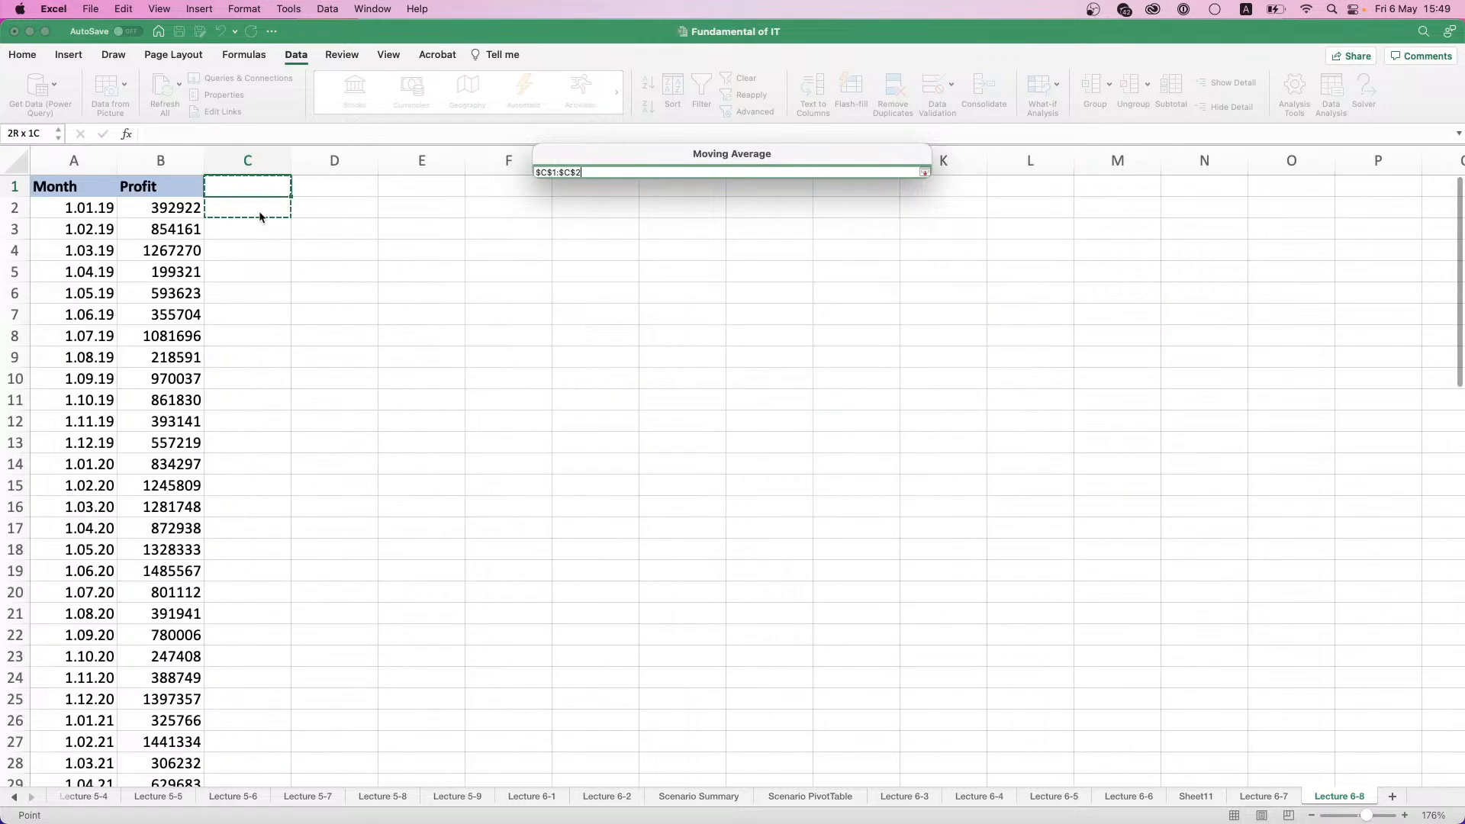
left_click_drag(244, 205, 270, 745)
scroll(252, 399, "up", 10)
scroll(251, 386, "up", 2)
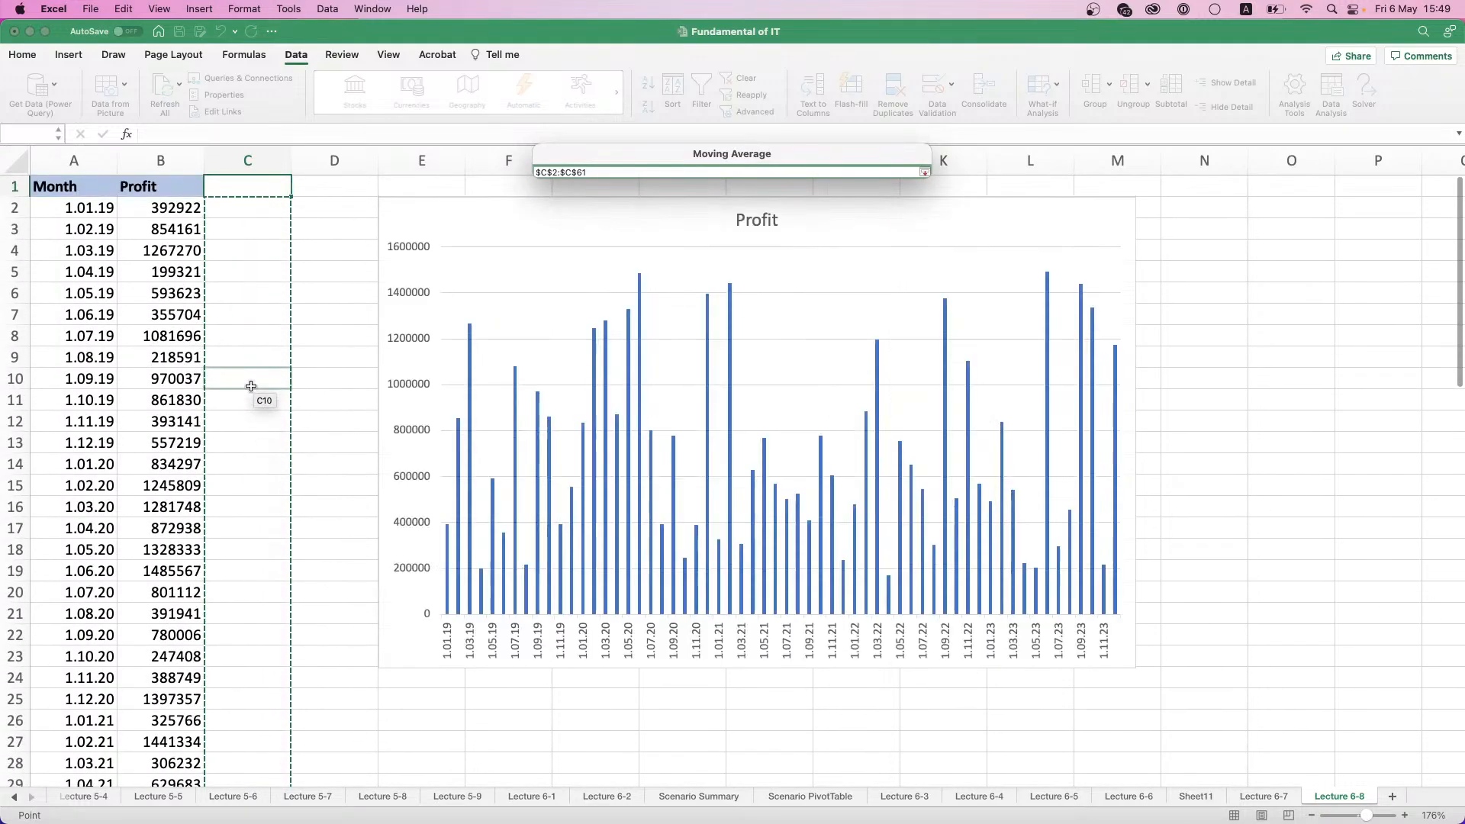
left_click(924, 173)
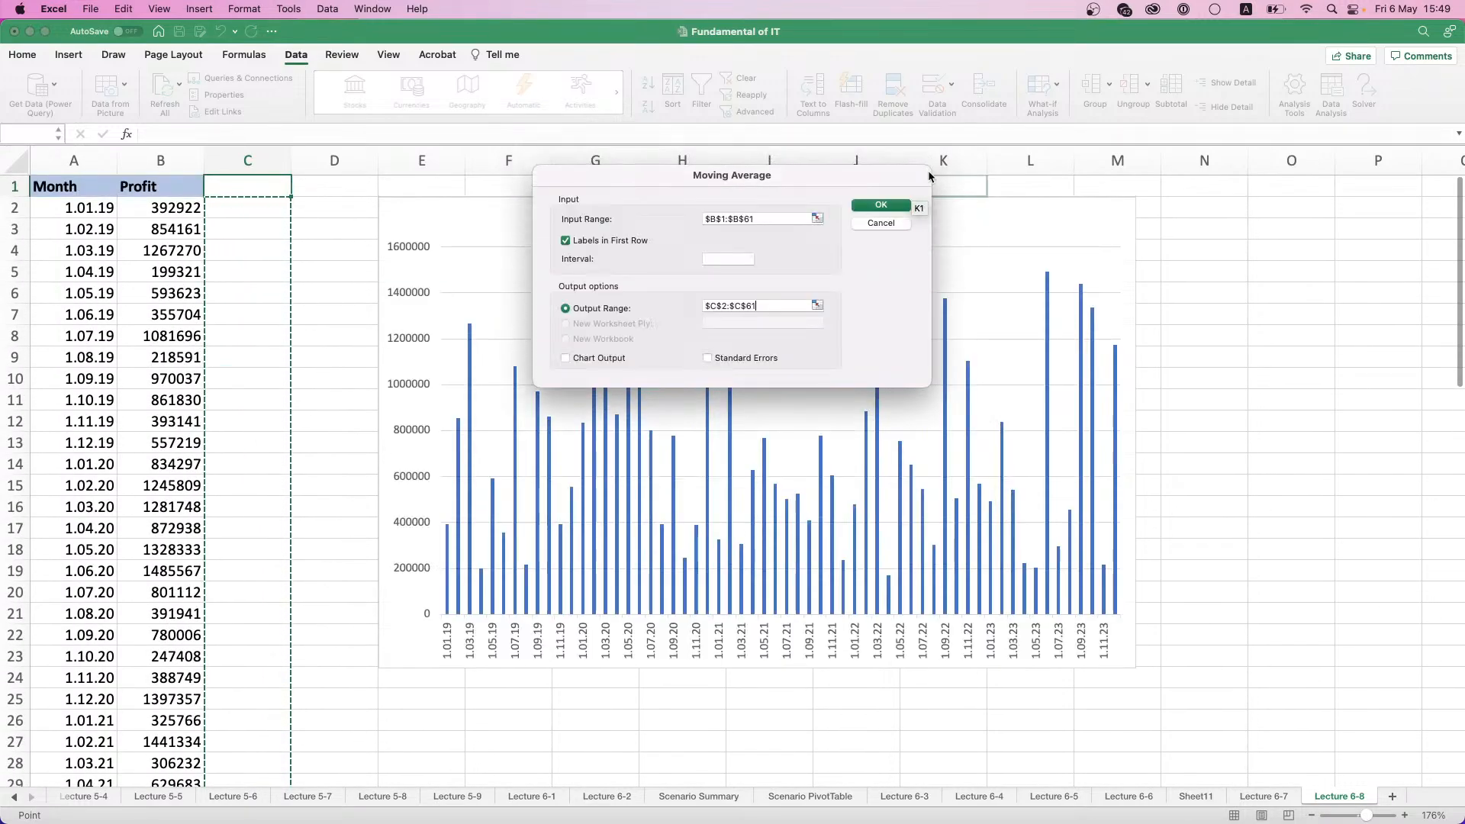
left_click(891, 209)
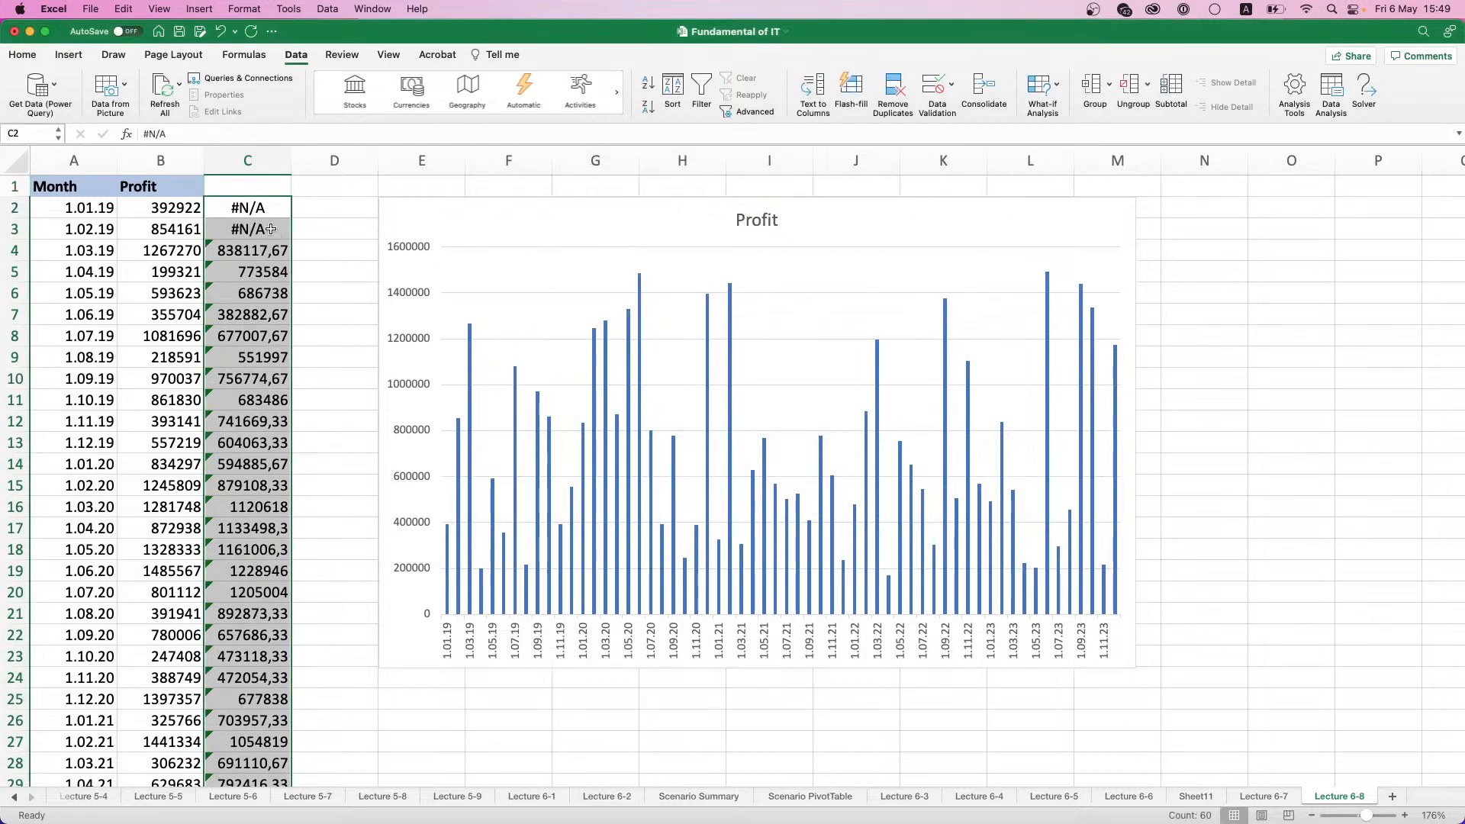
- Enter the heading "Moving Average" in C1 above the calculated averages
left_click(256, 206)
left_click_drag(256, 207, 260, 229)
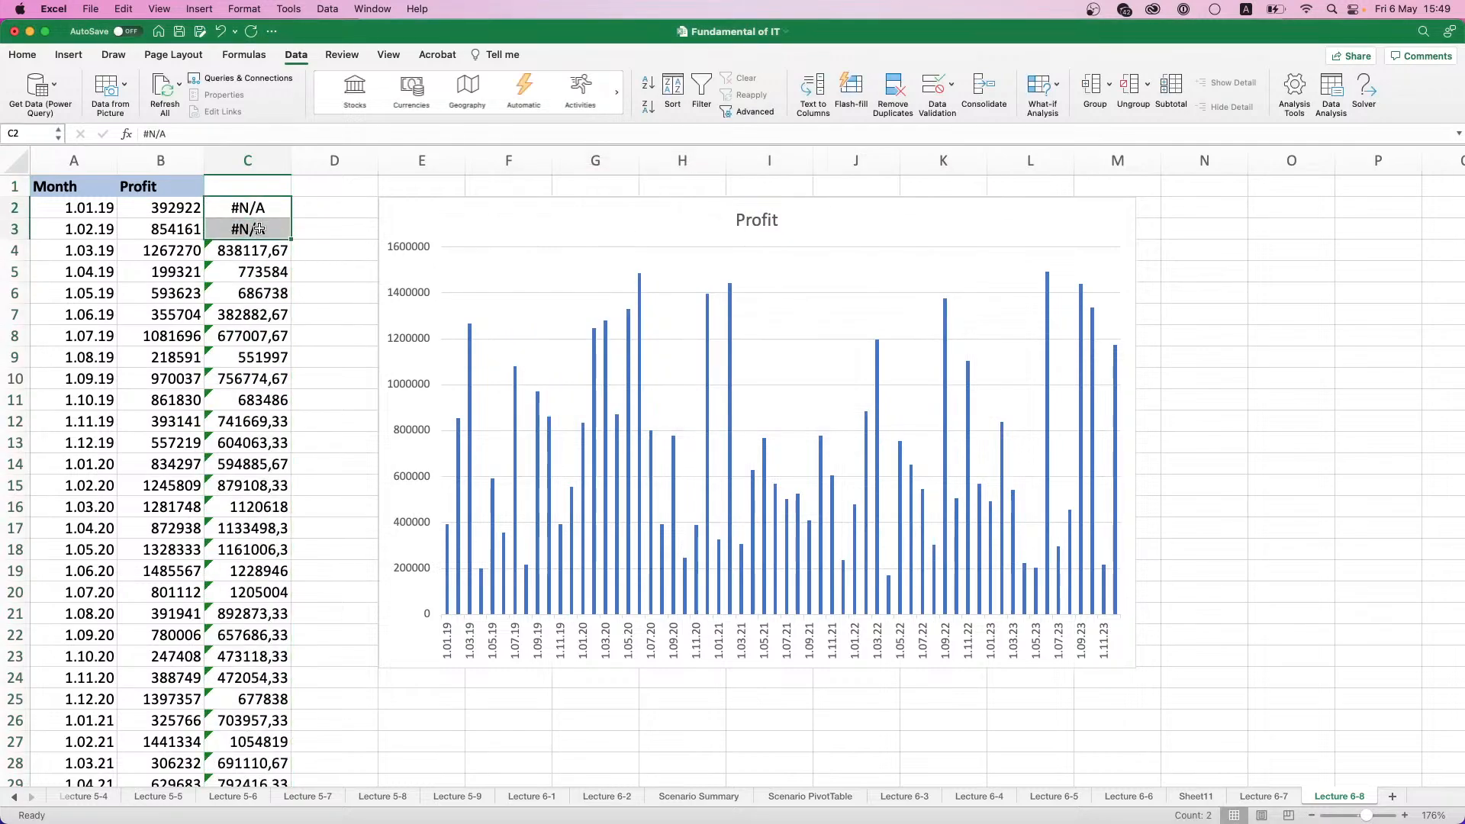
left_click(269, 200)
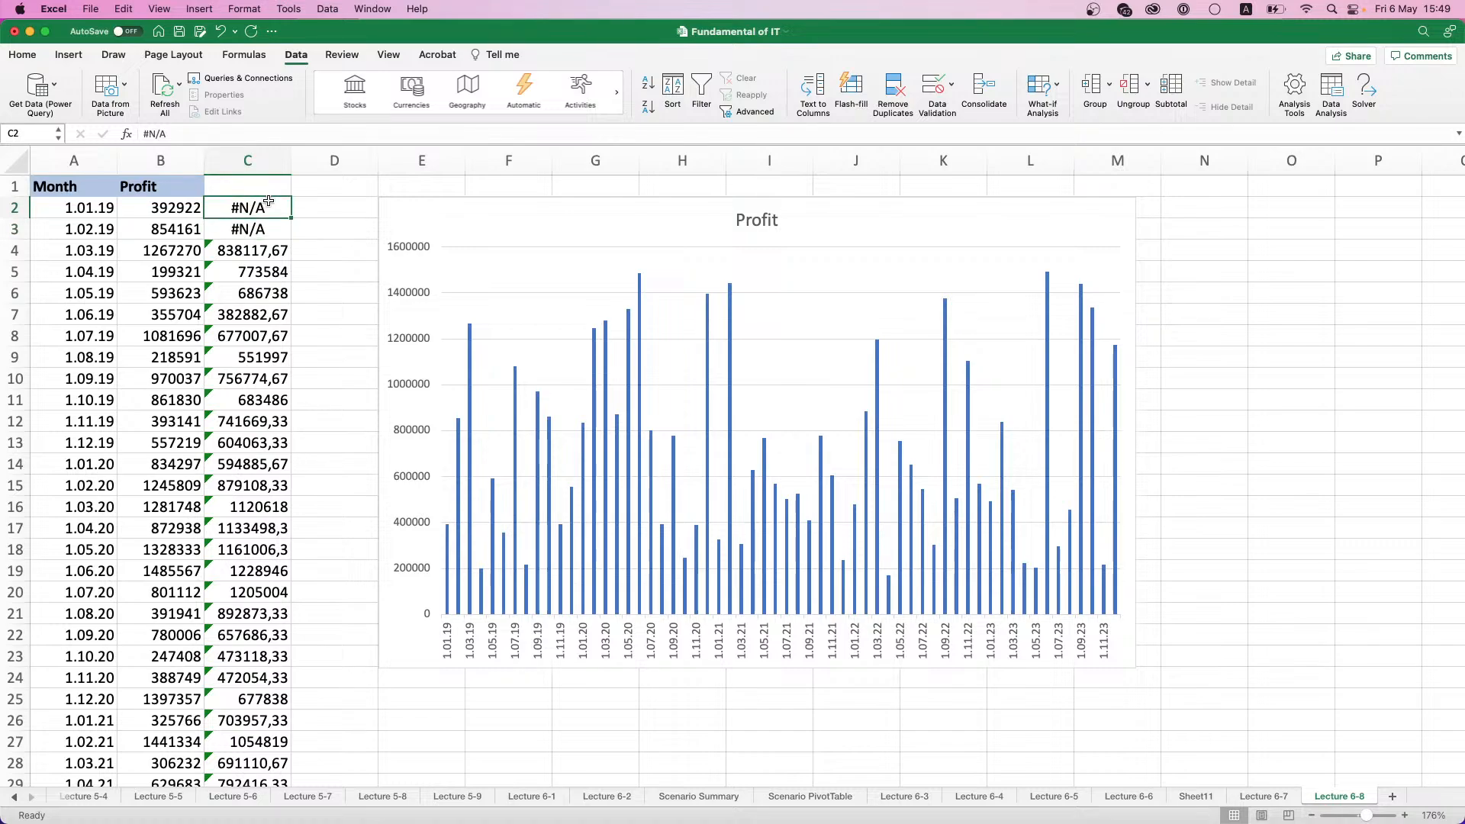
left_click(261, 187)
type("Mo")
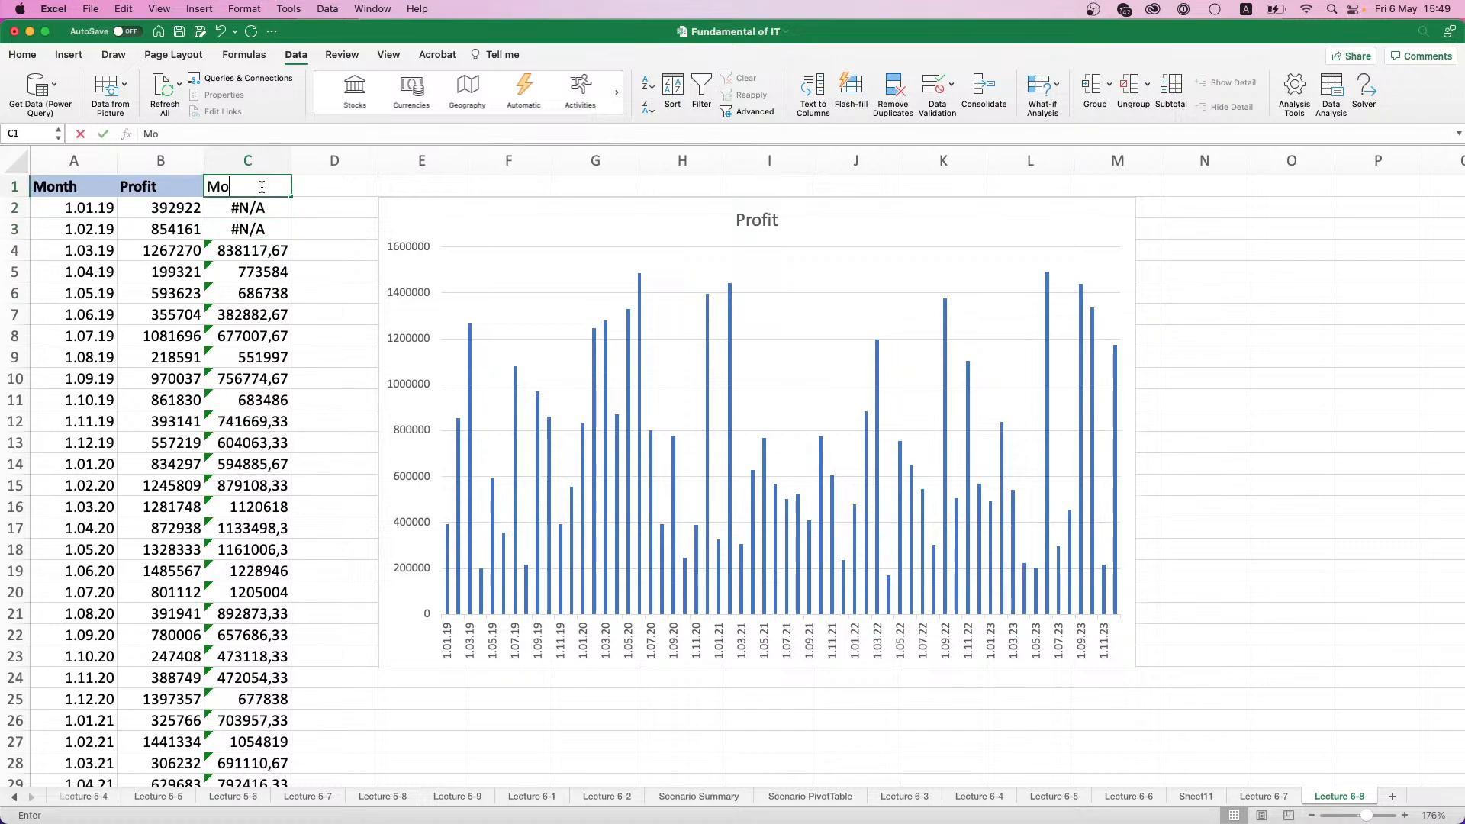
type("ving Average")
key("Return")
- Format the C1 heading in bold with the same light blue fill as the other headings and widen column C to fit it
left_click(262, 187)
key("super+b")
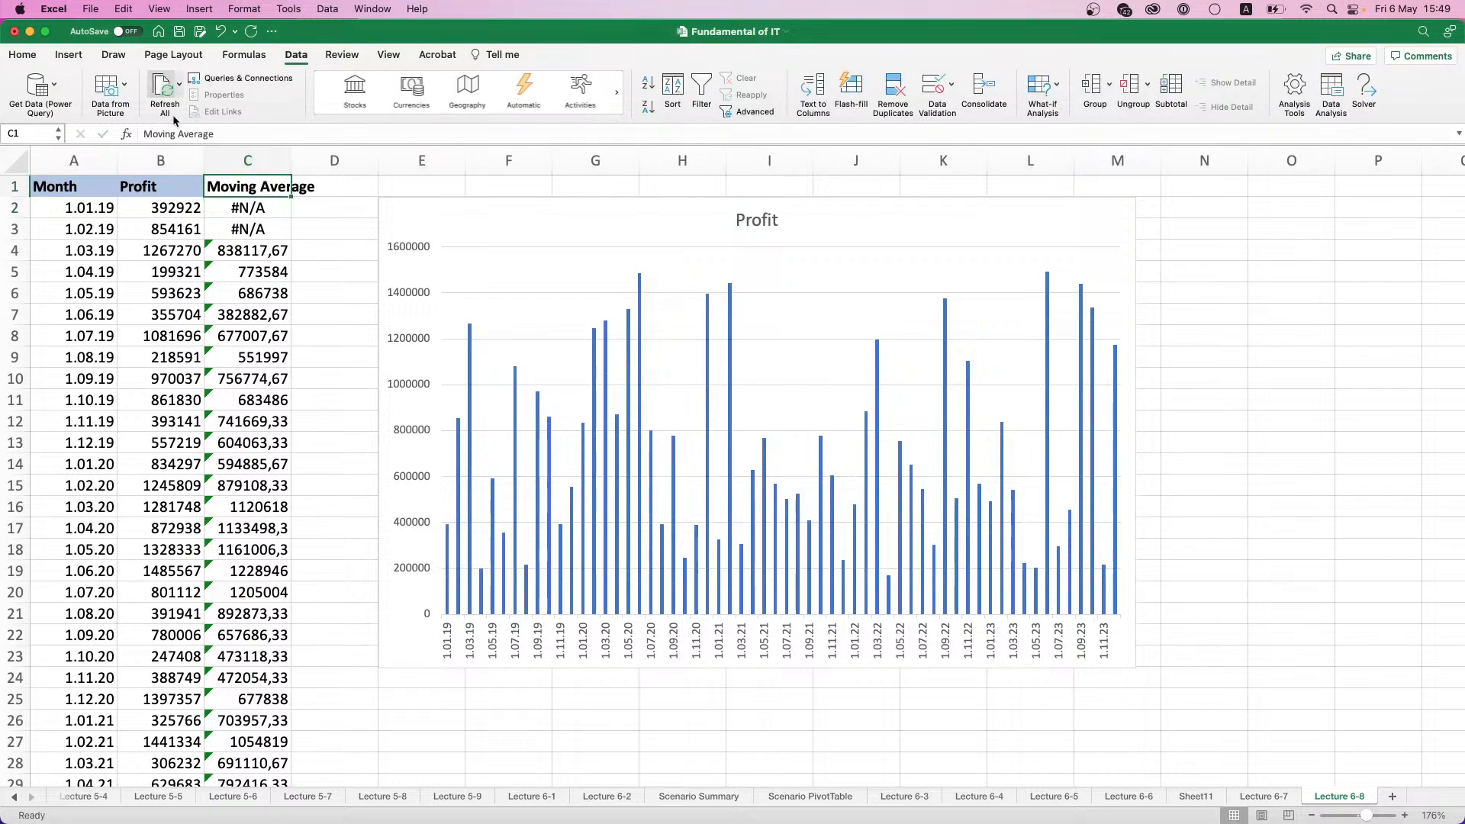
left_click(23, 55)
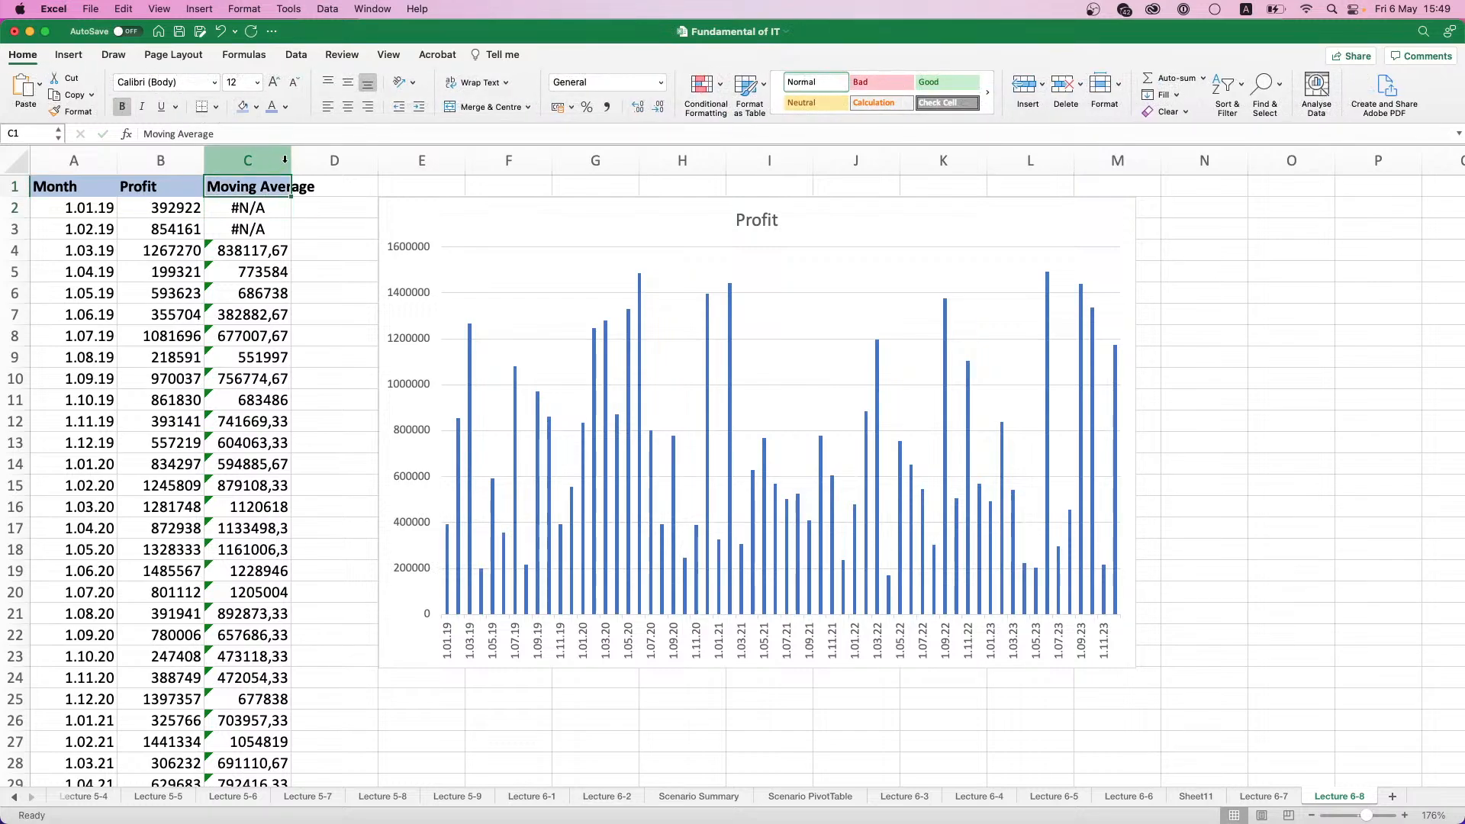
left_click_drag(292, 160, 323, 159)
left_click(279, 252)
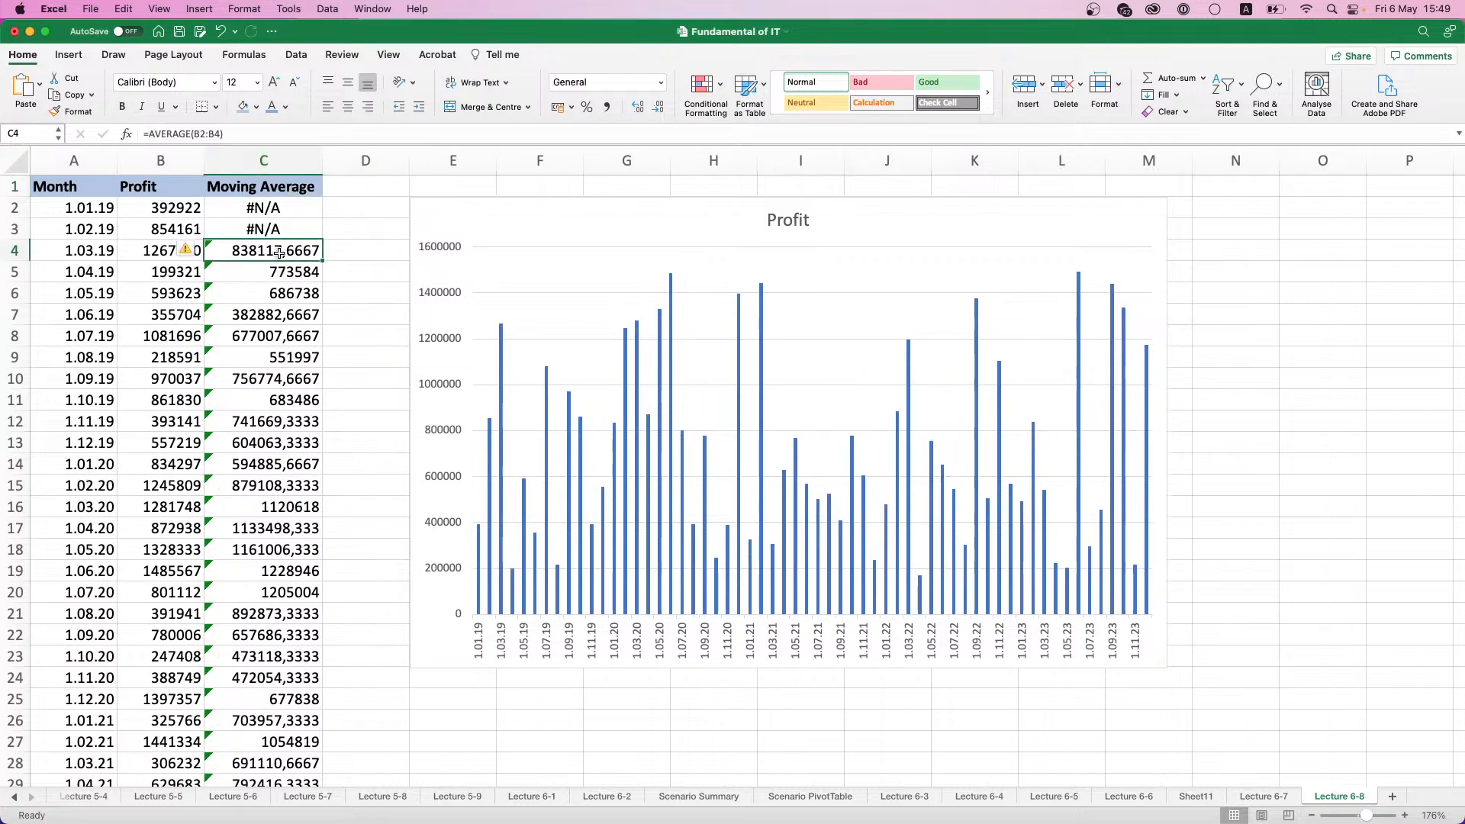
left_click(263, 160)
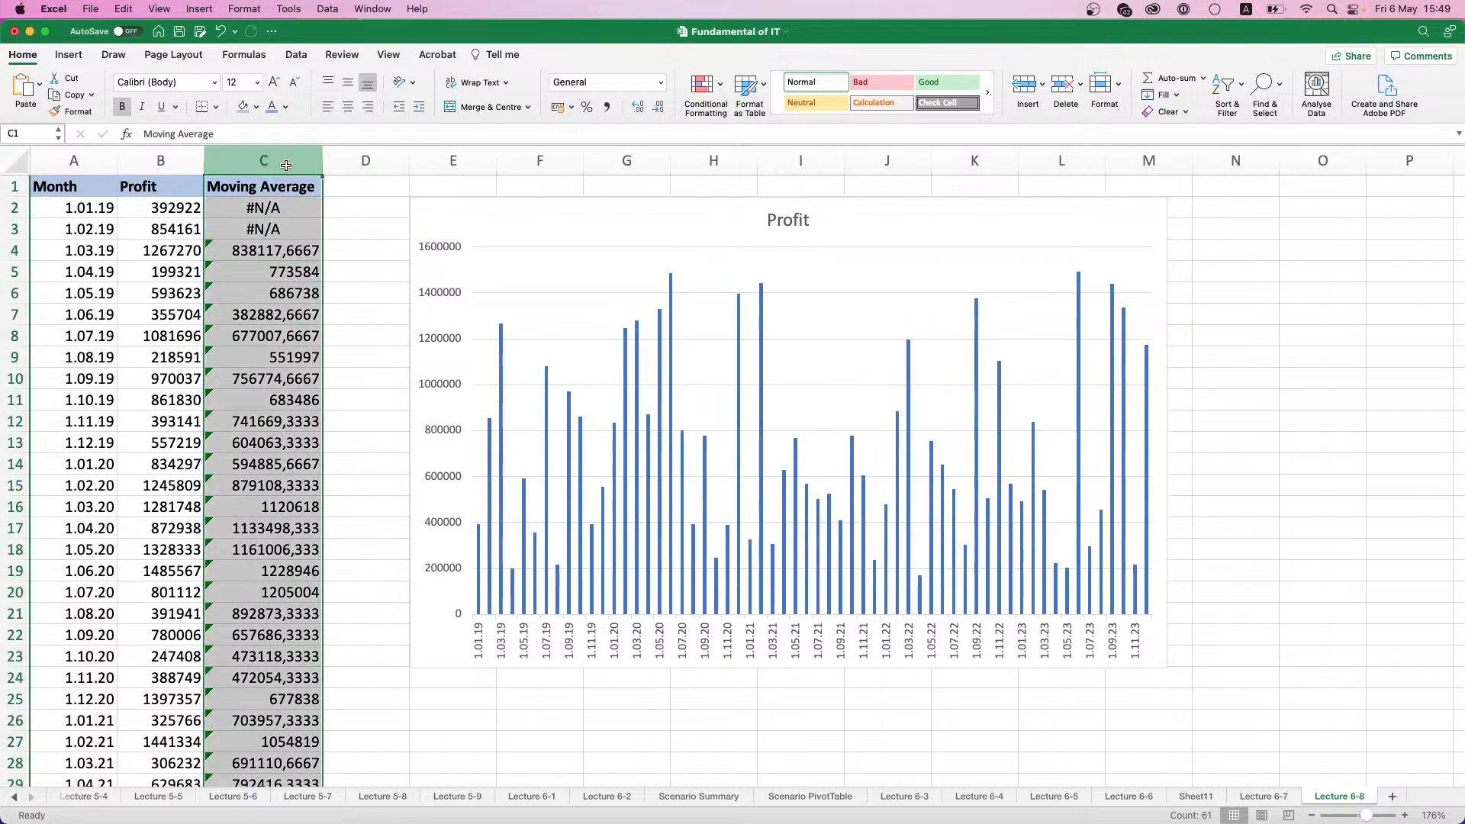
key("super+c")
left_click(795, 348)
right_click(798, 347)
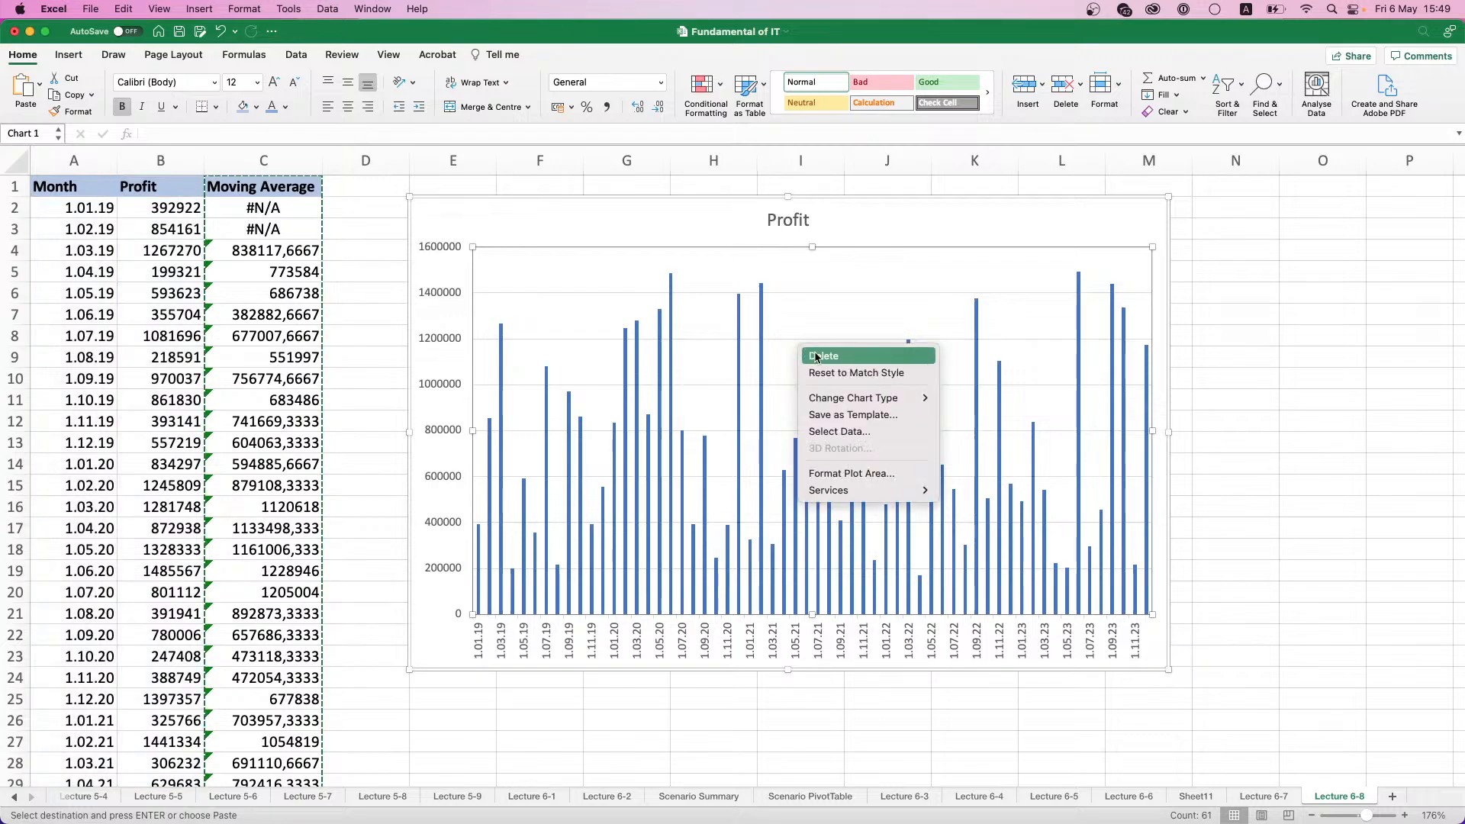
left_click(283, 217)
- Copy the moving average values in C2:C61 and paste them into the Profit chart as a second data series
left_click(281, 210)
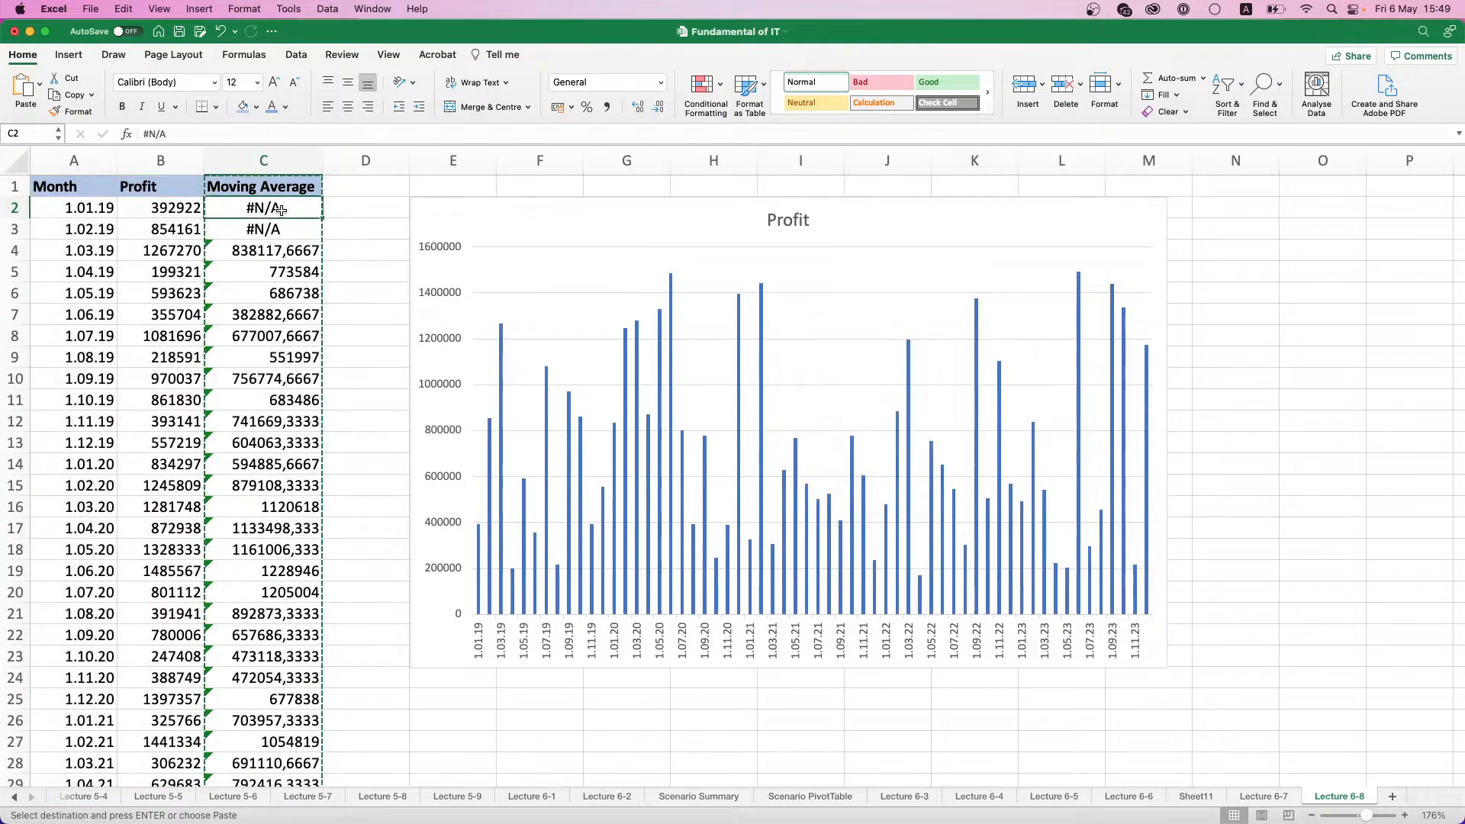
key("super+shift+Down")
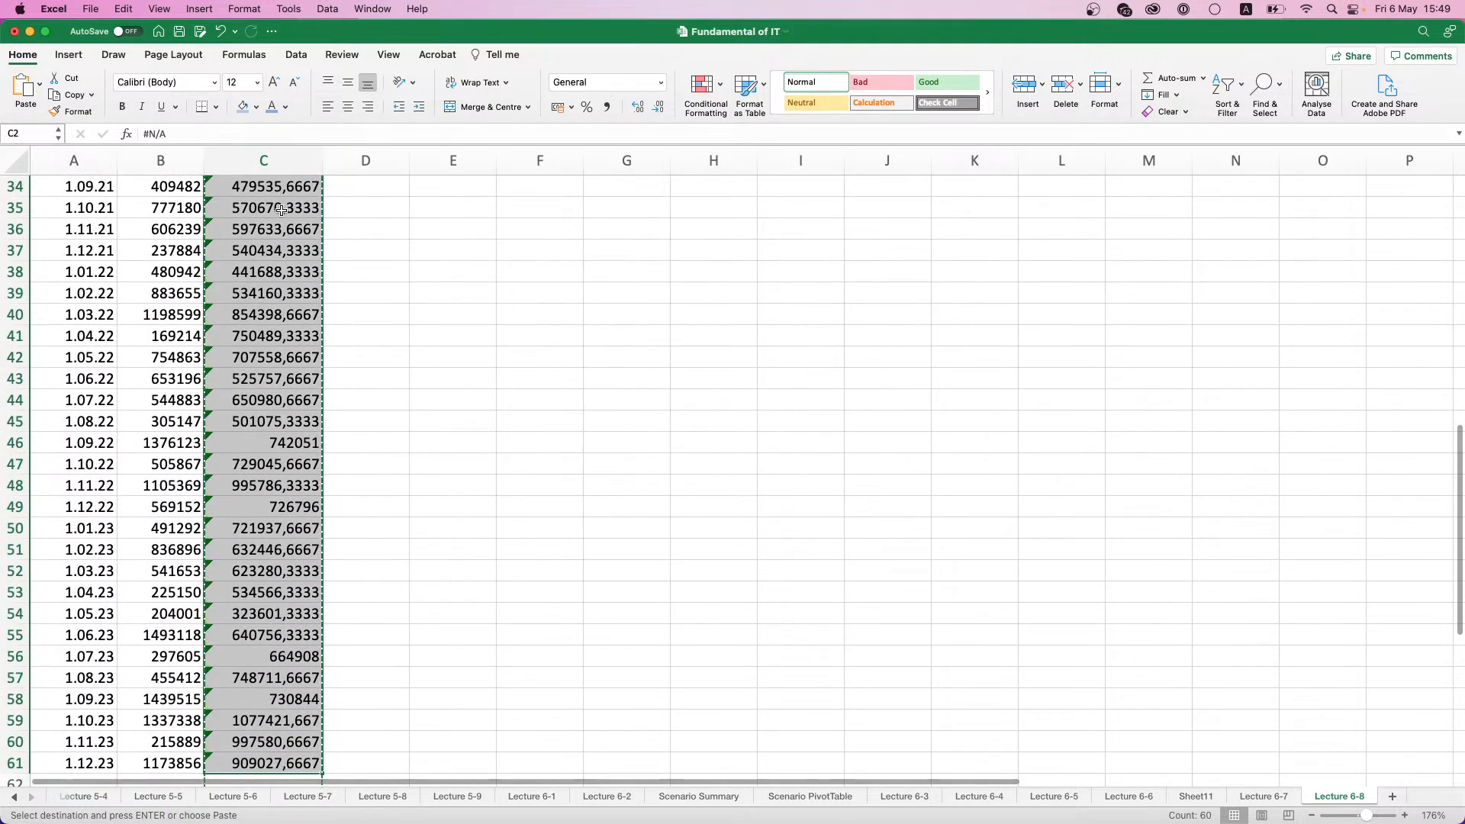
scroll(549, 290, "up", 10)
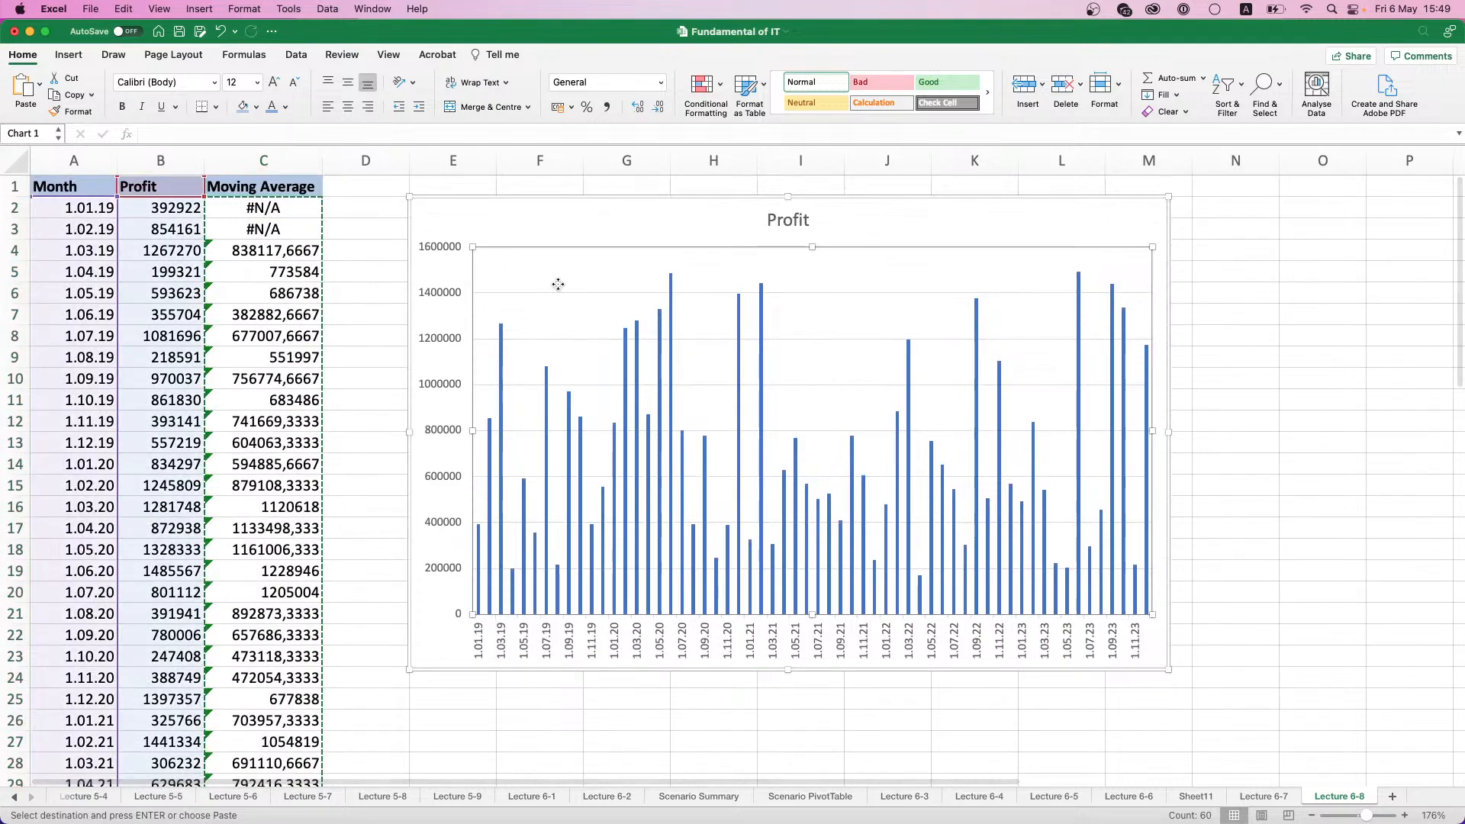
left_click(559, 286)
key("super+v")
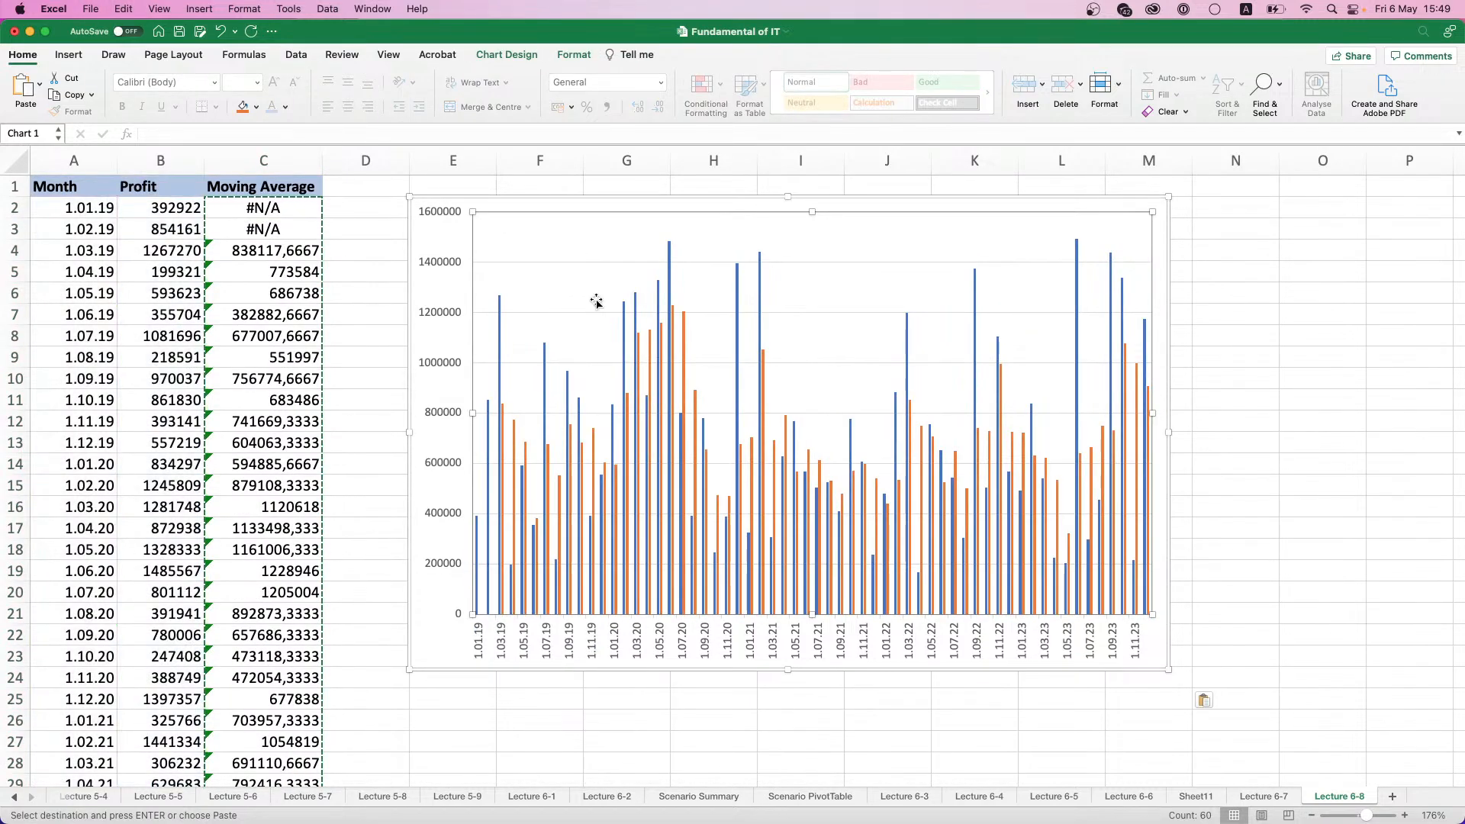
- Change the chart type of the moving average series to a 2-D line
right_click(763, 374)
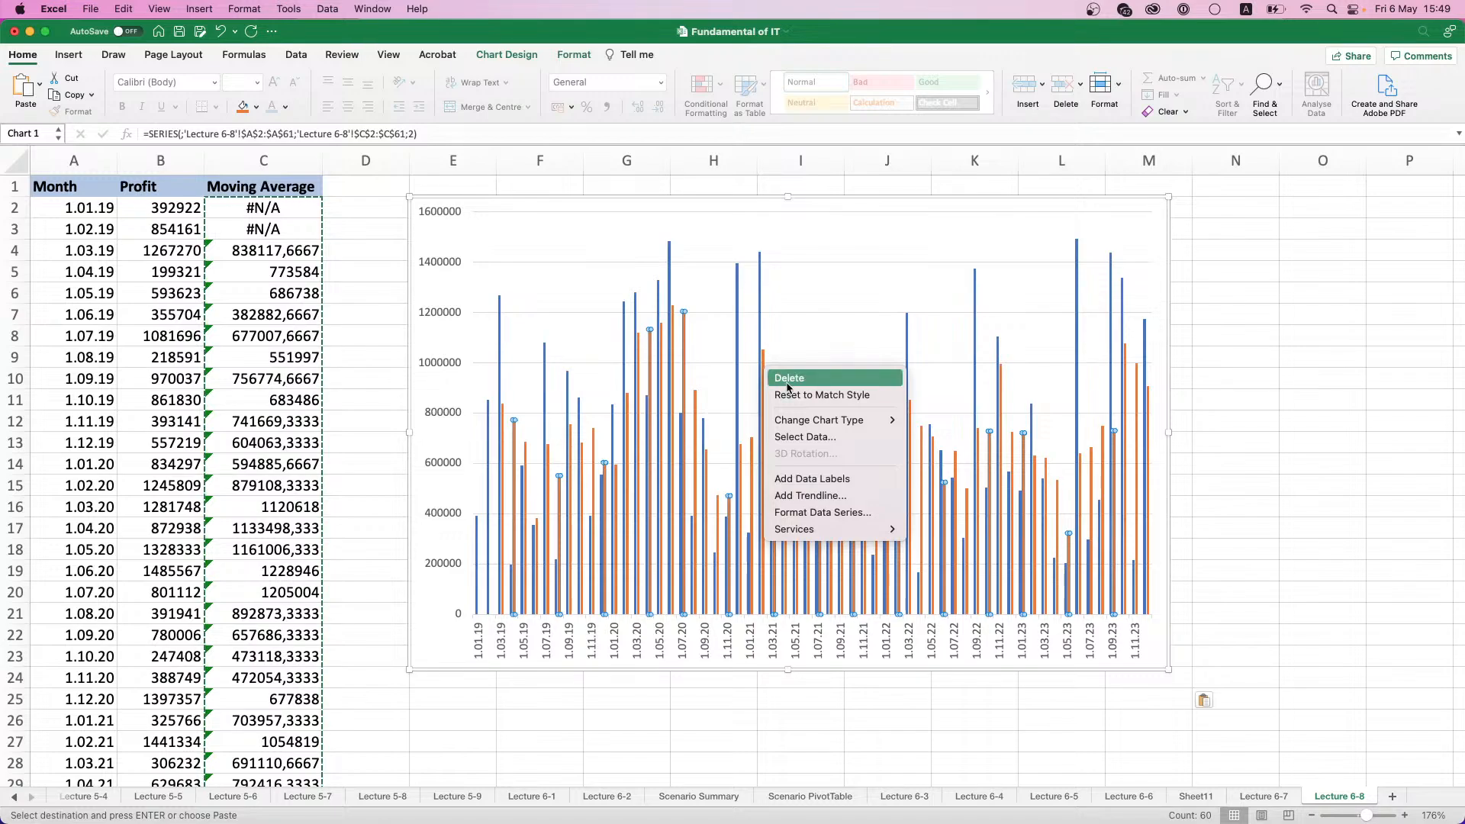
mouse_move(809, 423)
mouse_move(938, 436)
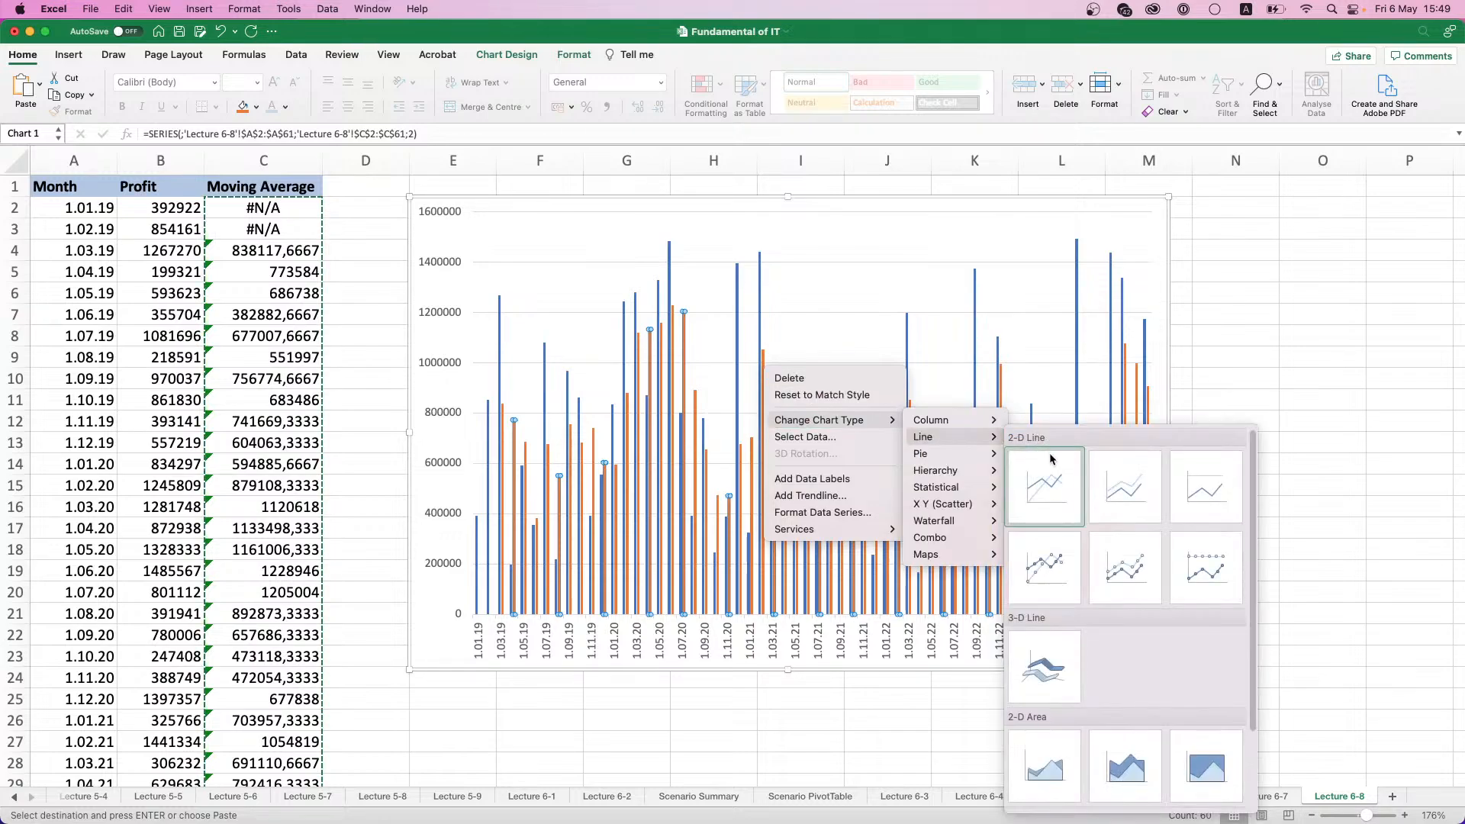
left_click(1052, 479)
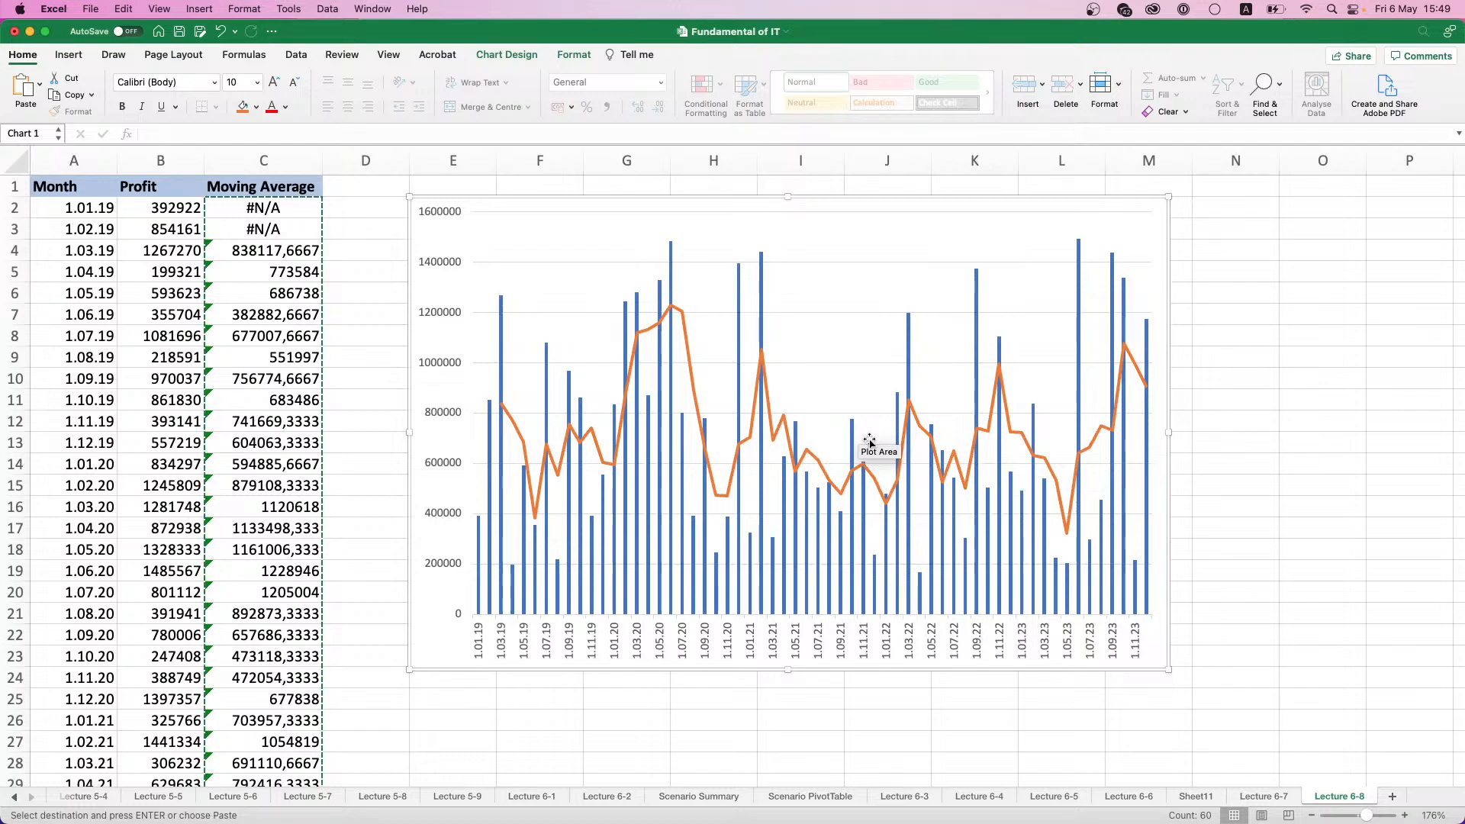
- Add a new worksheet after Lecture 6-8 and name it "Lecture 6-9"
left_click(1393, 795)
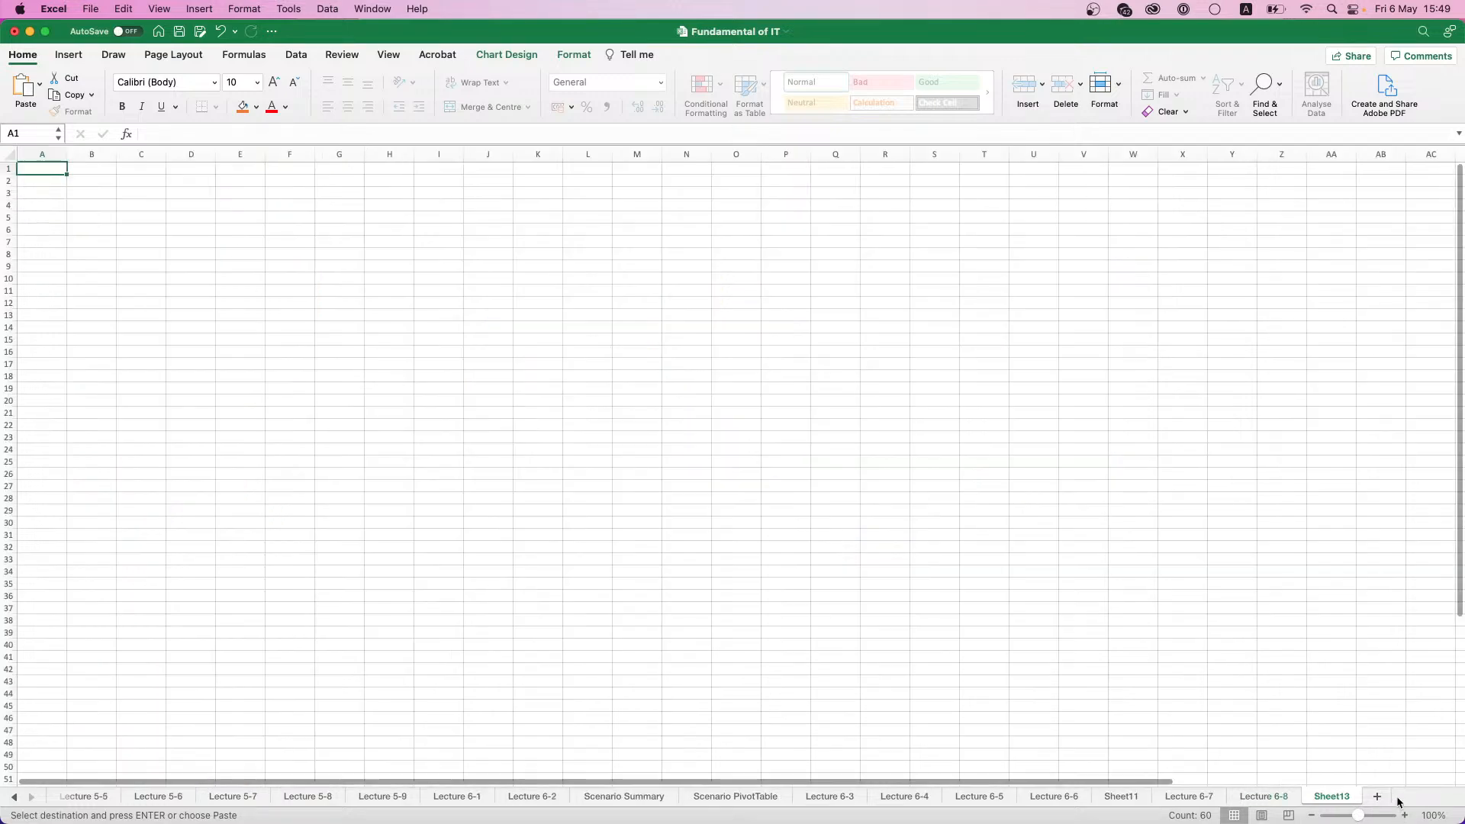
double_click(1321, 794)
type("Lecture")
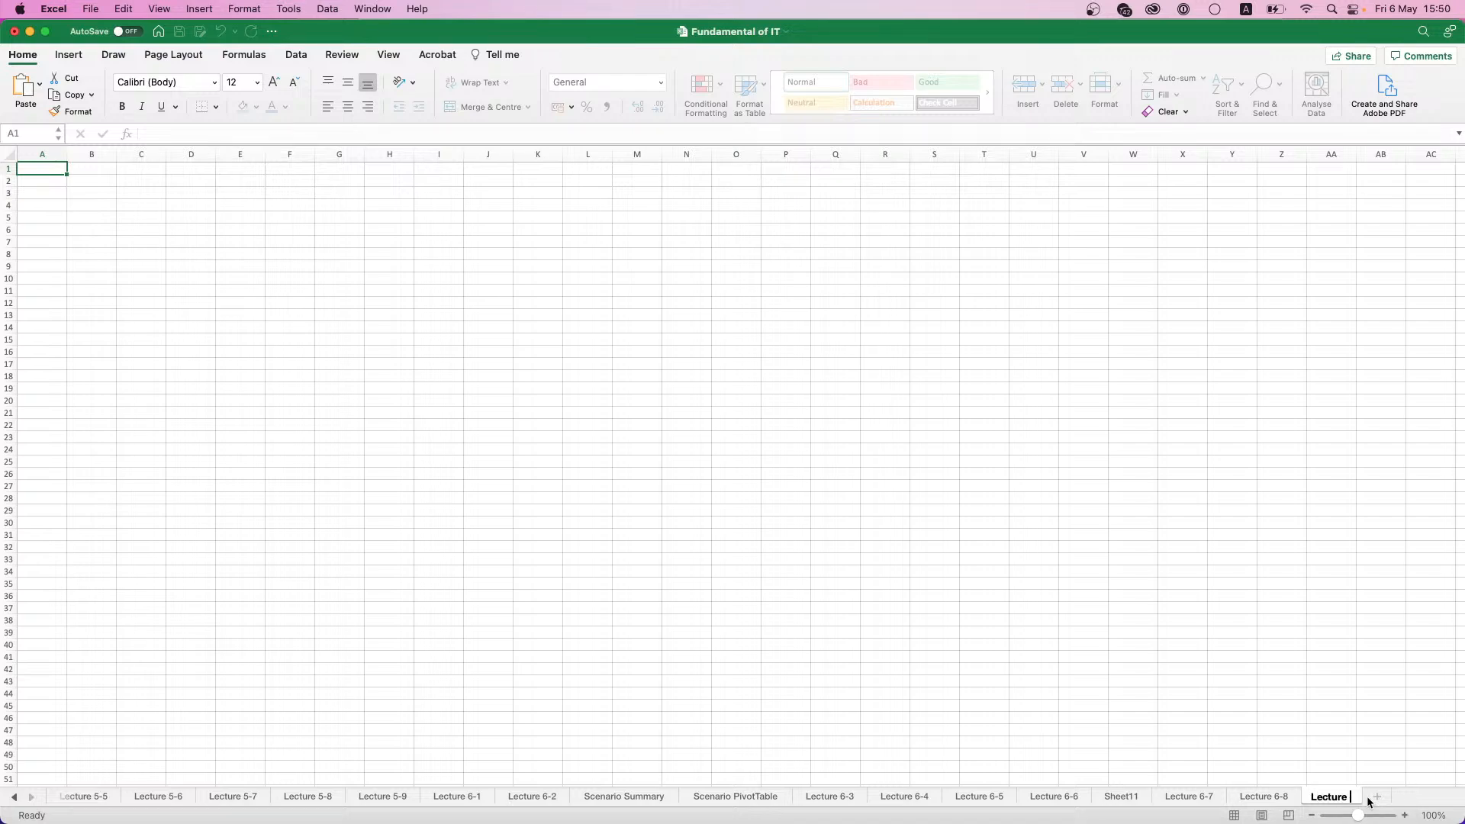
type(" 6-9")
key("Return")
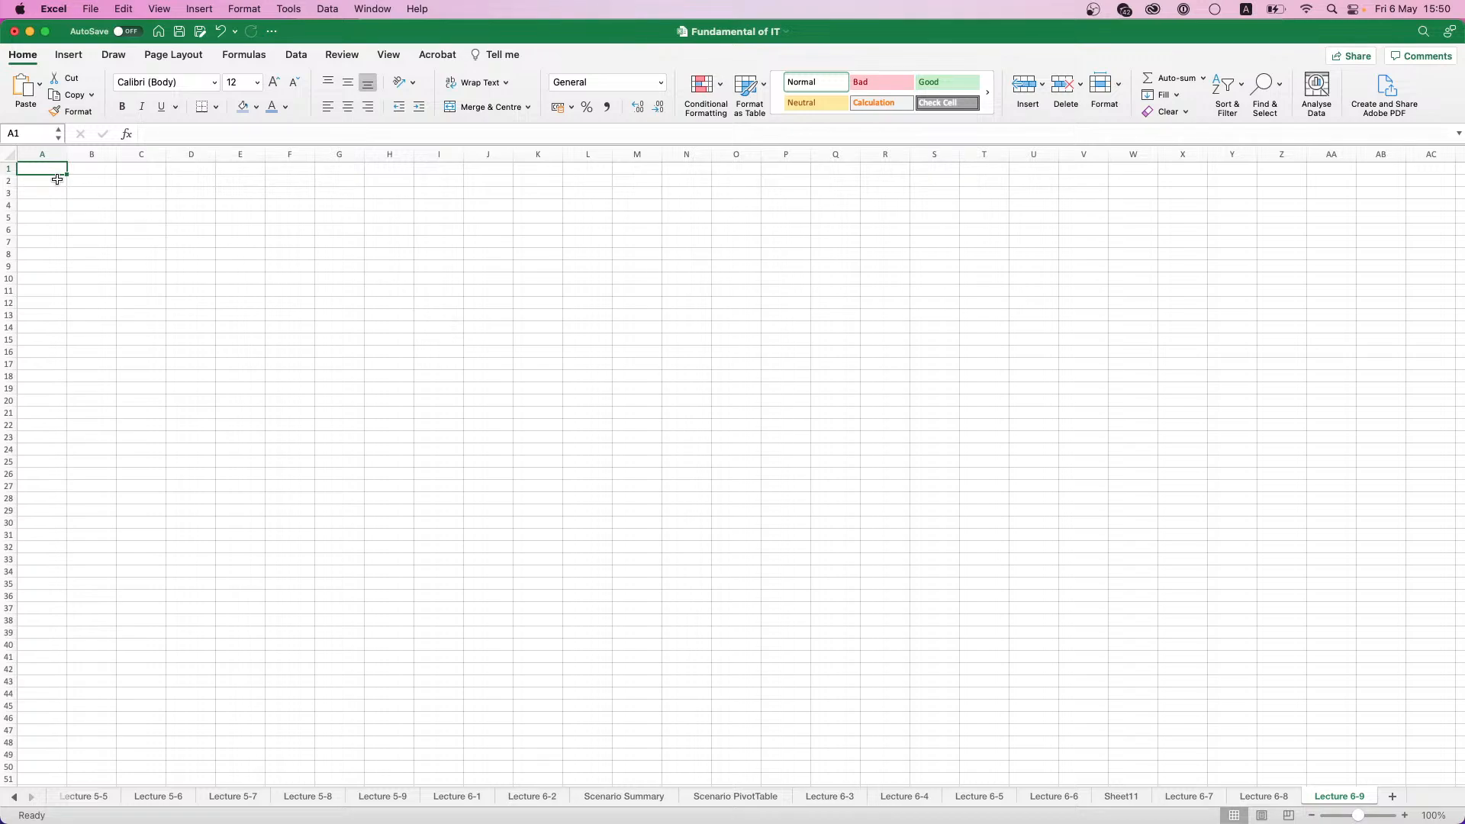
scroll(57, 179, "up", 5)
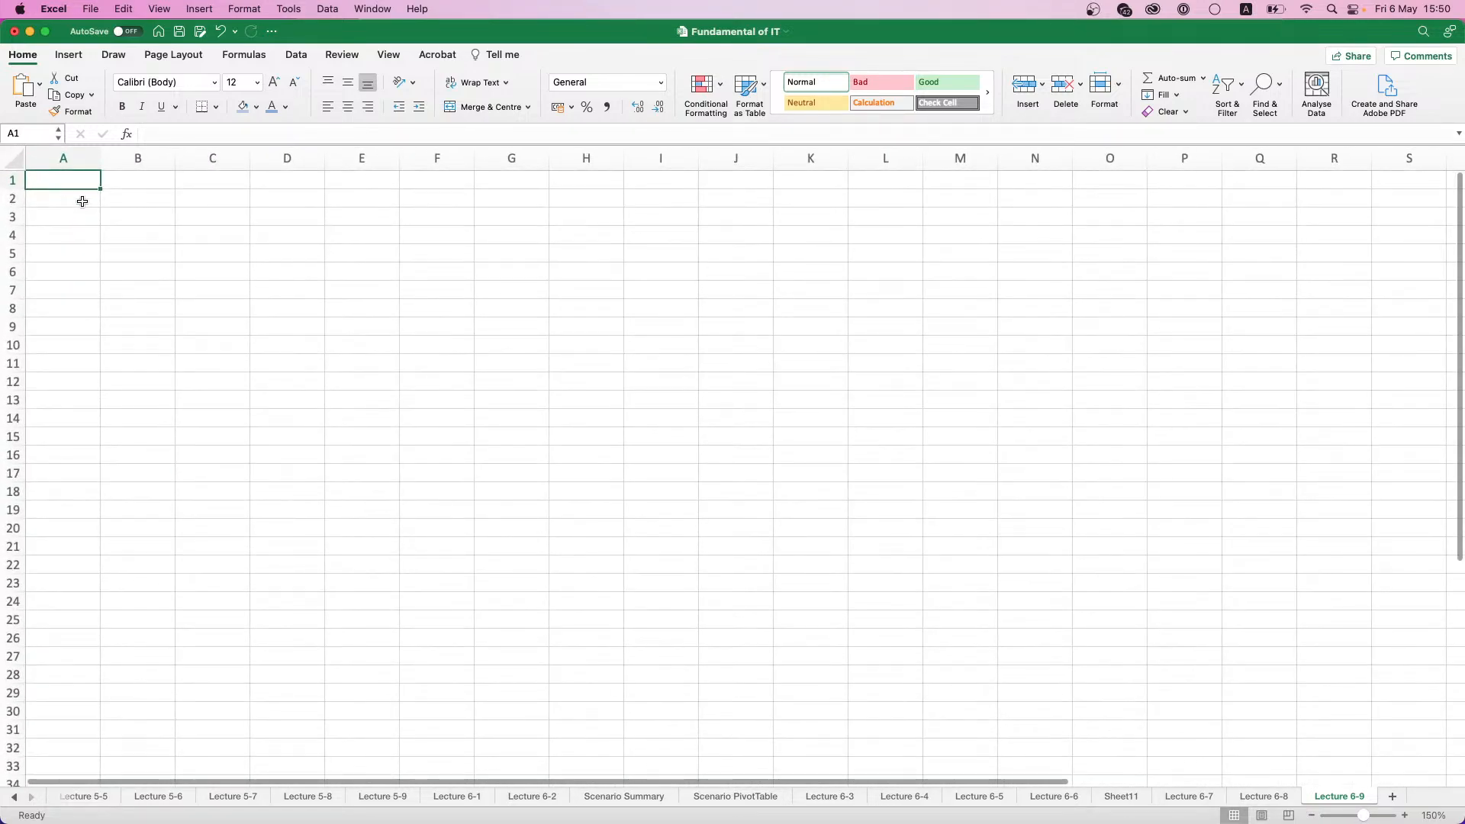
scroll(83, 200, "up", 4)
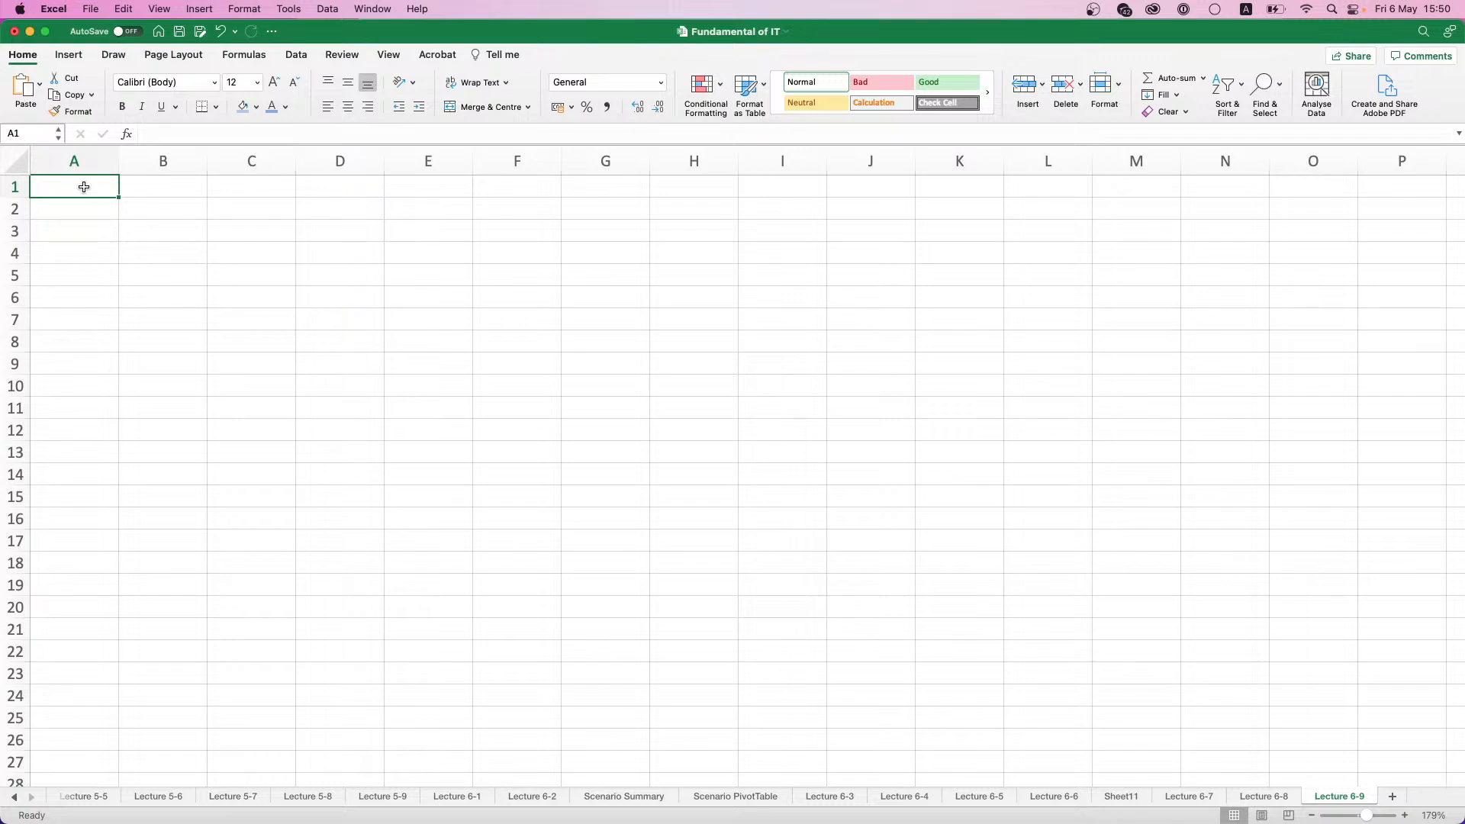
- Enter the headings Student in A1 and Points in B1
type("Student")
key("Return")
key("Up")
key("Right")
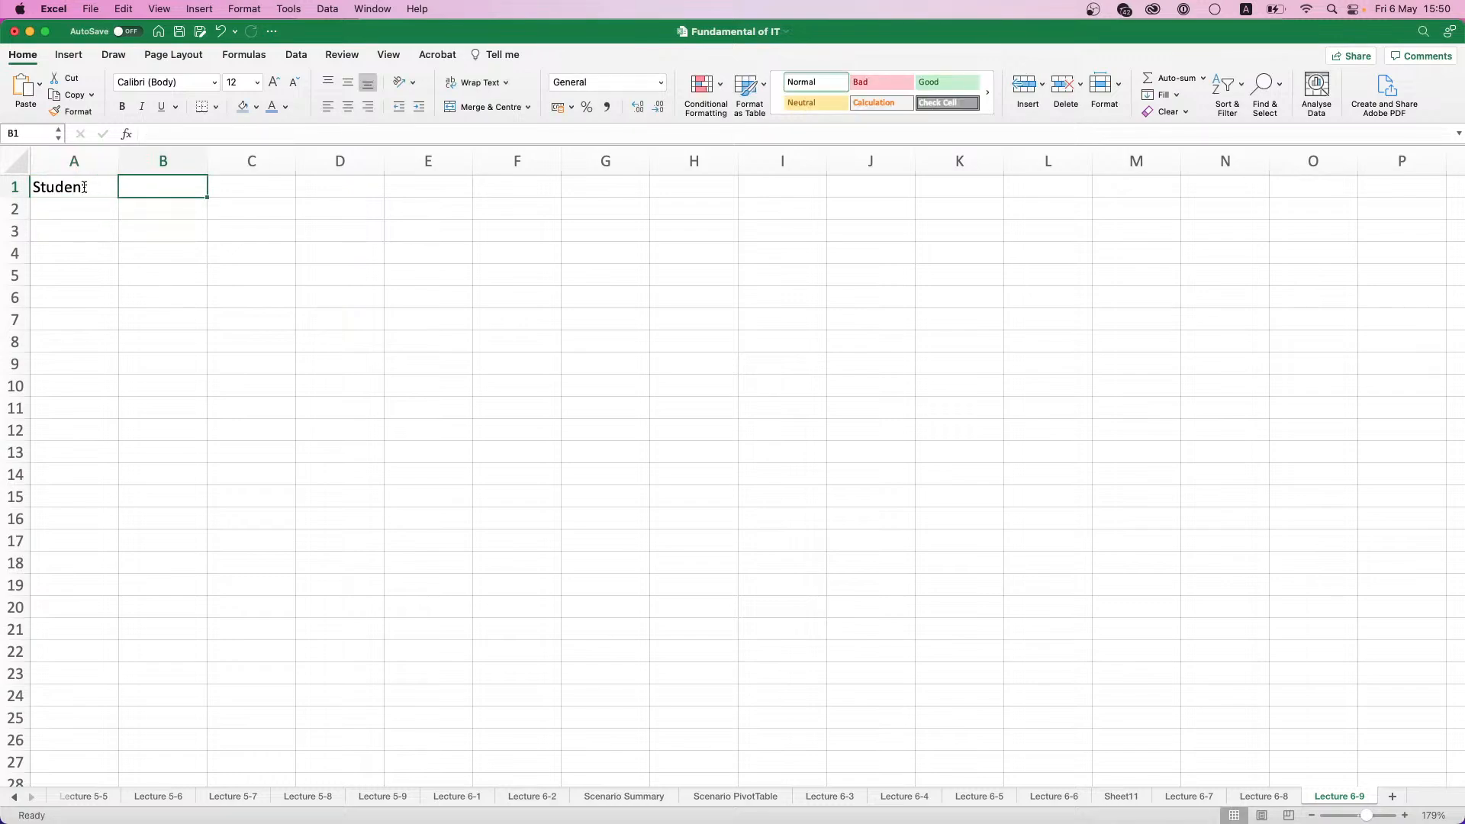
type("Points")
left_click(98, 209)
- Format the headings in A1:B1 in bold with a light blue fill
left_click_drag(76, 187, 144, 186)
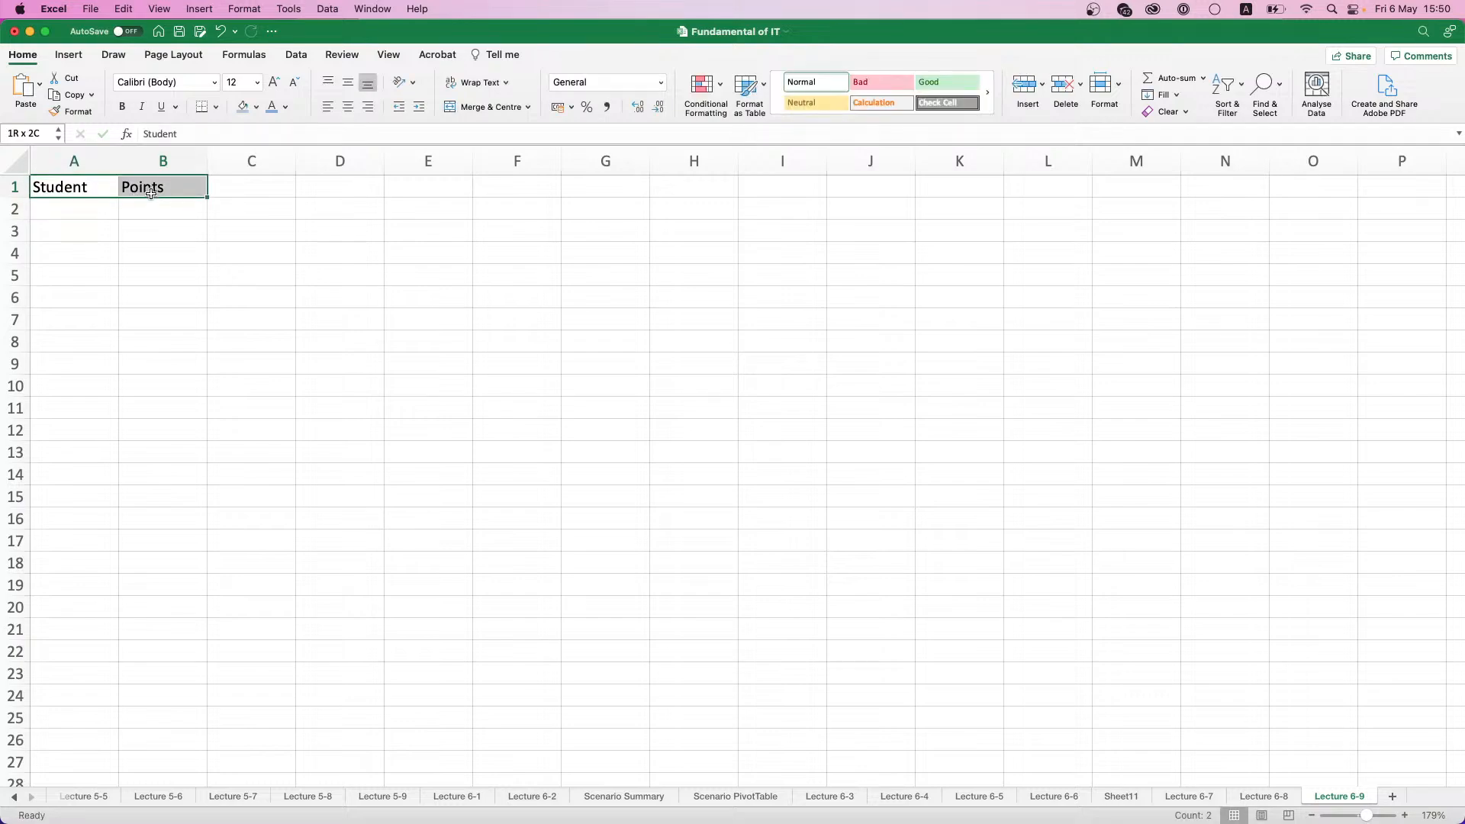
key("super+b")
left_click(243, 106)
- Enter Student 1 in A2 and fill the series down to Student 50 in A51
left_click(92, 206)
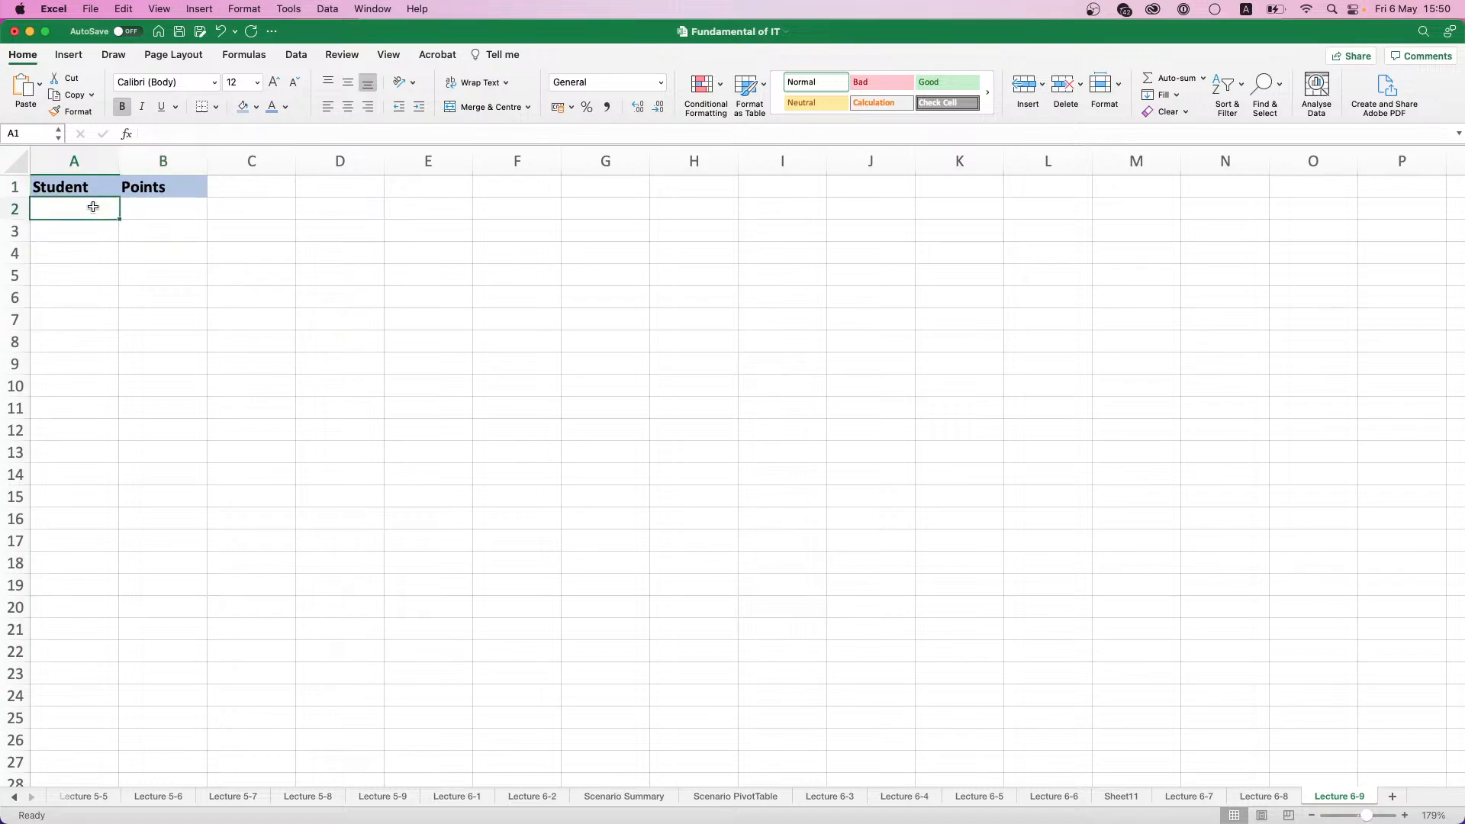
type("Student 1")
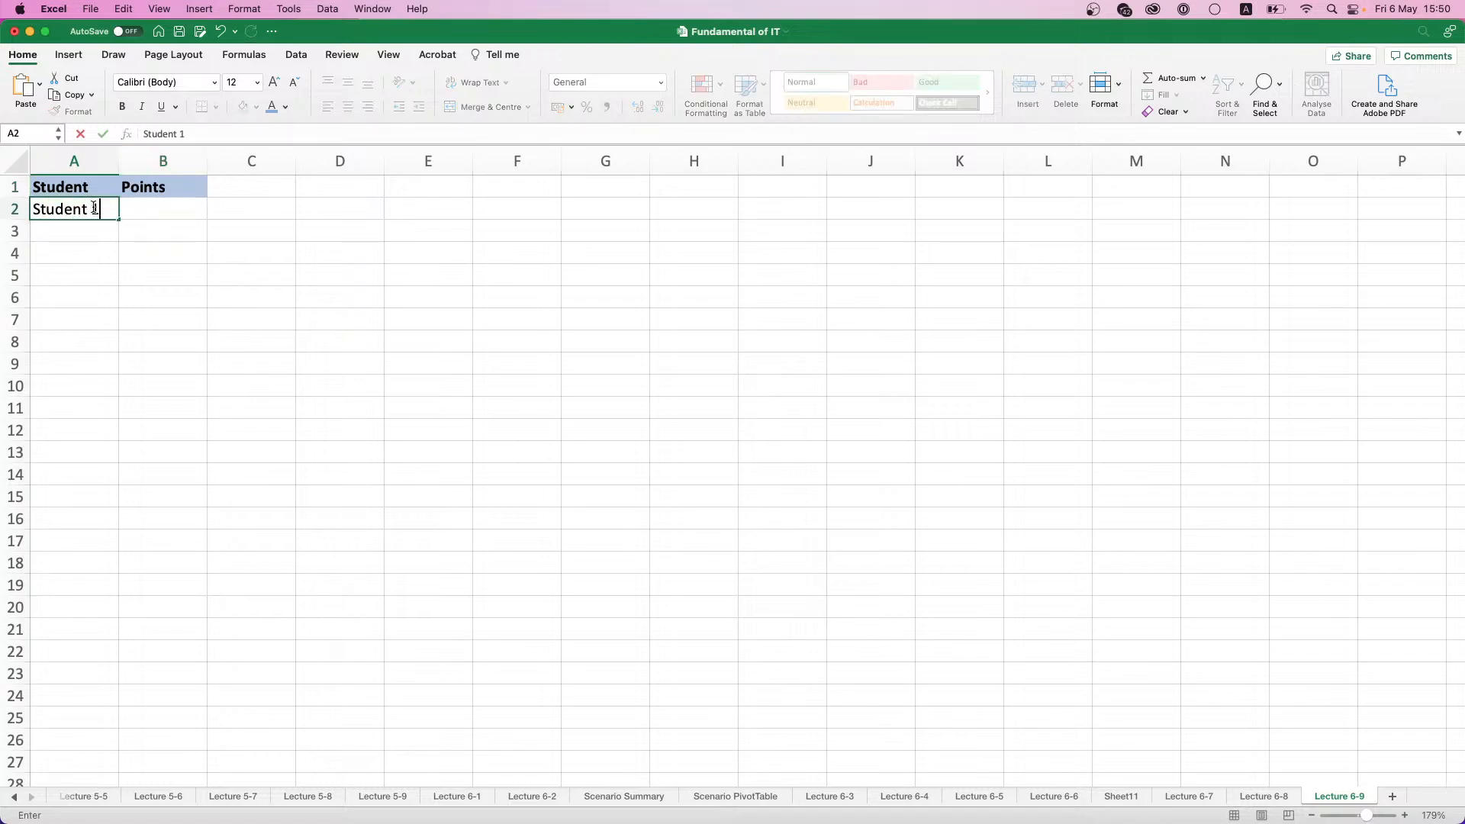
key("Return")
left_click(94, 207)
left_click_drag(119, 220, 84, 753)
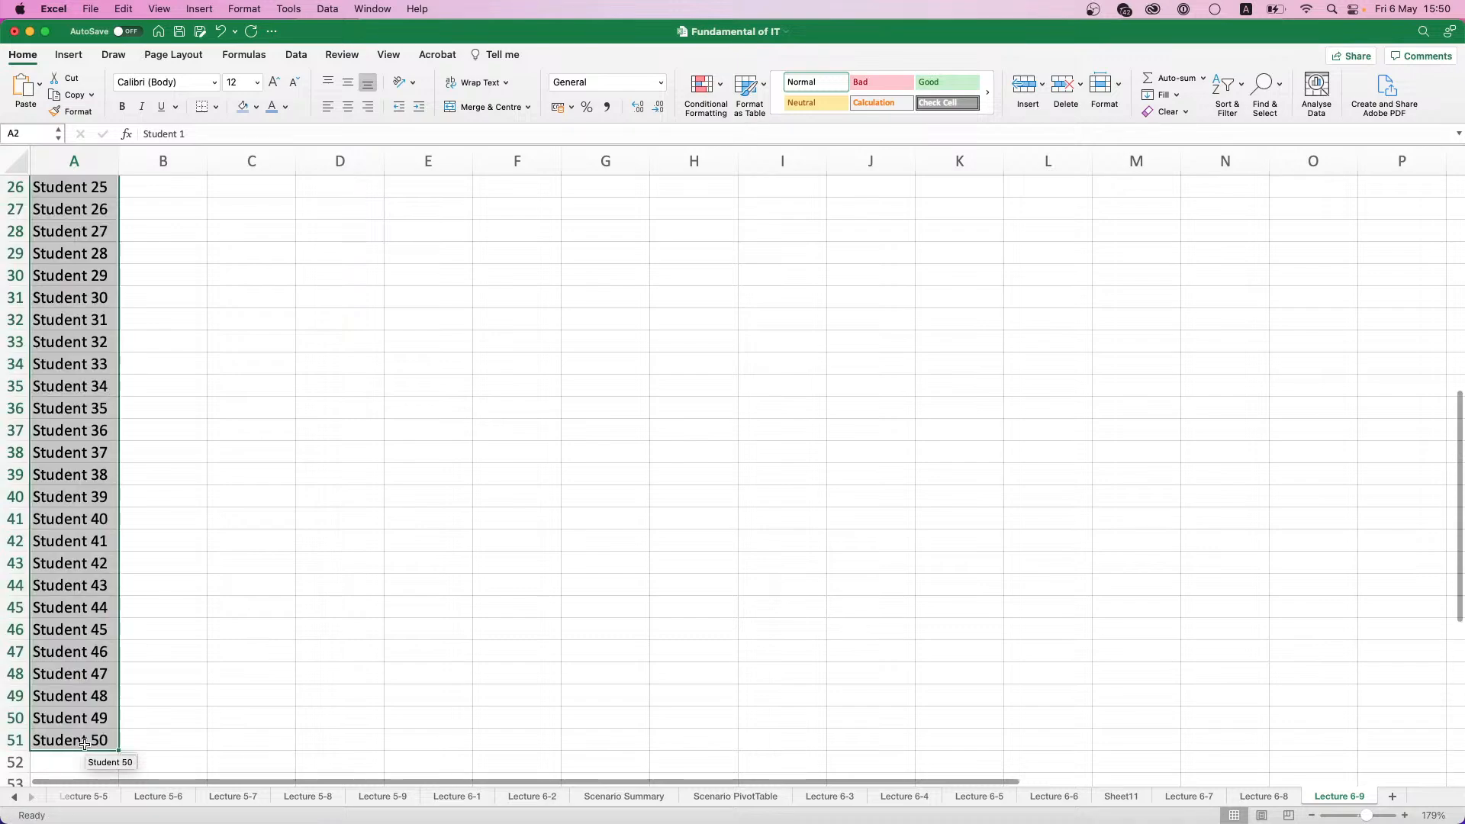
- Enter =RANDBETWEEN(20;100) in B2 and fill the formula down the Points column to B51
scroll(115, 387, "up", 10)
left_click(153, 190)
left_click(163, 206)
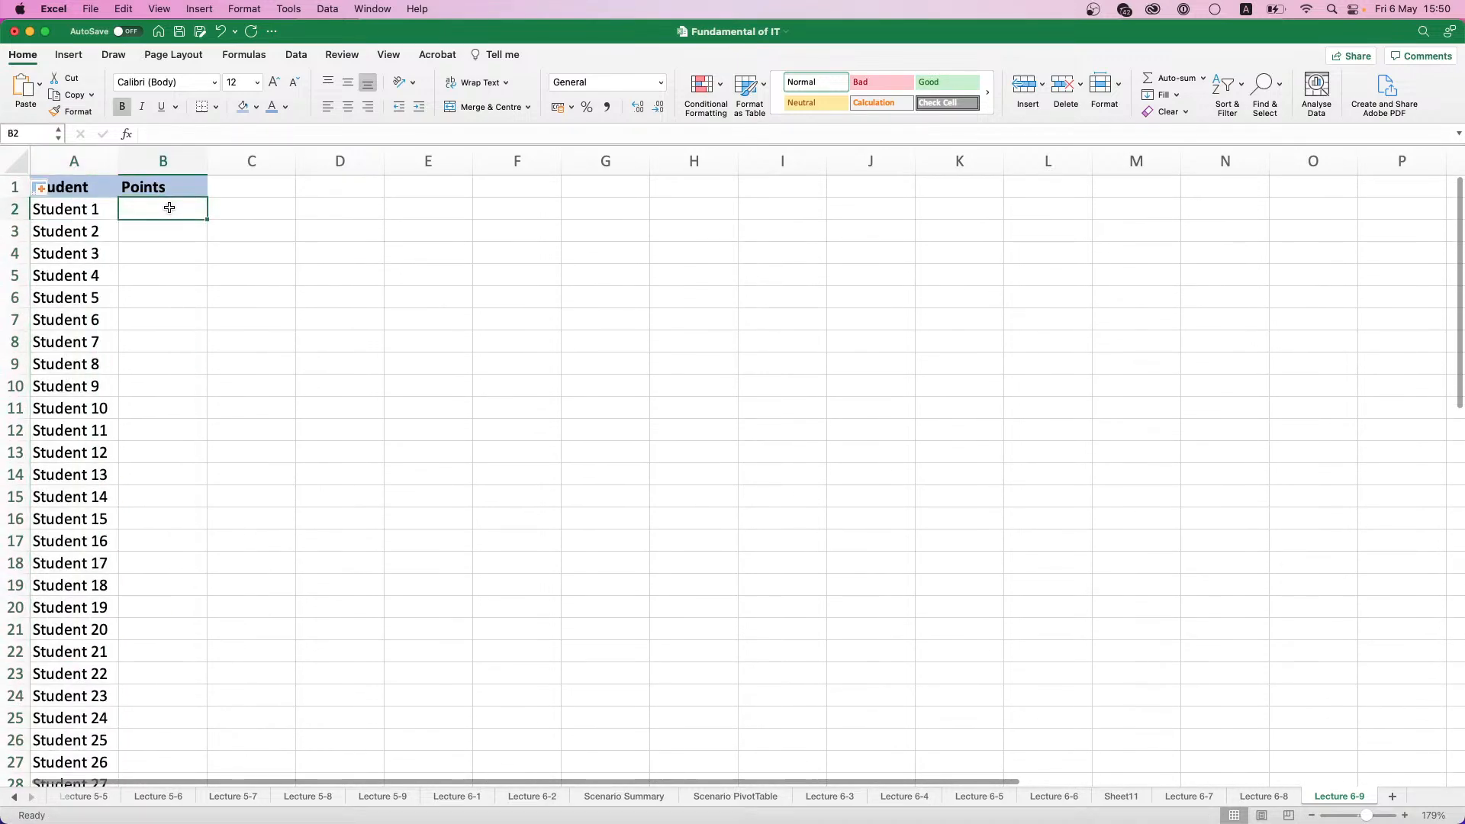
type("=RAND")
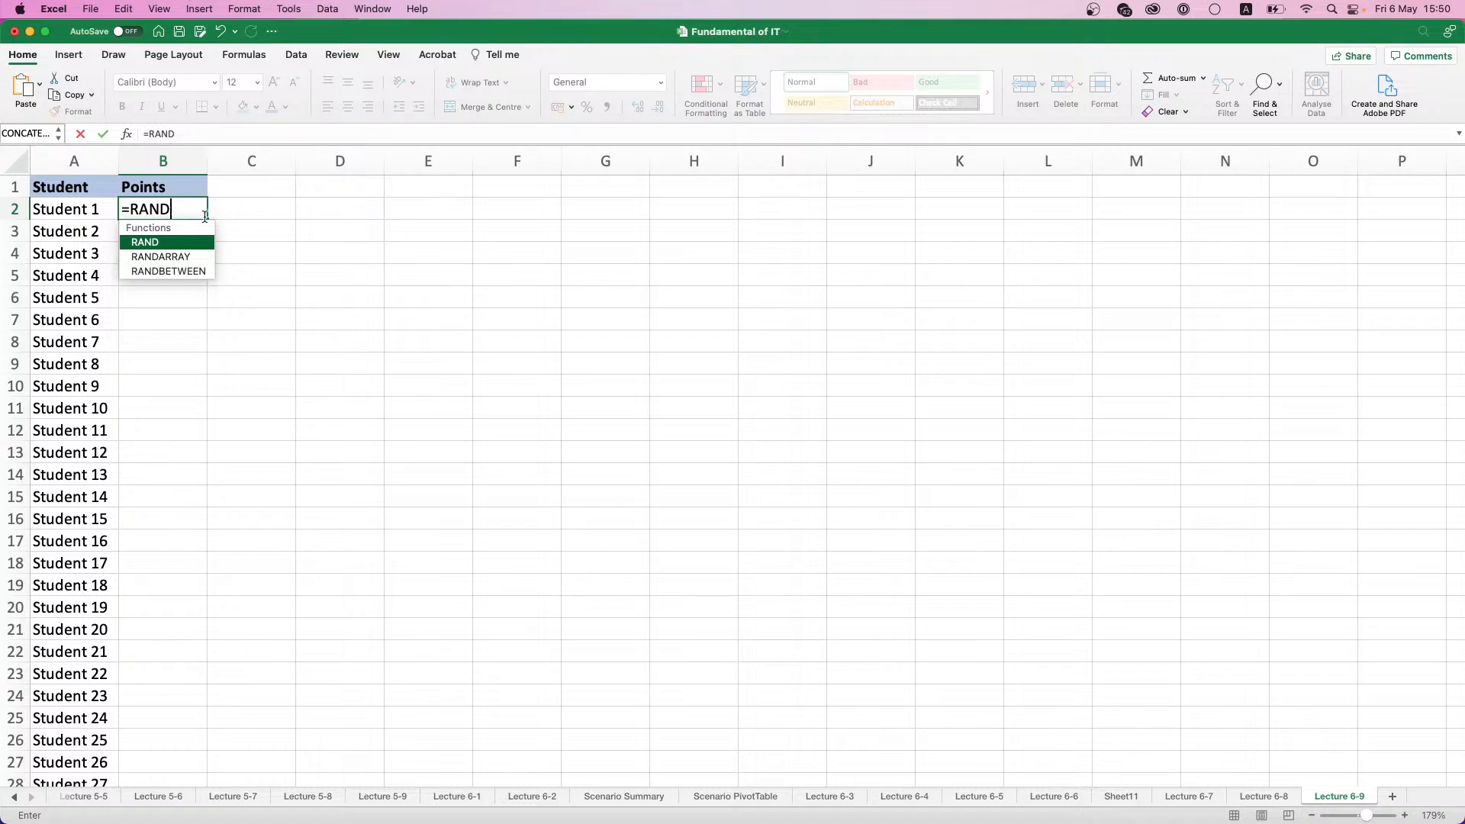
double_click(198, 271)
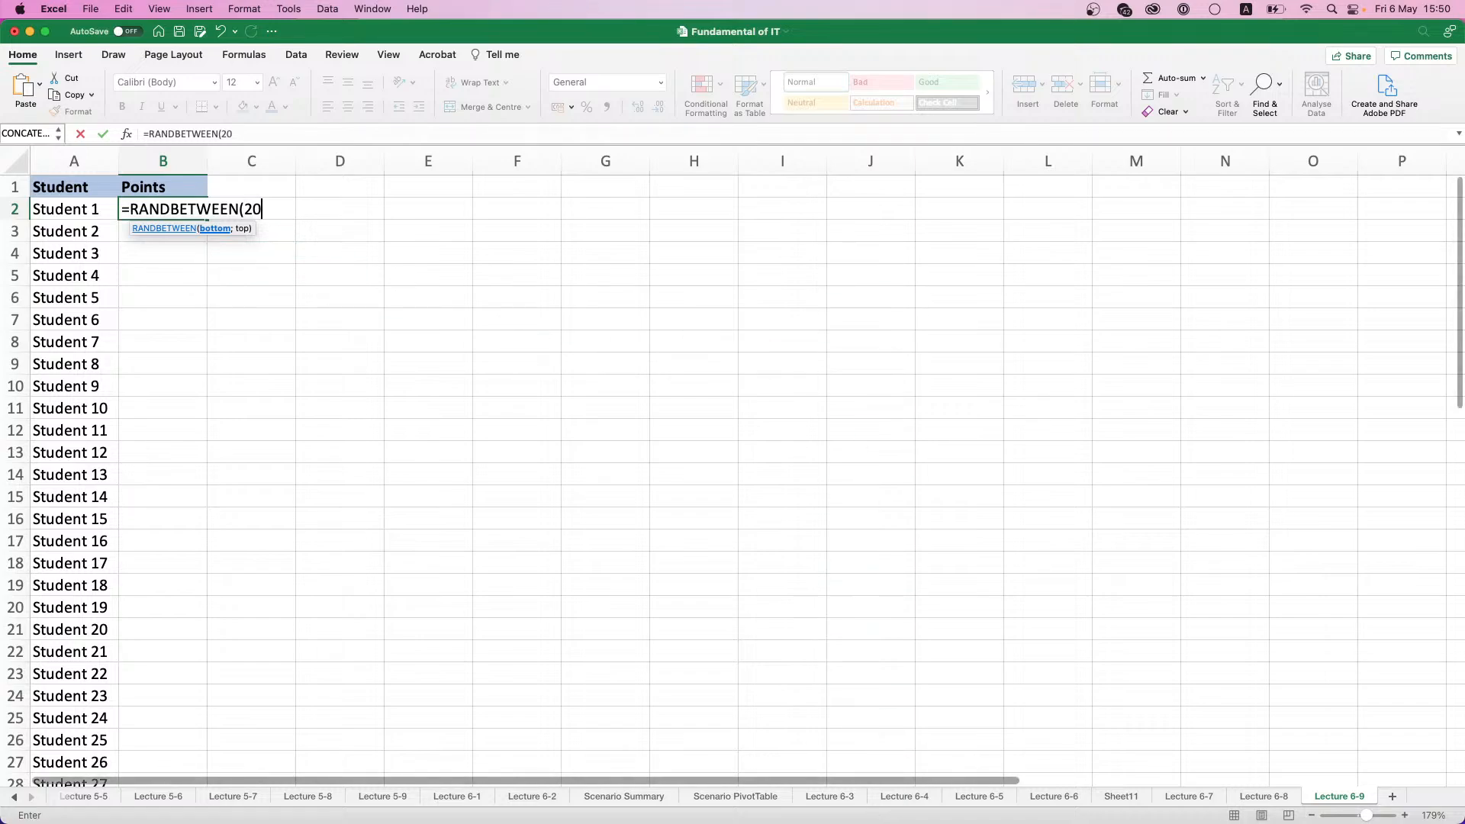
type("20;")
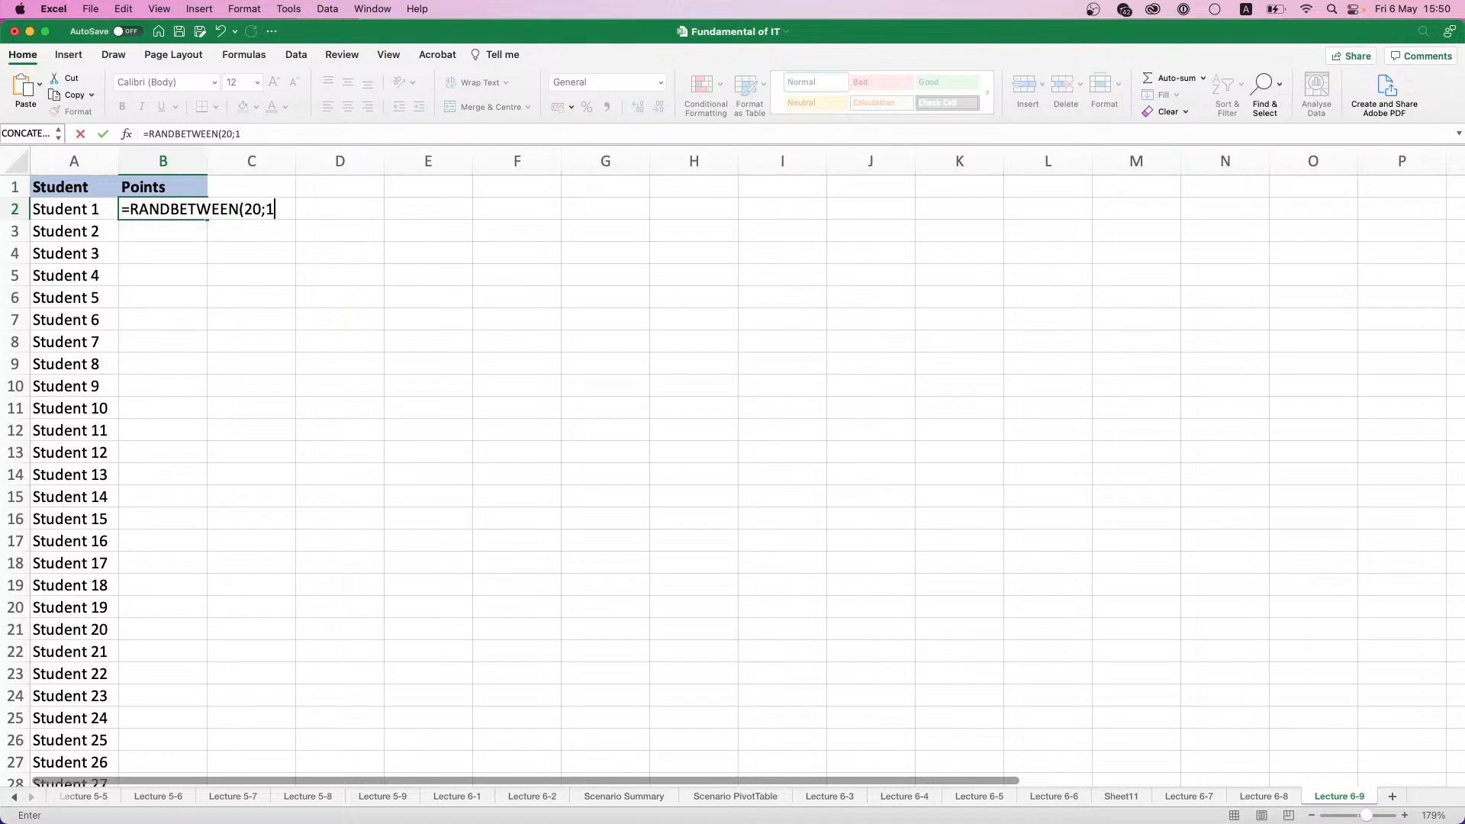
type("1000")
key("Return")
left_click(161, 206)
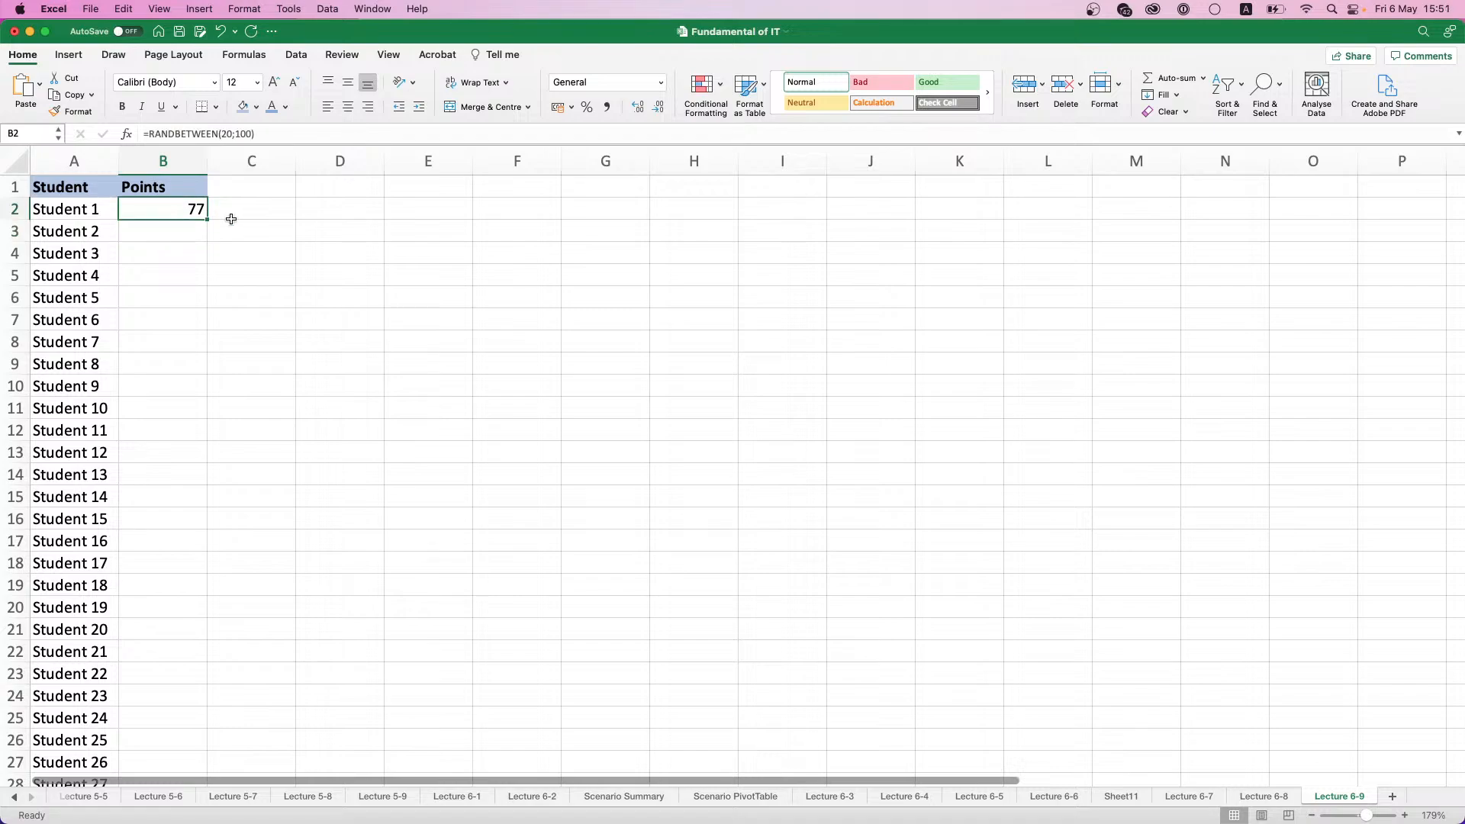
double_click(207, 219)
- Replace the random-number formulas in B2:B51 with fixed values by copying them and pasting values only in place
key("super+c")
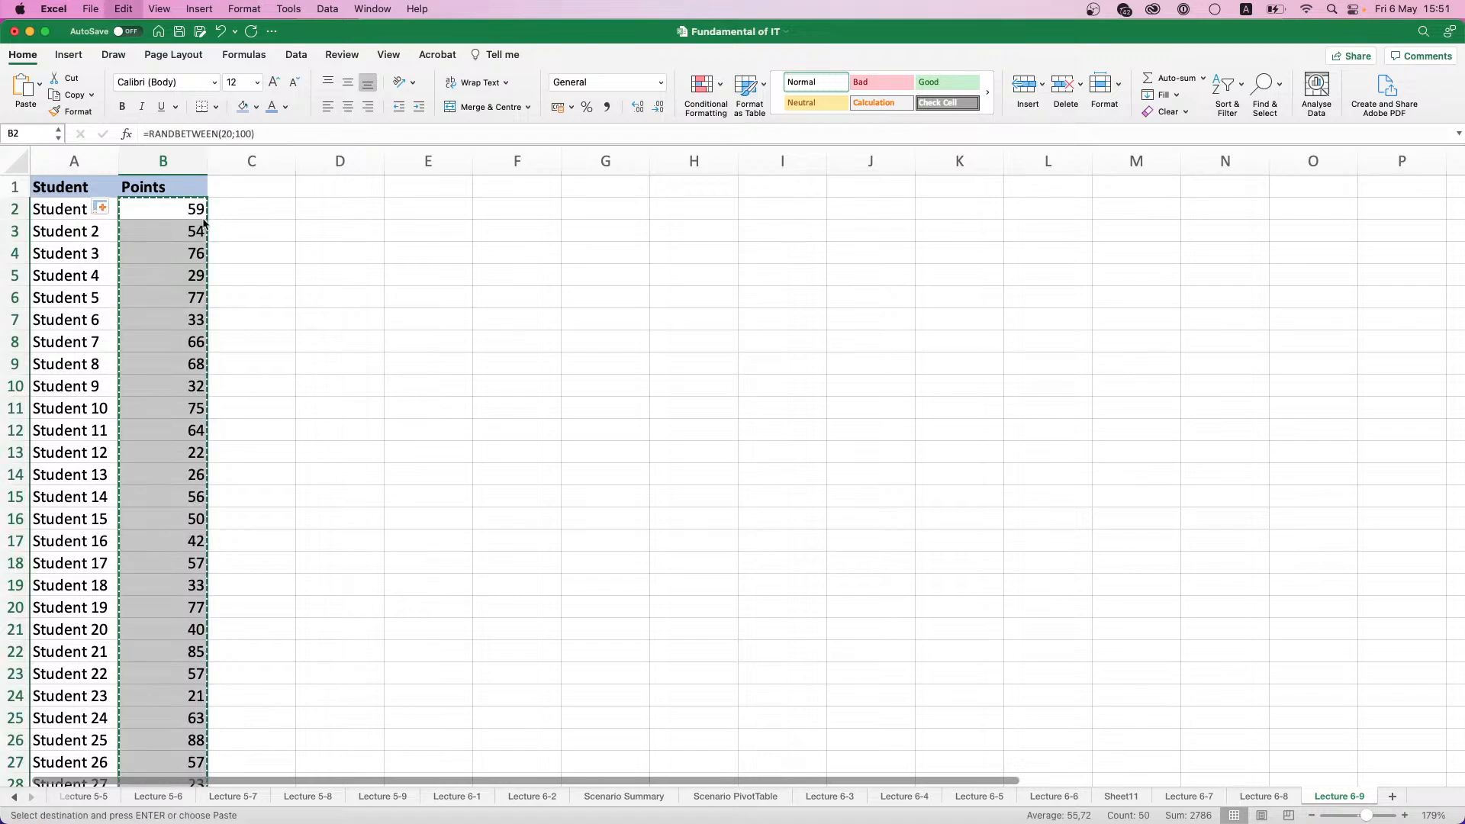
key("super+v")
left_click(107, 208)
left_click(197, 279)
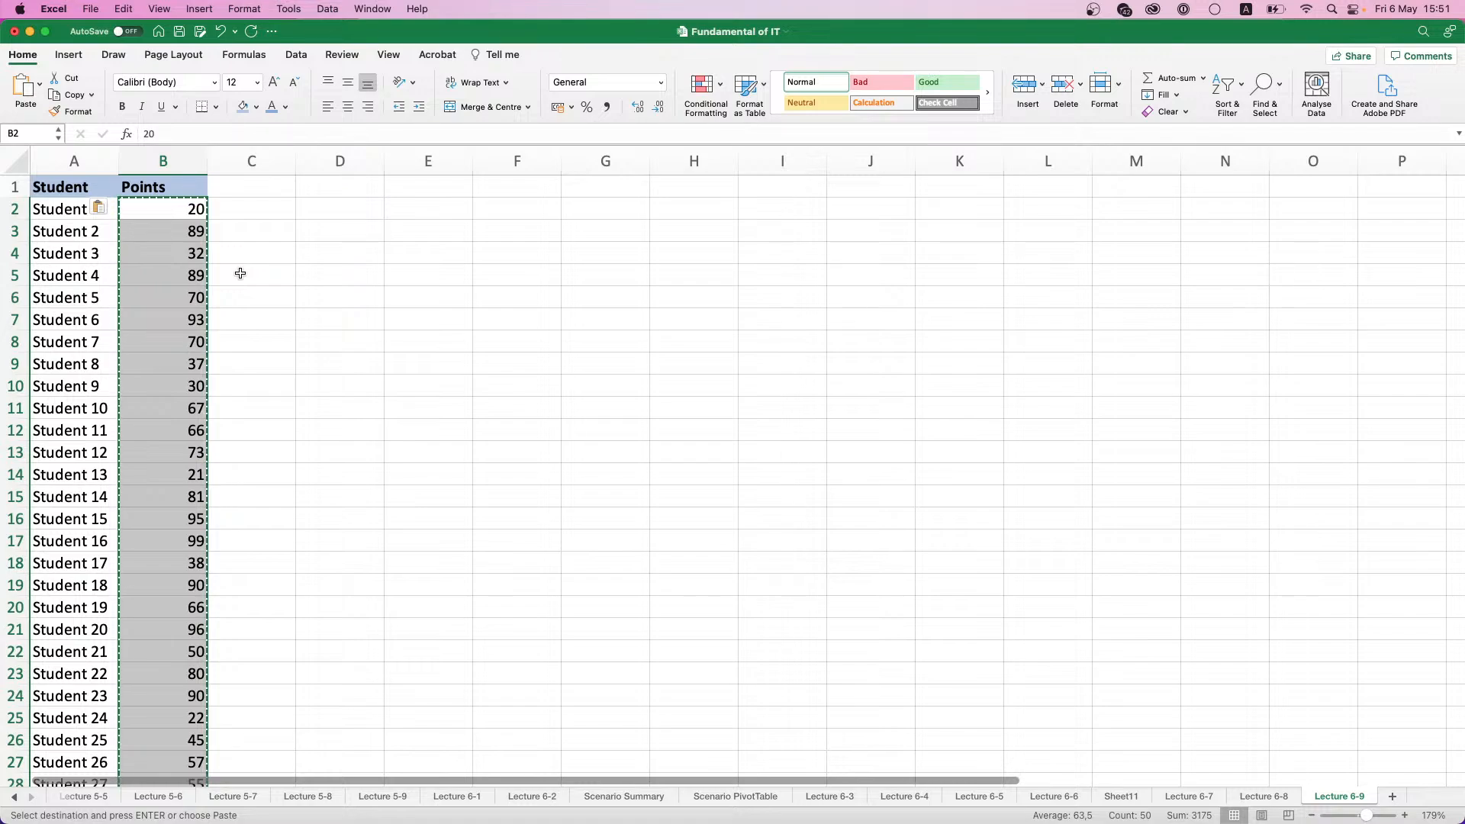
left_click(187, 210)
left_click(320, 211)
key("Escape")
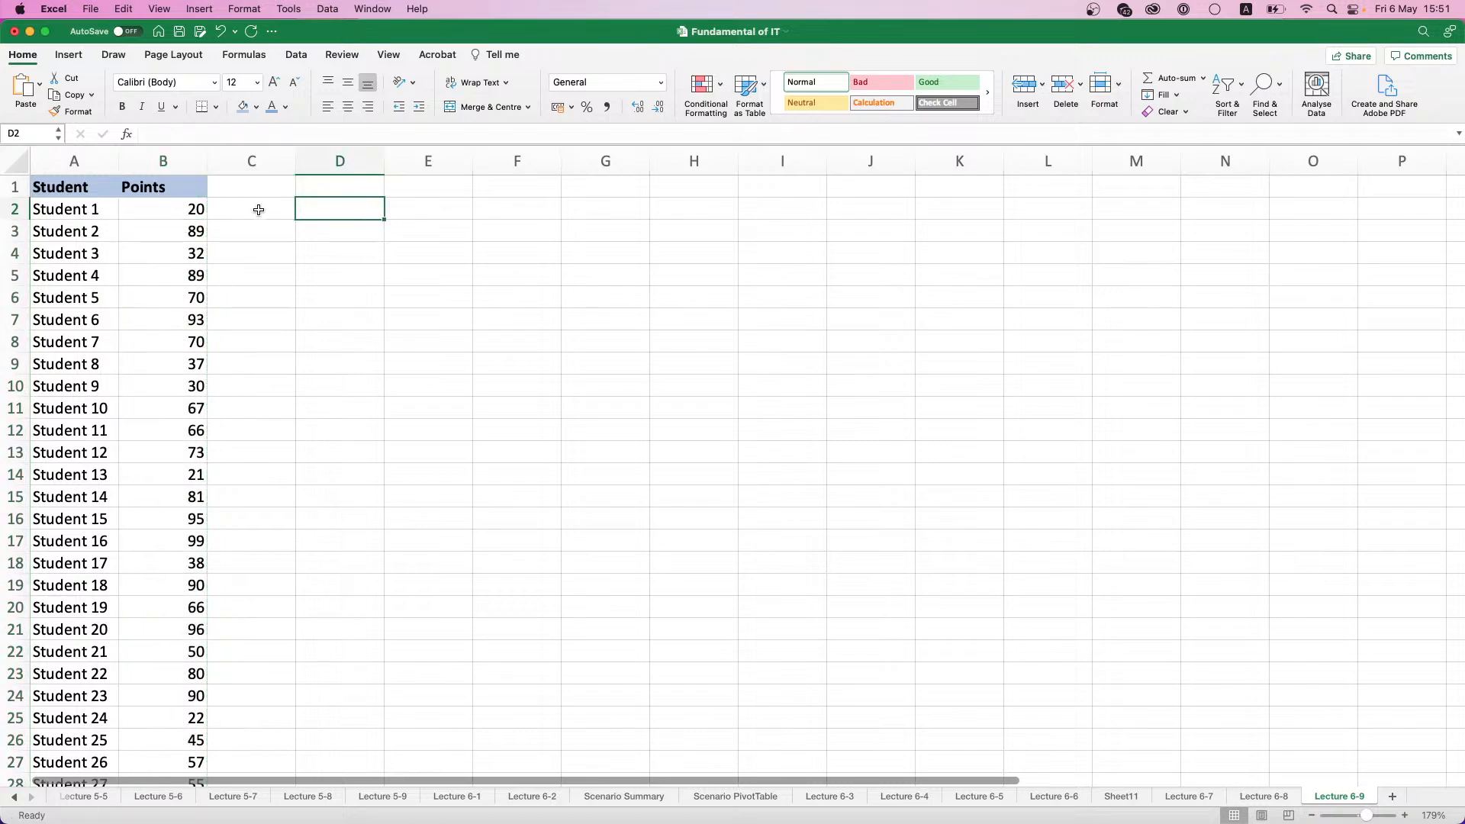
- Try a three-colour scale on B2:B51 that shades high points red and low points green, and undo it
left_click(172, 200)
key("Up")
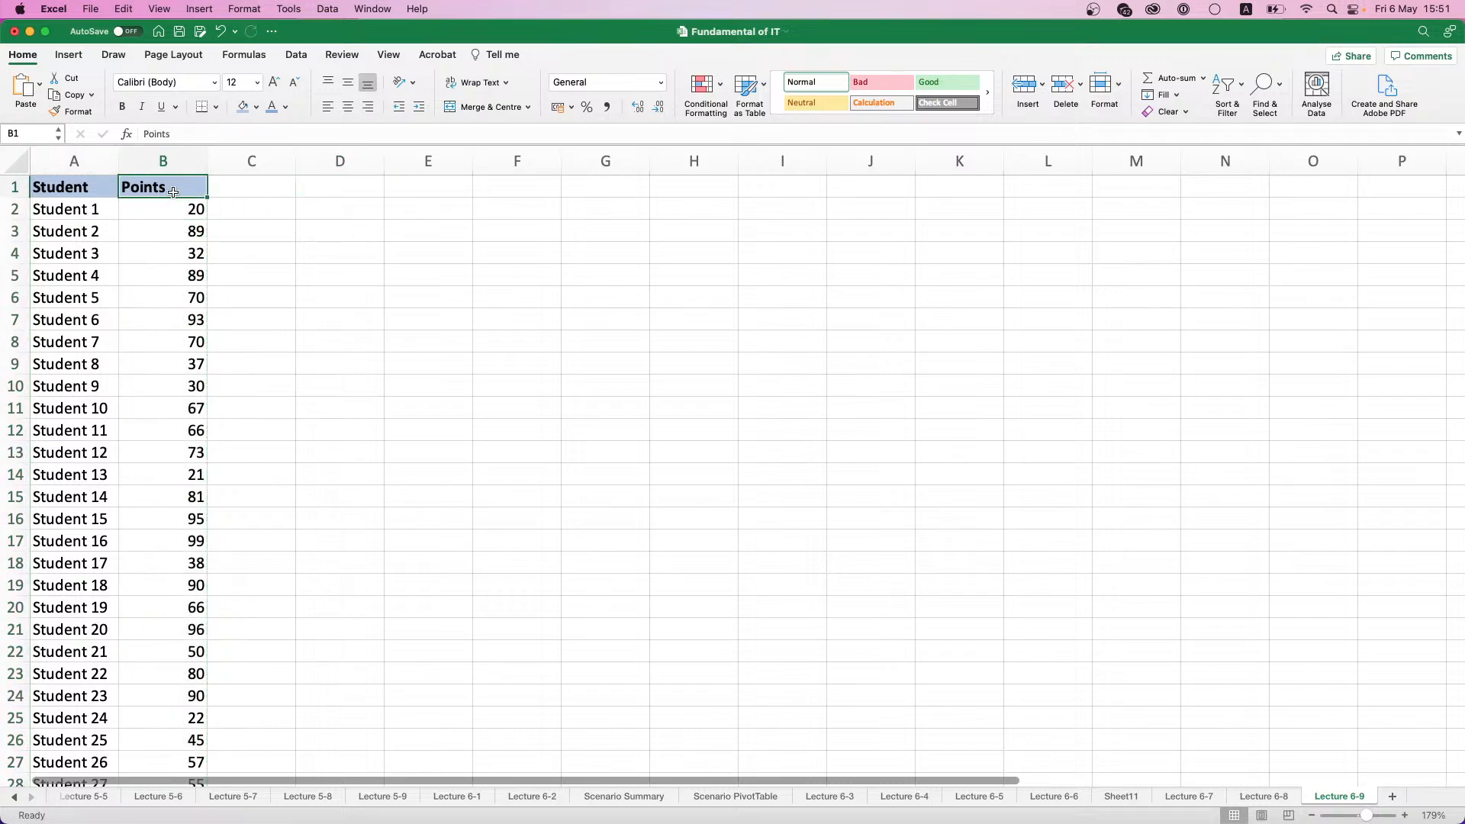
left_click(172, 200)
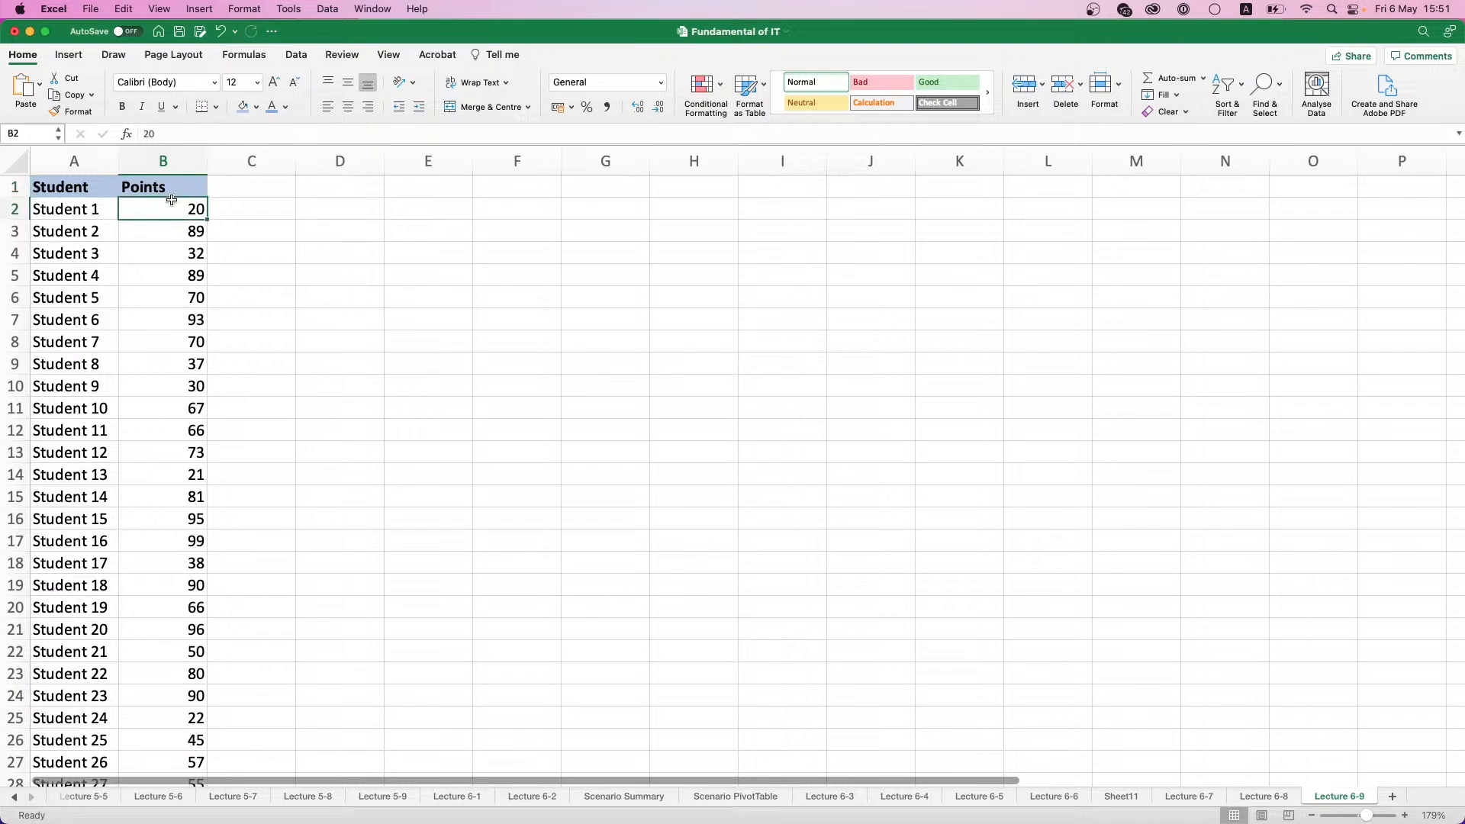
key("ctrl+shift+Down")
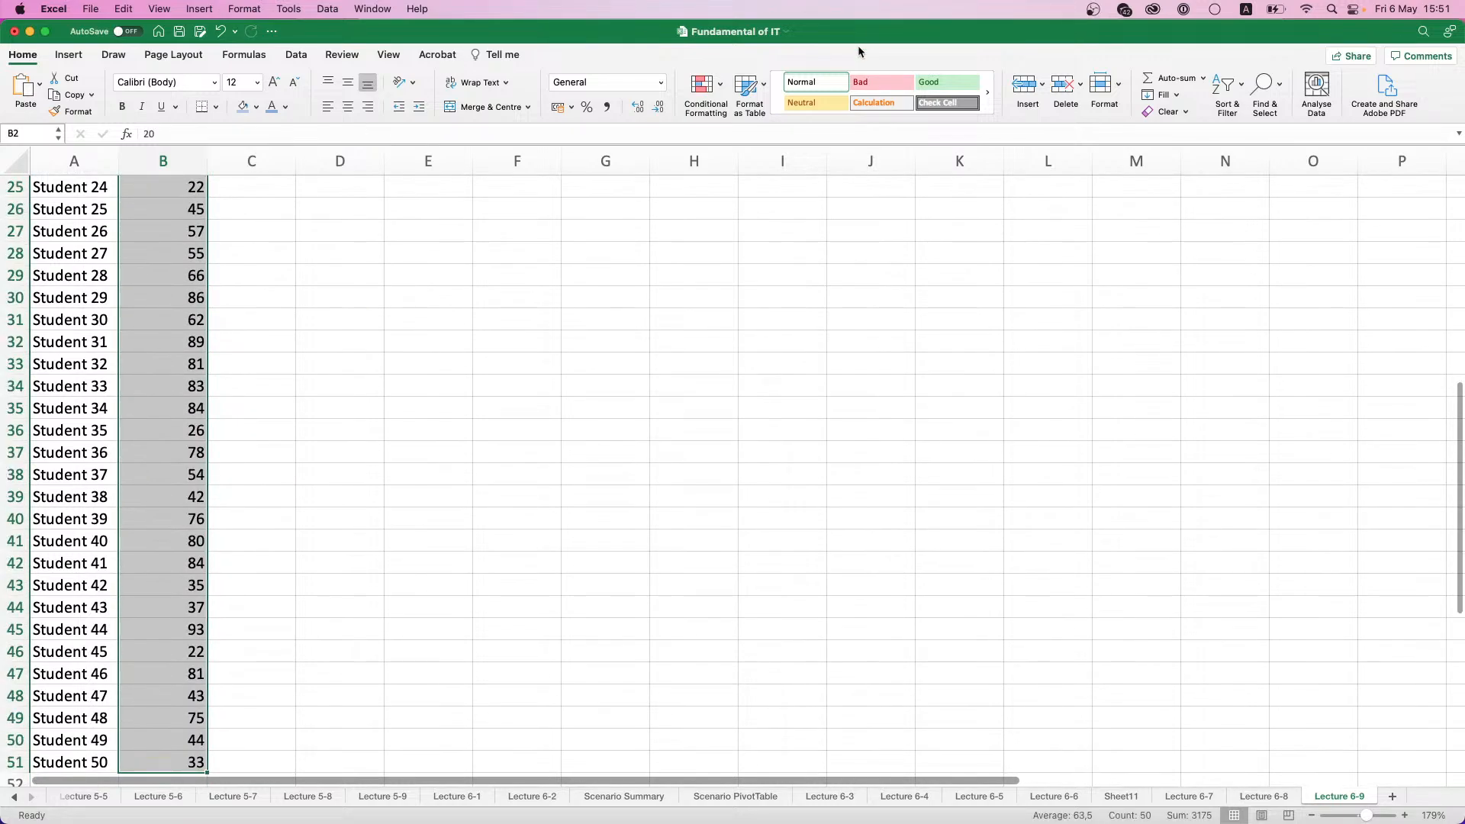
left_click(717, 87)
mouse_move(768, 178)
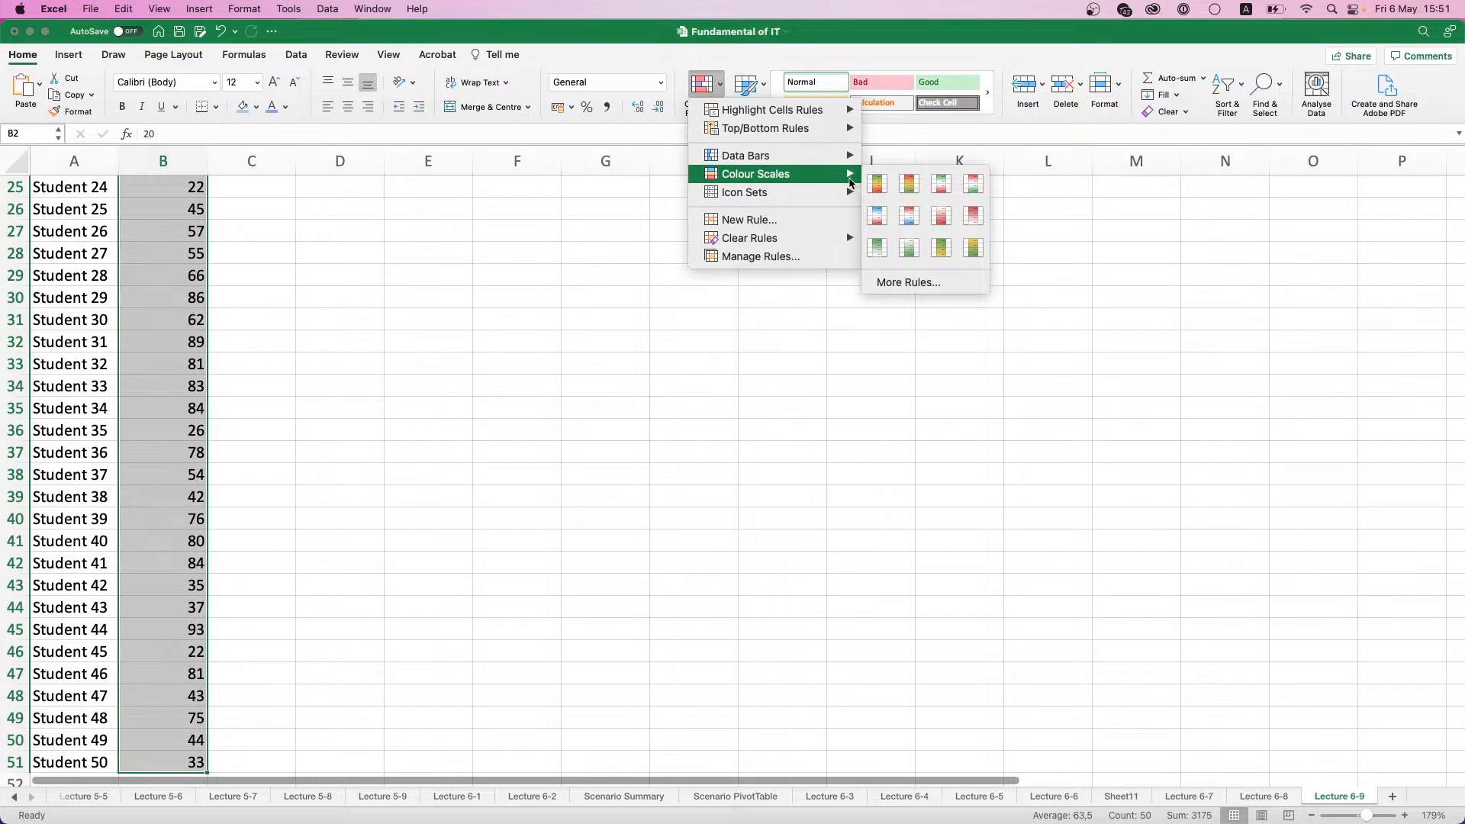
left_click(902, 188)
scroll(201, 242, "up", 10)
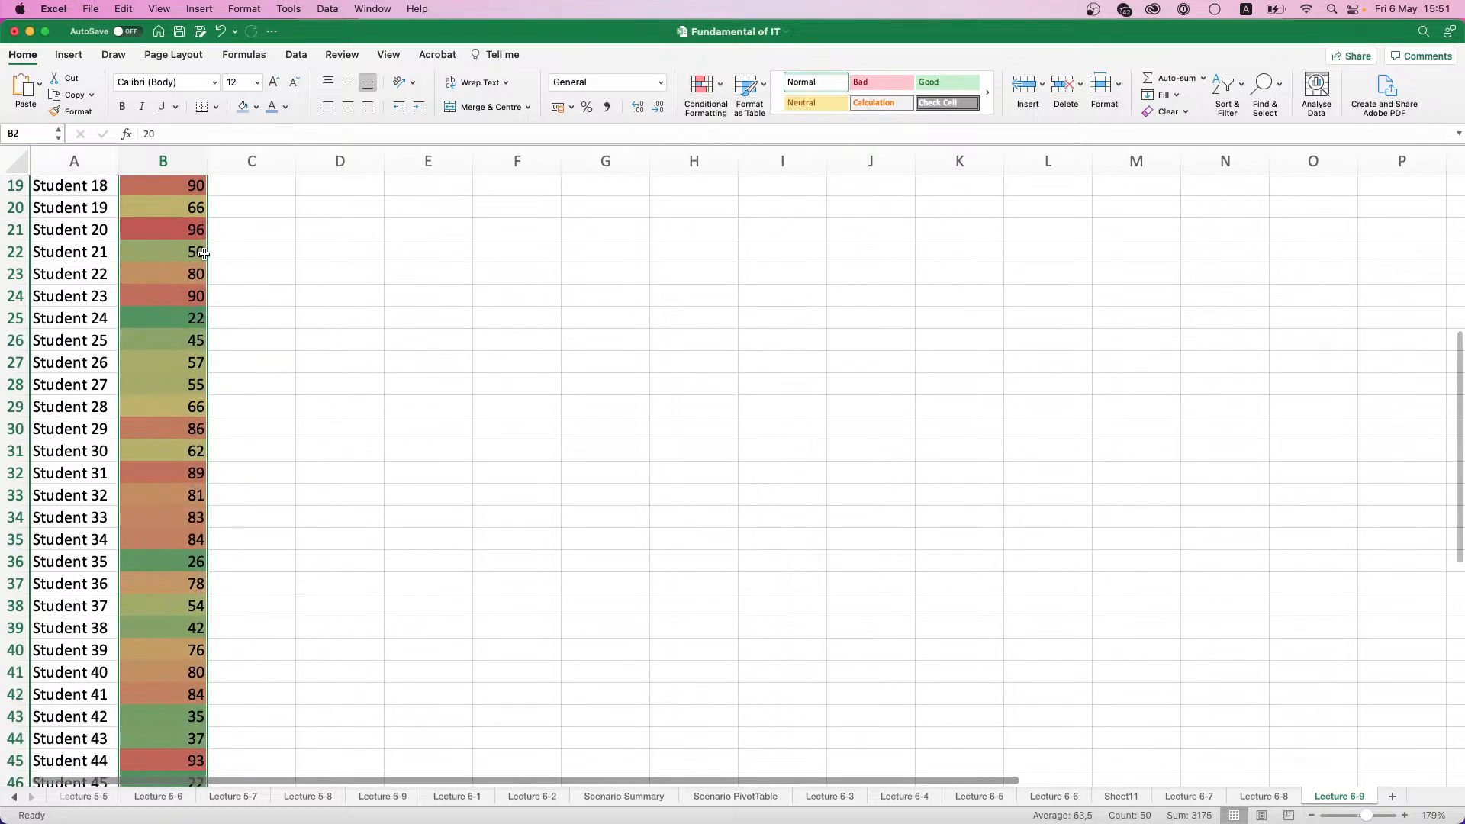
left_click(198, 221)
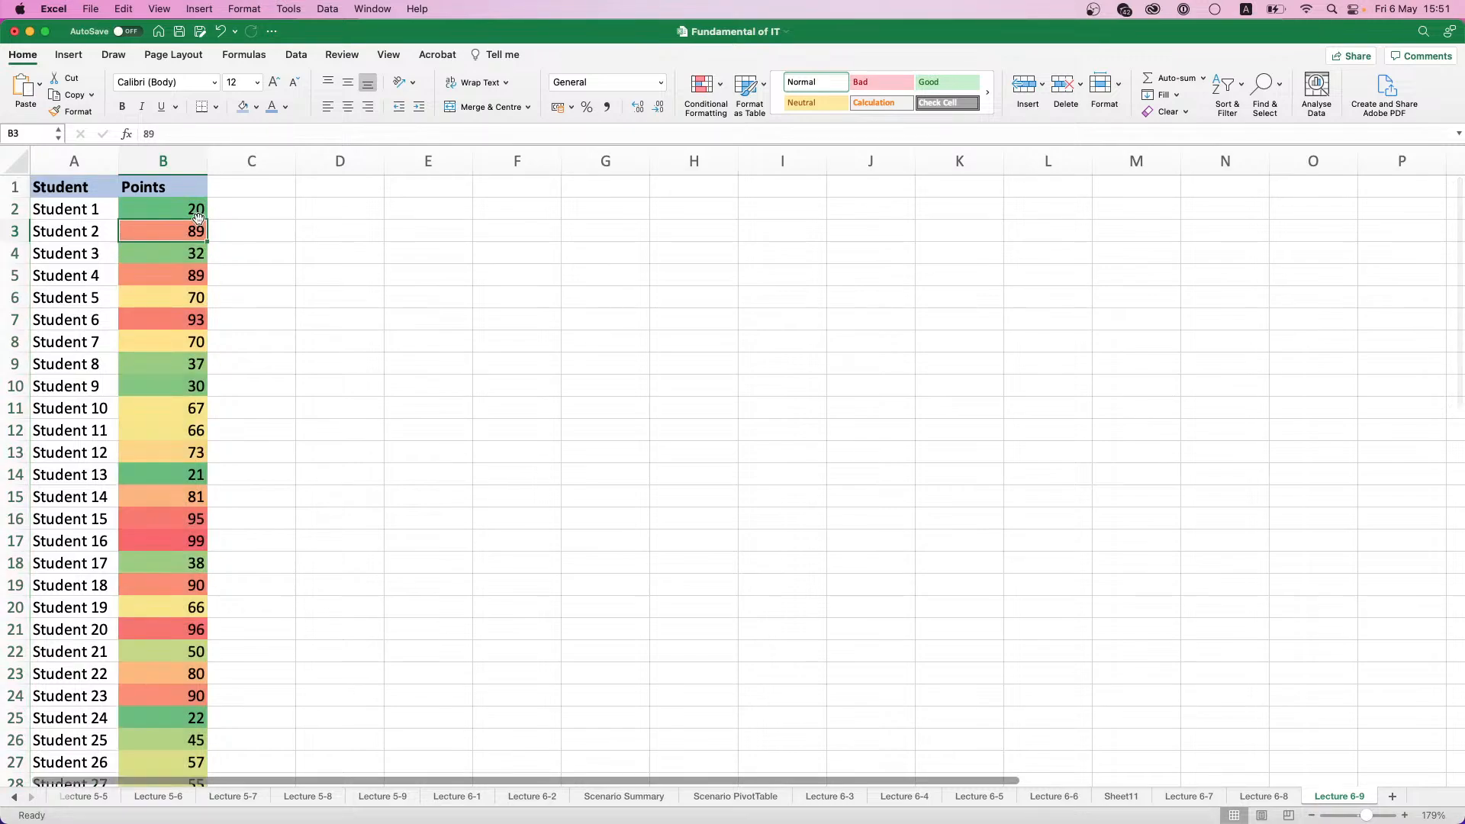
key("super+z")
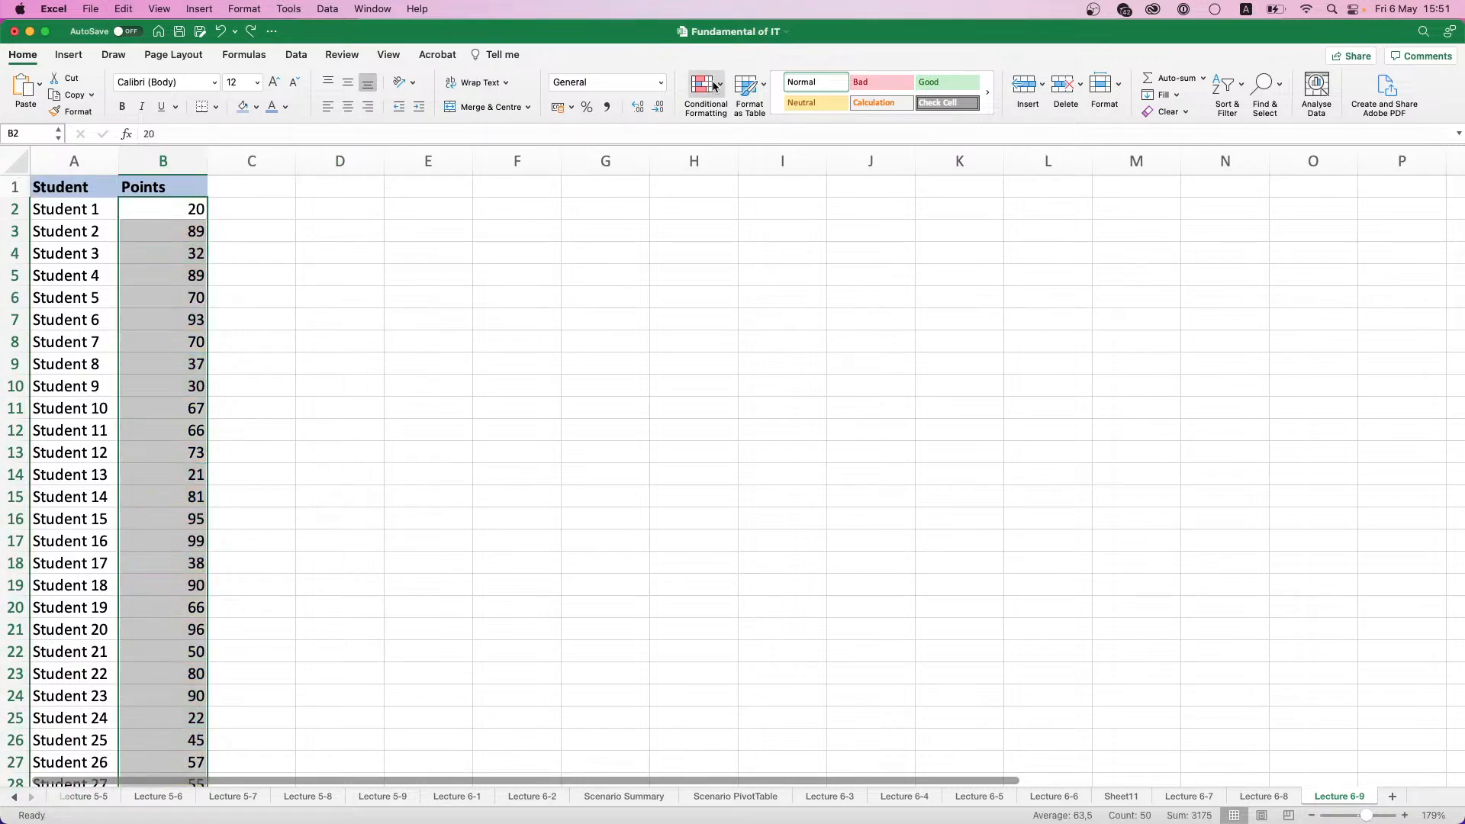
- Apply the Green-Yellow-Red colour scale to B2:B51 so that high points are green and low points red
left_click(702, 83)
mouse_move(790, 176)
left_click(885, 182)
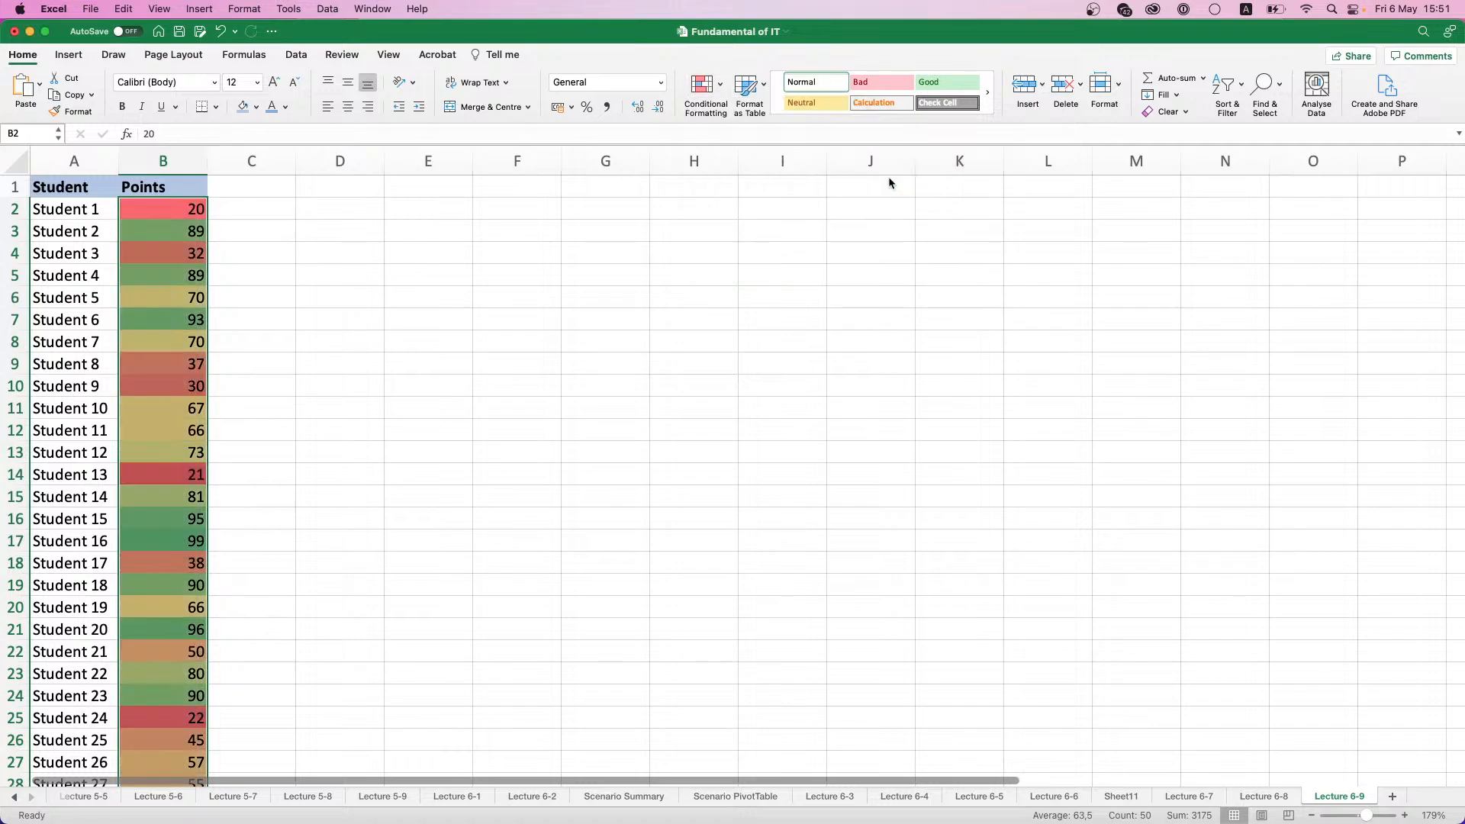
left_click(176, 208)
scroll(183, 209, "down", 10)
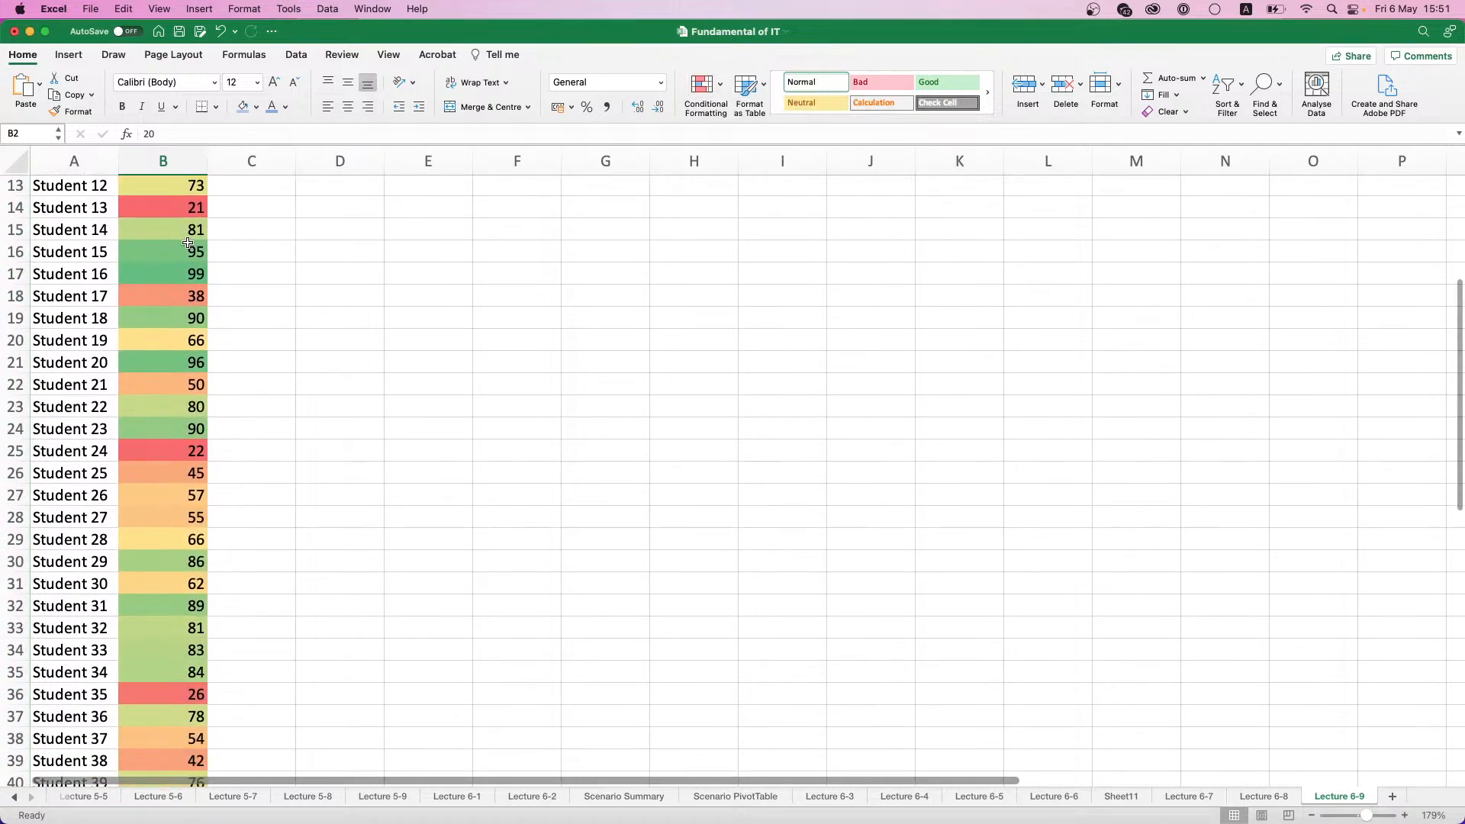
scroll(196, 489, "up", 10)
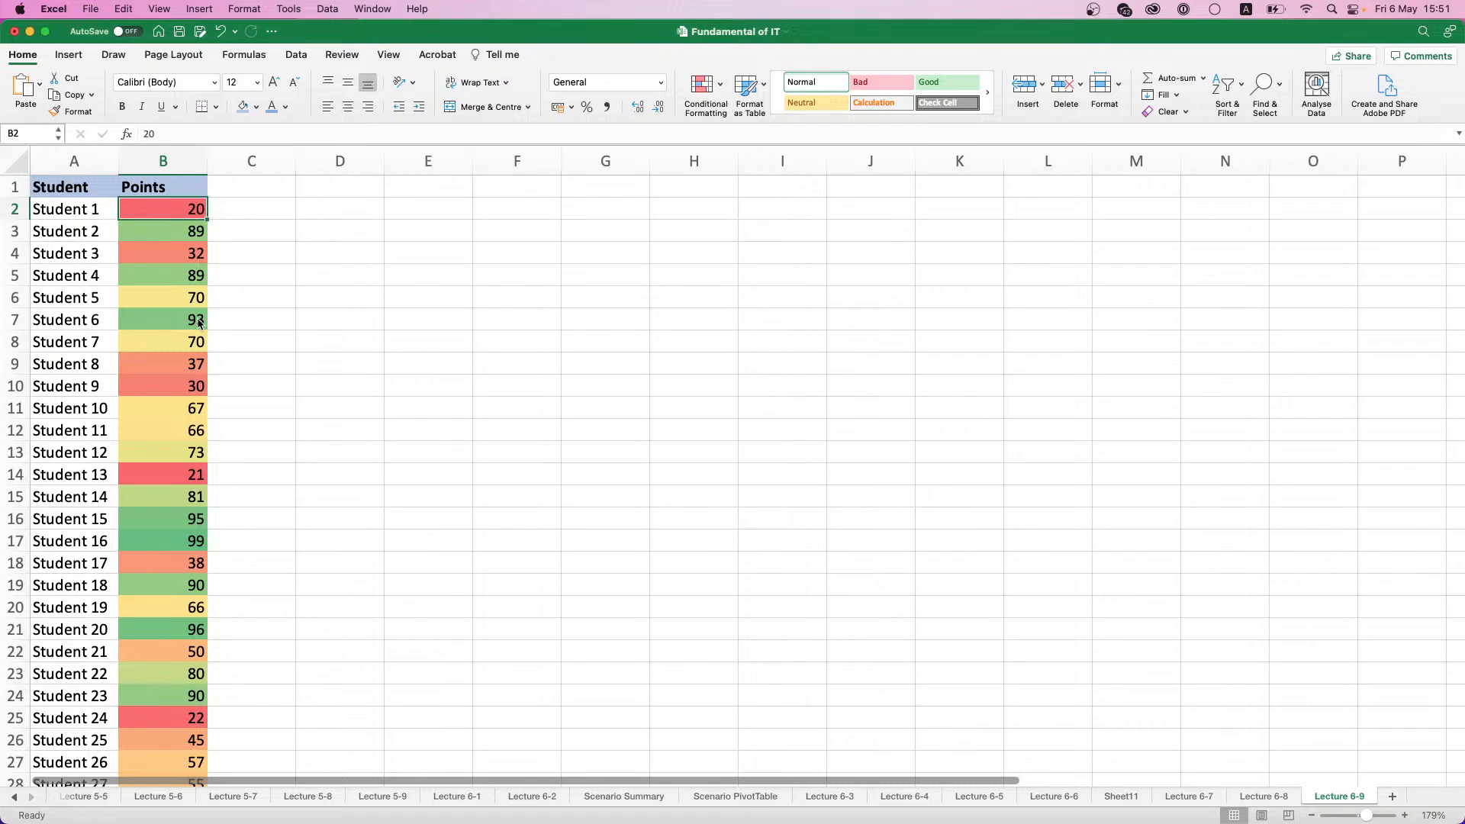
- Run the Rank and Percentile analysis on B1:B51, grouped by columns with labels in the first row, outputting to a new worksheet
left_click(223, 250)
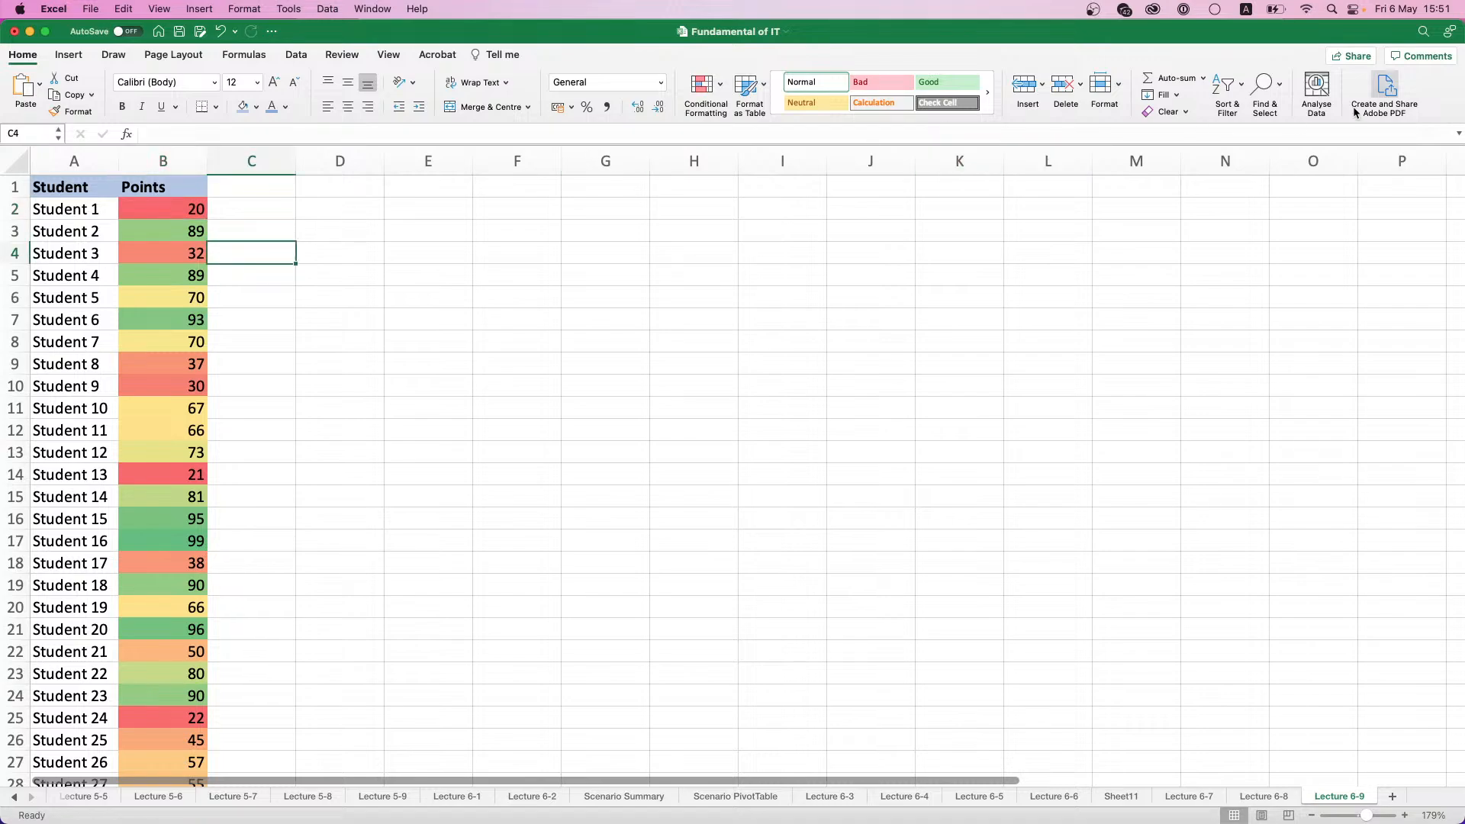
left_click(297, 54)
left_click(1331, 93)
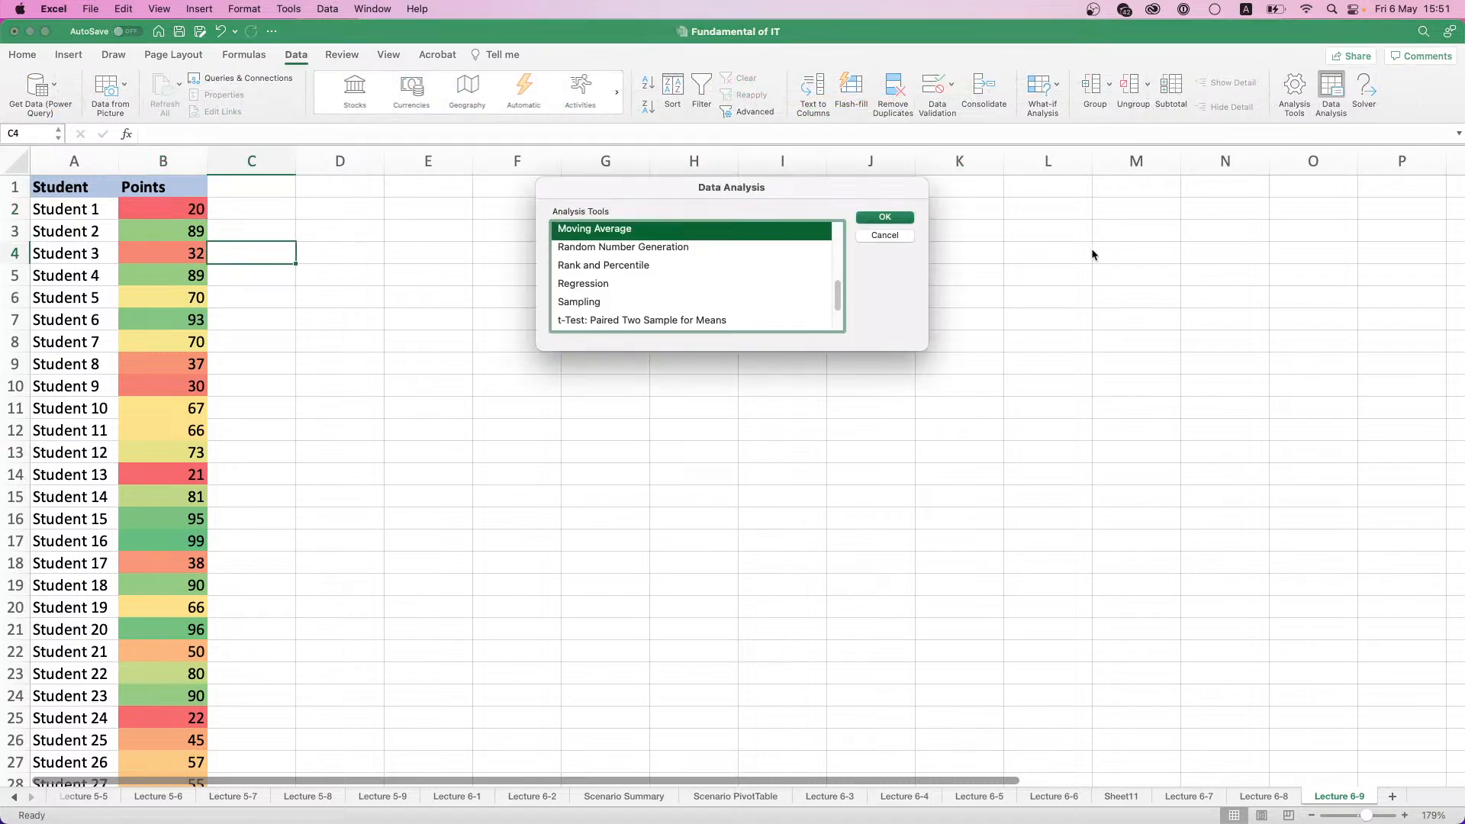
left_click(603, 272)
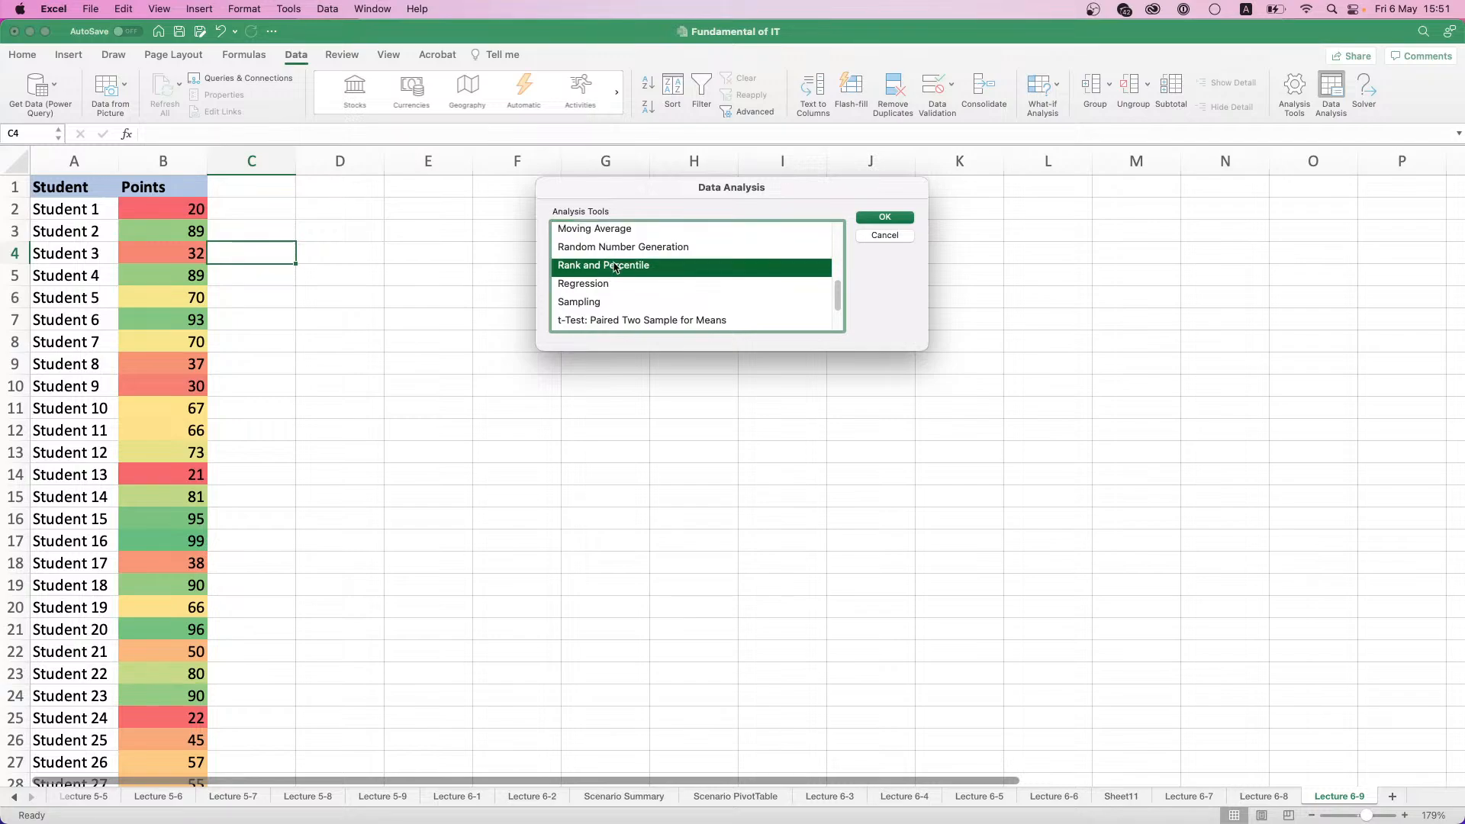
left_click(870, 217)
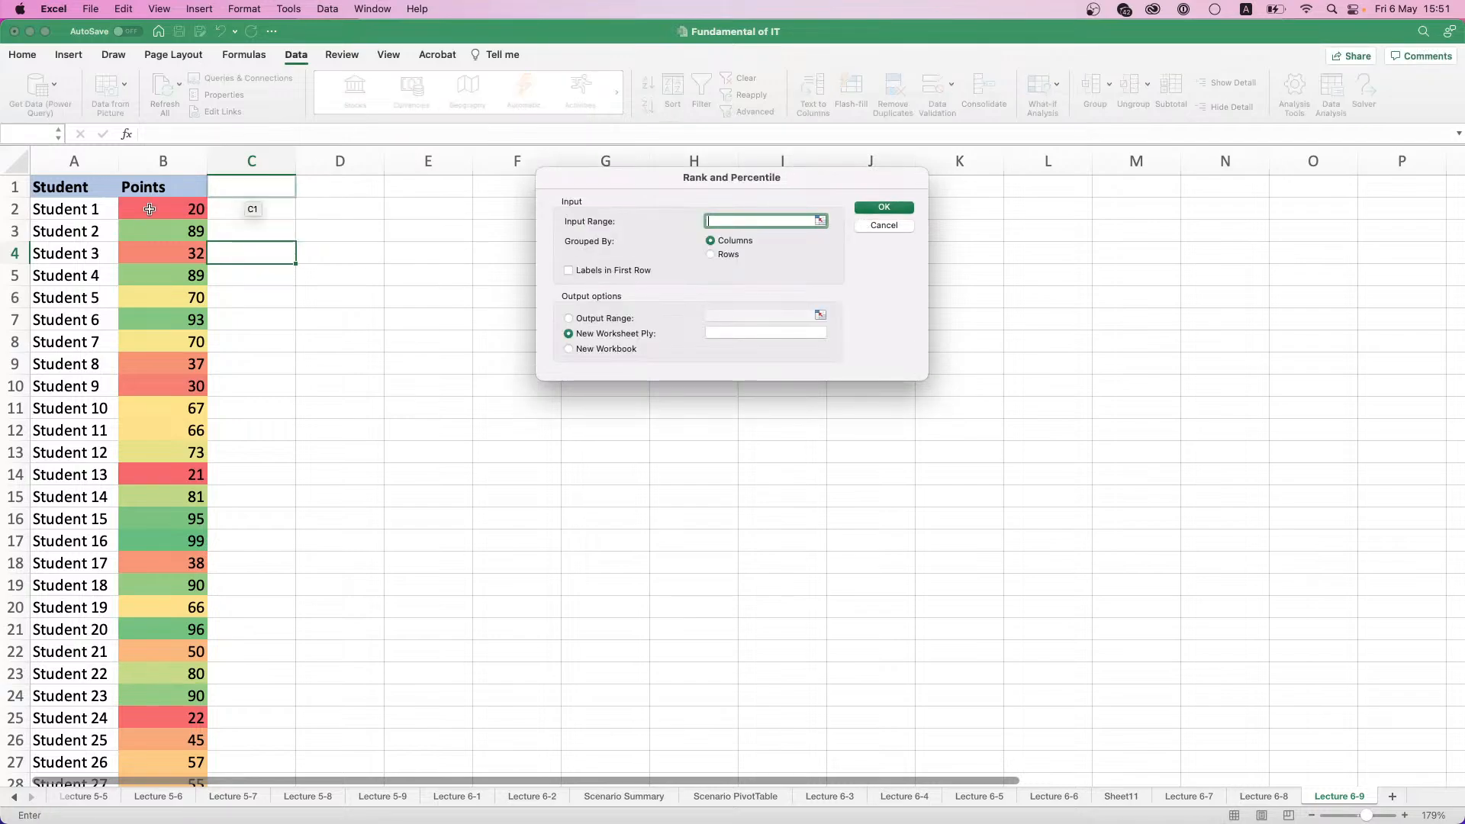
left_click(136, 187)
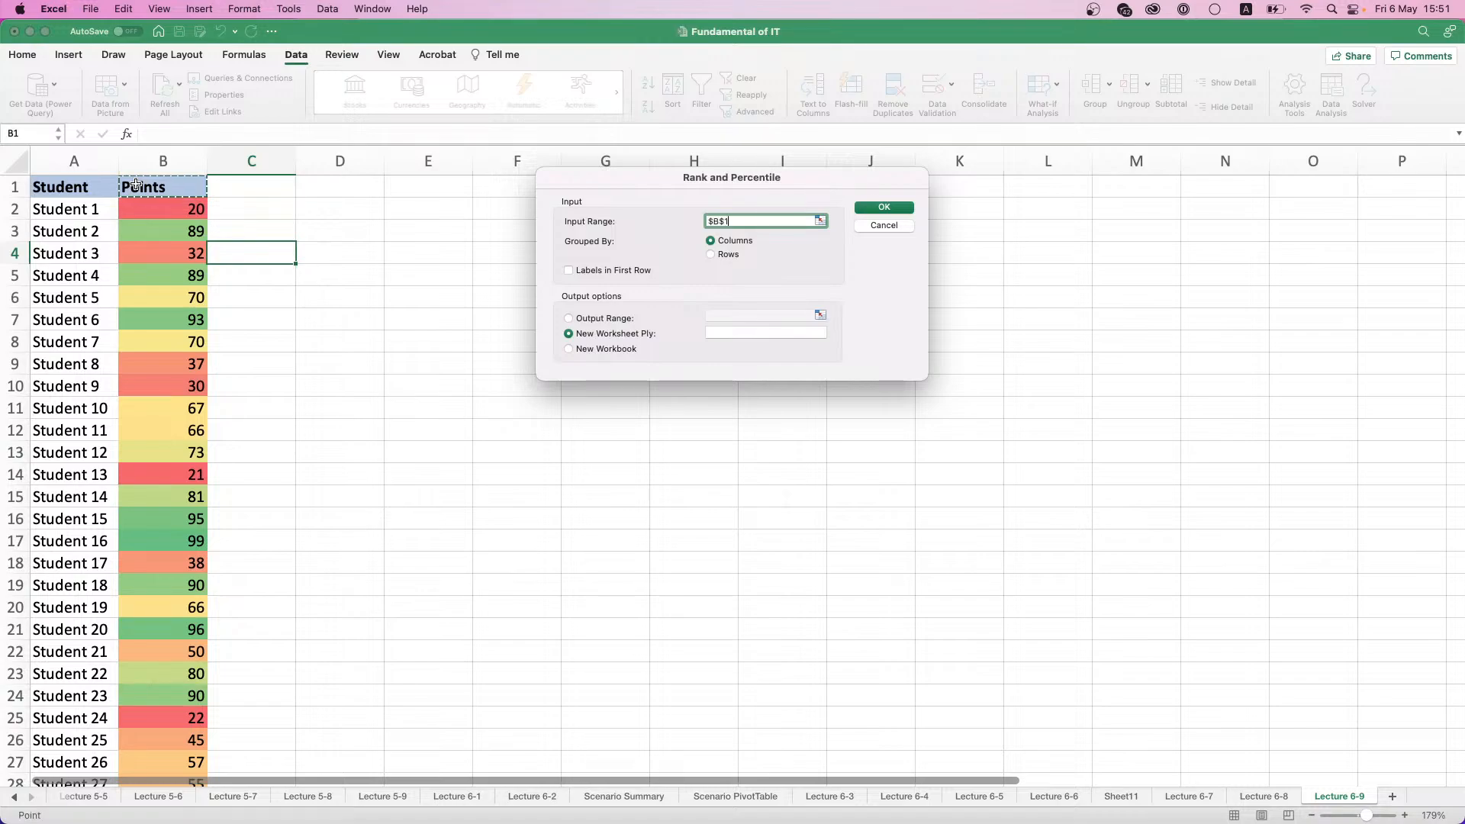
key("super+shift+Down")
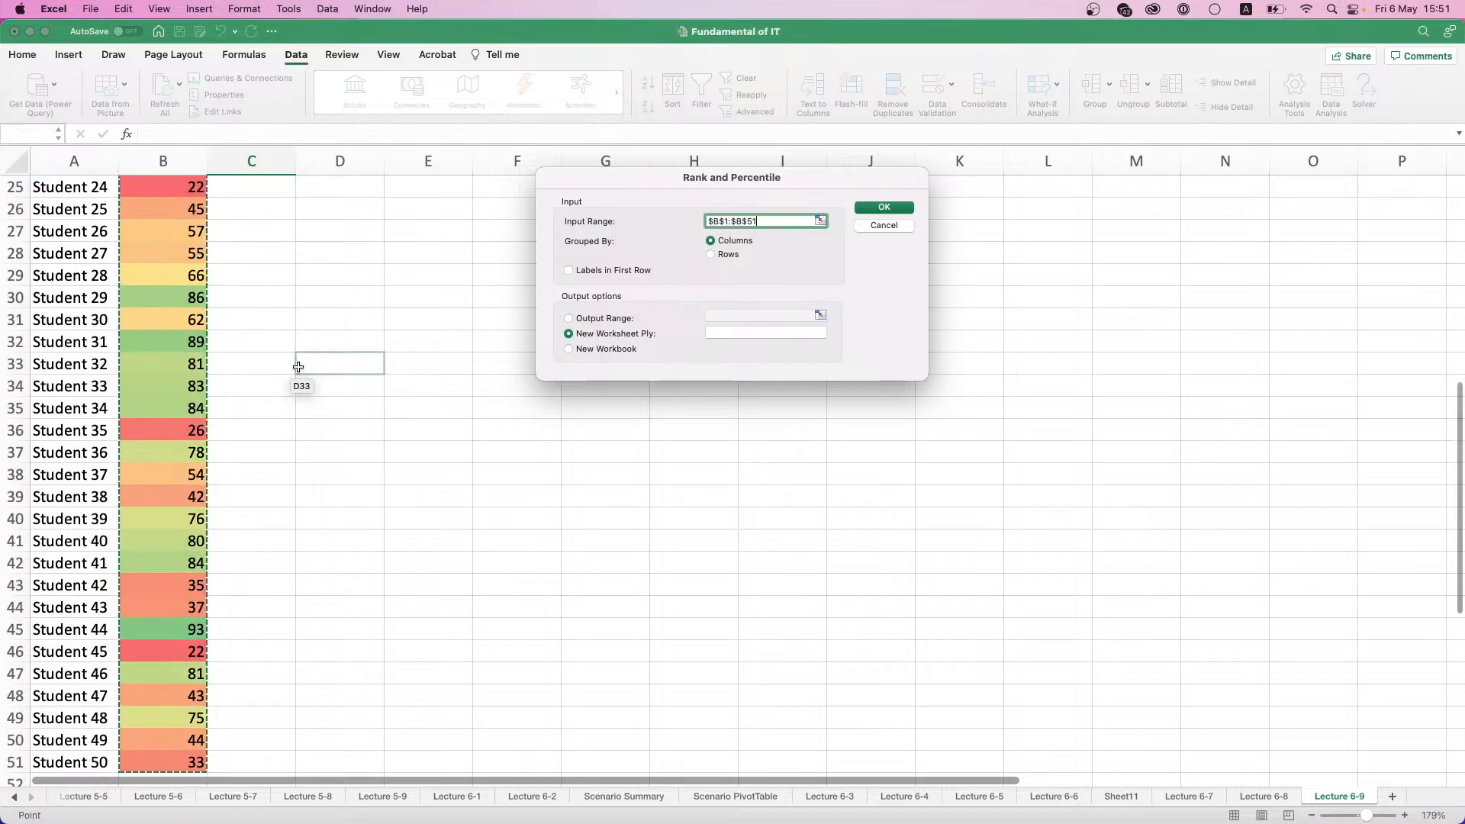
left_click(568, 270)
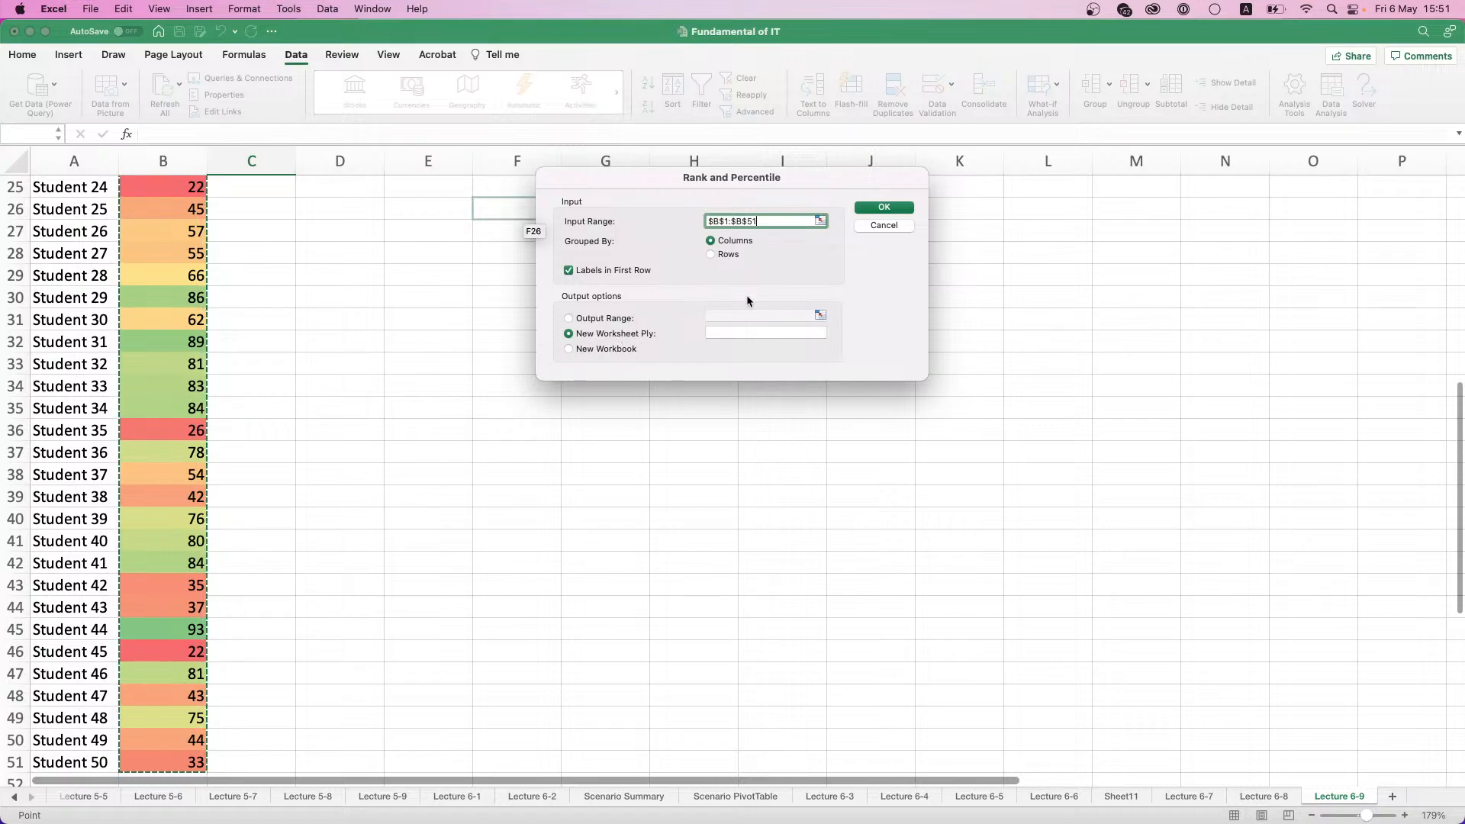
left_click(883, 207)
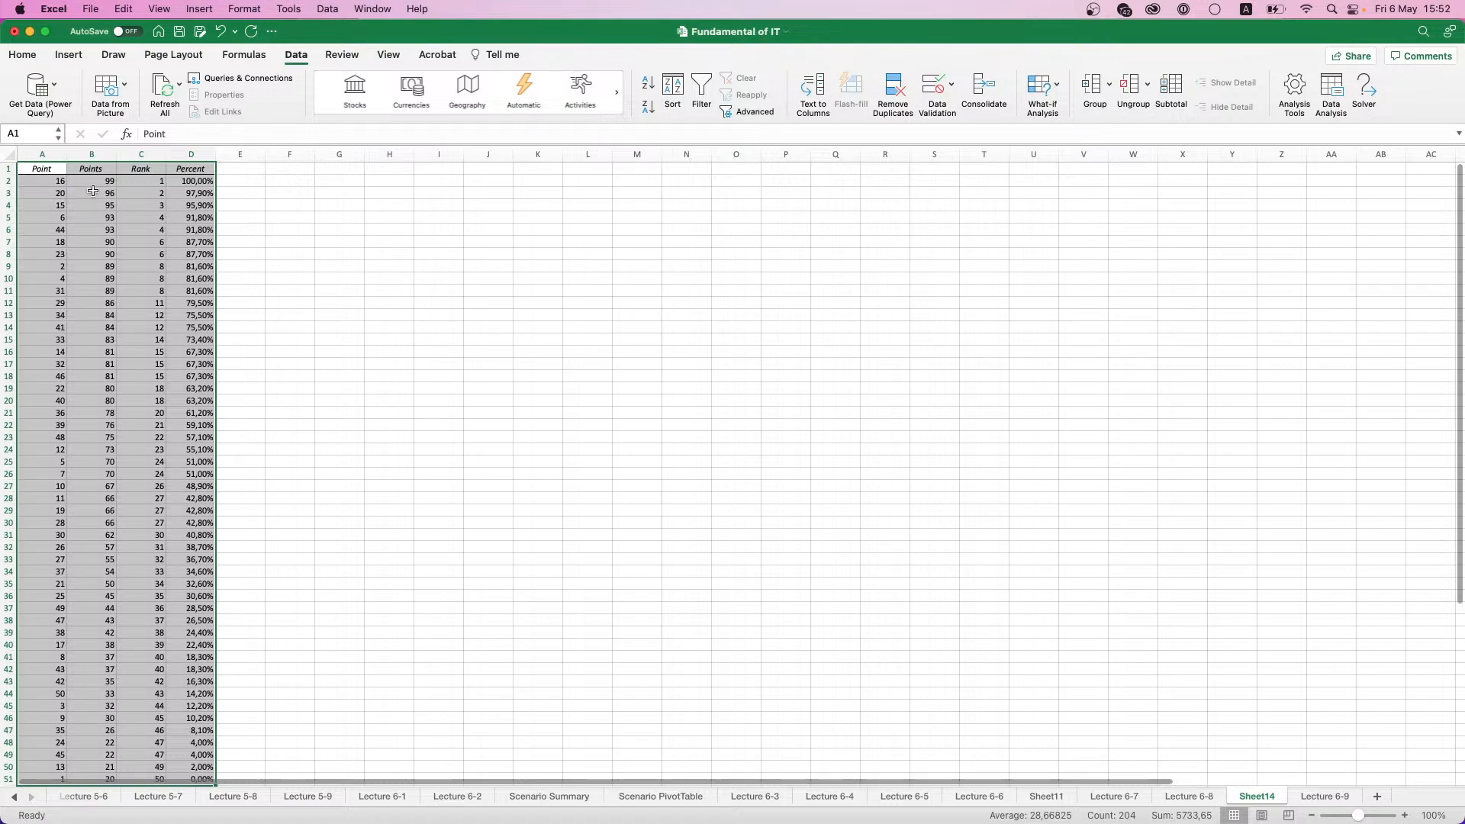
- Examine the Point, Points, Rank and Percent columns of the Rank and Percentile output
left_click(49, 180)
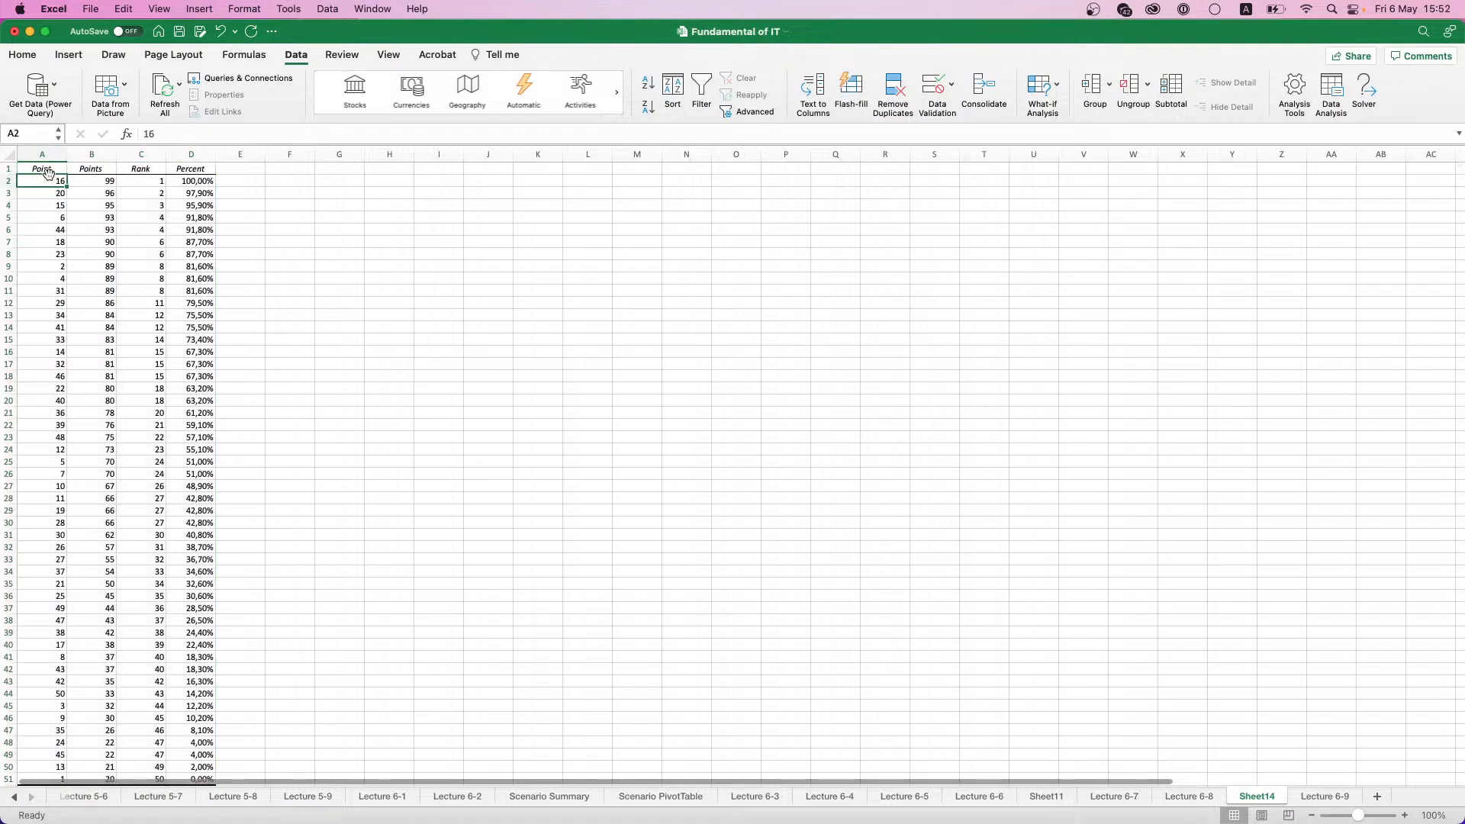
scroll(50, 180, "up", 5)
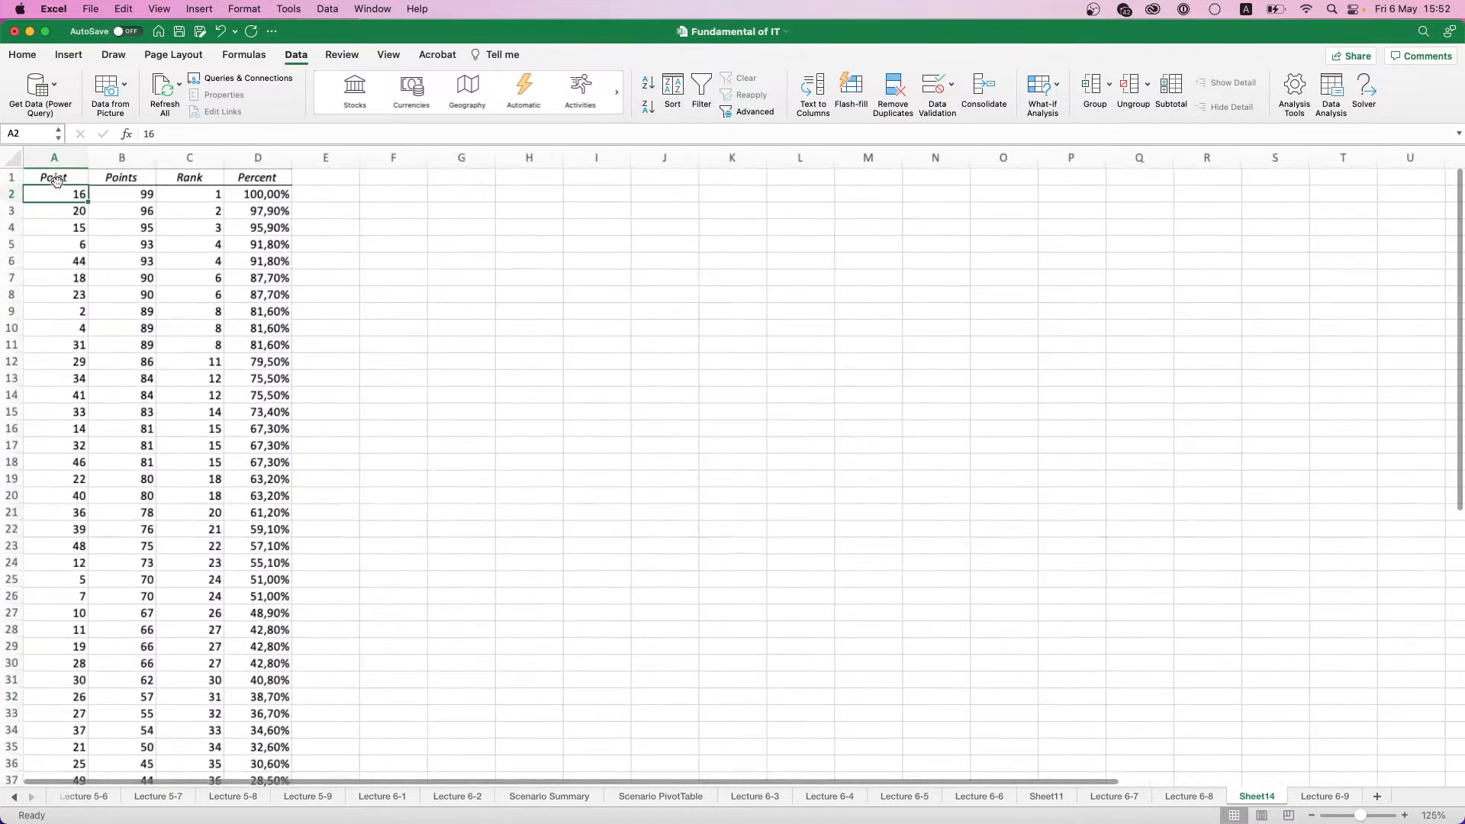
left_click(225, 182)
right_click(322, 186)
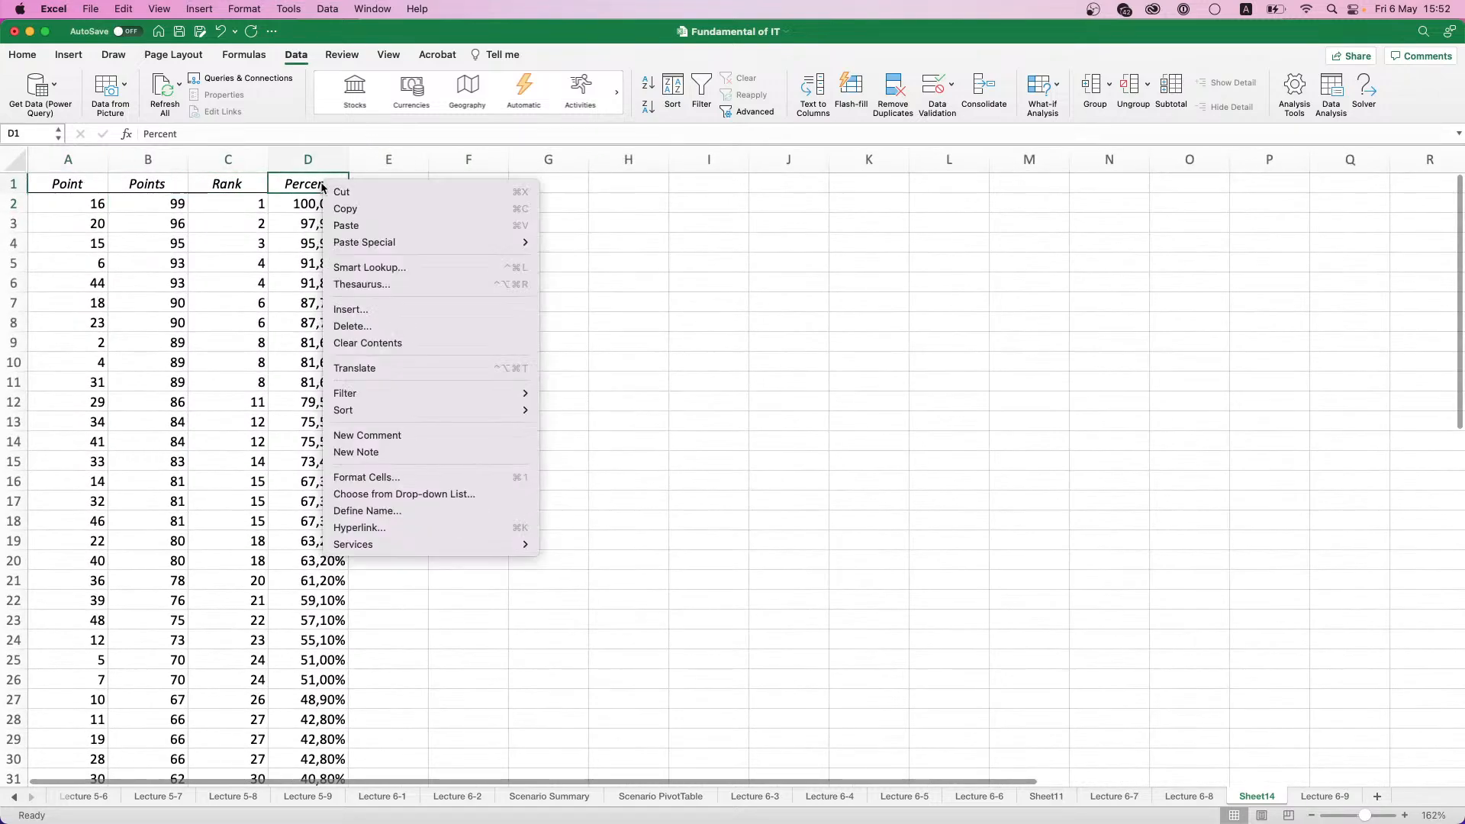
left_click(143, 189)
left_click(227, 183)
left_click(116, 197)
left_click(81, 190)
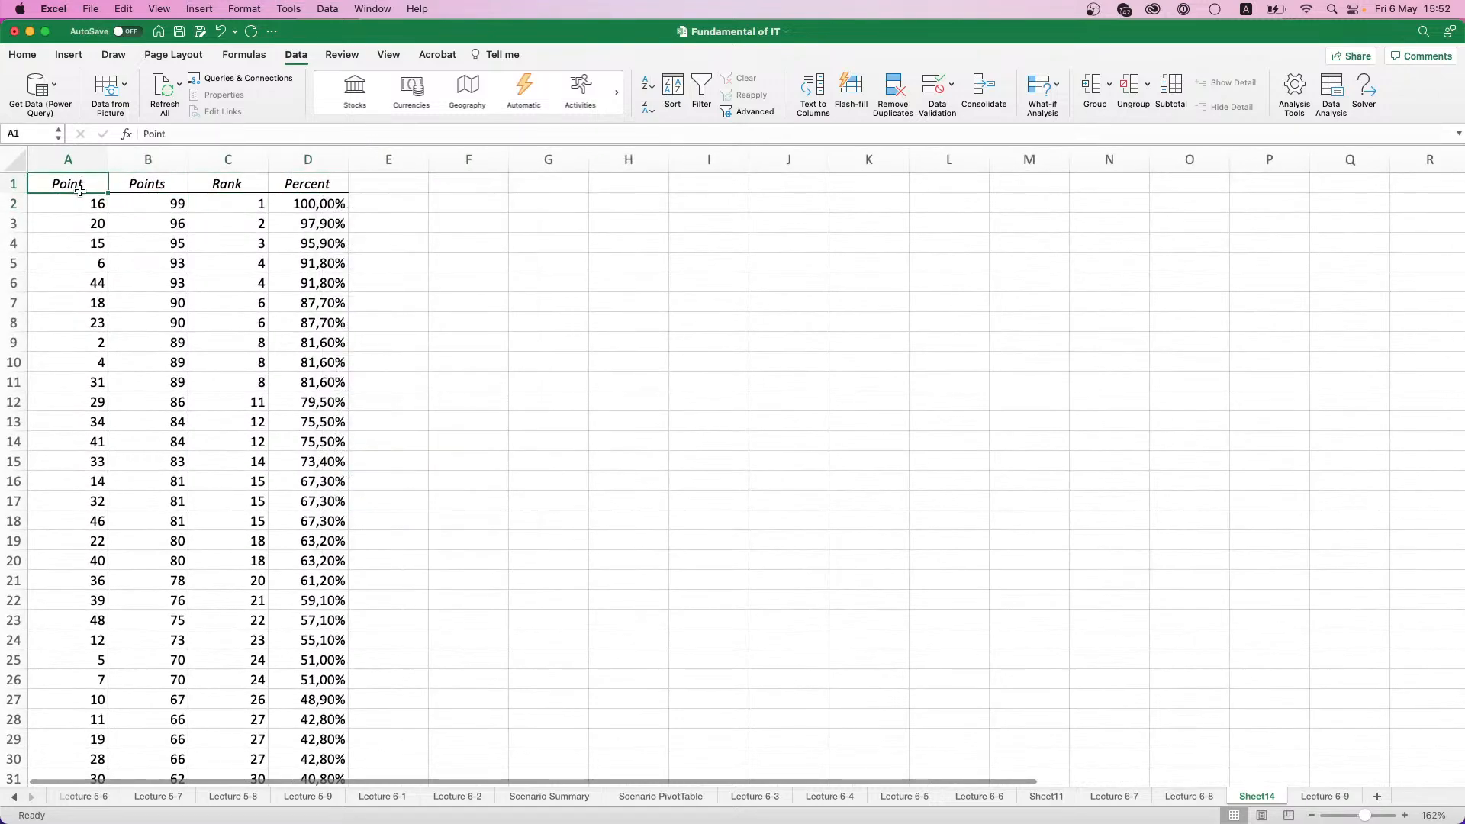
- Check the first entry of the Point column on Sheet14 against the matching student's row and points on Lecture 6-9
left_click(82, 200)
left_click_drag(97, 617, 72, 126)
left_click(82, 220)
left_click(79, 211)
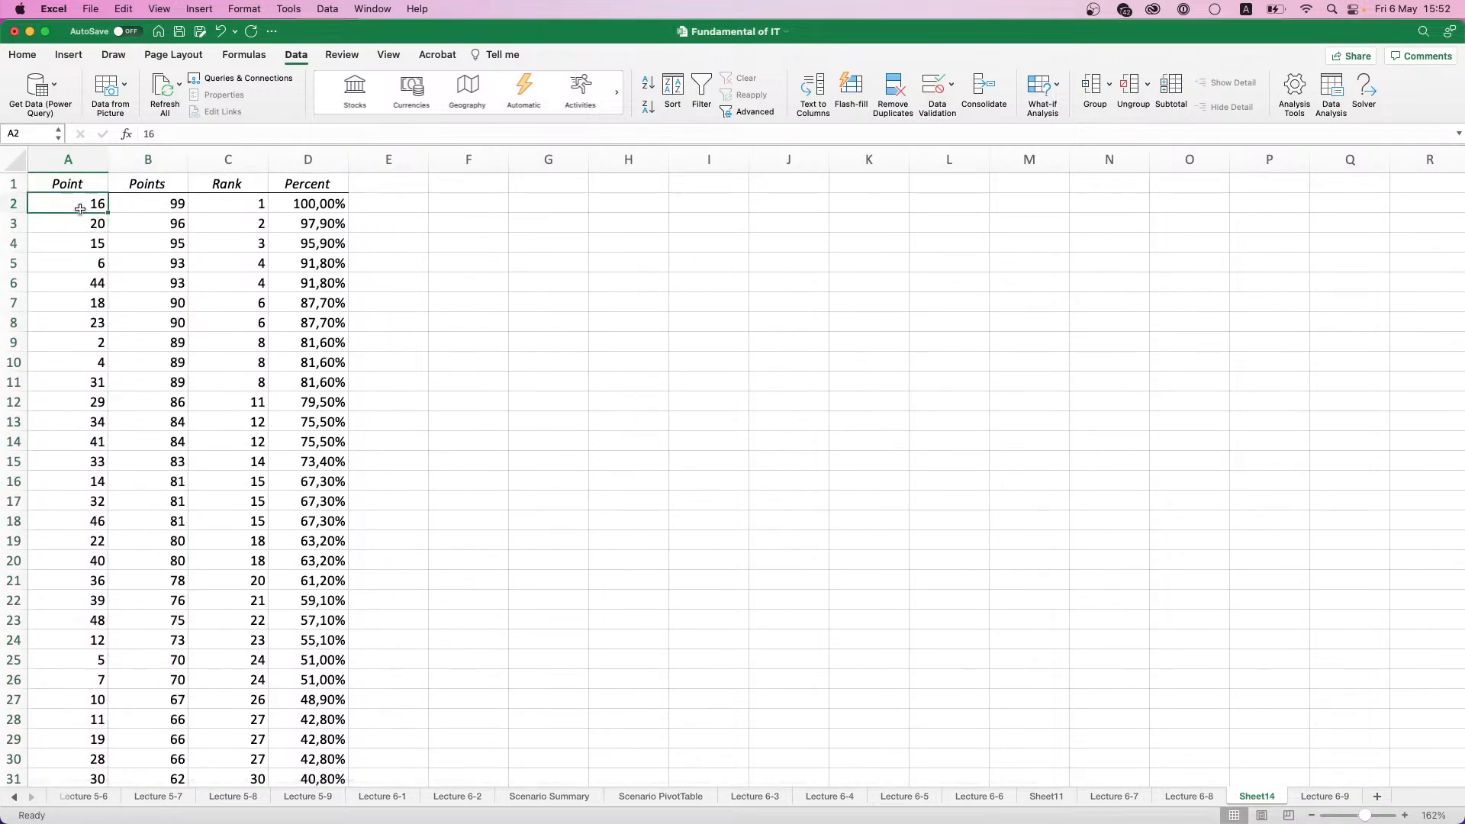
left_click(1297, 798)
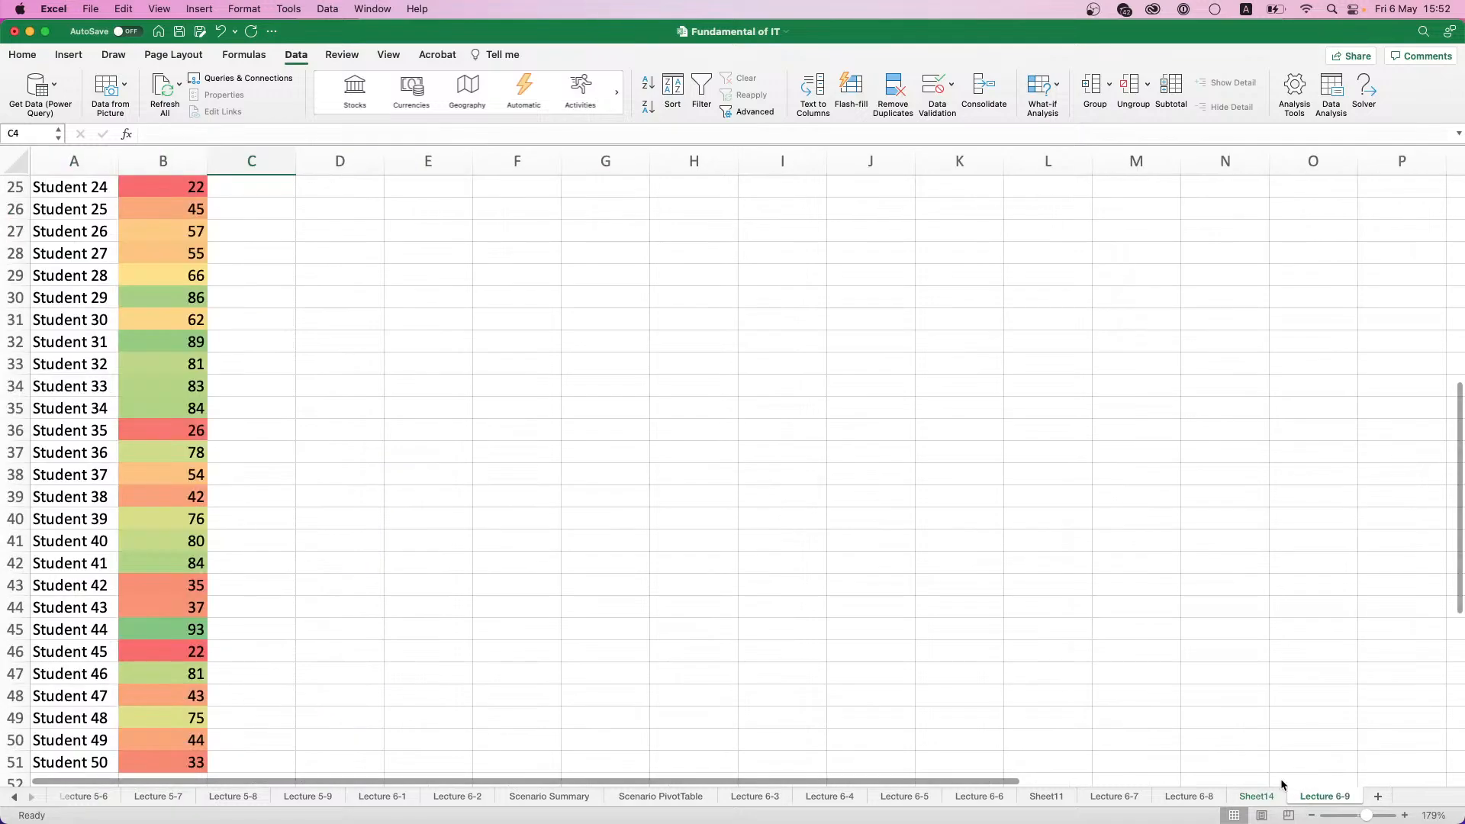
scroll(75, 347, "up", 8)
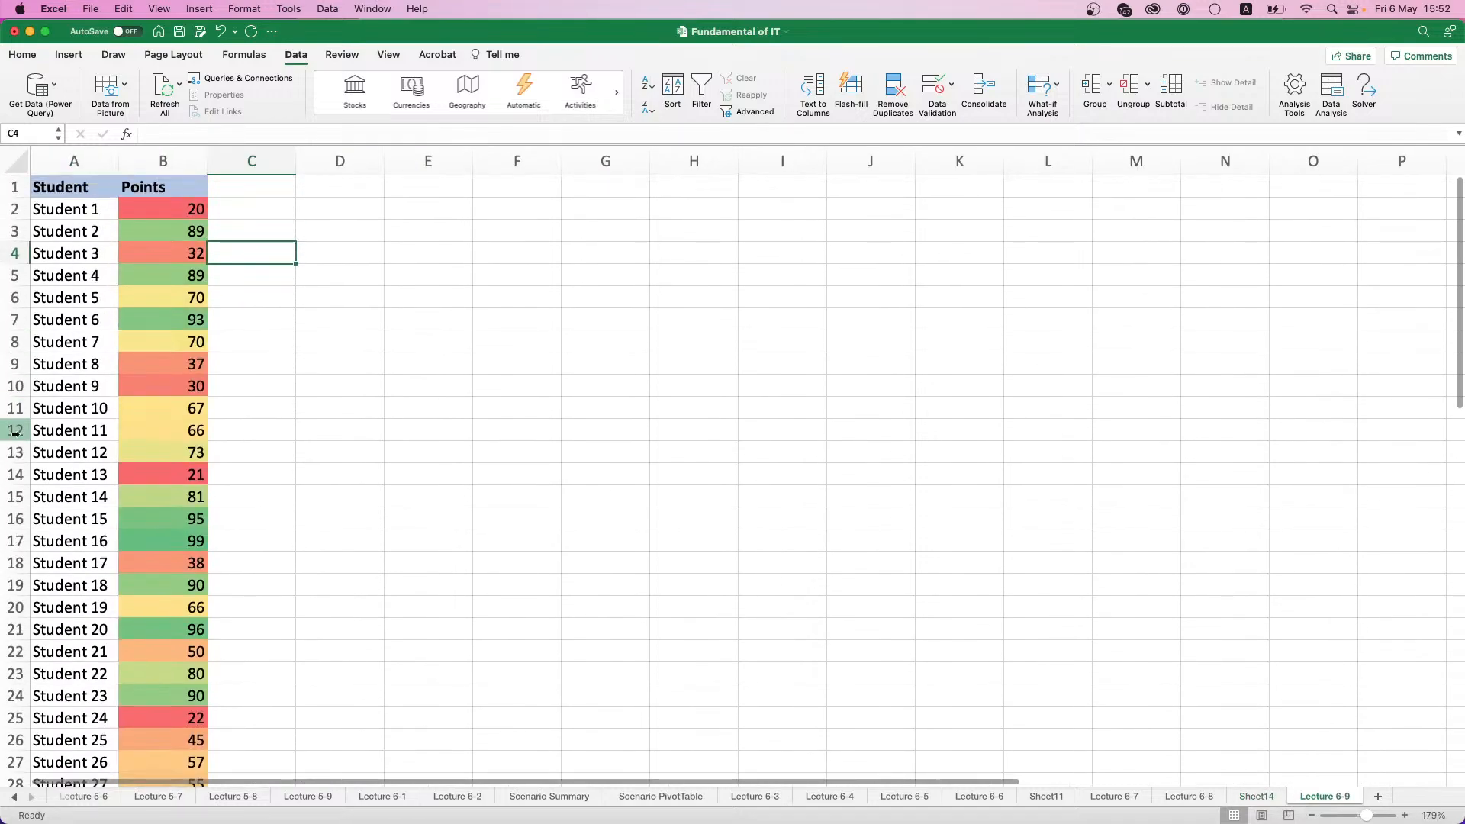
left_click_drag(31, 543, 69, 253)
left_click(195, 556)
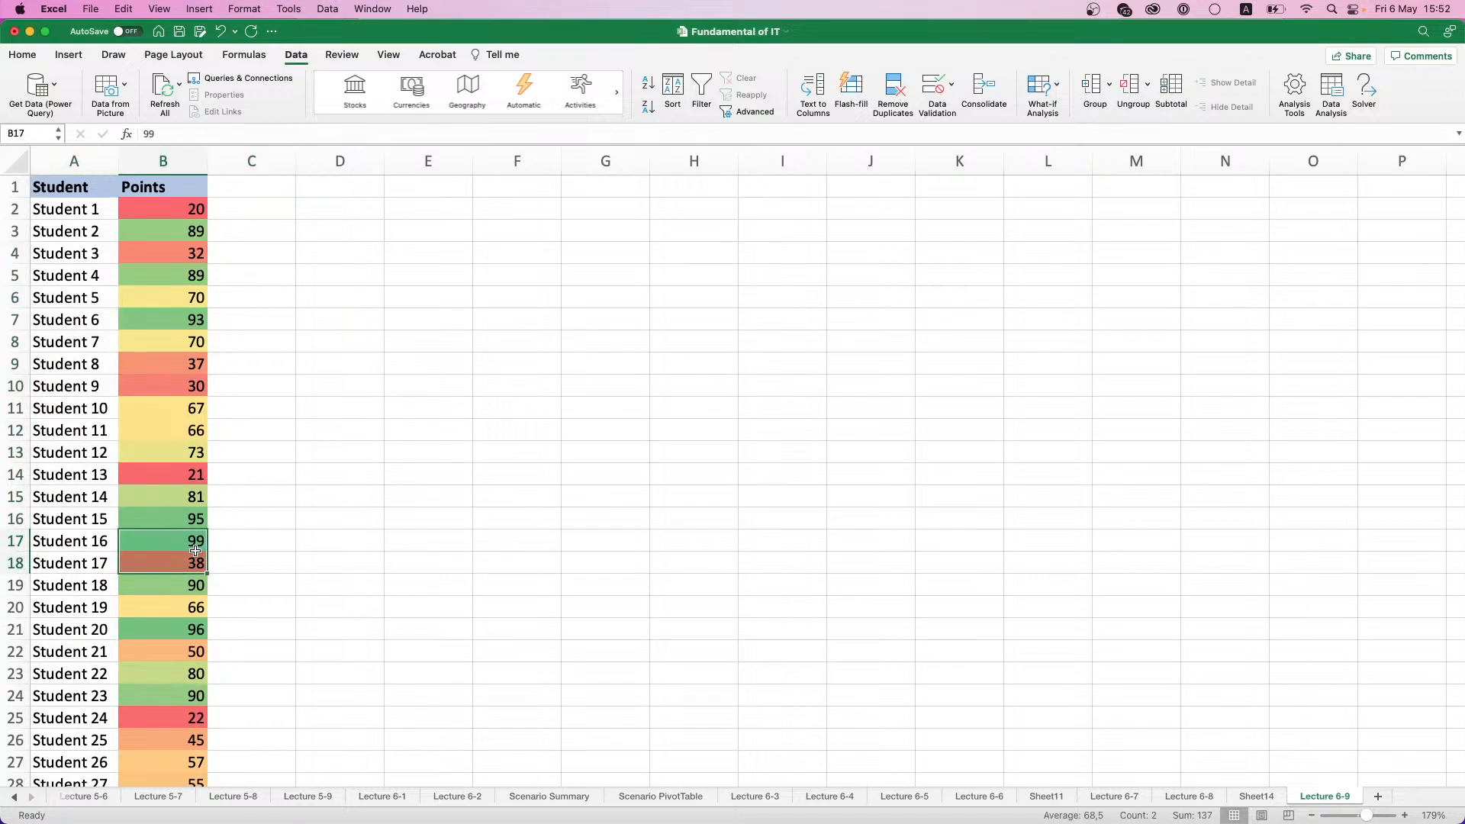
- Return to Sheet14 and review the sorted Points, the first Rank value and the Percent values in D2:D8
left_click(1256, 796)
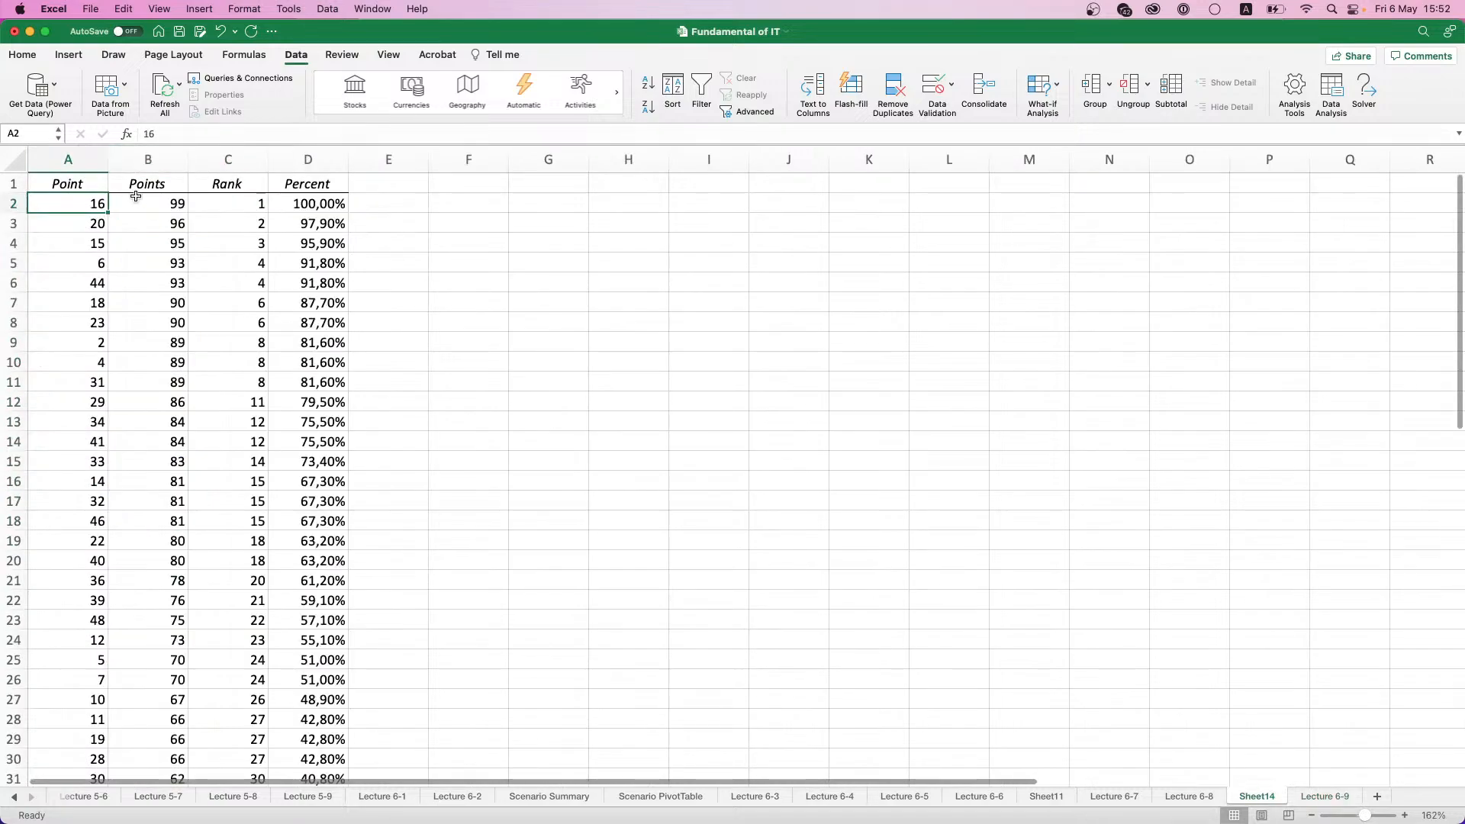
left_click_drag(137, 200, 151, 611)
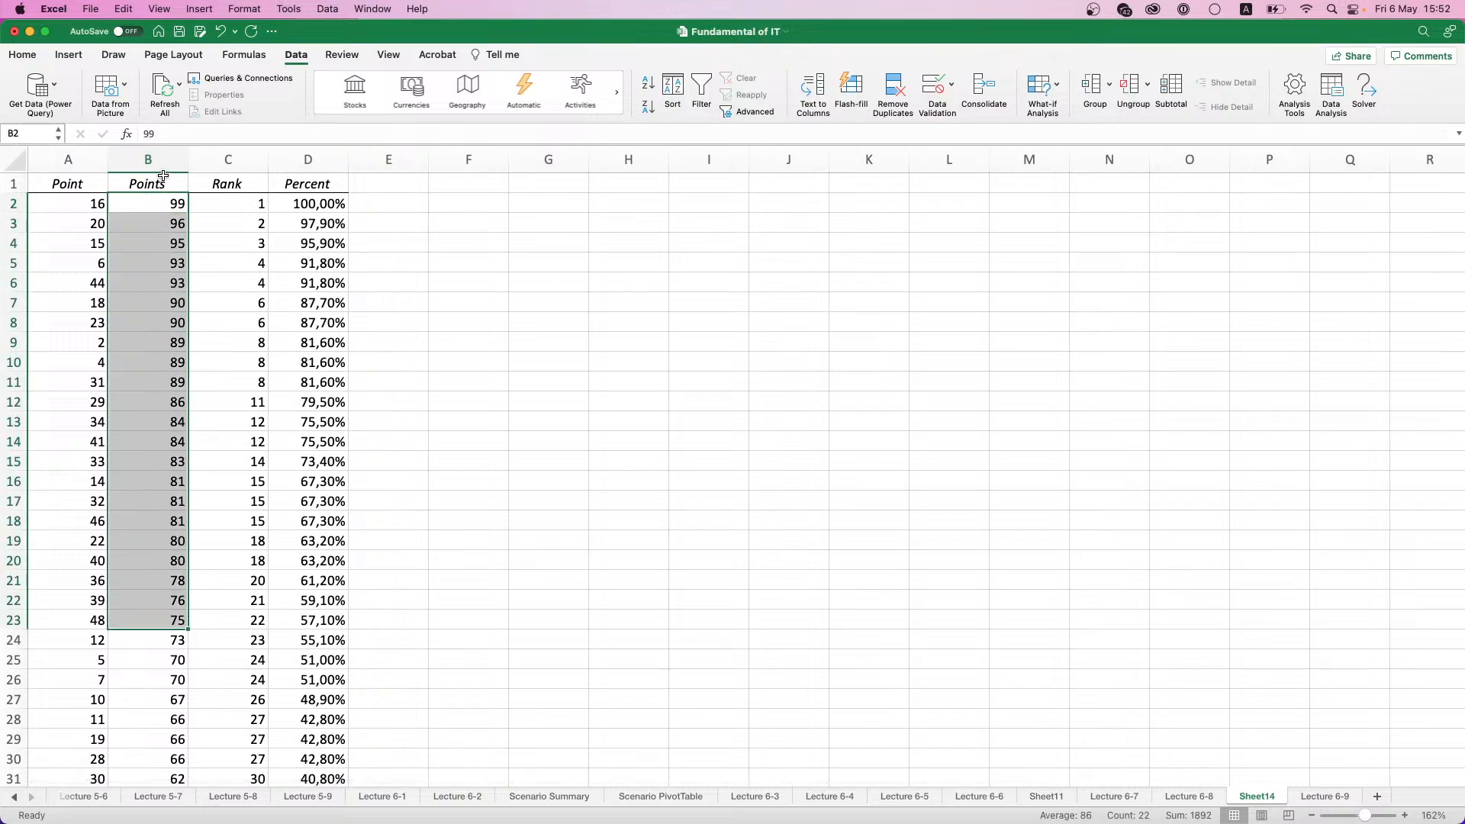
left_click(235, 206)
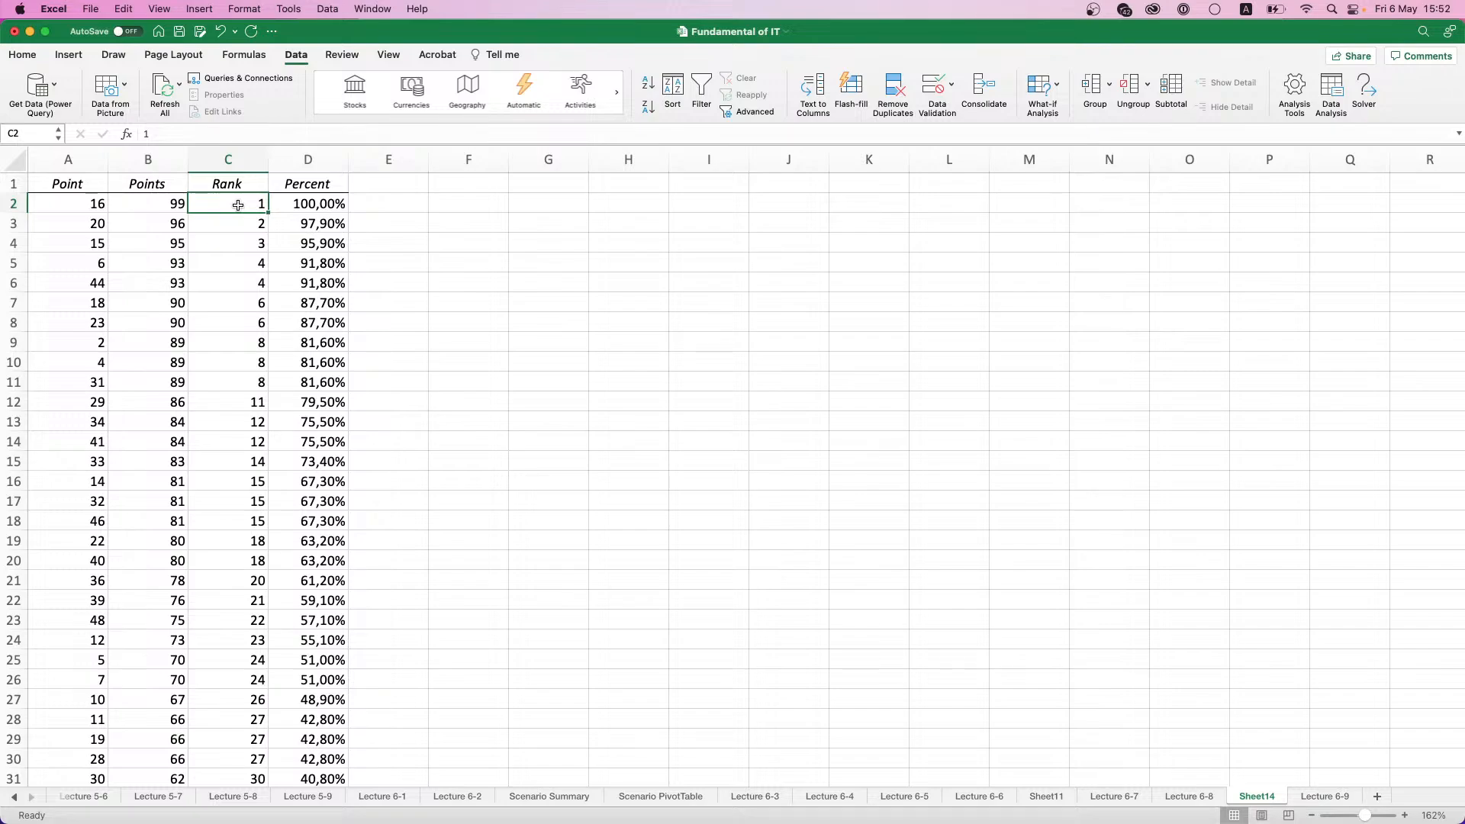
left_click_drag(309, 207, 320, 326)
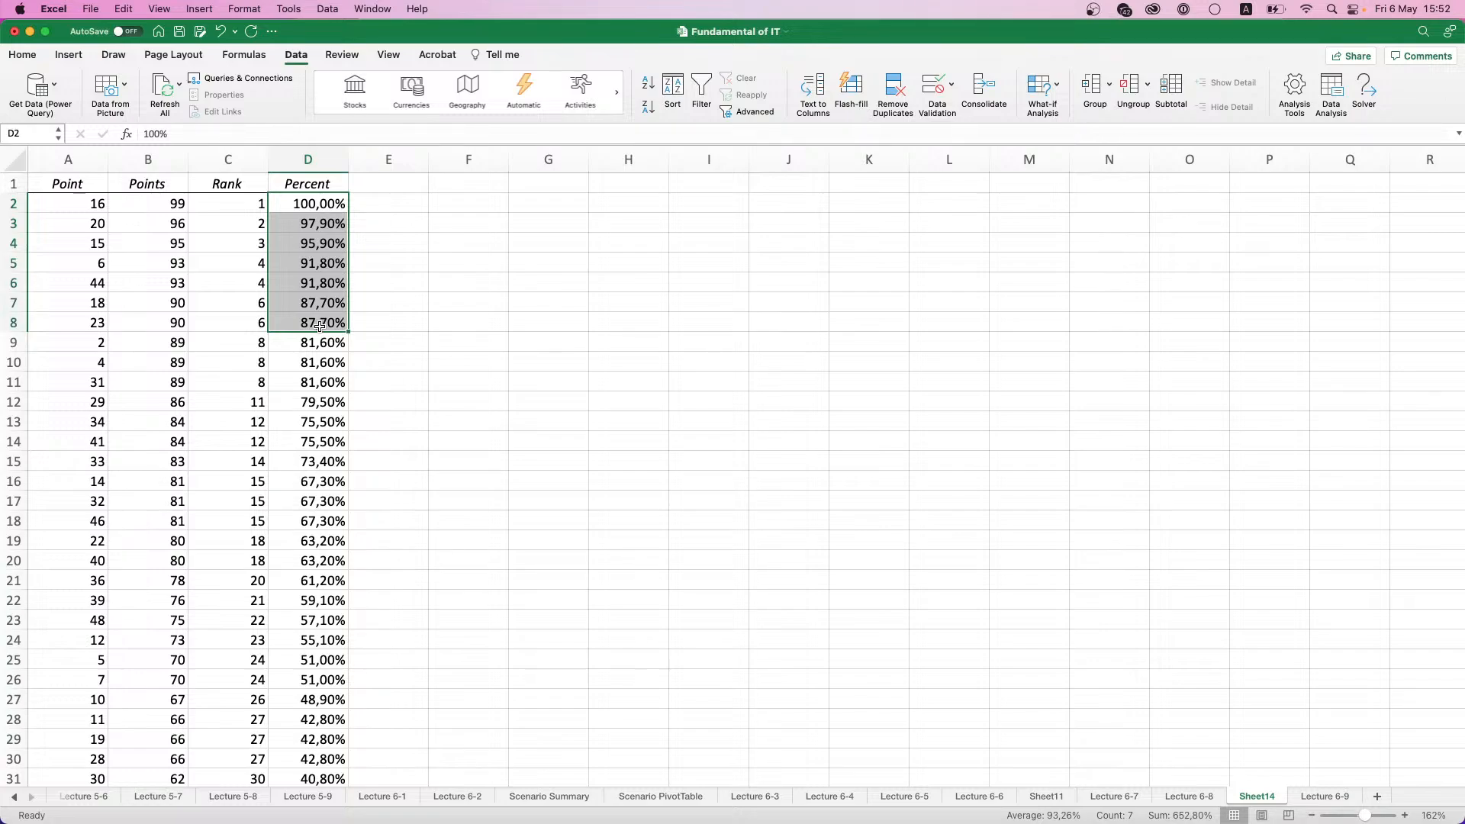